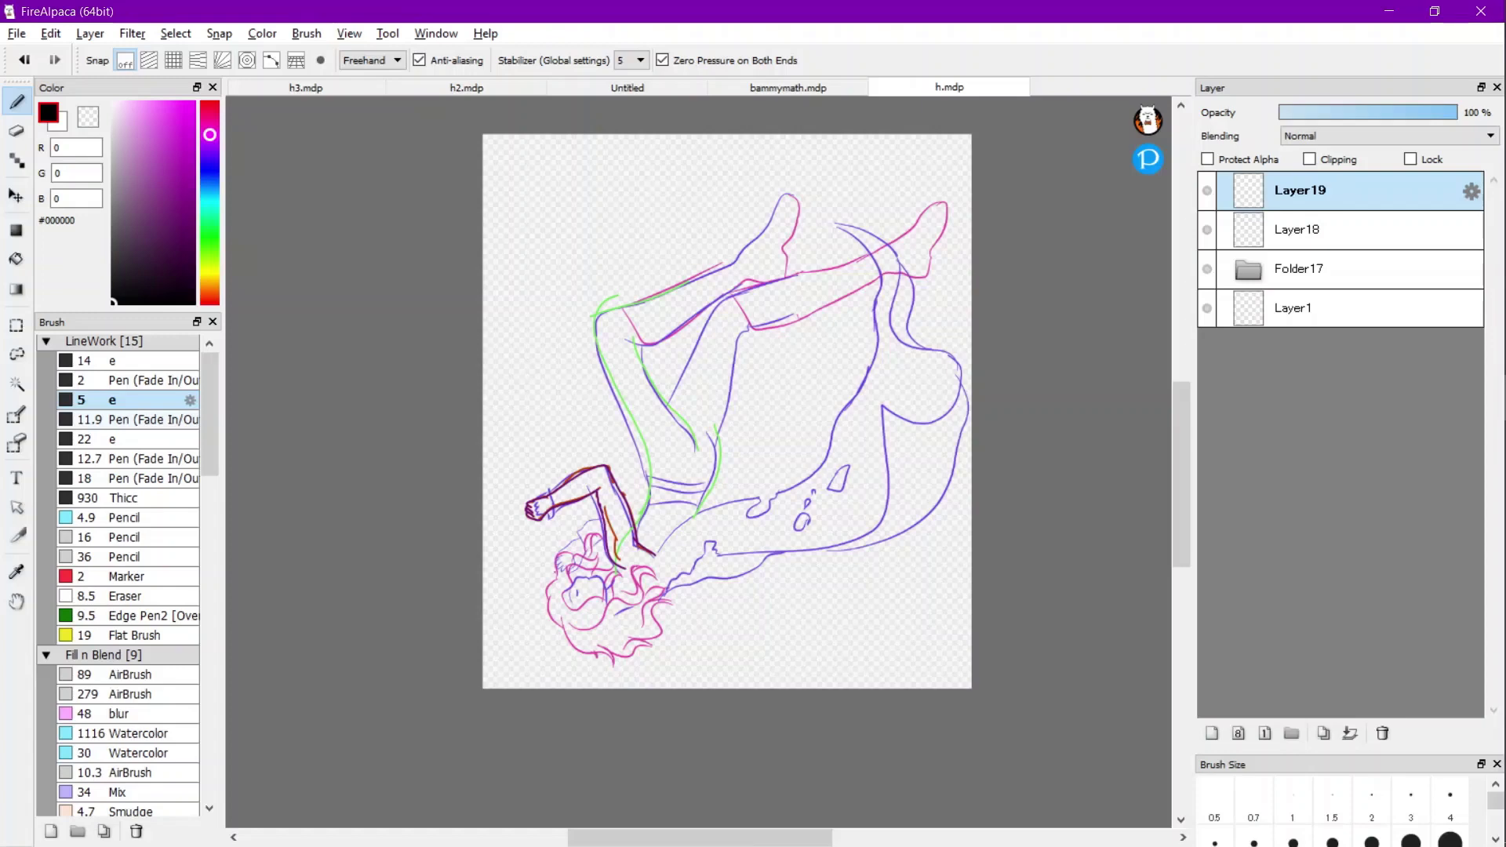
Ink the side of the torso from under the arm to the waist in black on Layer19, replacing the first stroke.
scroll(649, 479, "up", 5)
left_click_drag(600, 265, 676, 493)
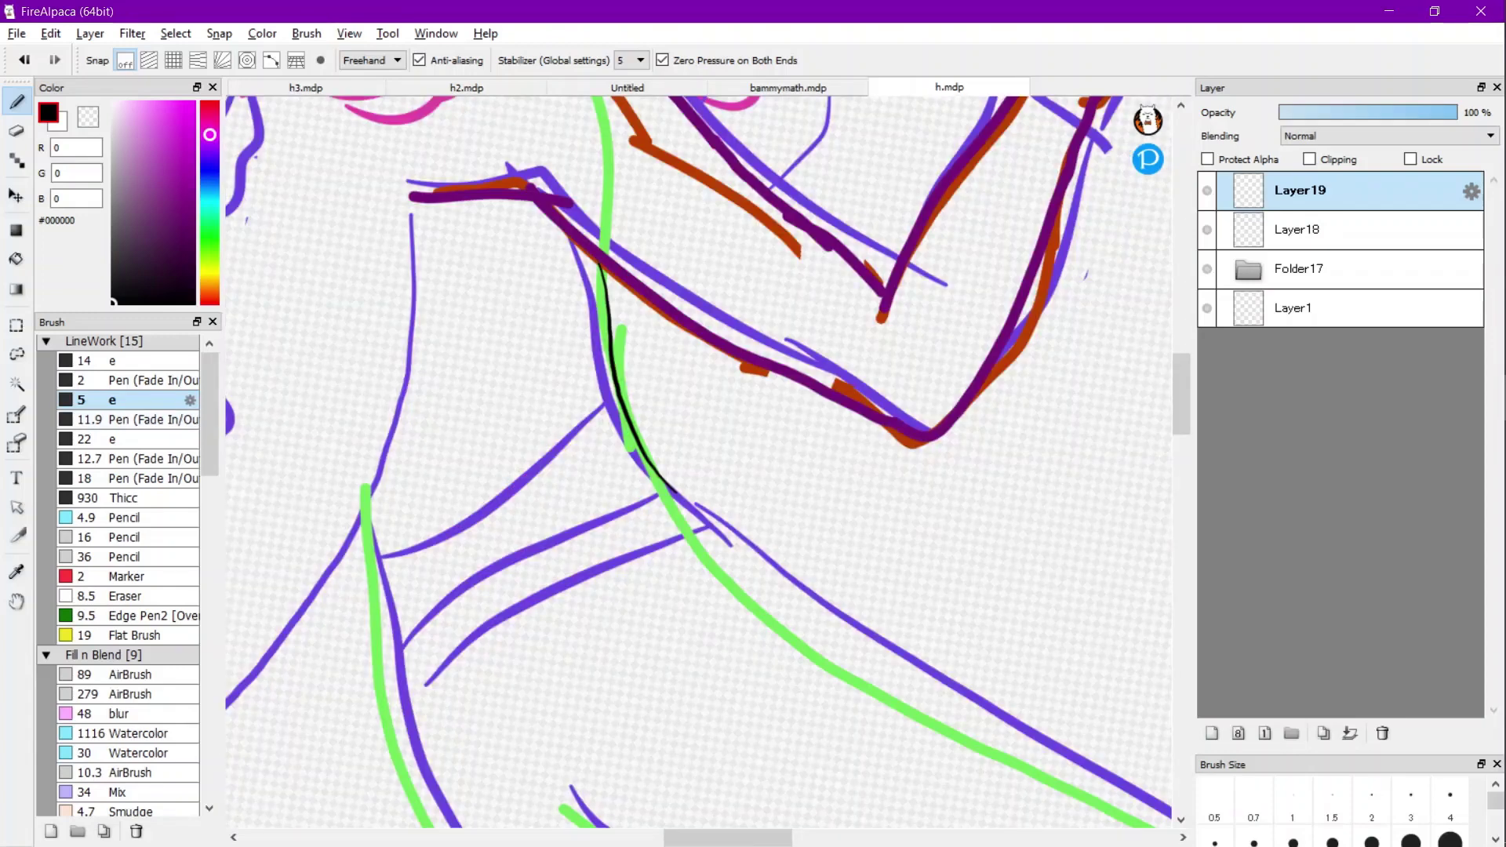
key("ctrl+z")
left_click_drag(608, 262, 617, 378)
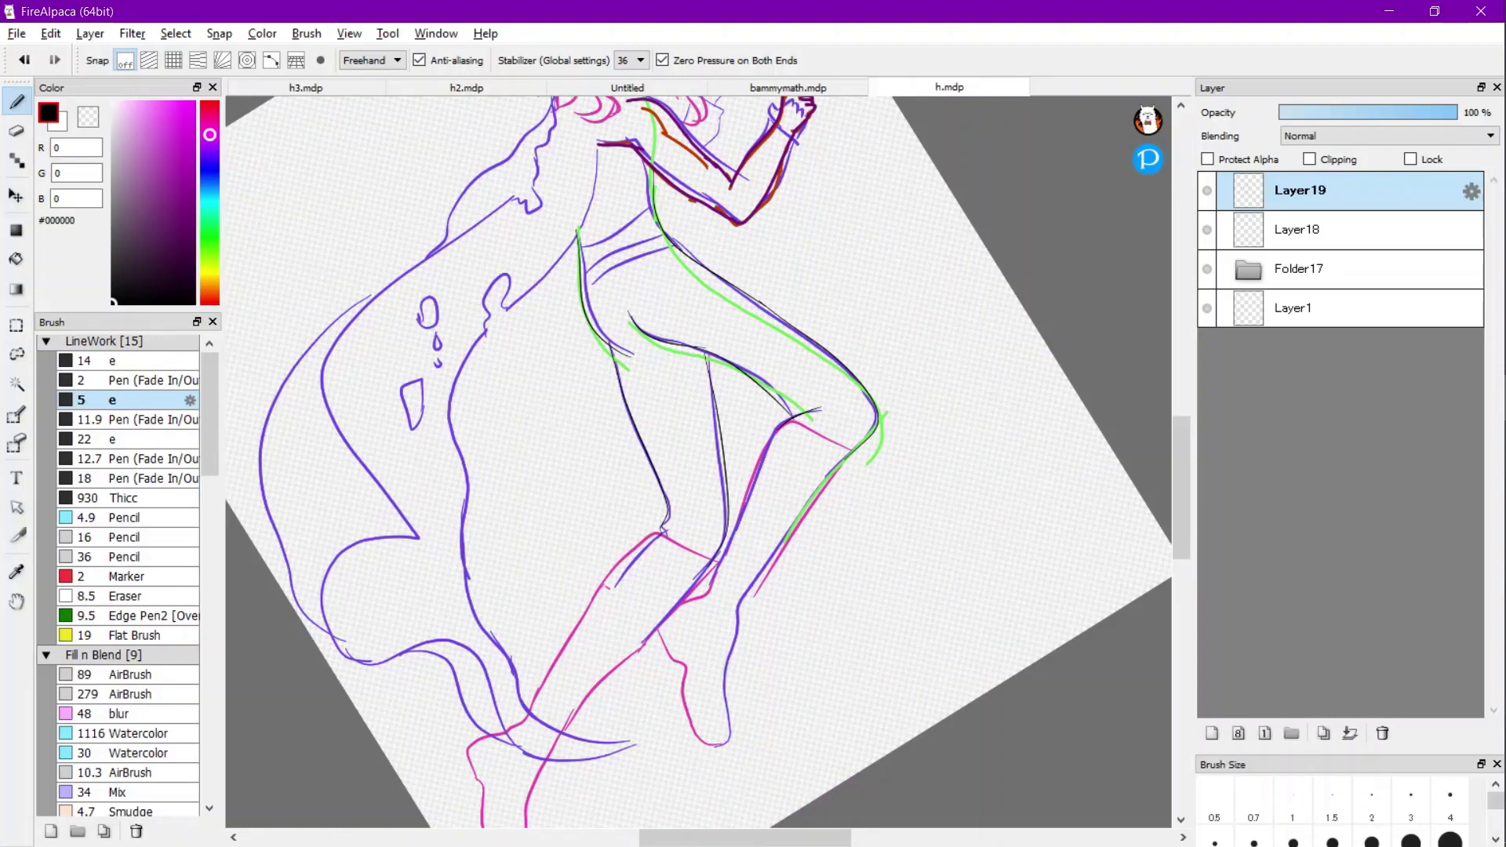
Ink the short chest line where the lower edge of the raised arm meets the torso.
scroll(698, 463, "down", 2)
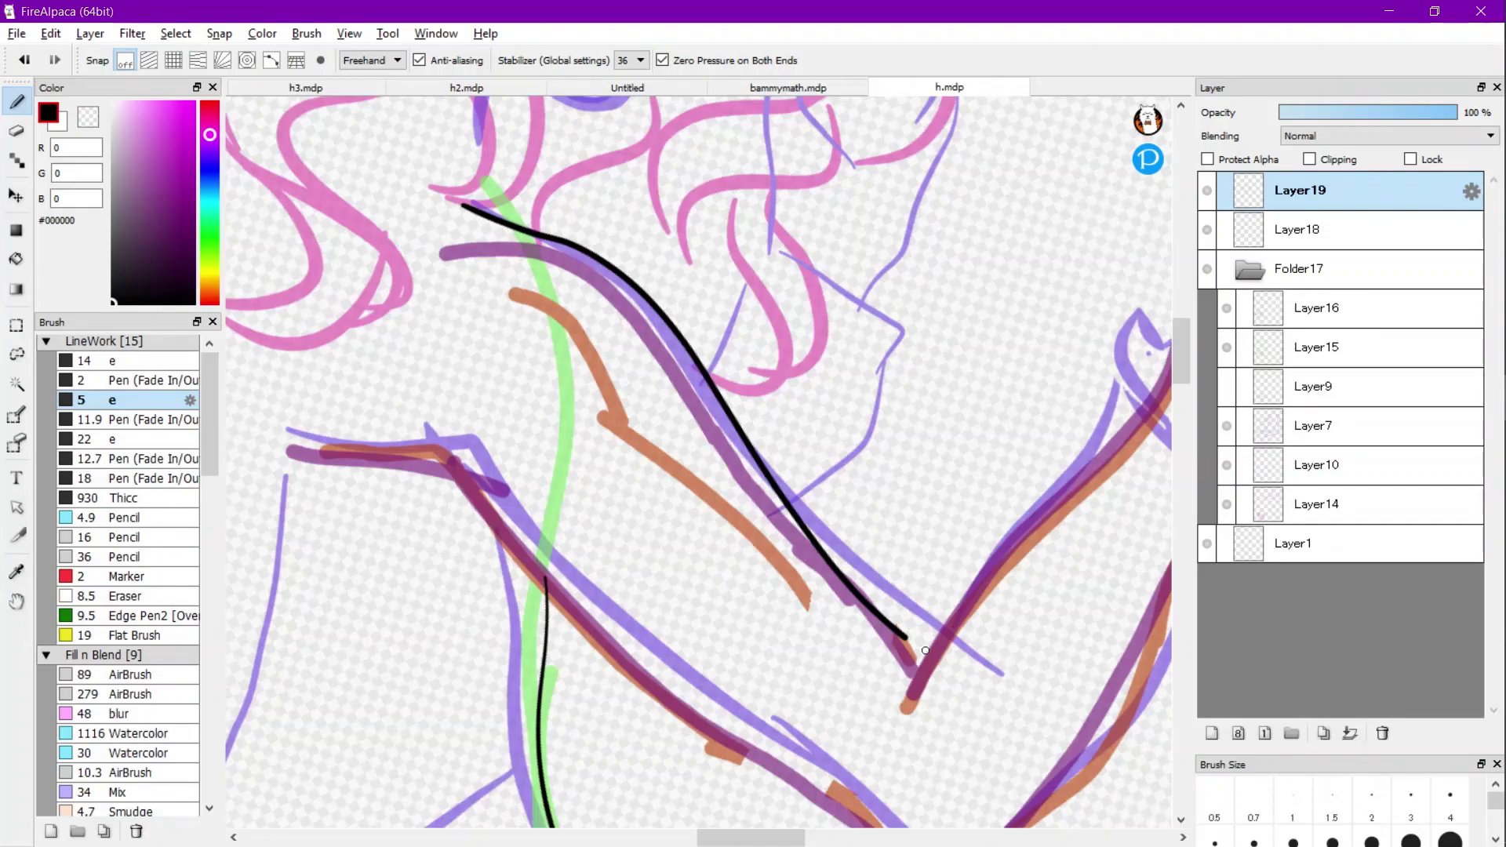
left_click_drag(253, 303, 425, 305)
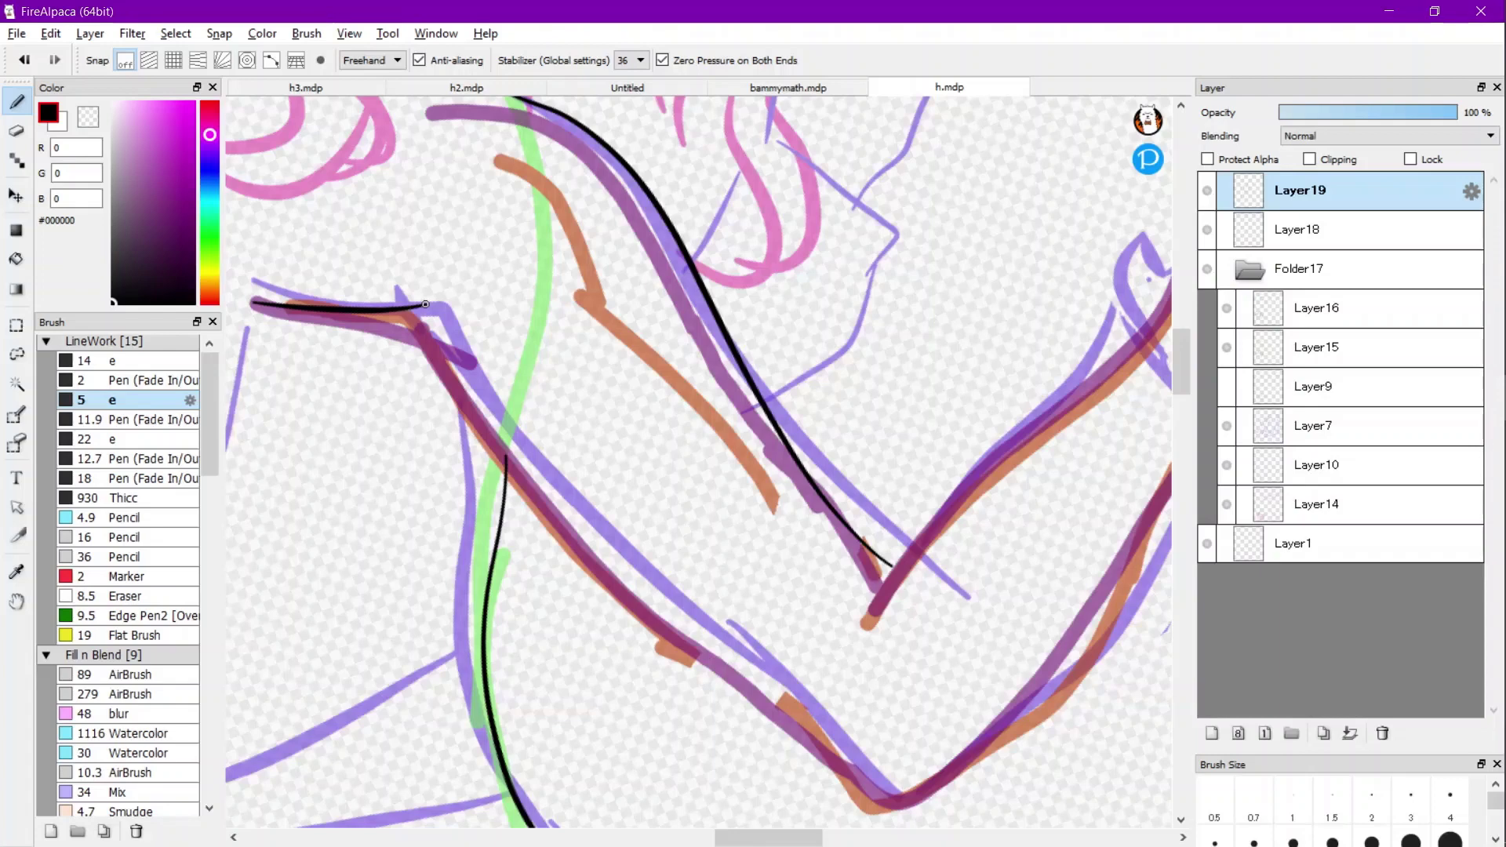
left_click_drag(907, 302, 923, 418)
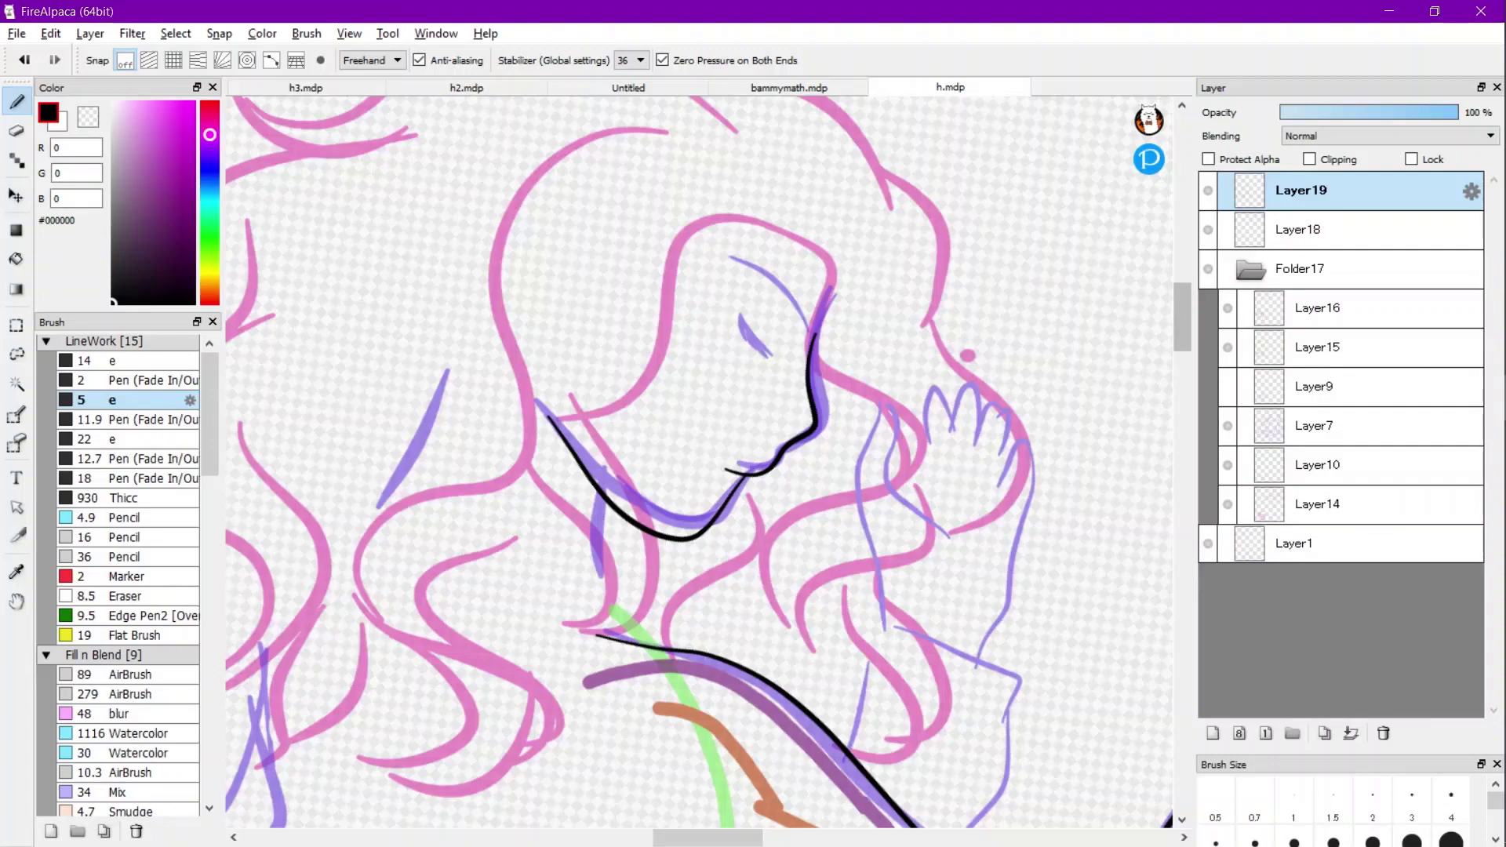
Ink the hair strand framing the face from the forehead to the jaw, plus a short wavy strand behind it.
scroll(706, 329, "up", 2)
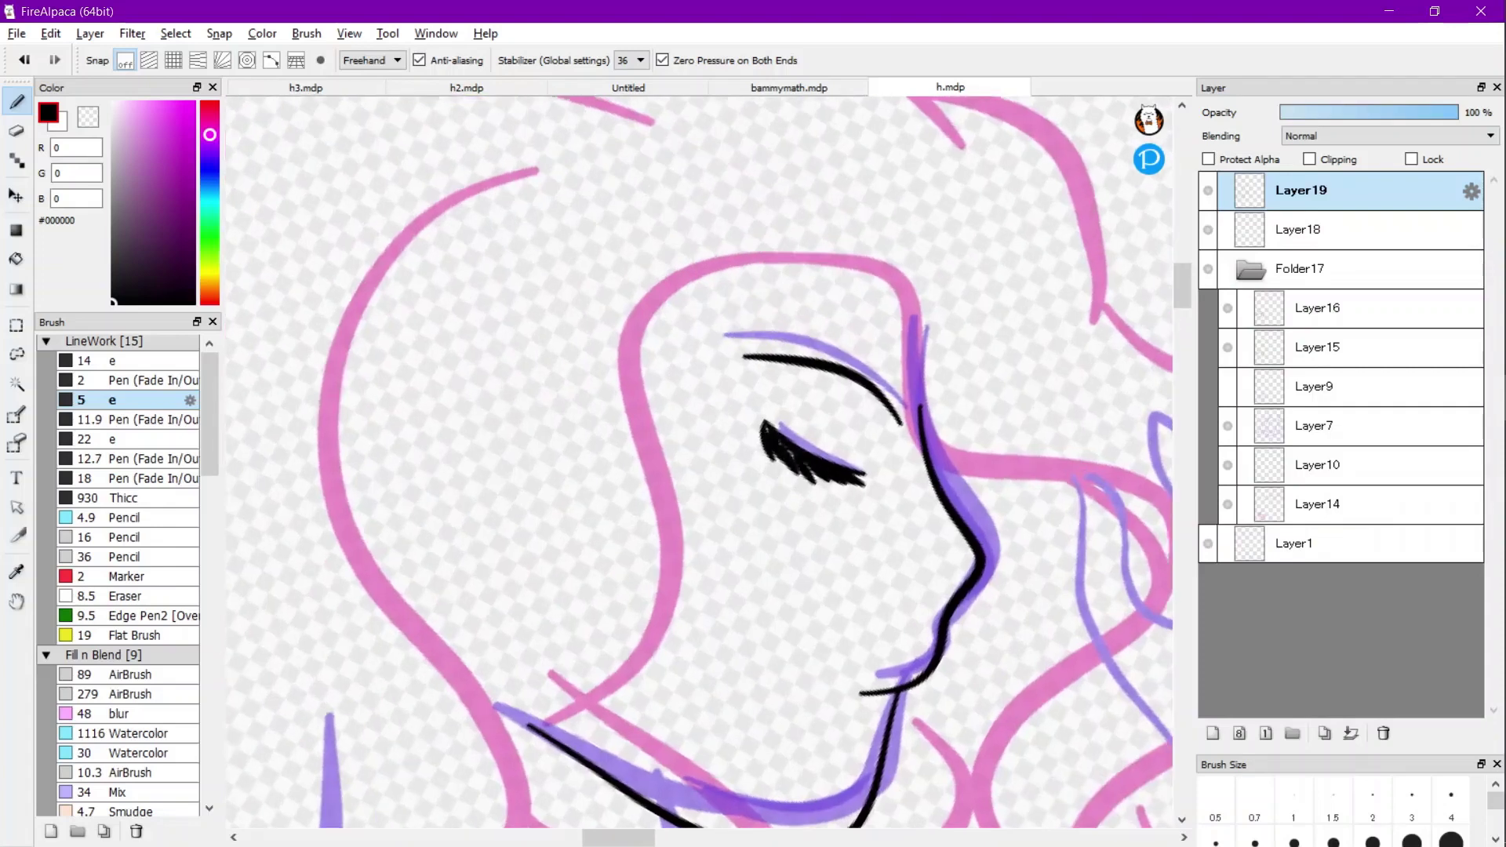
mouse_move(810, 276)
left_mouse_down()
mouse_move(715, 269)
mouse_move(653, 295)
mouse_move(635, 355)
mouse_move(675, 459)
mouse_move(679, 557)
mouse_move(605, 646)
mouse_move(499, 725)
mouse_move(486, 758)
left_mouse_up()
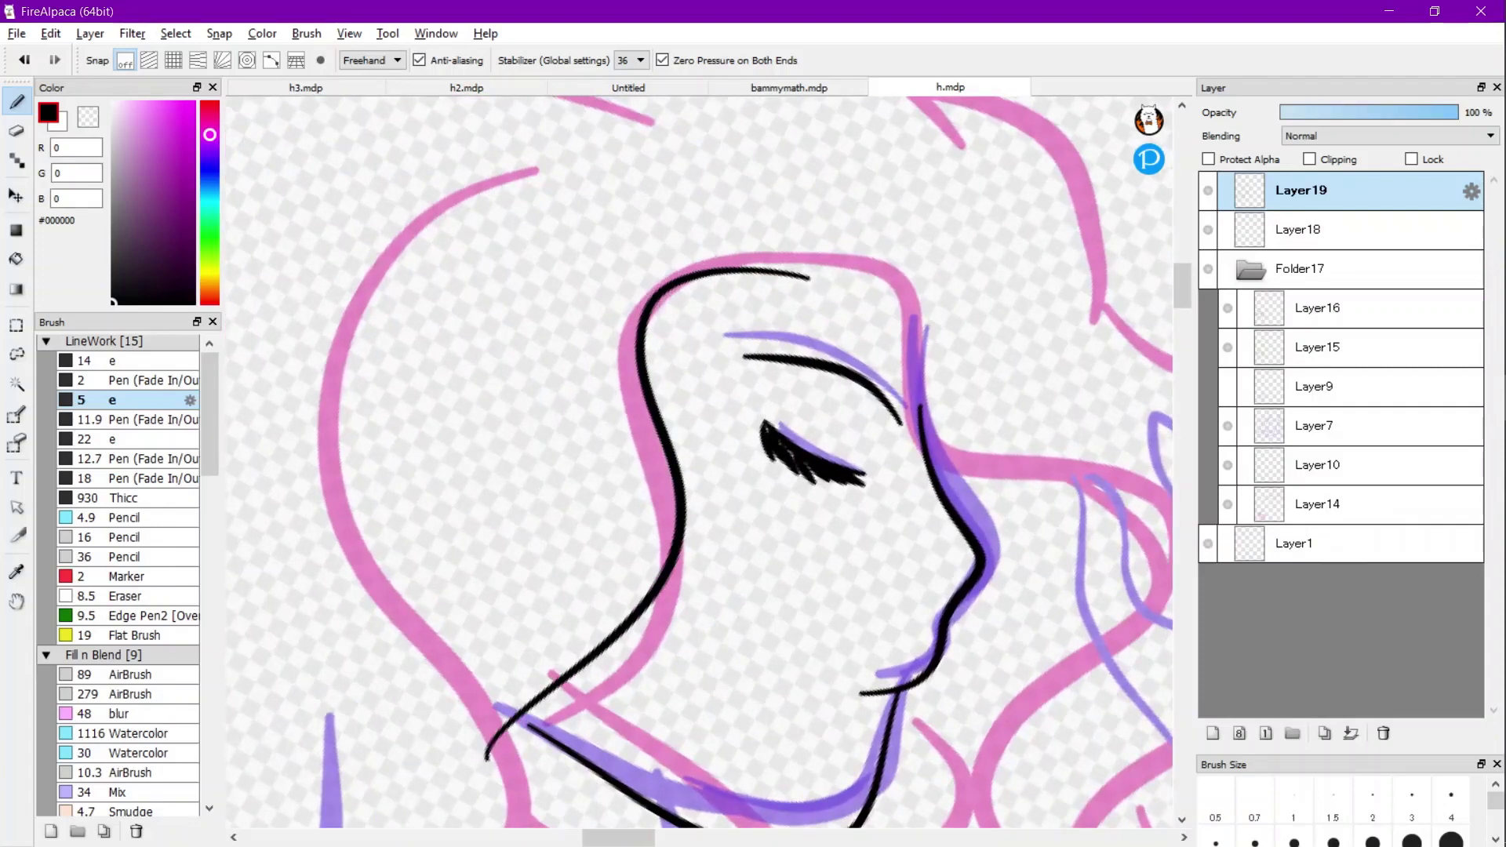
mouse_move(604, 299)
left_mouse_down()
mouse_move(554, 368)
mouse_move(620, 507)
mouse_move(527, 583)
left_mouse_up()
scroll(527, 583, "down", 2)
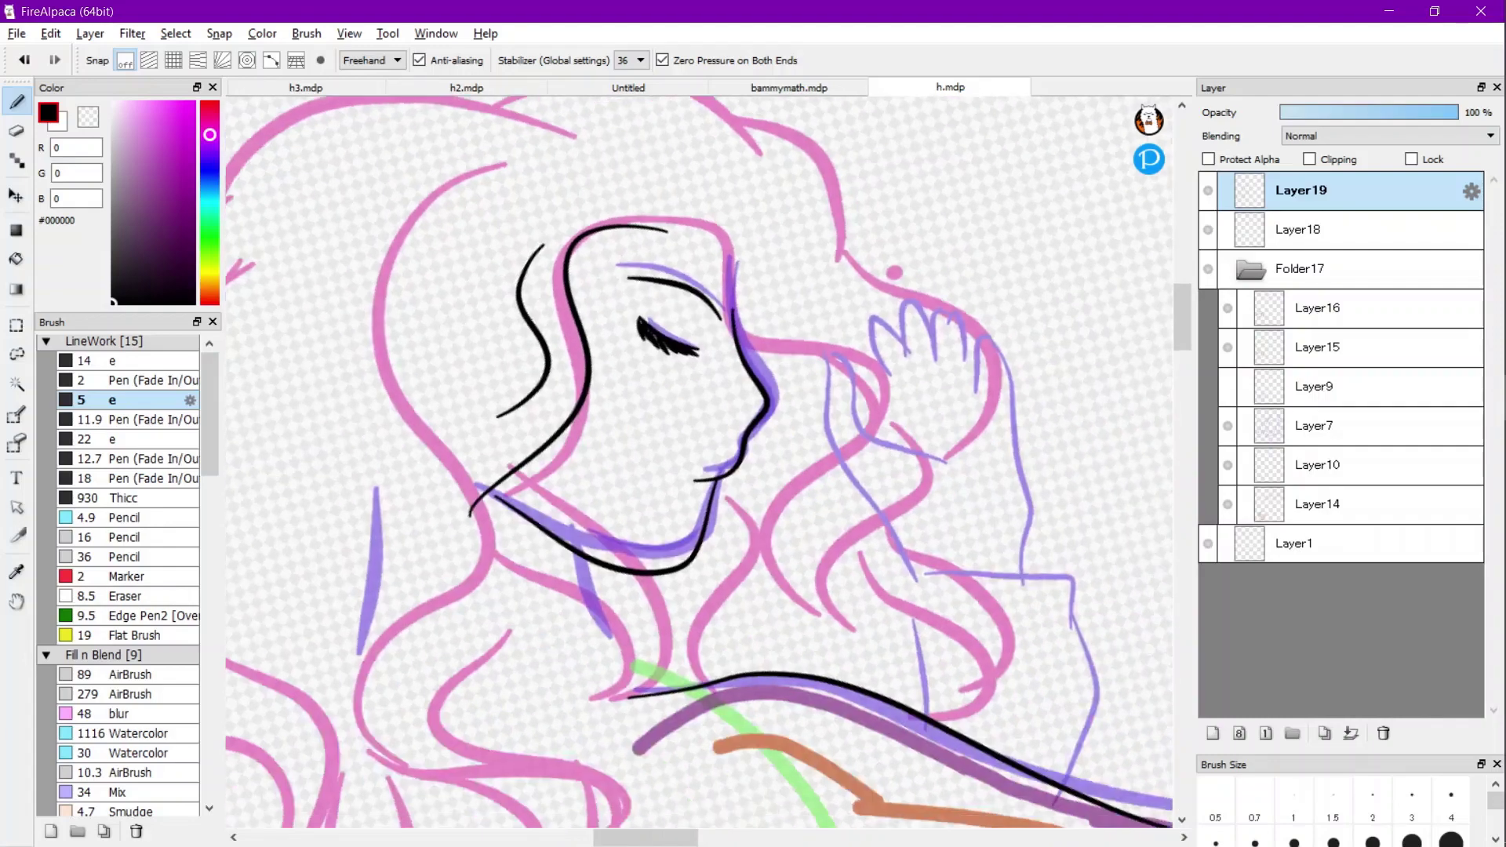
Ink the long hair wave sweeping behind the face to below the jaw, plus a curved strand farther back.
scroll(447, 398, "up", 3)
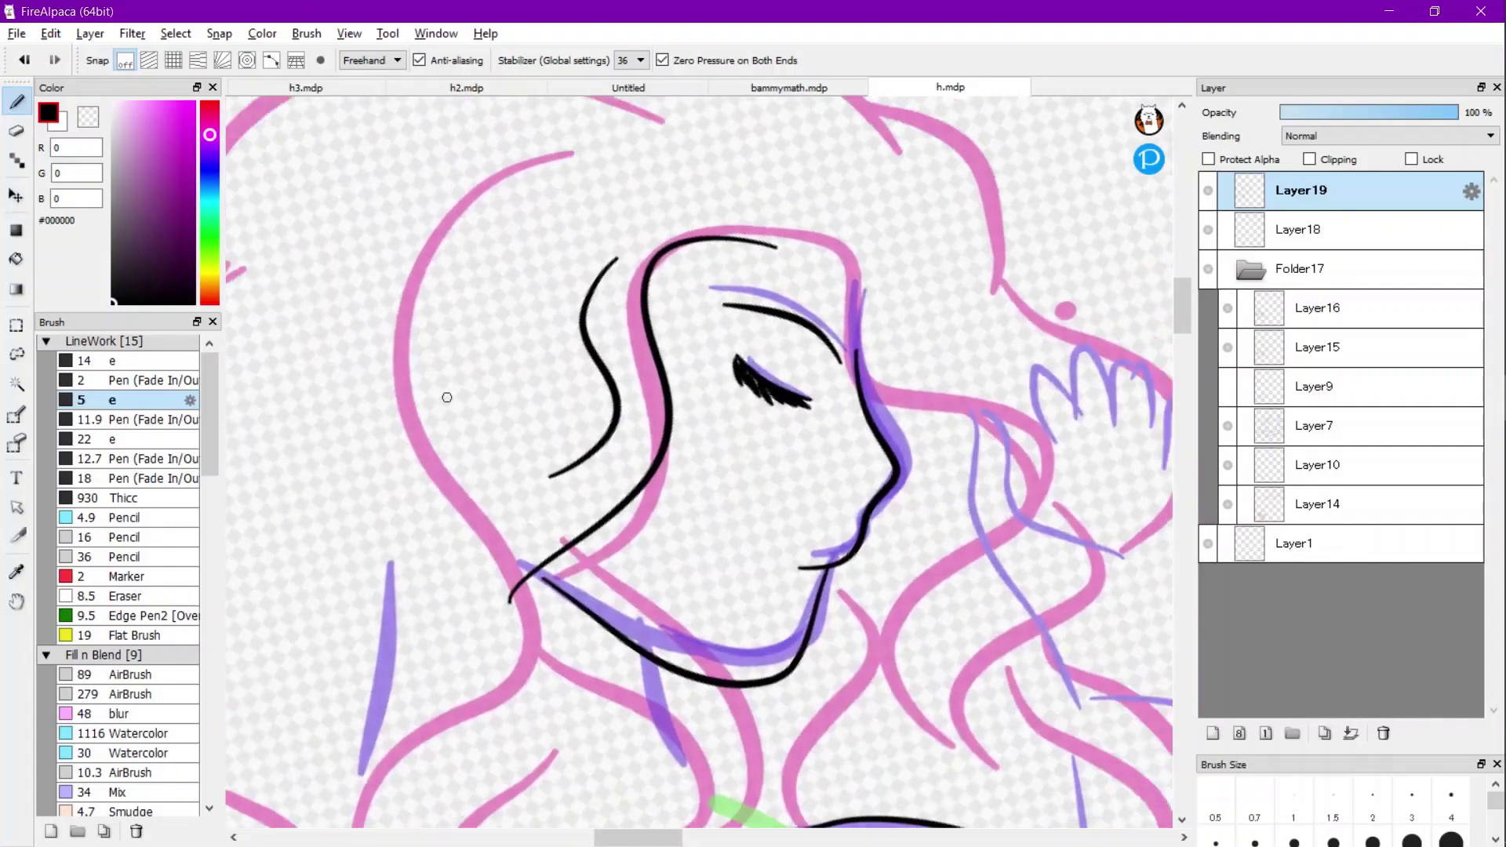
mouse_move(608, 146)
left_mouse_down()
mouse_move(443, 214)
mouse_move(423, 439)
mouse_move(524, 627)
mouse_move(413, 749)
left_mouse_up()
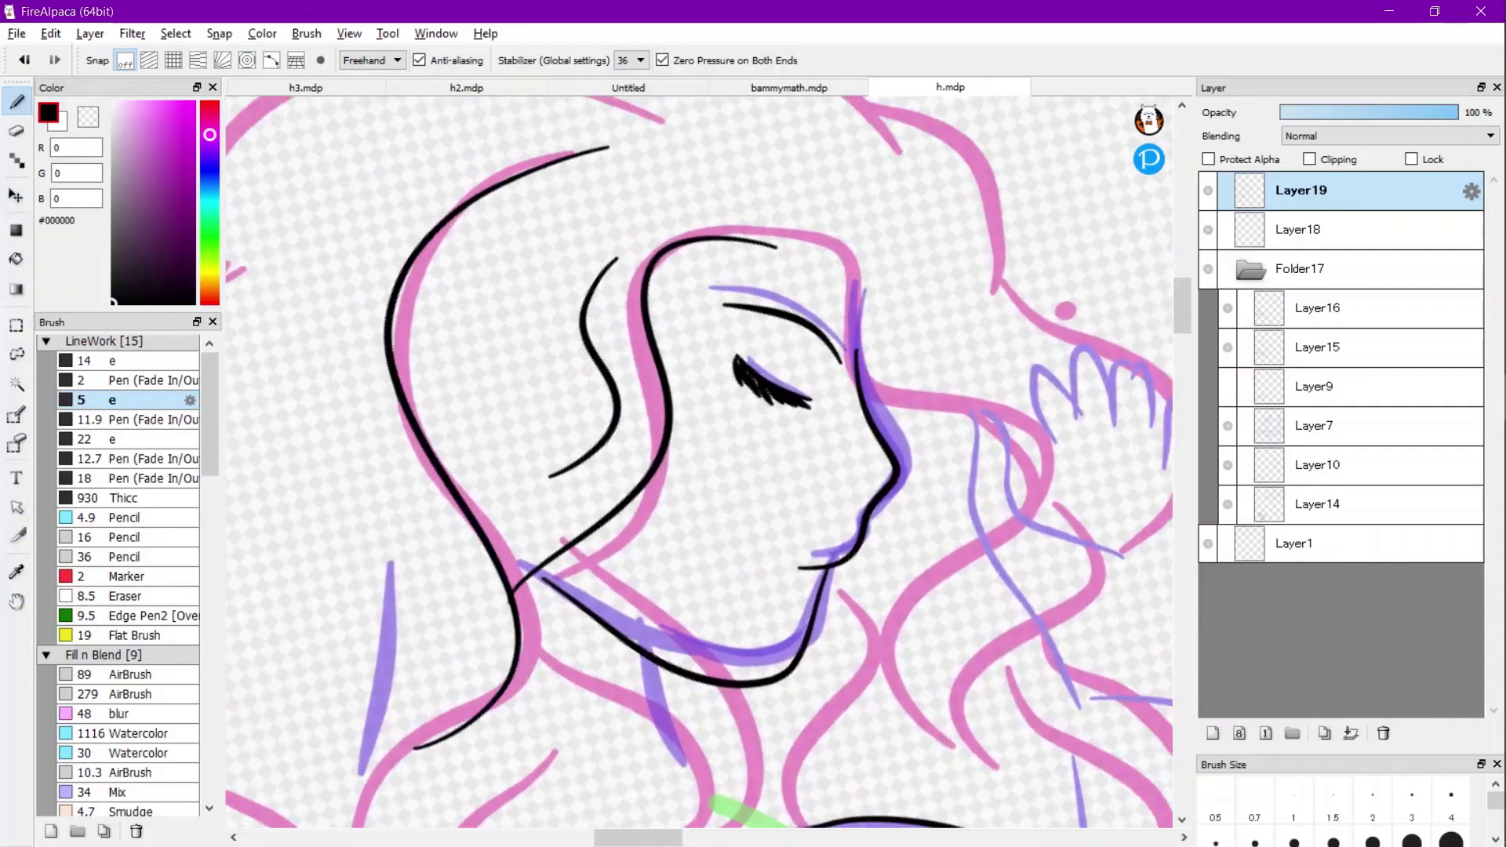
scroll(557, 353, "down", 3)
scroll(408, 379, "up", 2)
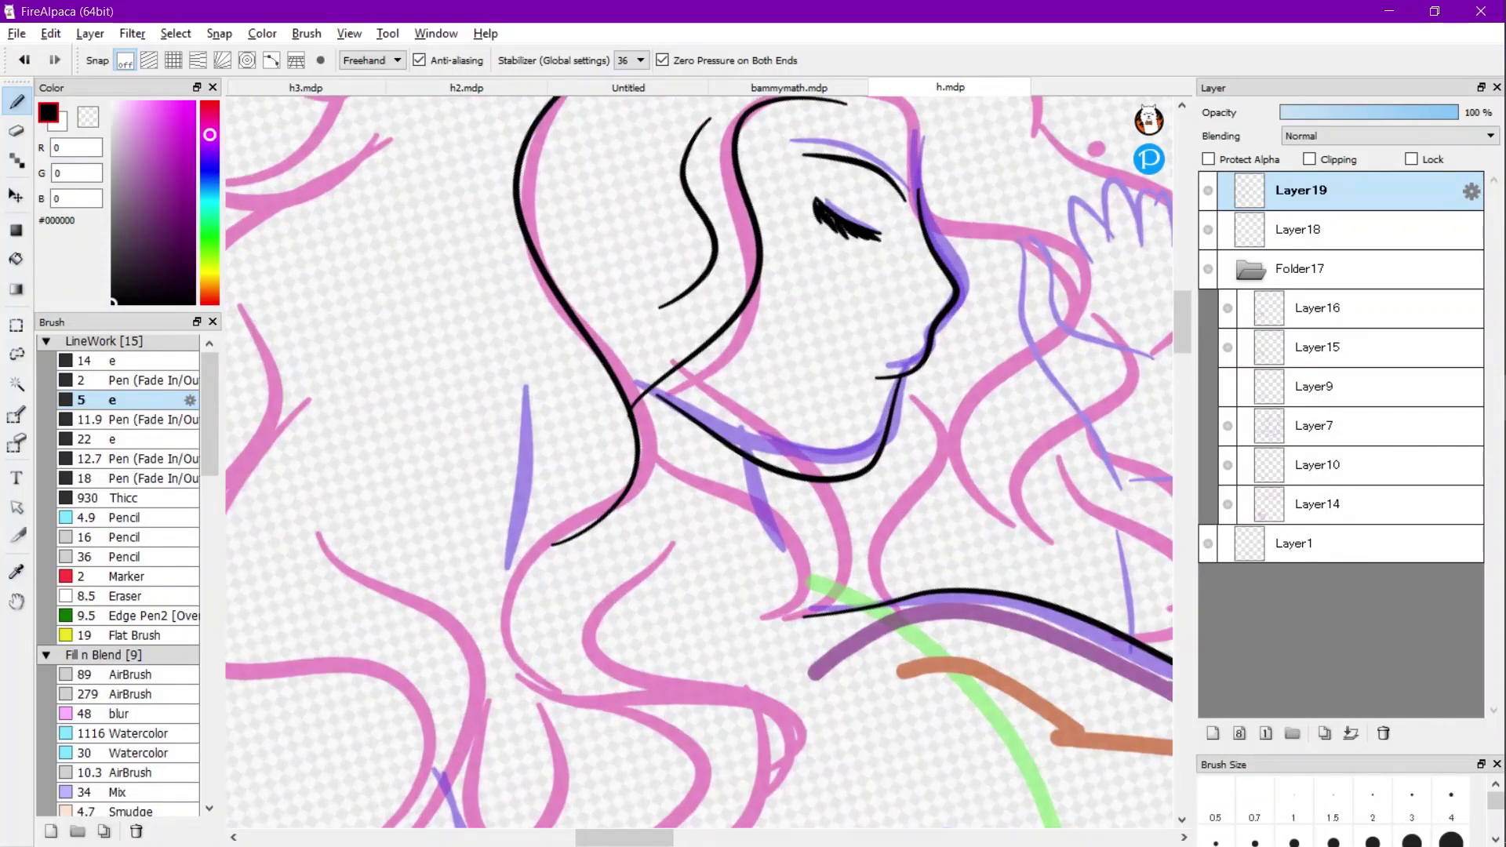
mouse_move(499, 336)
left_mouse_down()
mouse_move(512, 386)
mouse_move(440, 575)
left_mouse_up()
scroll(698, 461, "down", 3)
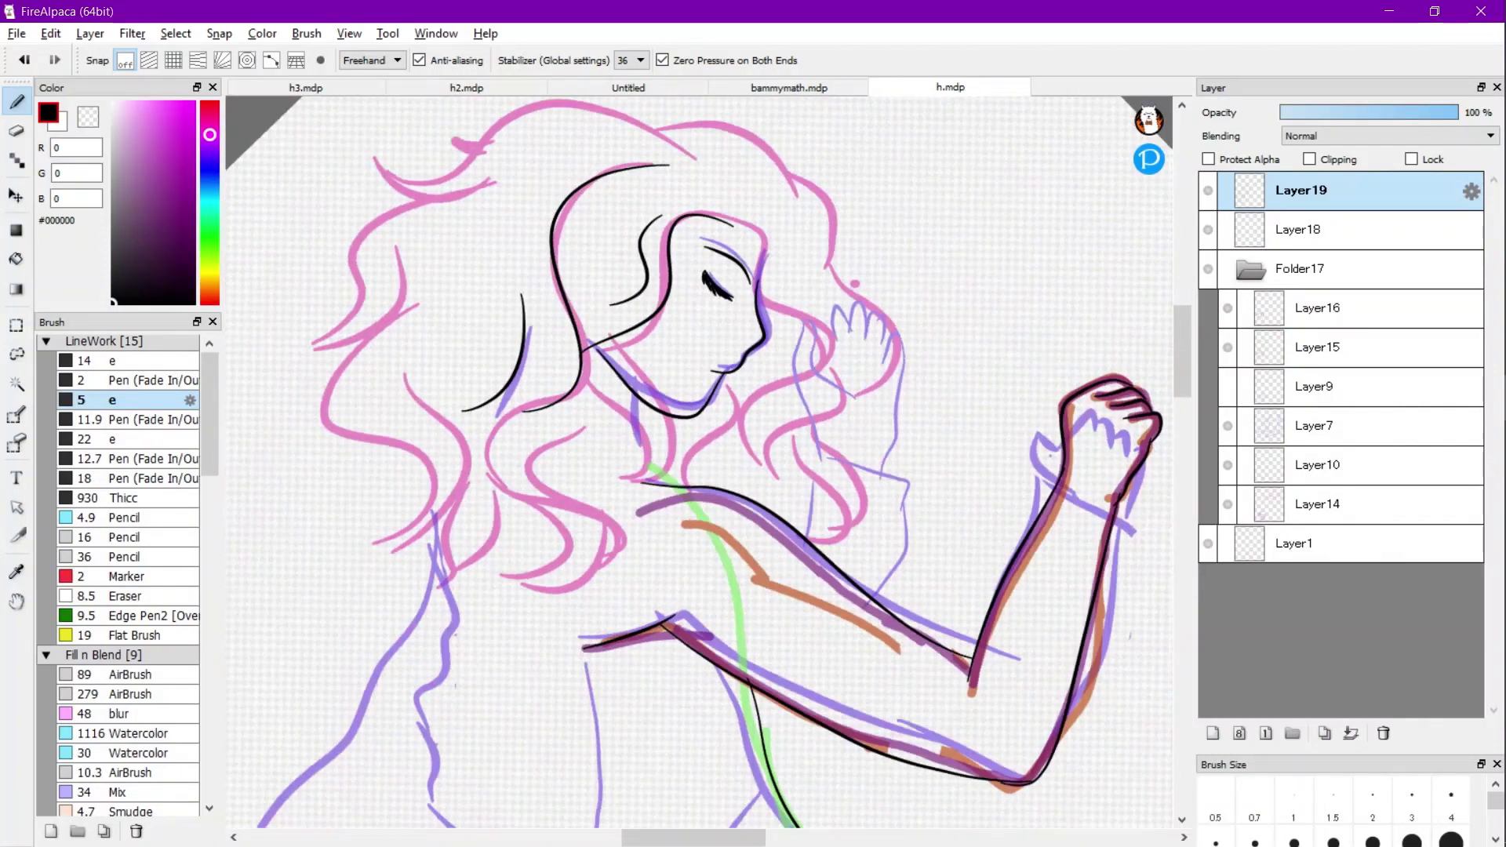
Ink the top outline of the hair with three overlapping curves following the pink sketch.
scroll(610, 413, "up", 4)
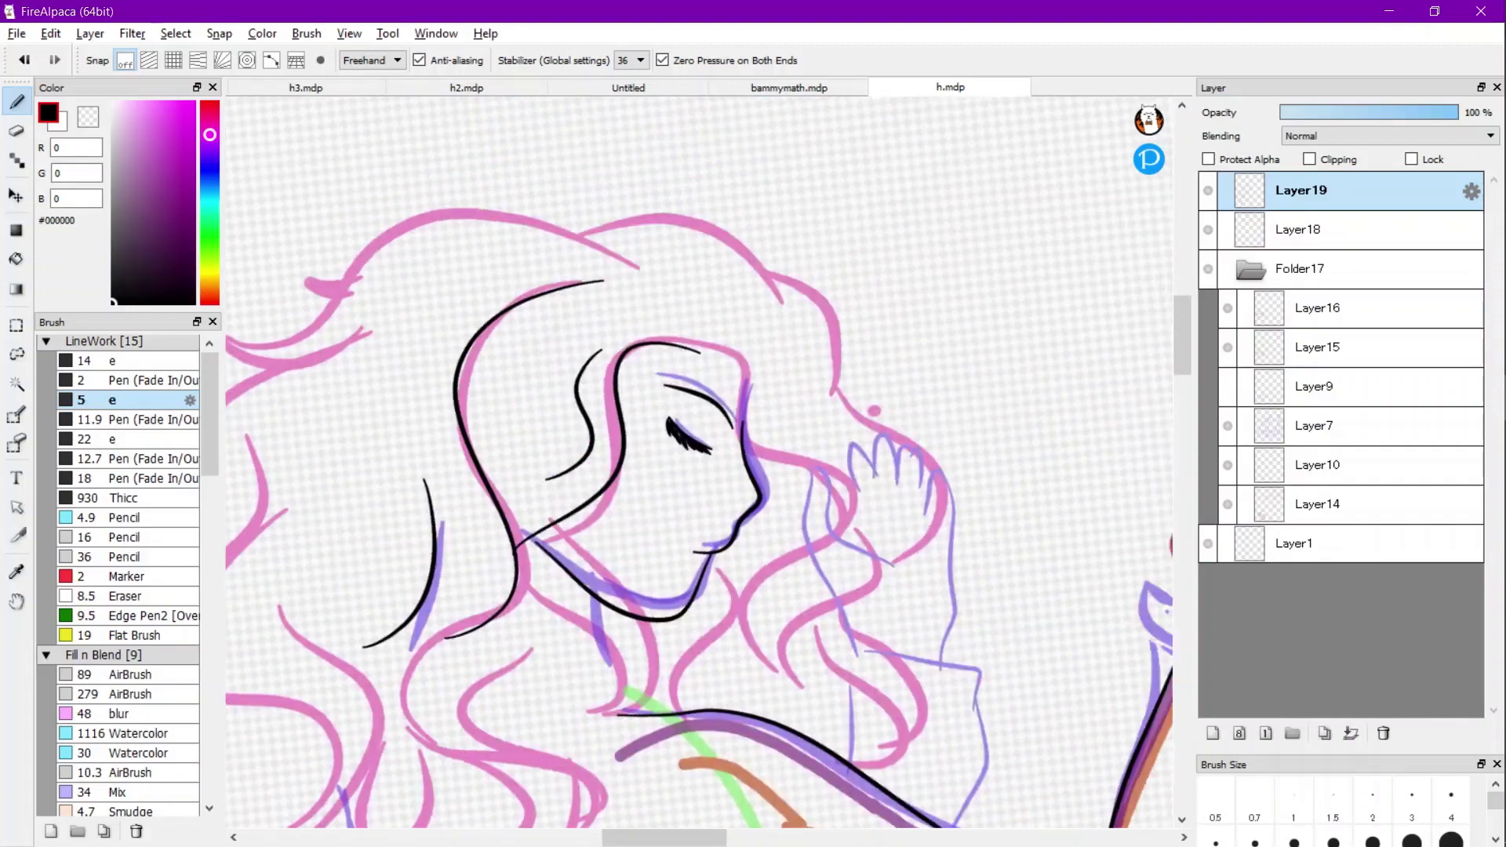
scroll(611, 413, "up", 2)
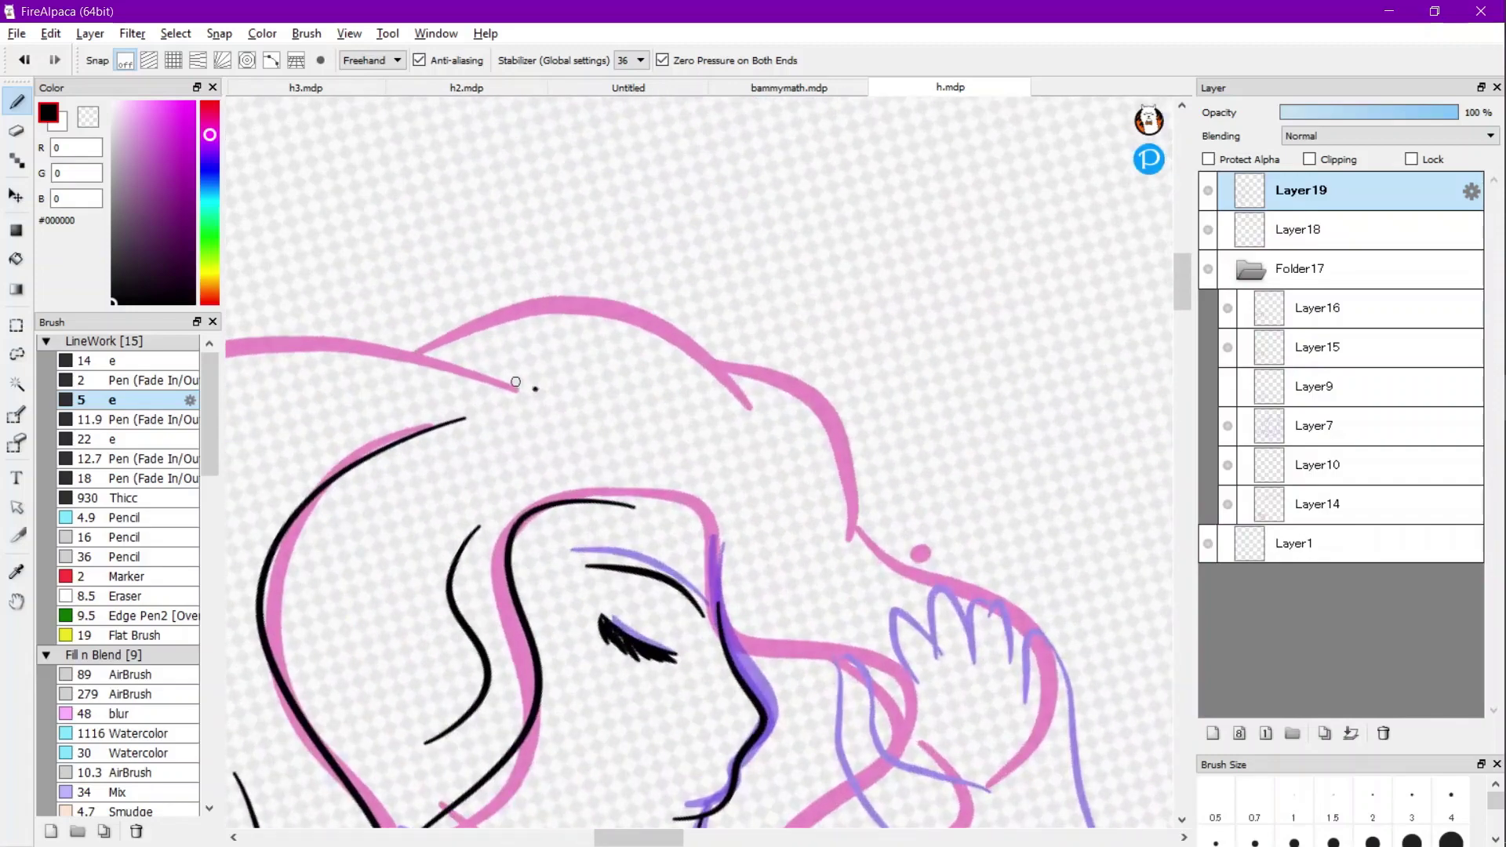
left_click_drag(535, 387, 226, 345)
mouse_move(404, 359)
left_mouse_down()
mouse_move(569, 308)
mouse_move(725, 385)
mouse_move(747, 426)
left_mouse_up()
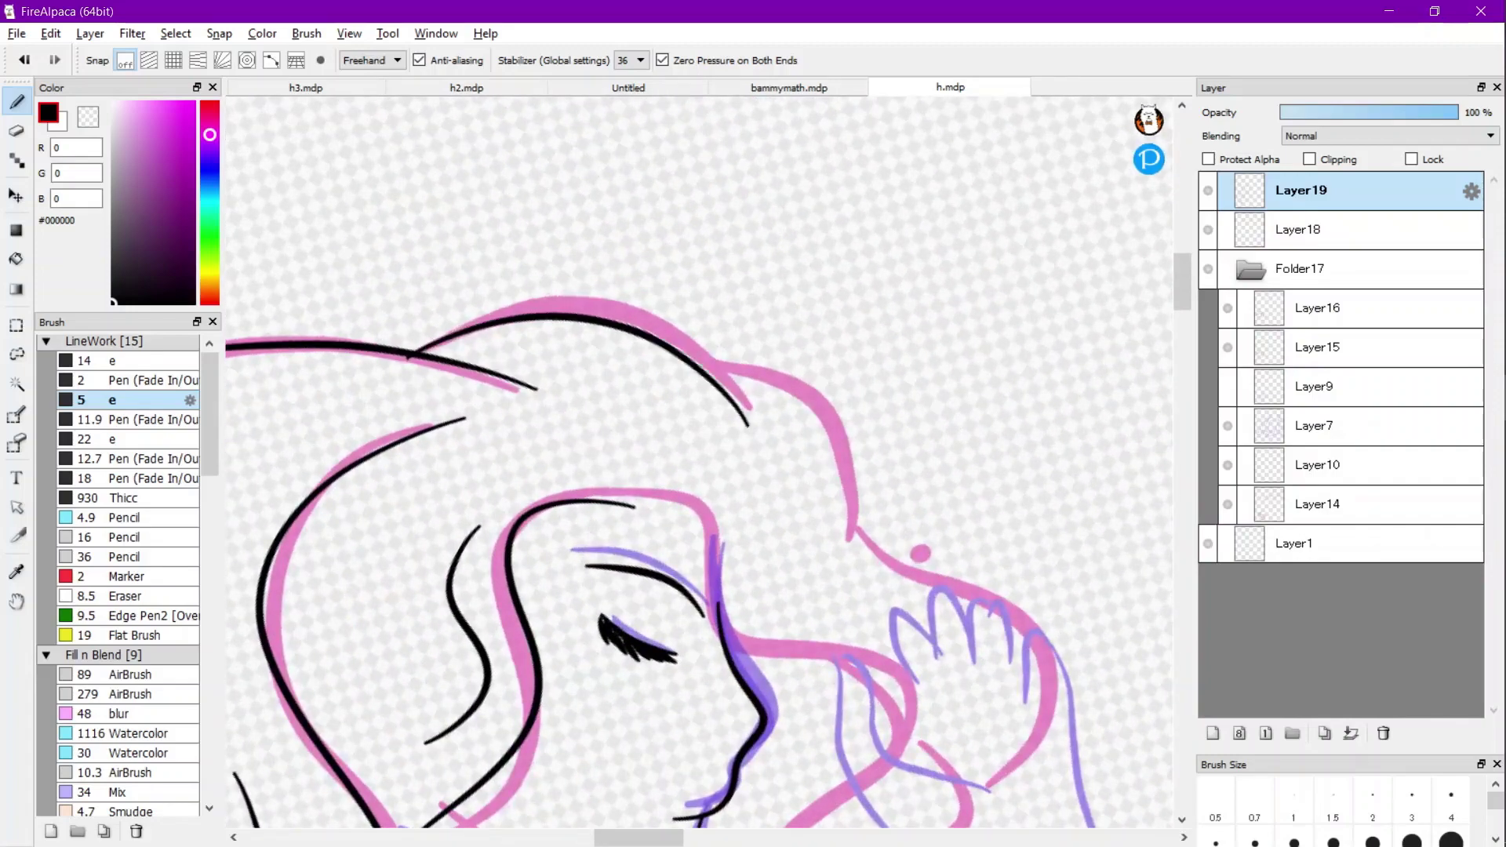
mouse_move(696, 363)
left_mouse_down()
mouse_move(804, 408)
mouse_move(854, 498)
mouse_move(816, 577)
left_mouse_up()
scroll(502, 462, "down", 2)
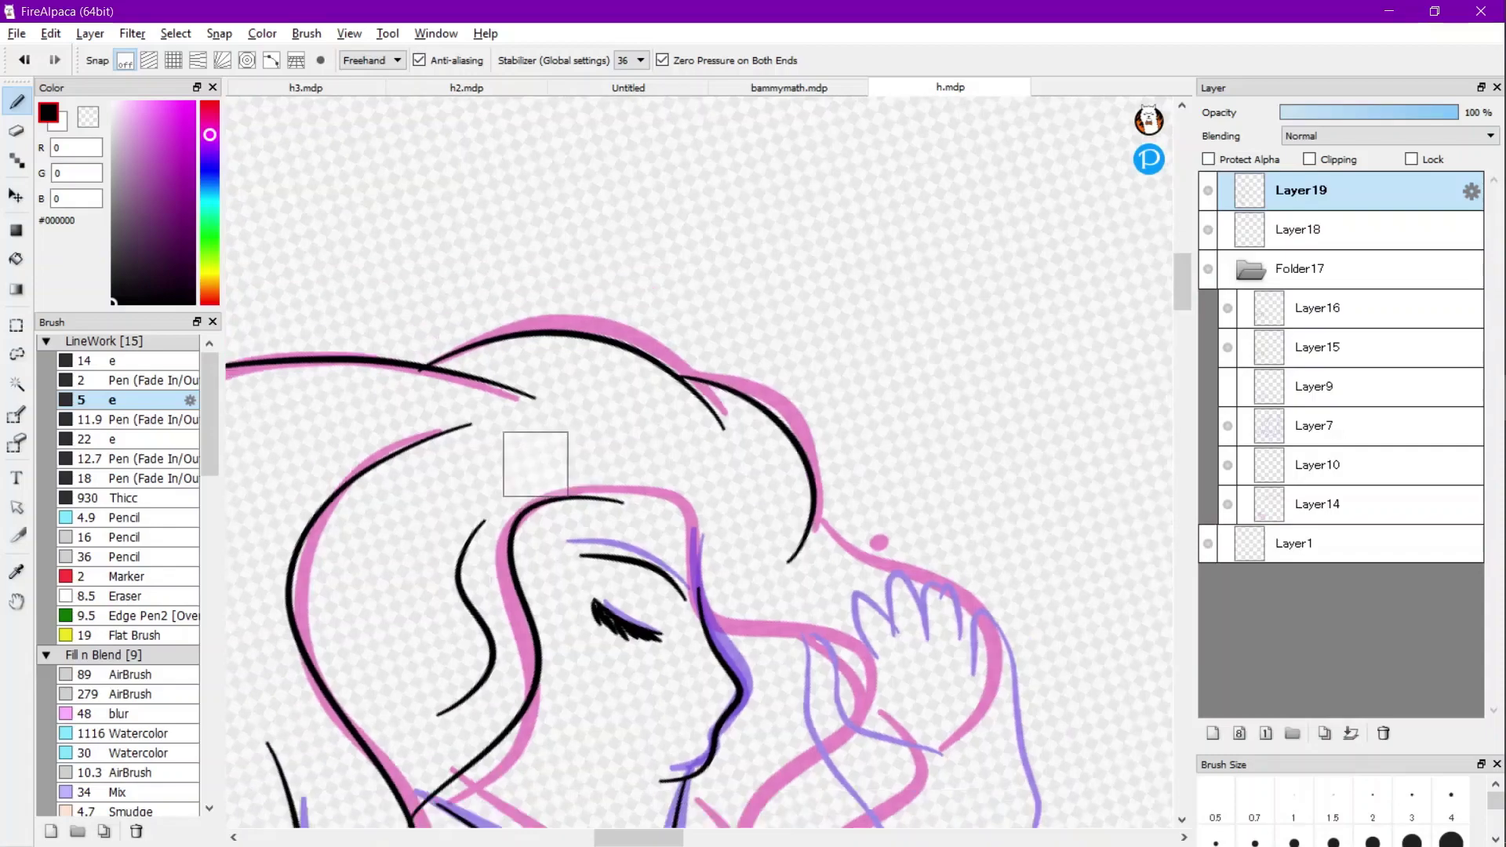
Ink the front hair strand from the parting past the brow to the nose, with a second wavy strand beside it.
left_click_drag(502, 462, 522, 330)
scroll(664, 319, "up", 3)
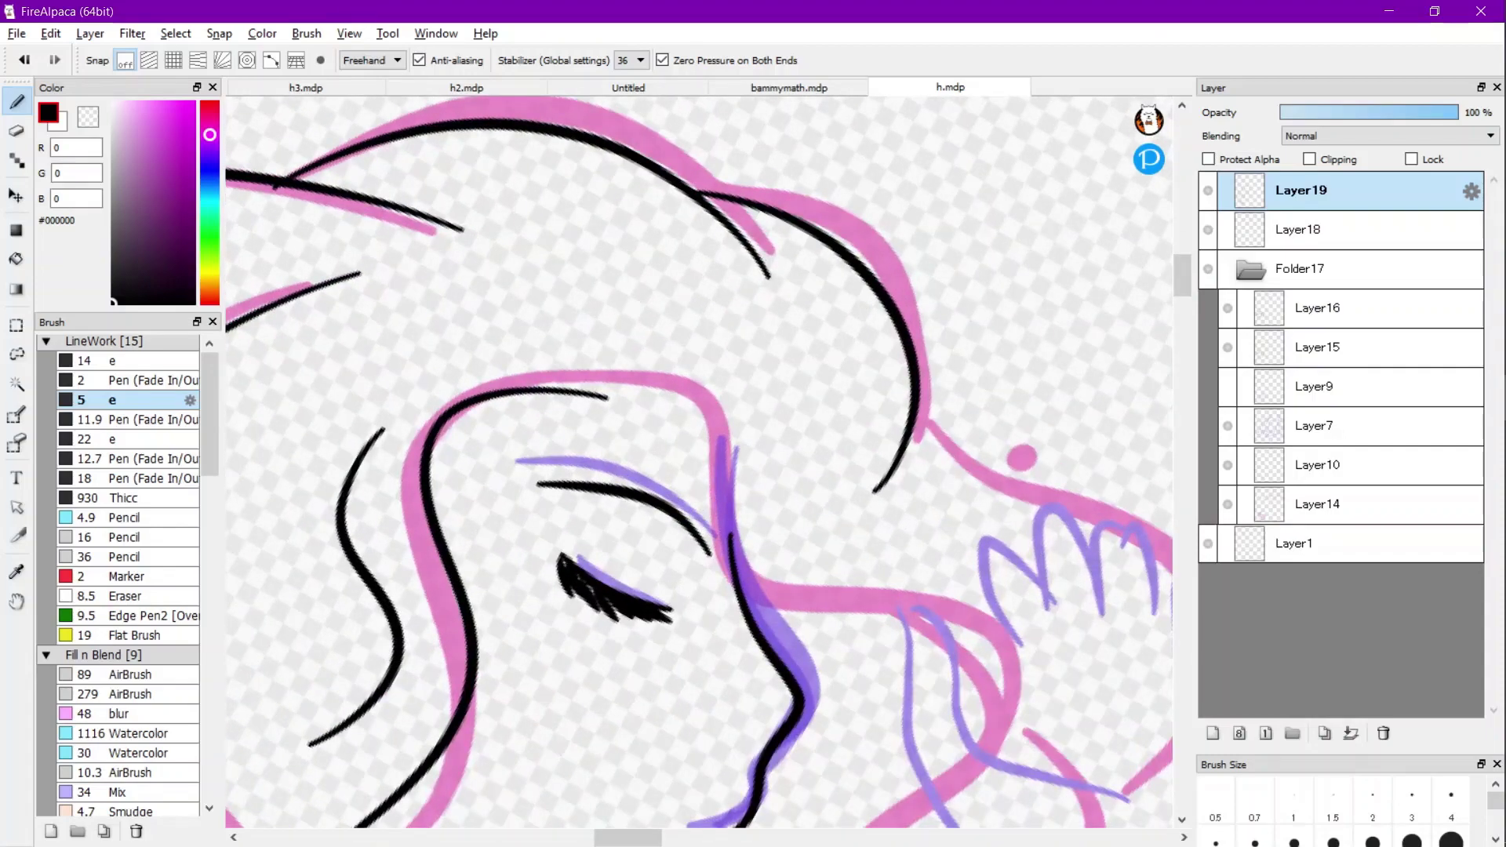
mouse_move(598, 399)
left_mouse_down()
mouse_move(704, 386)
mouse_move(741, 446)
mouse_move(714, 539)
mouse_move(752, 588)
mouse_move(833, 638)
mouse_move(819, 690)
left_mouse_up()
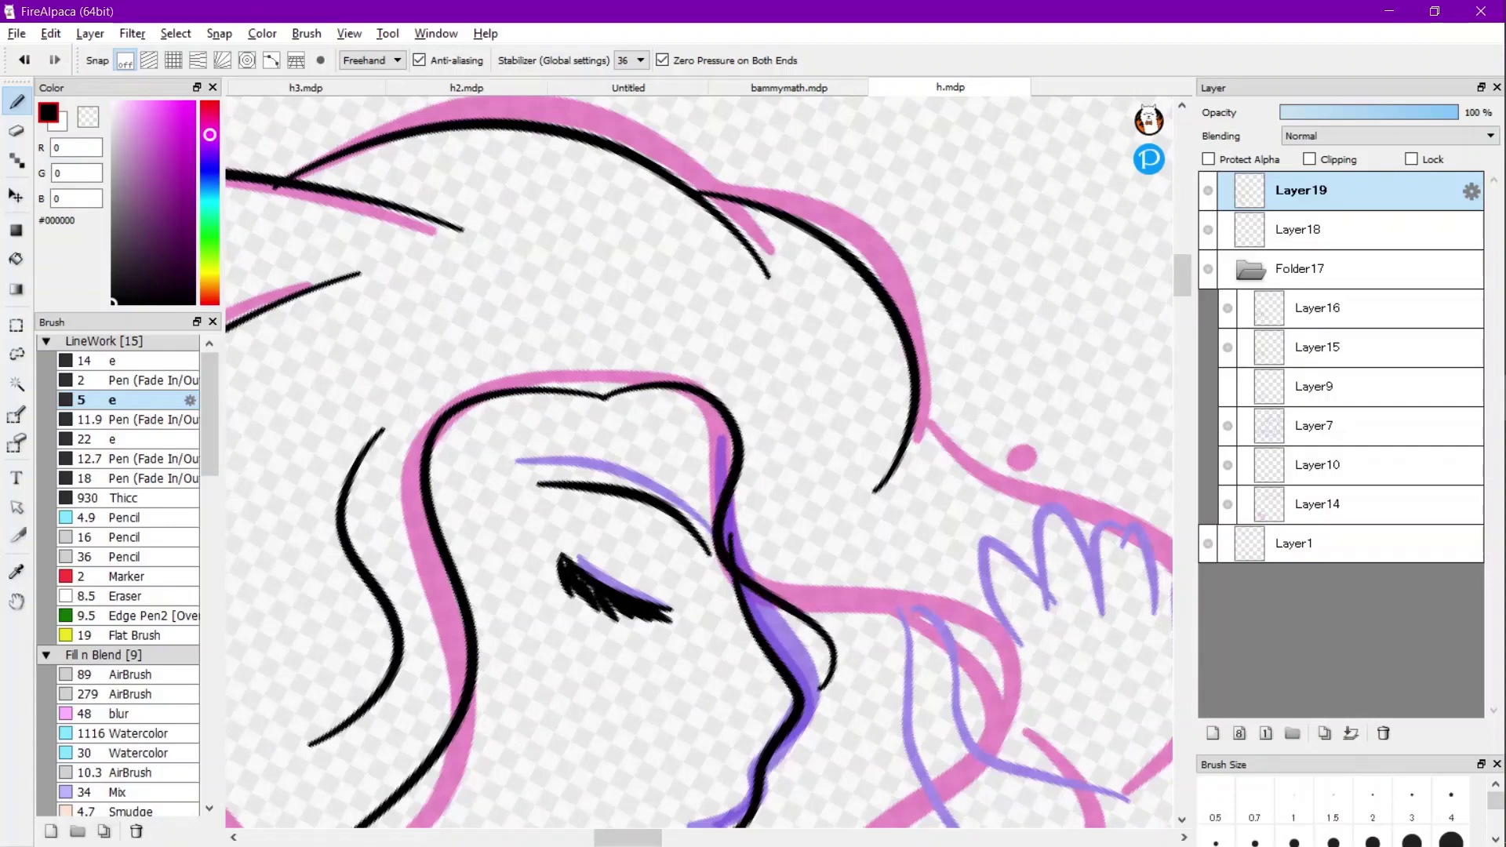
mouse_move(760, 384)
left_mouse_down()
mouse_move(859, 630)
mouse_move(816, 700)
left_mouse_up()
scroll(698, 462, "down", 3)
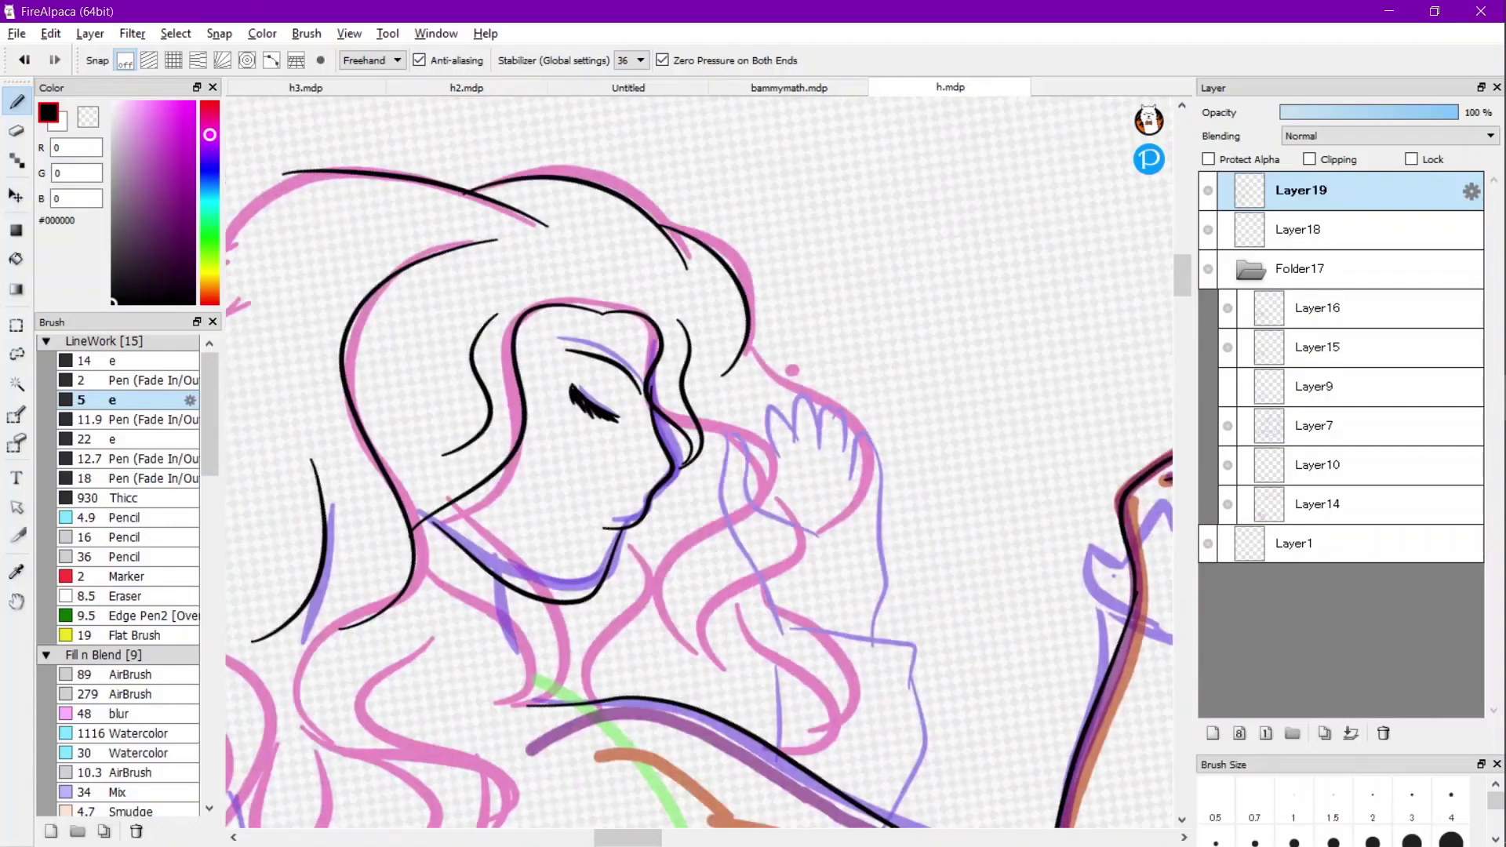
Ink the two edges of the curl running from beside the nose down in front of the chin.
scroll(670, 590, "up", 2)
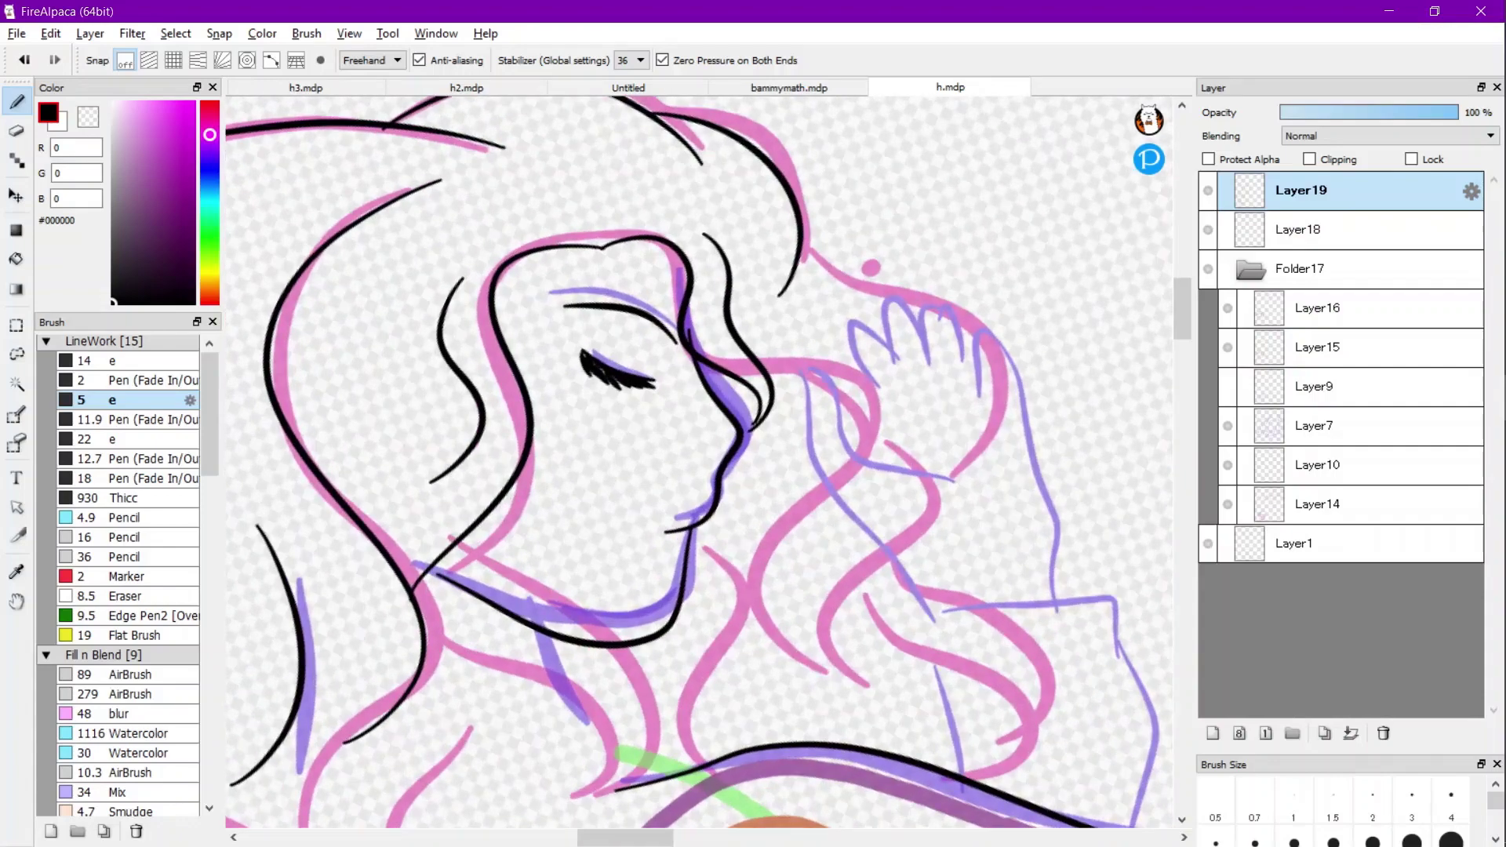
mouse_move(726, 345)
left_mouse_down()
mouse_move(789, 348)
mouse_move(859, 396)
mouse_move(847, 477)
mouse_move(715, 602)
mouse_move(727, 688)
left_mouse_up()
mouse_move(767, 344)
left_mouse_down()
mouse_move(865, 369)
mouse_move(887, 413)
mouse_move(870, 469)
mouse_move(736, 591)
mouse_move(706, 661)
left_mouse_up()
scroll(706, 661, "down", 3)
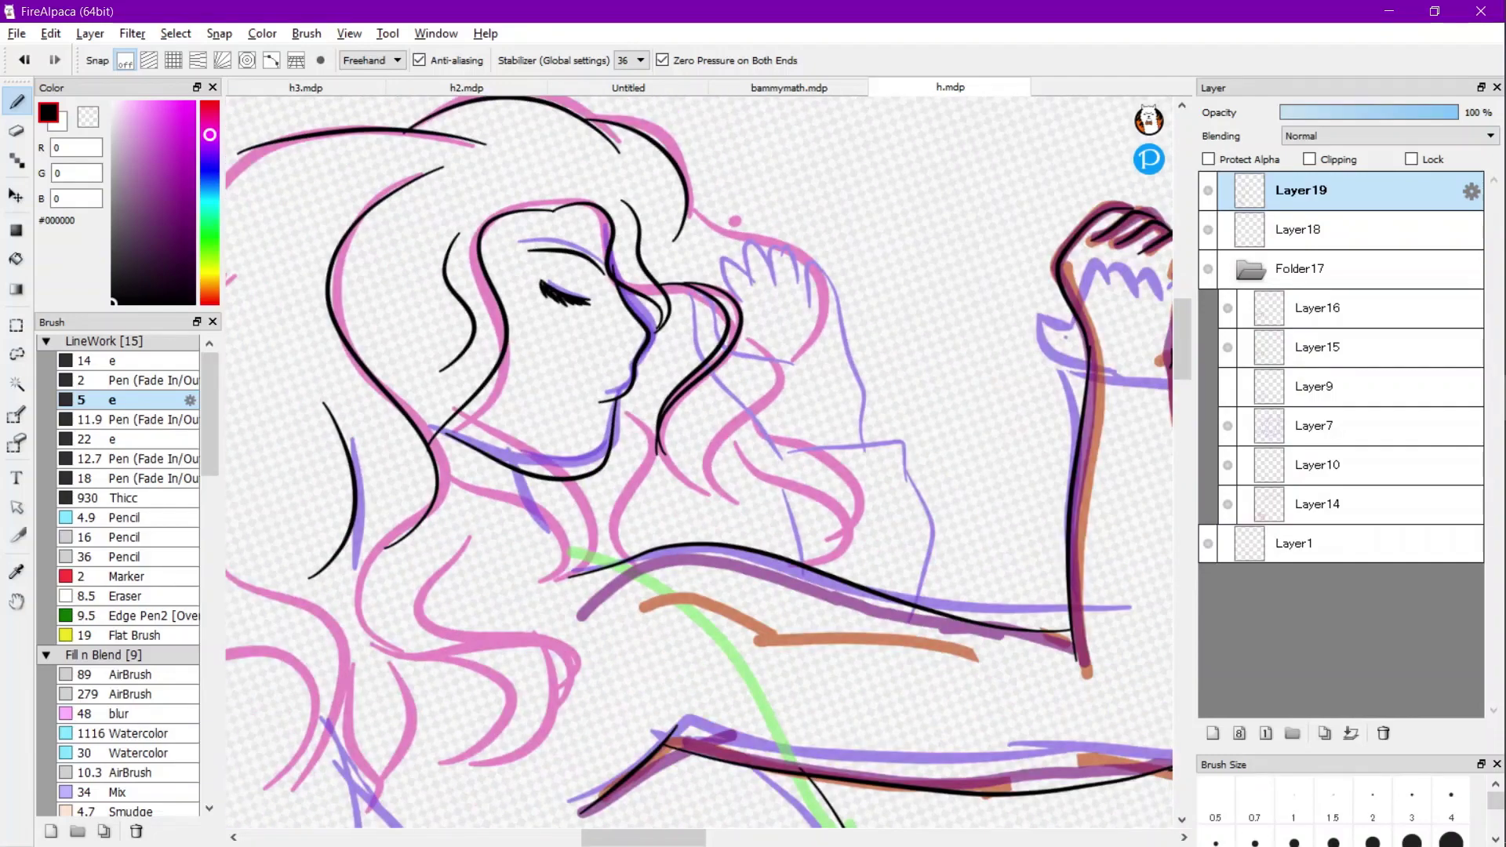
Ink the outer hair contour curving from the front of the head down over the sketched hand.
left_click_drag(622, 256, 791, 351)
mouse_move(652, 254)
left_mouse_down()
mouse_move(663, 285)
mouse_move(742, 336)
mouse_move(861, 370)
mouse_move(888, 485)
mouse_move(820, 567)
left_mouse_up()
scroll(820, 567, "down", 1)
scroll(561, 603, "down", 2)
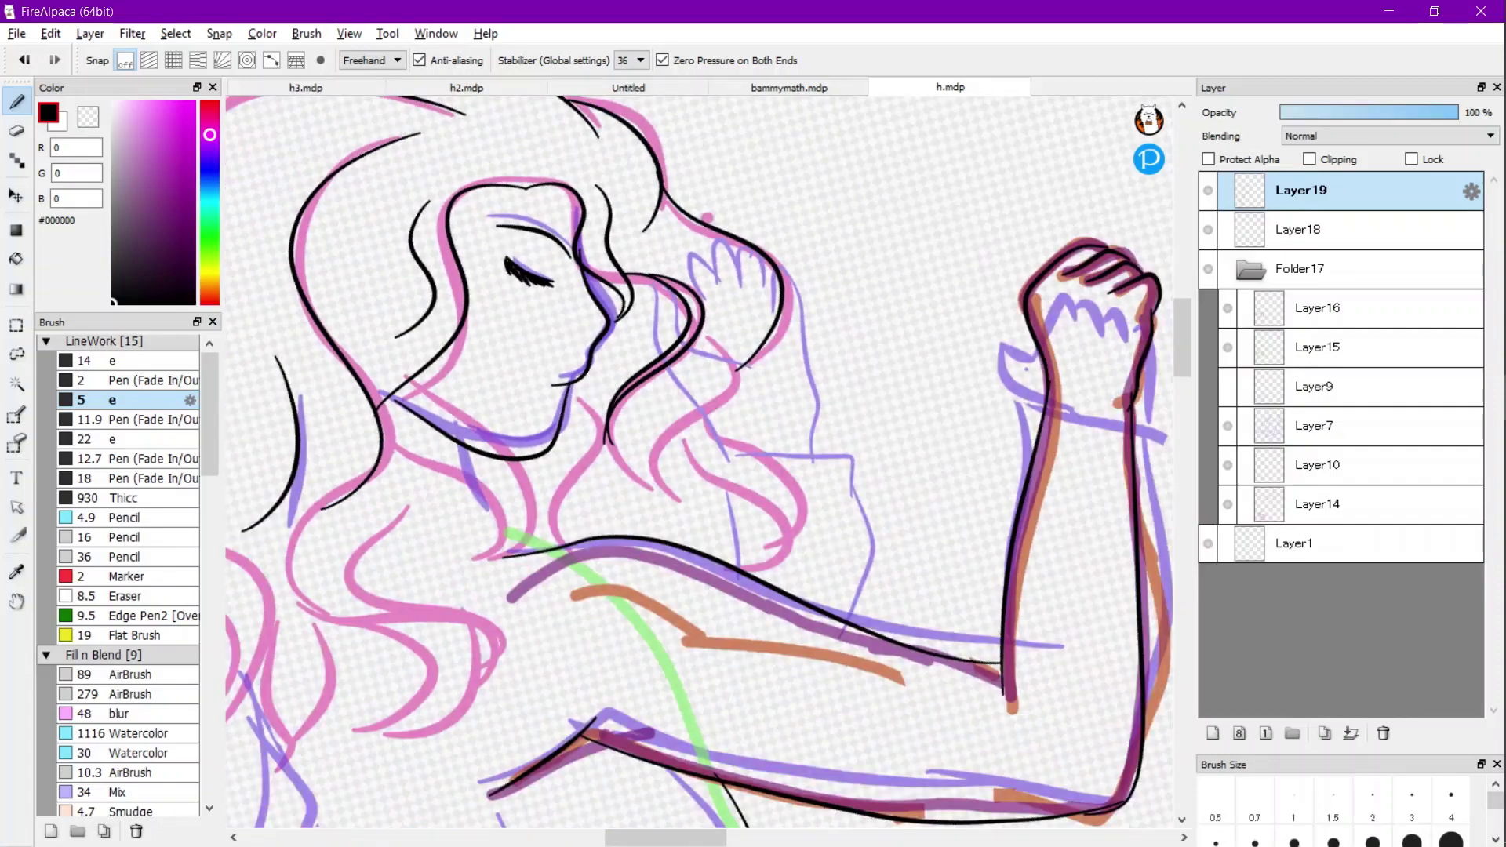
Ink the S-shaped lock below the sketched hand, bringing it to a point above the shoulder.
scroll(611, 398, "up", 3)
mouse_move(805, 270)
left_mouse_down()
mouse_move(760, 589)
mouse_move(781, 586)
mouse_move(610, 503)
mouse_move(619, 461)
left_mouse_up()
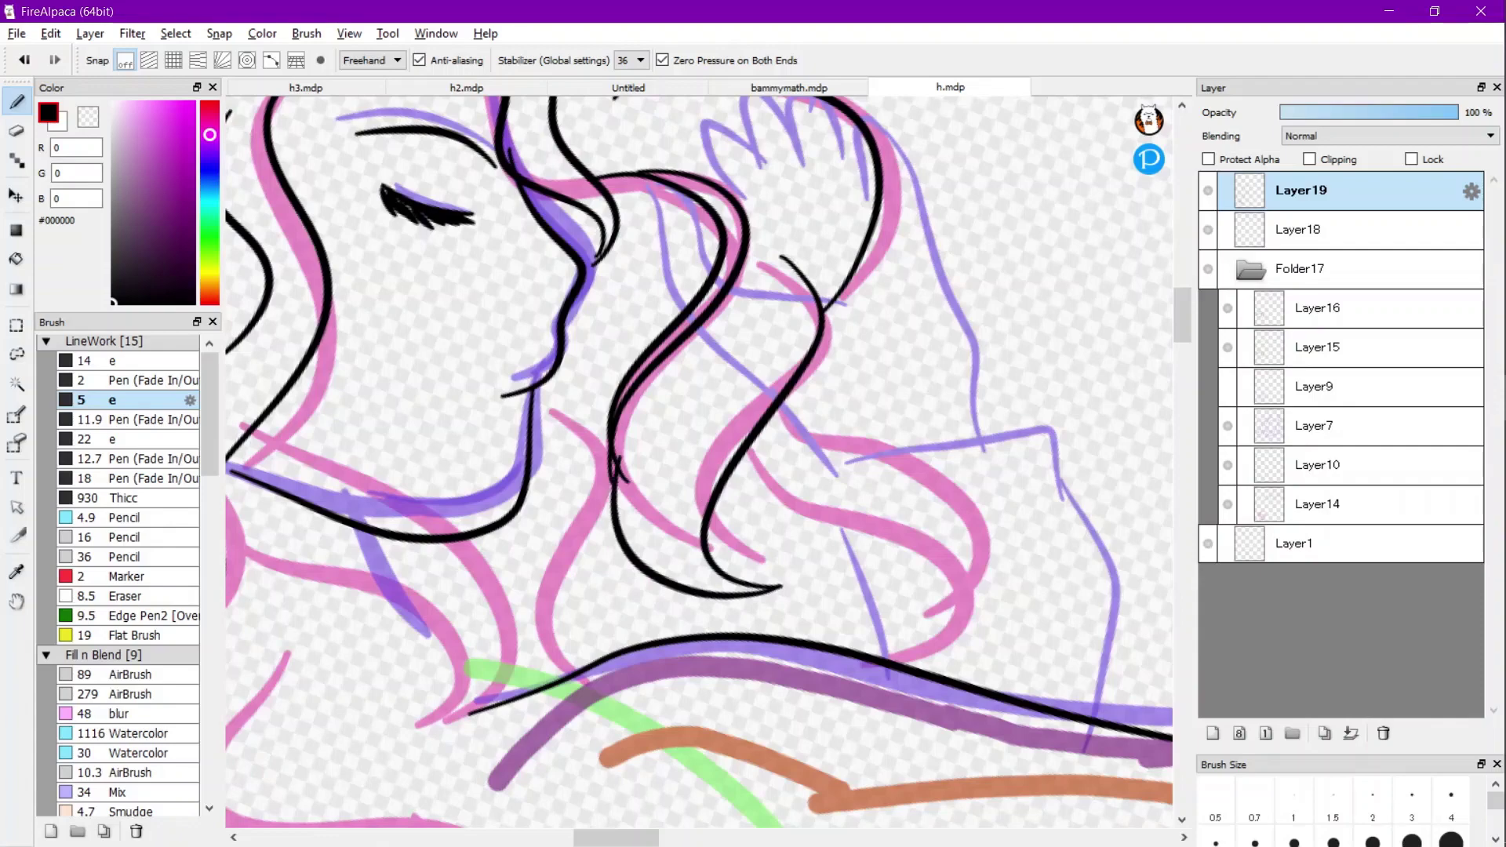
scroll(618, 462, "down", 2)
scroll(478, 418, "up", 1)
scroll(478, 416, "up", 1)
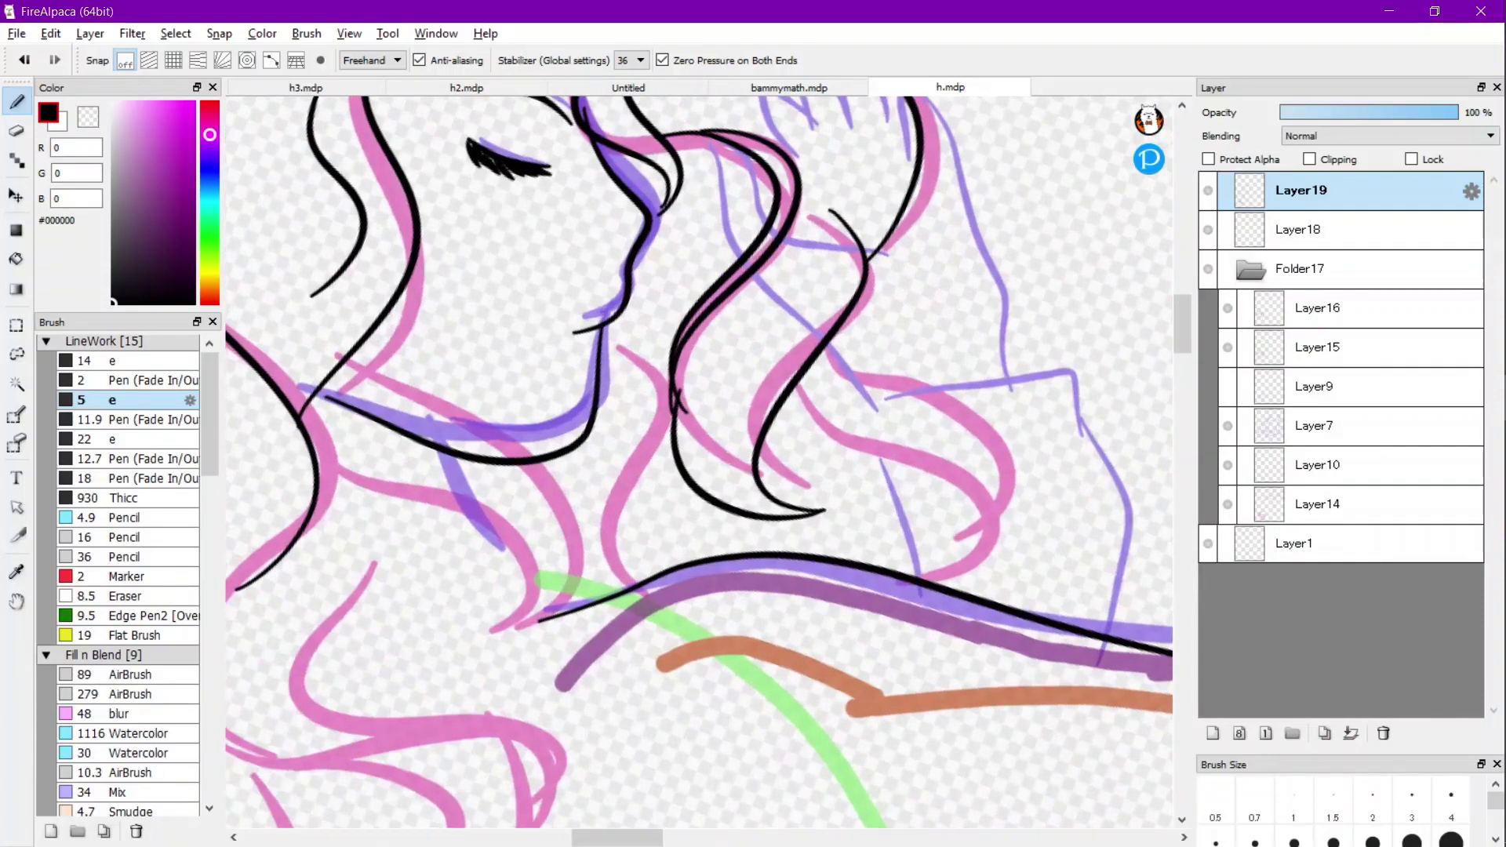
Ink the hair strand falling from the chin to the shoulder, redrawing it until it follows the sketch.
mouse_move(608, 345)
left_mouse_down()
mouse_move(648, 387)
mouse_move(629, 572)
left_mouse_up()
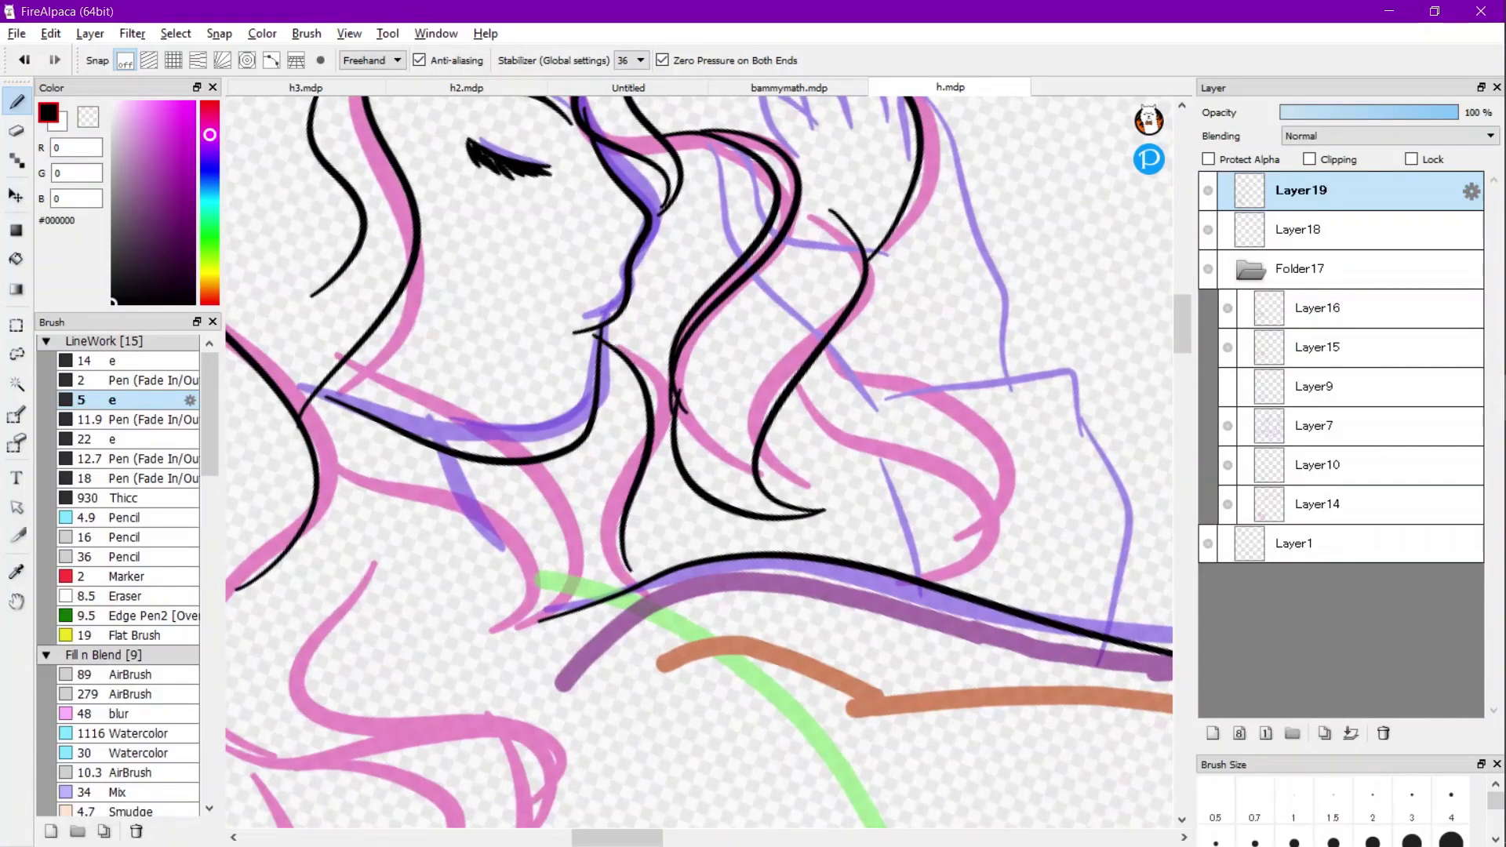
key("ctrl+z")
scroll(609, 262, "up", 2)
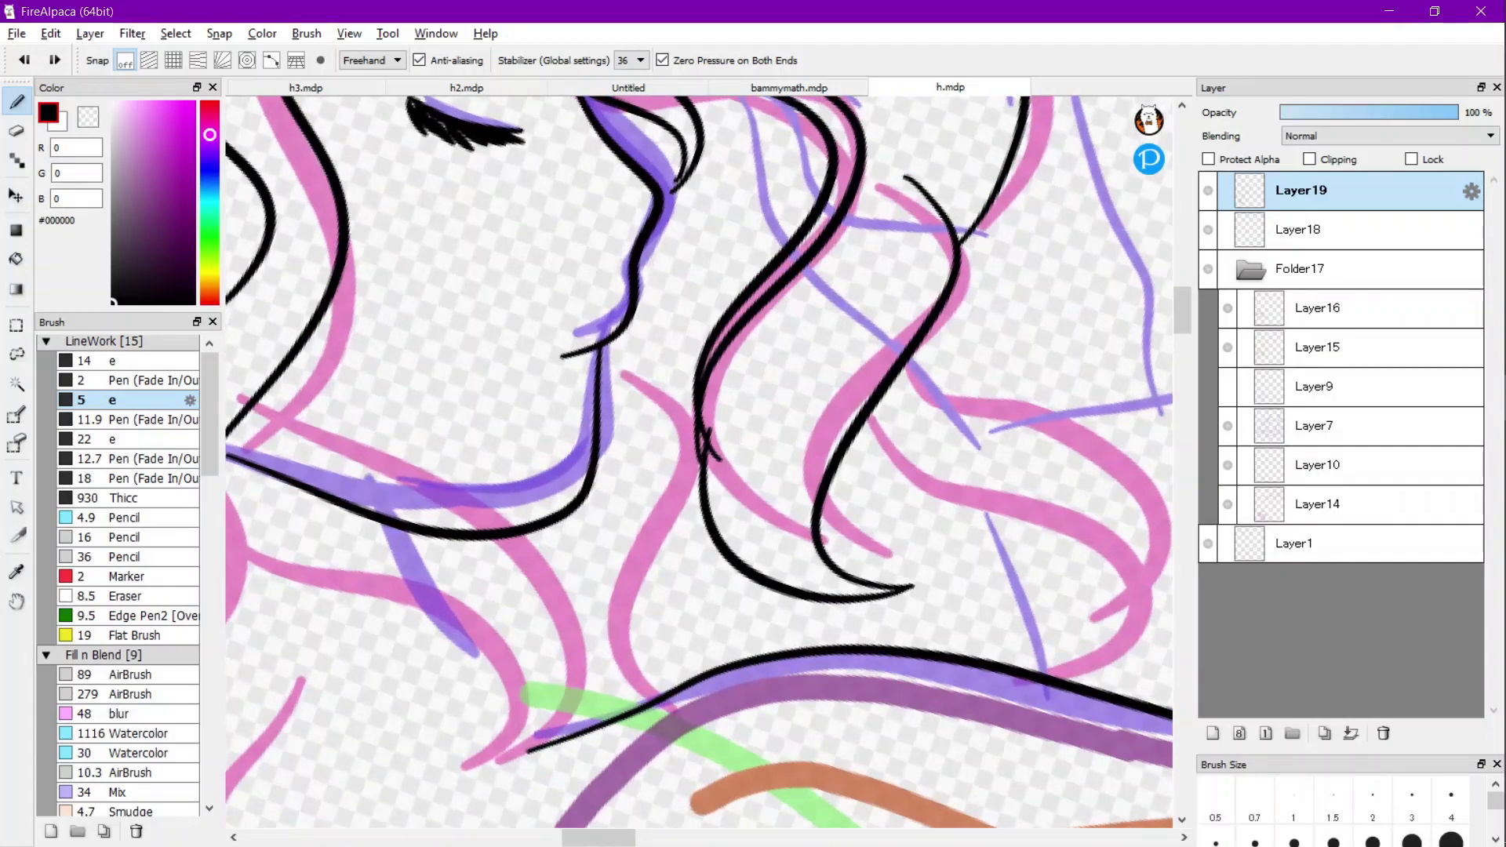
mouse_move(598, 350)
left_mouse_down()
mouse_move(656, 412)
mouse_move(680, 467)
mouse_move(621, 654)
mouse_move(638, 689)
left_mouse_up()
key("ctrl+z")
scroll(638, 683, "down", 4)
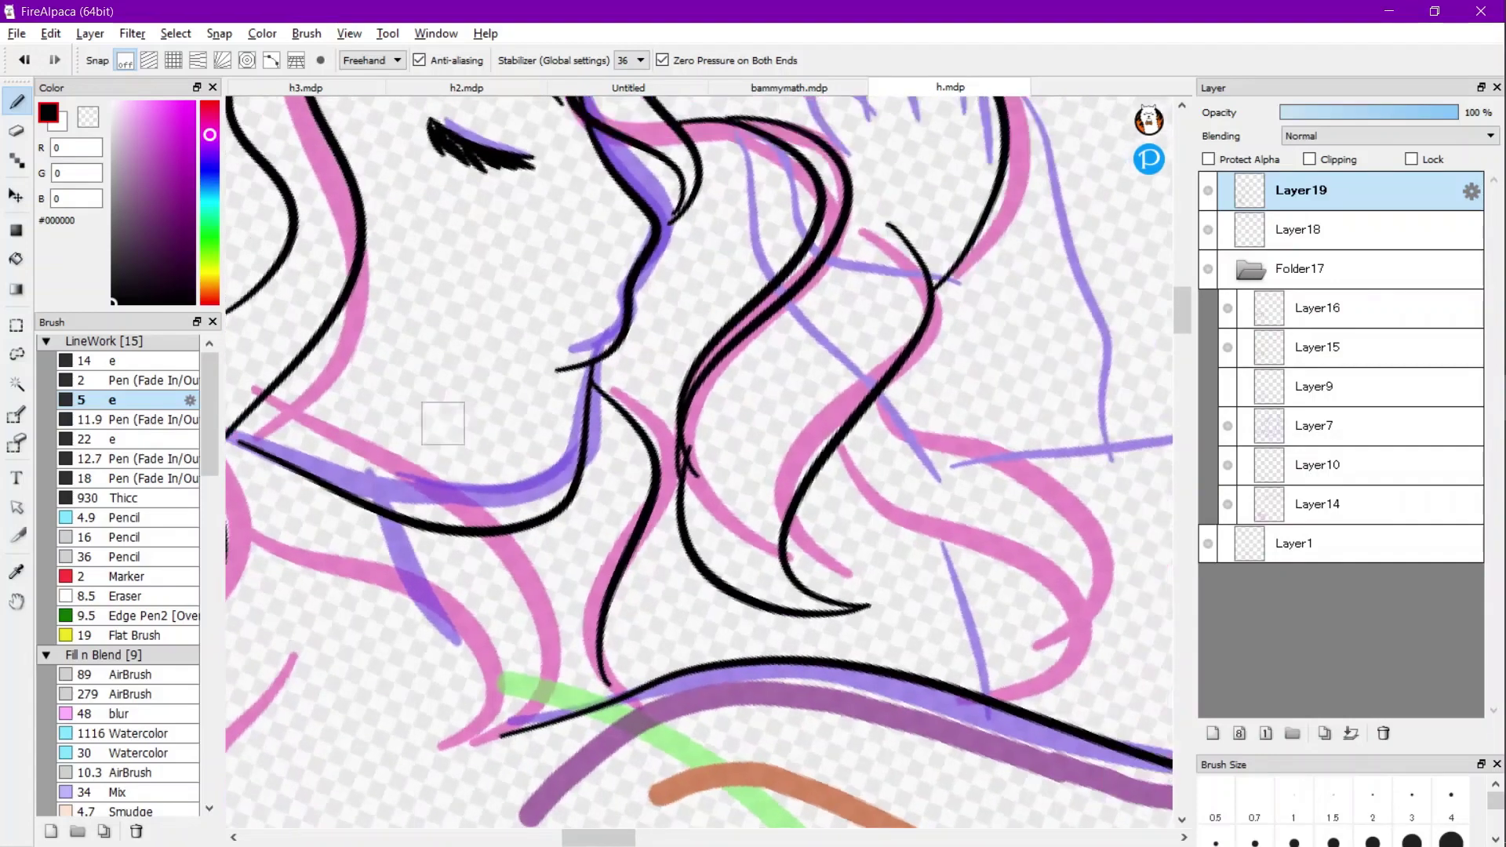
Ink the outer edge of the hand and forearm behind the hair, replacing the first stroke.
scroll(576, 381, "up", 4)
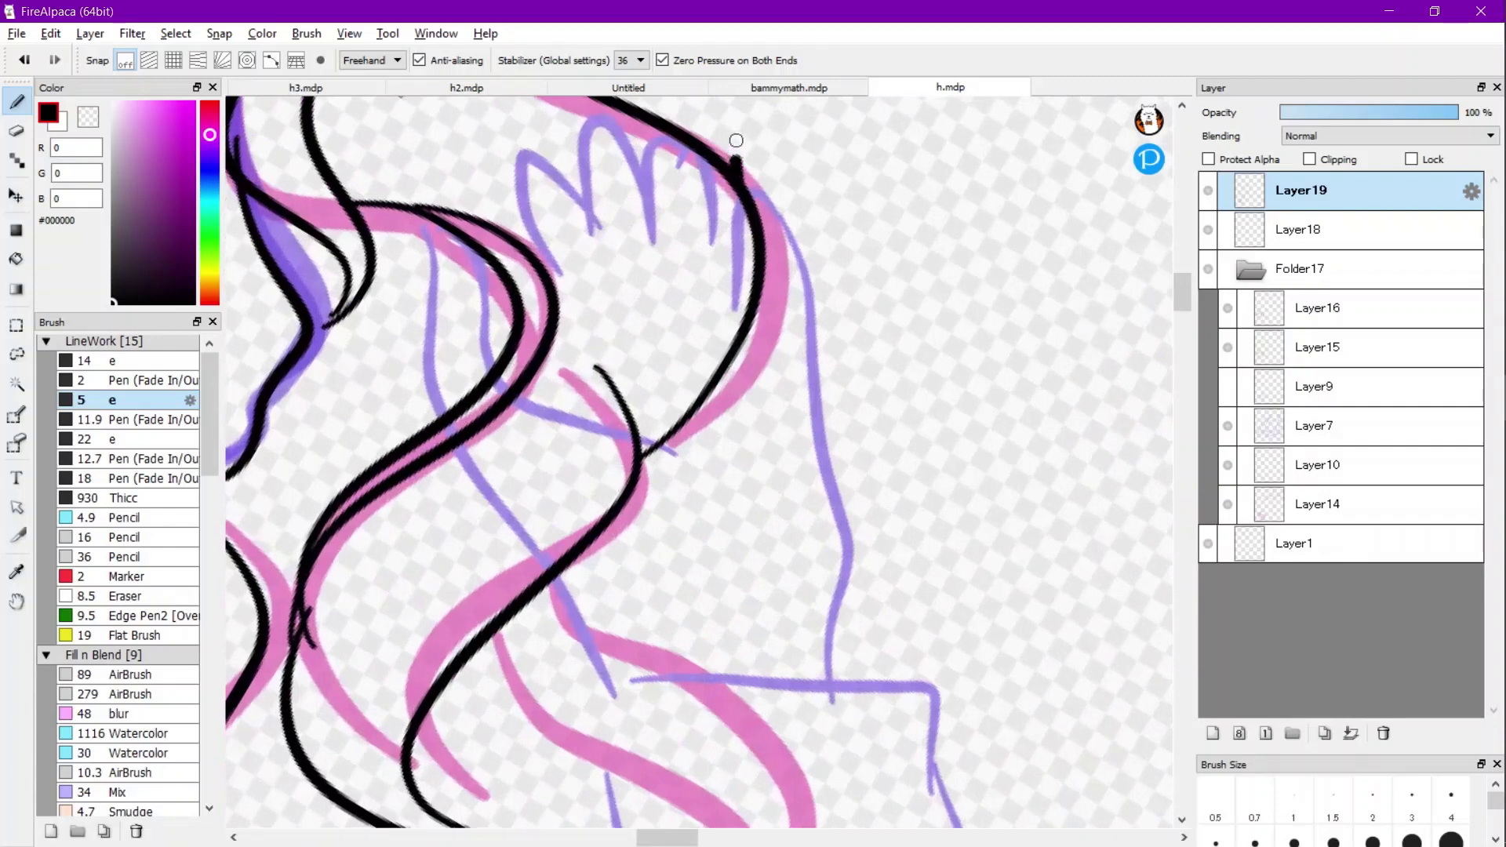
mouse_move(736, 141)
left_mouse_down()
mouse_move(780, 196)
mouse_move(812, 283)
mouse_move(846, 397)
mouse_move(854, 517)
left_mouse_up()
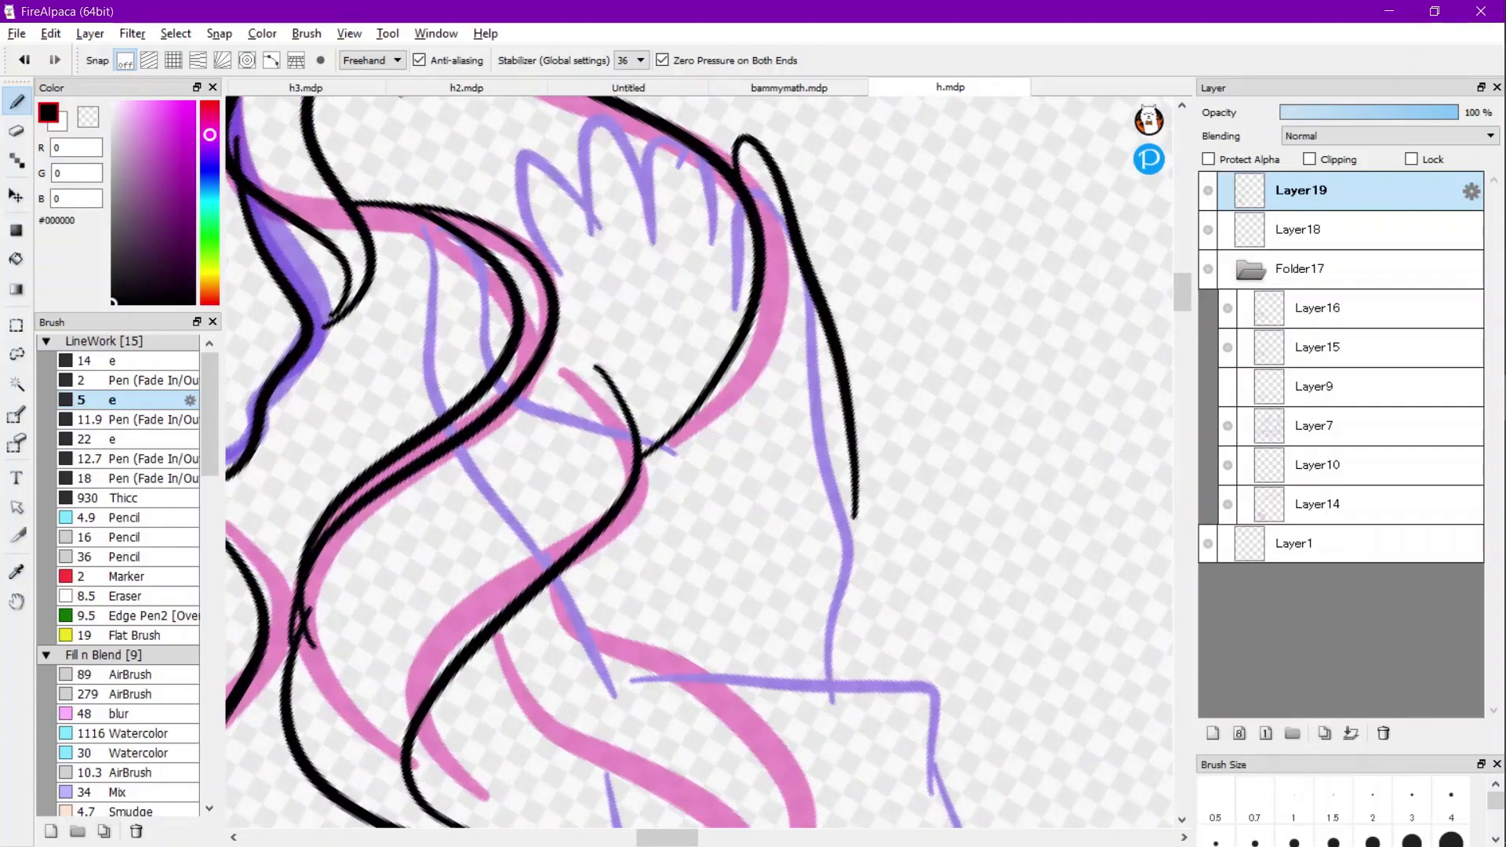
key("ctrl+z")
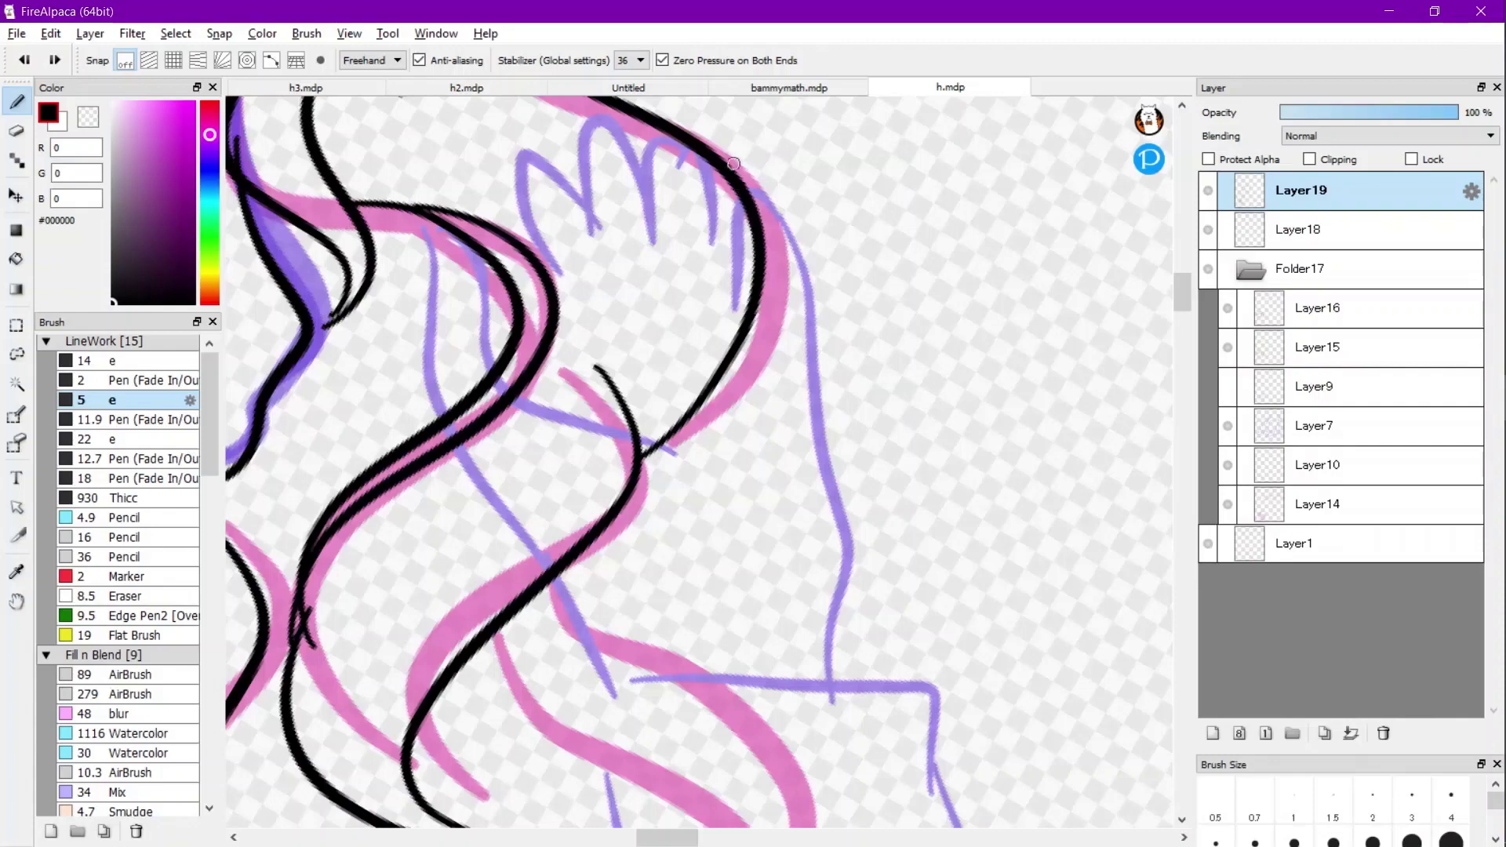
mouse_move(733, 163)
left_mouse_down()
mouse_move(783, 153)
mouse_move(859, 526)
mouse_move(863, 581)
mouse_move(830, 704)
left_mouse_up()
scroll(699, 462, "down", 4)
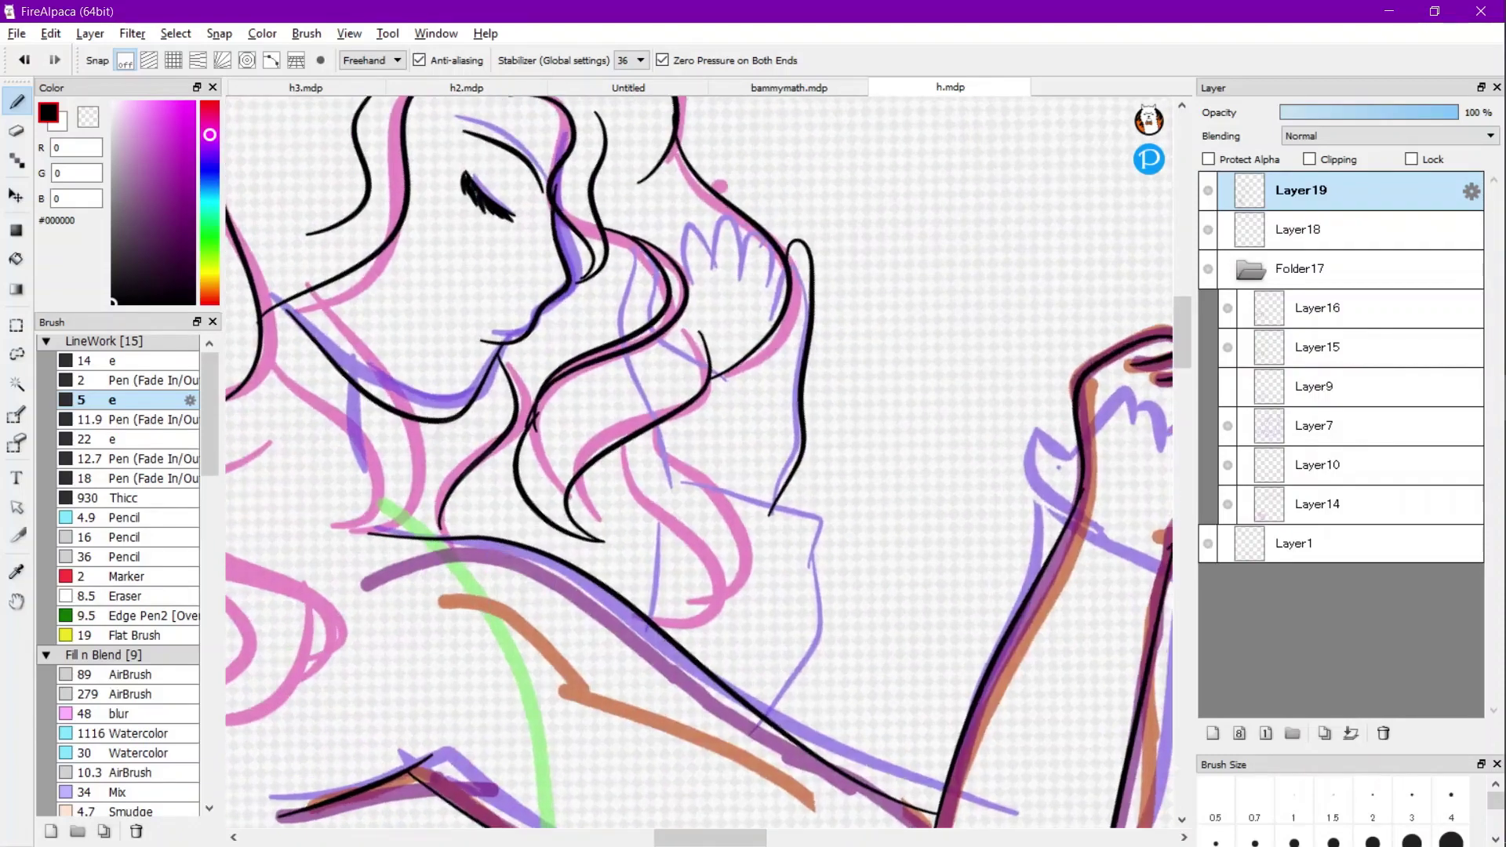
Ink a short wrist line beside the outer curl and undo the trial stroke drawn below it.
scroll(705, 392, "up", 3)
left_click_drag(791, 468, 689, 402)
left_click_drag(613, 552, 632, 675)
key("ctrl+z")
scroll(632, 675, "down", 3)
scroll(632, 675, "up", 2)
scroll(696, 461, "down", 2)
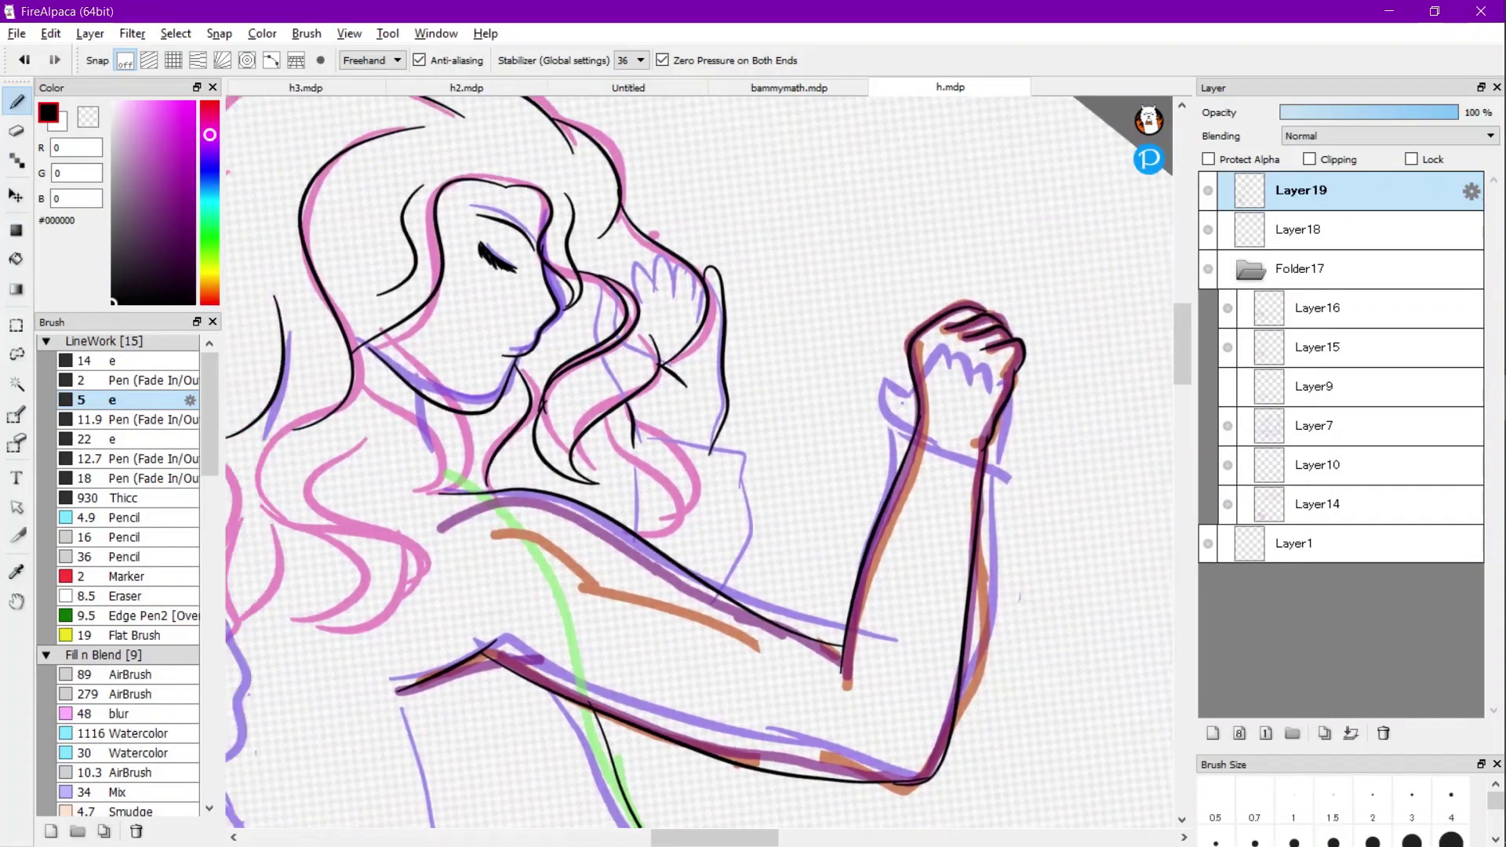
scroll(697, 461, "up", 3)
key("ctrl+z")
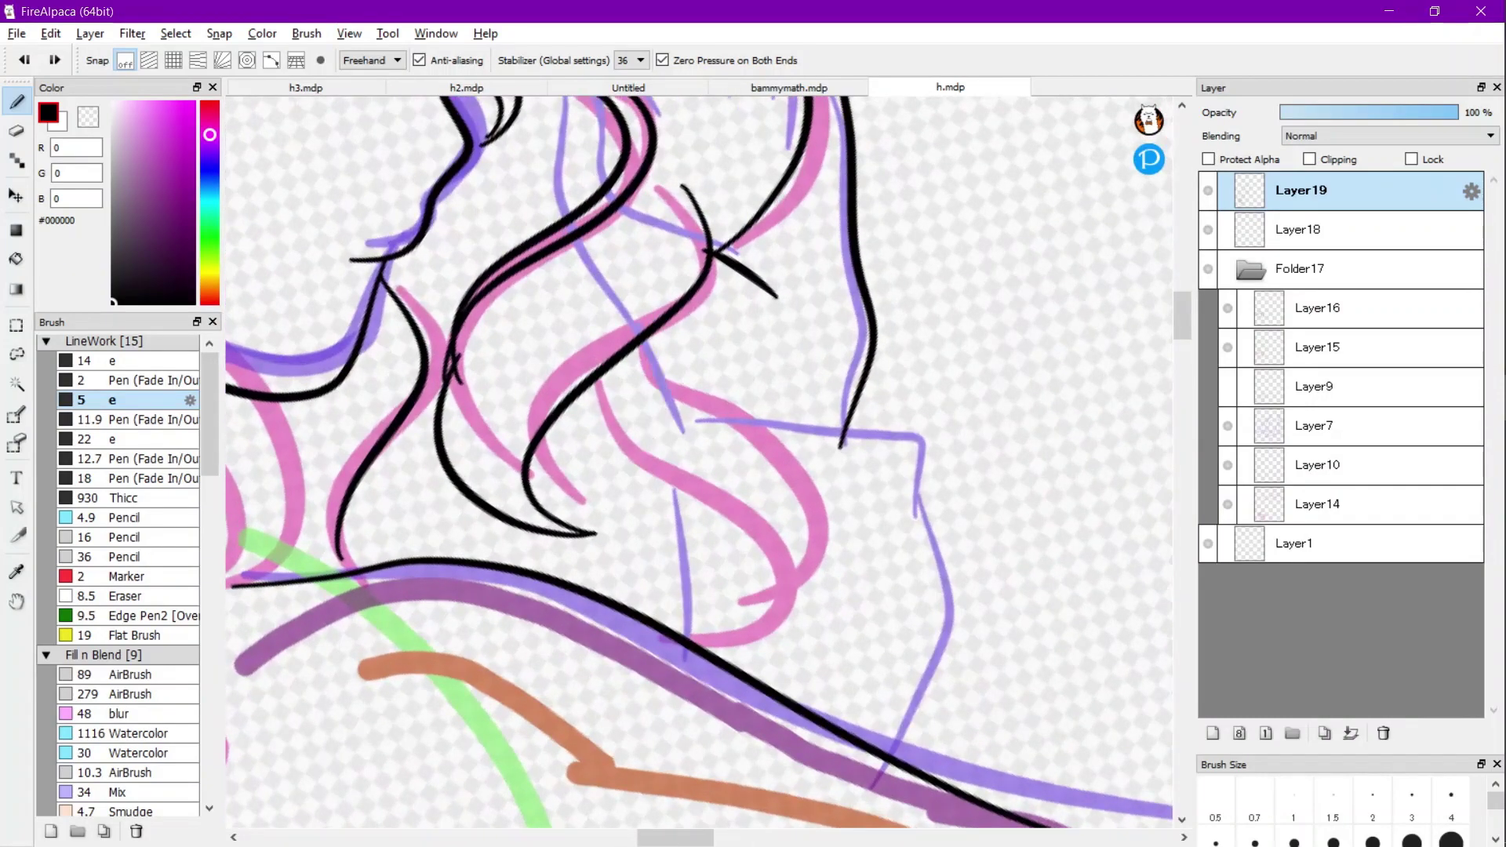
Ink both edges of the lowest curl above the shoulder, and hide the sketch in Folder17.
mouse_move(637, 362)
left_mouse_down()
mouse_move(709, 440)
mouse_move(772, 636)
mouse_move(717, 639)
left_mouse_up()
mouse_move(555, 414)
left_mouse_down()
mouse_move(599, 497)
mouse_move(703, 547)
mouse_move(741, 637)
left_mouse_up()
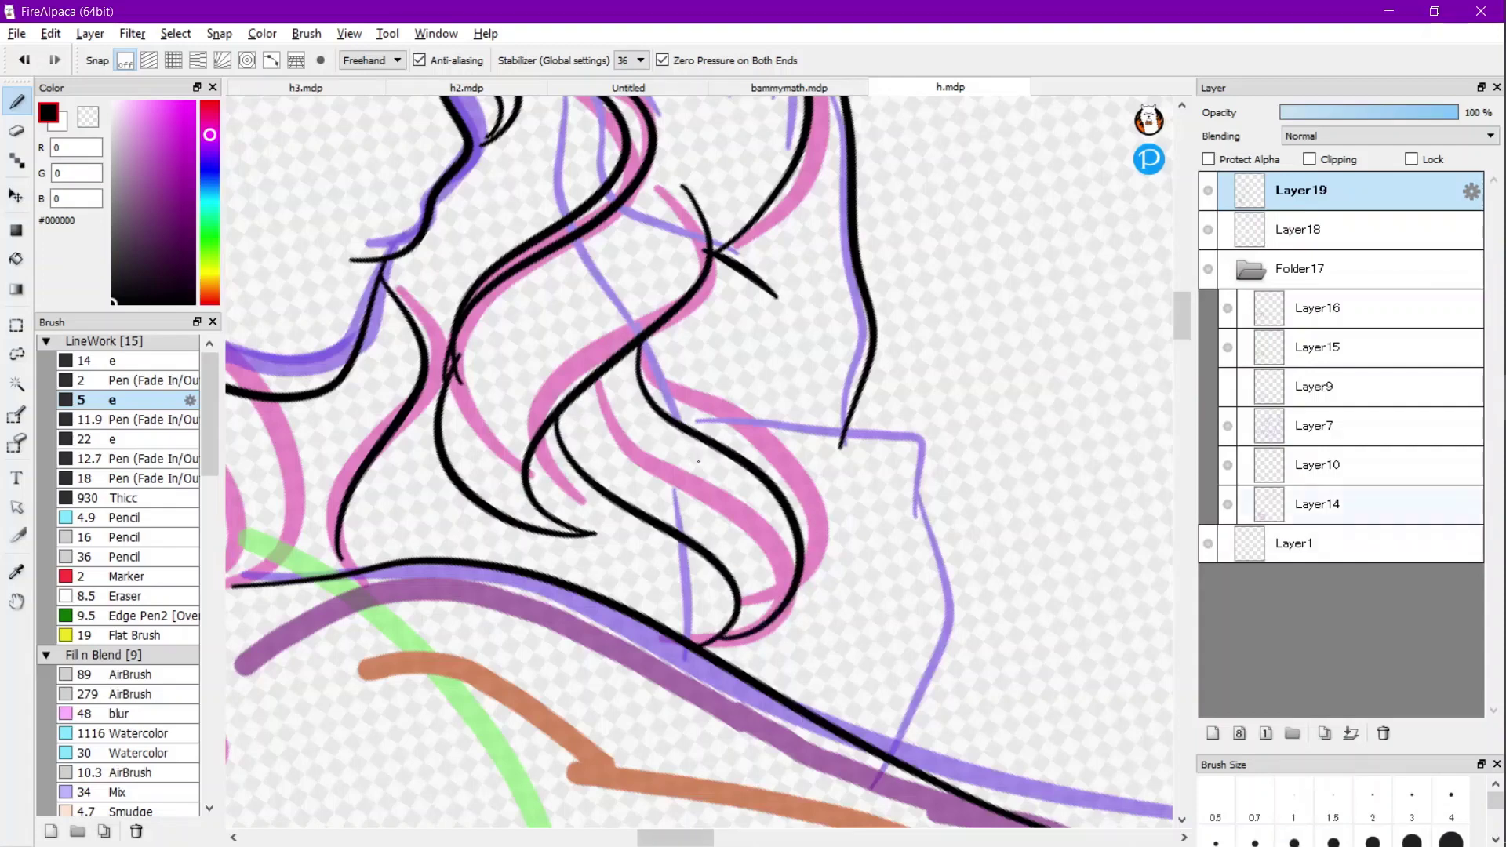
left_click(1208, 269)
scroll(837, 349, "down", 5)
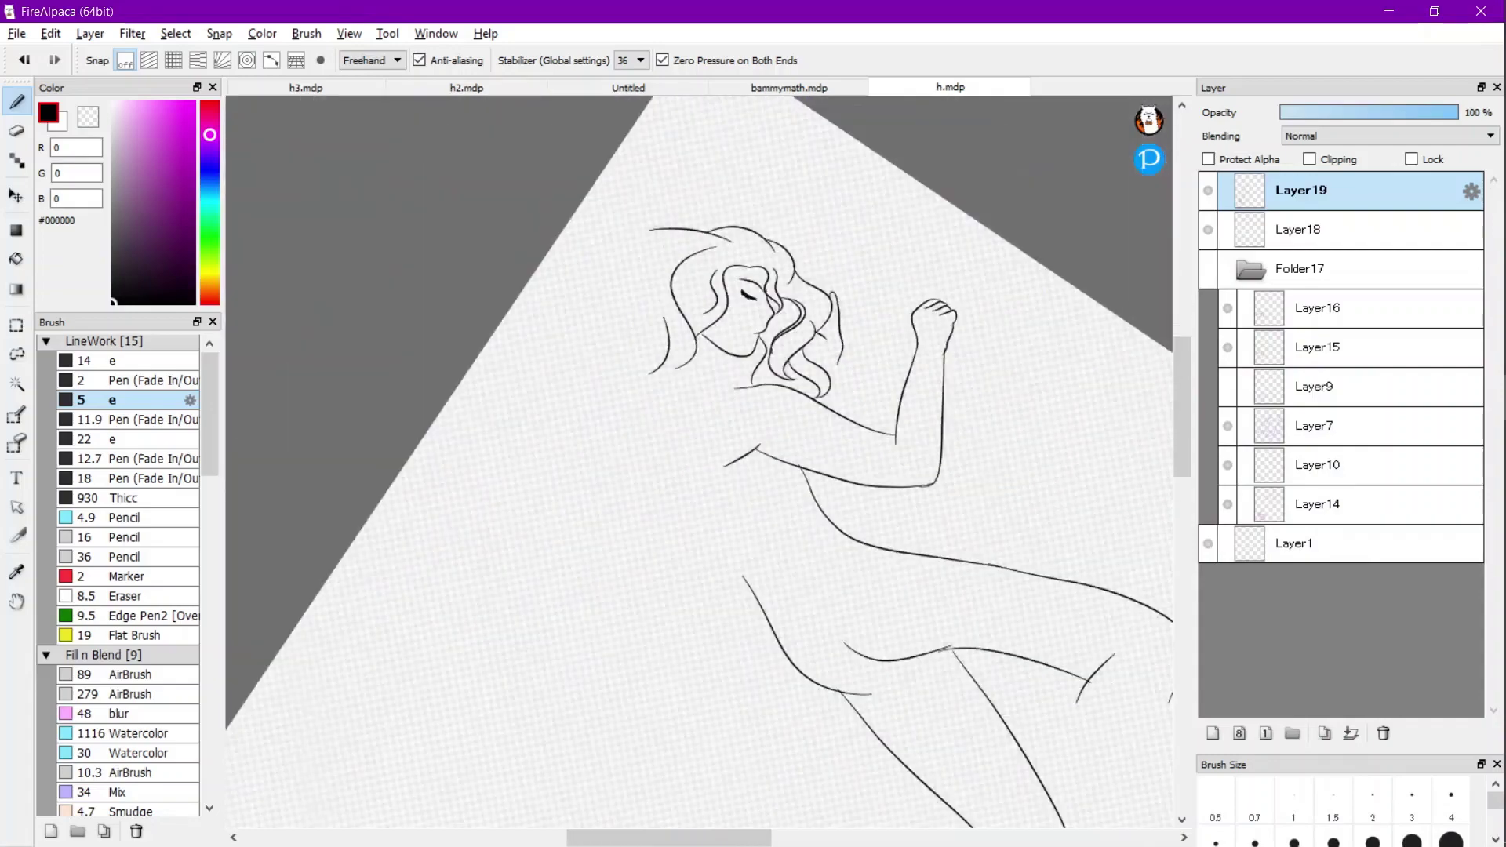
Show the Folder17 sketch again and undo the inked curls and hand line beside the face.
key("ctrl+plus")
key("ctrl+plus")
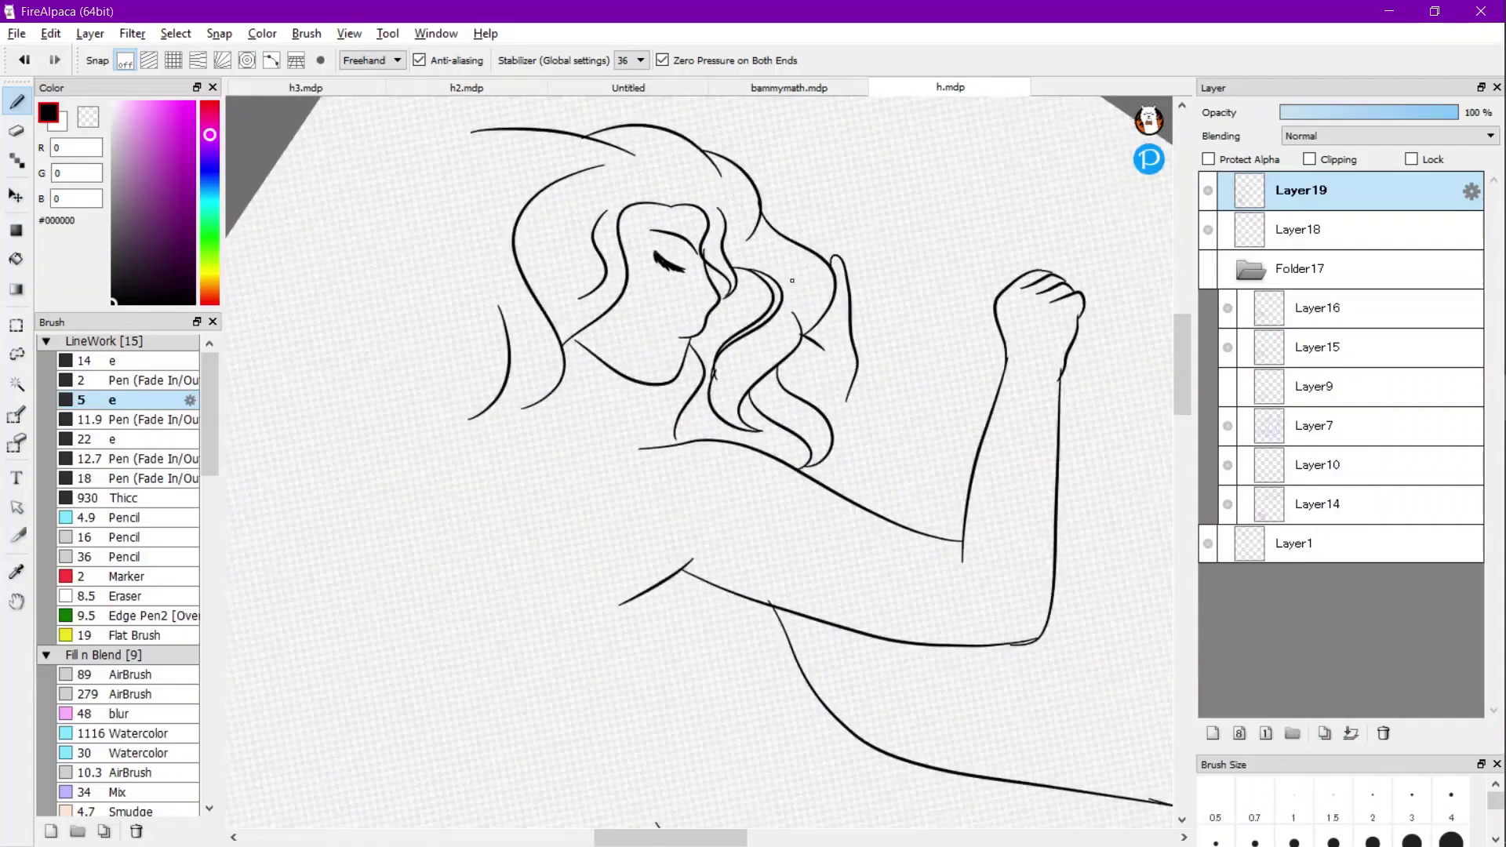
left_click(1208, 268)
key("ctrl+z")
key("ctrl+z")
key("ctrl+z")
key("ctrl+z")
key("ctrl+z")
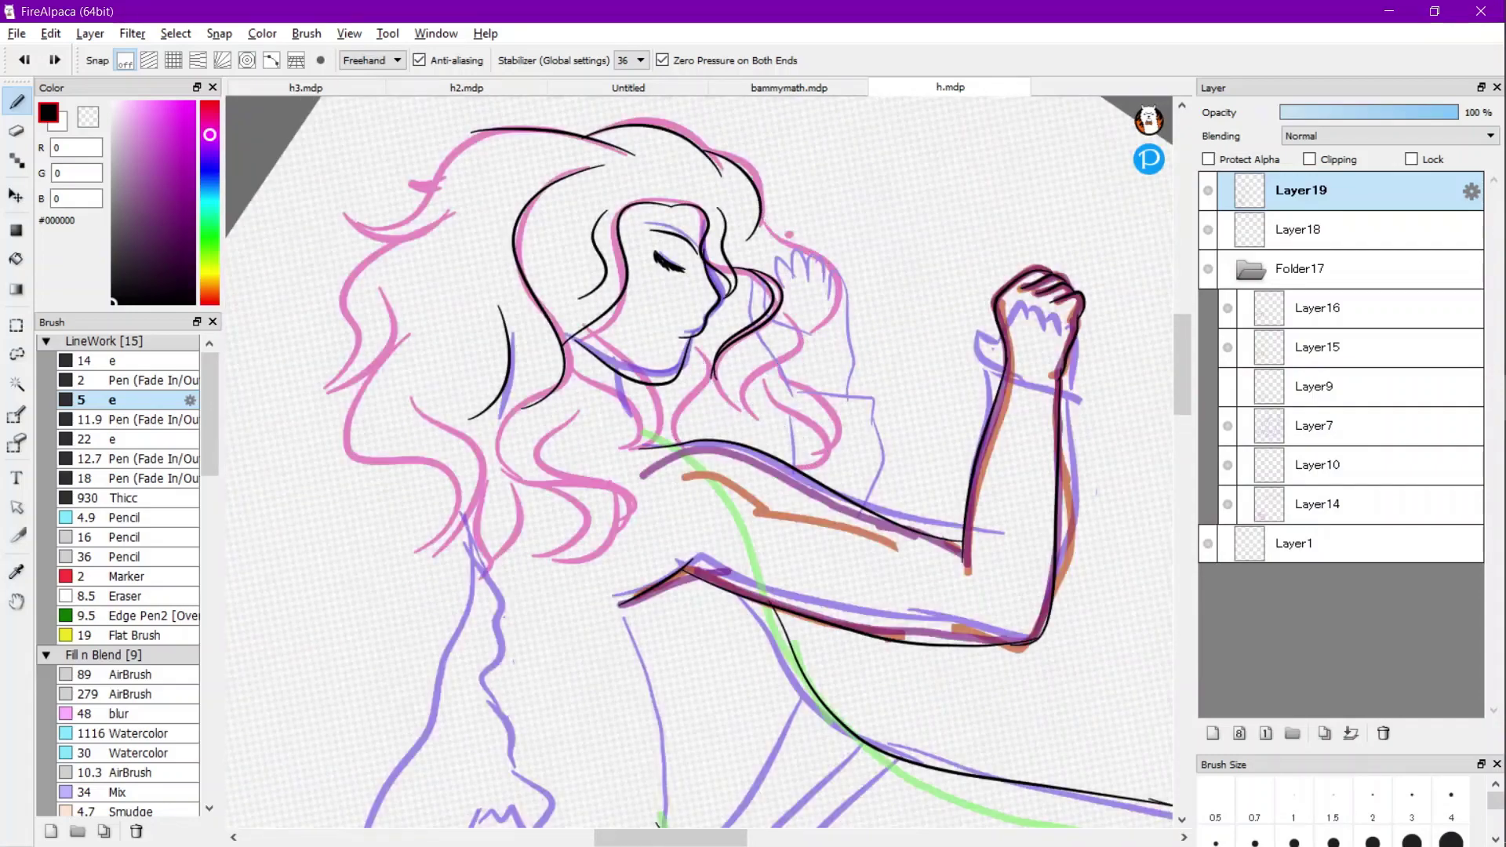
Lower the opacity of Folder17 to 11% and make Layer19 the active layer again.
scroll(791, 278, "up", 2)
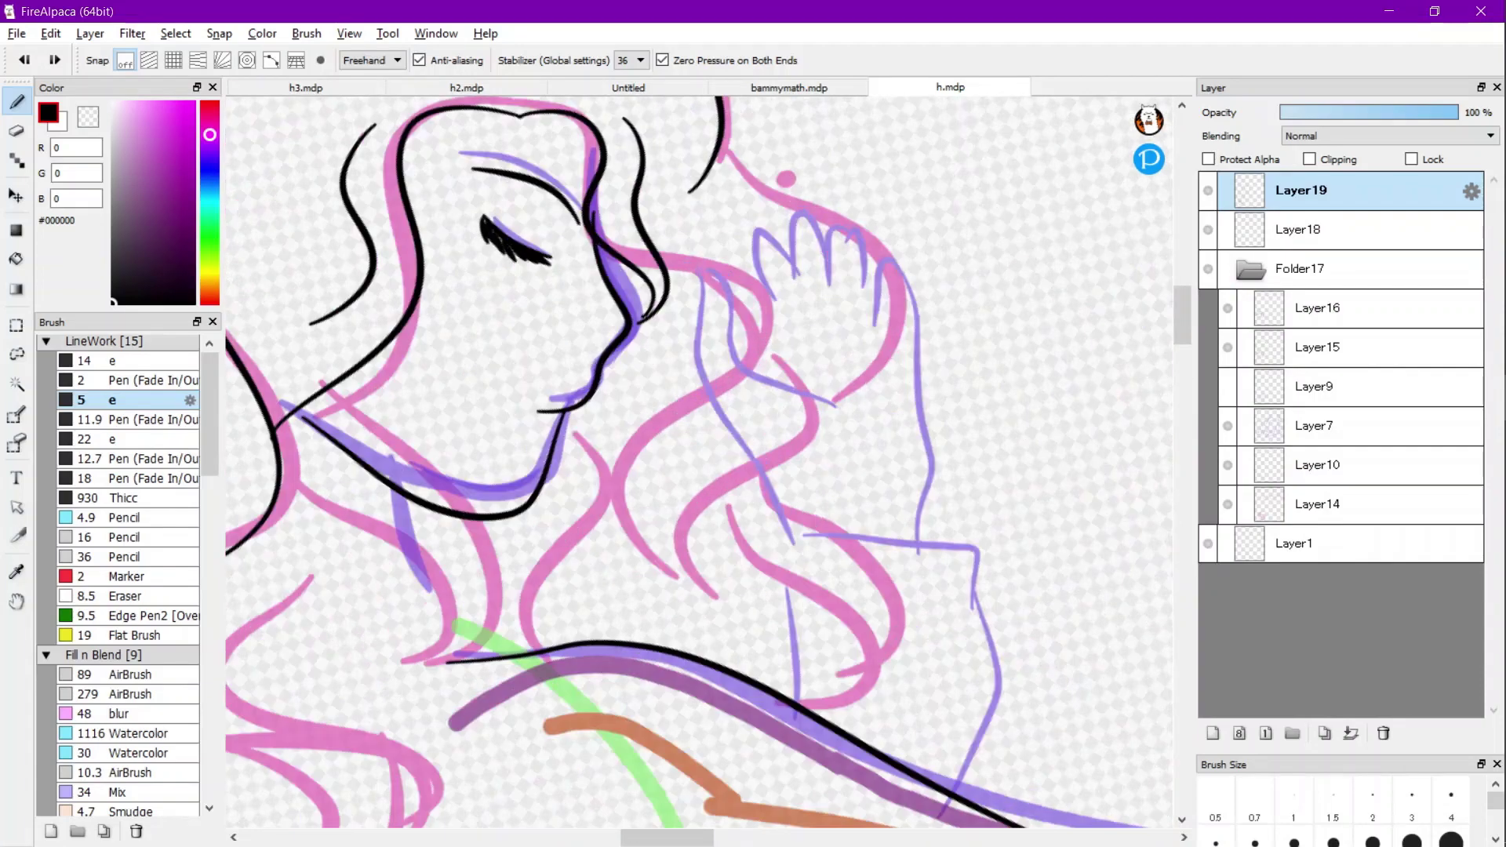
scroll(817, 290, "down", 1)
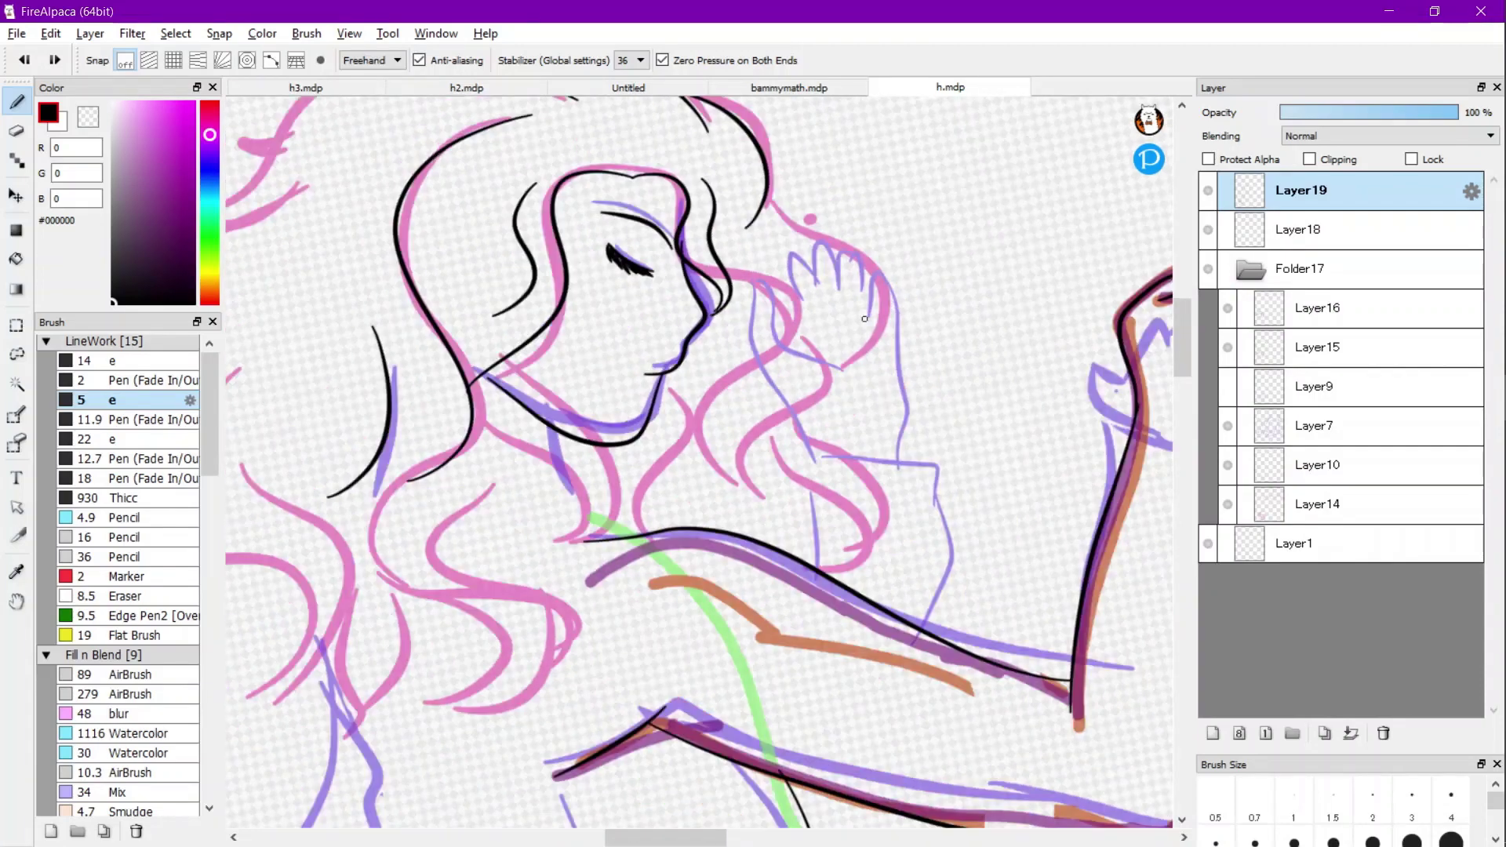
left_click(1333, 269)
left_click(1300, 112)
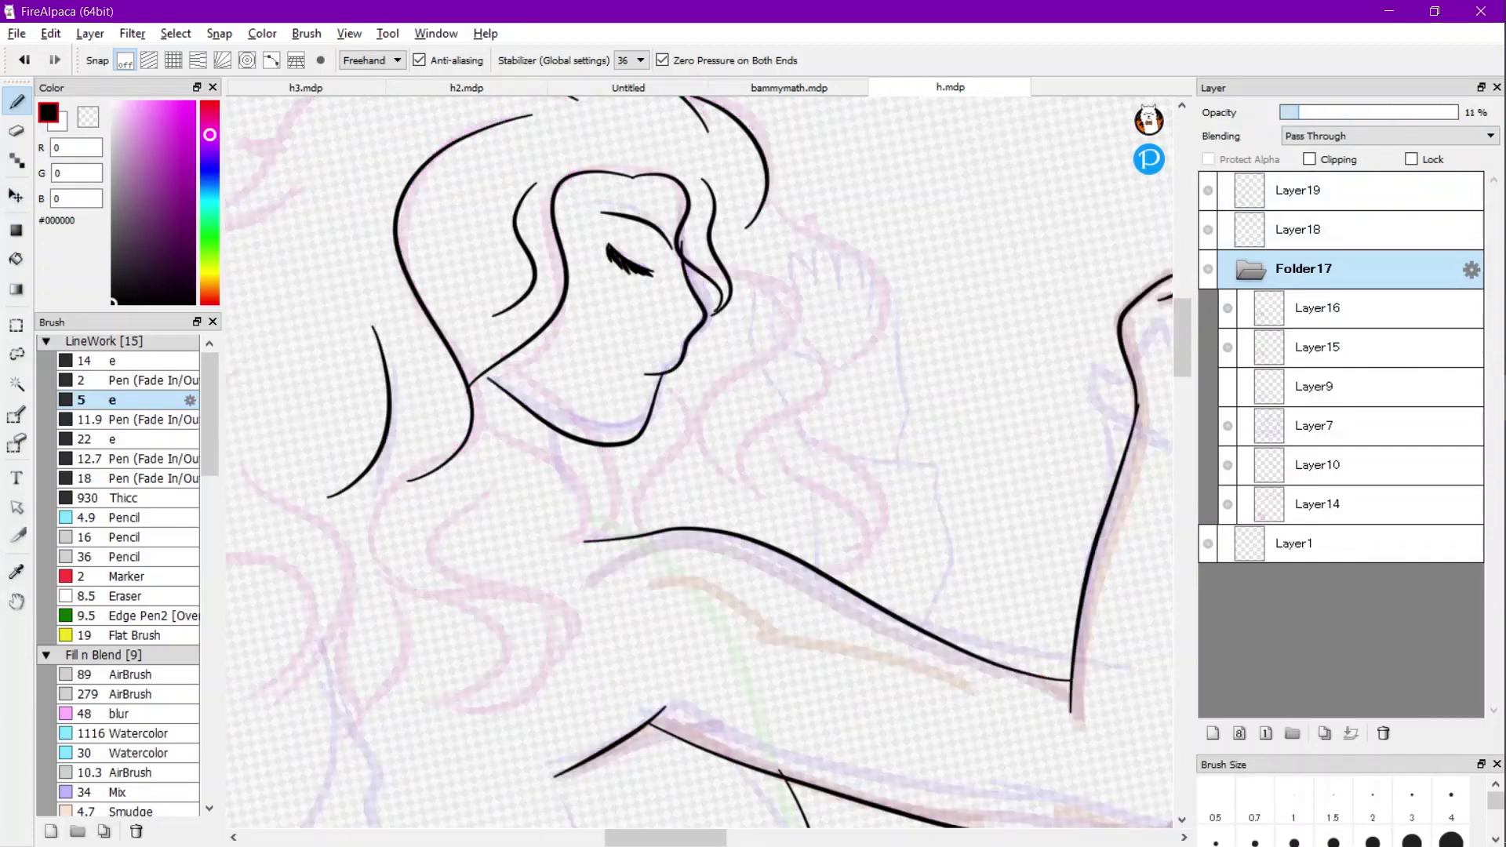
left_click(1333, 191)
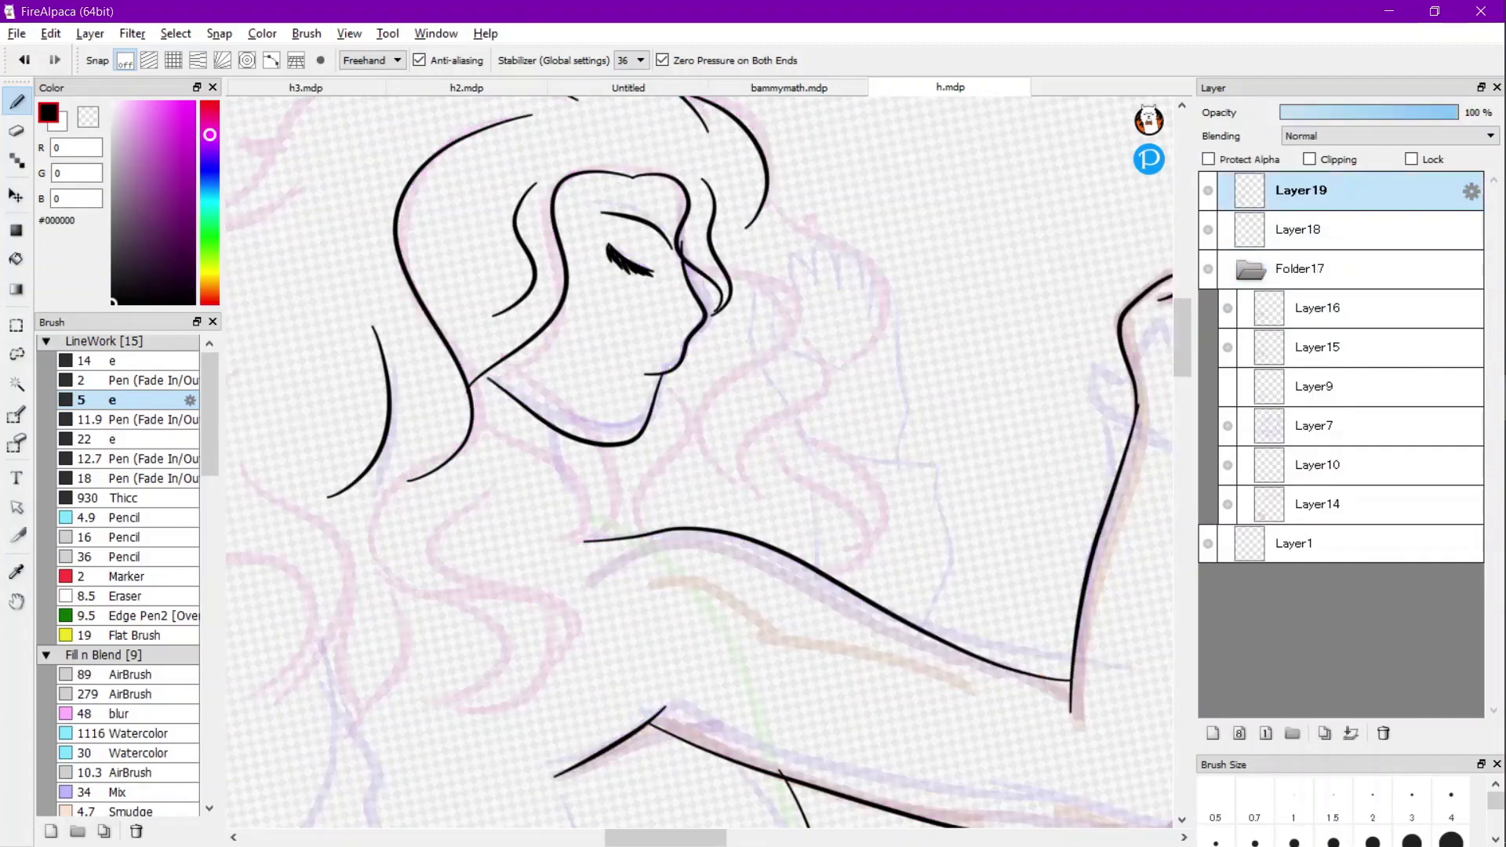
Ink the curved edges of the front curl beside the face, redrawing the first edge.
scroll(669, 306, "up", 4)
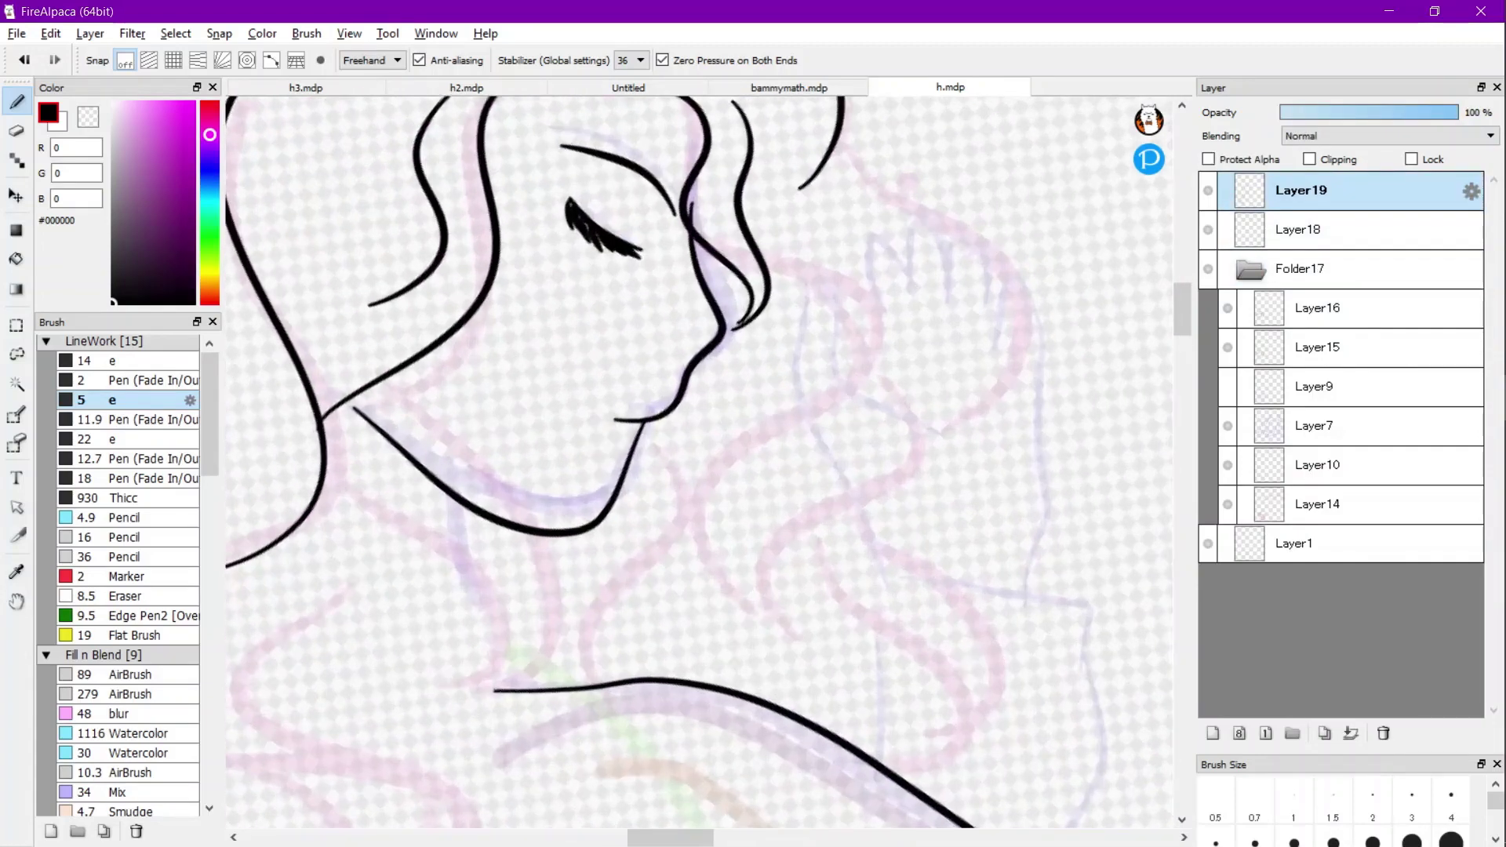
mouse_move(752, 265)
left_mouse_down()
mouse_move(821, 294)
mouse_move(859, 347)
mouse_move(806, 404)
mouse_move(737, 442)
mouse_move(700, 495)
mouse_move(695, 553)
mouse_move(720, 592)
mouse_move(774, 611)
left_mouse_up()
key("ctrl+z")
mouse_move(753, 233)
left_mouse_down()
mouse_move(798, 289)
mouse_move(812, 365)
mouse_move(721, 446)
mouse_move(691, 574)
mouse_move(776, 619)
left_mouse_up()
scroll(769, 157, "up", 1)
scroll(767, 213, "up", 1)
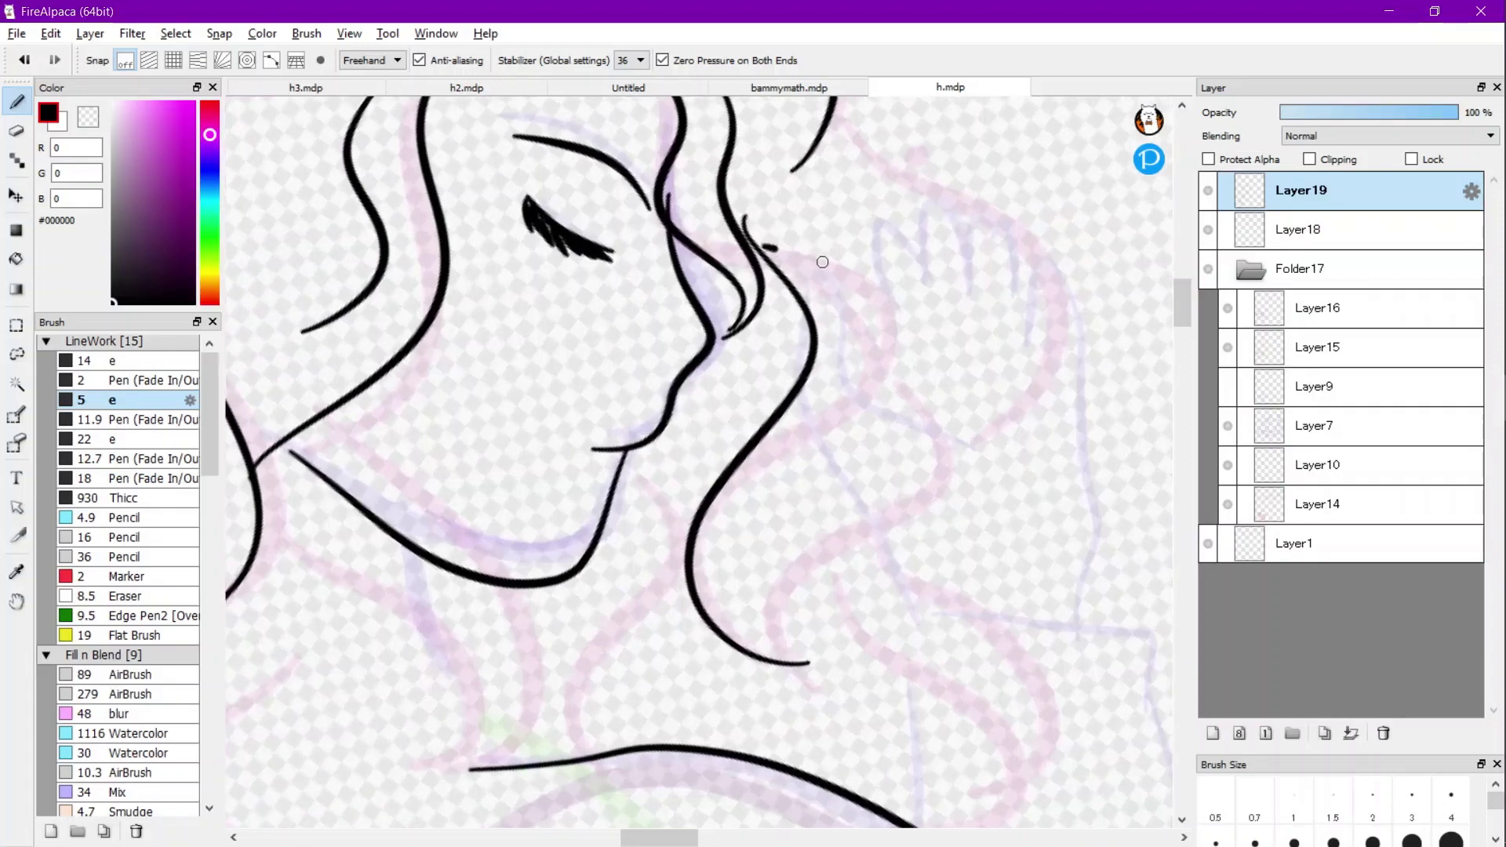
mouse_move(822, 262)
left_mouse_down()
mouse_move(861, 437)
mouse_move(716, 564)
mouse_move(785, 659)
mouse_move(808, 662)
left_mouse_up()
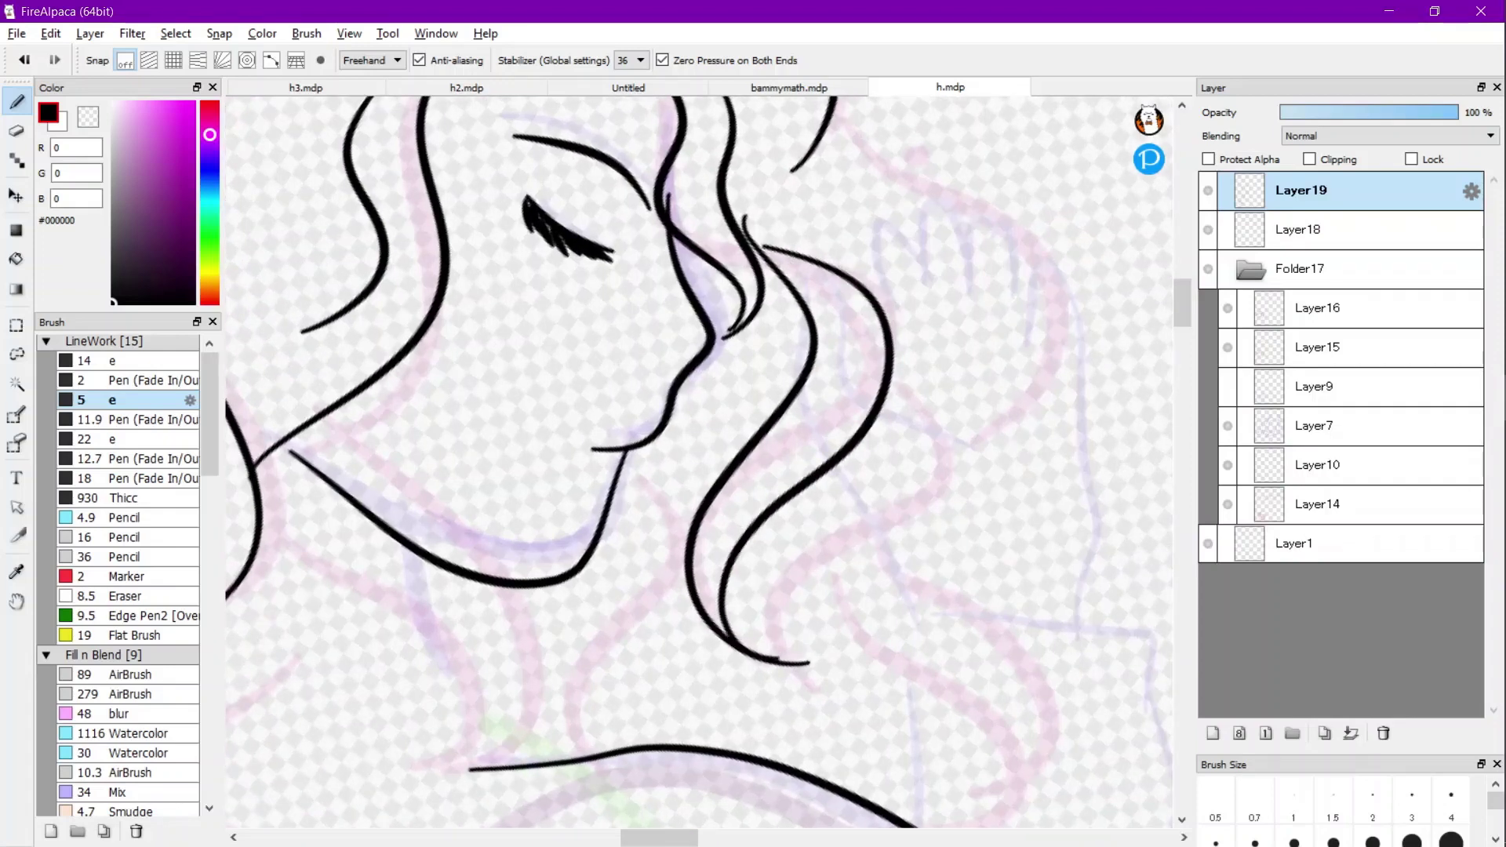
mouse_move(900, 376)
left_mouse_down()
mouse_move(947, 464)
mouse_move(797, 563)
mouse_move(762, 606)
mouse_move(782, 657)
left_mouse_up()
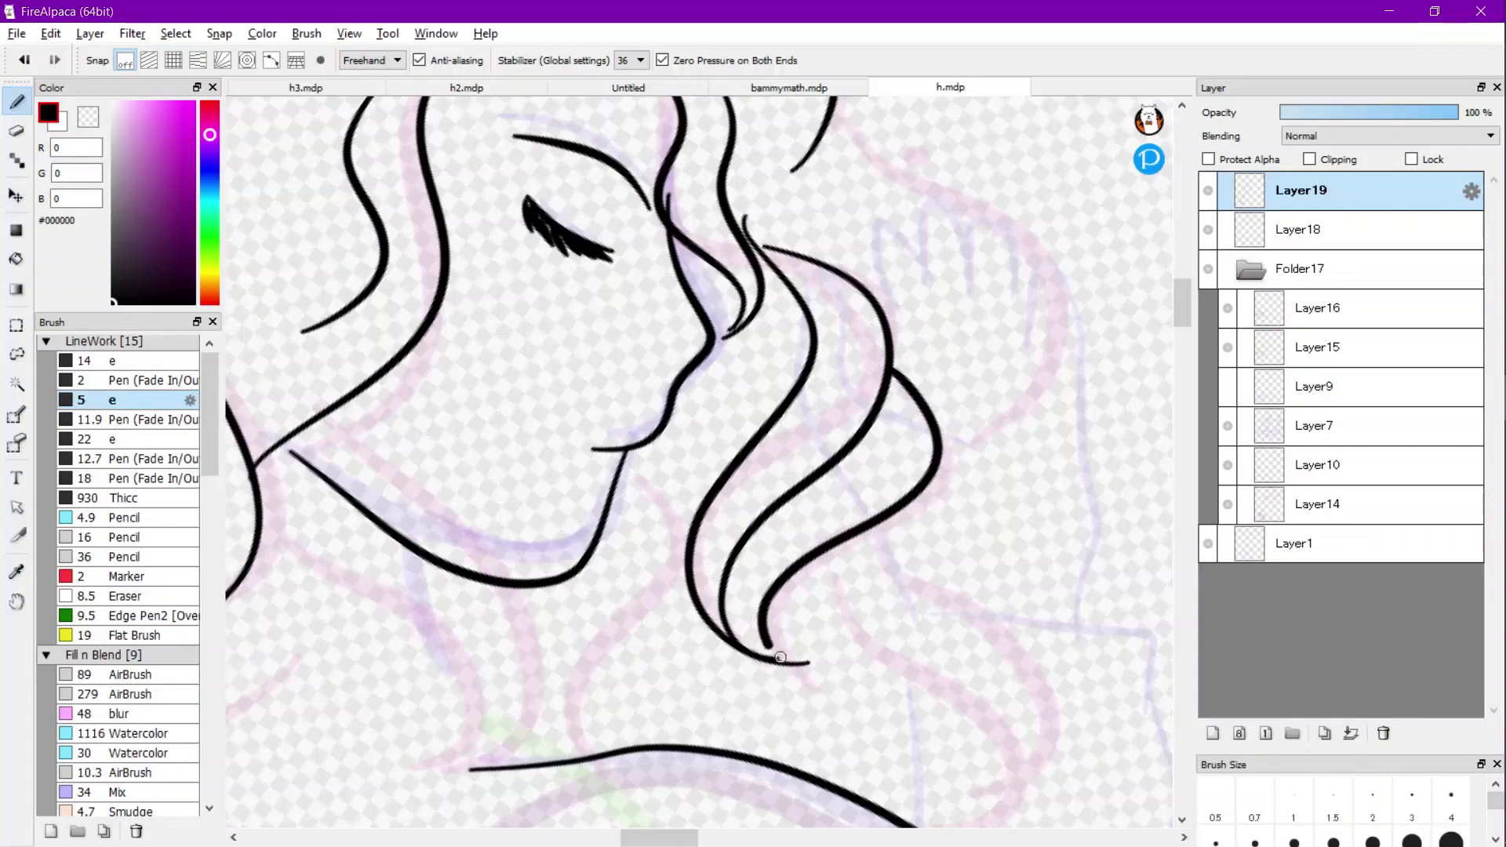
Ink the hair's outer contour from the crown down to the front curl, with a short strand line inside it.
scroll(728, 235, "down", 3)
scroll(728, 235, "up", 3)
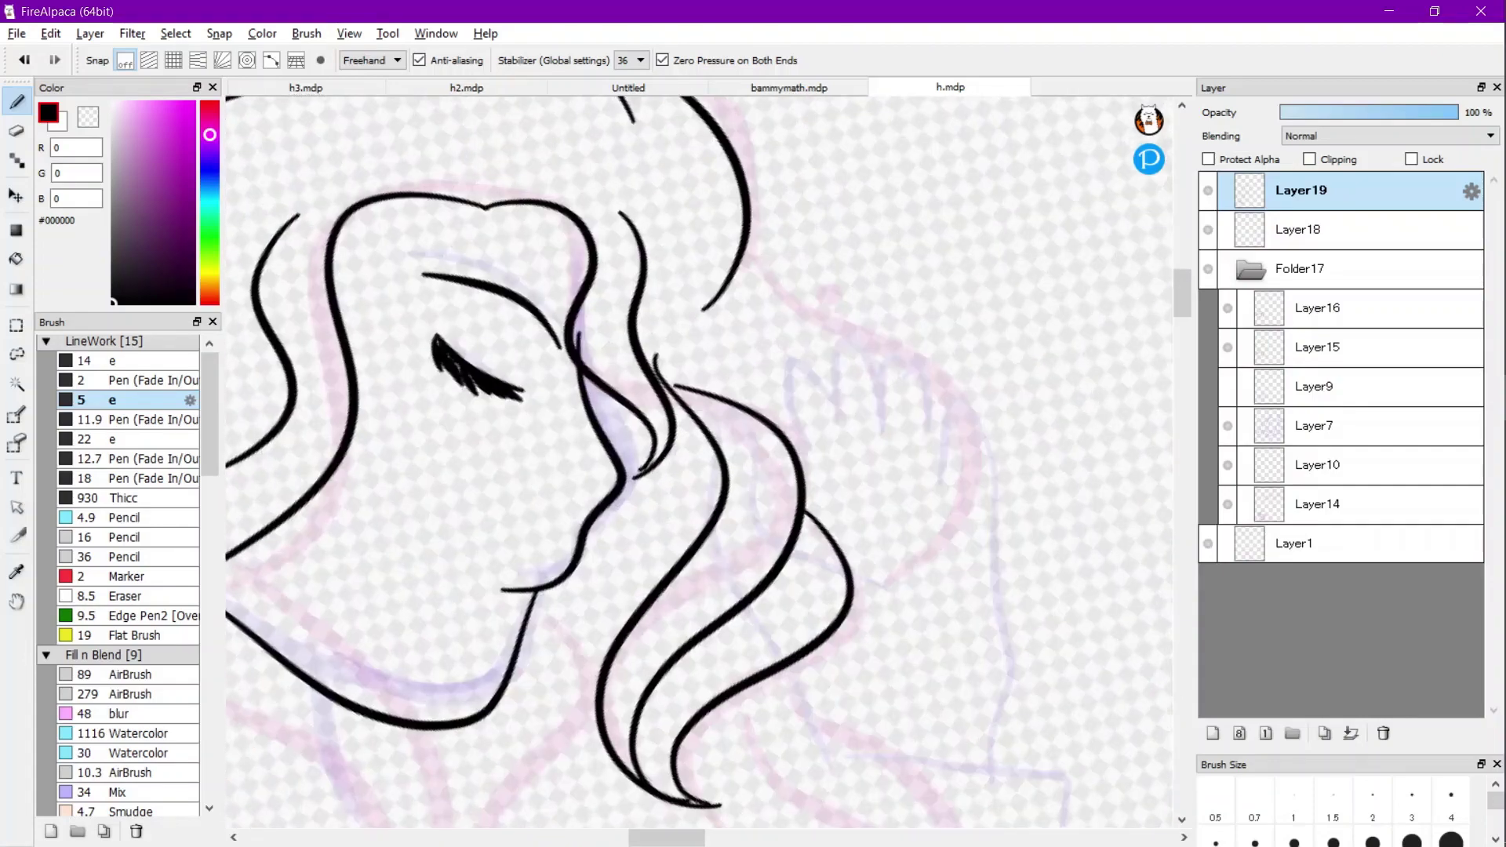
mouse_move(743, 209)
left_mouse_down()
mouse_move(756, 270)
mouse_move(891, 340)
mouse_move(963, 400)
mouse_move(957, 539)
mouse_move(827, 639)
left_mouse_up()
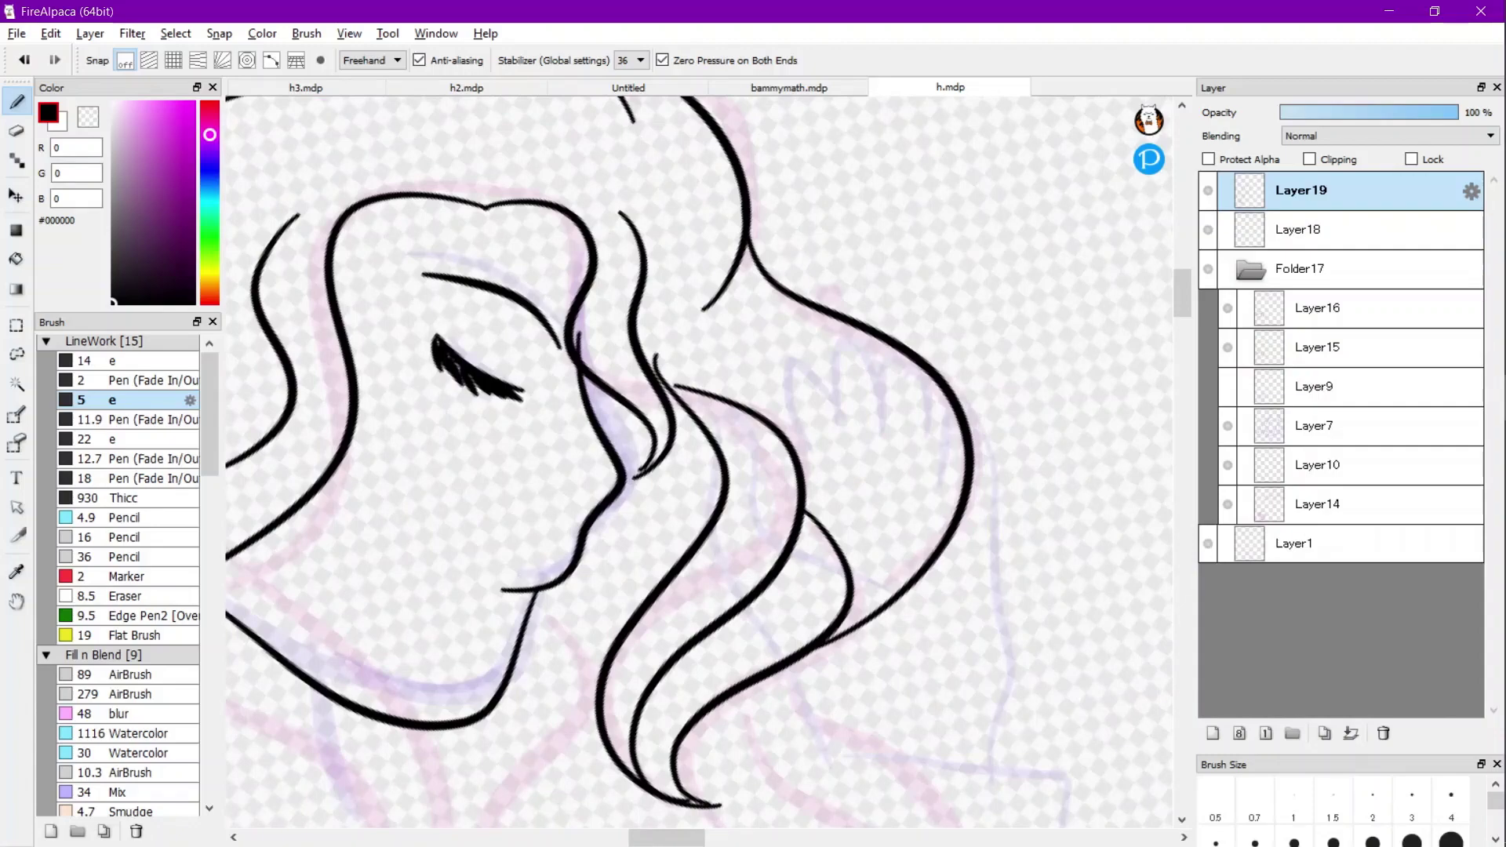
scroll(869, 486, "down", 4)
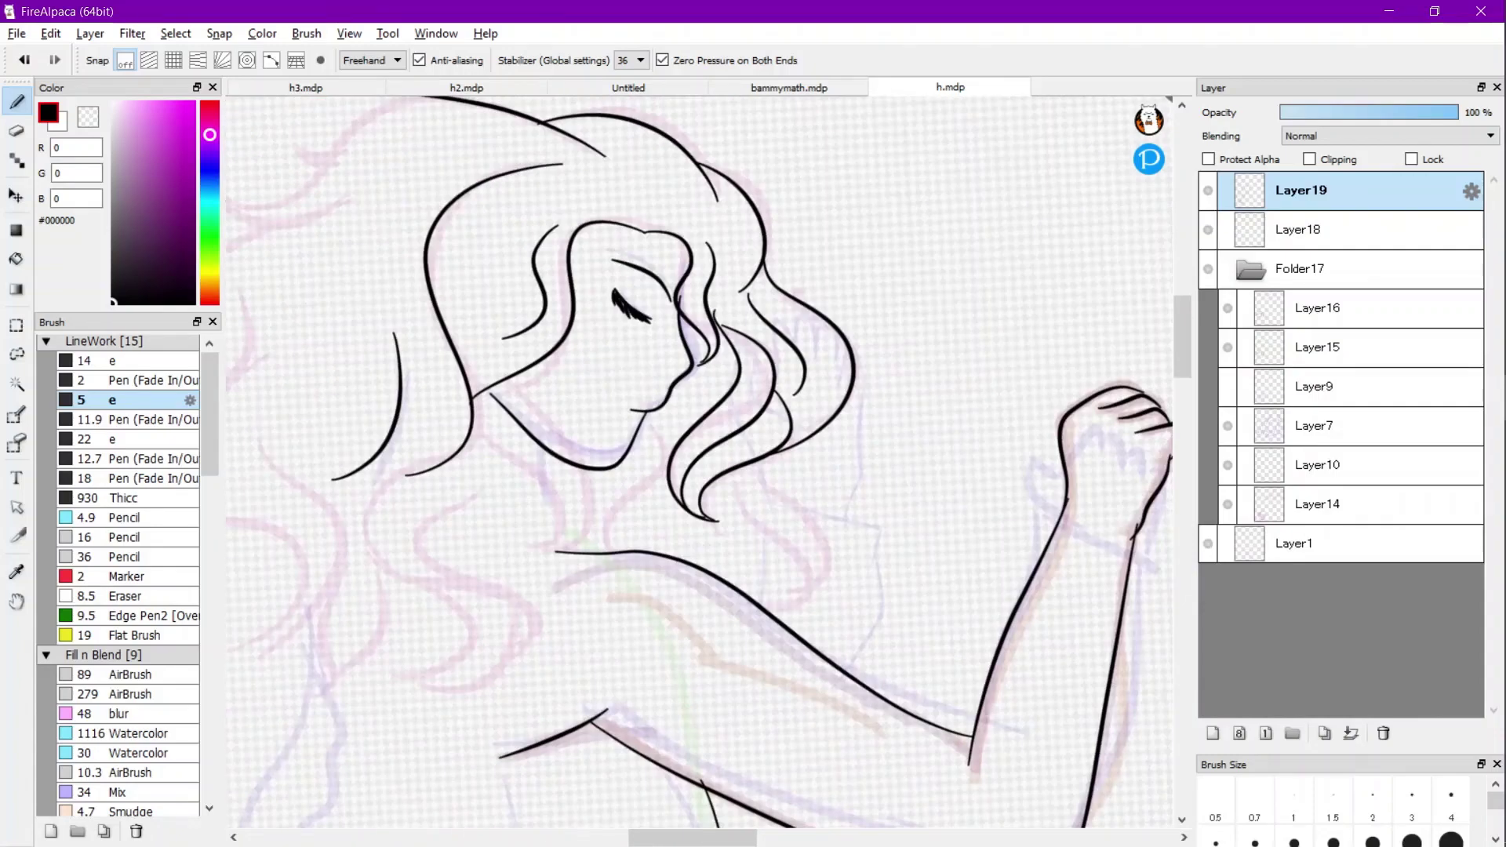
scroll(869, 486, "down", 2)
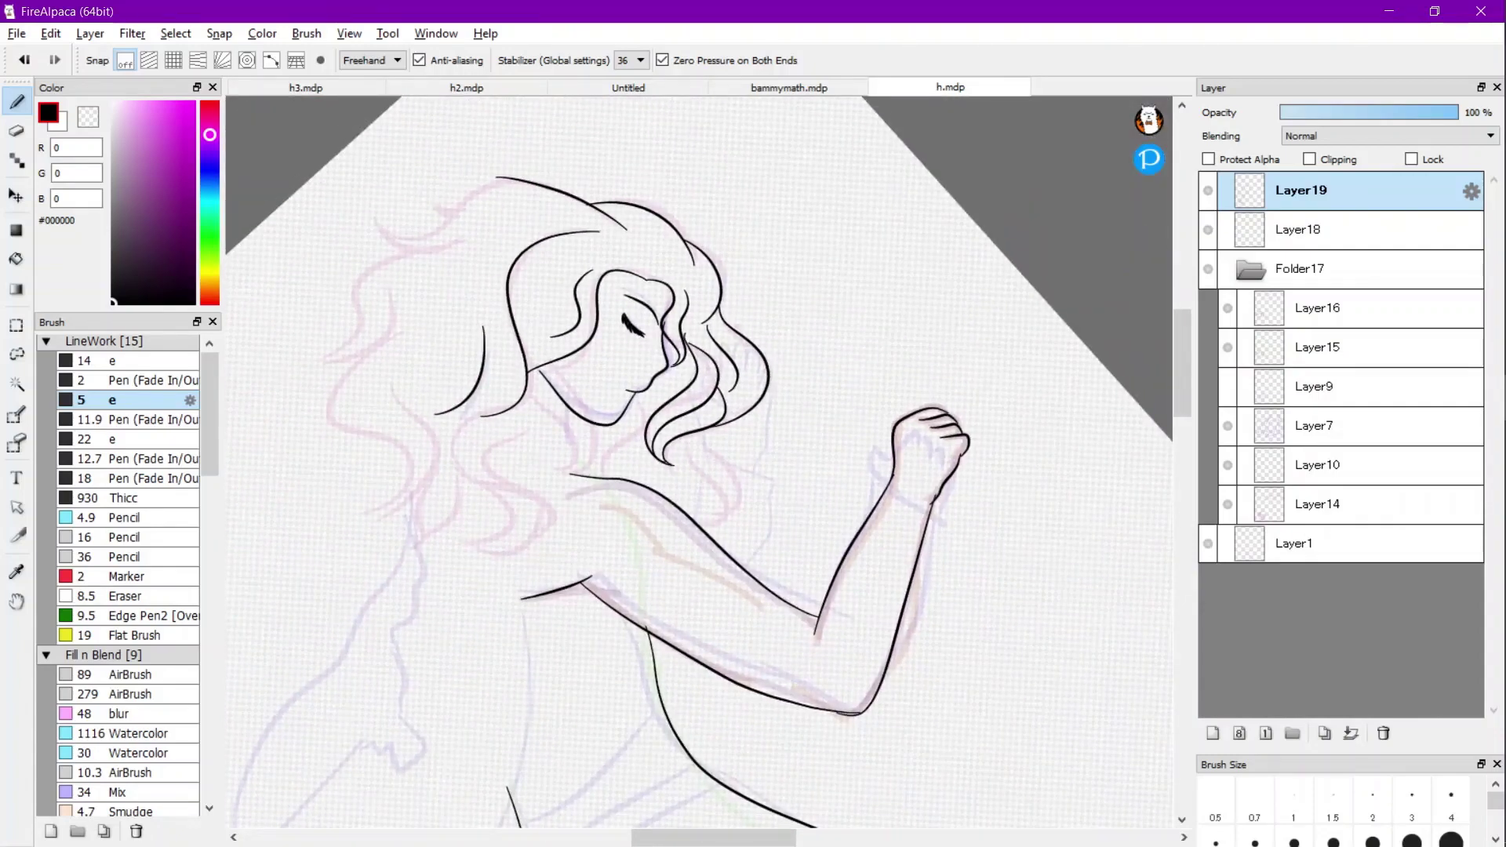
scroll(659, 471, "up", 5)
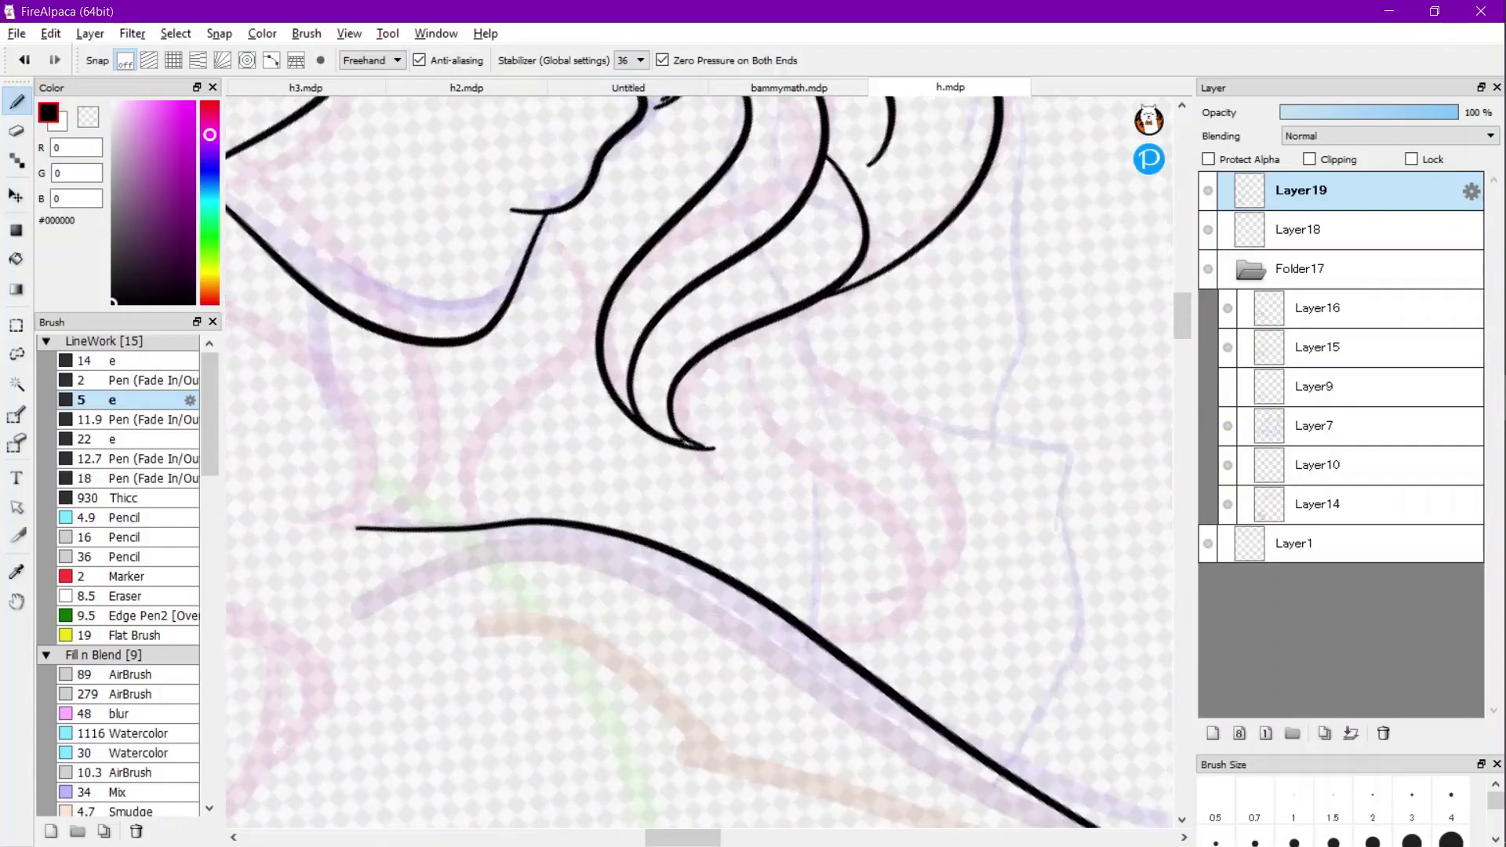
mouse_move(816, 306)
left_mouse_down()
mouse_move(756, 414)
mouse_move(879, 503)
mouse_move(896, 640)
mouse_move(824, 649)
left_mouse_up()
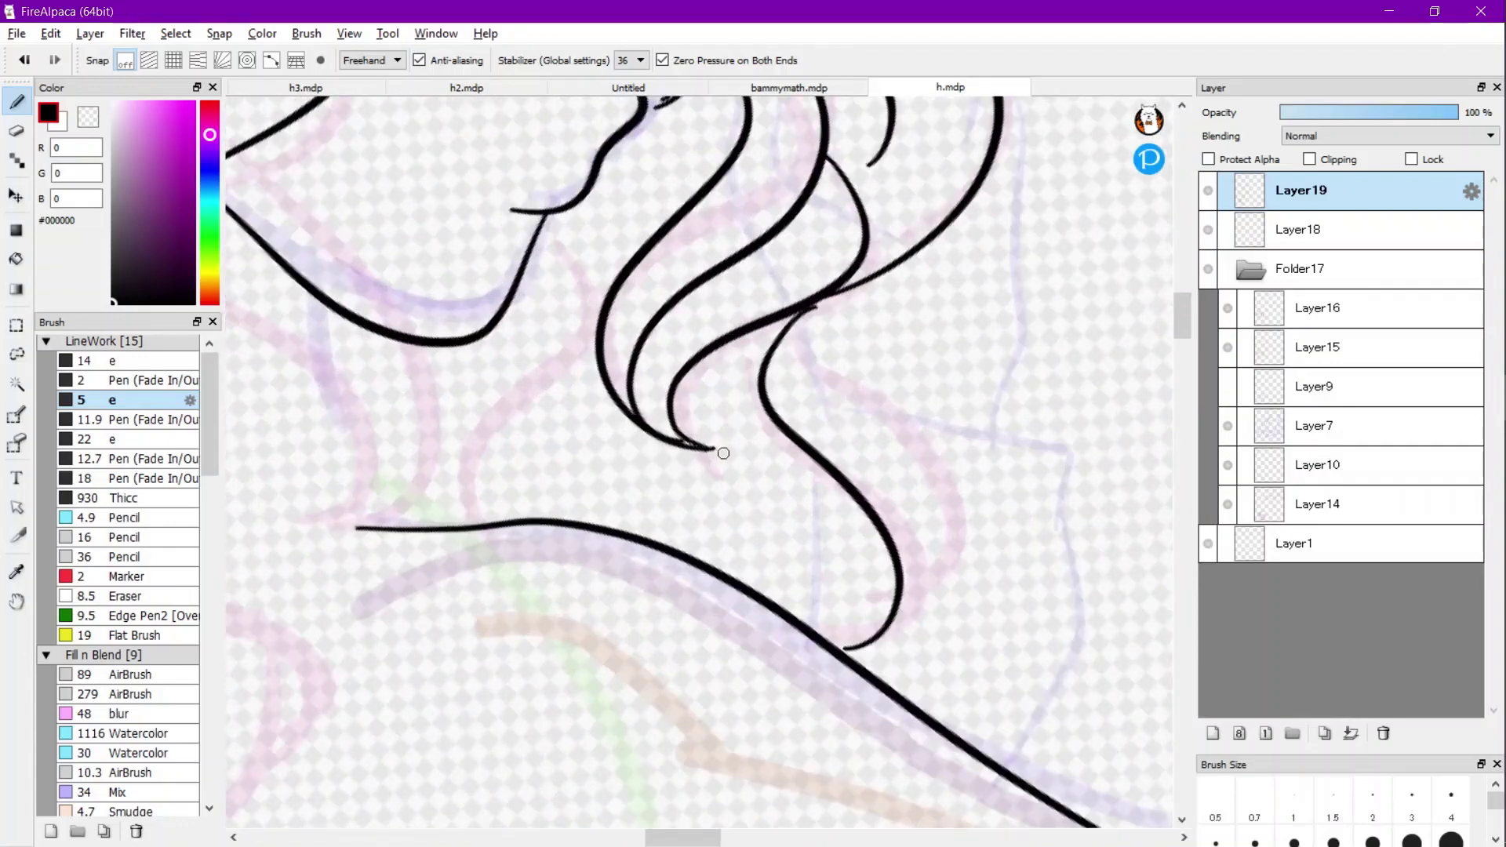
mouse_move(712, 449)
left_mouse_down()
mouse_move(781, 513)
mouse_move(776, 561)
left_mouse_up()
key("super")
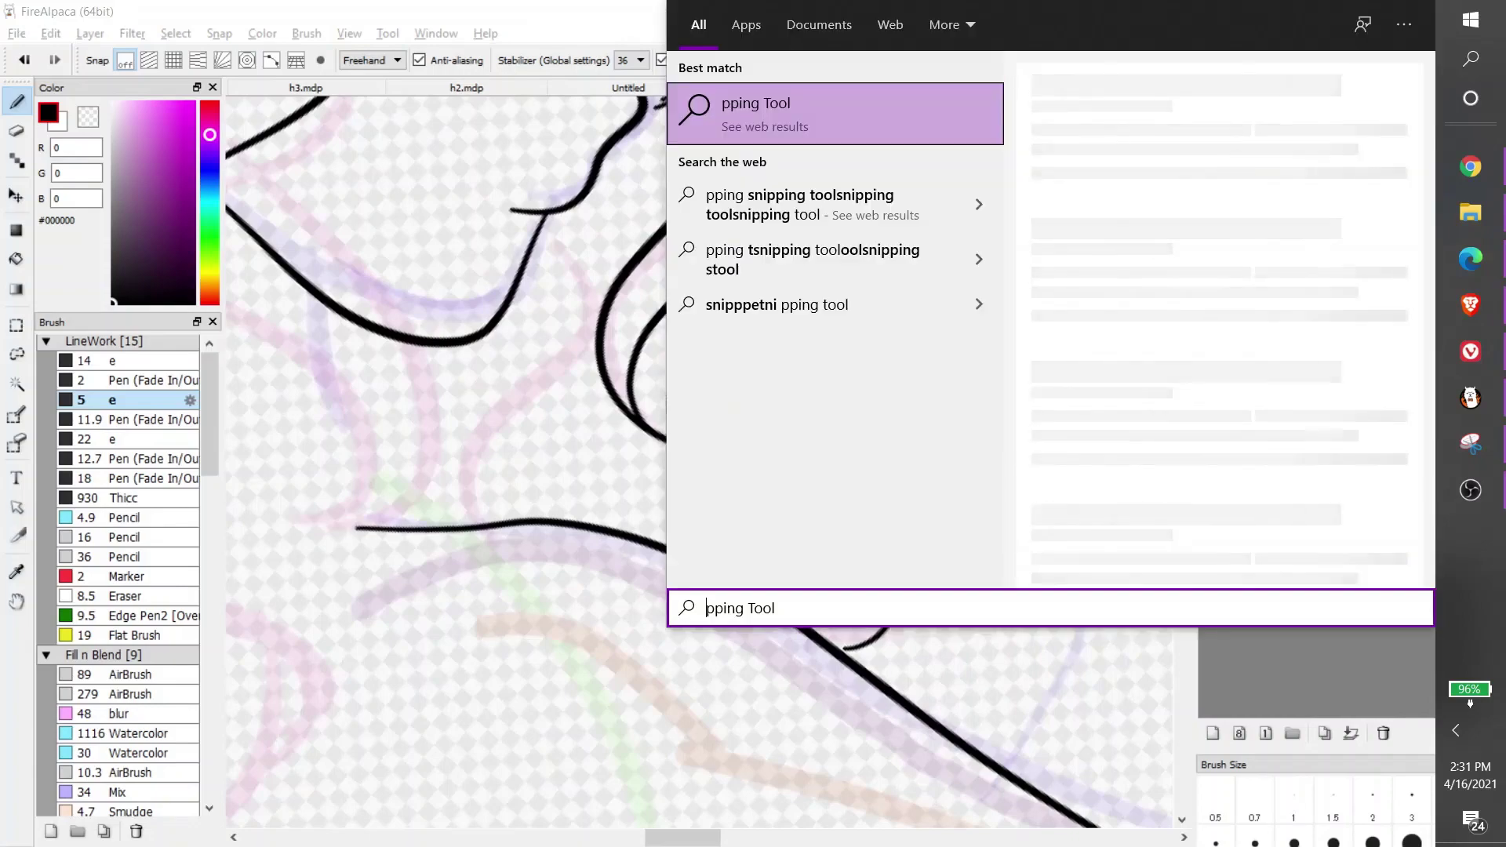
left_click(397, 602)
key("ctrl+z")
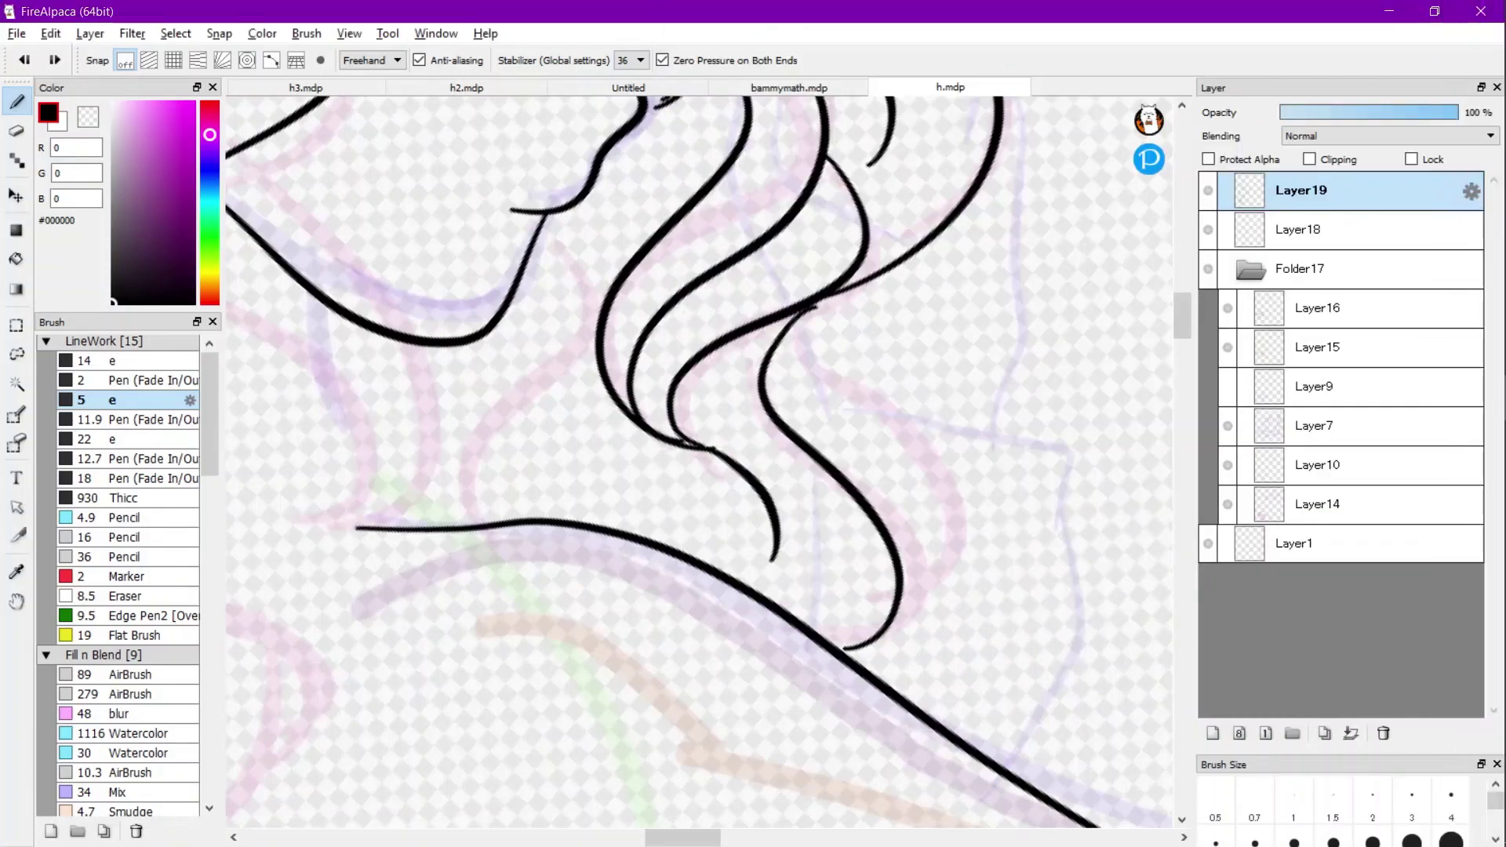
key("ctrl+z")
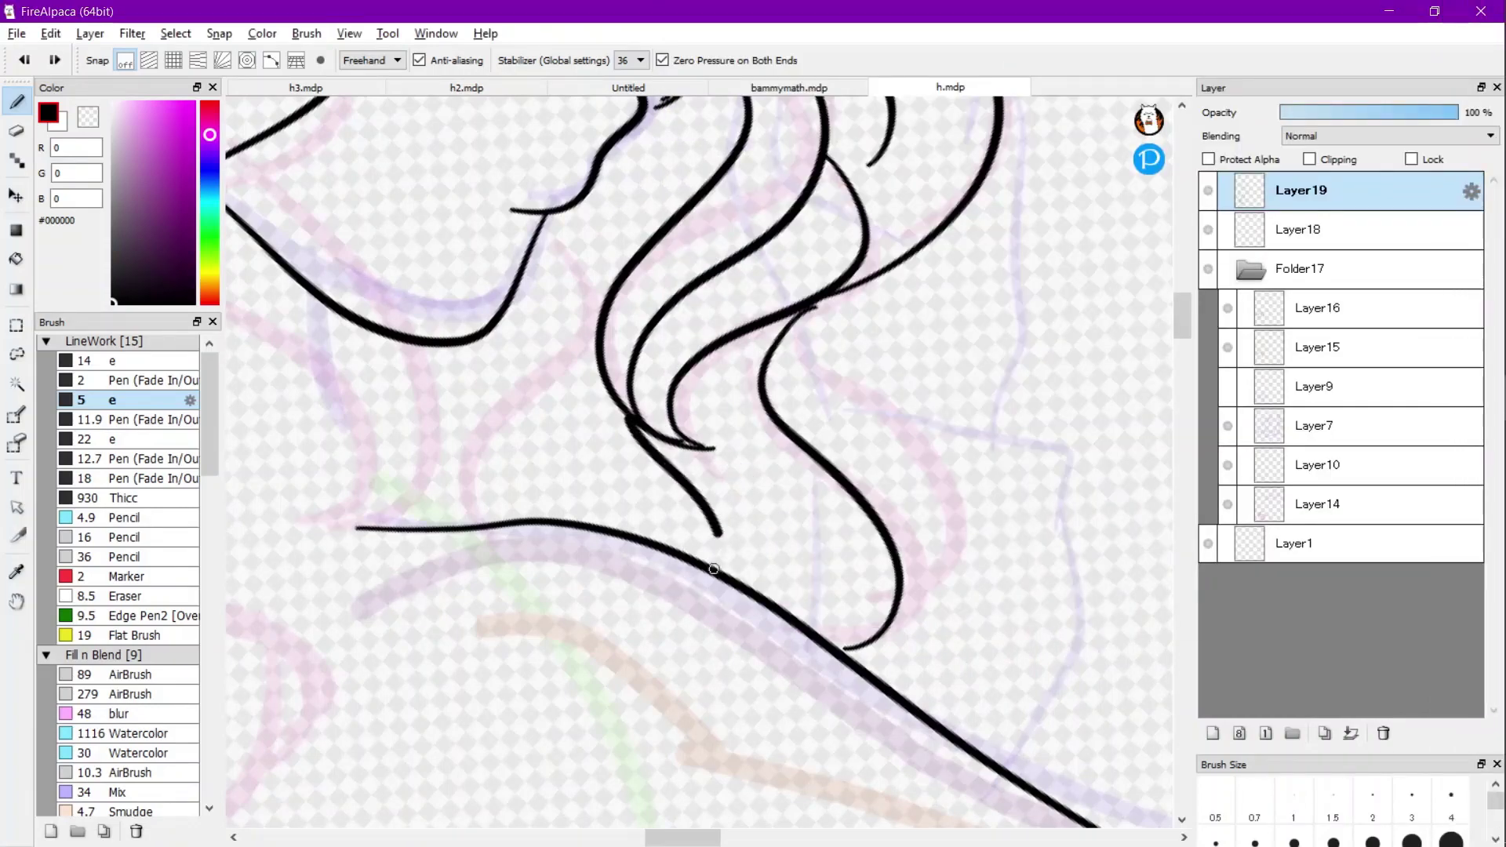
scroll(653, 458, "down", 4)
scroll(698, 463, "down", 2)
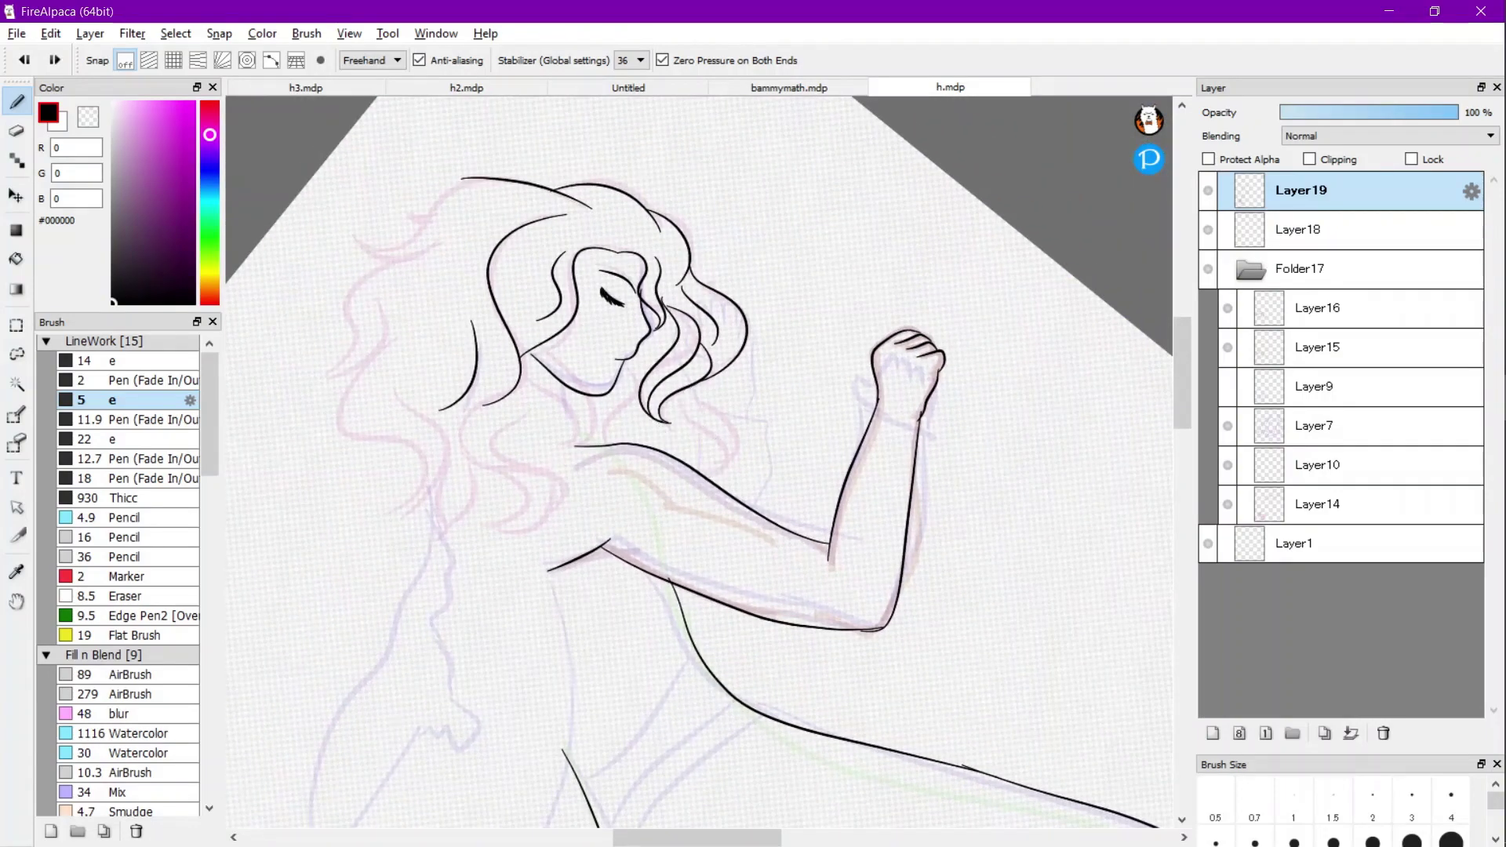
Ink a small hooked tip at the lower end of the front curl.
scroll(622, 538, "up", 4)
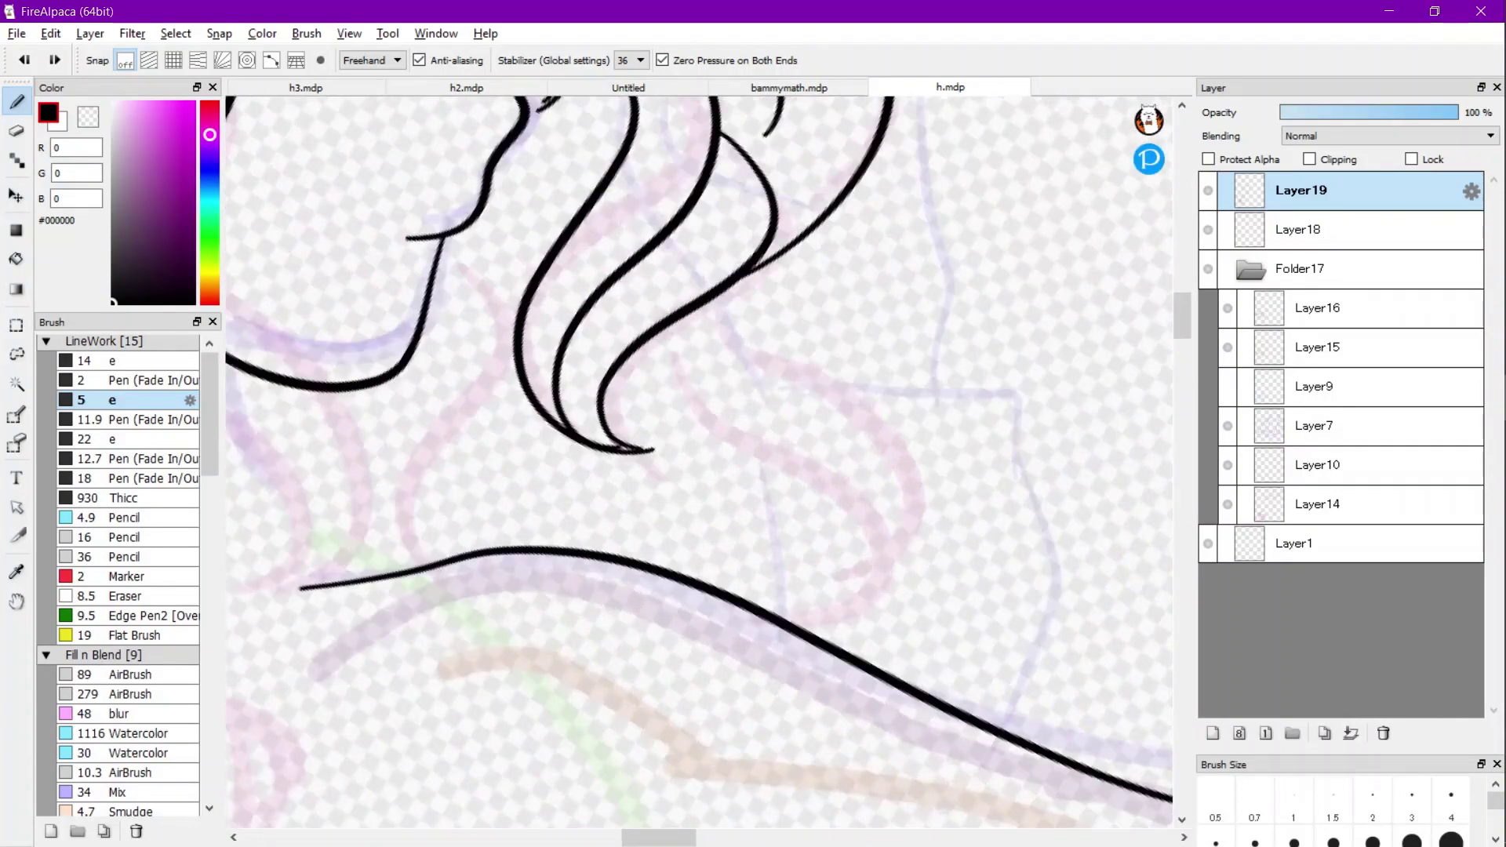
mouse_move(655, 331)
left_mouse_down()
mouse_move(679, 397)
mouse_move(764, 361)
left_mouse_up()
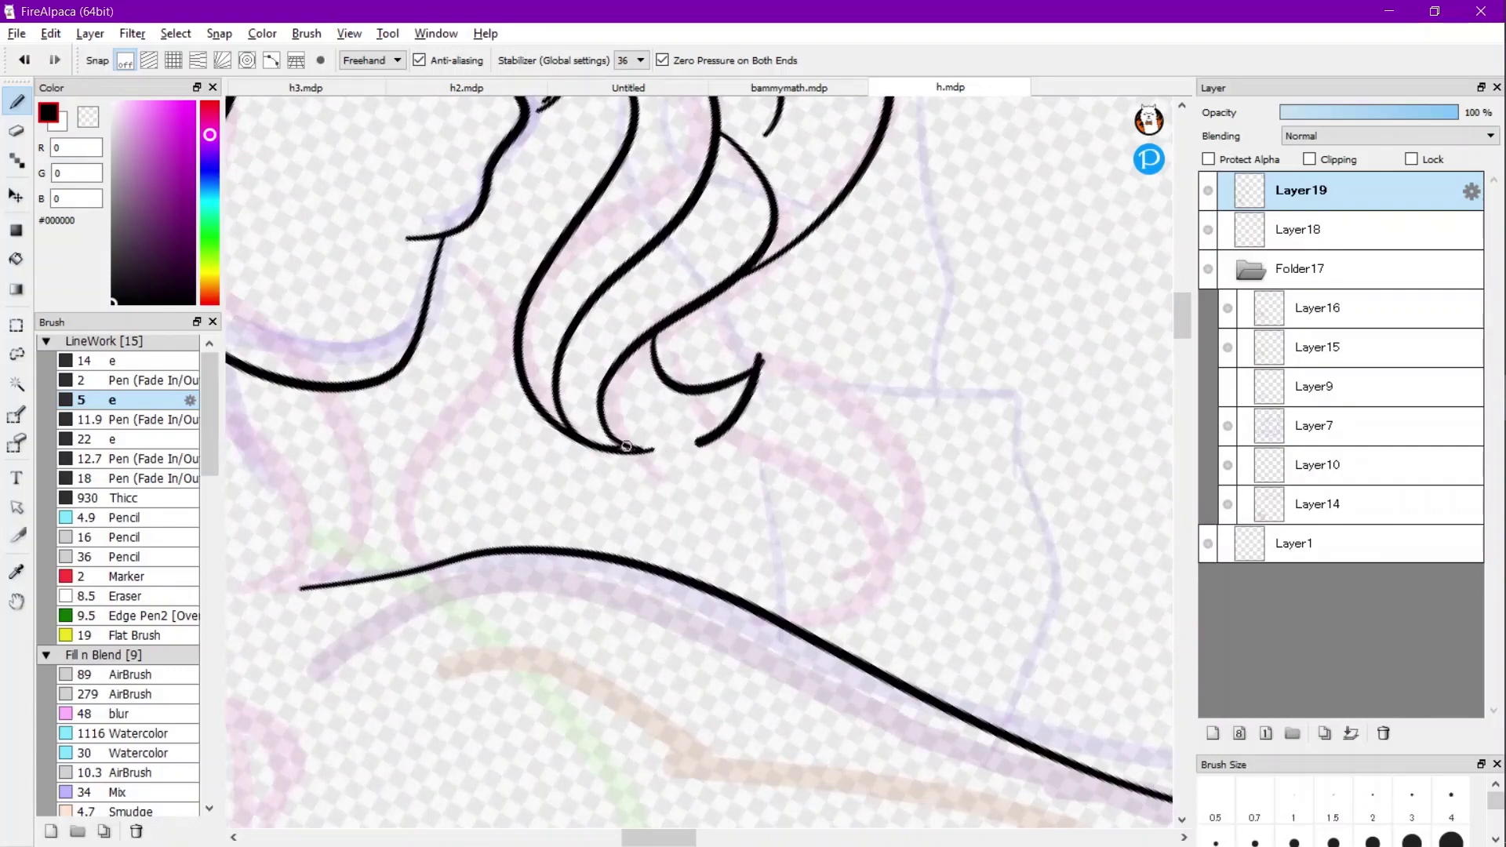
scroll(755, 377, "down", 4)
scroll(755, 376, "up", 2)
key("ctrl+alt+0")
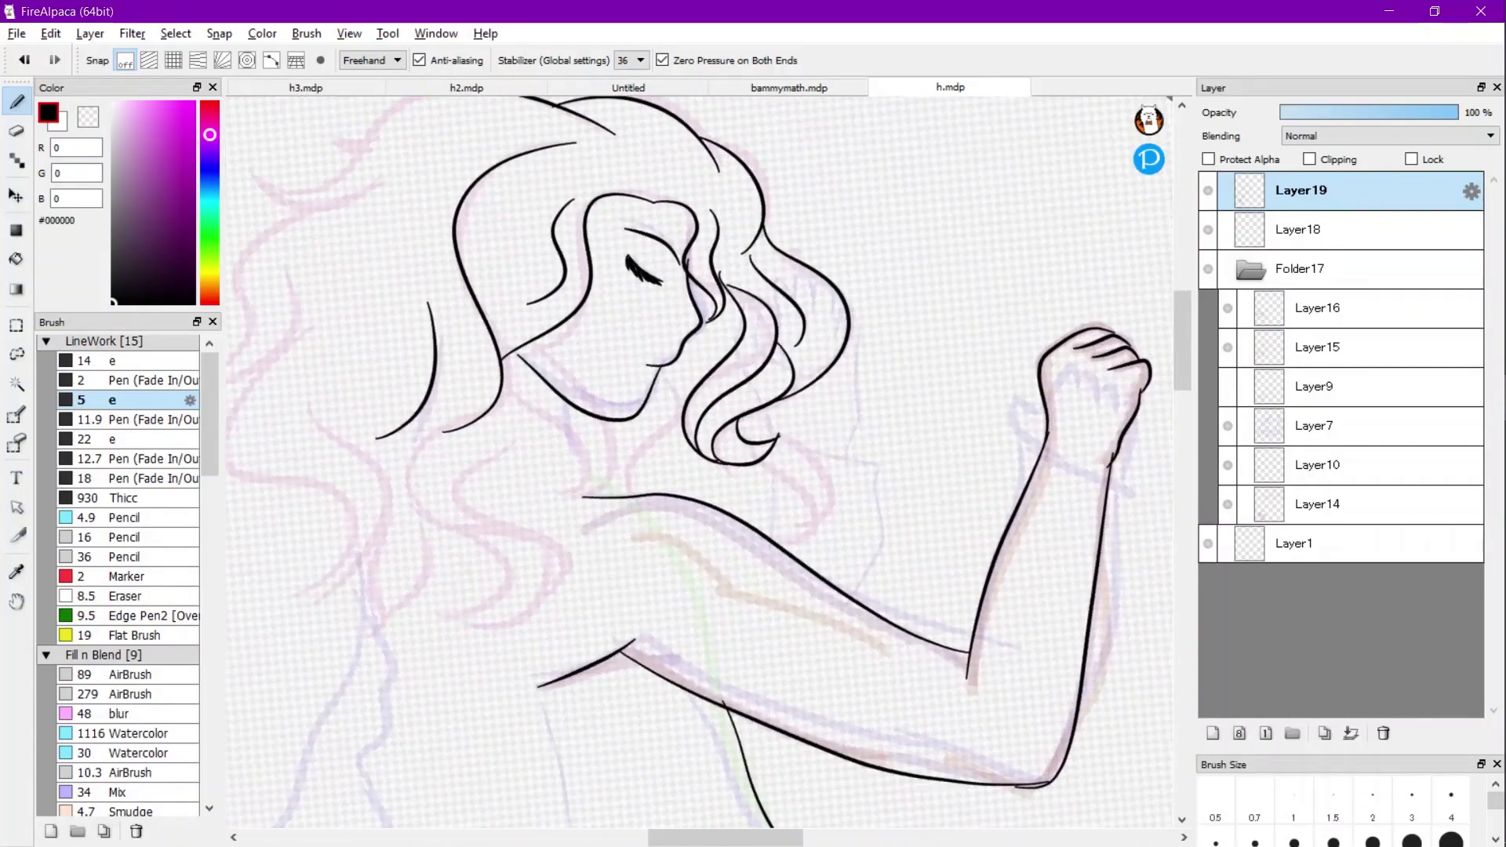
Ink the wavy strand from the chin down to the shoulder line, replacing the first attempt.
scroll(706, 462, "up", 1)
key("Right")
scroll(865, 602, "down", 1)
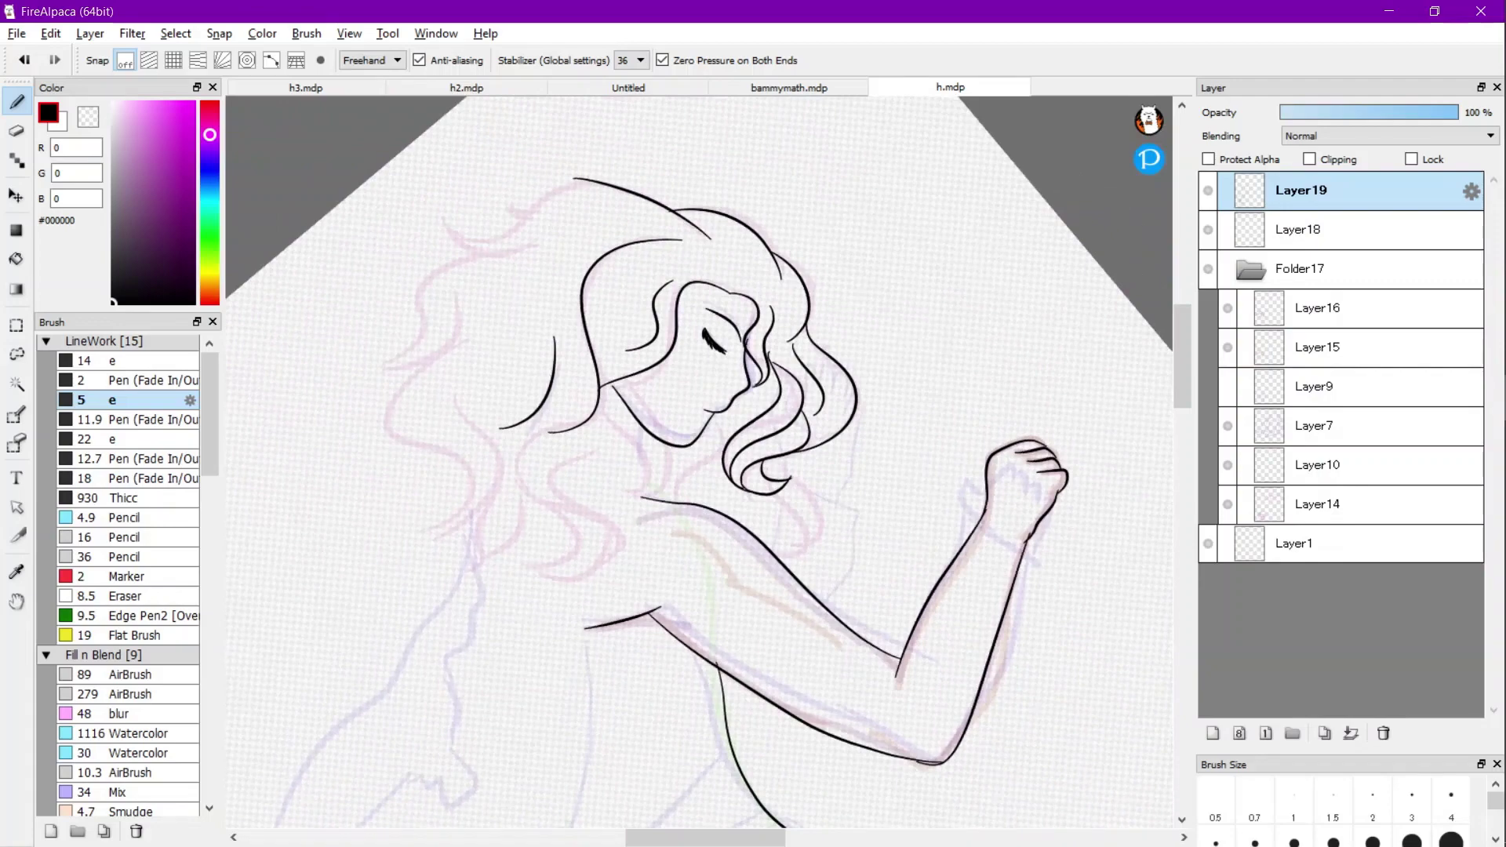
scroll(706, 463, "down", 1)
scroll(706, 463, "up", 5)
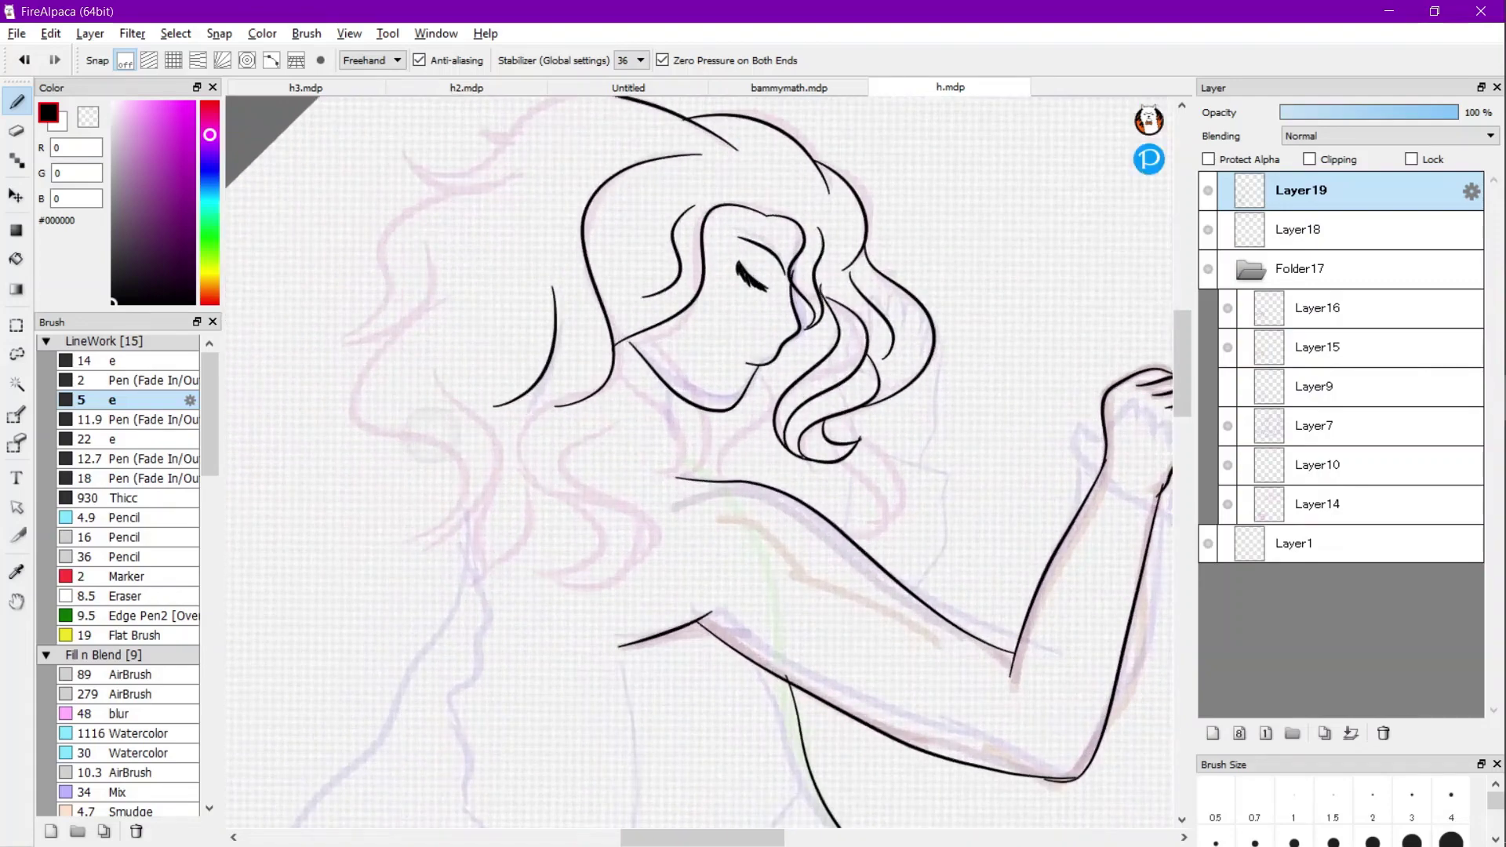
scroll(706, 462, "up", 1)
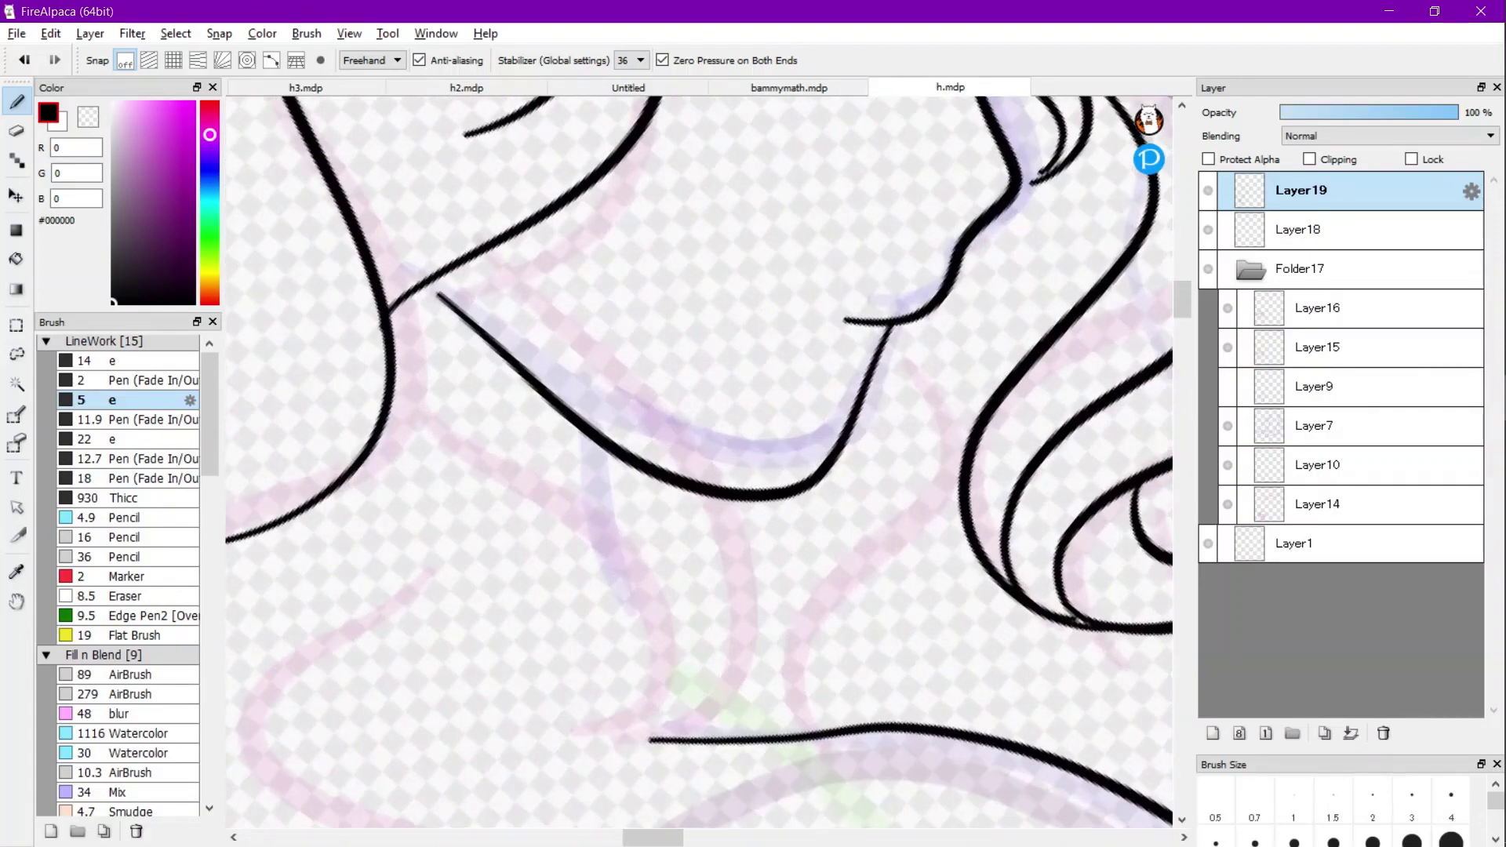
mouse_move(887, 328)
left_mouse_down()
mouse_move(943, 415)
mouse_move(939, 520)
mouse_move(836, 630)
mouse_move(812, 690)
left_mouse_up()
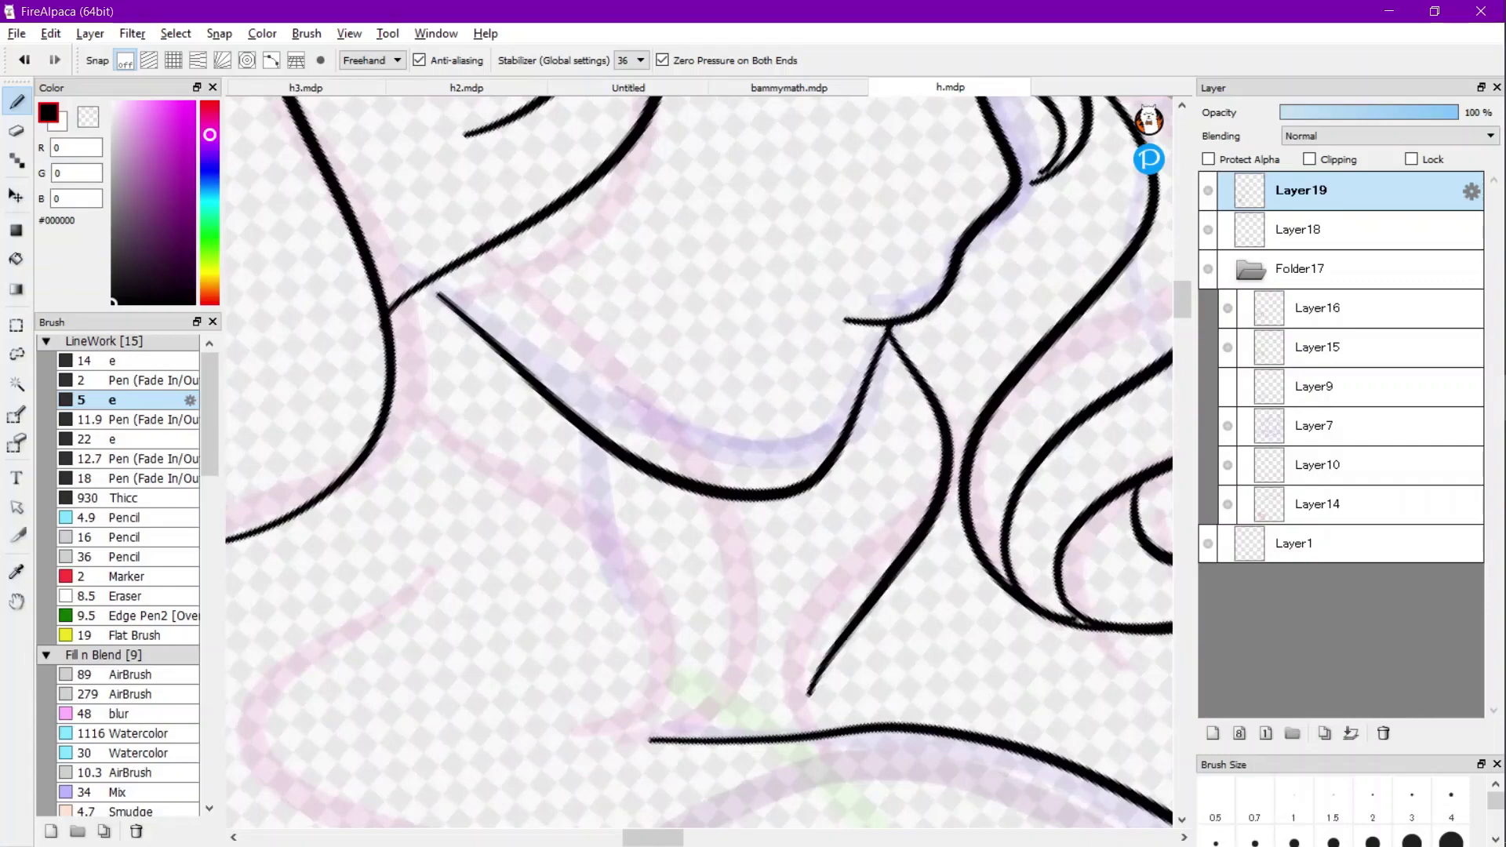
key("ctrl+z")
mouse_move(868, 376)
left_mouse_down()
mouse_move(900, 513)
mouse_move(770, 659)
mouse_move(776, 700)
mouse_move(808, 725)
left_mouse_up()
scroll(698, 463, "down", 4)
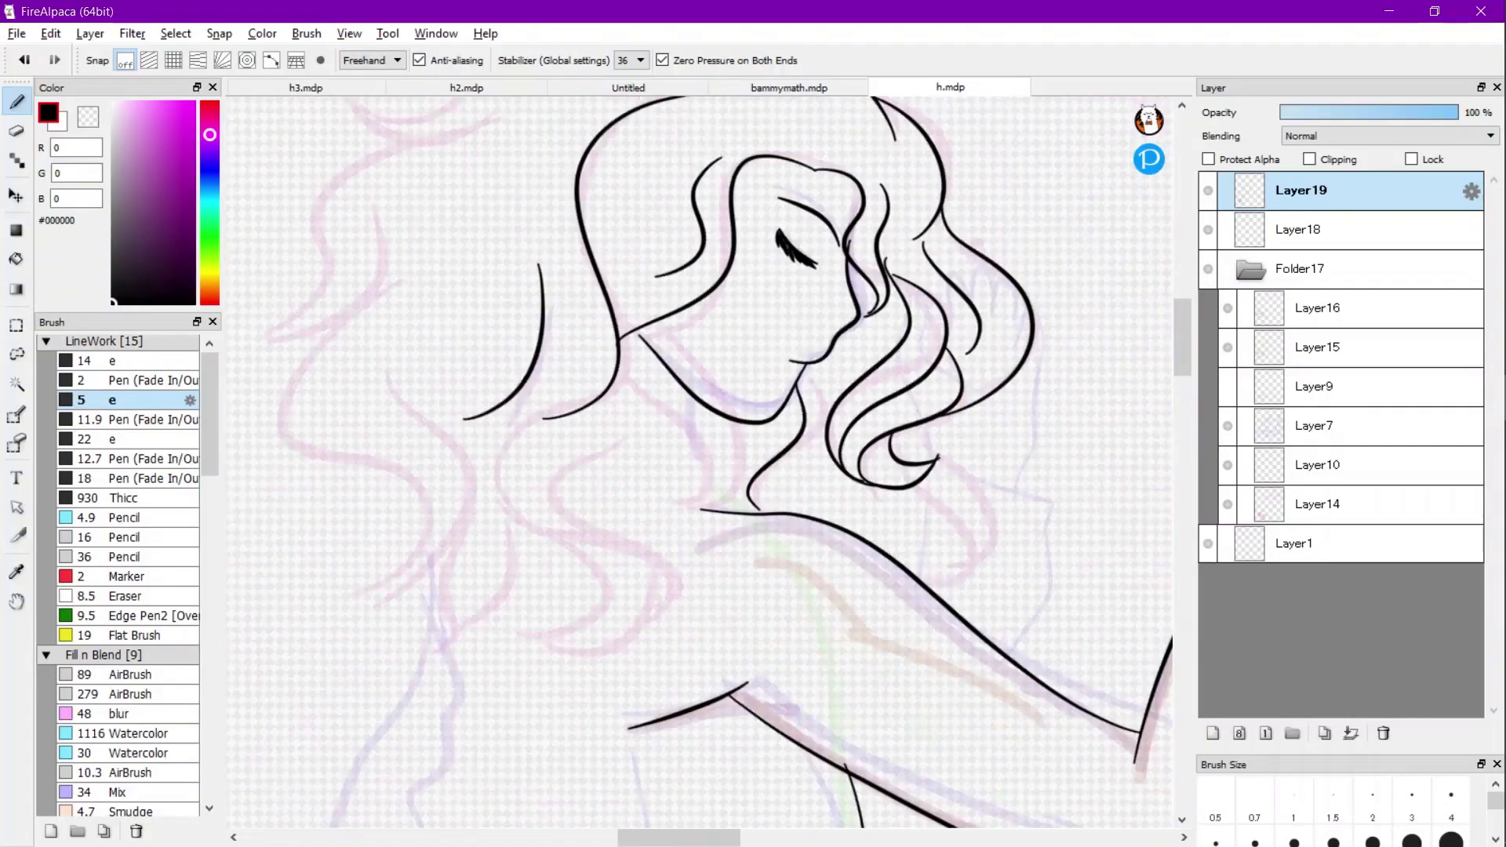
Ink two curved strands beneath the jaw and the neck line down to the shoulder, discarding the first trial stroke.
scroll(699, 463, "down", 2)
scroll(557, 431, "up", 5)
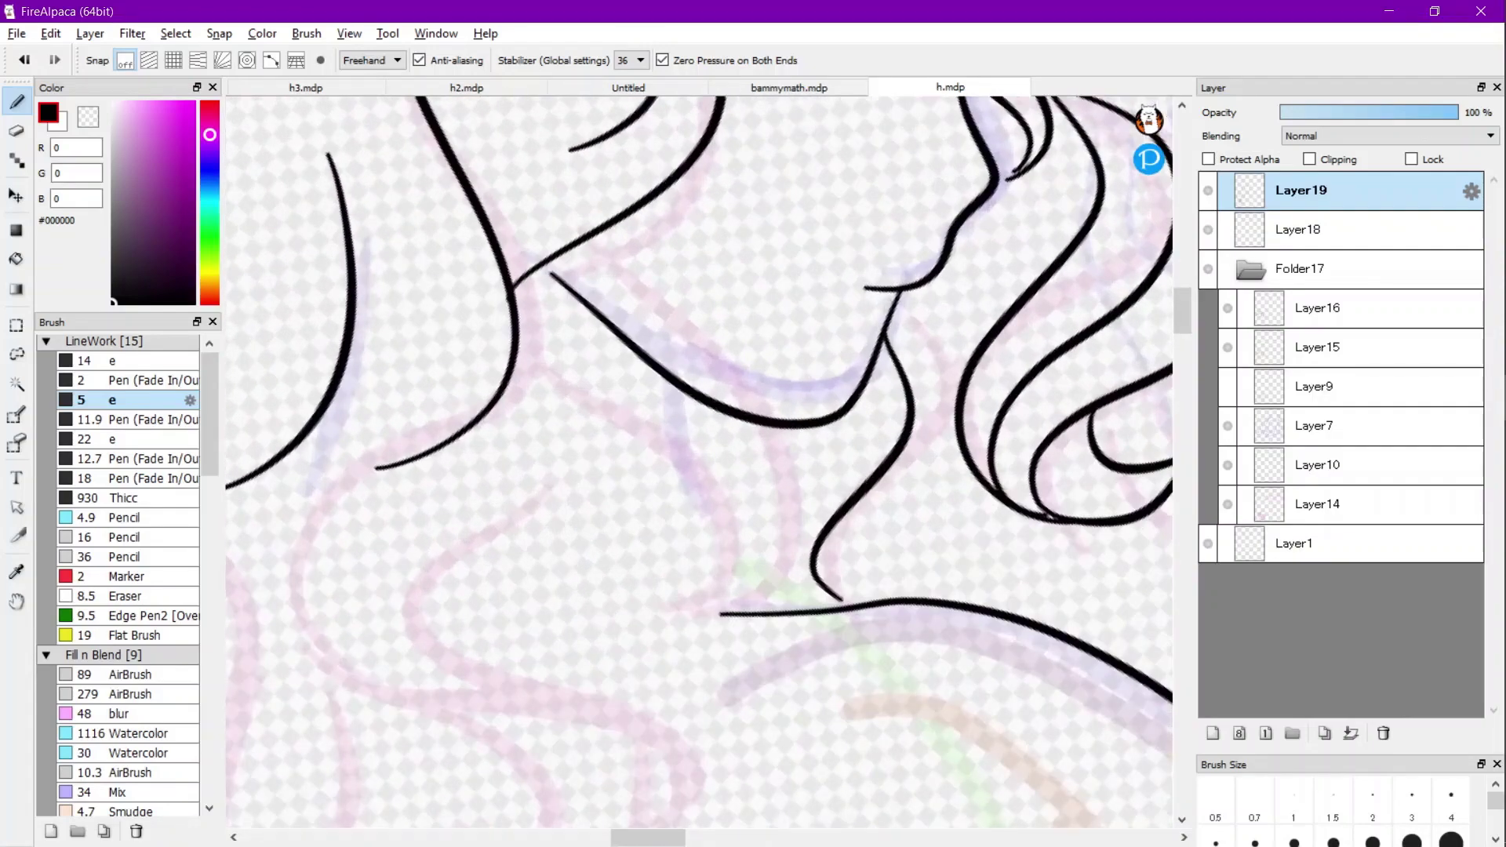
left_click_drag(531, 261, 568, 291)
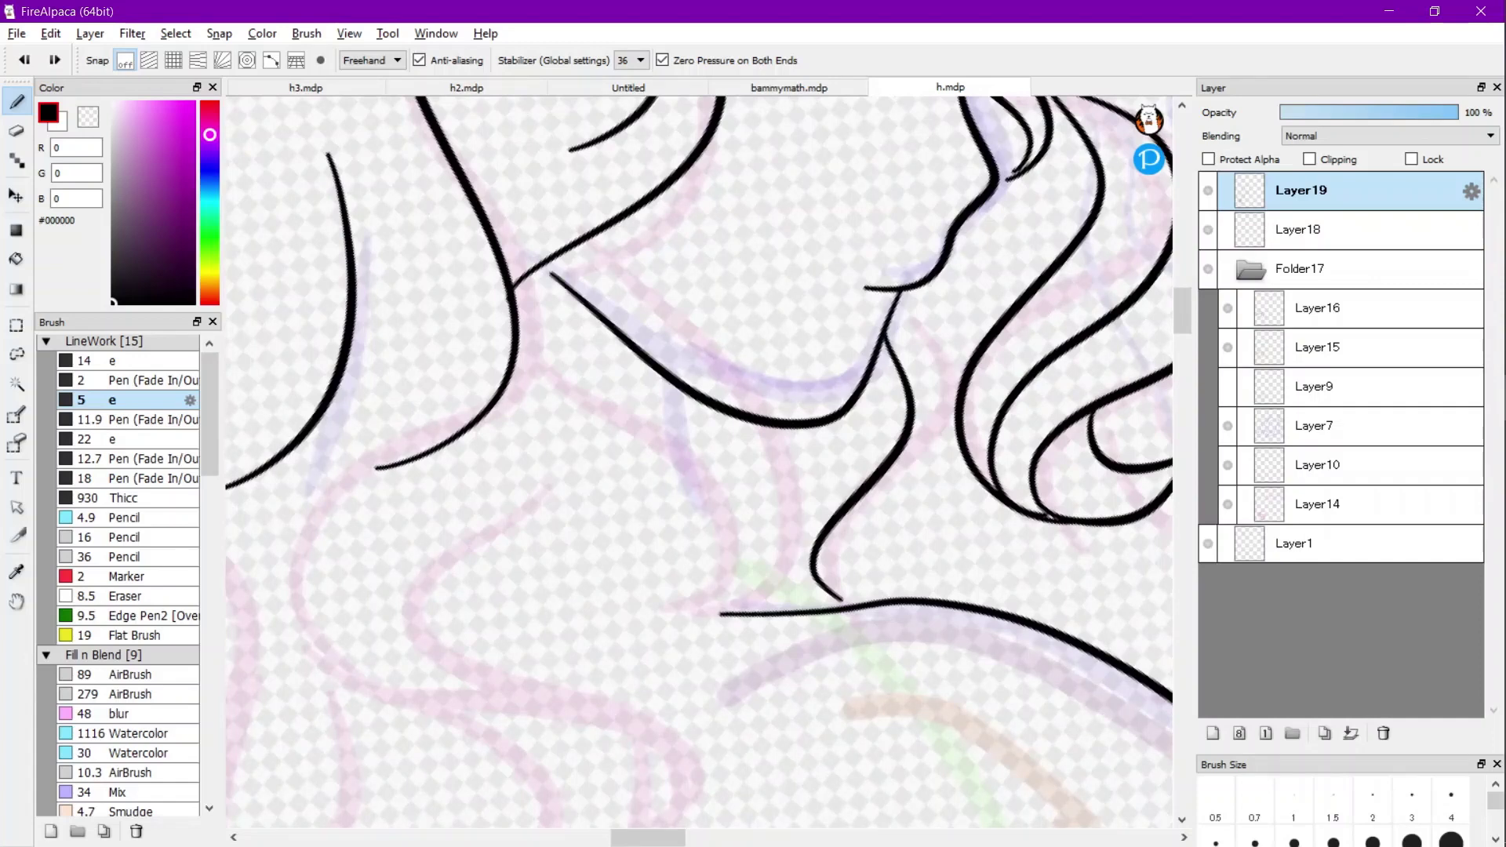
mouse_move(612, 338)
left_mouse_down()
mouse_move(782, 512)
mouse_move(673, 632)
left_mouse_up()
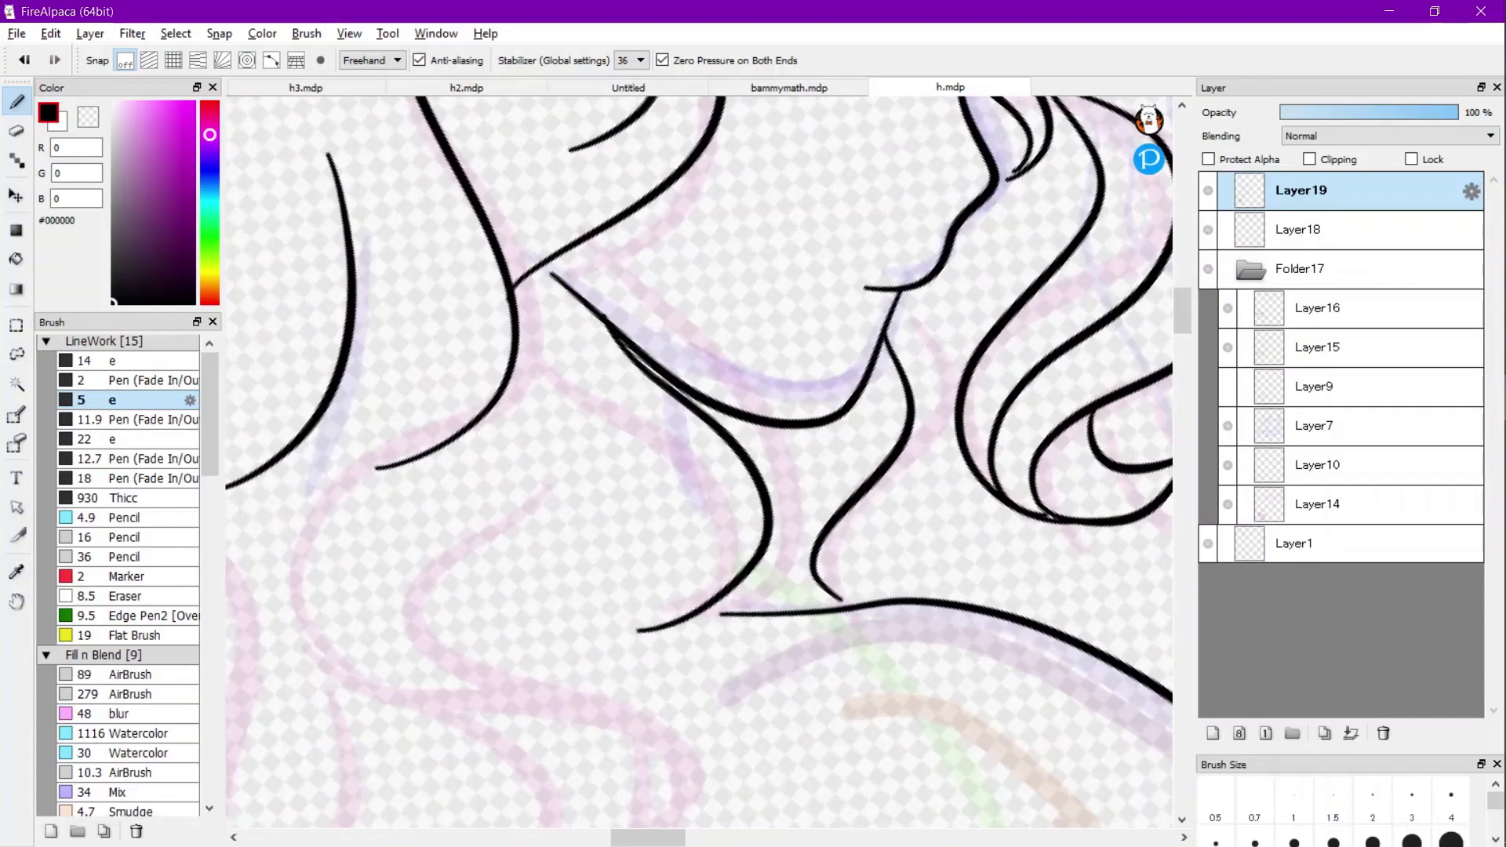
key("ctrl+z")
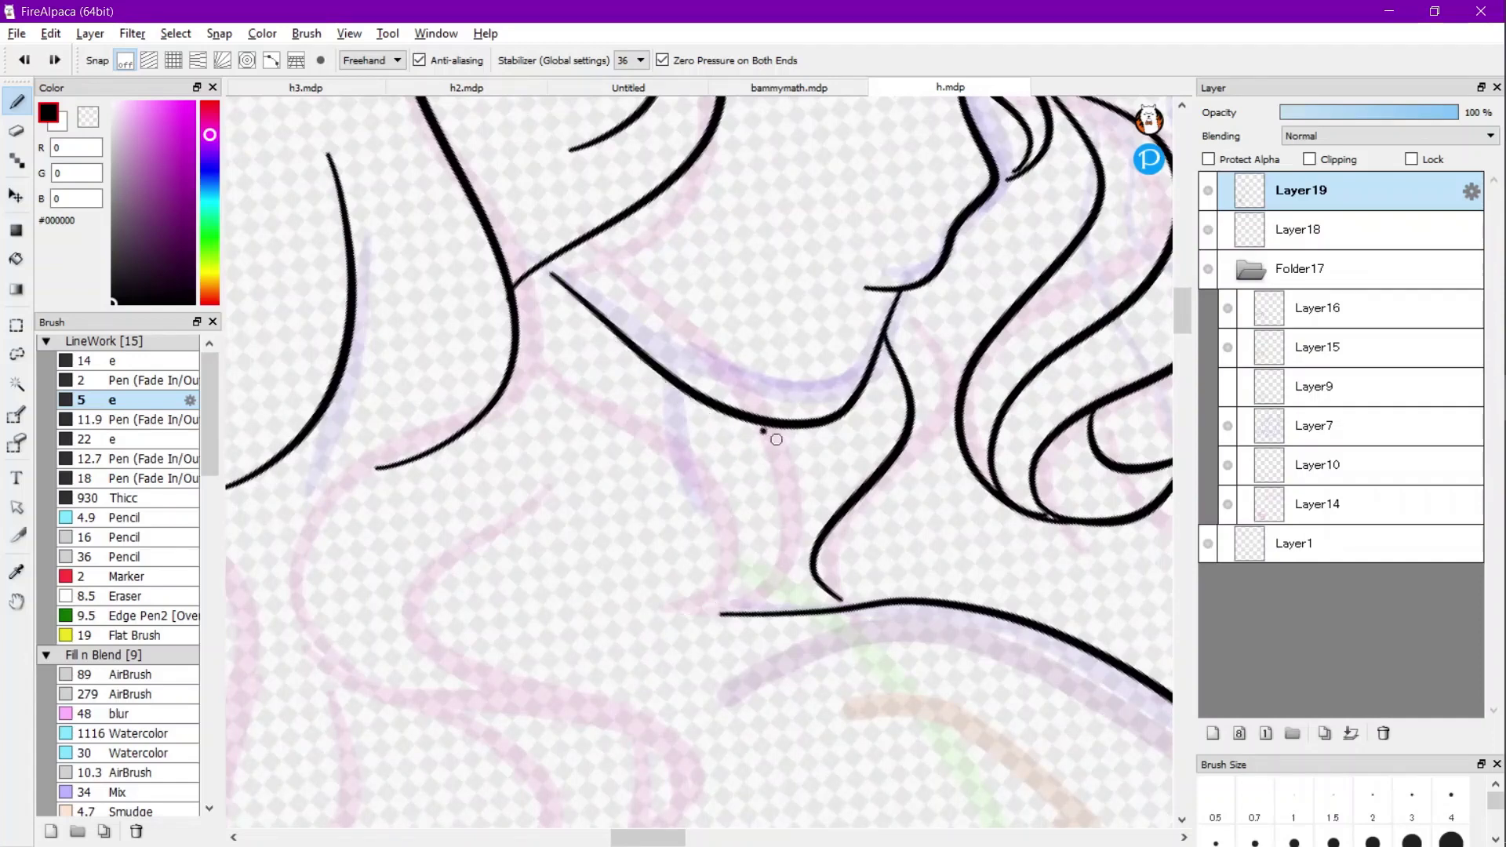
mouse_move(776, 439)
left_mouse_down()
mouse_move(789, 595)
mouse_move(757, 613)
left_mouse_up()
mouse_move(706, 480)
left_mouse_down()
mouse_move(744, 553)
mouse_move(737, 594)
left_mouse_up()
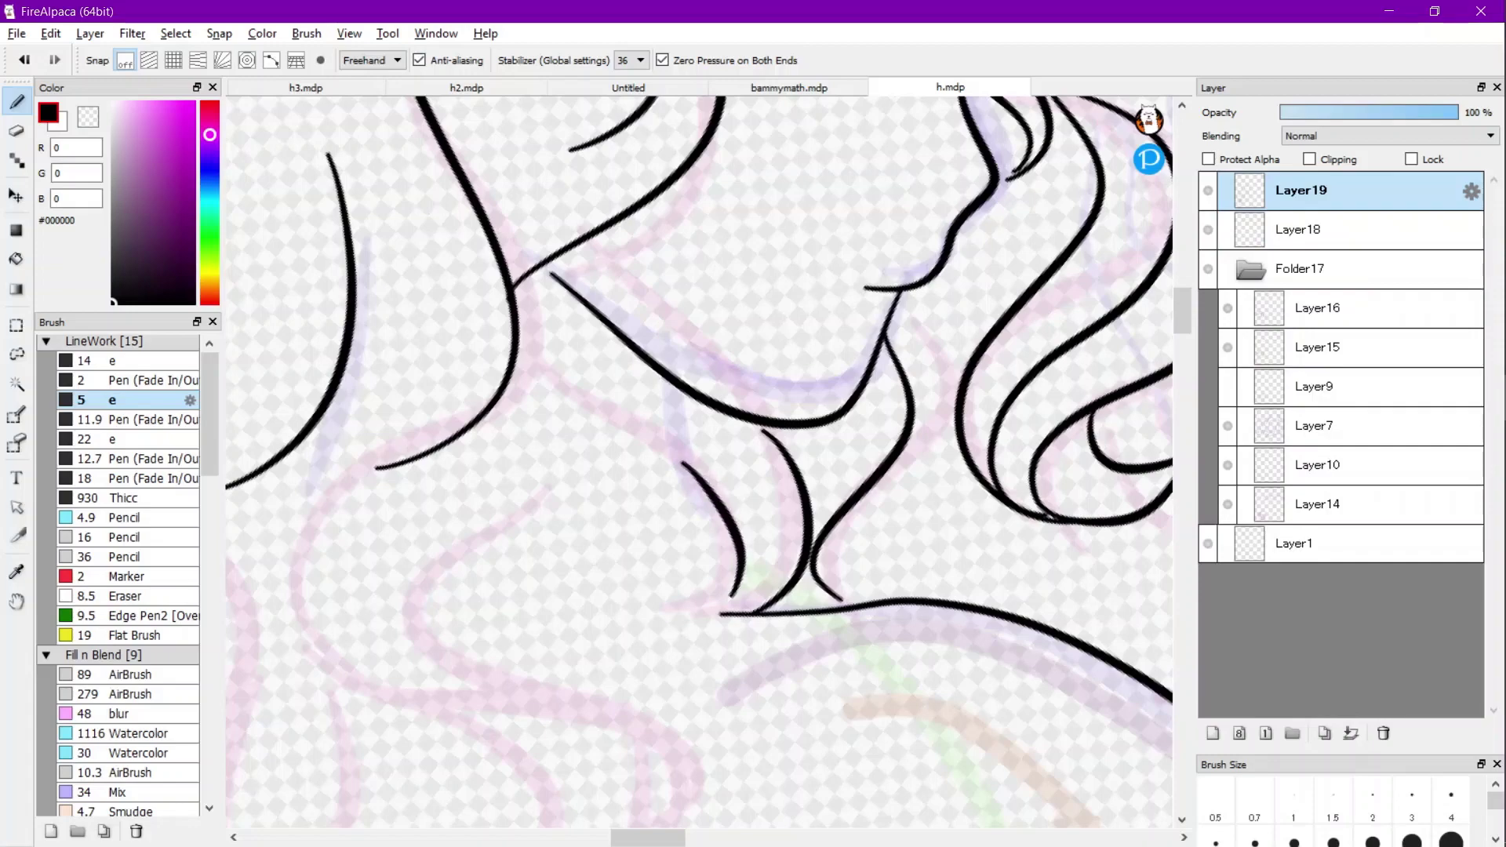
mouse_move(666, 384)
left_mouse_down()
mouse_move(683, 562)
mouse_move(710, 612)
left_mouse_up()
scroll(710, 612, "down", 5)
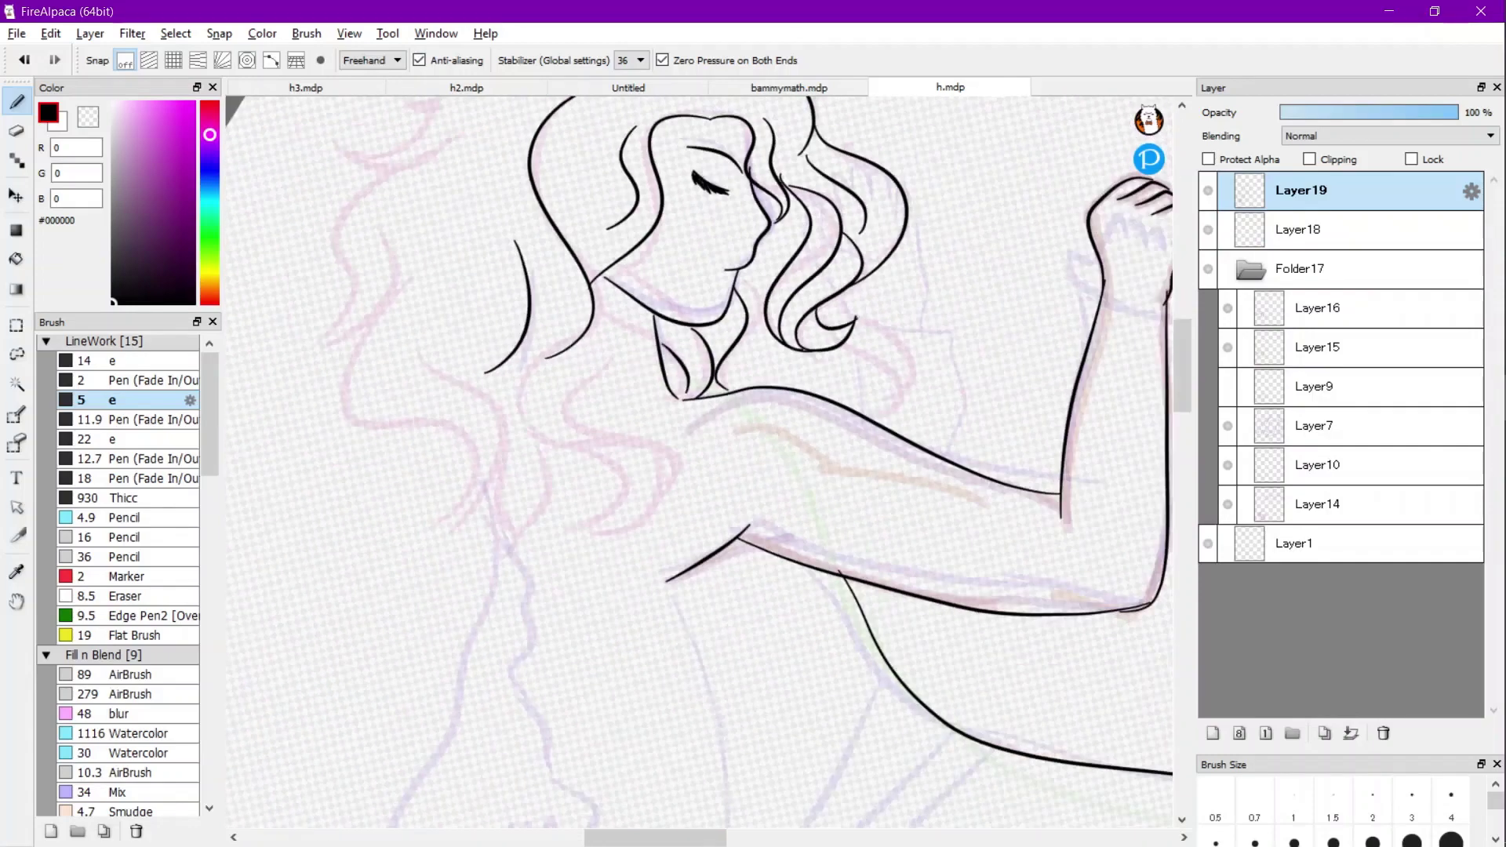
scroll(710, 611, "up", 2)
scroll(474, 545, "down", 1)
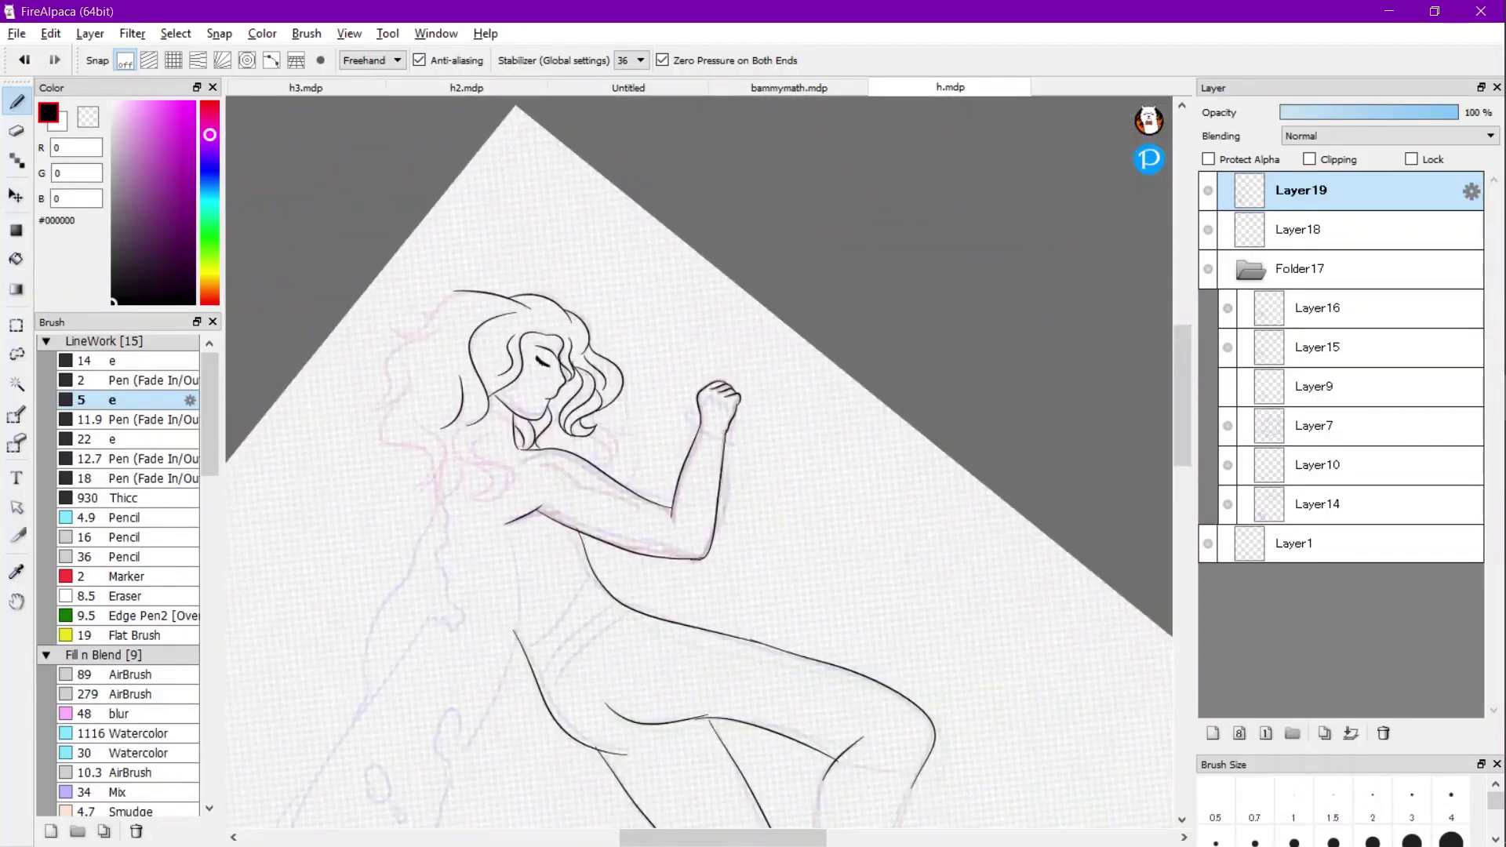
scroll(366, 415, "up", 3)
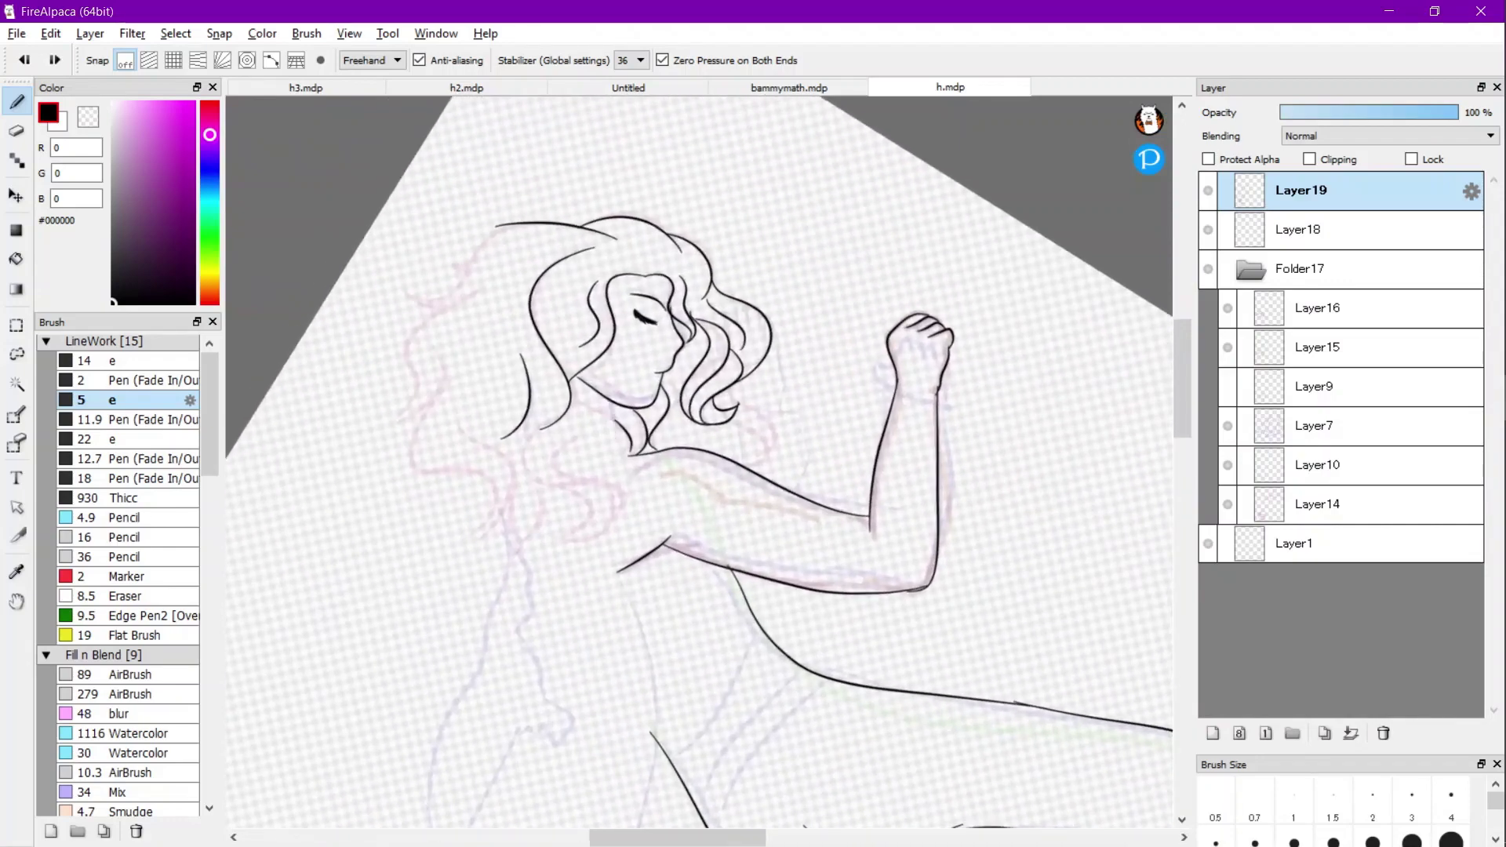
scroll(603, 423, "up", 4)
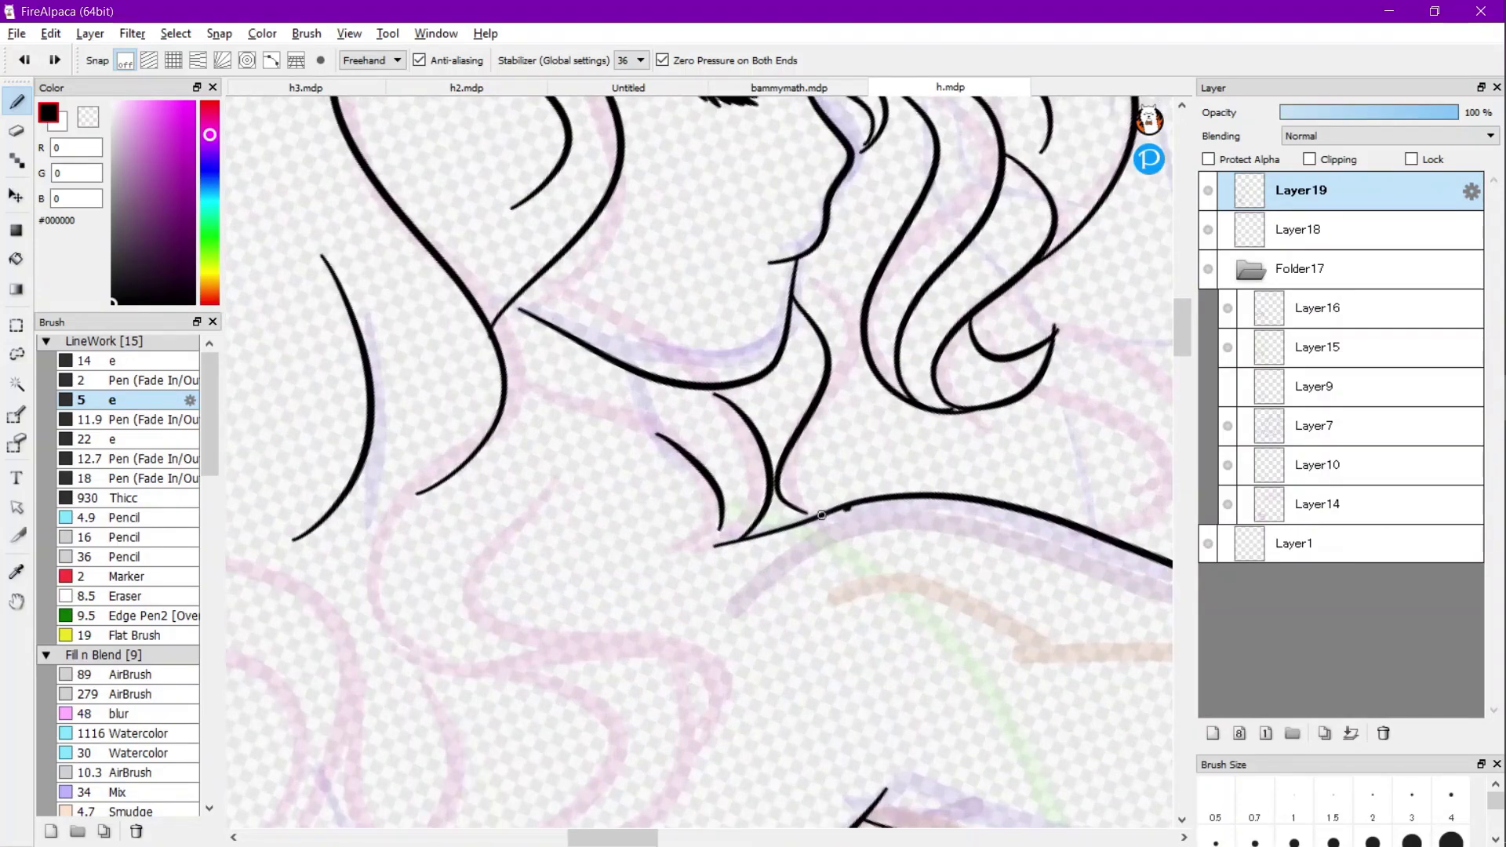
mouse_move(821, 516)
left_mouse_down()
mouse_move(727, 538)
mouse_move(596, 496)
left_mouse_up()
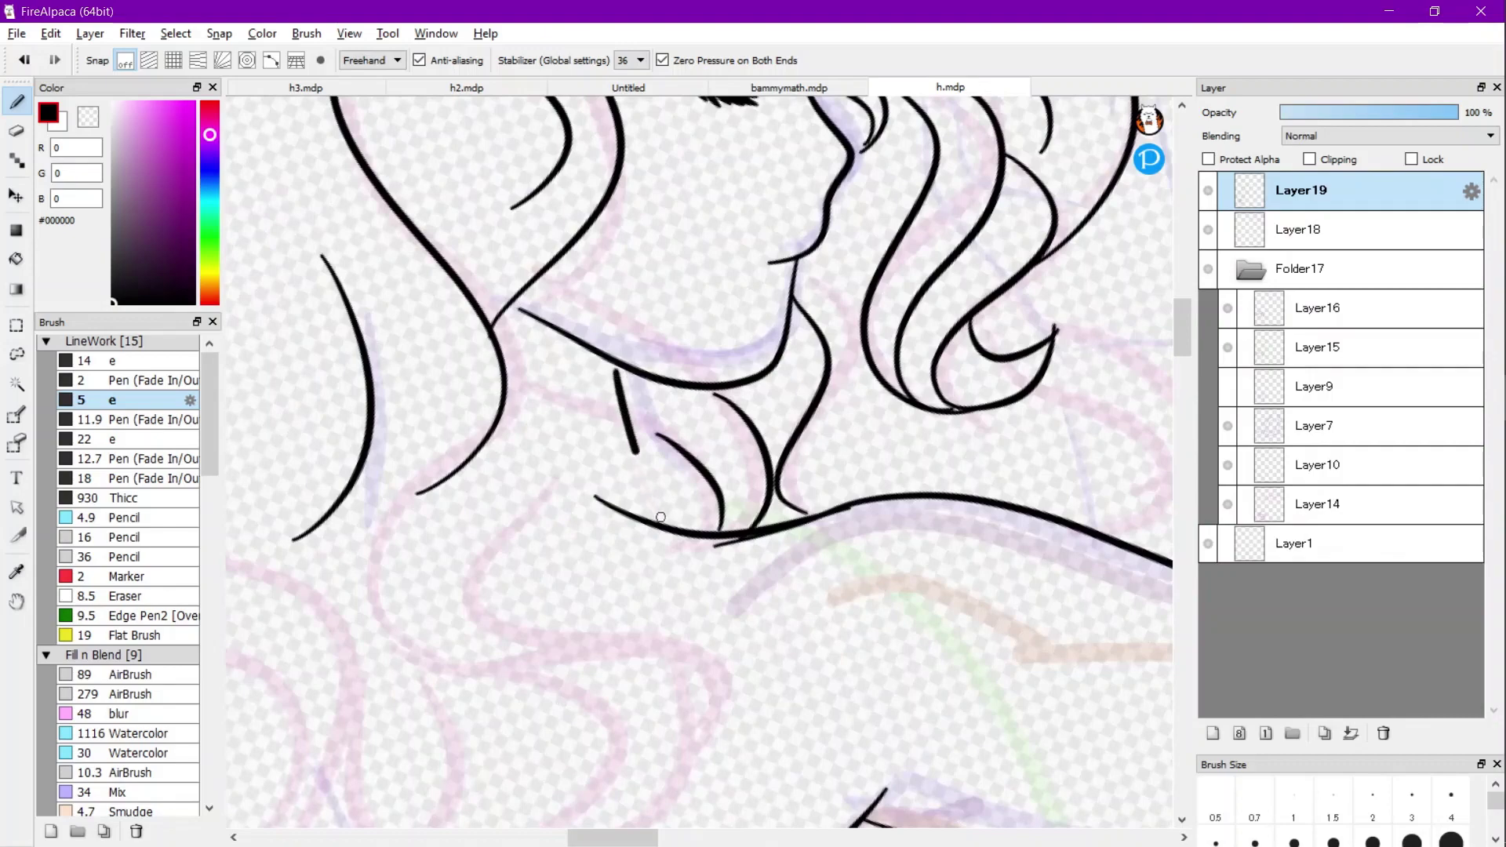
scroll(465, 498, "down", 5)
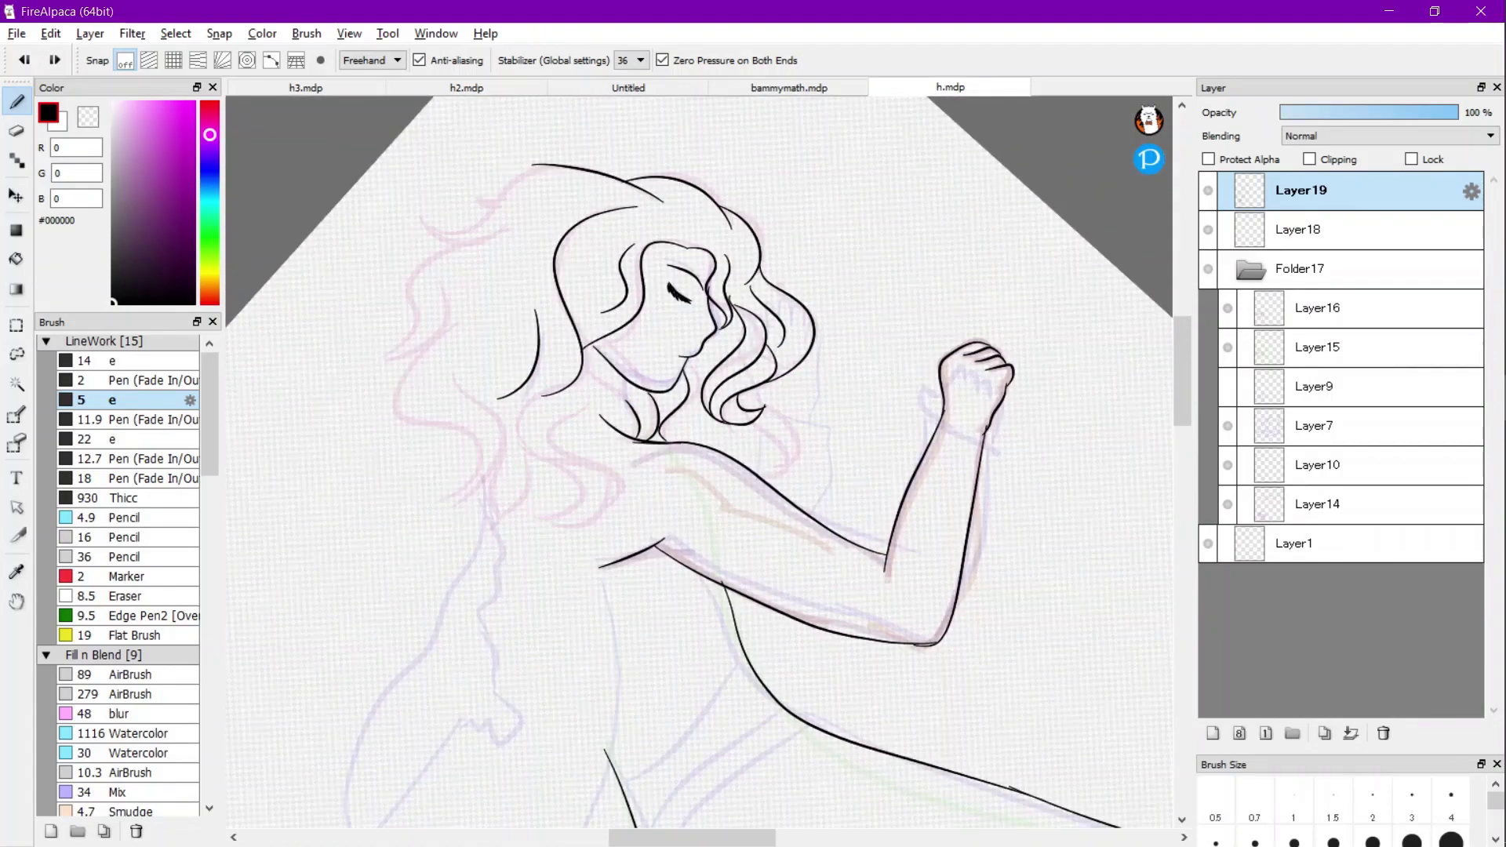
scroll(533, 266, "down", 3)
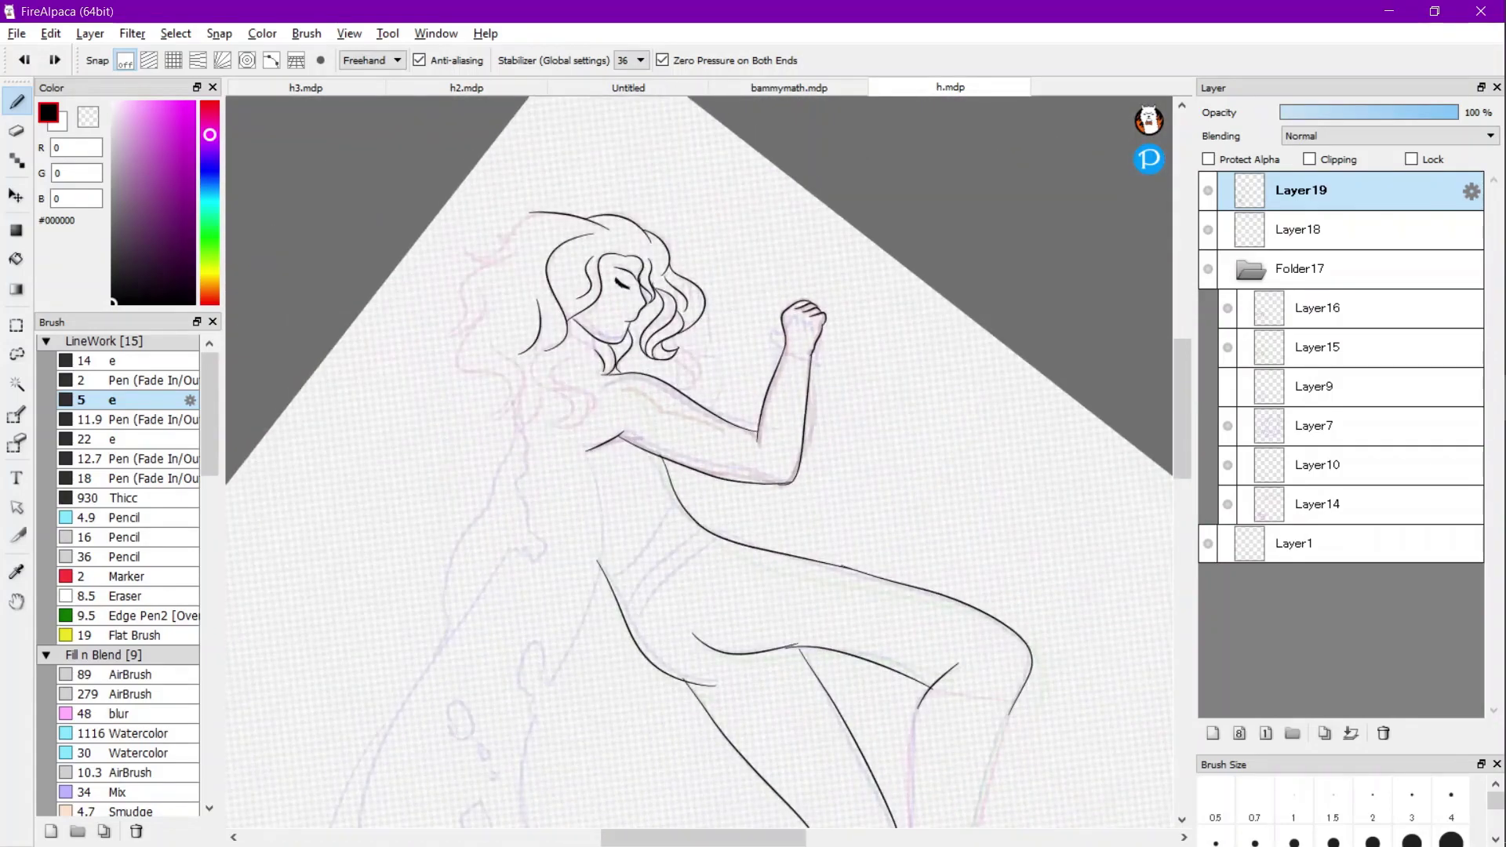
scroll(548, 315, "up", 6)
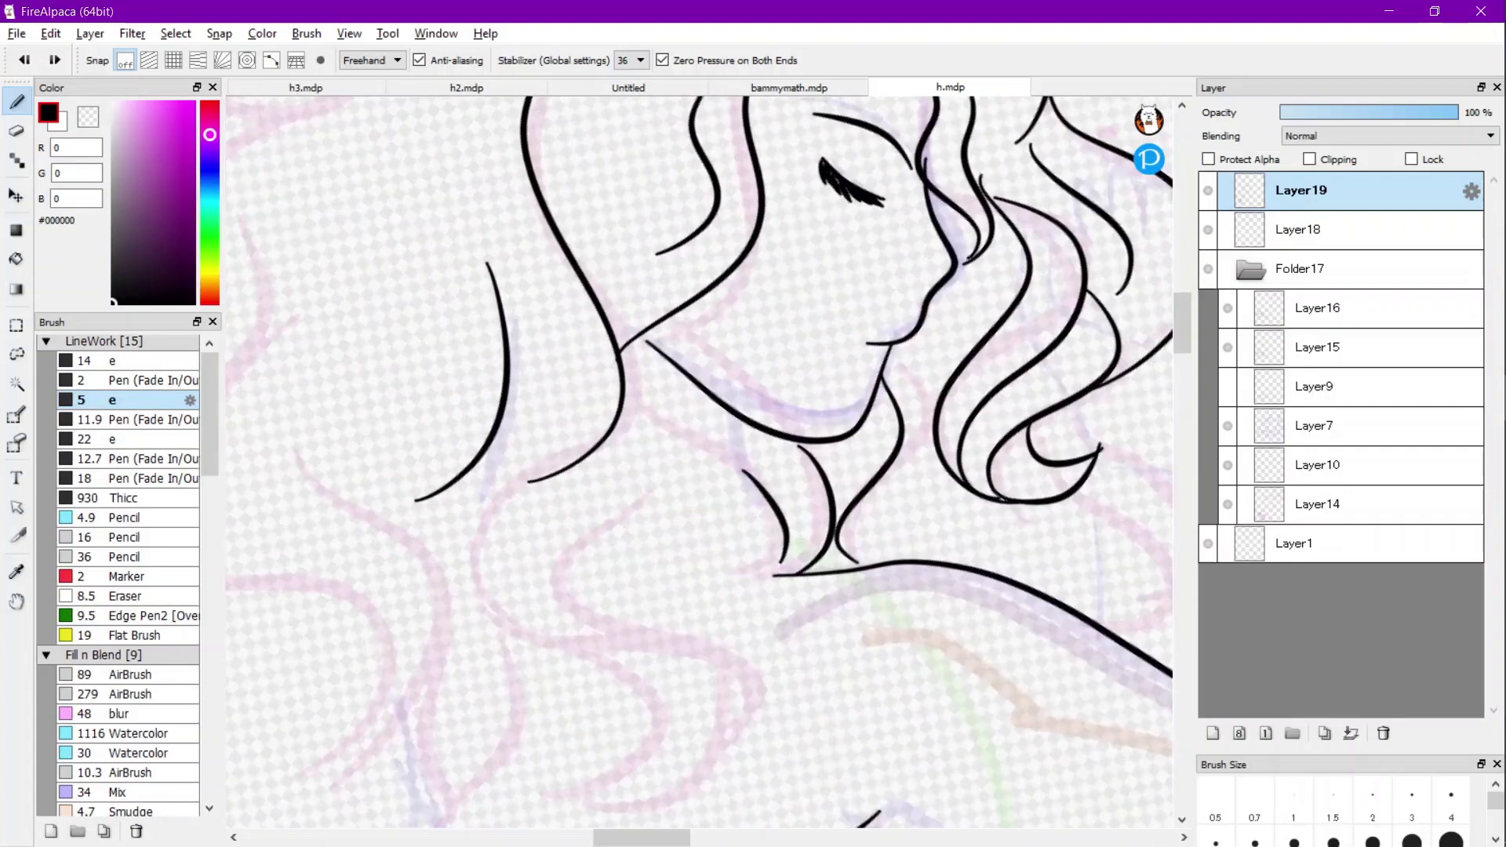
mouse_move(712, 427)
left_mouse_down()
mouse_move(727, 501)
mouse_move(776, 553)
mouse_move(680, 548)
mouse_move(626, 471)
left_mouse_up()
key("ctrl+z")
Ink a curved strand from below the ear past the jaw, replacing the short strand there, and add a short neck line under the jaw.
scroll(620, 502, "up", 2)
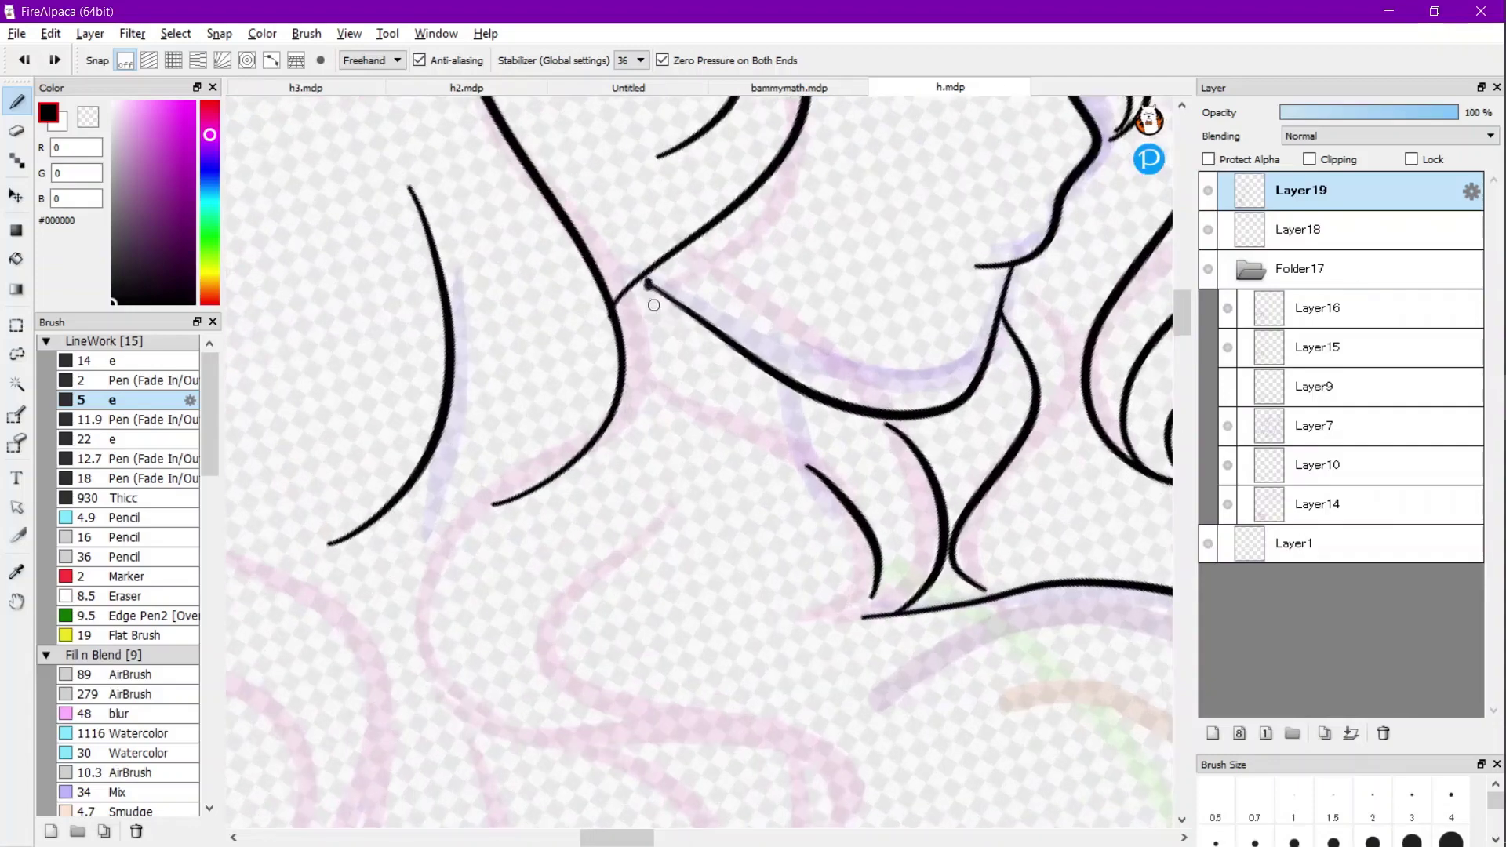
mouse_move(653, 305)
left_mouse_down()
mouse_move(822, 464)
mouse_move(855, 607)
mouse_move(719, 658)
left_mouse_up()
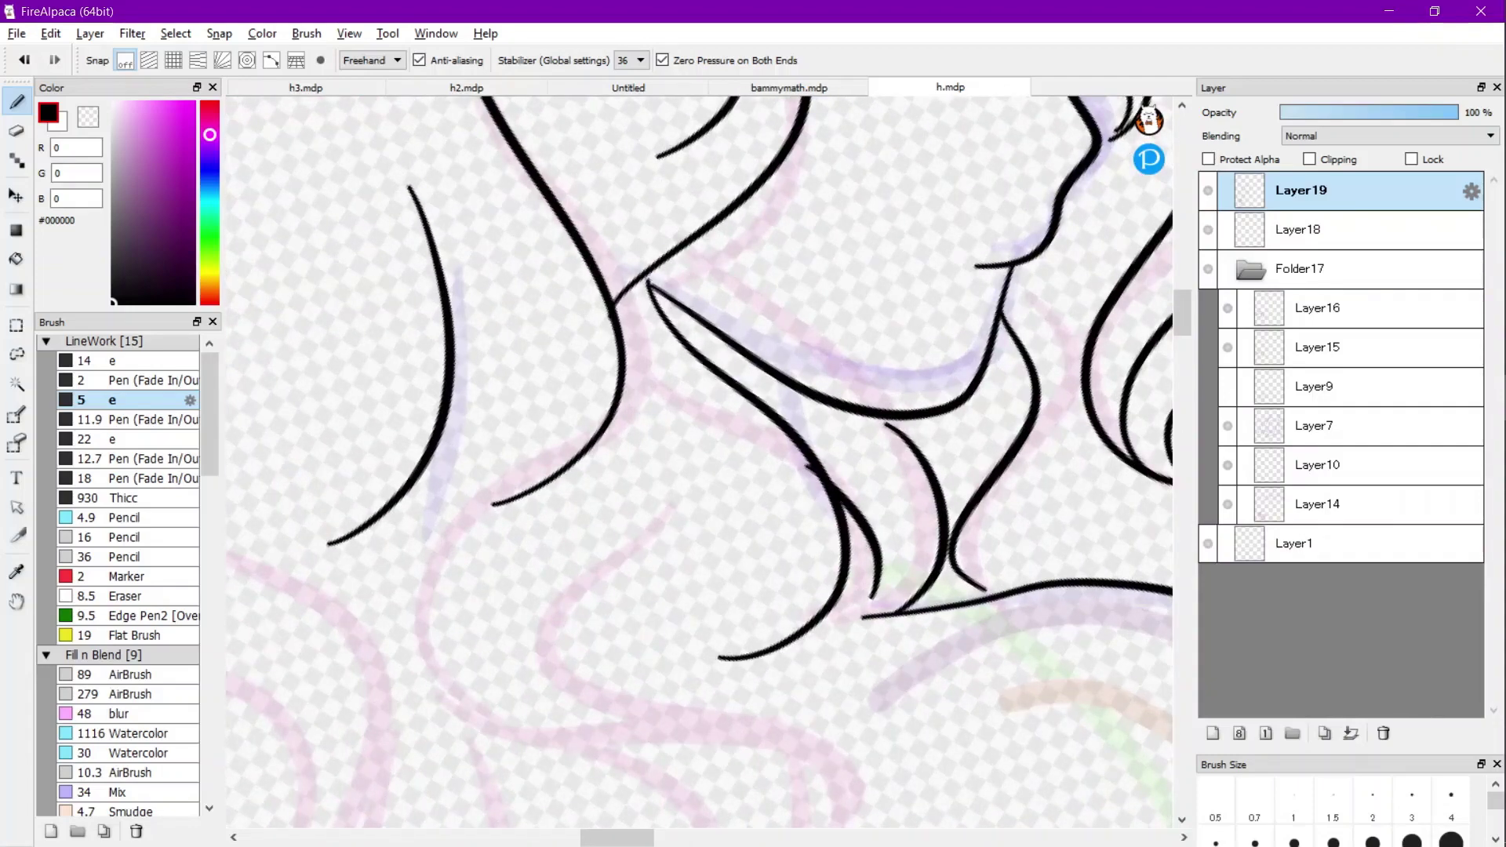
key("ctrl+z")
key("ctrl+z")
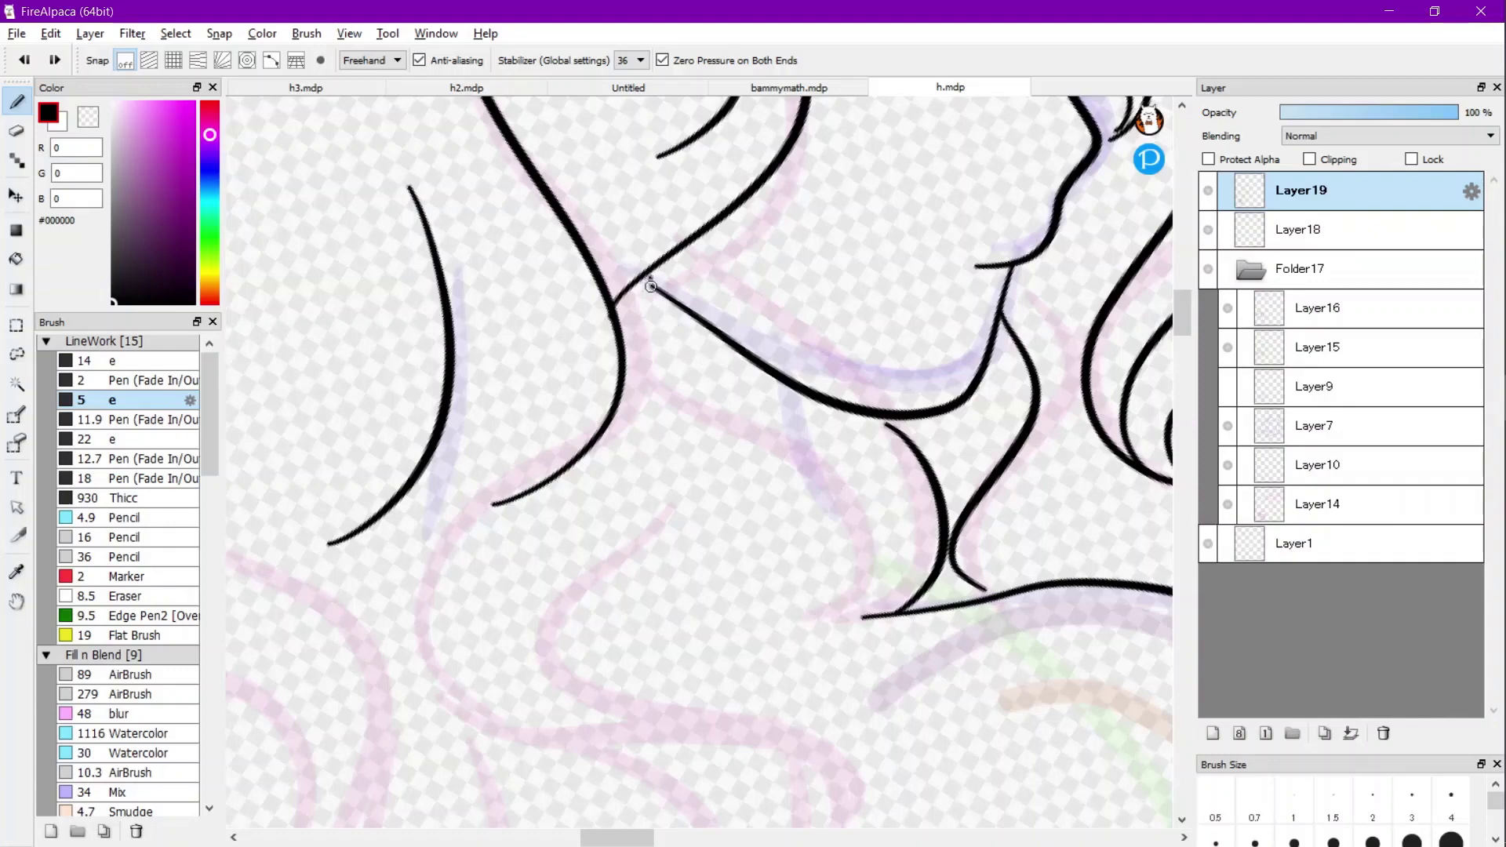
mouse_move(650, 286)
left_mouse_down()
mouse_move(688, 348)
mouse_move(808, 434)
mouse_move(872, 611)
mouse_move(735, 671)
left_mouse_up()
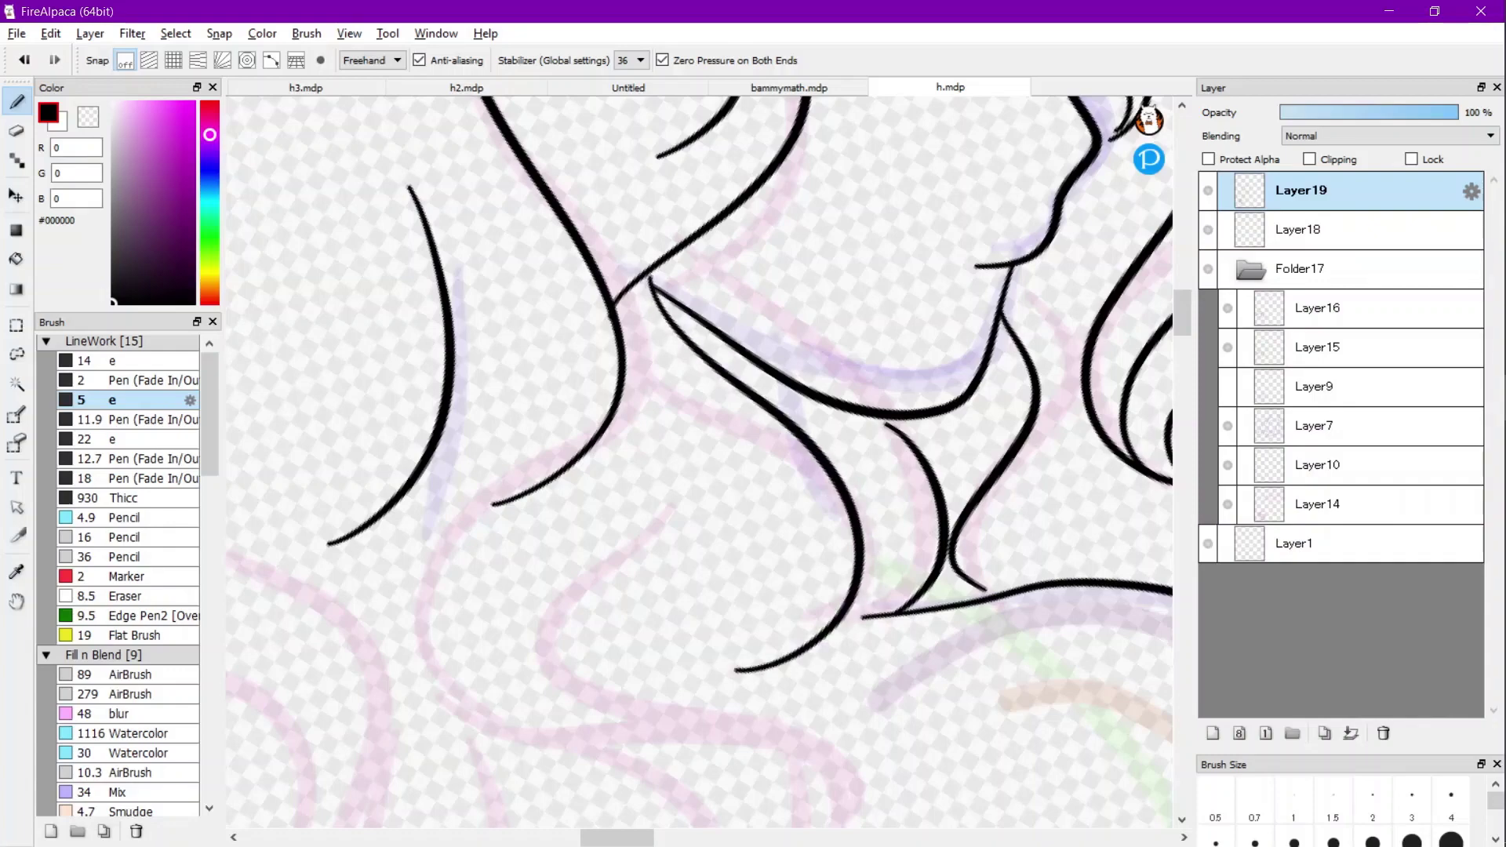
left_click_drag(803, 393, 808, 443)
Ink the strand continuing down from the ear lock and two wavy strands that curl over the shoulder, discarding a trial stroke.
scroll(813, 346, "down", 3)
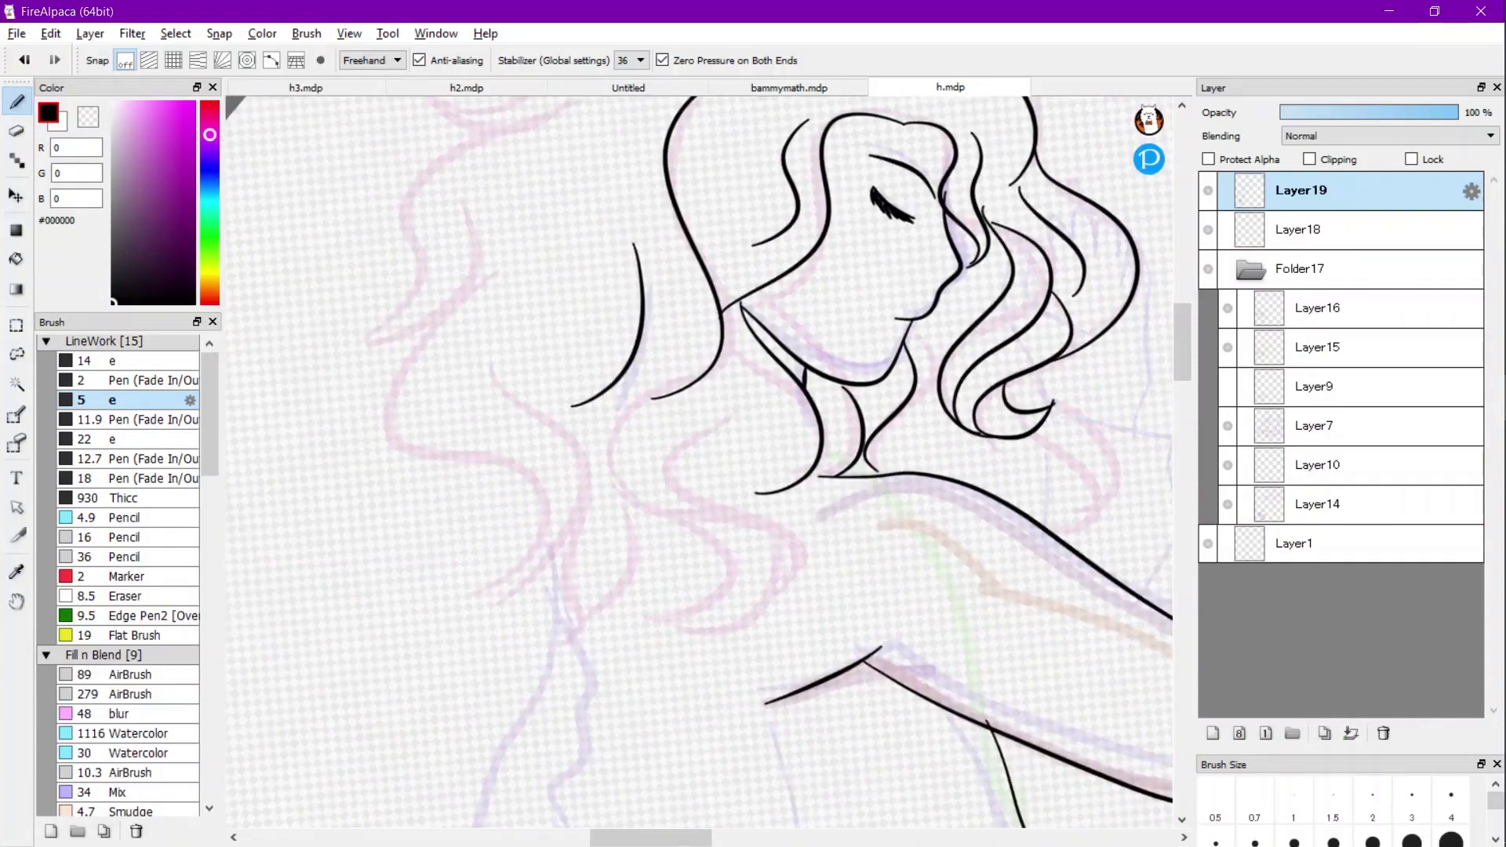
scroll(503, 471, "down", 2)
scroll(665, 411, "up", 5)
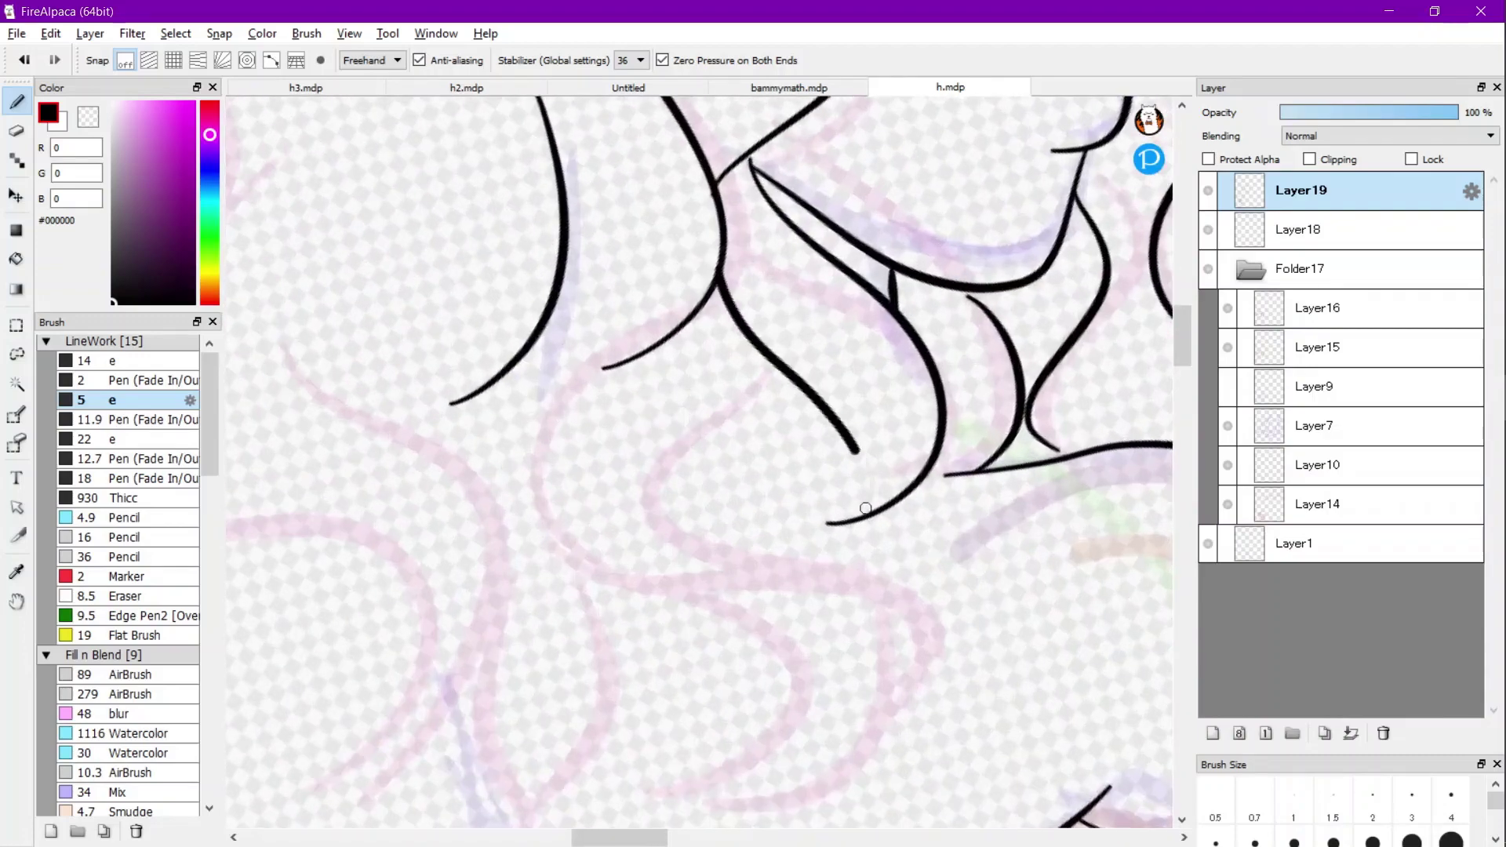
scroll(760, 351, "down", 2)
mouse_move(734, 336)
left_mouse_down()
mouse_move(683, 400)
mouse_move(716, 437)
mouse_move(820, 464)
mouse_move(787, 608)
mouse_move(696, 609)
left_mouse_up()
mouse_move(582, 386)
left_mouse_down()
mouse_move(600, 445)
mouse_move(782, 456)
mouse_move(725, 497)
mouse_move(715, 609)
mouse_move(632, 637)
left_mouse_up()
key("ctrl+z")
scroll(633, 637, "down", 3)
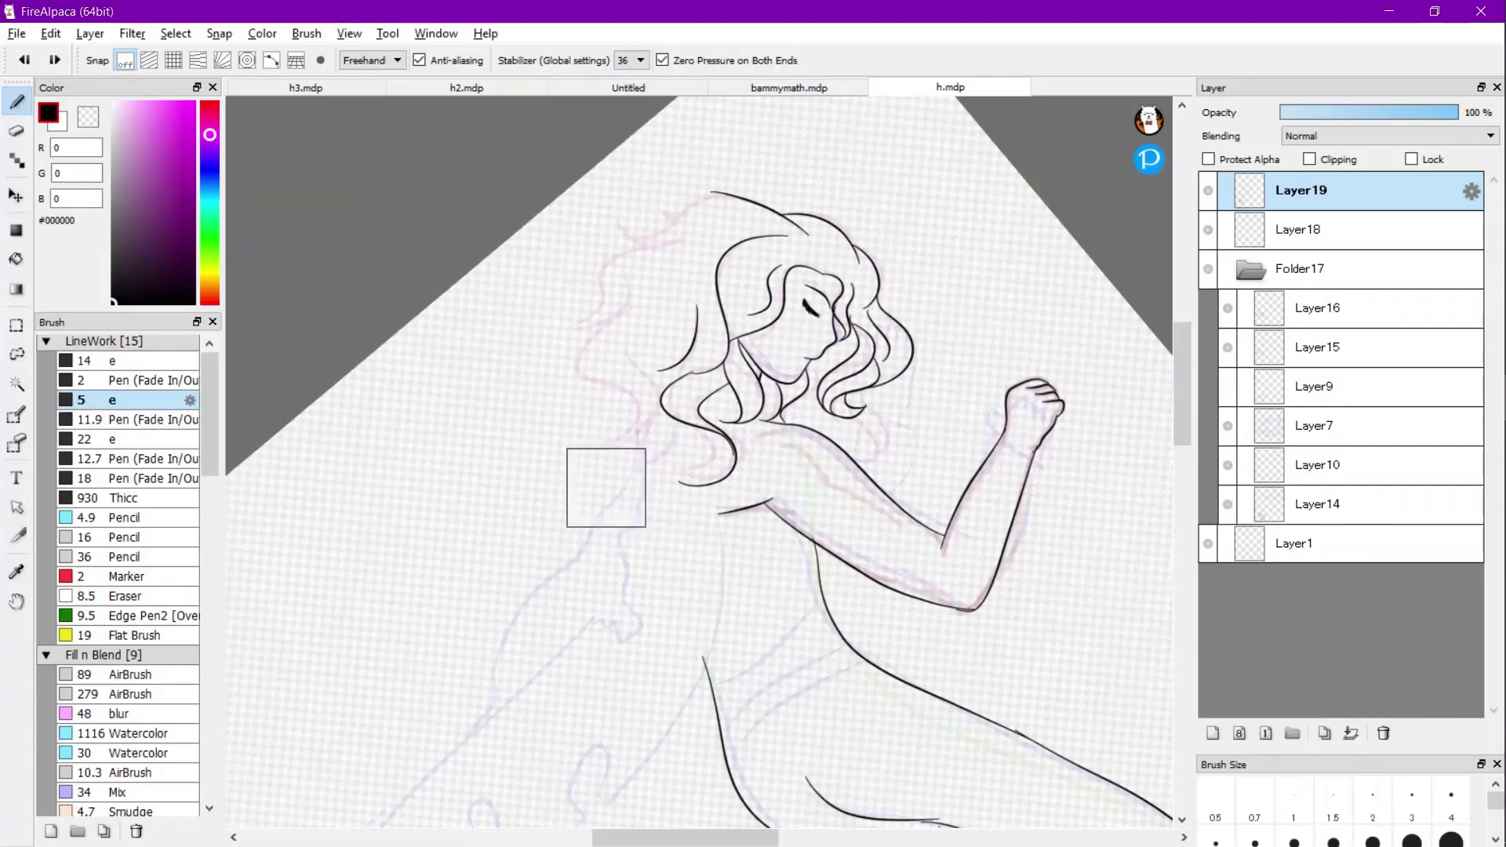
scroll(605, 487, "up", 5)
mouse_move(580, 199)
left_mouse_down()
mouse_move(743, 257)
mouse_move(746, 534)
mouse_move(706, 531)
left_mouse_up()
scroll(609, 447, "down", 5)
scroll(404, 432, "down", 3)
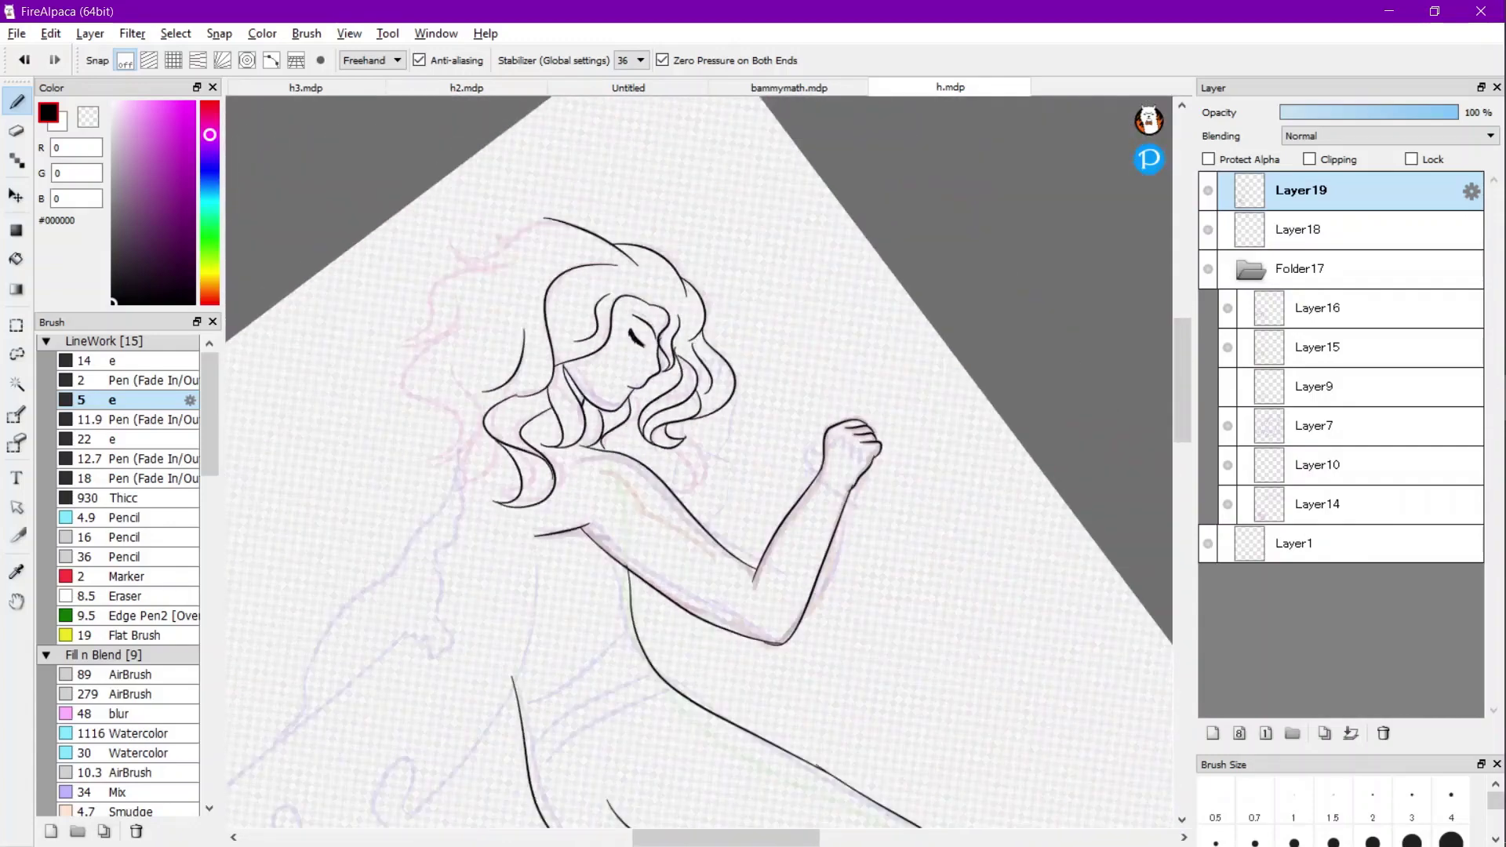
Ink the inner curve and pointed tip that close the large shoulder curl, redoing the first inner curve.
scroll(520, 436, "up", 5)
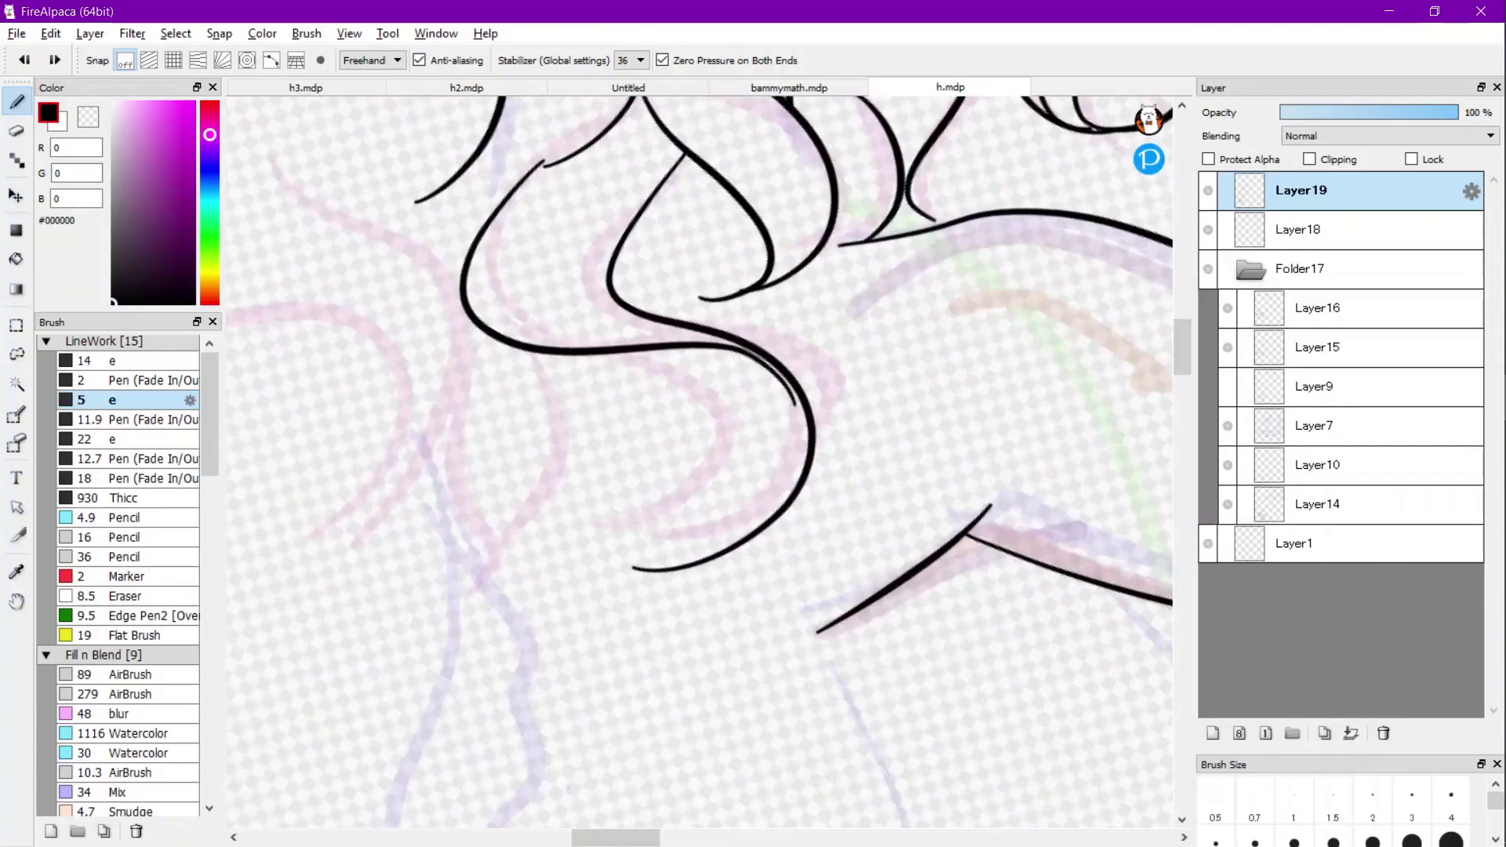
mouse_move(589, 549)
left_mouse_down()
mouse_move(722, 488)
mouse_move(668, 356)
left_mouse_up()
scroll(698, 463, "down", 4)
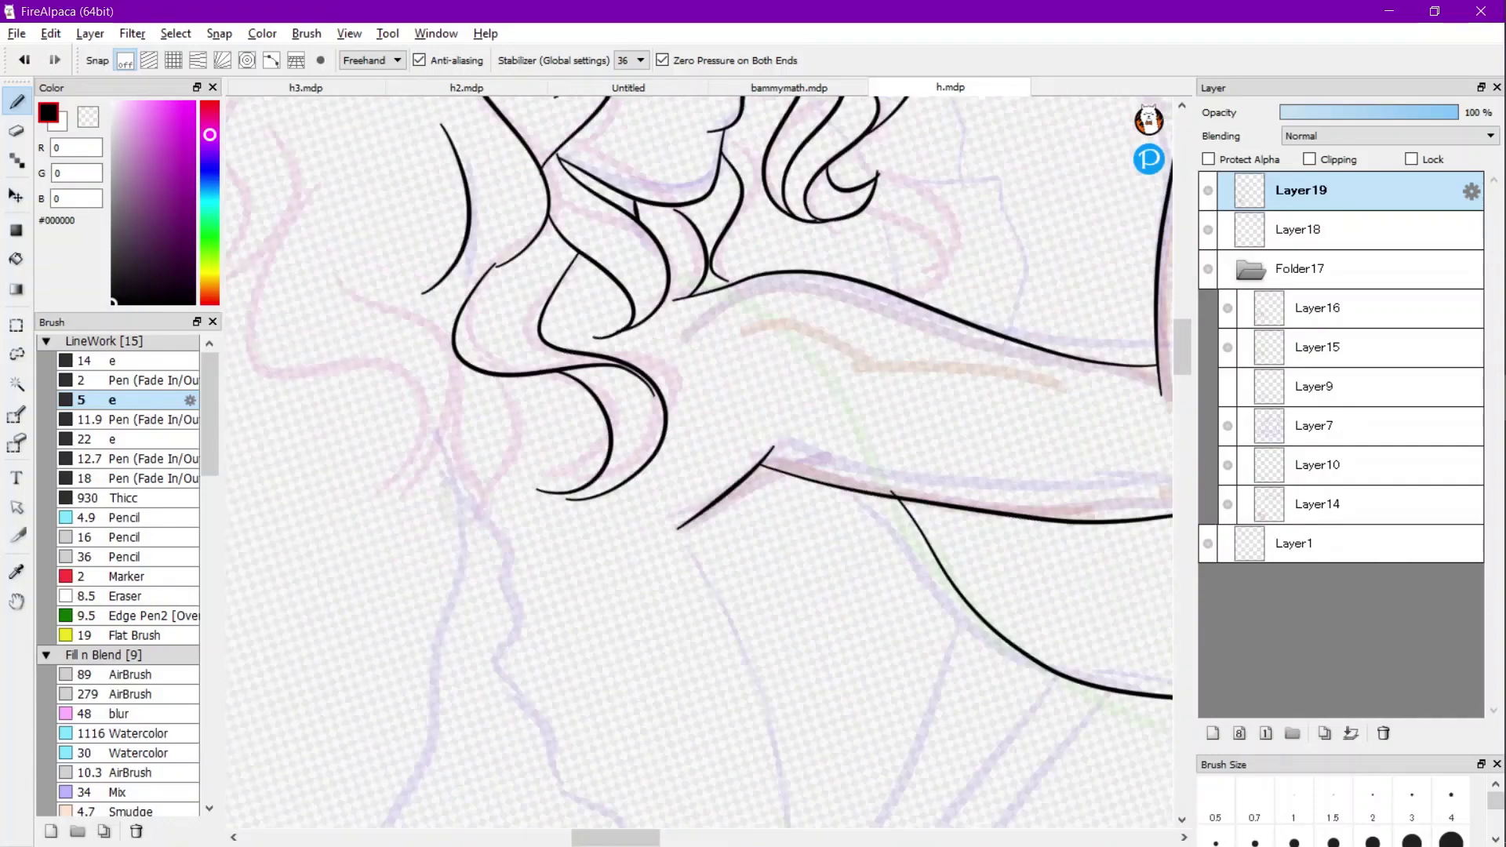
scroll(596, 369, "up", 4)
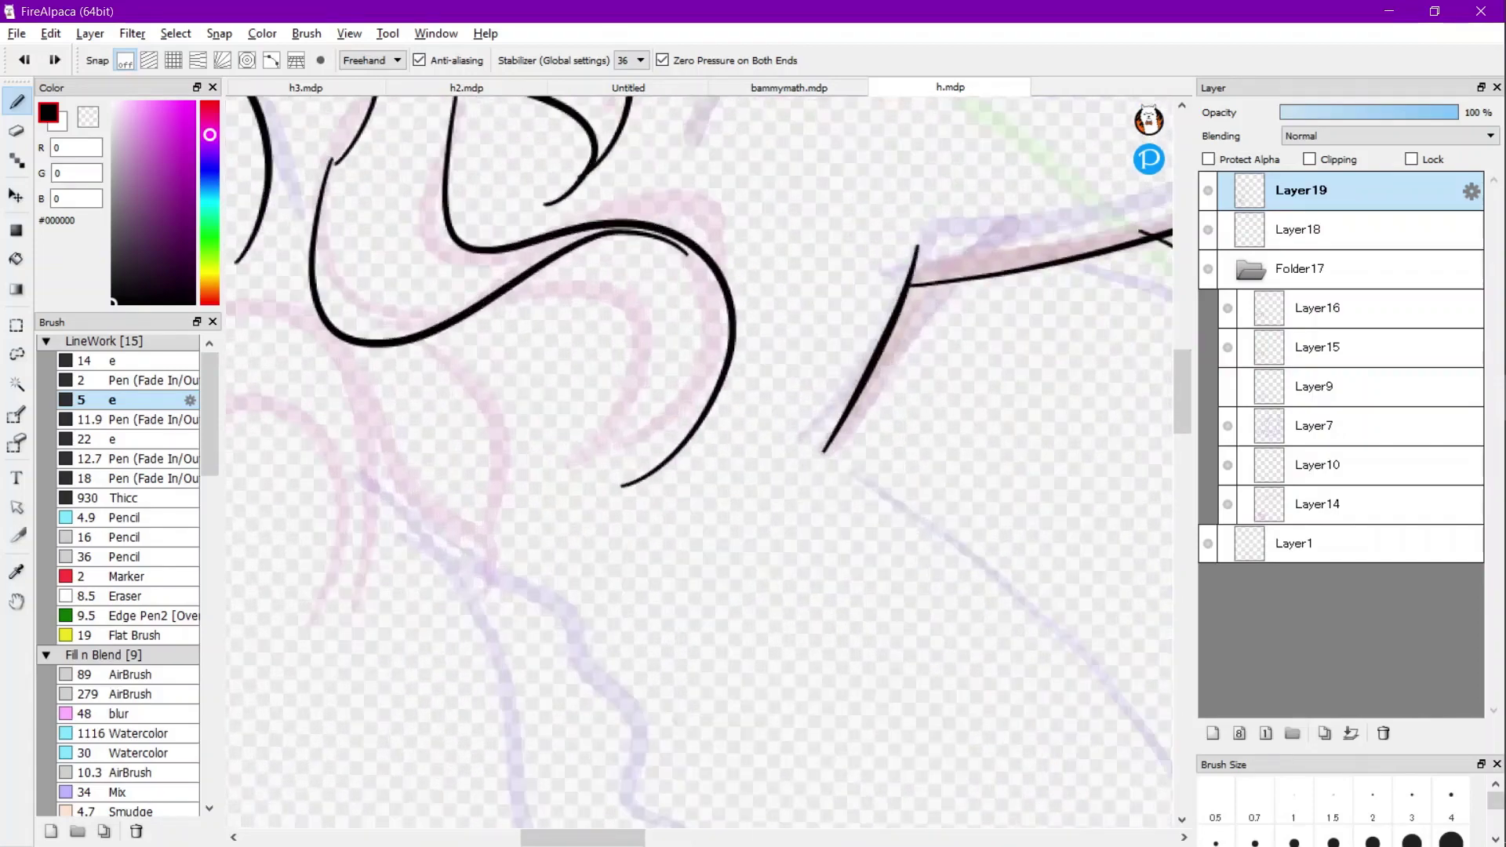
mouse_move(856, 348)
left_mouse_down()
mouse_move(833, 481)
mouse_move(746, 567)
mouse_move(641, 607)
mouse_move(539, 550)
left_mouse_up()
mouse_move(546, 322)
left_mouse_down()
mouse_move(629, 333)
mouse_move(714, 415)
mouse_move(678, 531)
mouse_move(525, 555)
left_mouse_up()
scroll(526, 555, "down", 3)
scroll(698, 461, "down", 3)
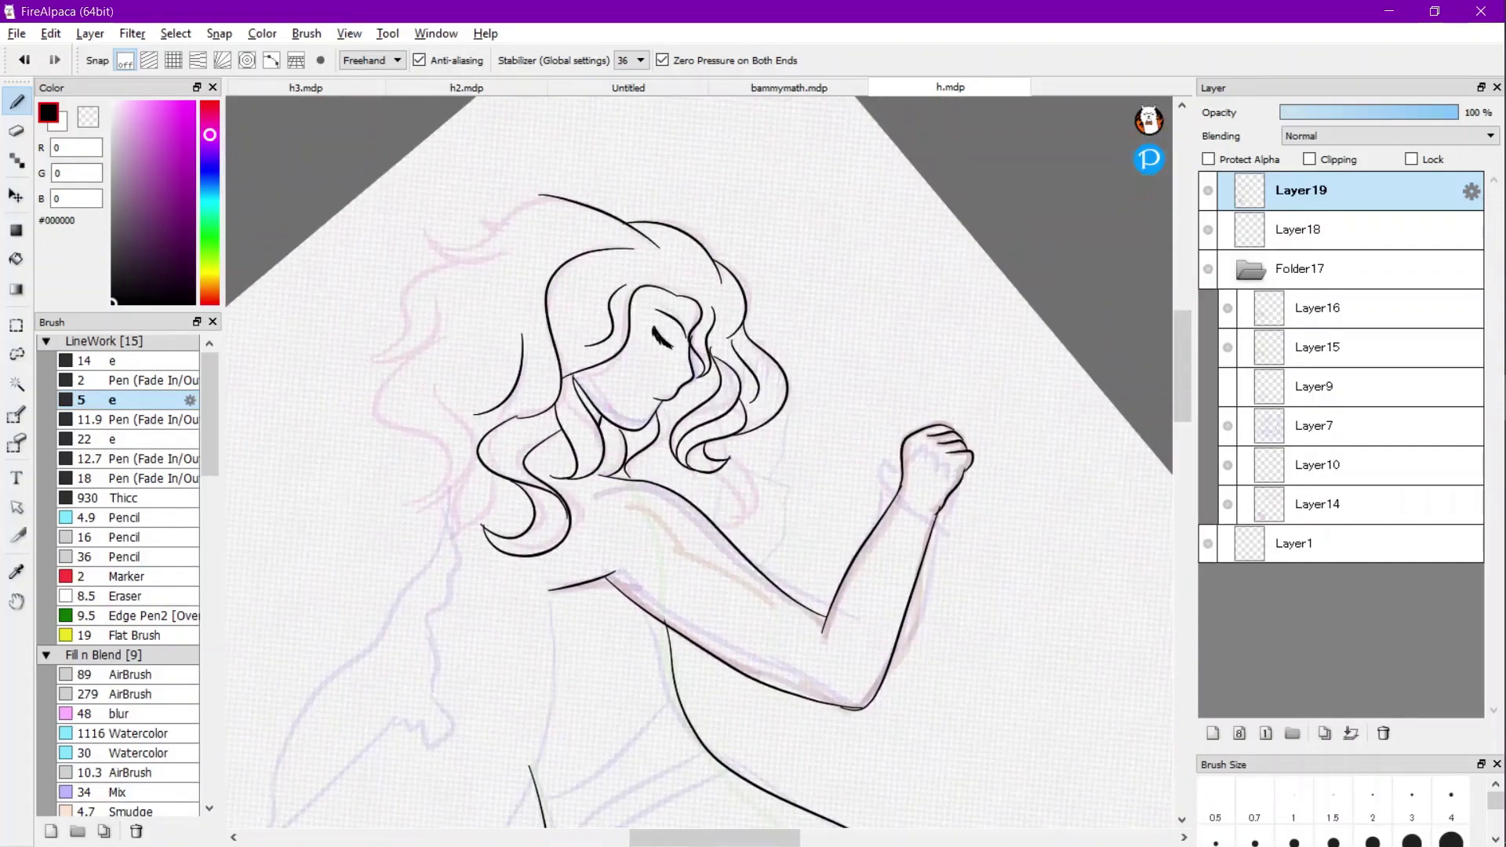
Ink the back hair contour from the crown down to the tip of the first flick.
scroll(553, 227, "down", 3)
key("Left")
scroll(373, 313, "up", 7)
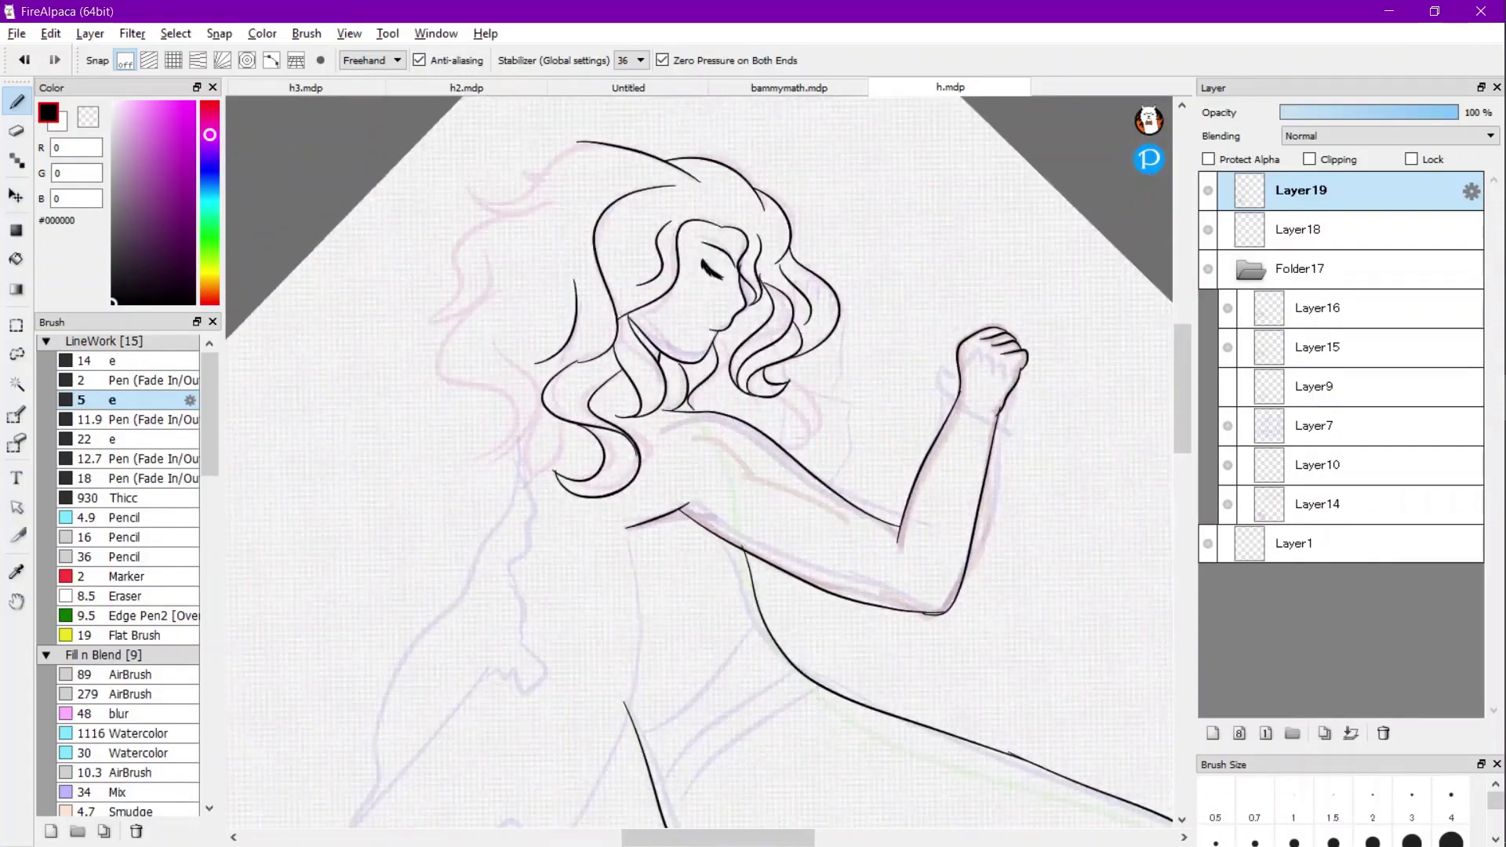
scroll(698, 462, "up", 4)
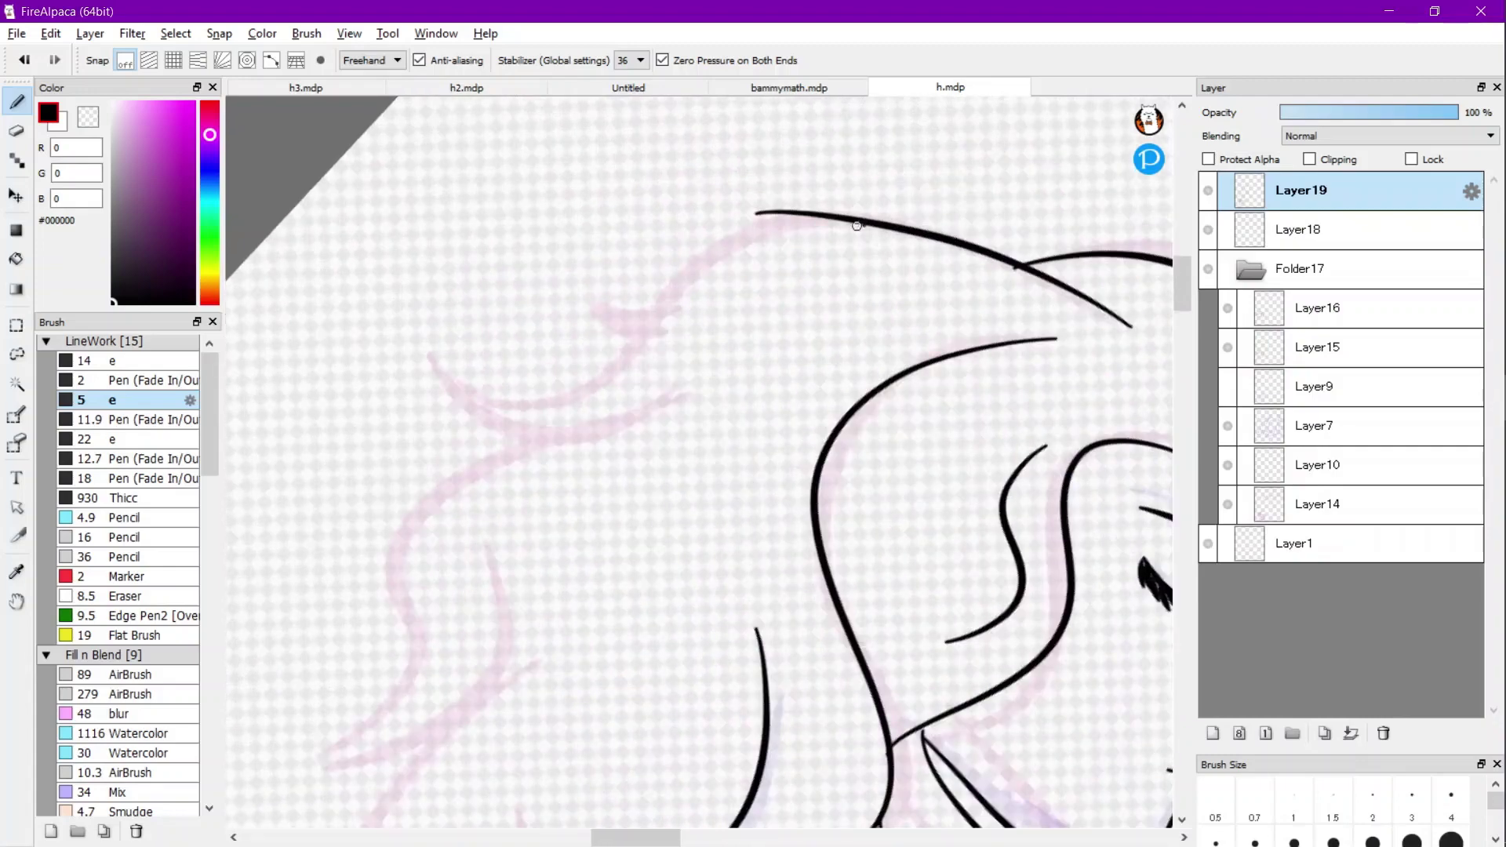
mouse_move(857, 226)
left_mouse_down()
mouse_move(766, 222)
mouse_move(692, 246)
mouse_move(648, 296)
mouse_move(554, 320)
left_mouse_up()
left_click_drag(668, 327, 560, 328)
scroll(549, 325, "up", 4)
key("ctrl+z")
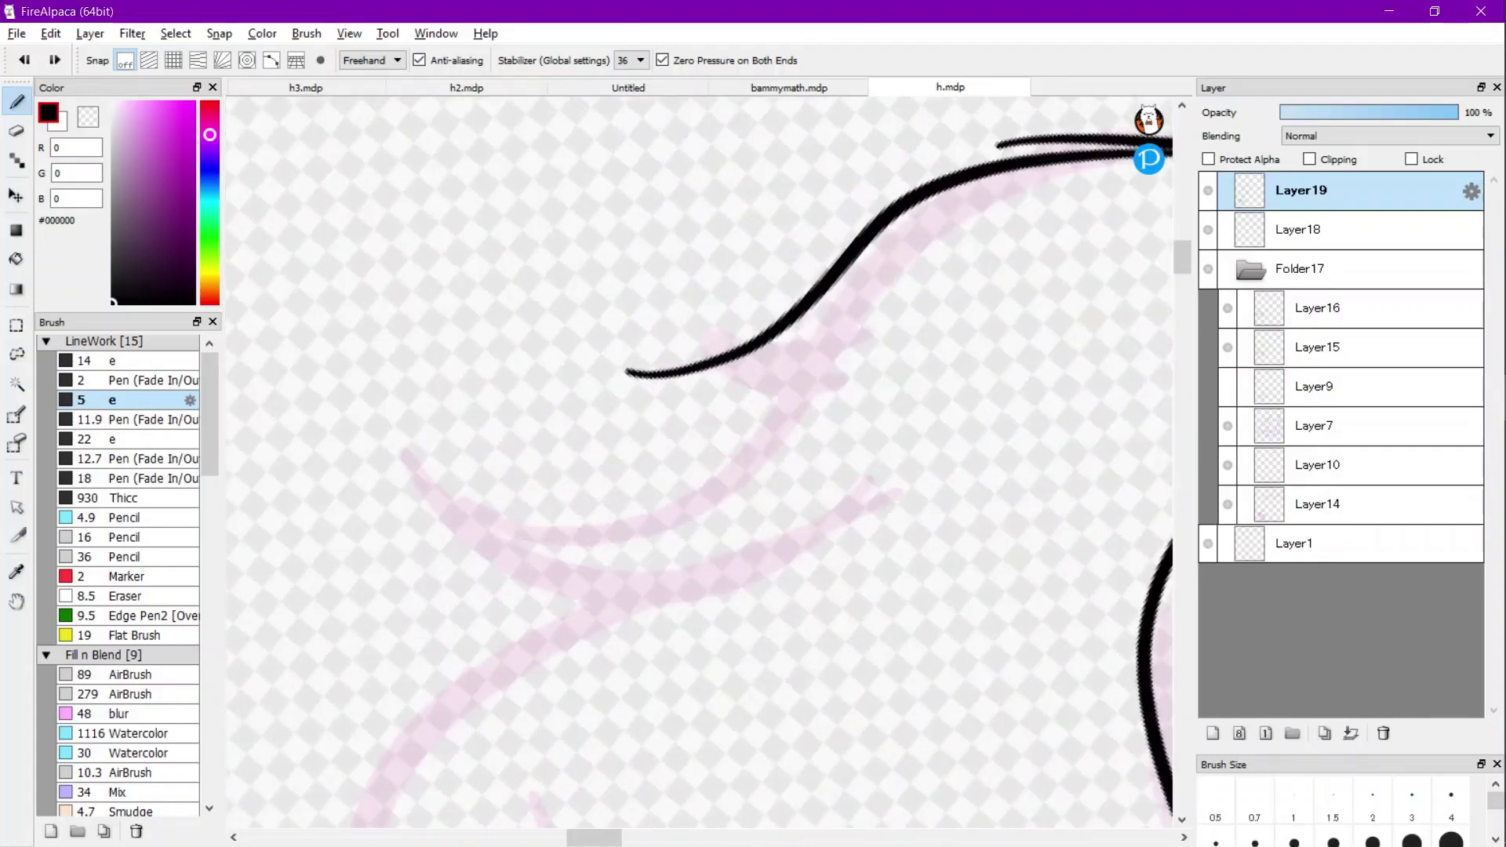
Ink the underside of the first flick and both edges of the second, larger flick at the back of the hair.
mouse_move(902, 360)
left_mouse_down()
mouse_move(716, 410)
mouse_move(604, 367)
left_mouse_up()
mouse_move(777, 402)
left_mouse_down()
mouse_move(597, 504)
mouse_move(435, 463)
mouse_move(406, 425)
left_mouse_up()
mouse_move(883, 506)
left_mouse_down()
mouse_move(723, 585)
mouse_move(443, 488)
left_mouse_up()
scroll(412, 417, "down", 4)
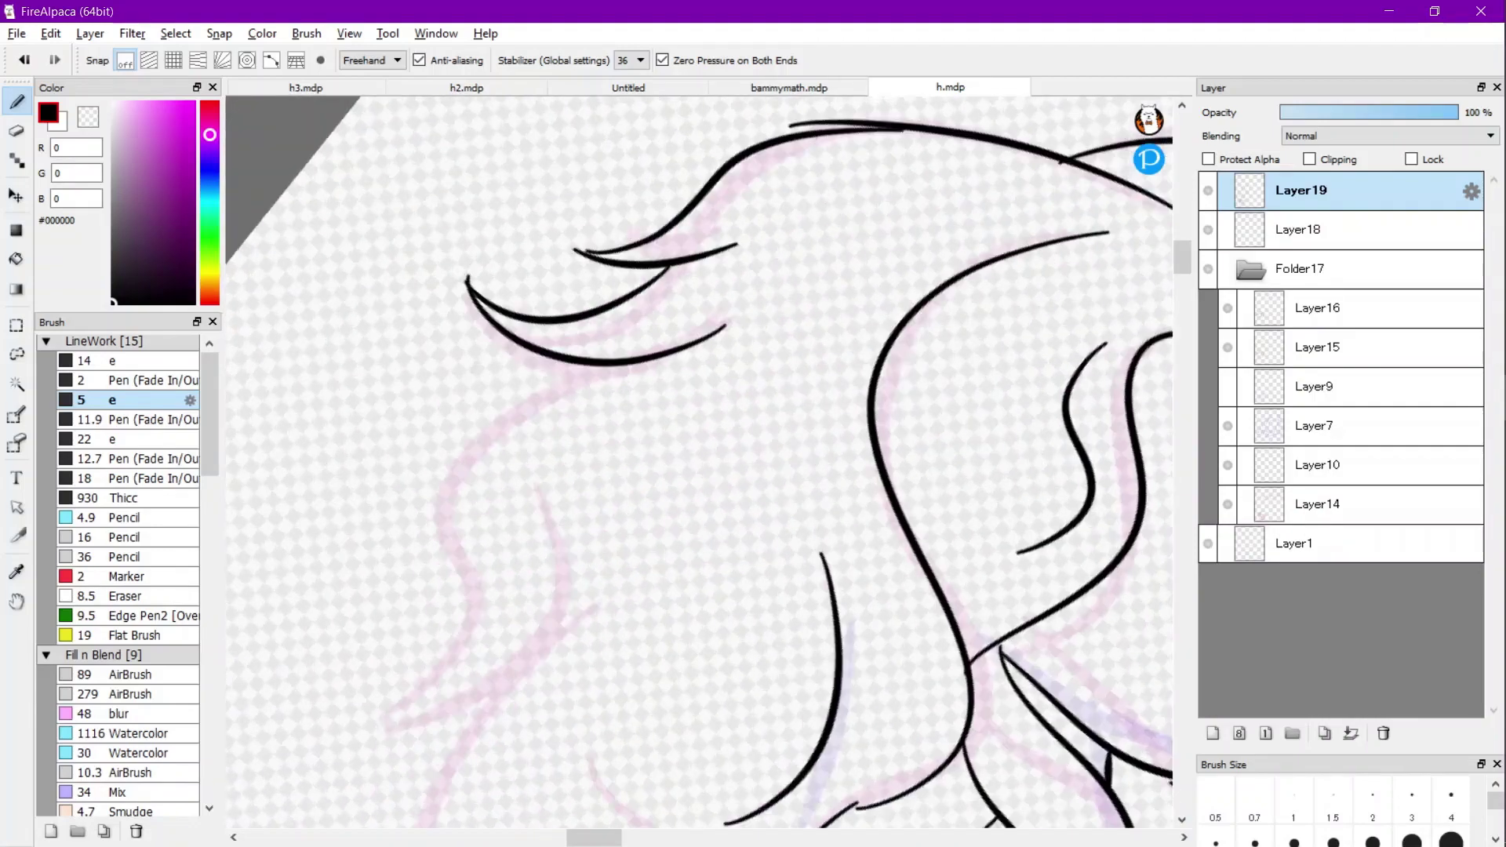
key("ctrl+z")
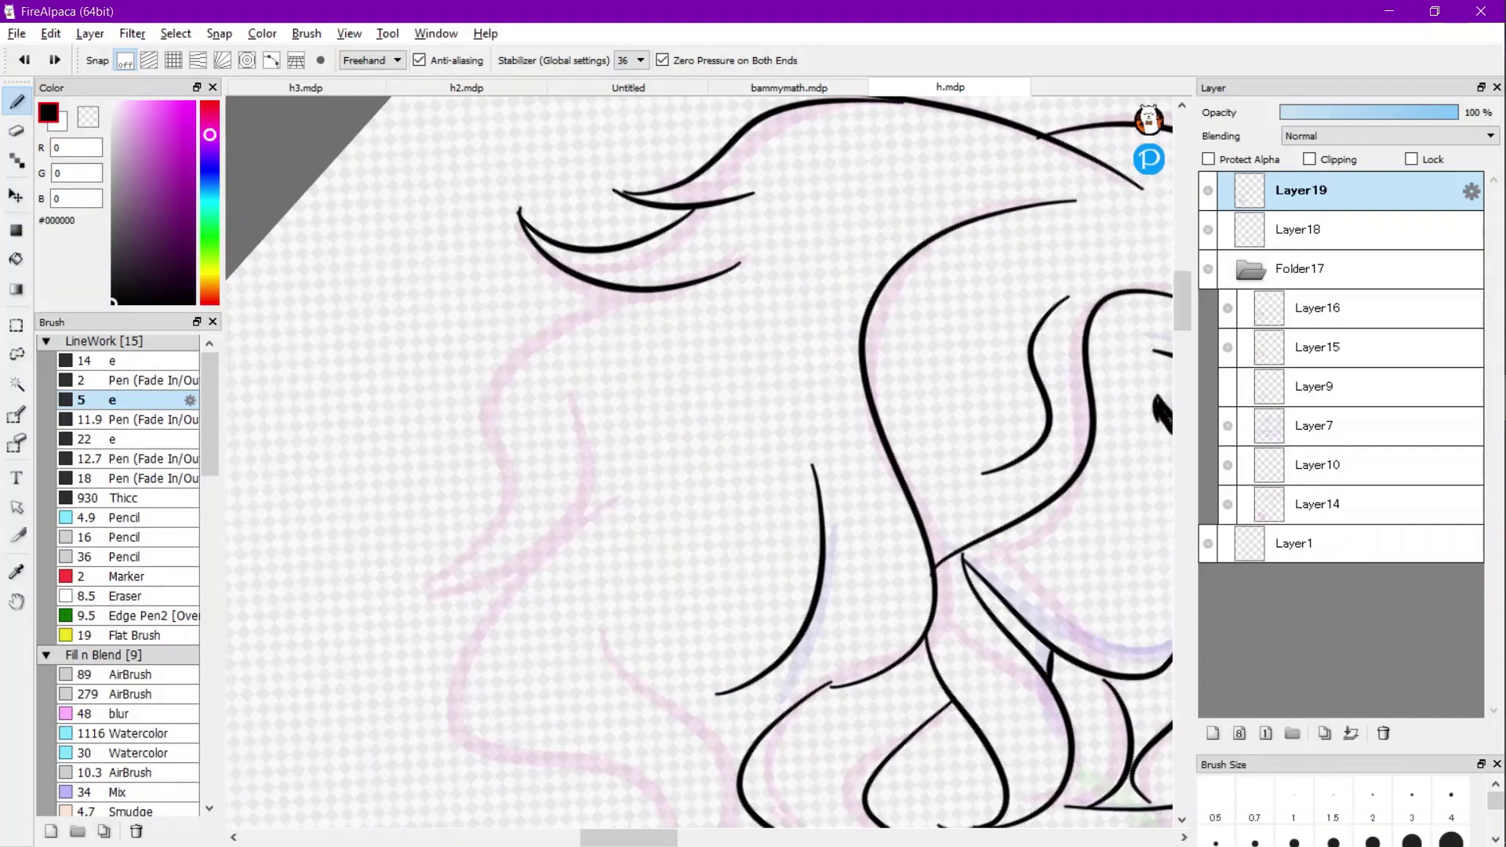
Ink the back contour below the second flick down to a pointed lock, with the lock's curved inner edge.
scroll(526, 474, "up", 2)
mouse_move(700, 240)
left_mouse_down()
mouse_move(593, 272)
mouse_move(492, 348)
mouse_move(469, 586)
mouse_move(370, 604)
left_mouse_up()
left_click_drag(582, 375, 590, 499)
left_click_drag(520, 599, 358, 595)
scroll(700, 461, "down", 4)
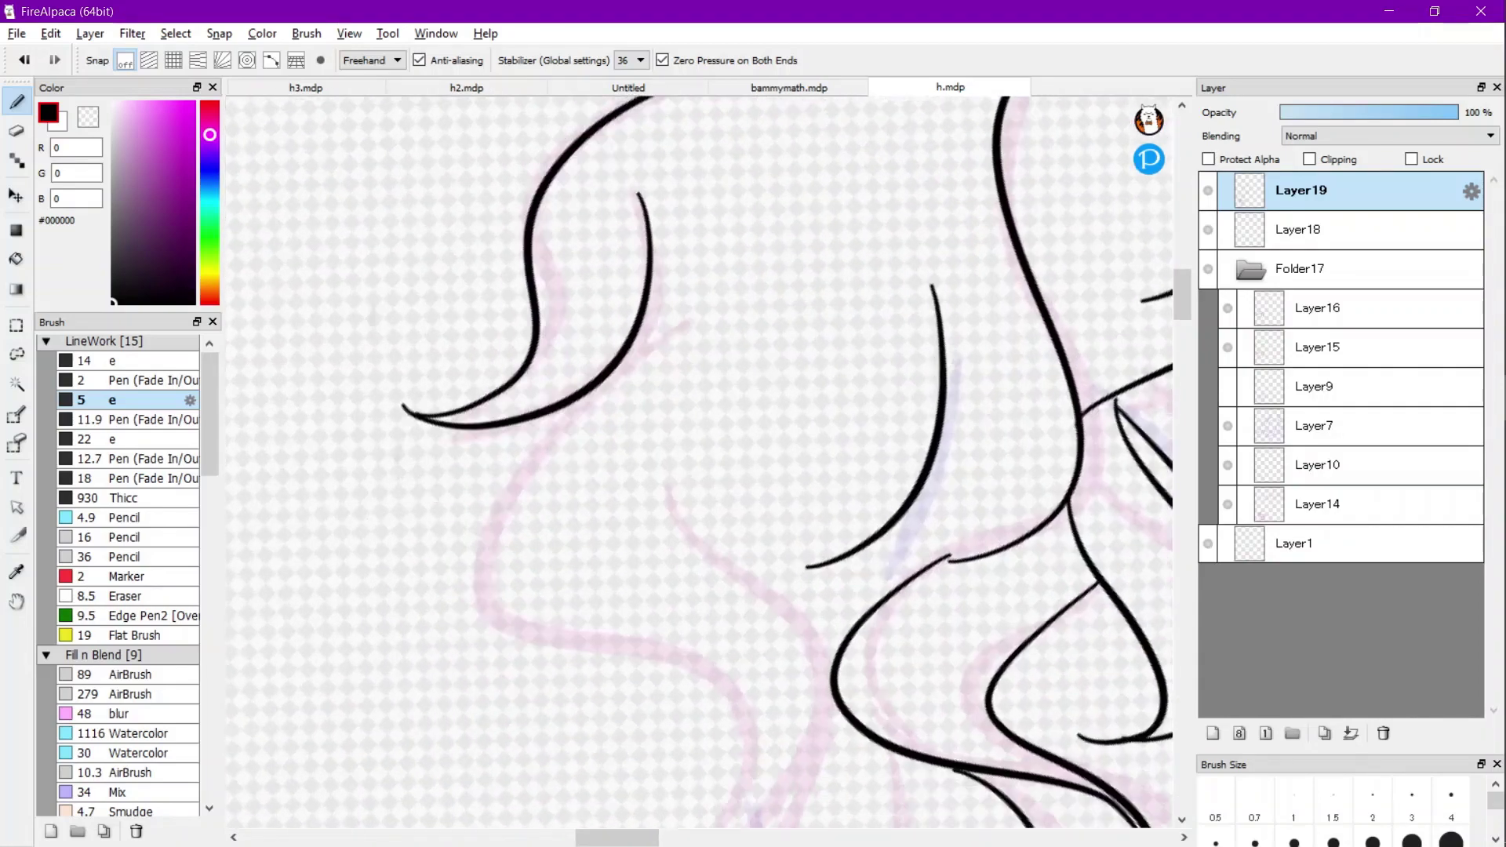
Ink the wavy back contour below the pointed lock and a second wavy strand running in front of it.
mouse_move(628, 294)
left_mouse_down()
mouse_move(516, 465)
mouse_move(555, 578)
mouse_move(732, 582)
mouse_move(780, 723)
left_mouse_up()
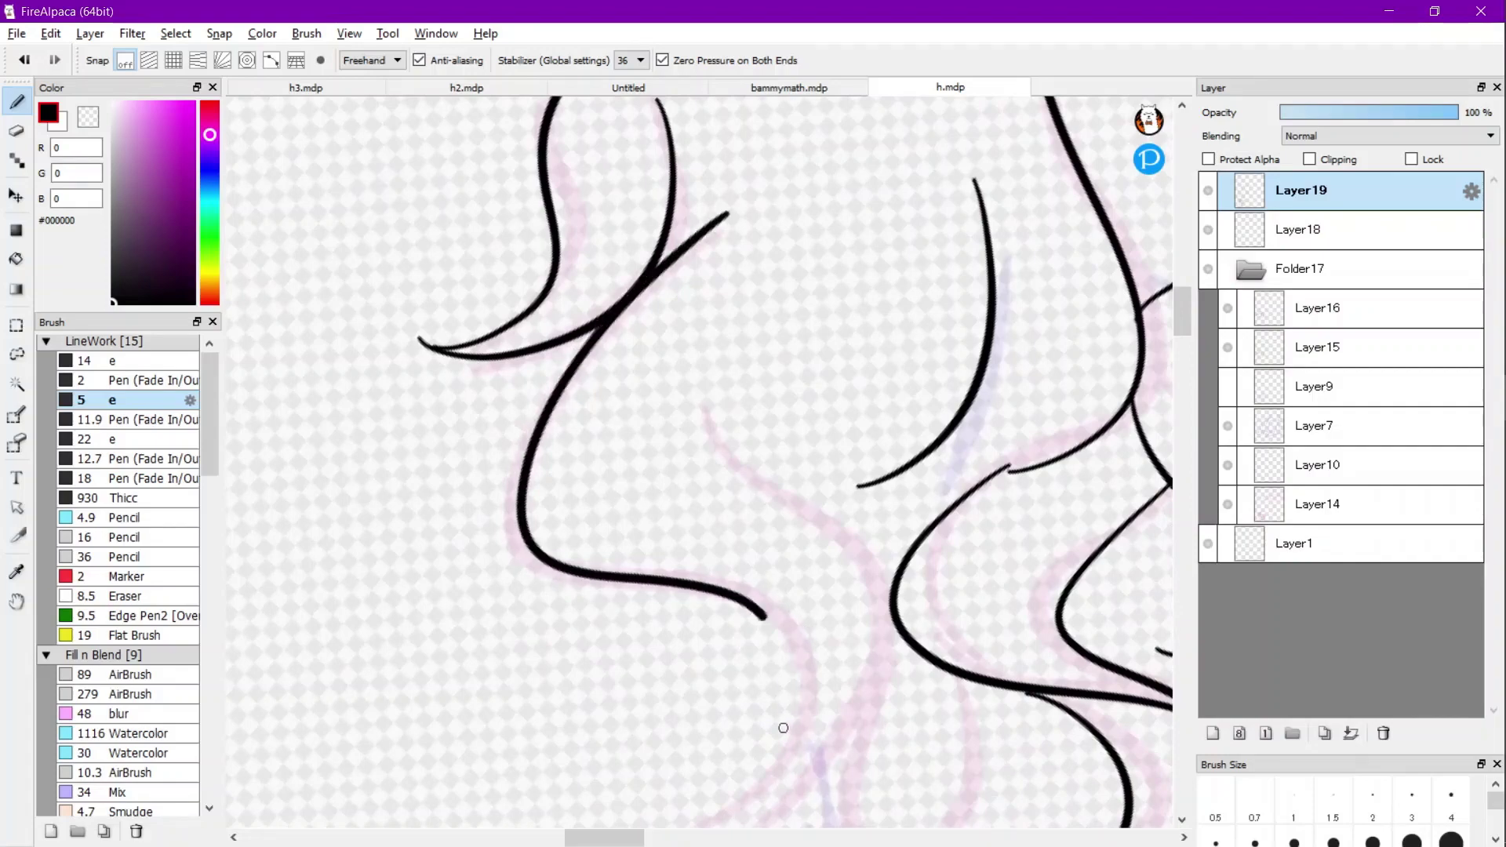
scroll(521, 353, "down", 1)
scroll(576, 390, "up", 1)
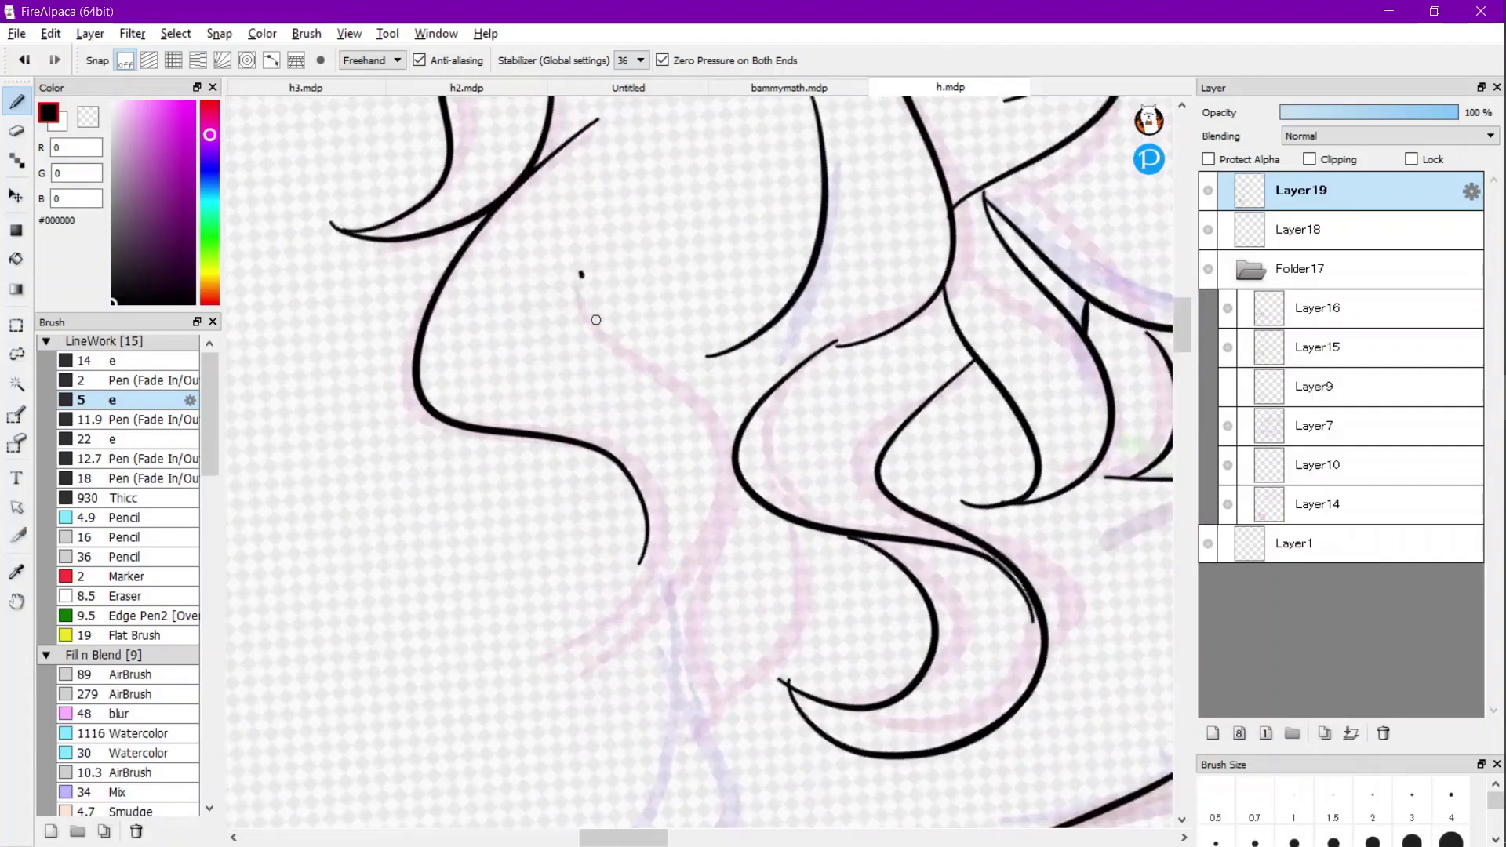
mouse_move(596, 320)
left_mouse_down()
mouse_move(703, 431)
mouse_move(687, 586)
mouse_move(575, 627)
left_mouse_up()
scroll(573, 596, "up", 1)
Ink the inner curve of the lower back lock and close its hooked tip.
mouse_move(541, 400)
left_mouse_down()
mouse_move(685, 480)
mouse_move(688, 642)
mouse_move(597, 694)
mouse_move(565, 694)
left_mouse_up()
scroll(511, 544, "down", 2)
scroll(528, 659, "up", 1)
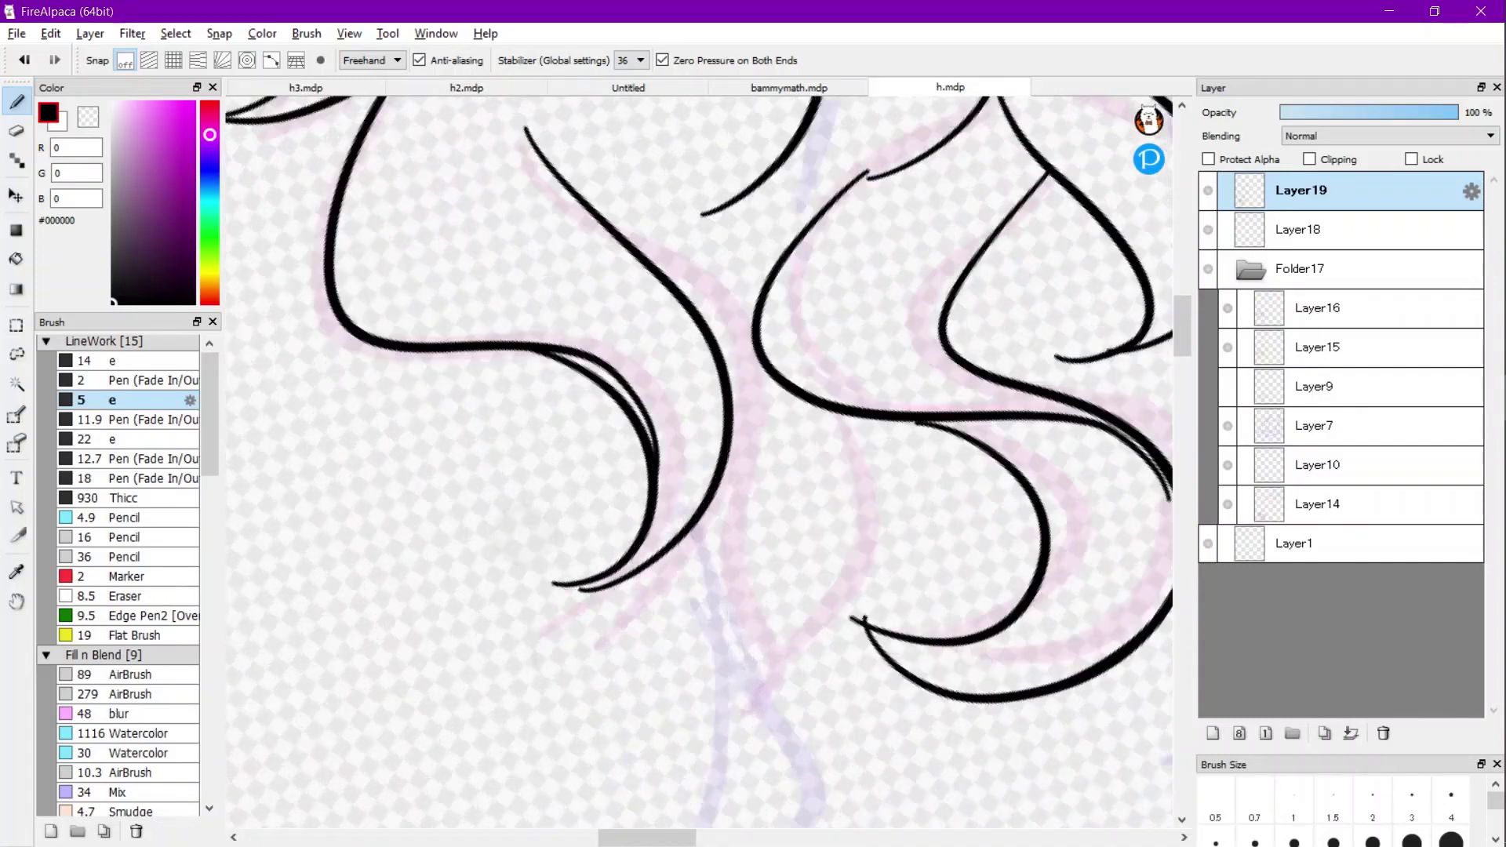
scroll(528, 535, "up", 1)
mouse_move(814, 388)
left_mouse_down()
mouse_move(684, 591)
mouse_move(541, 586)
left_mouse_up()
scroll(423, 501, "down", 2)
key("Right")
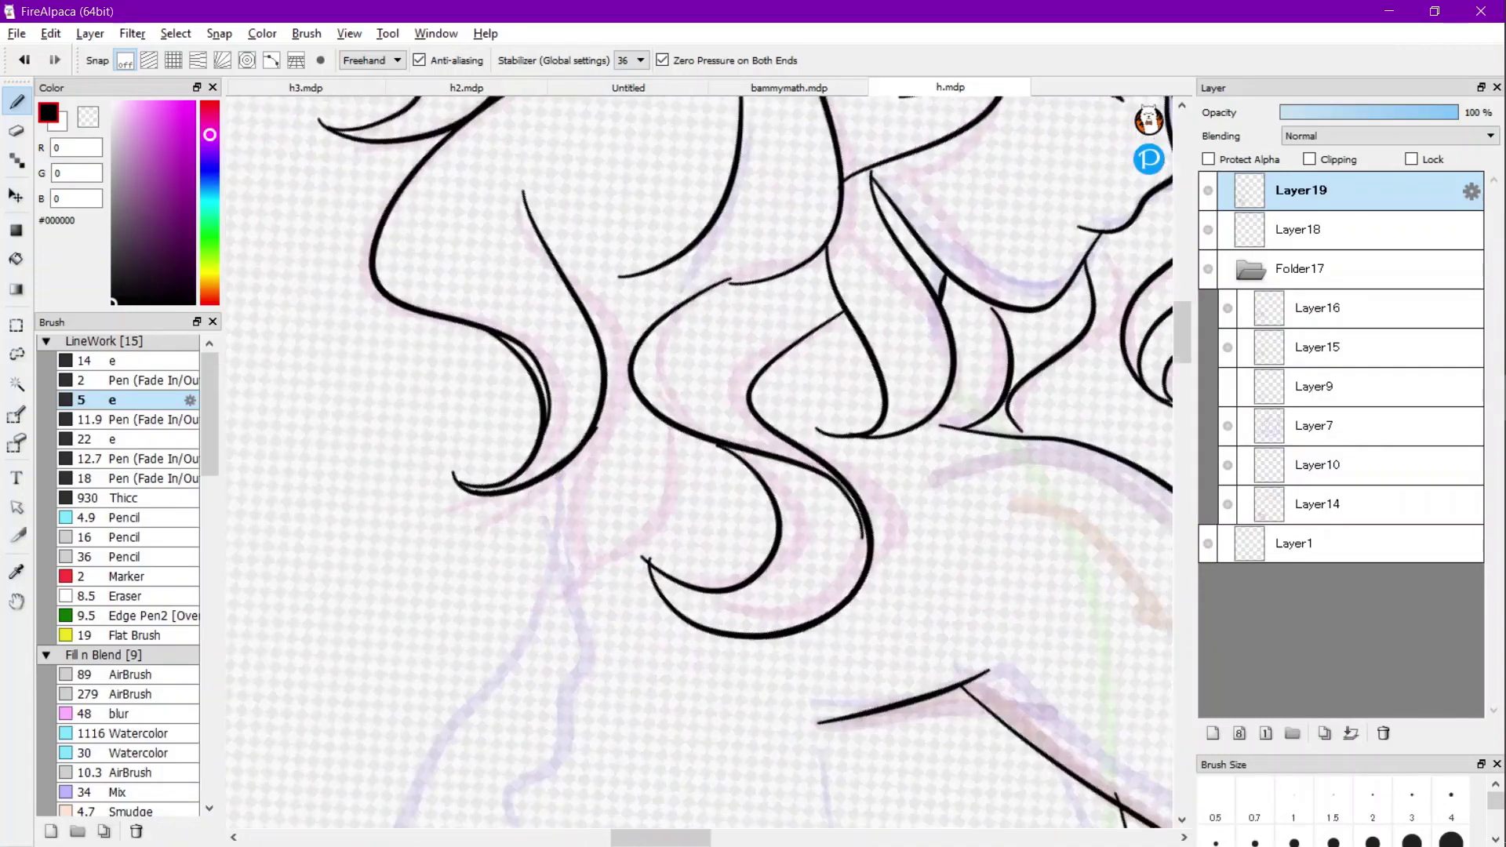
scroll(608, 457, "up", 1)
mouse_move(618, 363)
left_mouse_down()
mouse_move(551, 675)
mouse_move(534, 673)
left_mouse_up()
left_click_drag(683, 534, 515, 697)
scroll(486, 408, "down", 5)
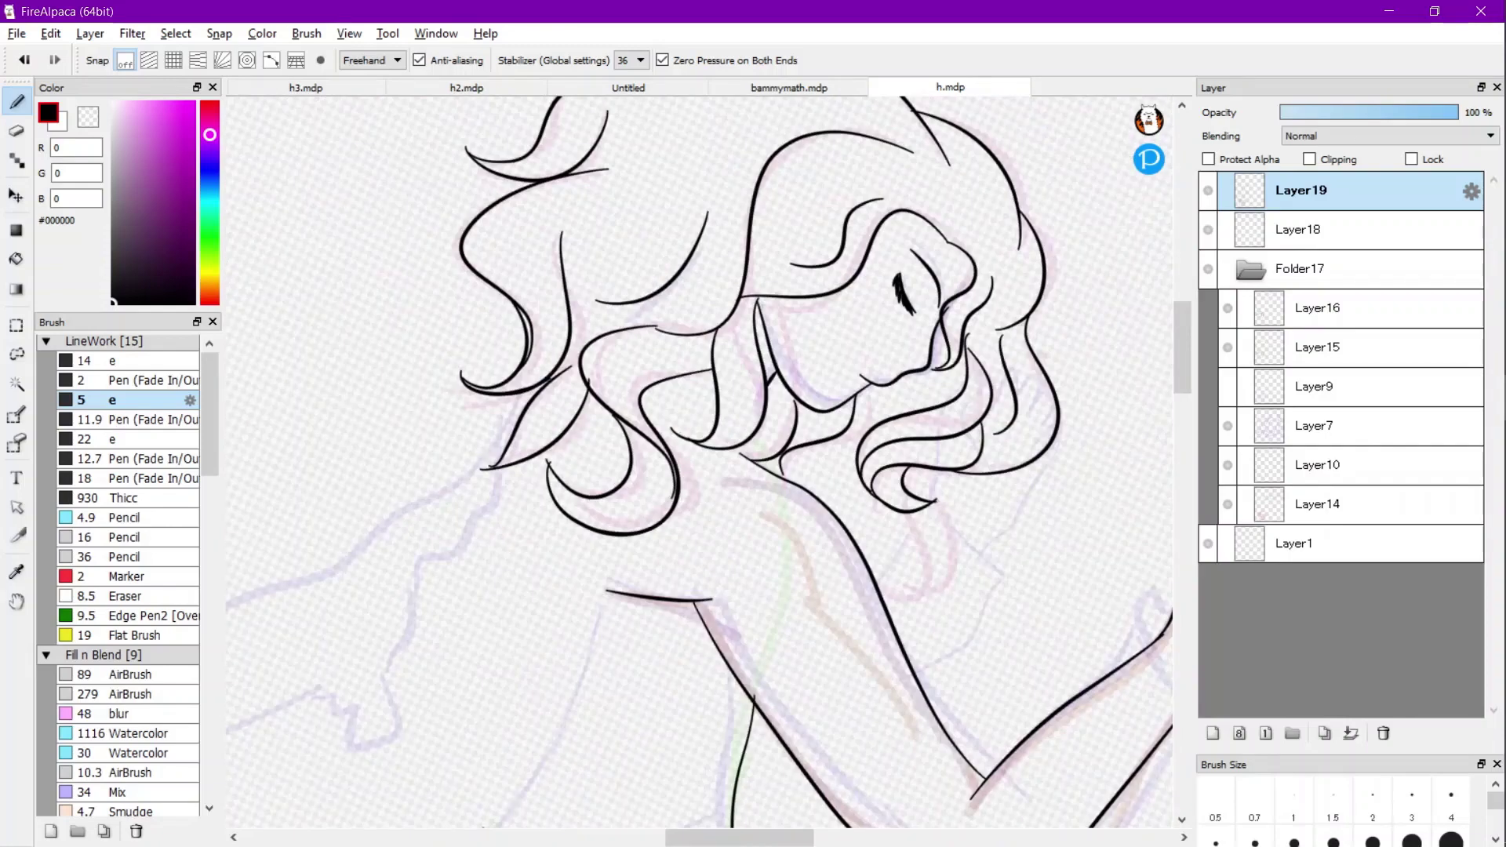
key("ctrl+z")
Ink both edges of the pointed lock hanging between the lower back lock and the shoulder curl.
key("Left")
key("Left")
scroll(503, 365, "up", 5)
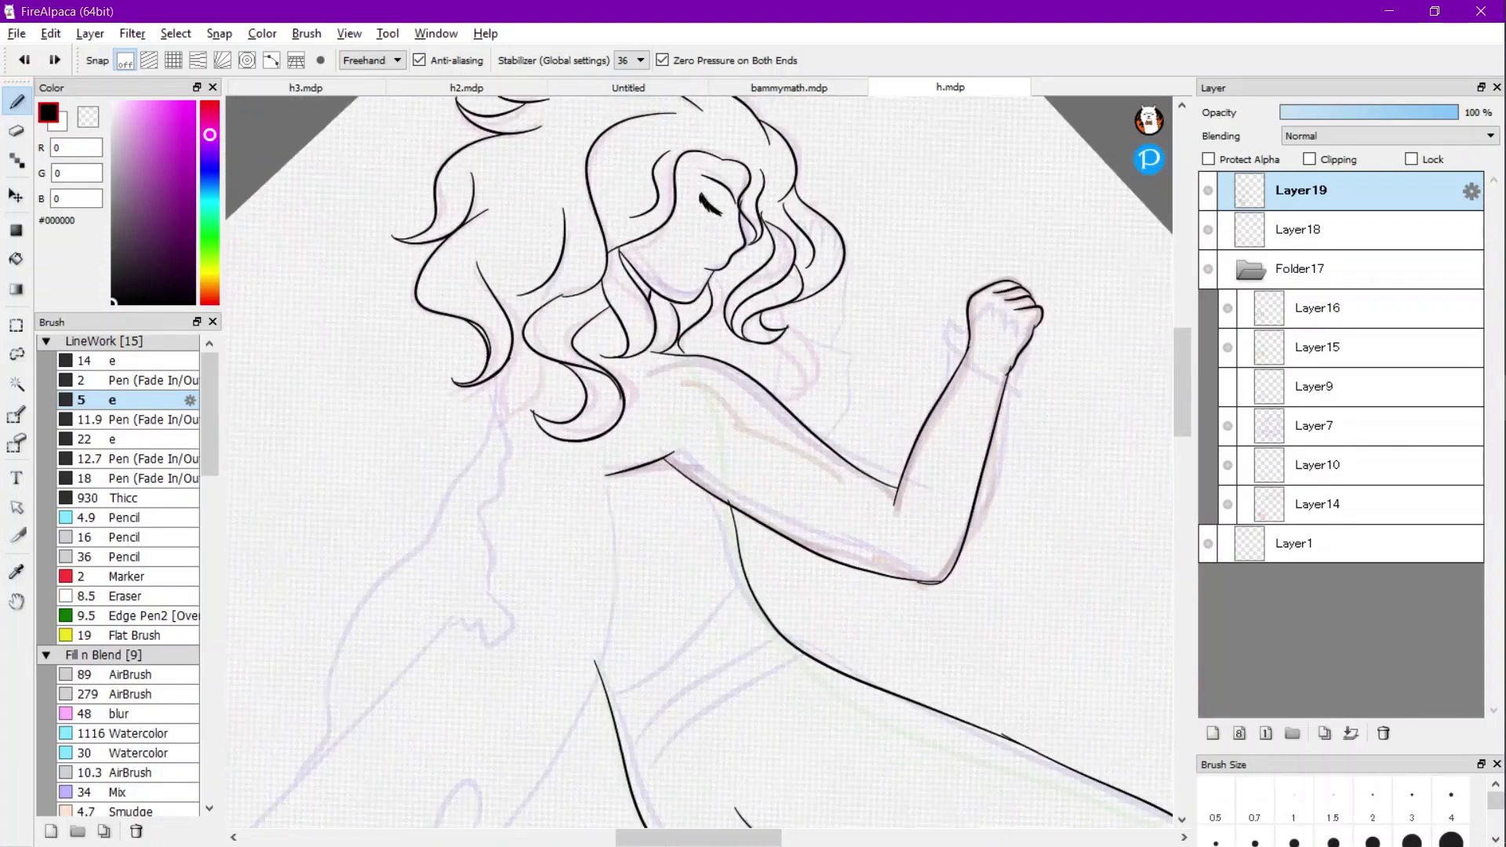
mouse_move(676, 277)
left_mouse_down()
mouse_move(743, 410)
mouse_move(494, 642)
mouse_move(486, 673)
left_mouse_up()
mouse_move(555, 398)
left_mouse_down()
mouse_move(488, 492)
mouse_move(471, 622)
left_mouse_up()
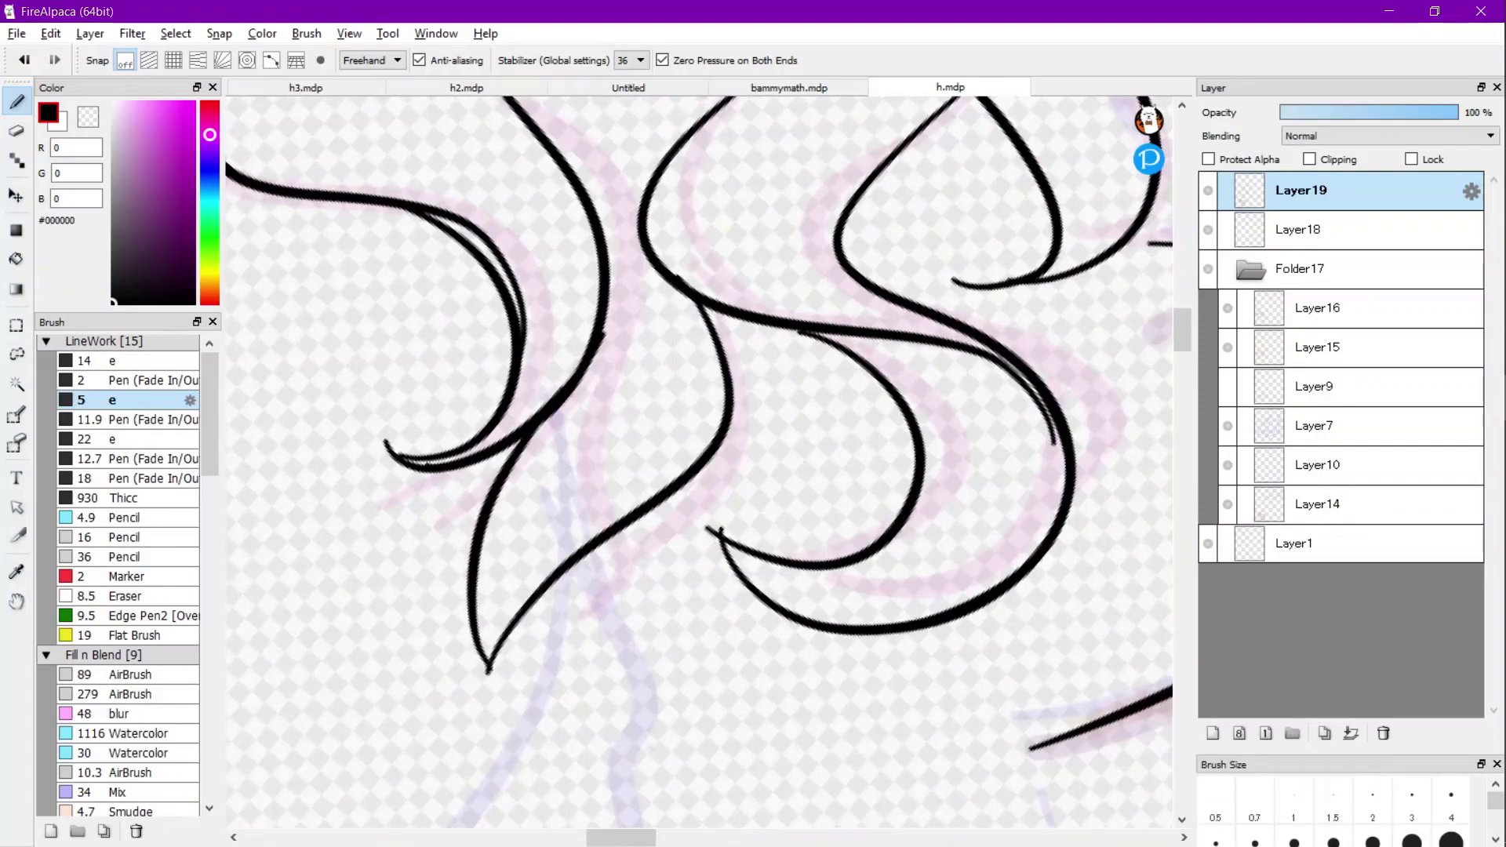
Ink two curved strand lines inside the hair mass behind the head.
scroll(471, 622, "down", 3)
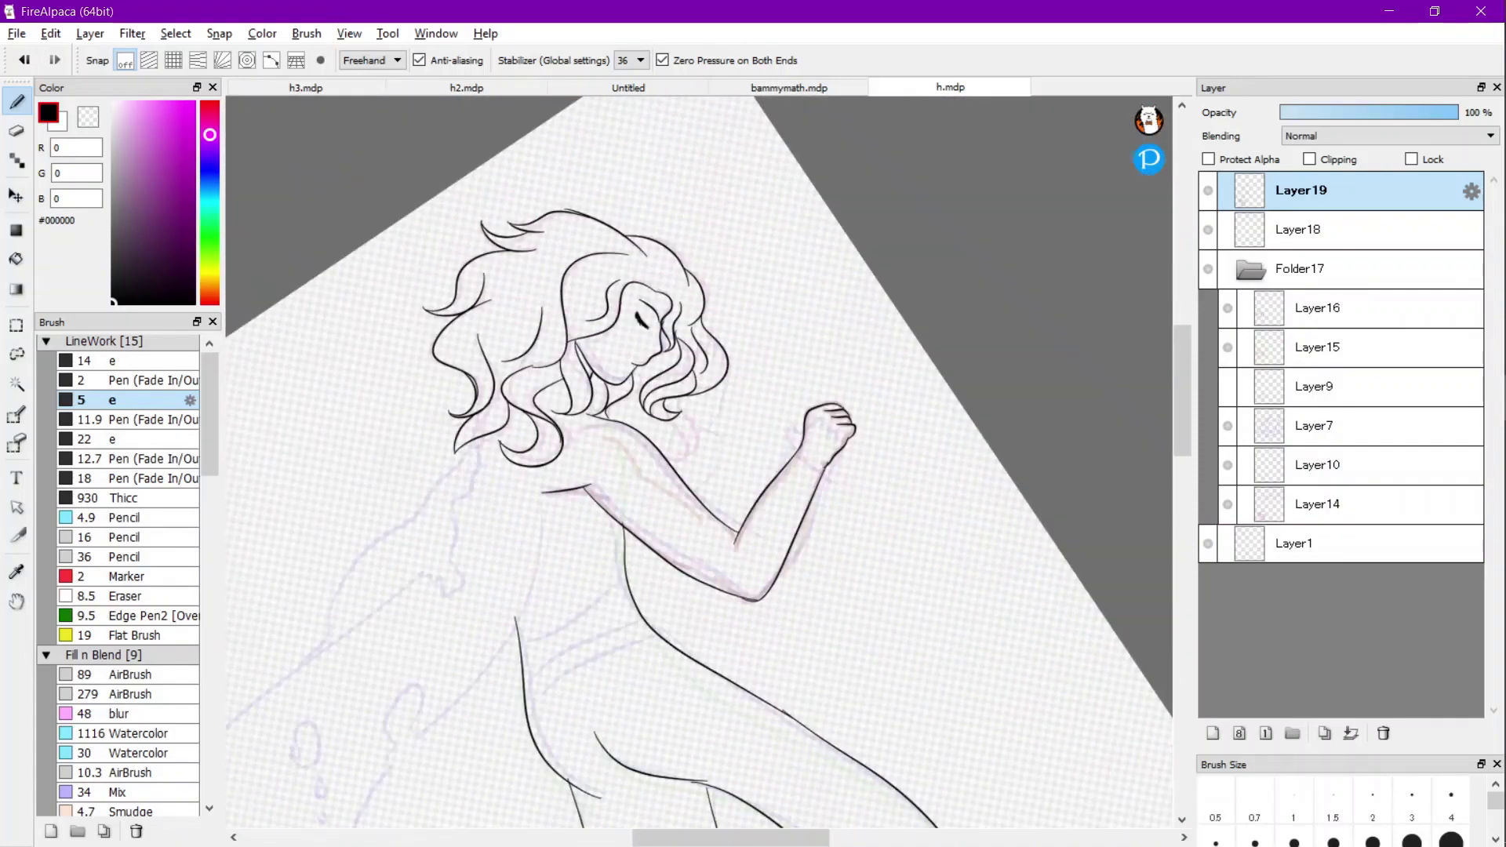
scroll(491, 272, "up", 5)
mouse_move(628, 240)
left_mouse_down()
mouse_move(581, 282)
mouse_move(488, 449)
left_mouse_up()
mouse_move(599, 305)
left_mouse_down()
mouse_move(574, 383)
mouse_move(477, 459)
left_mouse_up()
scroll(480, 314, "down", 5)
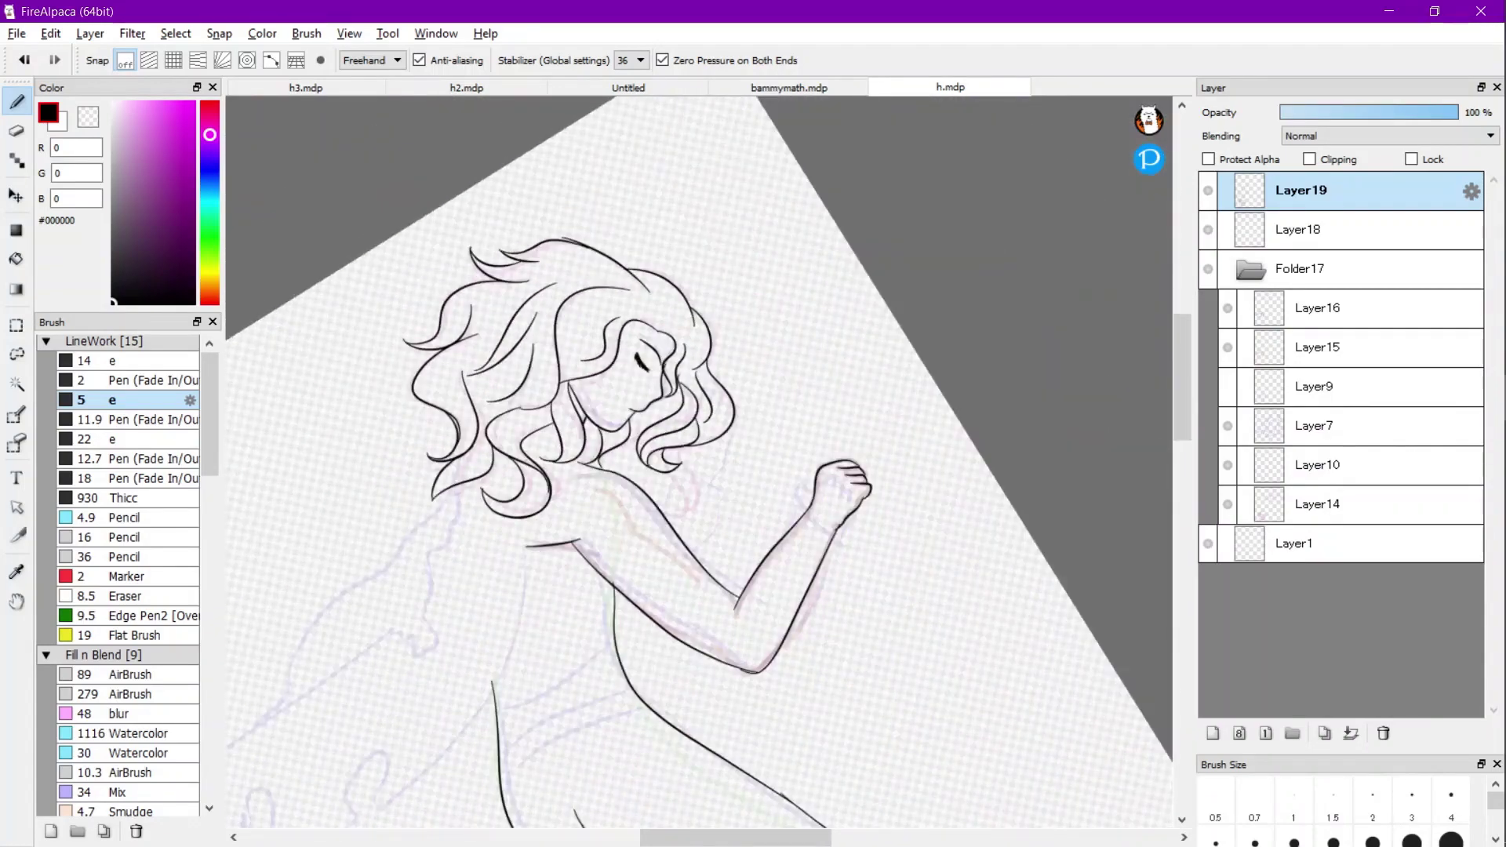
scroll(580, 353, "down", 2)
key("Left")
scroll(580, 353, "down", 2)
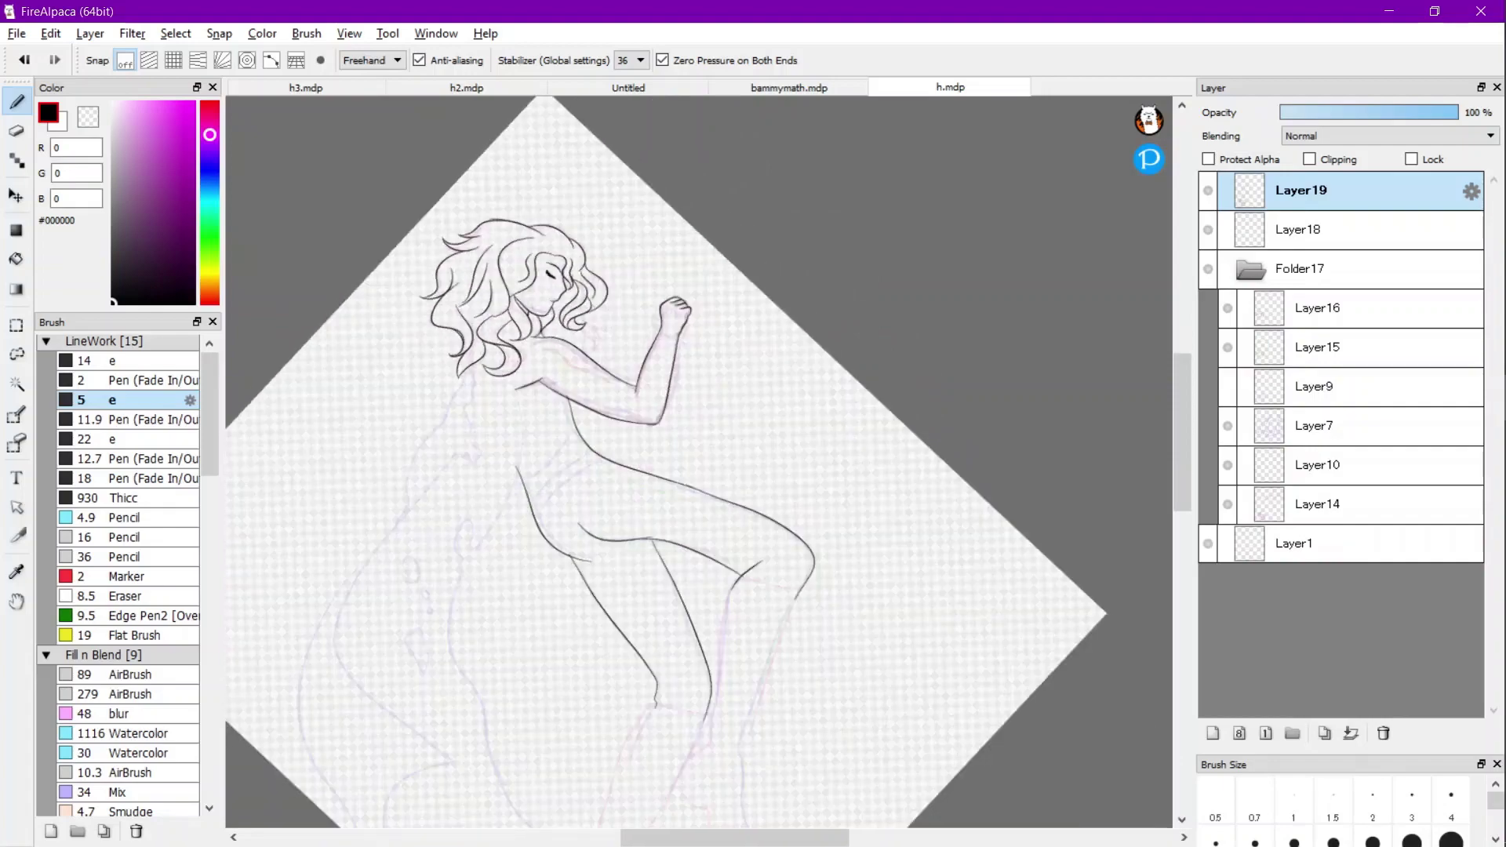
scroll(699, 462, "down", 1)
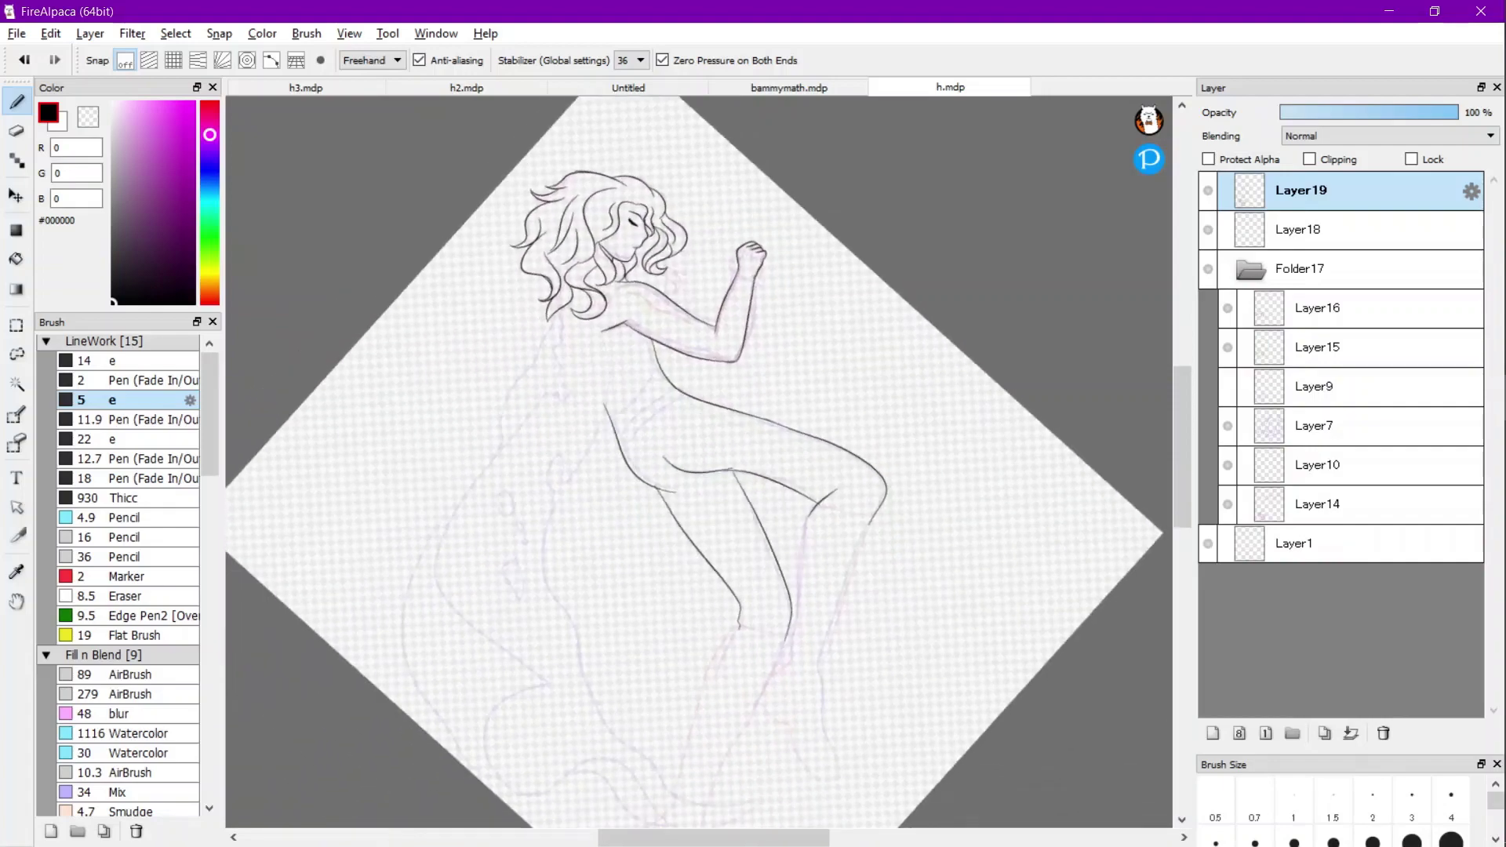
Ink the slanted line across the torso below the raised arm, joining the front and back body contours.
scroll(698, 463, "down", 1)
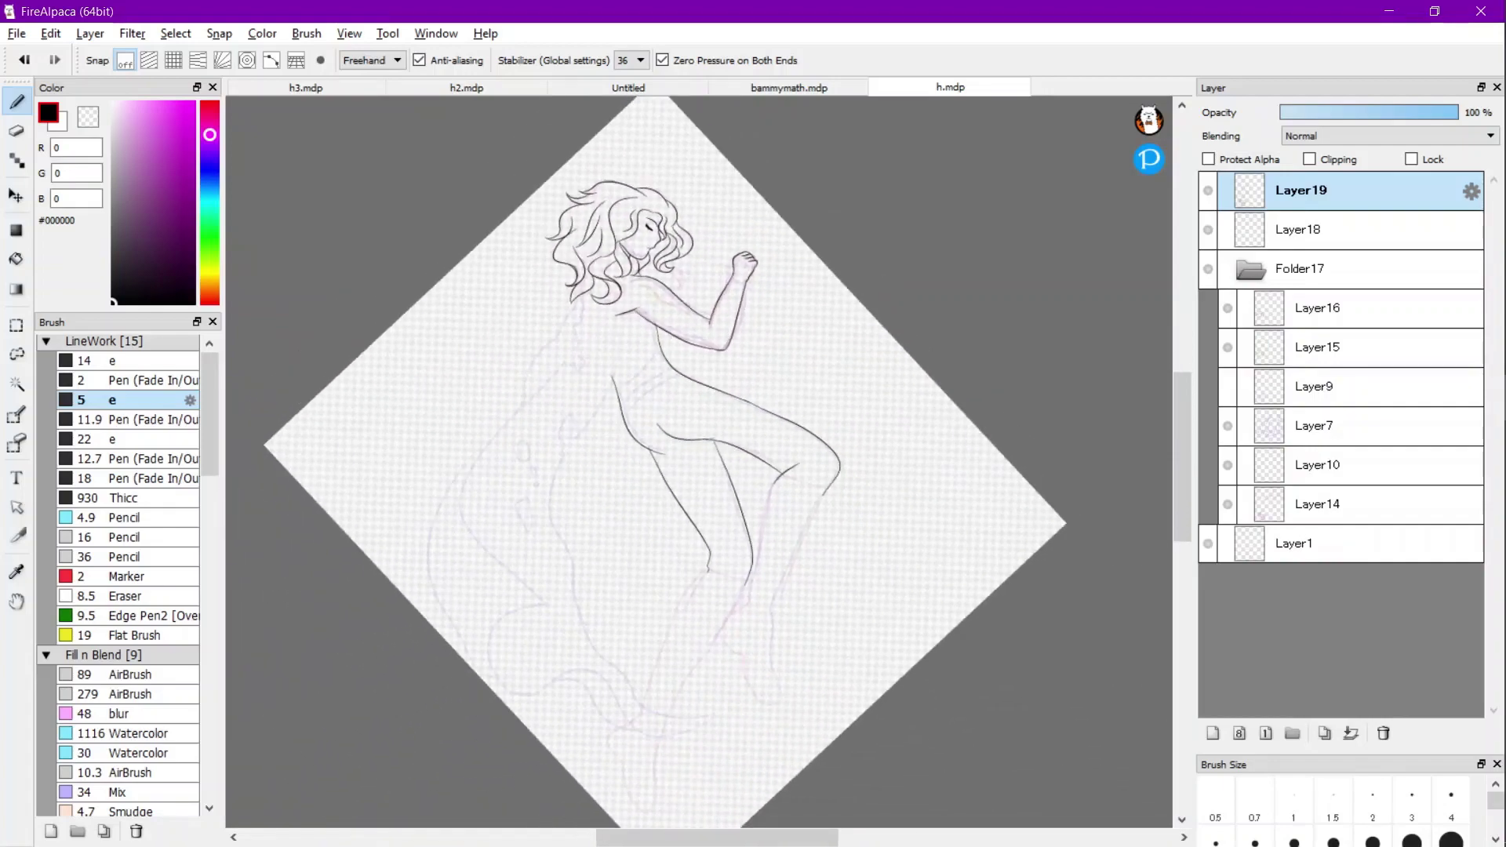
scroll(604, 463, "up", 6)
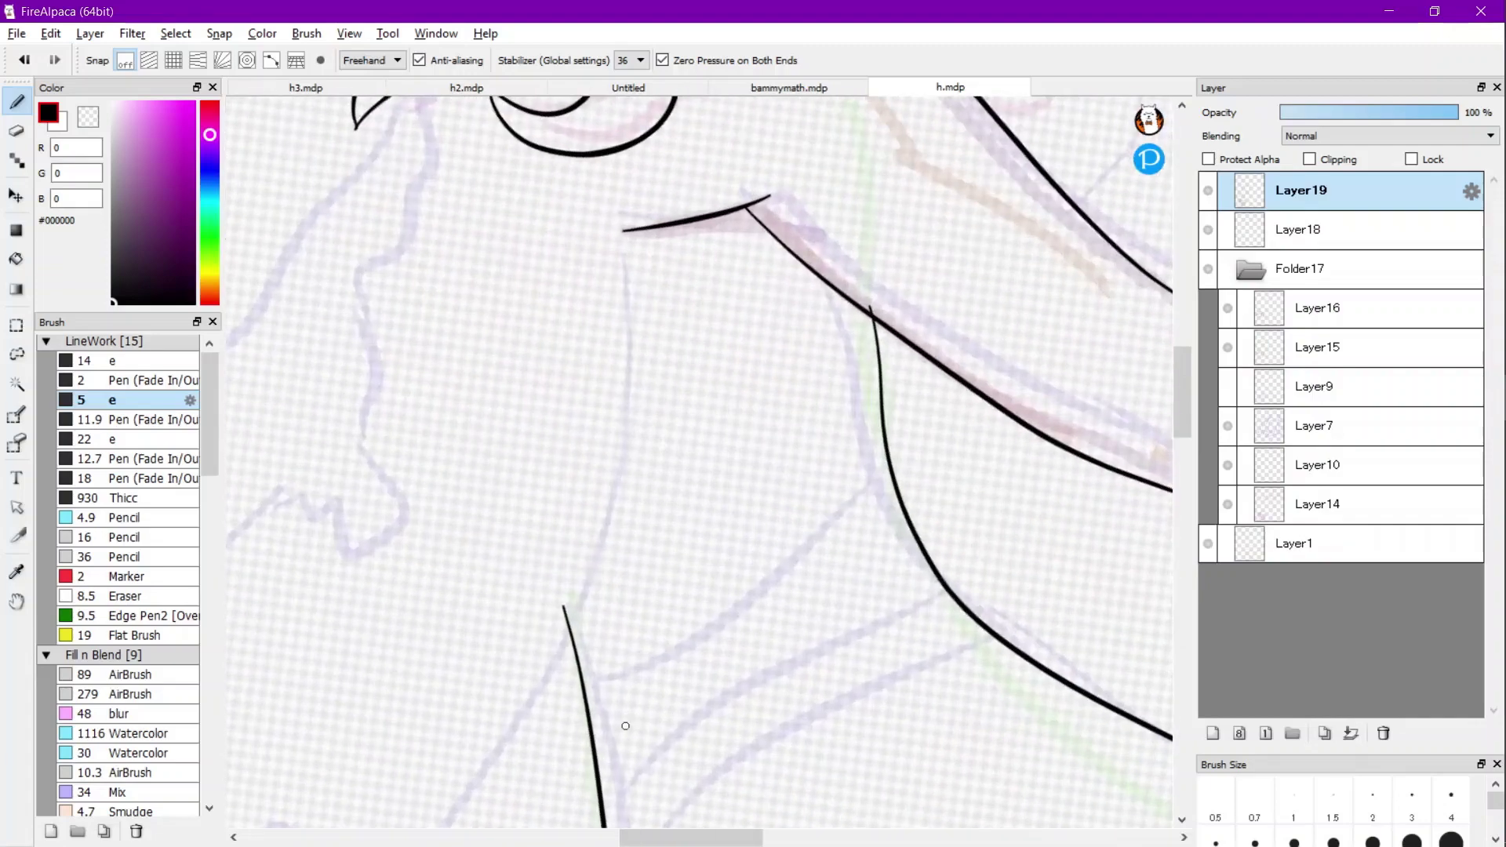
scroll(625, 726, "up", 1)
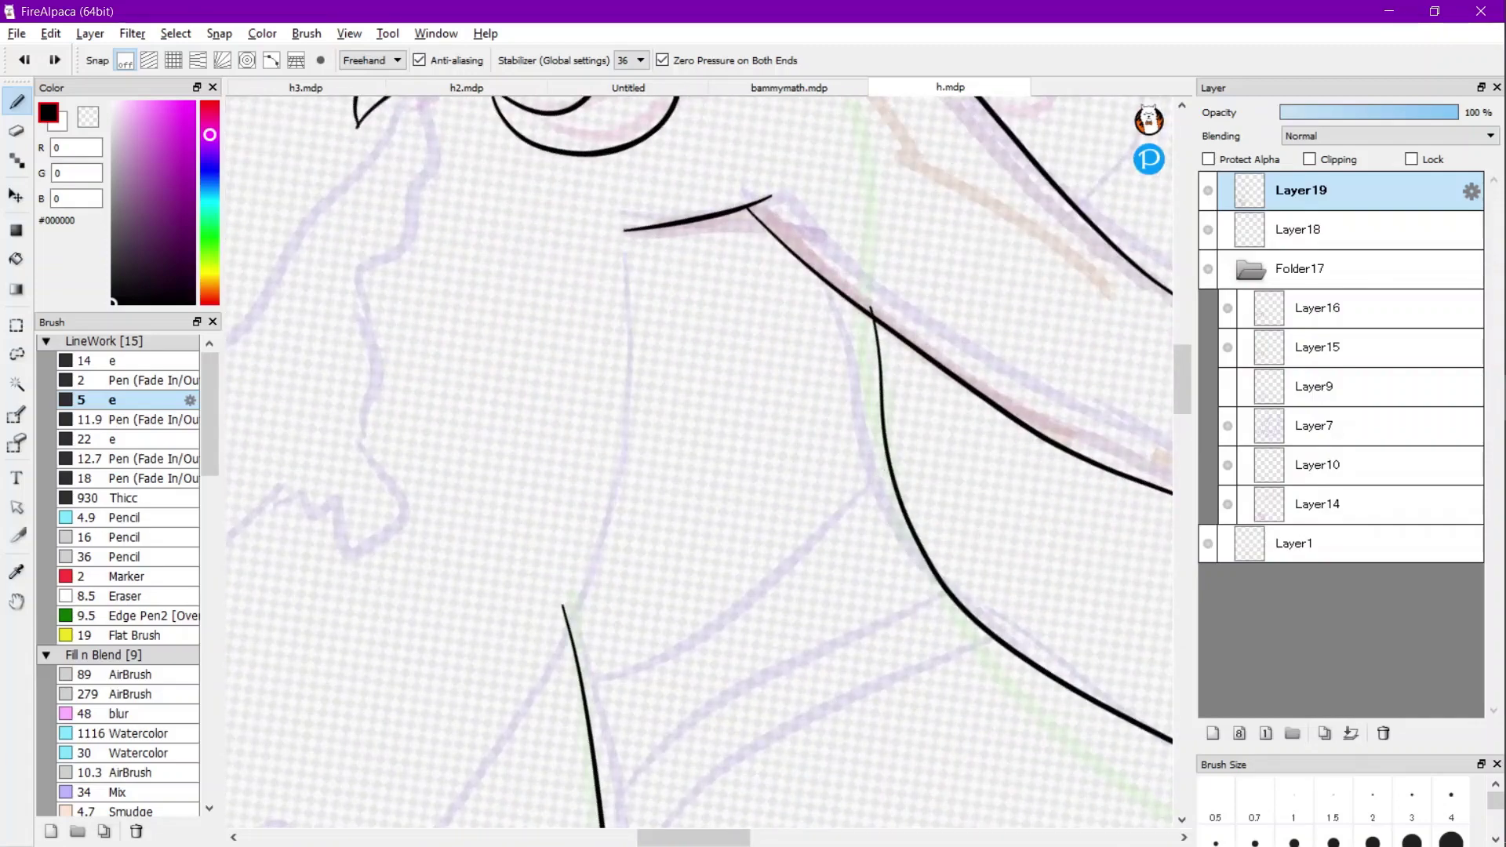
scroll(690, 674, "up", 1)
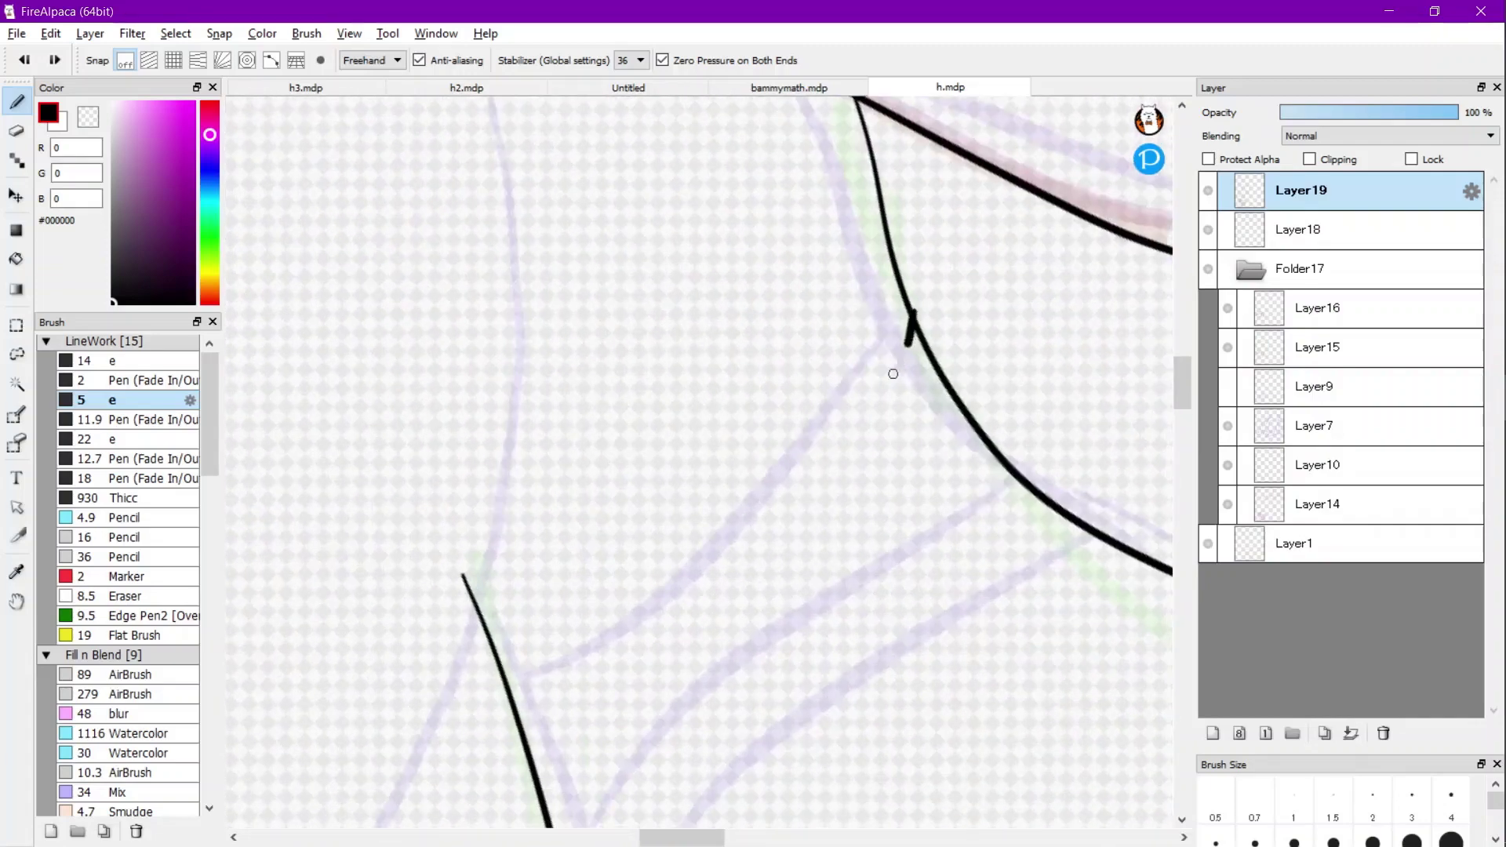
mouse_move(892, 374)
left_mouse_down()
mouse_move(727, 533)
mouse_move(516, 682)
left_mouse_up()
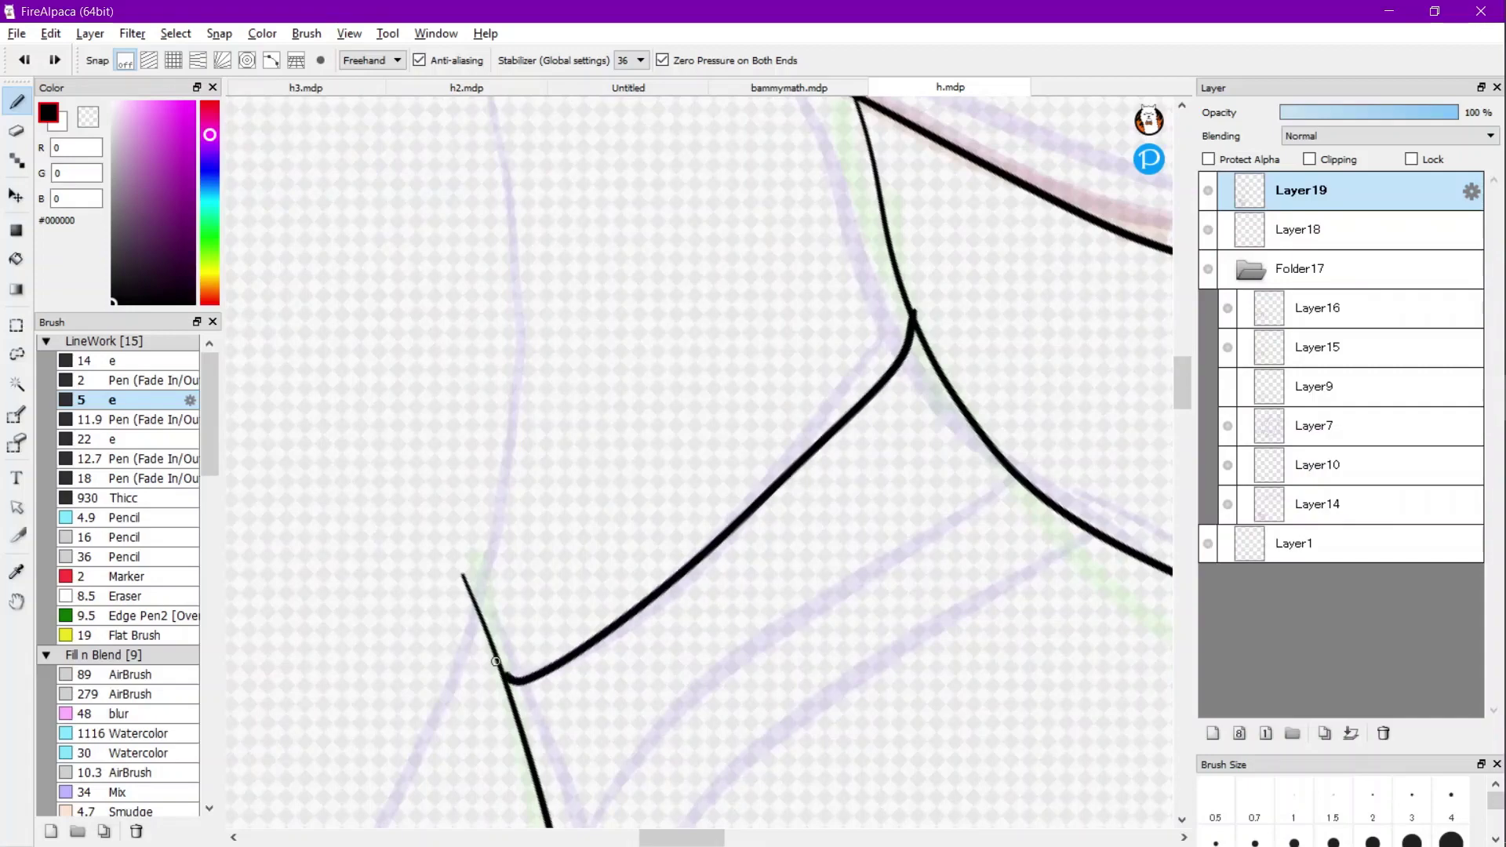
scroll(495, 661, "down", 5)
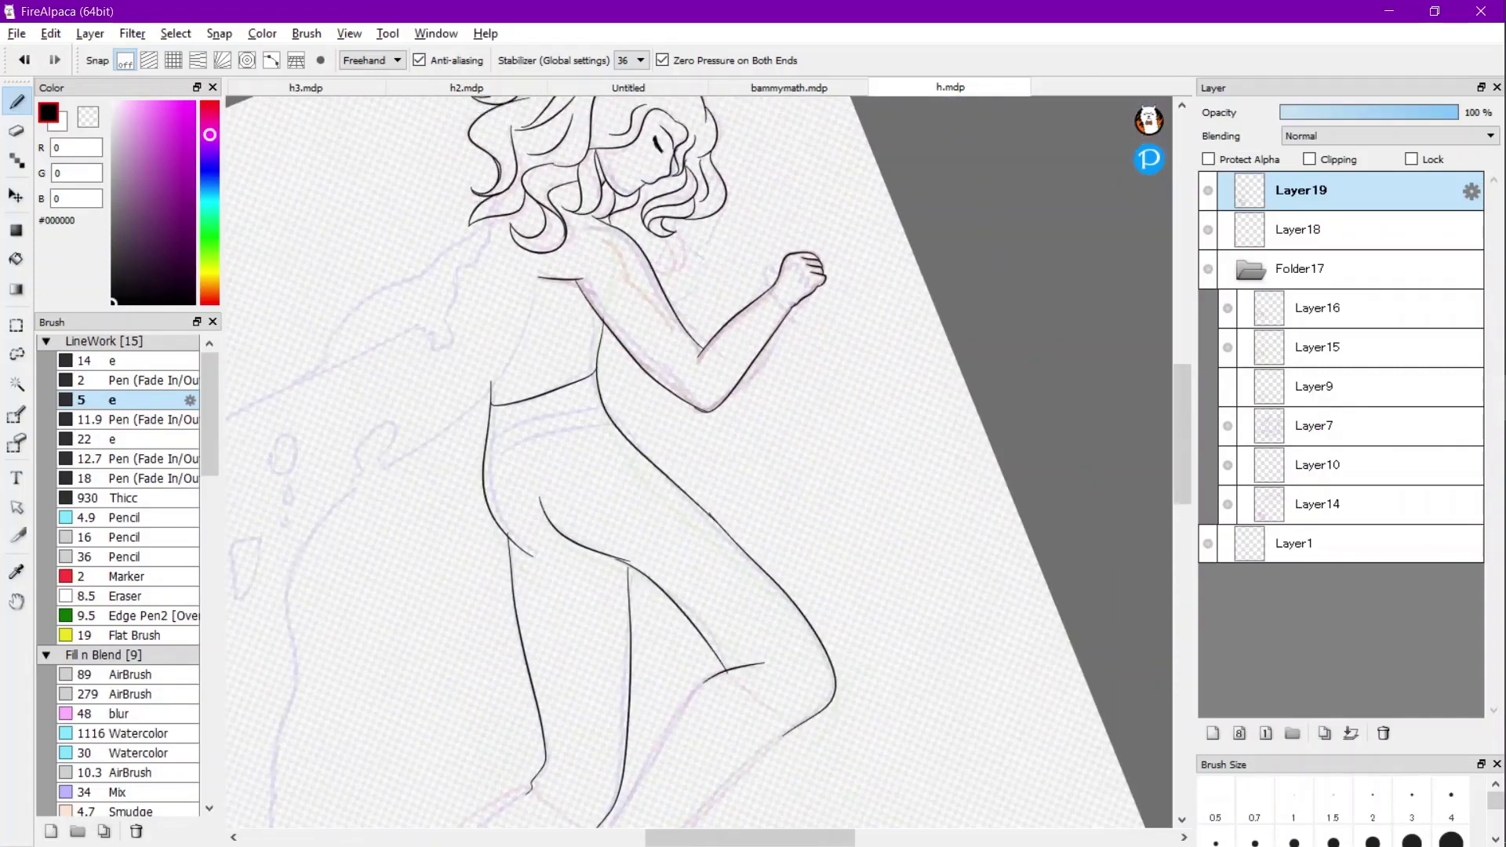
Ink the wavy outer edge of the trailing cape shape from the pointed back lock down along the sketch.
scroll(427, 548, "down", 1)
scroll(521, 409, "up", 5)
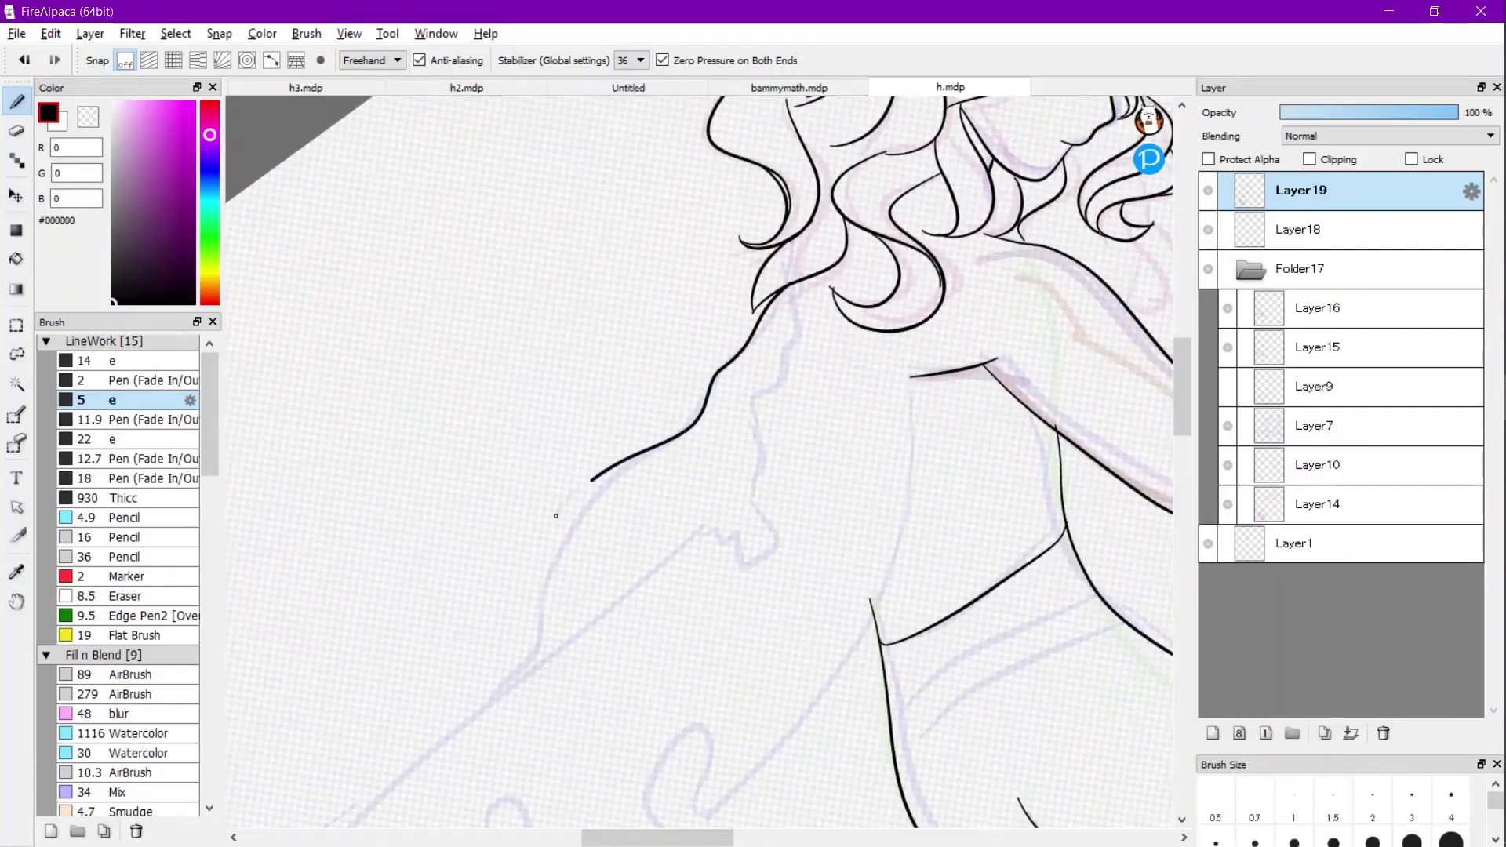
scroll(817, 284, "up", 2)
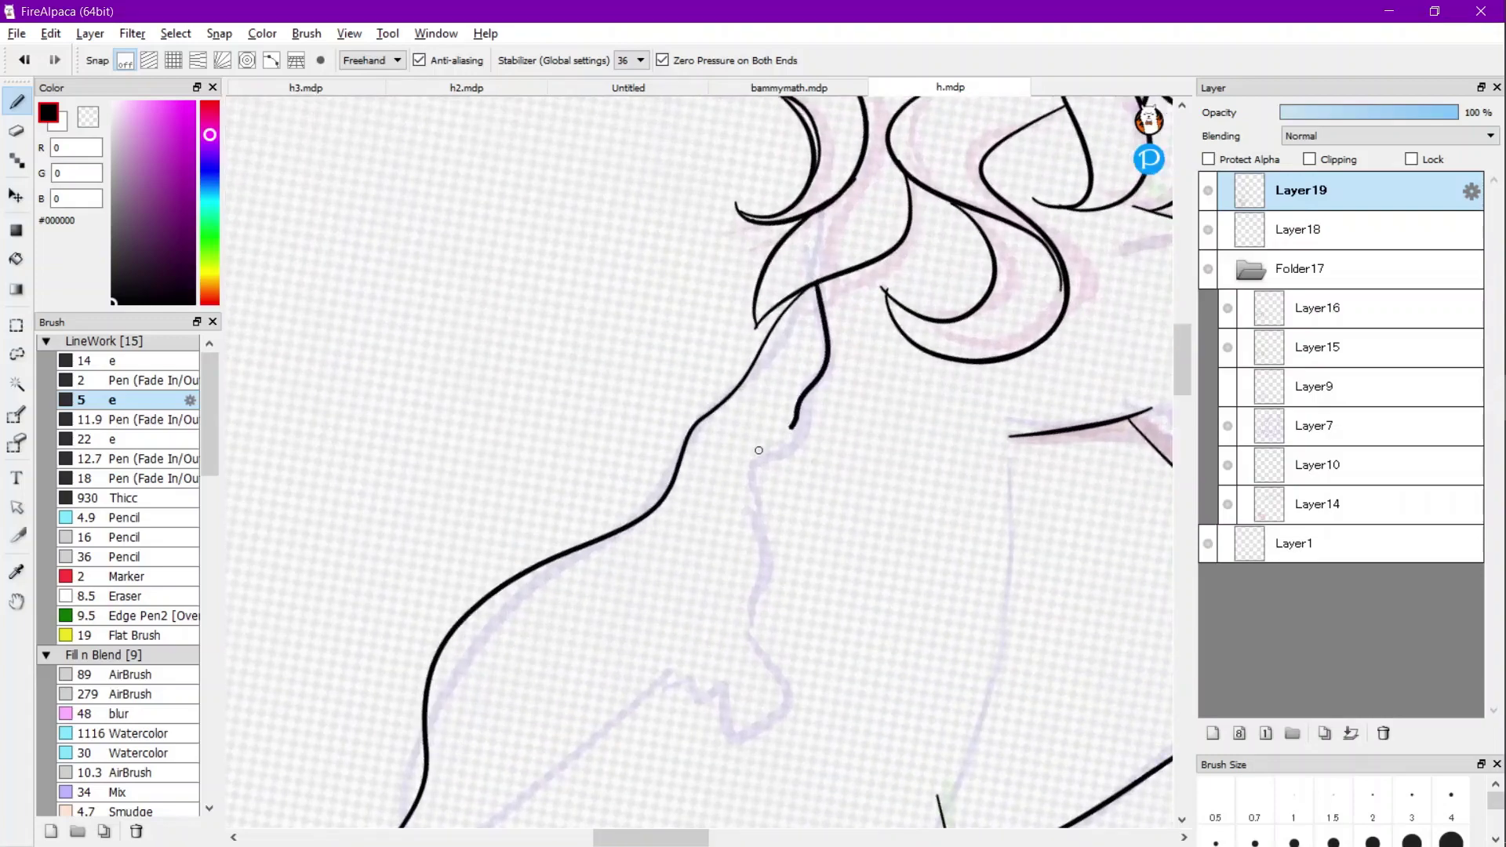
left_click_drag(770, 546, 735, 611)
mouse_move(799, 682)
left_mouse_down()
mouse_move(787, 716)
mouse_move(731, 753)
left_mouse_up()
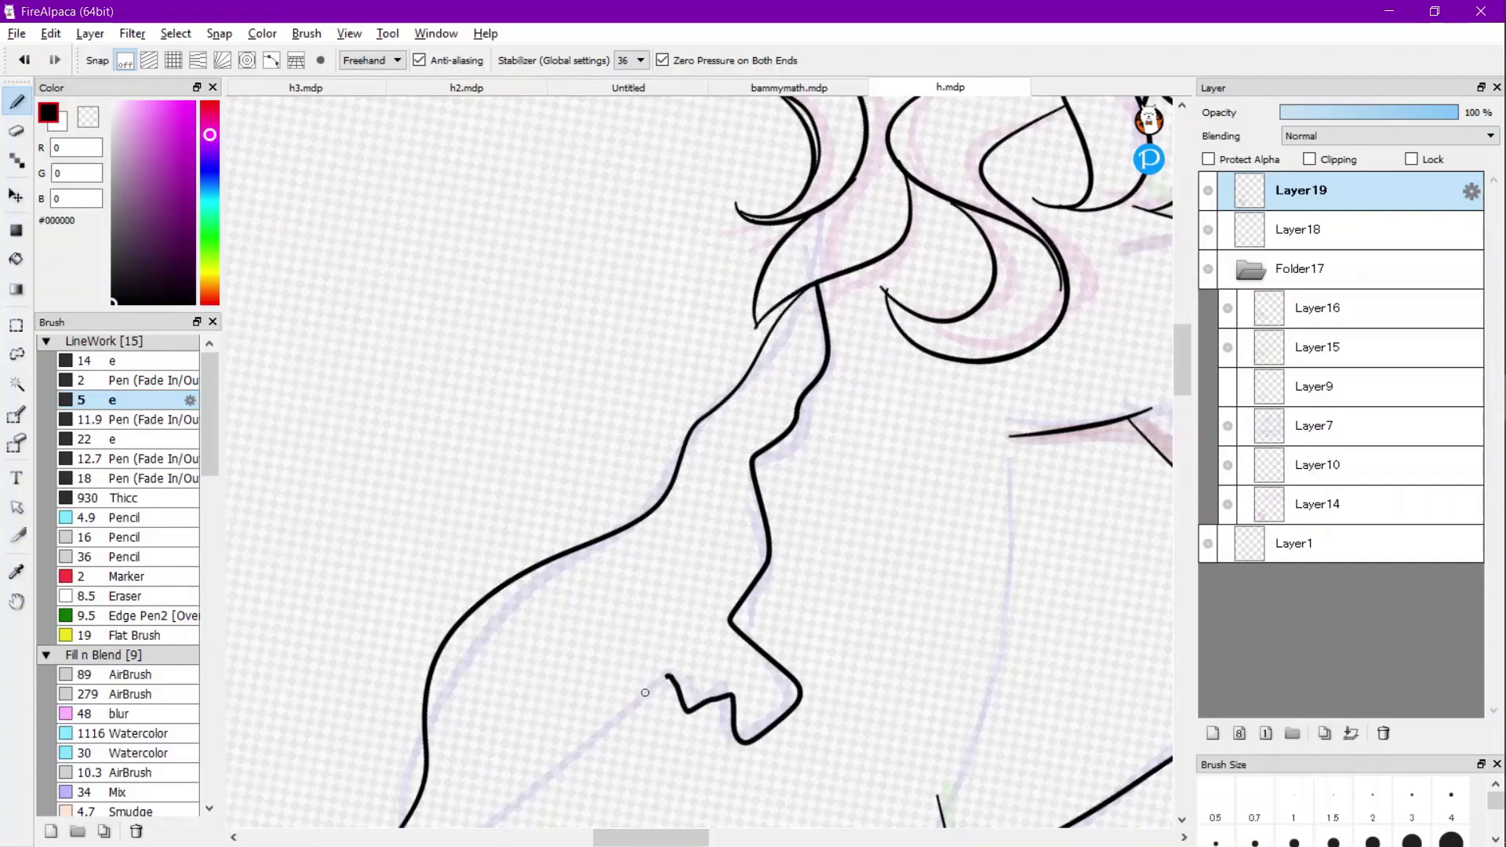
left_click_drag(644, 693, 534, 790)
scroll(675, 353, "down", 4)
key("ctrl+z")
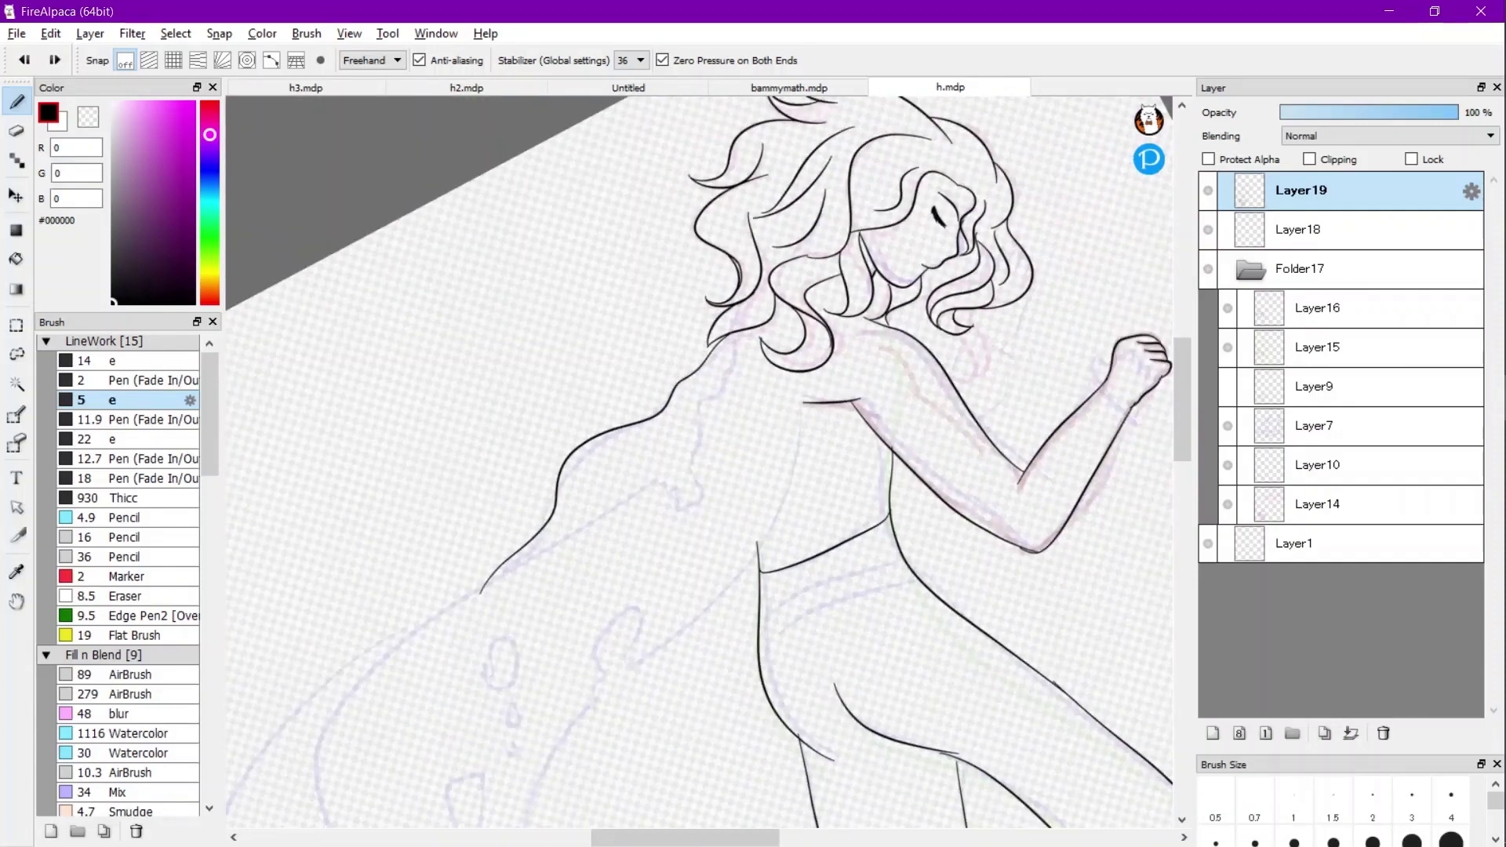
Set the stabilizer to 16 and ink the ragged inner cape edge from the hair down toward the first drip.
left_click(640, 61)
left_click(623, 264)
scroll(623, 264, "up", 5)
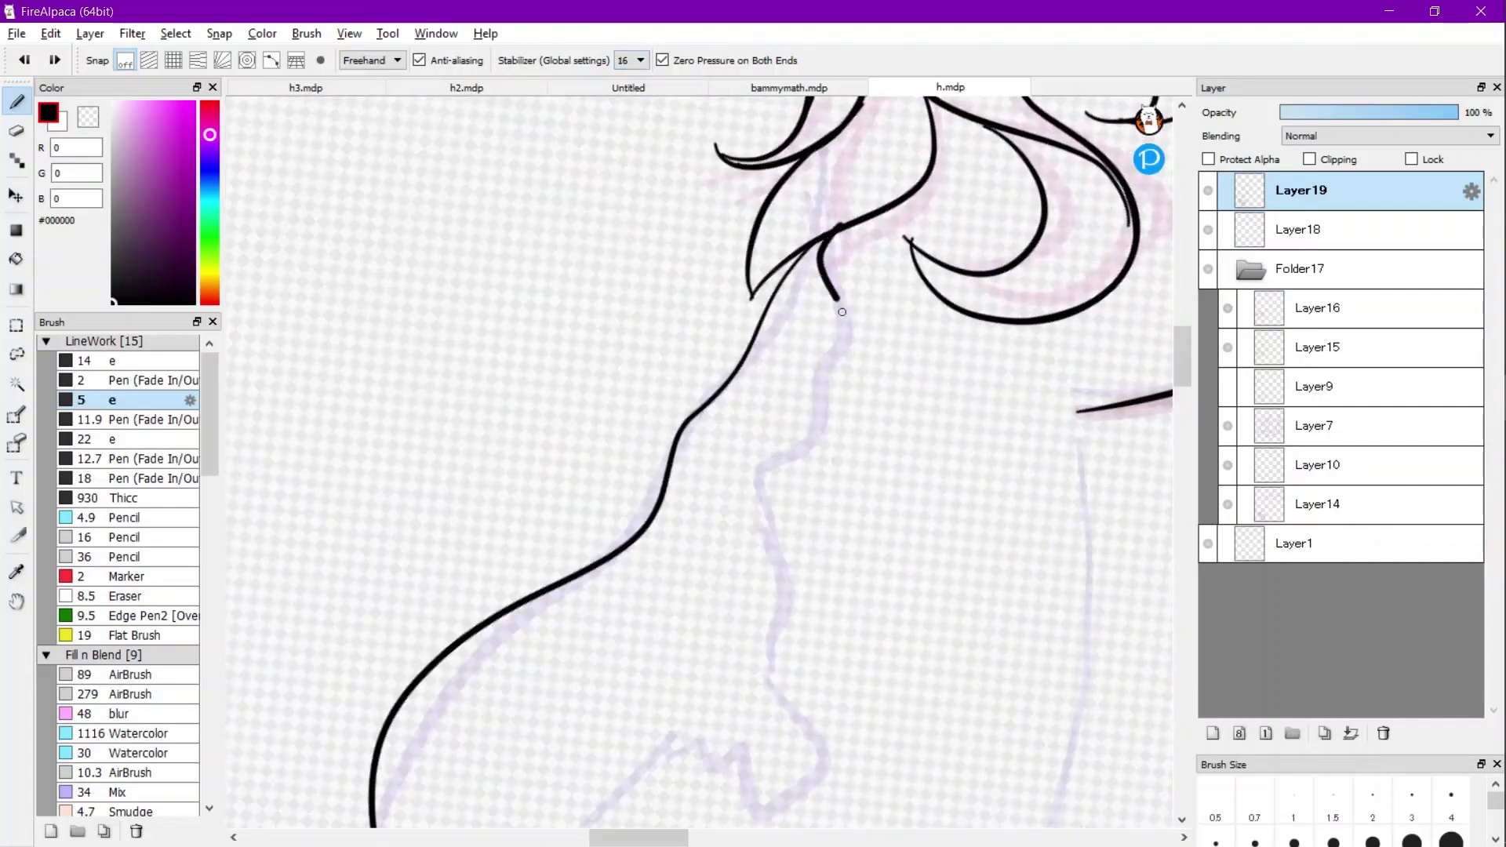
mouse_move(766, 456)
left_mouse_down()
mouse_move(766, 633)
mouse_move(745, 670)
mouse_move(822, 741)
left_mouse_up()
left_click_drag(745, 667, 779, 345)
Ink the rounded drip with its small notches and start the straight edge running away from it.
key("Left")
scroll(724, 419, "up", 3)
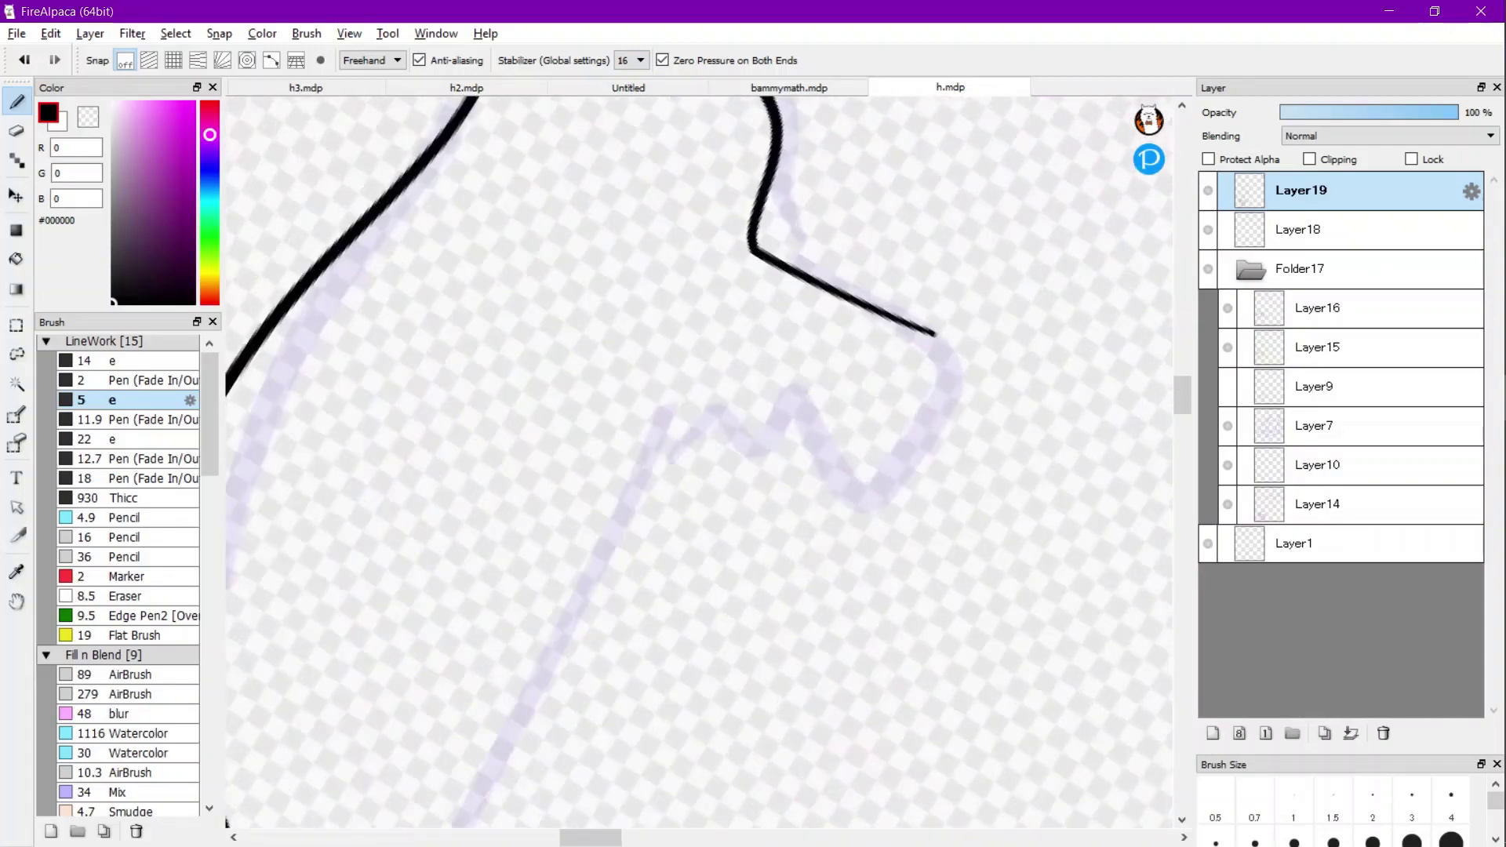
mouse_move(804, 281)
left_mouse_down()
mouse_move(919, 454)
mouse_move(860, 511)
mouse_move(822, 426)
mouse_move(786, 415)
mouse_move(734, 430)
mouse_move(680, 392)
mouse_move(538, 672)
left_mouse_up()
scroll(588, 458, "down", 3)
key("Right")
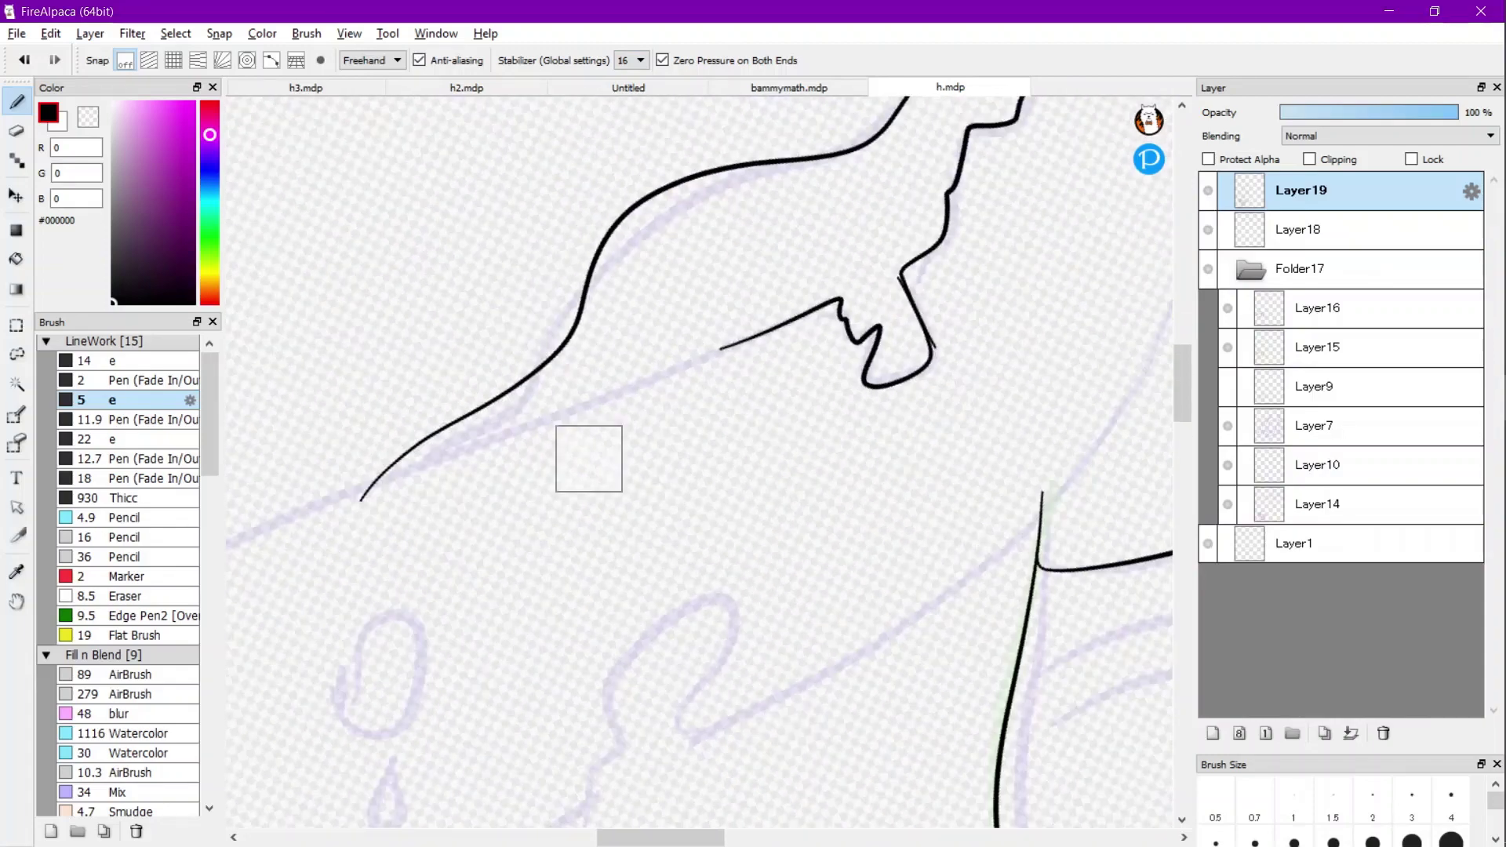
Continue the ragged inner edge through a second drip until it meets the tapered end of the outer edge.
scroll(588, 457, "up", 1)
mouse_move(676, 371)
left_mouse_down()
mouse_move(617, 398)
mouse_move(599, 455)
left_mouse_up()
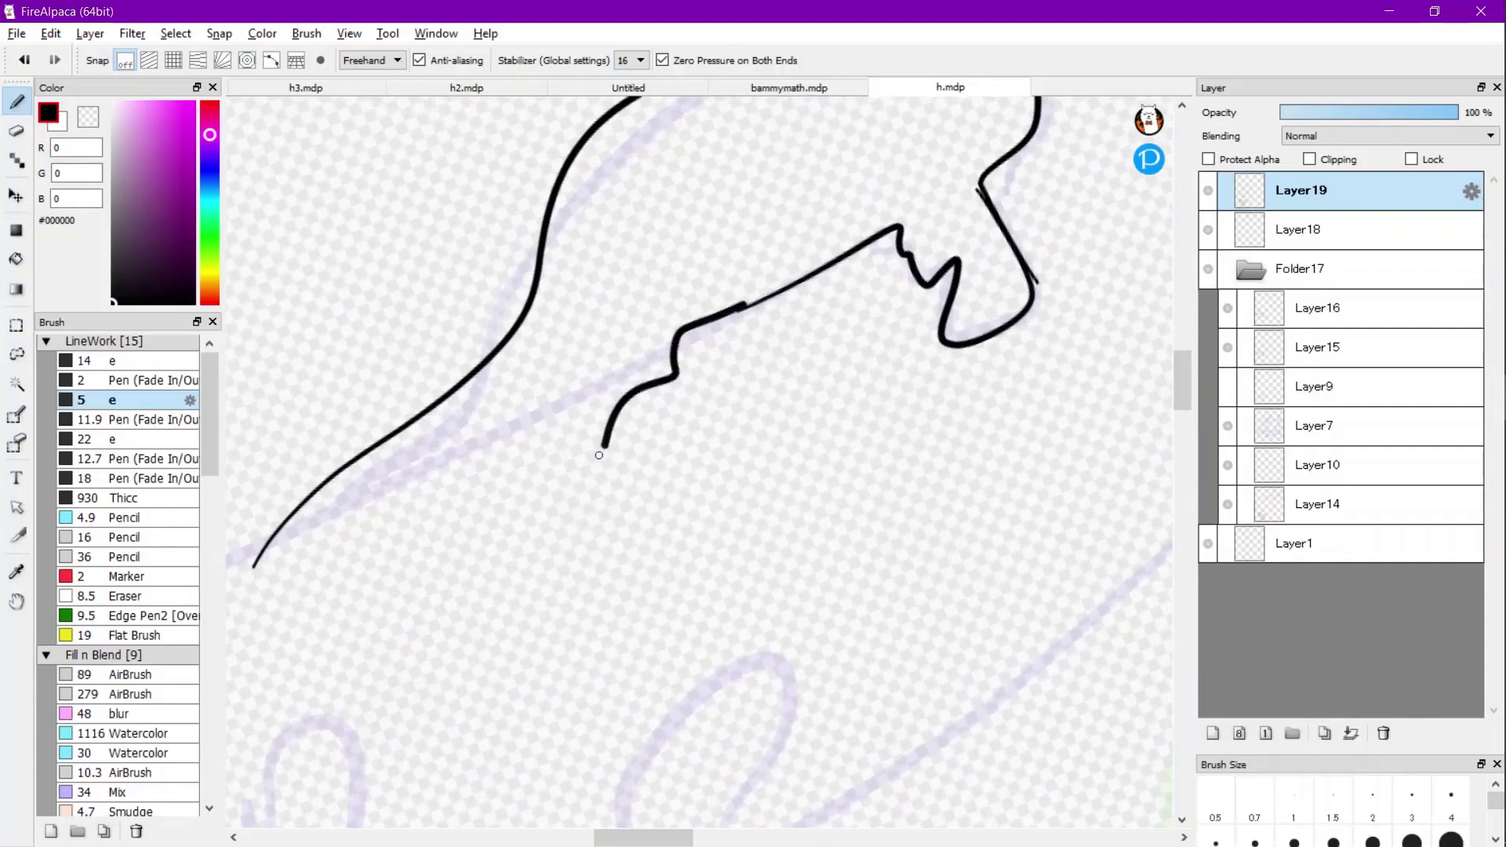
mouse_move(575, 517)
left_mouse_down()
mouse_move(550, 545)
mouse_move(467, 491)
mouse_move(398, 514)
mouse_move(345, 507)
mouse_move(263, 553)
left_mouse_up()
scroll(266, 549, "down", 4)
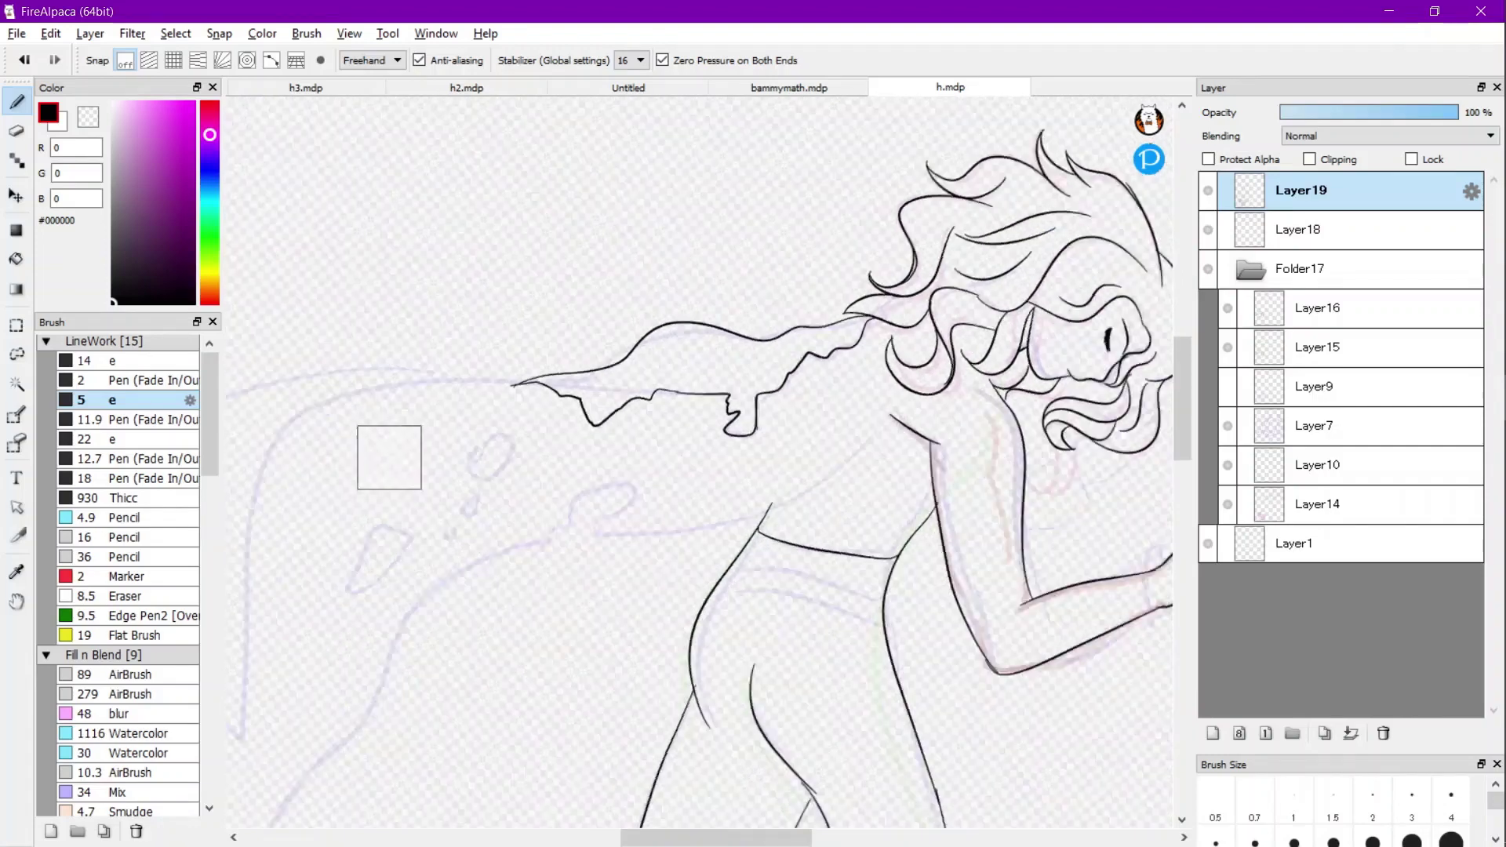
scroll(368, 368, "up", 5)
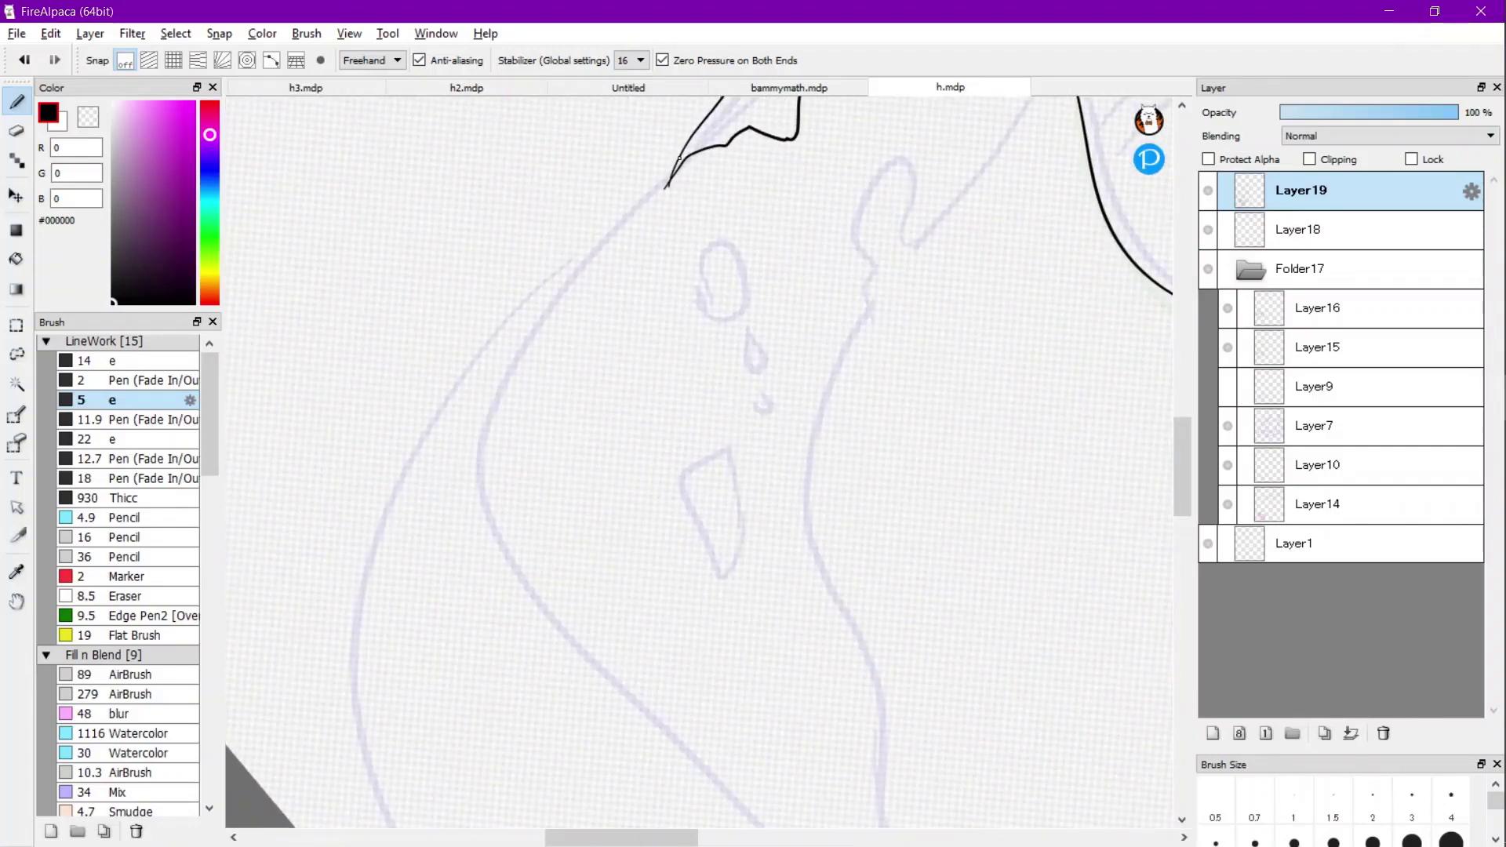
mouse_move(590, 257)
left_mouse_down()
mouse_move(507, 380)
mouse_move(456, 547)
mouse_move(680, 722)
left_mouse_up()
scroll(681, 722, "down", 3)
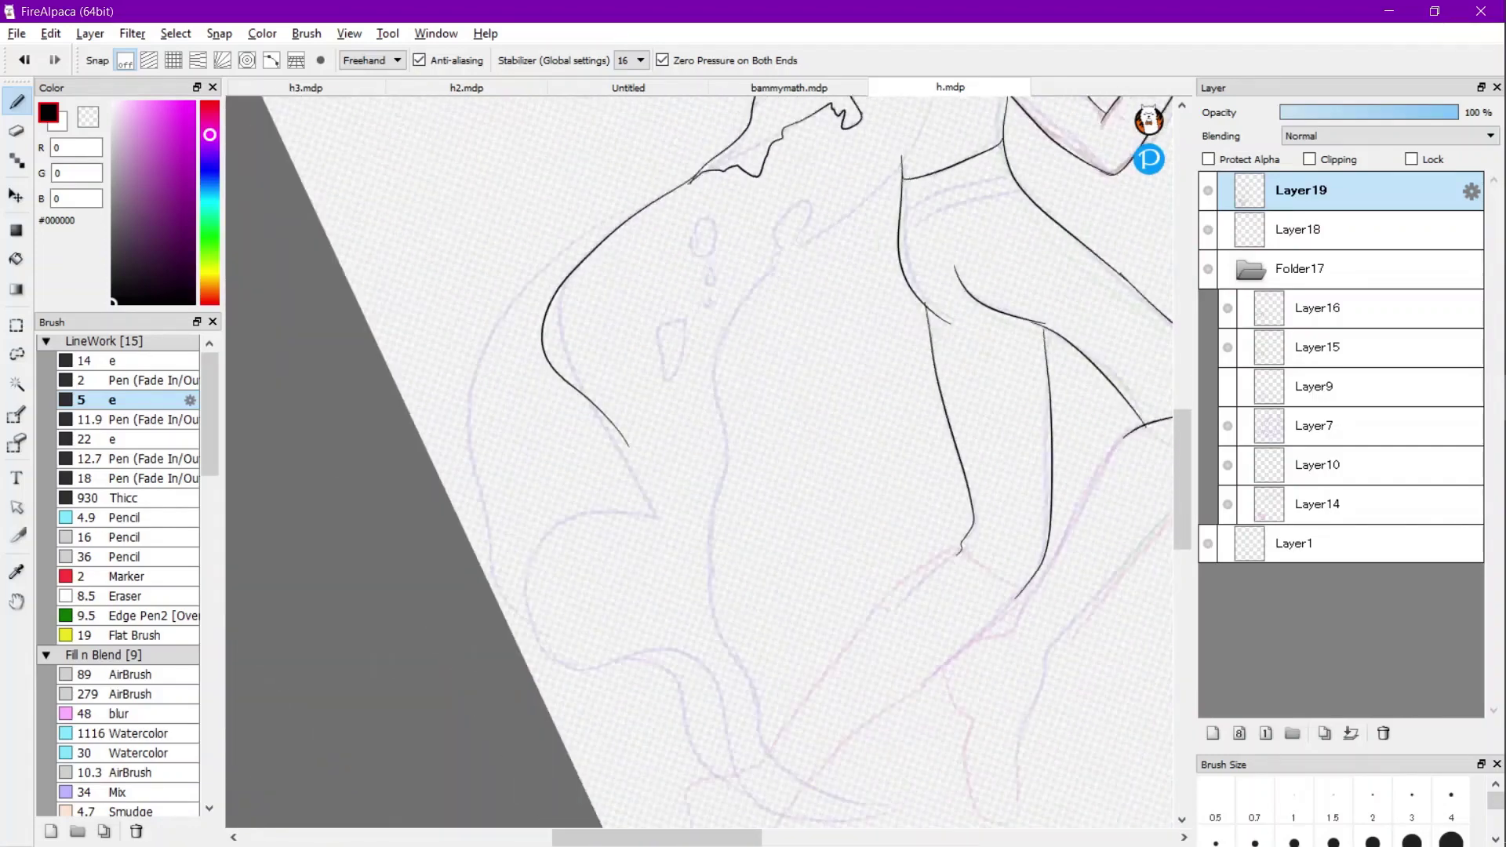
key("ctrl+z")
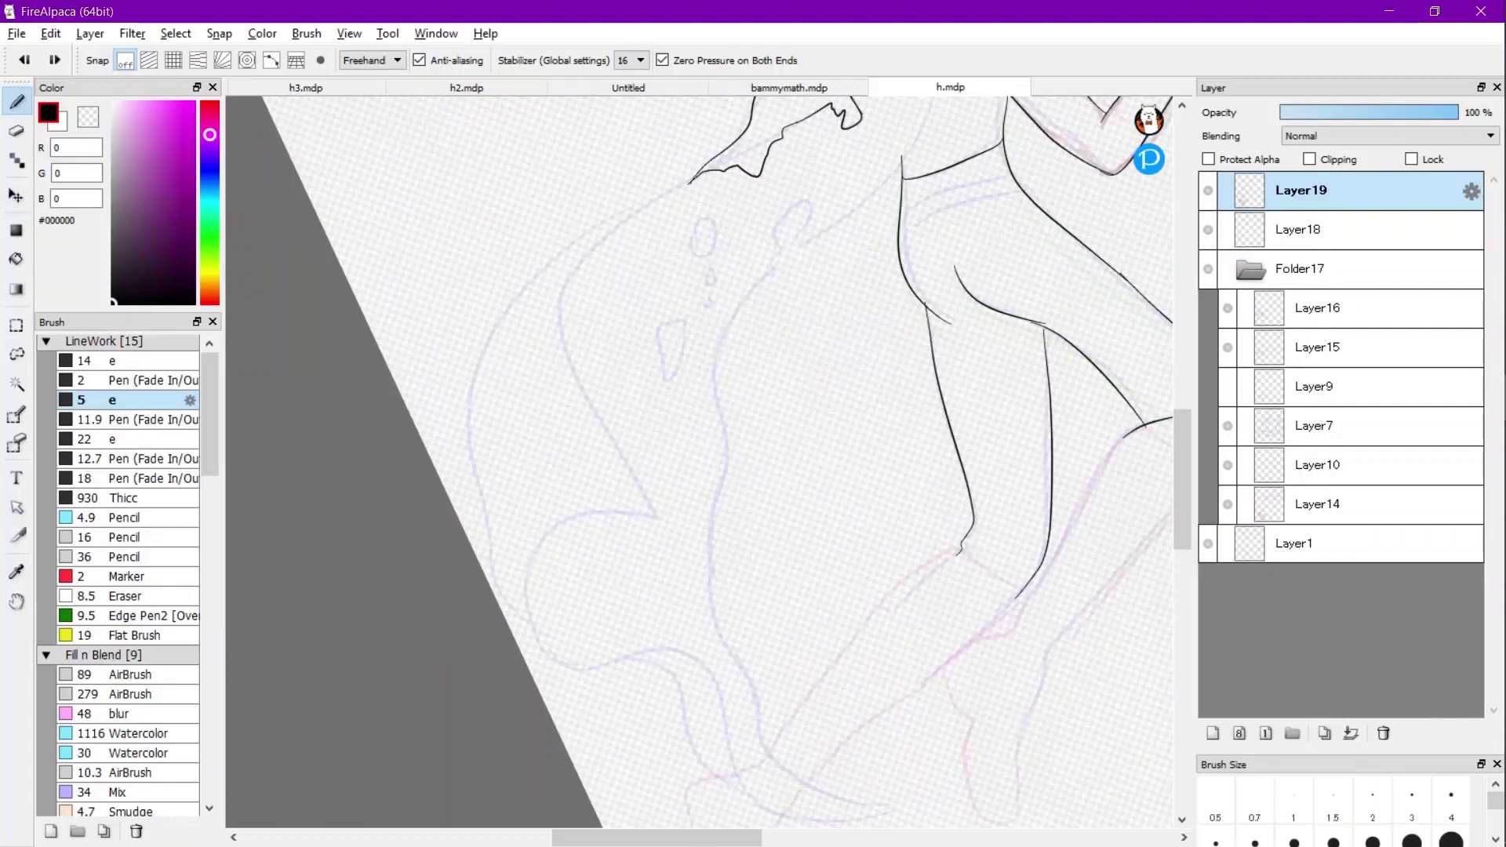
Ink the long cape curve from the tapered end down to the sharp point and around the arc below it.
scroll(661, 314, "up", 2)
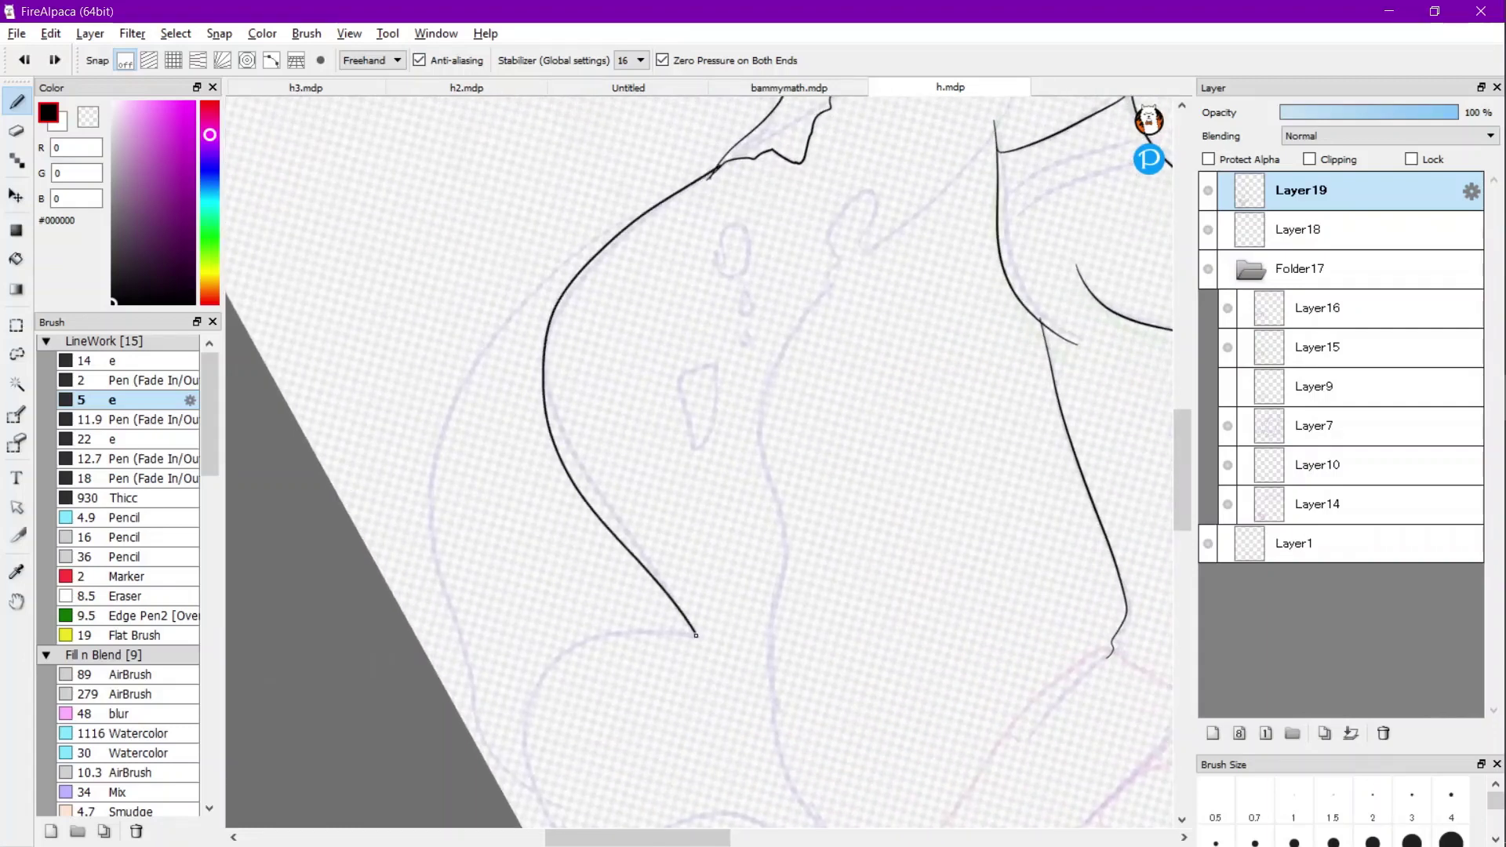
scroll(452, 390, "up", 2)
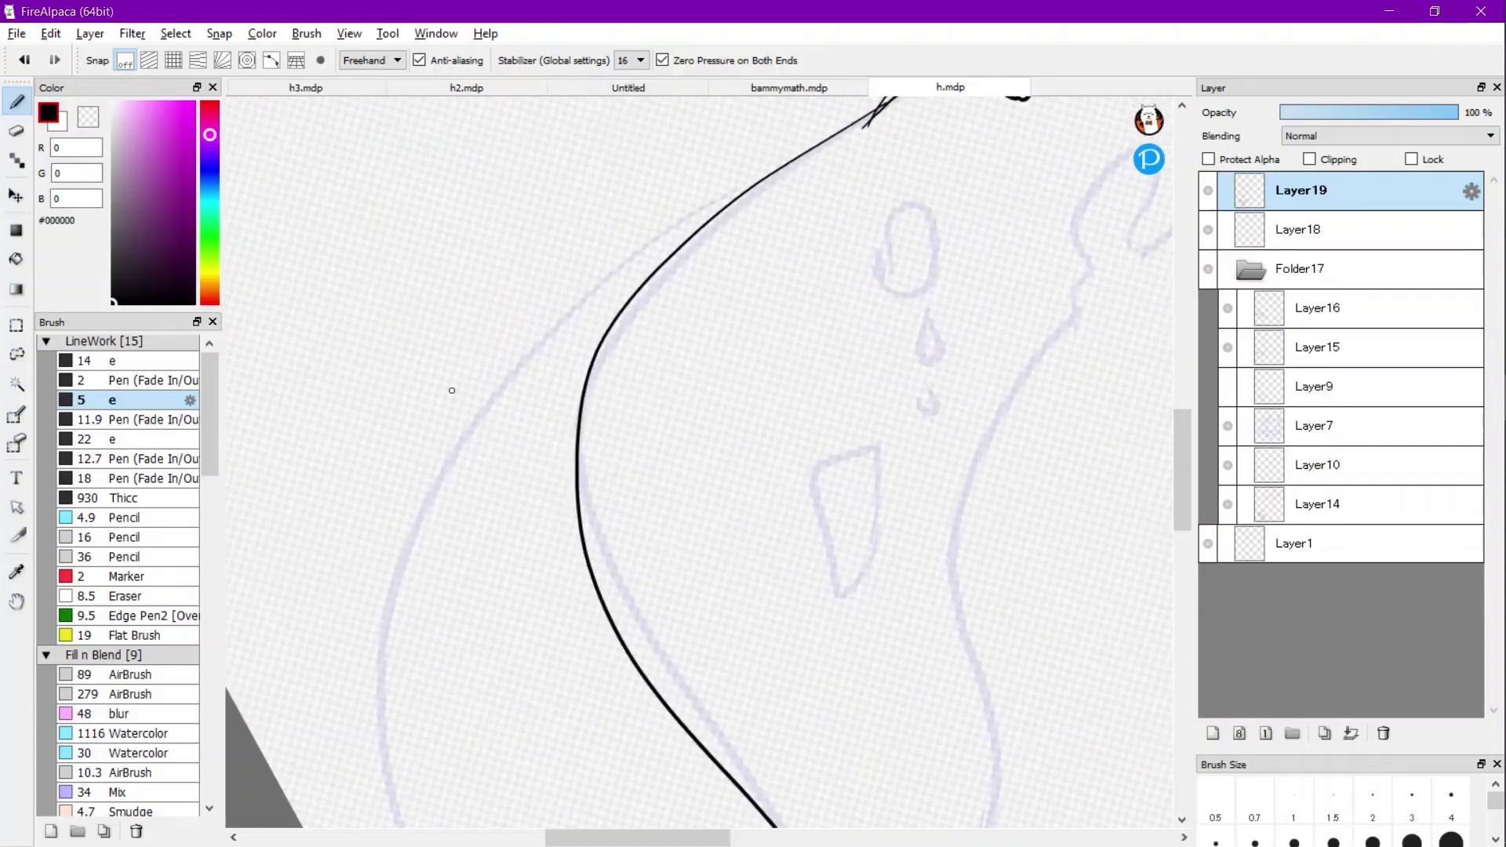
key("ctrl+z")
scroll(620, 439, "up", 2)
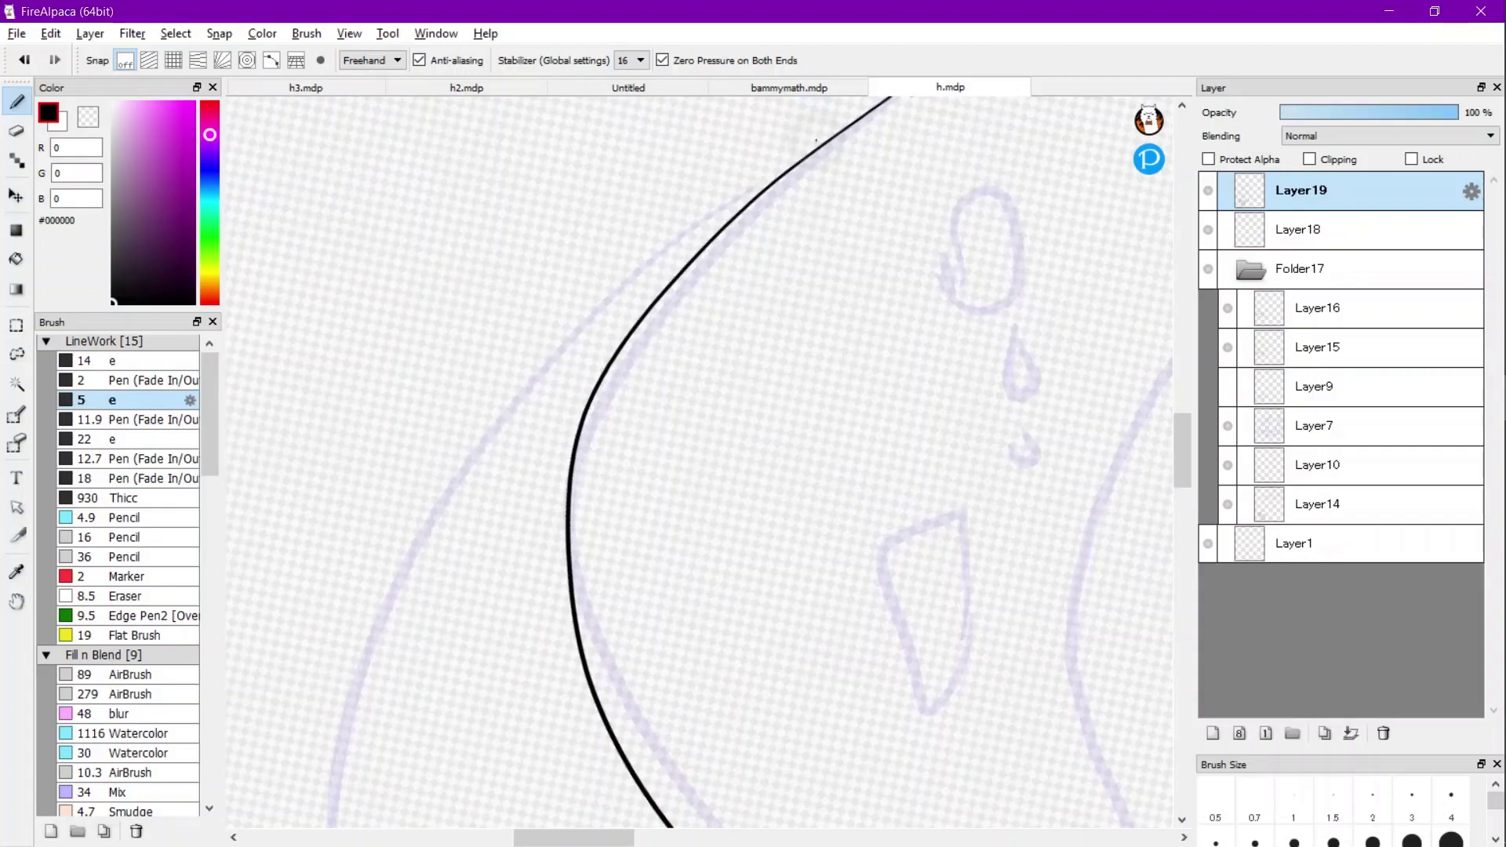
scroll(620, 440, "up", 2)
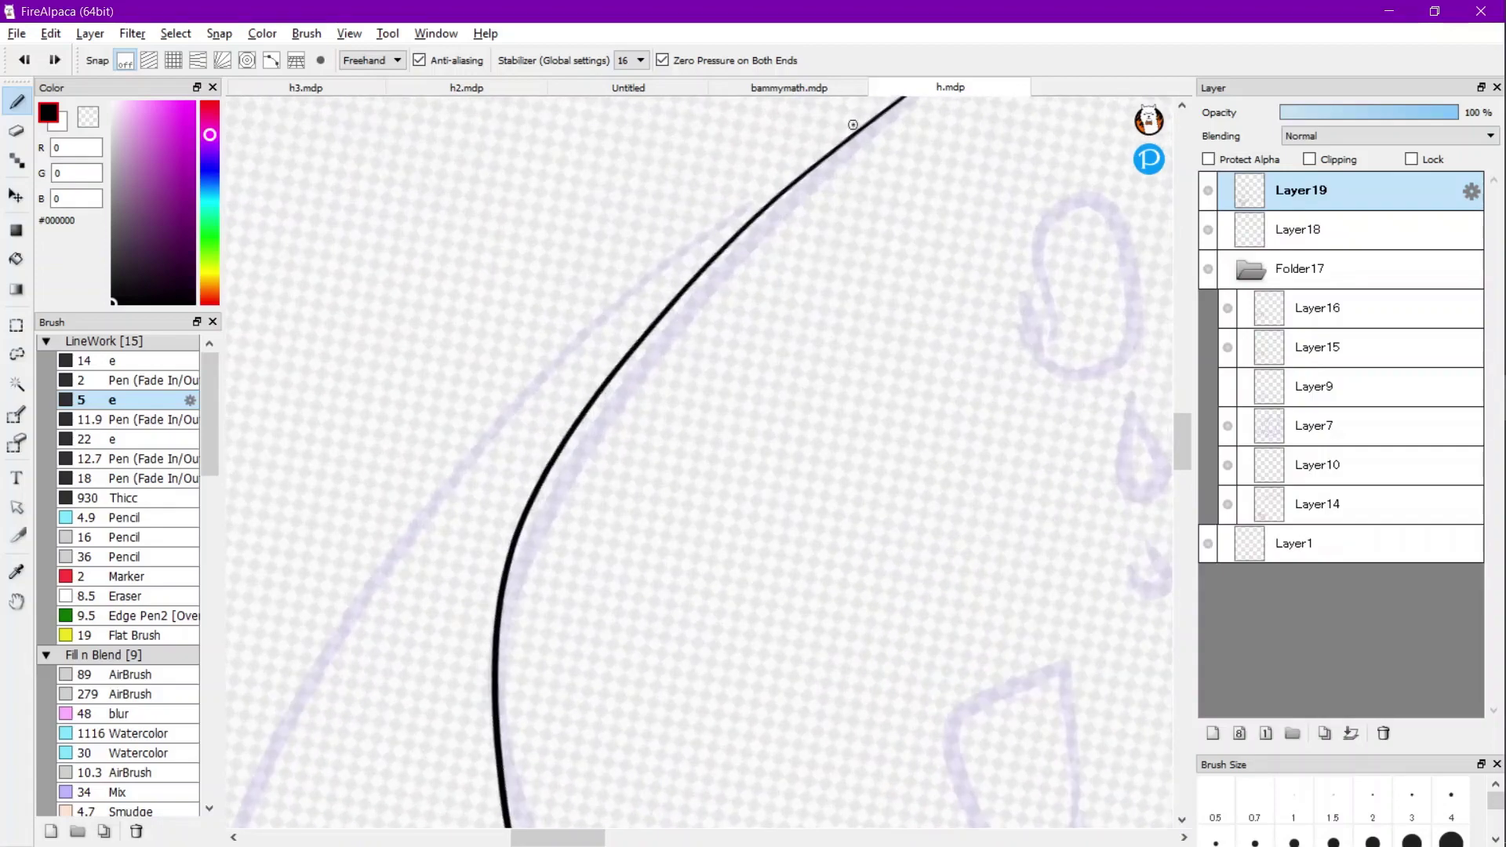
mouse_move(817, 157)
left_mouse_down()
mouse_move(659, 266)
mouse_move(284, 694)
mouse_move(227, 794)
left_mouse_up()
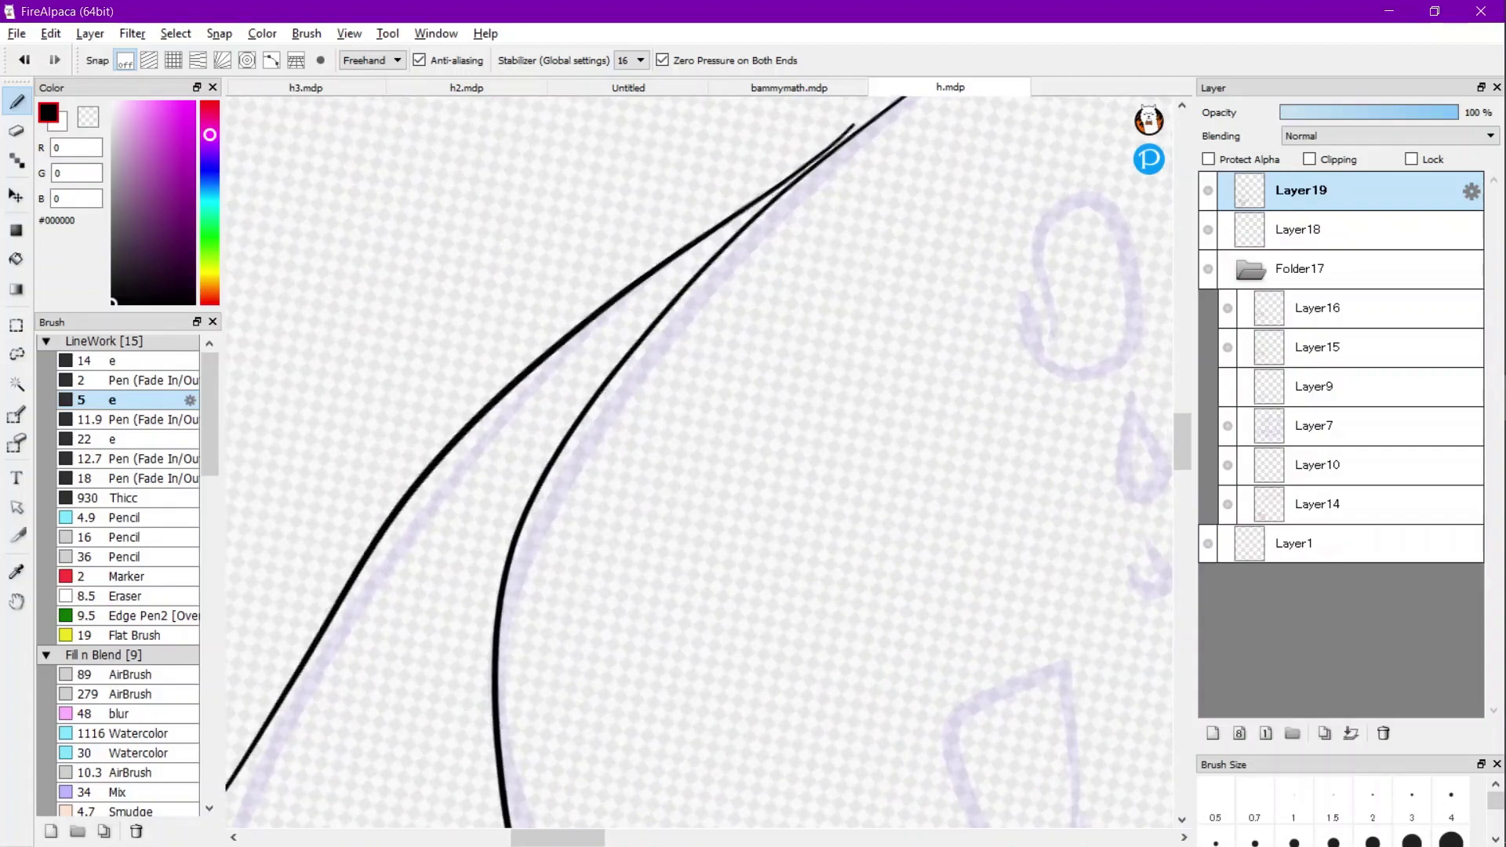
key("ctrl+z")
mouse_move(818, 163)
left_mouse_down()
mouse_move(625, 313)
mouse_move(232, 810)
left_mouse_up()
scroll(620, 440, "down", 3)
key("ctrl+z")
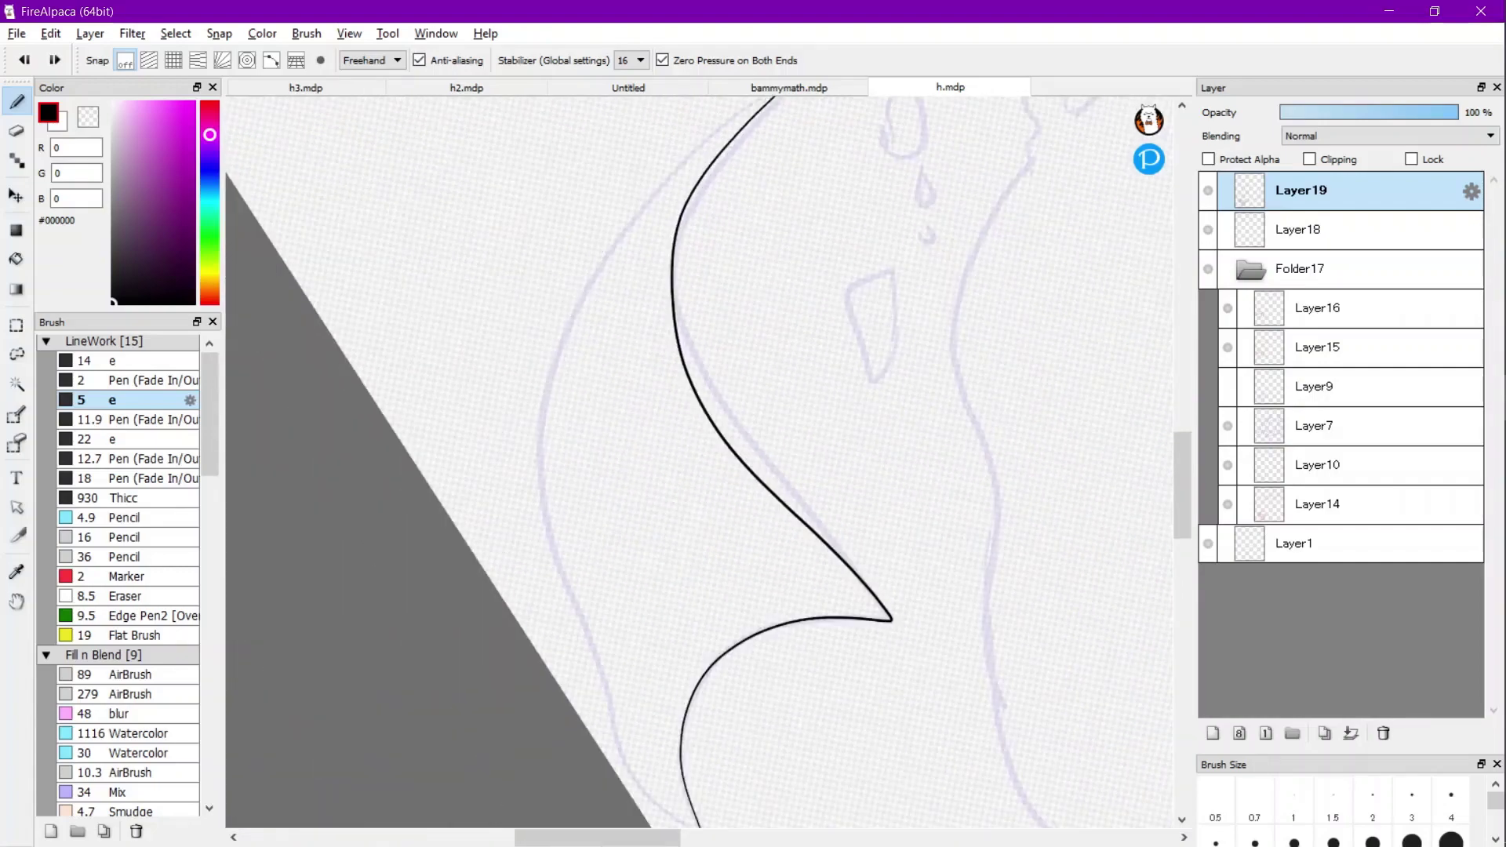
Ink the outermost cape curve along the canvas edge down to the lower end of the arc.
scroll(698, 461, "down", 1)
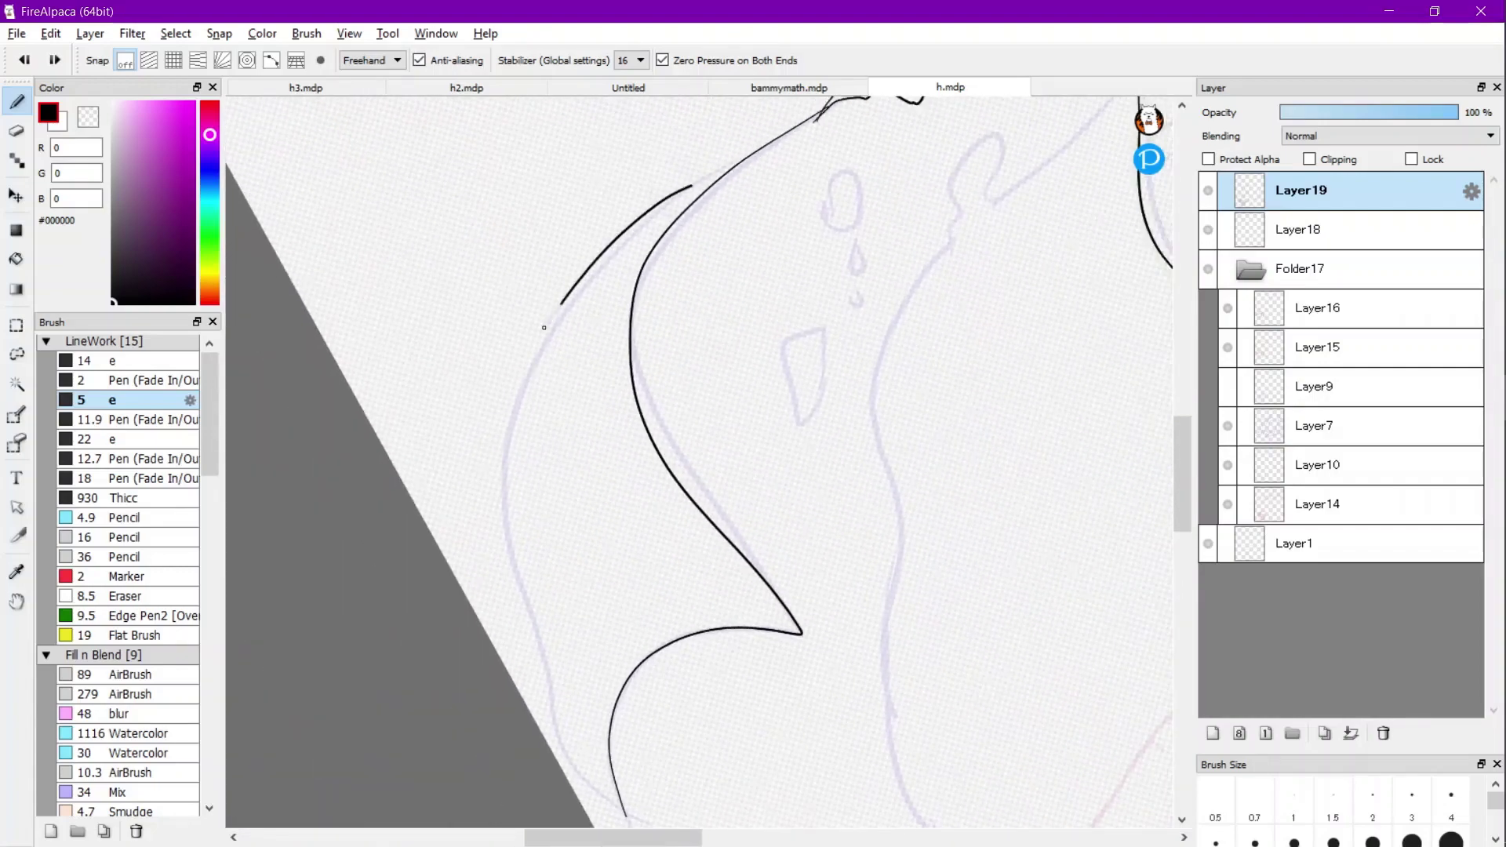
left_click_drag(543, 327, 493, 487)
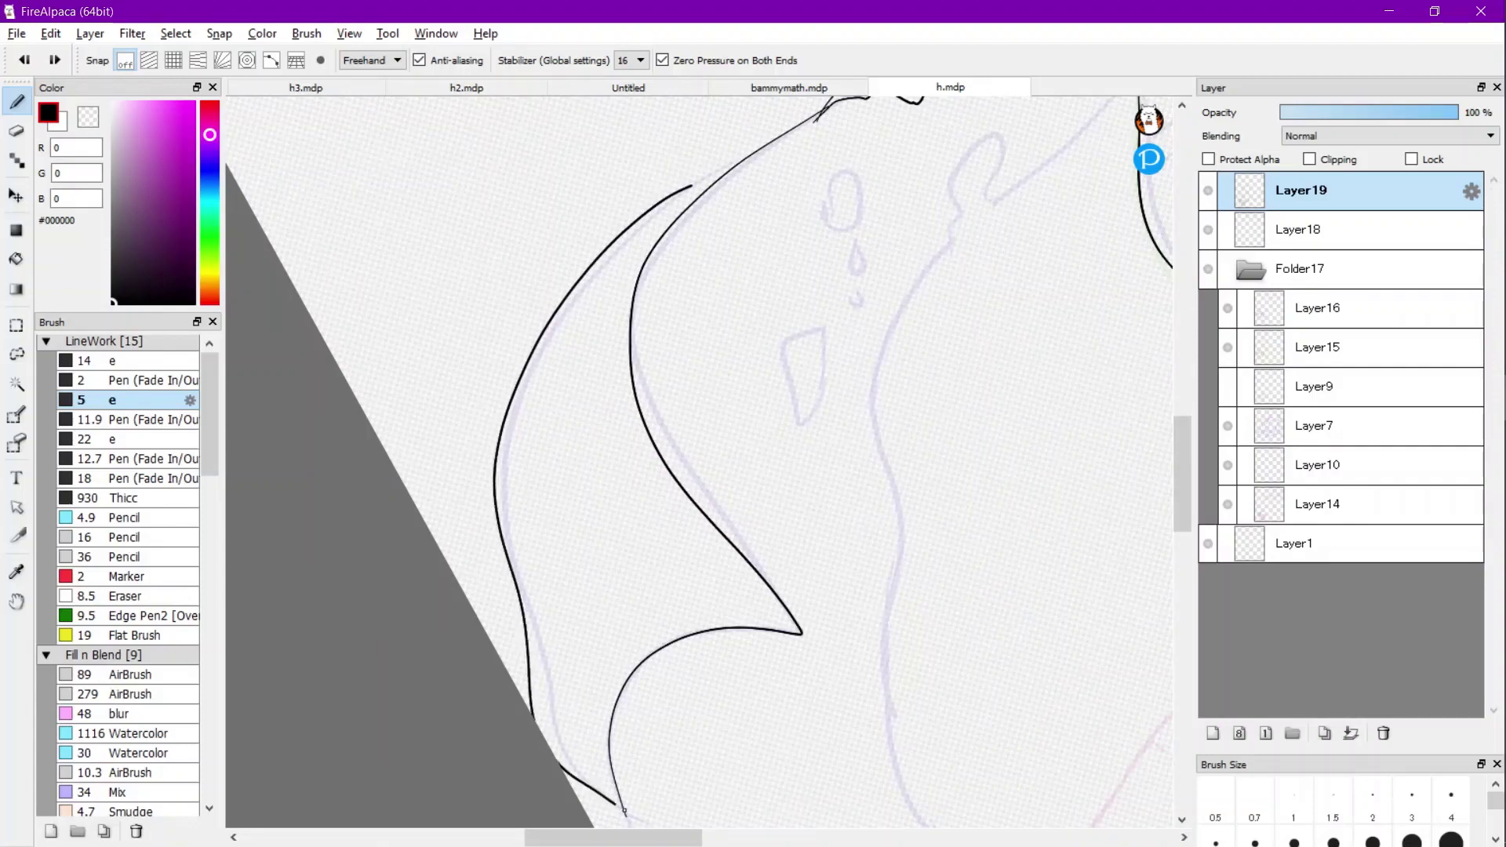
left_click_drag(624, 810, 626, 816)
Extend the upper end of the outermost curve so it merges into the neighbouring long cape curve.
scroll(698, 461, "up", 3)
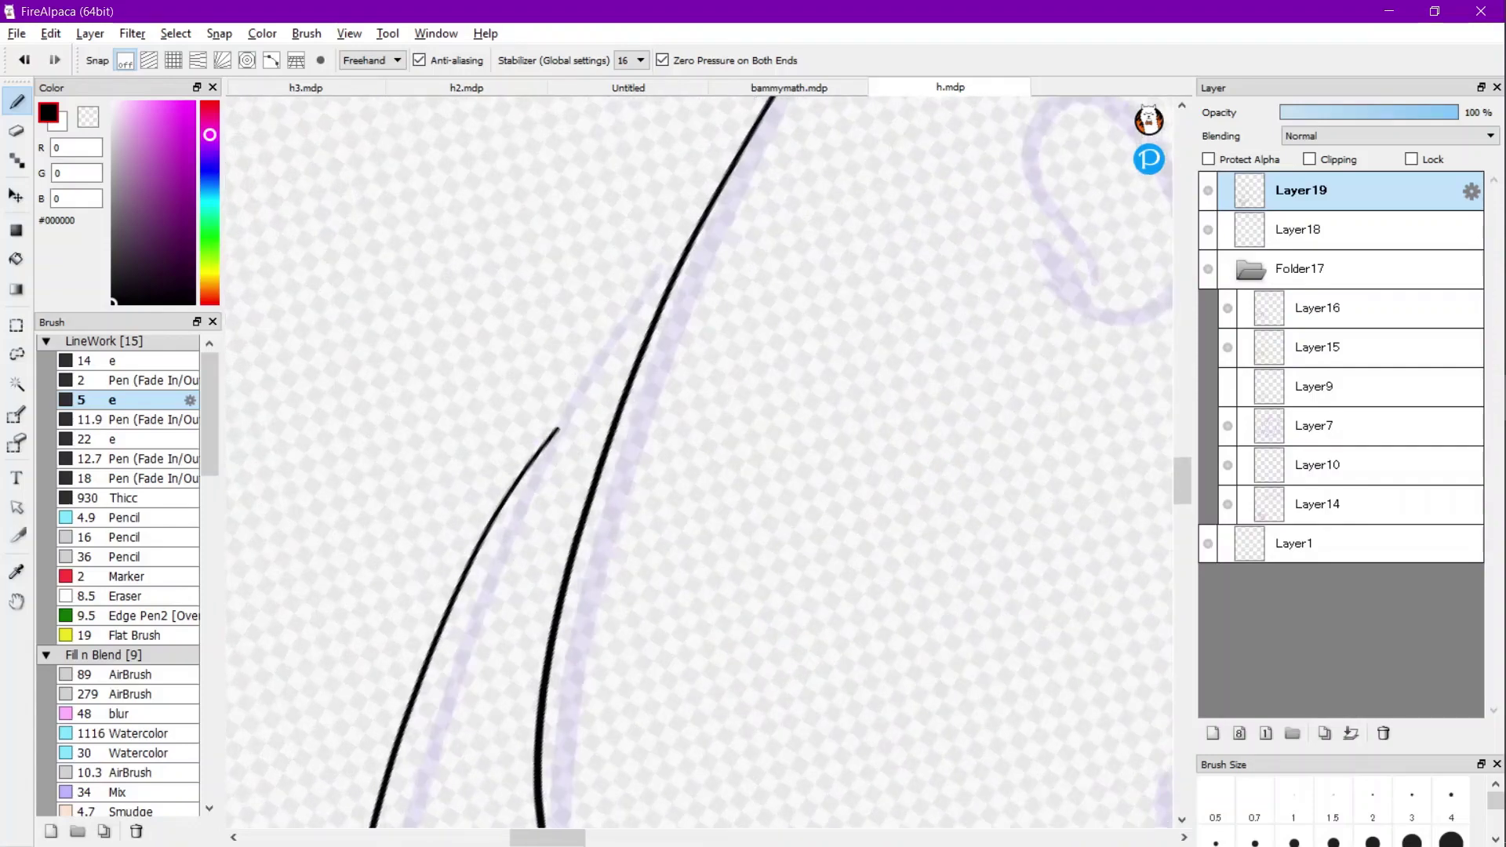
left_click_drag(743, 146, 551, 433)
scroll(396, 487, "down", 5)
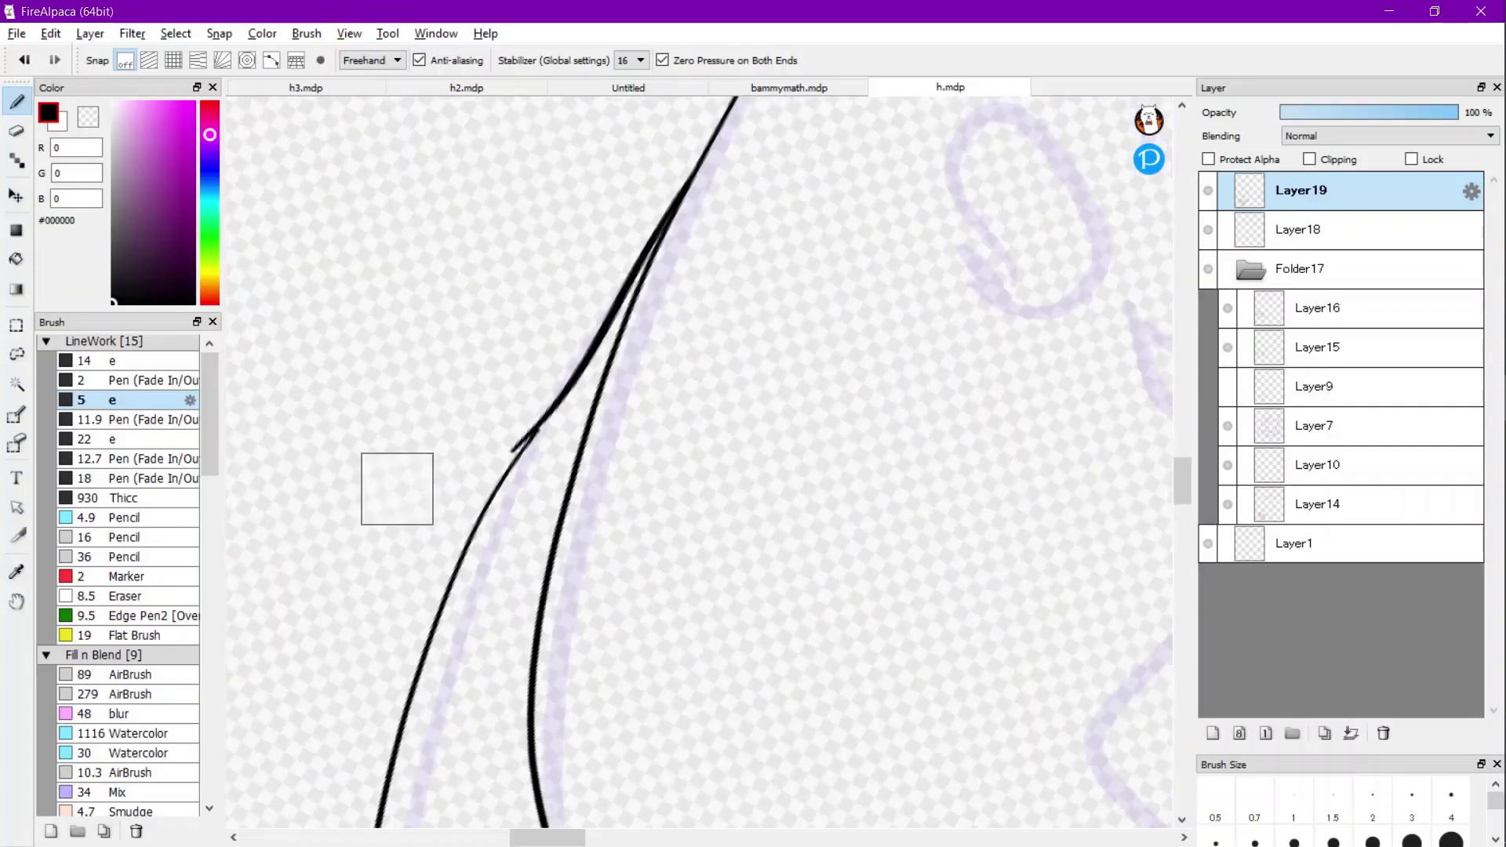
scroll(698, 463, "down", 3)
scroll(698, 463, "down", 2)
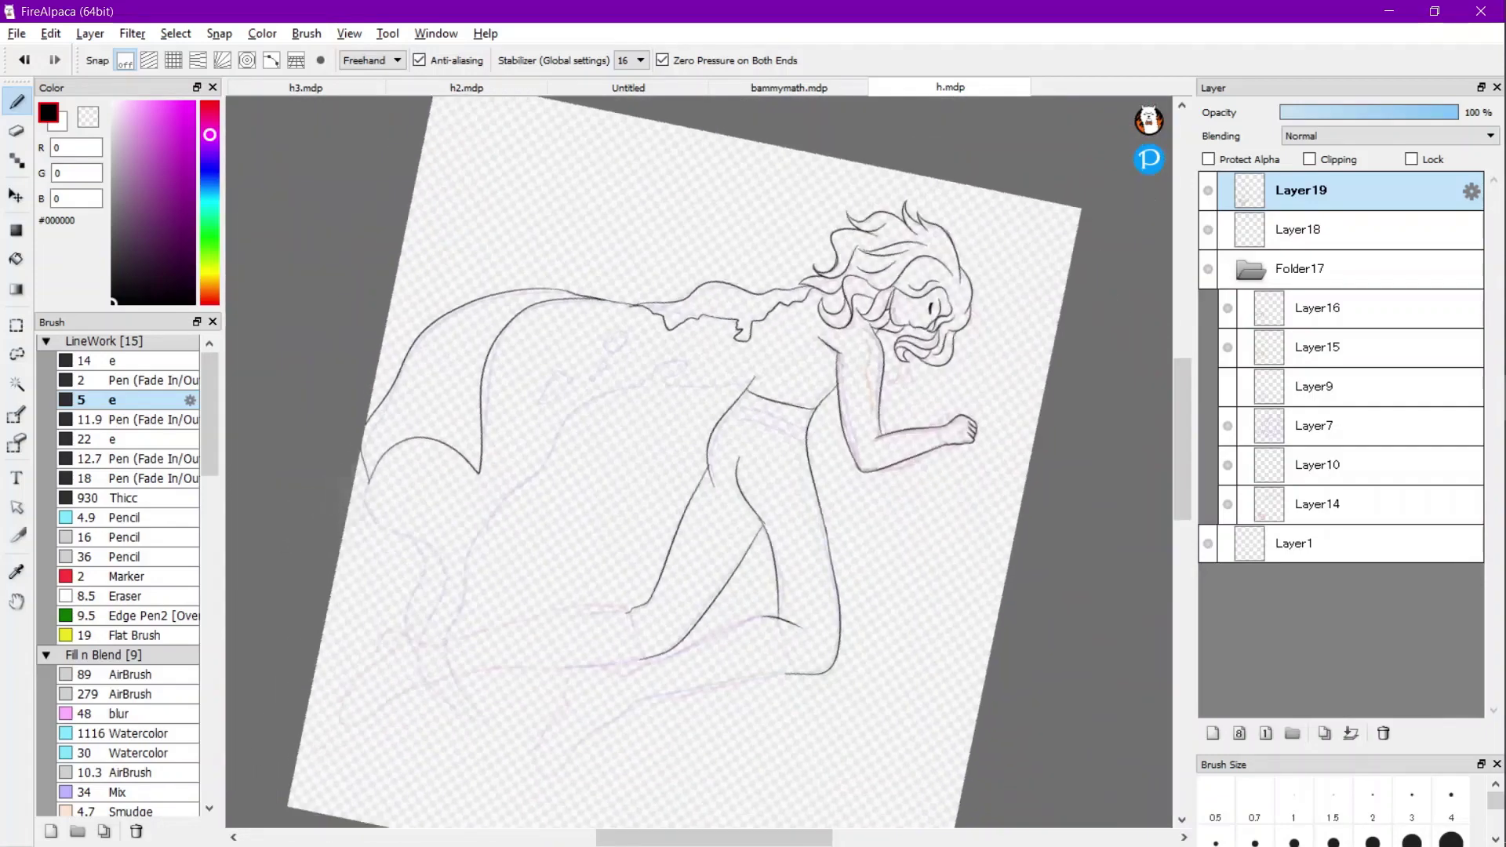
Ink the cape's lower contour from the arc down to the foot sketch, plus the second fold curve branching beside it.
scroll(698, 462, "up", 5)
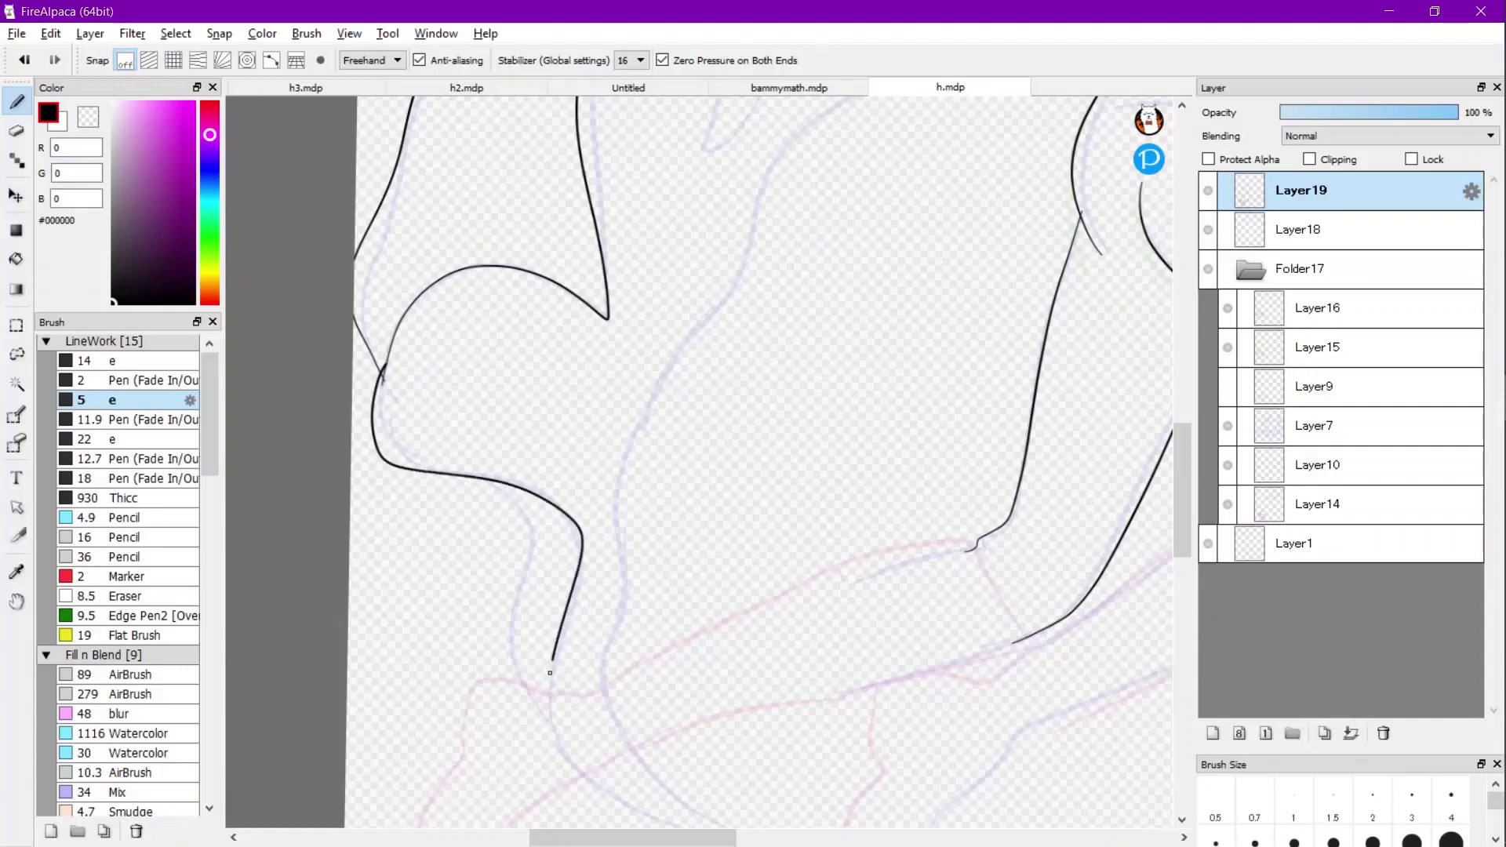
left_click_drag(550, 673, 551, 694)
scroll(552, 694, "up", 3)
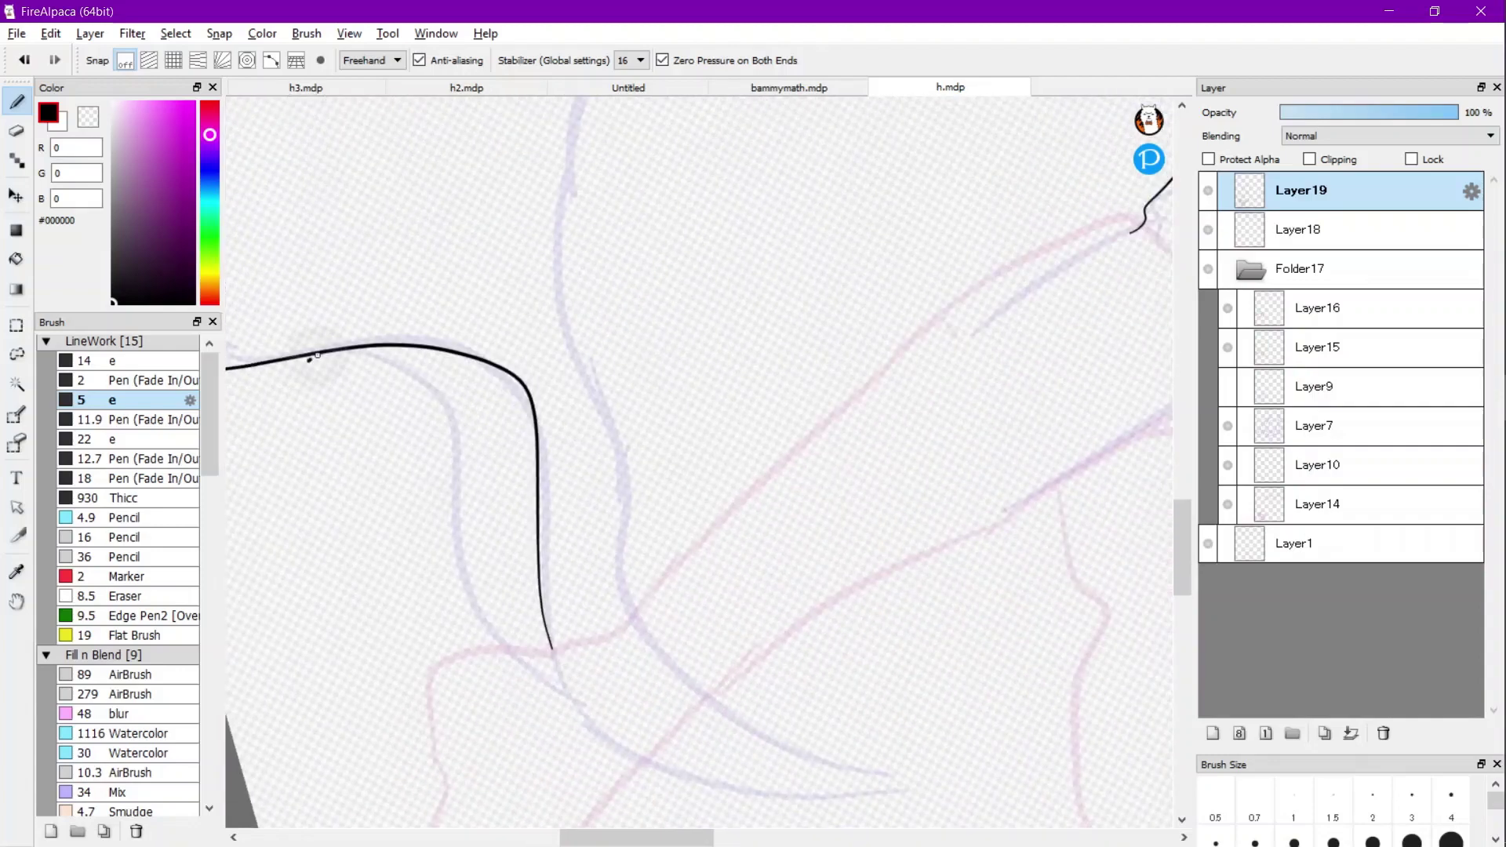
left_click_drag(439, 401, 453, 566)
left_click_drag(500, 642, 503, 644)
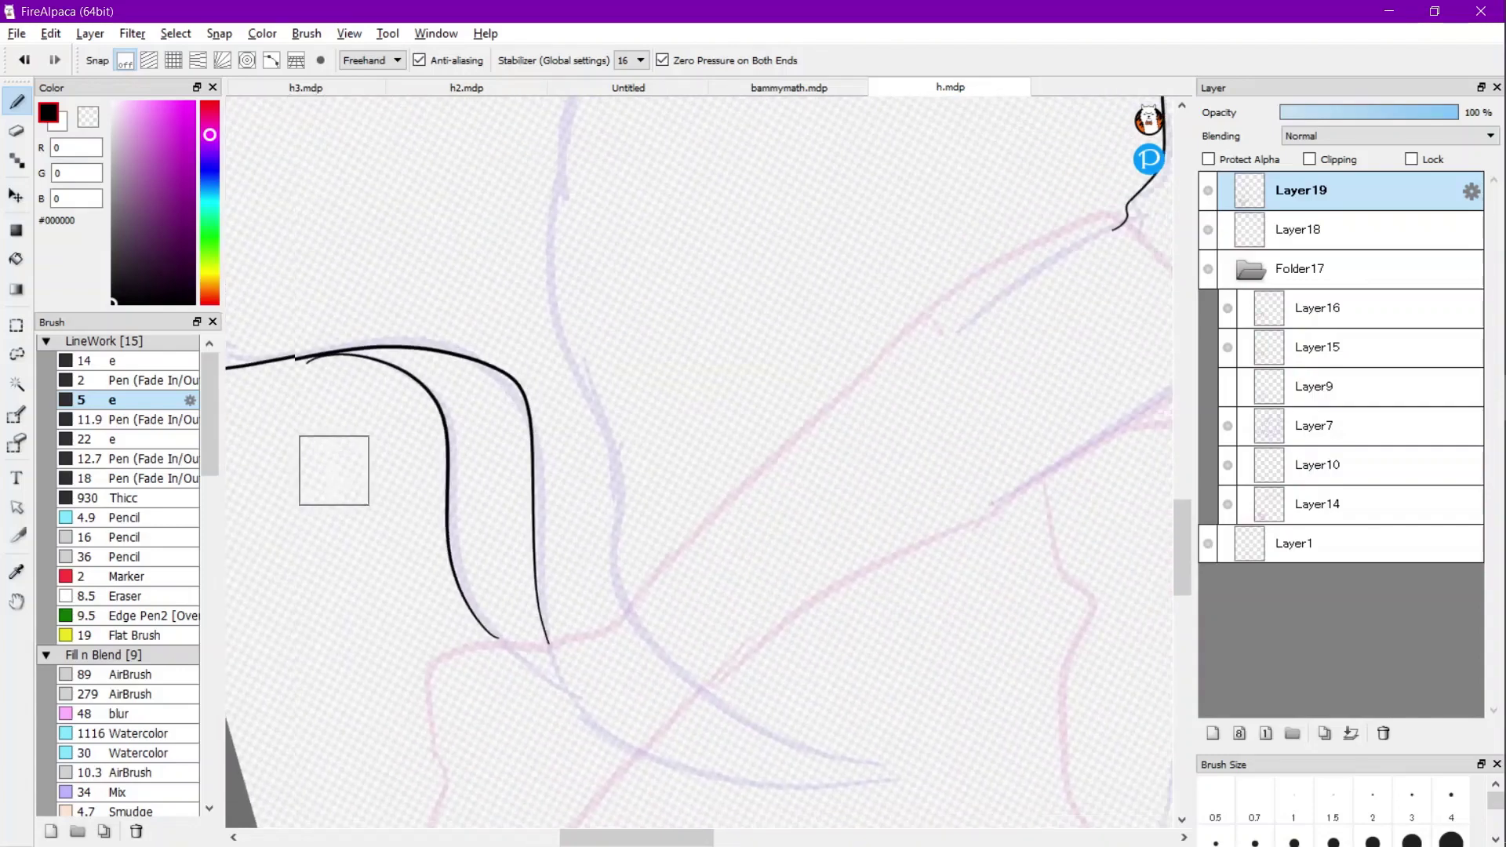
Ink both edges of the pointed cape tip on the far side of the sketched legs.
scroll(503, 644, "down", 3)
scroll(460, 528, "up", 3)
mouse_move(512, 449)
left_mouse_down()
mouse_move(708, 513)
mouse_move(755, 504)
mouse_move(721, 535)
mouse_move(625, 558)
mouse_move(448, 528)
left_mouse_up()
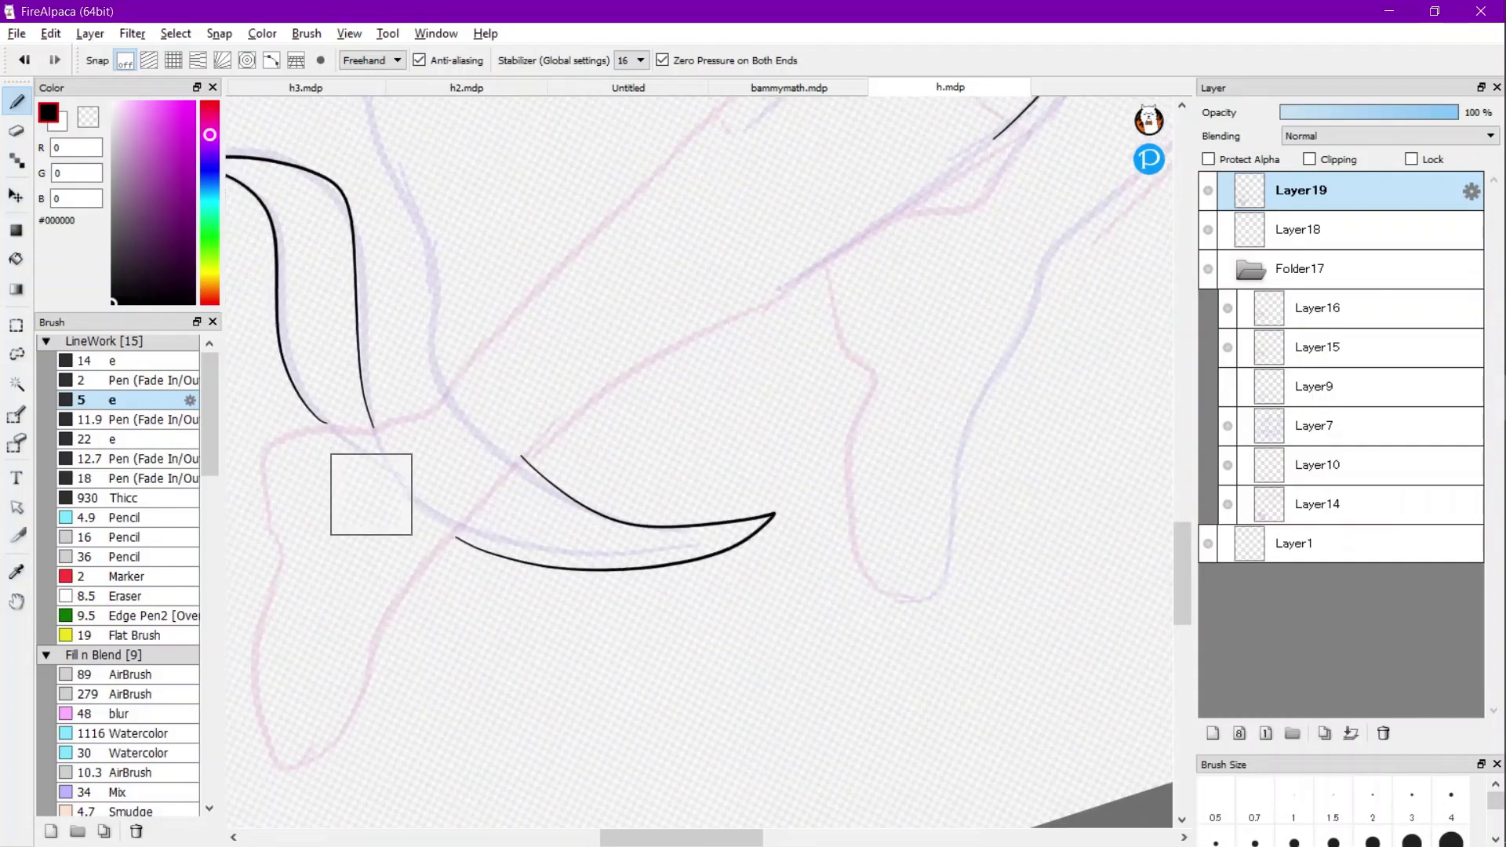
Ink the wavy inner cape contour between the sharp point and the figure's legs, down to the sketched foot.
left_click_drag(374, 494, 444, 682)
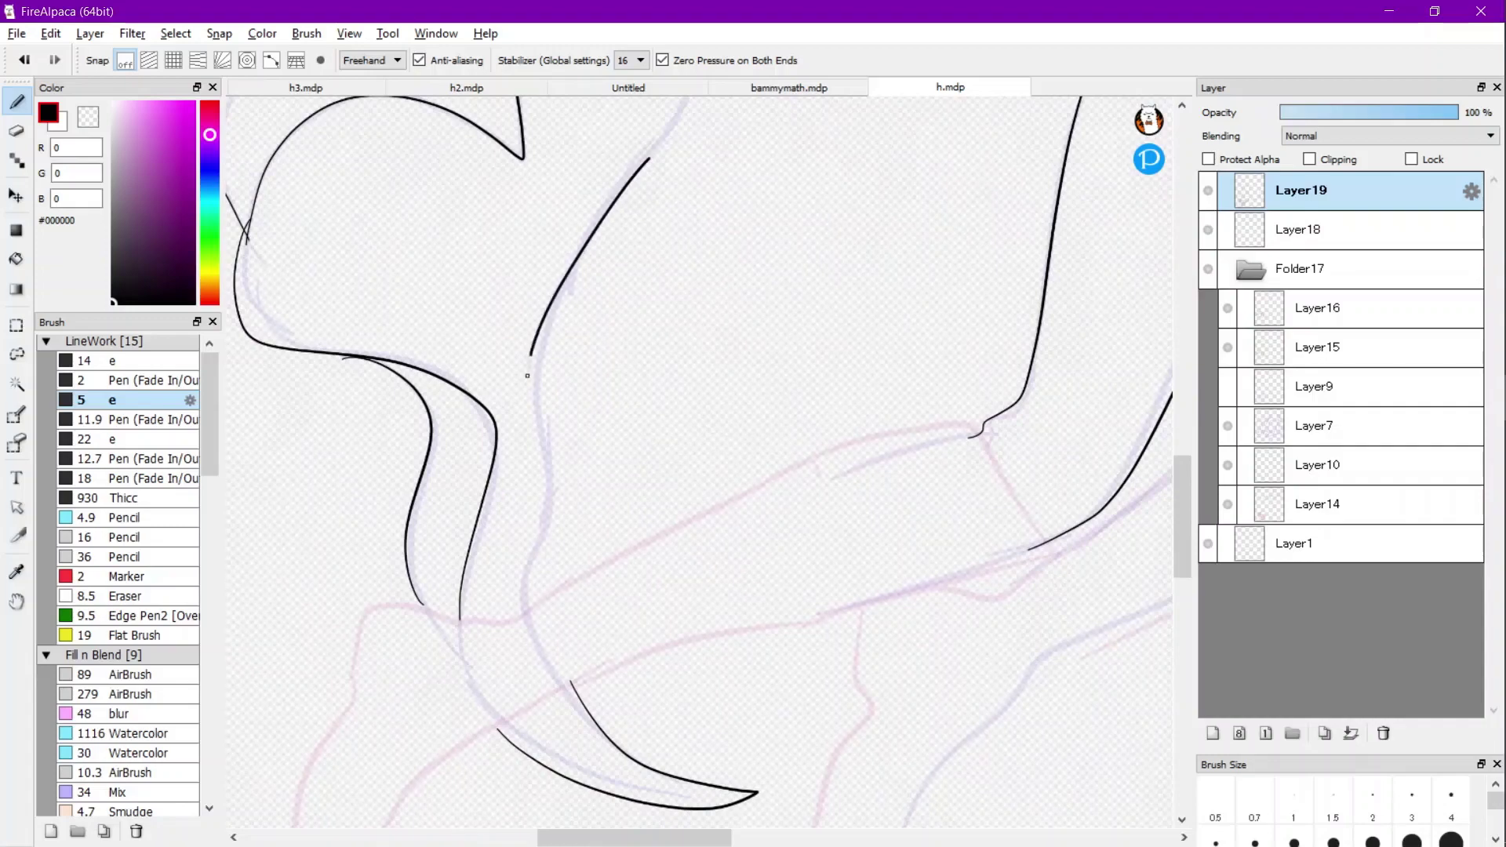
left_click_drag(519, 597, 522, 608)
left_click_drag(420, 302, 379, 557)
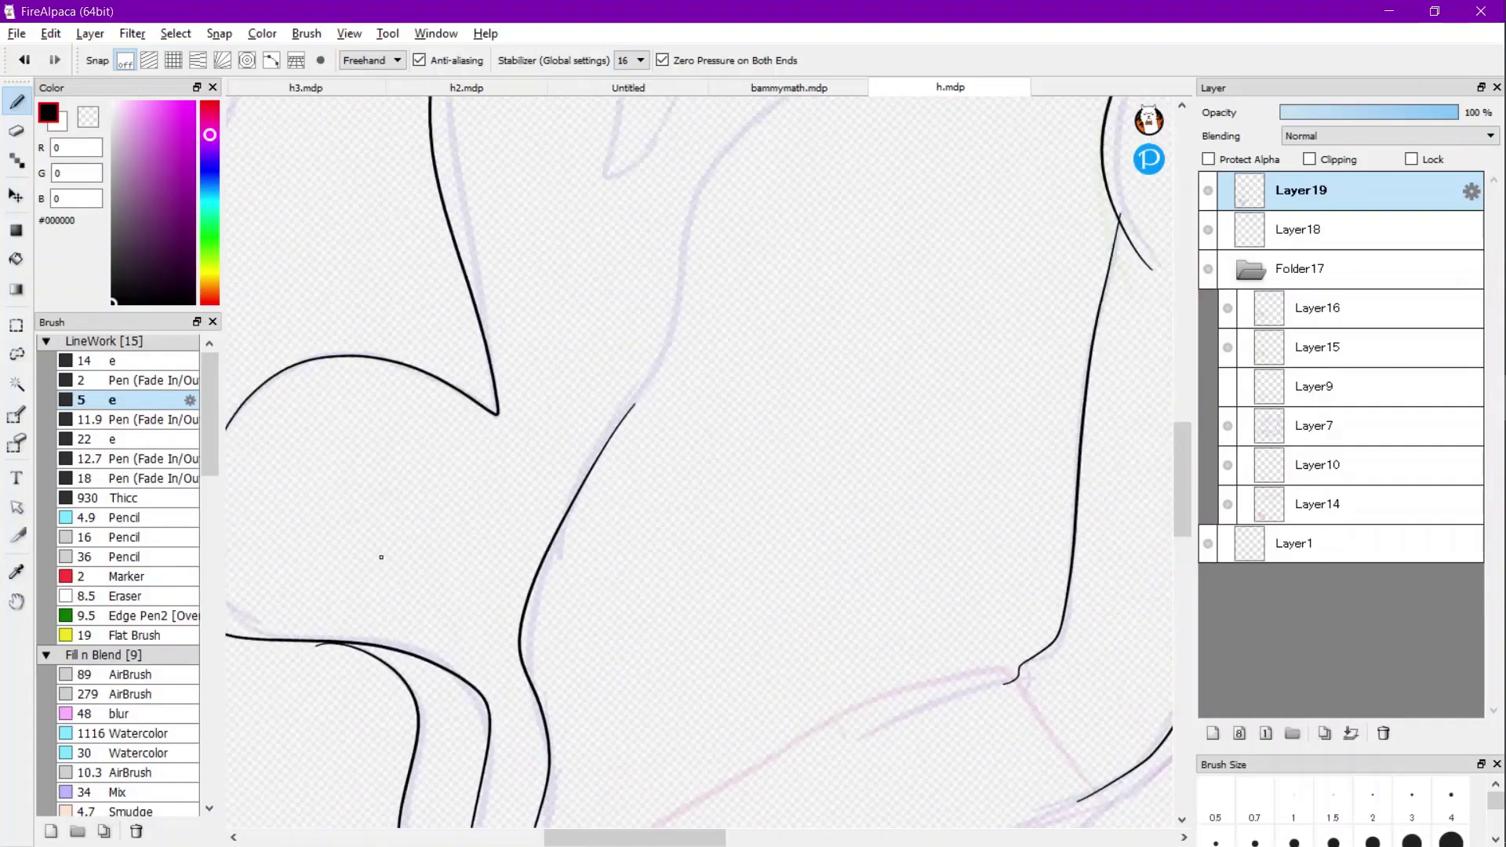
Ink the cape's inner edge upward from the leg side, with jagged tears leading into a smooth curve.
left_click_drag(597, 334, 571, 478)
left_click_drag(594, 607, 657, 520)
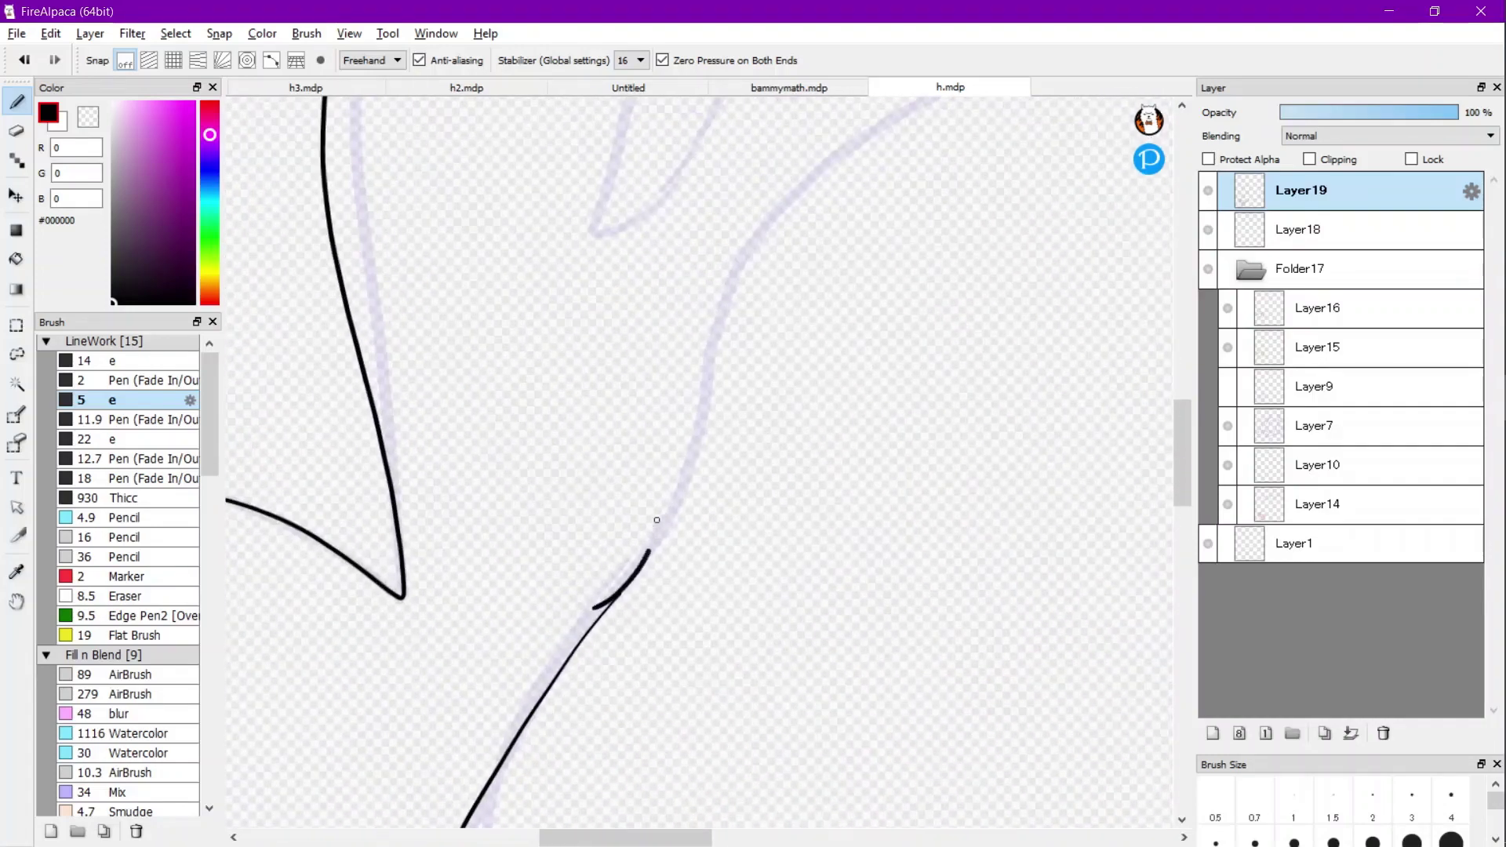
mouse_move(620, 402)
left_mouse_down()
mouse_move(647, 421)
mouse_move(684, 317)
mouse_move(712, 343)
mouse_move(770, 222)
mouse_move(843, 160)
left_mouse_up()
scroll(463, 460, "down", 5)
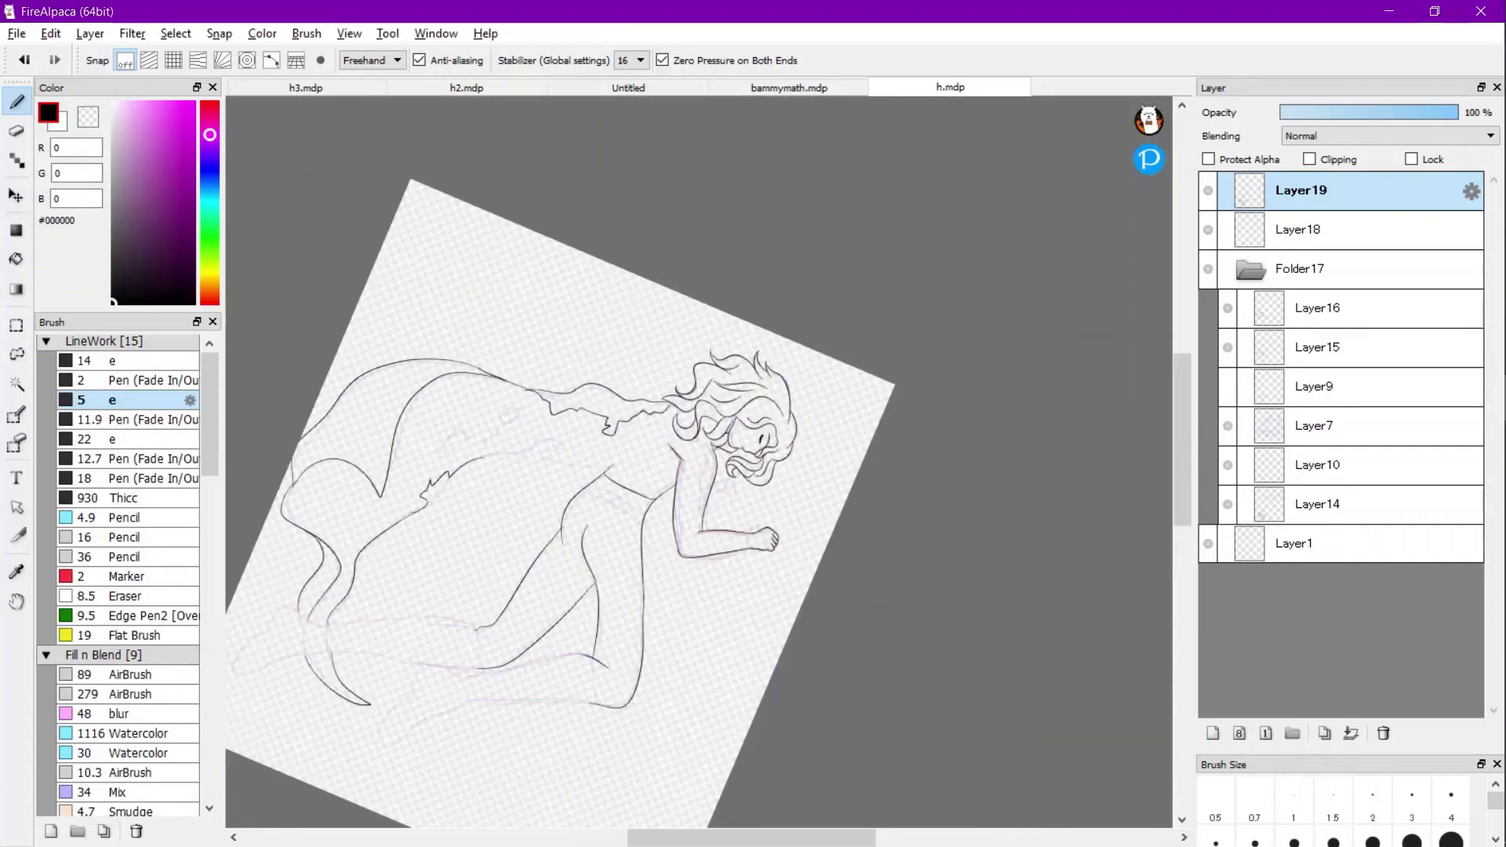
Ink the large angular hole inside the cape beside the jagged tears, plus the small rounded hole above it.
scroll(699, 461, "up", 5)
scroll(698, 463, "up", 5)
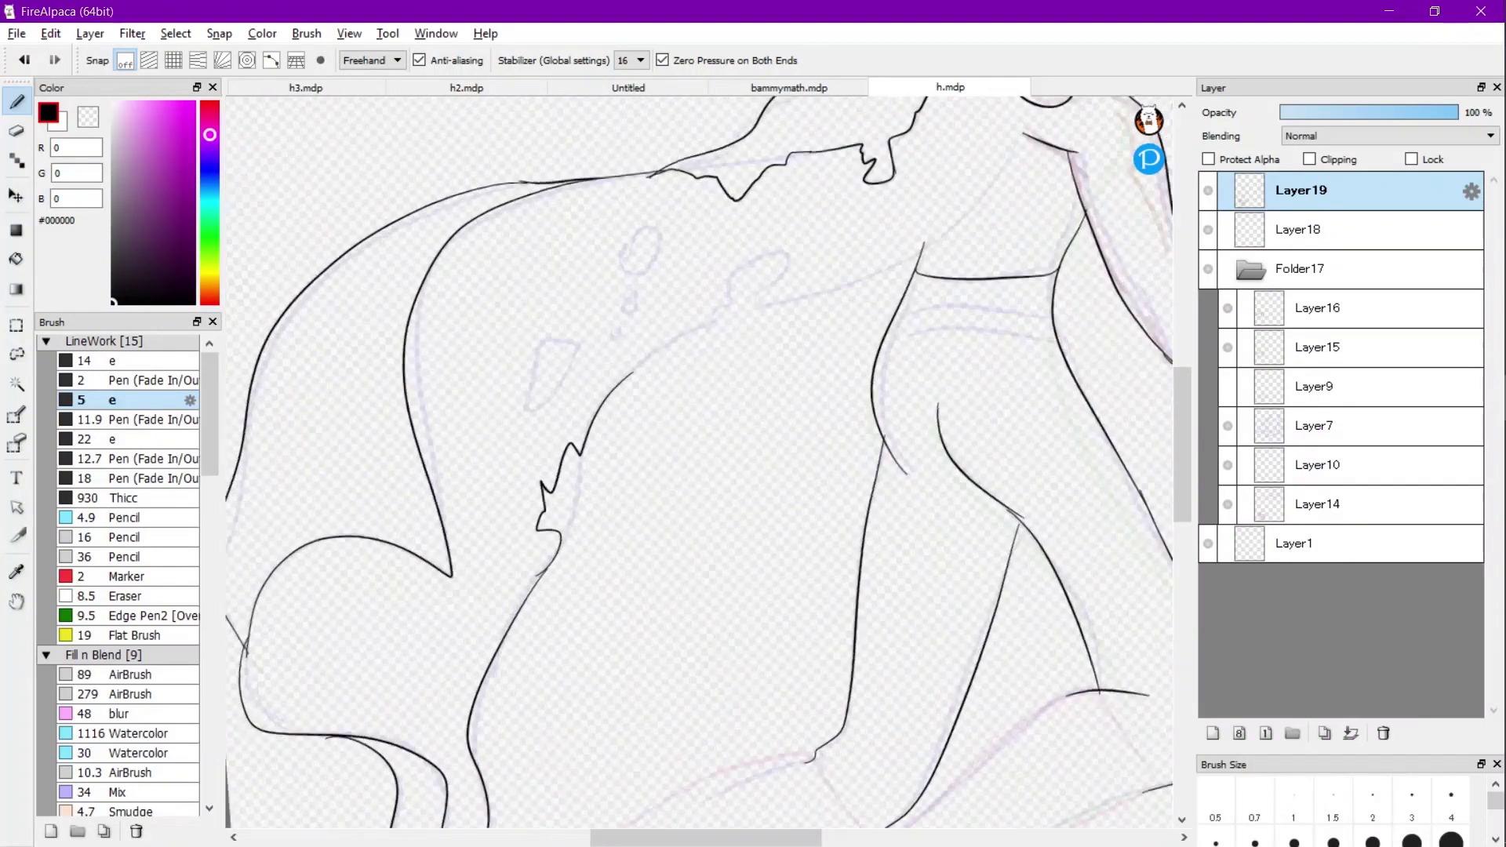
mouse_move(656, 481)
left_mouse_down()
mouse_move(696, 342)
mouse_move(671, 311)
mouse_move(614, 324)
mouse_move(542, 373)
mouse_move(571, 536)
mouse_move(640, 507)
left_mouse_up()
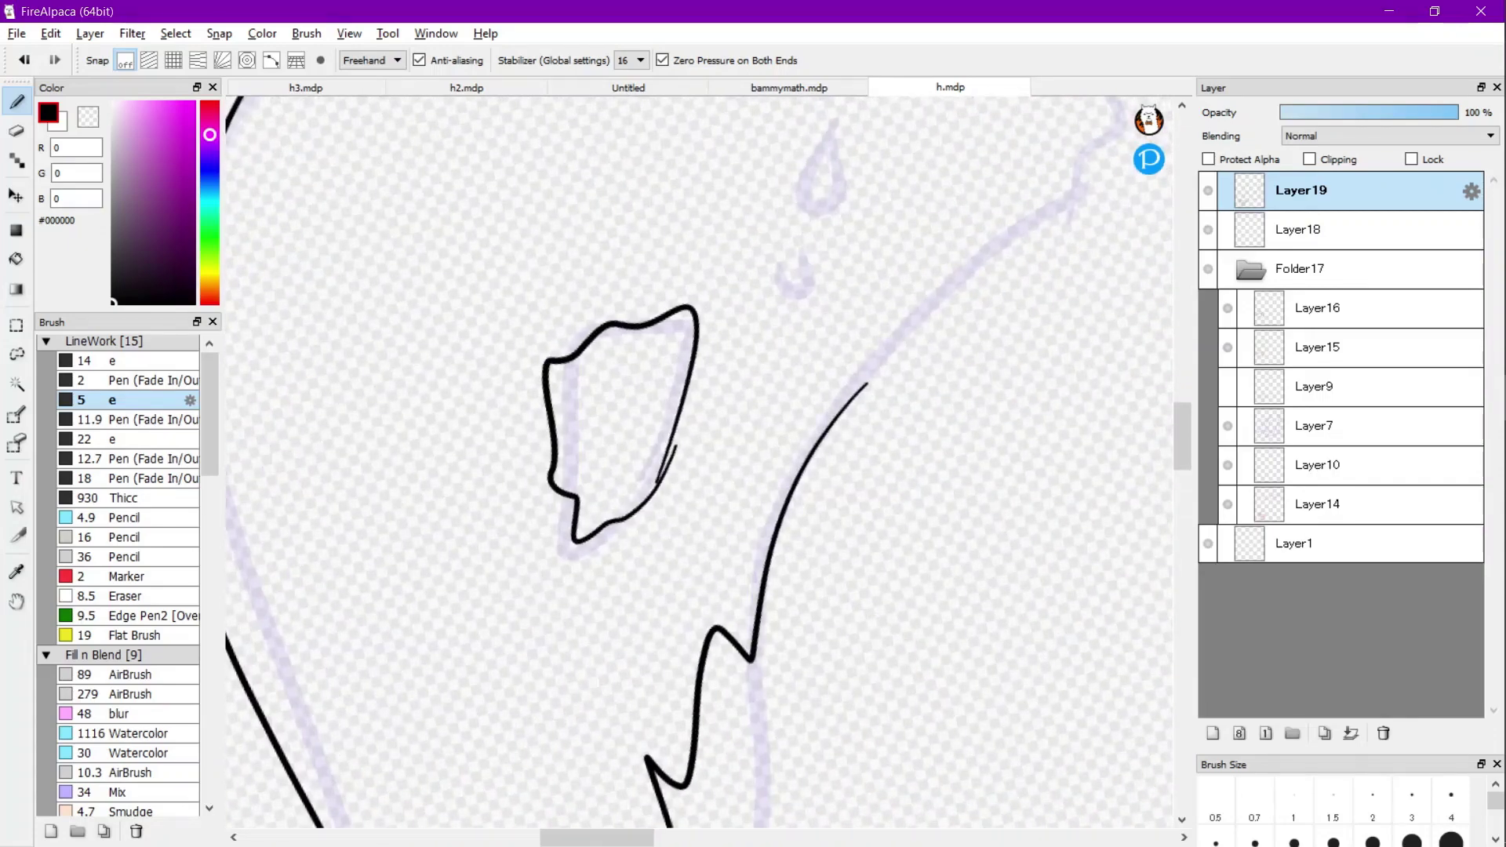
scroll(640, 507, "up", 2)
mouse_move(780, 431)
left_mouse_down()
mouse_move(805, 508)
mouse_move(852, 490)
mouse_move(829, 411)
mouse_move(778, 436)
left_mouse_up()
Ink the teardrop-shaped cape hole and the larger ragged hole above it, joined by a narrow neck.
mouse_move(849, 345)
left_mouse_down()
mouse_move(818, 394)
mouse_move(784, 541)
mouse_move(834, 336)
mouse_move(862, 396)
left_mouse_up()
scroll(785, 541, "up", 1)
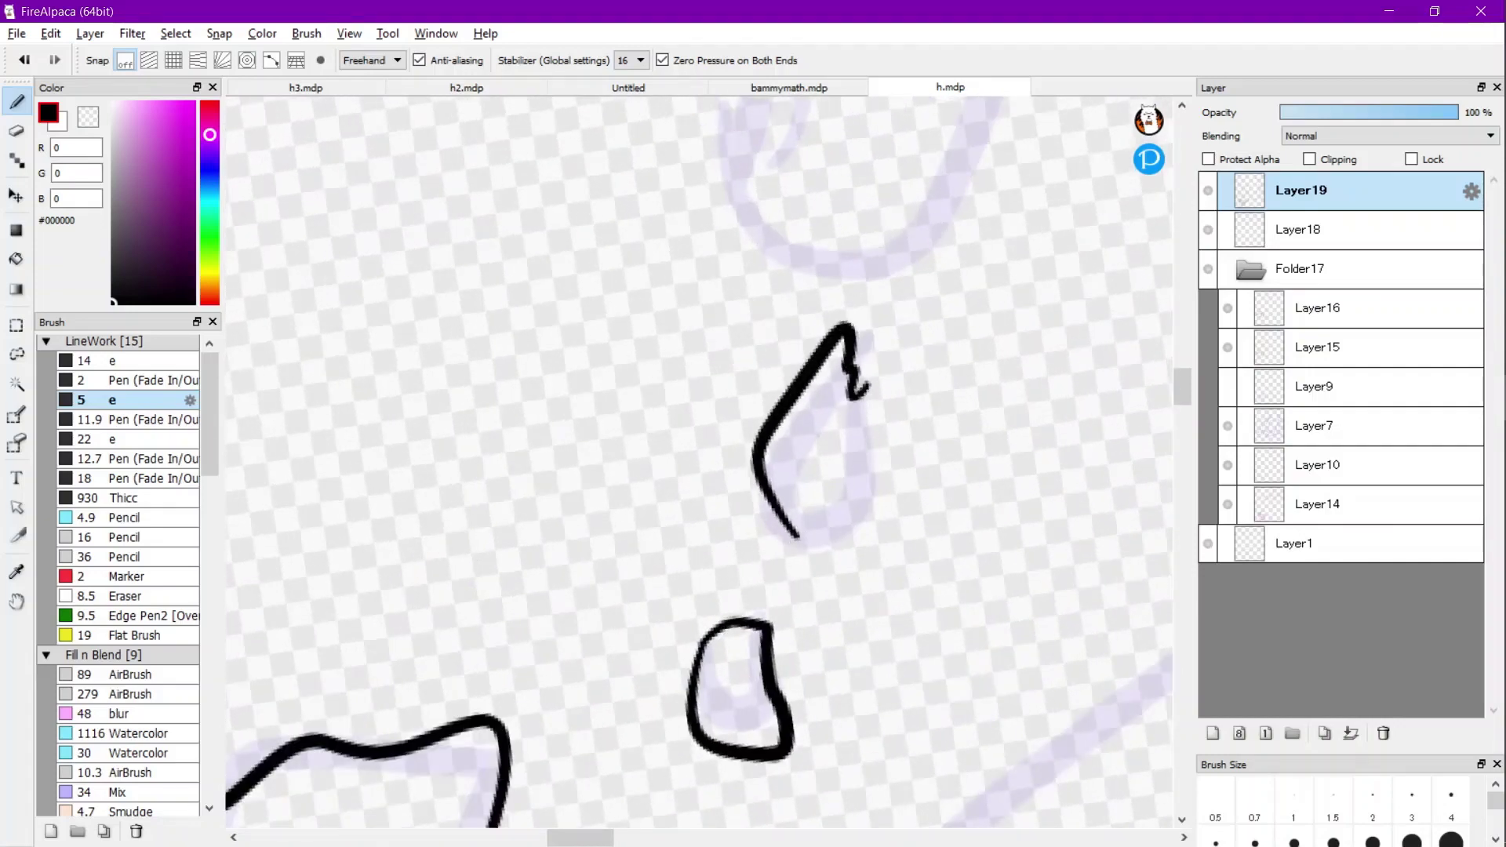
mouse_move(800, 540)
left_mouse_down()
mouse_move(900, 445)
mouse_move(933, 433)
mouse_move(834, 590)
mouse_move(926, 291)
mouse_move(940, 135)
mouse_move(825, 101)
mouse_move(806, 171)
mouse_move(730, 149)
mouse_move(541, 153)
mouse_move(580, 279)
mouse_move(661, 364)
mouse_move(780, 432)
mouse_move(817, 564)
mouse_move(758, 579)
left_mouse_up()
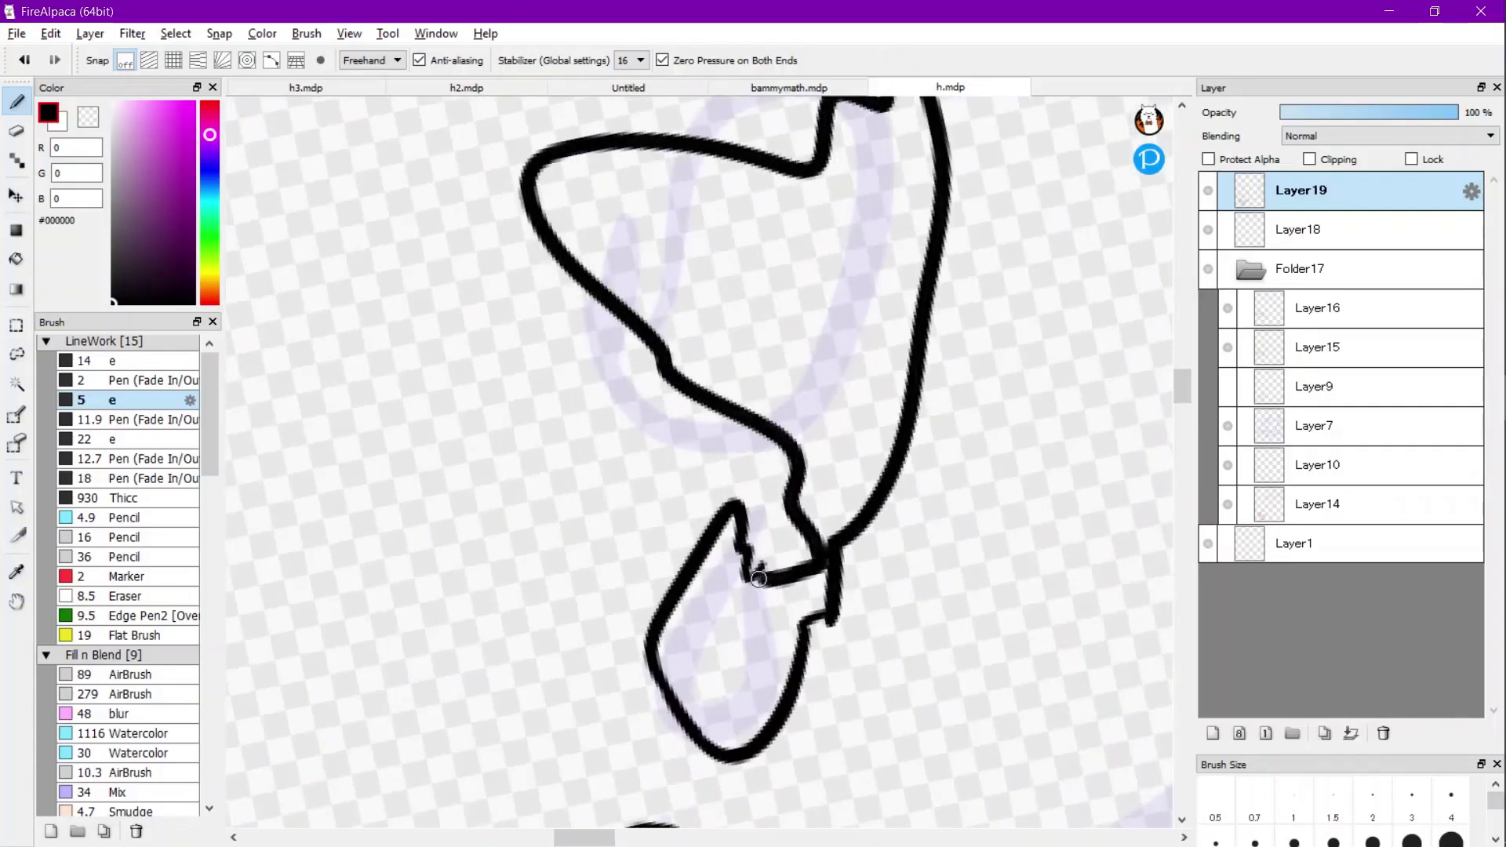
scroll(758, 579, "down", 8)
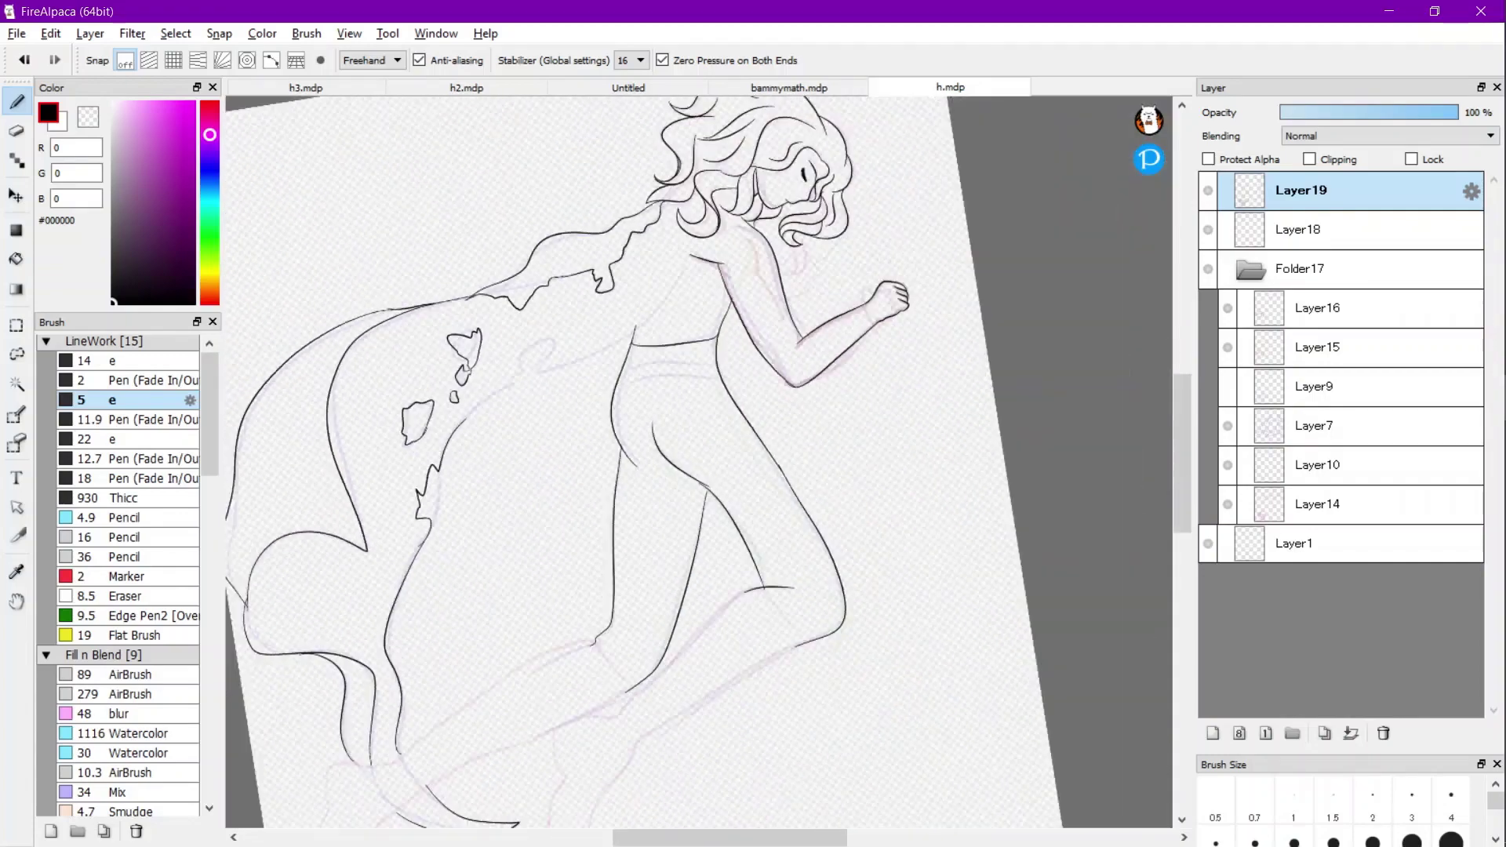
Ink the long cape edge from the figure's shoulder past the waist to the sketched rounded loop.
scroll(699, 461, "up", 6)
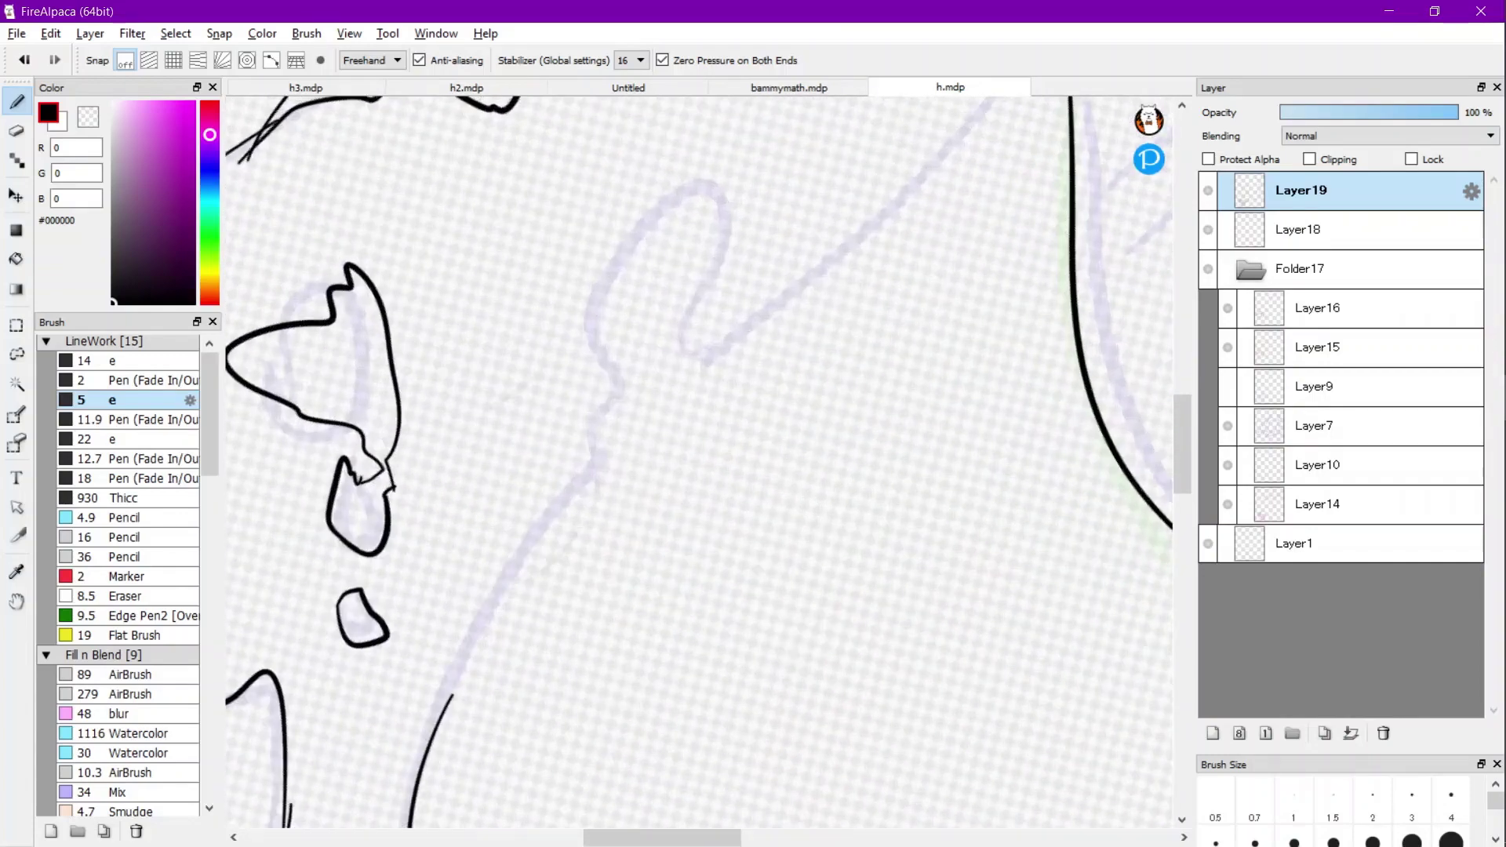
scroll(699, 461, "down", 1)
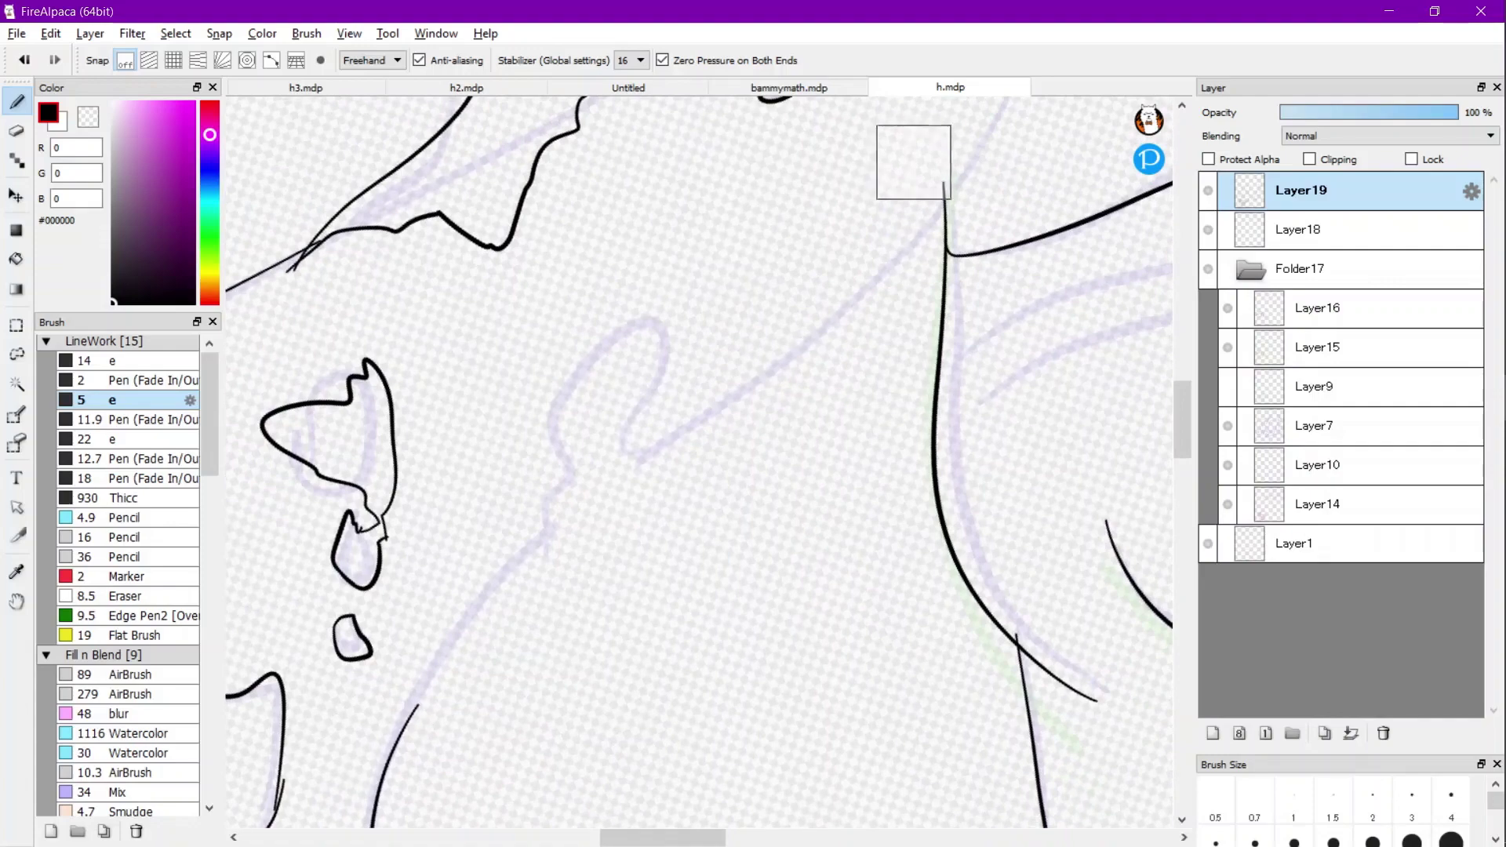
mouse_move(914, 163)
left_mouse_down()
mouse_move(811, 474)
mouse_move(748, 561)
left_mouse_up()
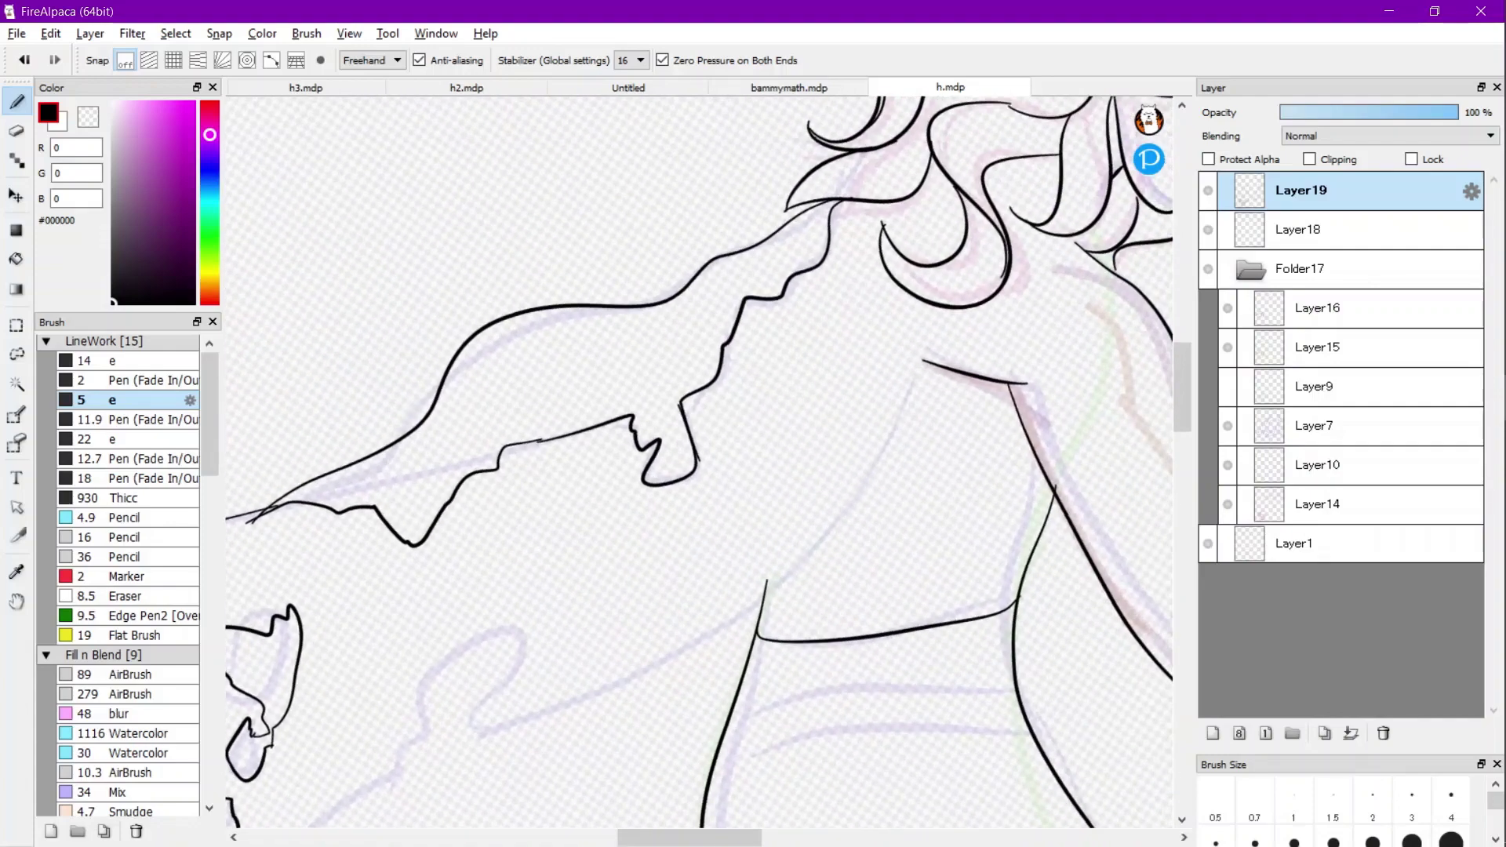
mouse_move(962, 346)
left_mouse_down()
mouse_move(822, 547)
mouse_move(727, 625)
mouse_move(509, 718)
left_mouse_up()
scroll(510, 718, "up", 3)
scroll(719, 457, "up", 2)
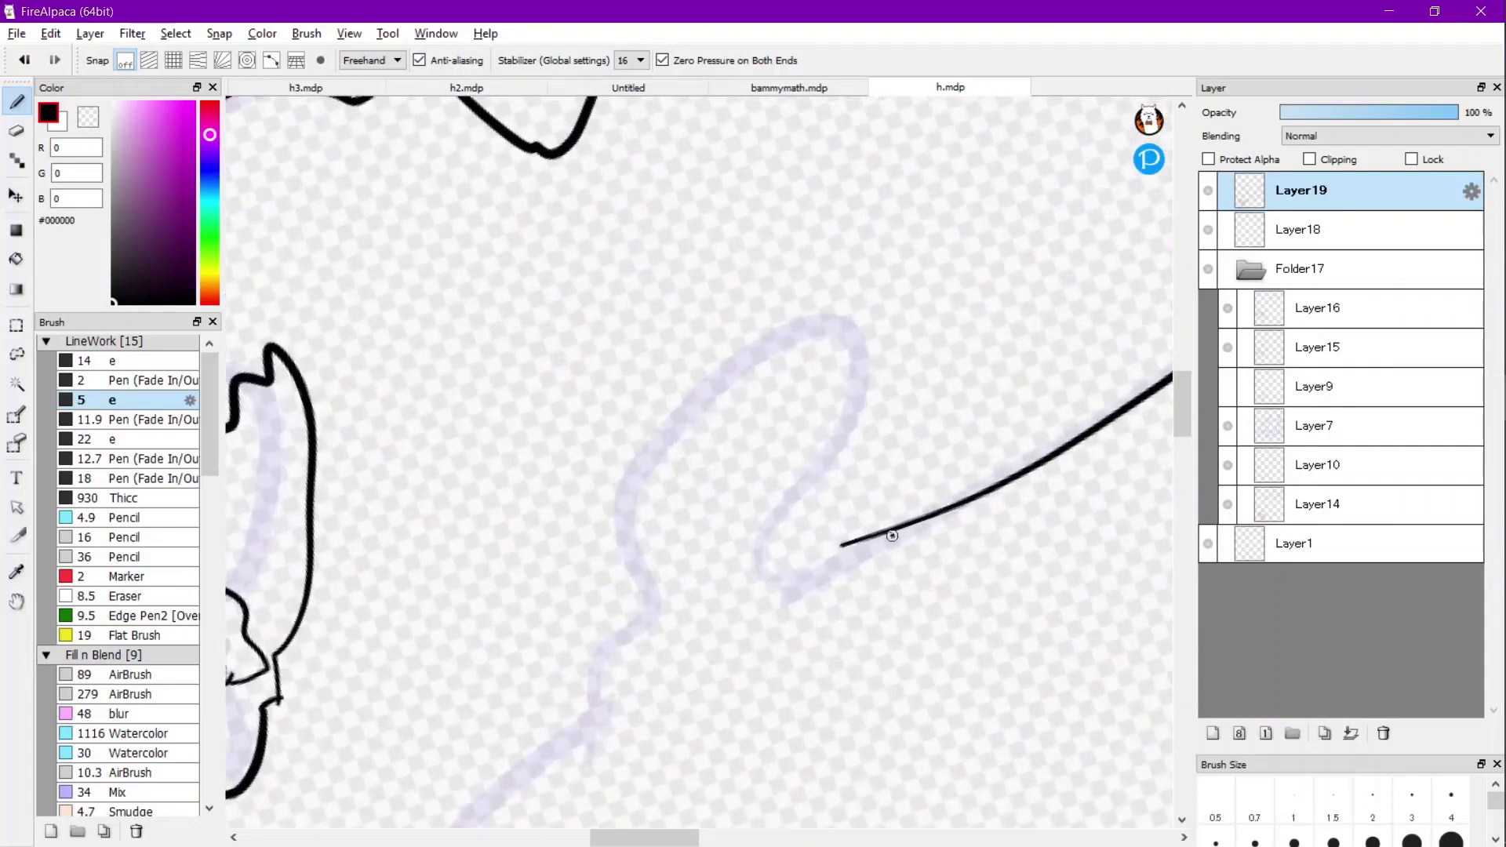
Ink the rounded loop and the zigzag edge below it, joining them to the cape's lower inner curve.
mouse_move(892, 536)
left_mouse_down()
mouse_move(765, 583)
mouse_move(780, 513)
mouse_move(852, 379)
mouse_move(793, 301)
mouse_move(644, 395)
mouse_move(655, 509)
mouse_move(621, 535)
mouse_move(665, 604)
mouse_move(583, 642)
mouse_move(606, 692)
mouse_move(481, 797)
left_mouse_up()
scroll(481, 796, "down", 3)
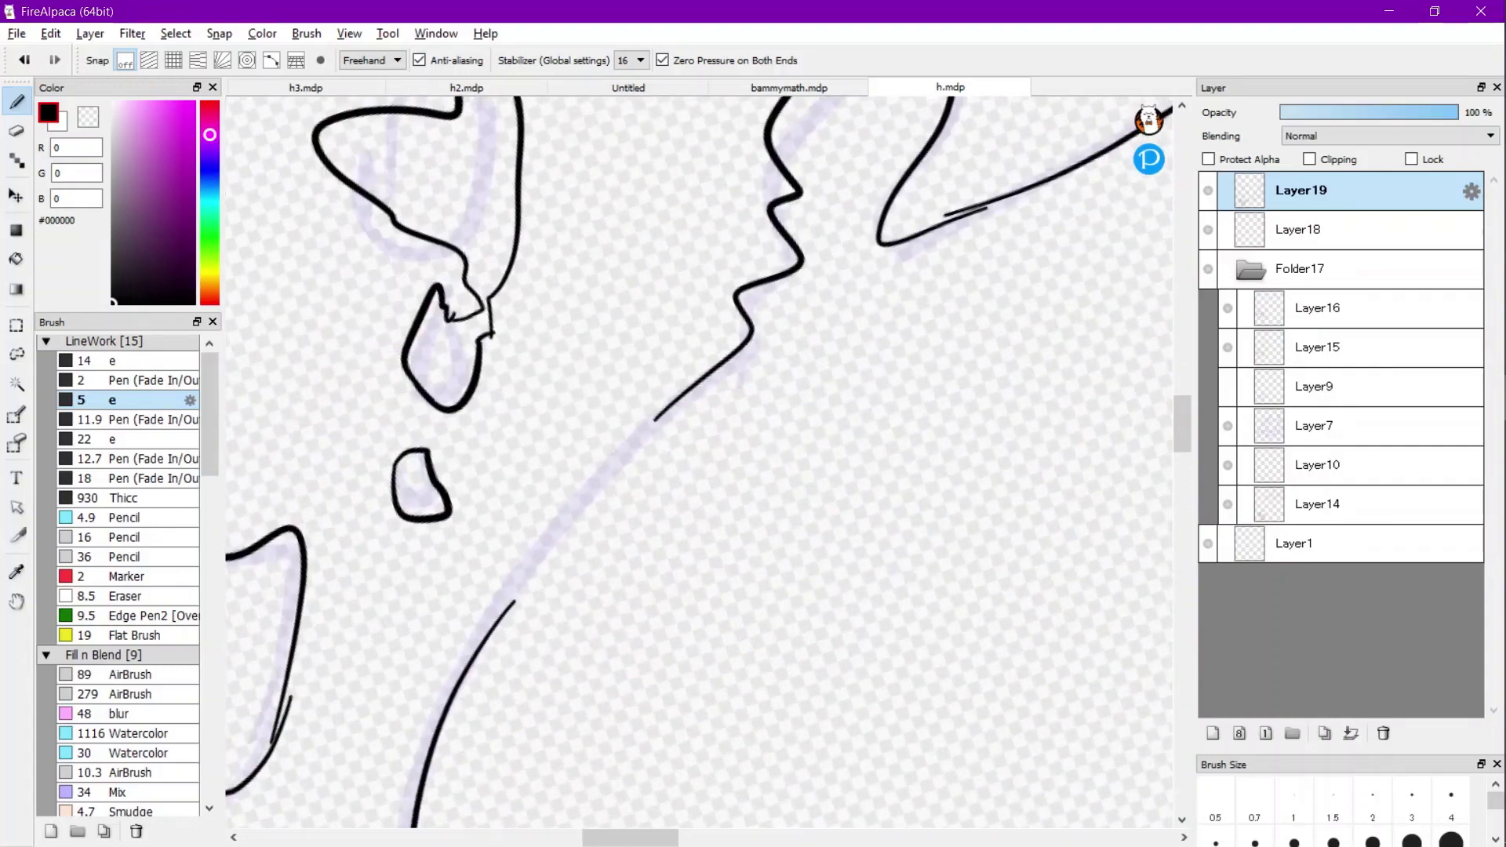
left_click_drag(709, 372, 534, 549)
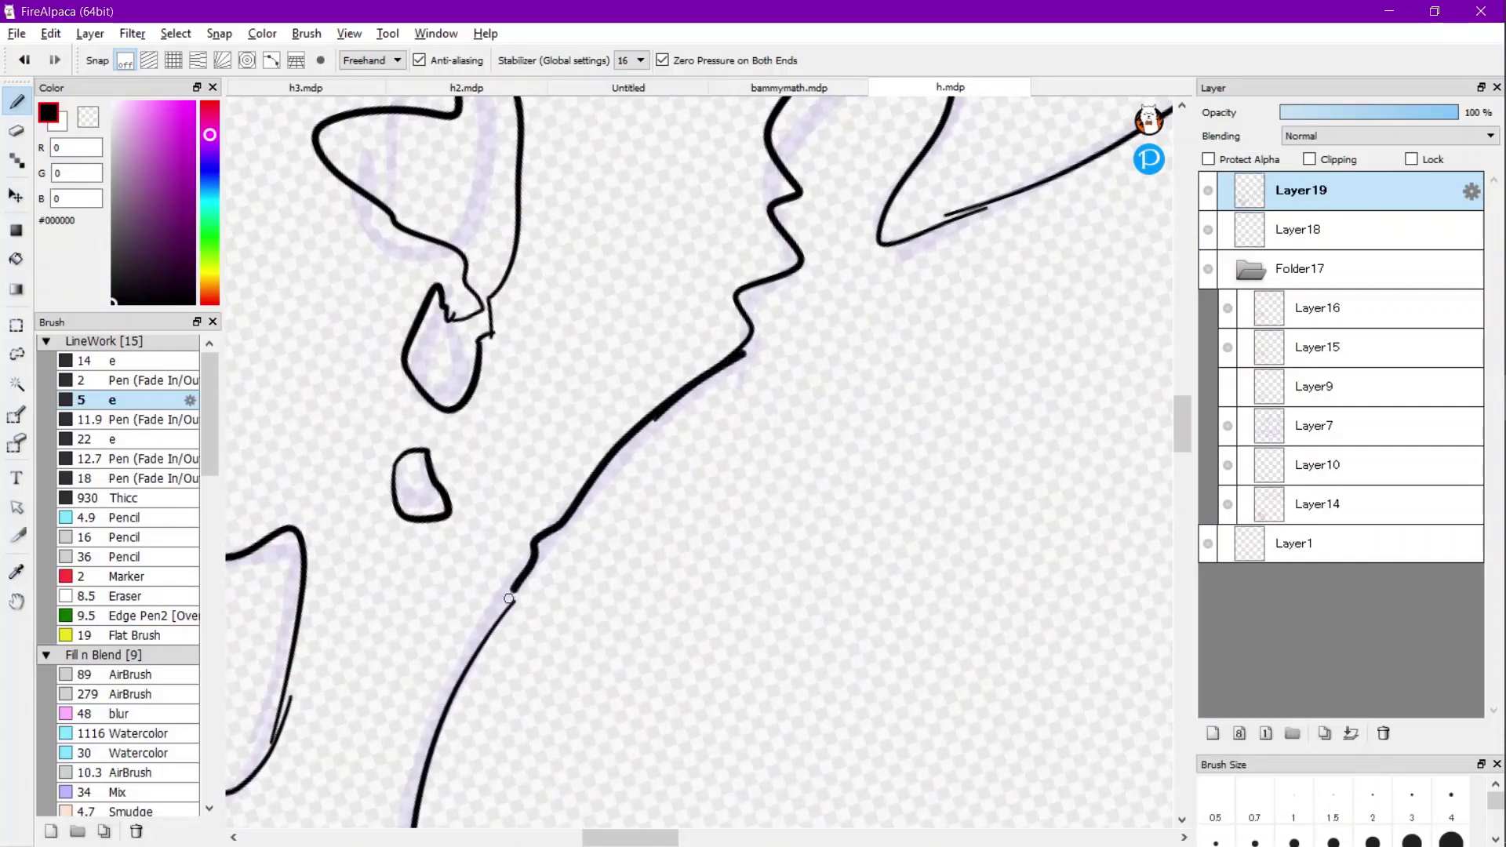
scroll(509, 599, "down", 5)
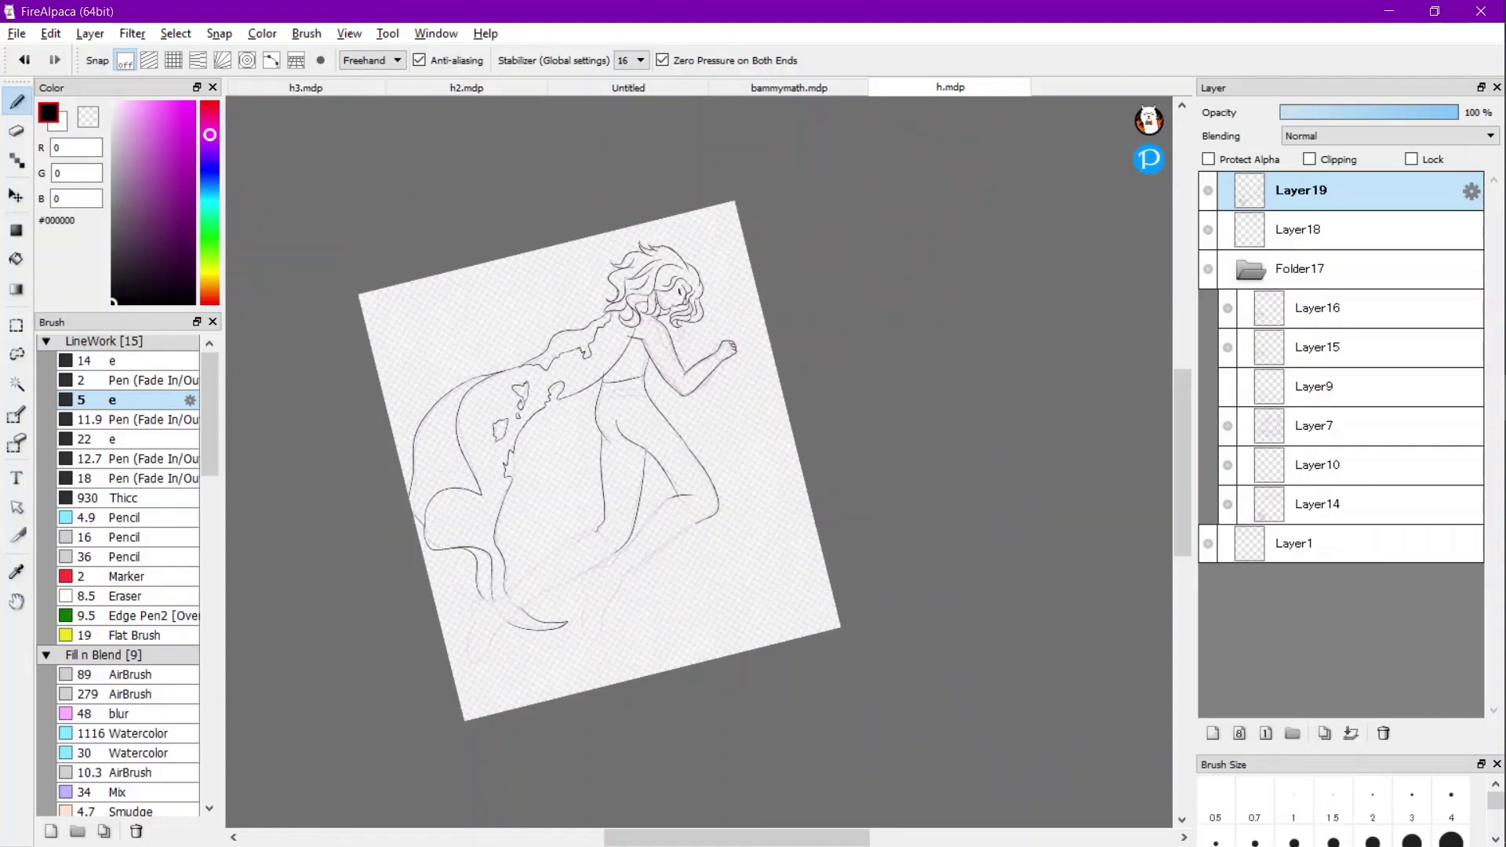
Ink a small ragged hole inside the cape's rounded lower lobe.
scroll(698, 462, "up", 5)
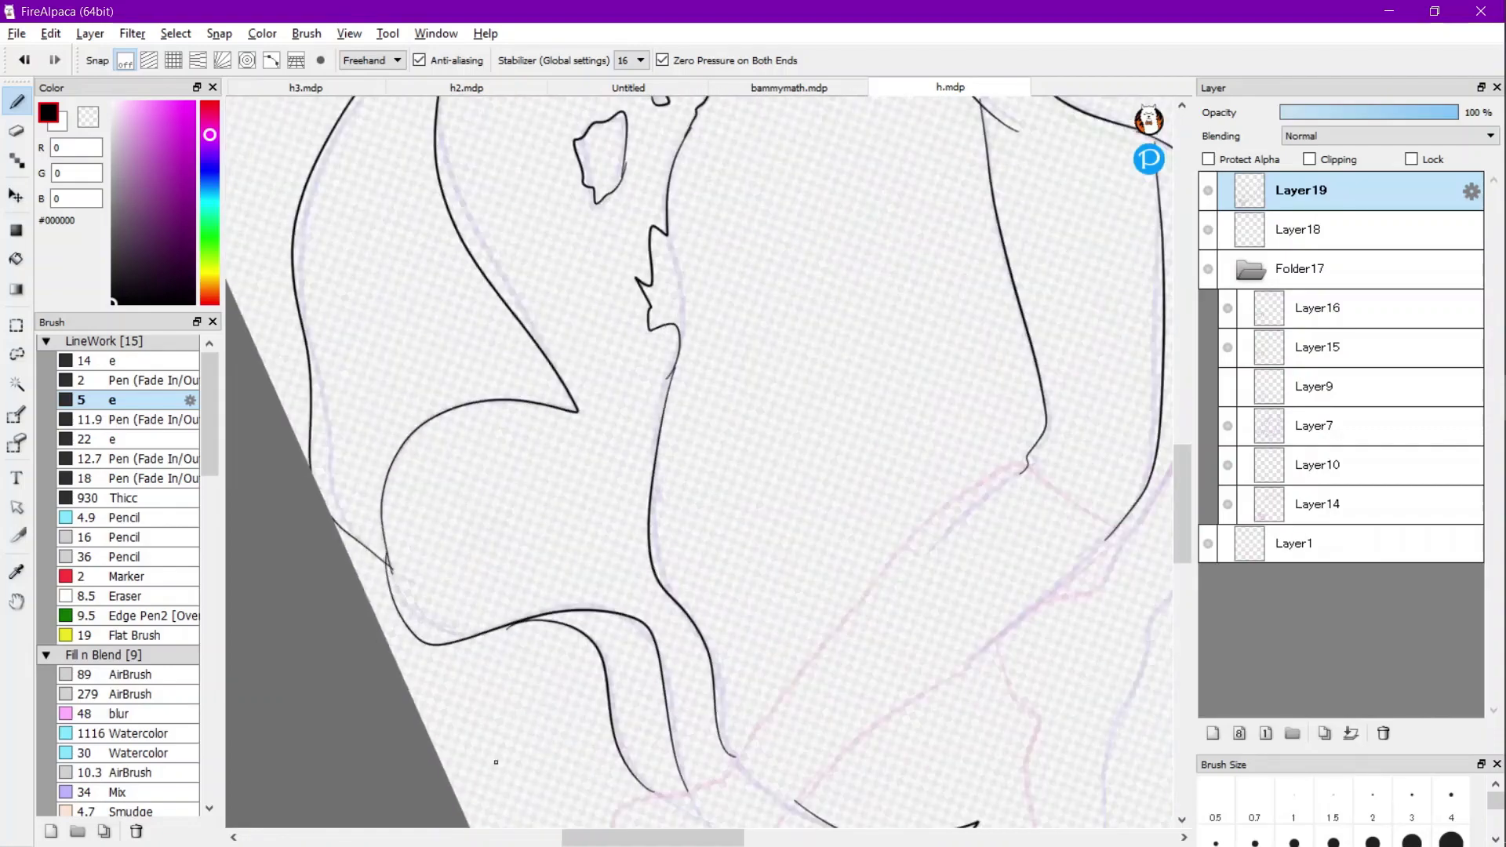
scroll(698, 461, "up", 3)
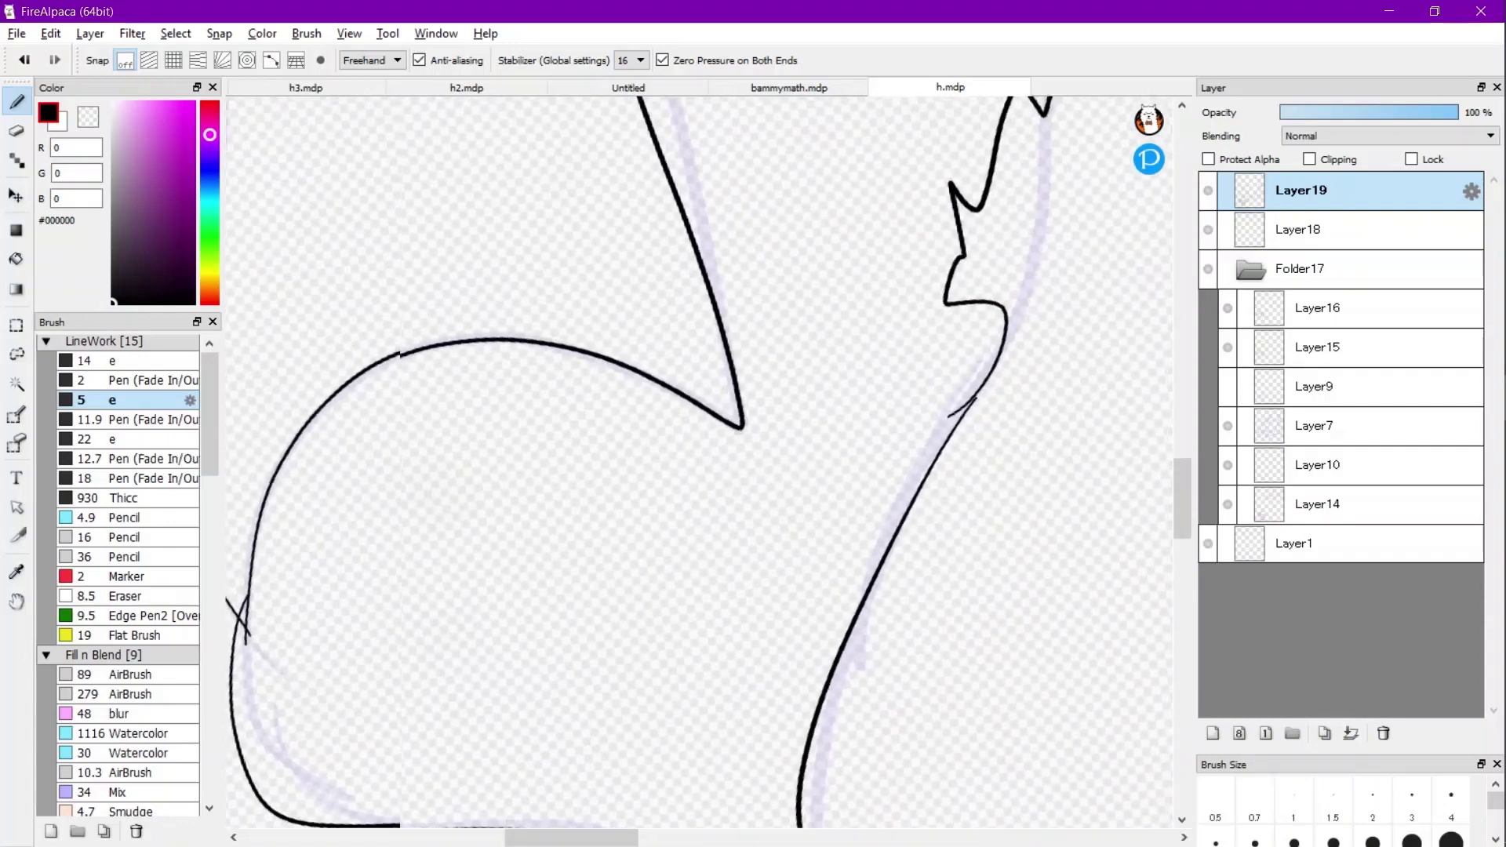
scroll(706, 461, "up", 2)
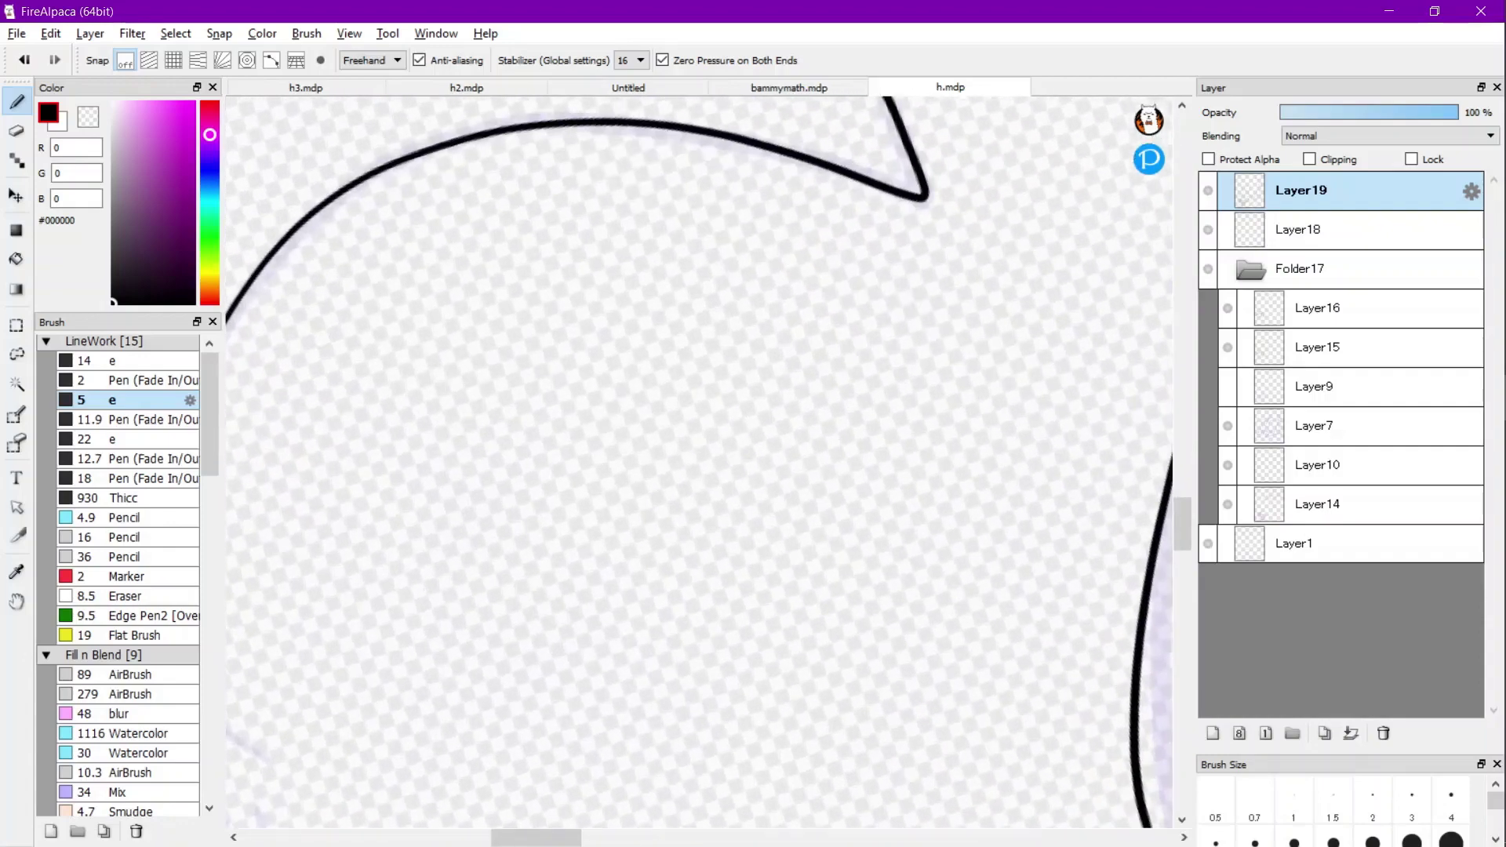
mouse_move(412, 461)
left_mouse_down()
mouse_move(362, 430)
mouse_move(336, 581)
mouse_move(533, 609)
mouse_move(554, 554)
mouse_move(412, 461)
left_mouse_up()
scroll(286, 476, "down", 6)
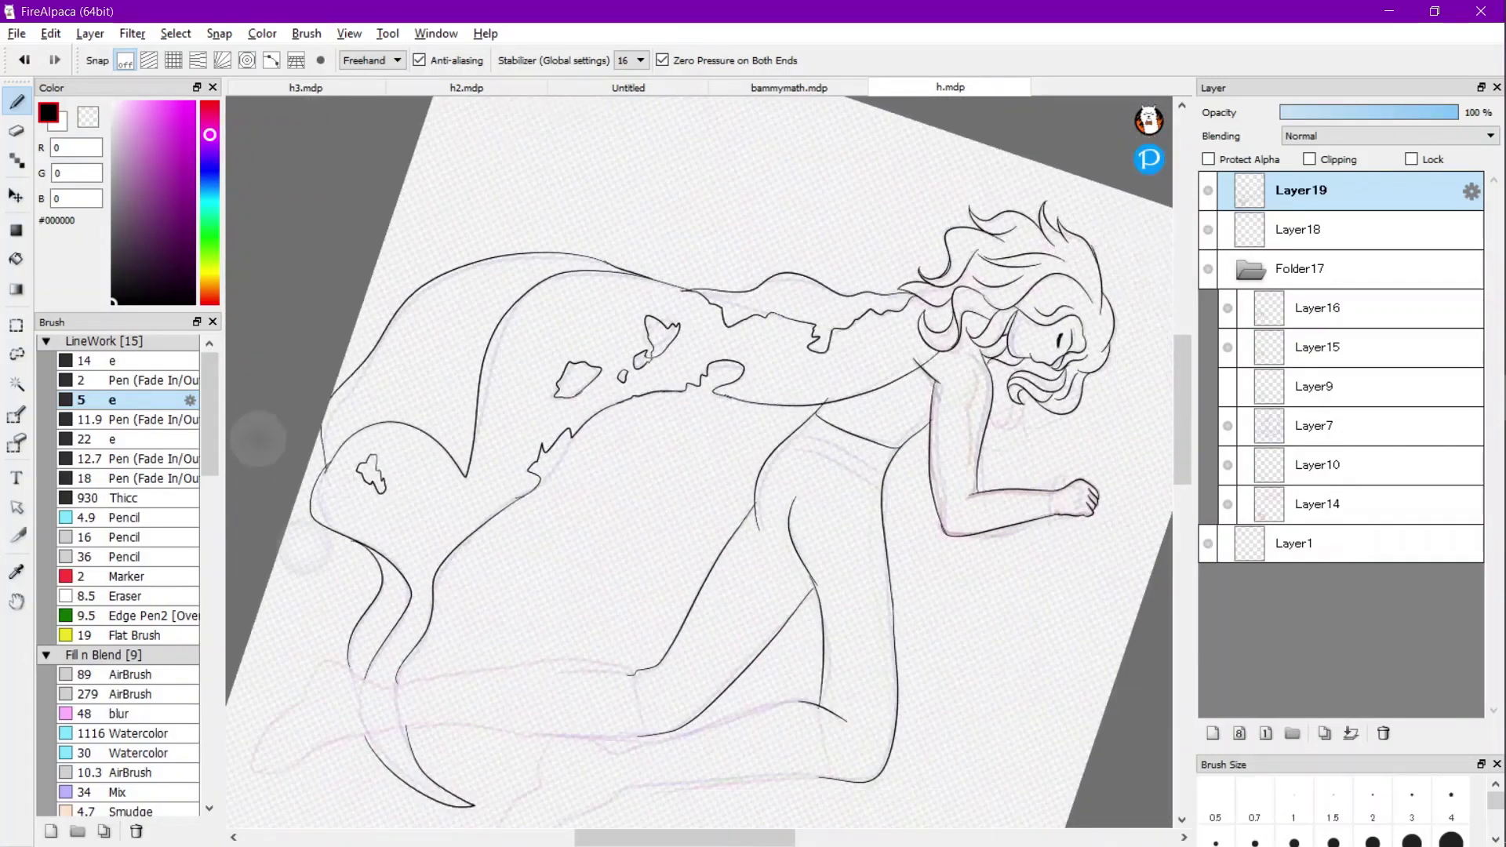
Try to ink a second, longer hole in the lower part of the cape's rounded lobe.
scroll(314, 494, "up", 5)
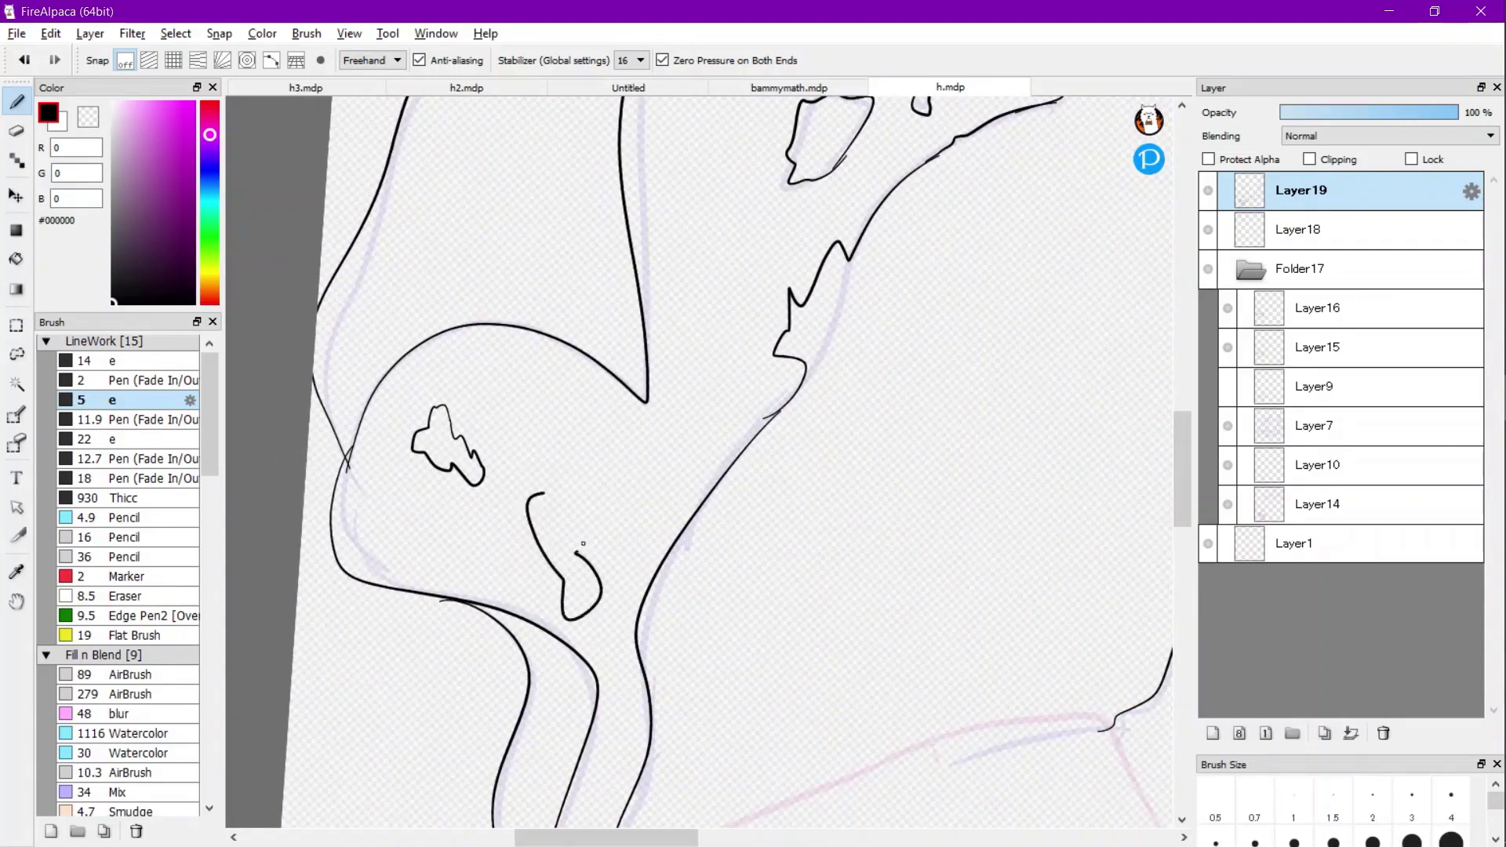
scroll(545, 479, "down", 4)
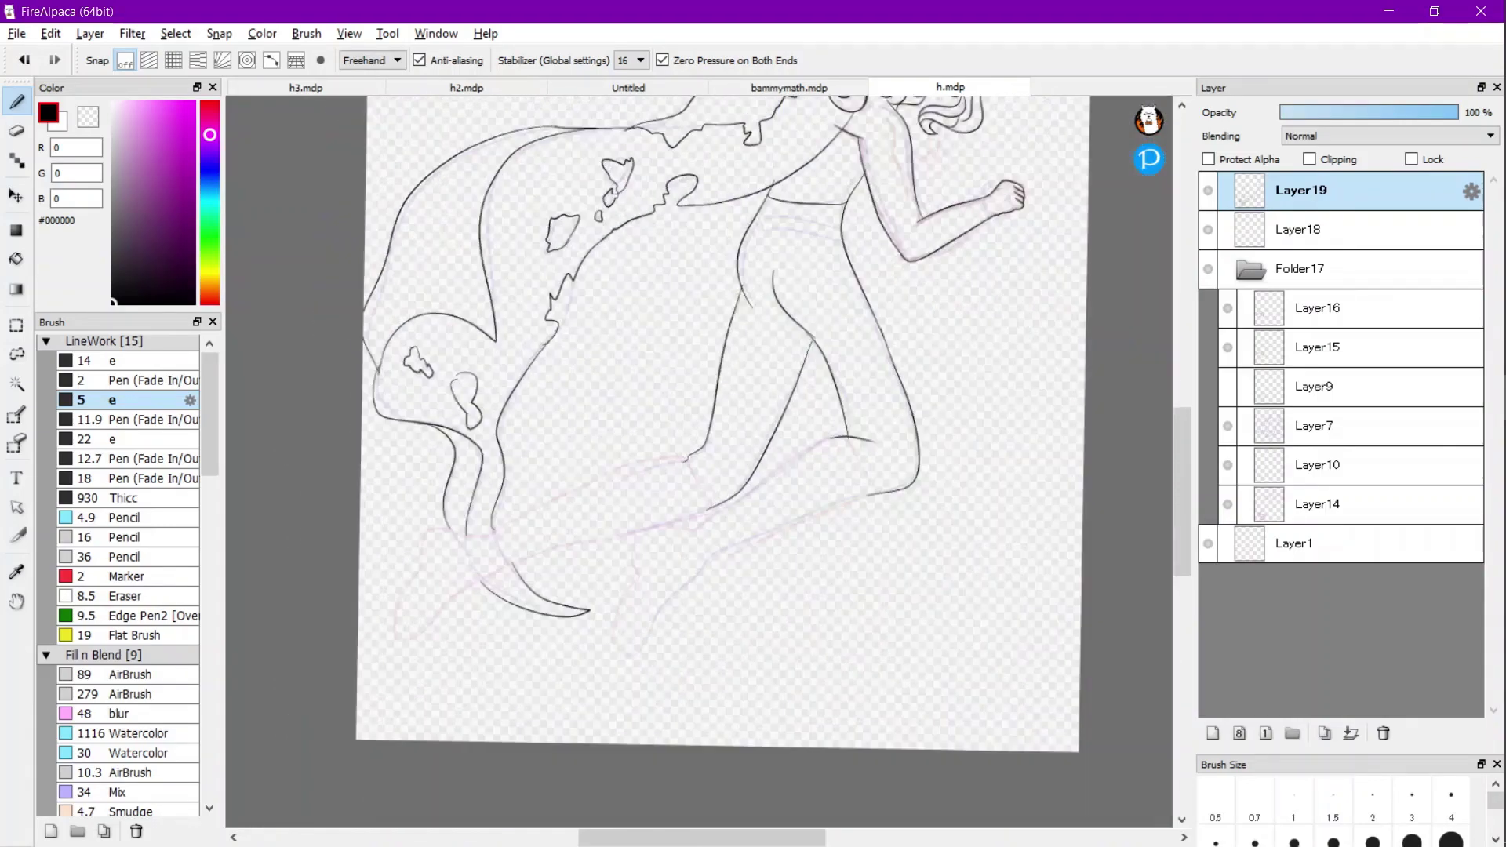
scroll(435, 239, "up", 4)
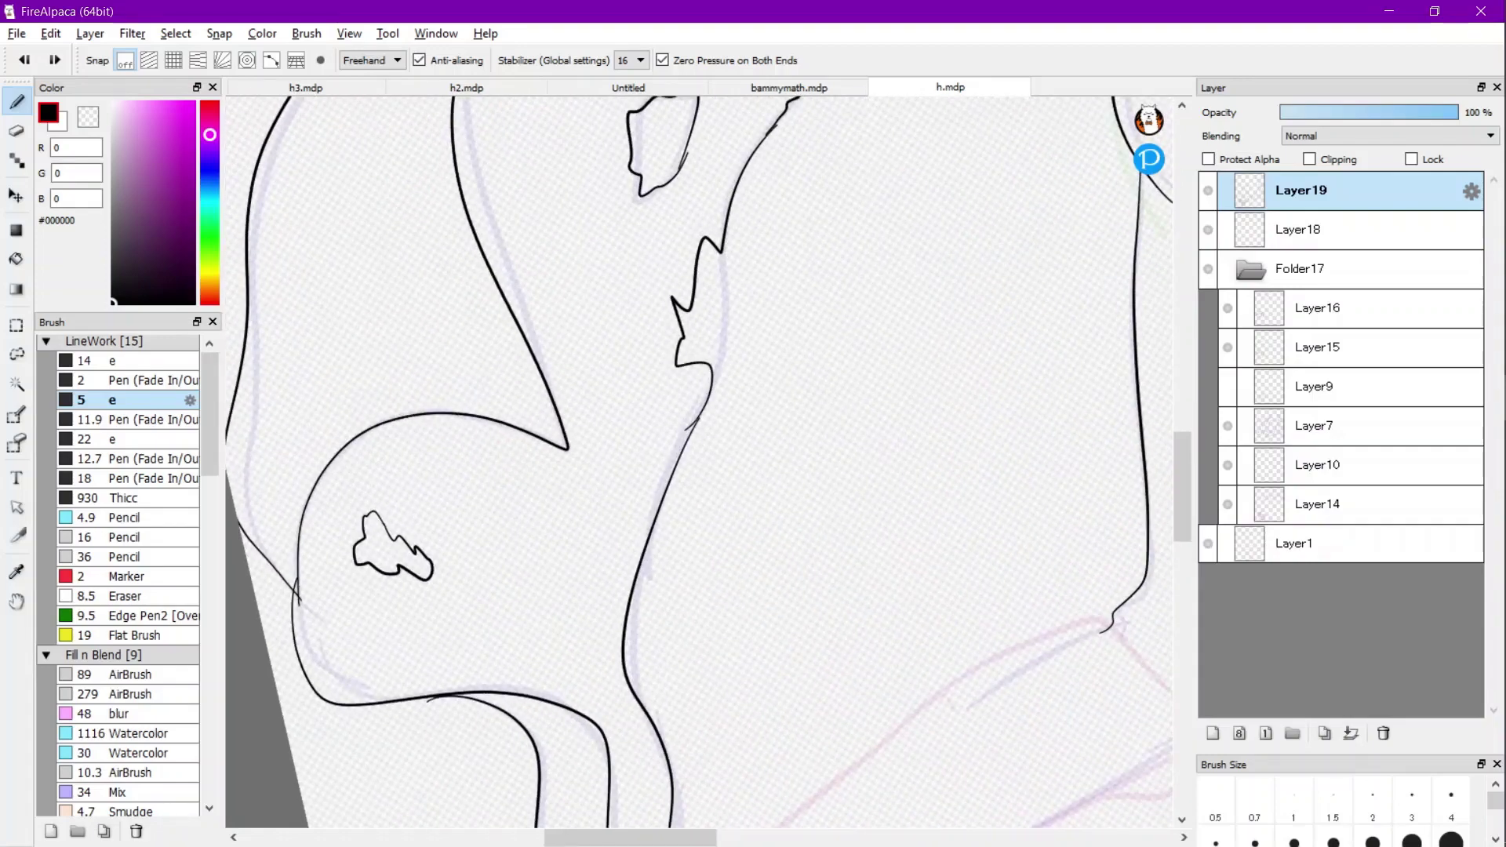
Ink a tiny closed hole just under the lobe's upper arc, near the sharp point.
scroll(435, 416, "up", 3)
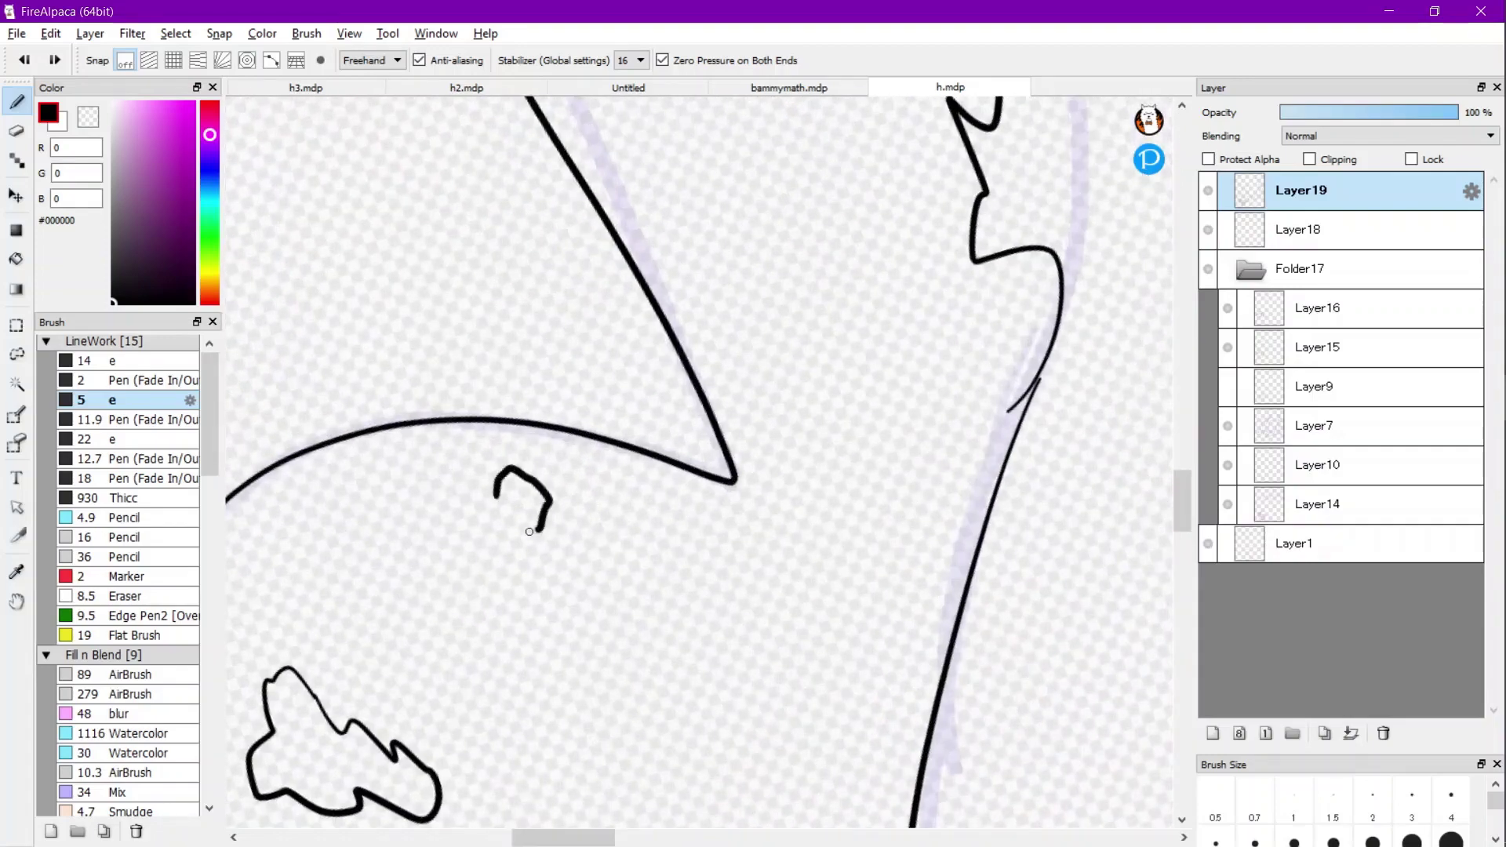
left_click_drag(530, 532, 500, 501)
scroll(533, 463, "down", 2)
scroll(534, 463, "up", 2)
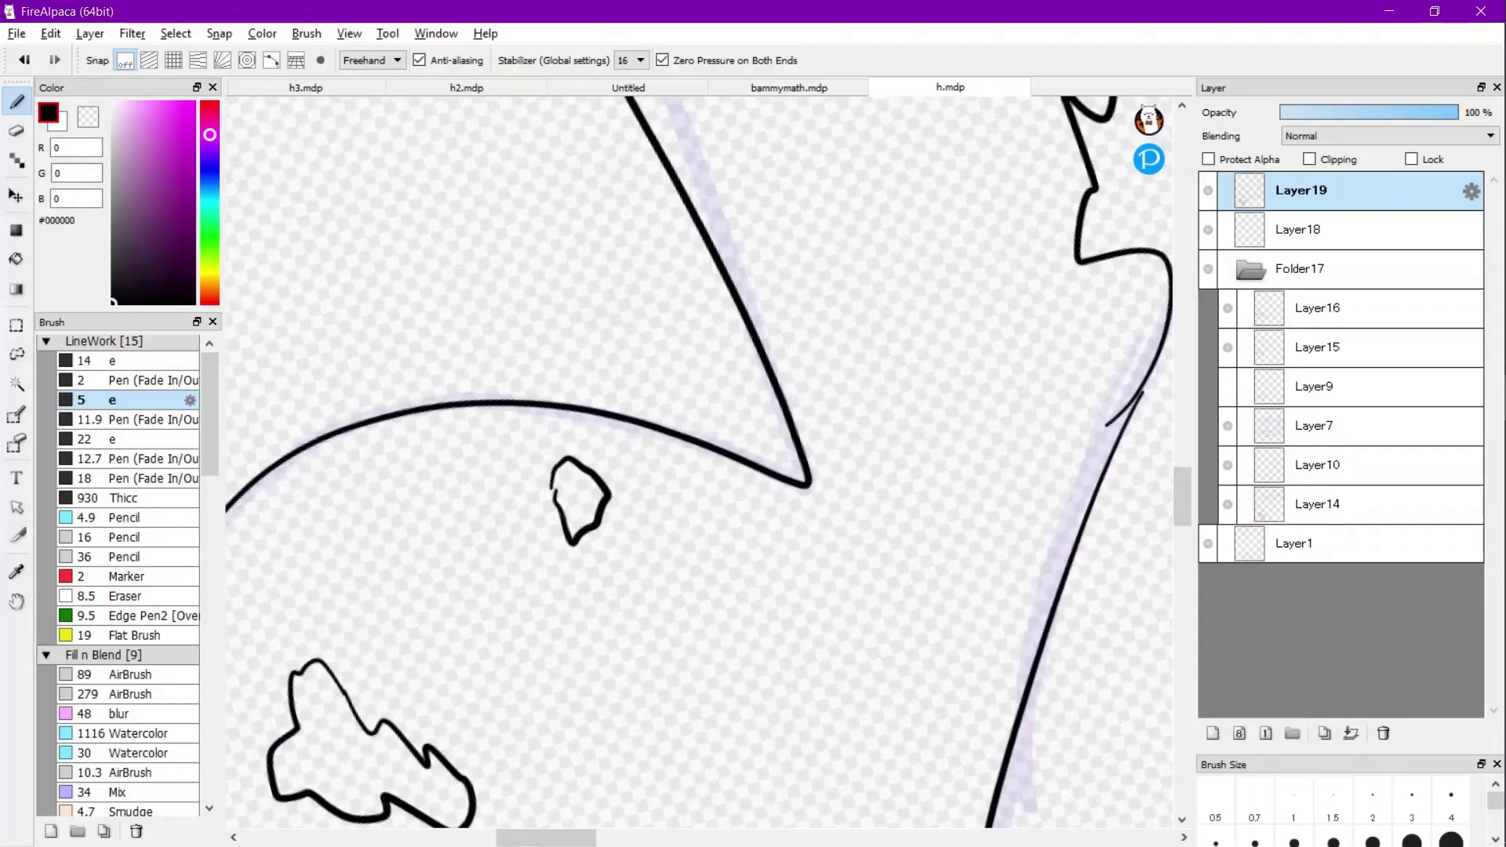
scroll(576, 490, "up", 4)
left_click_drag(570, 436, 585, 493)
scroll(580, 470, "down", 8)
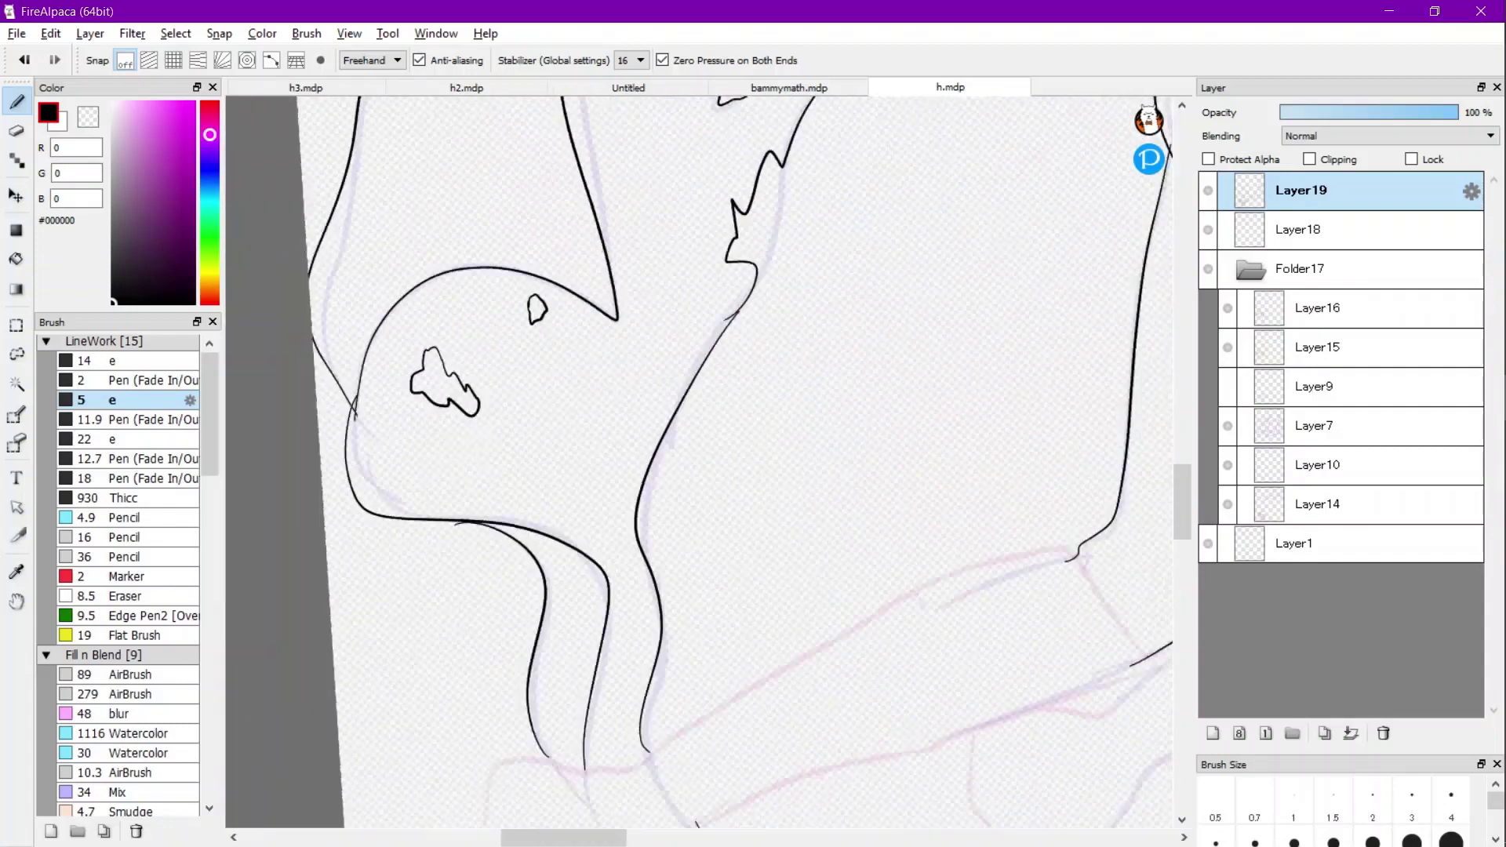
scroll(387, 521, "down", 5)
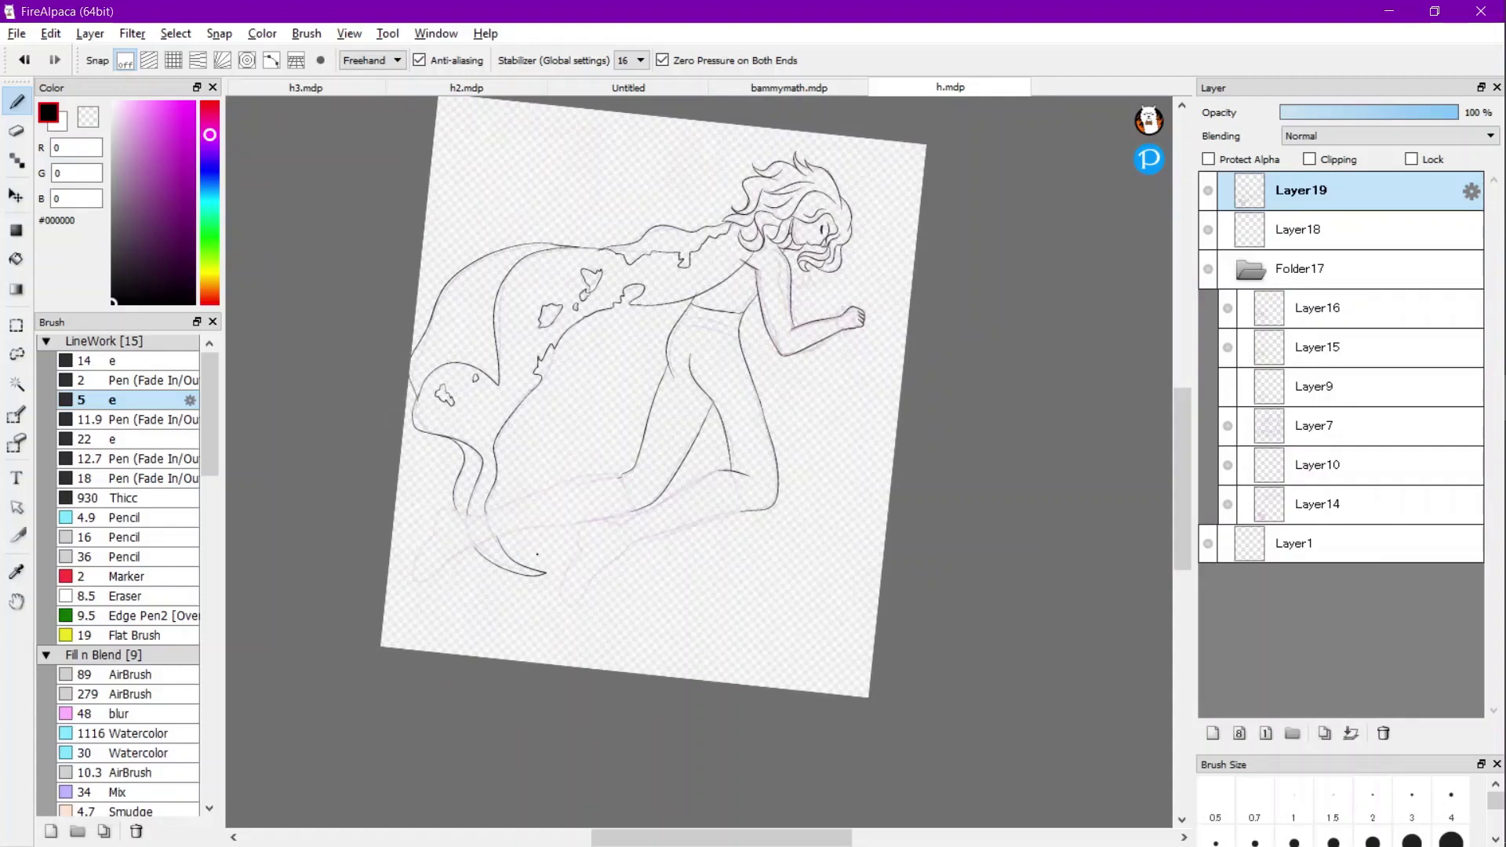
Ink the front leg's knee crease running into the back of the calf, plus the shin line from the knee.
scroll(698, 463, "up", 5)
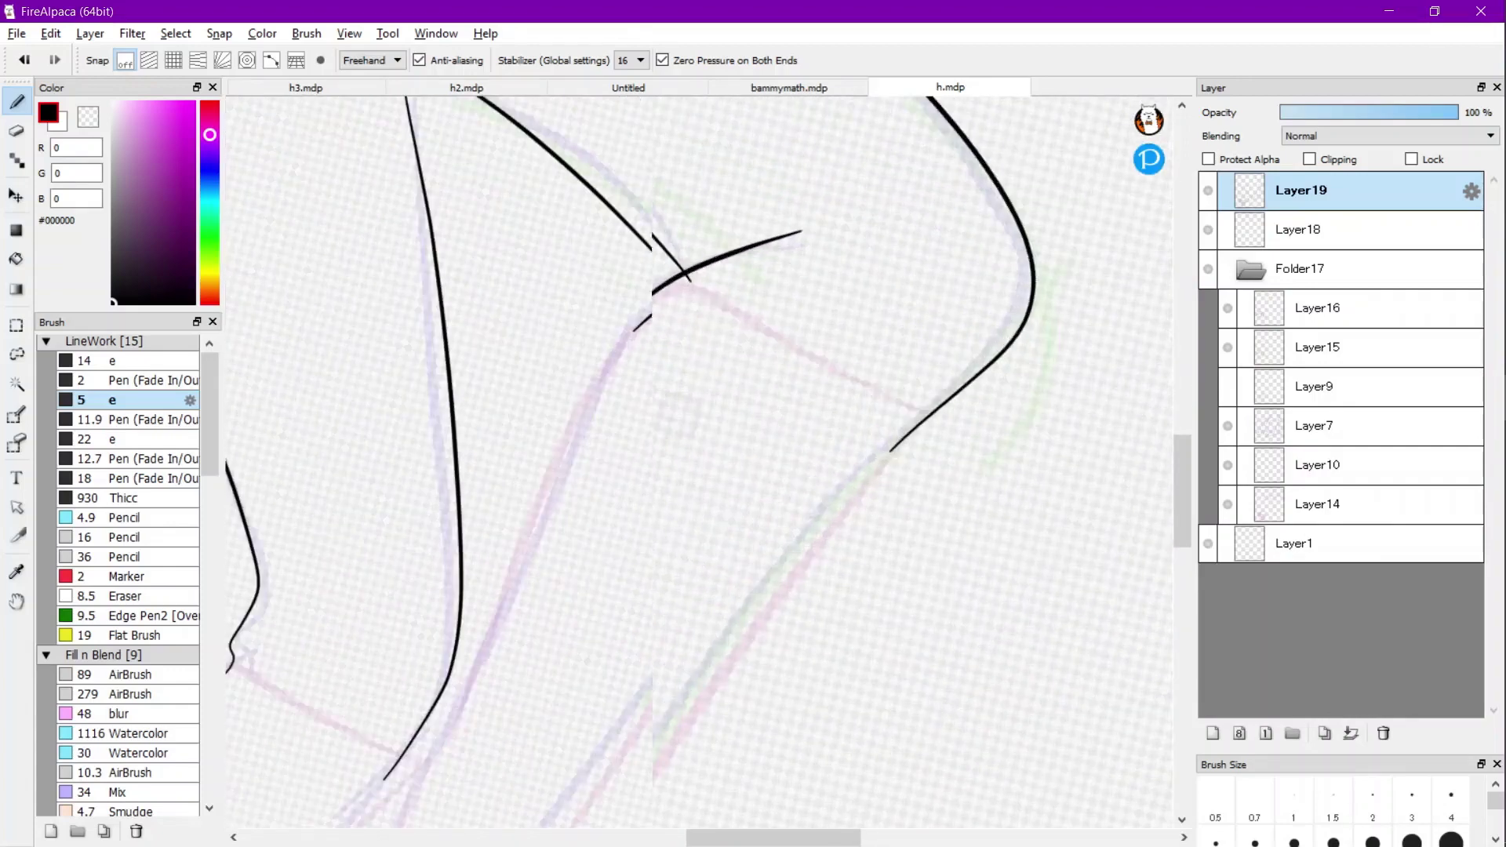
scroll(700, 462, "up", 2)
mouse_move(1018, 388)
left_mouse_down()
mouse_move(785, 332)
mouse_move(607, 239)
mouse_move(558, 265)
mouse_move(449, 466)
mouse_move(378, 755)
left_mouse_up()
left_click_drag(1018, 379, 700, 827)
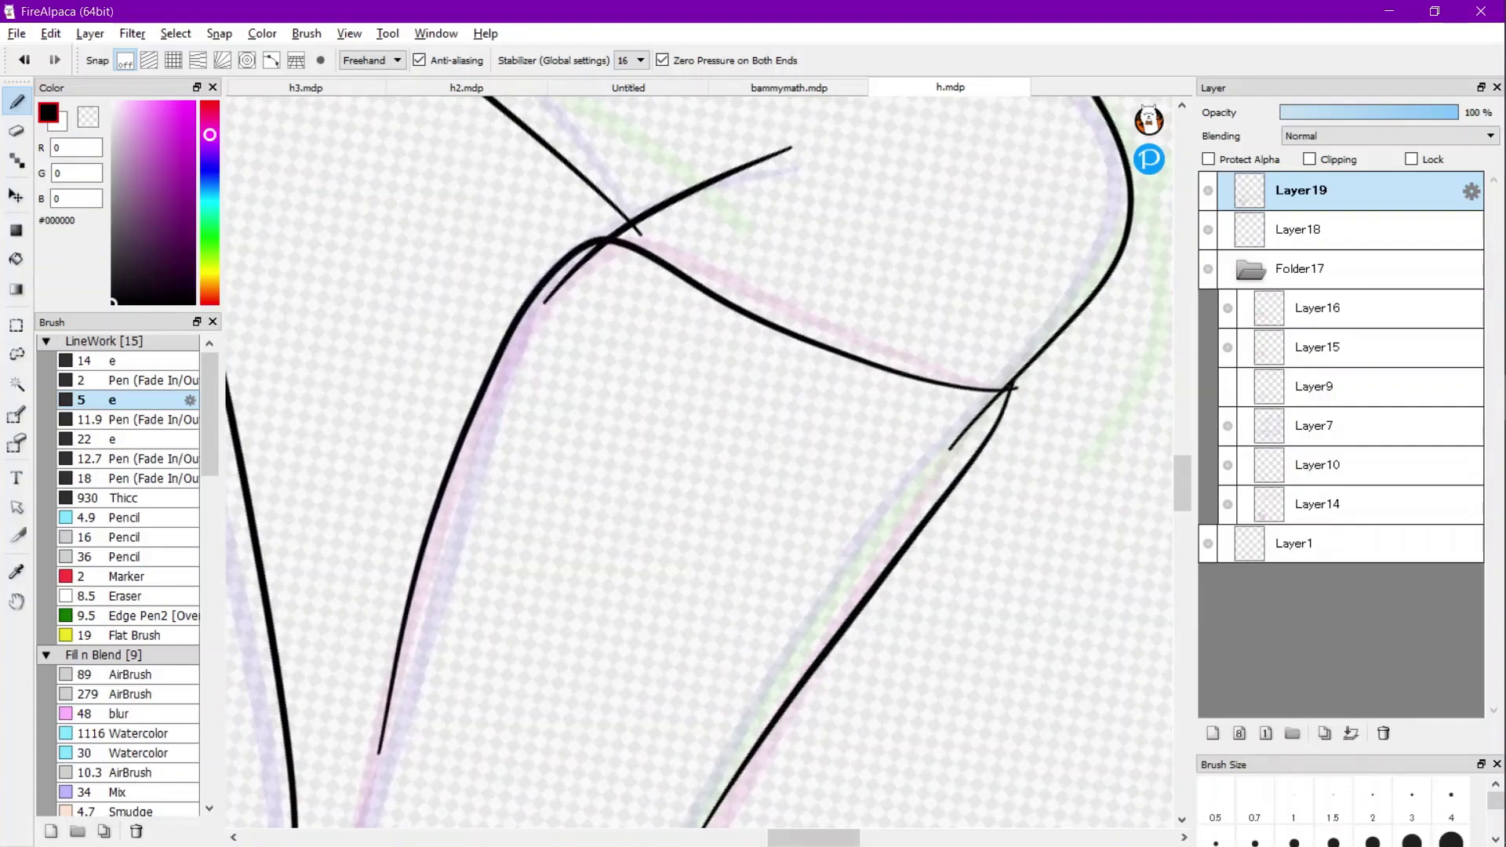
Extend both lower-leg lines of the front leg down along the sketch to the ankle.
scroll(706, 462, "down", 4)
scroll(602, 141, "up", 2)
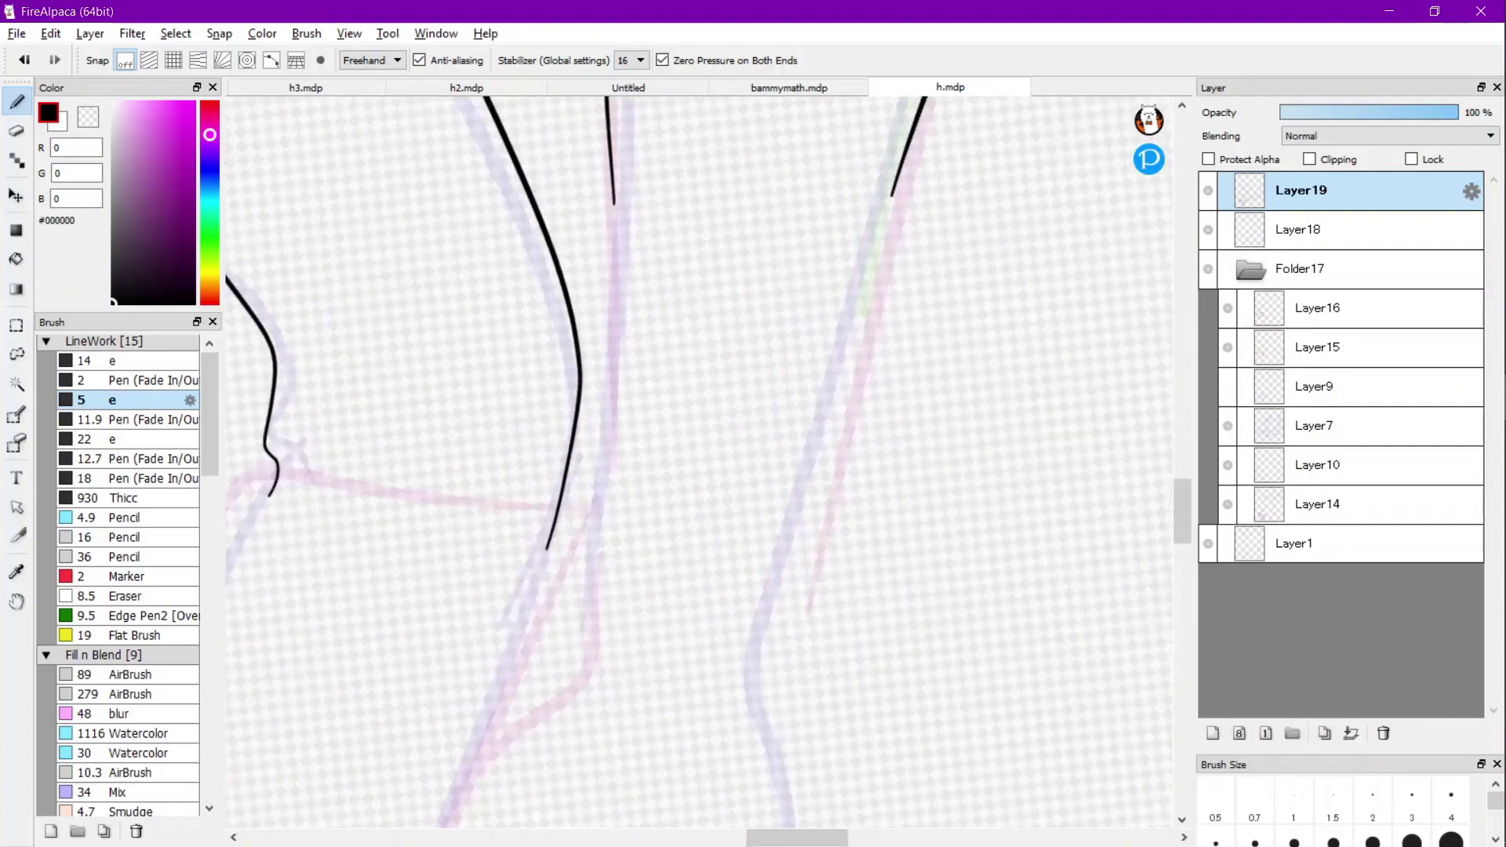
mouse_move(602, 141)
left_mouse_down()
mouse_move(619, 360)
mouse_move(604, 594)
mouse_move(571, 695)
mouse_move(463, 796)
left_mouse_up()
mouse_move(908, 131)
left_mouse_down()
mouse_move(759, 635)
mouse_move(781, 769)
left_mouse_up()
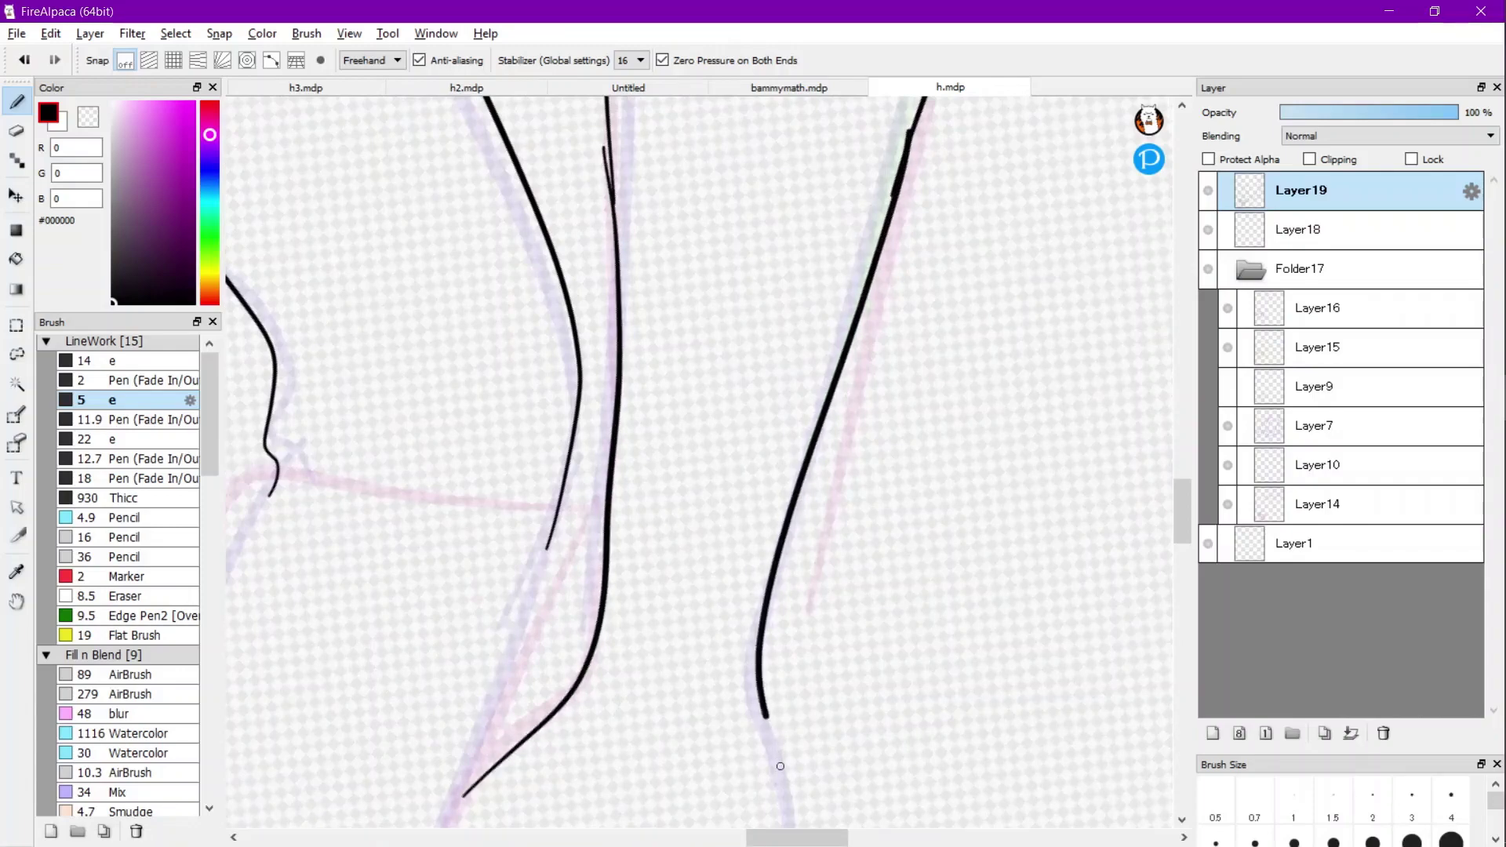
Try to ink the front foot's outline from the ankle around the toes to the heel.
scroll(780, 769, "down", 2)
scroll(706, 582, "up", 2)
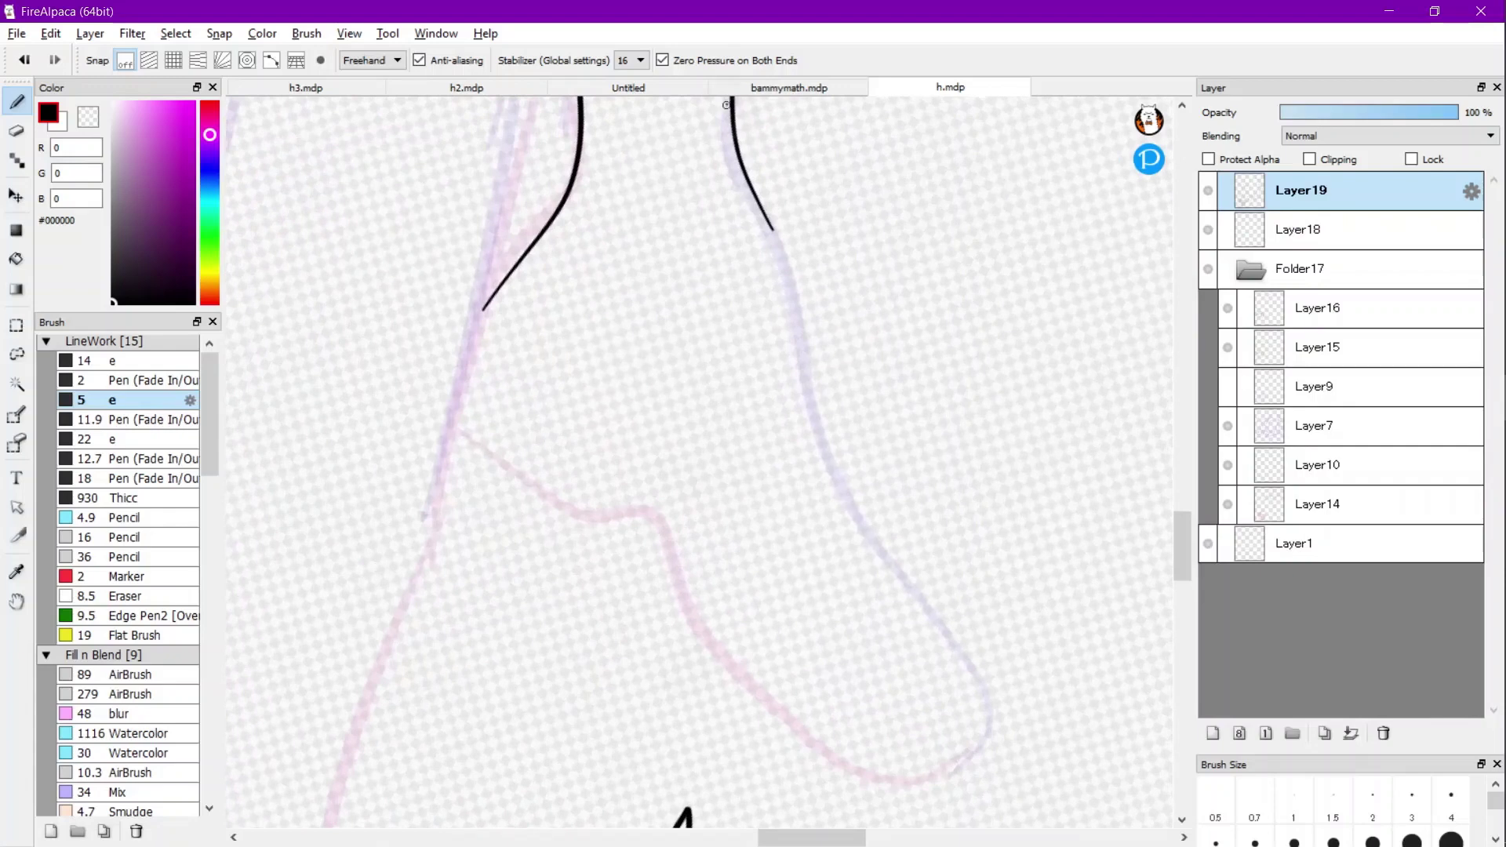
mouse_move(726, 104)
left_mouse_down()
mouse_move(834, 481)
mouse_move(959, 657)
mouse_move(977, 708)
mouse_move(943, 764)
mouse_move(897, 777)
mouse_move(757, 723)
mouse_move(704, 660)
mouse_move(640, 524)
mouse_move(561, 520)
mouse_move(455, 463)
left_mouse_up()
scroll(579, 470, "down", 4)
key("Right")
key("Right")
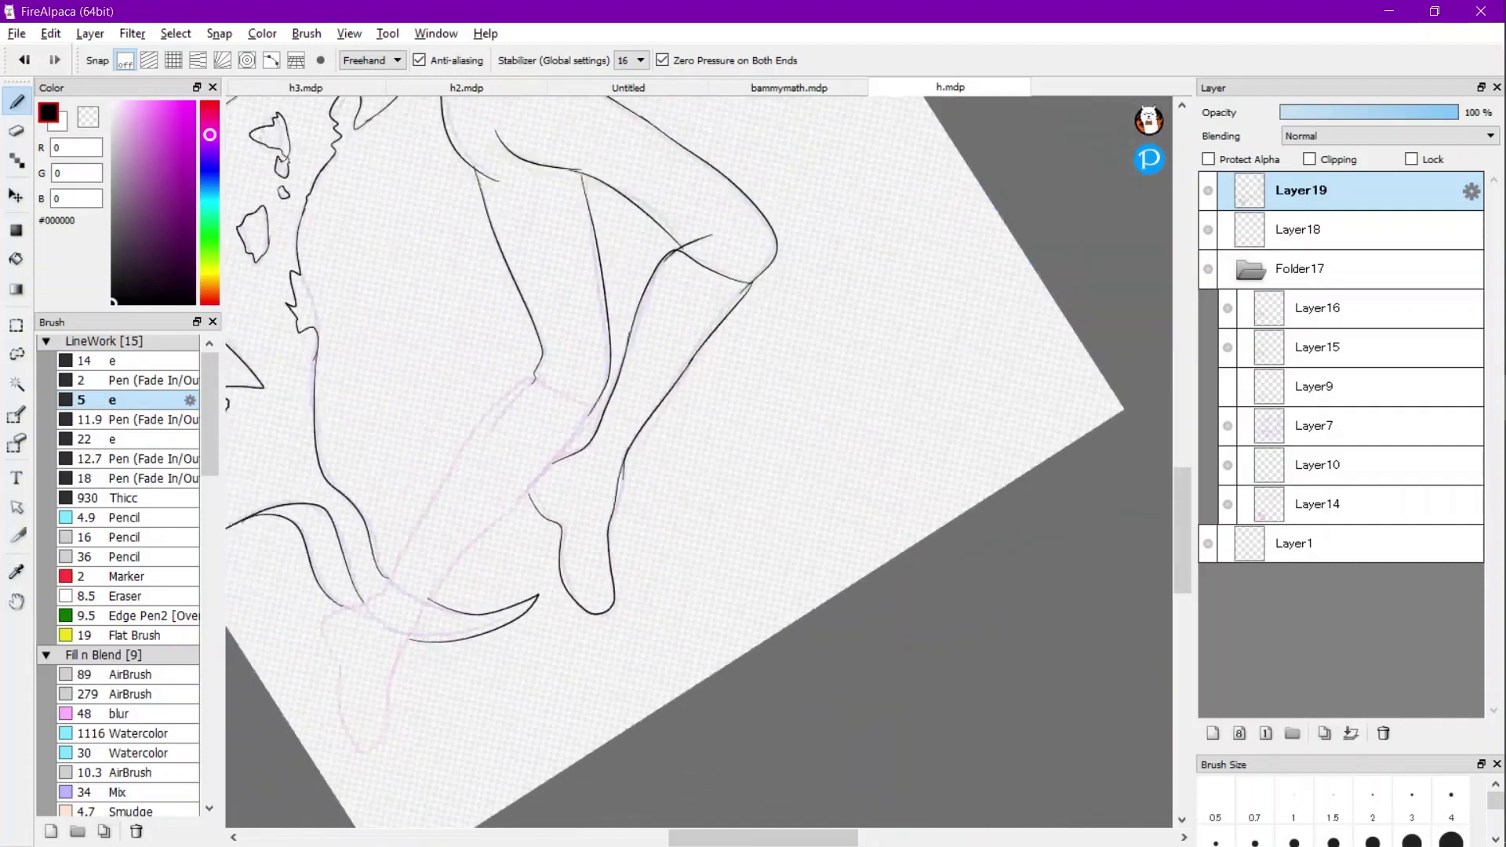
scroll(596, 502, "down", 4)
key("Right")
key("Right")
scroll(596, 502, "up", 1)
key("Left")
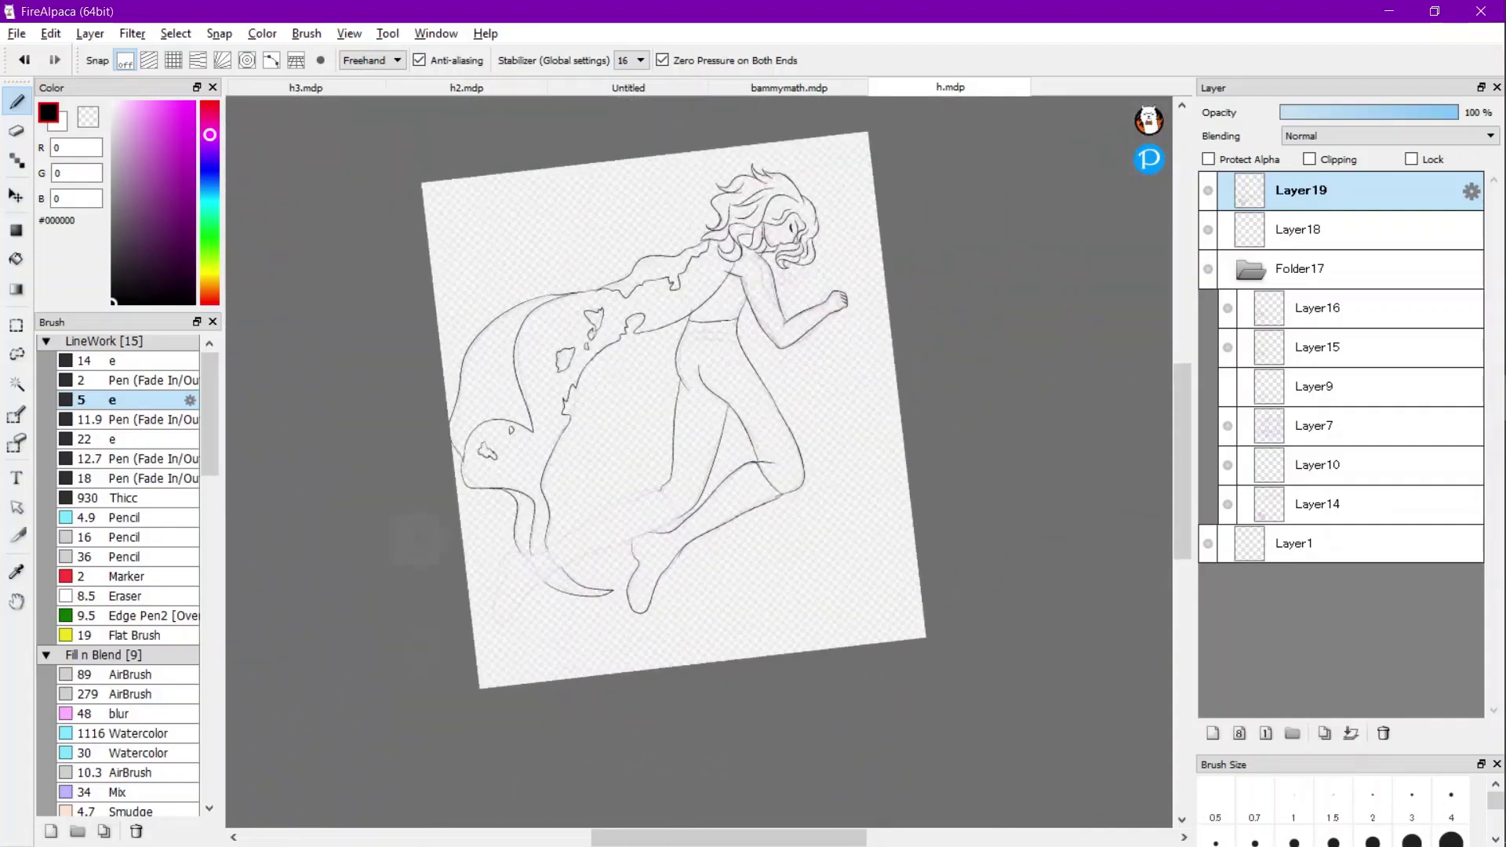
Ink the front foot's outline again from the heel along the sole, around the toes and up to the ankle.
scroll(420, 538, "up", 2)
key("Left")
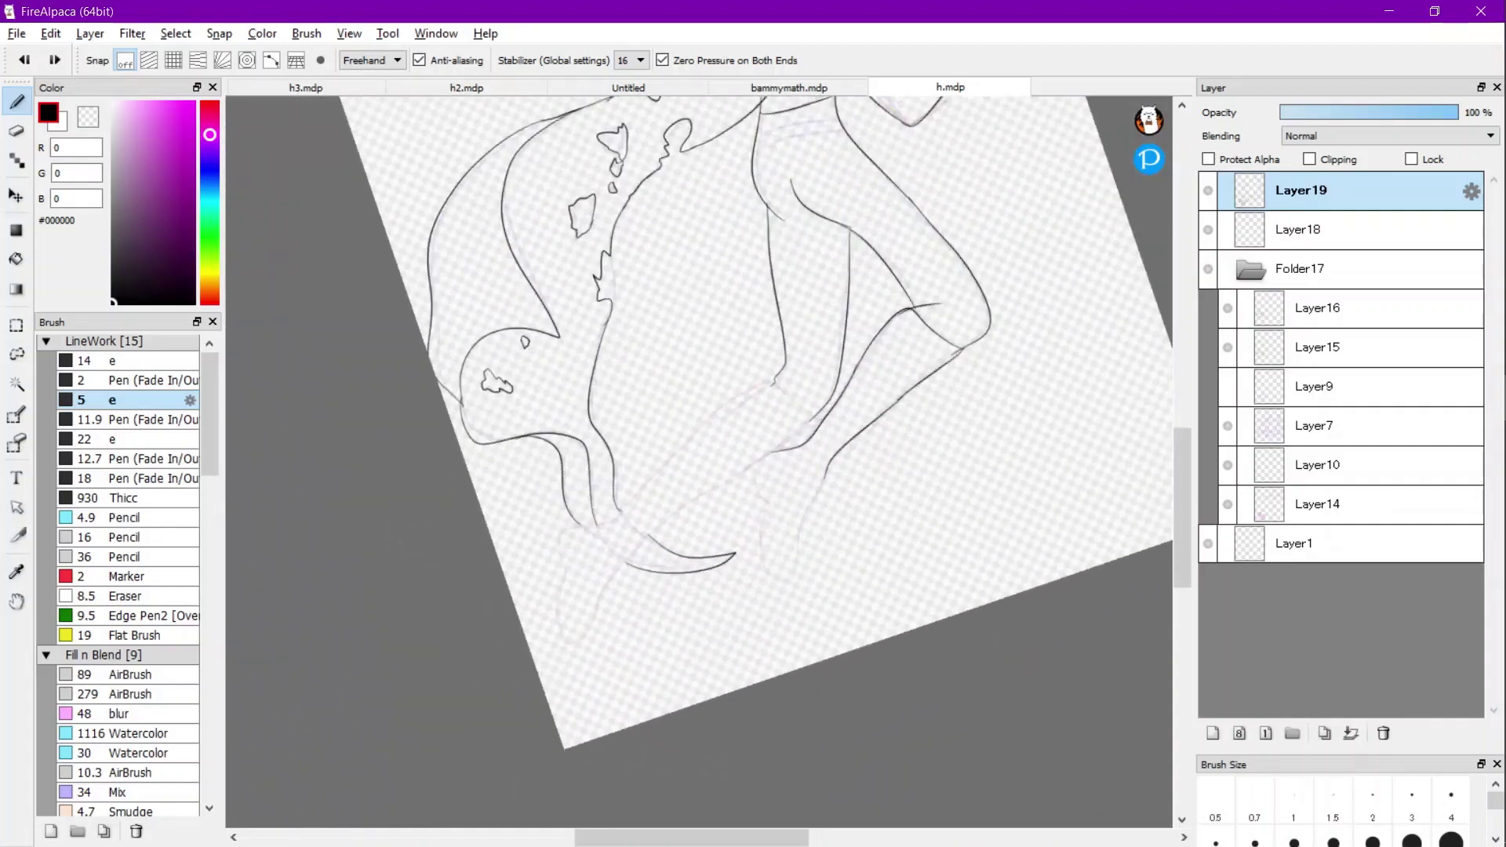
key("ctrl+plus")
key("ctrl+plus")
key("ctrl+plus")
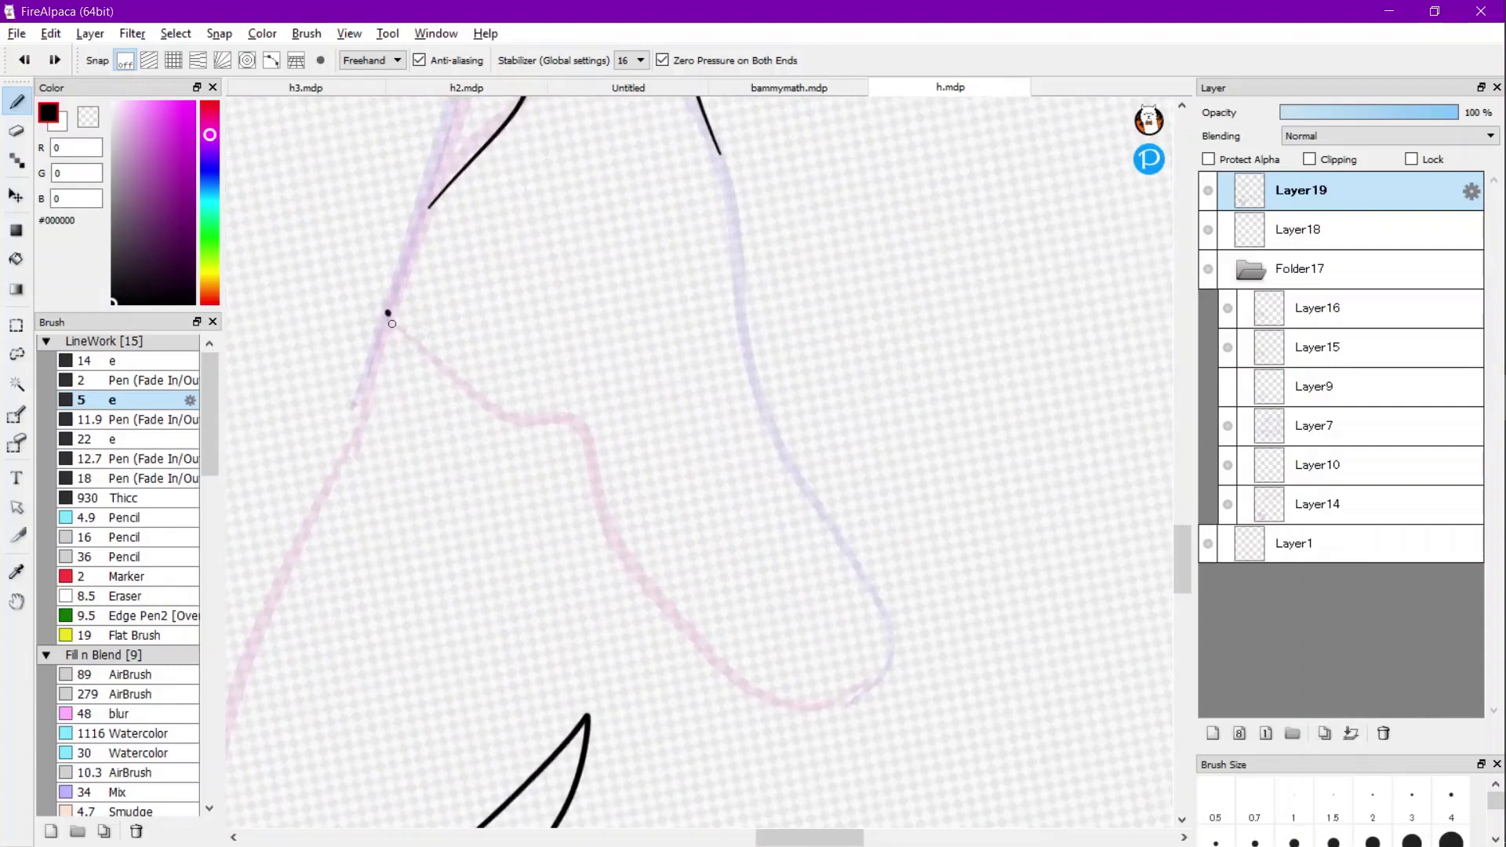
mouse_move(392, 323)
left_mouse_down()
mouse_move(503, 424)
mouse_move(574, 424)
mouse_move(622, 575)
mouse_move(683, 638)
mouse_move(766, 692)
mouse_move(828, 706)
mouse_move(887, 676)
mouse_move(896, 603)
mouse_move(729, 383)
mouse_move(698, 110)
left_mouse_up()
key("ctrl+minus")
scroll(426, 431, "down", 1)
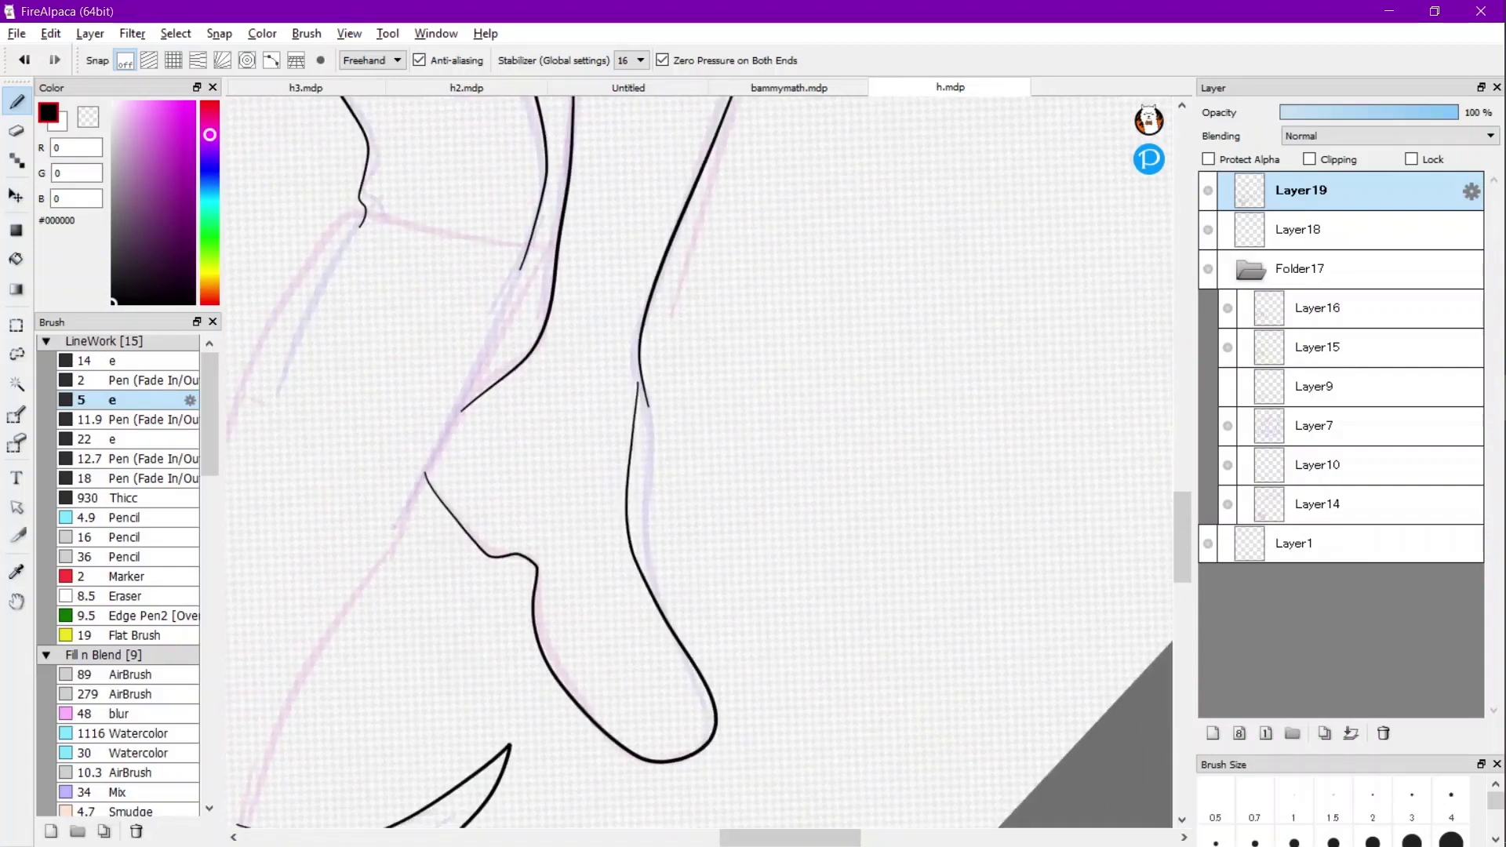
Undo the front foot's last outline and ink it again from the ankle around the toes and along the sole to the heel.
key("ctrl+z")
scroll(491, 380, "up", 2)
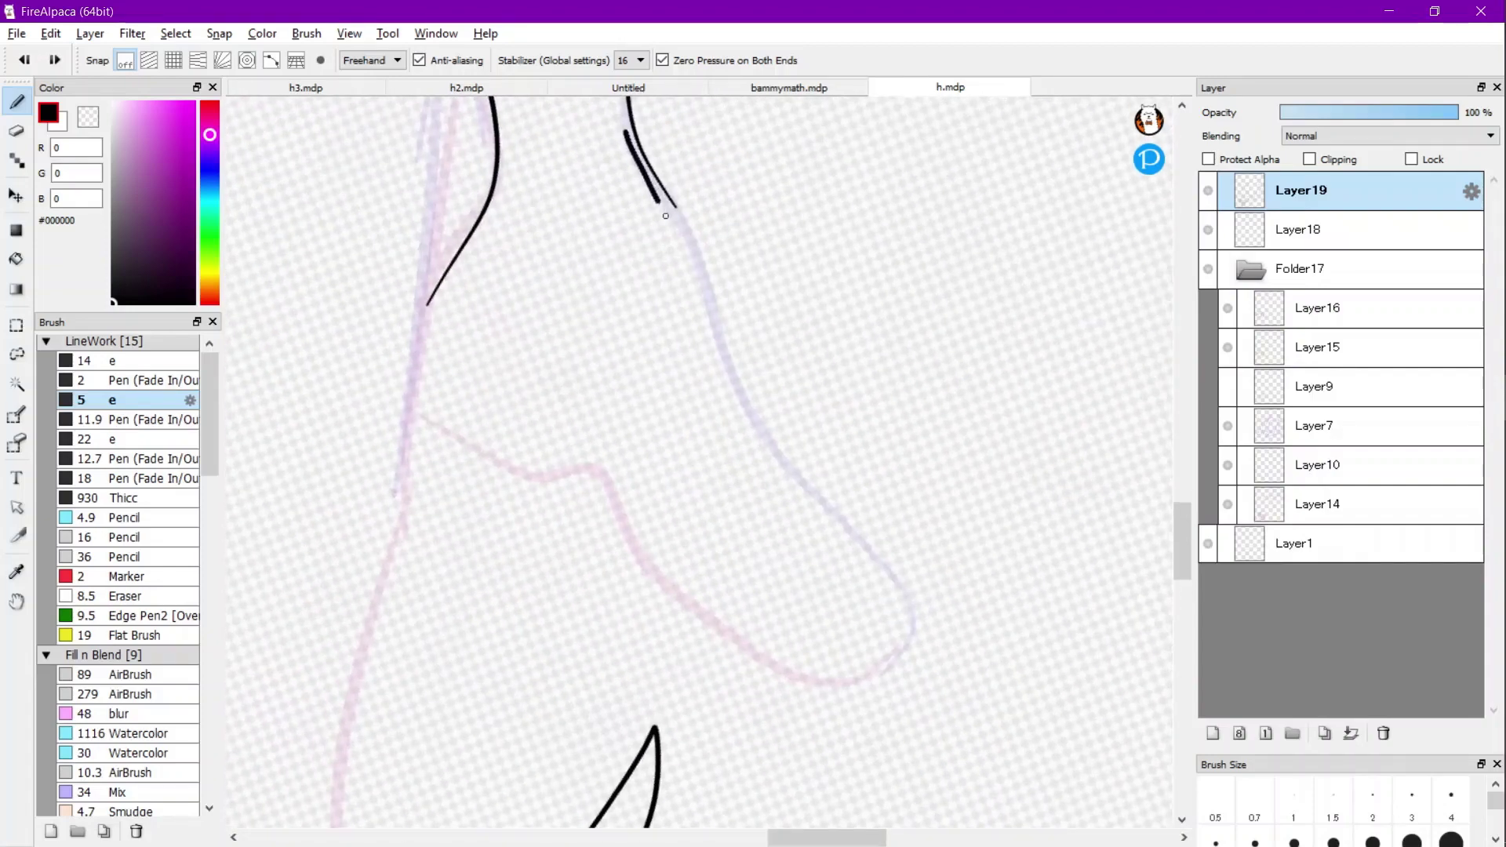
mouse_move(665, 216)
left_mouse_down()
mouse_move(736, 390)
mouse_move(926, 615)
mouse_move(905, 660)
mouse_move(845, 682)
mouse_move(772, 670)
mouse_move(620, 548)
left_mouse_up()
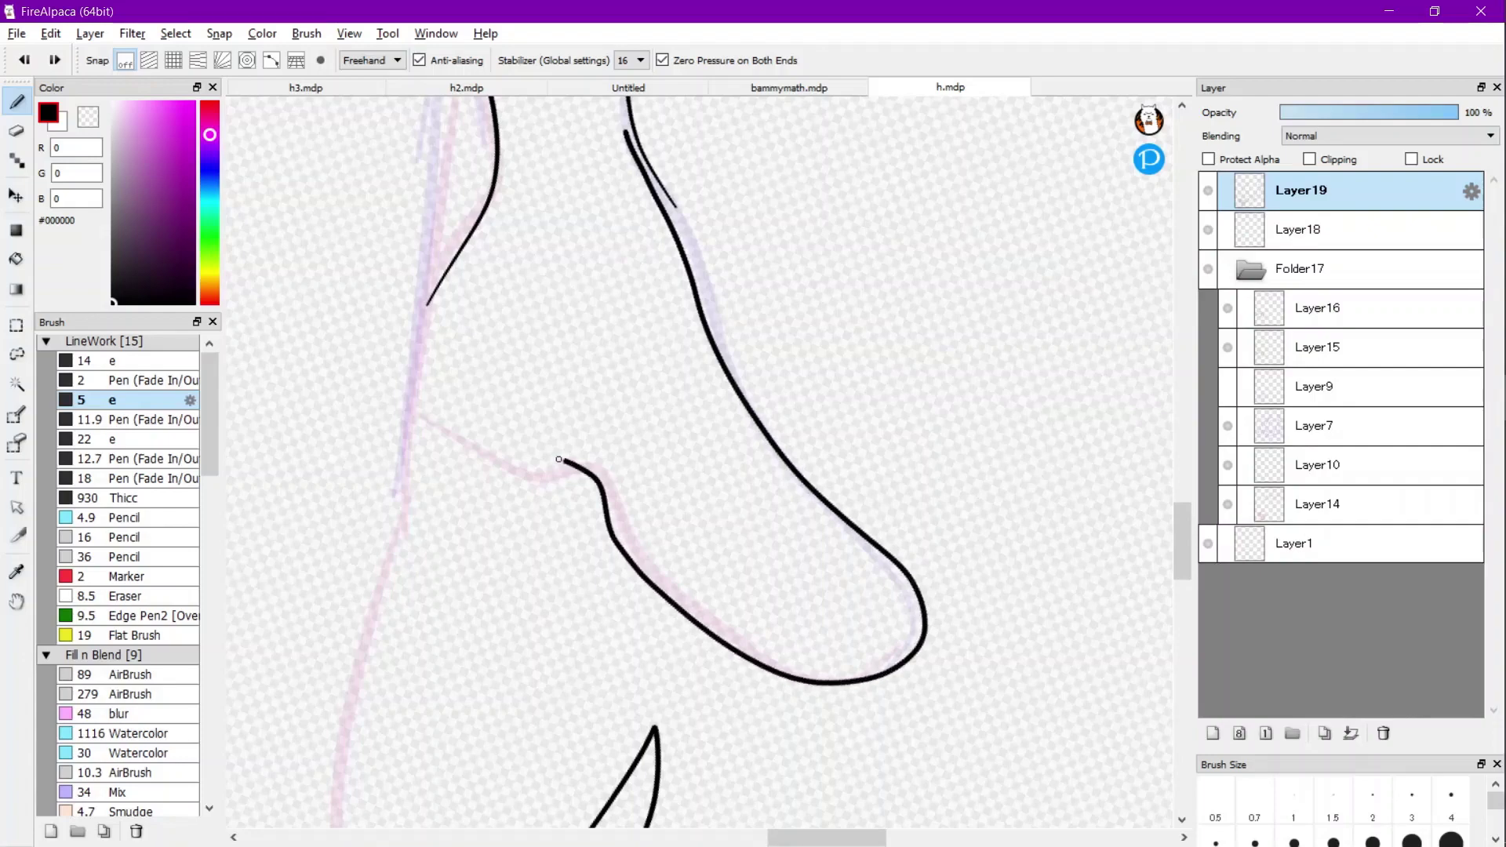
left_click_drag(541, 473, 420, 437)
scroll(388, 434, "down", 4)
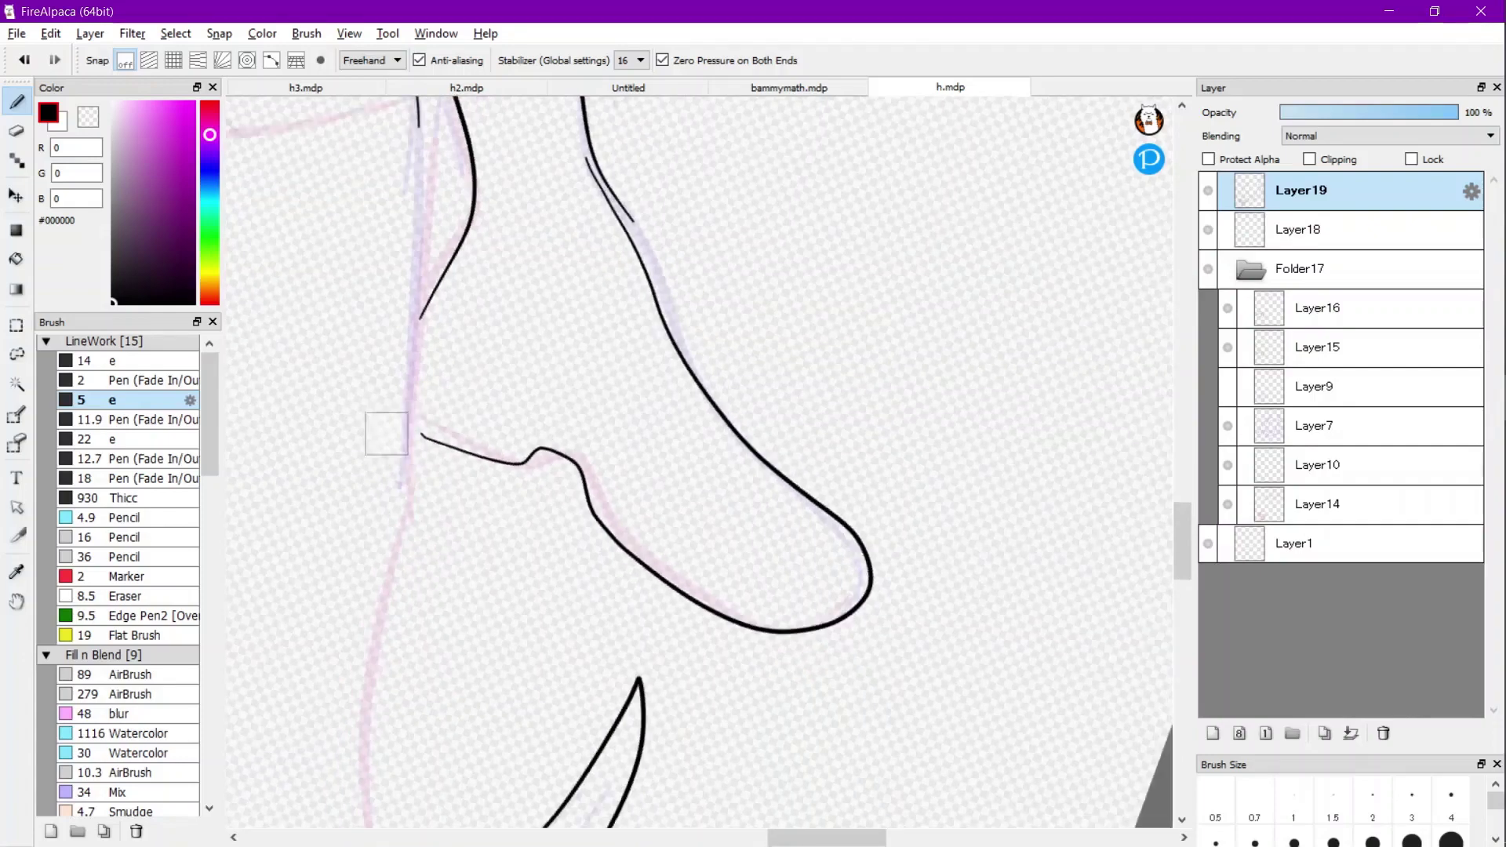
scroll(641, 613, "down", 4)
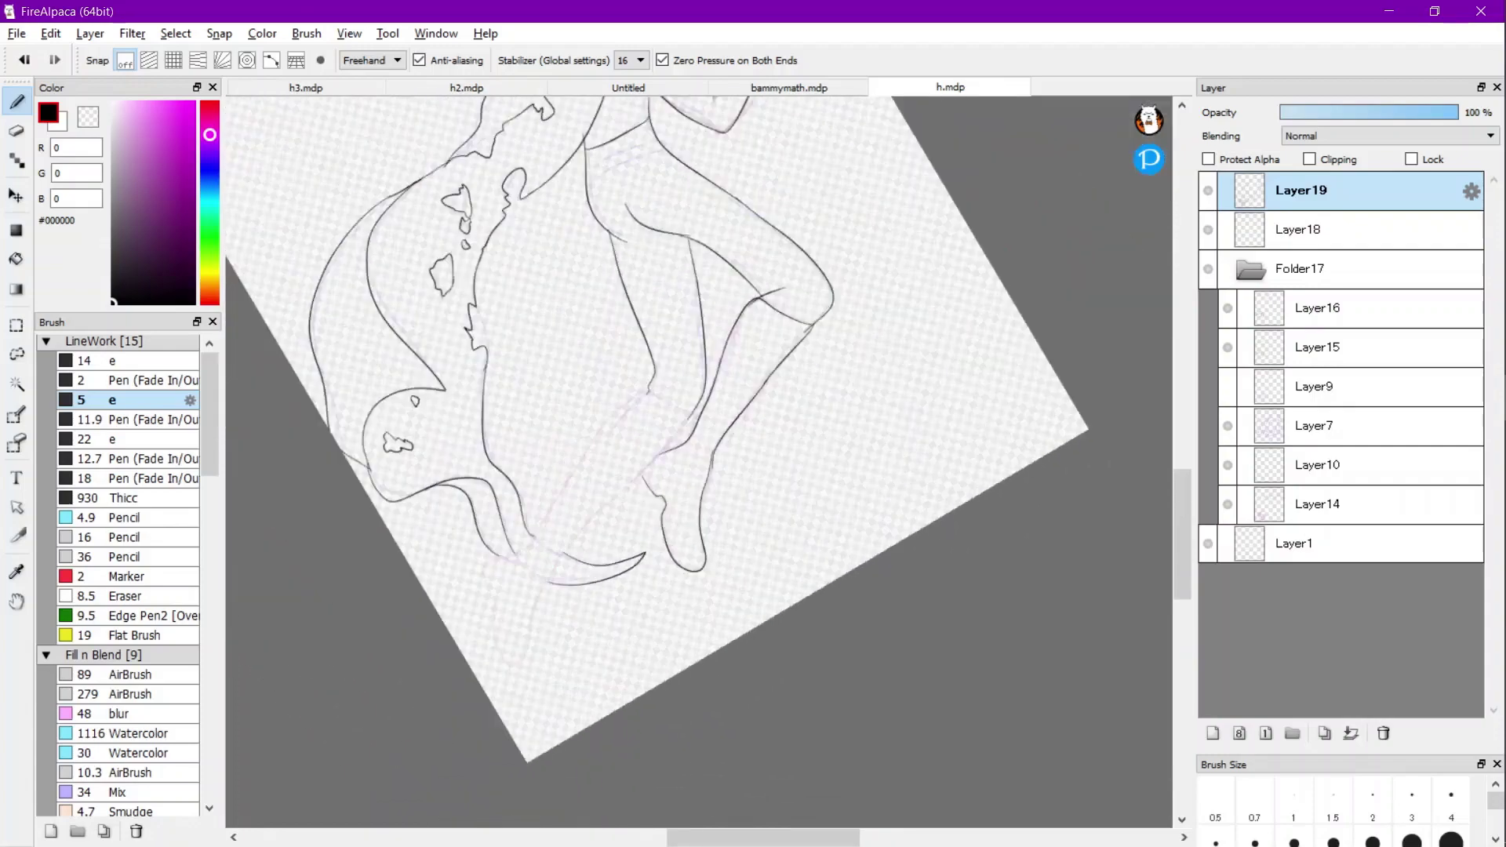
Ink the back leg's knee crease running into the calf, plus its shin line, down to the ankle.
scroll(502, 616, "up", 6)
scroll(620, 431, "up", 1)
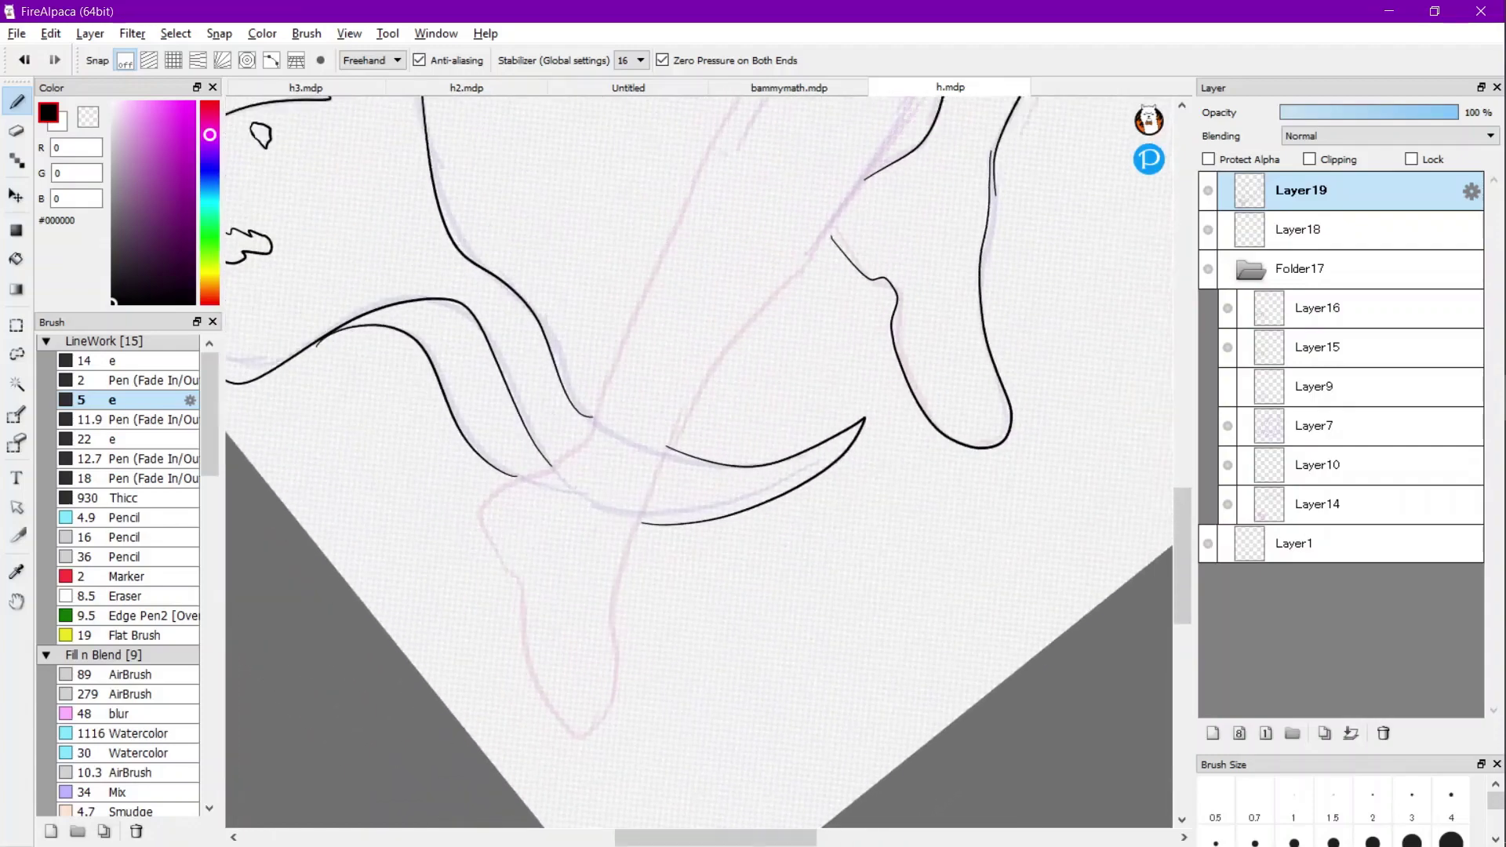
scroll(780, 205, "up", 3)
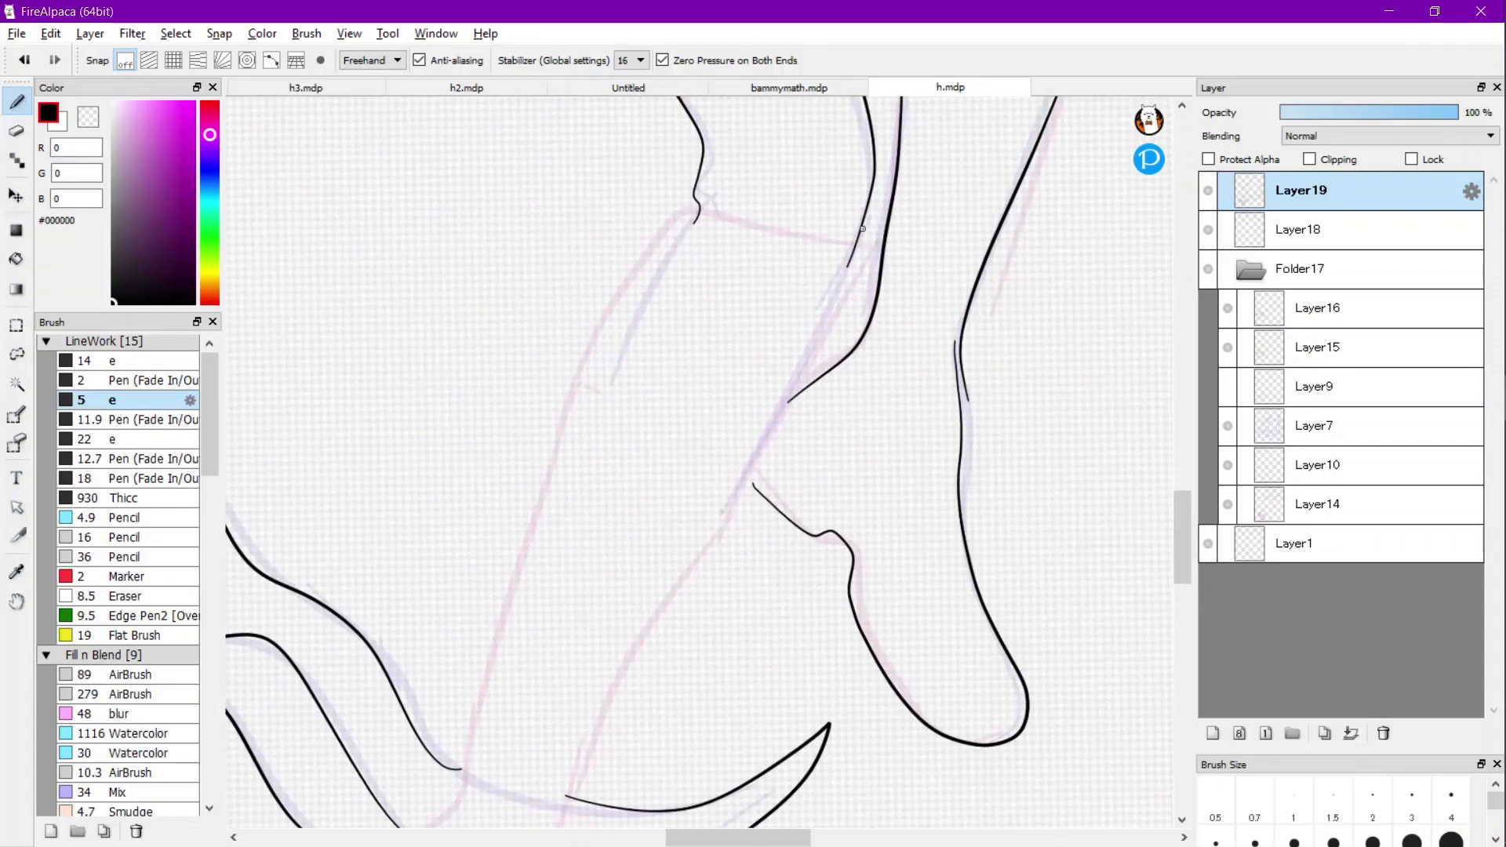
mouse_move(782, 235)
left_mouse_down()
mouse_move(686, 211)
mouse_move(626, 271)
mouse_move(515, 512)
mouse_move(457, 771)
left_mouse_up()
key("ctrl+z")
mouse_move(879, 245)
left_mouse_down()
mouse_move(688, 209)
mouse_move(663, 222)
mouse_move(556, 414)
mouse_move(447, 792)
left_mouse_up()
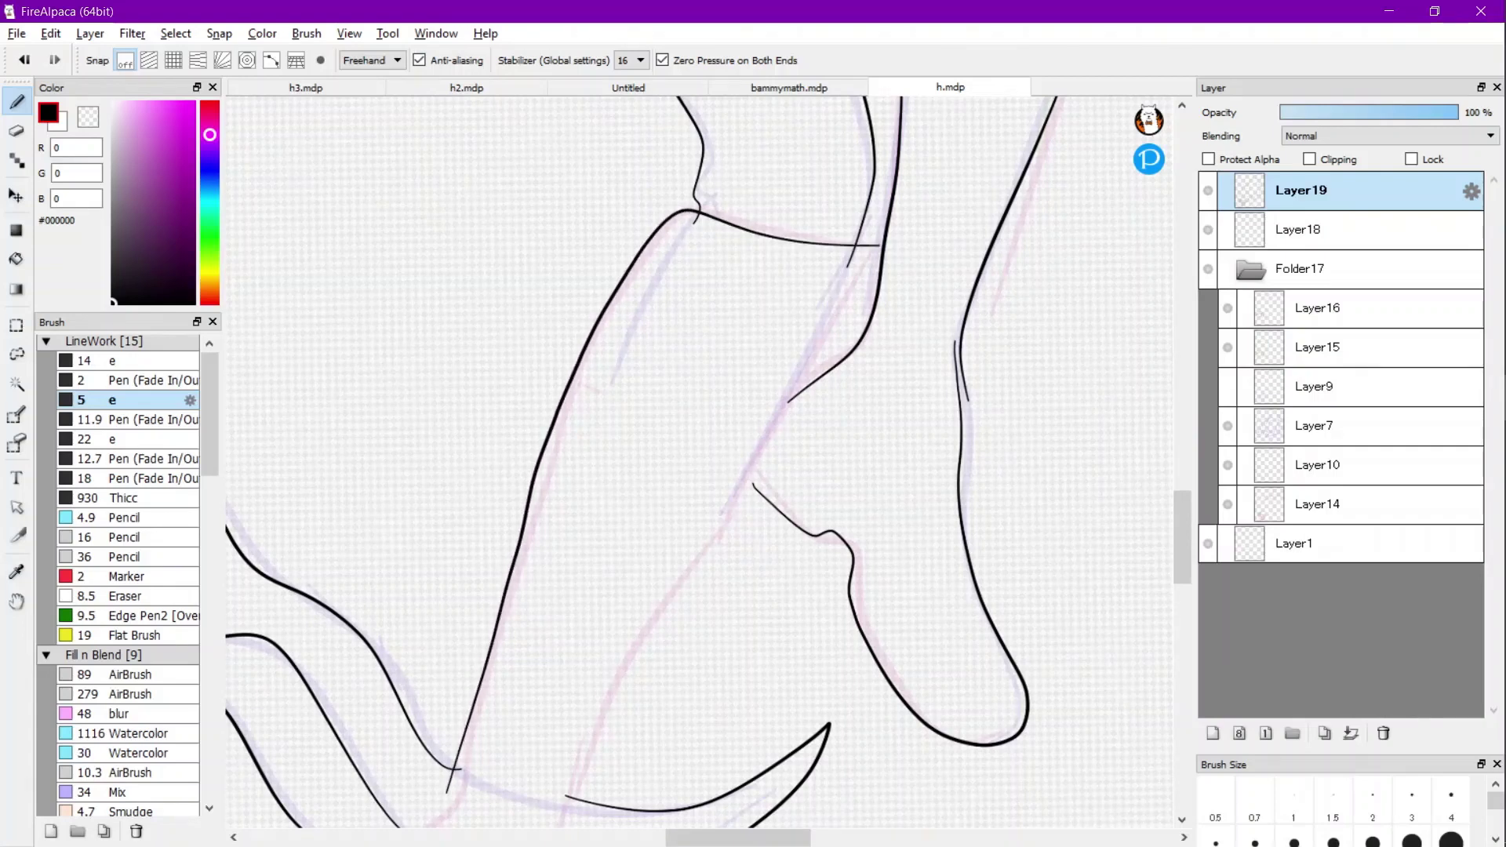
left_click_drag(854, 298, 558, 828)
Ink the back foot's outline over the sketch, from both ankle lines around the heel, sole and pointed toes.
scroll(485, 747, "down", 4)
scroll(657, 546, "up", 5)
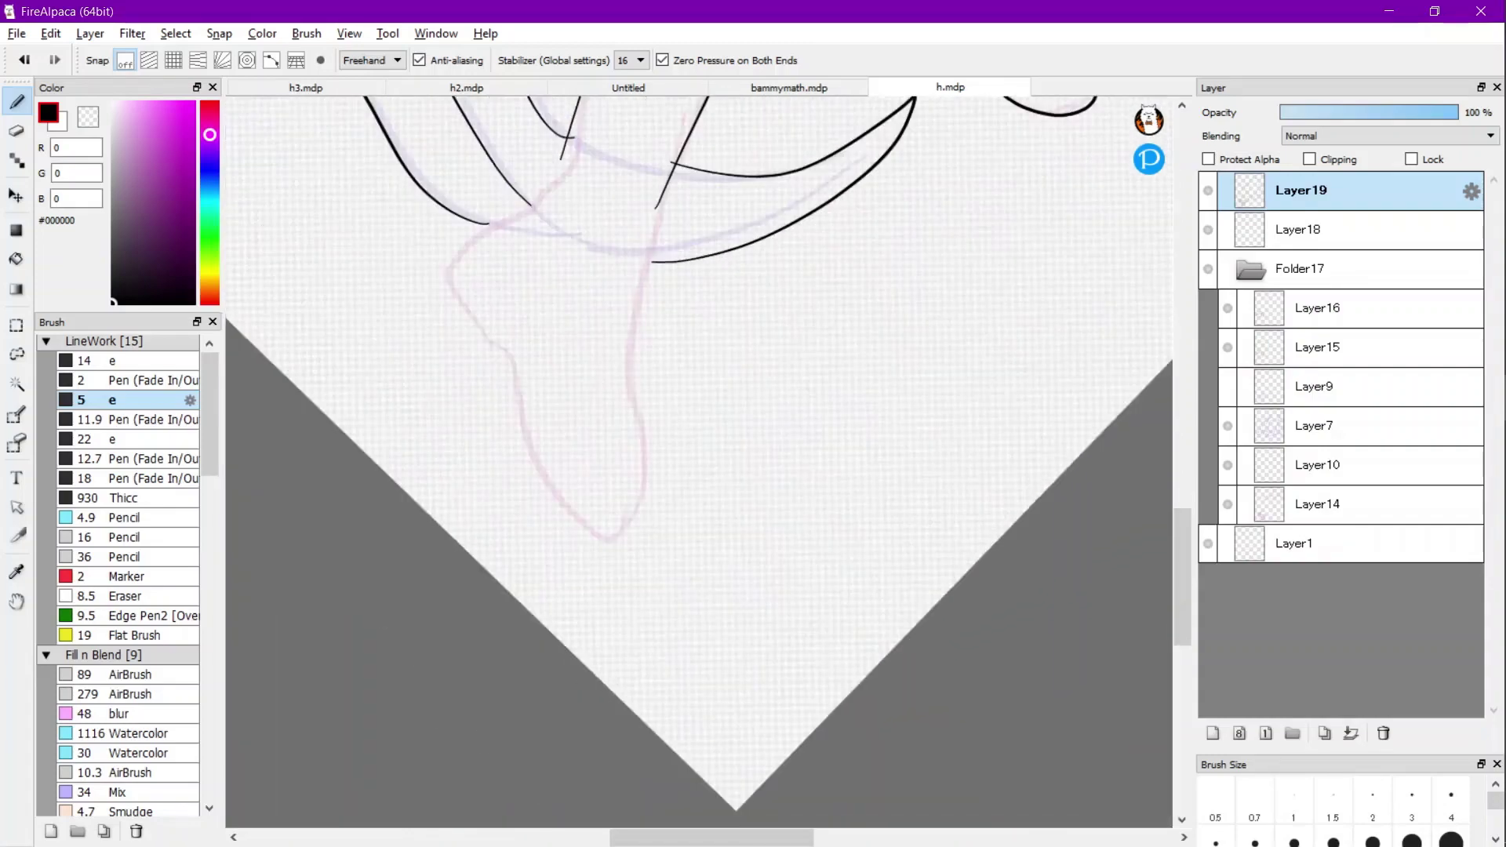
mouse_move(683, 116)
left_mouse_down()
mouse_move(654, 397)
mouse_move(663, 484)
mouse_move(714, 635)
mouse_move(710, 684)
mouse_move(669, 743)
mouse_move(516, 612)
mouse_move(487, 559)
mouse_move(469, 452)
mouse_move(327, 363)
mouse_move(327, 322)
mouse_move(362, 269)
mouse_move(488, 153)
left_mouse_up()
left_click_drag(609, 203, 700, 462)
mouse_move(559, 302)
left_mouse_down()
mouse_move(563, 372)
mouse_move(511, 502)
left_mouse_up()
scroll(698, 463, "down", 6)
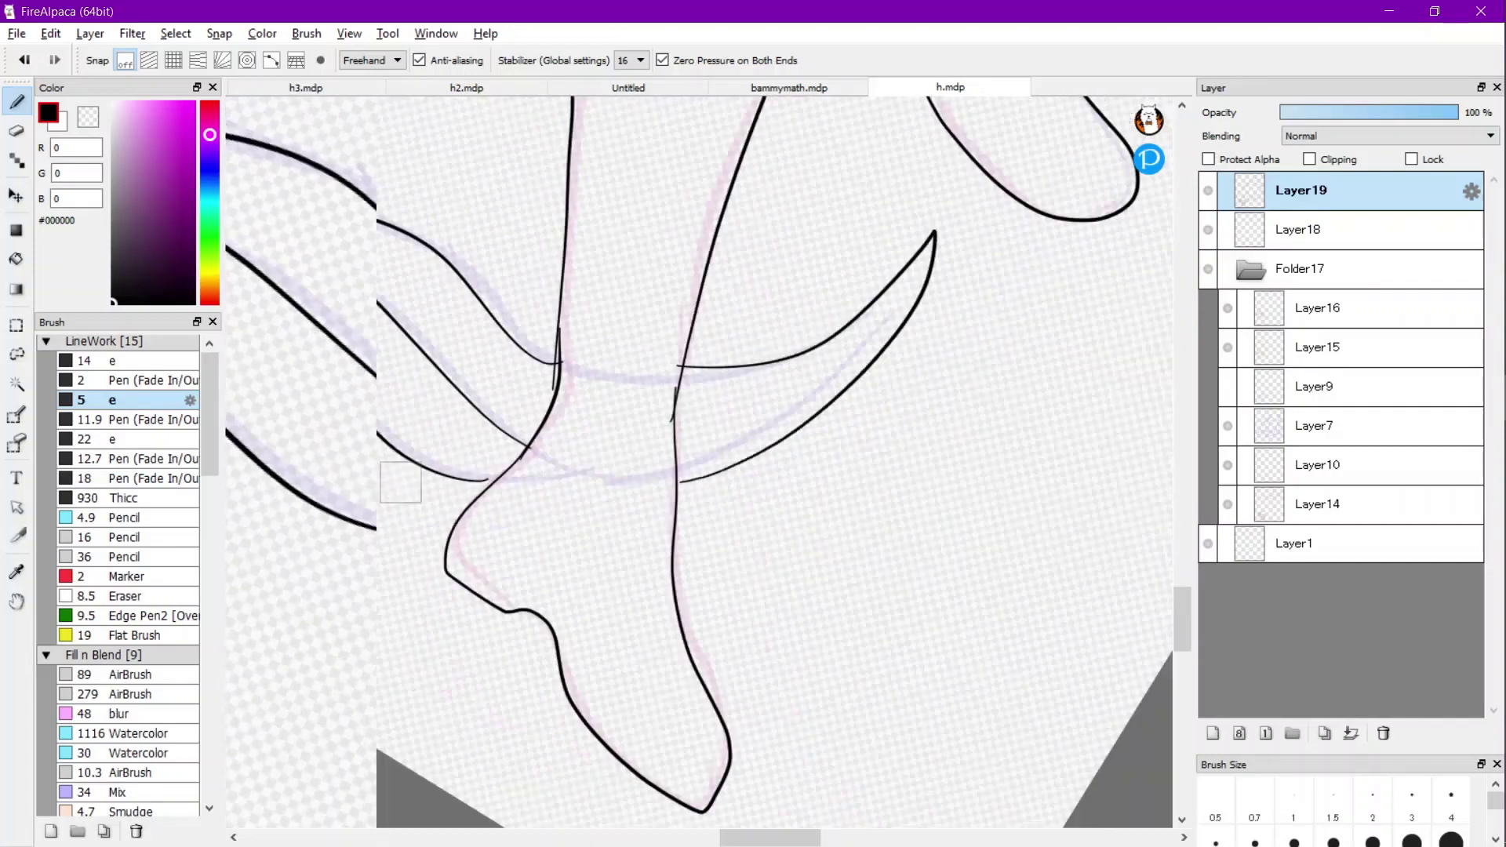
scroll(698, 462, "down", 4)
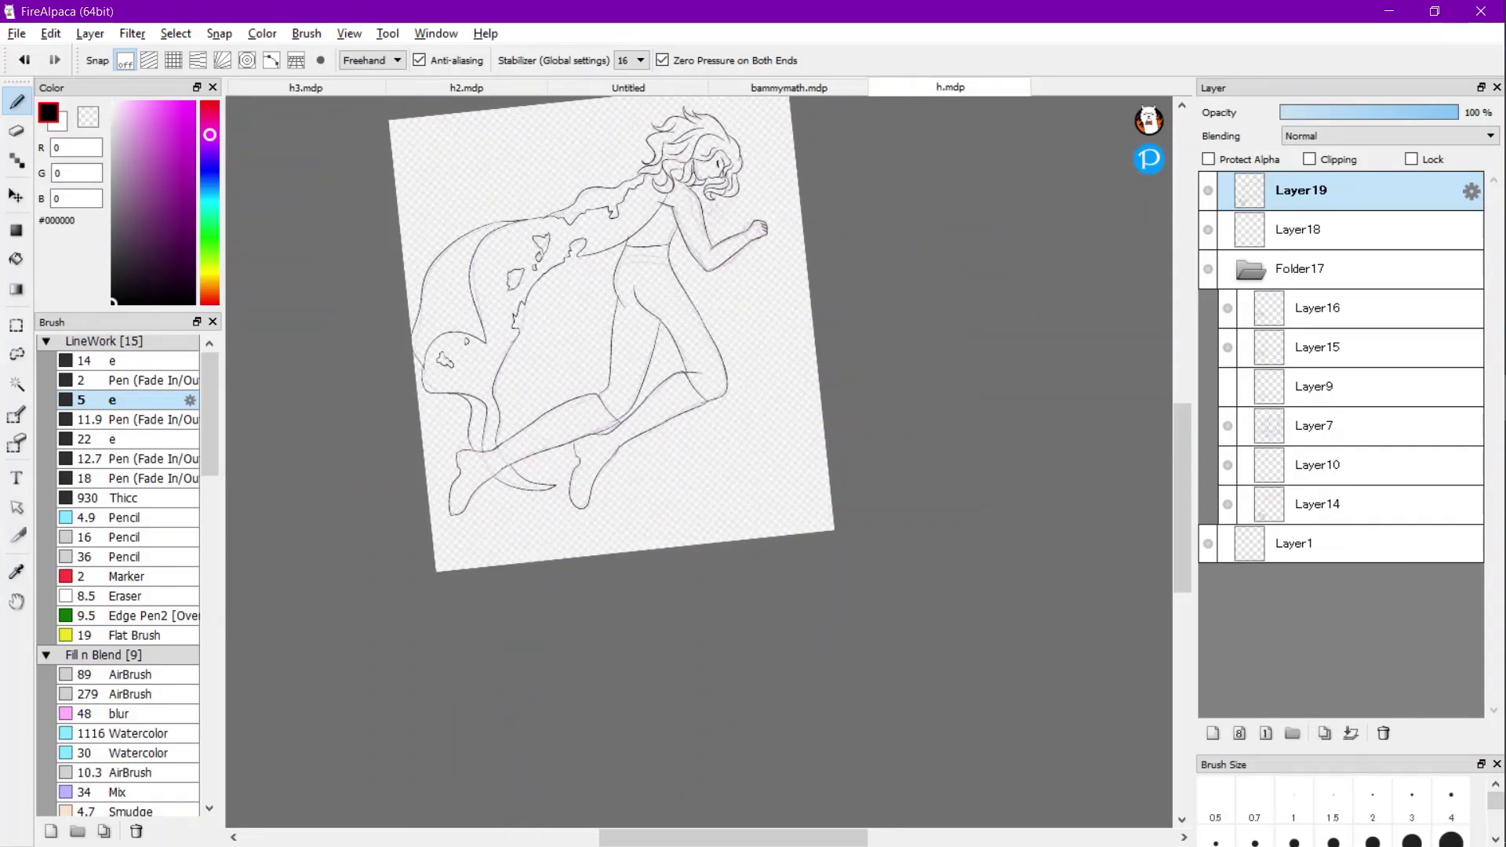
left_click_drag(417, 475, 429, 570)
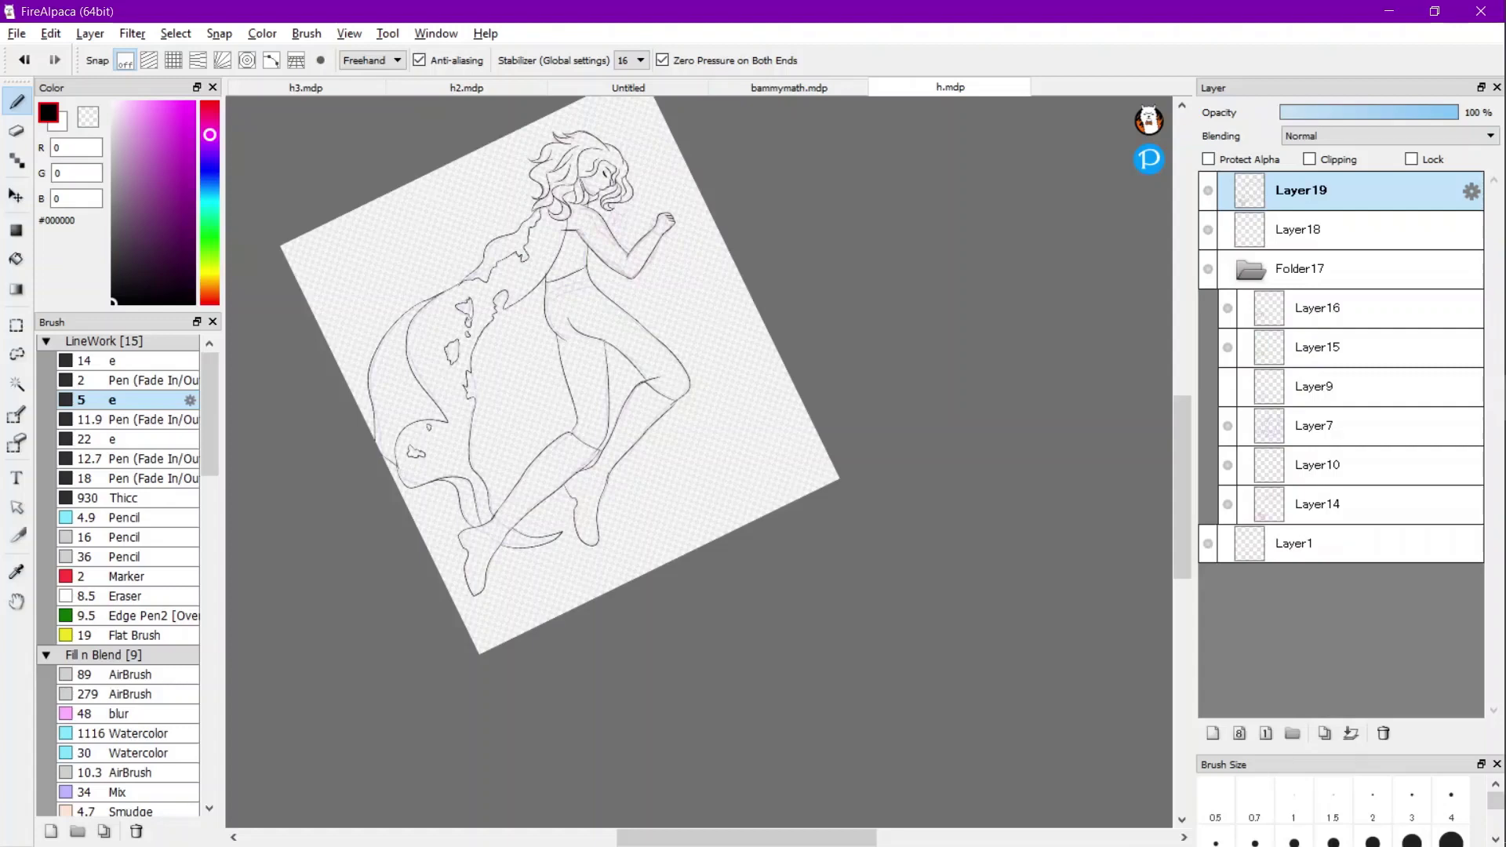
Ink the waistband as two roughly parallel curved lines across the hips, from the front of the waist to the back.
scroll(561, 276, "up", 5)
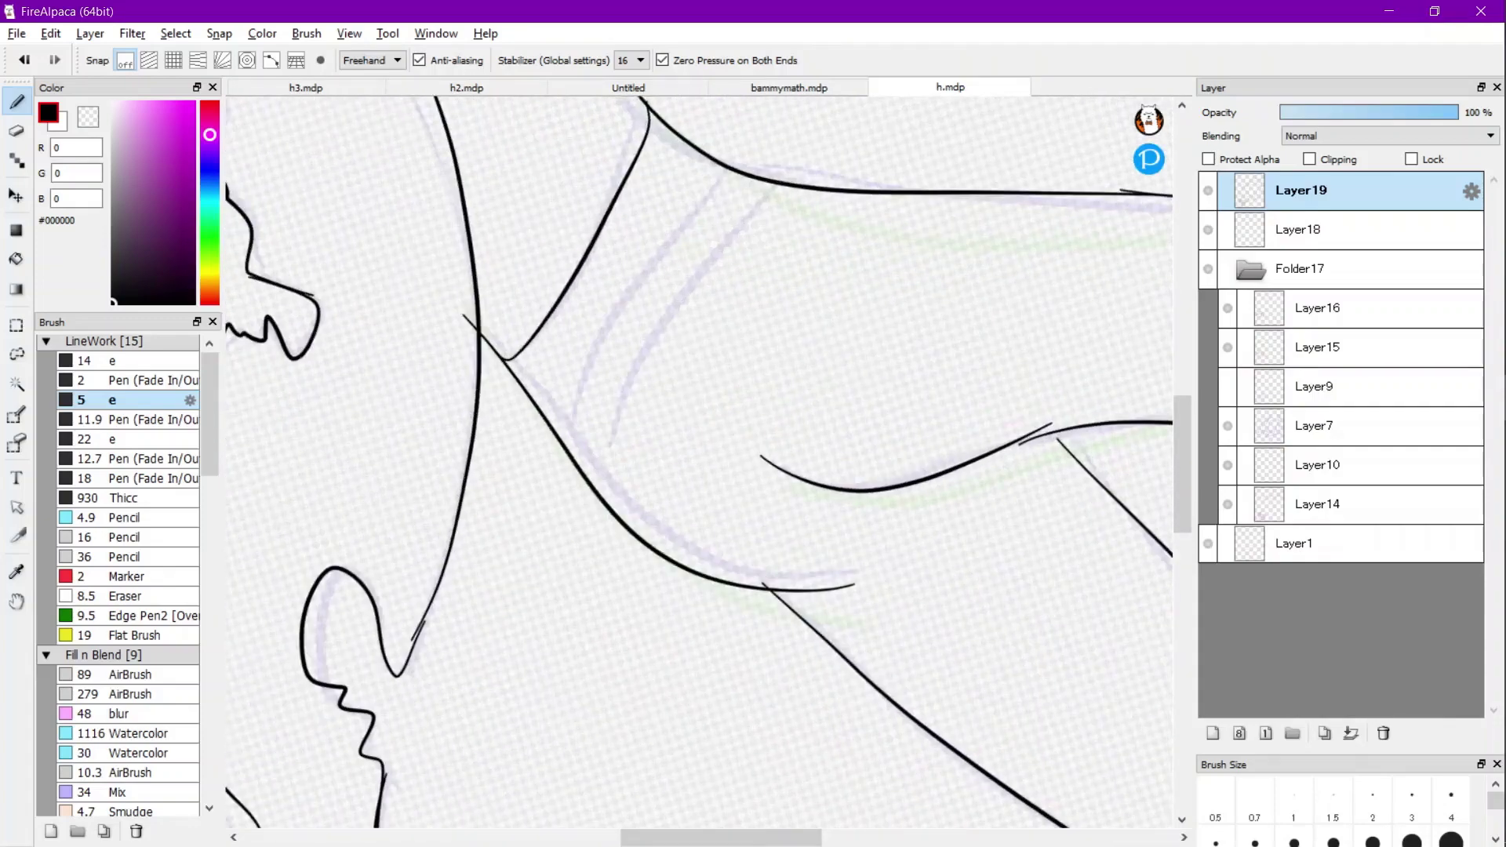
scroll(768, 189, "up", 2)
mouse_move(775, 210)
left_mouse_down()
mouse_move(683, 346)
mouse_move(572, 573)
mouse_move(555, 682)
left_mouse_up()
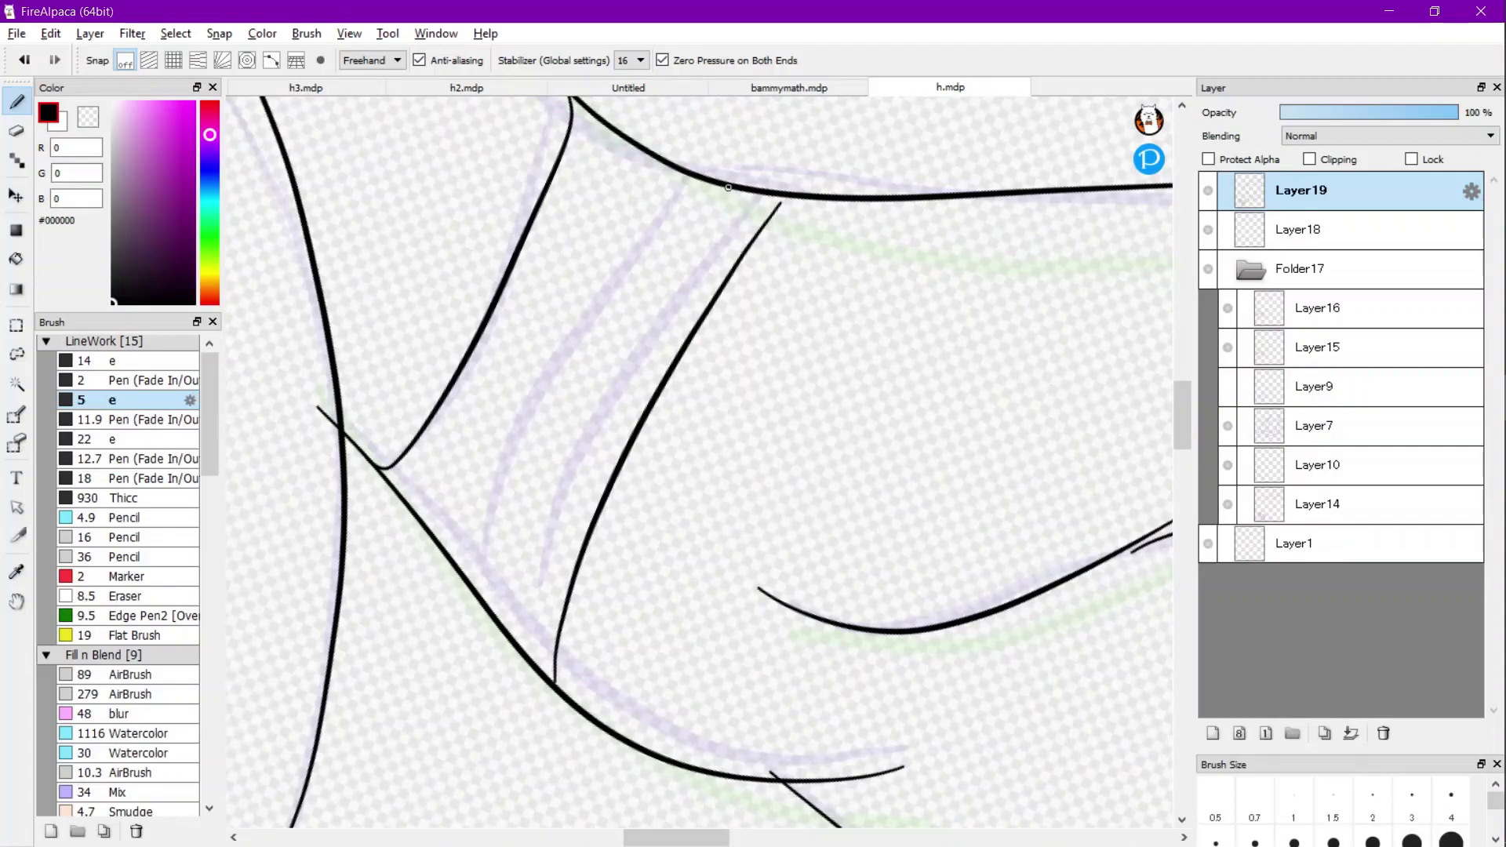
mouse_move(728, 188)
left_mouse_down()
mouse_move(553, 491)
mouse_move(514, 606)
left_mouse_up()
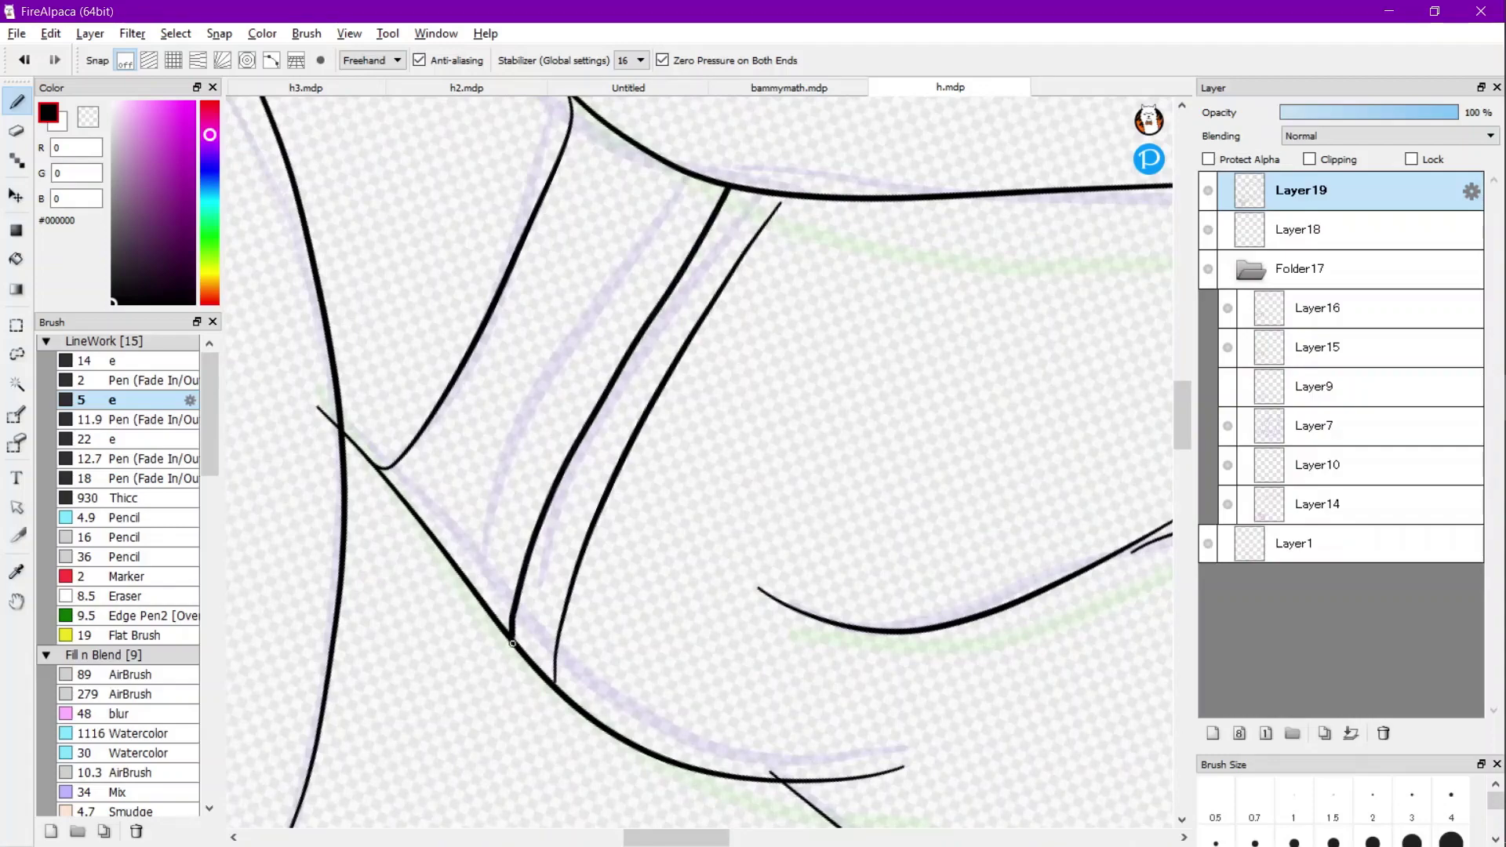
scroll(512, 643, "down", 10)
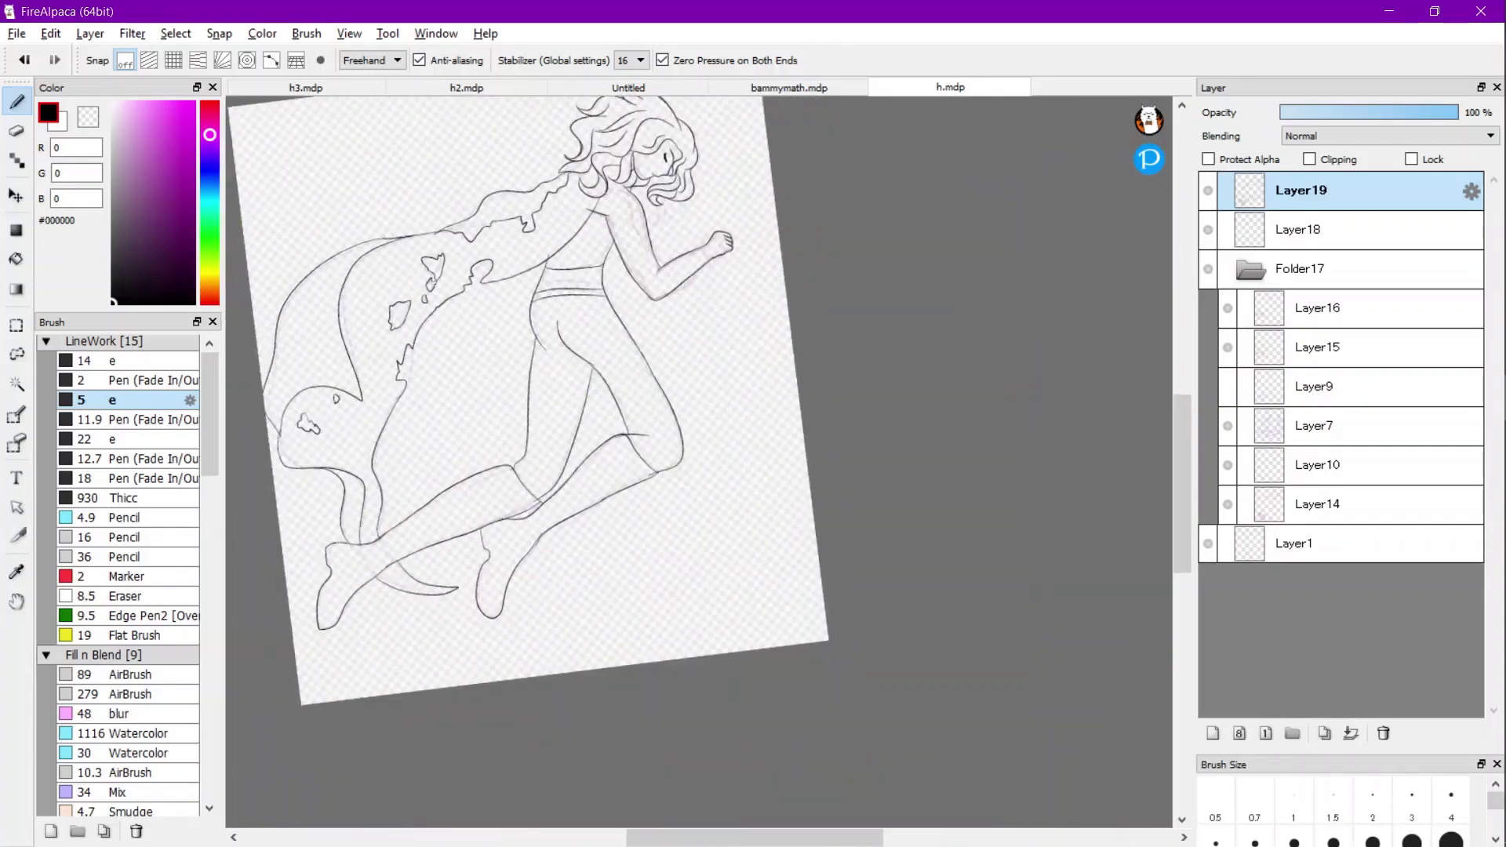
scroll(549, 439, "up", 1)
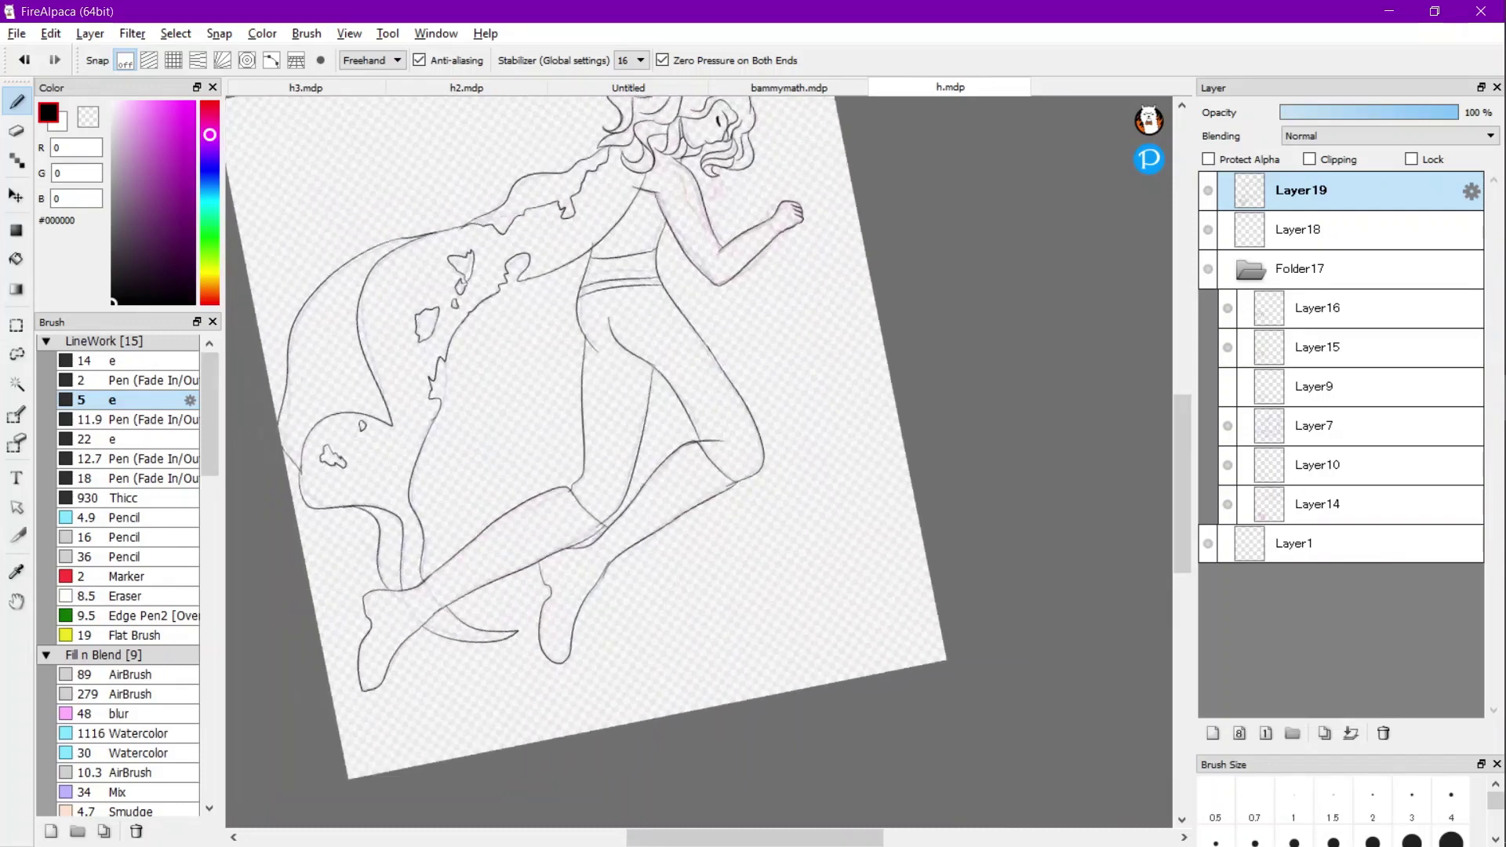
scroll(549, 440, "down", 1)
scroll(604, 451, "down", 1)
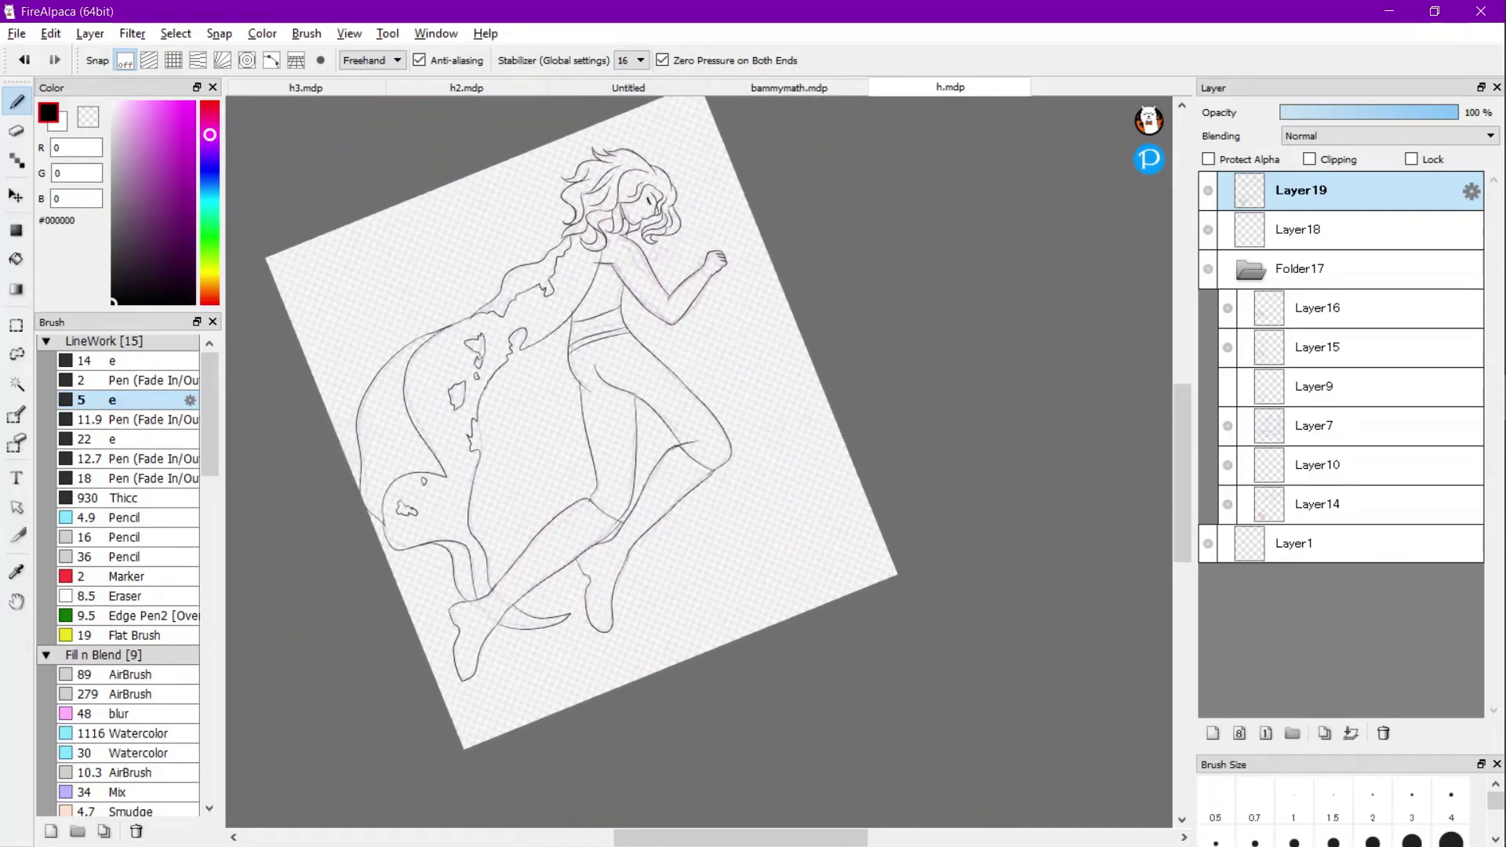
Add a new layer above Layer19, reduce Layer19's opacity to 51 %, and make the new layer active for drawing with the brush.
left_click(89, 33)
left_click(110, 56)
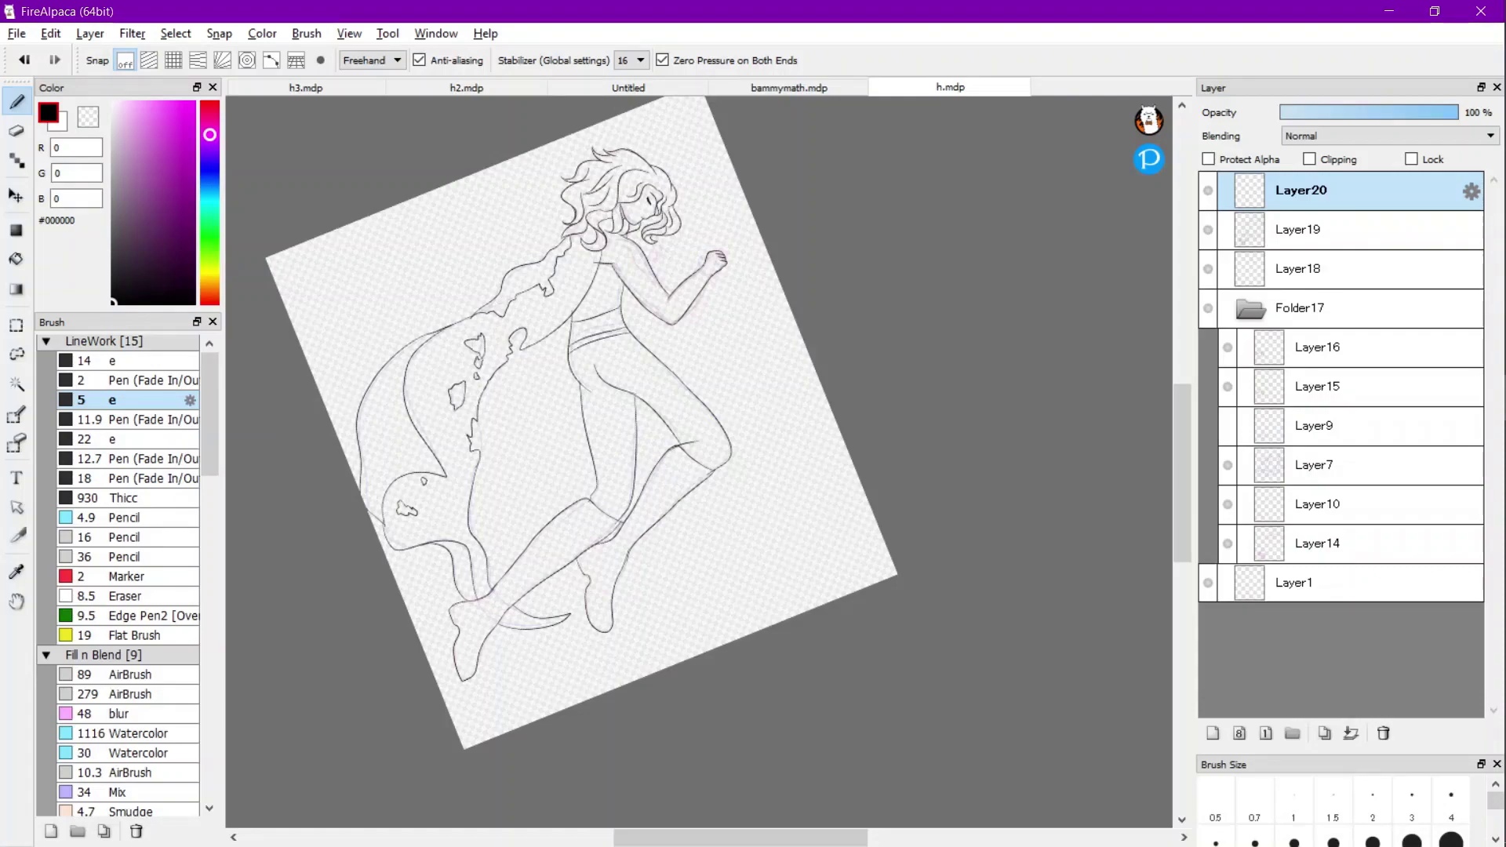
scroll(543, 375, "up", 5)
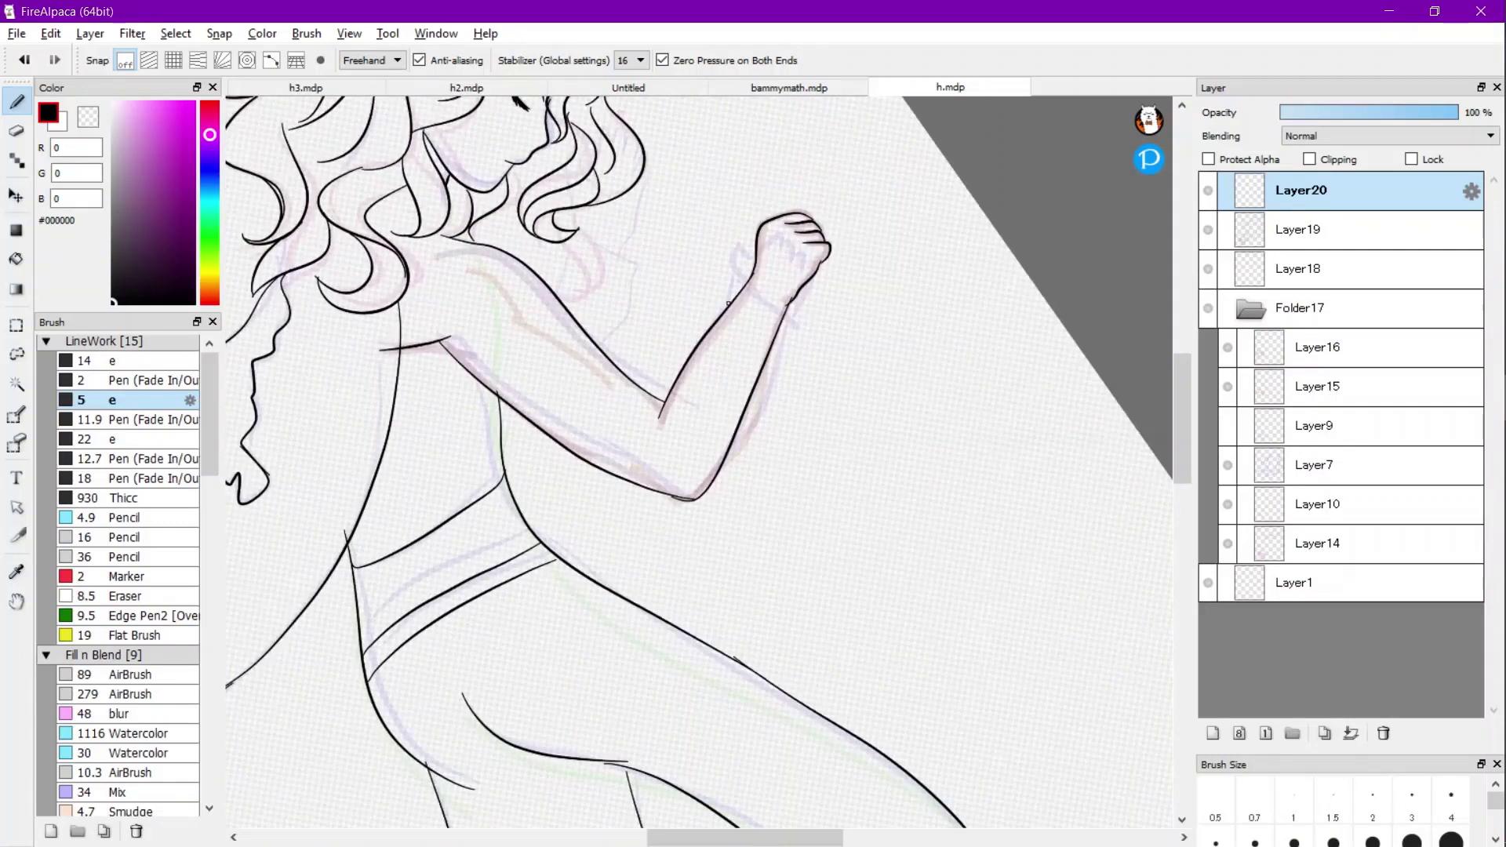
left_click(1349, 230)
left_click(1371, 112)
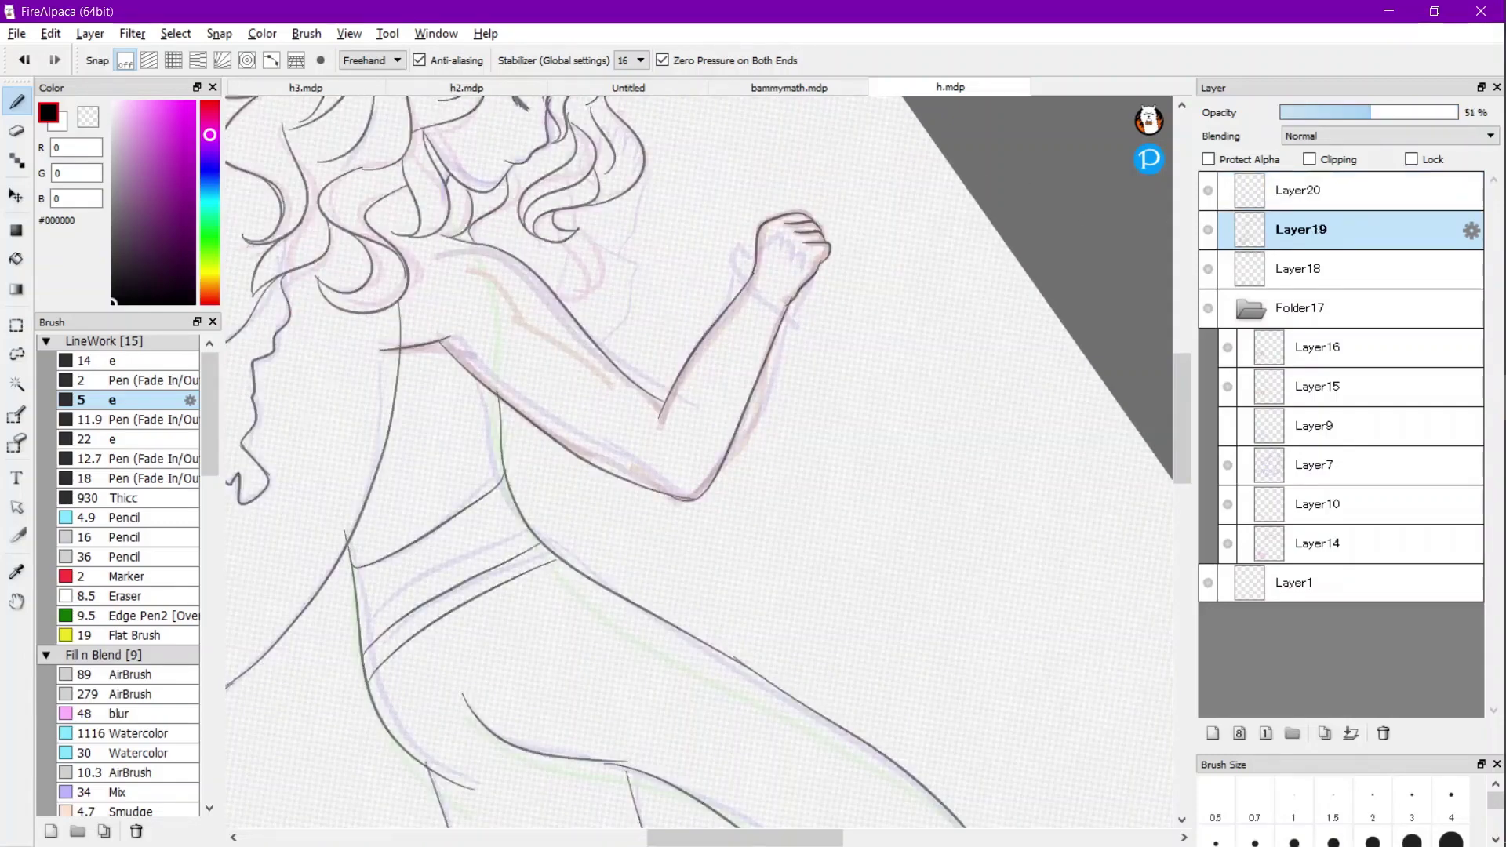
left_click(1349, 191)
key("u")
key("b")
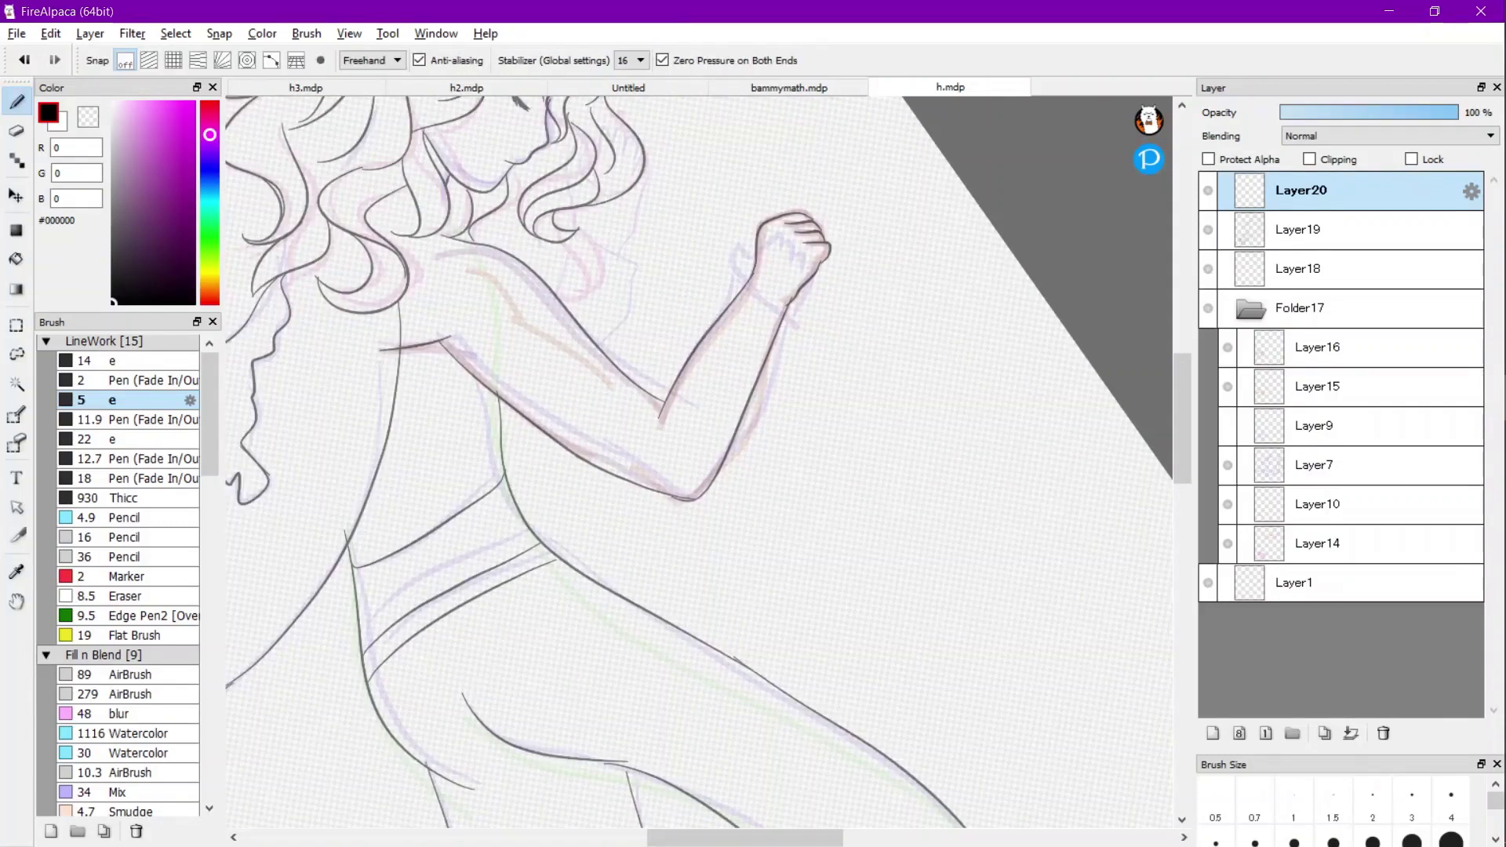
Re-ink the raised upper arm on Layer20: its upper edge from shoulder to inner elbow, the armpit crease and the underside to the elbow.
scroll(439, 301, "up", 3)
scroll(429, 407, "up", 3)
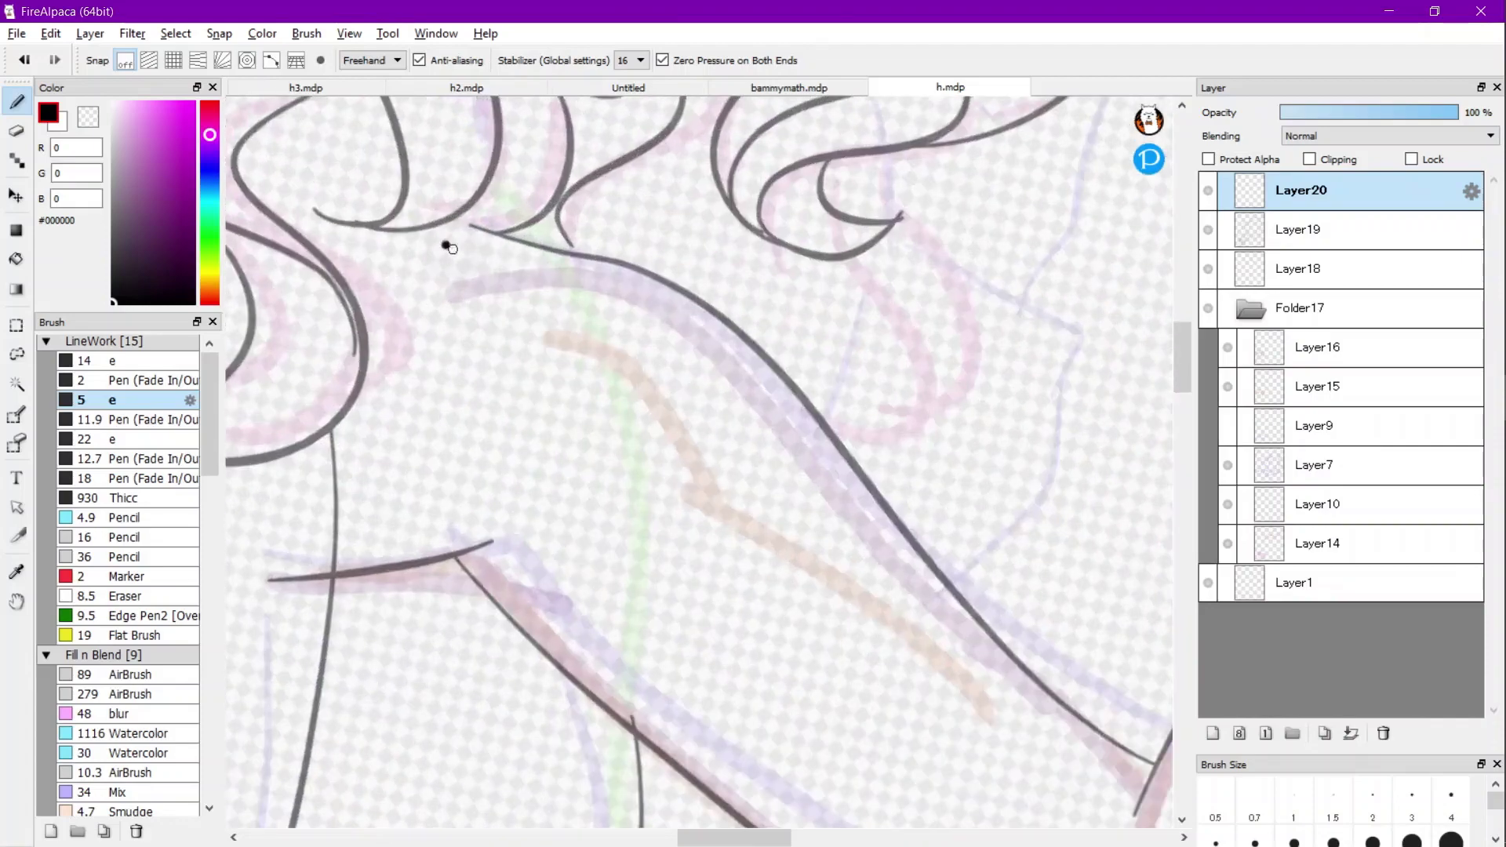
mouse_move(447, 247)
left_mouse_down()
mouse_move(629, 298)
mouse_move(718, 355)
mouse_move(1008, 663)
mouse_move(1158, 764)
left_mouse_up()
scroll(538, 447, "down", 3)
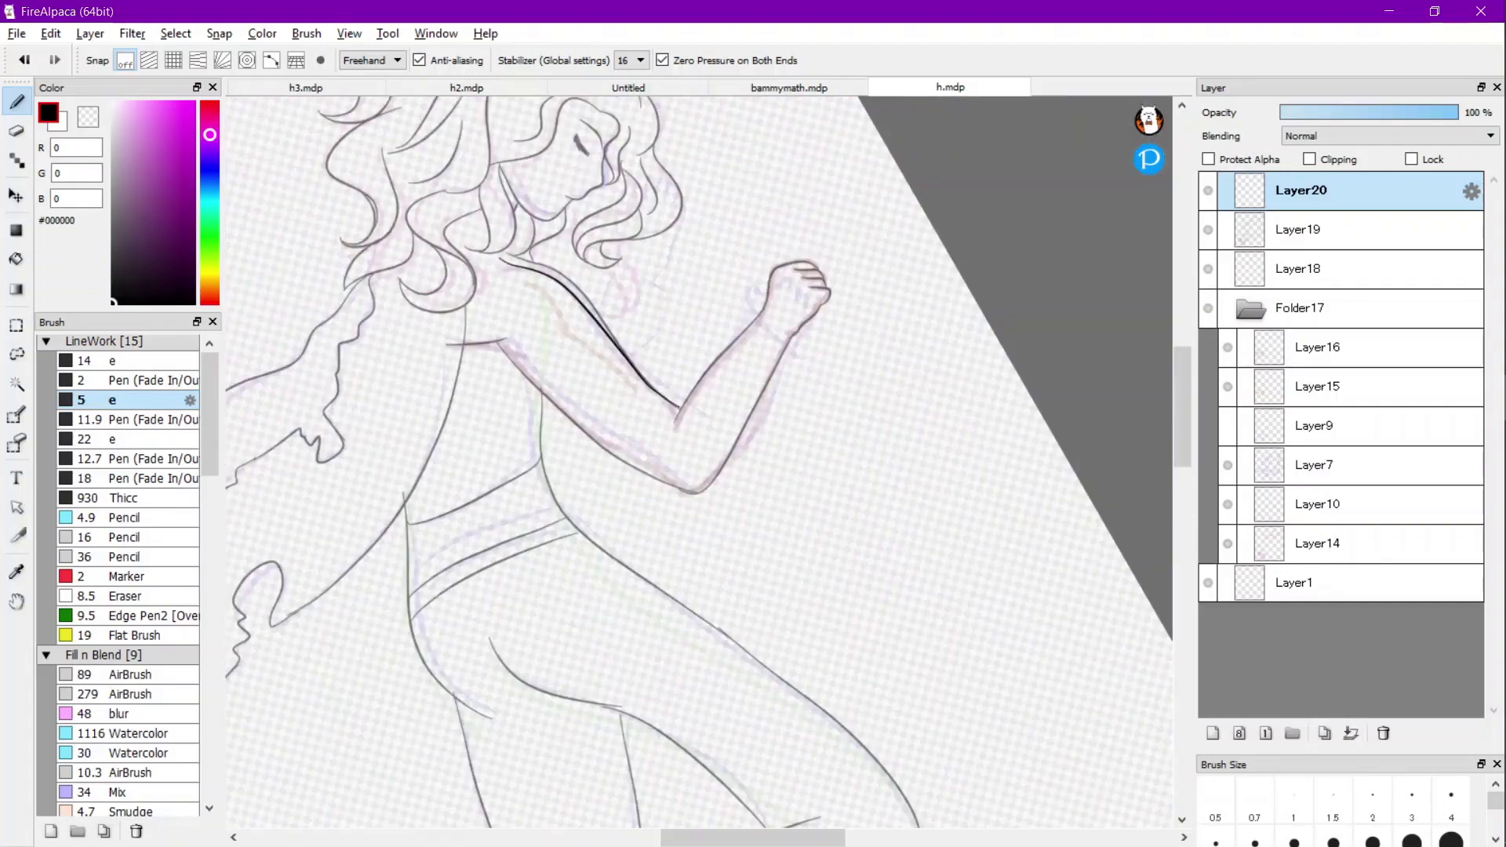
scroll(532, 425, "up", 5)
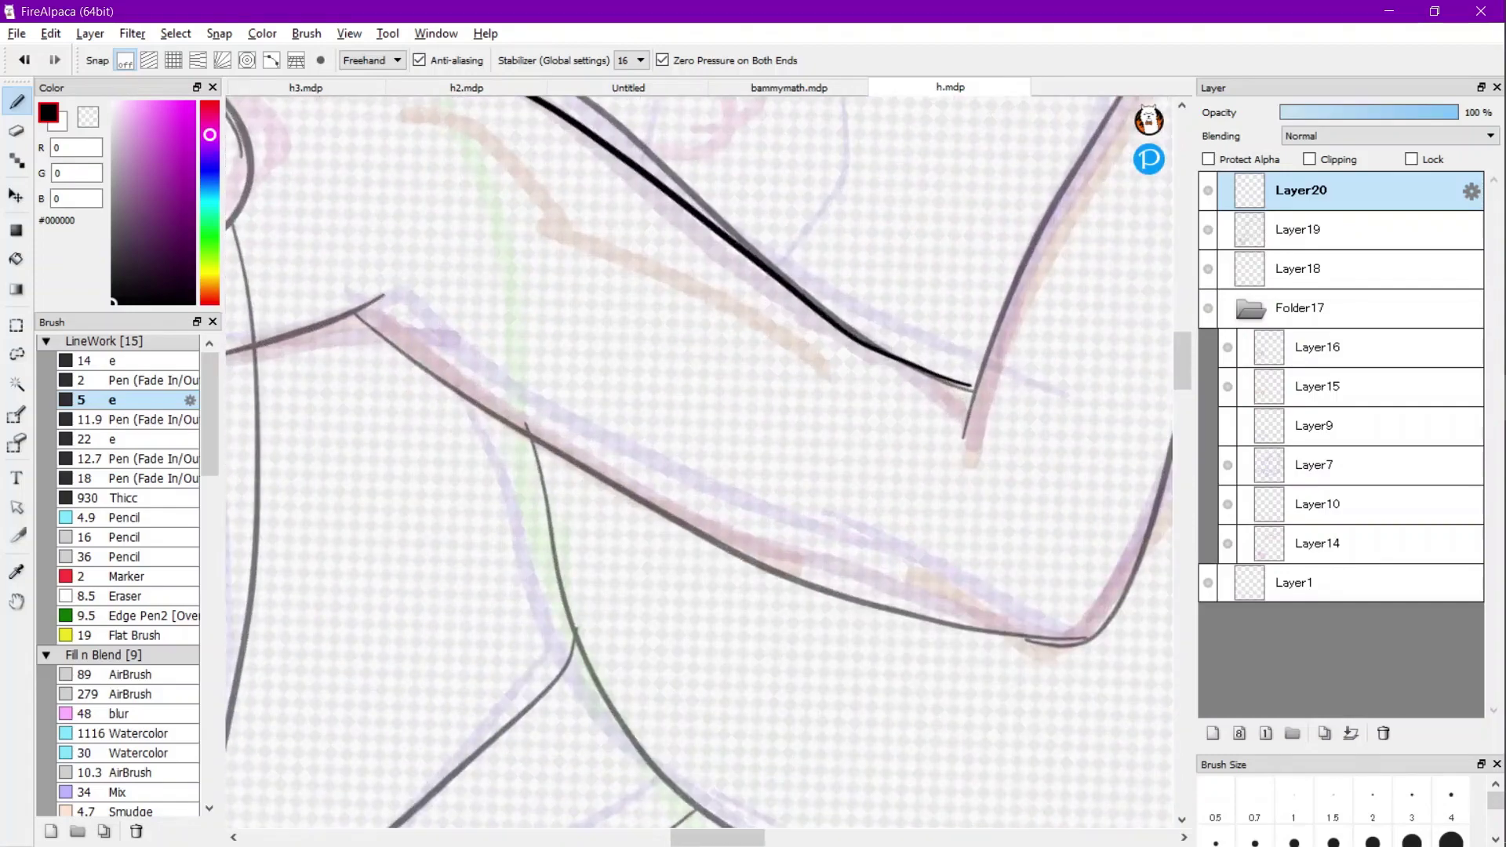
left_click_drag(378, 279, 269, 310)
mouse_move(357, 290)
left_mouse_down()
mouse_move(807, 569)
mouse_move(936, 620)
mouse_move(1104, 634)
left_mouse_up()
Try to ink the front torso line from beneath the upper arm down towards the waist.
scroll(521, 538, "up", 2)
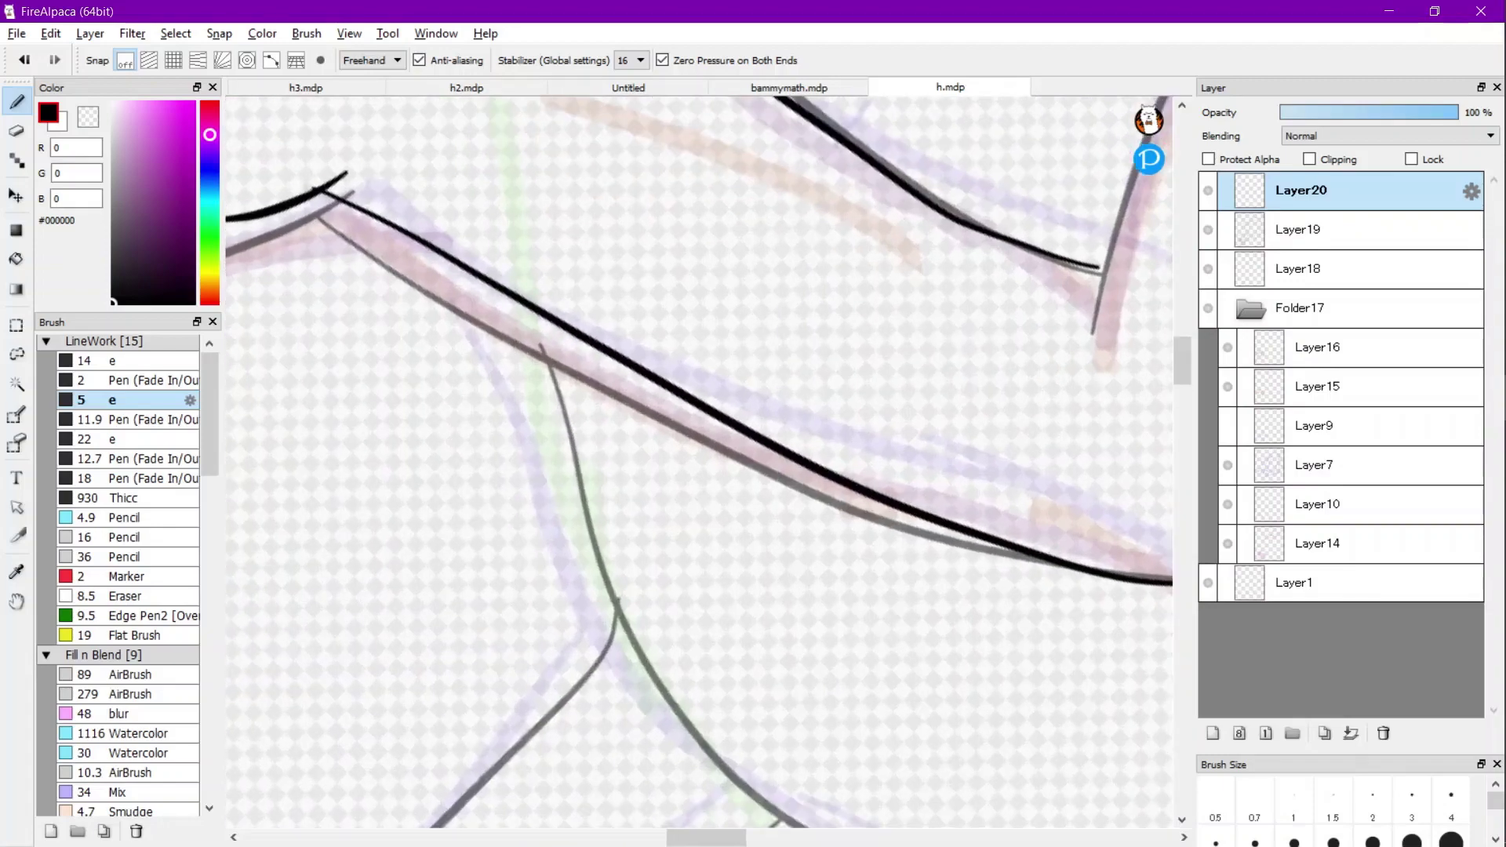
left_click_drag(524, 307, 632, 659)
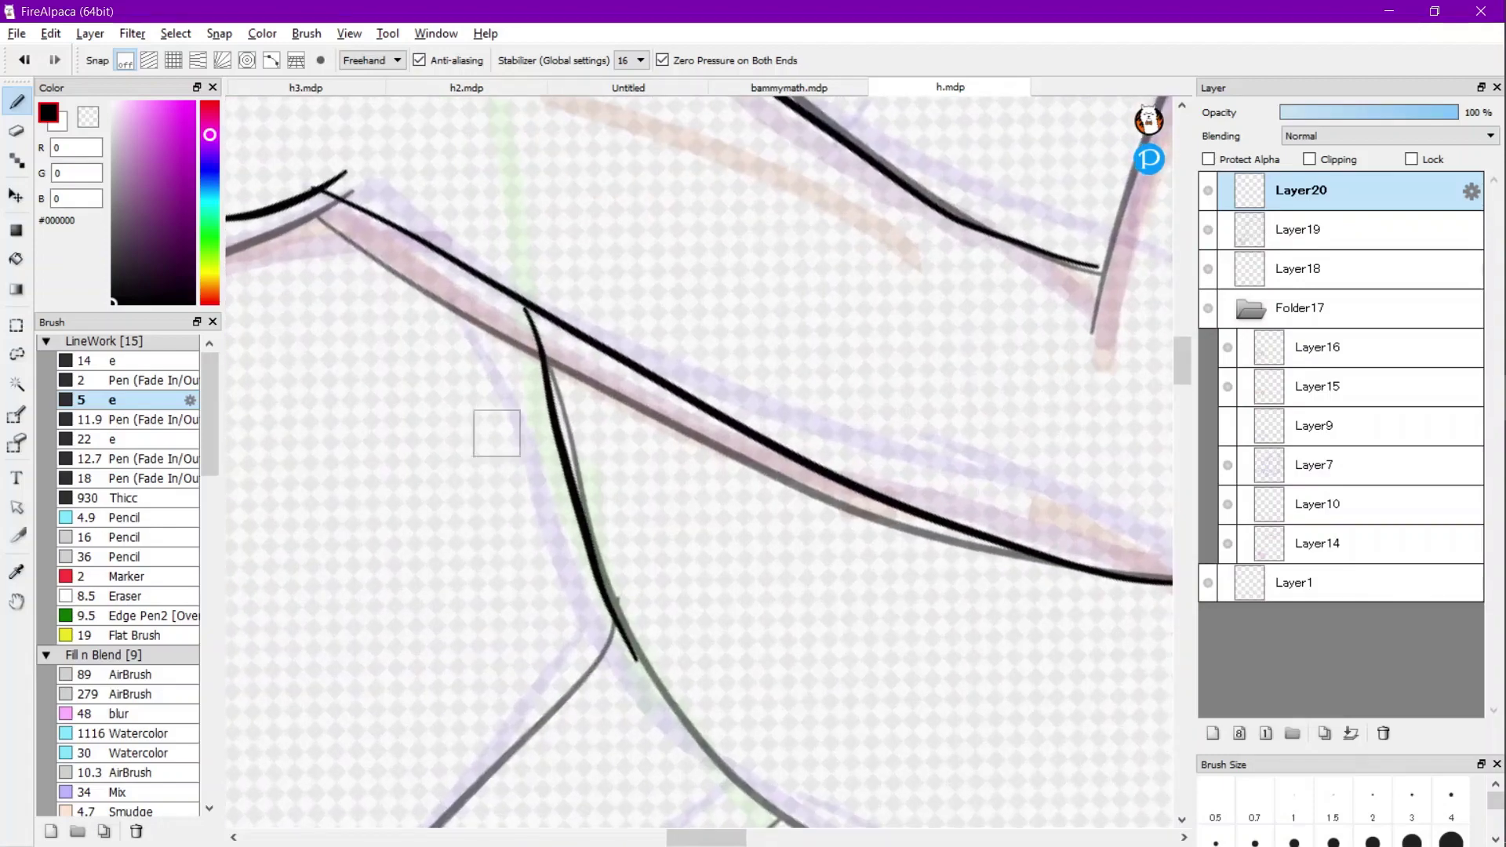
scroll(631, 659, "down", 3)
key("ctrl+z")
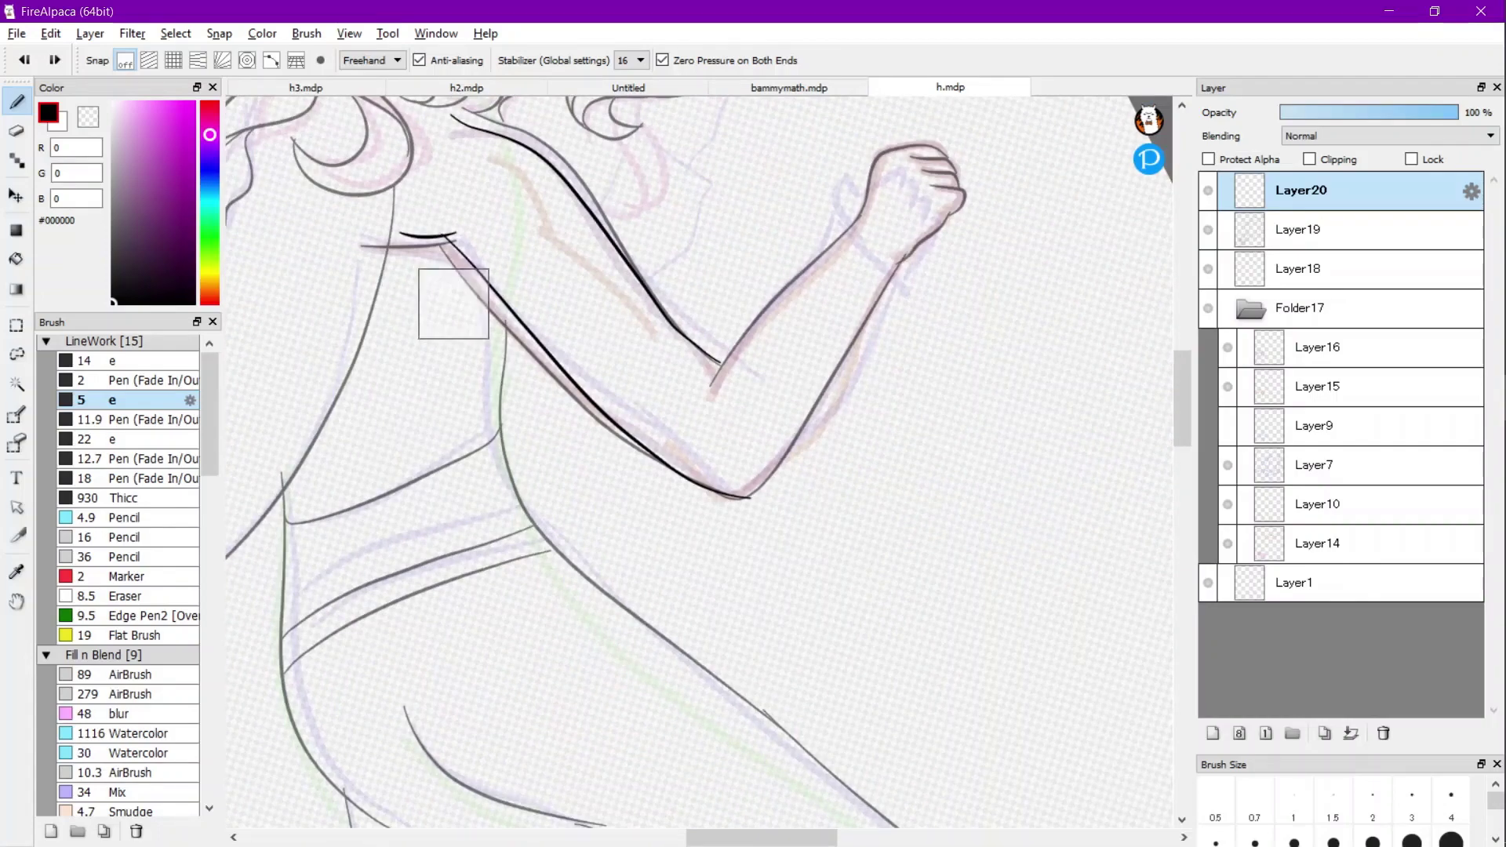
scroll(453, 304, "up", 2)
left_click_drag(549, 315, 634, 618)
scroll(634, 618, "down", 3)
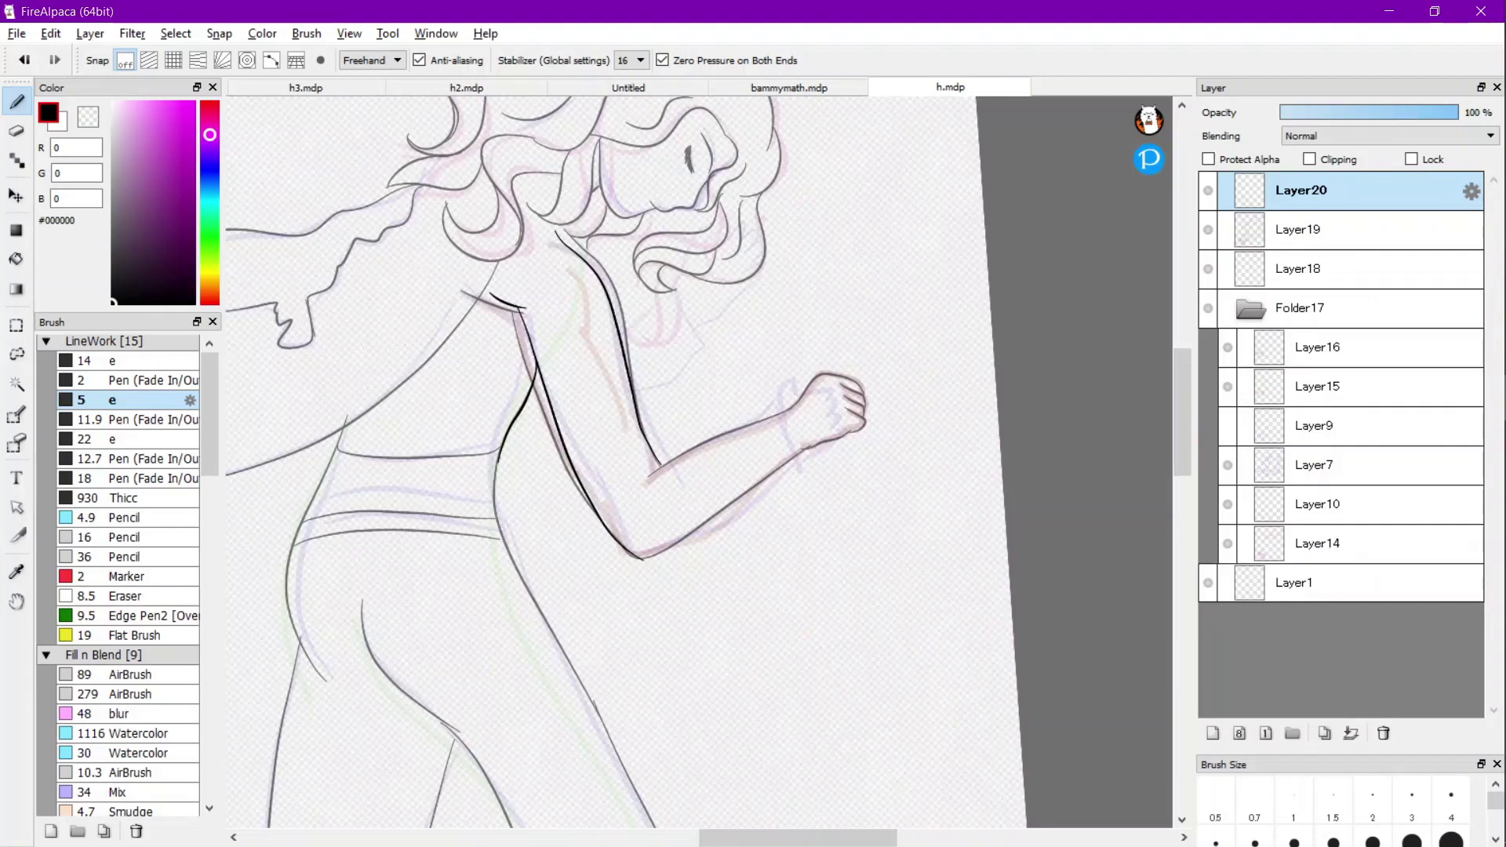
key("ctrl+z")
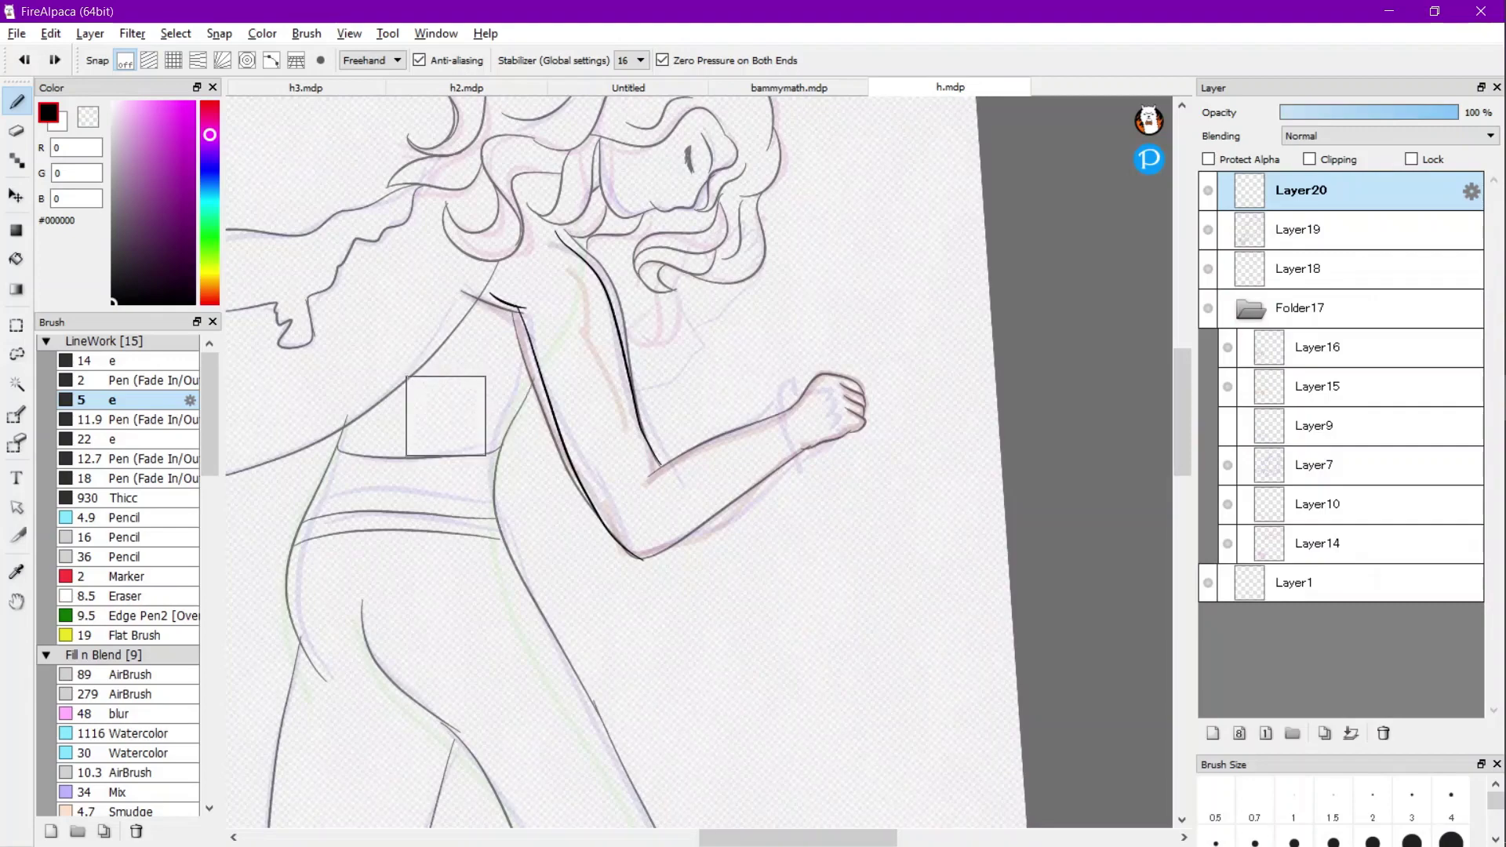
Ink the front torso line from beneath the upper arm and extend it past the top's hem to the waistband.
scroll(506, 291, "up", 3)
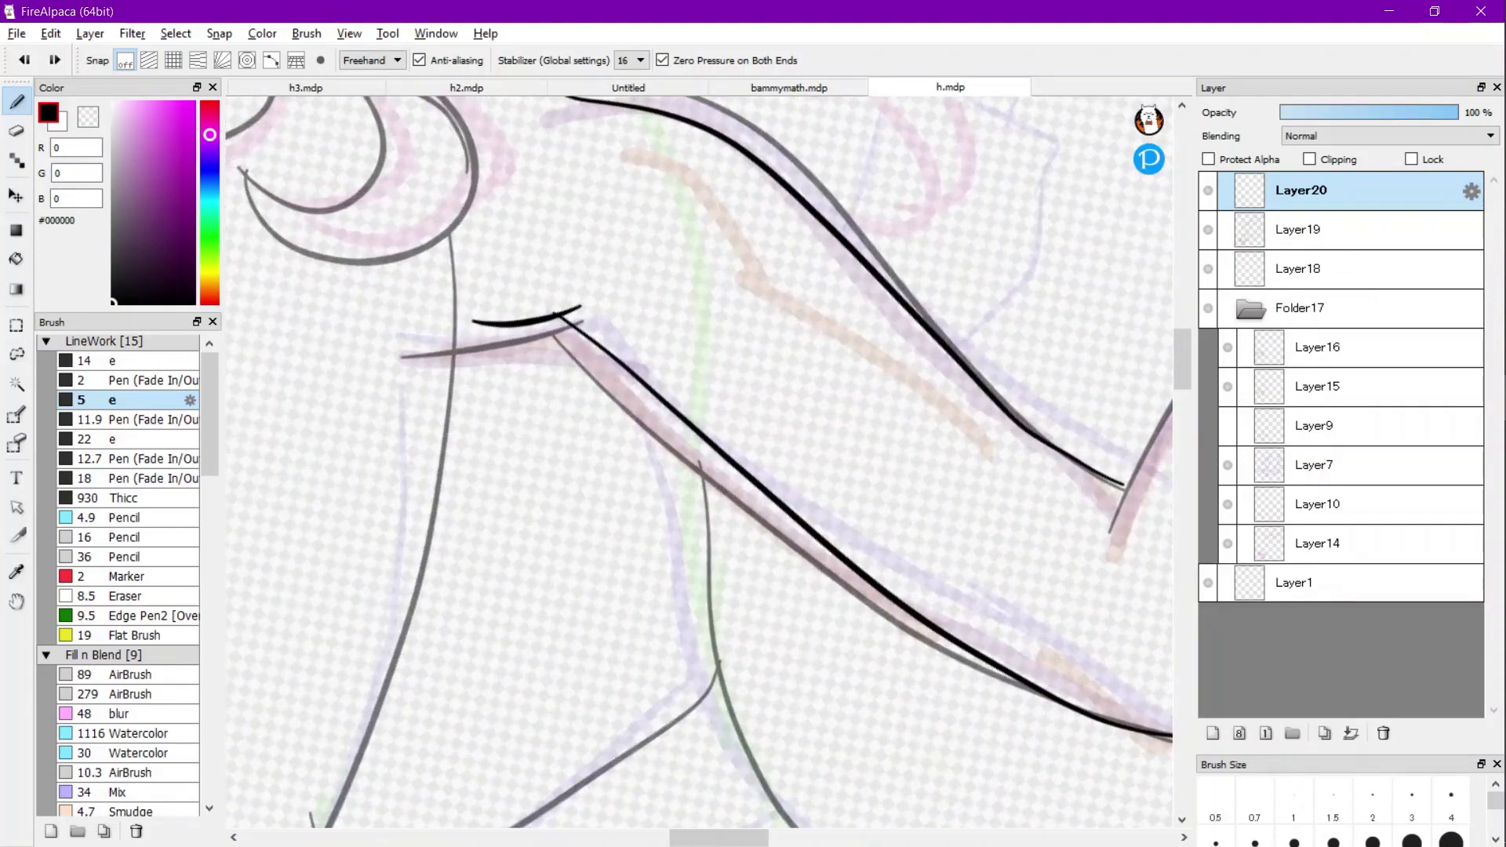
mouse_move(700, 421)
left_mouse_down()
mouse_move(695, 579)
mouse_move(733, 746)
left_mouse_up()
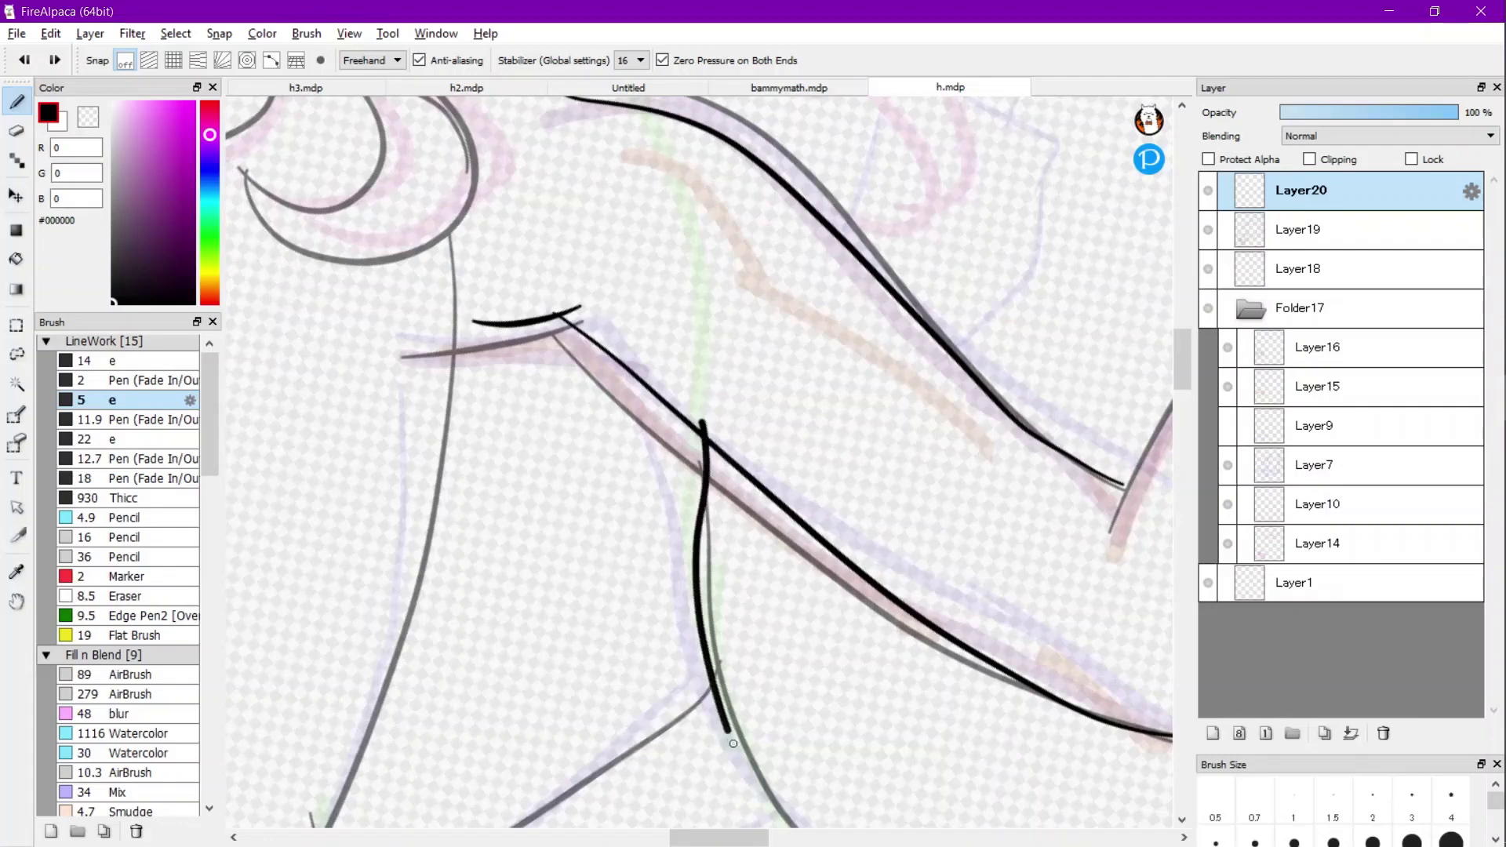
scroll(511, 509, "down", 3)
scroll(549, 392, "up", 4)
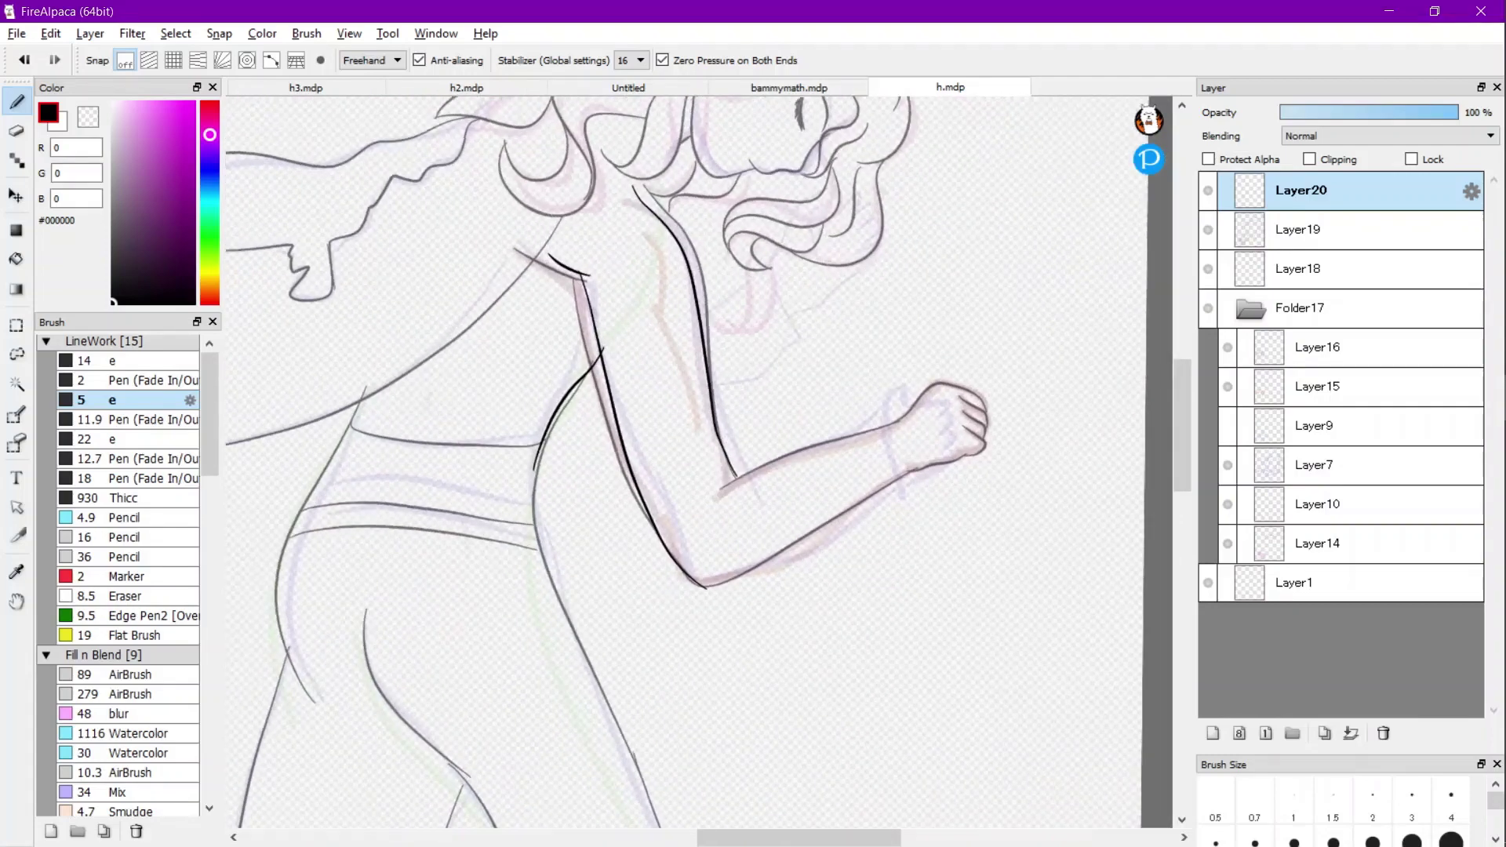
mouse_move(637, 266)
left_mouse_down()
mouse_move(667, 408)
mouse_move(777, 628)
left_mouse_up()
scroll(698, 461, "down", 3)
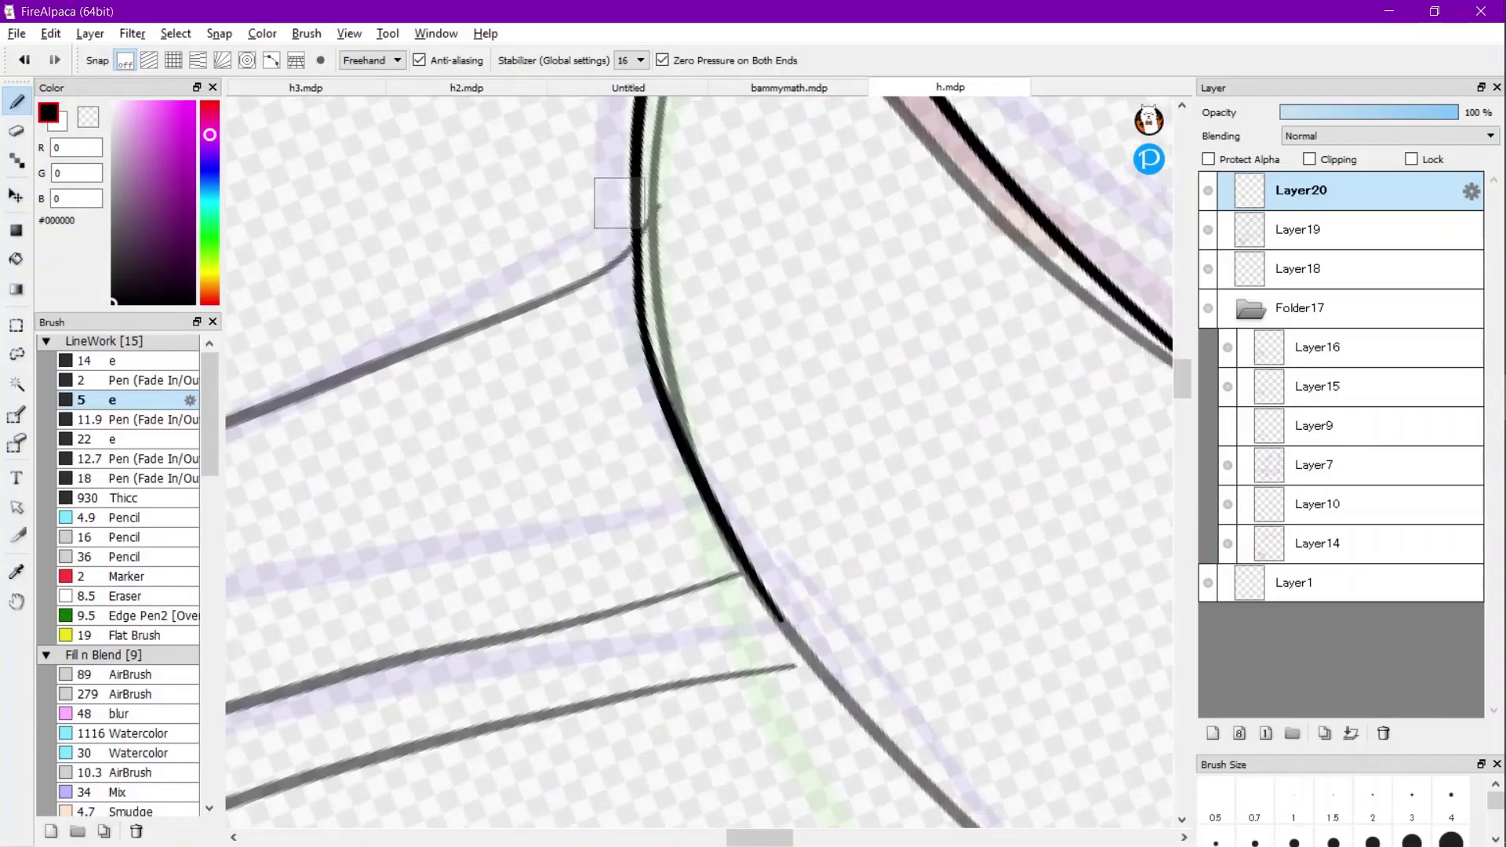
scroll(696, 274, "down", 2)
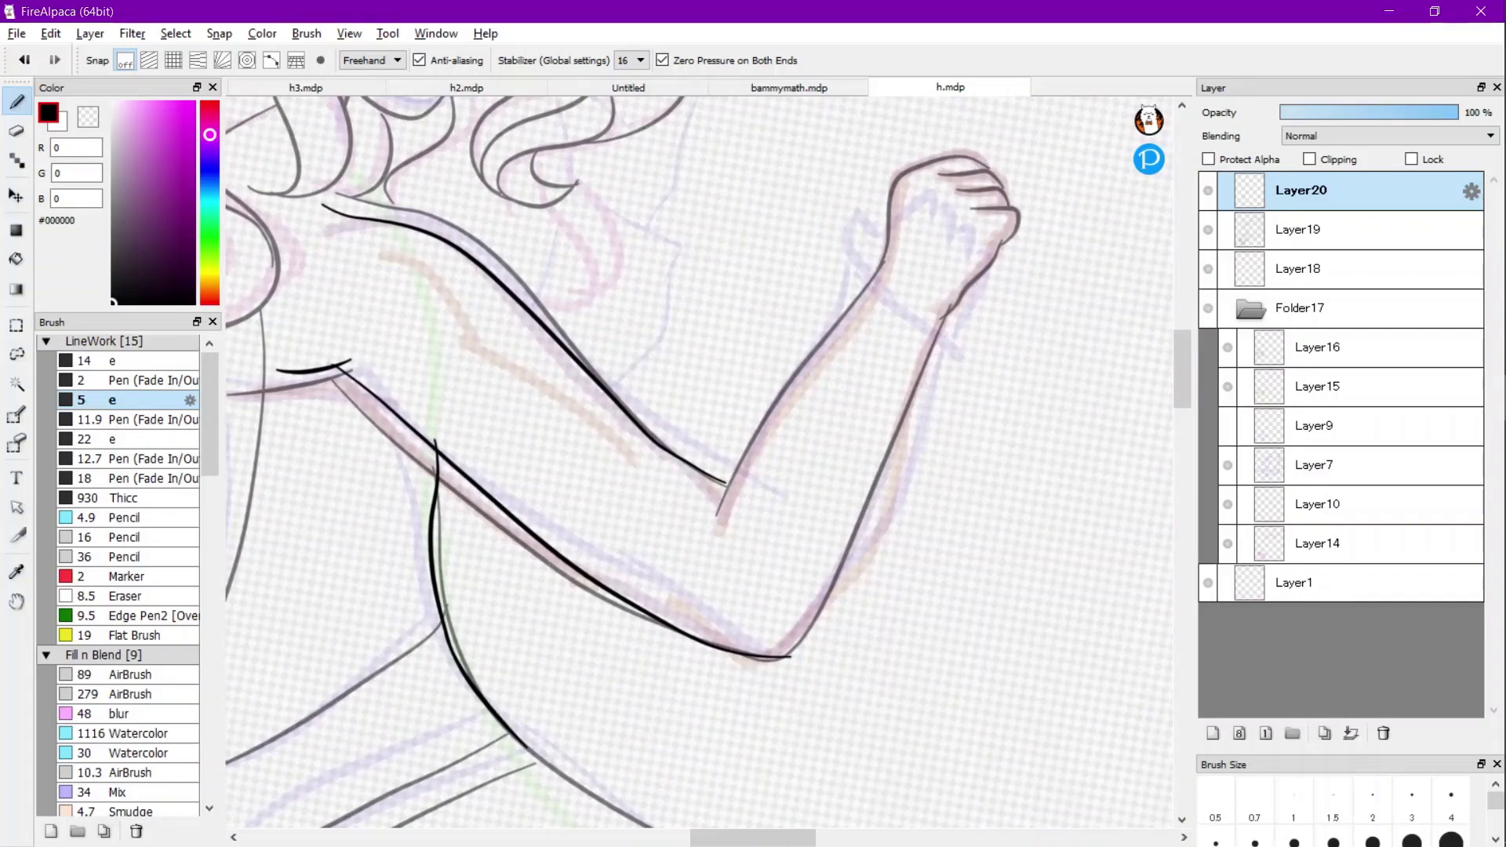
scroll(698, 462, "down", 2)
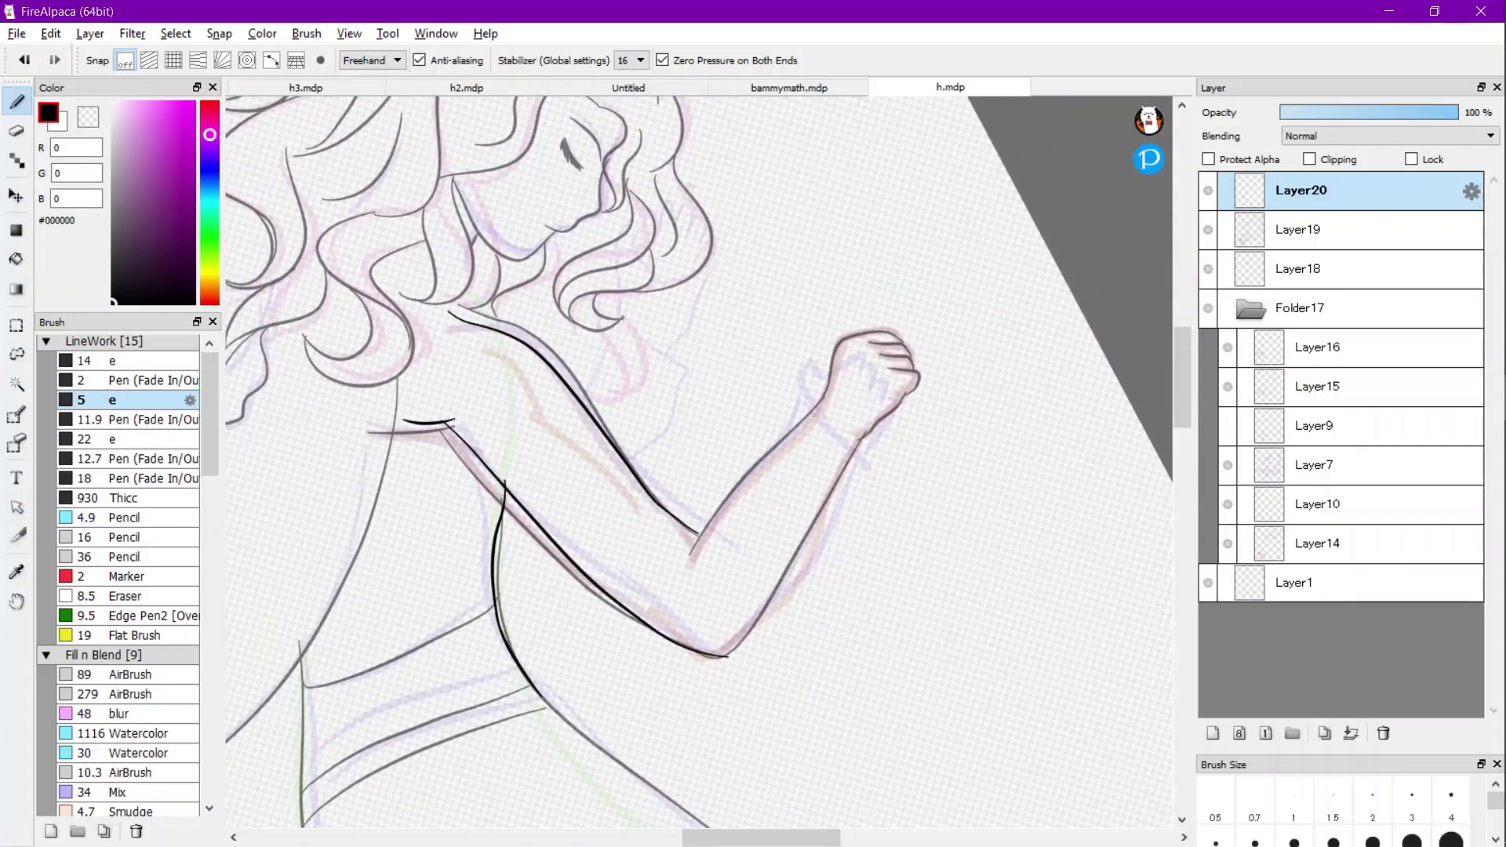
Erase the old upper-arm lines on Layer19 beneath the new ink, and restore that layer's opacity to 100 %.
left_click(1334, 230)
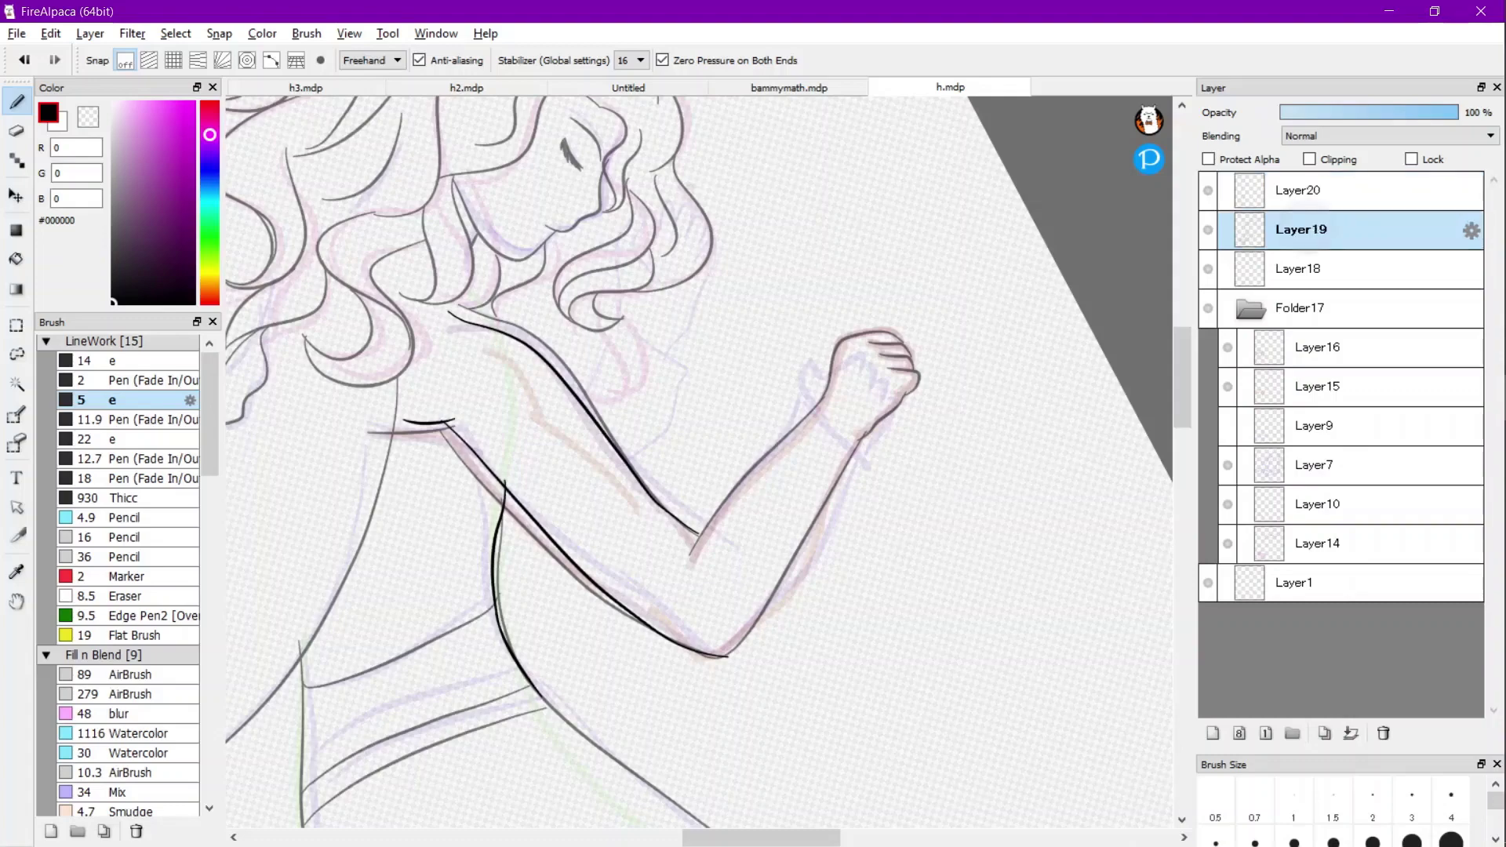
key("e")
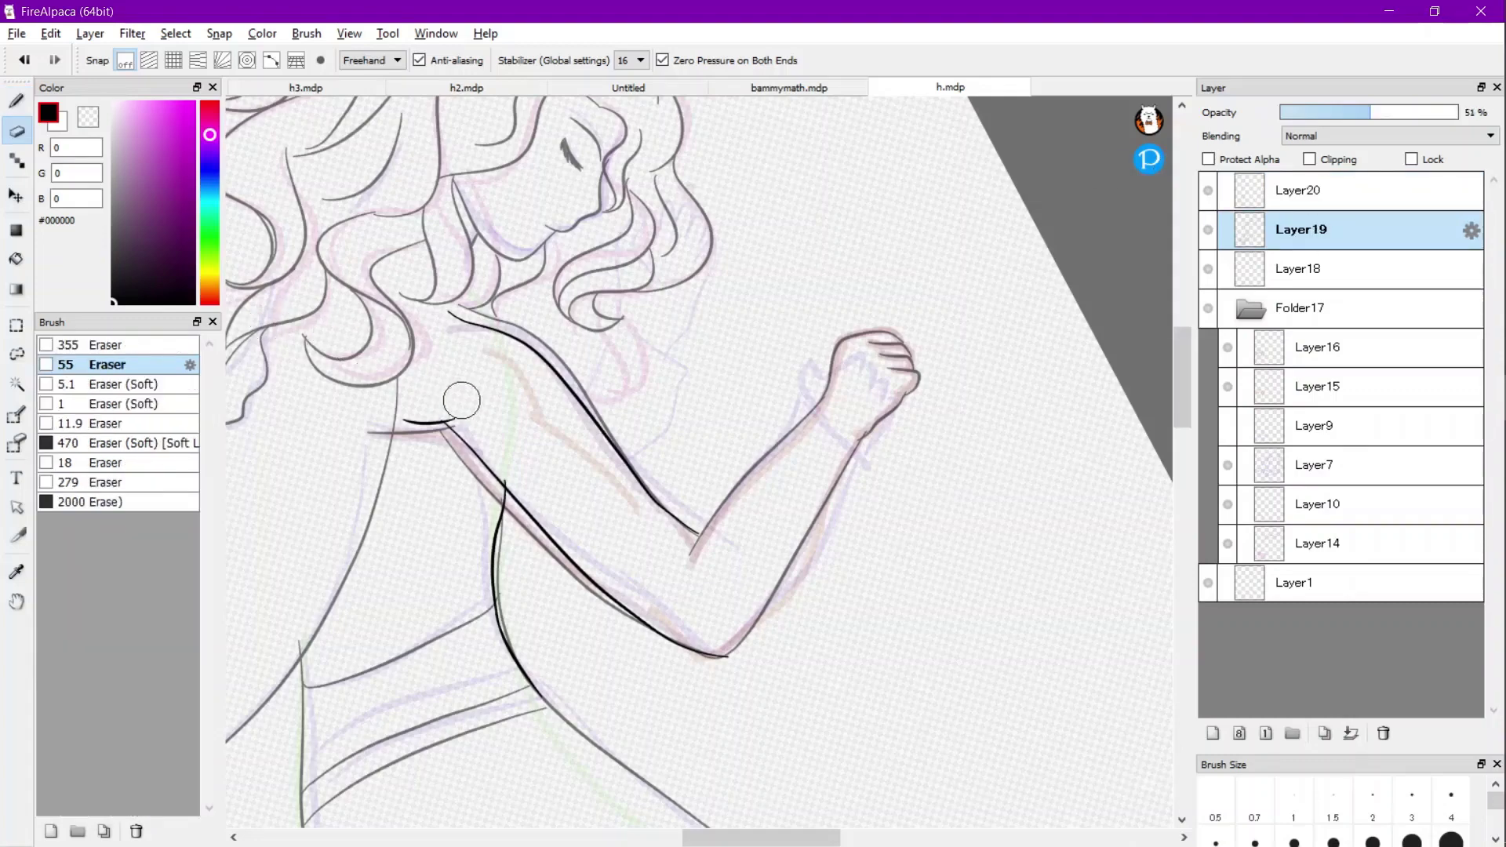
scroll(467, 322, "up", 2)
mouse_move(464, 317)
left_mouse_down()
mouse_move(606, 378)
mouse_move(763, 591)
left_mouse_up()
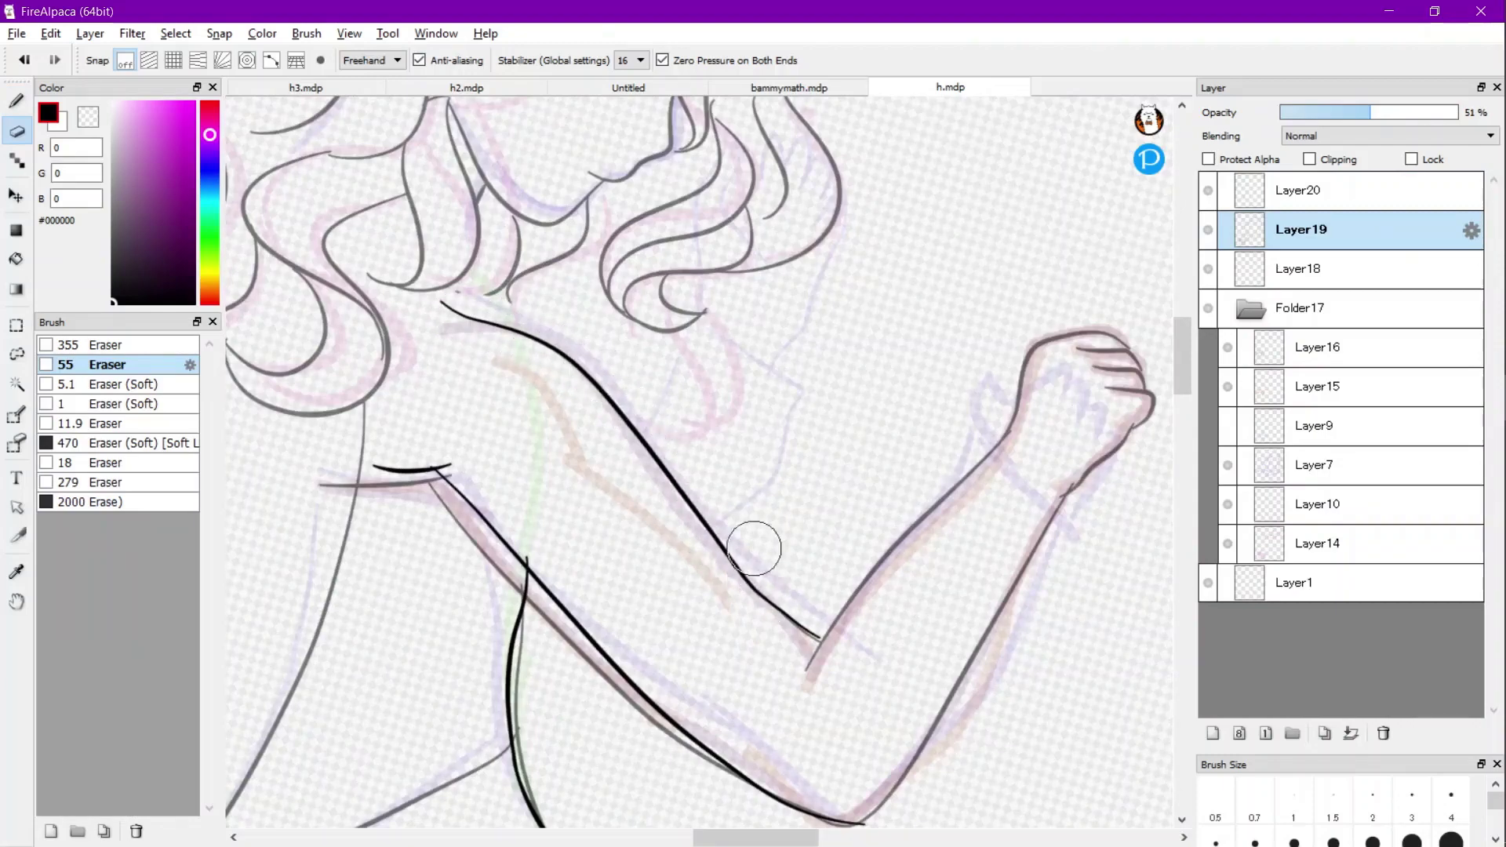
scroll(734, 521, "down", 1)
scroll(581, 553, "up", 2)
mouse_move(493, 389)
left_mouse_down()
mouse_move(393, 429)
mouse_move(558, 487)
mouse_move(738, 710)
mouse_move(797, 733)
mouse_move(811, 761)
left_mouse_up()
scroll(600, 509, "down", 3)
scroll(628, 598, "up", 3)
mouse_move(589, 655)
left_mouse_down()
mouse_move(562, 419)
mouse_move(829, 674)
mouse_move(1017, 812)
left_mouse_up()
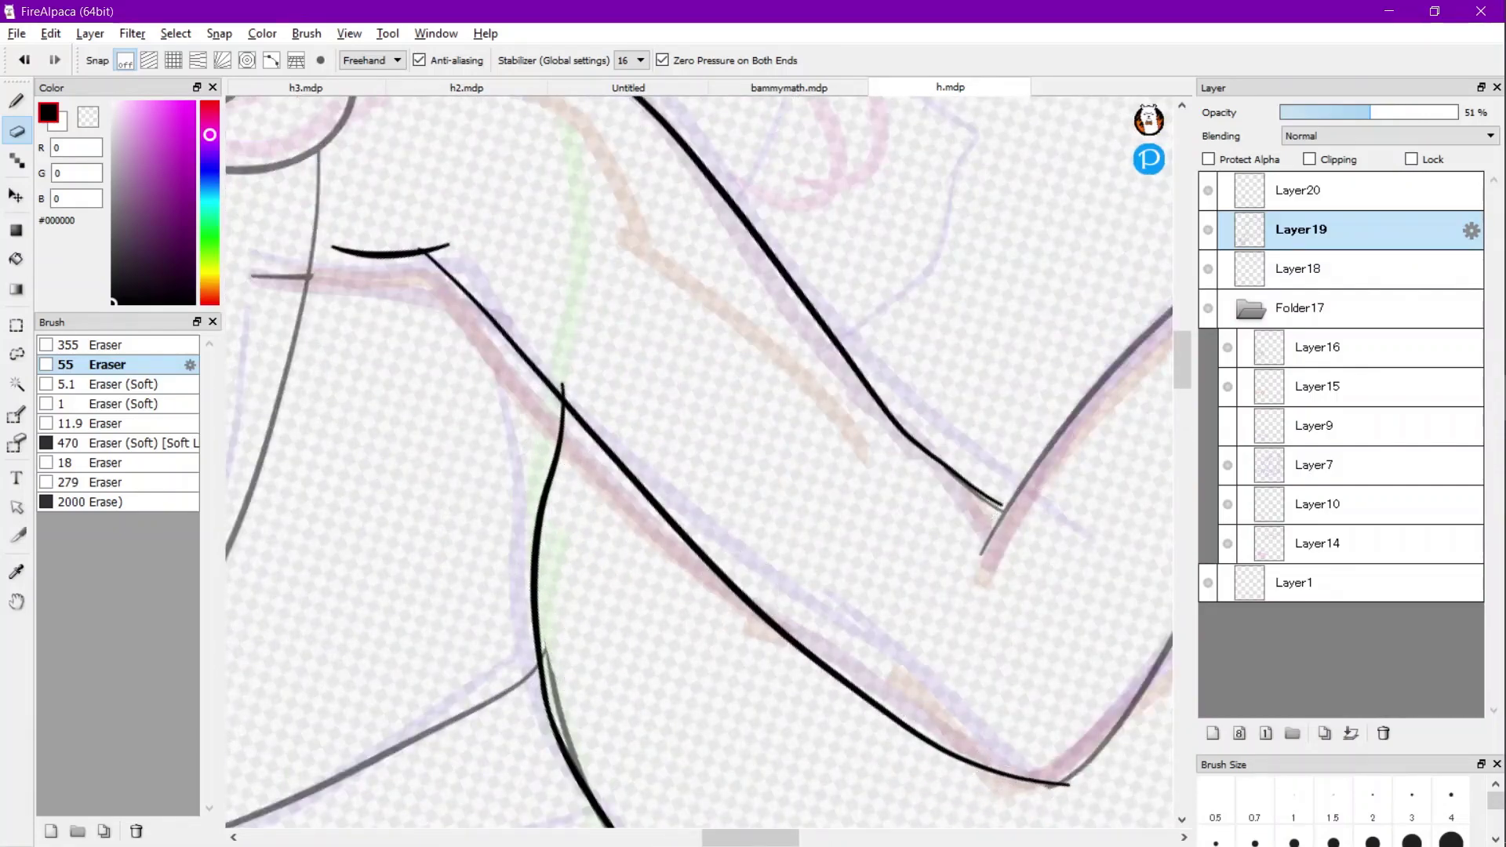
left_click_drag(1443, 112, 1462, 112)
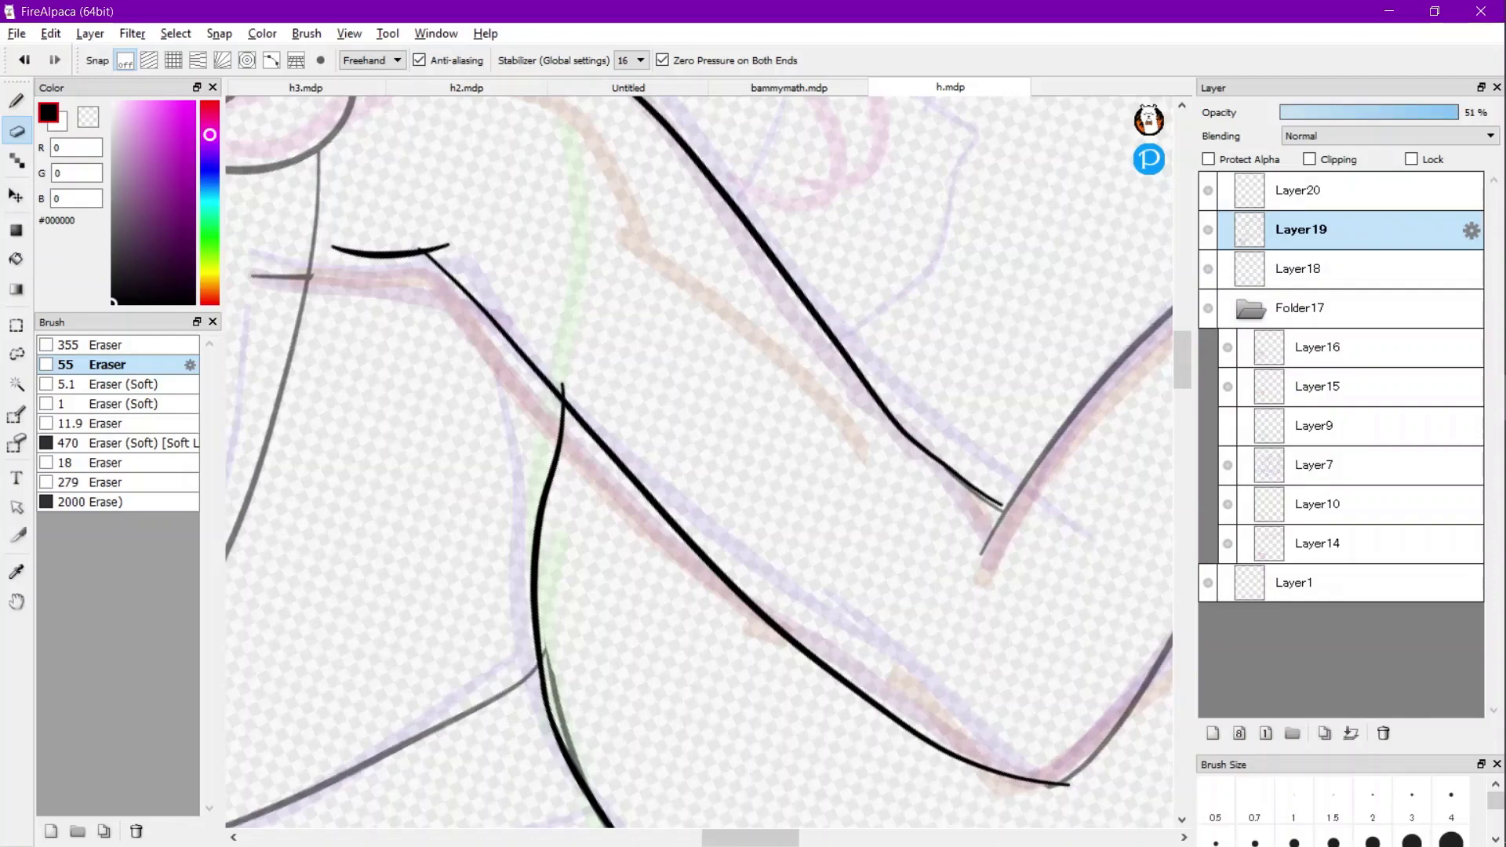
scroll(700, 350, "down", 5)
scroll(811, 330, "down", 3)
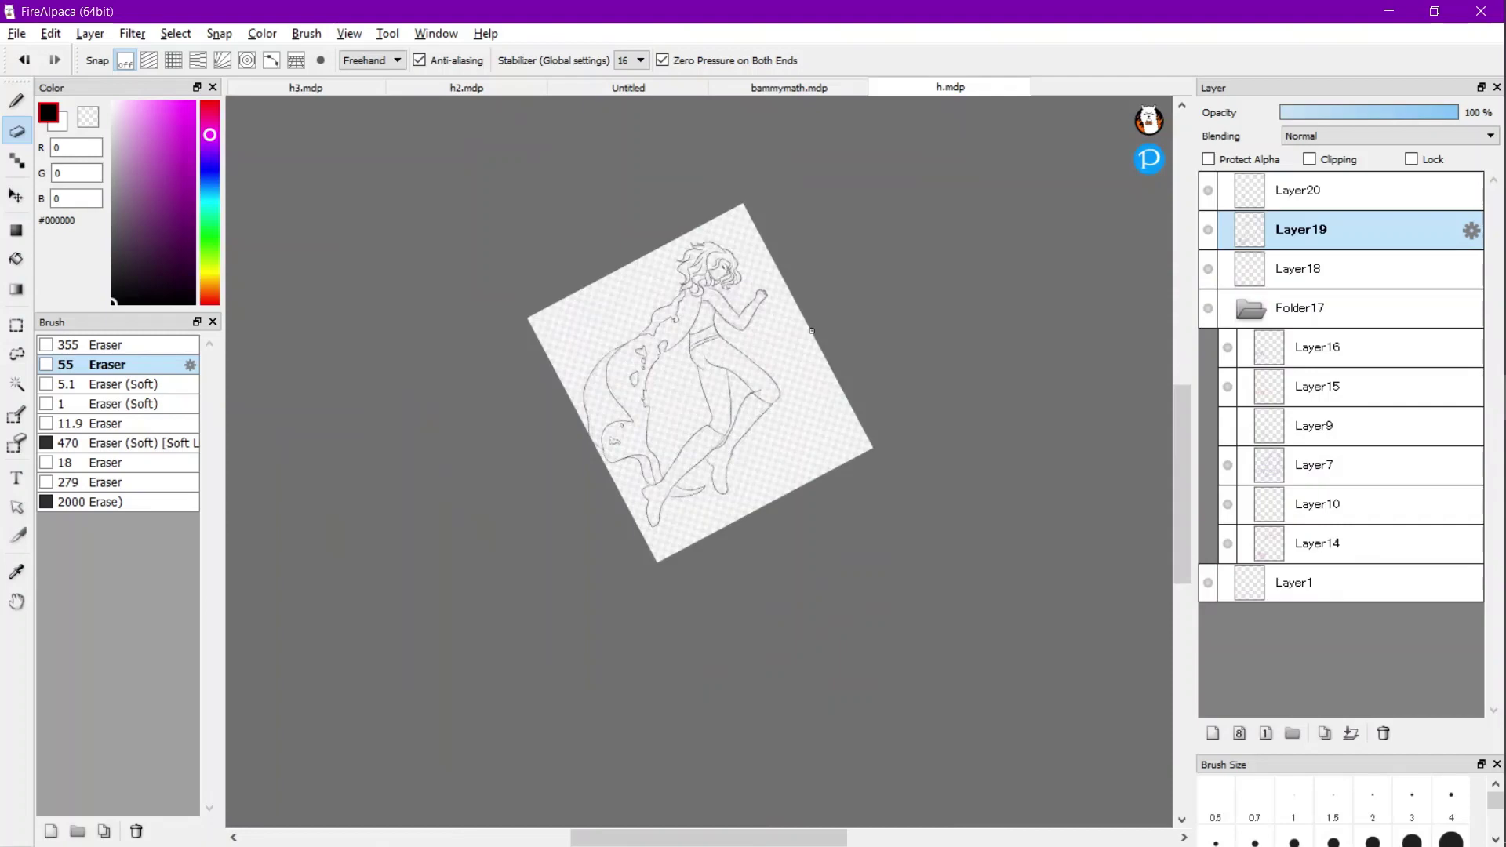
Ink the neck line on Layer19 from the hair down to the shoulder, and extend the neighbouring curl's tip to the shoulder line.
key("b")
scroll(647, 404, "up", 4)
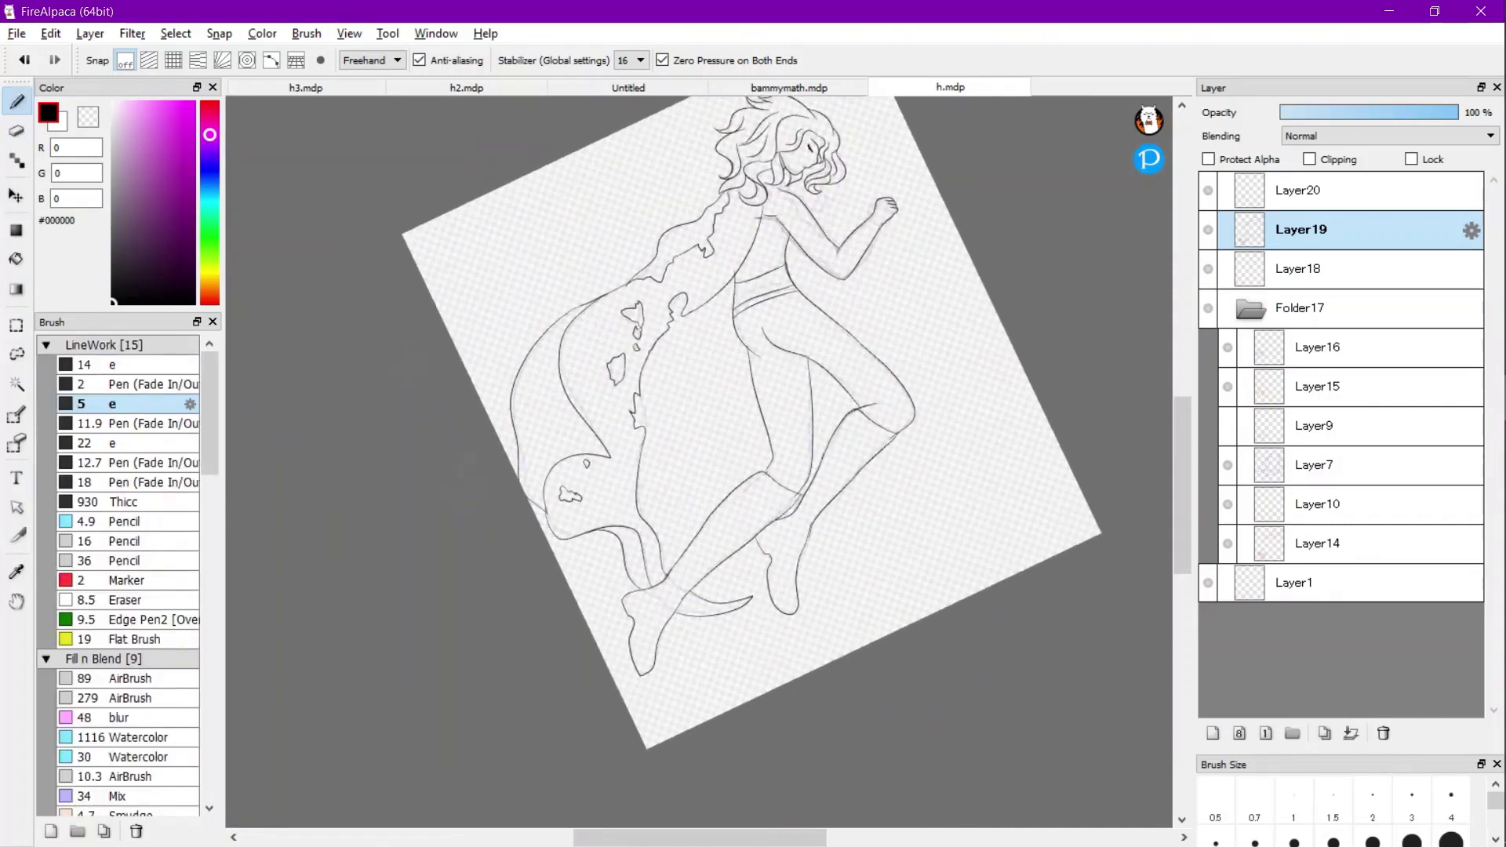
scroll(466, 499, "up", 1)
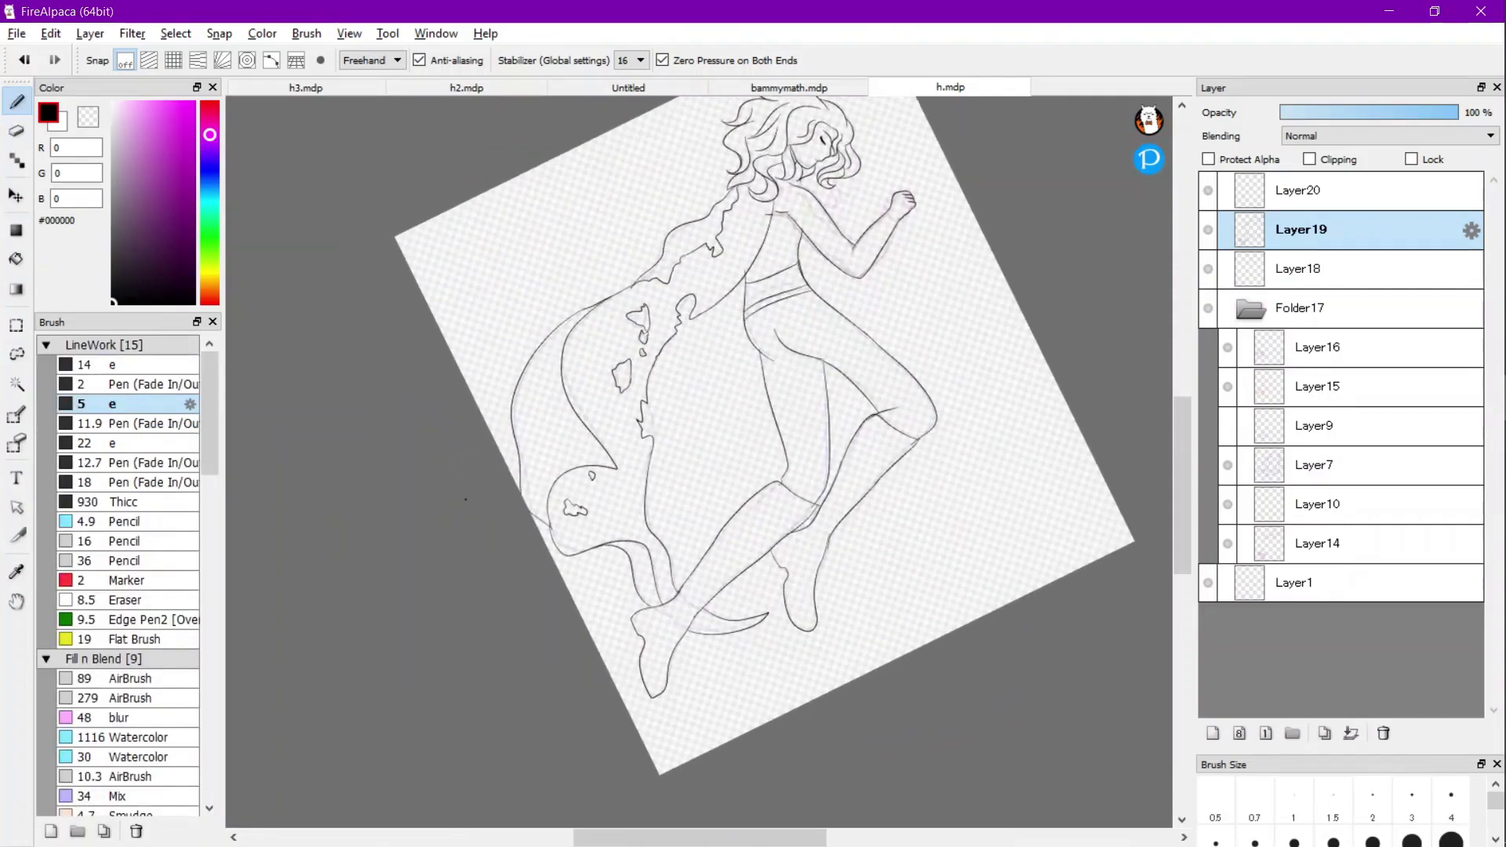
scroll(466, 498, "up", 3)
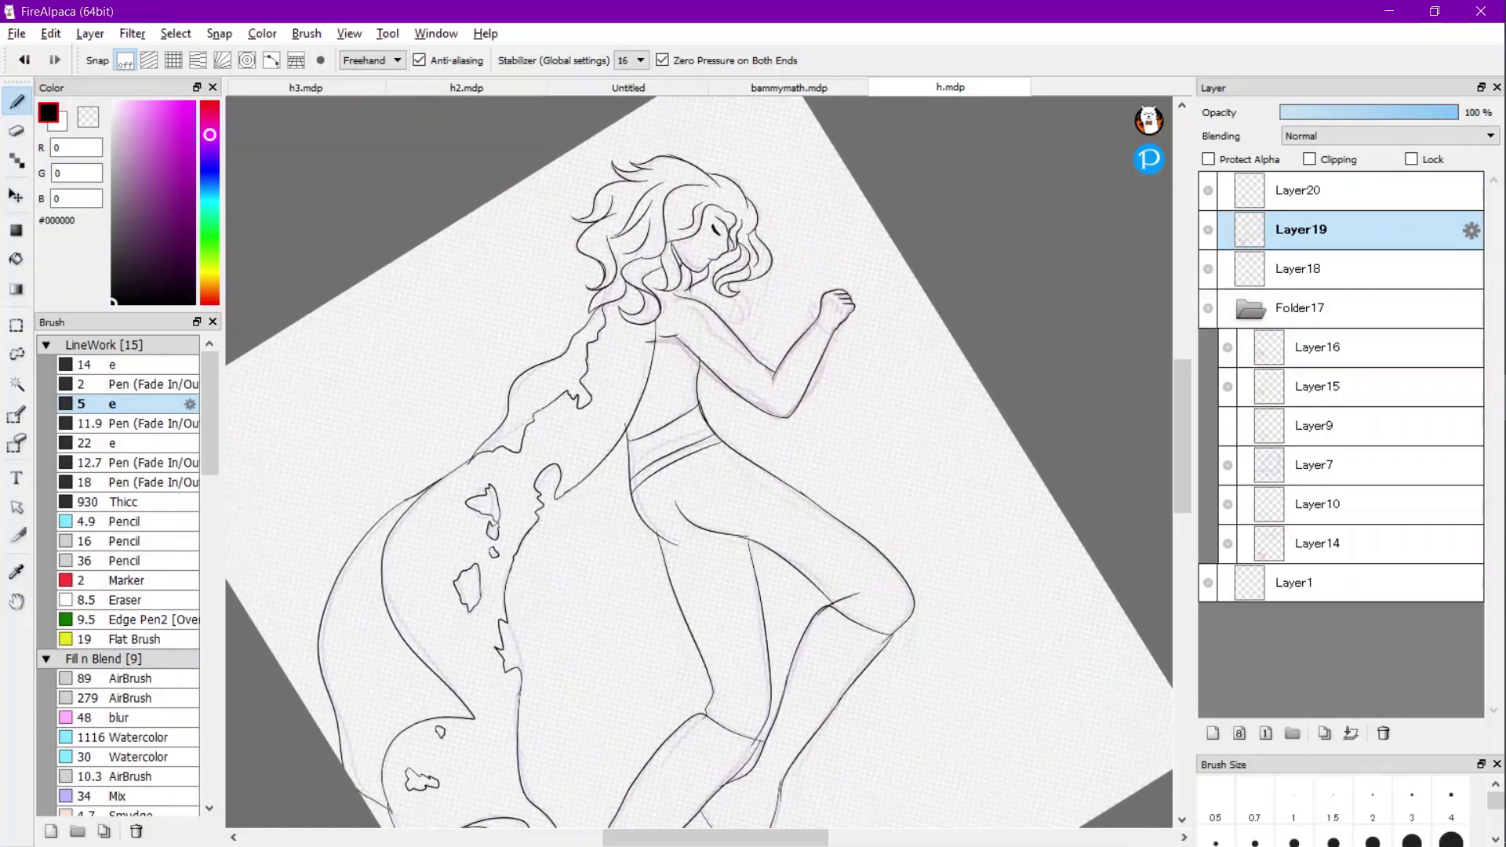
scroll(699, 462, "down", 2)
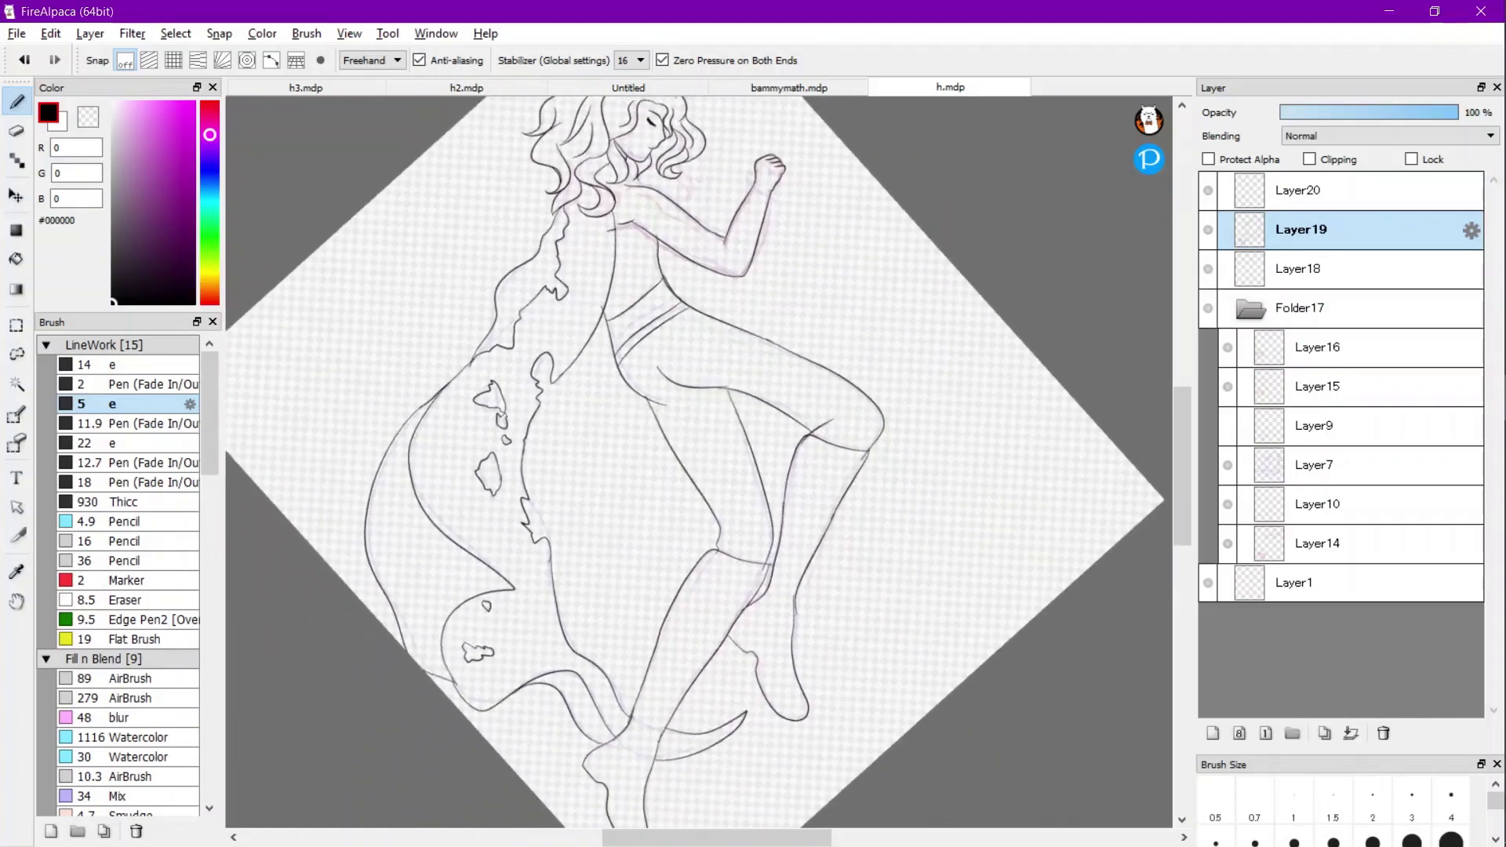
scroll(429, 555, "down", 2)
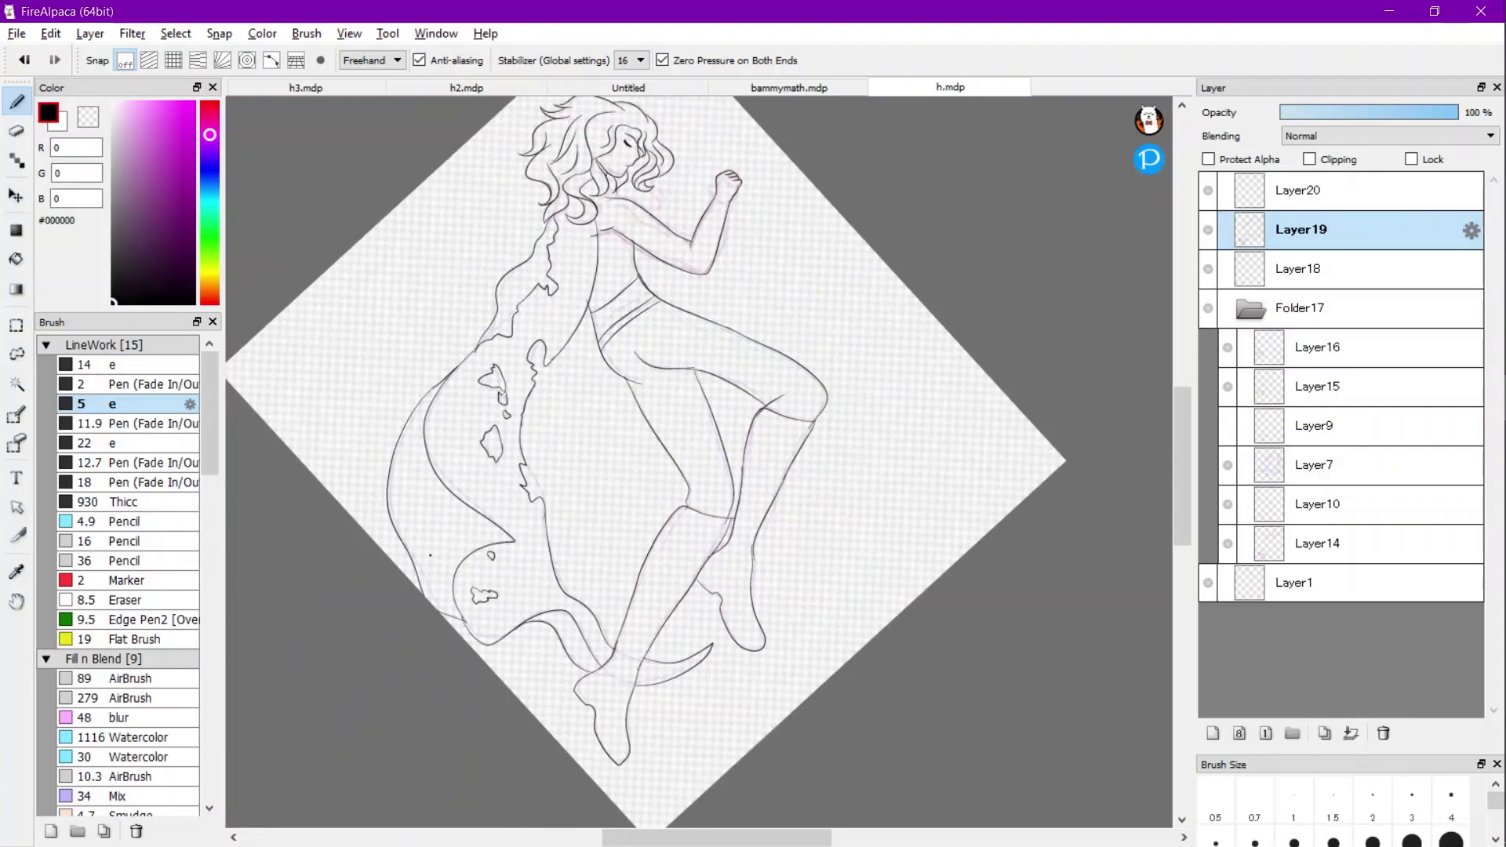
scroll(393, 477, "up", 1)
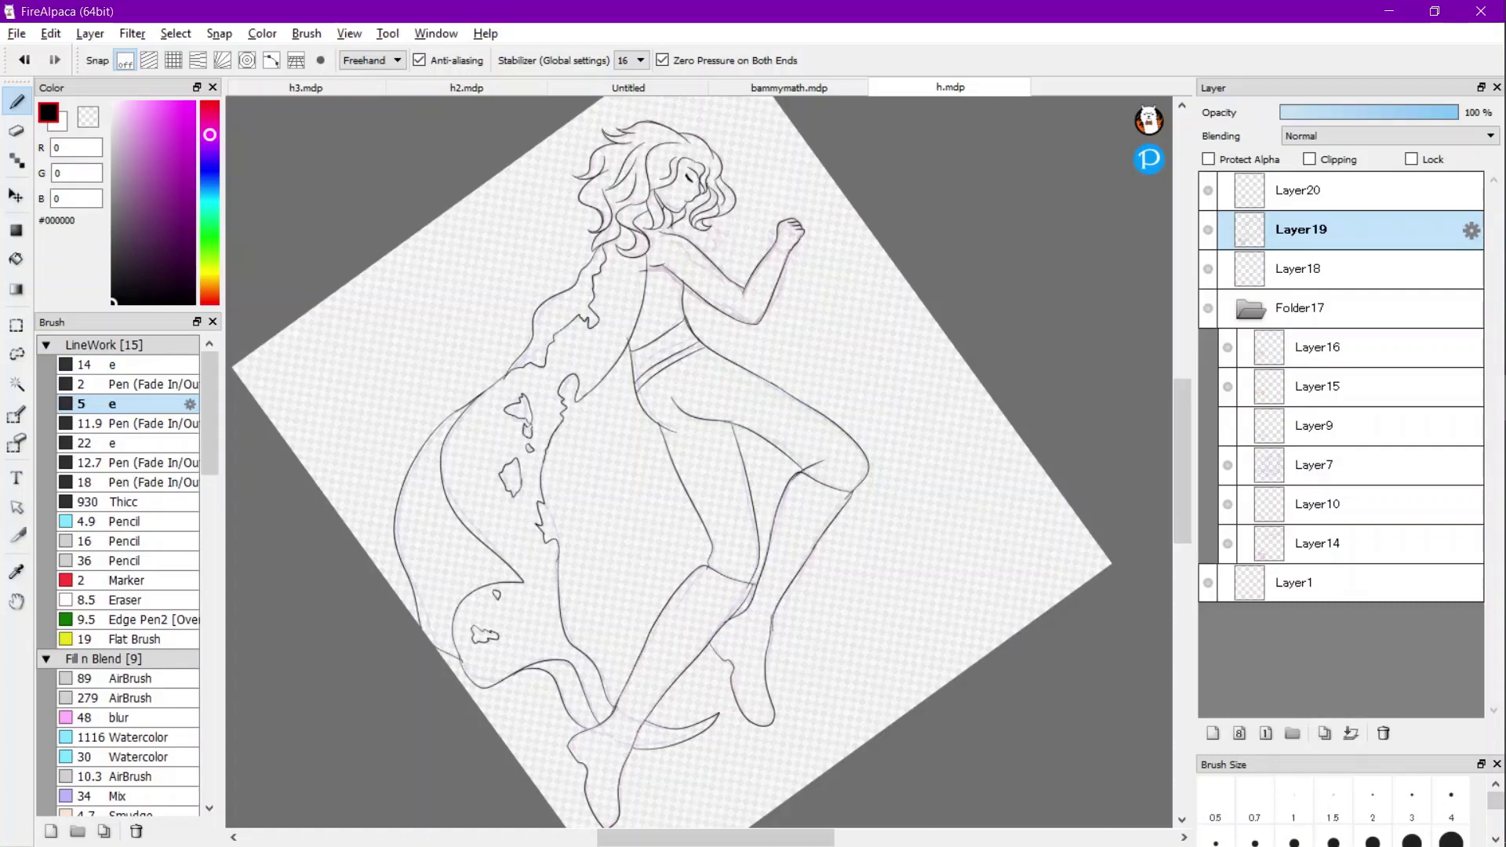
scroll(674, 208, "up", 11)
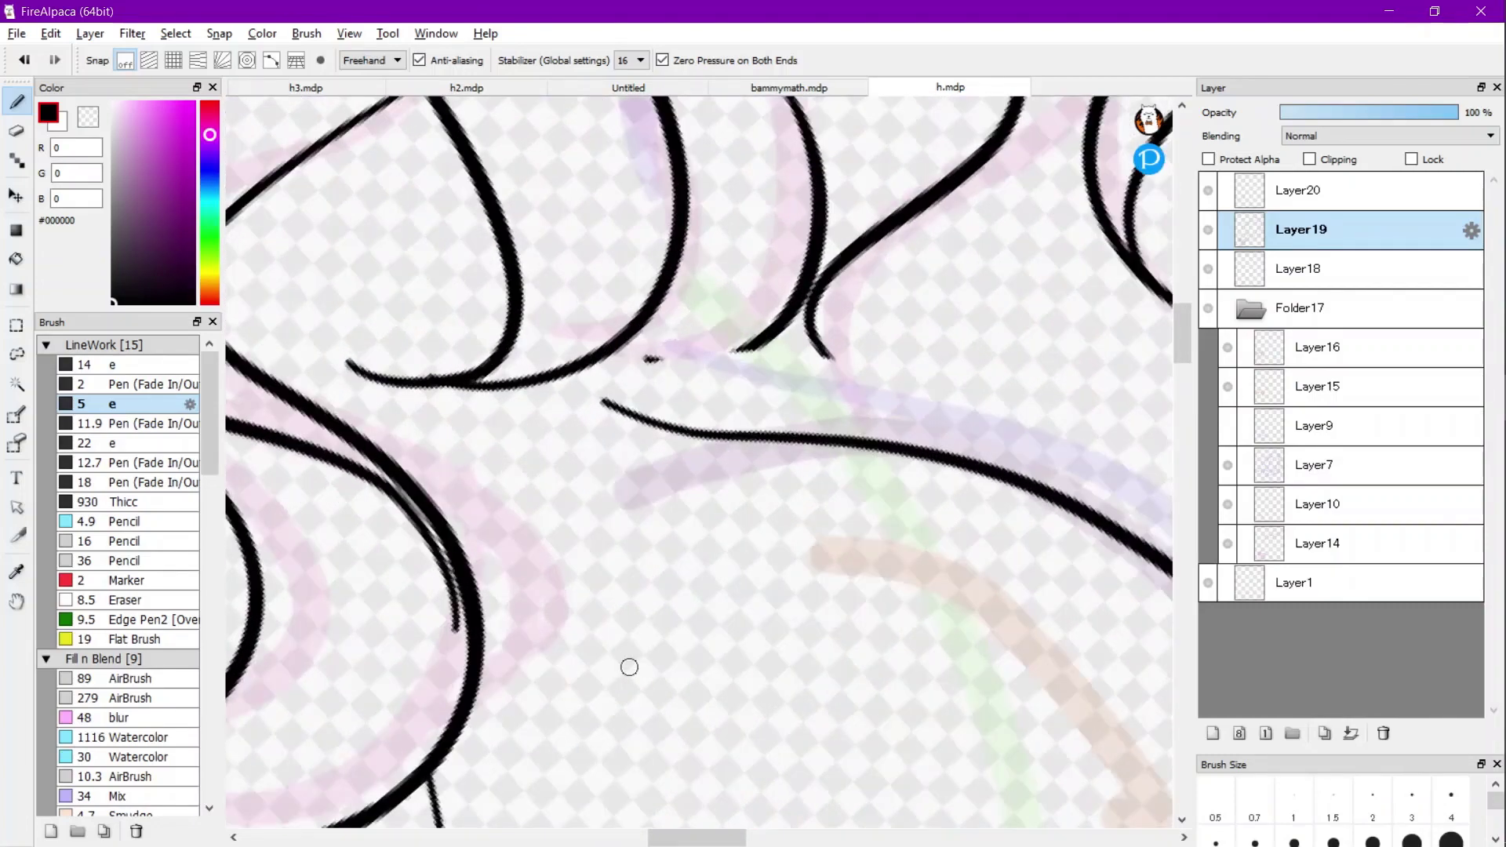
mouse_move(825, 270)
left_mouse_down()
mouse_move(828, 382)
mouse_move(932, 453)
left_mouse_up()
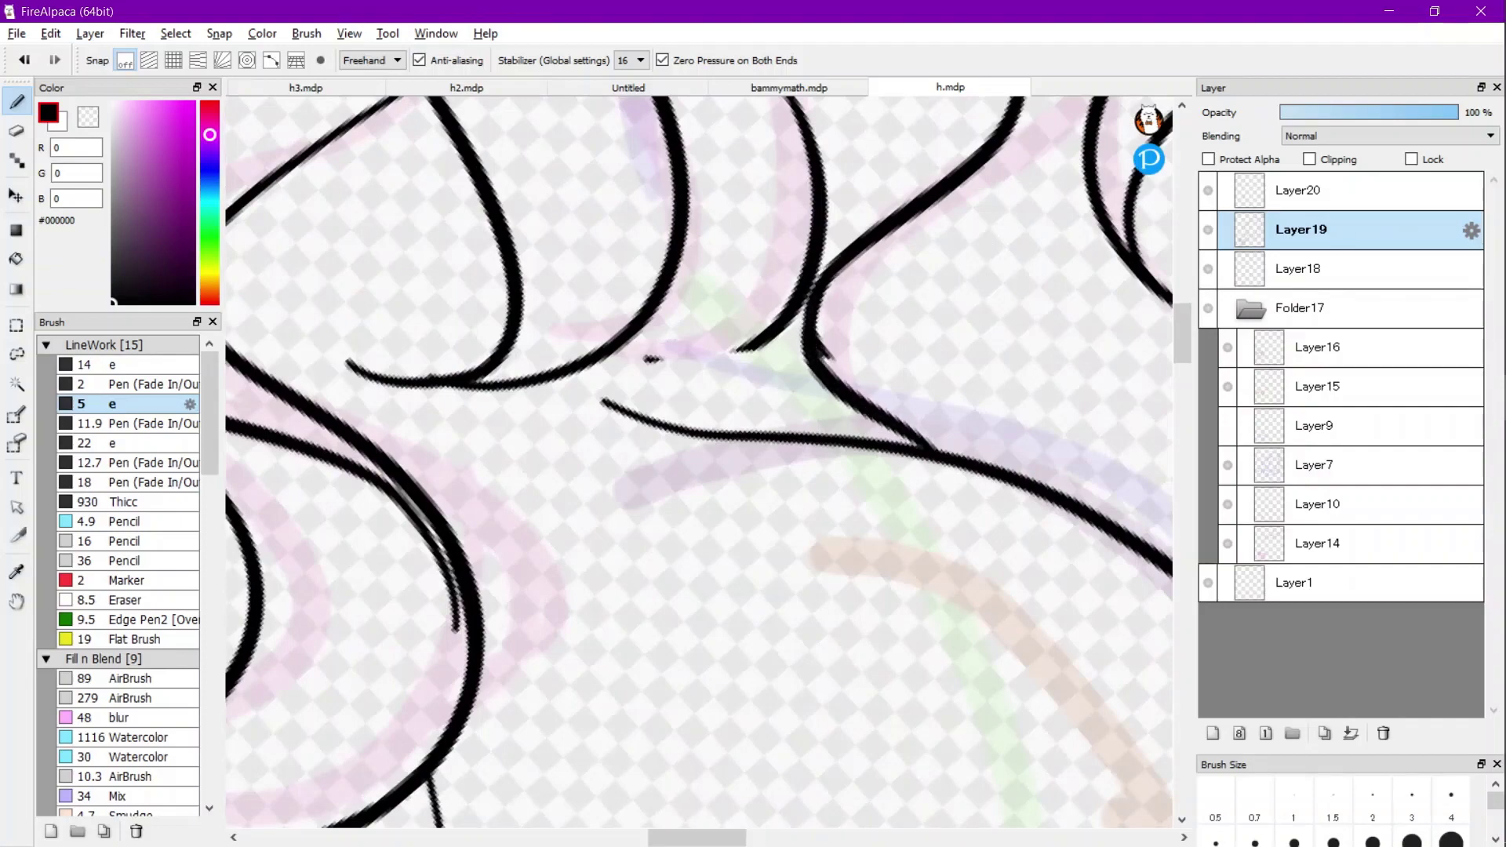
mouse_move(790, 316)
left_mouse_down()
mouse_move(704, 393)
mouse_move(563, 396)
left_mouse_up()
scroll(556, 414, "down", 8)
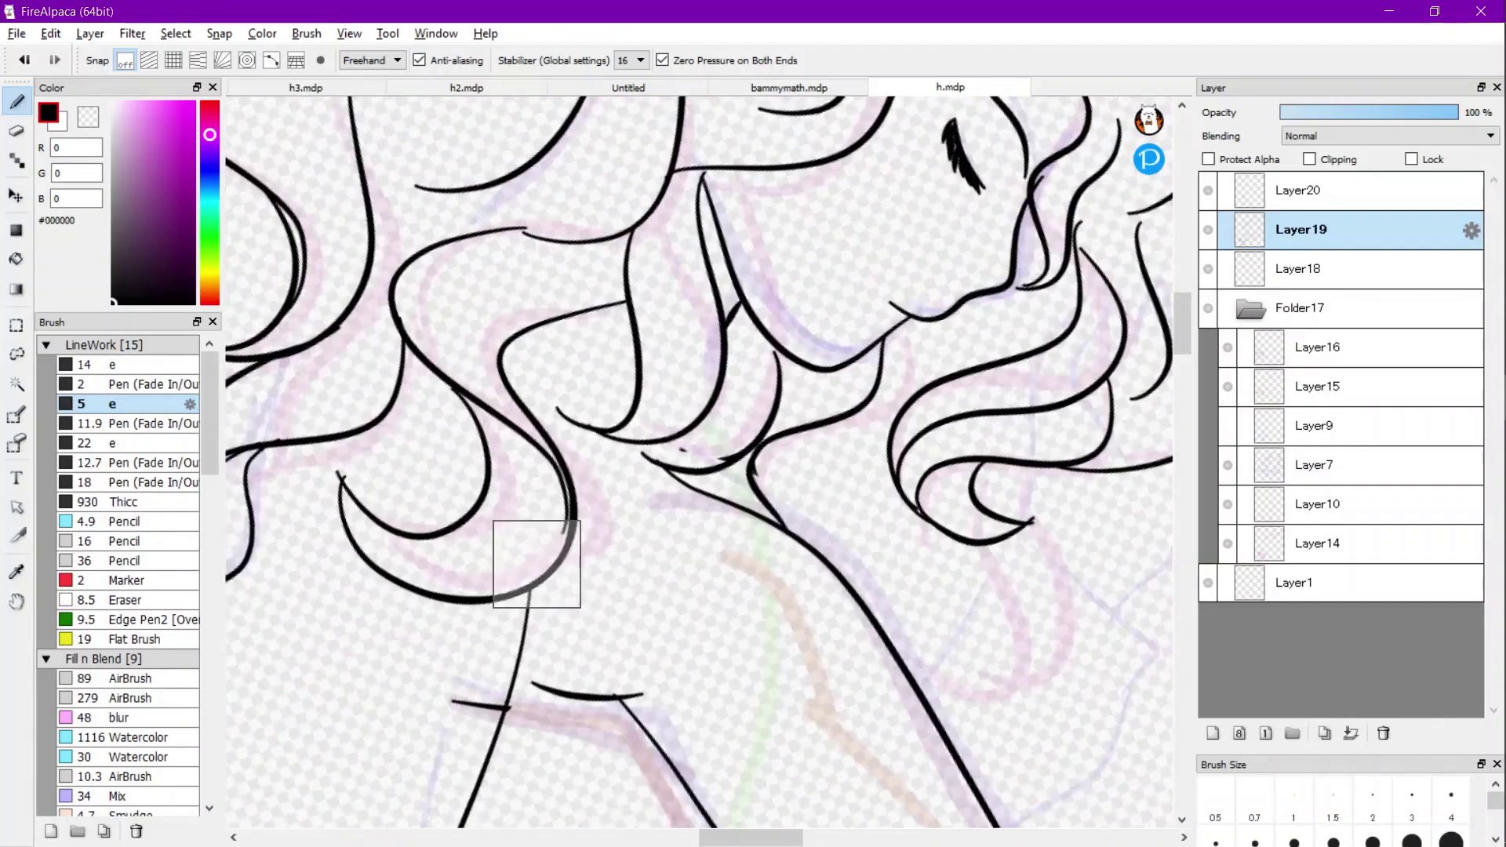
scroll(495, 531, "down", 4)
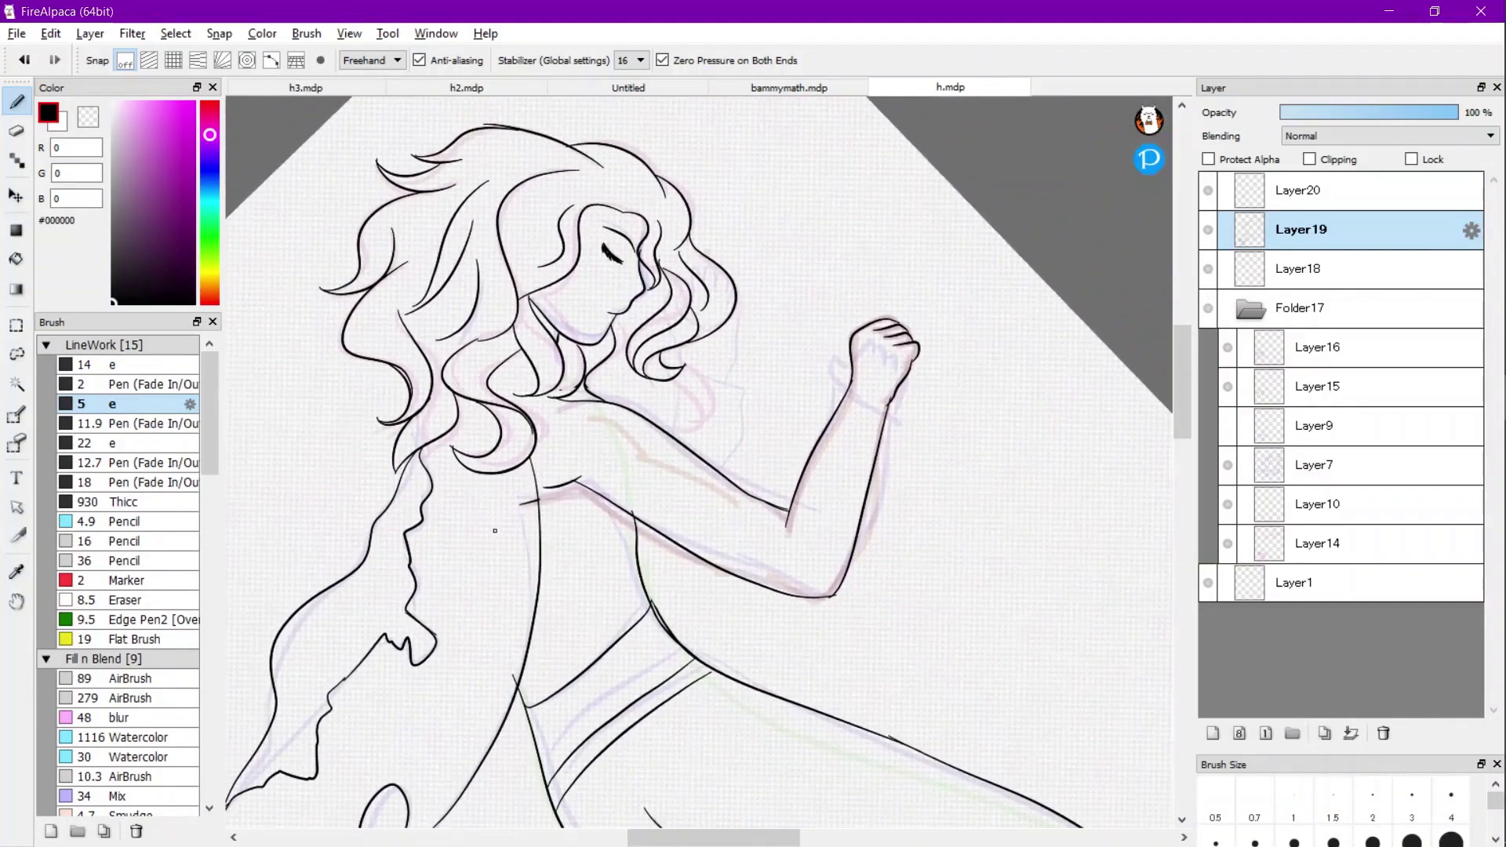
scroll(679, 699, "up", 10)
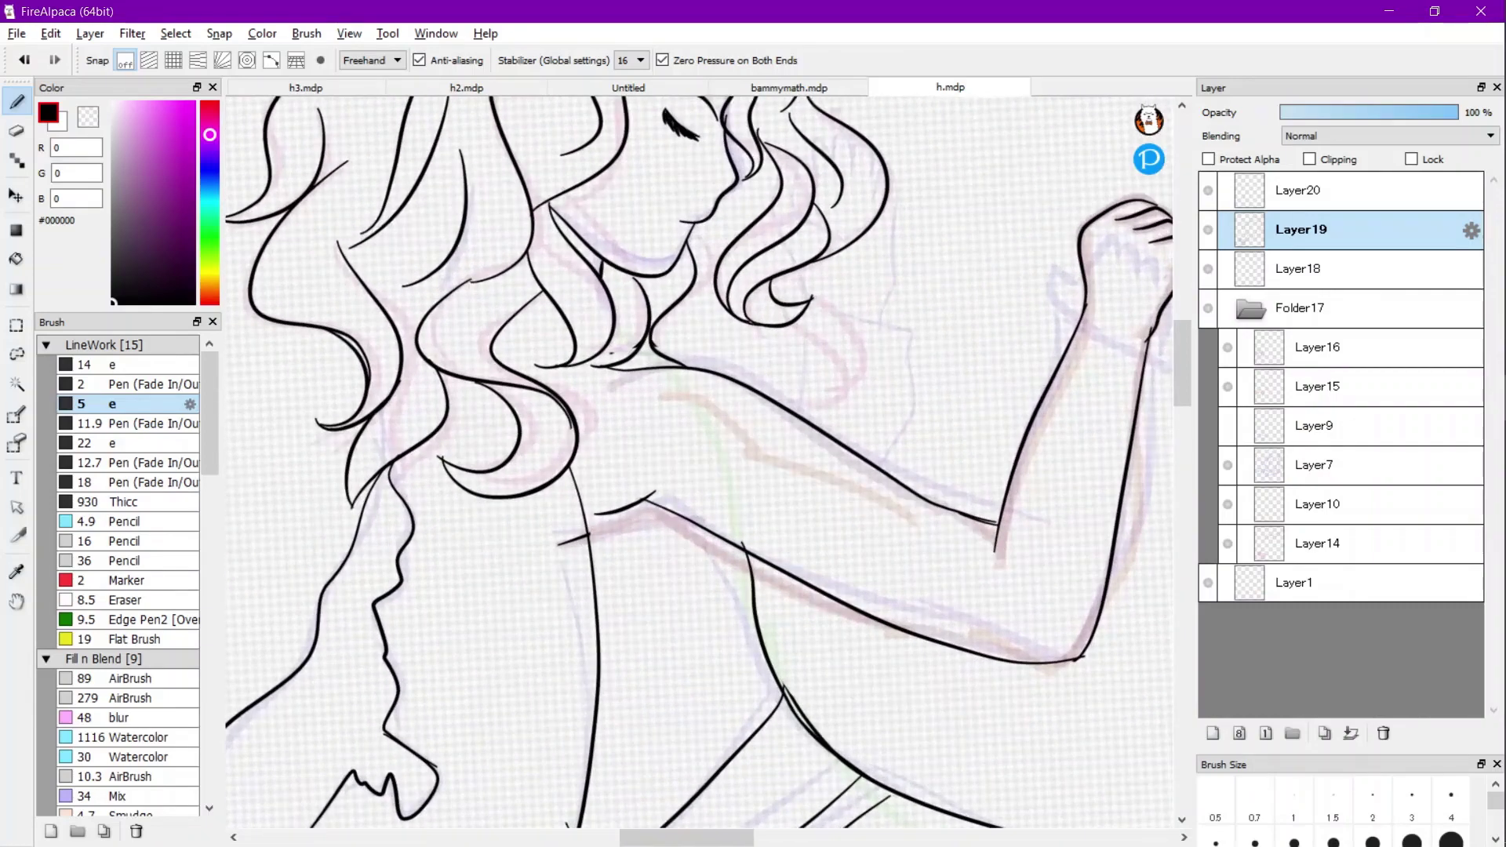
mouse_move(580, 204)
left_mouse_down()
mouse_move(569, 296)
mouse_move(816, 423)
mouse_move(810, 477)
left_mouse_up()
key("ctrl+z")
Extend the shoulder line on Layer19 back to meet the hair strands behind the neck.
scroll(458, 455, "down", 5)
scroll(459, 455, "down", 3)
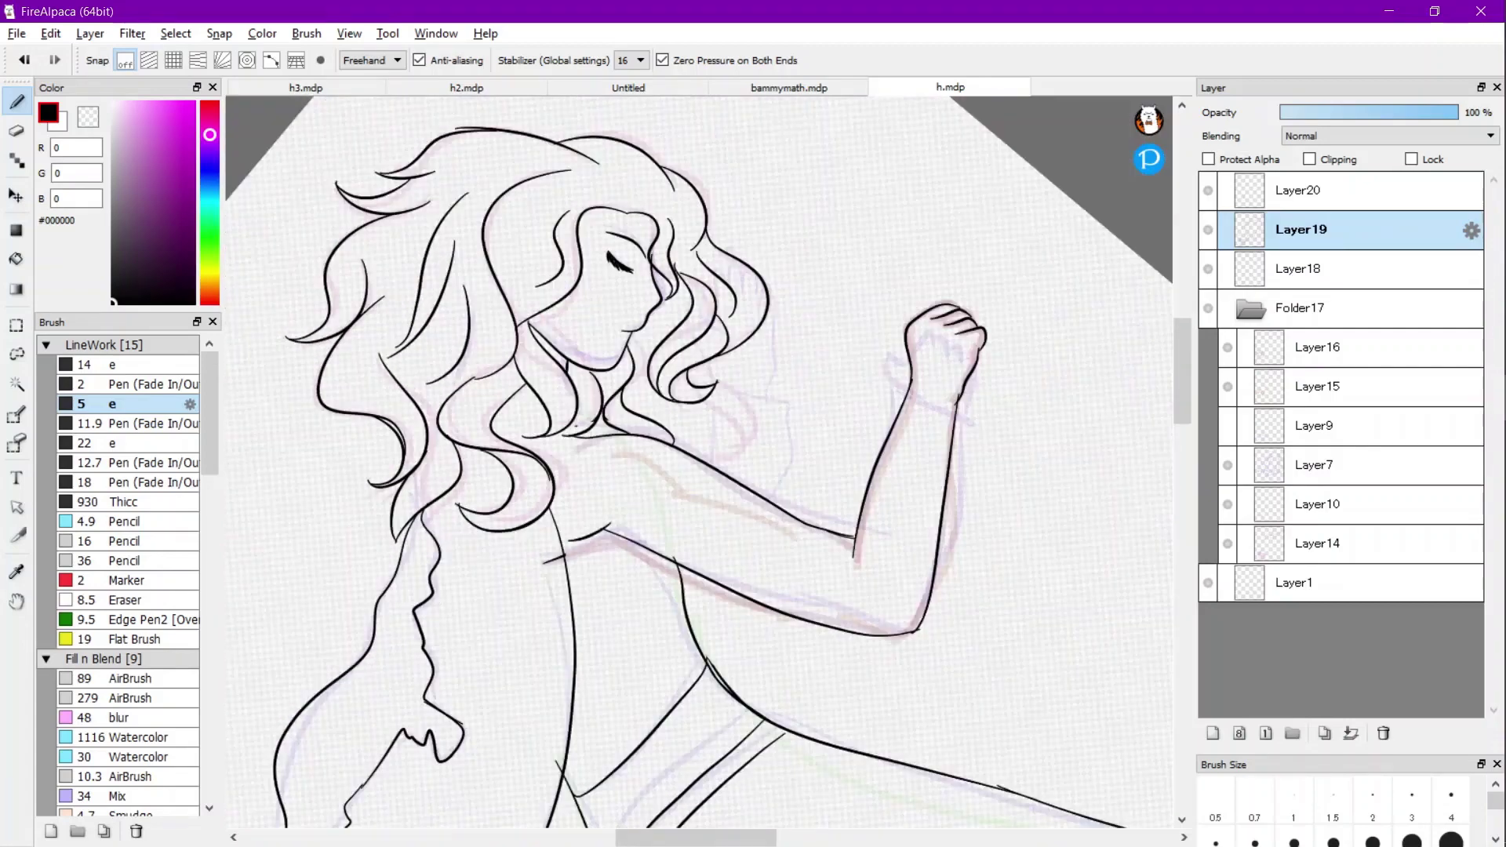
scroll(627, 487, "up", 10)
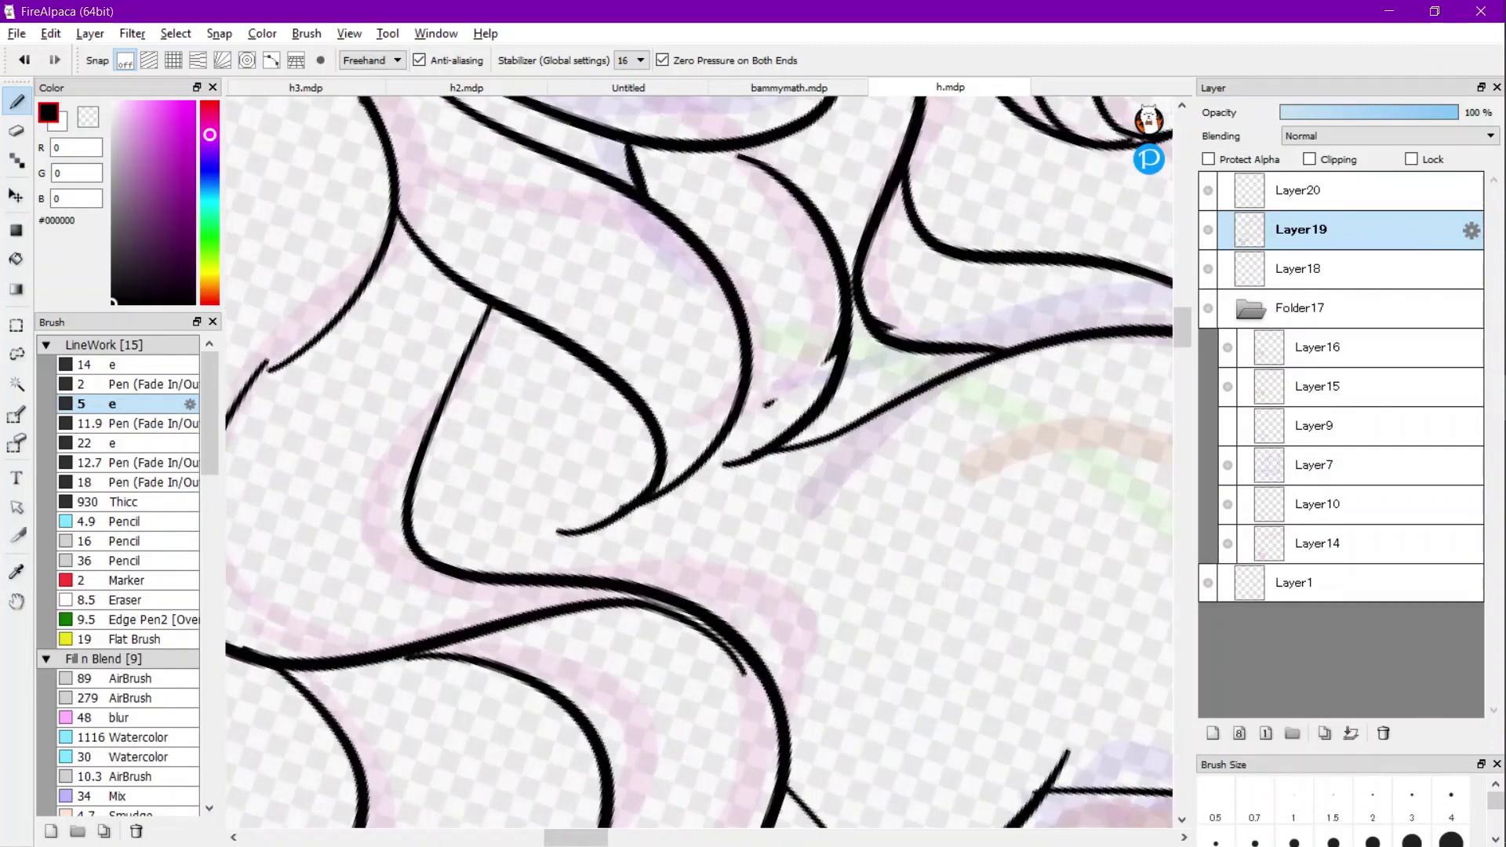
left_click_drag(814, 429, 599, 527)
scroll(541, 439, "down", 4)
scroll(627, 486, "down", 5)
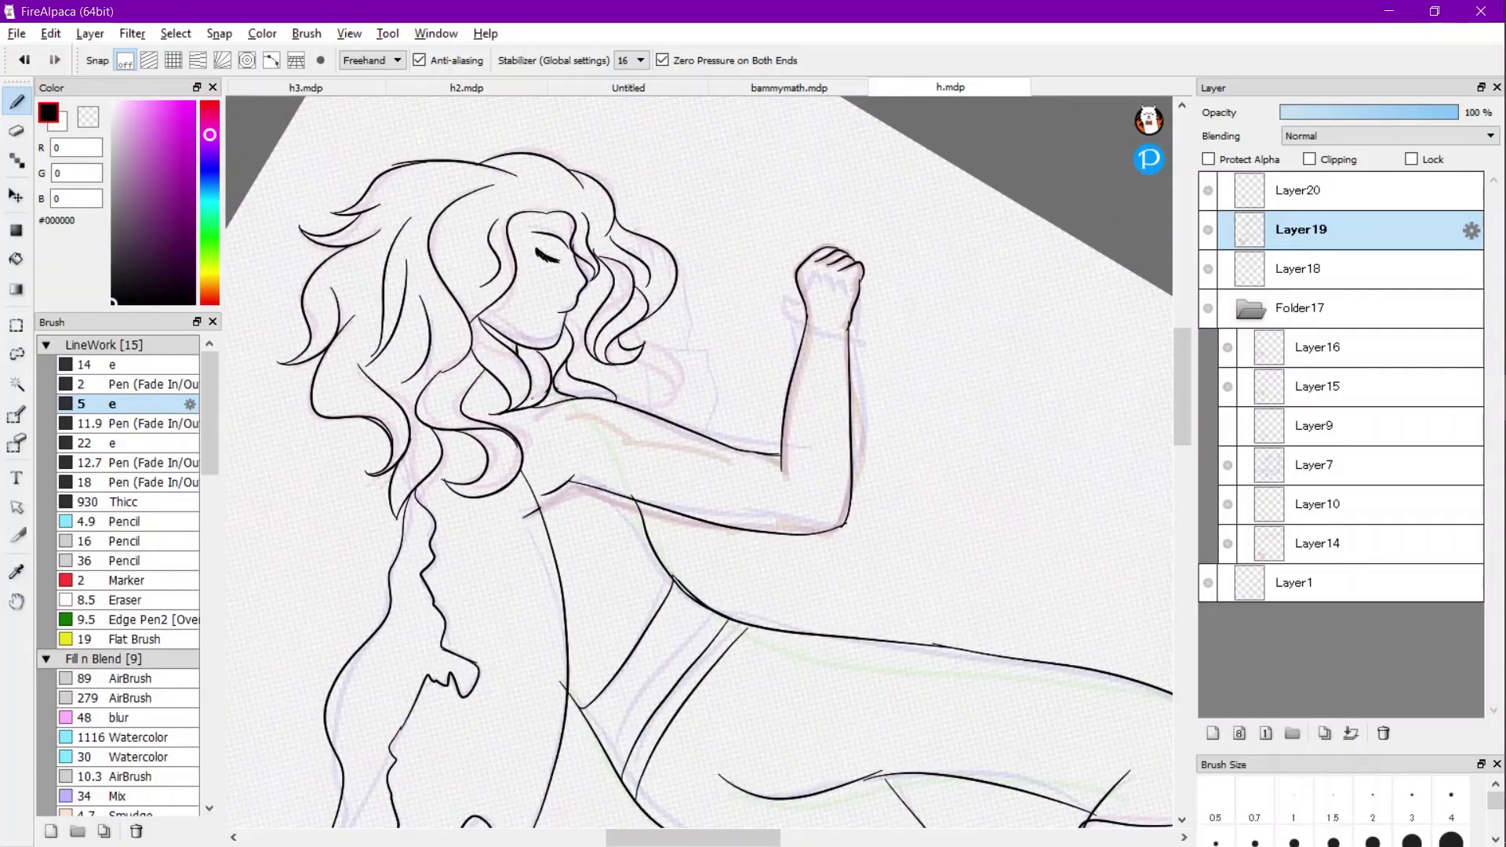
scroll(379, 464, "down", 4)
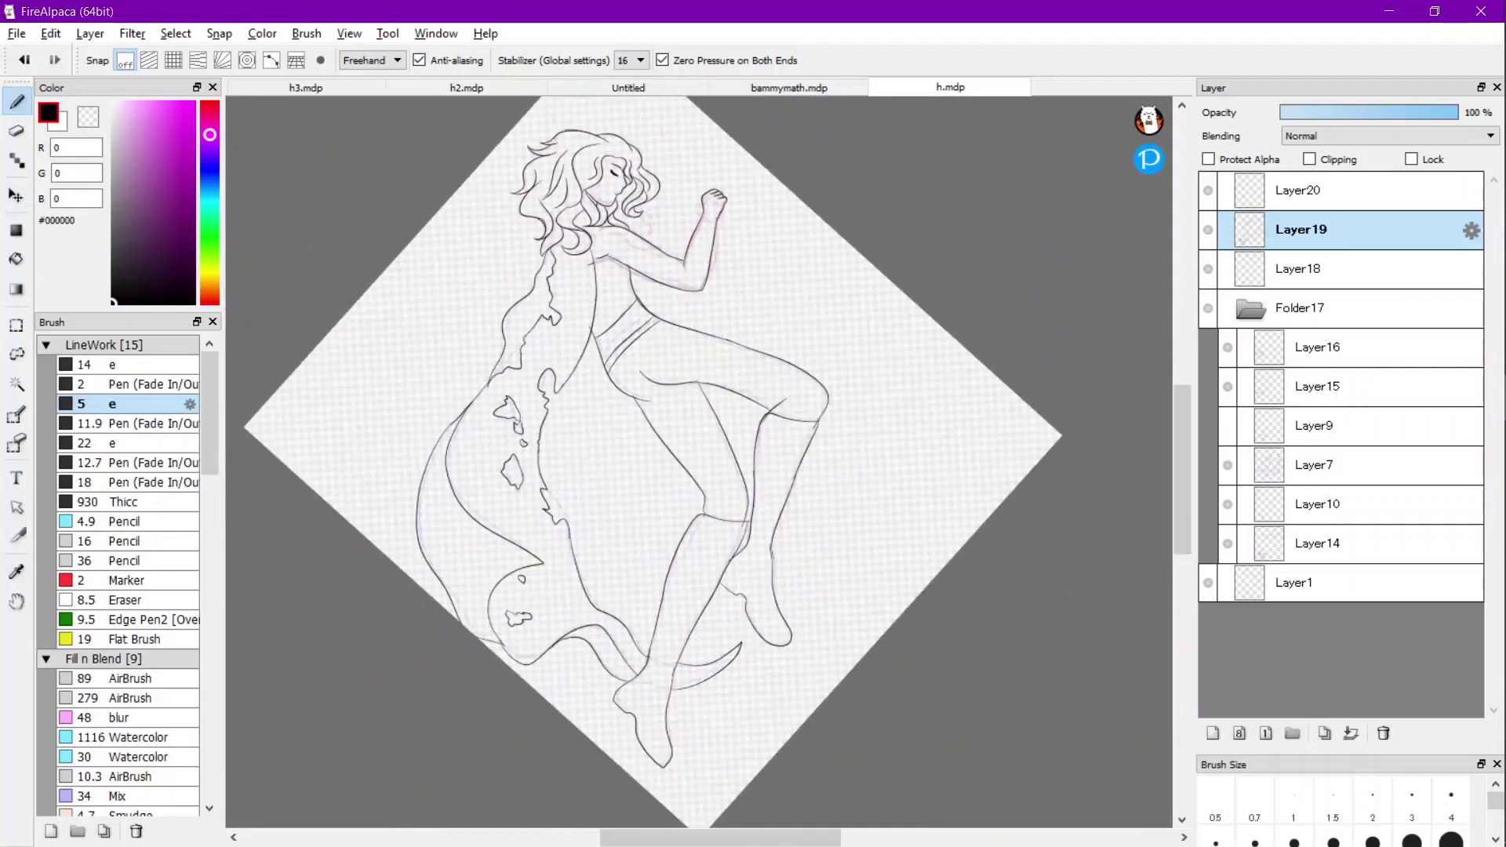
scroll(380, 464, "up", 1)
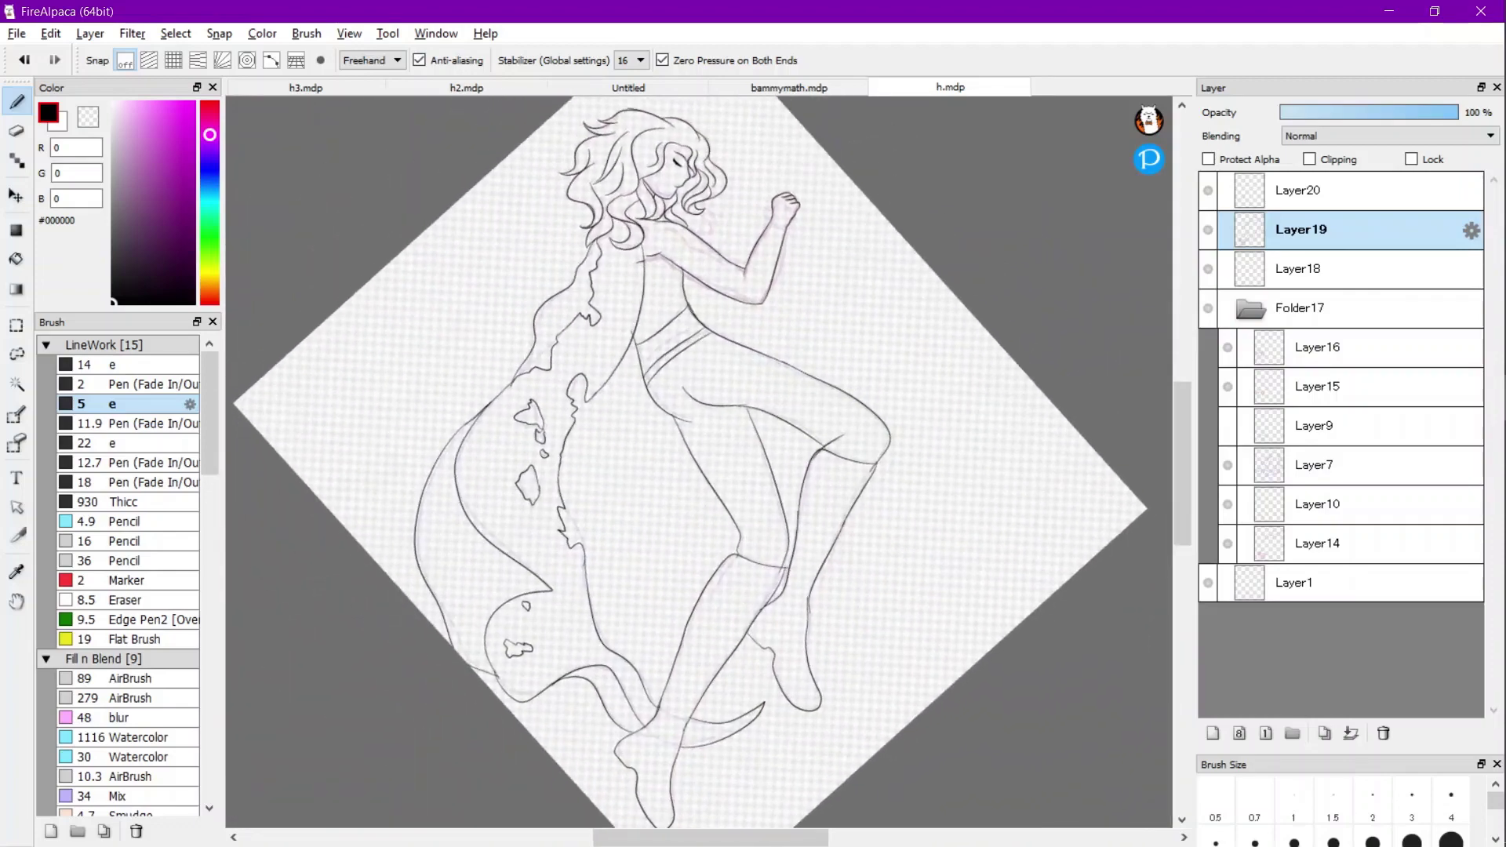
Select the raised fist and wrist on Layer19 with a freehand lasso outline.
left_click(1325, 190)
key("Left")
scroll(679, 258, "up", 5)
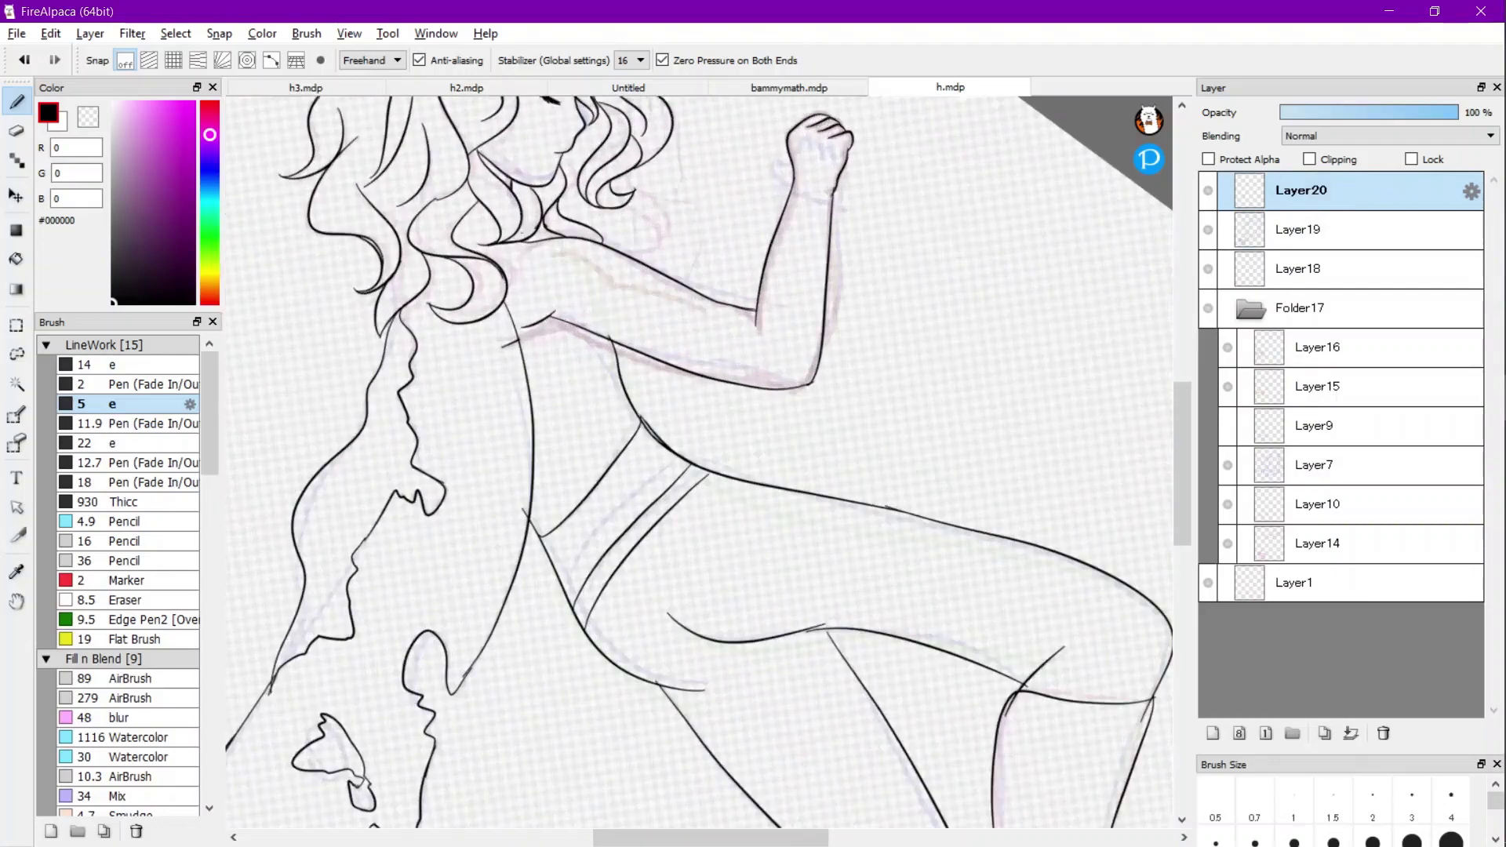
scroll(679, 259, "up", 1)
left_click(1325, 229)
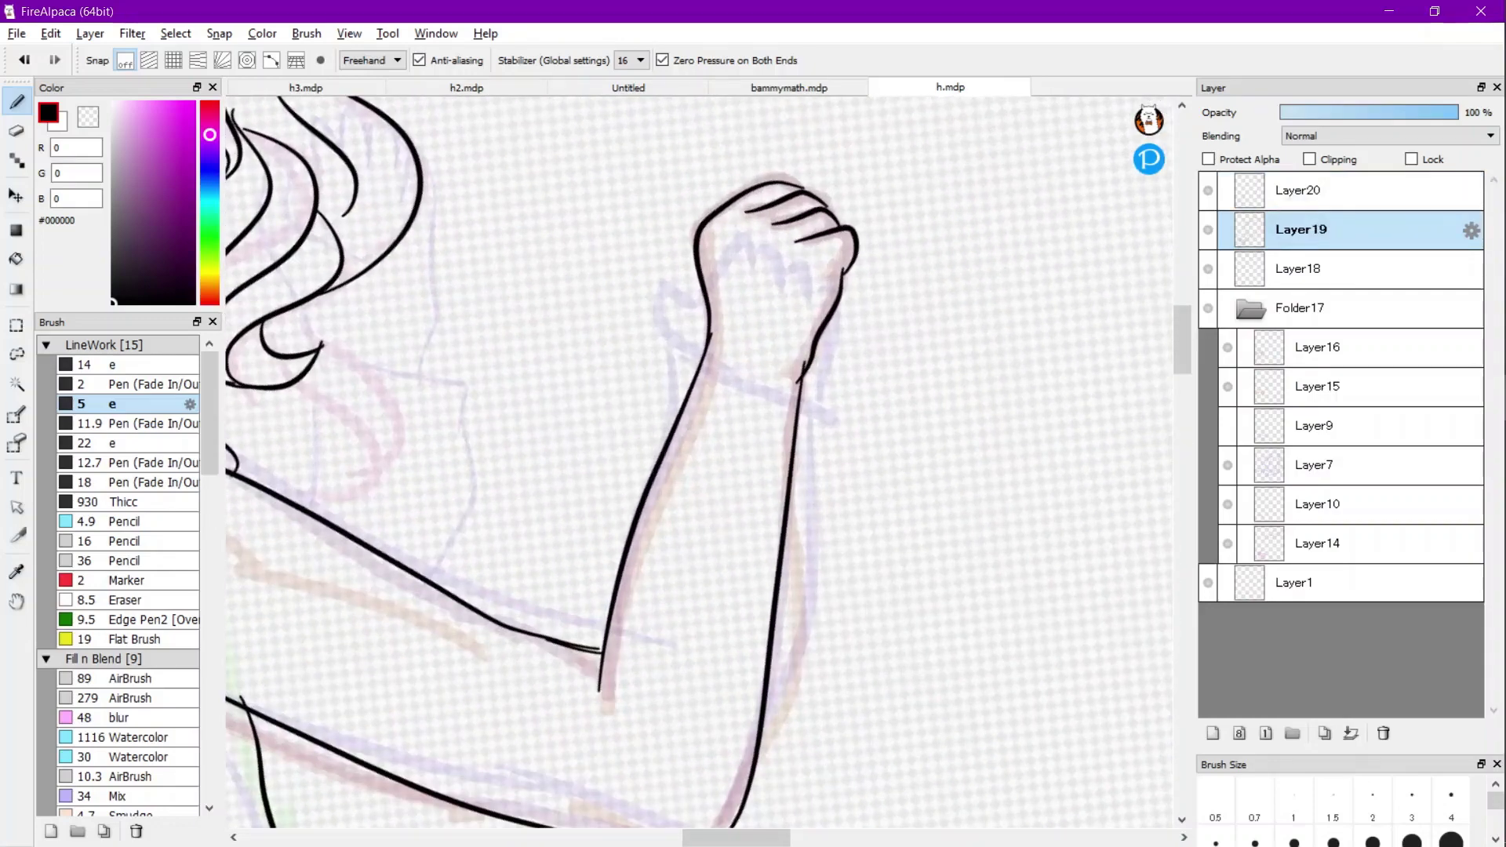
key("l")
left_click_drag(598, 256, 583, 387)
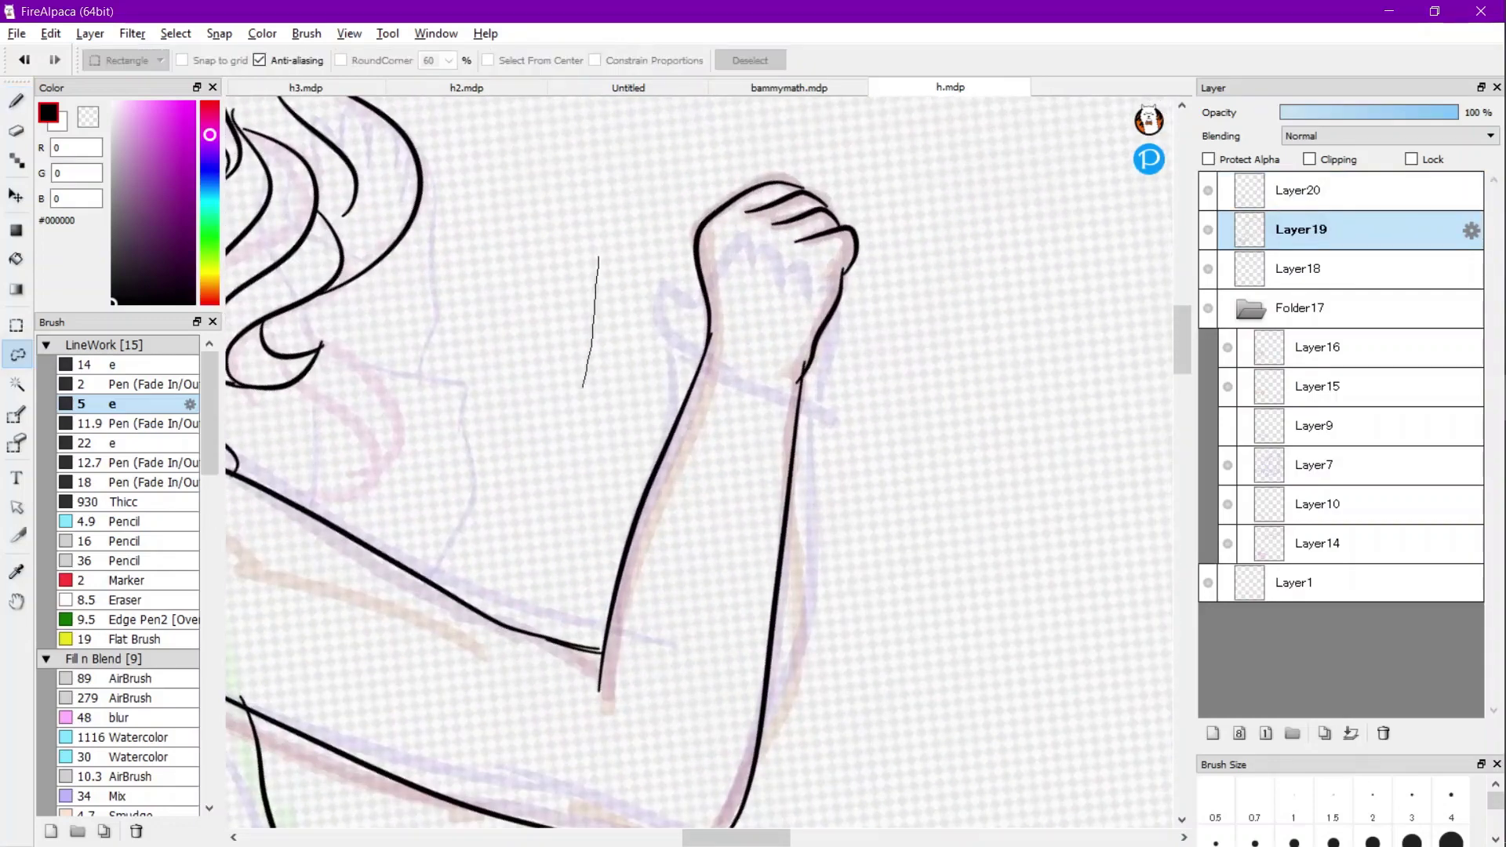
mouse_move(558, 634)
left_mouse_down()
mouse_move(616, 827)
mouse_move(658, 843)
left_mouse_up()
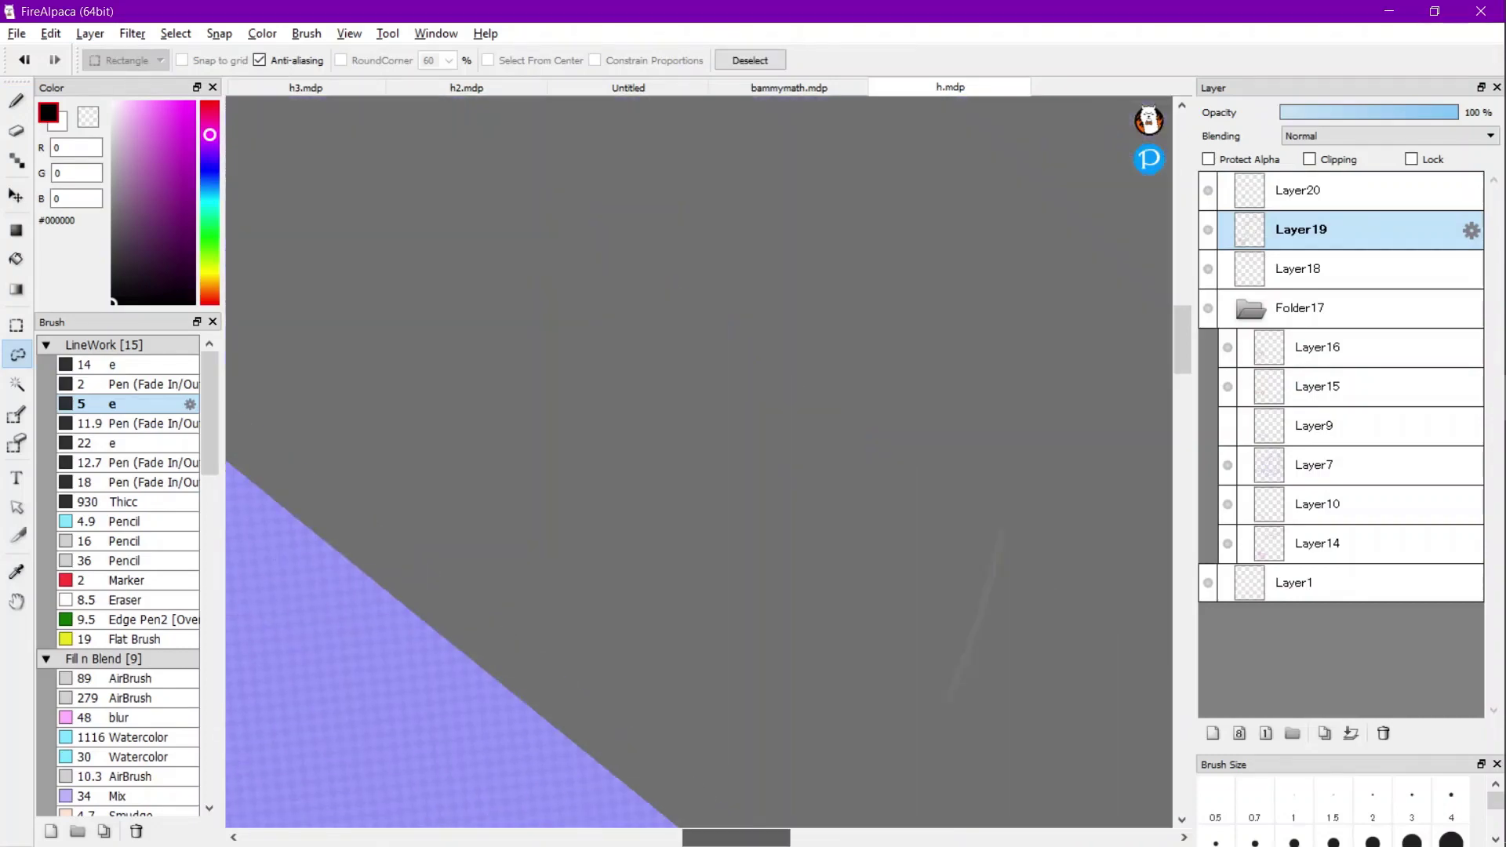
scroll(698, 462, "down", 3)
mouse_move(478, 318)
left_mouse_down()
mouse_move(526, 337)
mouse_move(678, 487)
left_mouse_up()
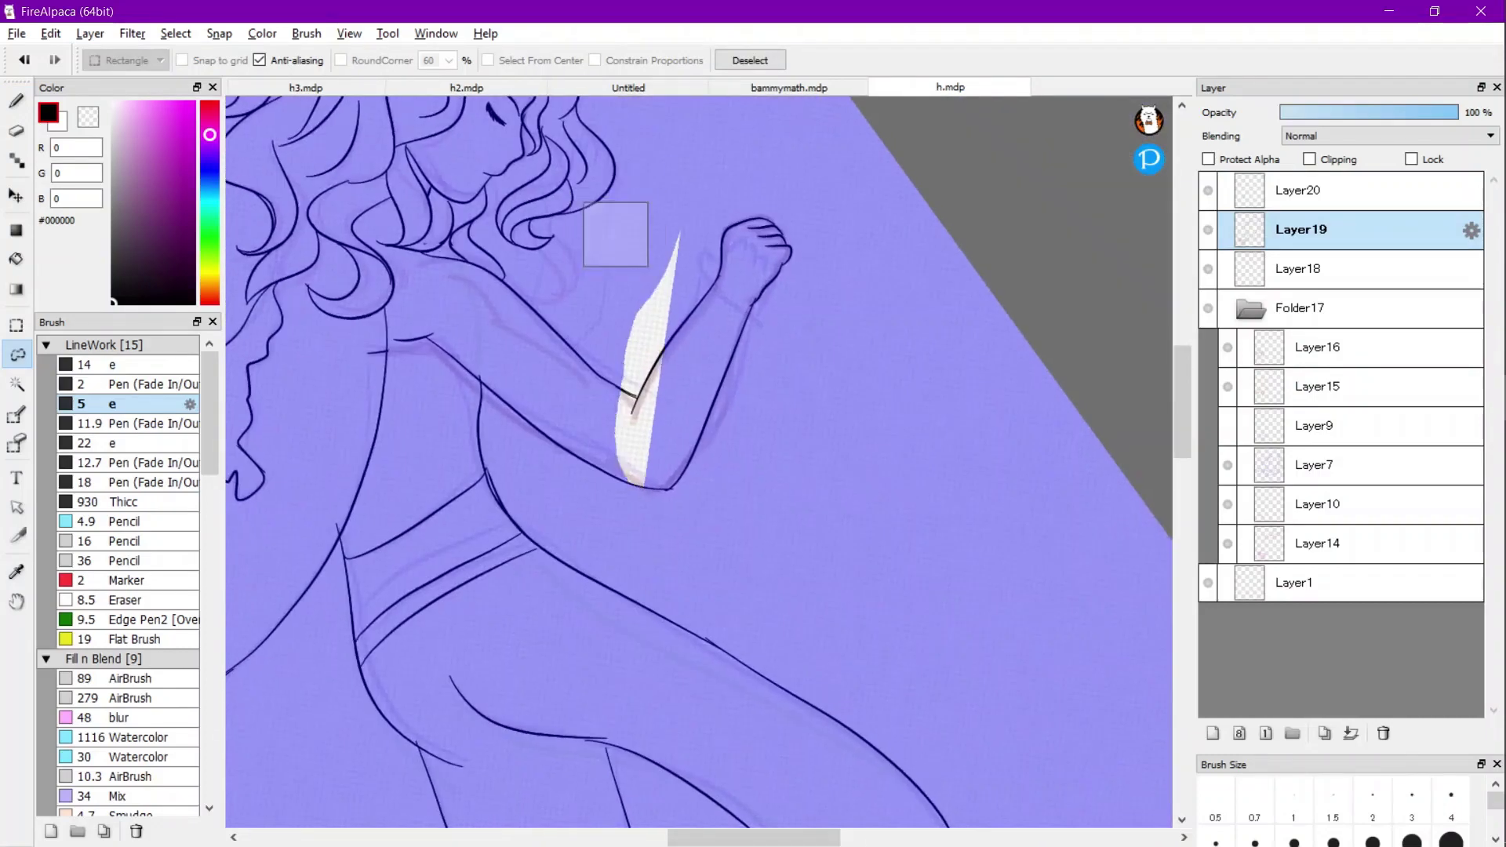
scroll(698, 463, "up", 3)
mouse_move(706, 184)
left_mouse_down()
mouse_move(833, 462)
mouse_move(709, 153)
left_mouse_up()
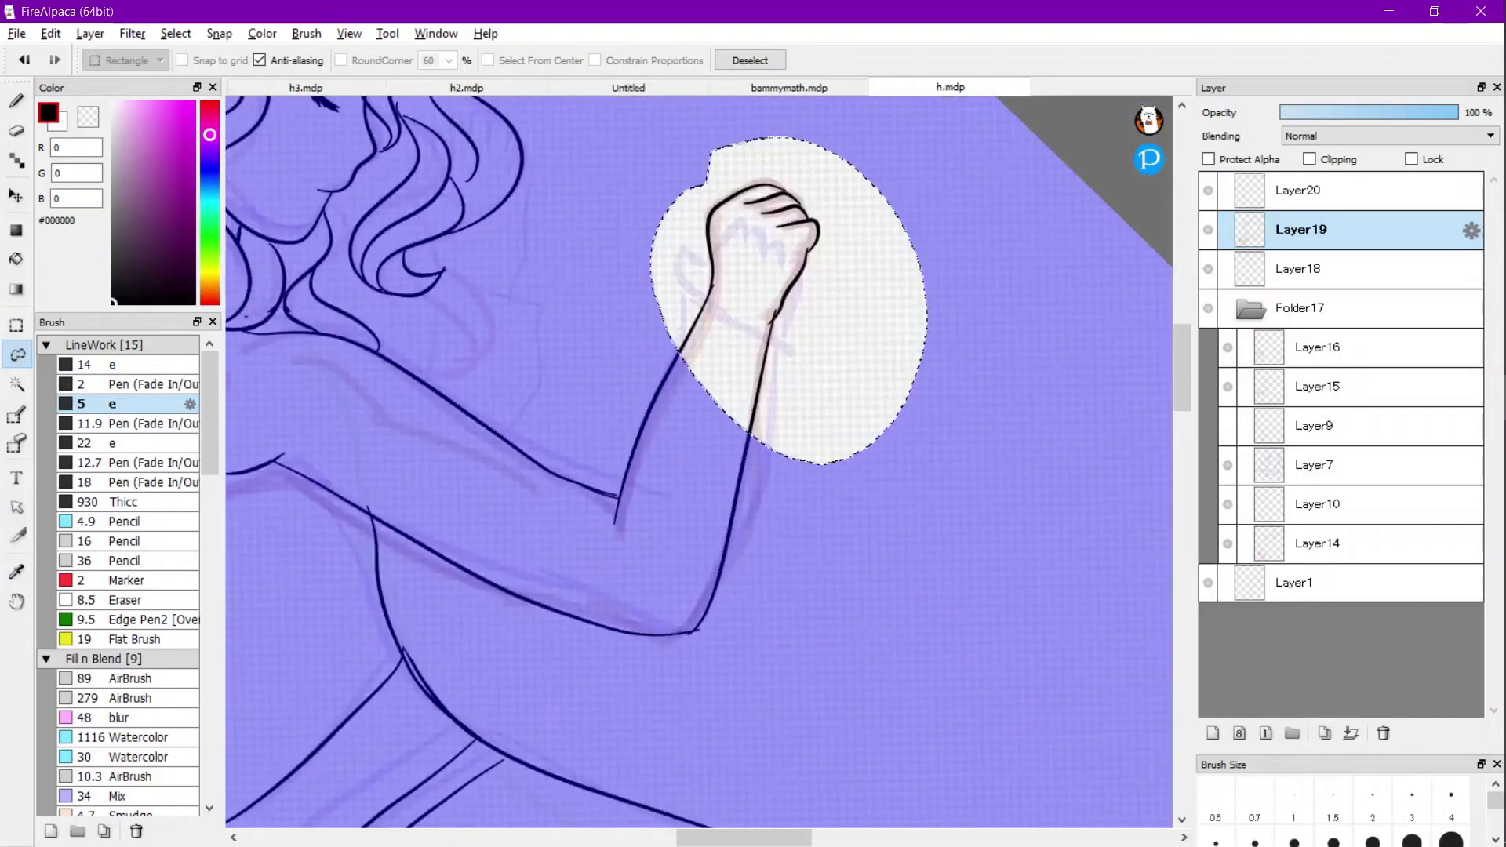
key("ctrl+t")
mouse_move(785, 251)
left_mouse_down()
mouse_move(821, 243)
mouse_move(798, 220)
mouse_move(792, 234)
left_mouse_up()
left_click_drag(802, 284, 796, 303)
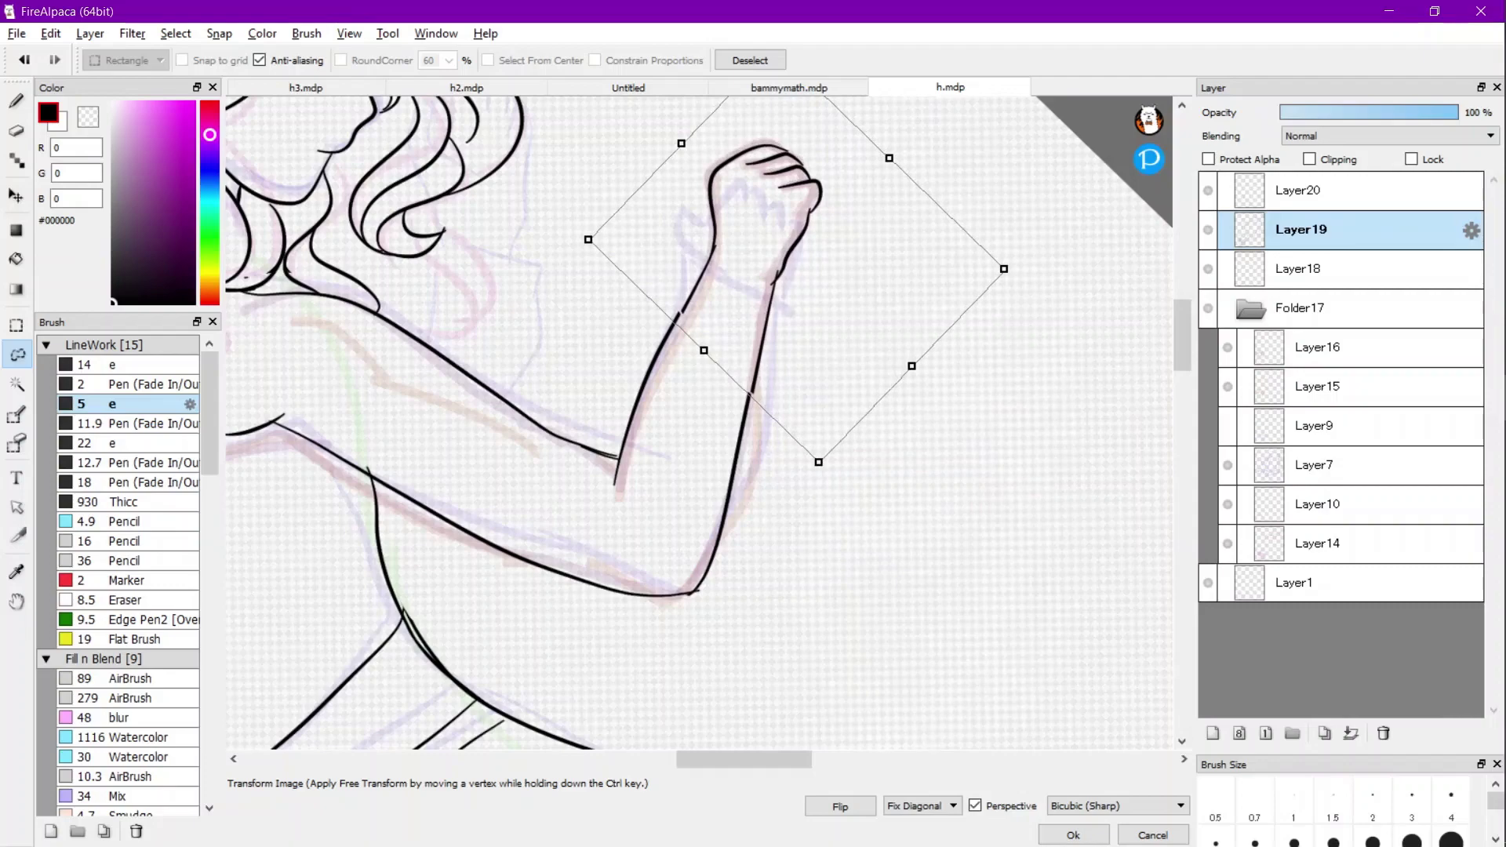
left_click_drag(1004, 269, 1167, 281)
left_click_drag(997, 304, 960, 303)
scroll(960, 303, "down", 2)
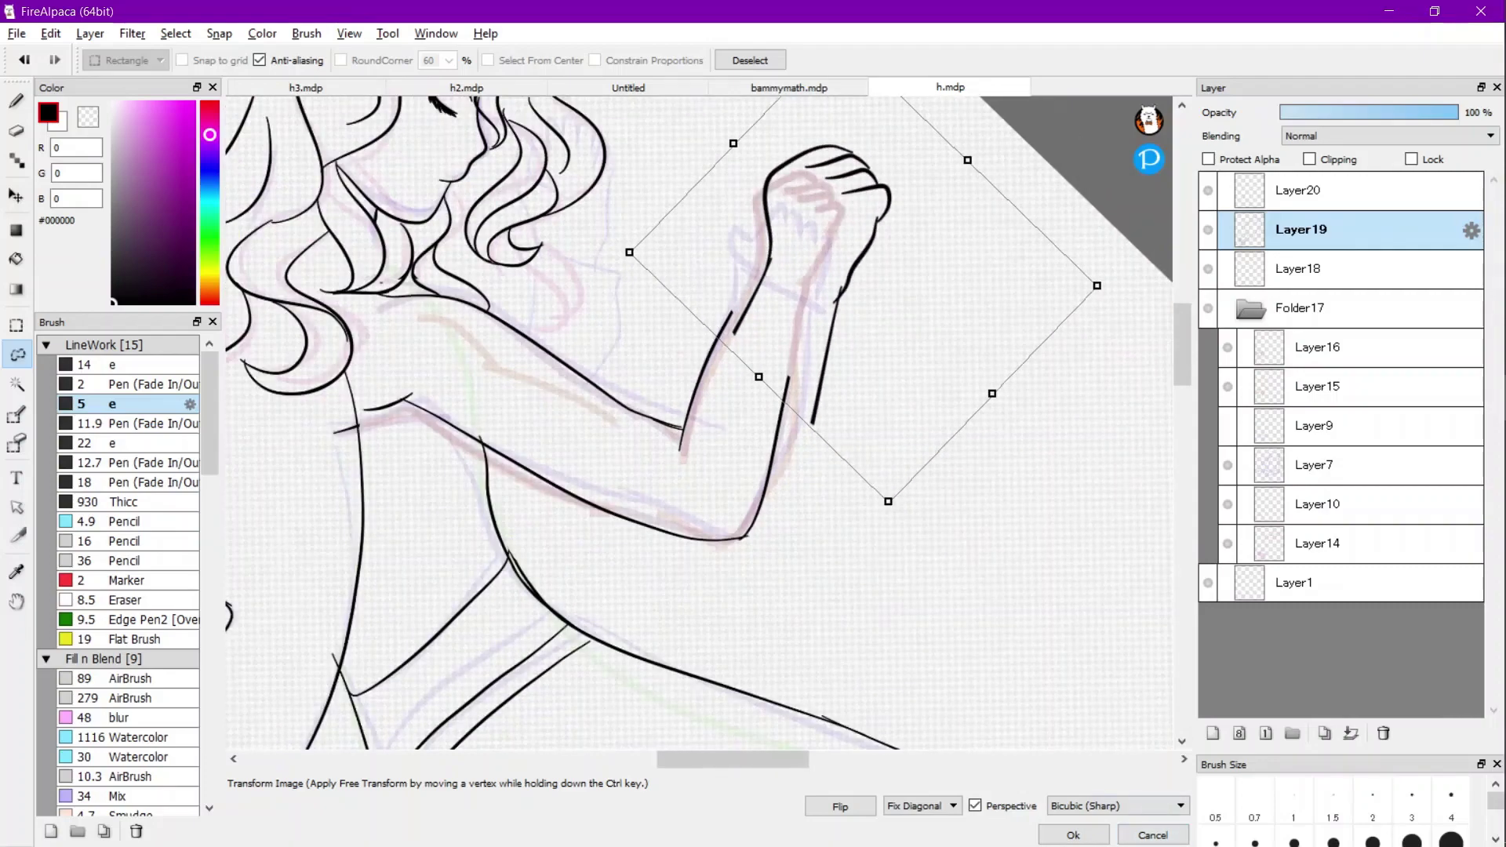
left_click(1153, 835)
Transform the selected fist to a slightly larger size, realign its wrist with the forearm lines, and apply the change.
key("ctrl+t")
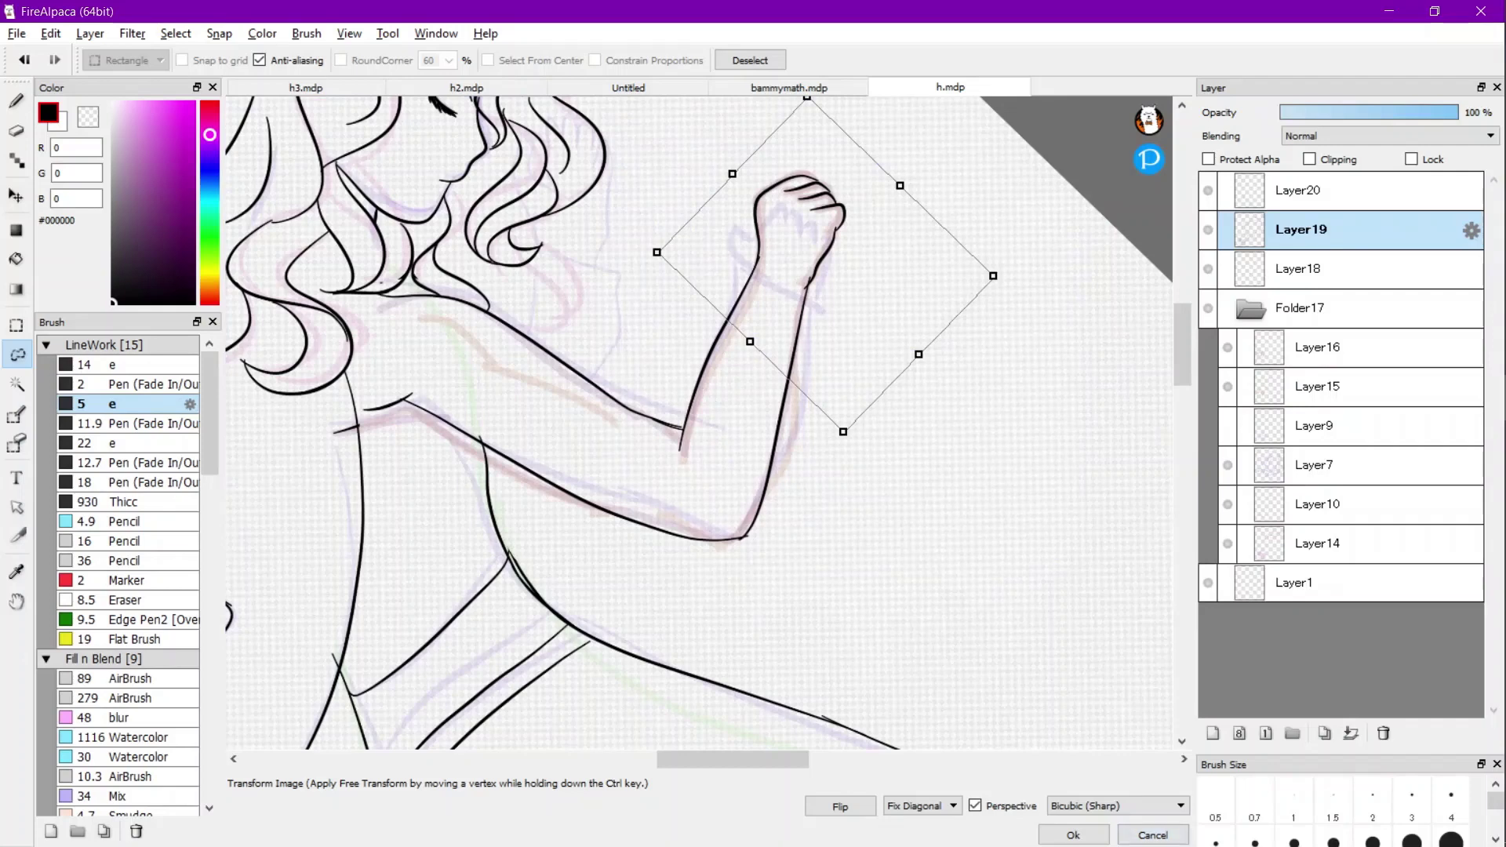
mouse_move(824, 263)
left_mouse_down()
mouse_move(824, 251)
mouse_move(825, 269)
left_mouse_up()
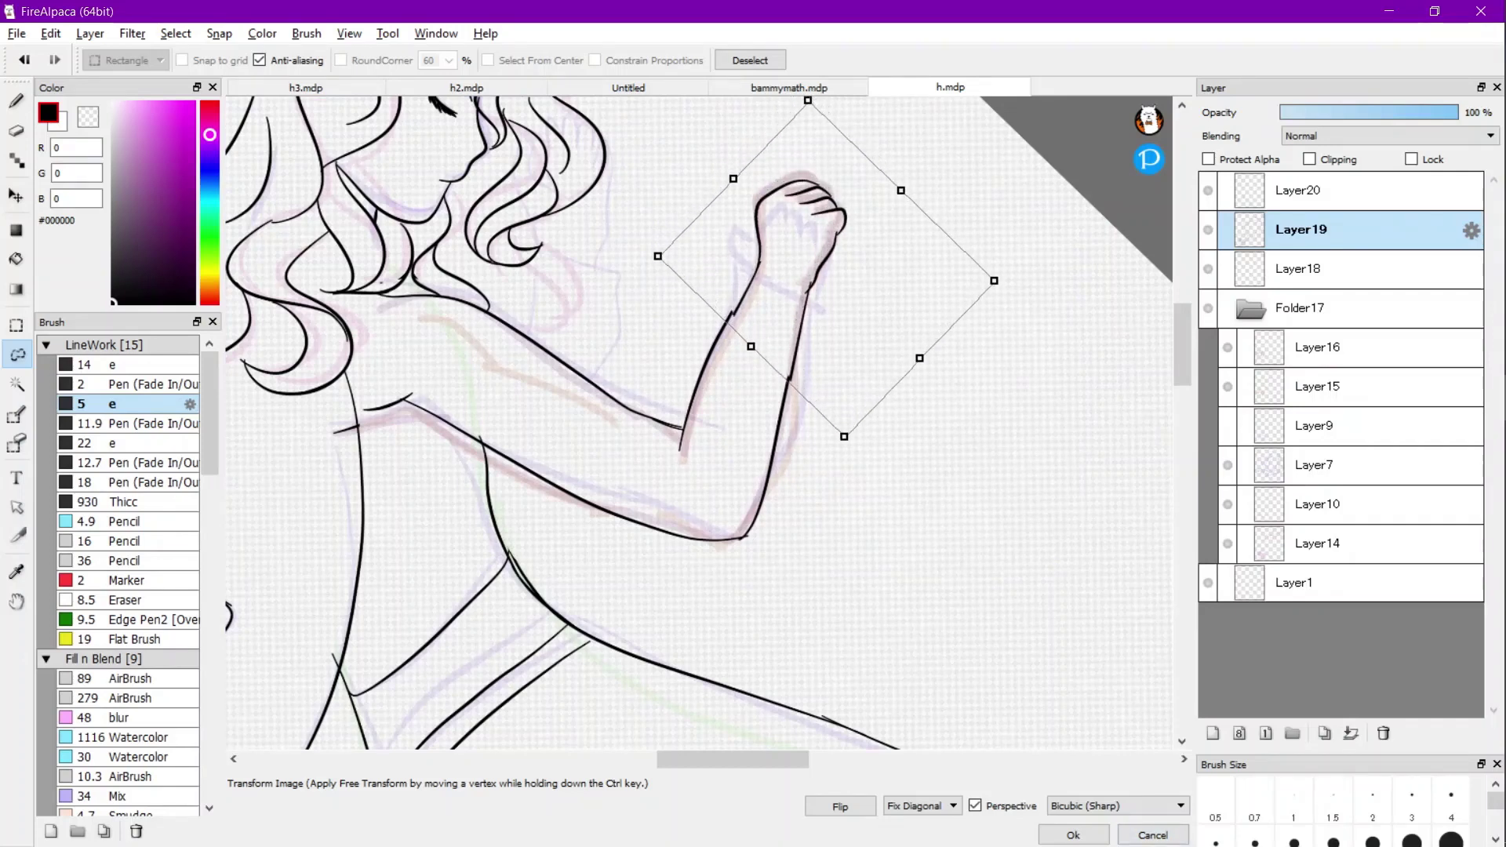
left_click_drag(844, 436, 850, 487)
left_click_drag(827, 292, 826, 262)
left_click(1073, 835)
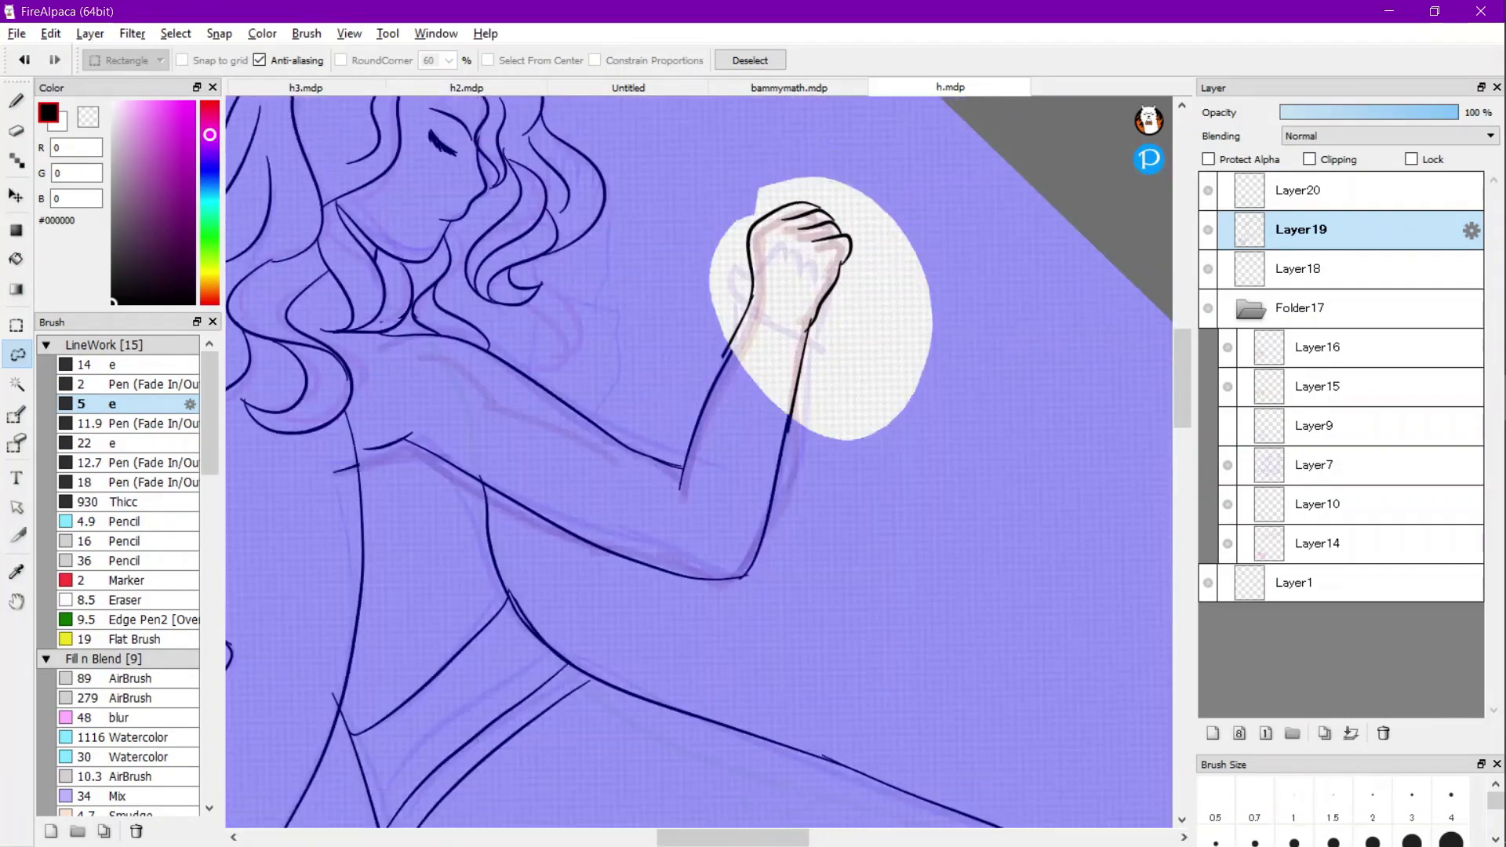
Reduce Layer19's opacity to 46 %, clear the selection around the fist, and make Layer20 active.
scroll(888, 424, "down", 3)
left_click(1362, 113)
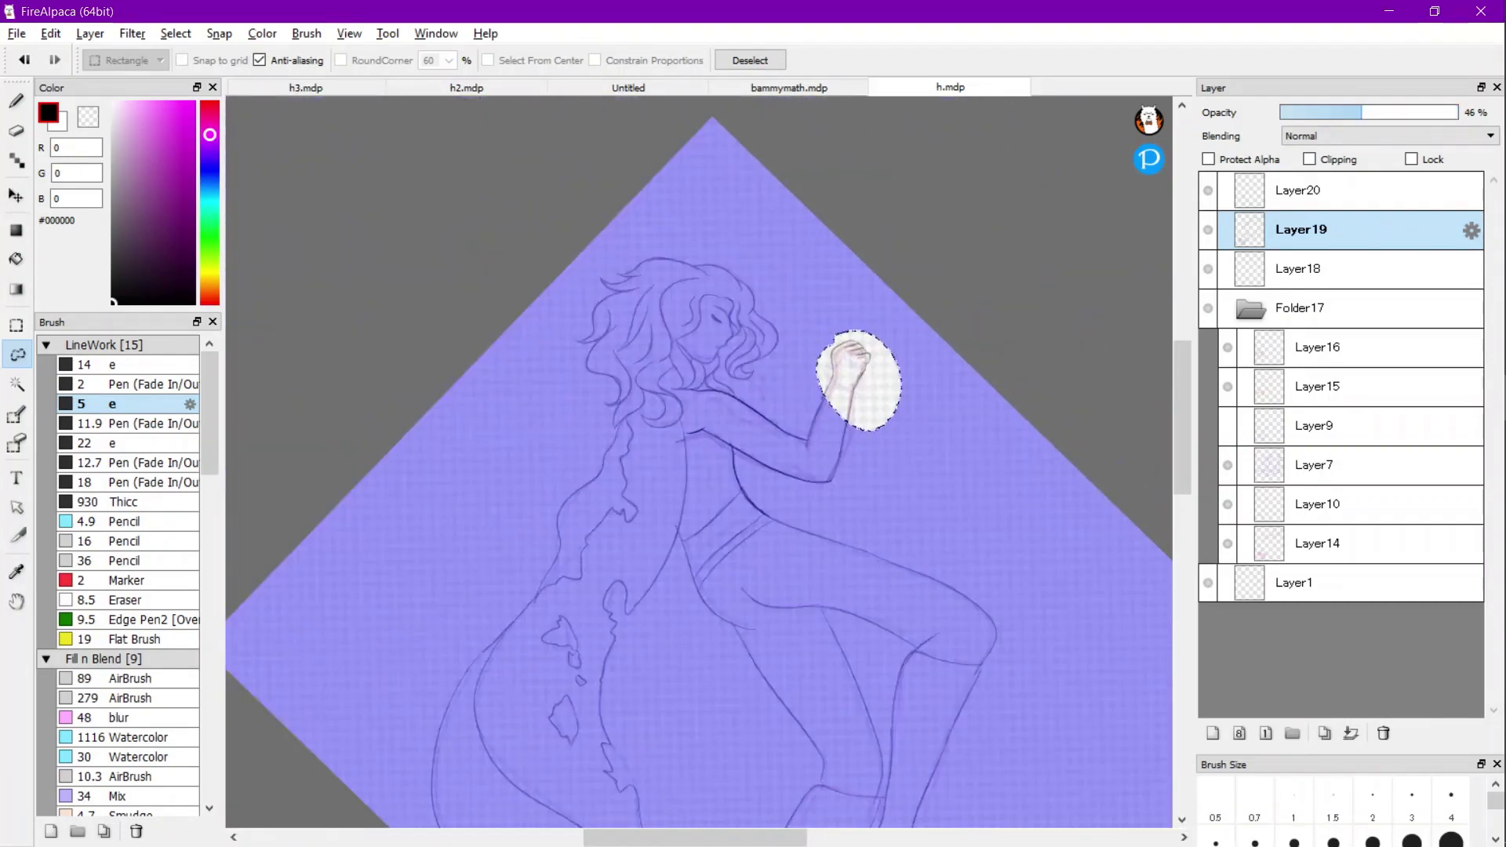
key("ctrl+d")
left_click(1351, 190)
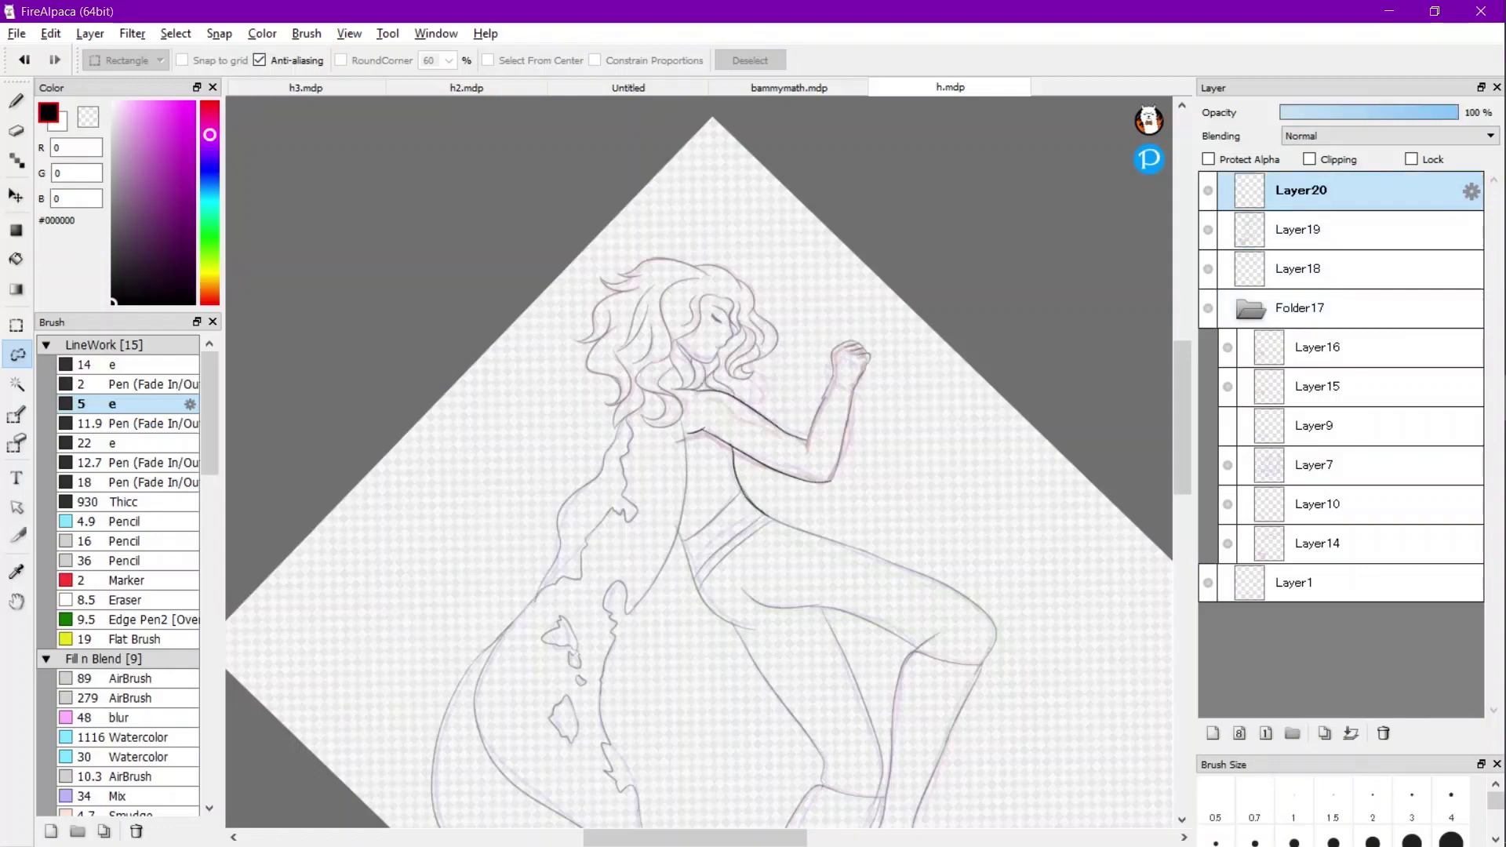
Ink the raised fist on Layer20 over the faded draft, covering the finger lines, heel of the palm, back of the hand and wrist.
key("u")
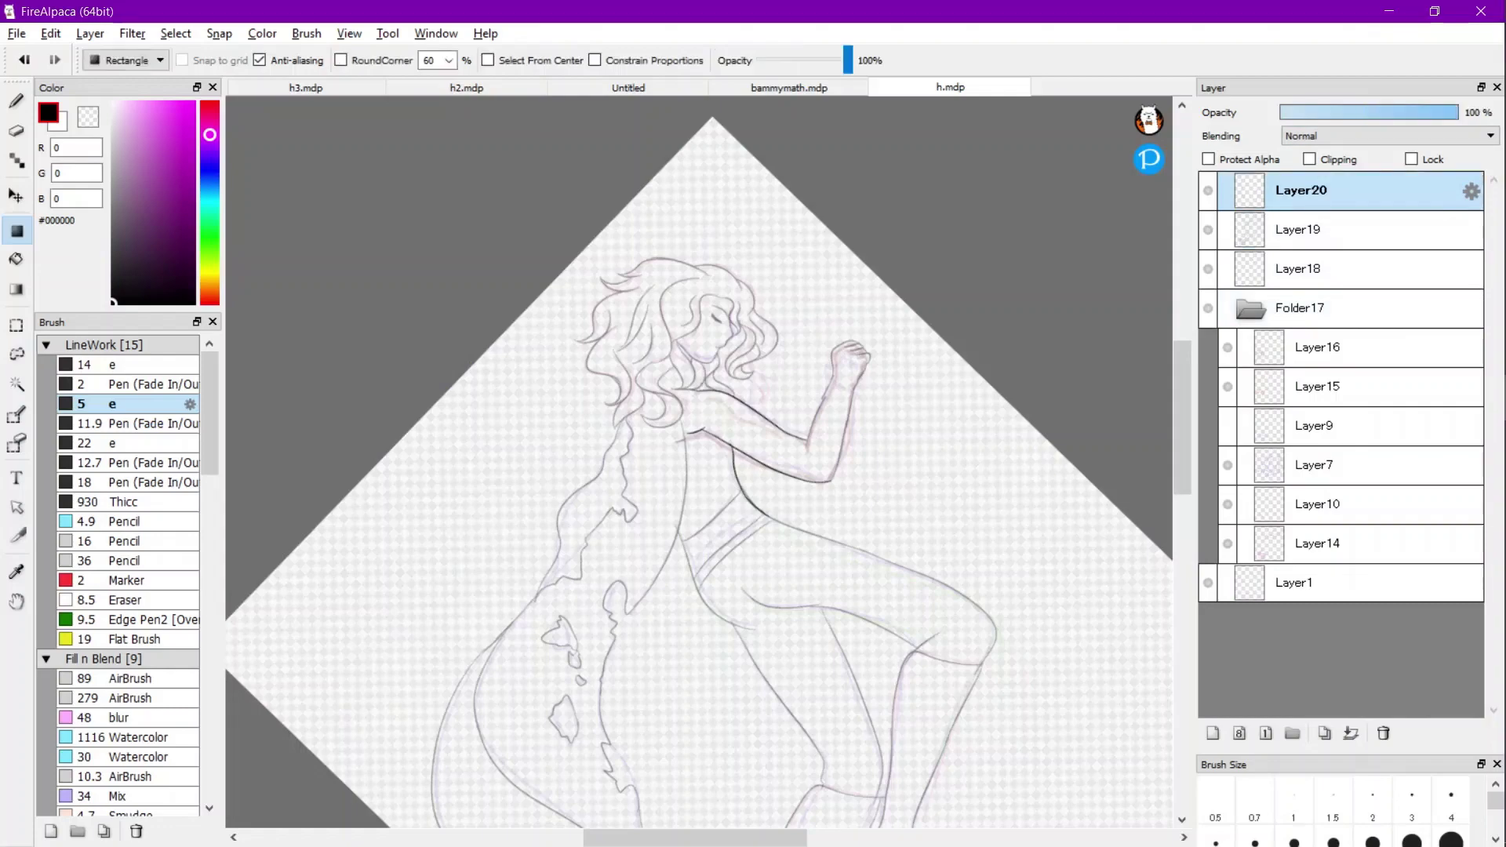
key("b")
scroll(773, 368, "up", 5)
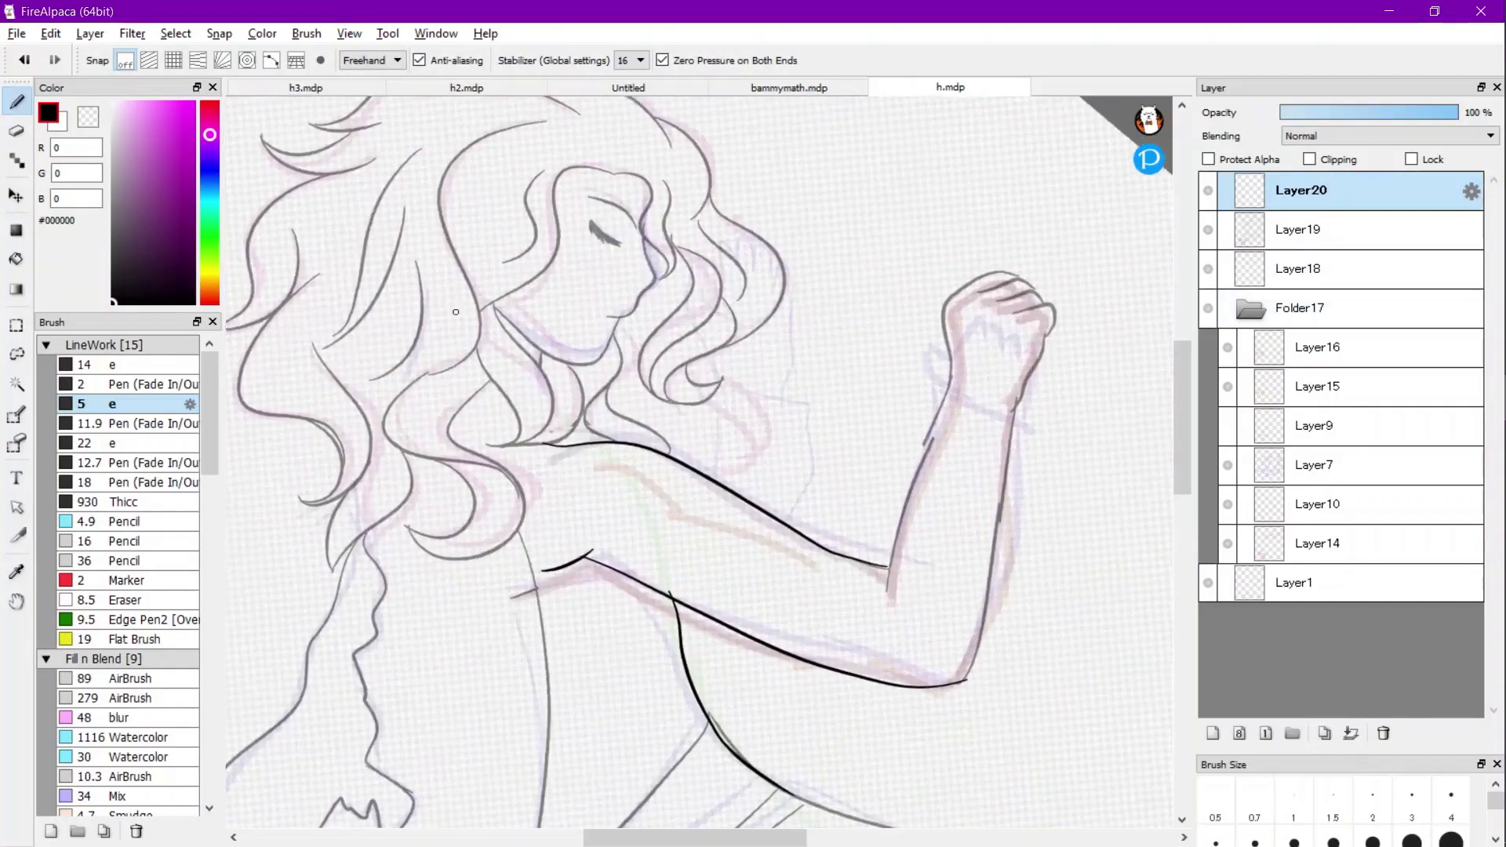
scroll(737, 514, "up", 6)
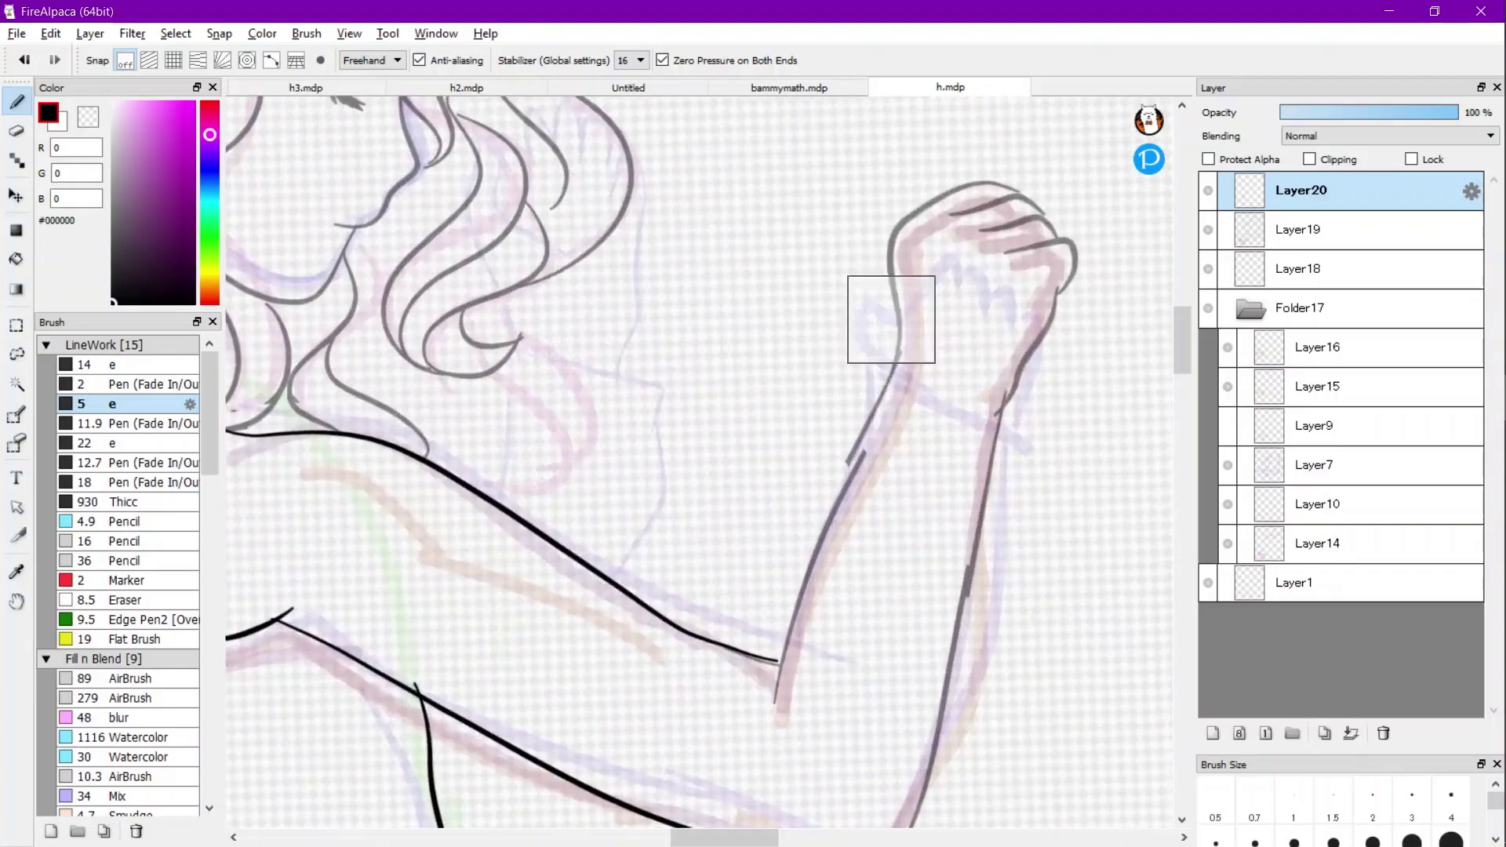
mouse_move(803, 266)
left_mouse_down()
mouse_move(968, 245)
mouse_move(1037, 324)
left_mouse_up()
mouse_move(862, 326)
left_mouse_down()
mouse_move(960, 306)
mouse_move(1062, 384)
left_mouse_up()
mouse_move(938, 377)
left_mouse_down()
mouse_move(1074, 392)
mouse_move(1081, 450)
mouse_move(904, 672)
mouse_move(880, 767)
mouse_move(825, 808)
left_mouse_up()
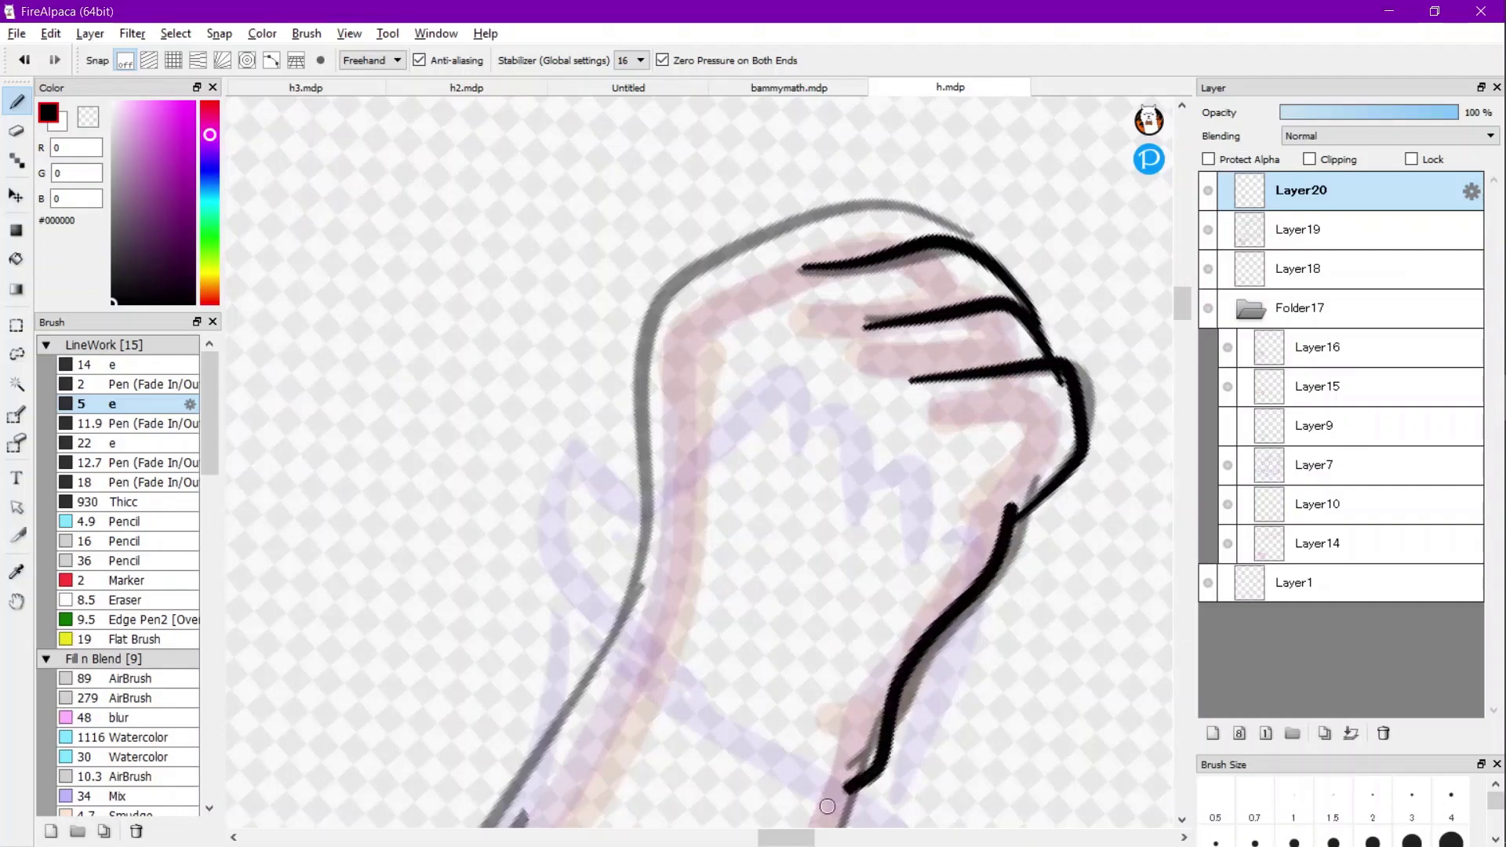
mouse_move(928, 236)
left_mouse_down()
mouse_move(854, 219)
mouse_move(742, 249)
mouse_move(657, 301)
mouse_move(618, 603)
mouse_move(508, 783)
left_mouse_up()
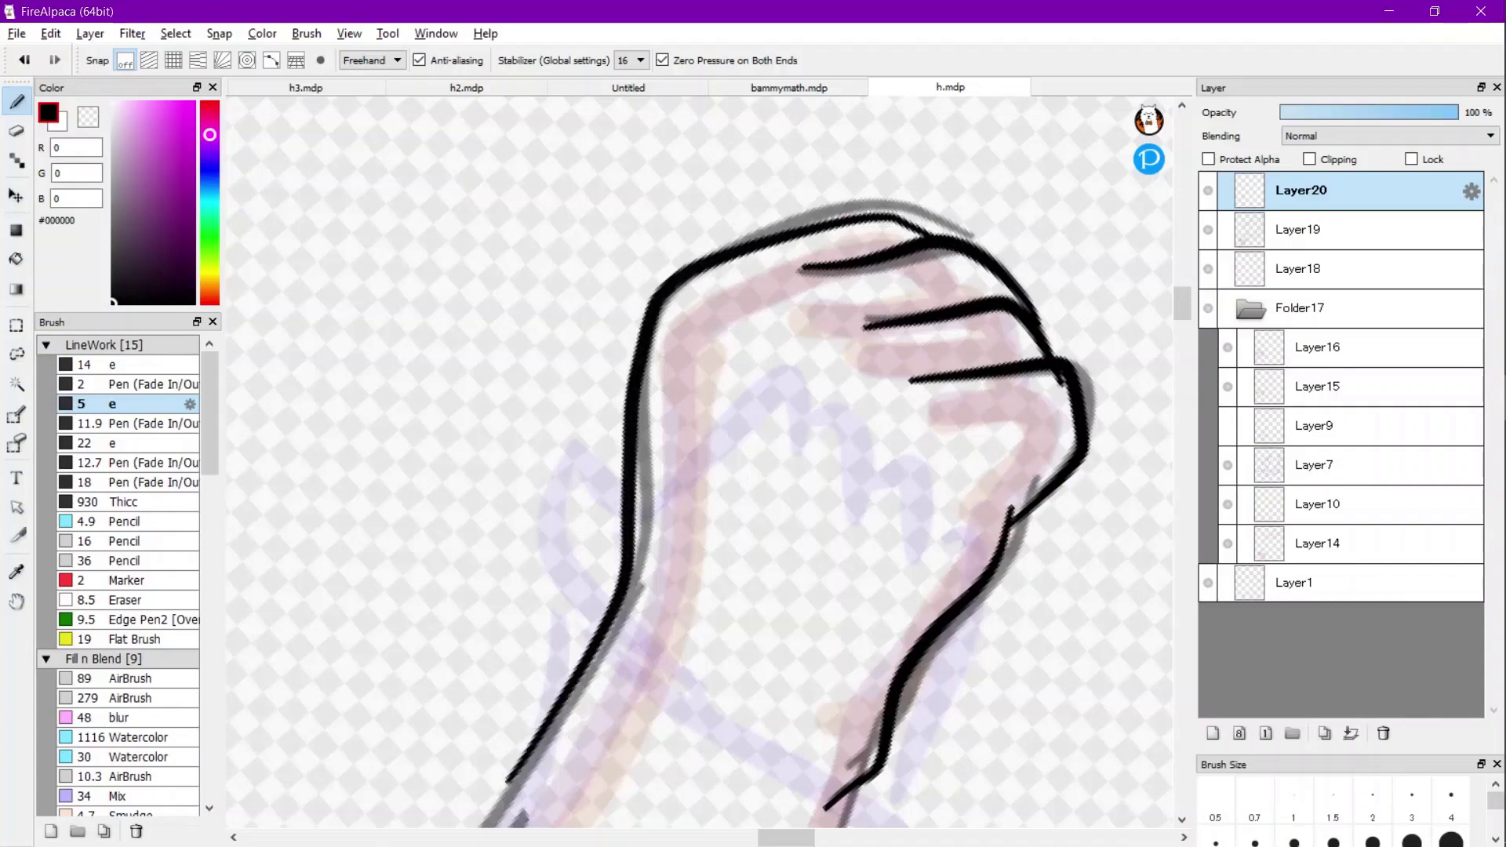
Ink both edges of the raised forearm on Layer20, running from the wrist down to the elbow.
scroll(738, 228, "down", 5)
scroll(576, 502, "up", 4)
left_click_drag(788, 196, 494, 823)
scroll(698, 463, "down", 3)
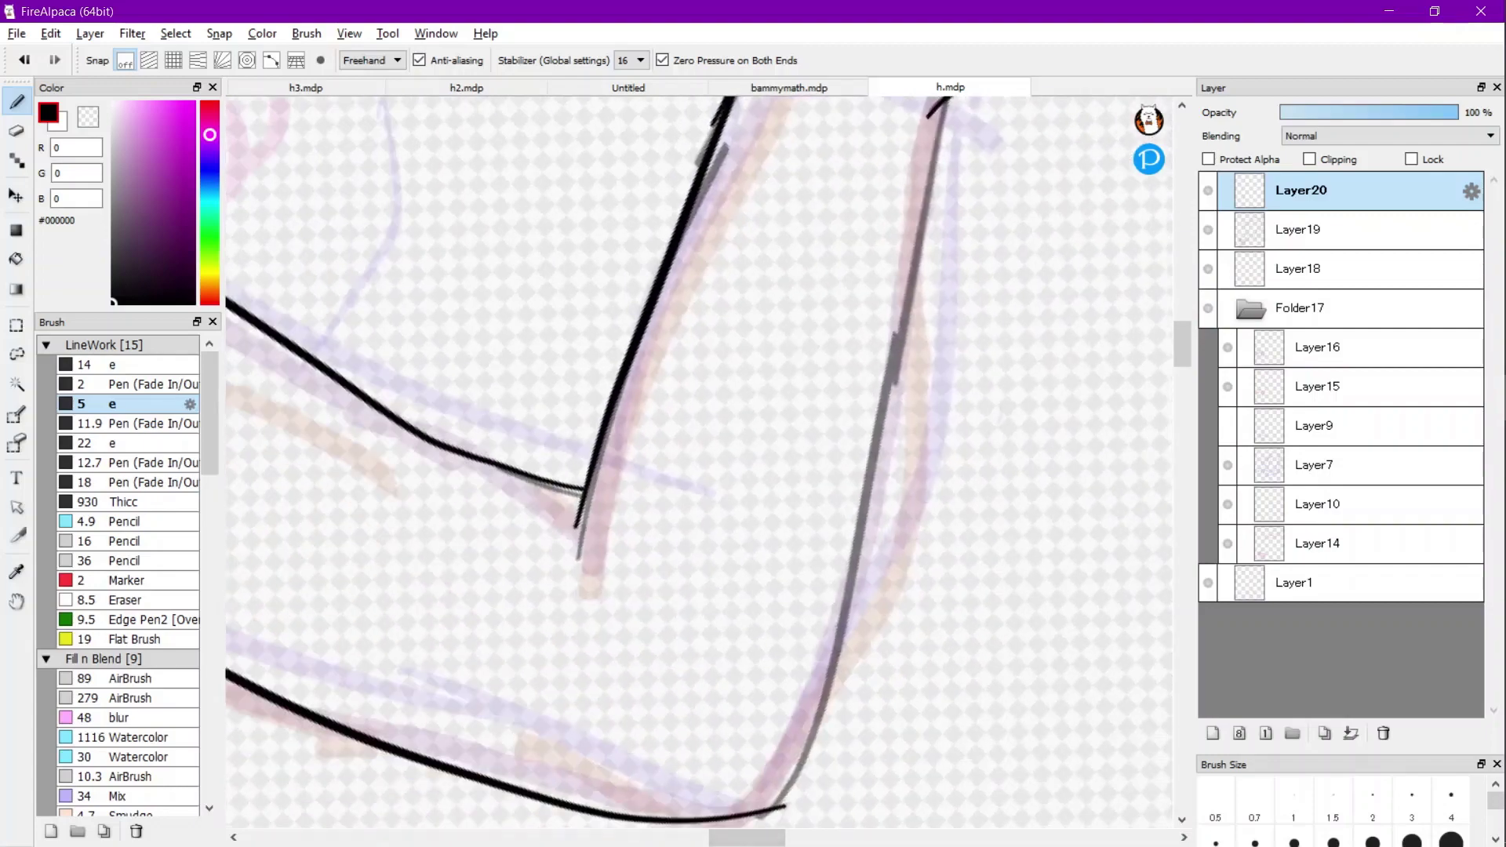
mouse_move(931, 116)
left_mouse_down()
mouse_move(906, 167)
mouse_move(867, 463)
mouse_move(765, 815)
left_mouse_up()
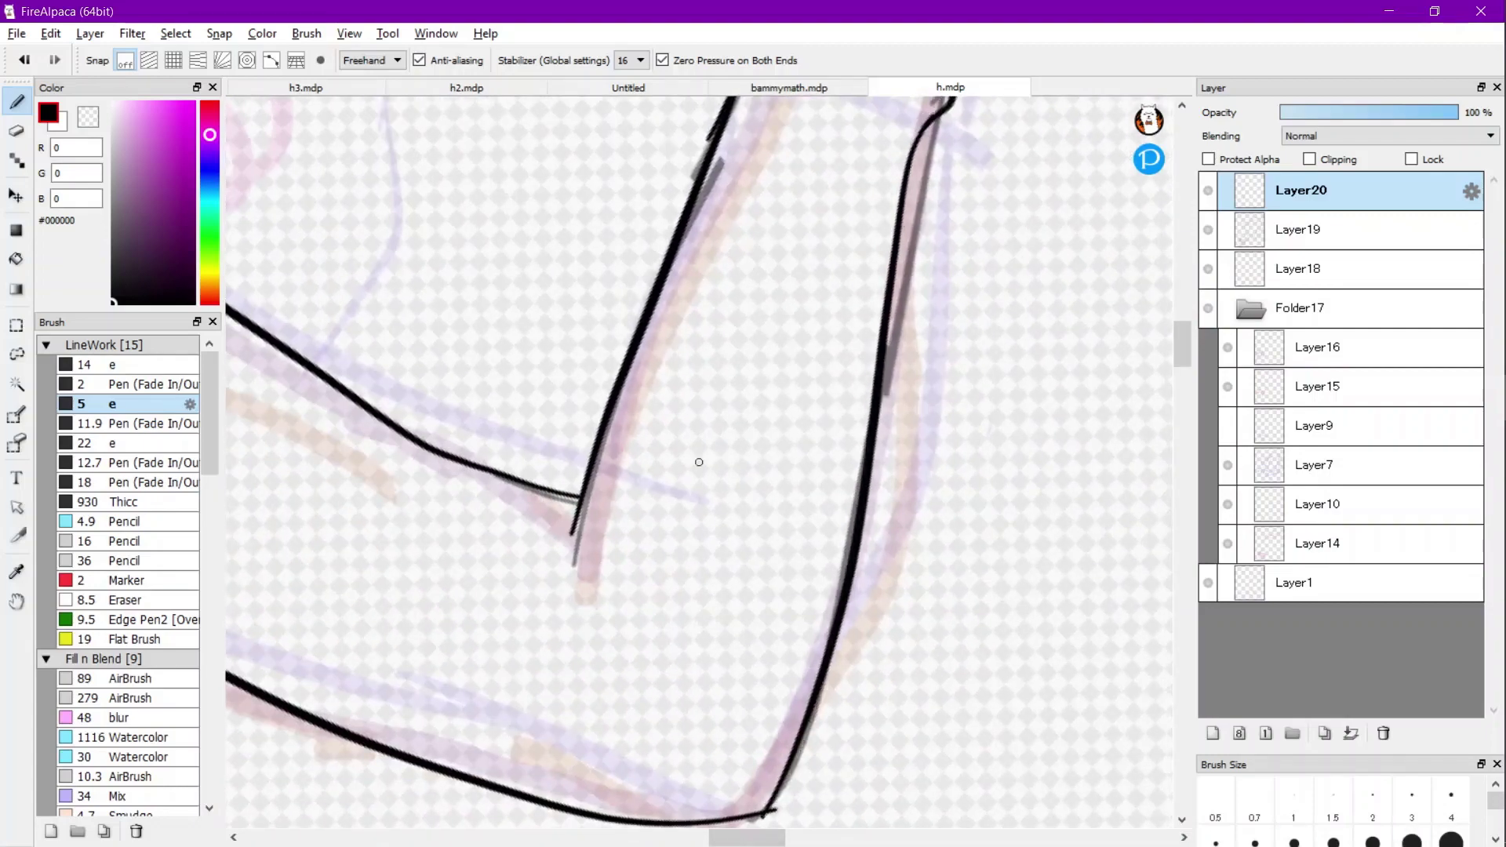
Erase the old fist and forearm draft lines on Layer19 with the 355 Eraser.
left_click(1349, 230)
scroll(772, 468, "down", 4)
scroll(778, 480, "down", 1)
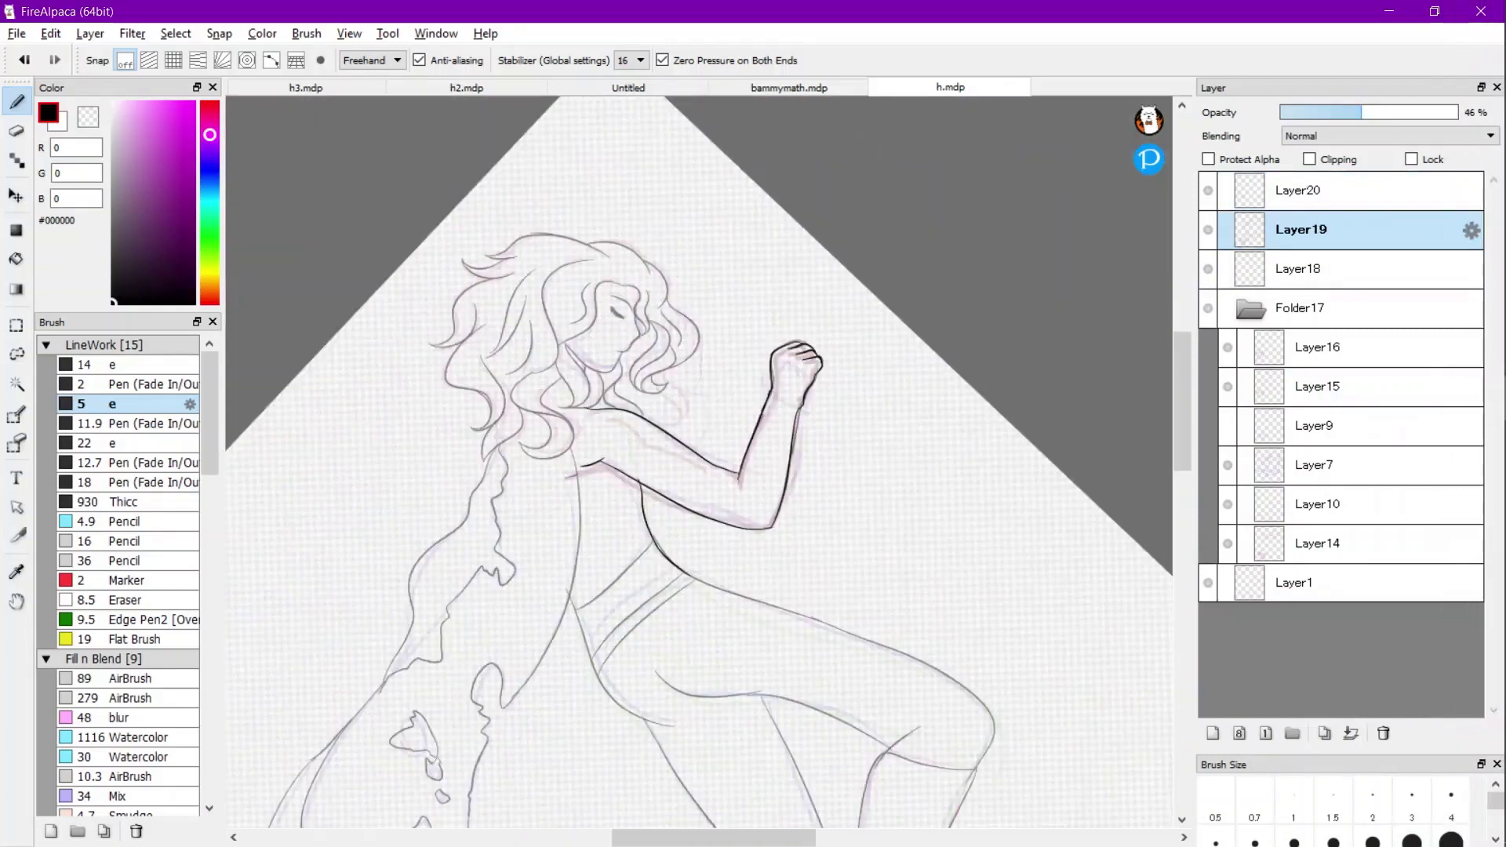
key("e")
scroll(810, 387, "up", 1)
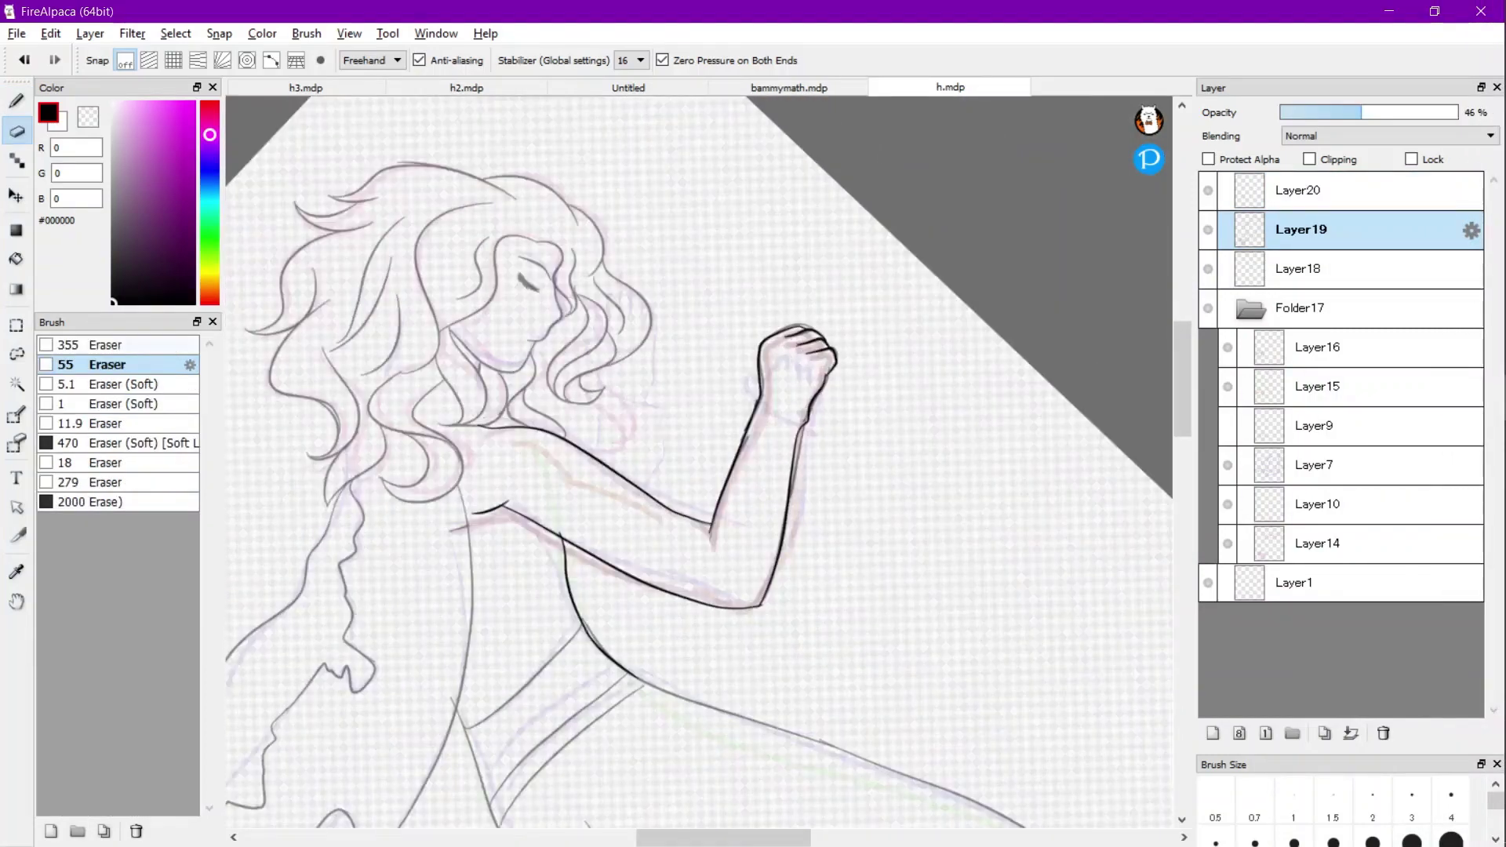
left_click(118, 346)
mouse_move(890, 378)
left_mouse_down()
mouse_move(823, 351)
mouse_move(785, 444)
mouse_move(807, 561)
left_mouse_up()
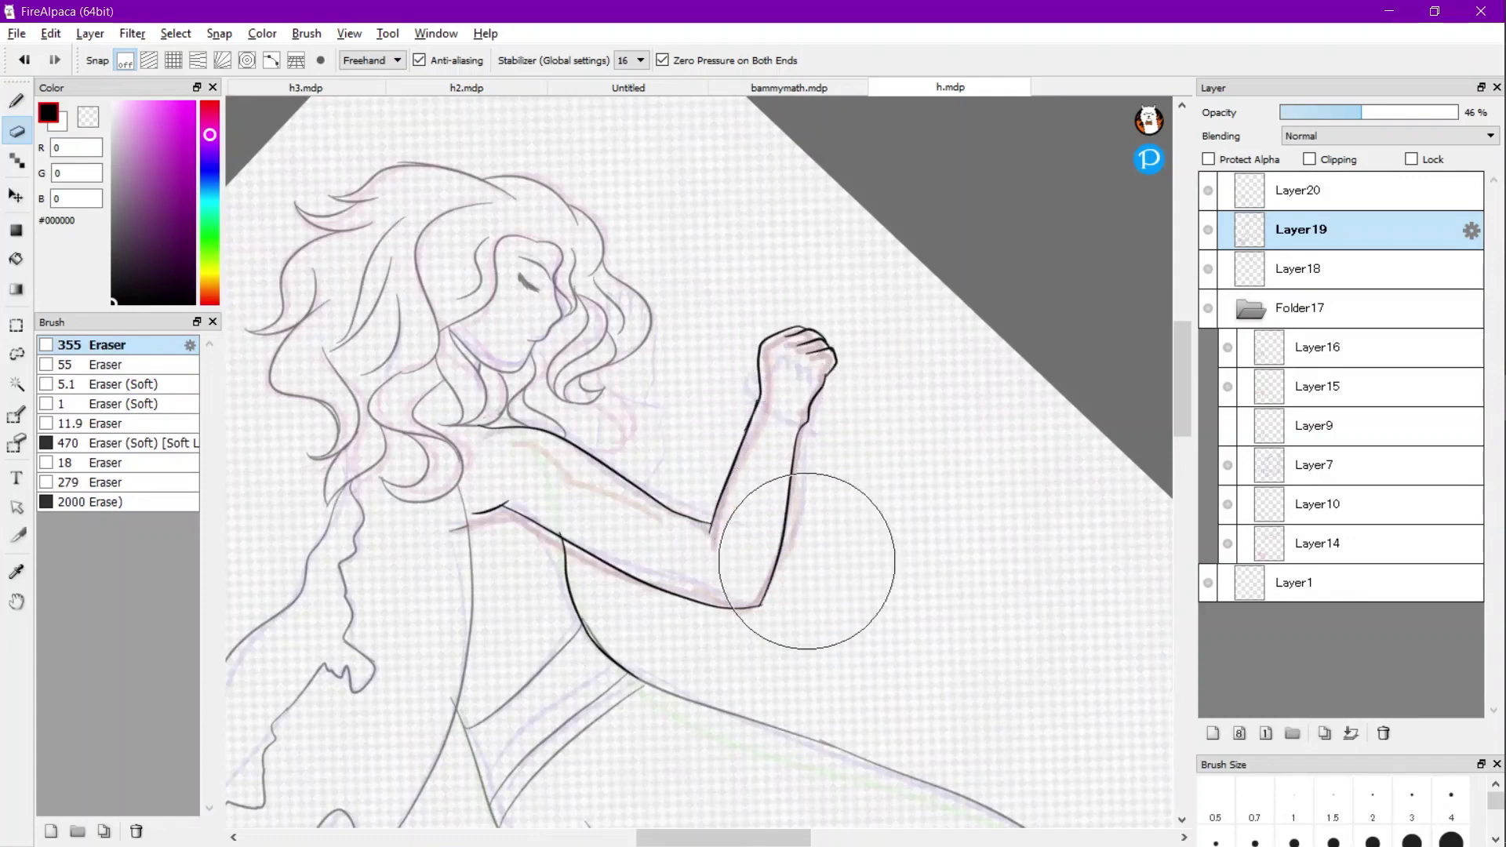
scroll(902, 397, "down", 2)
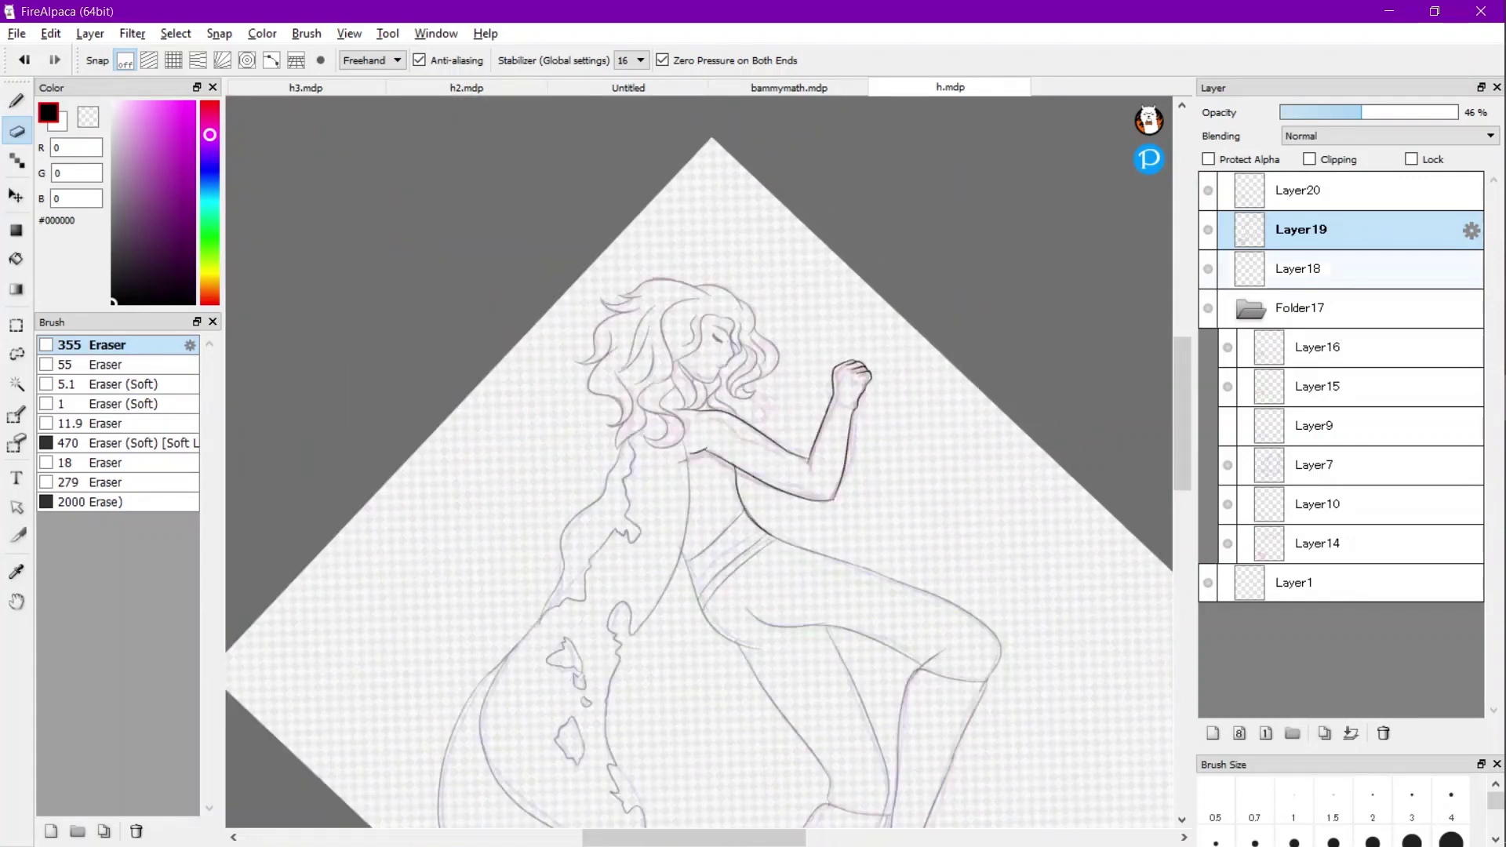
Ink a long outer contour beside the front curls on Layer20 and a short line inside the lowest curl.
left_click(1372, 190)
key("b")
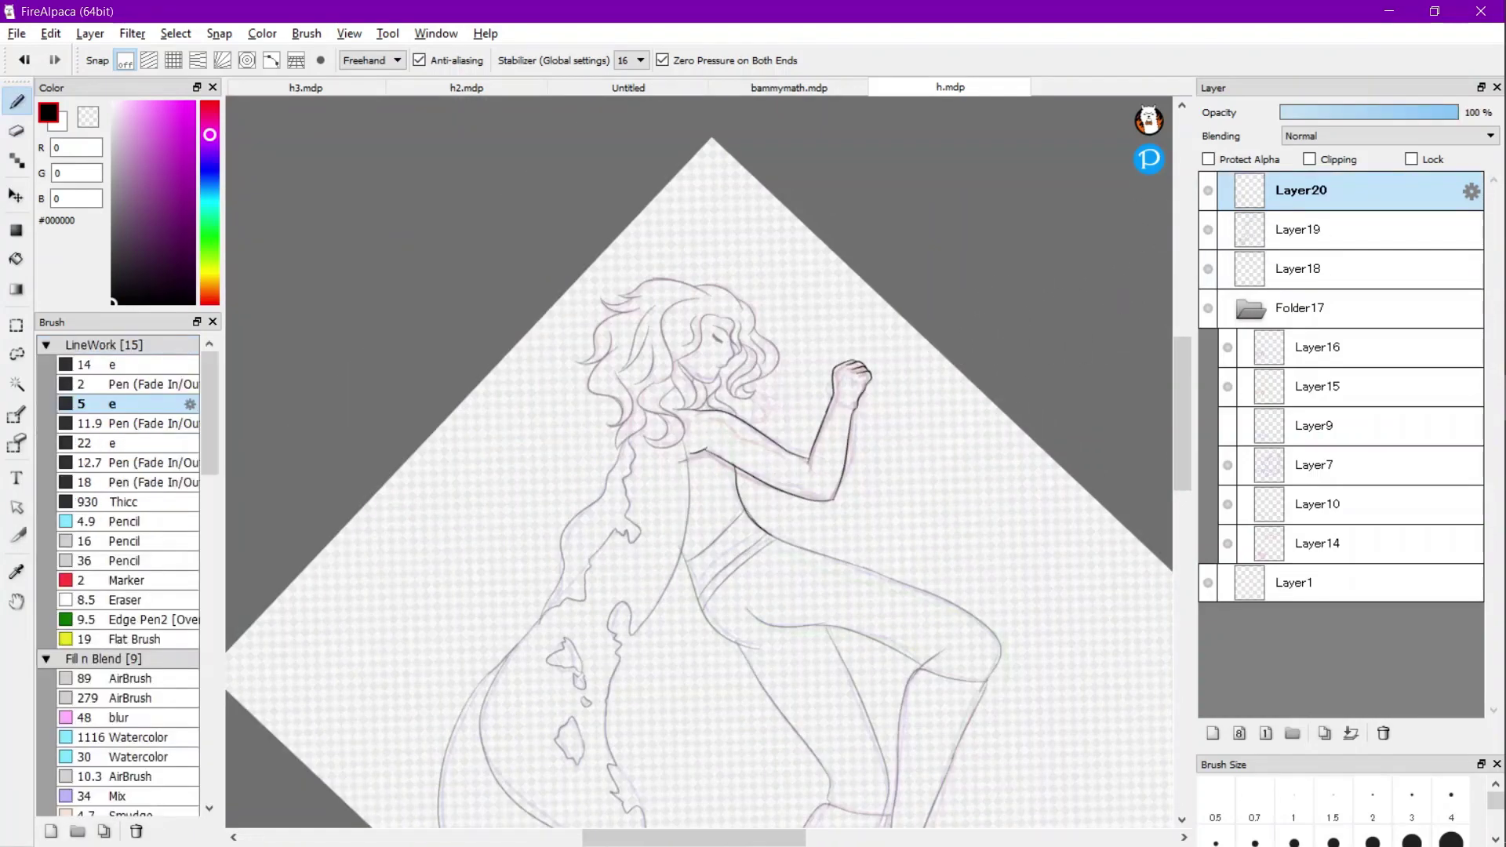
scroll(695, 509, "up", 4)
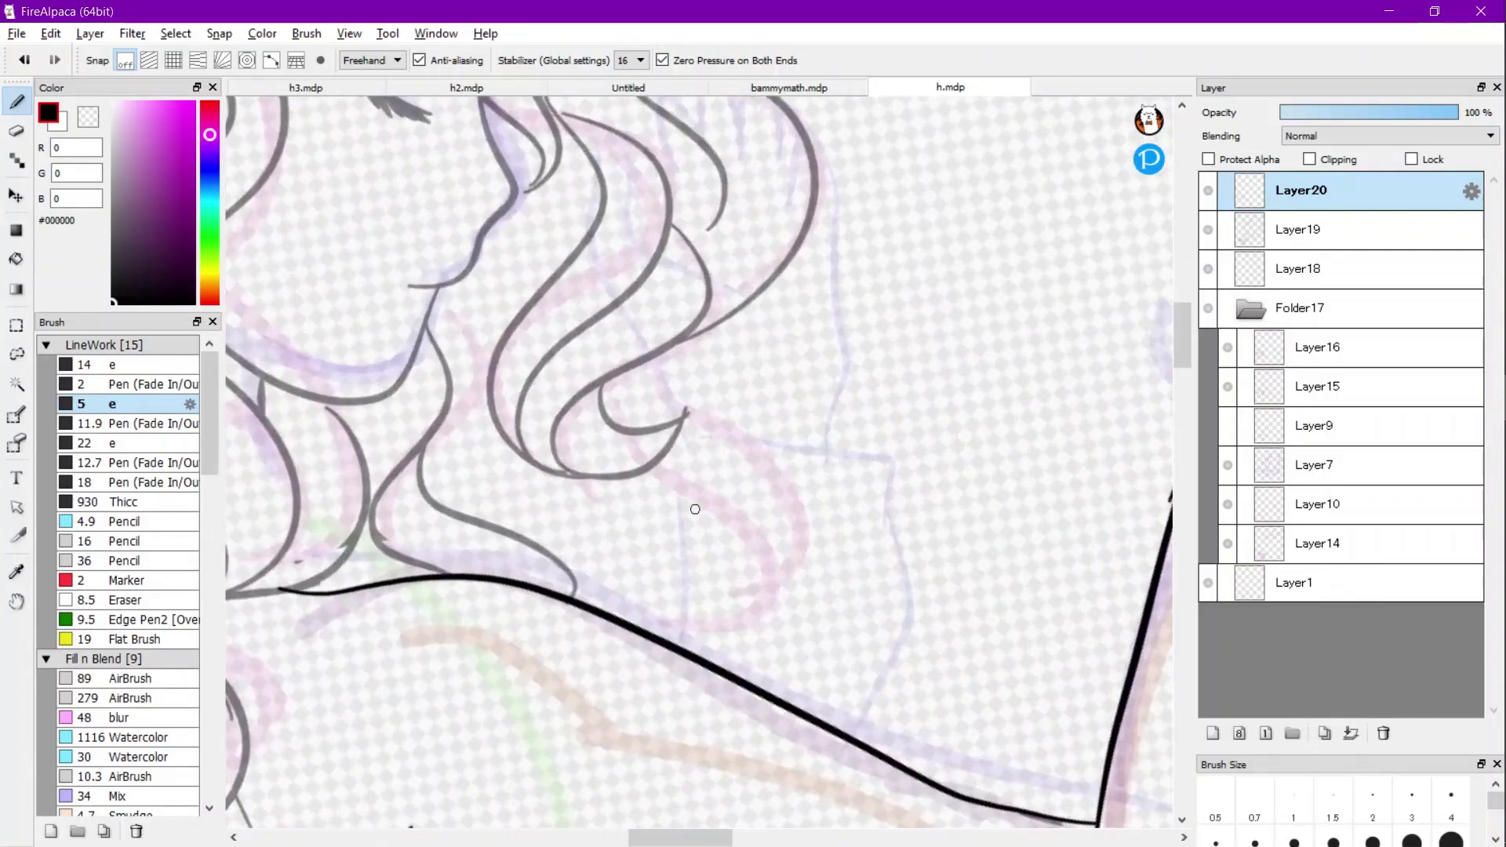
scroll(695, 509, "up", 2)
mouse_move(808, 233)
left_mouse_down()
mouse_move(836, 218)
mouse_move(854, 524)
mouse_move(822, 629)
left_mouse_up()
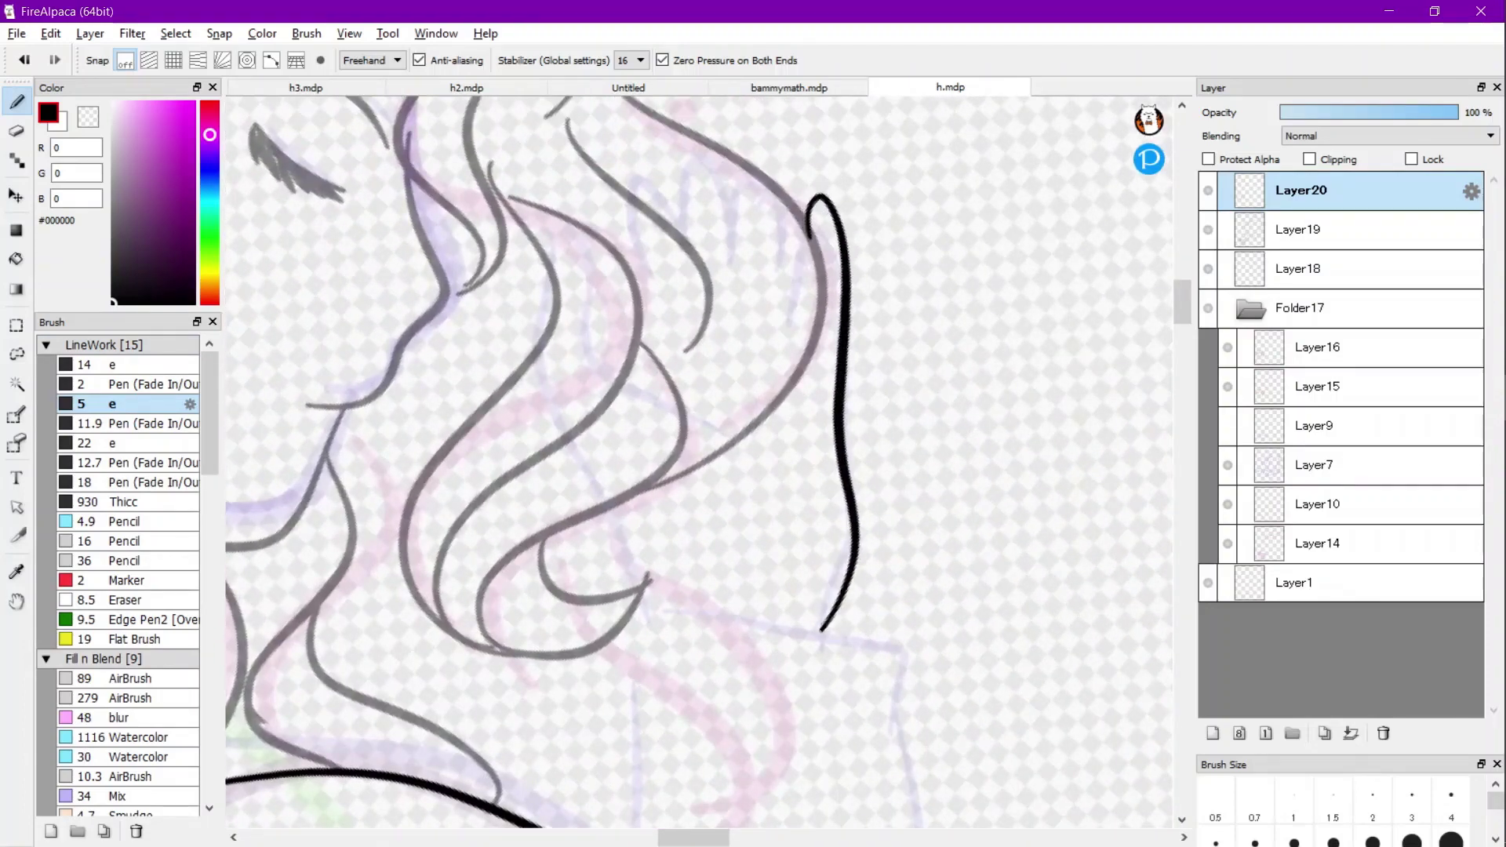
left_click_drag(606, 513, 632, 588)
scroll(562, 649, "down", 3)
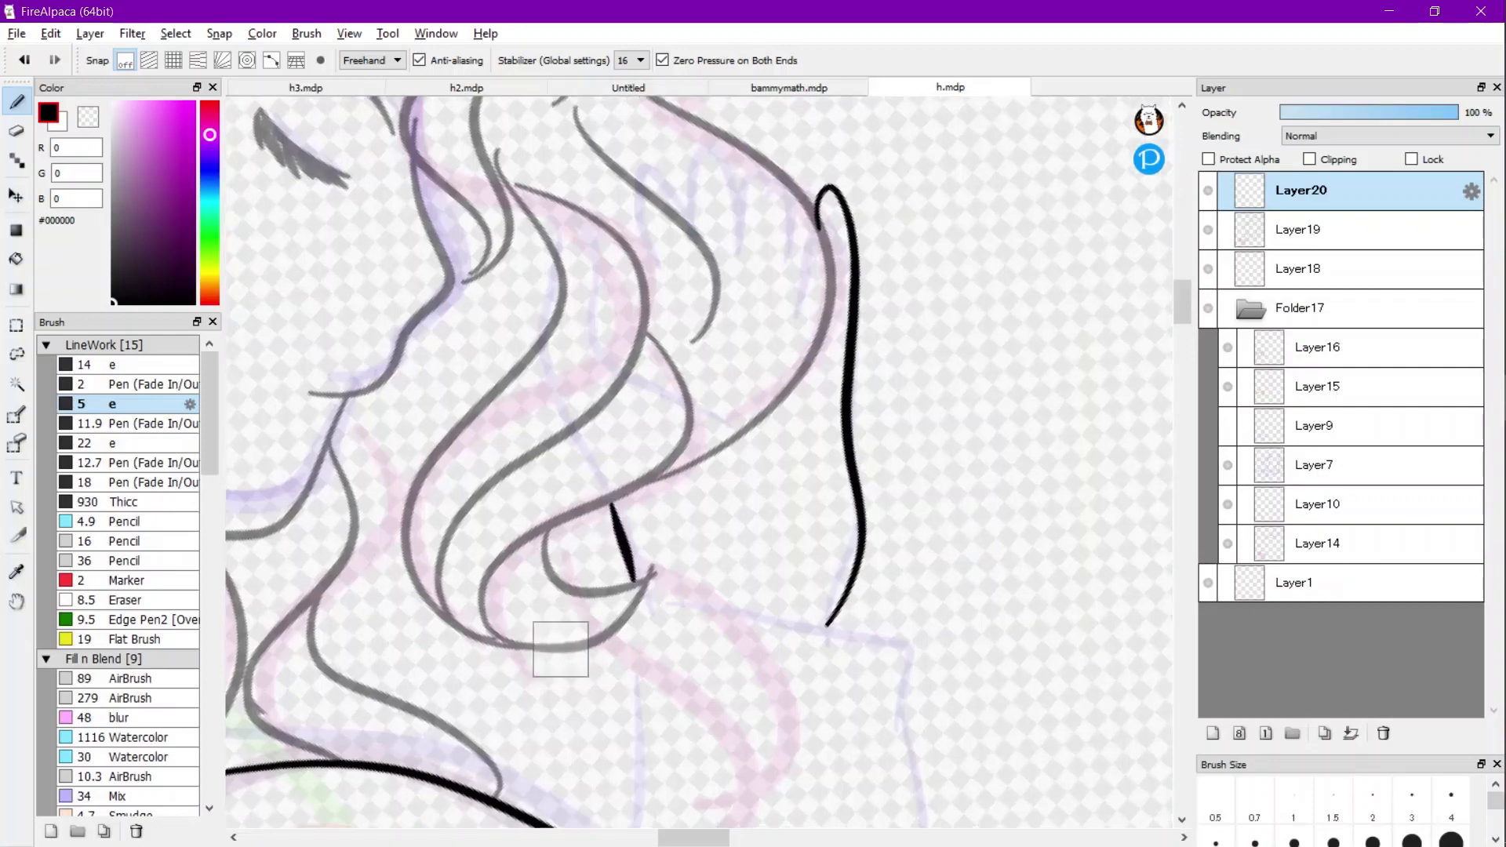
scroll(683, 392, "up", 1)
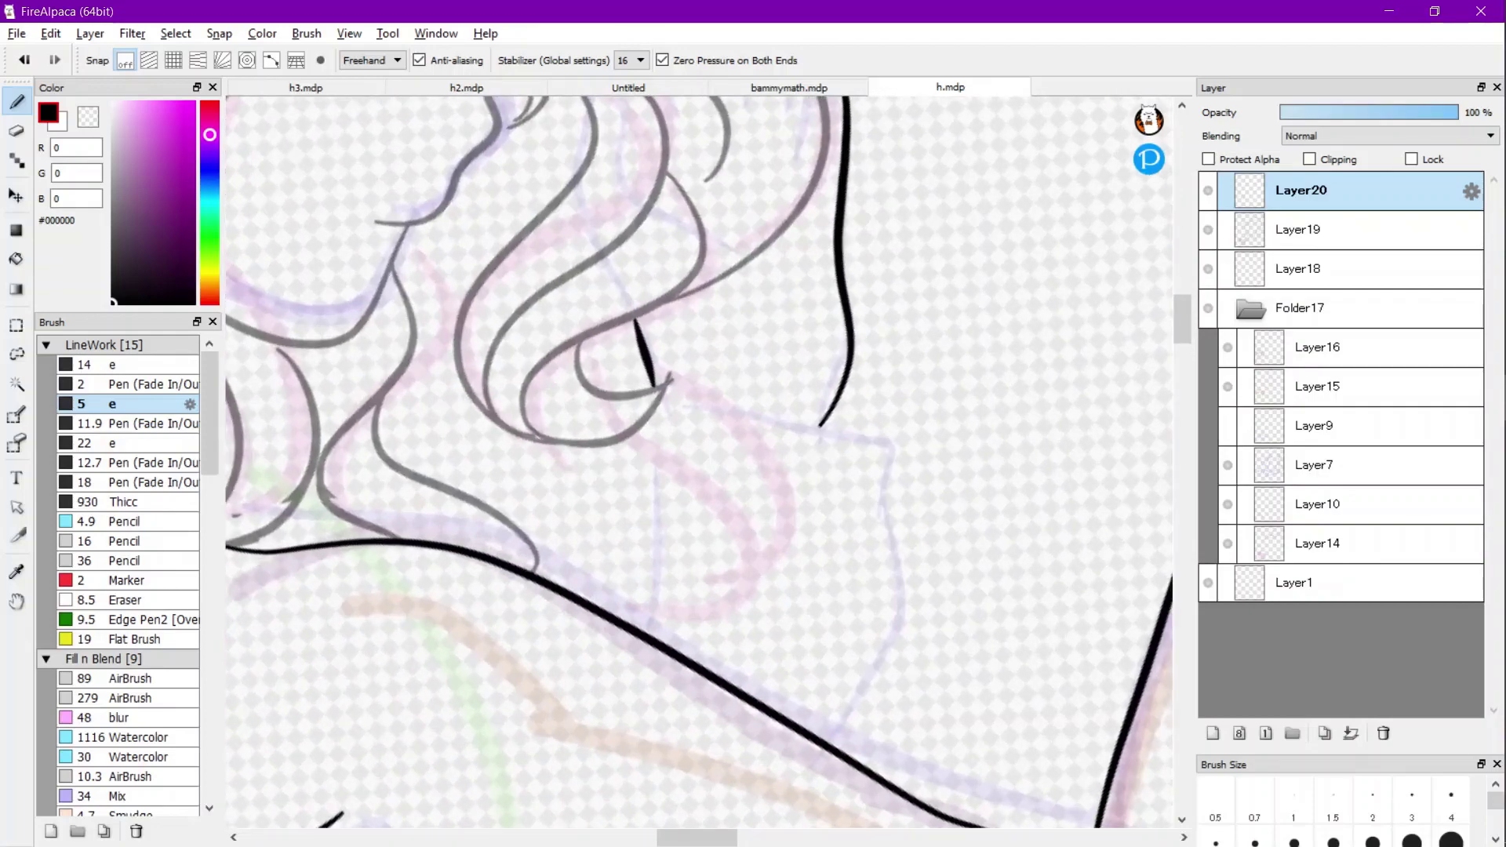
Raise Layer19's opacity to 100 % and make Layer20 the active layer.
left_click(1349, 230)
left_click_drag(1354, 112, 1467, 113)
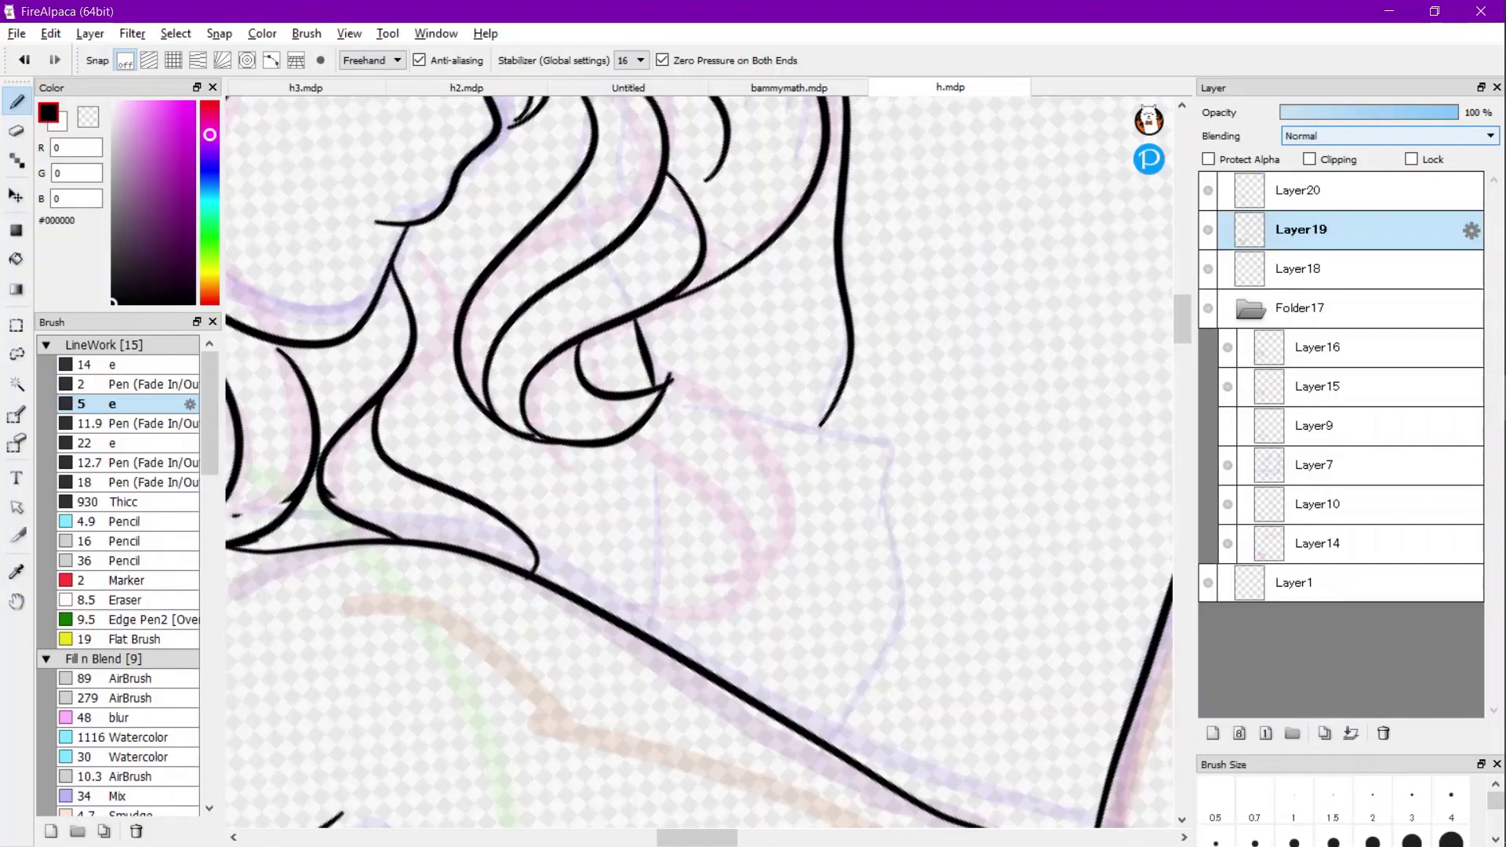
left_click(1349, 190)
Add a short curved strand on Layer20 between the front curls and the outer contour.
scroll(713, 353, "up", 2)
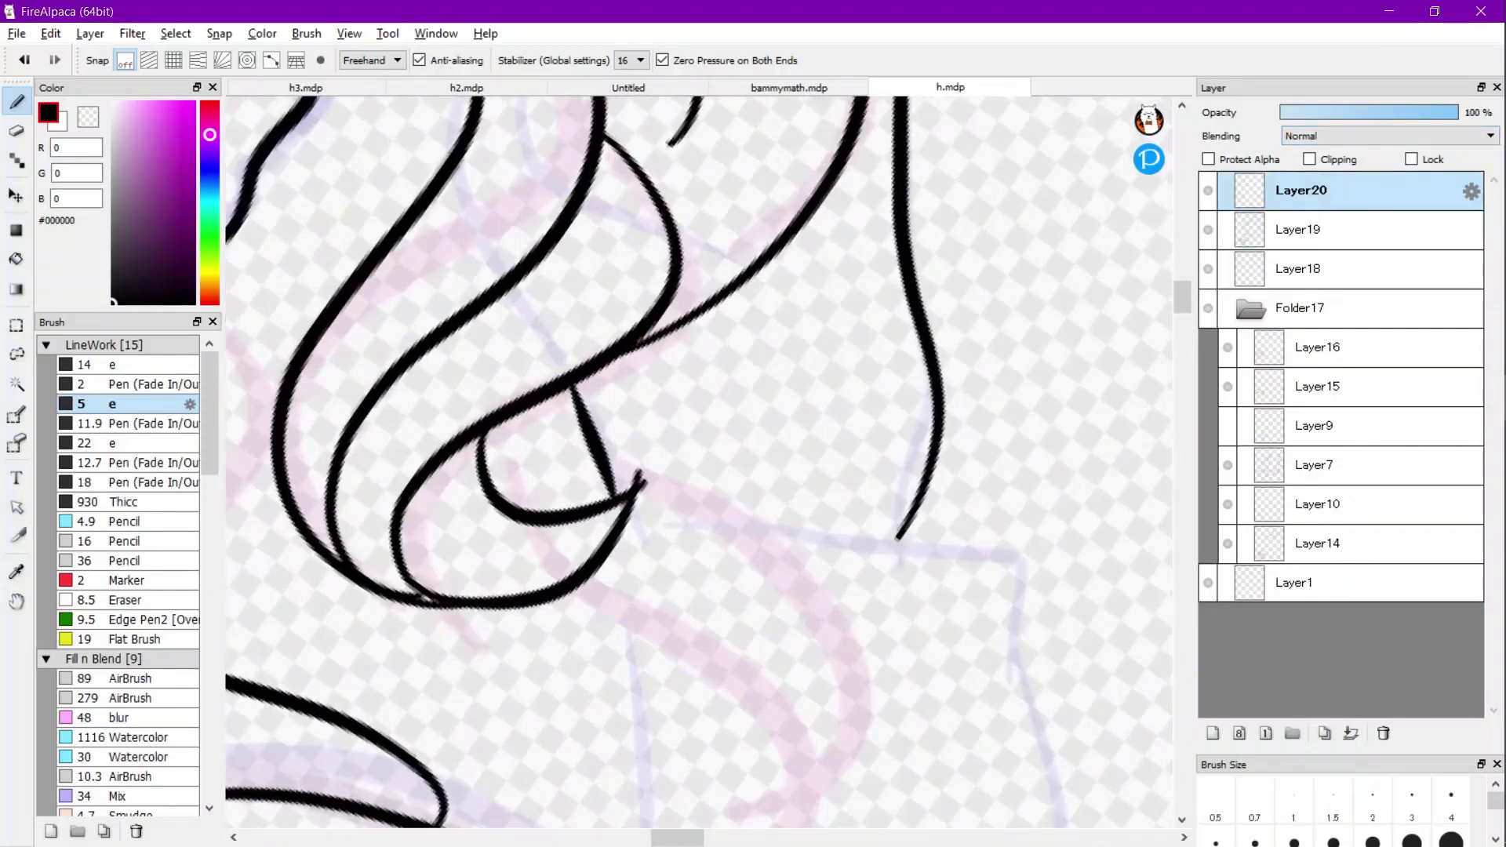
mouse_move(684, 312)
left_mouse_down()
mouse_move(734, 328)
mouse_move(781, 378)
left_mouse_up()
scroll(698, 463, "down", 4)
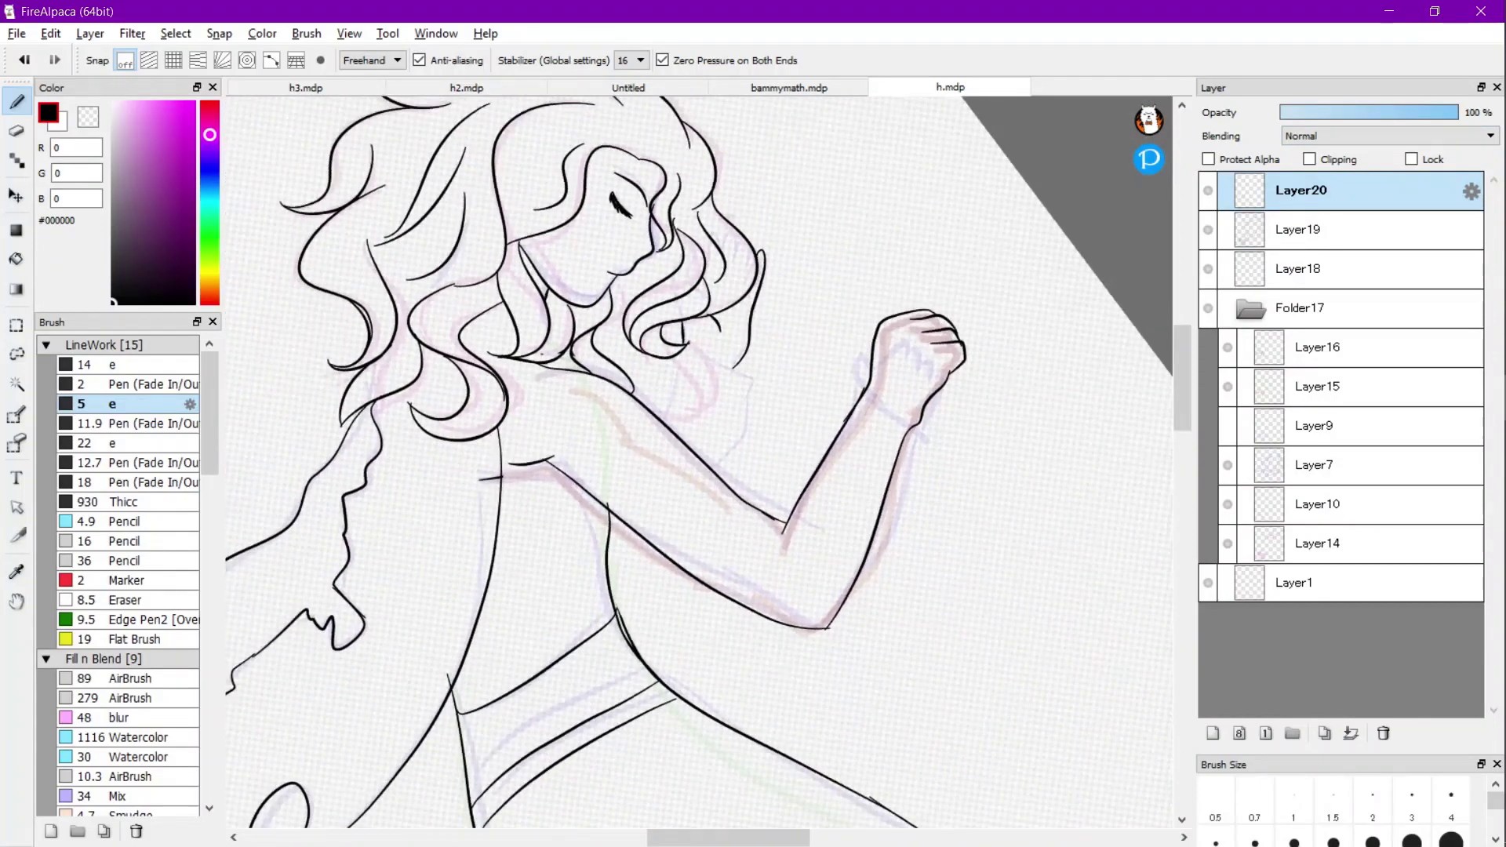
scroll(698, 462, "down", 1)
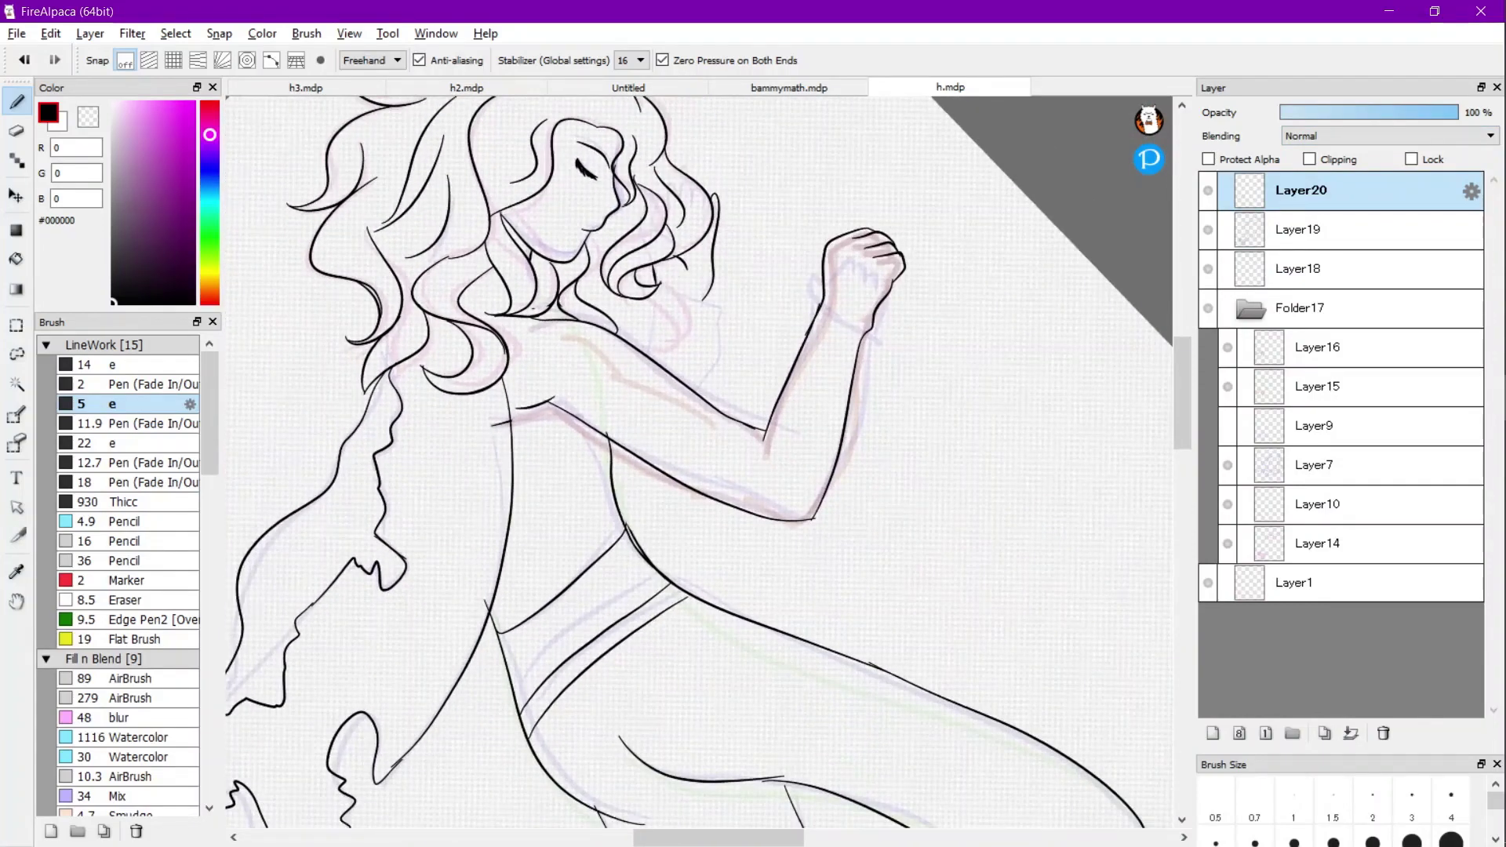
scroll(690, 463, "down", 2)
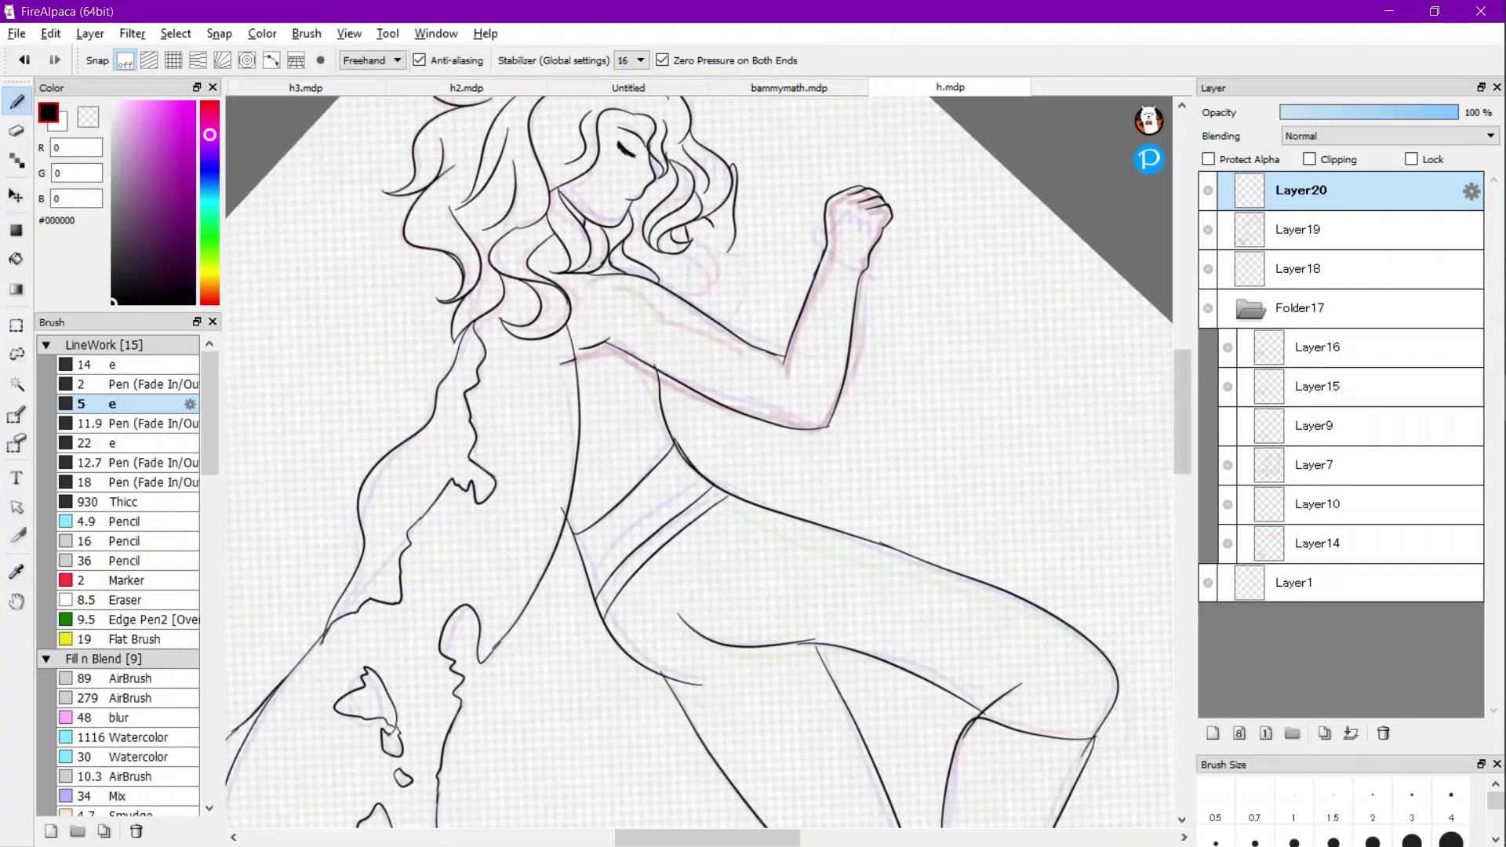
Extend the outer contour down to the upper arm and ink an inner line from the lowest curl to the arm.
scroll(698, 462, "up", 5)
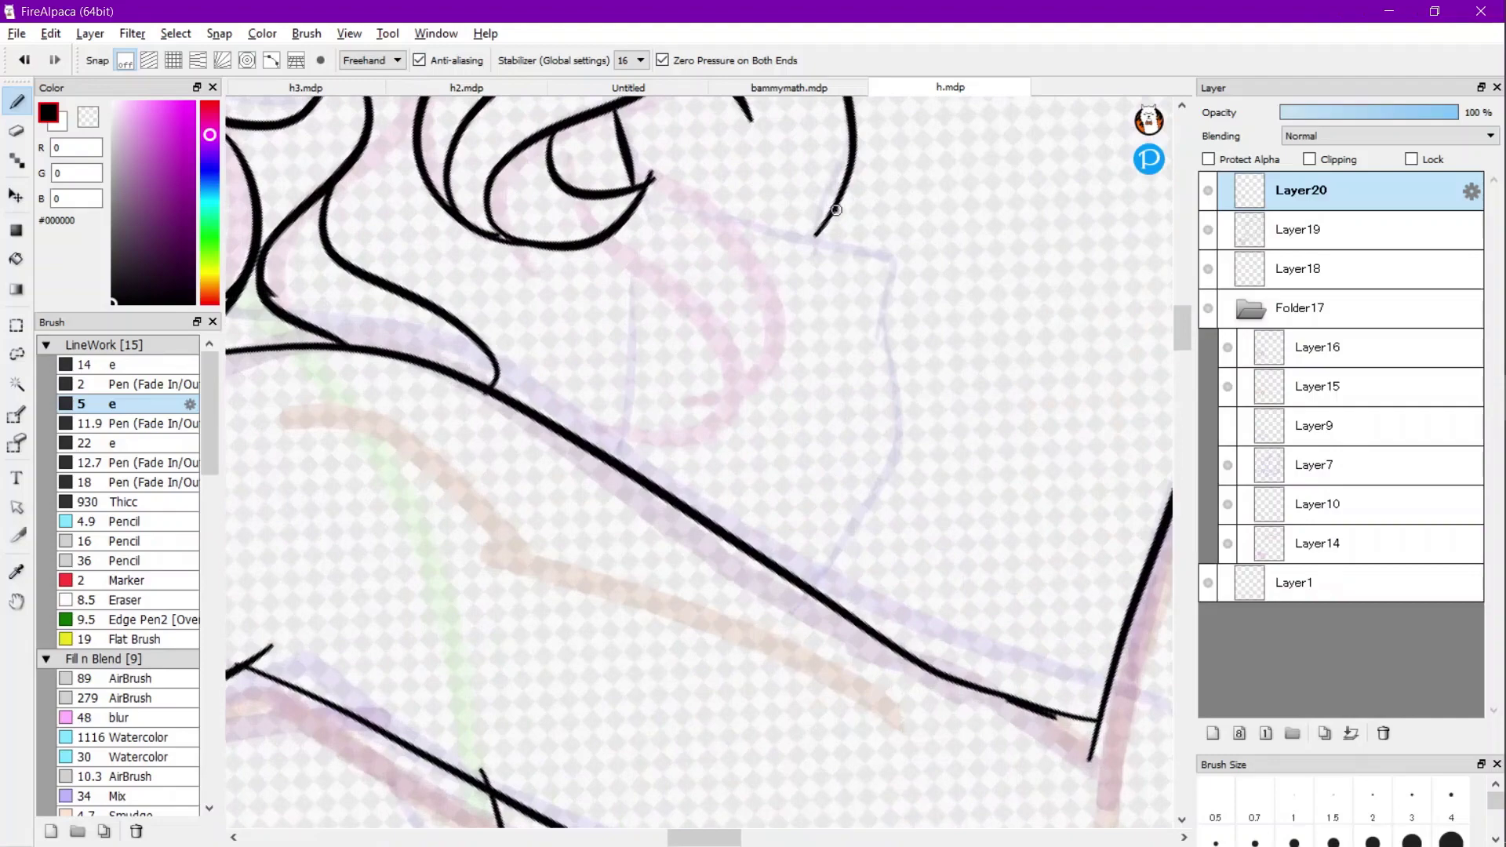
mouse_move(836, 210)
left_mouse_down()
mouse_move(796, 292)
mouse_move(813, 481)
mouse_move(796, 579)
left_mouse_up()
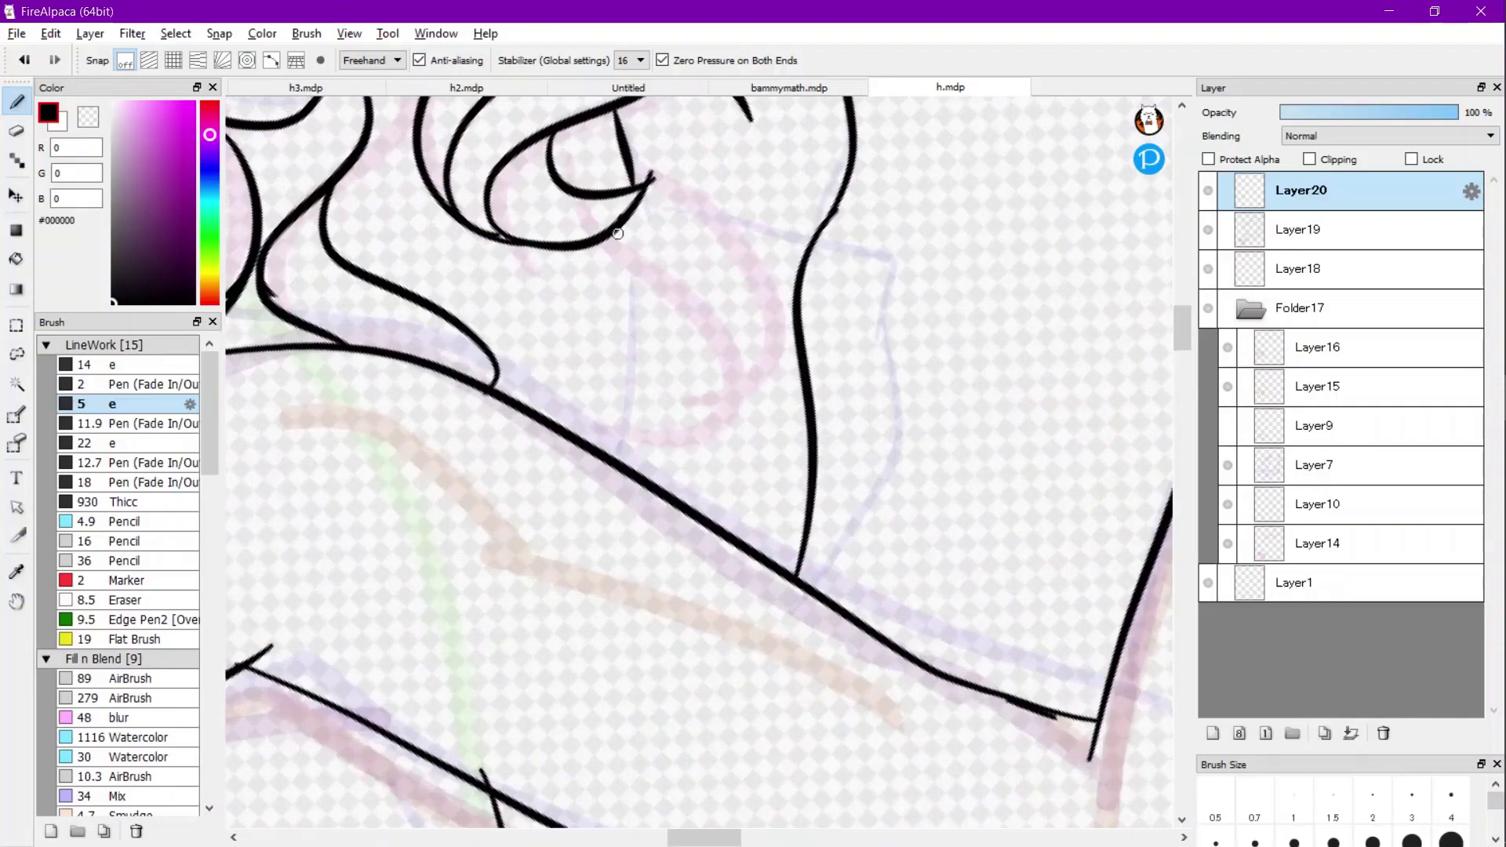
left_click_drag(620, 232, 607, 444)
scroll(675, 463, "down", 6)
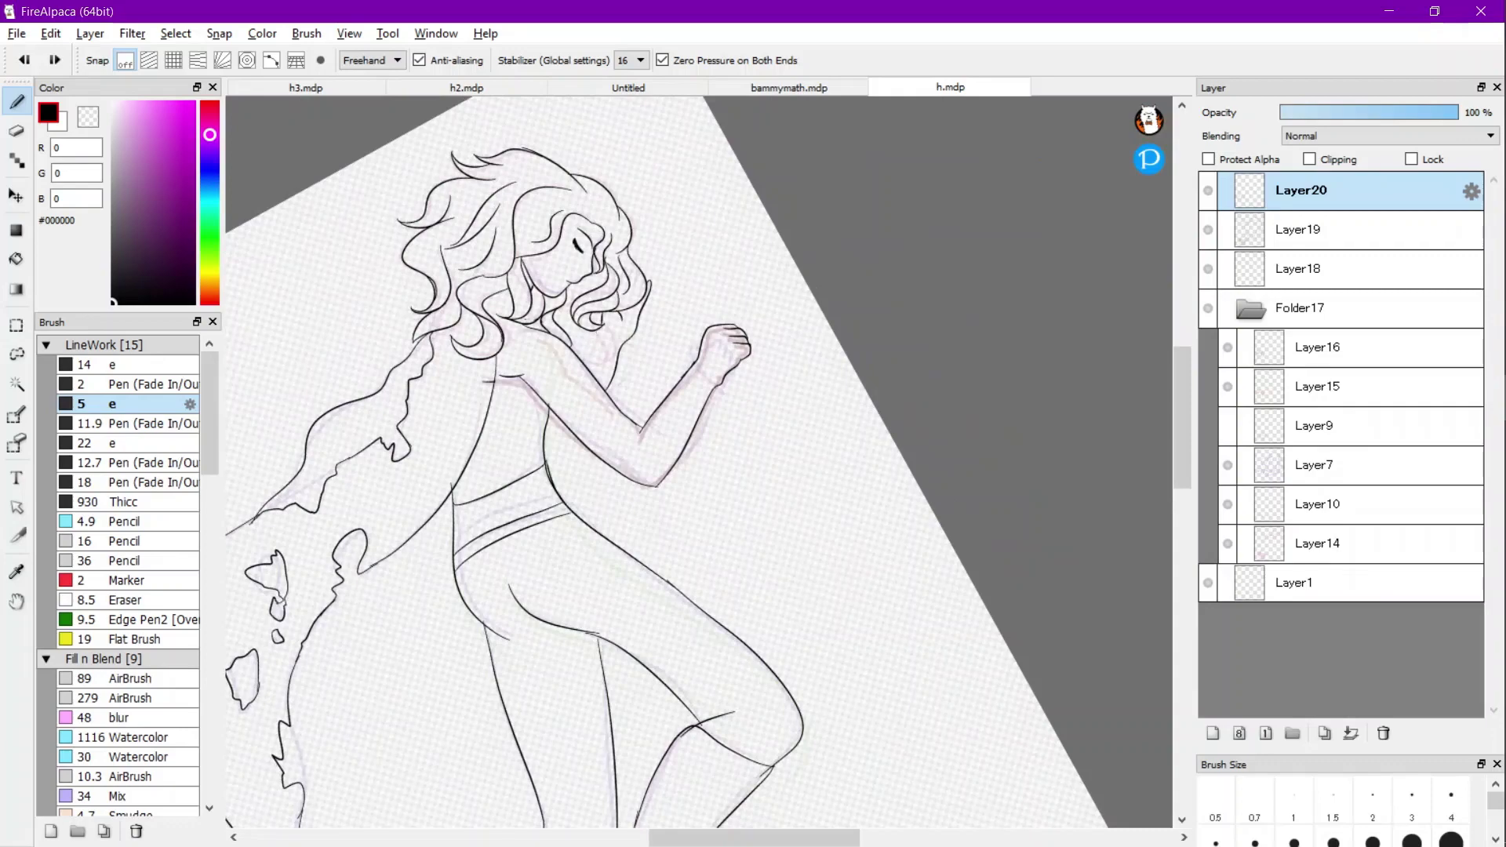
scroll(622, 437, "up", 5)
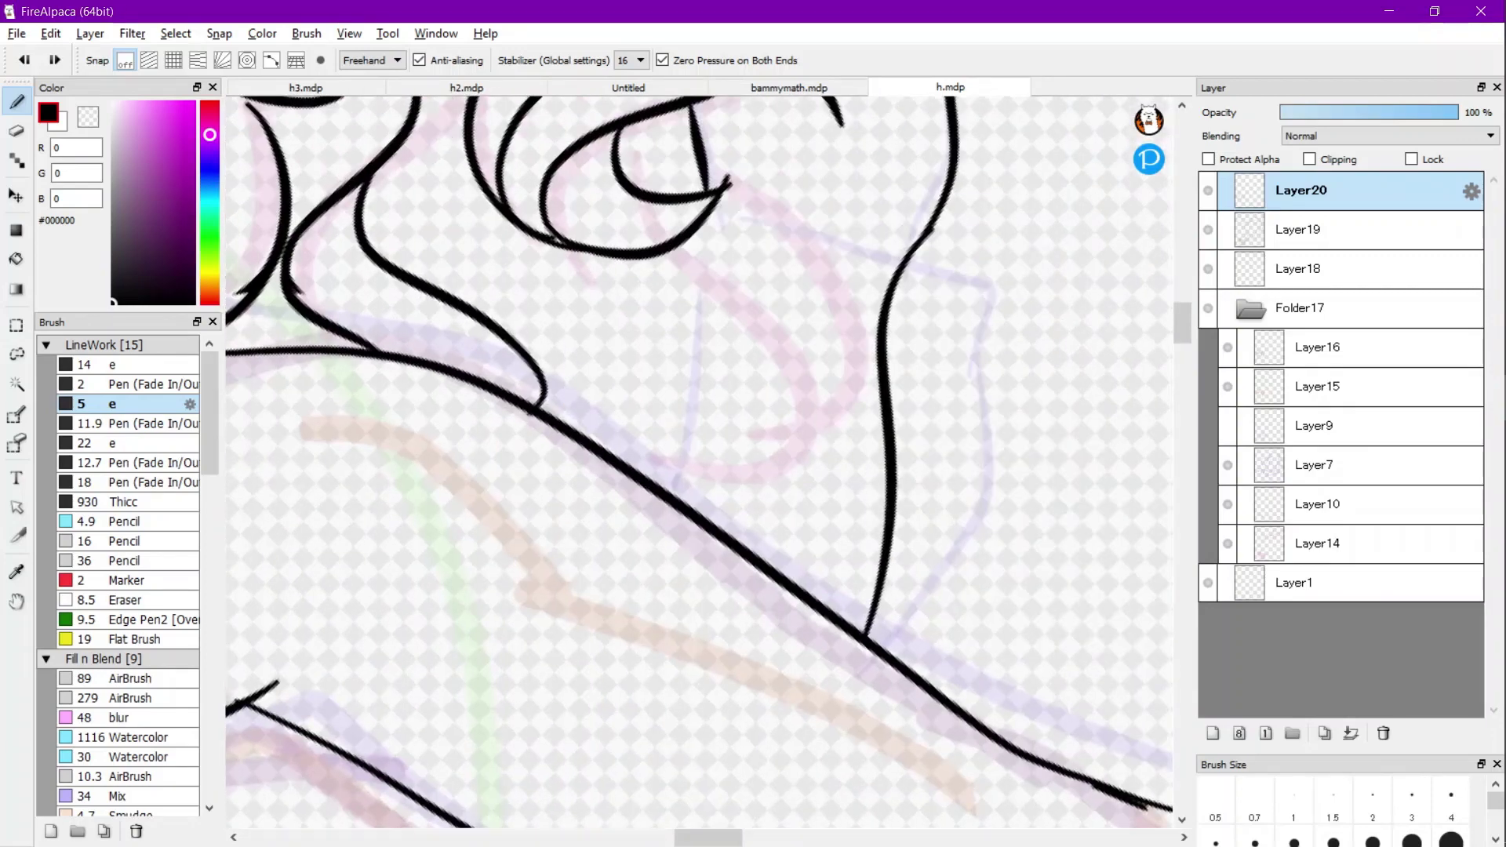
mouse_move(696, 125)
left_mouse_down()
mouse_move(709, 260)
mouse_move(643, 474)
left_mouse_up()
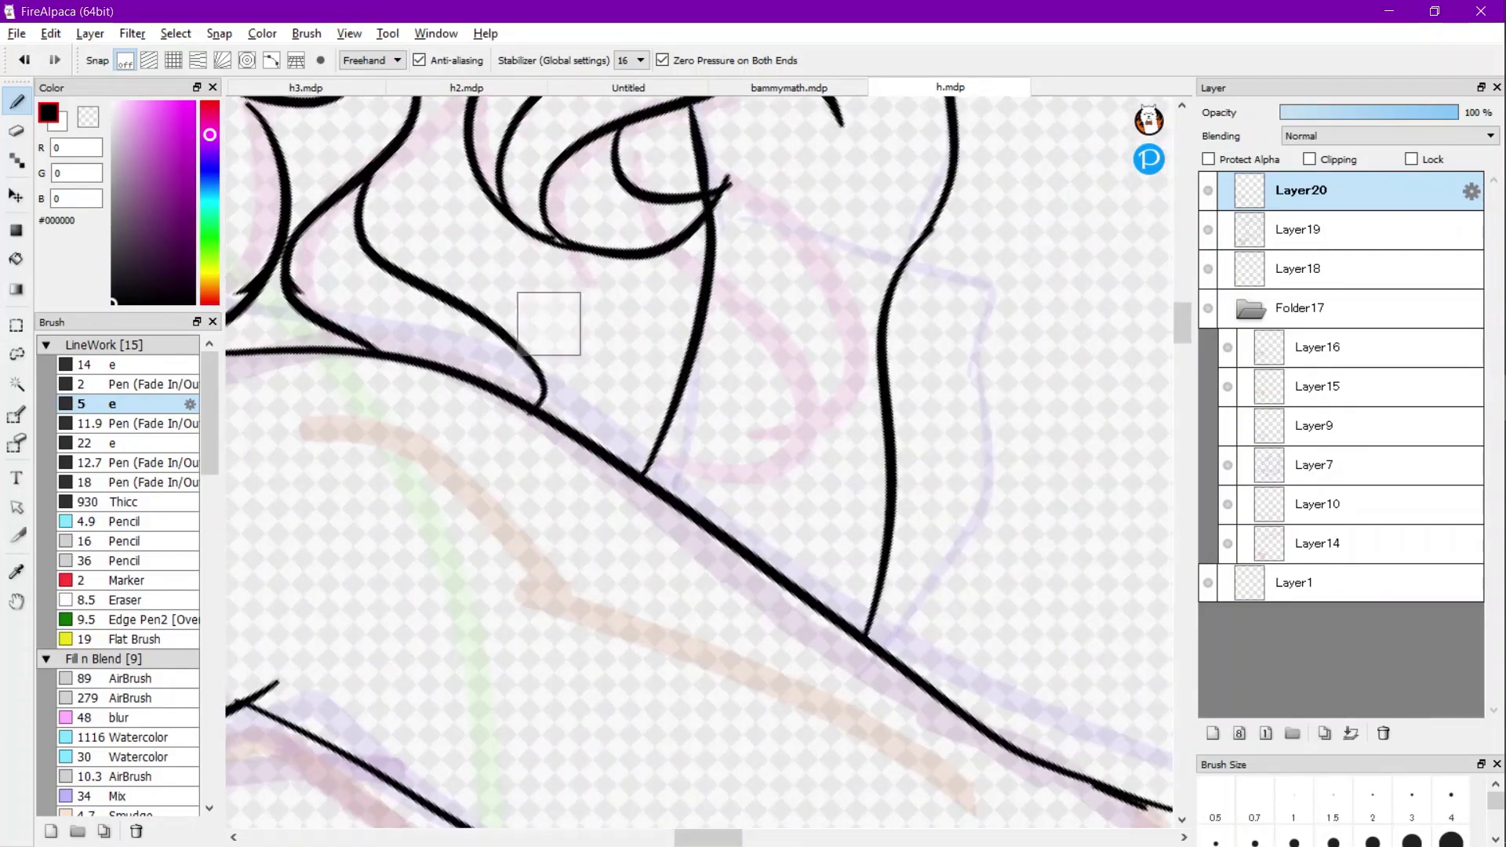
scroll(549, 324, "down", 5)
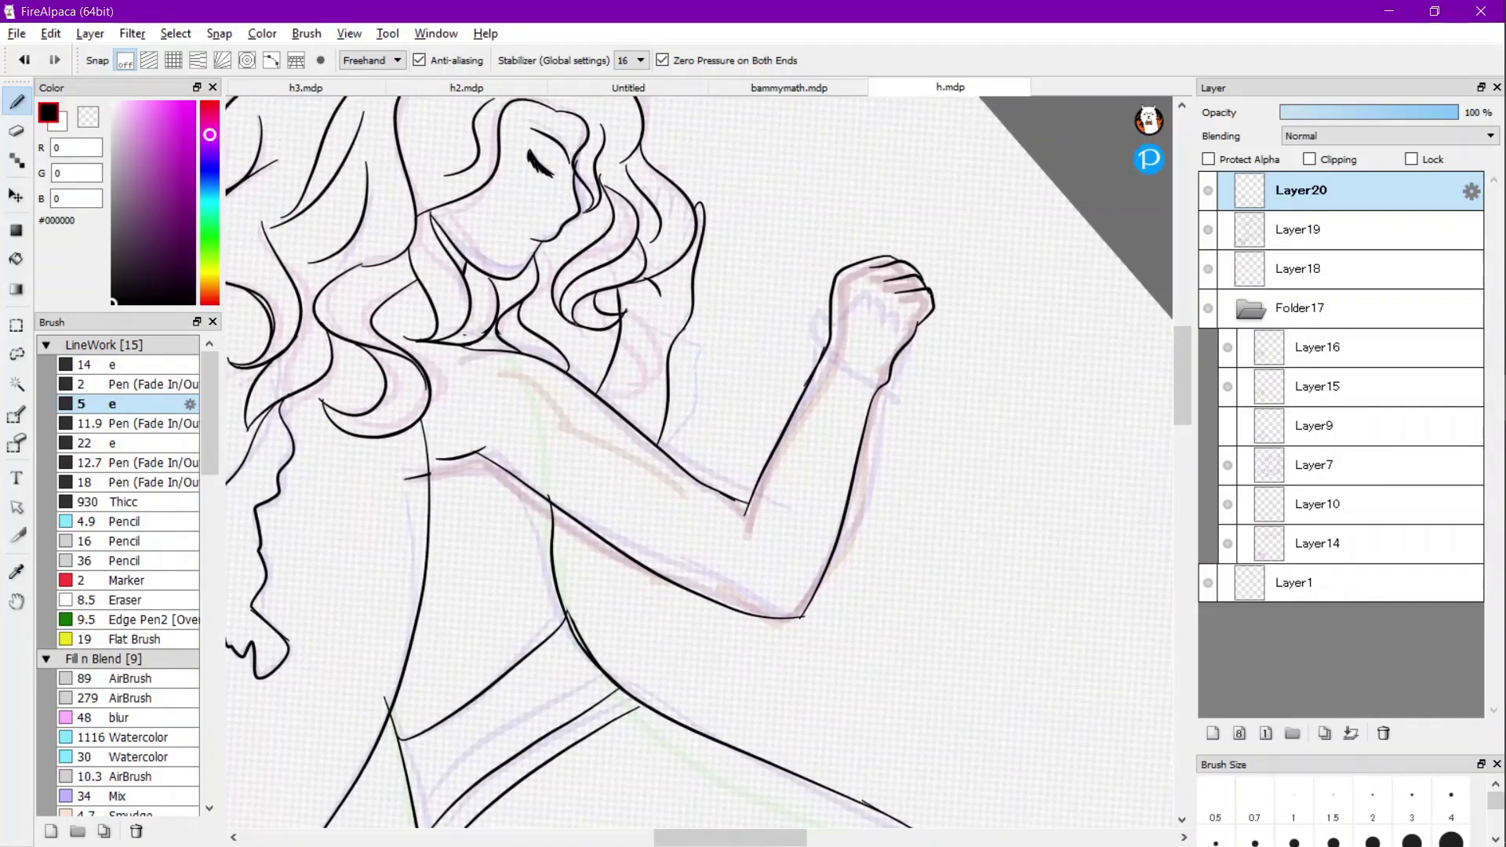
Erase the part of the inner line that crosses the lowest curl's tip on Layer20 with the 5.1 Eraser (Soft).
key("e")
left_click(126, 384)
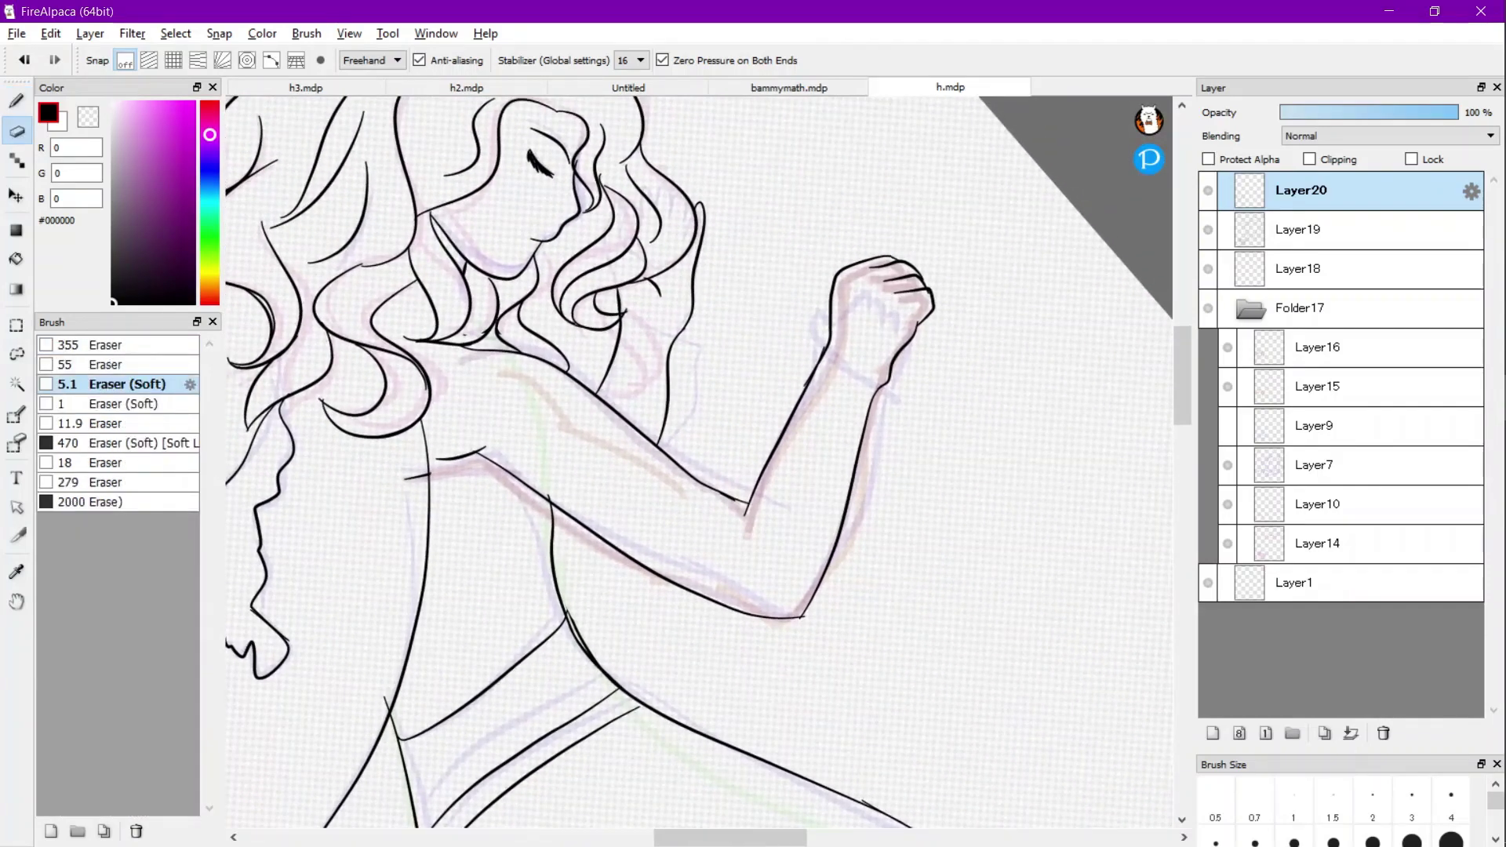
scroll(772, 365, "up", 8)
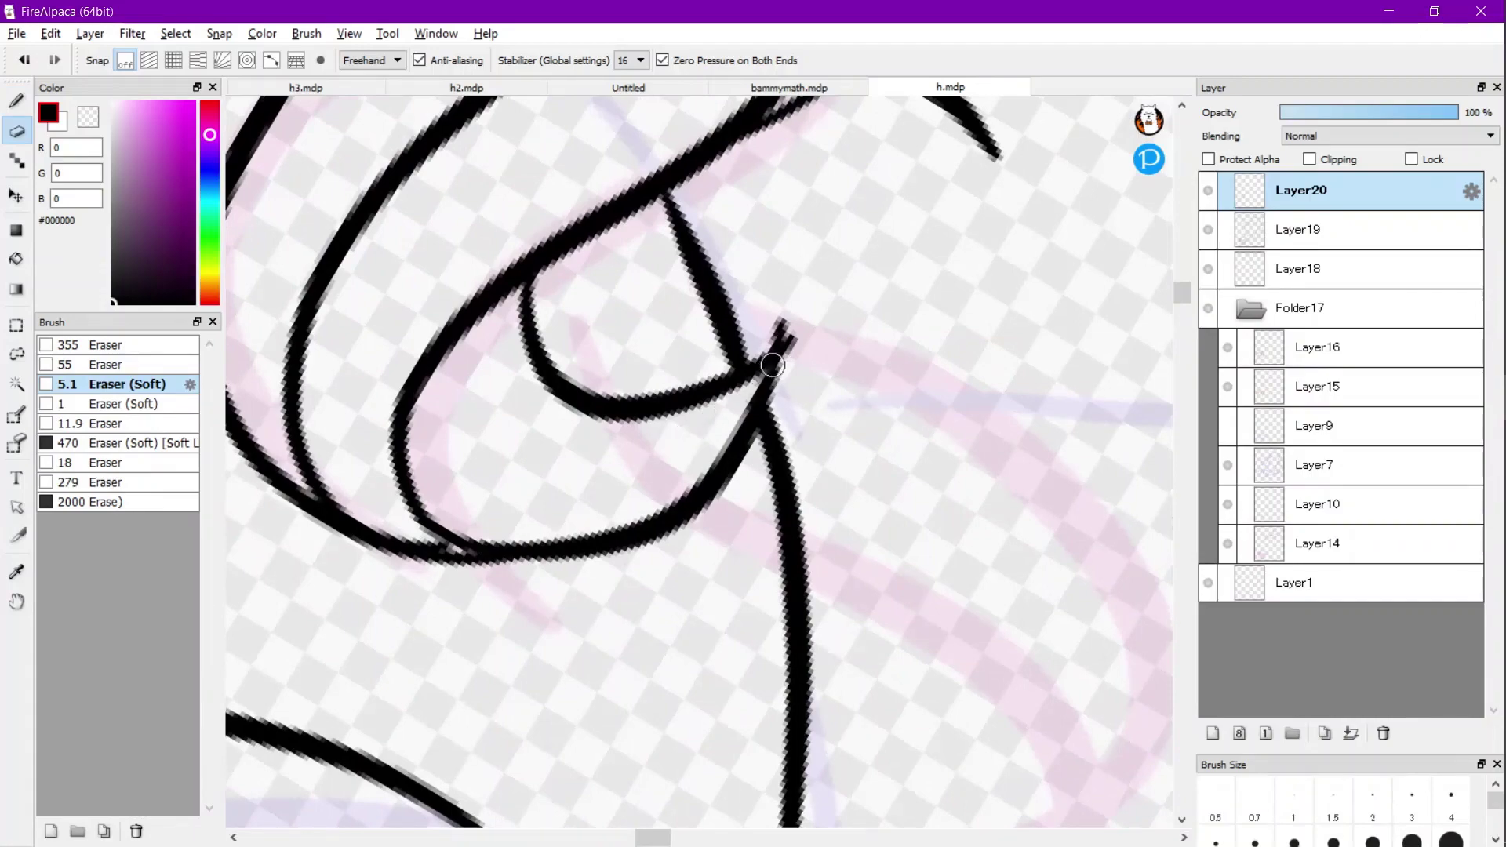
scroll(771, 364, "down", 10)
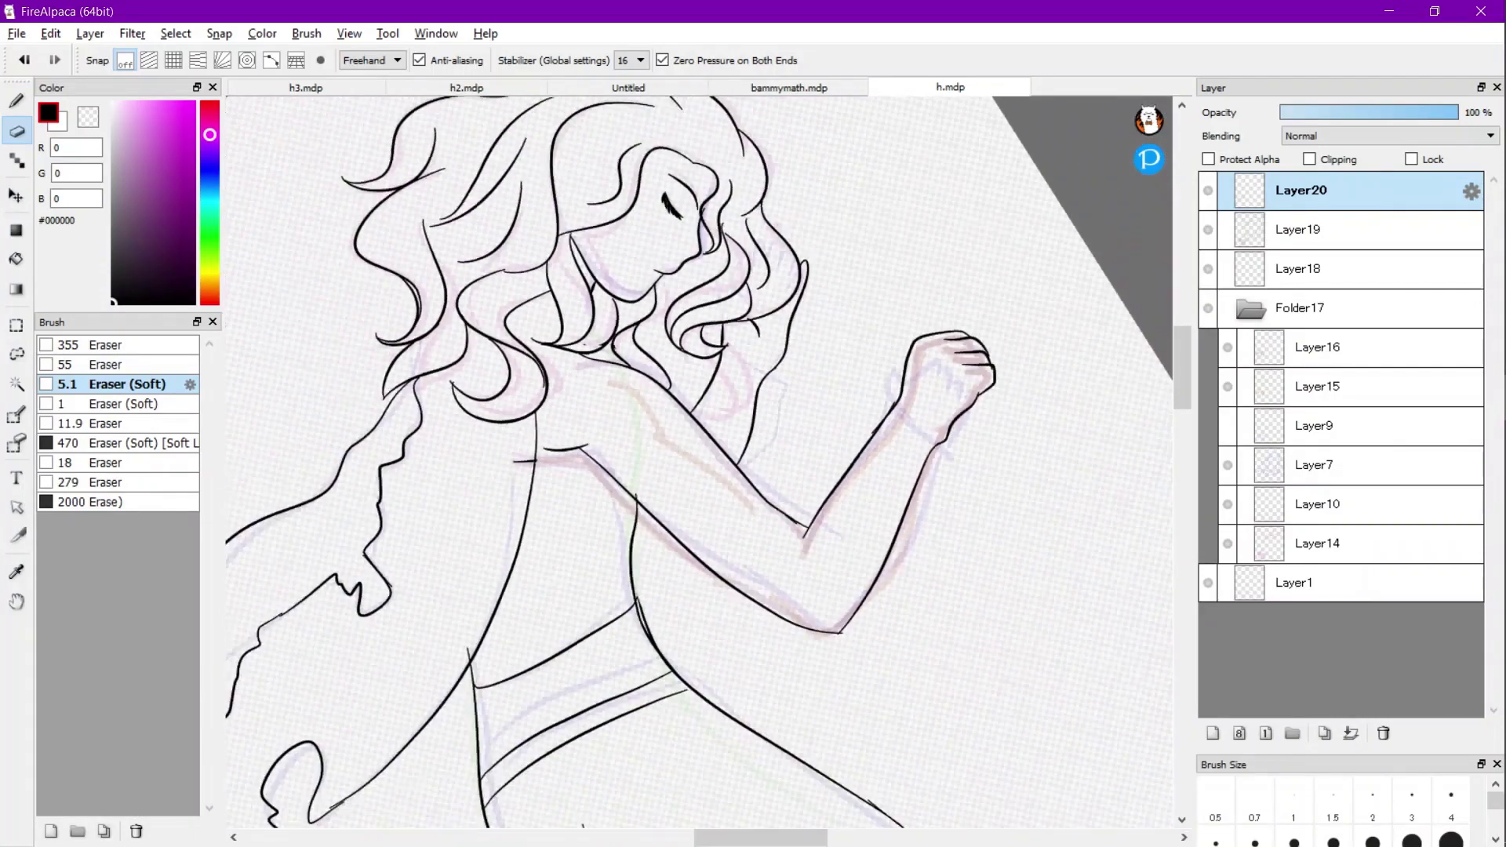
scroll(772, 365, "down", 3)
scroll(772, 365, "down", 3)
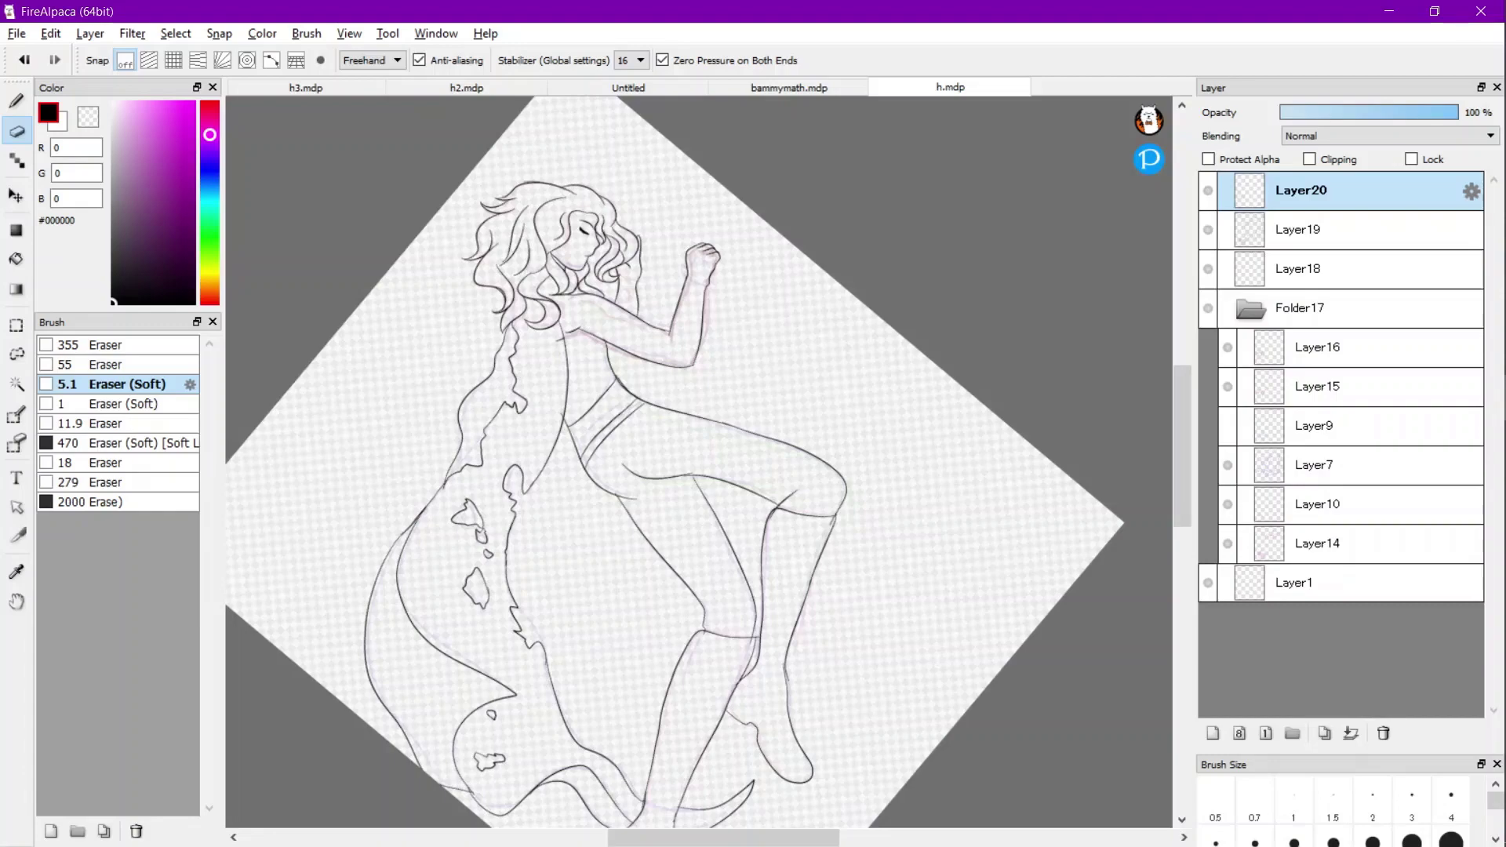
Try to continue the outer contour below the upper arm and curve it in to the torso.
key("b")
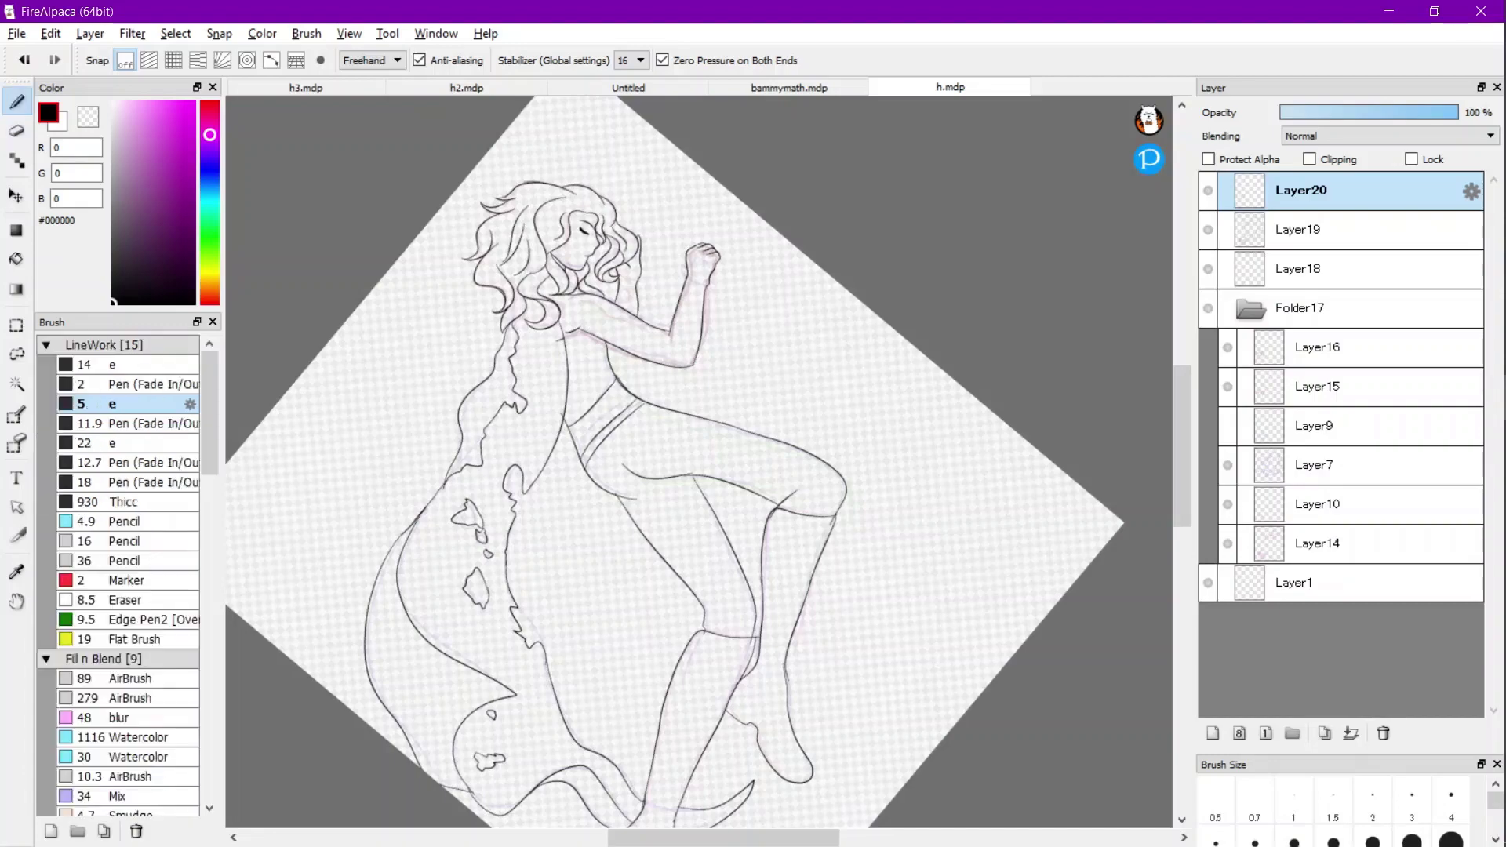
scroll(656, 326, "up", 10)
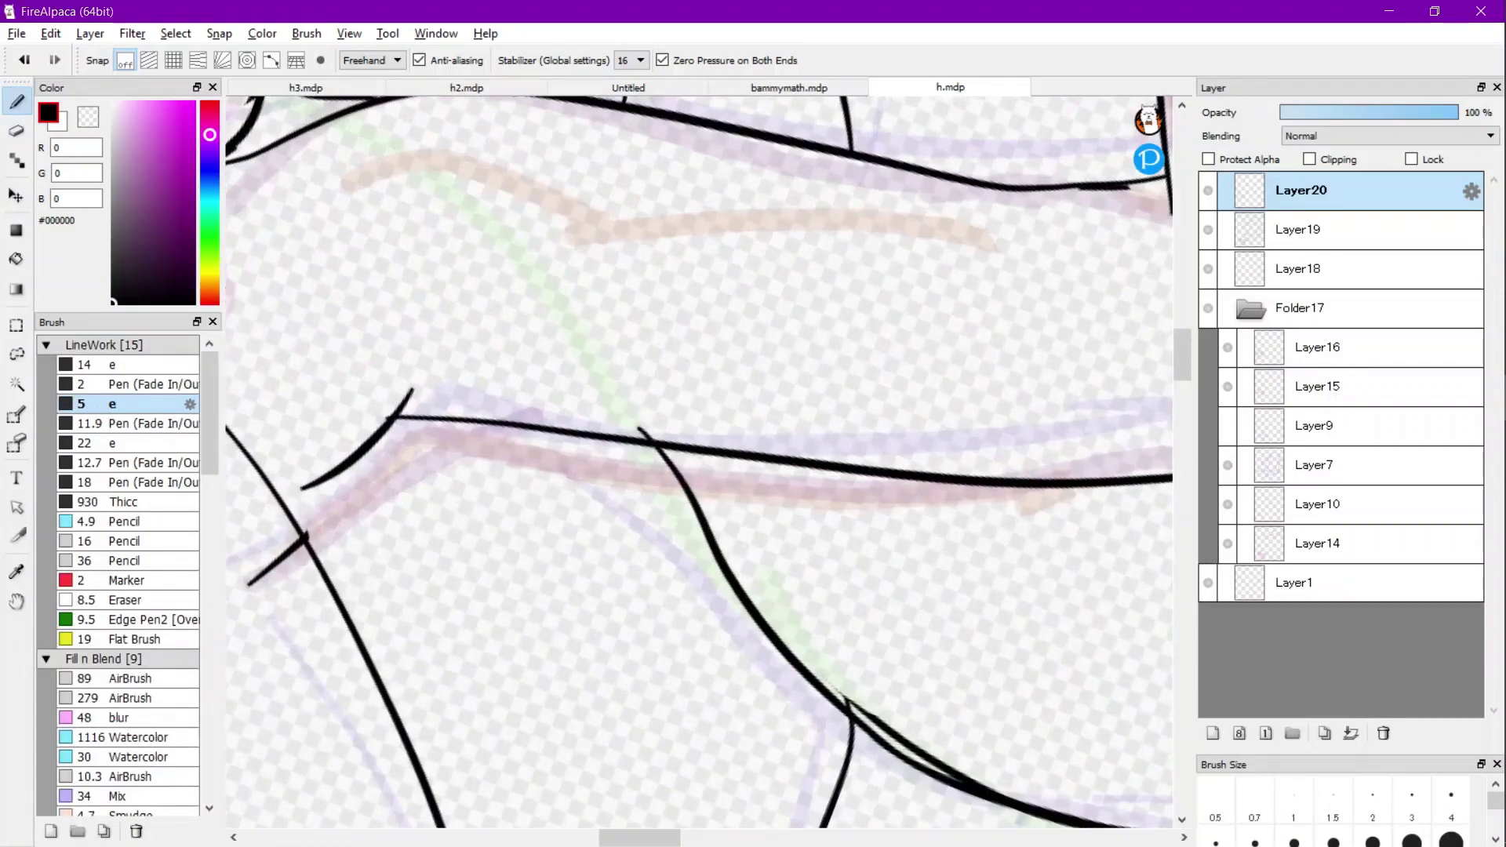
mouse_move(847, 143)
left_mouse_down()
mouse_move(855, 404)
mouse_move(810, 558)
mouse_move(749, 578)
left_mouse_up()
key("ctrl+z")
scroll(590, 464, "down", 3)
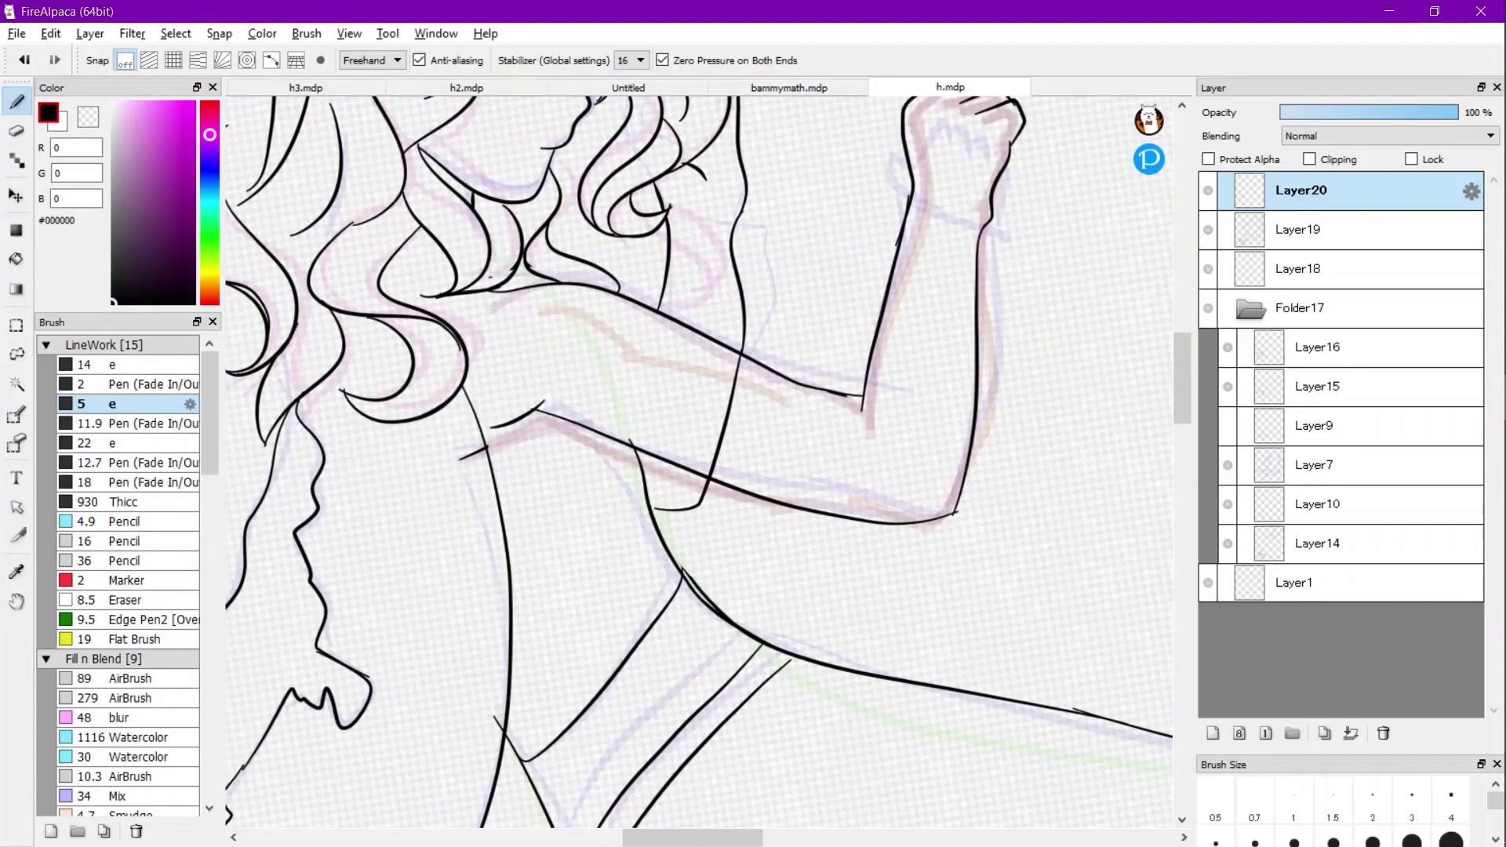
key("ctrl+z")
Ink a short curved chest contour on Layer19, running from the upper arm's lower line in to the torso line.
left_click(1334, 230)
scroll(551, 449, "up", 4)
key("Left")
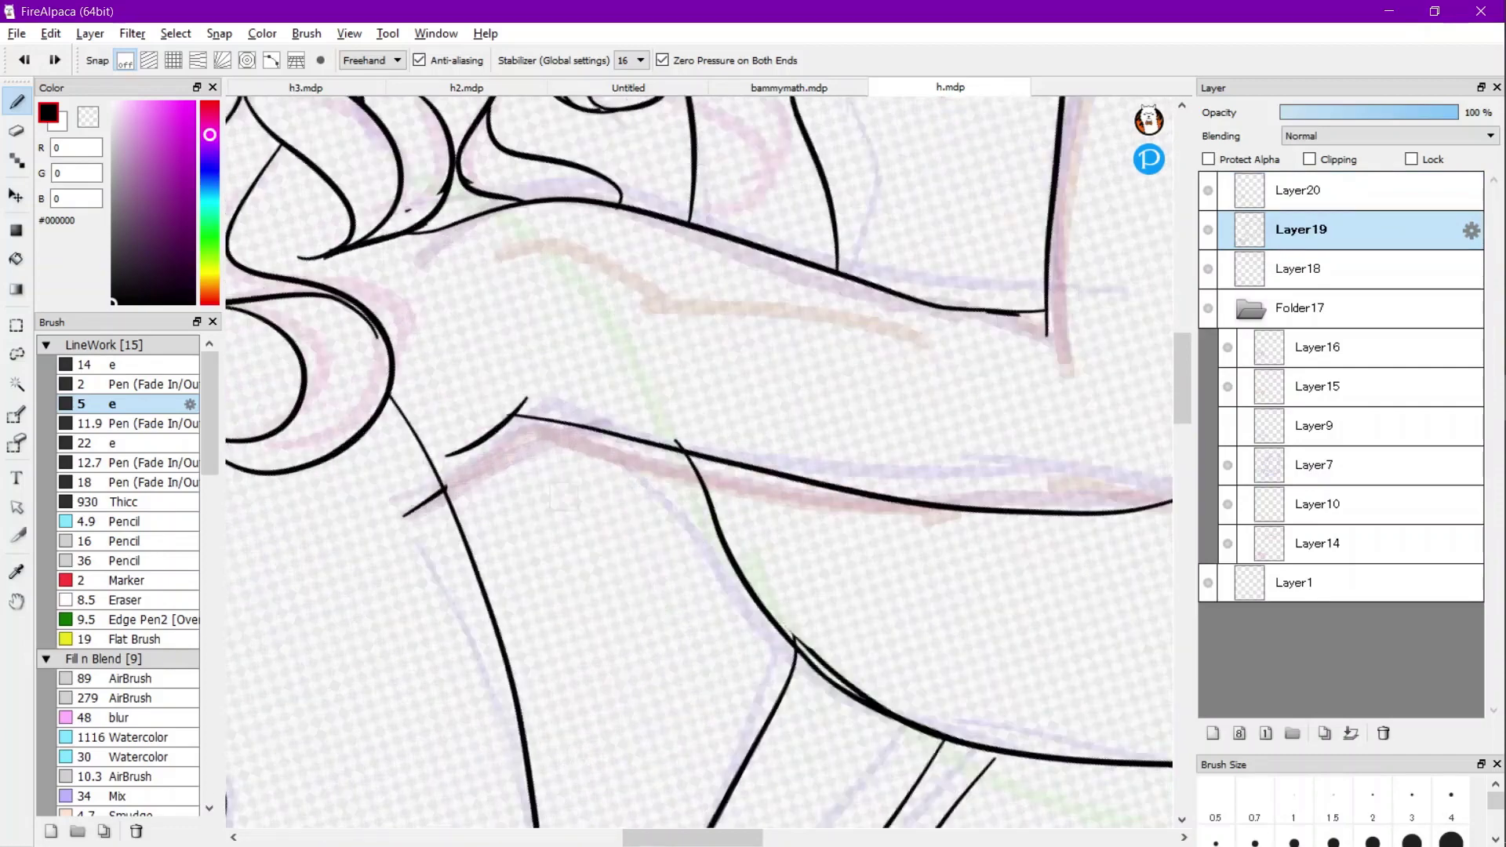
mouse_move(911, 501)
left_mouse_down()
mouse_move(900, 571)
mouse_move(802, 594)
left_mouse_up()
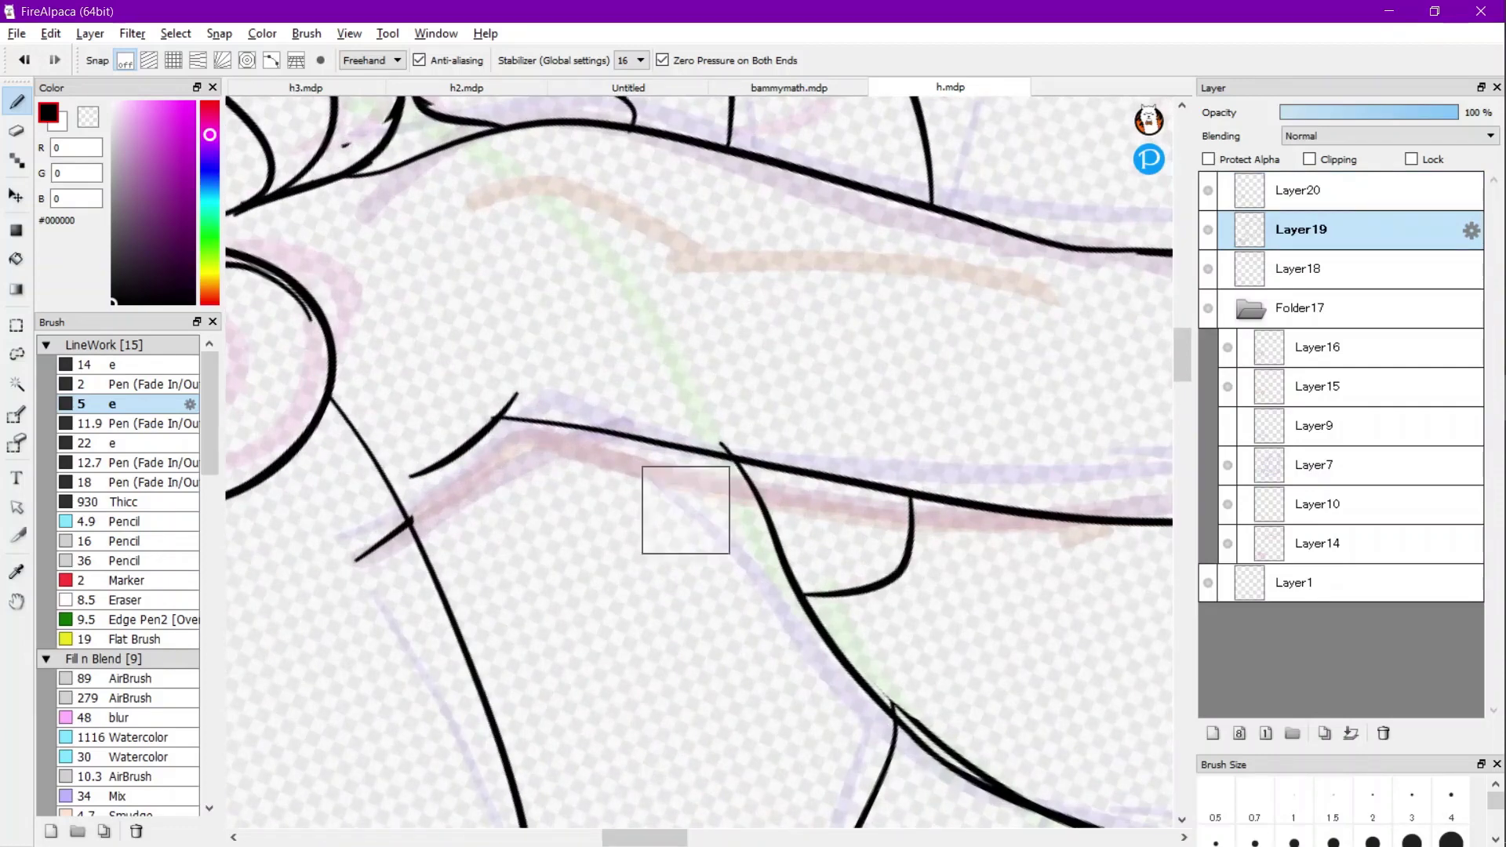
scroll(685, 507, "down", 6)
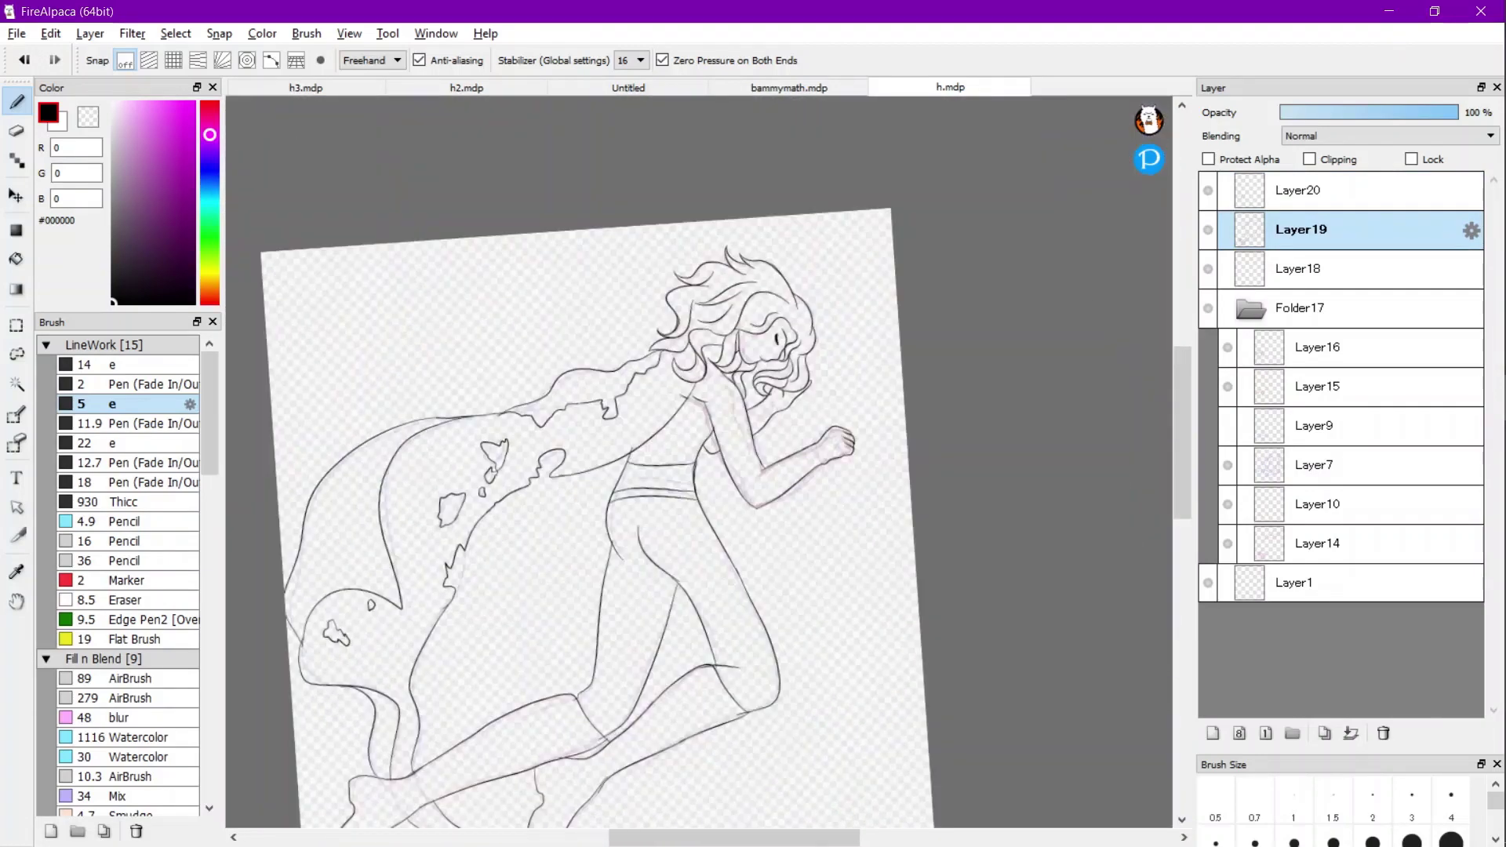
scroll(568, 492, "up", 4)
key("Left")
key("Left")
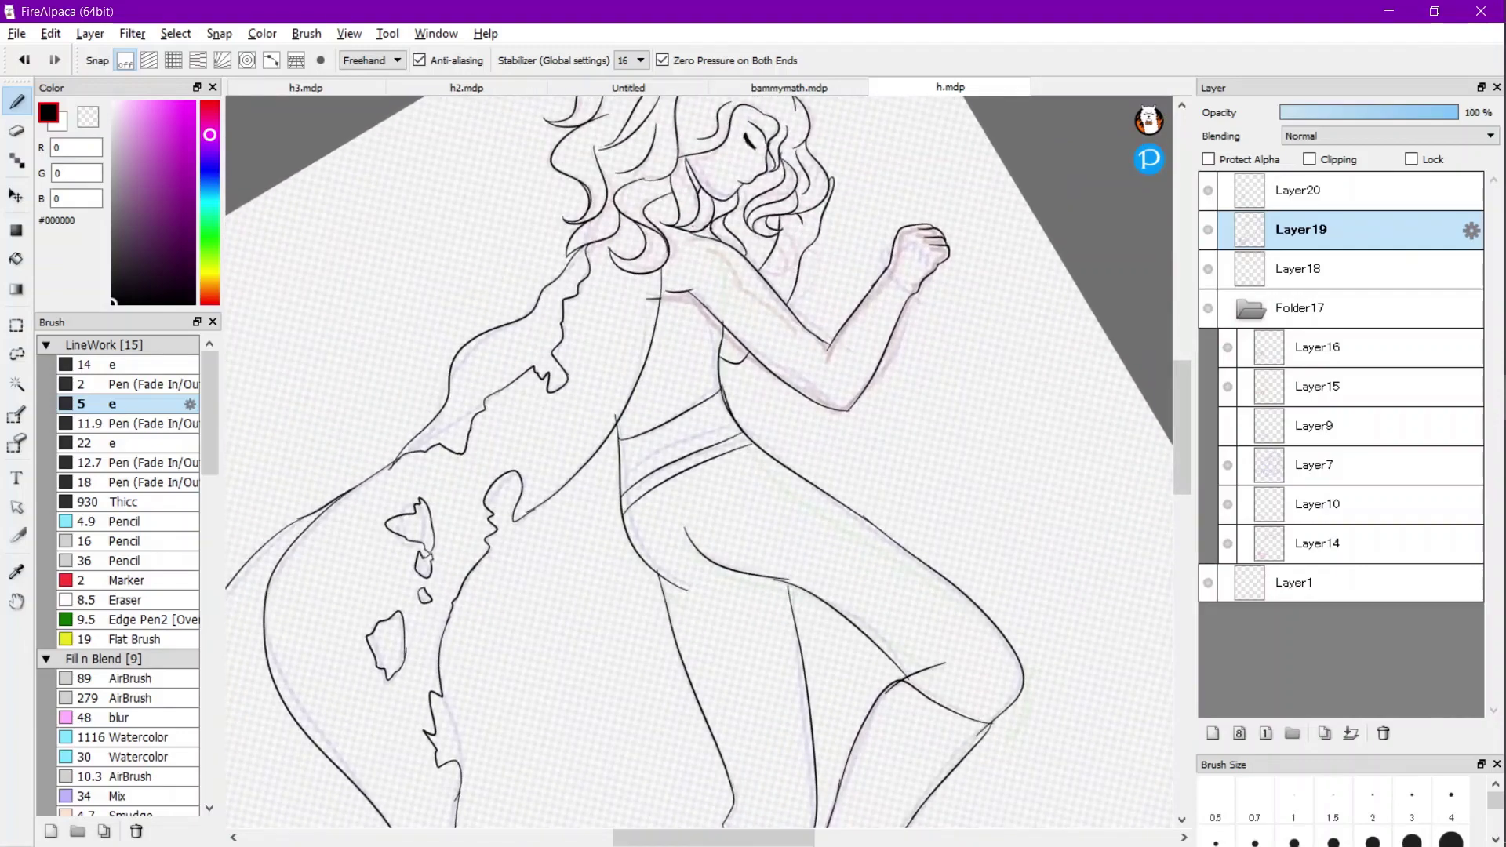
scroll(706, 335, "up", 5)
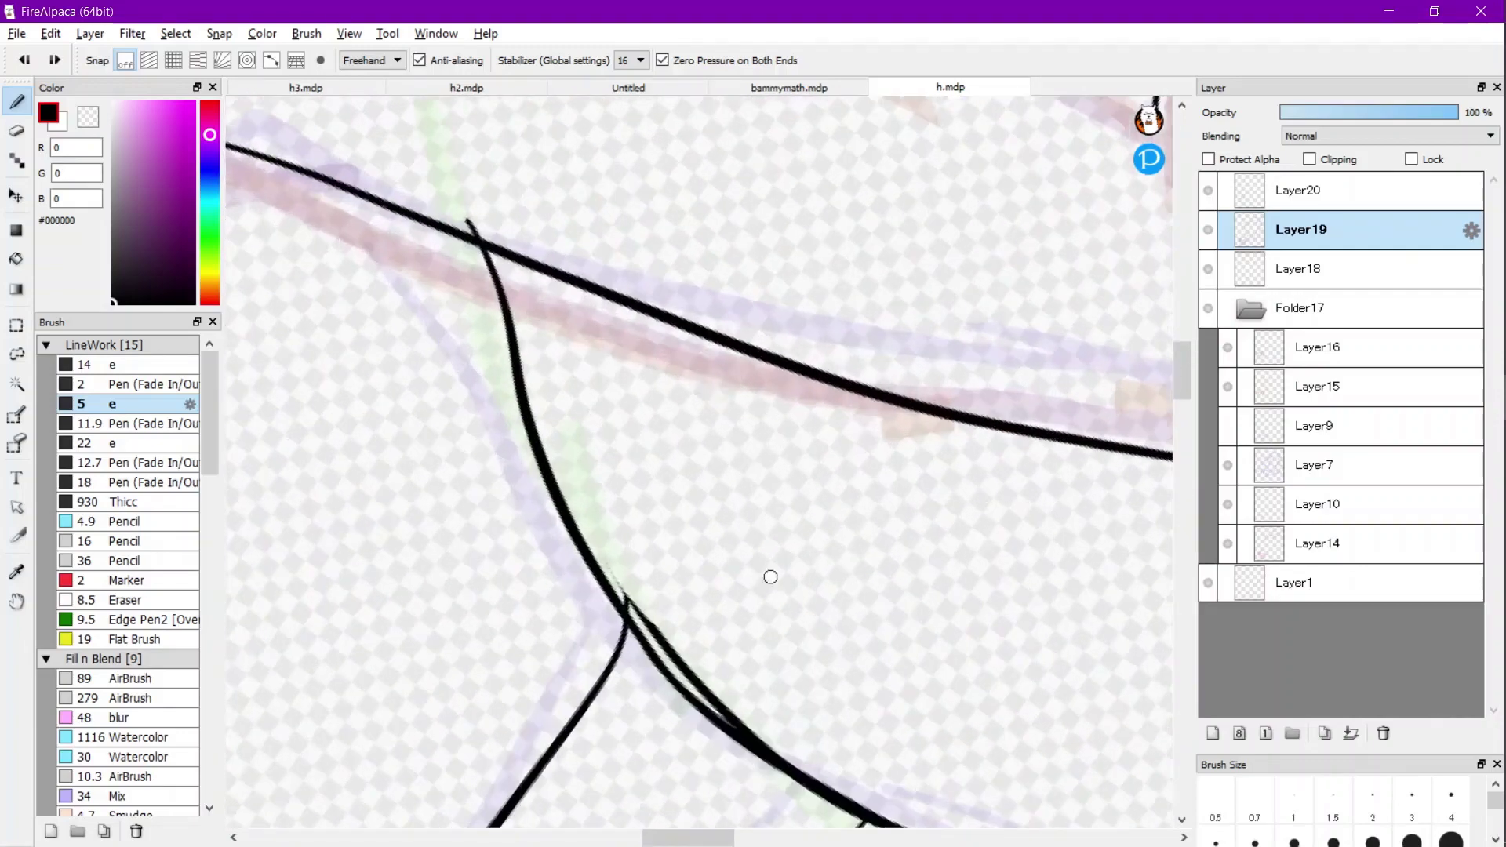
mouse_move(731, 343)
left_mouse_down()
mouse_move(719, 375)
mouse_move(598, 450)
mouse_move(547, 437)
left_mouse_up()
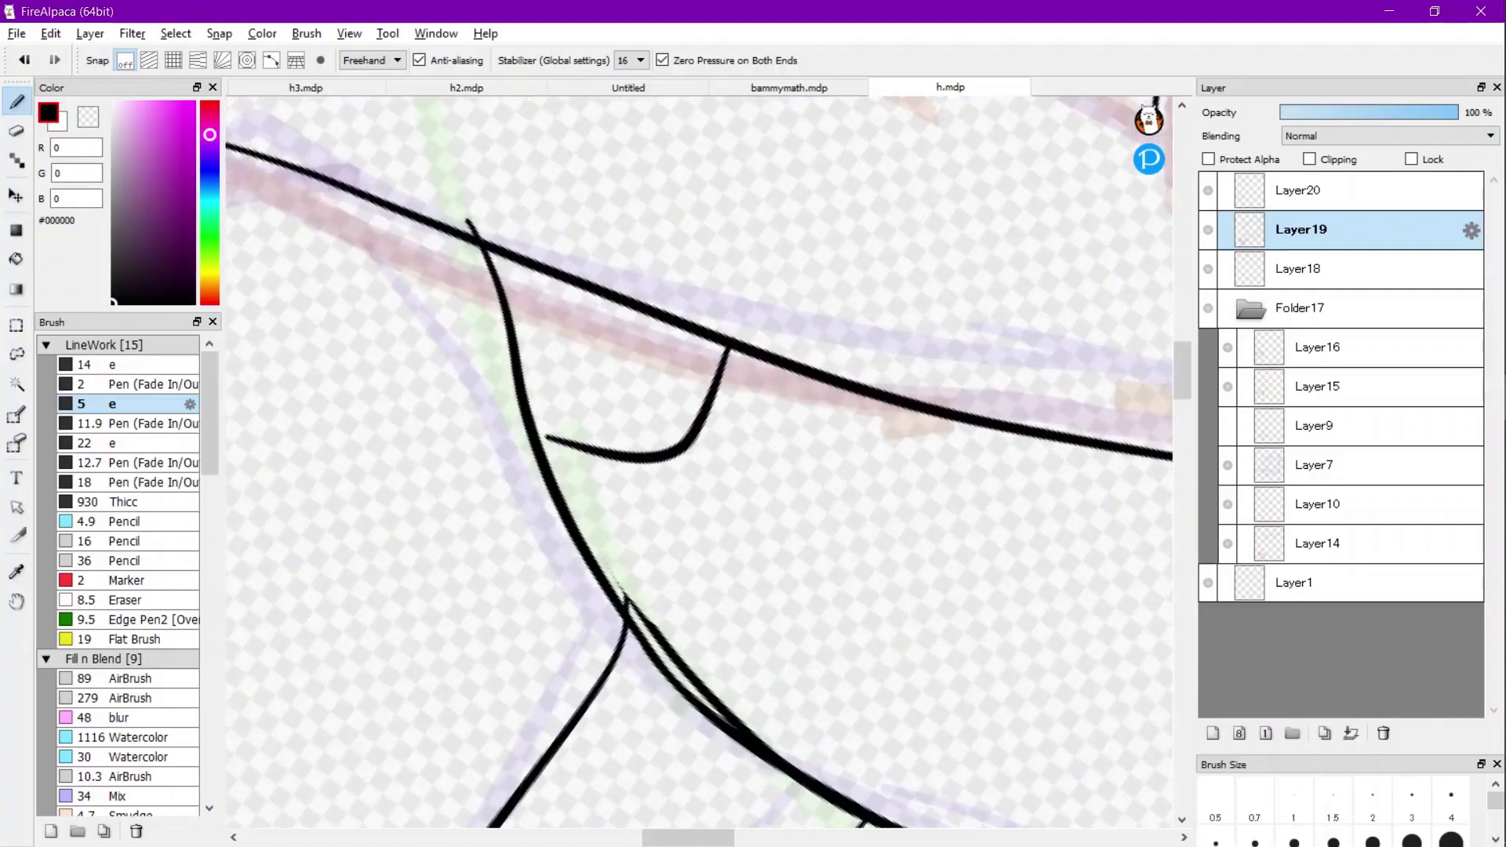
scroll(547, 436, "down", 5)
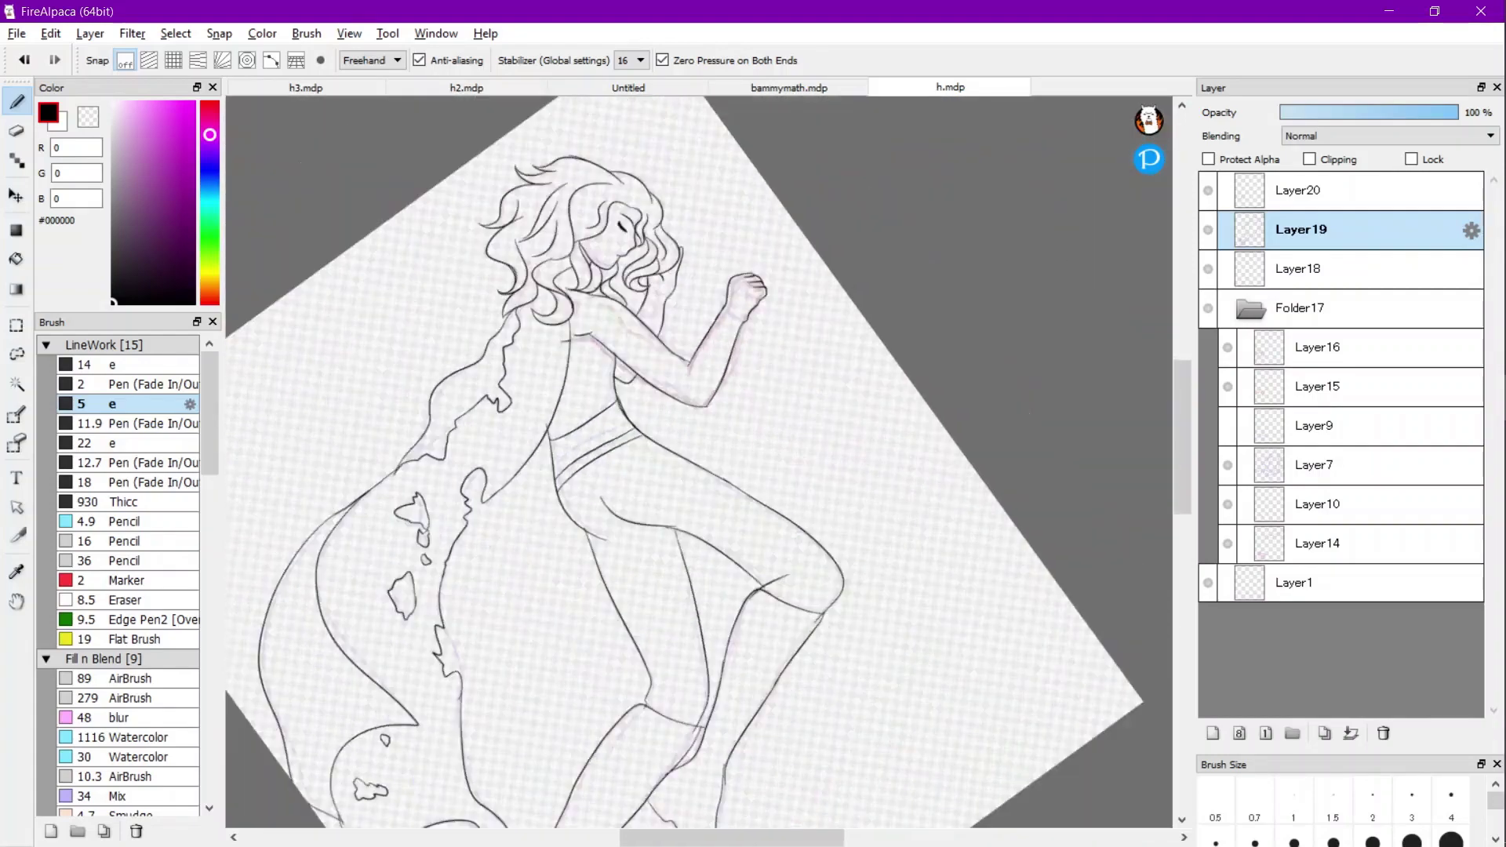
Collapse the sketch folder Folder17, set its opacity to 80% and leave it hidden.
scroll(667, 457, "down", 3)
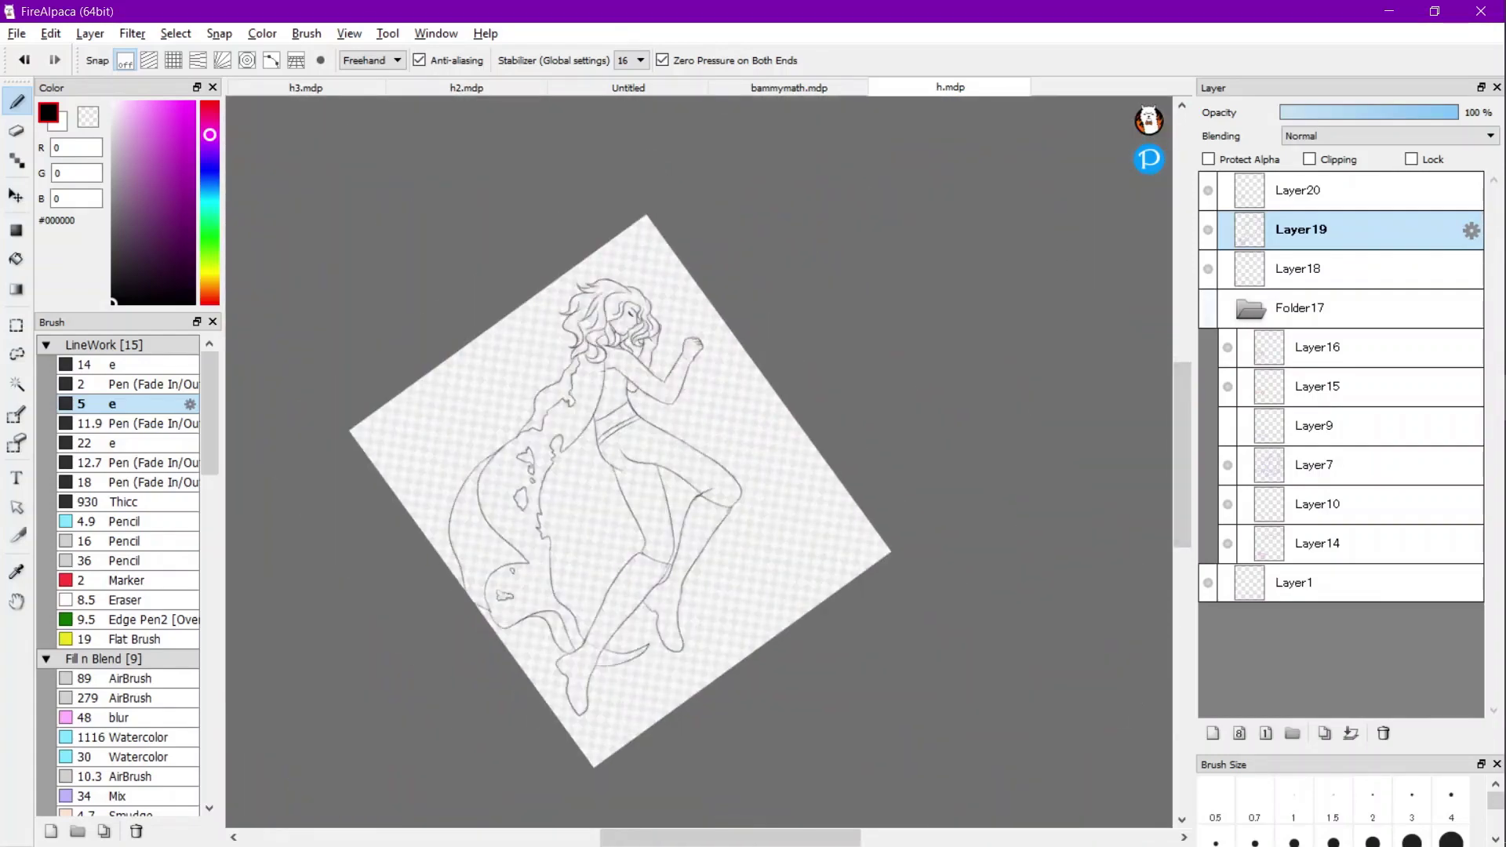
left_click(1208, 308)
left_click(1250, 309)
left_click(1423, 112)
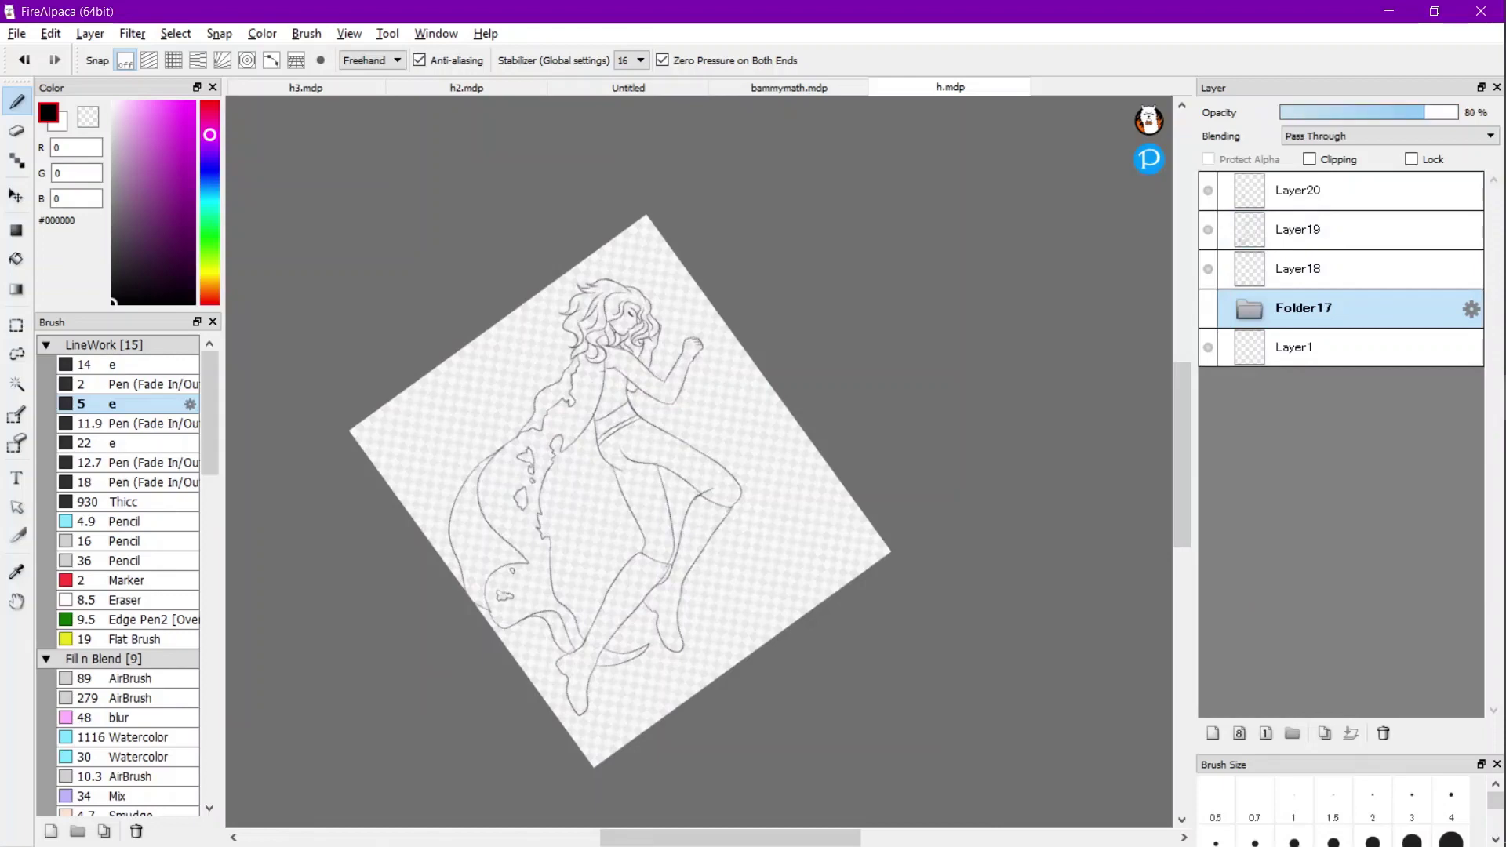
left_click(1208, 308)
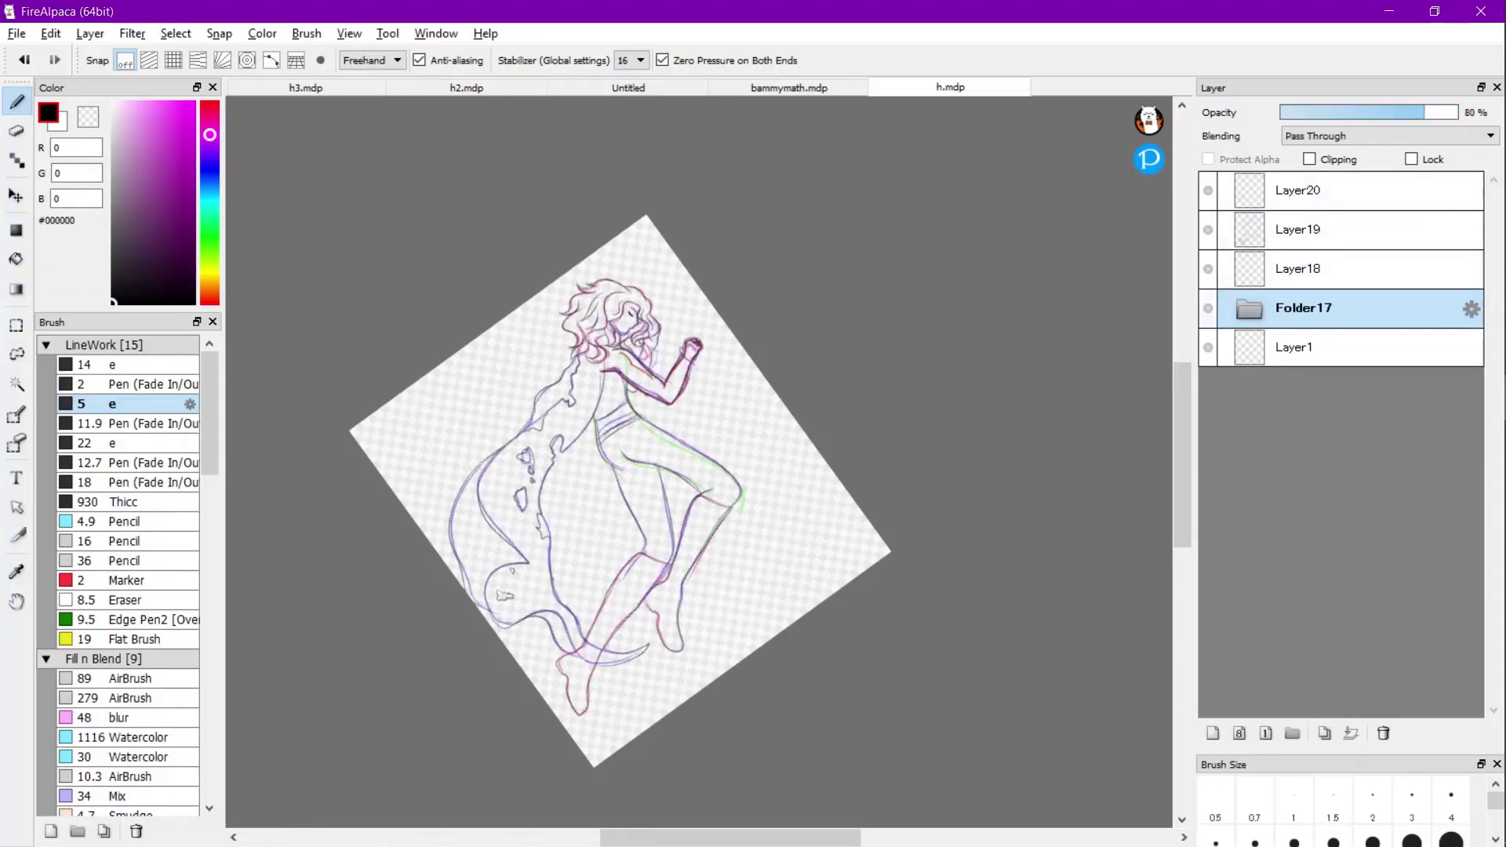
scroll(550, 548, "up", 1)
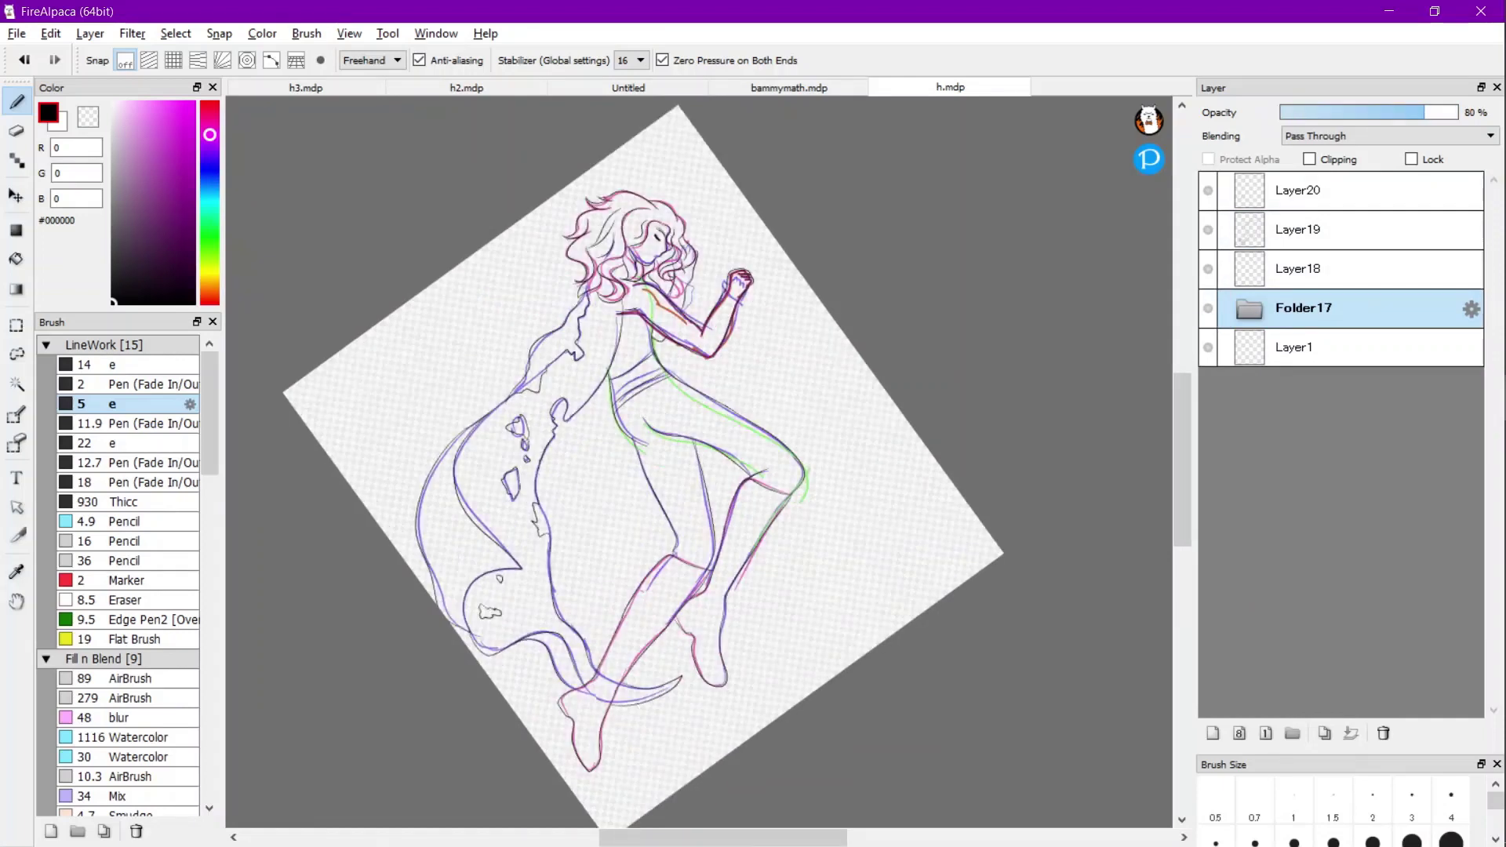
left_click(1208, 308)
left_click(1297, 348)
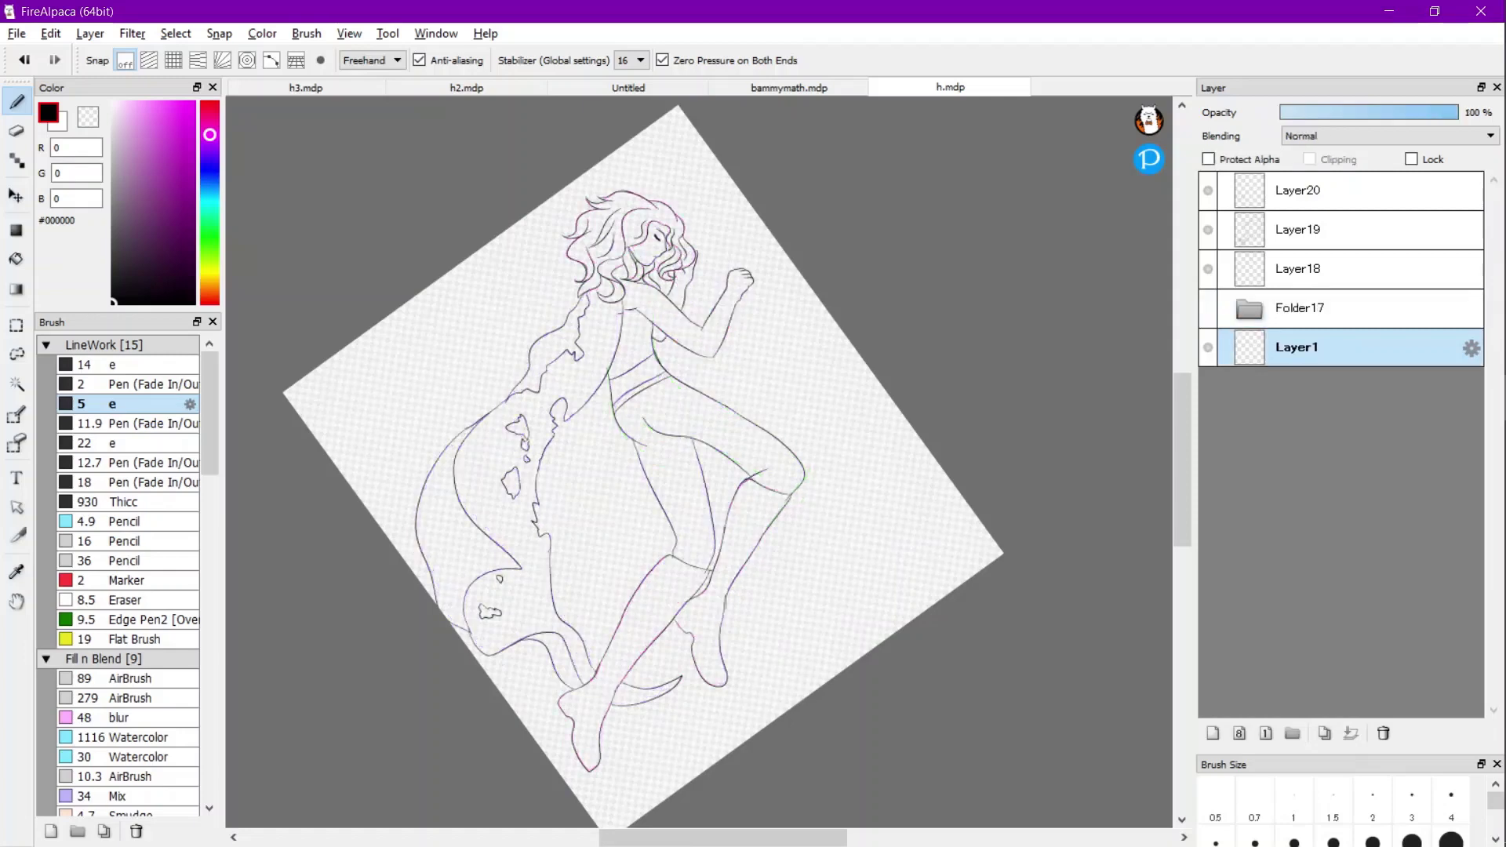
left_click(1208, 347)
left_click(187, 147)
left_click_drag(187, 148, 159, 171)
left_click(209, 231)
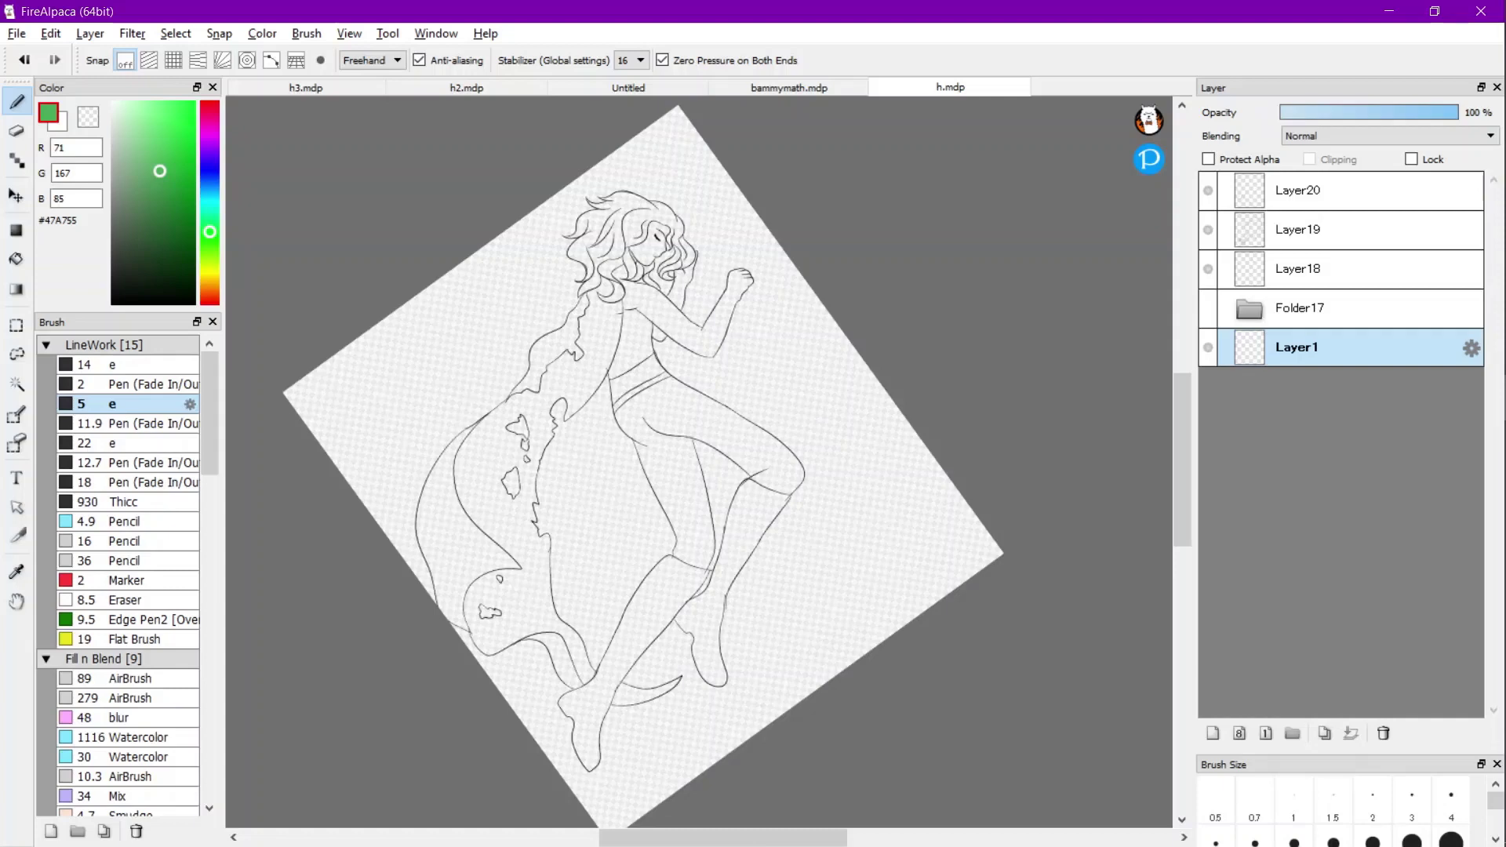
mouse_move(209, 231)
left_mouse_down()
mouse_move(210, 153)
mouse_move(166, 148)
left_mouse_up()
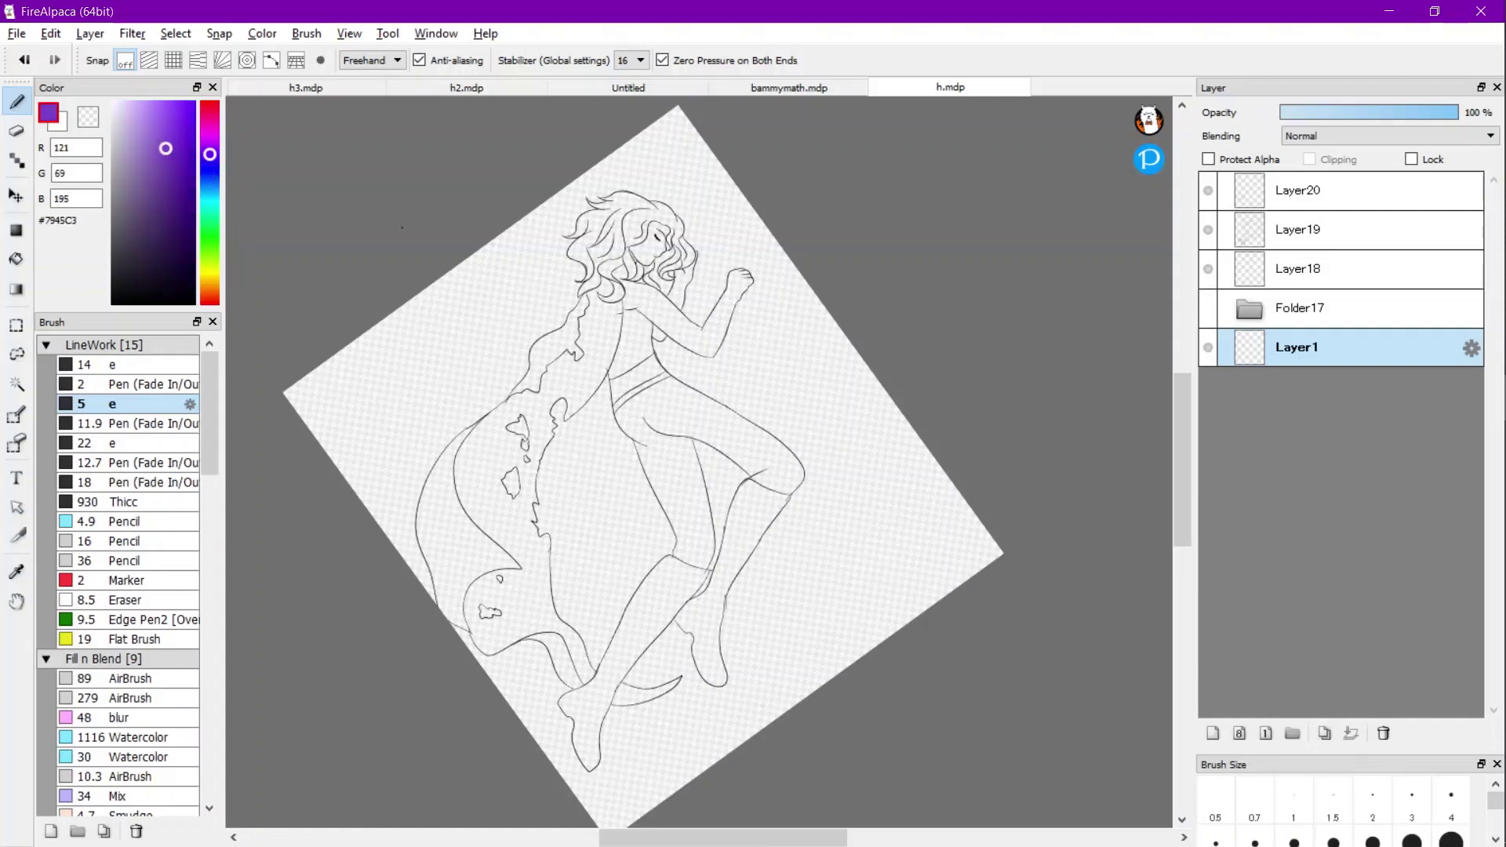
key("w")
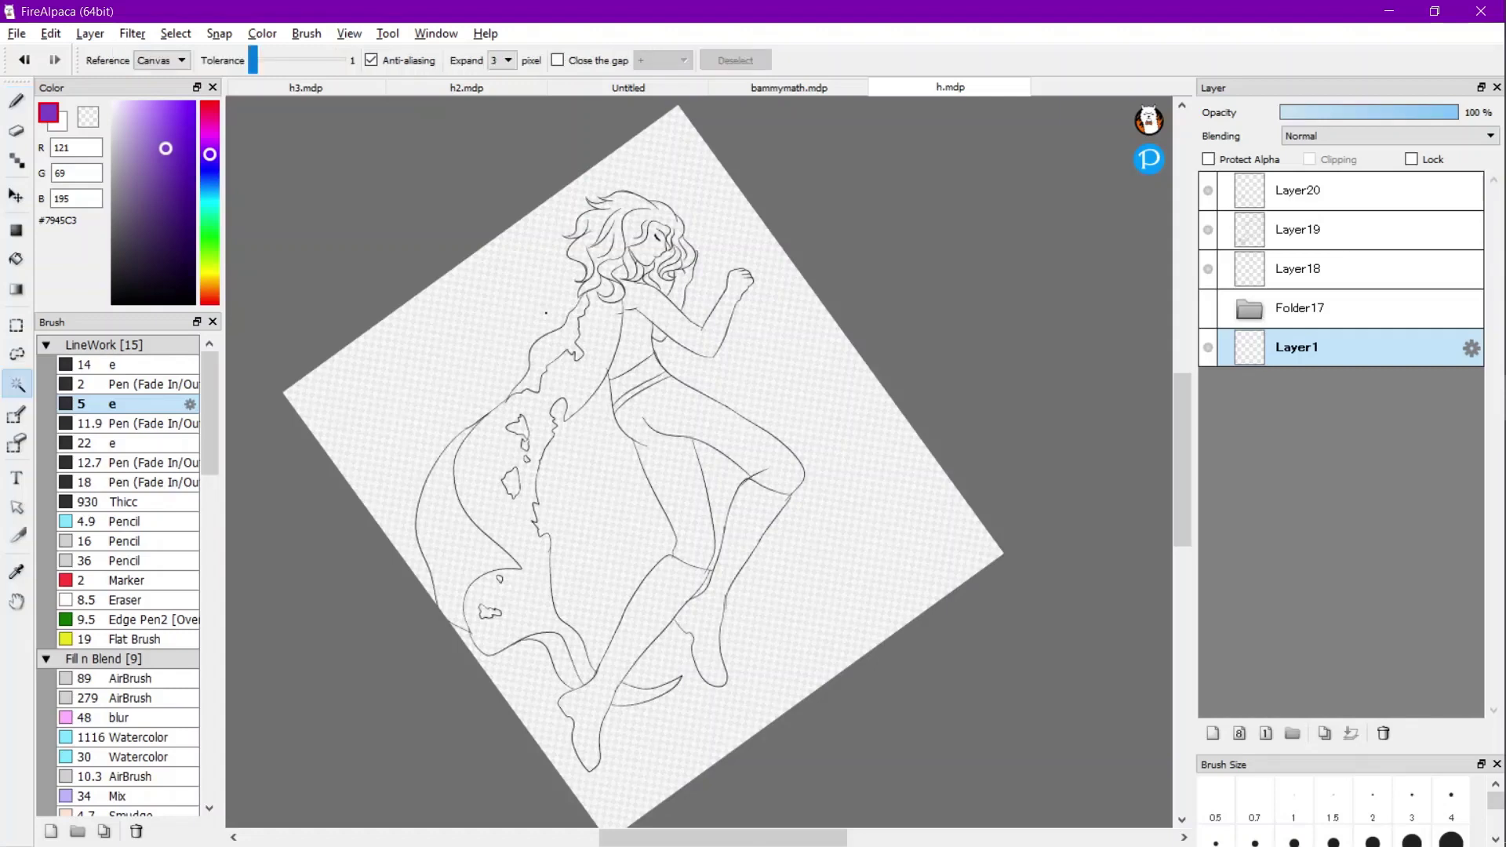
Set the drawing colour to the near-black #0A080C and make Layer1 the active layer.
left_click_drag(165, 148, 132, 295)
left_click(1349, 191)
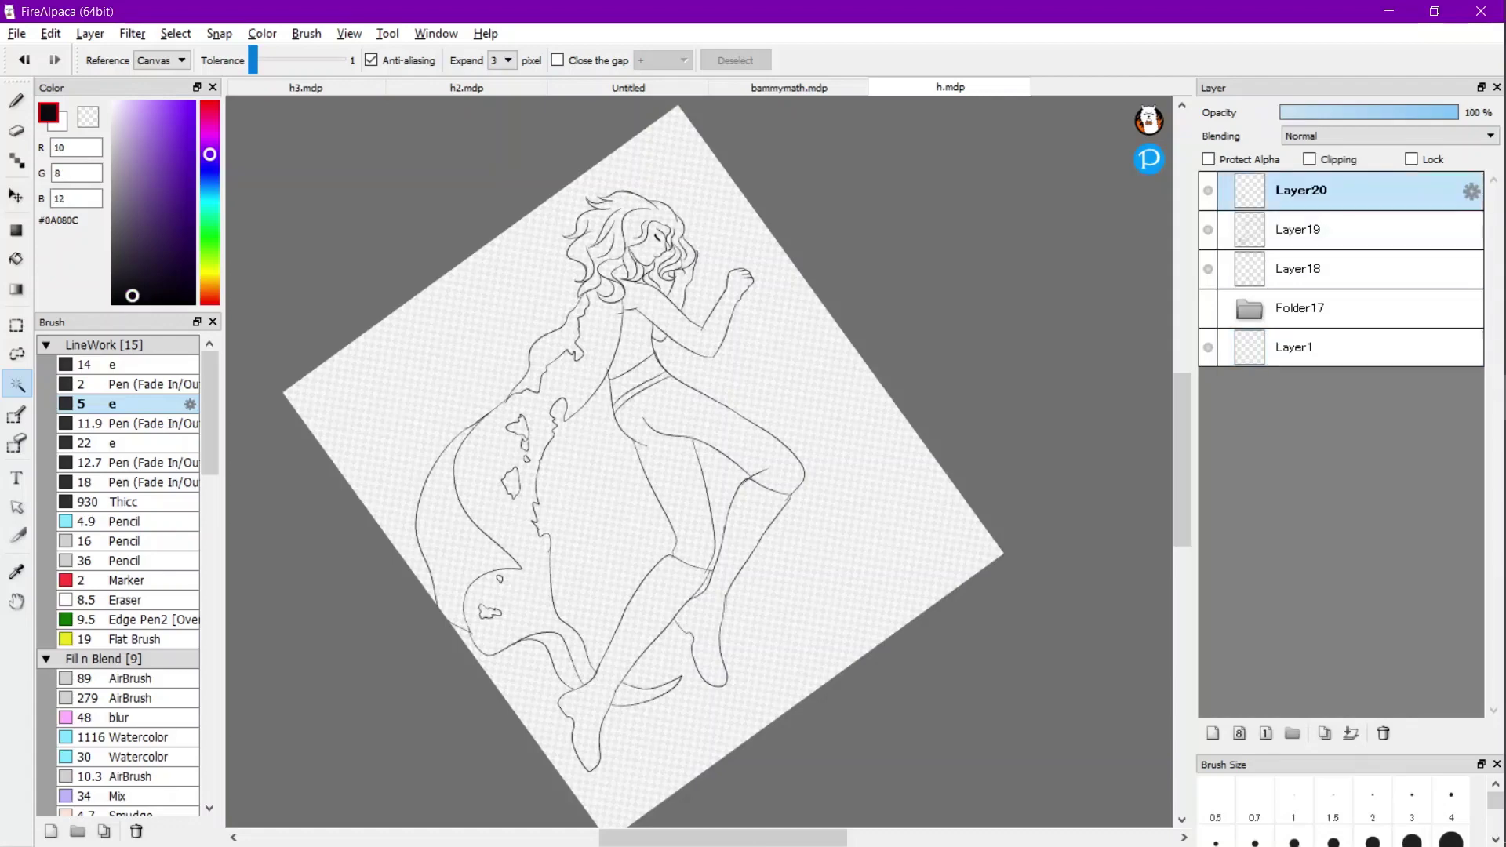
left_click(1349, 230)
scroll(1303, 185, "down", 1)
left_click(1342, 348)
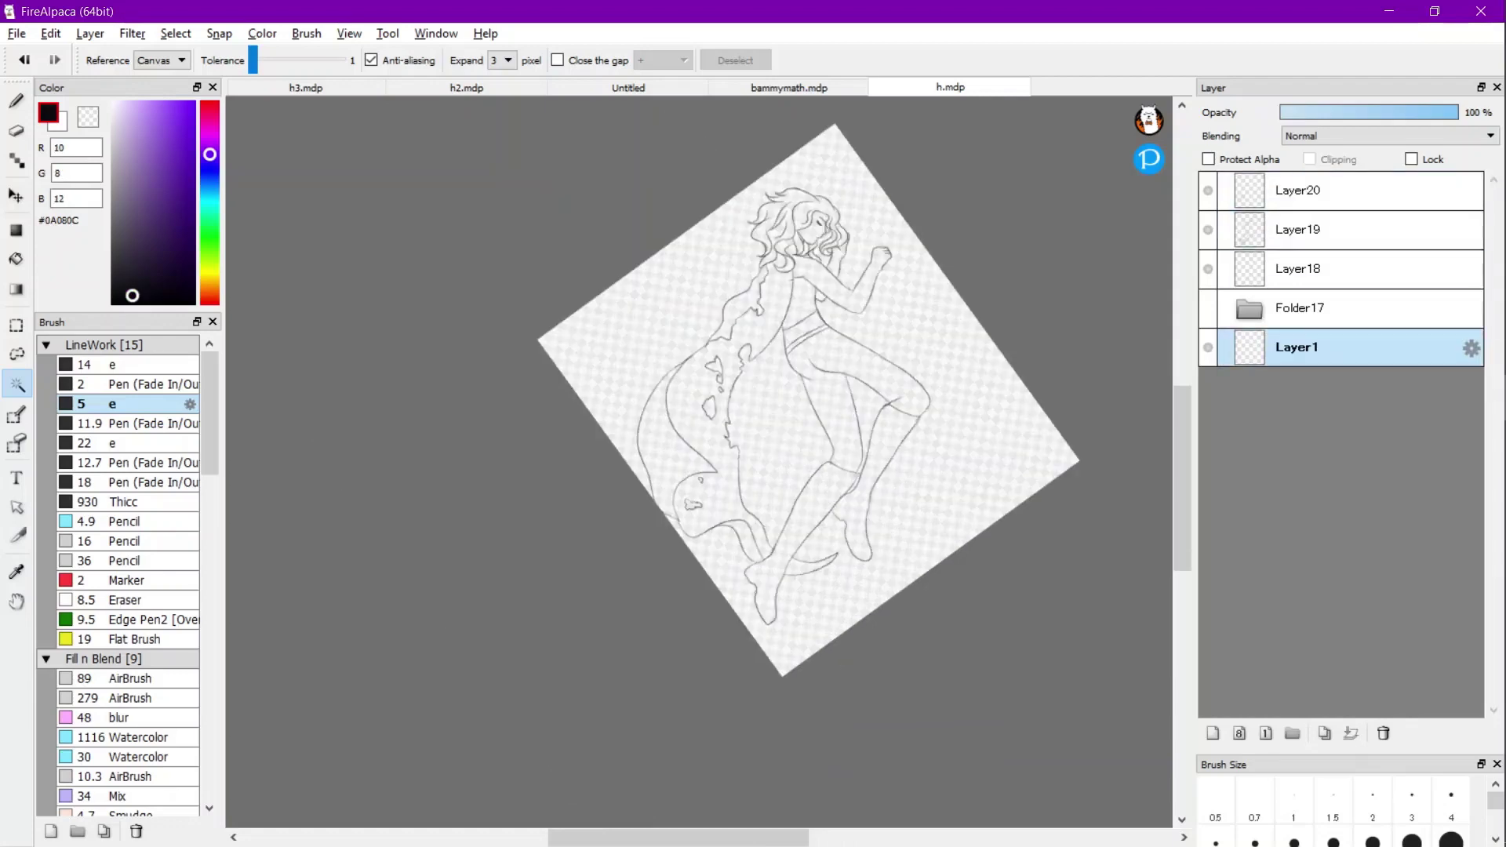
Try to fill the raised lower leg with near-black on Layer1 using the Bucket tool.
scroll(851, 524, "up", 4)
key("g")
left_click(855, 478)
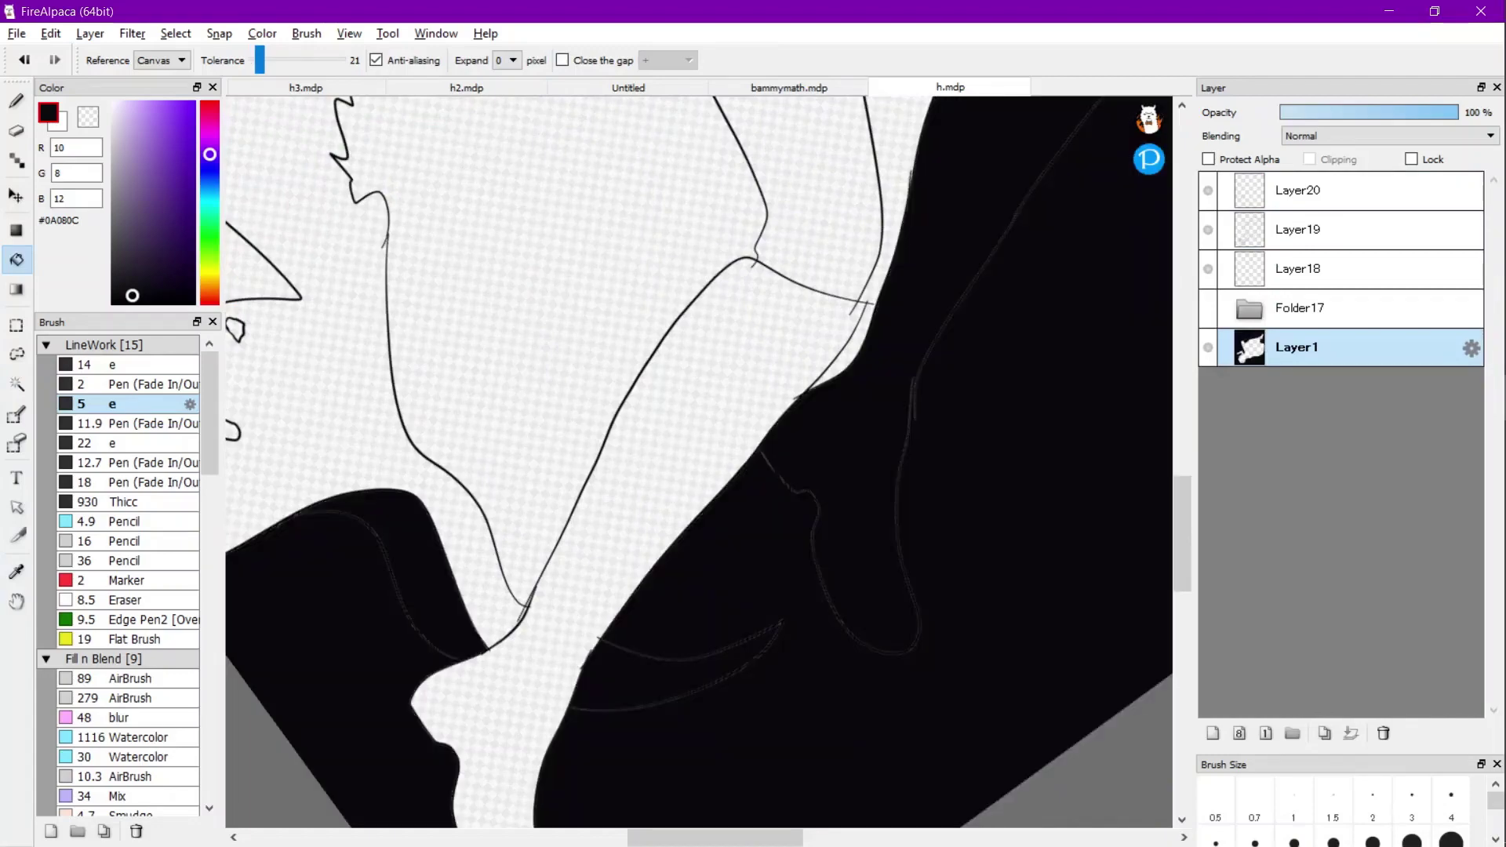
key("ctrl+z")
Close the gap in the raised leg's outline just above the ankle with a short brush stroke on Layer1.
scroll(855, 452, "down", 3)
key("ctrl+plus")
key("b")
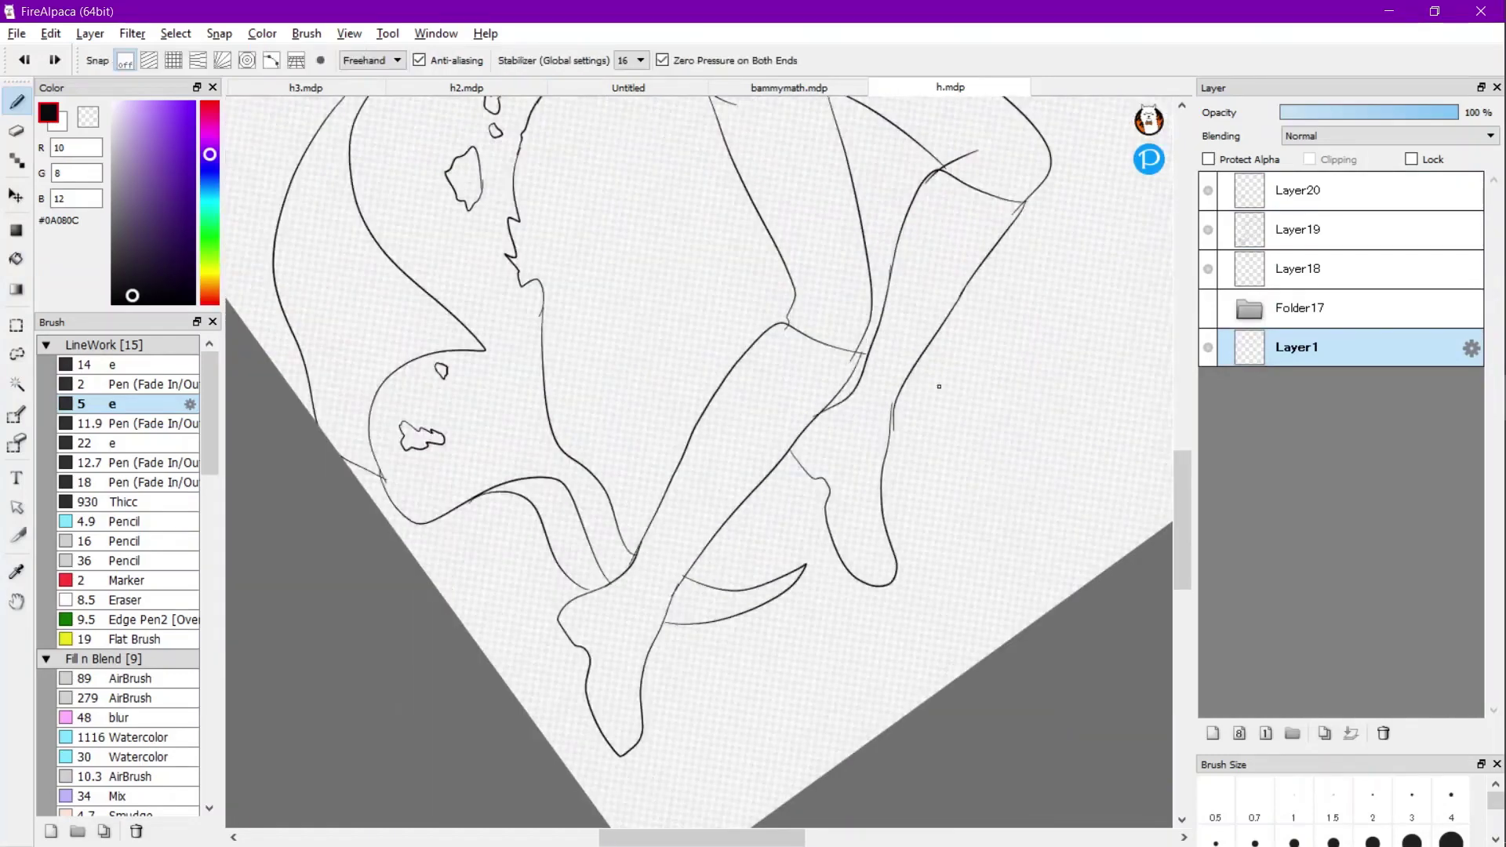
key("ctrl+plus")
key("ctrl+plus")
left_click_drag(753, 481, 698, 623)
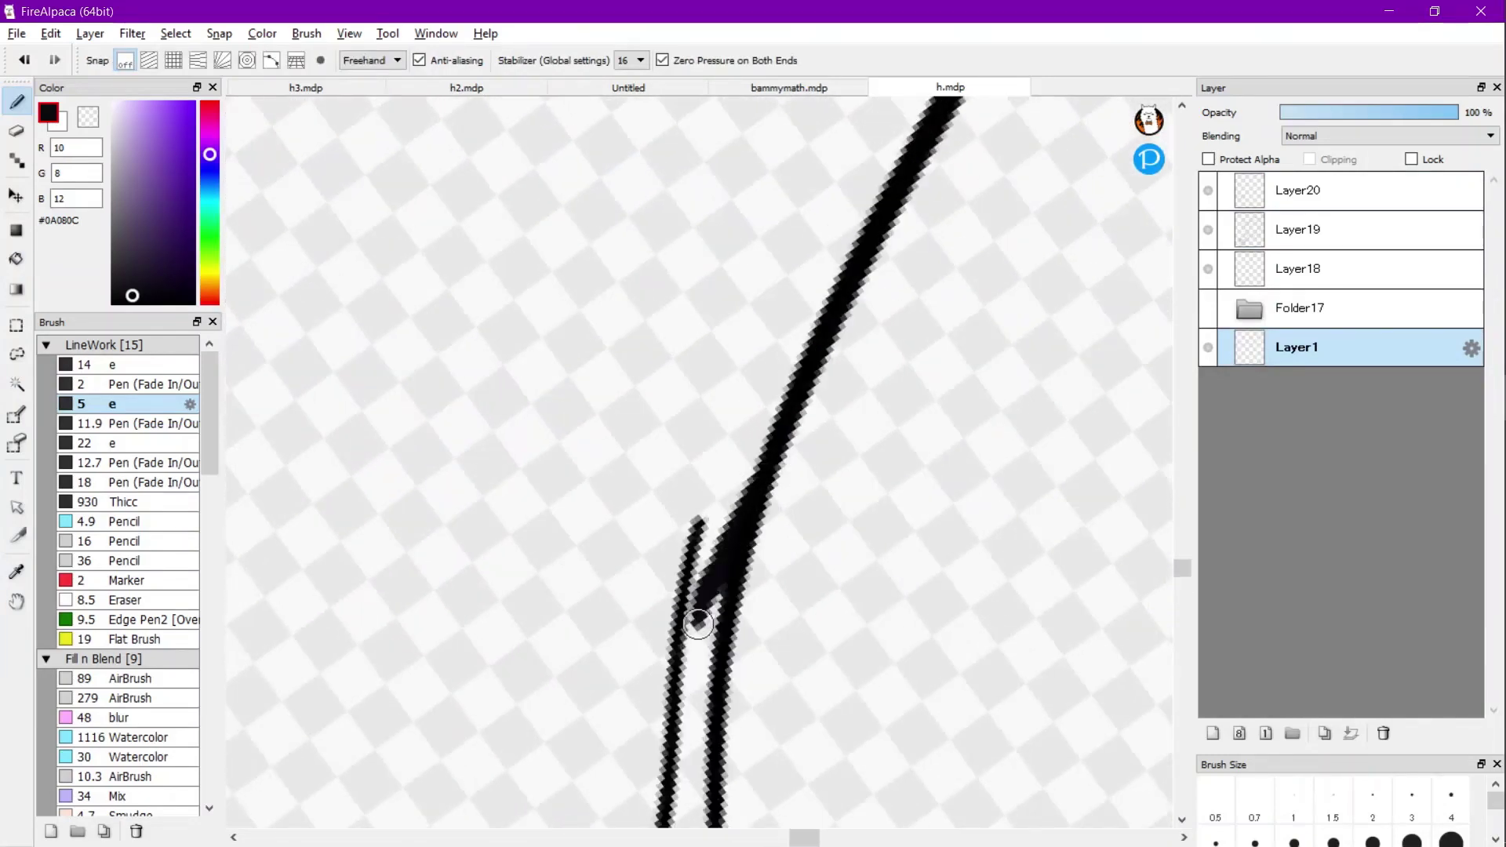
key("ctrl+minus")
key("ctrl+minus")
key("ctrl+plus")
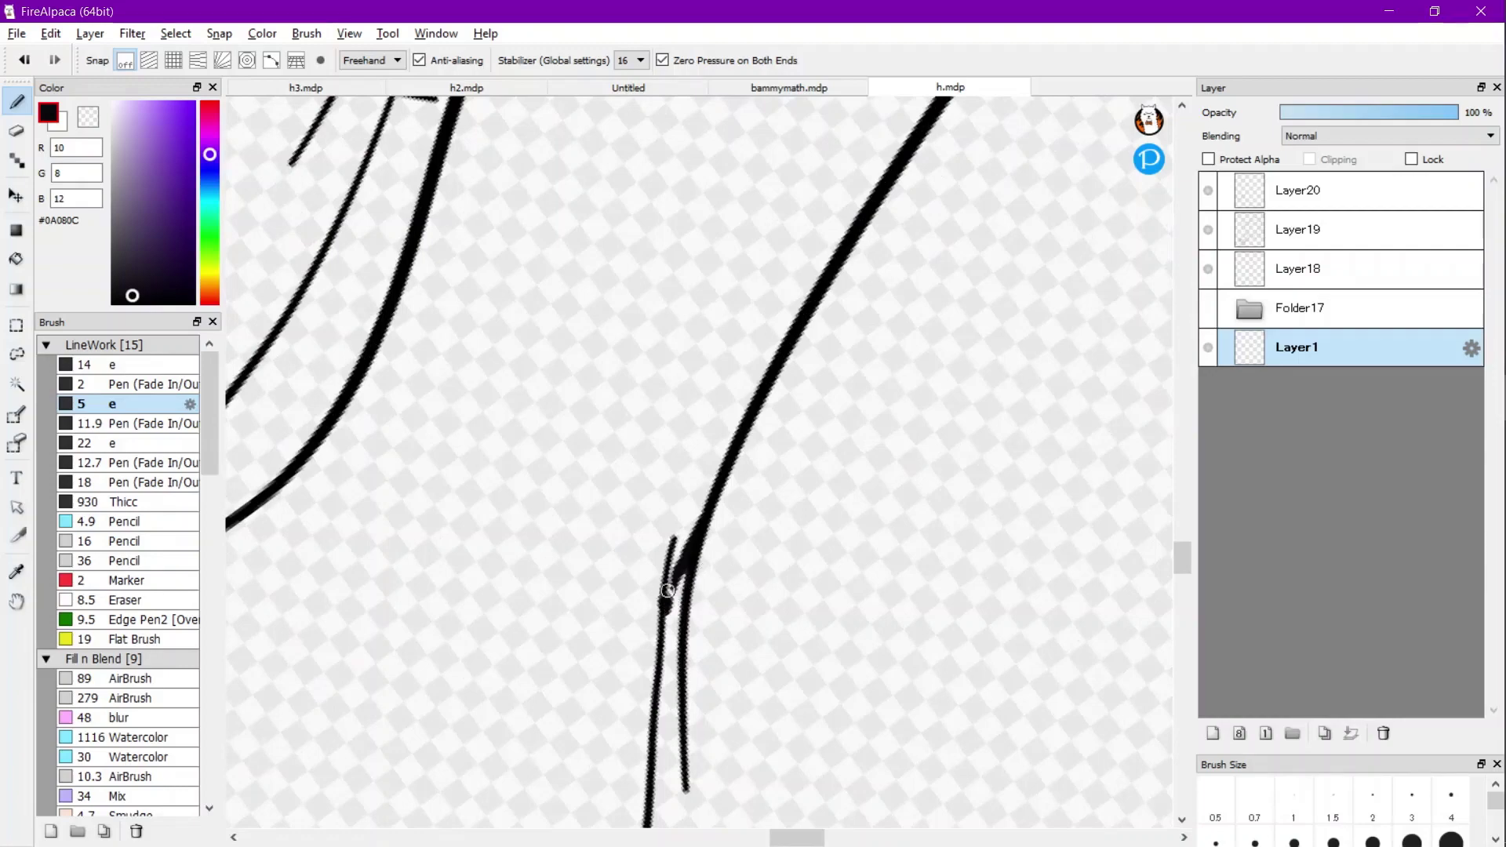
key("ctrl+minus")
key("ctrl+minus")
Retry the near-black Bucket fill inside the raised lower leg.
key("g")
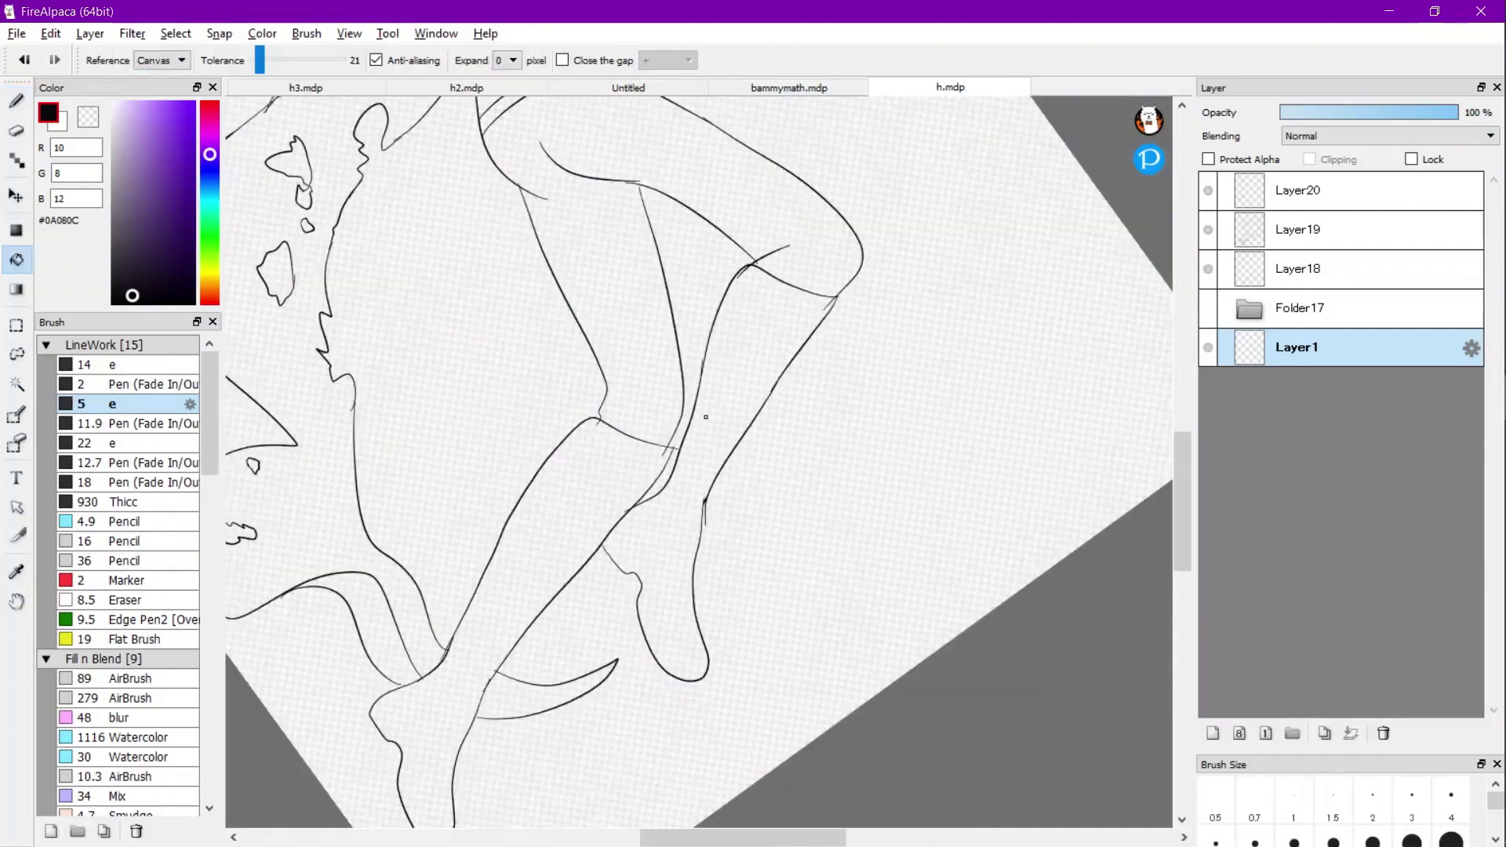
left_click(703, 436)
key("ctrl+z")
Join the raised foot's heel line to the front leg's outline with a short near-black brush stroke on Layer1.
key("ctrl+minus")
key("ctrl+minus")
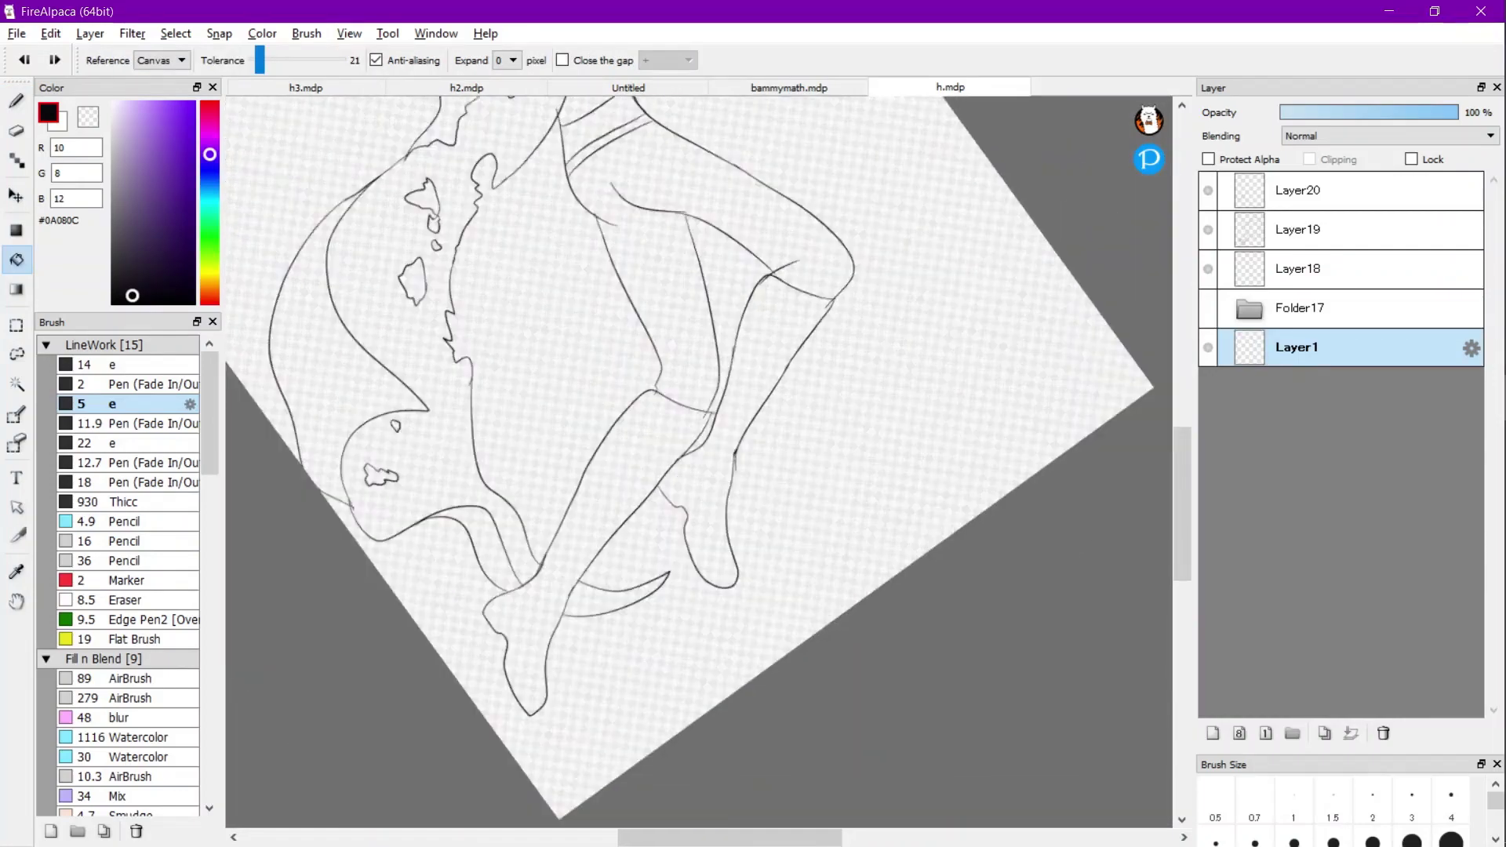
key("p")
key("ctrl+plus")
key("ctrl+plus")
key("ctrl+plus")
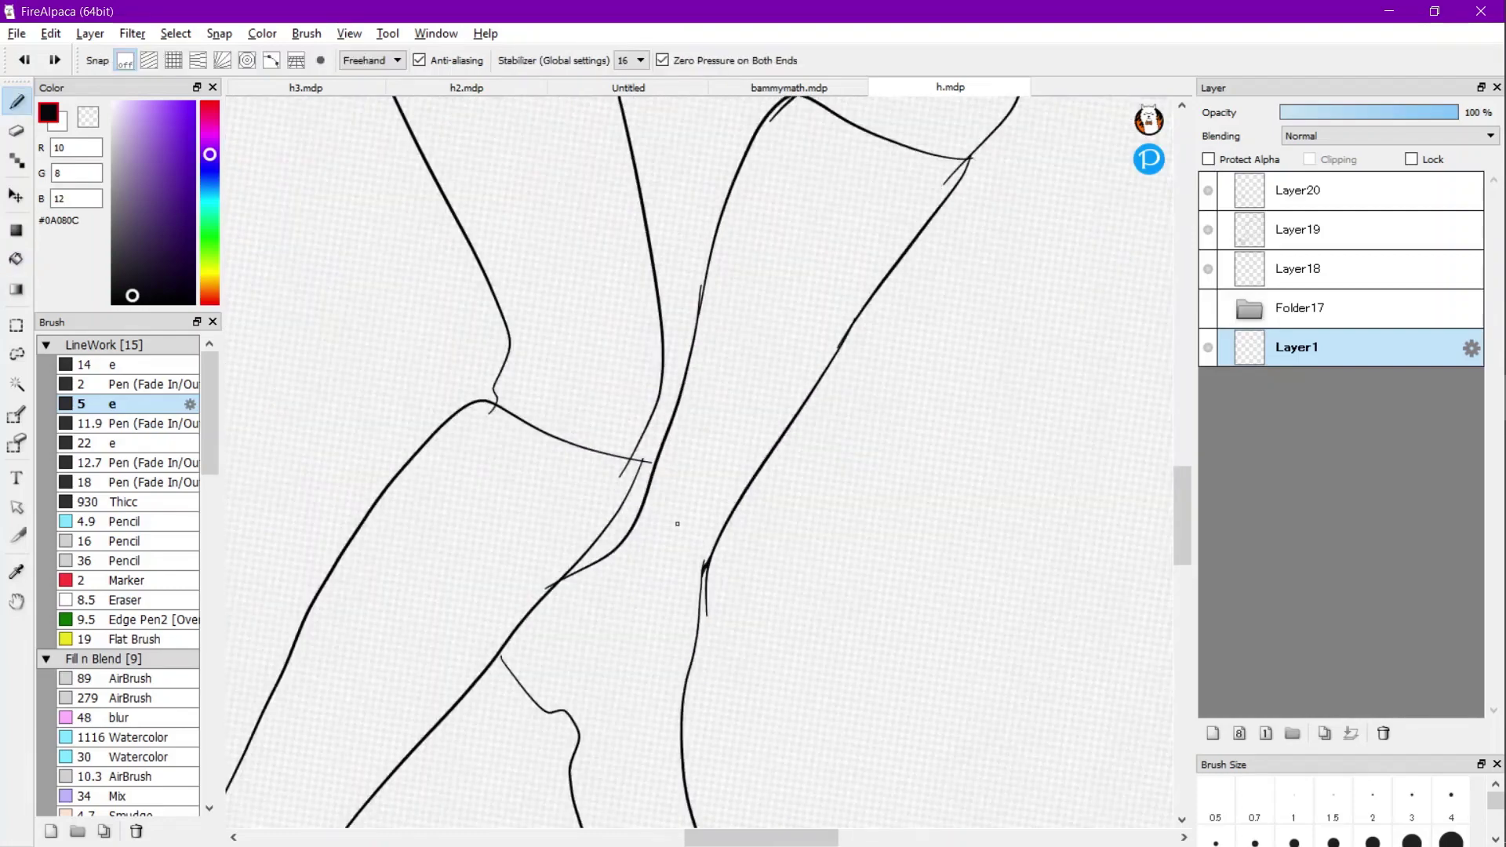
scroll(519, 672, "up", 5)
left_click_drag(430, 514, 433, 595)
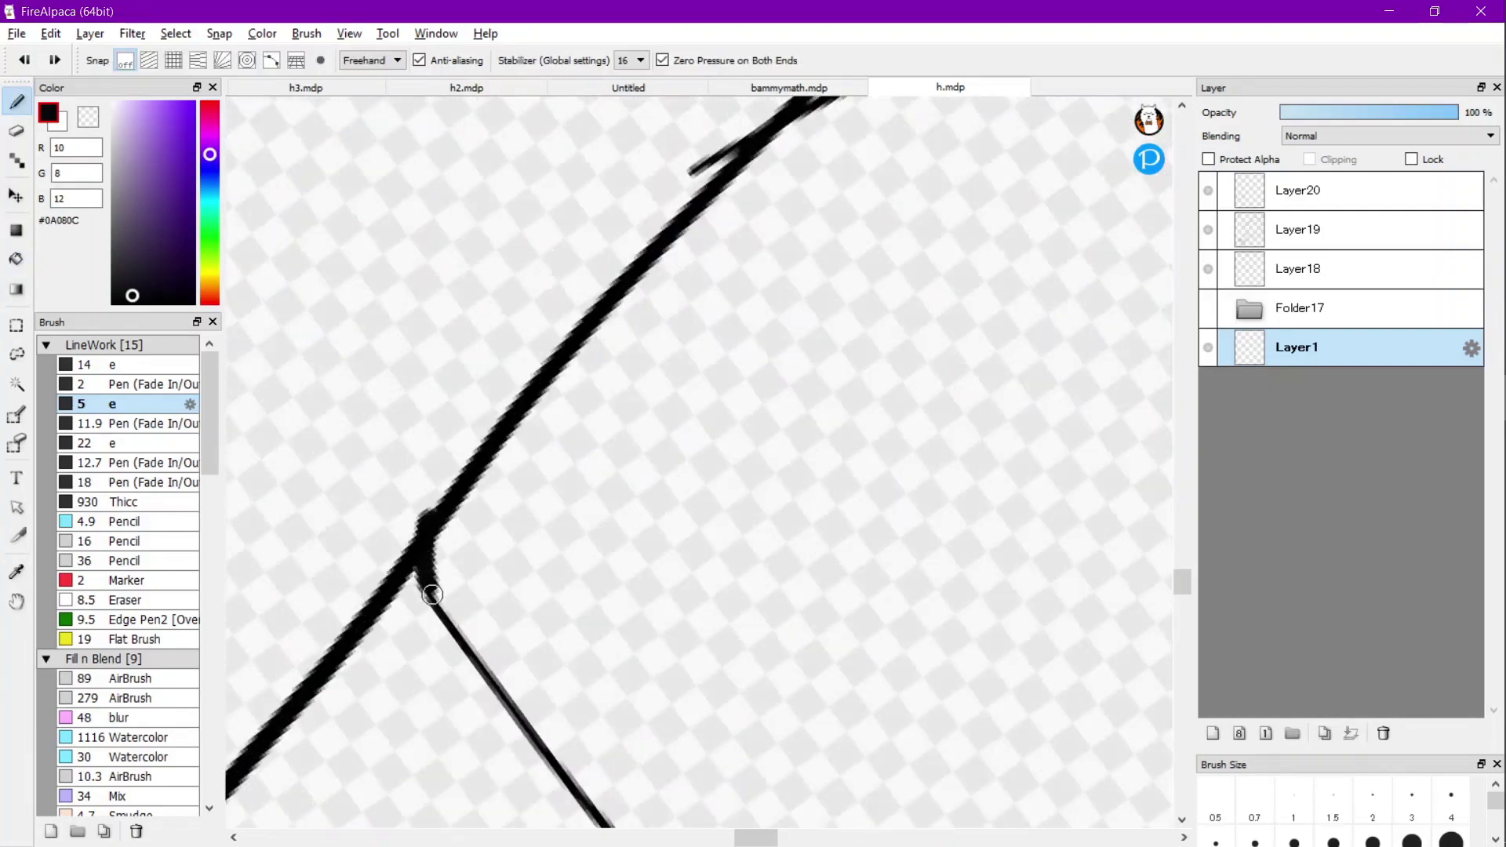
scroll(608, 489, "down", 5)
Fill both lower legs and feet with the near-black #0A080C on Layer1 using the Bucket tool.
key("g")
left_click(663, 465)
scroll(734, 452, "down", 4)
scroll(702, 443, "up", 2)
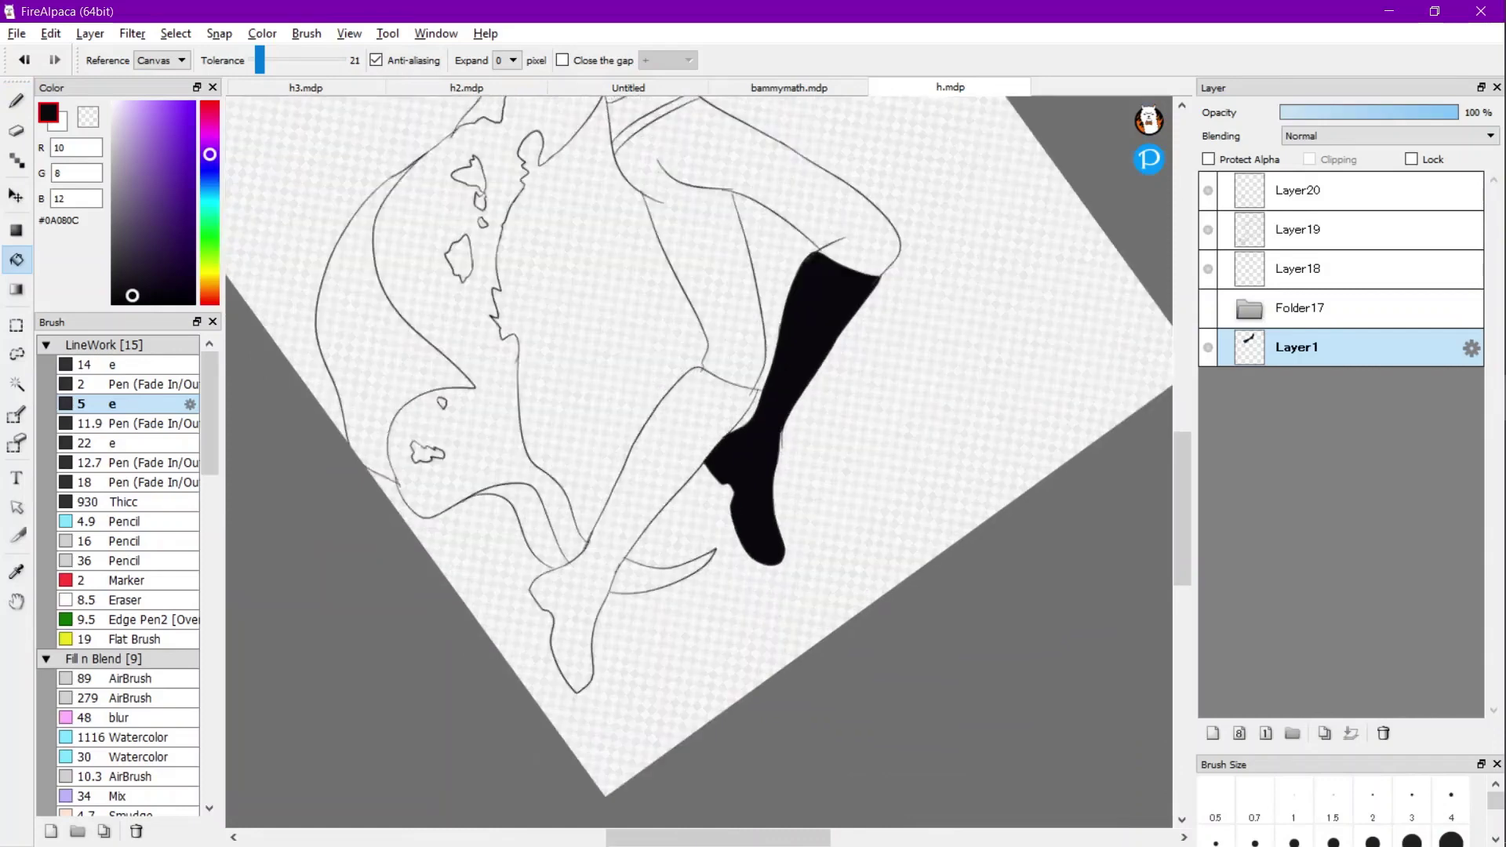
left_click(651, 486)
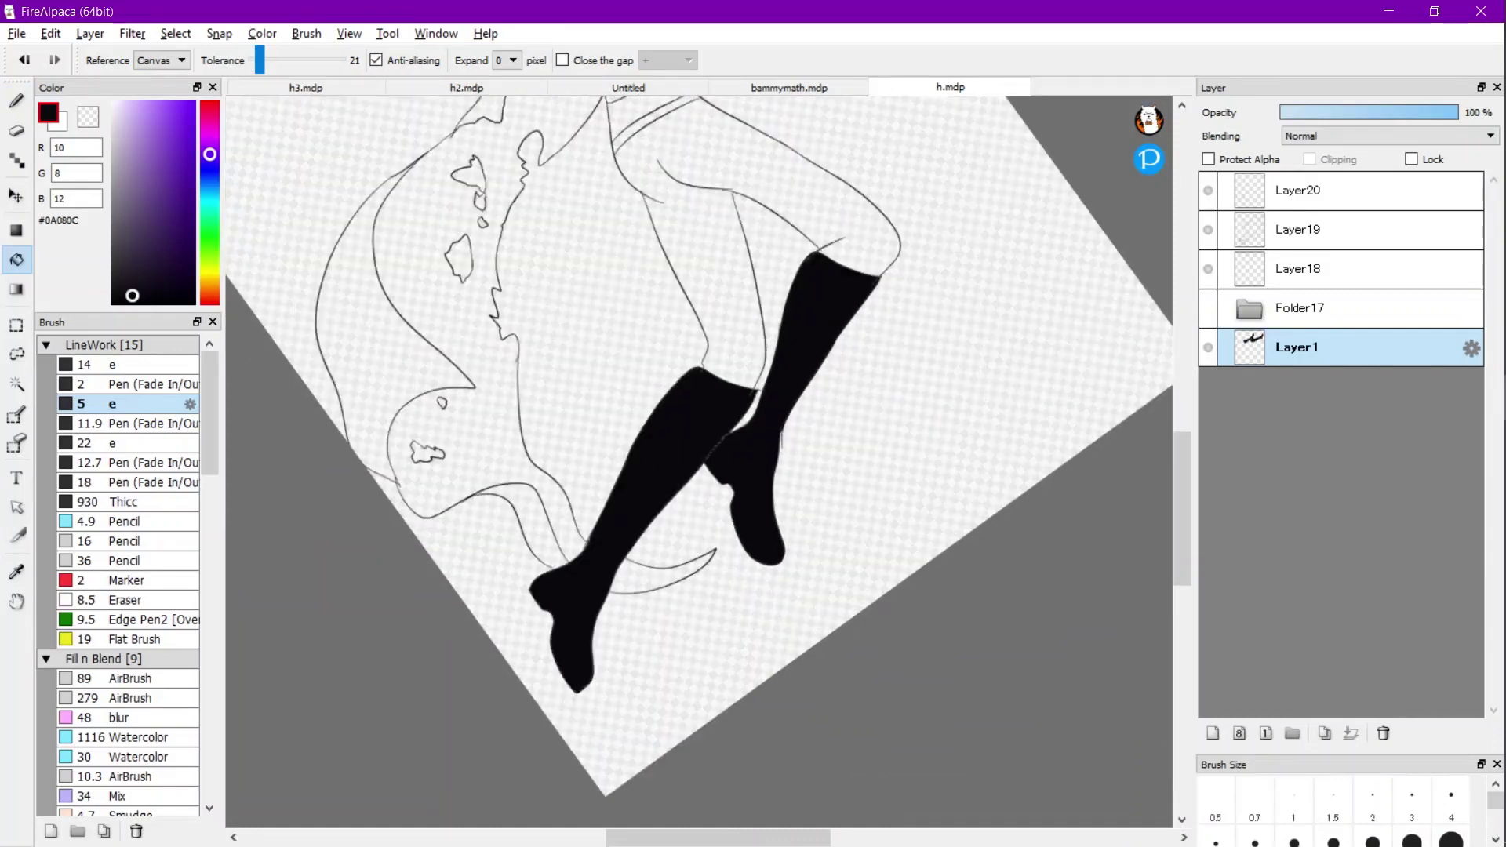
key("ctrl+z")
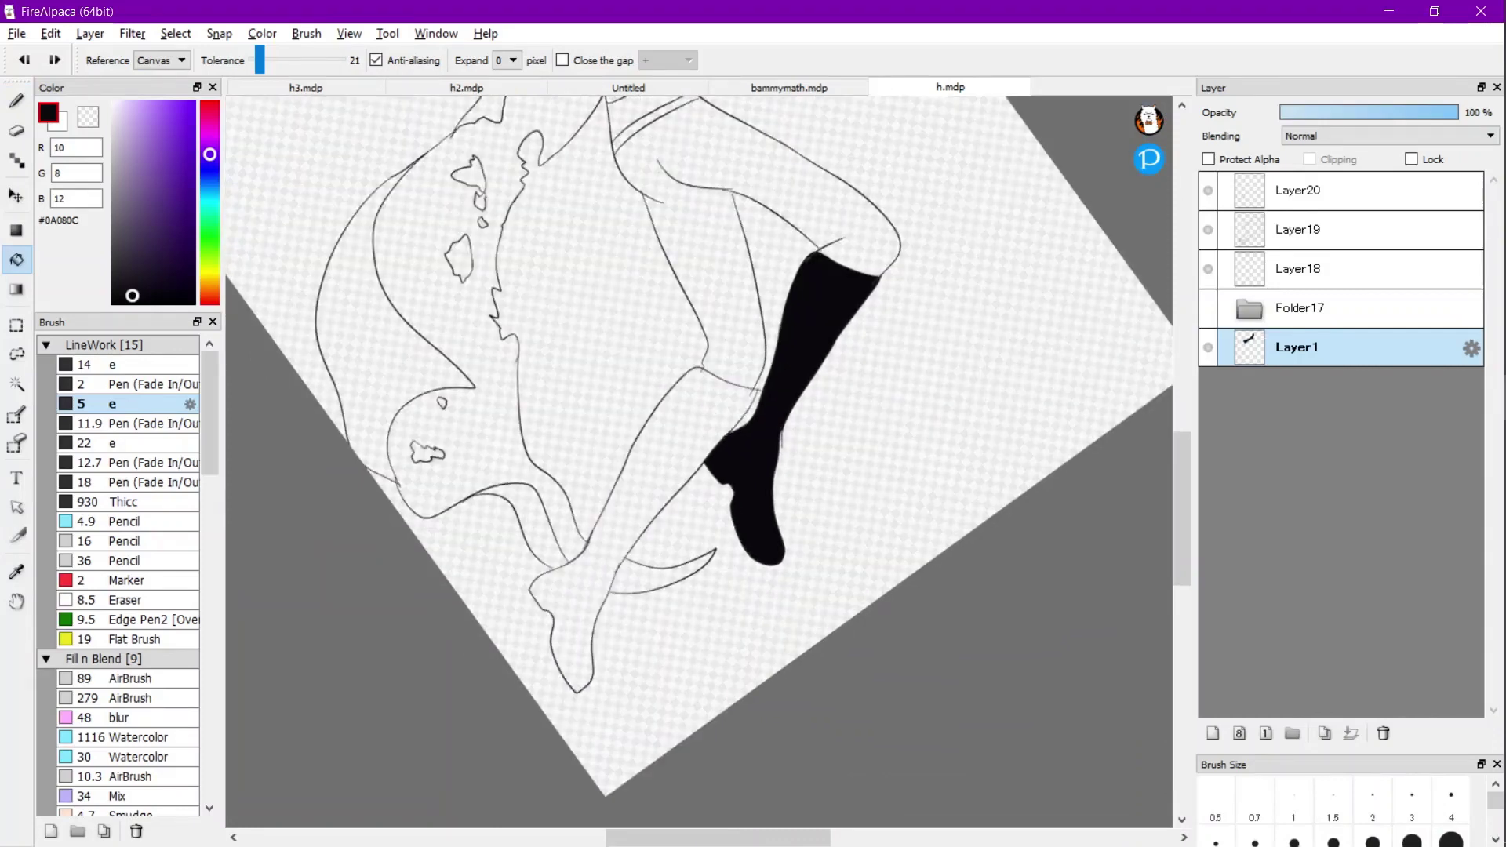
key("ctrl+z")
key("ctrl+y")
key("ctrl+y")
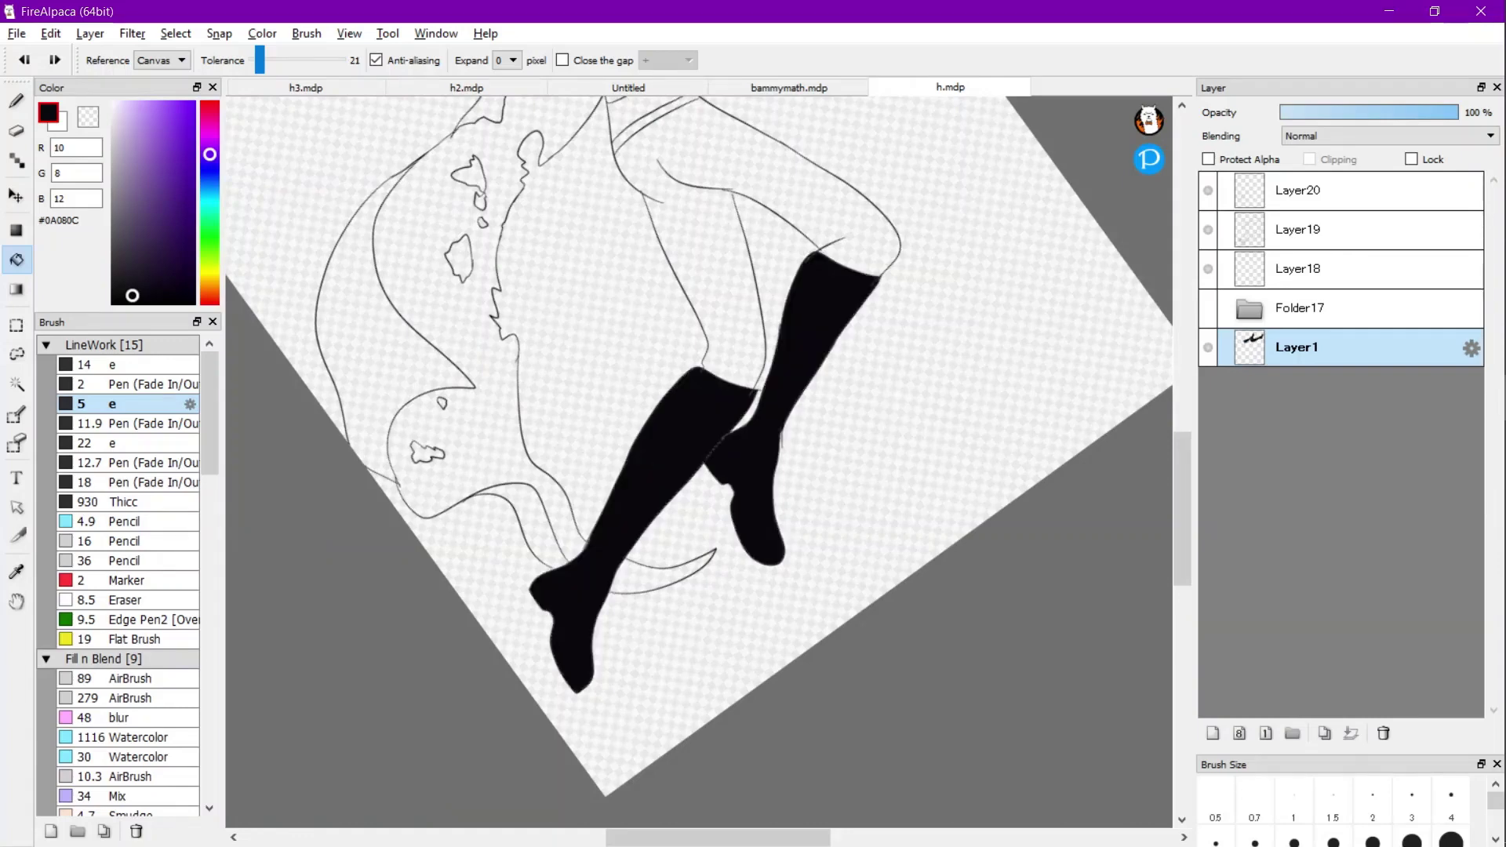
Recolour both lower-leg fills on Layer1 to the mid-grey #828282.
left_click_drag(113, 204, 112, 200)
left_click(673, 448)
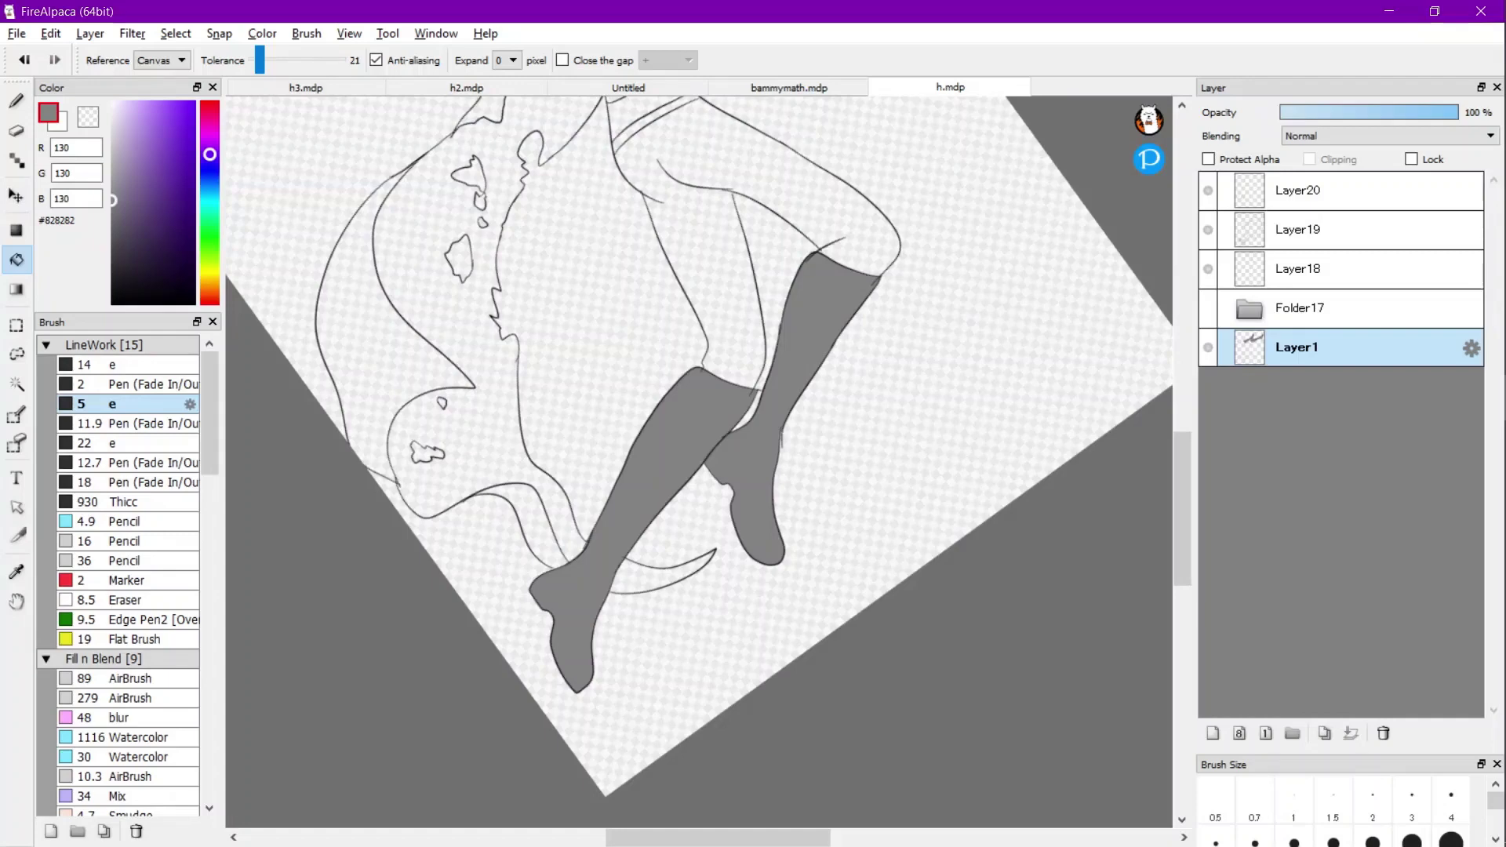
Set the colour to the light grey #E5E5E5 and try to fill the thighs with it on Layer1.
key("ctrl+minus")
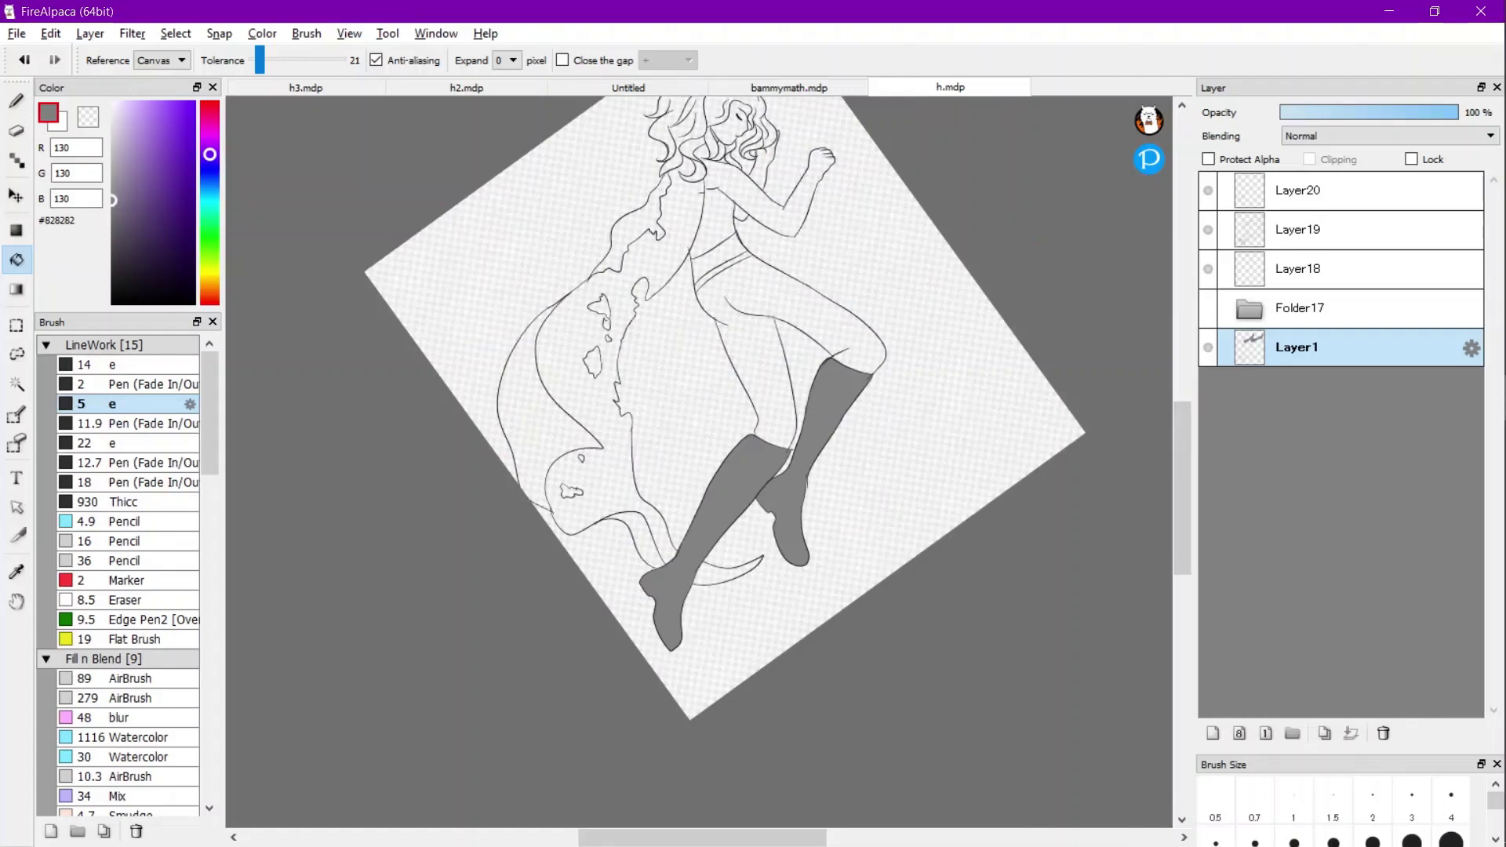
left_click_drag(112, 200, 112, 122)
left_click(776, 294)
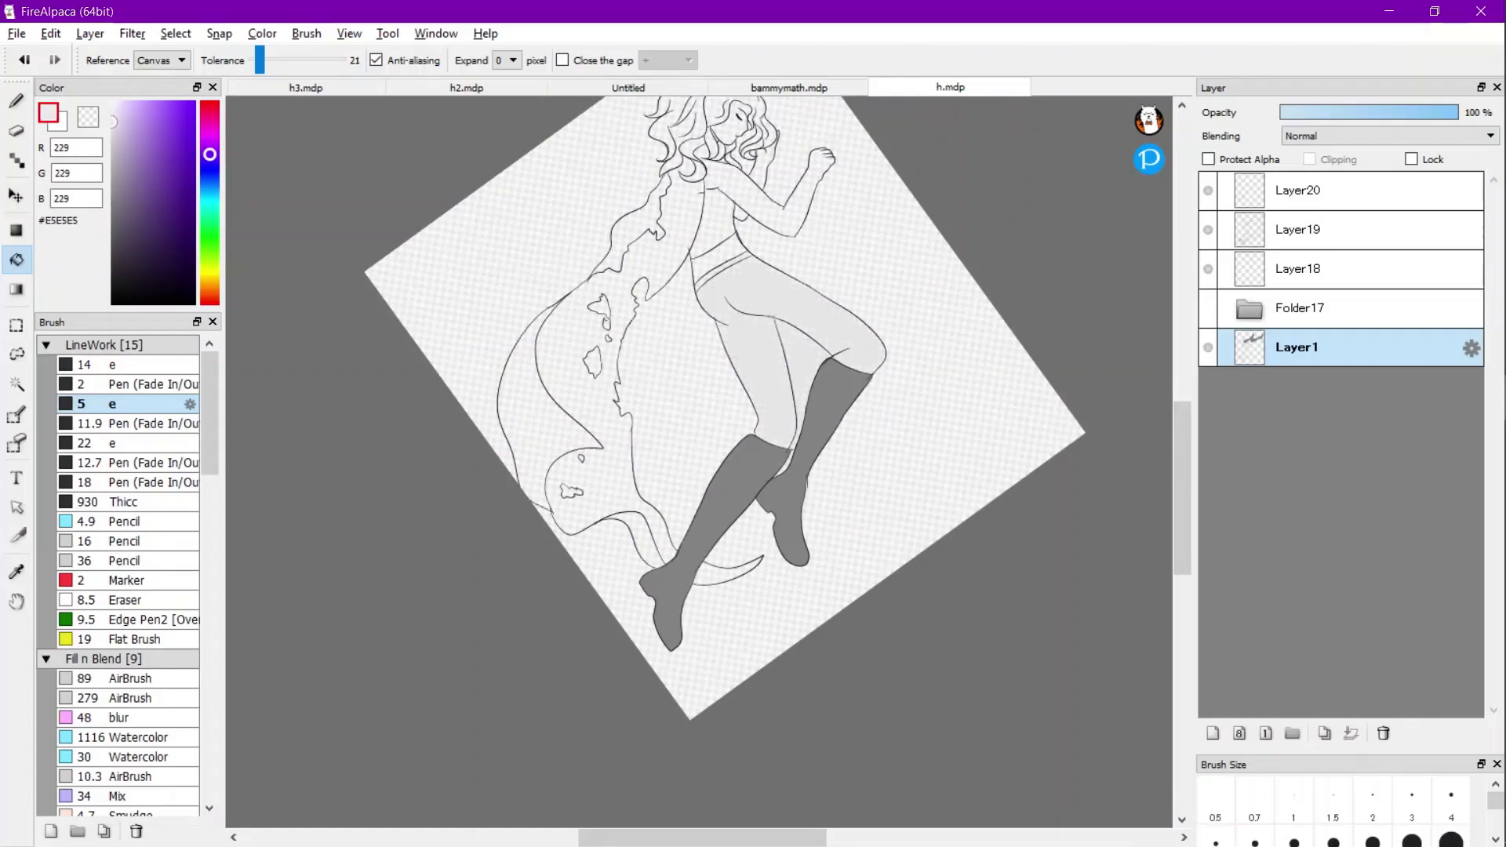
key("ctrl+z")
Close the outline gap where the thighs meet with the brush and fill the thighs with light grey #E5E5E5 on Layer1.
key("ctrl+plus")
key("ctrl+plus")
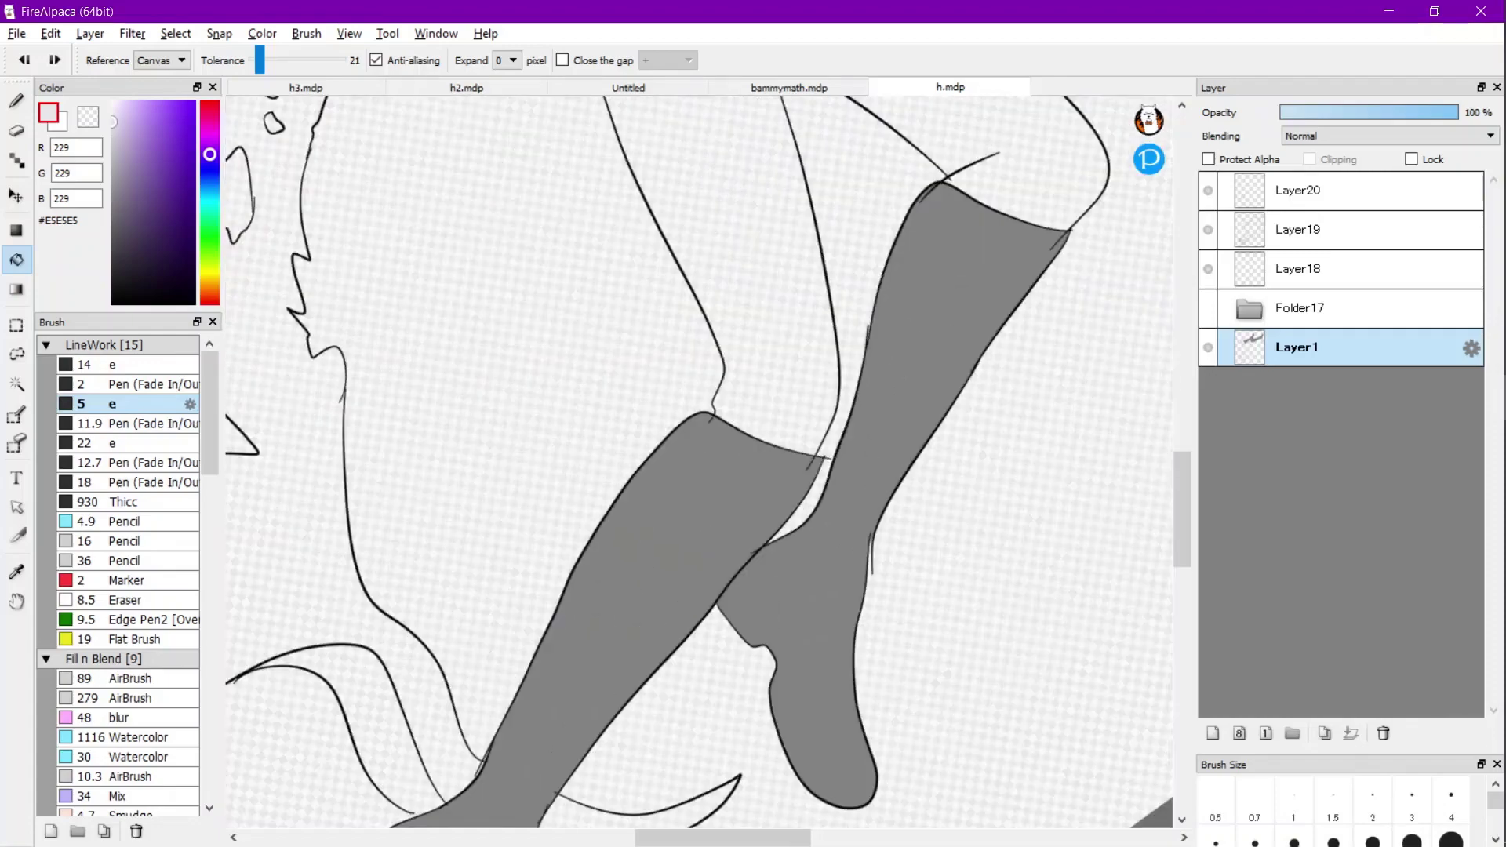
key("ctrl+minus")
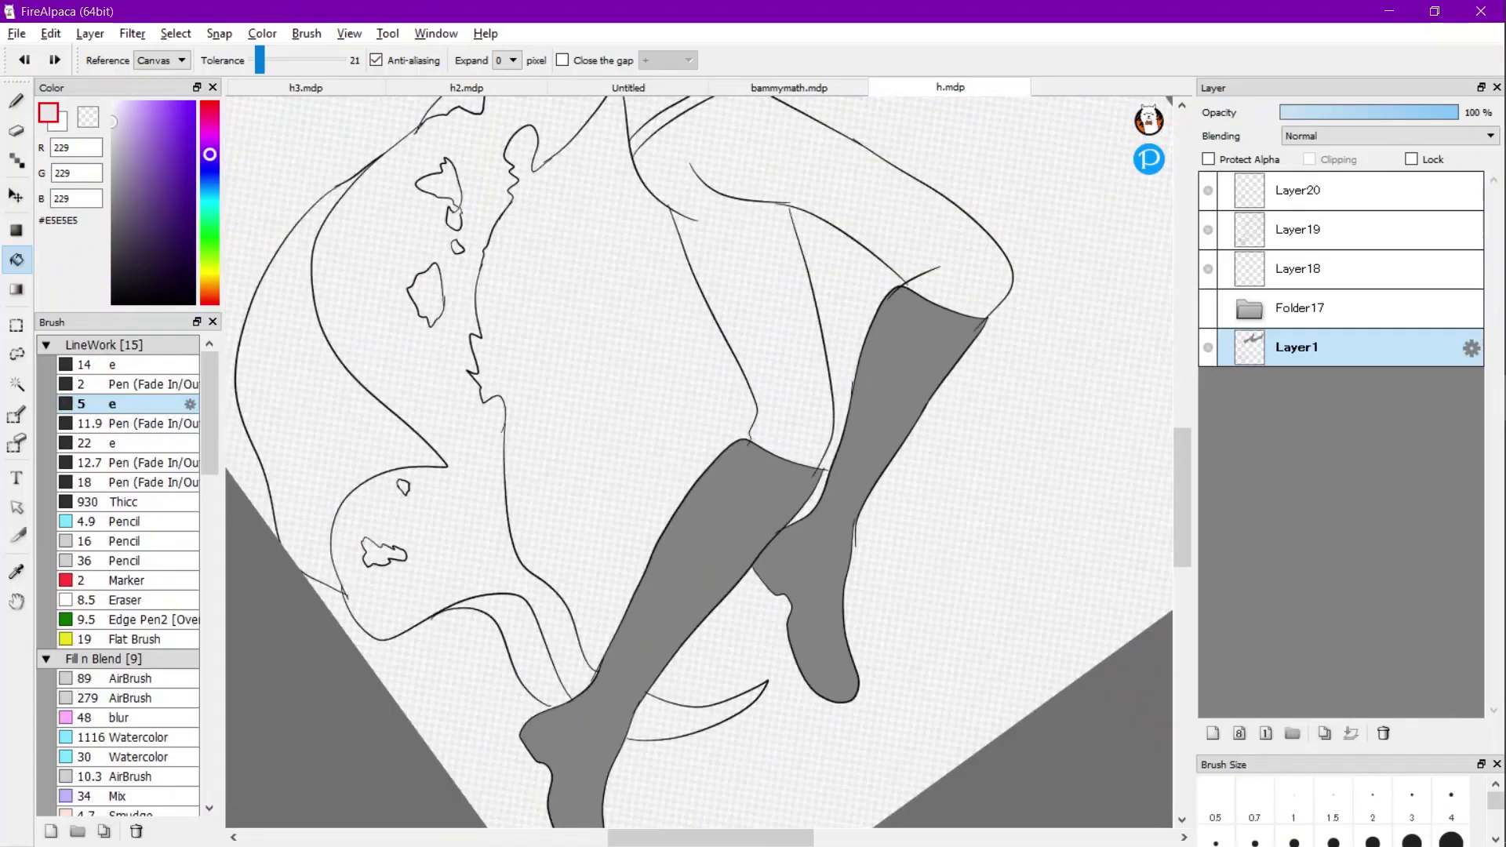
key("ctrl+plus")
key("ctrl+plus")
key("ctrl+plus")
key("b")
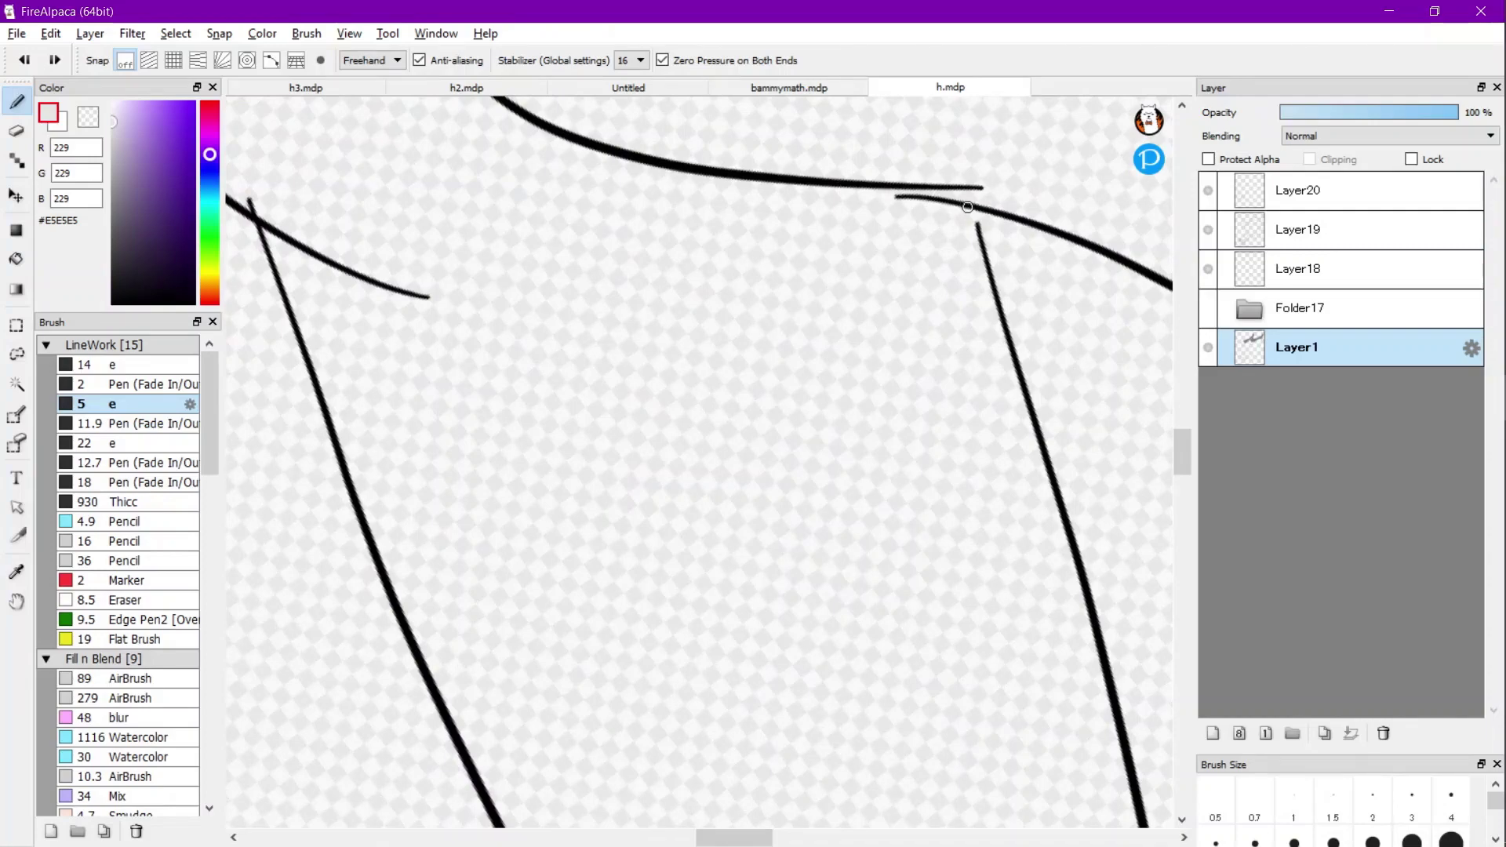
key("ctrl+minus")
key("ctrl+minus")
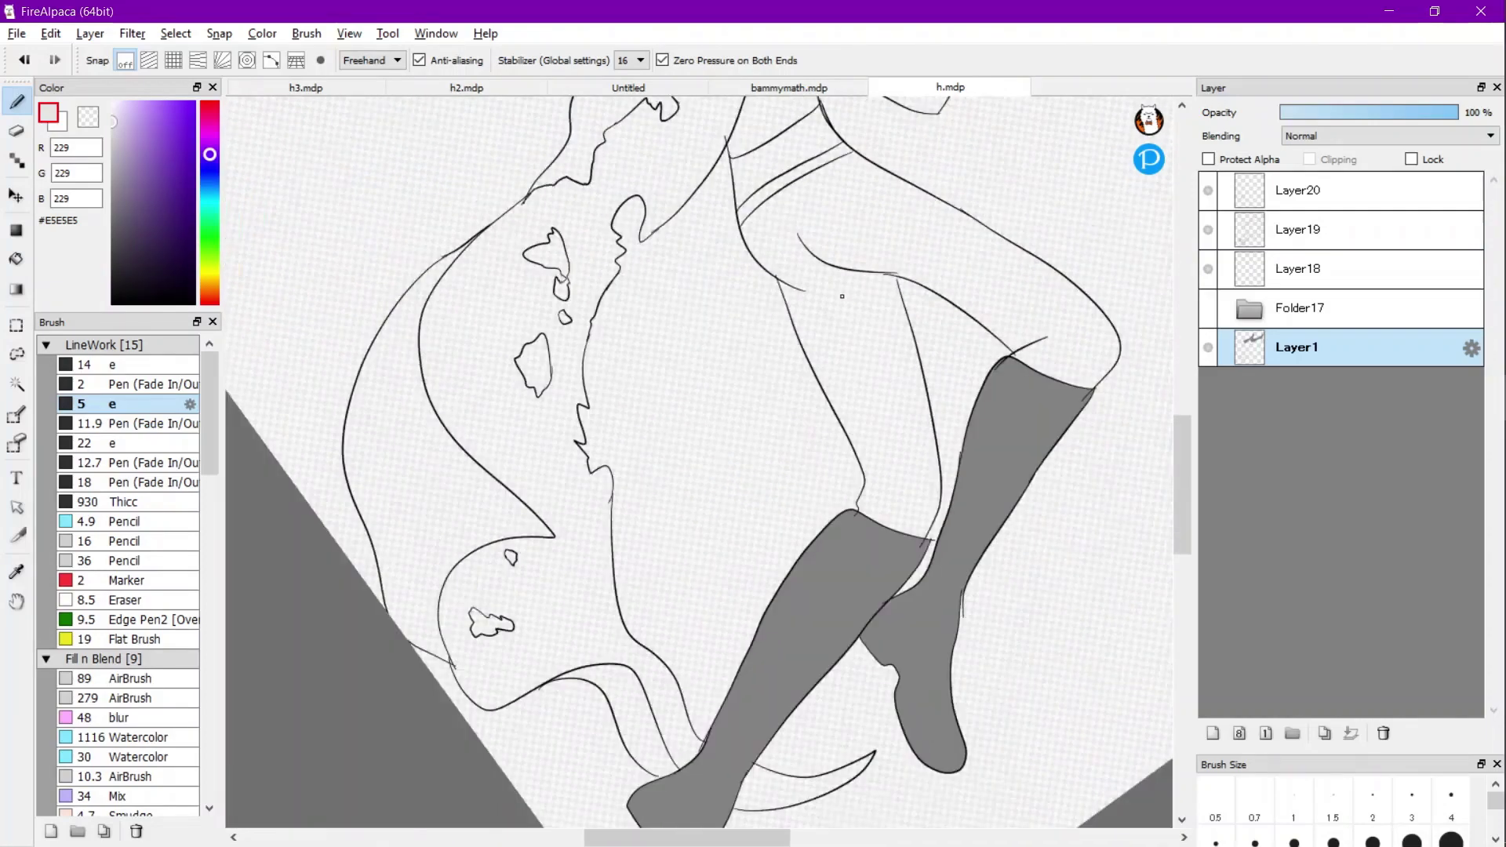
key("g")
key("ctrl+minus")
key("ctrl+minus")
key("ctrl+minus")
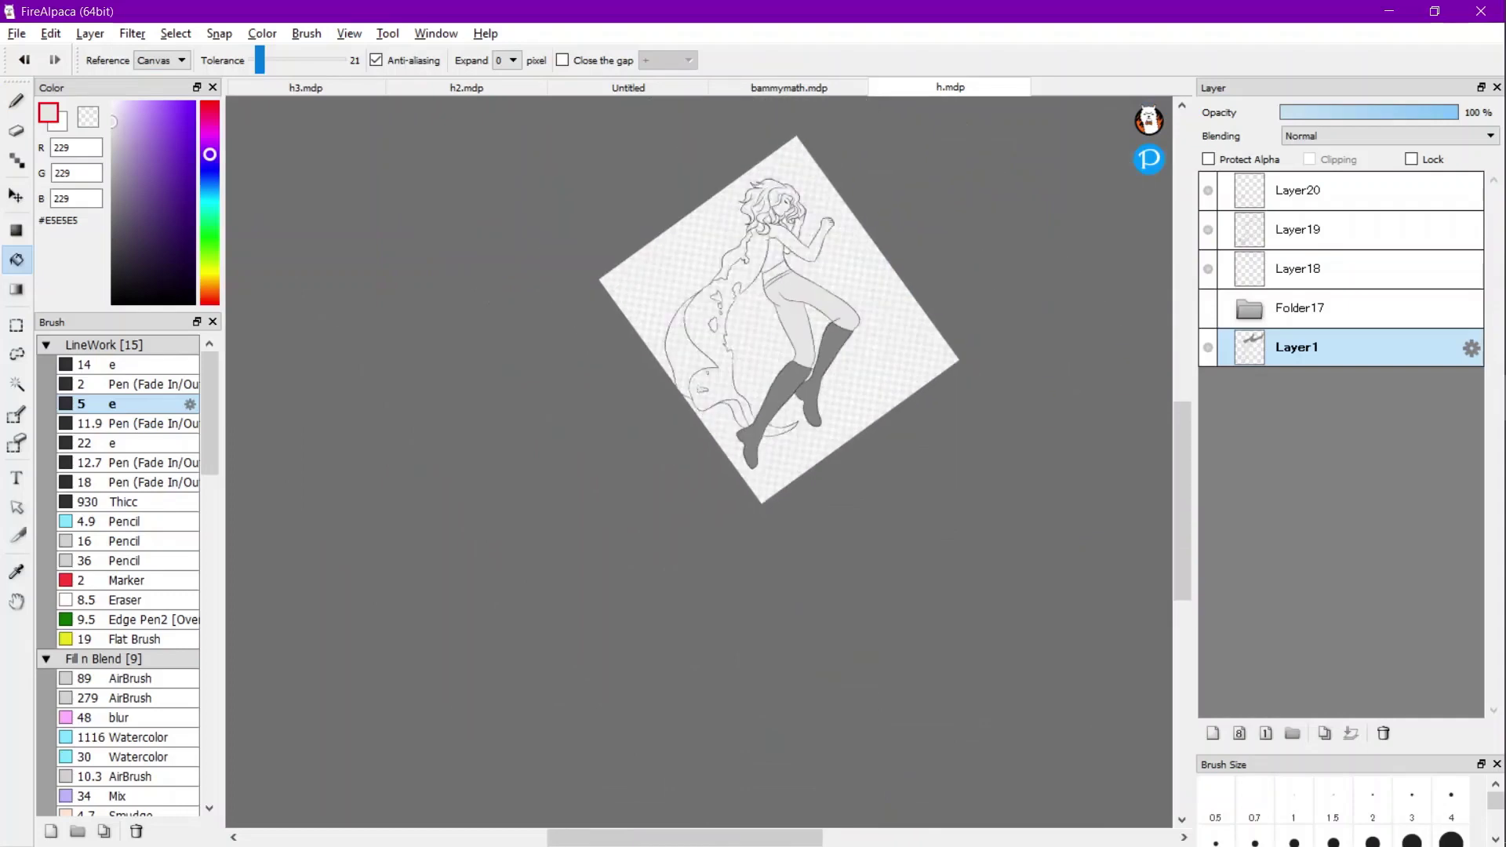
key("ctrl+plus")
key("ctrl+plus")
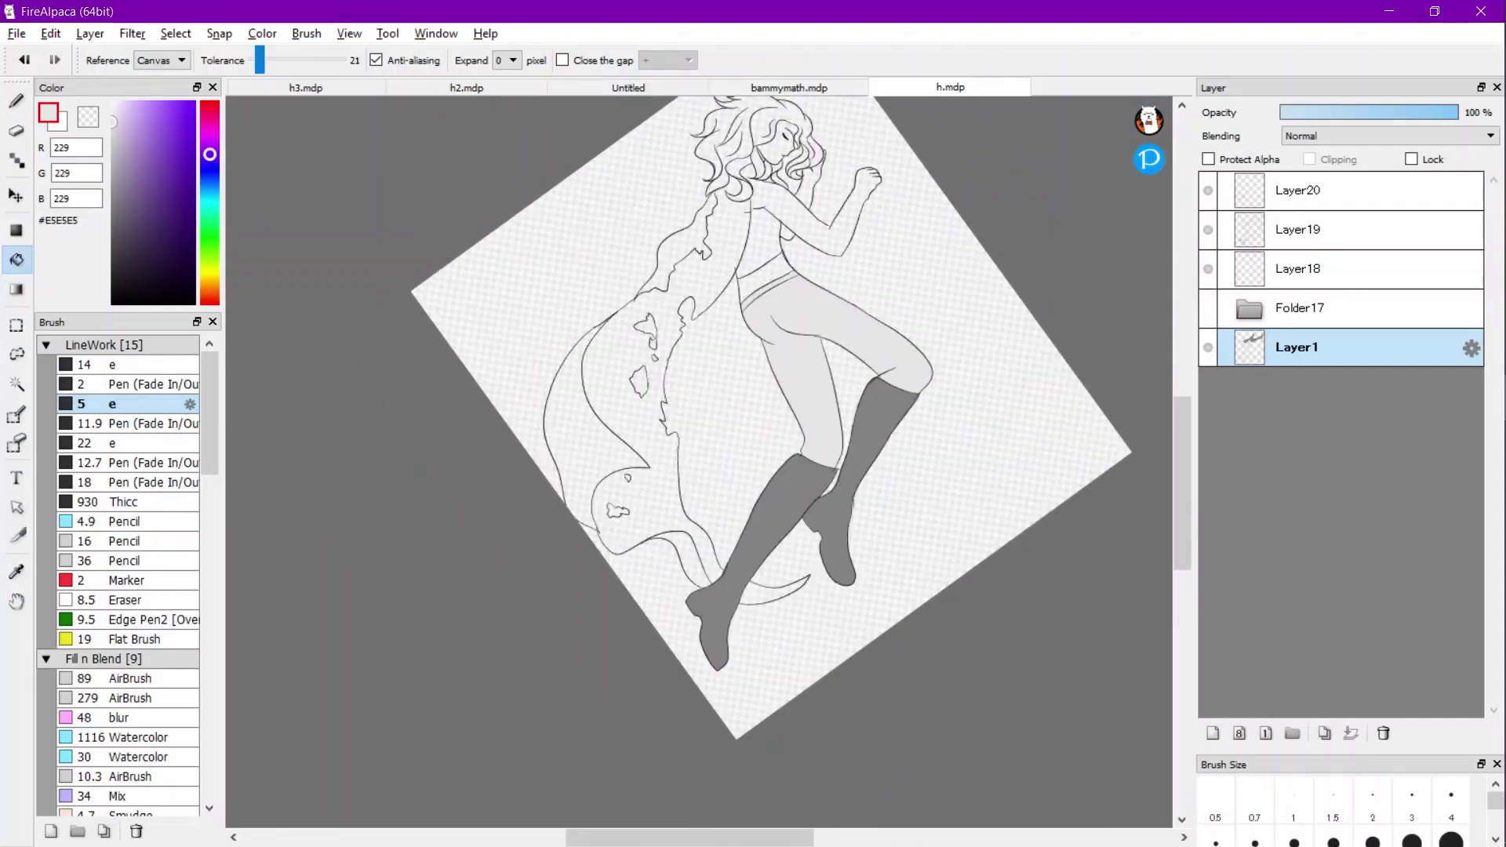
Draw a curved black #000000 sleeve-cuff line across the wrist of the front fist on Layer19.
left_click(1349, 230)
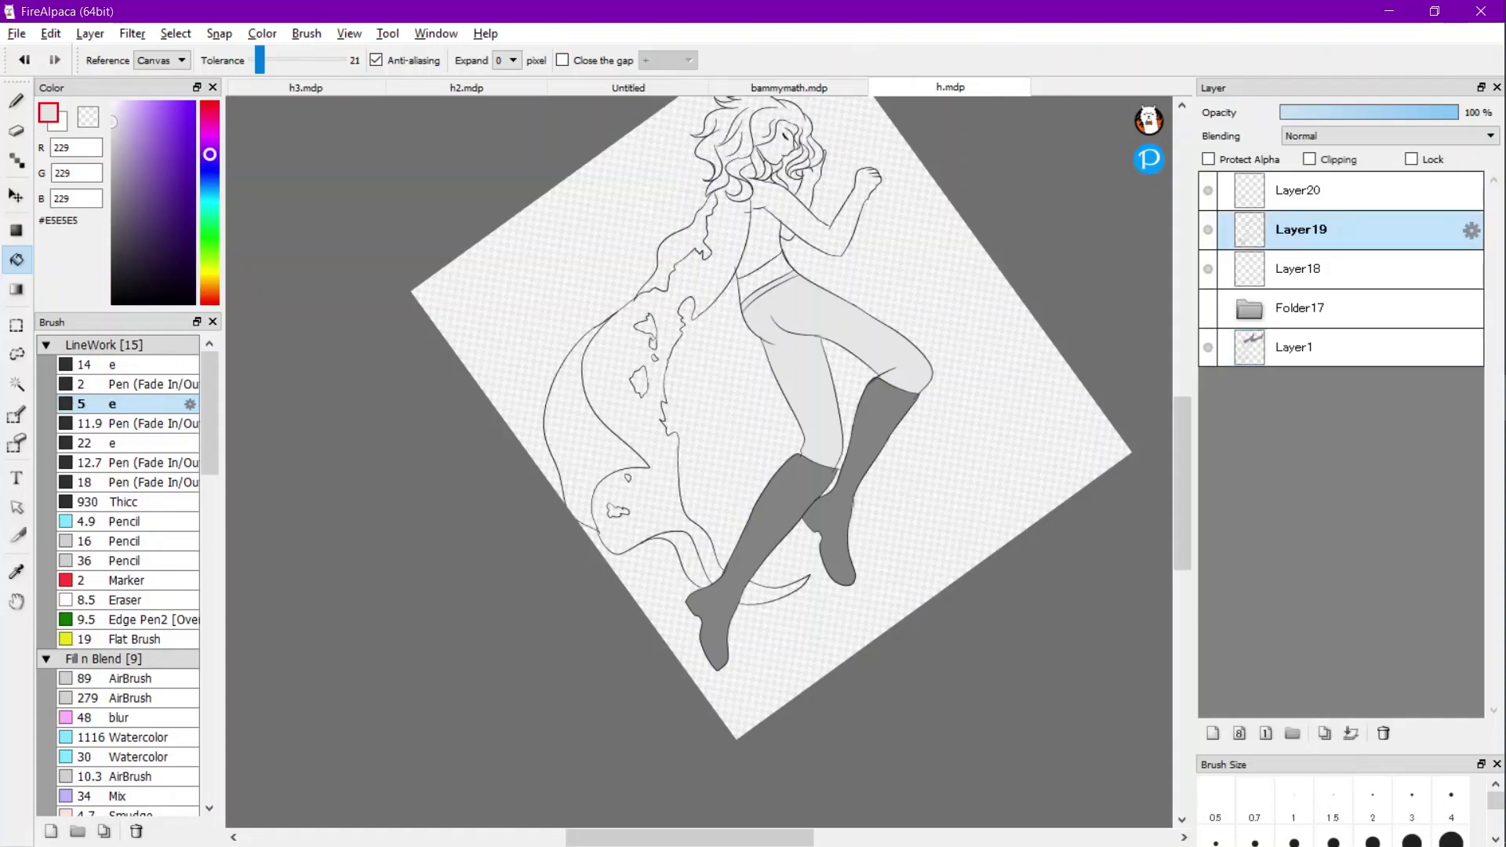
left_click_drag(115, 294, 109, 307)
scroll(861, 207, "up", 1)
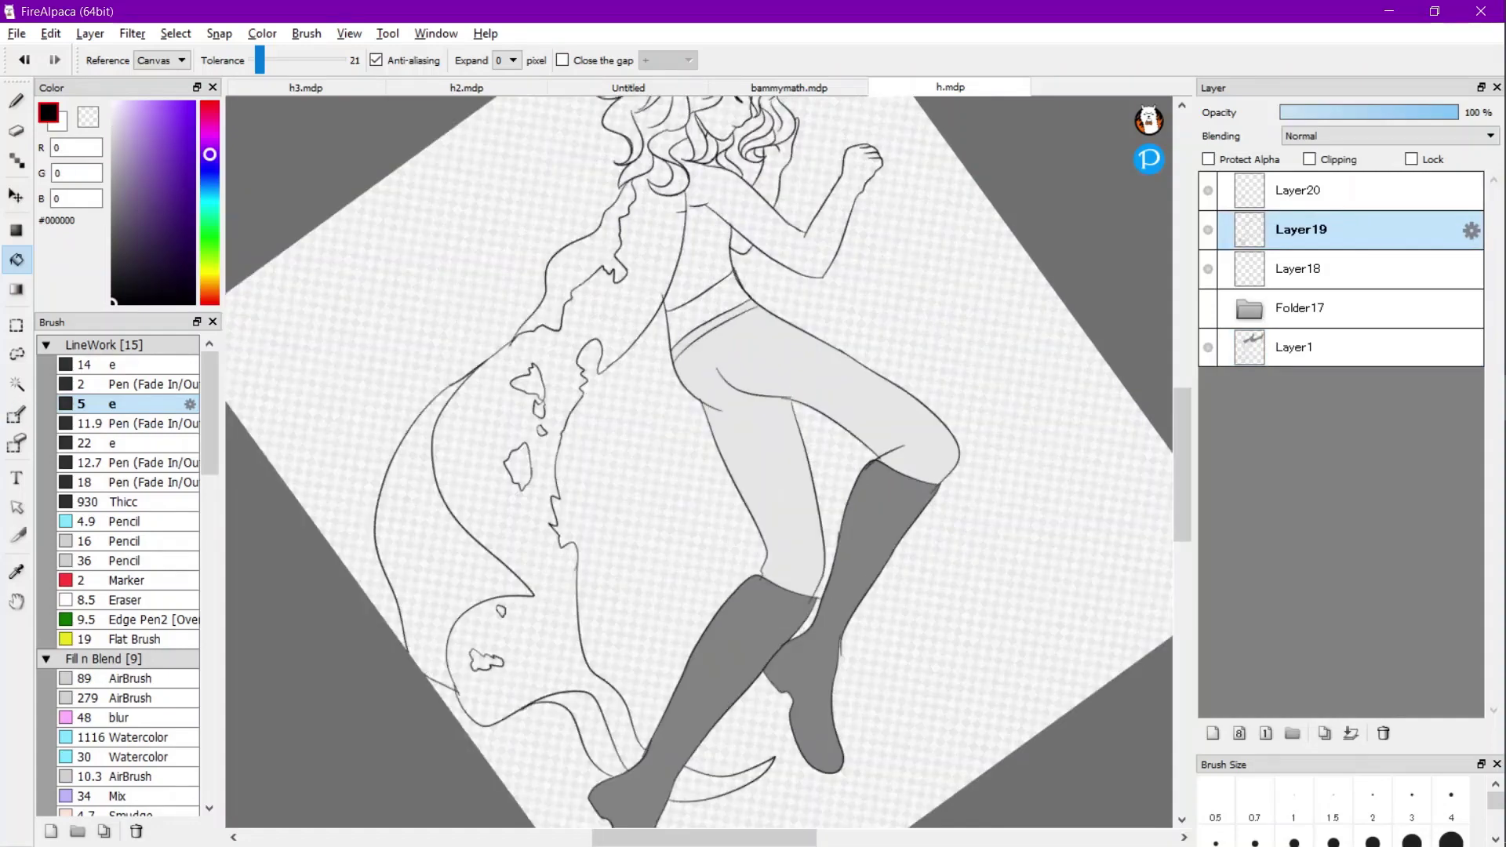
key("b")
scroll(855, 200, "up", 1)
key("ctrl+plus")
key("ctrl+plus")
key("ctrl+plus")
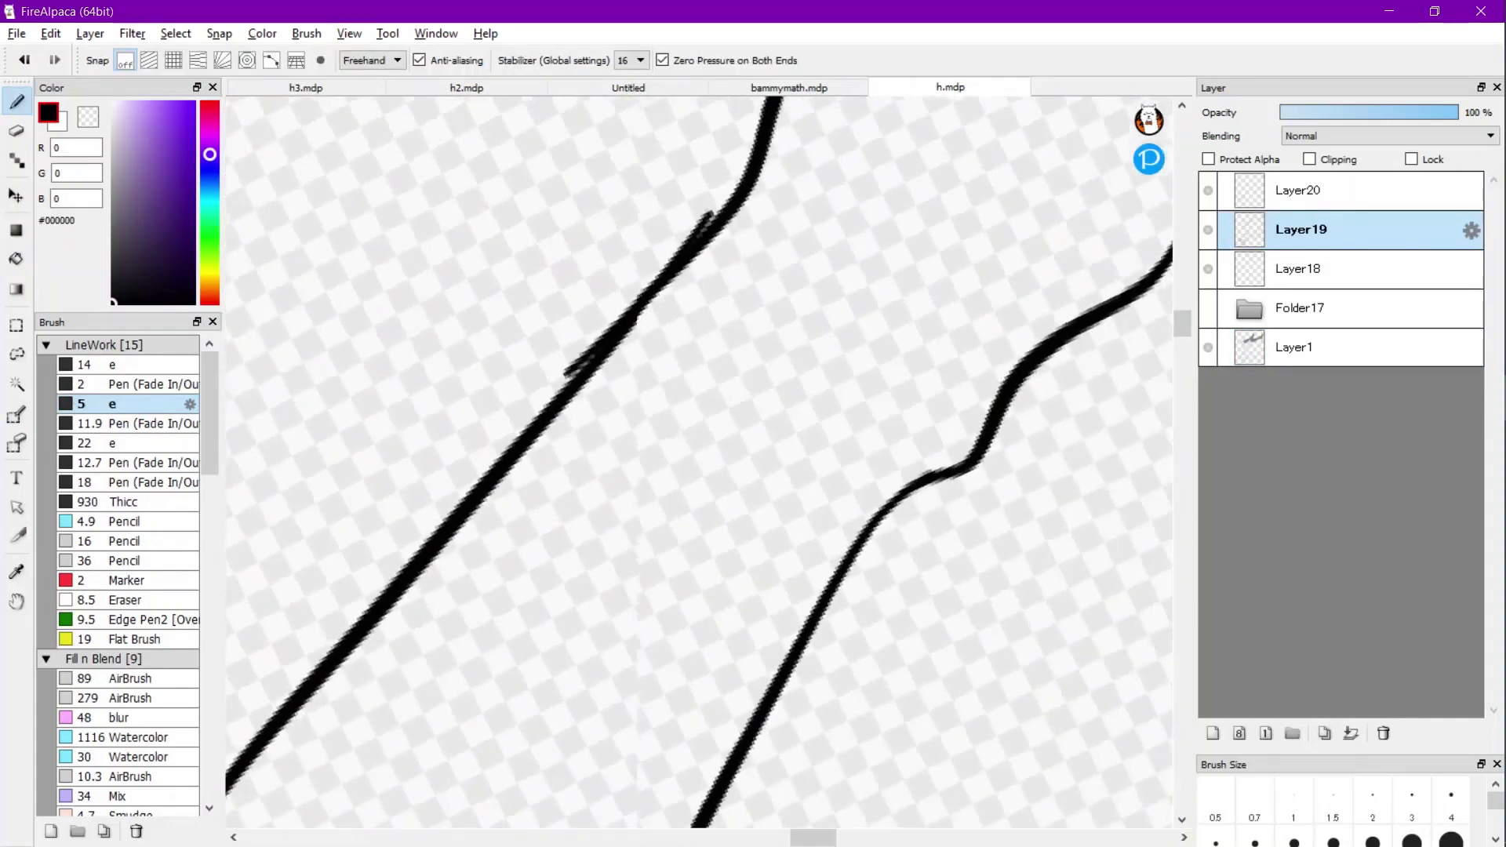
mouse_move(692, 259)
left_mouse_down()
mouse_move(690, 306)
mouse_move(767, 572)
left_mouse_up()
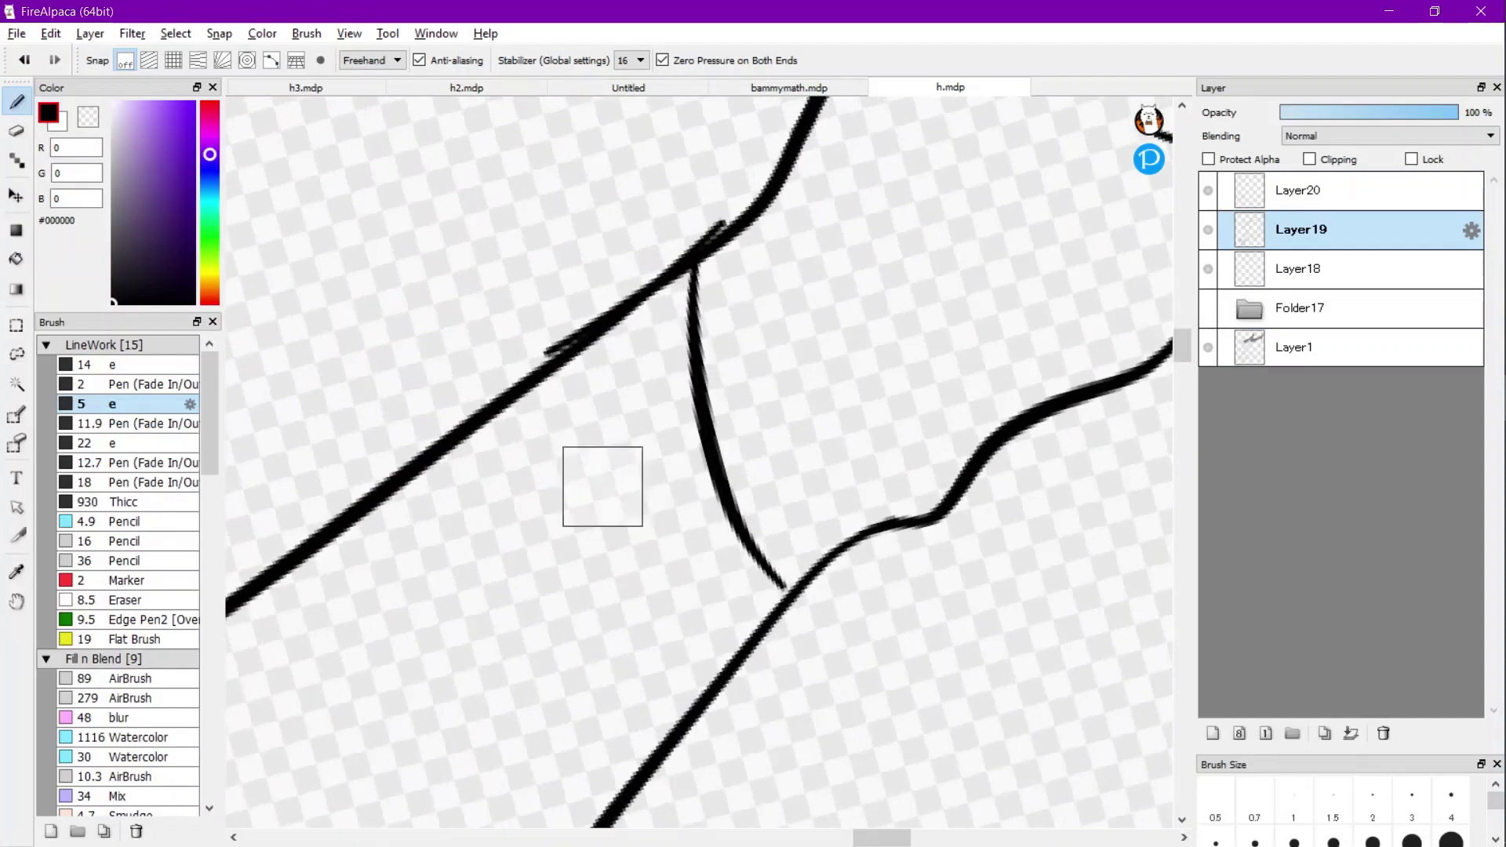
Draw a matching black cuff line across the wrist of the far hand beneath the hair on Layer19.
key("ctrl+minus")
key("ctrl+minus")
key("ctrl+minus")
key("ctrl+minus")
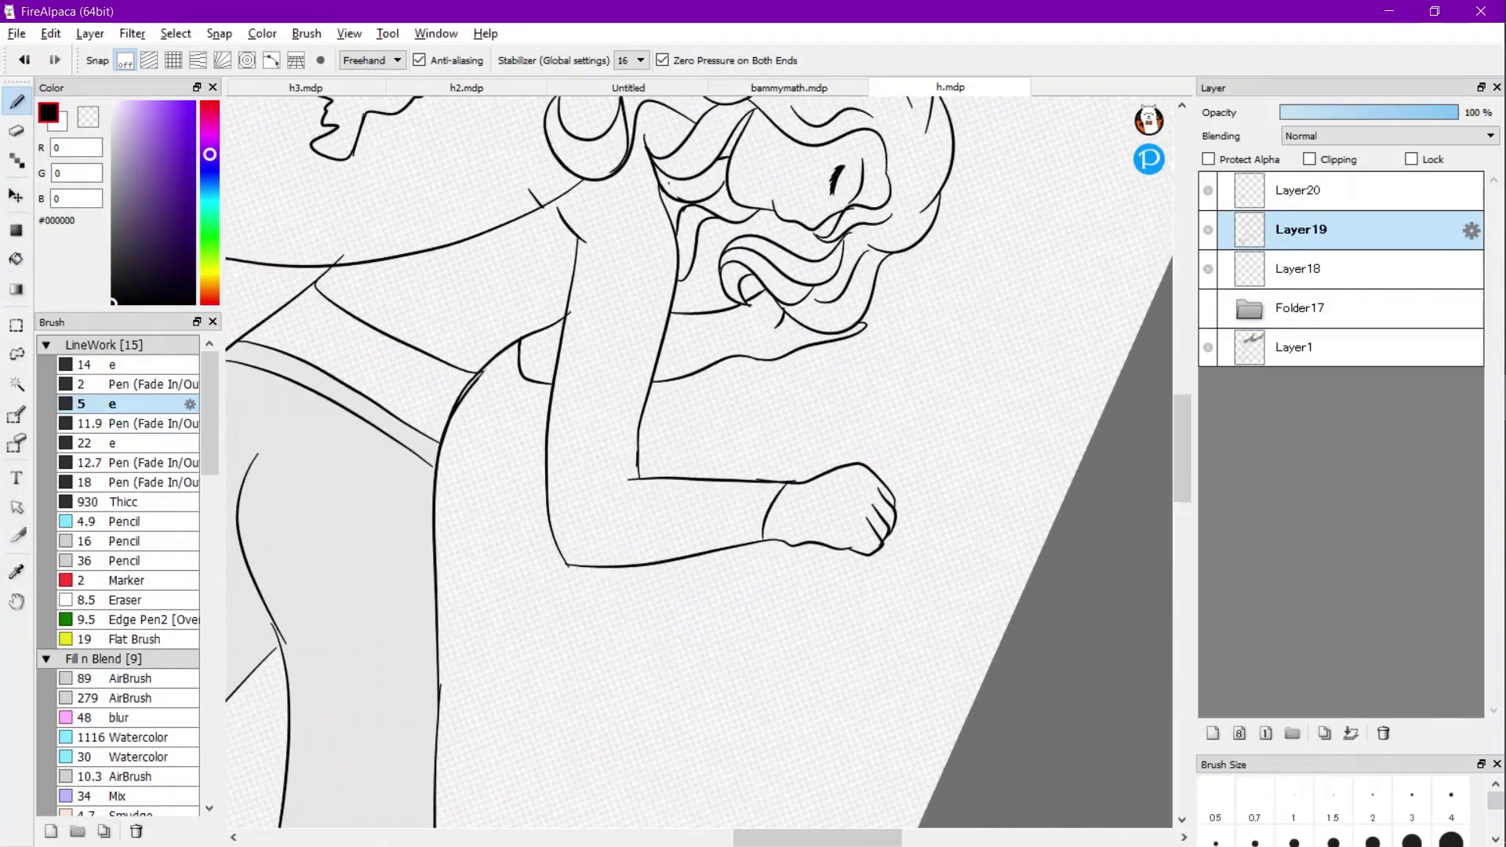
key("ctrl+plus")
key("ctrl+plus")
key("ctrl+plus")
mouse_move(828, 309)
left_mouse_down()
mouse_move(885, 513)
mouse_move(922, 567)
left_mouse_up()
scroll(886, 470, "down", 5)
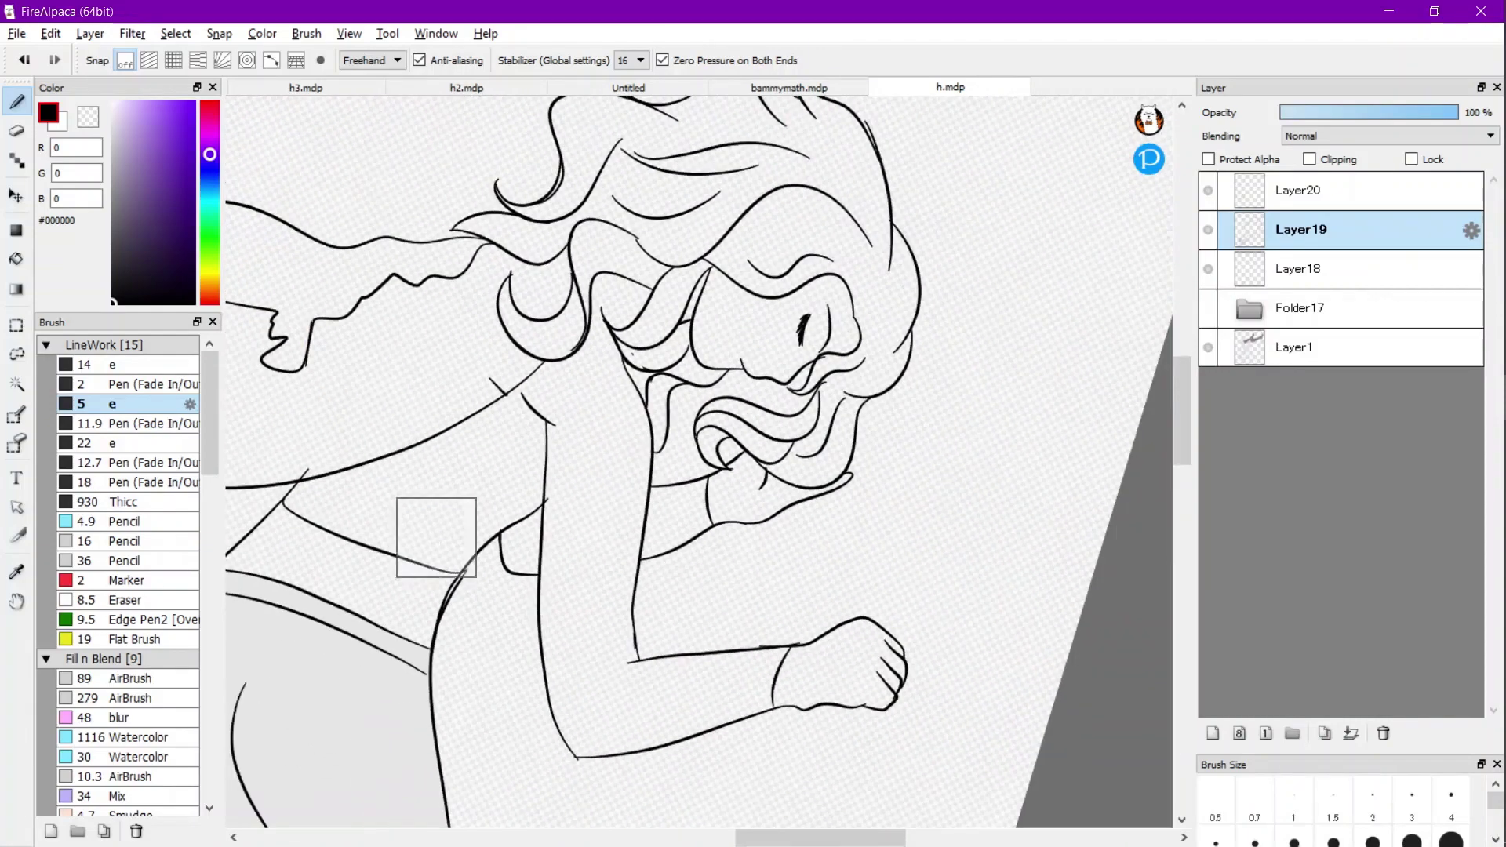
key("ctrl+minus")
scroll(699, 463, "down", 2)
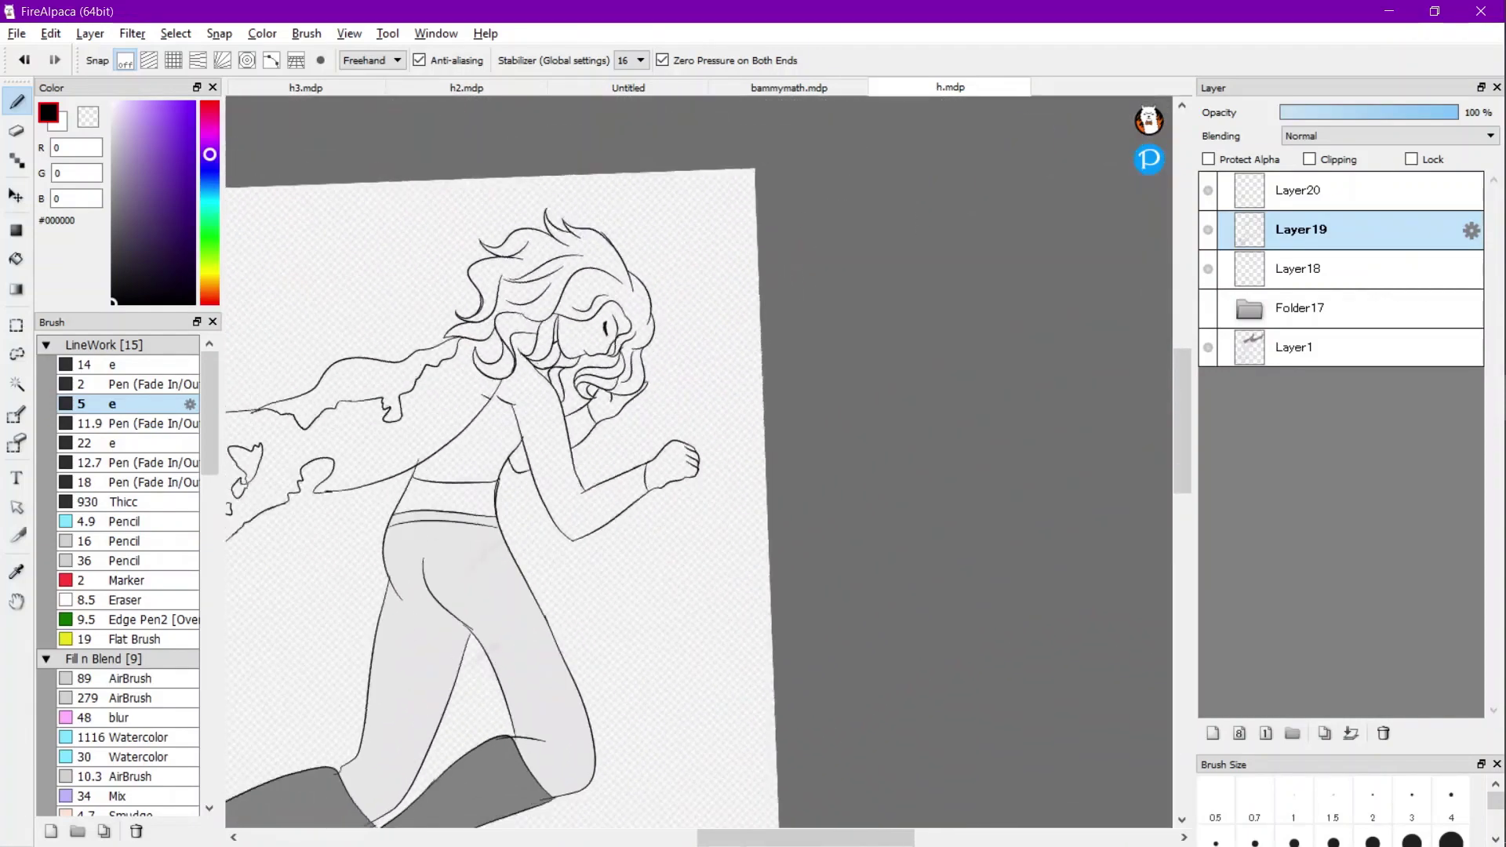
Sample the light grey #E5E5E5 from the trousers and fill the top's back, sleeves and chest with it on Layer1.
key("Left")
key("Left")
scroll(699, 463, "up", 3)
key("ctrl+minus")
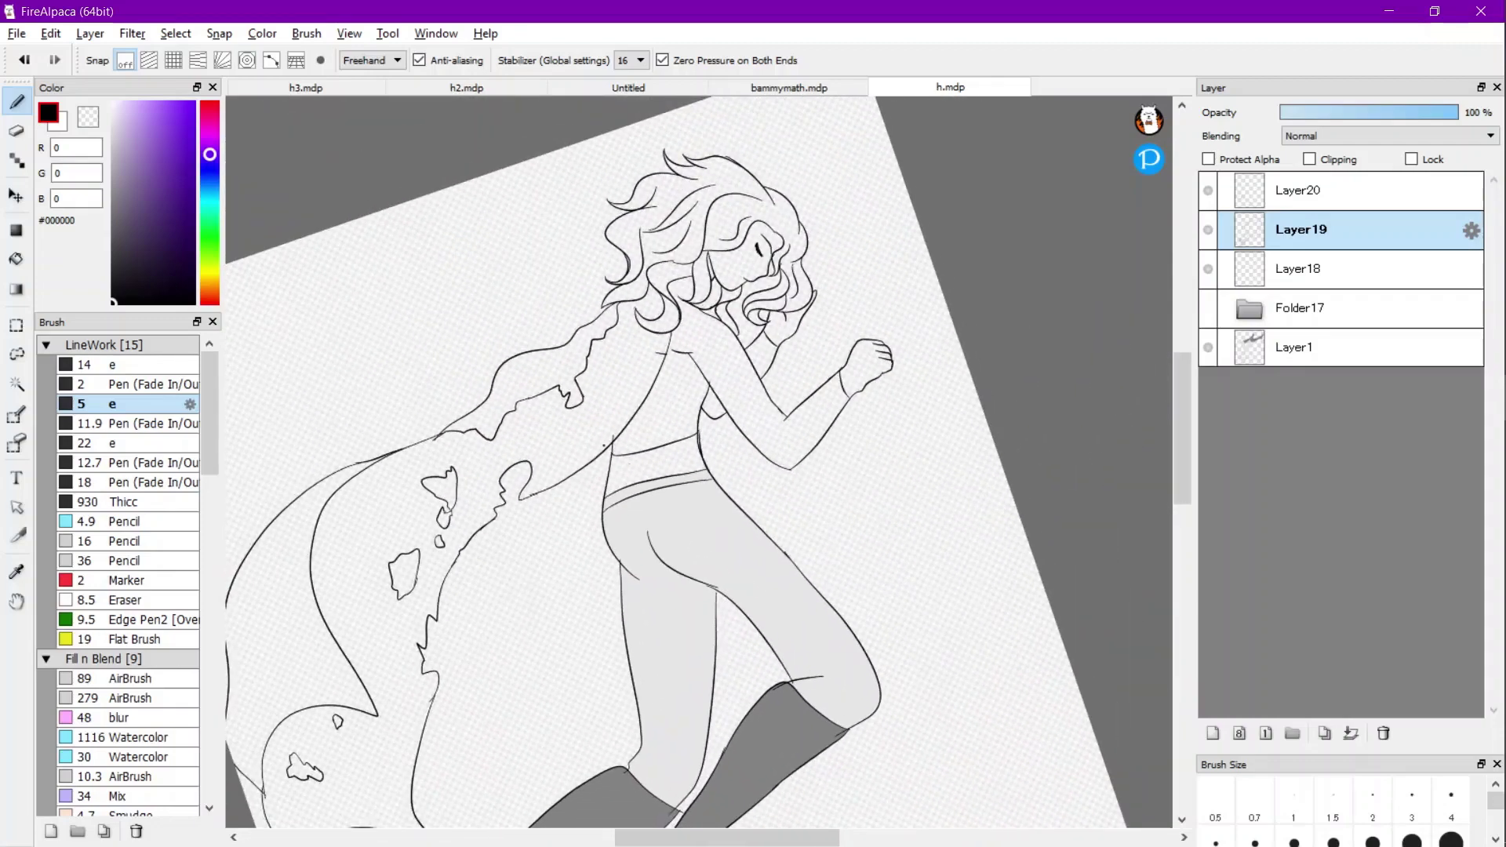
key("i")
left_click(1298, 348)
key("ctrl+plus")
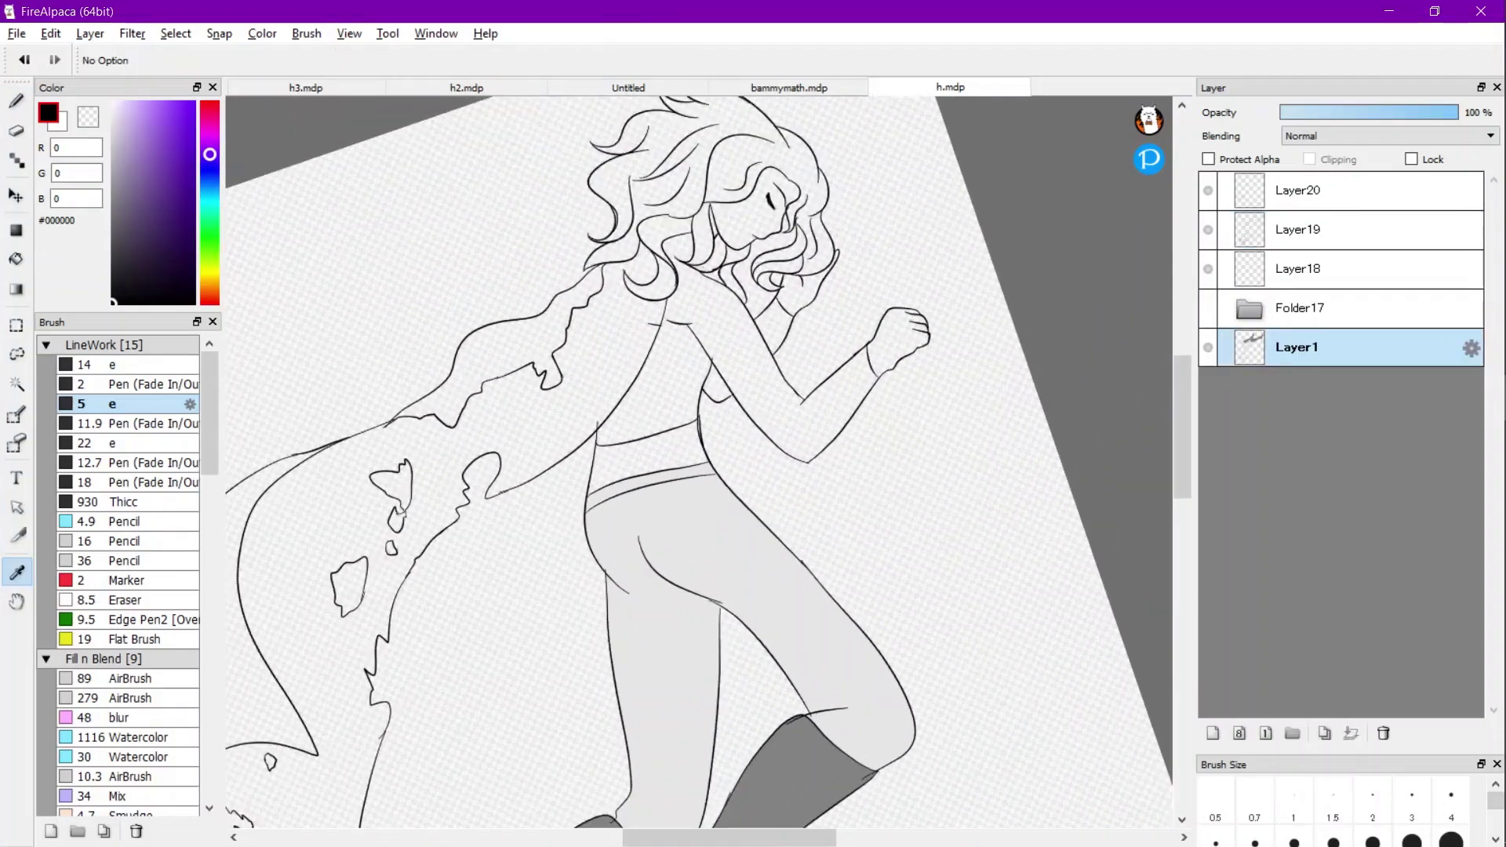
left_click(731, 549)
scroll(745, 270, "down", 1)
key("g")
scroll(745, 302, "up", 1)
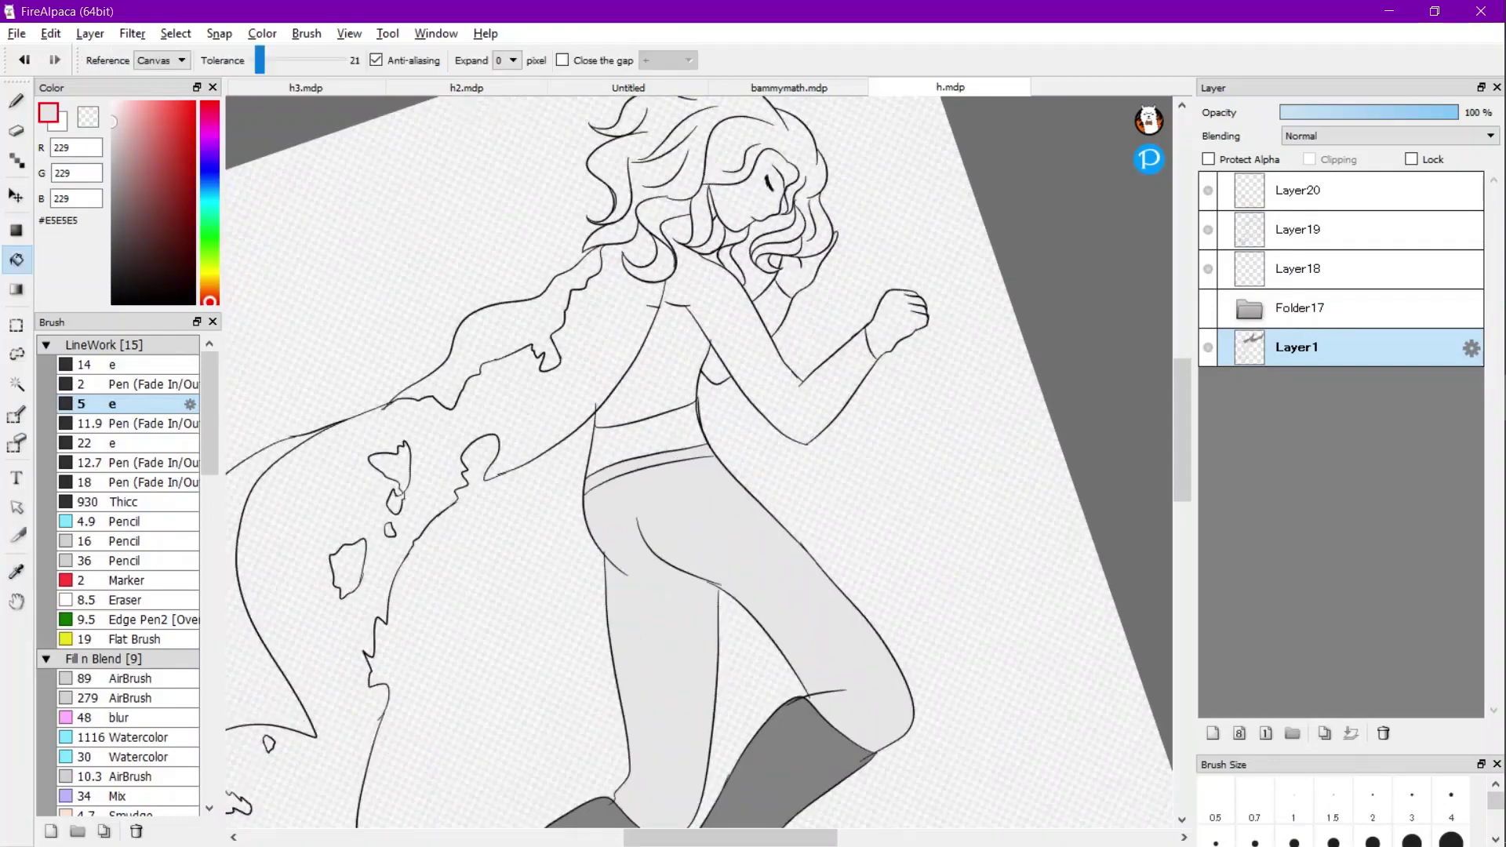
left_click(721, 306)
key("ctrl+plus")
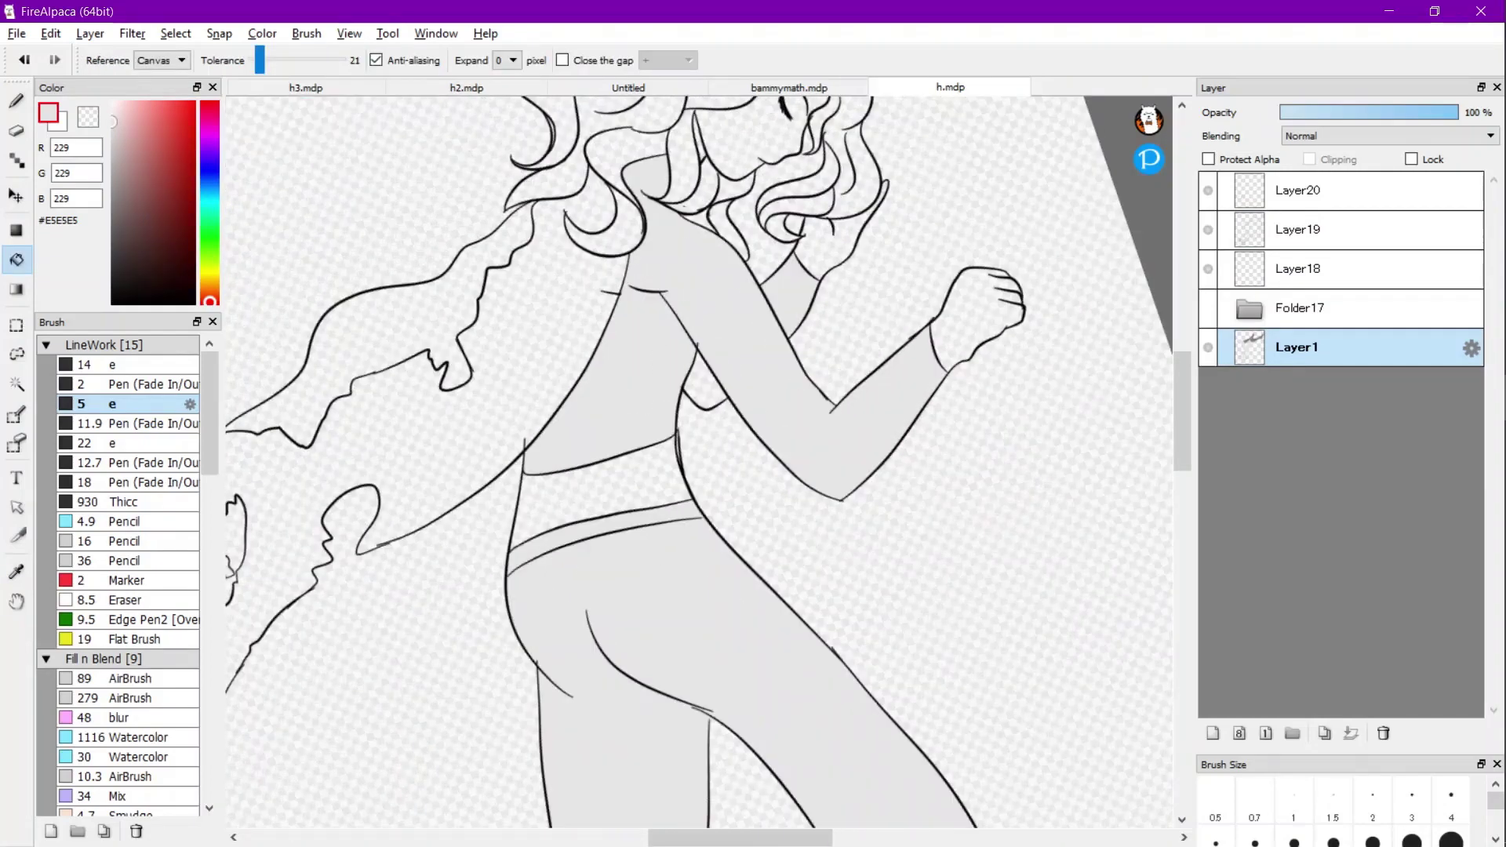
left_click(702, 390)
scroll(748, 360, "down", 3)
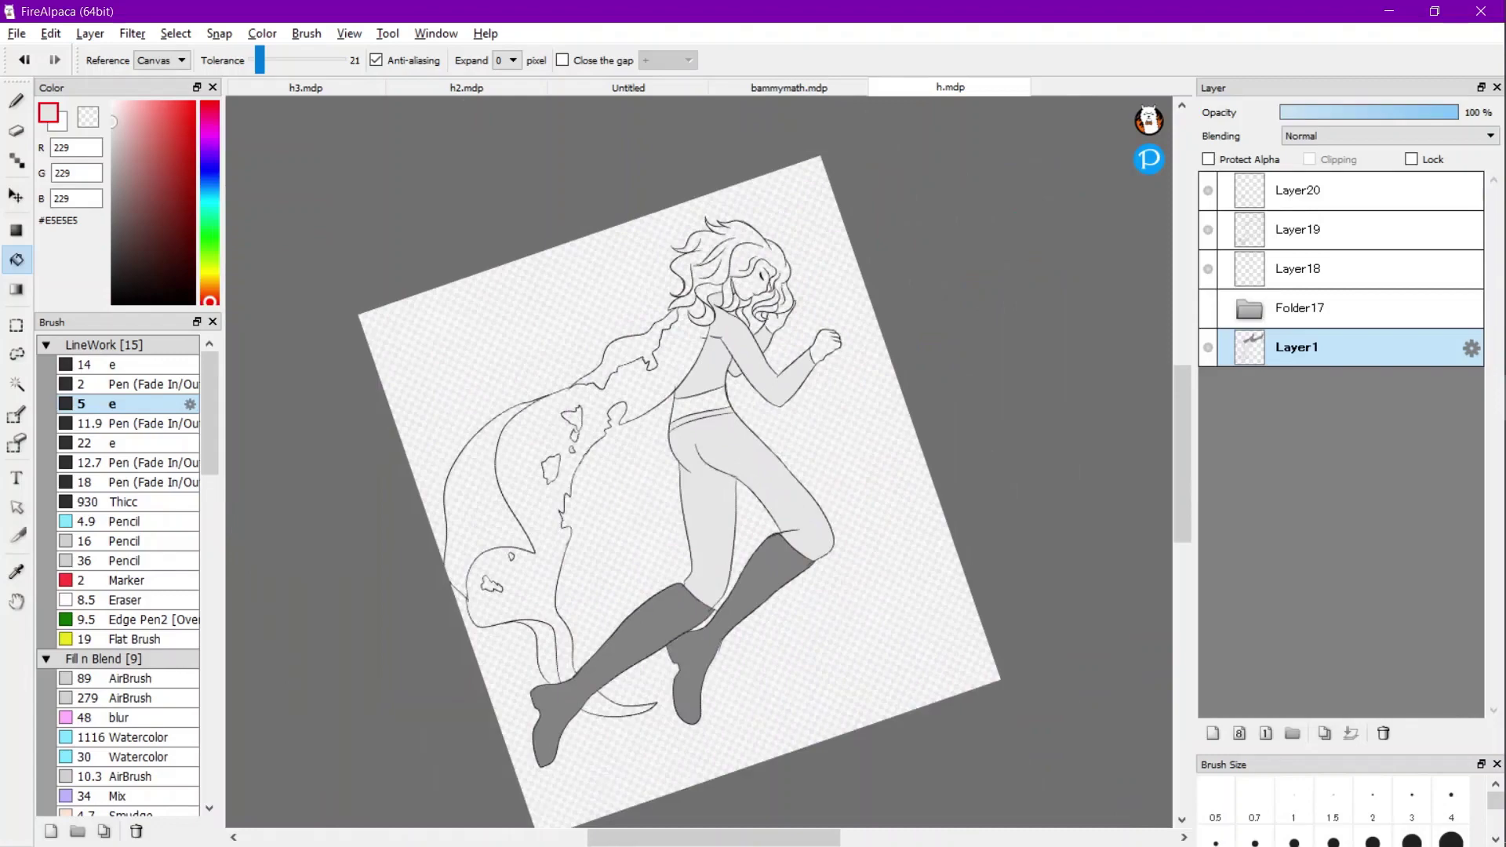
Mix the light tan skin colour #DBA976 and choose the 22-size e brush.
scroll(588, 350, "up", 2)
left_click_drag(210, 290, 210, 276)
left_click(165, 180)
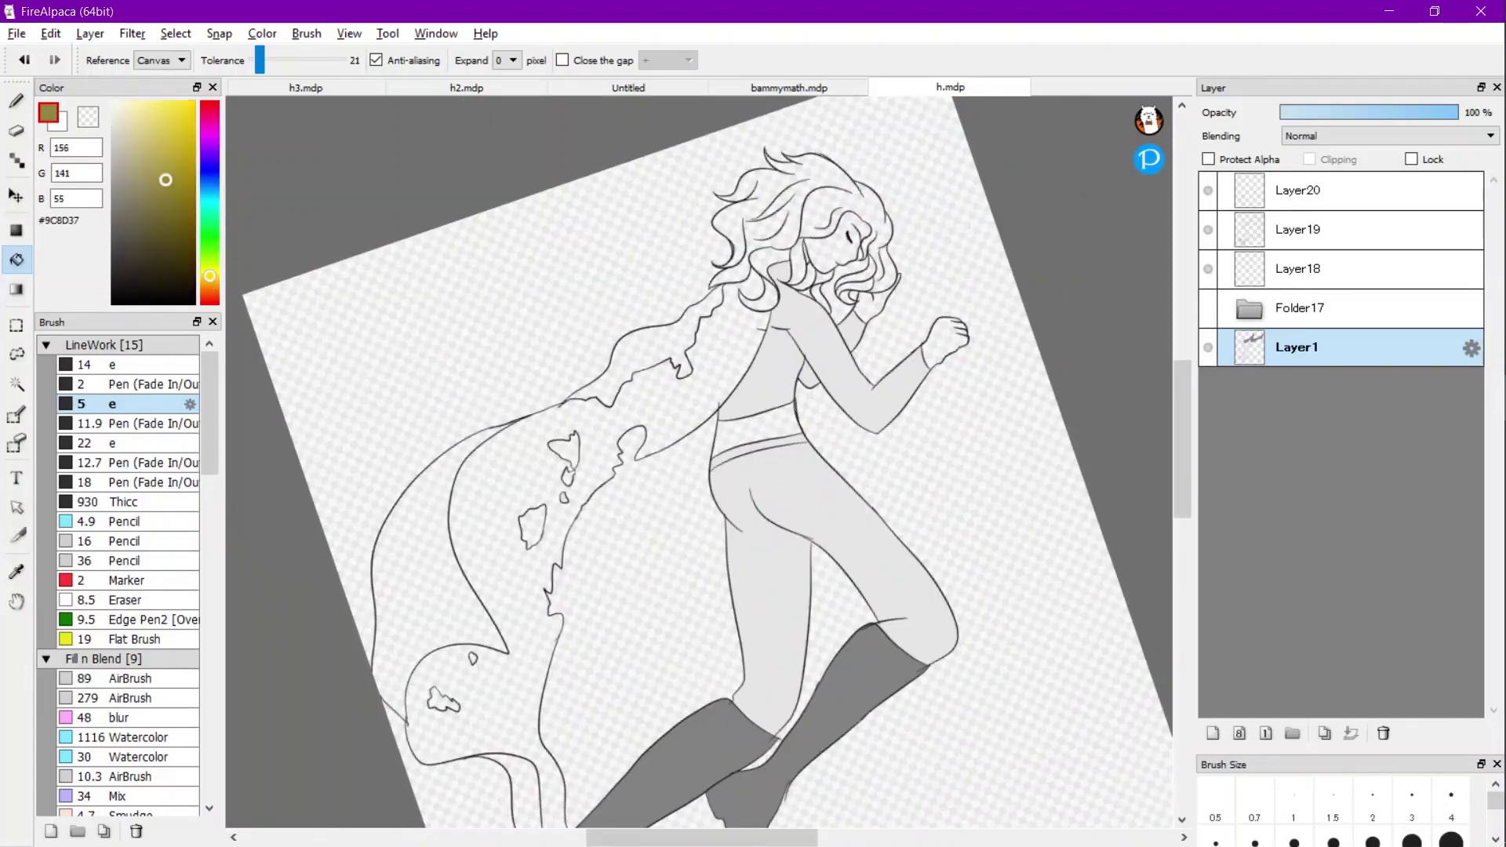
left_click_drag(165, 179, 161, 153)
left_click_drag(210, 276, 209, 288)
left_click(152, 135)
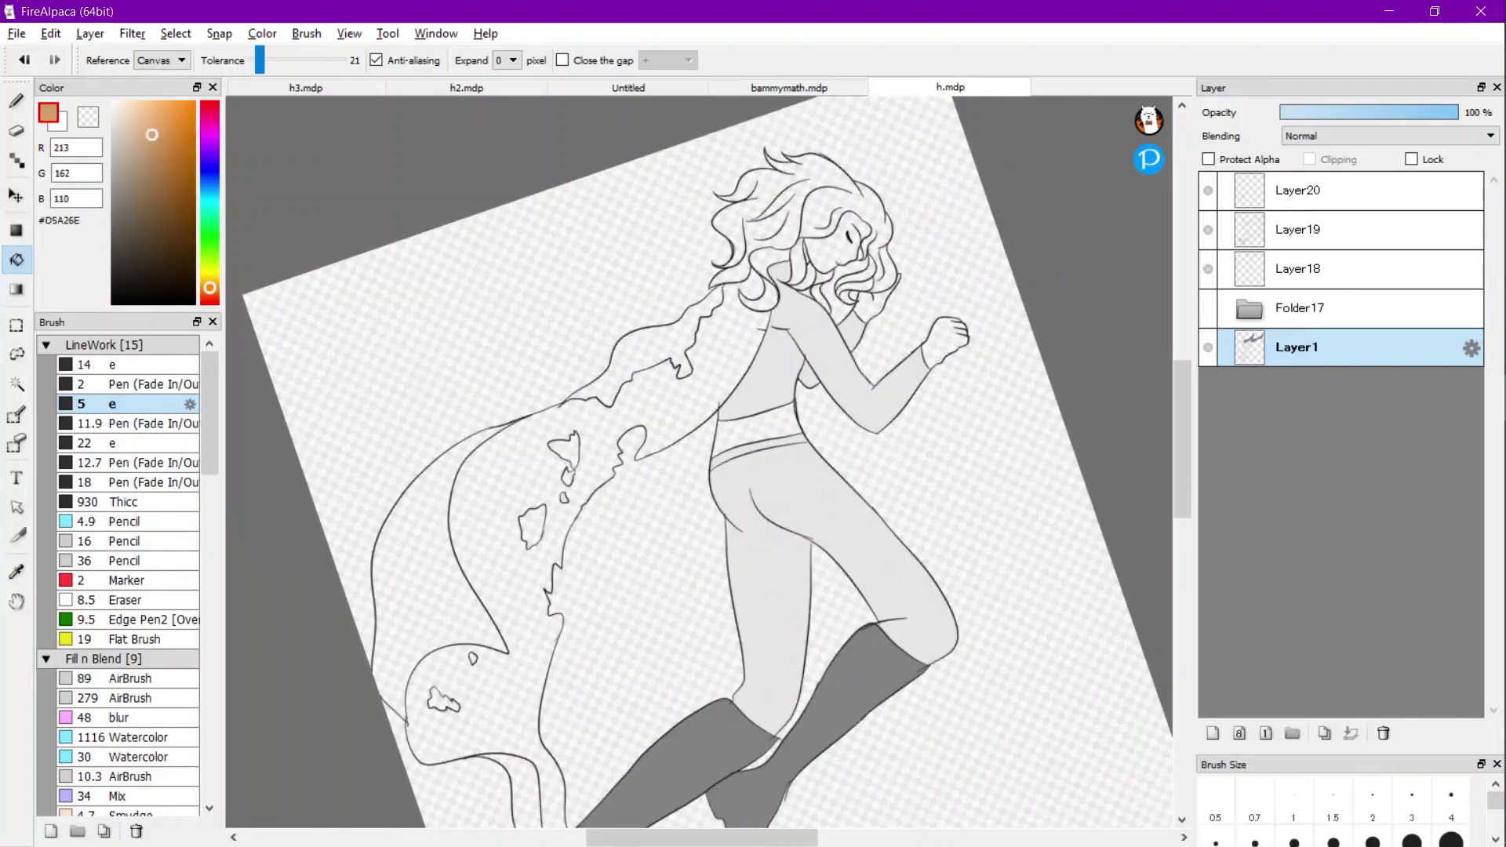
mouse_move(152, 135)
left_mouse_down()
mouse_move(137, 117)
mouse_move(150, 129)
left_mouse_up()
left_click(141, 463)
left_click(142, 444)
key("b")
scroll(1002, 428, "up", 1)
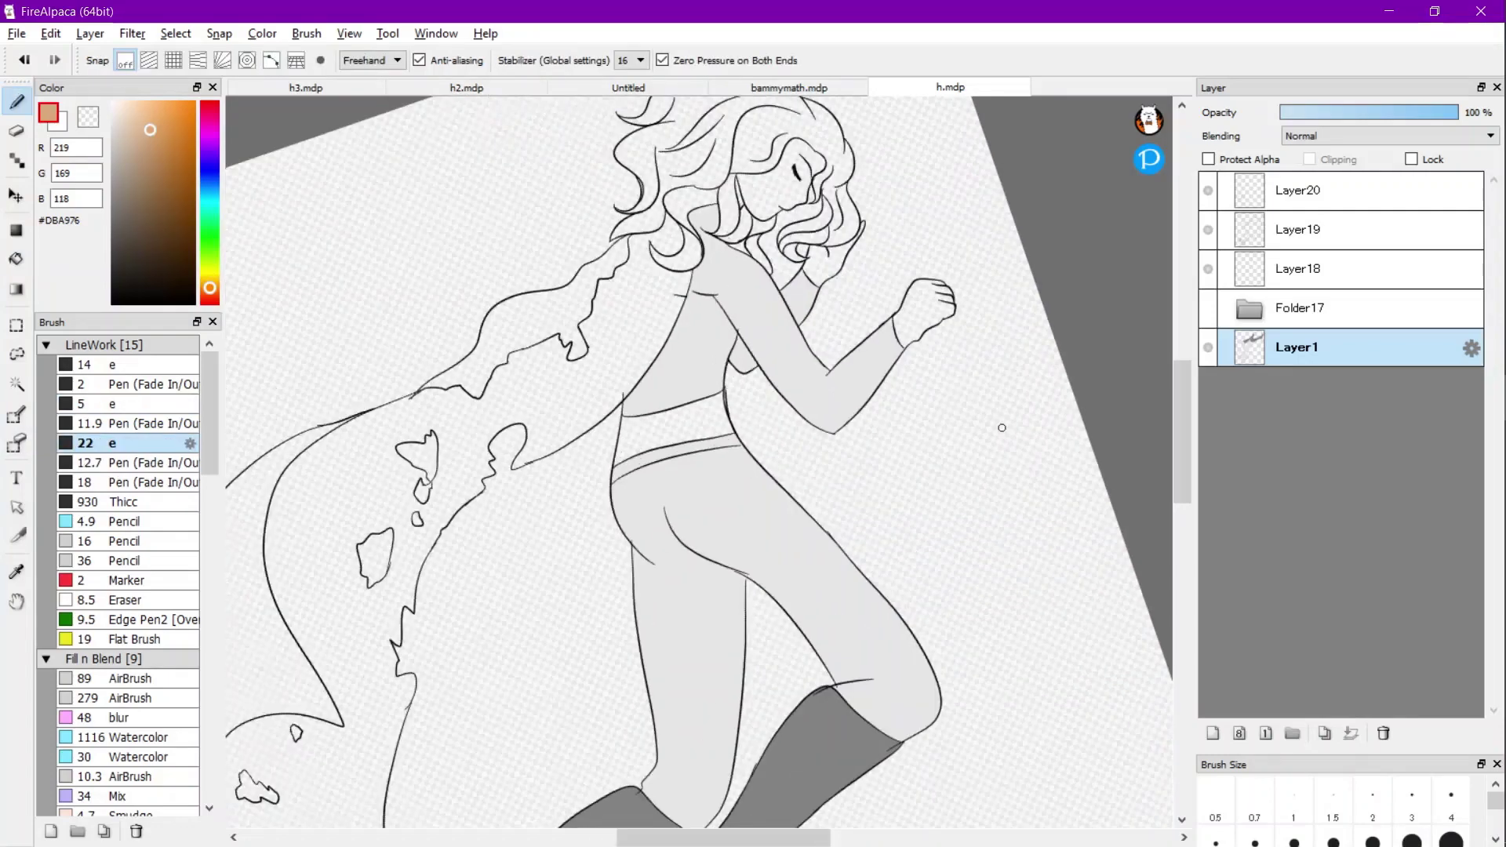
Paint two short skin-tone test swatches beside the figure on Layer1, one in light tan #DBA976 and one in darker #BF8E5A.
scroll(1002, 427, "up", 2)
left_click_drag(993, 403, 901, 417)
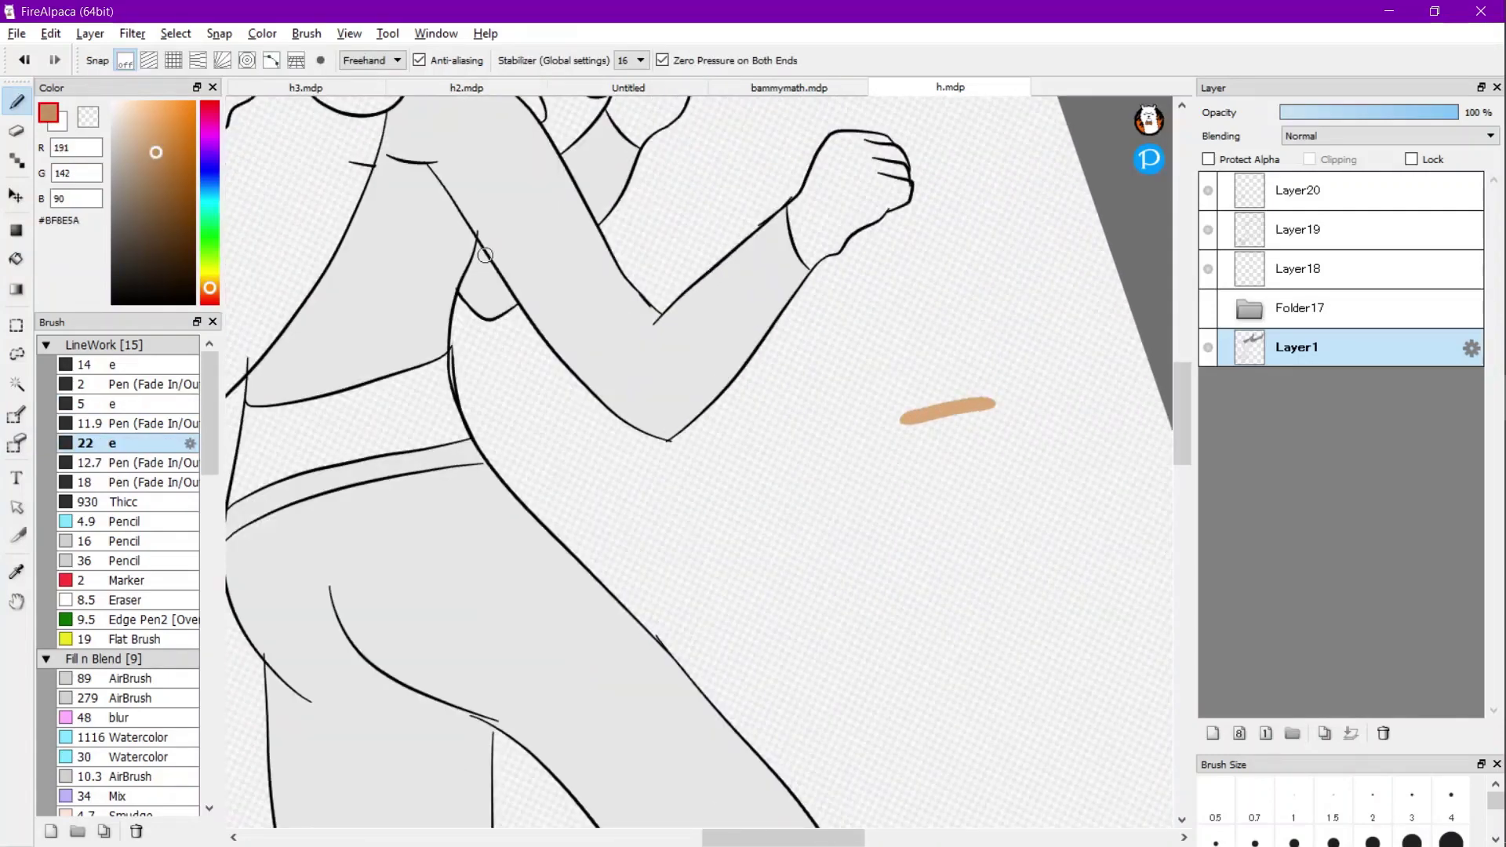
left_click_drag(972, 355, 859, 375)
scroll(1002, 617, "down", 1)
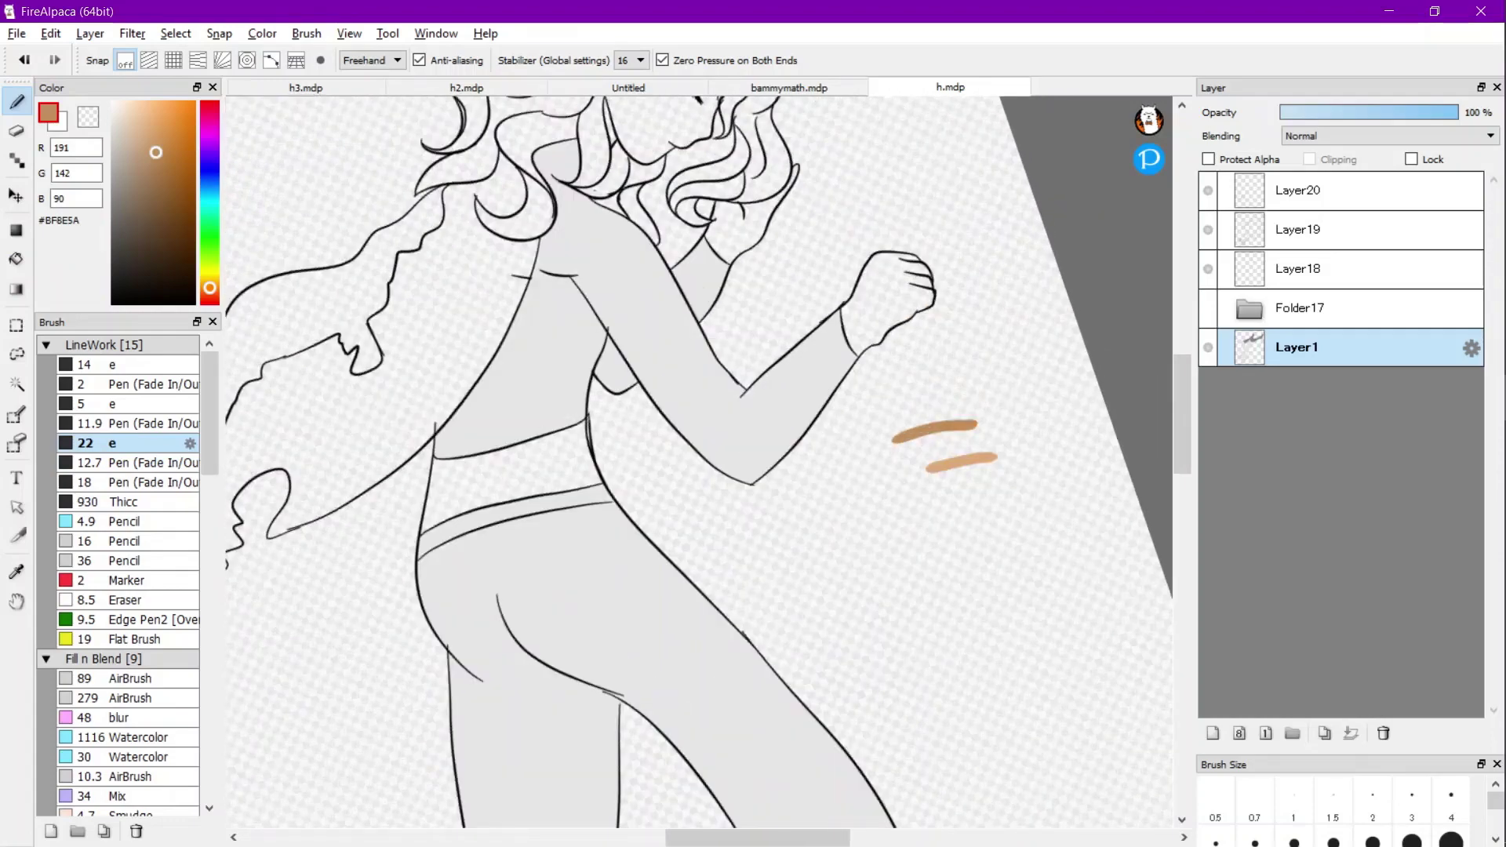
Try to fill the front fist with the darker tan #BF8E5A on Layer1.
key("g")
left_click(893, 271)
scroll(895, 331, "down", 2)
key("ctrl+z")
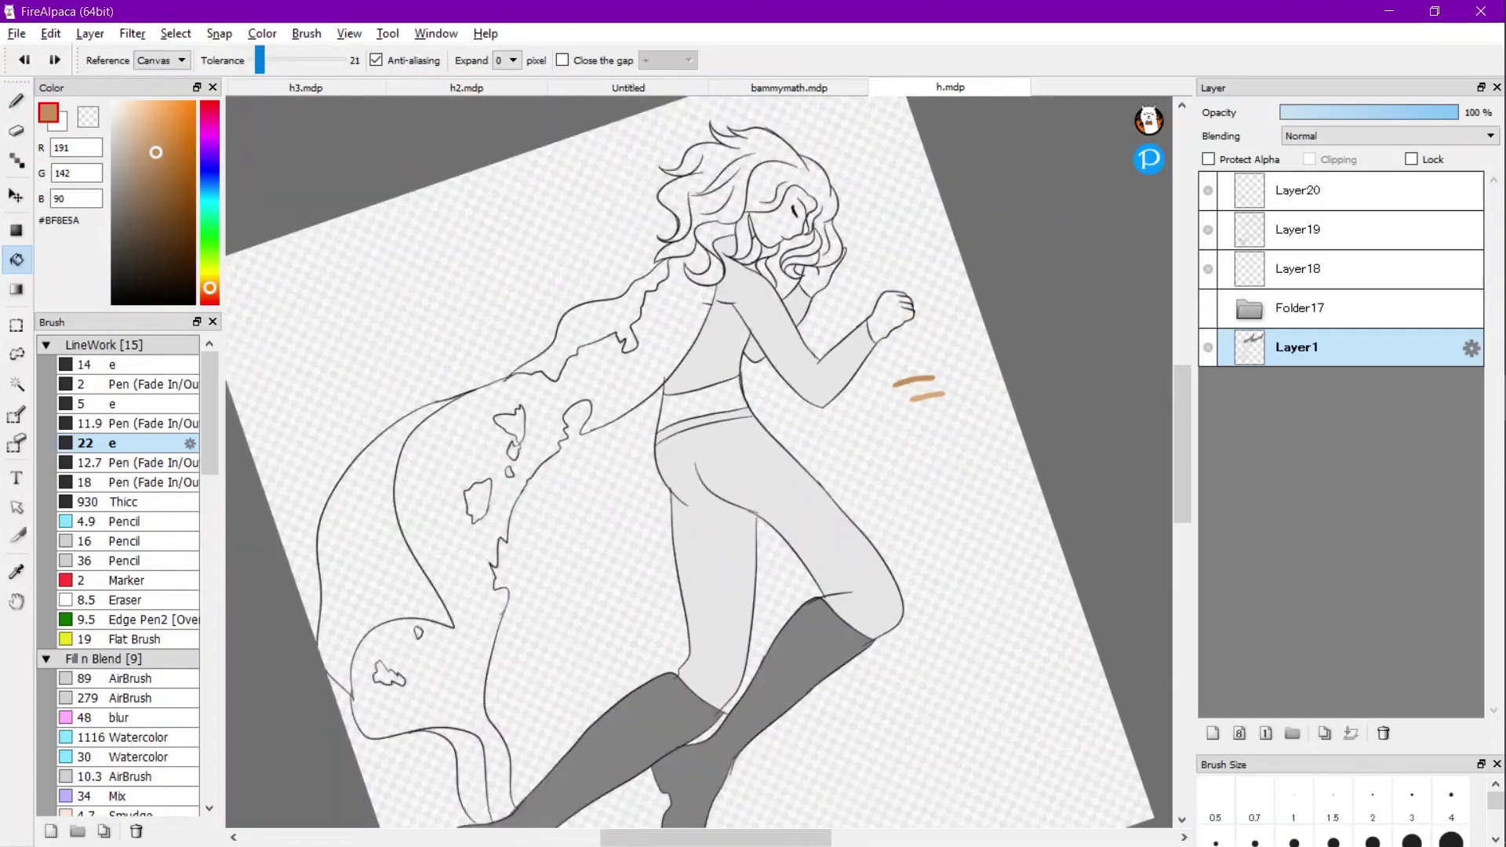
Paint a longer light tan swatch below the other two on Layer1 and pick #DCAE7E as the skin colour.
right_click(927, 396)
scroll(997, 437, "up", 2)
key("b")
left_click_drag(965, 359, 795, 381)
scroll(790, 374, "up", 2)
key("alt")
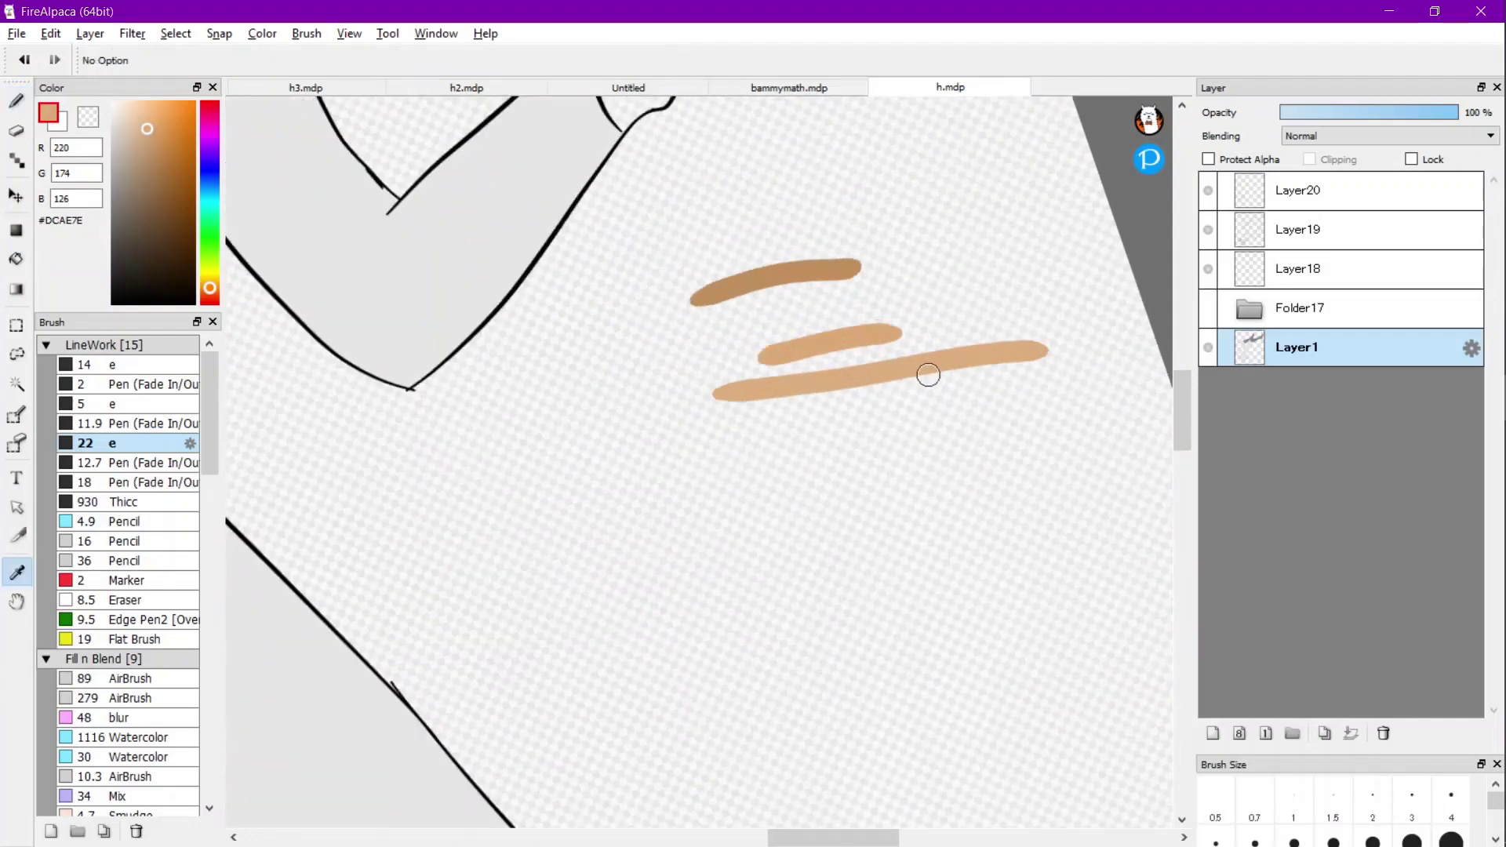
Fill the bare waist between the top and the trousers with the skin colour #DCAE7E on Layer1.
scroll(929, 374, "down", 4)
key("g")
scroll(726, 329, "up", 2)
left_click(667, 418)
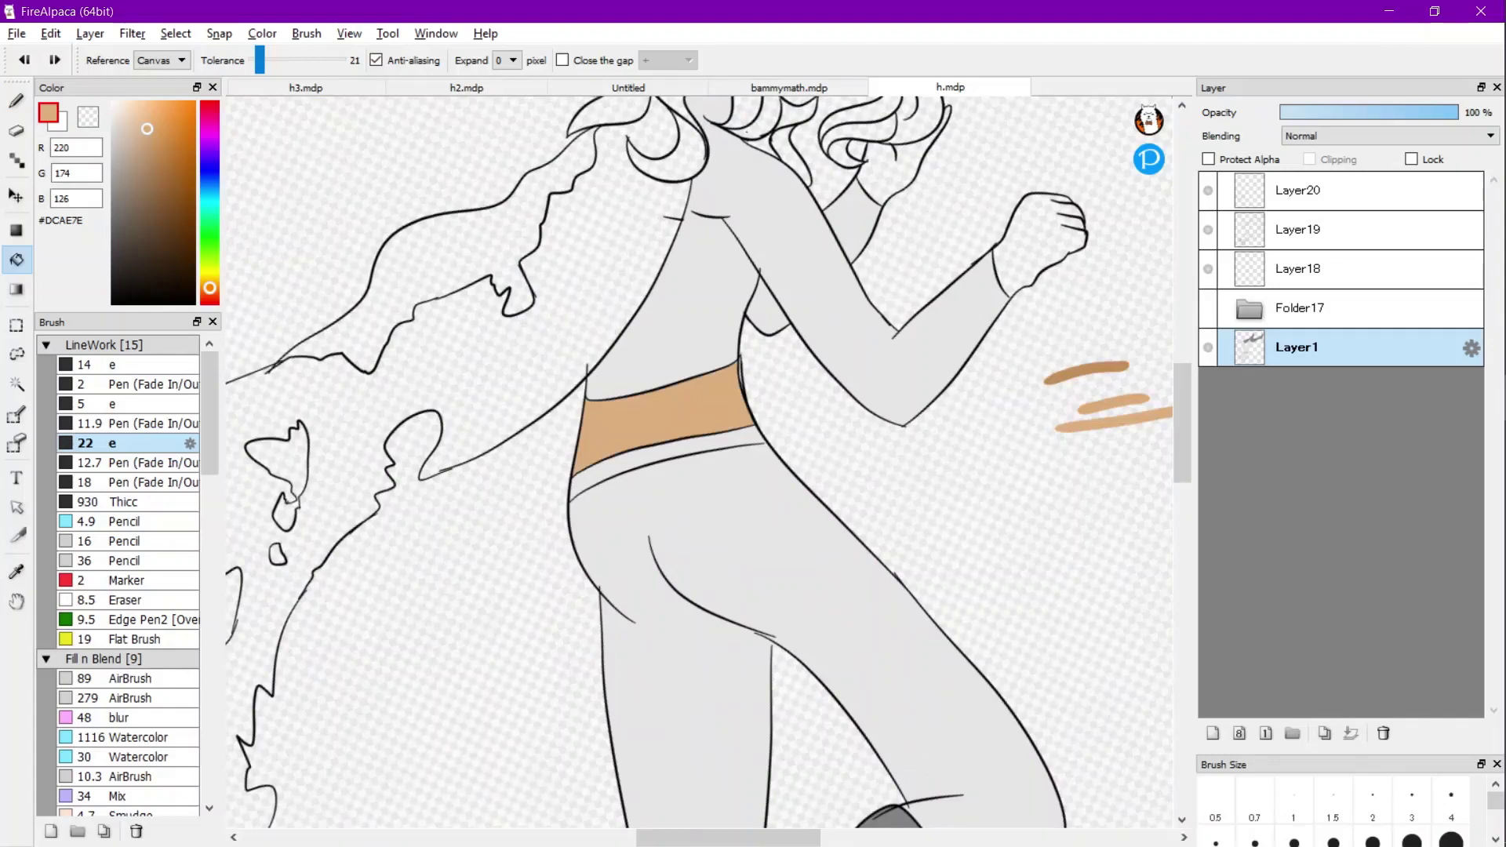
Fill the raised fist, the face and the hand beside the hair with the tan skin colour #DCAE7E.
left_click(1040, 245)
scroll(1061, 388, "down", 2)
scroll(949, 118, "up", 3)
left_click(880, 386)
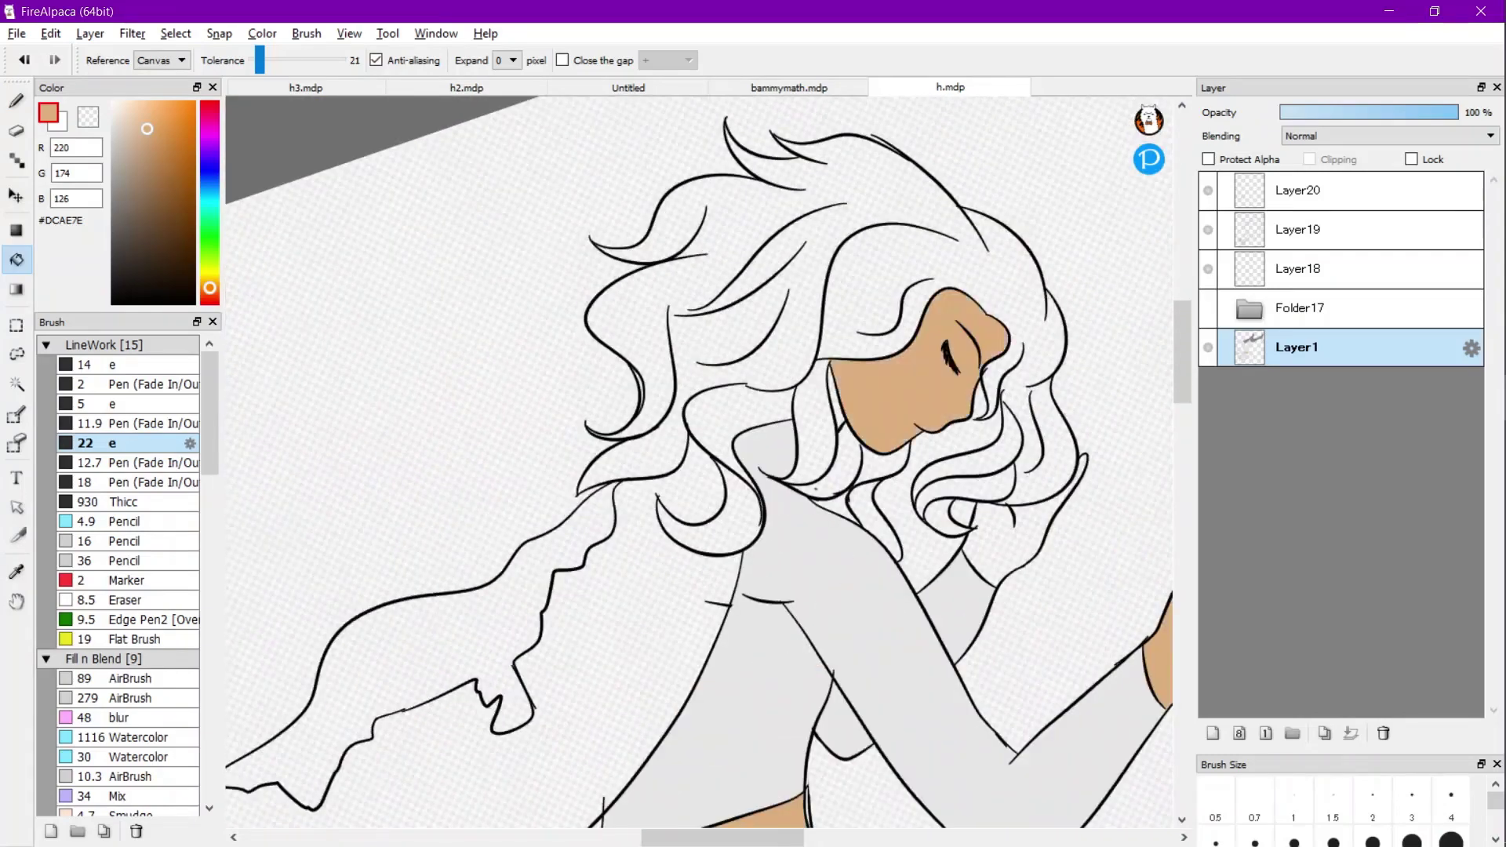
scroll(854, 403, "up", 3)
left_click(818, 428)
scroll(763, 298, "down", 4)
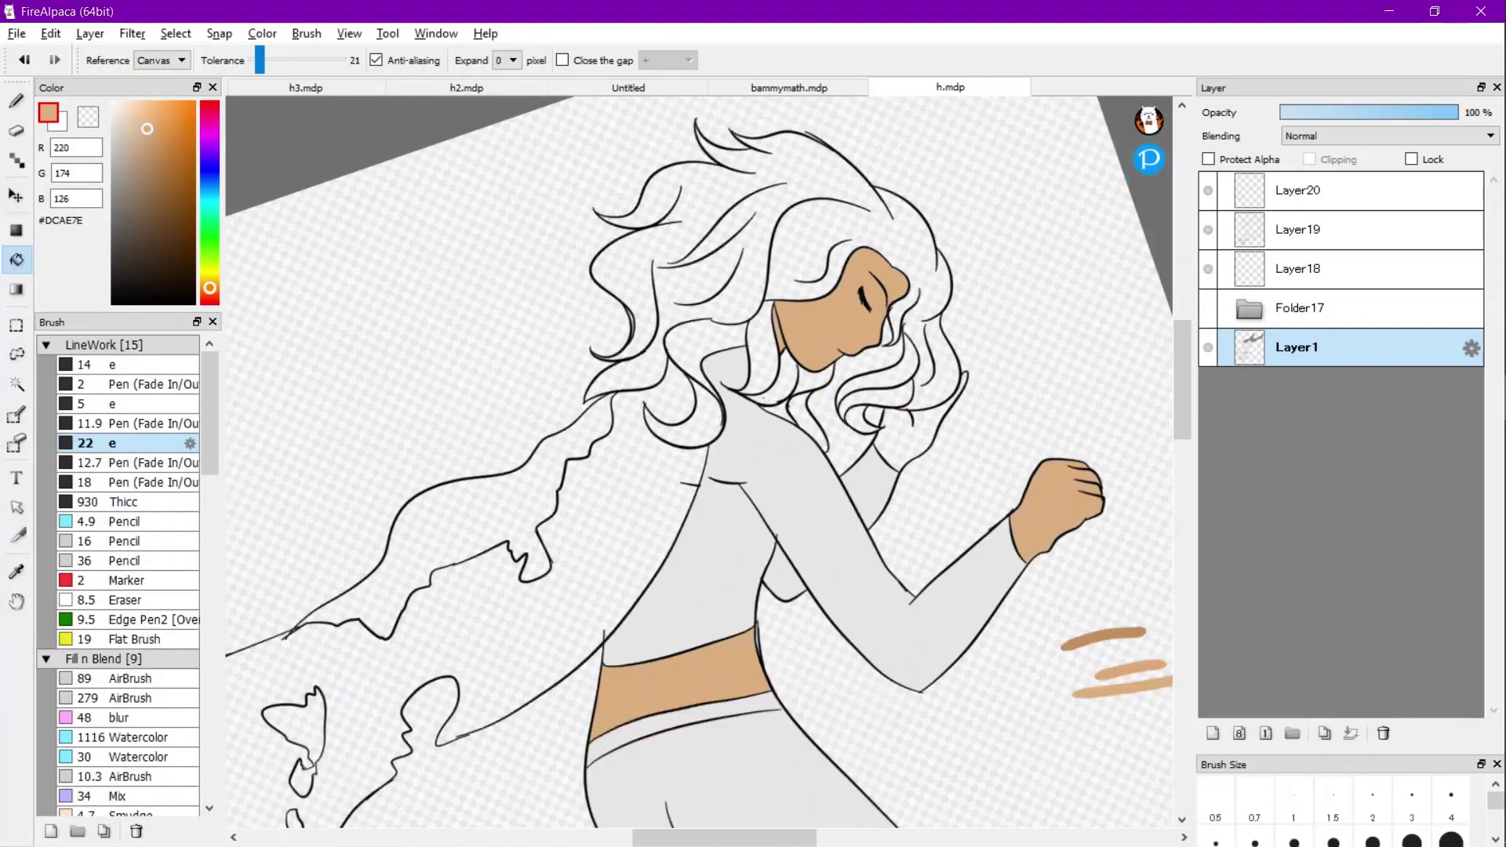
scroll(898, 377, "down", 3)
scroll(699, 463, "up", 1)
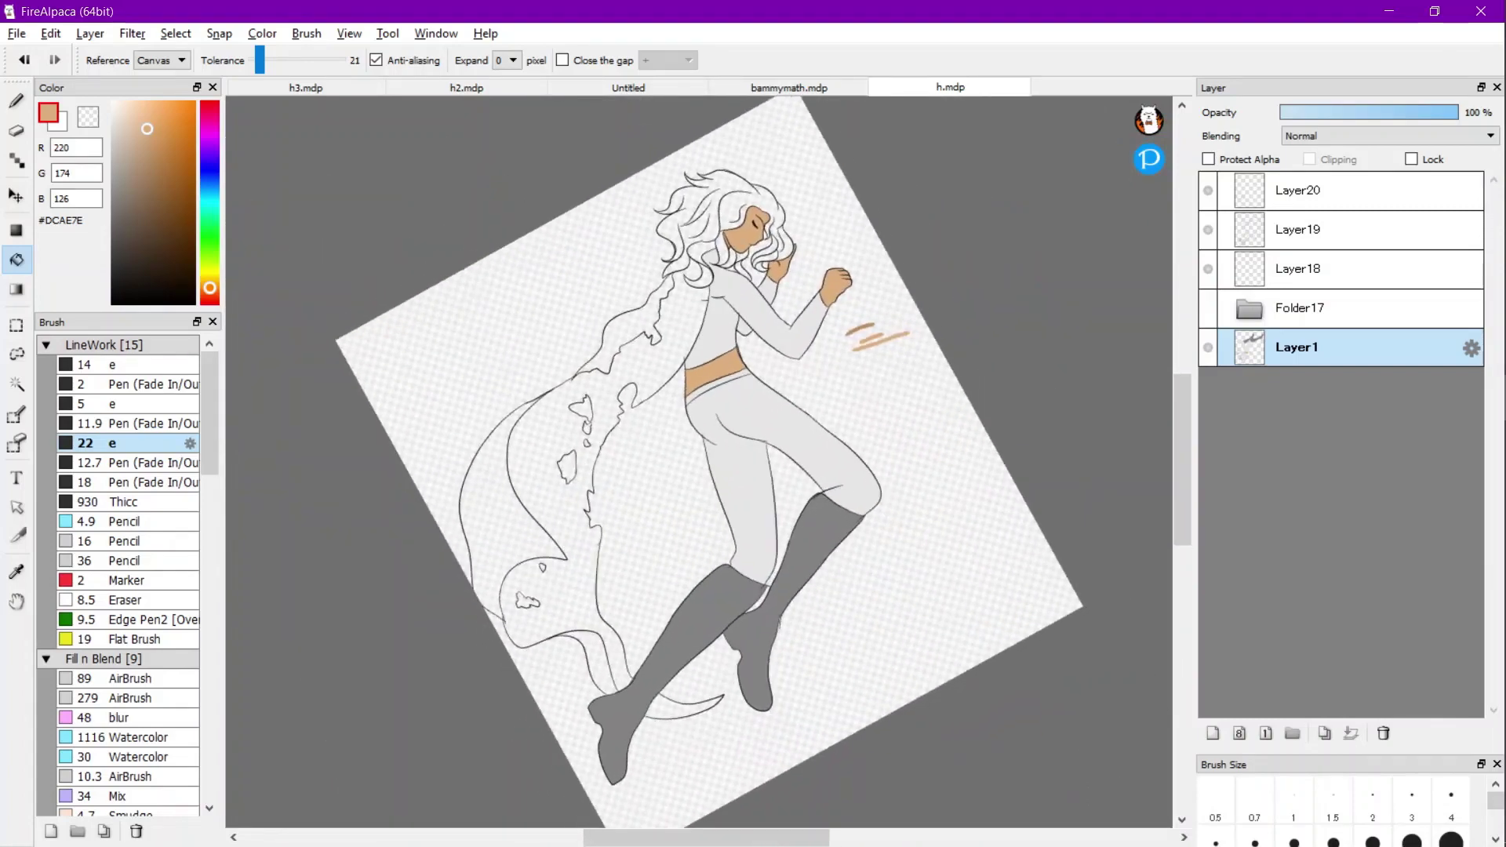
Try recolouring the fist, waist, other hand and face with the lighter skin tone #F3CFAA.
left_click(136, 110)
scroll(808, 283, "up", 3)
left_click(878, 289)
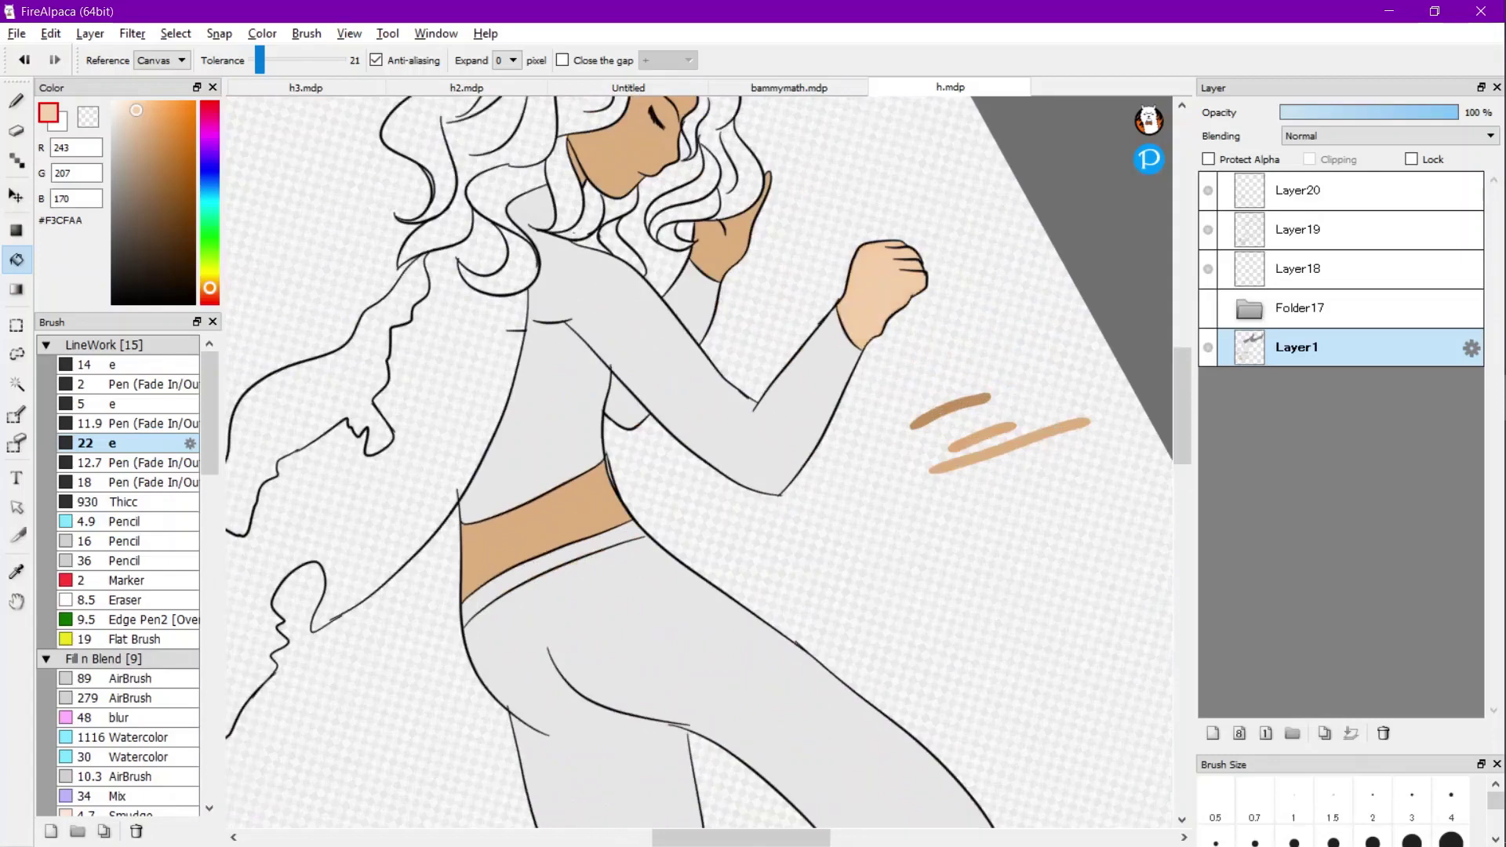
left_click(547, 527)
left_click(723, 245)
left_click(623, 159)
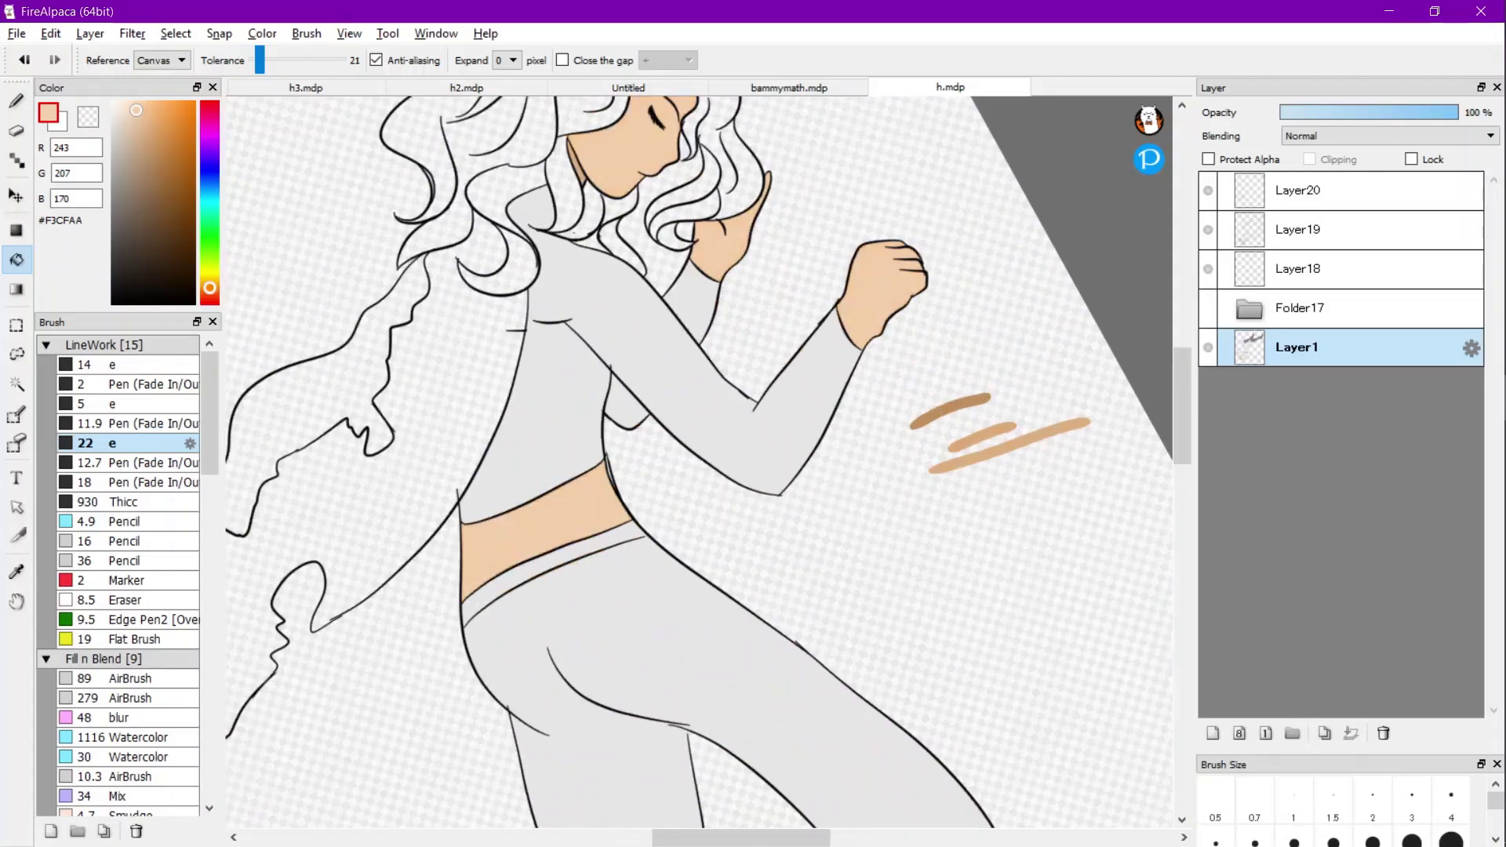
scroll(698, 463, "down", 5)
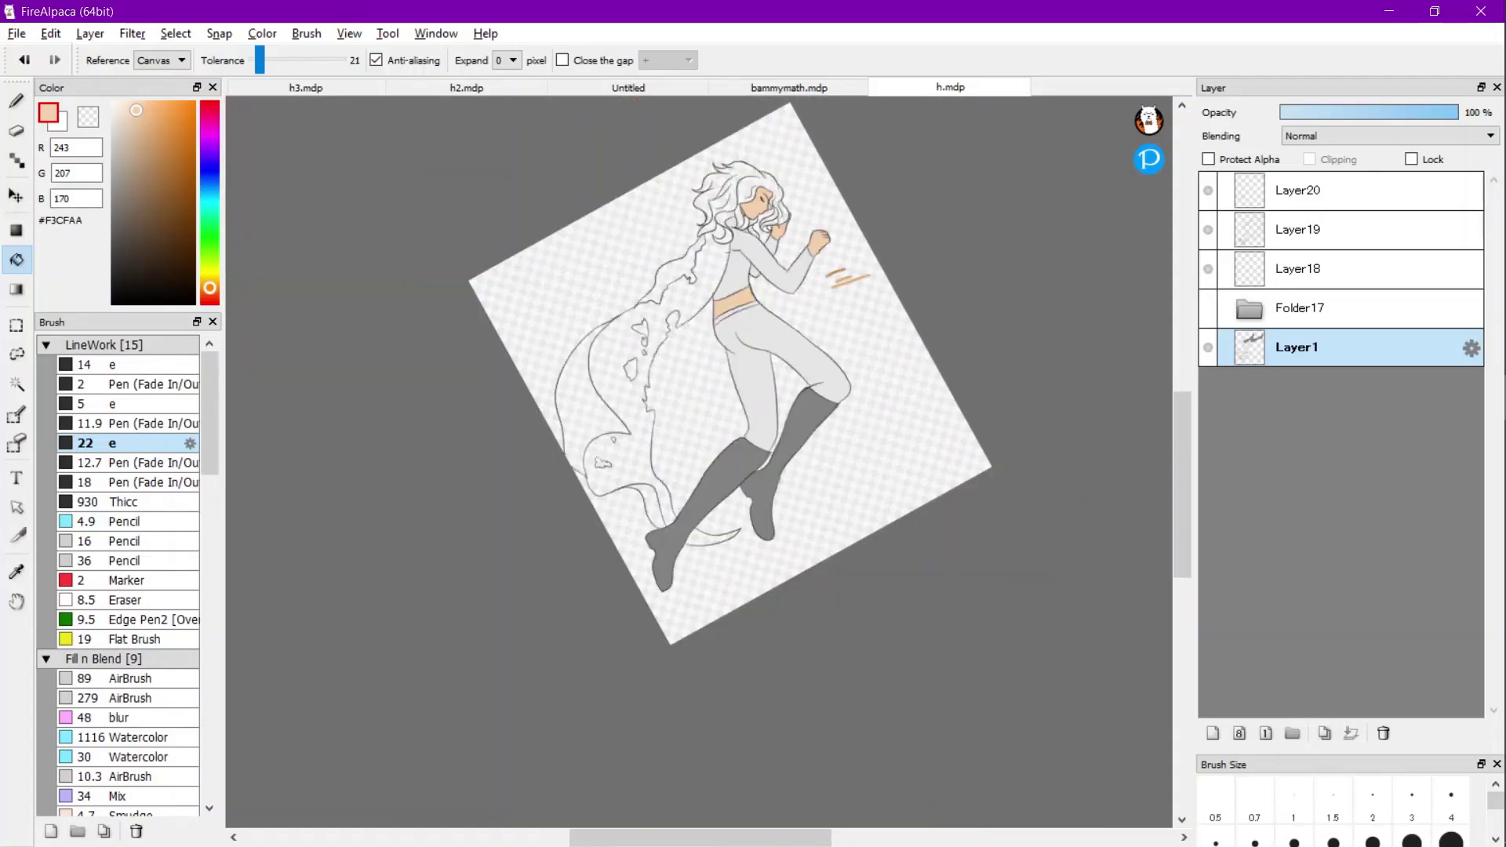
Paint a pale peach swatch stroke beside the tan ones, and undo it together with the lighter skin fills.
key("d")
key("ctrl+z")
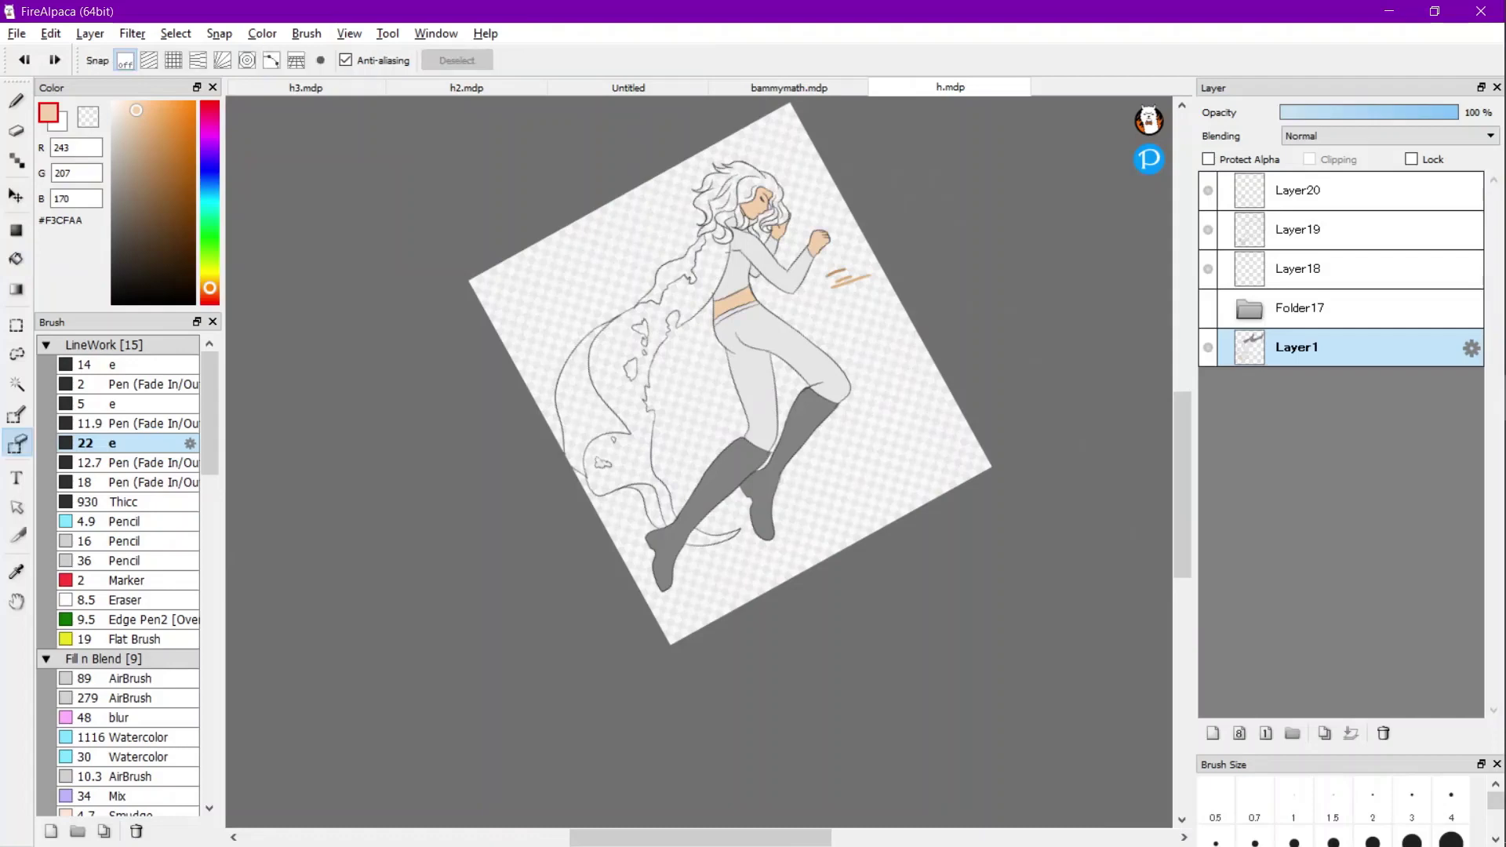
scroll(842, 287, "up", 5)
key("b")
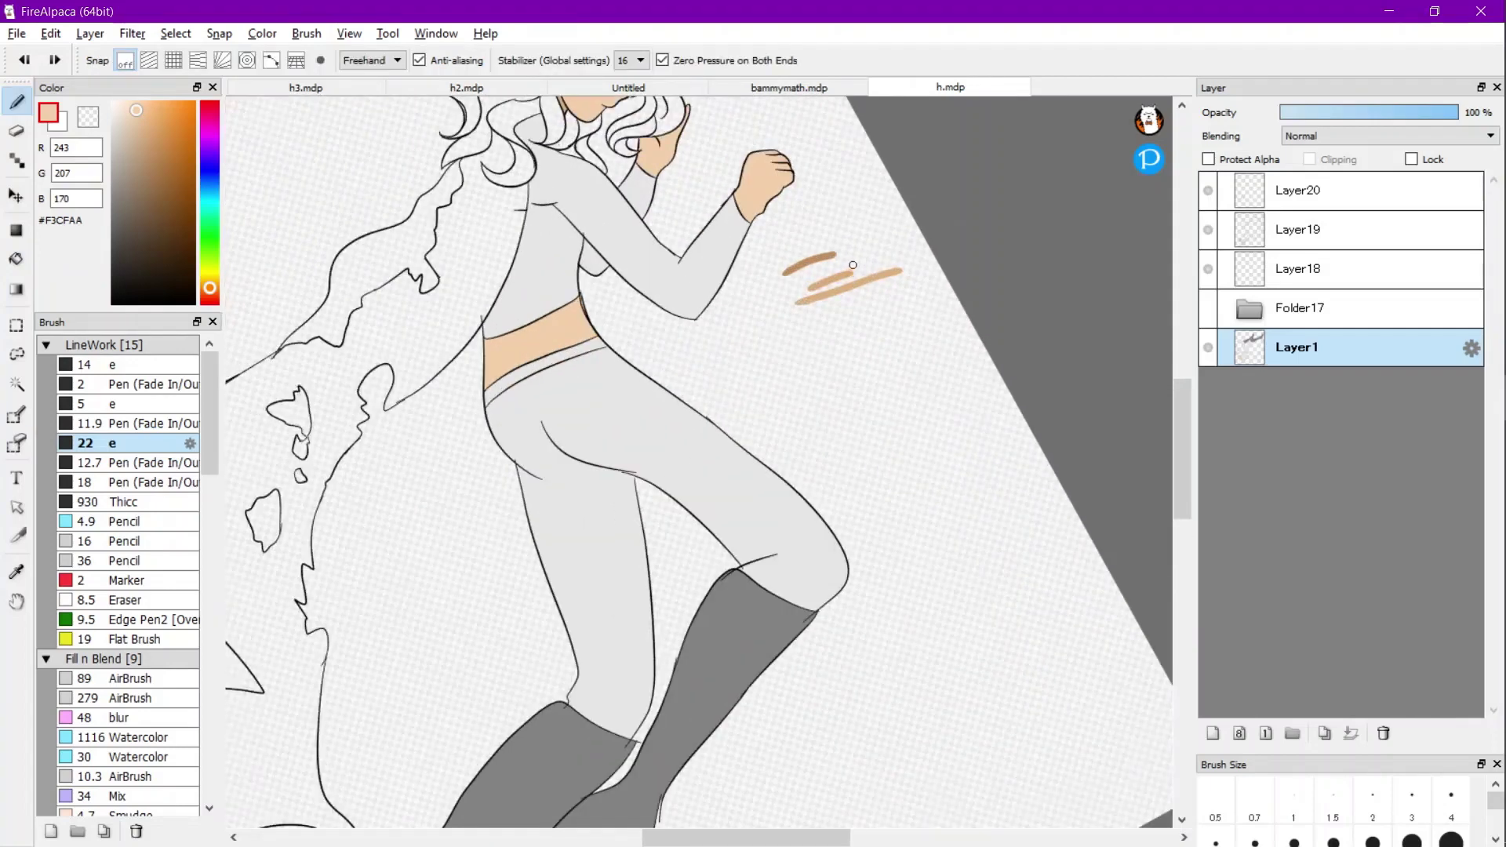
left_click_drag(912, 293, 796, 320)
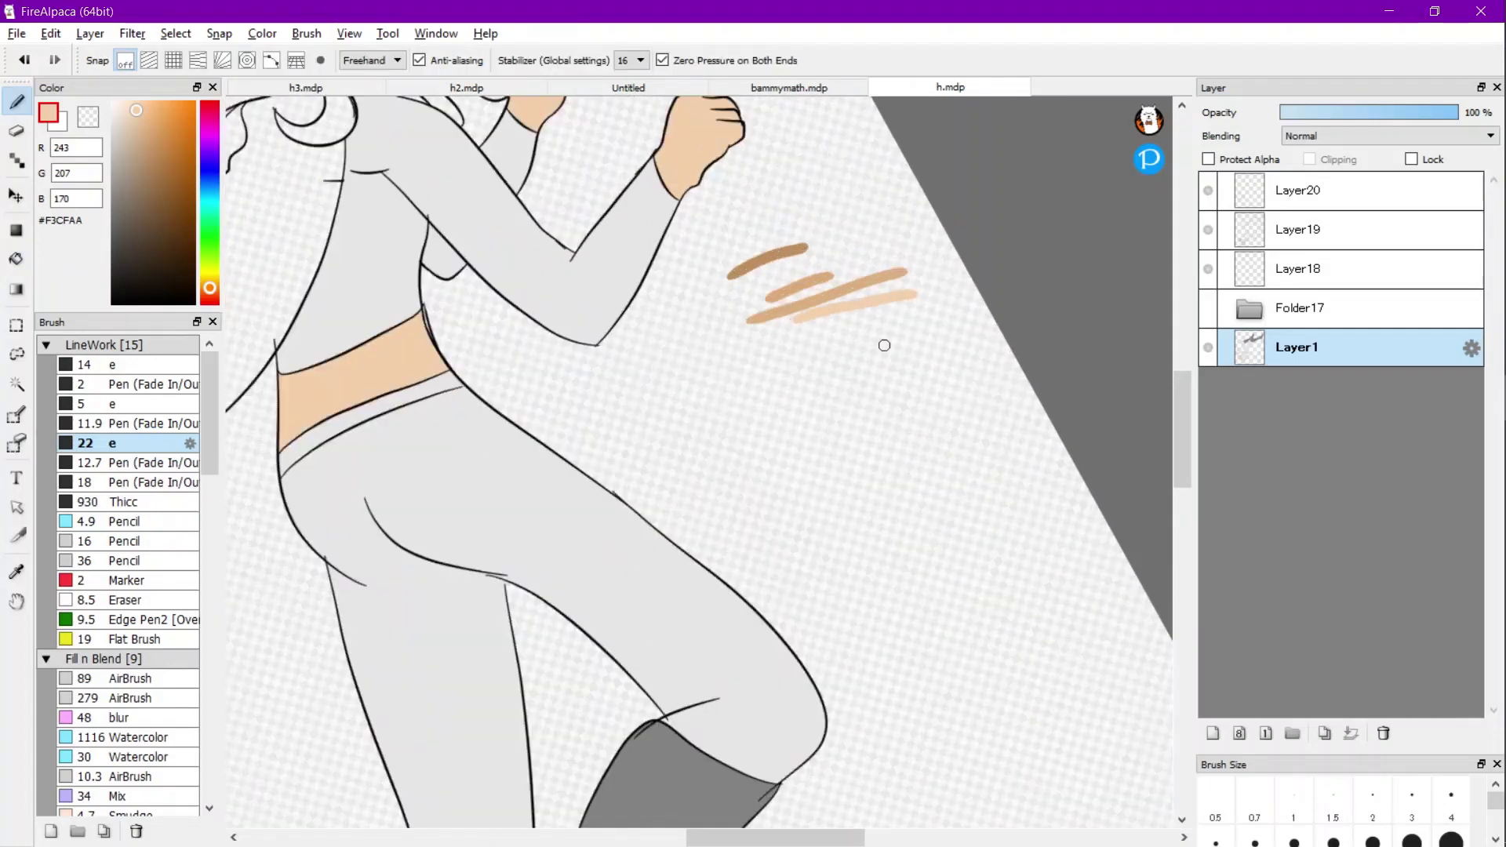
key("ctrl+z")
key("ctrl+z")
Paint a pale peach #F3CFAA swatch stroke beneath the tan swatches beside the figure.
scroll(901, 322, "down", 3)
scroll(894, 310, "up", 2)
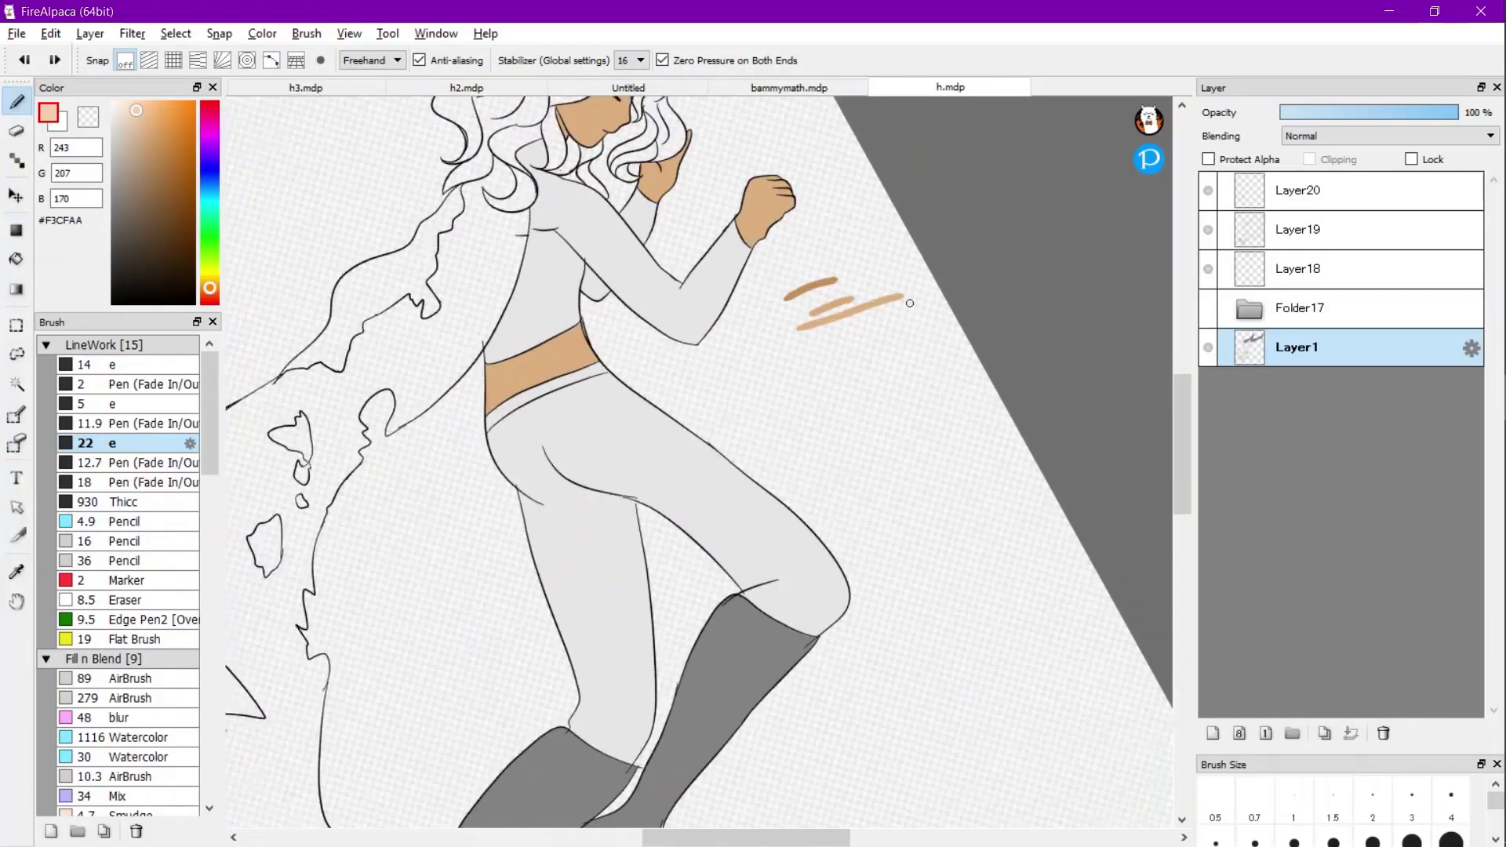
left_click_drag(903, 316, 818, 334)
scroll(819, 335, "down", 3)
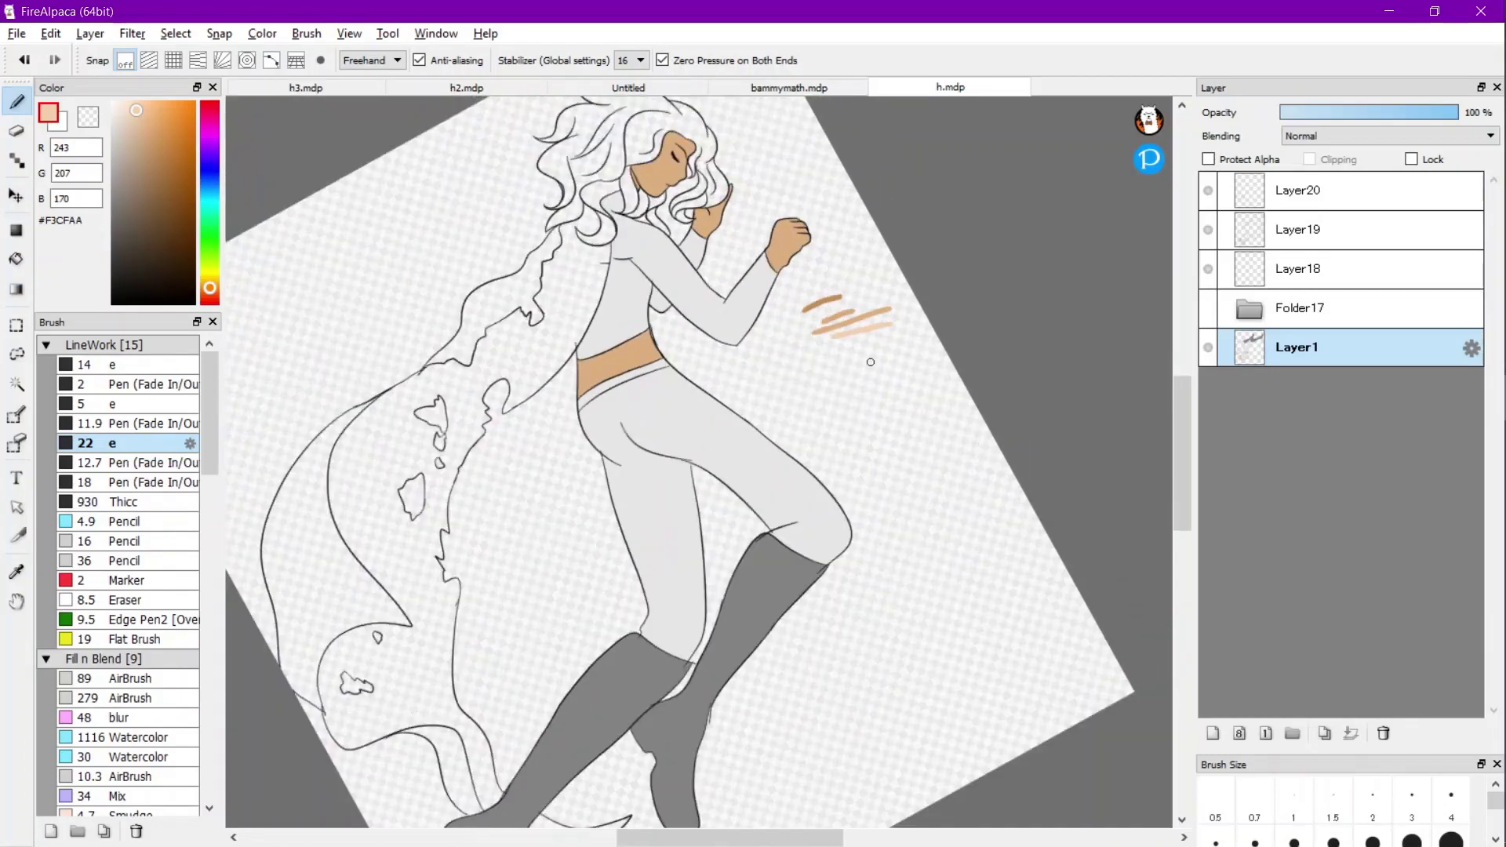
scroll(868, 349, "down", 1)
Choose the medium purple #936ADB and fill the main body of the torn cape with it.
mouse_move(210, 171)
left_mouse_down()
mouse_move(210, 150)
mouse_move(209, 164)
mouse_move(155, 129)
left_mouse_up()
scroll(643, 359, "up", 2)
key("g")
left_click(684, 307)
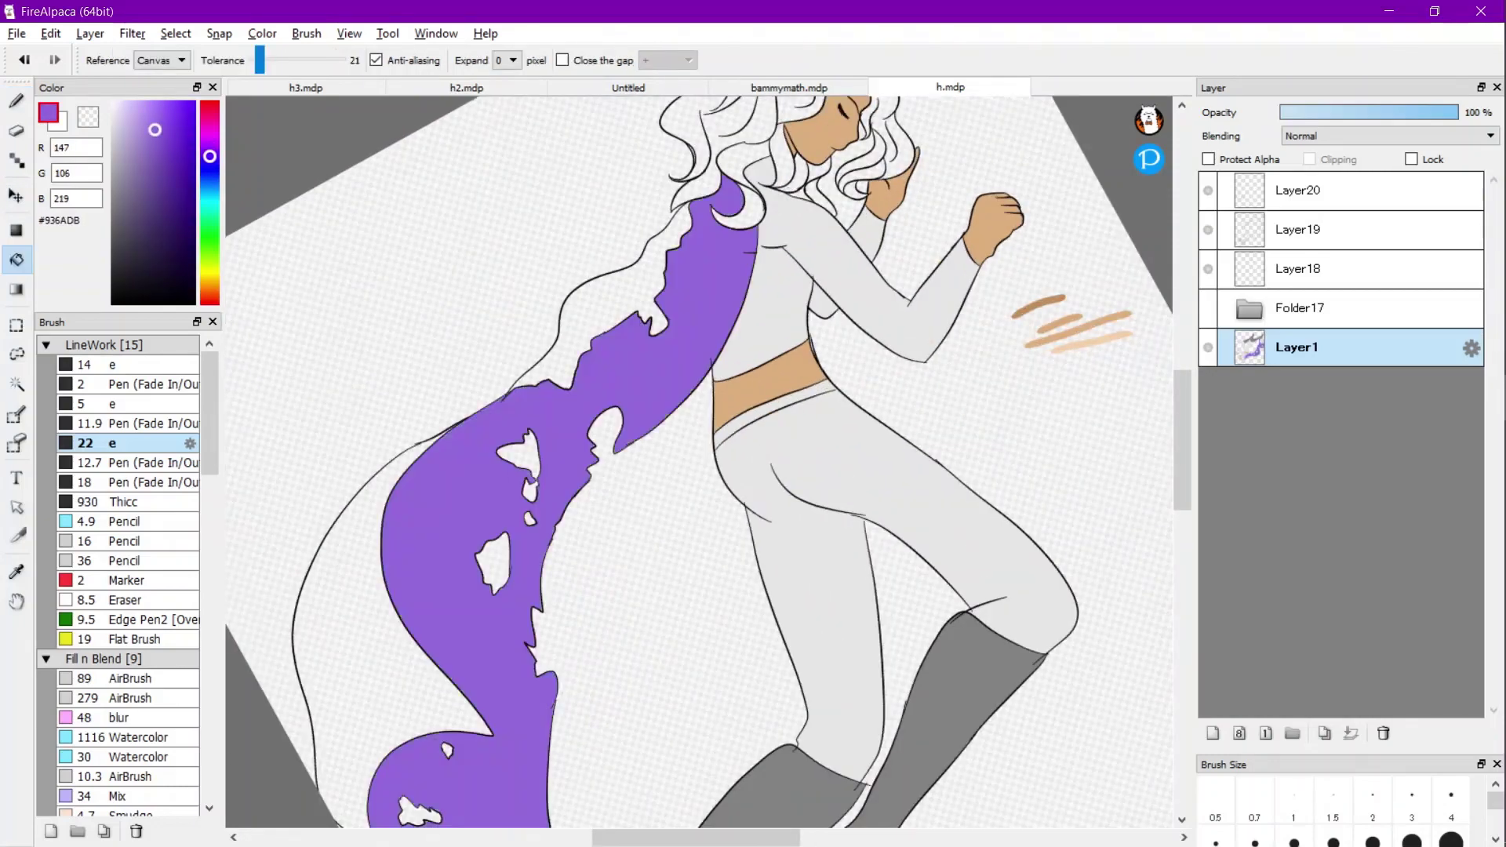
scroll(685, 304, "down", 2)
scroll(592, 377, "up", 1)
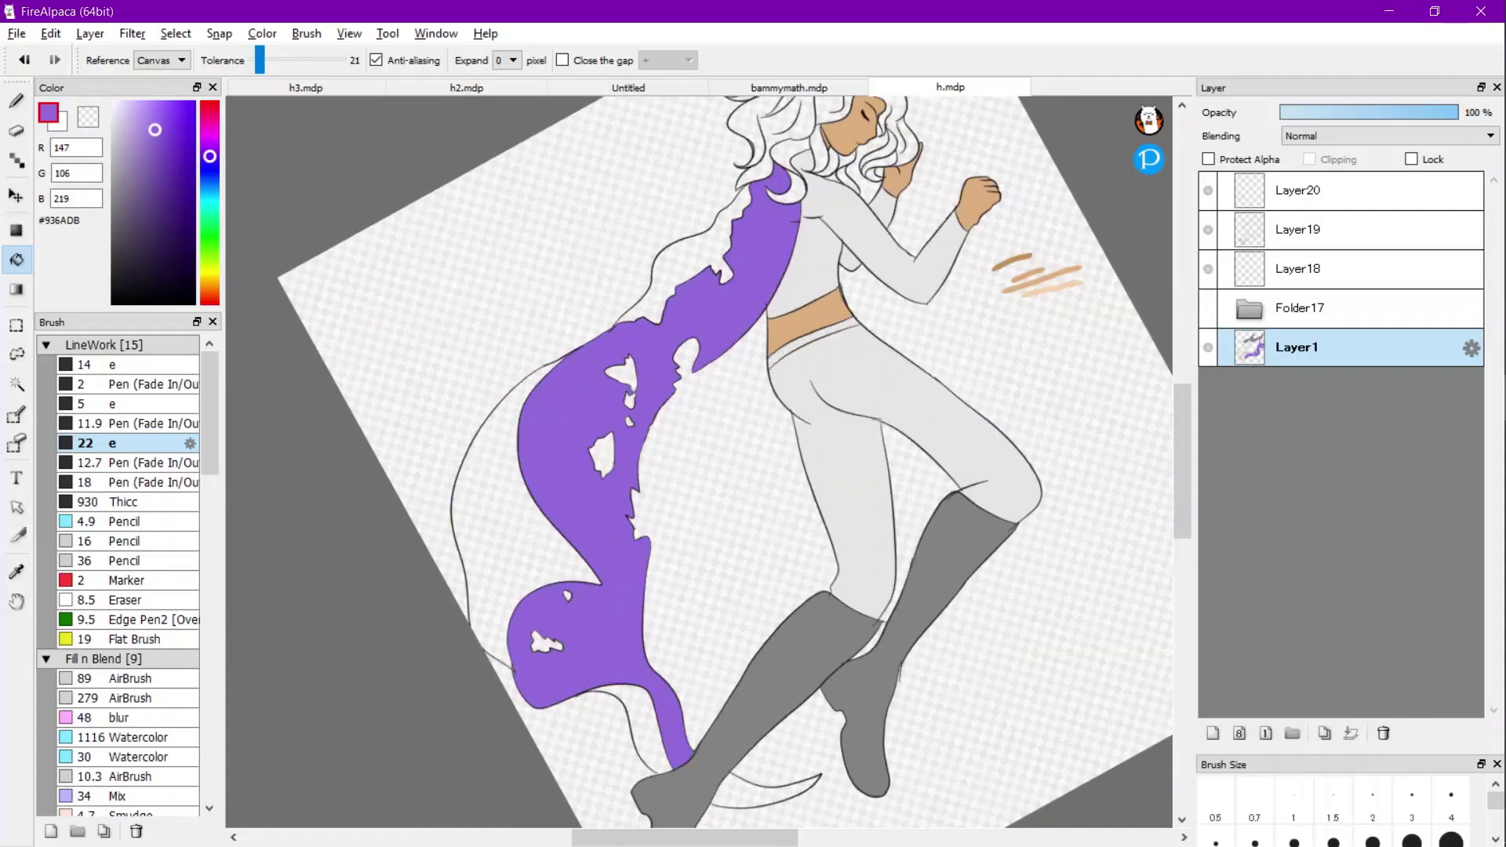
Fill the cape's upper fold and large outer fold with the darker purple #5D23C3.
left_click(180, 148)
left_click(687, 259)
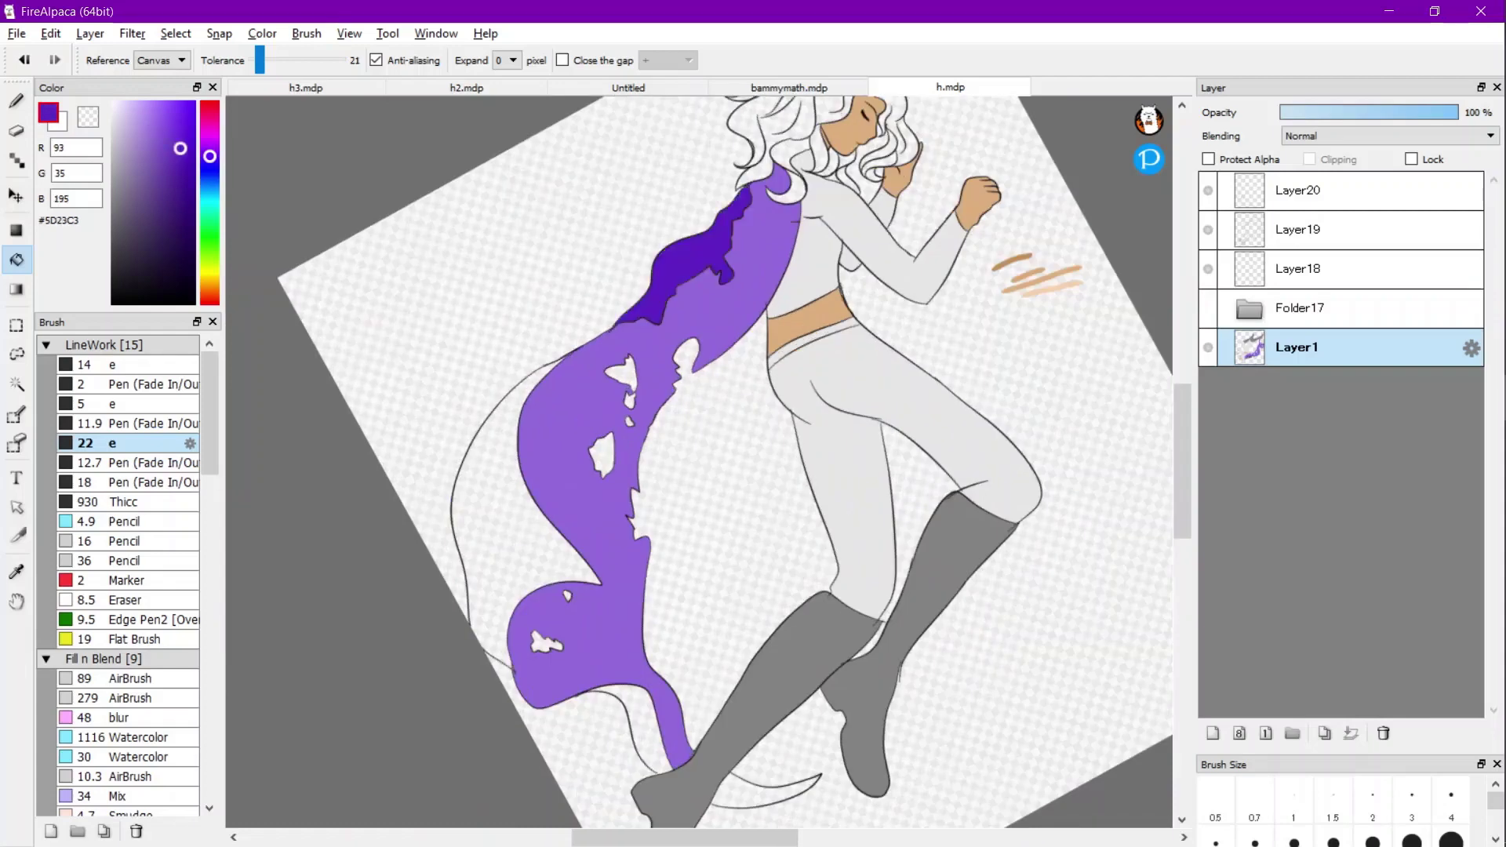
left_click(486, 487)
scroll(487, 486, "down", 3)
scroll(487, 486, "up", 3)
Close the outline gap where the lower cape fold meets the boot, and fill that fold with dark purple #5D23C3.
left_click(652, 668)
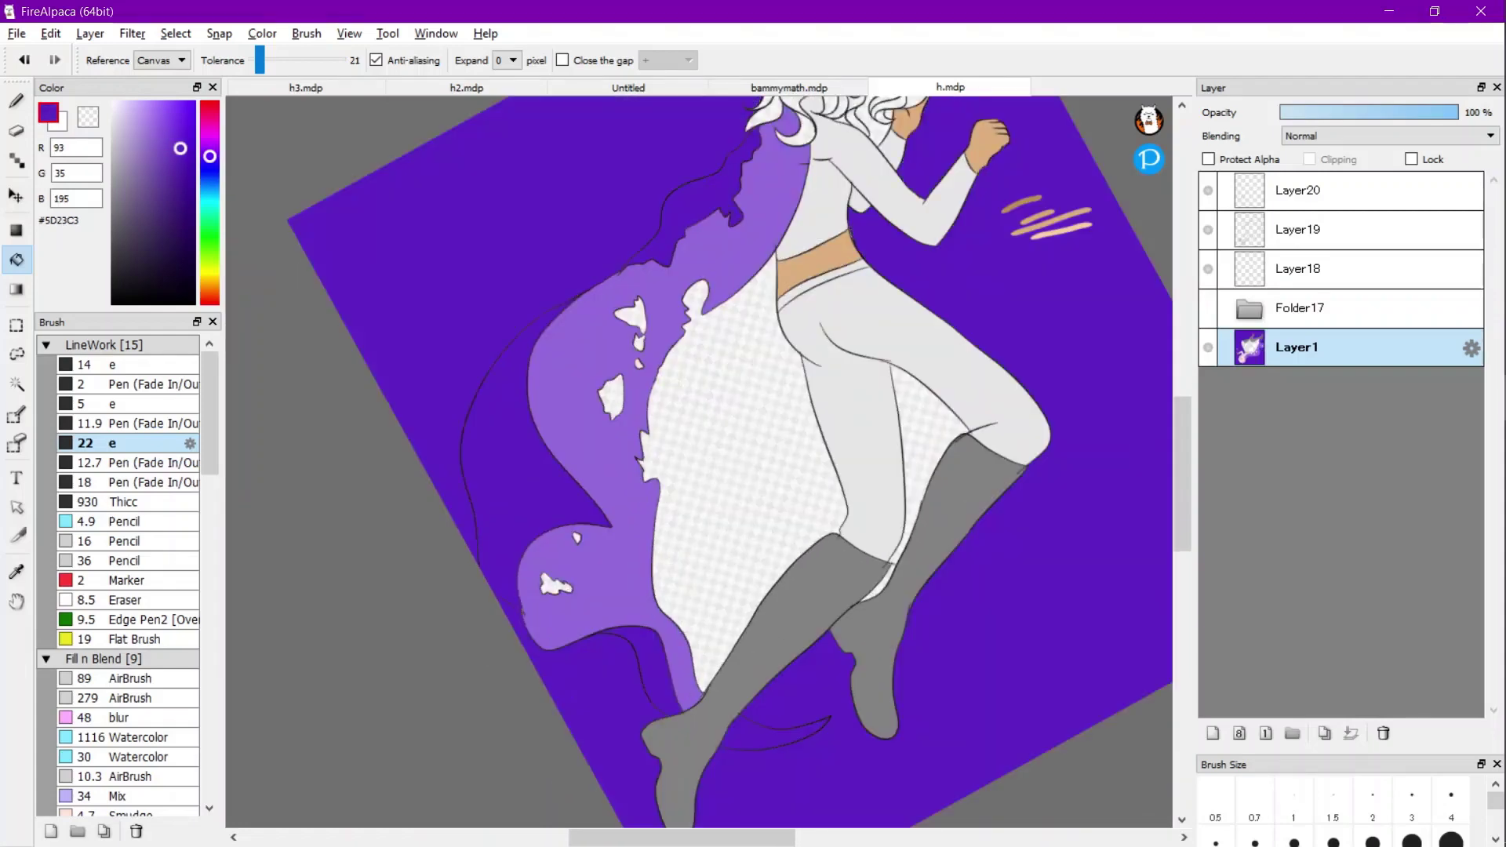
key("ctrl+z")
scroll(764, 537, "up", 5)
key("b")
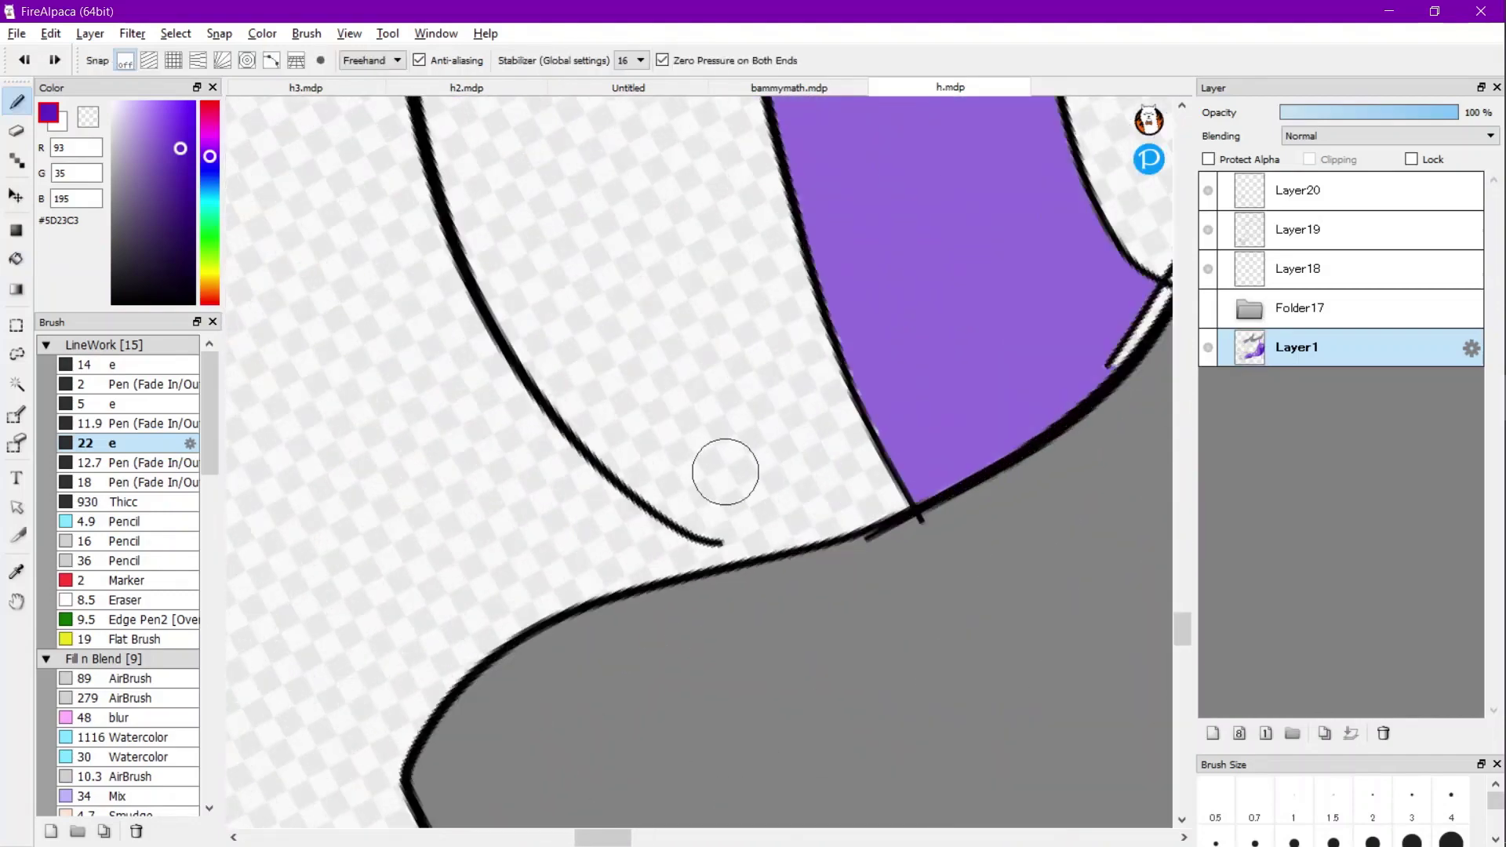
left_click_drag(765, 537, 737, 527)
key("g")
left_click(746, 521)
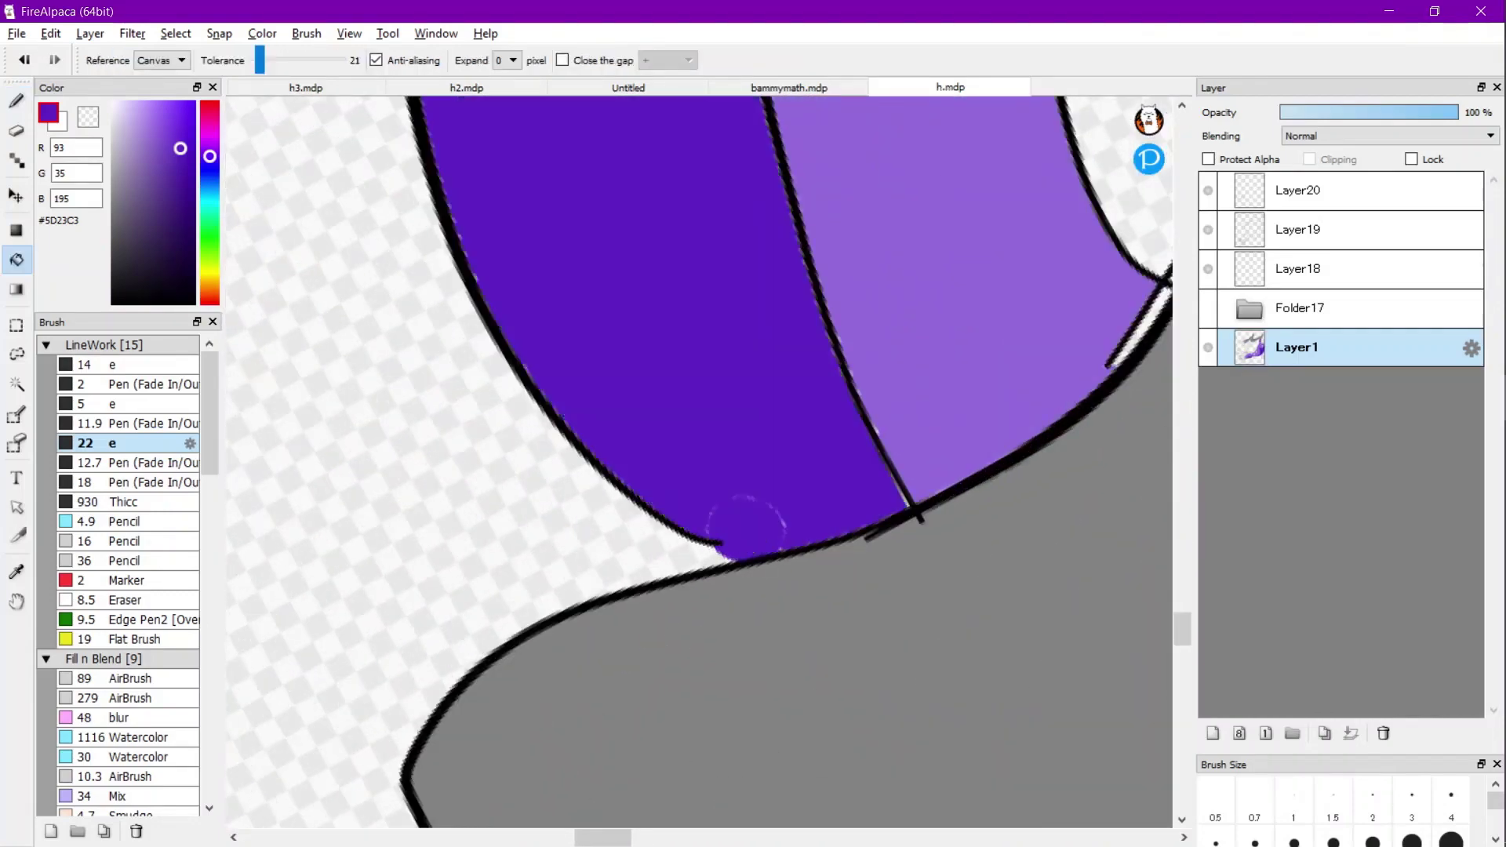
Close the outline gap at the cape tip behind the boot using the size 5 brush, and fill the tip with dark purple #5D23C3.
scroll(746, 521, "down", 5)
scroll(690, 510, "down", 5)
scroll(734, 515, "up", 6)
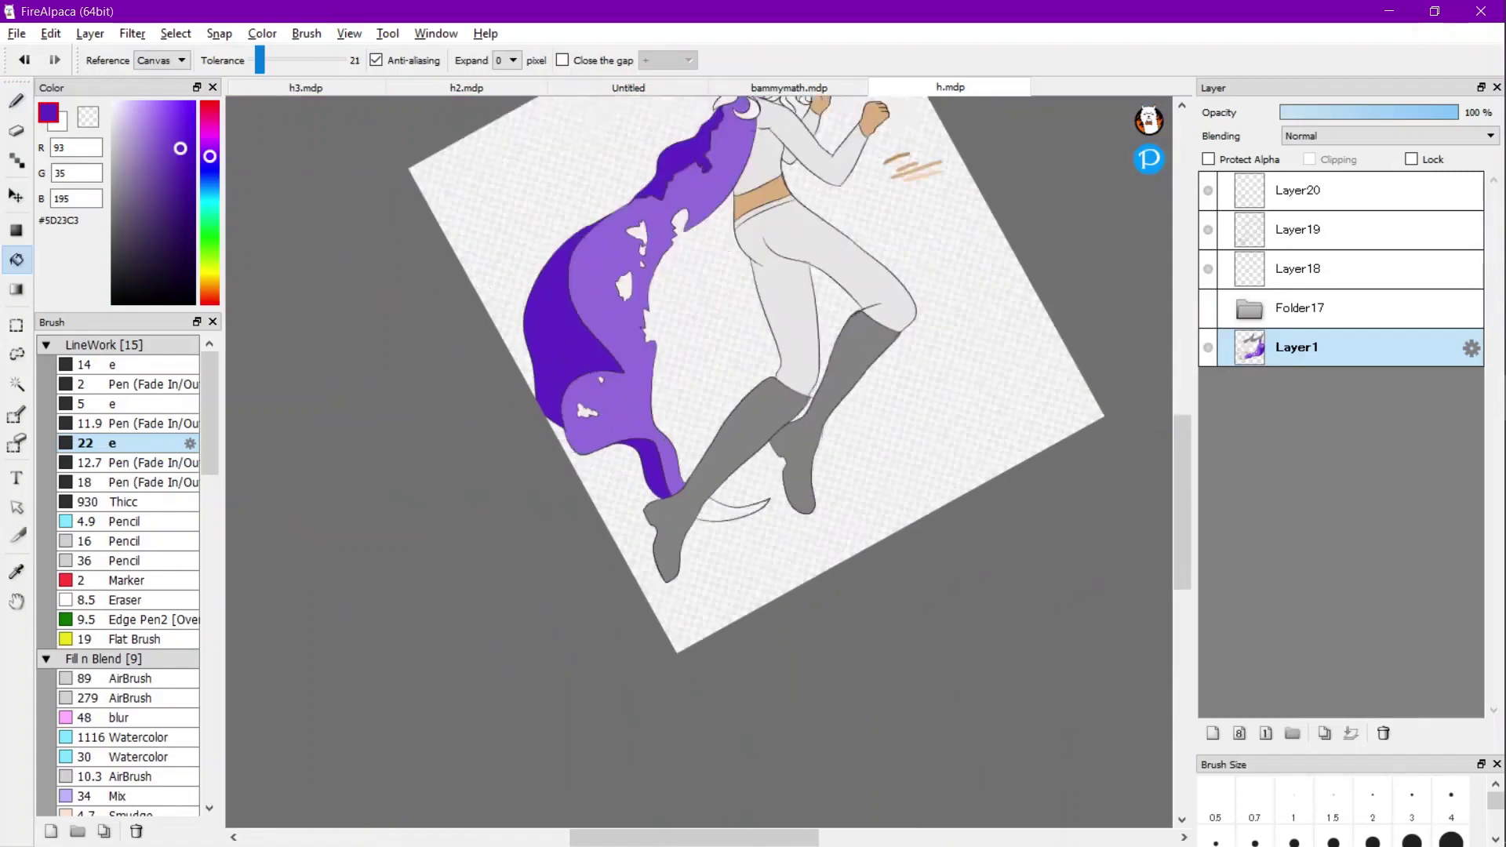
left_click(627, 513)
key("ctrl+z")
scroll(594, 542, "up", 5)
key("b")
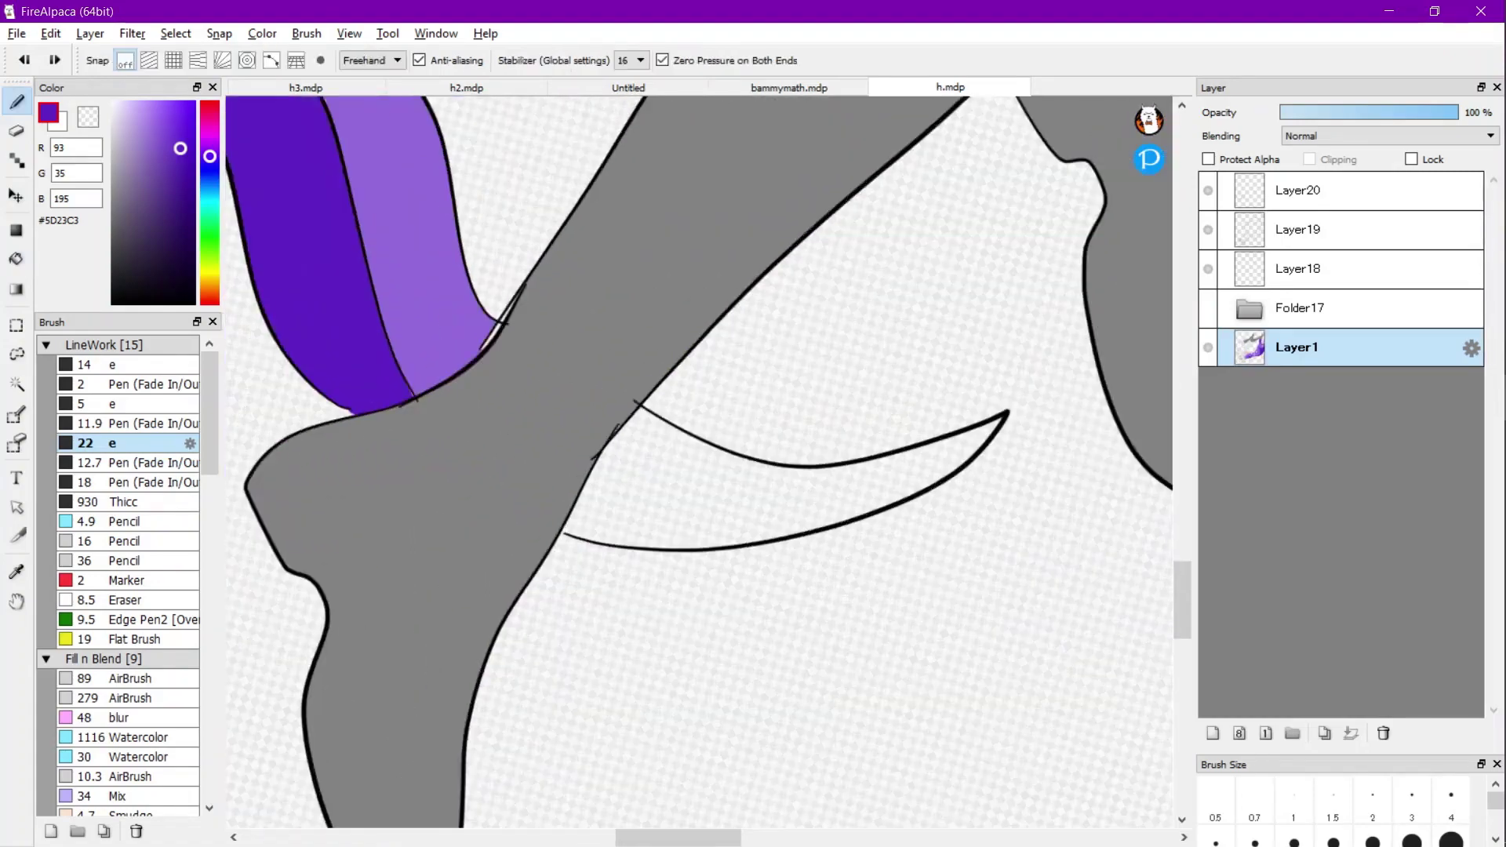
left_click(112, 404)
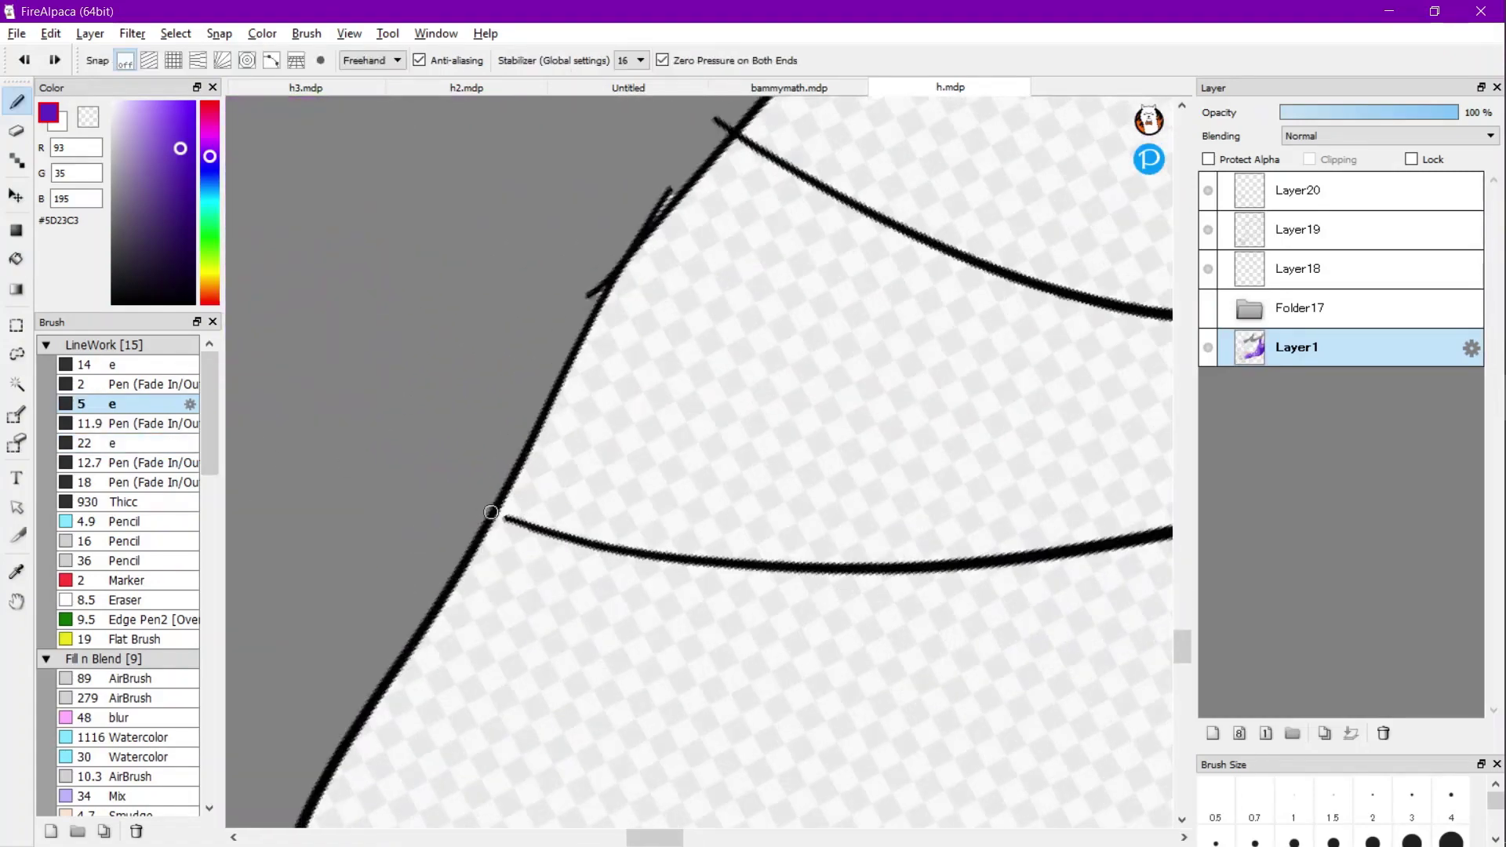
left_click_drag(488, 510, 524, 520)
key("g")
left_click(533, 502)
scroll(698, 461, "down", 3)
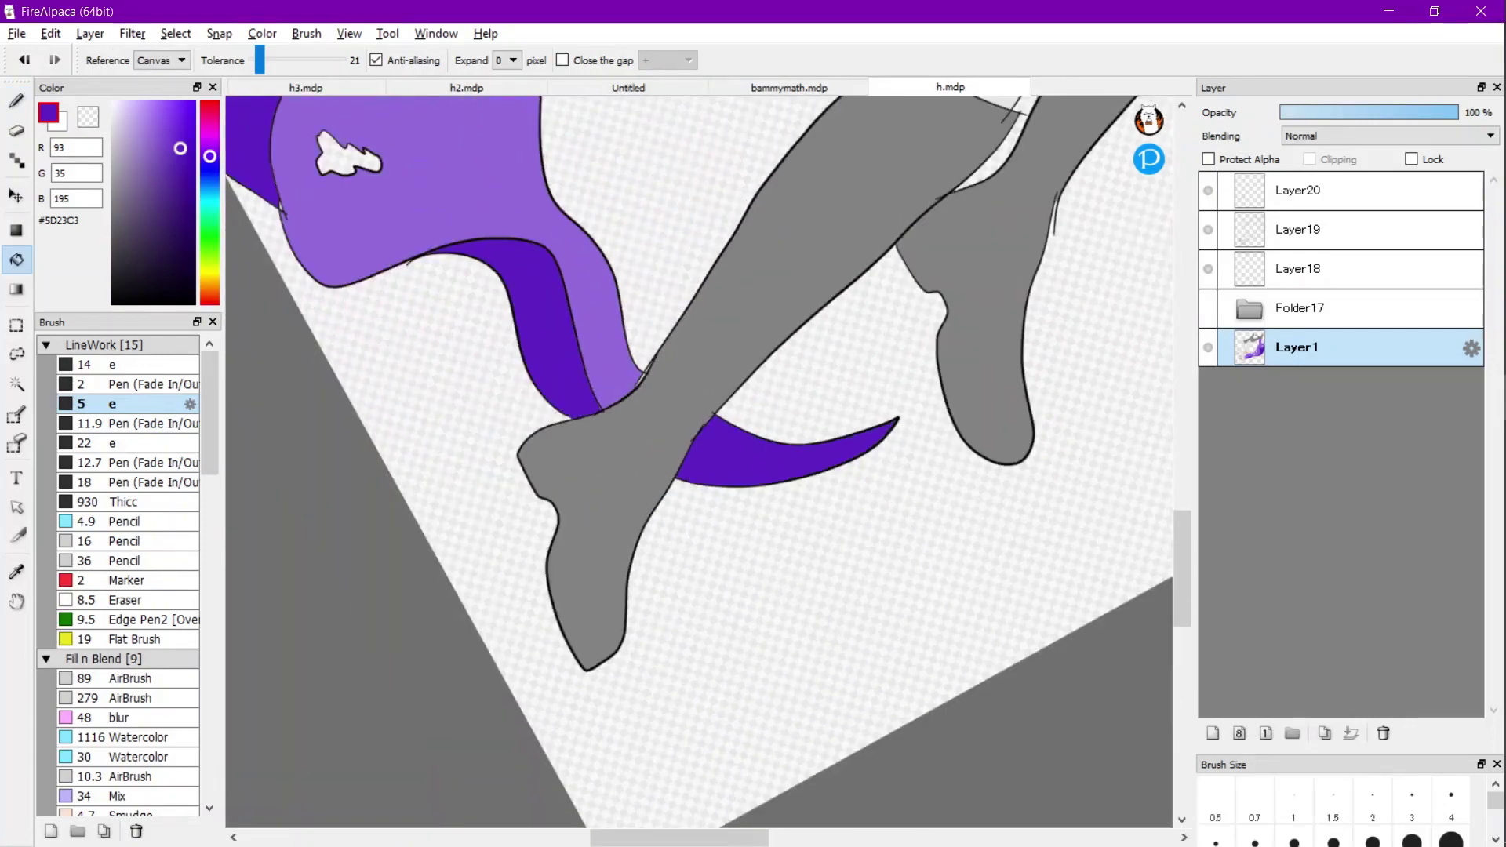
scroll(695, 423, "down", 5)
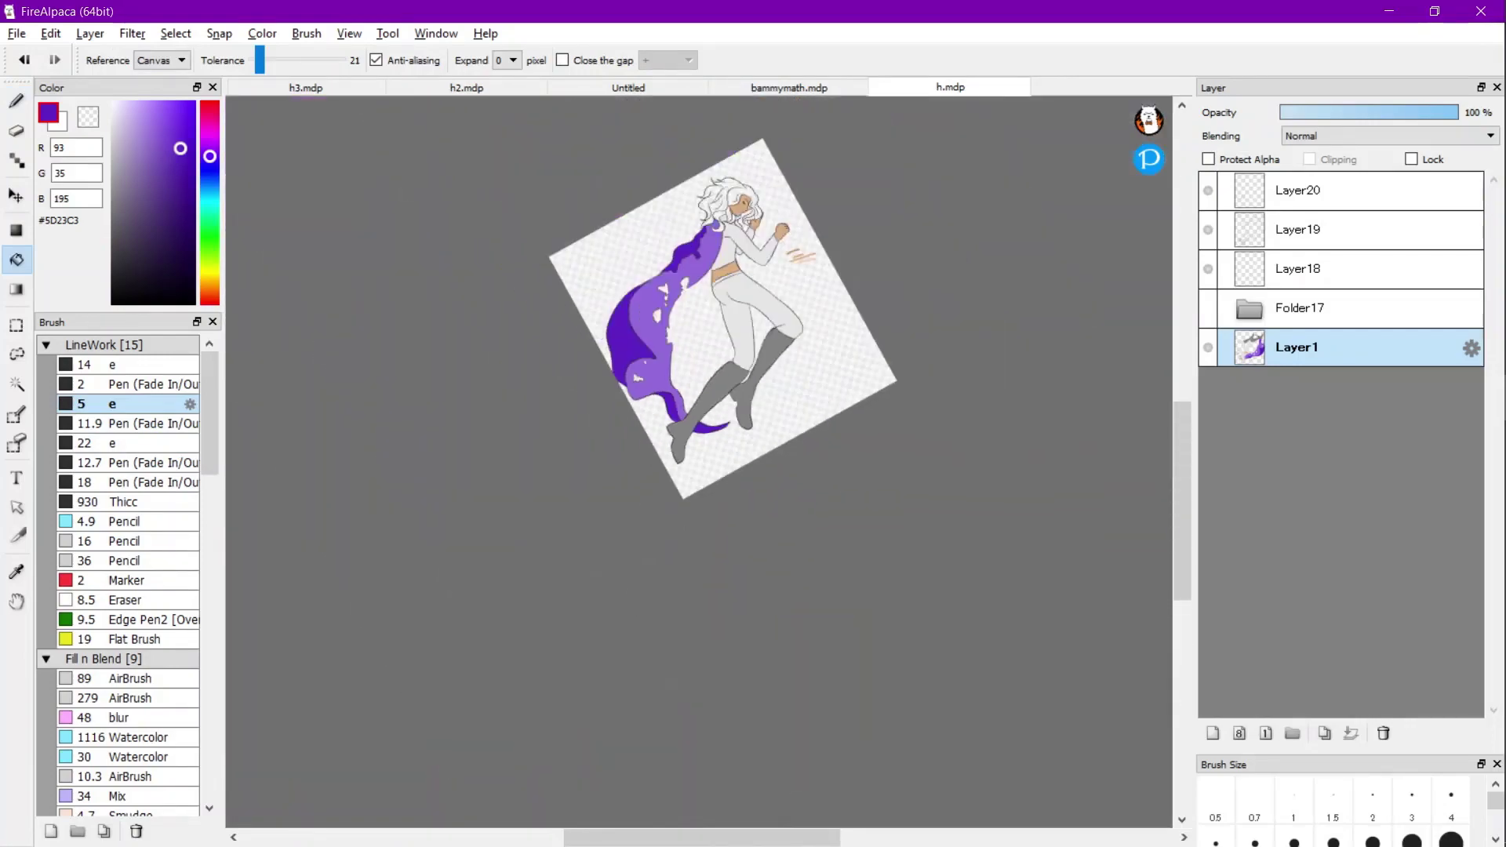
Choose the dark brown #4A3118 and fill the main mass of the hair with it.
scroll(742, 198, "up", 2)
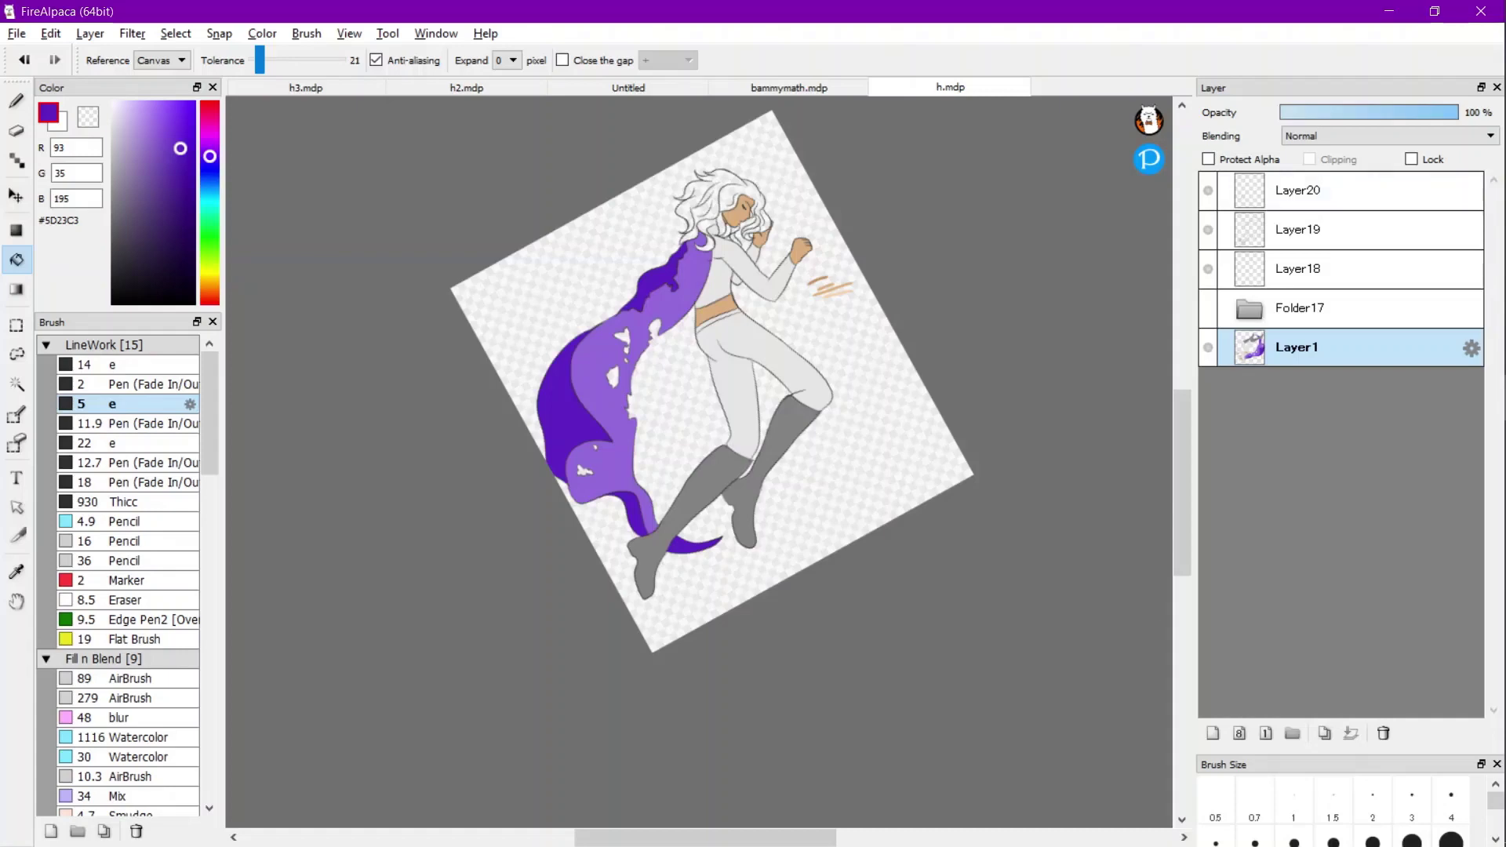
scroll(710, 161, "up", 1)
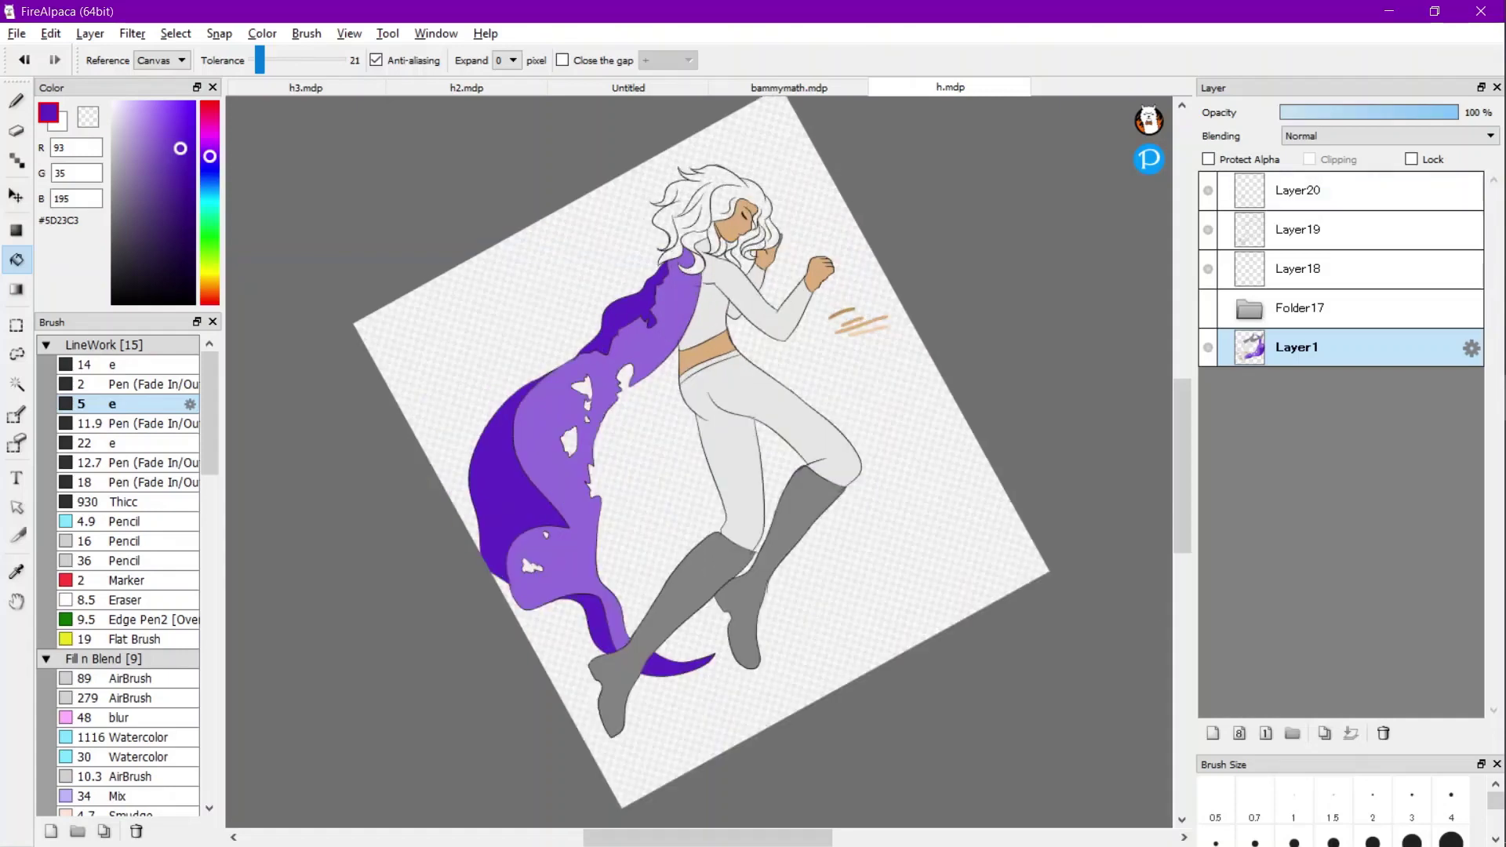
scroll(713, 166, "up", 2)
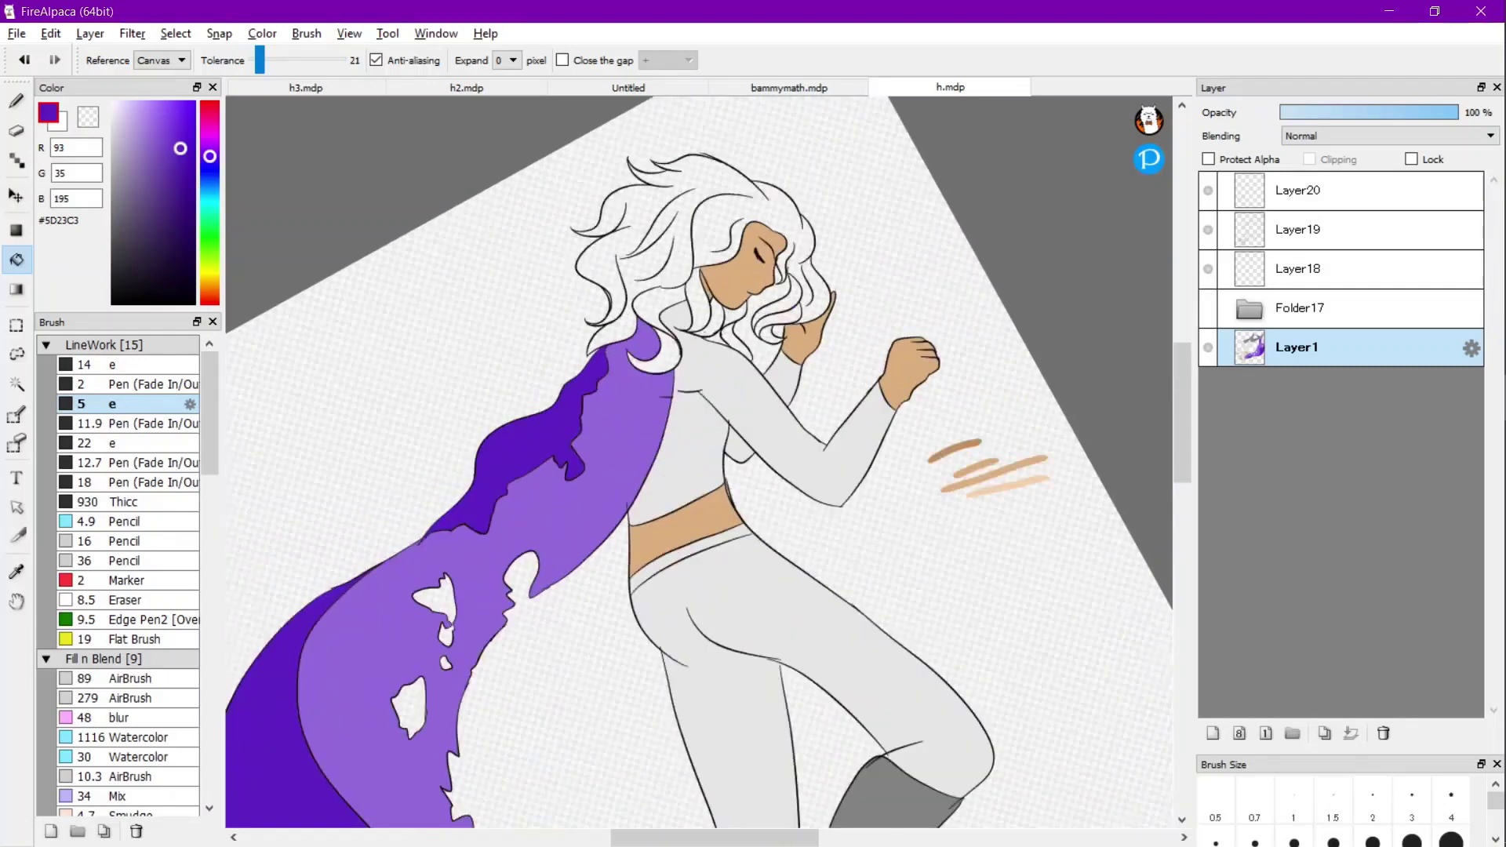
left_click_drag(188, 203, 196, 235)
left_click(209, 284)
left_click(209, 288)
left_click(168, 245)
scroll(510, 204, "up", 1)
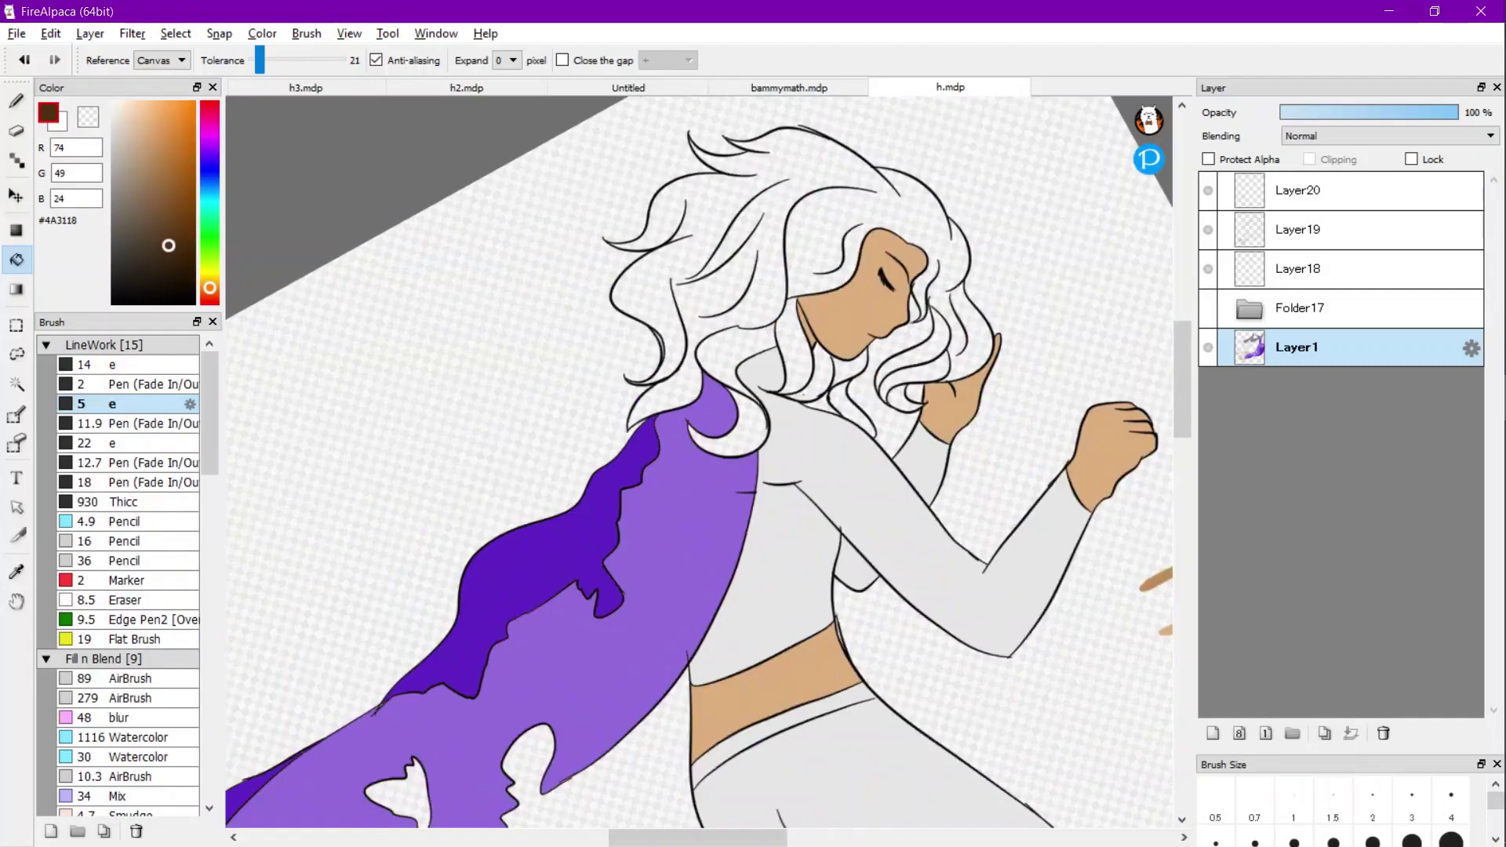
left_click(751, 221)
scroll(753, 252, "down", 2)
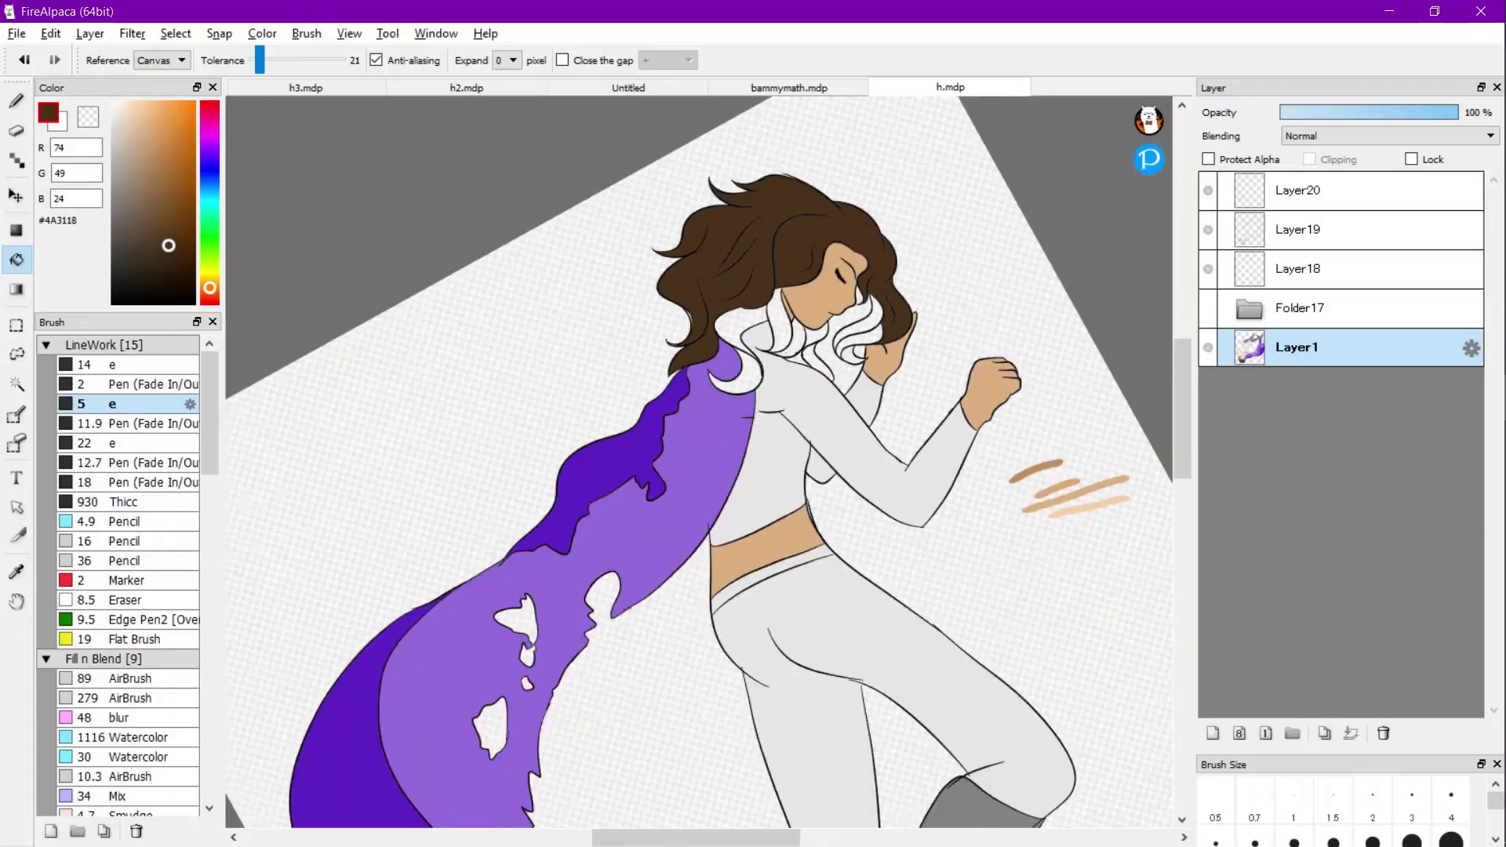
Fill the white hair locks around the neck, beneath the chin and over the shoulder with dark brown #4A3118.
scroll(750, 268, "up", 3)
left_click(731, 346)
left_click(809, 354)
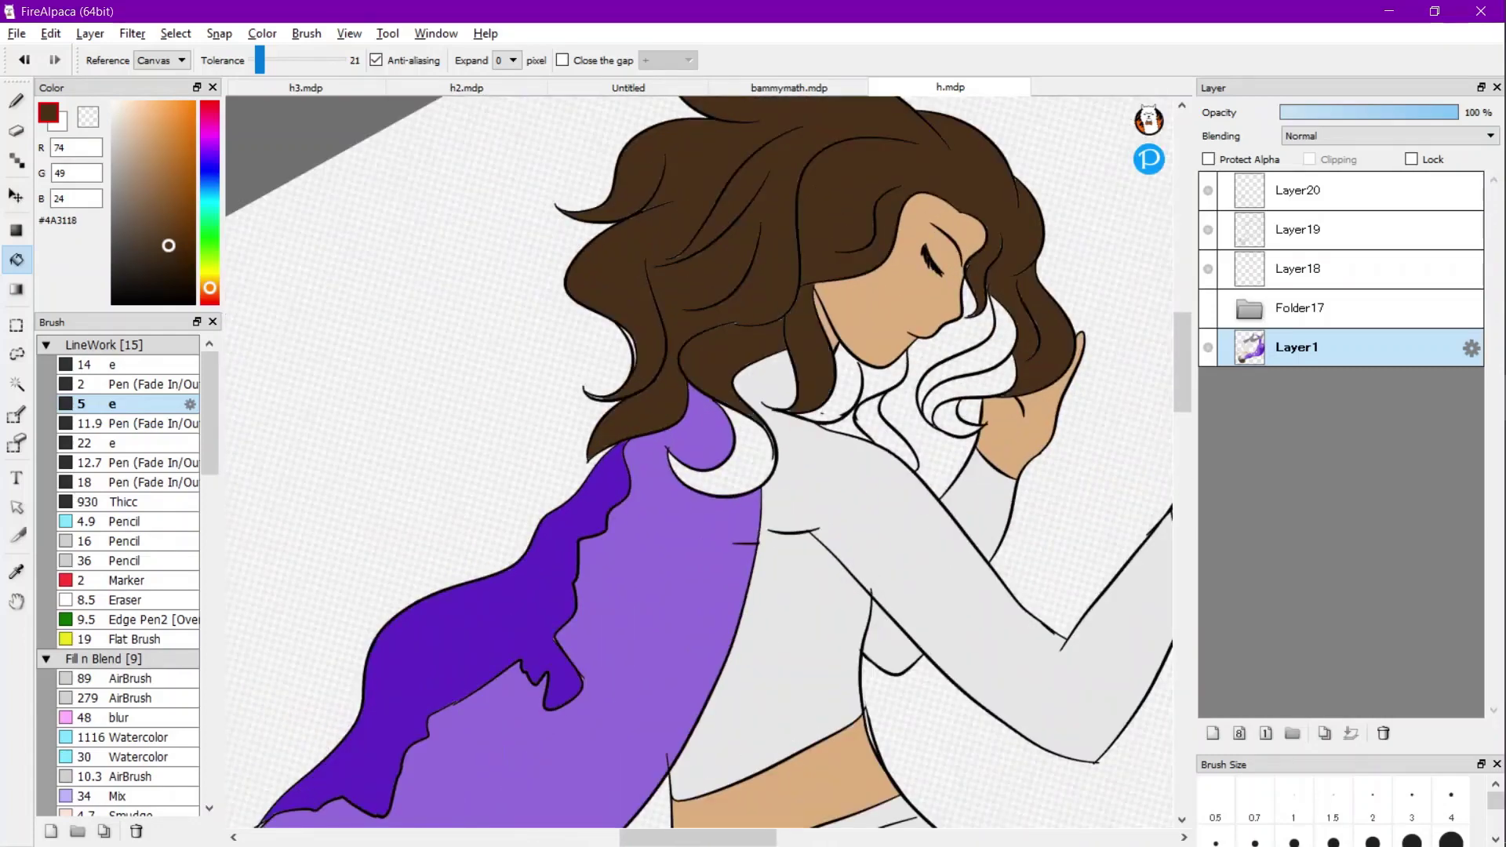
left_click(882, 377)
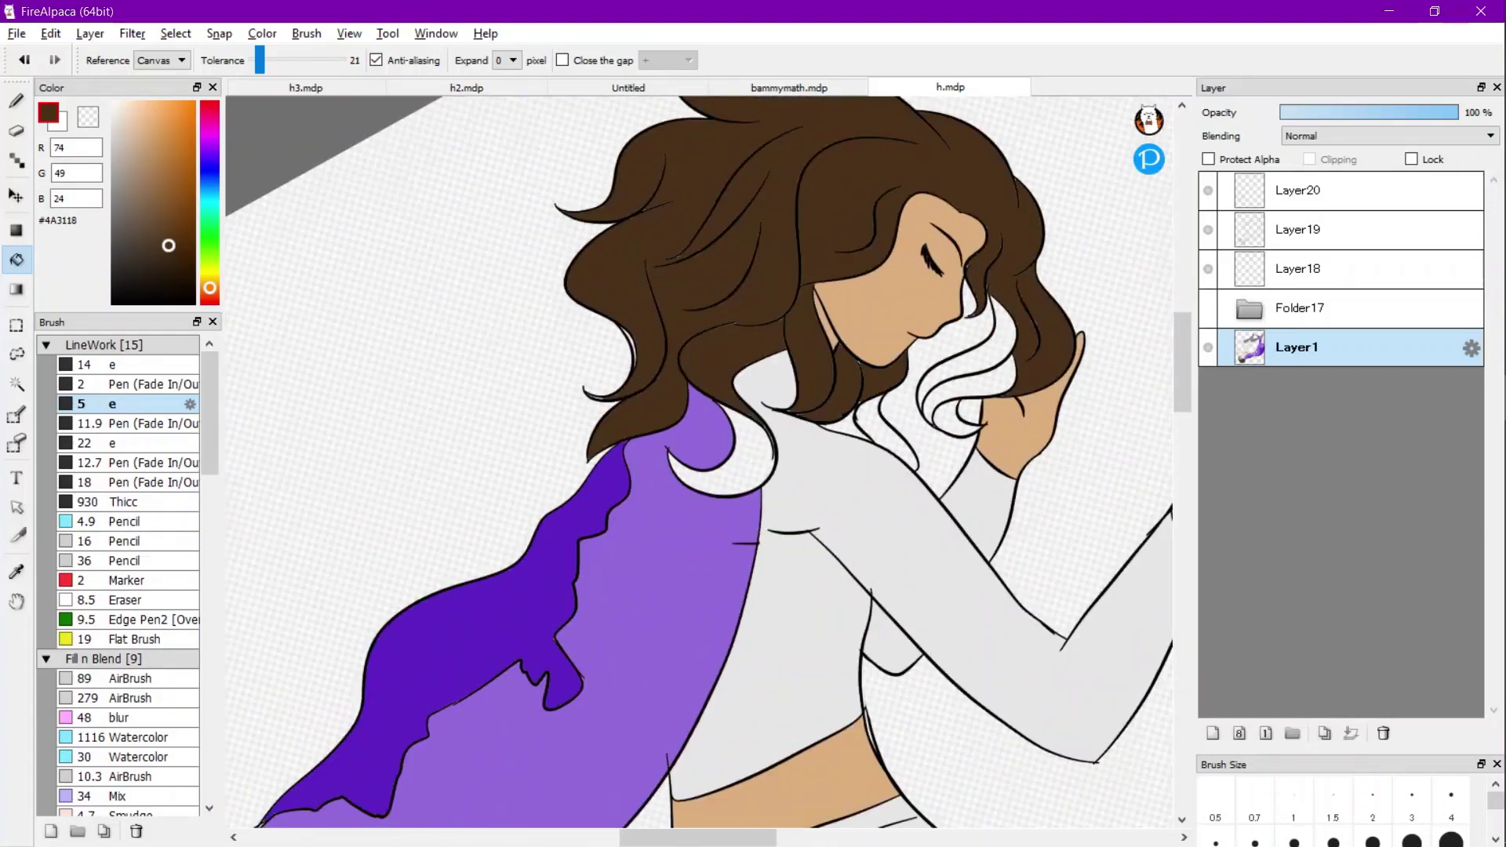
left_click(872, 419)
left_click(850, 424)
left_click(751, 462)
Fill the remaining white curls between the face and the raised hand with the same dark brown.
left_click(999, 346)
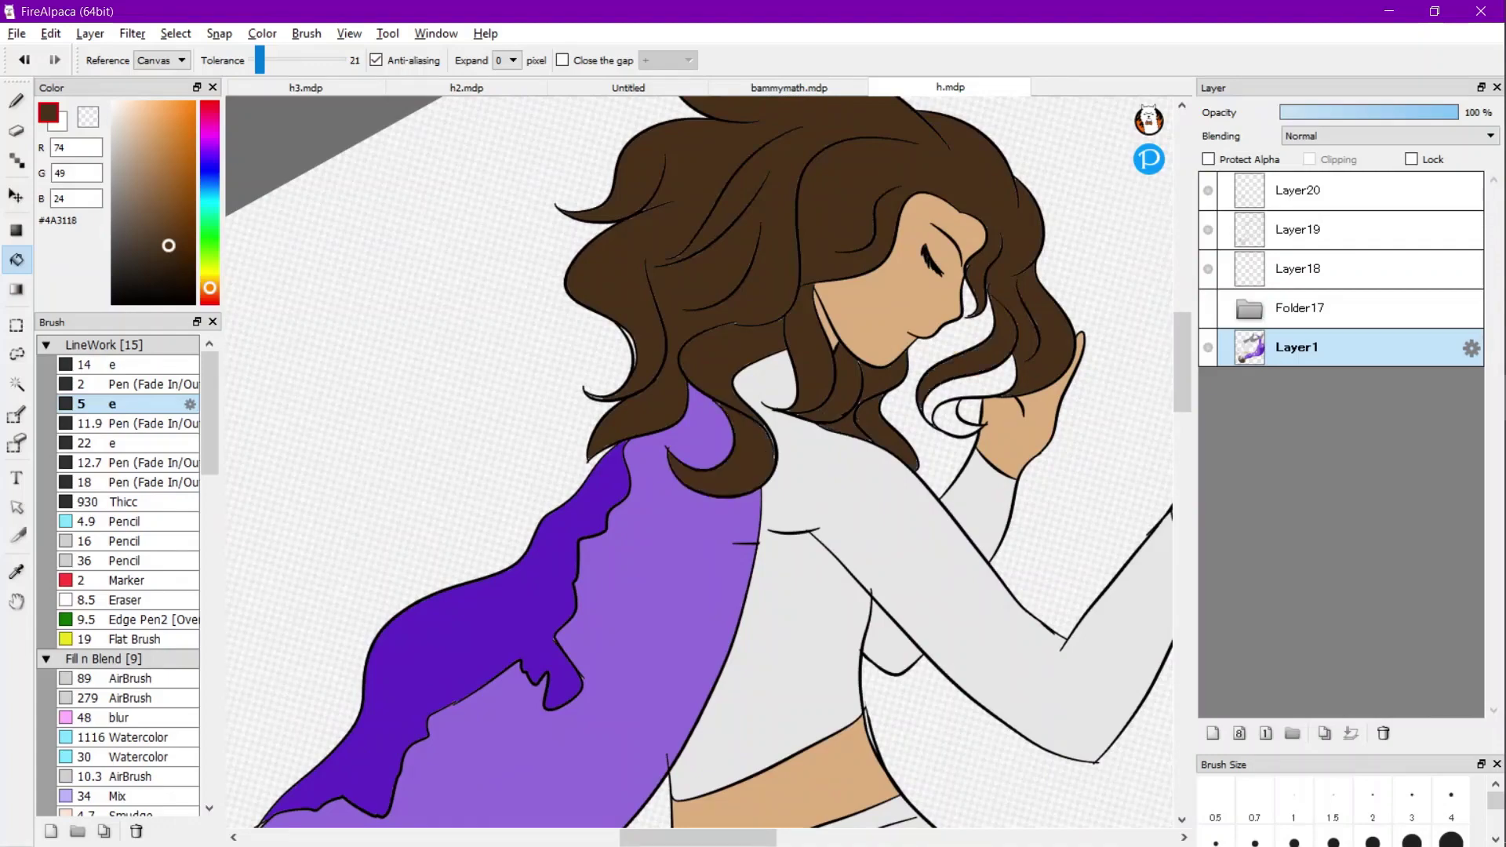
left_click(980, 381)
left_click(947, 425)
scroll(661, 358, "up", 4)
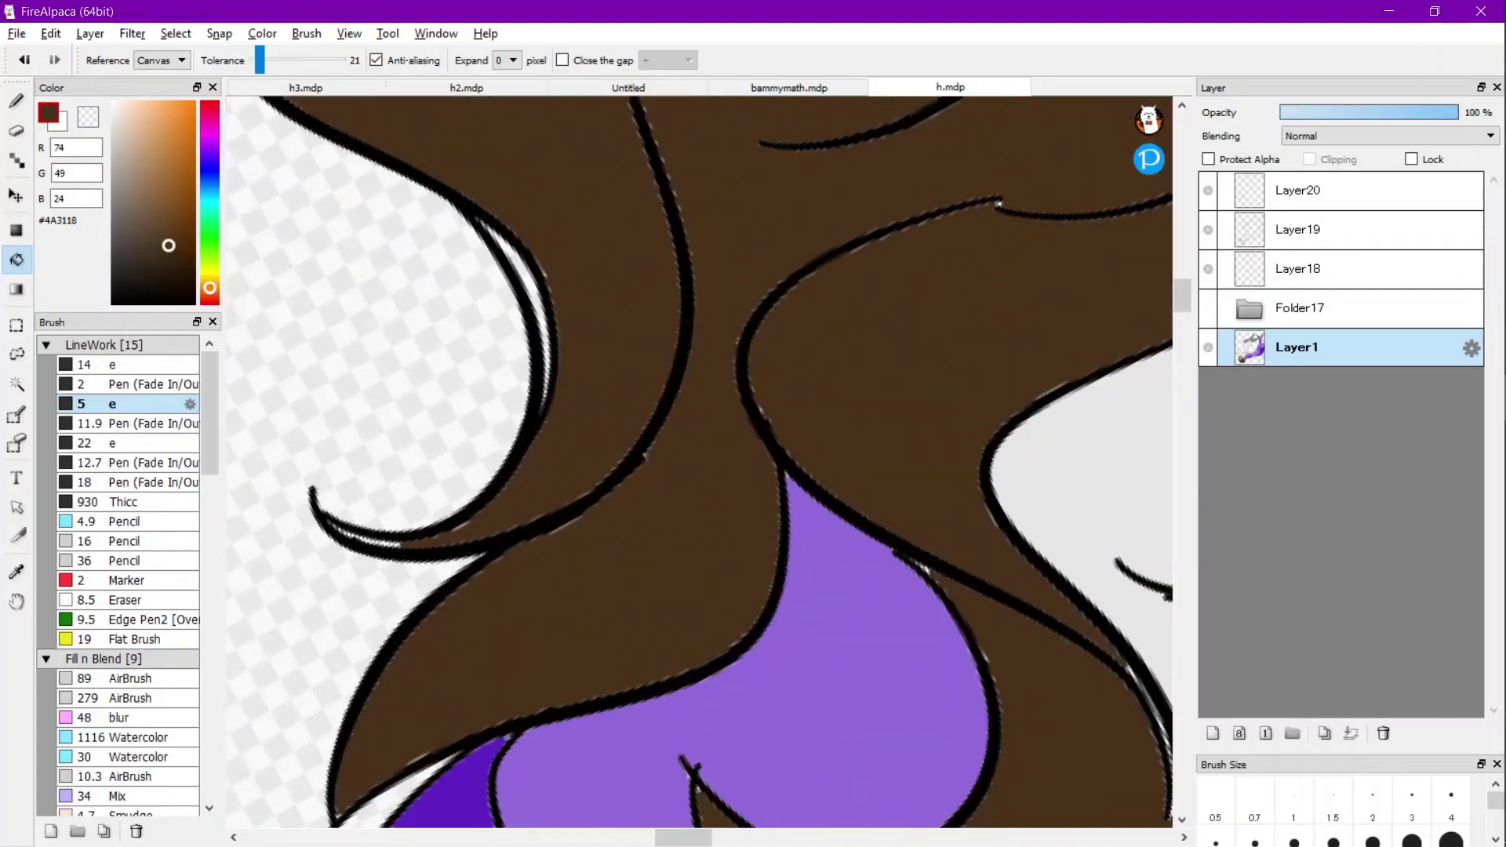
scroll(698, 439, "down", 3)
scroll(699, 461, "down", 4)
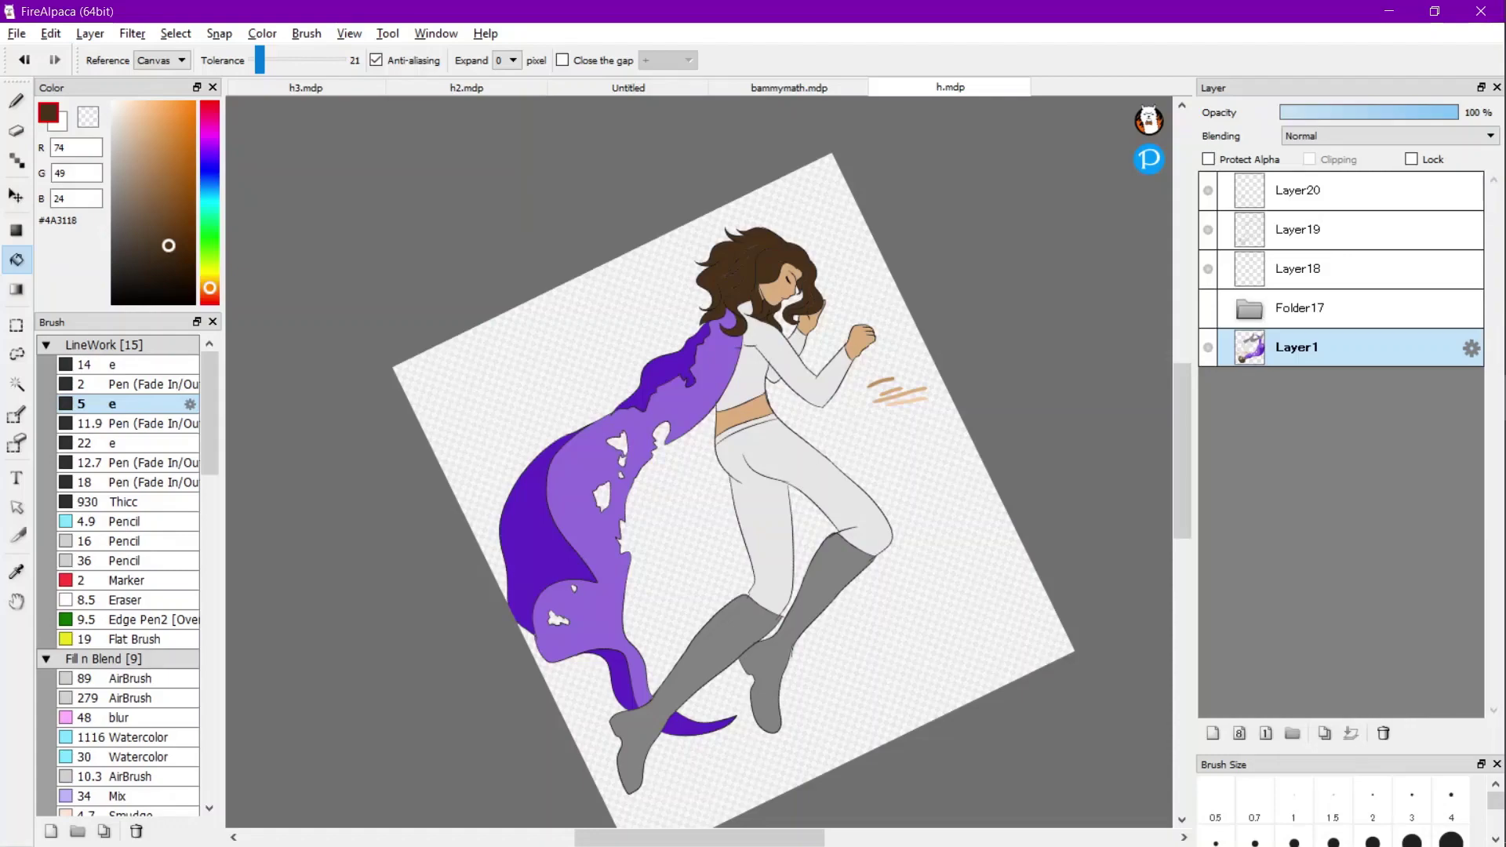
Add a new empty layer directly above Layer1.
scroll(793, 301, "up", 4)
scroll(698, 462, "down", 3)
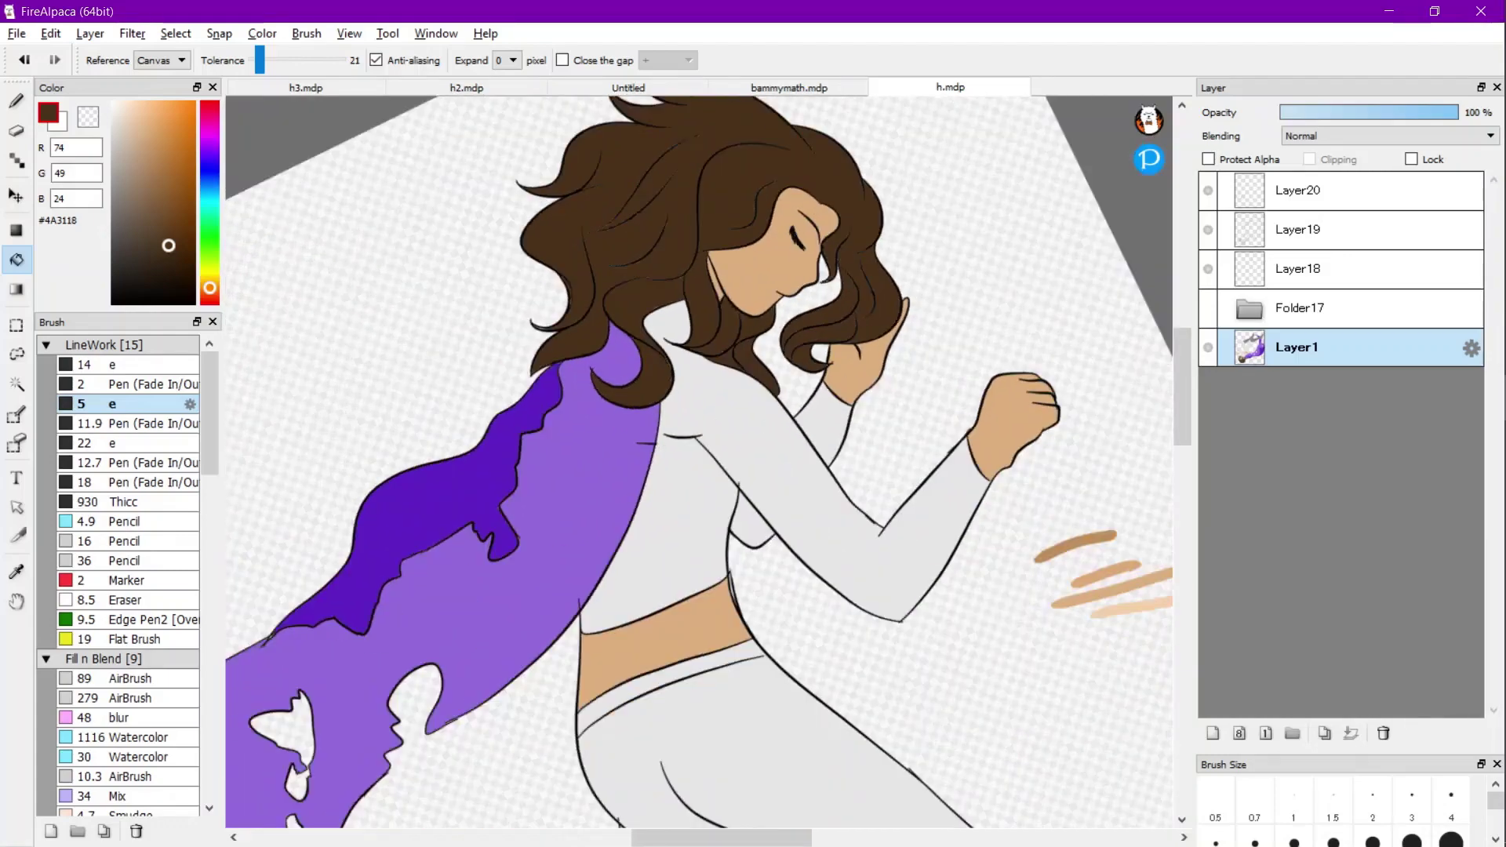
left_click(90, 33)
left_click(116, 55)
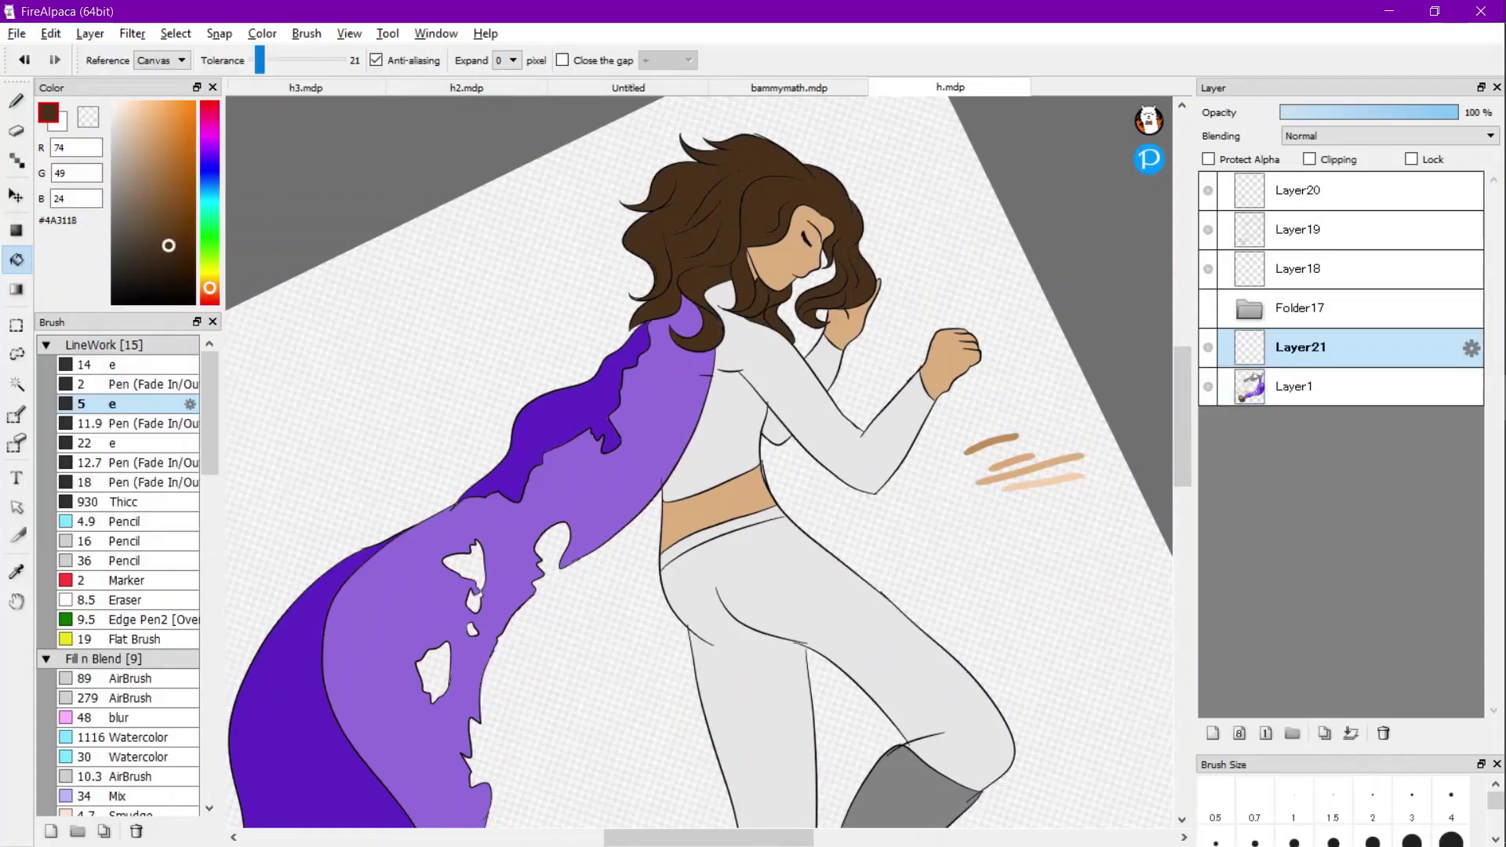
Select the dark brown hair with the Magic Wand, adding the locks around the neck, beneath the chin and over the shoulder.
scroll(650, 190, "up", 2)
key("w")
left_click(694, 205)
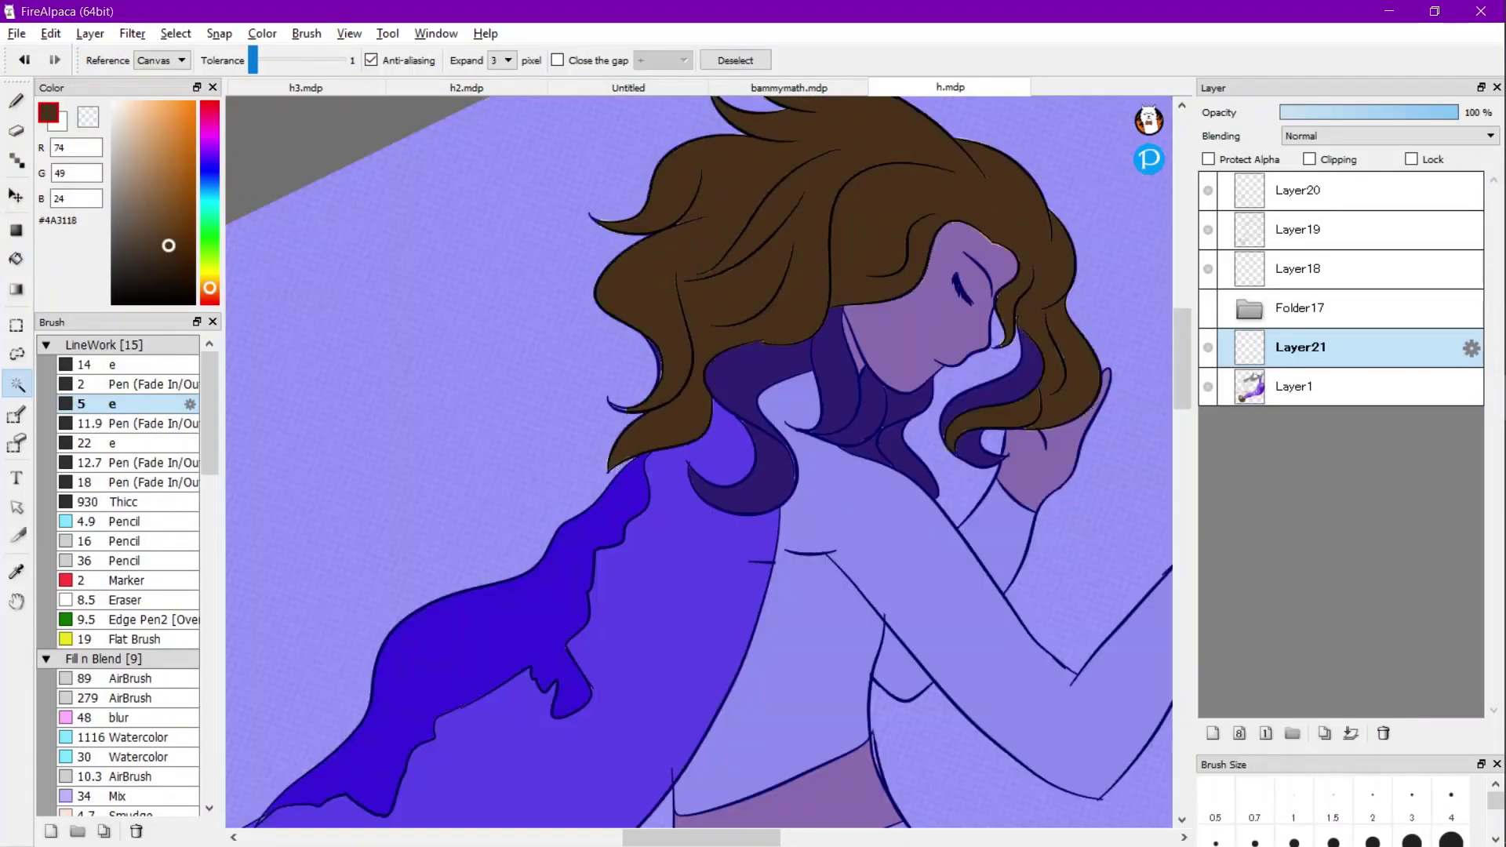
scroll(902, 377, "up", 3)
left_click(990, 459, "shift")
left_click(845, 358, "shift")
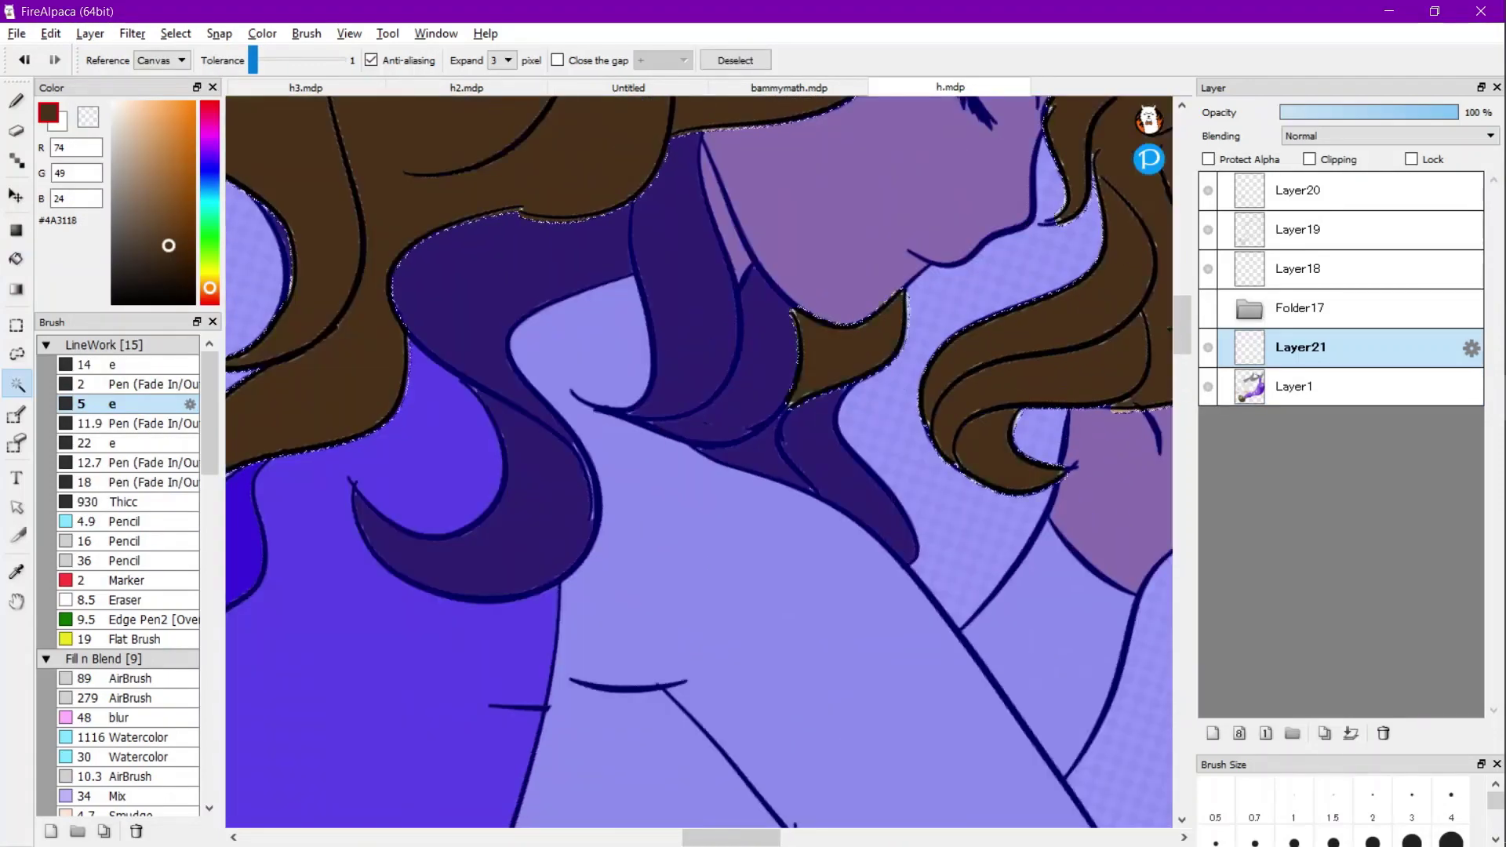
left_click(815, 433, "shift")
left_click(764, 369, "shift")
left_click(692, 318, "shift")
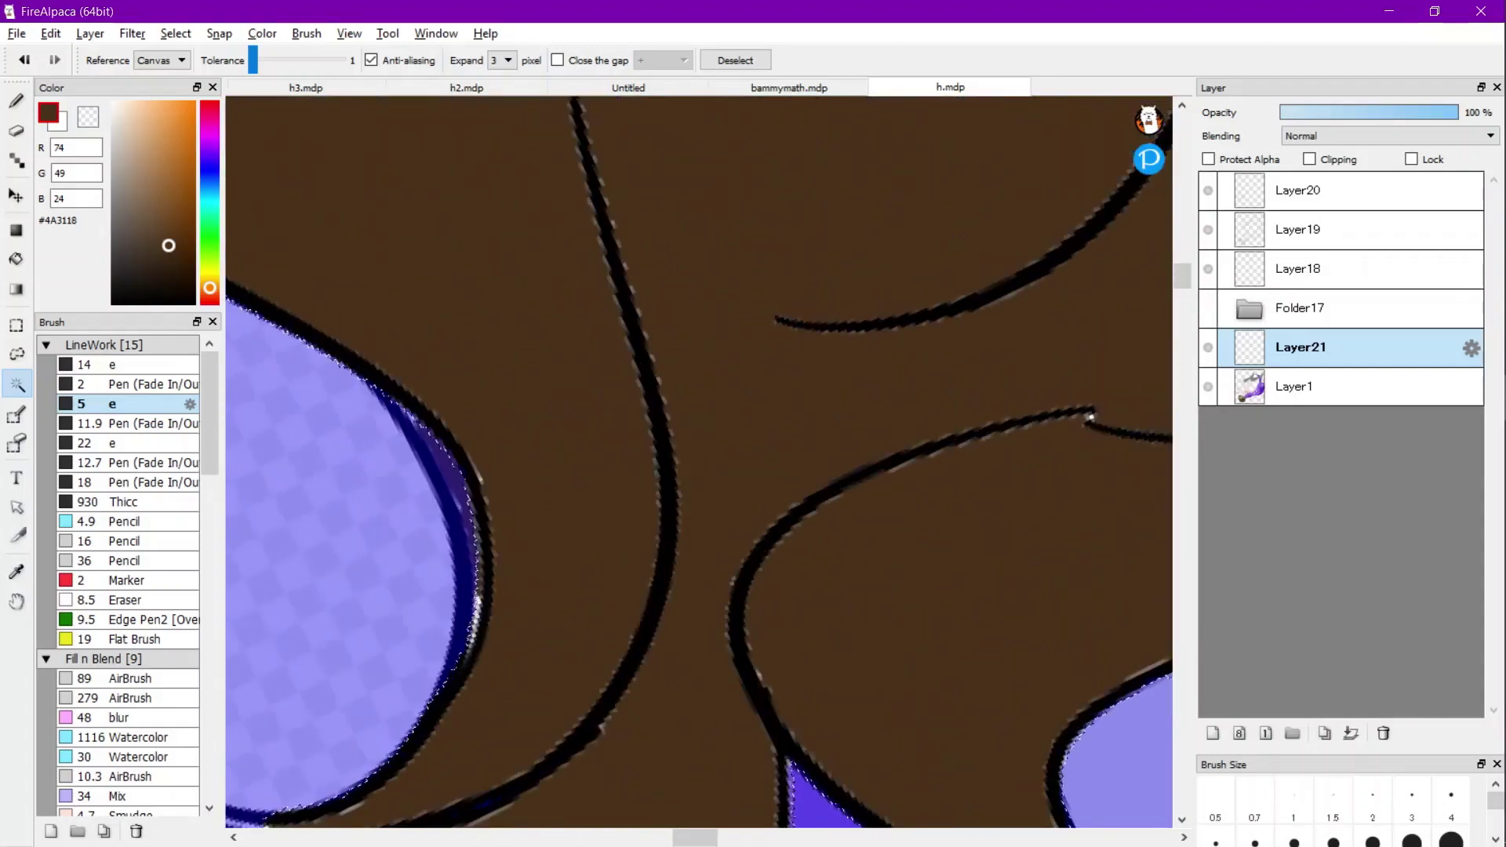
Undo the last selection change and add the thin hair slivers along the outer edge at the back of the head to the selection.
key("ctrl+z")
scroll(458, 480, "up", 2)
left_click(444, 465, "ctrl")
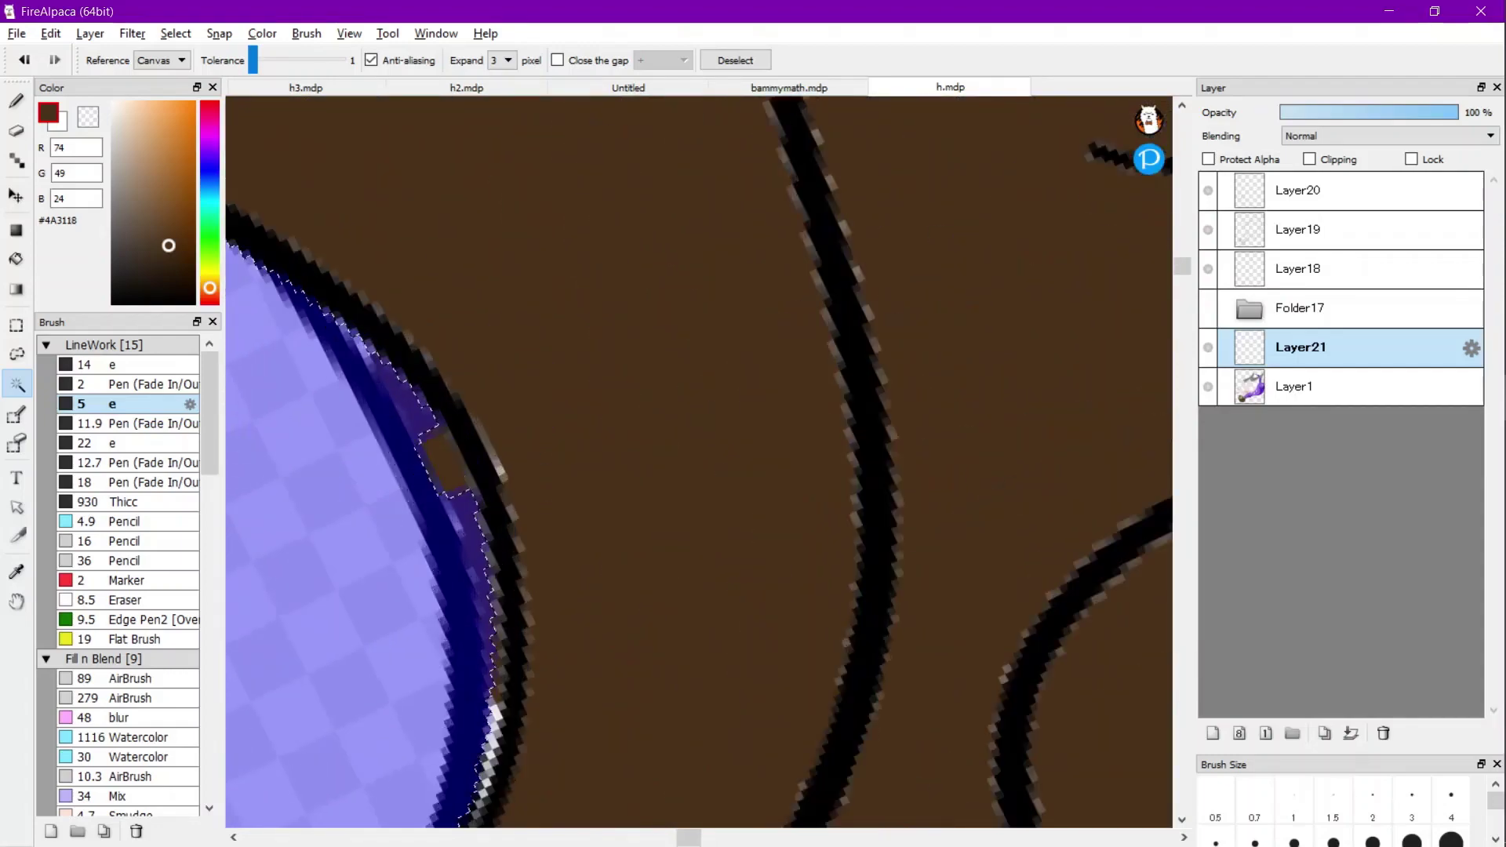
left_click(411, 406, "ctrl")
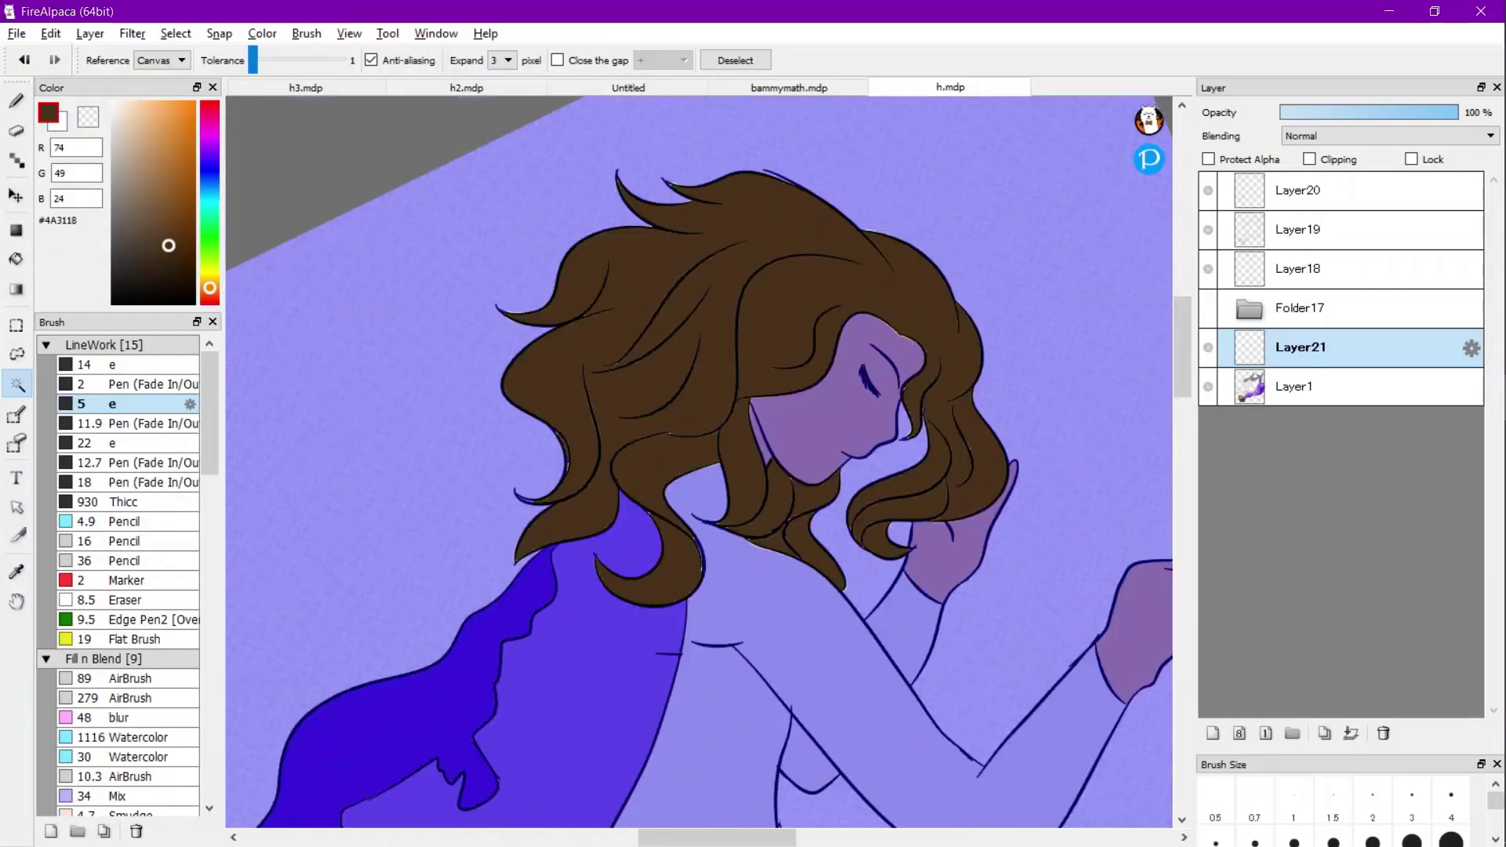
Sample the hair's dark brown #4A3118 and set up the first AirBrush in the Fill n Blend group at 592 px width.
key("i")
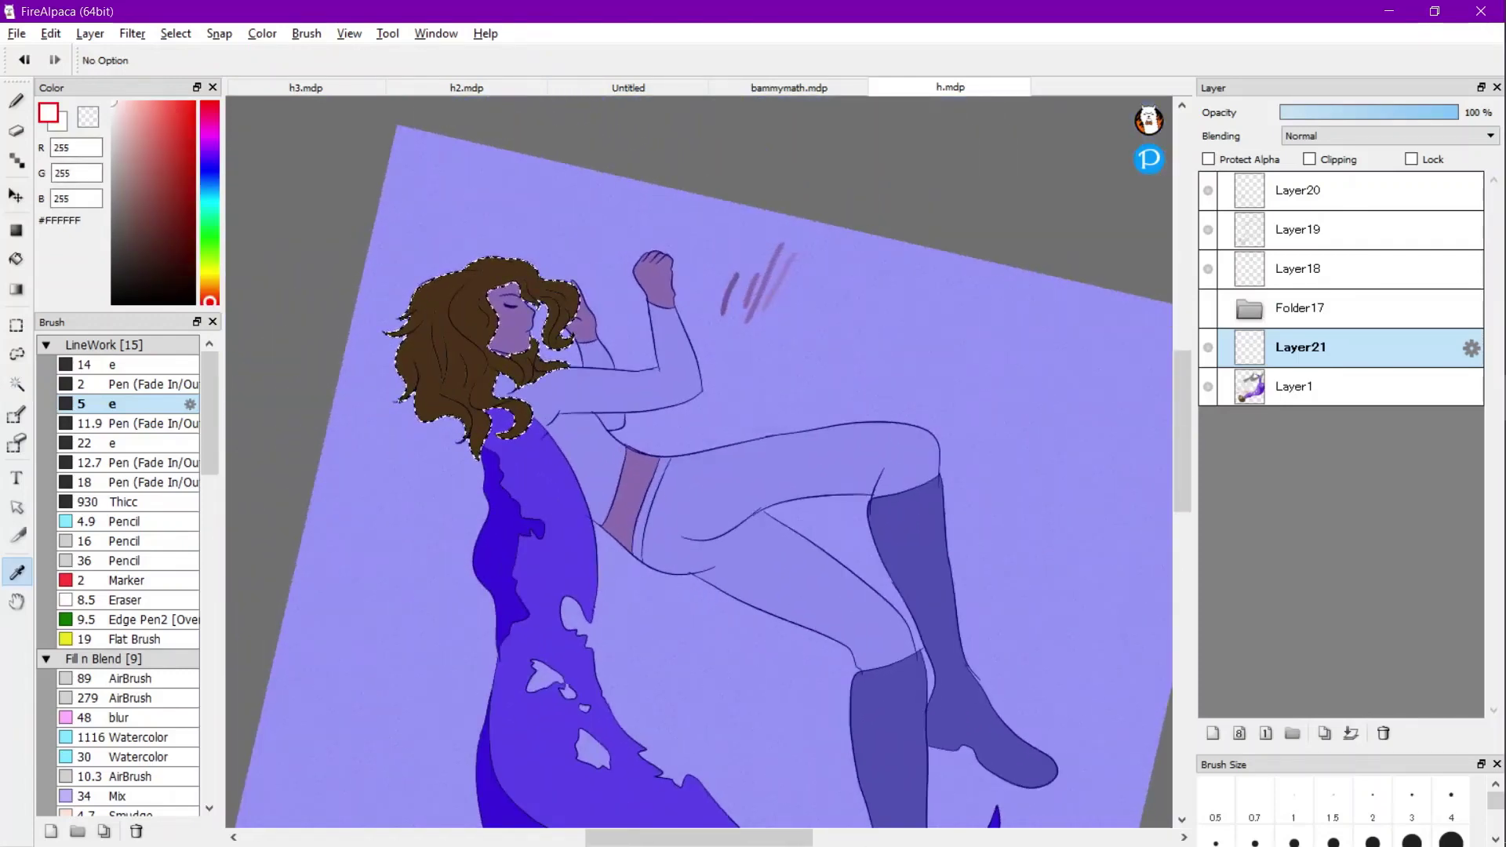
left_click(451, 329)
key("b")
scroll(364, 301, "down", 1)
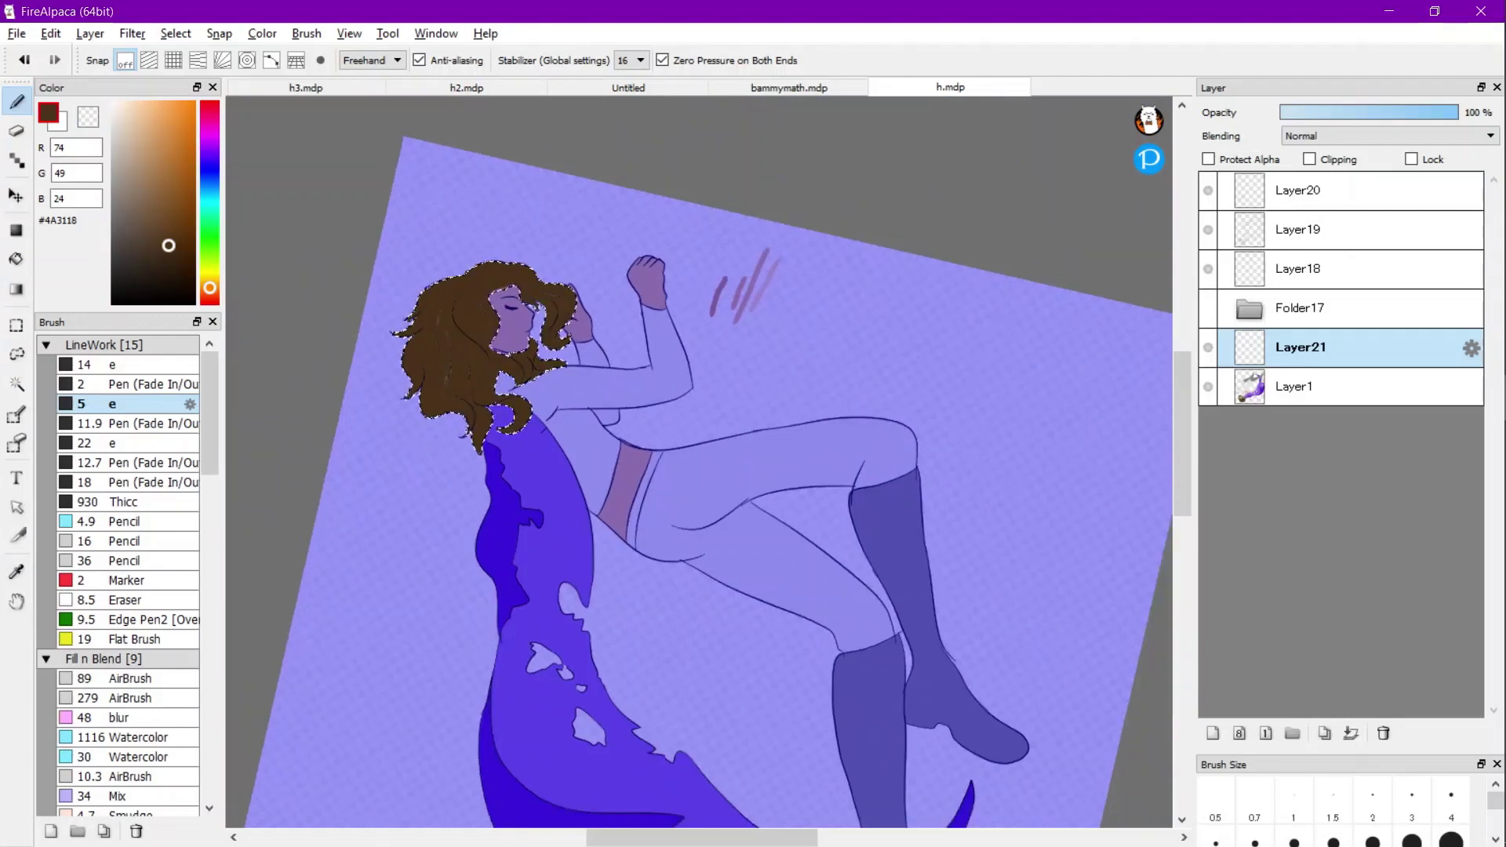
scroll(365, 301, "up", 3)
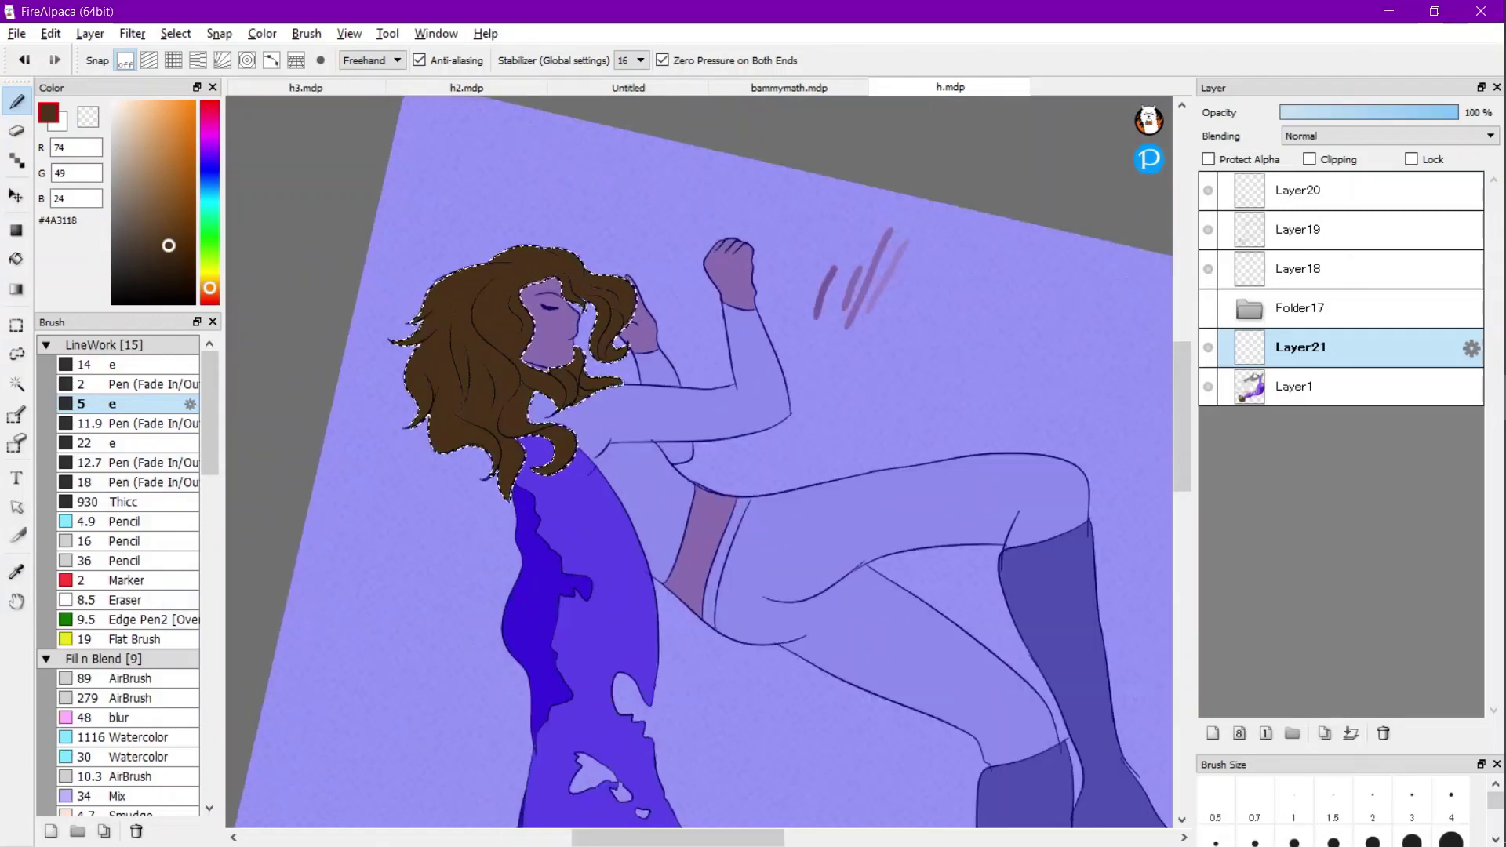
left_click(118, 697)
key("ctrl+d")
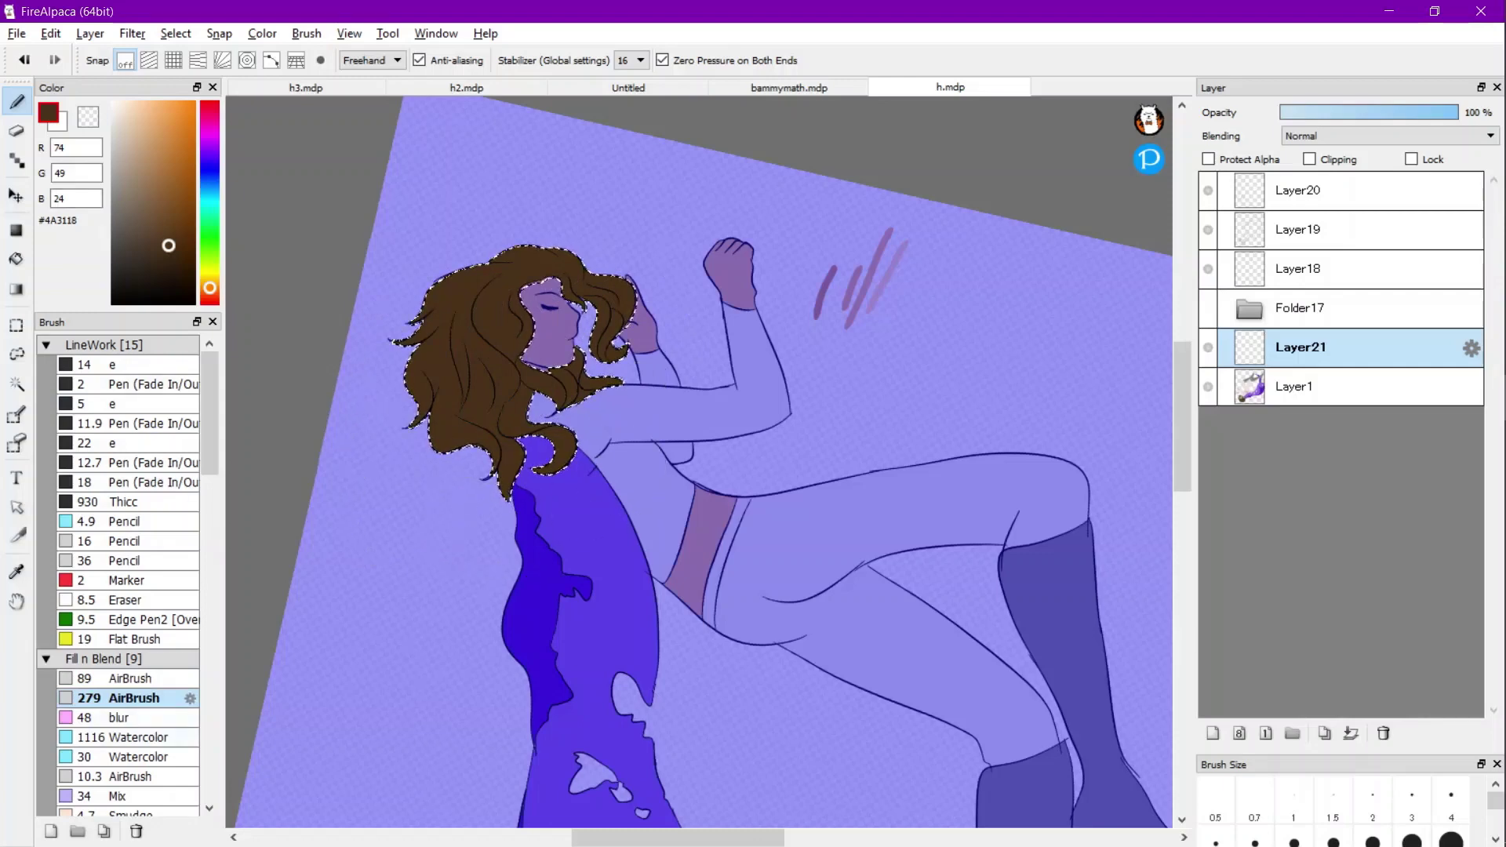
double_click(131, 679)
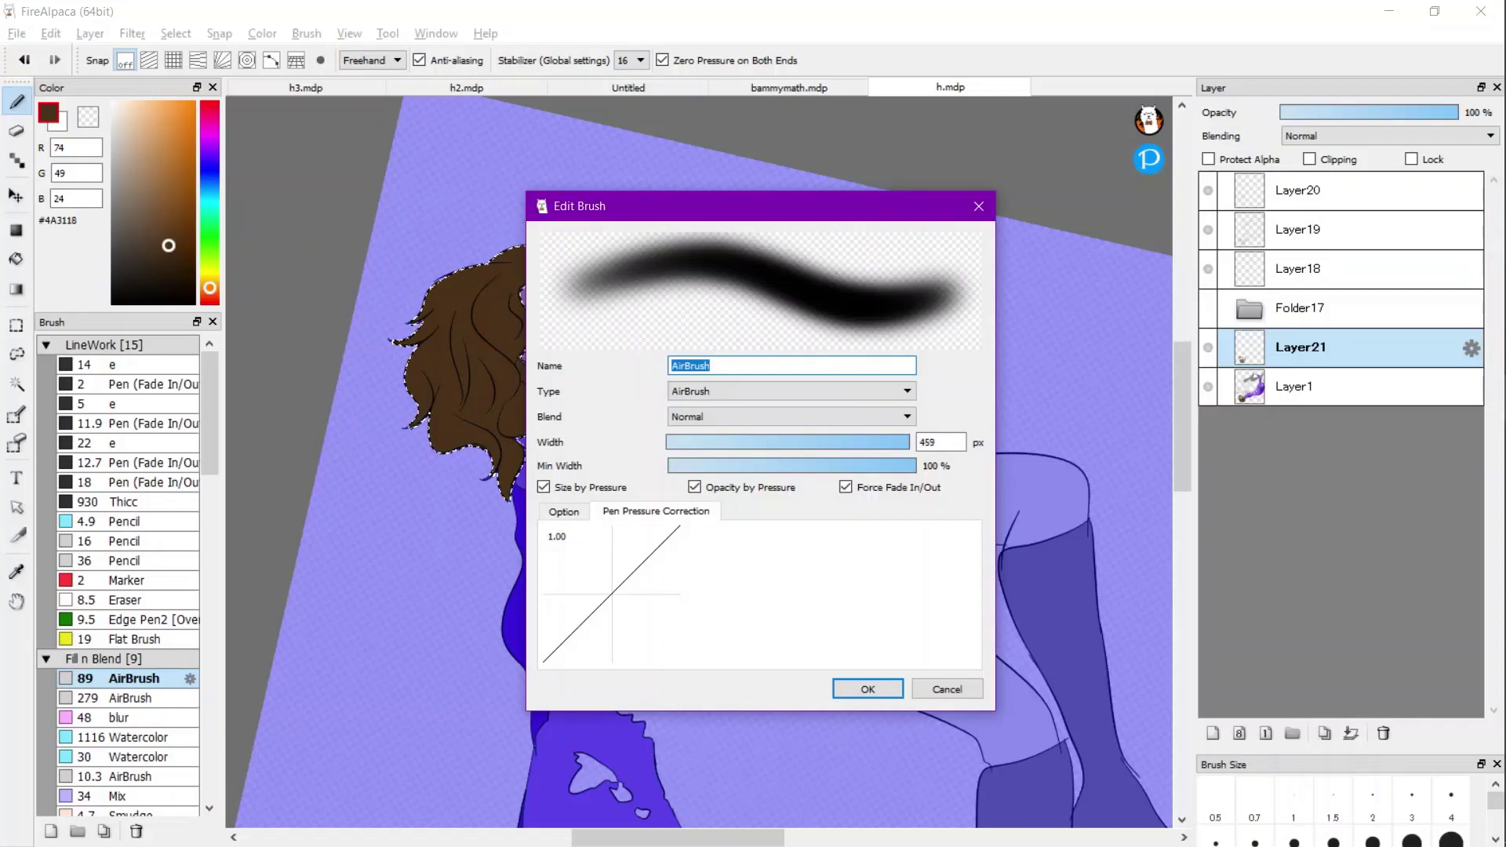
key("Return")
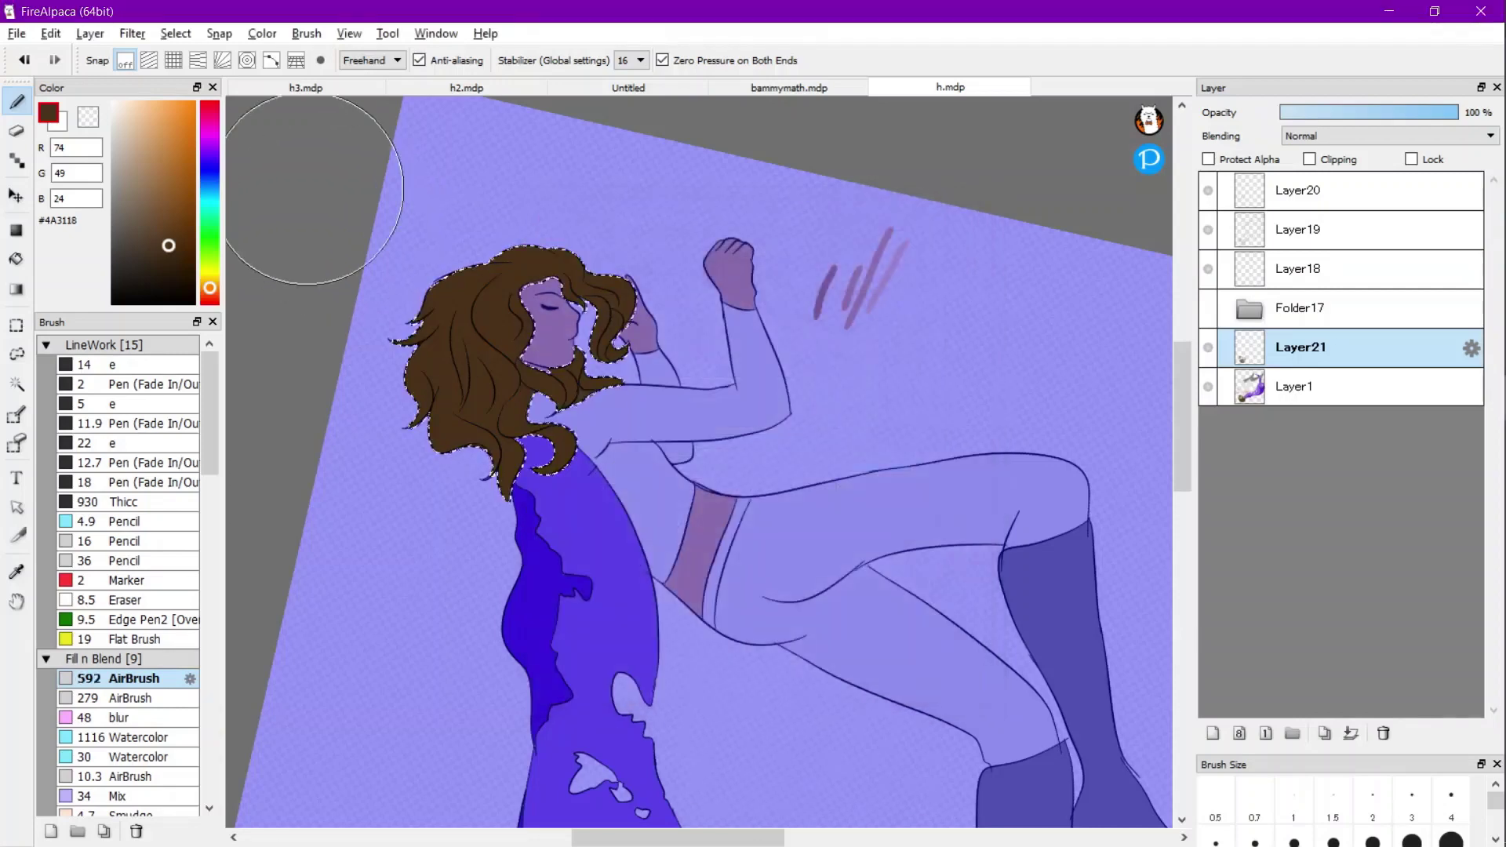
Airbrush medium brown #704921 softly over the lower hair and the ends of the locks within the selection.
key("ctrl+d")
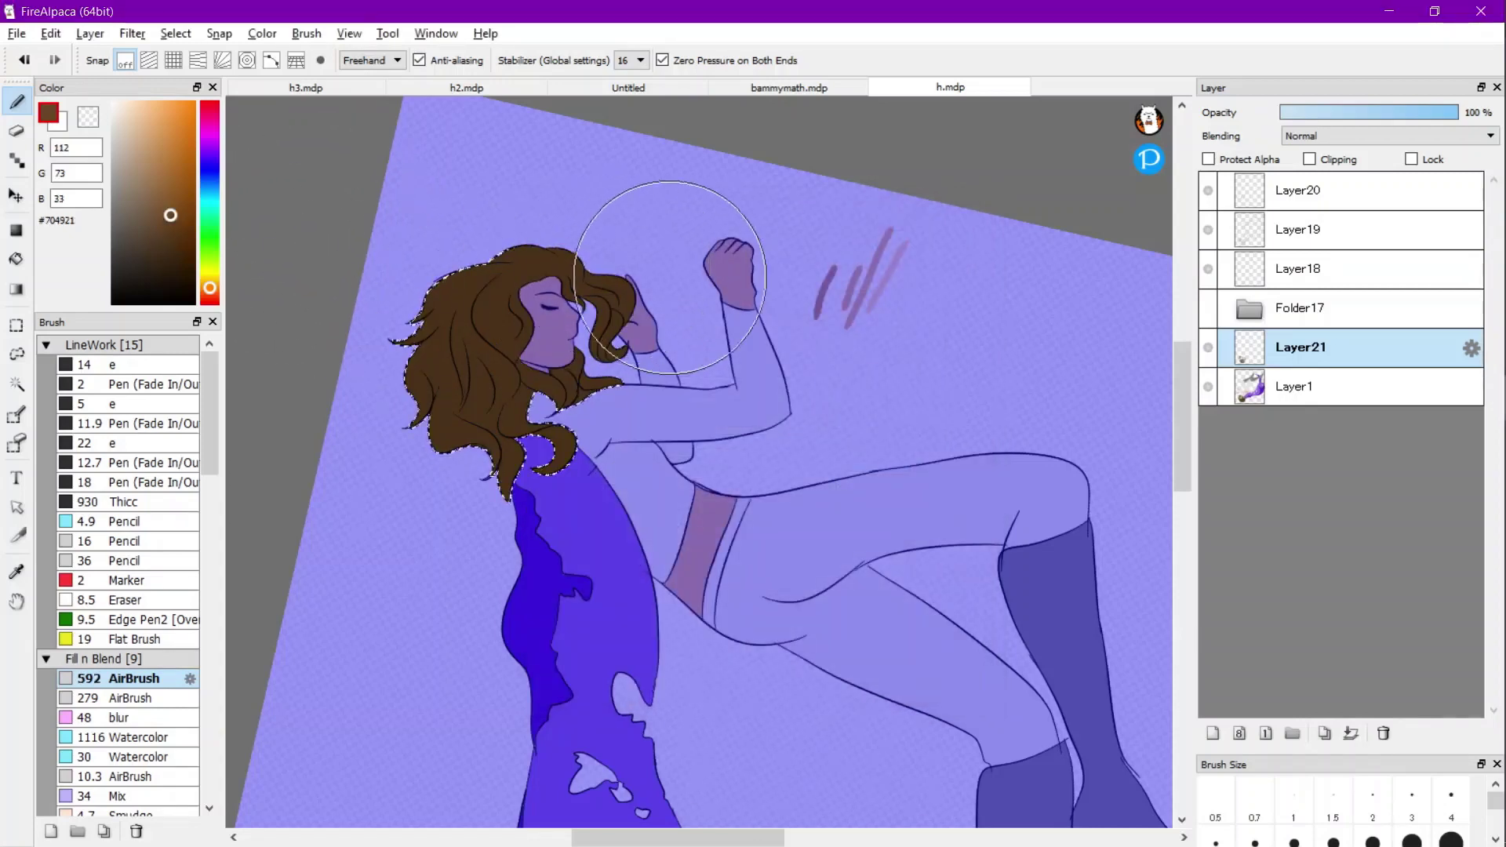
mouse_move(533, 504)
left_mouse_down()
mouse_move(495, 532)
mouse_move(408, 498)
mouse_move(405, 482)
mouse_move(499, 504)
mouse_move(410, 440)
mouse_move(510, 471)
left_mouse_up()
key("ctrl+d")
scroll(895, 424, "down", 5)
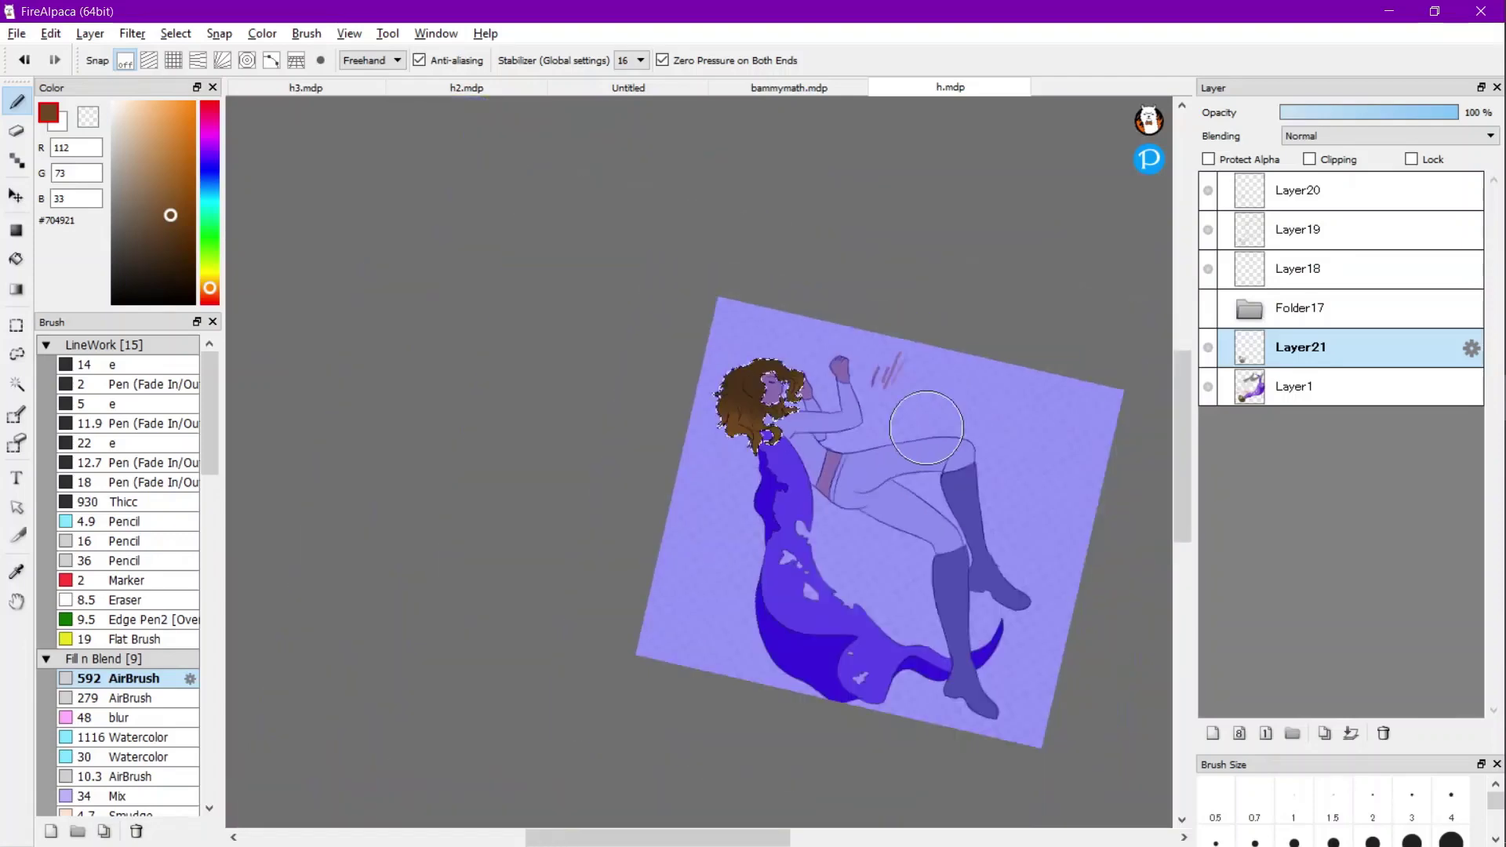
scroll(924, 426, "up", 2)
left_click_drag(924, 426, 487, 330)
scroll(346, 416, "up", 4)
scroll(353, 502, "down", 1)
scroll(717, 474, "down", 3)
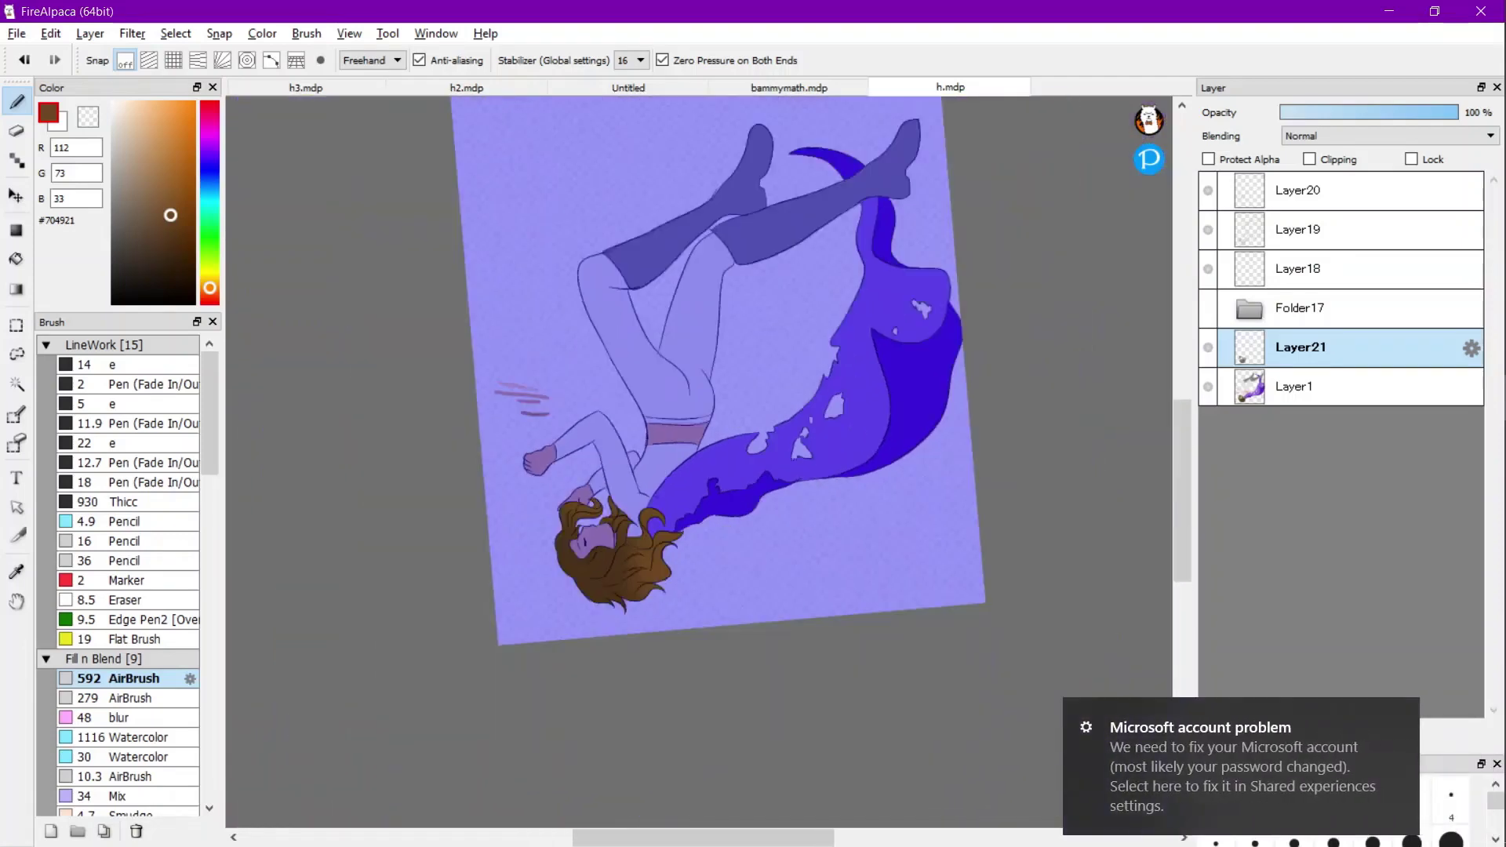
scroll(653, 476, "up", 2)
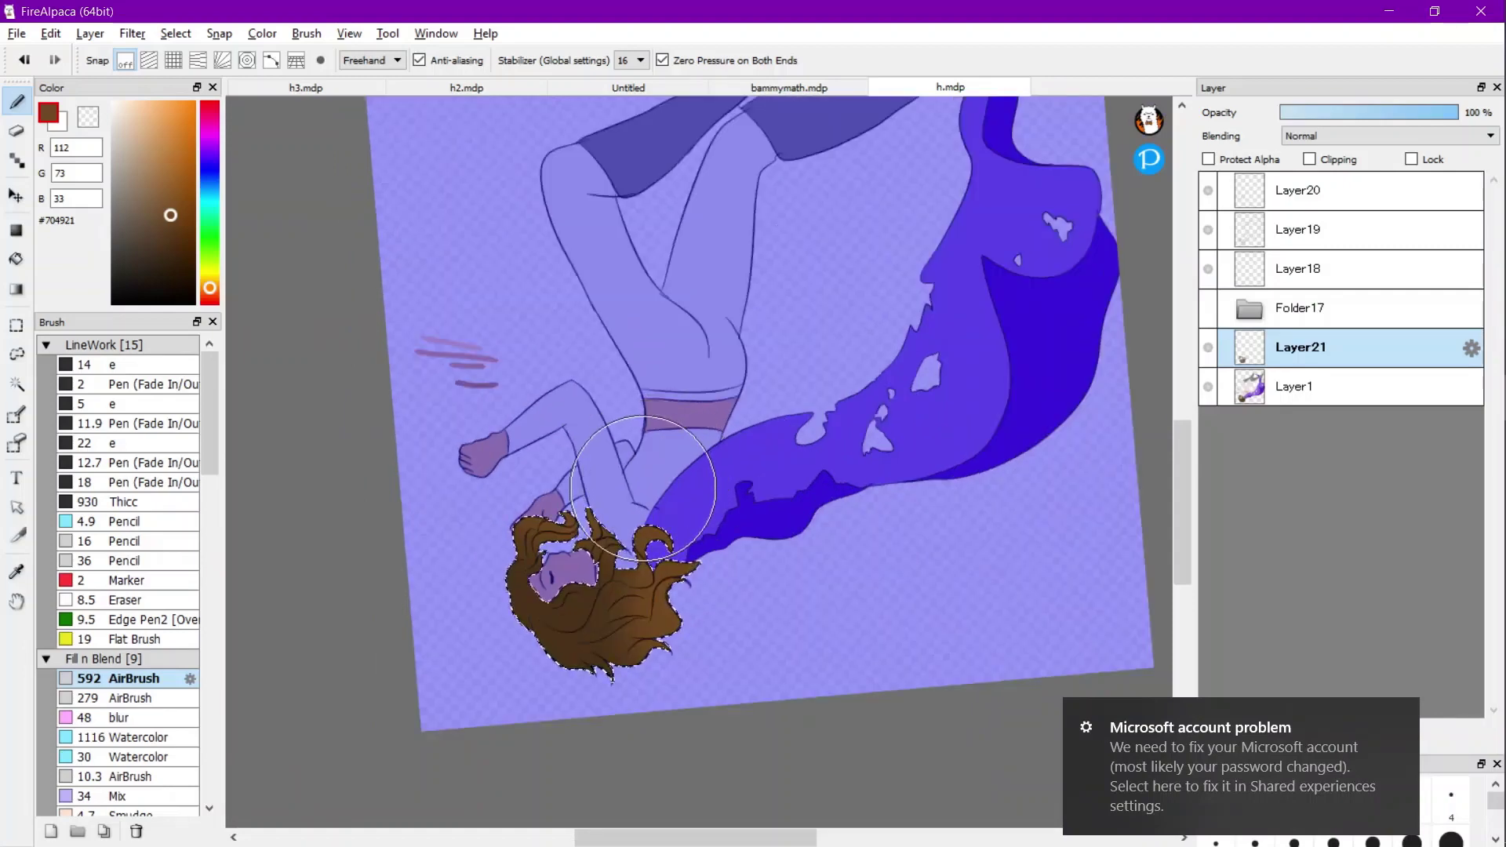
scroll(649, 550, "up", 1)
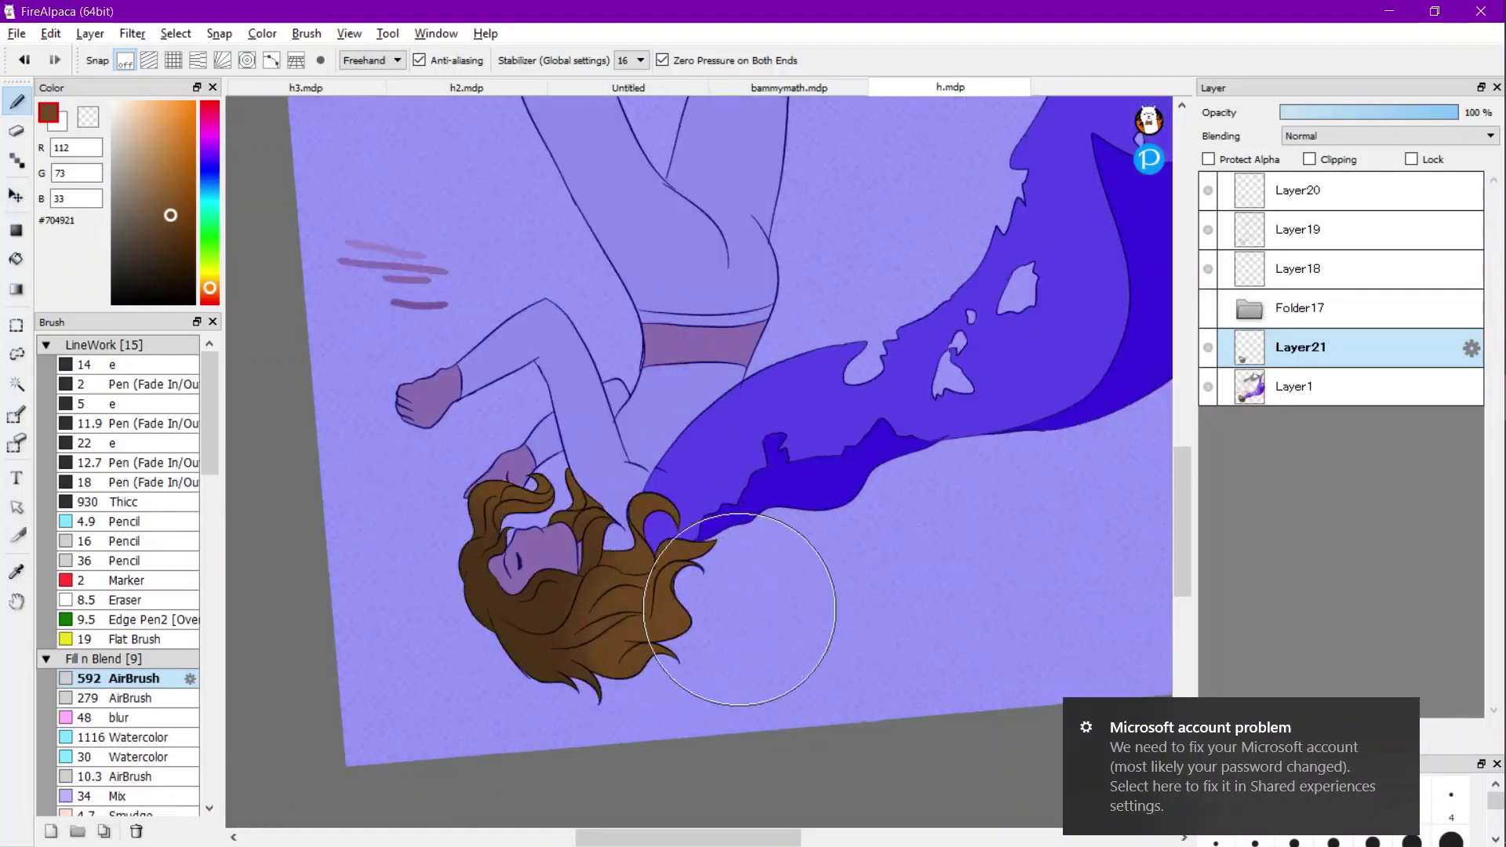
Airbrush lighter brown #94683A onto the hair tips and the curls beside the face.
key("ctrl+d")
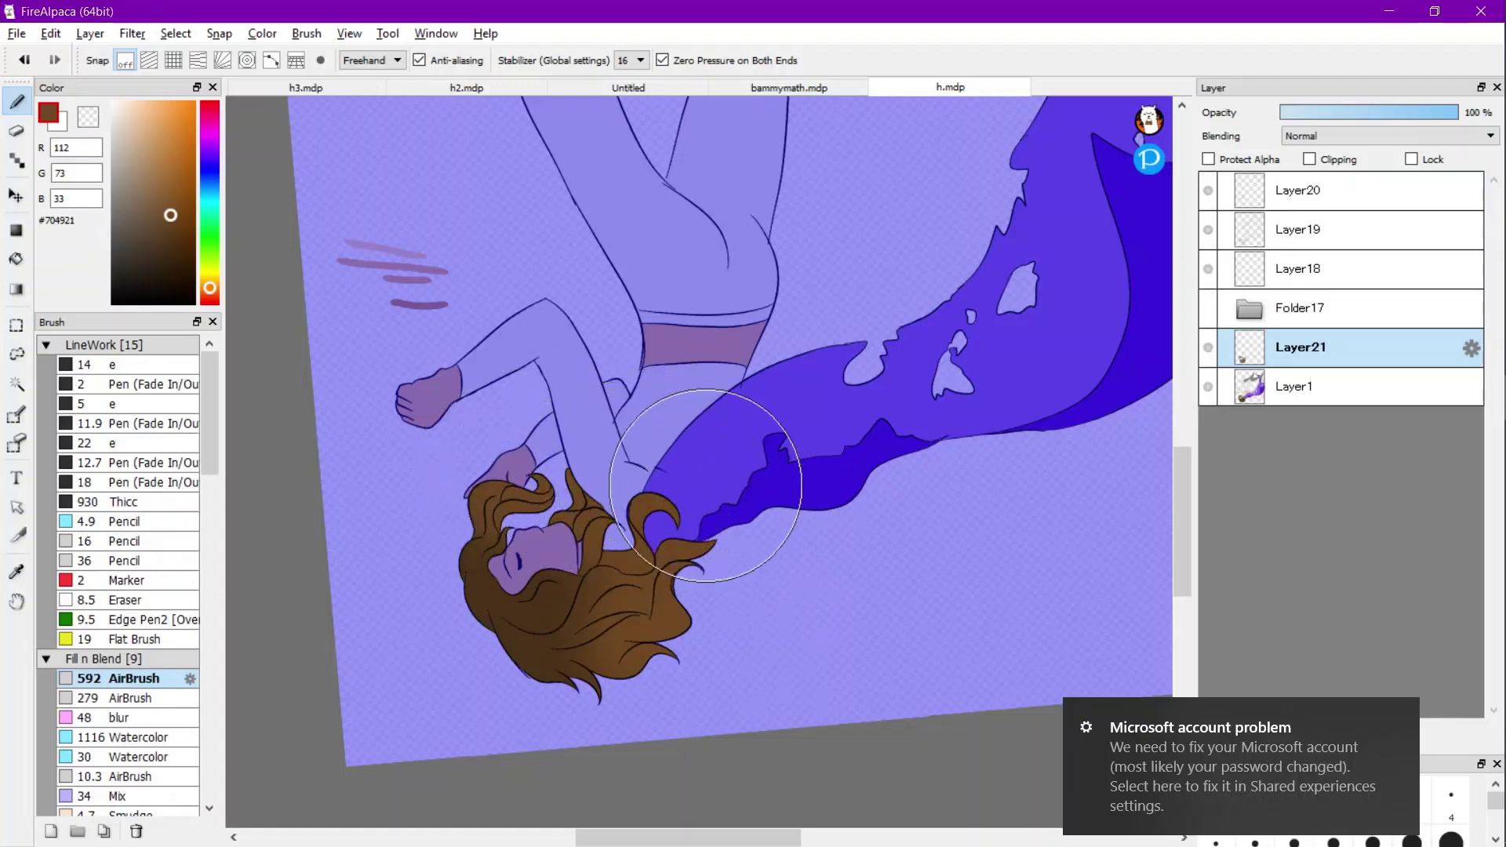
left_click(163, 187)
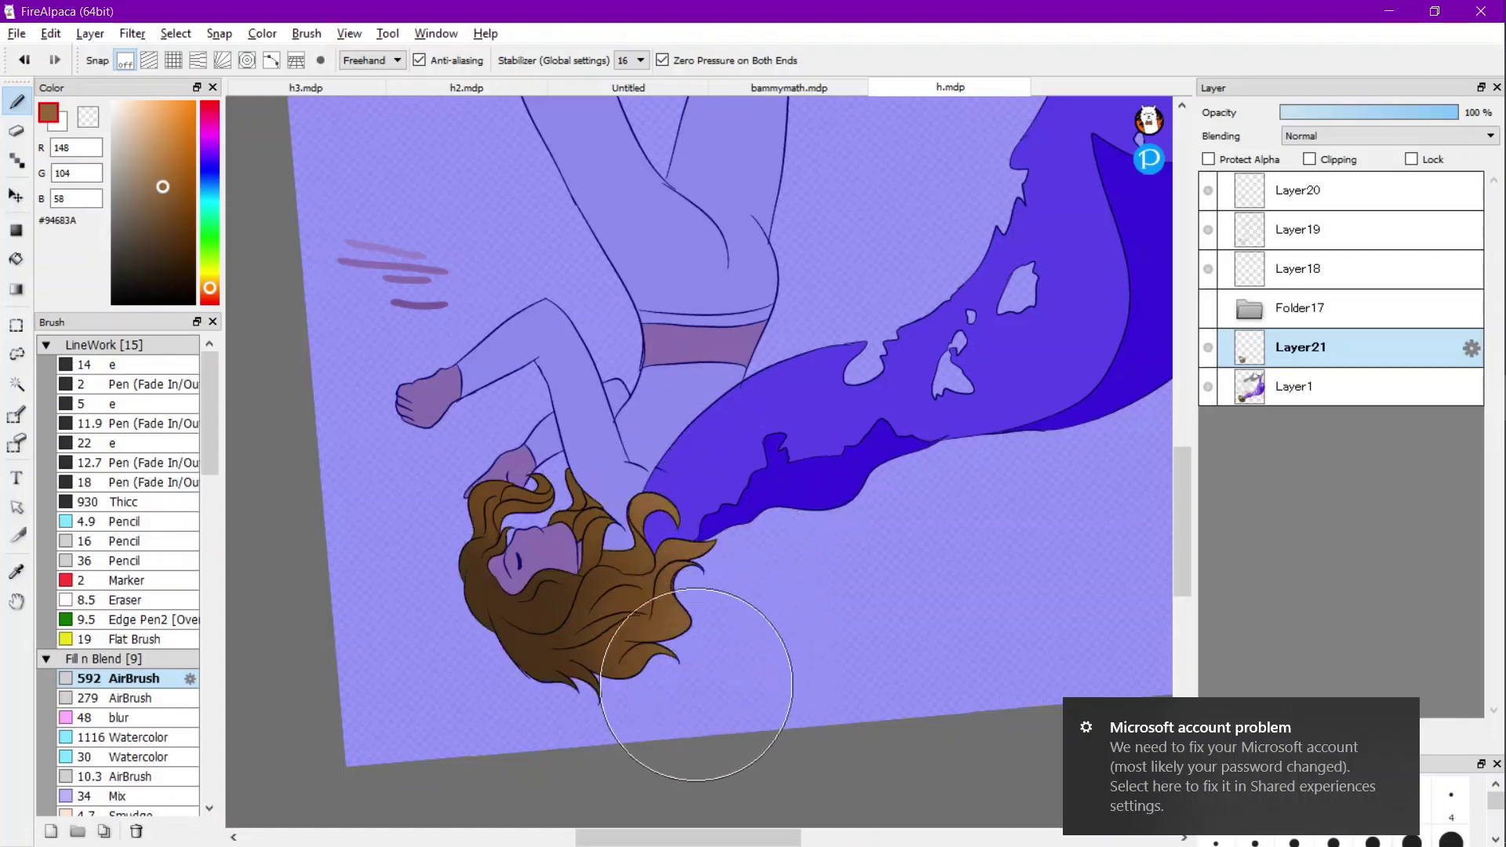
left_click_drag(543, 433, 506, 441)
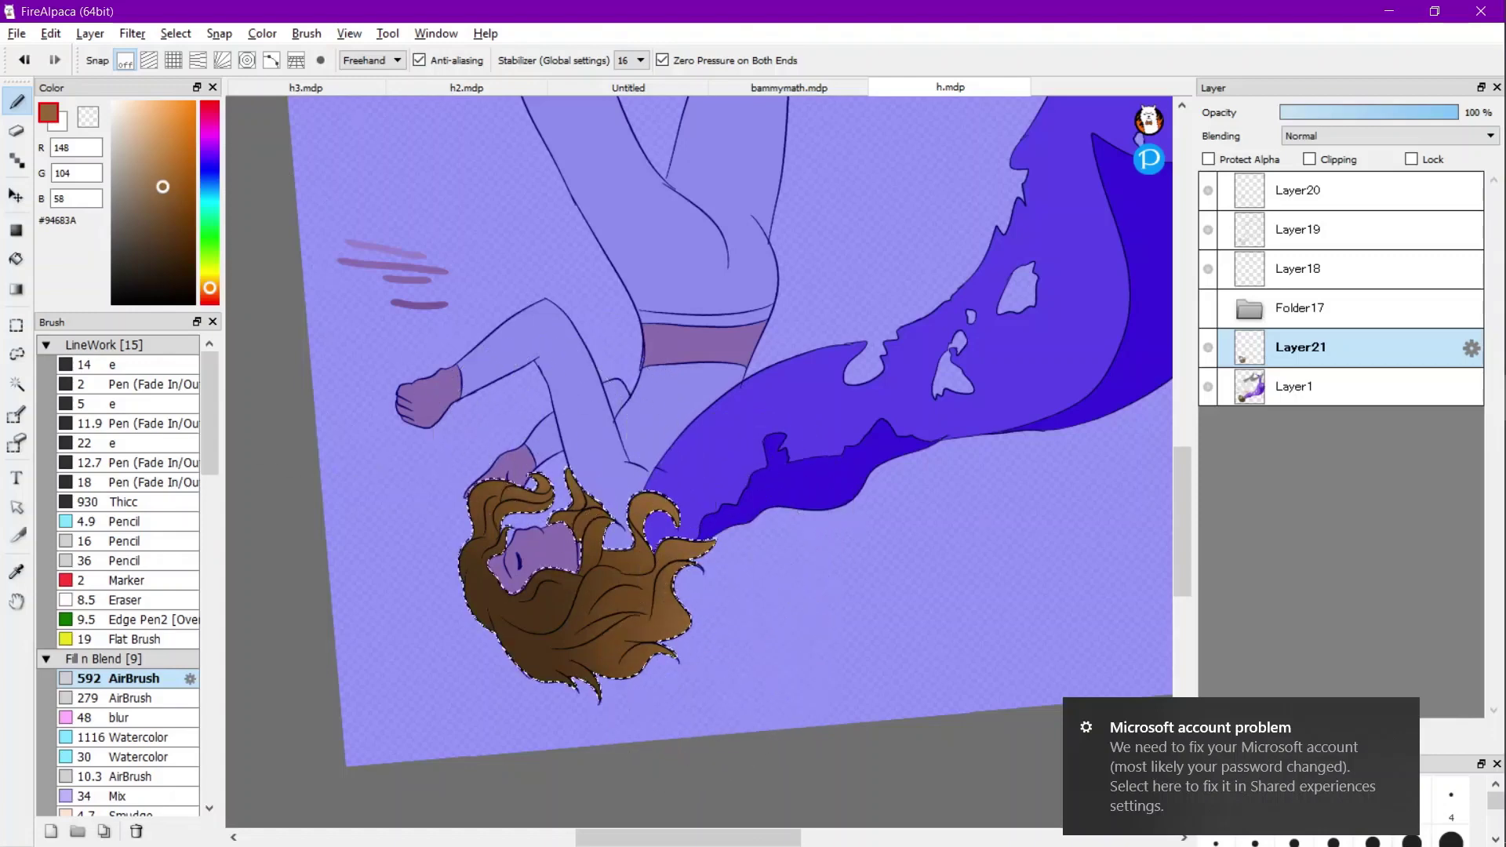
Darken the crown and the top of the hair with airbrushed deep brown #3A2108.
left_click(553, 663, "alt")
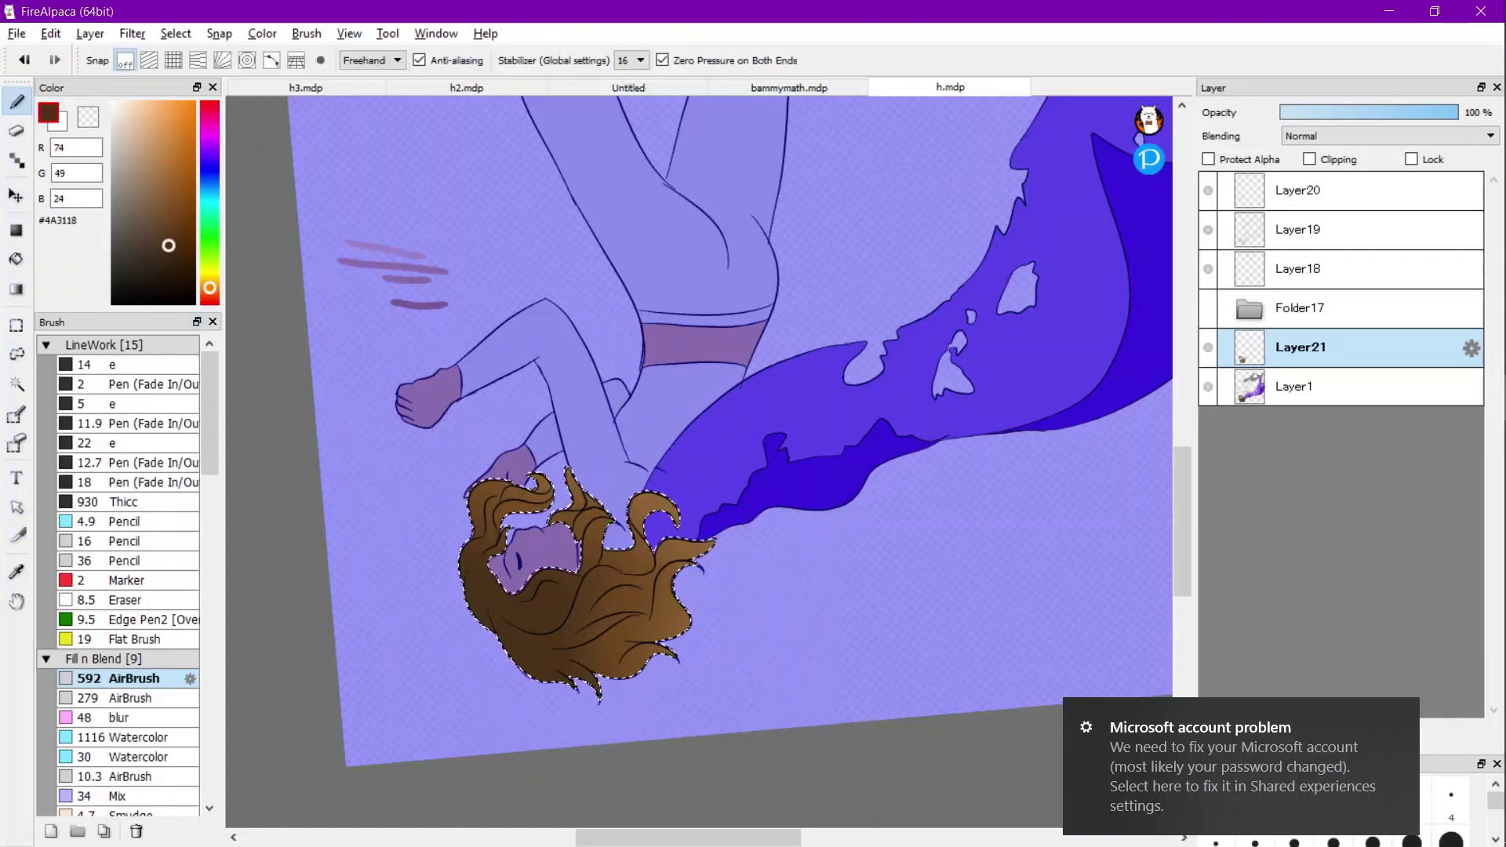
left_click(182, 258)
mouse_move(414, 672)
left_mouse_down()
mouse_move(464, 714)
mouse_move(416, 625)
mouse_move(476, 672)
mouse_move(480, 699)
mouse_move(444, 637)
mouse_move(343, 651)
left_mouse_up()
scroll(389, 470, "down", 2)
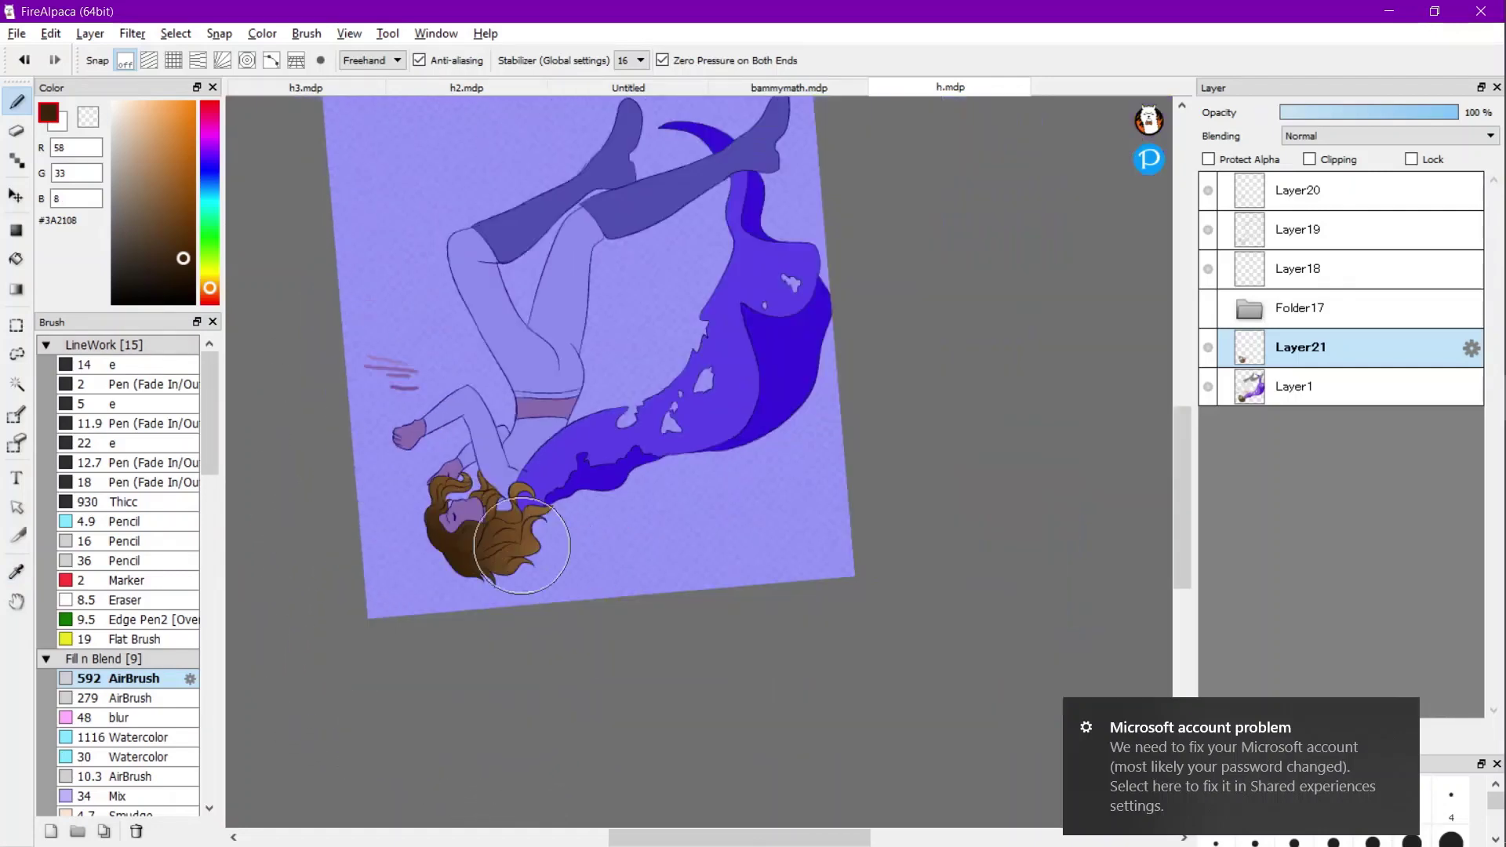
scroll(638, 514, "up", 1)
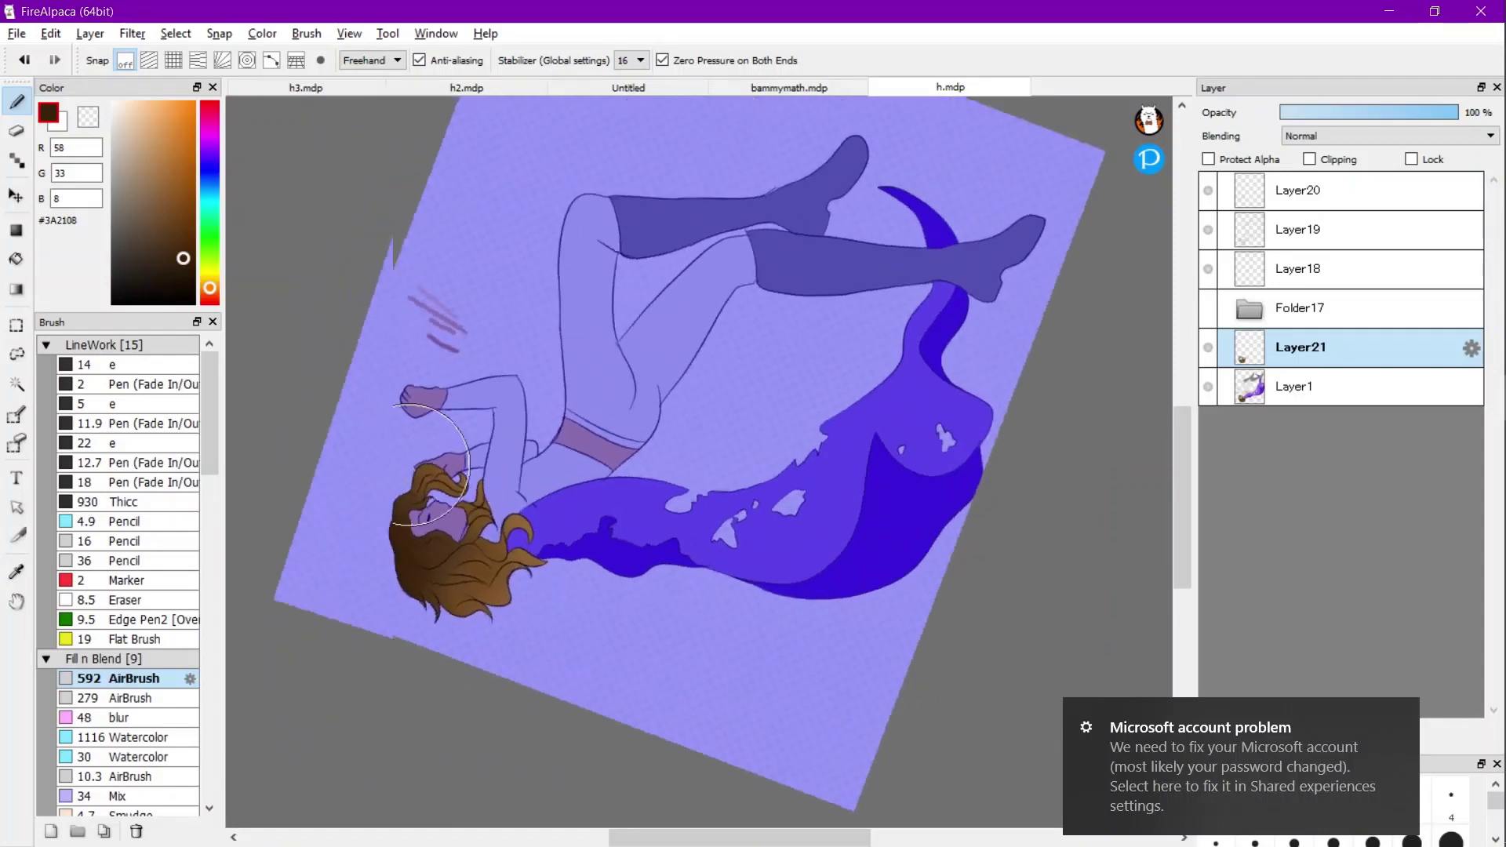
scroll(647, 395, "down", 2)
scroll(647, 394, "up", 1)
scroll(337, 251, "up", 2)
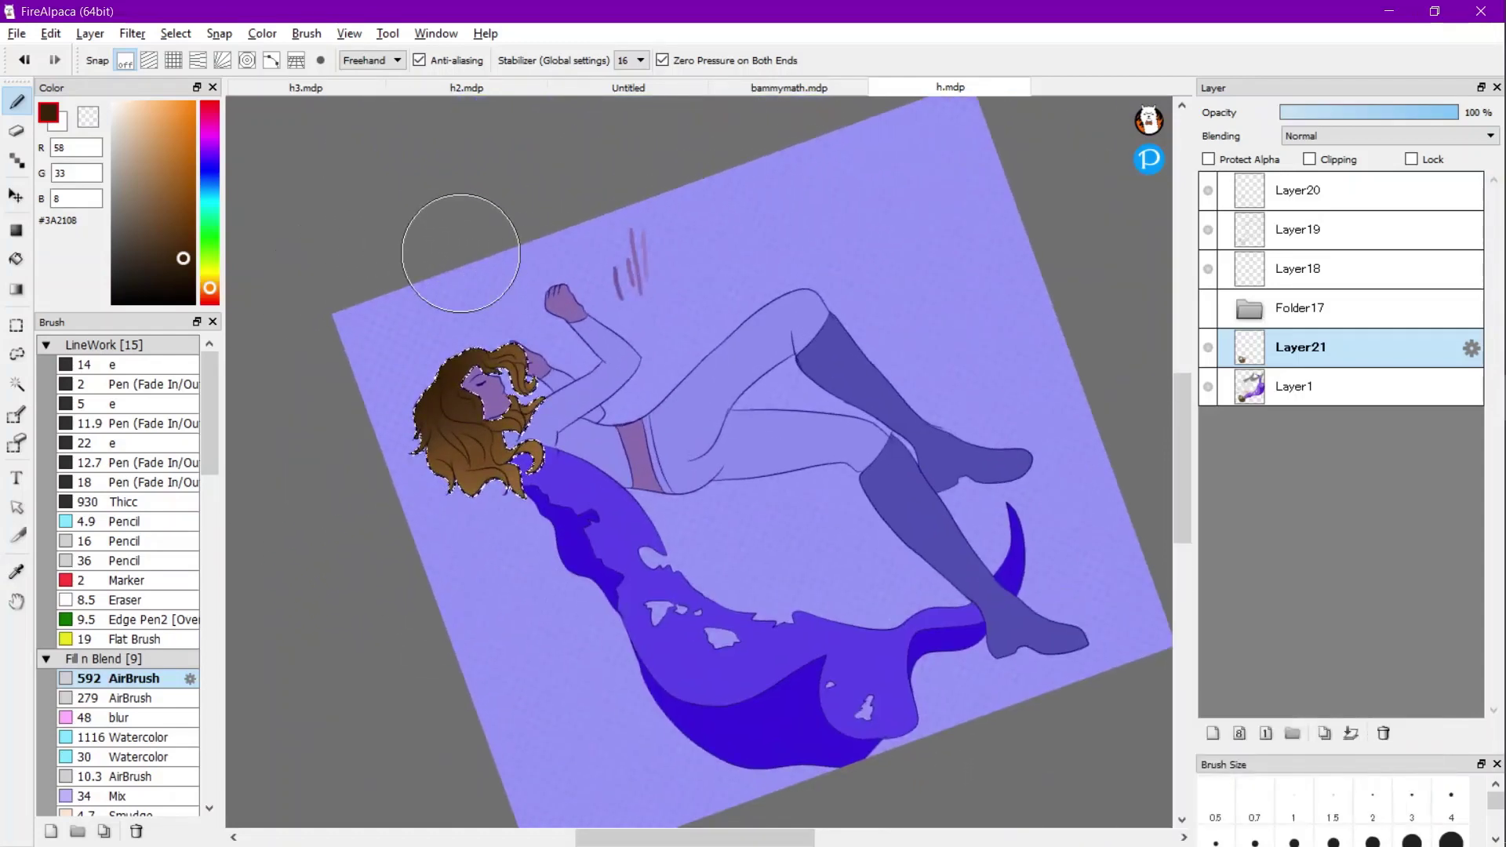
scroll(617, 314, "down", 1)
scroll(632, 437, "up", 2)
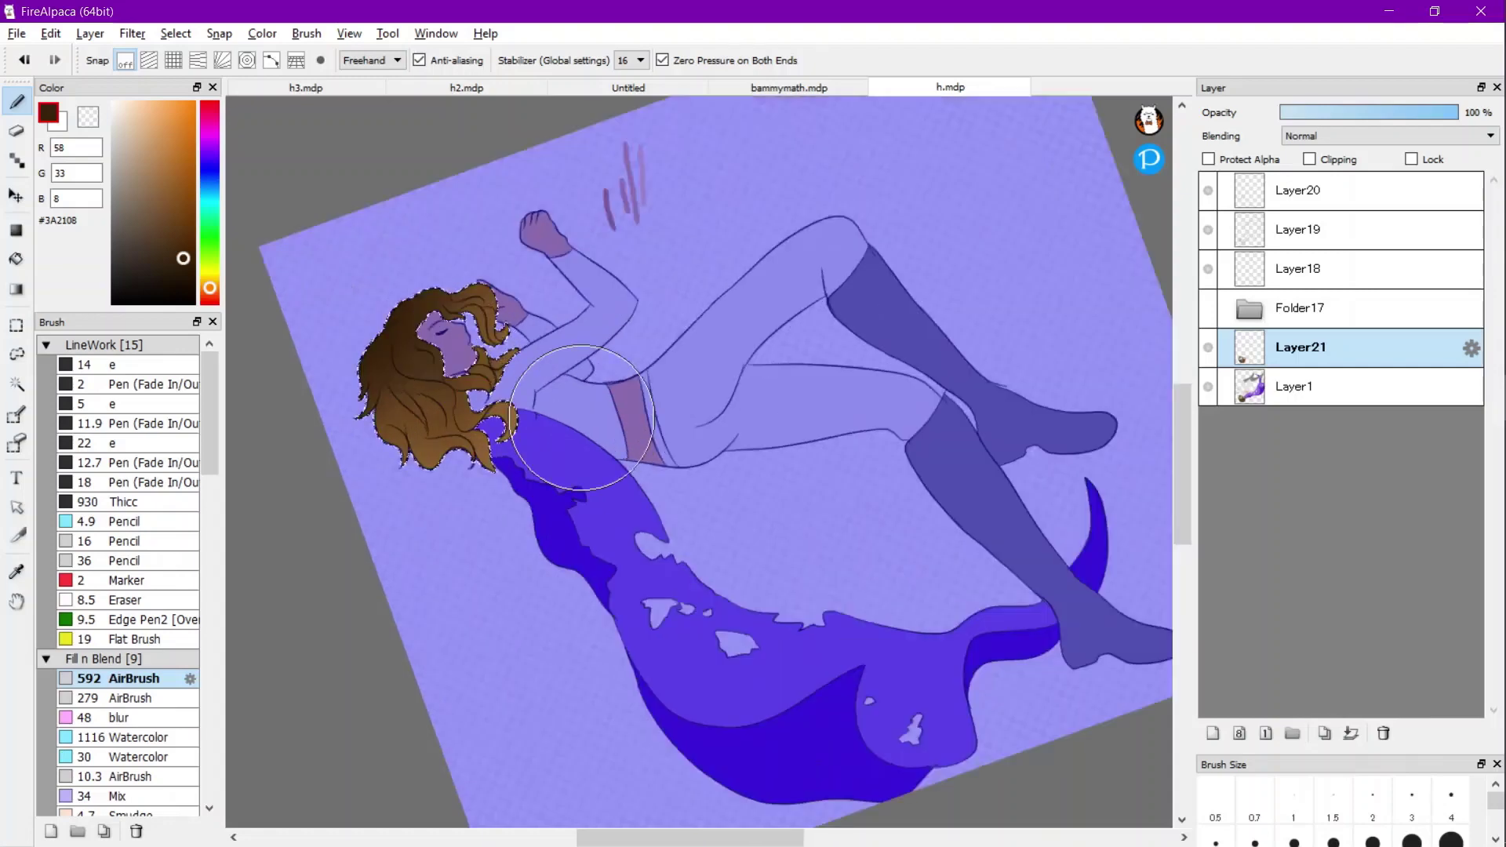
Select the cape's light purple area with the Magic Wand and choose the paler purple #AD8BE9, starting from the sampled cape colour.
key("w")
left_click(616, 514)
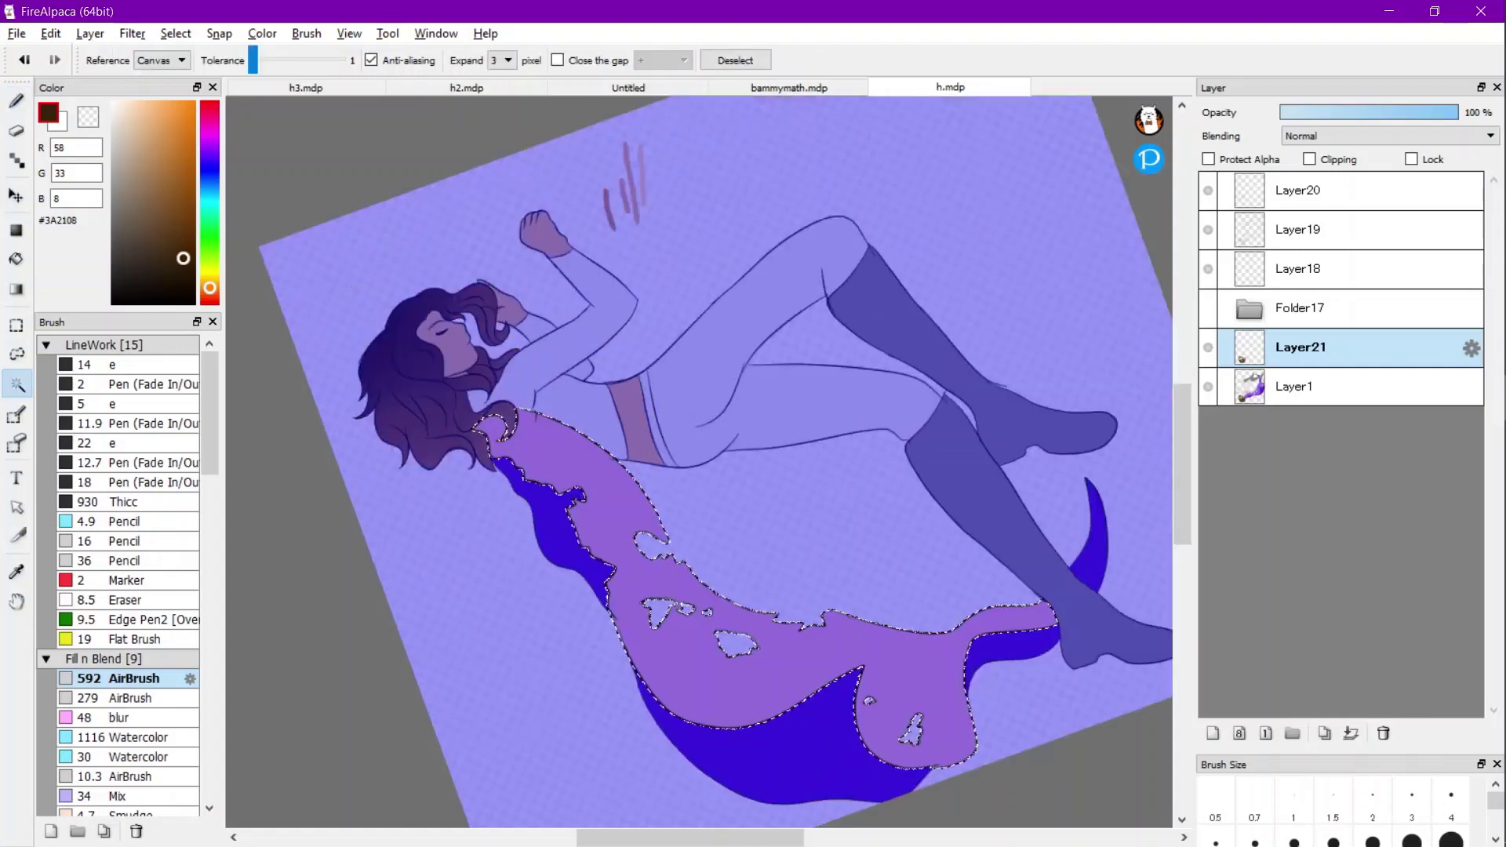
key("i")
left_click(615, 513)
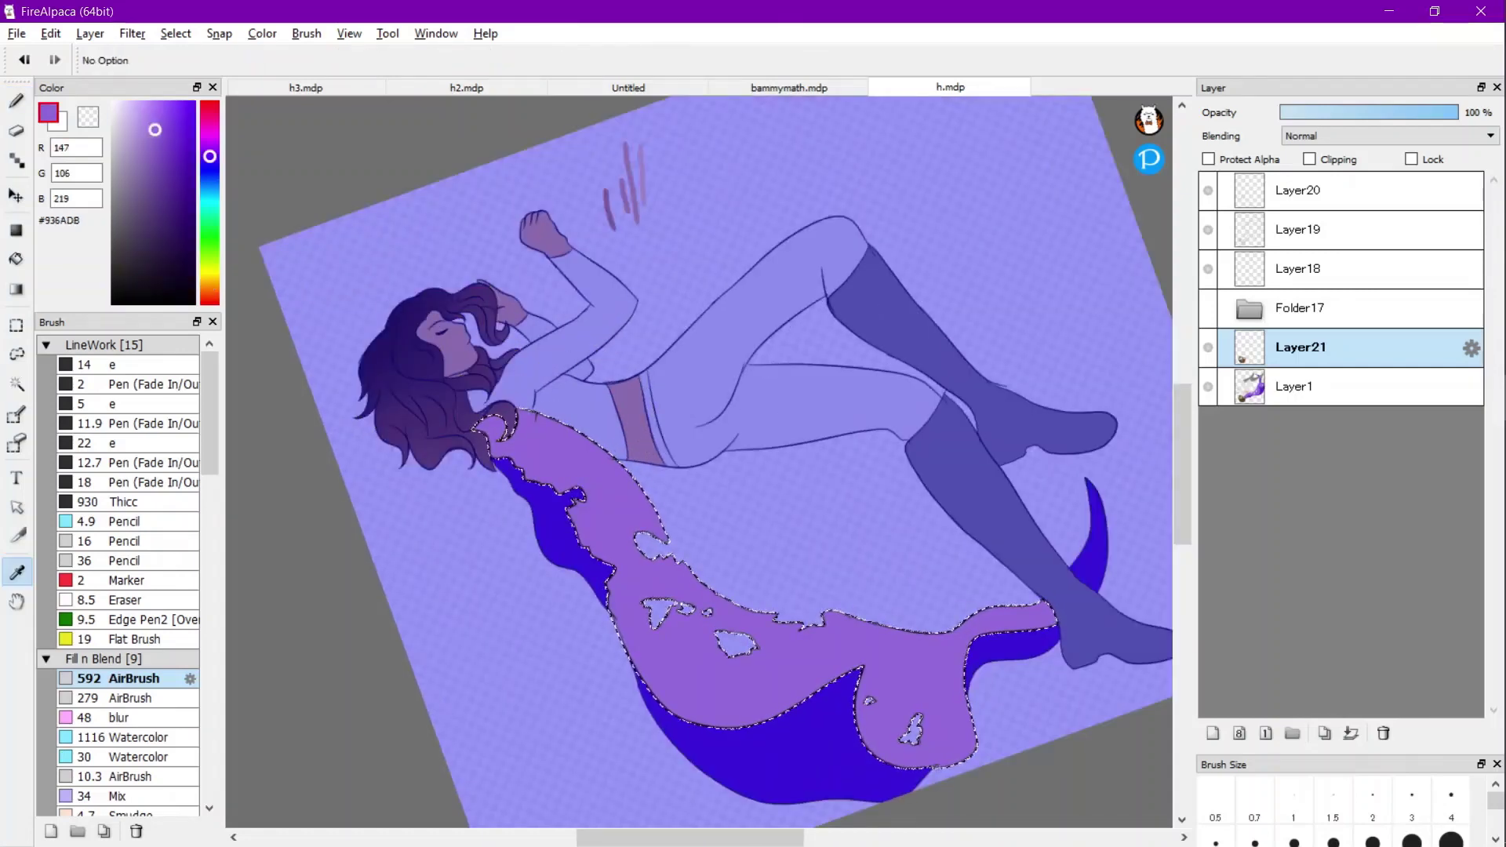
left_click(145, 118)
Add a new layer above Layer21 and choose the Shards [Hard Light] brush from the things group.
left_click(17, 230)
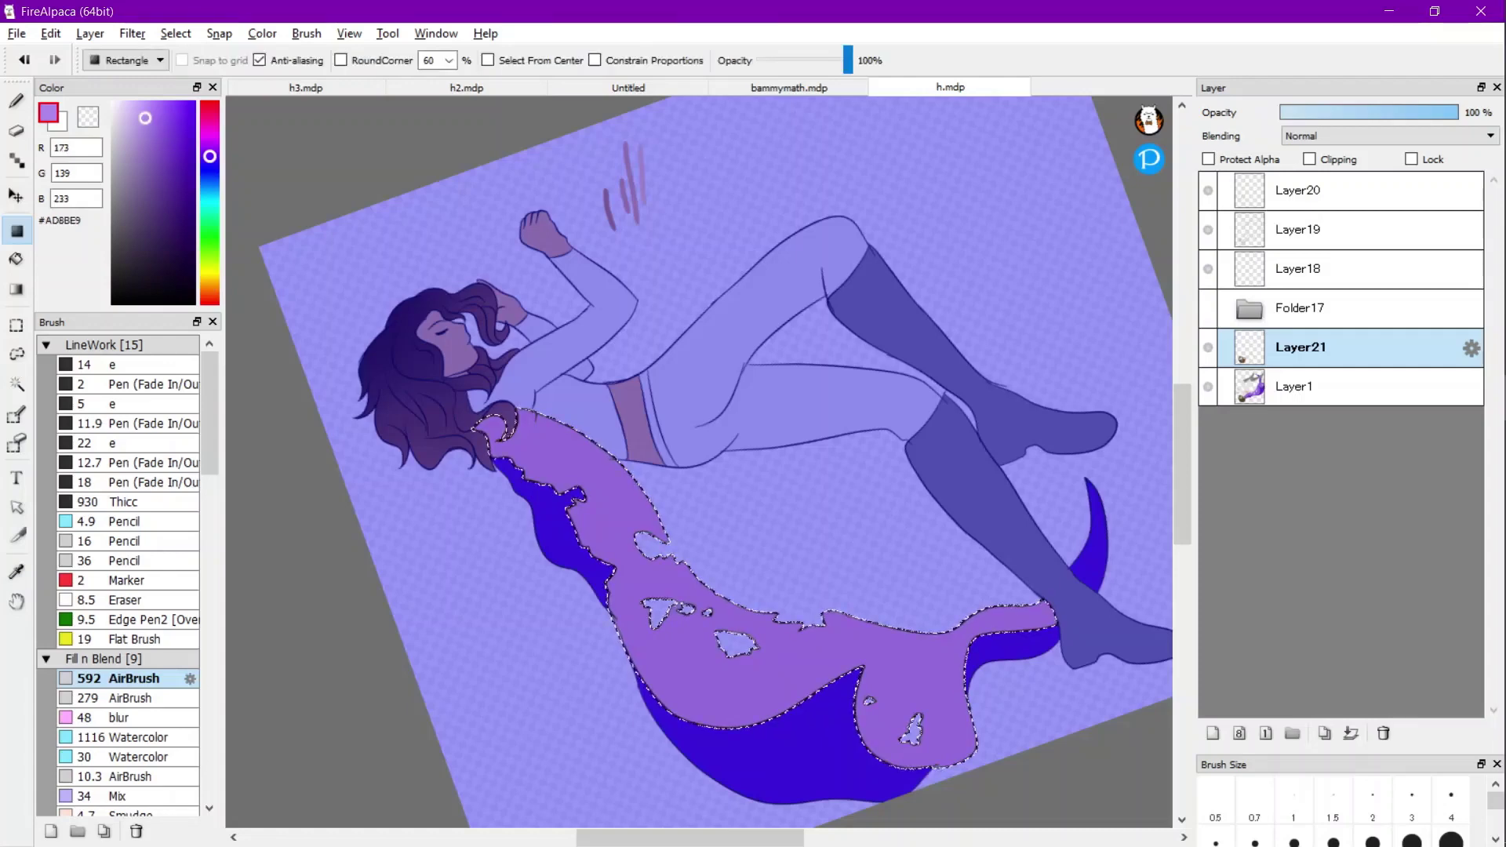
key("b")
left_click(90, 33)
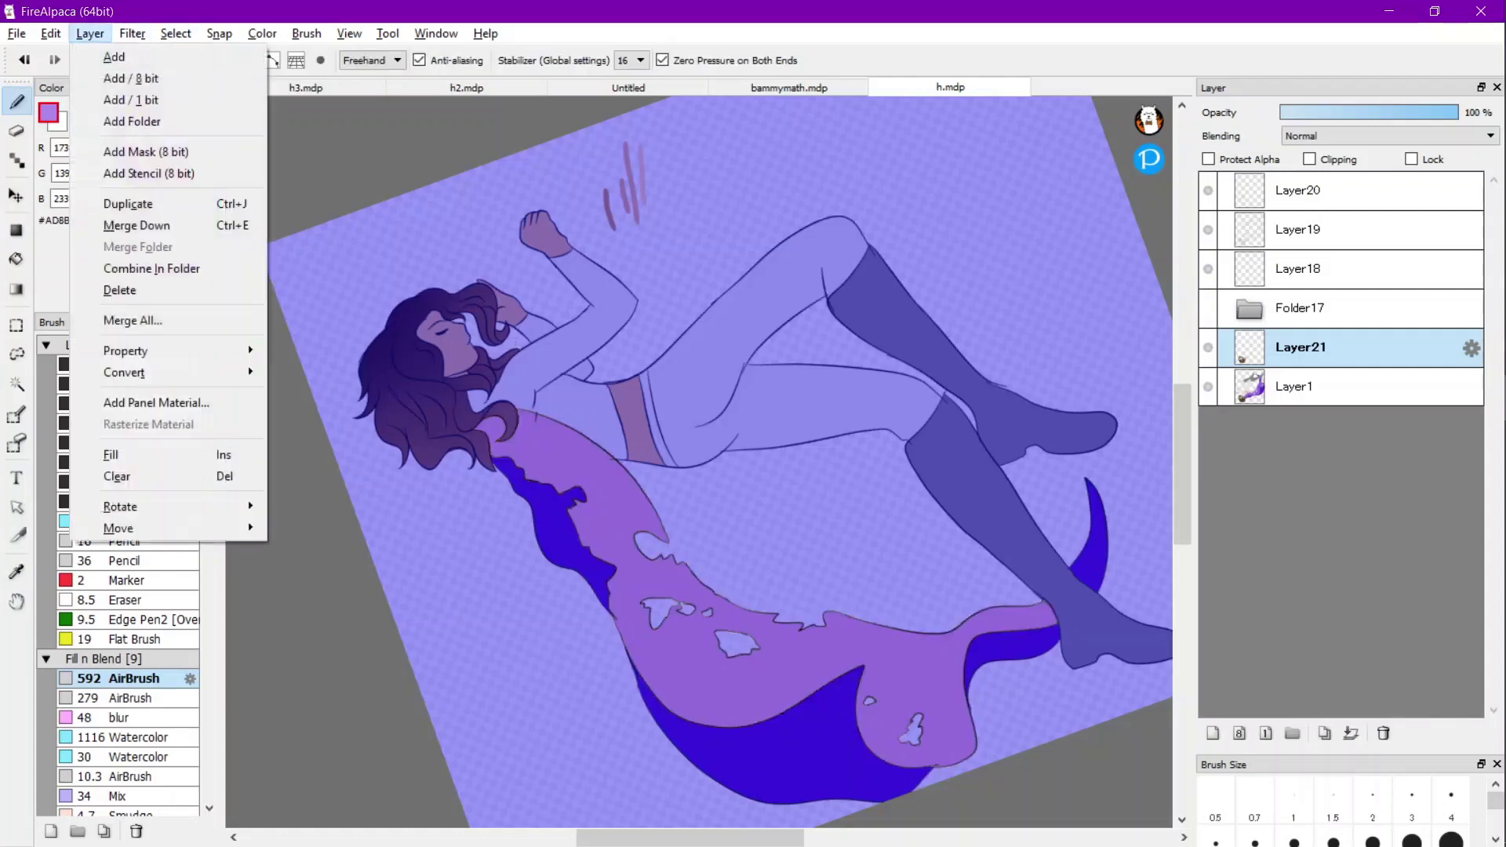
left_click(114, 57)
left_click_drag(209, 435, 208, 776)
left_click(190, 669)
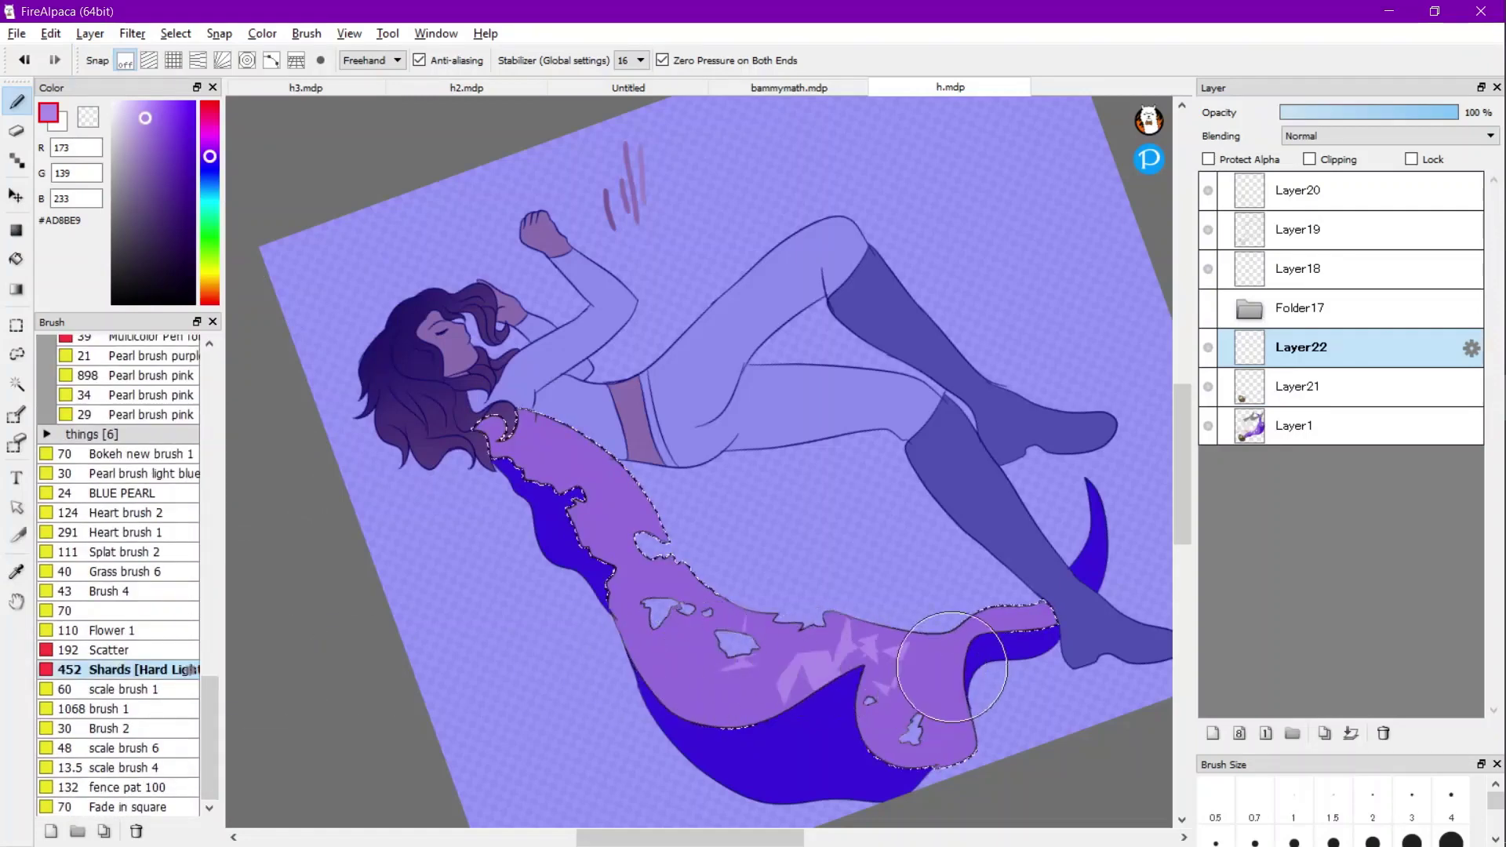
Paint shard textures across the selected cape area in pale purple #AD8BE9, plus some near the shoulder in #996FE6.
mouse_move(951, 667)
left_mouse_down()
mouse_move(942, 594)
mouse_move(1011, 651)
mouse_move(767, 666)
mouse_move(675, 574)
left_mouse_up()
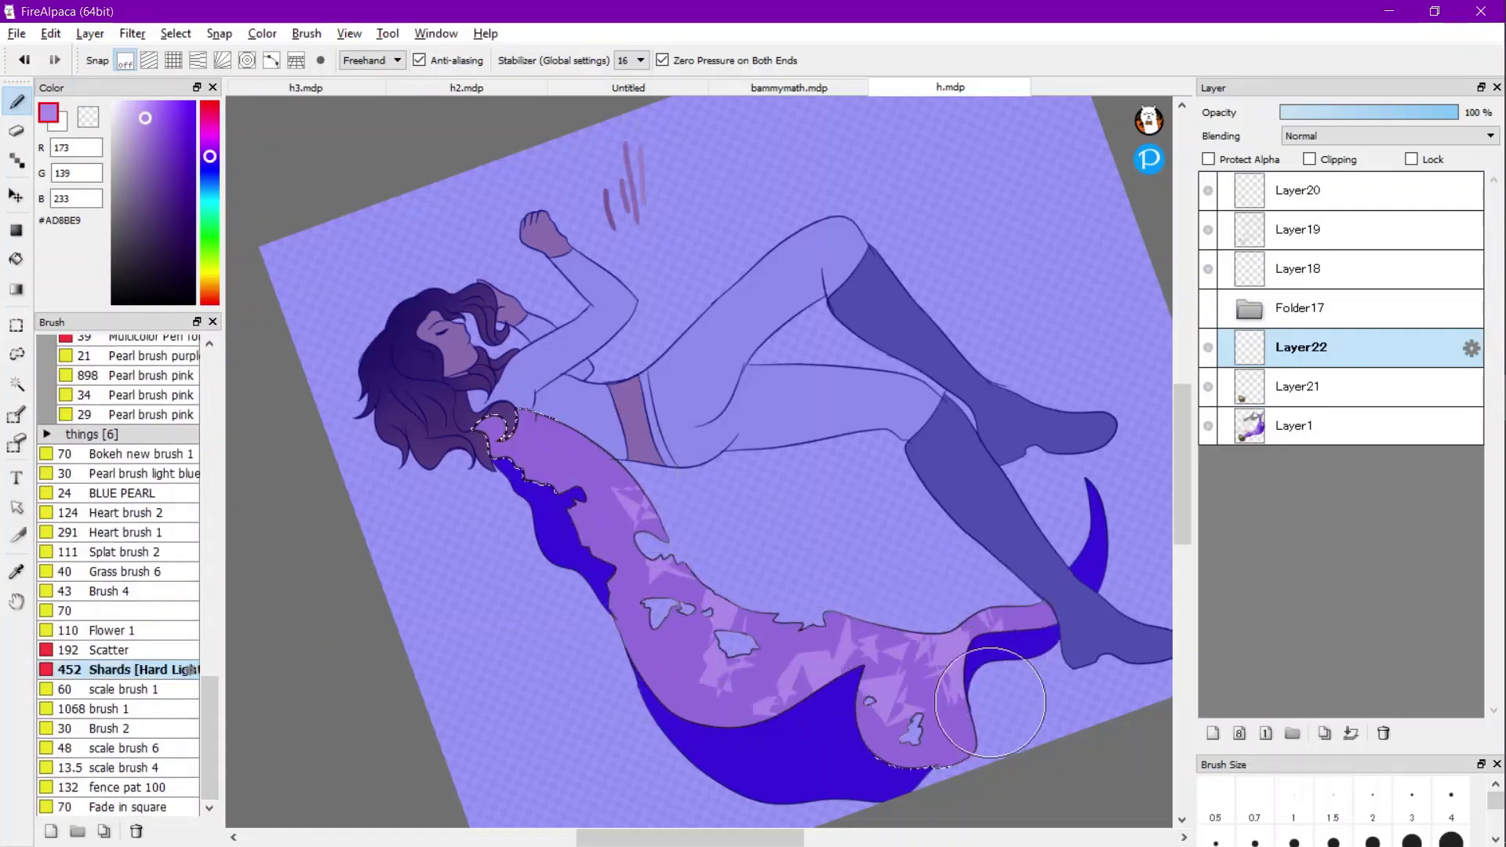
left_click_drag(992, 702, 960, 733)
left_click(154, 121)
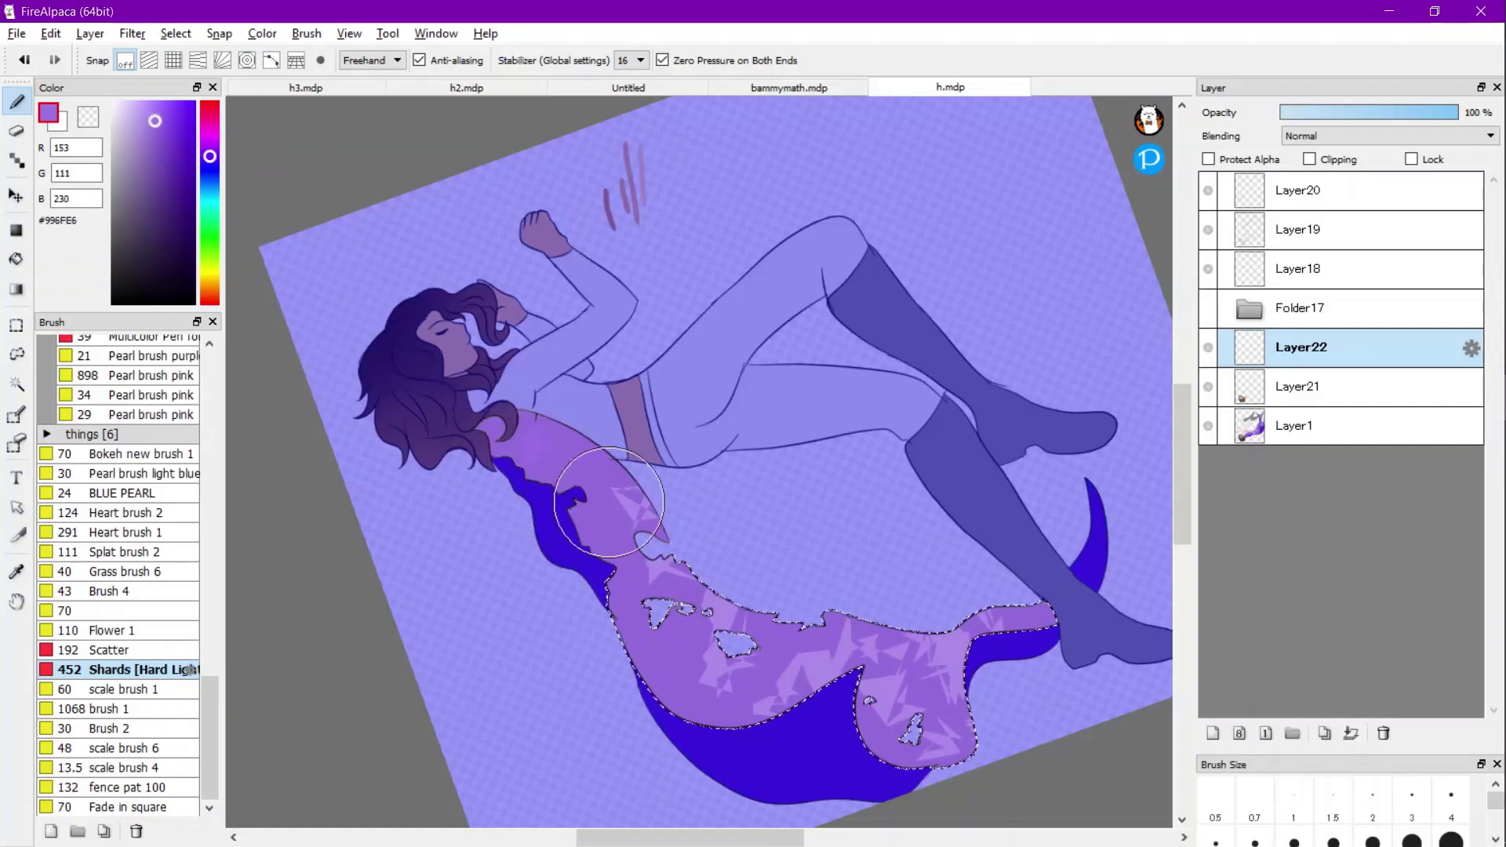
key("ctrl+d")
Paint darker shard textures in #7A52C1 over the upper and middle parts of the selected cape area.
left_click(159, 149)
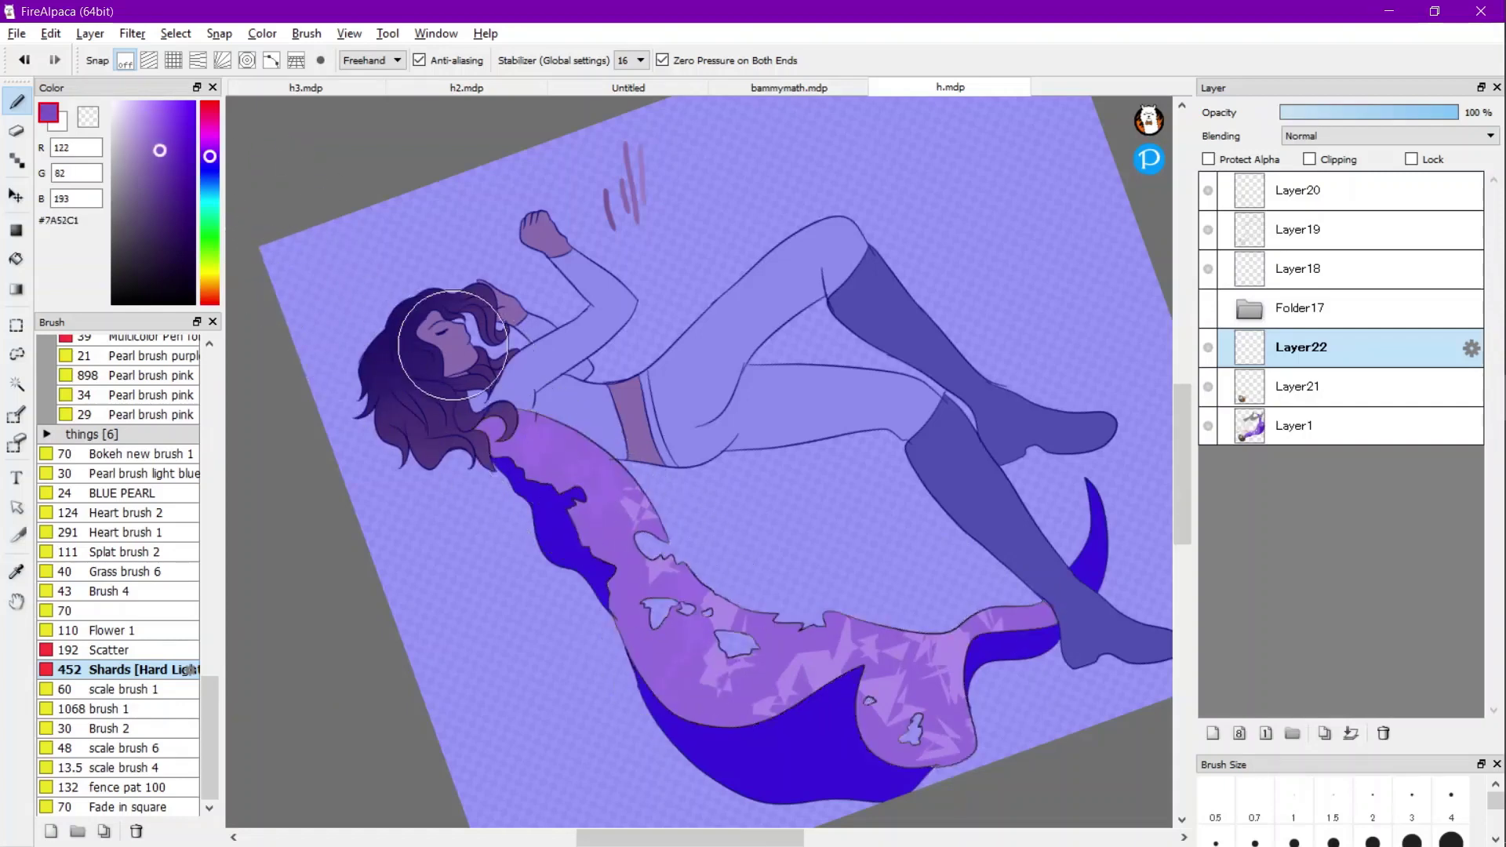
left_click_drag(676, 659, 668, 656)
scroll(442, 482, "down", 1)
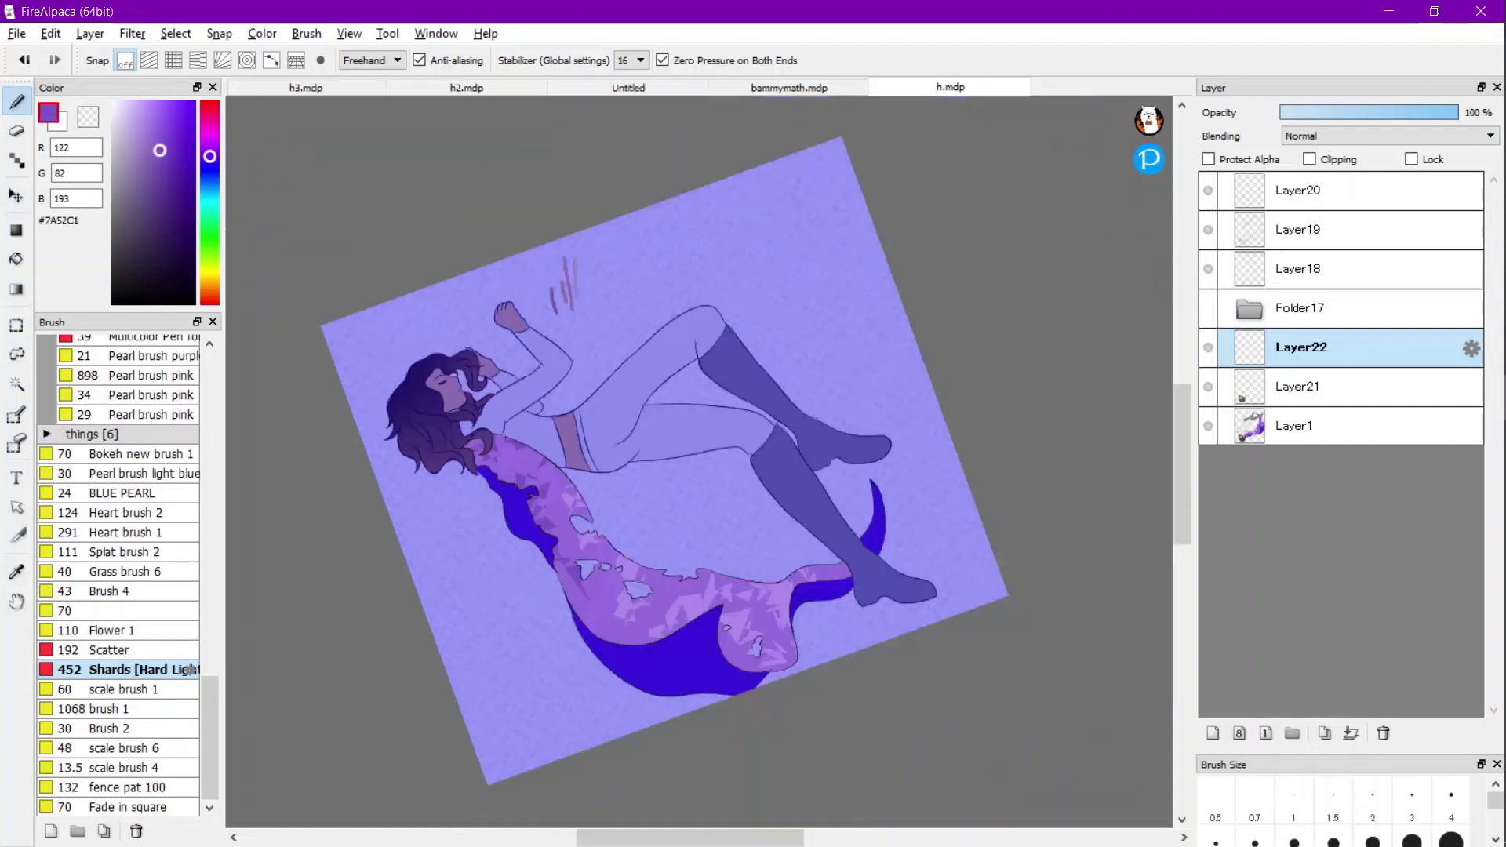
scroll(553, 610, "up", 1)
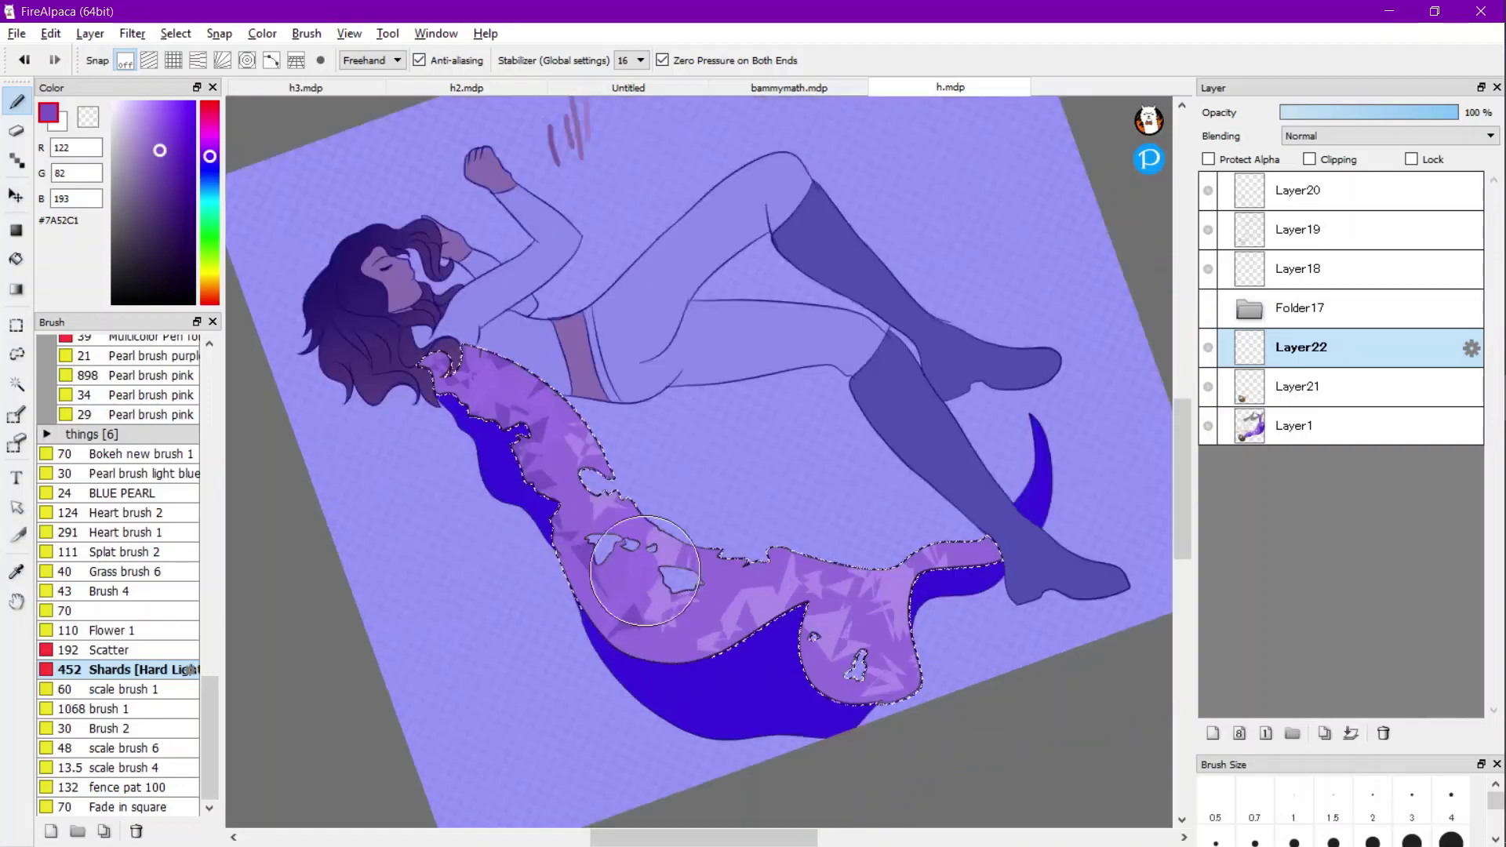
scroll(710, 502, "down", 5)
key("Left")
key("Left")
scroll(753, 469, "up", 4)
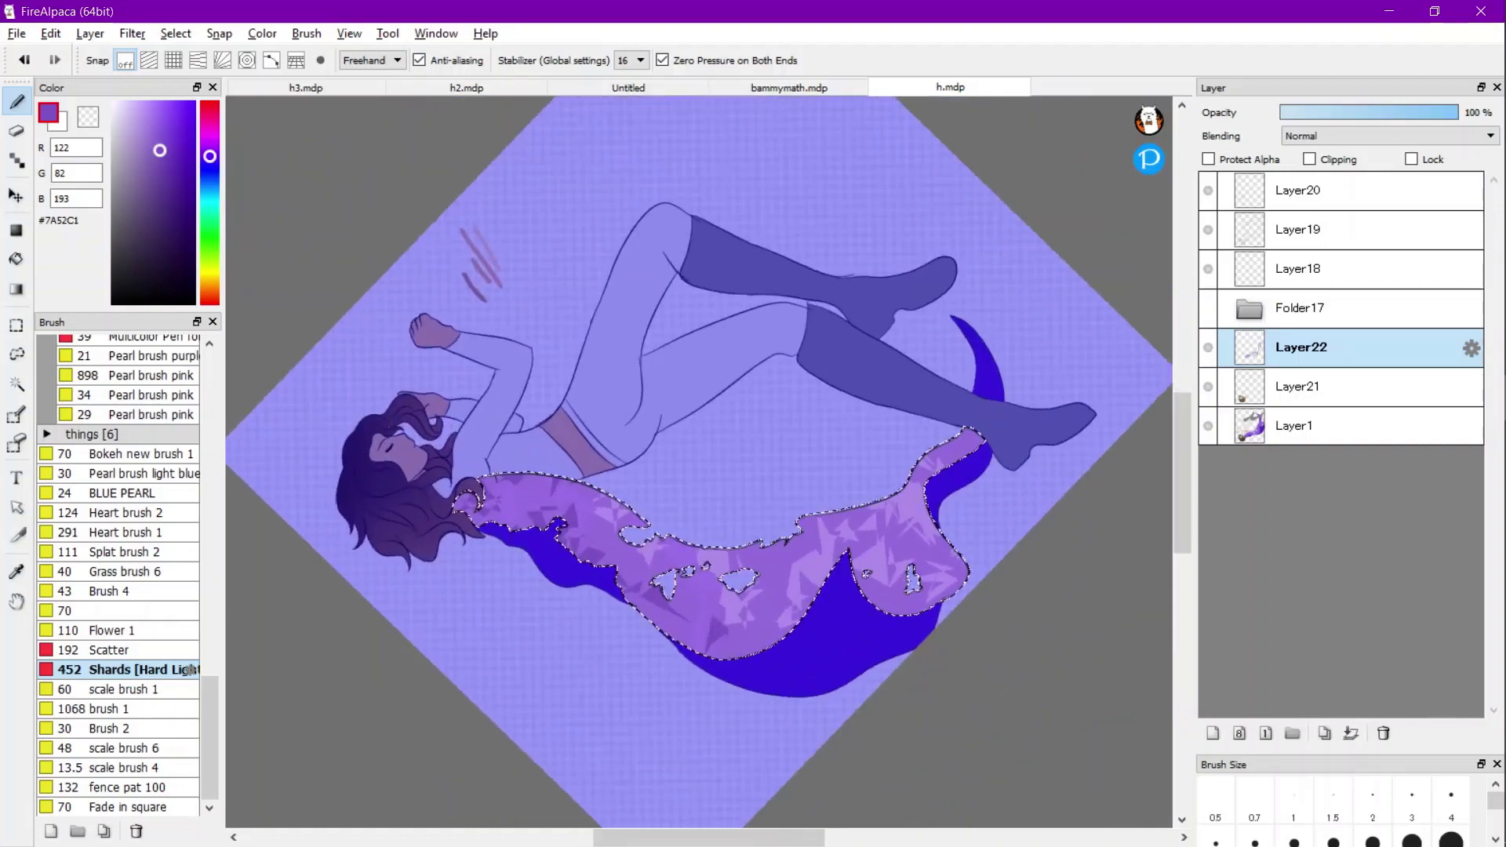
Paint pale shards in #C3A6F6 over the lower part of the selected cape and dark shards in #45006C from the shoulder to the middle.
left_click(138, 108)
mouse_move(1029, 407)
left_mouse_down()
mouse_move(957, 449)
mouse_move(883, 453)
mouse_move(833, 487)
left_mouse_up()
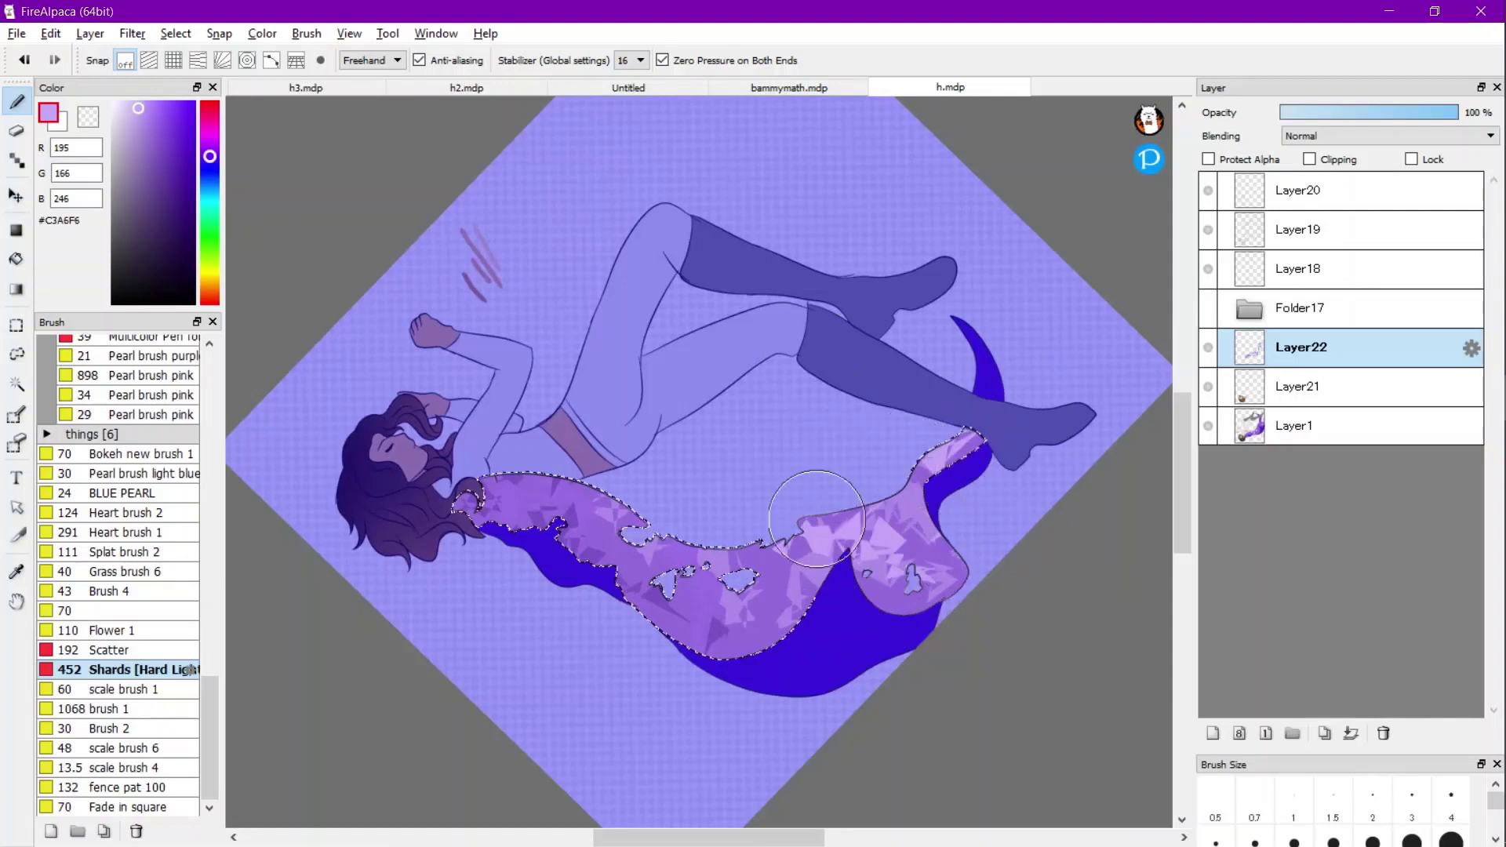
left_click(166, 163)
key("ctrl+d")
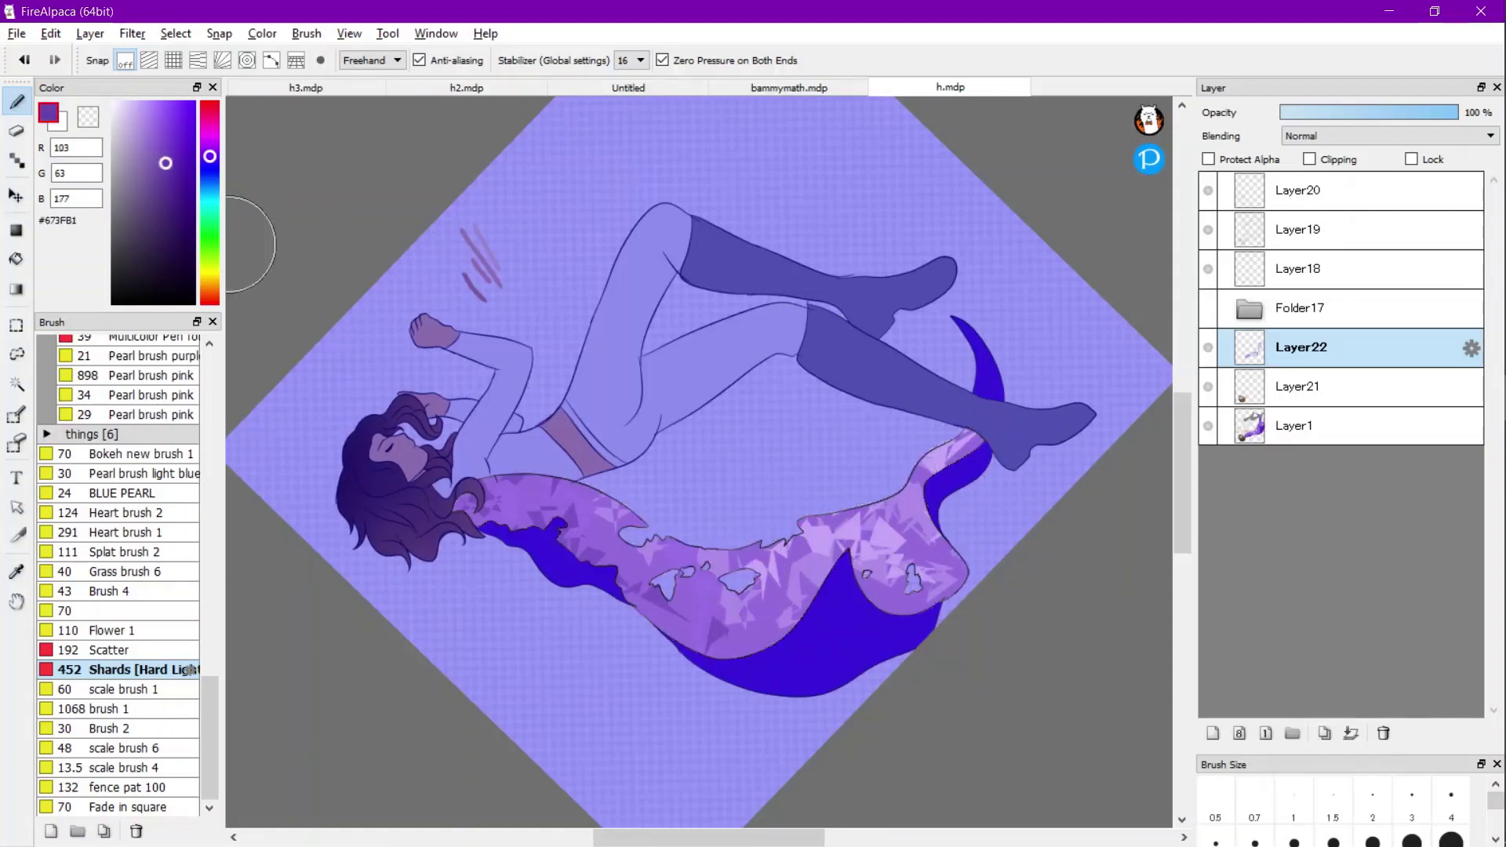
left_click(210, 146)
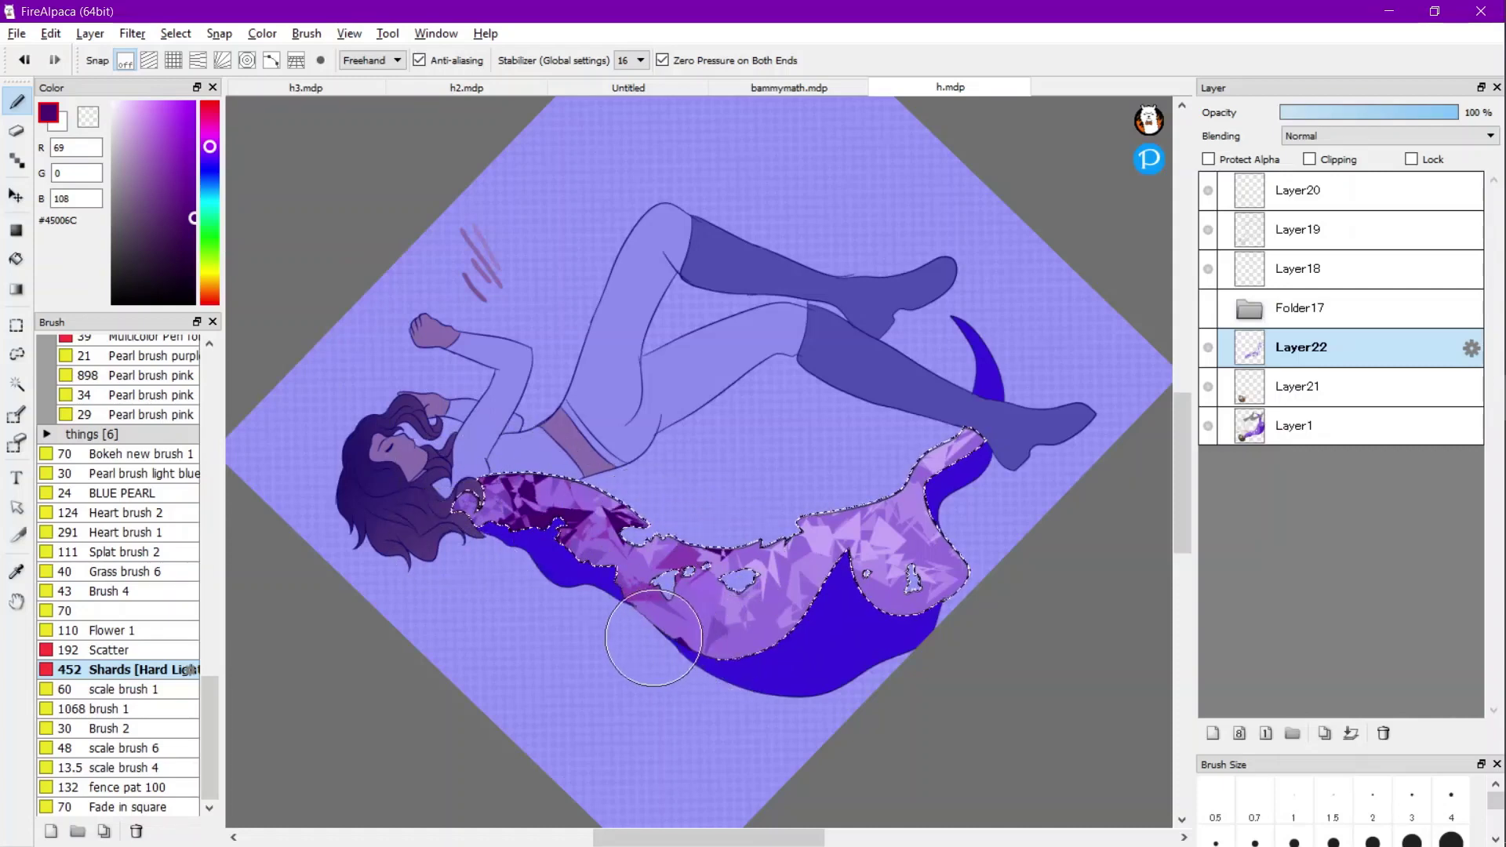
Make Layer1 the active layer and choose the size 1116 Watercolor brush from the Fill n Blend group.
left_click(1294, 425)
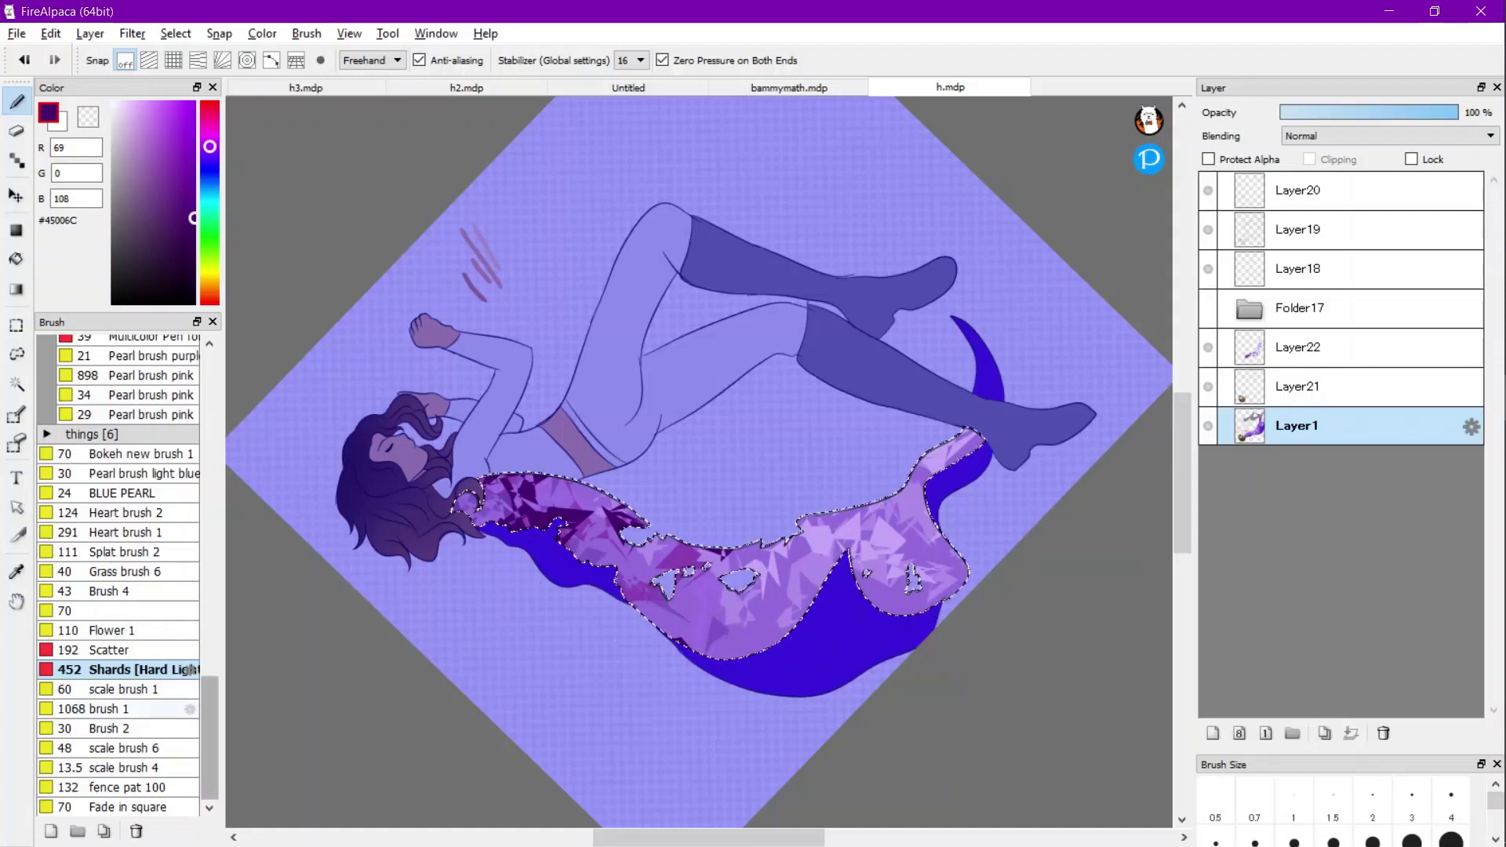
left_click_drag(210, 706, 209, 381)
left_click(149, 718)
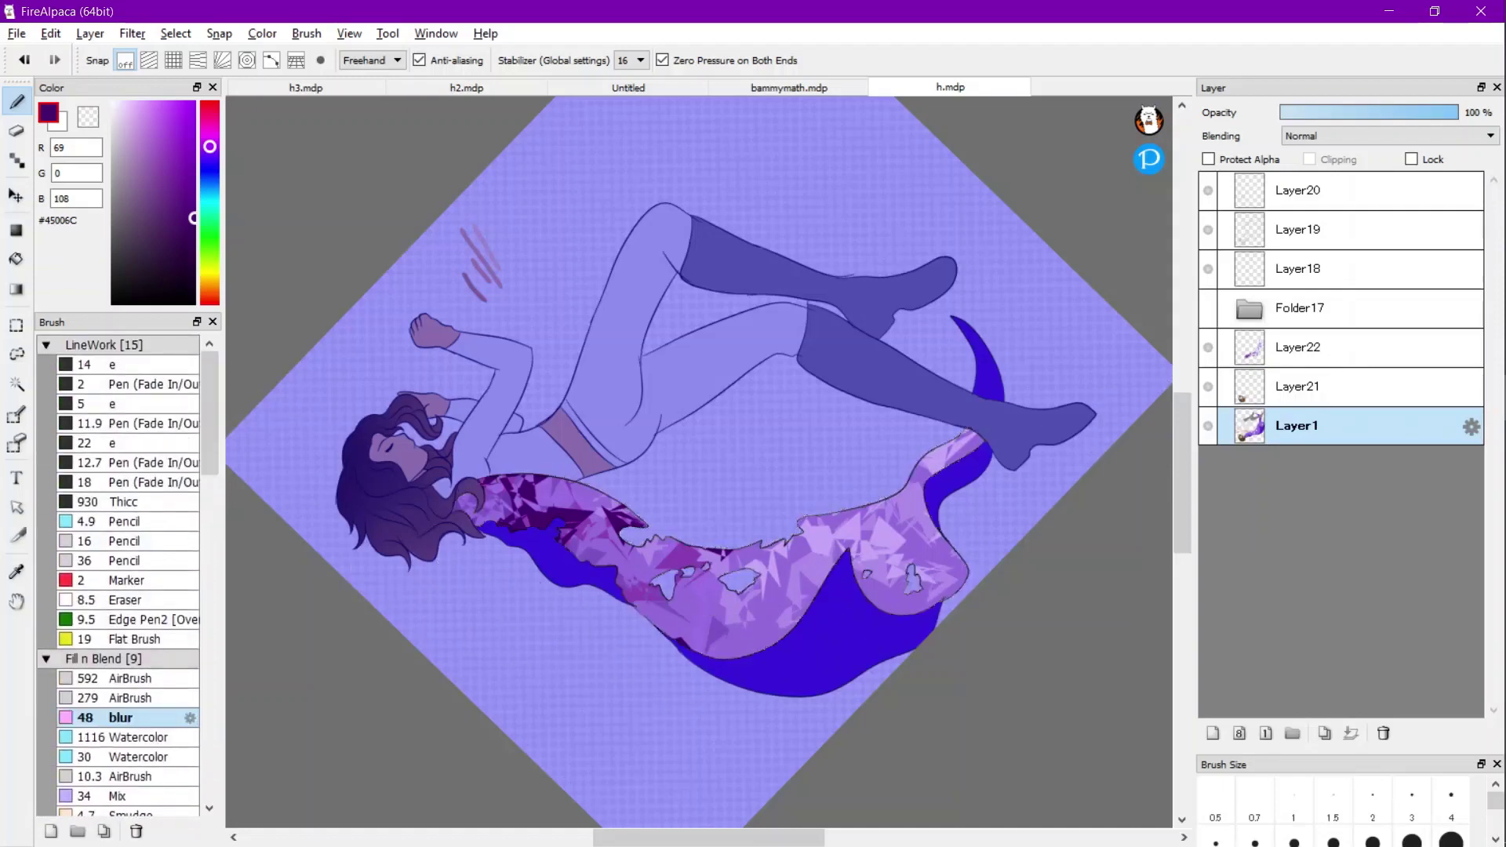
left_click(145, 737)
left_click(17, 230)
left_click(16, 102)
Shade the selected cape beneath the shards in #45006C along its outer edge and in #691299 toward its lower end.
mouse_move(425, 539)
left_mouse_down()
mouse_move(545, 562)
mouse_move(663, 640)
mouse_move(764, 674)
mouse_move(817, 651)
left_mouse_up()
left_click(186, 183)
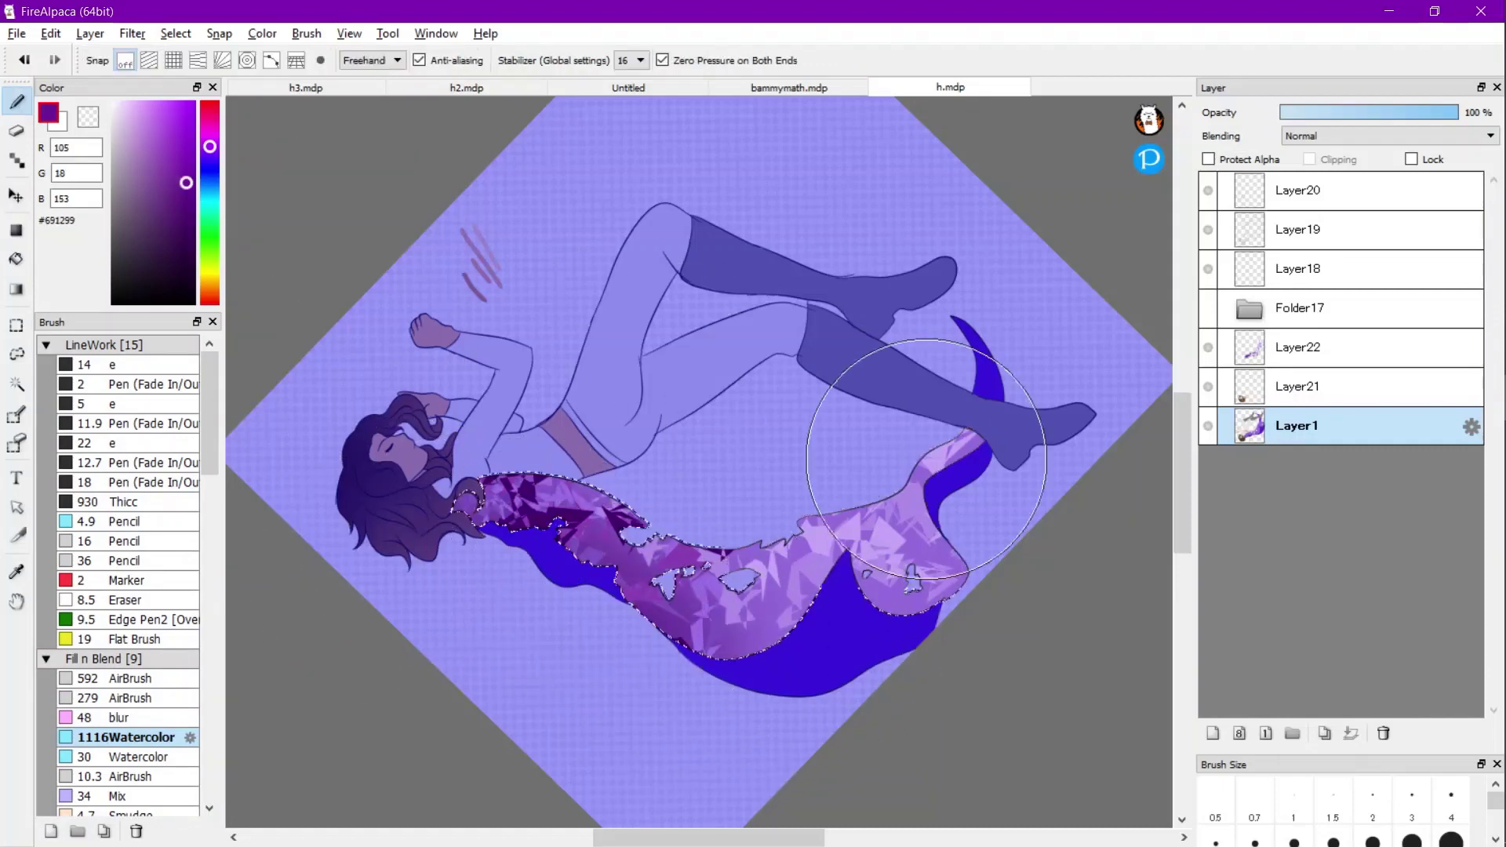
left_click_drag(931, 429, 901, 505)
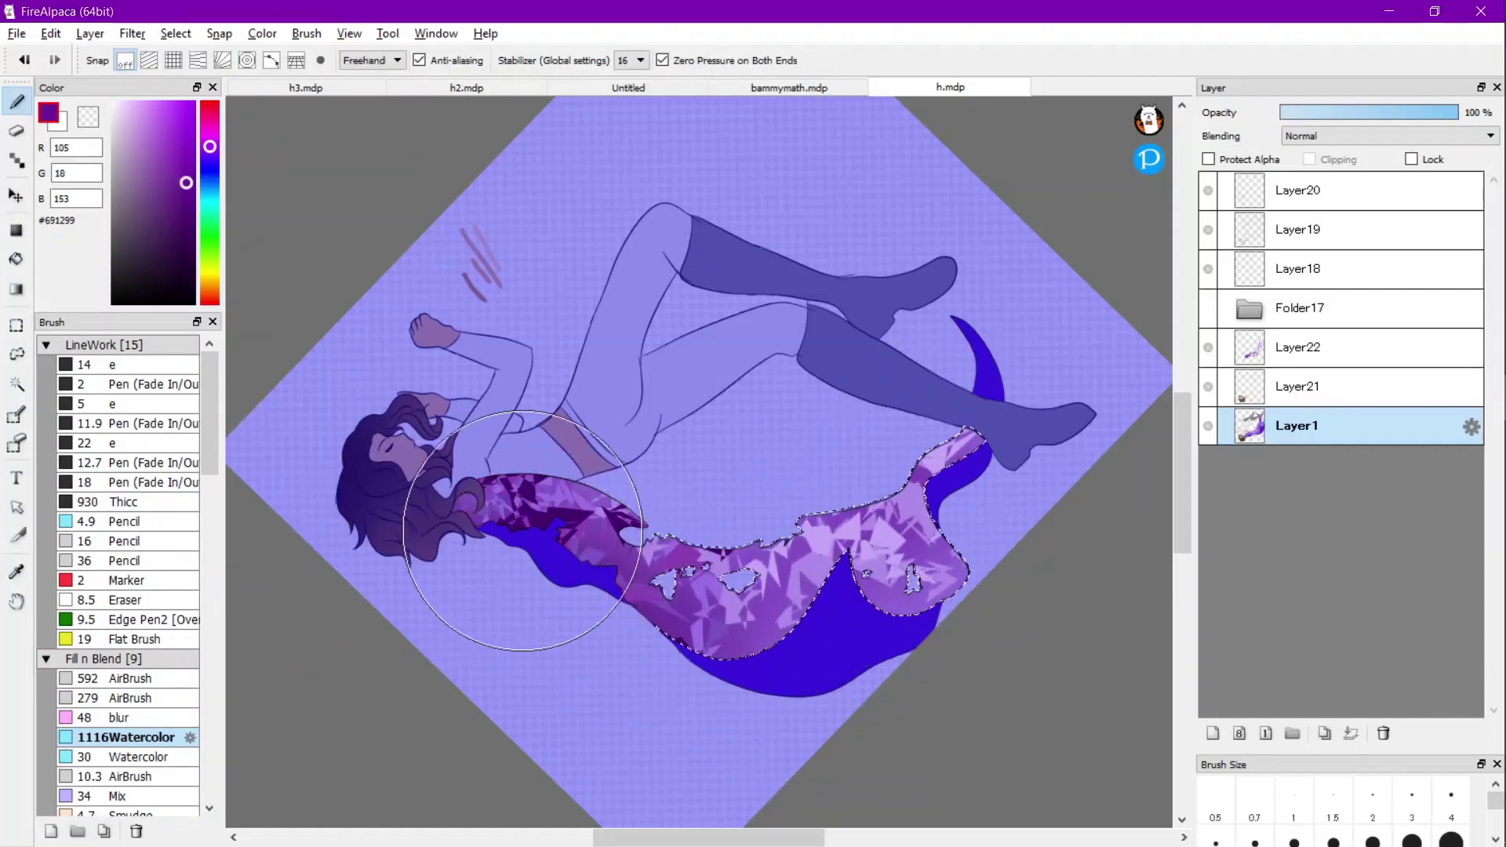
Brush brighter purple #AD48E6 across the selected cape area on Layer1 with broad watercolor strokes.
key("ctrl+d")
left_click_drag(170, 117, 170, 120)
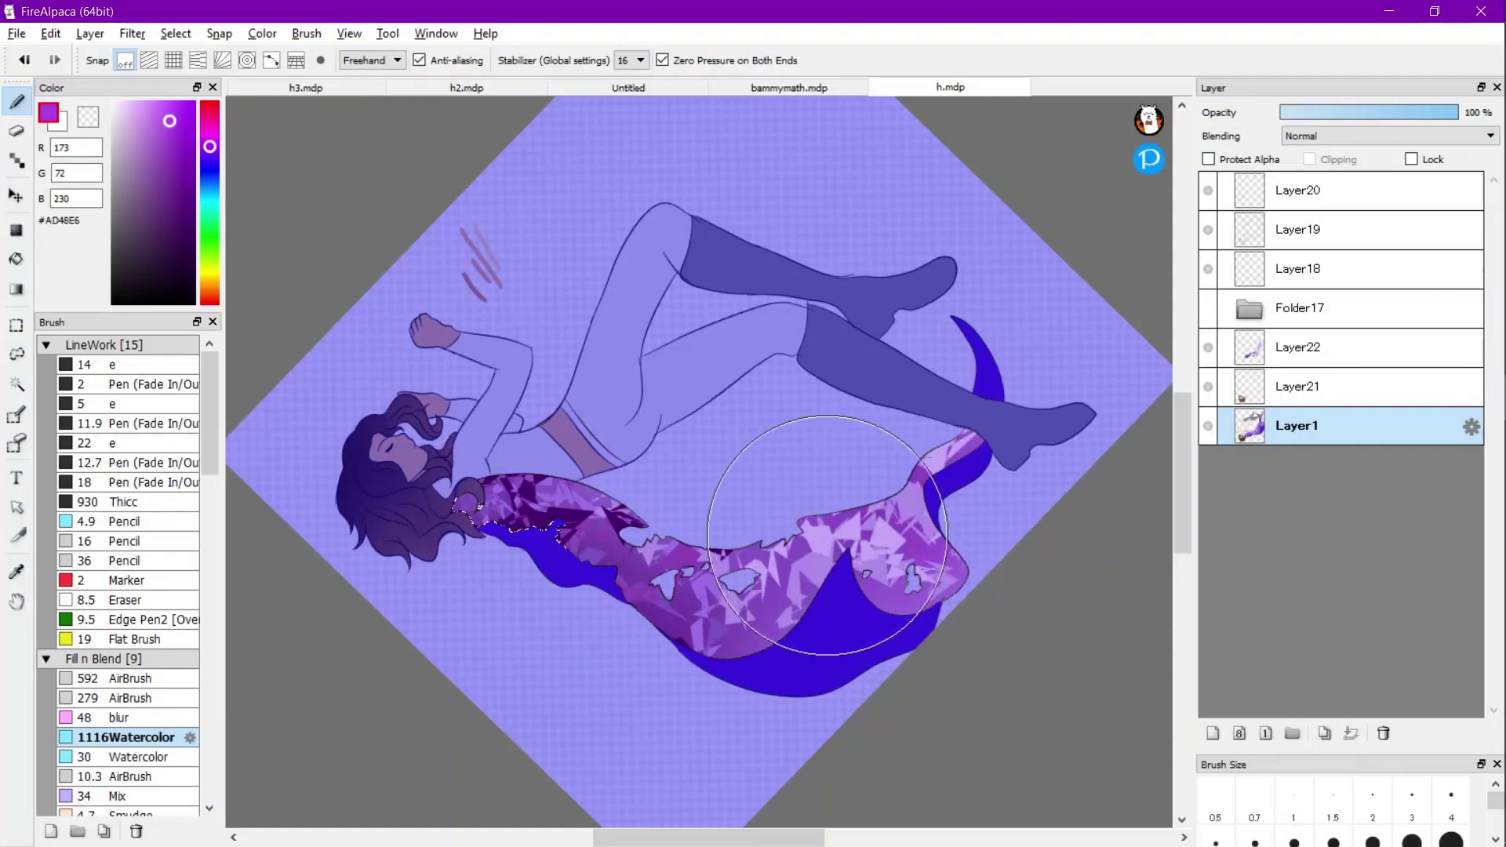
mouse_move(828, 535)
left_mouse_down()
mouse_move(700, 626)
mouse_move(490, 597)
mouse_move(371, 478)
left_mouse_up()
left_click_drag(902, 560, 1156, 478)
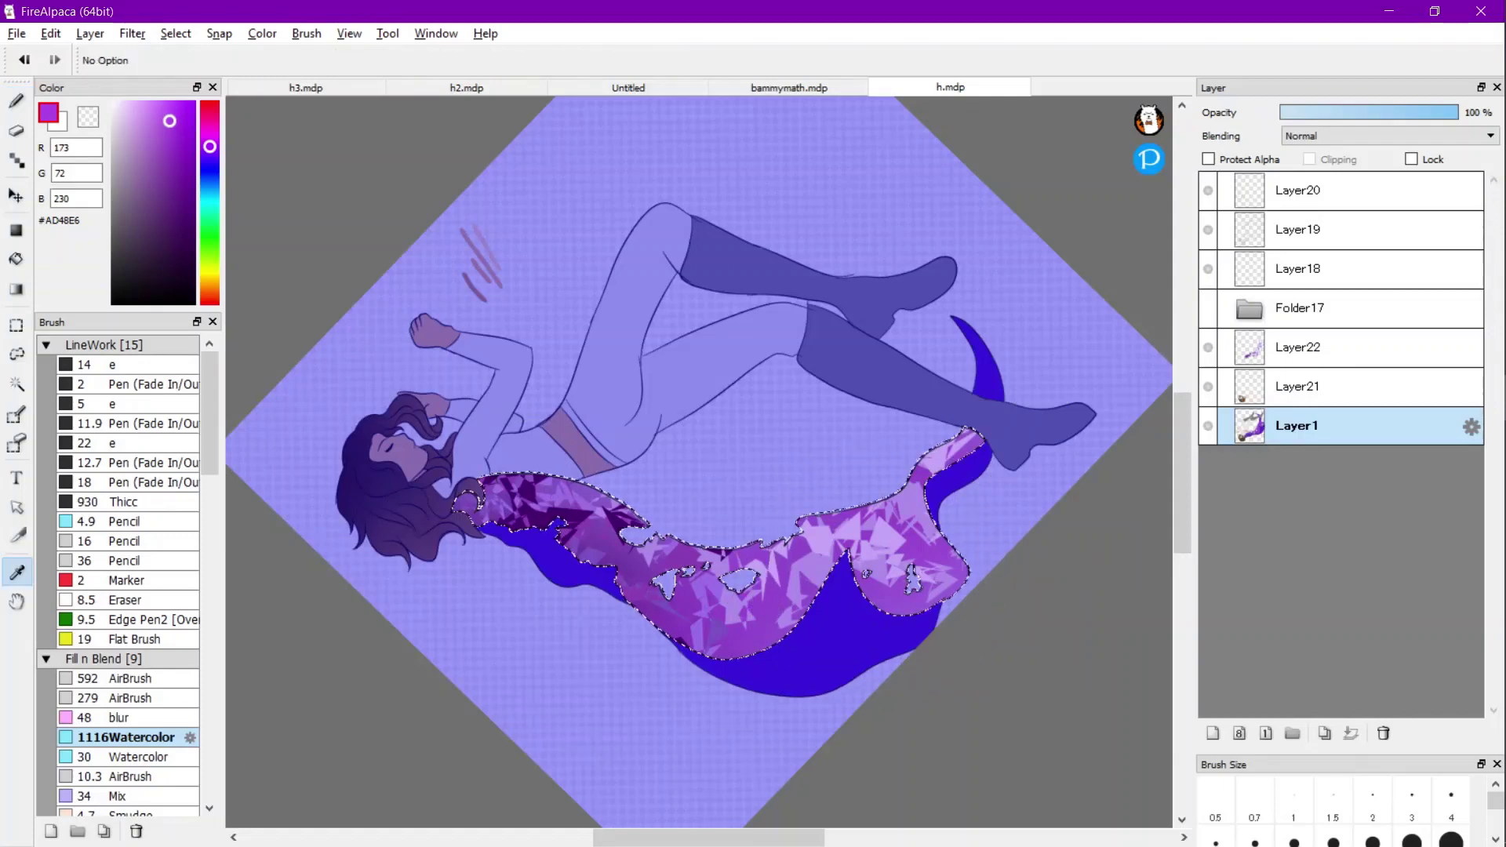
Sample the cape colour and lighten its lower part with #7E4CD7 and very pale purple #D4C2F4.
left_click(857, 562, "alt")
left_click(165, 132)
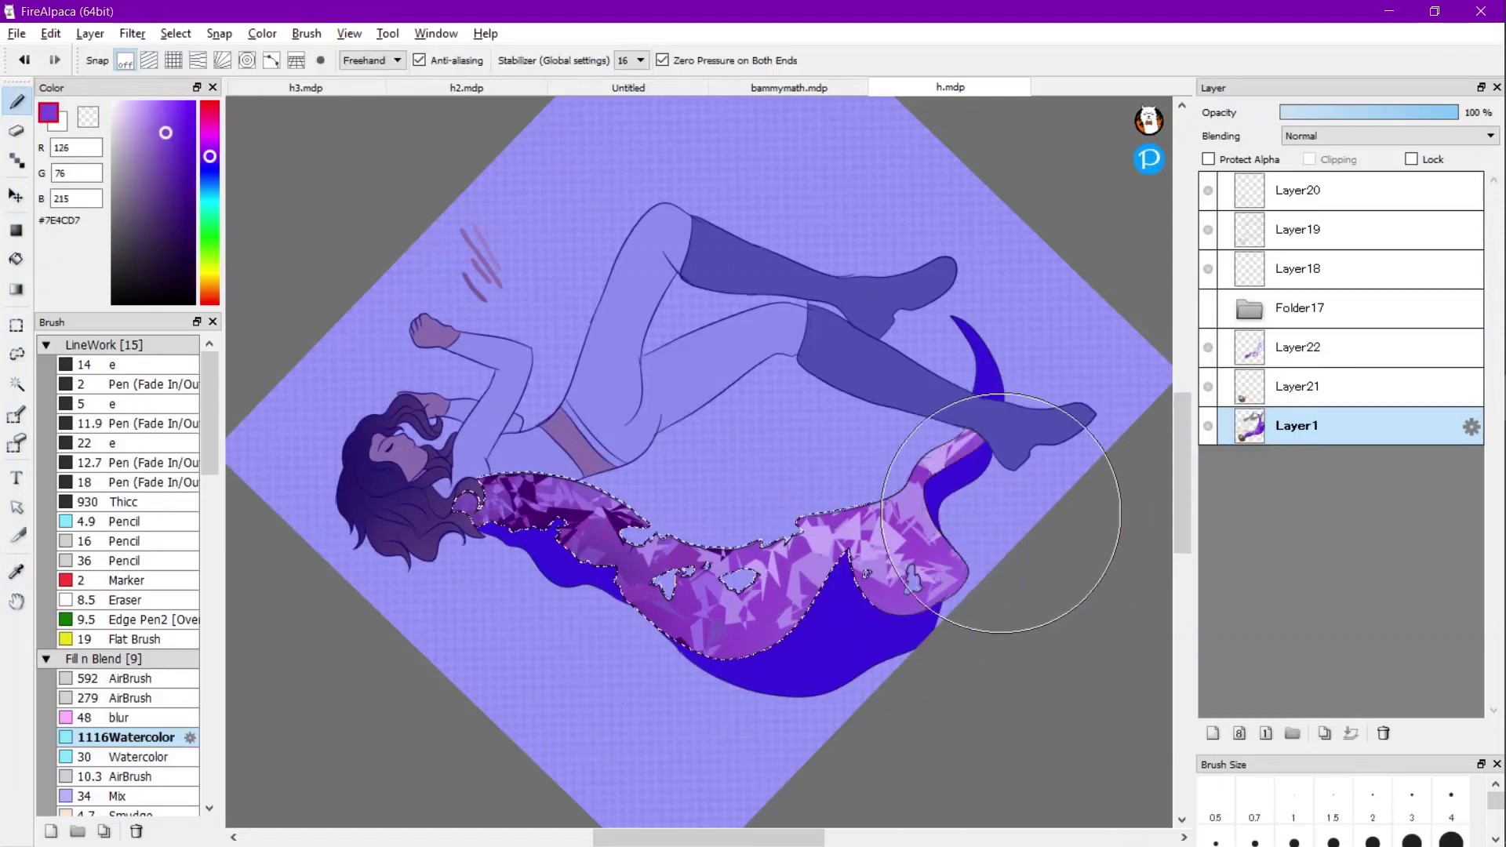
left_click(128, 109)
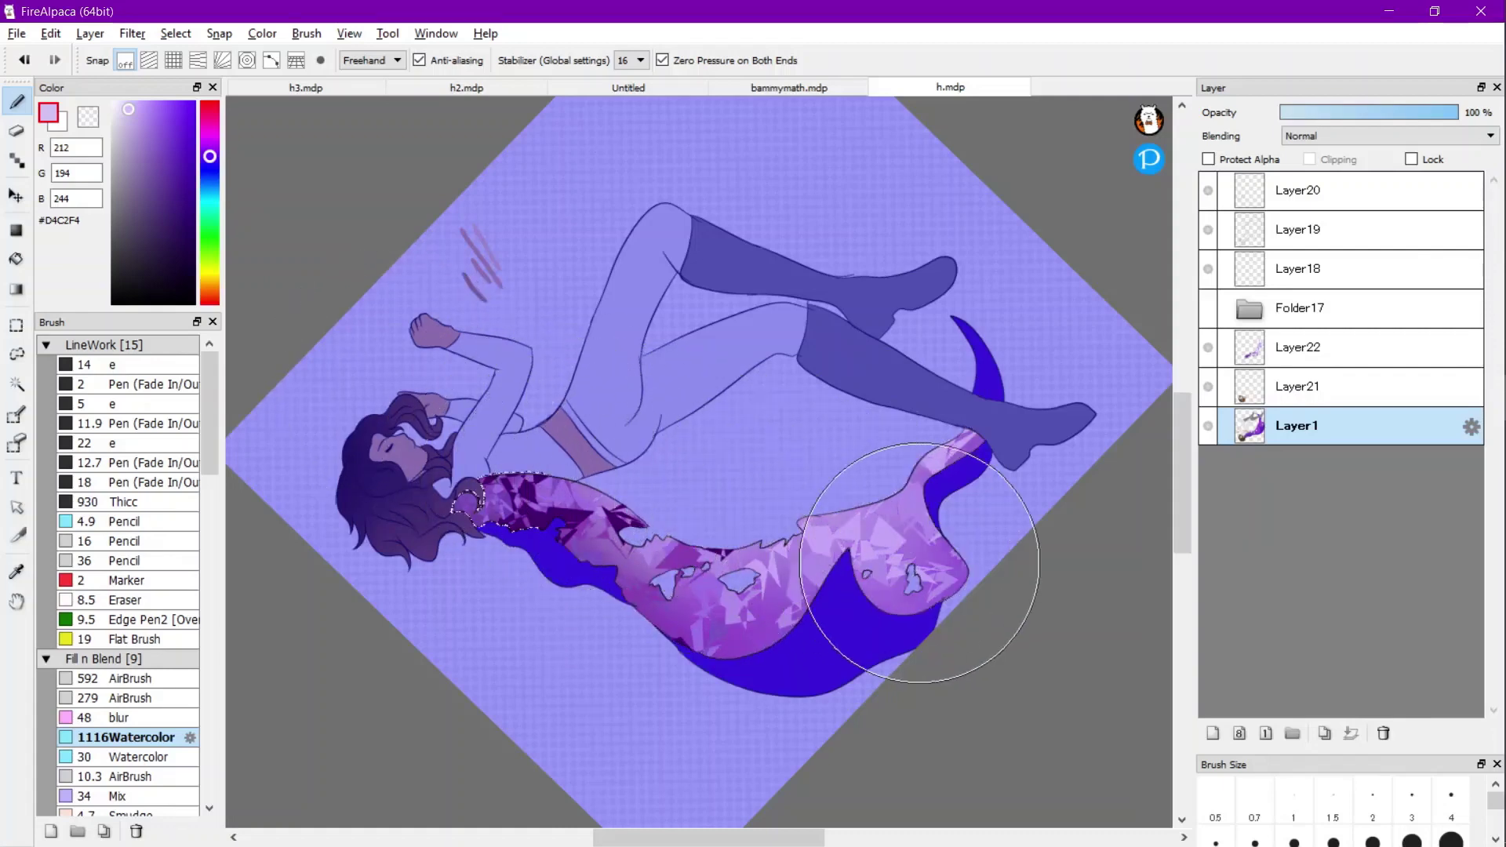
Undo the last stroke and shade the cape's lower edge in #451995 and its upper part in #2F0085.
left_click(161, 150)
key("ctrl+z")
mouse_move(861, 676)
left_mouse_down()
mouse_move(730, 723)
mouse_move(952, 660)
mouse_move(712, 679)
left_mouse_up()
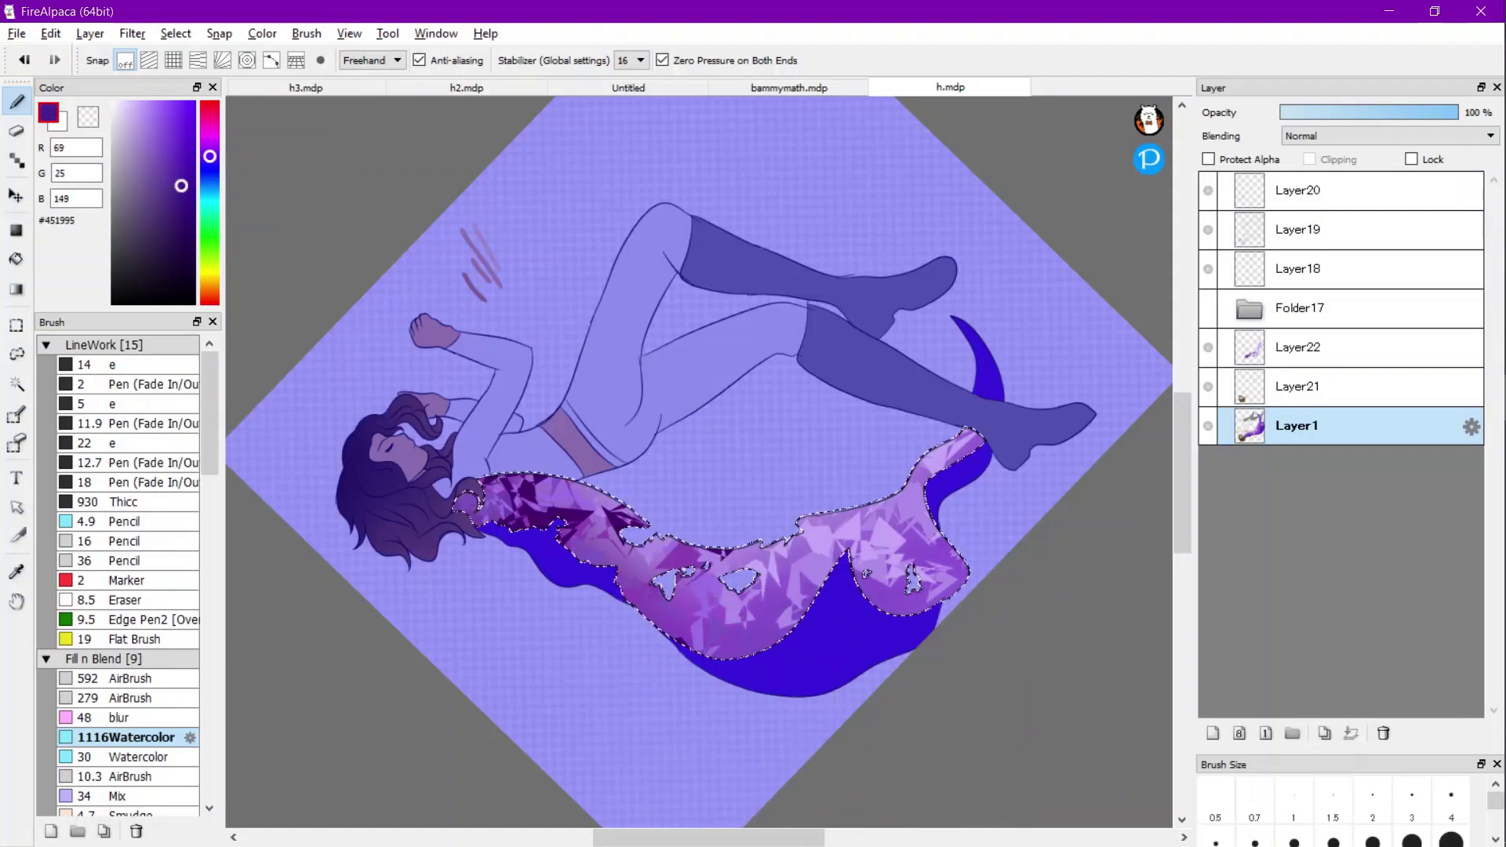
left_click(194, 199)
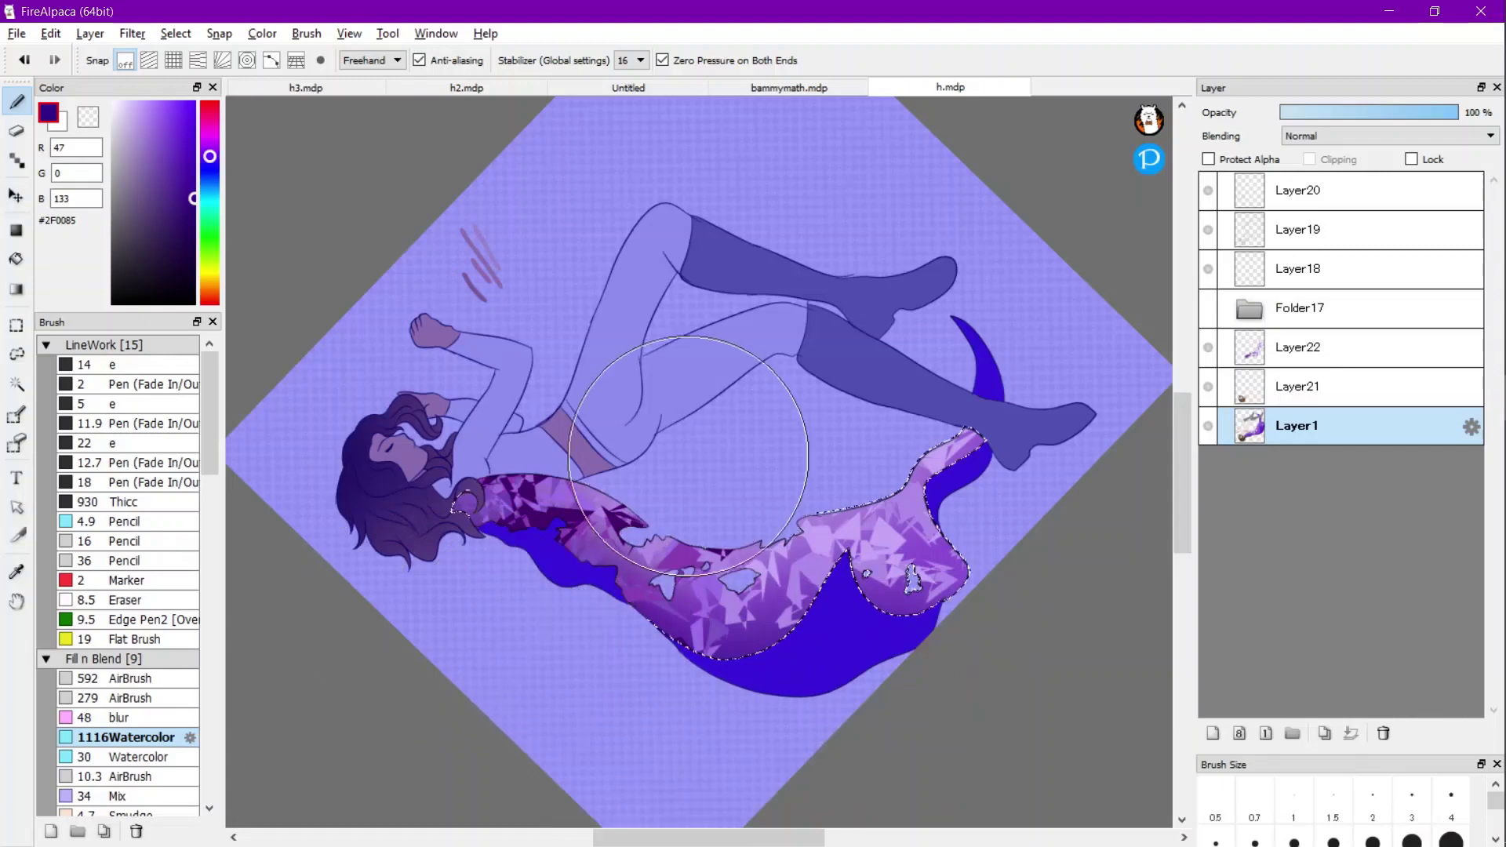
Clear the selection and select all four dark purple lining areas of the cape with the Magic Wand.
scroll(688, 457, "down", 2)
key("w")
left_click(735, 60)
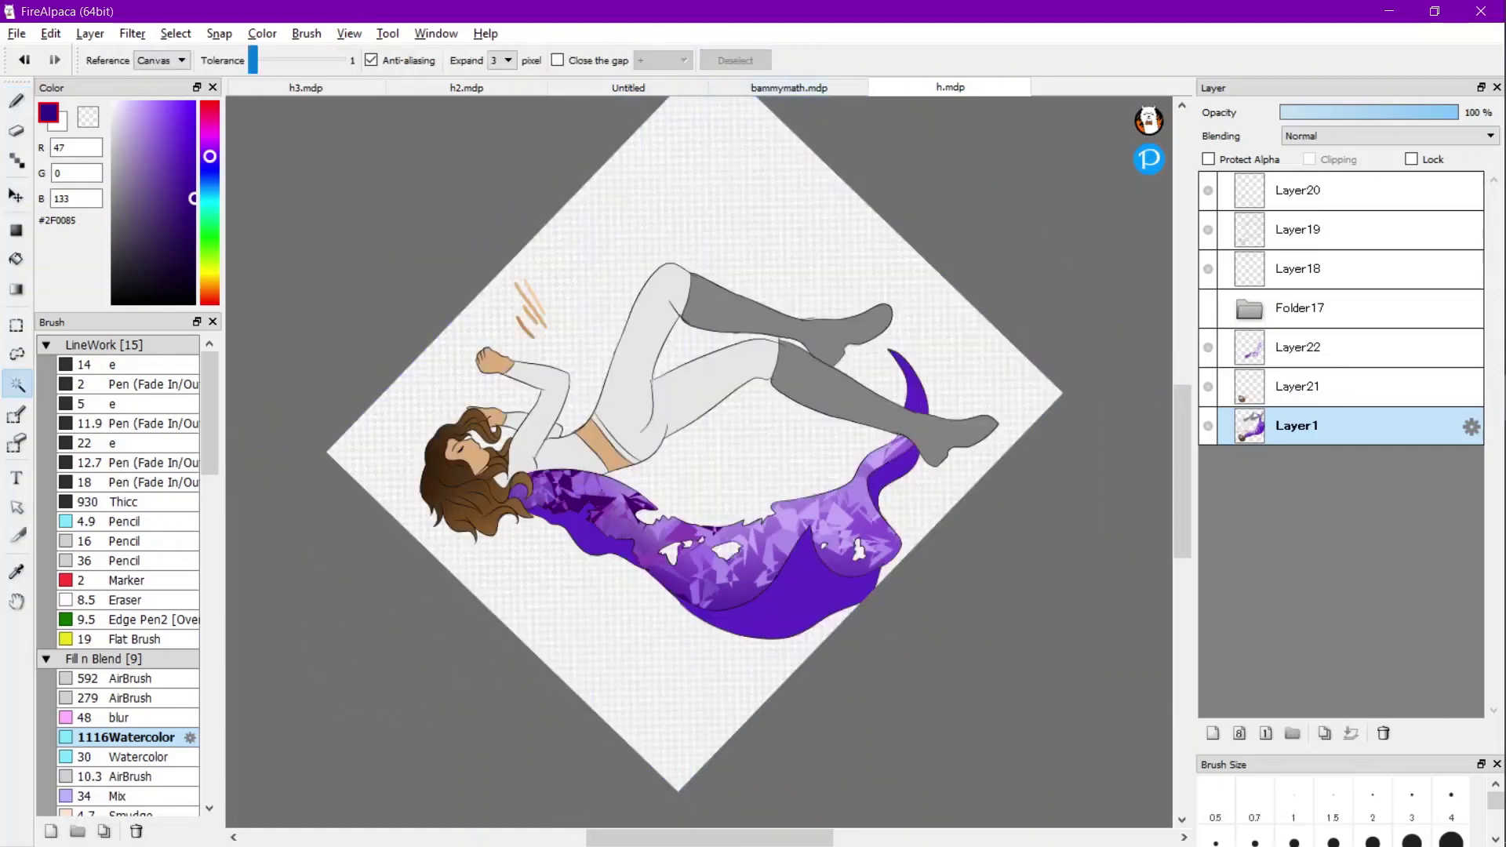
scroll(630, 337, "down", 5)
scroll(630, 337, "up", 5)
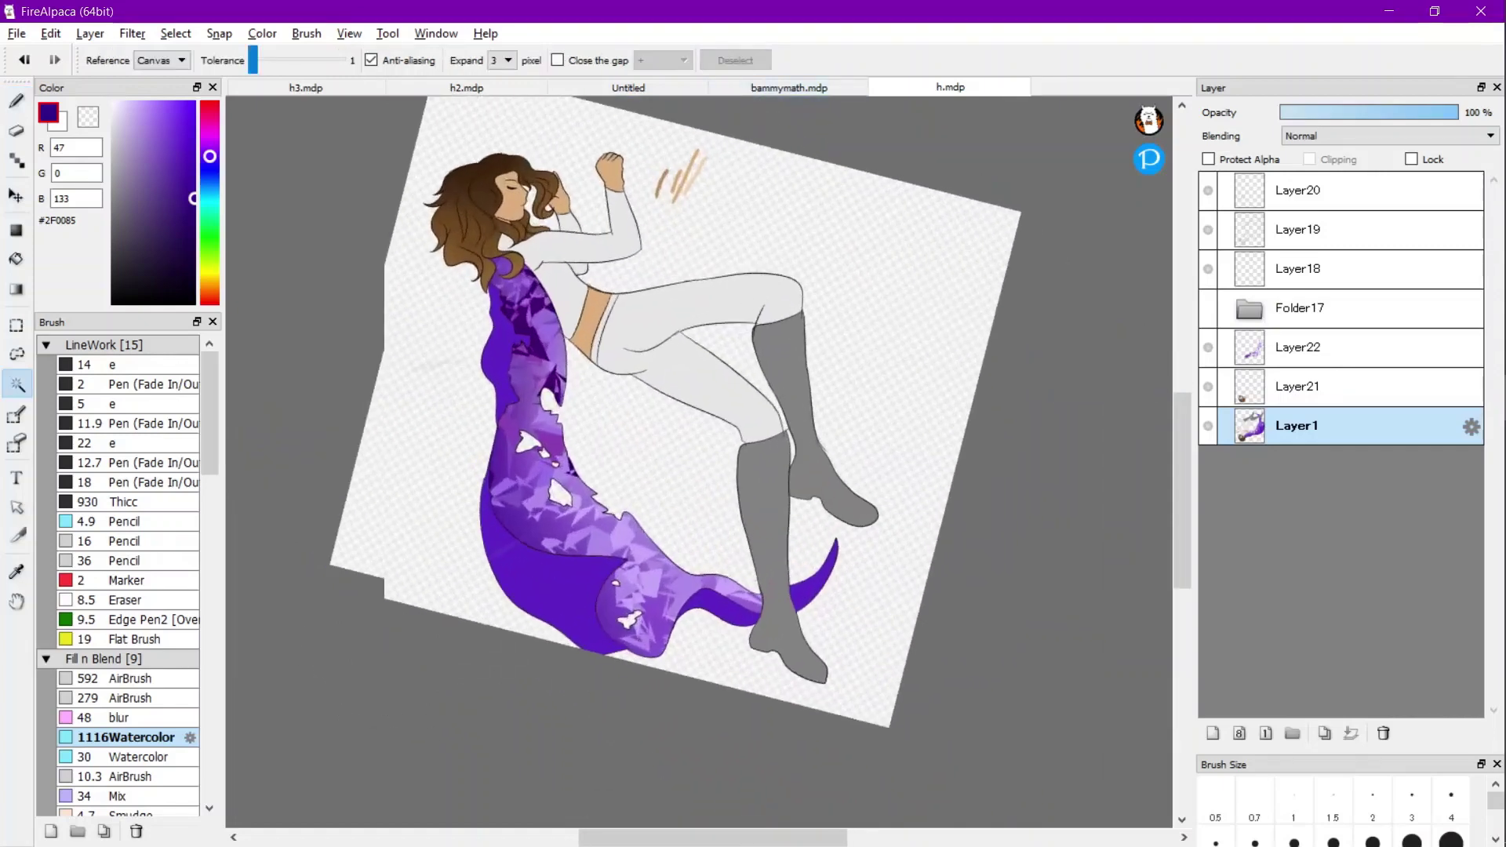
key("Right")
key("Right")
key("Right")
scroll(612, 439, "up", 2)
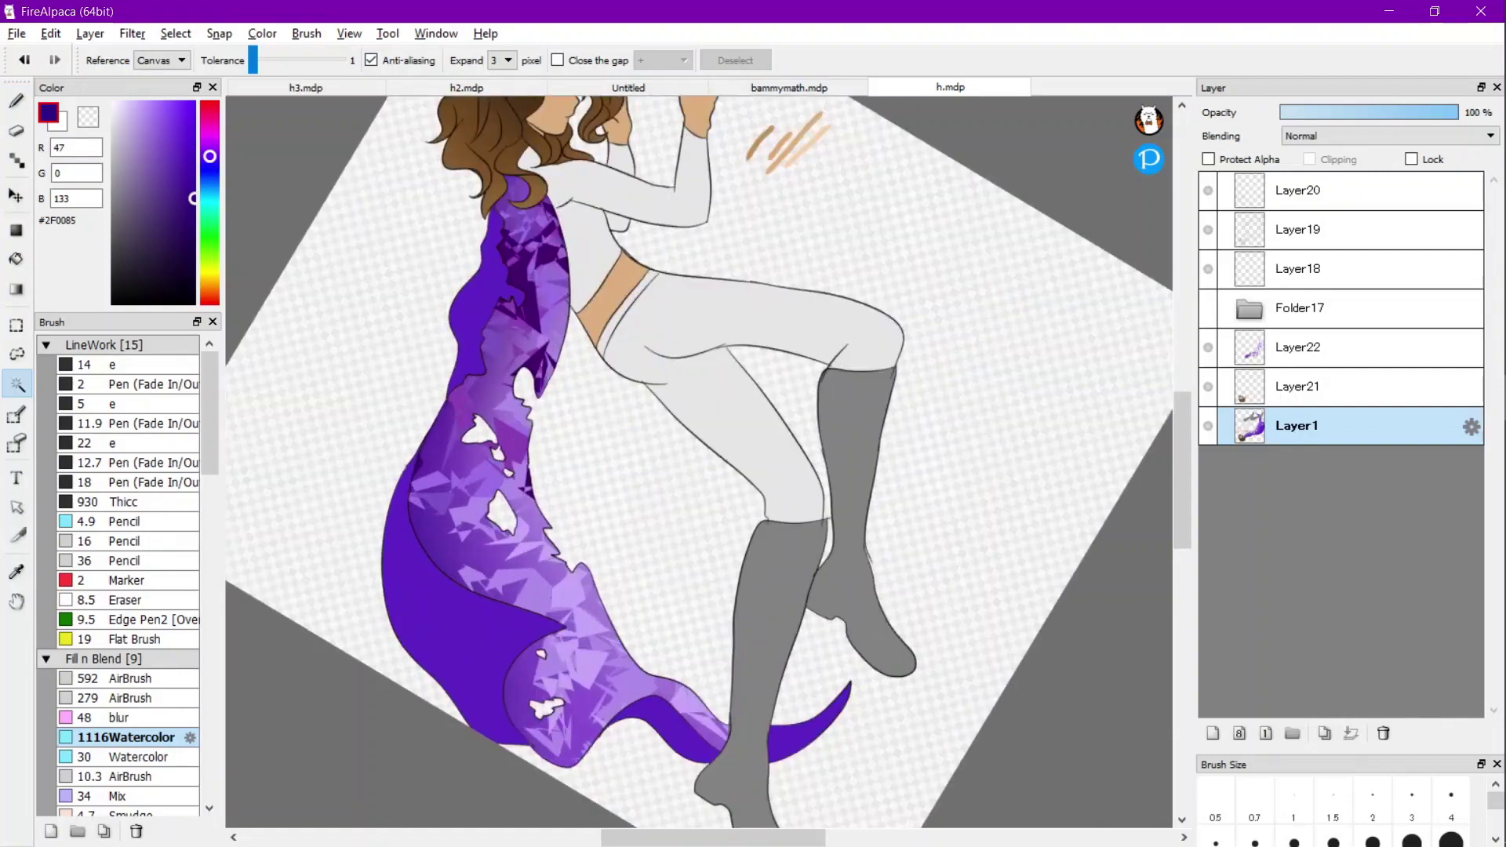
left_click(445, 622)
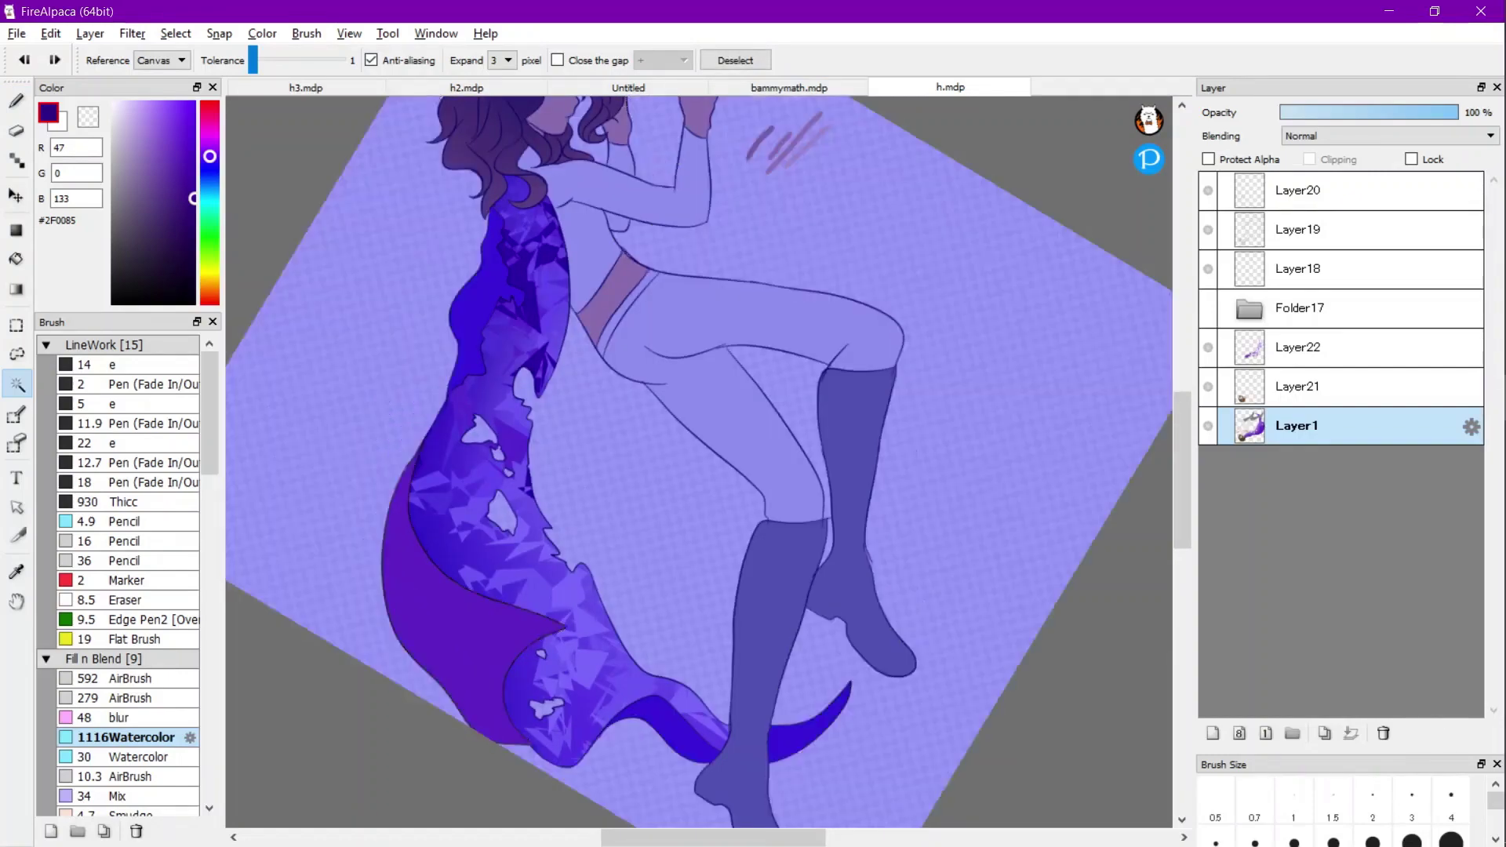
left_click(672, 723, "shift")
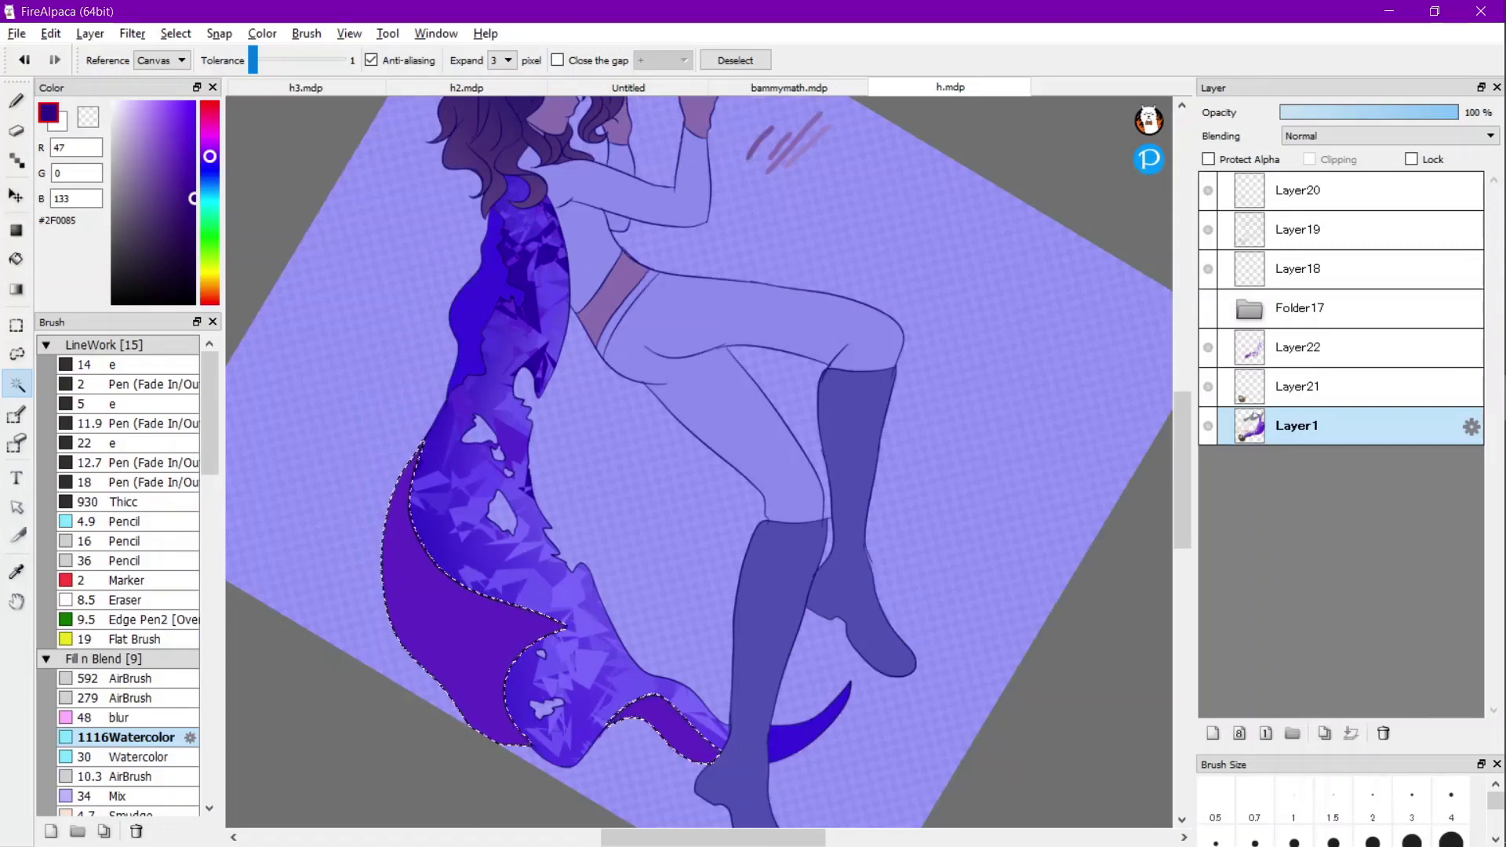
left_click(800, 735, "shift")
scroll(496, 388, "up", 1)
left_click(465, 286, "shift")
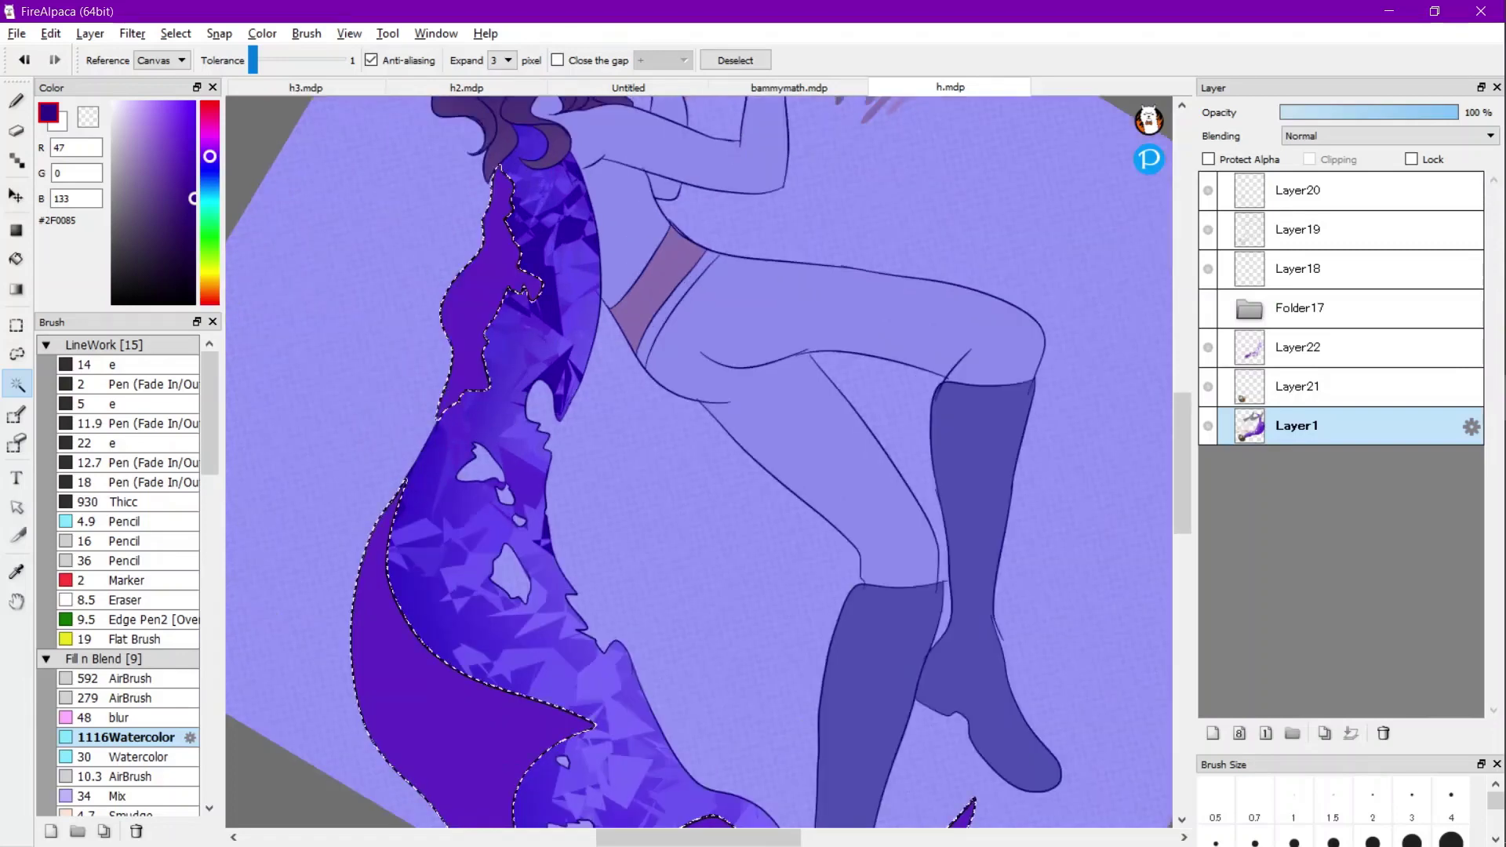
Choose dark blue #005185 as the colour for the selected cape lining.
scroll(480, 541, "up", 4)
scroll(616, 563, "down", 6)
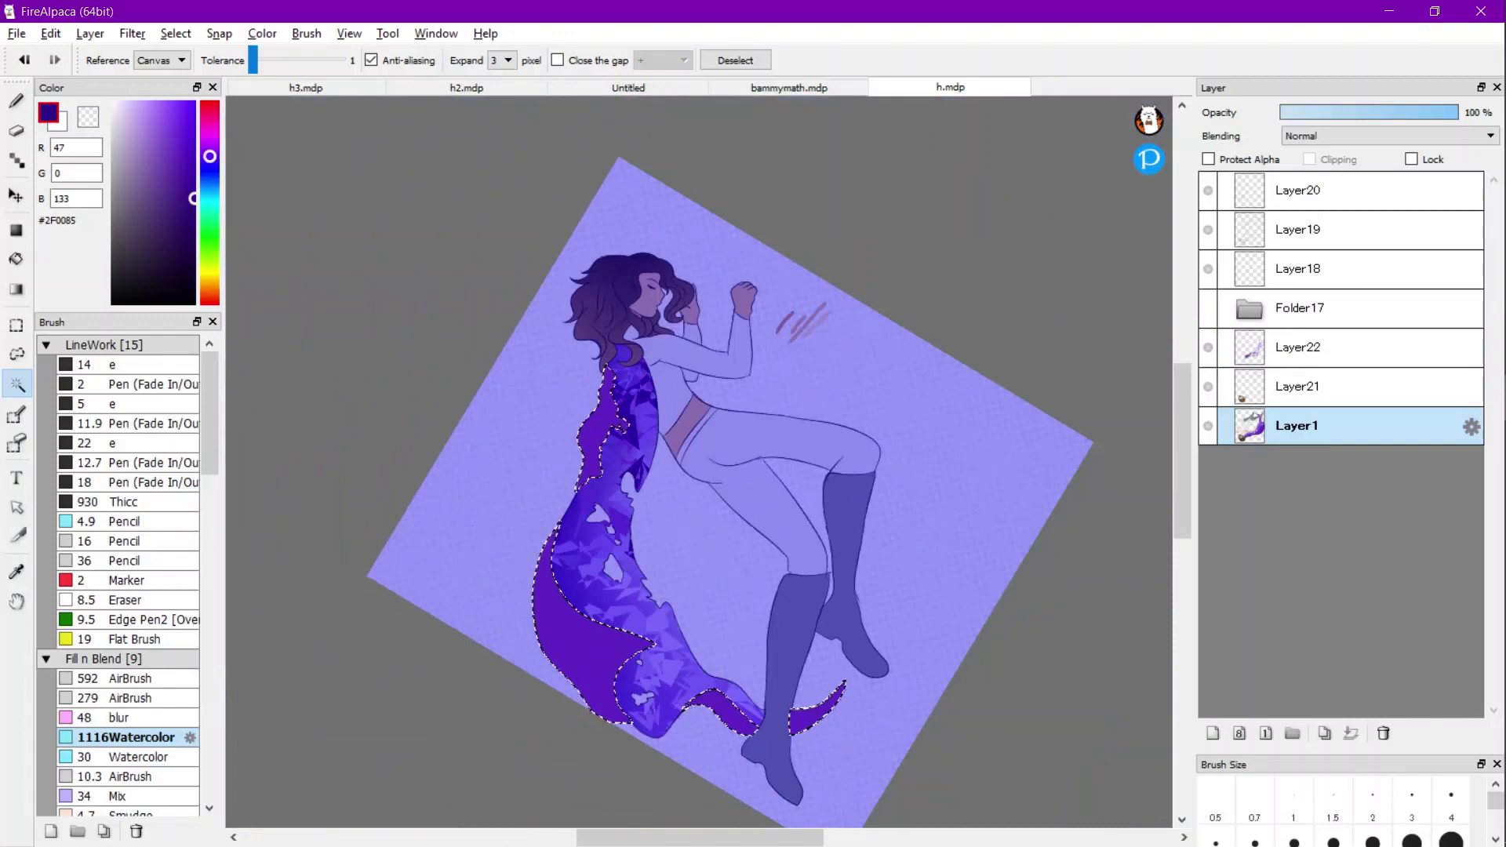
key("Left")
key("Left")
scroll(745, 494, "up", 2)
scroll(745, 494, "down", 3)
scroll(745, 494, "up", 1)
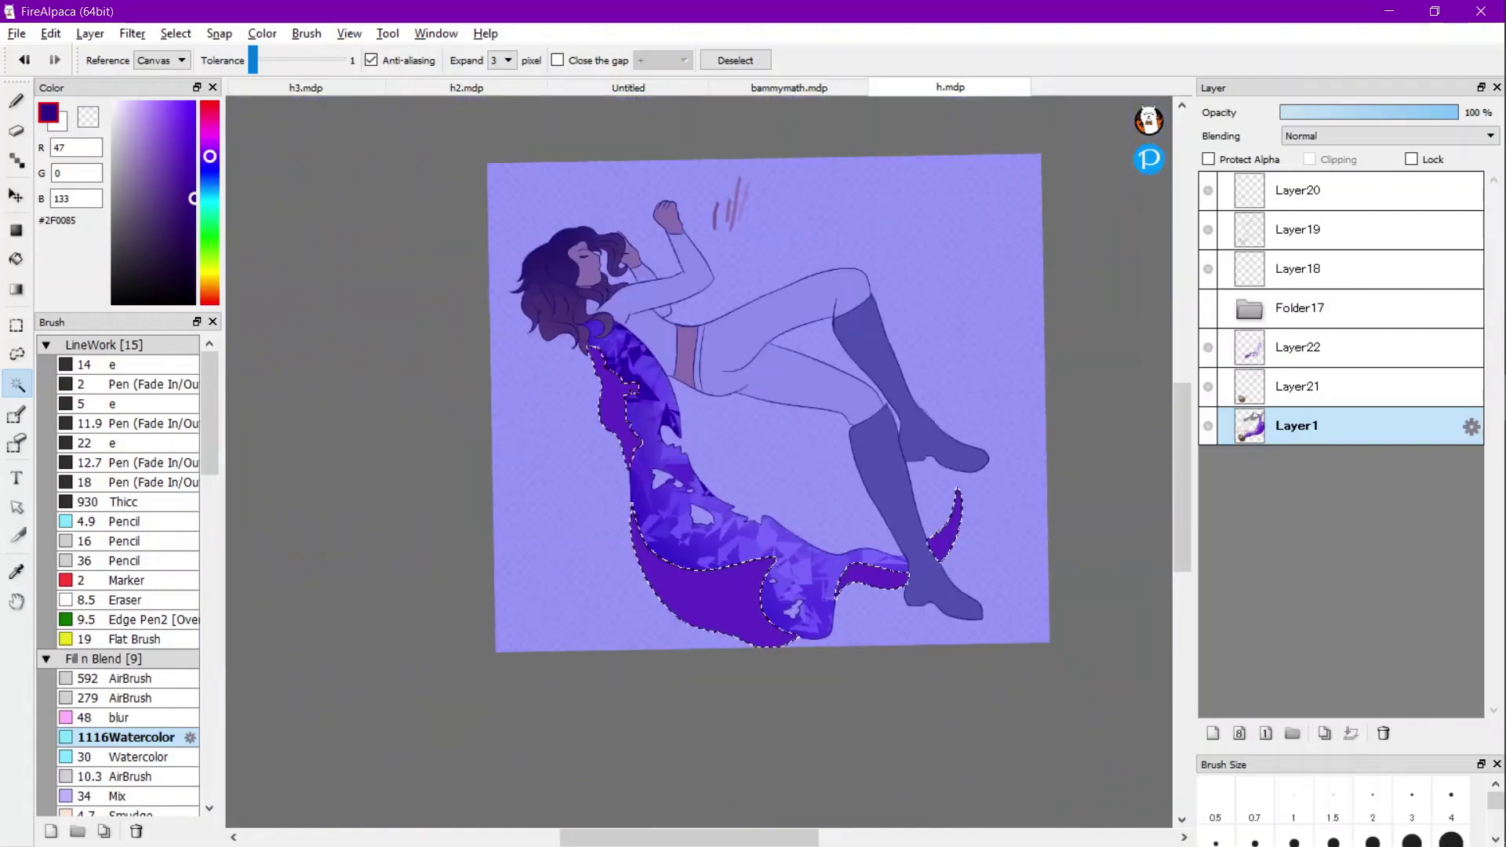
scroll(698, 376, "up", 1)
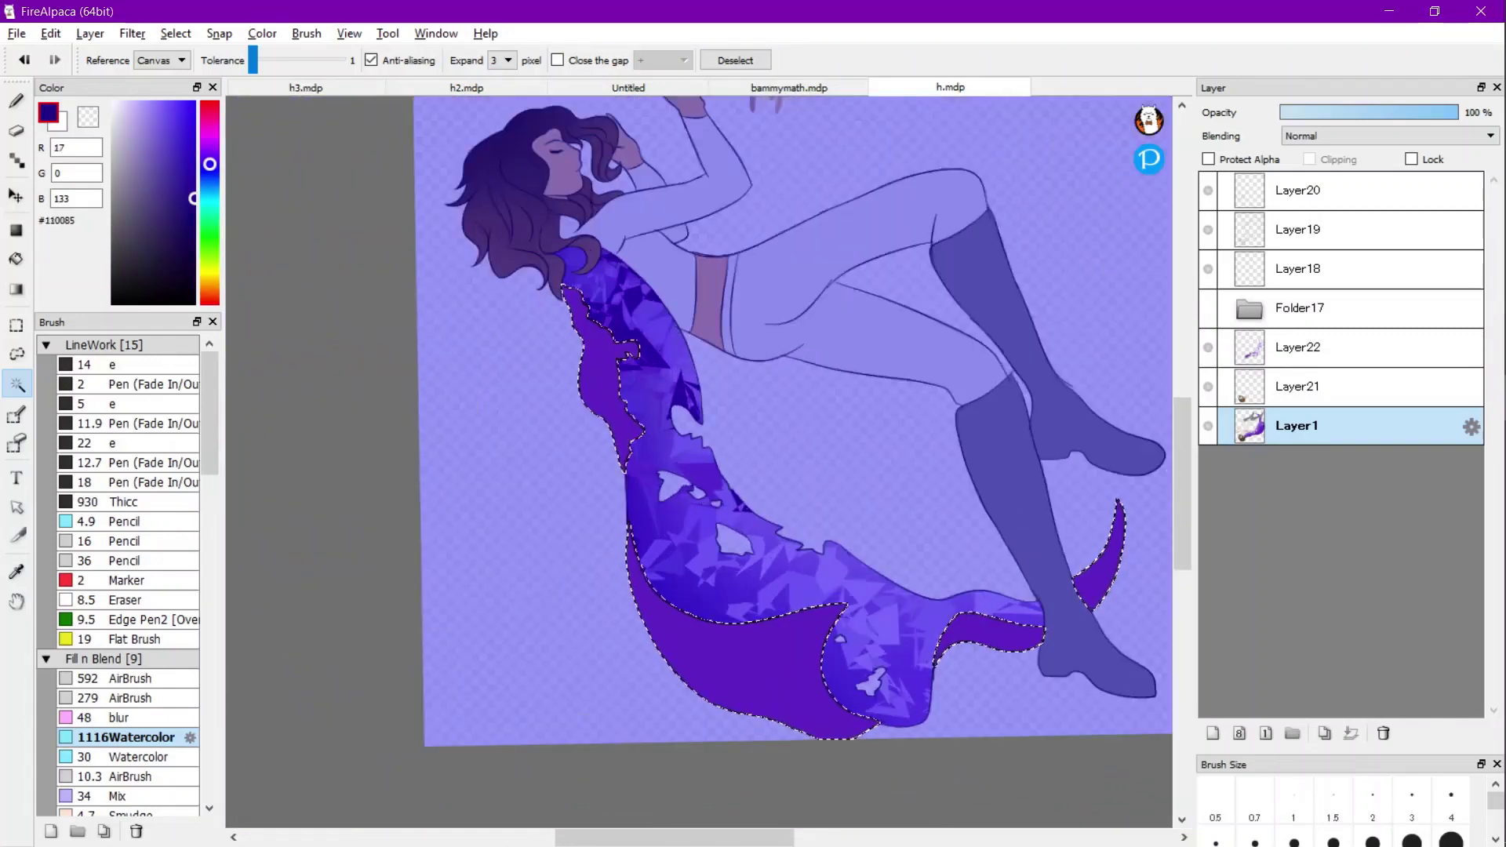
left_click_drag(209, 164, 210, 191)
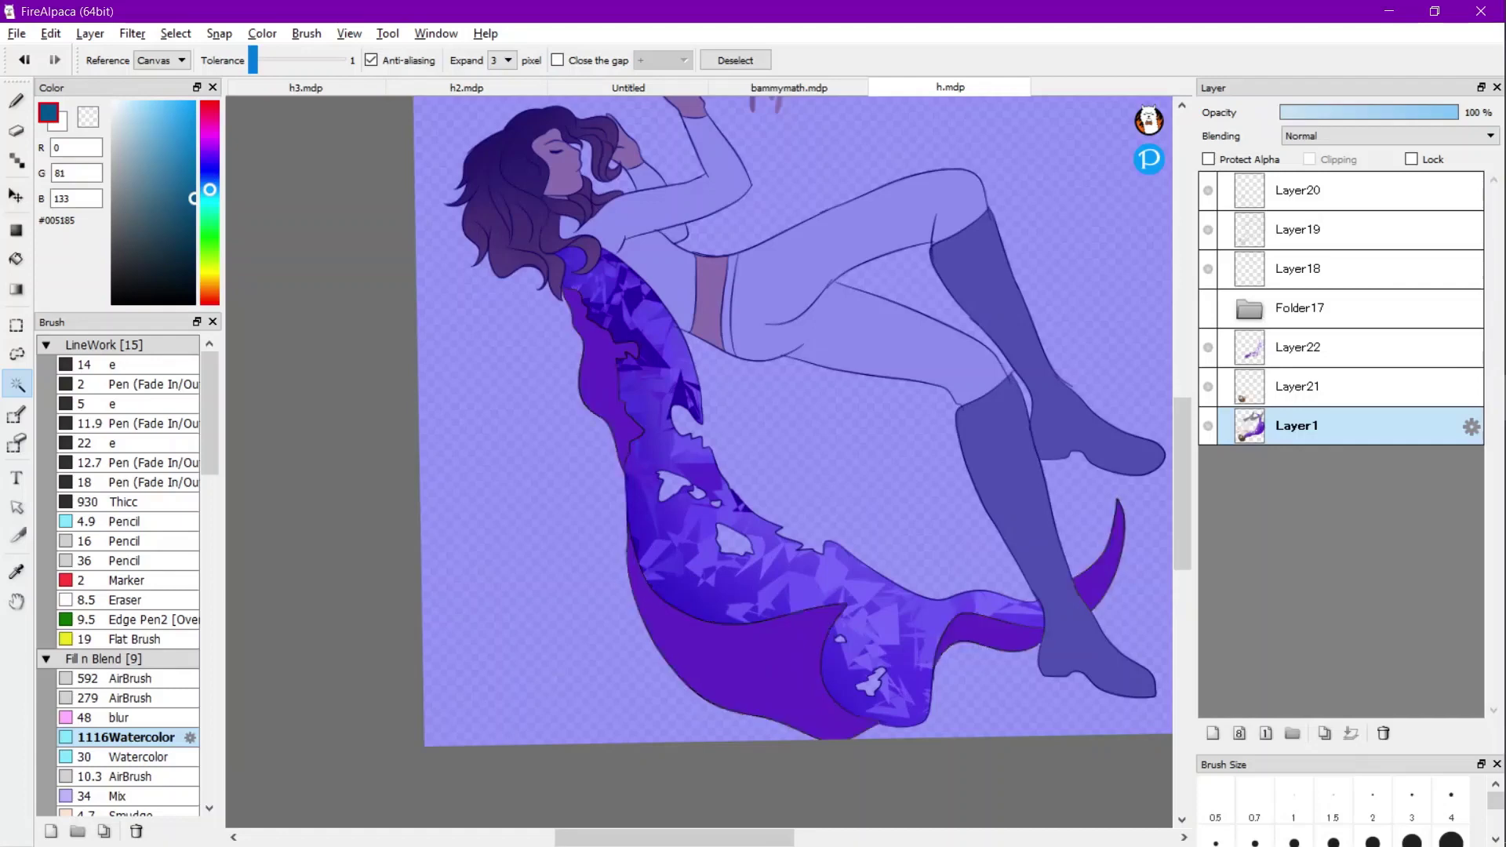
Toggle the visibility of Layer22 to compare the cape with and without shards, and return to Layer1.
left_click(1333, 348)
left_click(1208, 347)
left_click(1208, 347)
left_click(1208, 347)
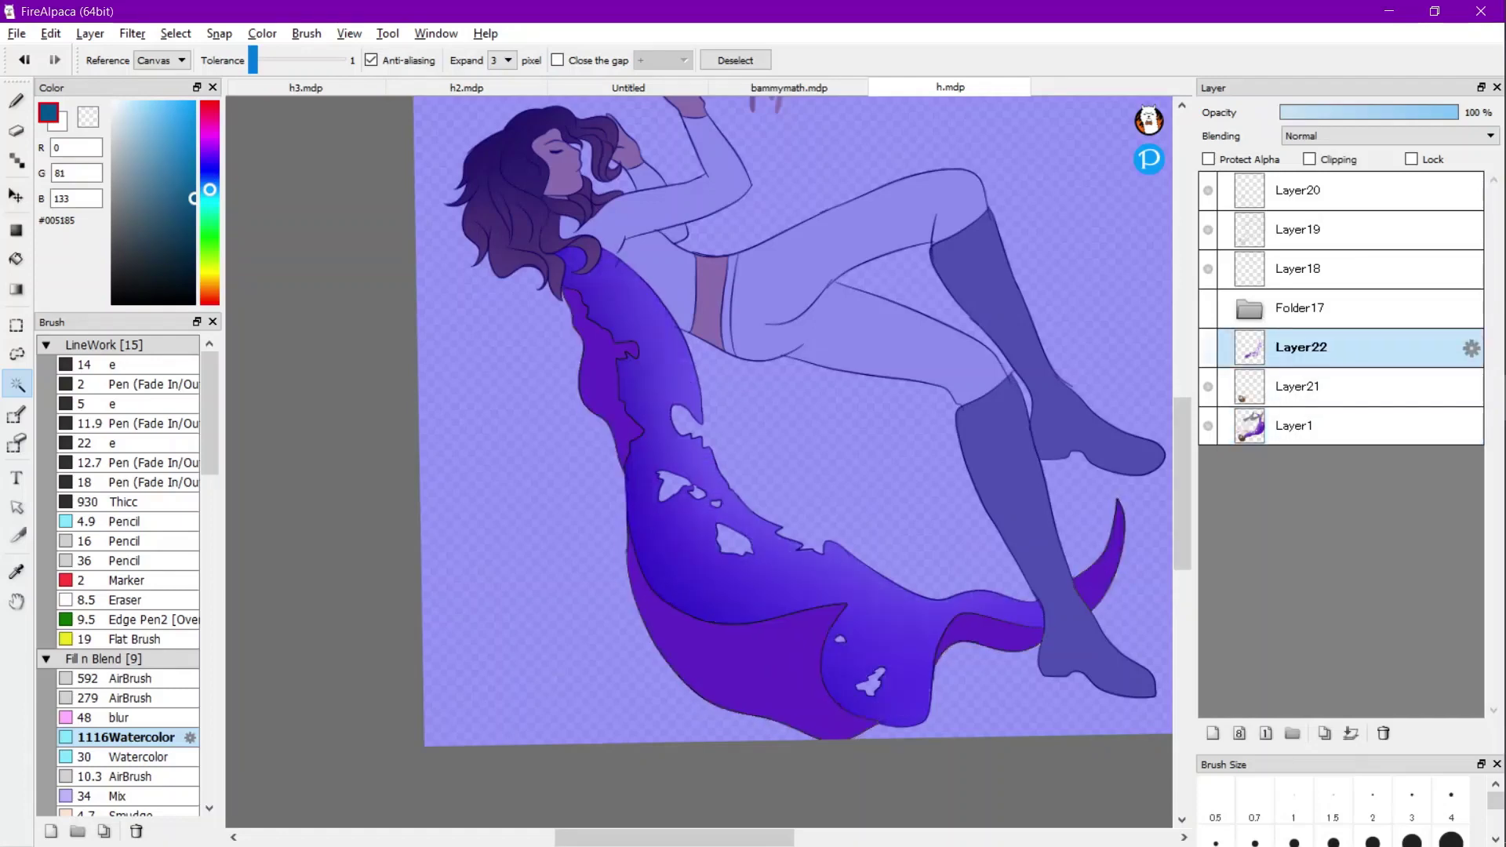
left_click(1208, 348)
left_click(1334, 387)
left_click(1334, 426)
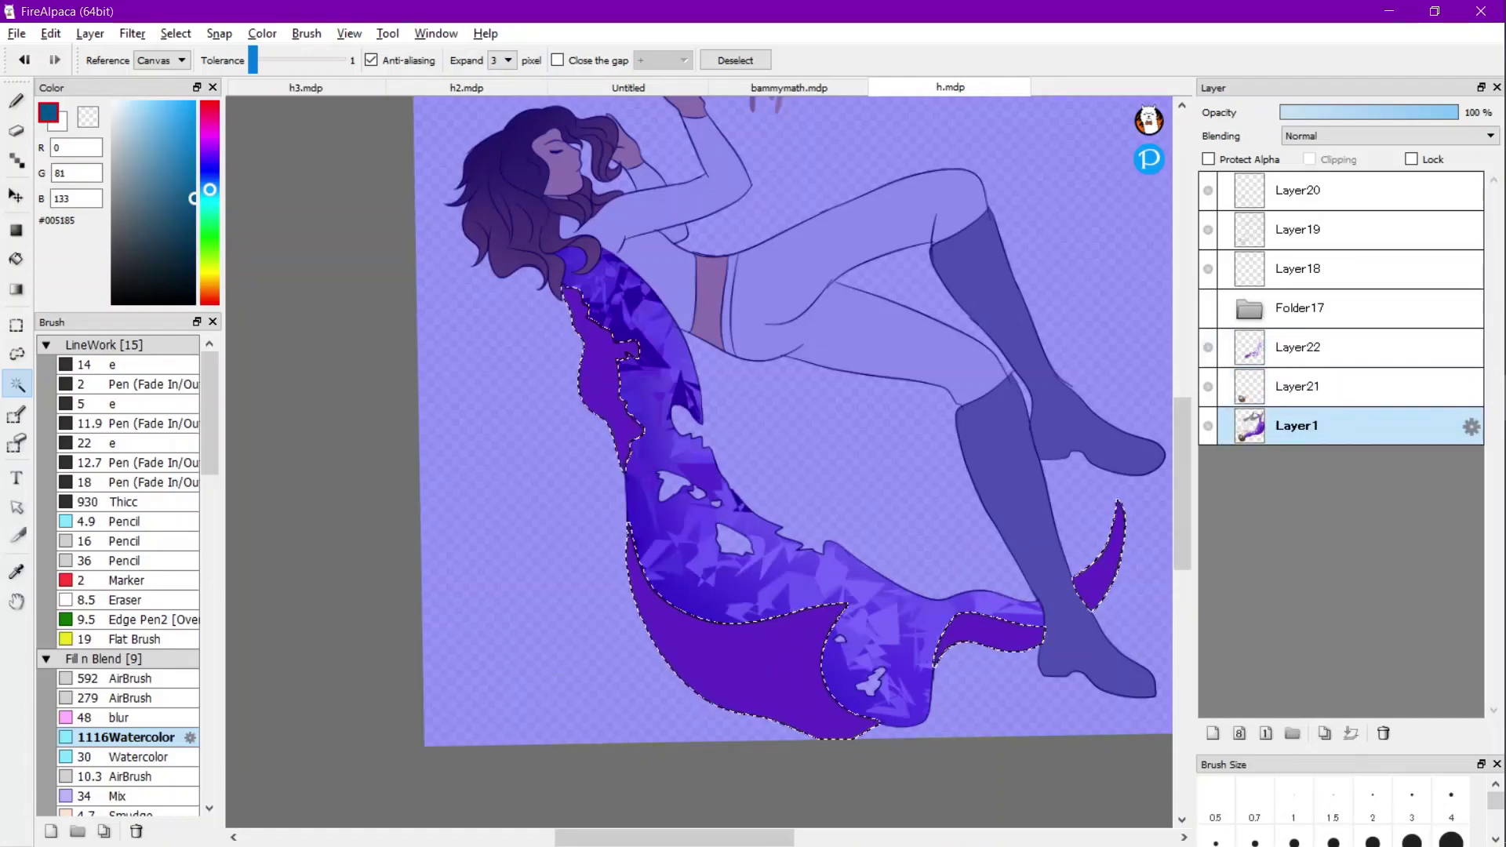
Paint the lower part of the cape lining in #005185 and the upper part near the hair in #190085.
key("b")
mouse_move(1022, 622)
left_mouse_down()
mouse_move(925, 699)
mouse_move(860, 714)
mouse_move(731, 686)
left_mouse_up()
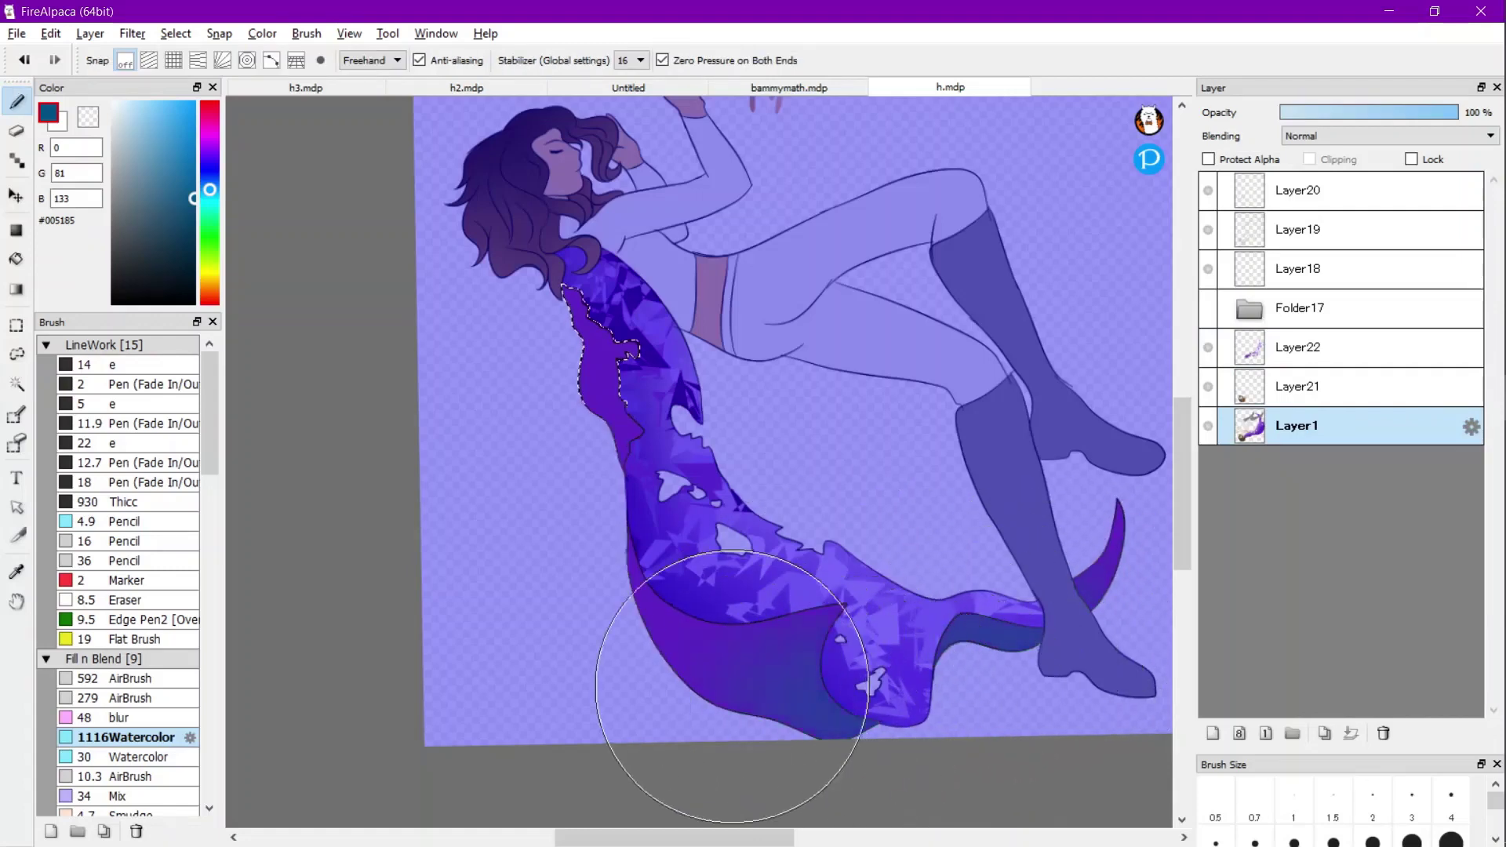
left_click(209, 170)
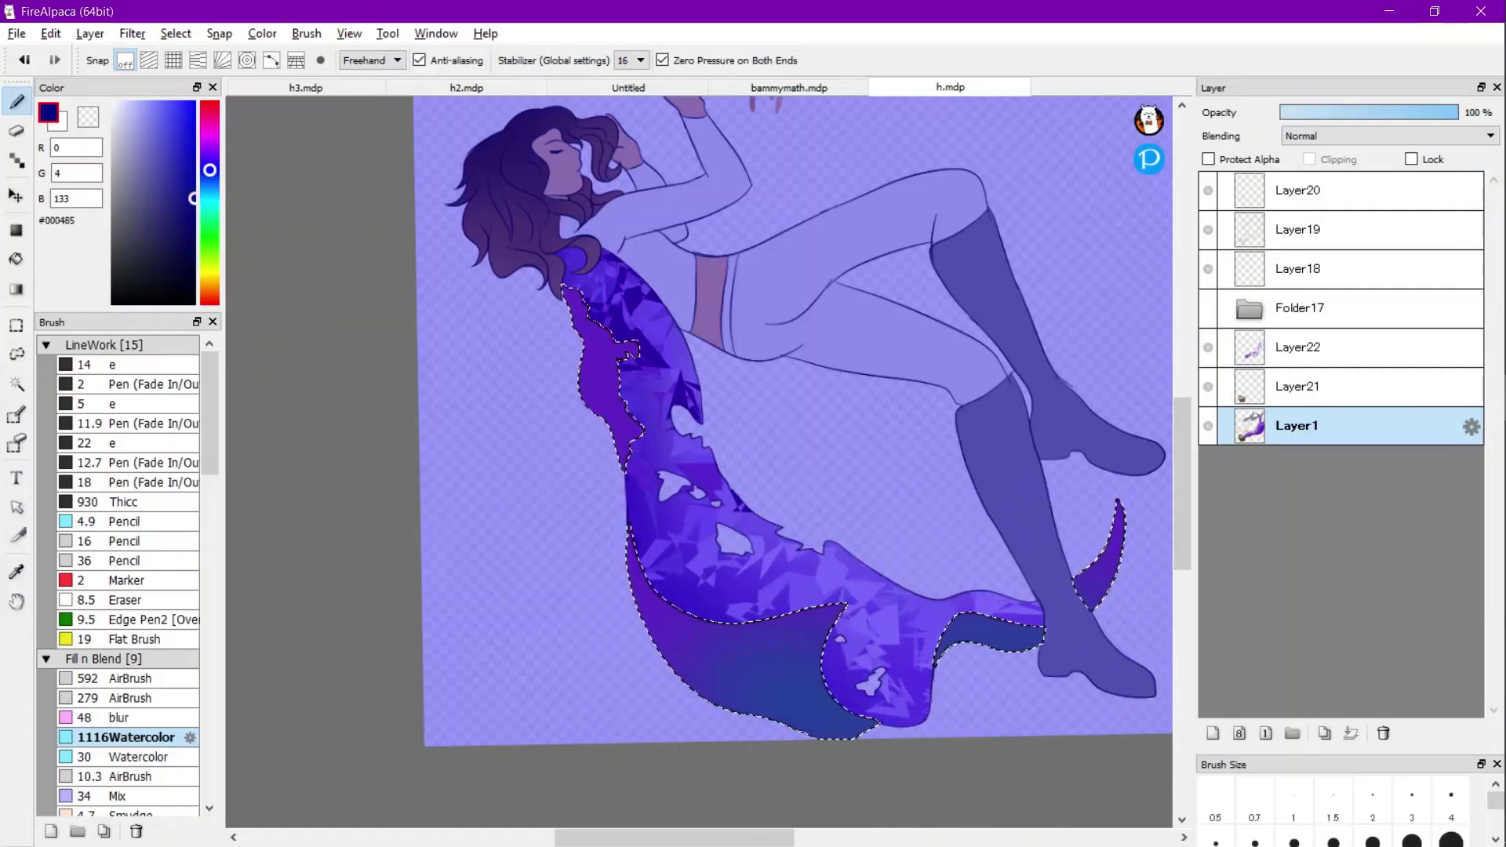
left_click_drag(210, 169, 209, 162)
mouse_move(486, 272)
left_mouse_down()
mouse_move(526, 304)
mouse_move(587, 376)
left_mouse_up()
scroll(869, 505, "down", 1)
scroll(736, 447, "up", 1)
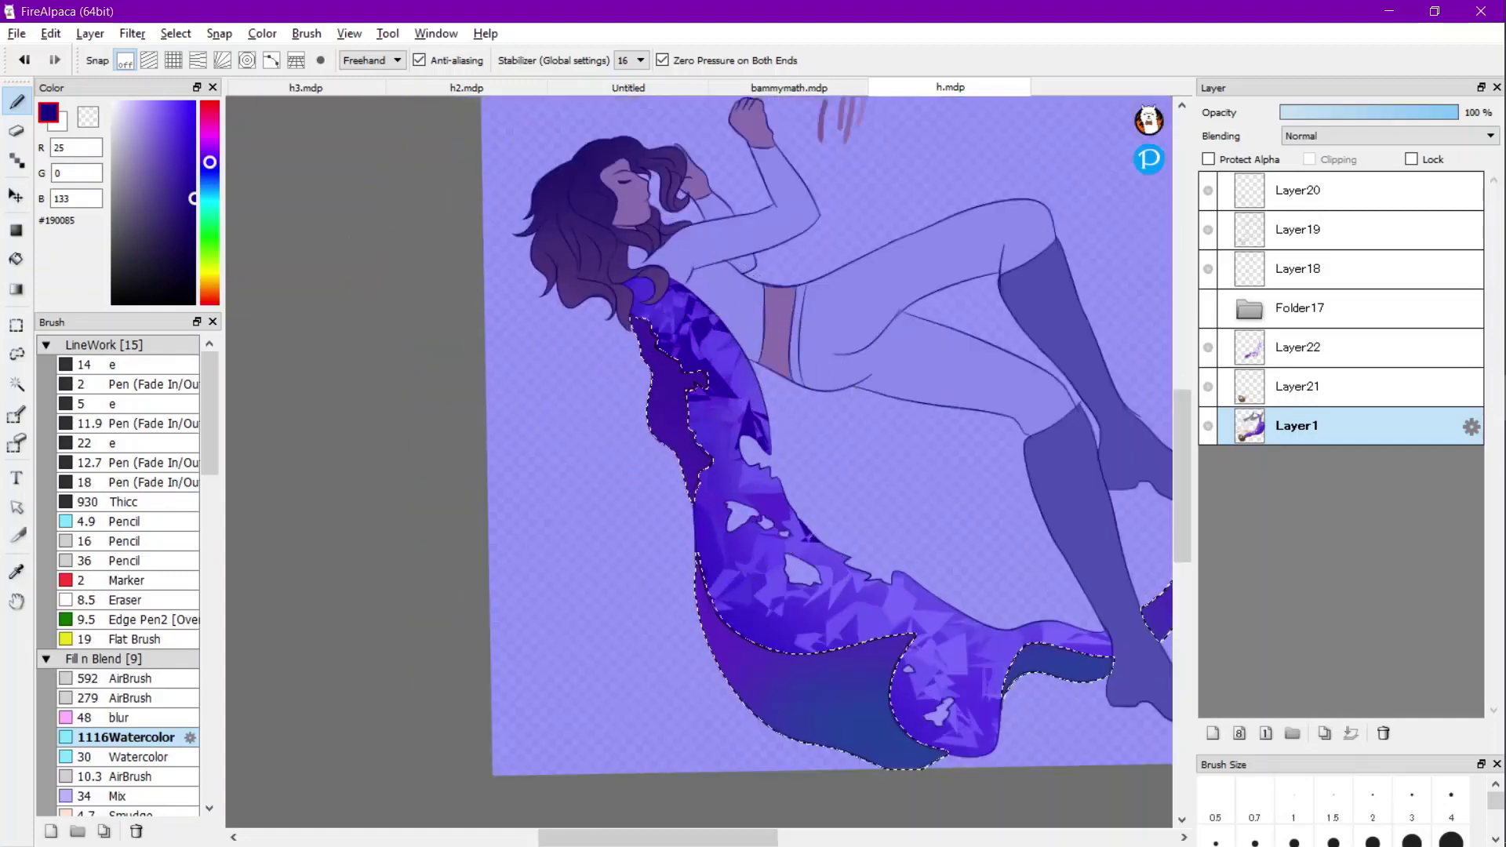
Deepen the upper lining with #150070 and shade its outer edge down toward the bottom in #3E0070.
left_click_drag(188, 198, 196, 215)
left_click_drag(369, 271, 415, 331)
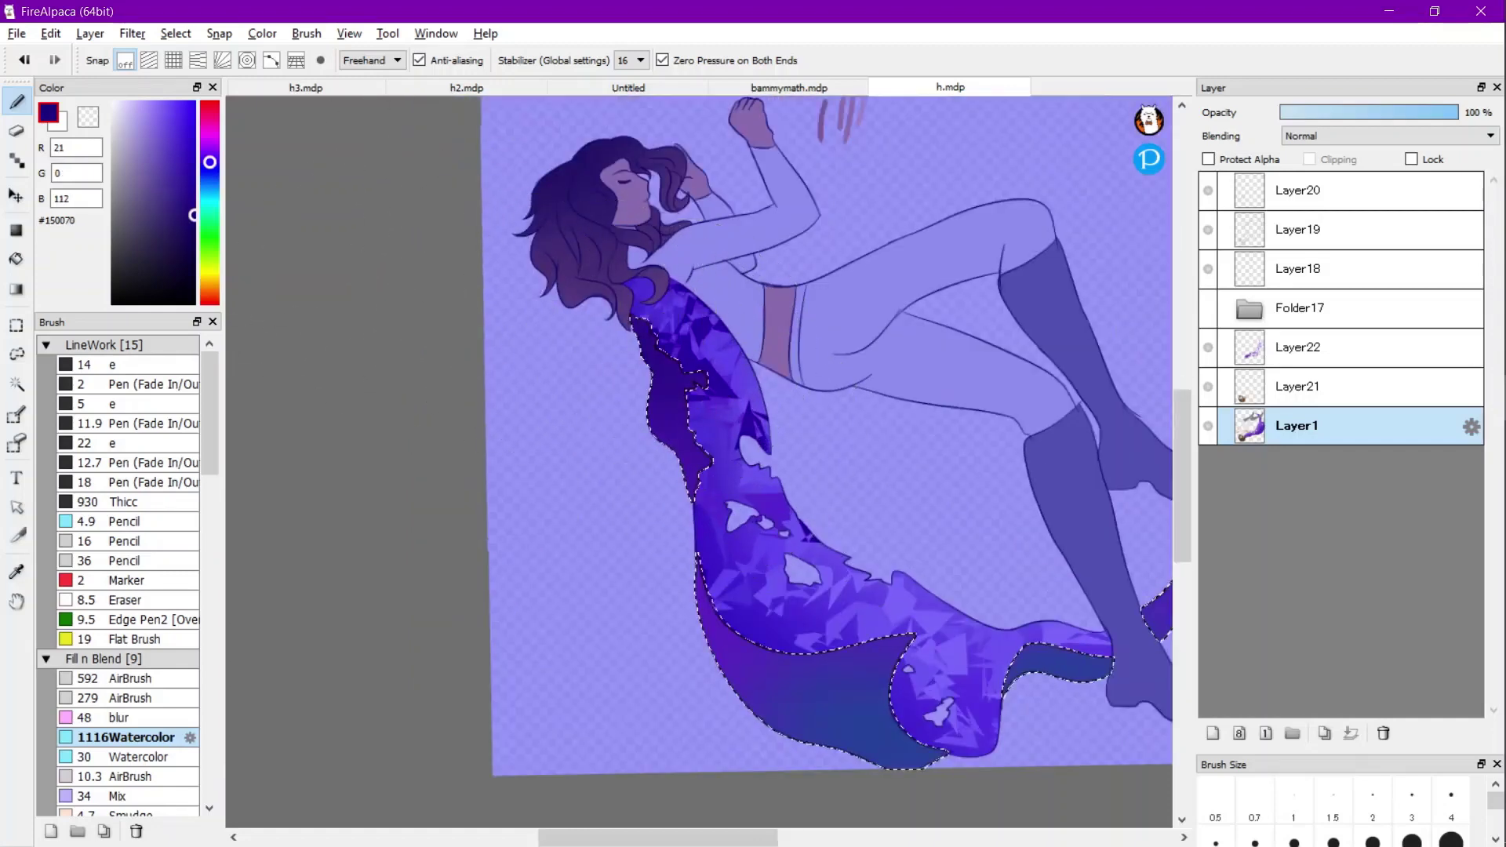
left_click(210, 149)
mouse_move(392, 220)
left_mouse_down()
mouse_move(682, 412)
mouse_move(641, 454)
mouse_move(702, 692)
mouse_move(787, 723)
left_mouse_up()
scroll(333, 313, "down", 3)
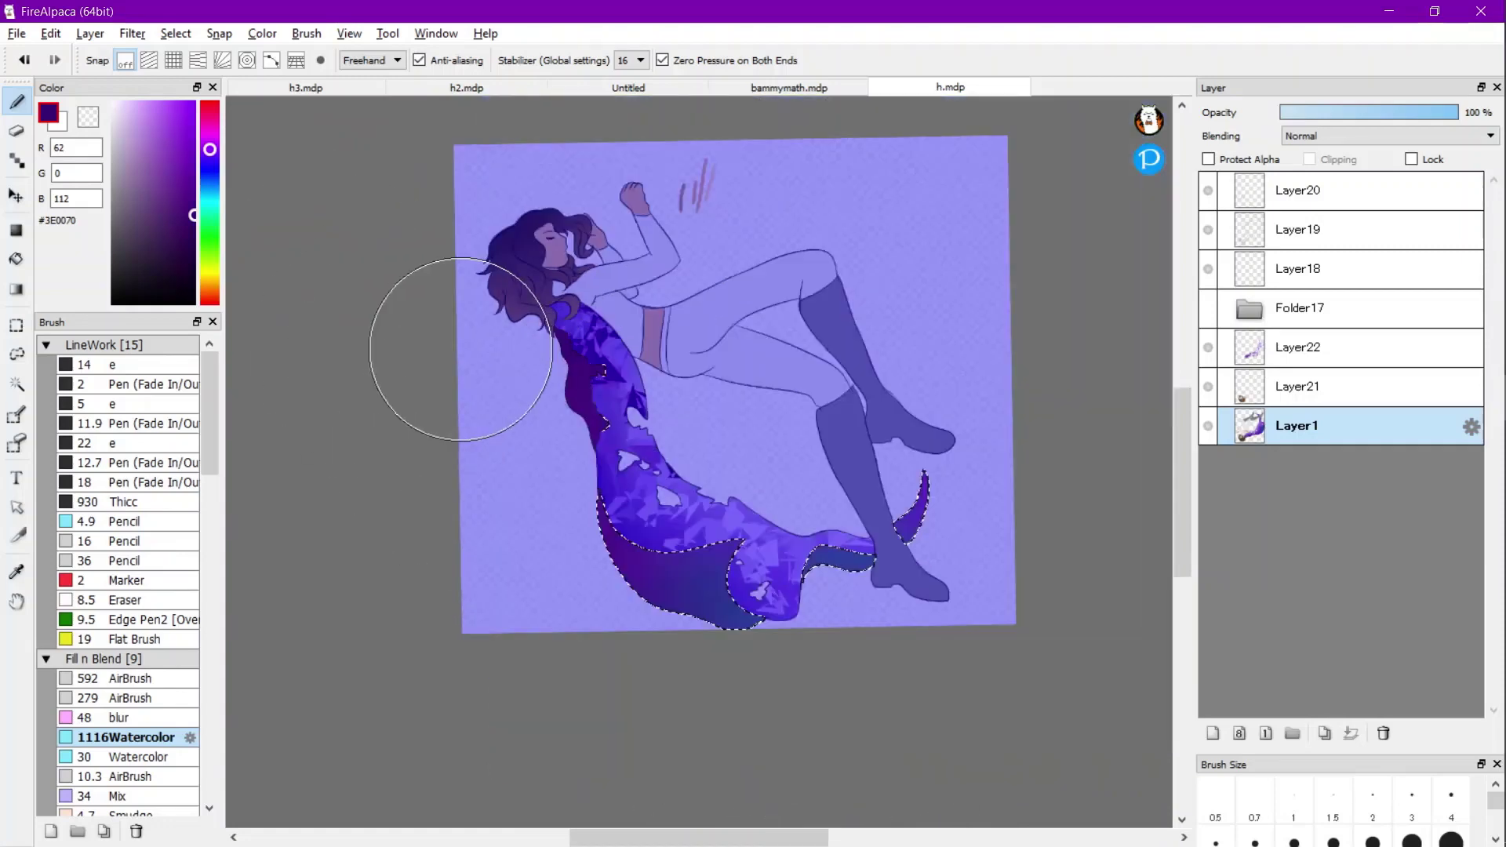
Clear the lining selection to examine the shaded cape as a whole, and restore the selection.
key("w")
key("ctrl+d")
scroll(699, 462, "down", 2)
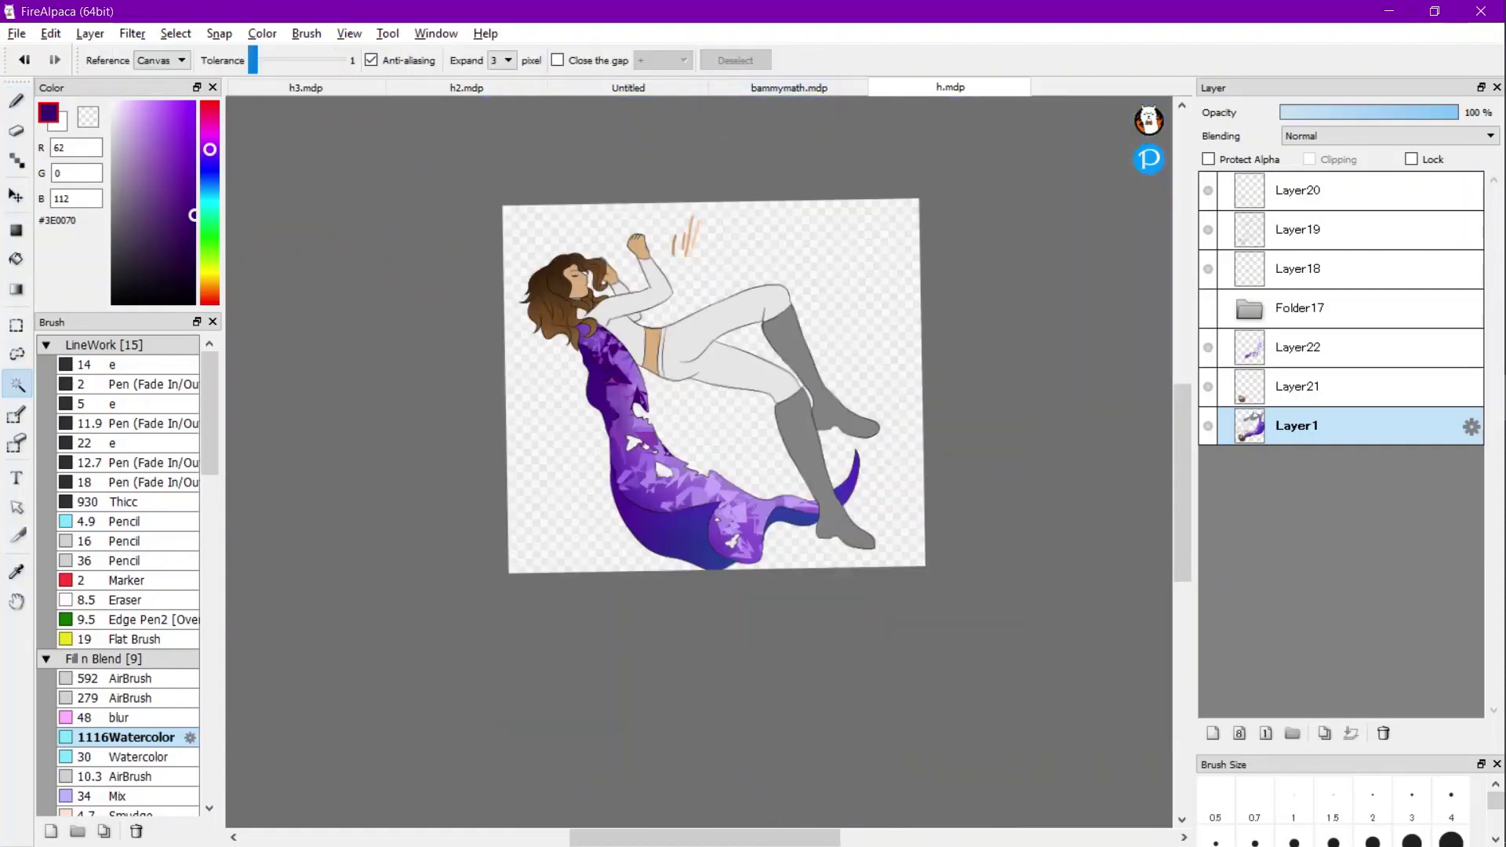
key("Right")
key("Right")
scroll(699, 462, "up", 2)
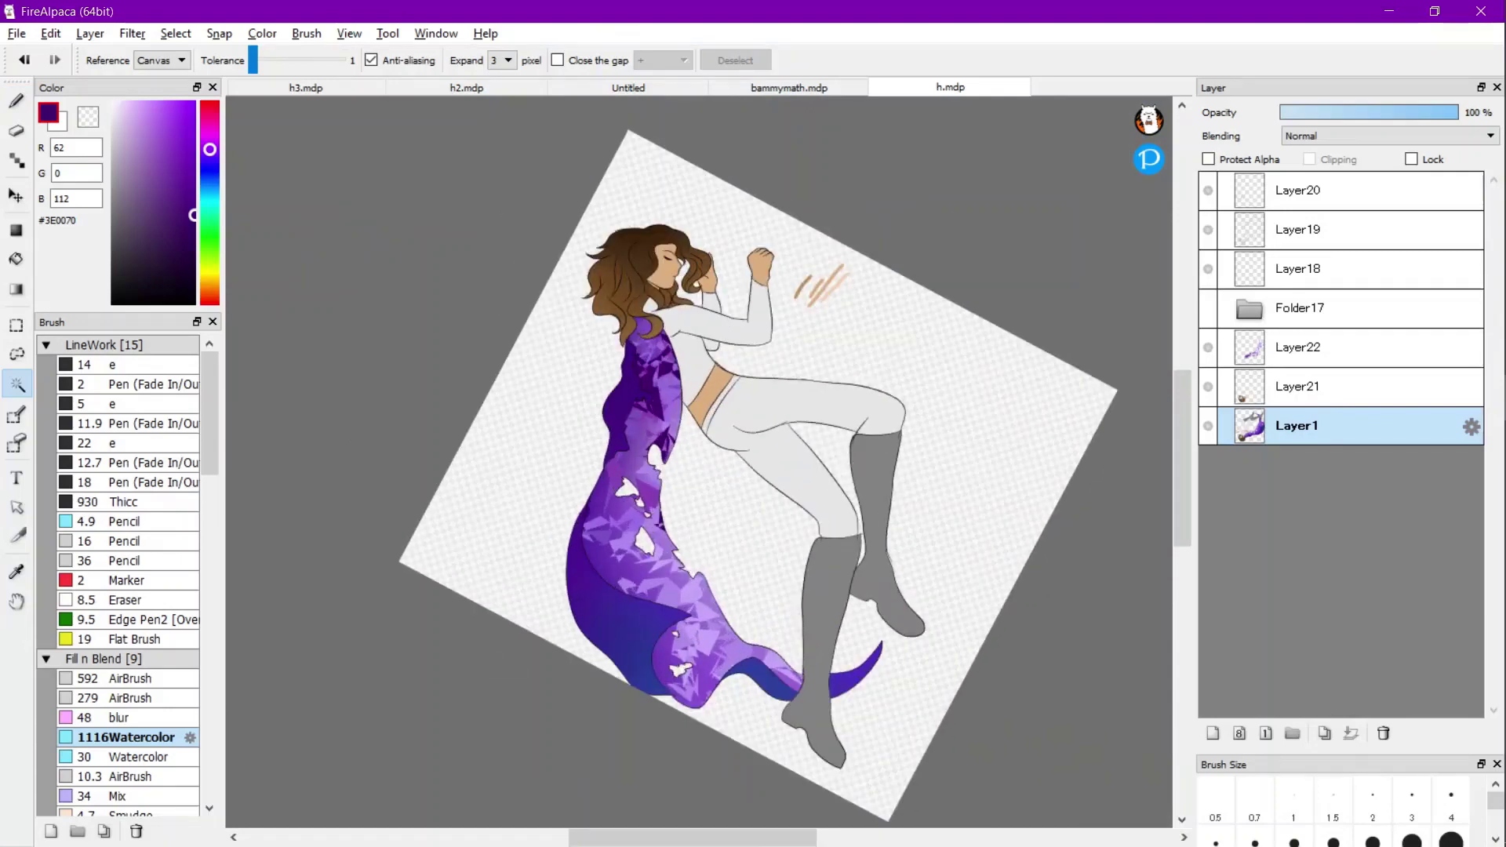
key("ctrl+z")
key("Left")
scroll(761, 612, "up", 2)
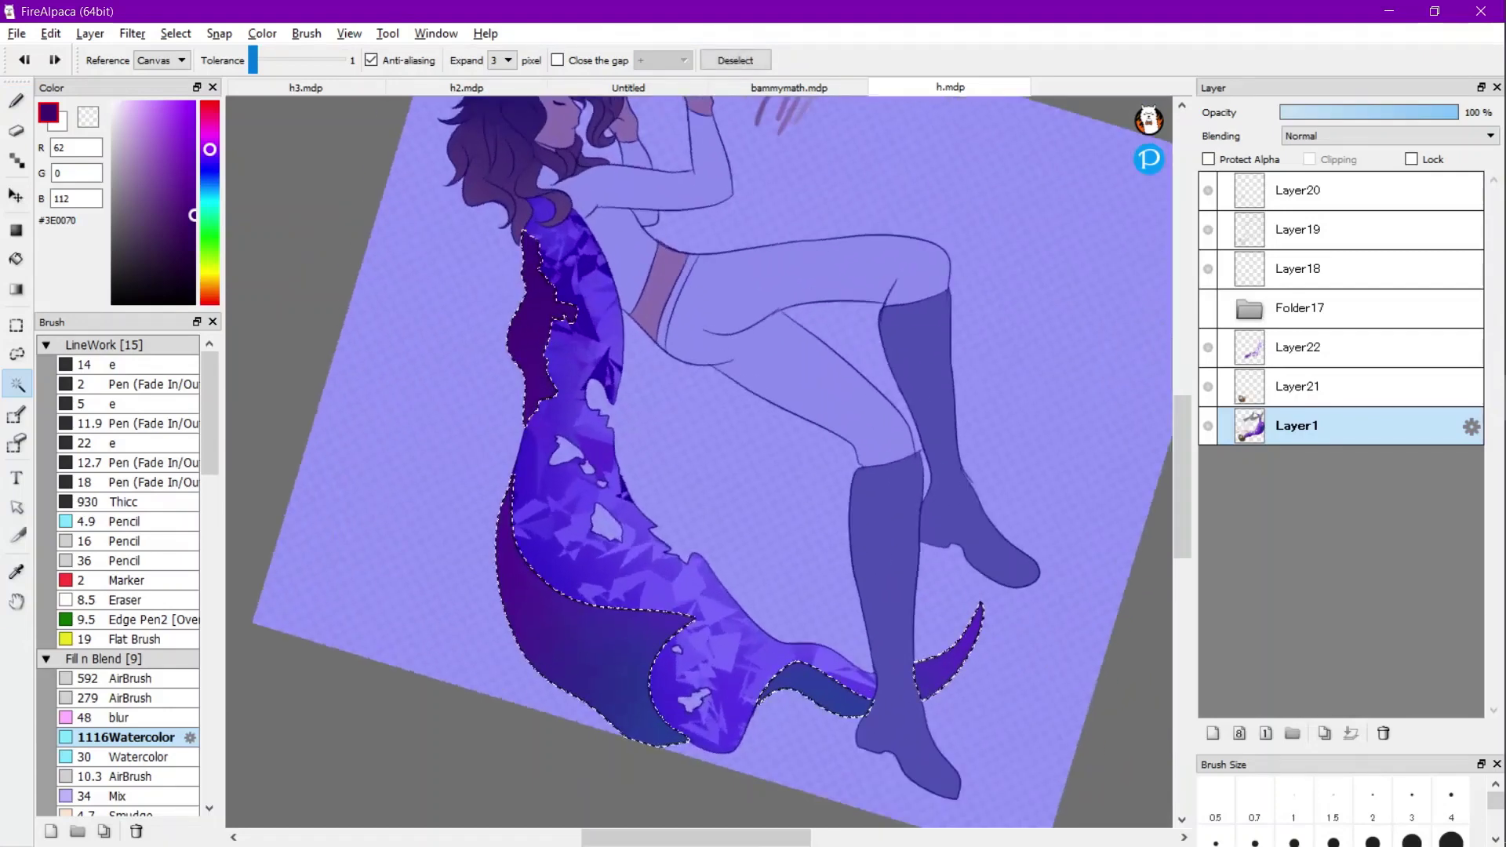
Sample the blue of the lower lining, adjust it to #3575B8, and paint the lining's bottom and tail end in watercolor.
key("i")
left_click(645, 710)
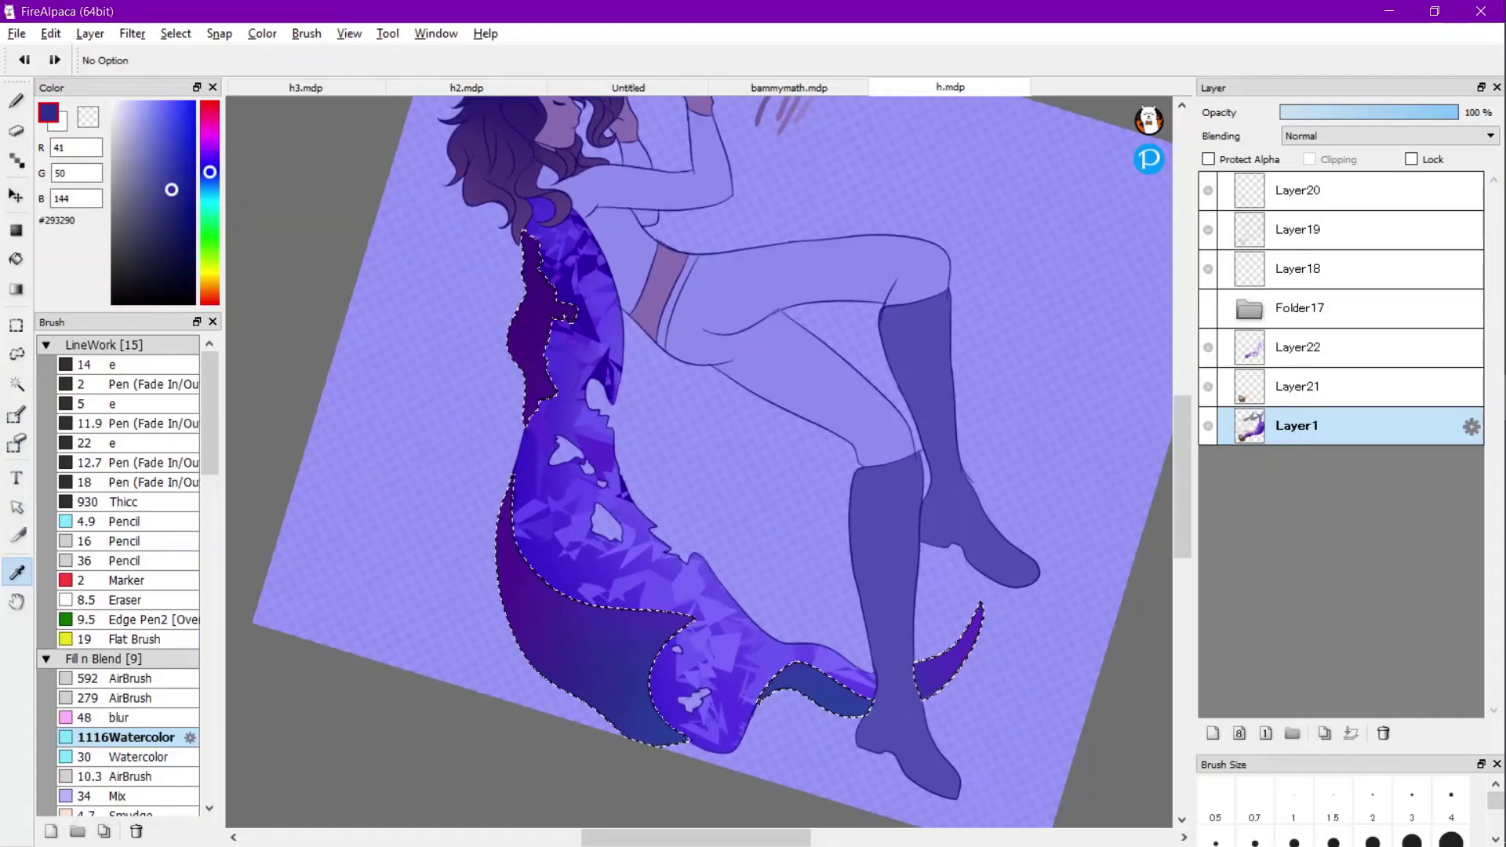
left_click(210, 186)
left_click(172, 158)
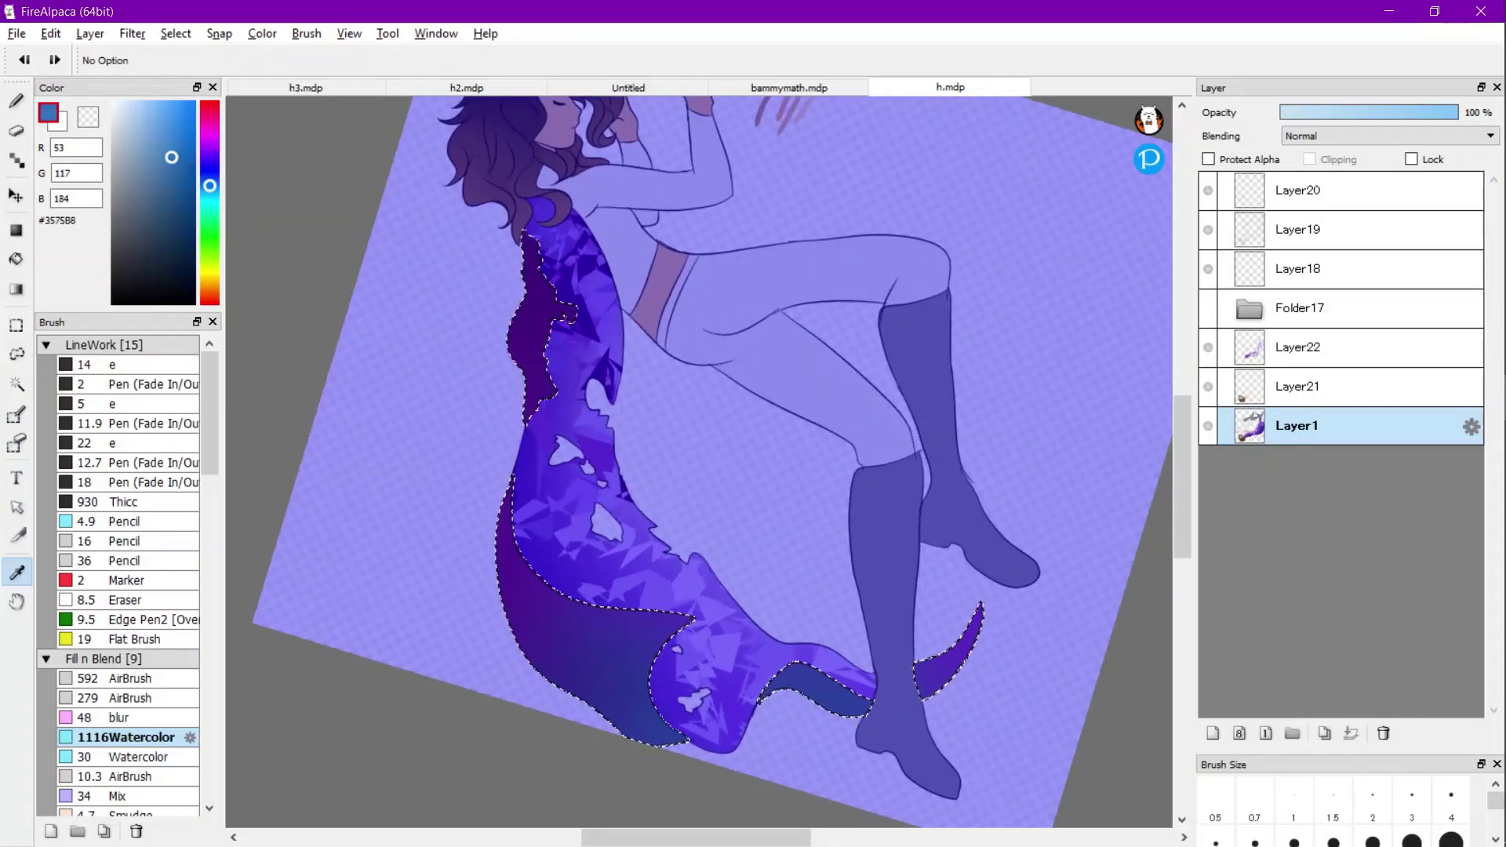
key("b")
left_click_drag(1012, 681, 955, 690)
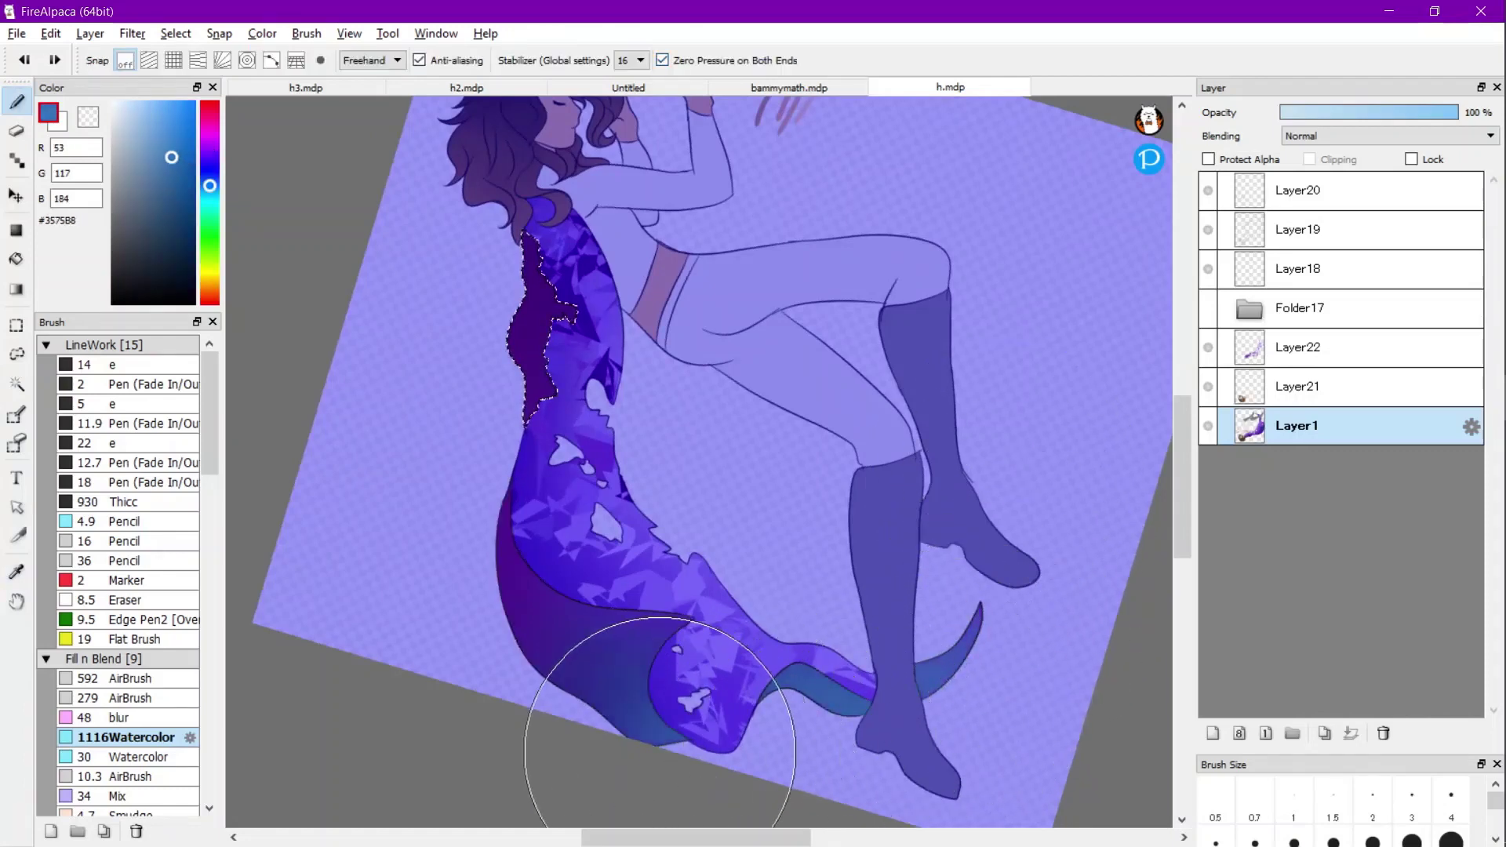
key("ctrl+minus")
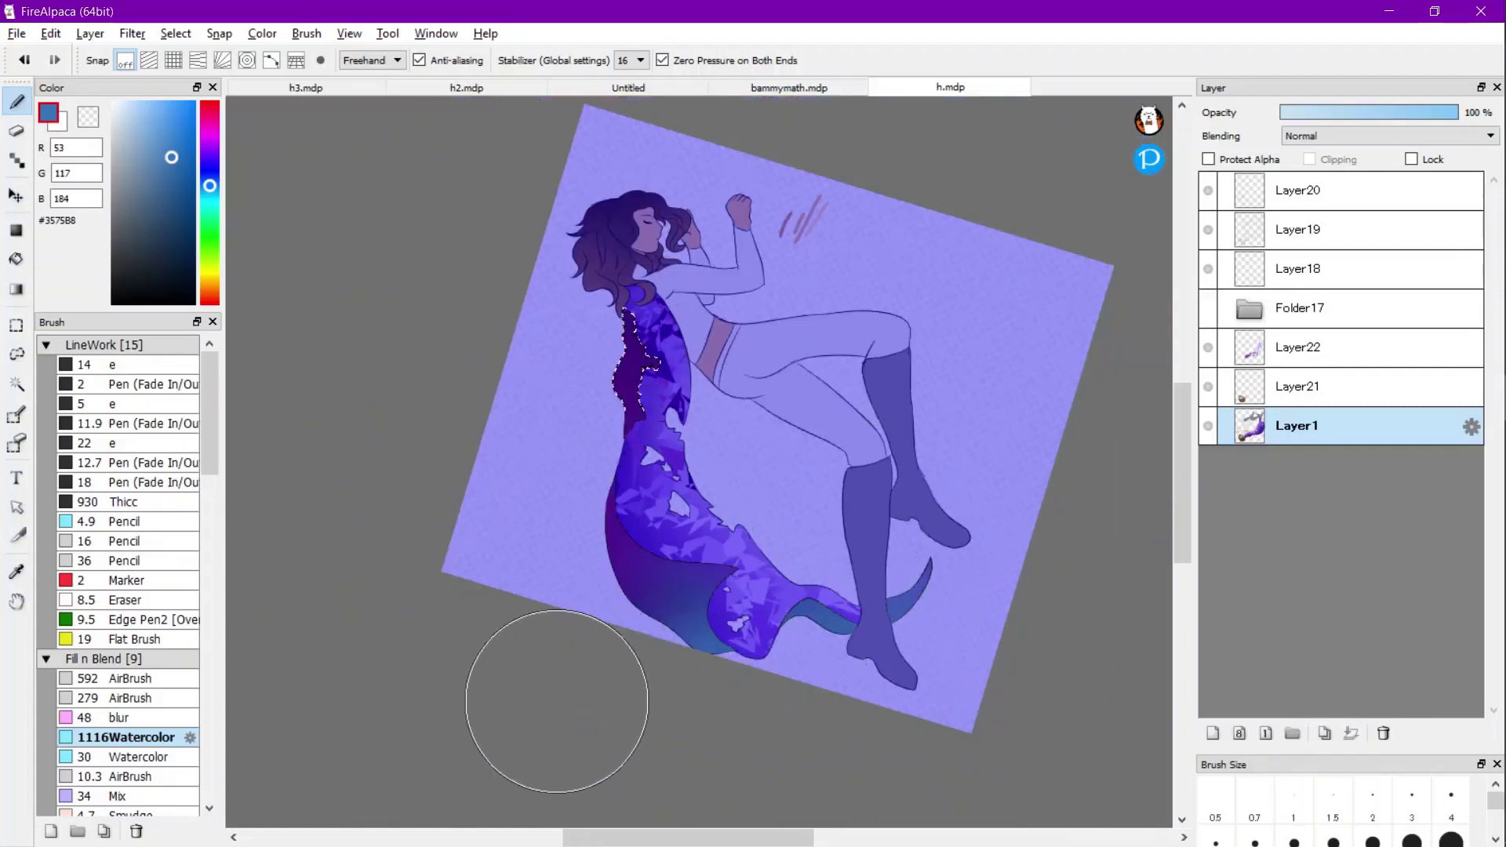
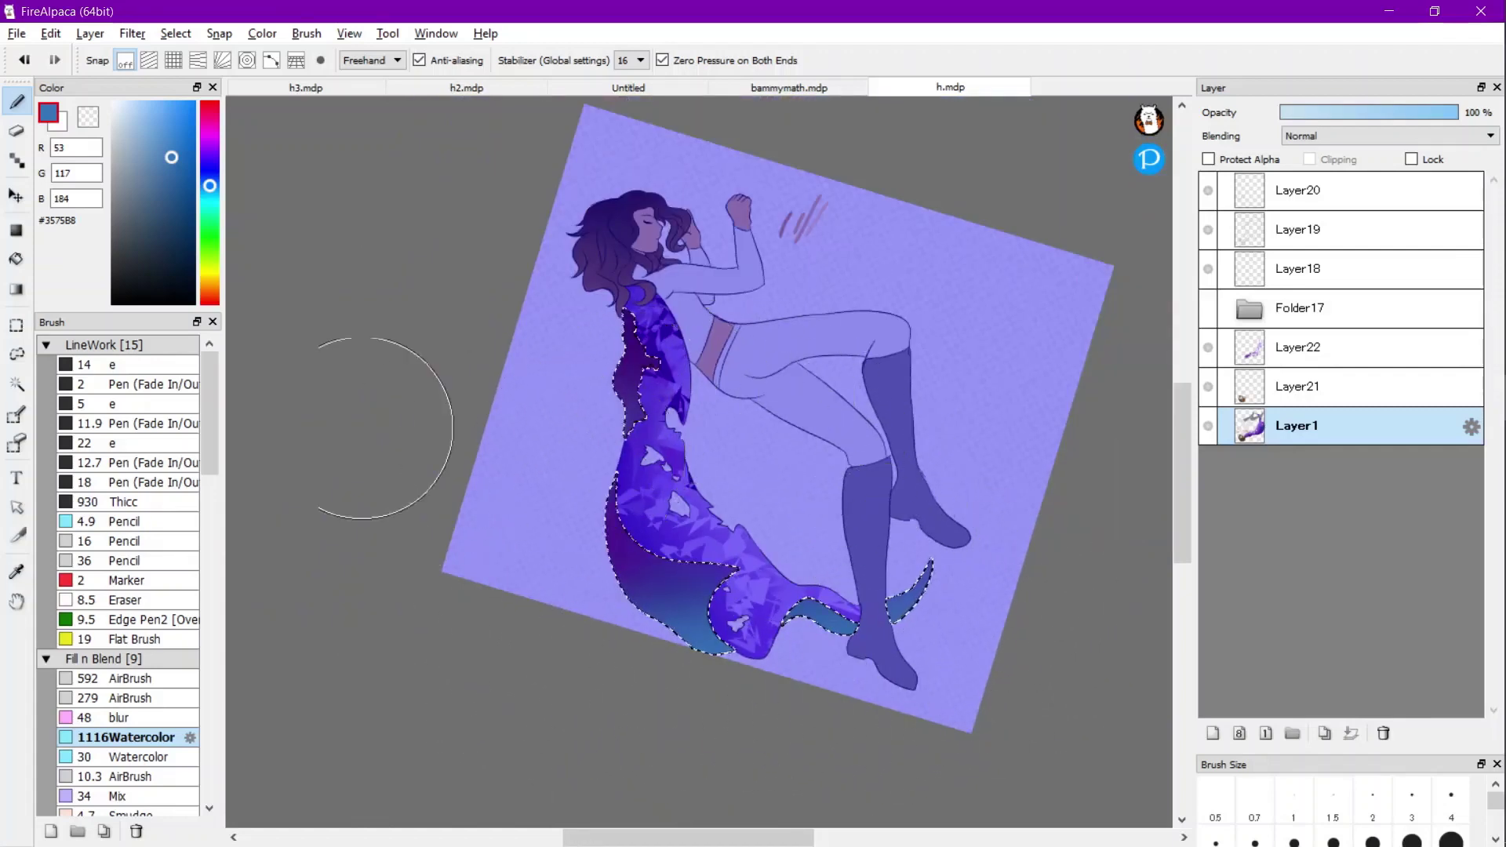
Restore the lining selection and brush the upper lining with the 279 px AirBrush in #7335B8.
key("ctrl+z")
left_click(133, 698)
scroll(652, 464, "up", 2)
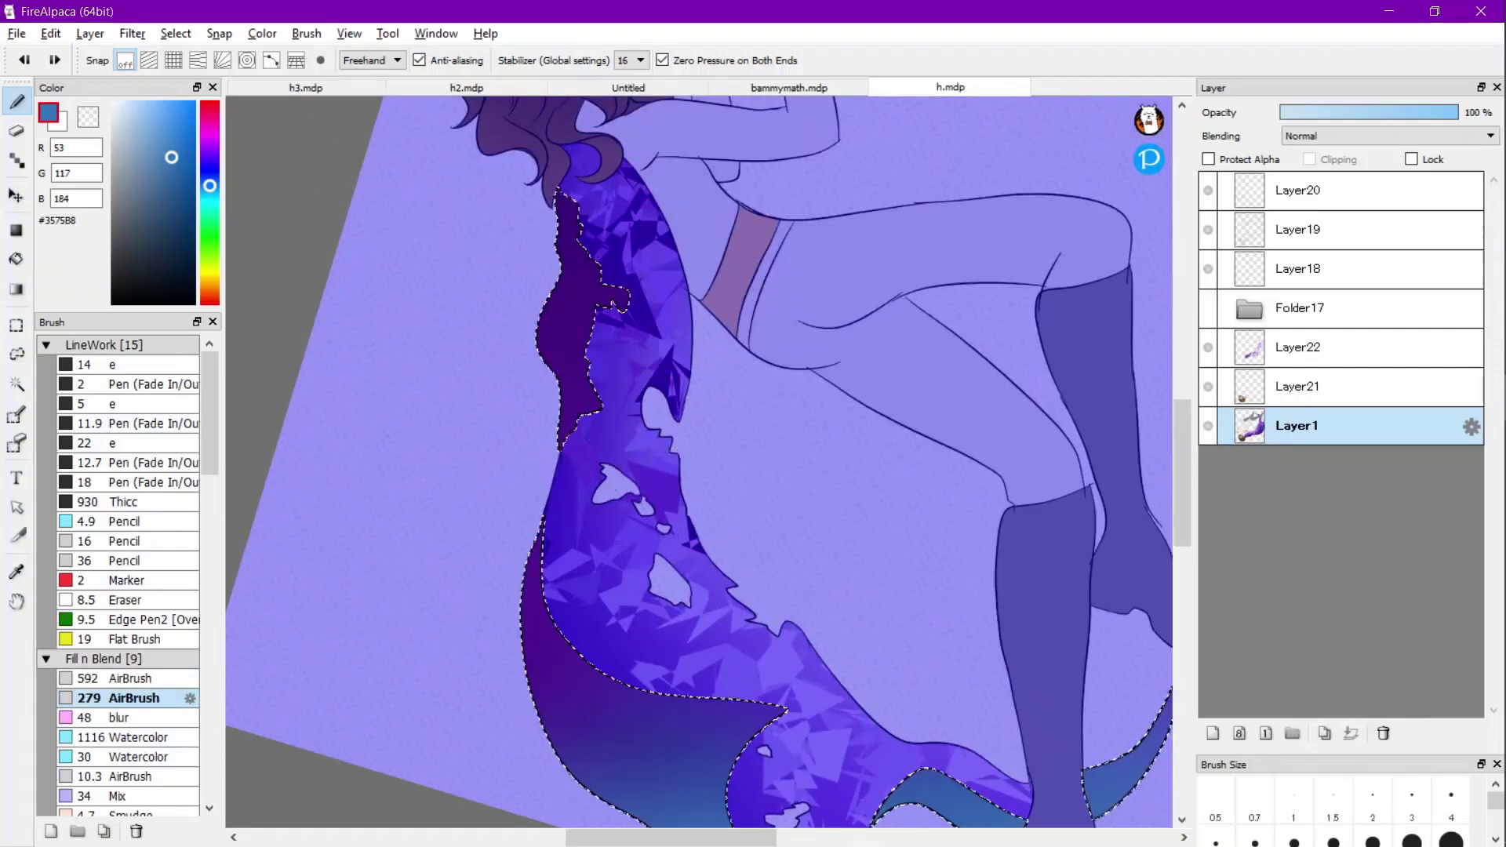
left_click(210, 152)
key("ctrl+y")
mouse_move(625, 363)
left_mouse_down()
mouse_move(558, 441)
mouse_move(632, 287)
left_mouse_up()
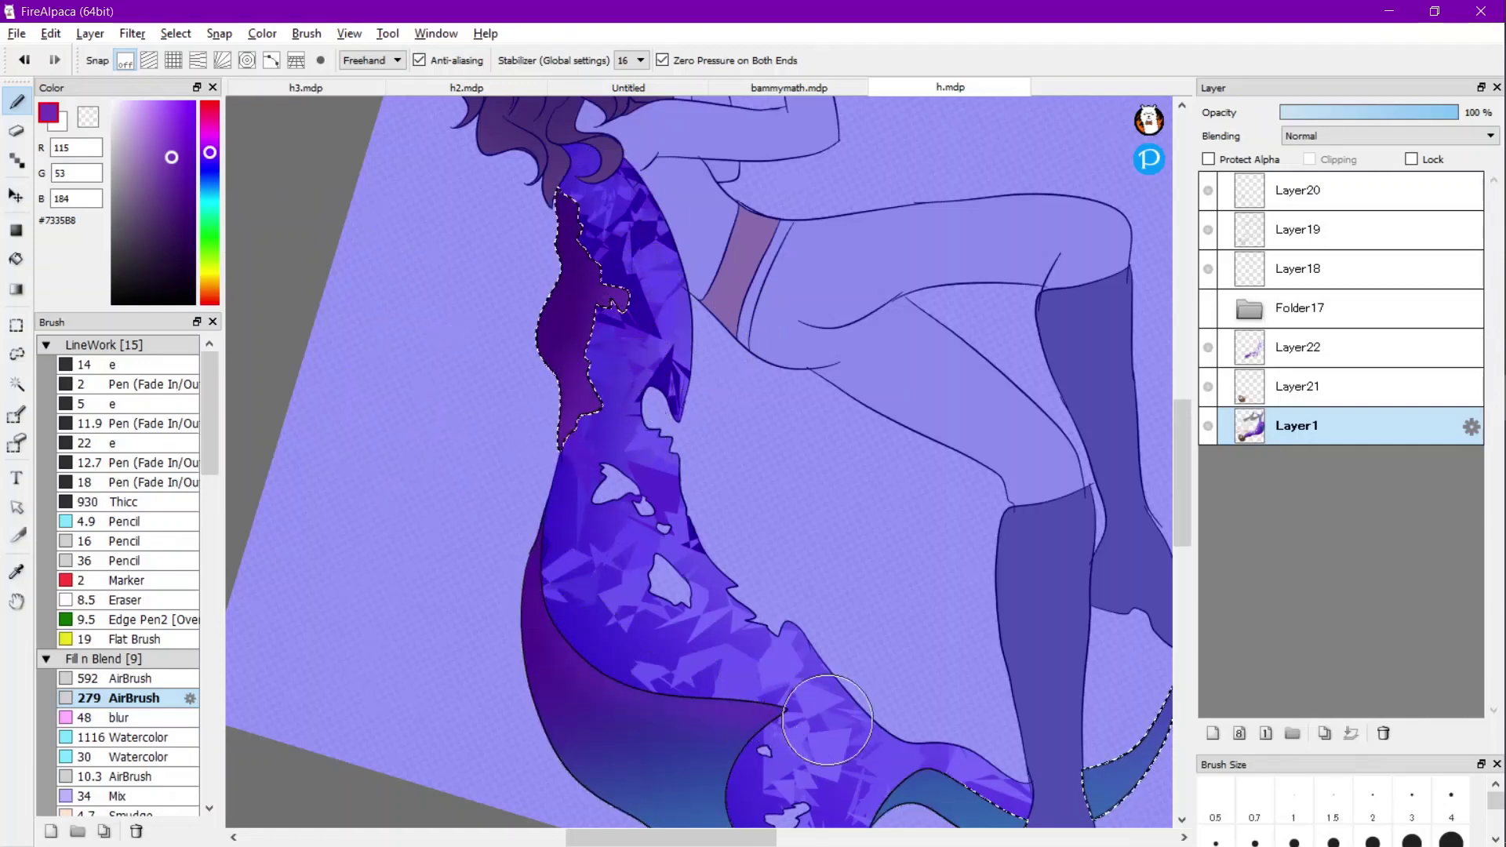
scroll(523, 584, "down", 3)
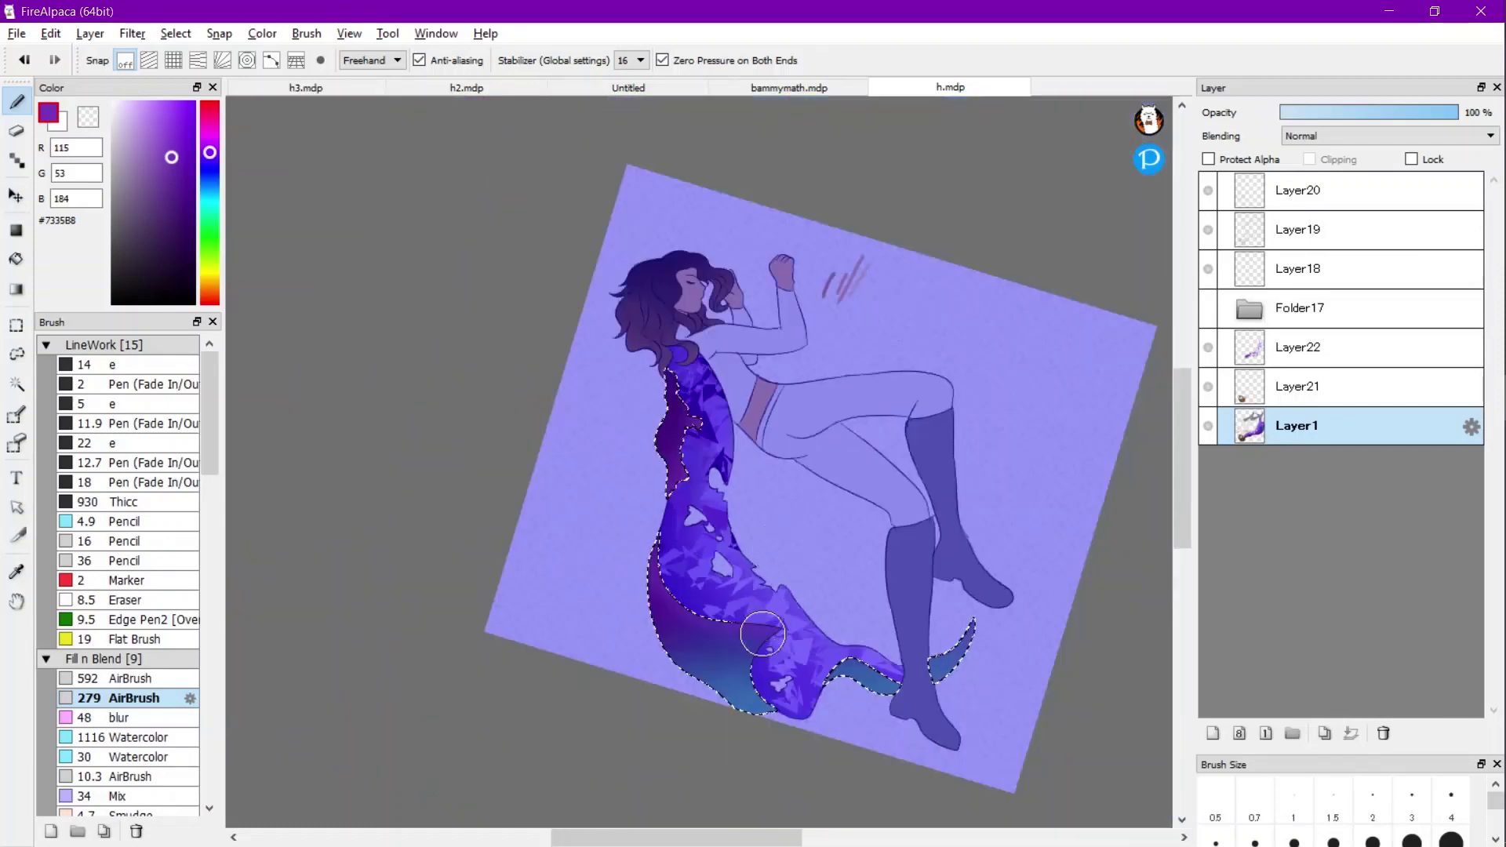
scroll(714, 683, "up", 3)
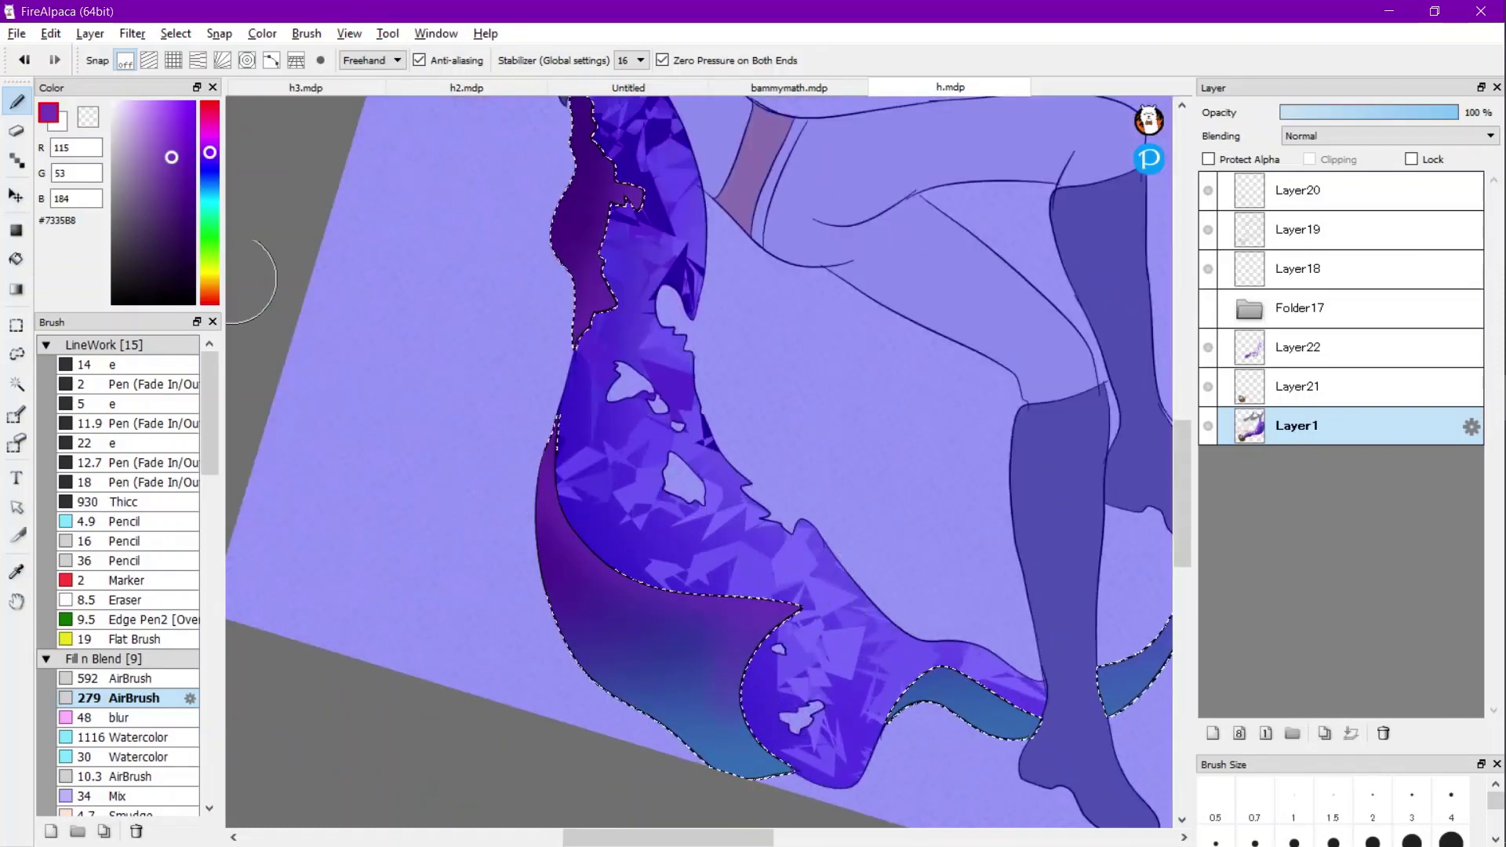
Airbrush pale #DACBEC highlights on the lining's pointed fold and along the torn inner edge of its upper part.
left_click(122, 116)
mouse_move(640, 551)
left_mouse_down()
mouse_move(829, 598)
mouse_move(772, 634)
mouse_move(808, 720)
left_mouse_up()
left_click_drag(671, 182, 644, 278)
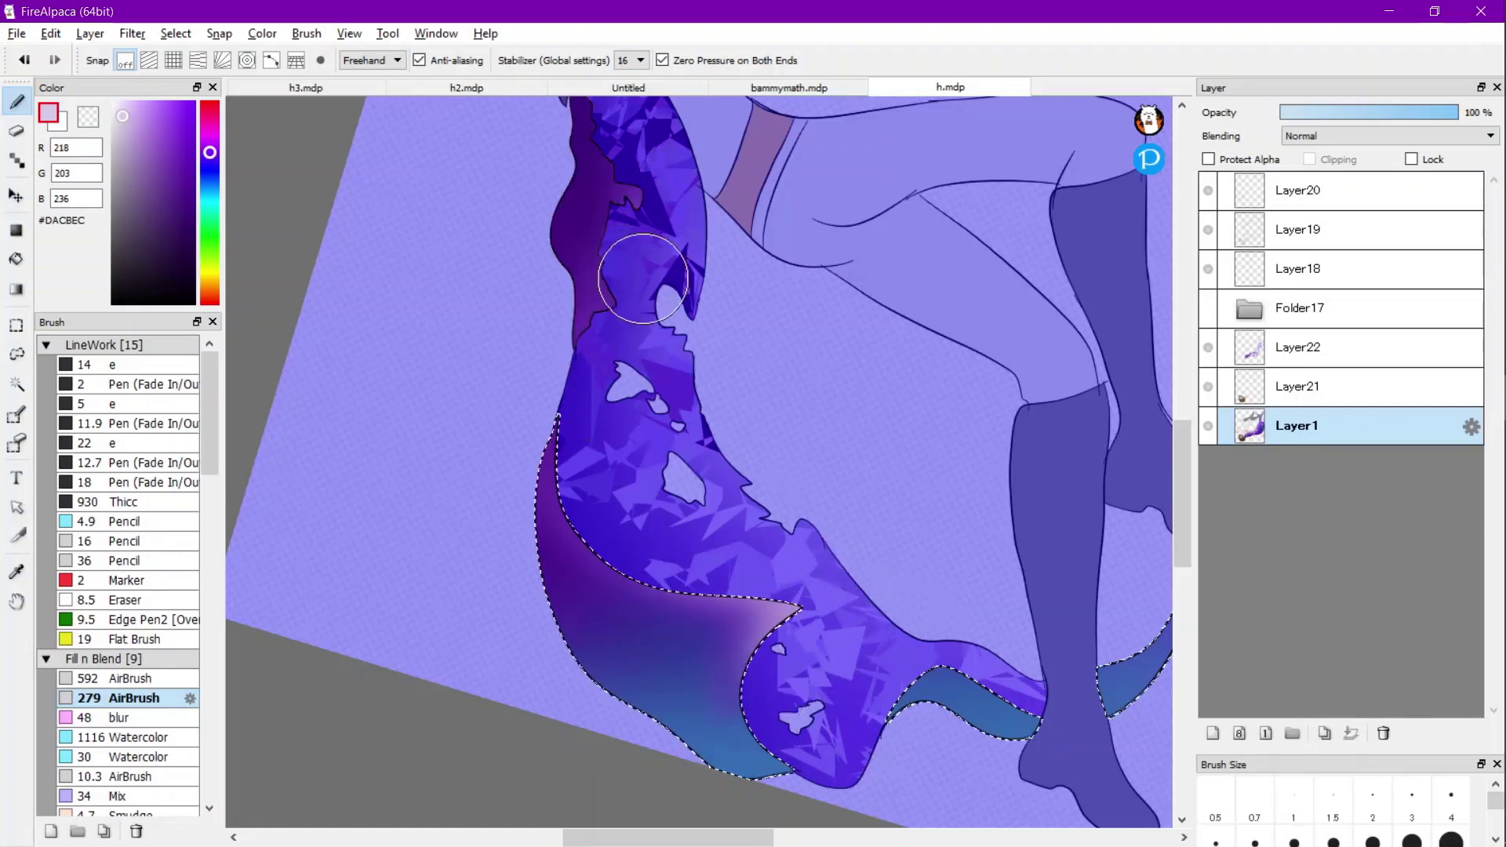
left_click_drag(590, 341, 599, 358)
left_click_drag(644, 153, 668, 216)
scroll(816, 437, "down", 2)
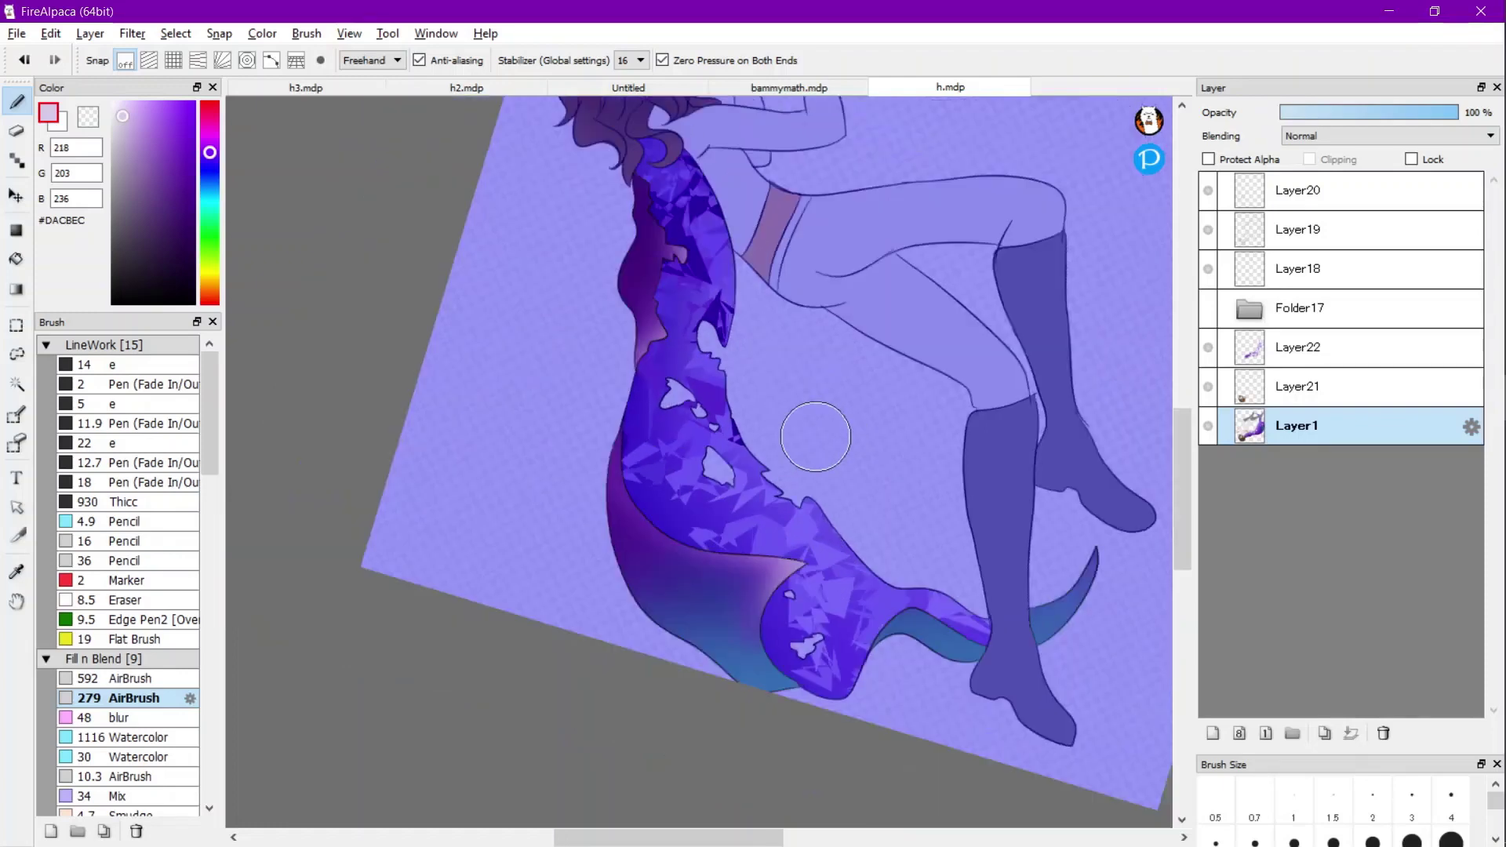
Airbrush #DACBEC highlights onto the blue lining around the boots, including the curled tail tip.
scroll(1089, 651, "up", 2)
mouse_move(1130, 515)
left_mouse_down()
mouse_move(1106, 582)
mouse_move(1002, 695)
left_mouse_up()
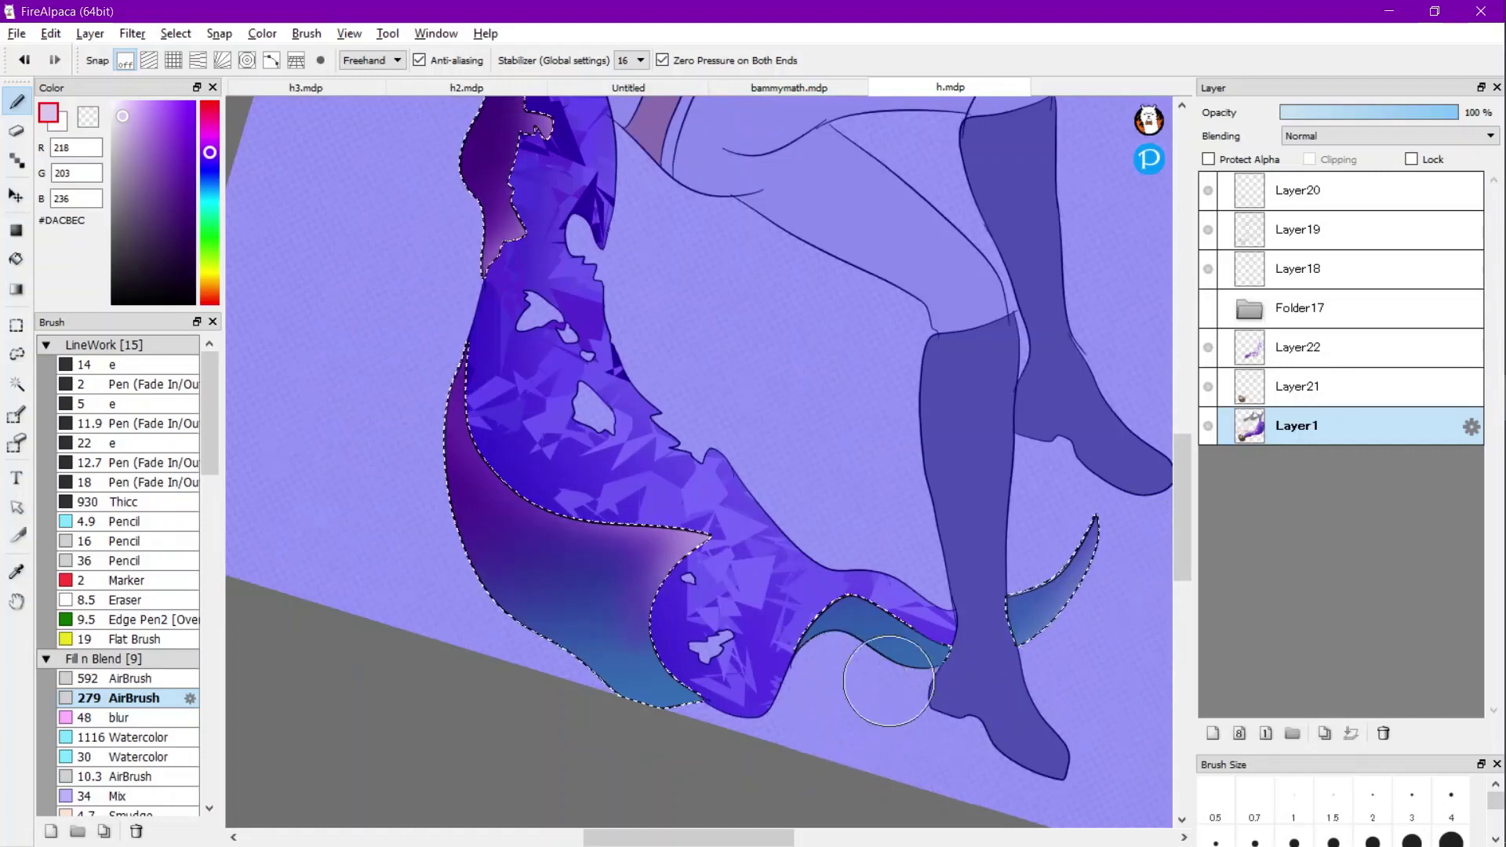
mouse_move(1130, 579)
left_mouse_down()
mouse_move(1036, 651)
mouse_move(834, 689)
left_mouse_up()
mouse_move(1141, 508)
left_mouse_down()
mouse_move(968, 685)
mouse_move(870, 671)
left_mouse_up()
scroll(894, 486, "down", 2)
scroll(910, 476, "down", 1)
scroll(716, 271, "up", 2)
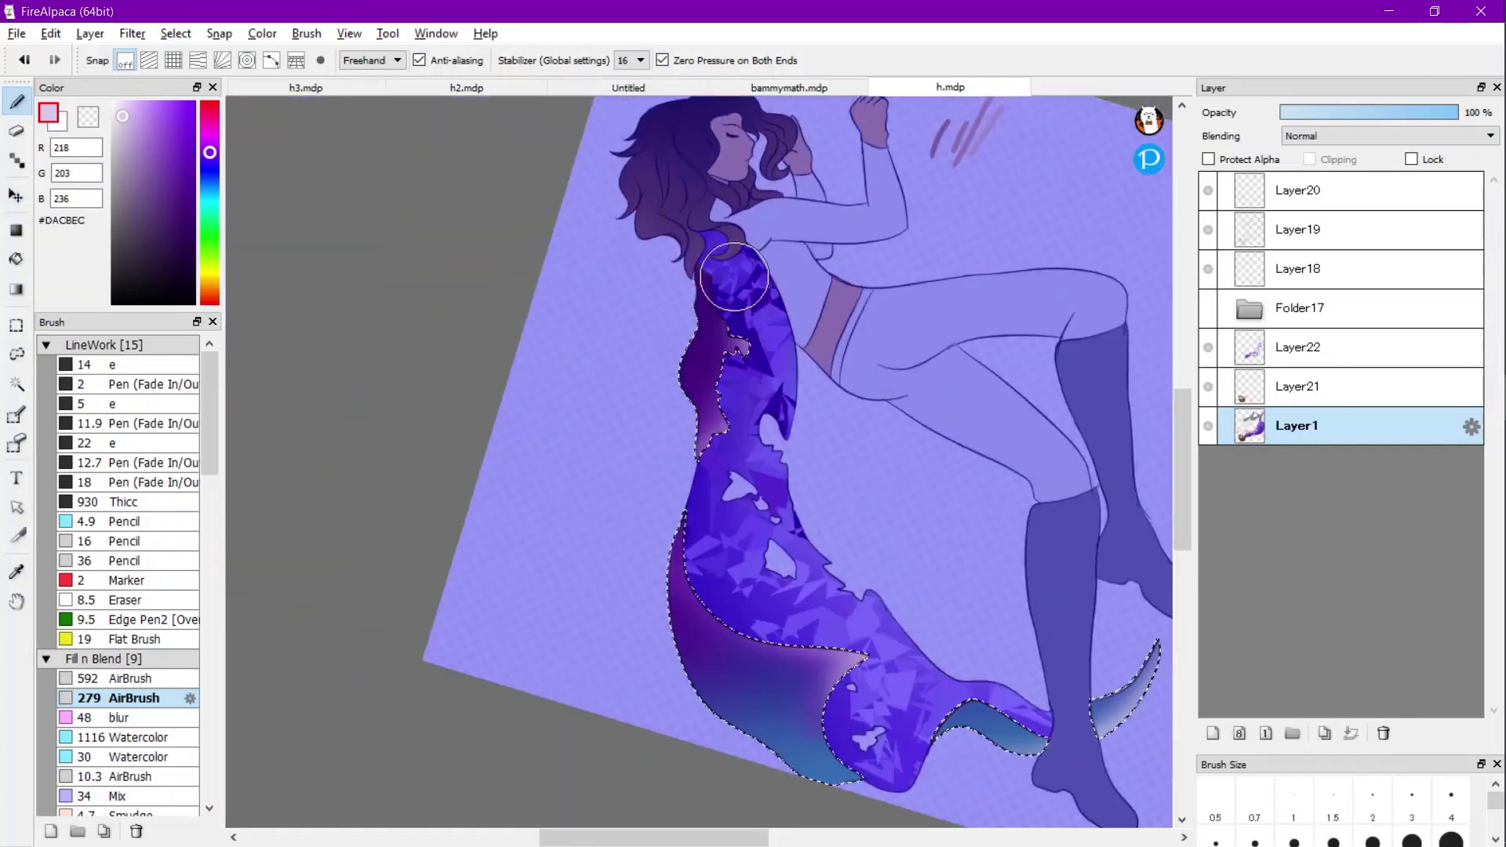
Rotate the canvas view and add a new layer directly above Layer1.
key("Left")
key("Left")
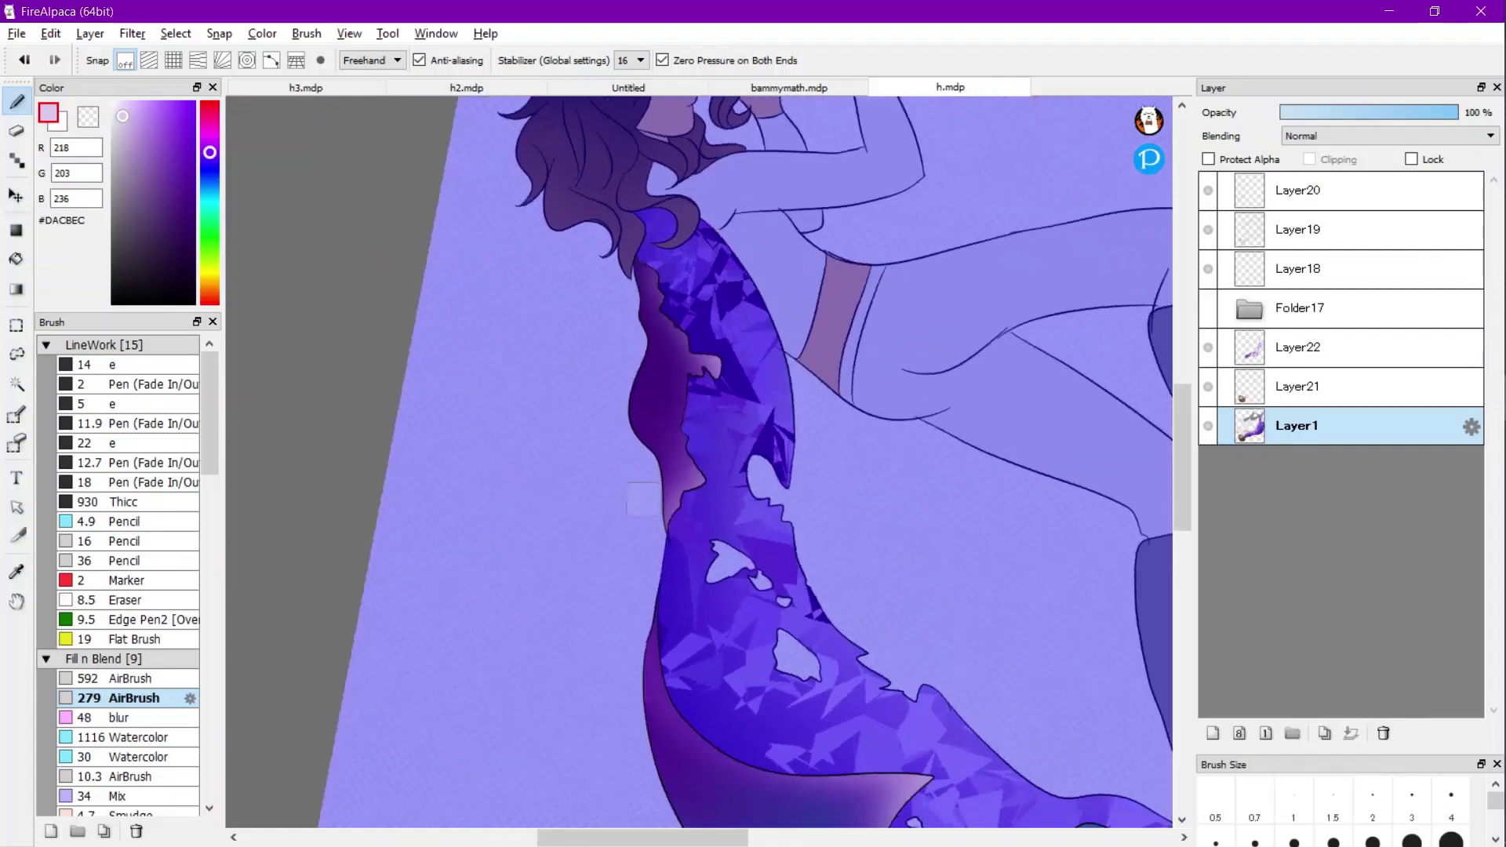
scroll(665, 492, "up", 2)
scroll(666, 480, "down", 1)
key("alt+l")
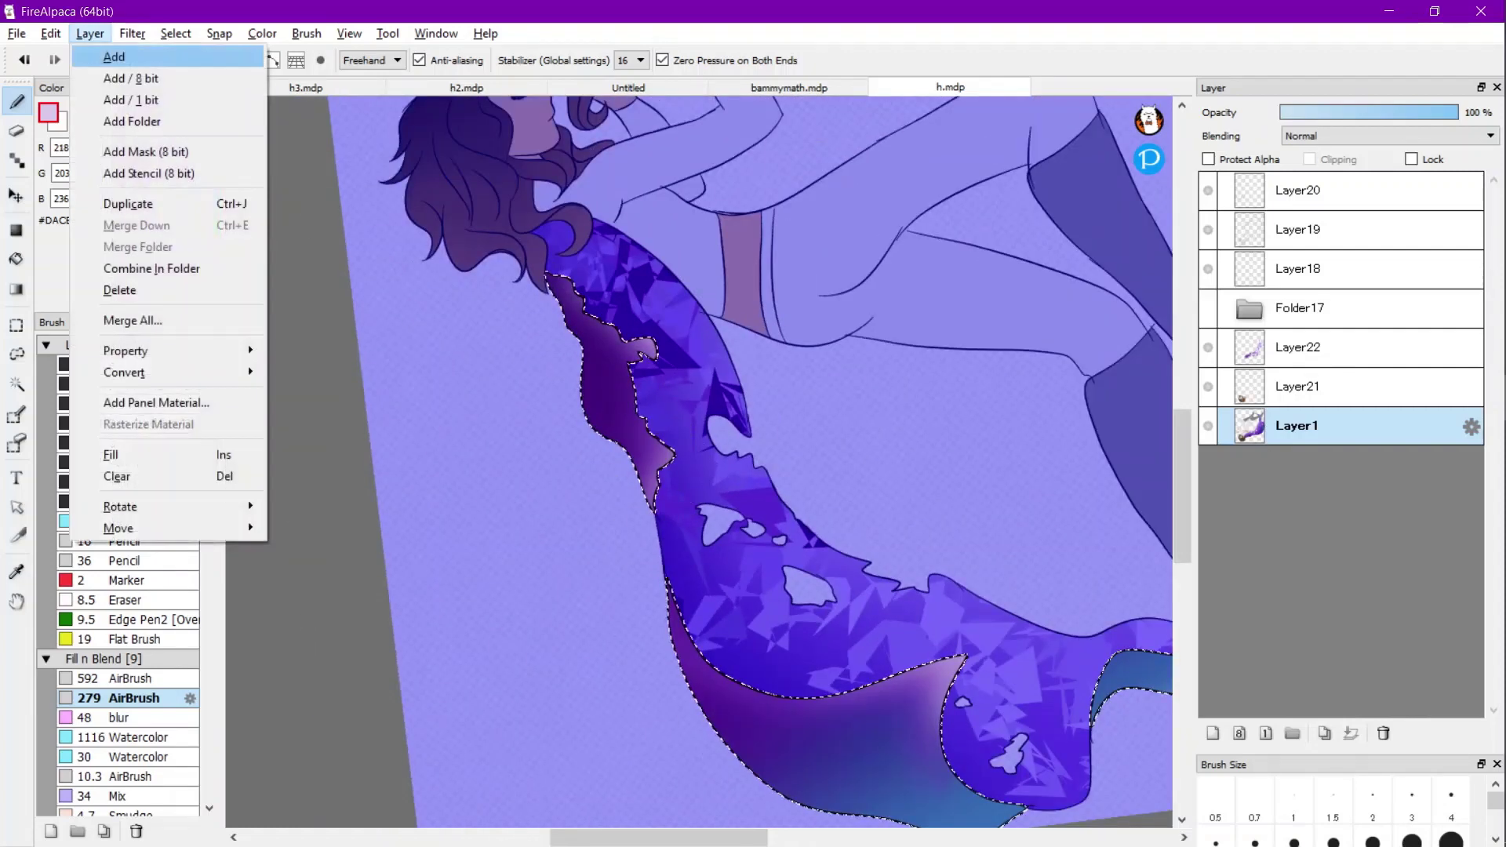
key("Escape")
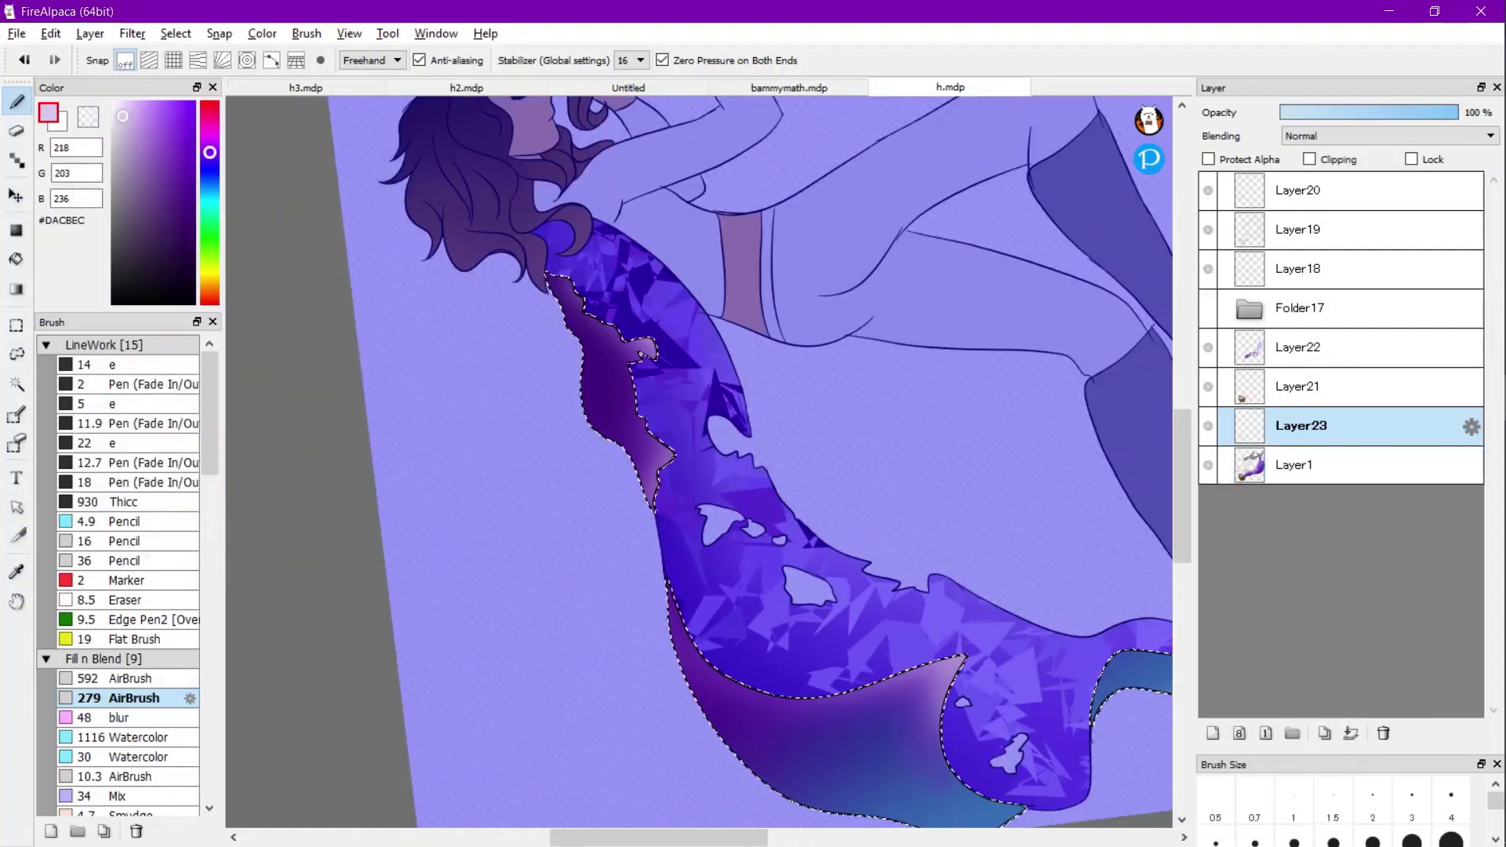
Try a Flower 1 brush pattern across the cape lining with the layer opacity at 23%, and undo it.
scroll(117, 573, "down", 10)
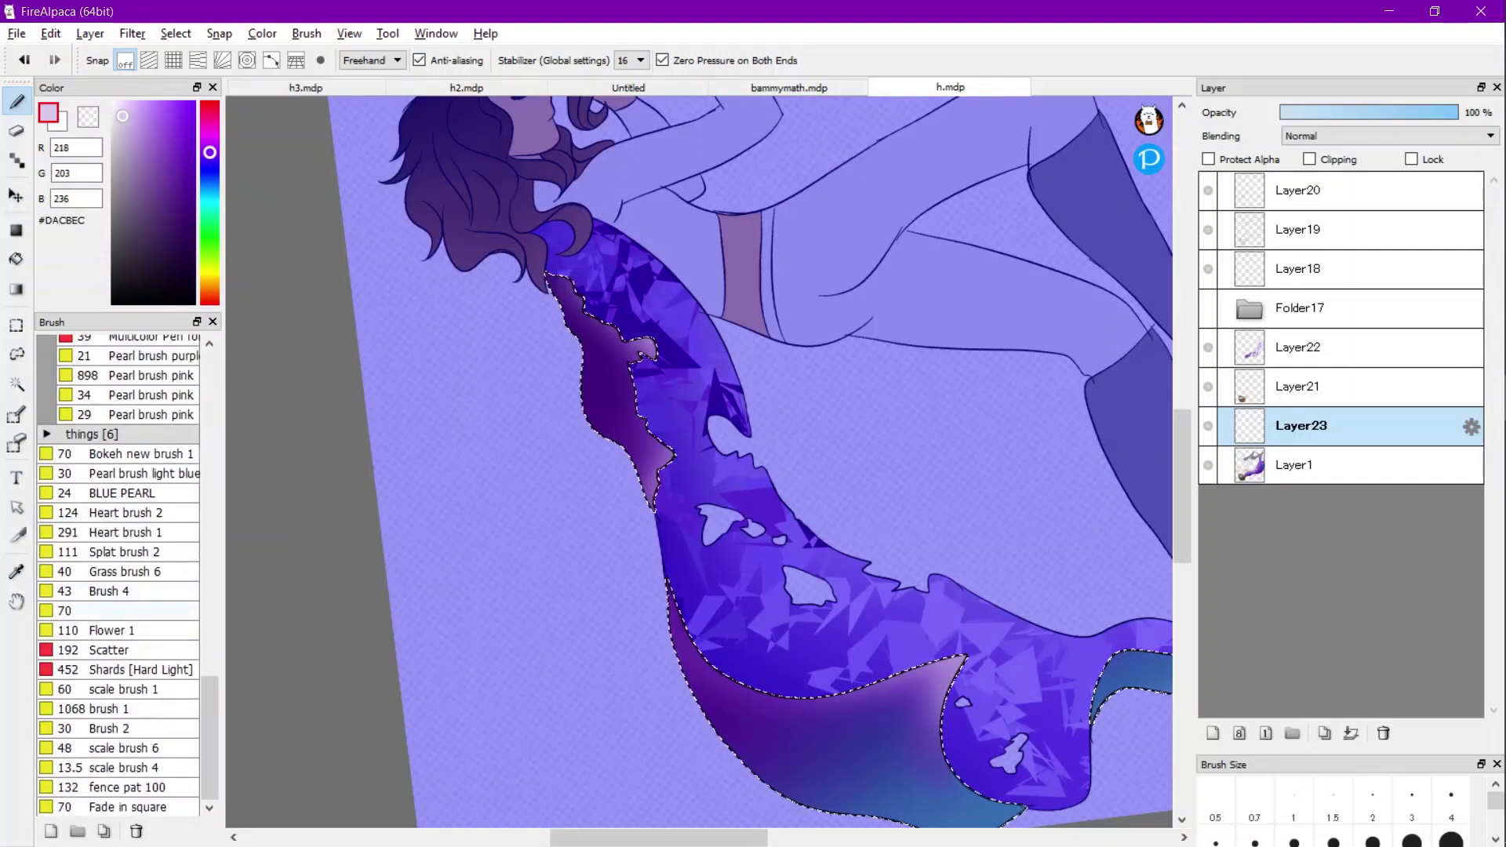
left_click(110, 630)
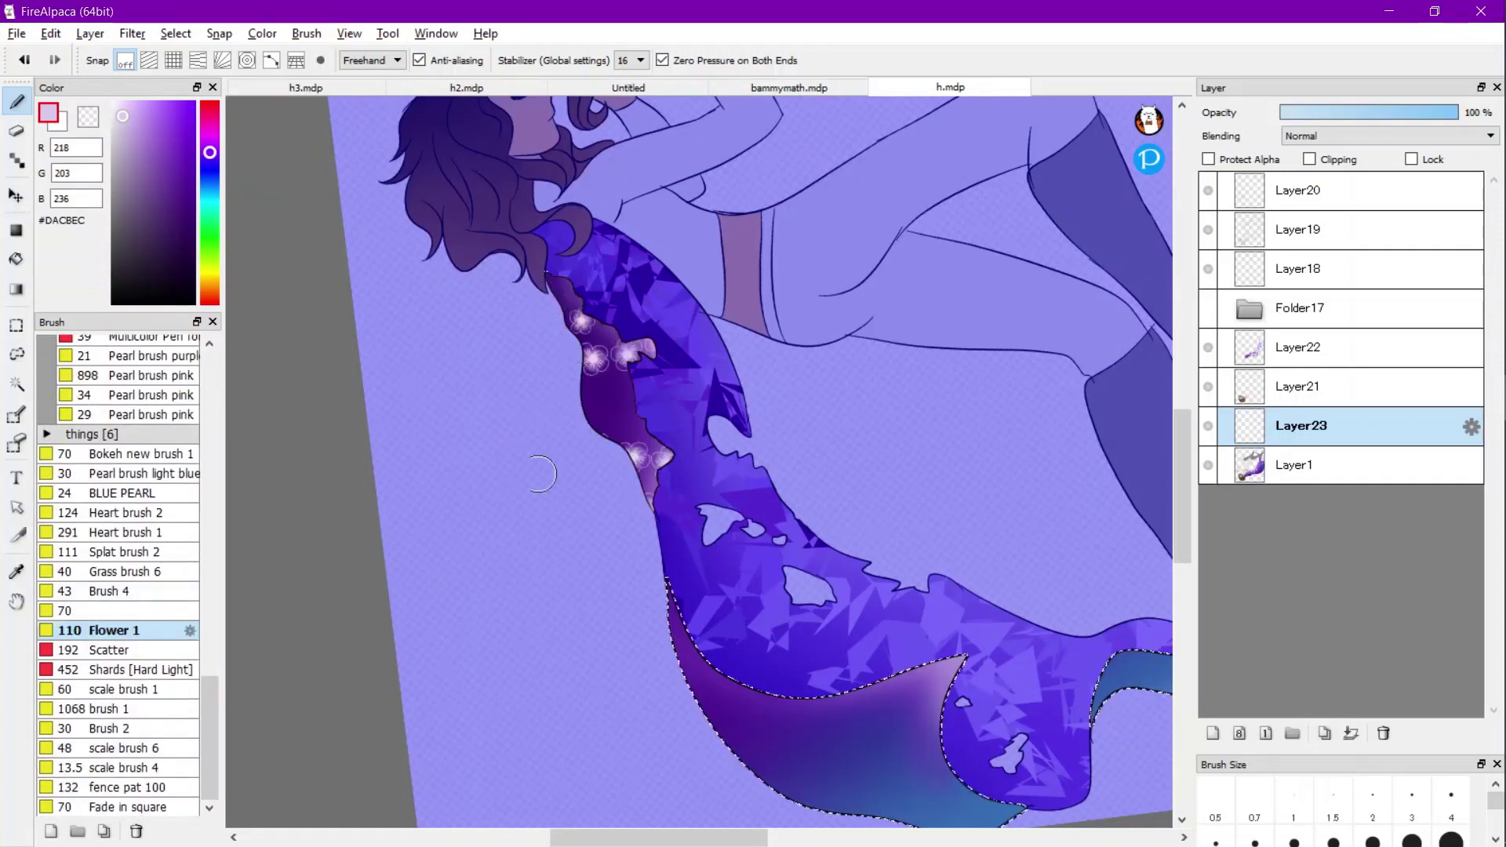
mouse_move(679, 651)
left_mouse_down()
mouse_move(756, 733)
mouse_move(942, 800)
mouse_move(926, 714)
mouse_move(960, 663)
left_mouse_up()
left_click_drag(1343, 112, 1321, 112)
scroll(565, 405, "down", 2)
scroll(567, 411, "down", 1)
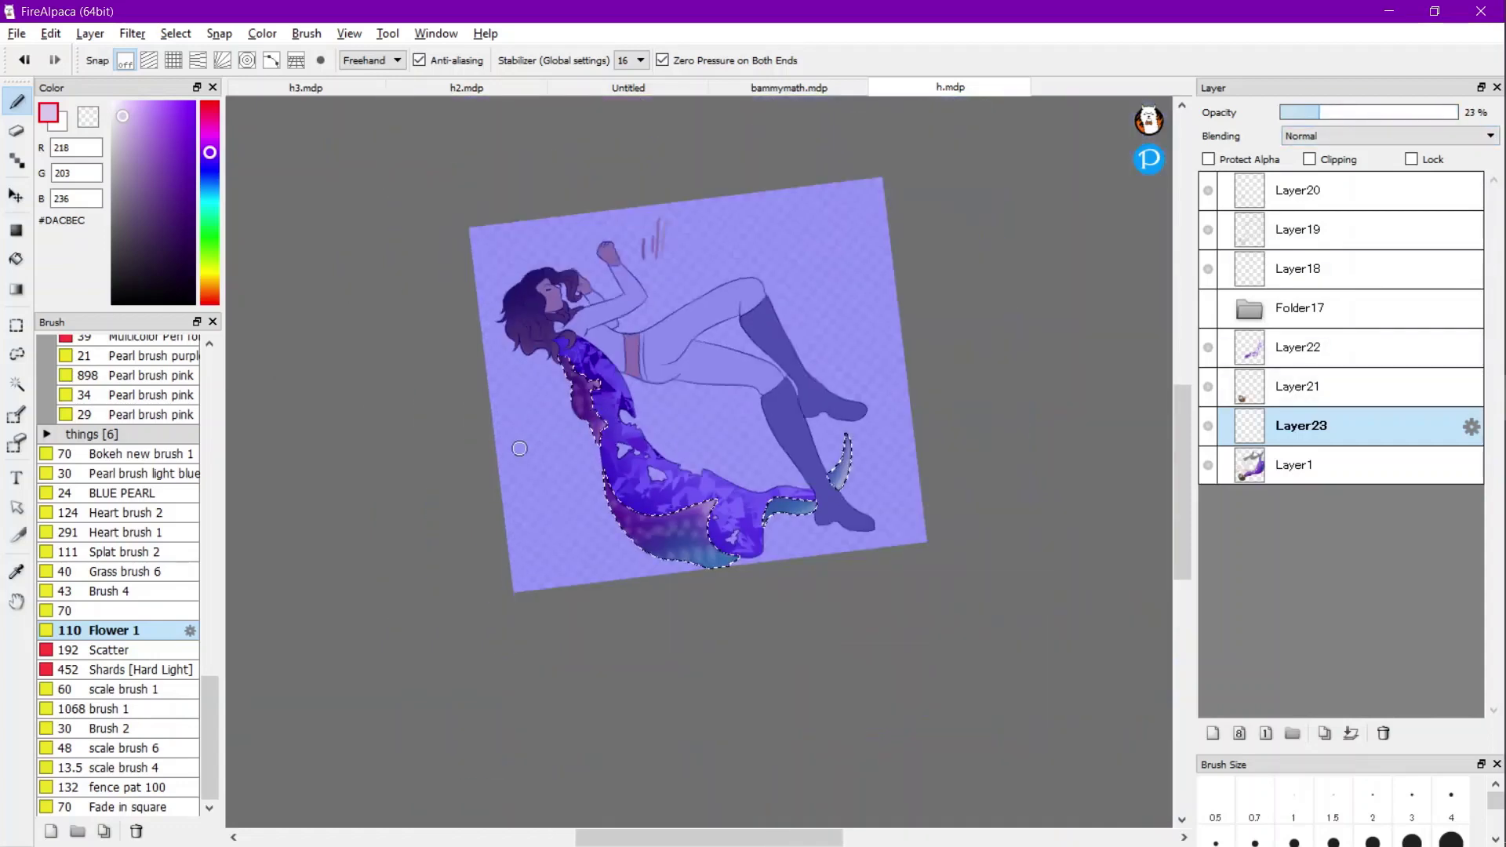
key("ctrl+z")
key("ctrl+z")
scroll(517, 450, "up", 1)
key("ctrl+z")
key("ctrl+z")
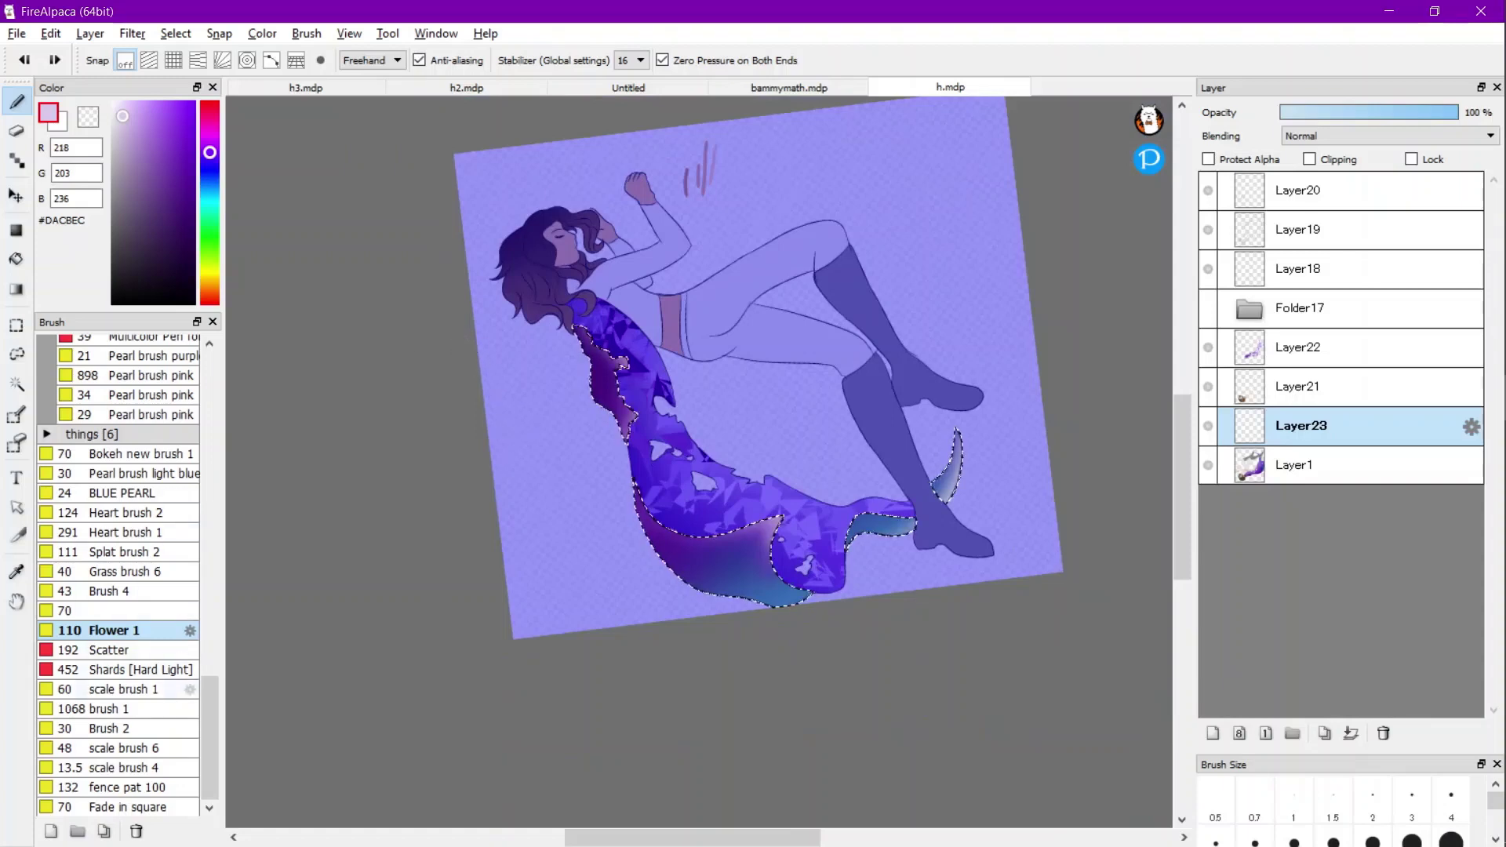
Find the Sparkles brush group and choose its Star brush for the lining pattern.
scroll(118, 572, "up", 9)
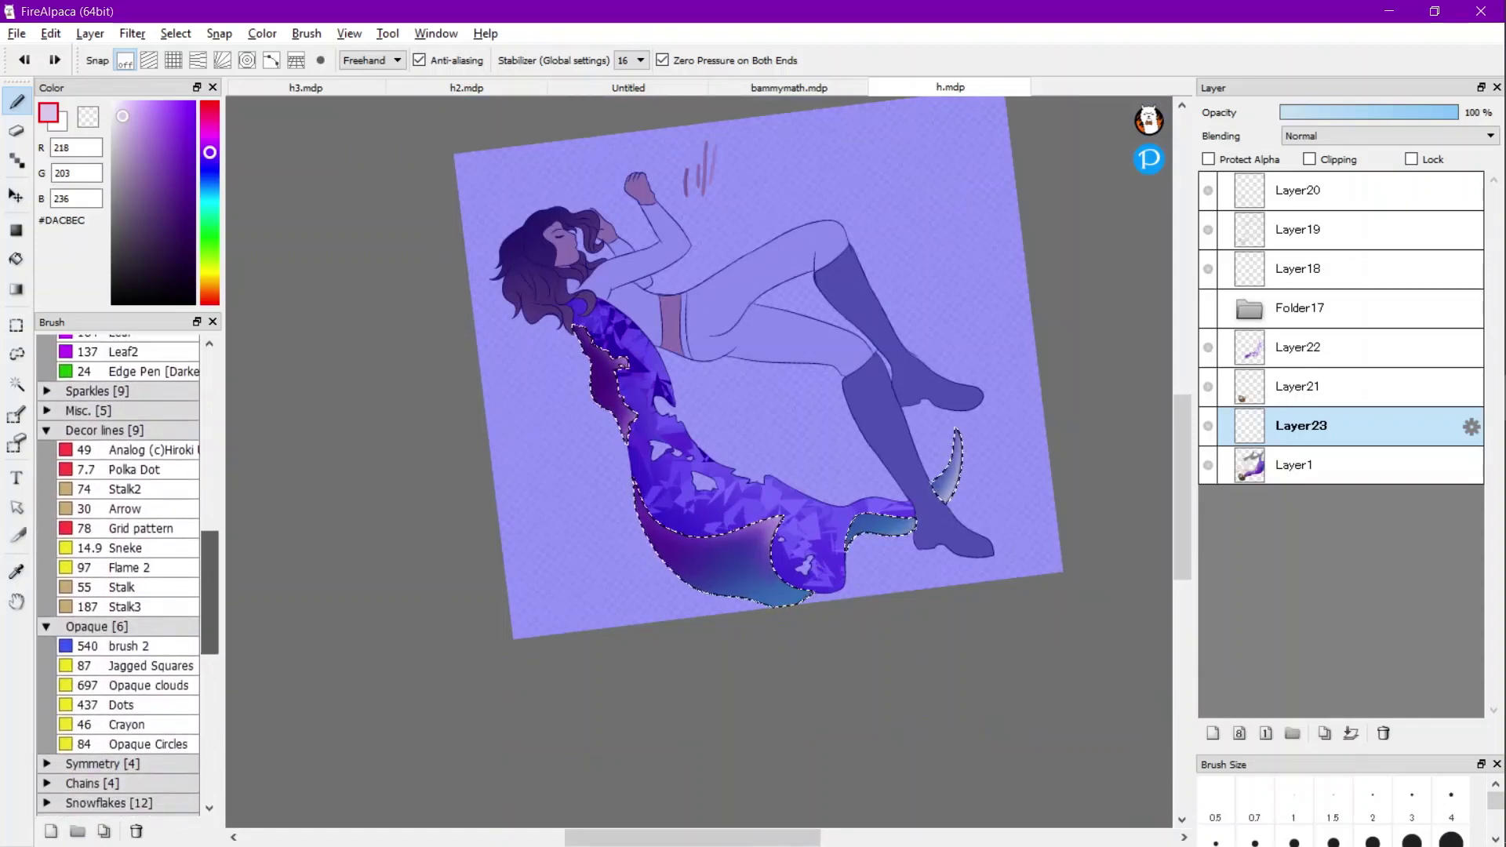
scroll(118, 573, "down", 5)
scroll(118, 572, "up", 5)
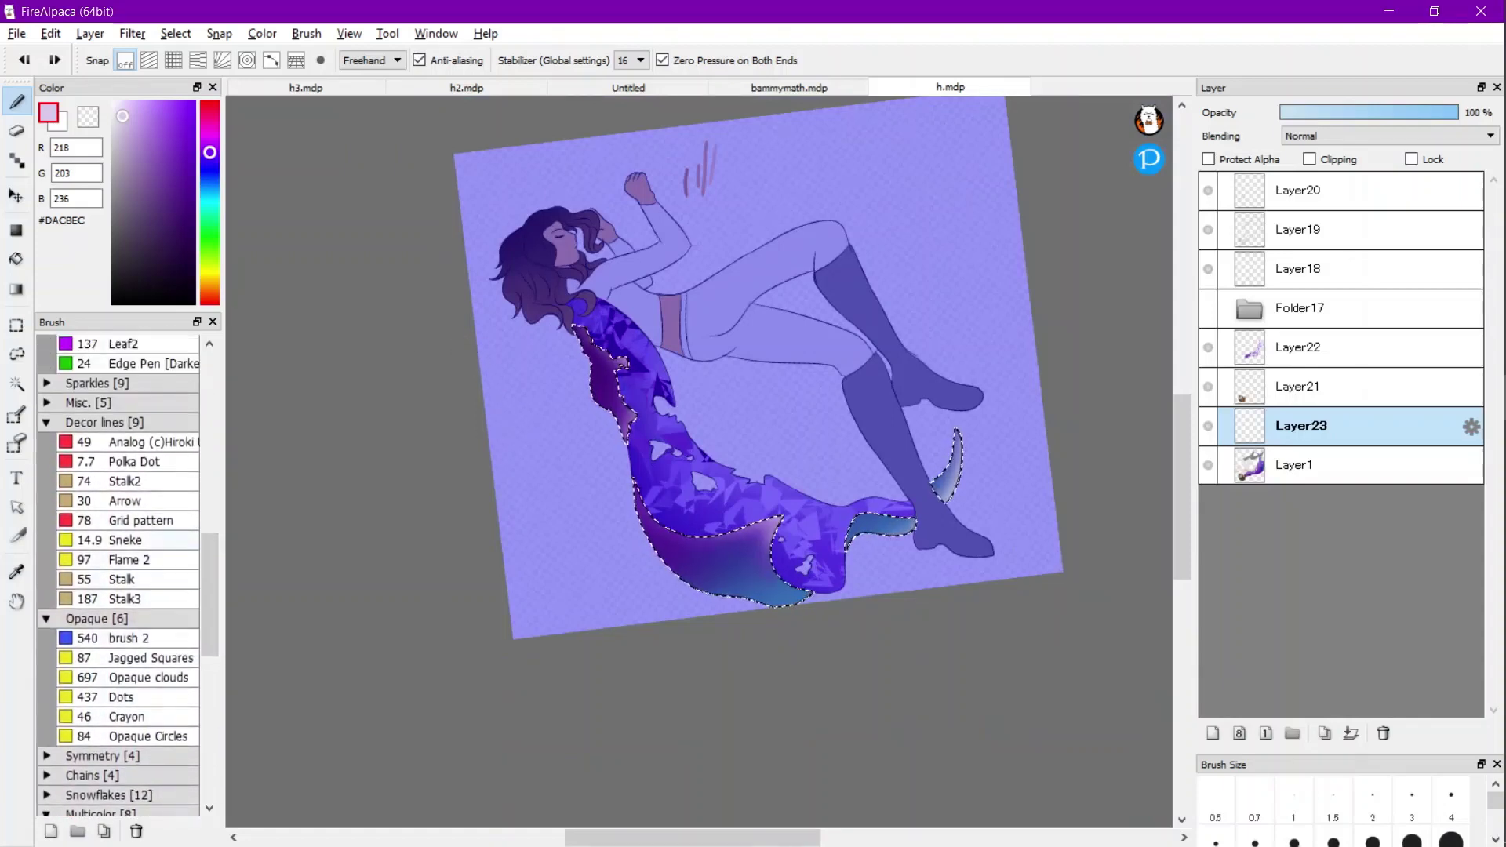
left_click(141, 384)
left_click(137, 422)
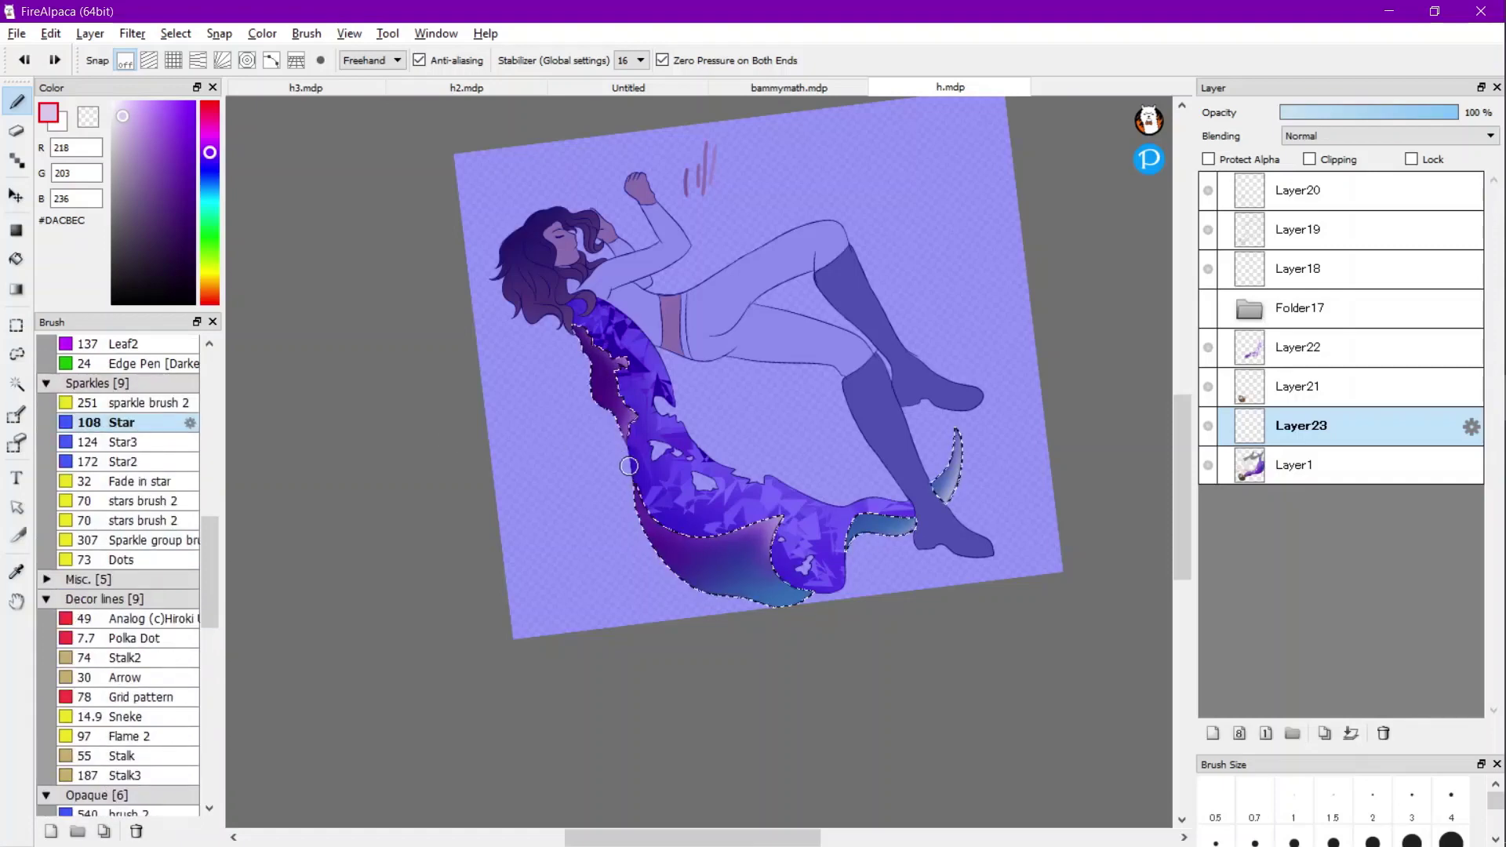
Try small Star brush scatters on the lower lining in #DACBEC and in black, undoing both.
scroll(629, 466, "up", 2)
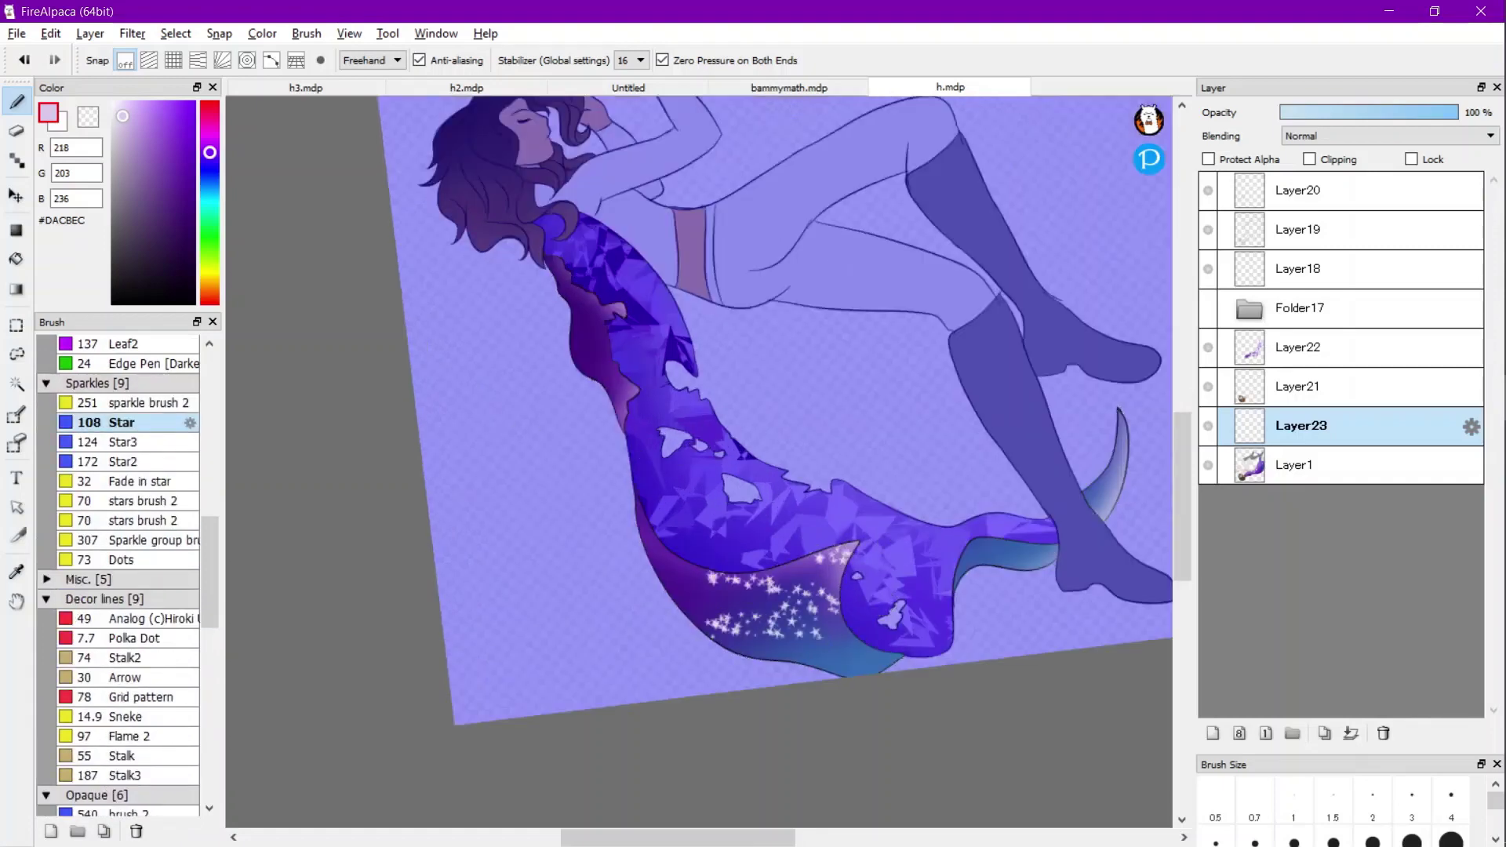
key("ctrl+z")
left_click(194, 303)
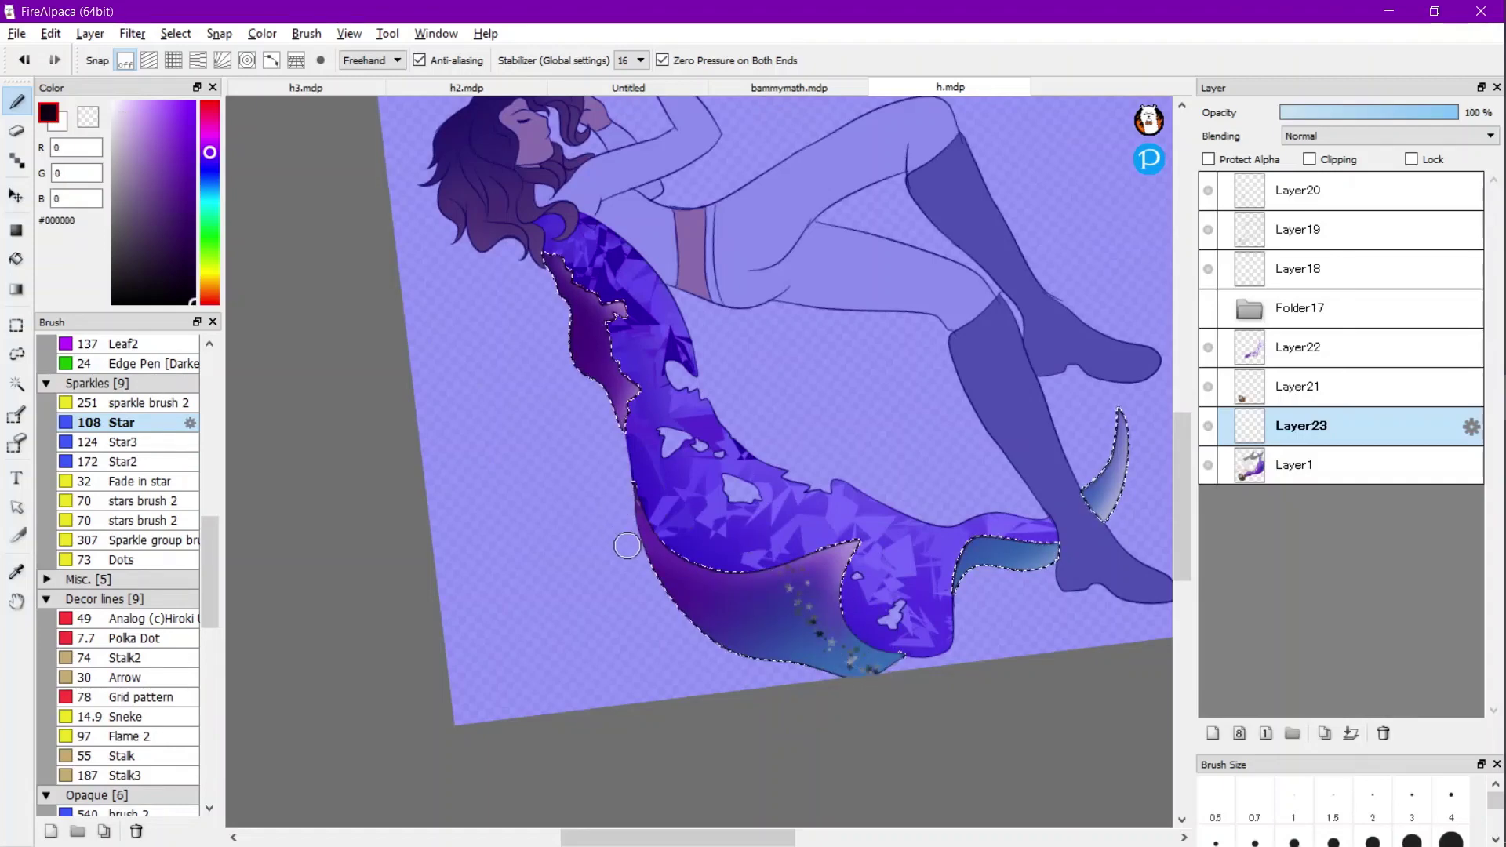
key("ctrl+z")
Set the Star brush width to 468 px, try black stars across the lining, and undo them.
left_click(190, 423)
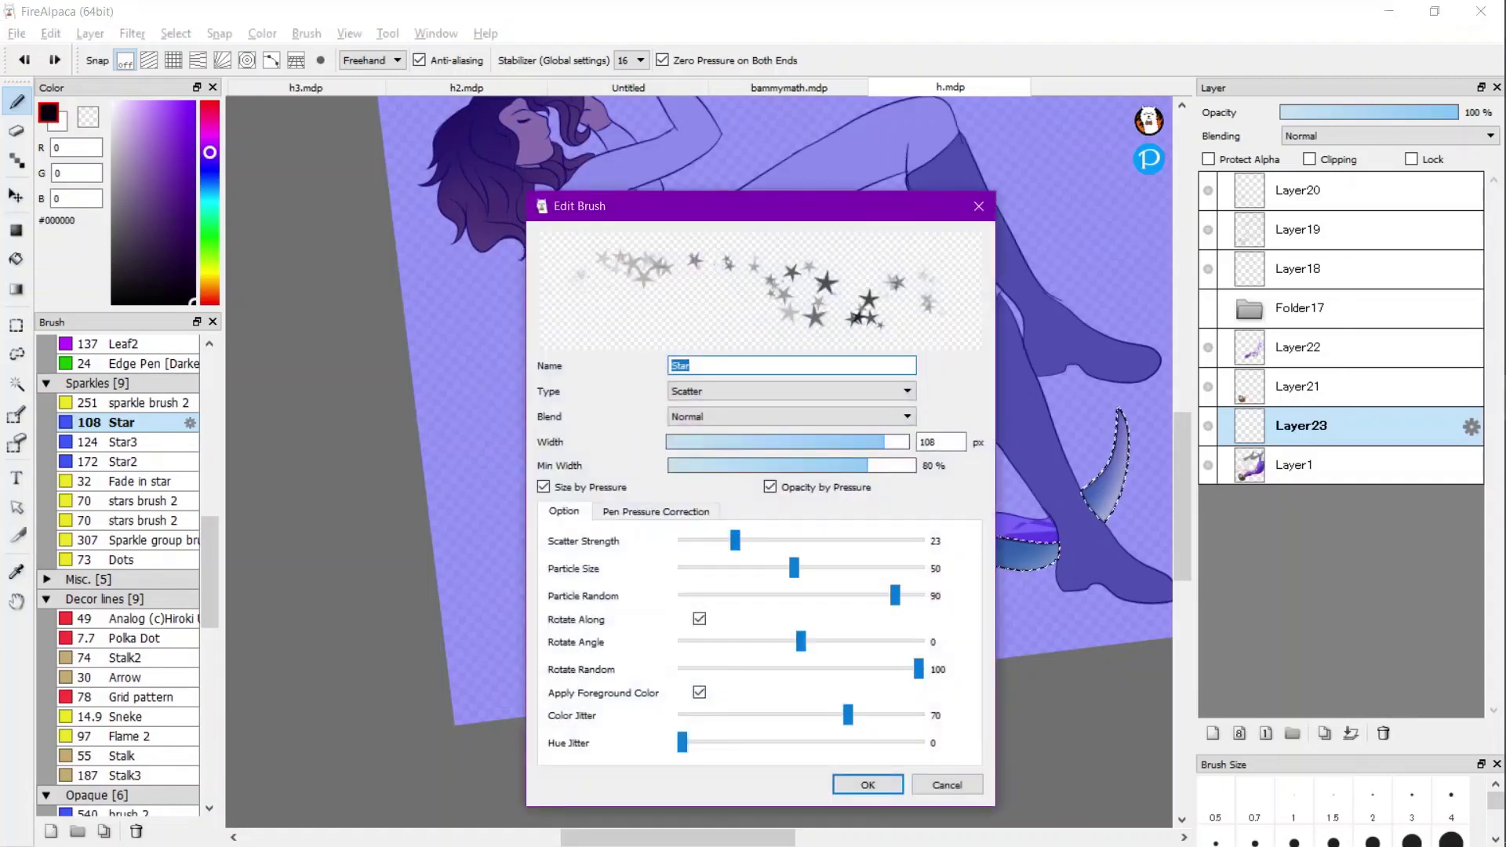
left_click(867, 784)
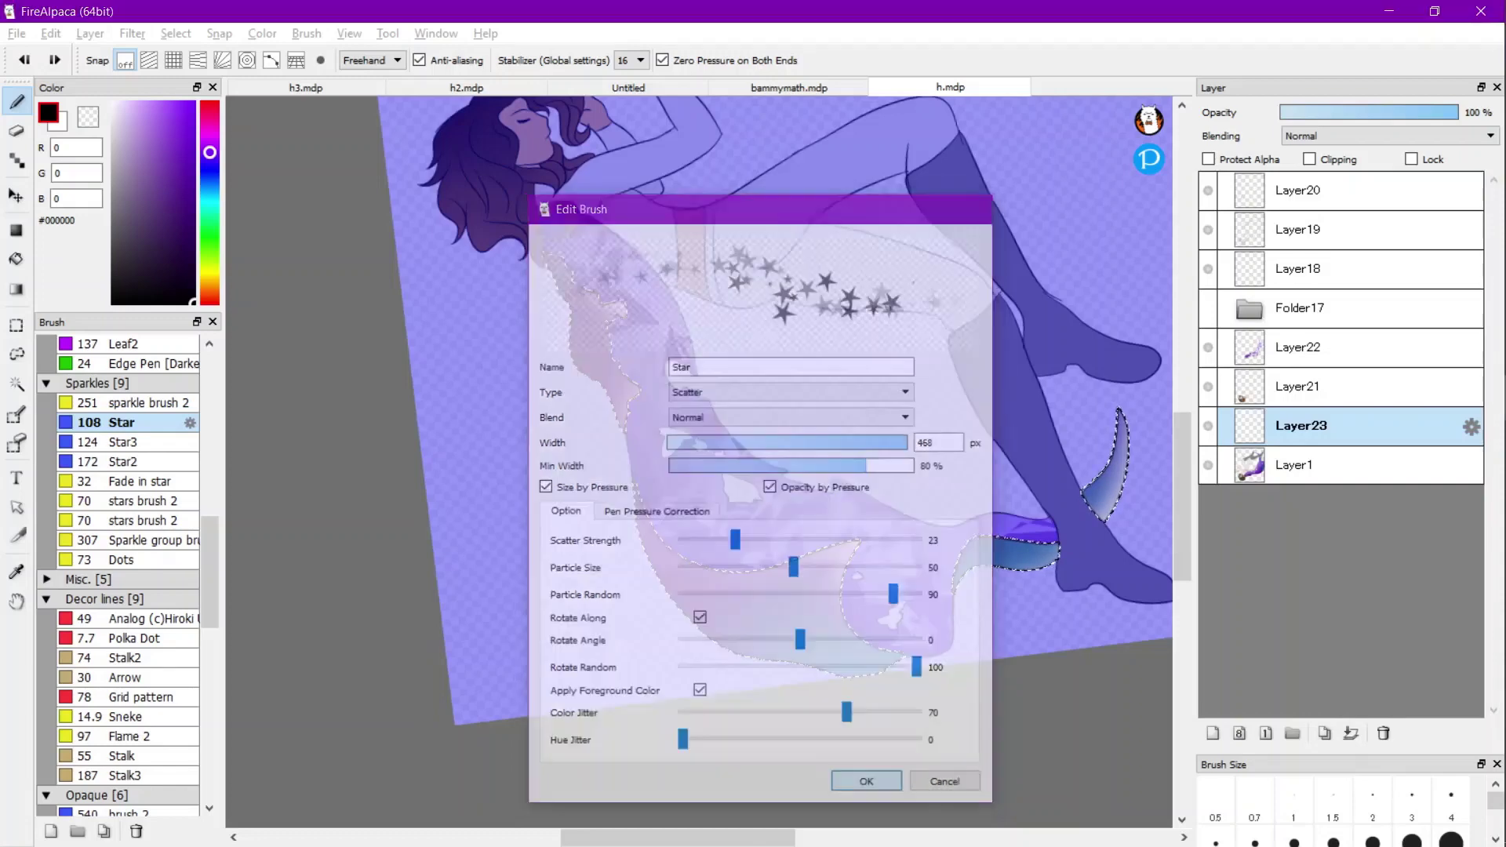
left_click_drag(557, 288, 1121, 678)
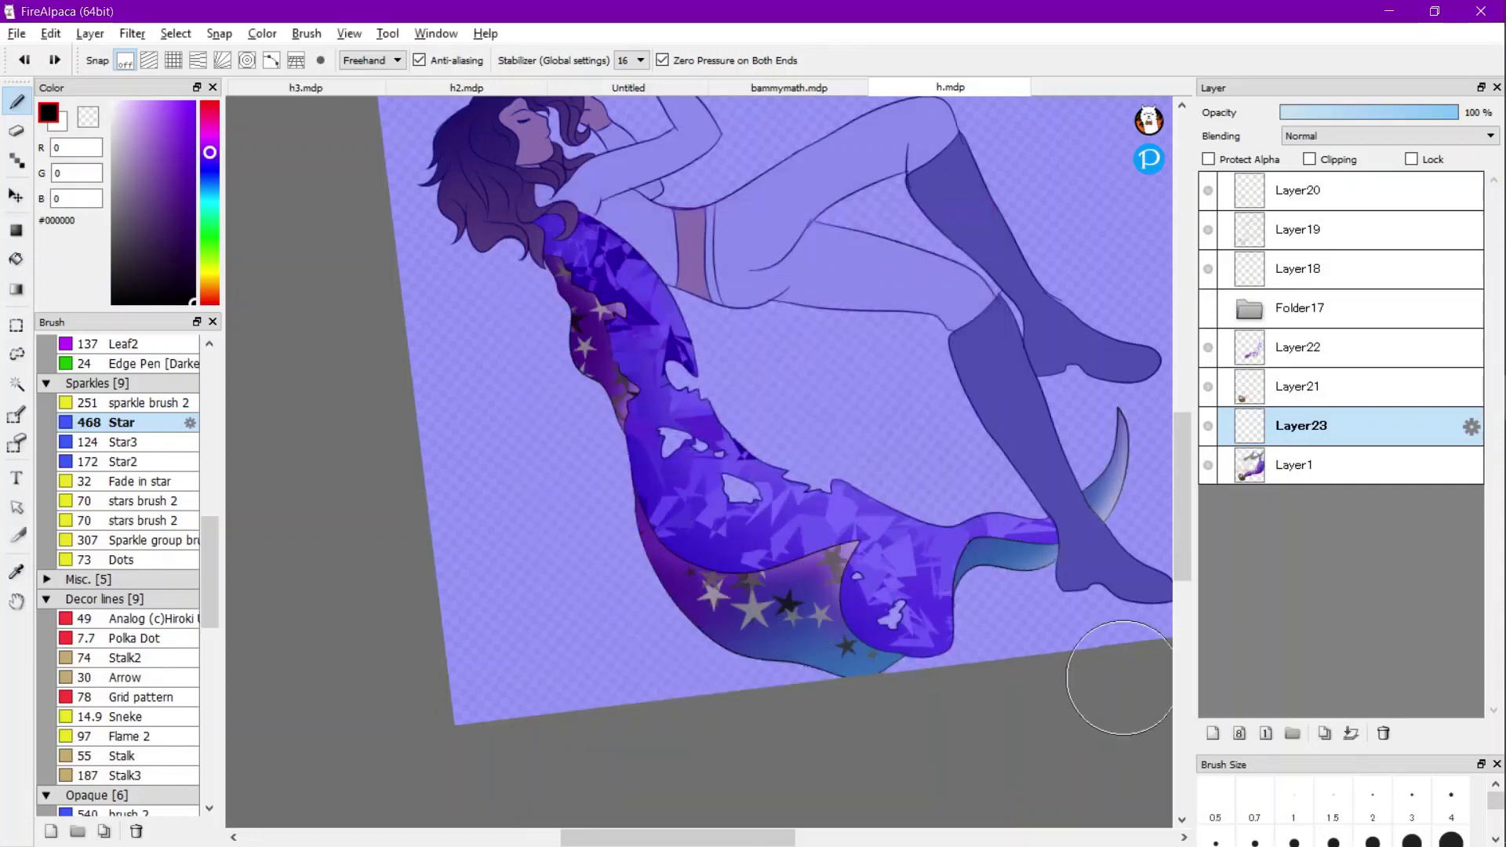
key("ctrl+d")
key("ctrl+z")
Reduce the Star brush's particle size to 25, try it on the lower lining, and undo the test stars.
left_click(189, 423)
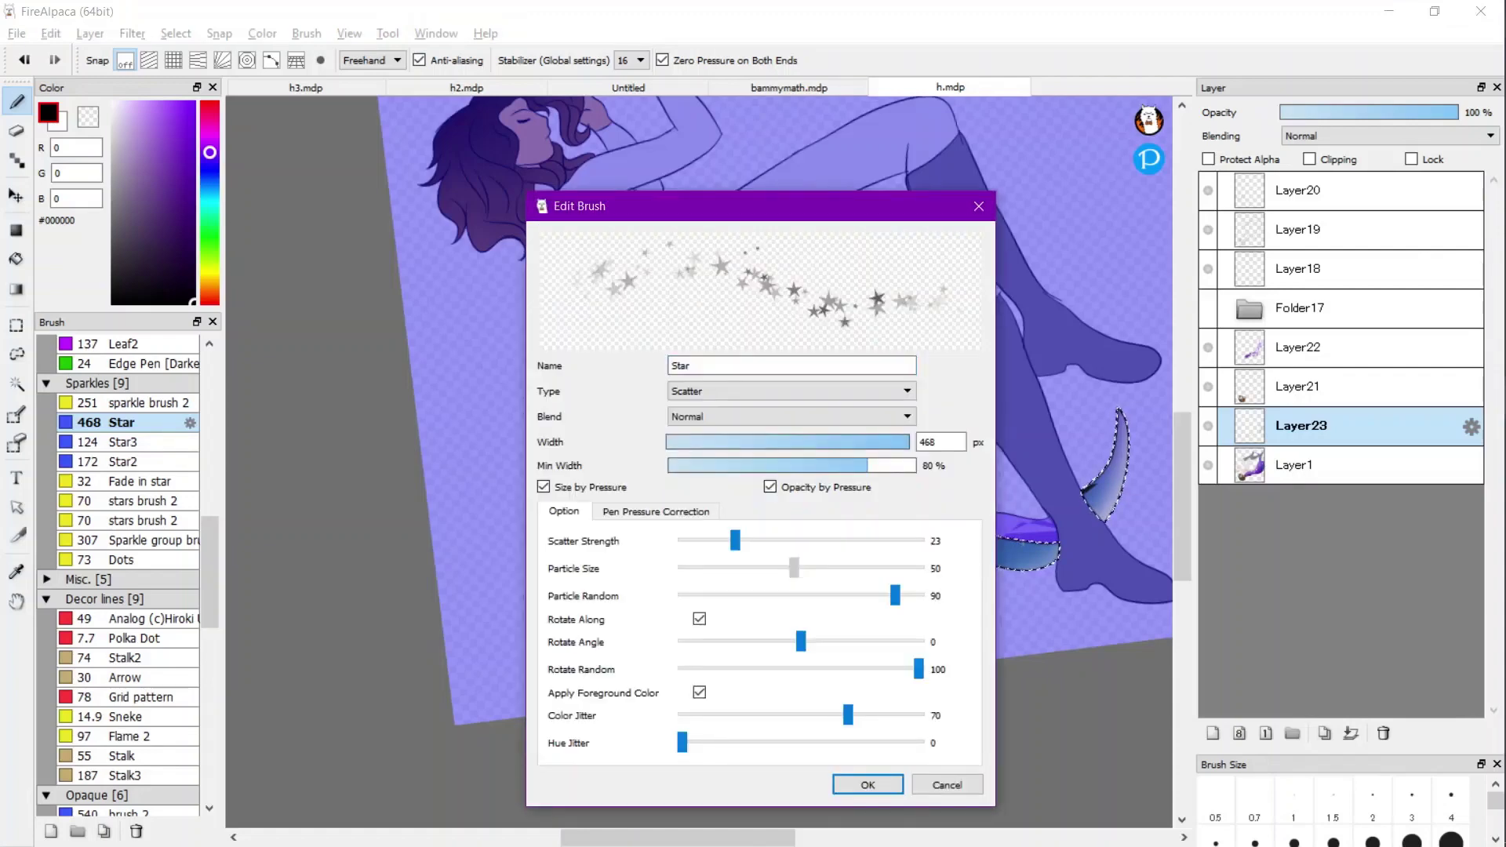
left_click_drag(793, 568, 681, 568)
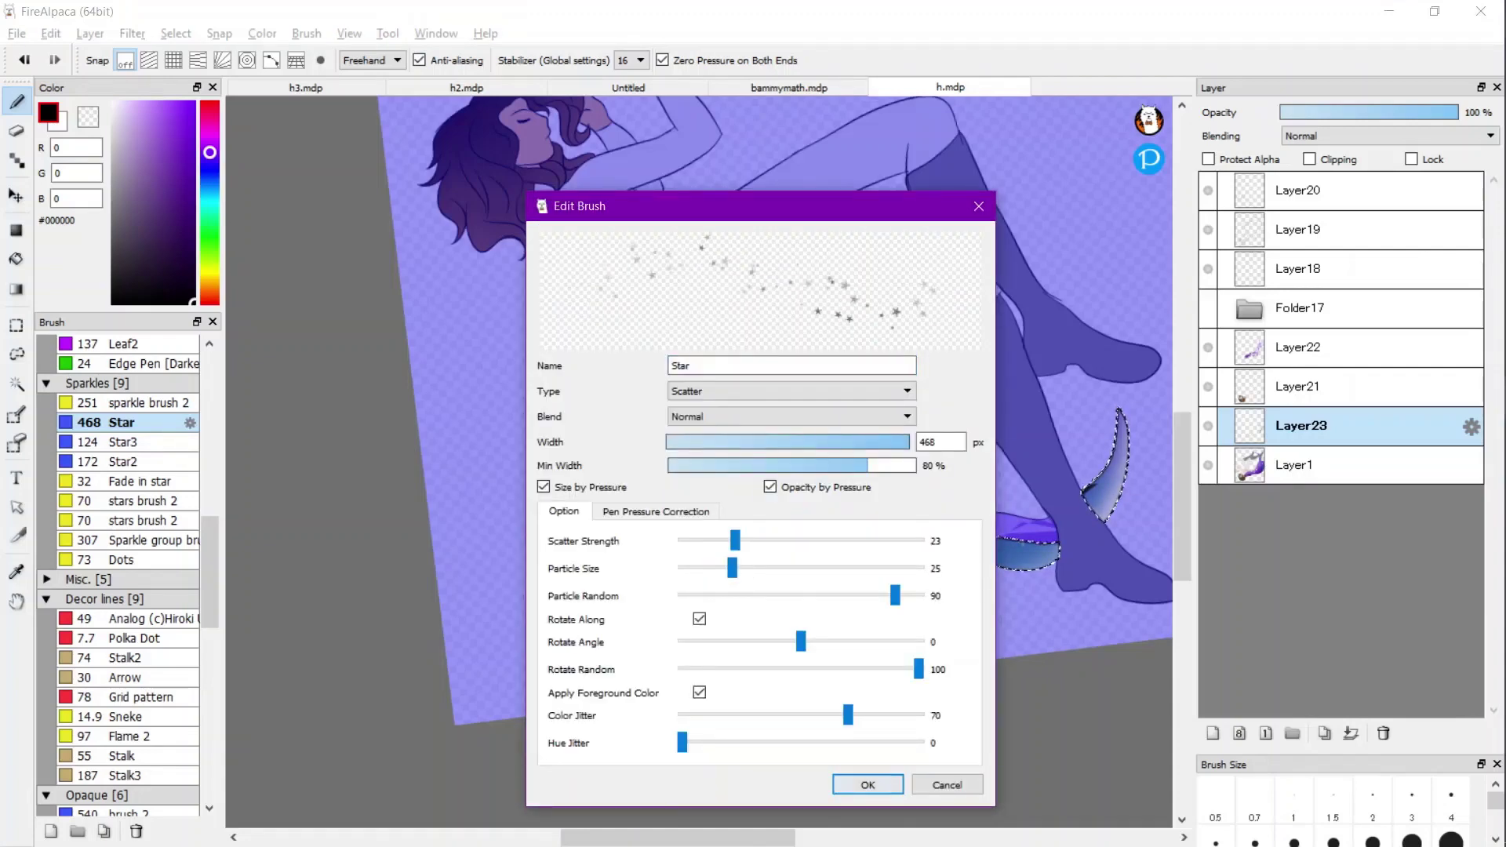
key("Return")
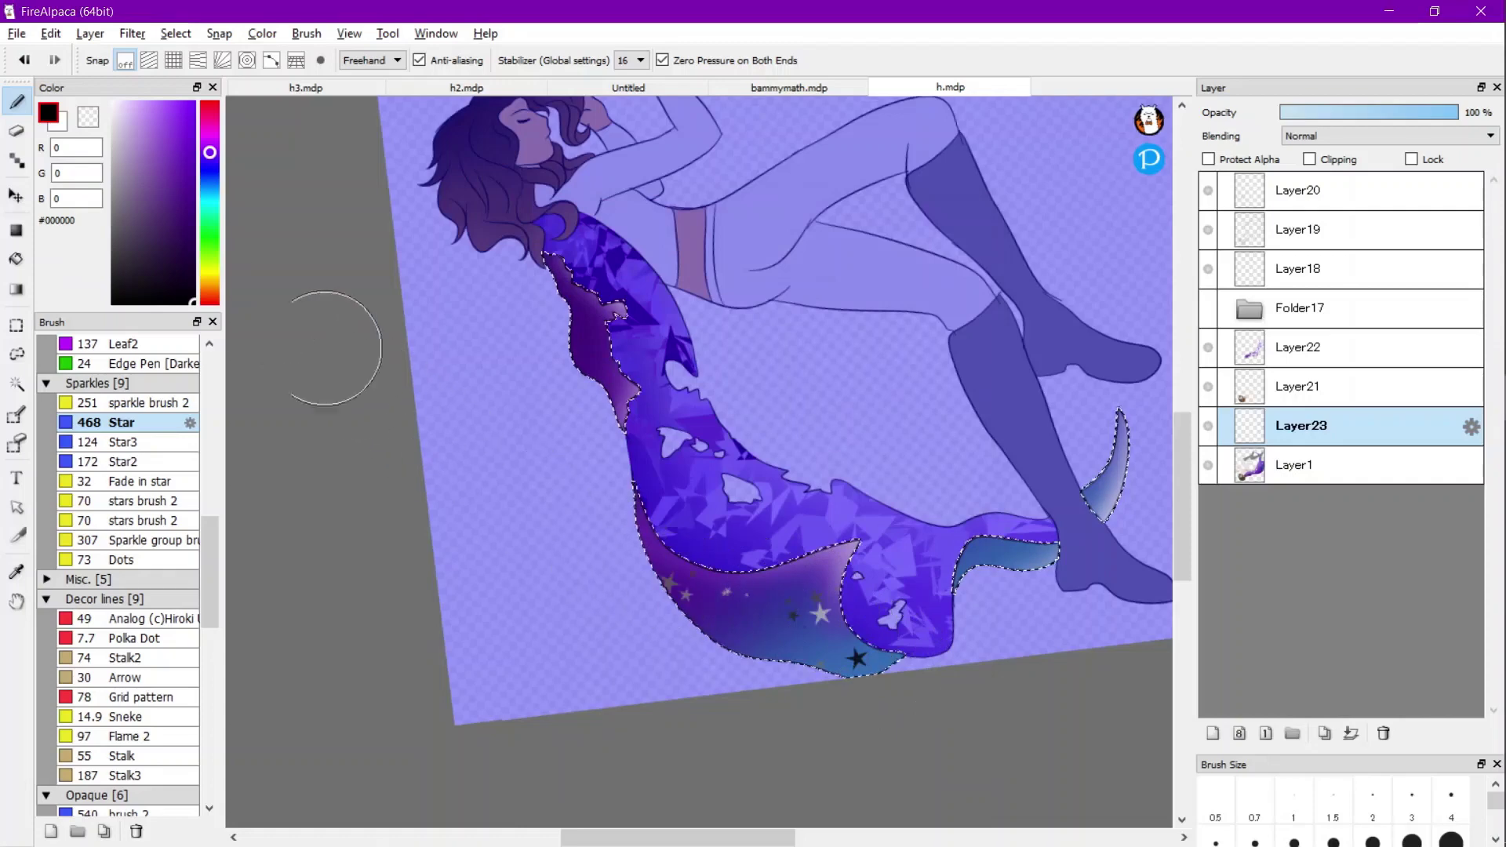
key("ctrl+z")
Scatter stars in #260051 over the whole cape lining and lower the star layer's opacity to 20%.
left_click_drag(190, 192, 195, 240)
mouse_move(596, 404)
left_mouse_down()
mouse_move(811, 616)
mouse_move(803, 556)
mouse_move(697, 630)
mouse_move(605, 529)
mouse_move(561, 341)
mouse_move(463, 246)
mouse_move(609, 351)
left_mouse_up()
mouse_move(805, 545)
left_mouse_down()
mouse_move(774, 671)
mouse_move(1021, 551)
left_mouse_up()
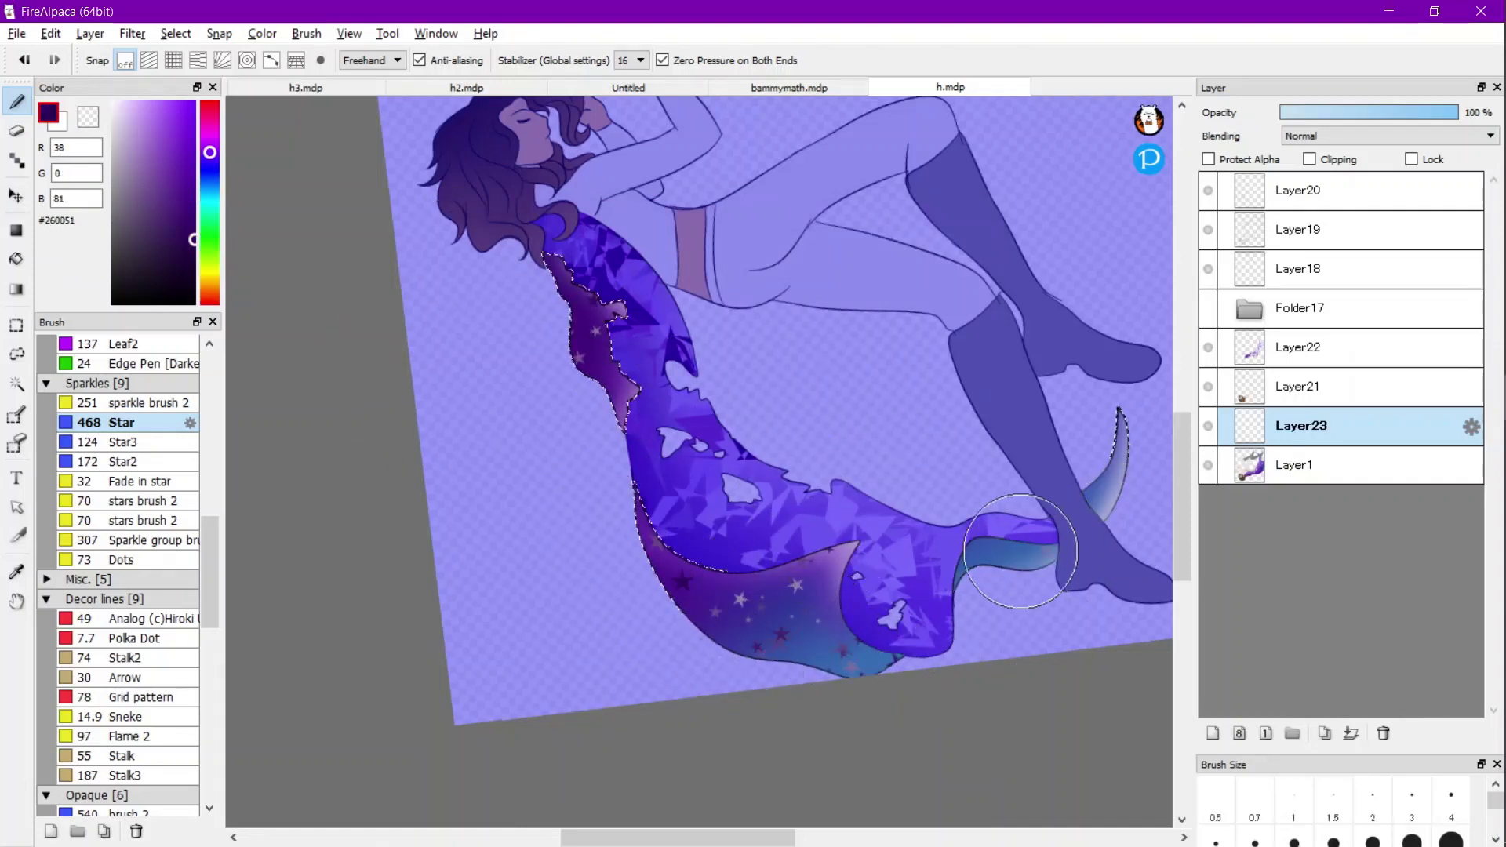
mouse_move(910, 511)
left_mouse_down()
mouse_move(758, 572)
mouse_move(619, 405)
mouse_move(538, 269)
left_mouse_up()
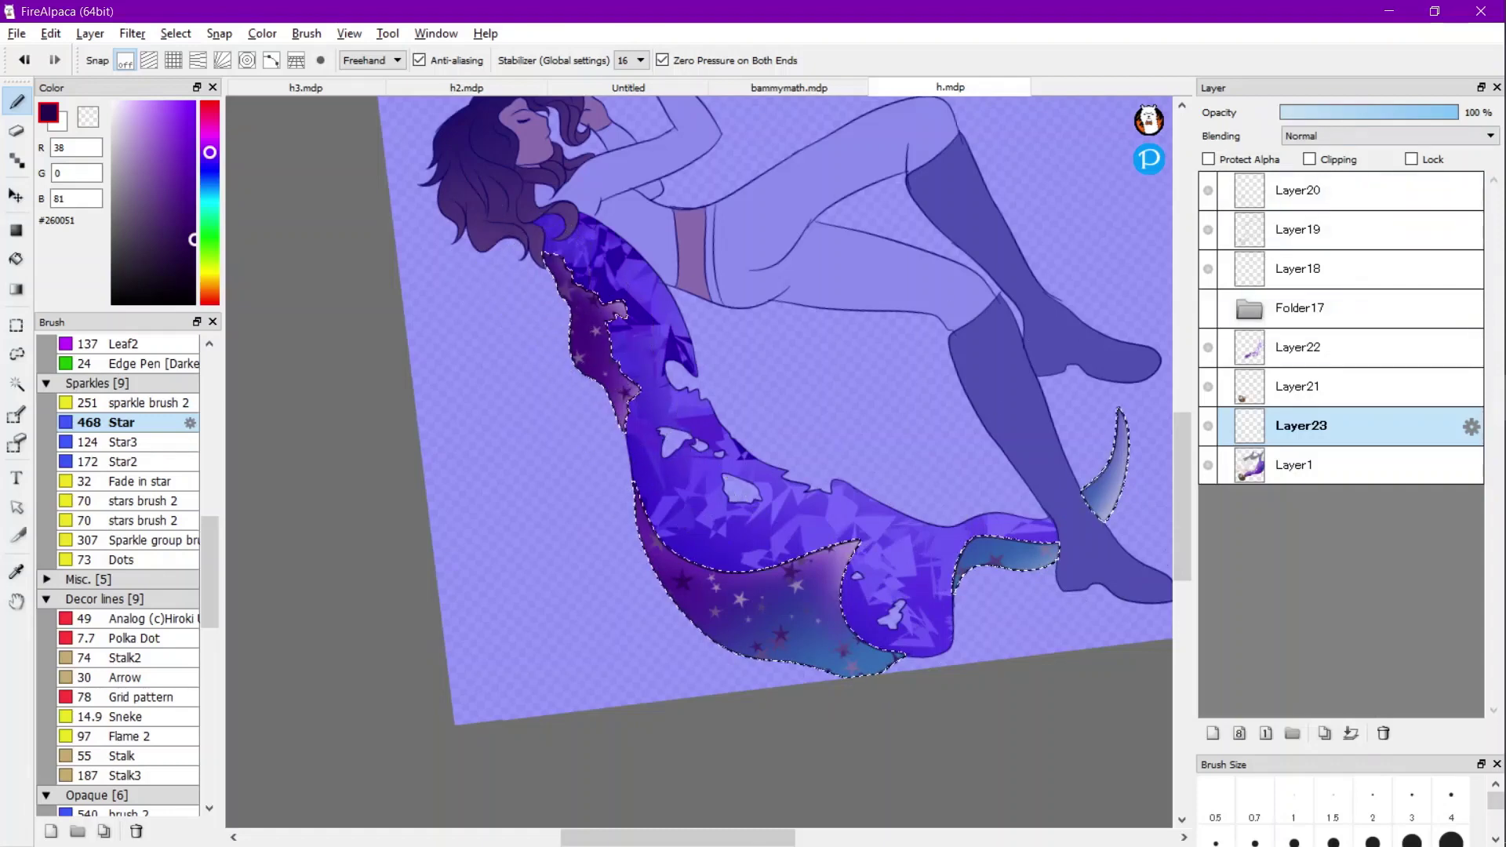
left_click(1315, 112)
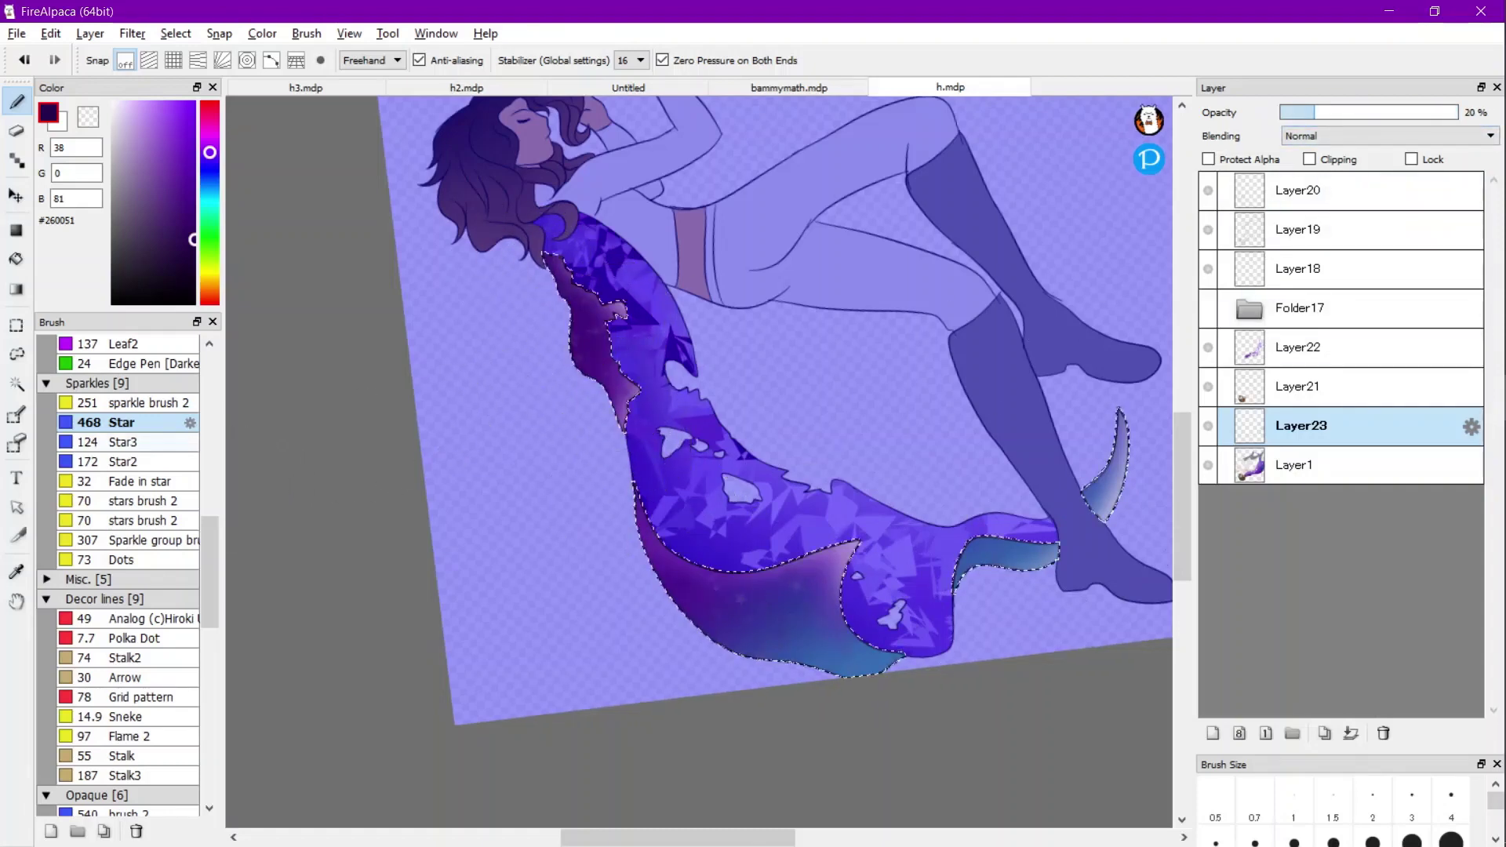
Try the 124 px Star3 brush on the cape lining in light purple #B58EE0 sampled from its highlight.
left_click(130, 442)
key("ctrl+z")
scroll(809, 642, "up", 4)
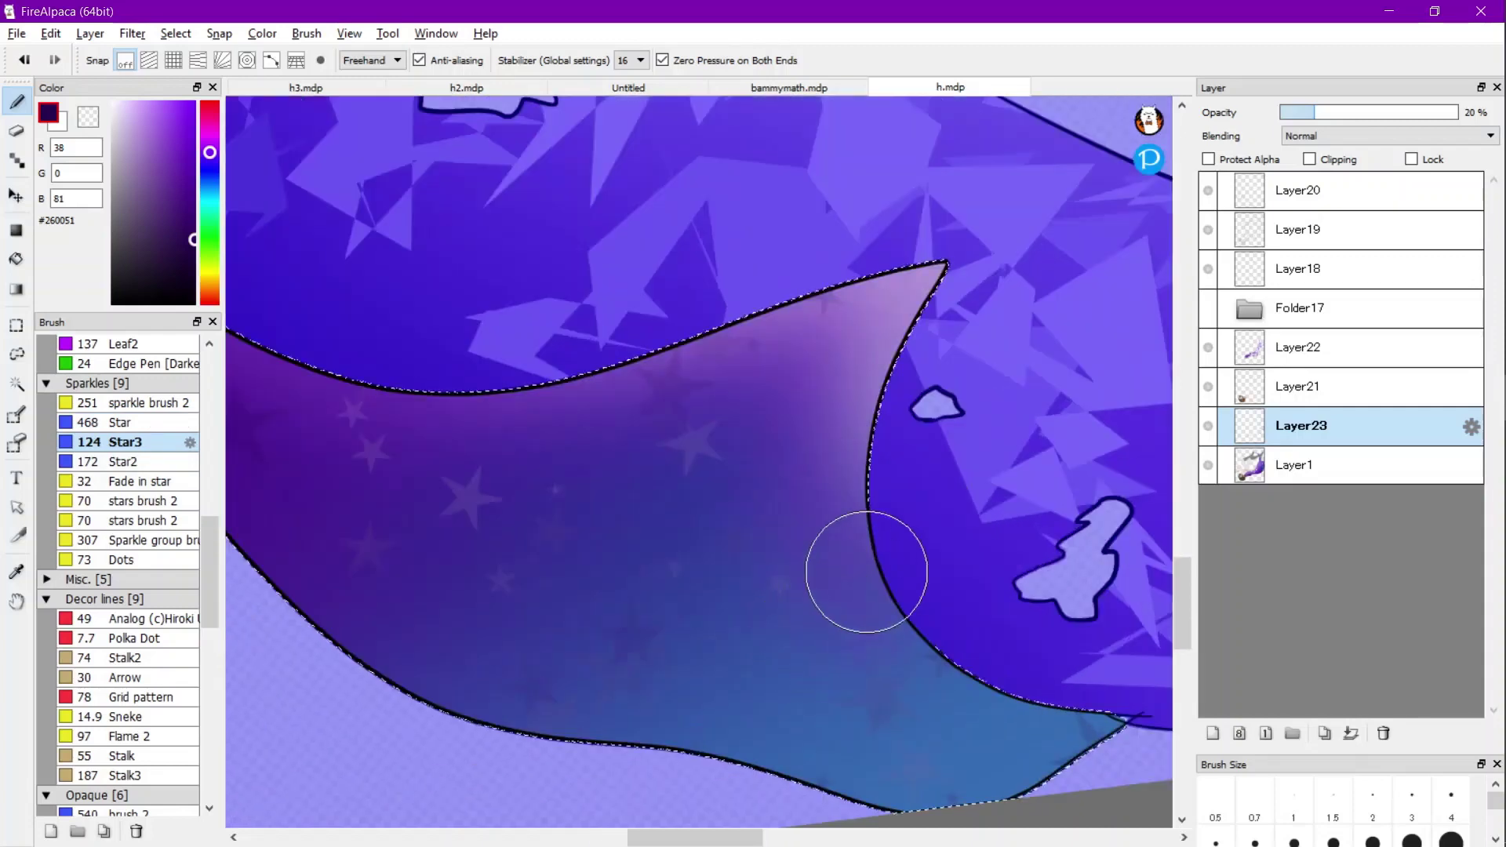
scroll(468, 522, "up", 2)
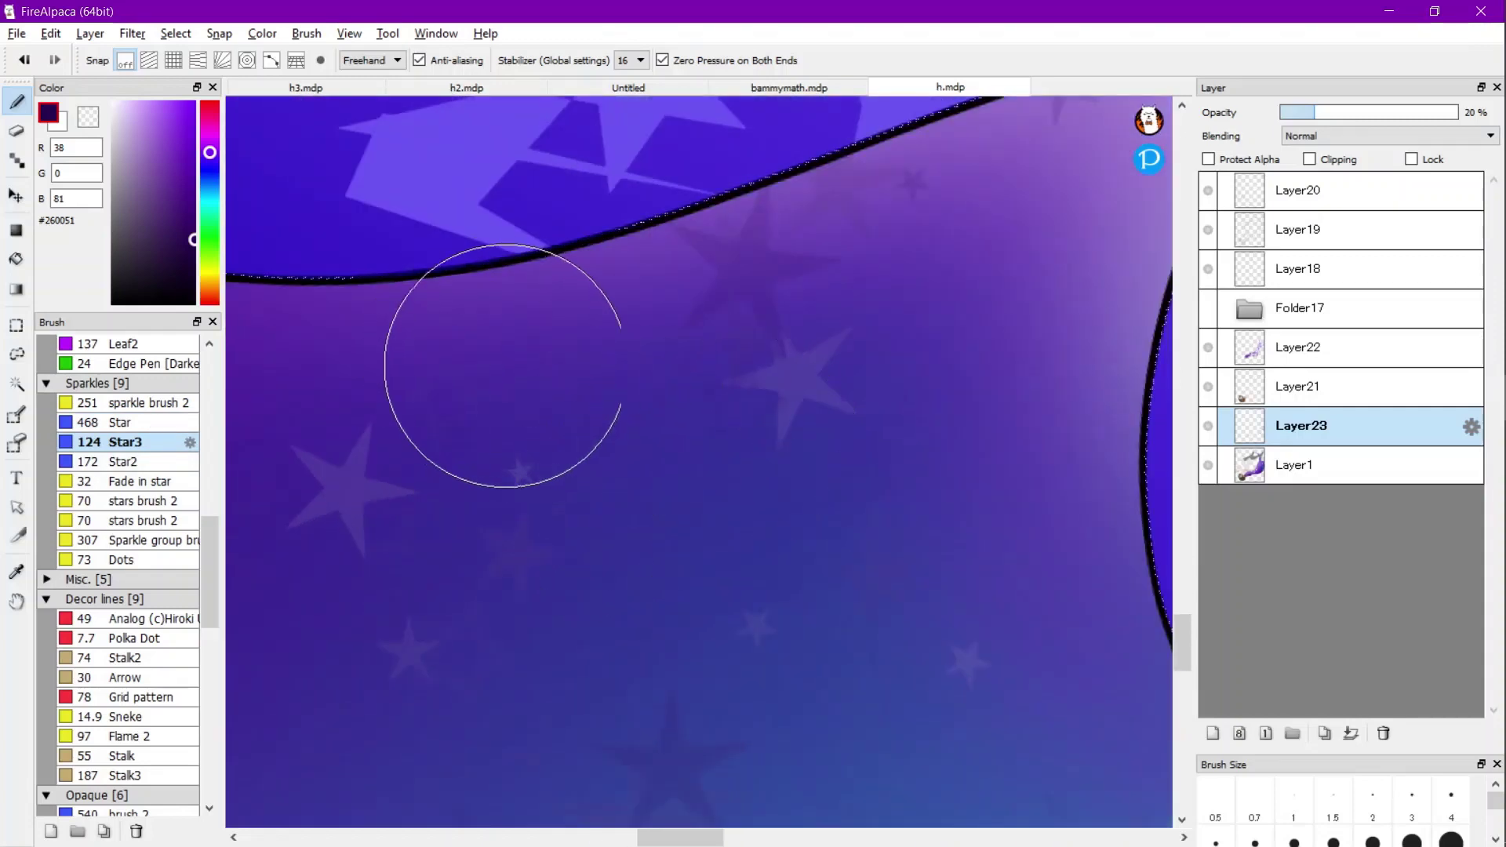
scroll(504, 359, "down", 4)
left_click(918, 338, "alt")
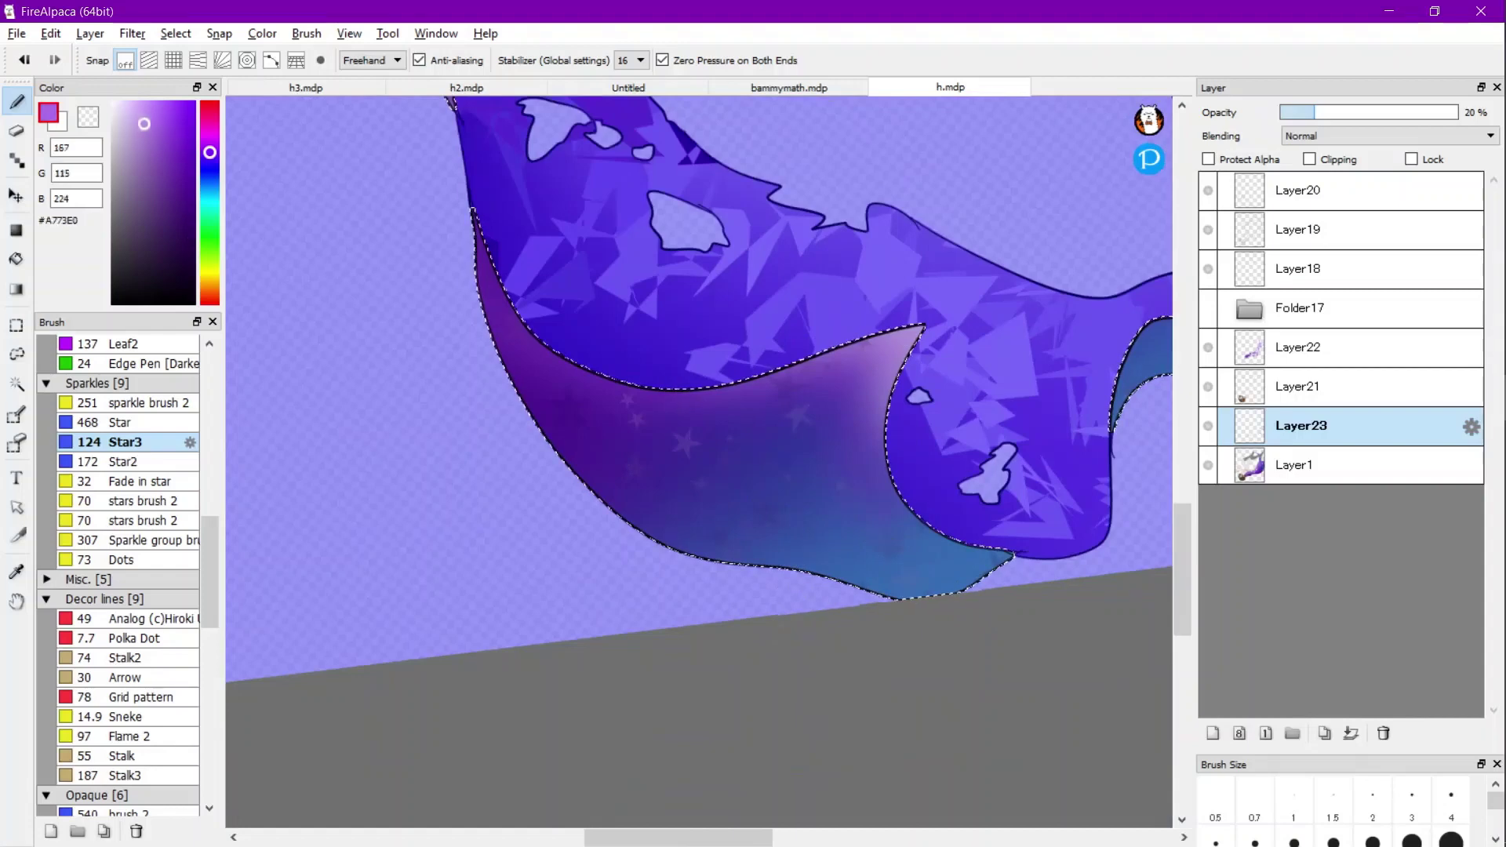
key("ctrl+d")
key("ctrl+z")
scroll(705, 564, "down", 2)
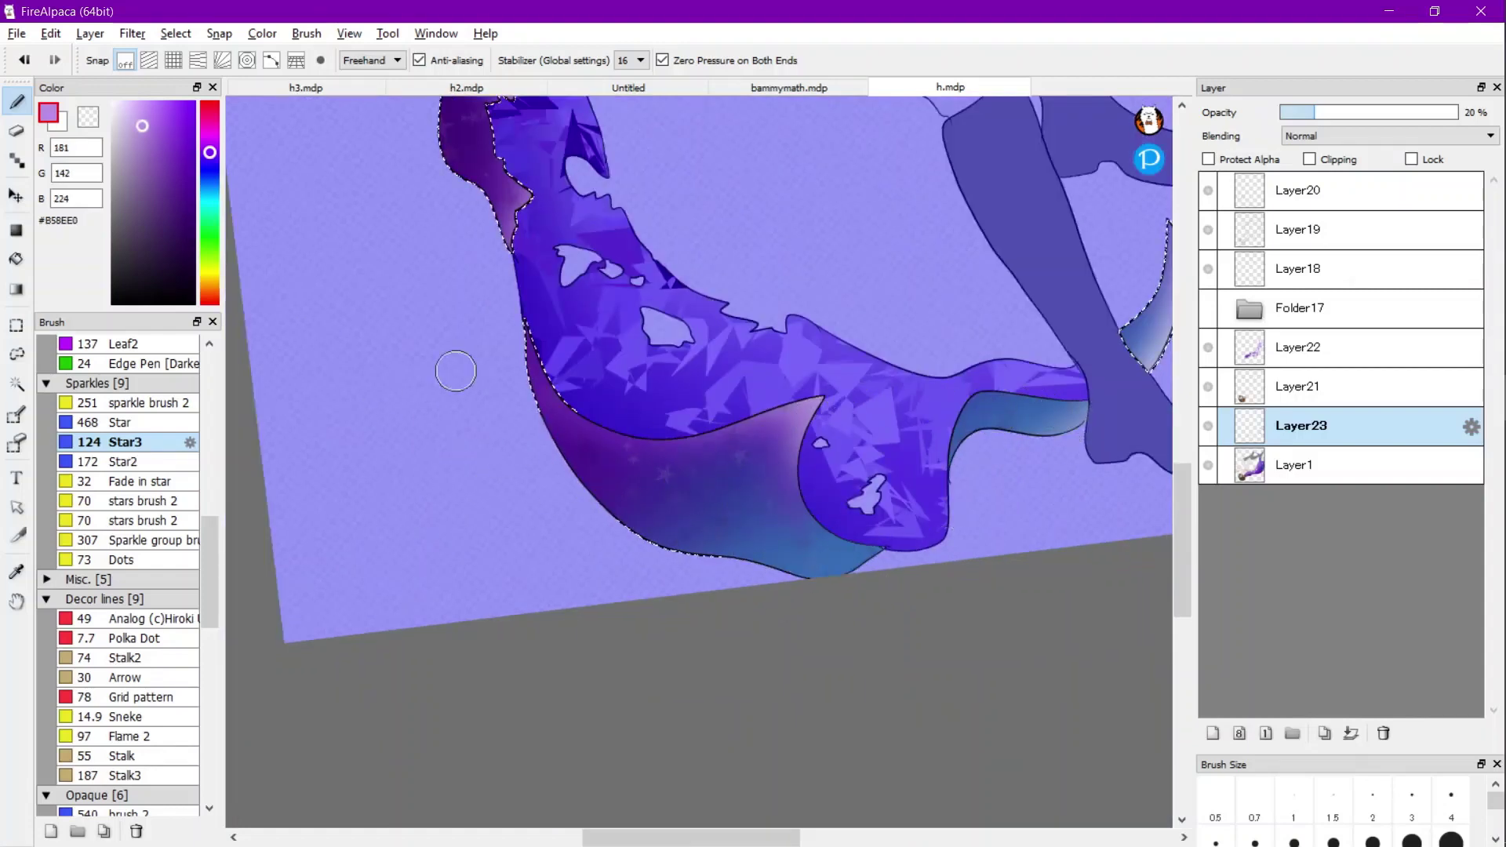
scroll(672, 525, "down", 2)
scroll(546, 336, "up", 3)
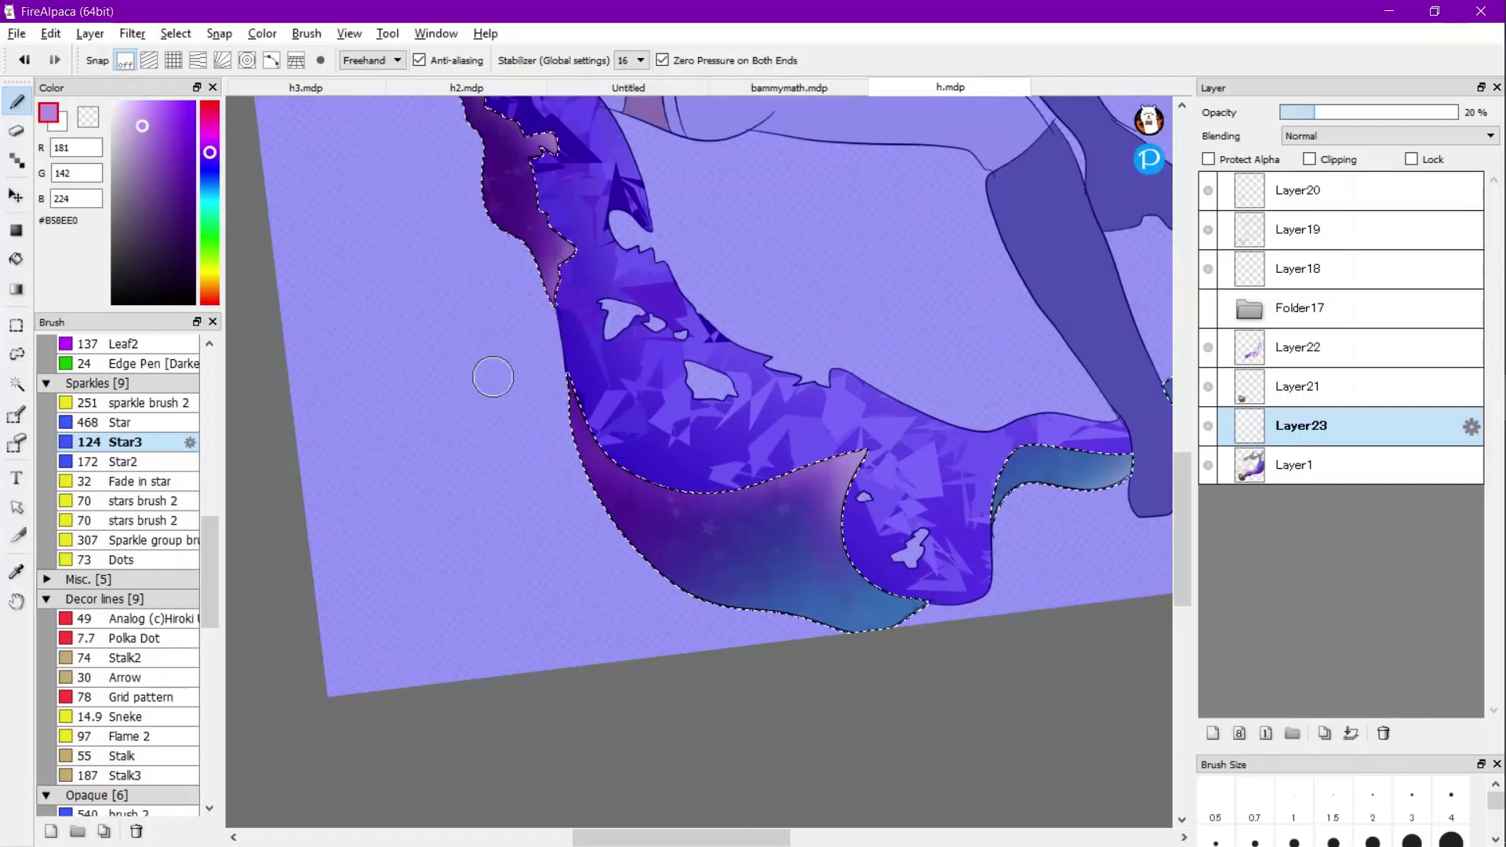
scroll(612, 423, "down", 2)
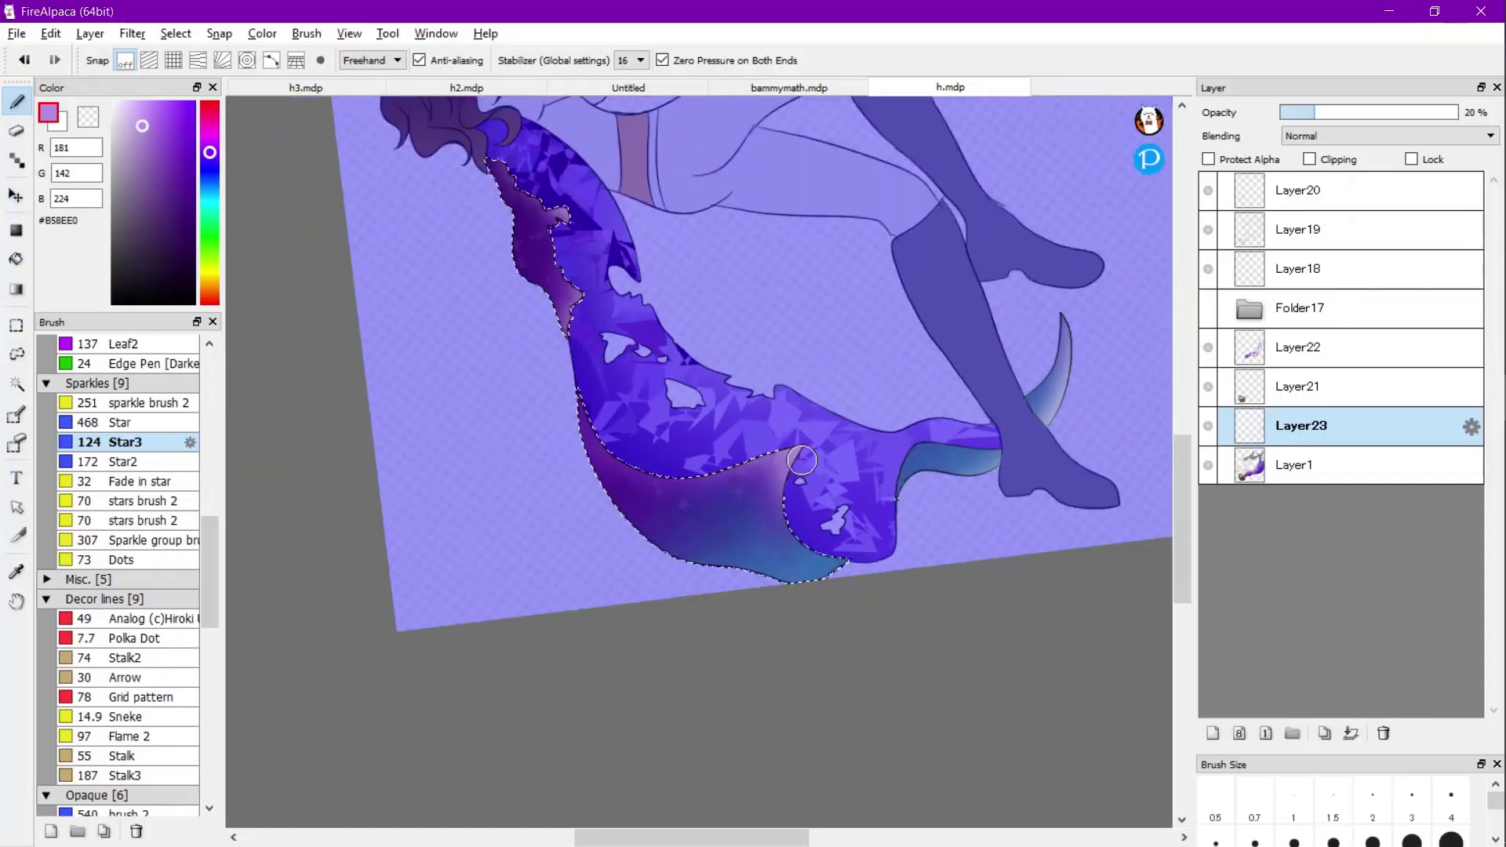
Clear the selection and rotate the canvas clockwise until the figure is nearly upright to examine the whole cape.
key("w")
left_click(735, 61)
scroll(655, 524, "down", 2)
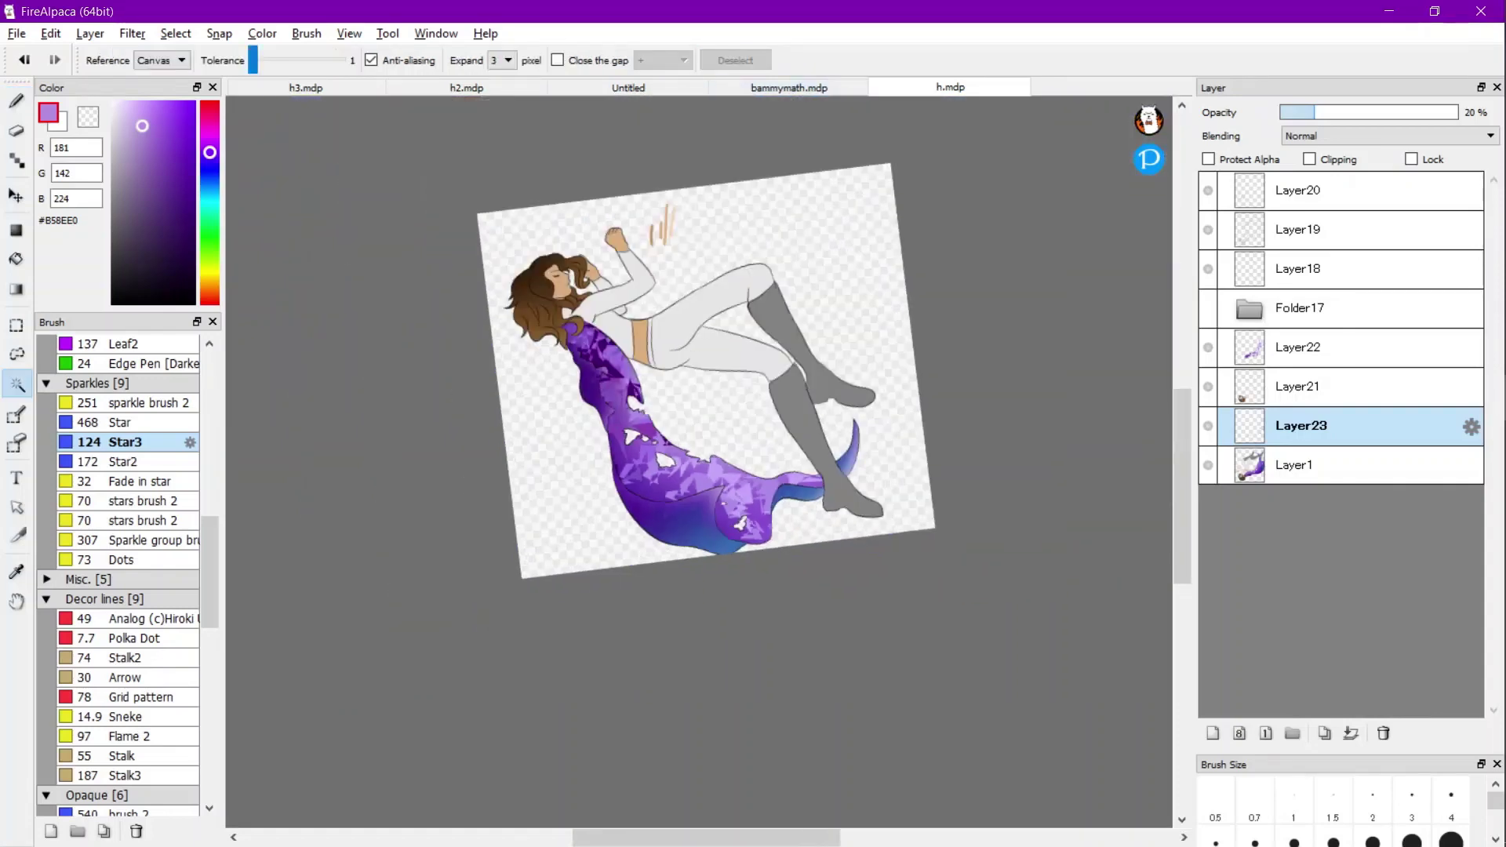
key("Right")
key("Right")
key("Right")
key("Right")
key("Right")
key("Right")
key("Right")
key("Right")
key("Right")
key("Right")
scroll(697, 463, "up", 2)
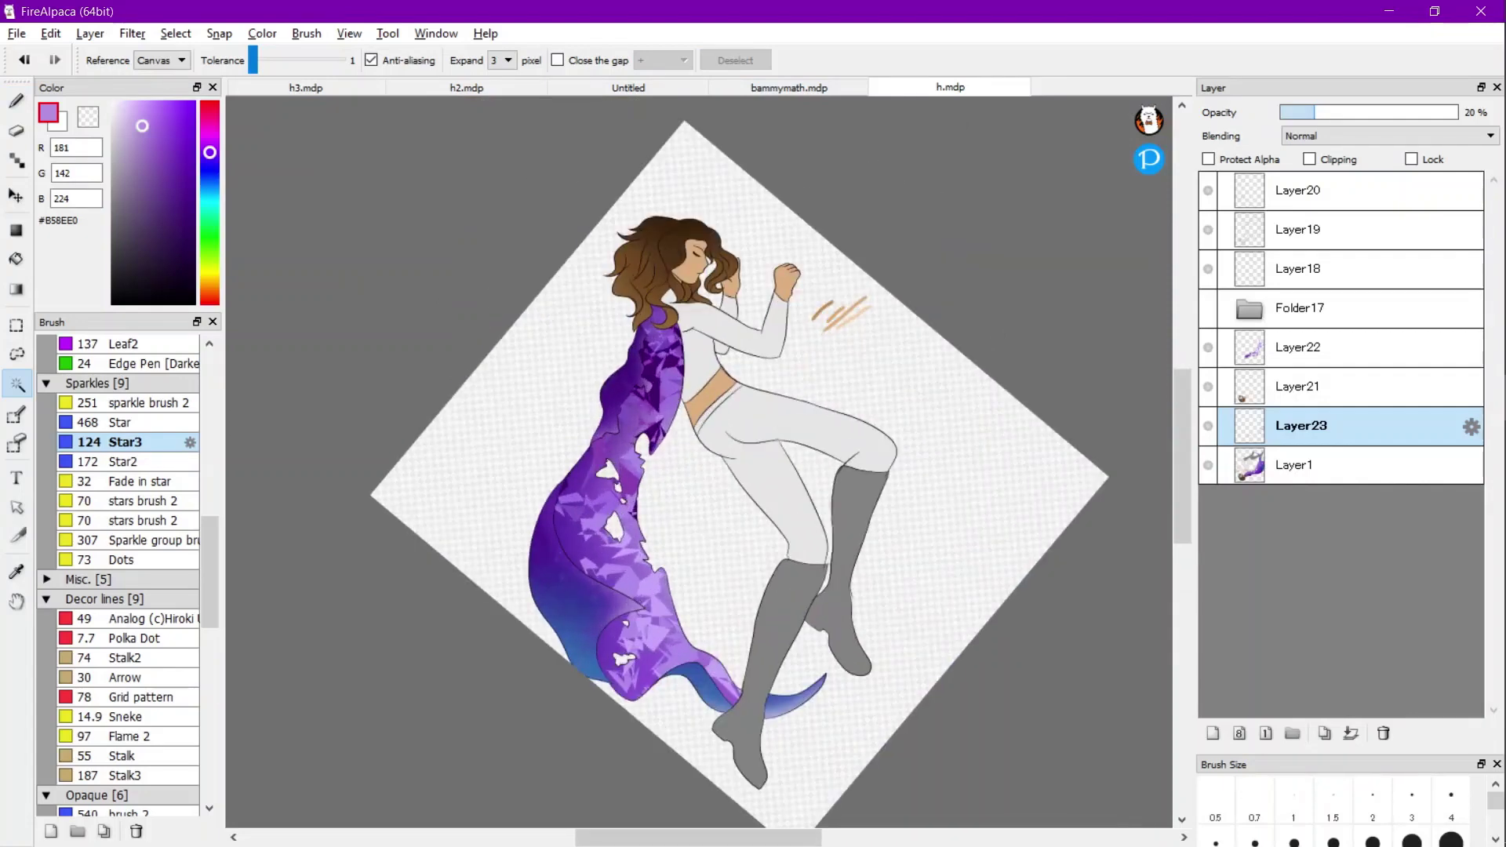
scroll(621, 471, "down", 1)
scroll(620, 494, "up", 1)
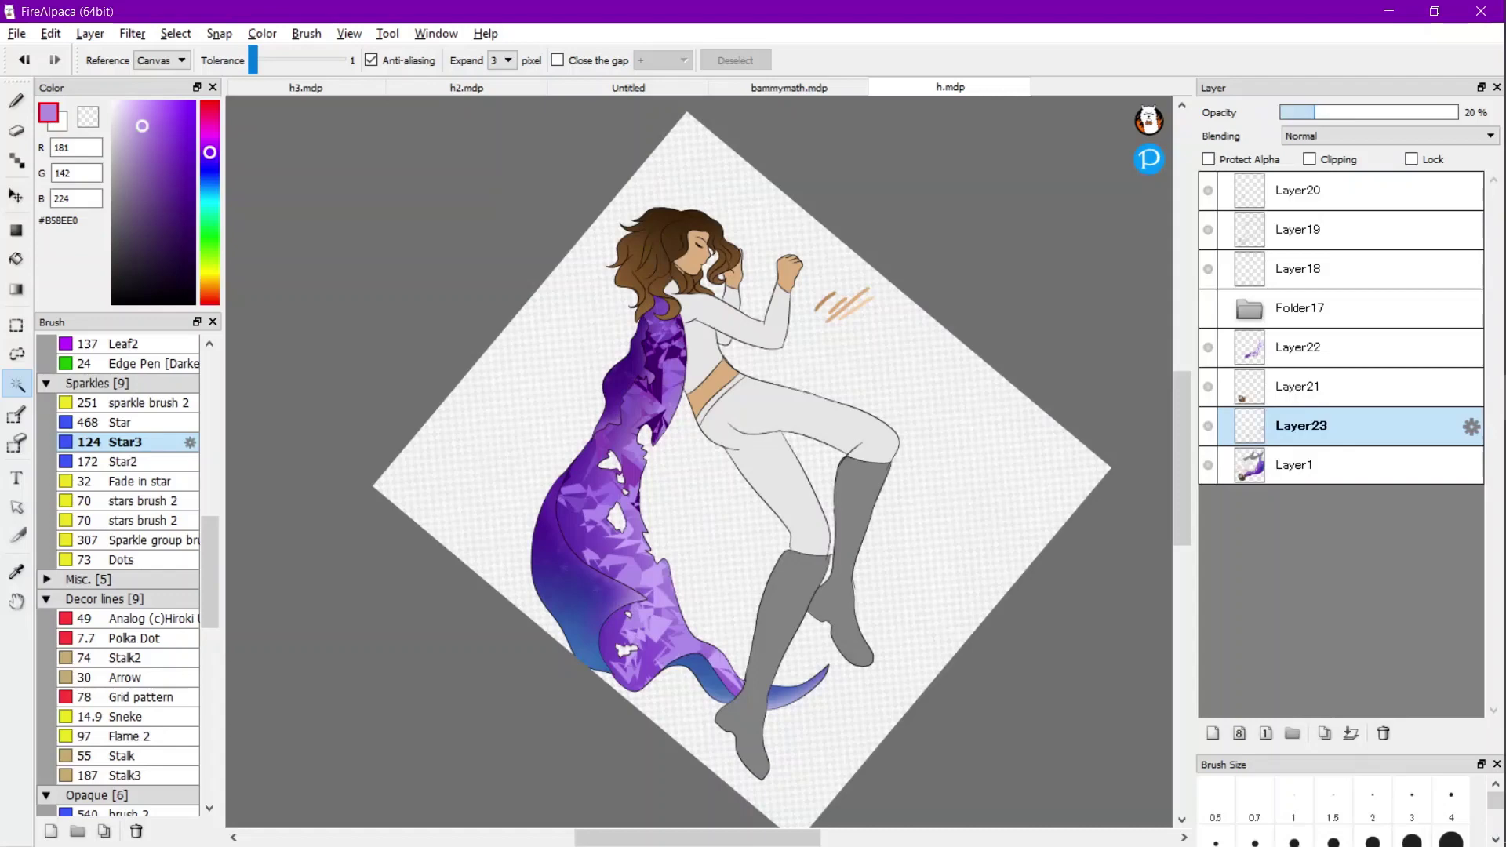
Restore the cape lining selection and add a new layer directly above Layer1.
key("ctrl+z")
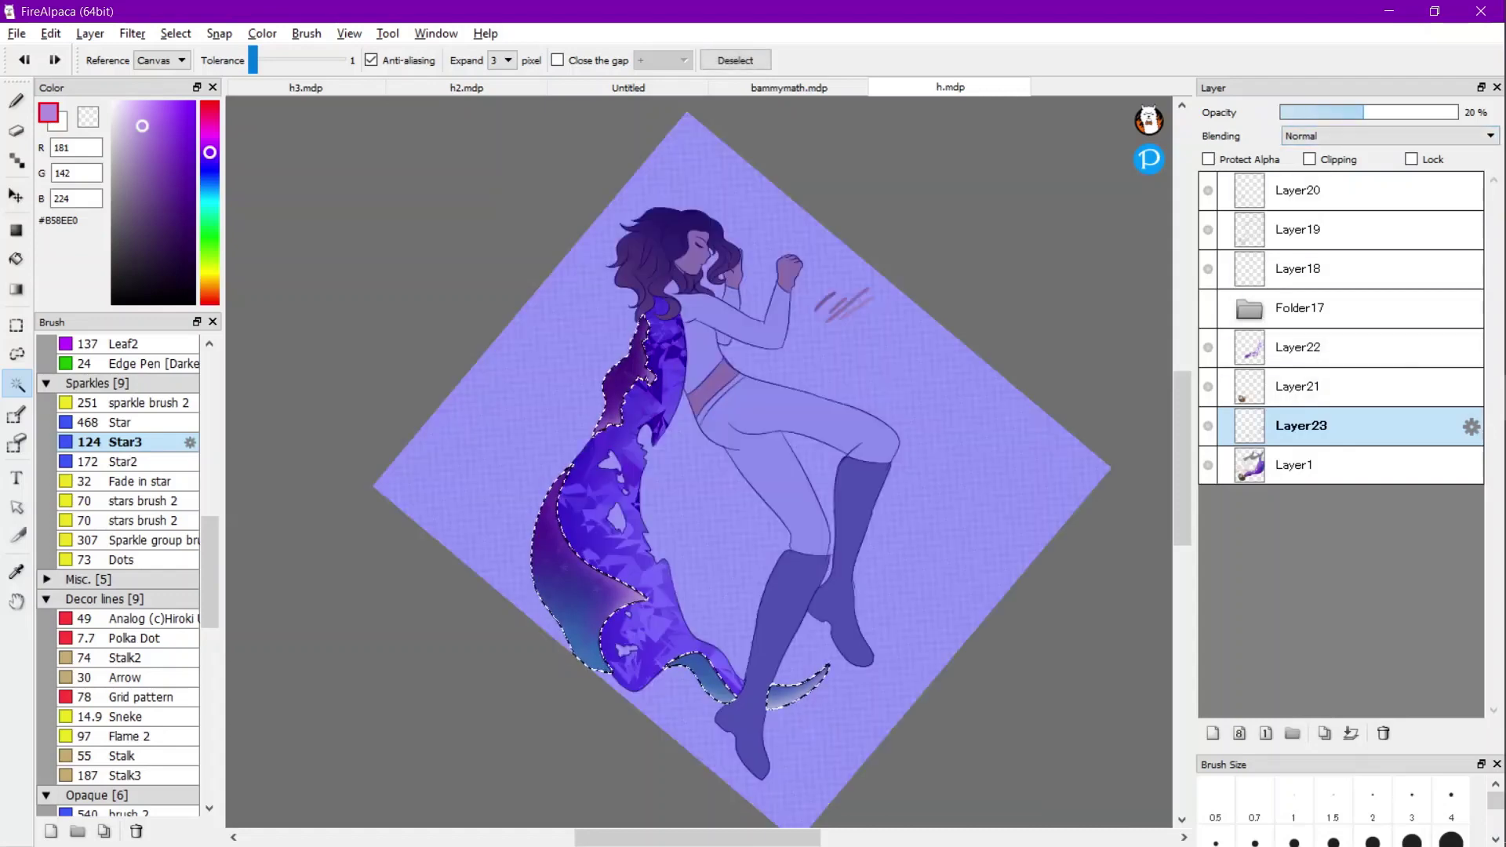
key("ctrl+d")
left_click(1333, 465)
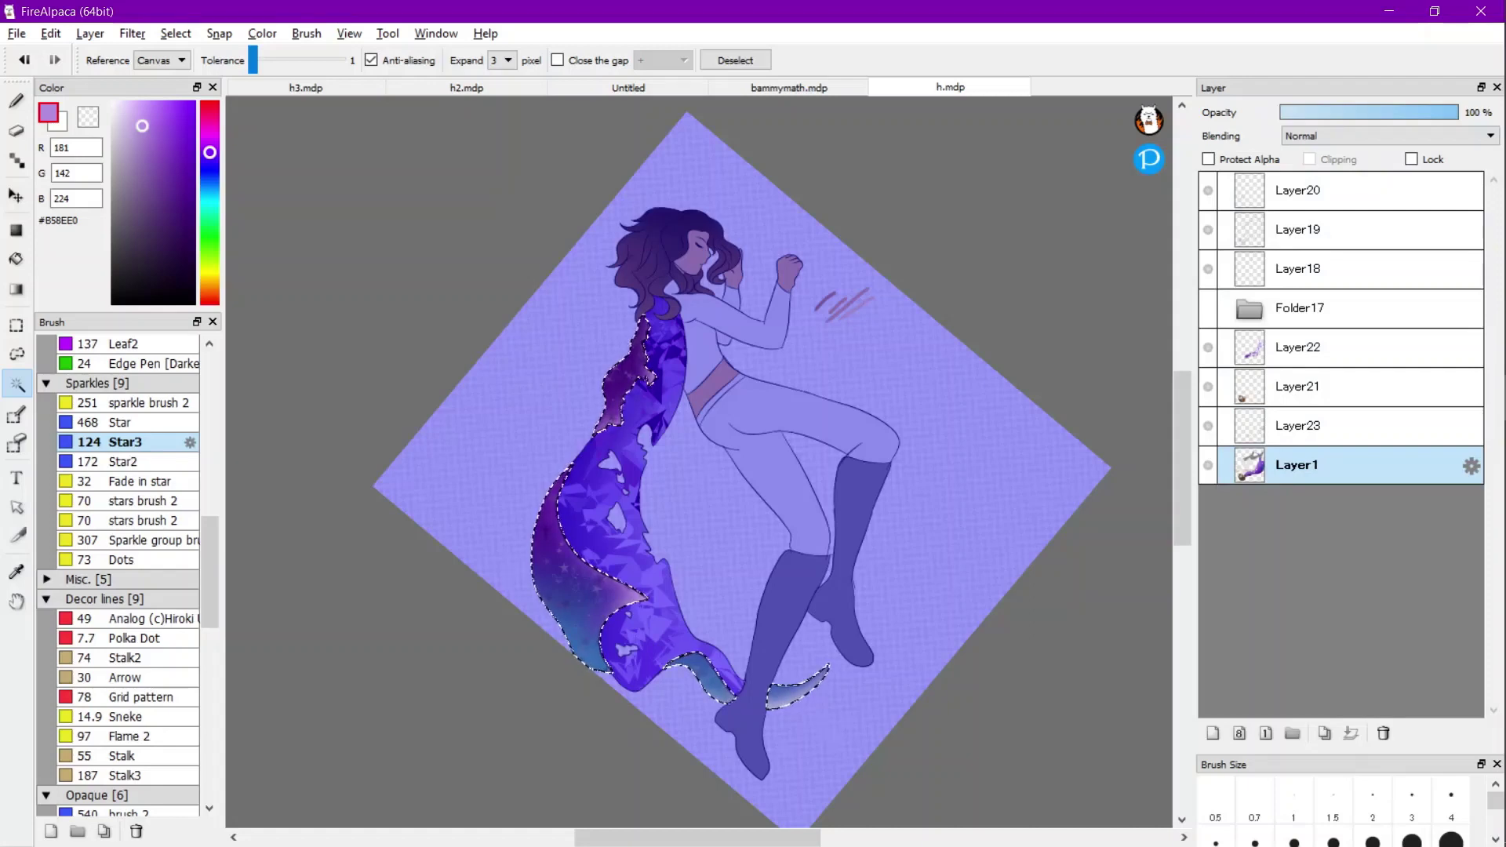
left_click(90, 32)
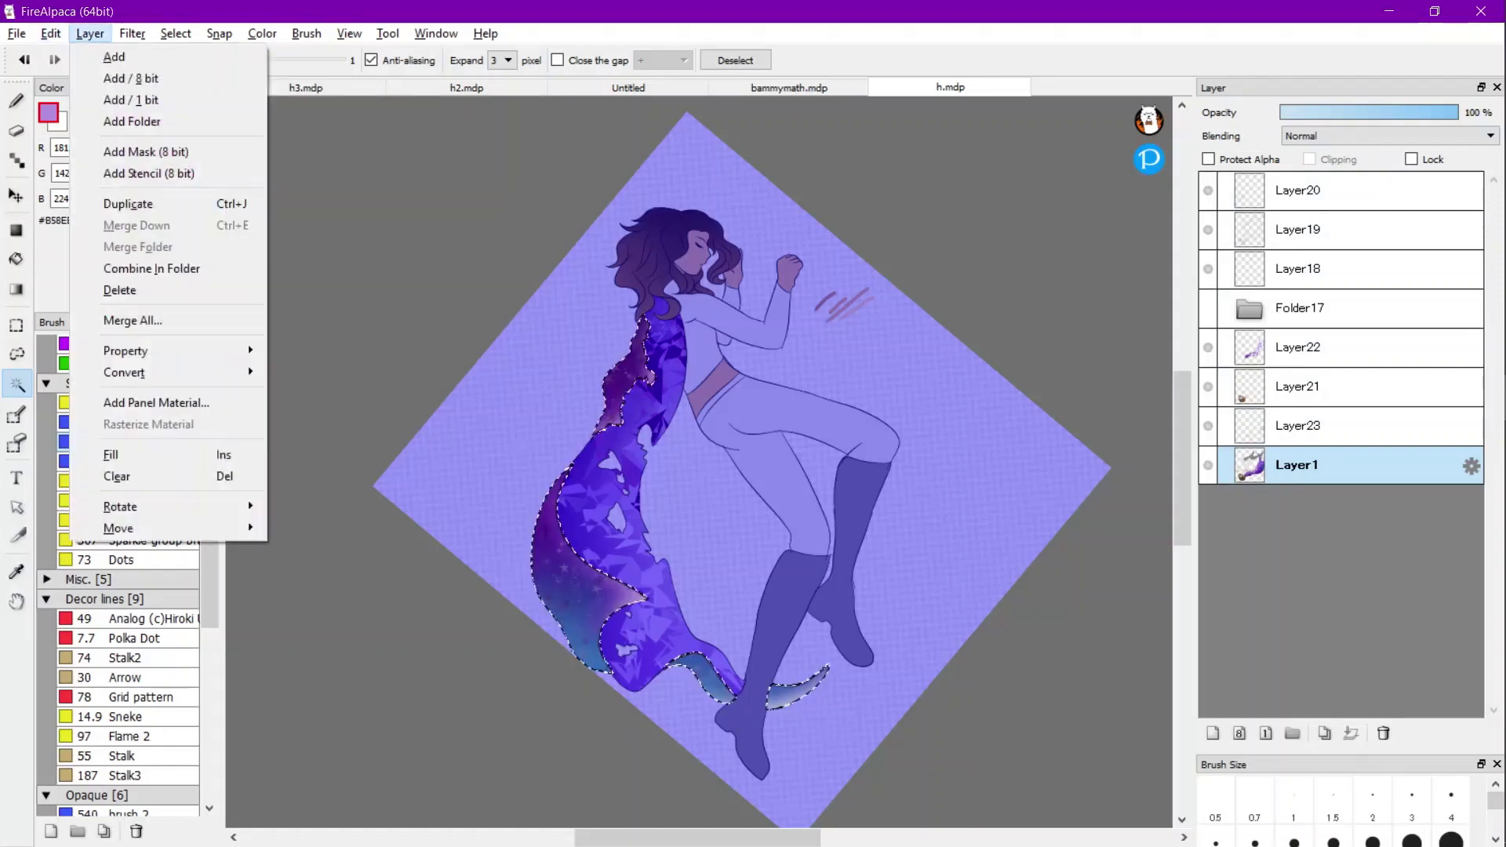
left_click(110, 55)
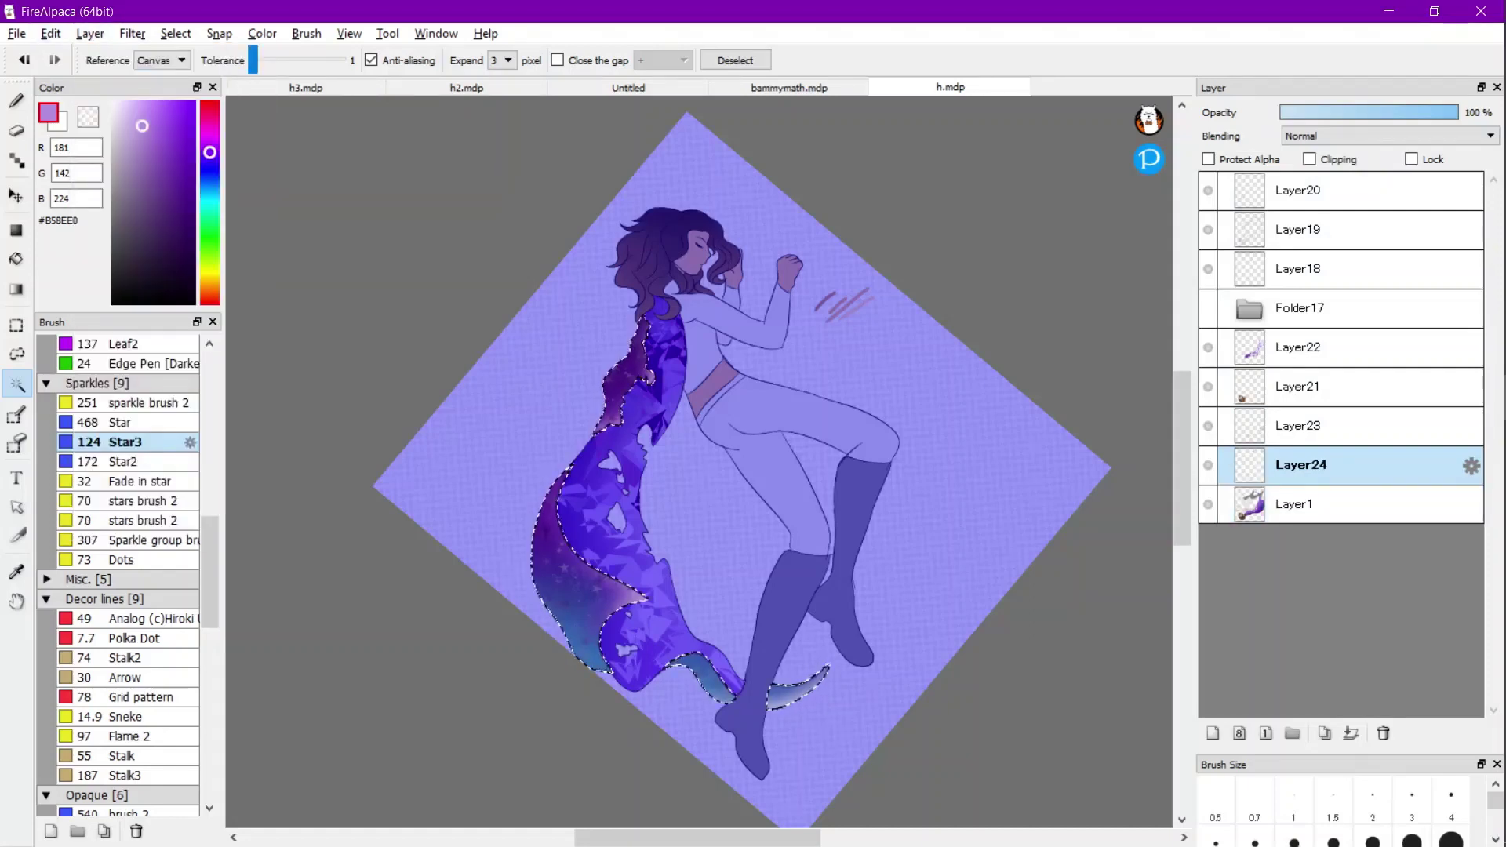
Try a blue #2B41BD wash over the selected cape lining with the 1116 px Watercolor brush.
left_click_drag(210, 152, 210, 174)
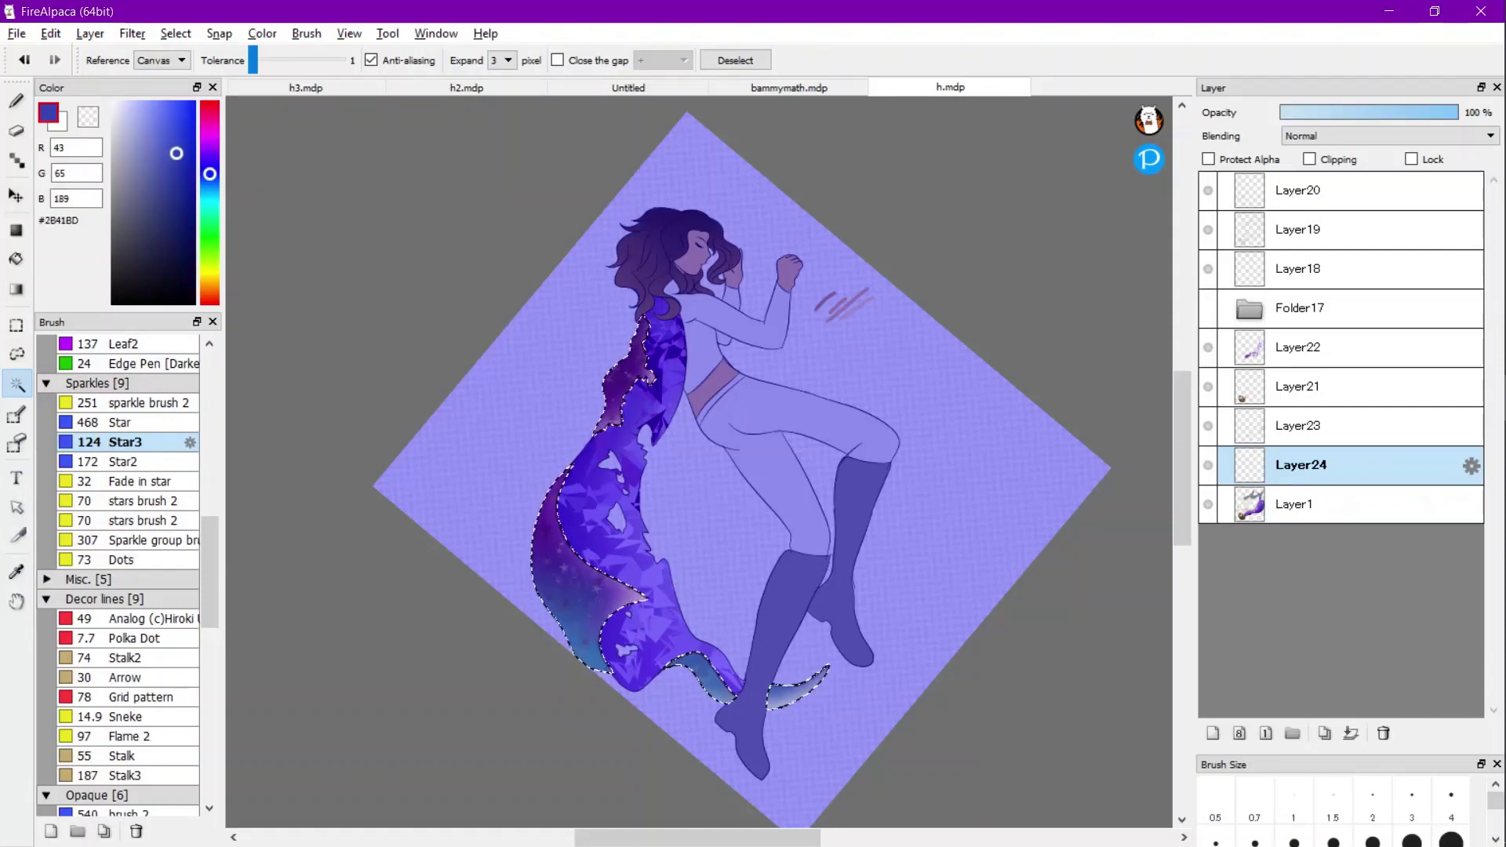
key("b")
scroll(125, 573, "up", 6)
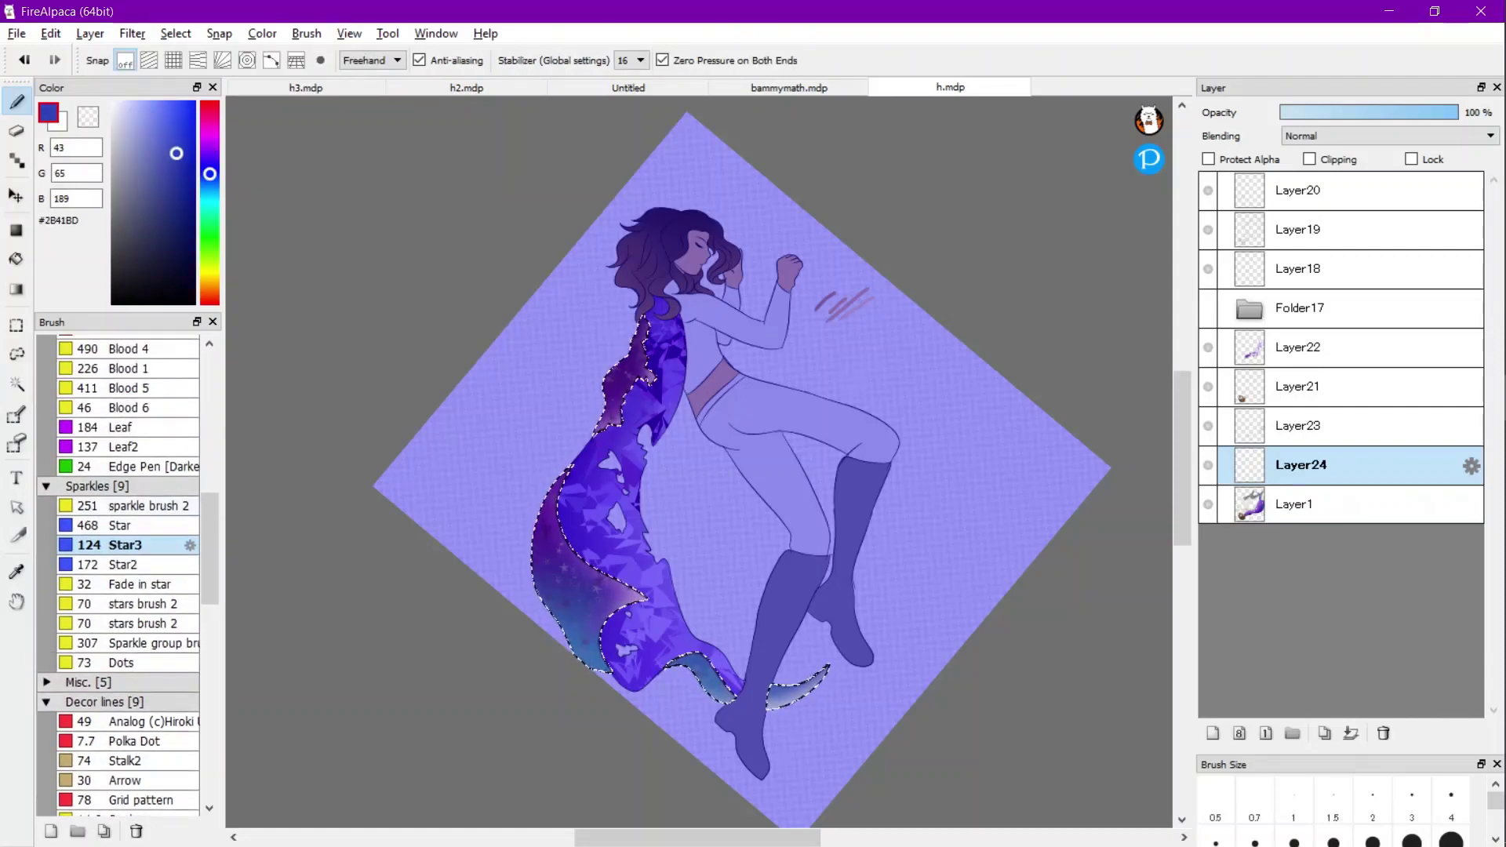
scroll(125, 573, "up", 2)
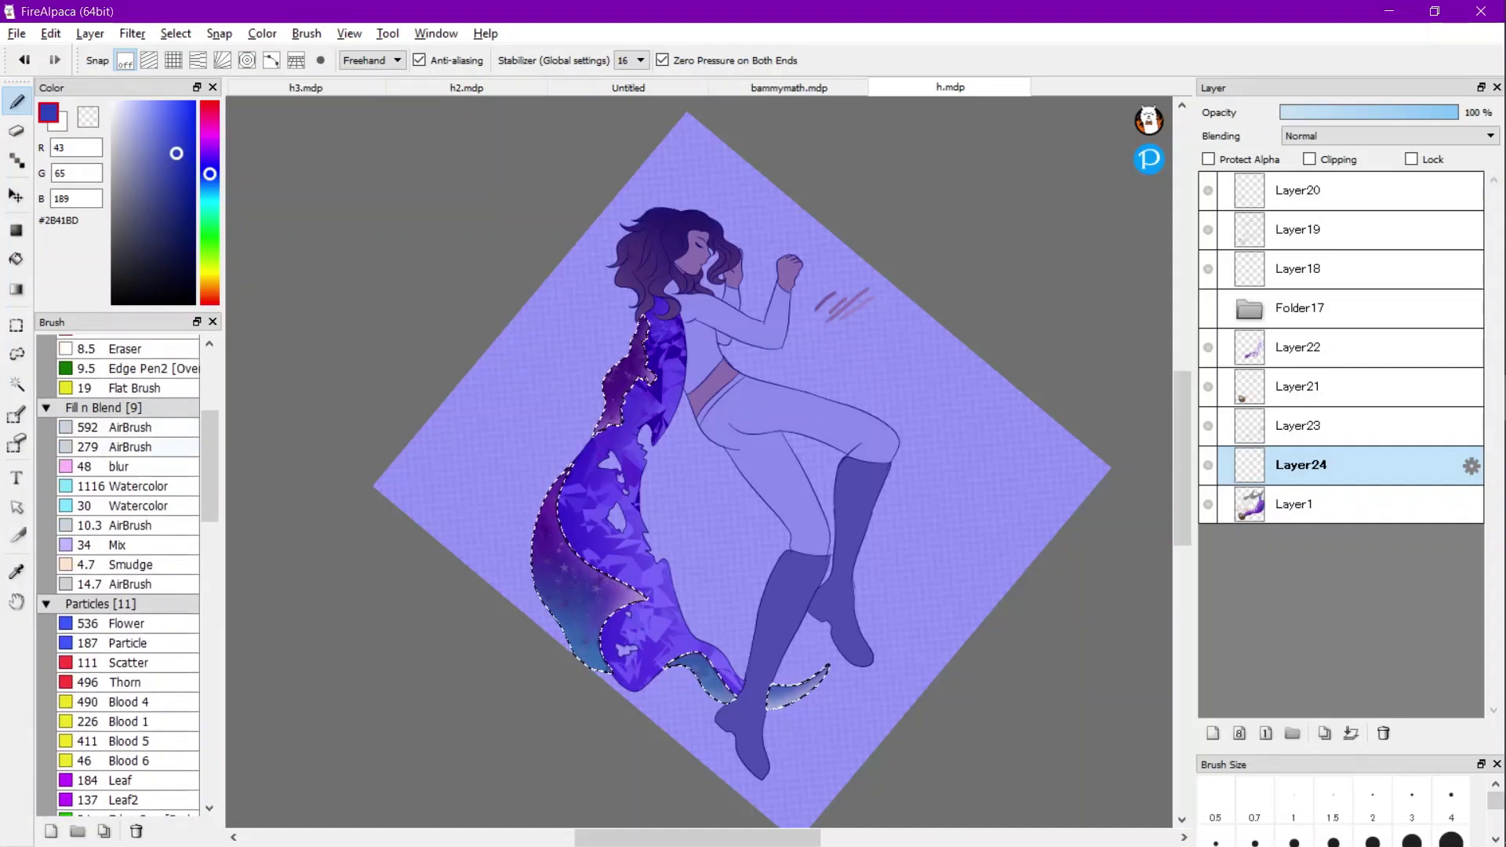
left_click(125, 486)
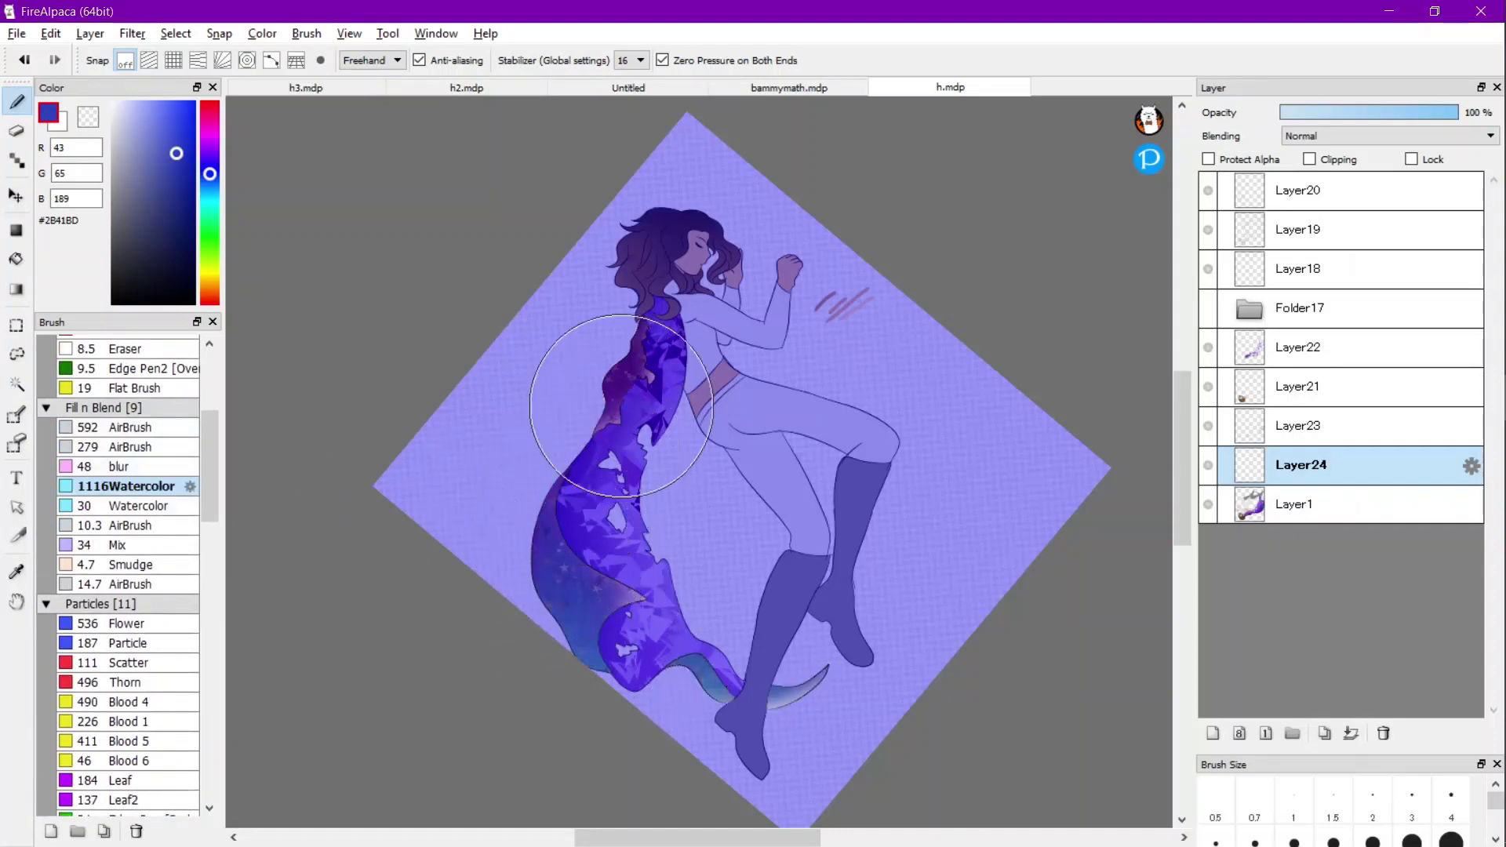
left_click_drag(621, 406, 631, 361)
Darken the upper lining with near-black blue #000213 and wash the lower lining and cape tail in teal #135975.
left_click(195, 289)
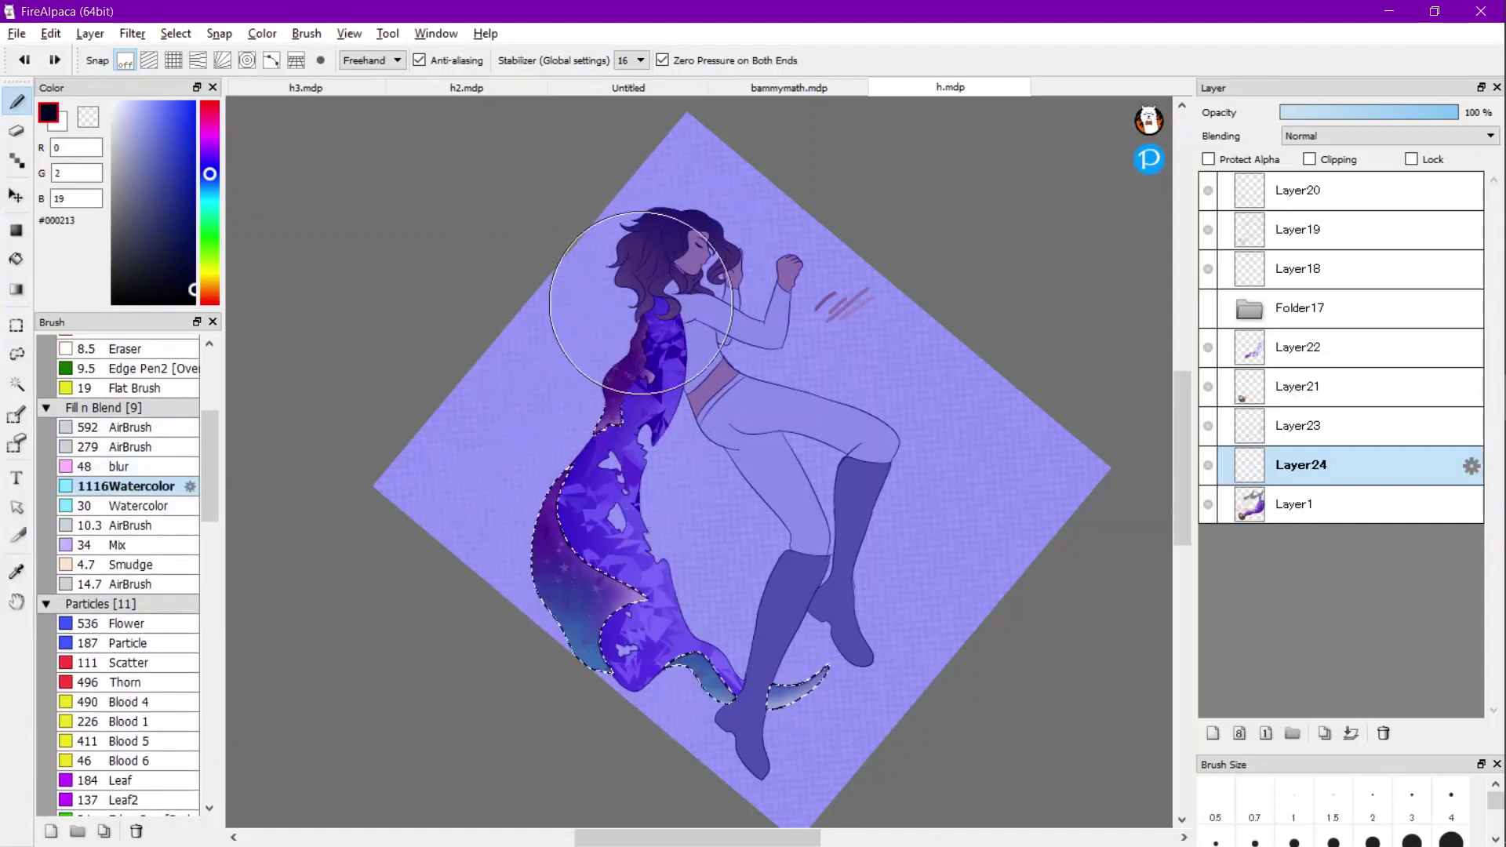
mouse_move(641, 302)
left_mouse_down()
mouse_move(624, 346)
mouse_move(524, 407)
mouse_move(455, 402)
left_mouse_up()
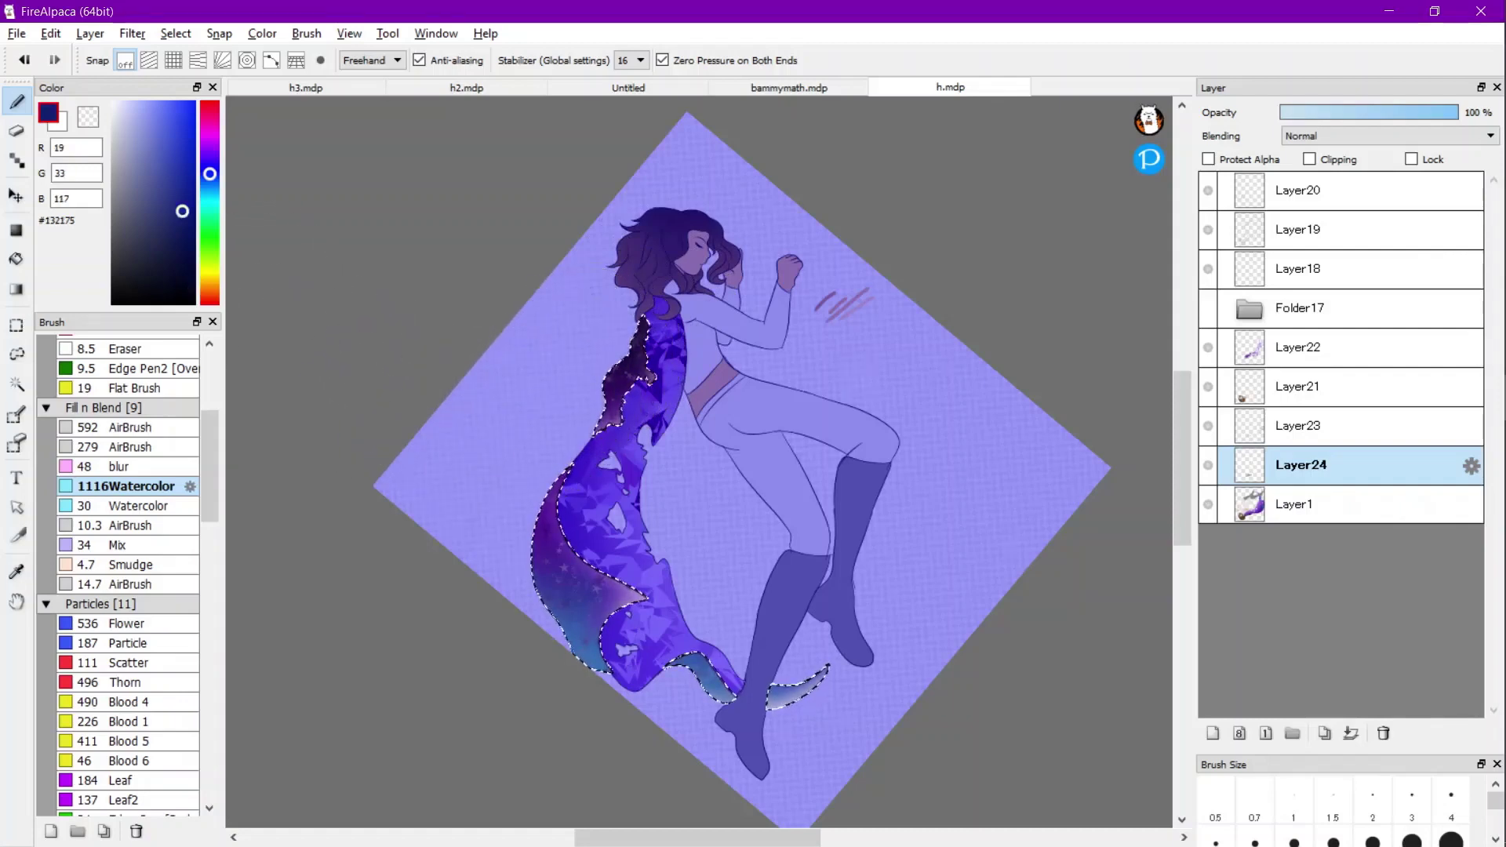
left_click(210, 193)
mouse_move(487, 480)
left_mouse_down()
mouse_move(550, 631)
mouse_move(514, 552)
mouse_move(503, 458)
left_mouse_up()
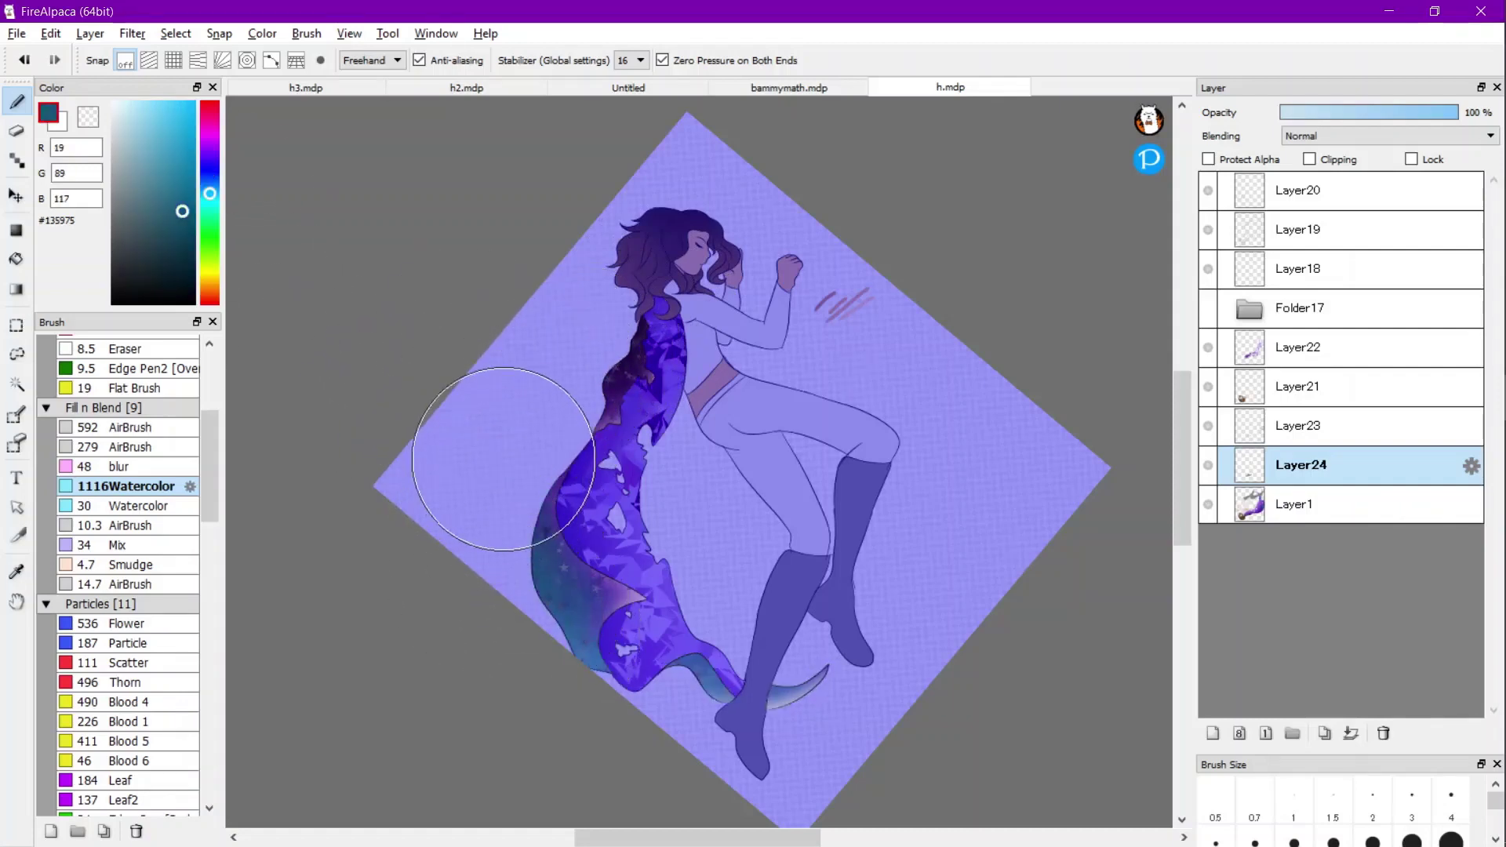
mouse_move(671, 693)
left_mouse_down()
mouse_move(781, 728)
mouse_move(806, 656)
left_mouse_up()
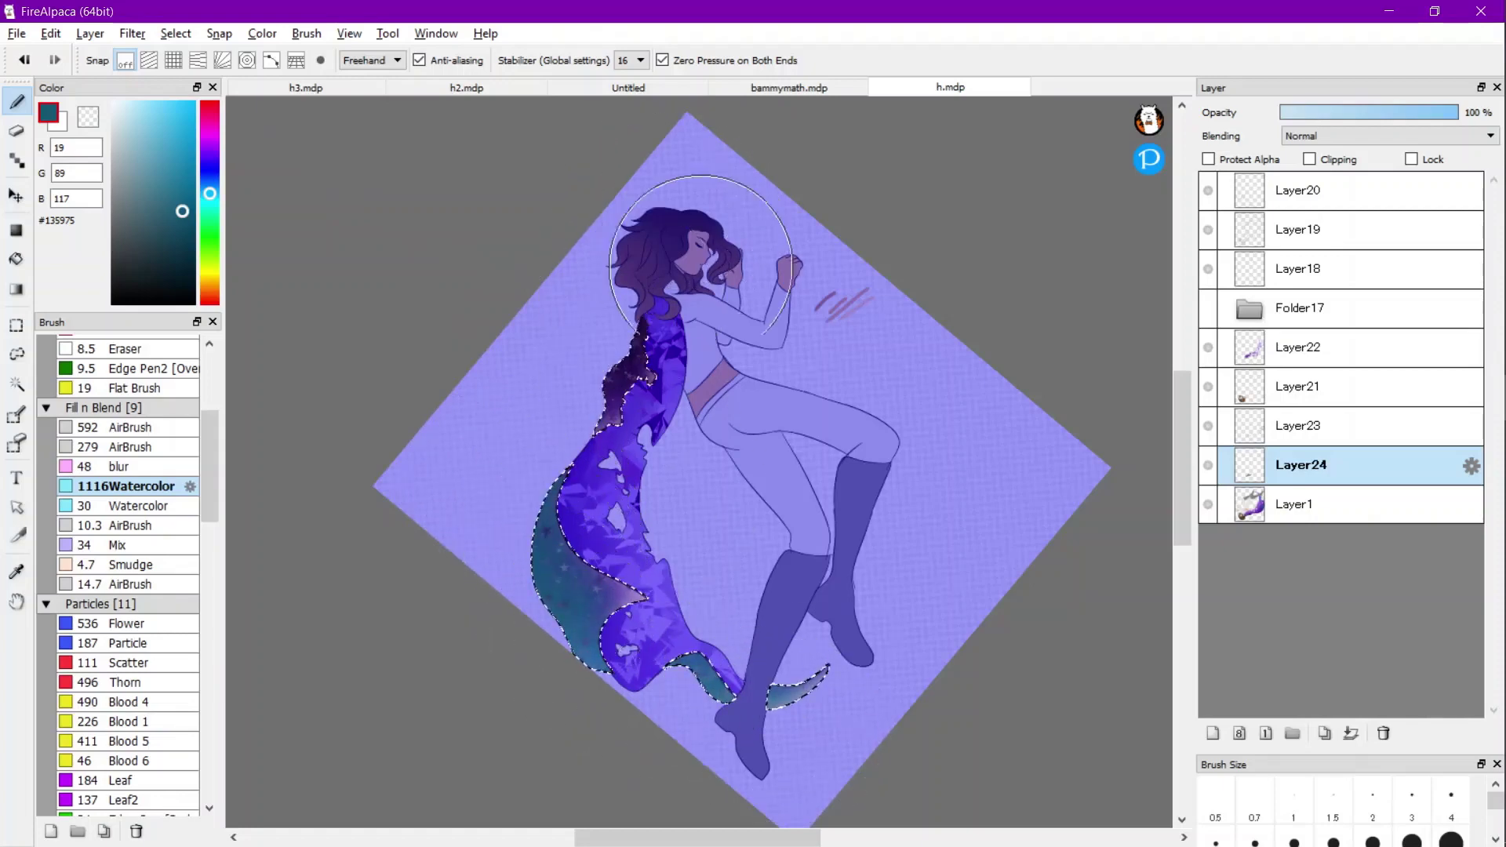
Clear the selection and lower the opacity of the lining wash on Layer24 to 38%.
left_click(17, 384)
left_click(735, 60)
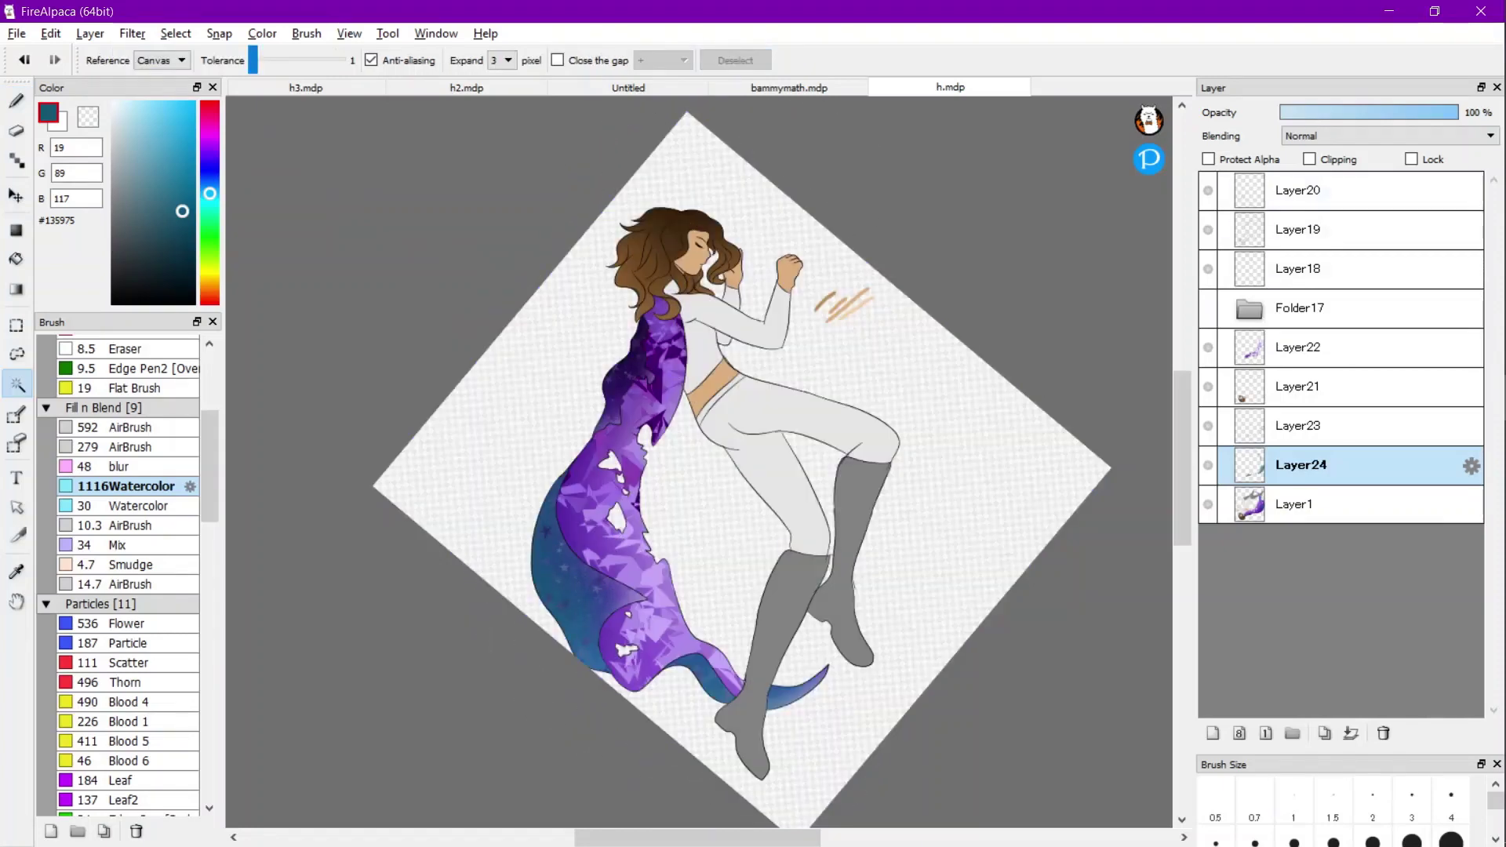
left_click(1347, 112)
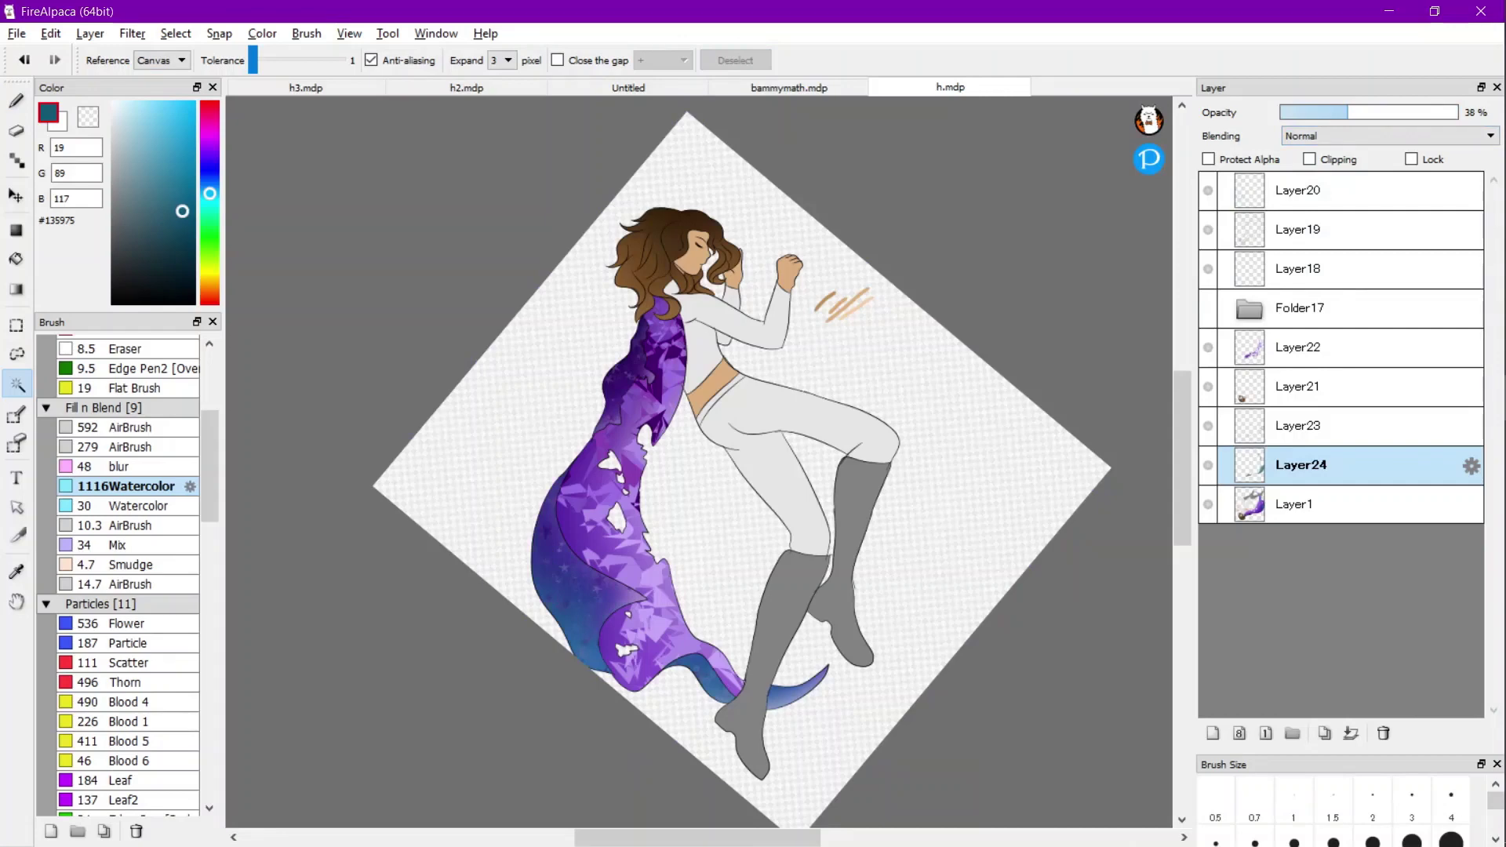
Raise the opacity of the star pattern on Layer23 to 83% and check it across the cape.
left_click(1337, 425)
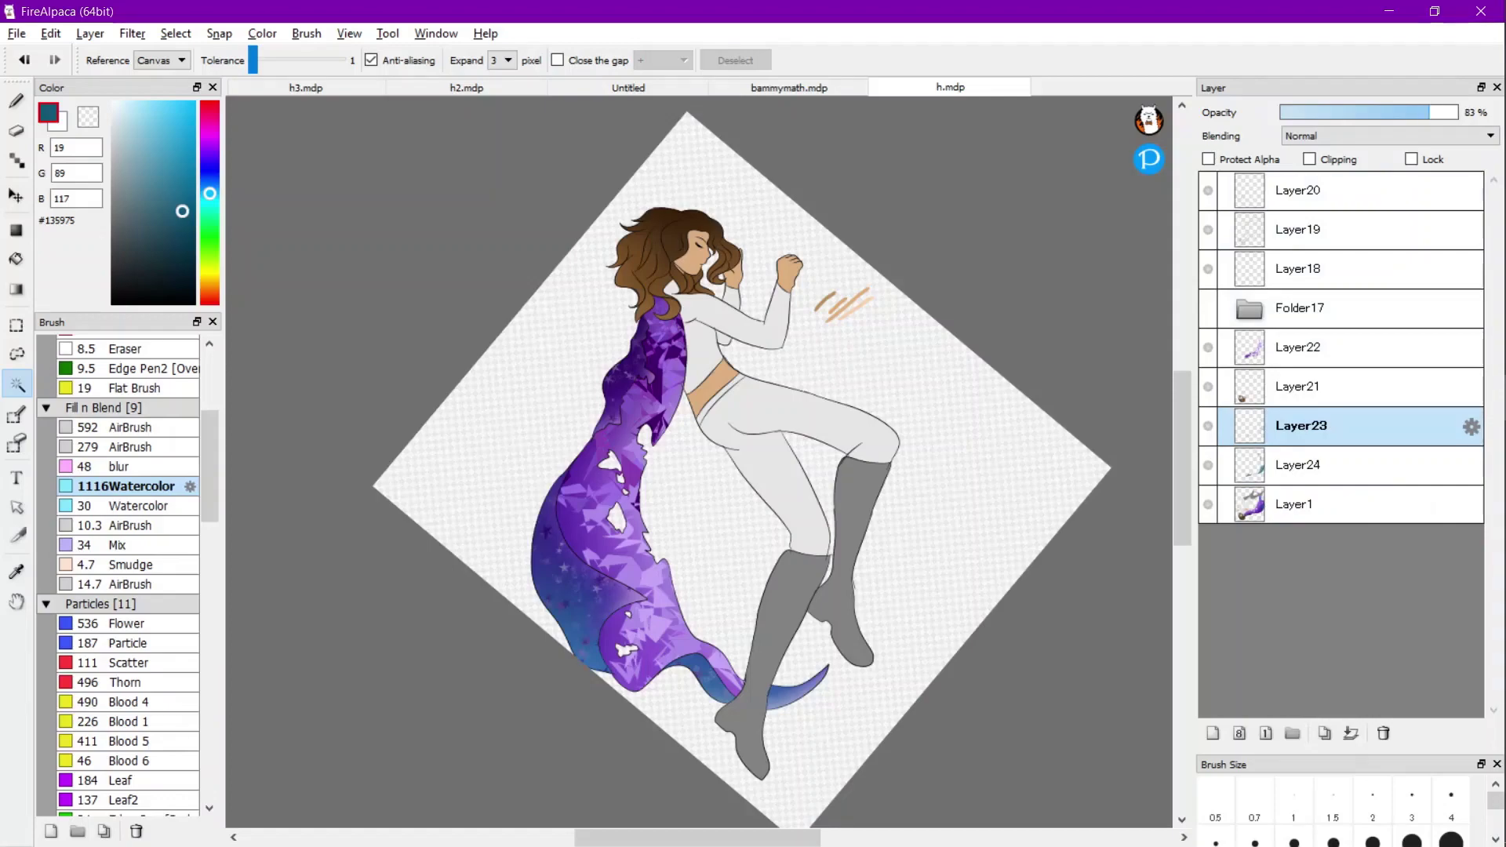
scroll(799, 709, "up", 4)
scroll(784, 718, "down", 5)
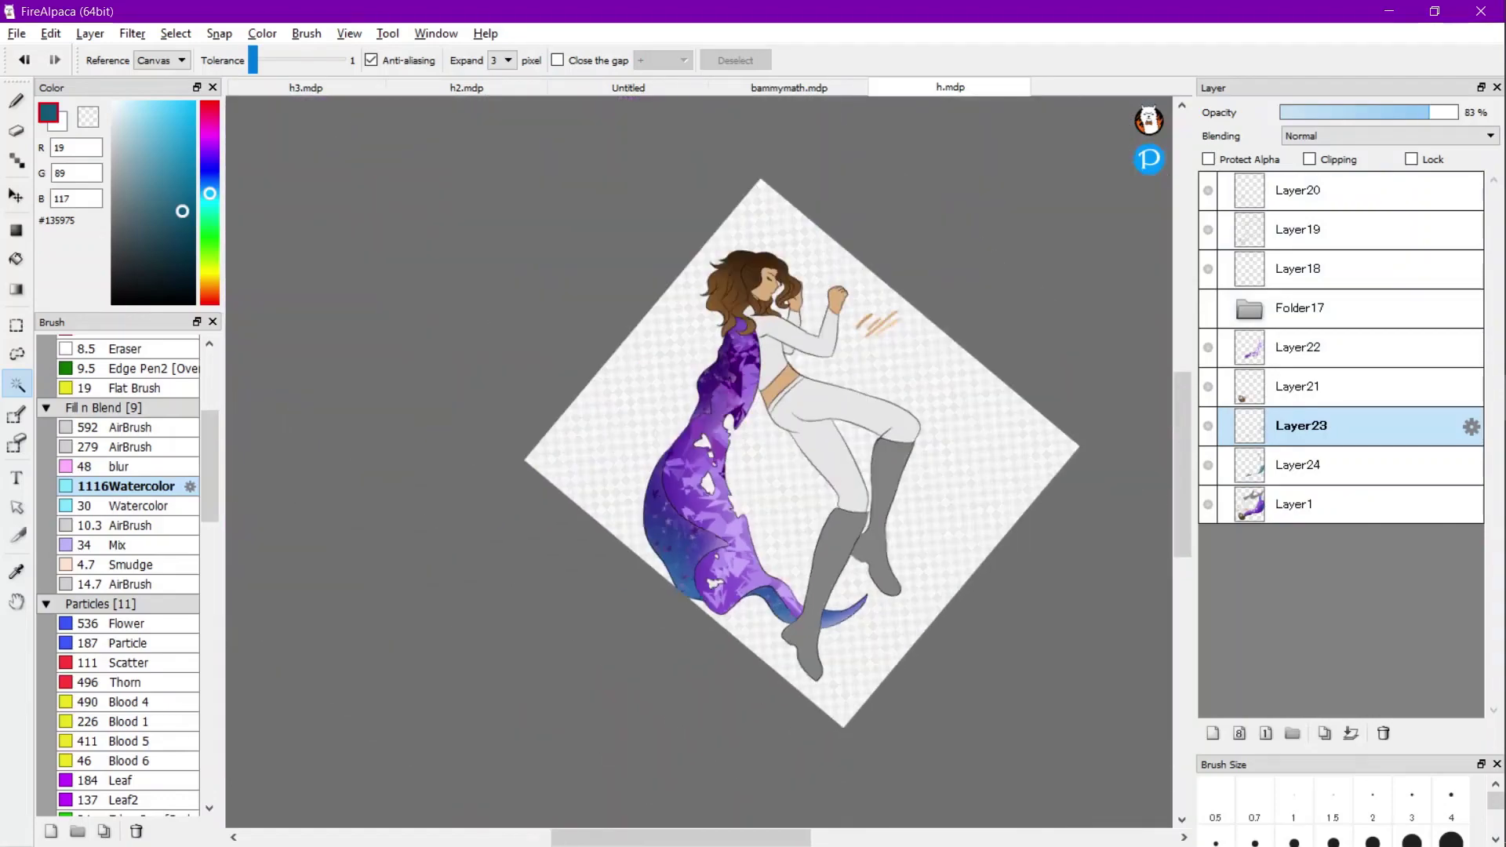
scroll(766, 502, "up", 3)
scroll(667, 443, "down", 2)
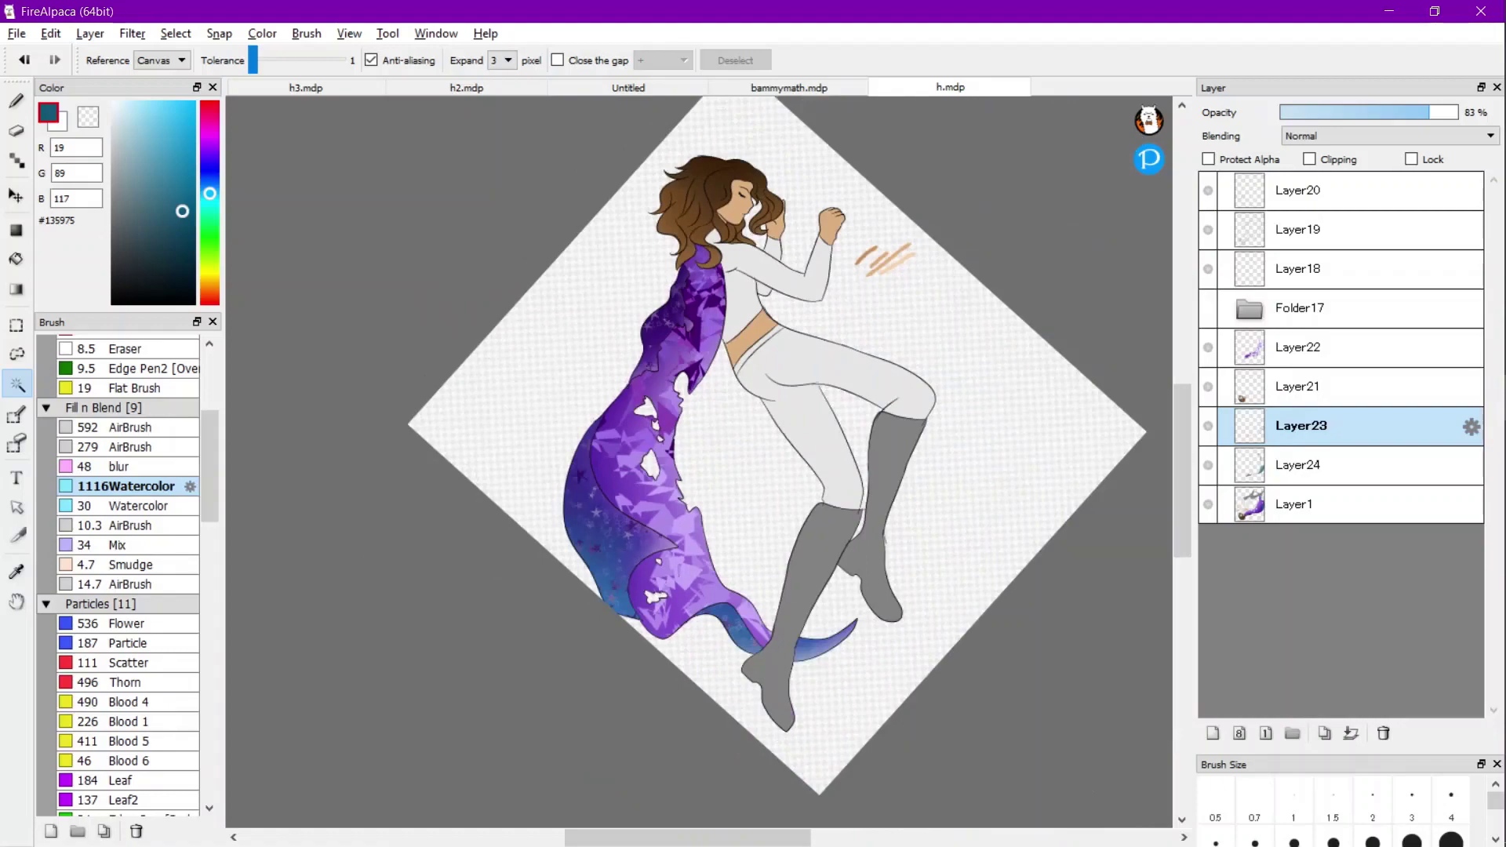
scroll(655, 314, "up", 2)
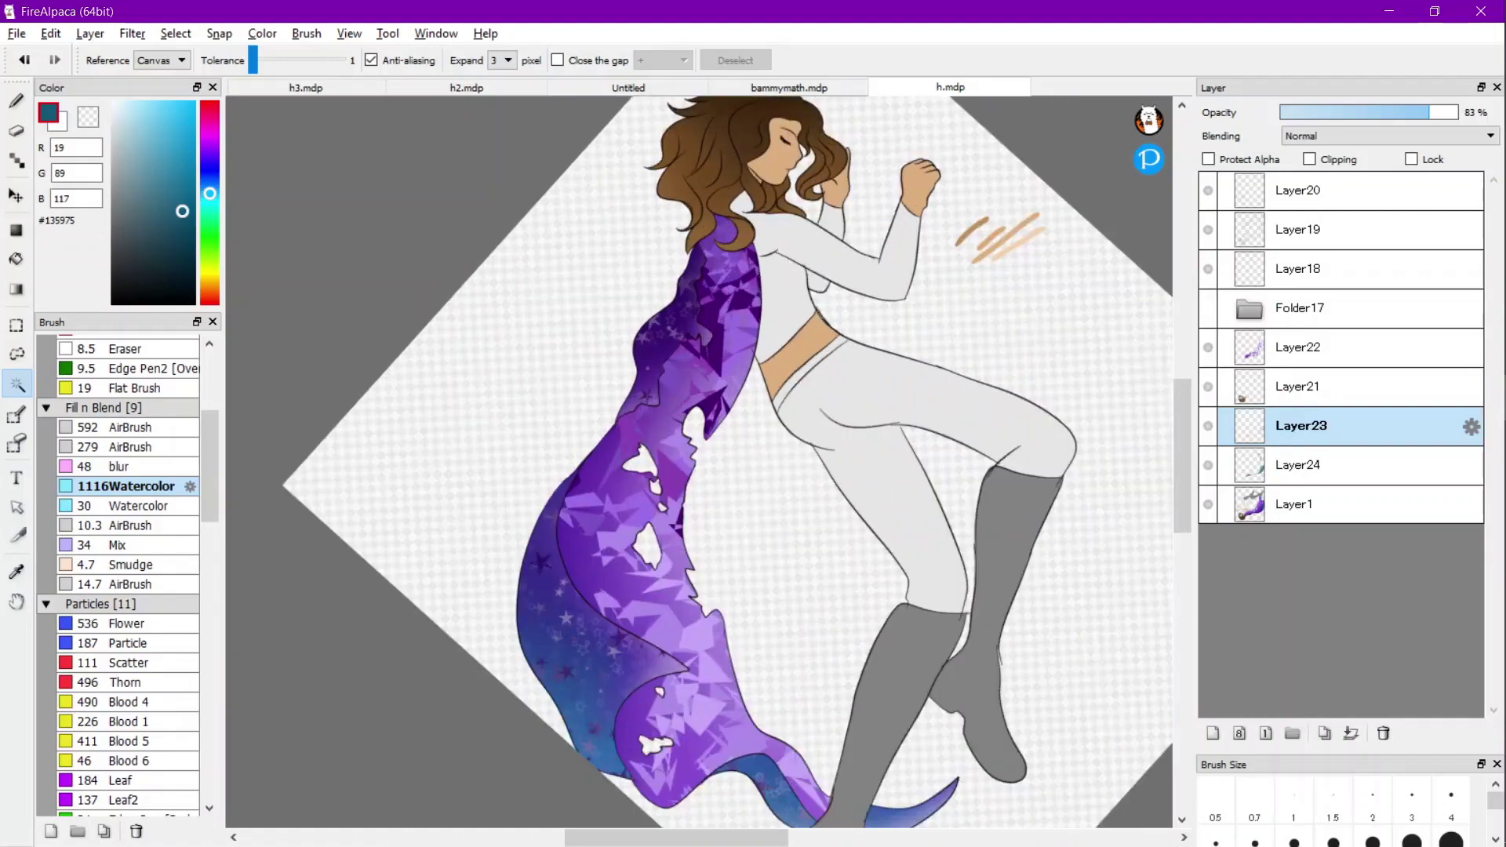
scroll(651, 330, "down", 2)
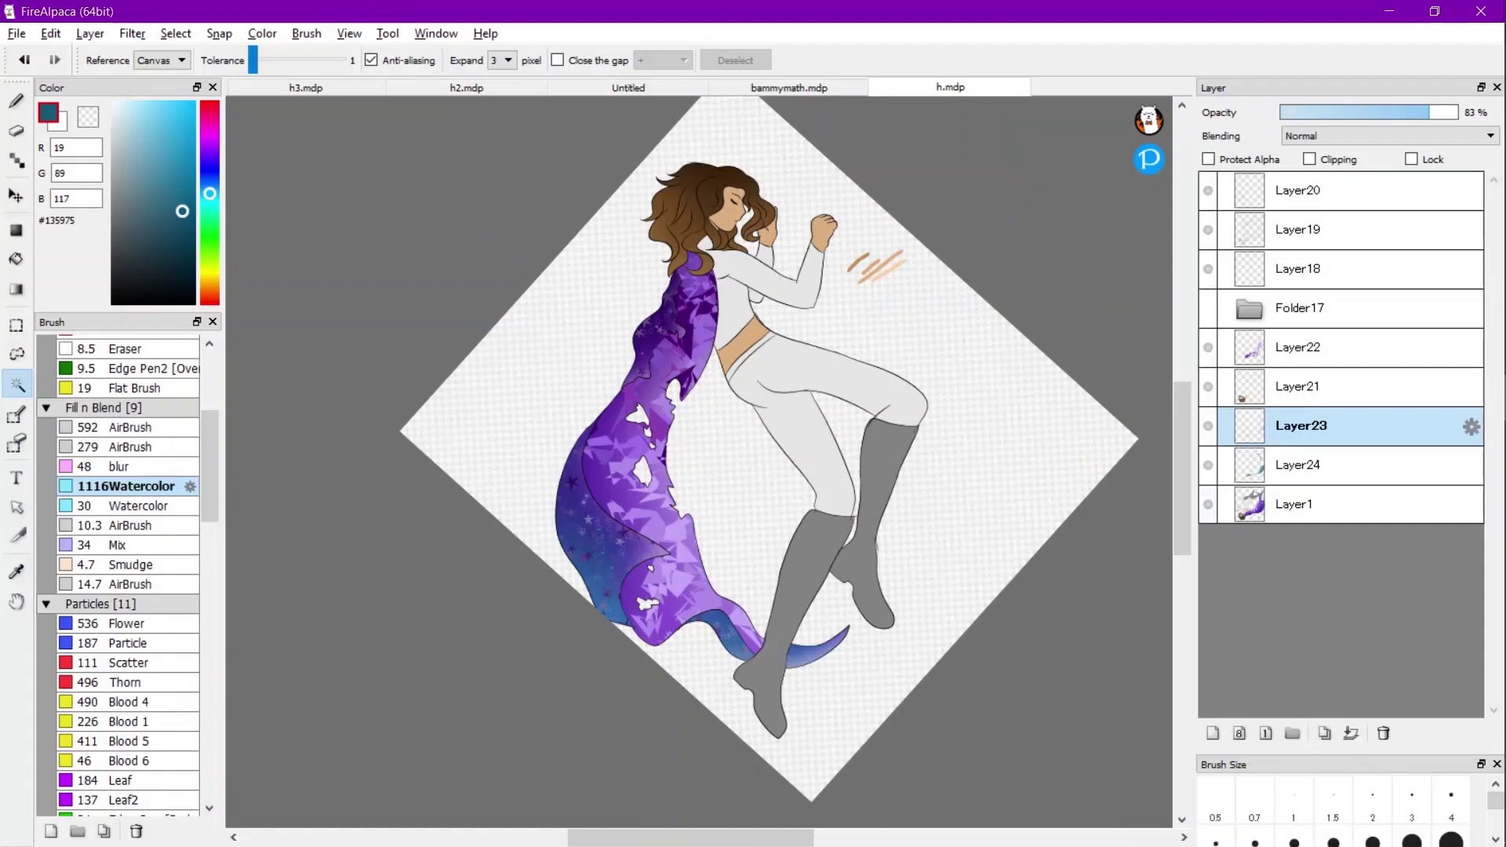
Select the cape's outer surface with the Magic Wand while Layer1 and Layer22 are hidden, and show both layers again.
left_click(1208, 504)
left_click(1208, 465)
left_click(1208, 465)
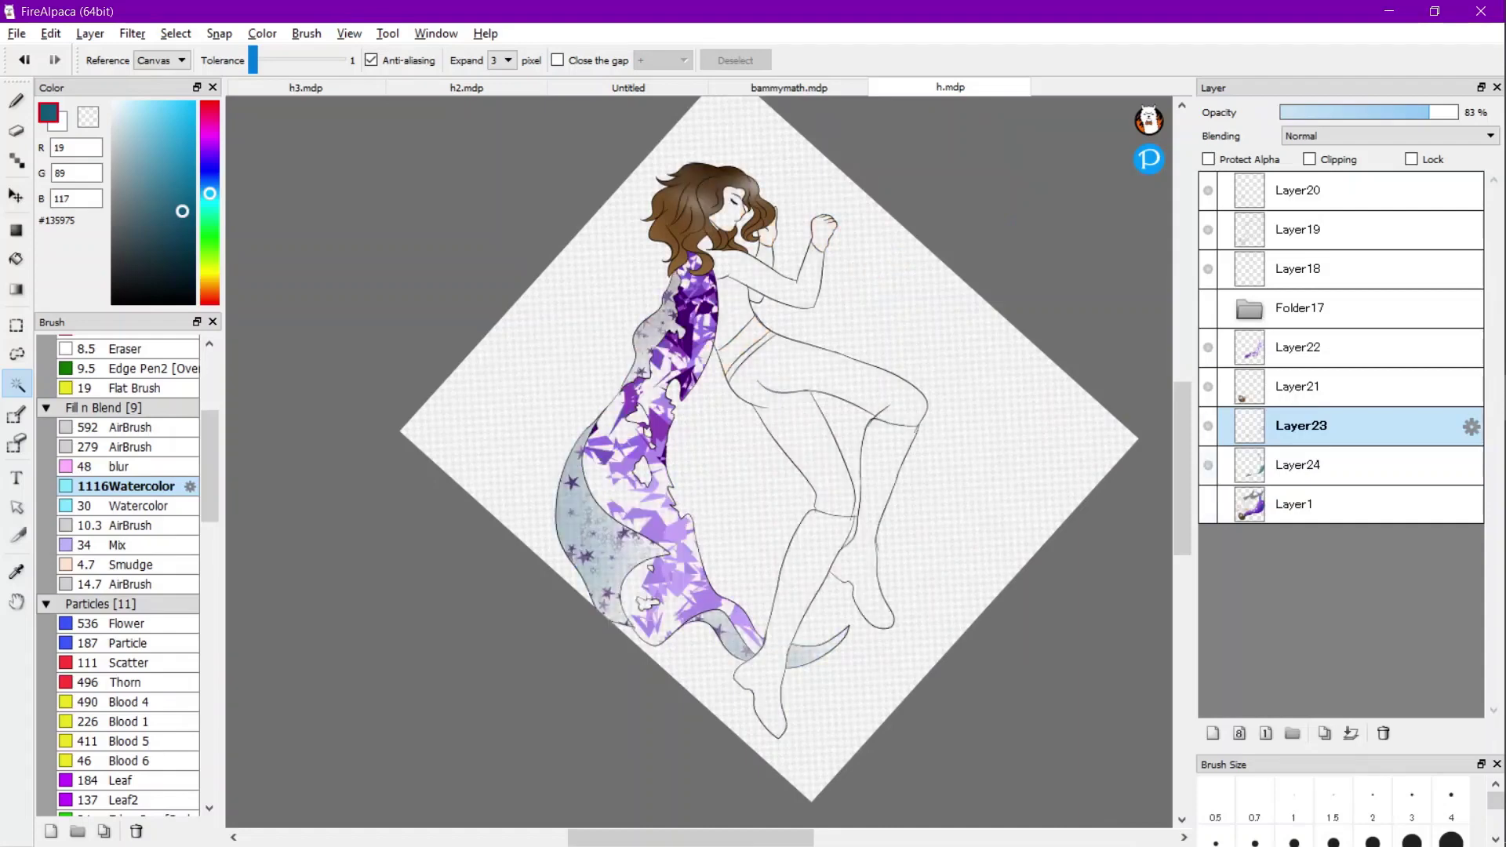
left_click(1208, 505)
left_click(1207, 504)
left_click(1208, 347)
left_click(643, 510)
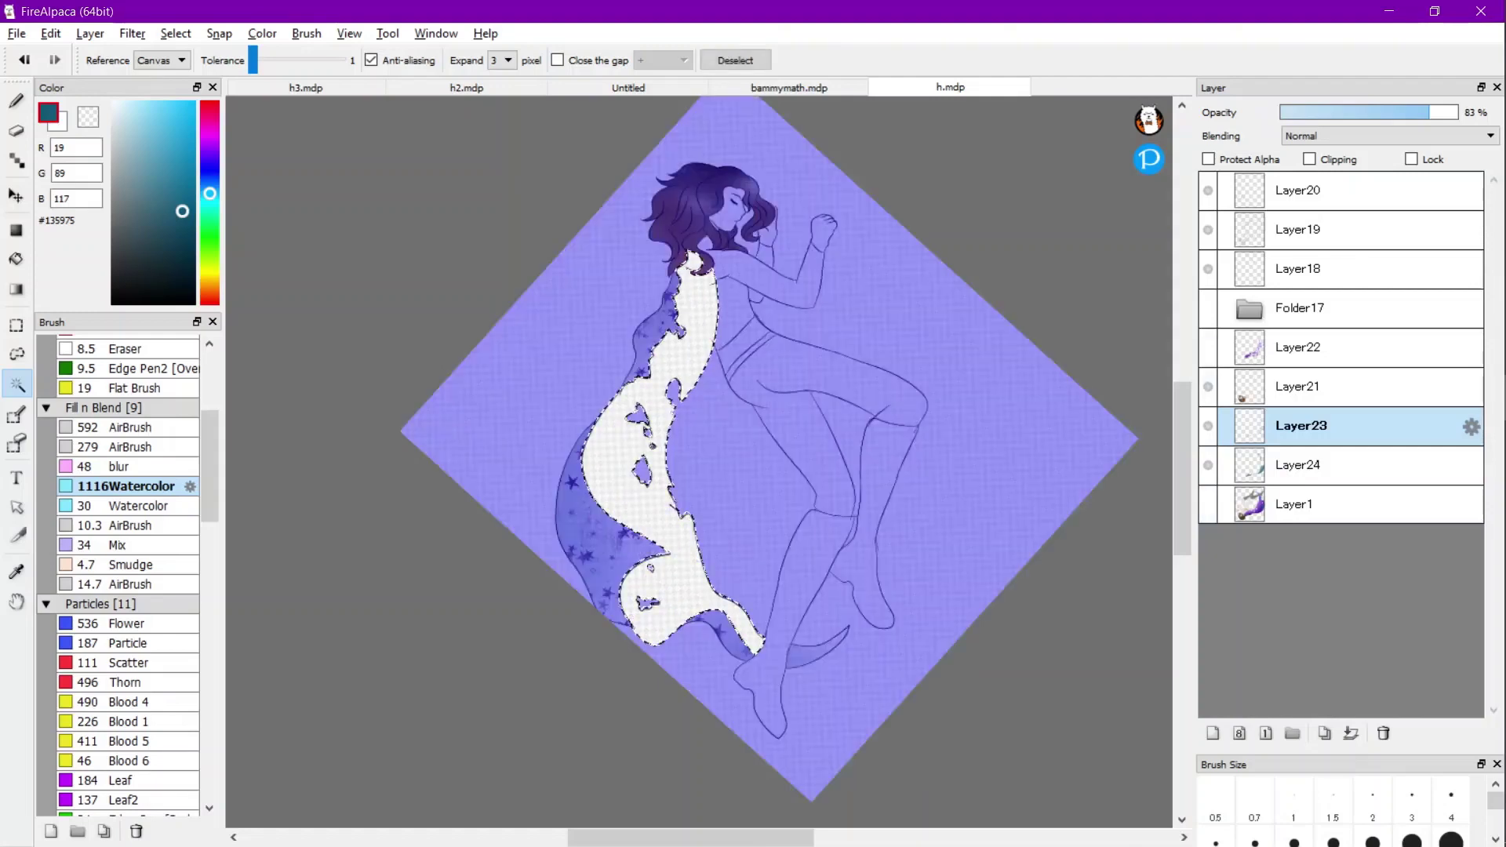
left_click(1207, 505)
left_click(1208, 347)
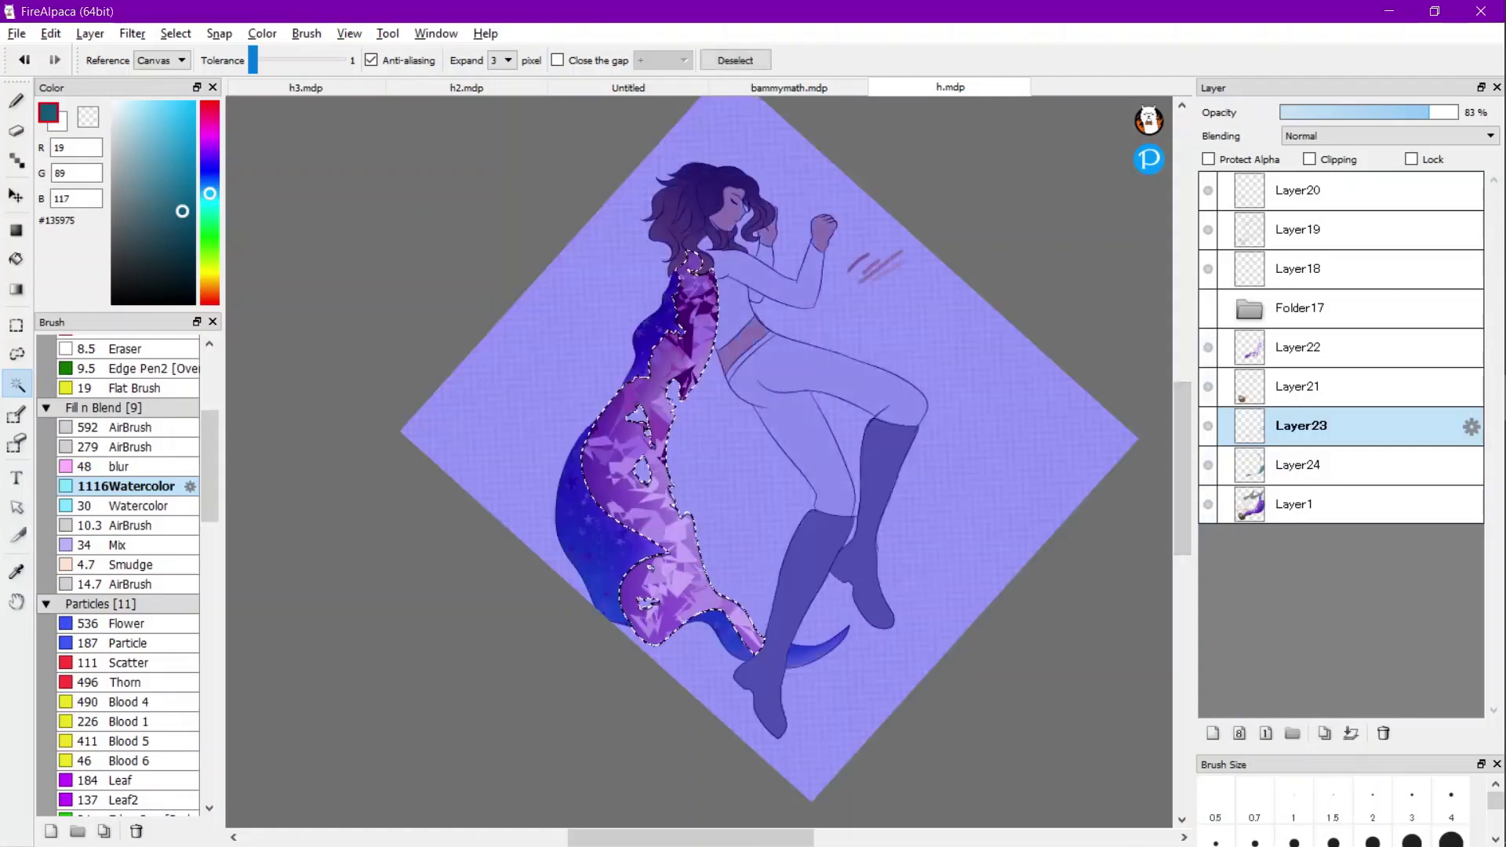
Activate Layer24 and set the brush colour to dark purple #450091, starting from a purple sampled on the cape.
left_click(1333, 465)
scroll(648, 376, "up", 4)
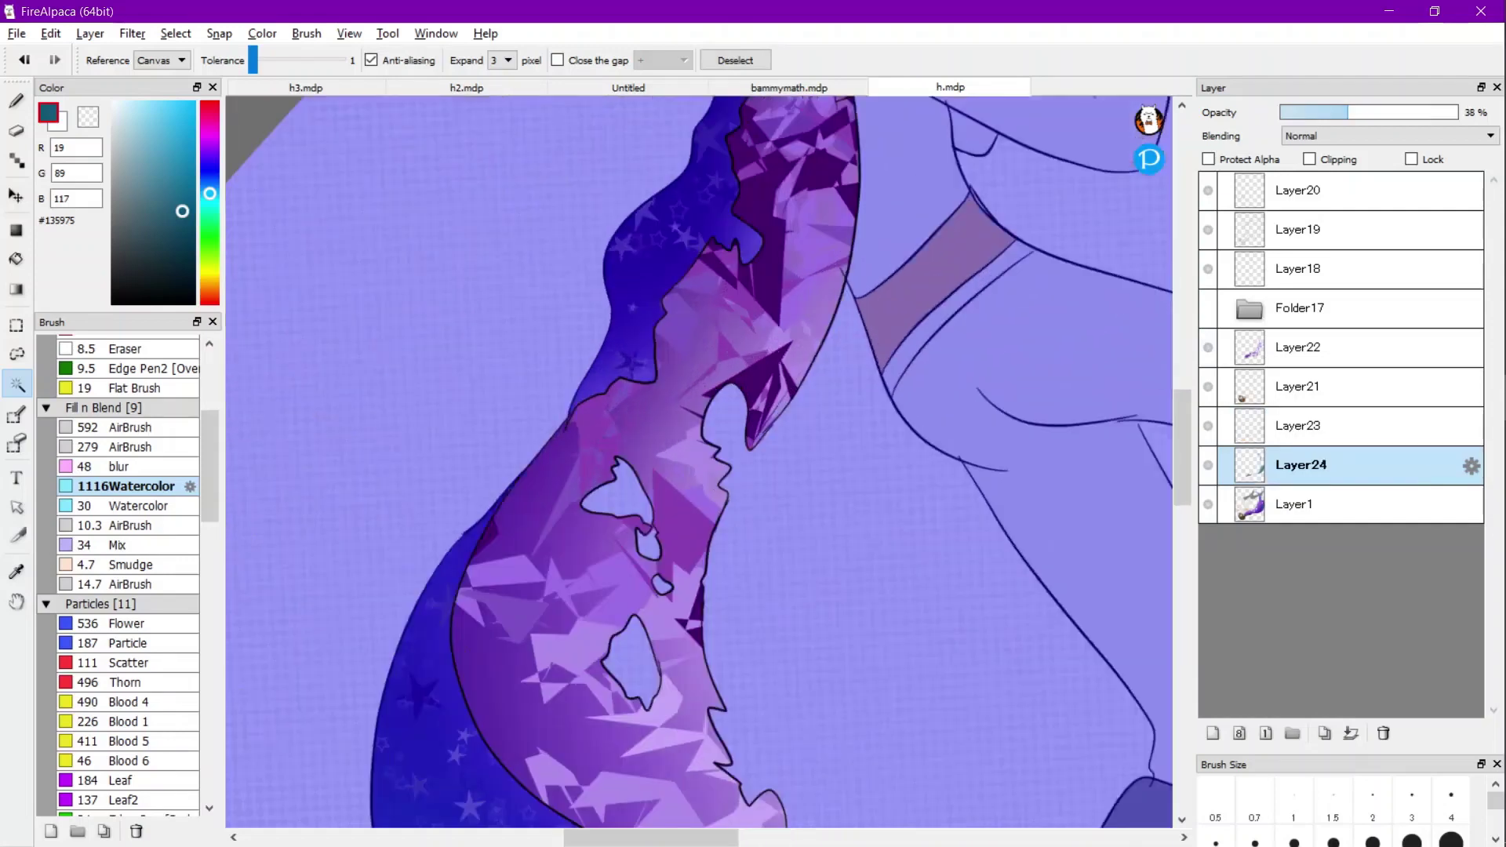
key("i")
left_click(541, 580)
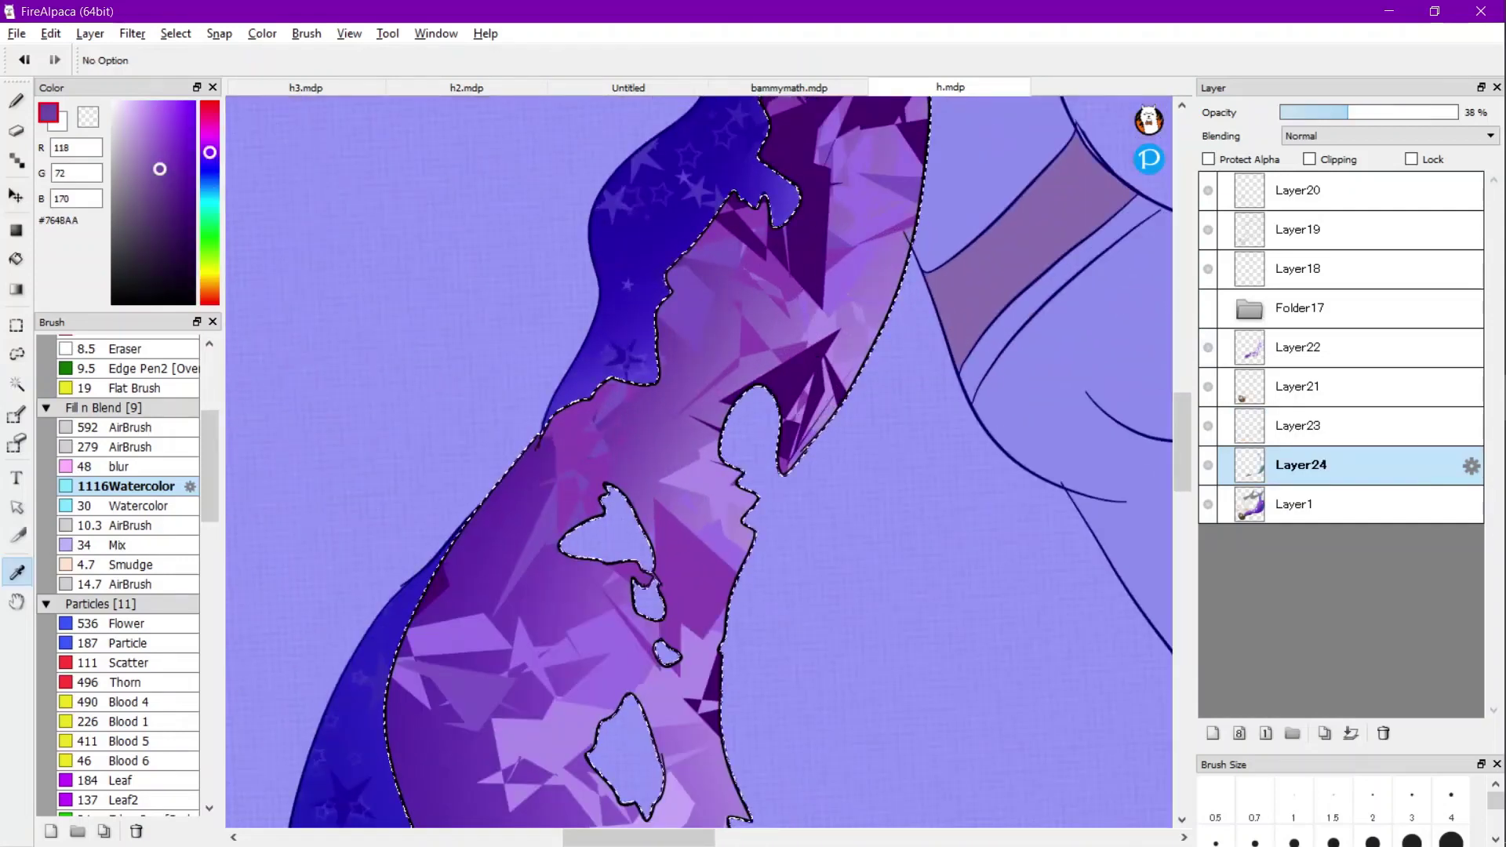
left_click_drag(160, 166, 194, 189)
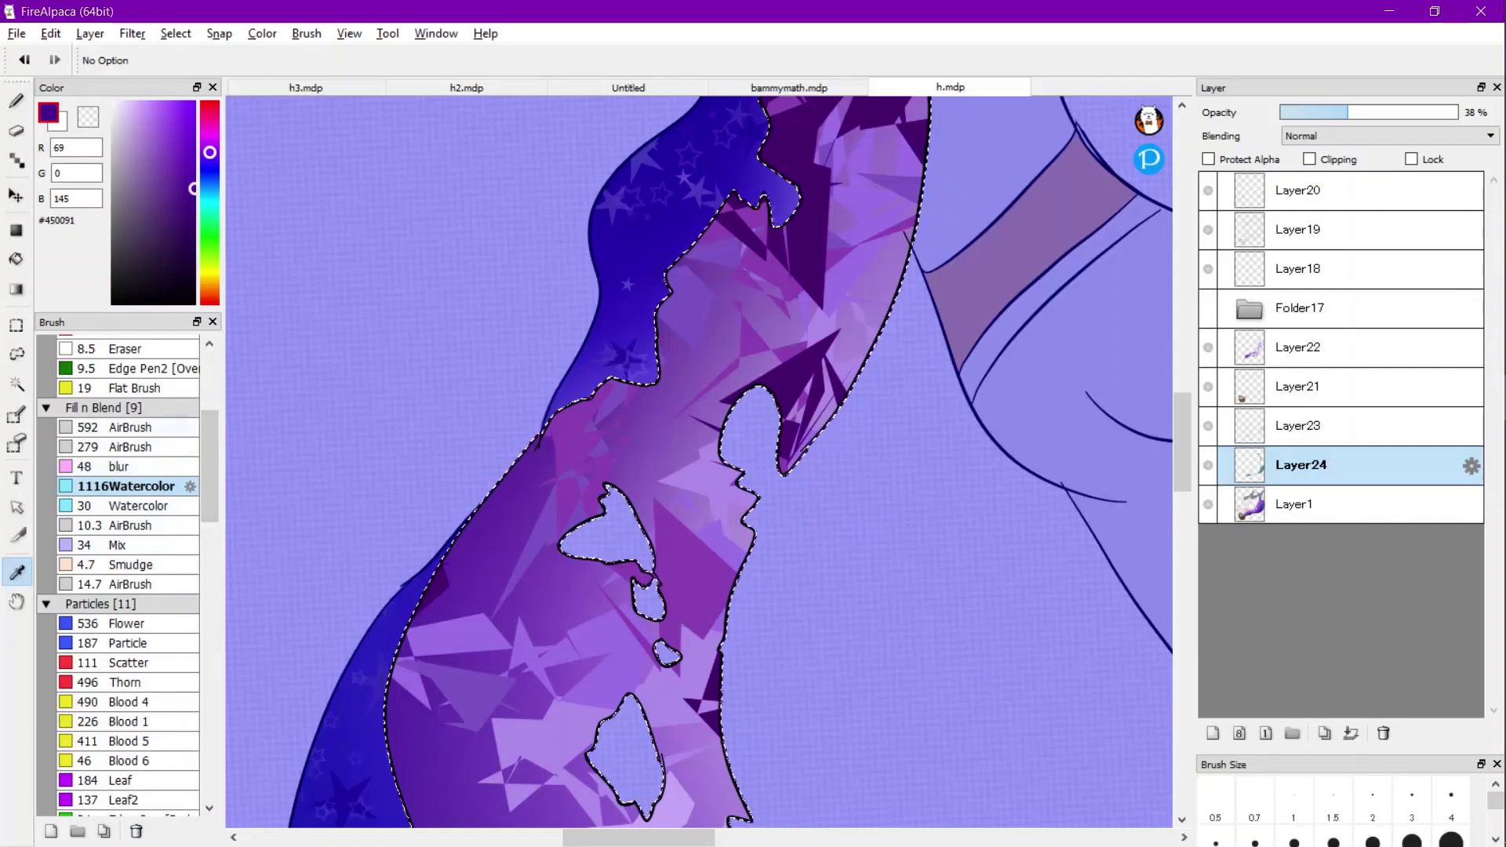
Try shading the selected upper cape with the 279 AirBrush in dark purple.
left_click(129, 447)
scroll(684, 376, "down", 3)
key("b")
scroll(658, 388, "up", 3)
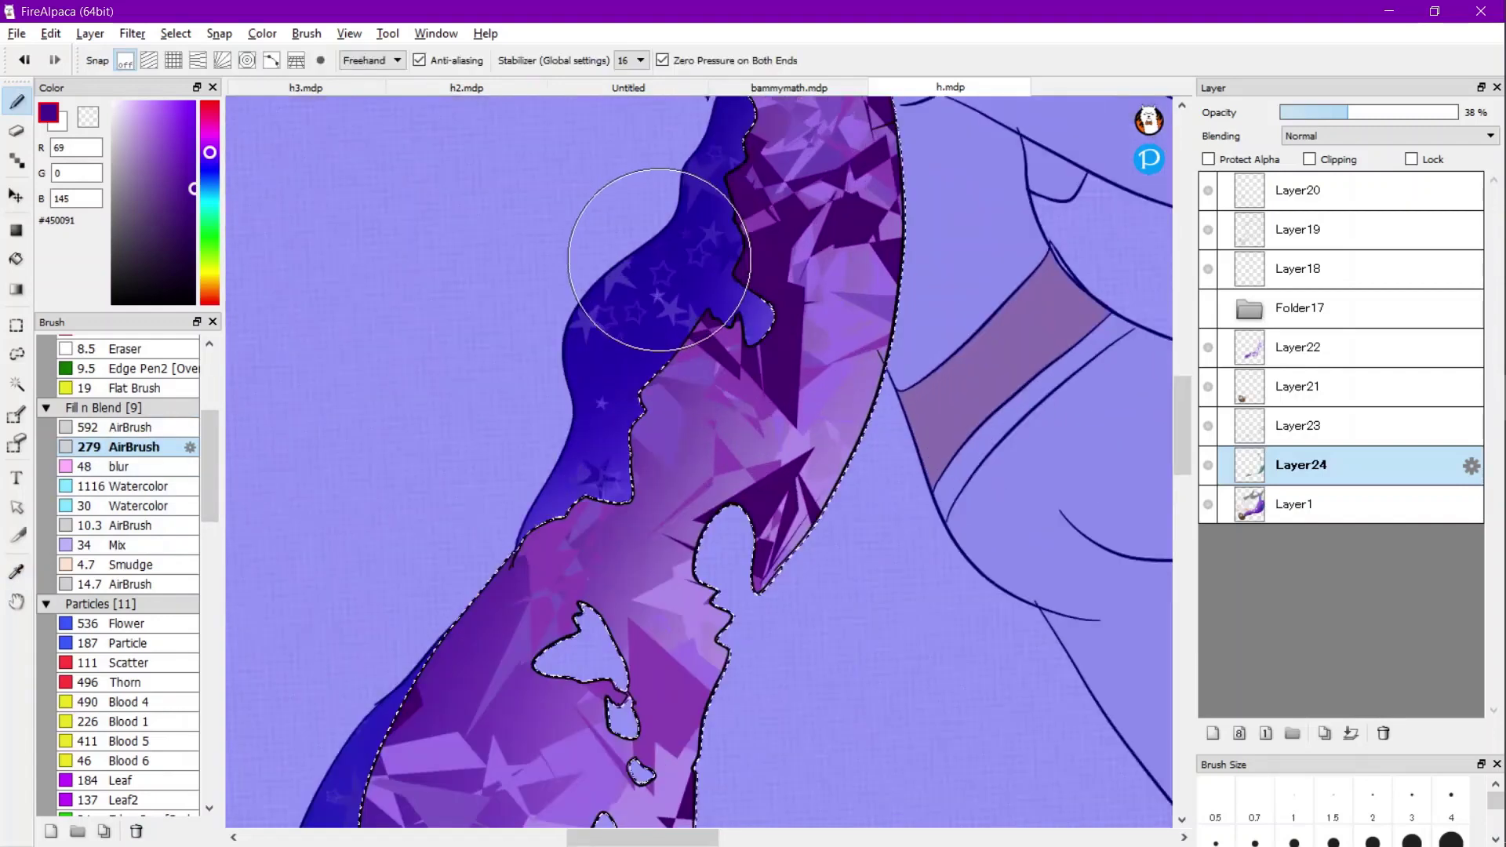
mouse_move(659, 259)
left_mouse_down()
mouse_move(729, 276)
mouse_move(679, 346)
mouse_move(512, 469)
mouse_move(298, 455)
left_mouse_up()
key("ctrl+z")
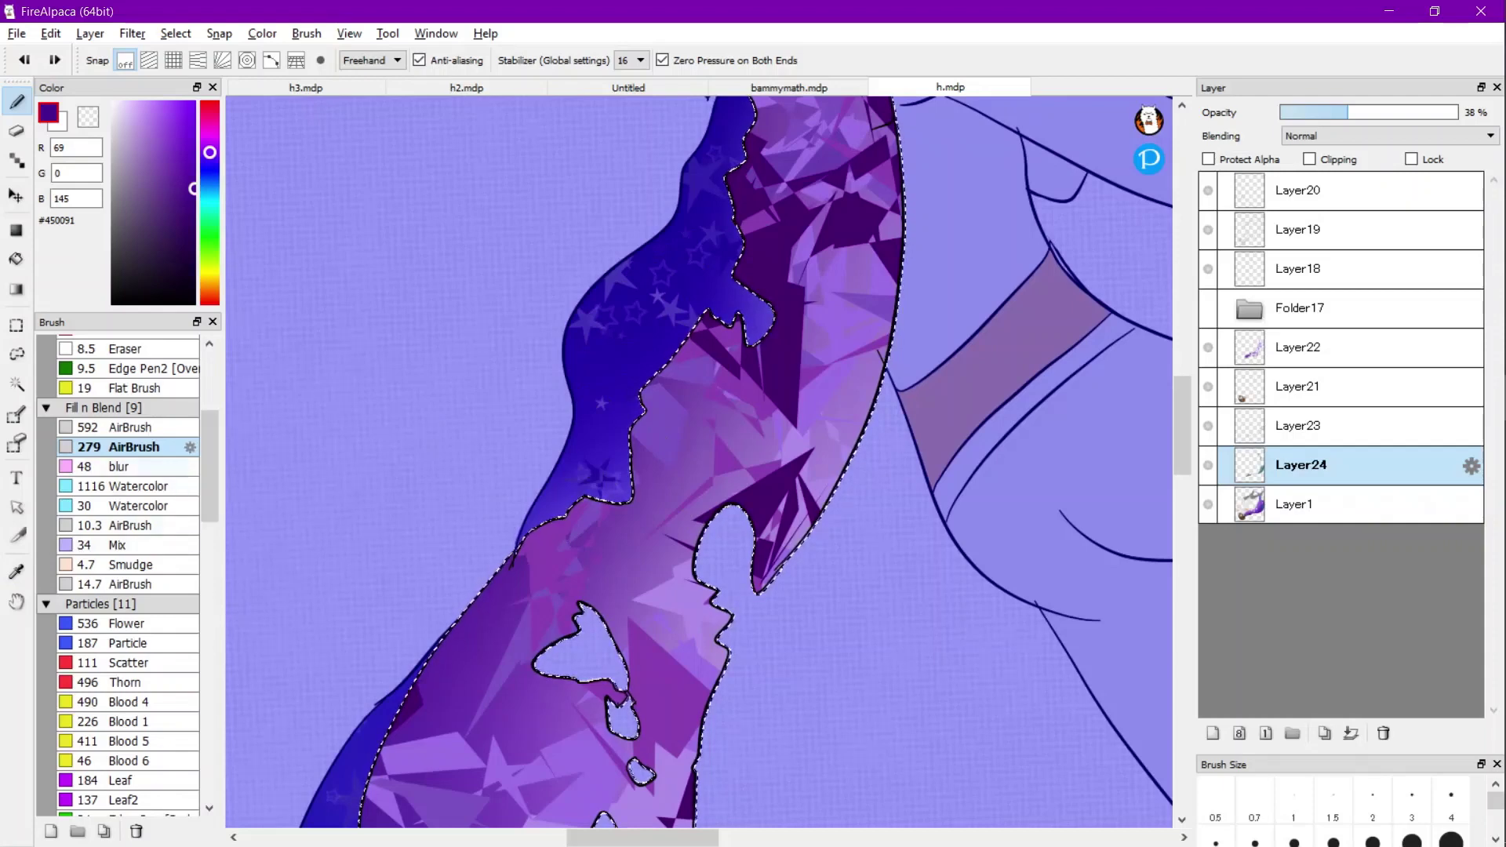
Switch to the 592 AirBrush, adjust its settings and reduce its size to 105.
left_click(129, 427)
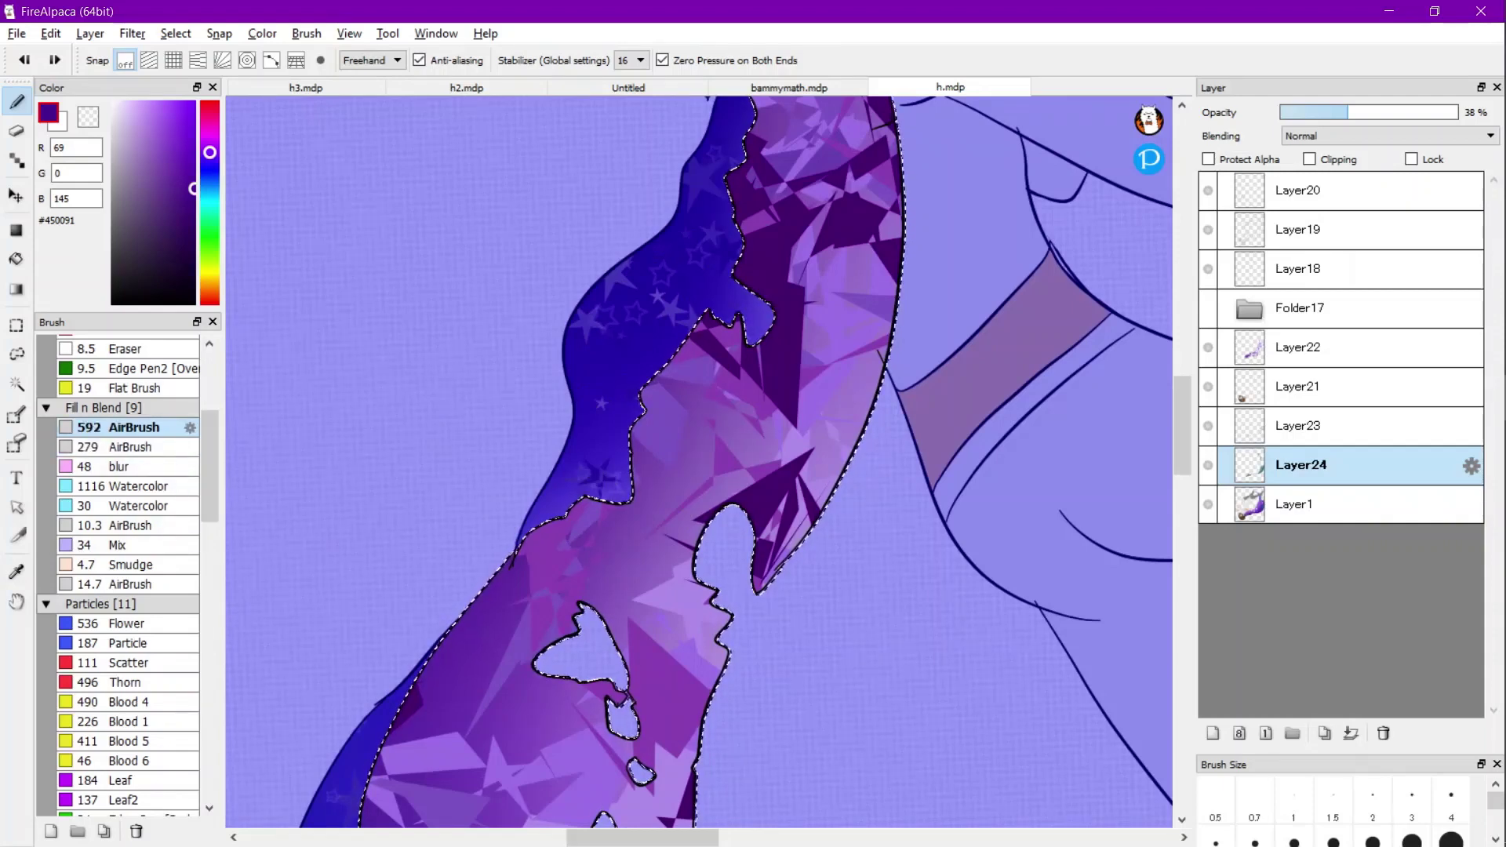
left_click(189, 427)
left_click(755, 442)
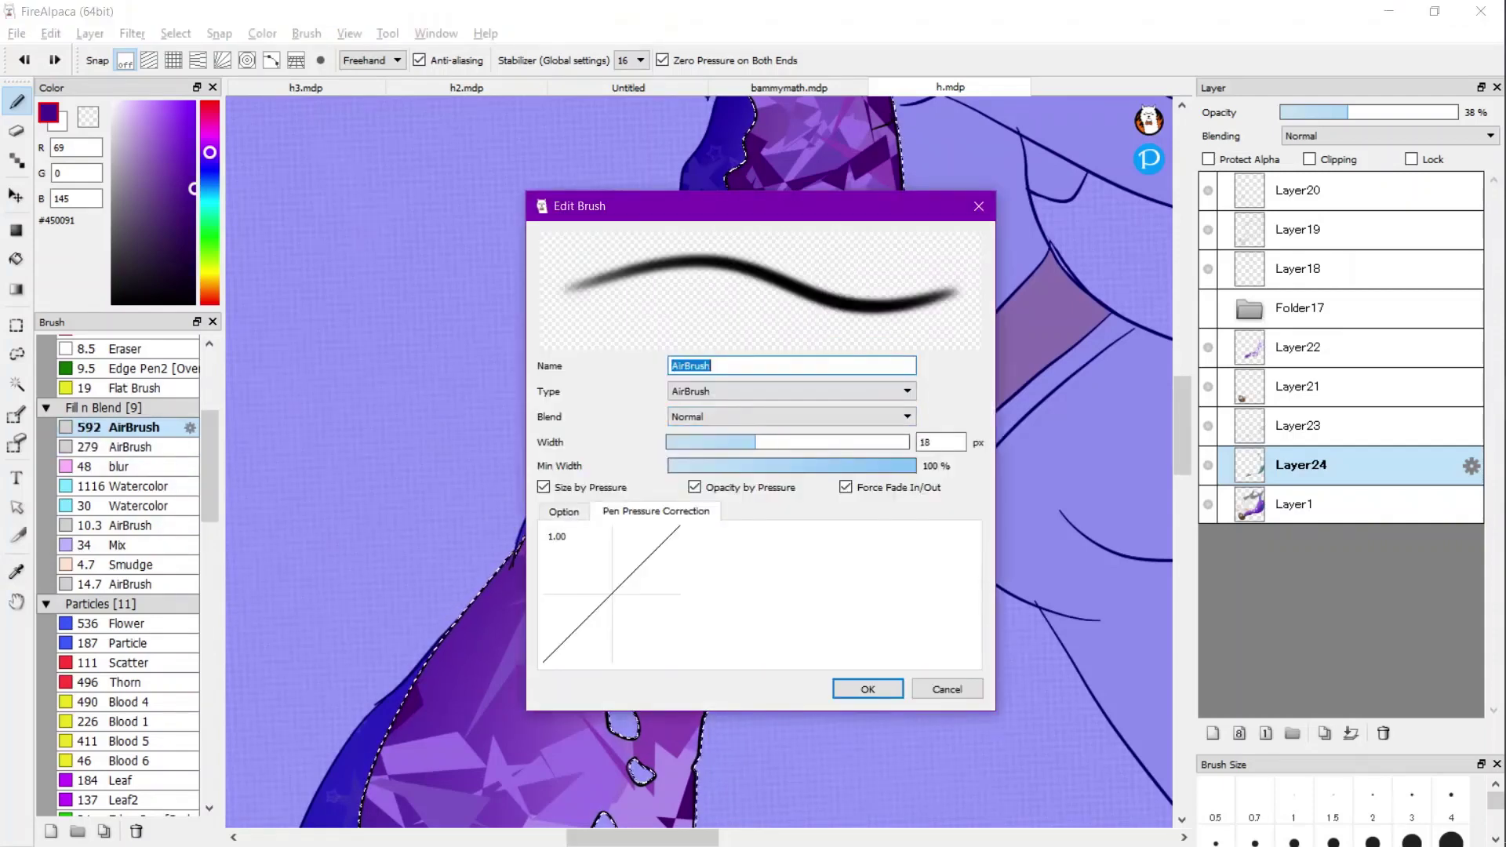
left_click_drag(756, 443, 896, 443)
left_click(868, 690)
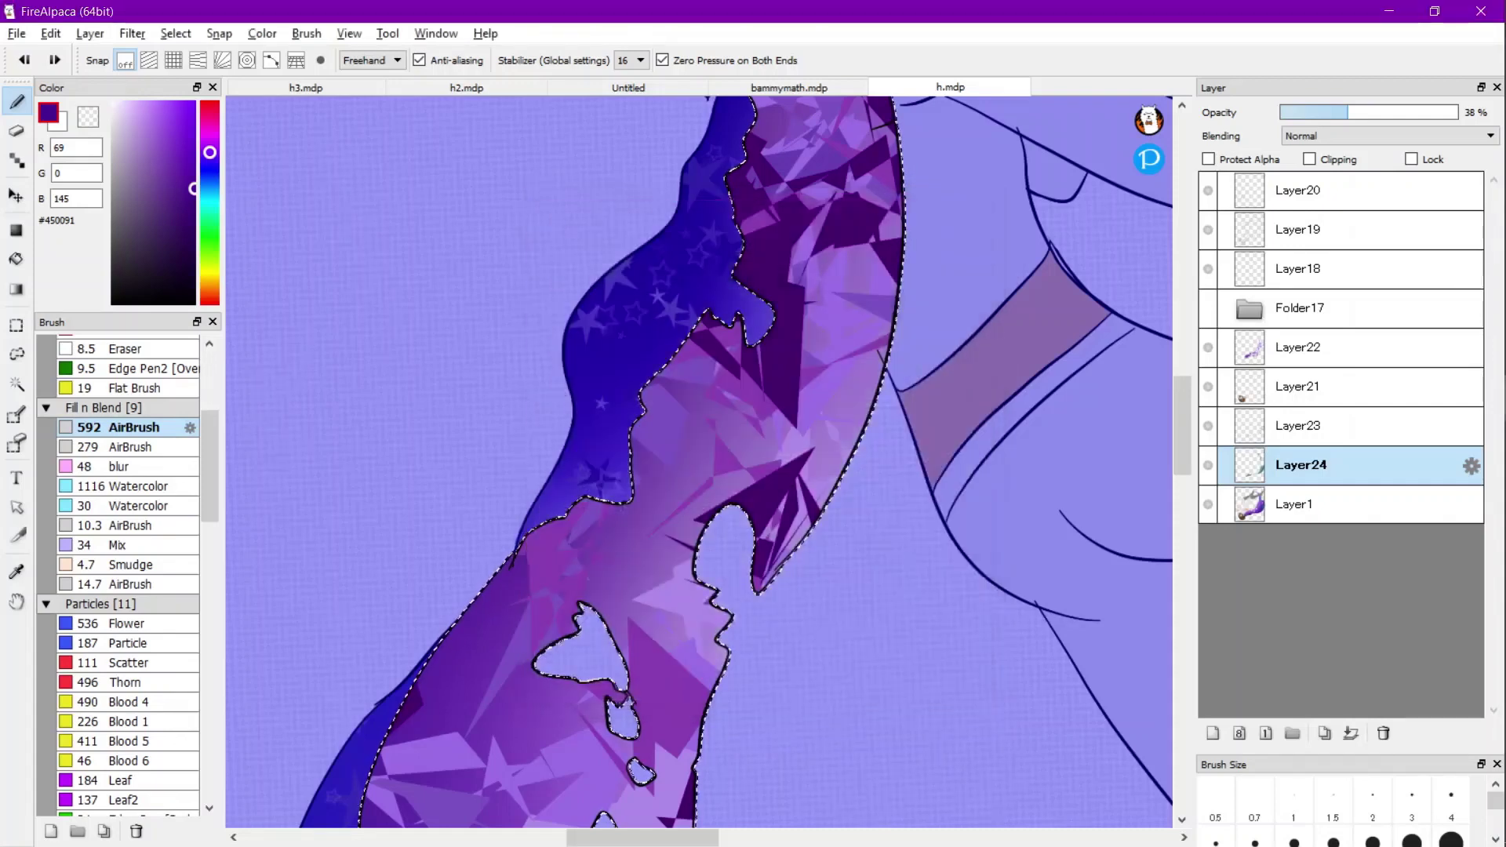
scroll(705, 261, "up", 2)
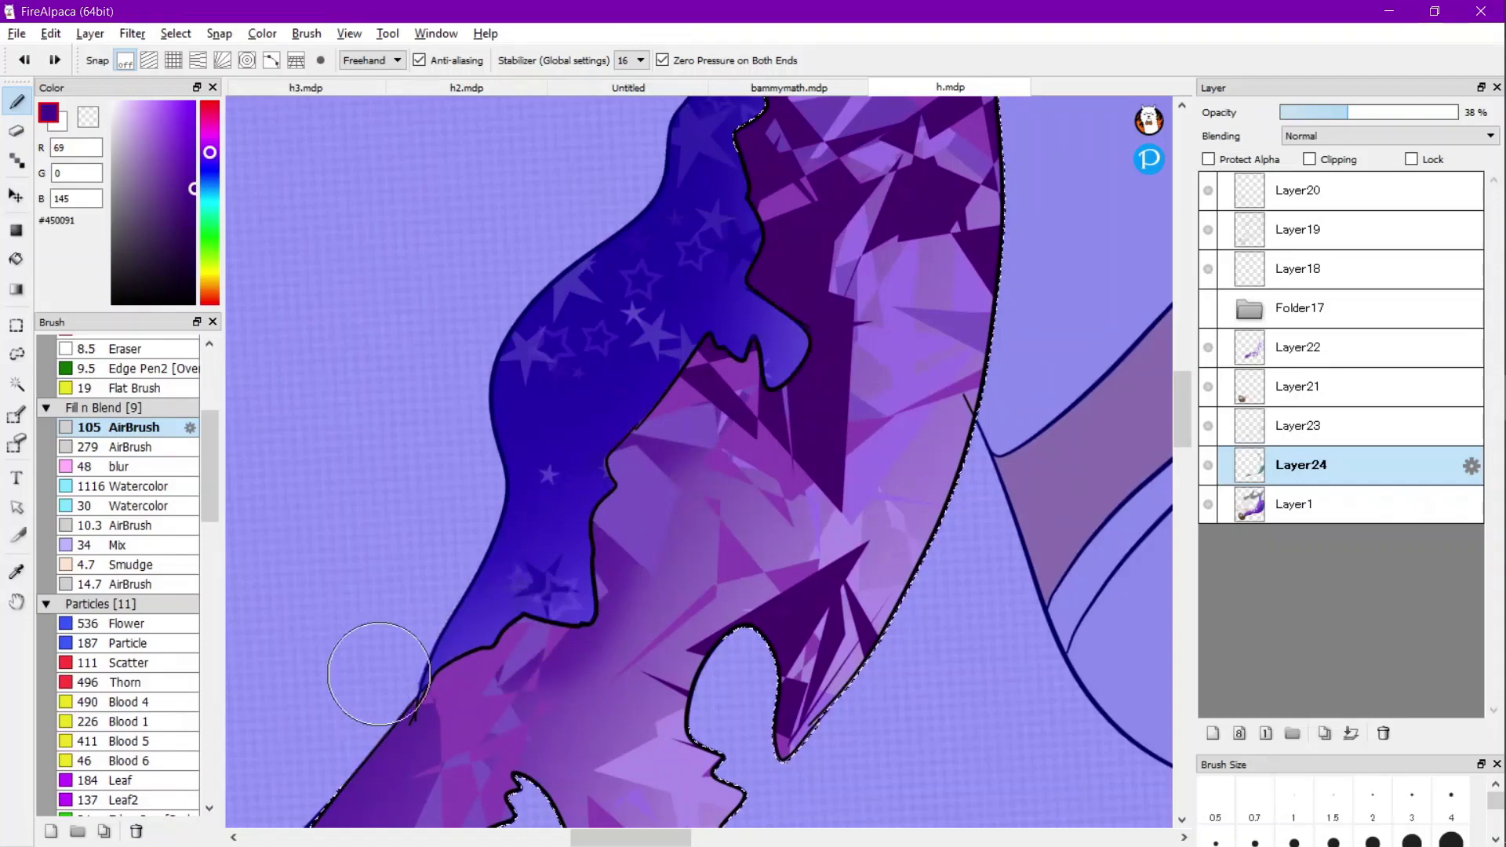
Change the brush colour to black #000000 and airbrush soft shading along the upper outer cape where it meets the starry lining.
left_click_drag(392, 674, 479, 649)
left_click_drag(172, 205, 195, 304)
mouse_move(439, 653)
left_mouse_down()
mouse_move(426, 687)
mouse_move(535, 612)
mouse_move(585, 612)
mouse_move(645, 430)
mouse_move(713, 369)
mouse_move(772, 399)
mouse_move(791, 343)
left_mouse_up()
scroll(753, 415, "down", 2)
key("ctrl+d")
scroll(750, 211, "up", 1)
mouse_move(750, 217)
left_mouse_down()
mouse_move(762, 269)
mouse_move(743, 297)
mouse_move(744, 369)
left_mouse_up()
scroll(747, 369, "down", 1)
scroll(549, 753, "up", 1)
scroll(655, 352, "down", 3)
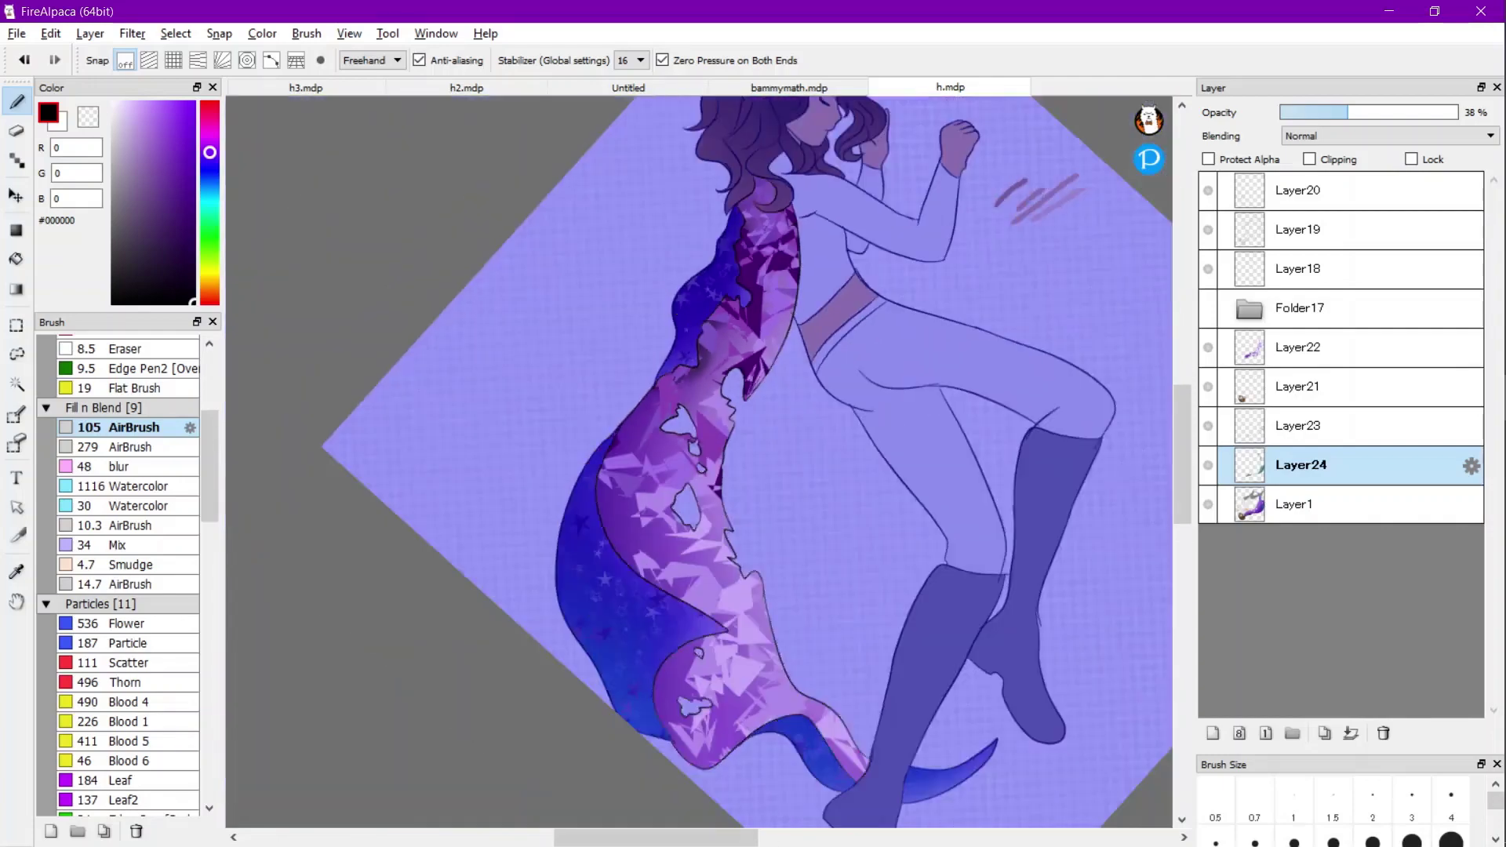
Airbrush black shading down the middle of the outer cape along its curved edge against the starry lining.
scroll(600, 505, "up", 3)
left_click_drag(684, 261, 601, 406)
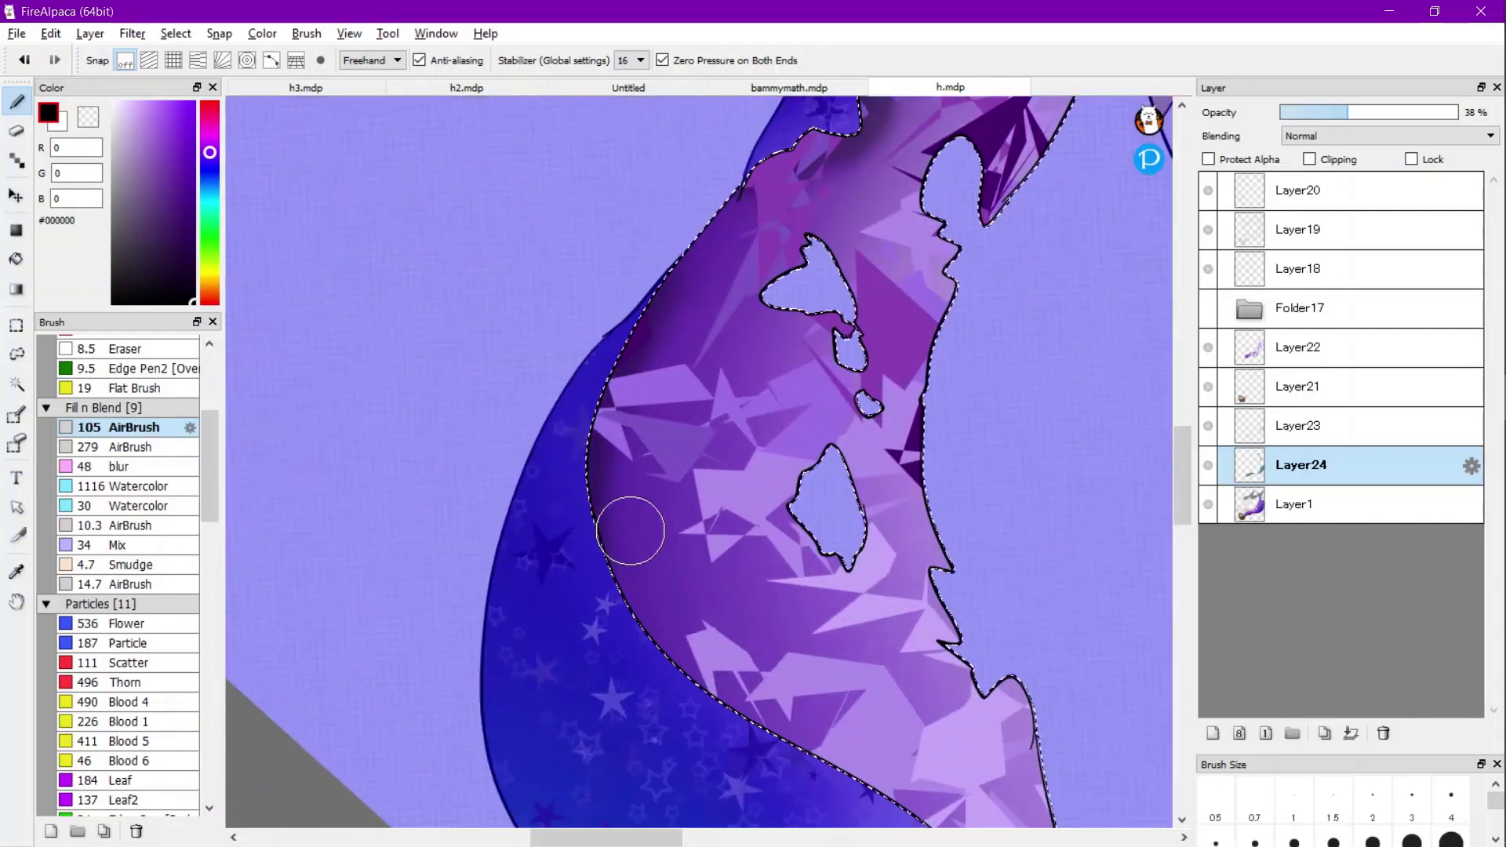
scroll(622, 397, "down", 2)
scroll(622, 397, "up", 2)
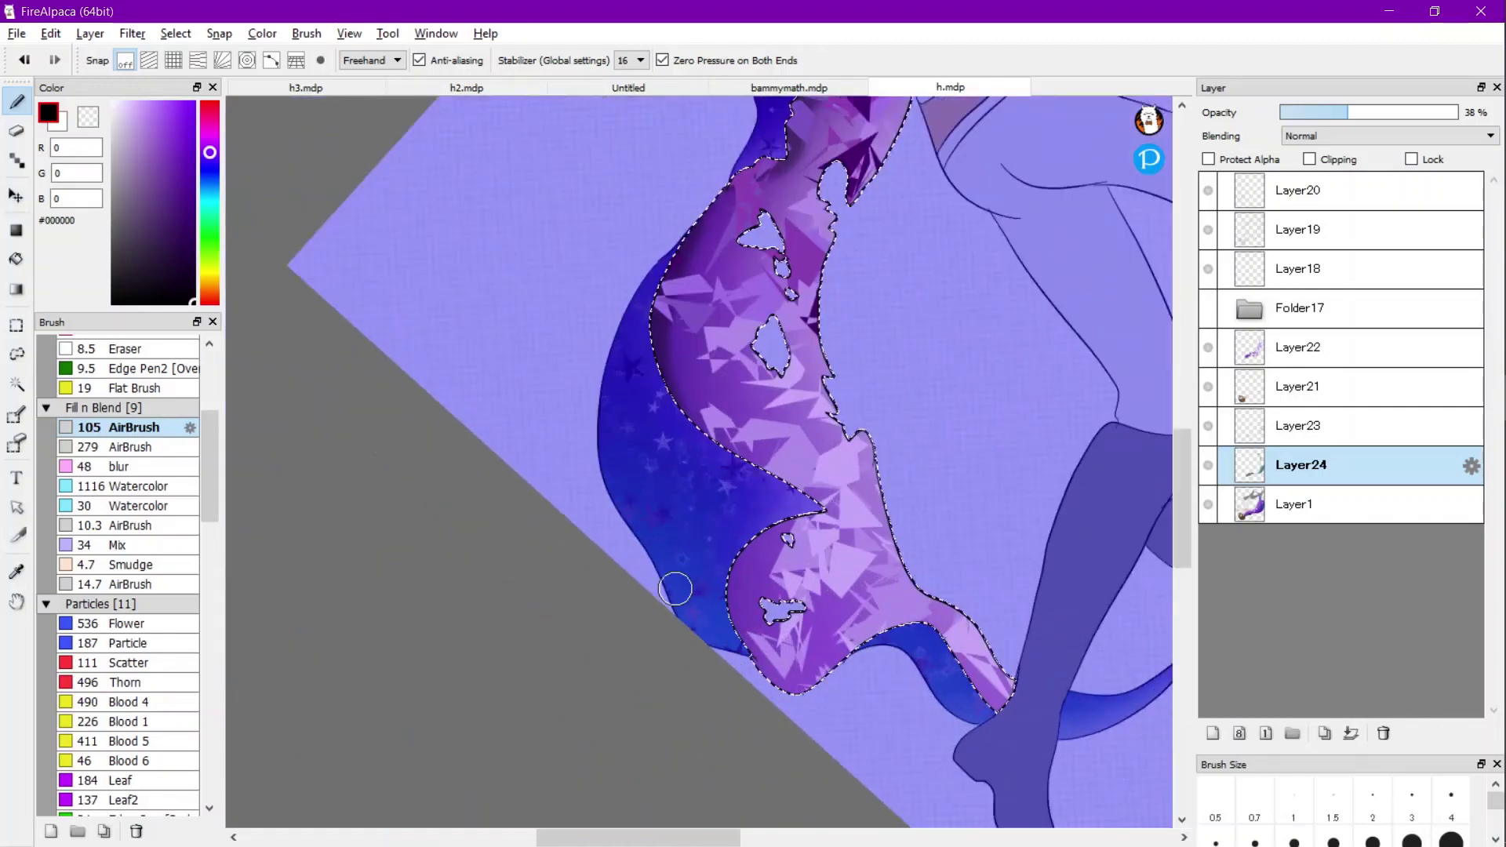
scroll(672, 592, "up", 2)
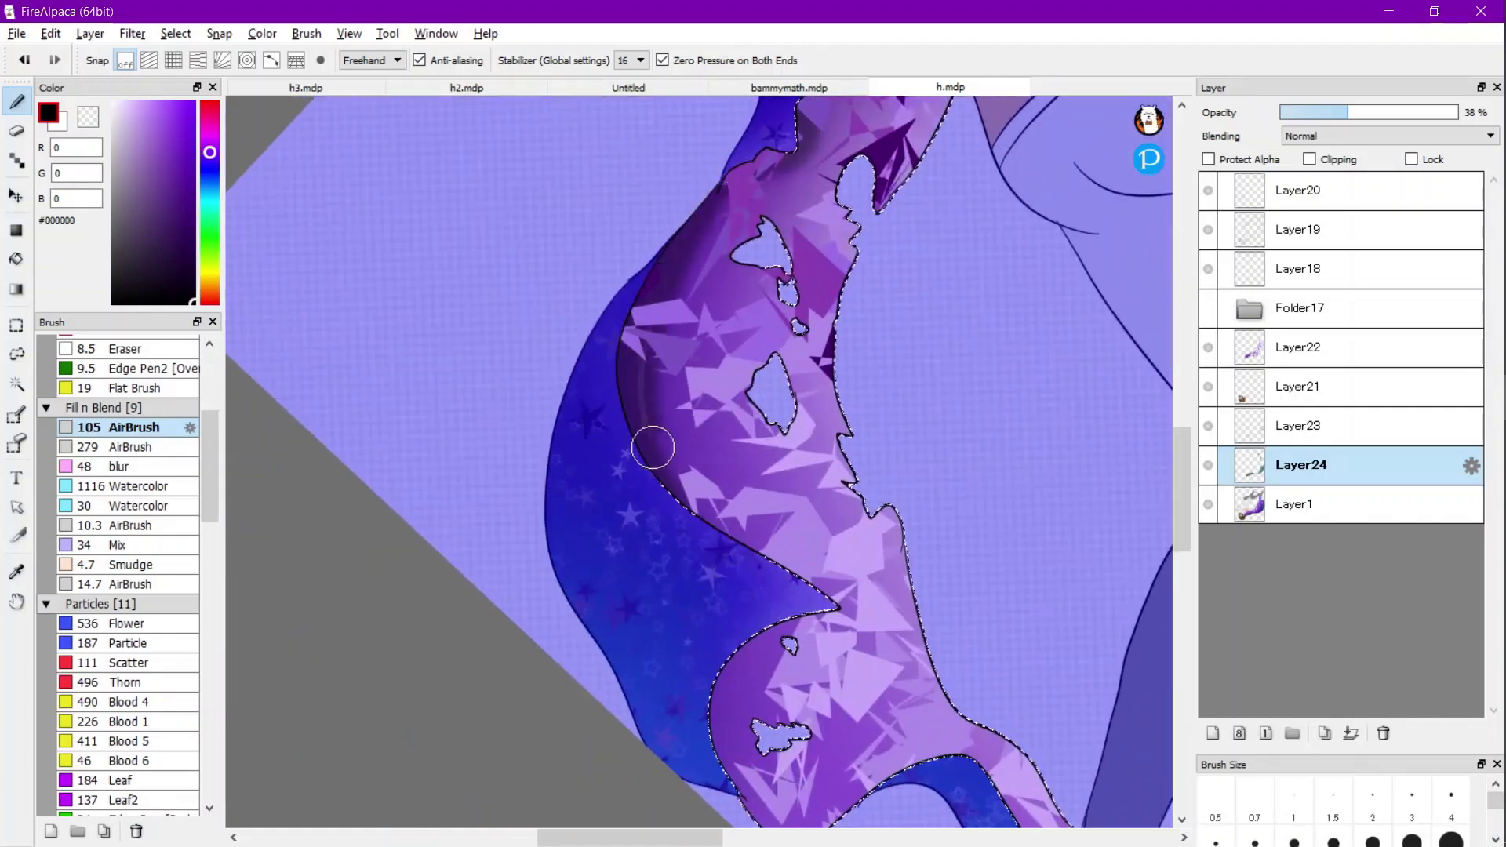
scroll(656, 440, "down", 2)
scroll(775, 653, "up", 2)
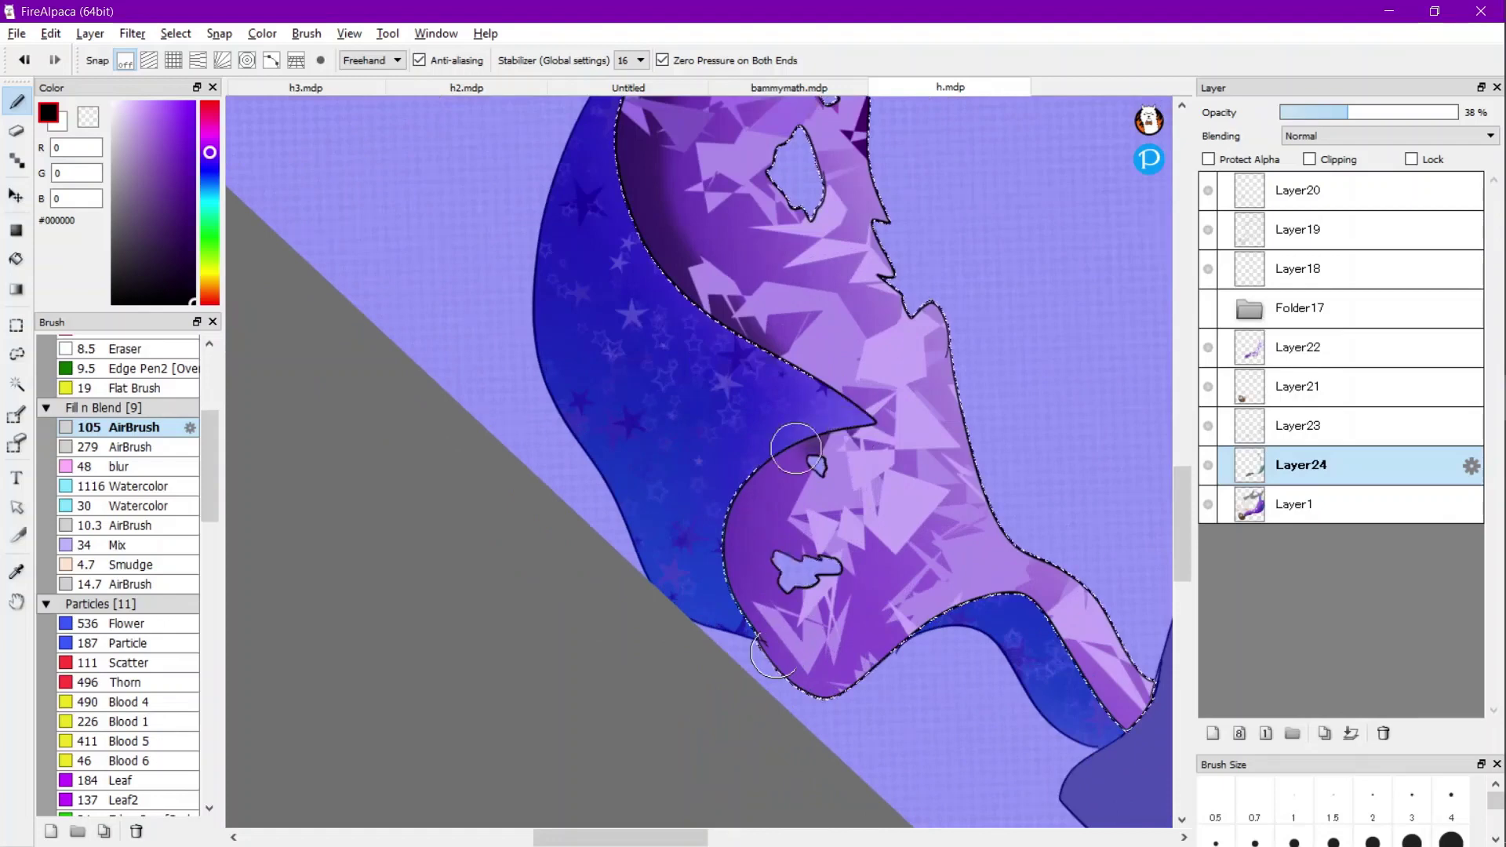
Airbrush black shading along the inner edge of the rounded lower fold of the outer cape.
mouse_move(796, 449)
left_mouse_down()
mouse_move(731, 633)
mouse_move(791, 460)
mouse_move(782, 681)
mouse_move(826, 429)
mouse_move(743, 616)
mouse_move(801, 717)
left_mouse_up()
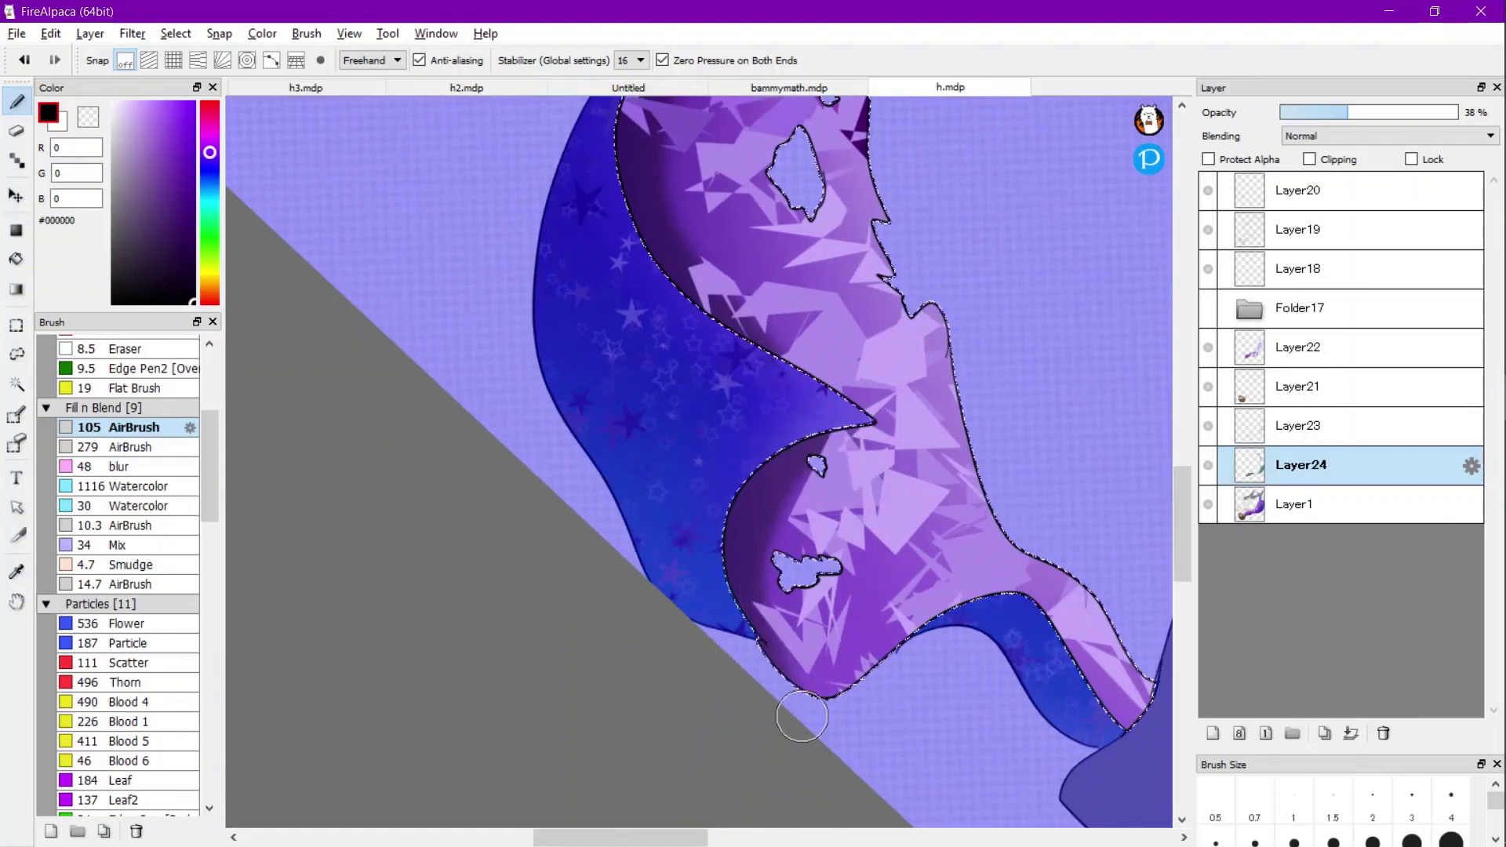
mouse_move(808, 448)
left_mouse_down()
mouse_move(808, 693)
mouse_move(857, 724)
left_mouse_up()
mouse_move(920, 669)
left_mouse_down()
mouse_move(780, 661)
mouse_move(793, 403)
left_mouse_up()
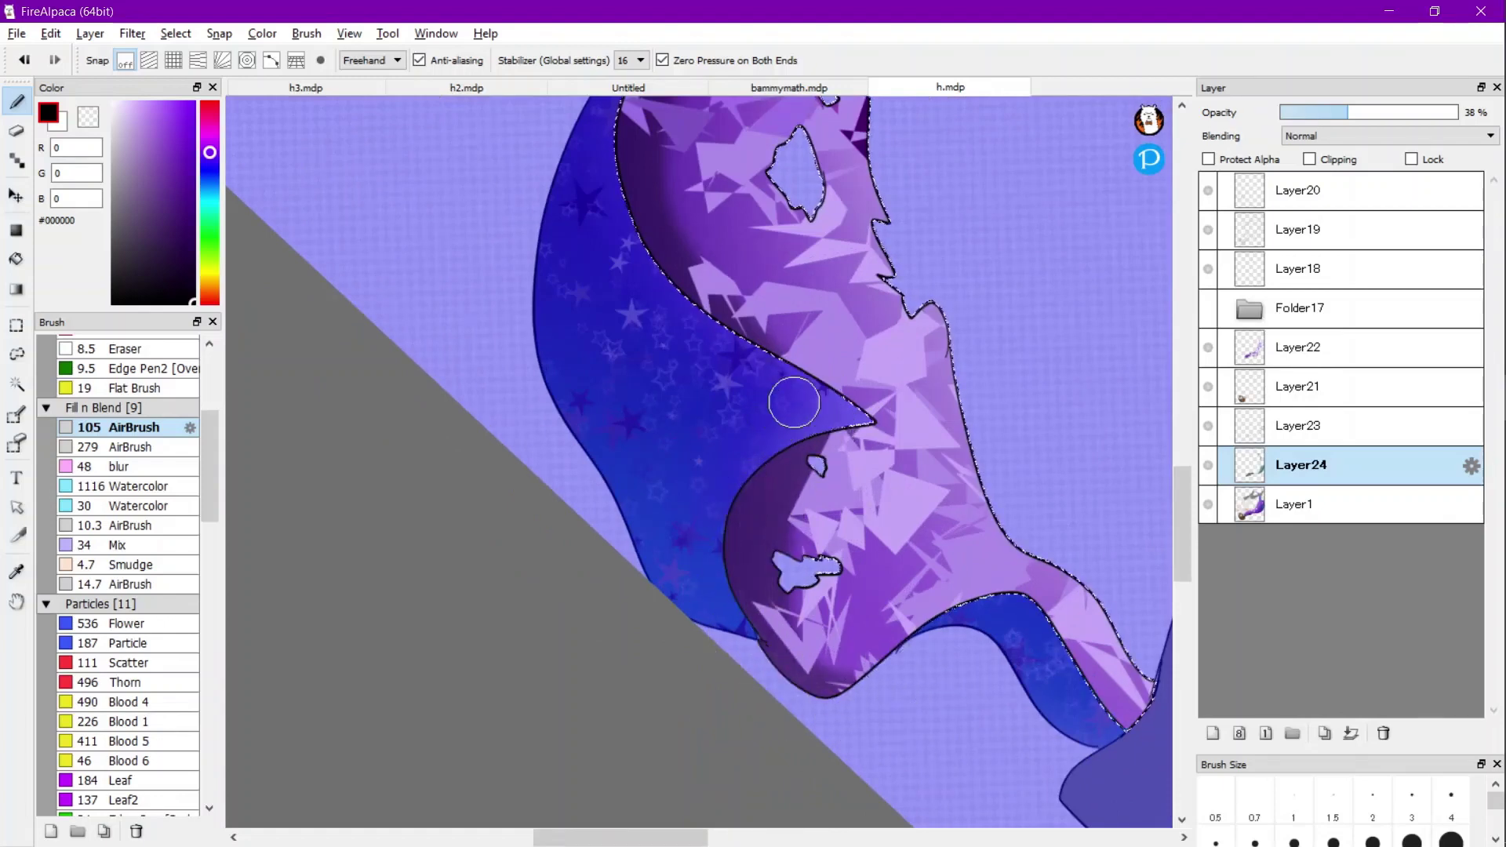
scroll(756, 521, "down", 3)
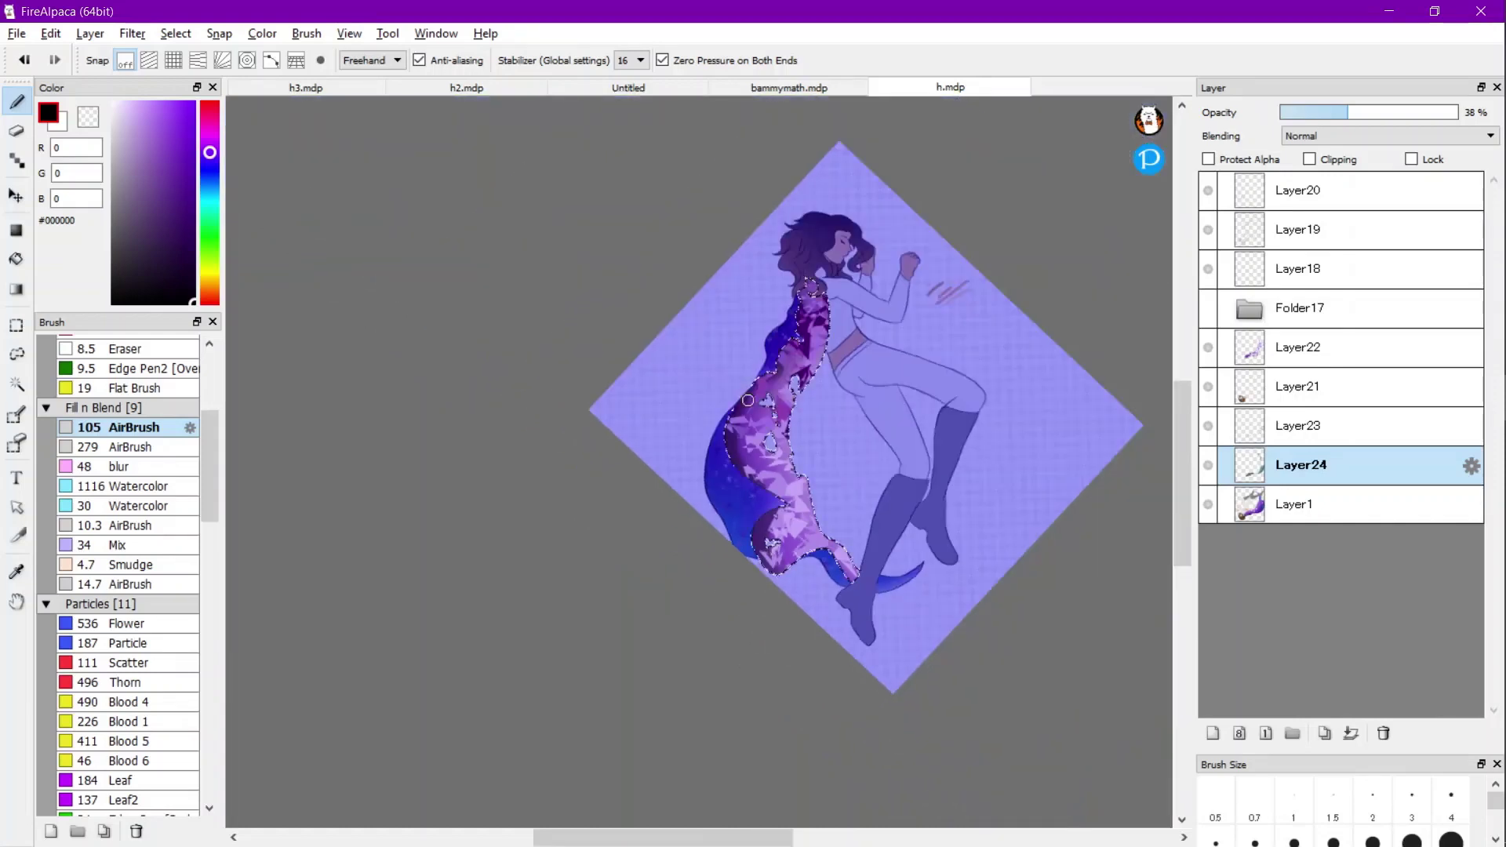
Clear the selection to review the shaded cape, and undo to restore the selection.
key("w")
key("ctrl+d")
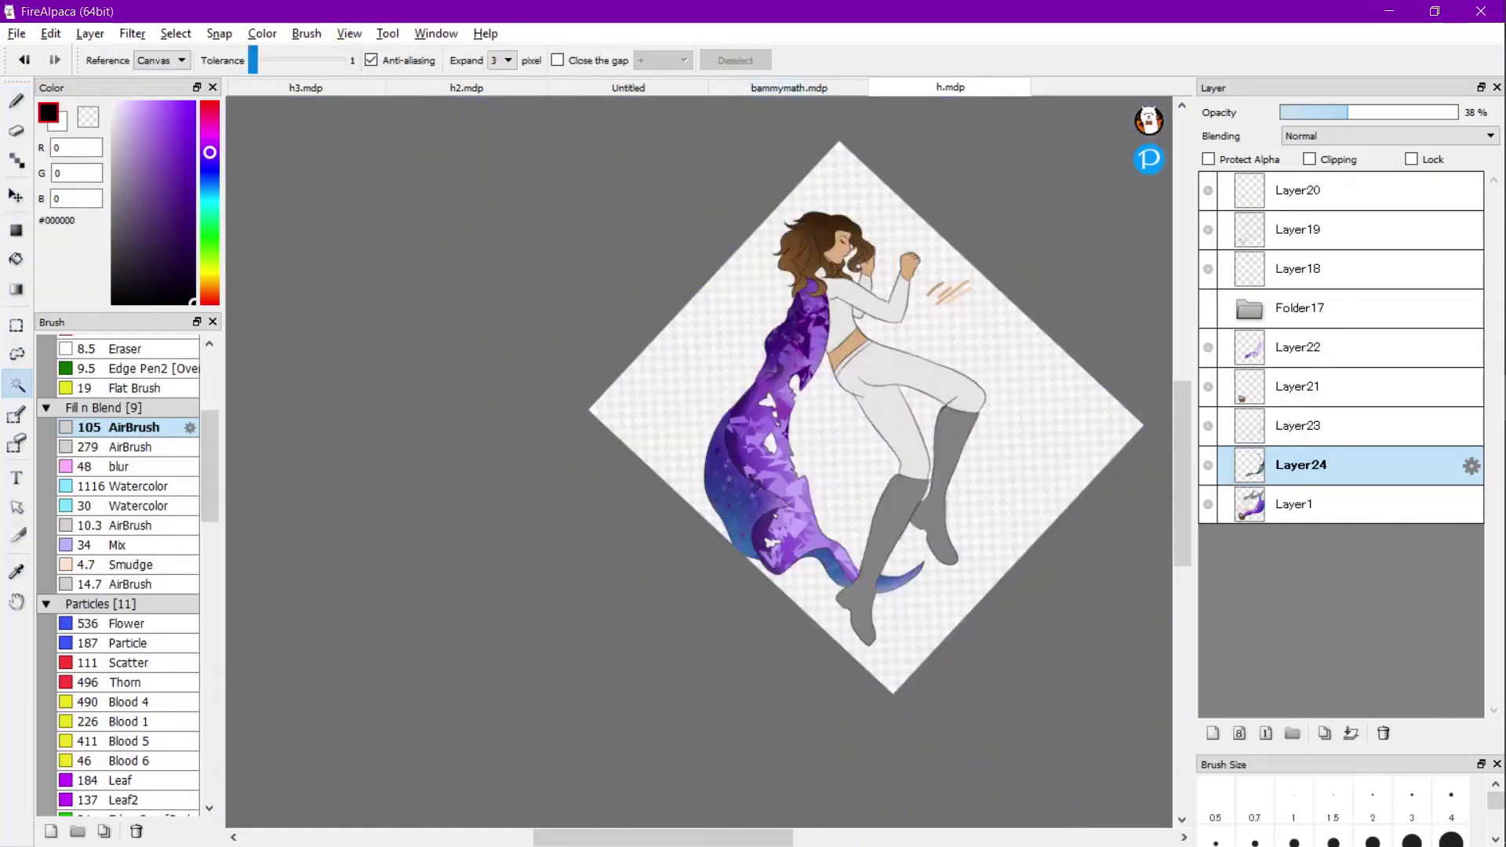
scroll(802, 460, "up", 2)
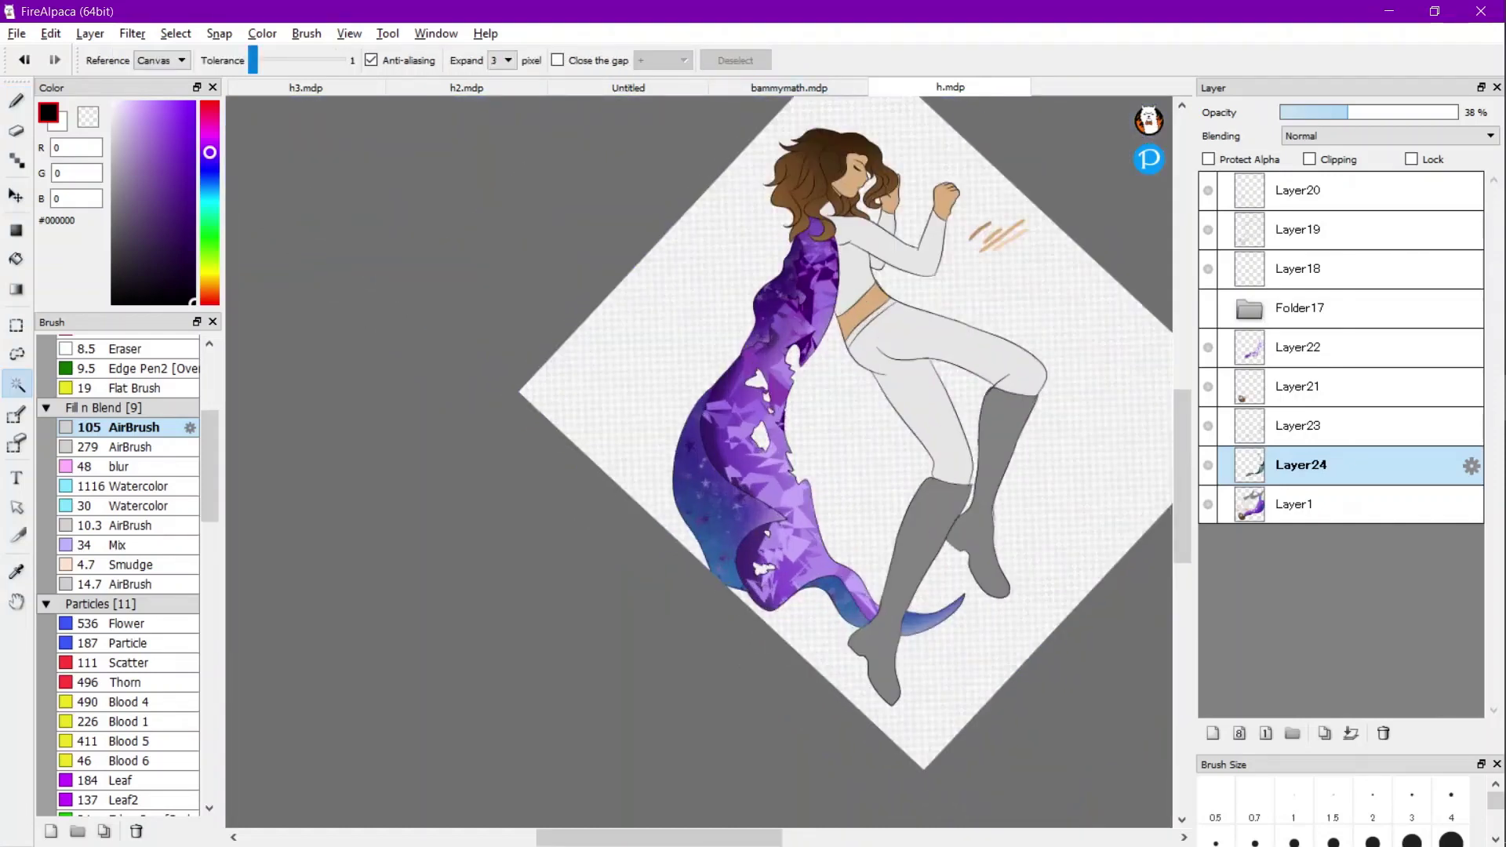
key("ctrl+z")
key("ctrl+z")
key("ctrl+z")
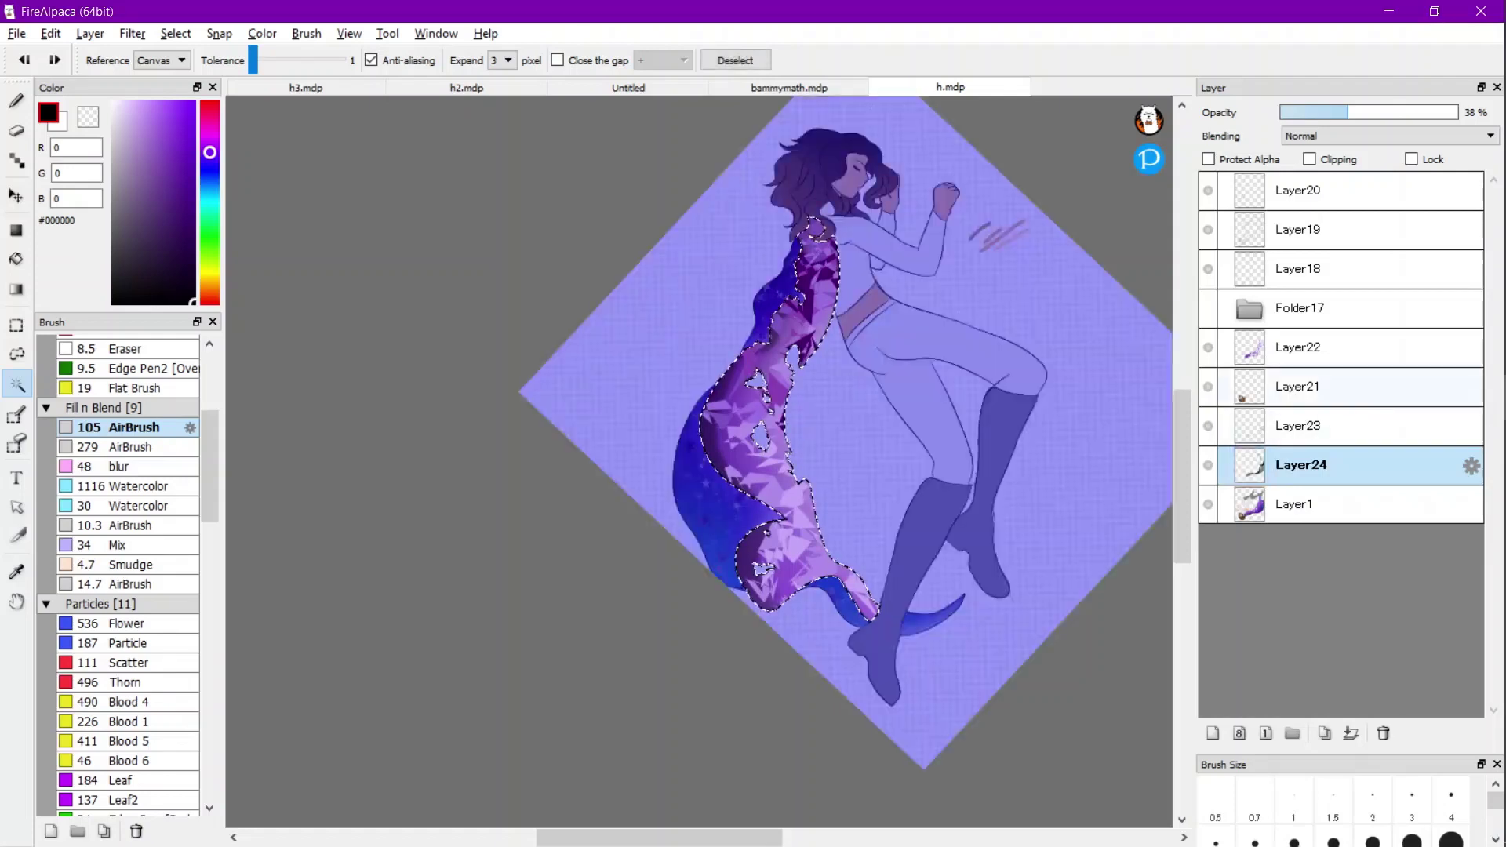
Move Layer22 with the purple shards between Layer23 and Layer24, and clear the selection.
left_click(1349, 386)
left_click_drag(1298, 346, 1298, 471)
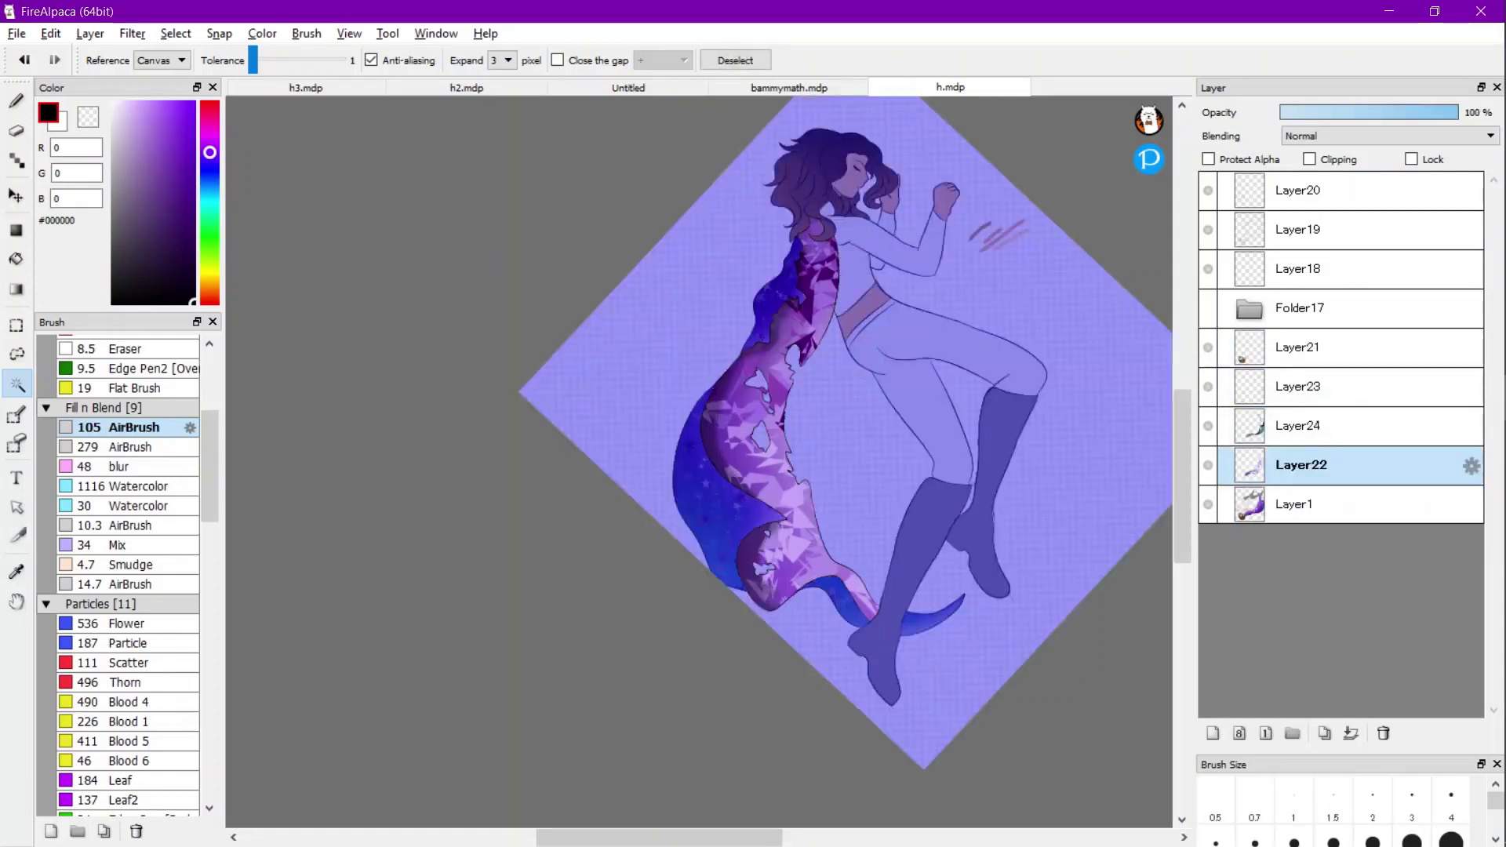
key("ctrl+d")
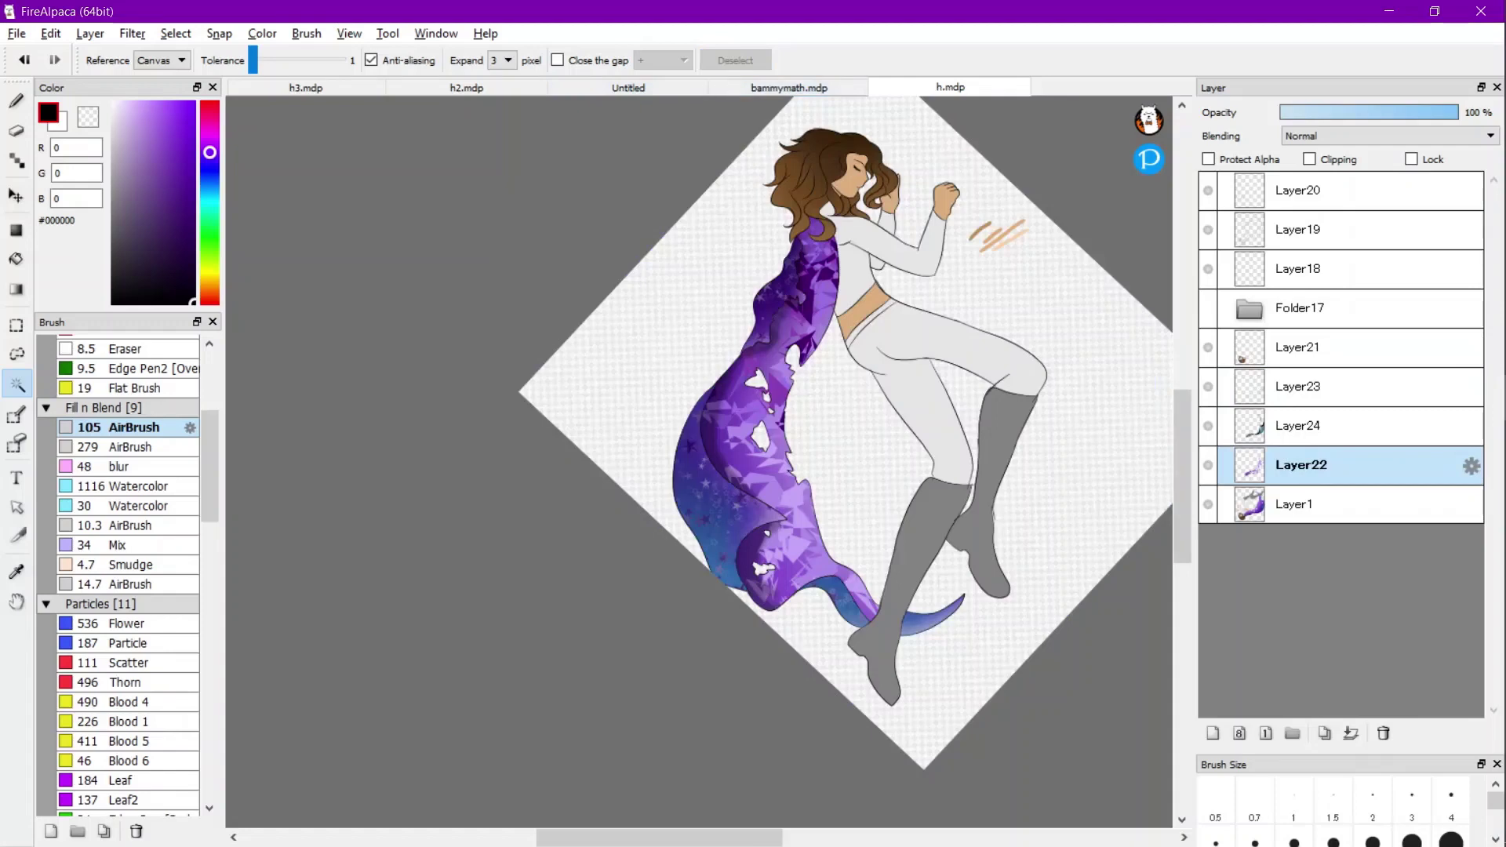
left_click_drag(1298, 464, 1298, 410)
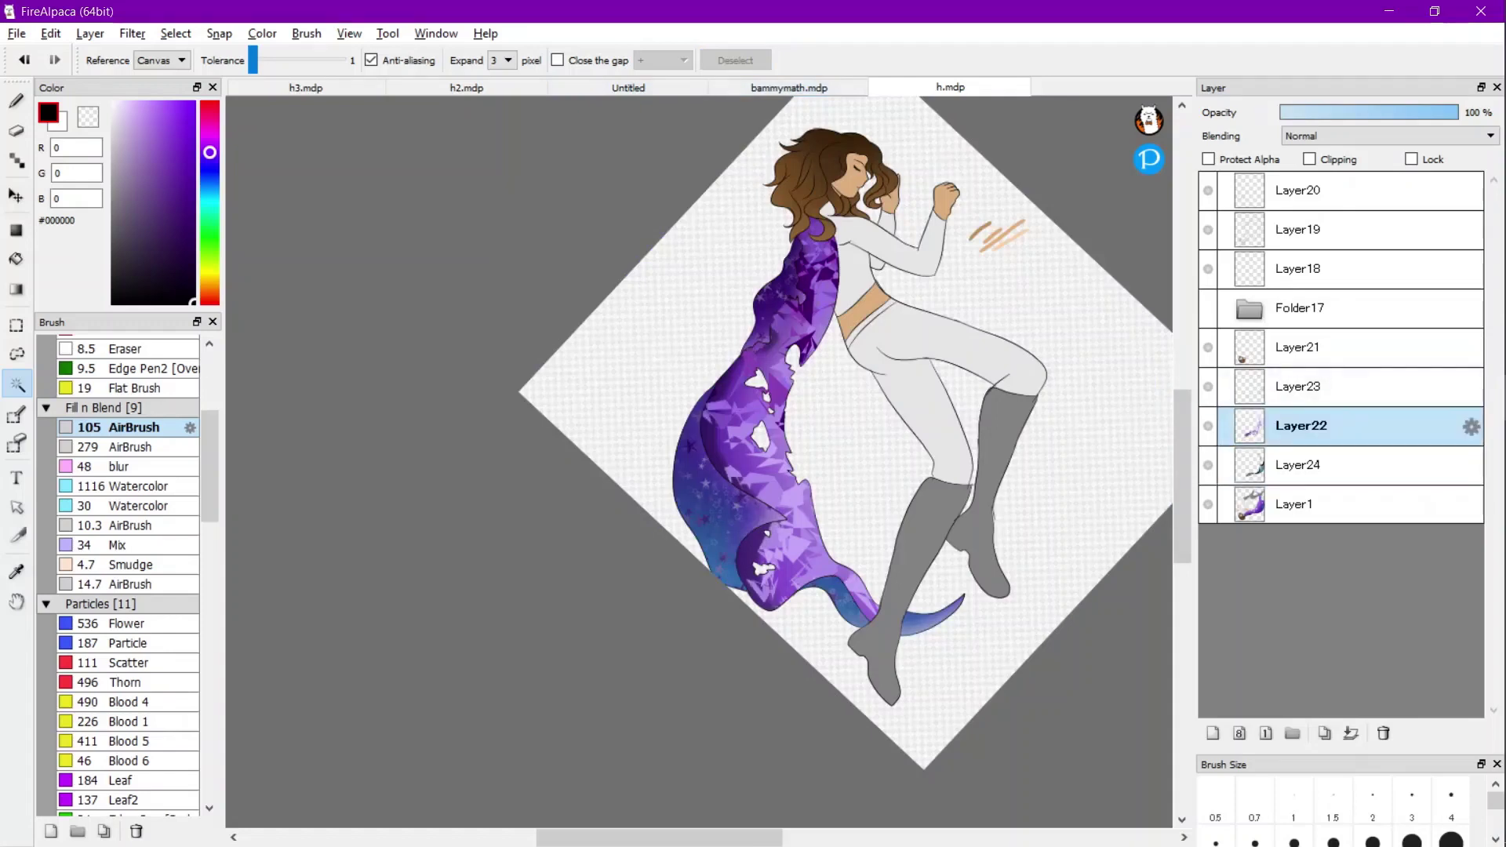
Examine the cape's shading and shard texture on the whole figure from different rotations and distances.
key("Left")
scroll(765, 361, "up", 1)
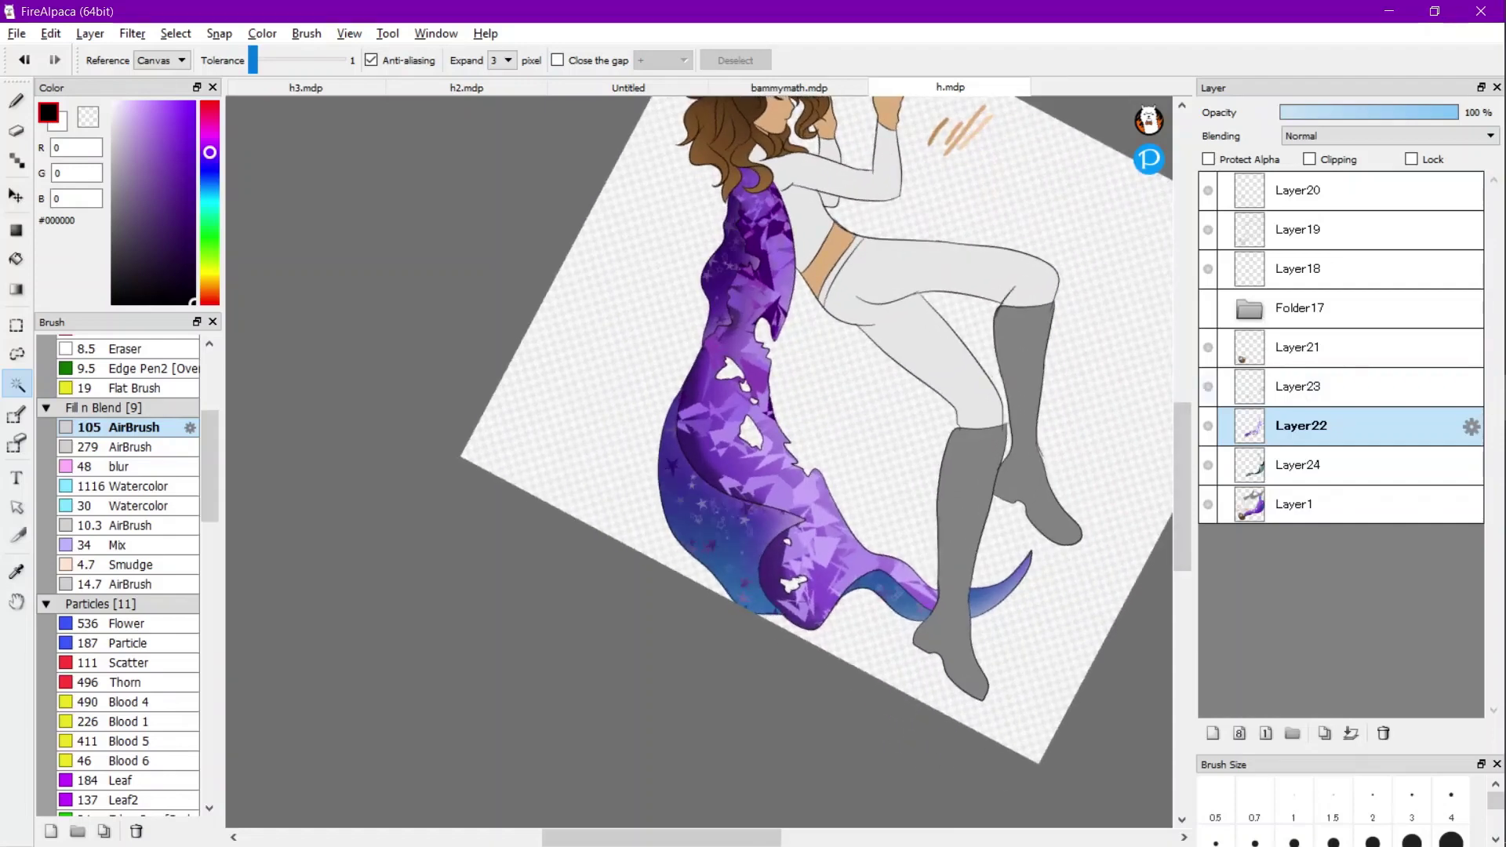
scroll(801, 624, "down", 1)
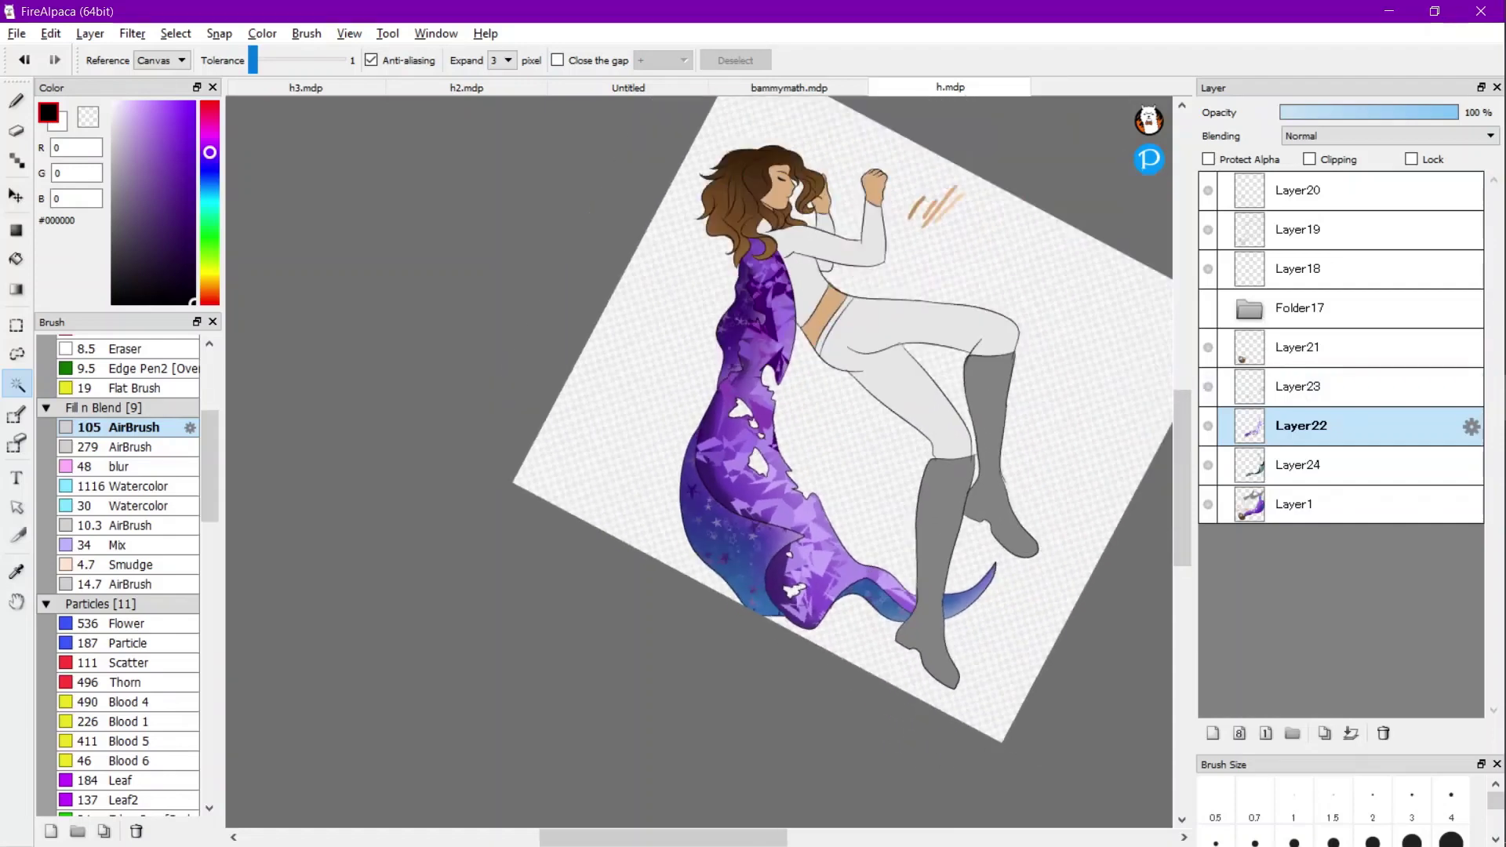
key("Right")
scroll(795, 582, "up", 1)
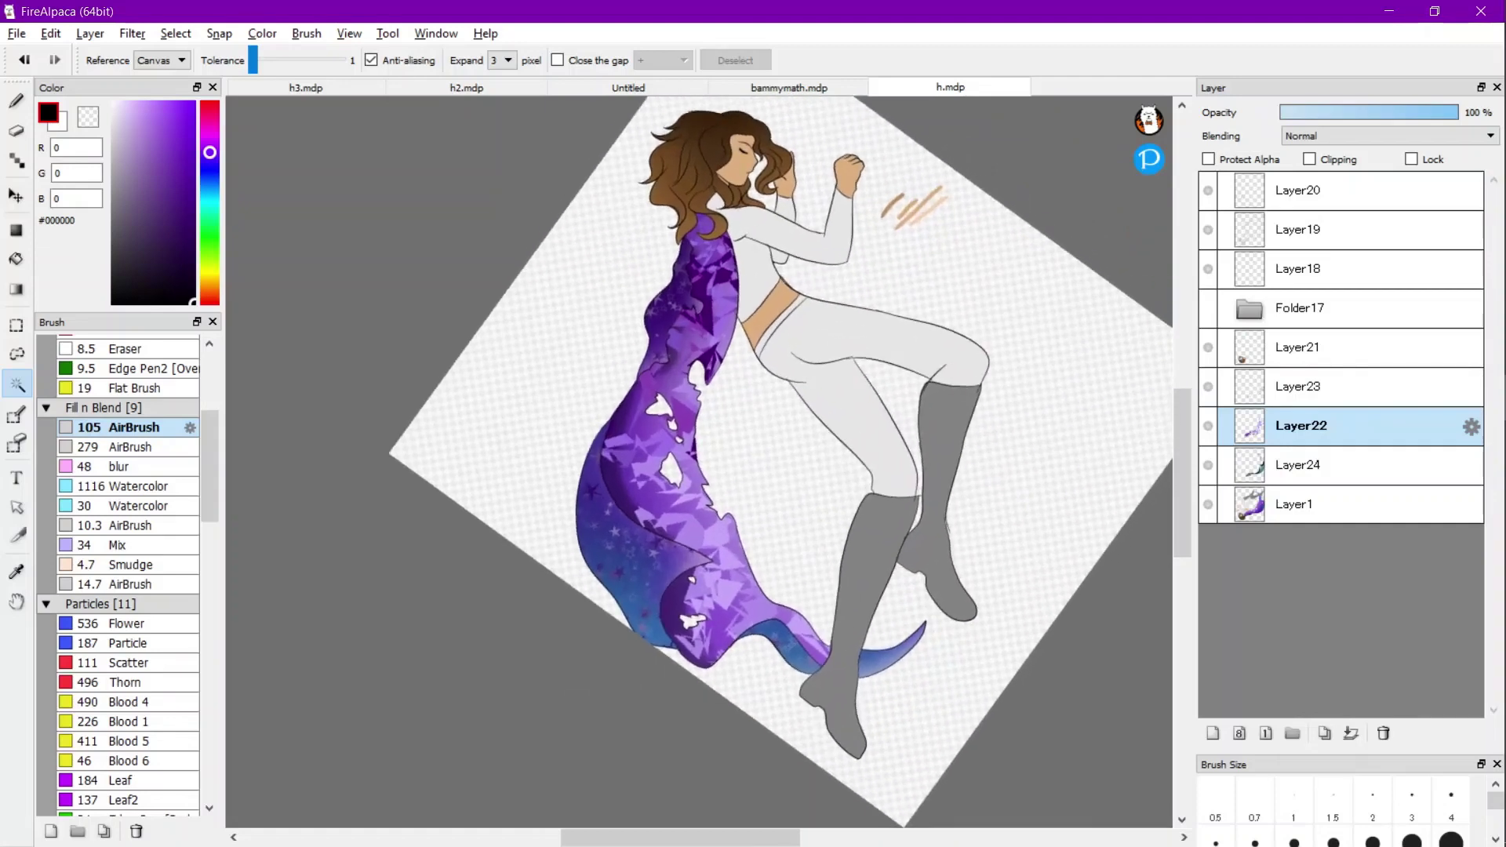
scroll(742, 480, "down", 3)
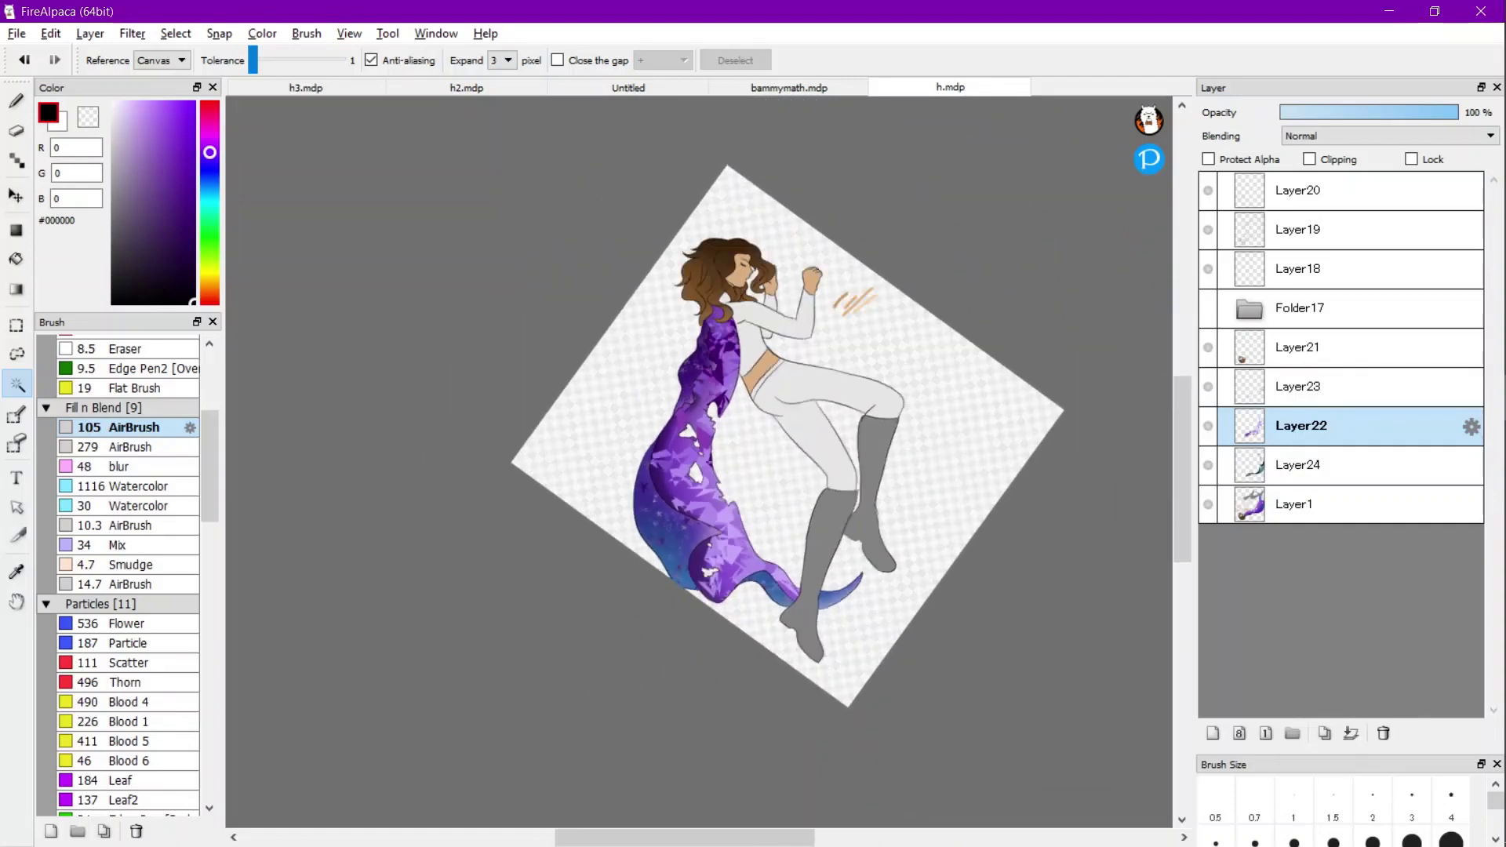
key("Right")
scroll(862, 408, "up", 1)
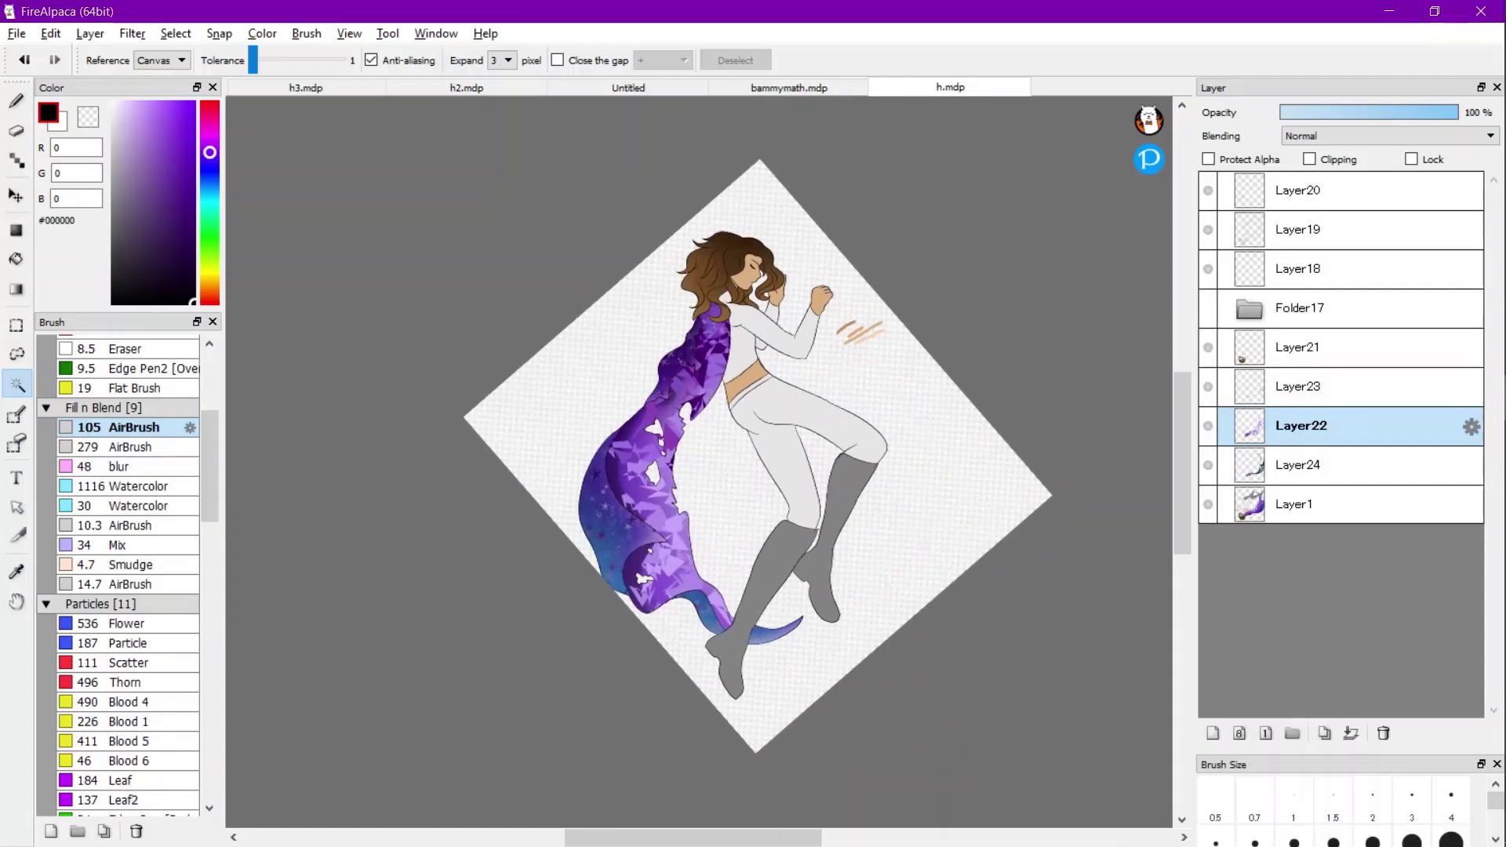
Identify the contents of Layer21 by toggling its visibility, and rename the layer "hair".
left_click(1208, 347)
left_click(1207, 347)
left_click(1300, 348)
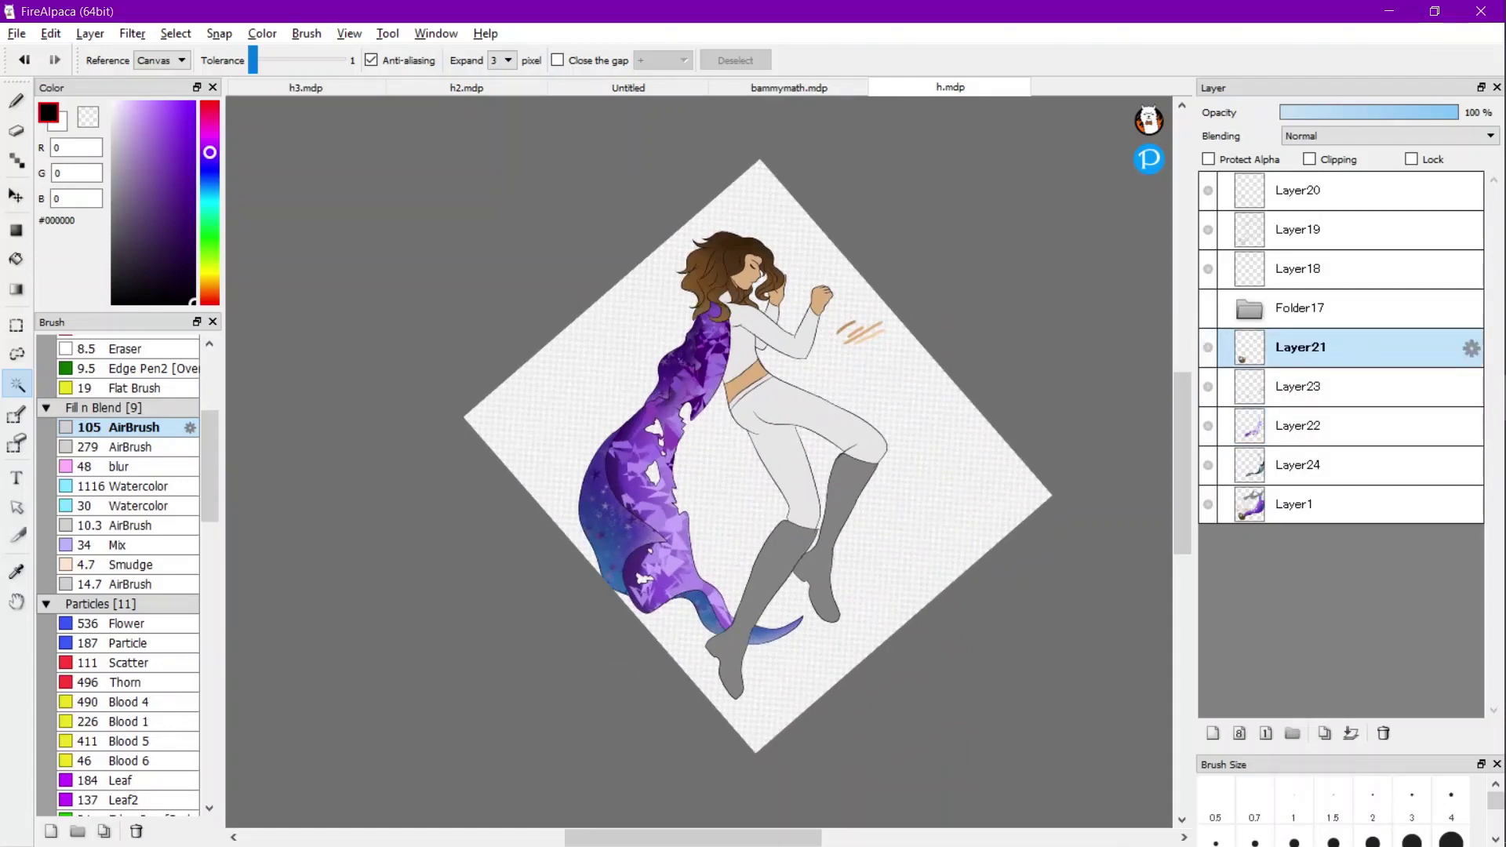
left_click(1471, 348)
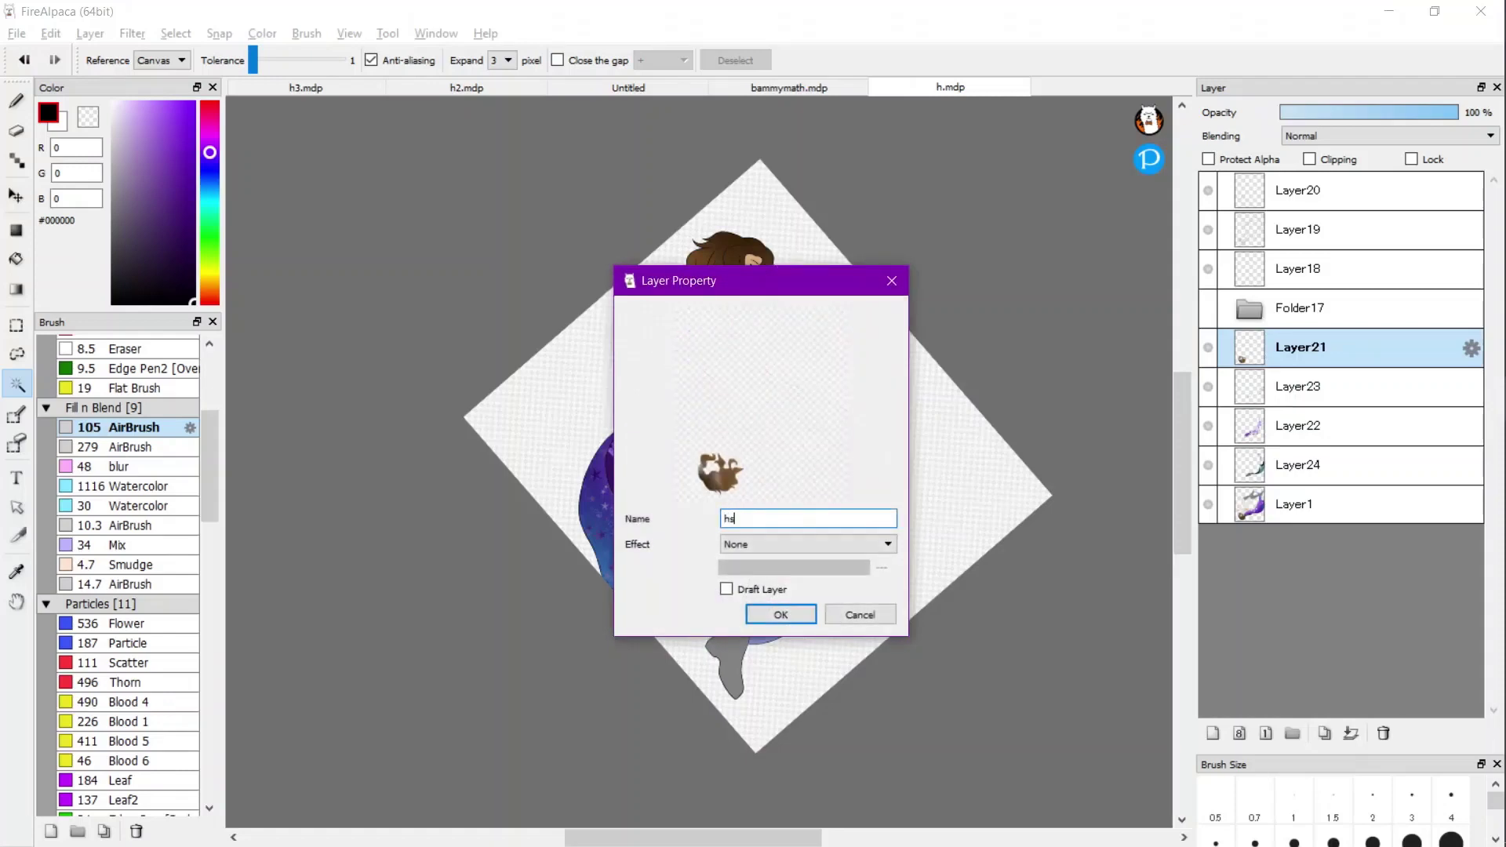
key("Return")
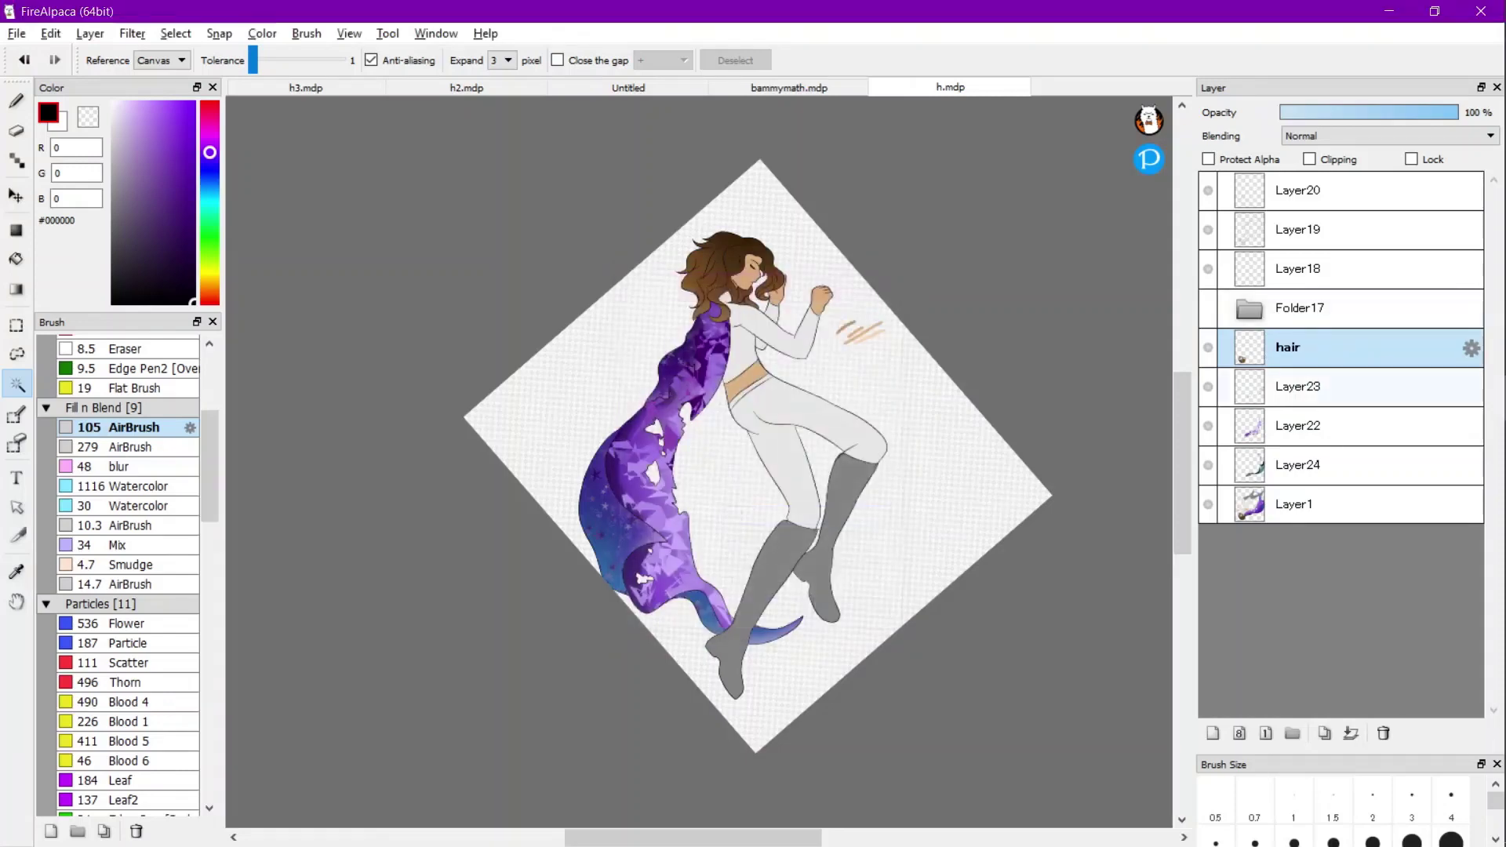
Add a new layer above the "hair" layer and select the main mass of hair with the Magic Wand.
left_click(90, 33)
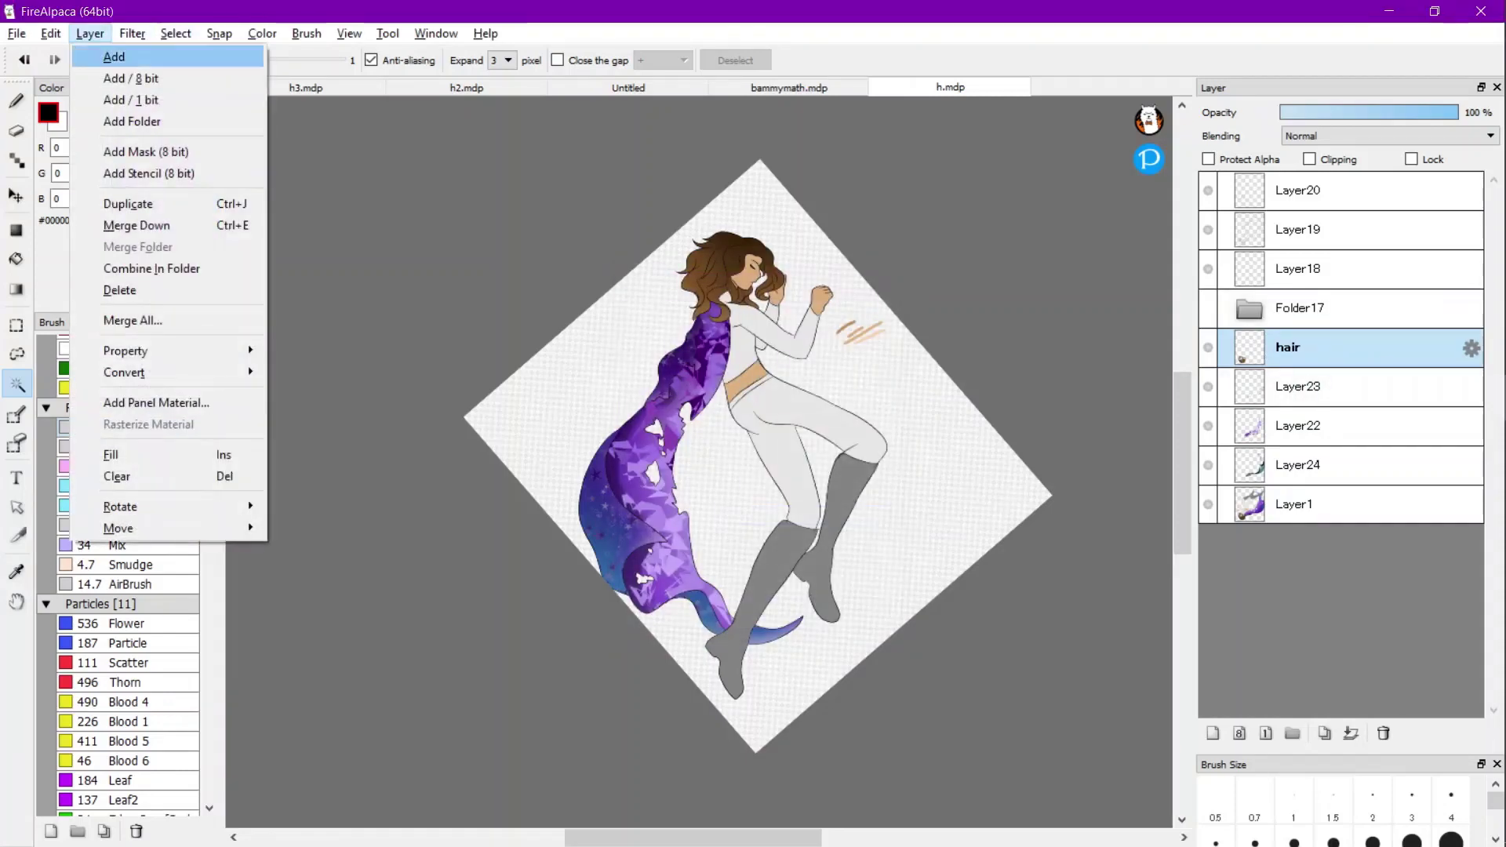
left_click(110, 54)
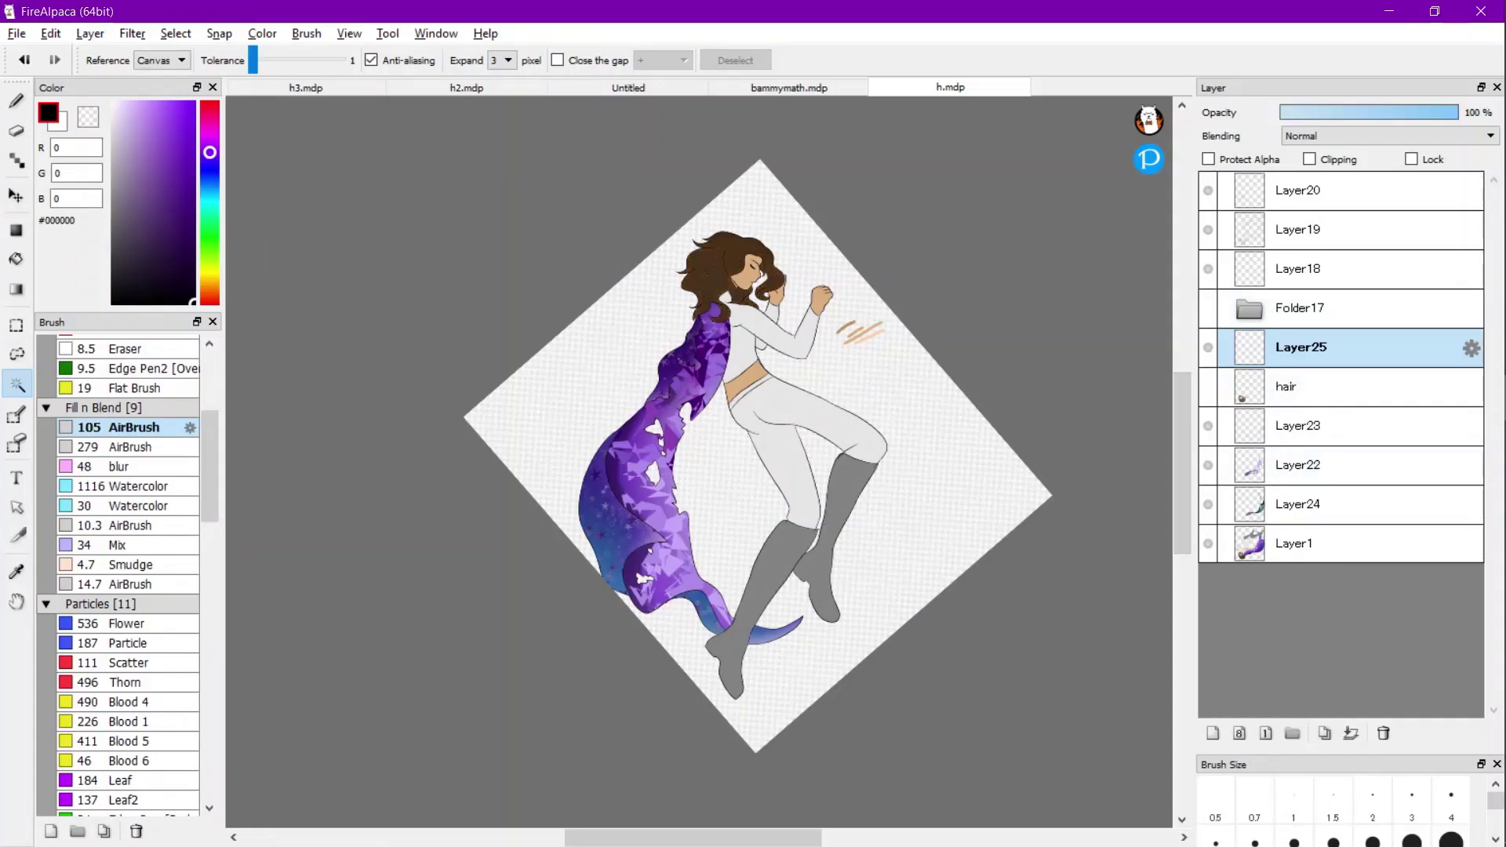
scroll(780, 284, "up", 3)
left_click(666, 251)
scroll(665, 252, "up", 3)
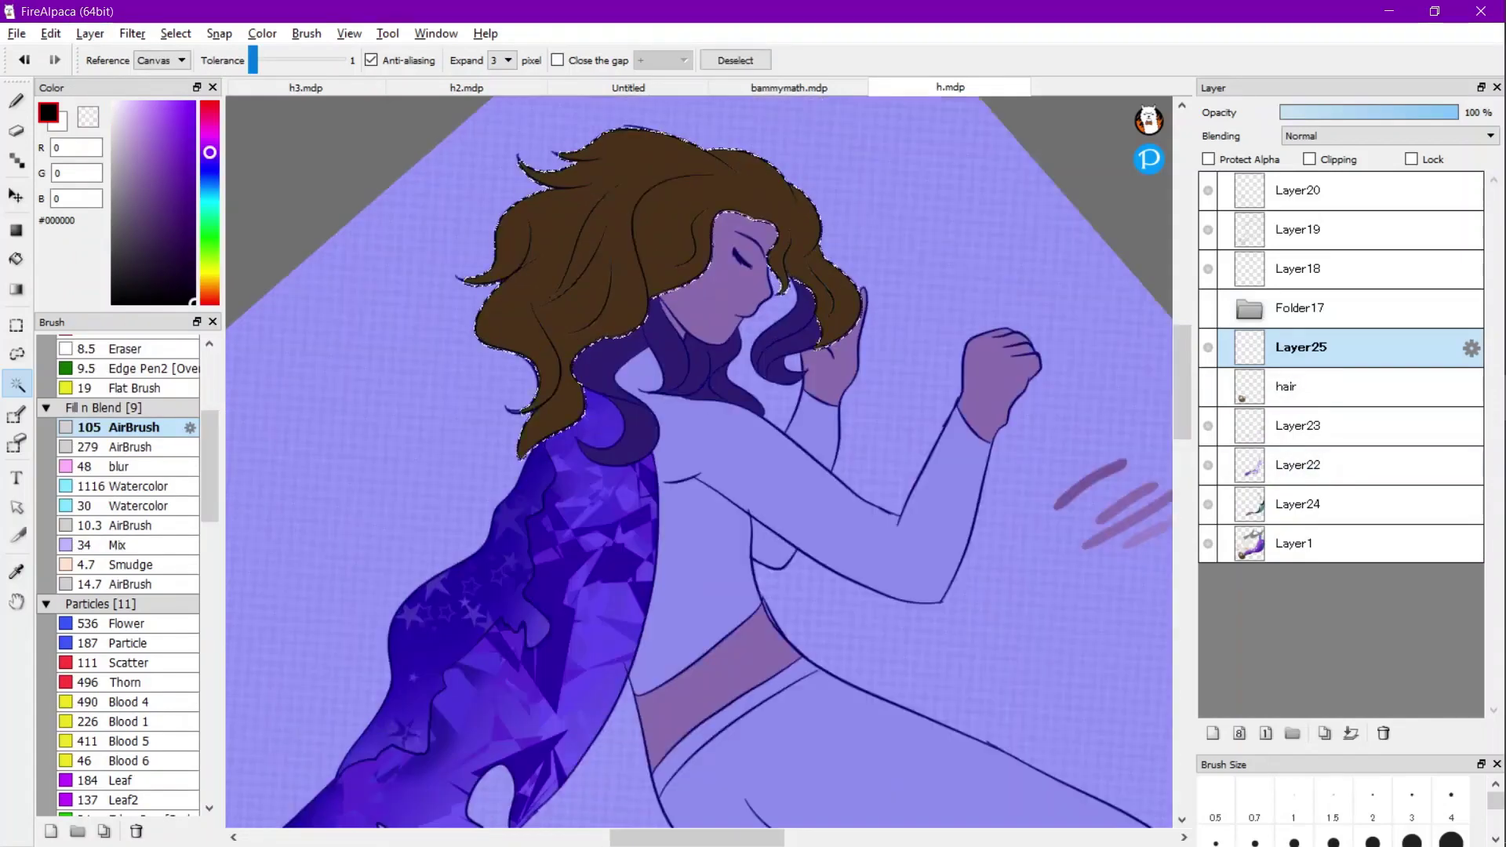
Add the remaining locks under the chin, beside the cheek and behind the neck to the hair selection, leaving out the white shirt.
left_click(672, 388, "shift")
left_click(727, 430, "shift")
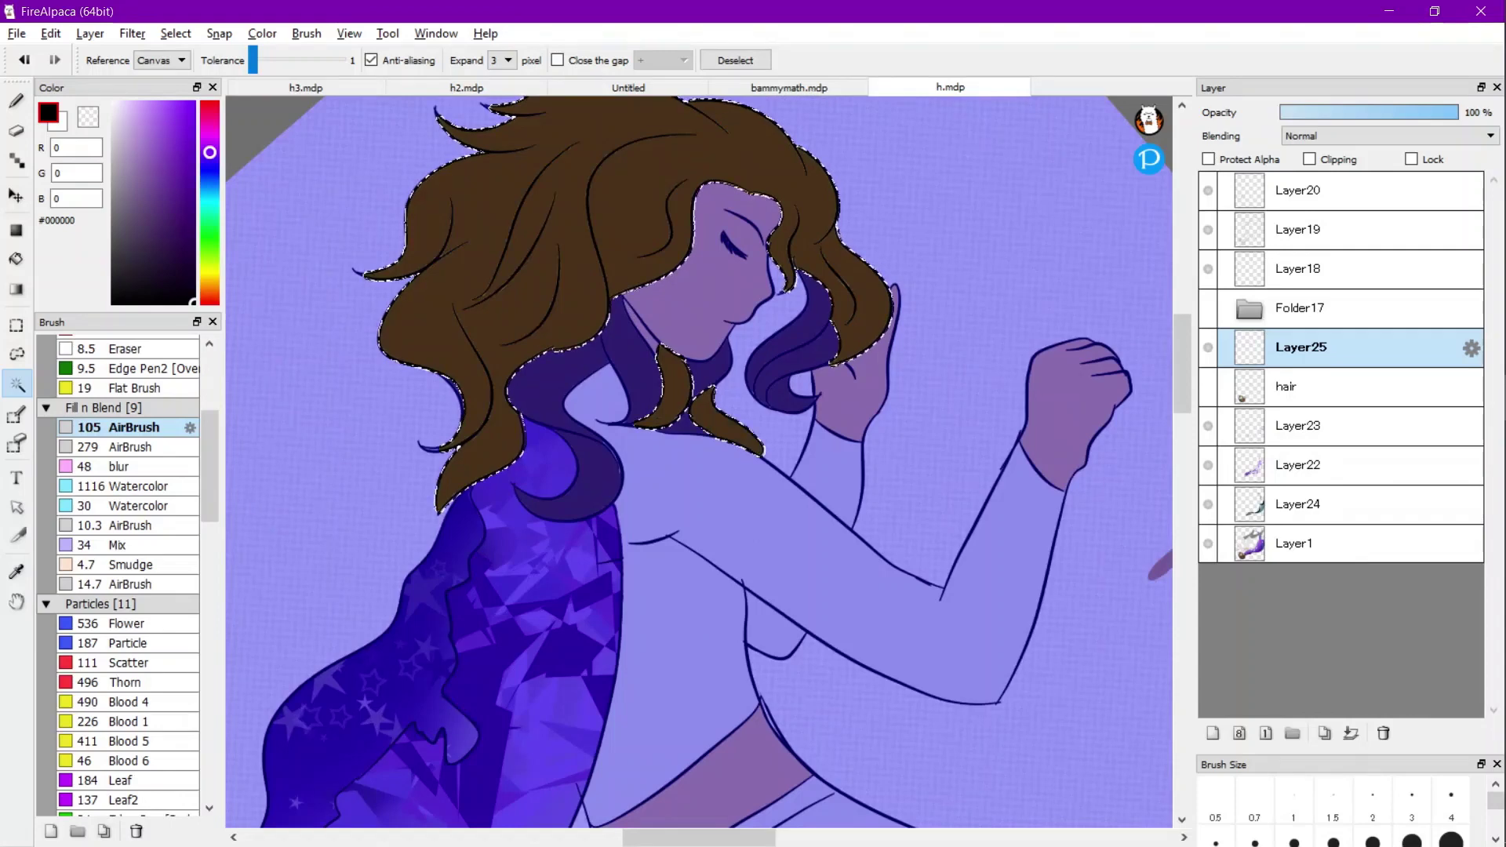
left_click(709, 373, "shift")
left_click(684, 419, "shift")
left_click(812, 345, "shift")
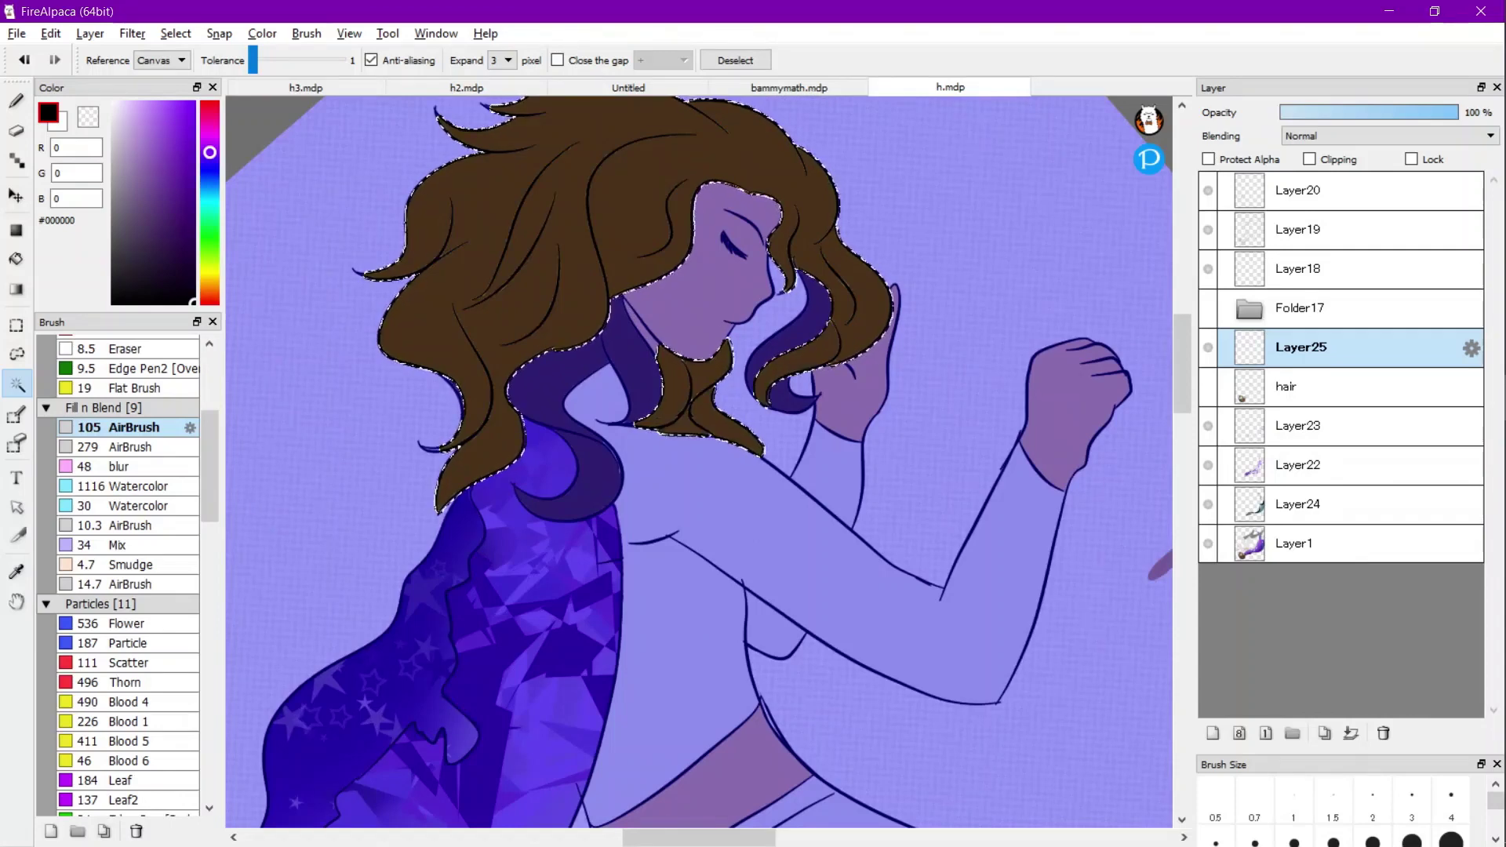
left_click(817, 305, "shift")
left_click(785, 399, "shift")
left_click(729, 502, "shift")
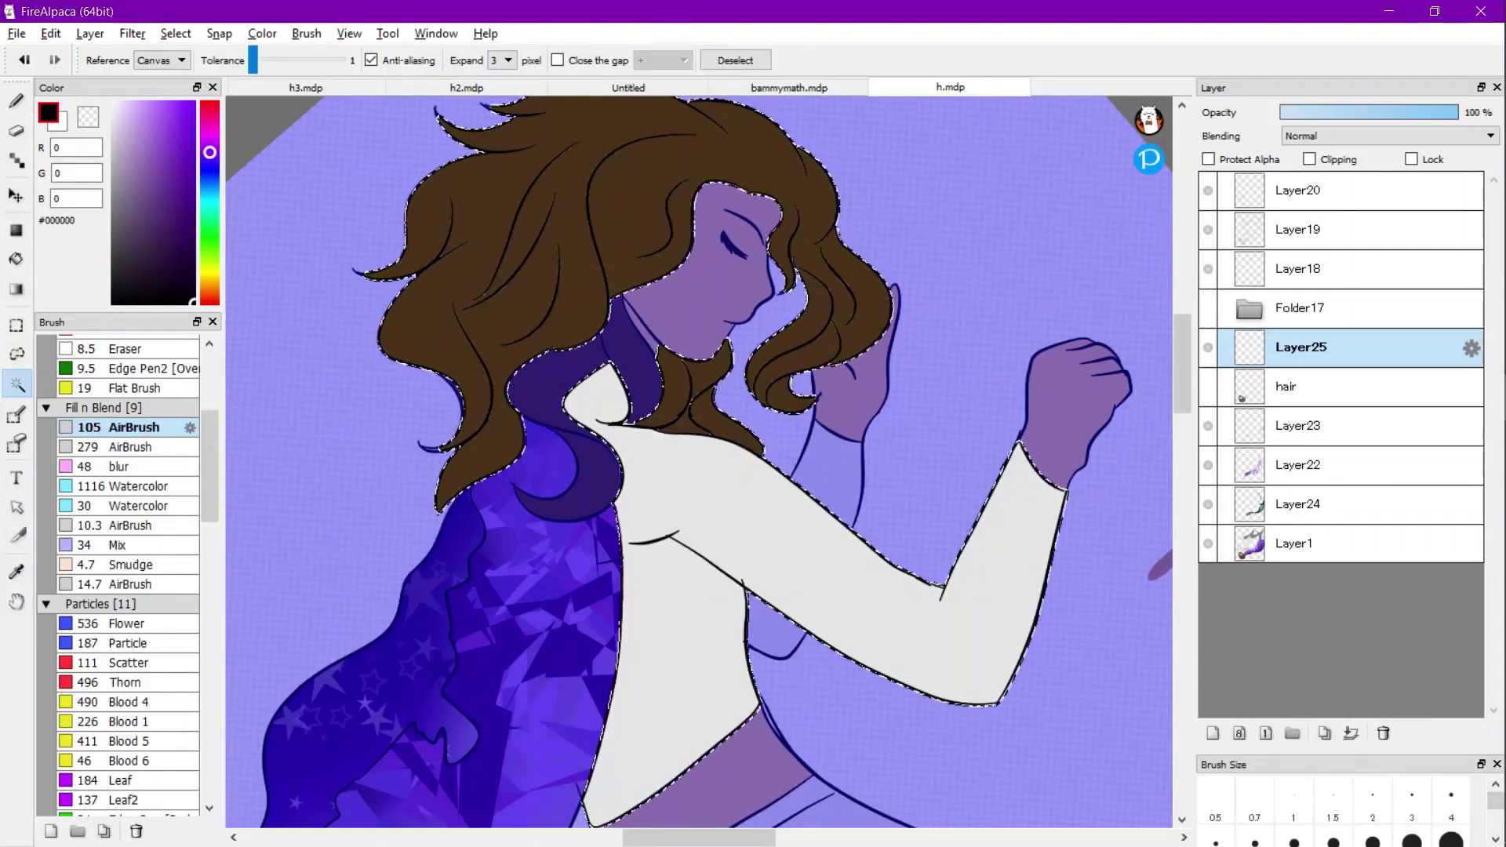
key("ctrl+z")
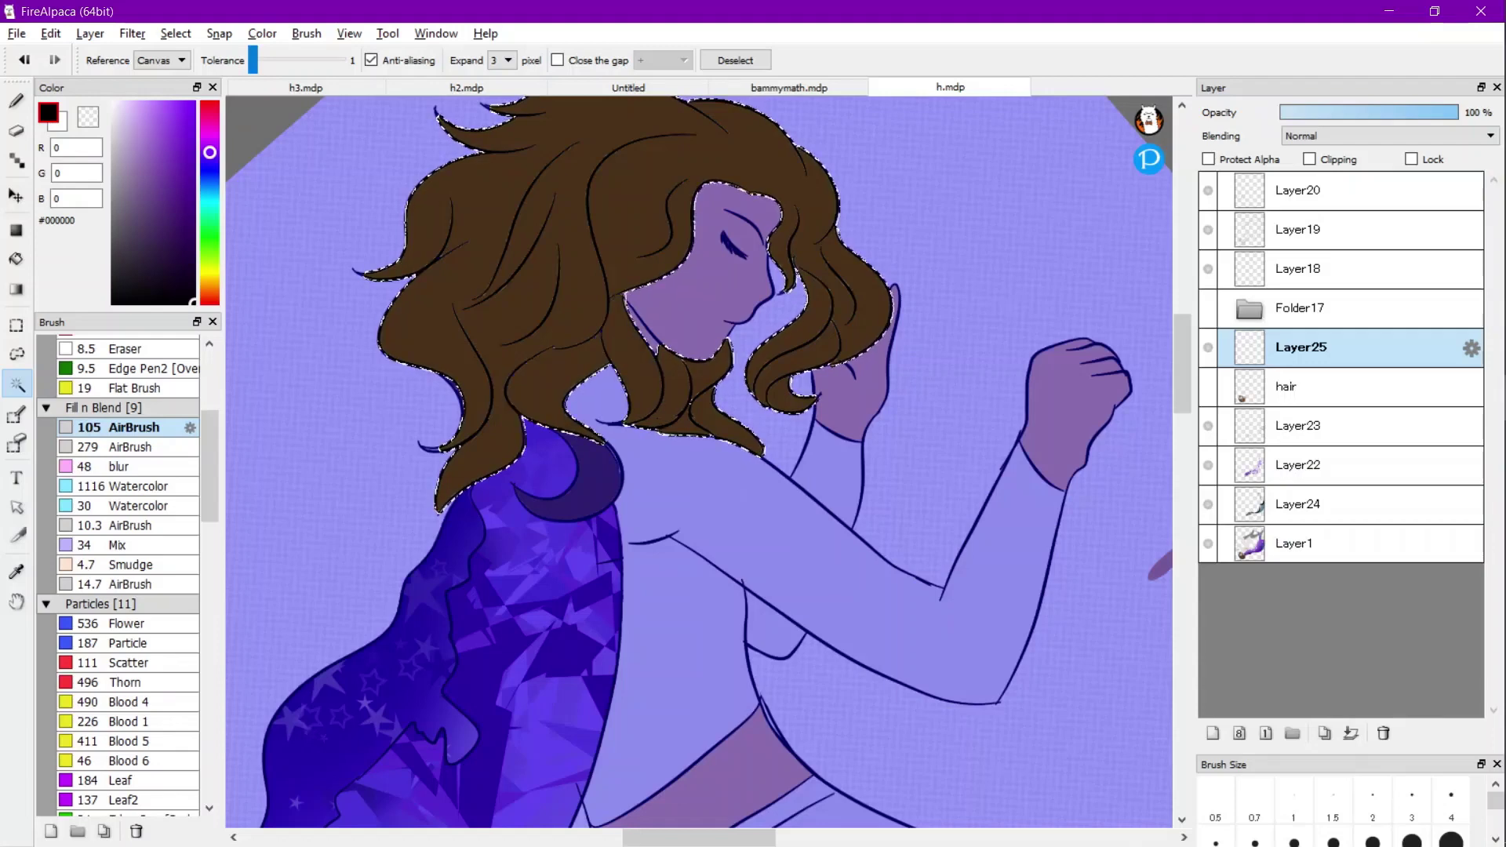
left_click(598, 480, "shift")
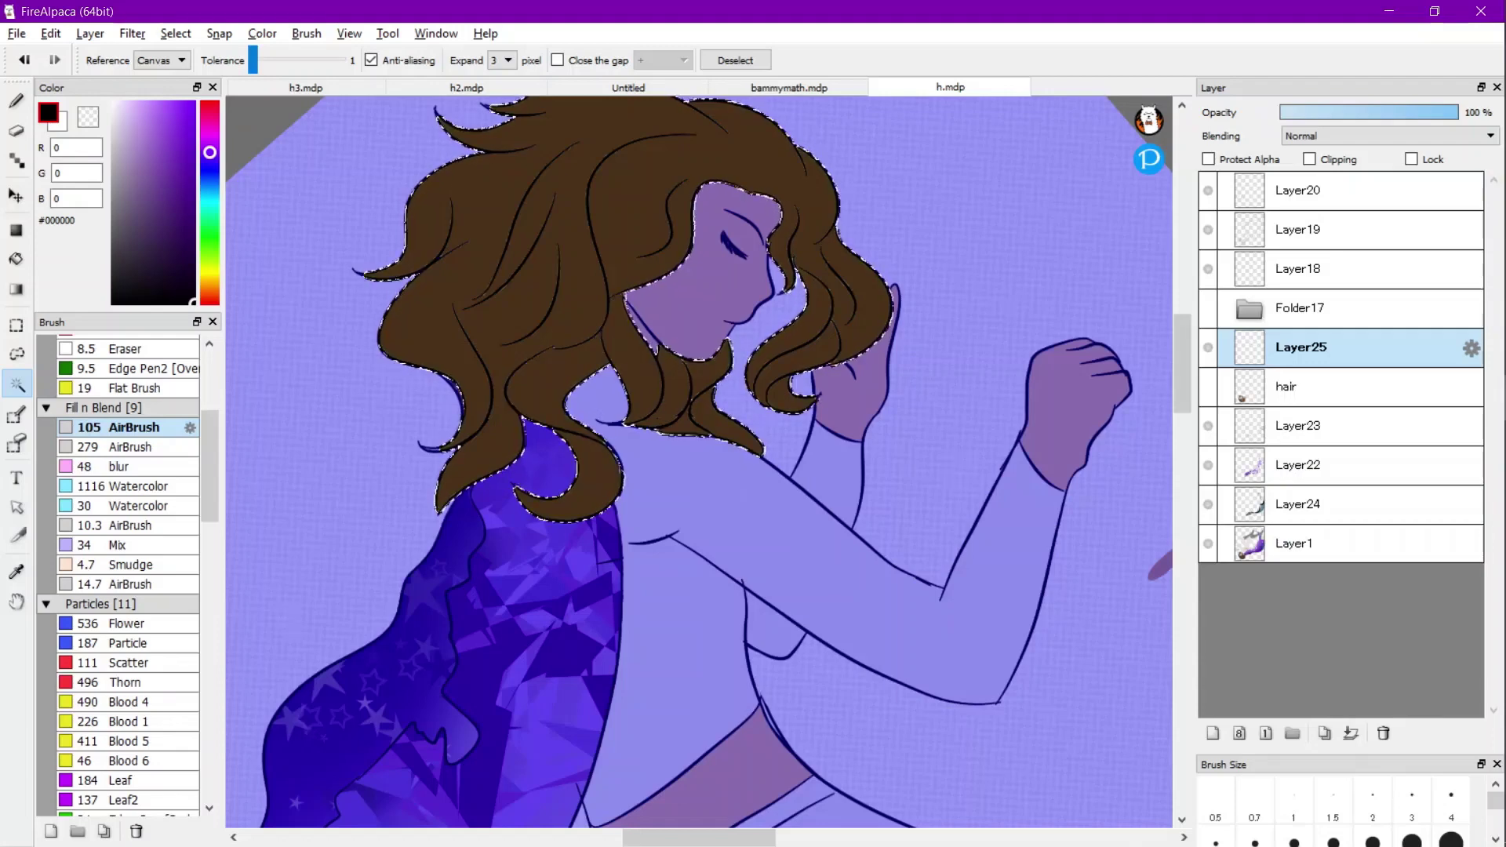
scroll(964, 480, "down", 1)
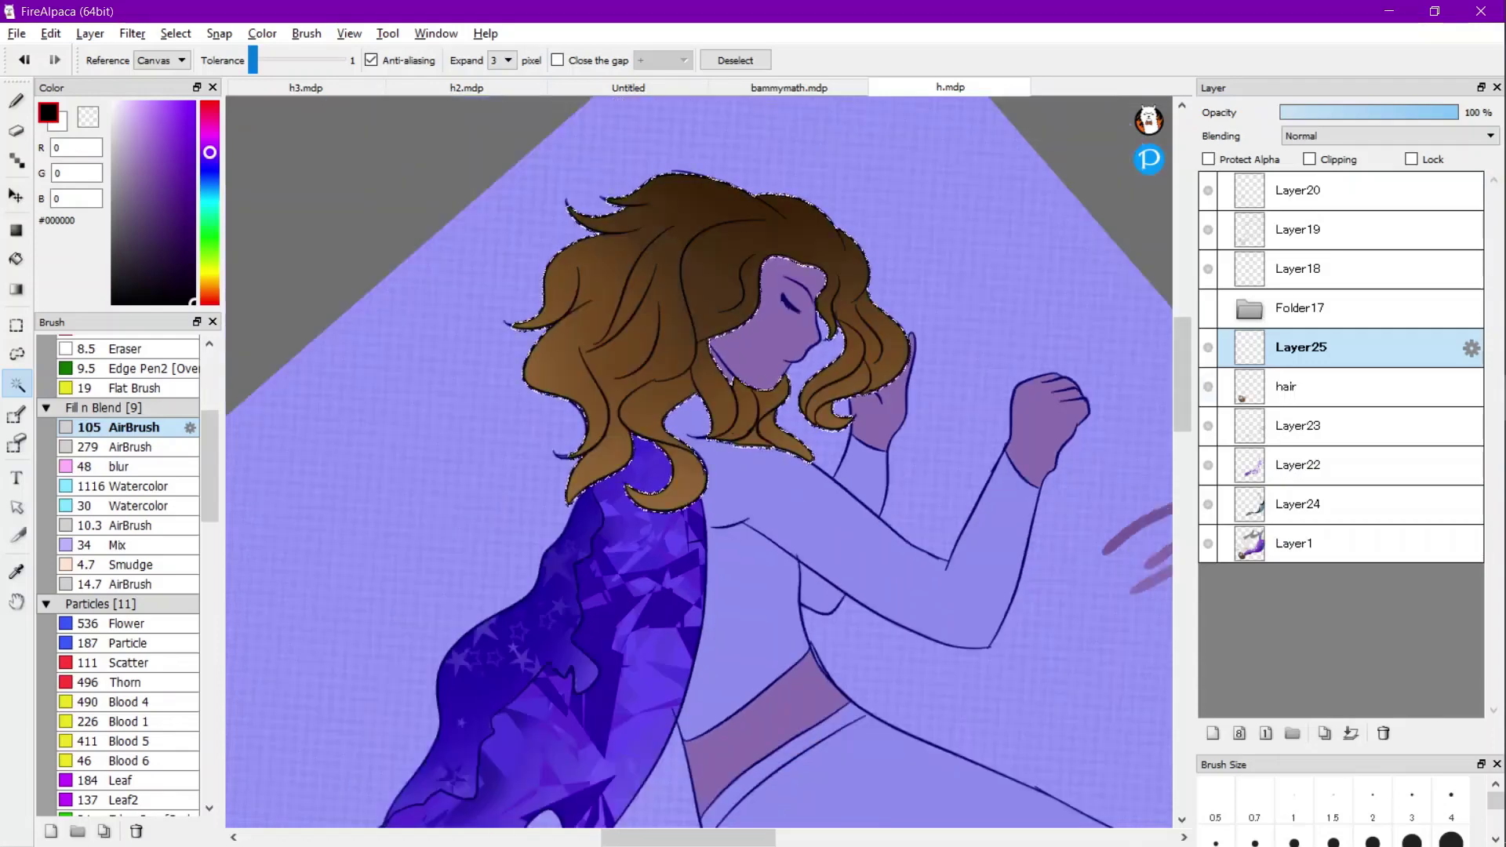
Rename the new layer "hair higlights" and set the brush colour to purple #8255B4.
double_click(1301, 347)
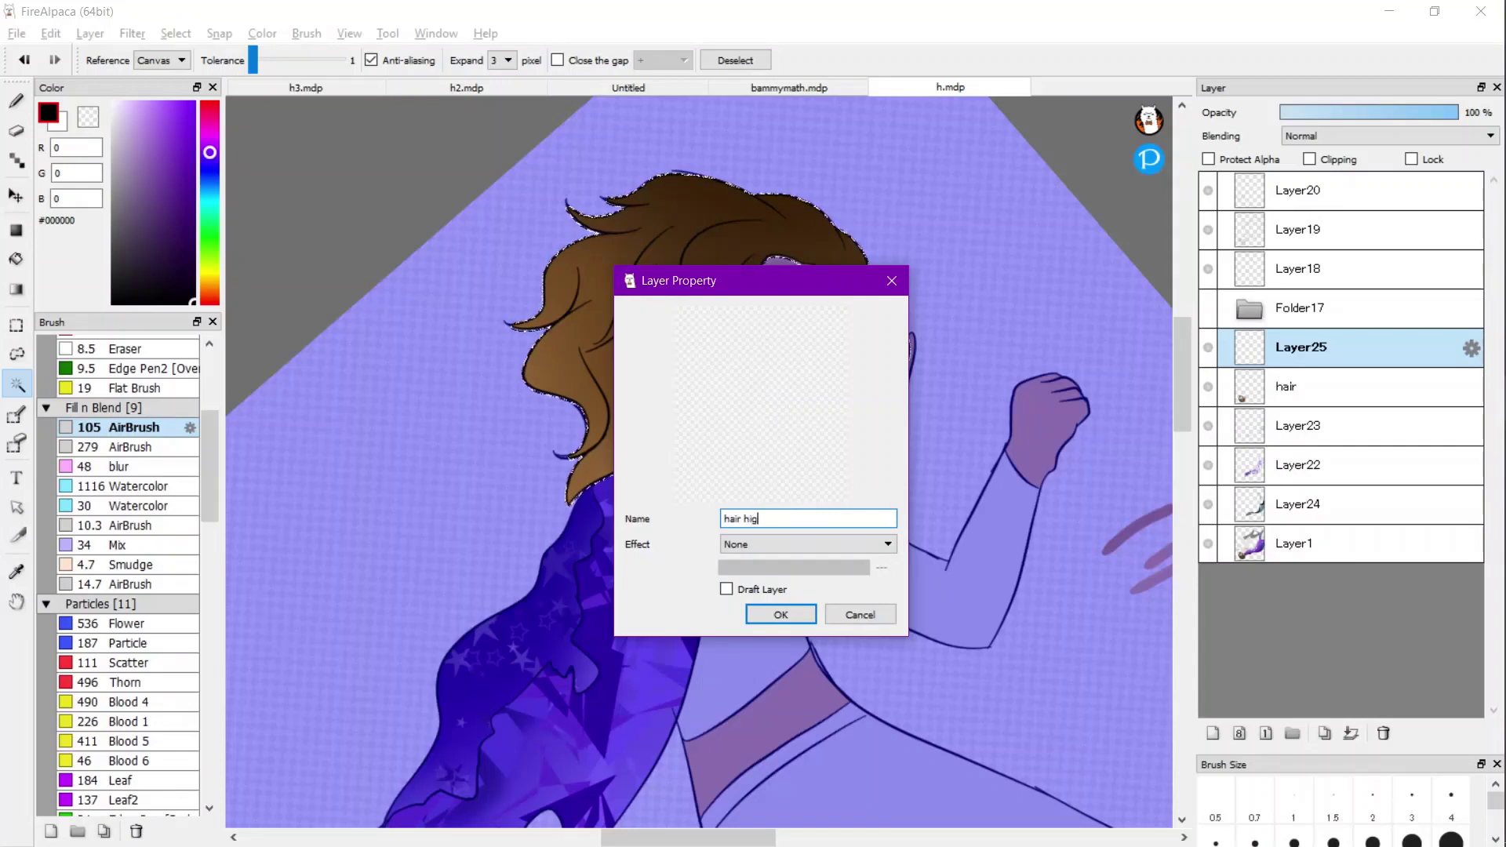
key("Return")
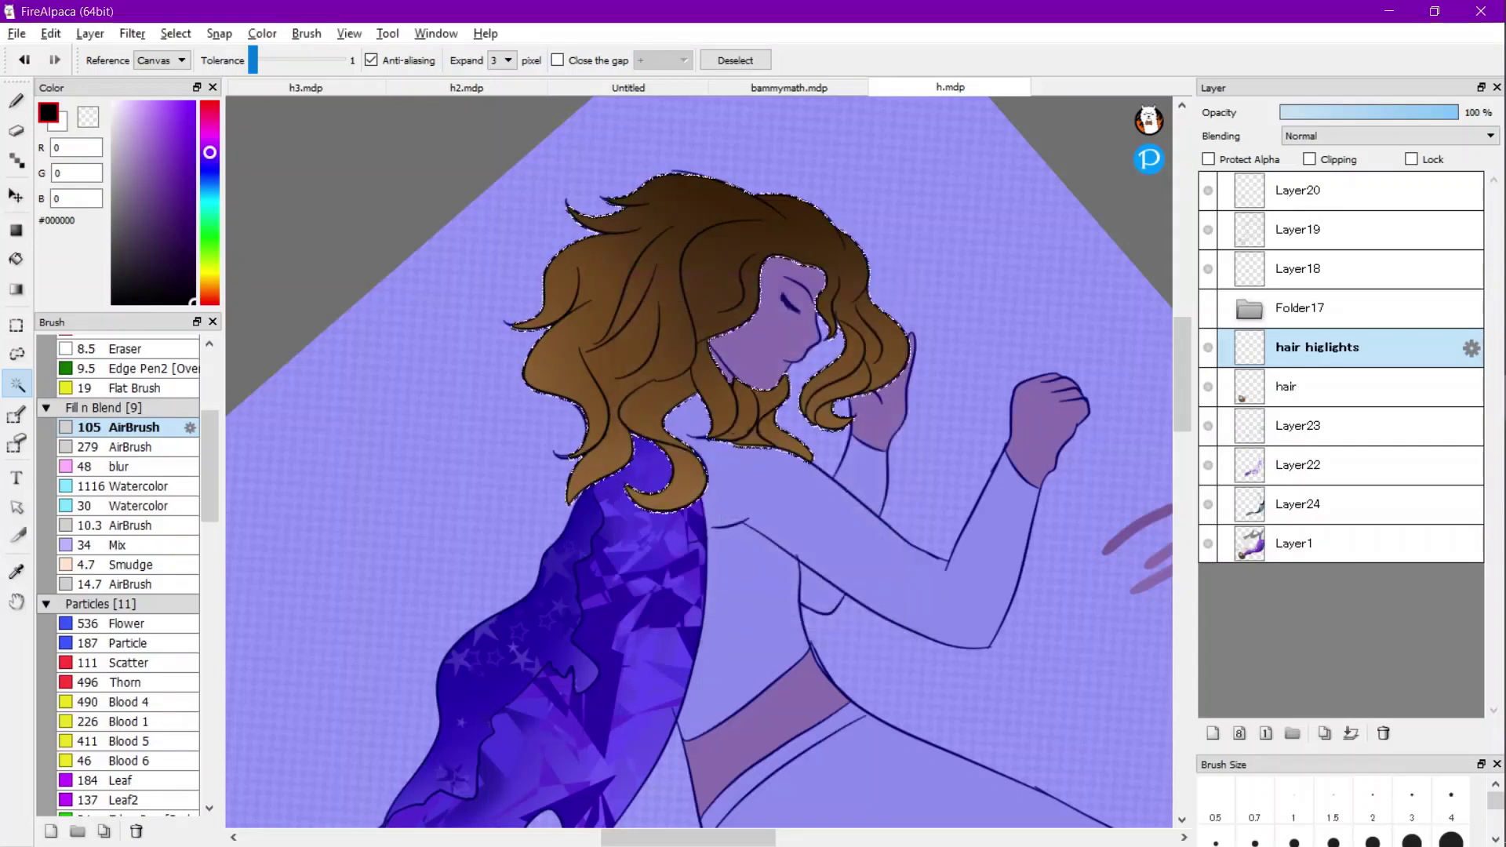
left_click_drag(131, 151, 181, 182)
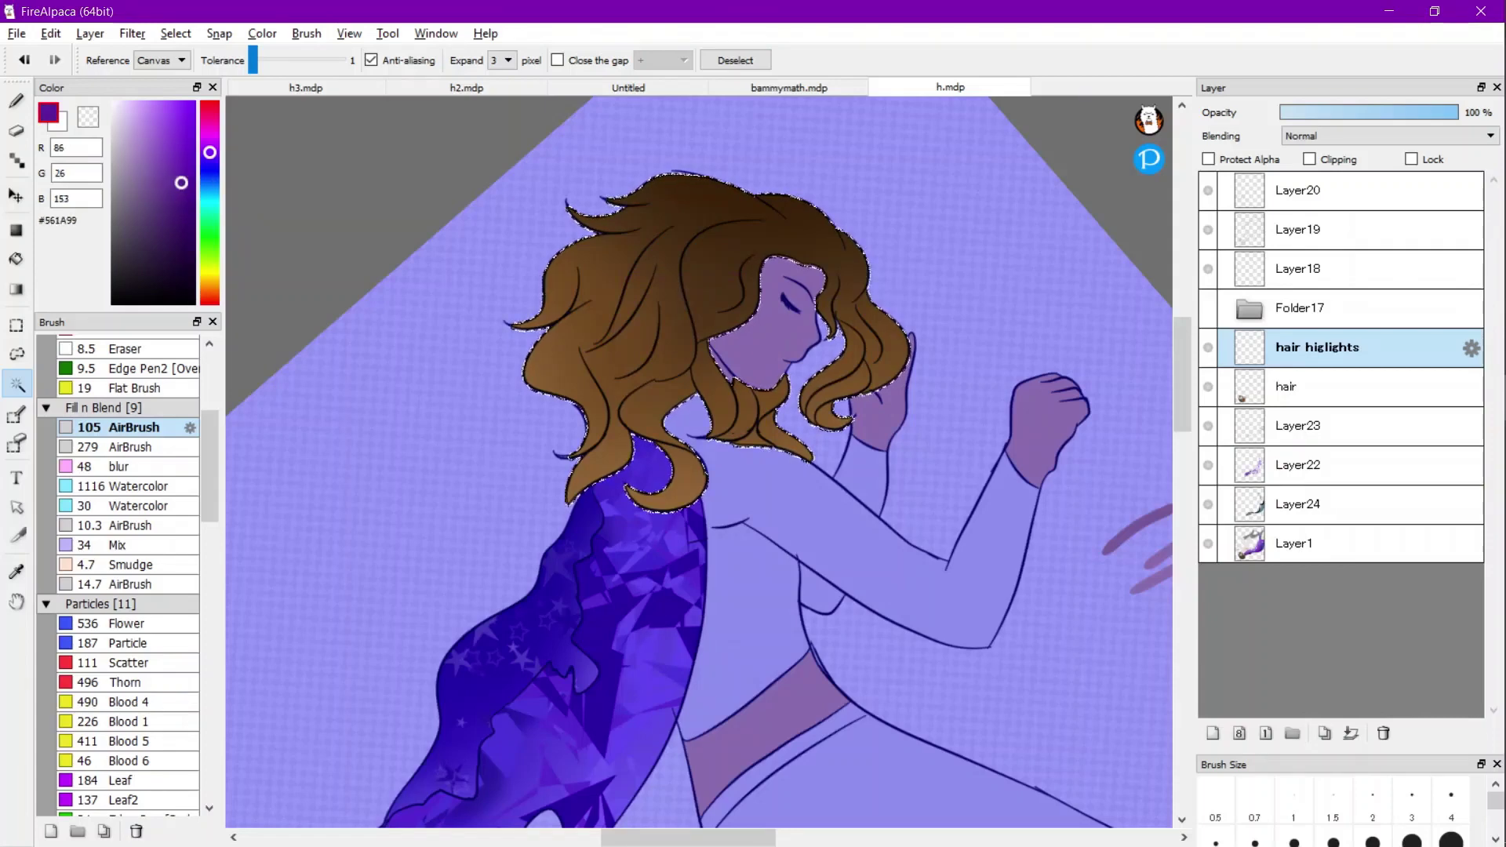
key("i")
left_click(156, 160)
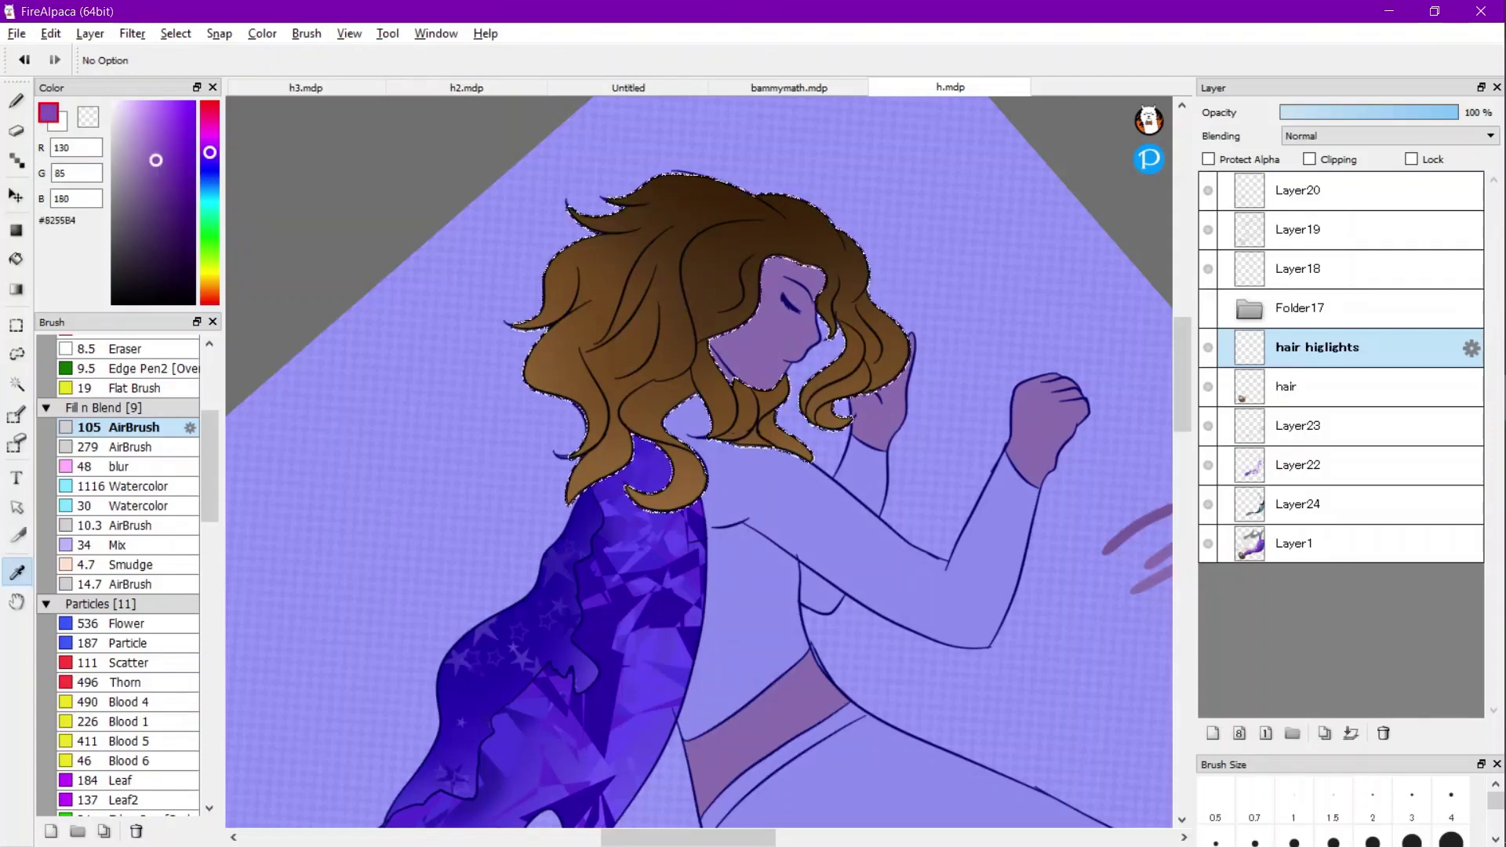
Paint the small lock in front of the forehead purple with the 16 px Pencil brush, down to its tip.
key("b")
scroll(210, 407, "up", 4)
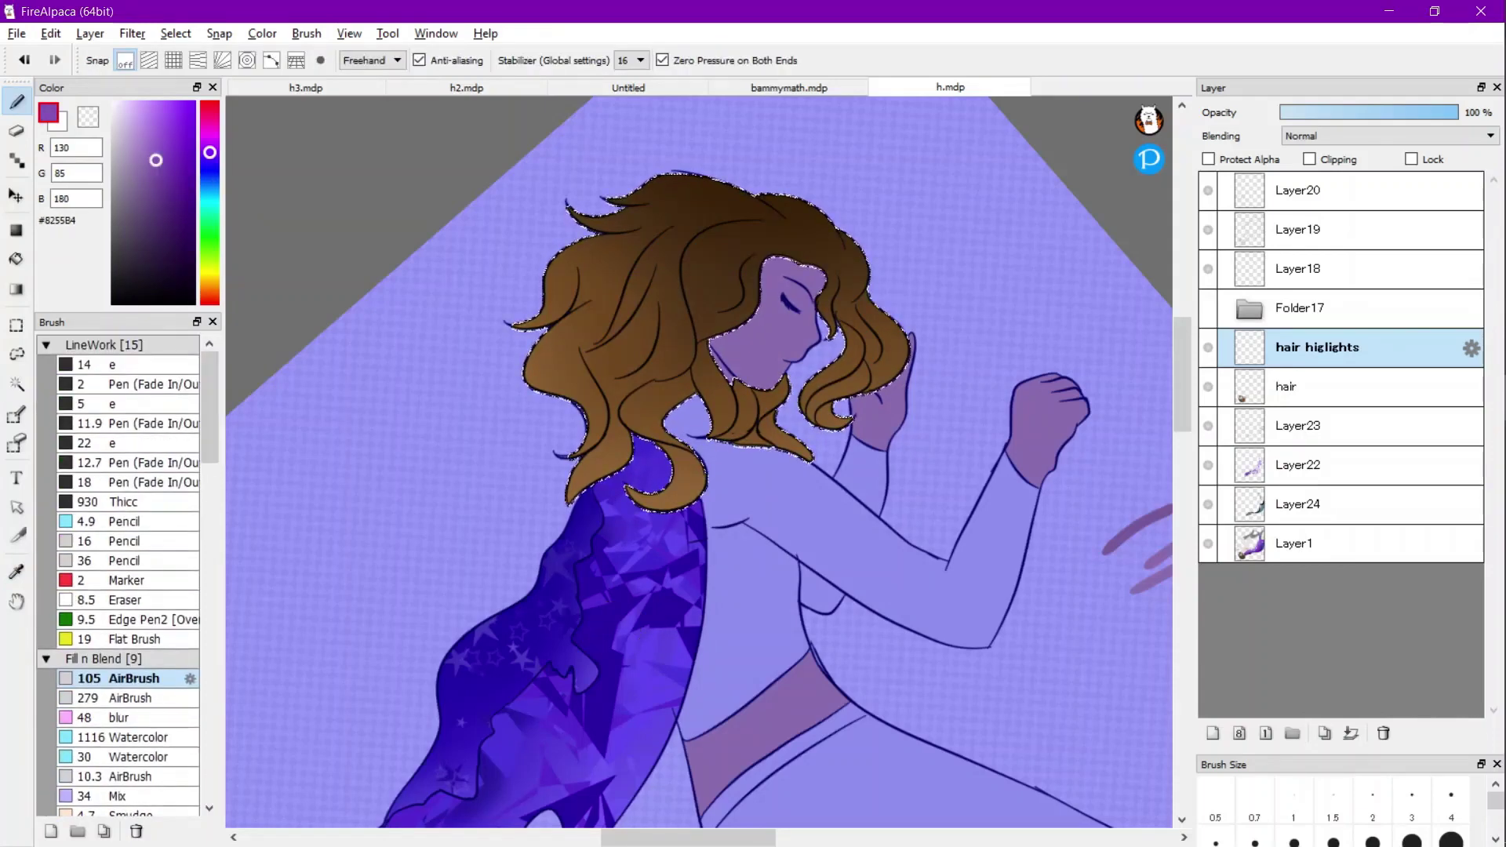
left_click(128, 541)
scroll(669, 538, "up", 4)
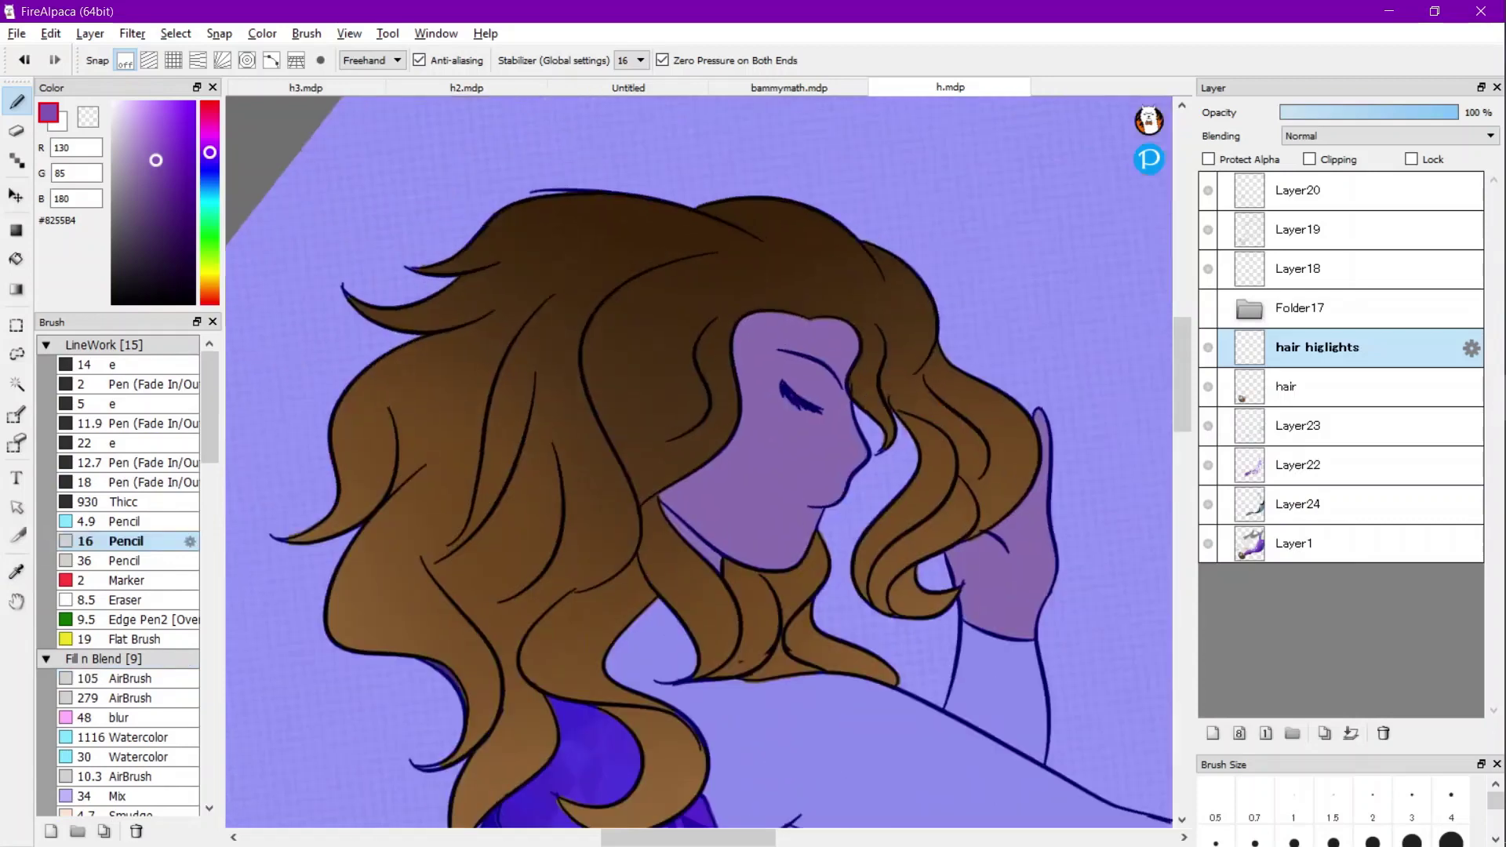
scroll(680, 261, "up", 1)
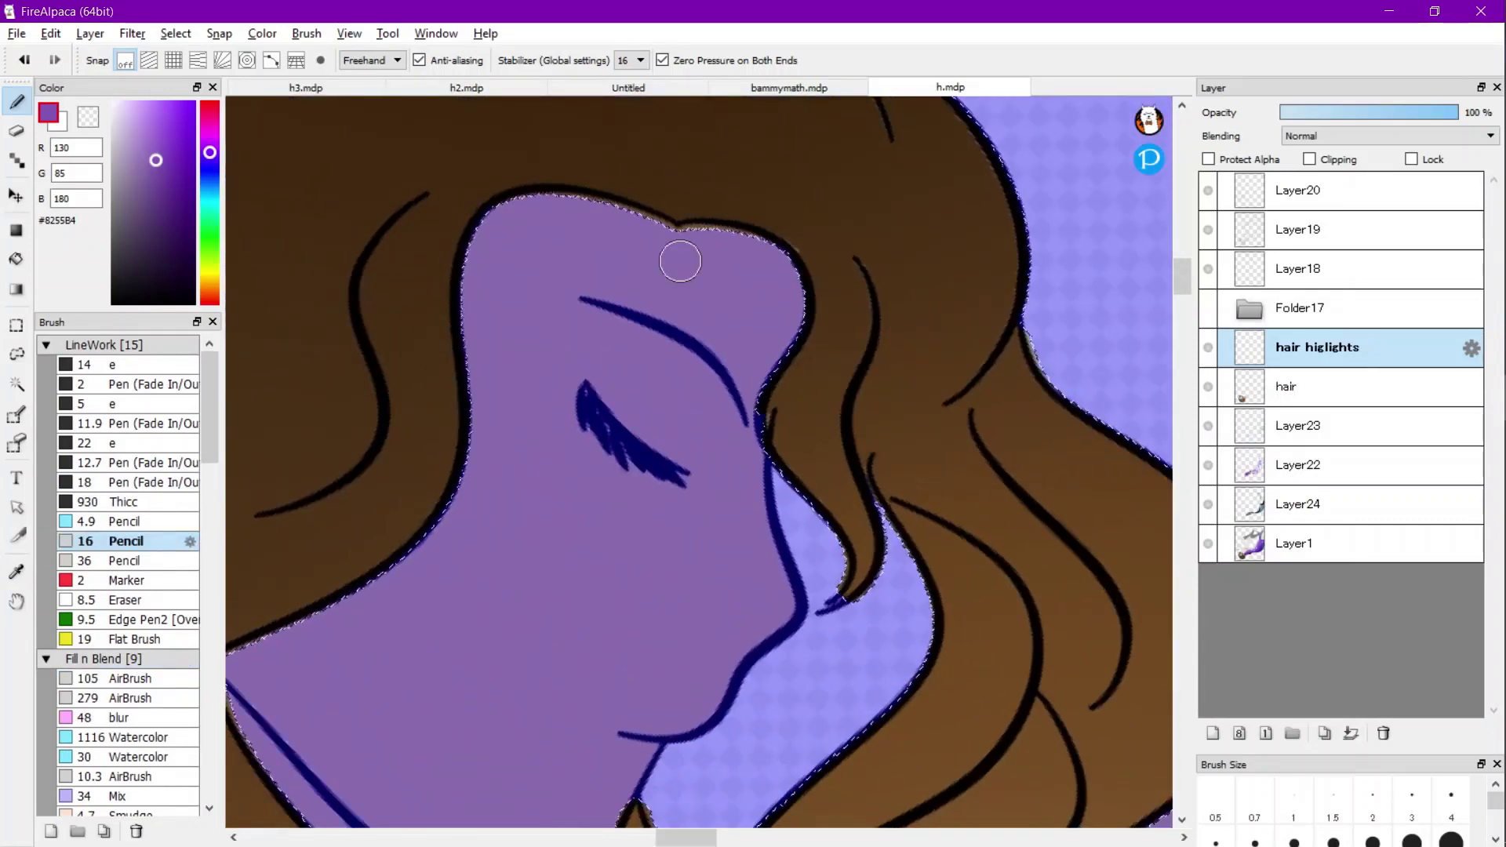
left_click_drag(801, 427, 825, 295)
mouse_move(785, 461)
left_mouse_down()
mouse_move(833, 313)
mouse_move(788, 440)
mouse_move(840, 390)
mouse_move(831, 363)
left_mouse_up()
left_click_drag(851, 509, 821, 371)
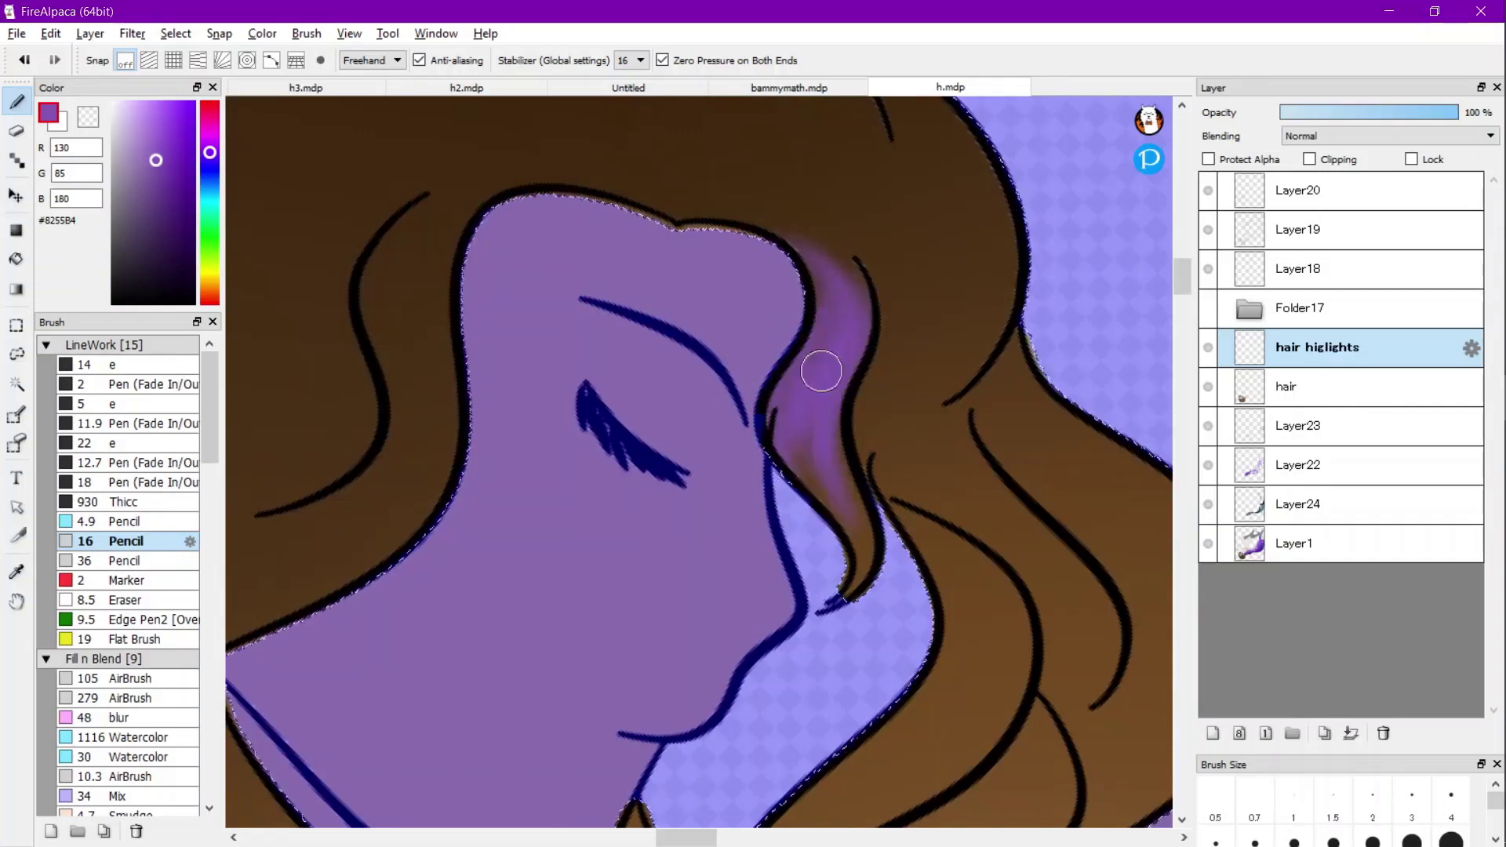
left_click_drag(873, 573, 833, 384)
left_click_drag(860, 548, 850, 326)
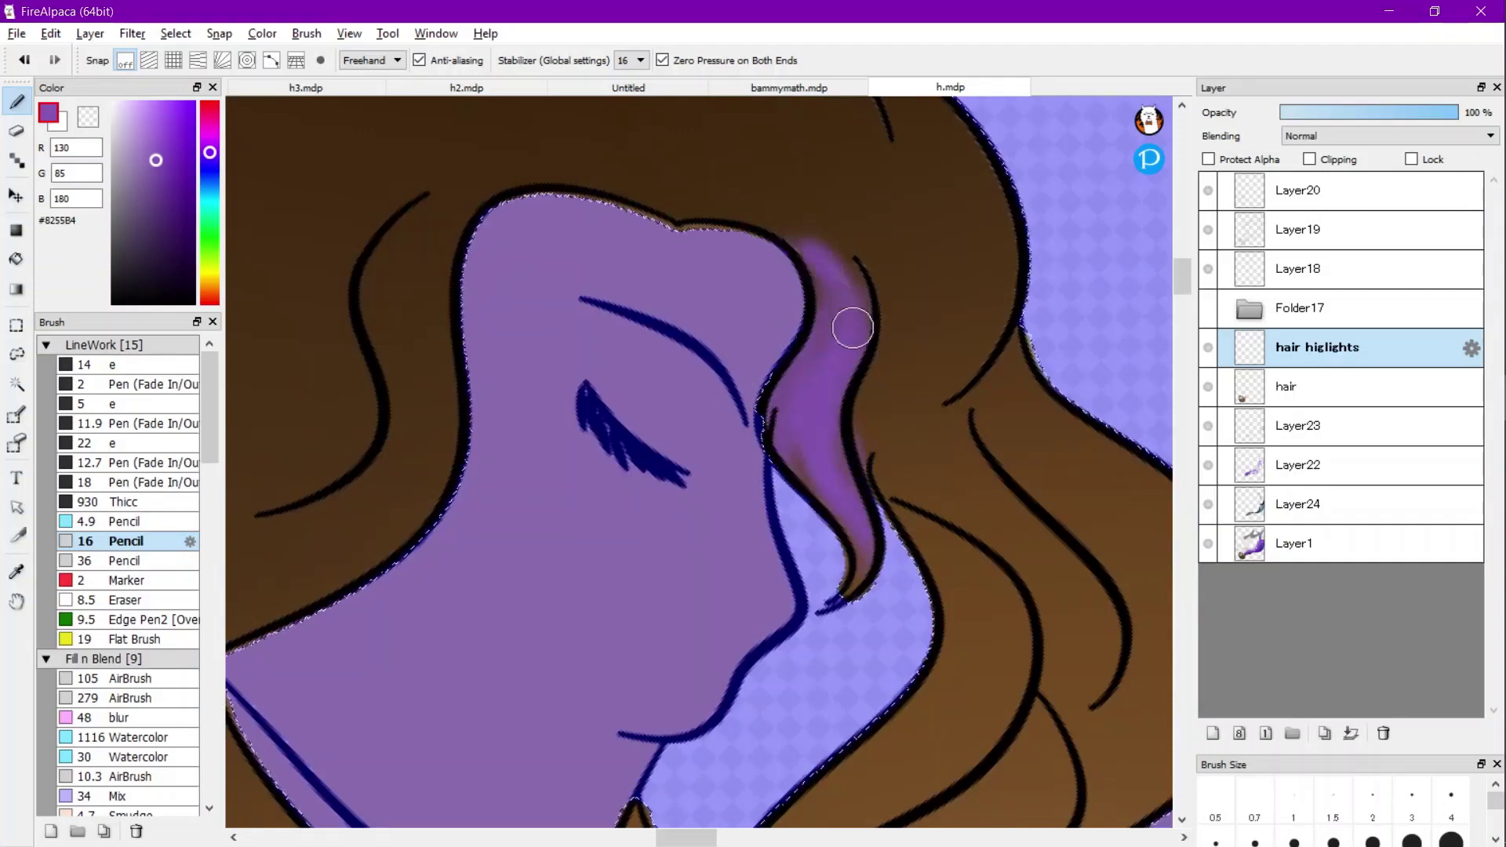
scroll(740, 496, "down", 5)
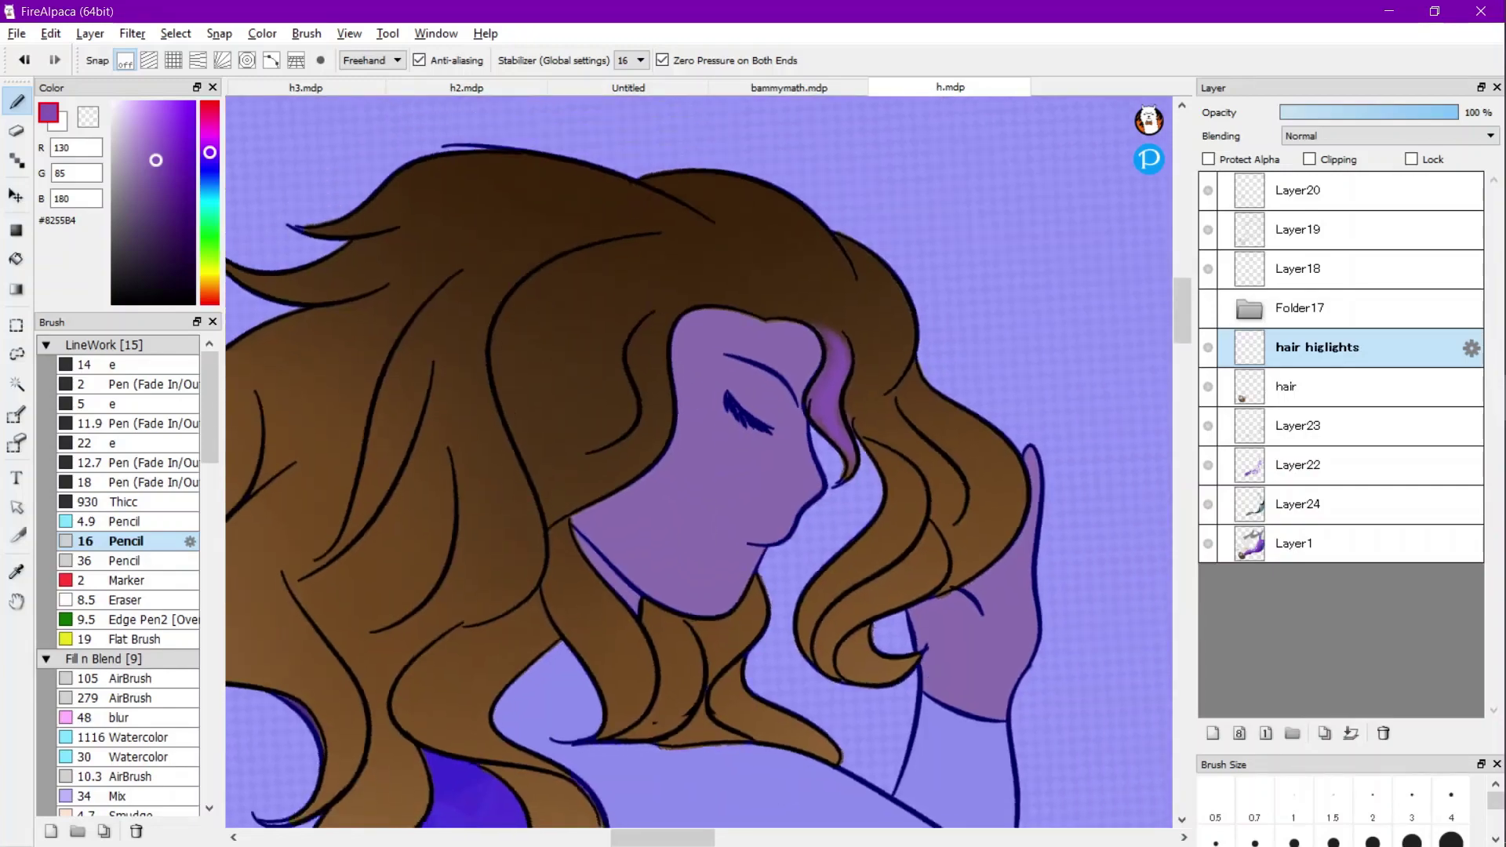
scroll(523, 513, "down", 2)
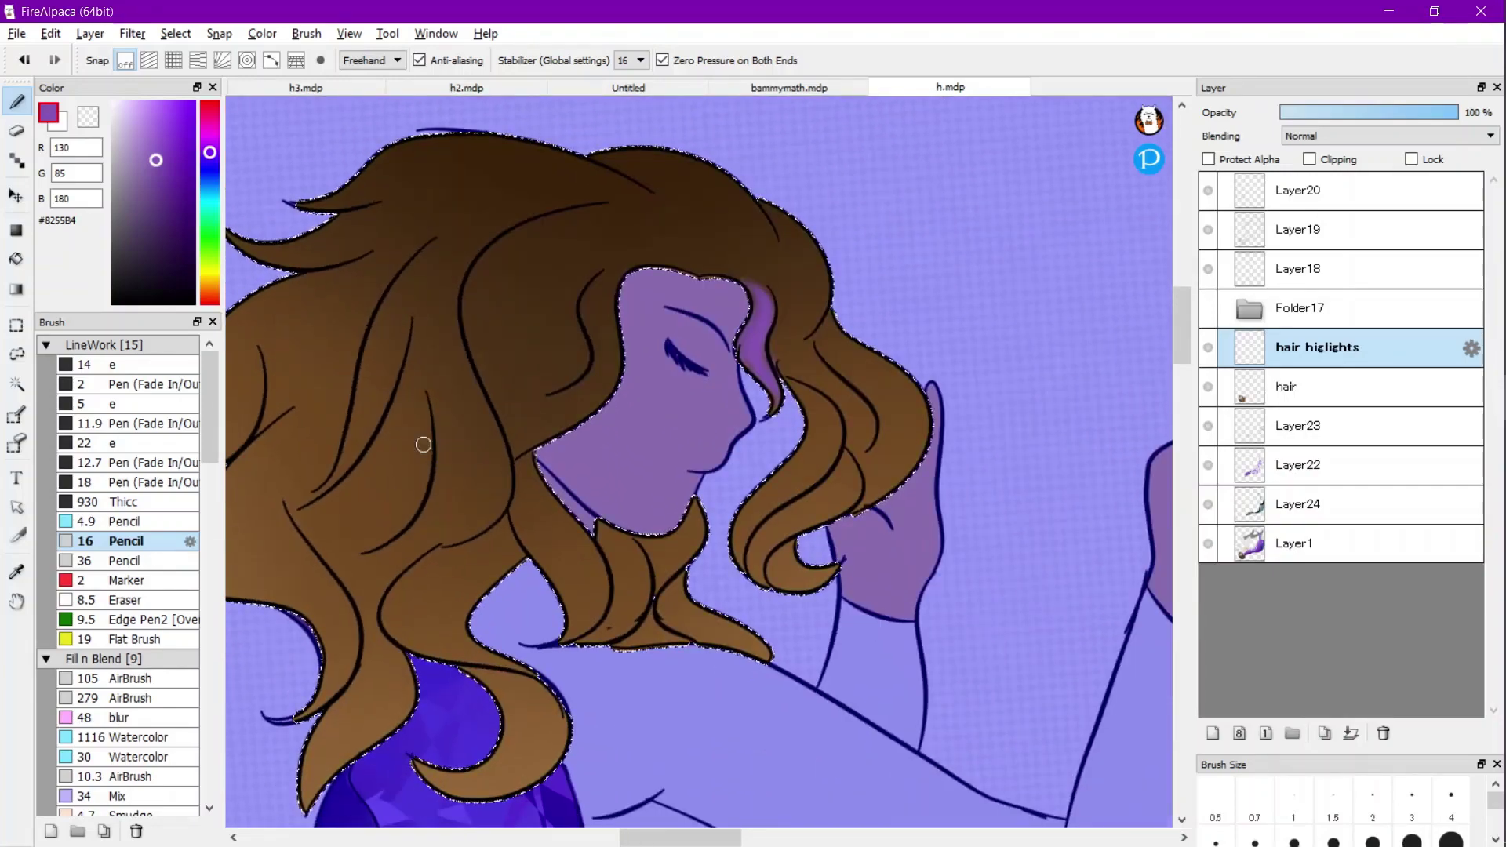
left_click(190, 541)
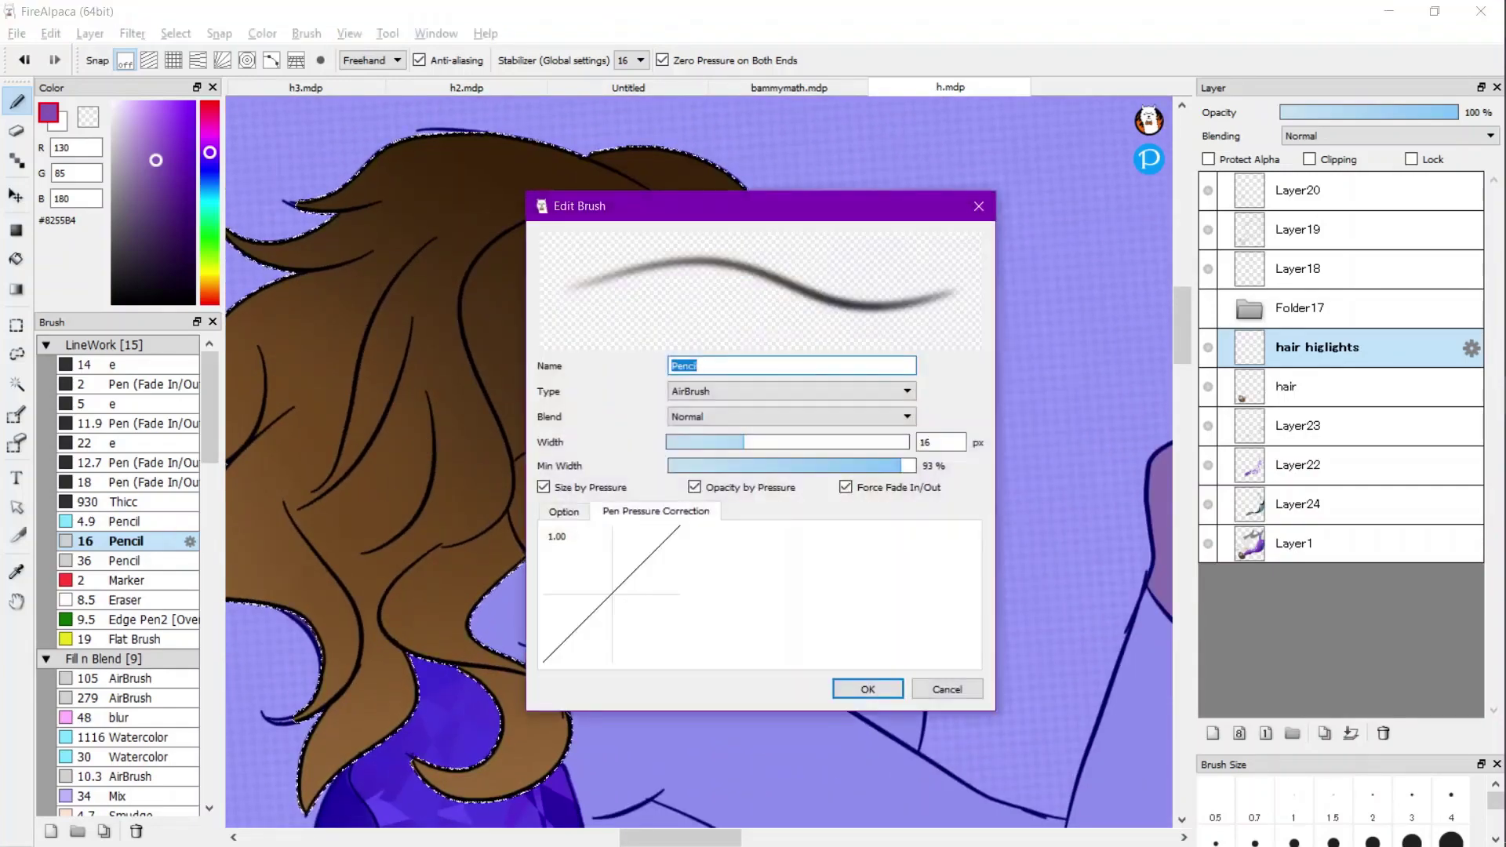
key("Escape")
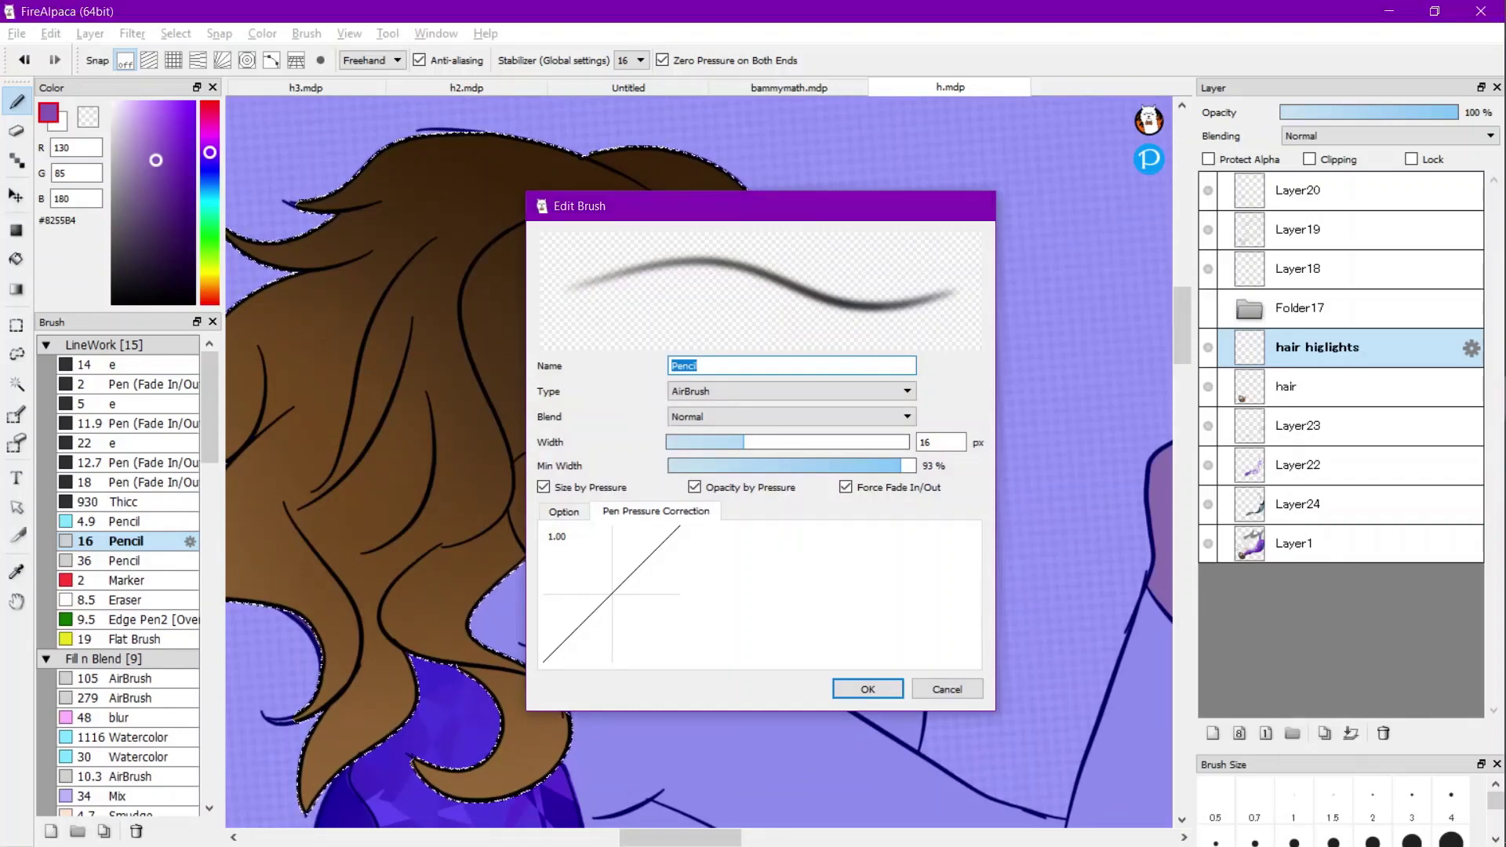
scroll(549, 497, "up", 2)
scroll(549, 497, "up", 2)
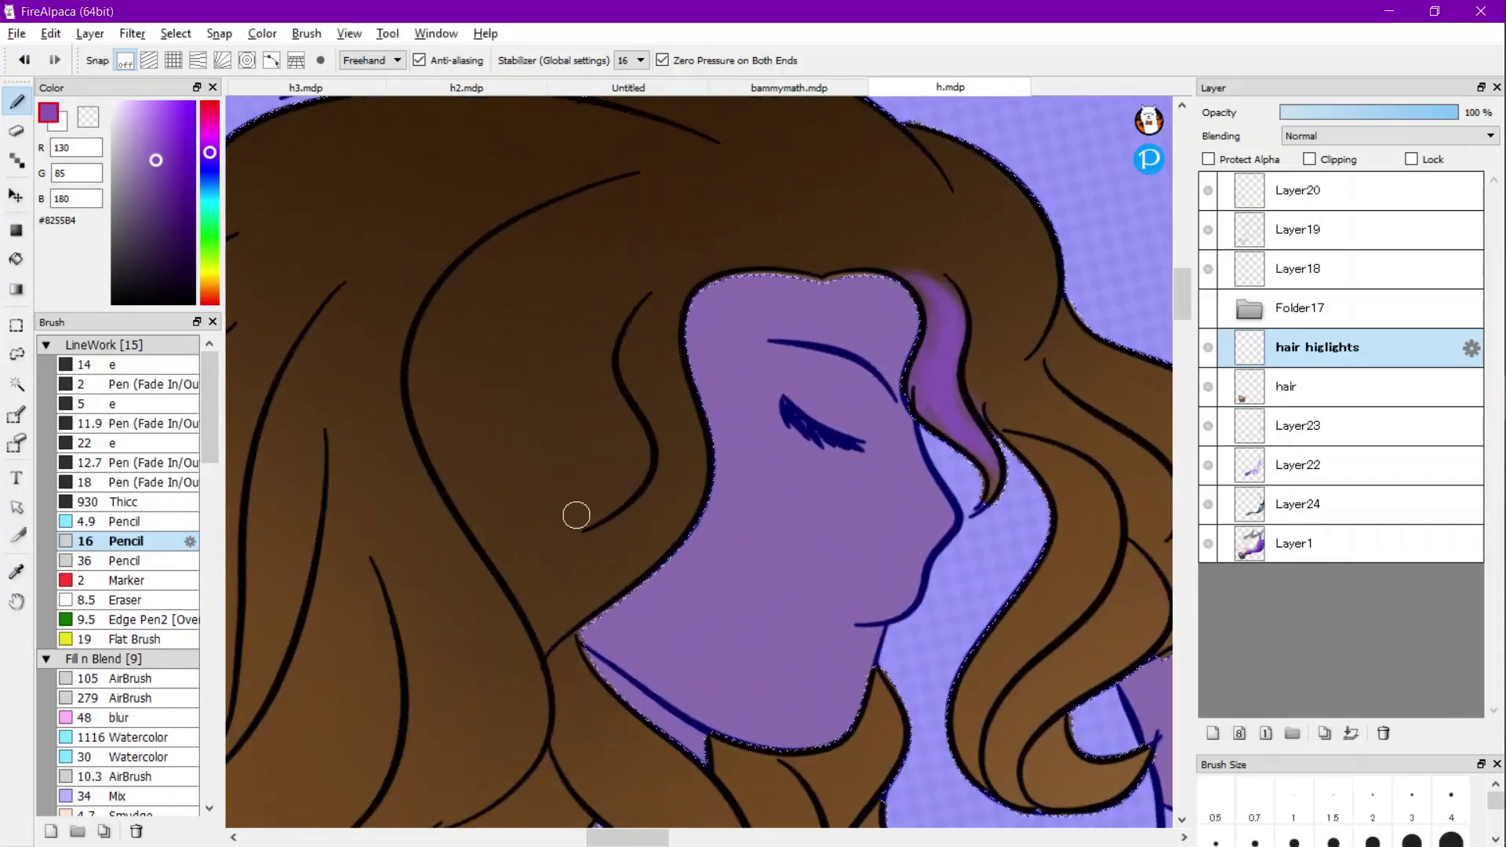
Set the Pencil brush's width to 24 px and the brush colour to dark purple #541996.
left_click(190, 541)
left_click_drag(744, 442, 783, 442)
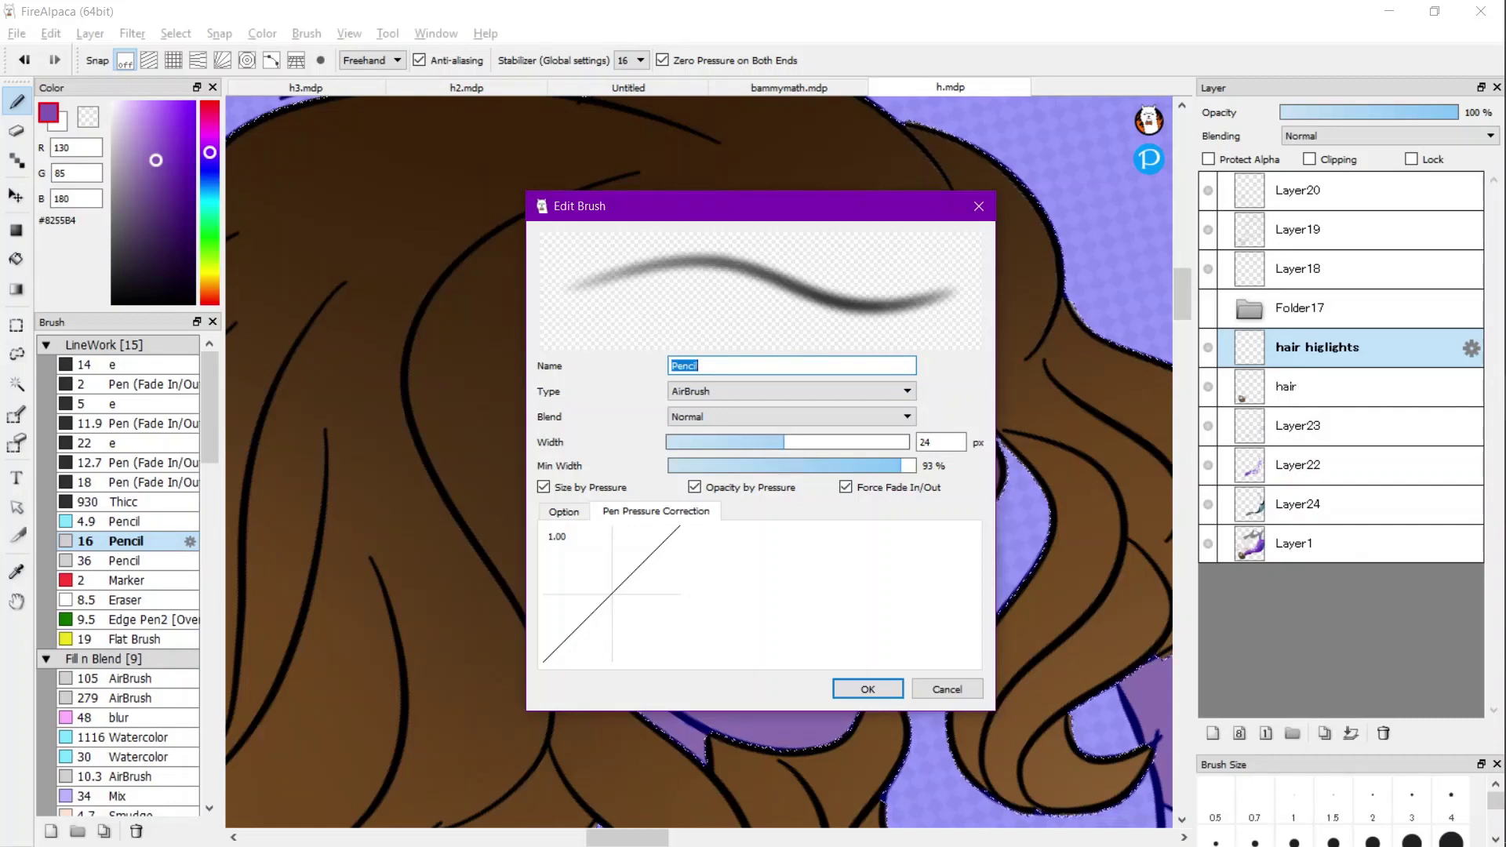
key("Return")
left_click(181, 184)
Paint a dark purple highlight along the strand framing the face, from the forehead down to the cheek.
left_click_drag(689, 276, 661, 310)
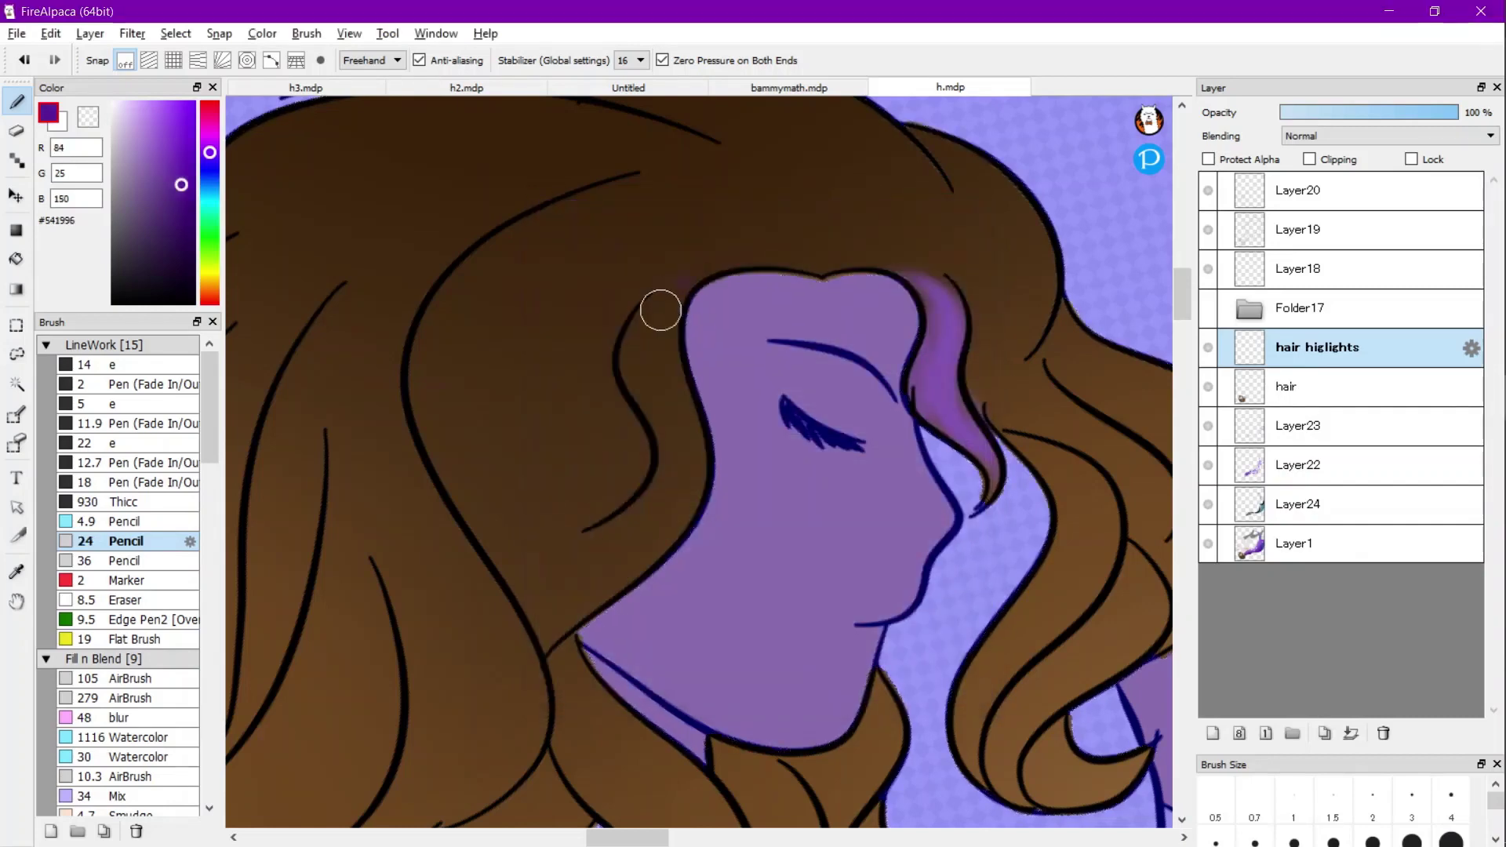
left_click_drag(647, 628, 640, 633)
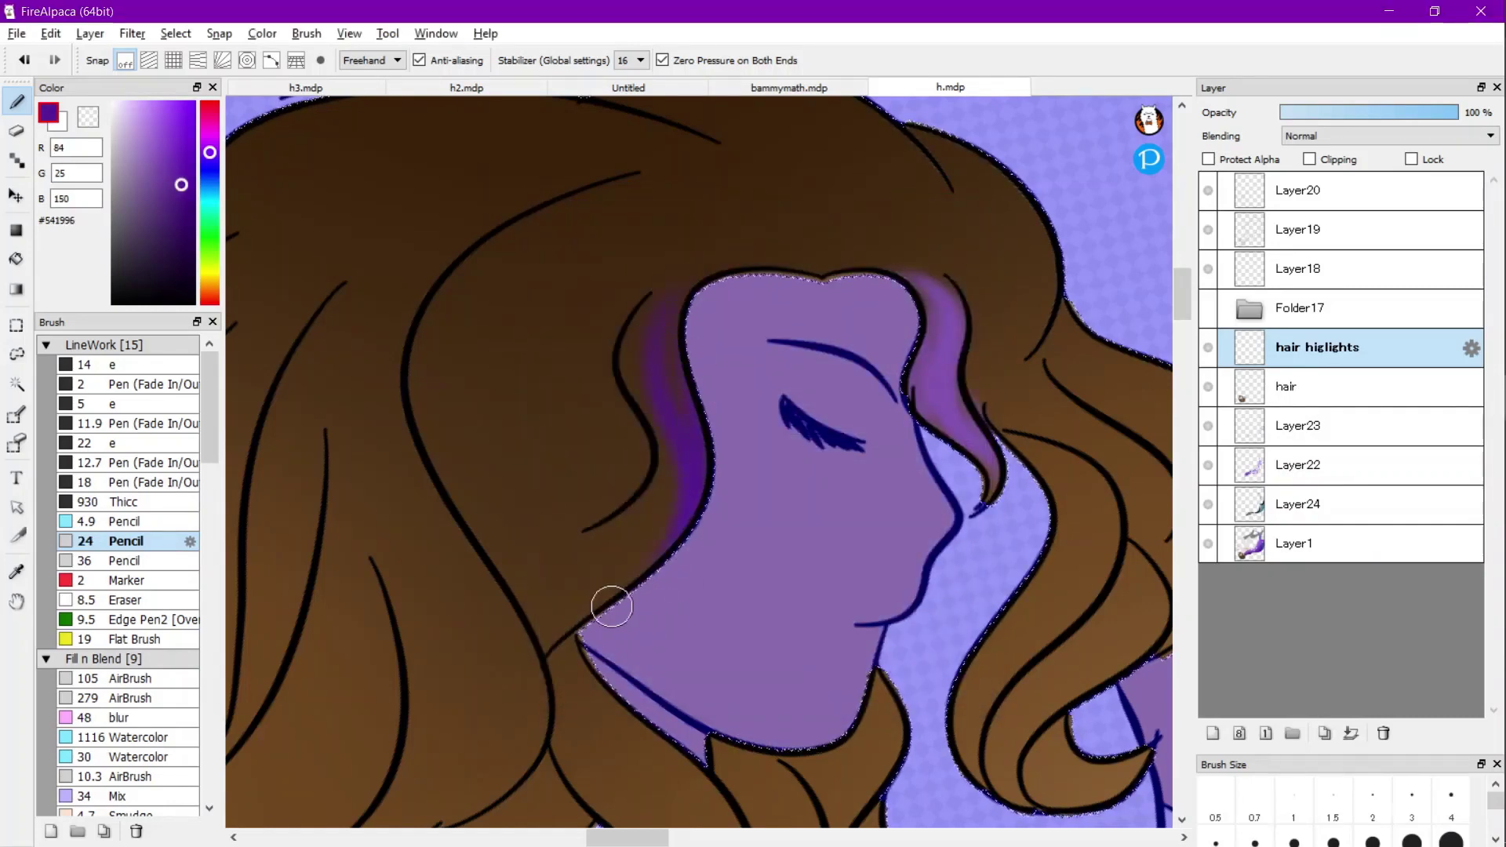
left_click_drag(655, 317, 698, 506)
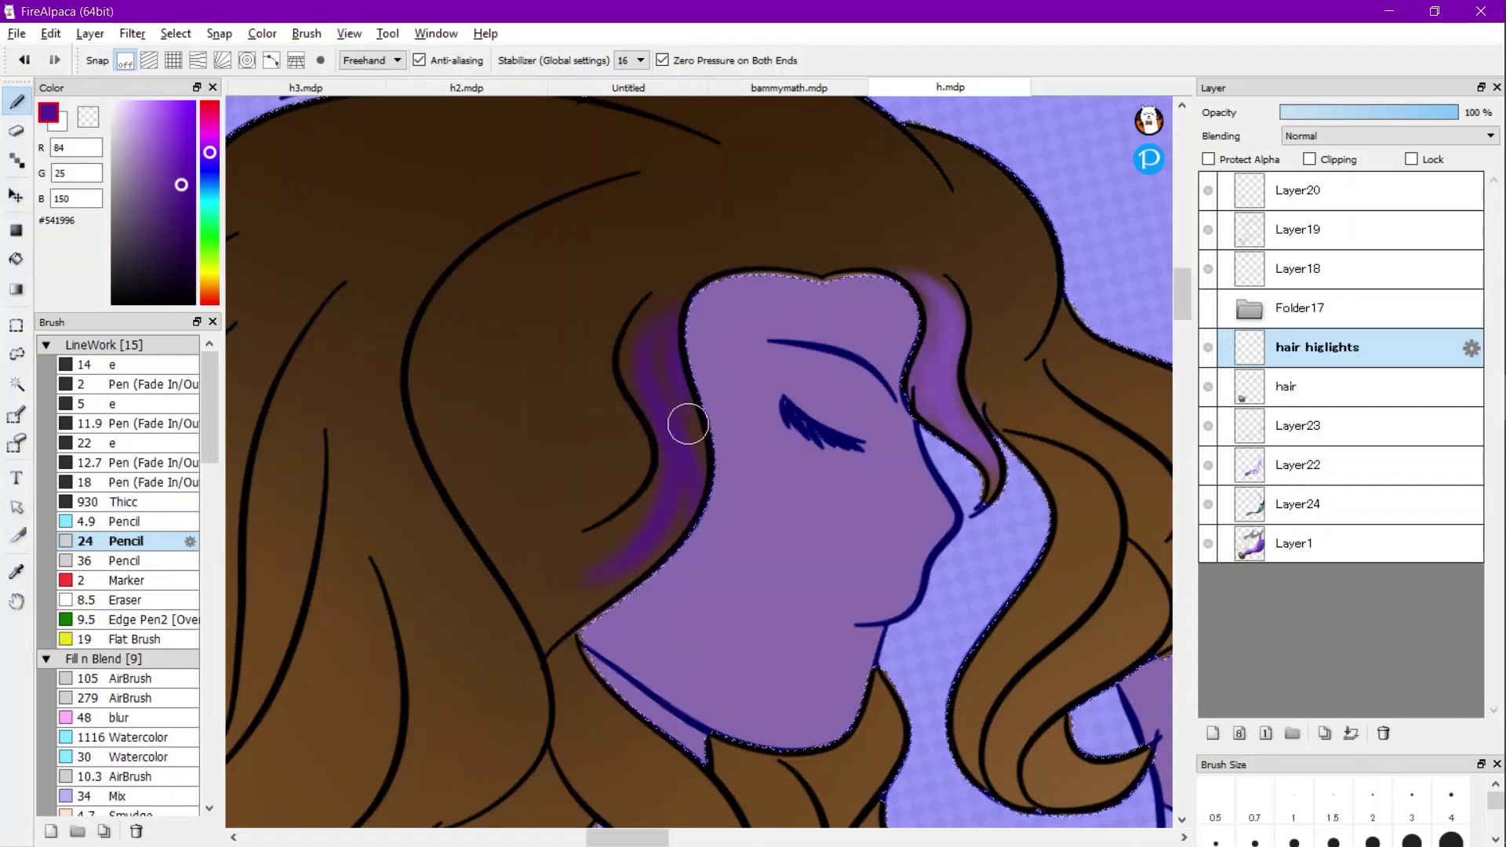
left_click_drag(644, 508, 566, 568)
scroll(413, 342, "down", 5)
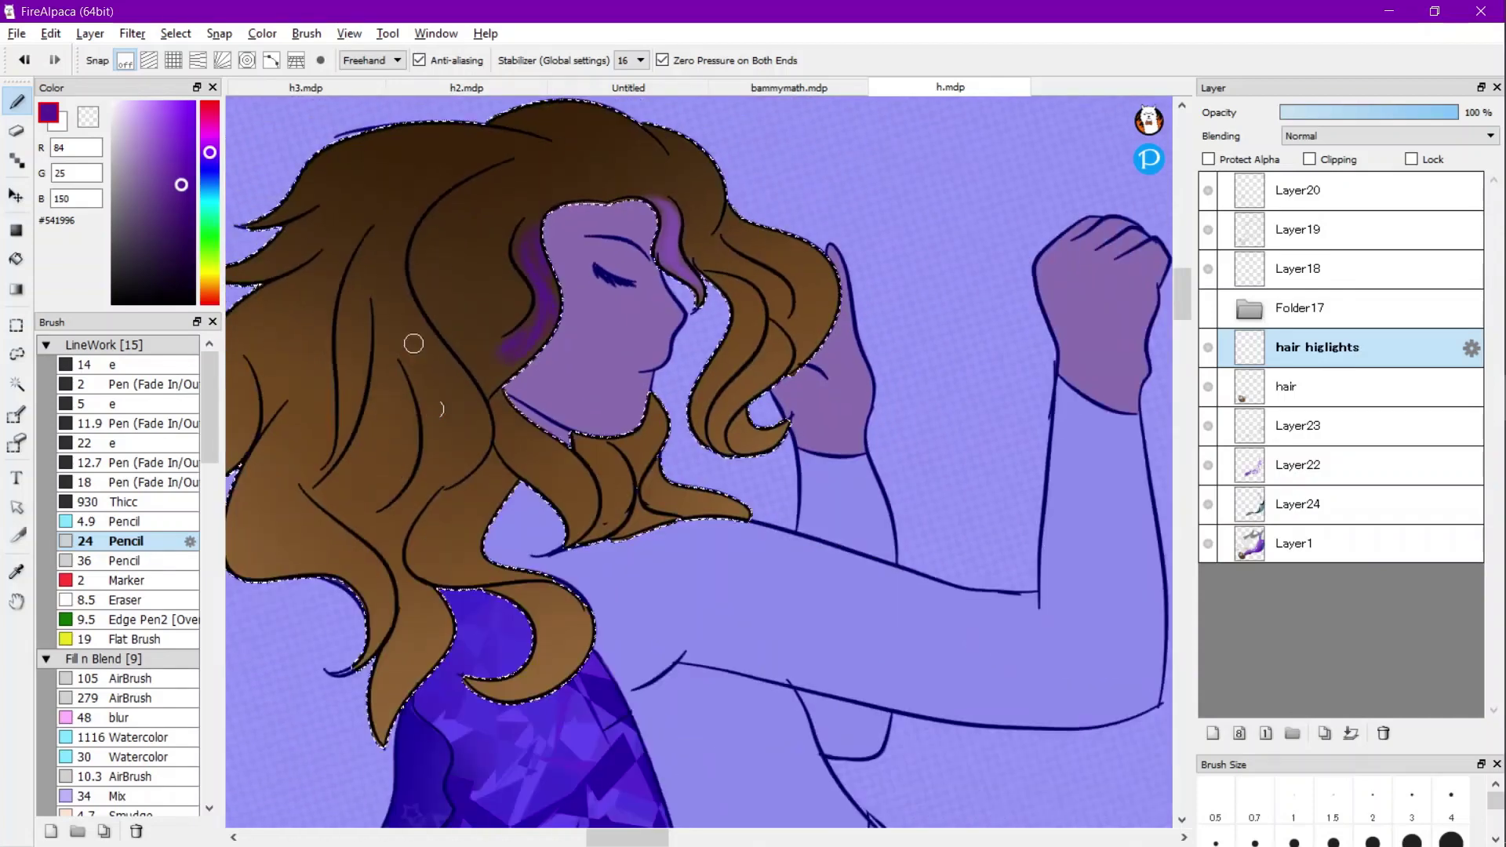
Change the Pencil brush to the Watercolor type, try a stroke on the hair behind the face, and undo the stroke.
scroll(414, 342, "up", 4)
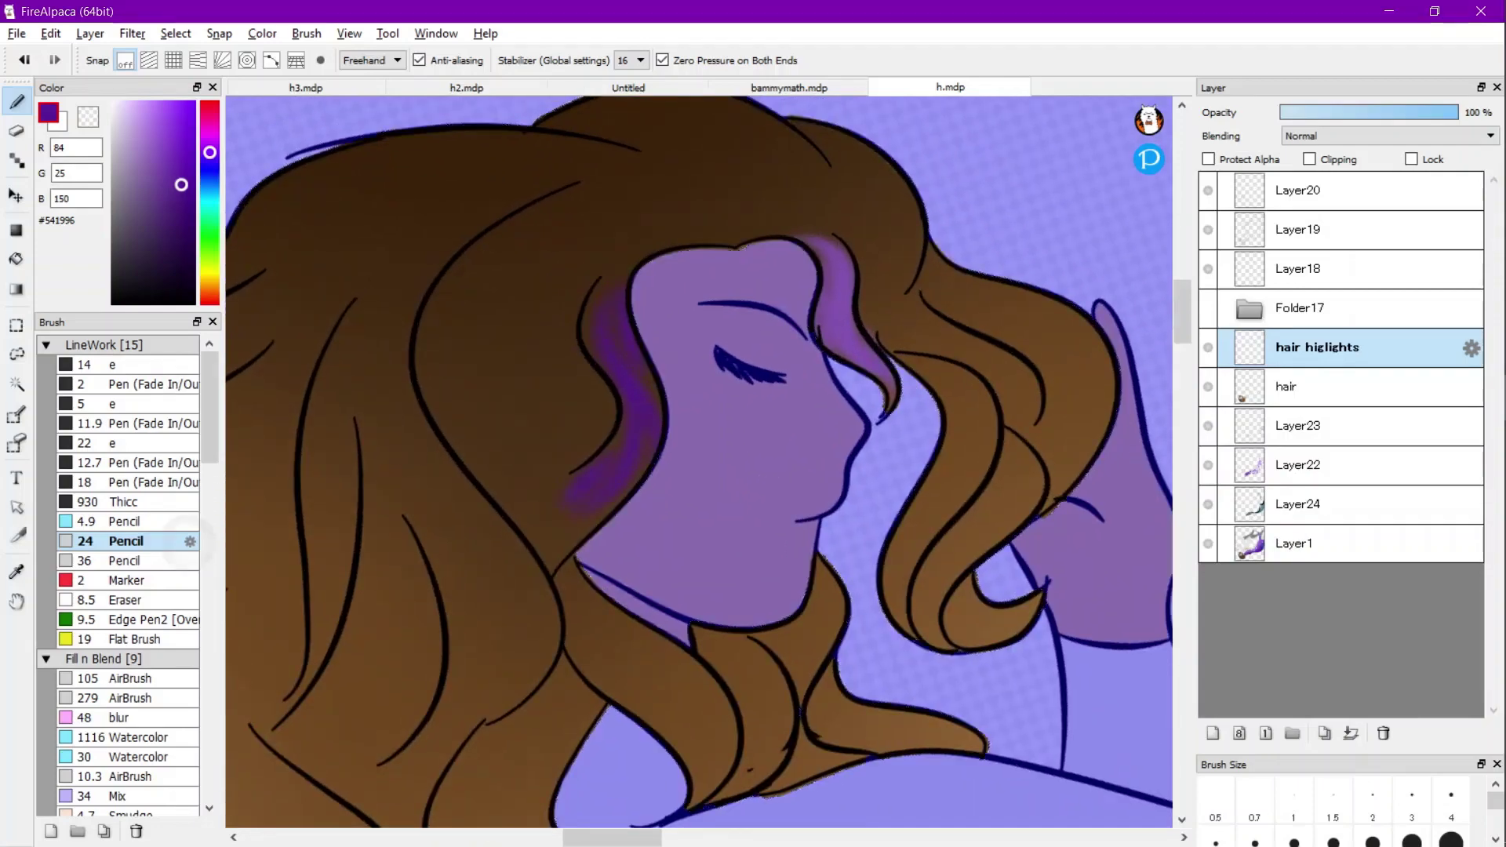
left_click(190, 541)
left_click(753, 417)
left_click(749, 392)
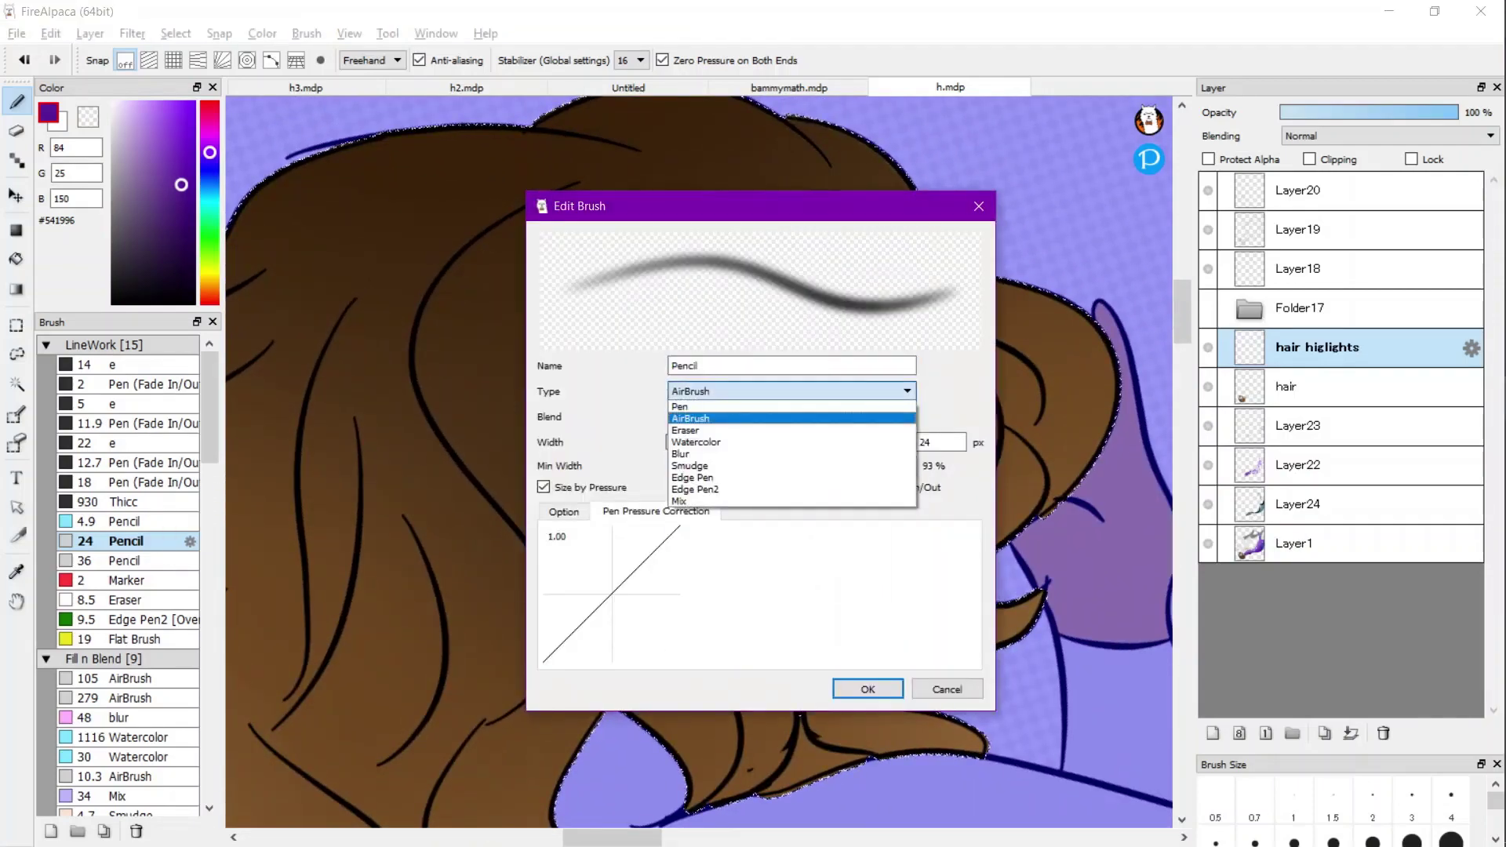
left_click(695, 442)
left_click(867, 689)
left_click_drag(547, 304, 489, 566)
key("ctrl+z")
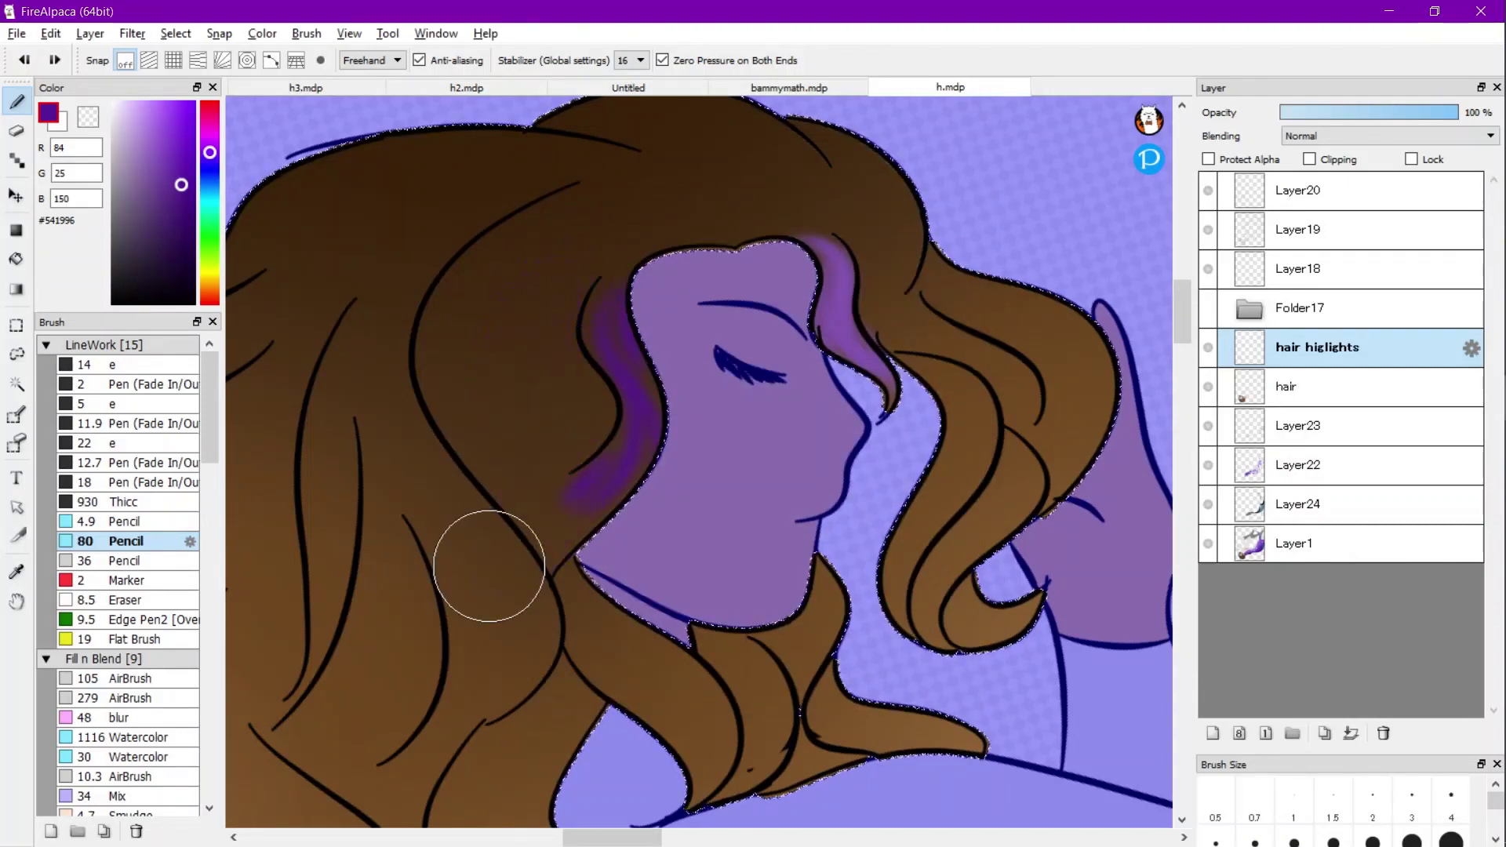
Set the Pencil brush's type to AirBrush and its width to 24 px.
left_click(189, 541)
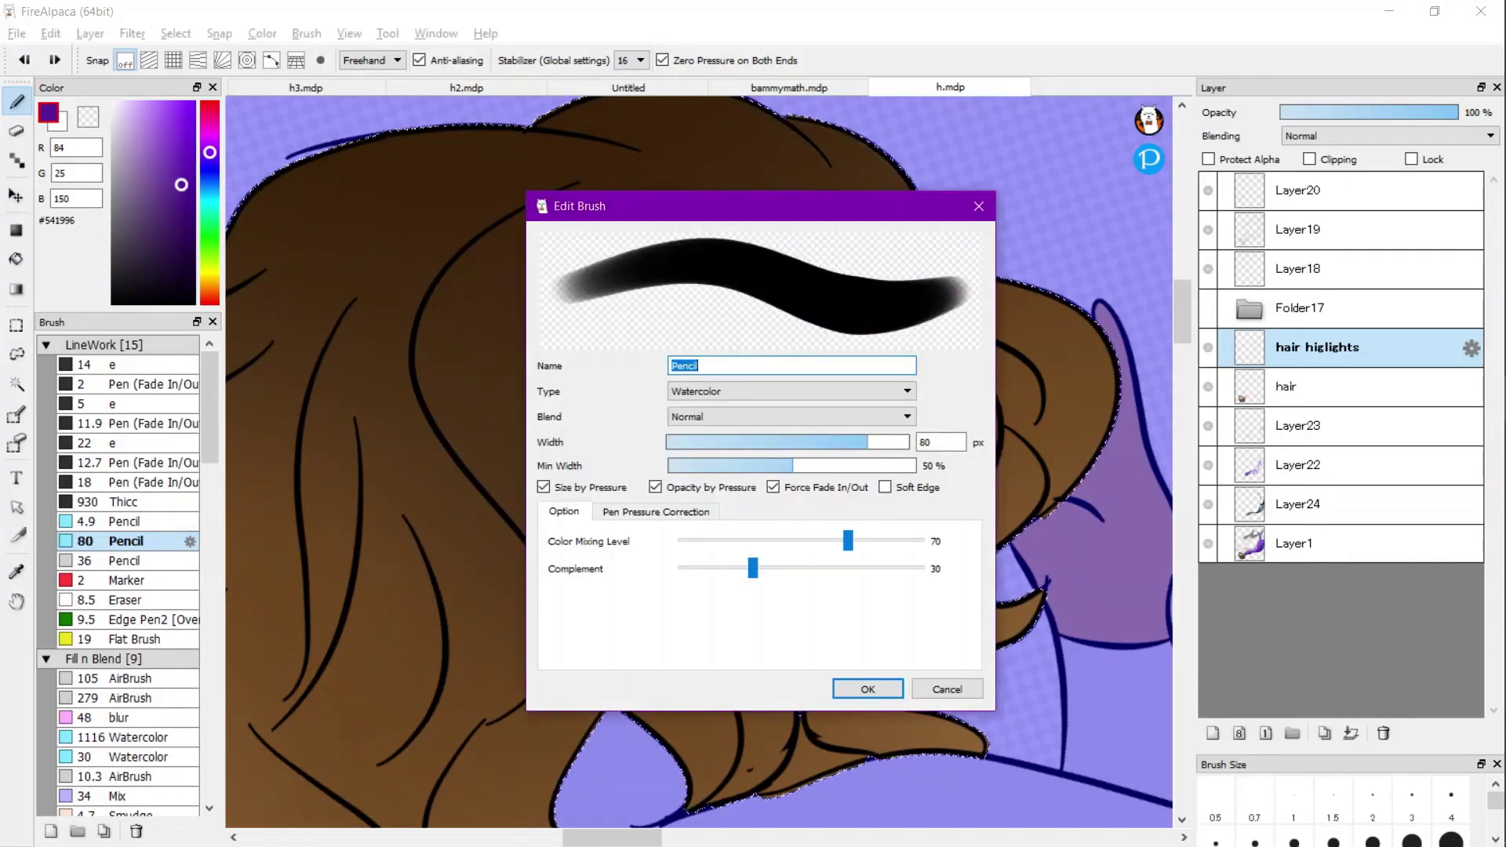
left_click(791, 416)
left_click(791, 392)
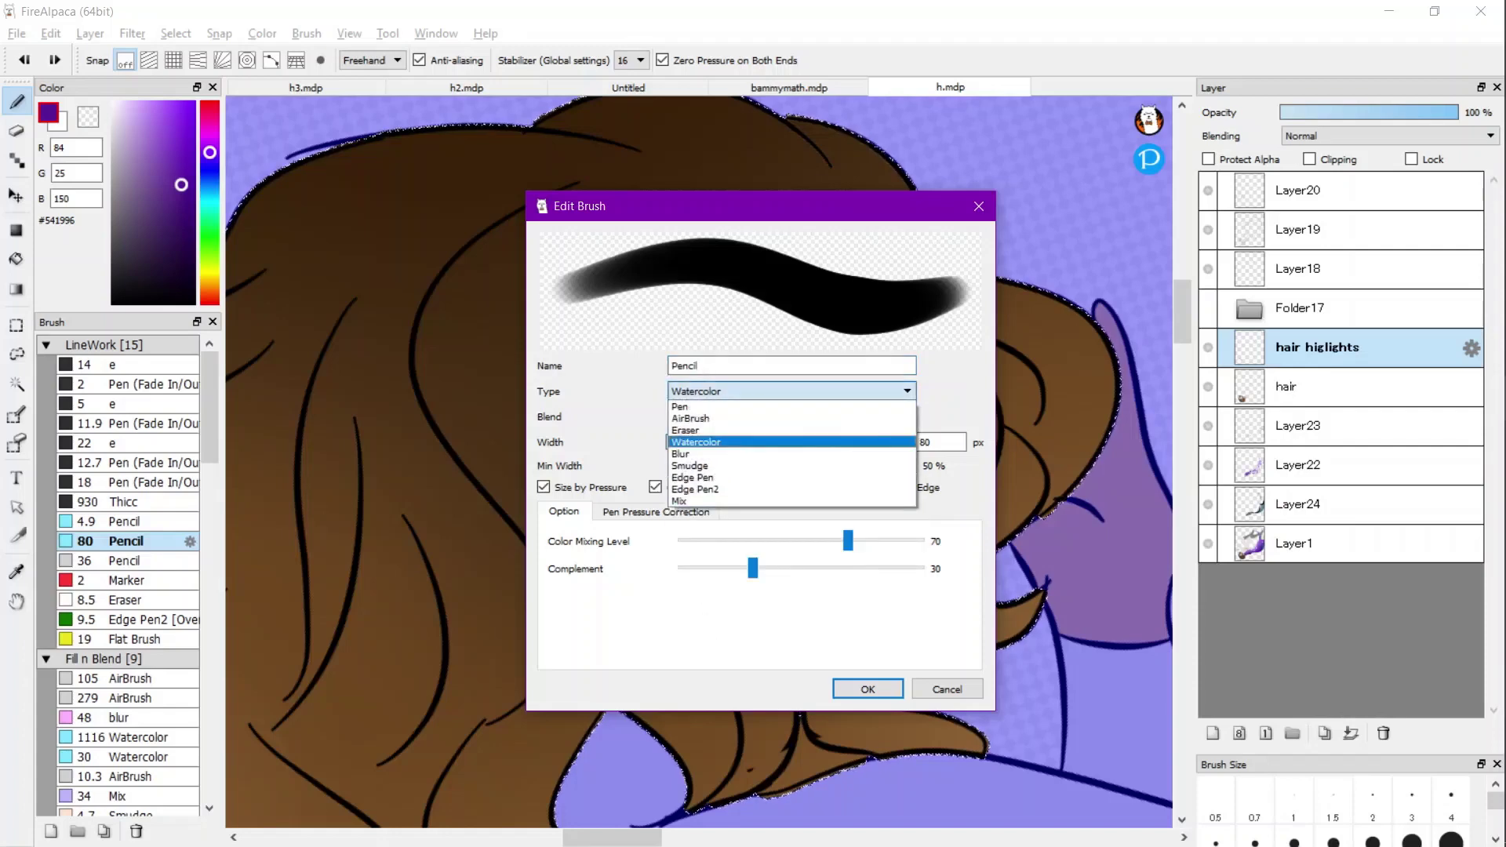
left_click(753, 419)
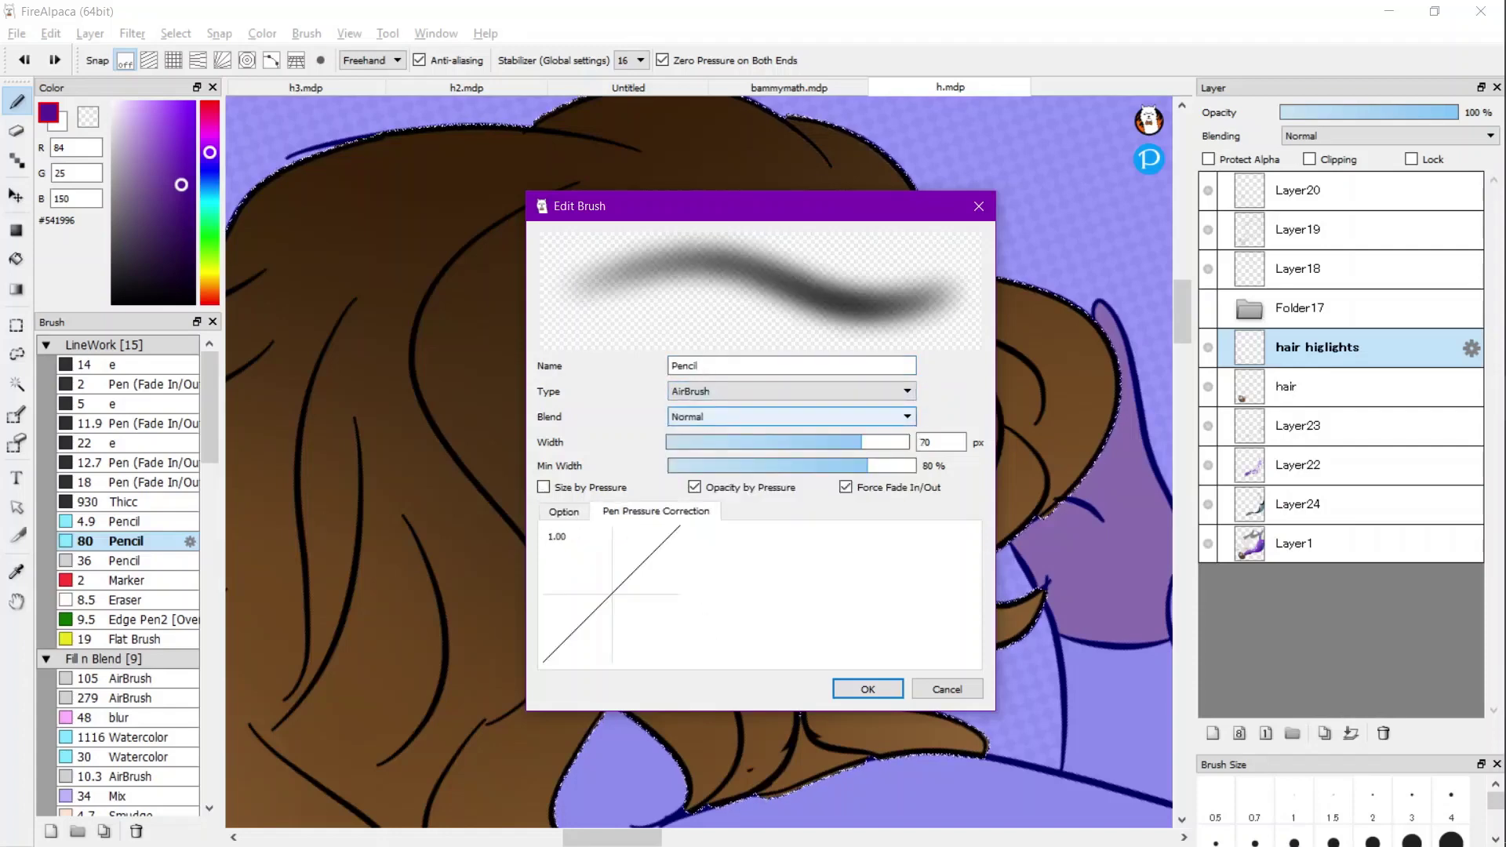
left_click(782, 443)
left_click(868, 689)
scroll(659, 313, "down", 2)
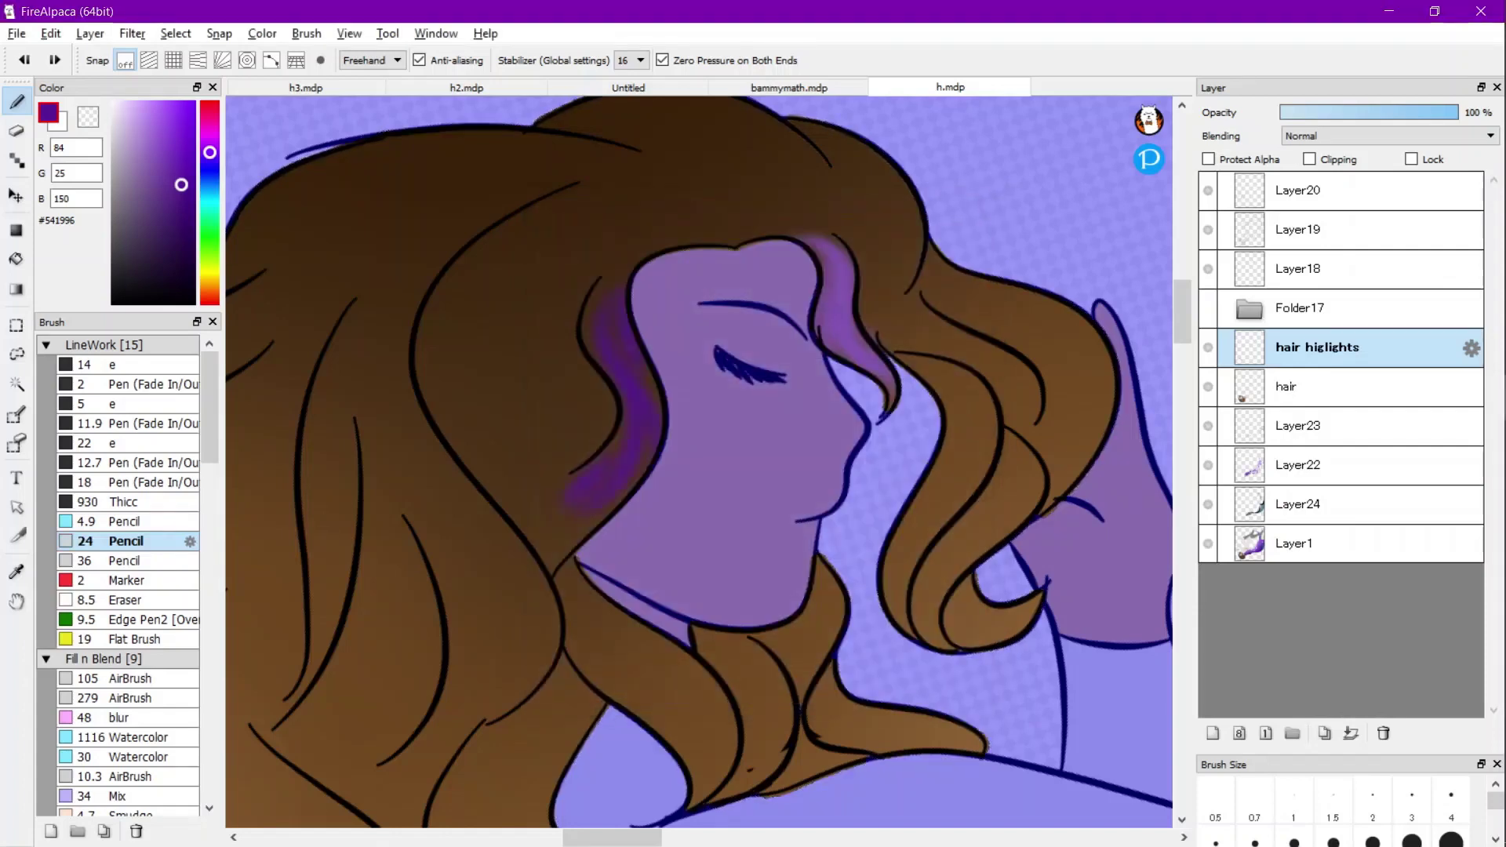
Extend the dark purple highlight below the cheek with short soft strokes across the lower end of the face-framing strand.
scroll(659, 235, "up", 4)
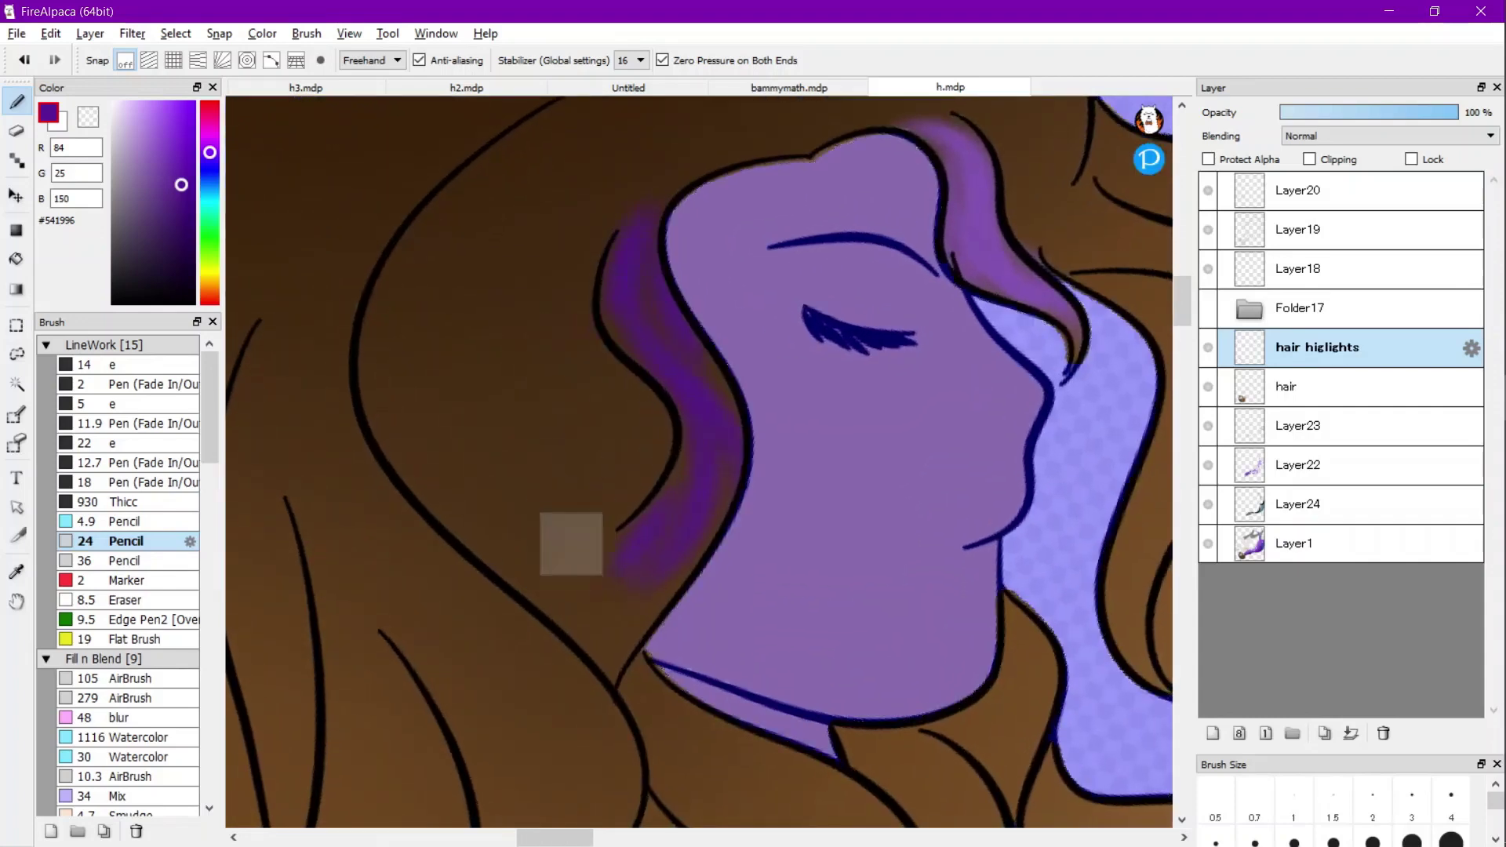
scroll(571, 538, "down", 2)
scroll(561, 639, "up", 3)
left_click_drag(585, 390, 557, 394)
left_click_drag(690, 394, 644, 439)
left_click_drag(729, 400, 685, 560)
Erase the purple overspill beneath the strand's lower end with the 55 px Eraser and return to the Pencil brush.
key("e")
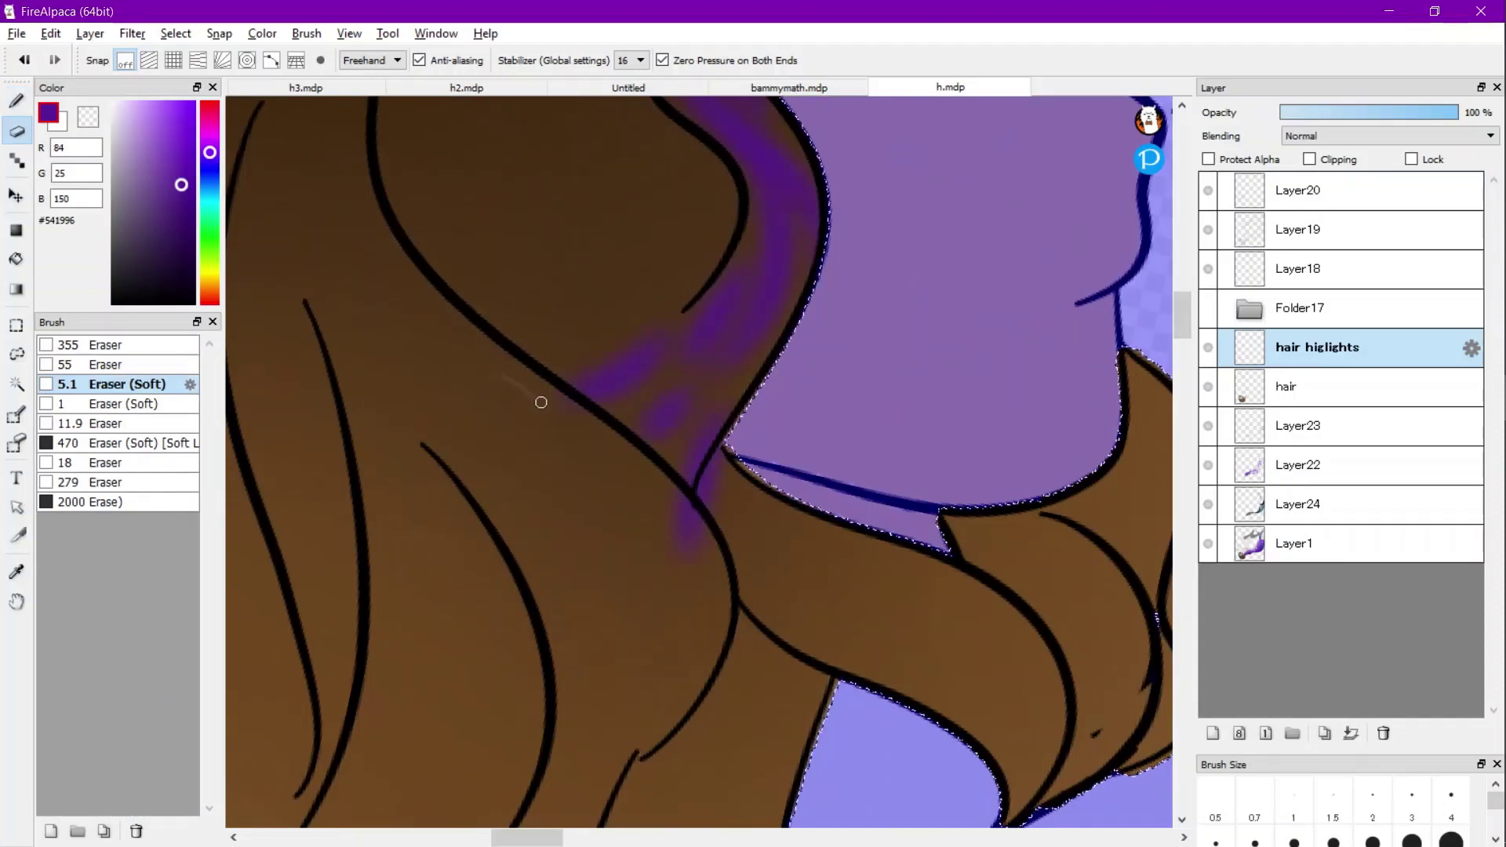
left_click(118, 365)
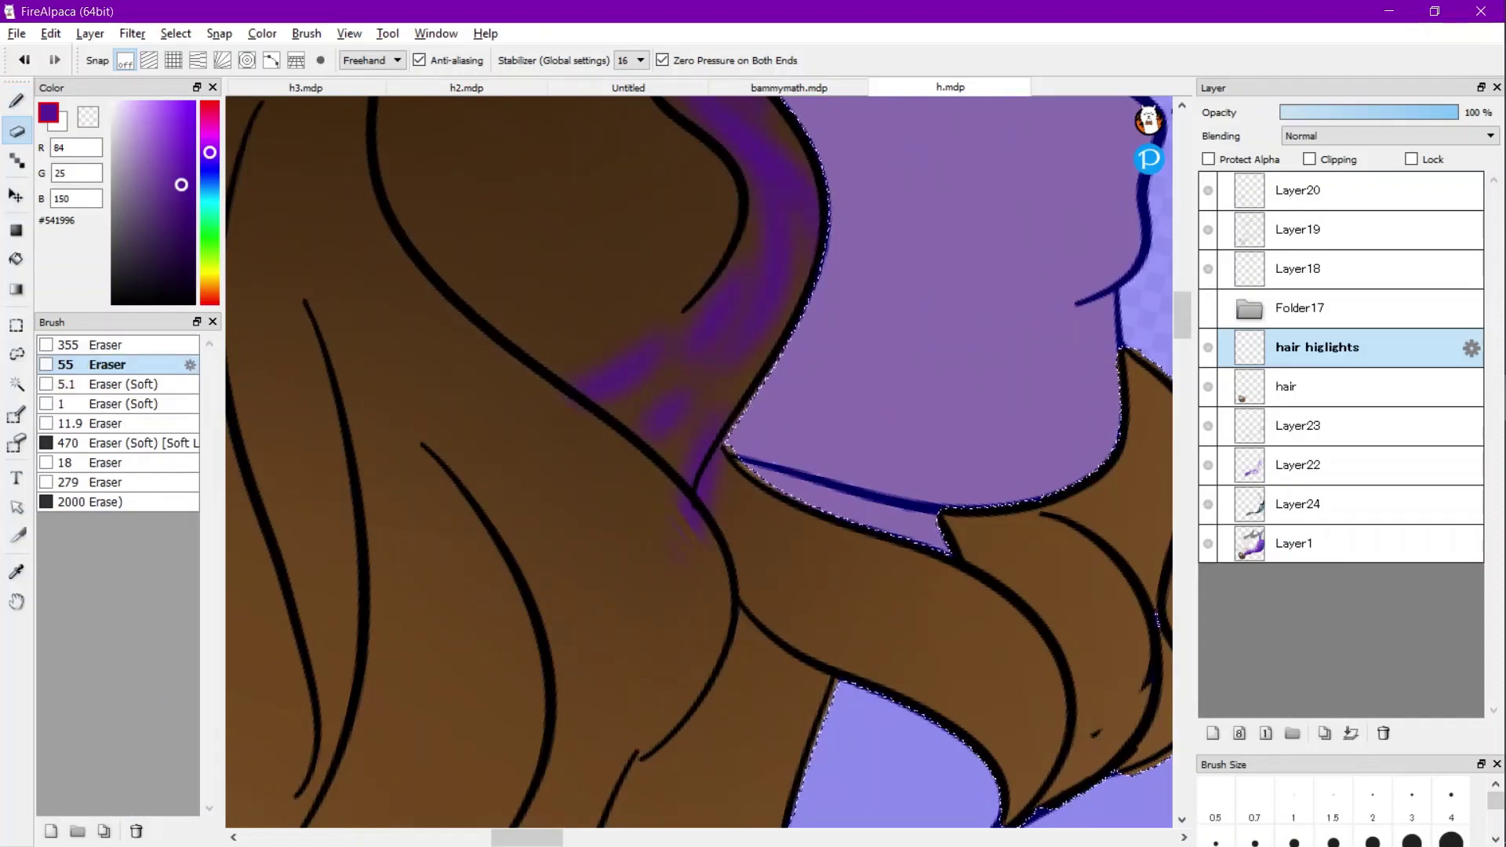
left_click_drag(617, 499, 723, 673)
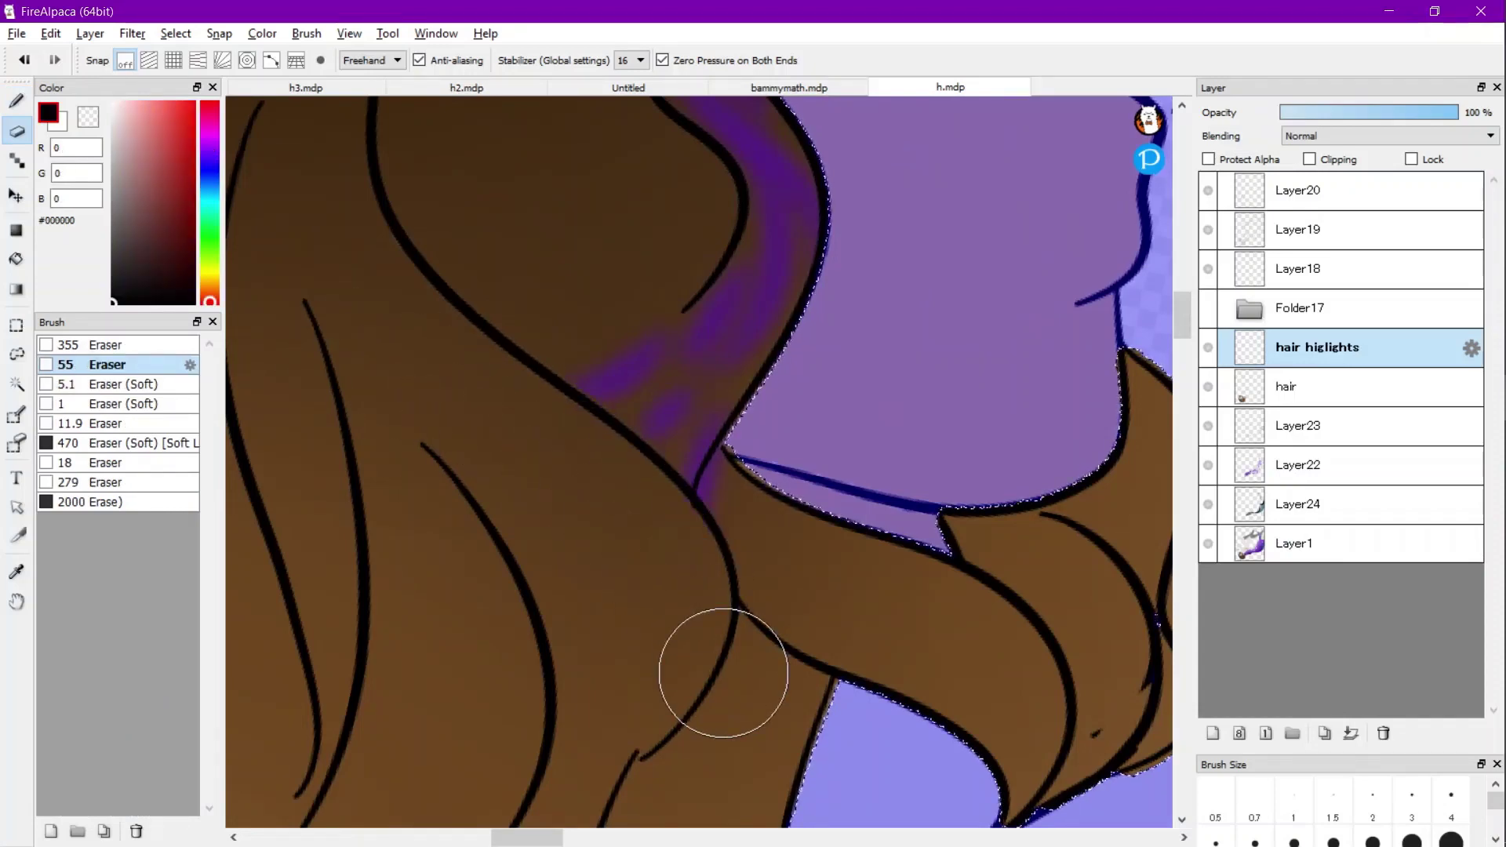
key("b")
Try a black stroke along the upper hair above the face and undo it.
scroll(488, 442, "down", 5)
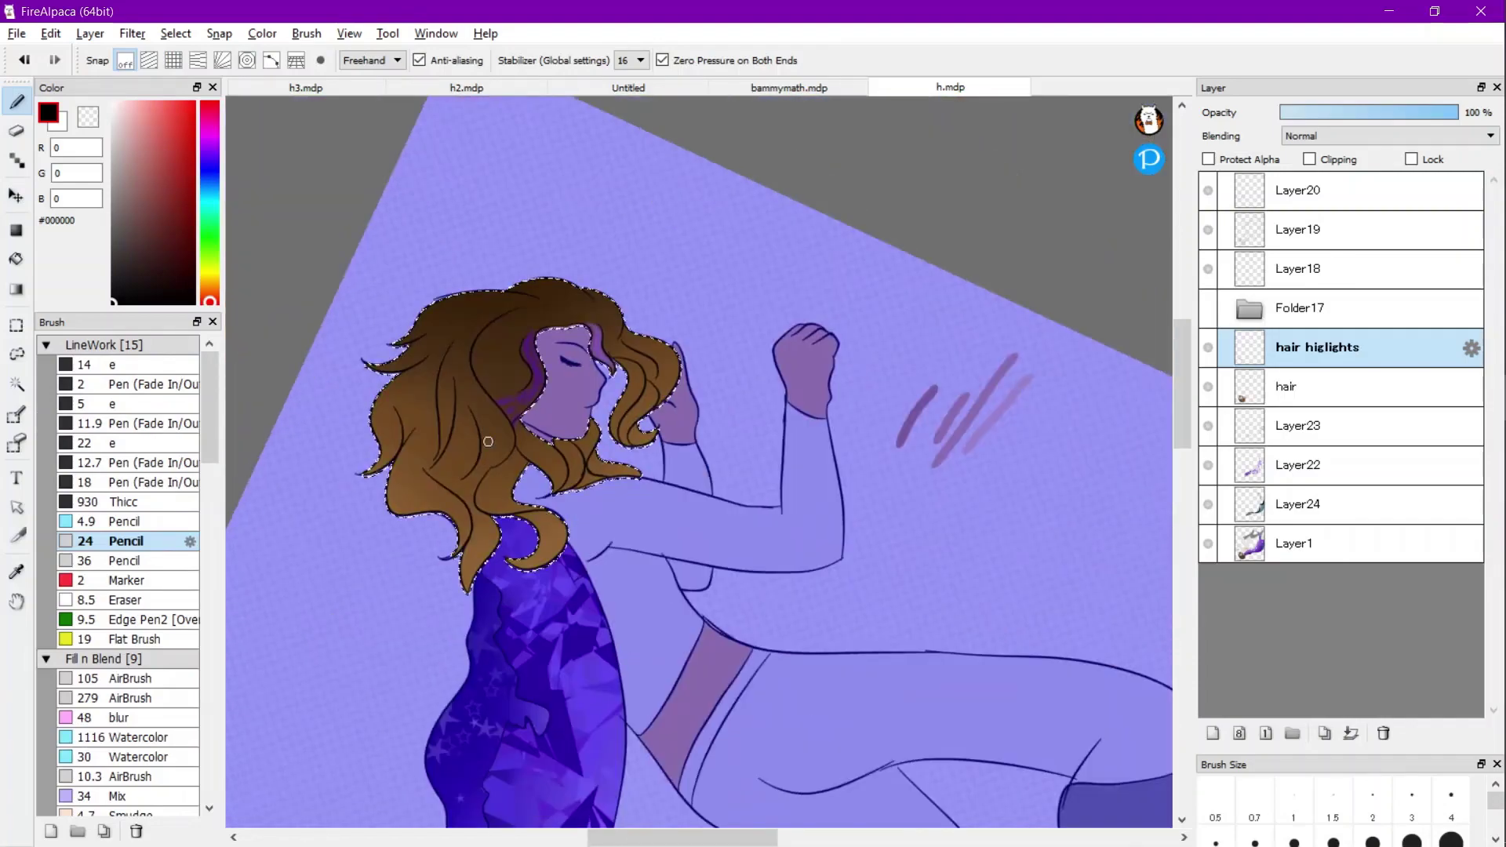
scroll(487, 442, "up", 6)
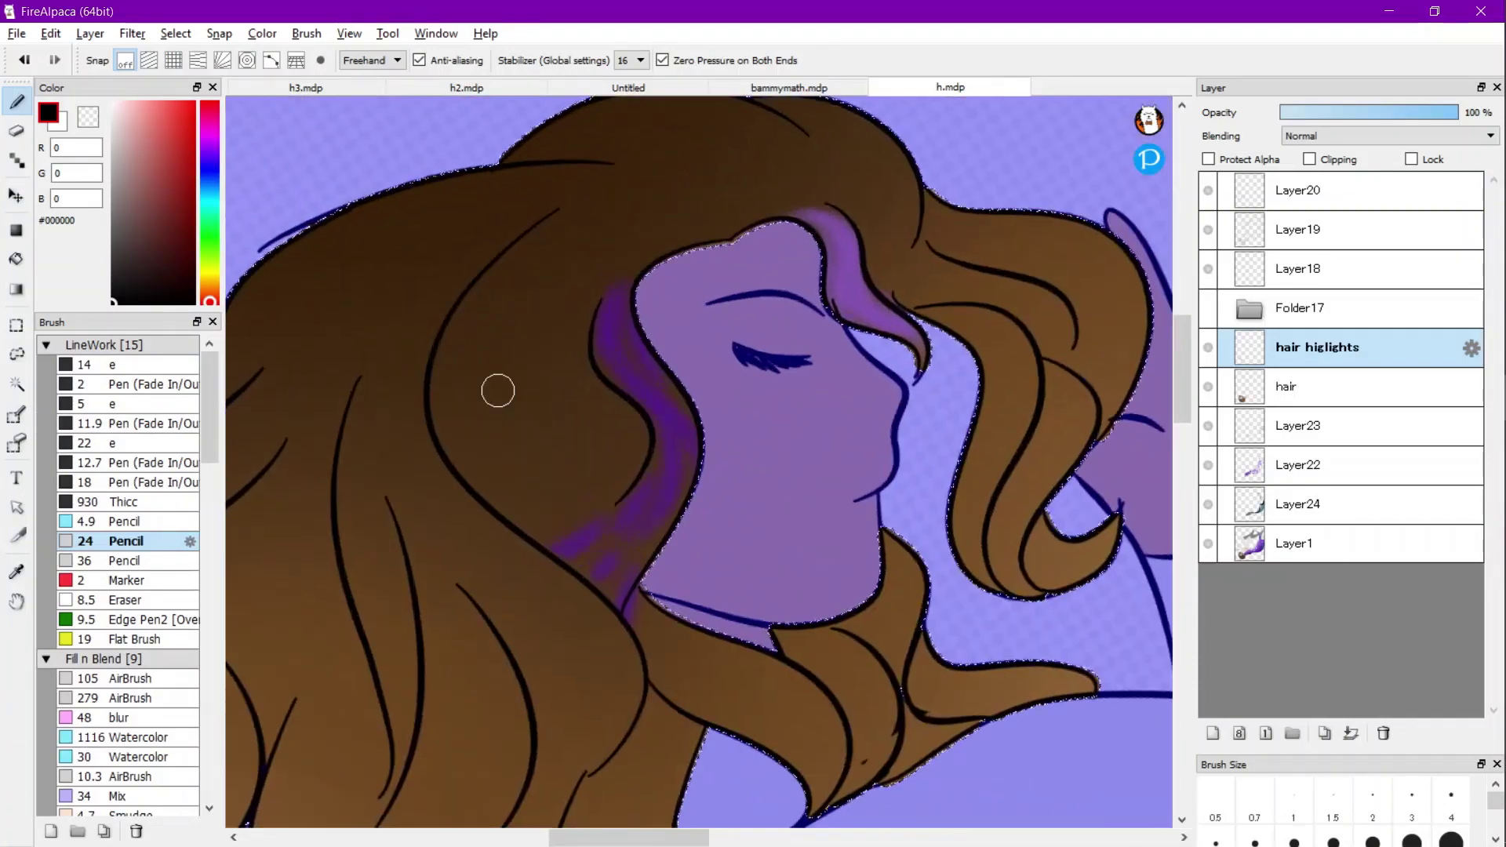
scroll(498, 390, "up", 2)
left_click_drag(662, 181, 306, 262)
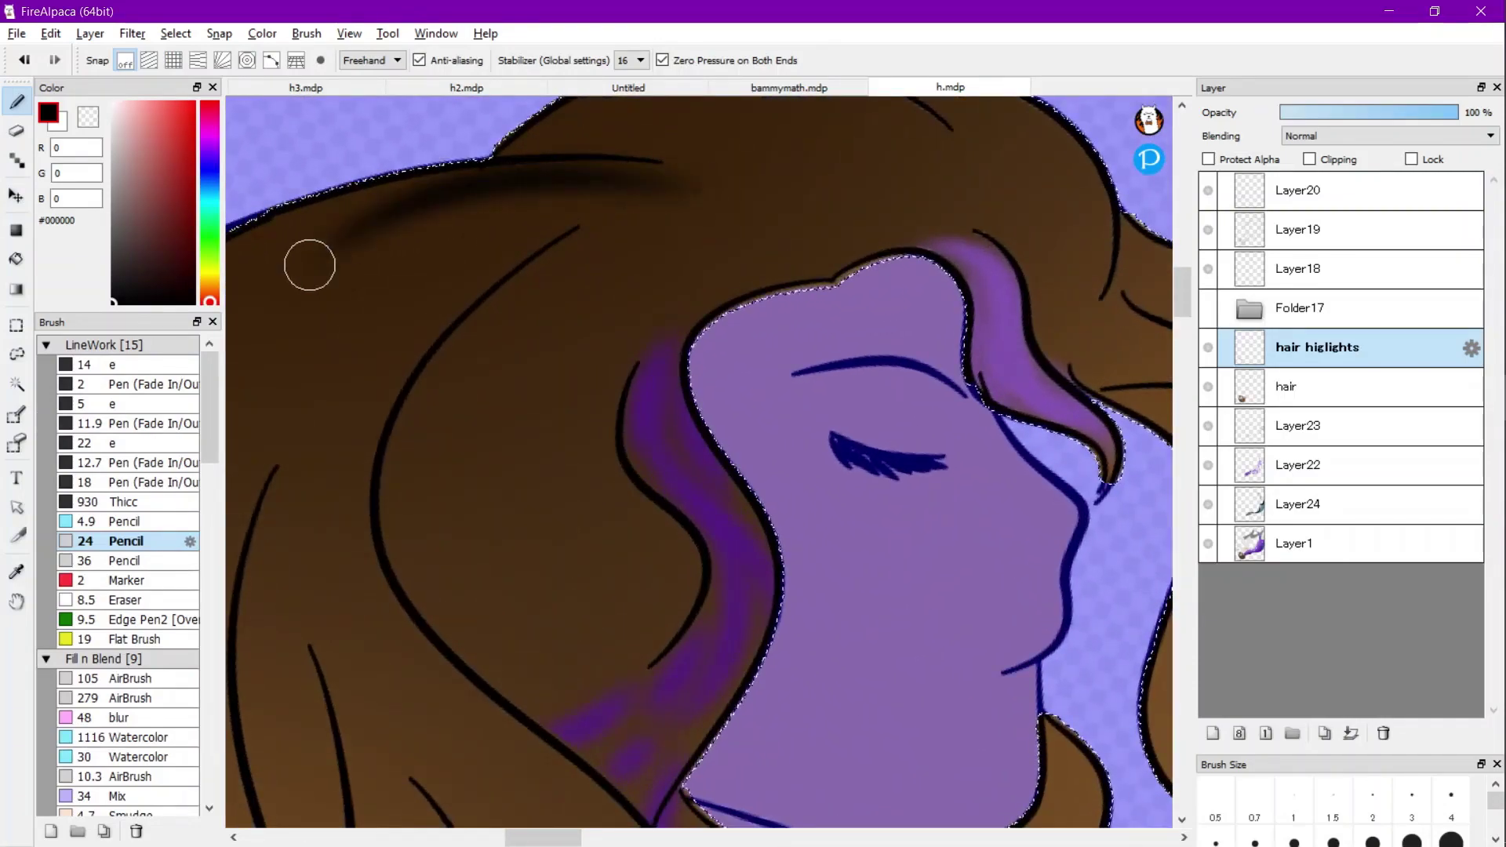
key("ctrl+z")
Set the brush colour to light purple #BFA7D9 and paint a highlight on the curl tip beside the raised hand.
left_click(210, 152)
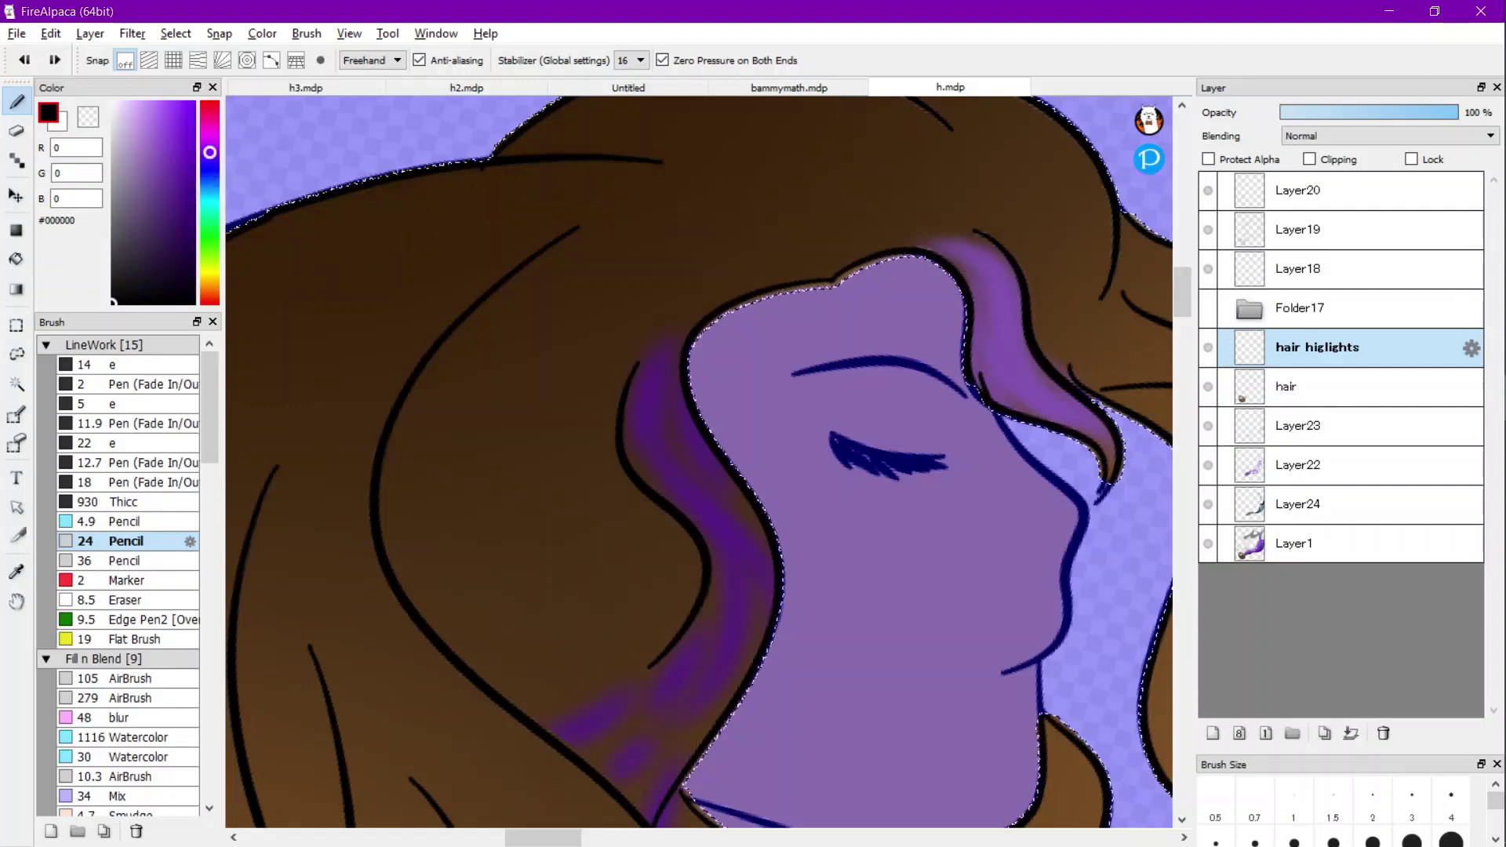
left_click(130, 131)
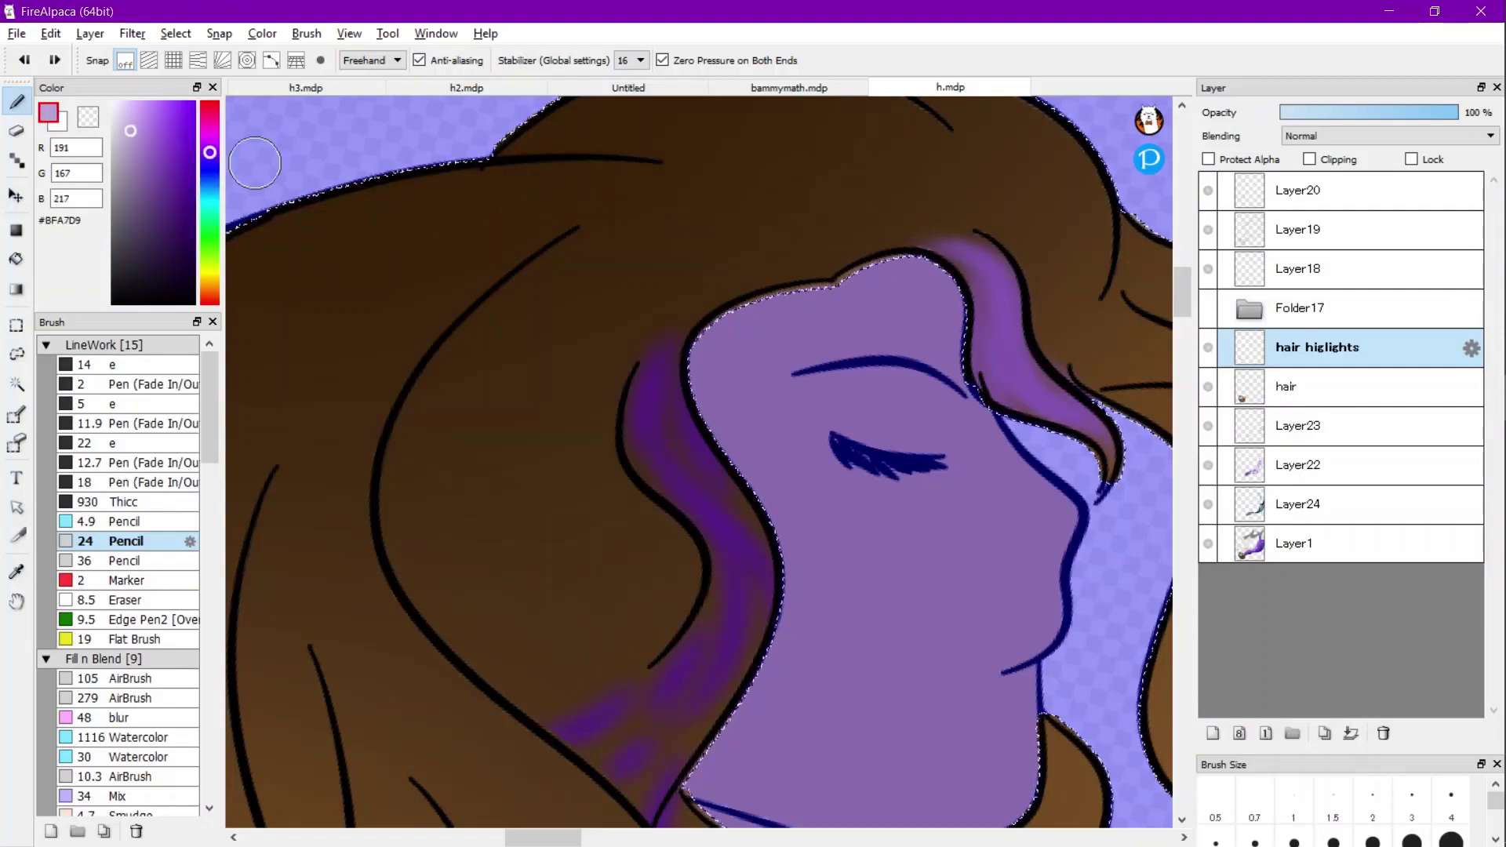
scroll(588, 303, "down", 3)
scroll(733, 307, "up", 5)
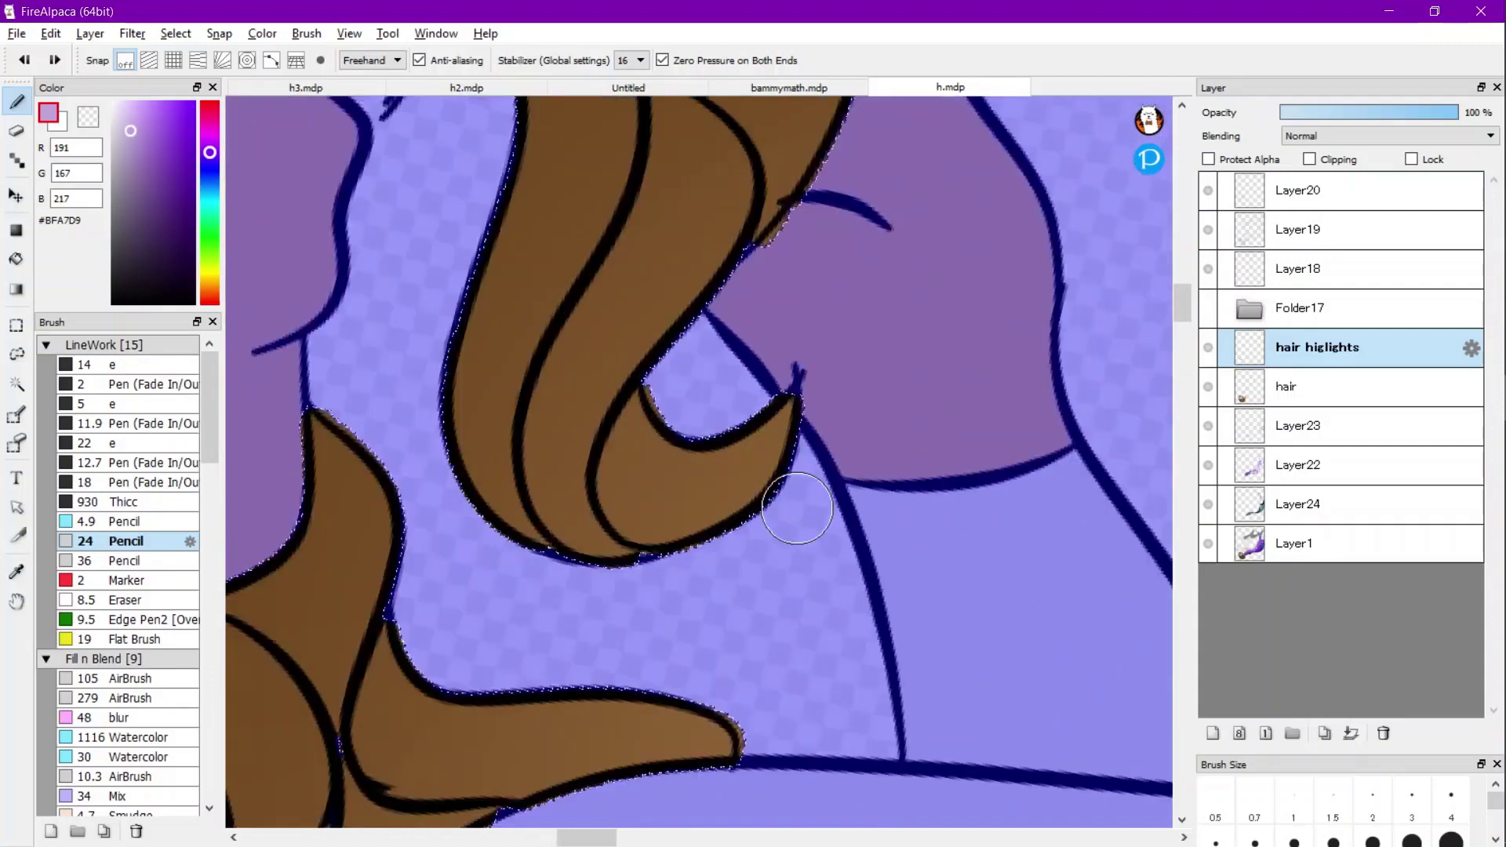
scroll(645, 458, "down", 6)
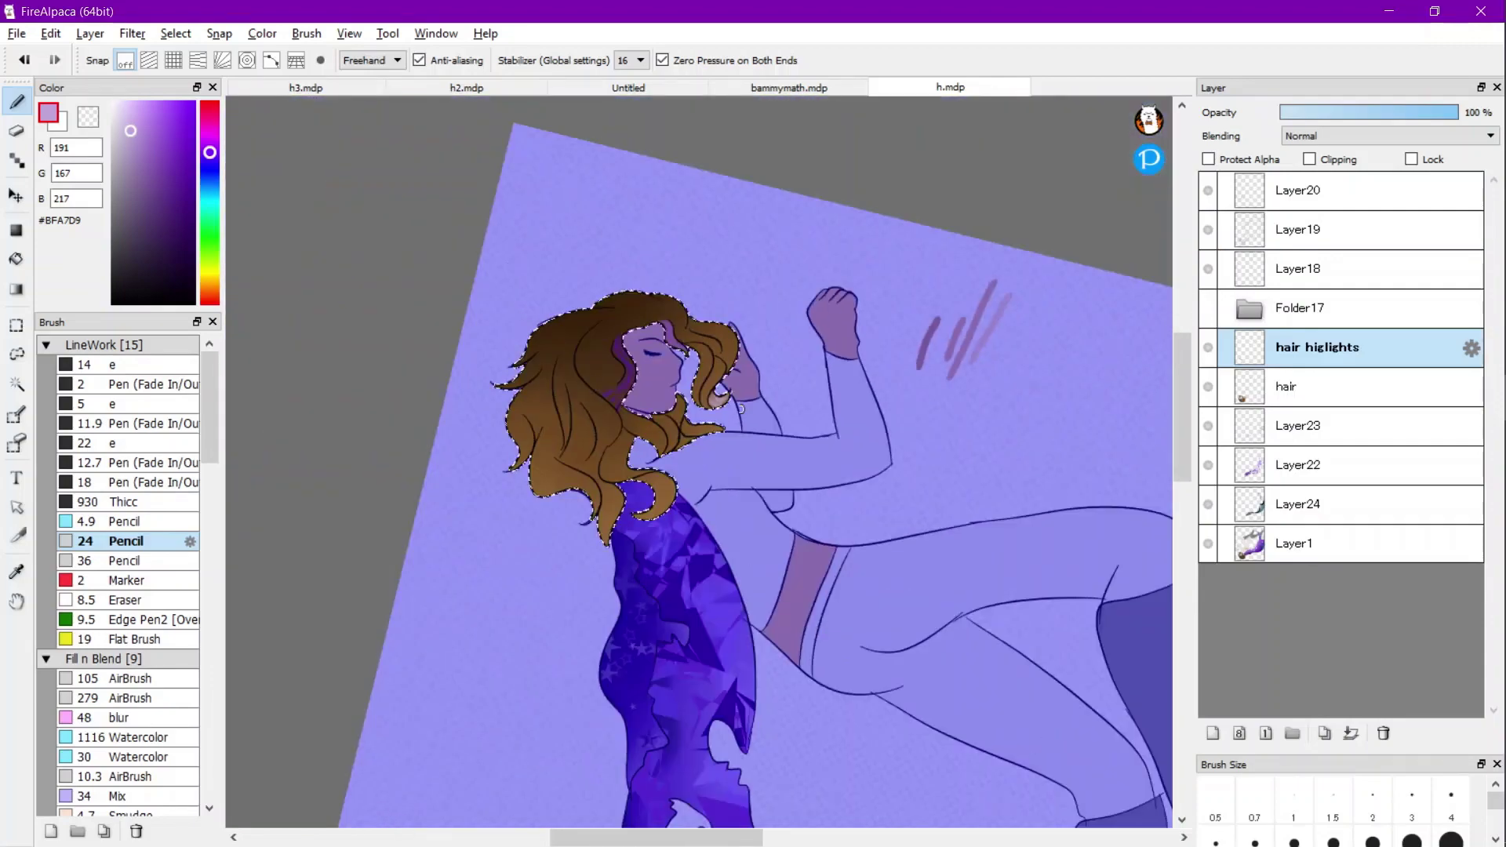
Paint light purple highlight strokes along the rounded curl that hangs over the cape.
scroll(640, 445, "up", 5)
scroll(640, 446, "down", 2)
scroll(612, 518, "up", 3)
left_click_drag(755, 402, 838, 400)
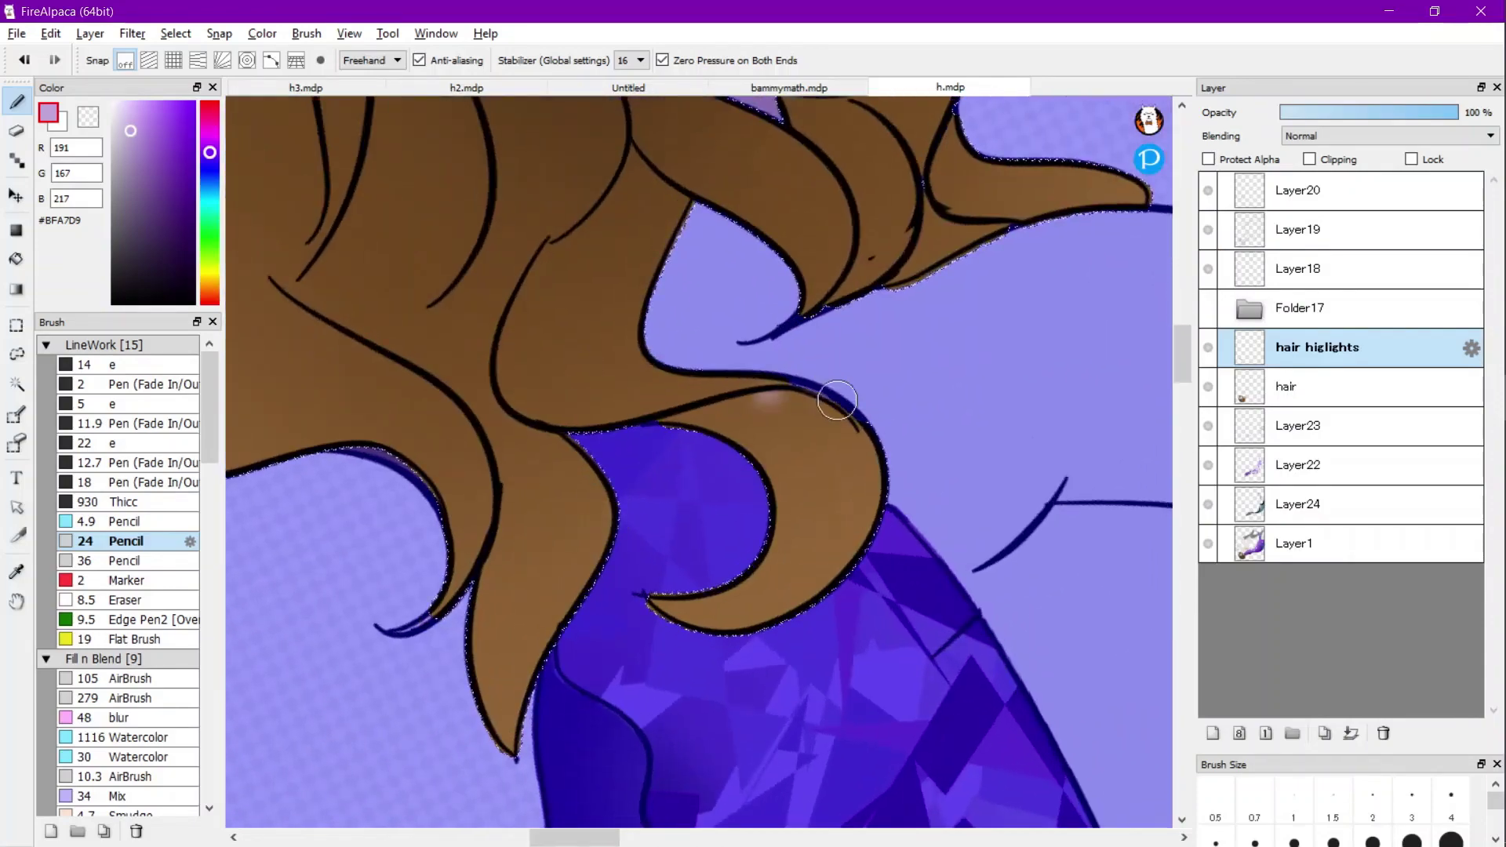
left_click_drag(836, 555, 816, 405)
left_click_drag(837, 560, 806, 483)
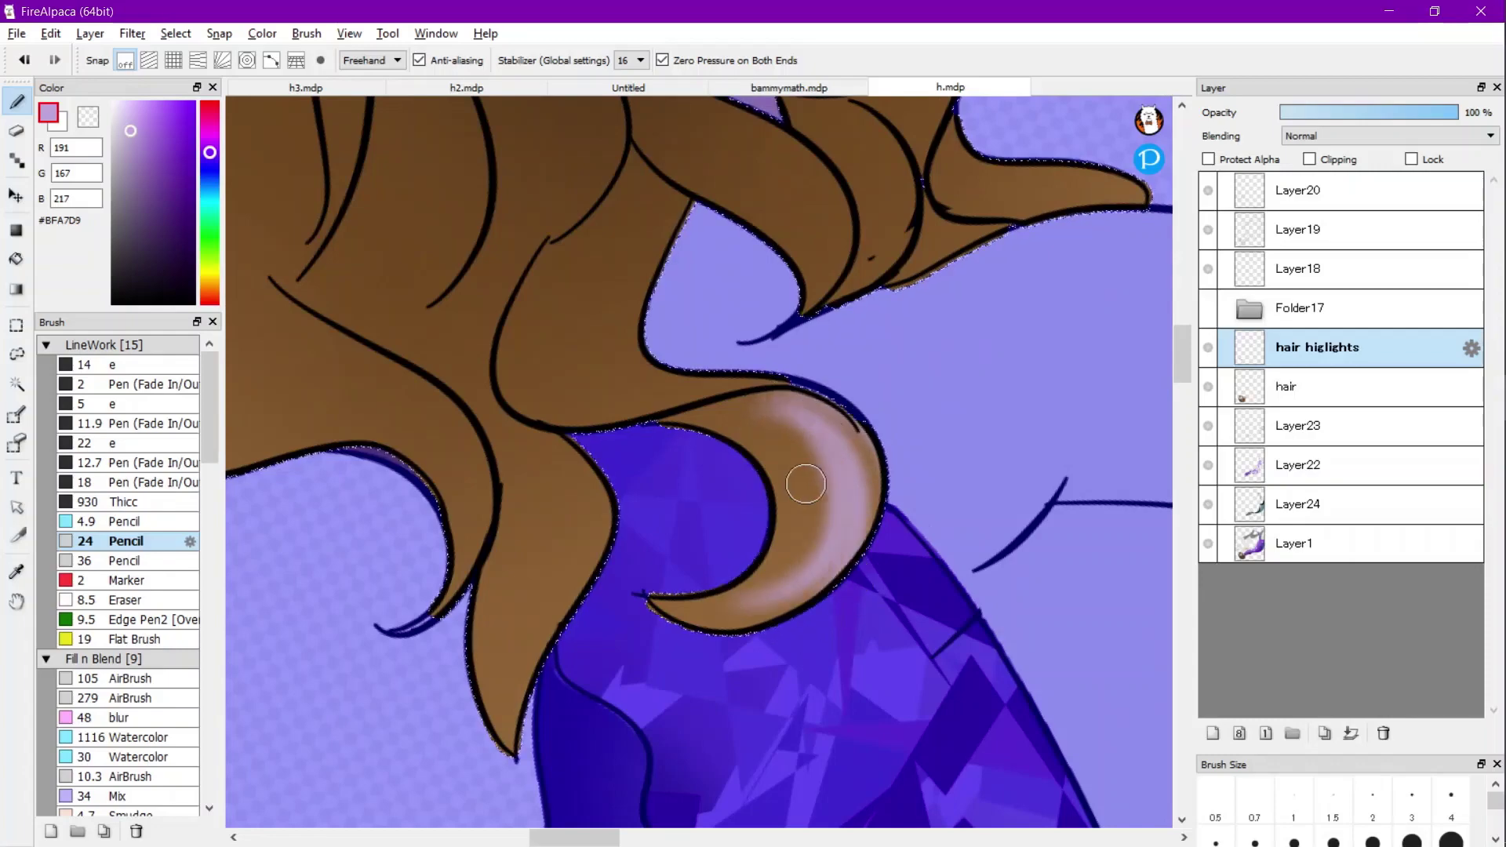
Set the brush colour to purple #823ECE and paint first streaks down the pointed lock beside the curl.
scroll(691, 600, "down", 4)
scroll(542, 484, "up", 2)
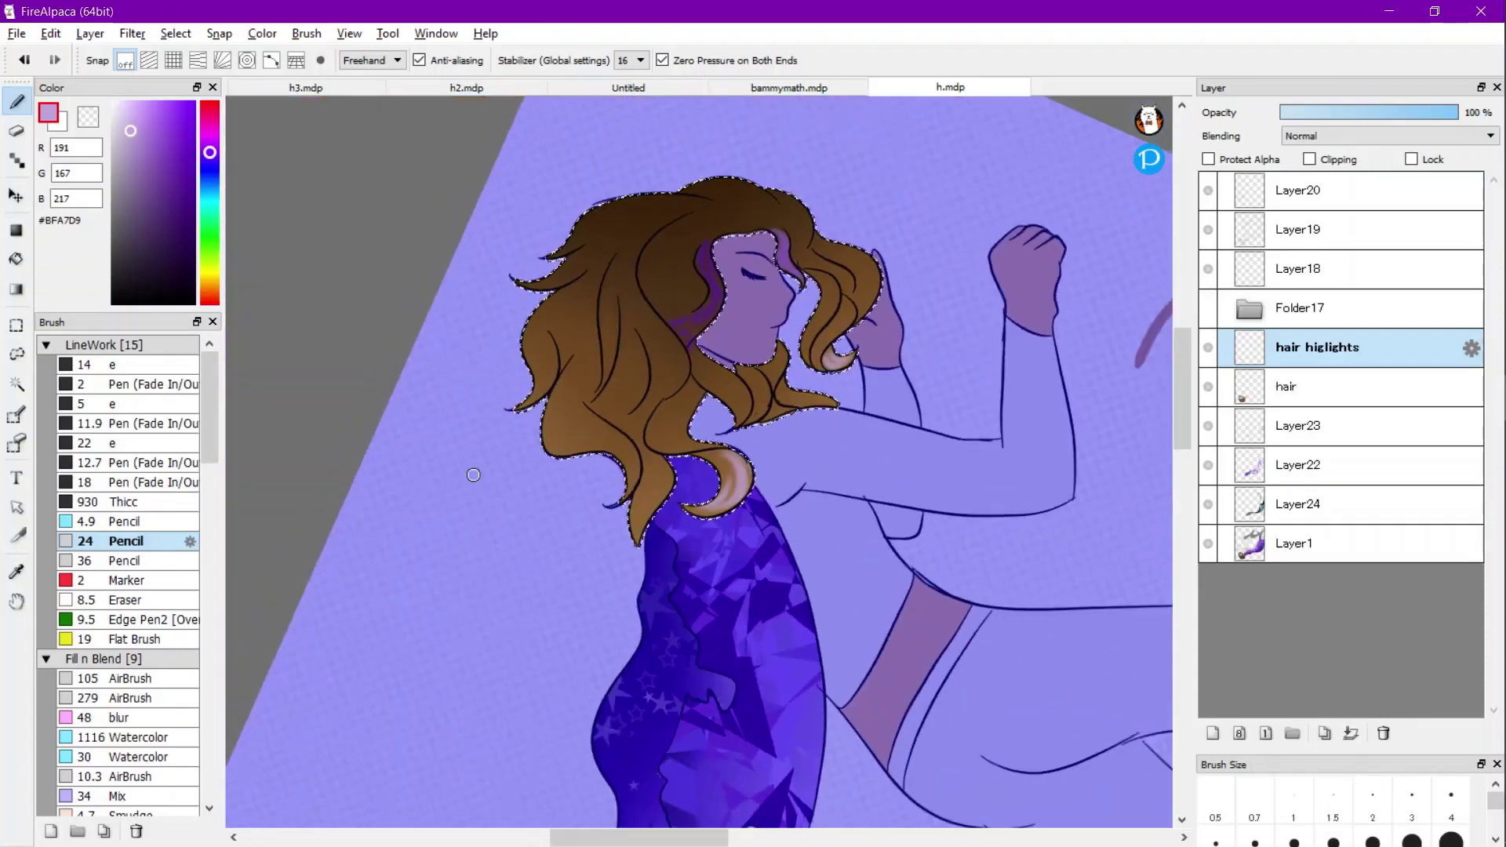
left_click(171, 140)
scroll(690, 461, "up", 3)
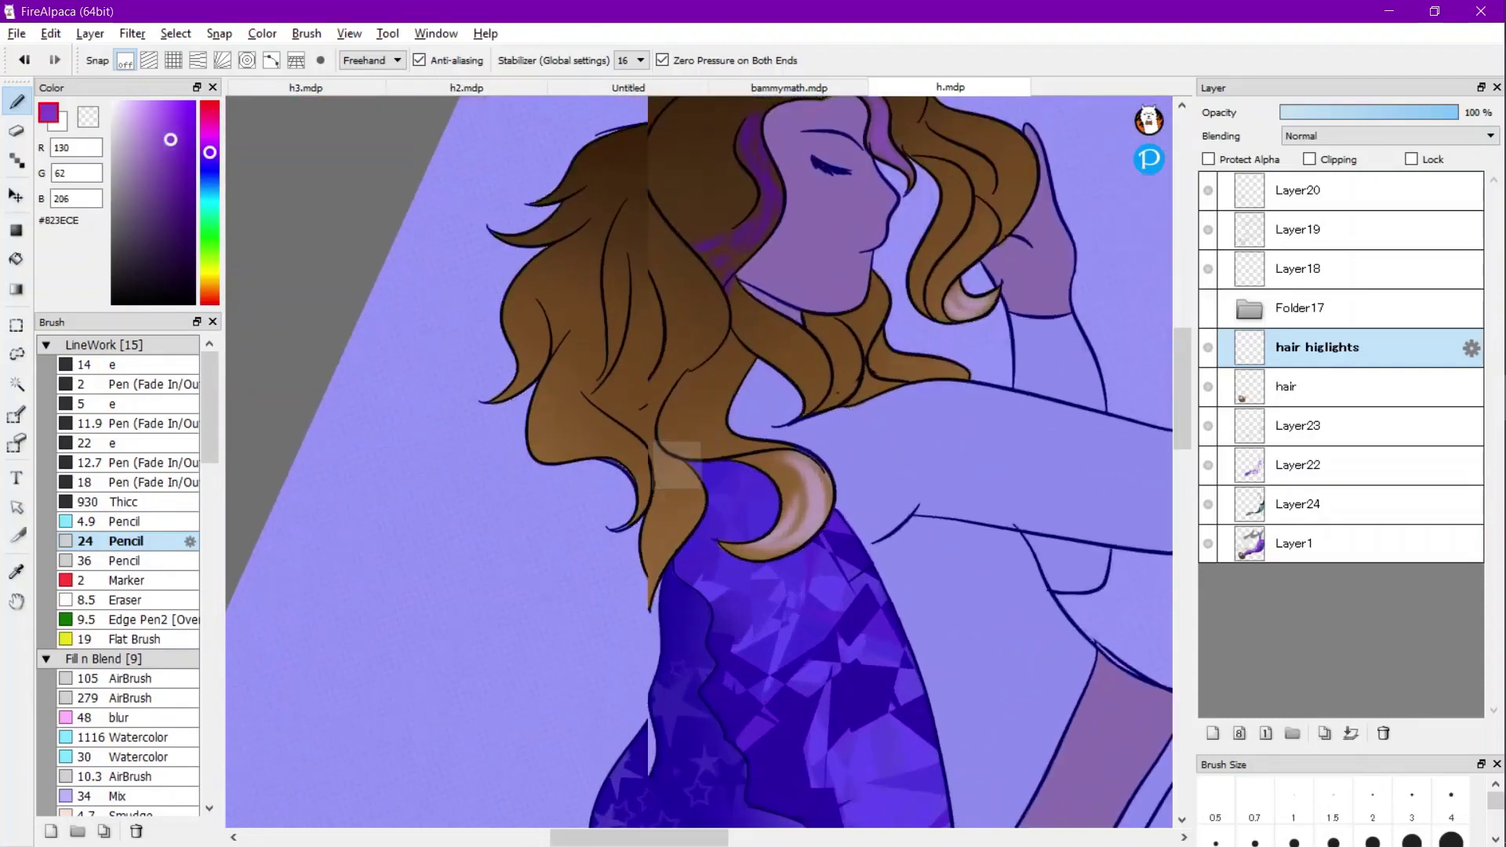
left_click_drag(633, 447, 652, 473)
mouse_move(671, 606)
left_mouse_down()
mouse_move(666, 531)
mouse_move(638, 632)
mouse_move(641, 547)
left_mouse_up()
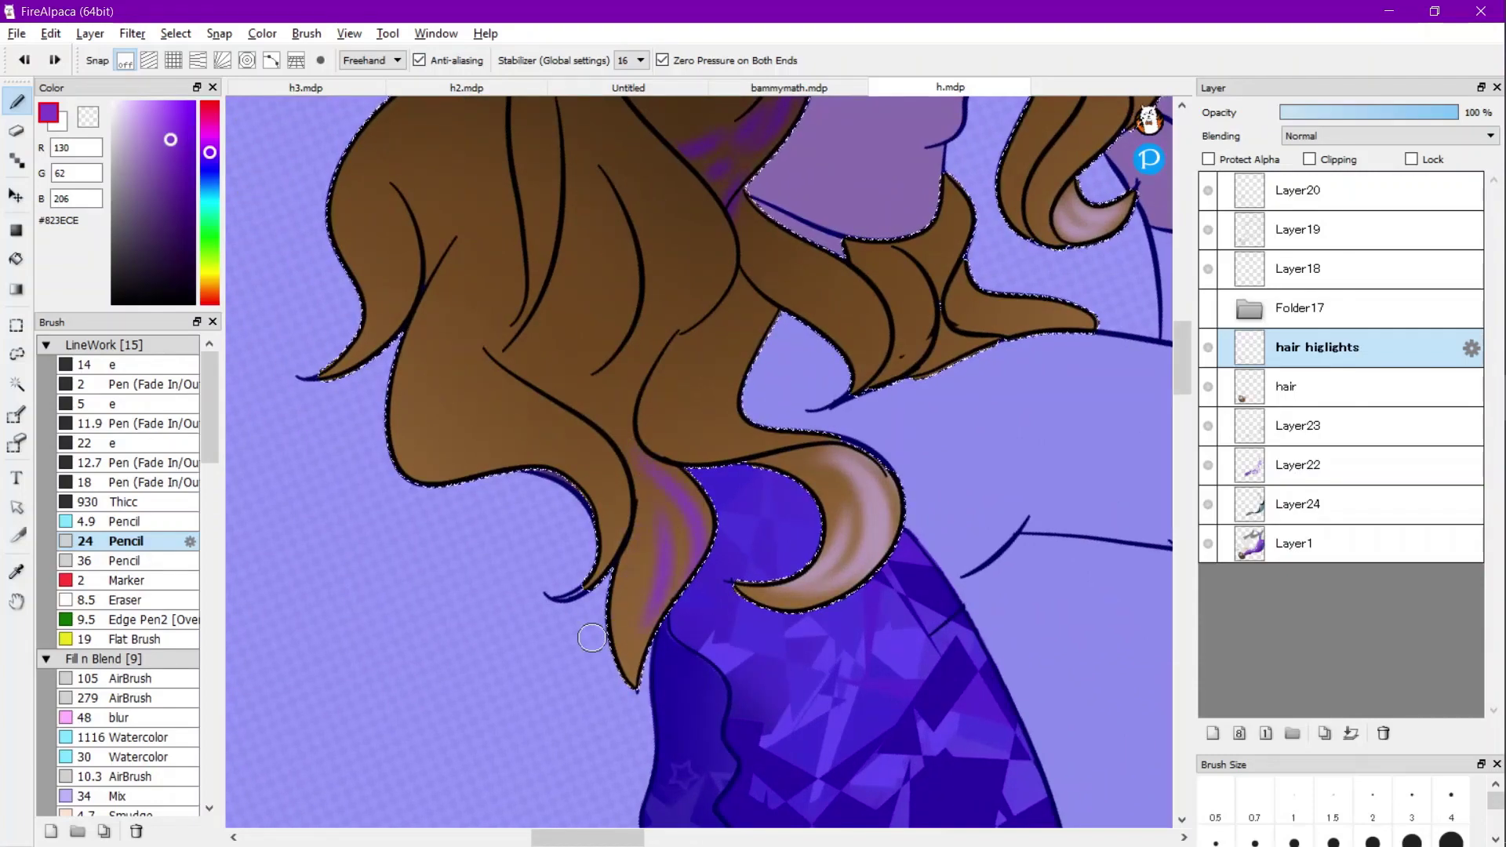
Rework the pointed lock with broader purple strokes, covering it down to its tip.
scroll(638, 478, "up", 3)
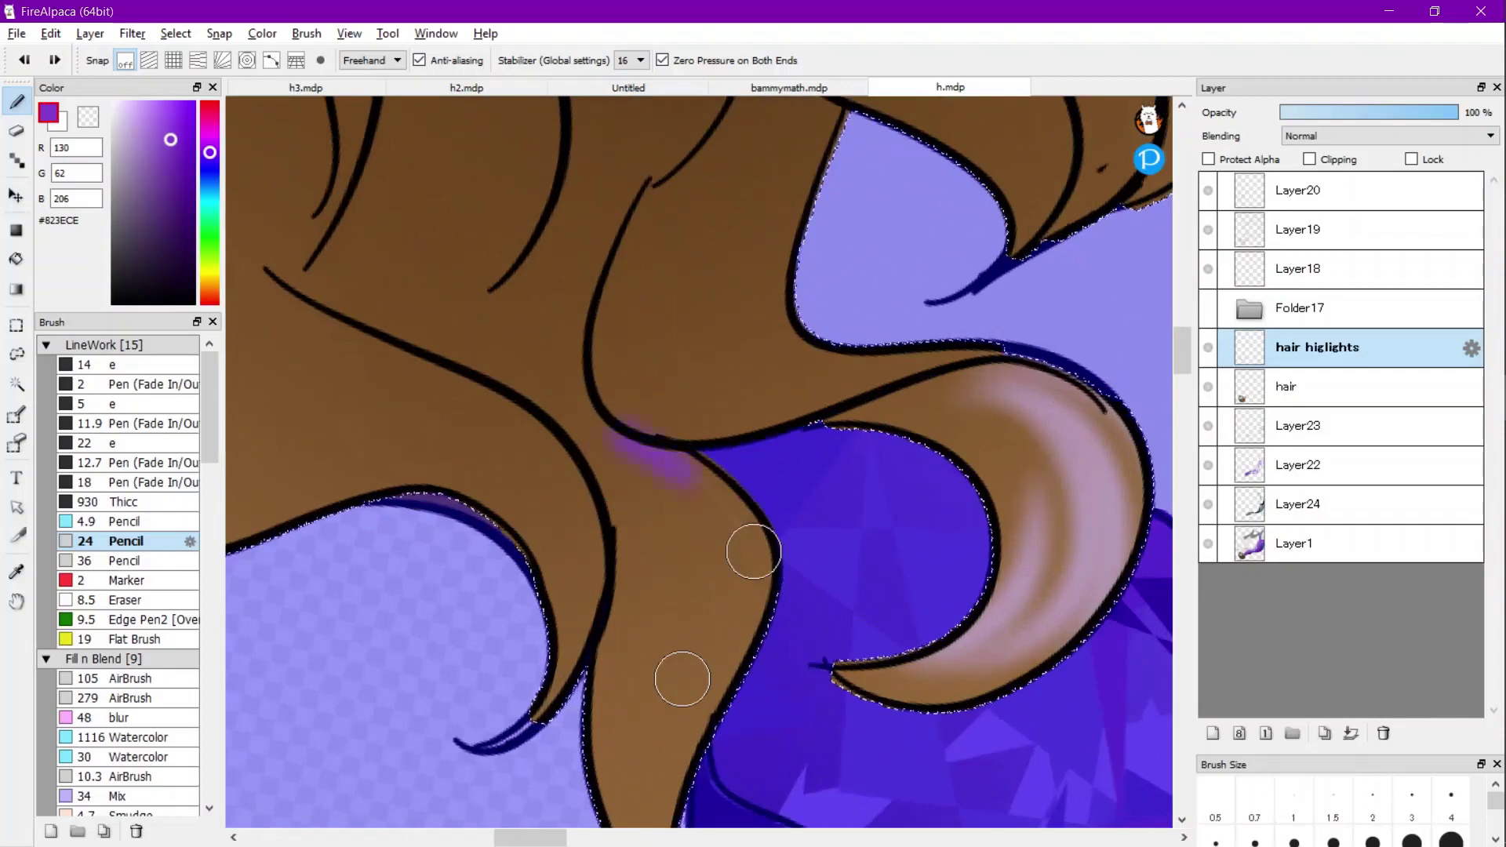
mouse_move(702, 737)
left_mouse_down()
mouse_move(653, 764)
mouse_move(696, 581)
mouse_move(605, 767)
left_mouse_up()
key("ctrl+d")
scroll(620, 706, "down", 3)
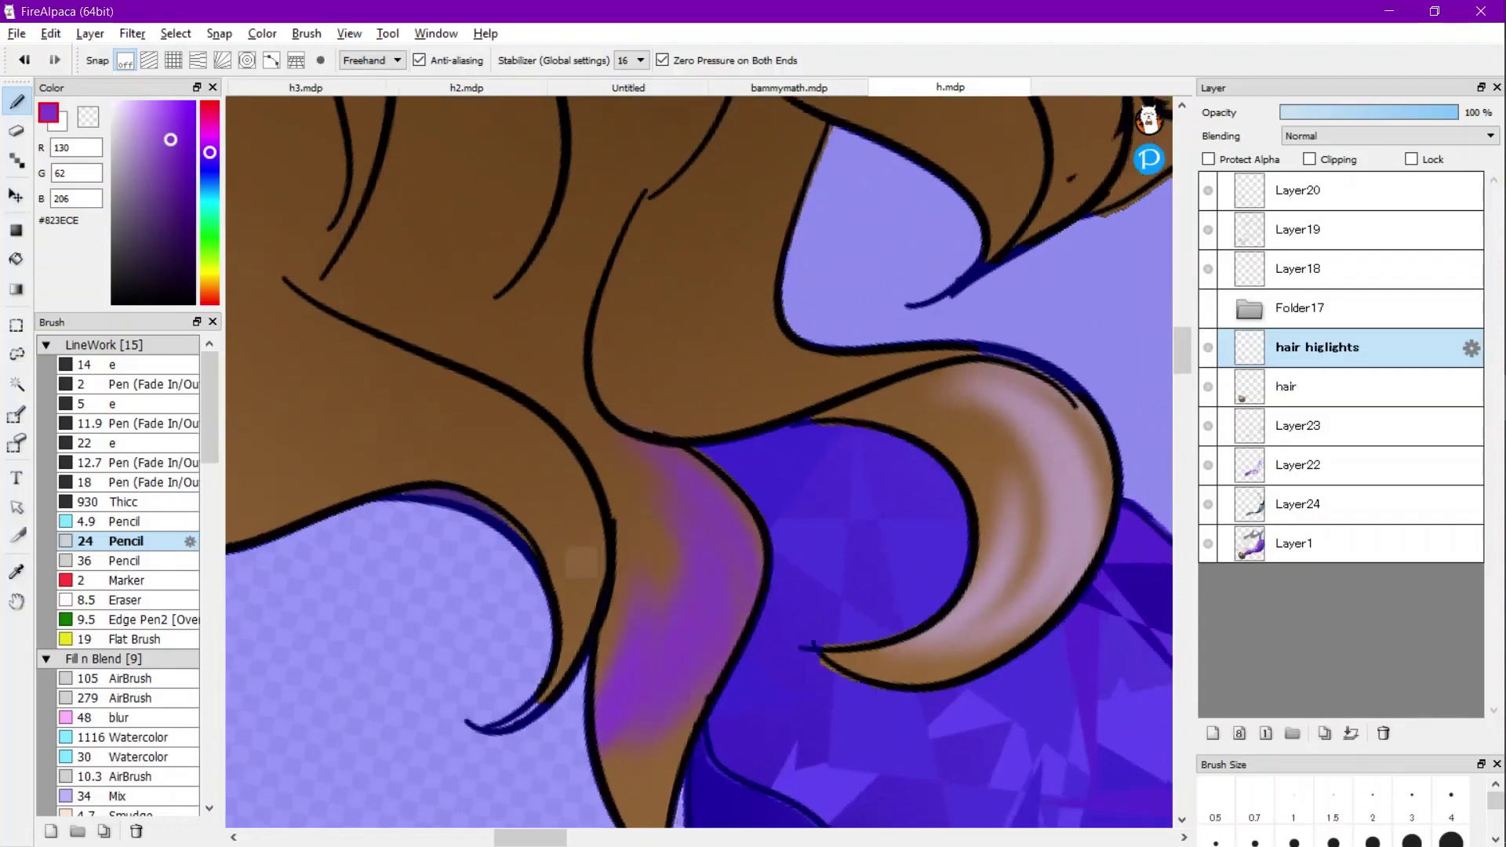
key("ctrl+z")
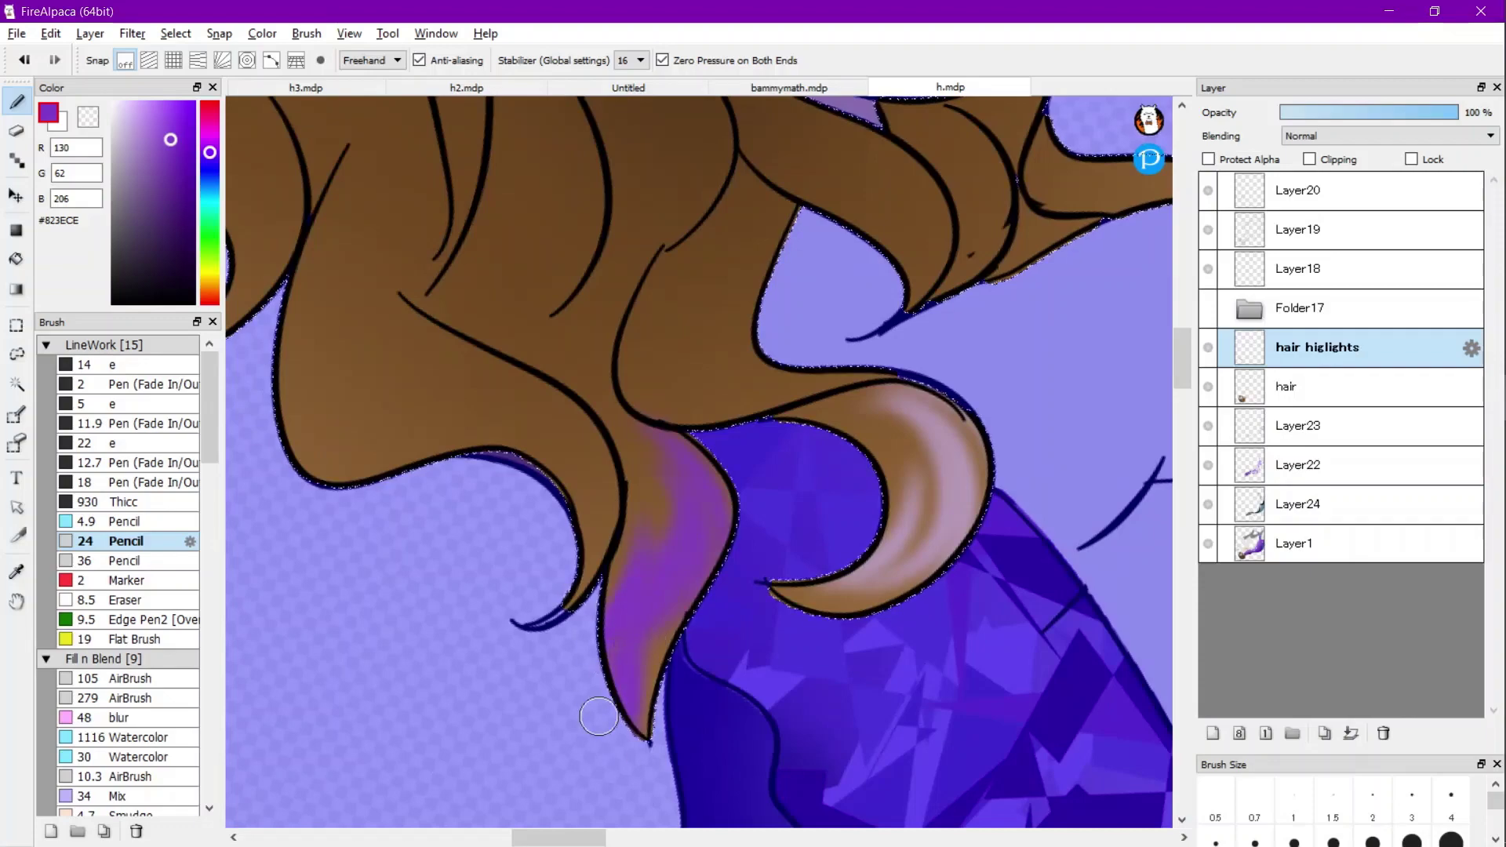
scroll(499, 479, "down", 5)
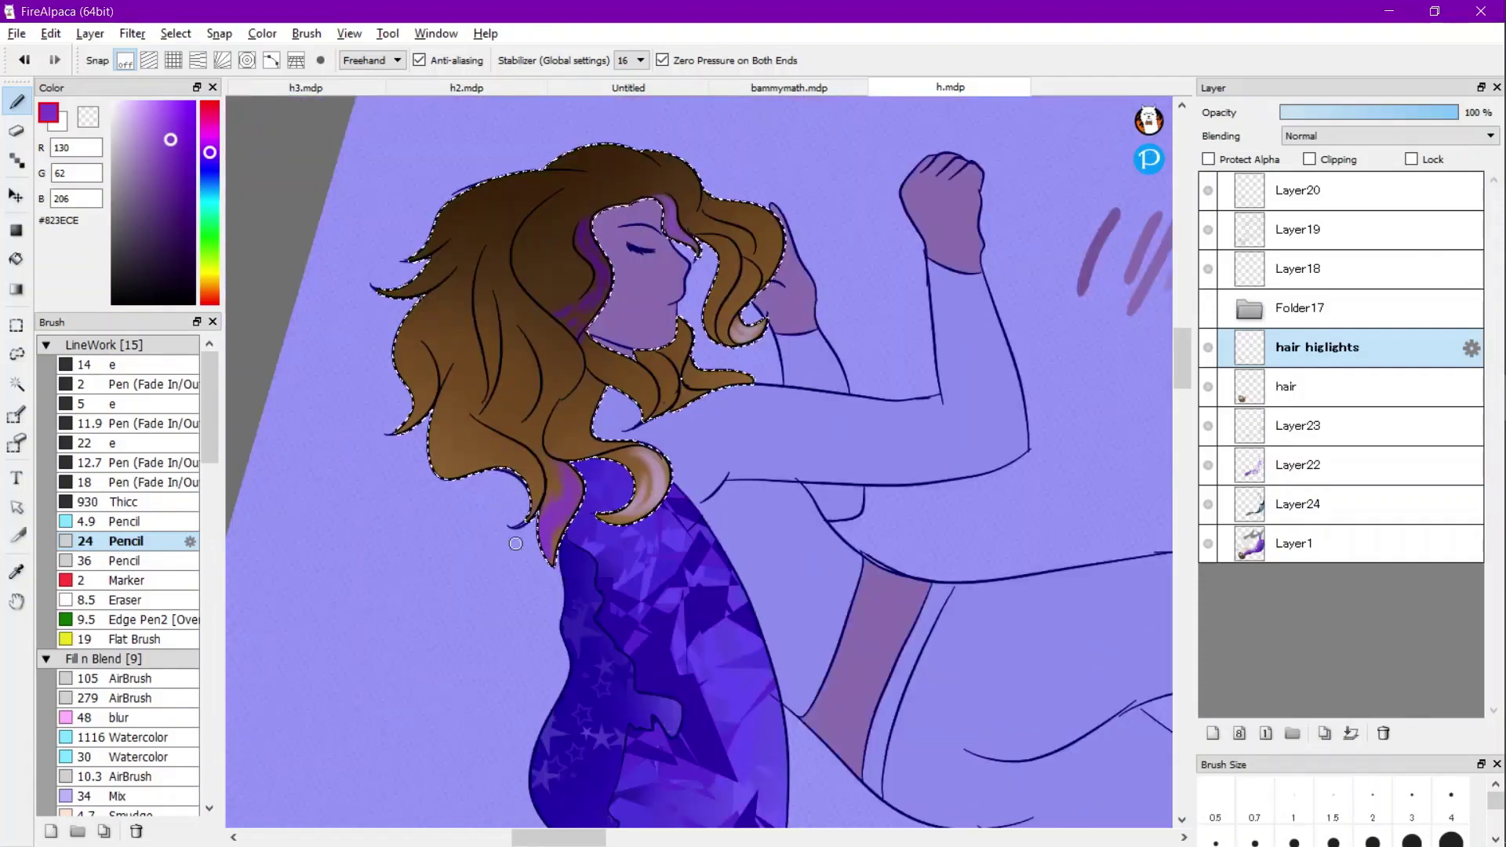
Try a purple stroke on the lower back hair and undo it.
left_click_drag(499, 478, 495, 518)
key("ctrl+z")
scroll(519, 490, "up", 2)
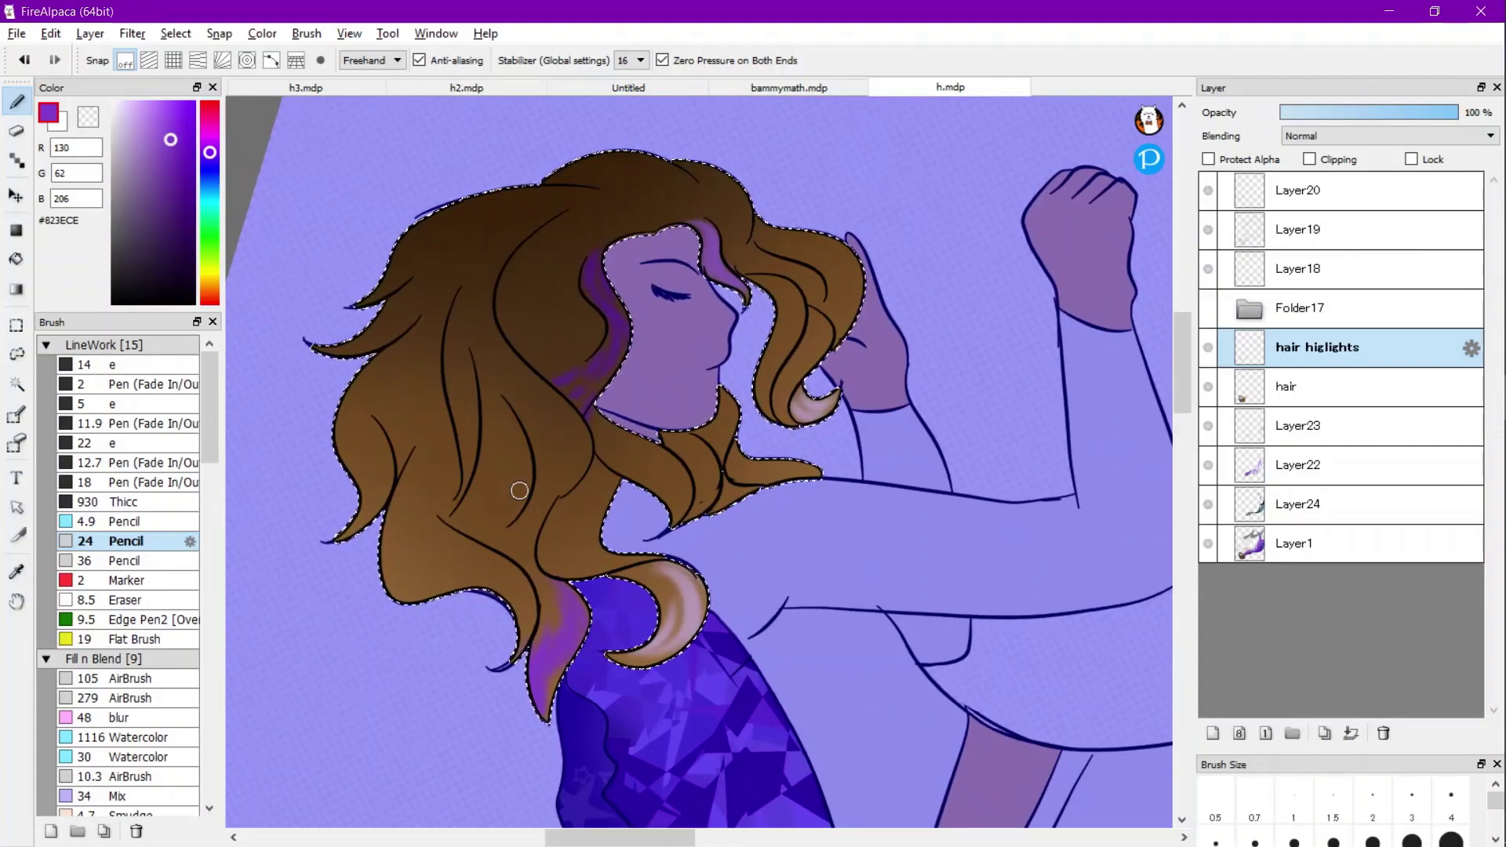
scroll(395, 496, "up", 1)
scroll(396, 496, "down", 2)
scroll(416, 515, "up", 4)
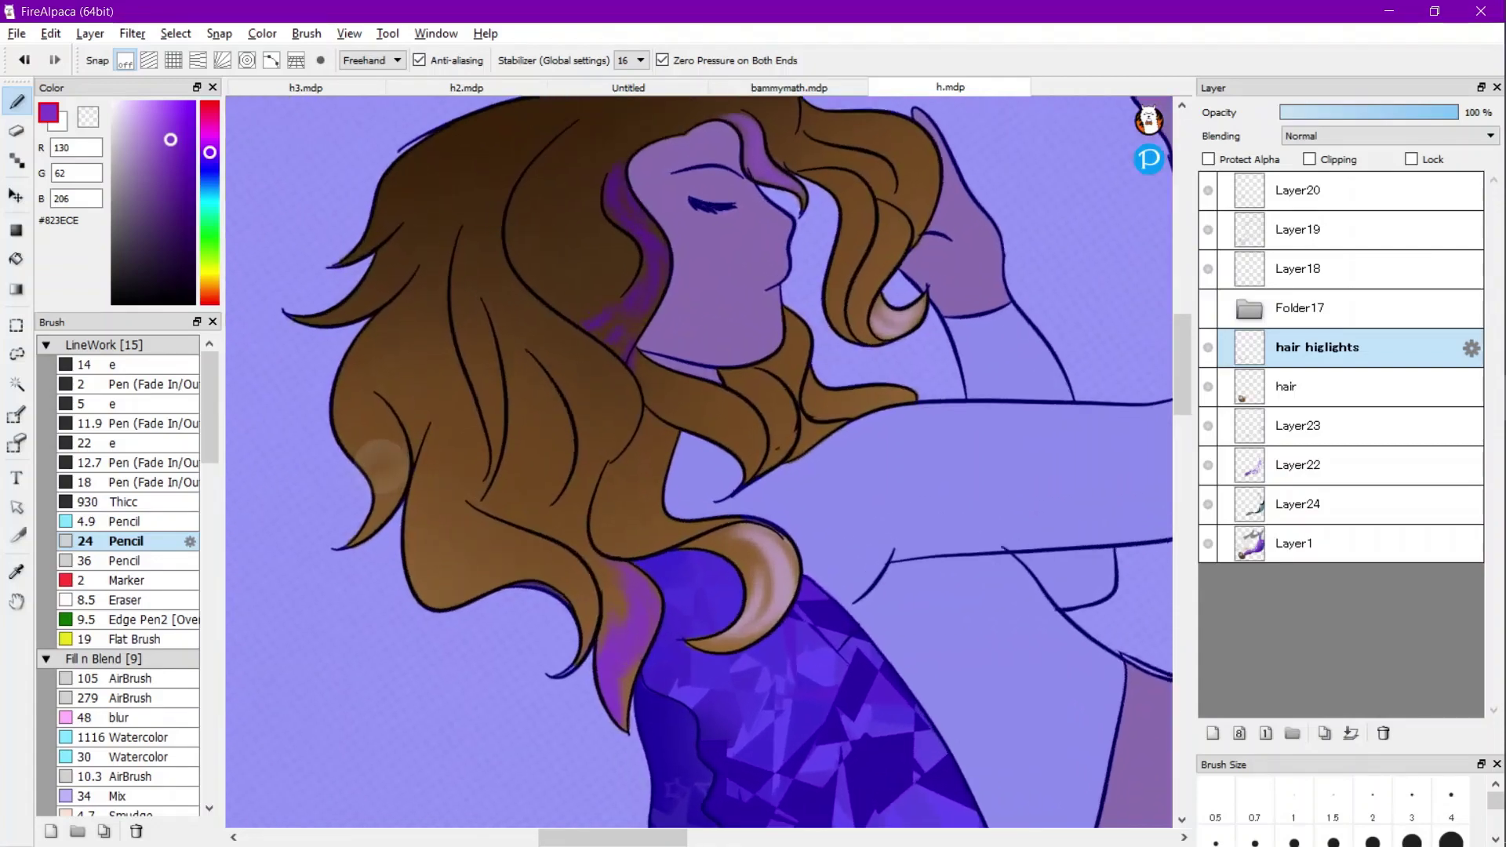
Set the brush colour to #9B3ECE and paint streaks along the wide lower lock at the back of the hair.
left_click(209, 146)
key("ctrl+z")
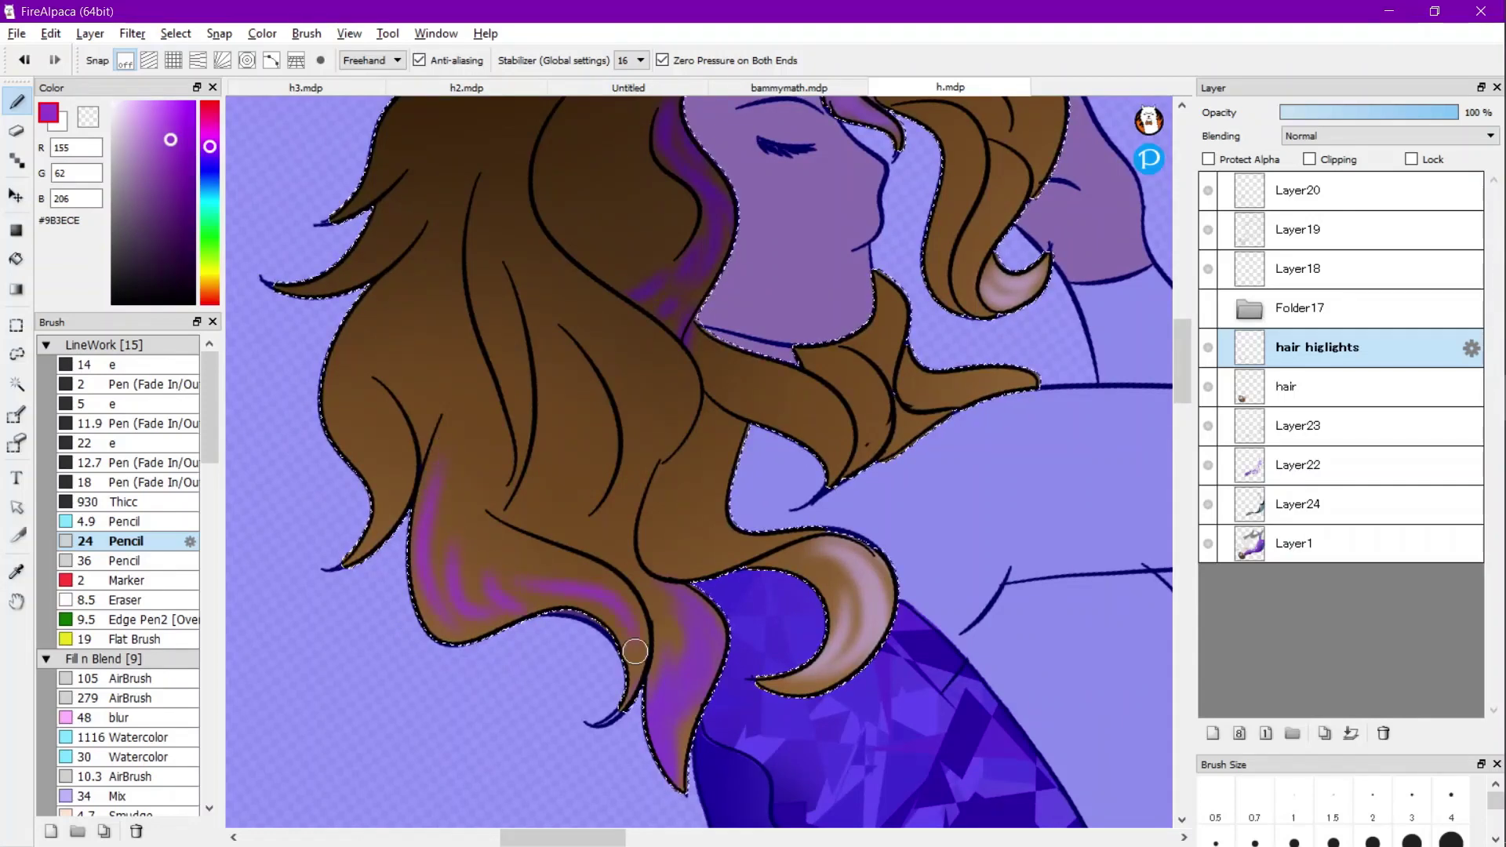
key("ctrl+d")
Blend the purple streaks on the wide lower lock into the brown with the 34 px Mix brush, undoing and redoing the first attempt.
left_click(129, 756)
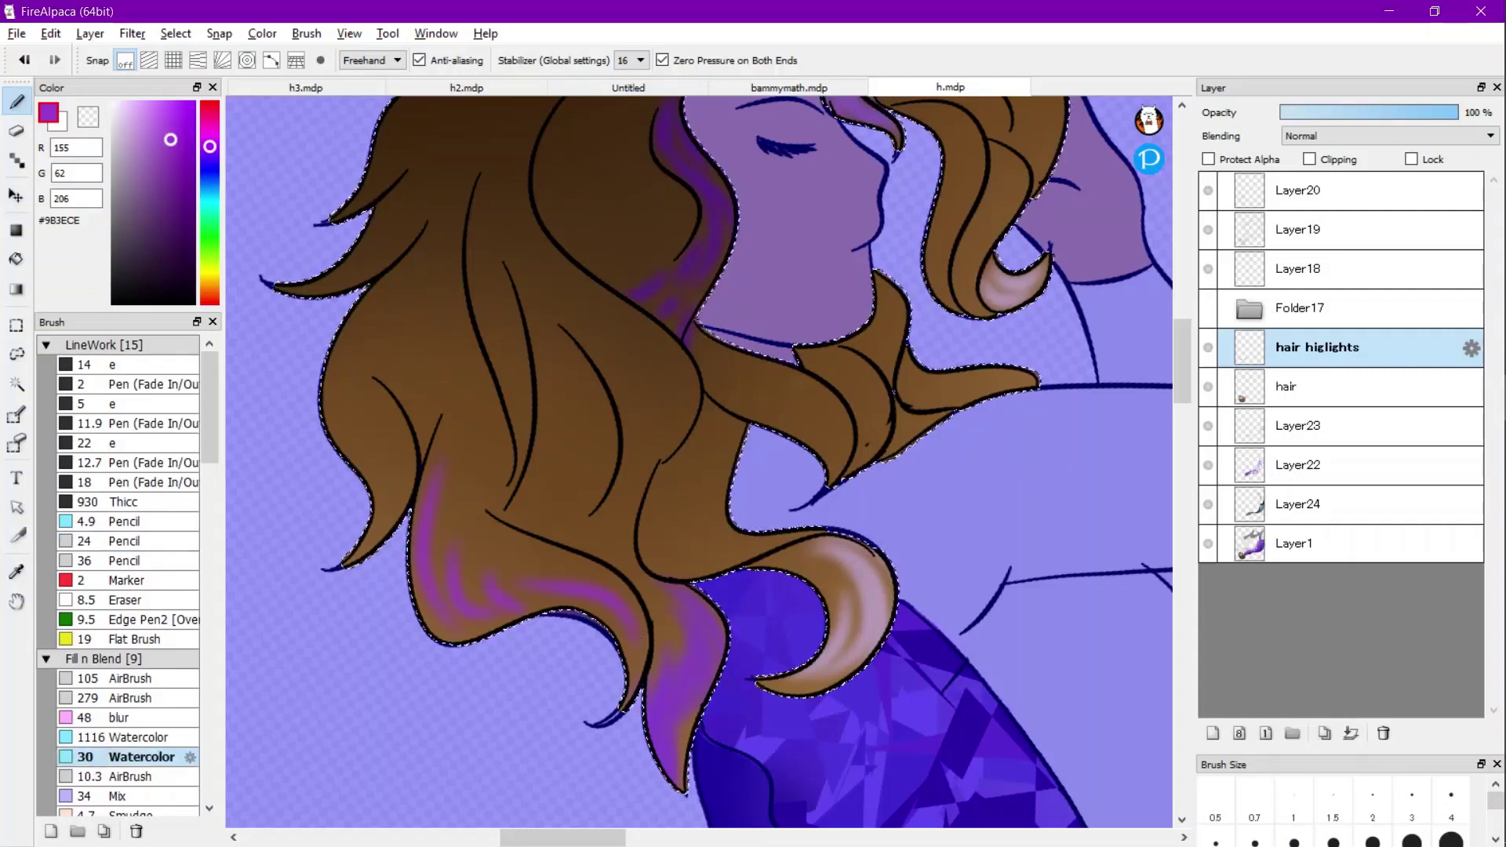
left_click(119, 796)
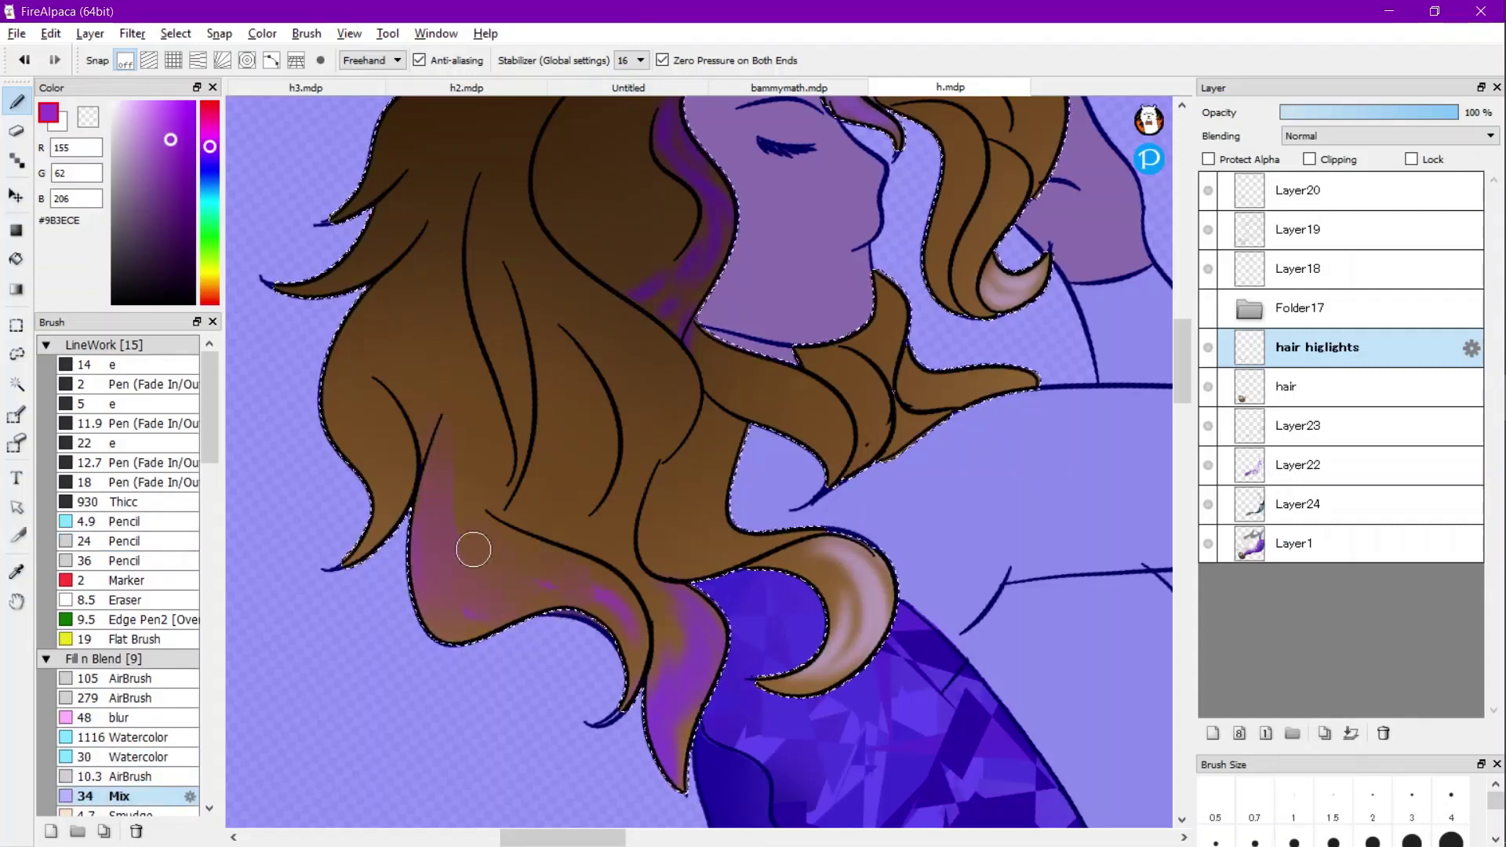
key("ctrl+z")
key("ctrl+z")
key("ctrl+z")
key("ctrl+z")
key("ctrl+z")
left_click_drag(633, 628, 549, 563)
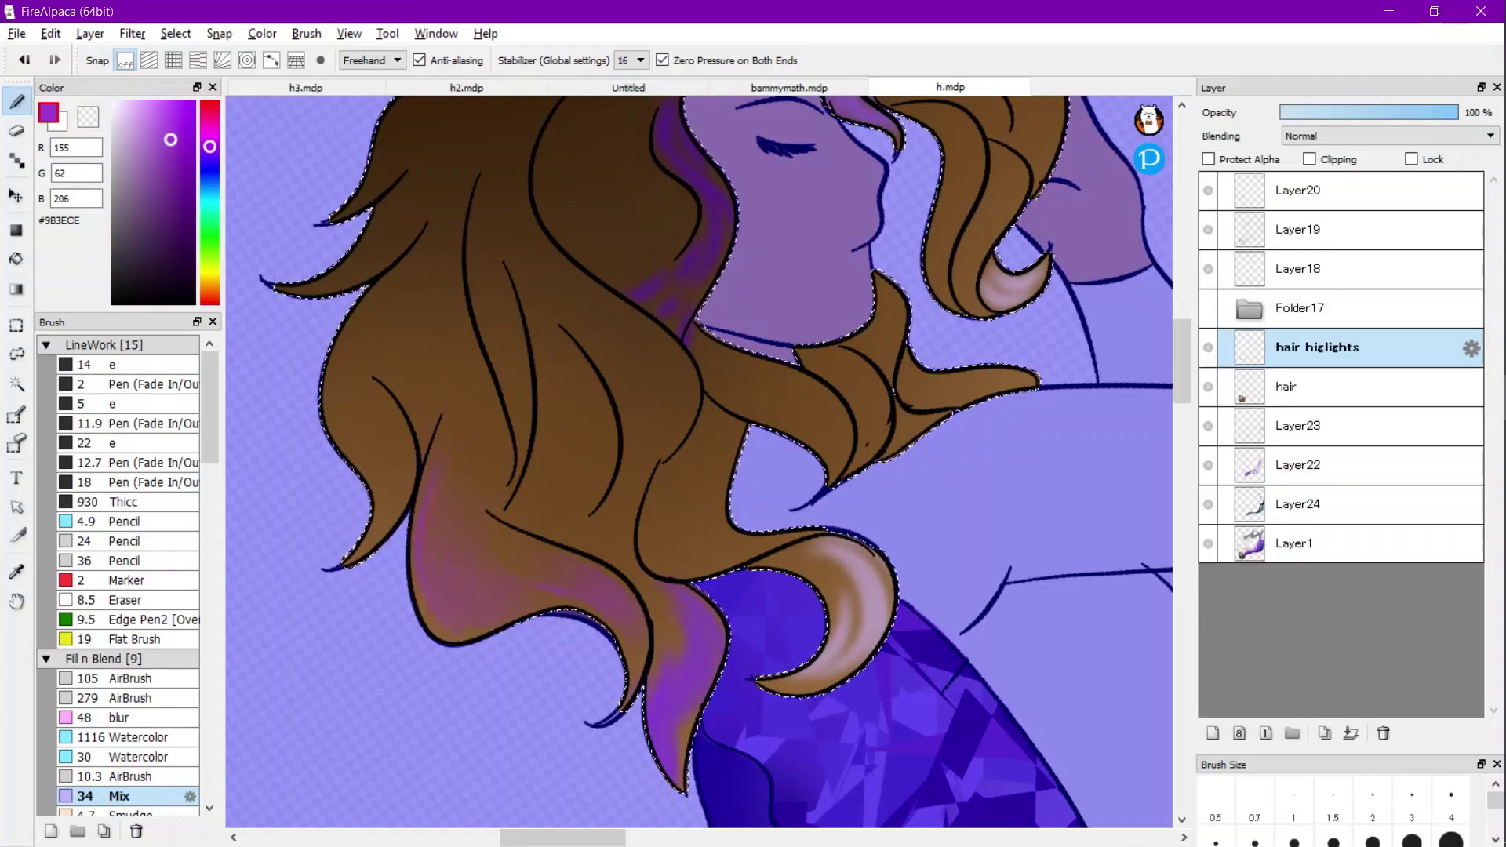
scroll(478, 444, "down", 2)
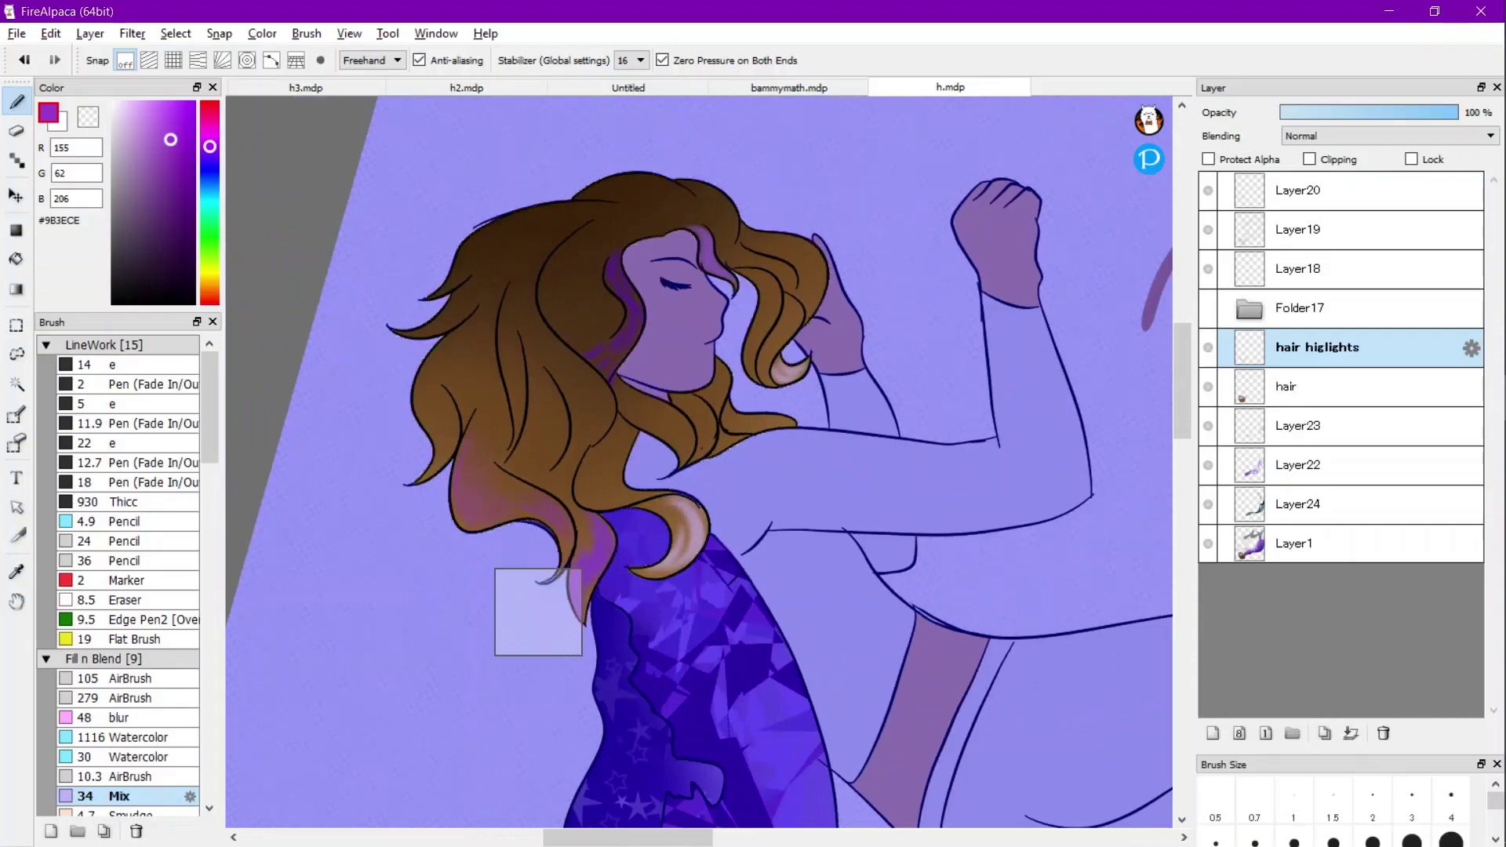
scroll(538, 612, "up", 2)
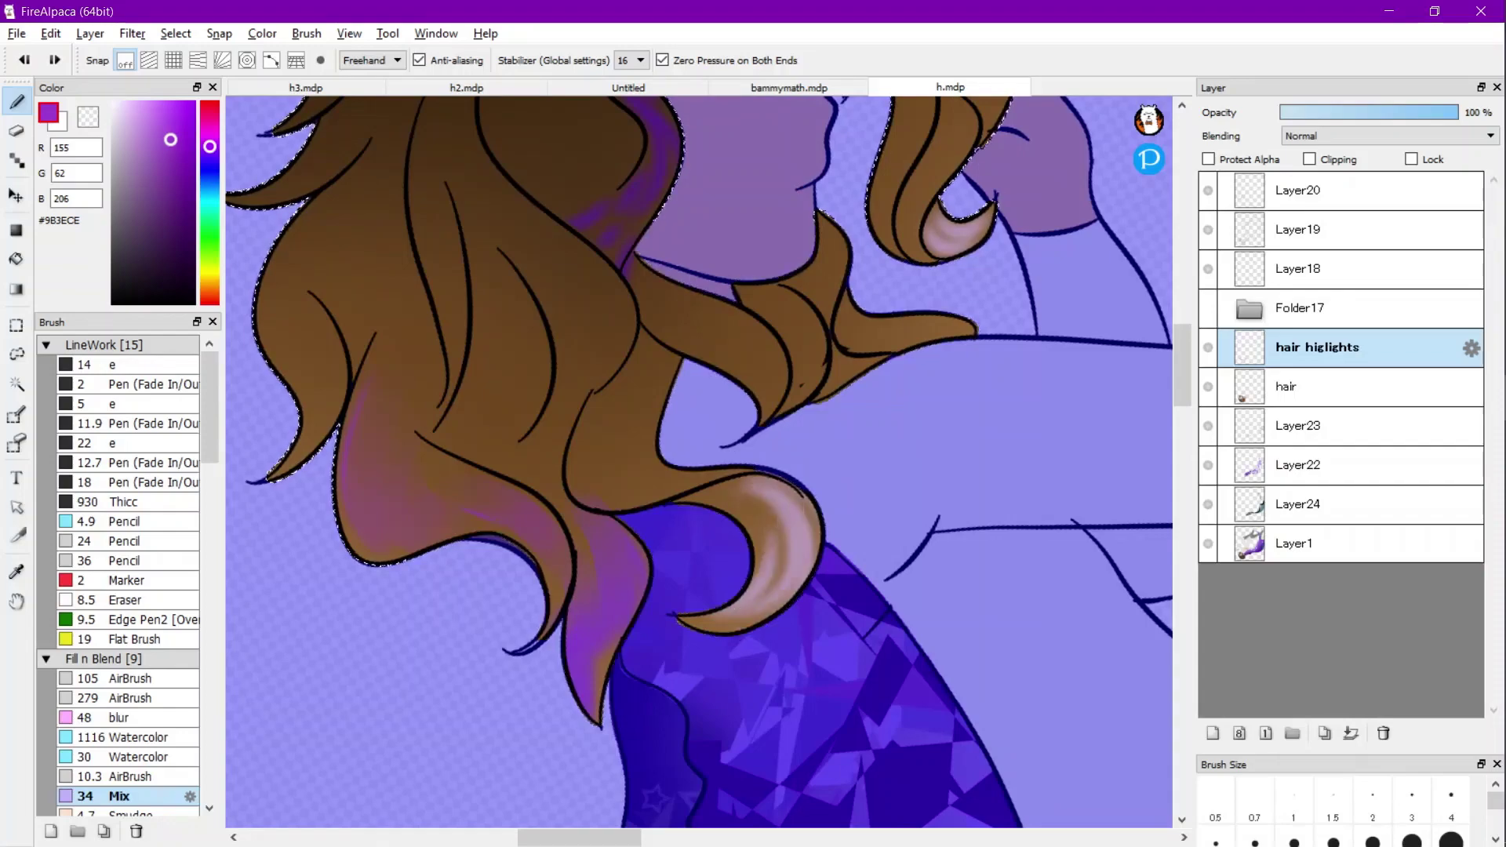
Set the Mix brush's width to 21 px and blend the light highlight on the curl over the cape.
left_click(190, 796)
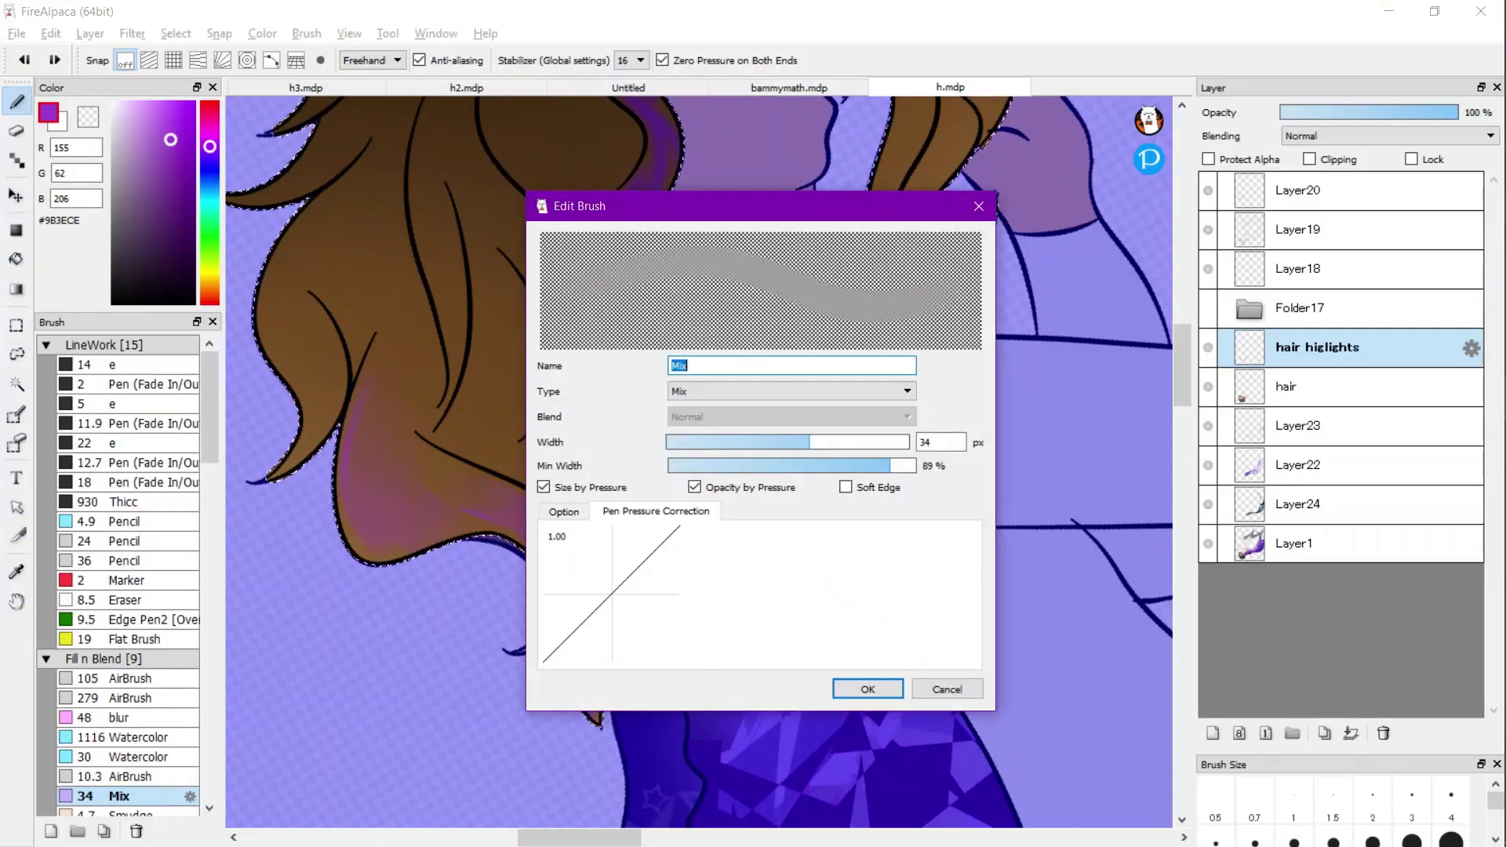
mouse_move(808, 443)
left_mouse_down()
mouse_move(770, 442)
mouse_move(739, 625)
left_mouse_up()
key("Return")
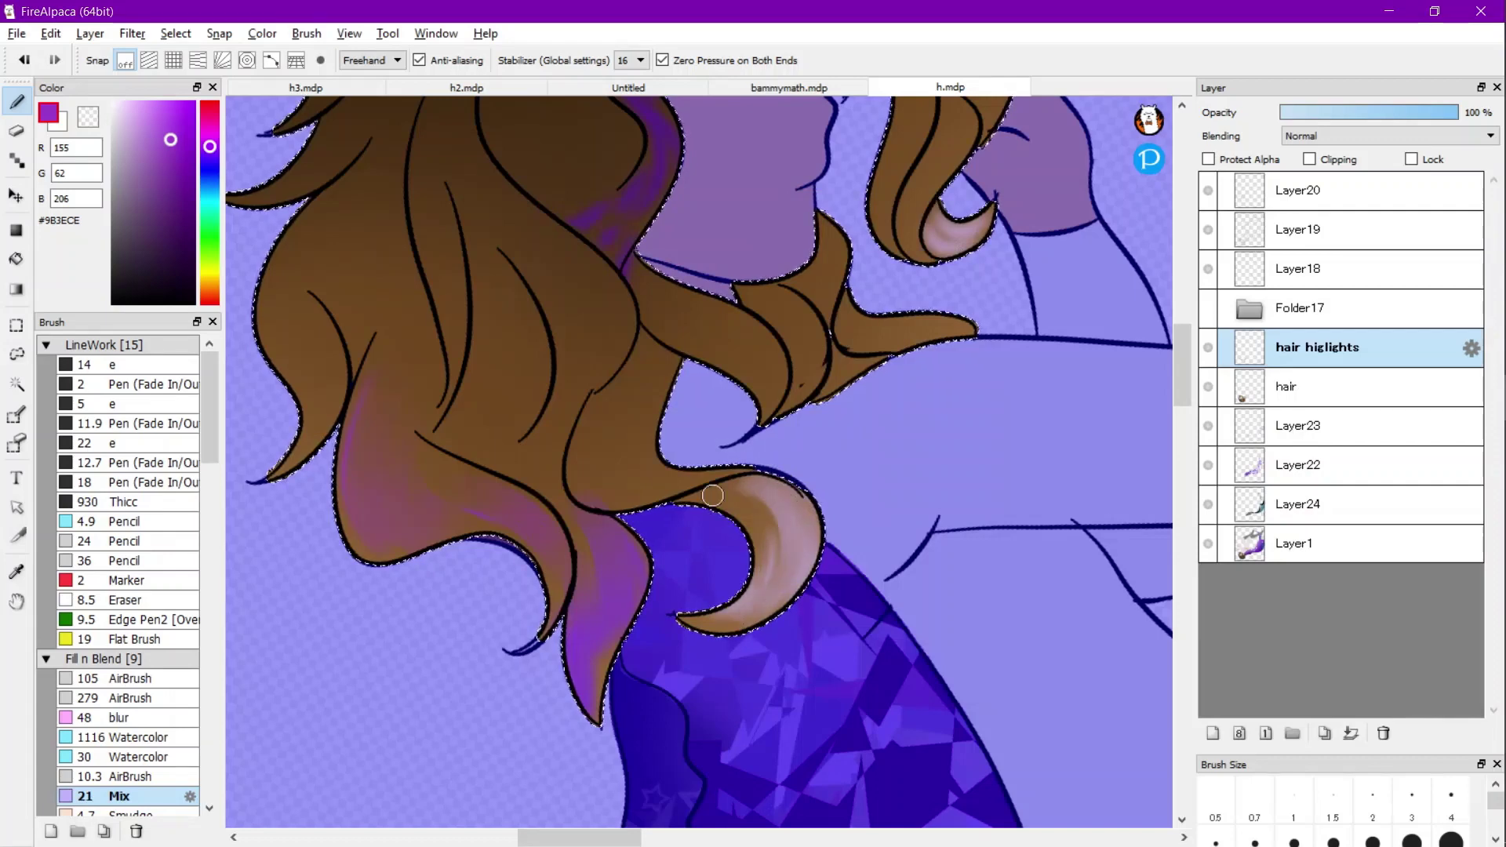
scroll(708, 515, "down", 4)
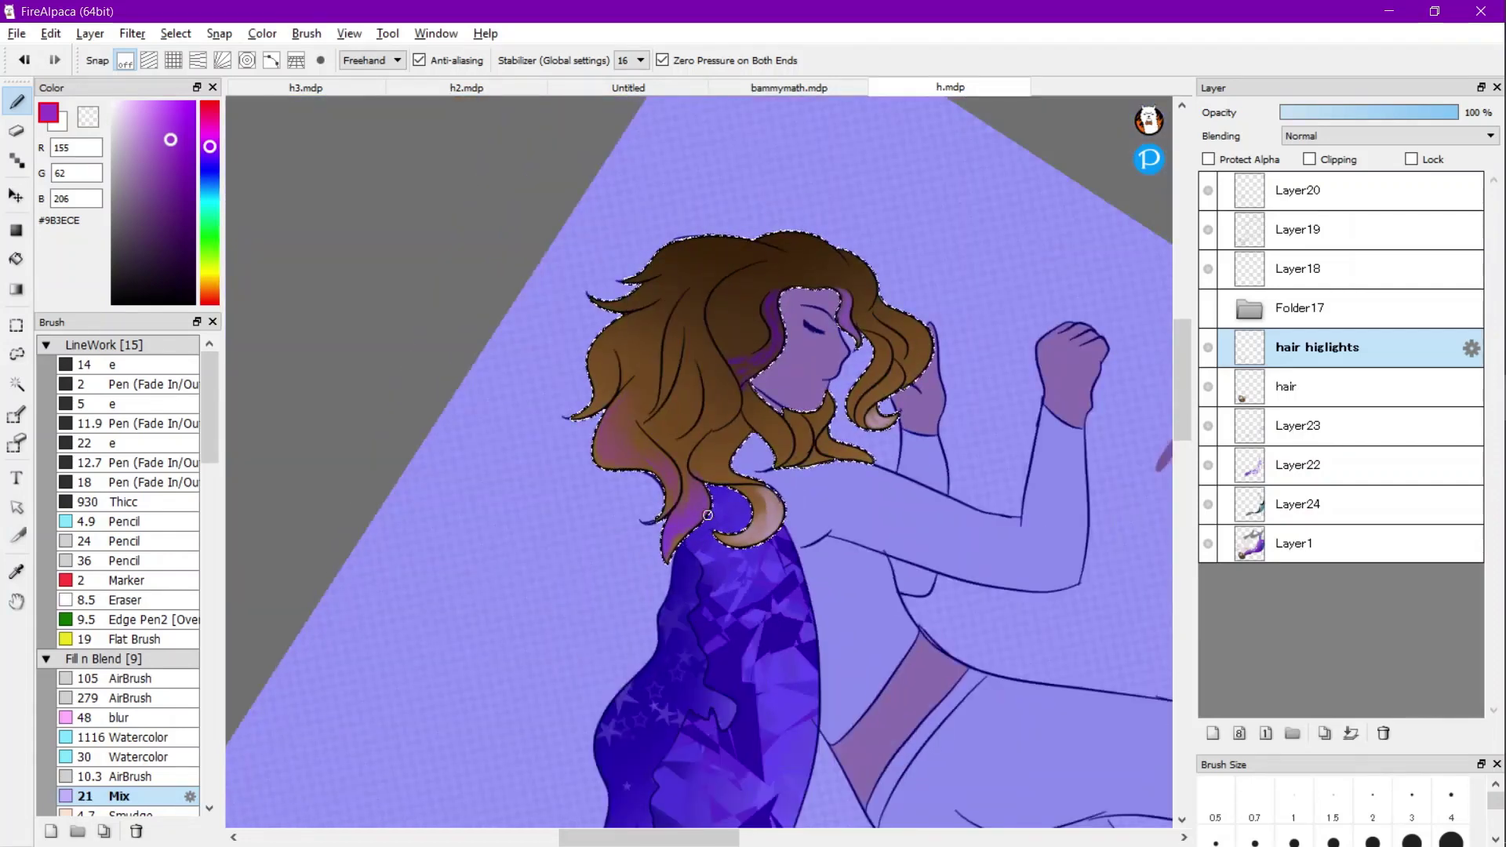
scroll(707, 515, "up", 2)
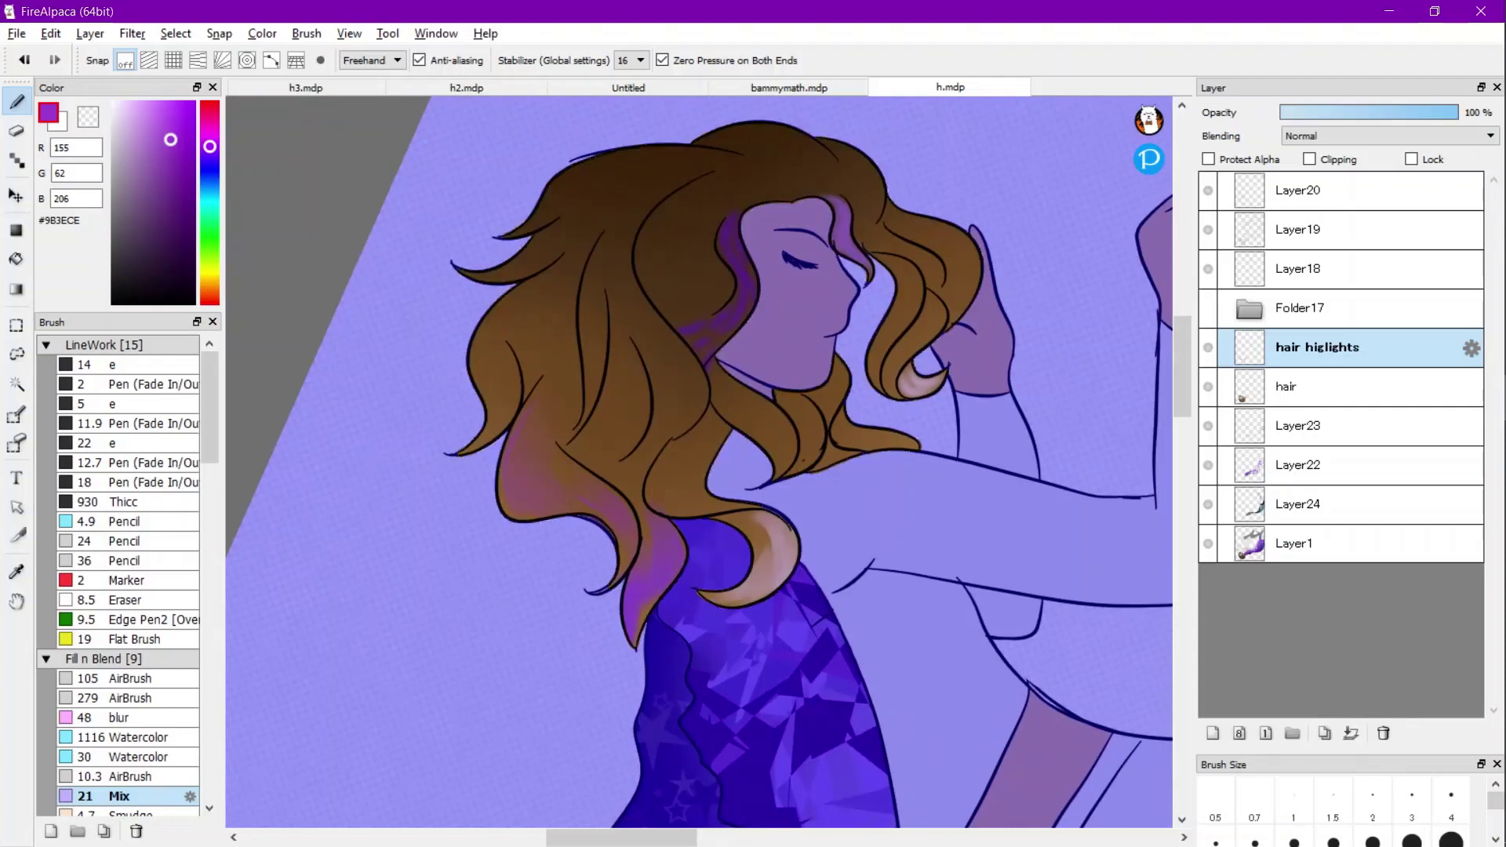
Switch to the Smudge brush and set its width to 22 px for blending the lower hair highlights.
left_click_drag(223, 393, 216, 401)
scroll(118, 572, "down", 3)
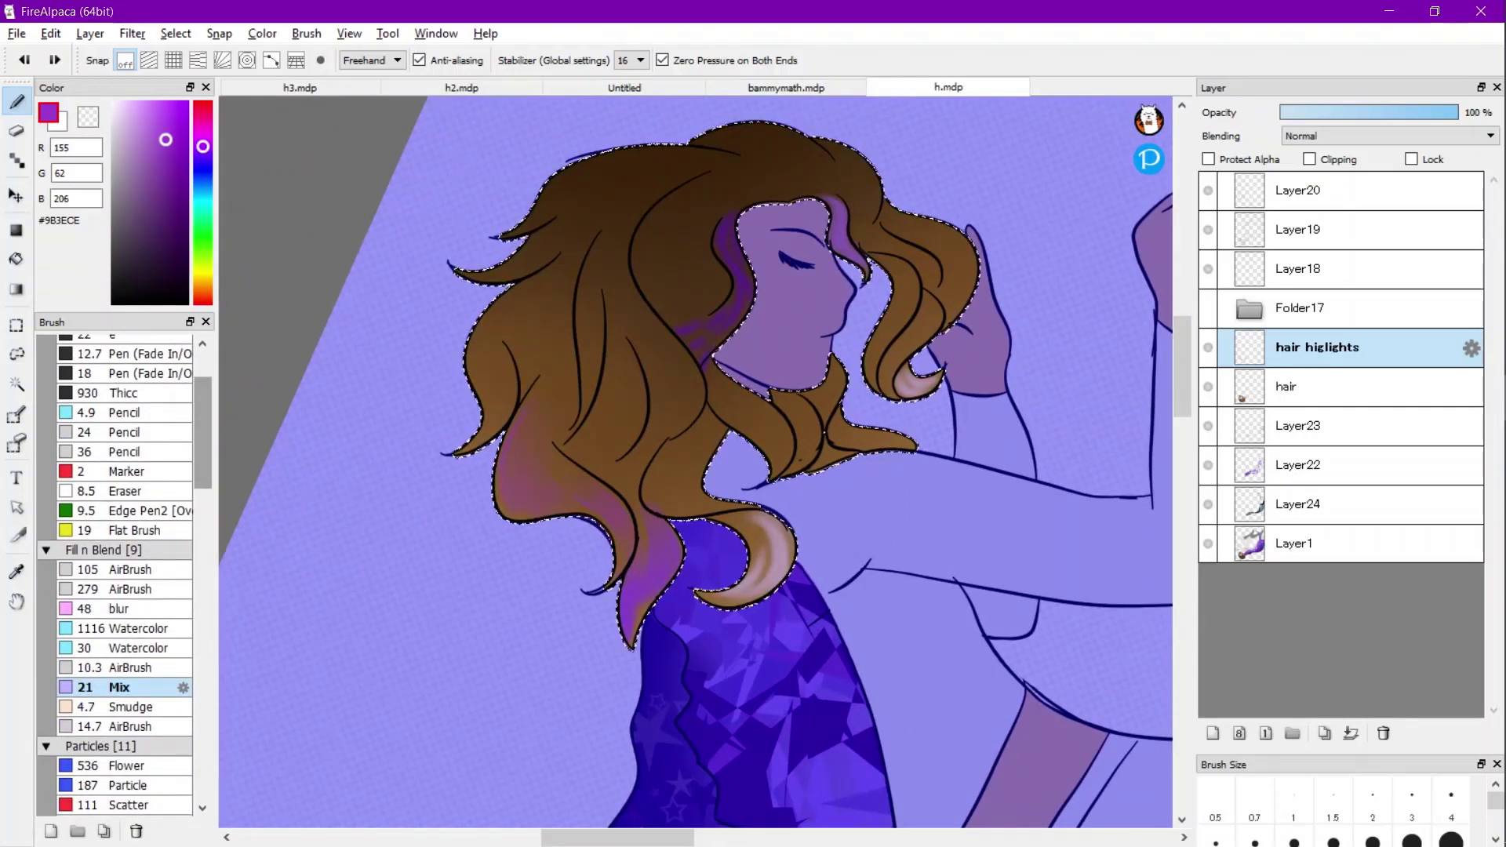
left_click(134, 707)
key("ctrl+d")
left_click(182, 707)
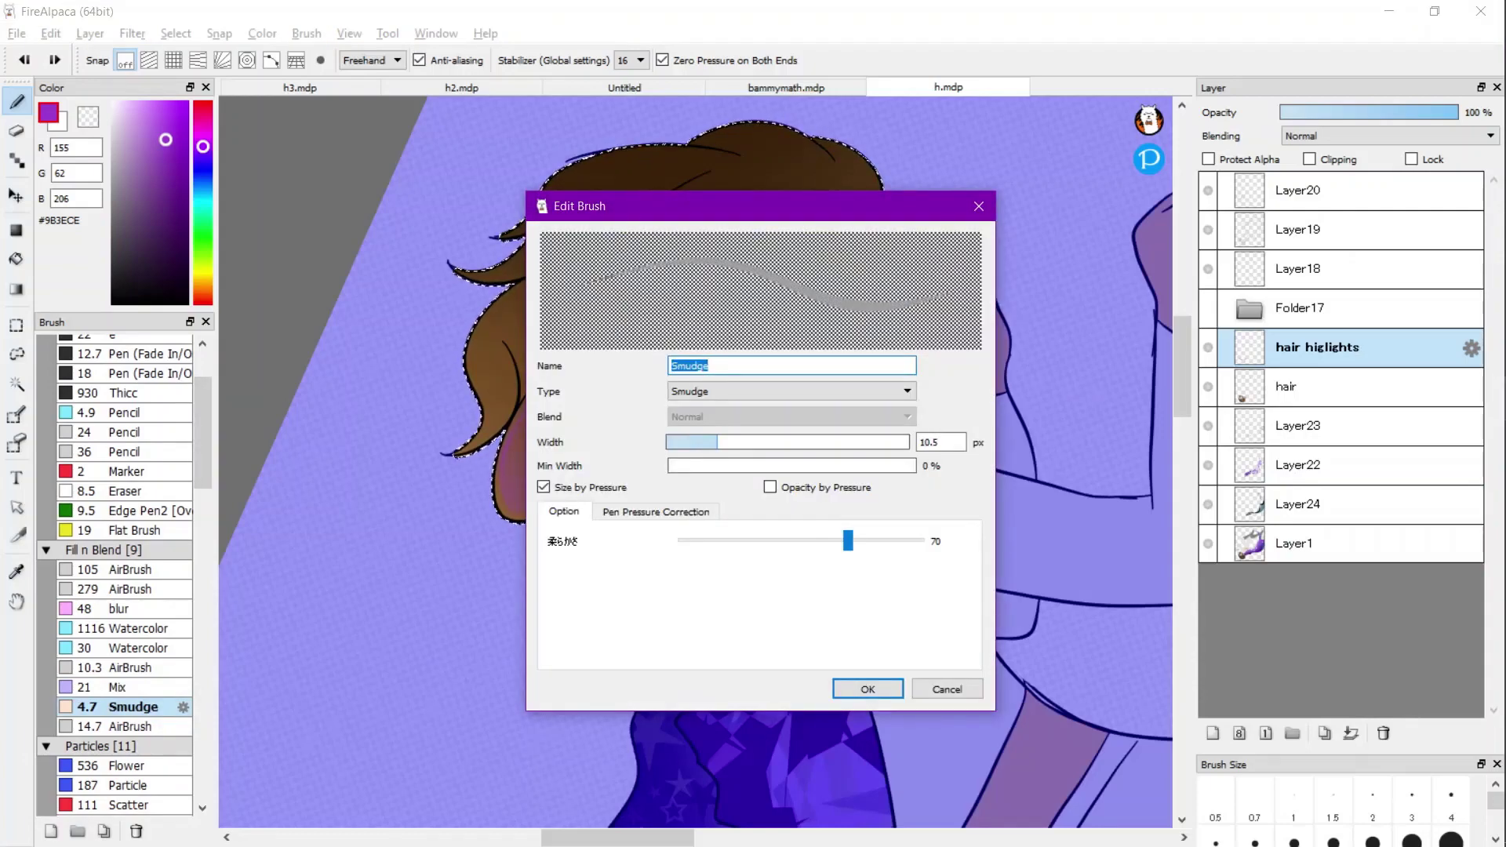
key("Return")
scroll(675, 720, "up", 3)
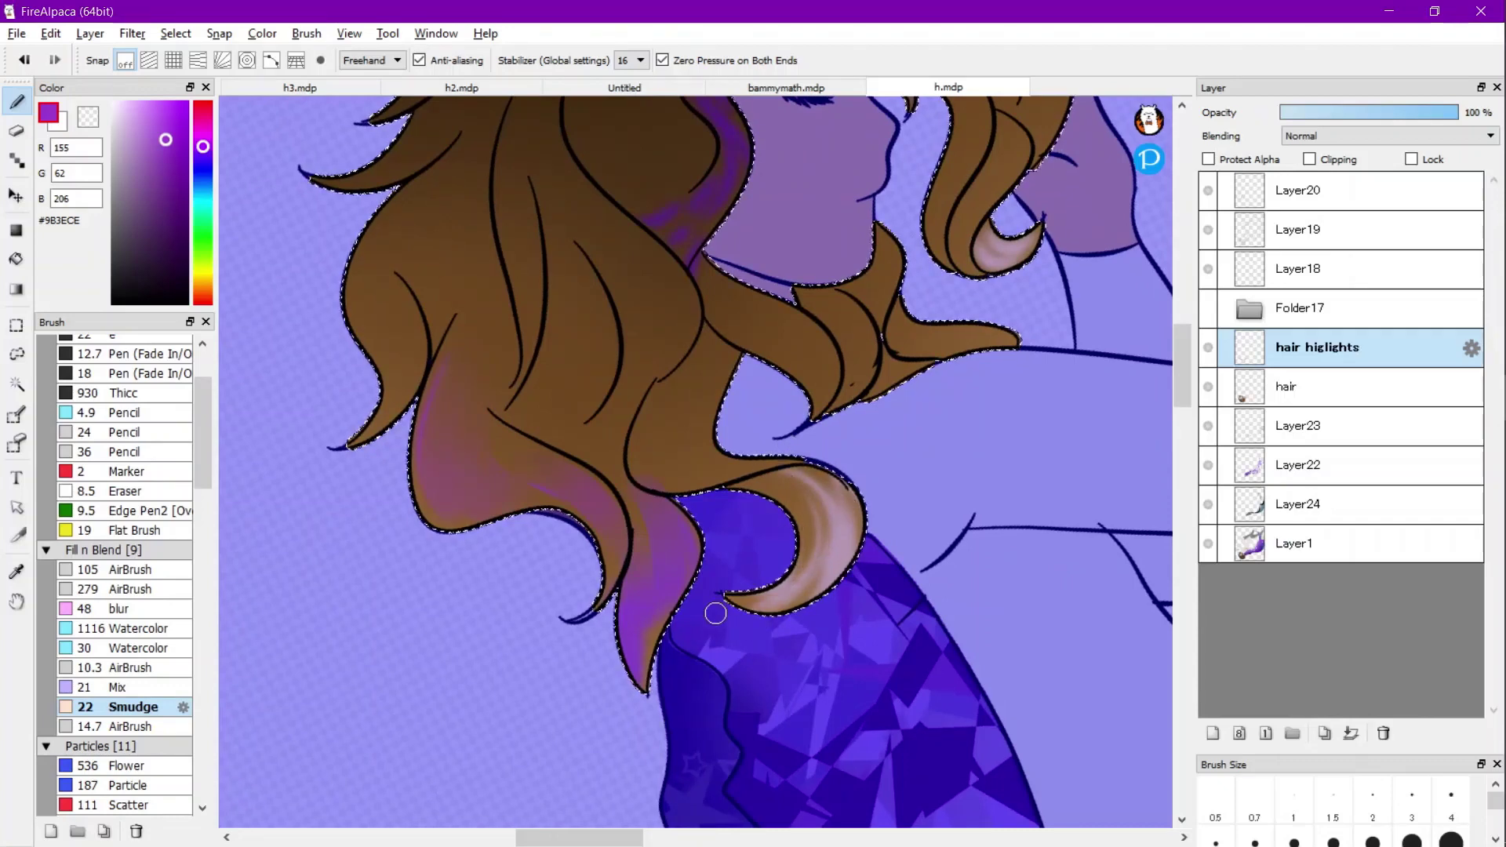
Smudge the light highlight on the curl over the cape and the dark purple strand beside the face with the 22 px Smudge brush.
left_click_drag(828, 480, 811, 587)
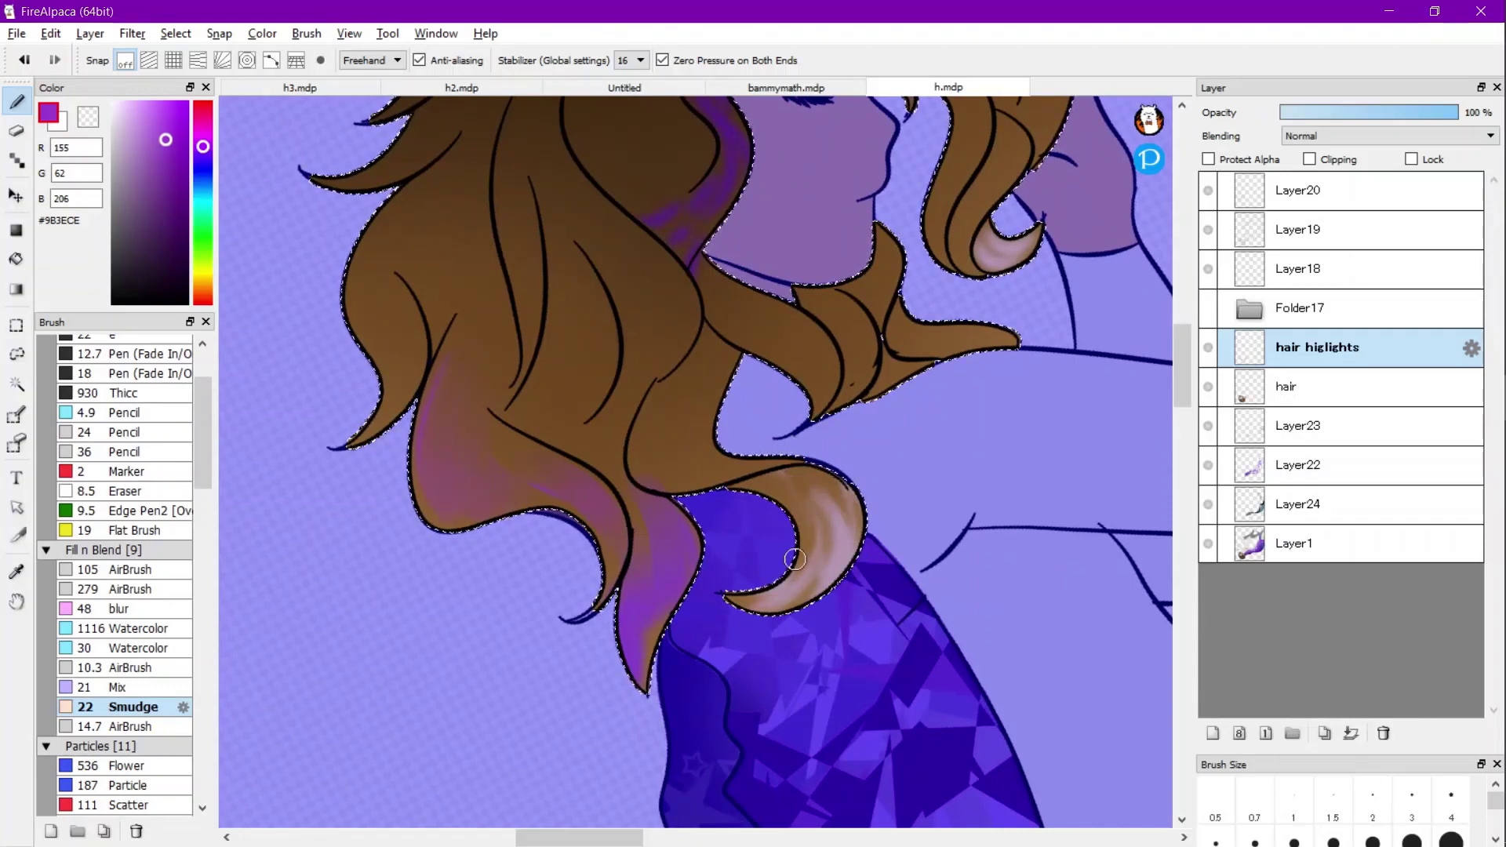
scroll(504, 481, "down", 3)
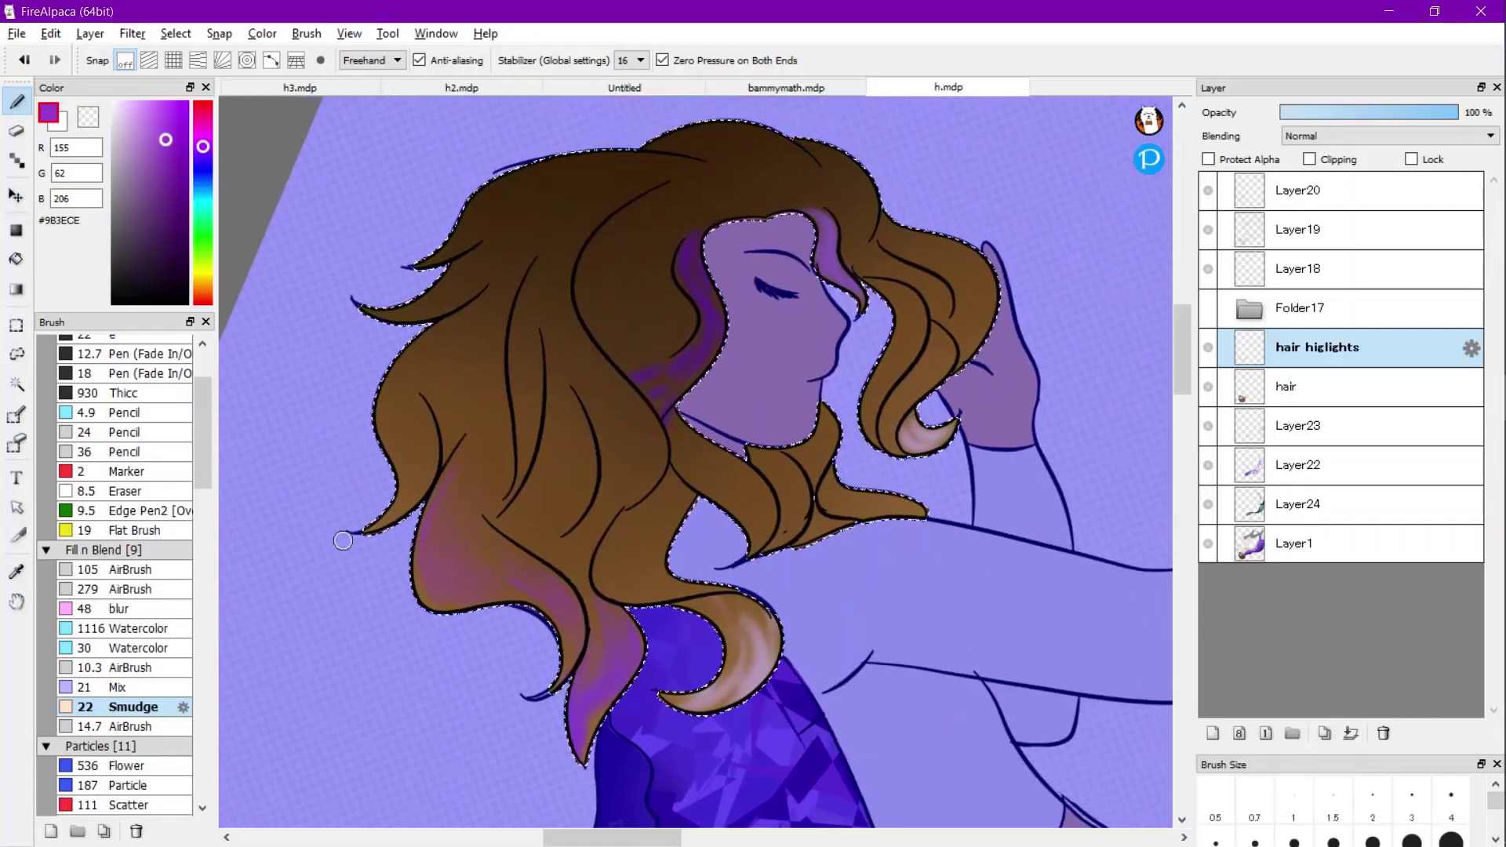
scroll(549, 354, "up", 2)
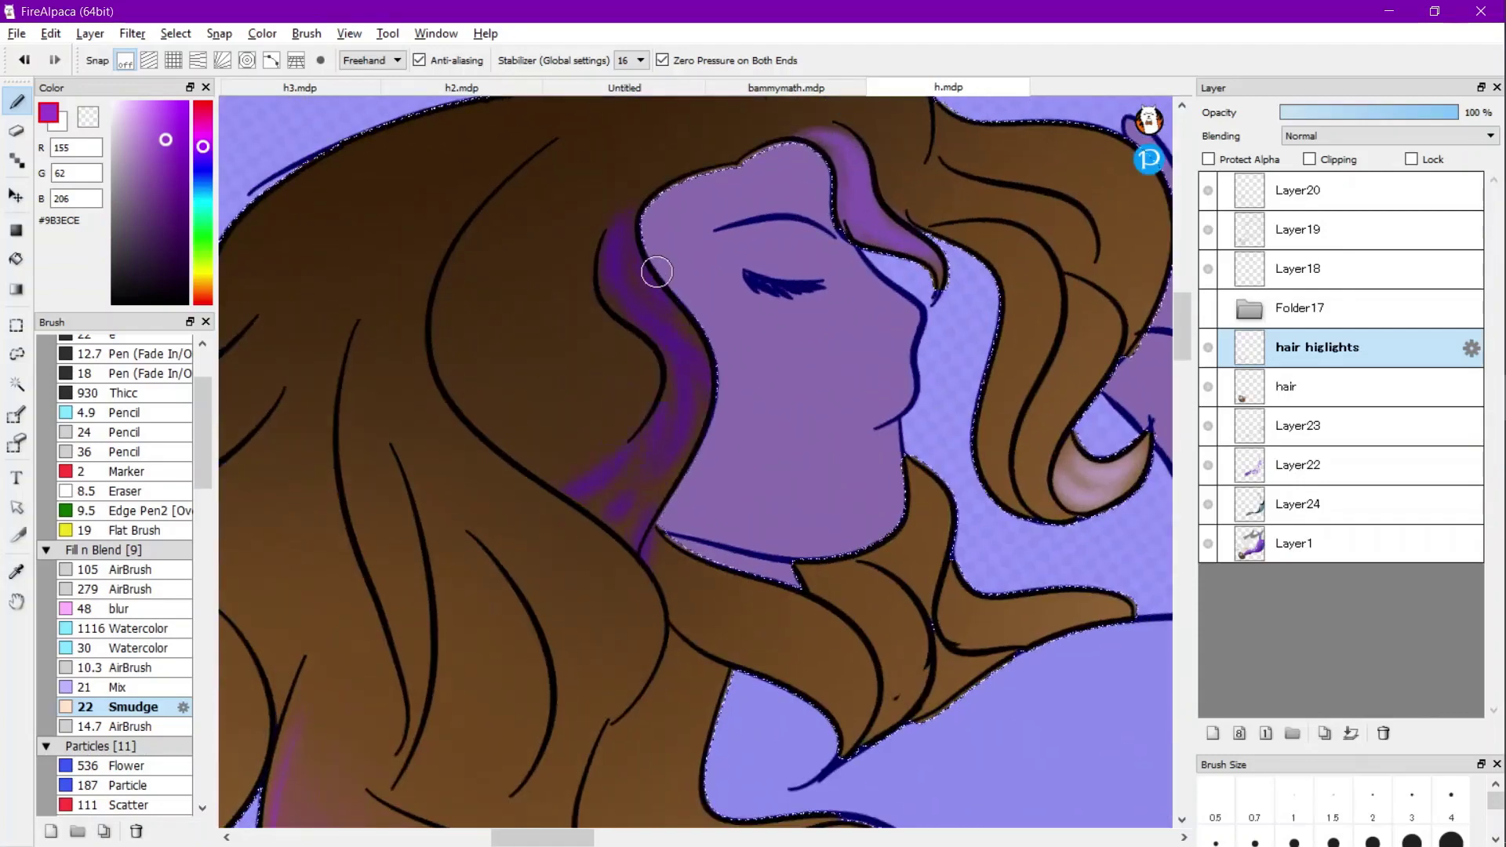
left_click_drag(657, 272, 671, 391)
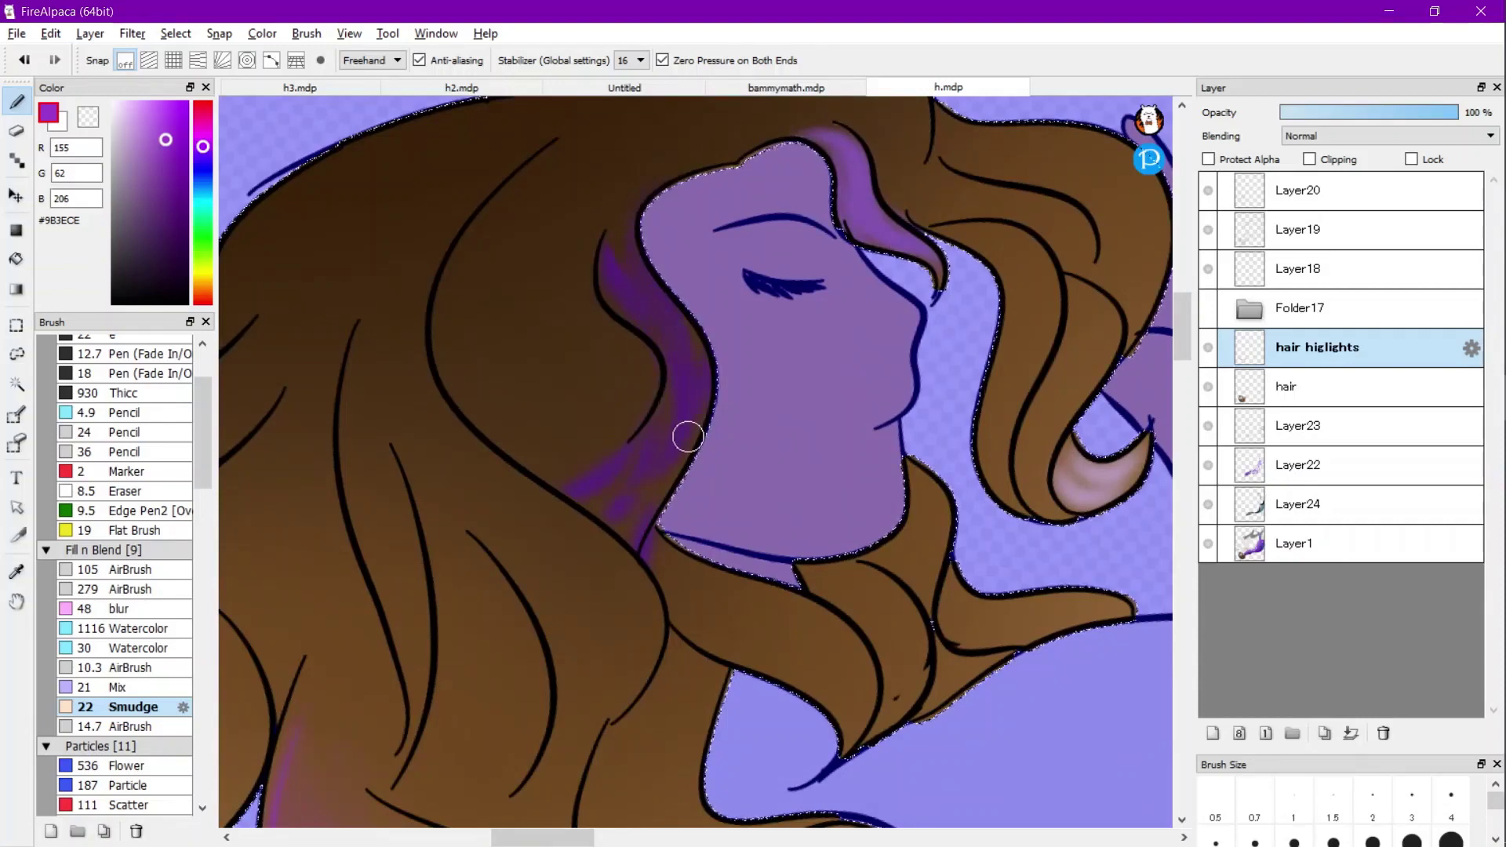
scroll(630, 419, "down", 2)
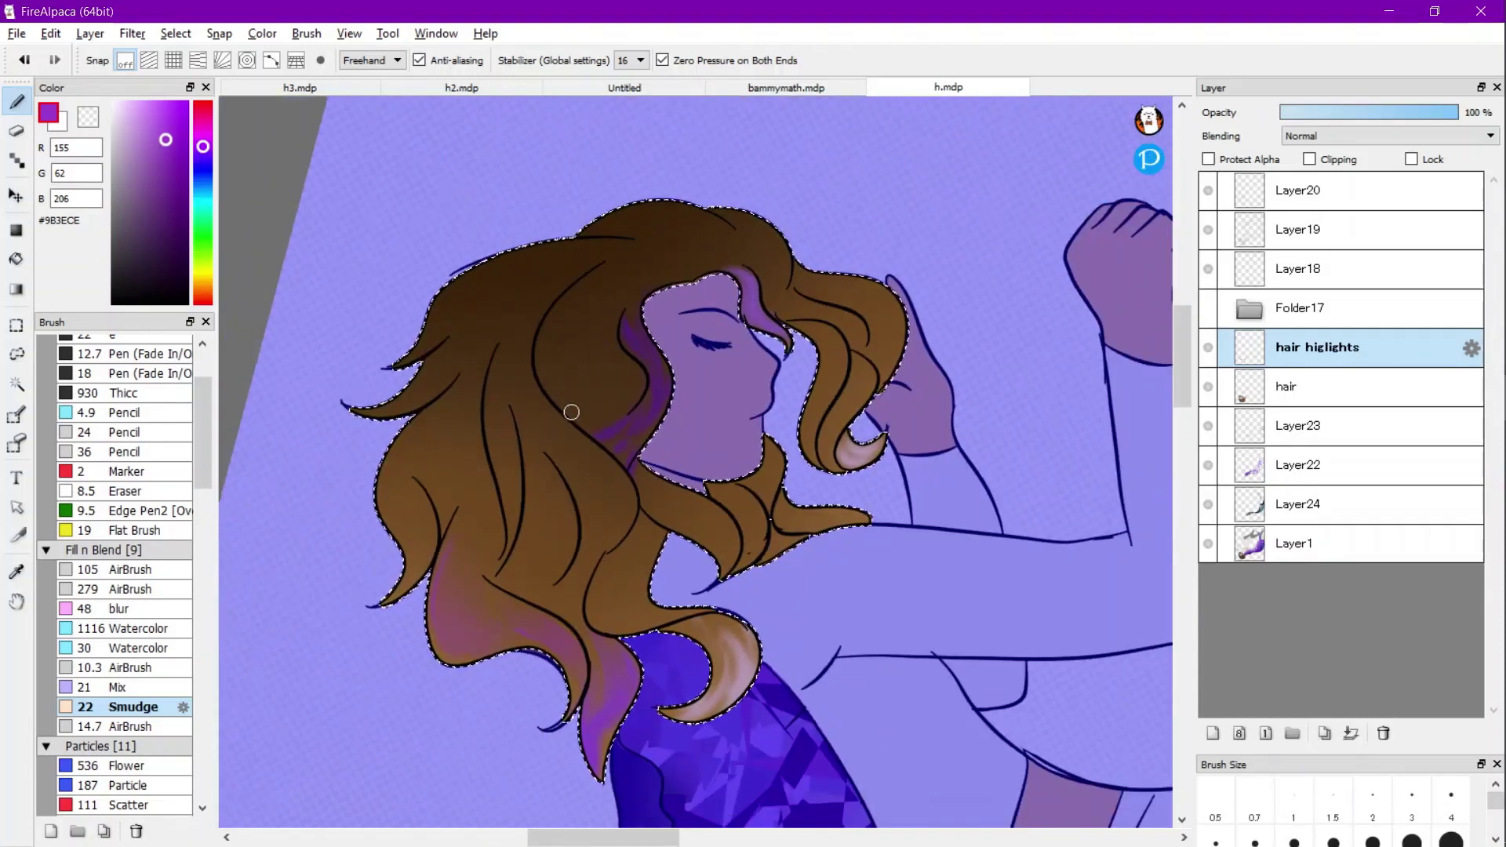
Set the 24 px Pencil's colour to blue #255E94 and paint a curved streak inside the large lock behind the face.
left_click(126, 432)
scroll(696, 462, "down", 1)
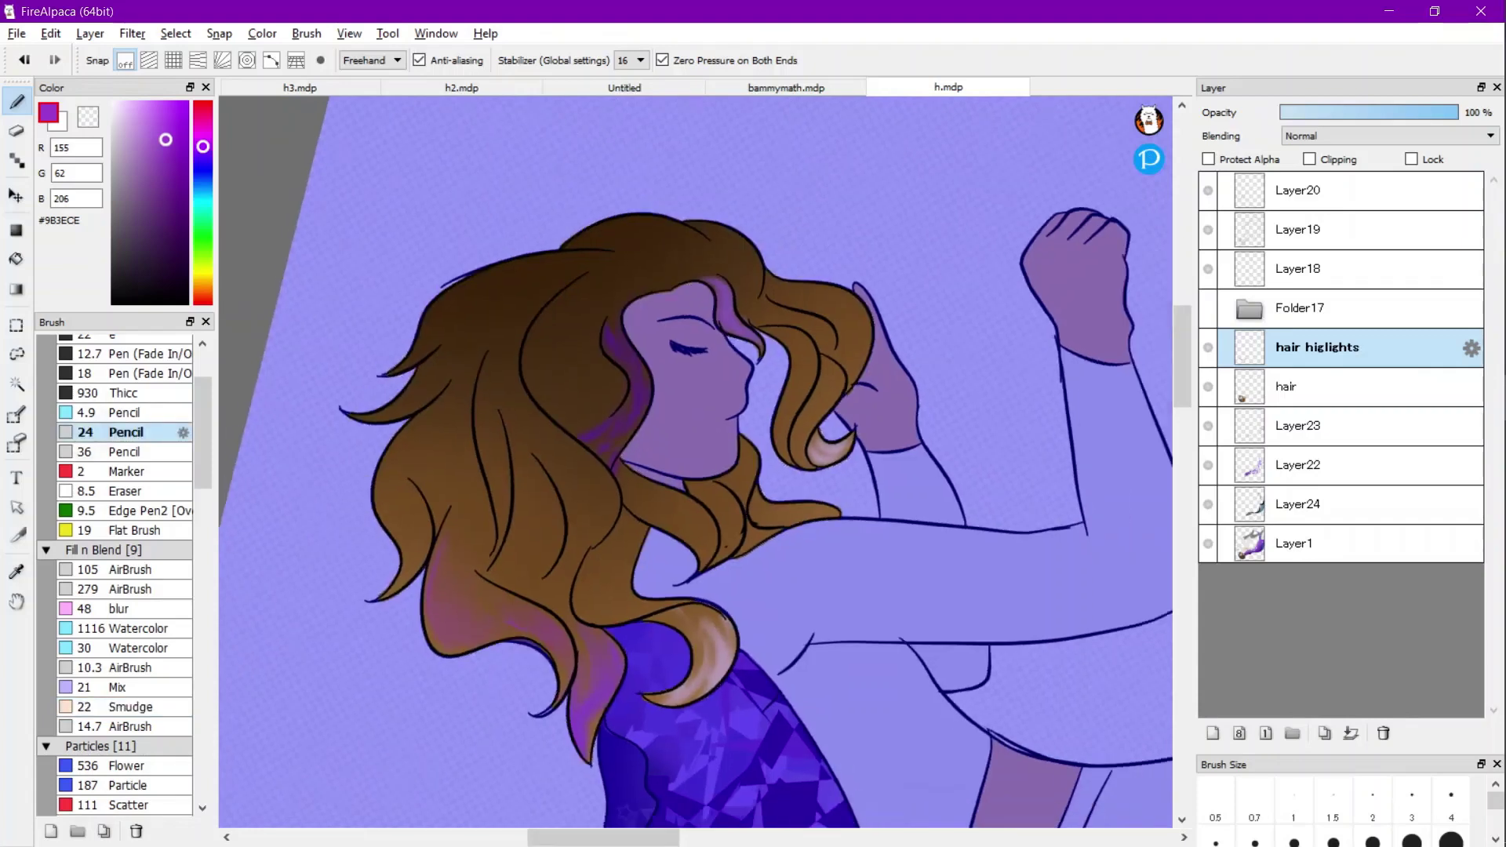
key("ctrl+z")
scroll(386, 578, "down", 2)
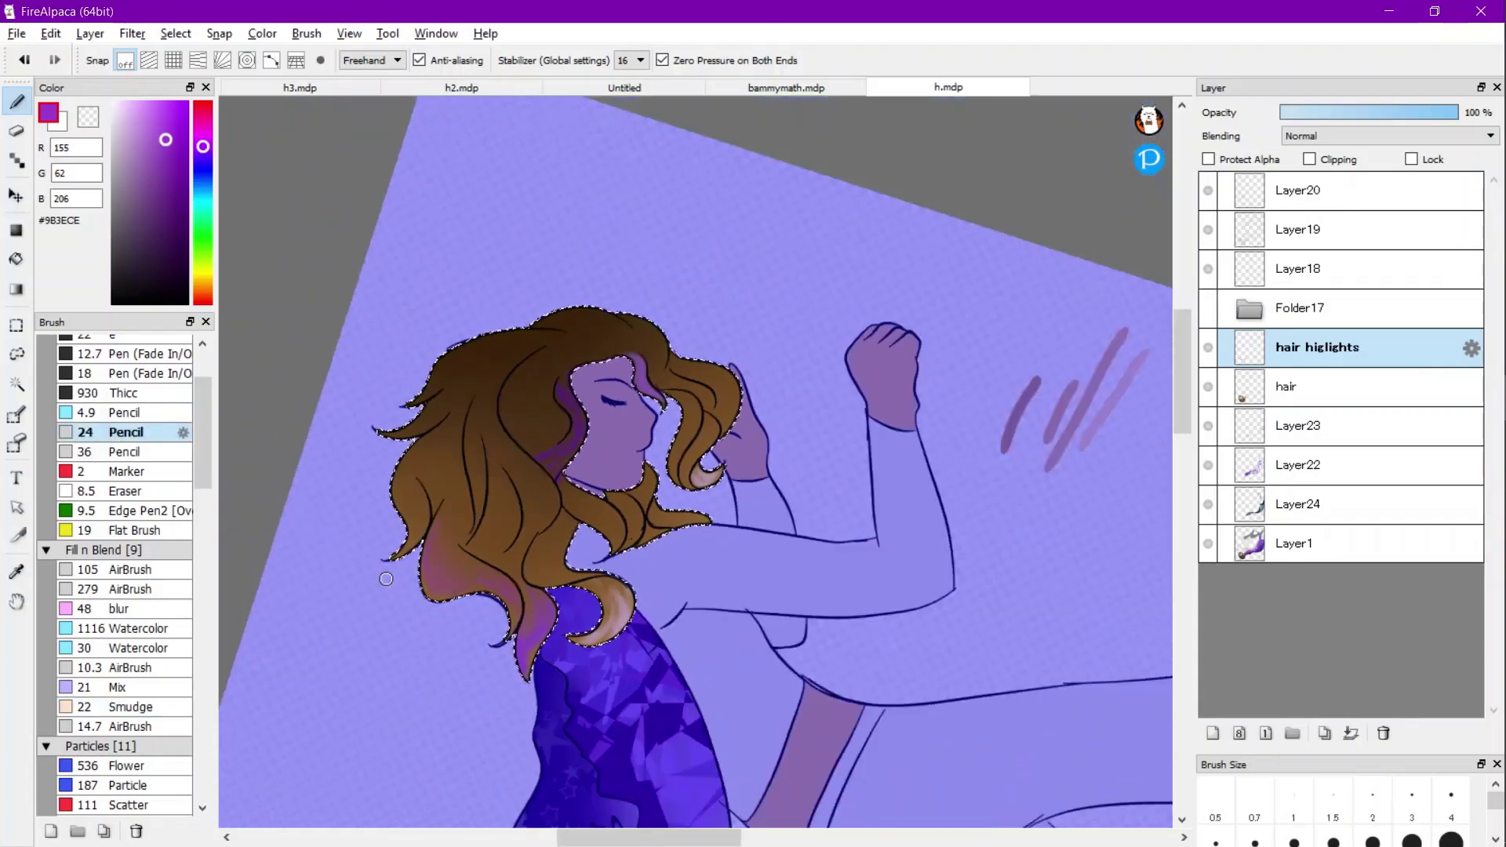
left_click_drag(203, 169, 203, 187)
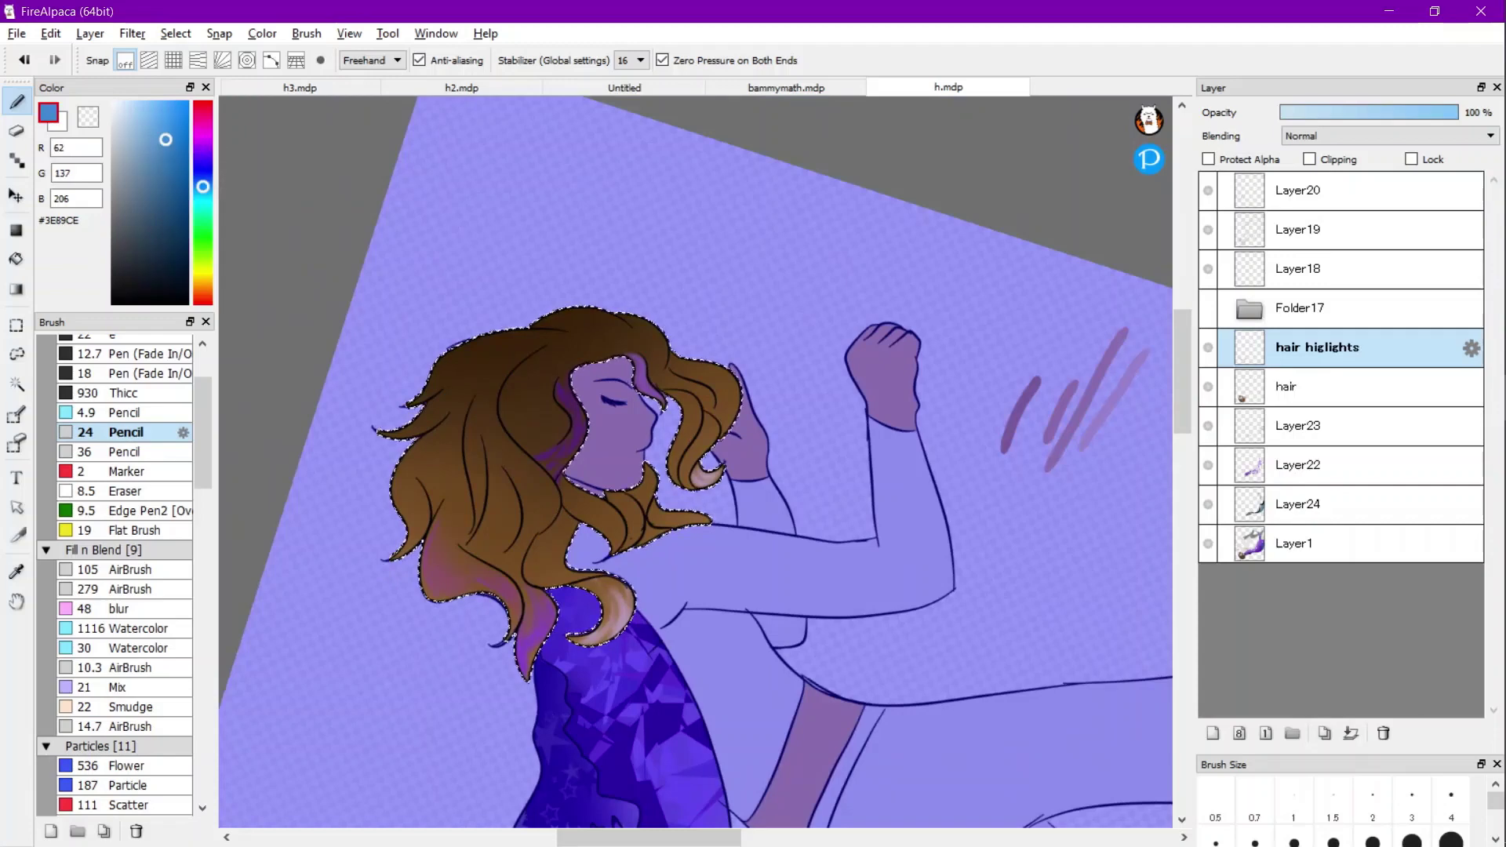
left_click(181, 159)
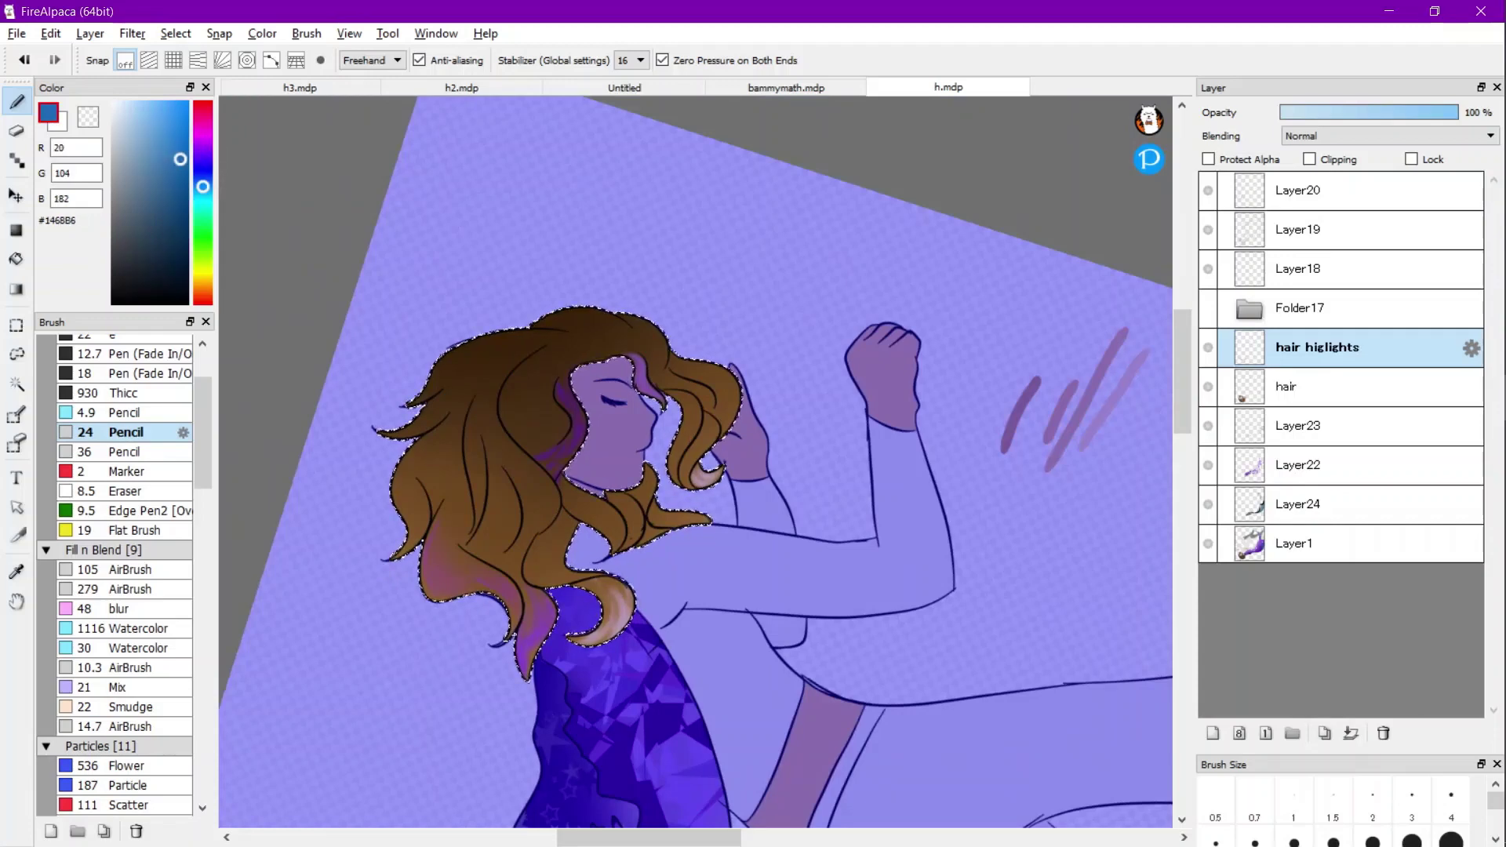
scroll(438, 503, "up", 2)
left_click(166, 179)
left_click(169, 187)
scroll(548, 551, "up", 3)
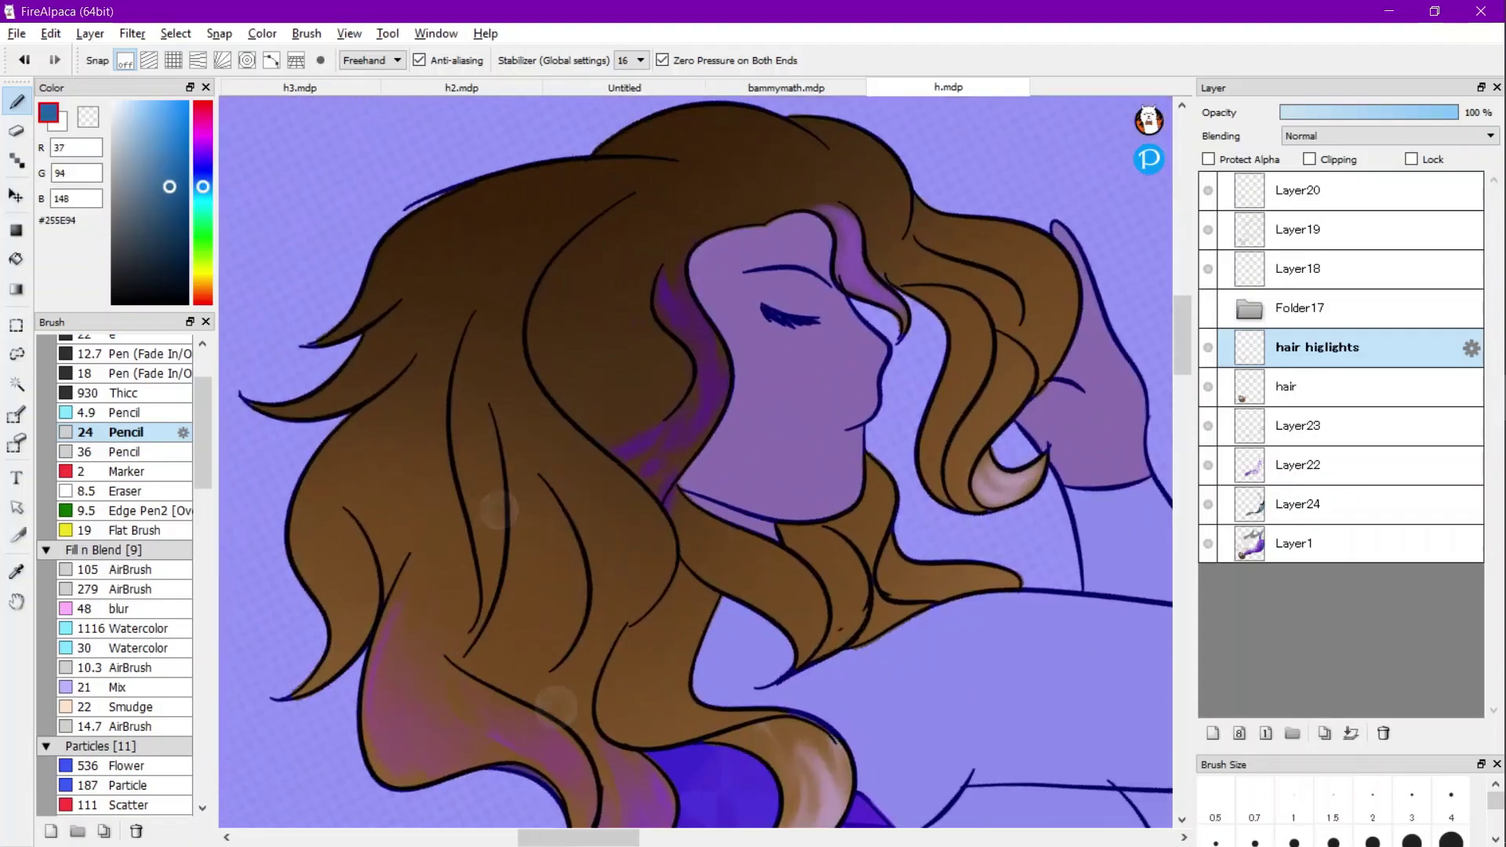
mouse_move(670, 178)
left_mouse_down()
mouse_move(590, 256)
mouse_move(615, 228)
mouse_move(538, 421)
mouse_move(578, 506)
mouse_move(545, 467)
mouse_move(578, 467)
mouse_move(538, 396)
mouse_move(630, 523)
left_mouse_up()
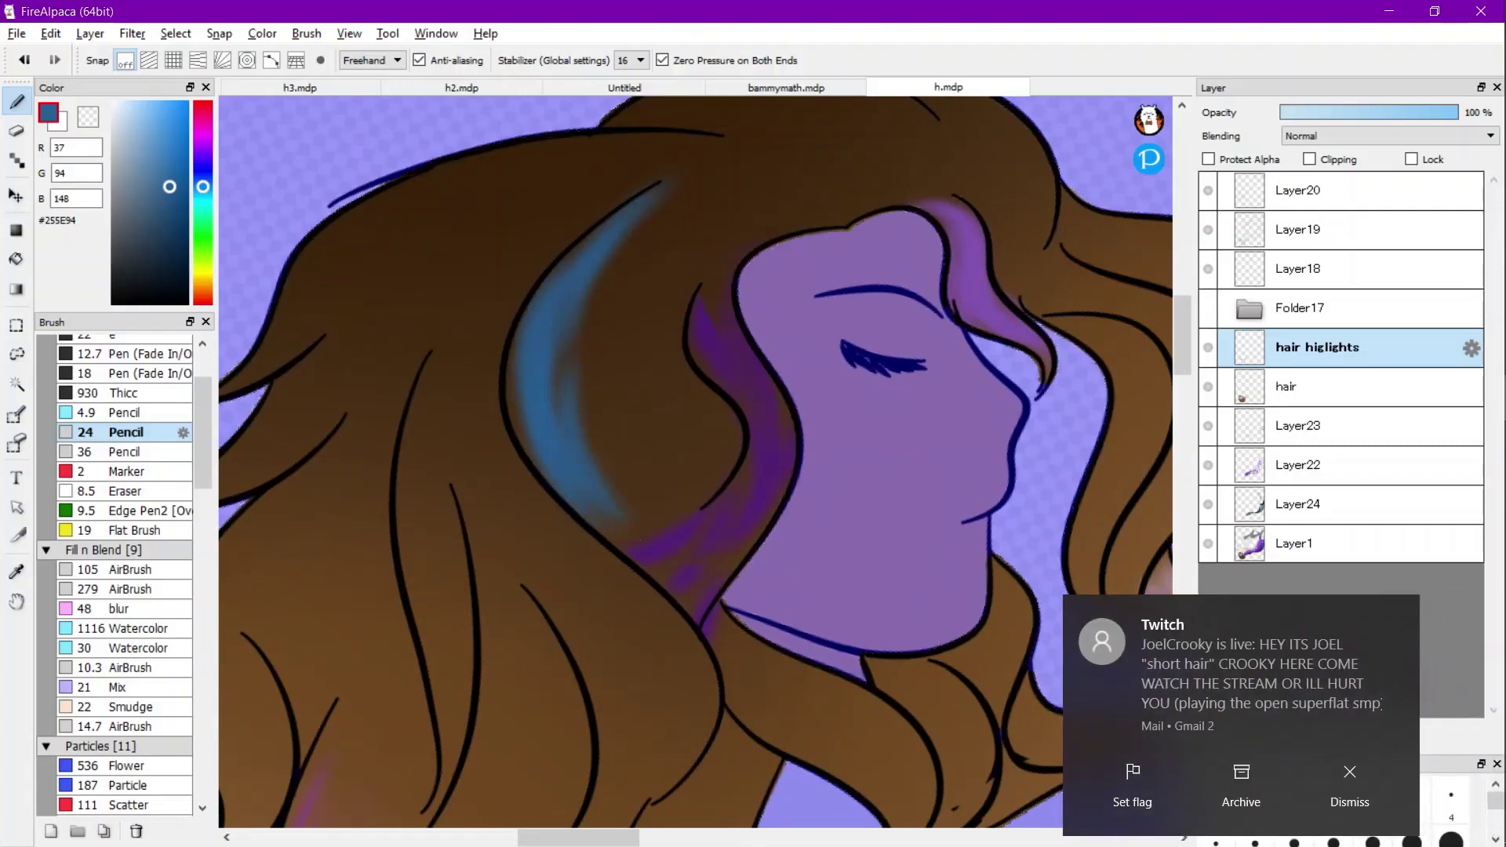
Pull the blue streak's inner edge into pointed strands across the brown with the 22 px Smudge brush.
left_click(125, 726)
left_click(130, 707)
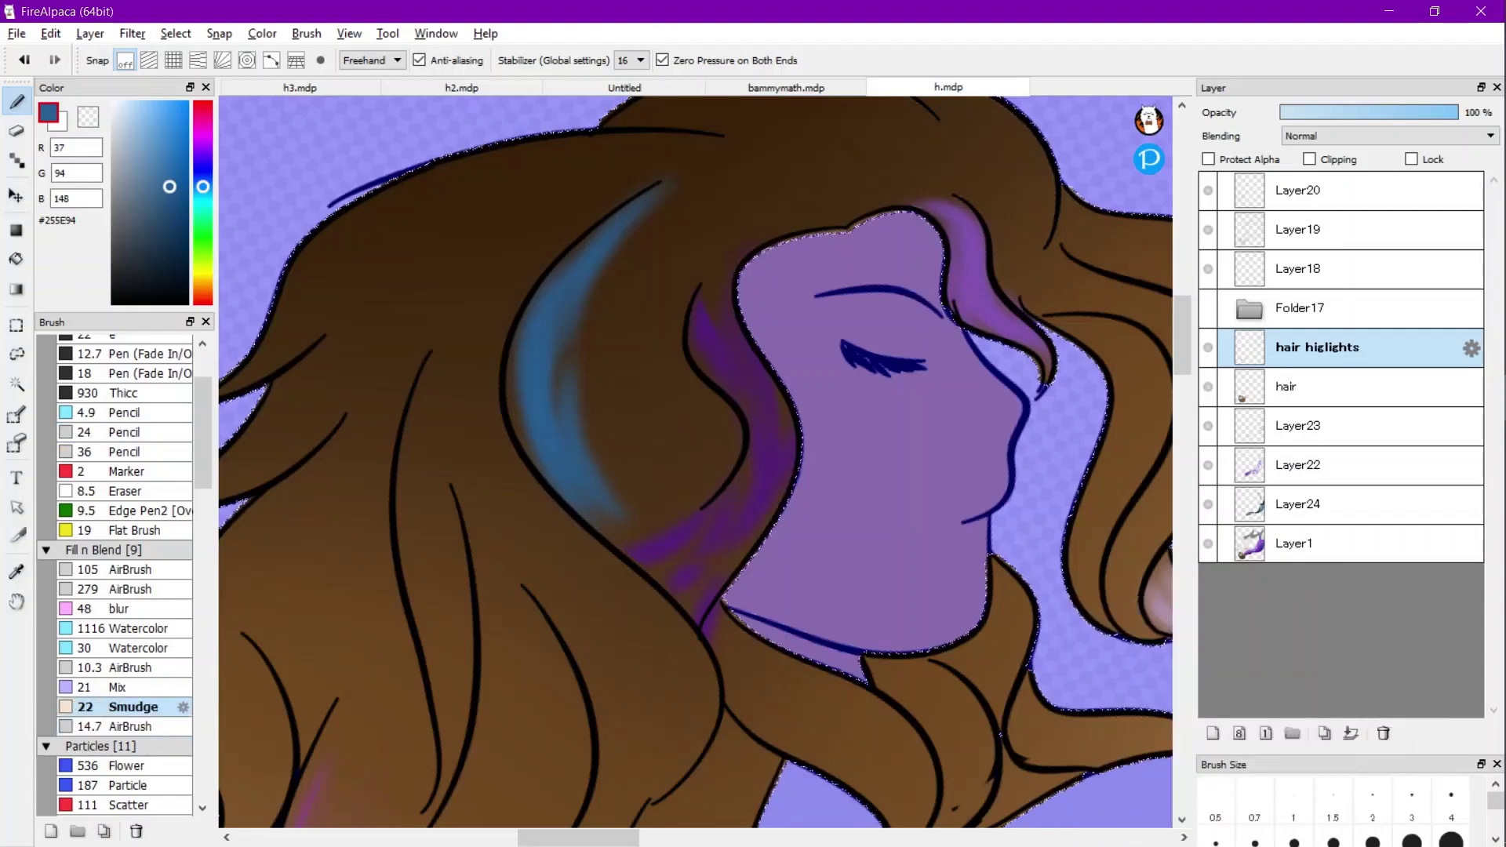
mouse_move(593, 250)
left_mouse_down()
mouse_move(619, 391)
mouse_move(628, 371)
mouse_move(578, 309)
mouse_move(582, 397)
mouse_move(634, 459)
mouse_move(550, 375)
mouse_move(545, 410)
mouse_move(638, 529)
mouse_move(558, 424)
left_mouse_up()
mouse_move(641, 512)
left_mouse_down()
mouse_move(549, 459)
mouse_move(681, 504)
mouse_move(625, 528)
left_mouse_up()
mouse_move(527, 351)
left_mouse_down()
mouse_move(521, 423)
mouse_move(537, 469)
left_mouse_up()
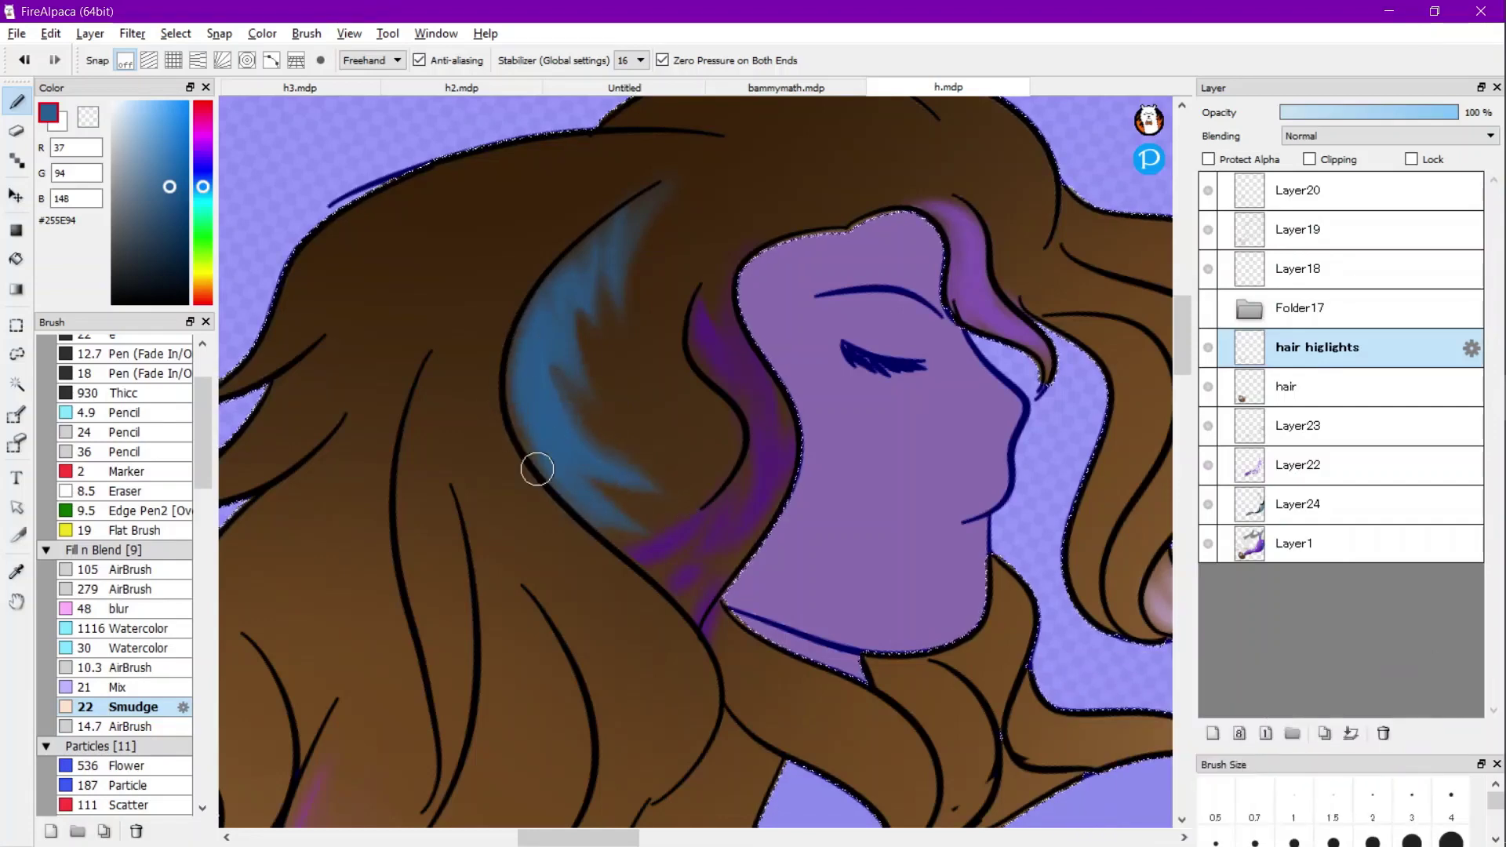
scroll(437, 397, "down", 3)
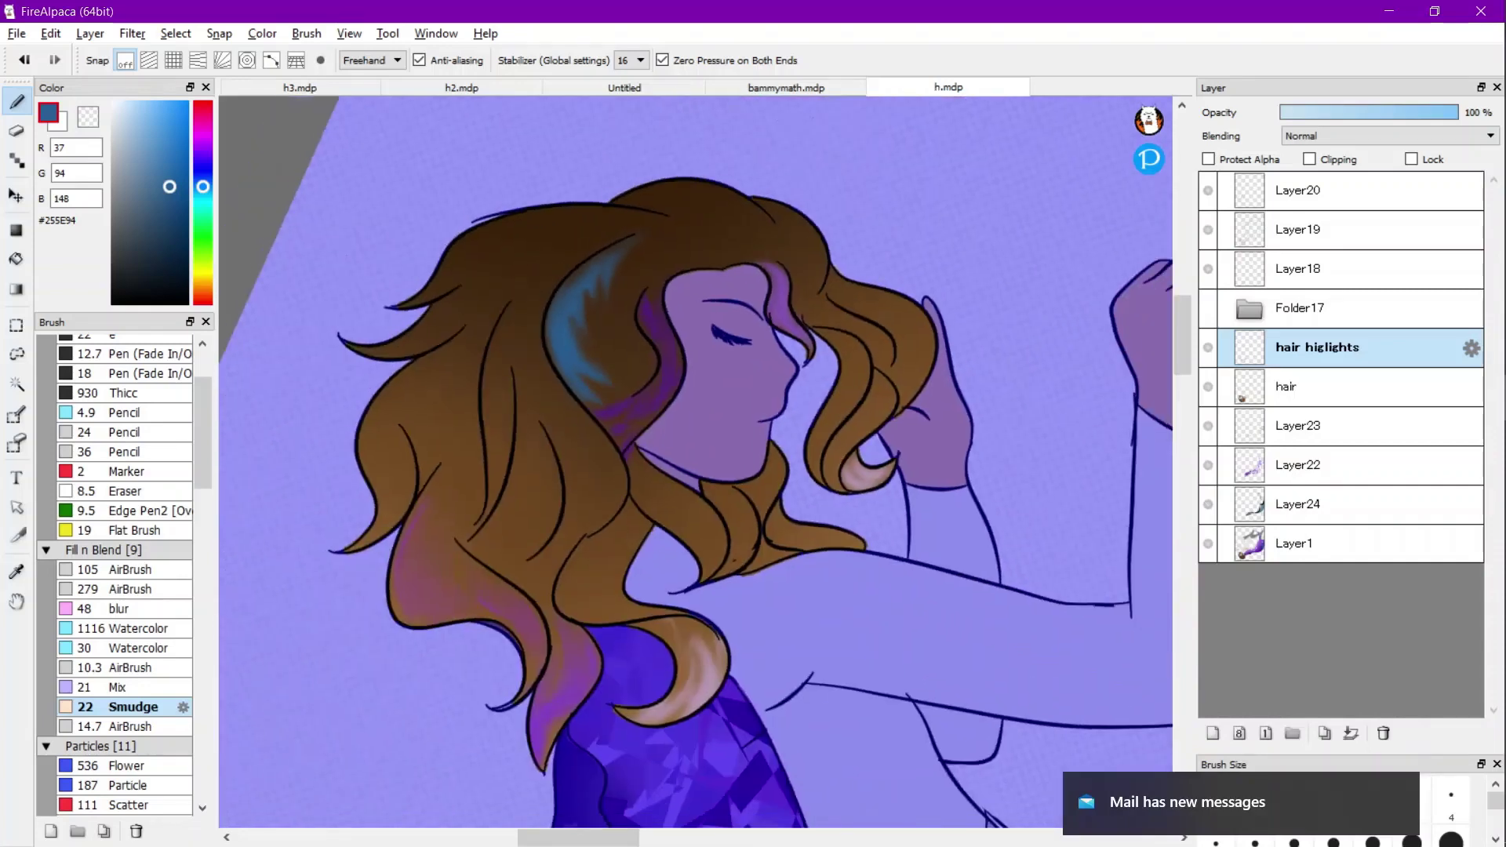
key("ctrl+z")
Soften the blue strands into the brown hair with the 21 px Mix brush.
left_click(119, 688)
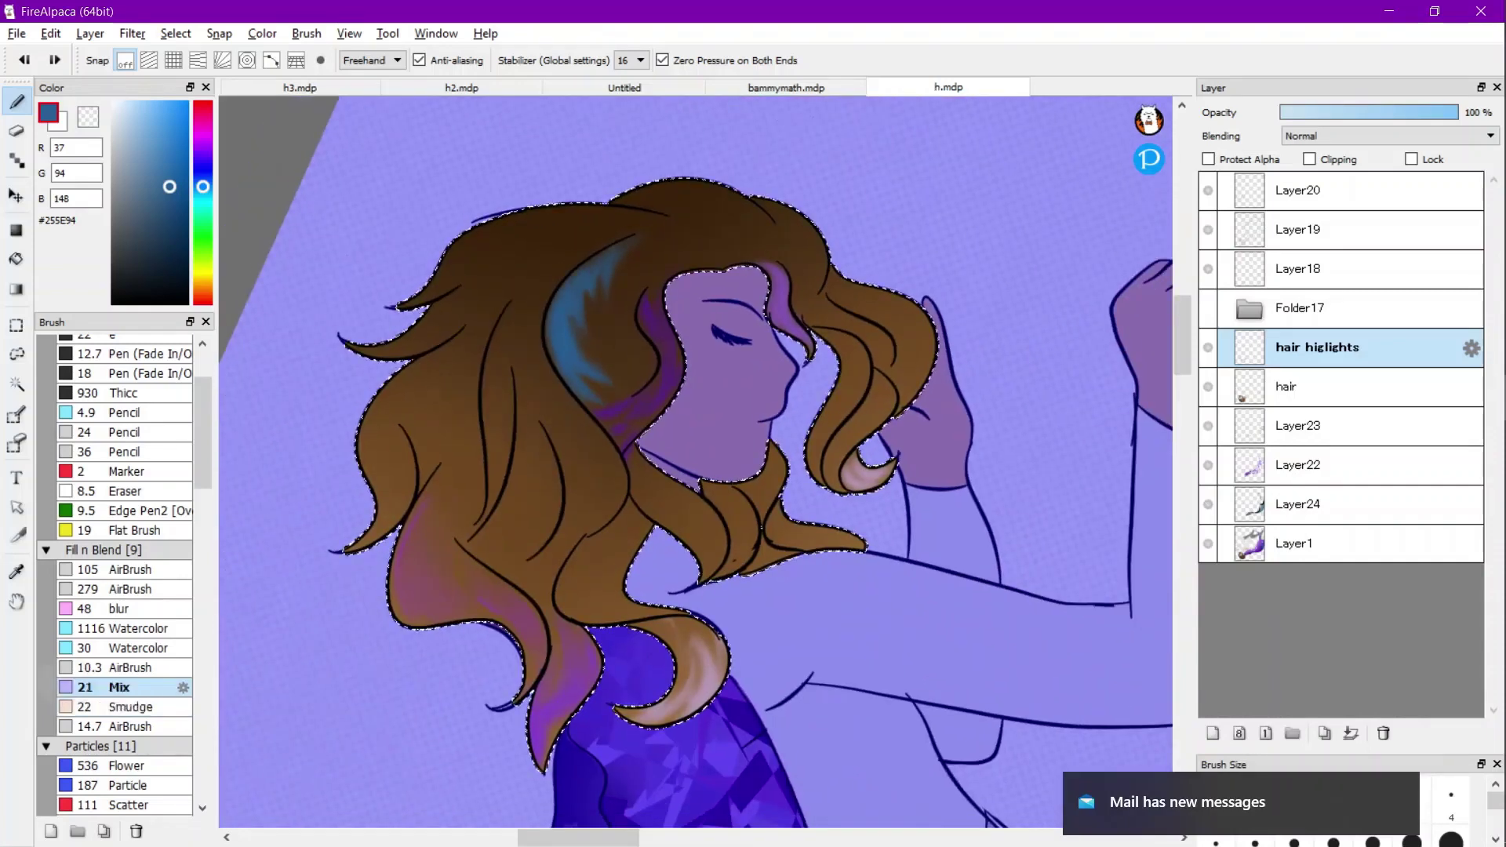
scroll(560, 443, "up", 1)
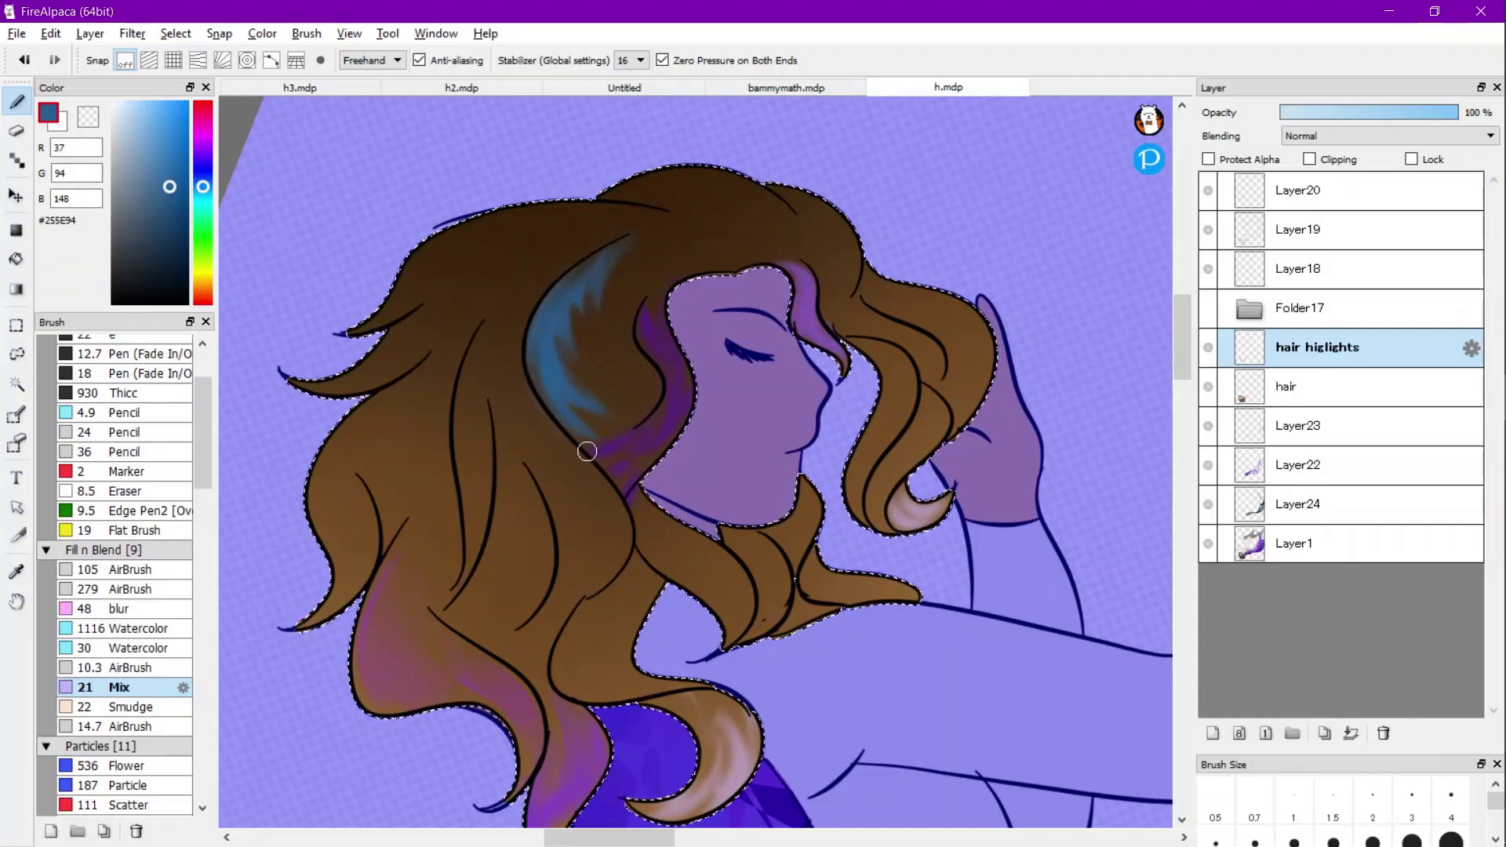
scroll(604, 313, "up", 3)
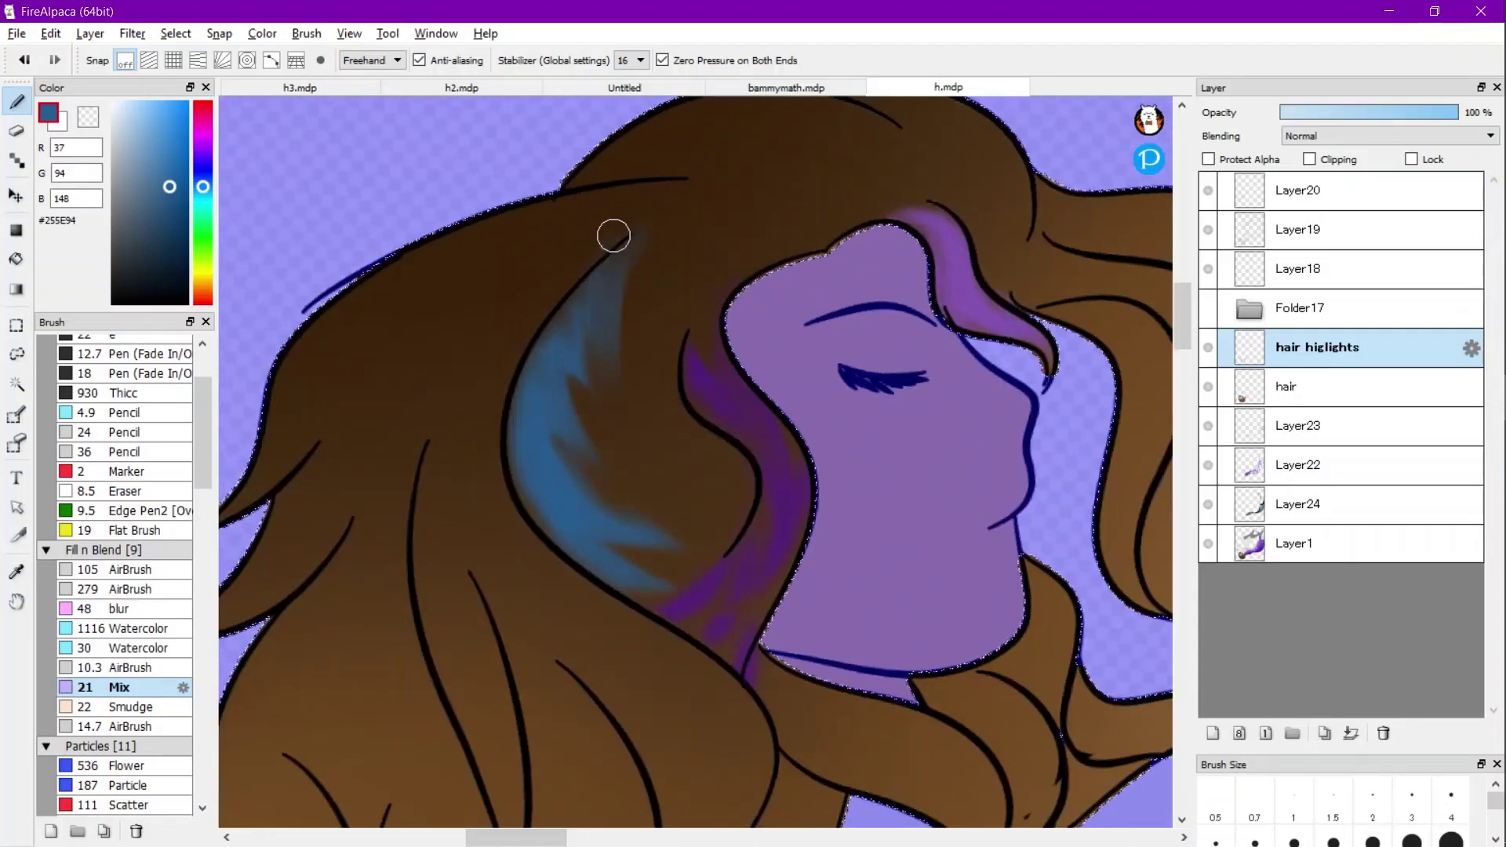
left_click_drag(570, 436, 593, 404)
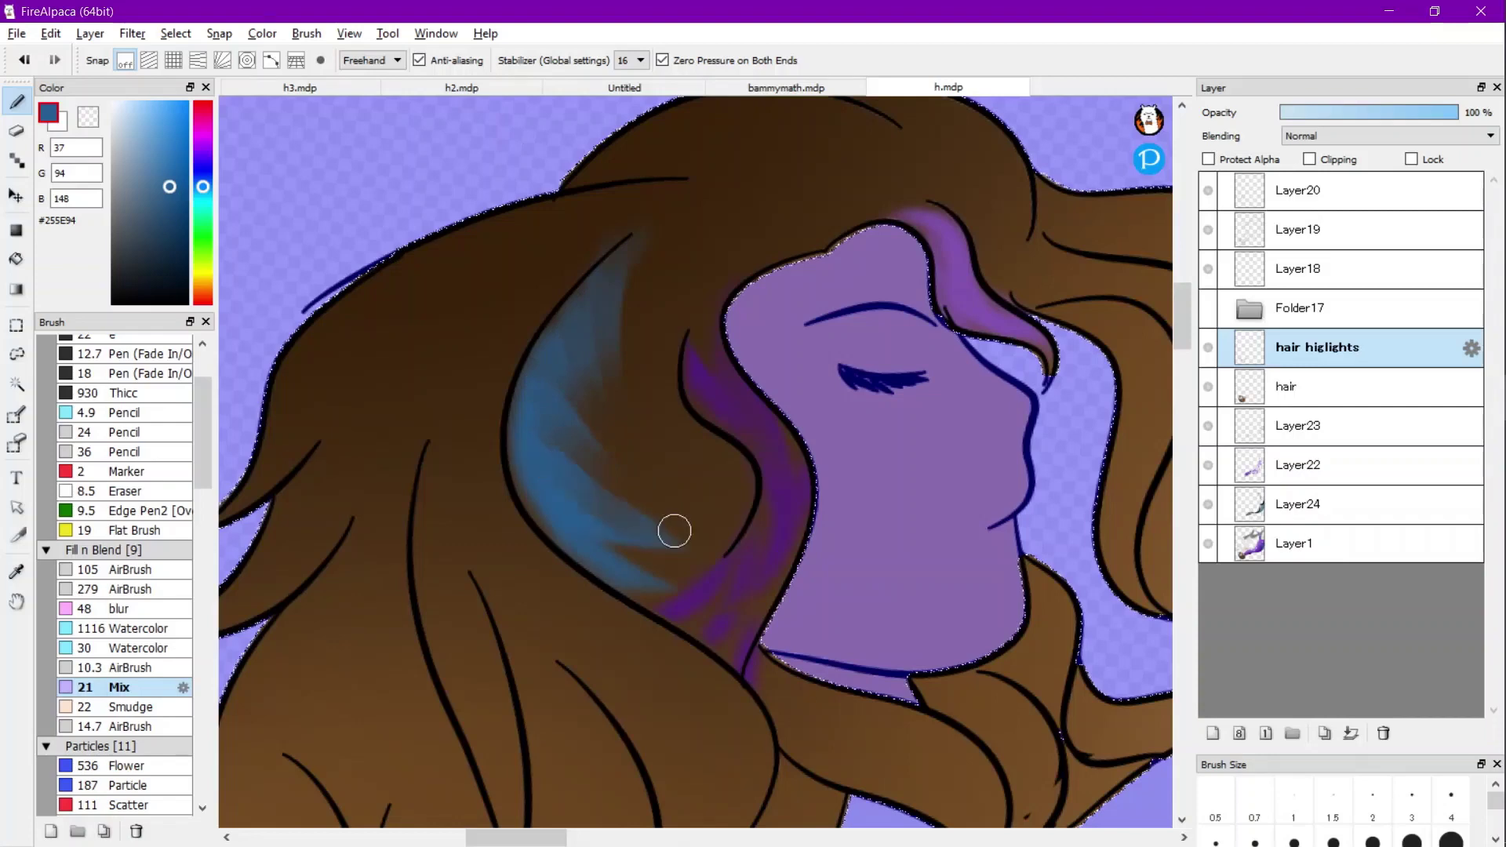
Examine how the hair highlights look on the whole figure and cape.
scroll(537, 437, "down", 3)
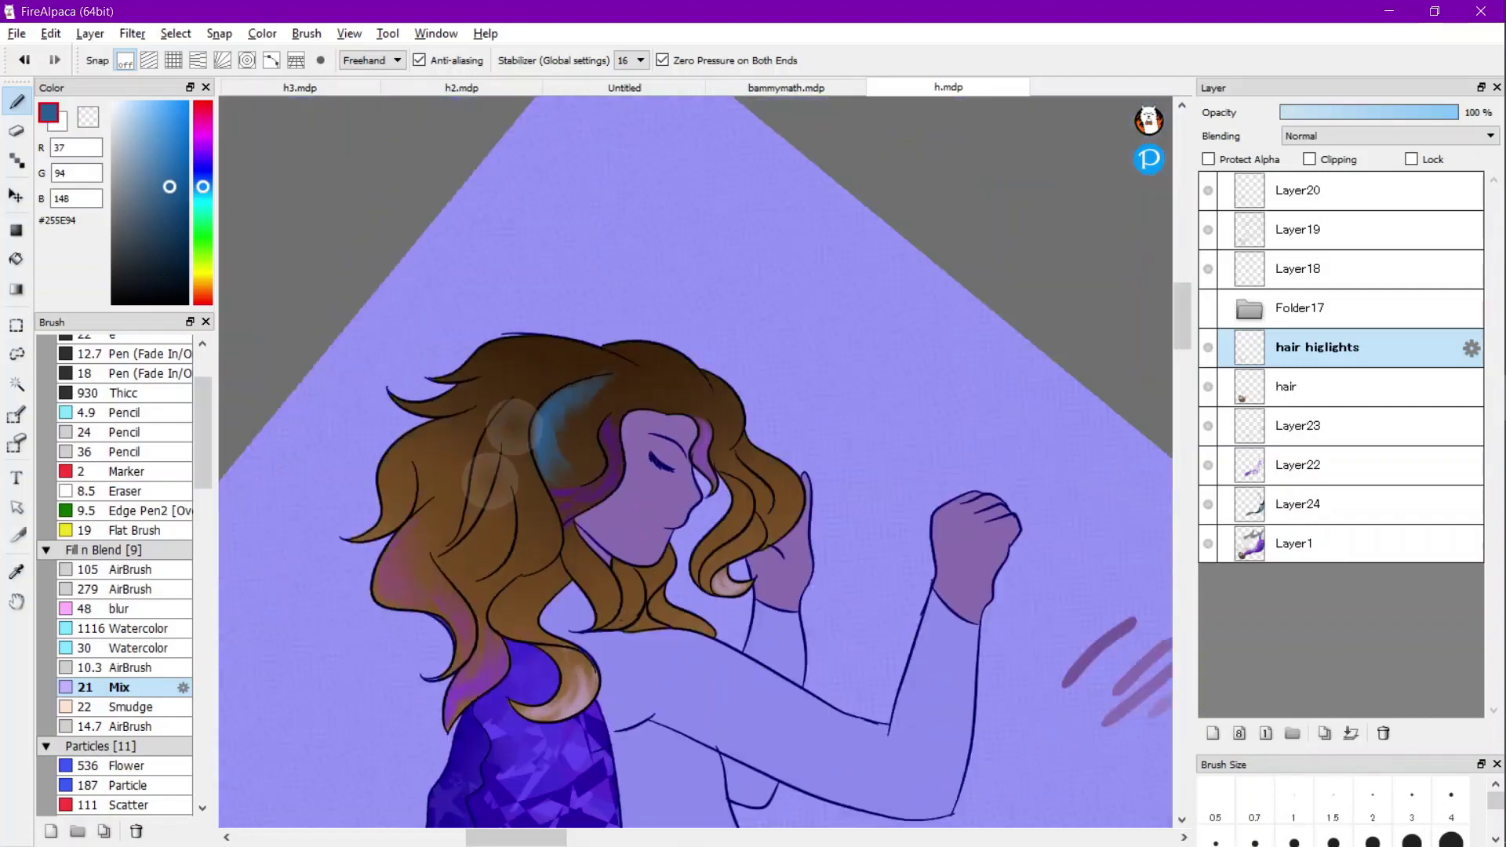
scroll(462, 420, "down", 2)
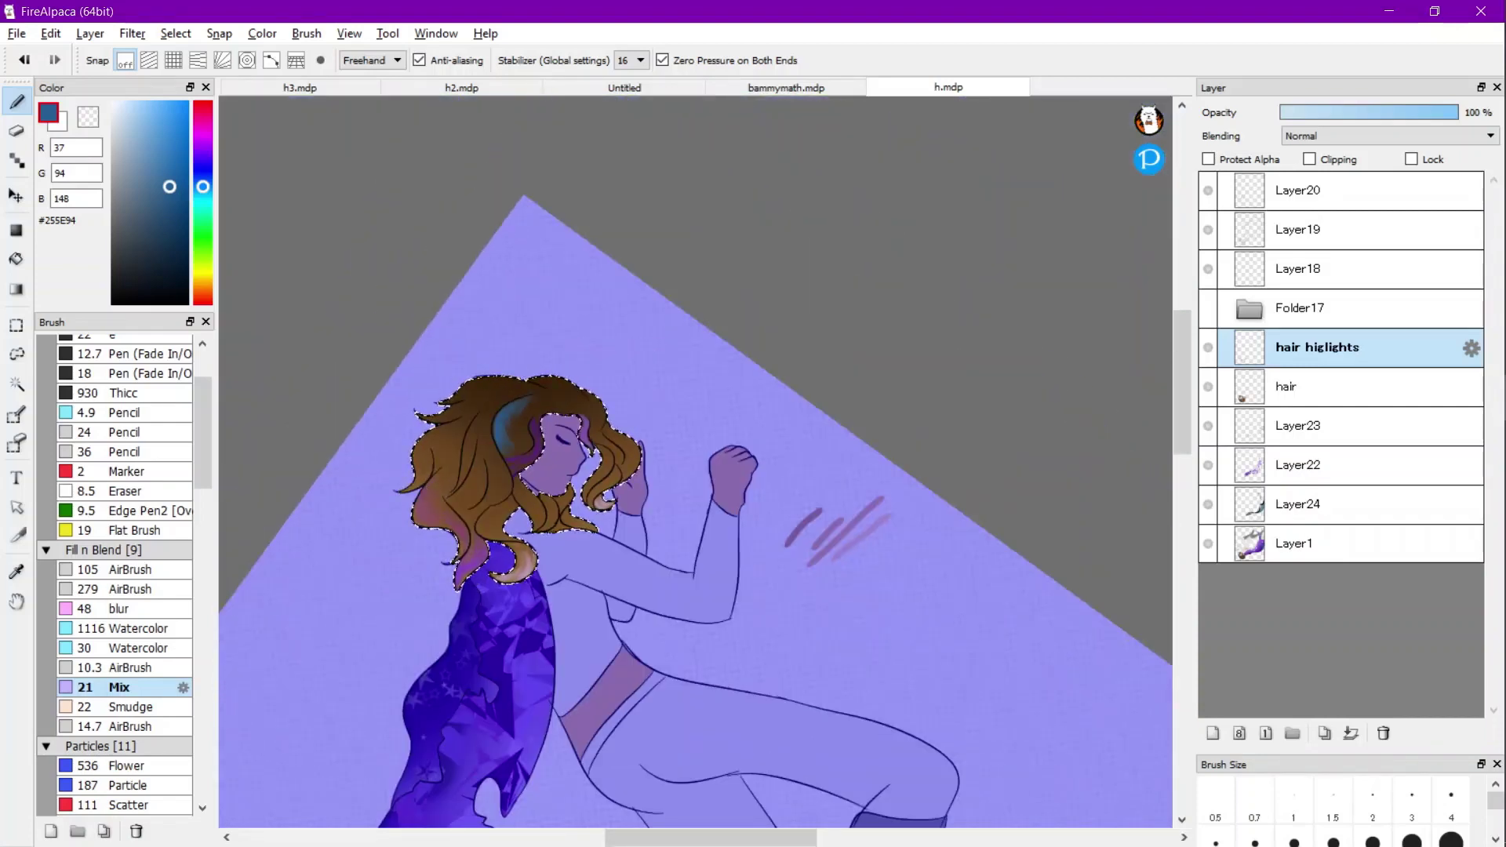
scroll(408, 440, "down", 2)
scroll(420, 600, "up", 3)
key("Left")
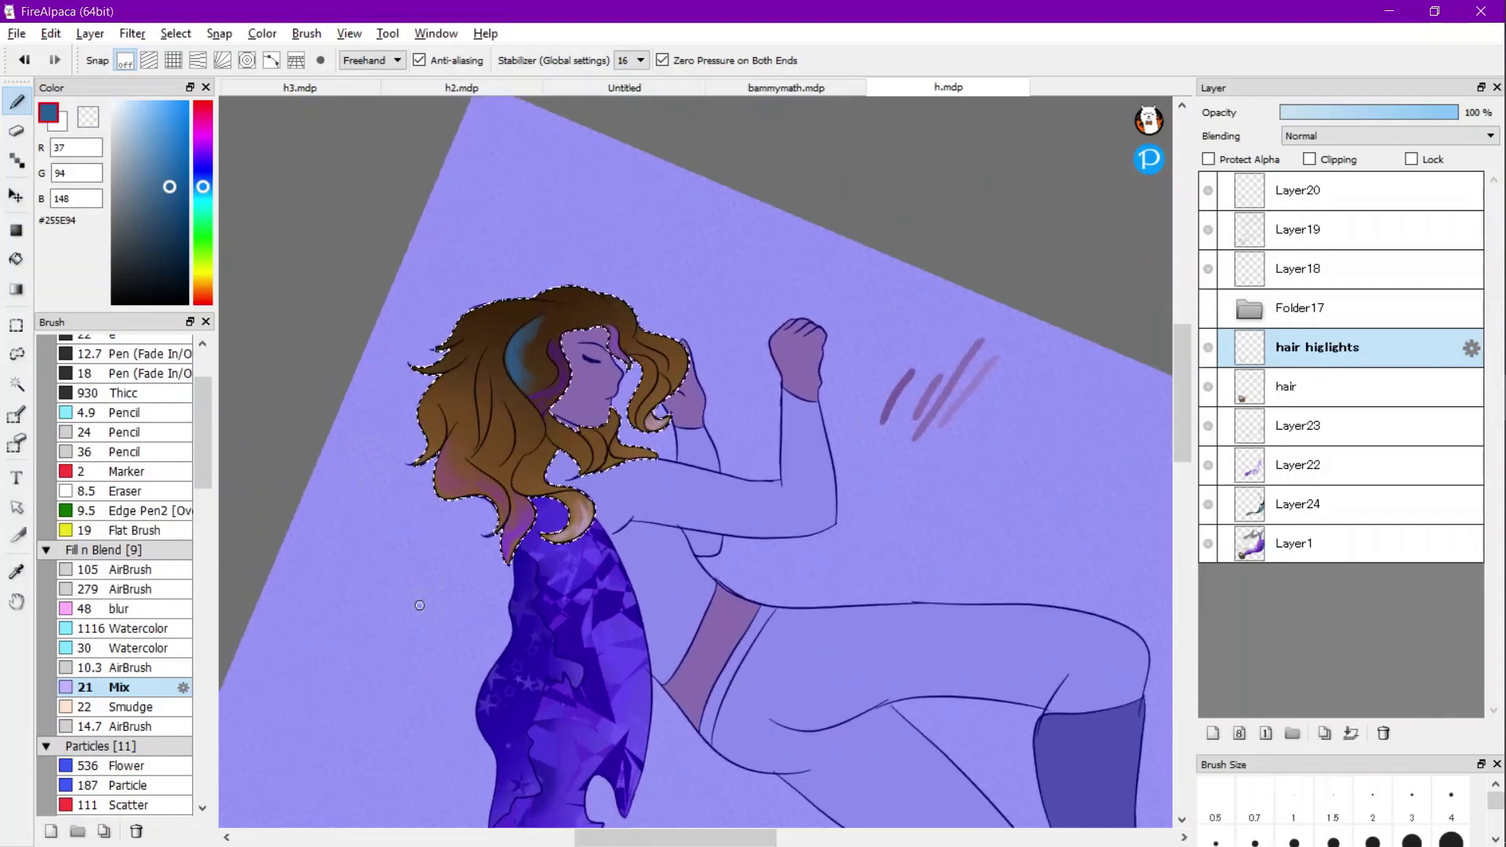
scroll(419, 600, "up", 2)
scroll(427, 318, "down", 3)
left_click_drag(458, 385, 408, 313)
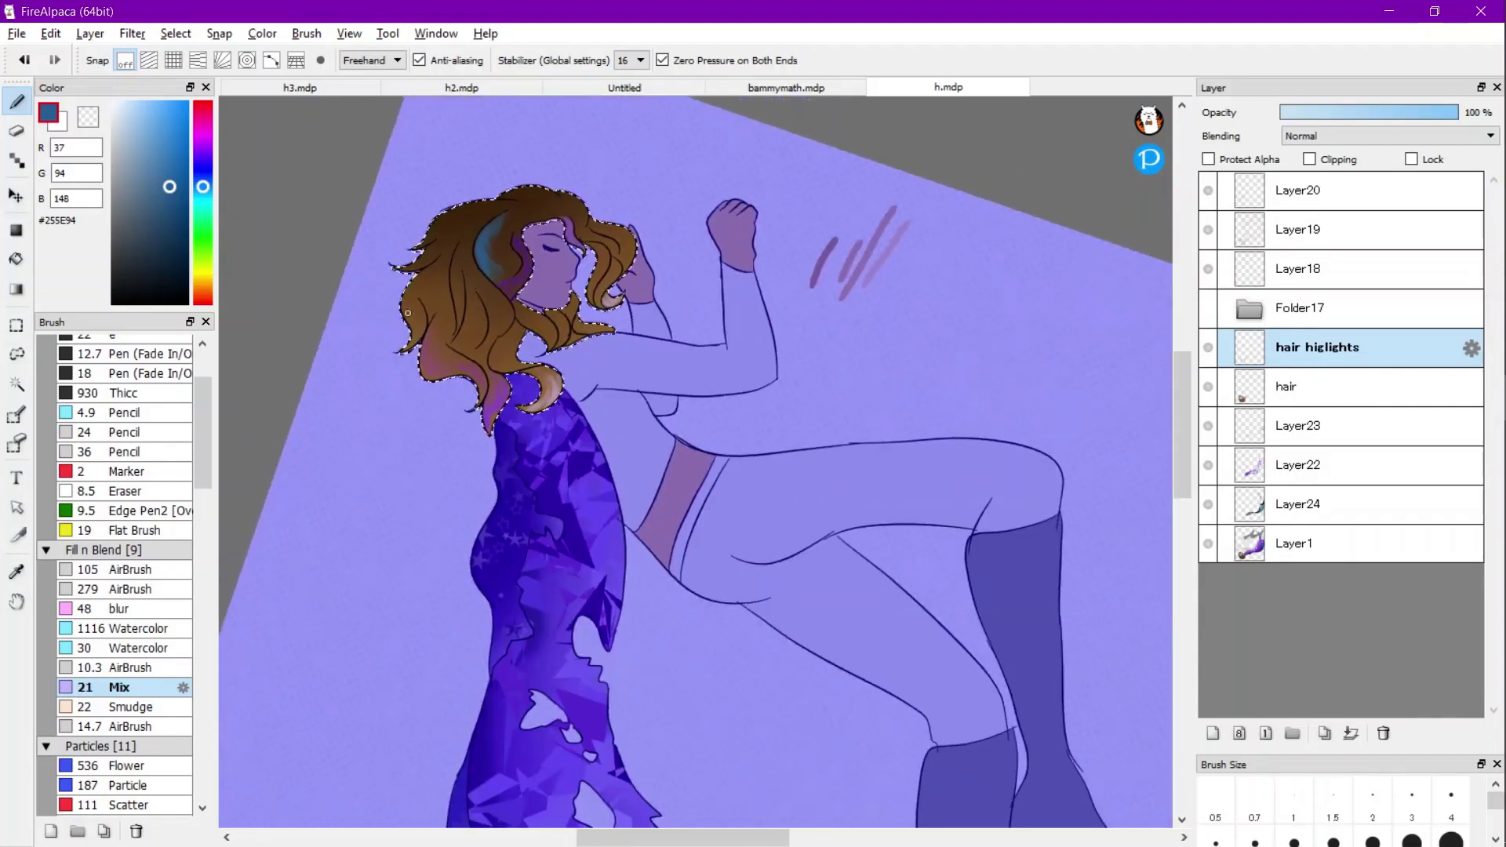
scroll(407, 313, "up", 4)
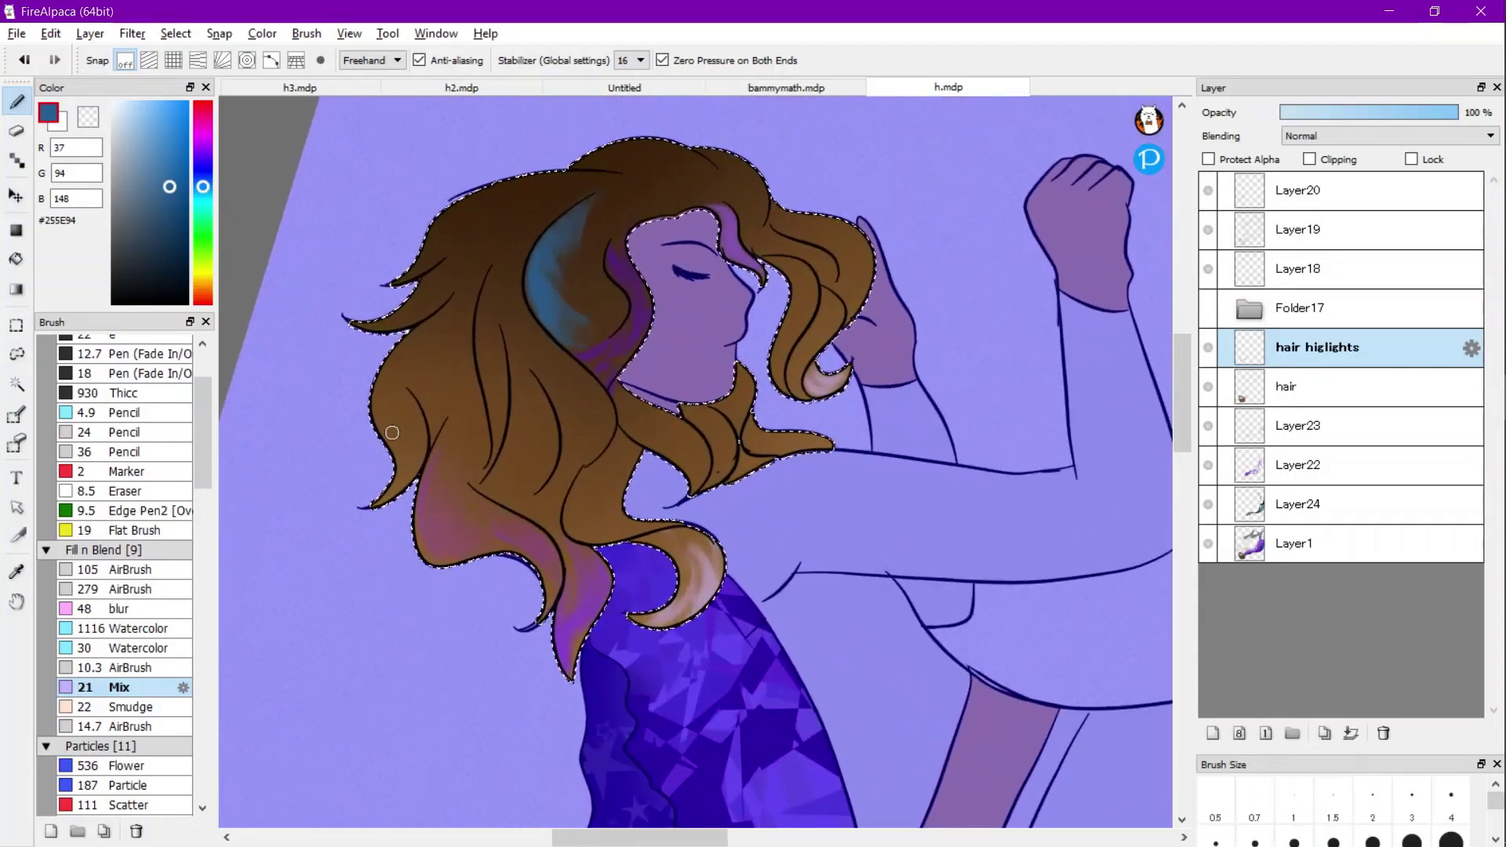
Set the colour to indigo #5D45DC and paint curved streaks along the middle back lock with the 24 px Pencil.
left_click(174, 153)
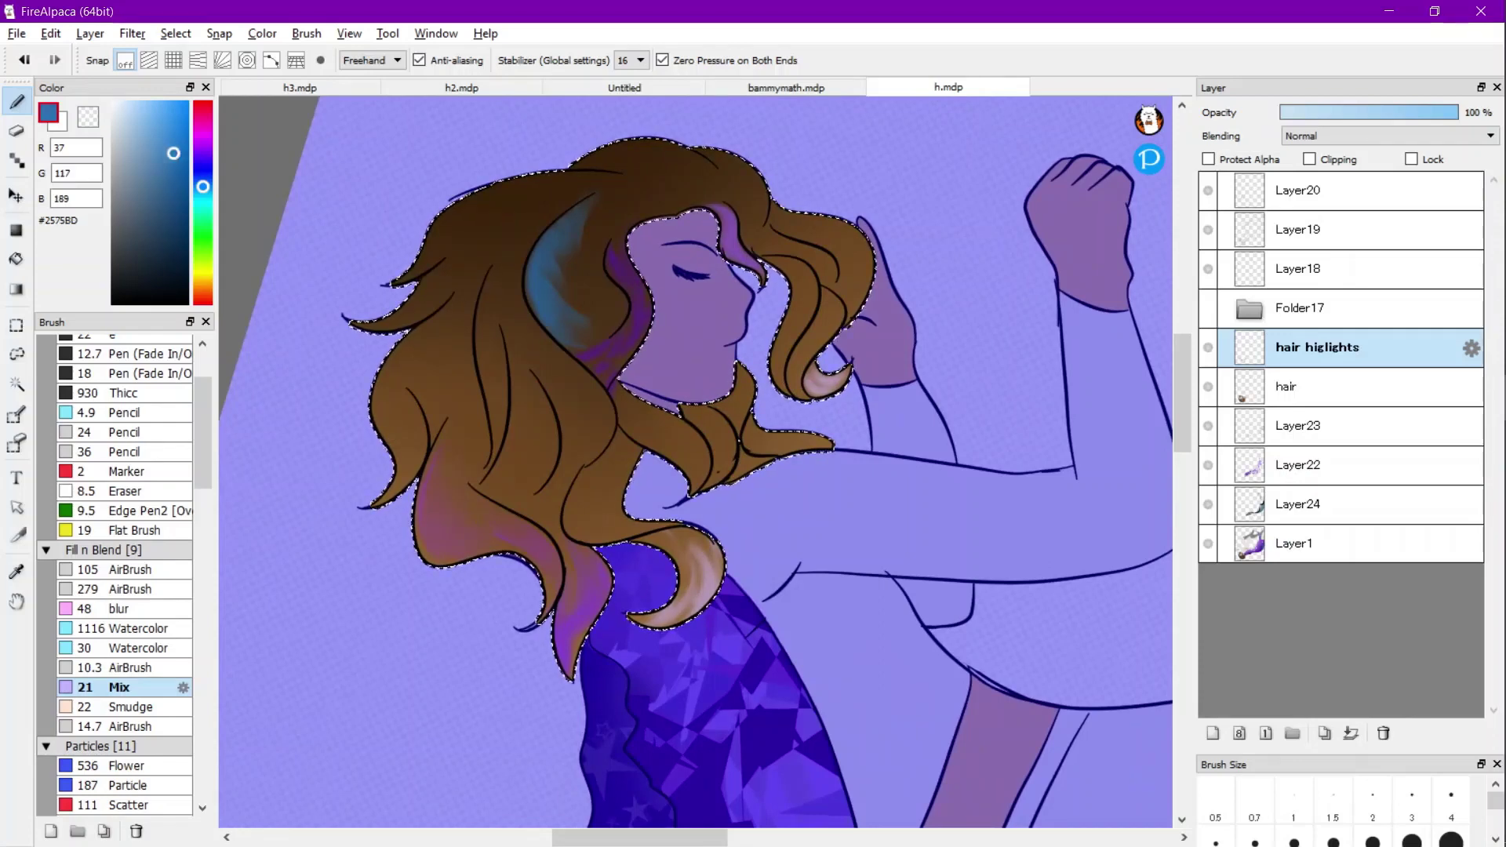
left_click_drag(203, 187, 203, 163)
left_click(165, 129)
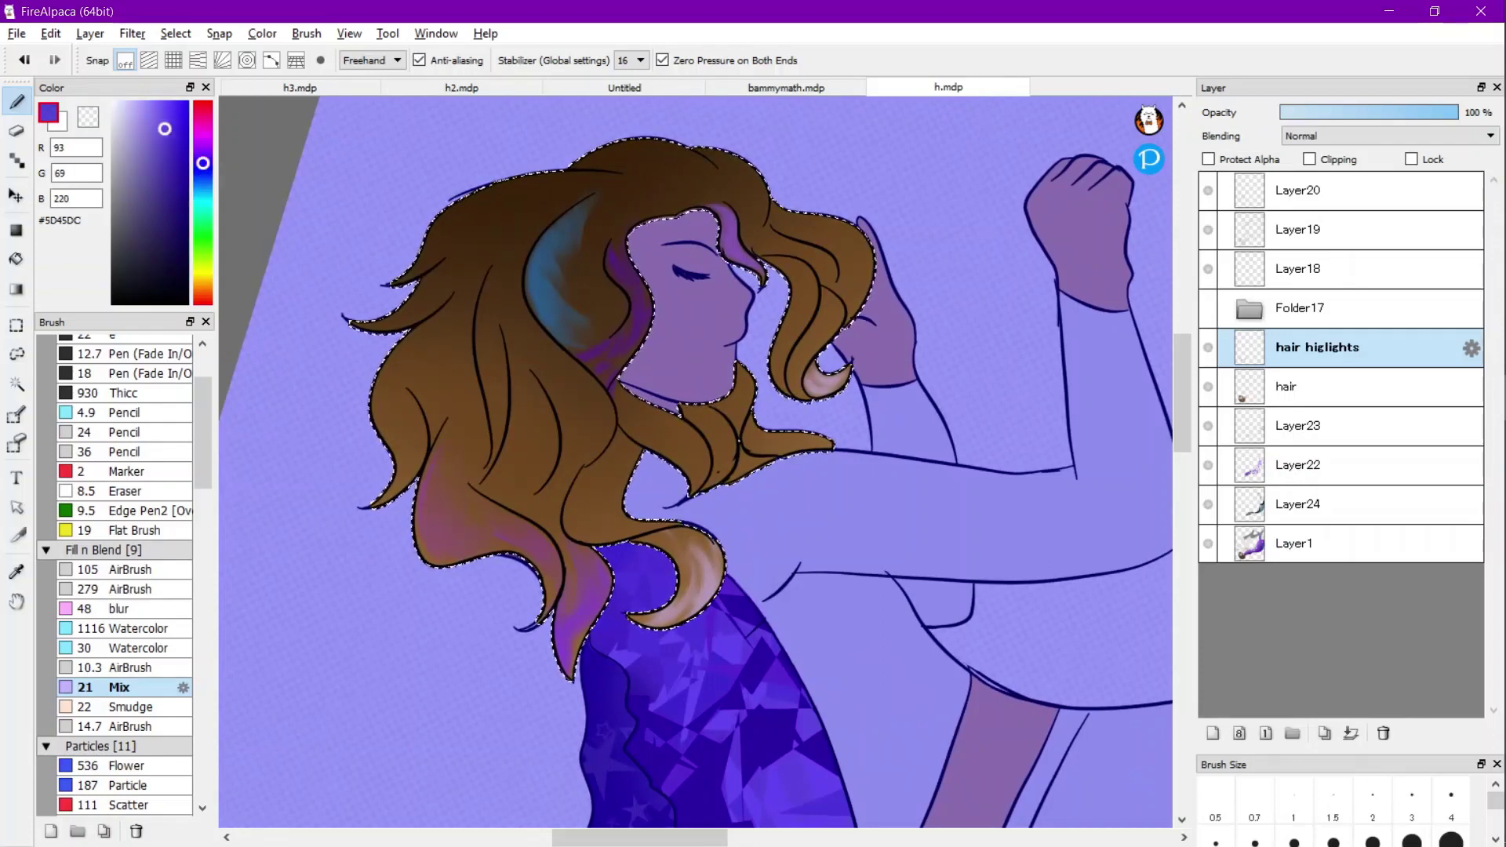
left_click(124, 451)
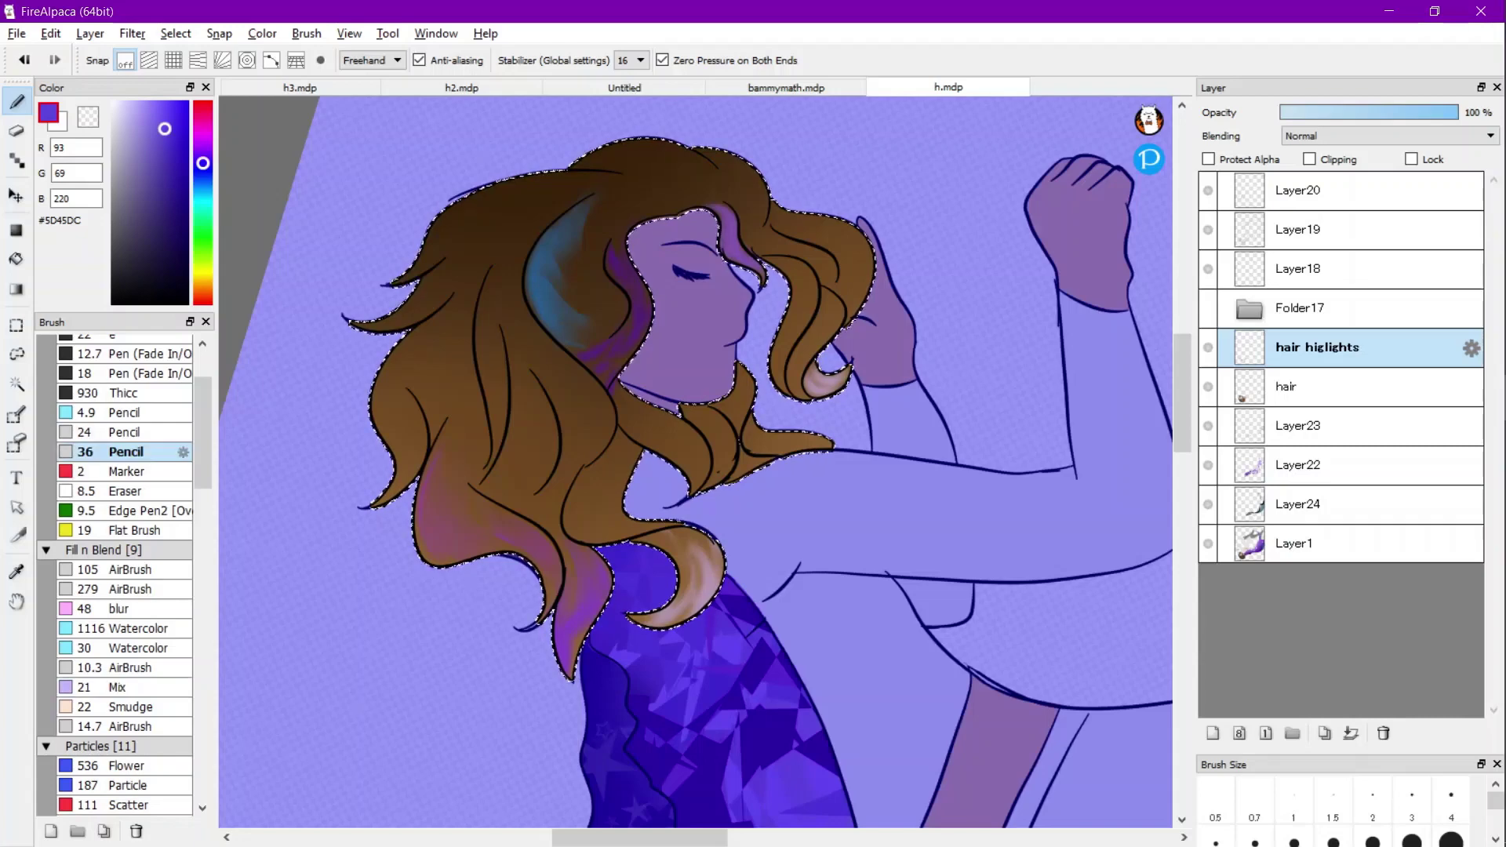
left_click(126, 432)
key("ctrl+d")
scroll(439, 362, "up", 2)
scroll(514, 403, "up", 3)
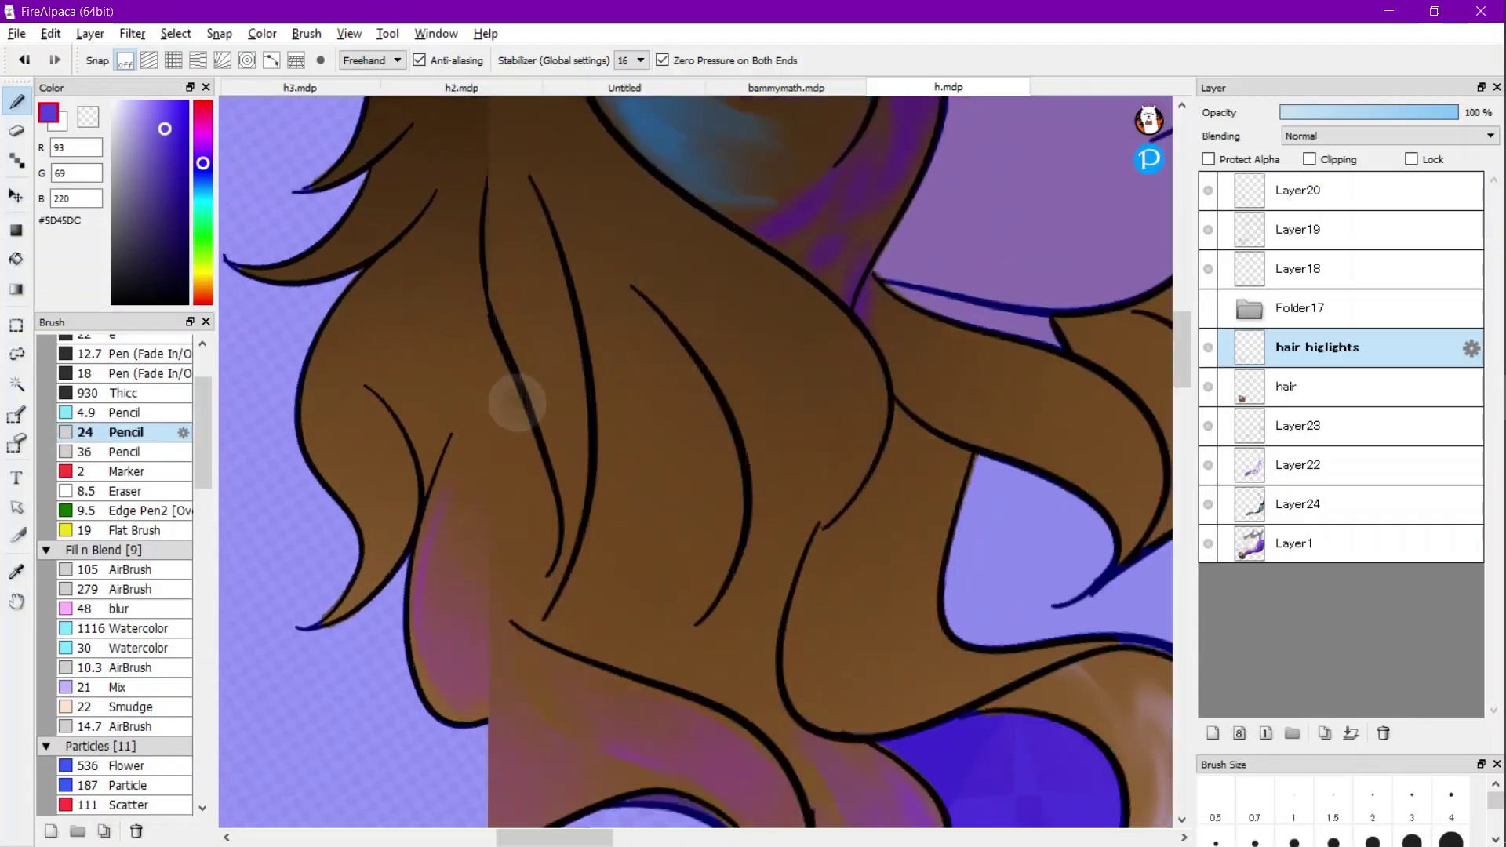
left_click_drag(623, 259, 637, 392)
mouse_move(676, 298)
left_mouse_down()
mouse_move(702, 459)
mouse_move(684, 563)
left_mouse_up()
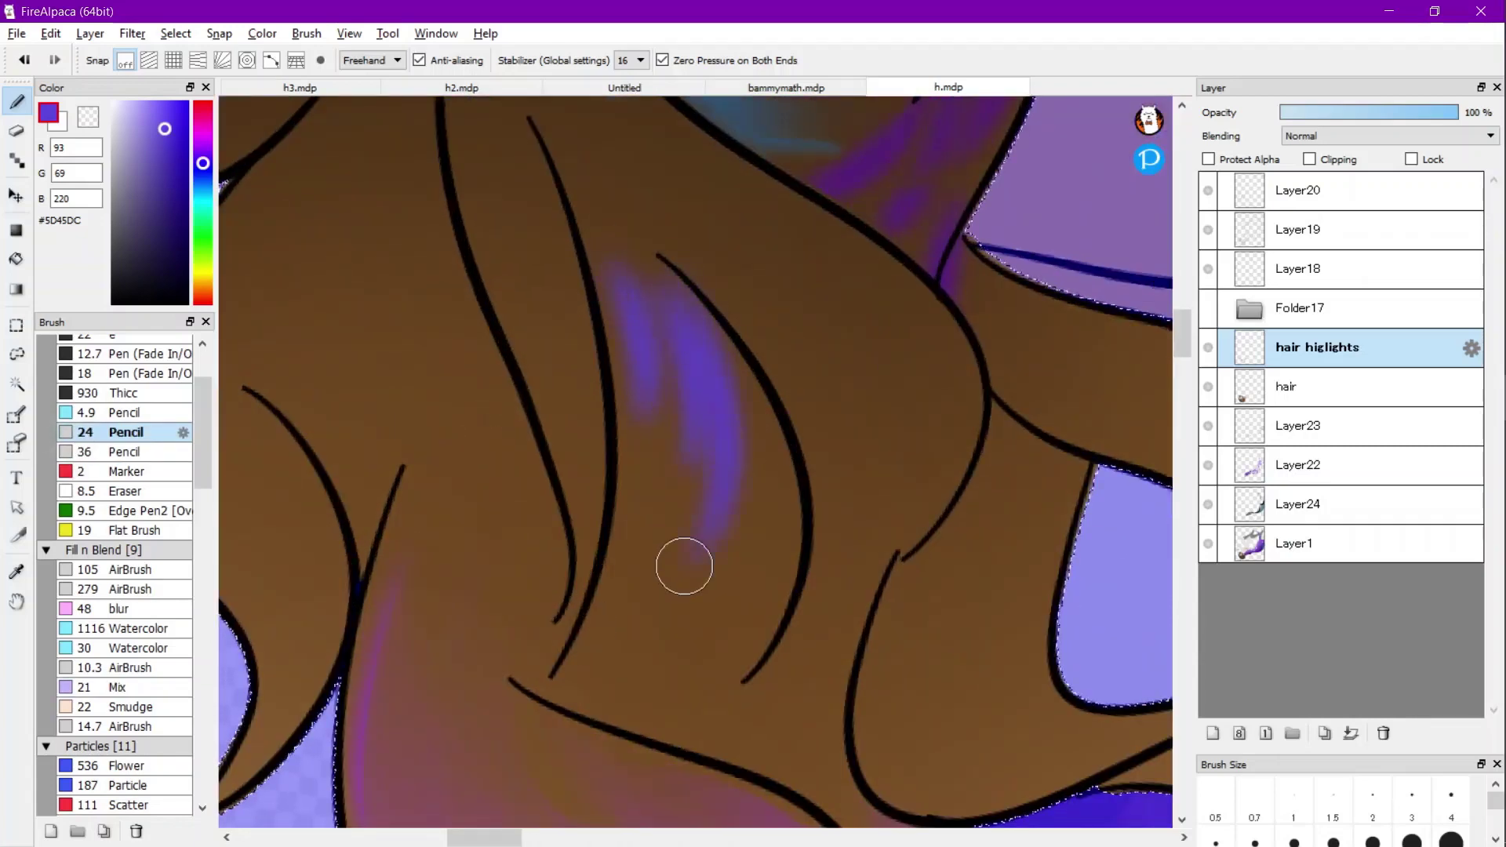
mouse_move(710, 333)
left_mouse_down()
mouse_move(726, 612)
mouse_move(695, 658)
left_mouse_up()
left_click_drag(733, 356, 743, 663)
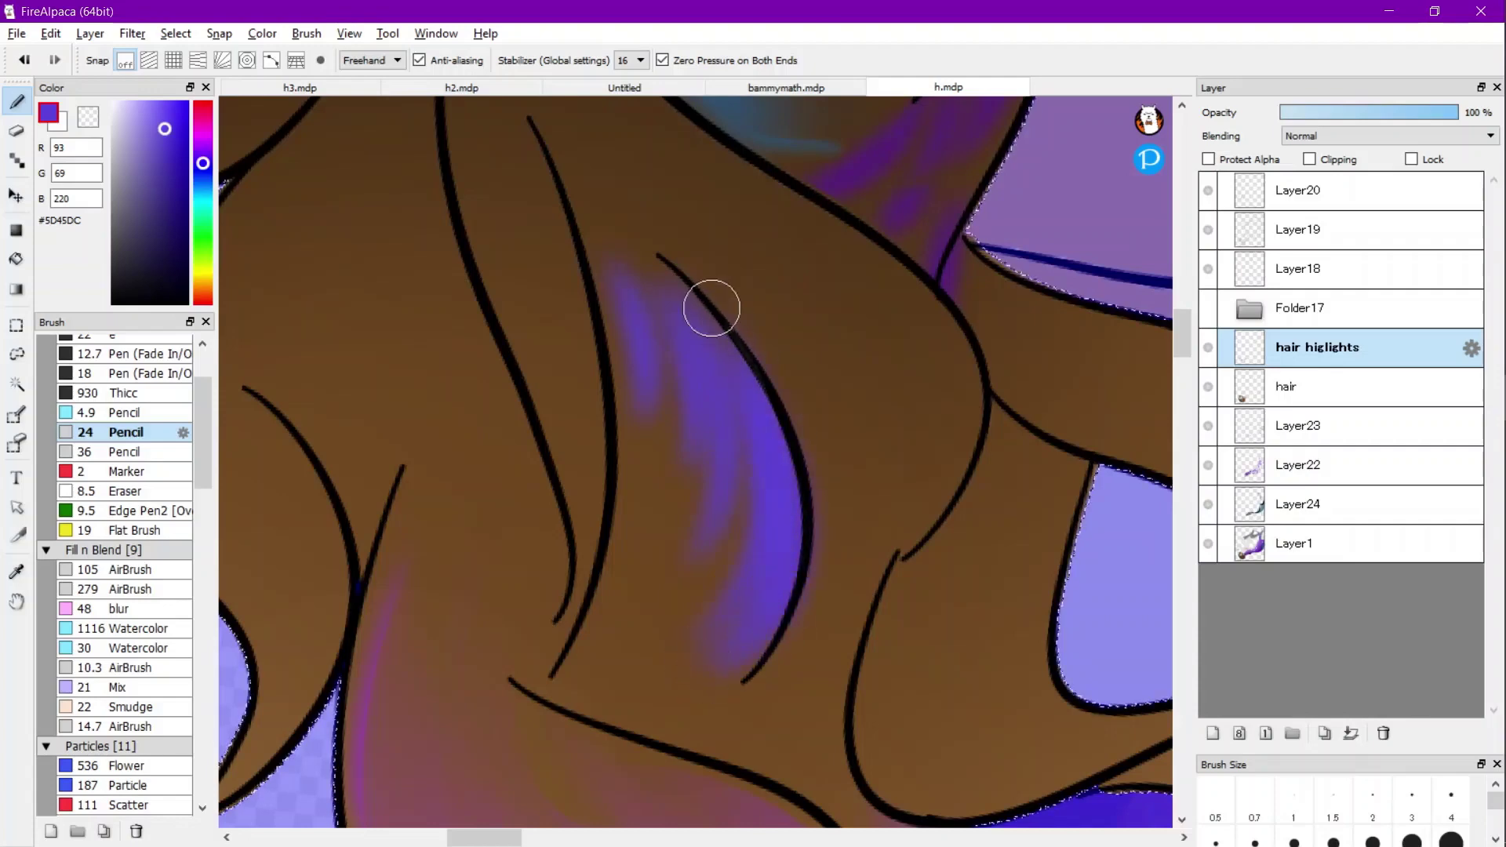
left_click_drag(709, 306, 756, 635)
mouse_move(673, 330)
left_mouse_down()
mouse_move(743, 561)
mouse_move(707, 657)
left_mouse_up()
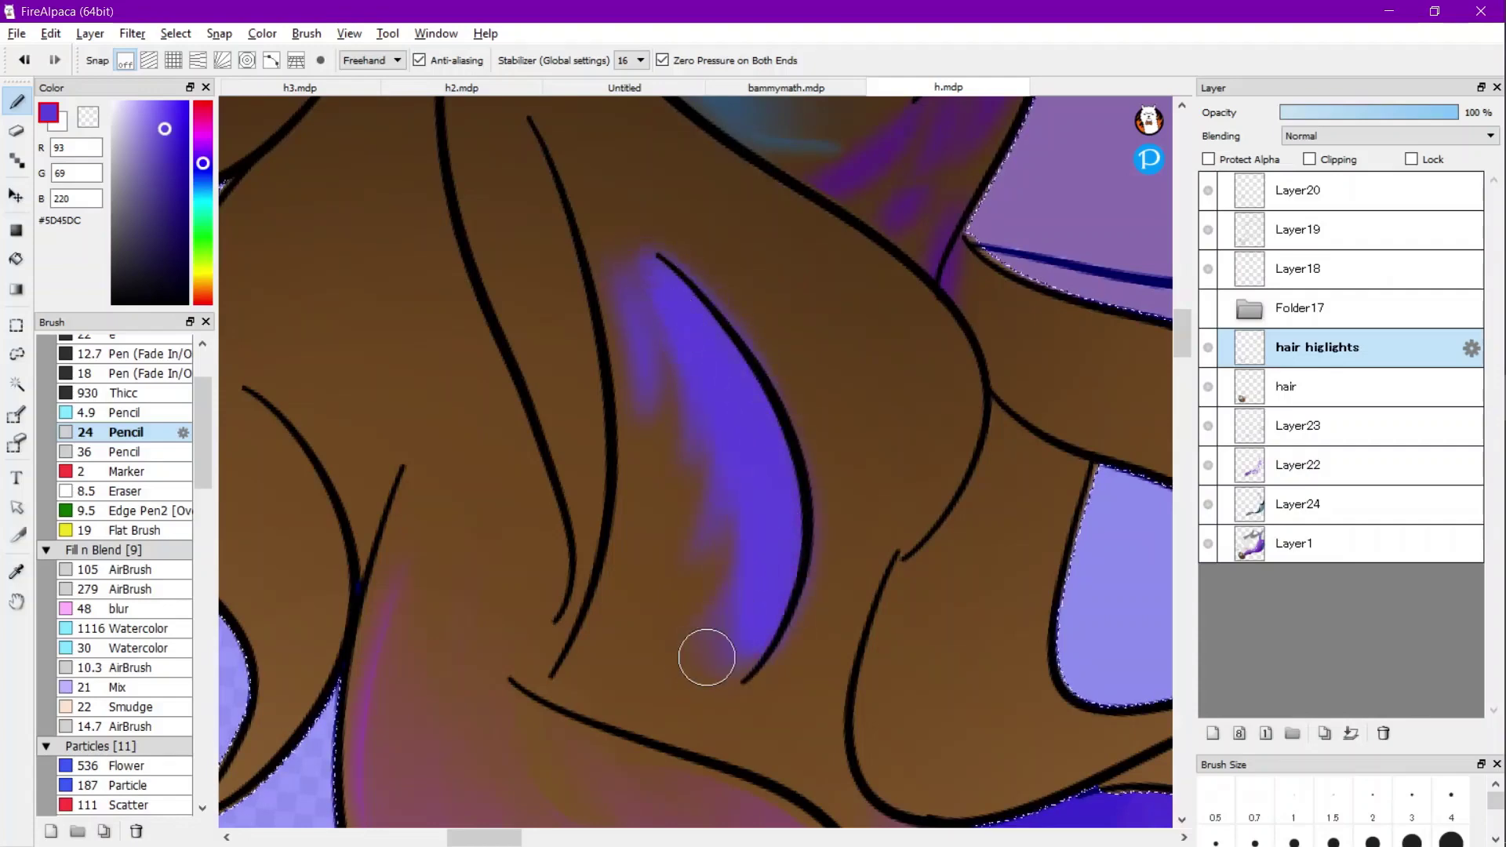
Smudge the indigo streak's inner edge and lower tip into the brown with the 22 px Smudge brush.
left_click(129, 706)
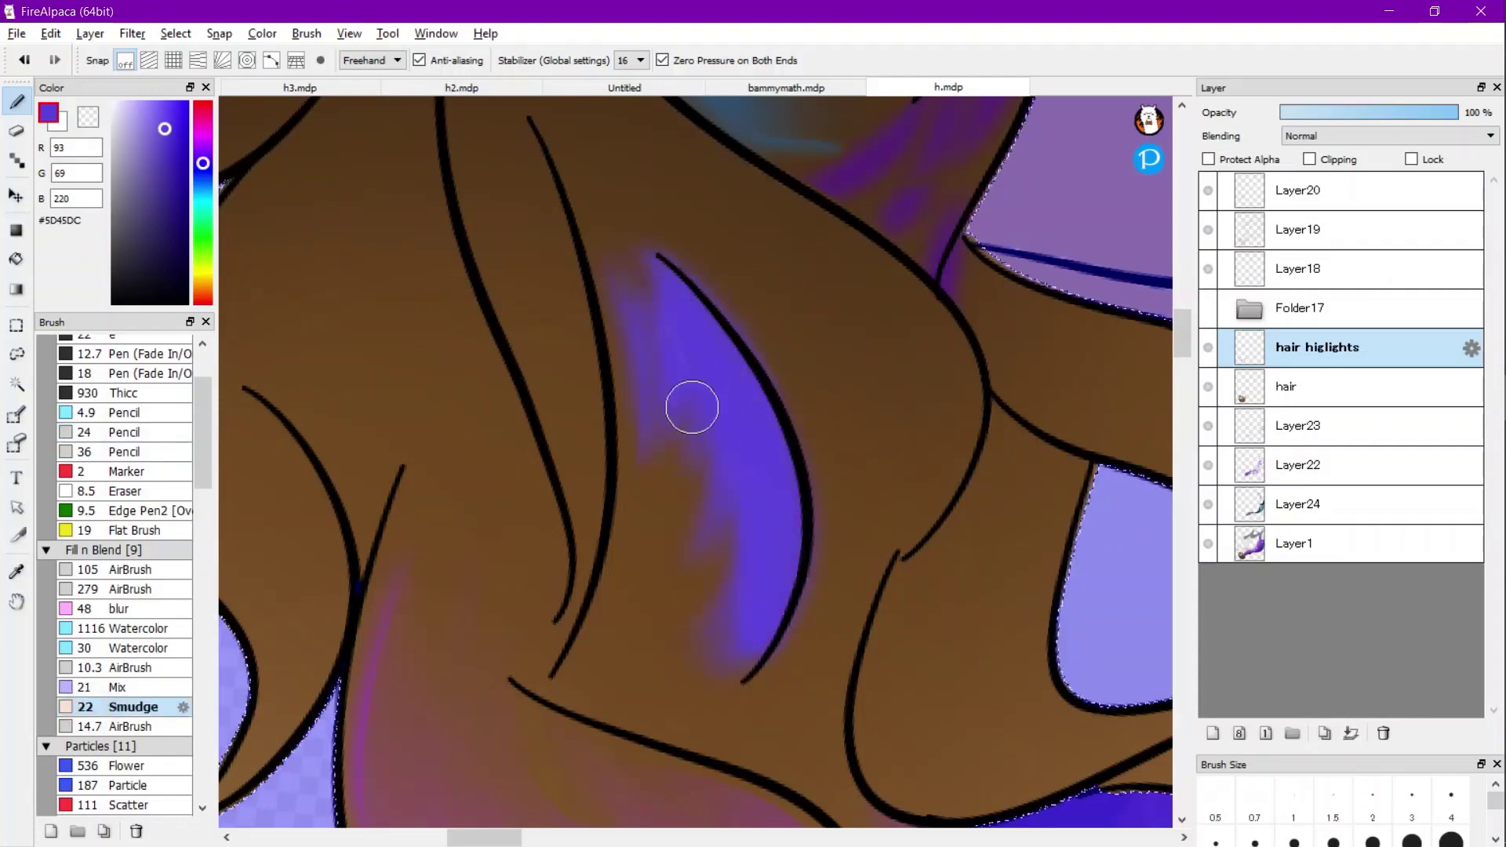
mouse_move(680, 629)
left_mouse_down()
mouse_move(667, 699)
mouse_move(609, 704)
left_mouse_up()
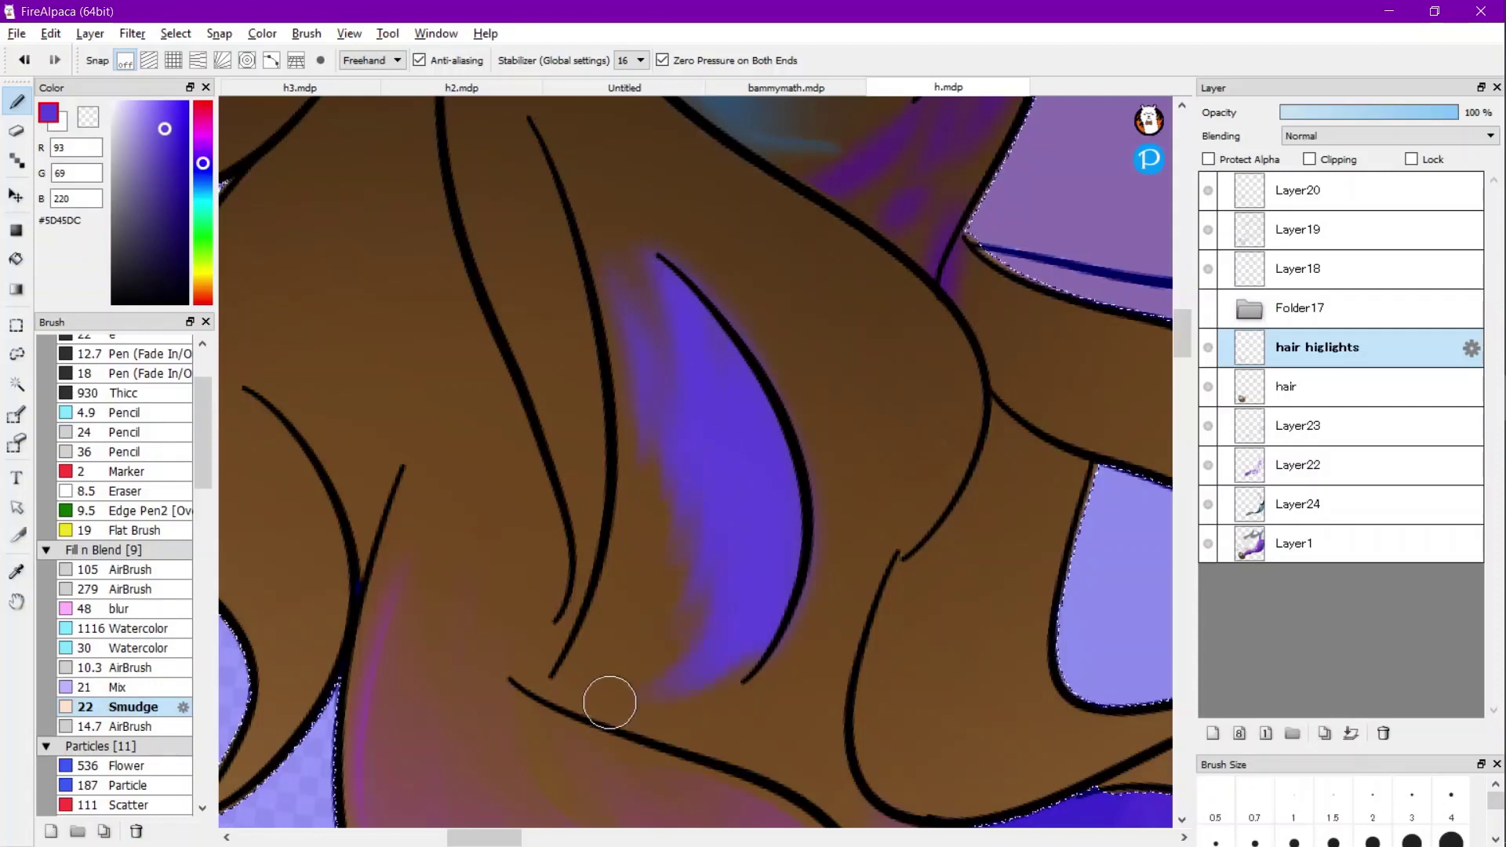
left_click_drag(757, 640, 704, 689)
scroll(608, 424, "down", 2)
scroll(441, 434, "down", 3)
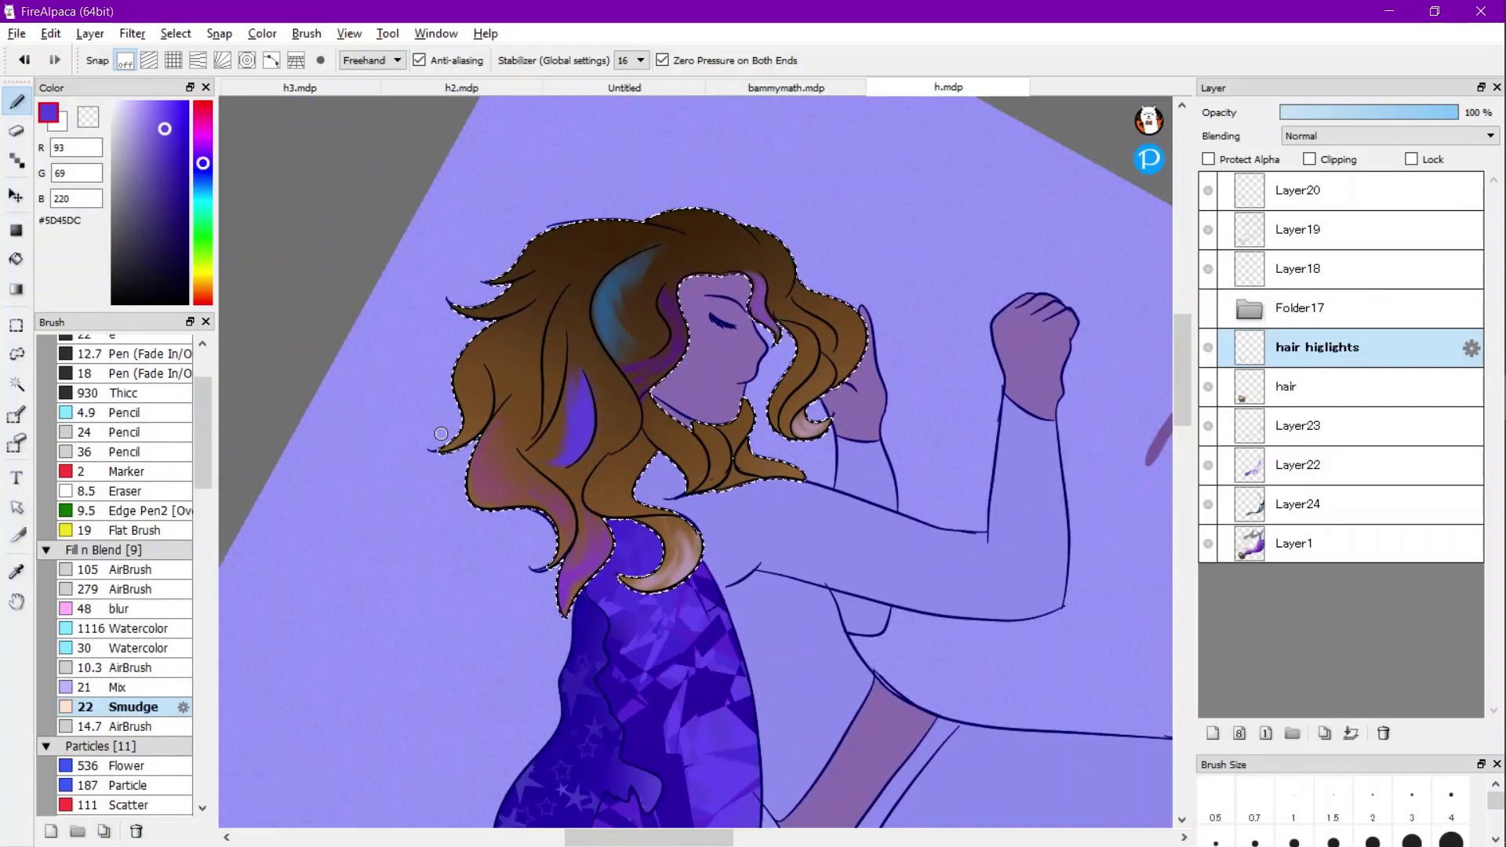
Erase the indigo paint spilling past the outline of the middle back lock with the 55 px Eraser.
left_click(119, 687)
key("Up")
scroll(502, 502, "up", 4)
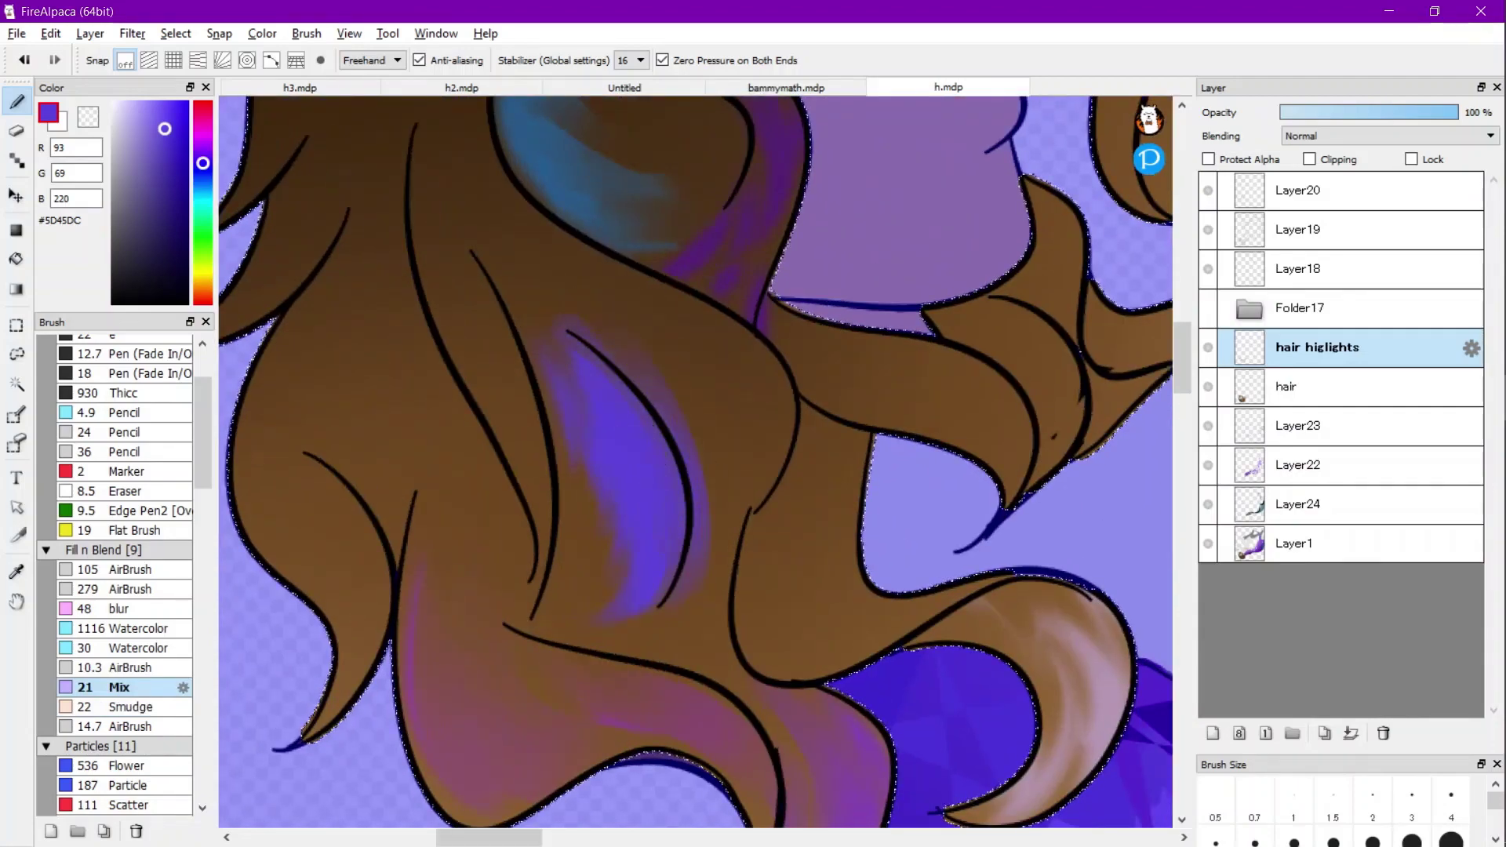
key("e")
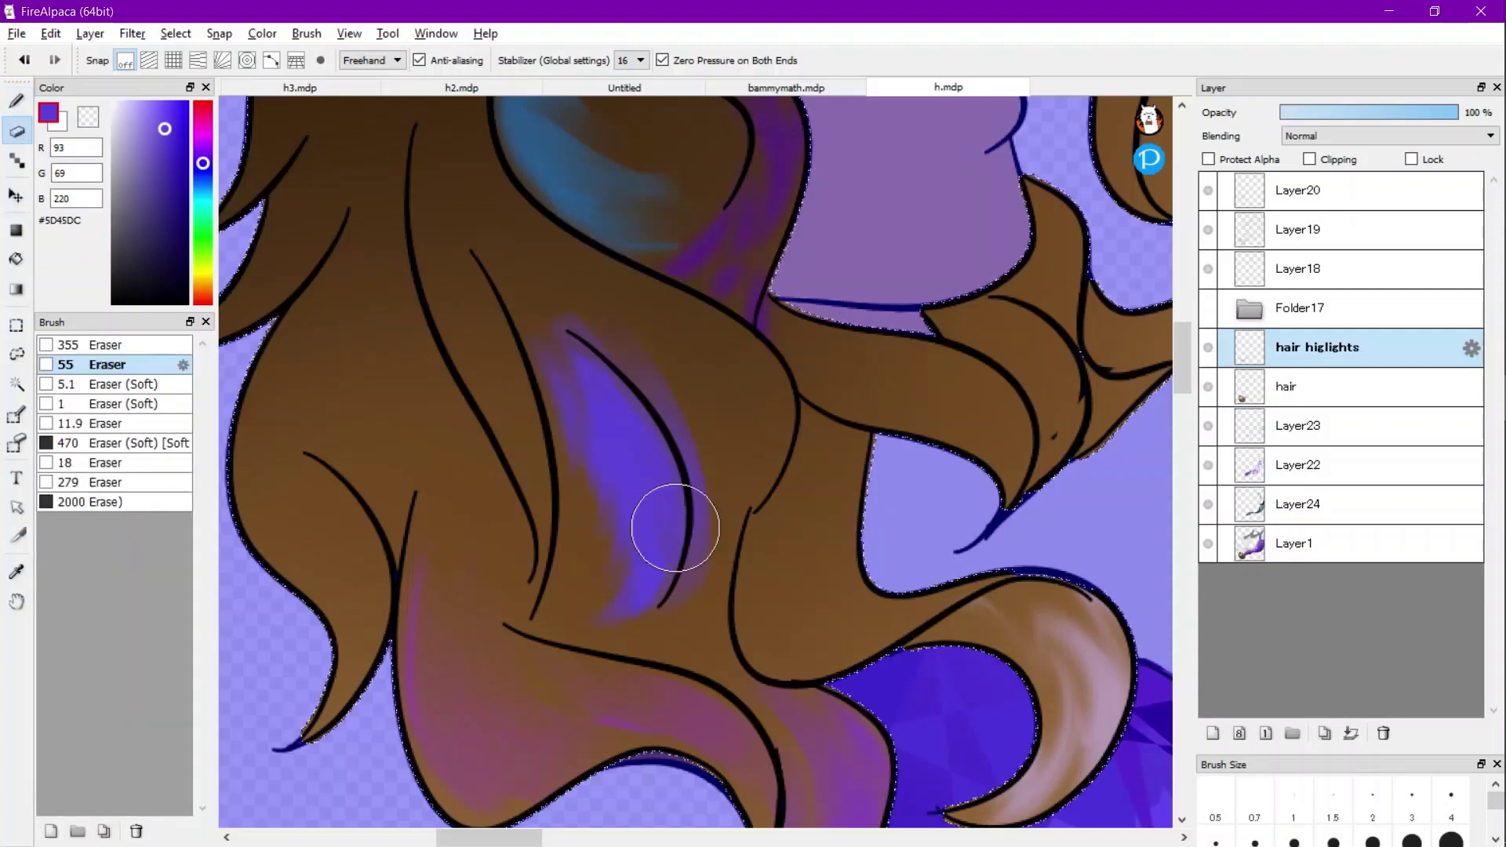
left_click_drag(514, 256, 665, 353)
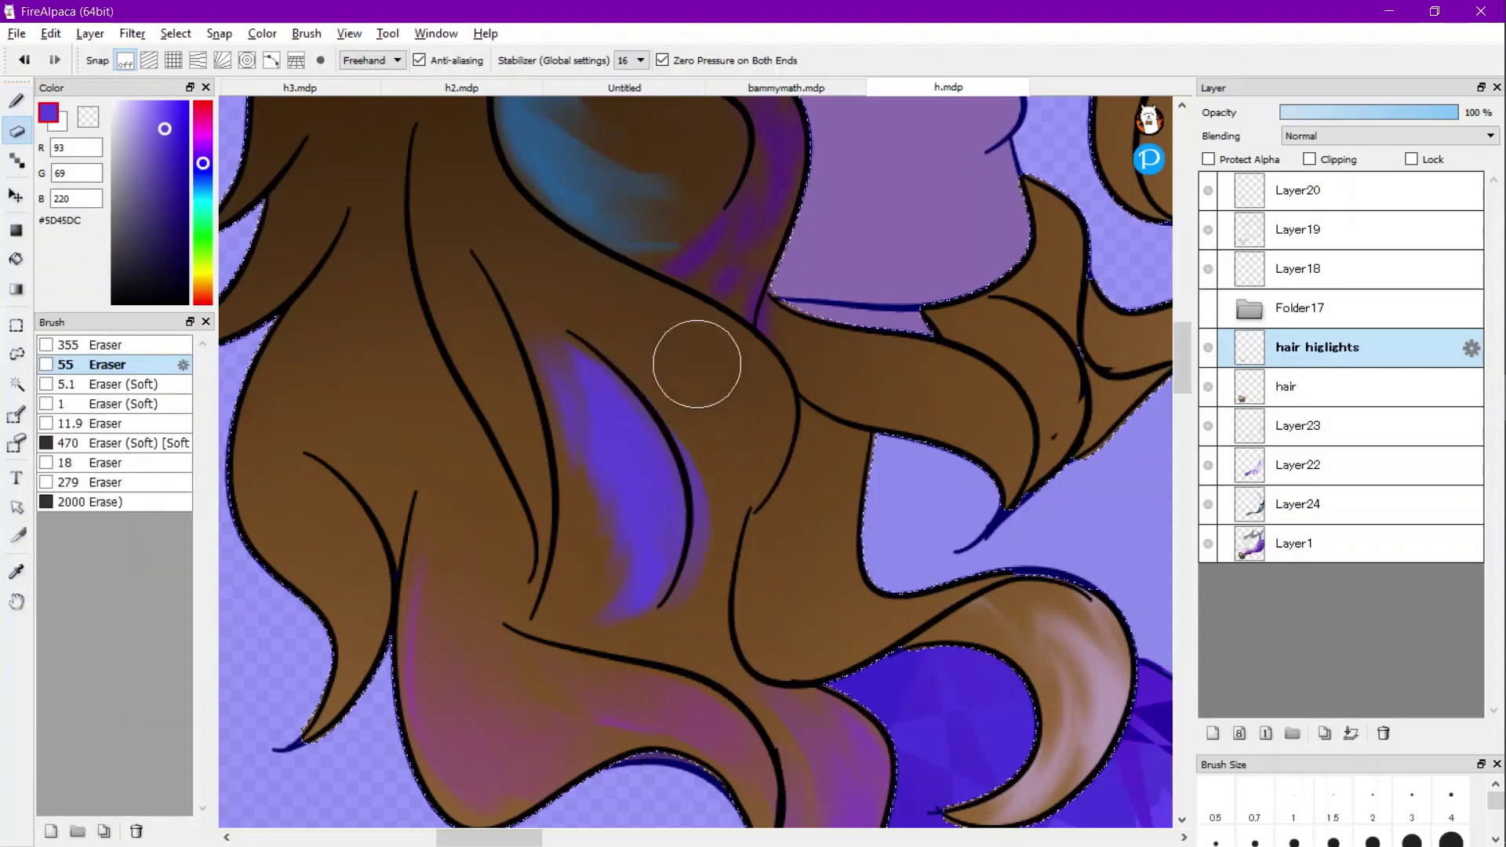
Clear the hair selection to examine the whole figure in its true colours, and restore the selection.
scroll(696, 612, "down", 3)
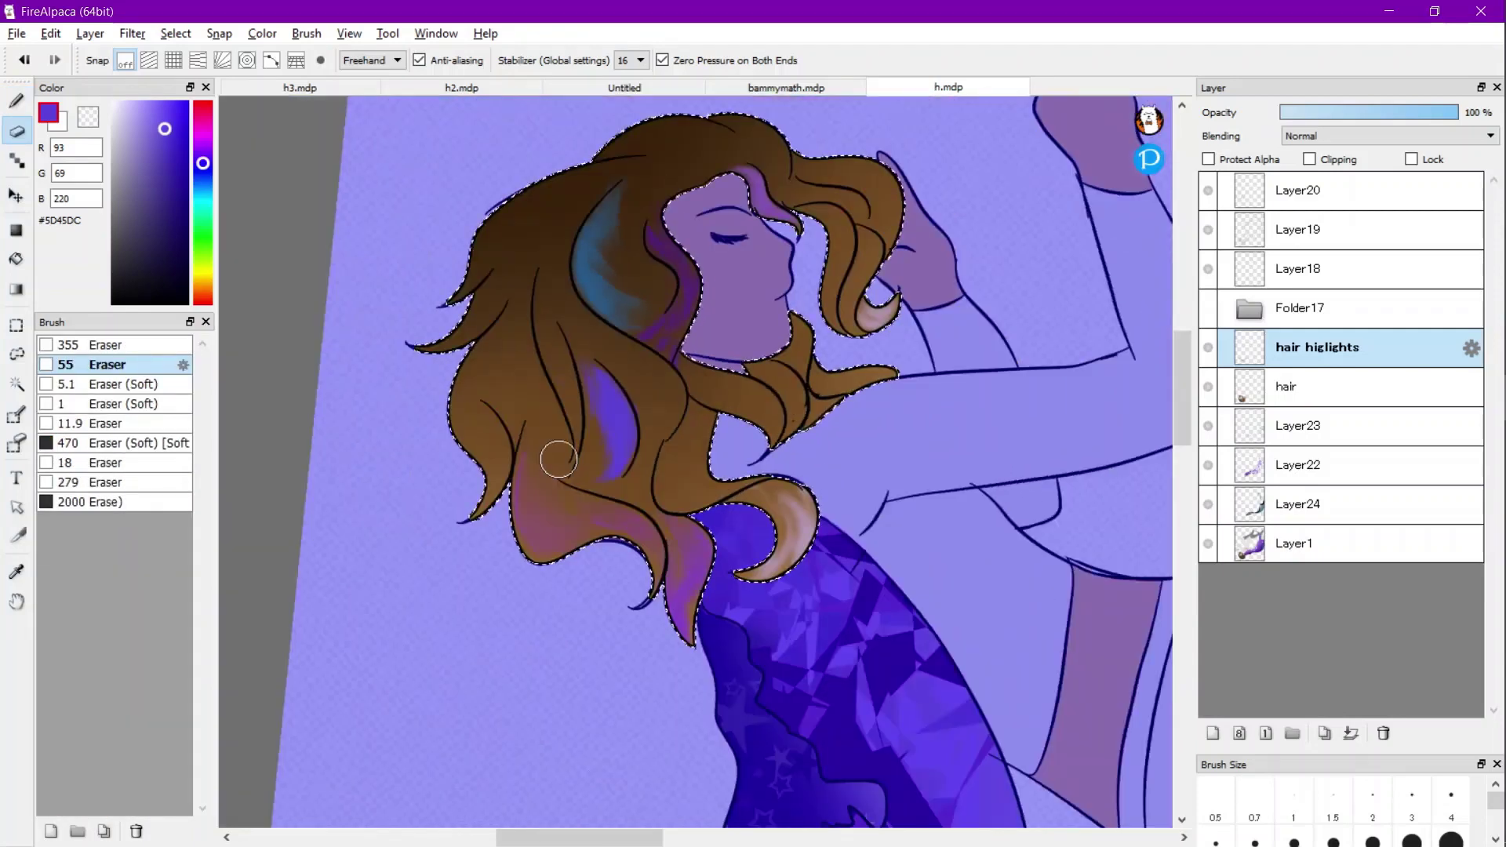
scroll(558, 459, "down", 2)
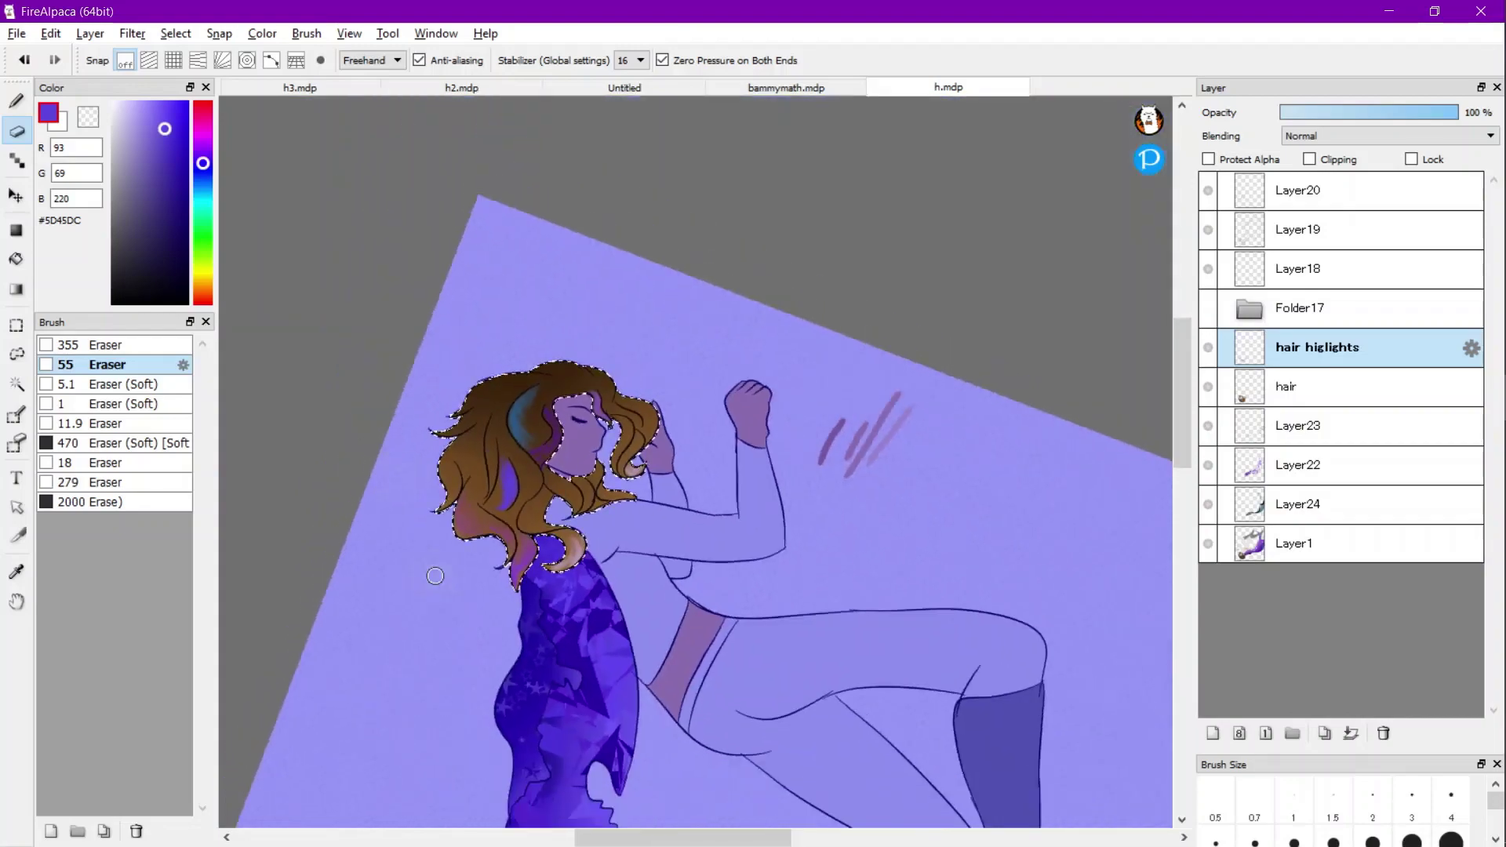
key("w")
key("ctrl+d")
scroll(695, 462, "down", 2)
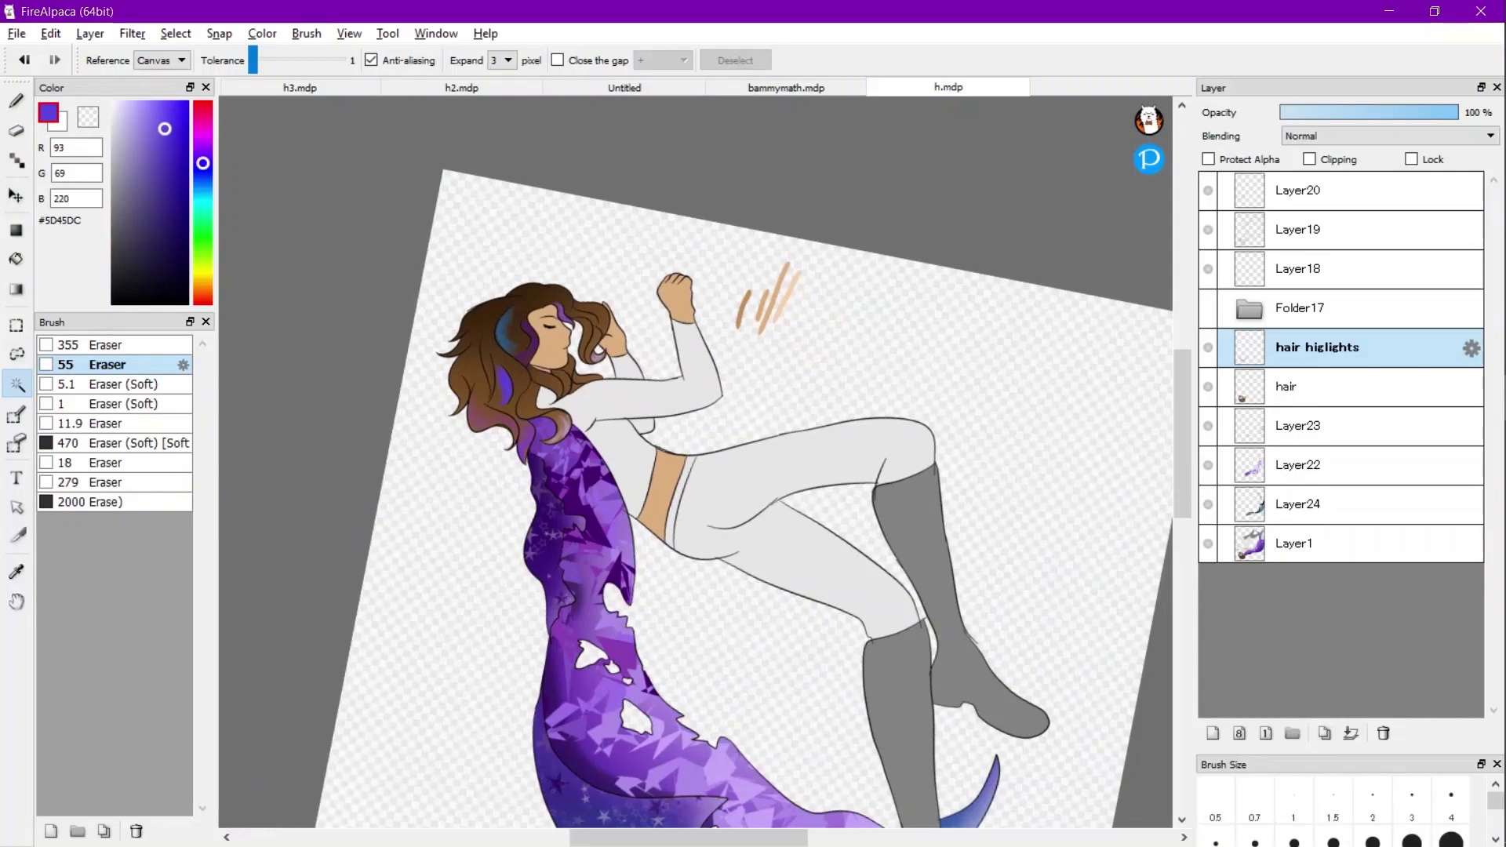
key("ctrl+z")
scroll(471, 349, "up", 5)
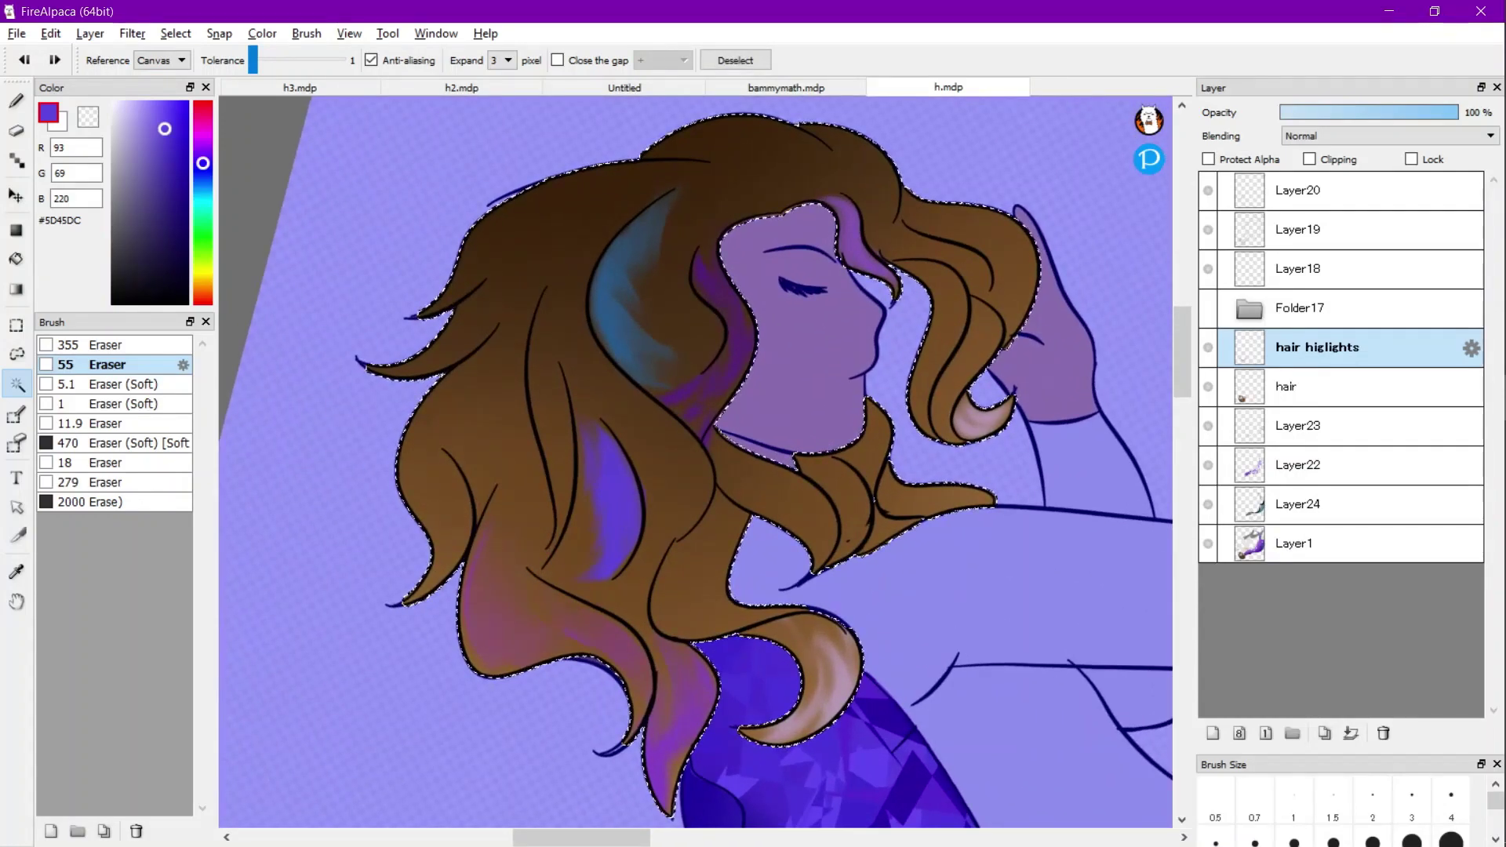
Sample the pale mauve from the curl tip over the shoulder and adjust the colour to light purple #C999E7.
key("i")
left_click(822, 673)
left_click(842, 684)
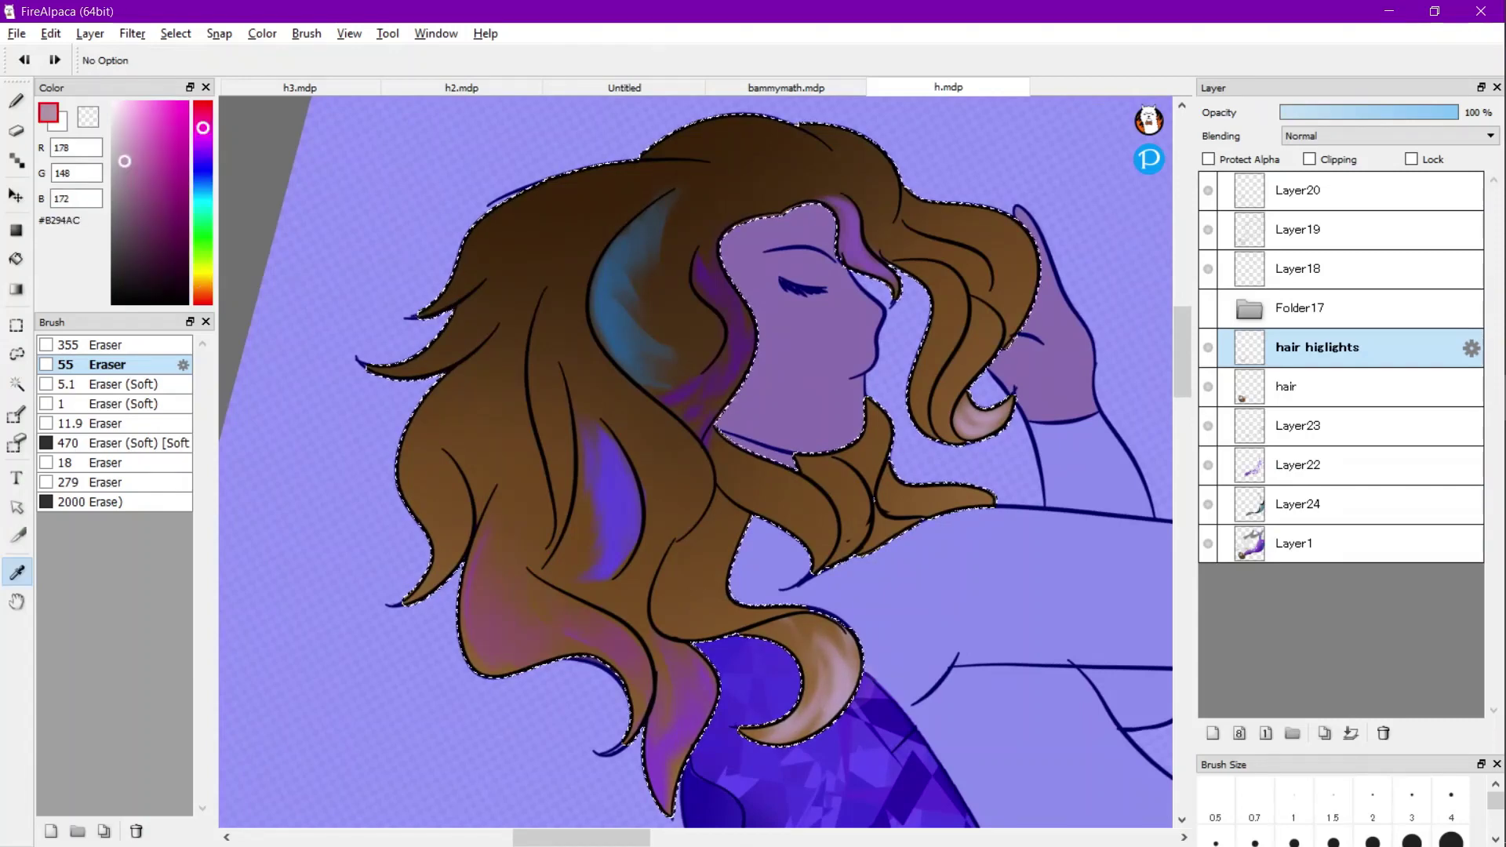
key("b")
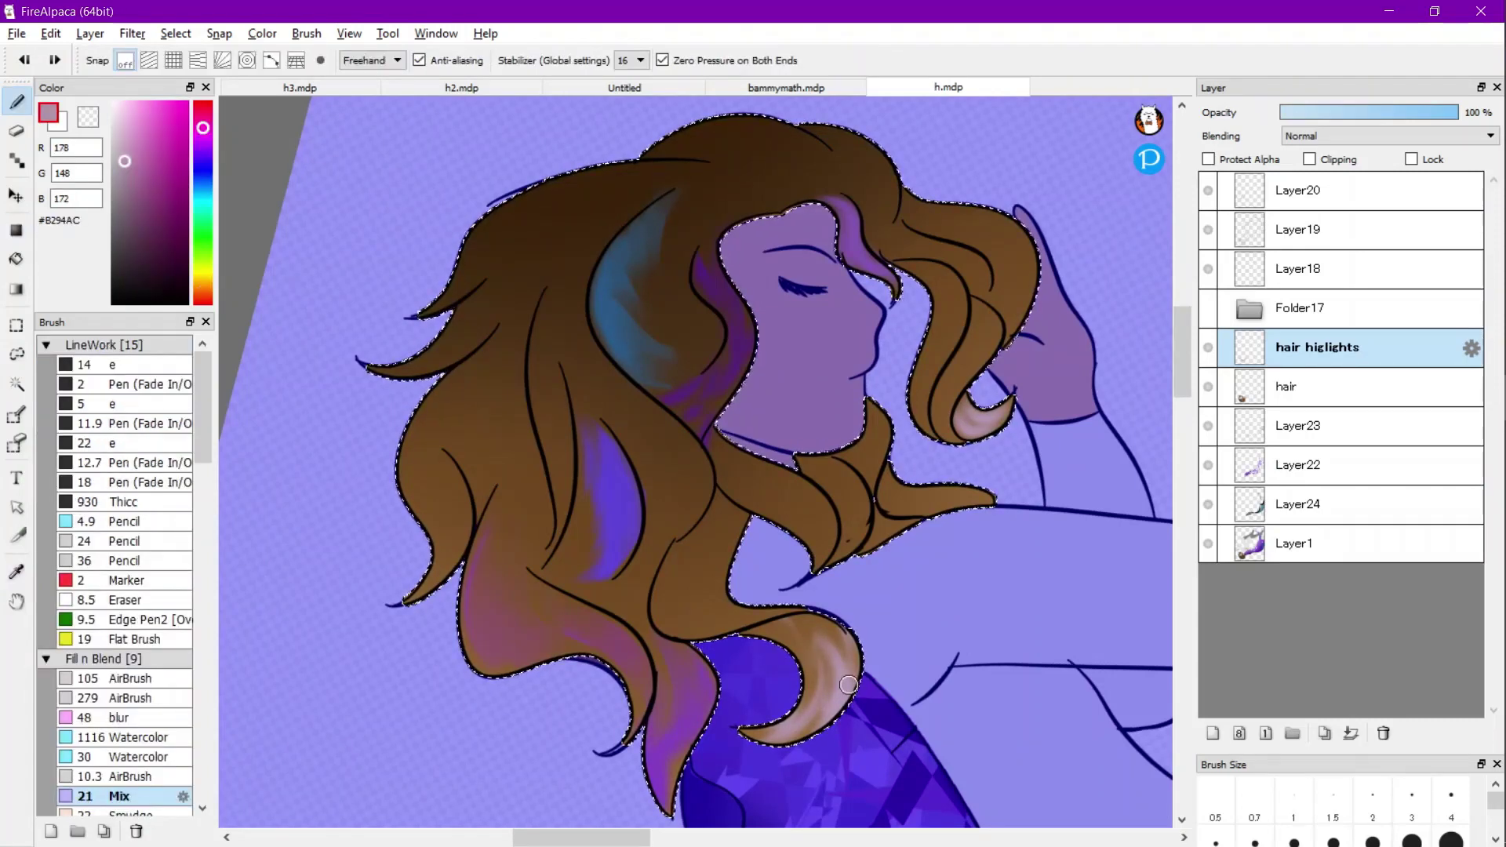
key("ctrl+d")
left_click(202, 156)
left_click(202, 148)
left_click(154, 134)
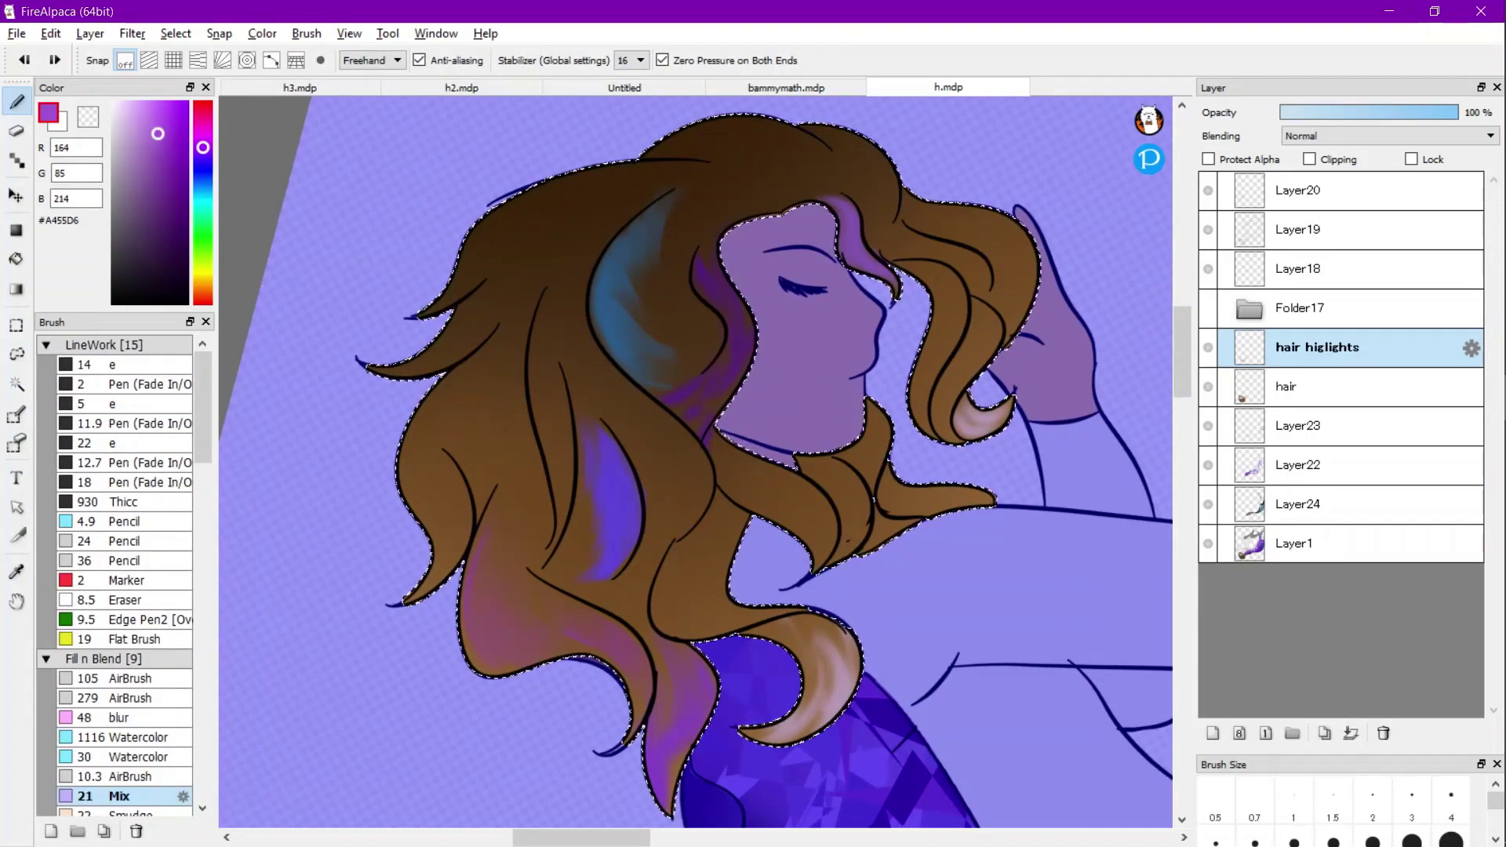
left_click(131, 125)
left_click(154, 135)
left_click(138, 120)
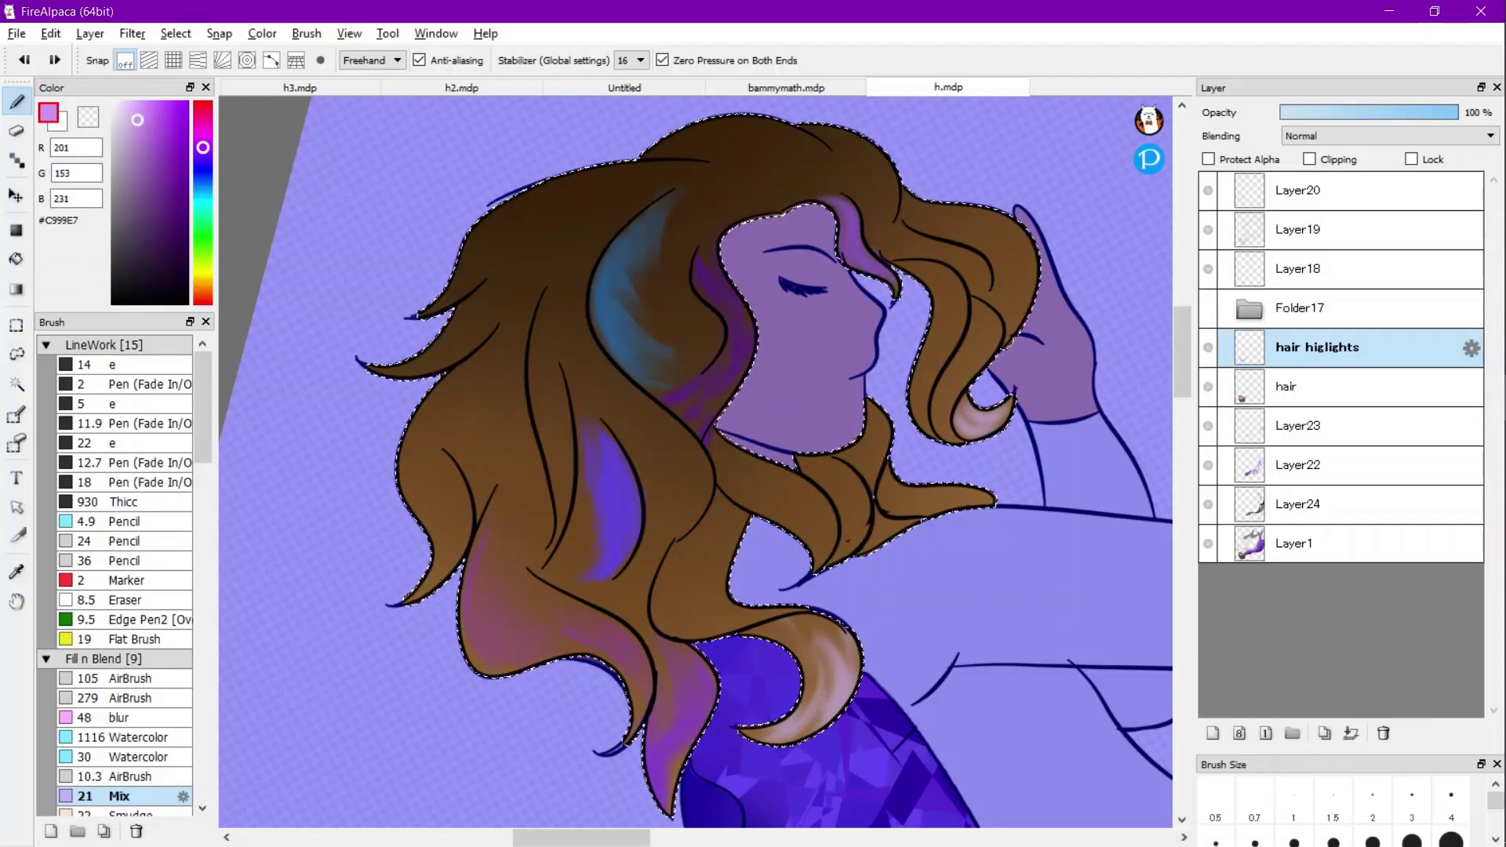
Paint curved light purple streaks down the short outward-flicking lock at the back with the 24 px Pencil.
key("e")
left_click(125, 561)
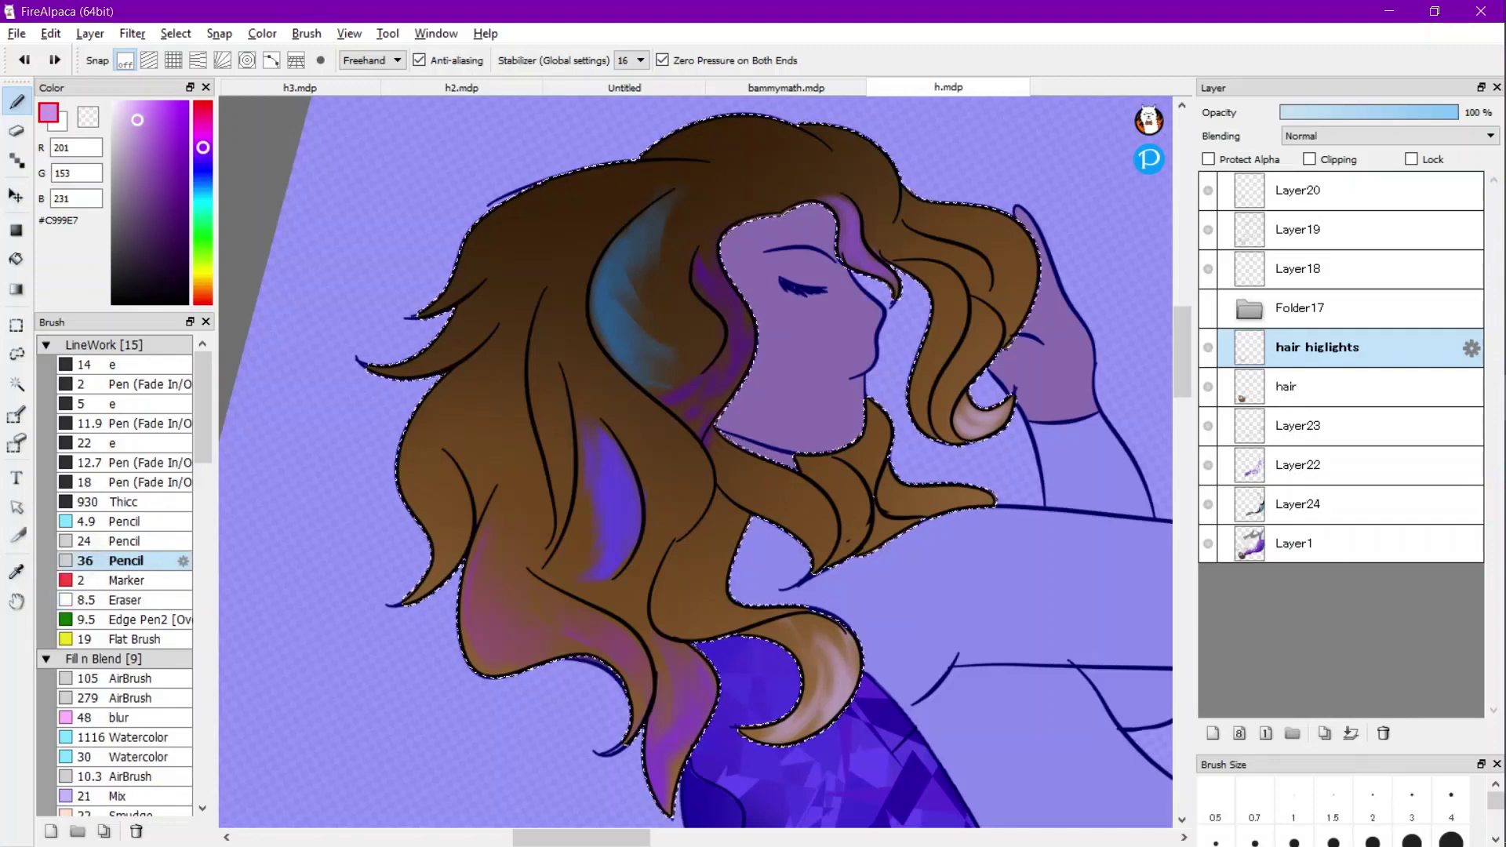
left_click(124, 541)
scroll(457, 304, "up", 4)
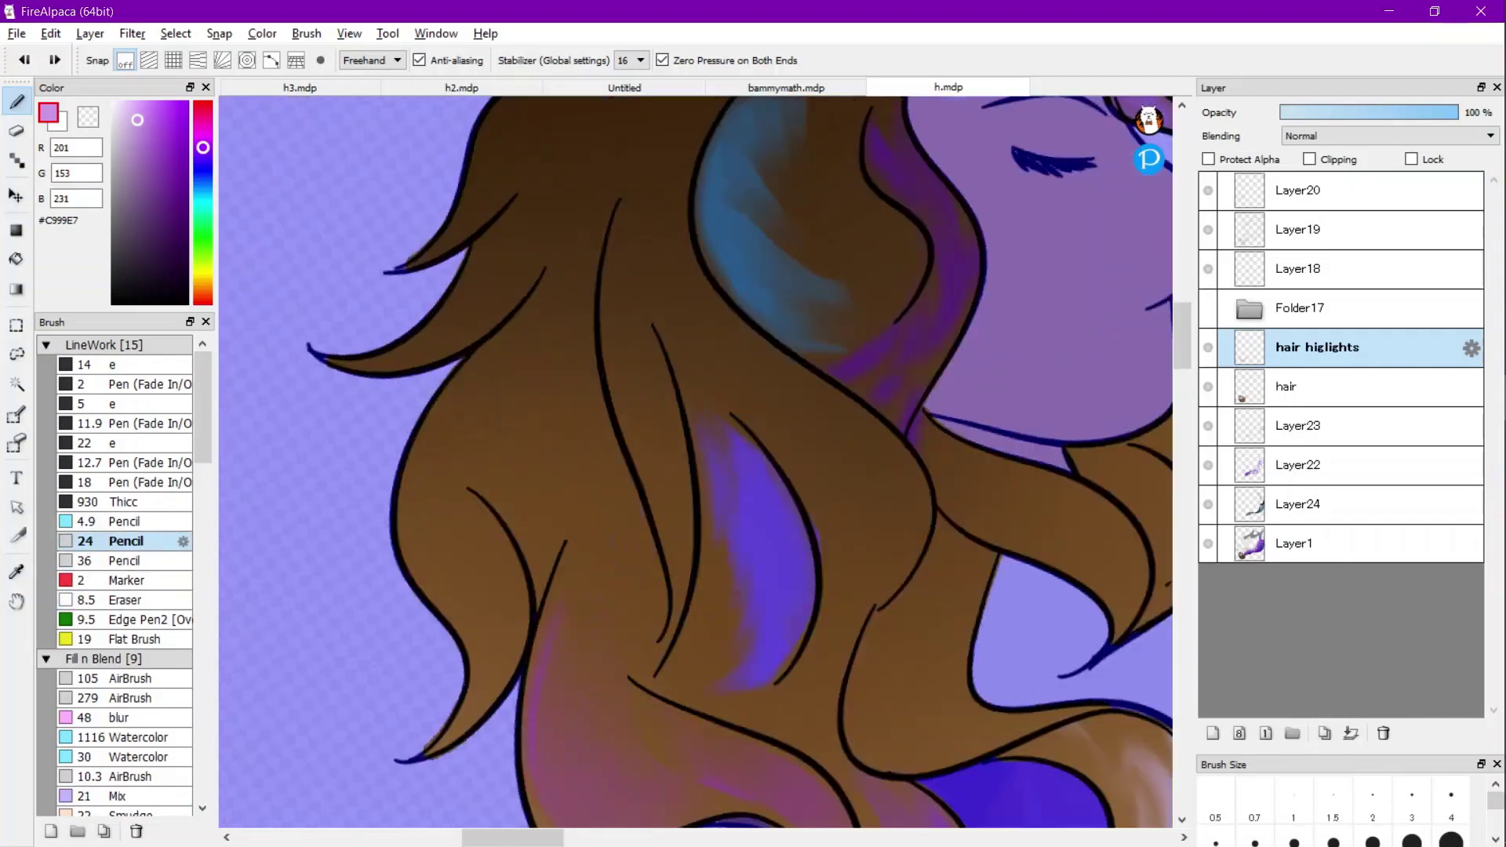
mouse_move(506, 357)
left_mouse_down()
mouse_move(556, 508)
mouse_move(542, 636)
mouse_move(536, 586)
mouse_move(441, 765)
left_mouse_up()
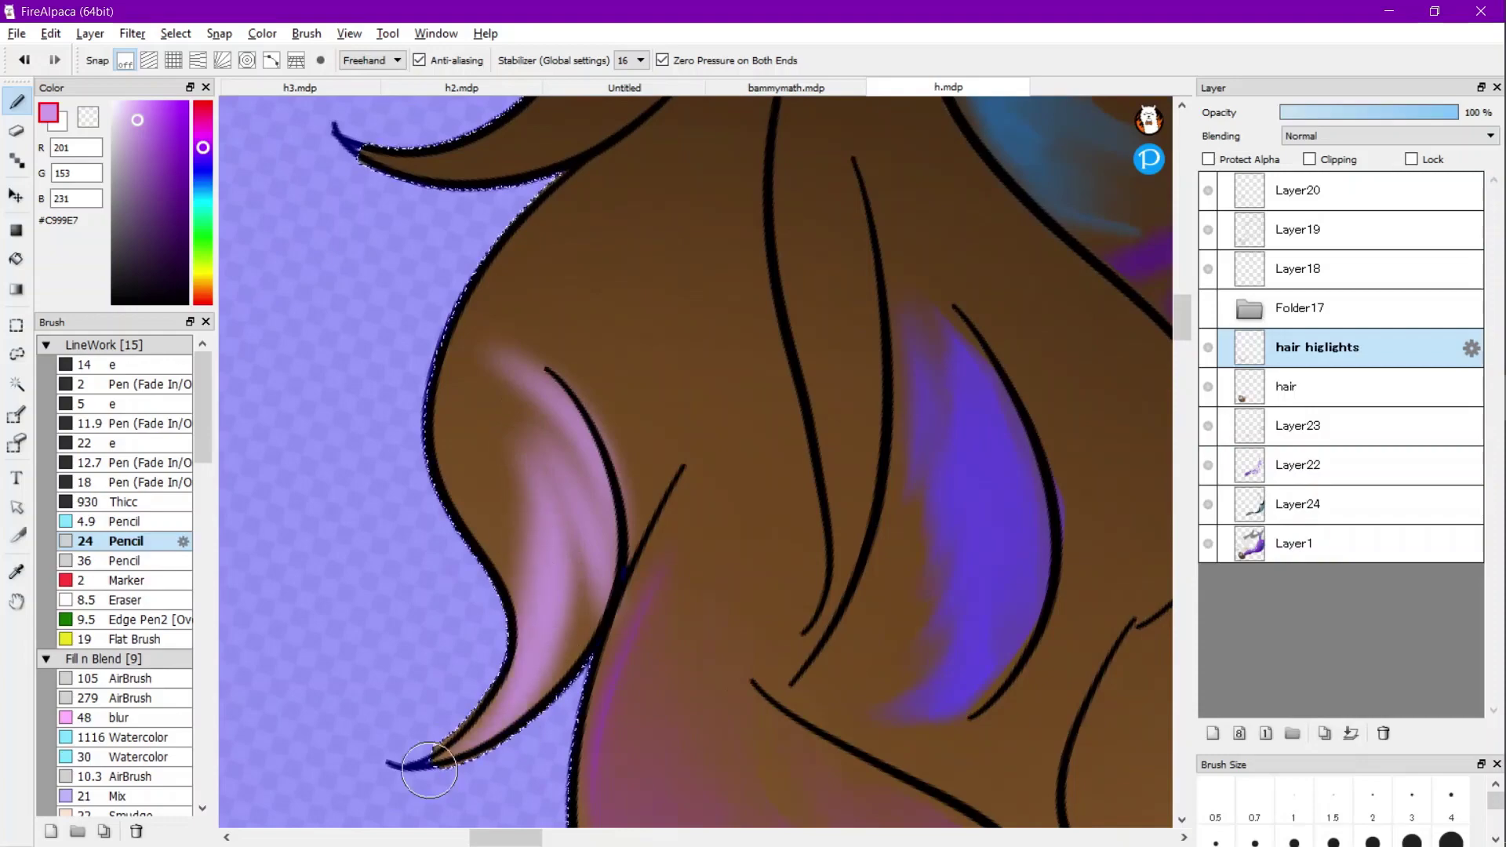
left_click_drag(549, 493, 558, 584)
mouse_move(513, 448)
left_mouse_down()
mouse_move(544, 457)
mouse_move(569, 581)
left_mouse_up()
scroll(549, 462, "down", 3)
scroll(336, 504, "down", 4)
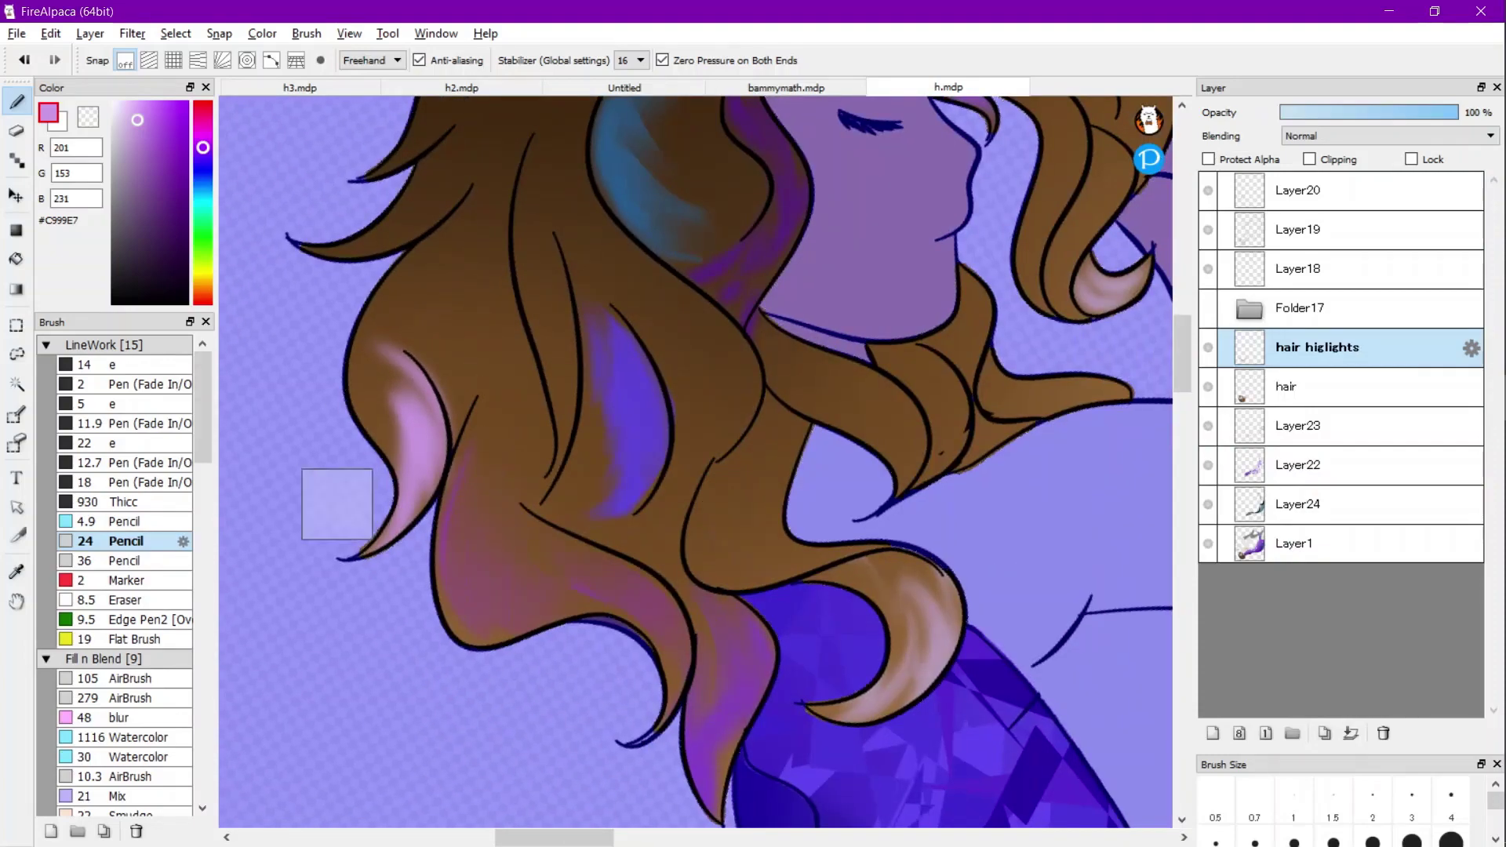
Pick a deep purple and paint a streak along the top of the crown with the Pencil.
key("Left")
key("Left")
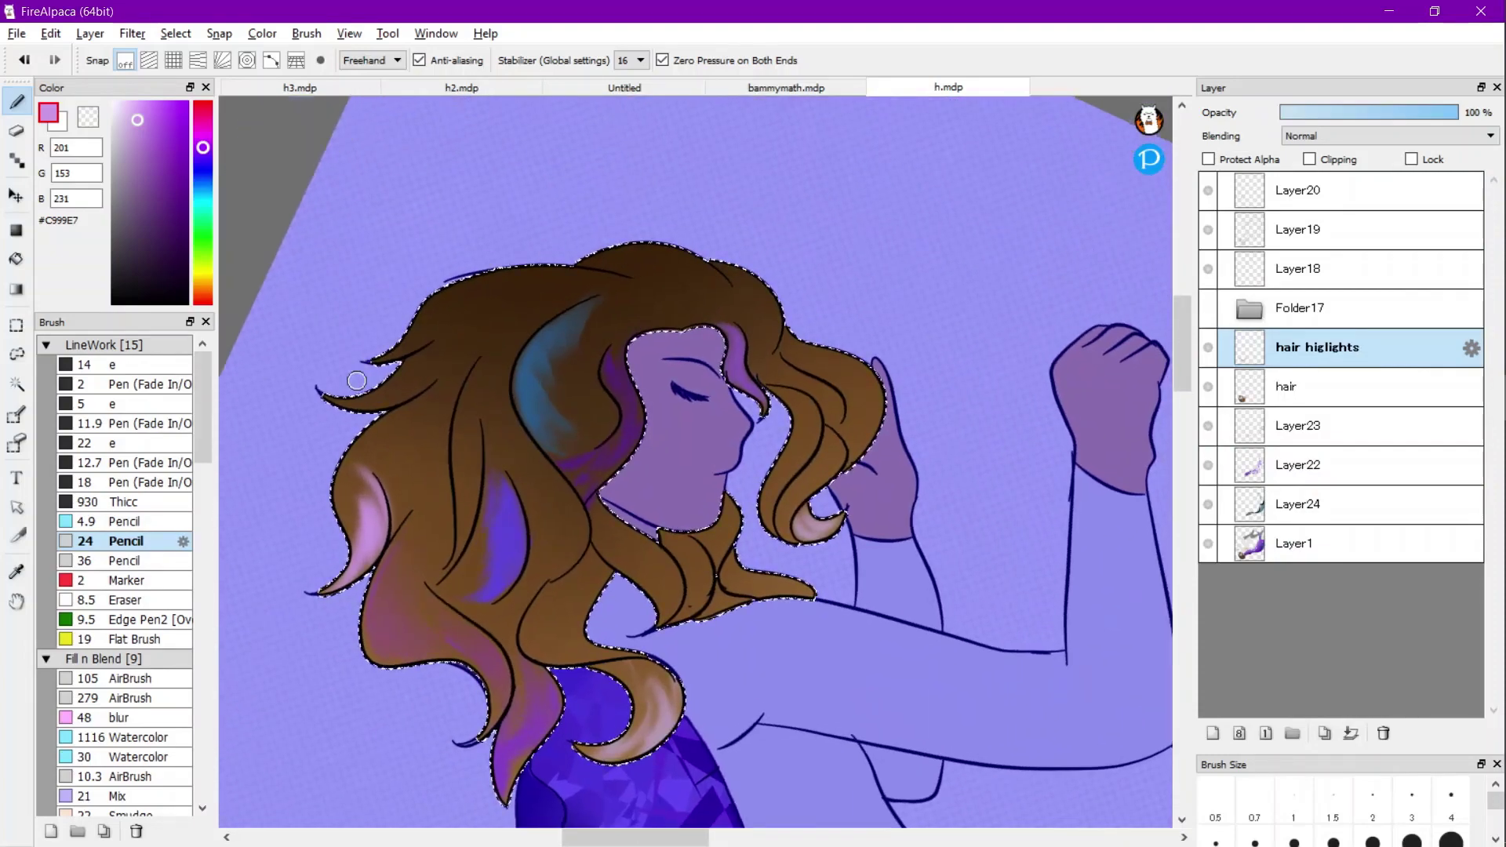
left_click(184, 193)
scroll(560, 271, "up", 3)
scroll(534, 416, "up", 1)
mouse_move(741, 288)
left_mouse_down()
mouse_move(870, 304)
mouse_move(891, 333)
left_mouse_up()
Set the colour to #180028, darken the crown streak and paint dark streaks on the upper back locks.
left_click(187, 273)
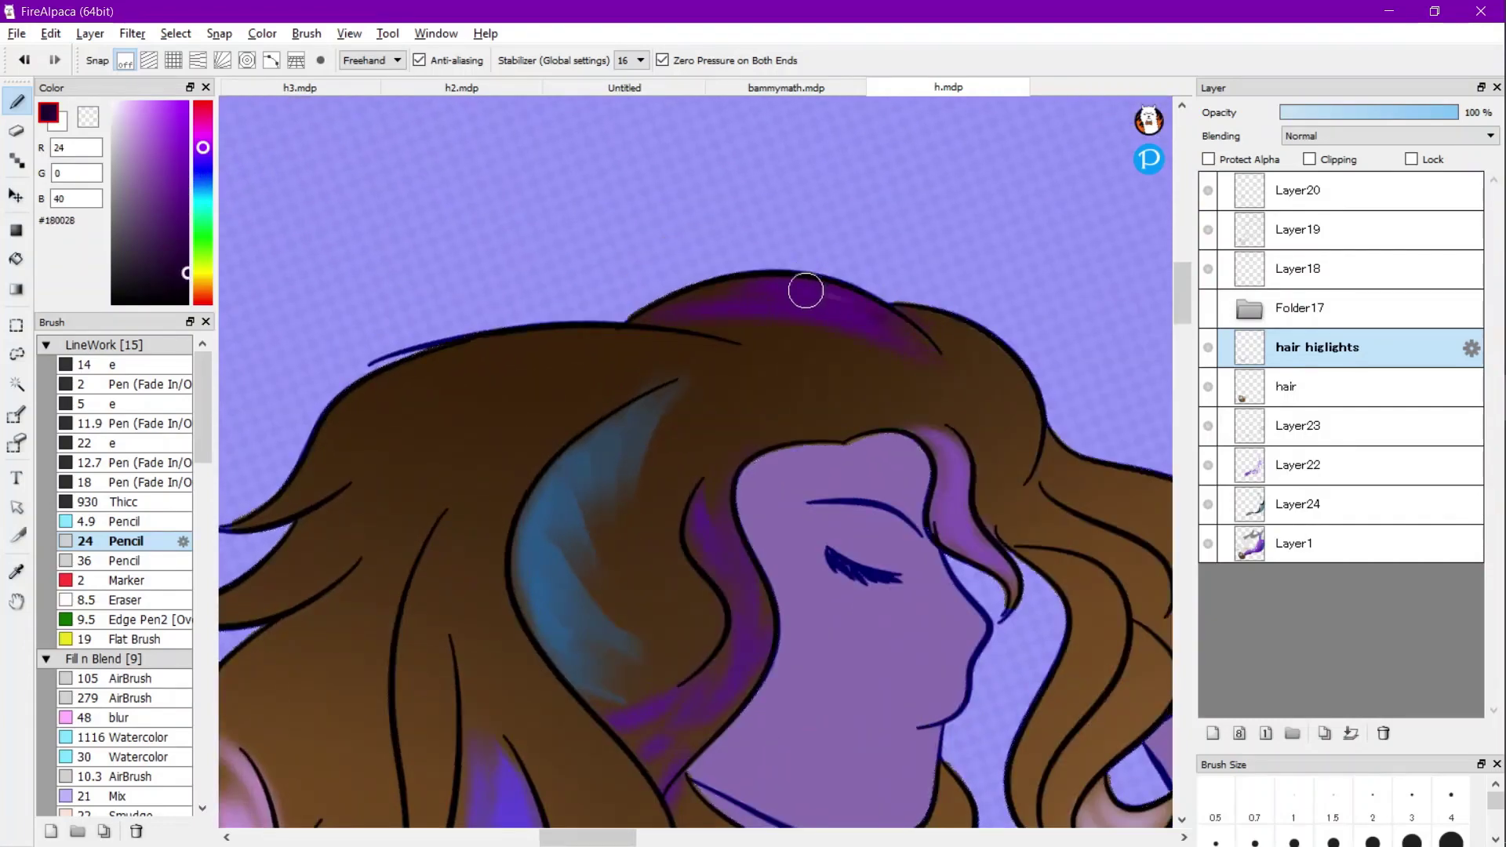
left_click_drag(806, 289, 880, 320)
mouse_move(585, 345)
left_mouse_down()
mouse_move(276, 488)
mouse_move(340, 440)
left_mouse_up()
scroll(234, 542, "down", 2)
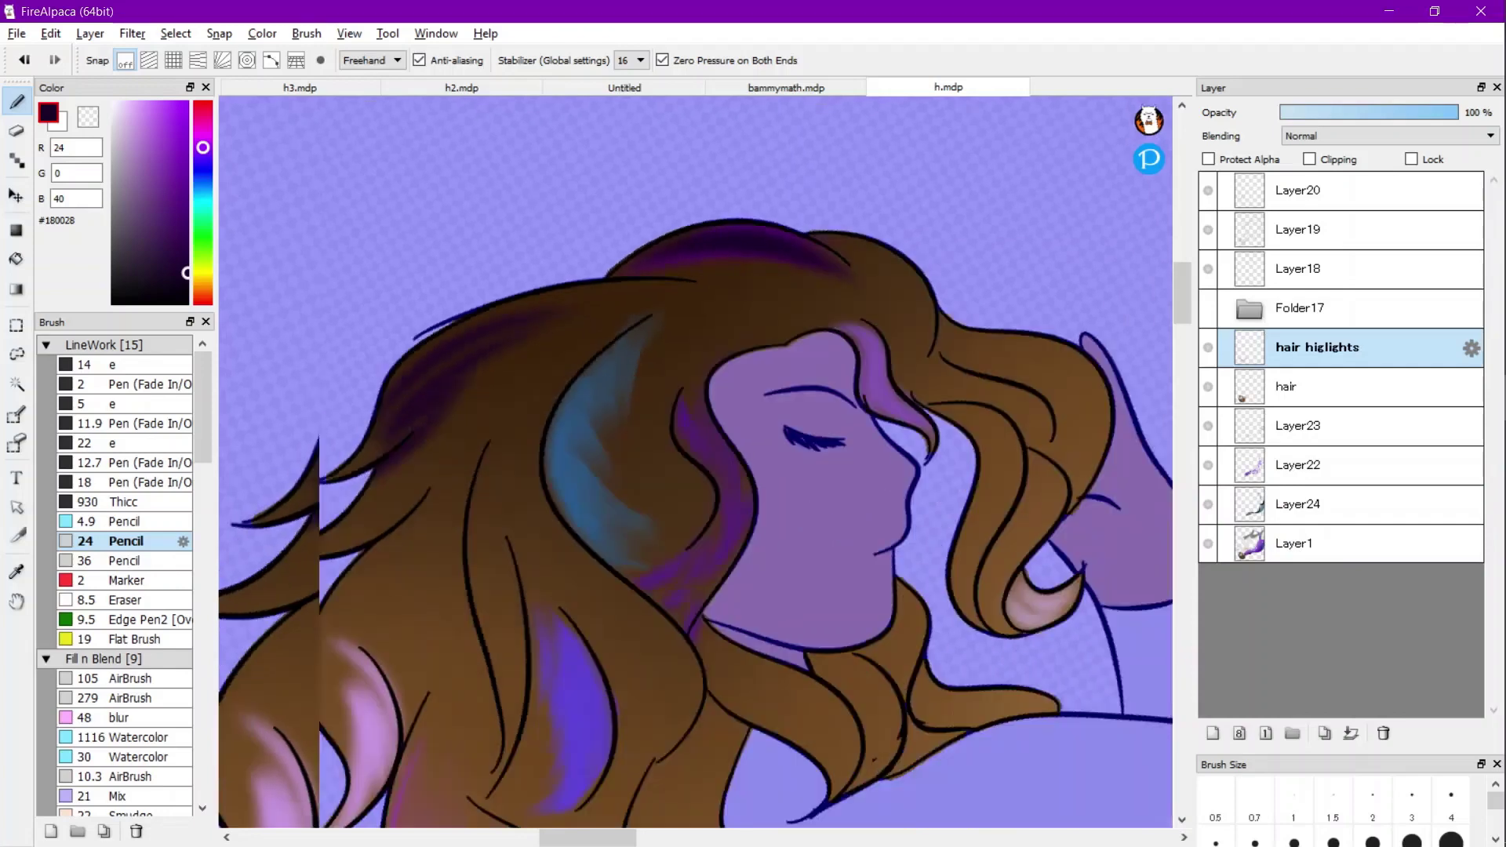
scroll(437, 392, "up", 1)
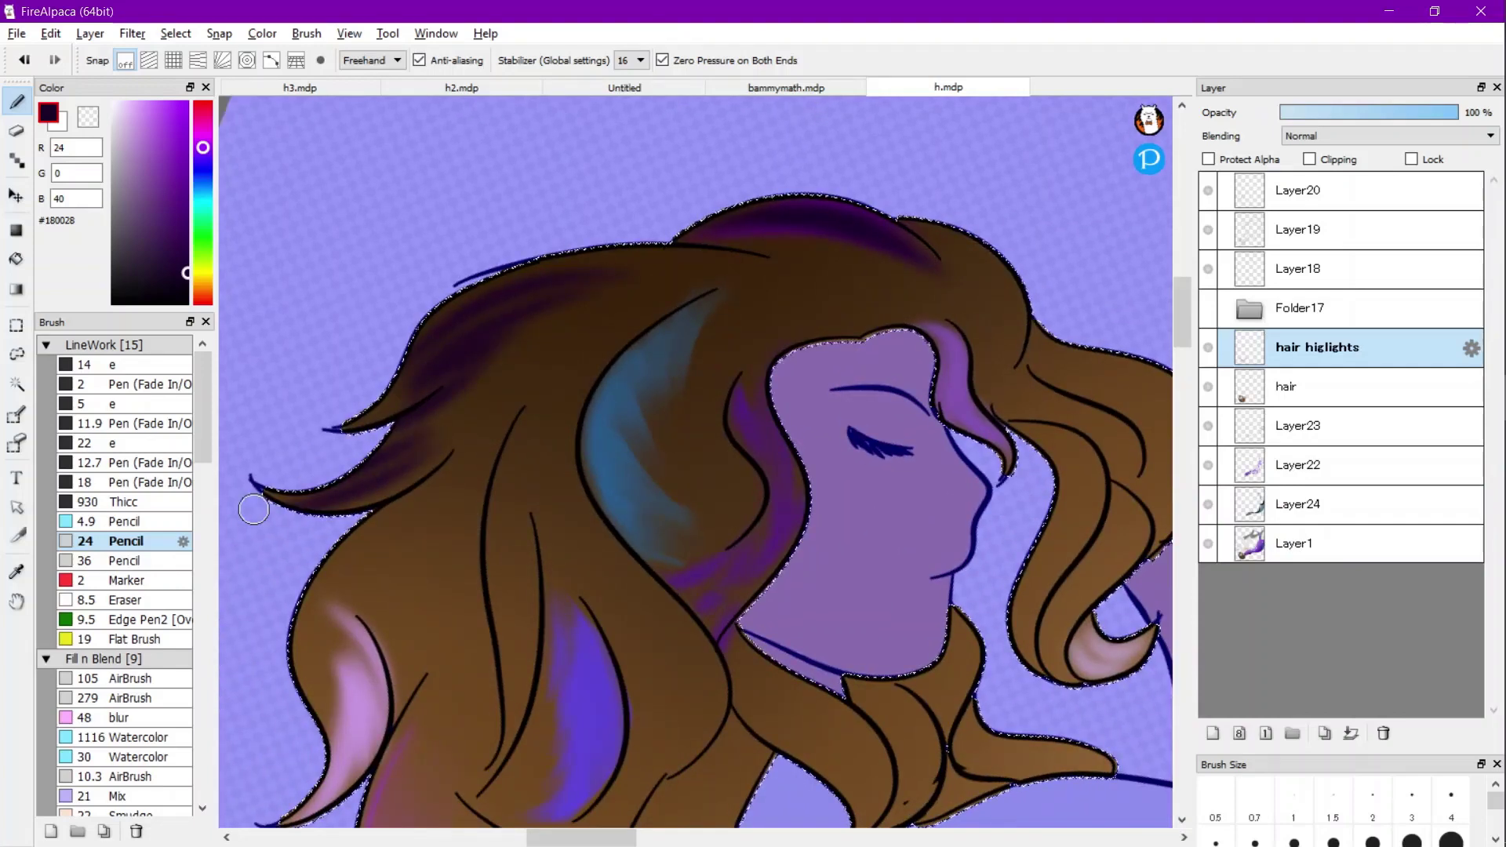
Duplicate the 21 px Mix brush in the Fill n Blend group.
left_click(117, 777)
left_click(119, 796)
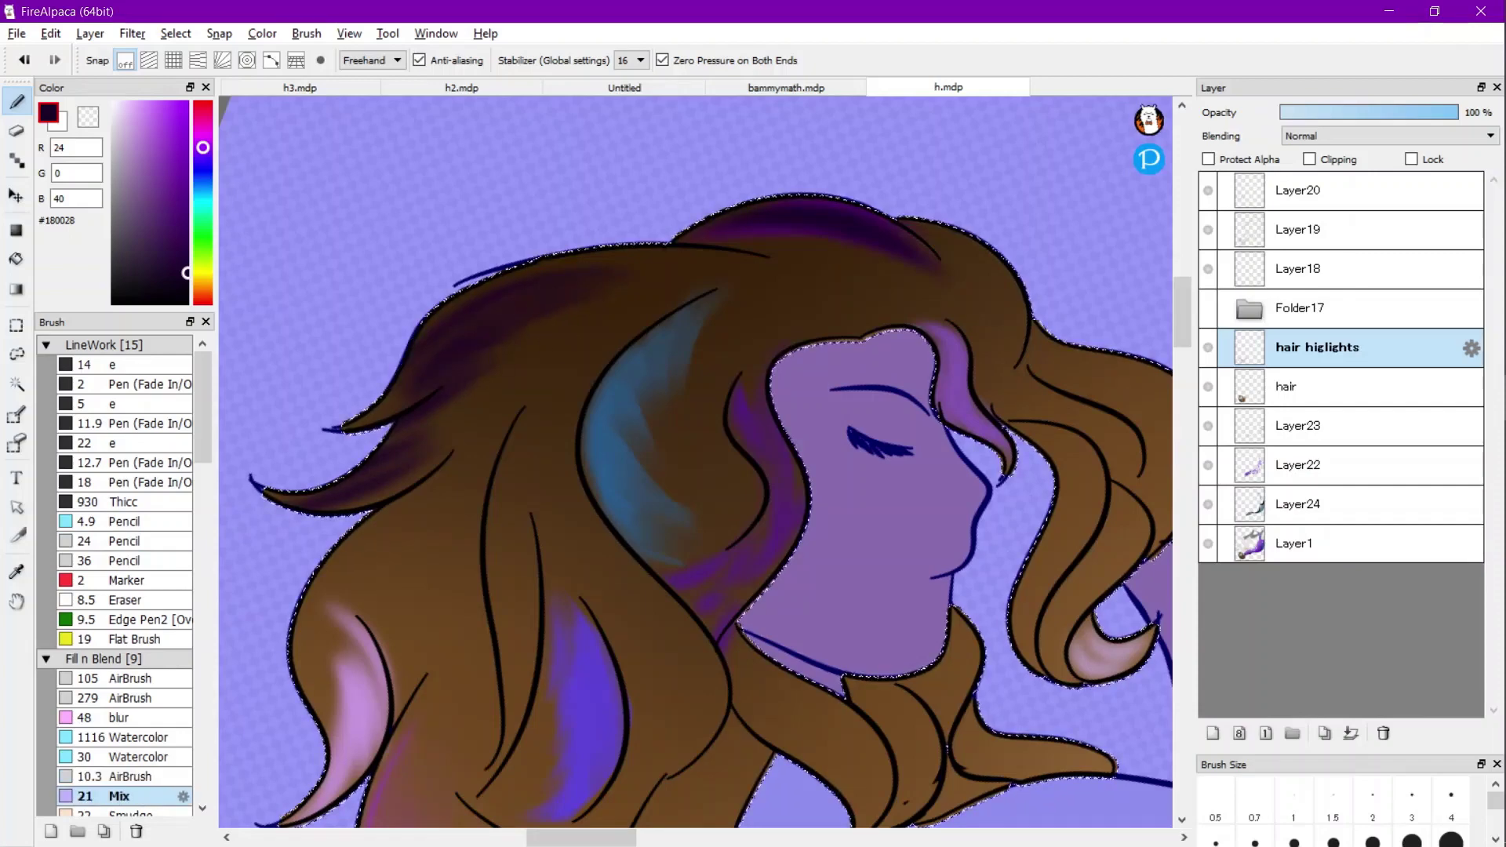
key("ctrl+d")
left_click(104, 830)
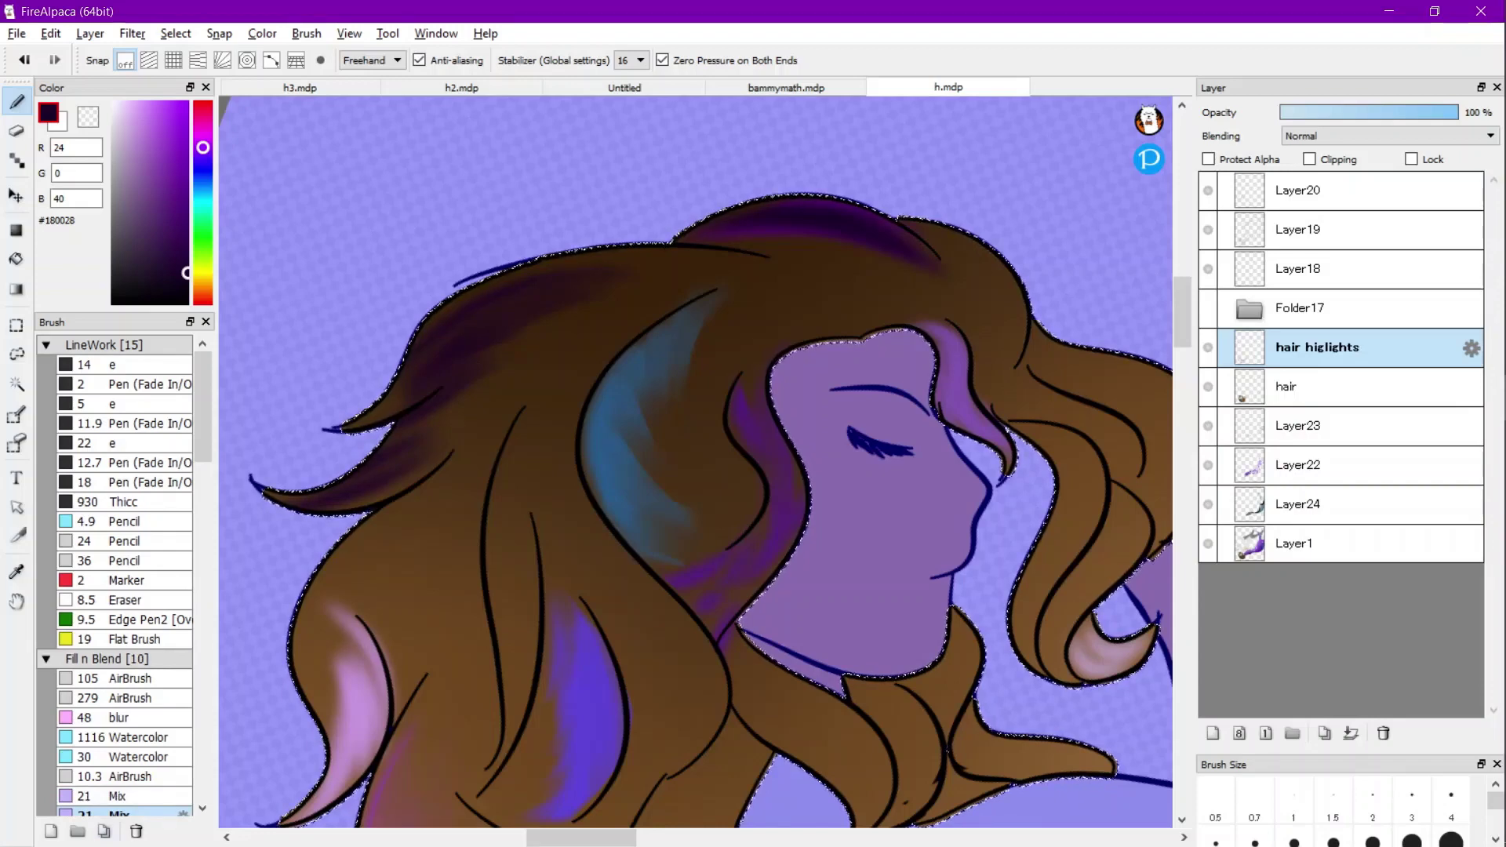
left_click(119, 796)
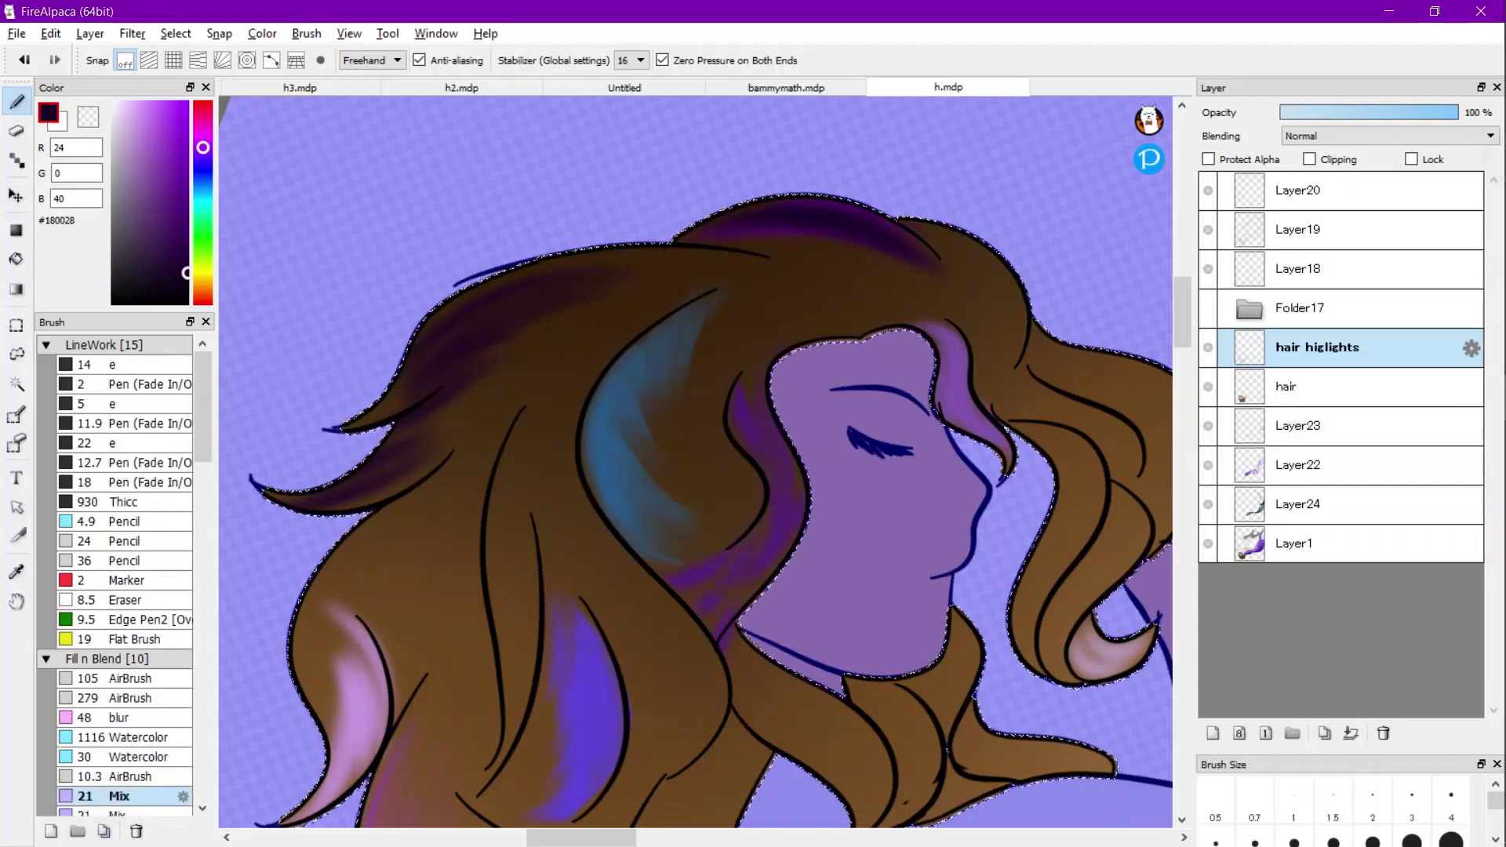
Move the 22 px Smudge brush above the two Mix brushes and smudge the dark purple streaks into the brown.
scroll(118, 572, "down", 1)
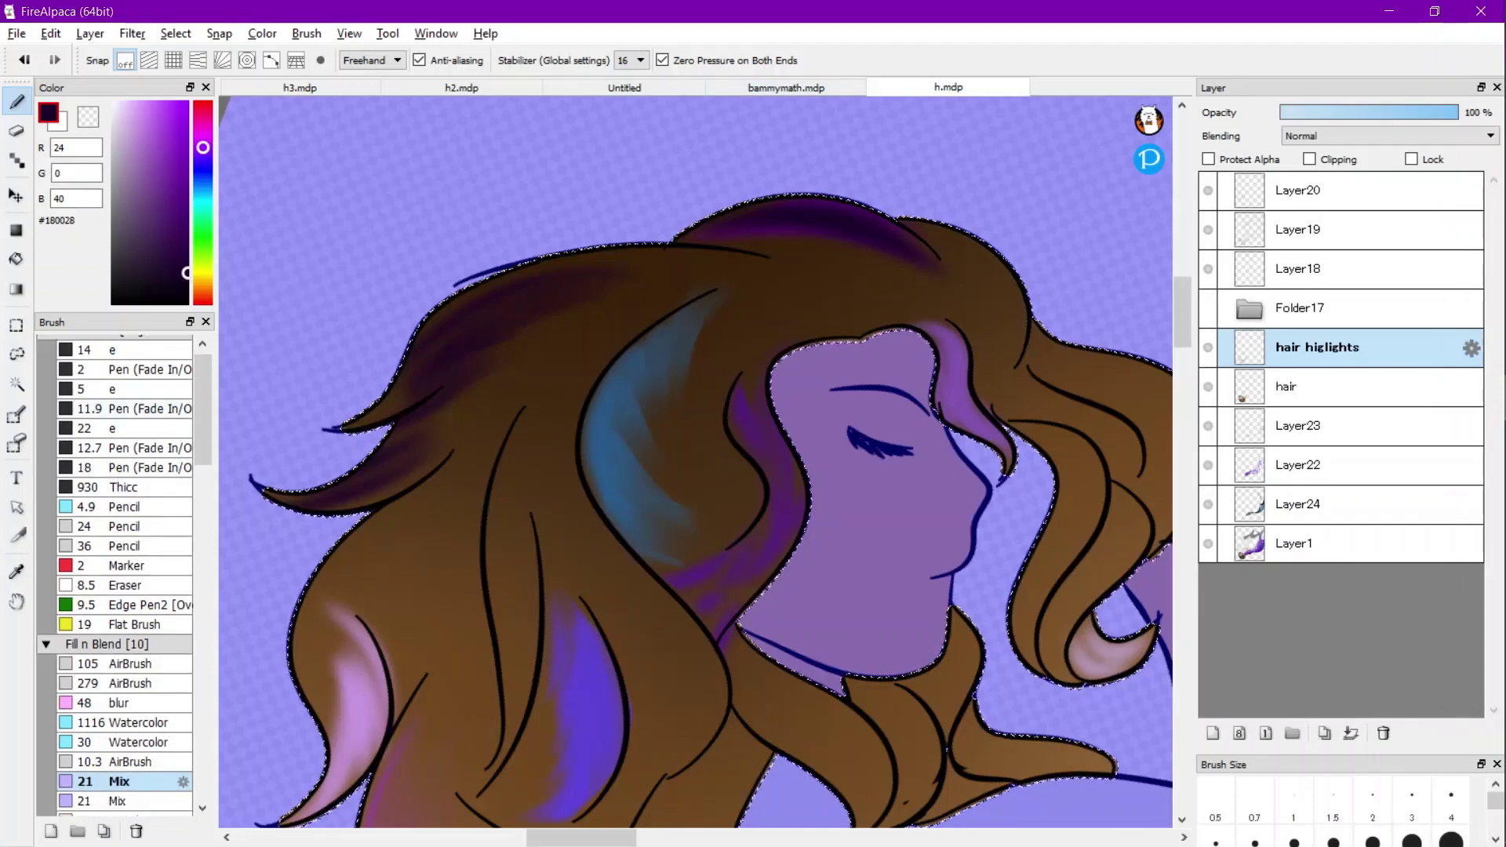
scroll(117, 572, "down", 1)
left_click_drag(130, 806, 130, 766)
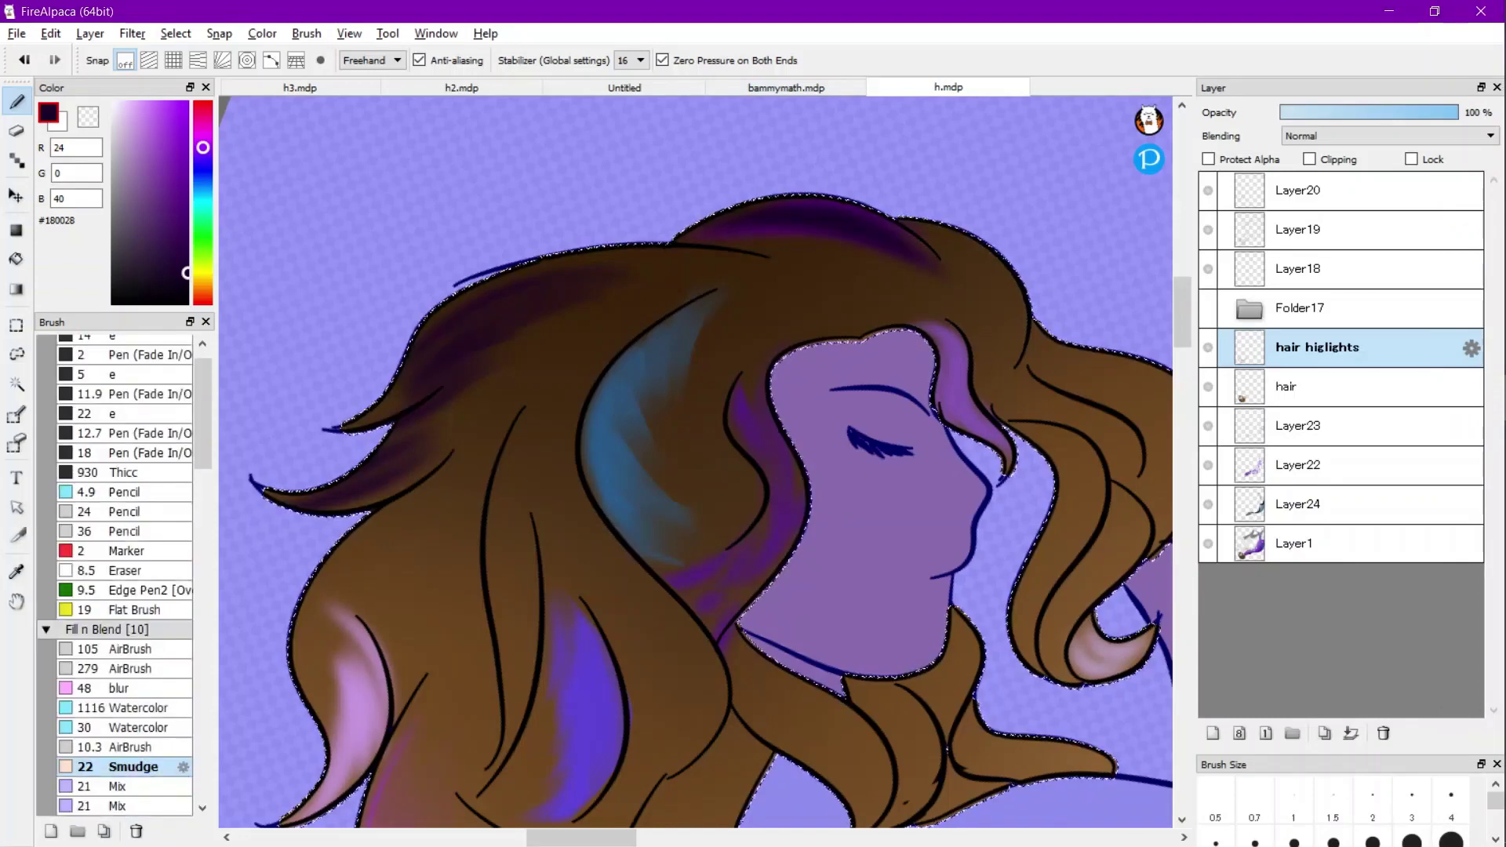
scroll(657, 273, "up", 1)
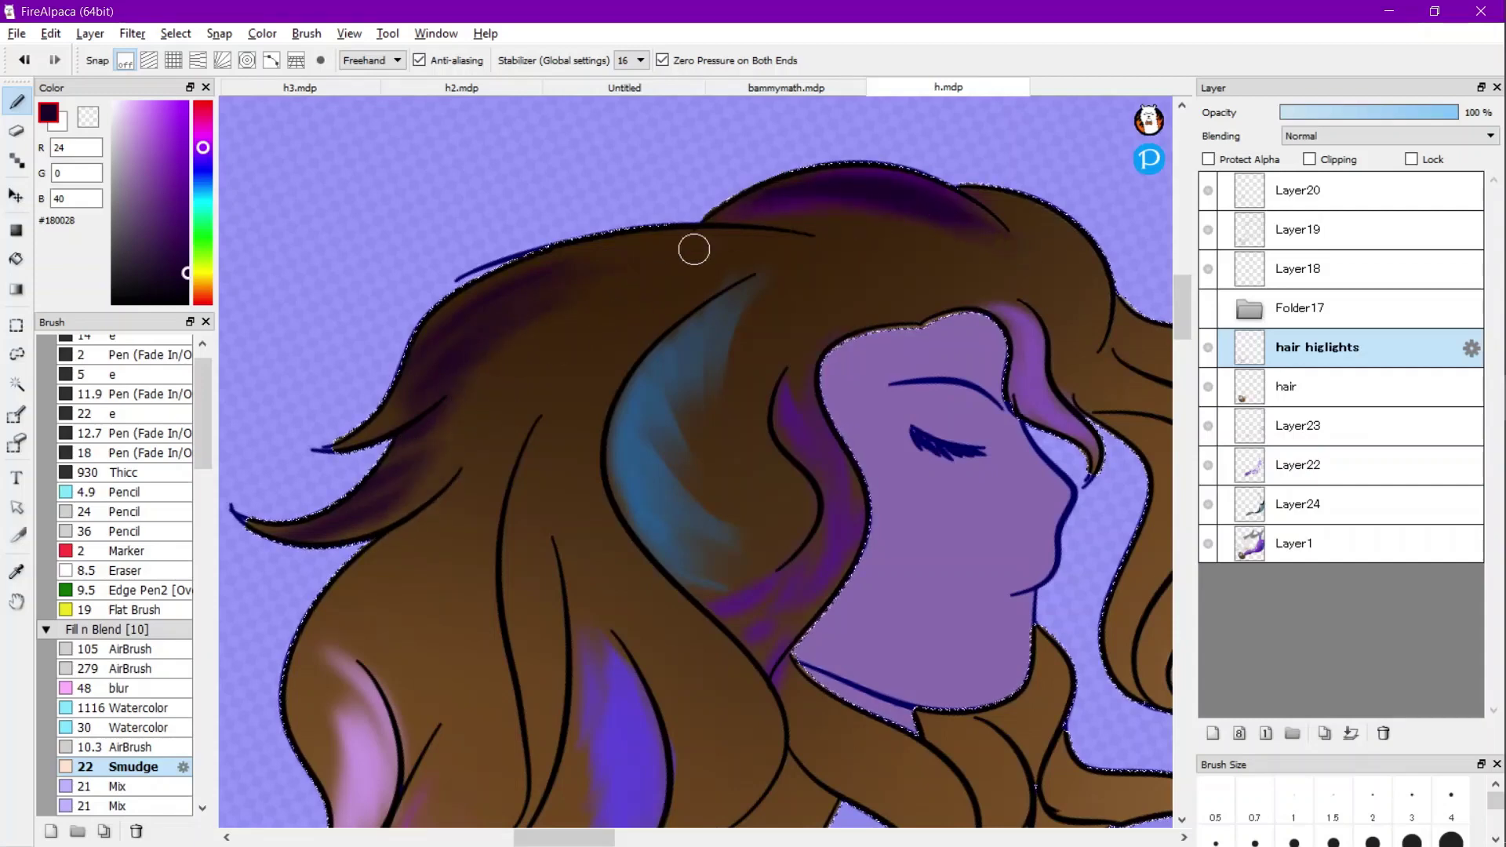
scroll(680, 254, "down", 2)
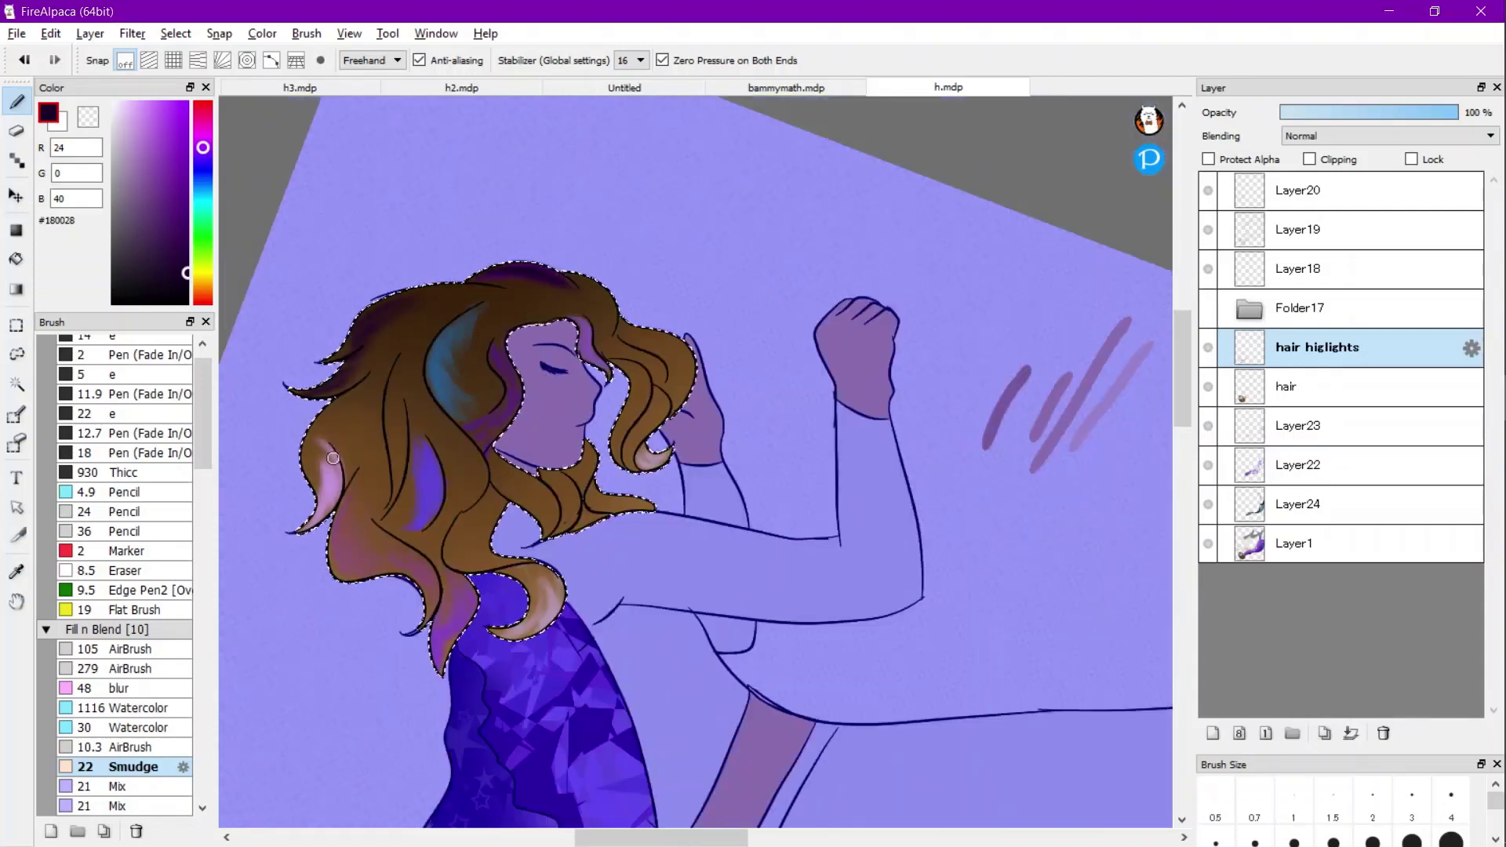
Set the colour to purple #8932C0 and paint the outer bend of the front lock beside the hand with the 24 px Pencil.
left_click(161, 163)
left_click(168, 151)
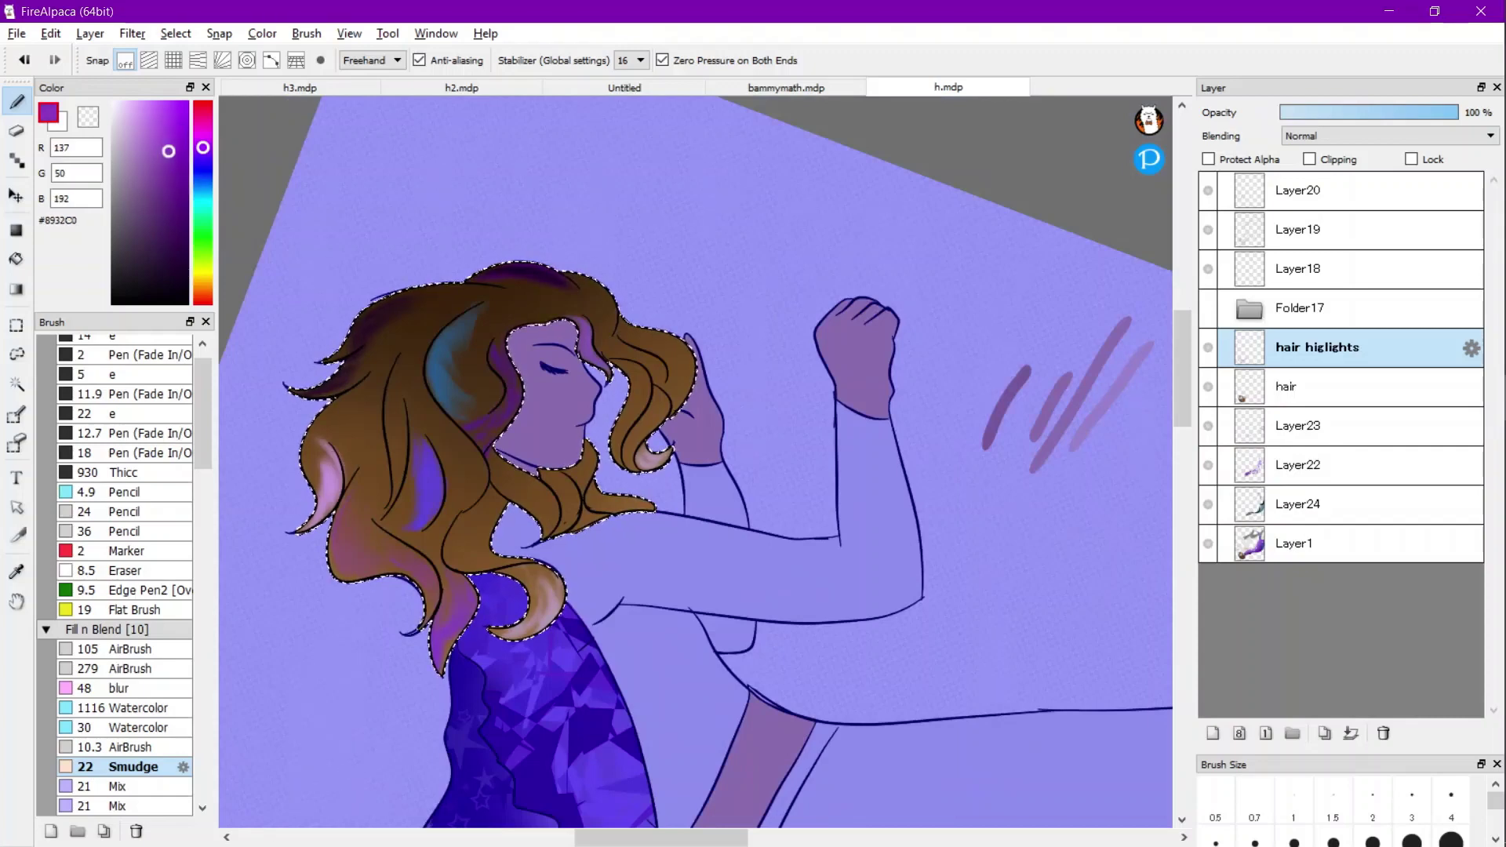
scroll(619, 347, "up", 3)
scroll(580, 368, "up", 2)
left_click(126, 513)
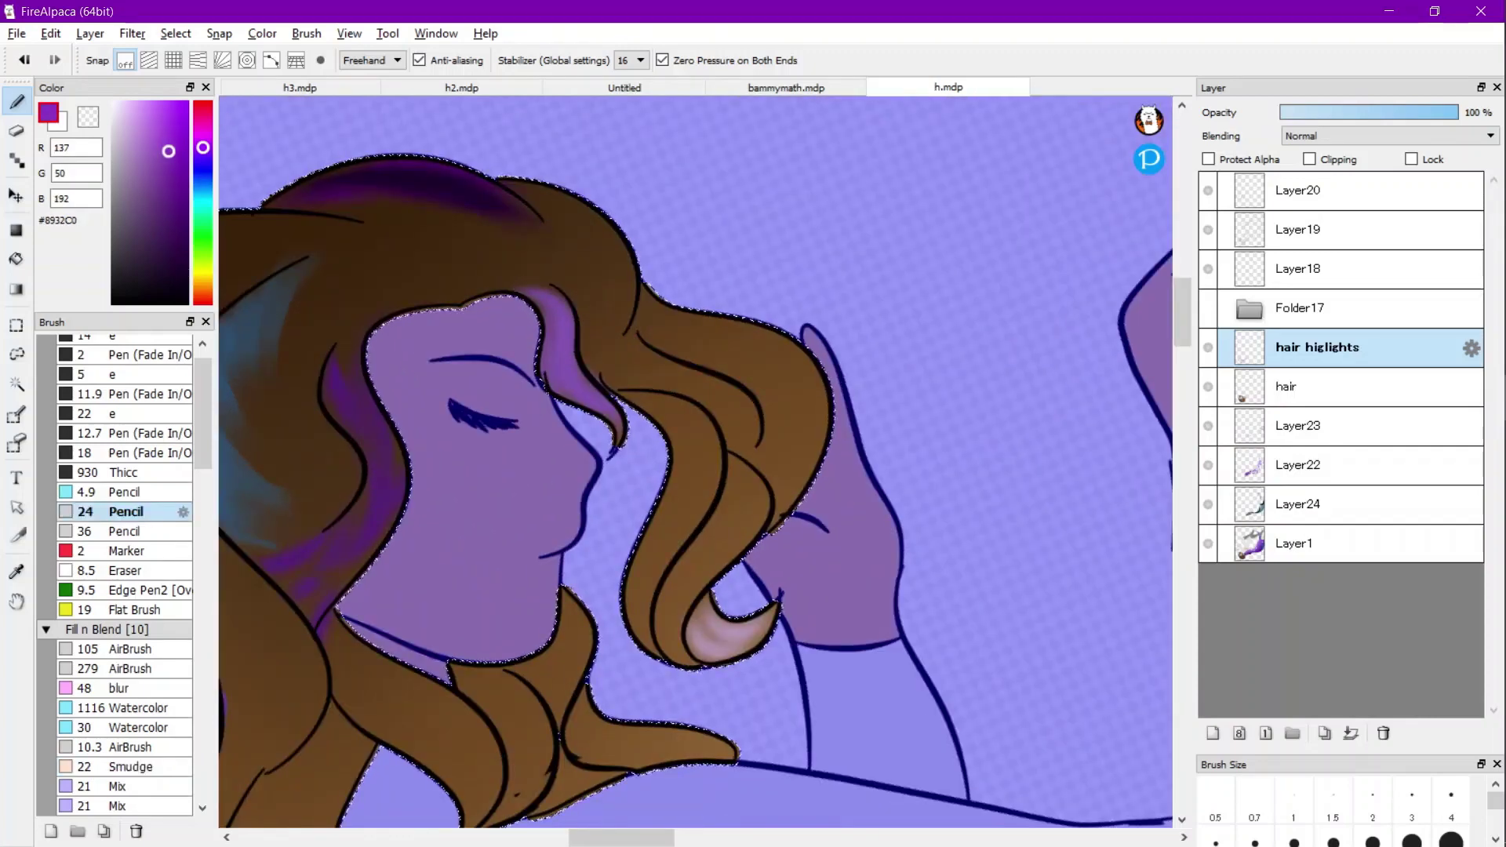
left_click_drag(684, 318, 849, 425)
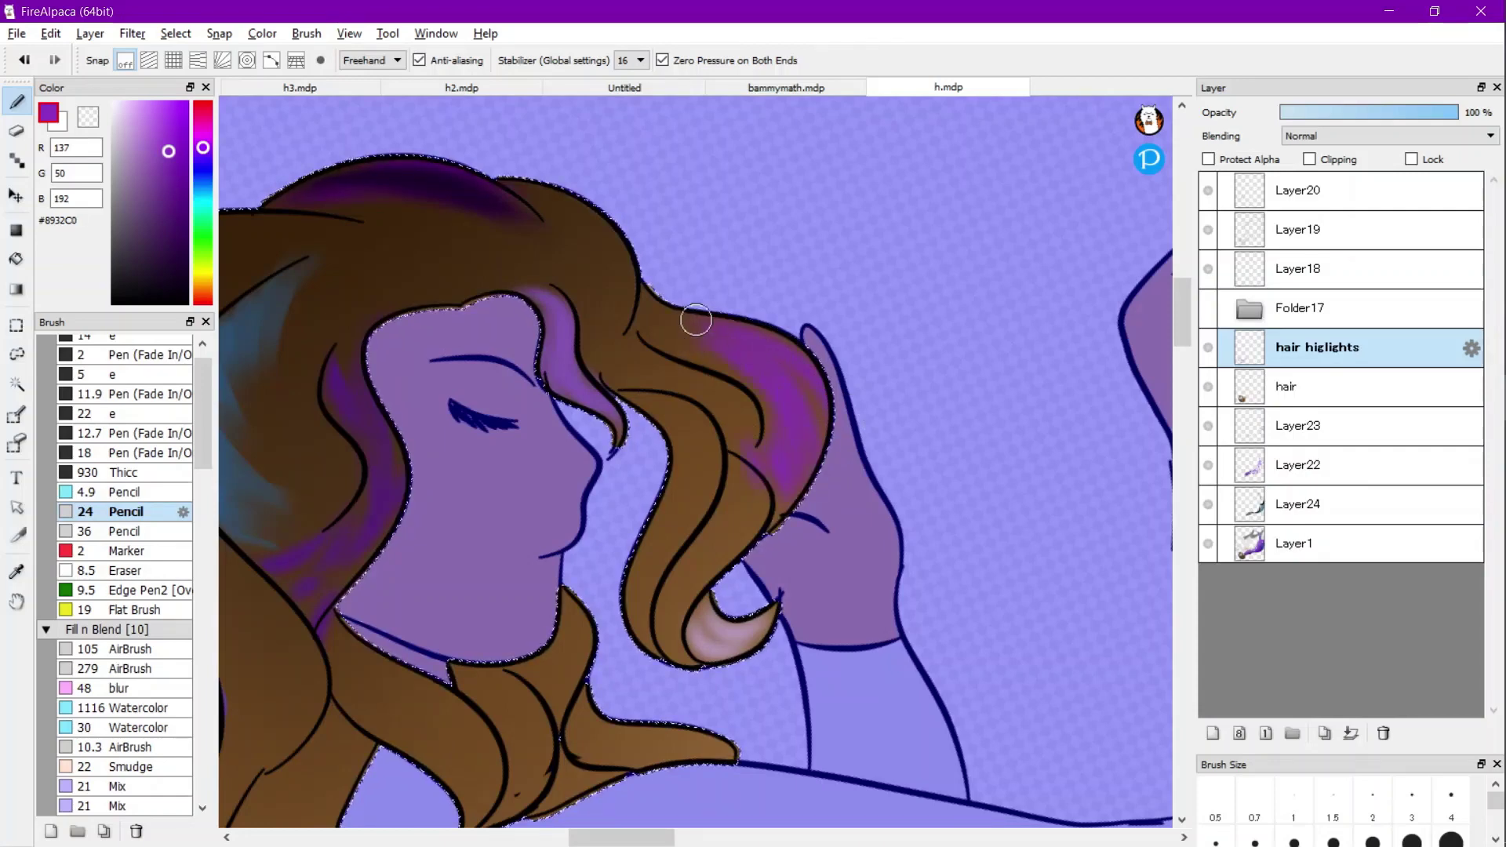
Add lighter #BB7CE2 streaks over the purple on the front lock and smudge them together with the 22 px Smudge brush.
left_click(146, 123)
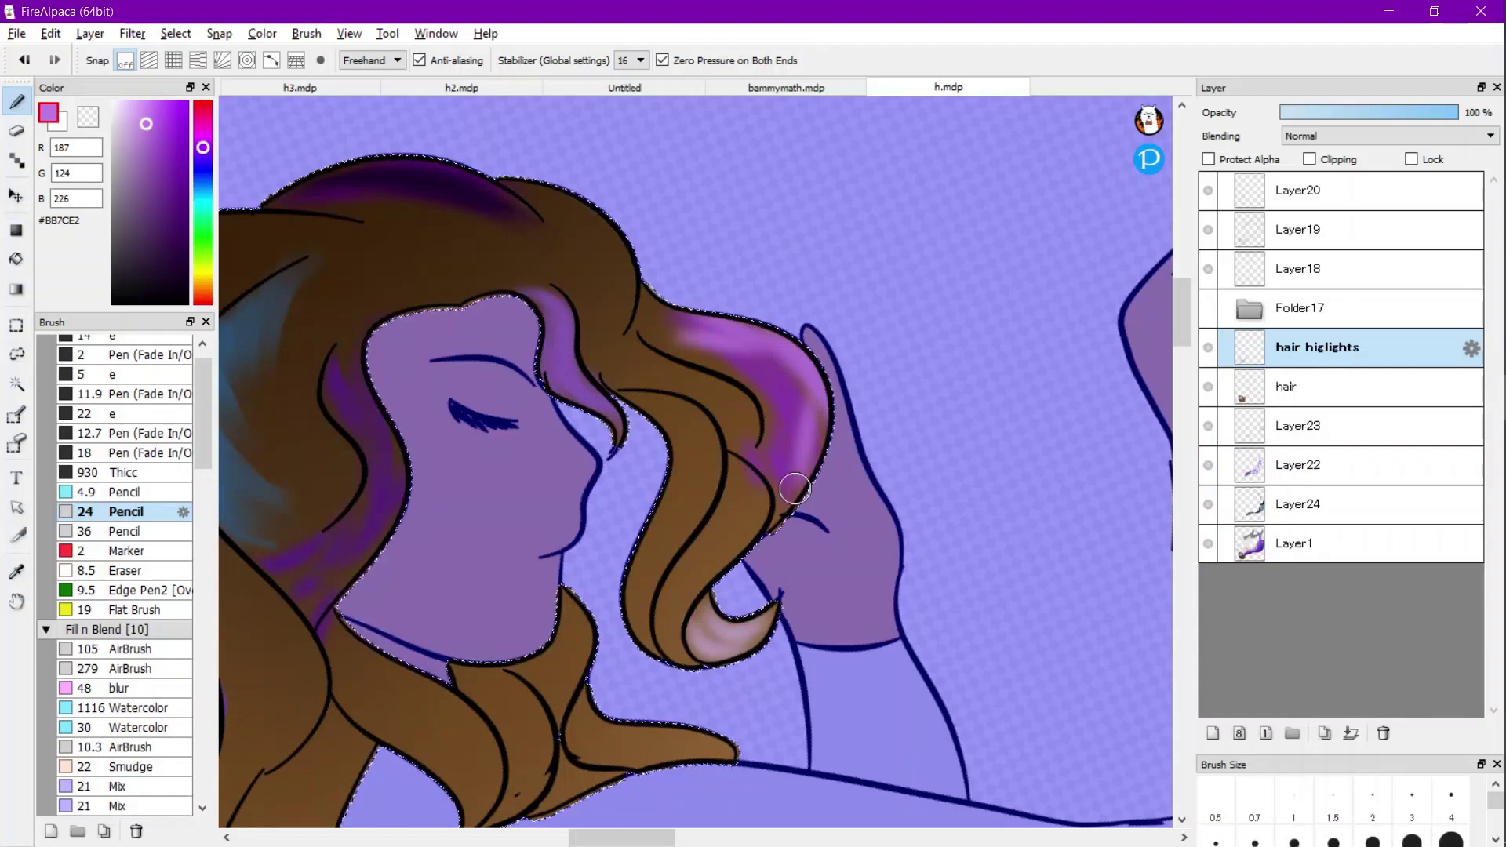
left_click(133, 767)
left_click_drag(753, 345, 811, 400)
mouse_move(794, 480)
left_mouse_down()
mouse_move(809, 442)
mouse_move(742, 366)
left_mouse_up()
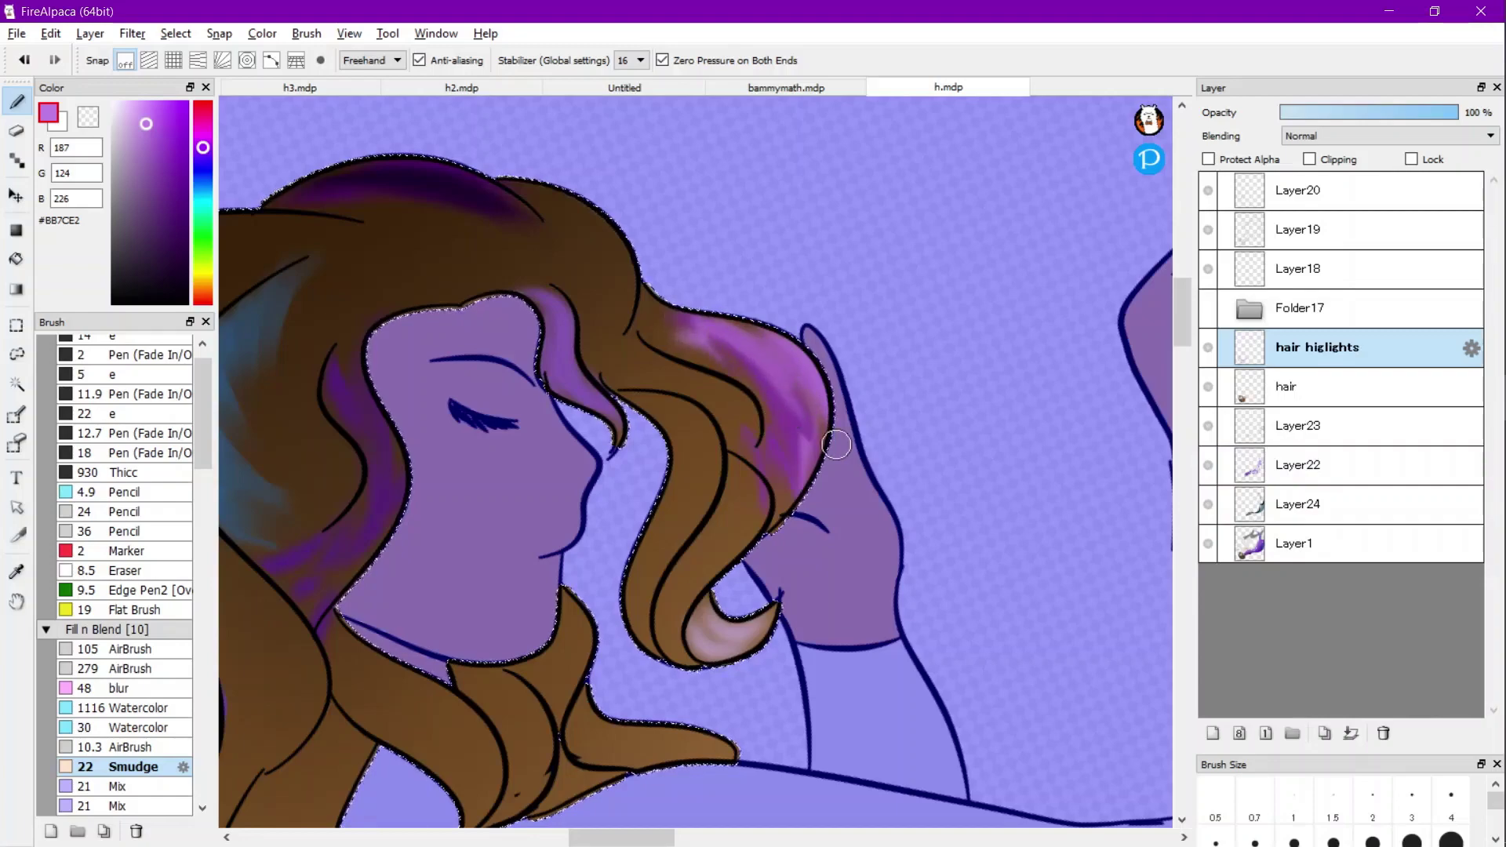
scroll(836, 445, "down", 3)
scroll(382, 558, "down", 1)
key("Right")
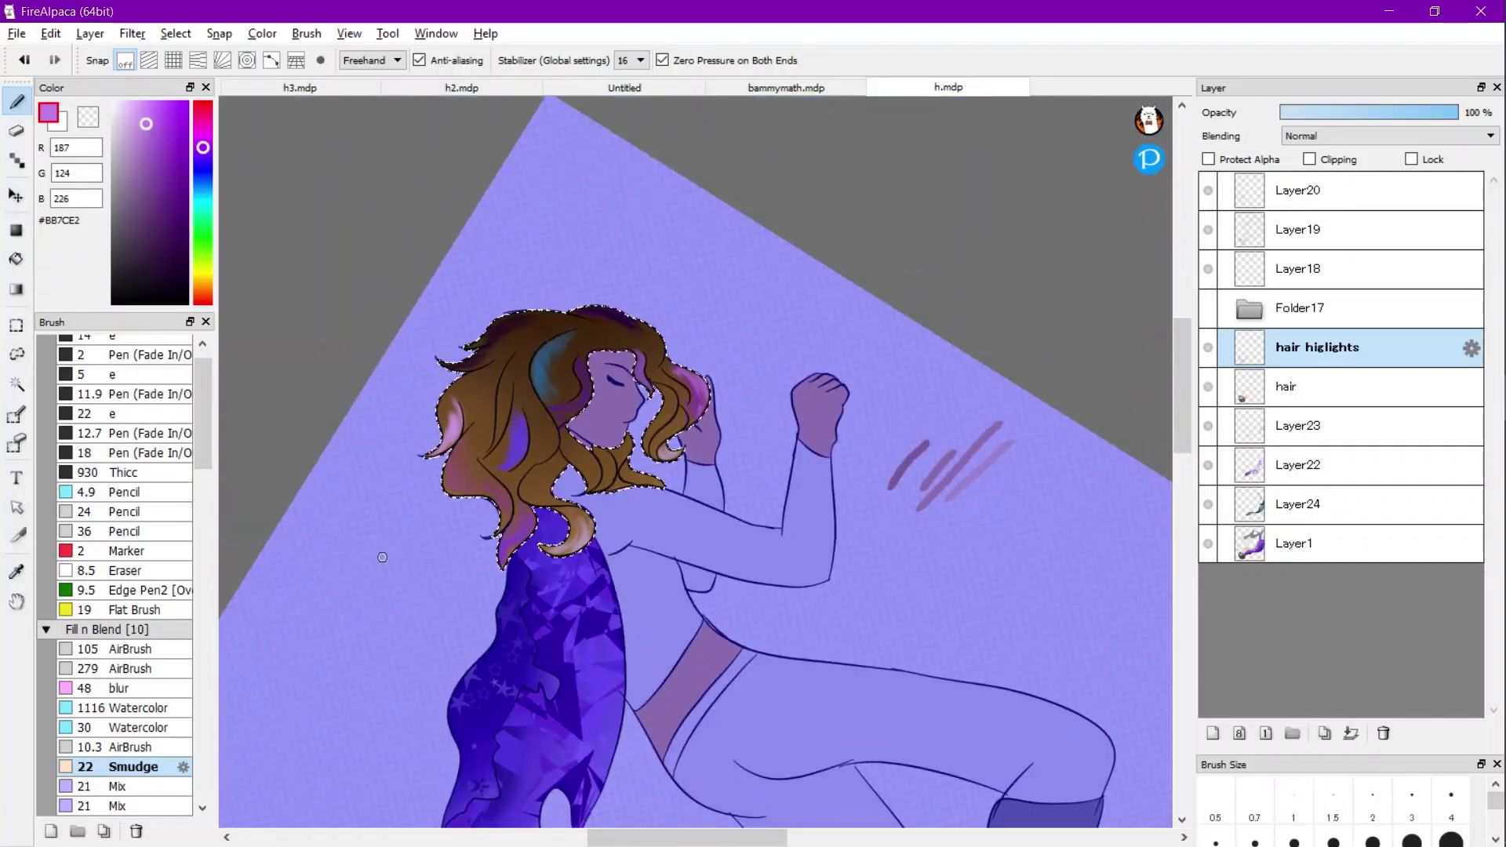
Paint light purple streaks at the tips of the two locks below the chin with the 24 px Pencil.
scroll(632, 476, "up", 2)
key("Left")
scroll(570, 455, "up", 2)
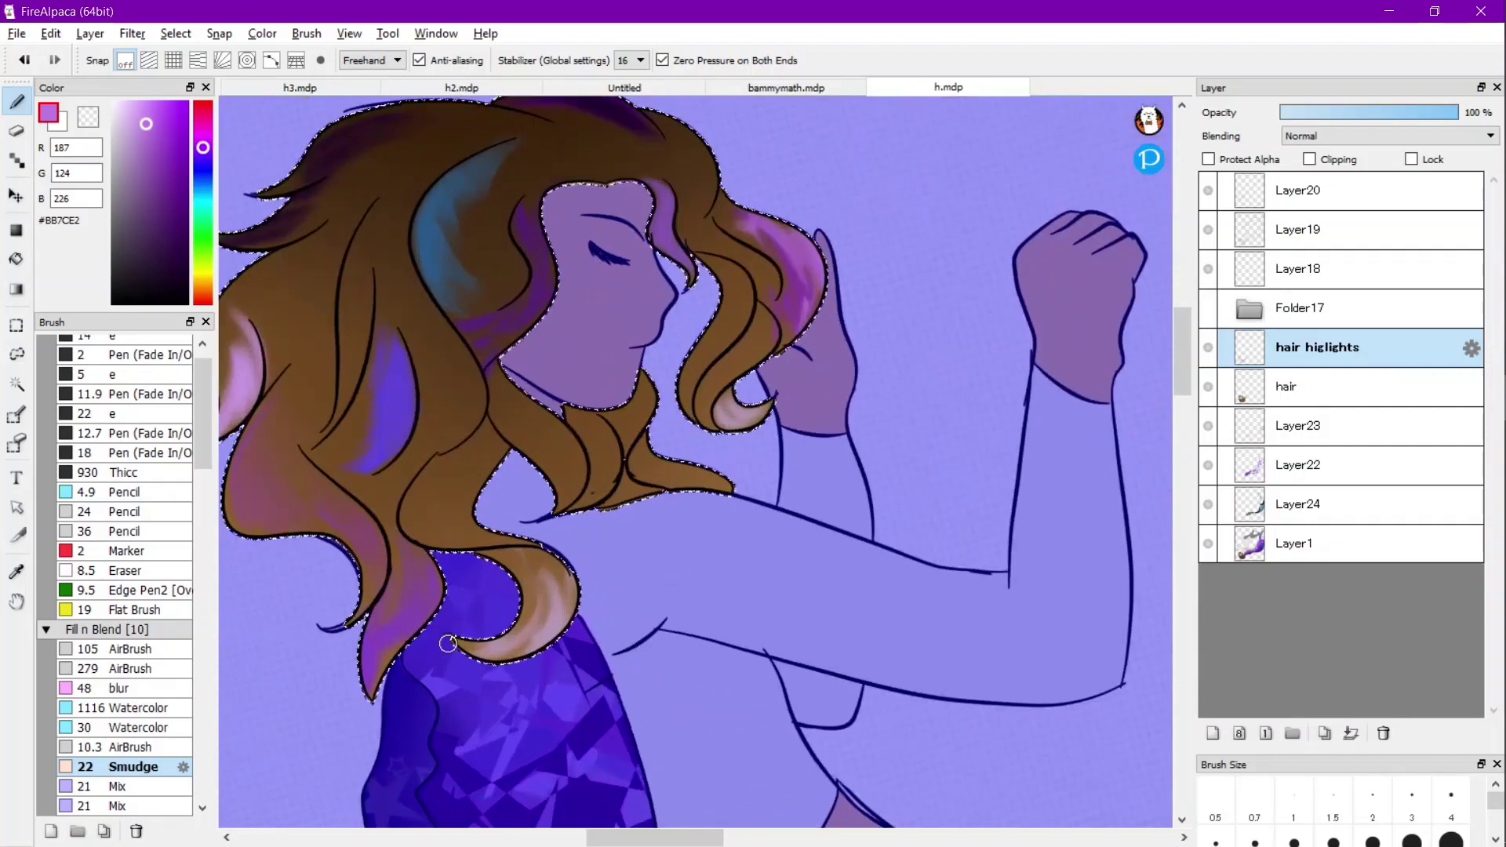
left_click(126, 532)
left_click(126, 512)
scroll(598, 433, "up", 2)
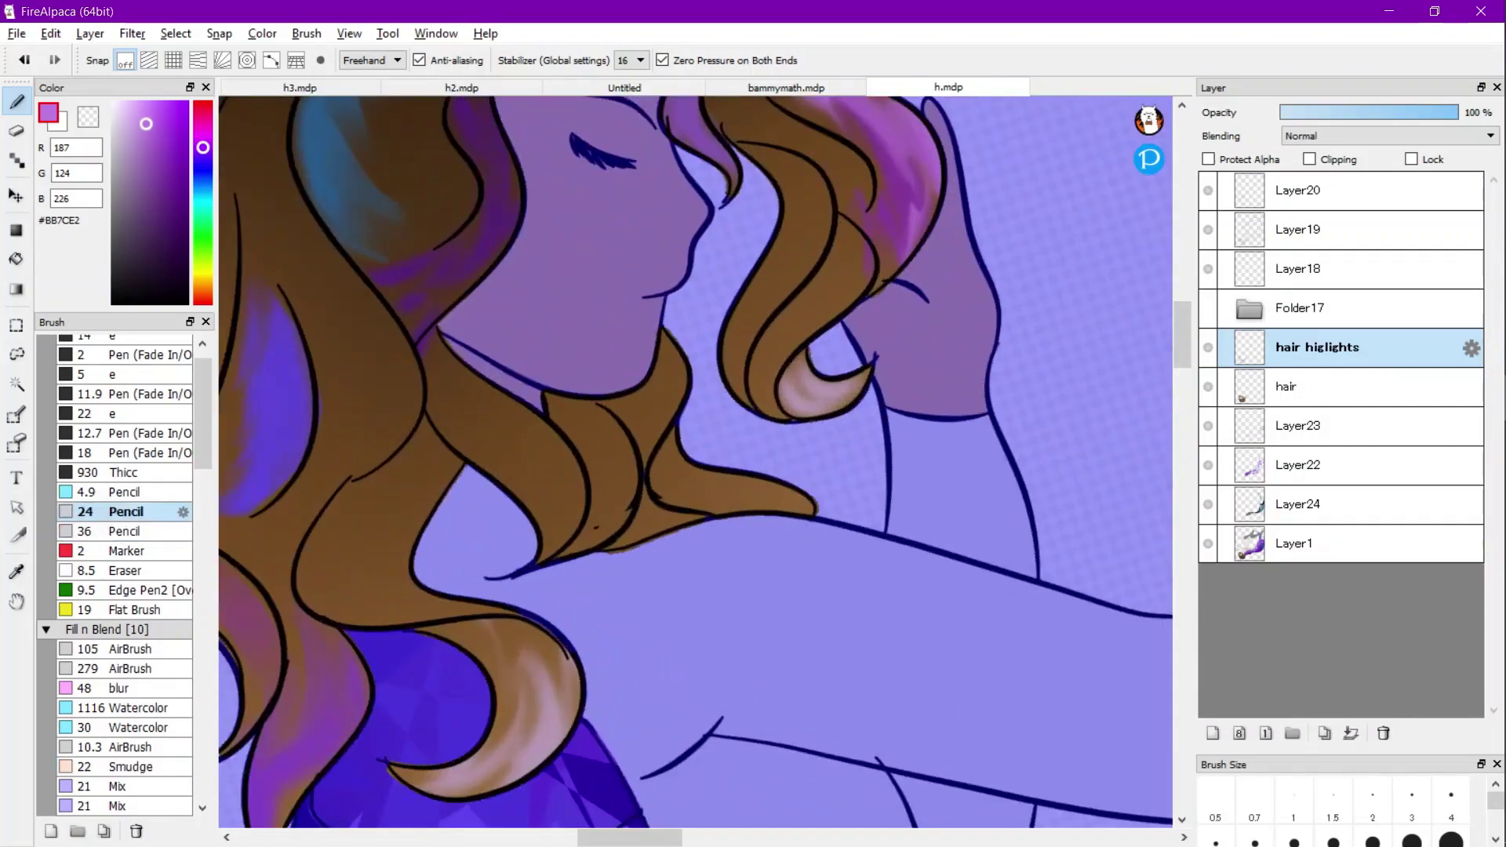
left_click_drag(519, 453, 551, 552)
left_click_drag(579, 469, 556, 549)
left_click_drag(620, 496, 590, 543)
Paint blue #366795 streaks above the light purple tips below the chin and smudge them into the brown.
left_click_drag(204, 177, 161, 186)
left_click_drag(515, 455, 547, 501)
mouse_move(533, 431)
left_mouse_down()
mouse_move(560, 485)
mouse_move(619, 447)
mouse_move(526, 465)
left_mouse_up()
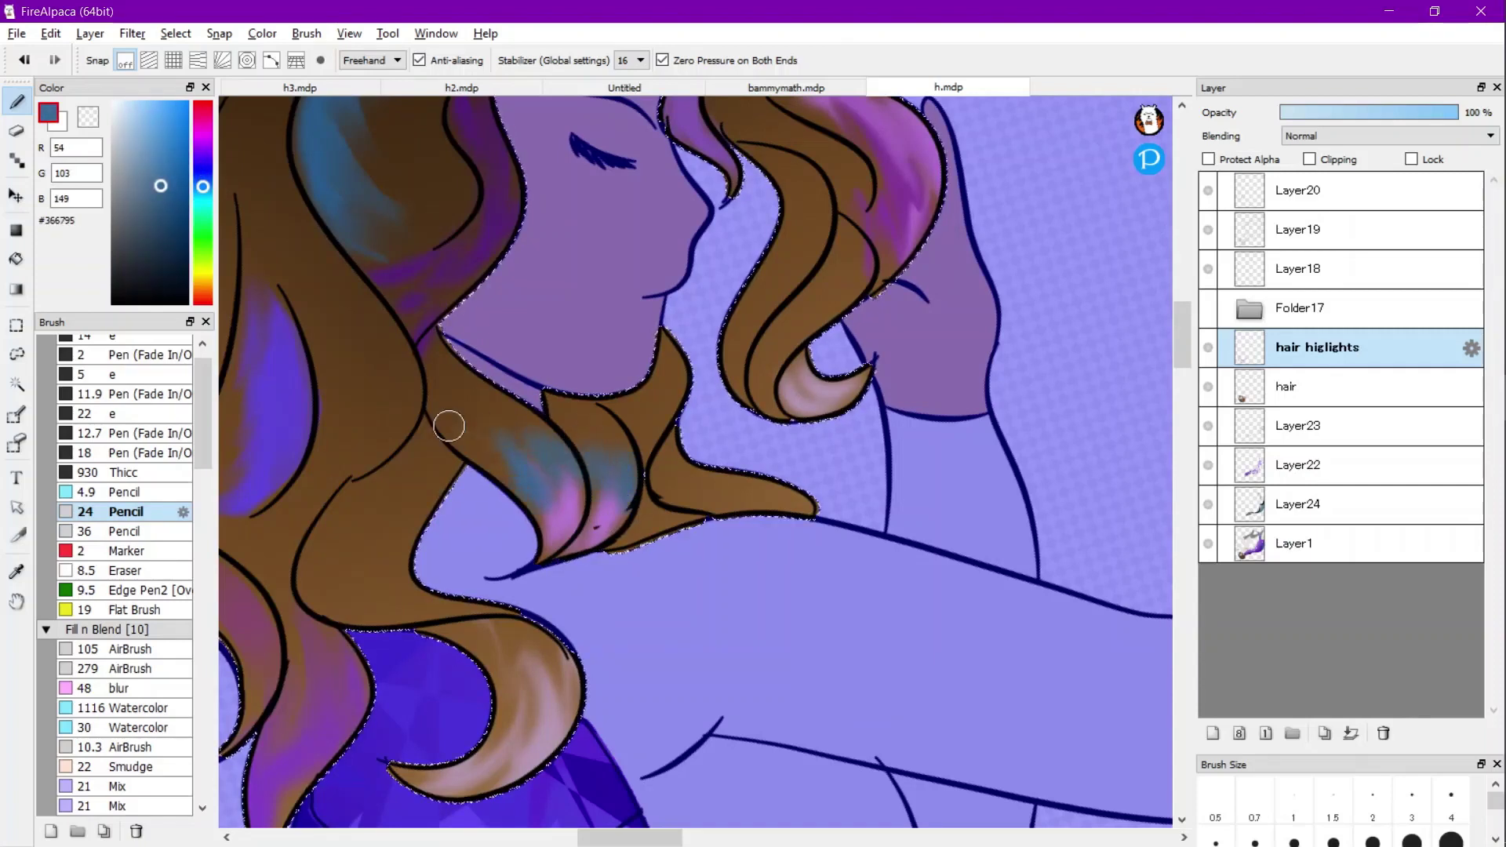
left_click(133, 767)
scroll(515, 438, "up", 2)
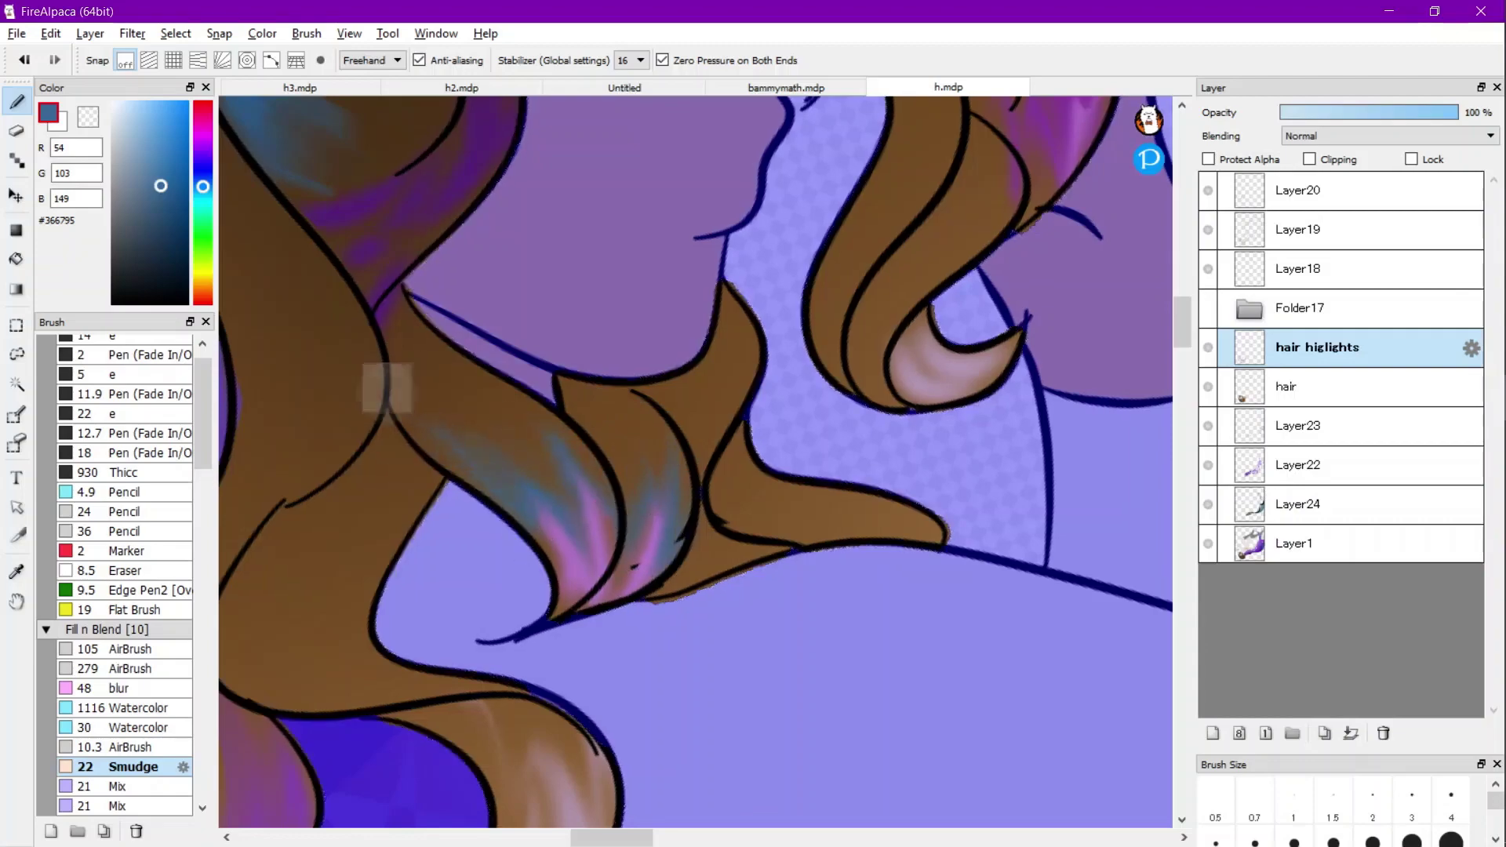
Add a new layer, place it directly below the "hair higlights" layer, and sample a dark brown from the hair.
scroll(535, 552, "down", 3)
scroll(558, 444, "down", 2)
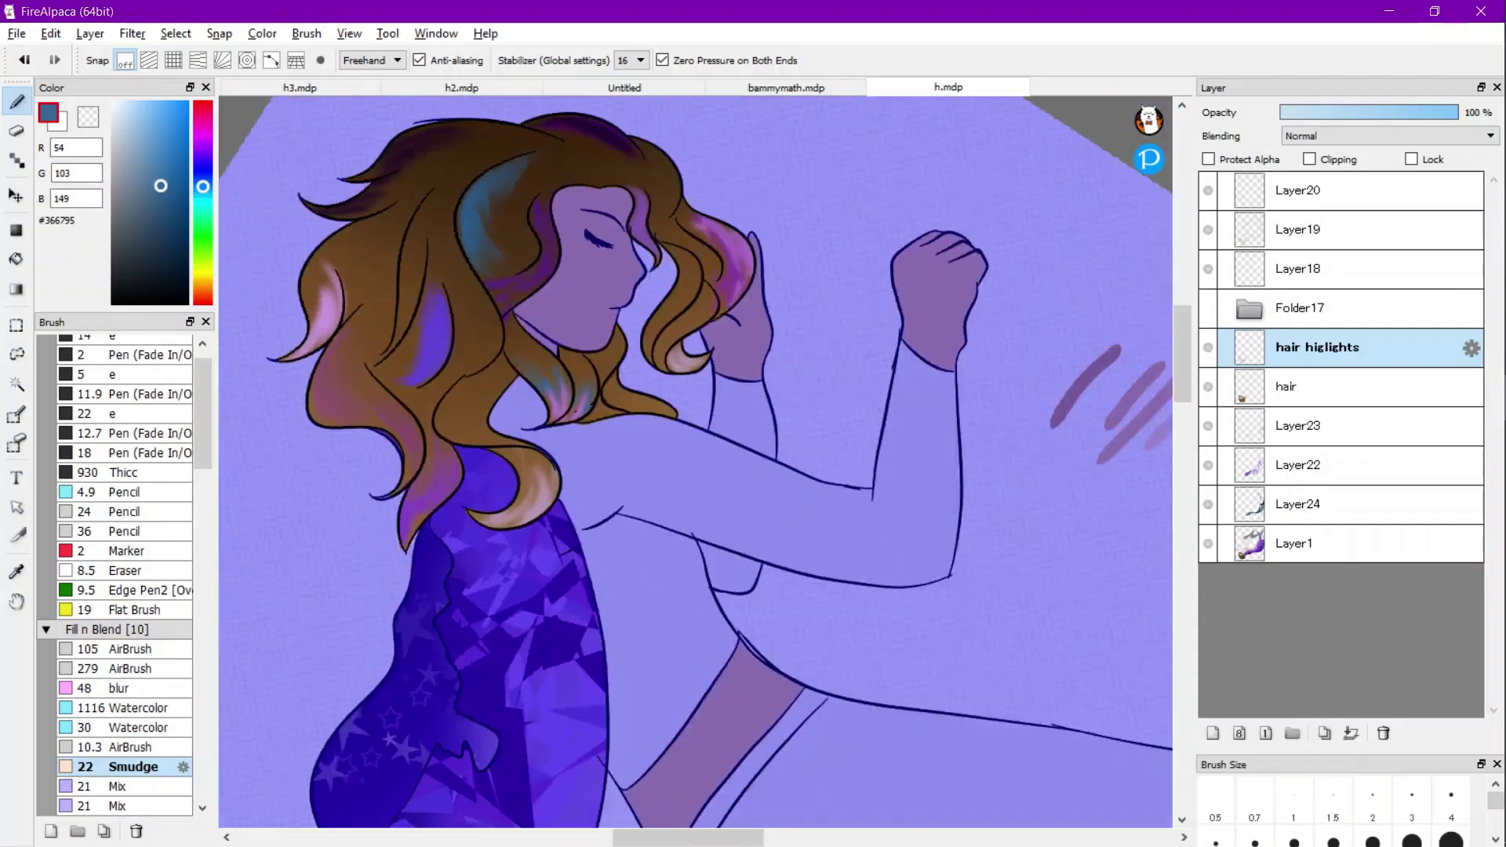
scroll(380, 454, "up", 2)
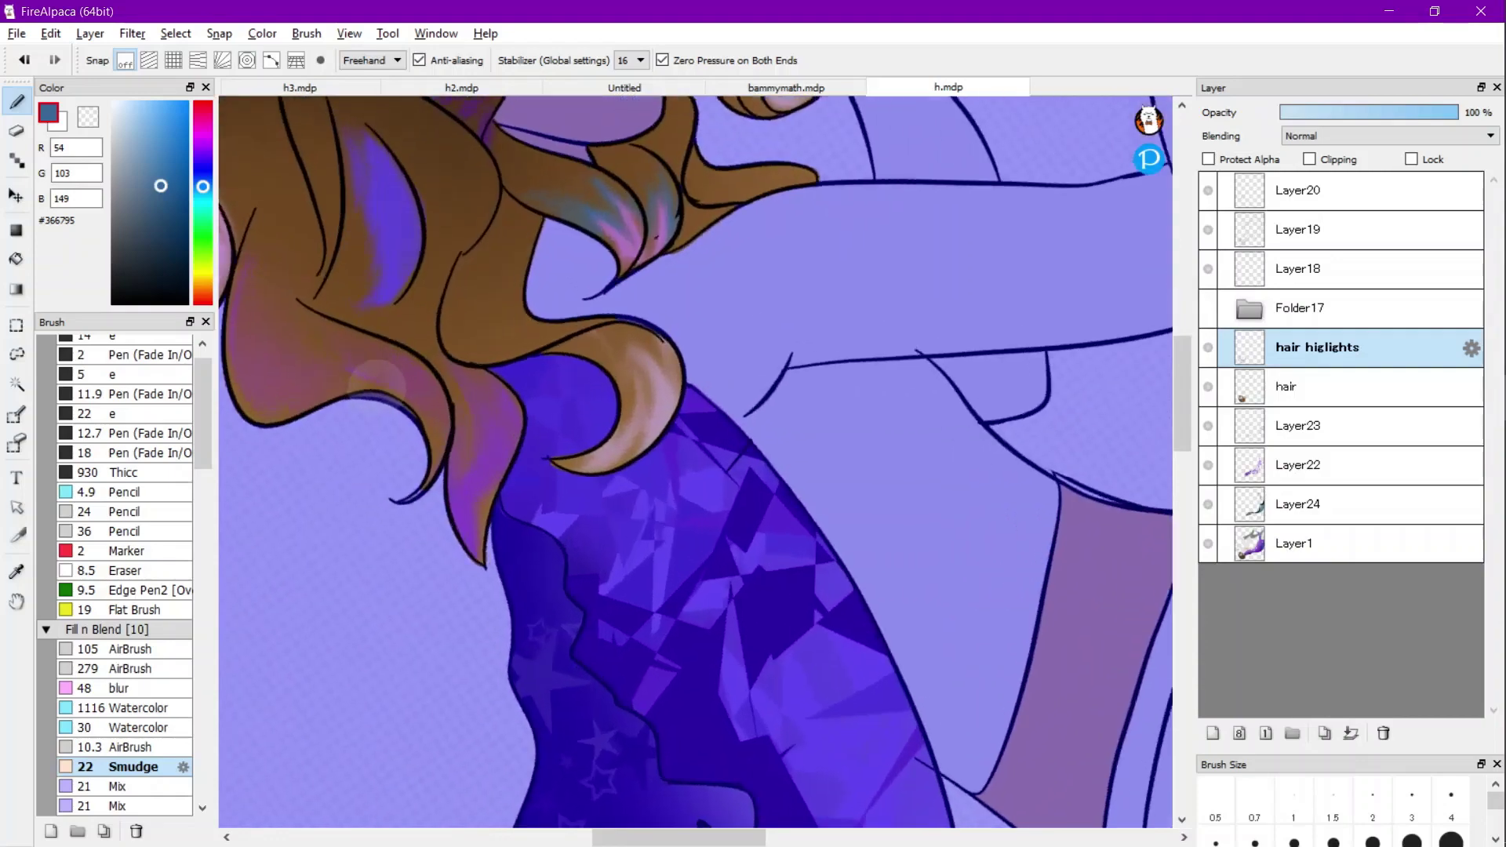
scroll(333, 325, "down", 3)
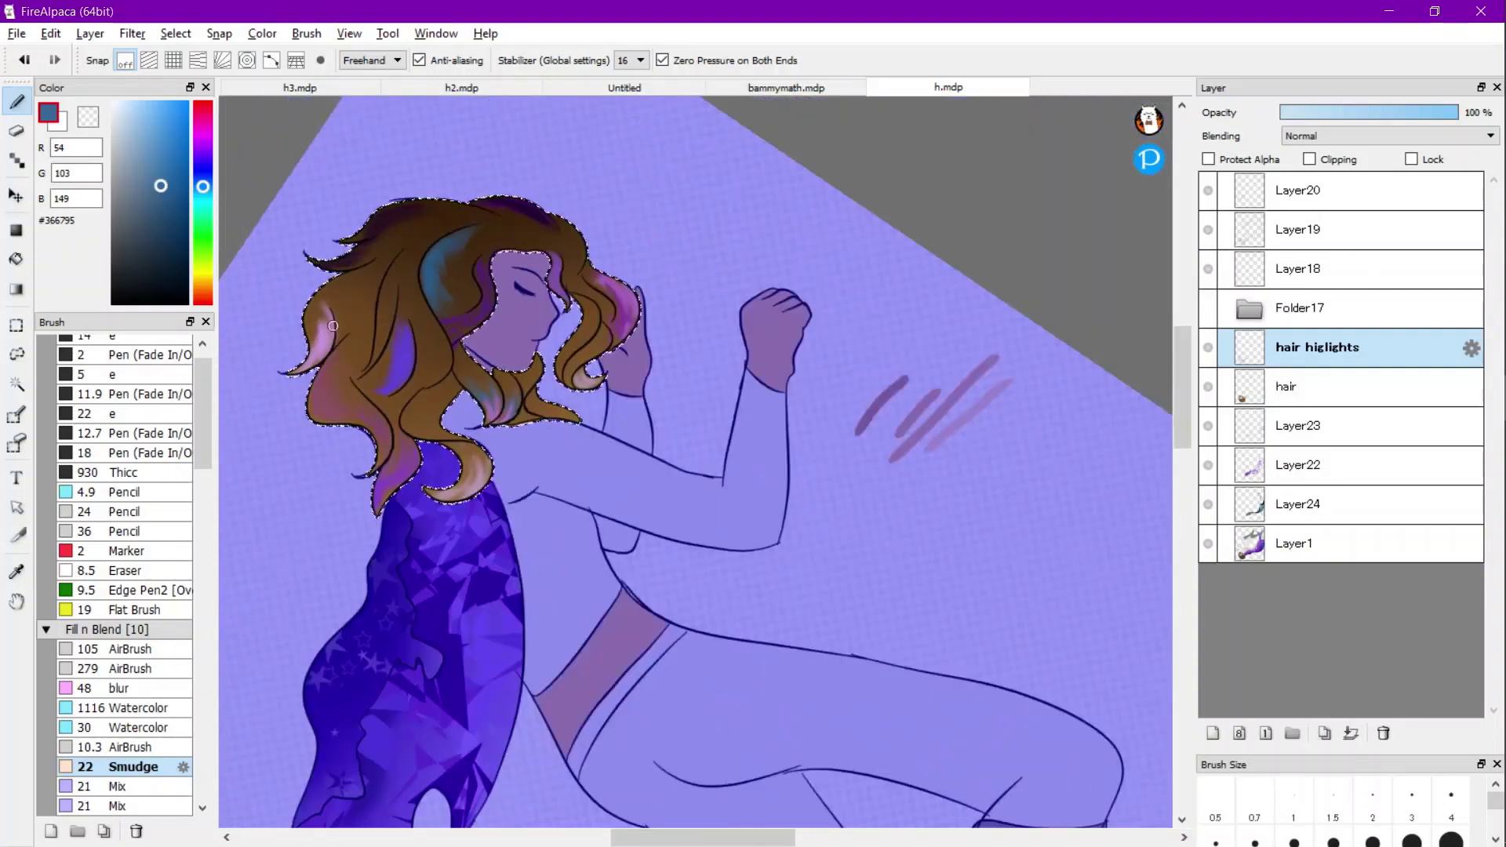
left_click(90, 33)
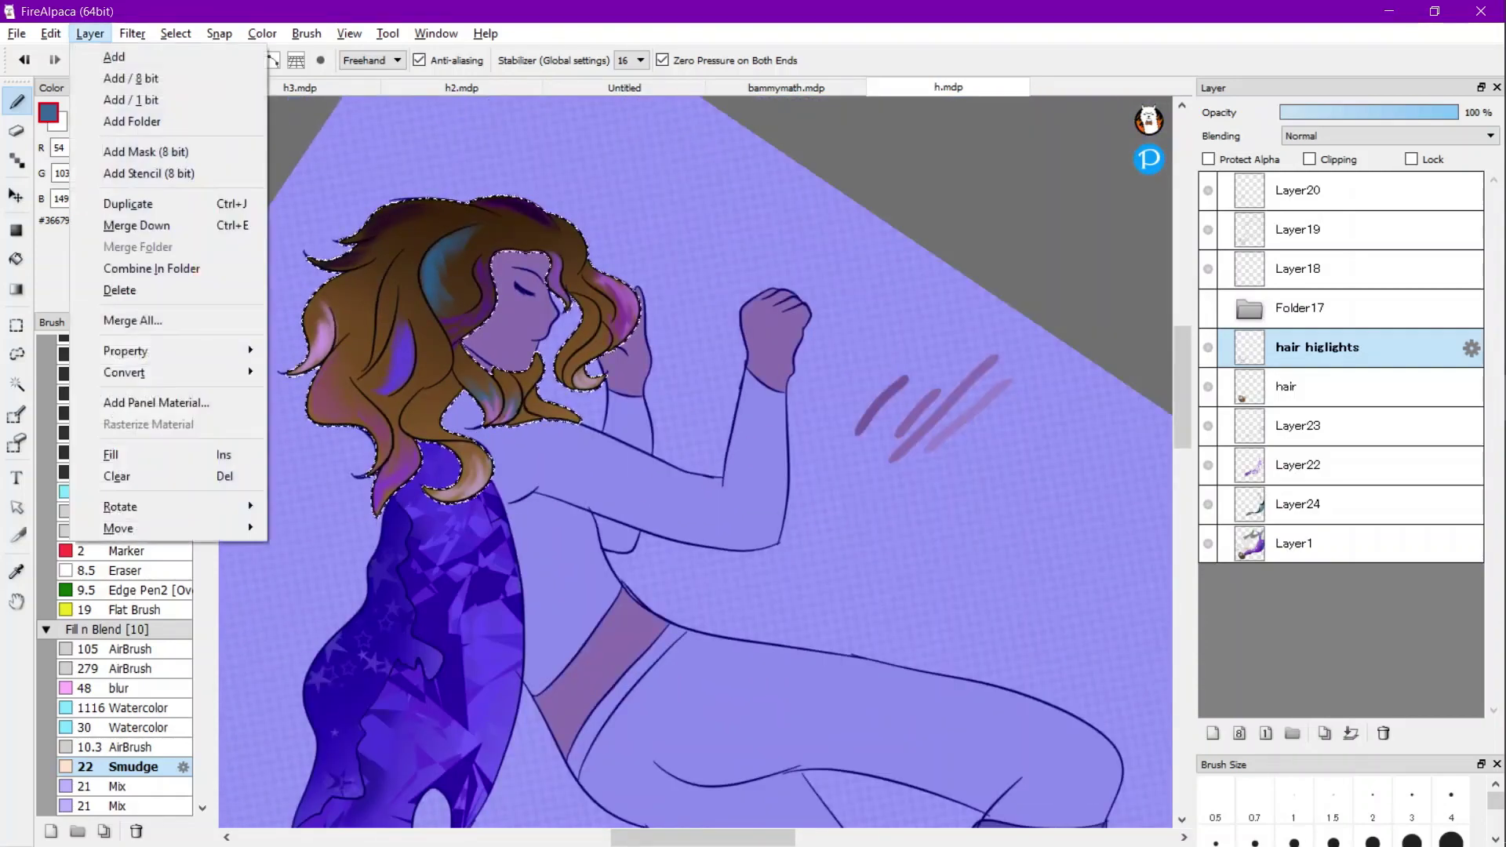
left_click(114, 57)
scroll(502, 652, "up", 3)
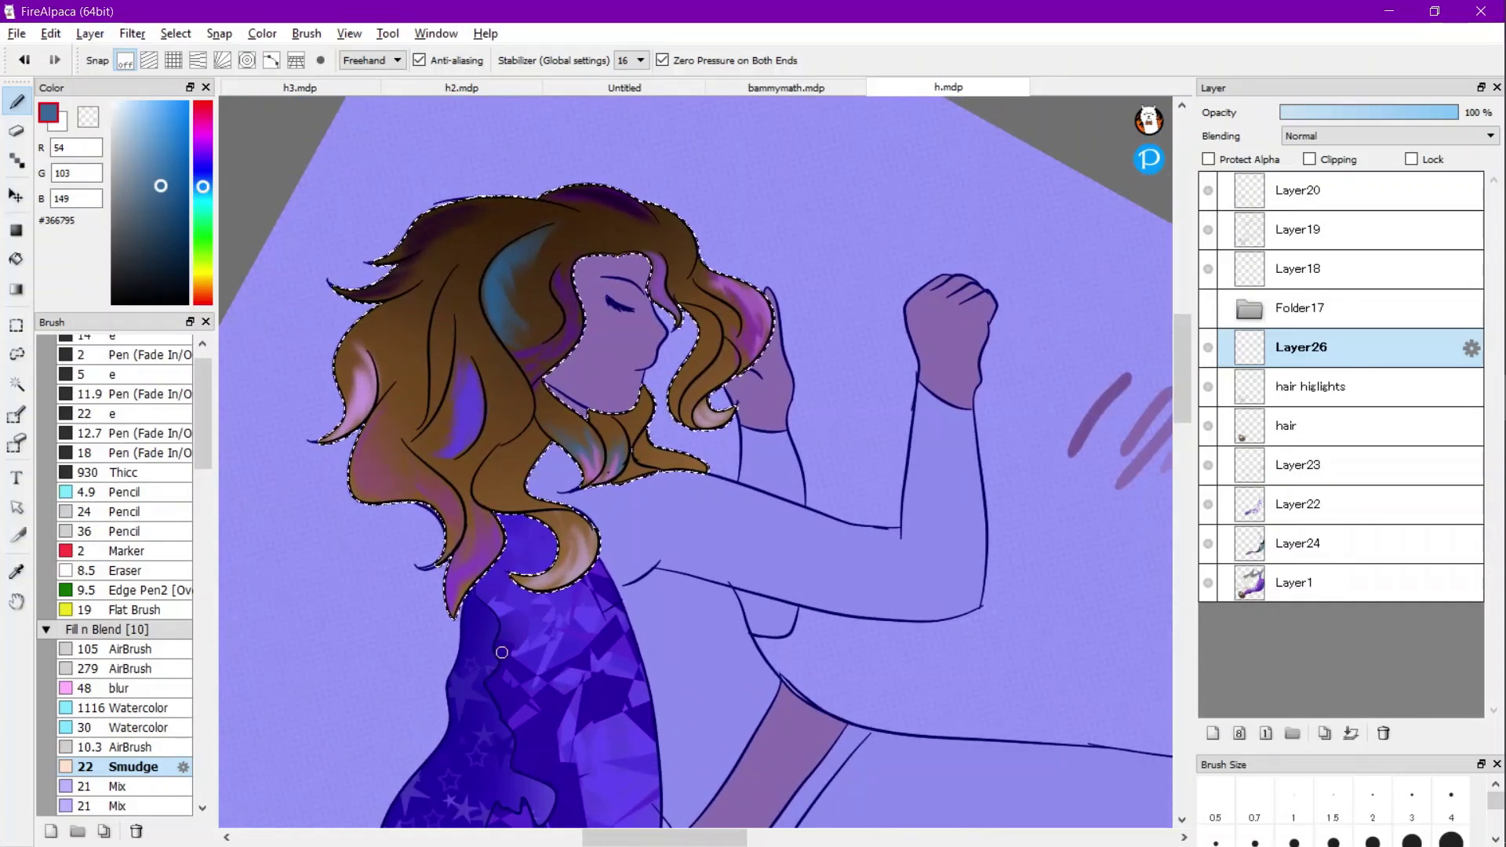
key("i")
left_click(411, 334)
left_click_drag(1333, 348, 1302, 406)
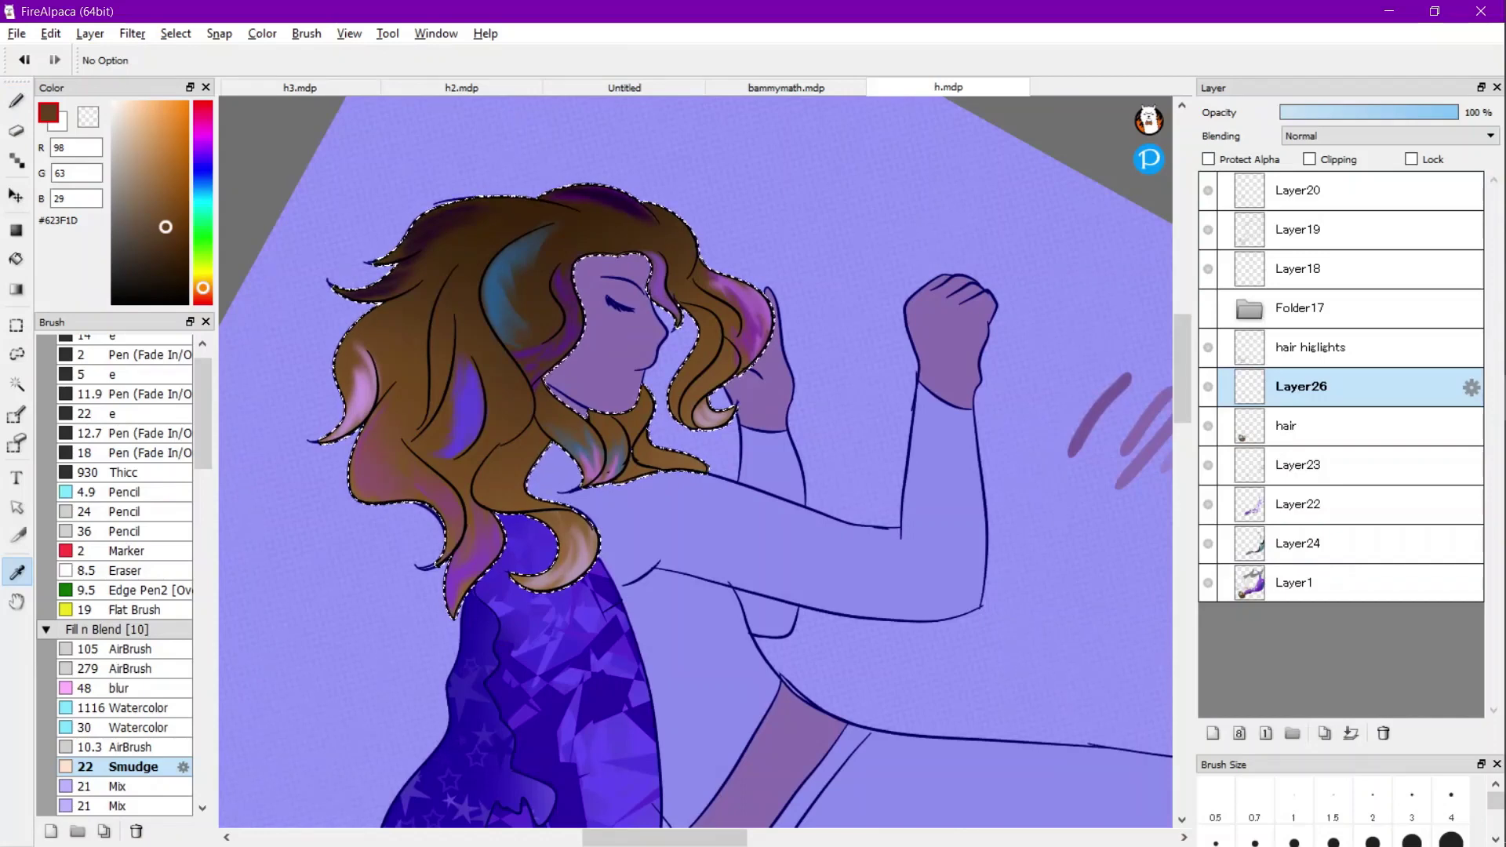
Paint soft lighter-brown strokes (#805325) on the back of the head behind the blue streak, using the 36 px Pencil brush.
key("b")
scroll(483, 318, "up", 2)
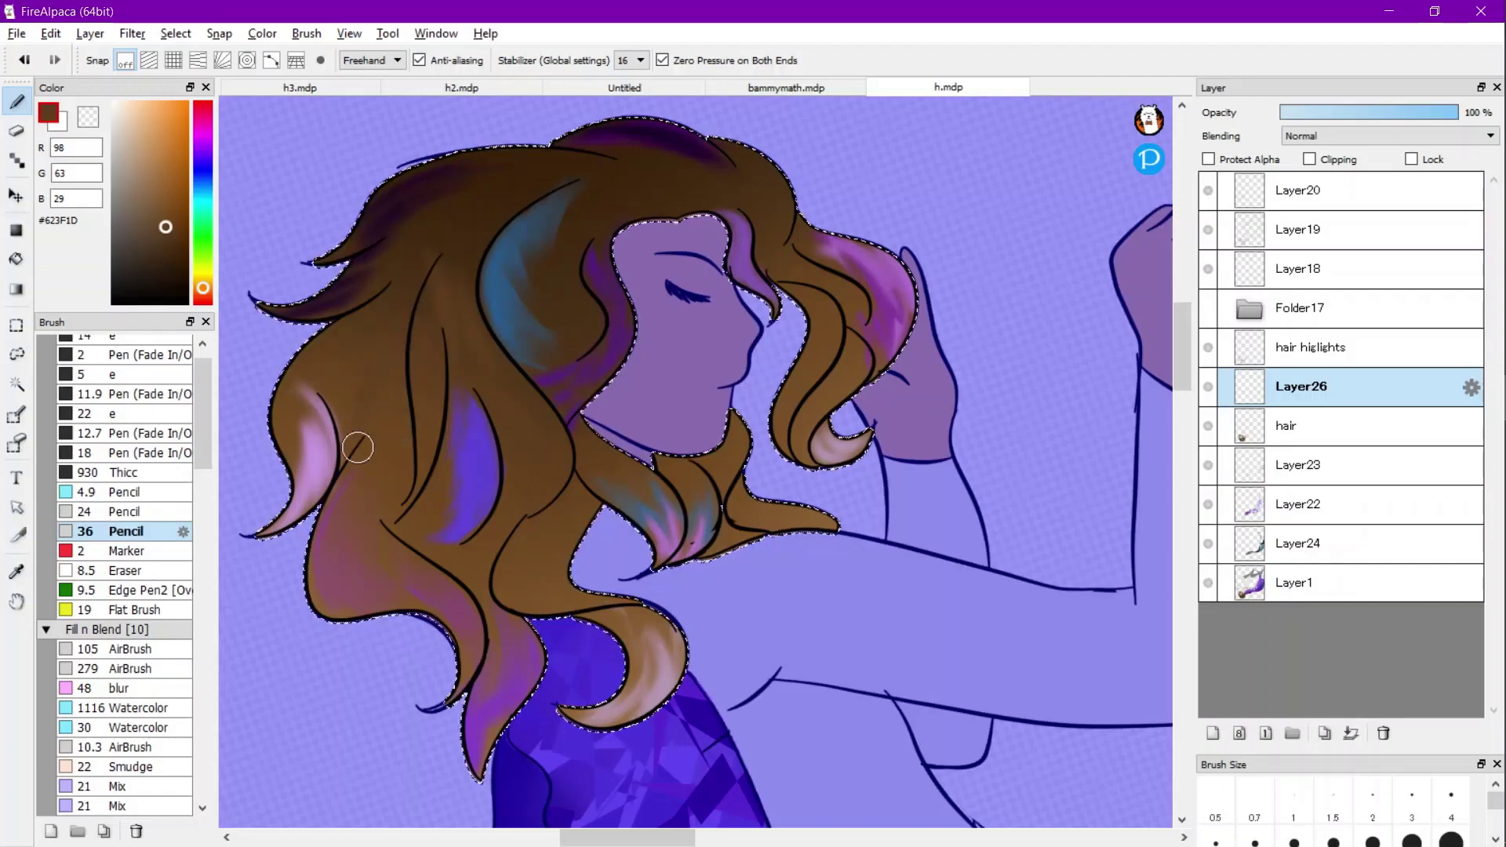
right_click(402, 315)
scroll(392, 235, "up", 2)
left_click_drag(527, 223, 514, 306)
mouse_move(485, 323)
left_mouse_down()
mouse_move(480, 237)
mouse_move(463, 228)
mouse_move(403, 259)
mouse_move(368, 366)
left_mouse_up()
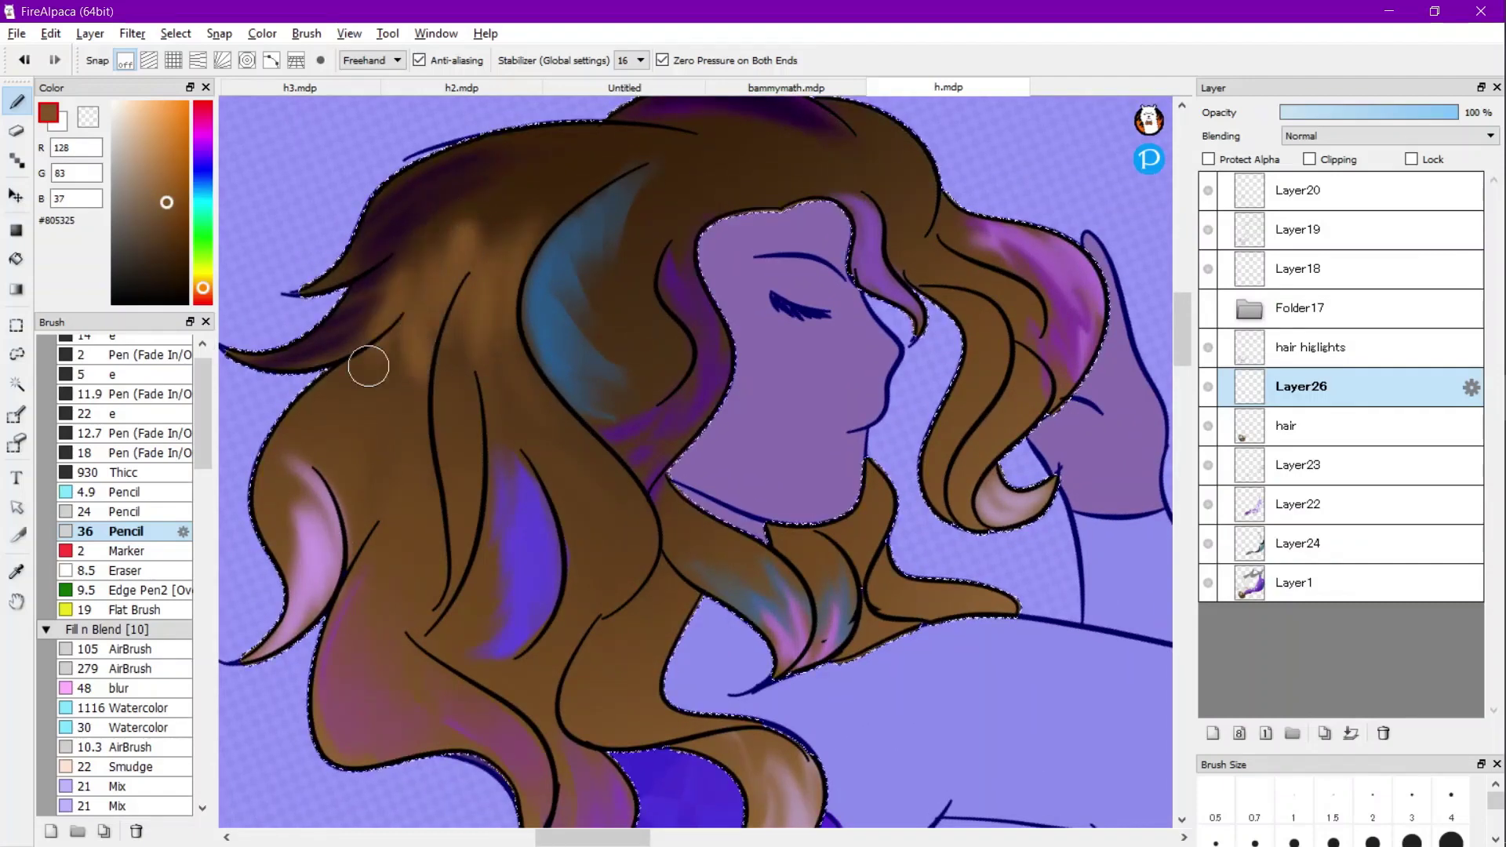
scroll(316, 350, "down", 4)
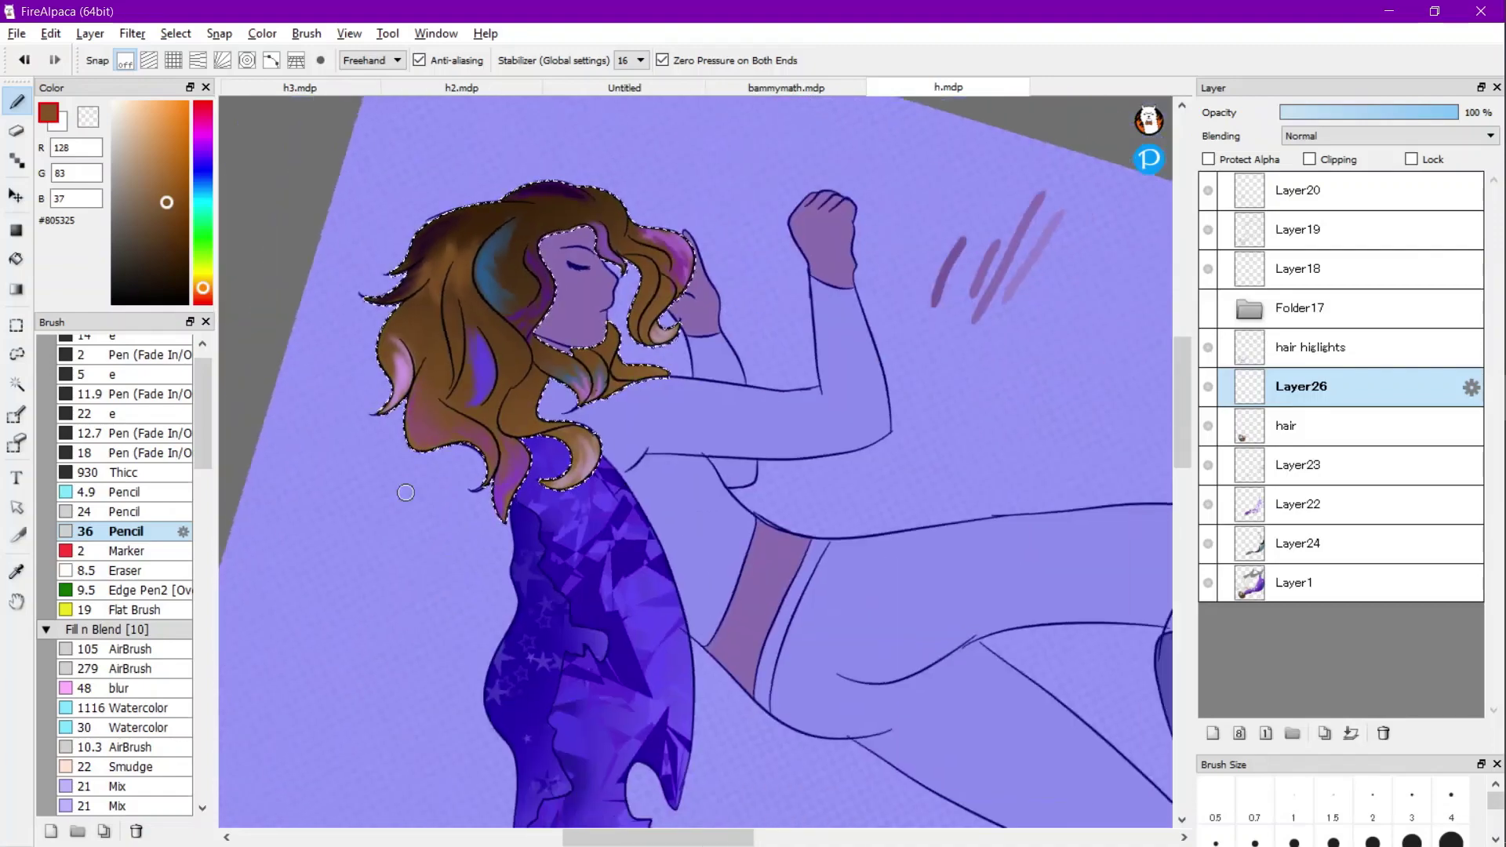
Paint the same lighter brown around the inner side of the blue streak, beside the purple lock framing the face.
scroll(405, 492, "up", 4)
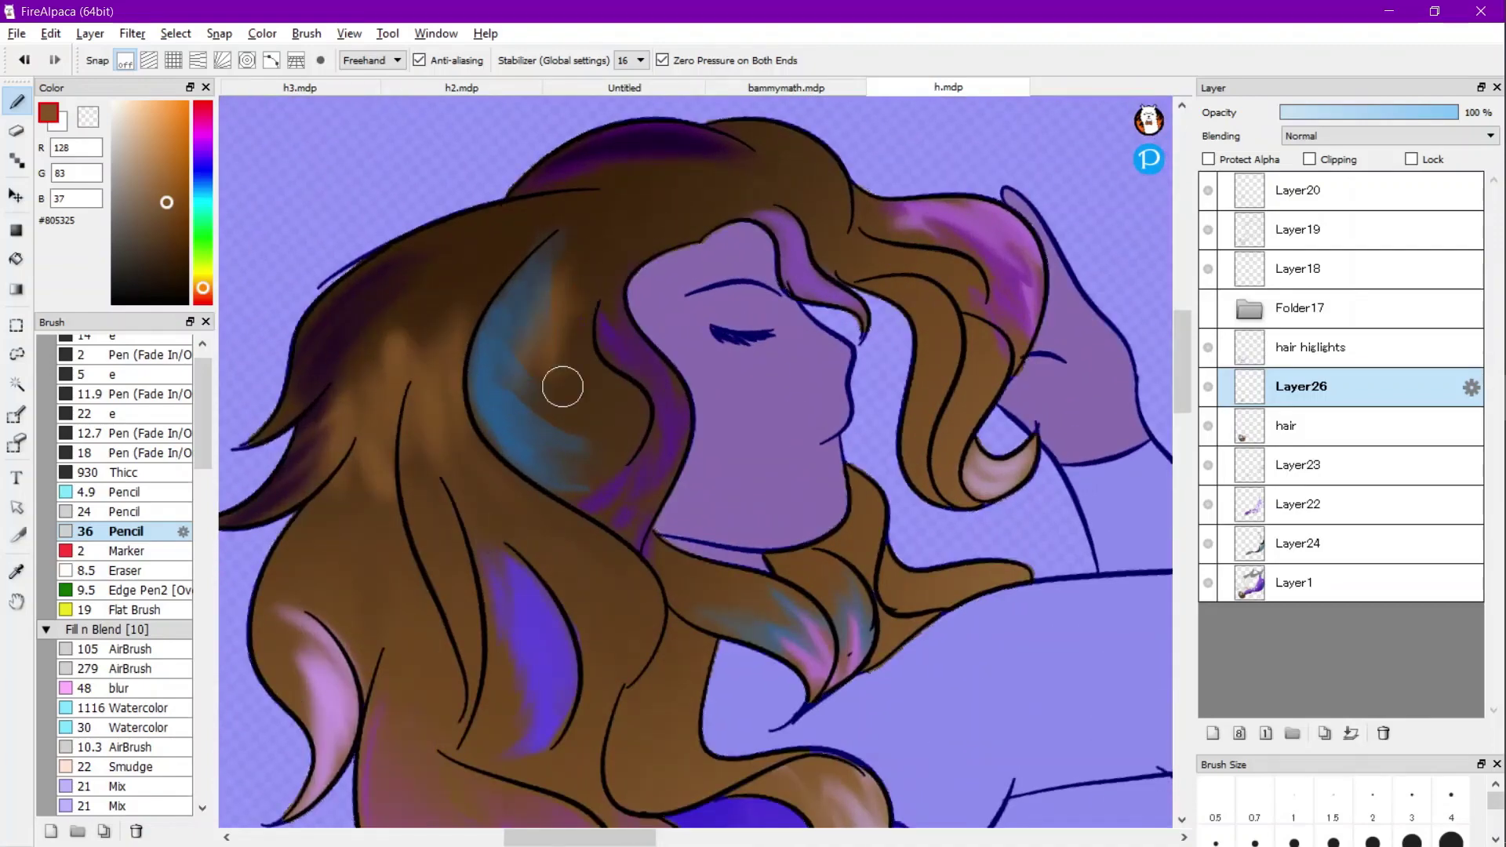
mouse_move(563, 387)
left_mouse_down()
mouse_move(591, 364)
mouse_move(631, 414)
left_mouse_up()
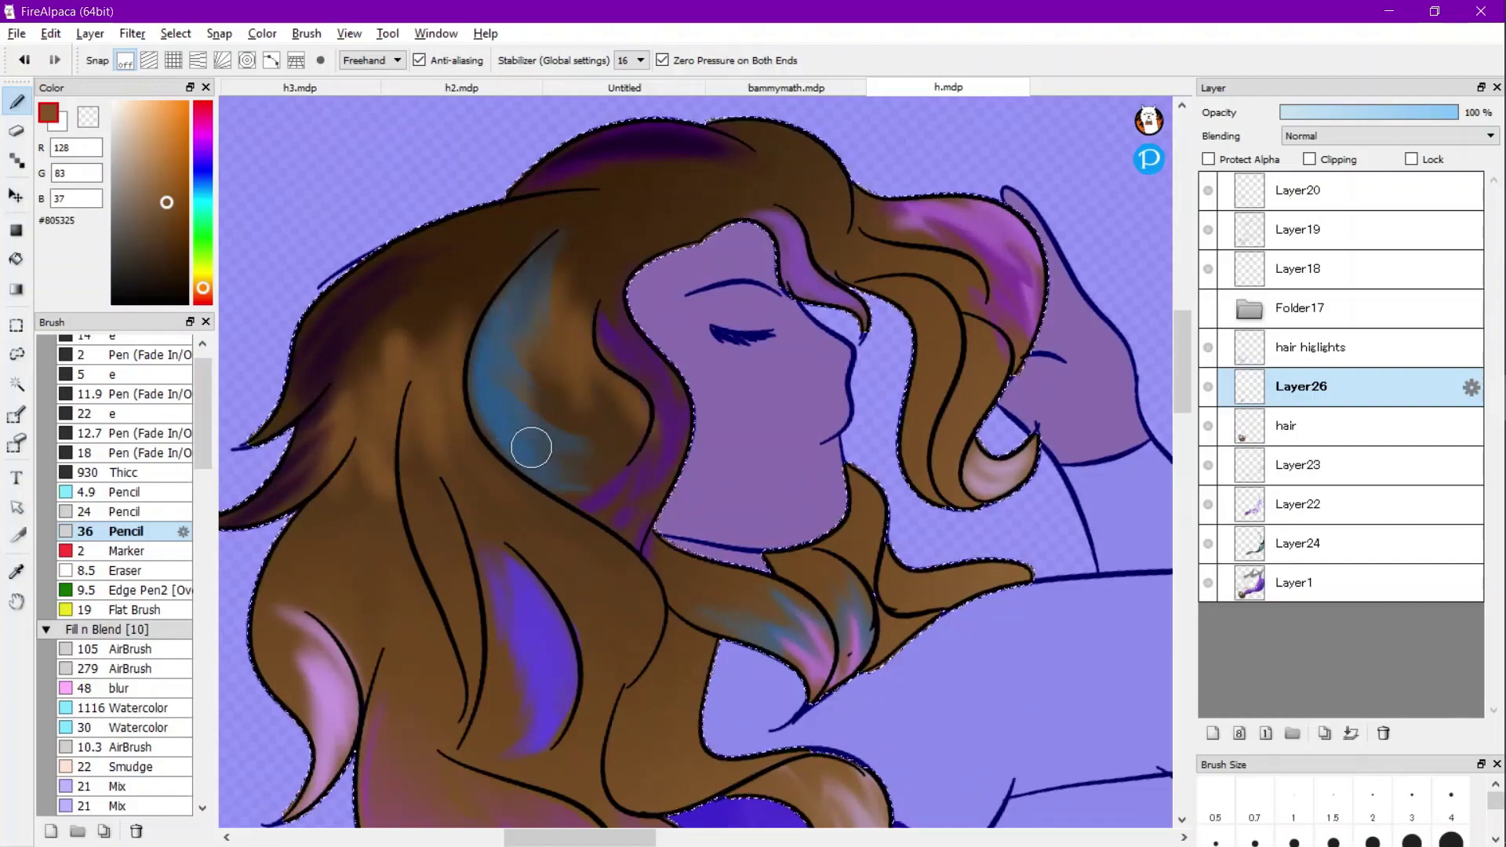
scroll(519, 385, "down", 3)
scroll(461, 423, "down", 2)
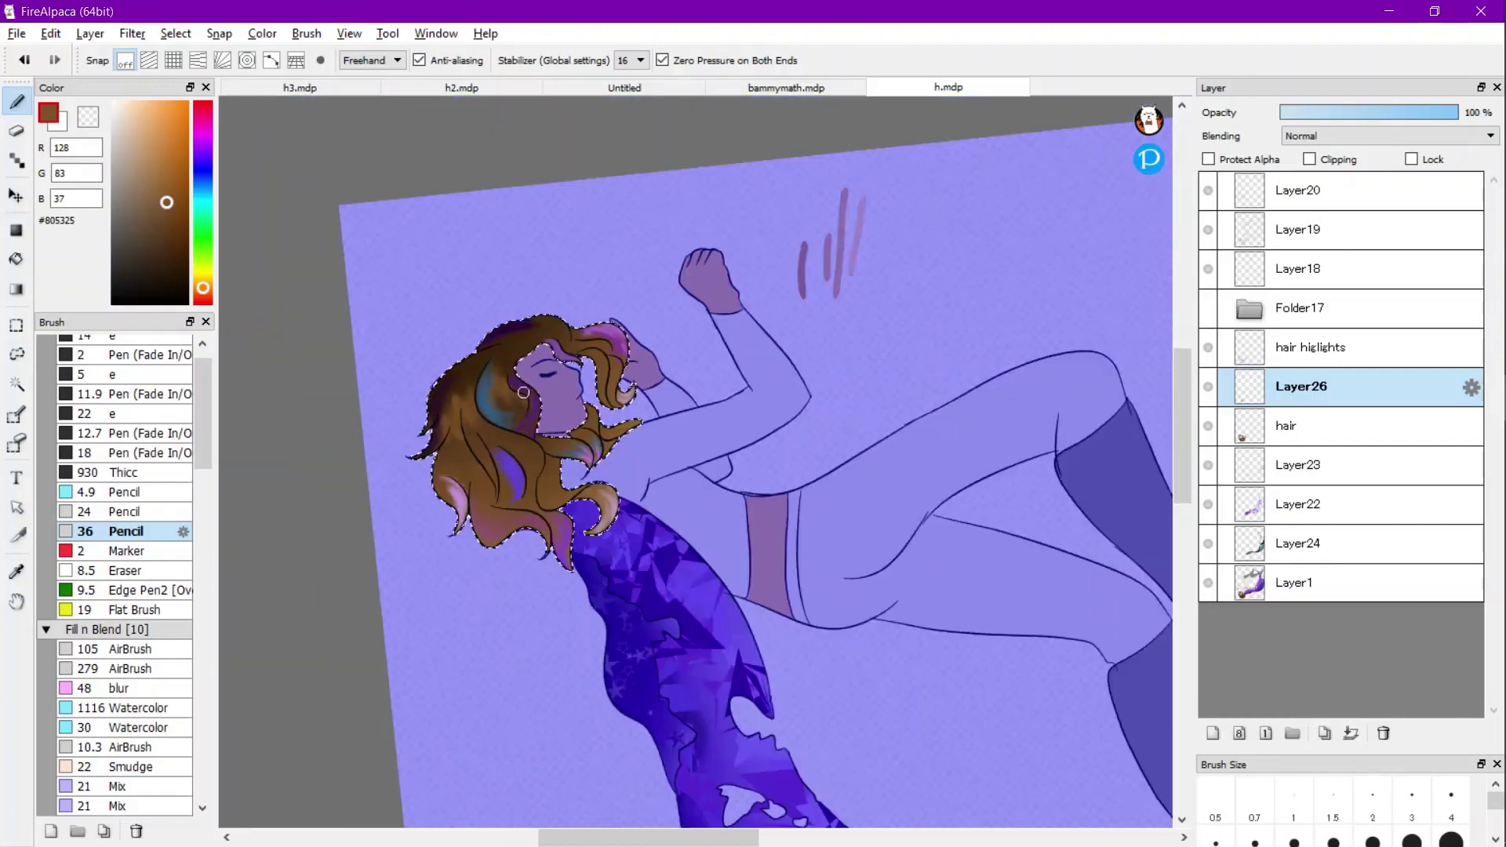
scroll(514, 377, "up", 5)
scroll(568, 384, "down", 4)
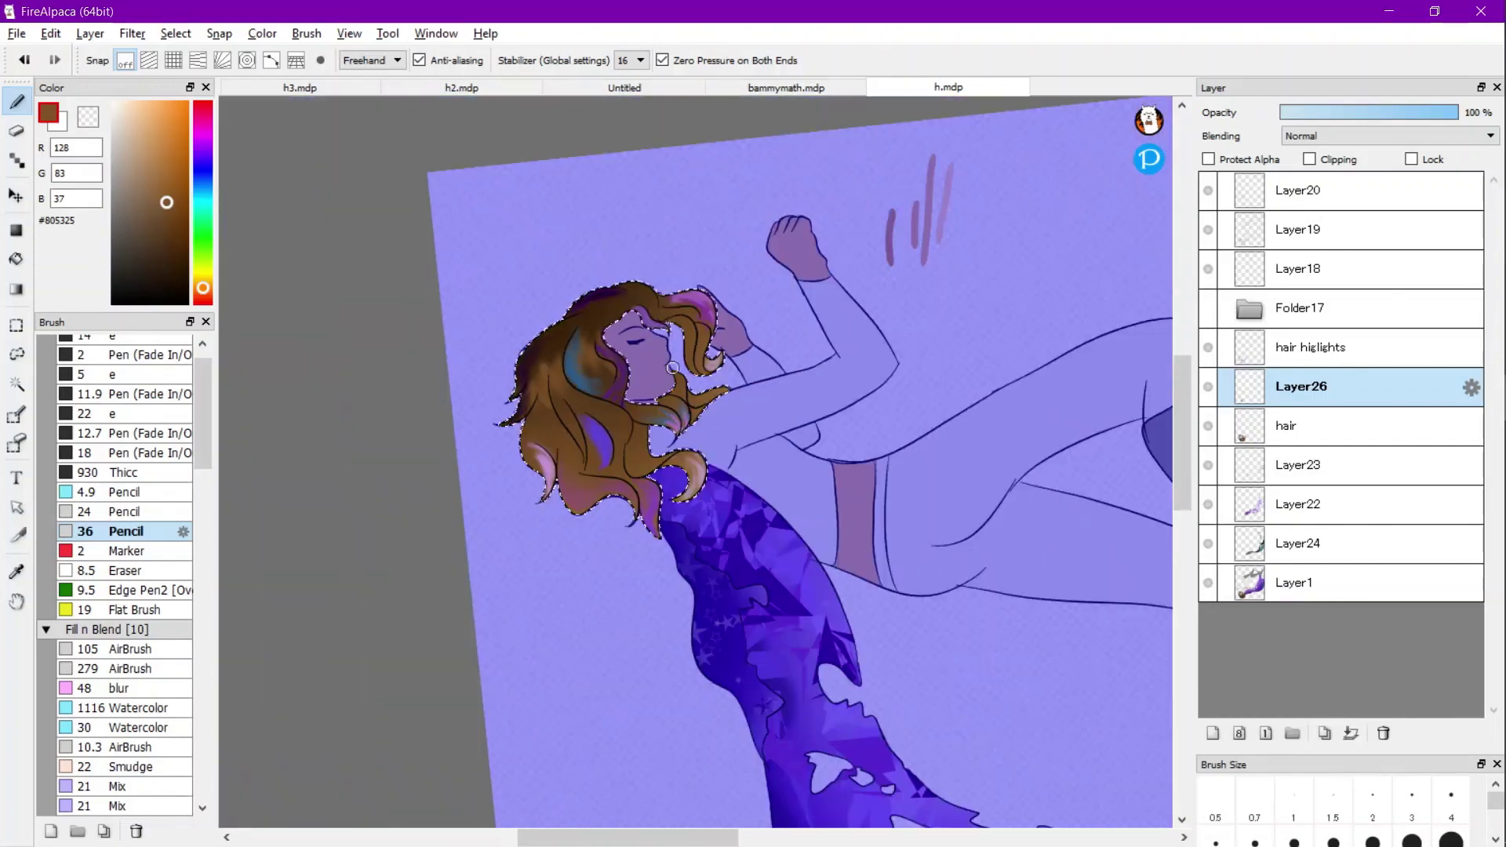
Paint tan highlights (#B38759) on the lock leading into the light curl and on the pink-purple lock beneath it.
scroll(602, 435, "up", 5)
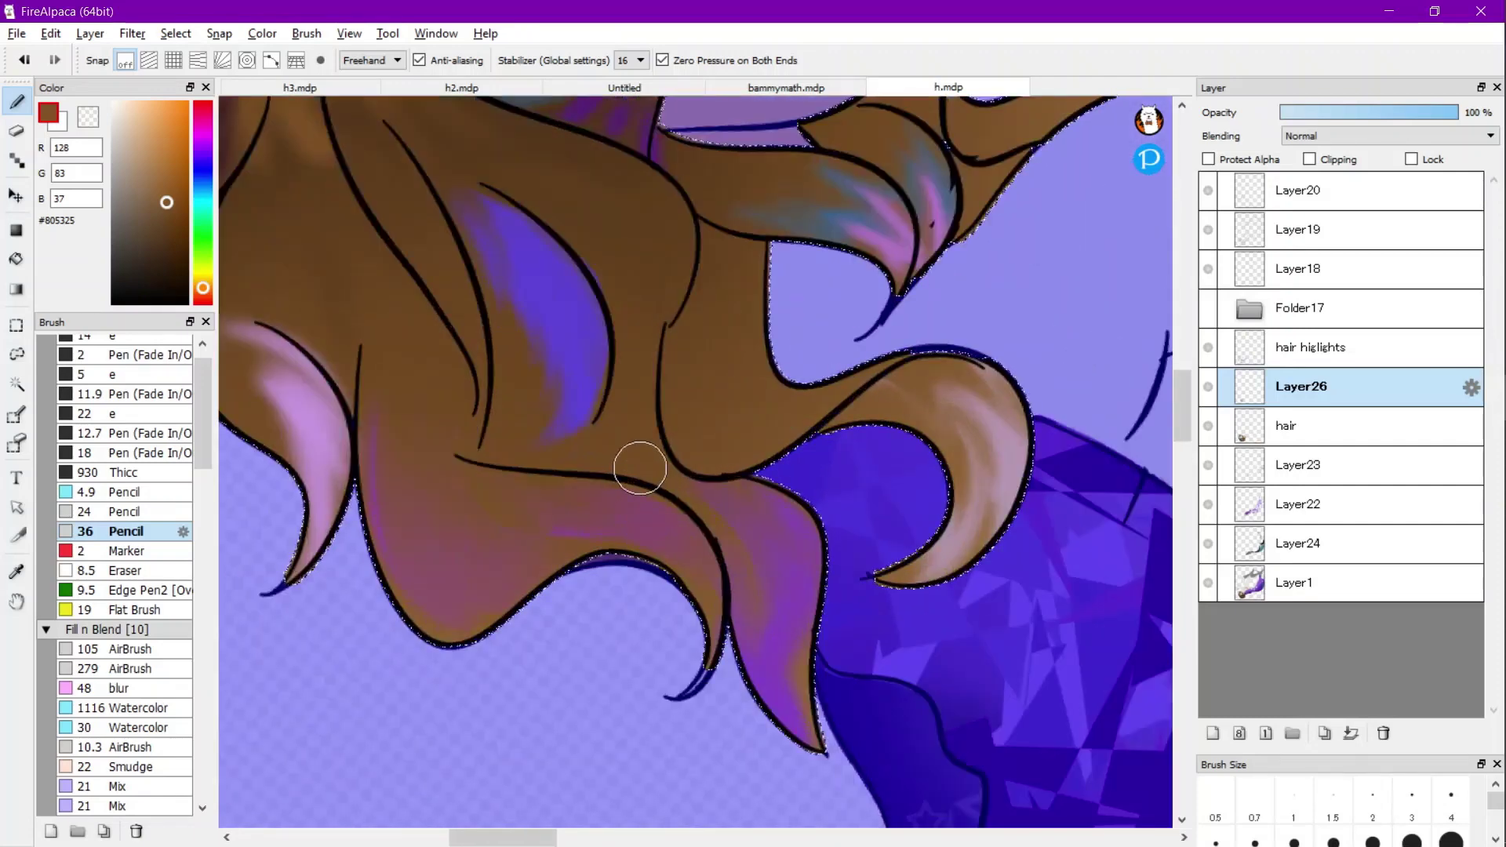
left_click(150, 161)
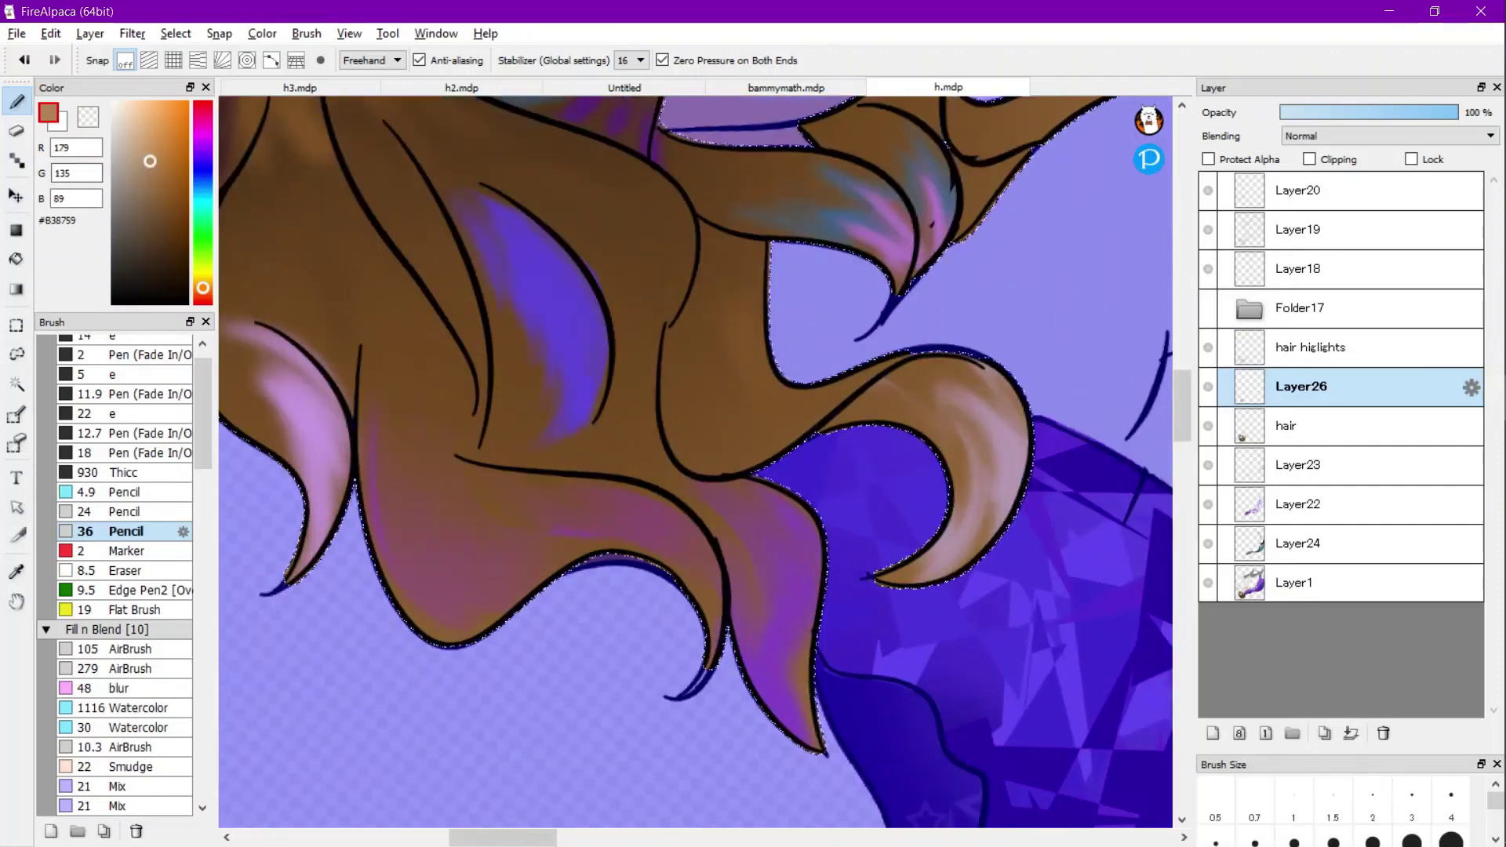
left_click_drag(744, 286, 717, 384)
mouse_move(729, 329)
left_mouse_down()
mouse_move(828, 402)
mouse_move(765, 431)
mouse_move(696, 437)
mouse_move(673, 408)
left_mouse_up()
scroll(675, 404, "down", 5)
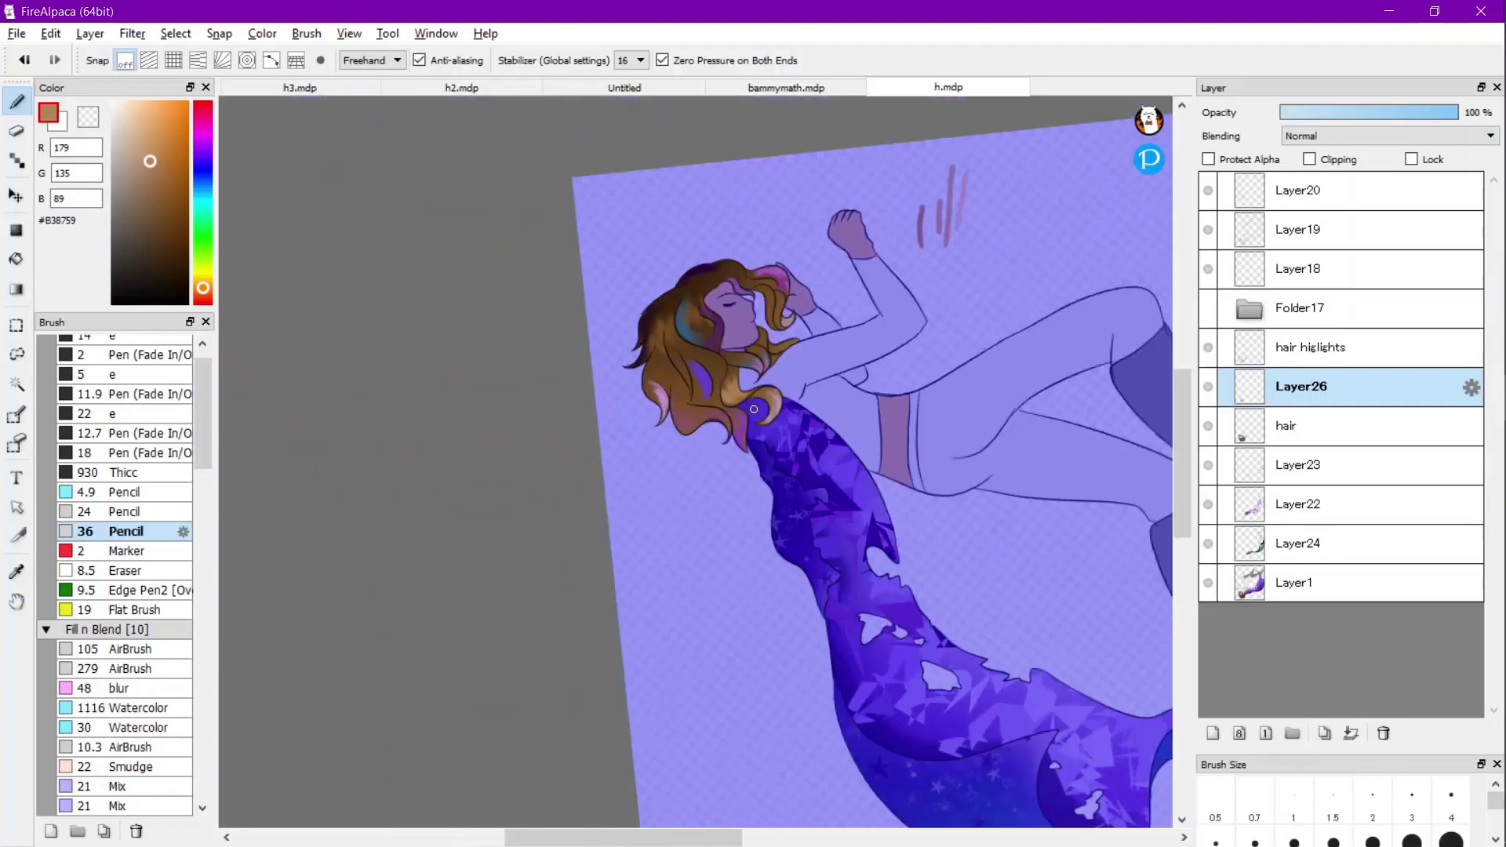
scroll(742, 418, "up", 6)
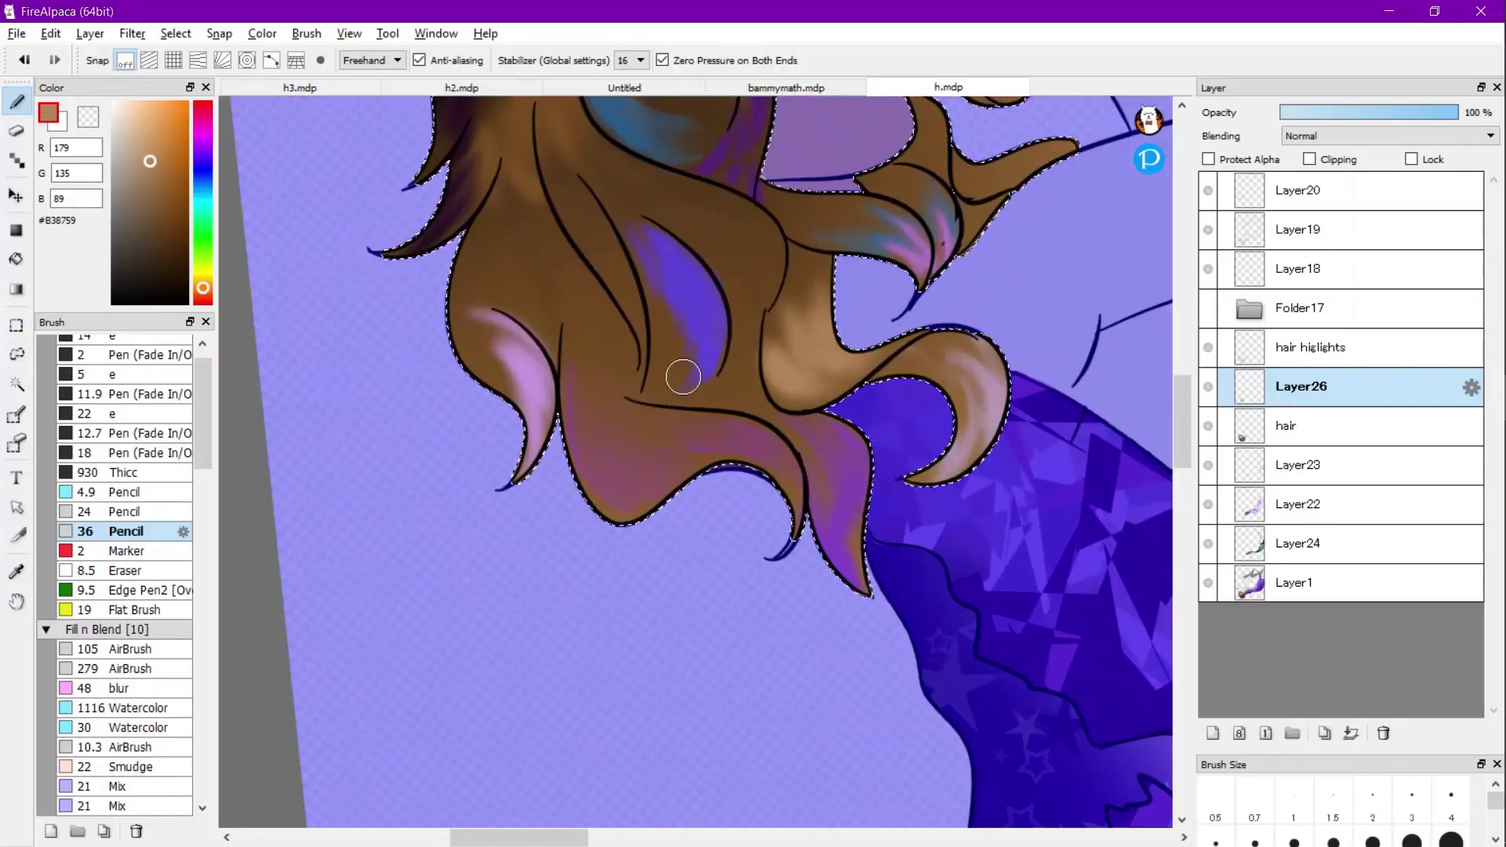
mouse_move(725, 431)
left_mouse_down()
mouse_move(689, 454)
mouse_move(605, 463)
mouse_move(628, 478)
left_mouse_up()
scroll(610, 430, "down", 5)
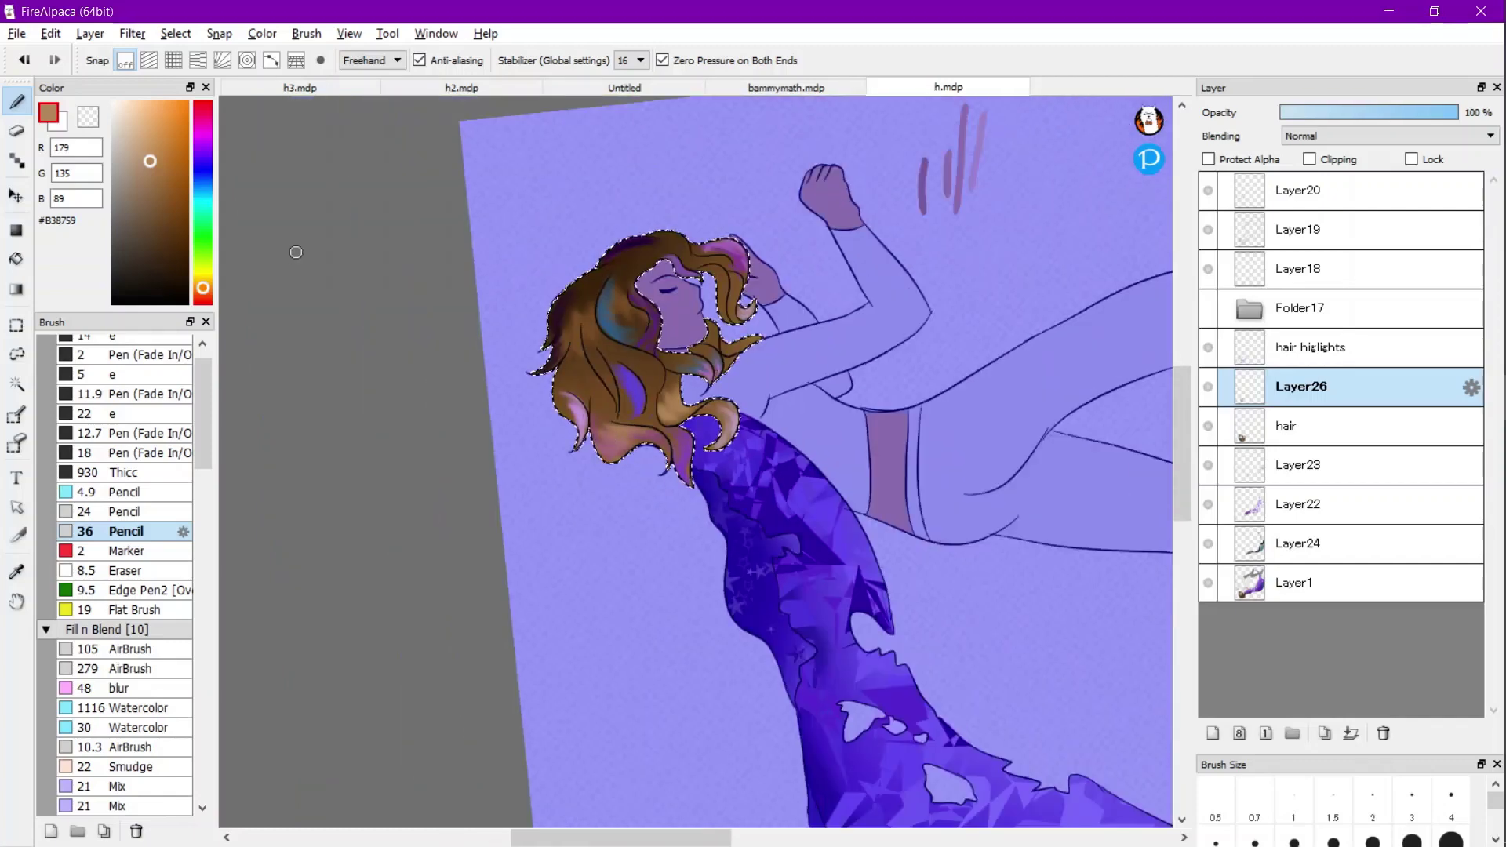
Try a more saturated brown highlight (#975A1A) on the hair above the forehead.
mouse_move(150, 160)
left_mouse_down()
mouse_move(152, 138)
mouse_move(180, 194)
left_mouse_up()
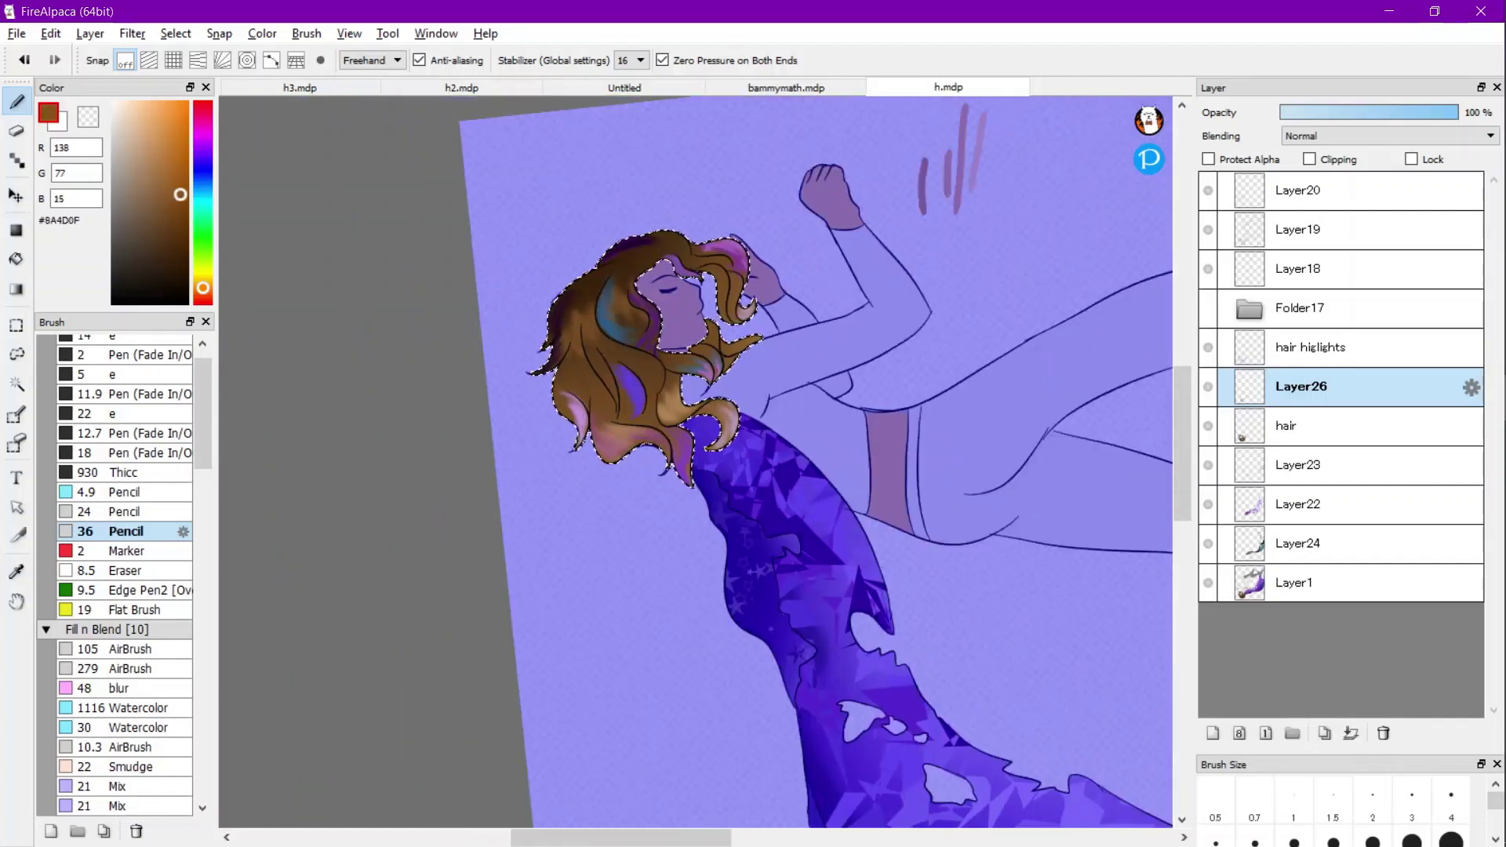
scroll(717, 260, "up", 3)
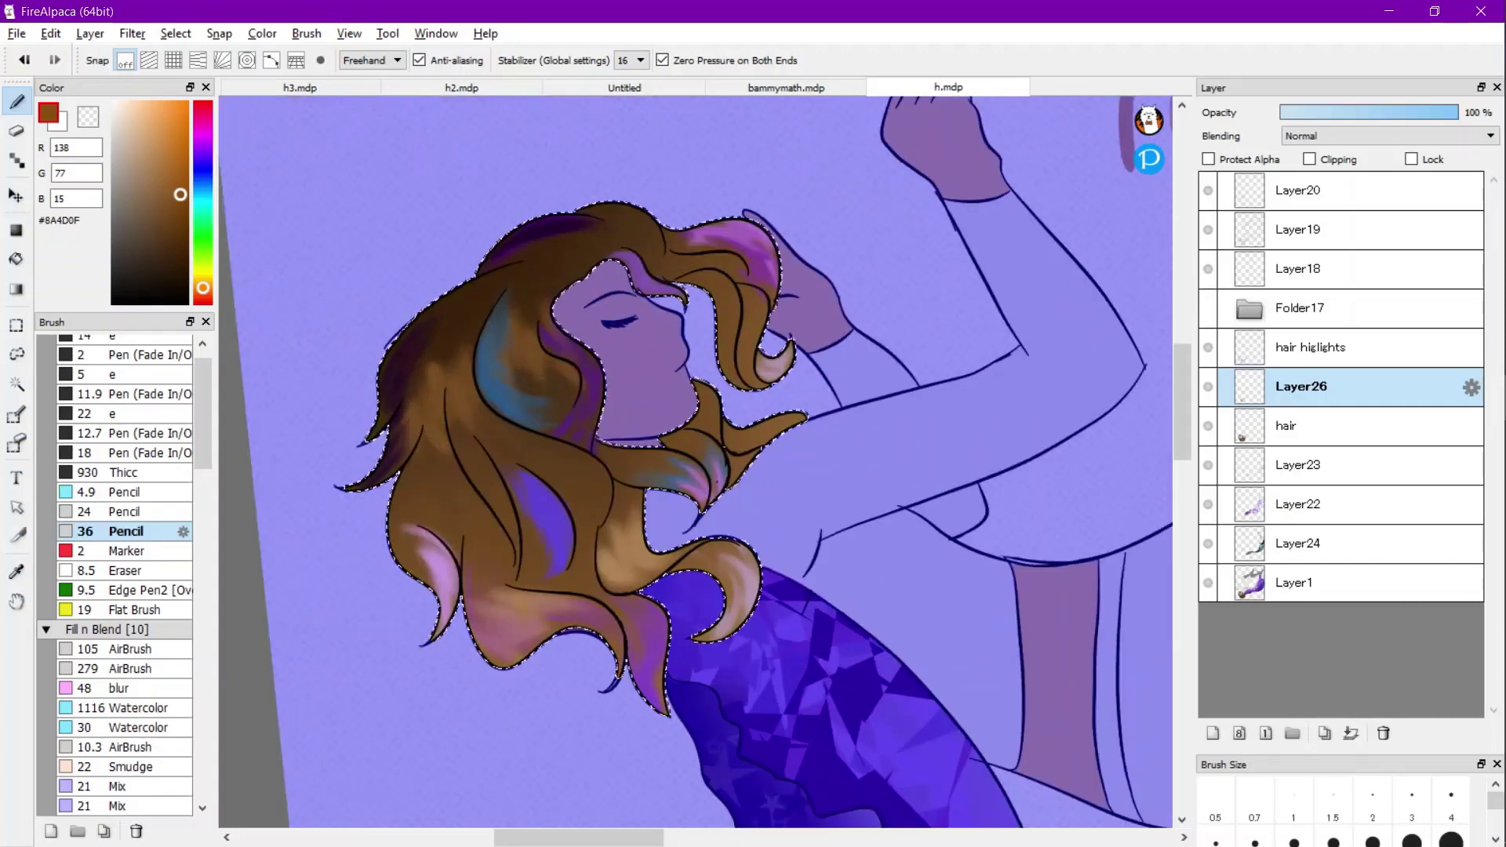
left_click(447, 618, "alt")
left_click(453, 366, "alt")
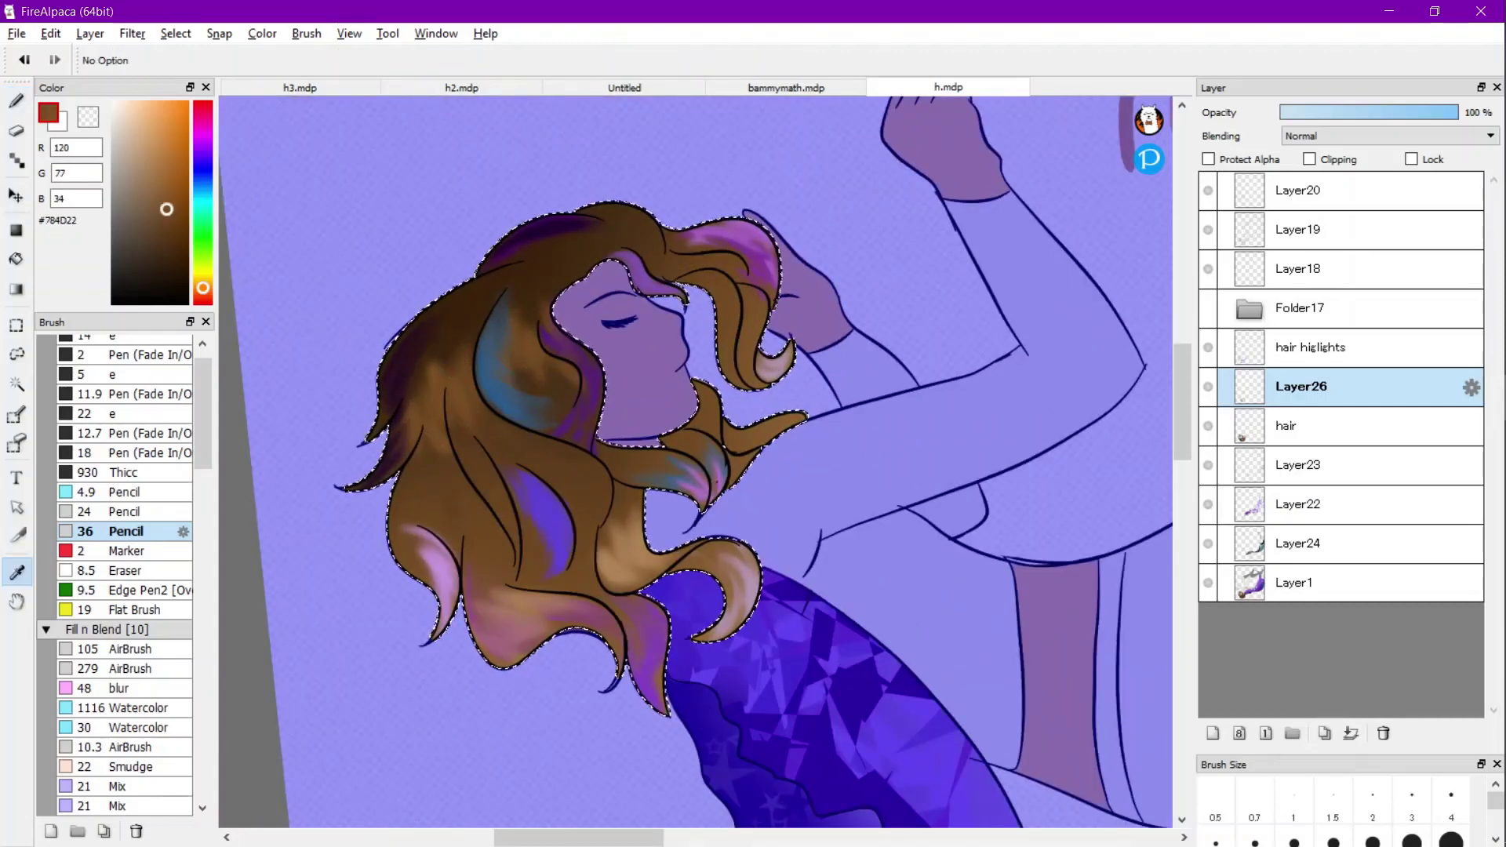
left_click(449, 378, "alt")
scroll(633, 274, "up", 2)
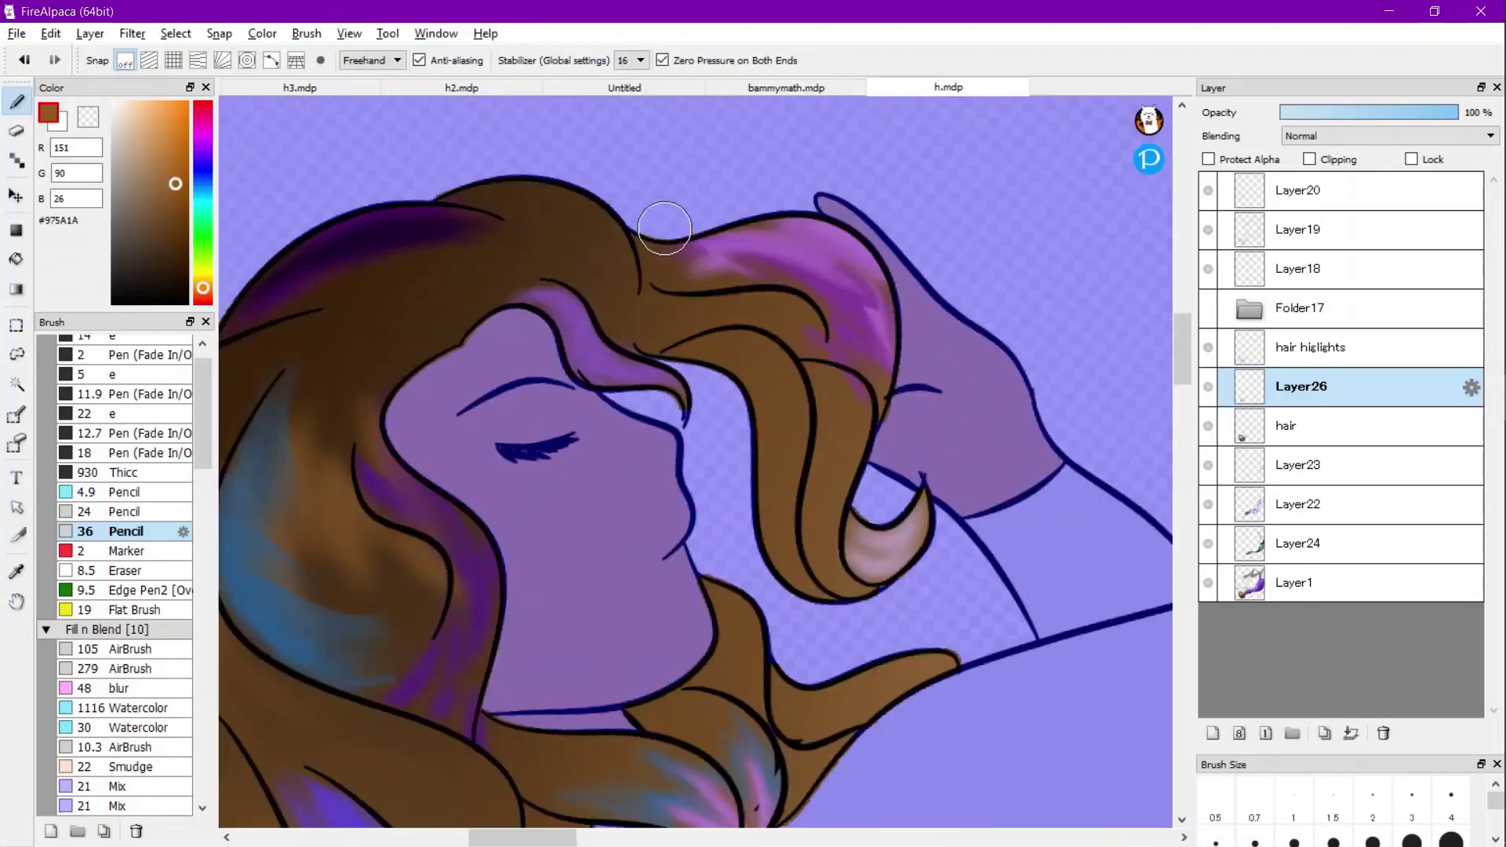
mouse_move(567, 226)
left_mouse_down()
mouse_move(539, 235)
mouse_move(611, 334)
mouse_move(484, 277)
mouse_move(470, 308)
left_mouse_up()
key("ctrl+z")
key("ctrl+z")
key("ctrl+z")
key("ctrl+z")
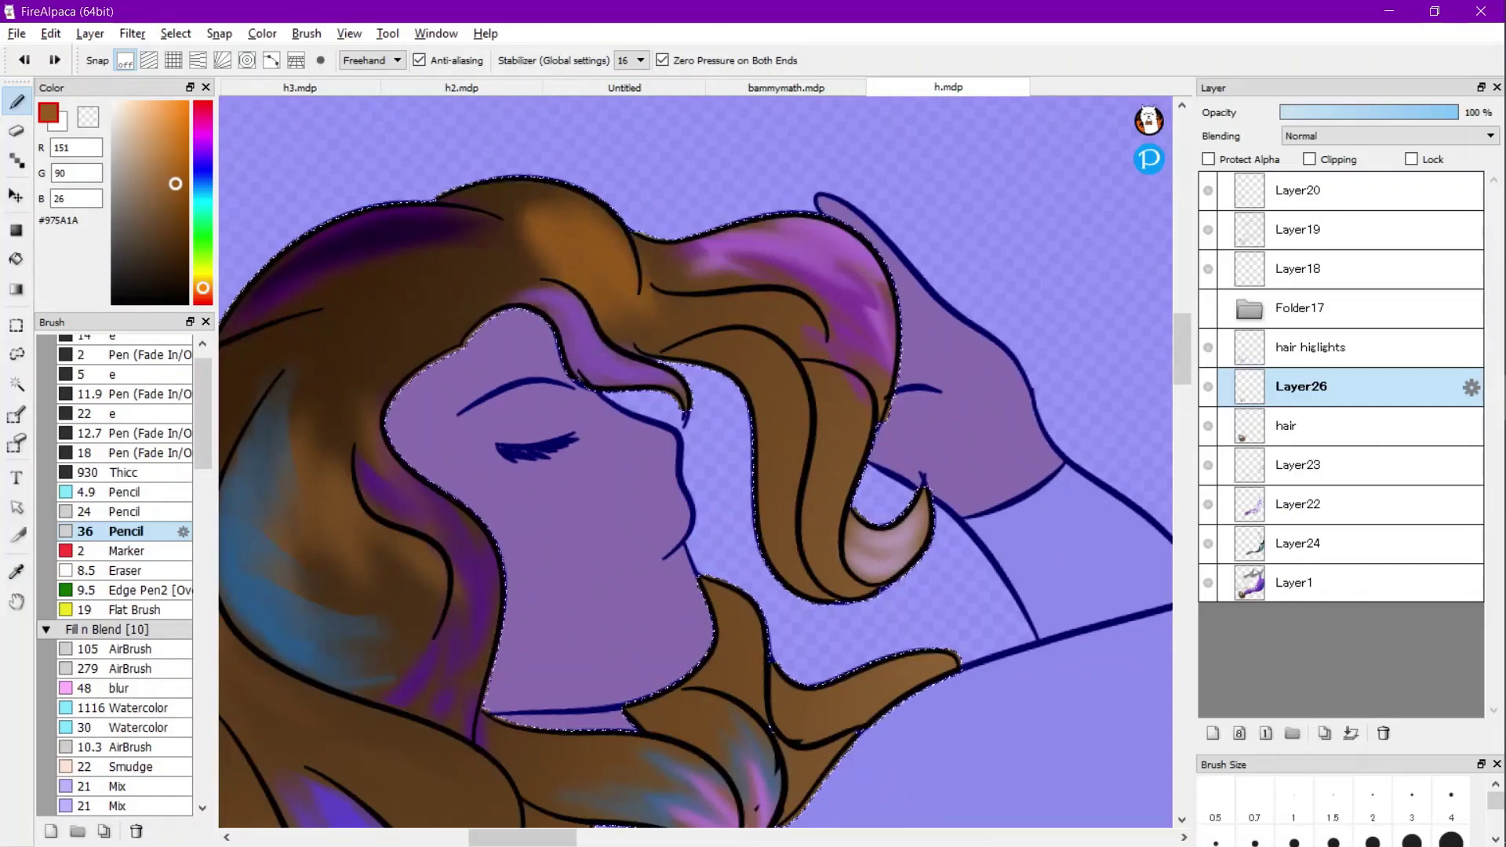
Paint muted brown highlights (#8B6237) on the front of the hair above the forehead.
left_click(157, 194)
mouse_move(597, 223)
left_mouse_down()
mouse_move(551, 206)
mouse_move(531, 267)
left_mouse_up()
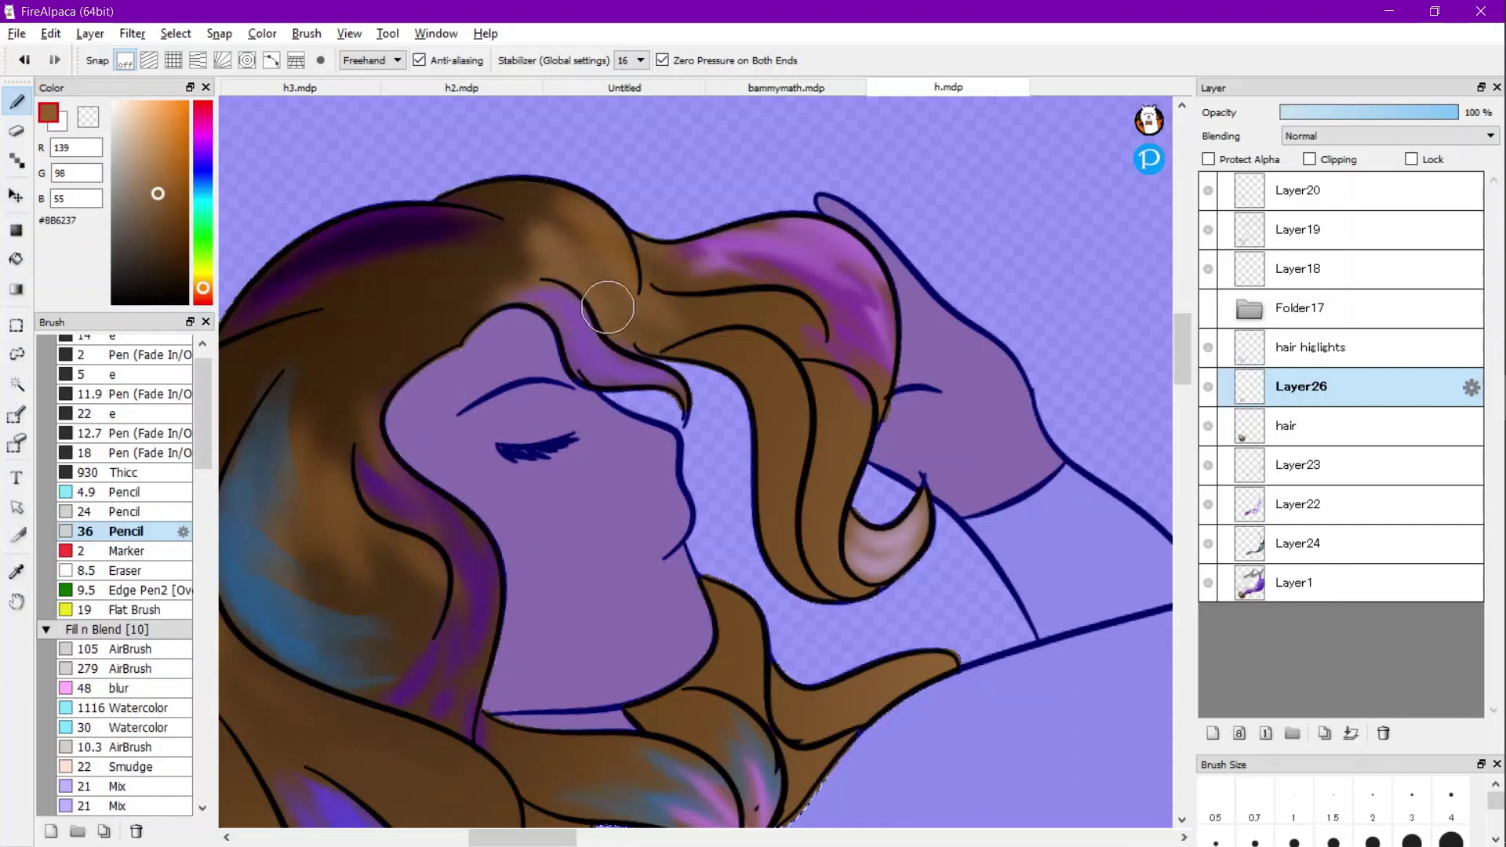
scroll(608, 303, "down", 3)
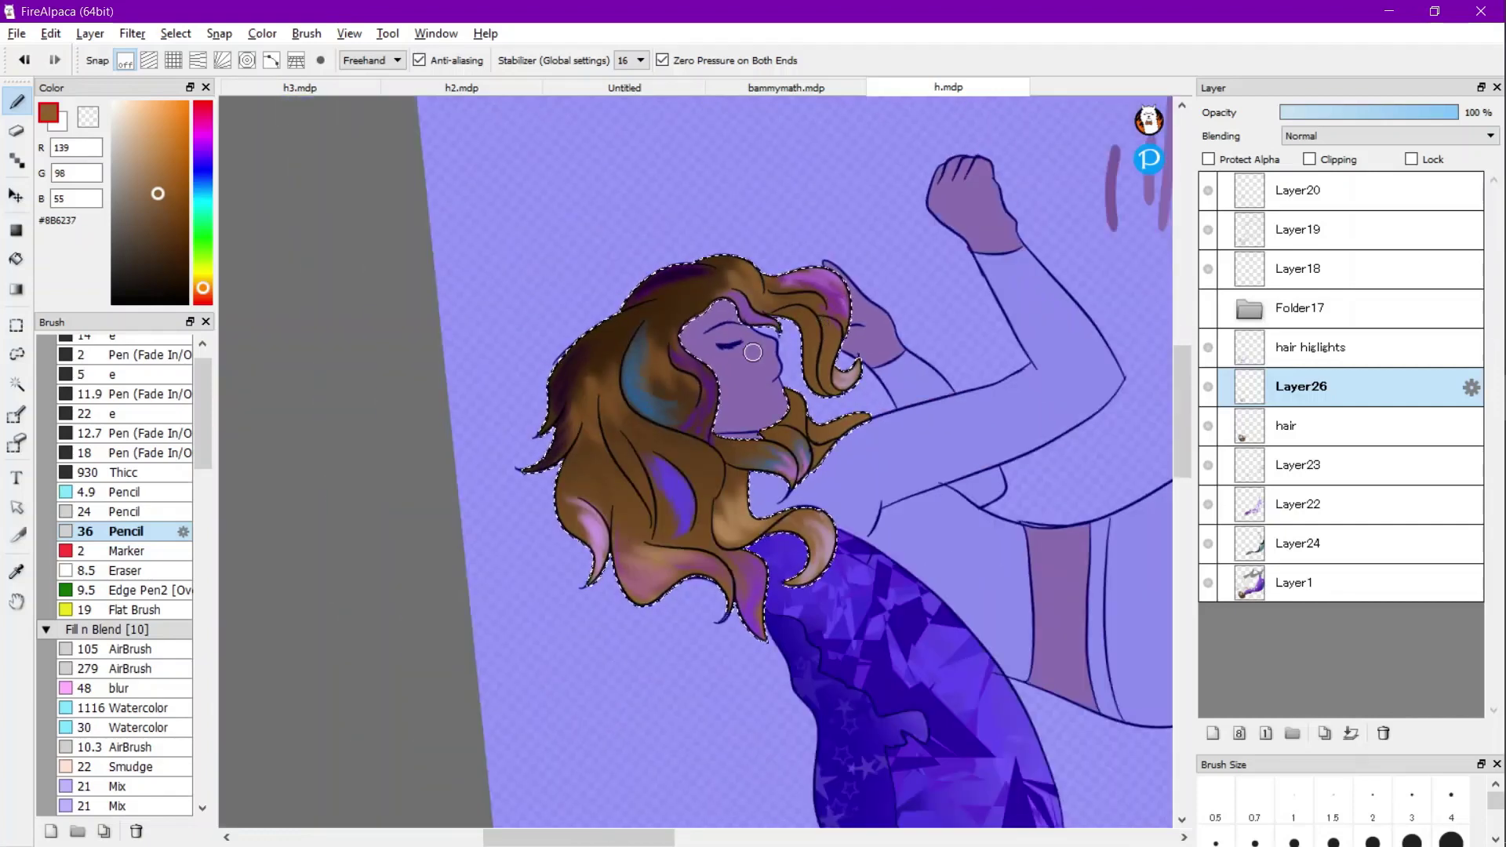
Examine the hair shading across the whole drawing with the hair selection temporarily cleared, and restore the selection.
key("ctrl+d")
scroll(863, 400, "down", 2)
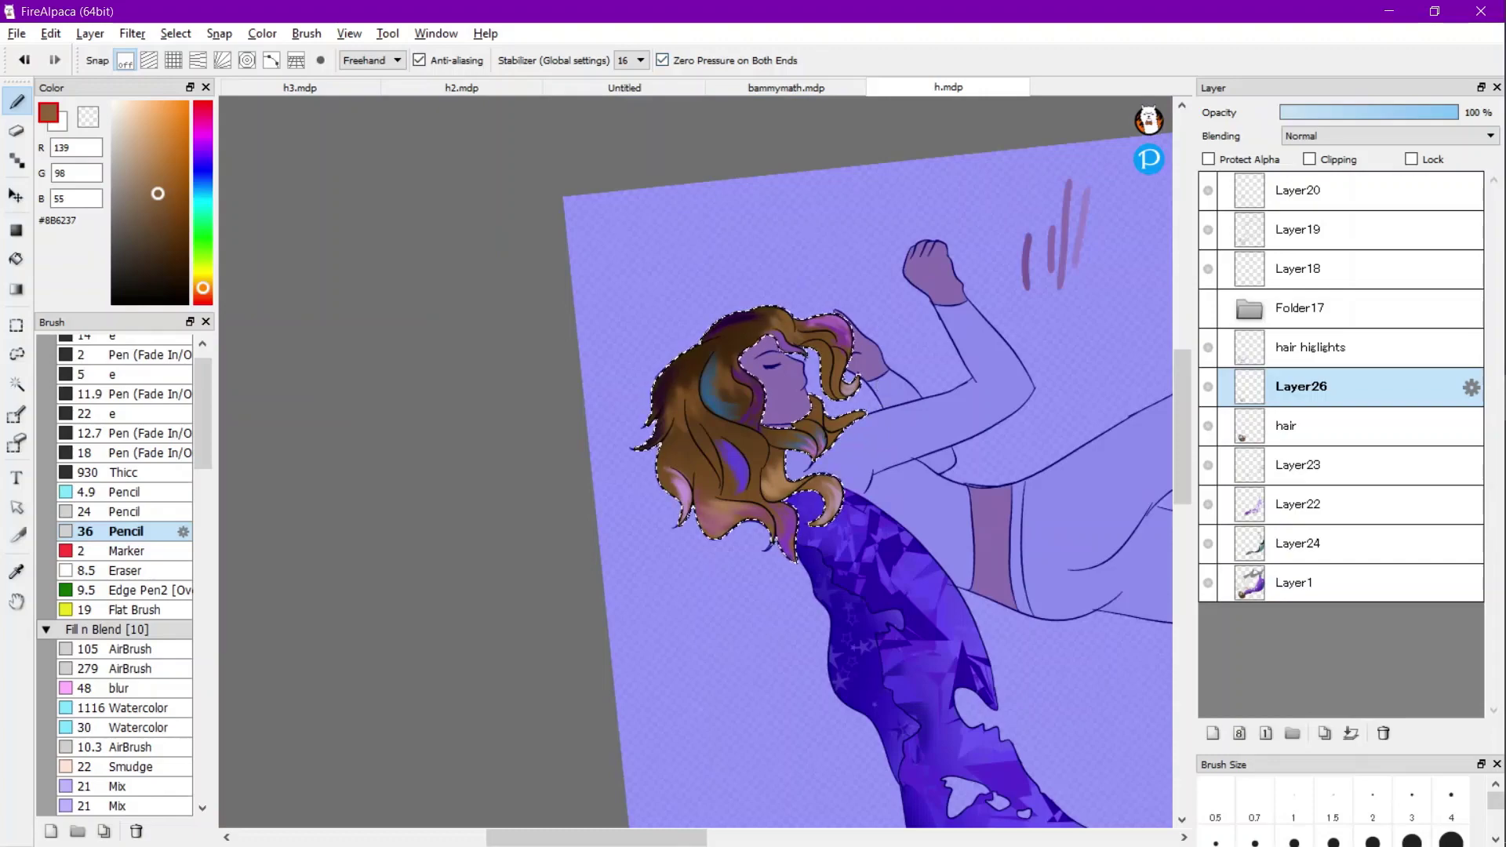
key("w")
key("ctrl+d")
scroll(902, 541, "up", 2)
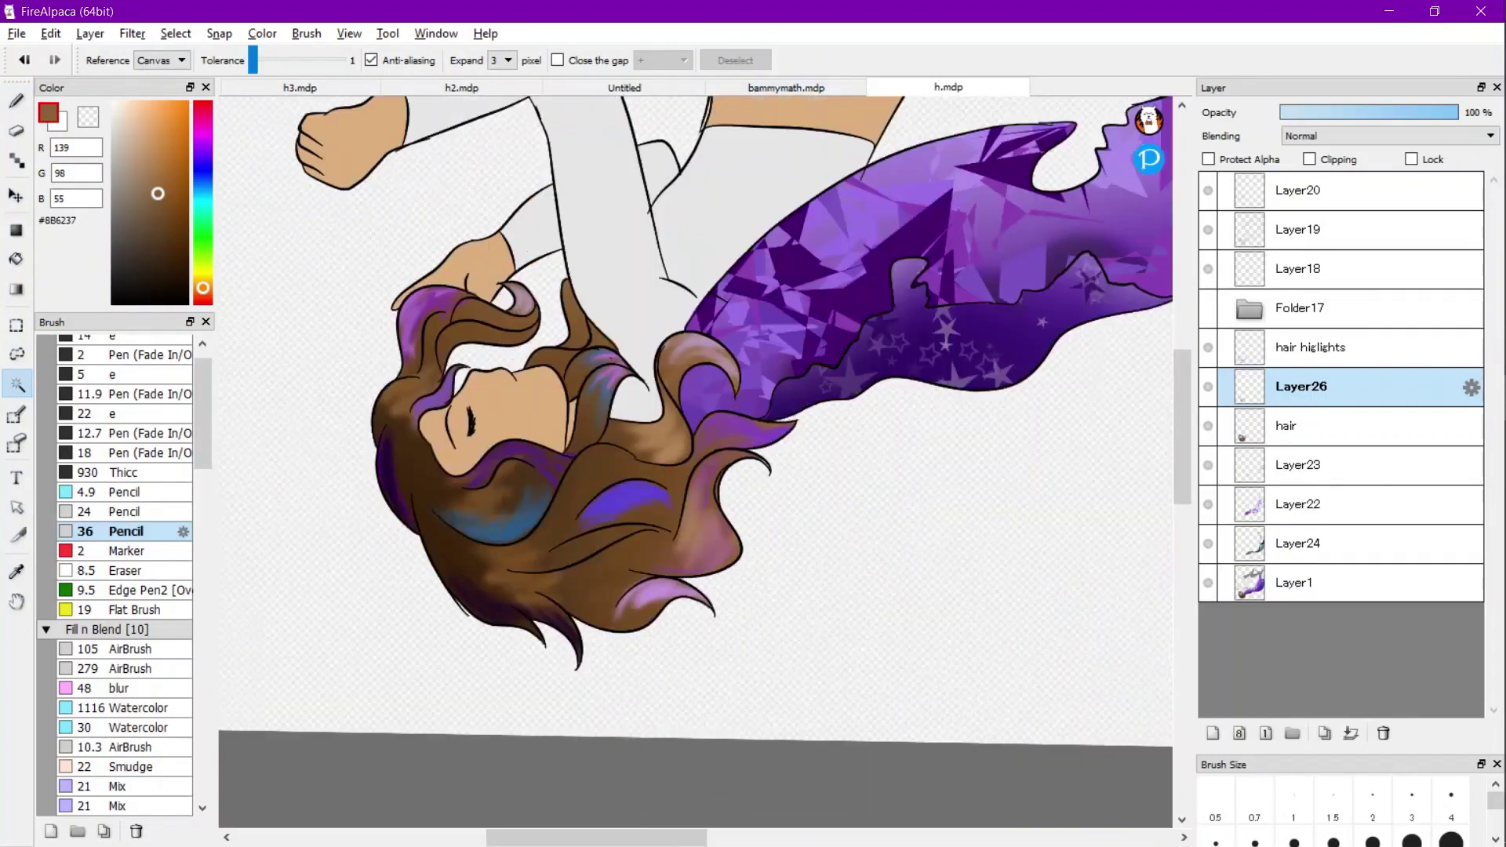
scroll(902, 541, "down", 3)
scroll(635, 514, "down", 2)
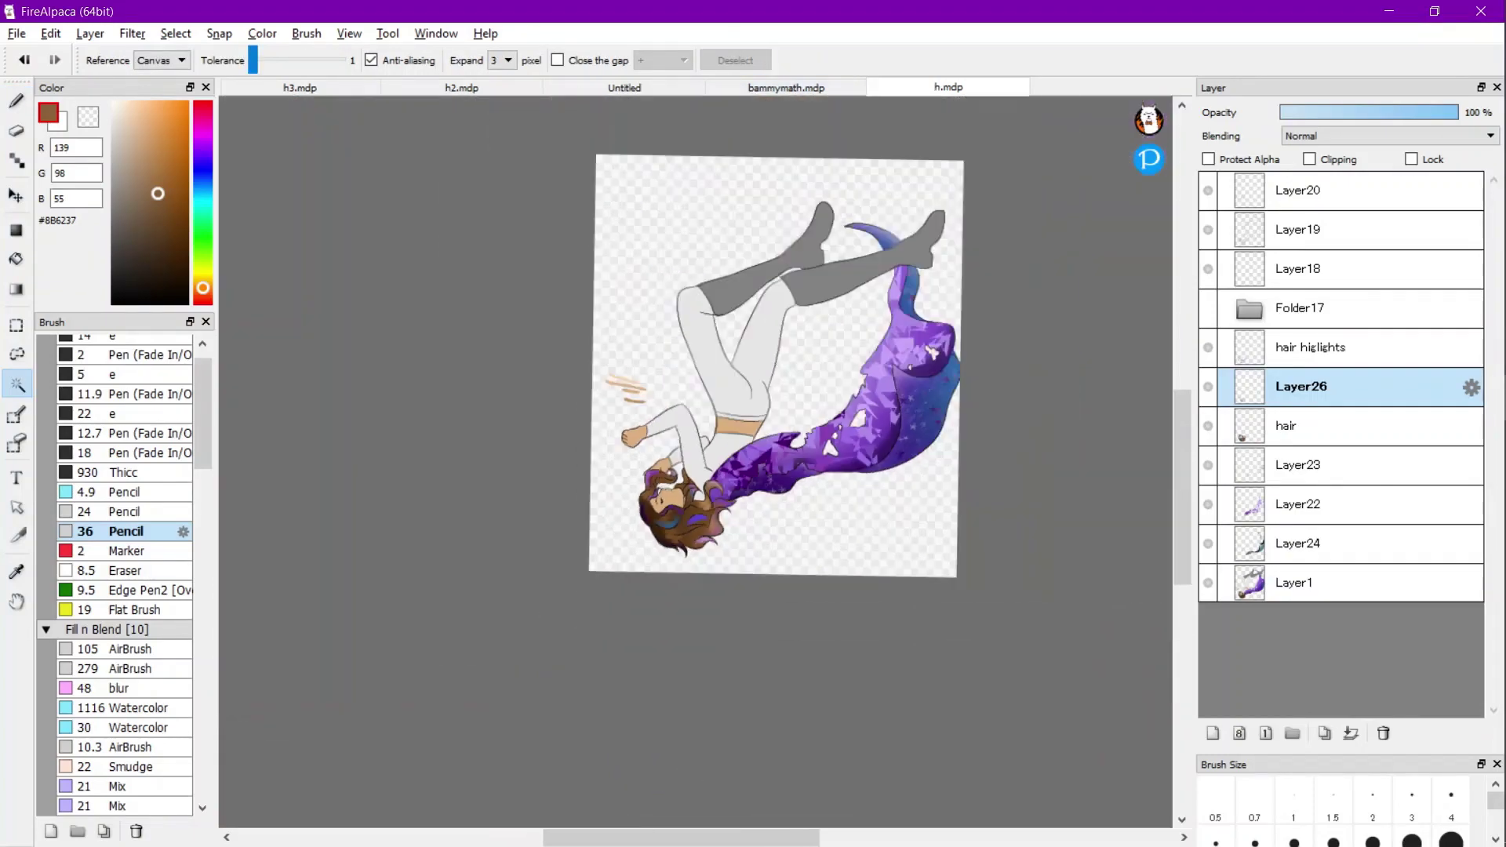
scroll(683, 537, "up", 1)
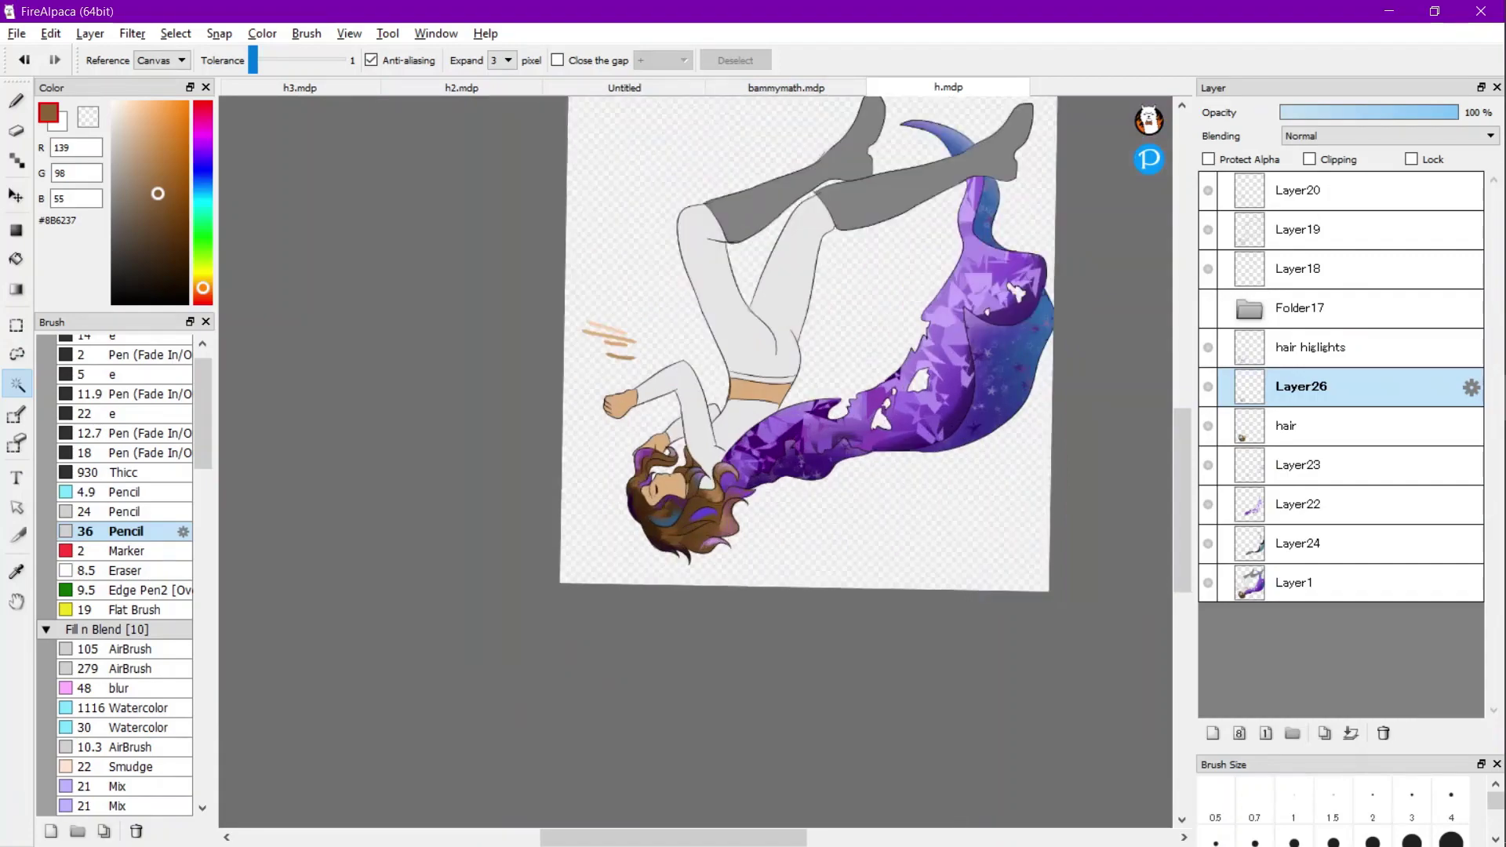
scroll(686, 525, "up", 2)
key("ctrl+z")
scroll(729, 508, "up", 5)
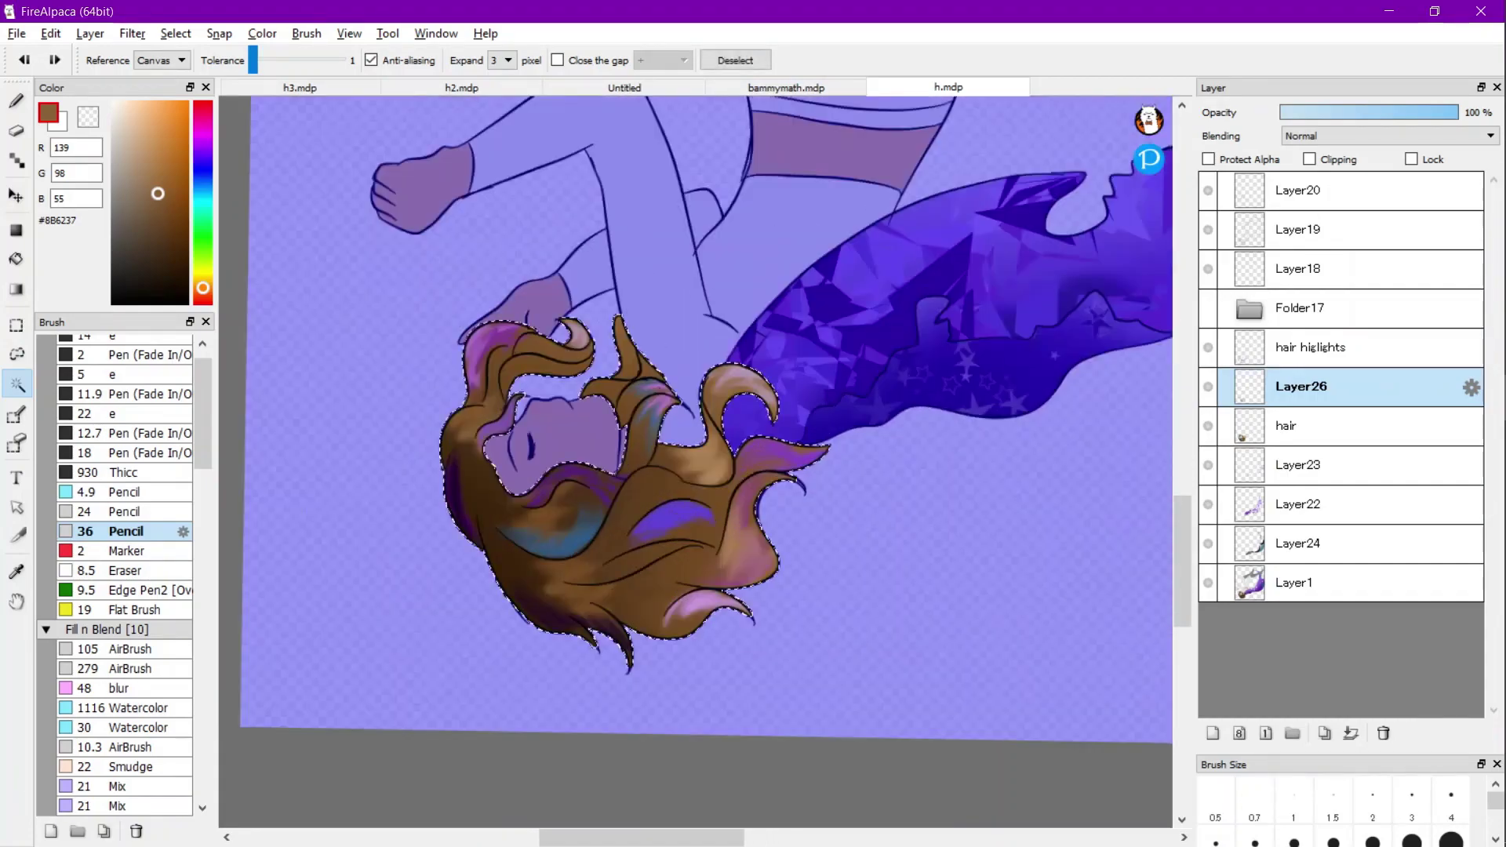
Paint pale beige highlights (#CBB298) on the light curl over the dress with the Pencil brush.
left_click_drag(157, 189, 131, 143)
left_click(16, 101)
scroll(666, 505, "up", 2)
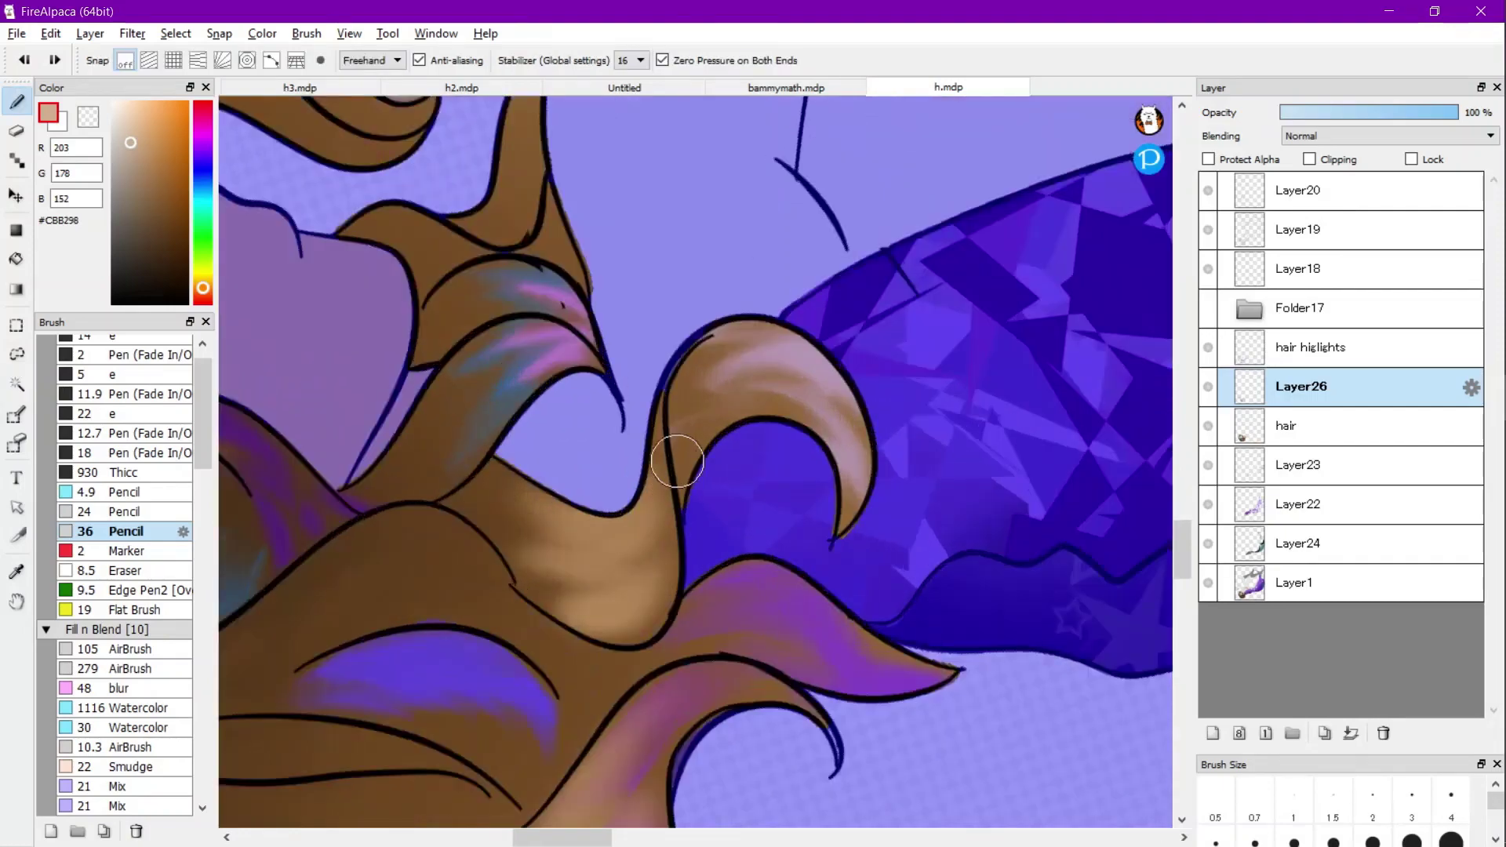
left_click_drag(809, 481, 721, 377)
Paint light tan highlights (#D2AC86) on the lock tip beside the shoulder and the curl hanging in front of the face.
left_click(139, 139)
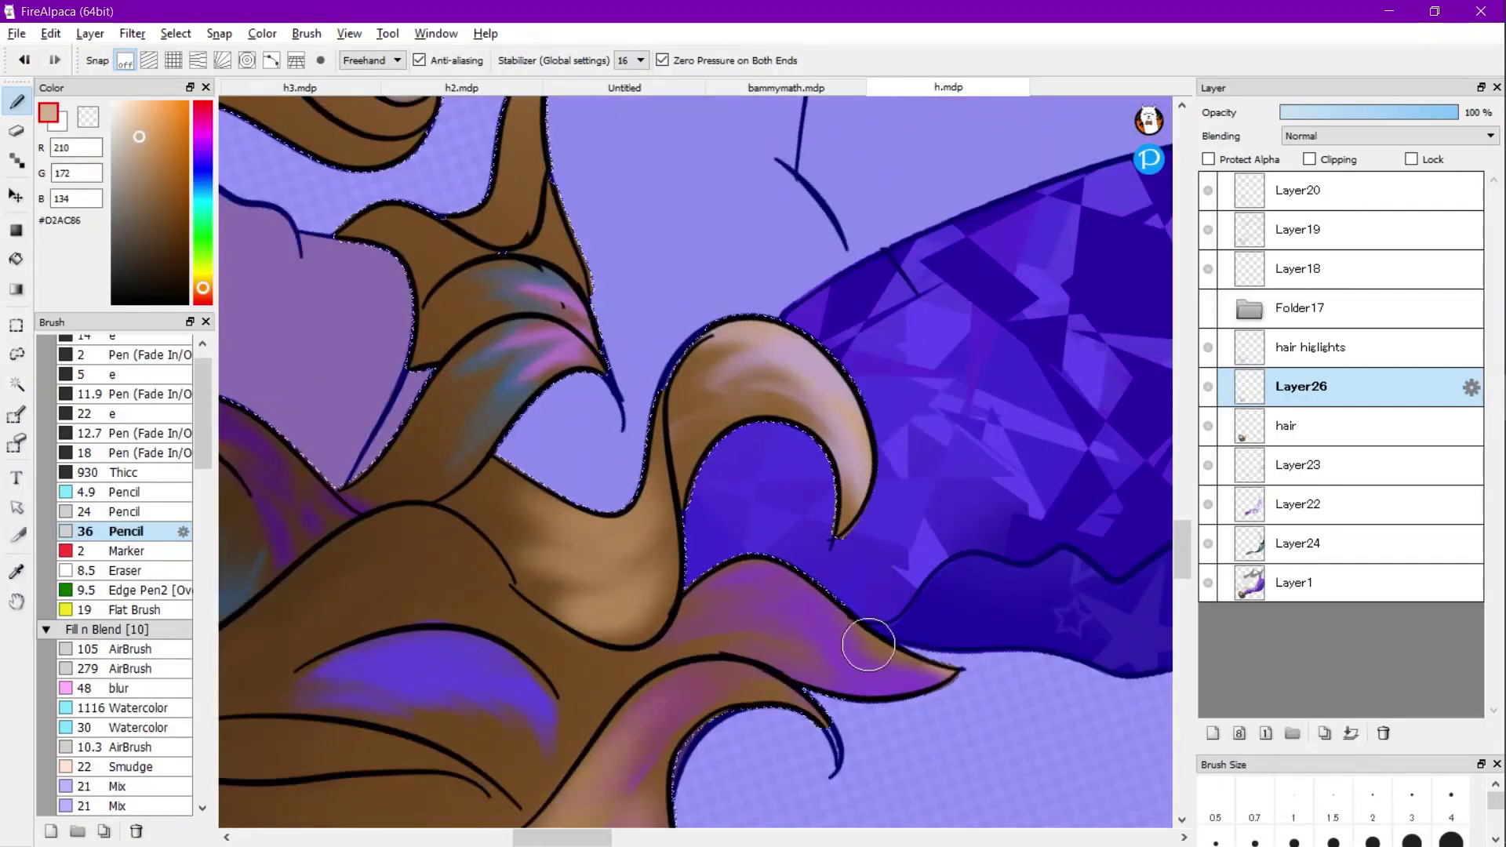
scroll(844, 545, "down", 3)
scroll(807, 604, "up", 2)
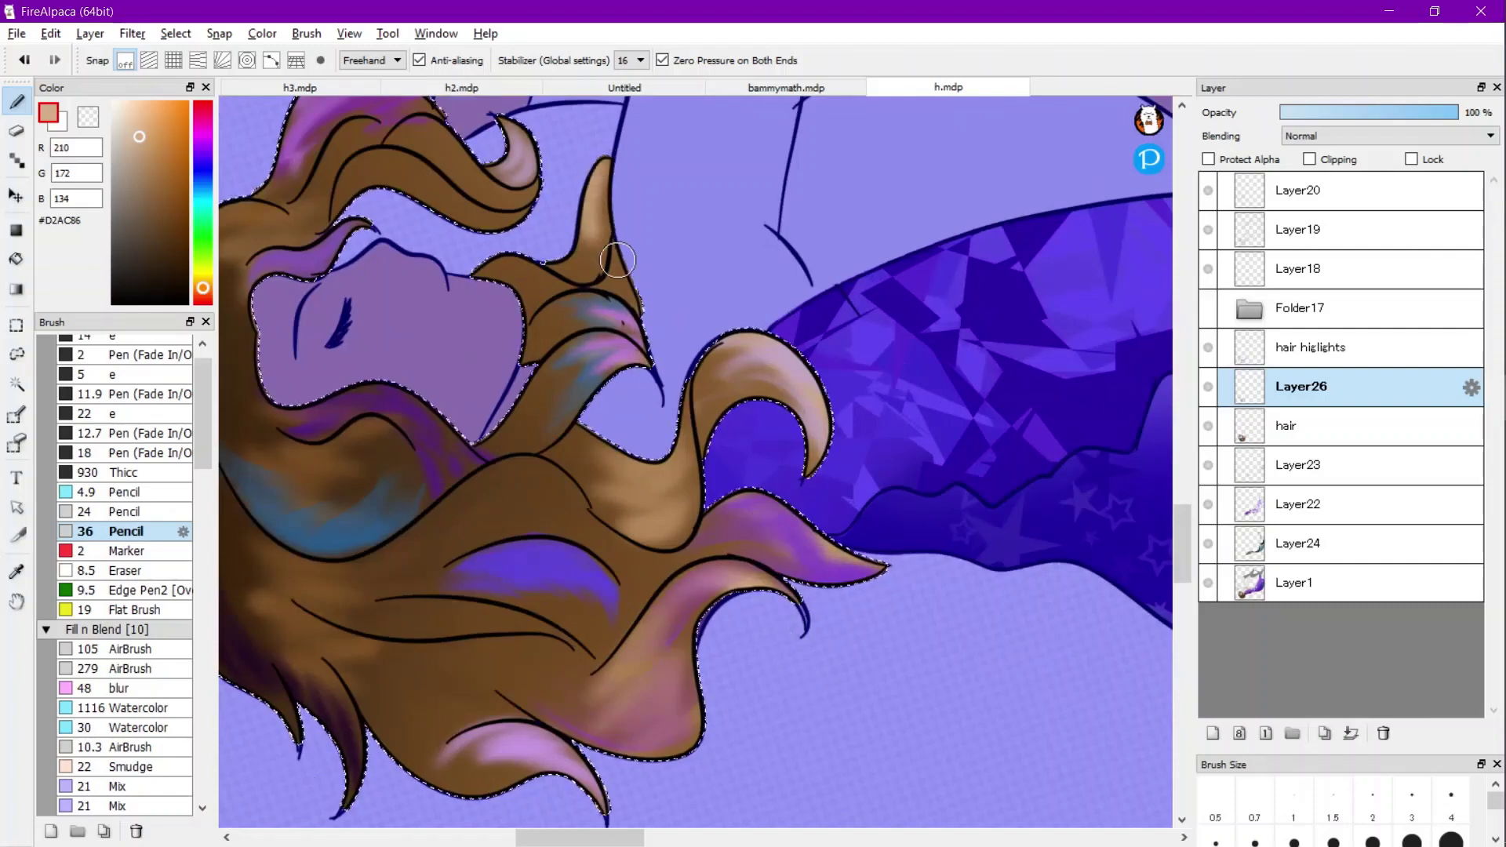
scroll(692, 394, "up", 2)
left_click_drag(692, 395, 633, 384)
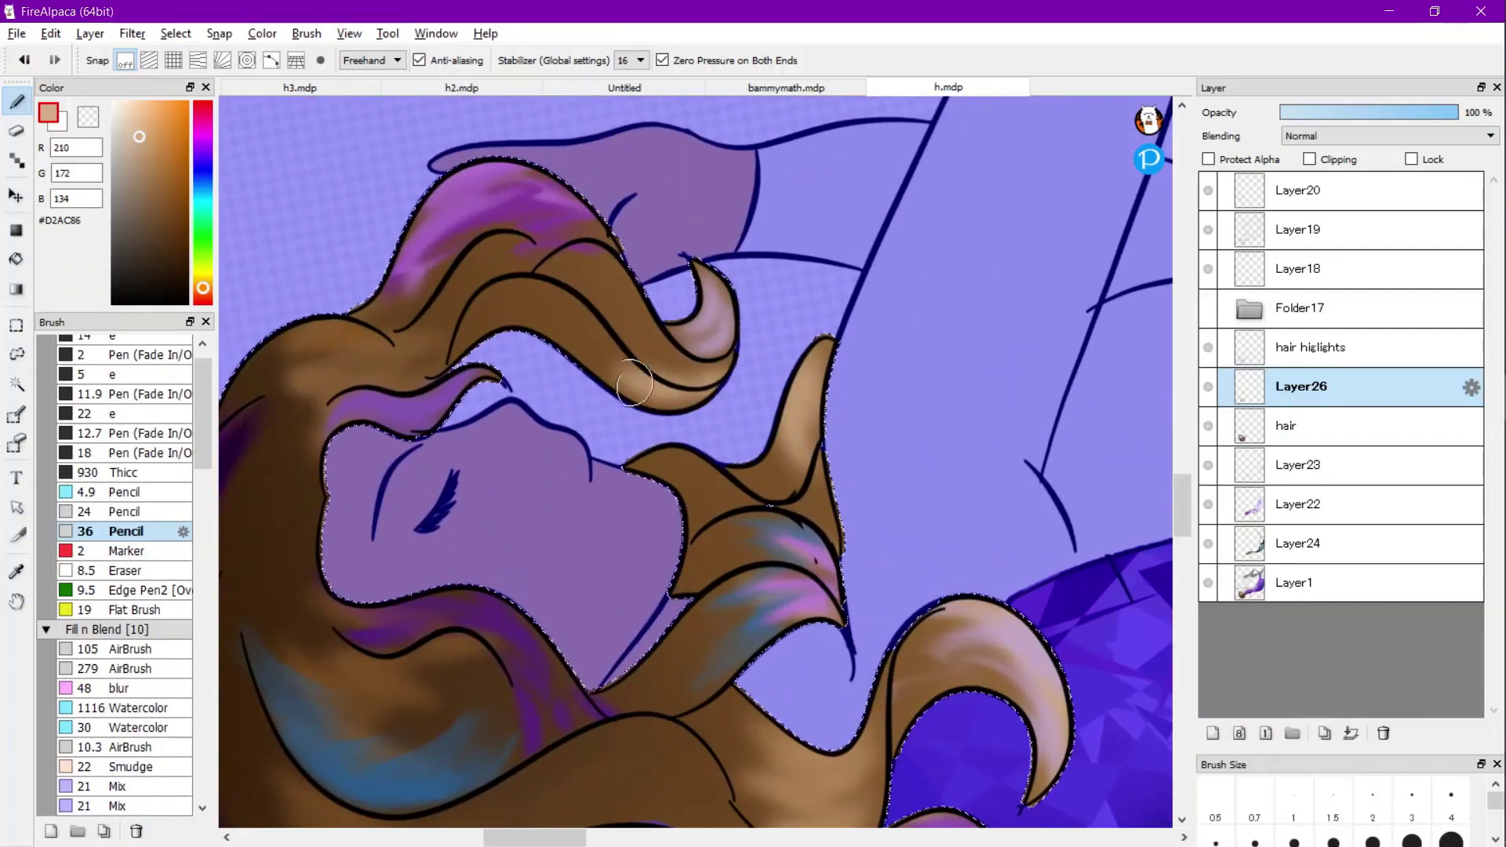
scroll(647, 328, "down", 10)
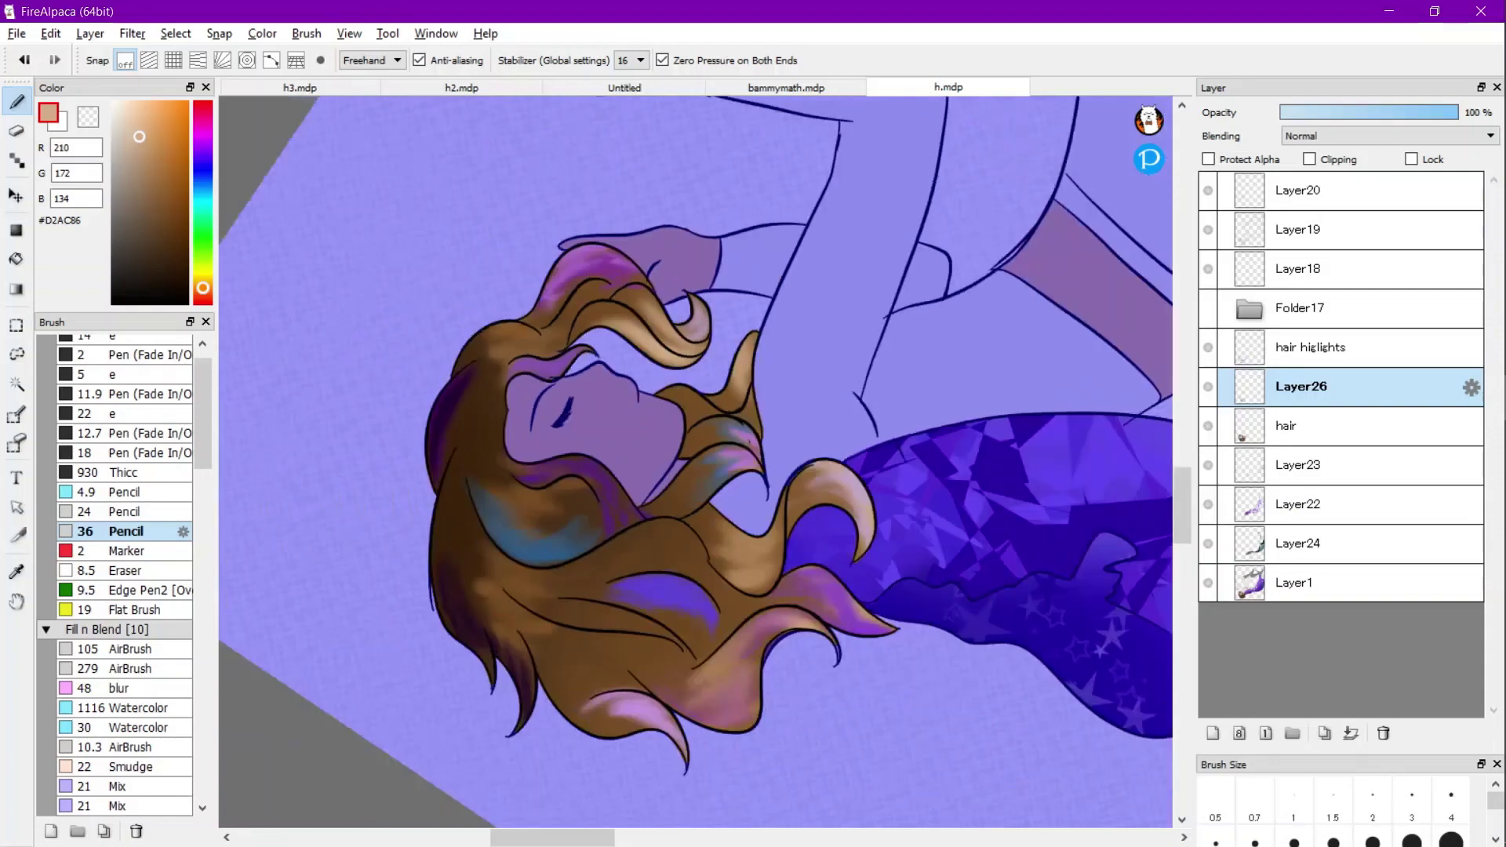
Paint light tan highlights (#D2AC86) on the brown locks above and below the violet streak with the Pencil brush.
scroll(647, 381, "up", 10)
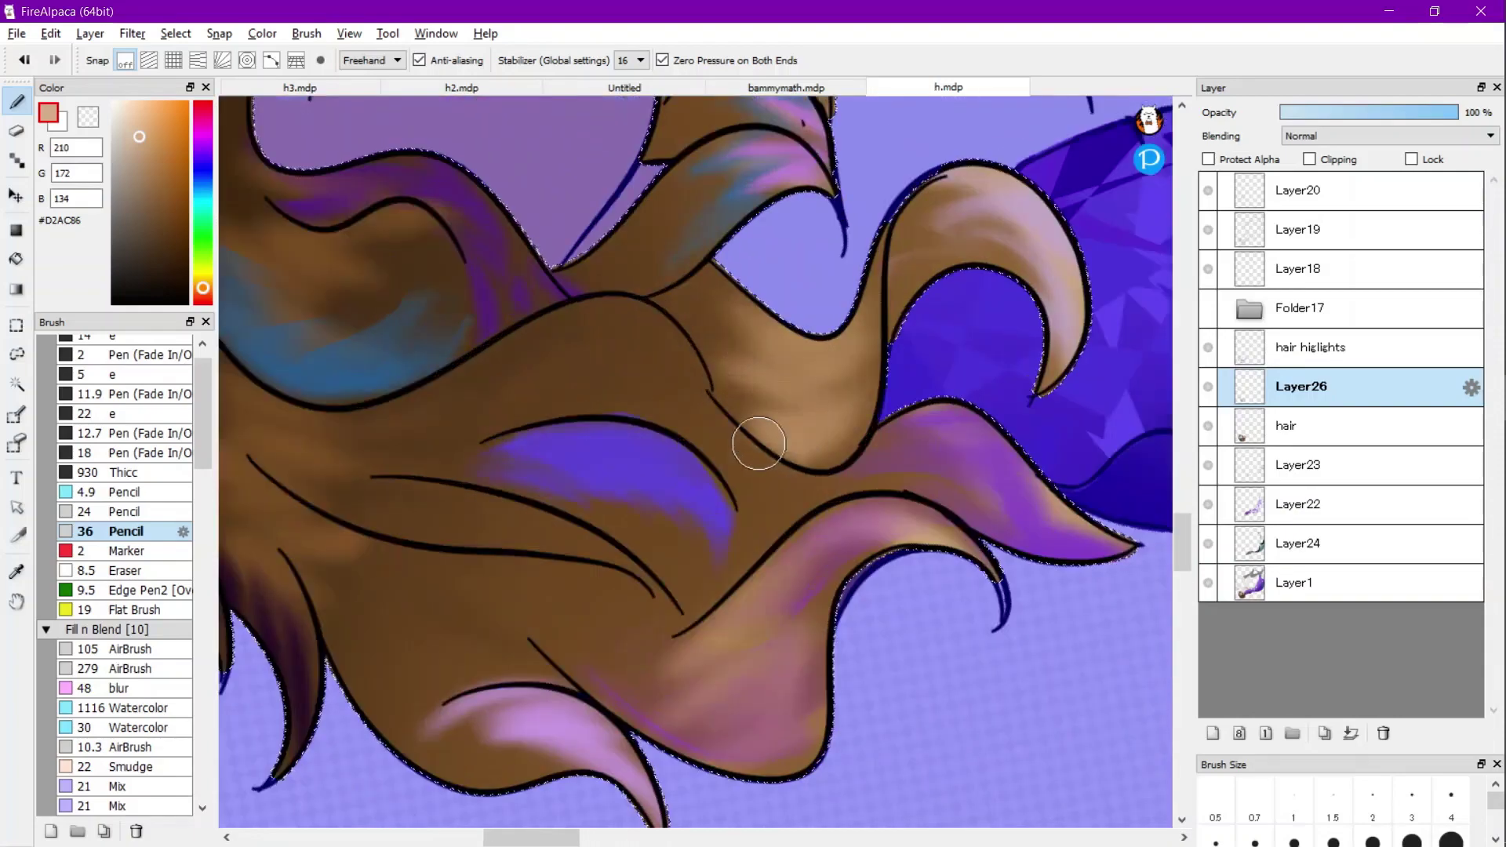
scroll(615, 343, "down", 9)
scroll(634, 369, "up", 9)
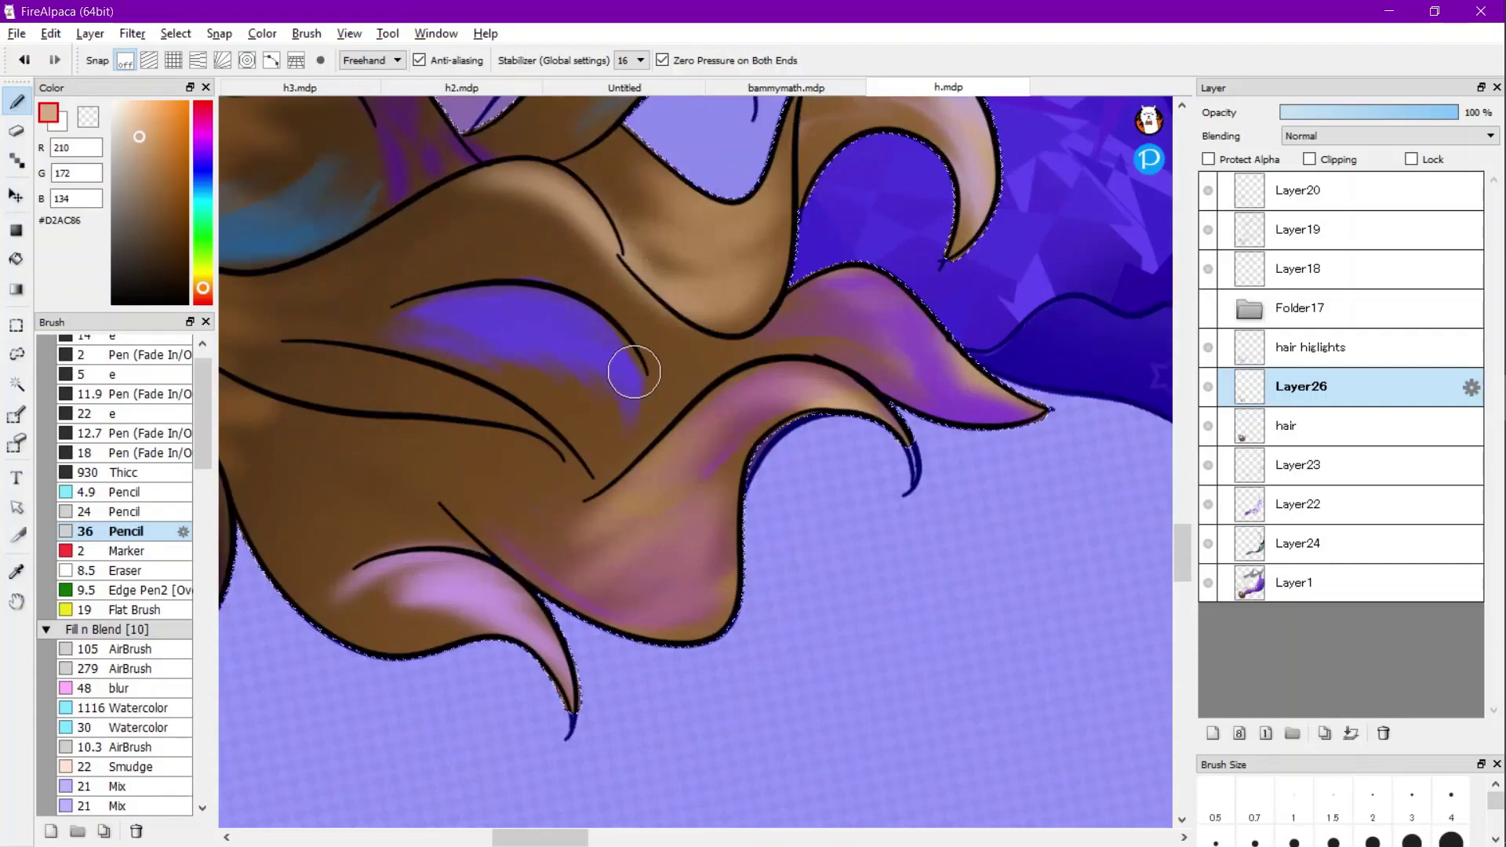
left_click_drag(607, 476, 296, 382)
left_click_drag(528, 417, 310, 378)
scroll(566, 384, "down", 9)
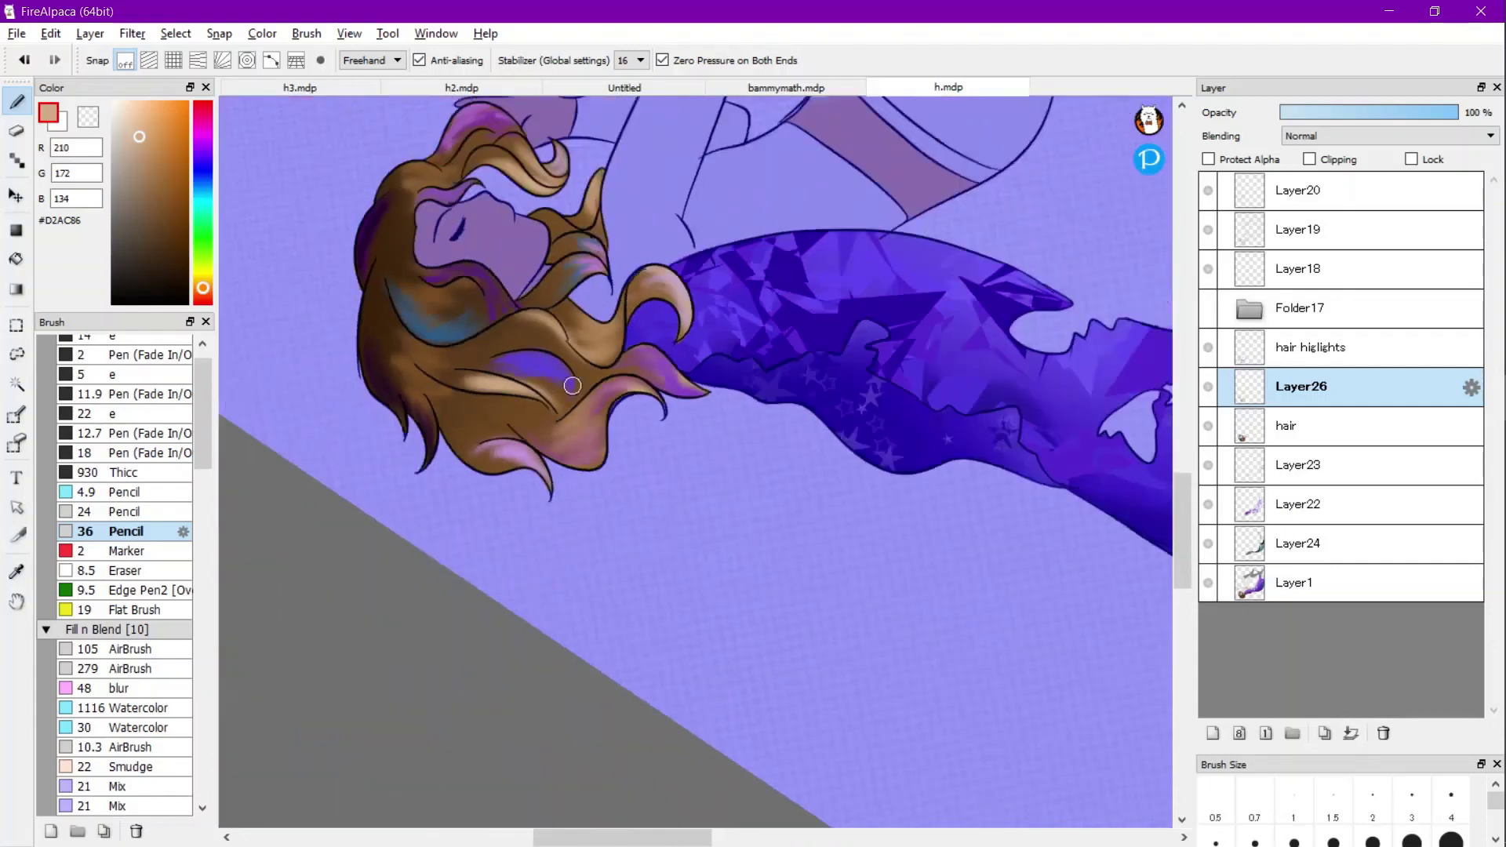
Undo the last strokes and paint darker tan highlights (#B78A5B) on the hair above the pink lock tip.
key("ctrl+z")
key("ctrl+z")
key("ctrl+z")
left_click(148, 155)
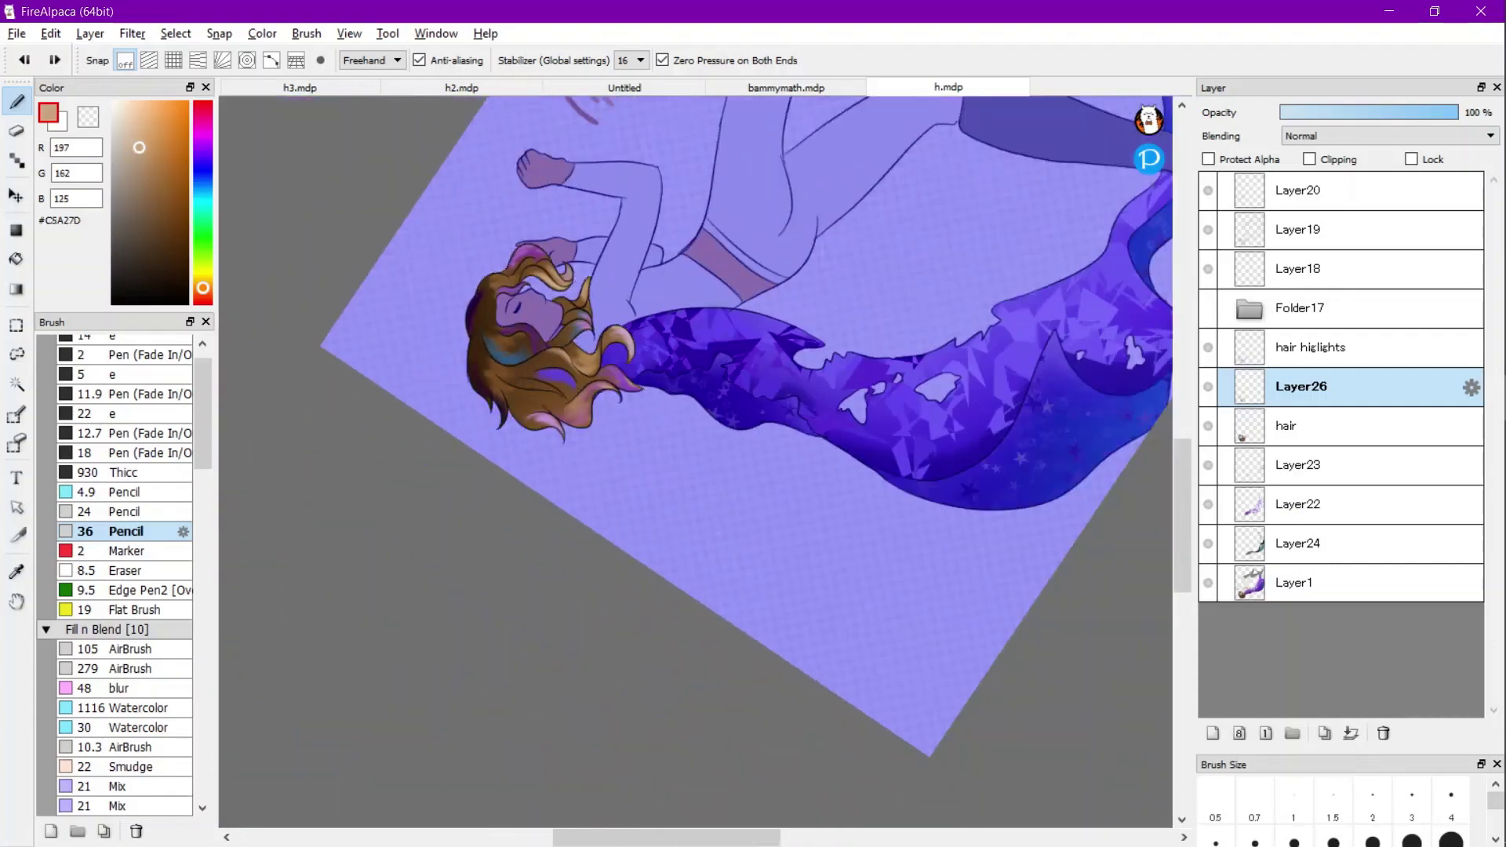
left_click(150, 158)
scroll(438, 354, "up", 6)
left_click_drag(902, 506, 738, 468)
scroll(766, 501, "down", 3)
scroll(766, 501, "up", 4)
left_click_drag(897, 575, 732, 568)
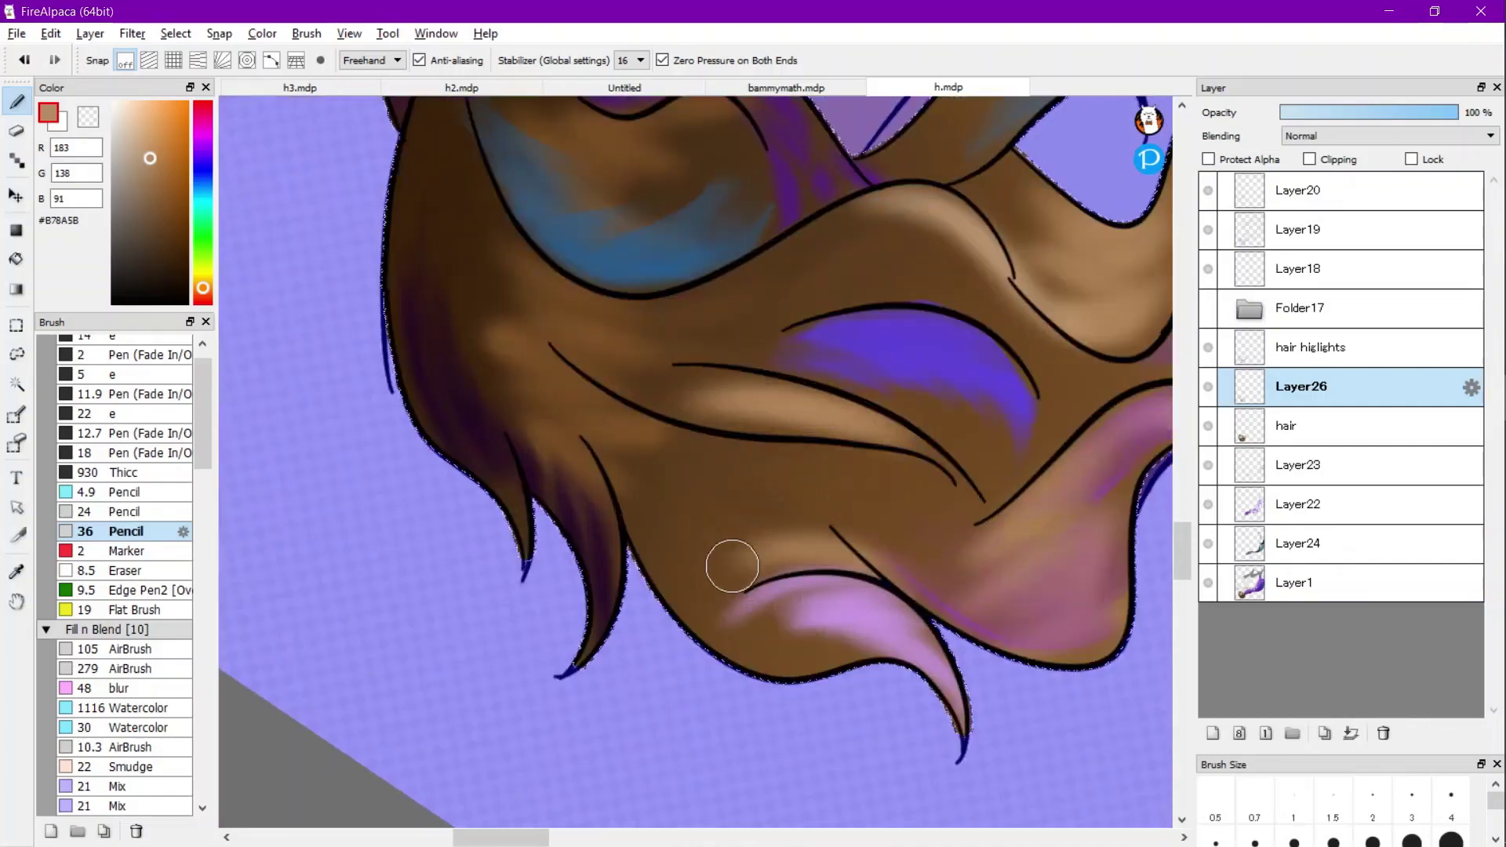
left_click_drag(872, 540, 810, 508)
mouse_move(909, 513)
left_mouse_down()
mouse_move(772, 471)
mouse_move(779, 440)
left_mouse_up()
Clear the hair selection and view the shaded hair within the whole drawing.
scroll(780, 440, "down", 4)
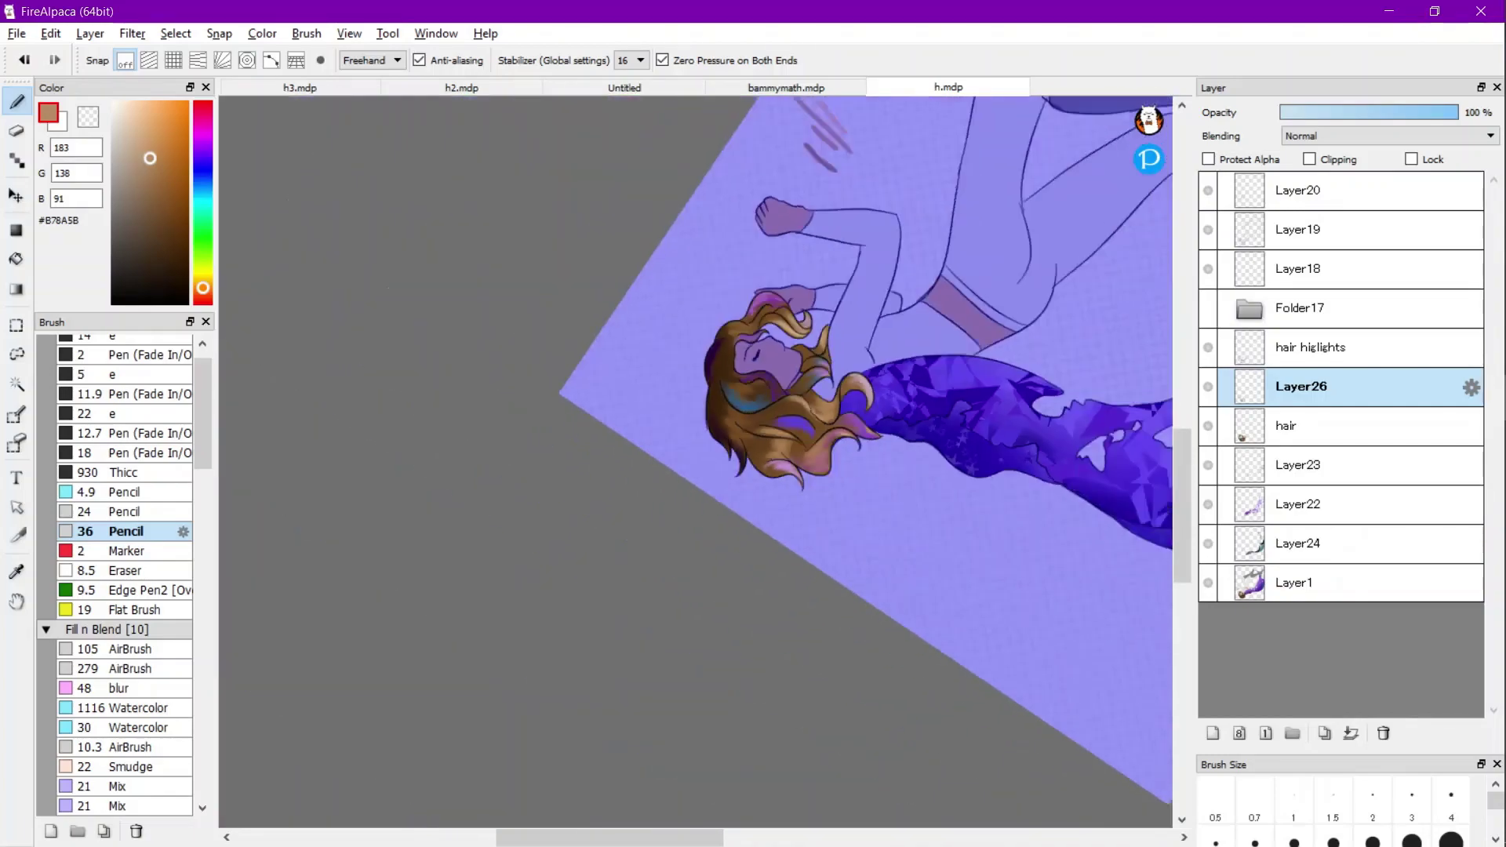
key("w")
left_click(733, 61)
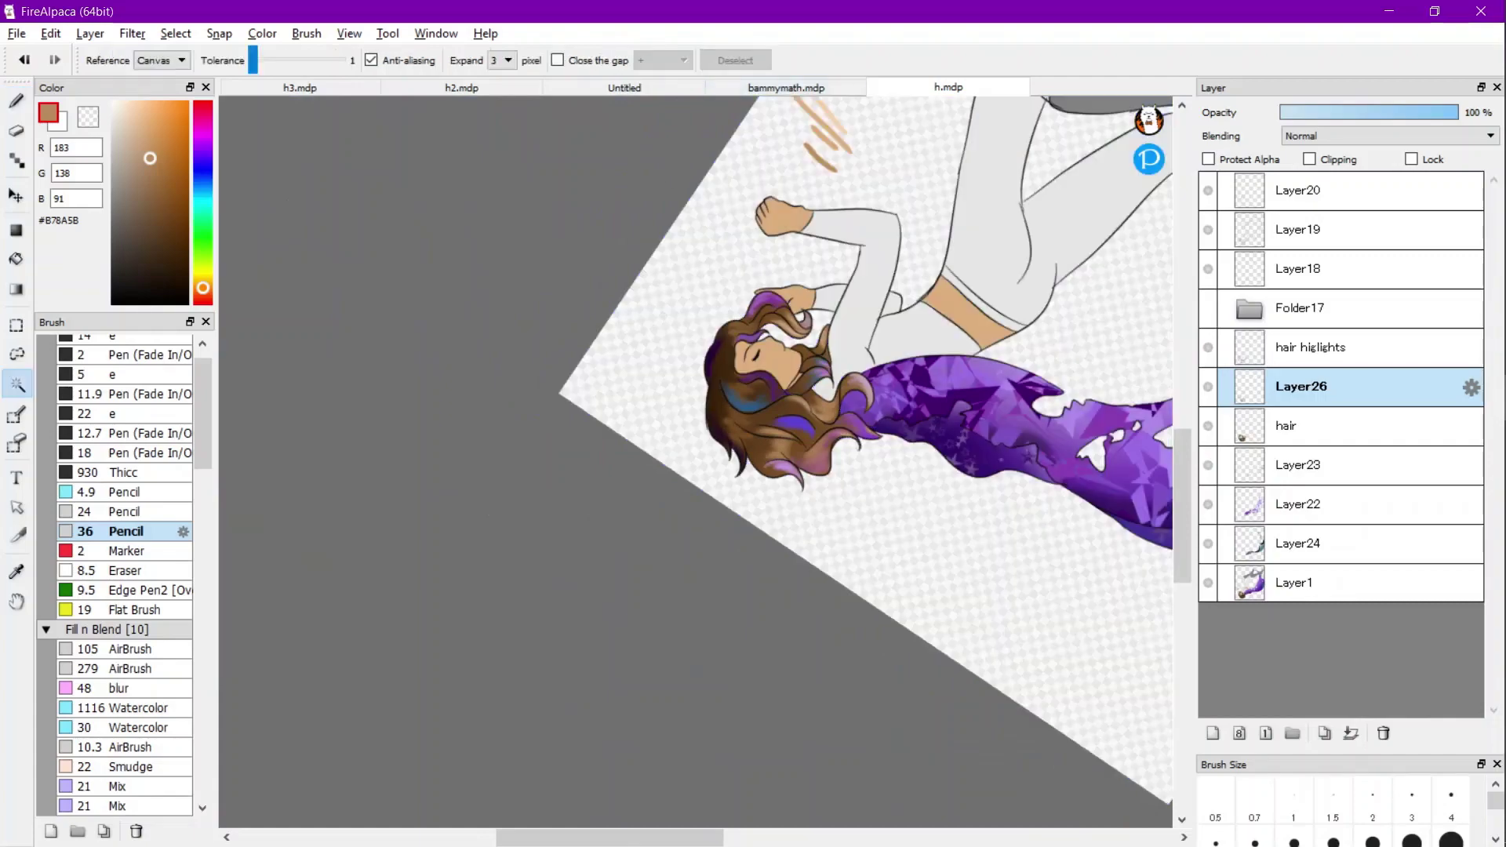
scroll(689, 376, "down", 2)
left_click_drag(801, 440, 645, 320)
scroll(565, 314, "up", 2)
scroll(696, 462, "down", 1)
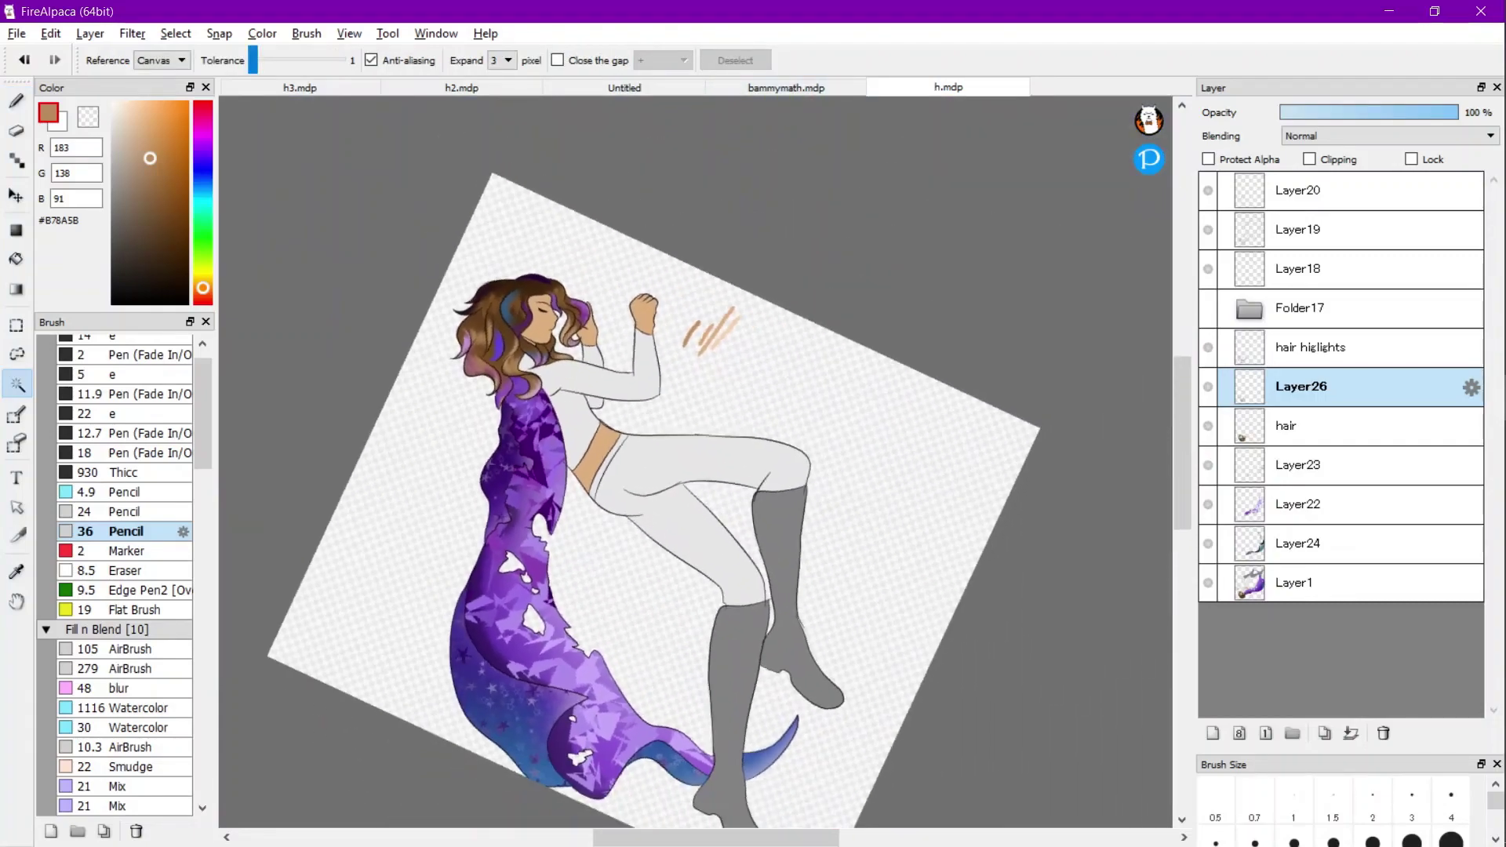
scroll(651, 486, "down", 2)
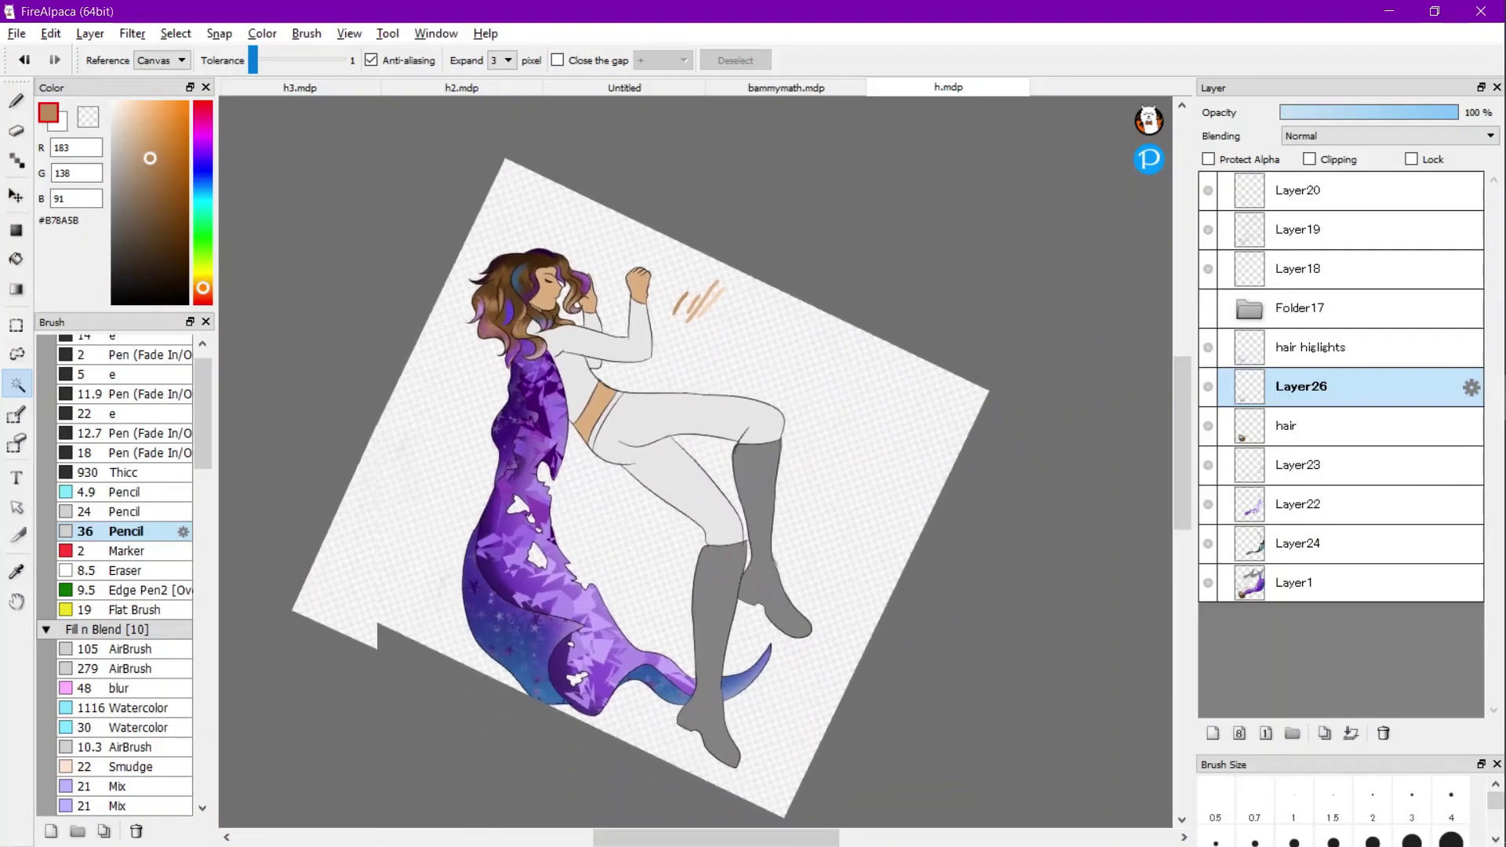
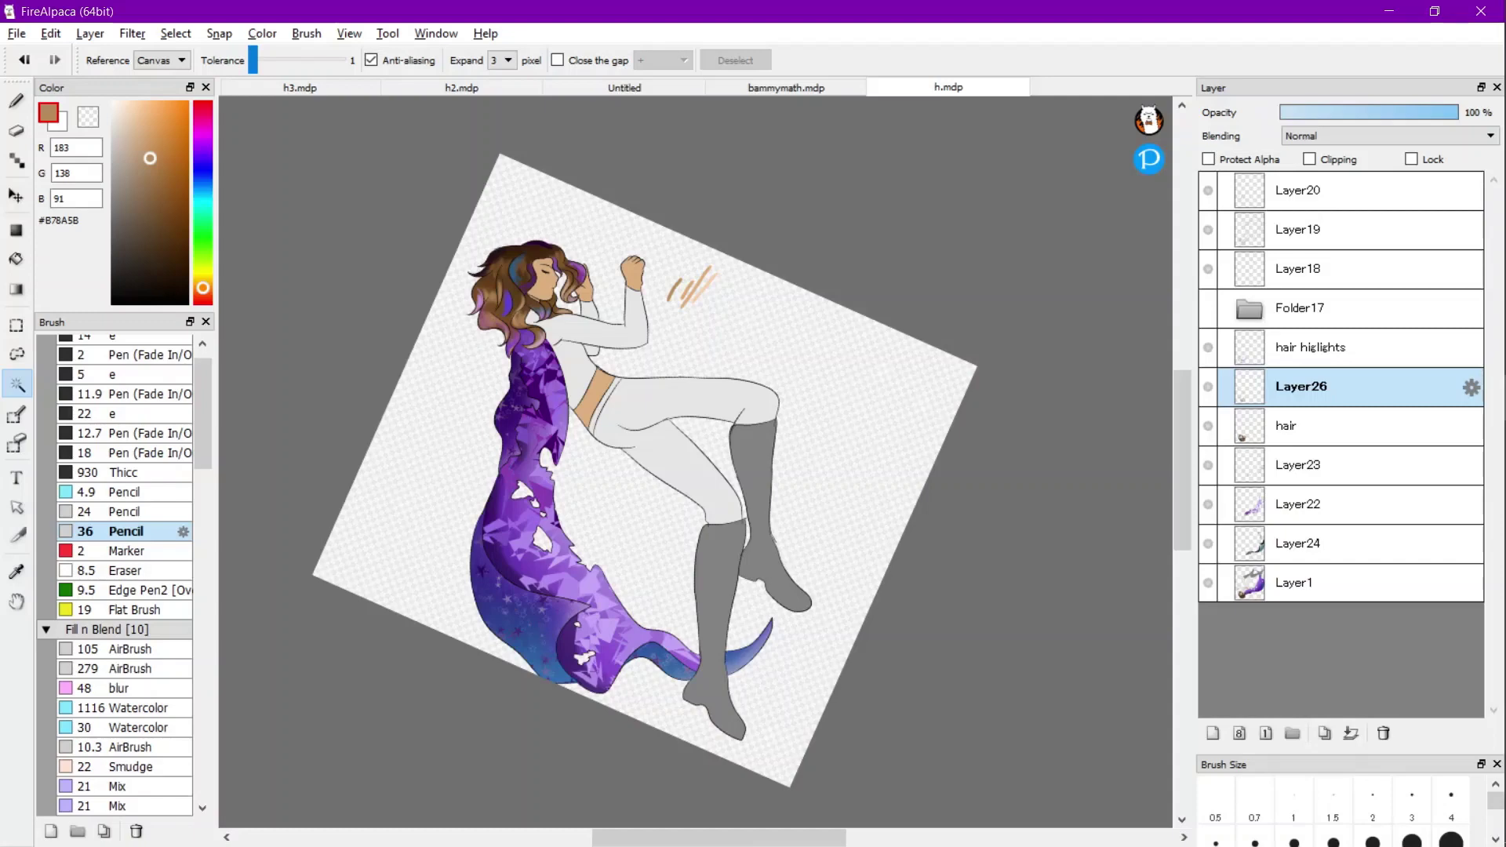
Select both grey boots with the magic wand and make Layer22 the active layer.
left_click(717, 592)
key("ctrl+d")
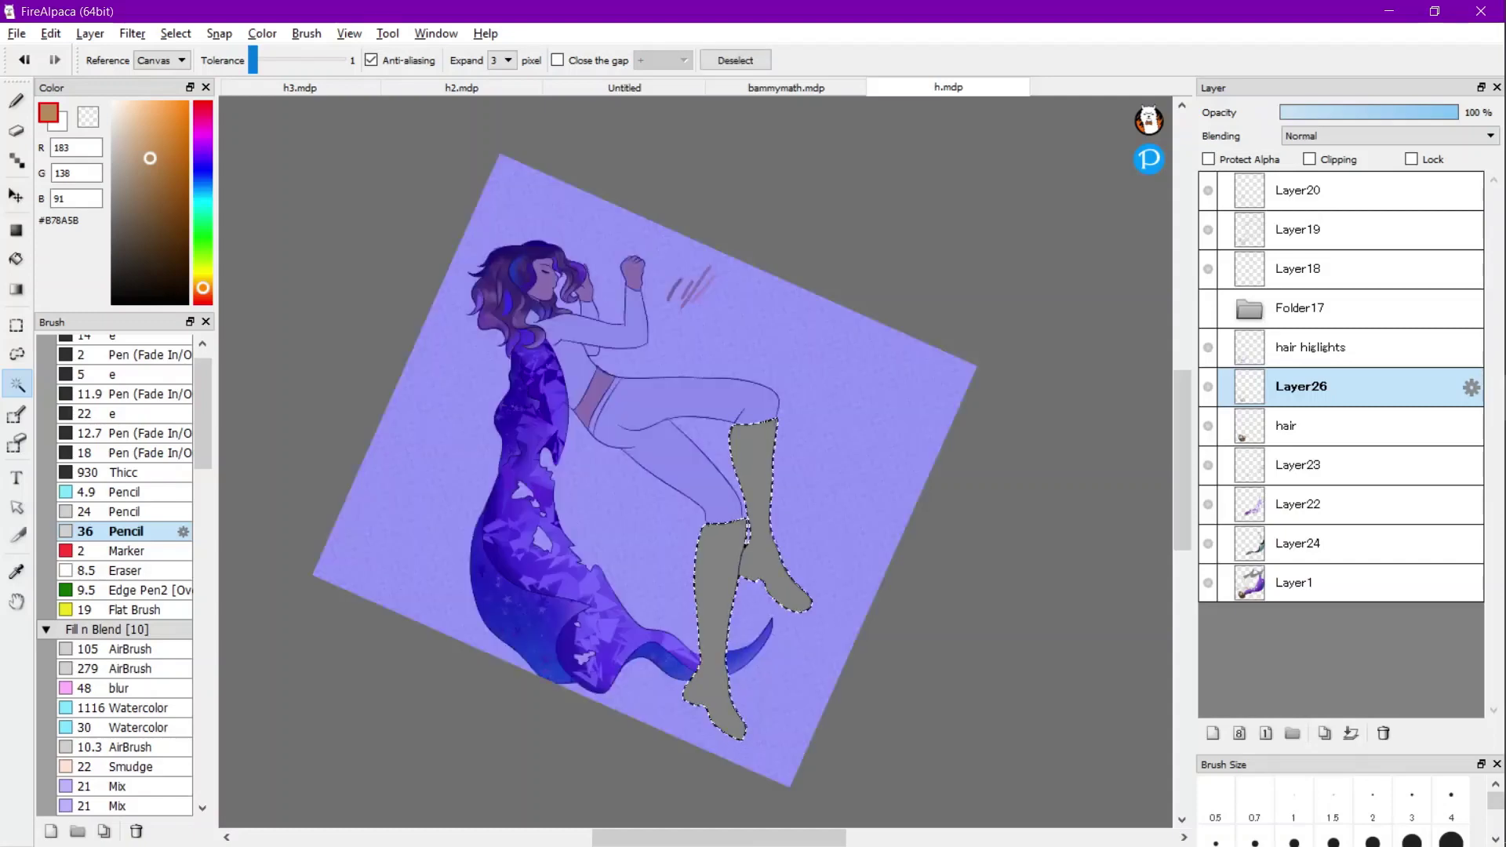
left_click(1318, 544)
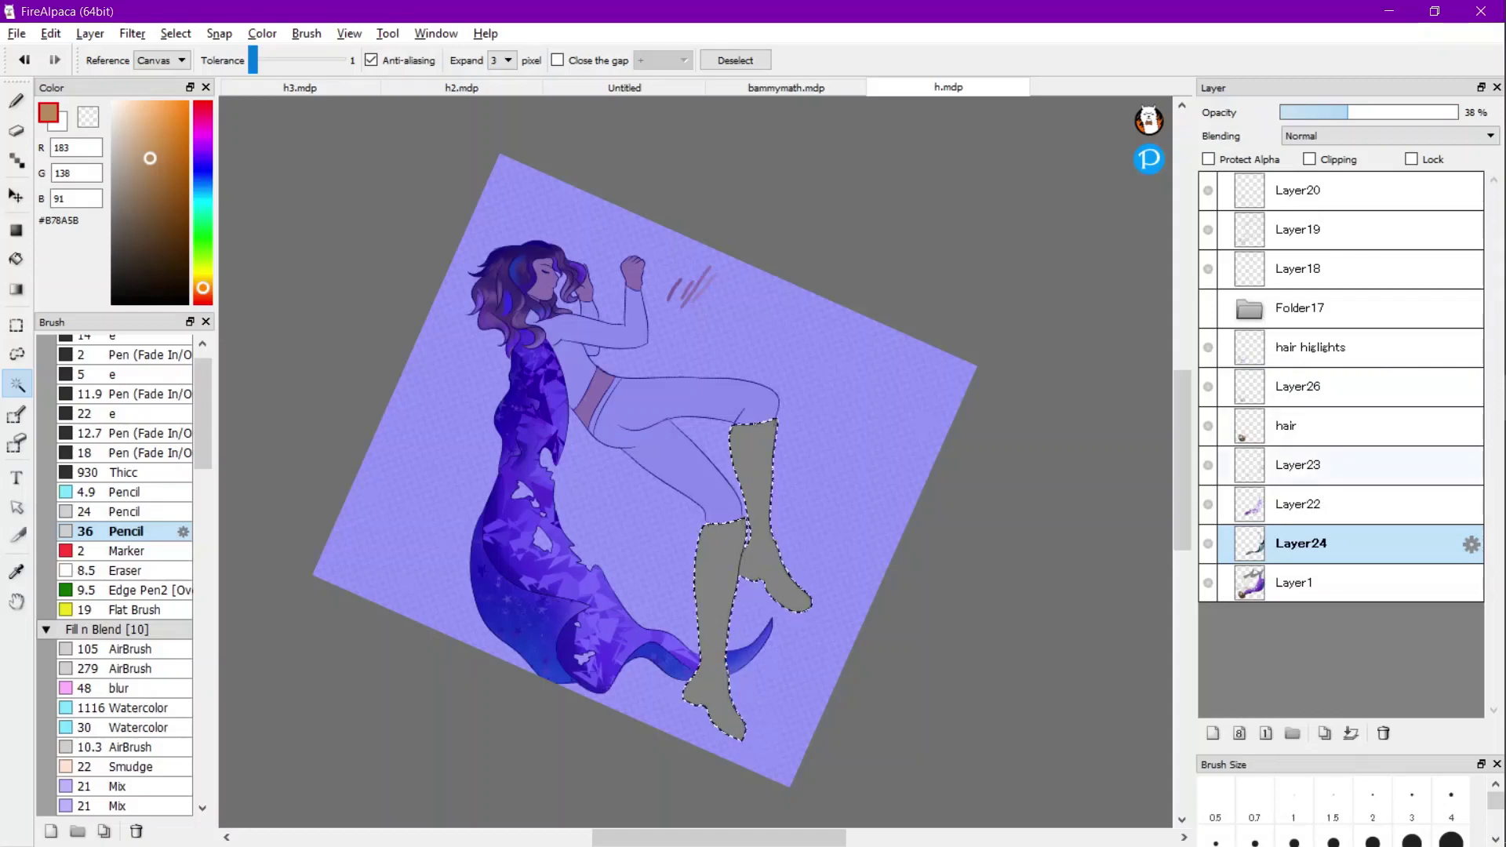
key("ctrl+d")
left_click(1317, 504)
left_click(717, 588)
left_click(754, 486, "shift")
Set the colour to light grey (#DEDEDE) and choose the size 14 "e" brush from the LineWork group.
left_click(133, 124)
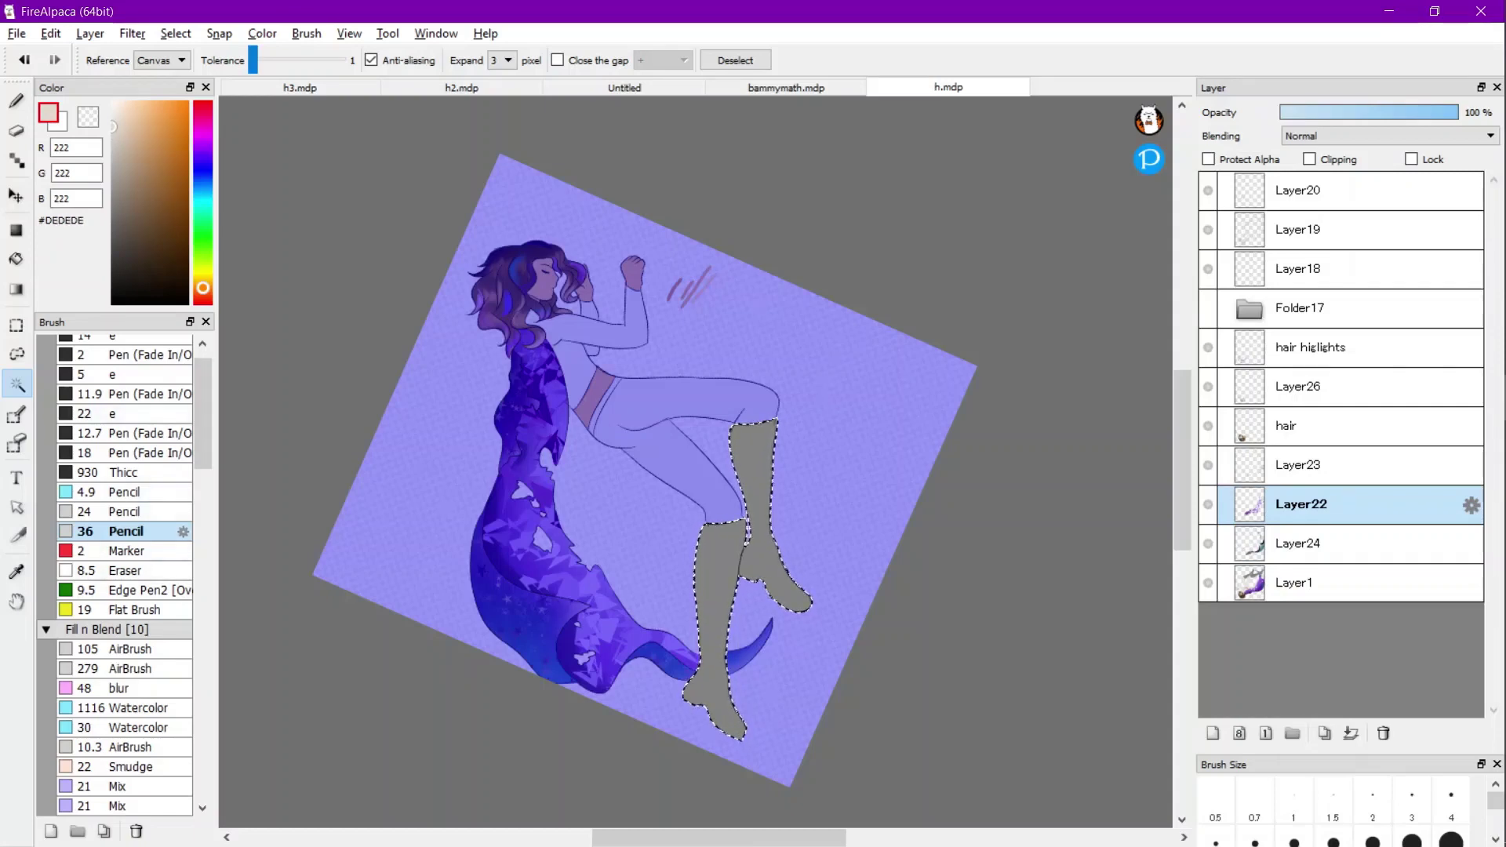
scroll(202, 439, "down", 2)
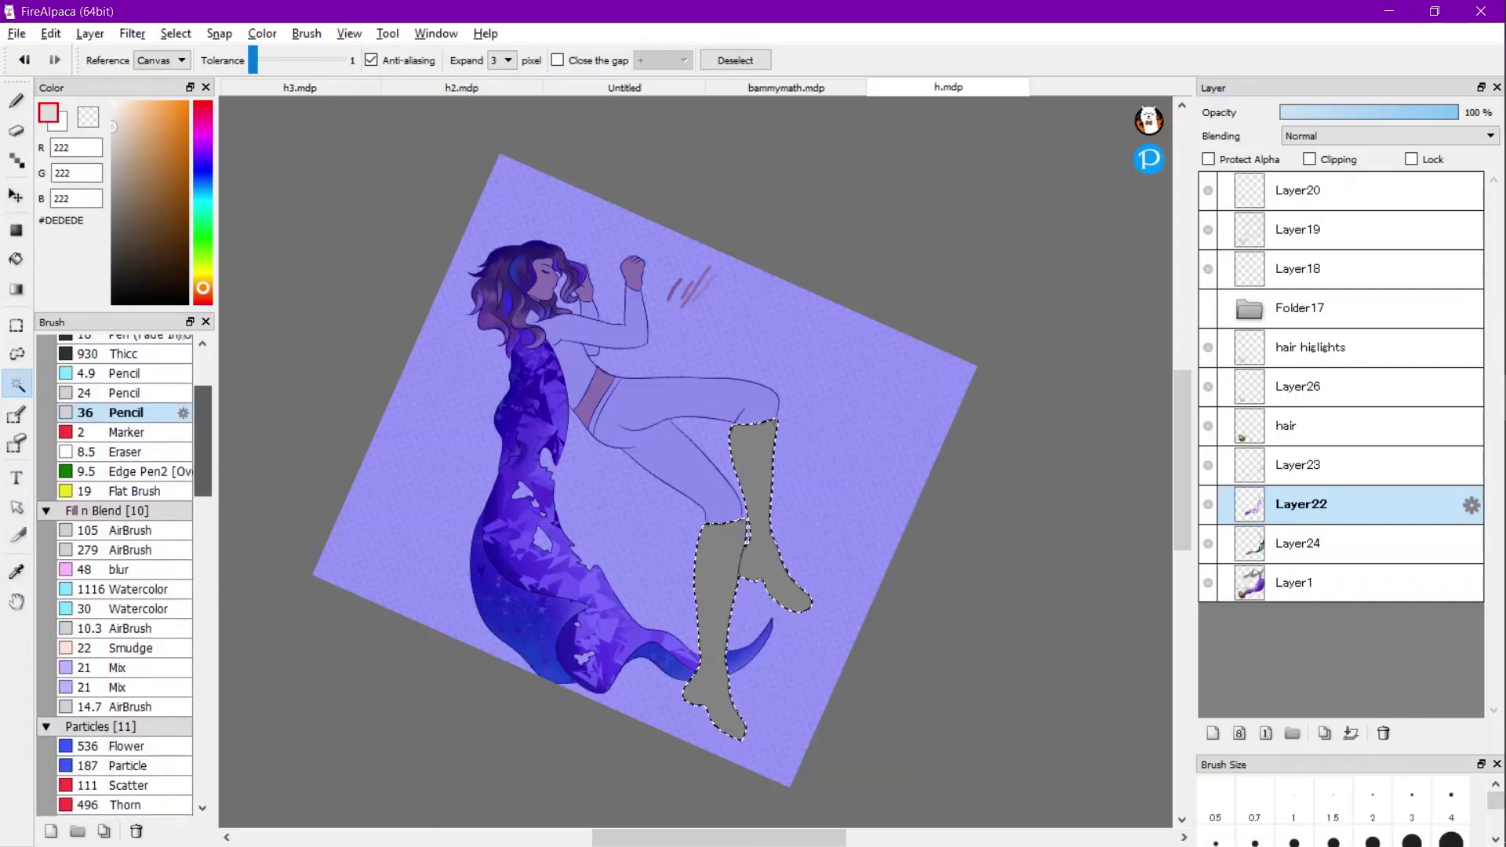
scroll(203, 471, "down", 2)
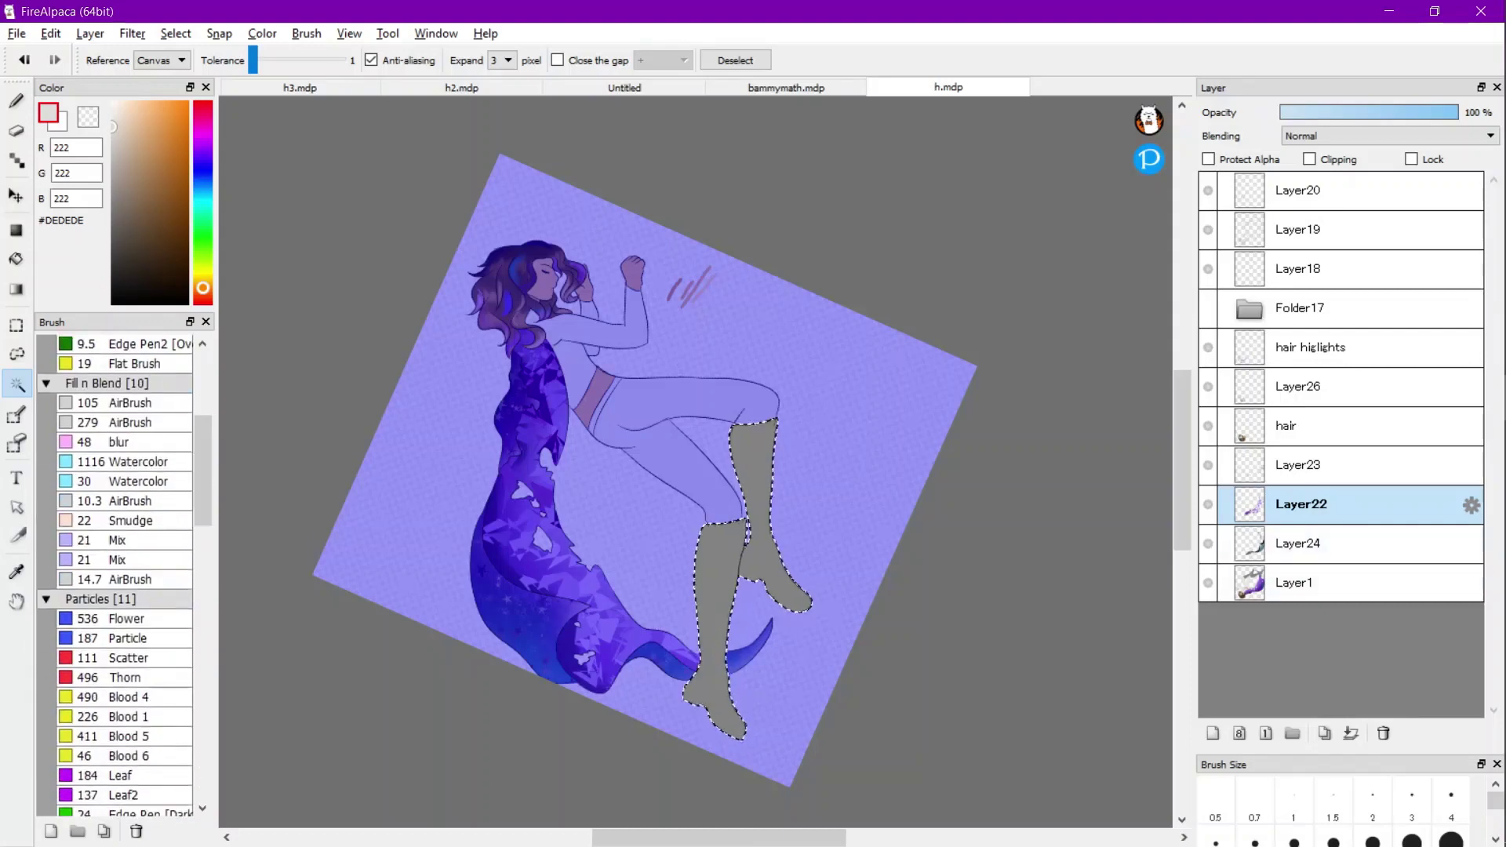
scroll(118, 573, "up", 4)
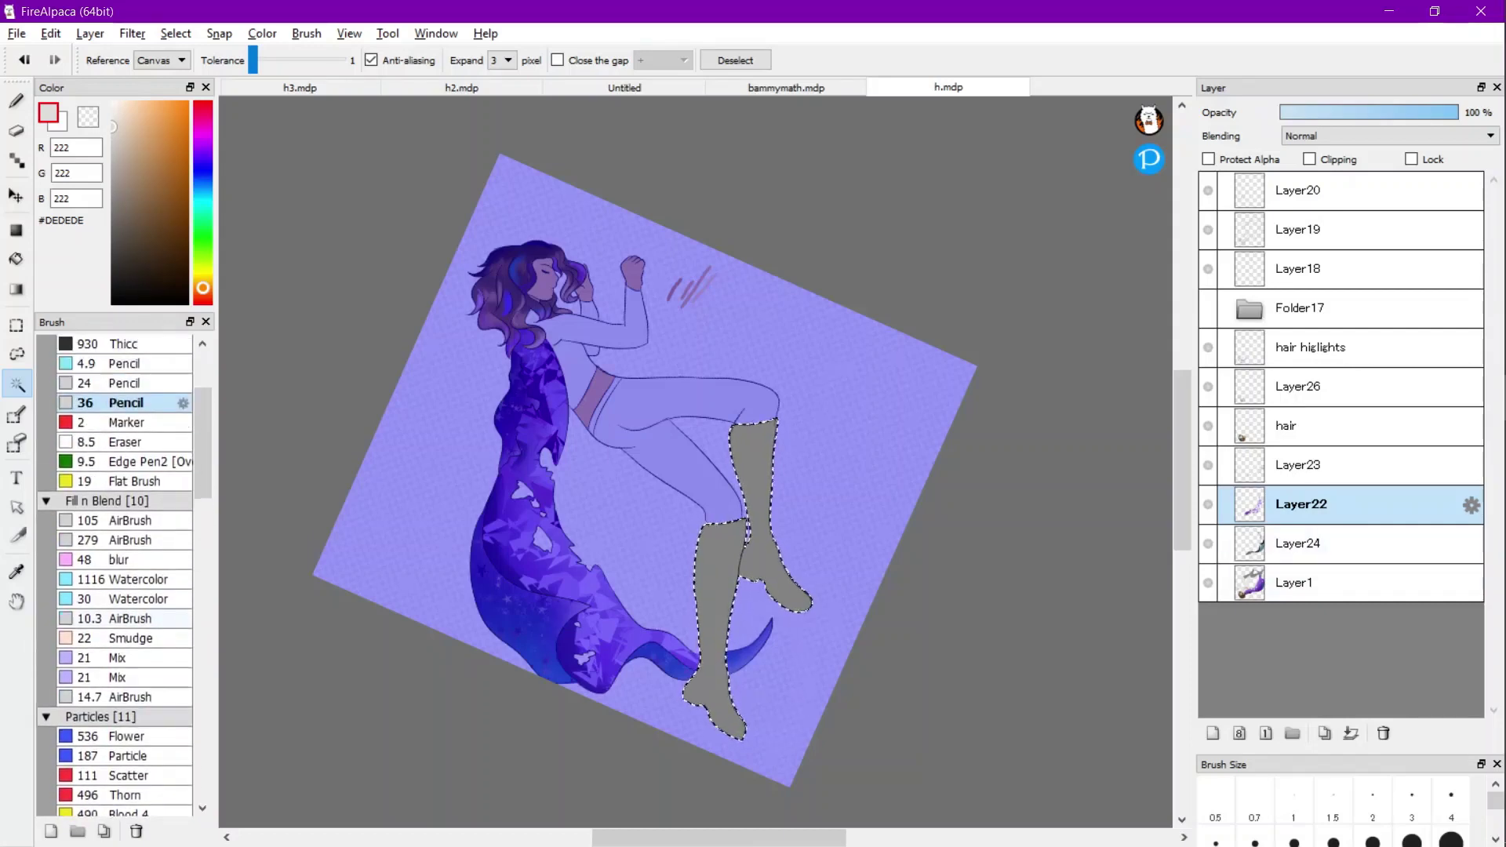
scroll(117, 572, "up", 1)
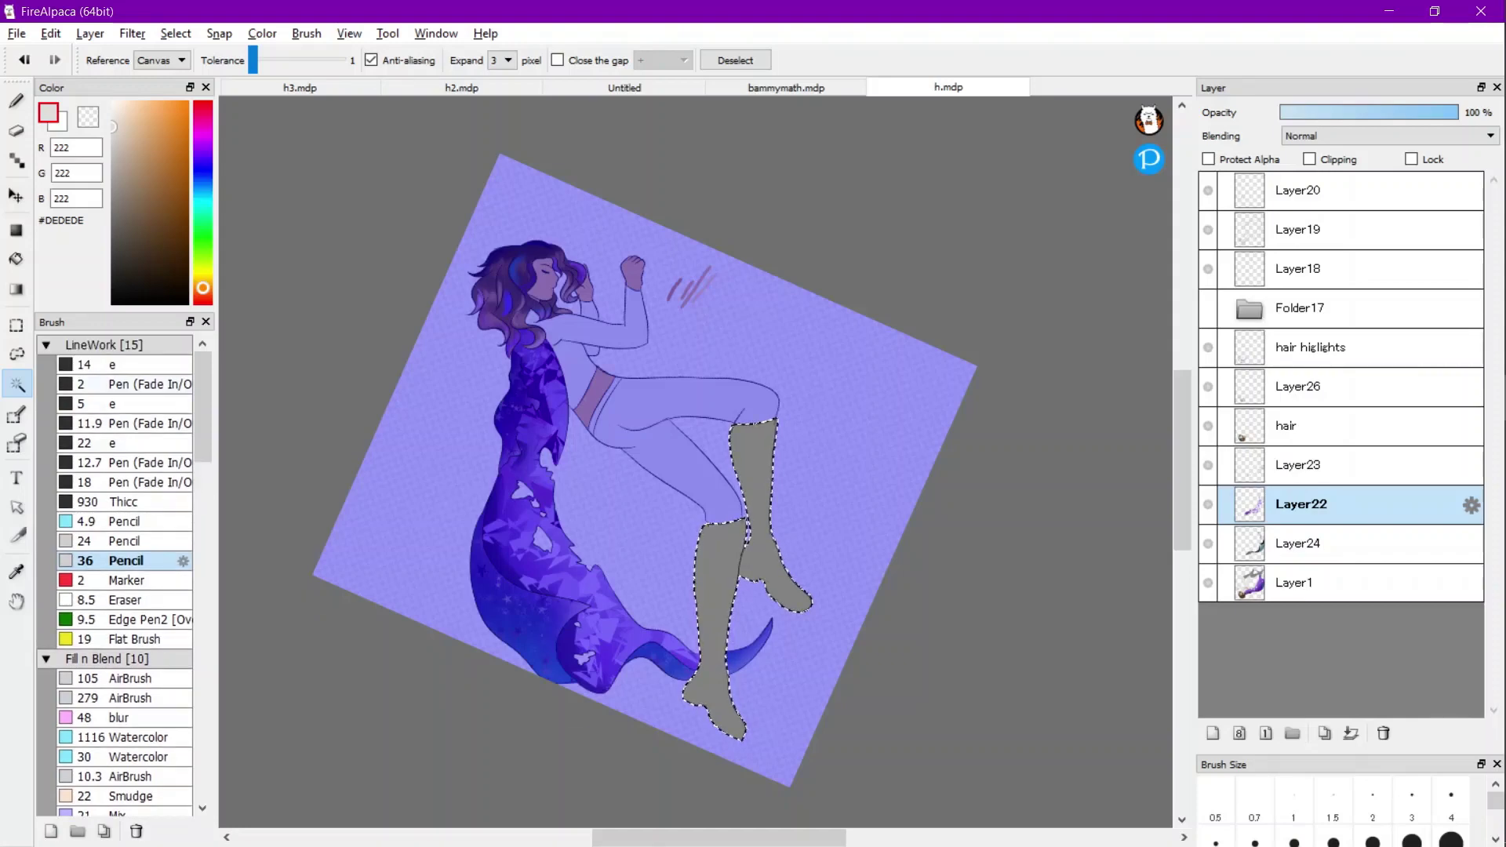
double_click(117, 384)
key("Escape")
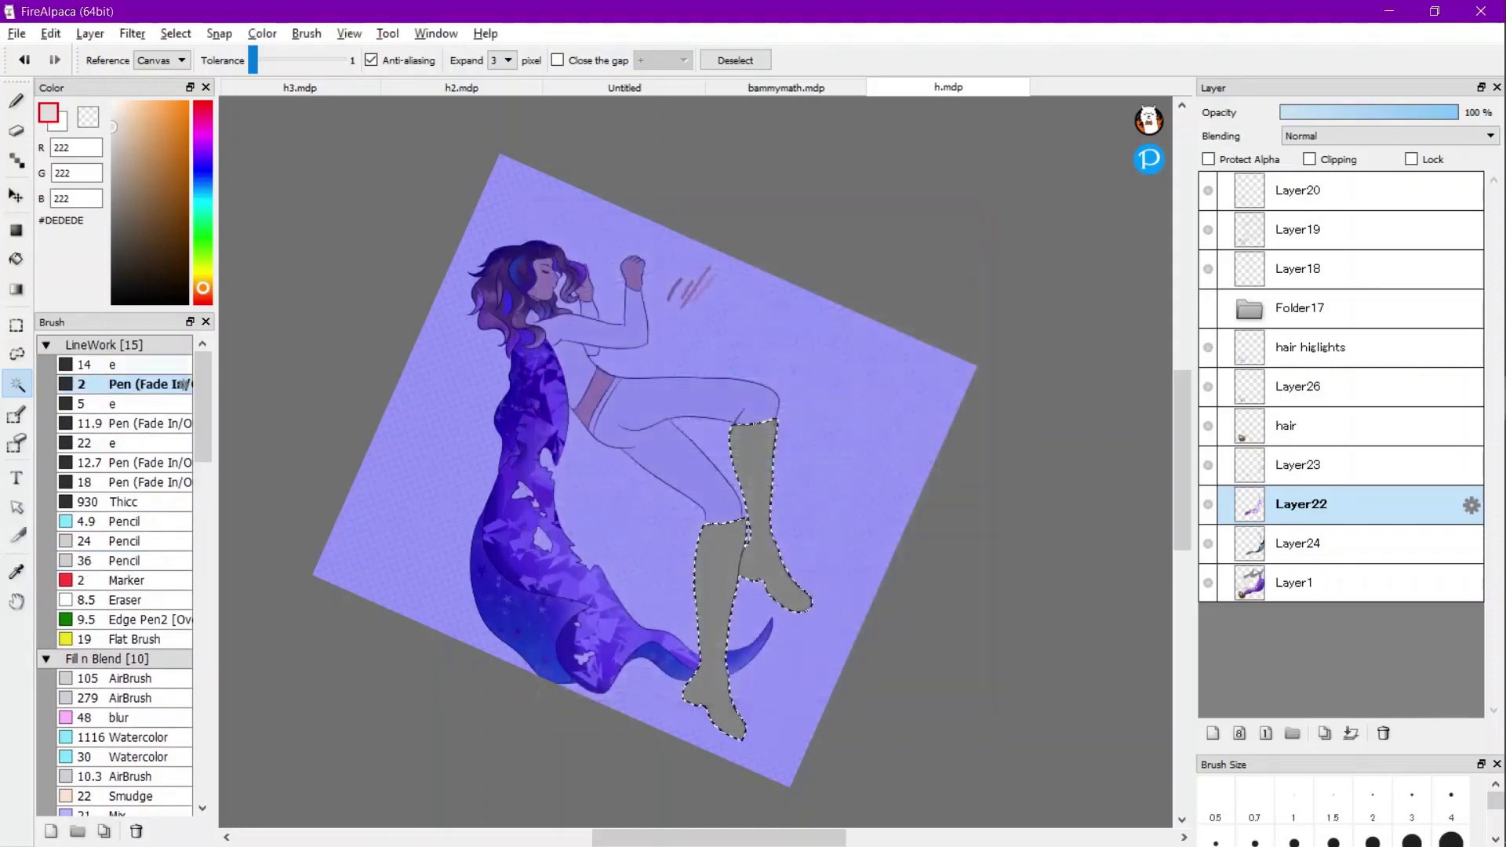
left_click(118, 365)
key("b")
key("ctrl+d")
Paint a light grey (#DEDEDE) highlight on the toe of the rear boot.
scroll(705, 509, "up", 5)
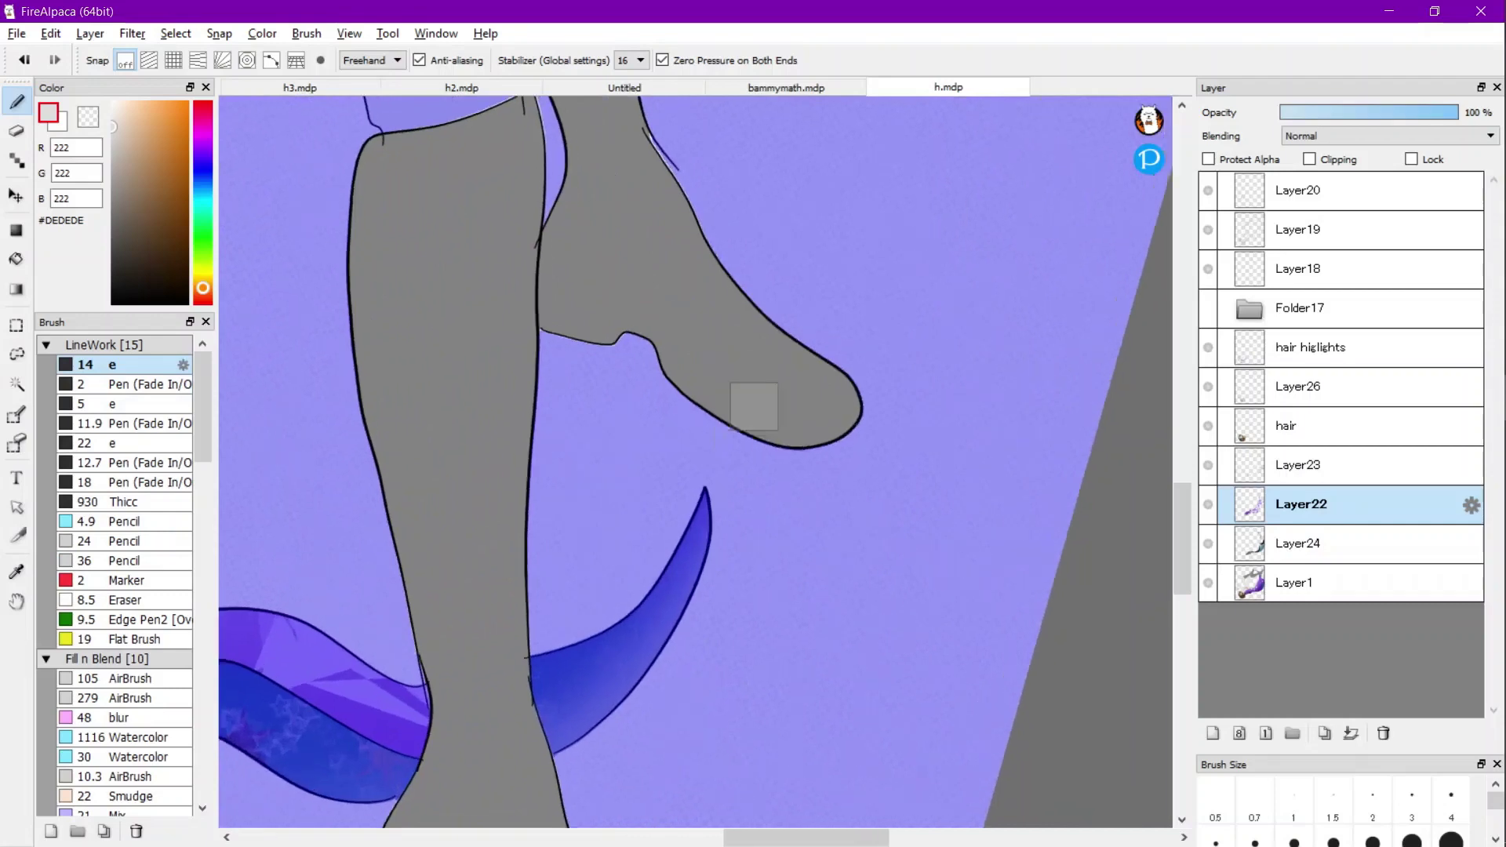
scroll(754, 406, "up", 2)
mouse_move(929, 626)
left_mouse_down()
mouse_move(852, 528)
mouse_move(909, 626)
mouse_move(853, 562)
left_mouse_up()
scroll(770, 520, "down", 2)
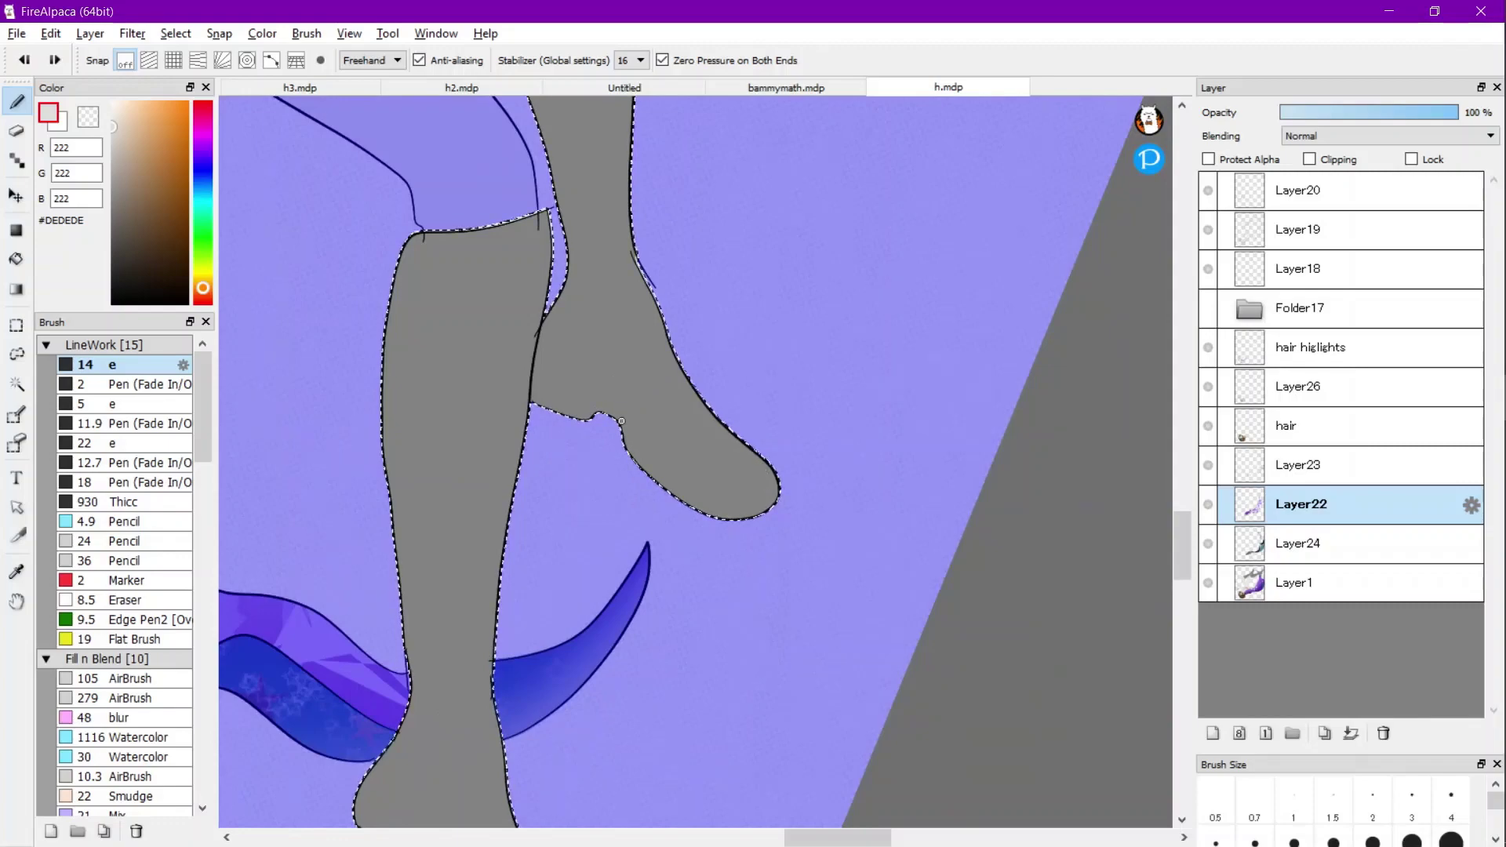
scroll(621, 421, "up", 2)
mouse_move(972, 632)
left_mouse_down()
mouse_move(802, 524)
mouse_move(918, 624)
mouse_move(908, 638)
mouse_move(872, 631)
left_mouse_up()
scroll(855, 522, "down", 3)
key("Right")
key("Right")
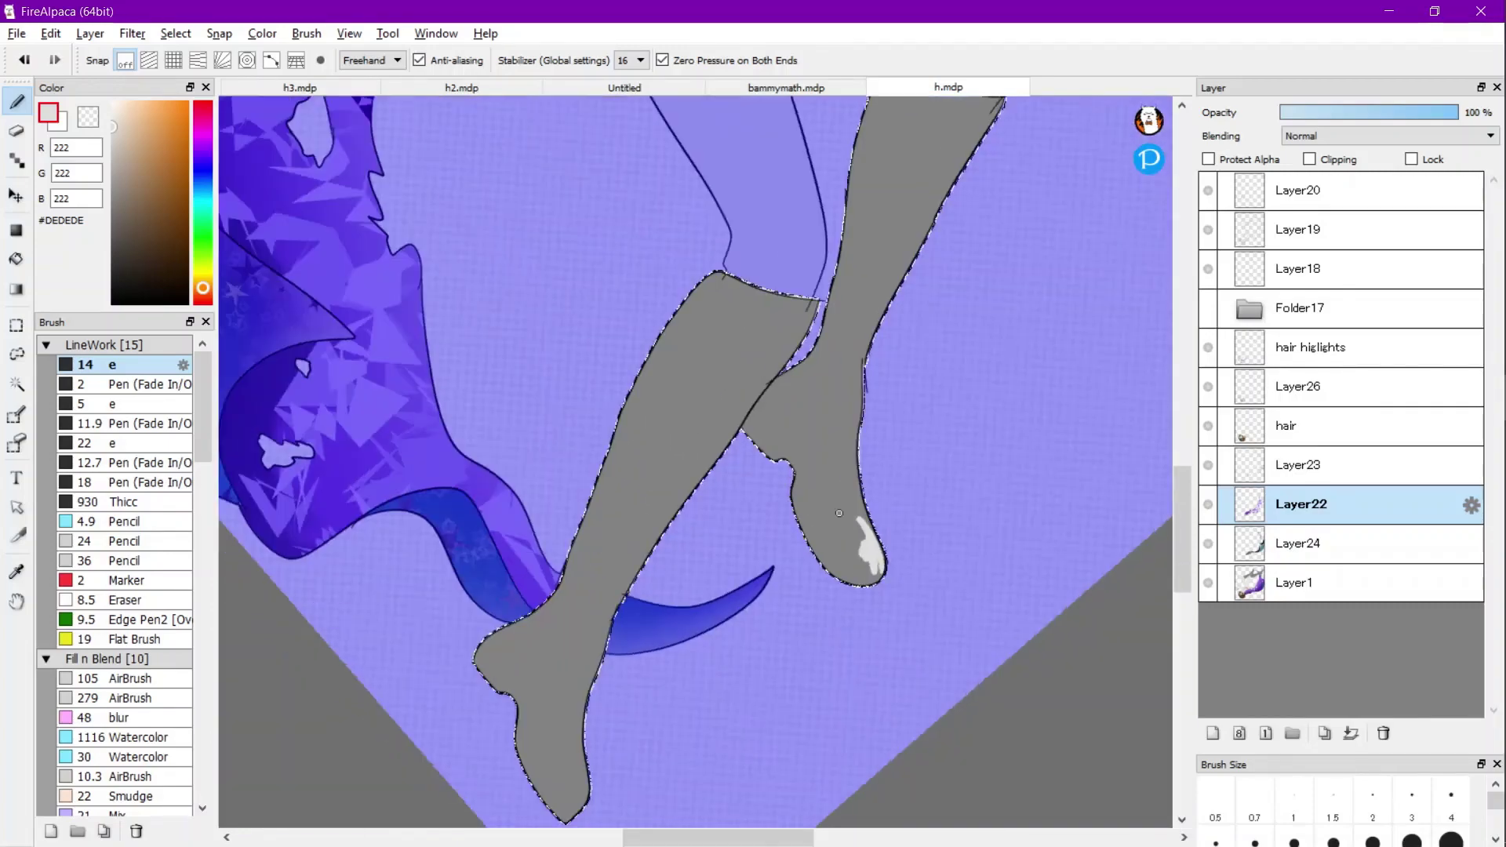
Paint a jagged light grey highlight on the toe of the front boot, undoing the first stroke.
scroll(839, 513, "down", 1)
scroll(784, 502, "up", 4)
left_click(697, 443)
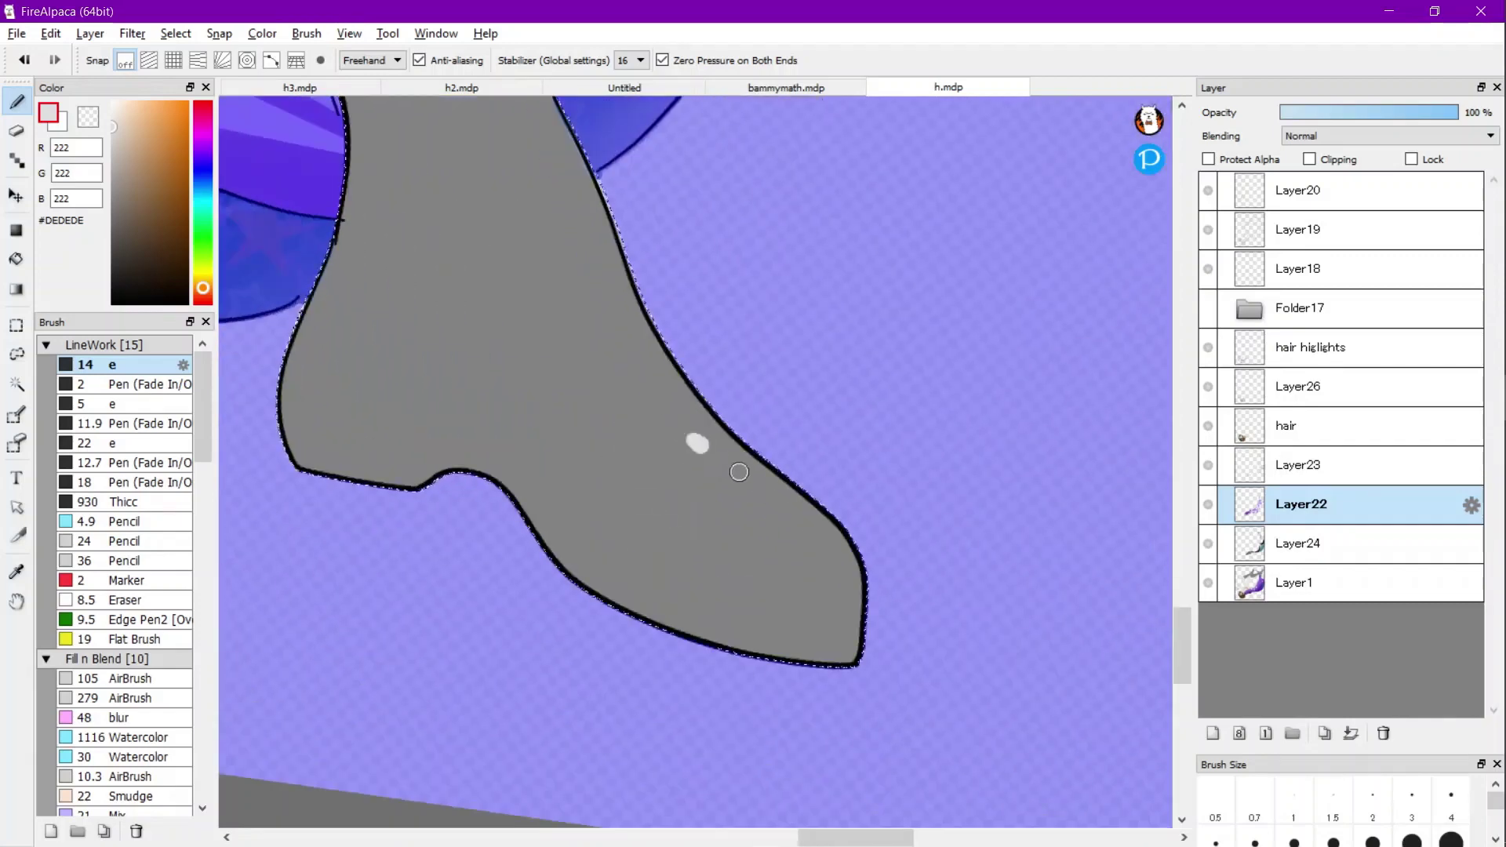
mouse_move(697, 443)
left_mouse_down()
mouse_move(851, 628)
mouse_move(755, 520)
left_mouse_up()
key("ctrl+z")
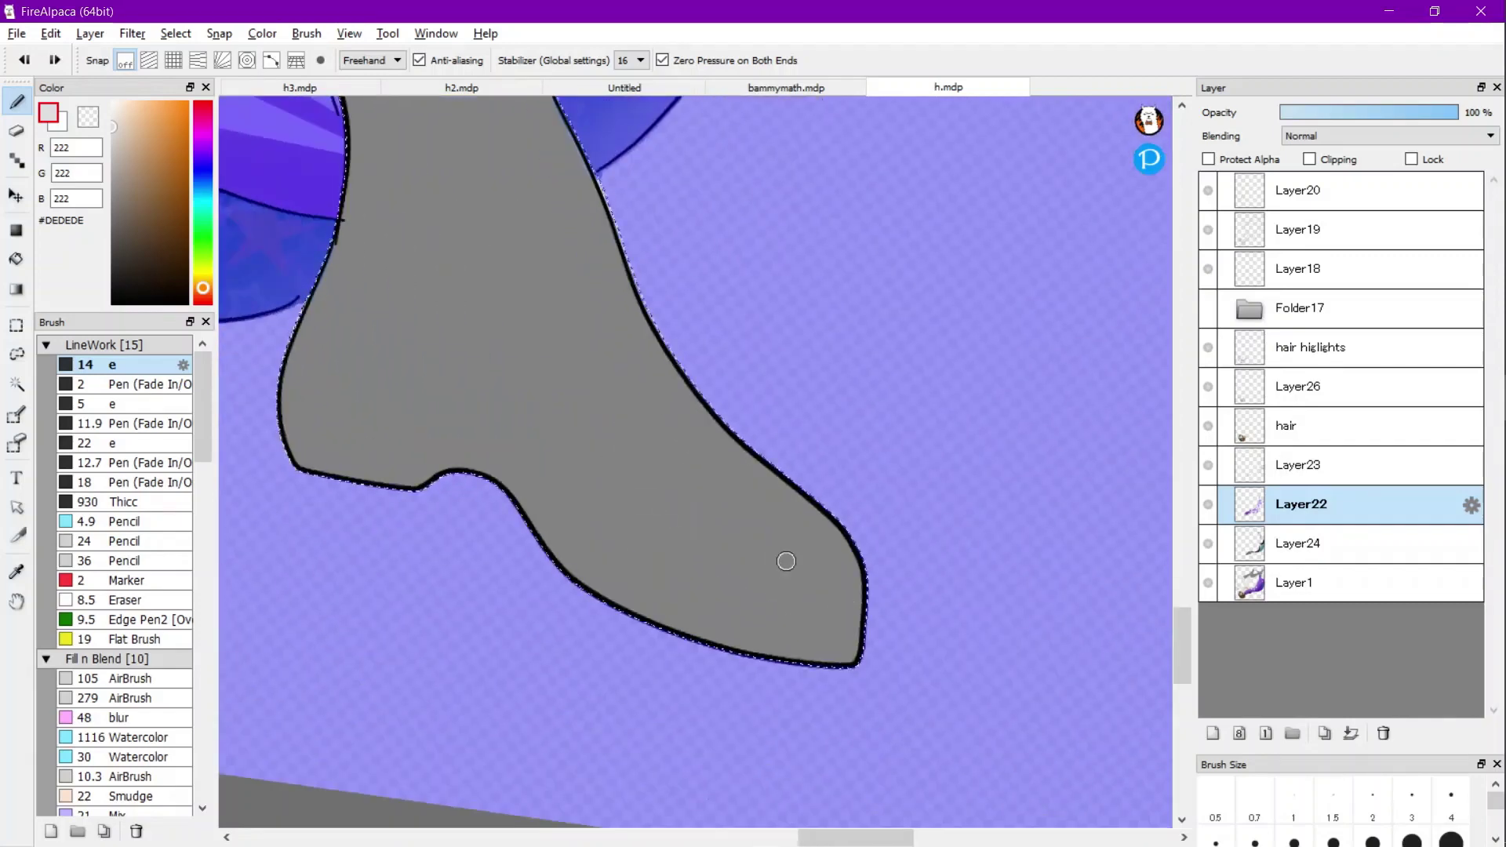
scroll(785, 561, "up", 2)
mouse_move(702, 467)
left_mouse_down()
mouse_move(793, 537)
mouse_move(860, 654)
mouse_move(743, 525)
mouse_move(796, 616)
mouse_move(742, 581)
left_mouse_up()
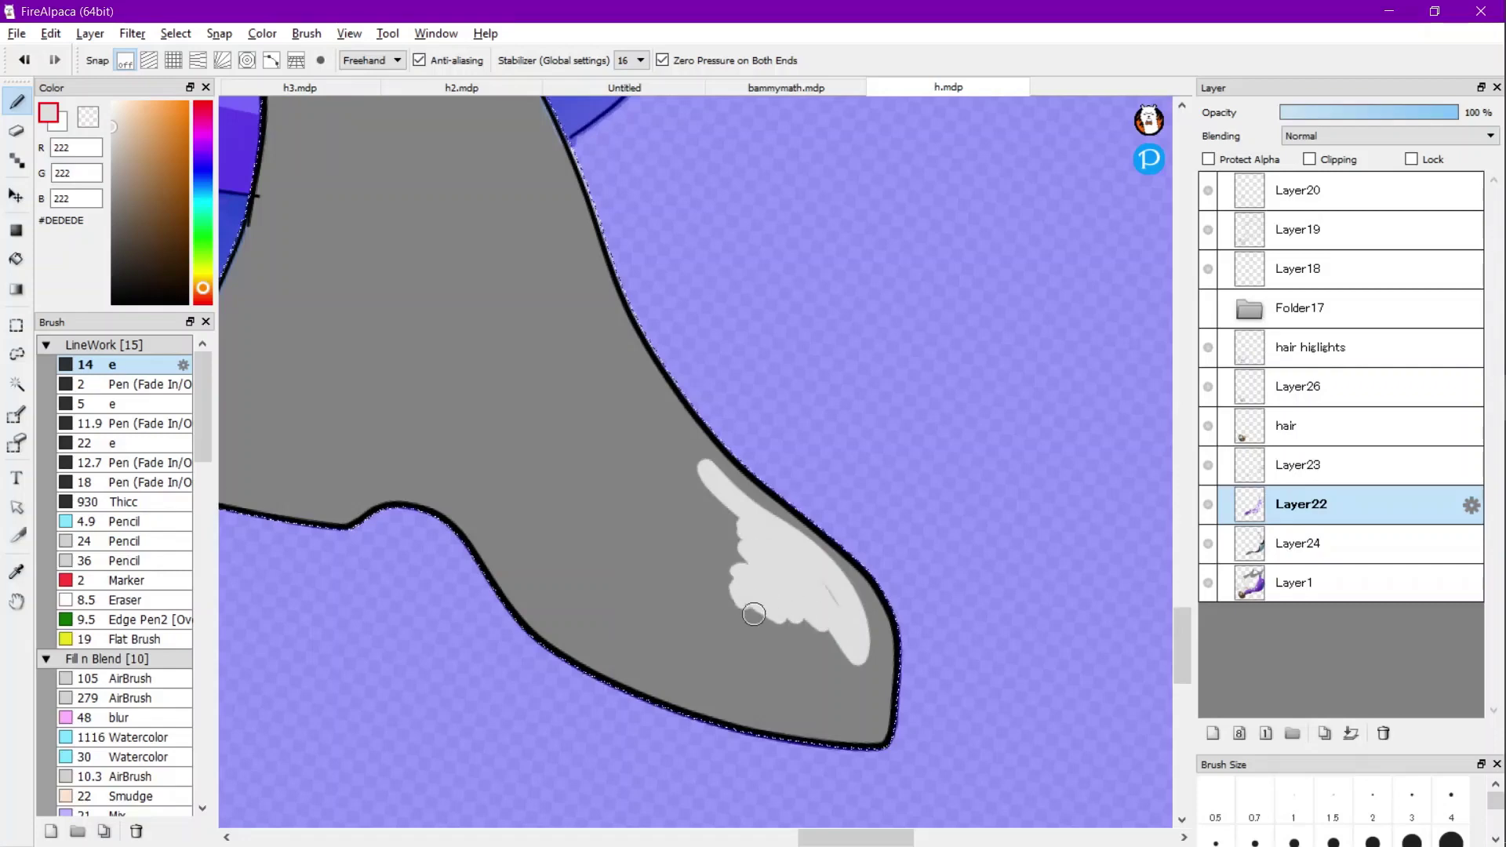
scroll(731, 611, "down", 3)
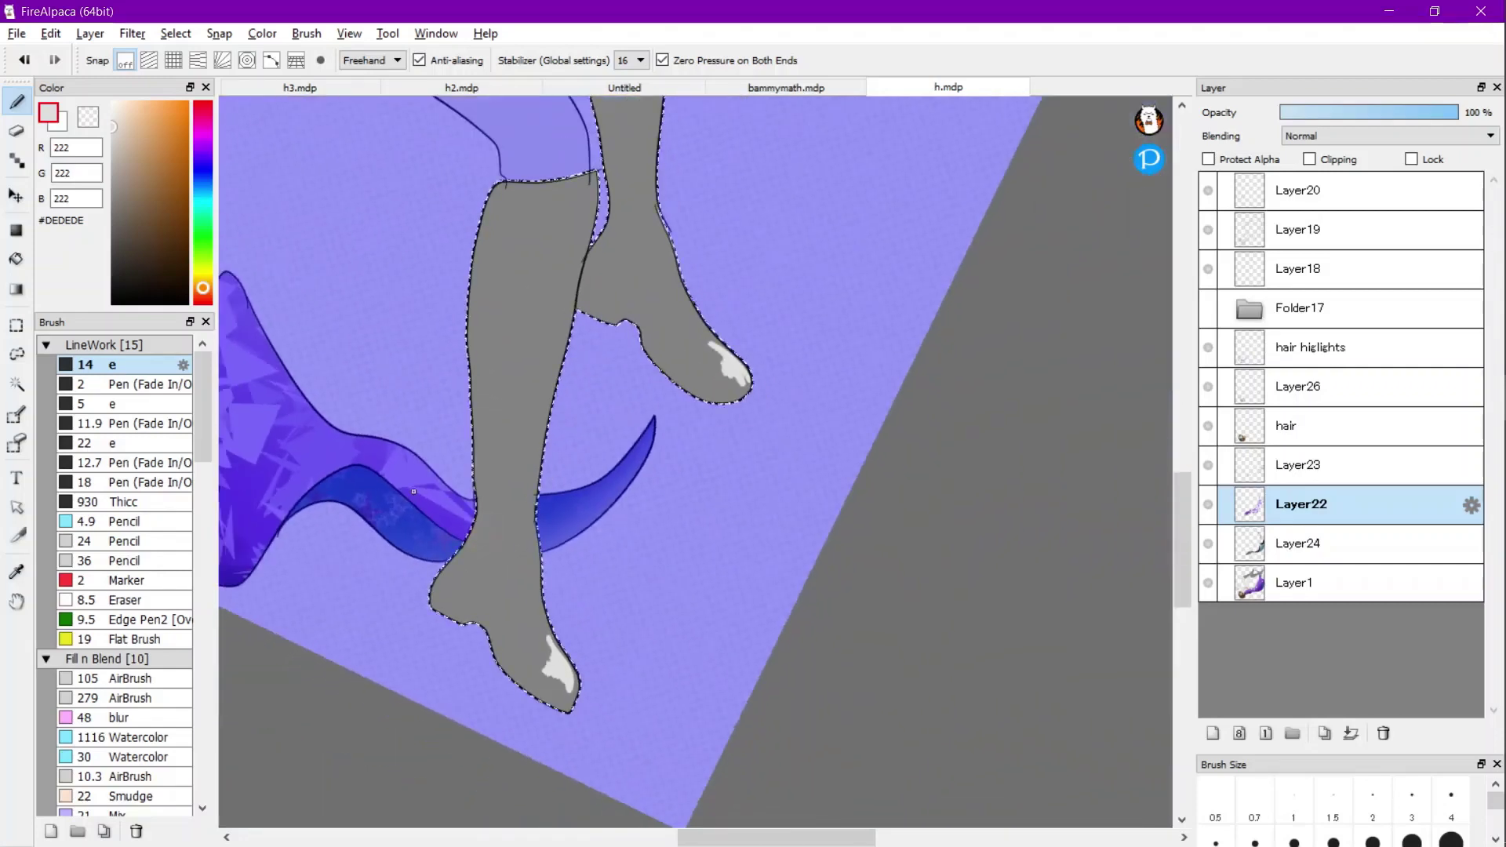
Paint a jagged light grey highlight along the upper shin of the front boot.
scroll(731, 611, "up", 1)
scroll(440, 394, "down", 2)
scroll(440, 394, "up", 5)
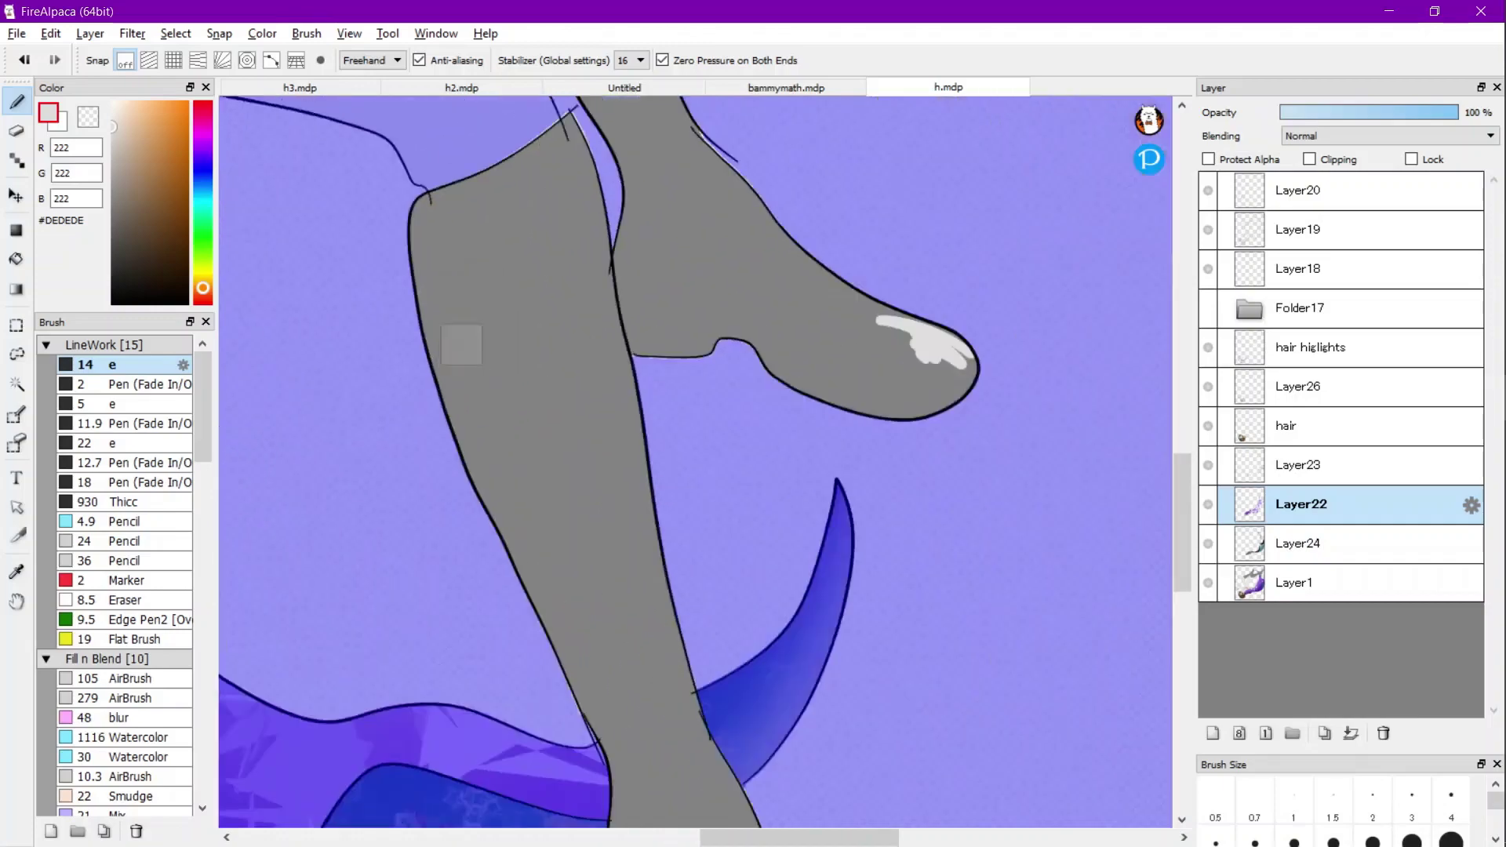
mouse_move(600, 157)
left_mouse_down()
mouse_move(690, 451)
mouse_move(605, 229)
mouse_move(659, 396)
left_mouse_up()
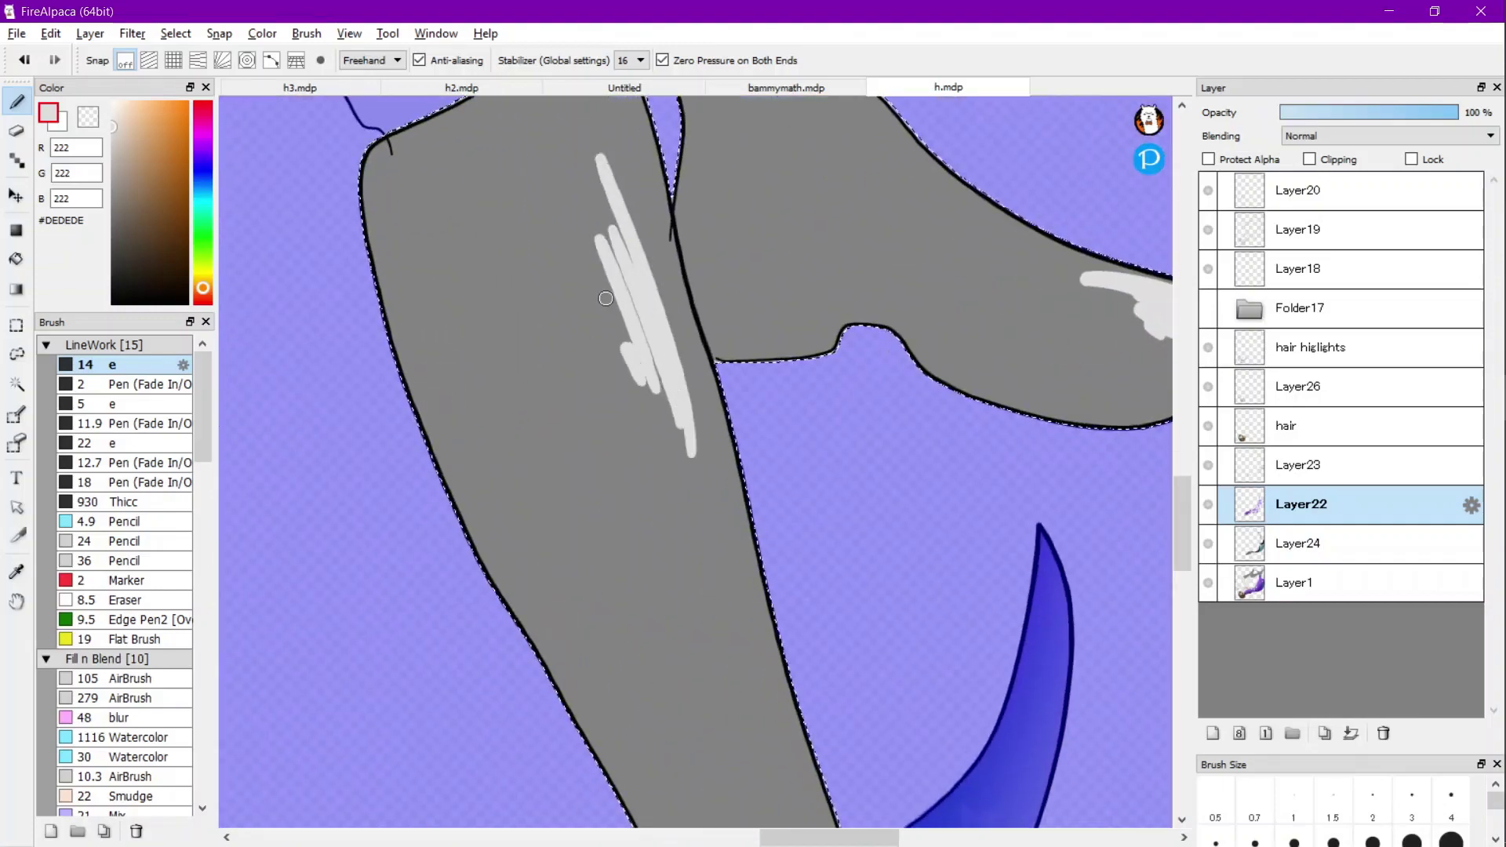
left_click_drag(603, 294, 599, 348)
scroll(599, 348, "down", 4)
Try to paint long light grey highlight strokes down the shin of the rear boot.
scroll(570, 540, "up", 3)
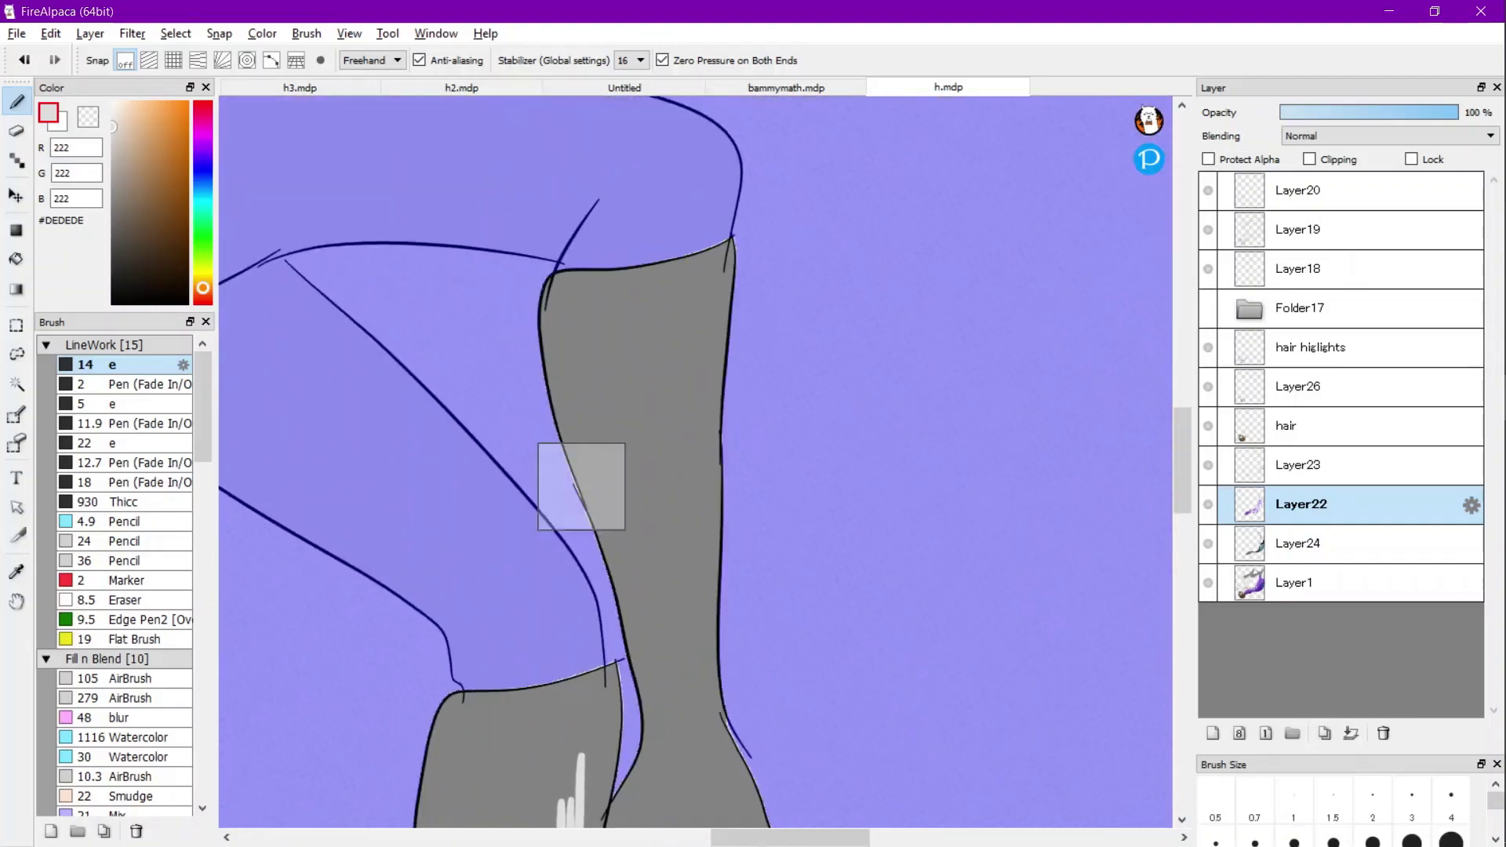
mouse_move(708, 251)
left_mouse_down()
mouse_move(733, 562)
mouse_move(691, 320)
mouse_move(704, 491)
left_mouse_up()
left_click_drag(700, 491, 661, 320)
left_click_drag(661, 320, 690, 447)
left_click_drag(657, 345, 669, 451)
scroll(648, 365, "down", 5)
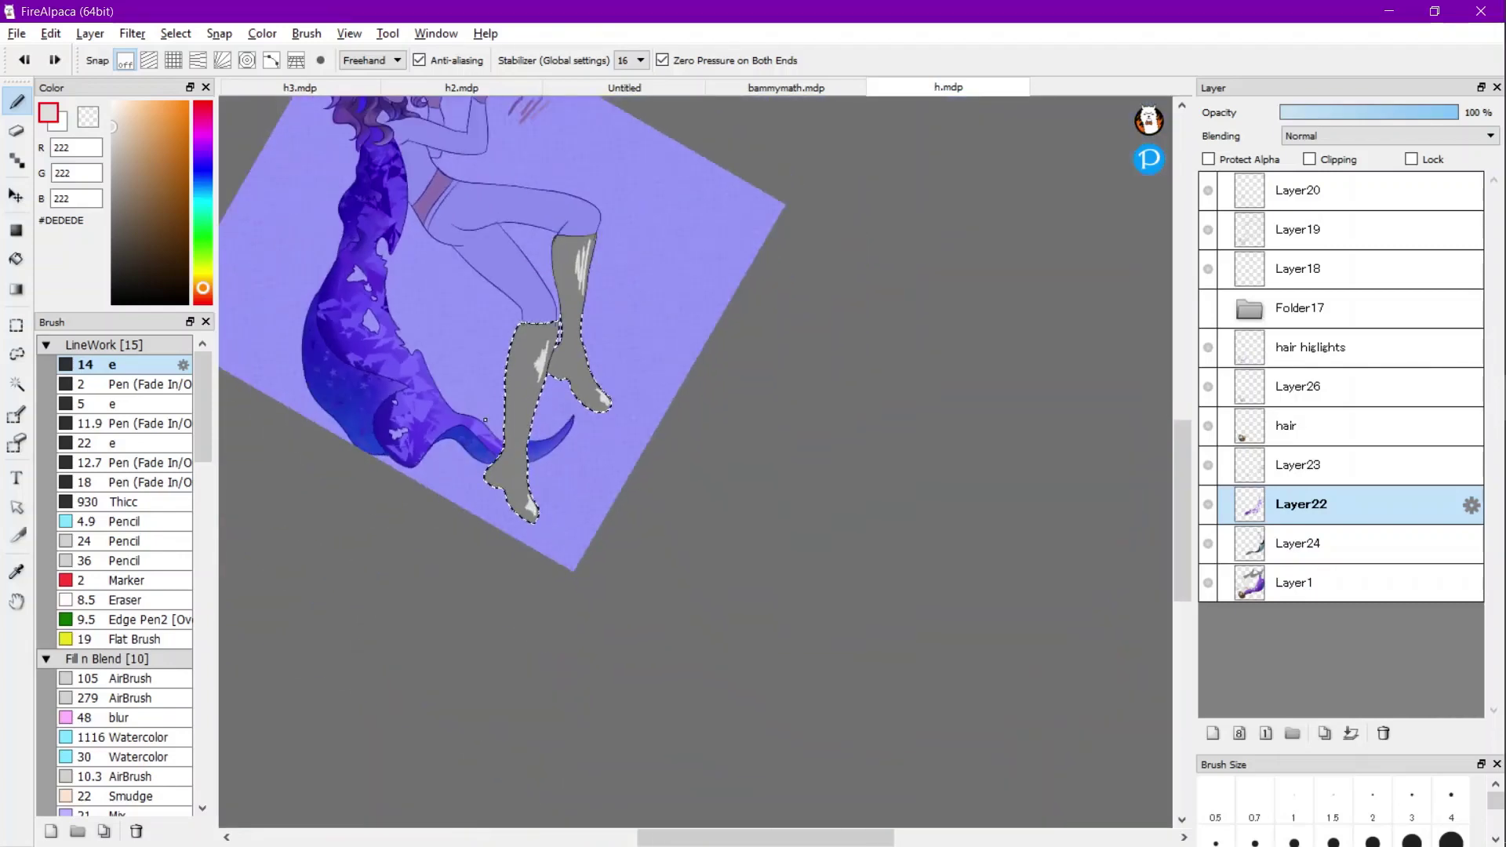
Paint a zigzag light grey highlight on the upper shin of the rear boot.
scroll(484, 419, "up", 5)
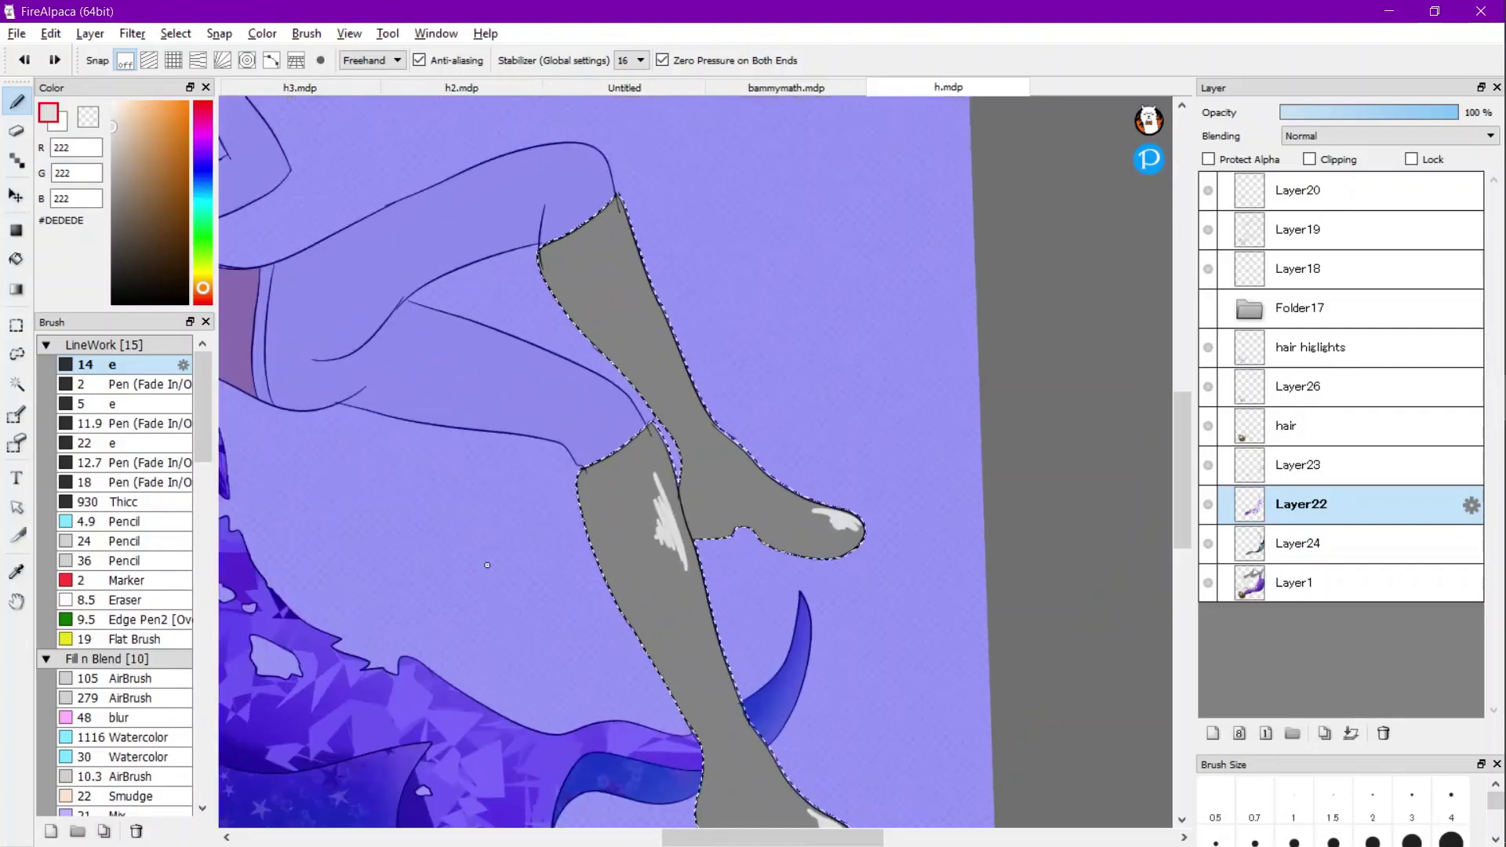
left_click_drag(756, 453, 731, 441)
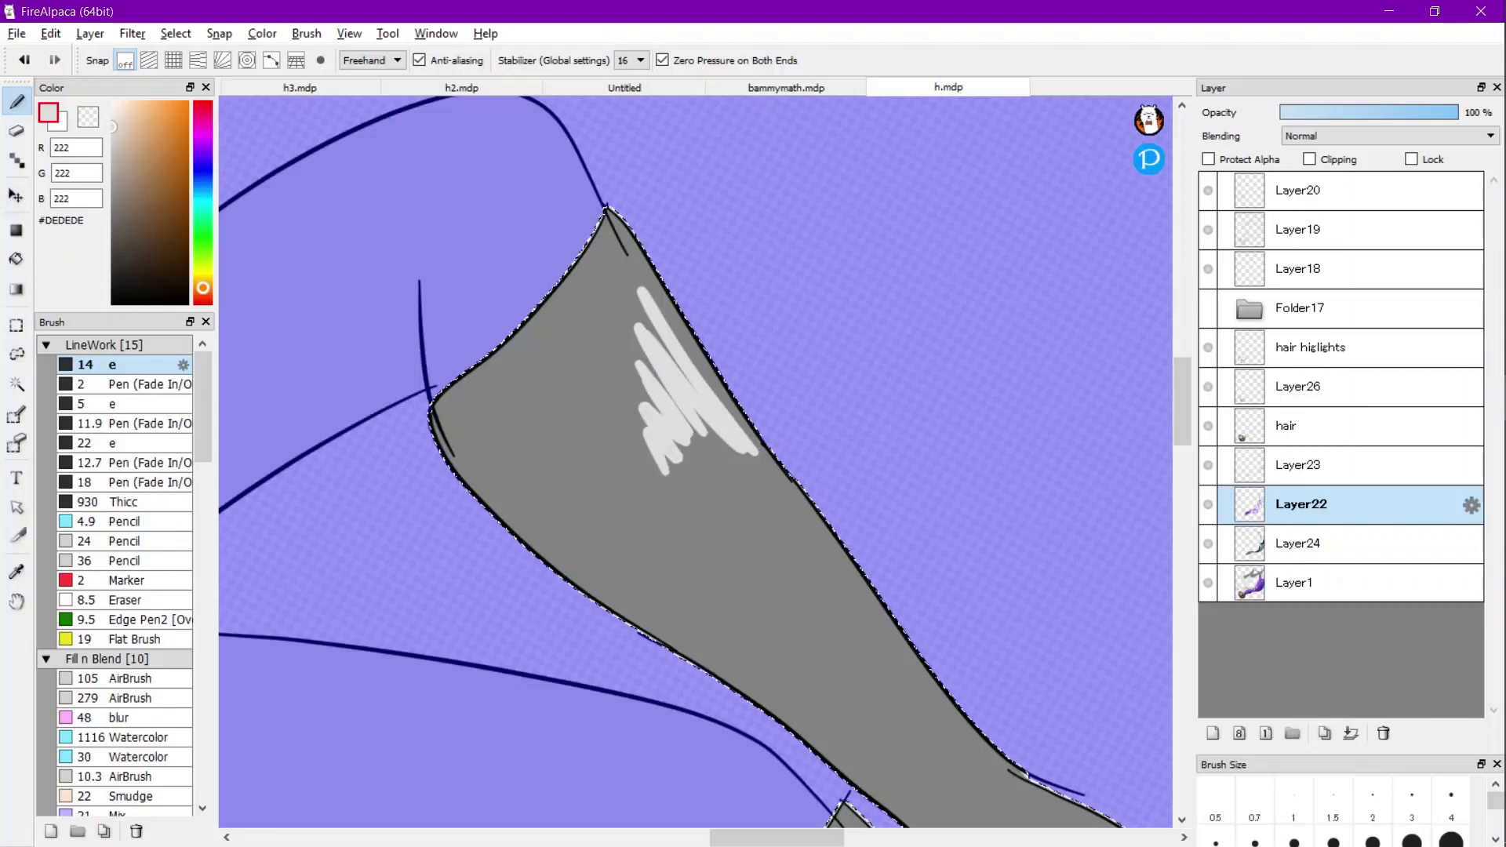
scroll(516, 471, "down", 5)
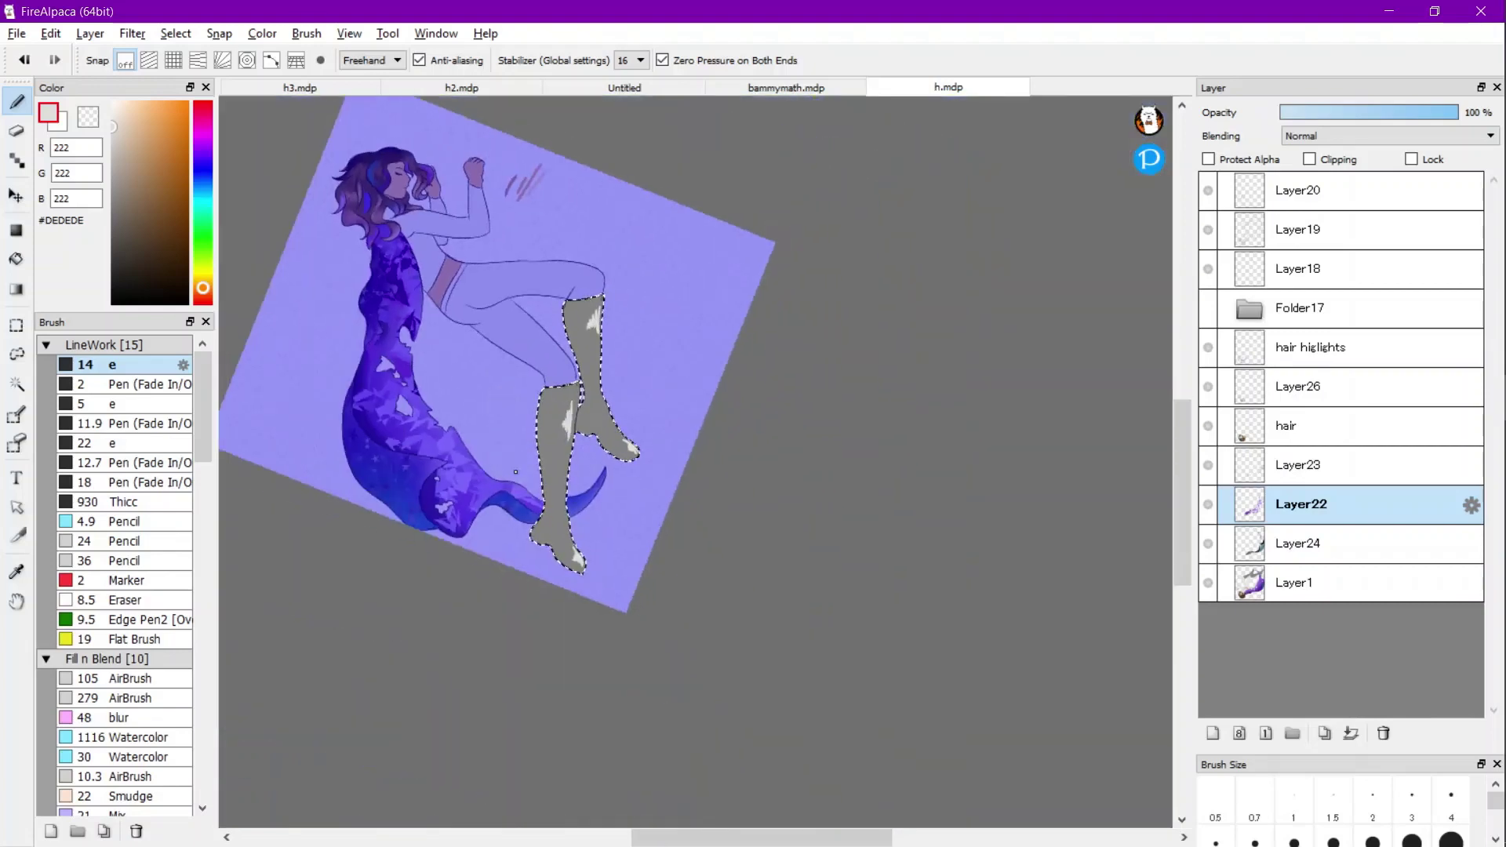
Darken both boots on Layer24 with black, using the Analog brush widened to 271 px.
scroll(515, 471, "up", 2)
left_click(1302, 544)
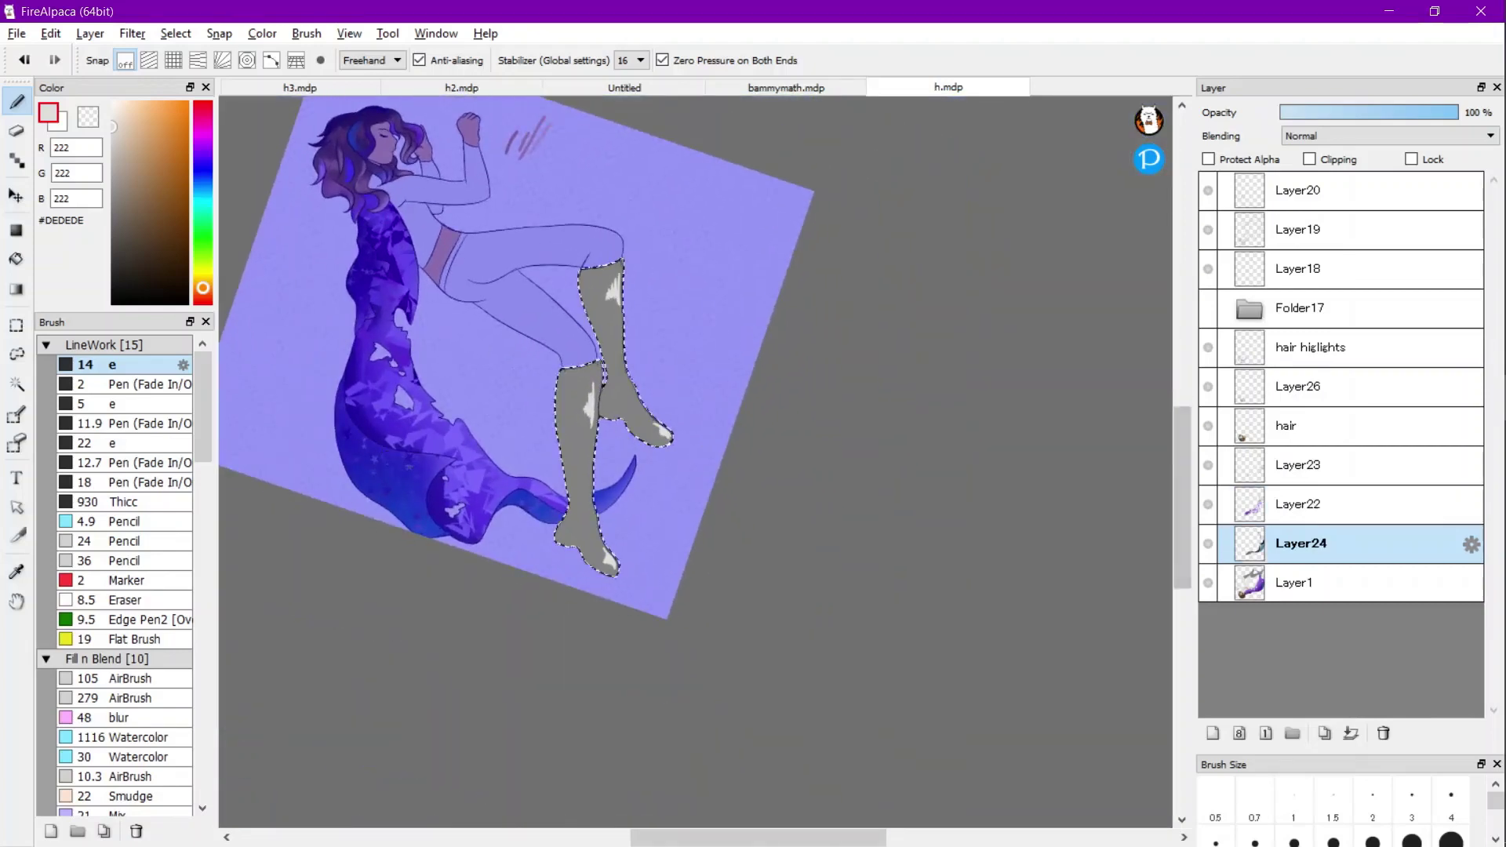
left_click(112, 256)
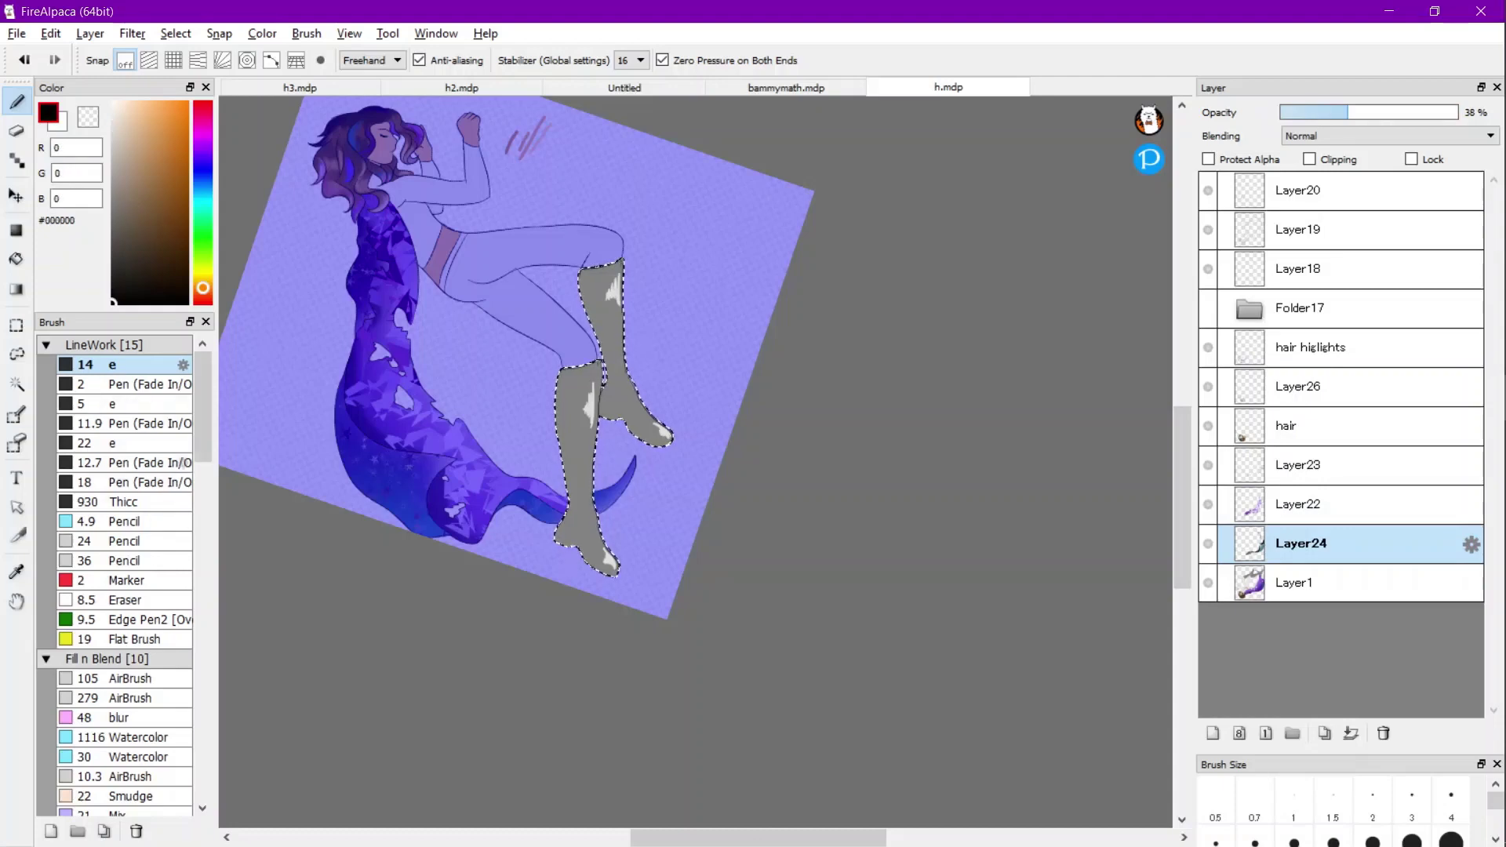
scroll(115, 576, "down", 15)
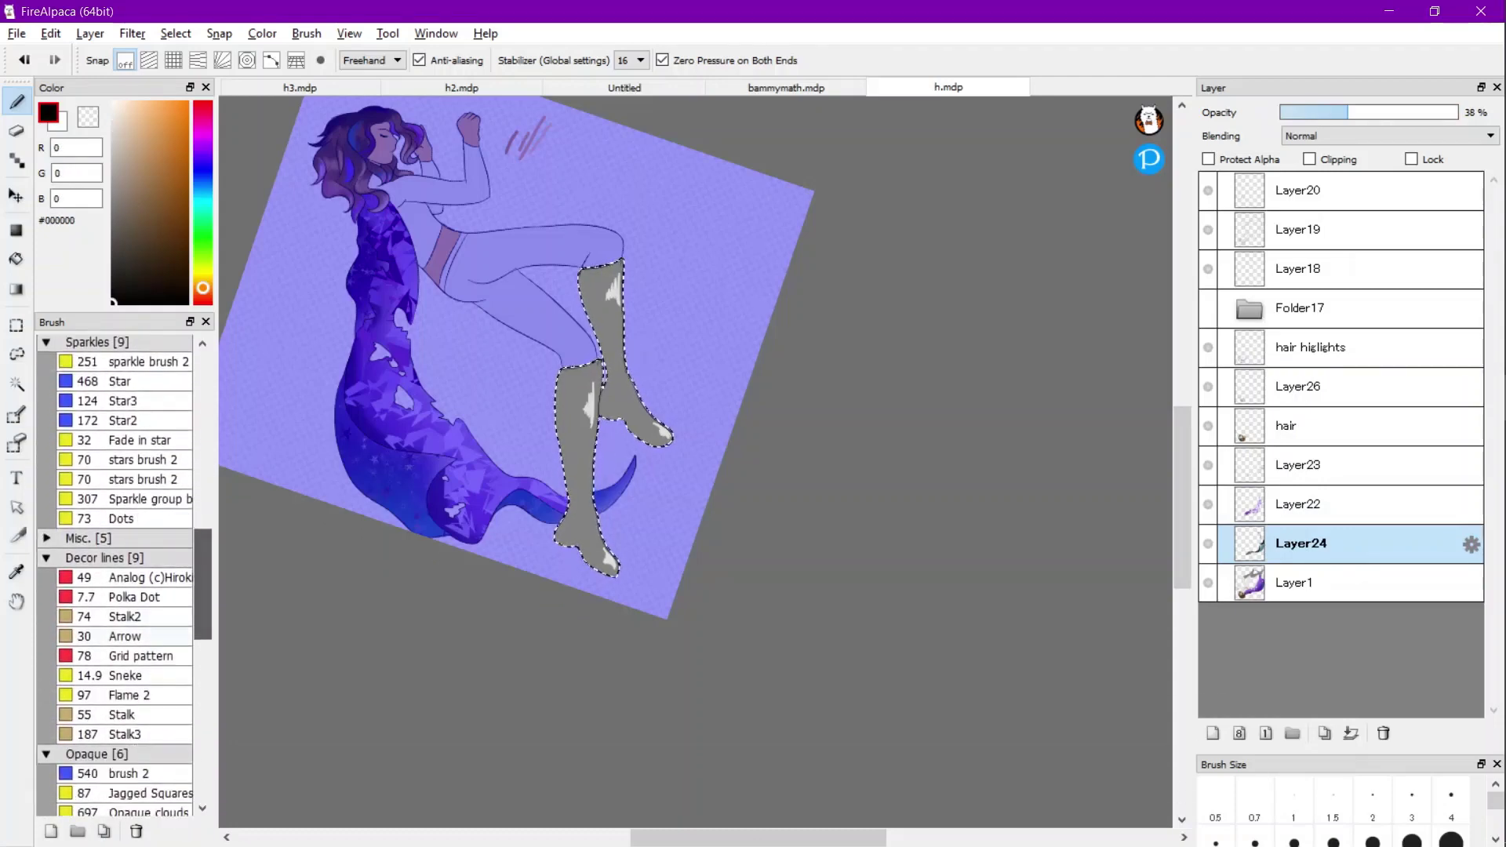
left_click(142, 578)
scroll(581, 392, "up", 1)
key("ctrl+d")
scroll(580, 424, "up", 2)
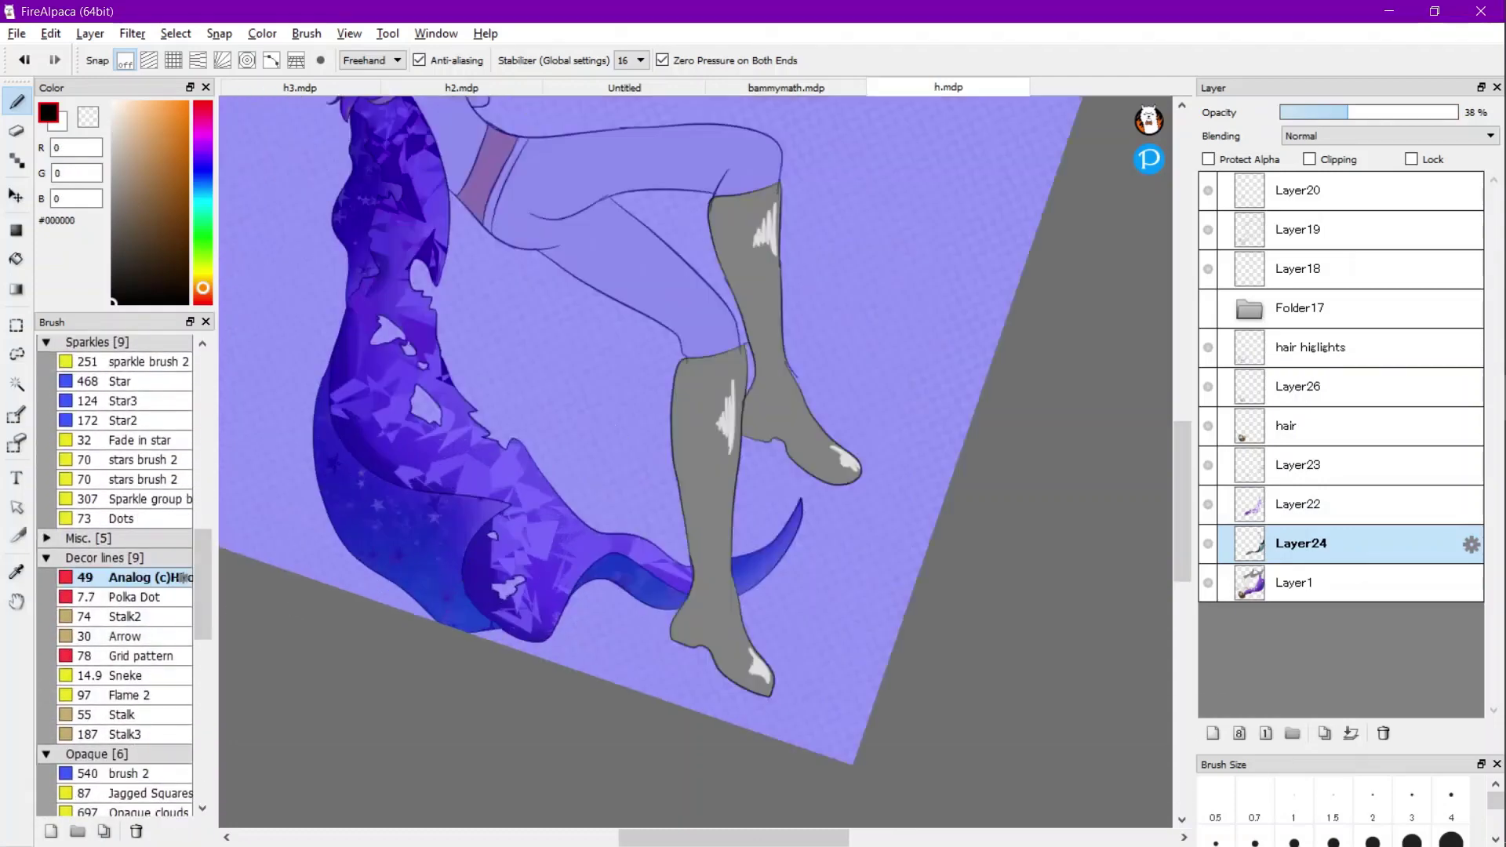
double_click(185, 578)
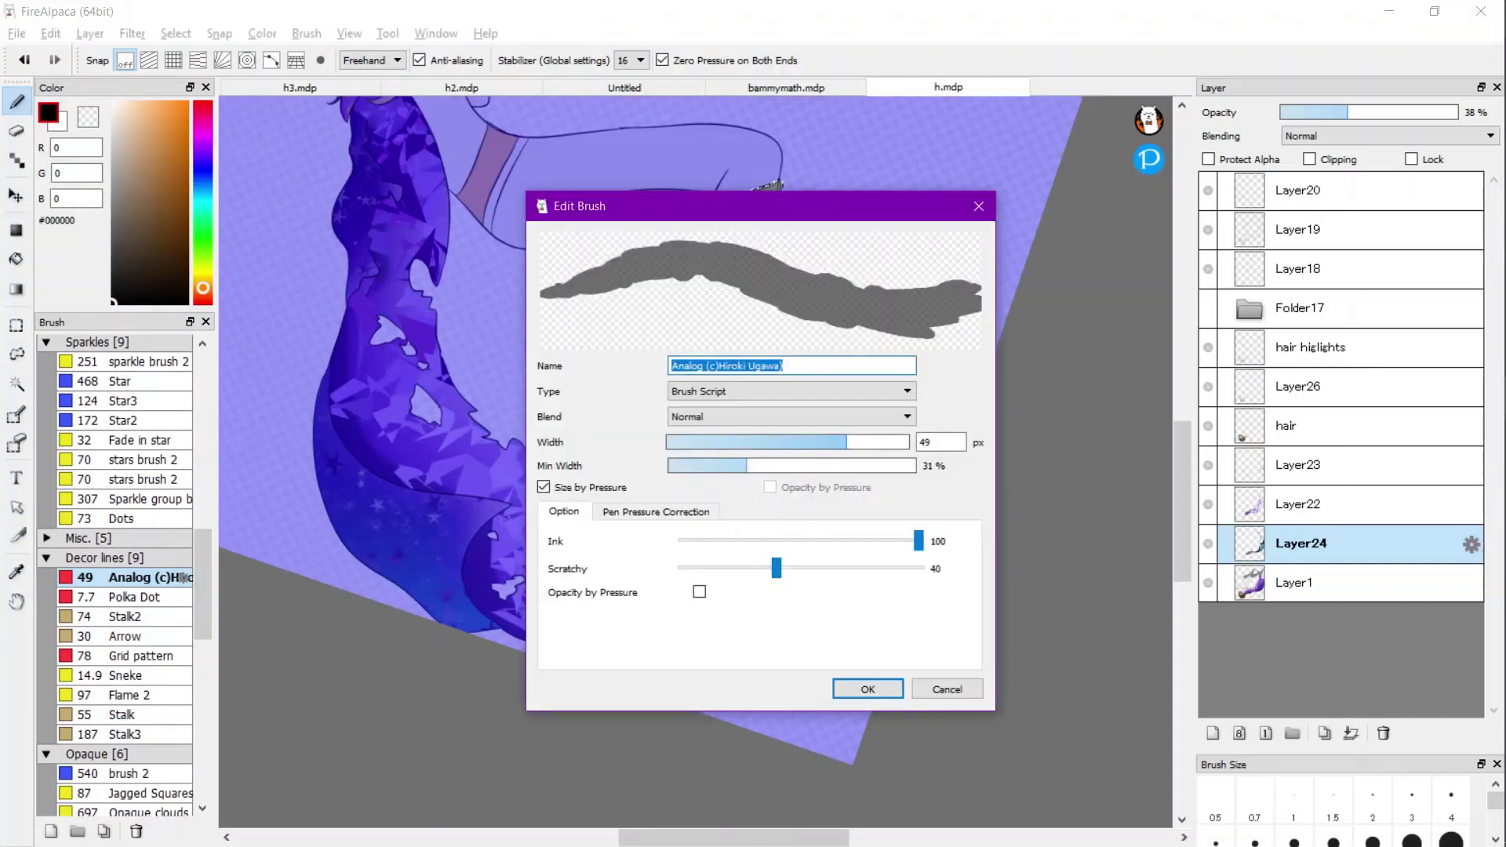
left_click(907, 442)
left_click(869, 690)
mouse_move(779, 667)
left_mouse_down()
mouse_move(724, 651)
mouse_move(716, 624)
mouse_move(759, 499)
mouse_move(722, 447)
mouse_move(744, 311)
mouse_move(678, 373)
mouse_move(825, 479)
mouse_move(798, 290)
mouse_move(768, 218)
mouse_move(816, 451)
mouse_move(722, 647)
left_mouse_up()
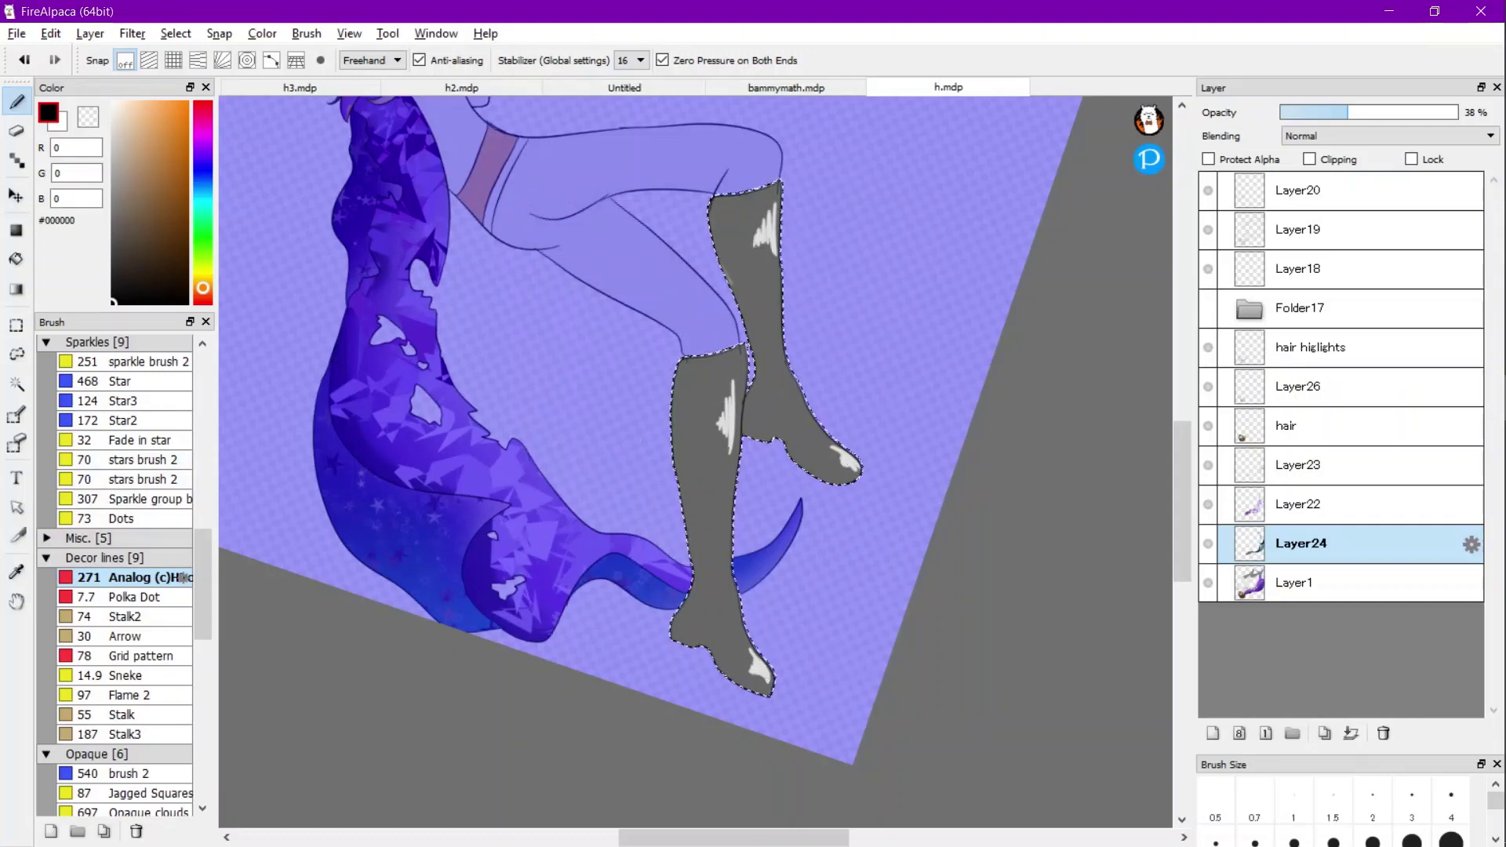
Brush dark grey #2F2F2F over both boots on Layer24.
left_click(112, 267)
key("ctrl+d")
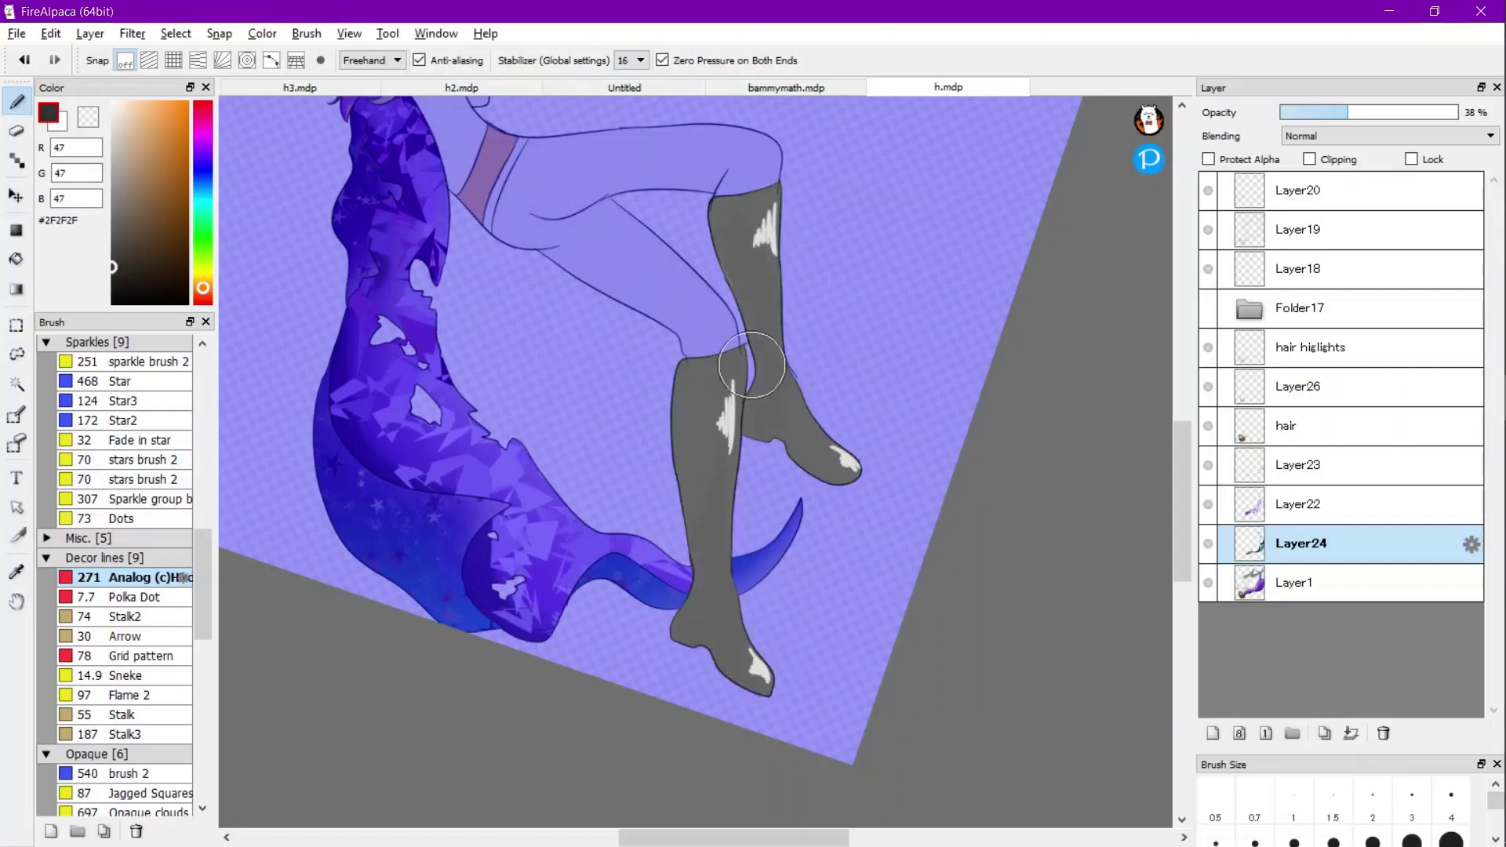
mouse_move(751, 364)
left_mouse_down()
mouse_move(711, 381)
mouse_move(774, 530)
left_mouse_up()
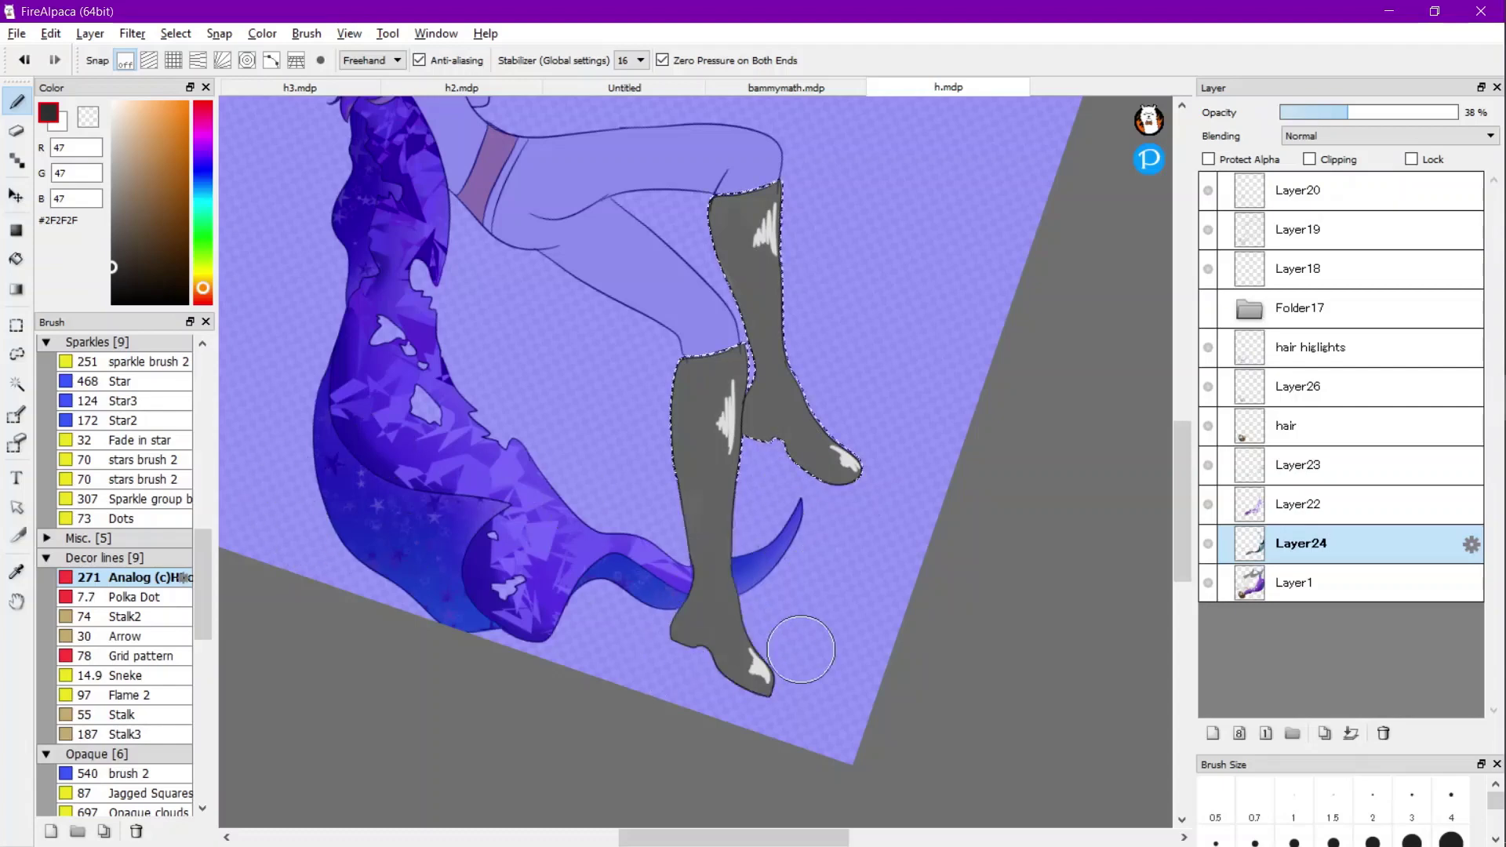
Brush black texture over both boots on Layer24 to deepen the shading.
left_click(112, 265)
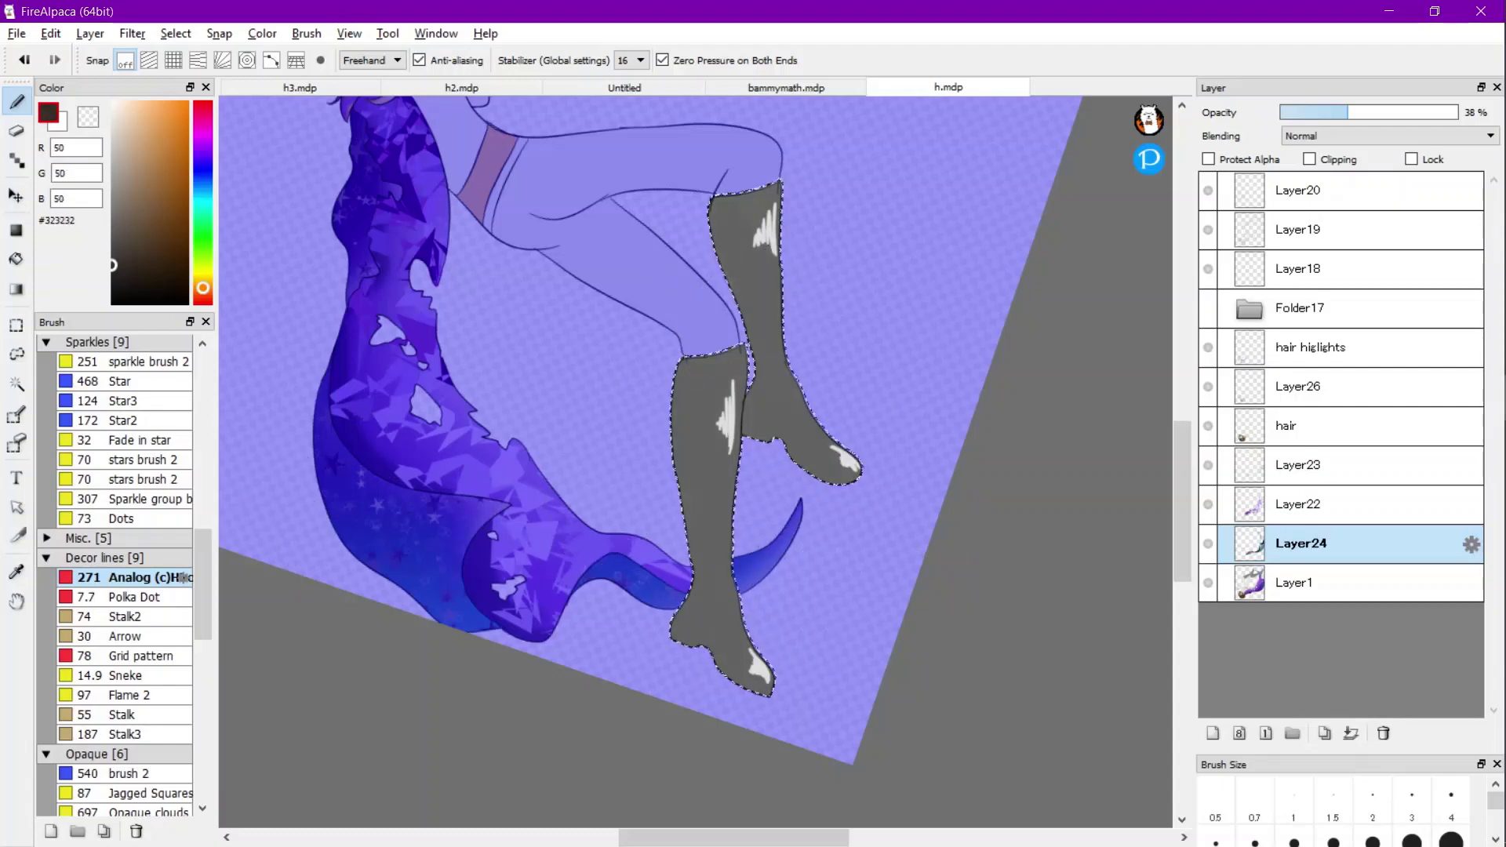
left_click(112, 302)
left_click_drag(709, 205, 754, 259)
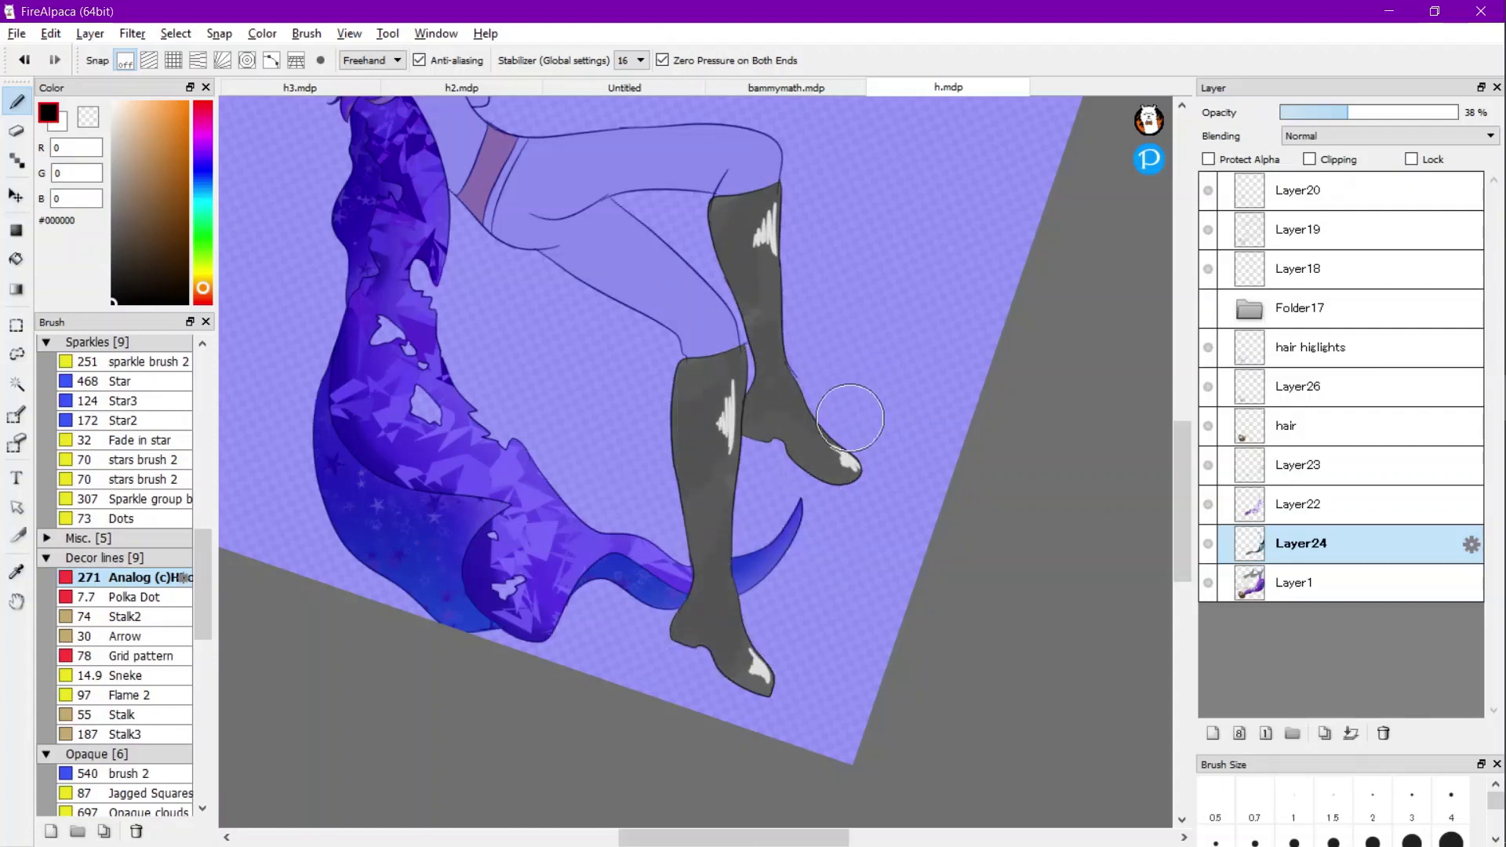
left_click_drag(850, 417, 840, 562)
key("ctrl+d")
Add a new layer and move it directly below Layer24.
left_click(90, 34)
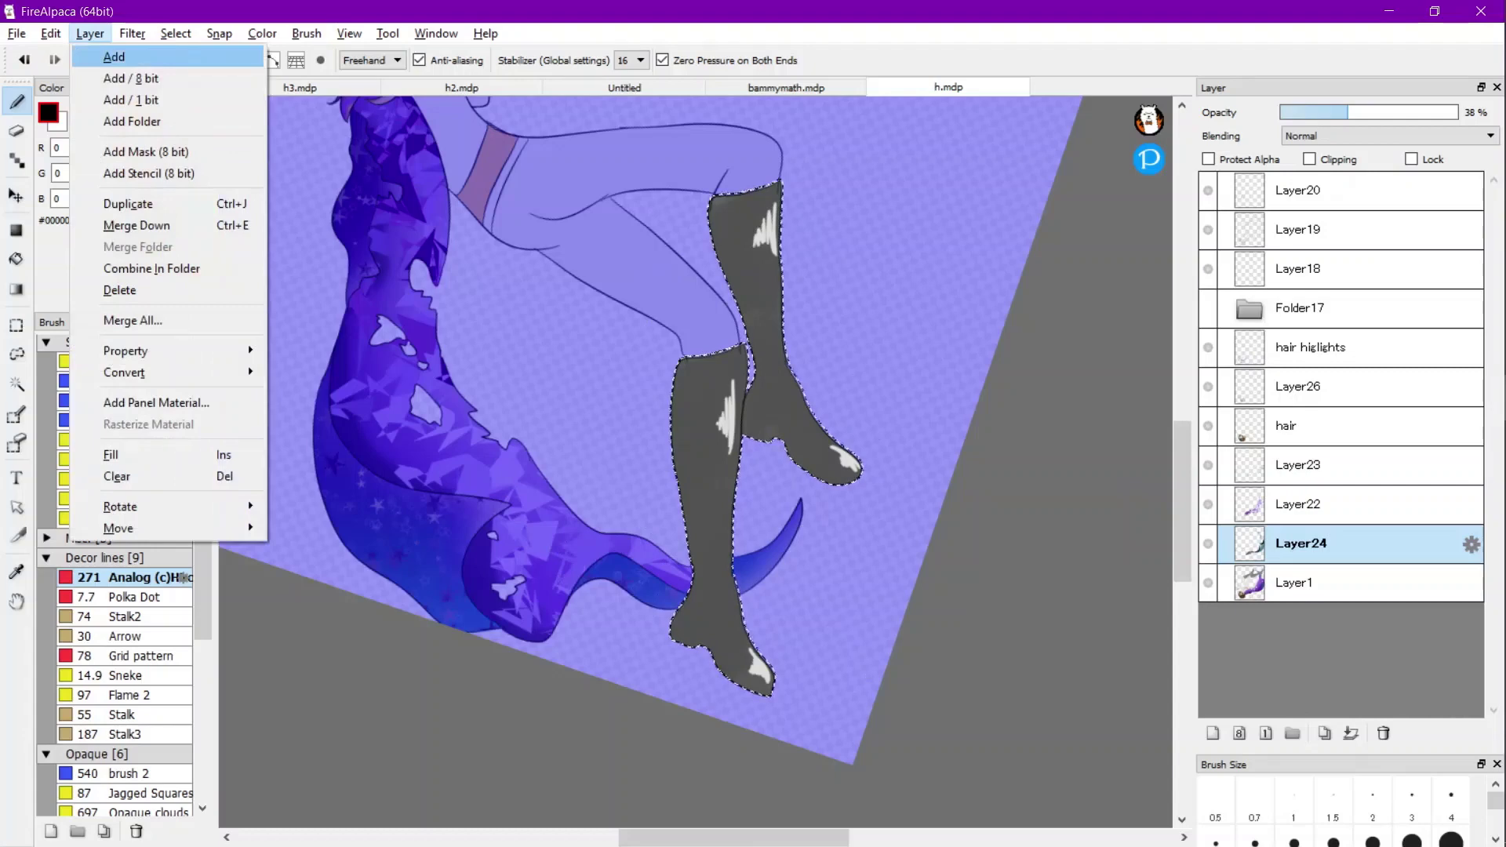
left_click(116, 56)
left_click_drag(1333, 544, 1333, 596)
Try to paint both boots solid black on the new layer.
left_click_drag(761, 675, 738, 617)
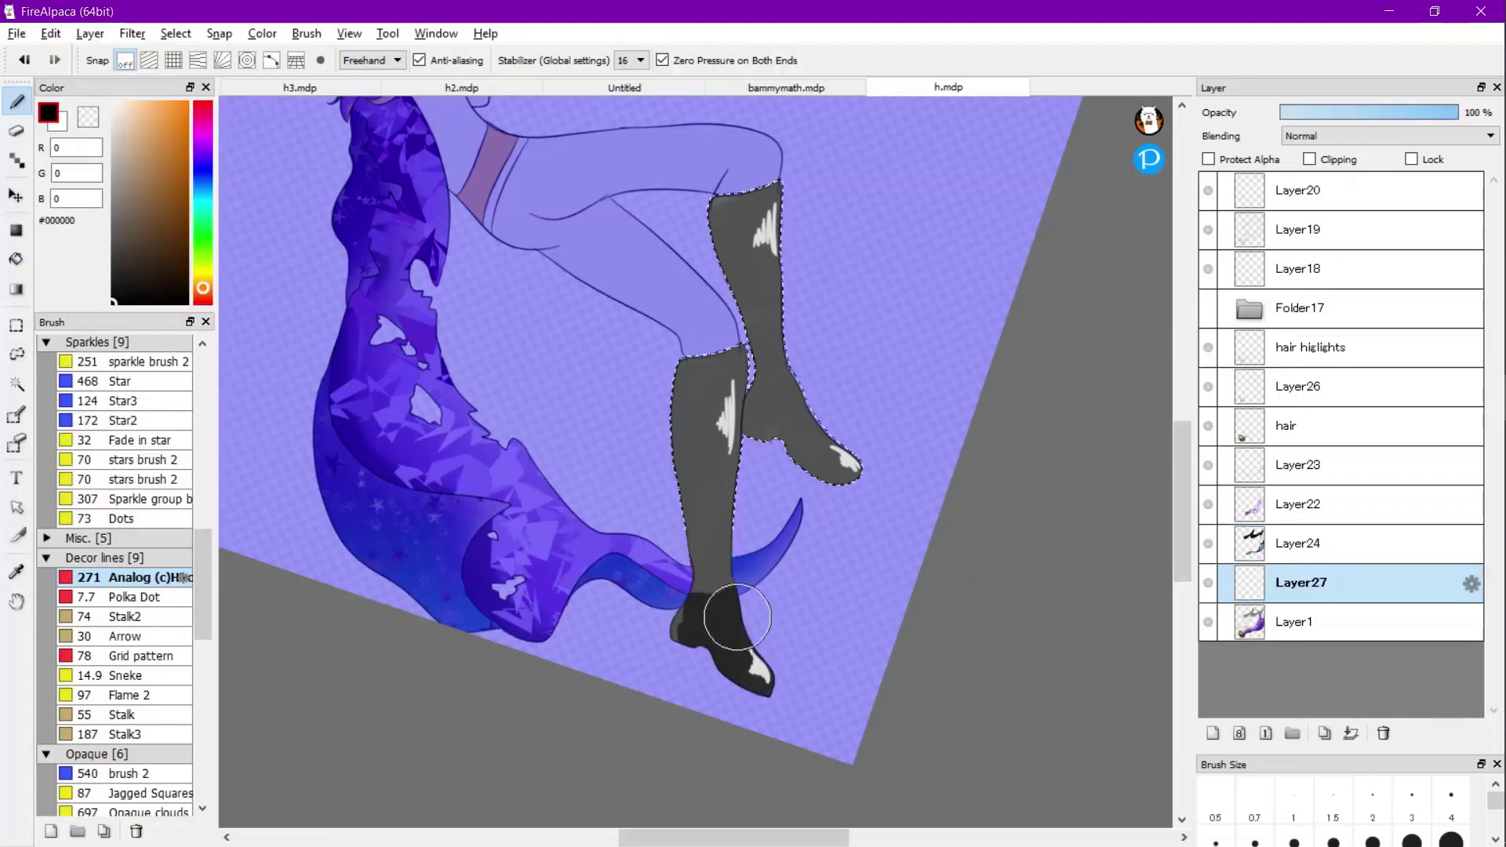
mouse_move(708, 483)
left_mouse_down()
mouse_move(661, 393)
mouse_move(826, 471)
left_mouse_up()
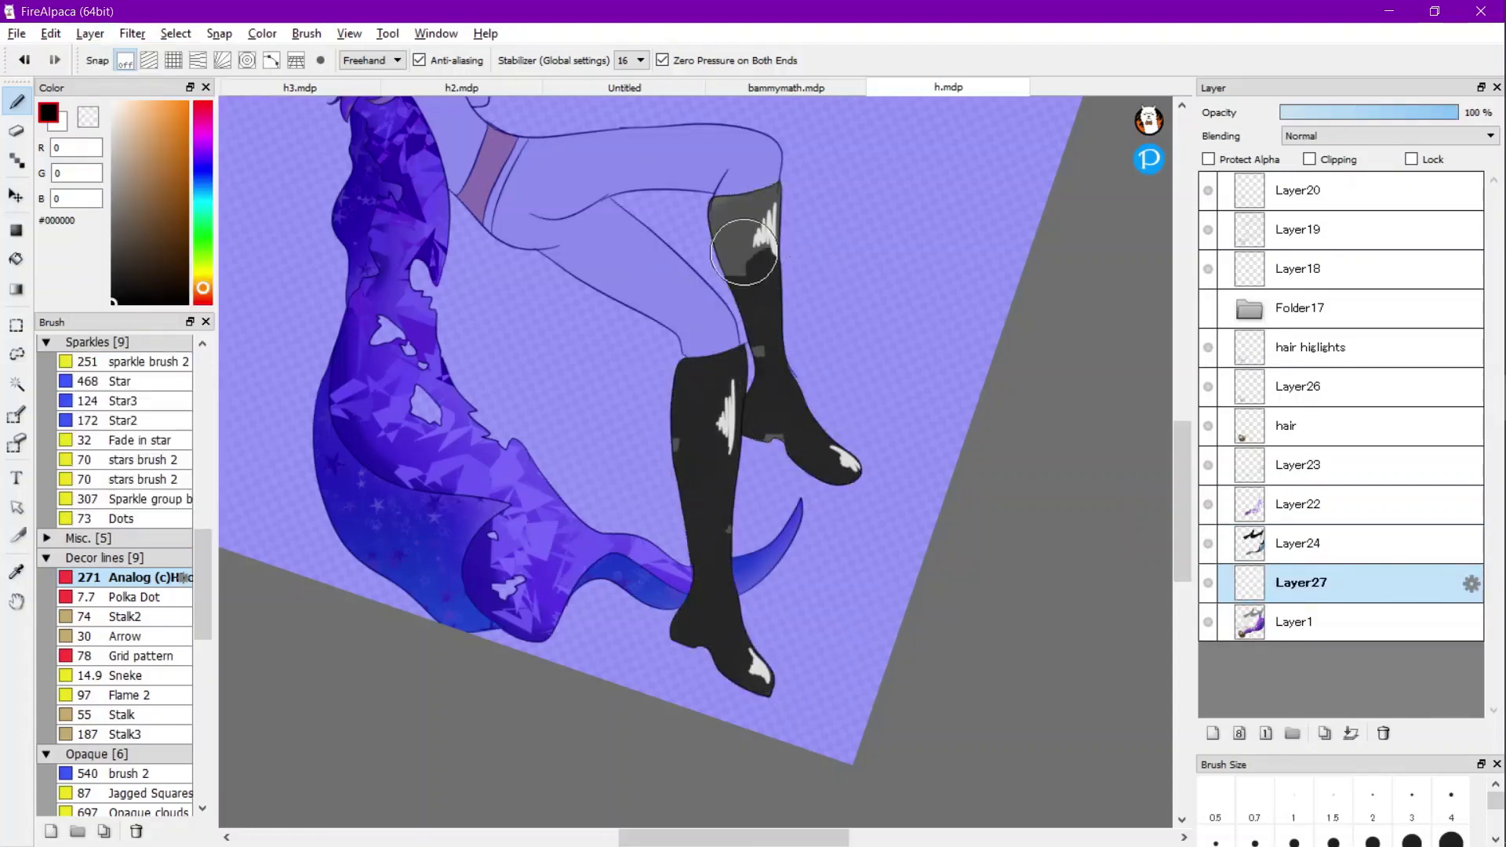
left_click_drag(744, 252, 747, 218)
scroll(834, 506, "down", 2)
scroll(813, 410, "up", 1)
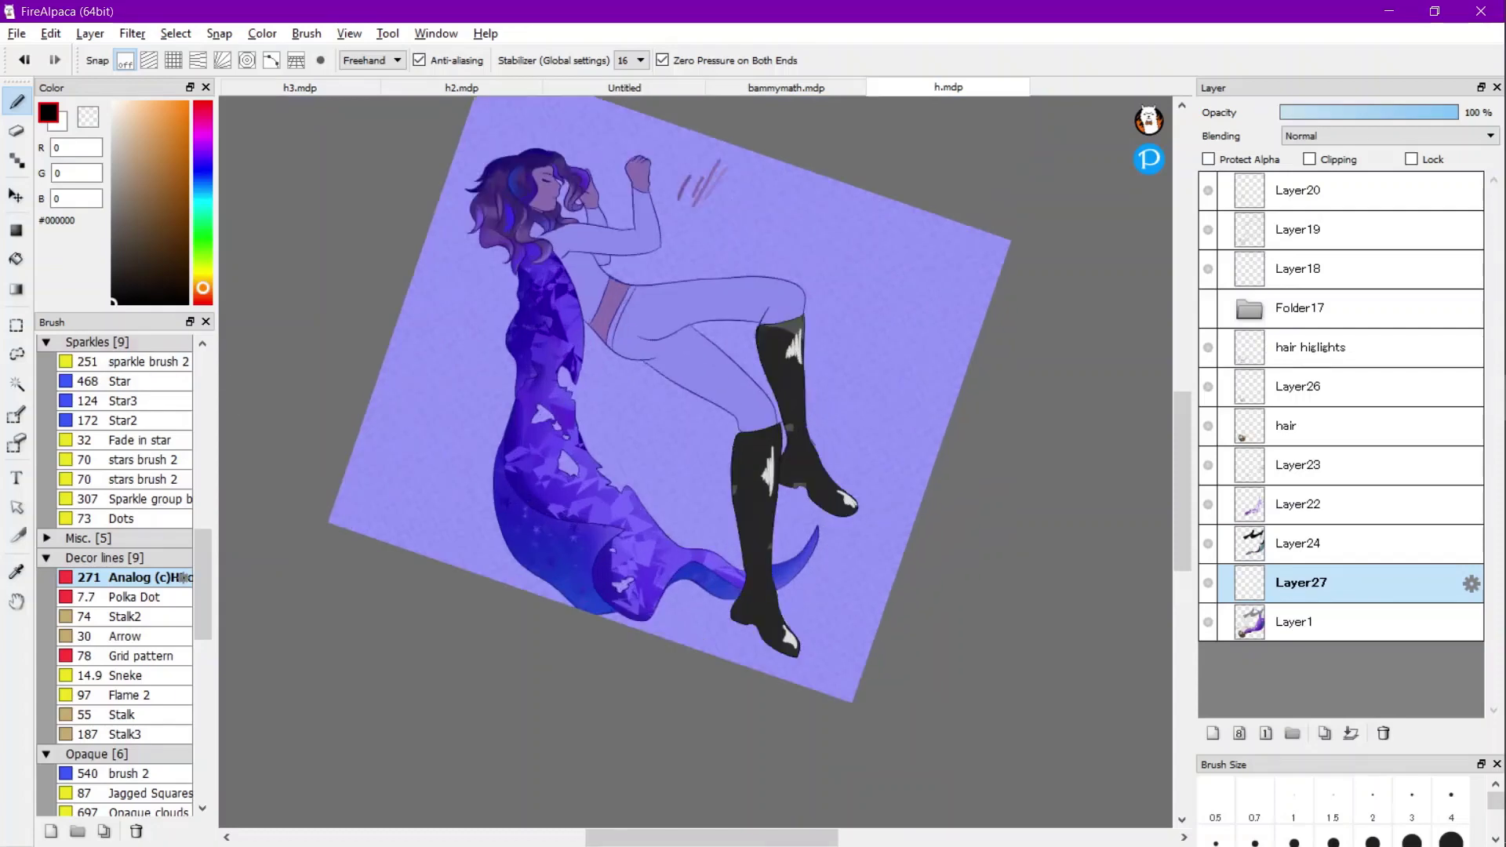
Undo the black strokes and repaint both boots in dark grey #252525 on the new layer.
left_click(112, 274)
key("ctrl+z")
key("ctrl+z")
key("ctrl+z")
scroll(878, 594, "up", 1)
mouse_move(720, 643)
left_mouse_down()
mouse_move(699, 584)
mouse_move(725, 569)
mouse_move(698, 382)
mouse_move(759, 329)
mouse_move(866, 460)
mouse_move(711, 238)
mouse_move(830, 200)
mouse_move(730, 295)
left_mouse_up()
mouse_move(744, 634)
left_mouse_down()
mouse_move(734, 684)
mouse_move(642, 448)
mouse_move(716, 379)
mouse_move(808, 463)
mouse_move(745, 251)
mouse_move(820, 385)
mouse_move(666, 502)
mouse_move(705, 219)
left_mouse_up()
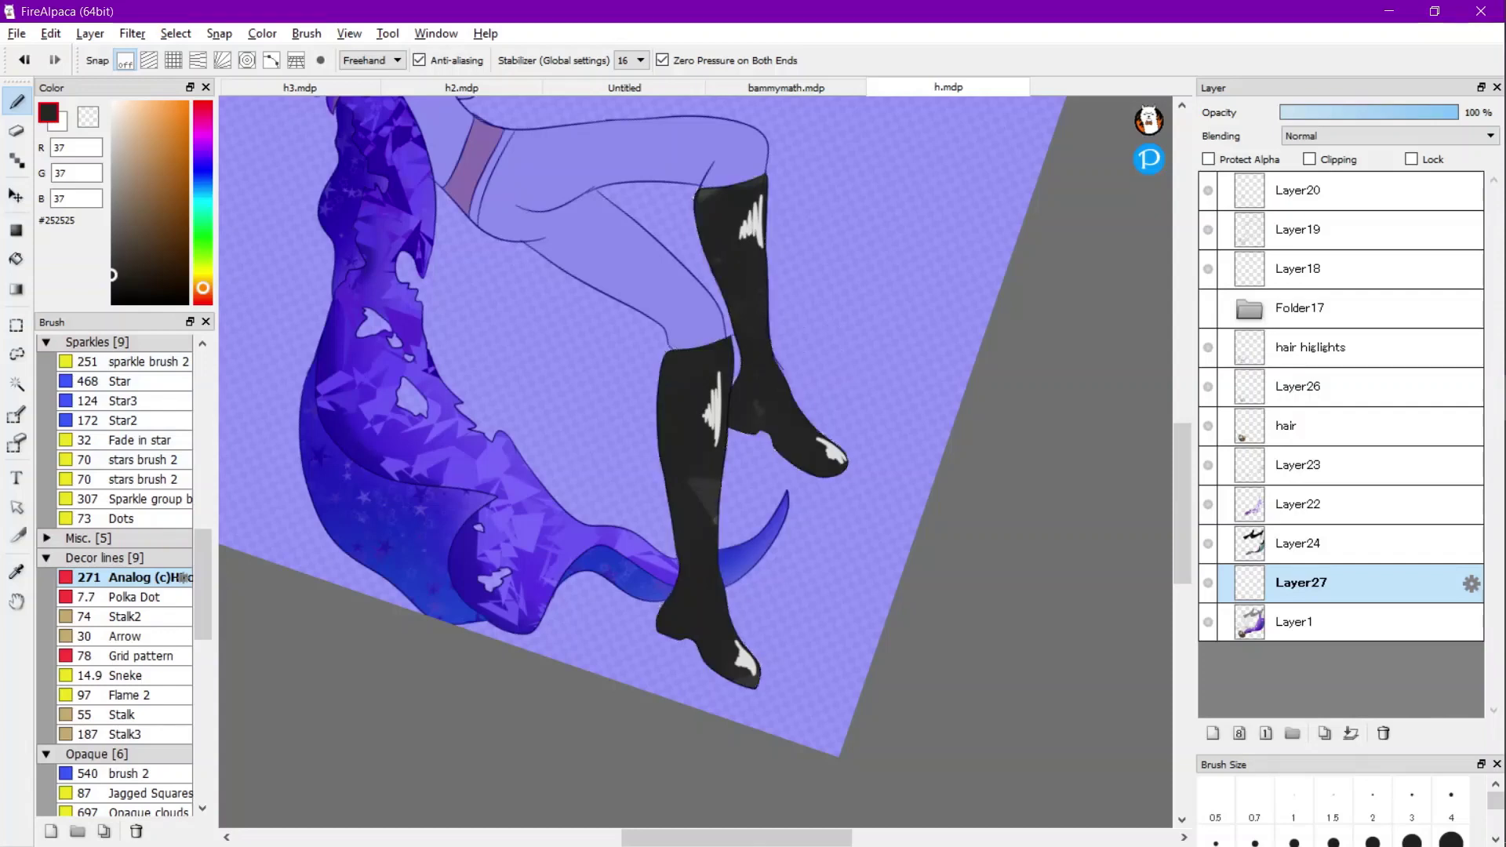
Reduce the Analog brush width to 108 px and fill in the uneven patches on both boots.
left_click(183, 578)
left_click(906, 442)
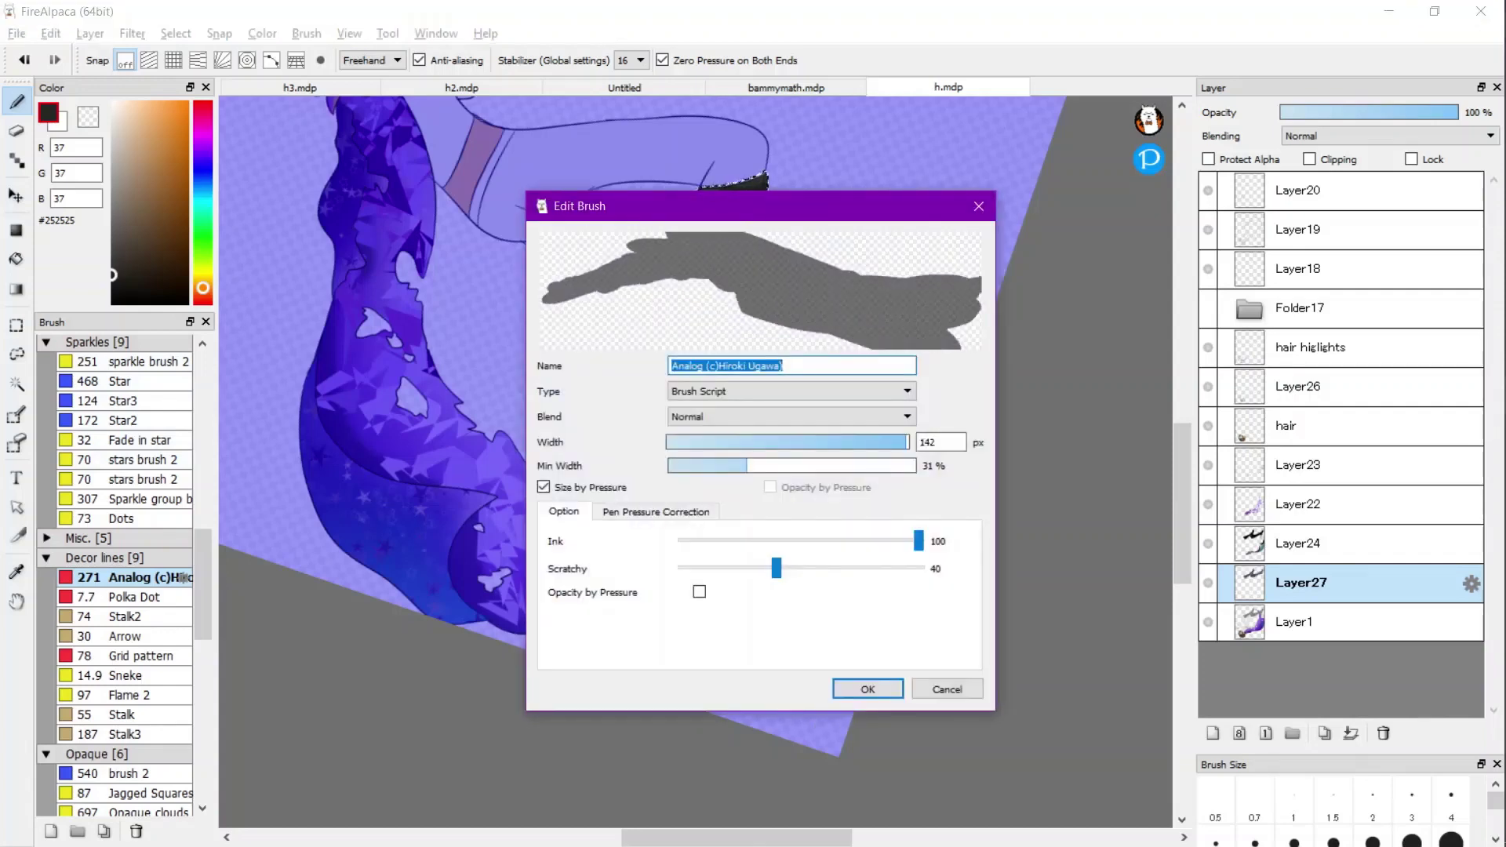
left_click_drag(907, 442, 886, 443)
key("Return")
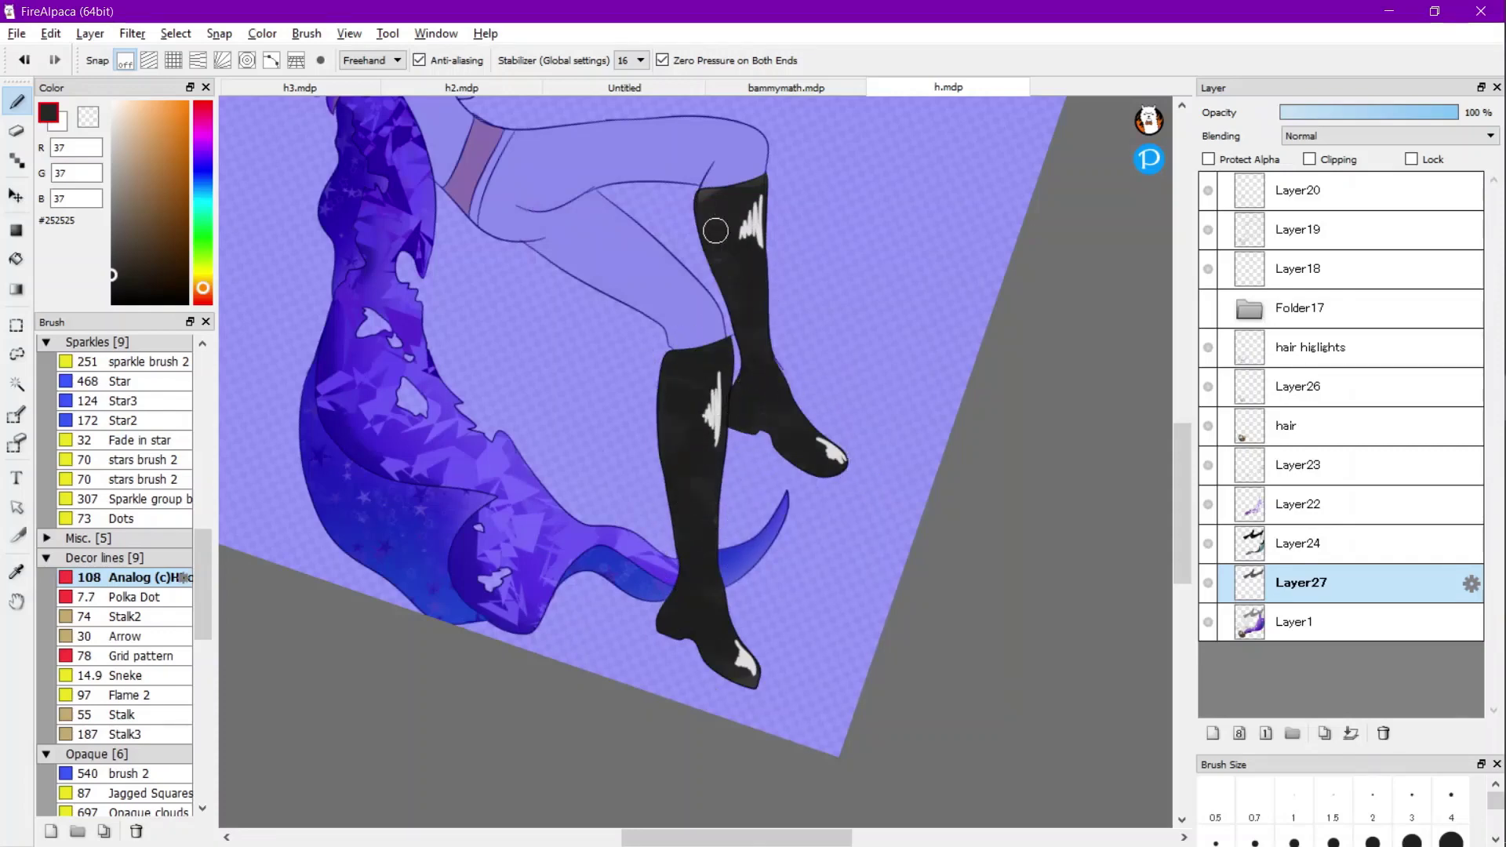
left_click_drag(844, 438, 802, 450)
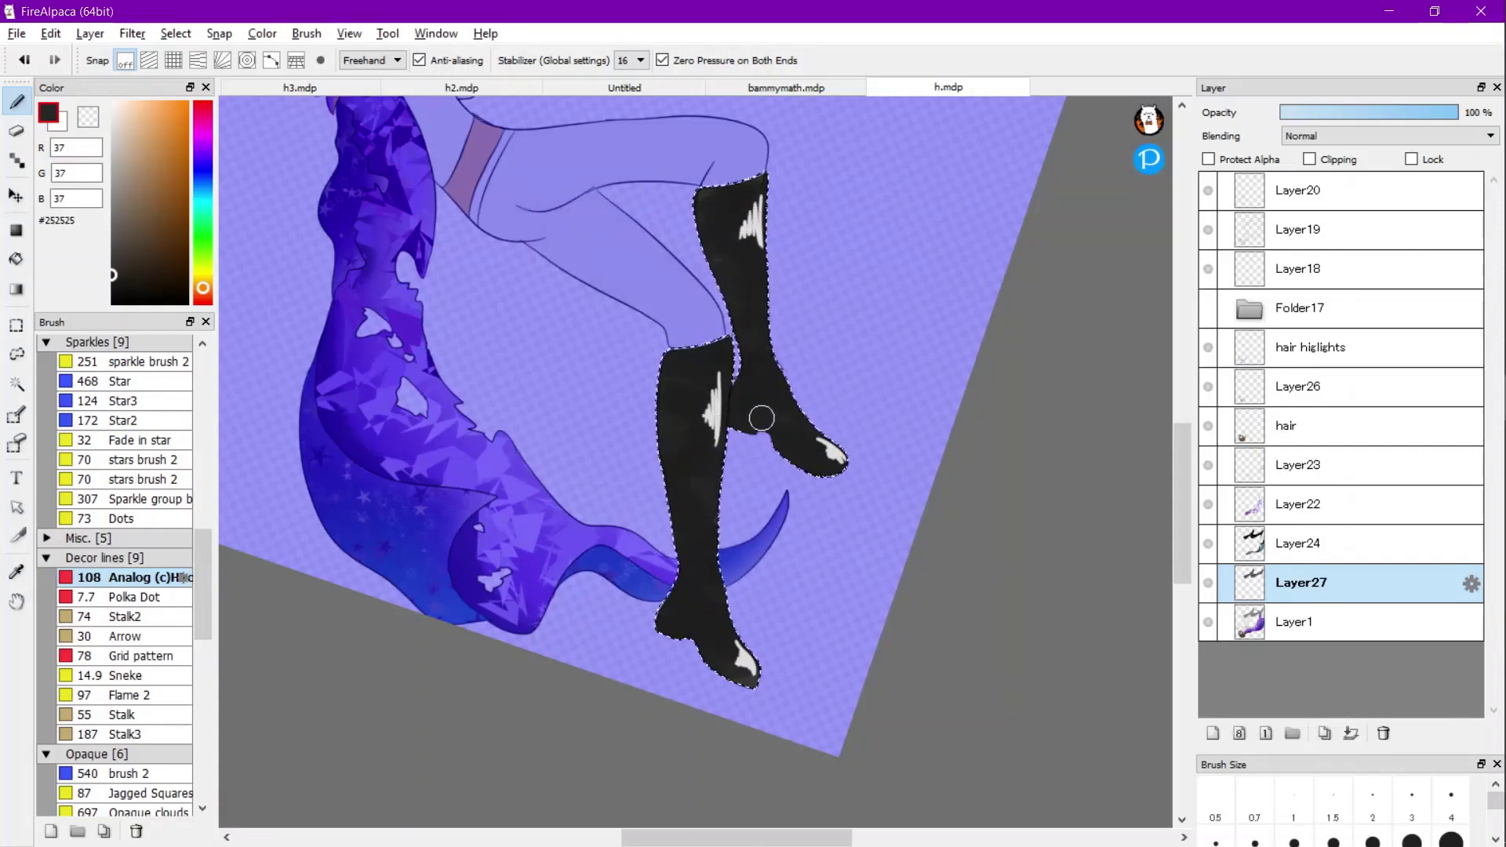
Clear the selection to examine the dark boots against the whole drawing, and restore the selection.
scroll(762, 418, "down", 1)
key("w")
left_click(736, 61)
left_click(736, 61)
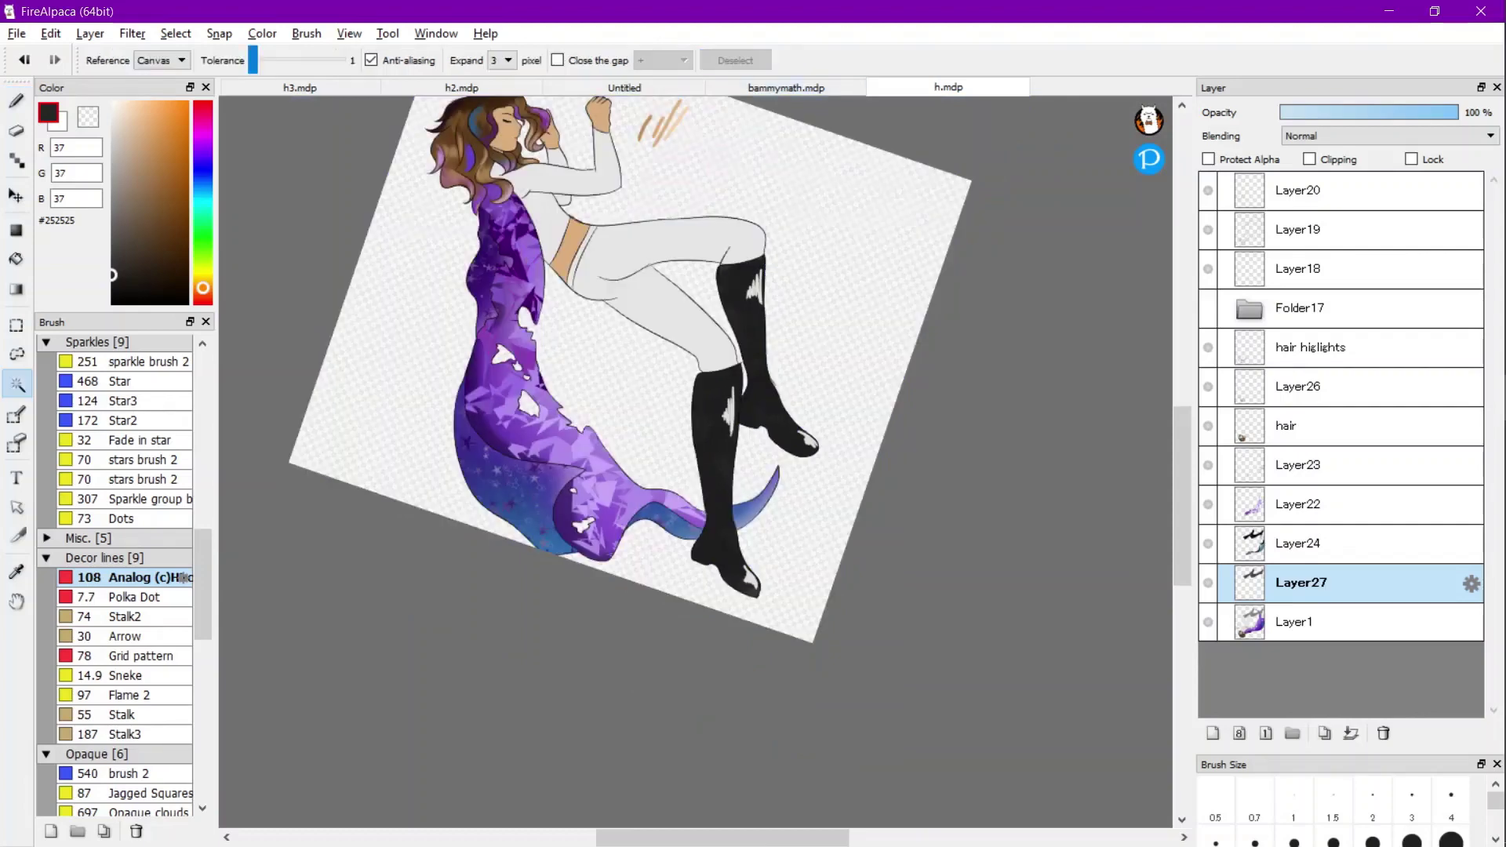
scroll(800, 488, "down", 1)
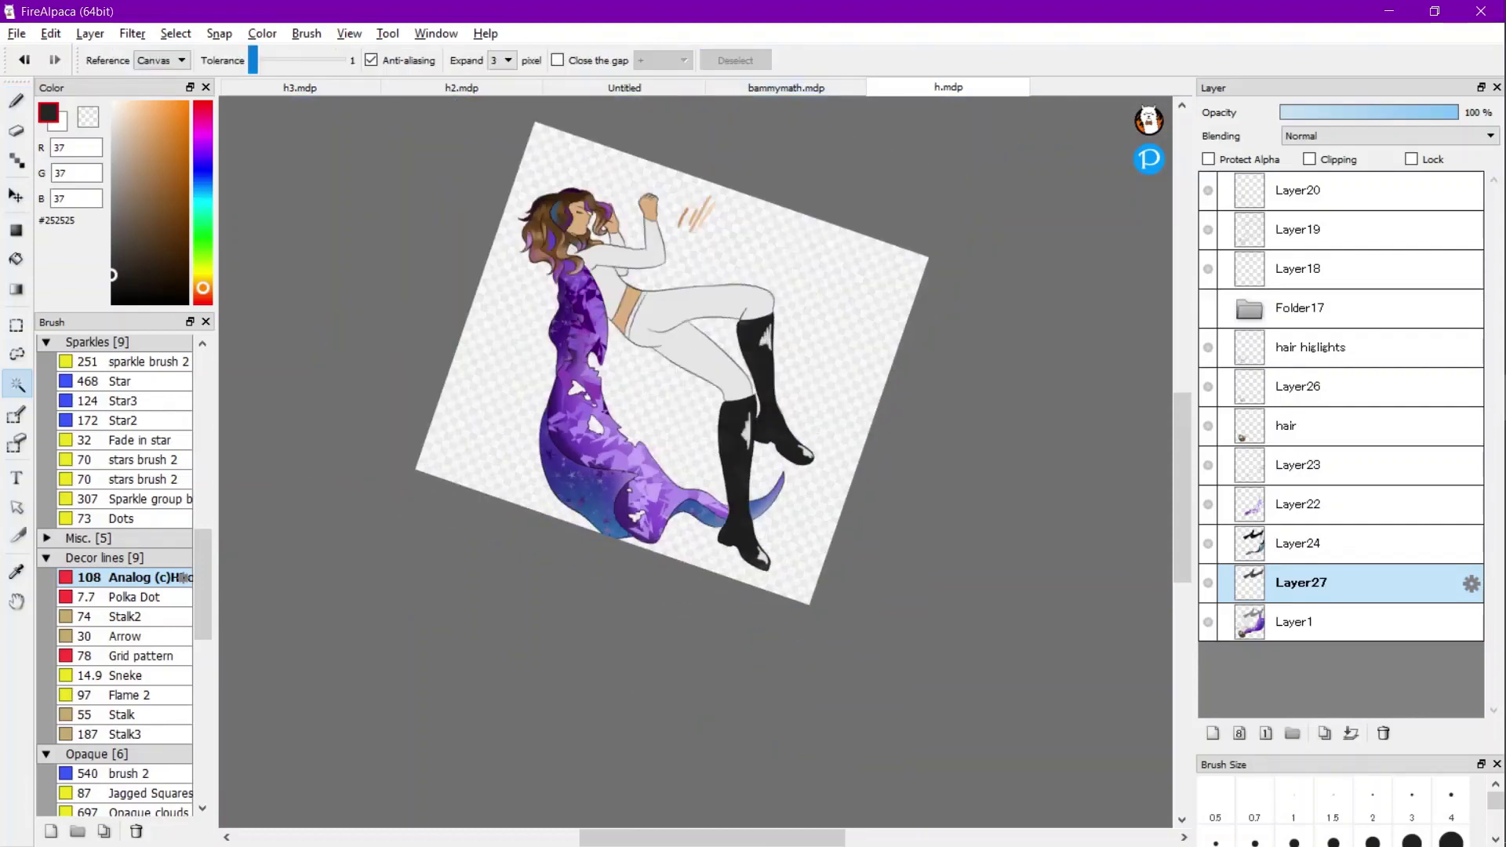
scroll(780, 502, "up", 1)
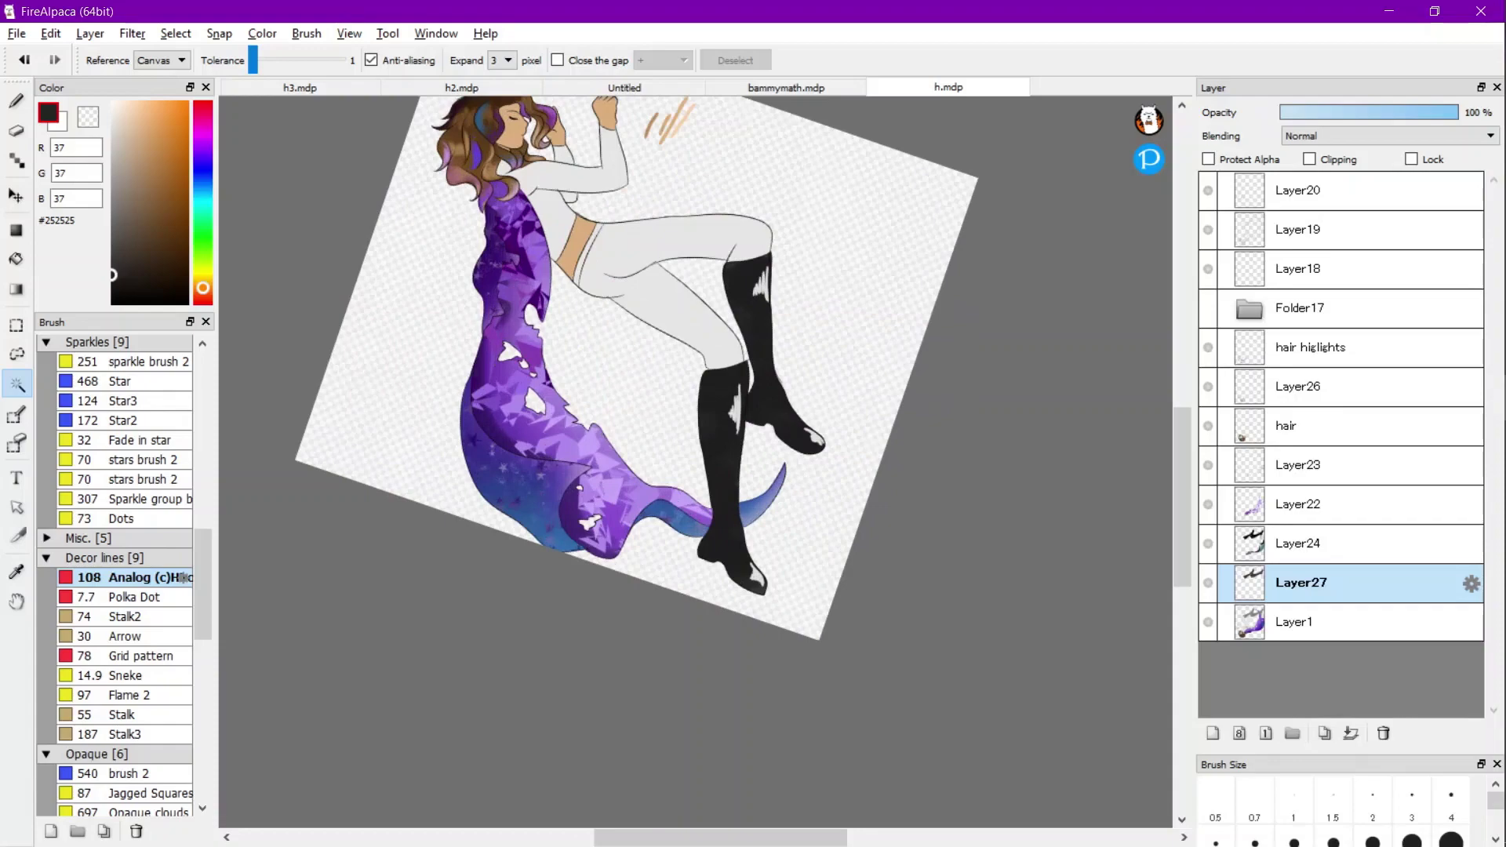
scroll(771, 507, "up", 1)
key("ctrl+z")
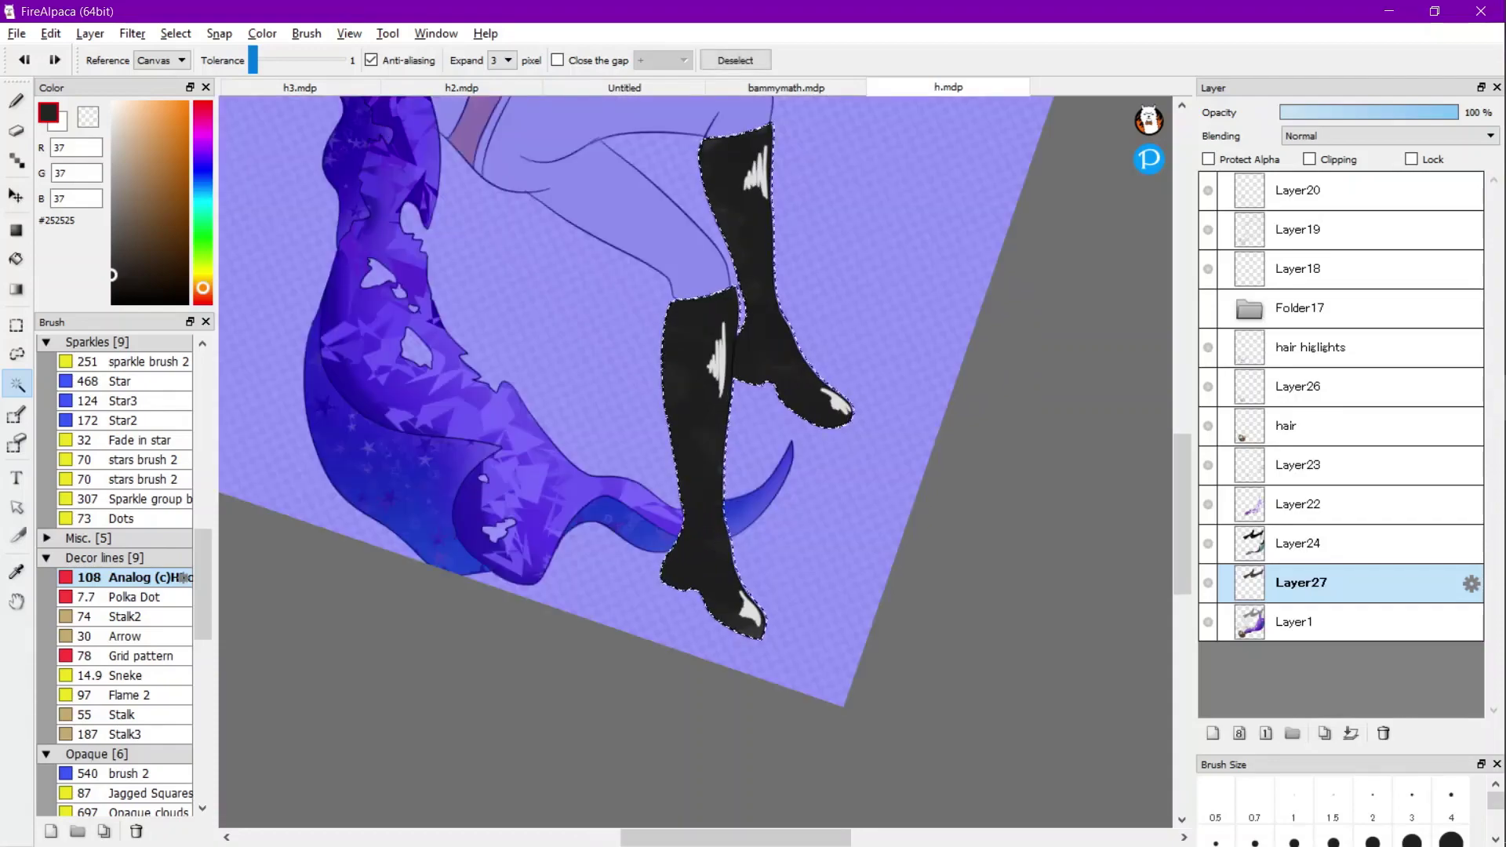
Try to airbrush soft white highlights on the boots in Layer1 with the 279 px AirBrush.
left_click(1340, 622)
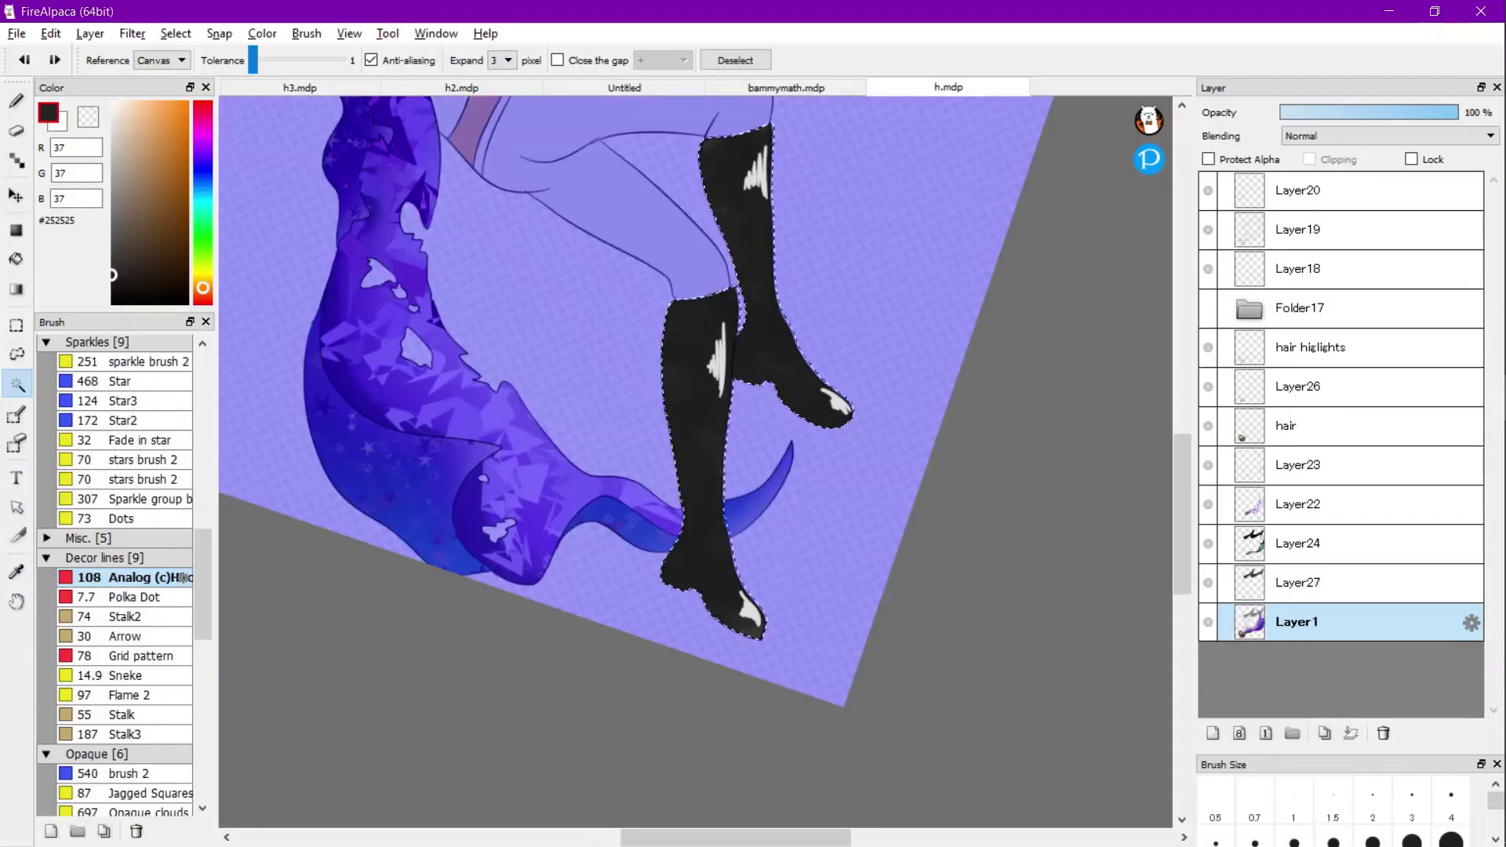
left_click(112, 102)
key("b")
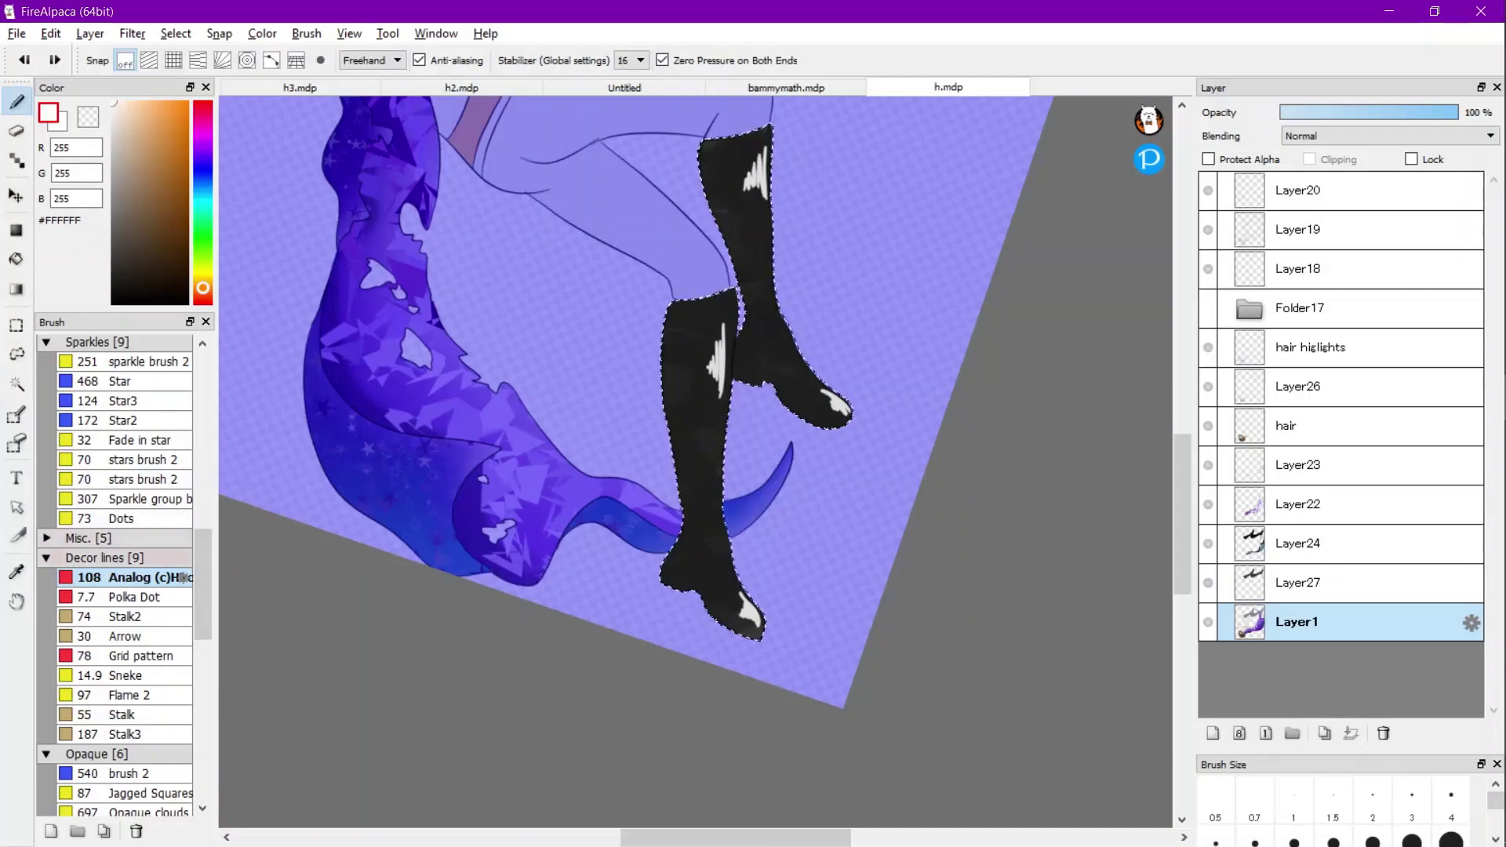
left_click_drag(203, 584, 203, 417)
left_click(119, 651)
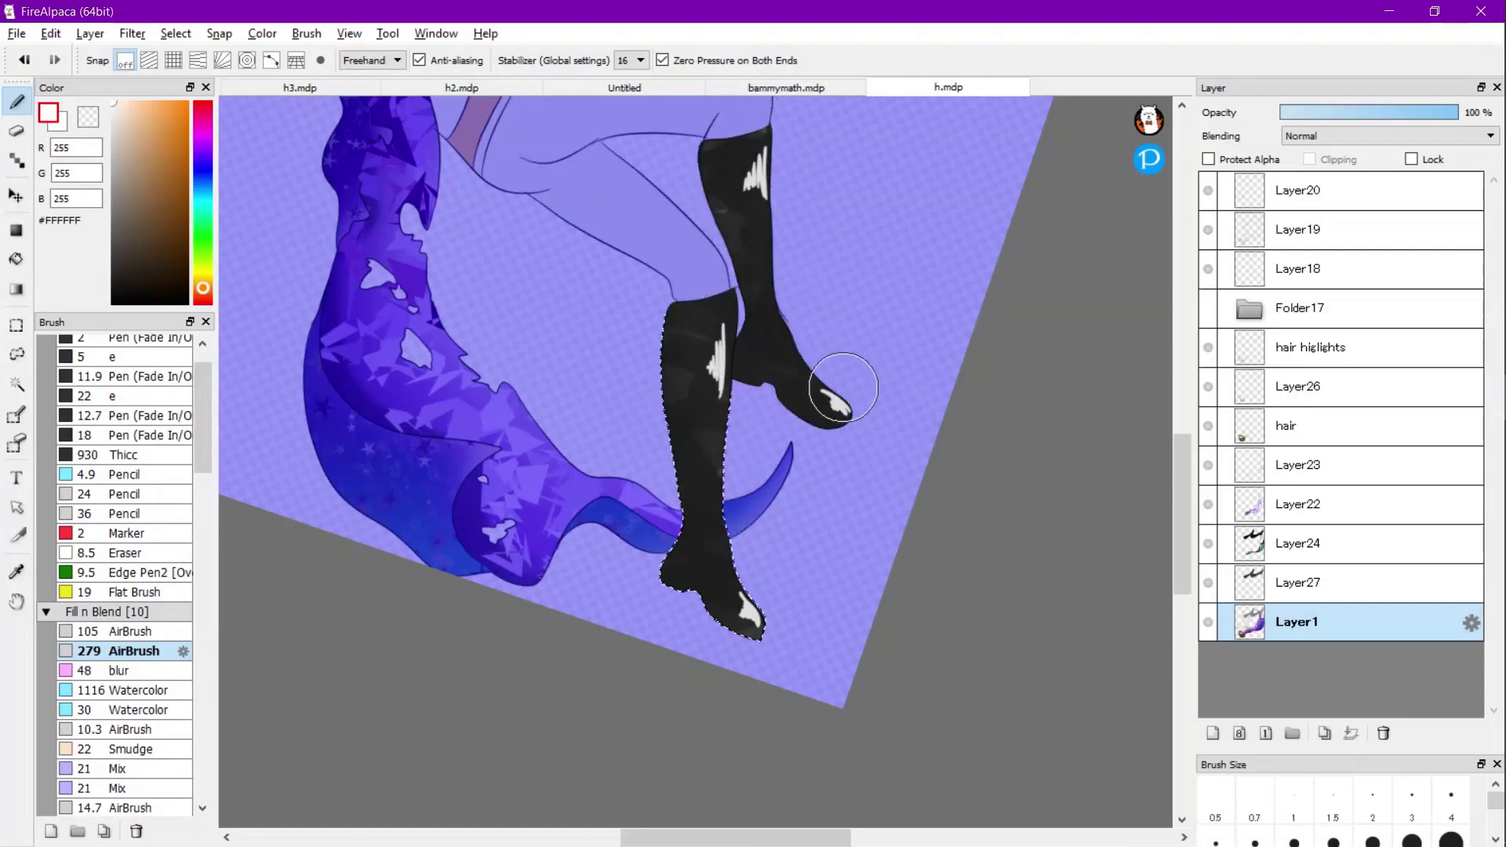
Move Layer24 below Layer27 in the layer stack.
left_click(1302, 542)
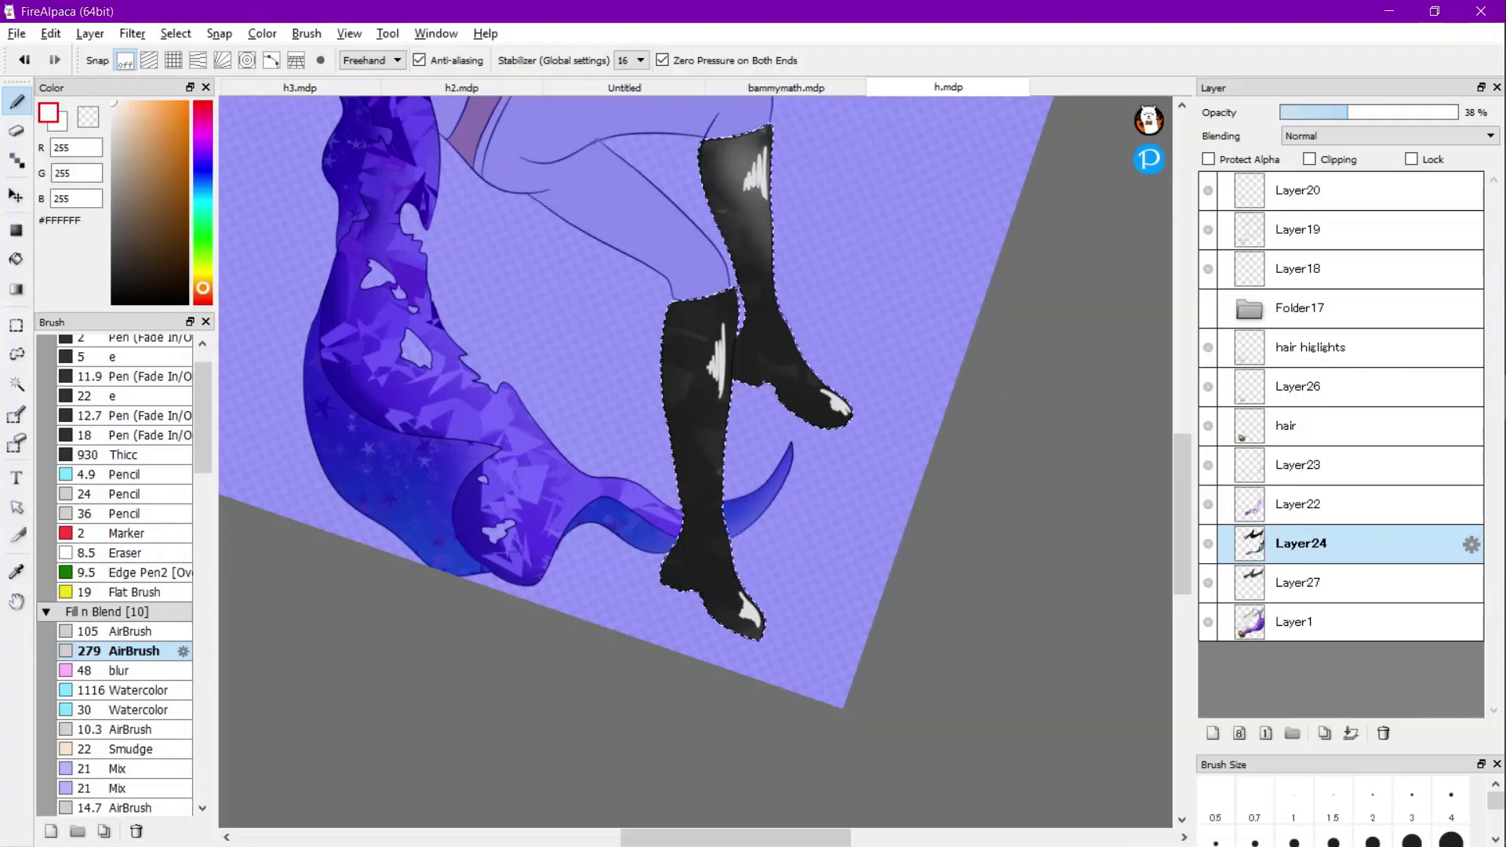
left_click_drag(1302, 543, 1302, 602)
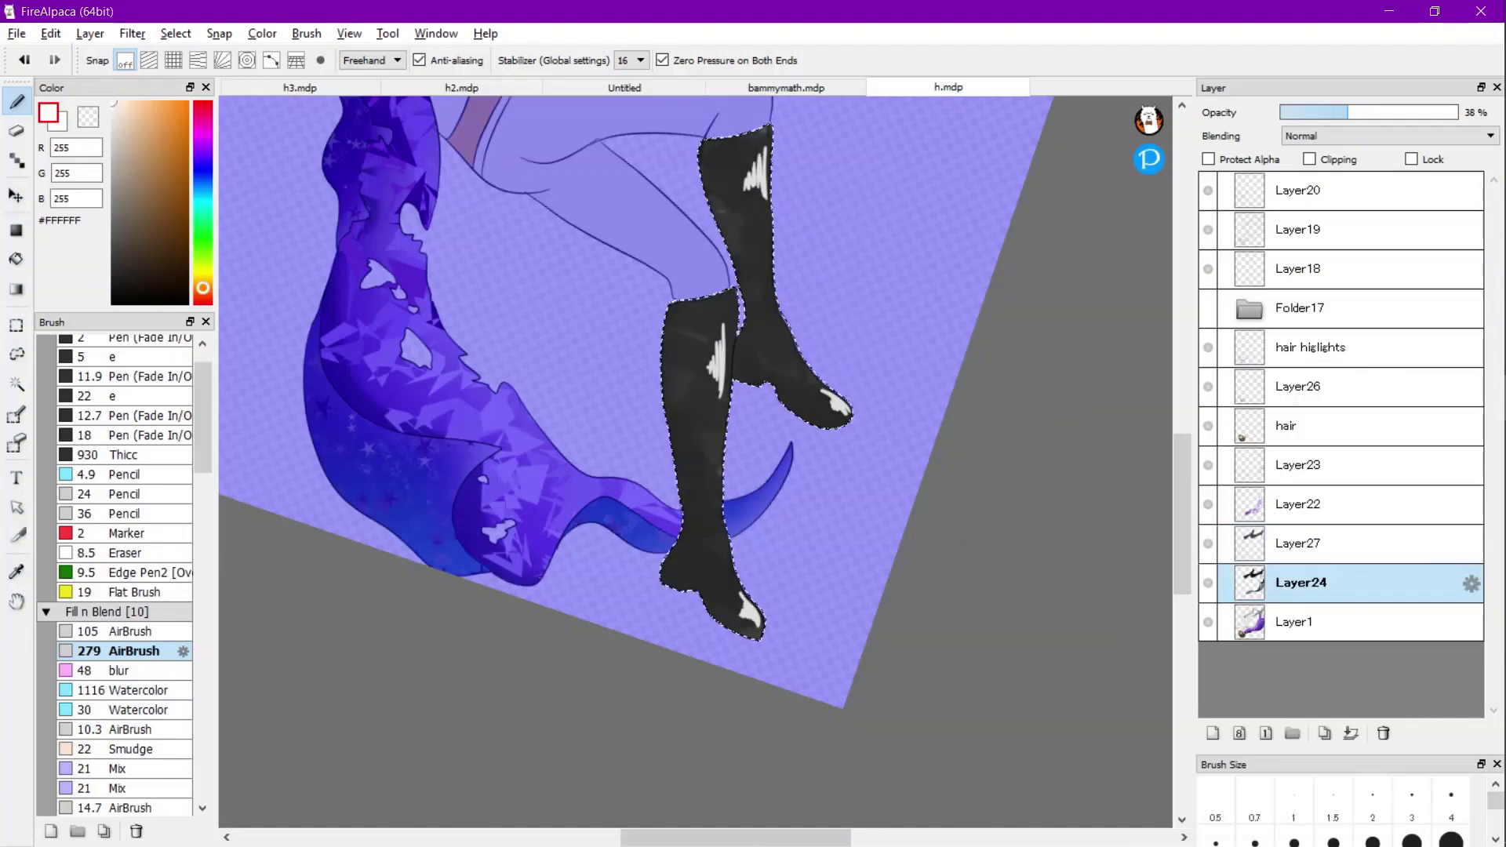
key("ctrl+d")
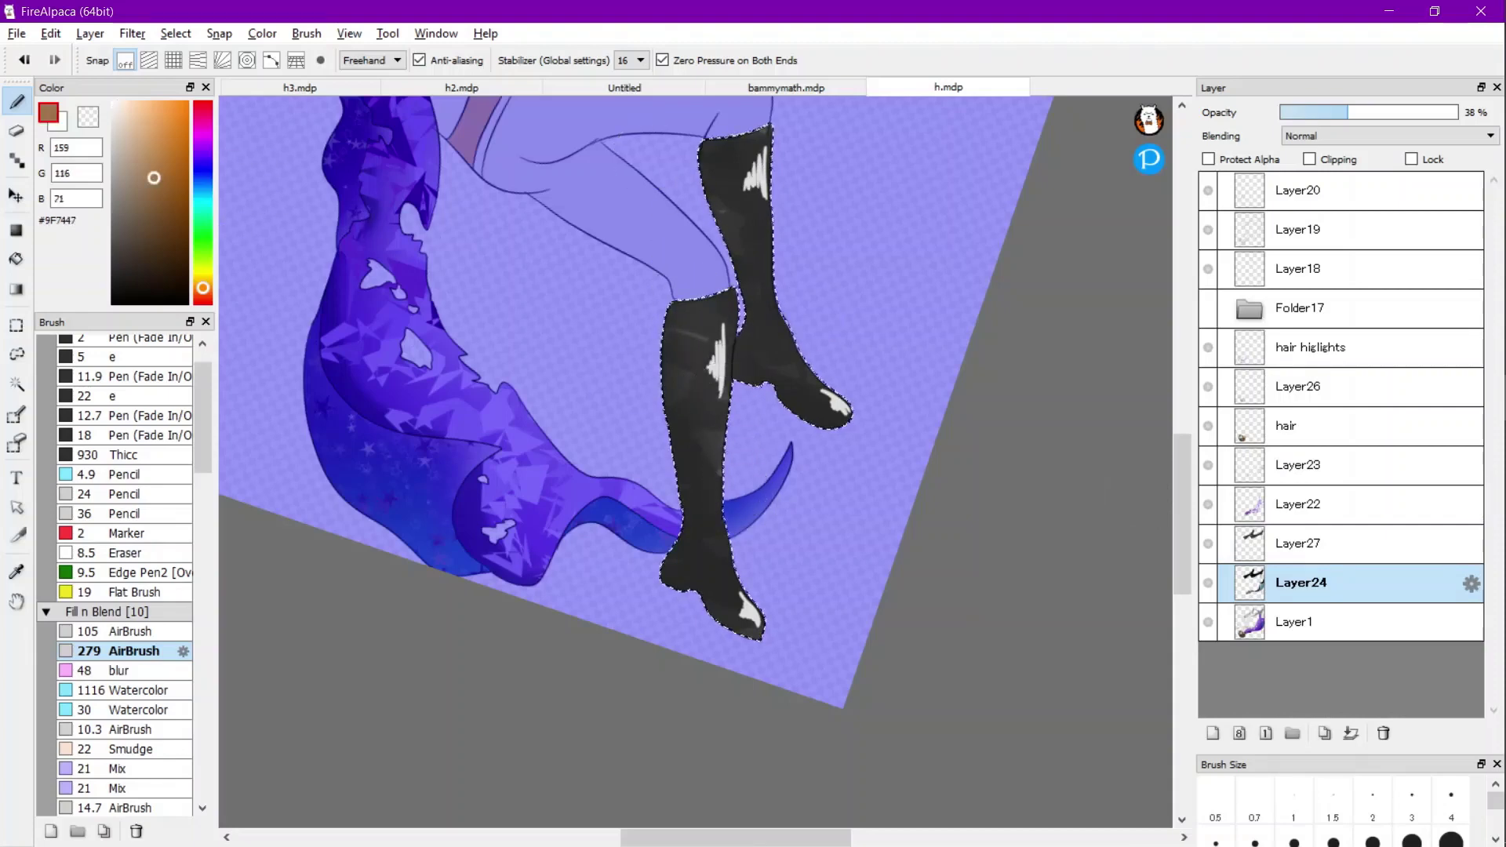
Shade the boots on Layer24 in black with the 1116 px Watercolor brush and clear the selection.
left_click(126, 690)
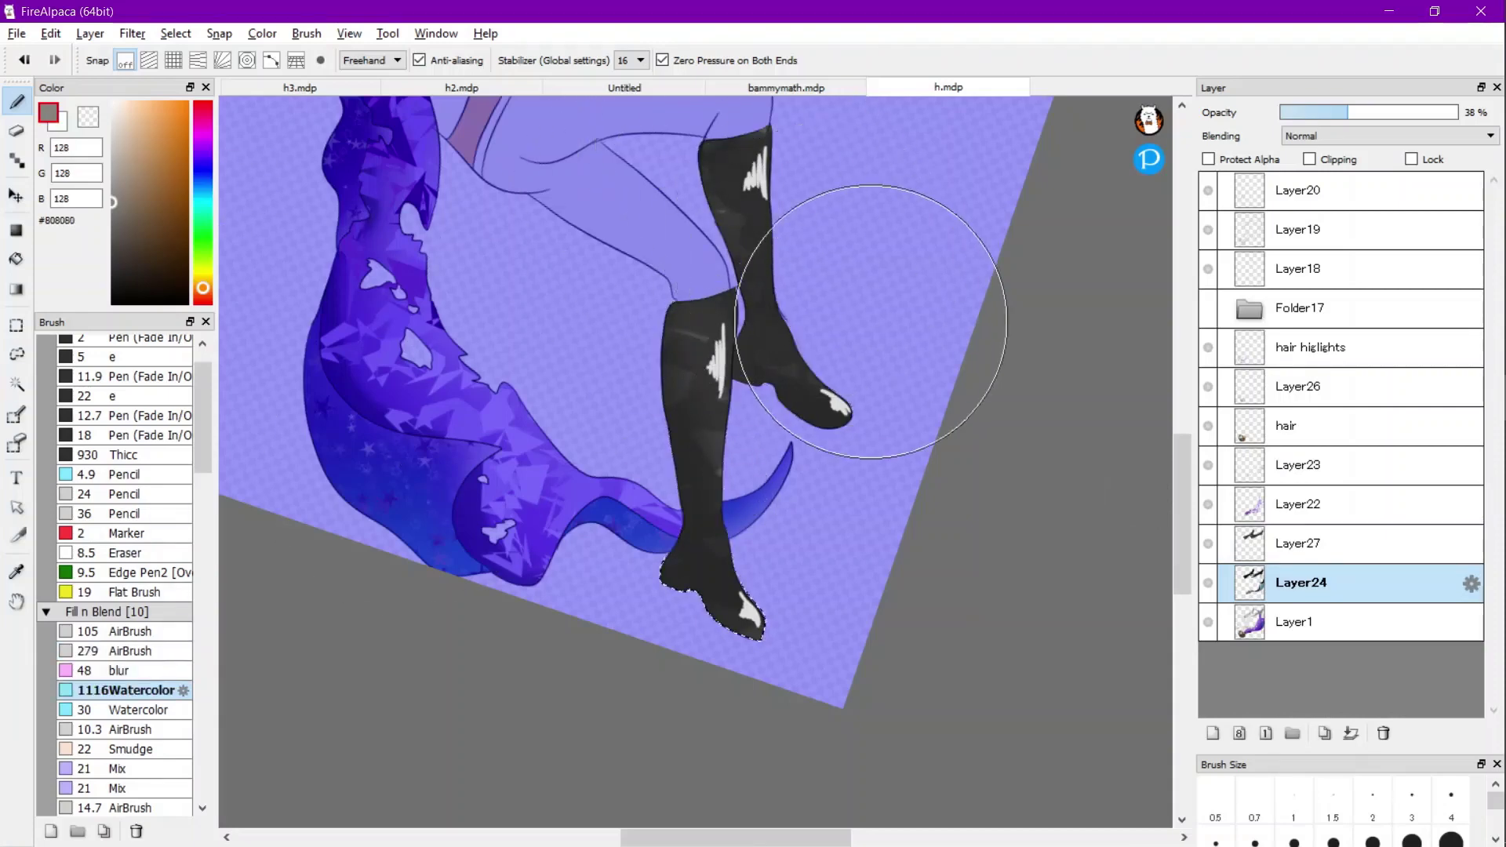
left_click(113, 302)
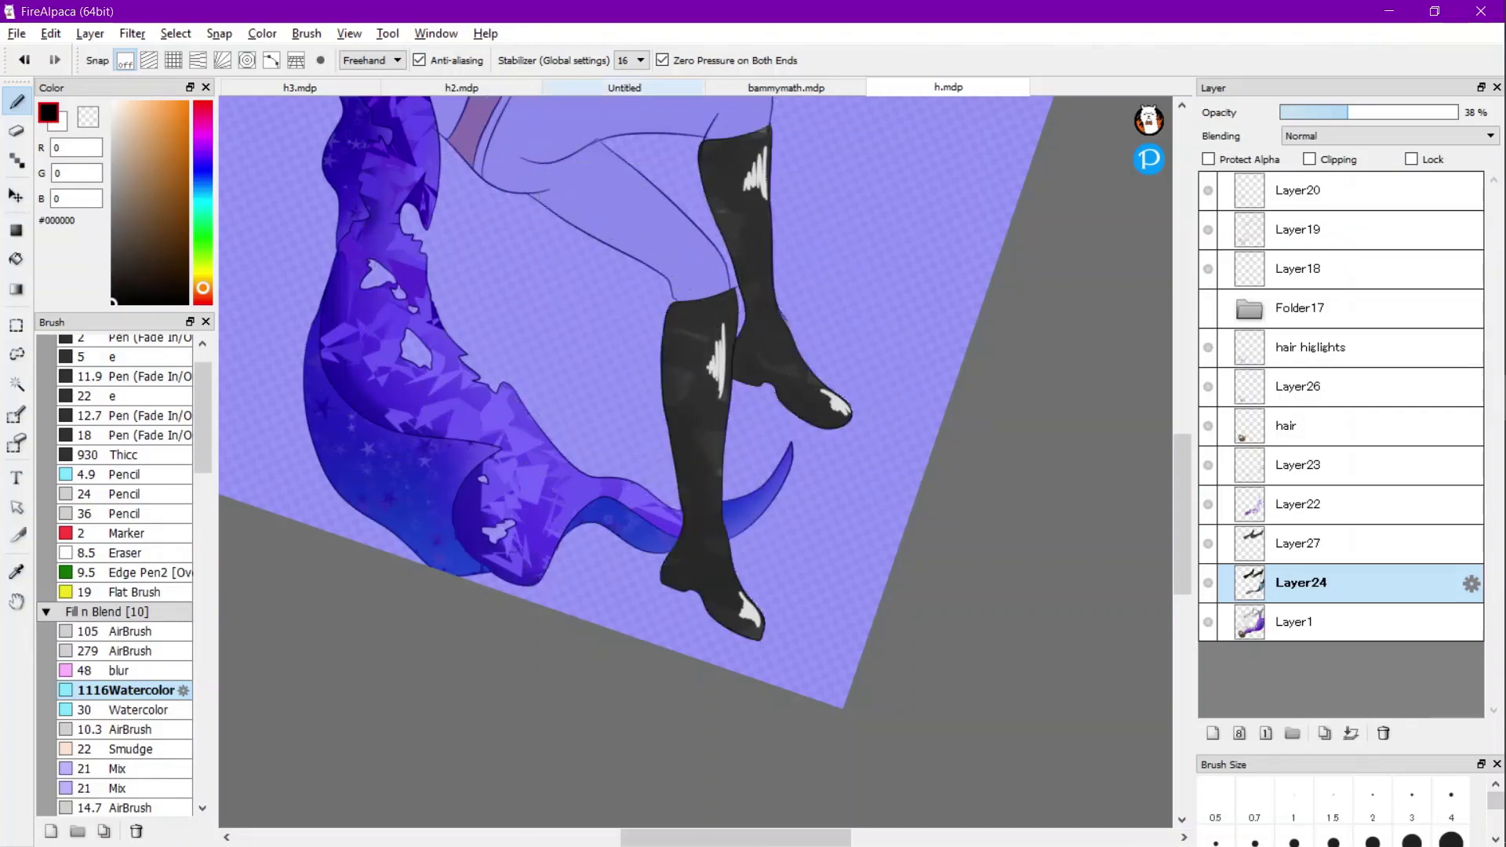
left_click(18, 384)
key("ctrl+d")
Make Layer27 active and sample the dark purple #452573 from the cape.
scroll(779, 309, "down", 2)
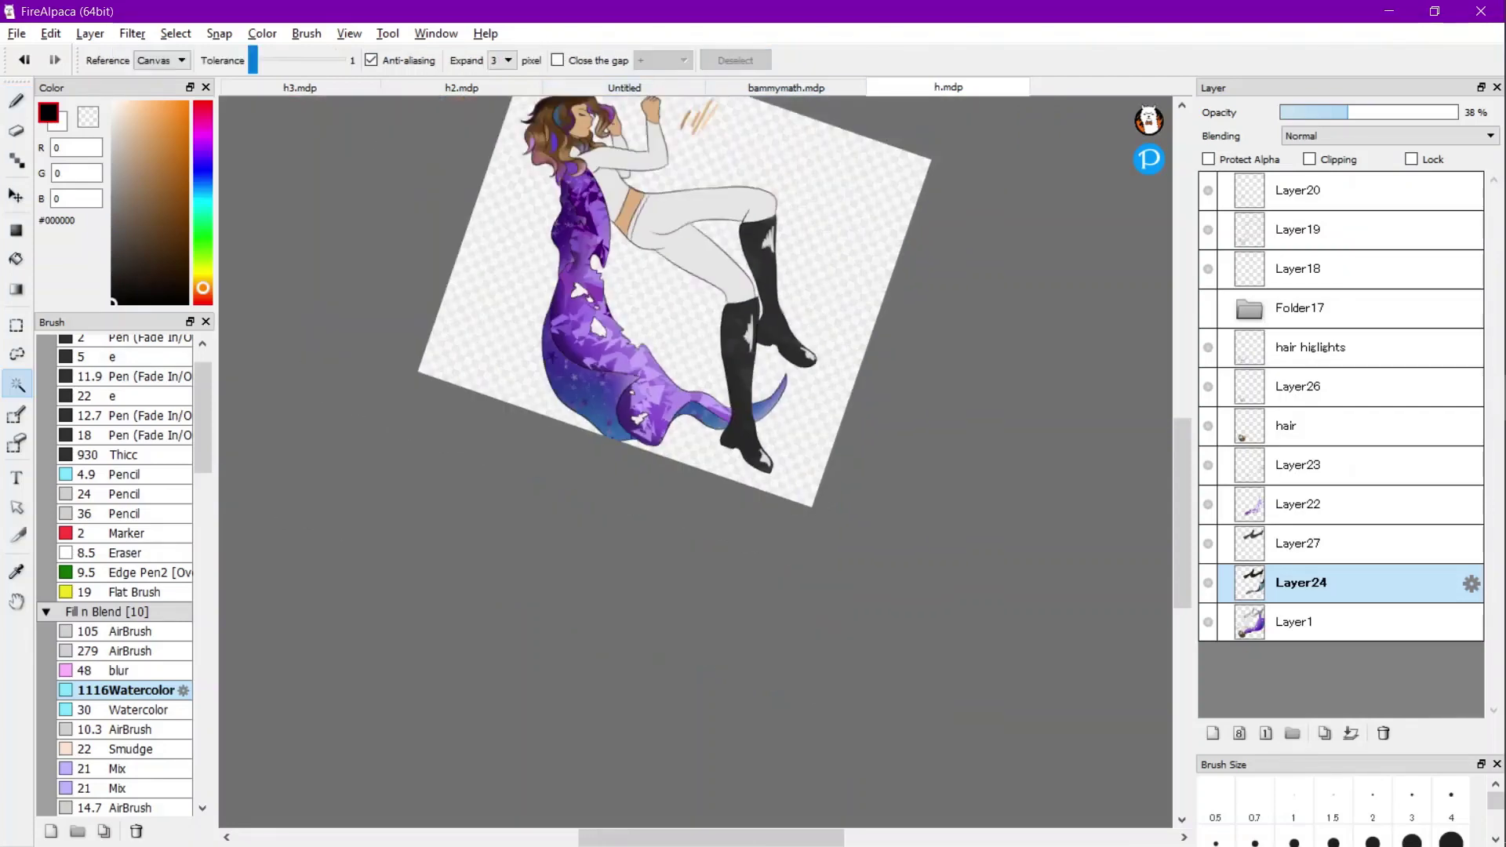
scroll(651, 314, "up", 1)
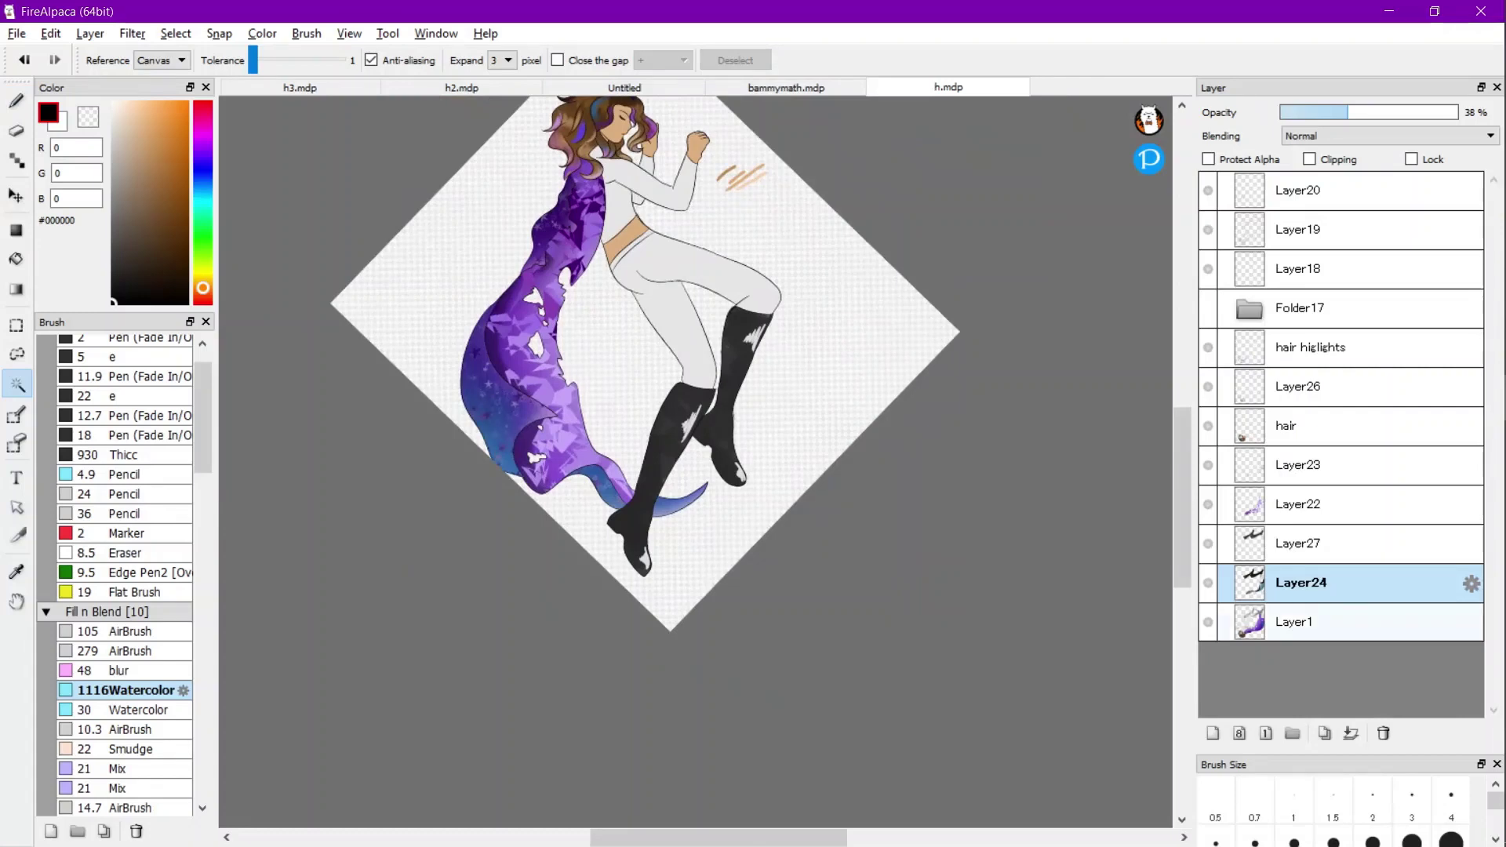
left_click(1340, 543)
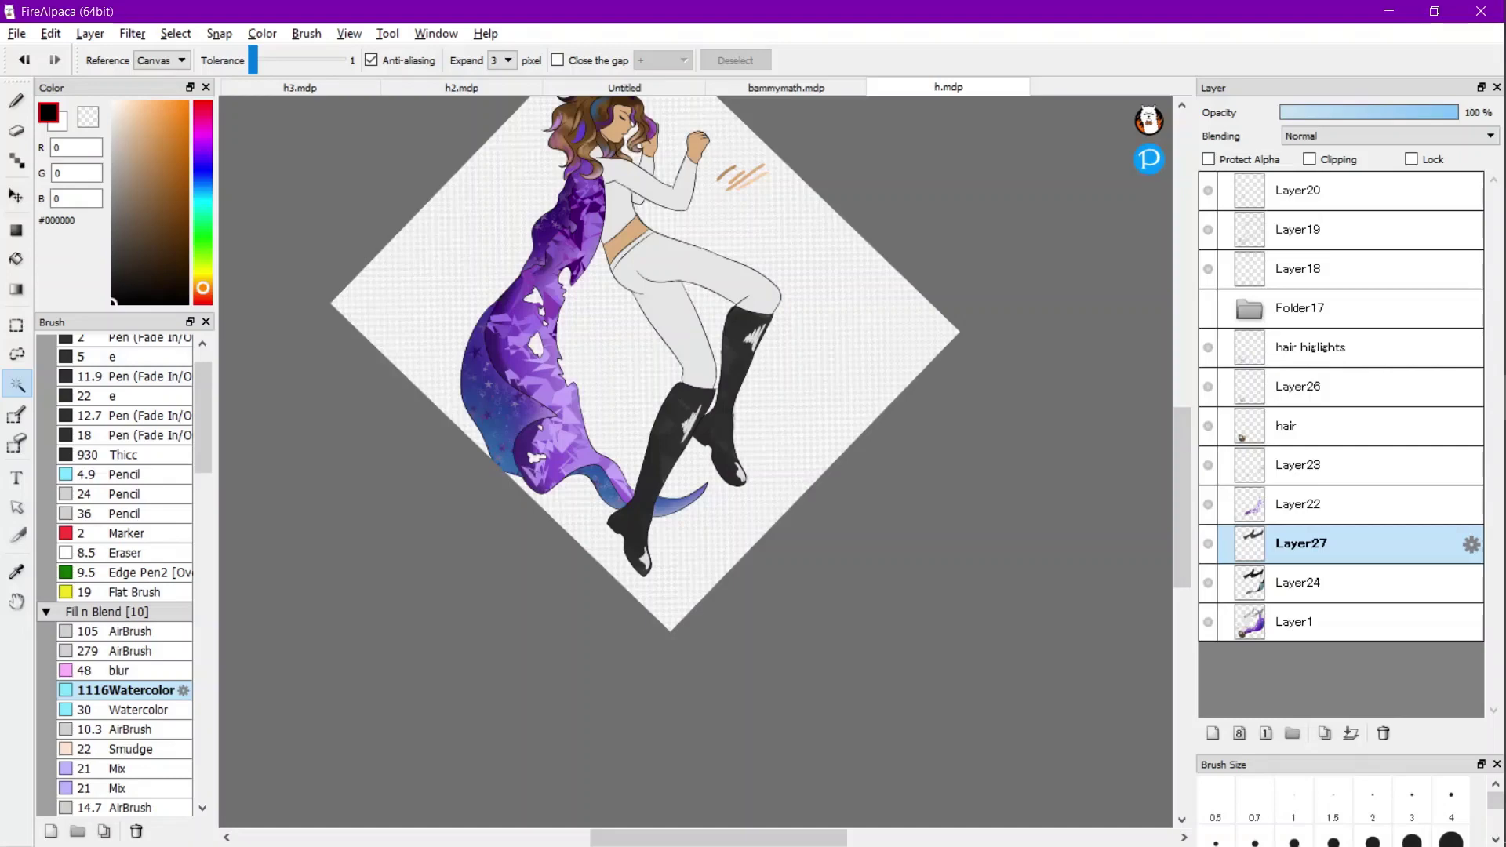
scroll(543, 479, "up", 1)
key("i")
left_click(519, 441)
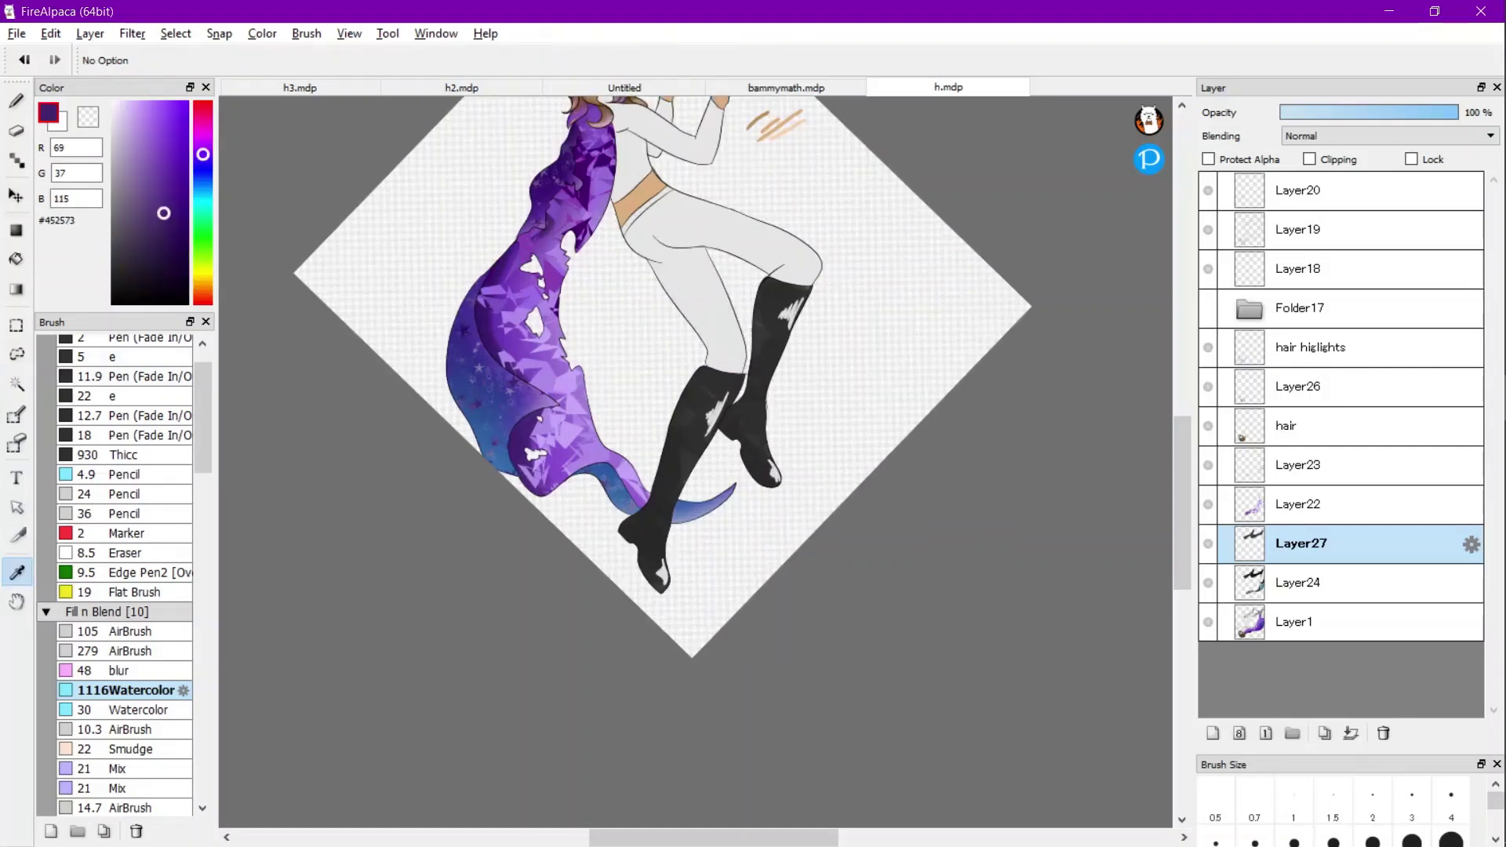
key("ctrl+minus")
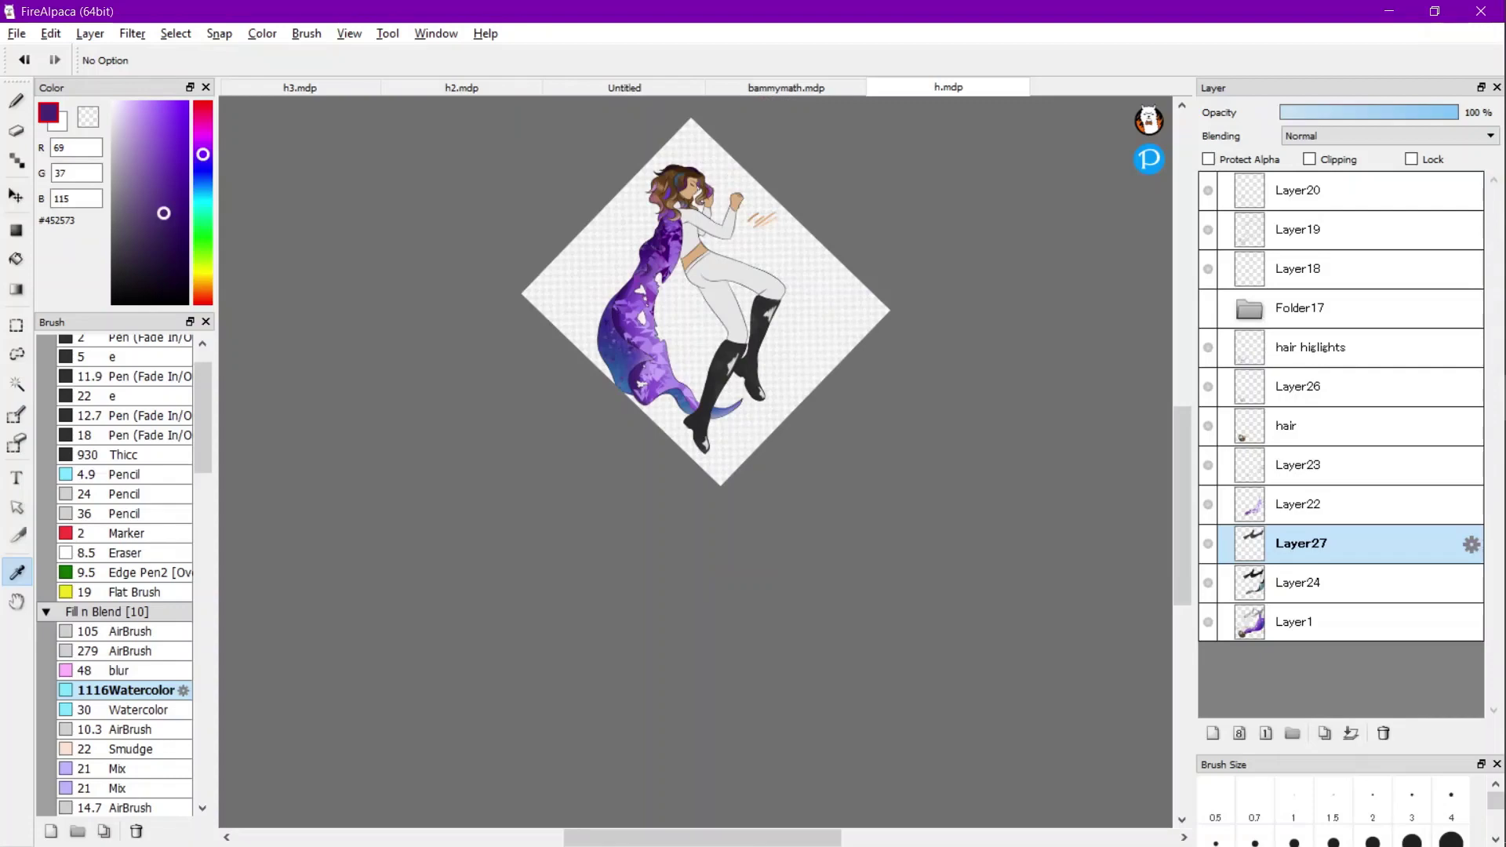
Try to paint the lower boot's heel edge dark purple with the 5 px e brush.
key("b")
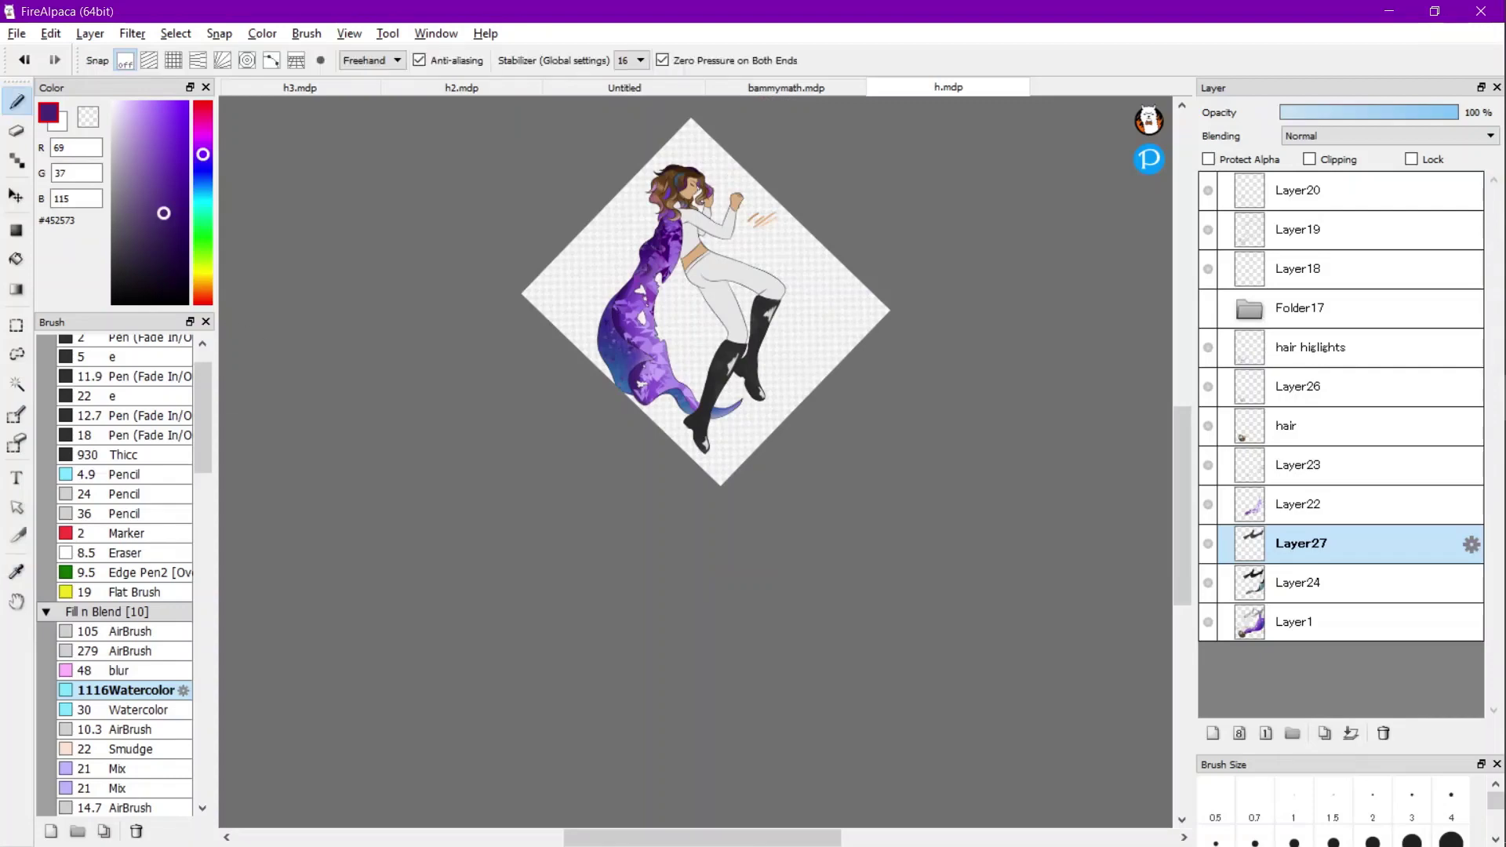
scroll(118, 471, "up", 2)
left_click(112, 404)
scroll(708, 443, "up", 4)
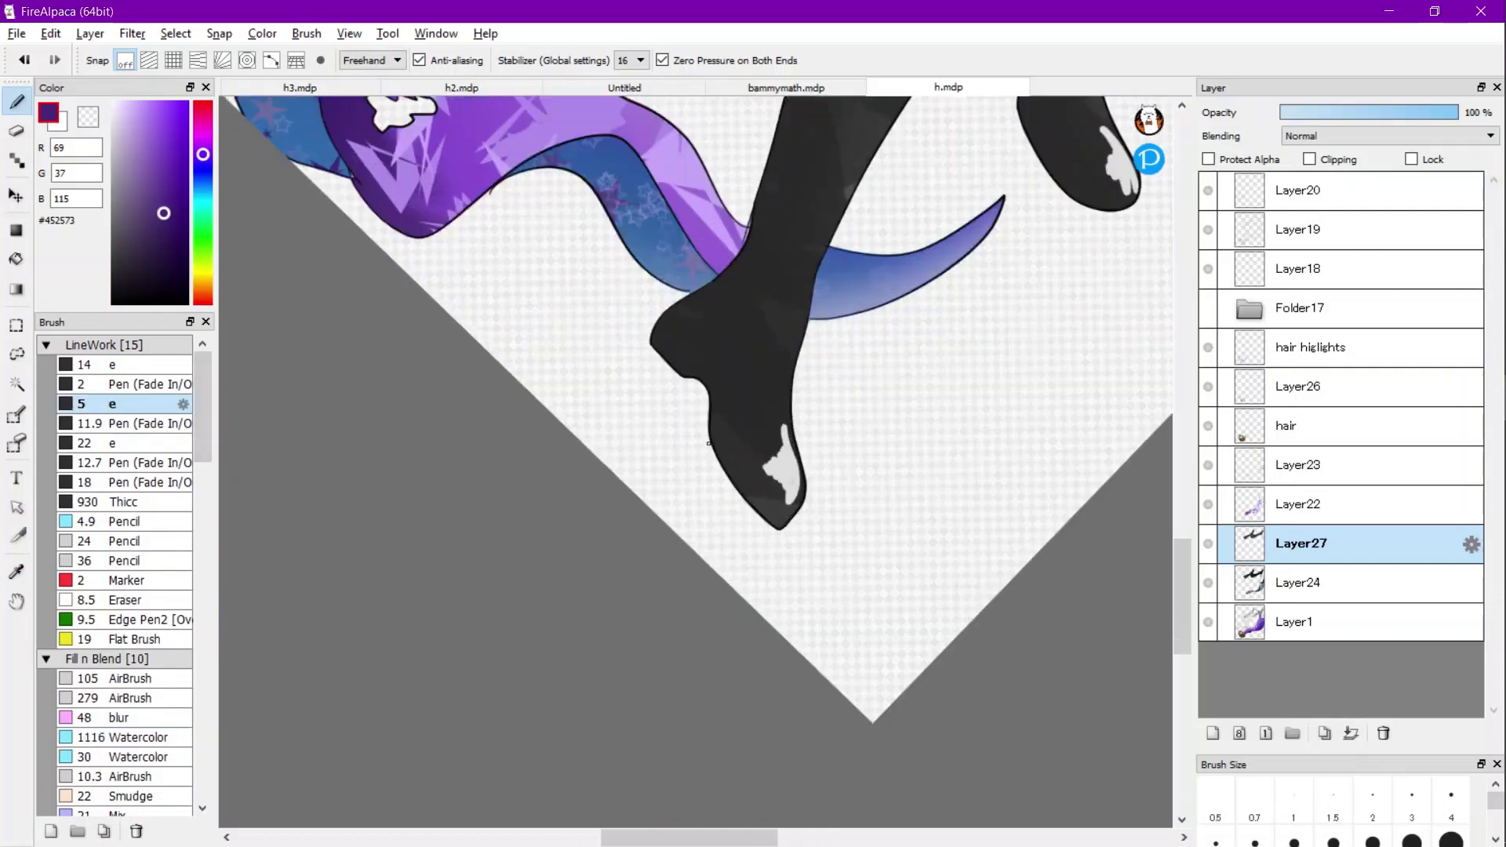
scroll(708, 443, "up", 3)
scroll(512, 439, "up", 2)
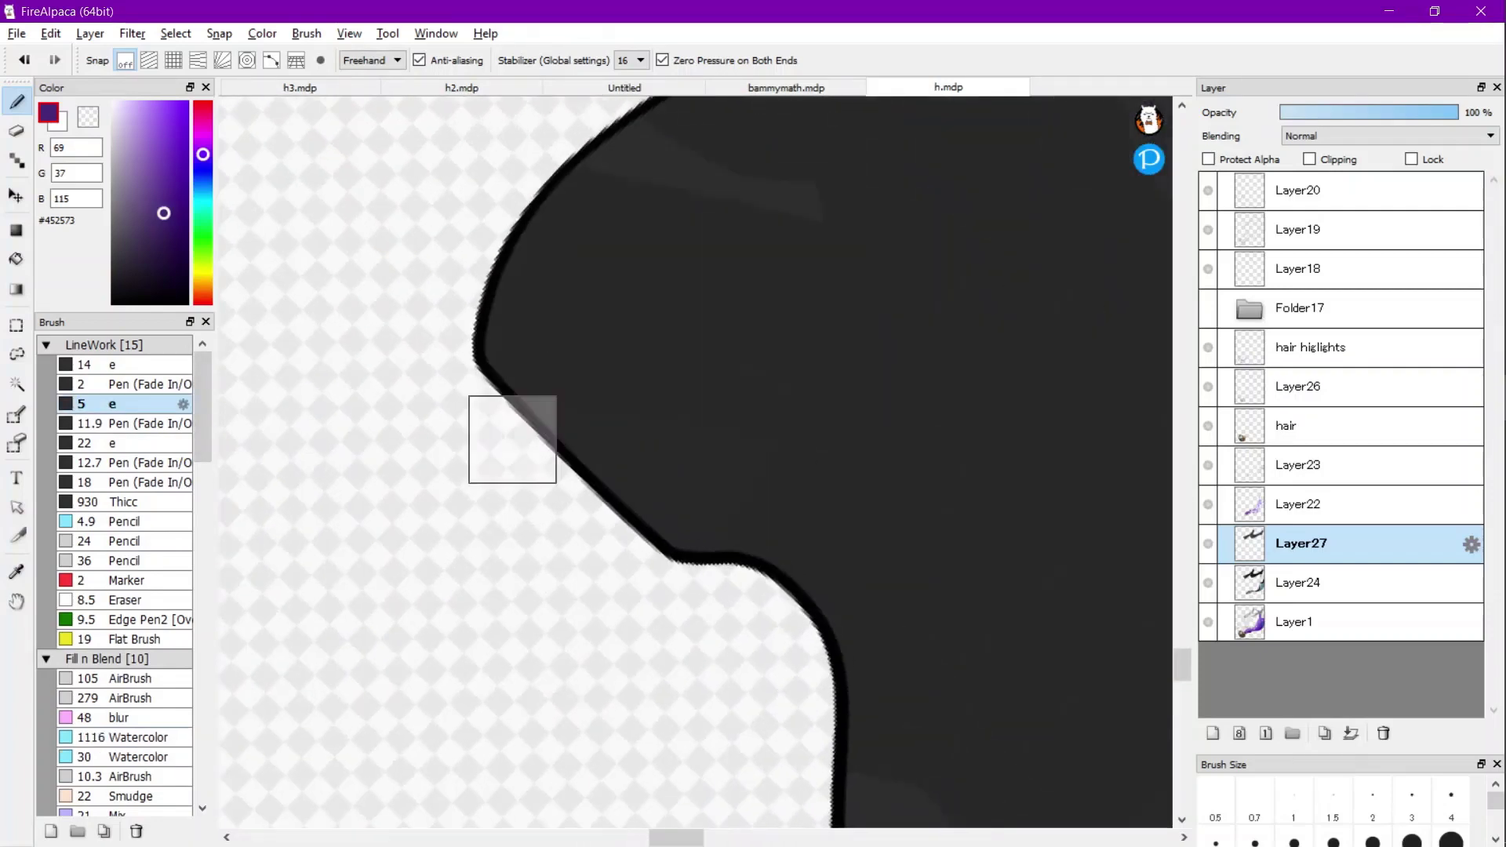
scroll(512, 439, "up", 2)
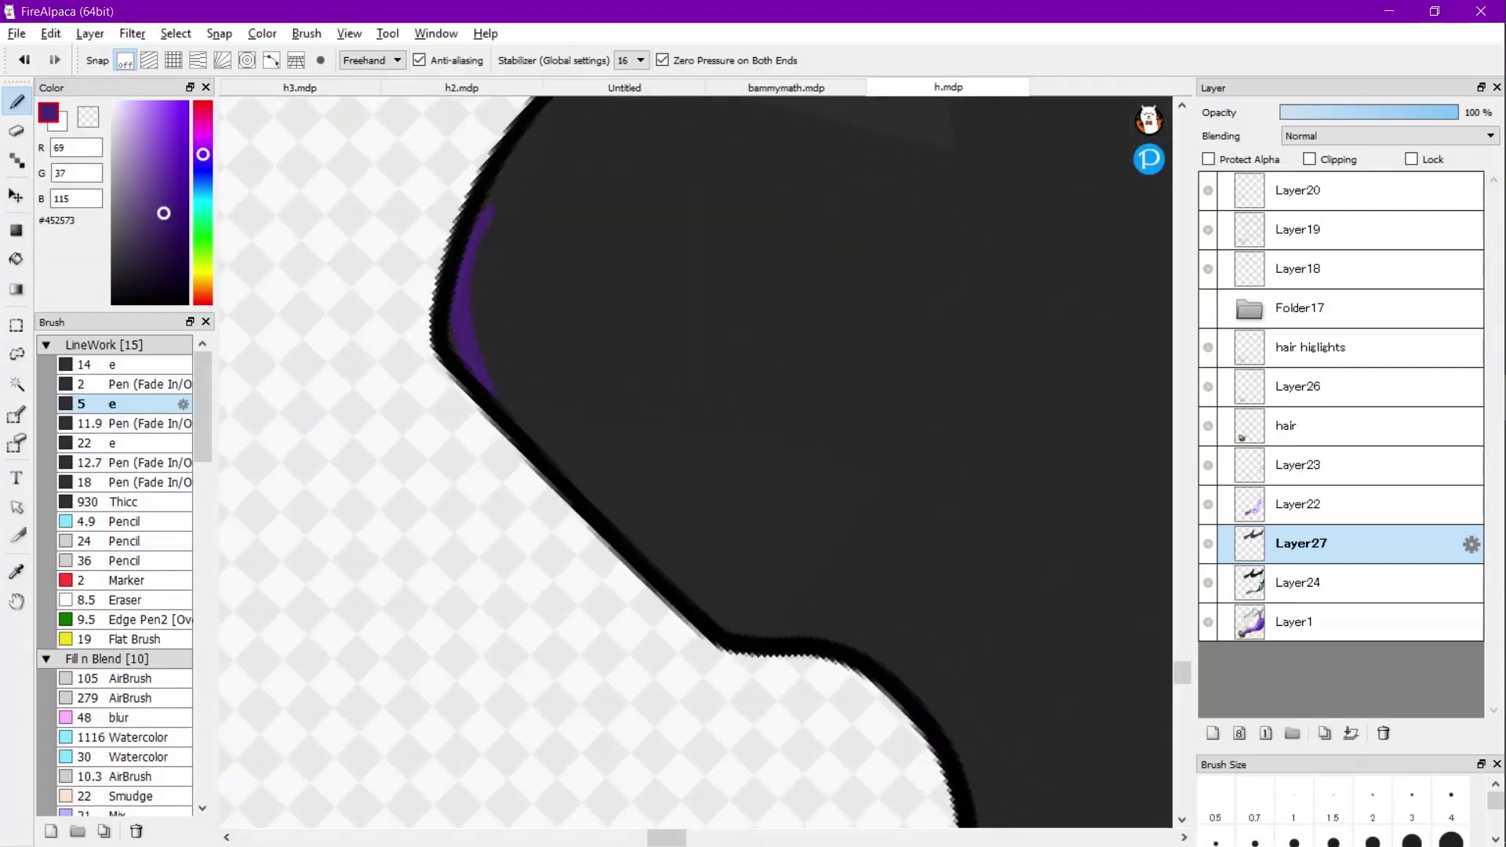
key("ctrl+z")
Try to thicken the lower boot's heel edge in black with the 14 px e brush.
left_click(112, 364)
mouse_move(493, 211)
left_mouse_down()
mouse_move(465, 265)
mouse_move(496, 381)
mouse_move(577, 485)
mouse_move(756, 648)
left_mouse_up()
scroll(756, 648, "down", 5)
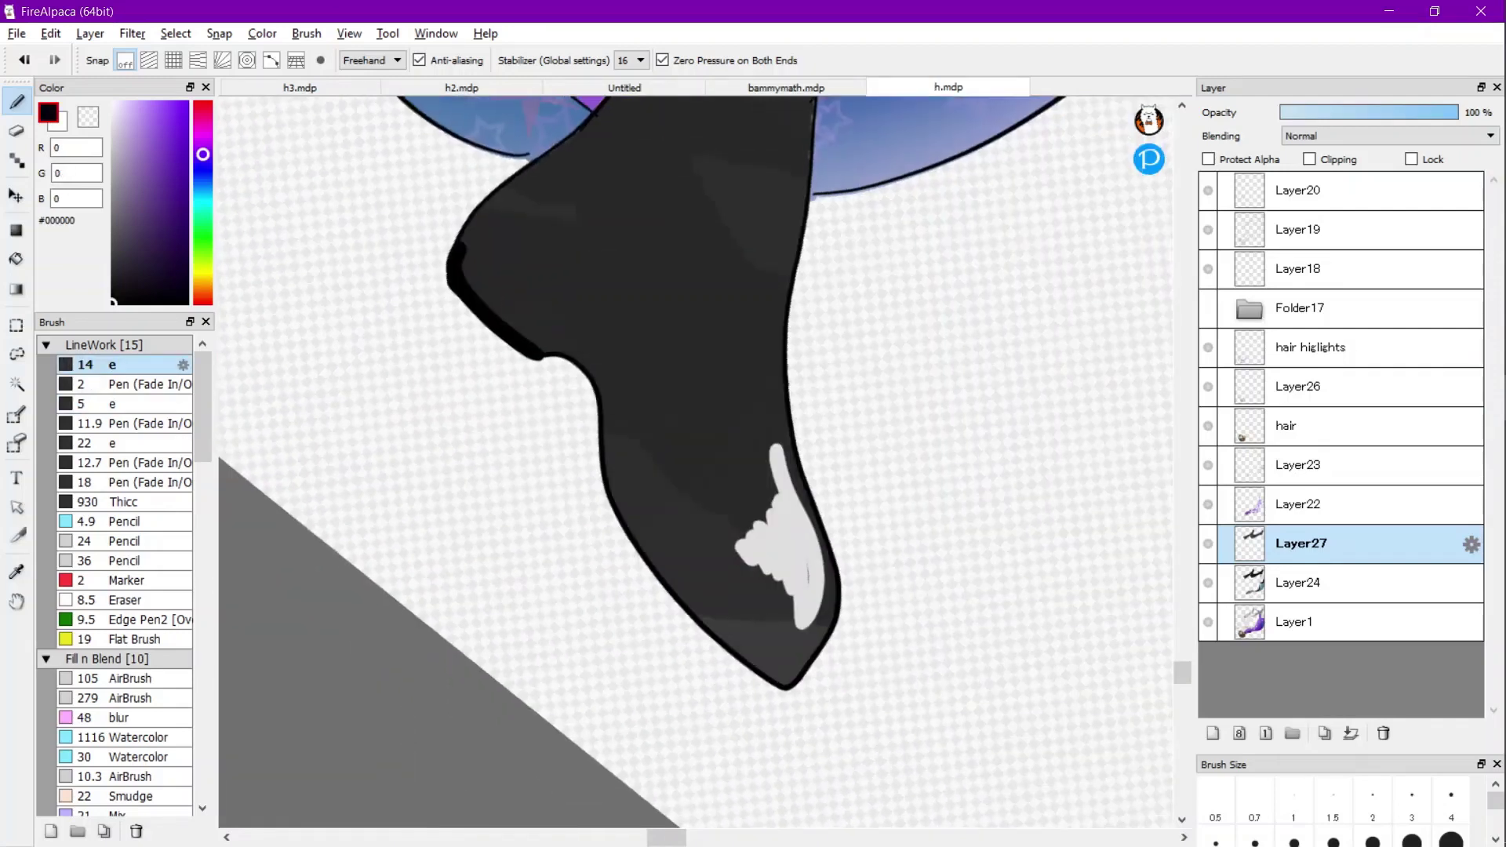
scroll(538, 598, "up", 5)
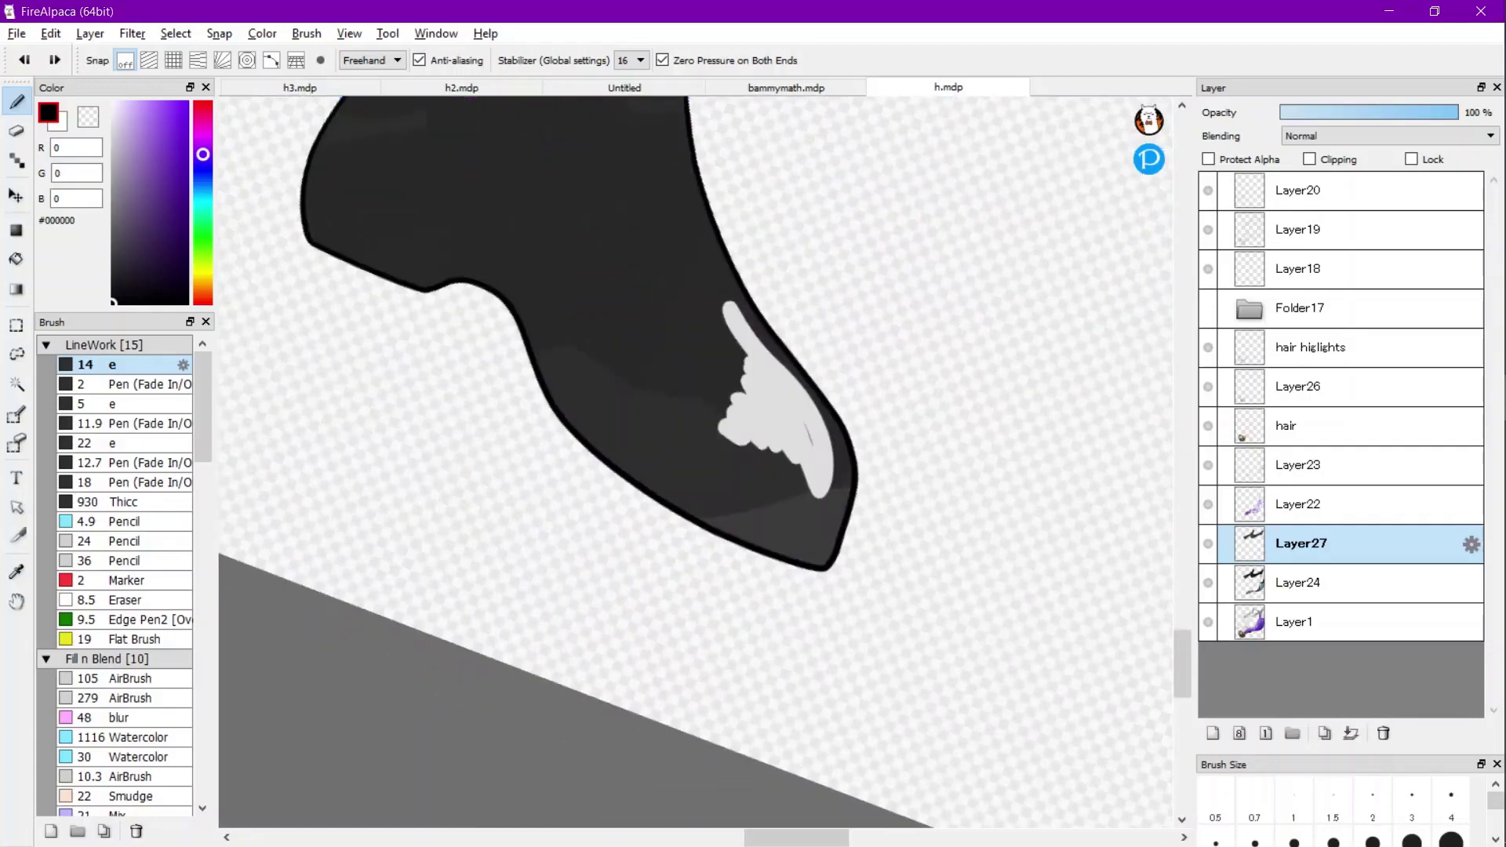
Draw a black sole line across the lower boot's foot, try a black bucket fill, and undo the fill.
mouse_move(1059, 621)
left_mouse_down()
mouse_move(654, 399)
mouse_move(442, 240)
mouse_move(348, 140)
left_mouse_up()
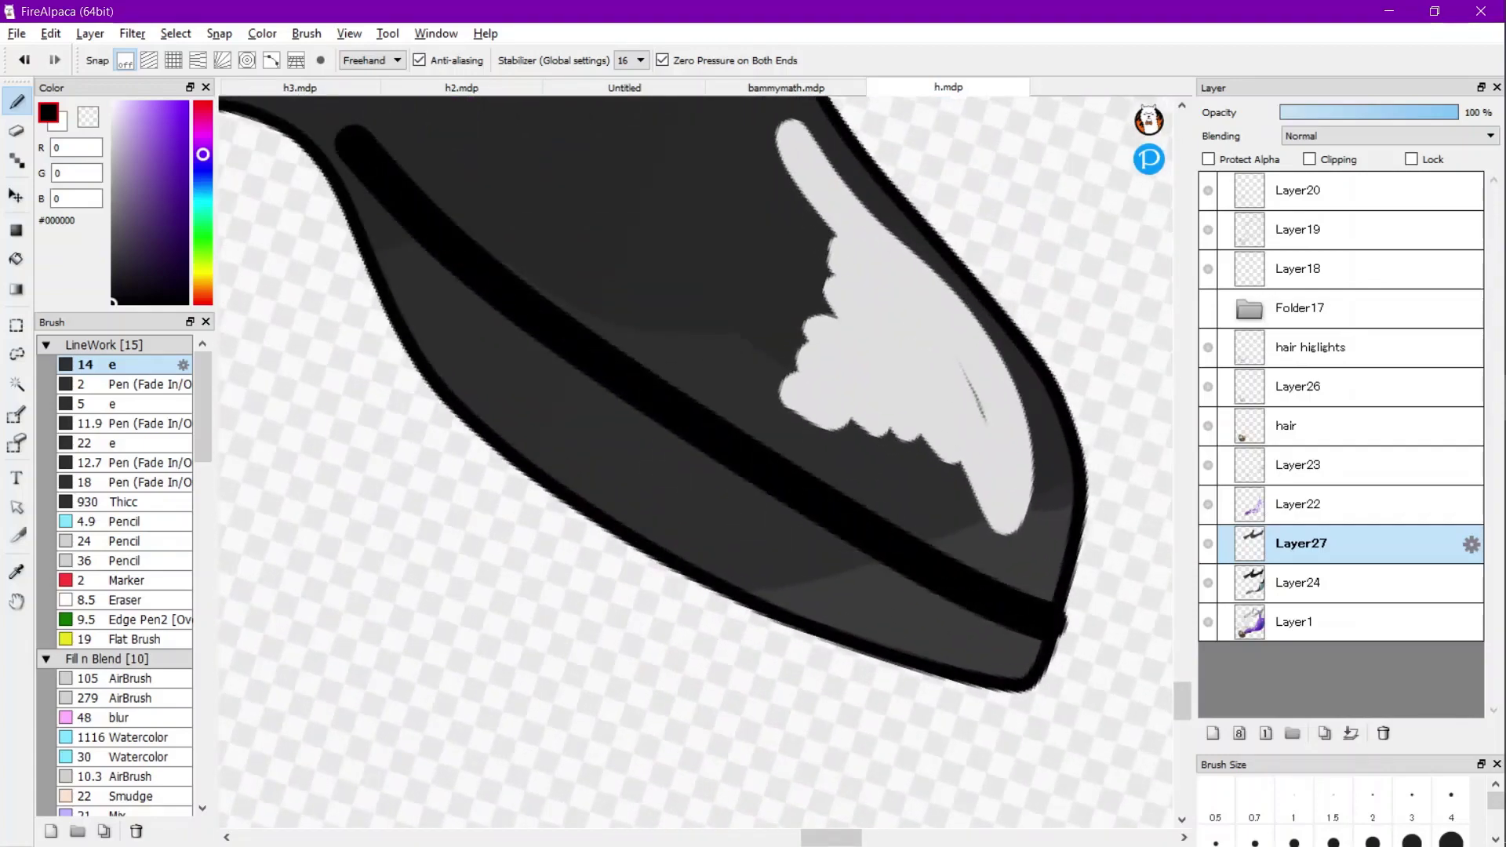
key("g")
left_click(565, 251)
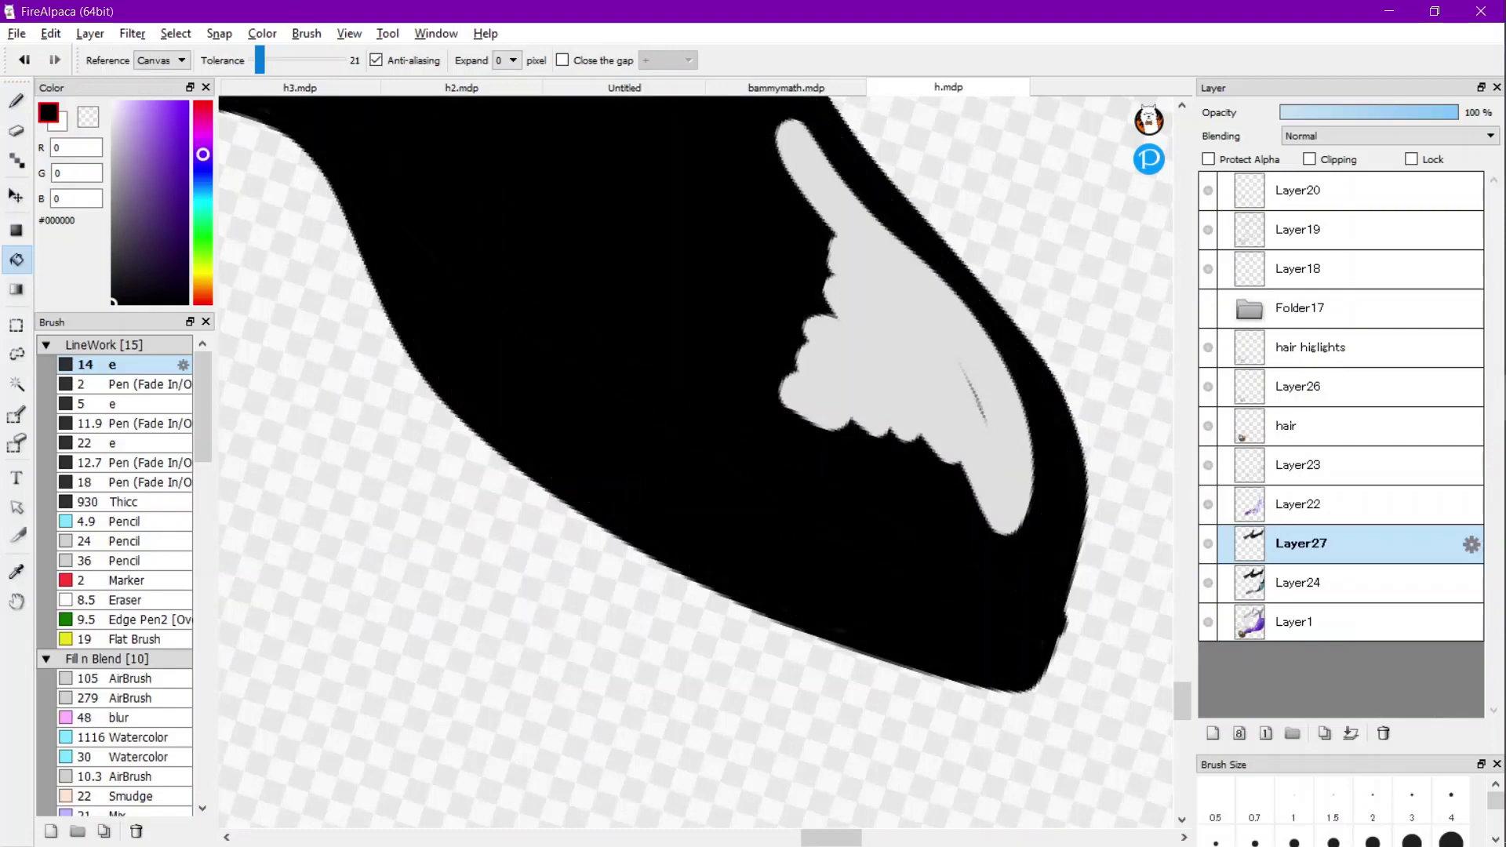
key("ctrl+z")
Continue the black sole line along the lower boot's arch and up around its heel, thickening the heel part.
left_click_drag(627, 330, 761, 502)
key("b")
mouse_move(502, 314)
left_mouse_down()
mouse_move(759, 526)
mouse_move(614, 360)
mouse_move(588, 355)
left_mouse_up()
scroll(478, 366, "up", 1)
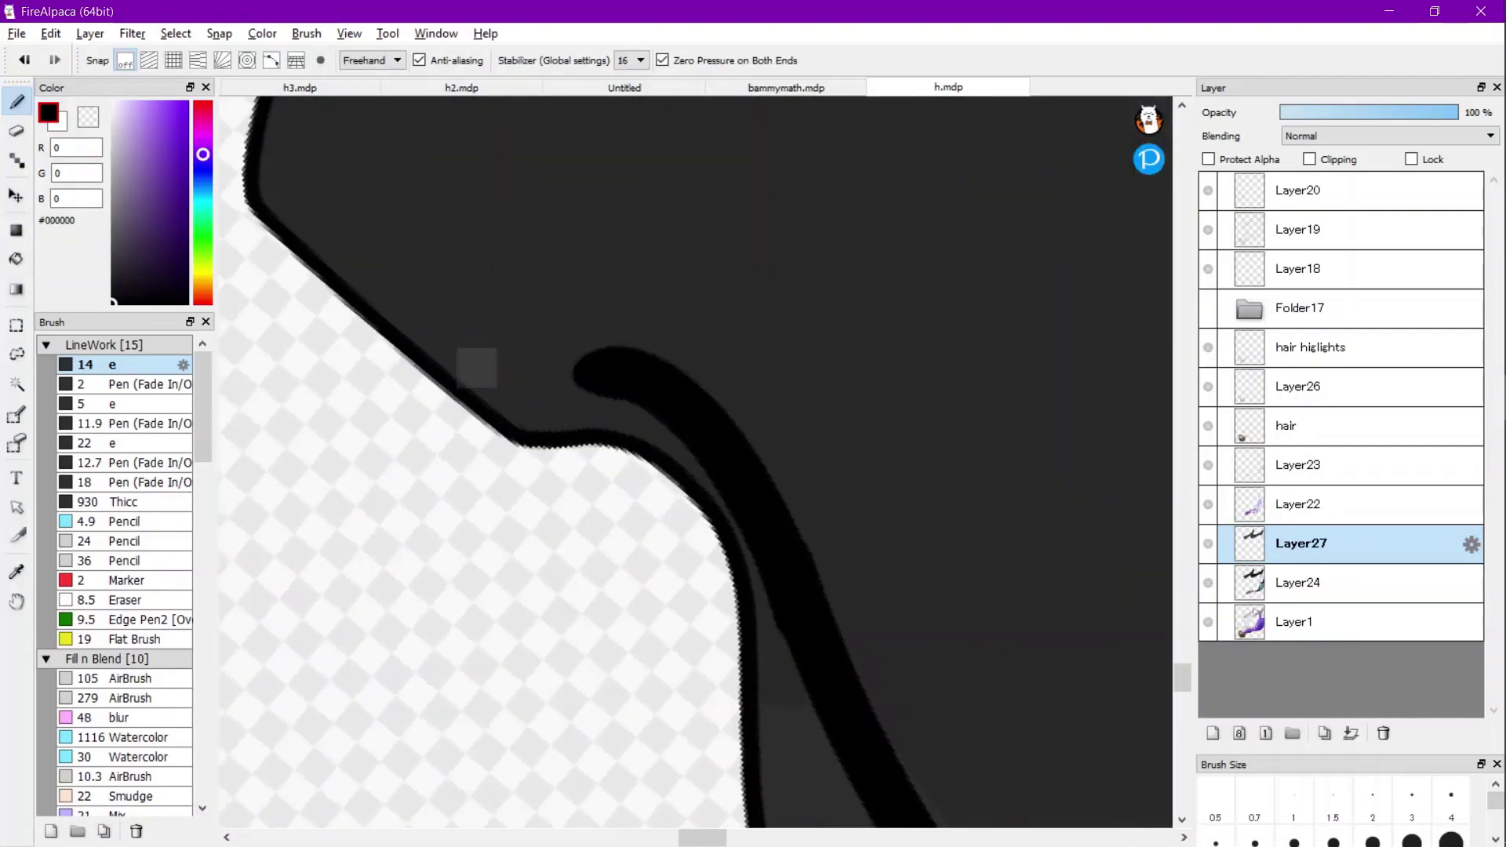
left_click_drag(477, 366, 506, 512)
left_click_drag(644, 497, 275, 179)
scroll(307, 317, "down", 1)
left_click_drag(307, 317, 373, 552)
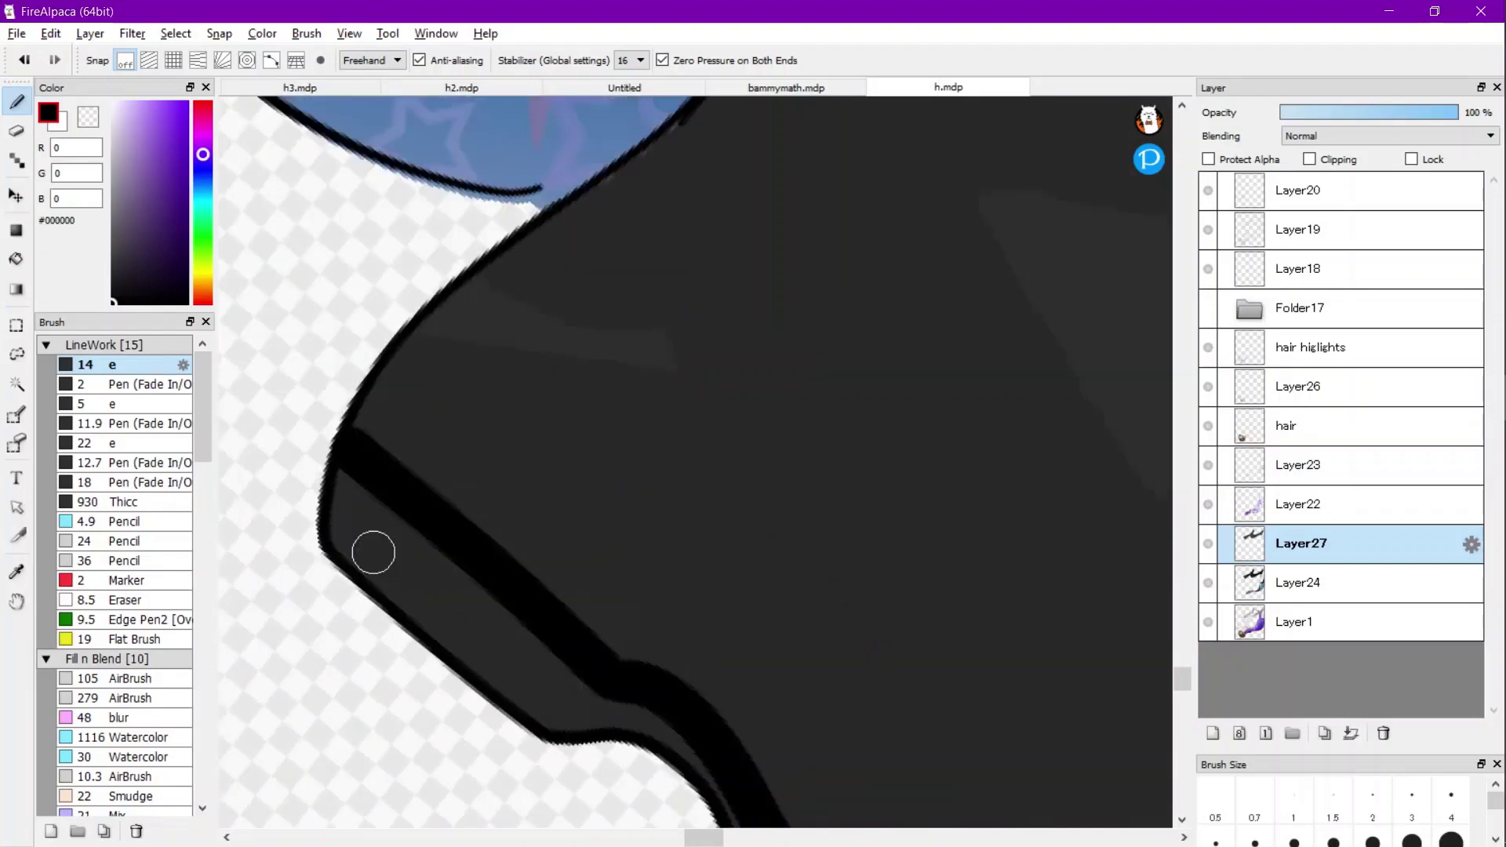
left_click_drag(428, 339, 359, 449)
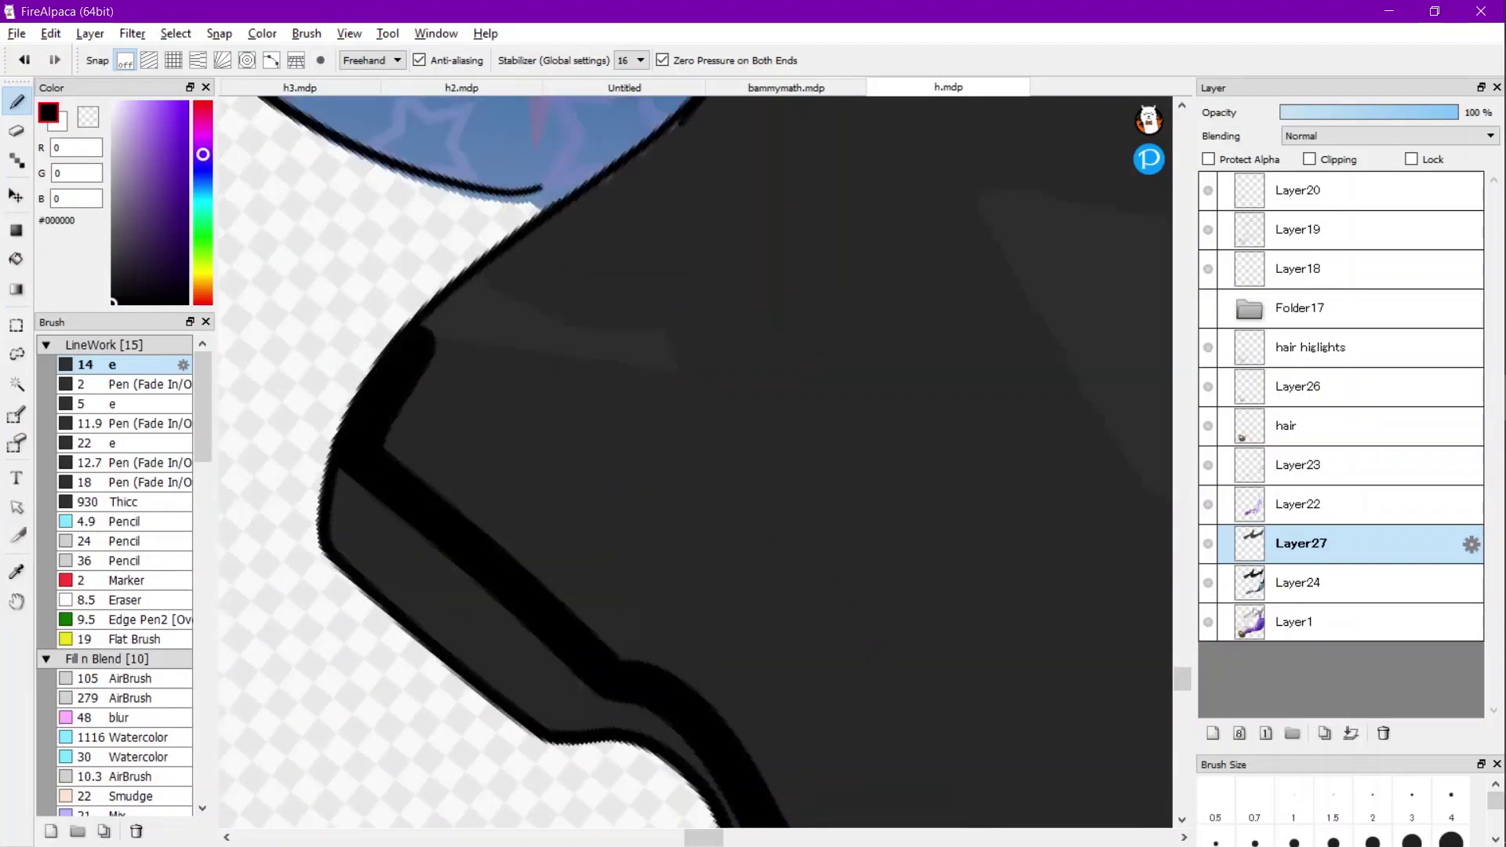
left_click_drag(407, 390, 561, 600)
Bucket-fill the strip beneath the lower boot's sole line with black.
key("g")
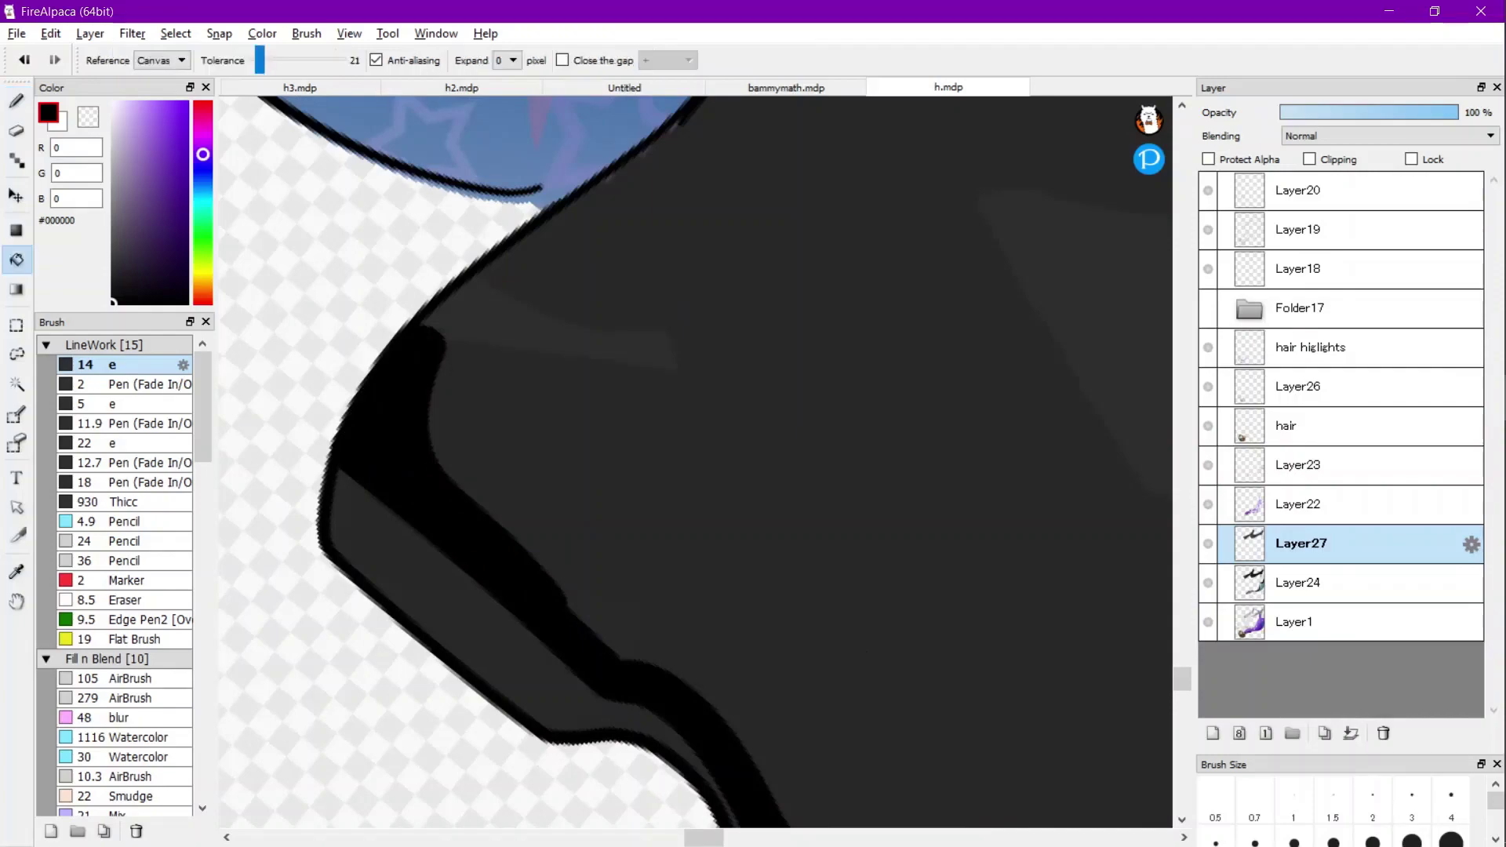
left_click(468, 625)
scroll(469, 625, "down", 4)
scroll(462, 615, "down", 5)
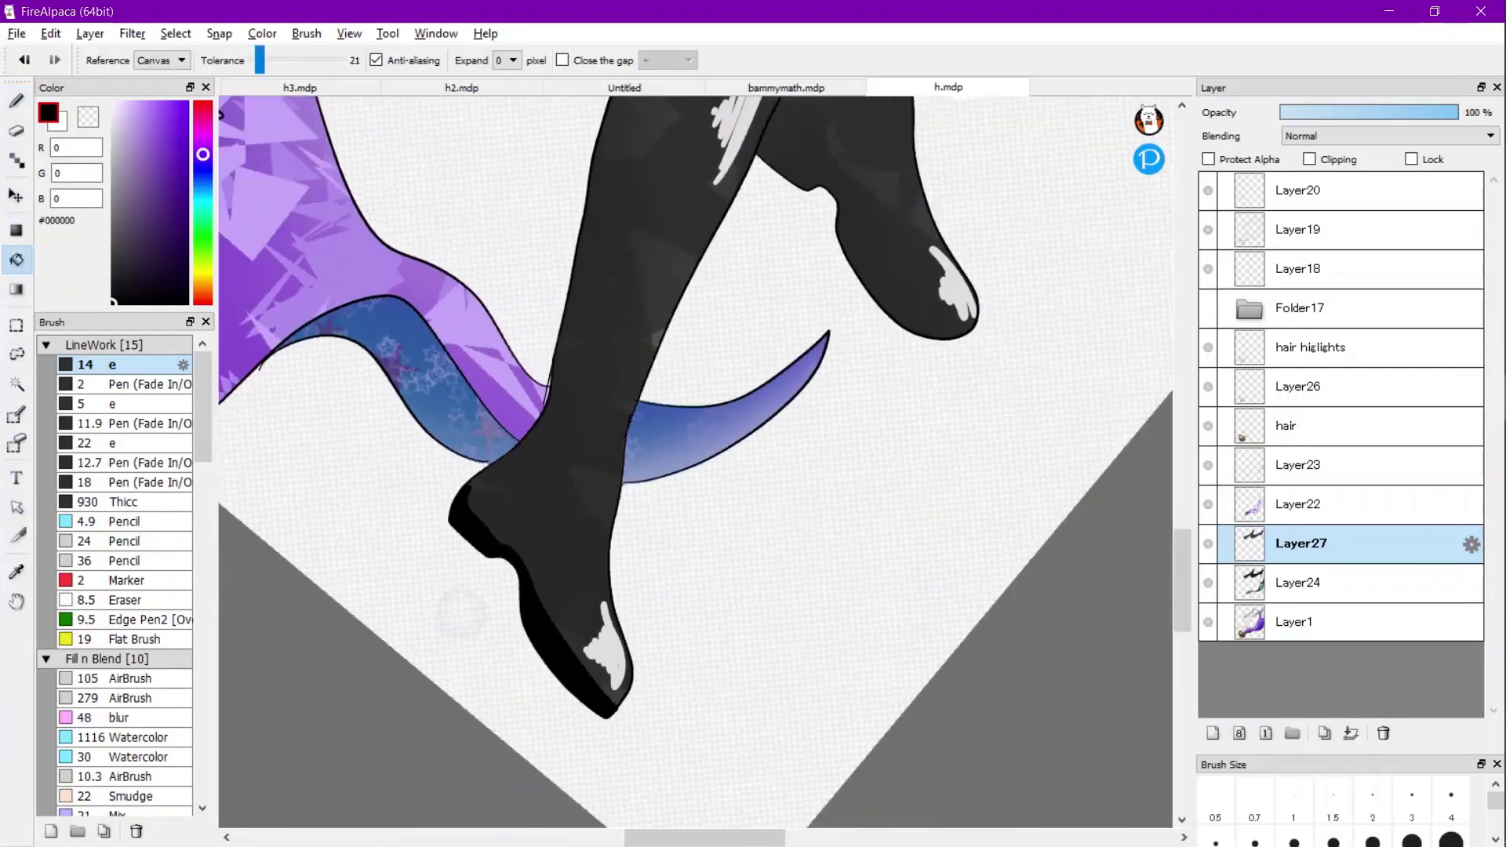
scroll(462, 615, "up", 2)
scroll(486, 627, "up", 1)
Remove the black fill and sole line from the lower boot.
key("Left")
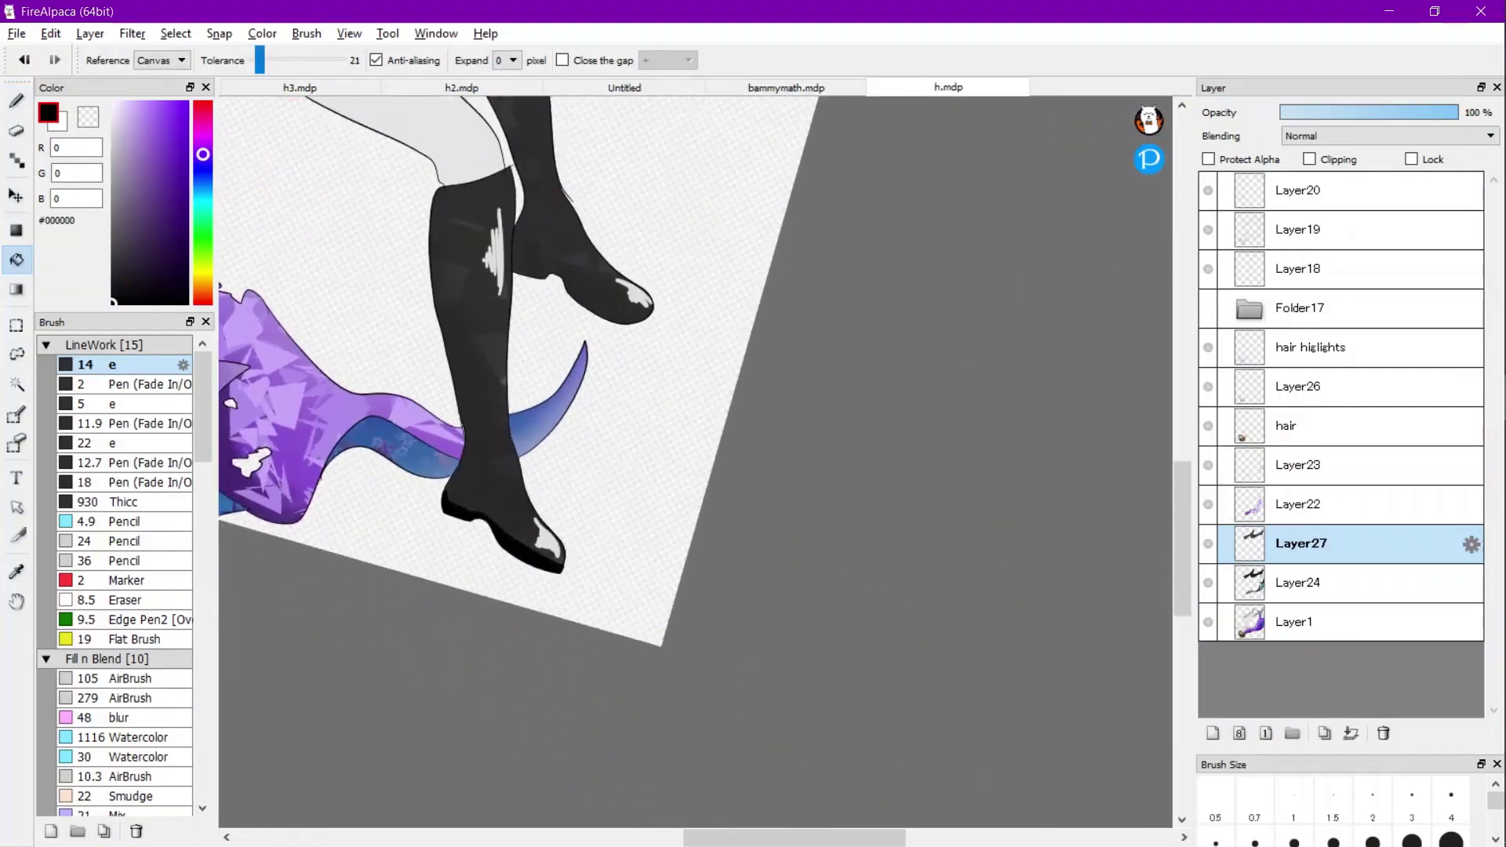
key("e")
scroll(524, 549, "up", 4)
key("Left")
scroll(615, 609, "up", 5)
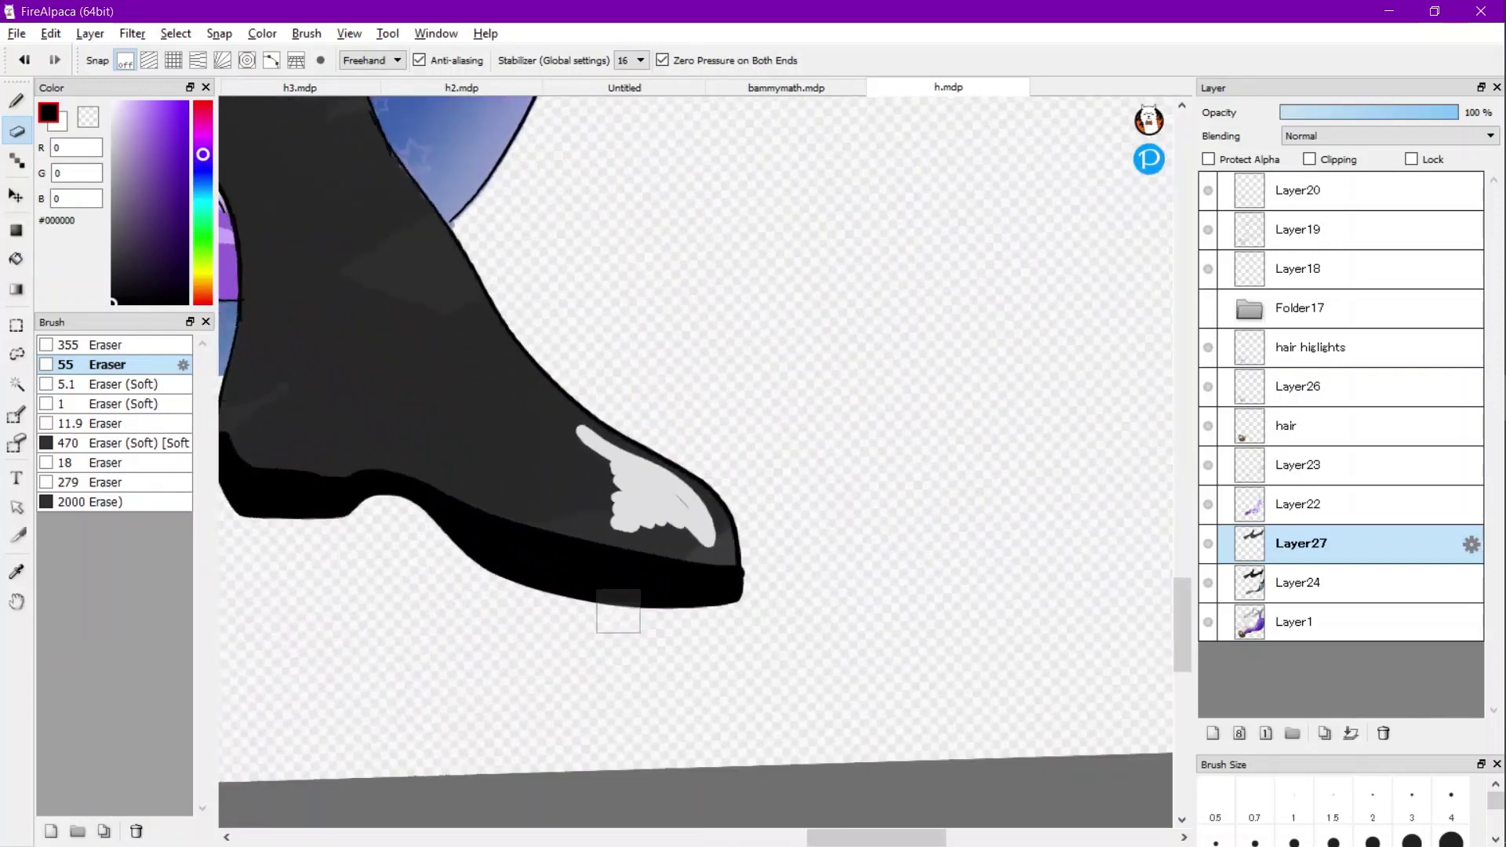
mouse_move(905, 507)
left_mouse_down()
mouse_move(677, 506)
mouse_move(416, 380)
left_mouse_up()
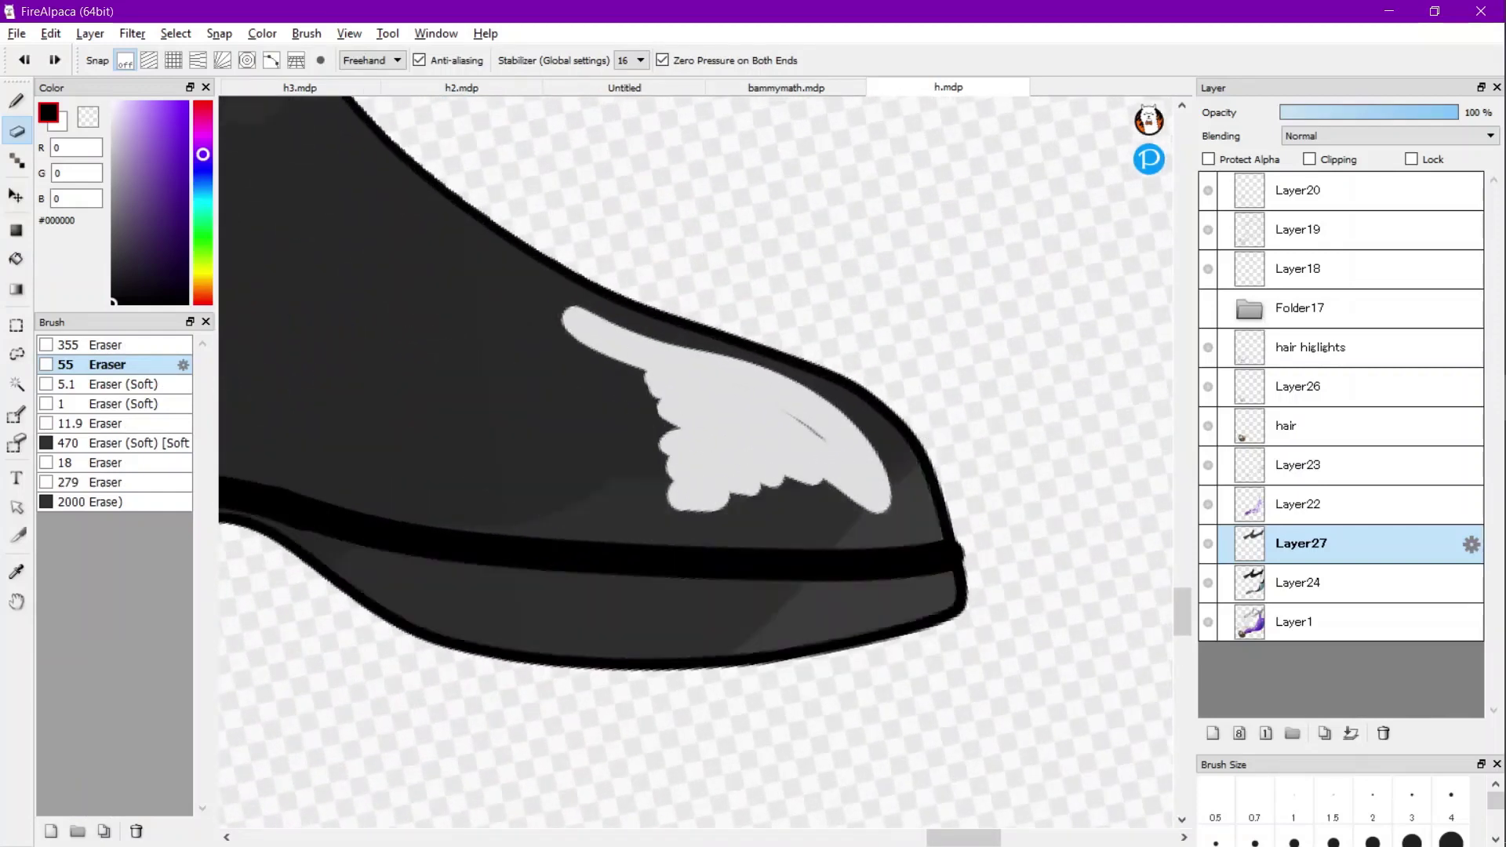
left_click_drag(227, 514, 959, 551)
key("b")
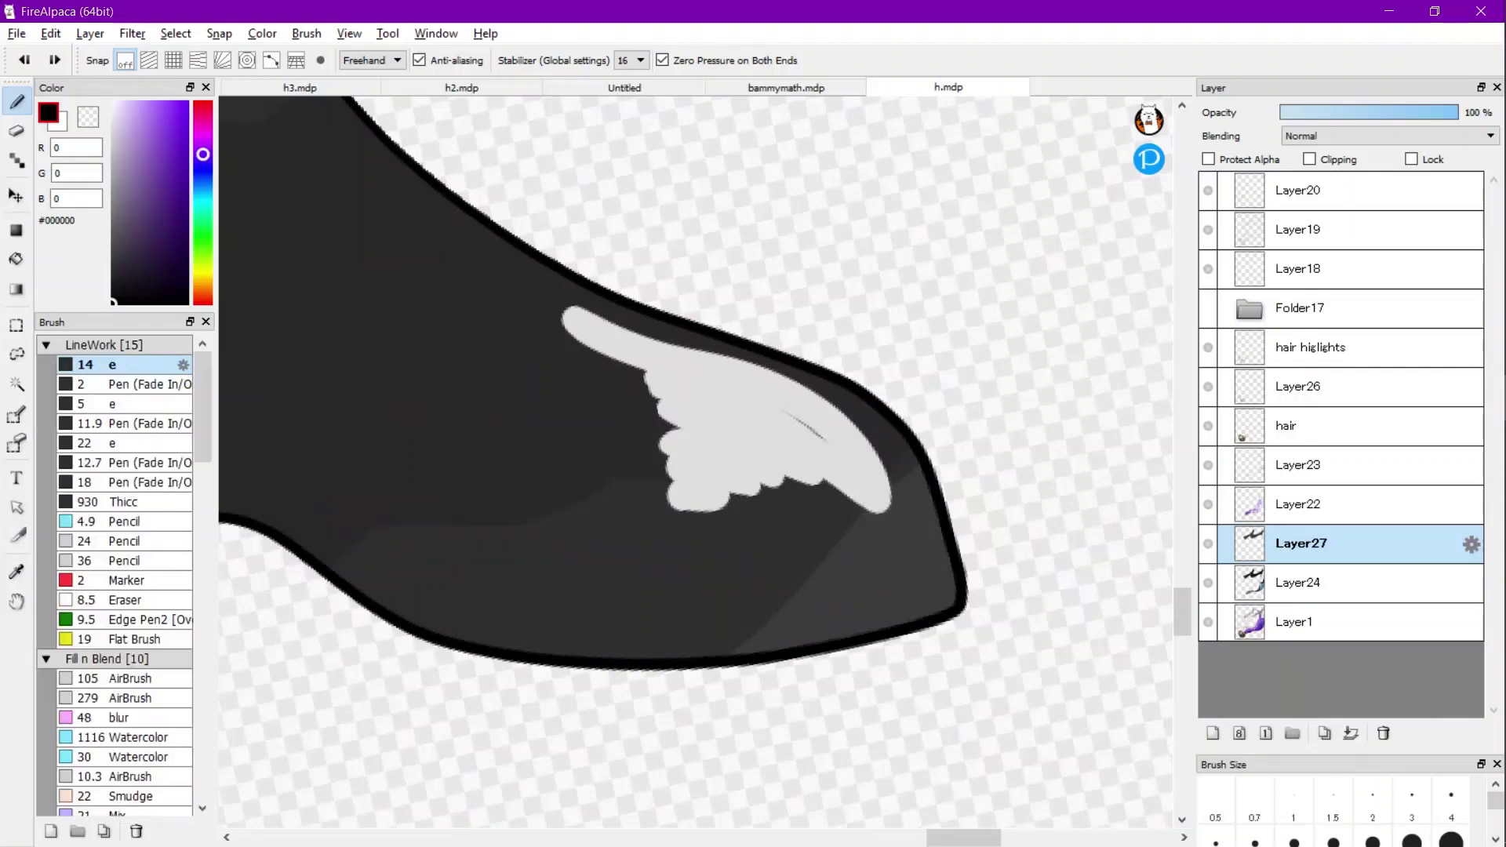
Draw a black sole line from the lower boot's toe to its arch with the 14 px e brush and bucket-fill the strip beneath.
key("Up")
scroll(856, 559, "down", 1)
scroll(857, 558, "up", 2)
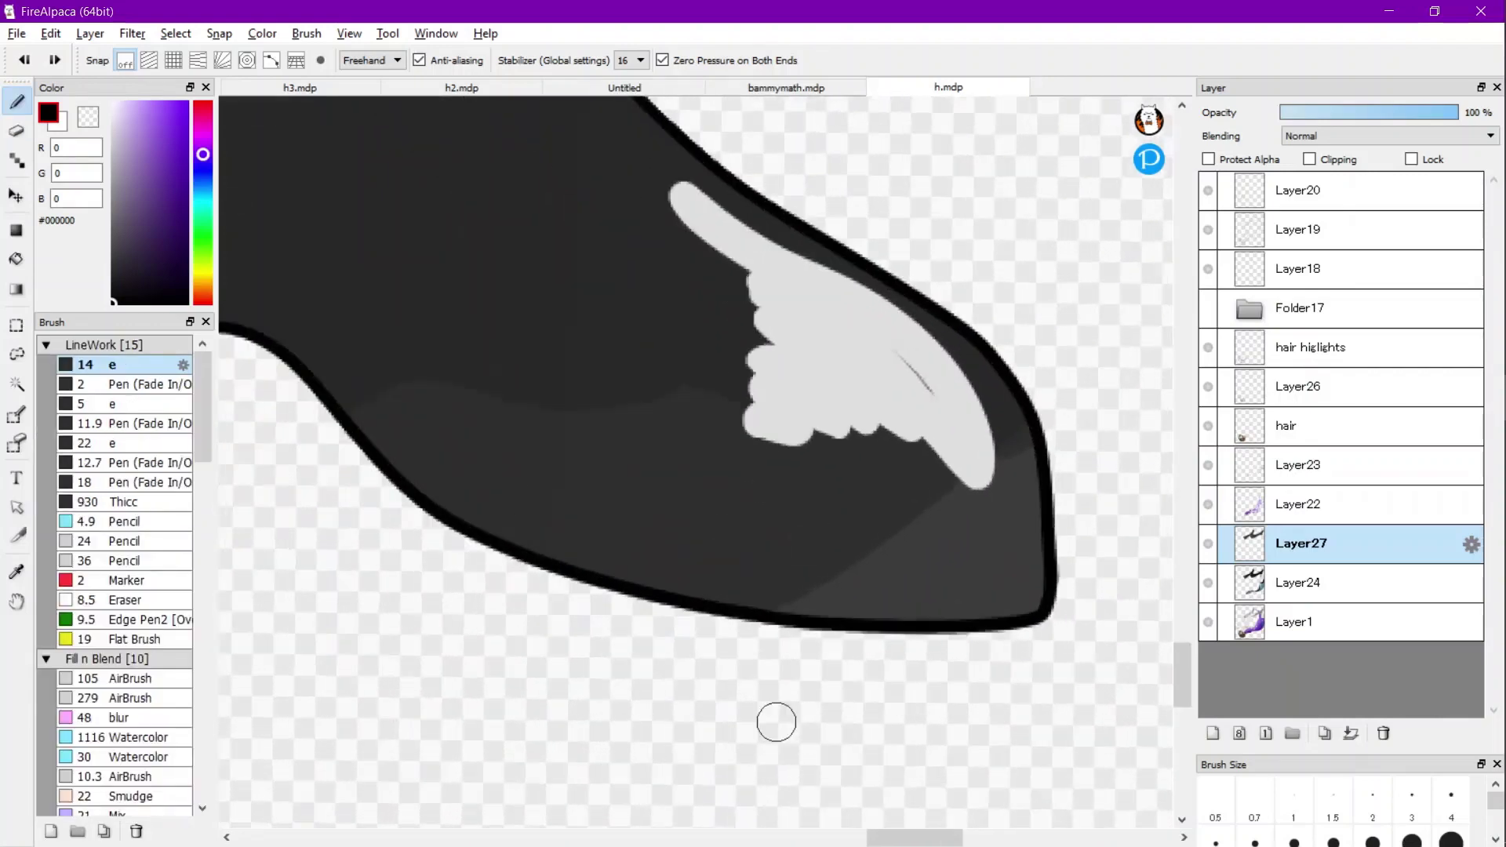
mouse_move(1044, 563)
left_mouse_down()
mouse_move(902, 555)
mouse_move(549, 473)
mouse_move(363, 353)
mouse_move(252, 303)
mouse_move(216, 305)
left_mouse_up()
key("g")
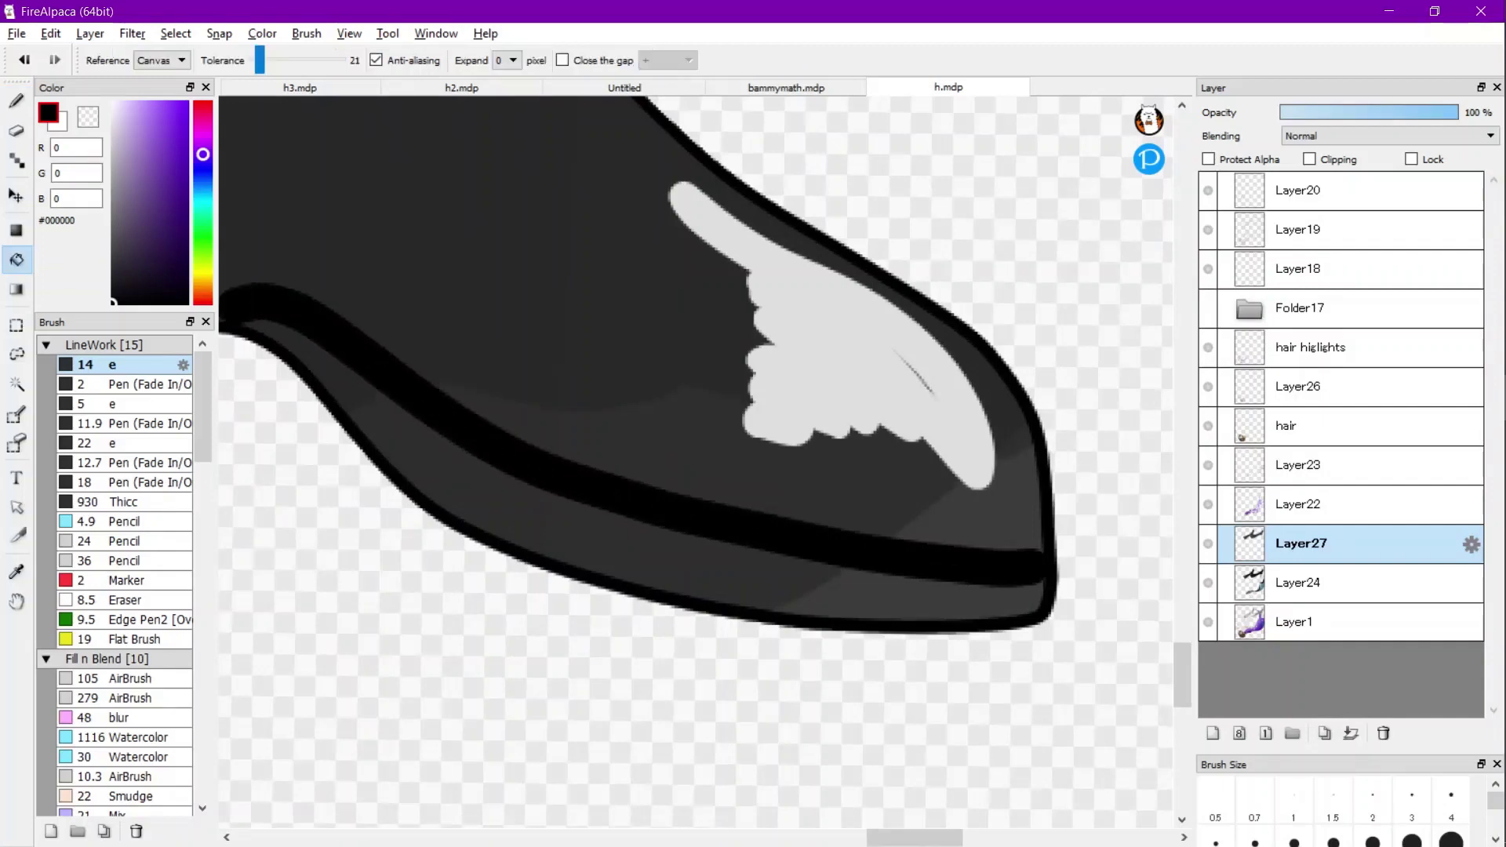
left_click(628, 557)
Continue the lower boot's black sole line across the arch and heel with the 14 px e brush.
key("Right")
scroll(696, 463, "down", 1)
left_click_drag(350, 367, 577, 461)
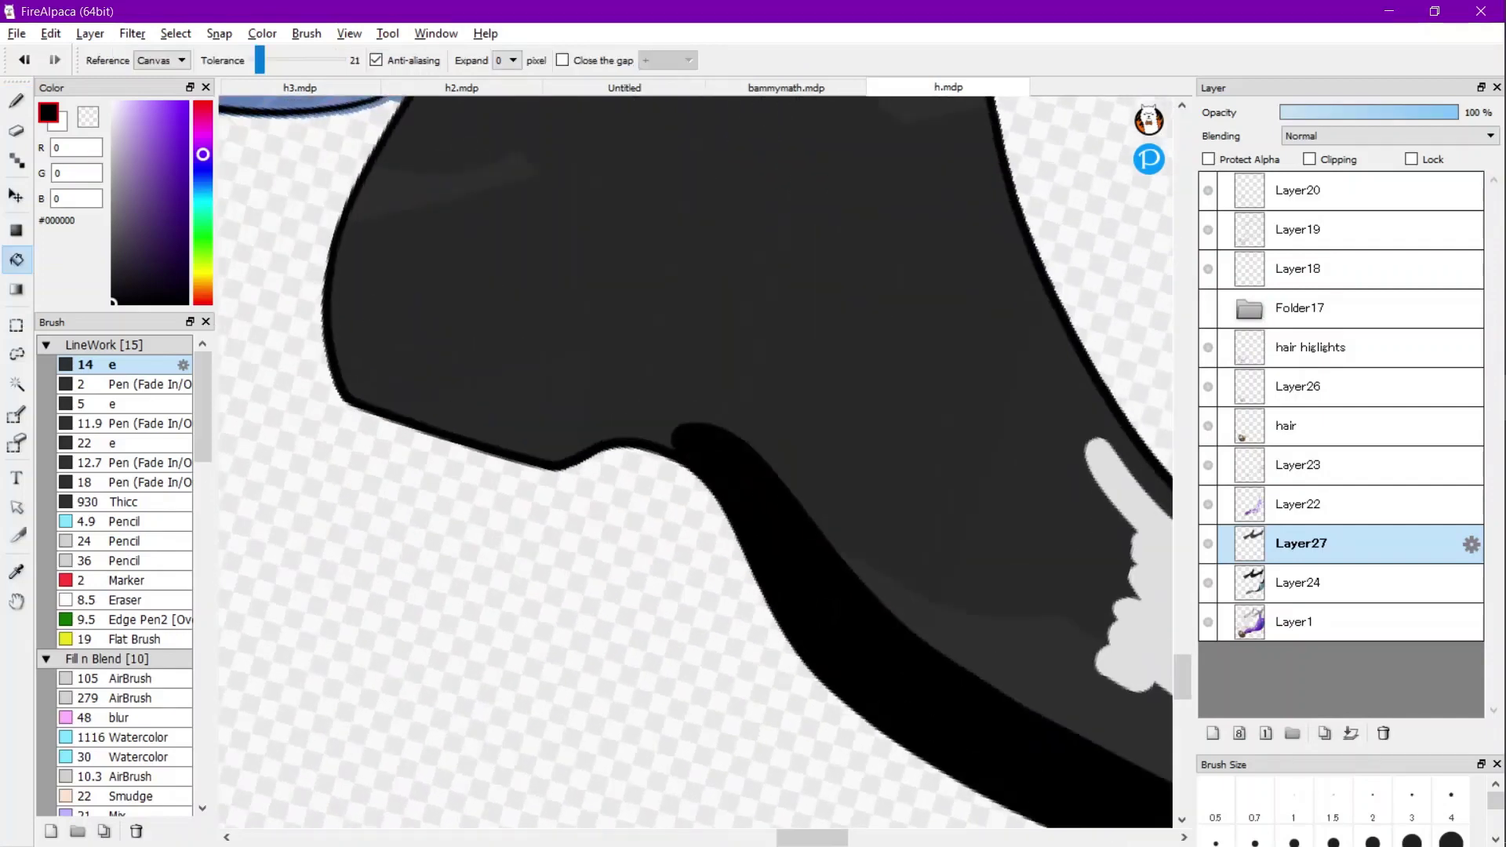
key("b")
scroll(601, 413, "up", 2)
mouse_move(815, 523)
left_mouse_down()
mouse_move(704, 473)
mouse_move(521, 484)
mouse_move(220, 367)
mouse_move(201, 379)
left_mouse_up()
left_click_drag(534, 471, 721, 502)
Close the lower boot's heel line with the 5 px e brush and bucket-fill the enclosed heel strip in black.
left_click(118, 404)
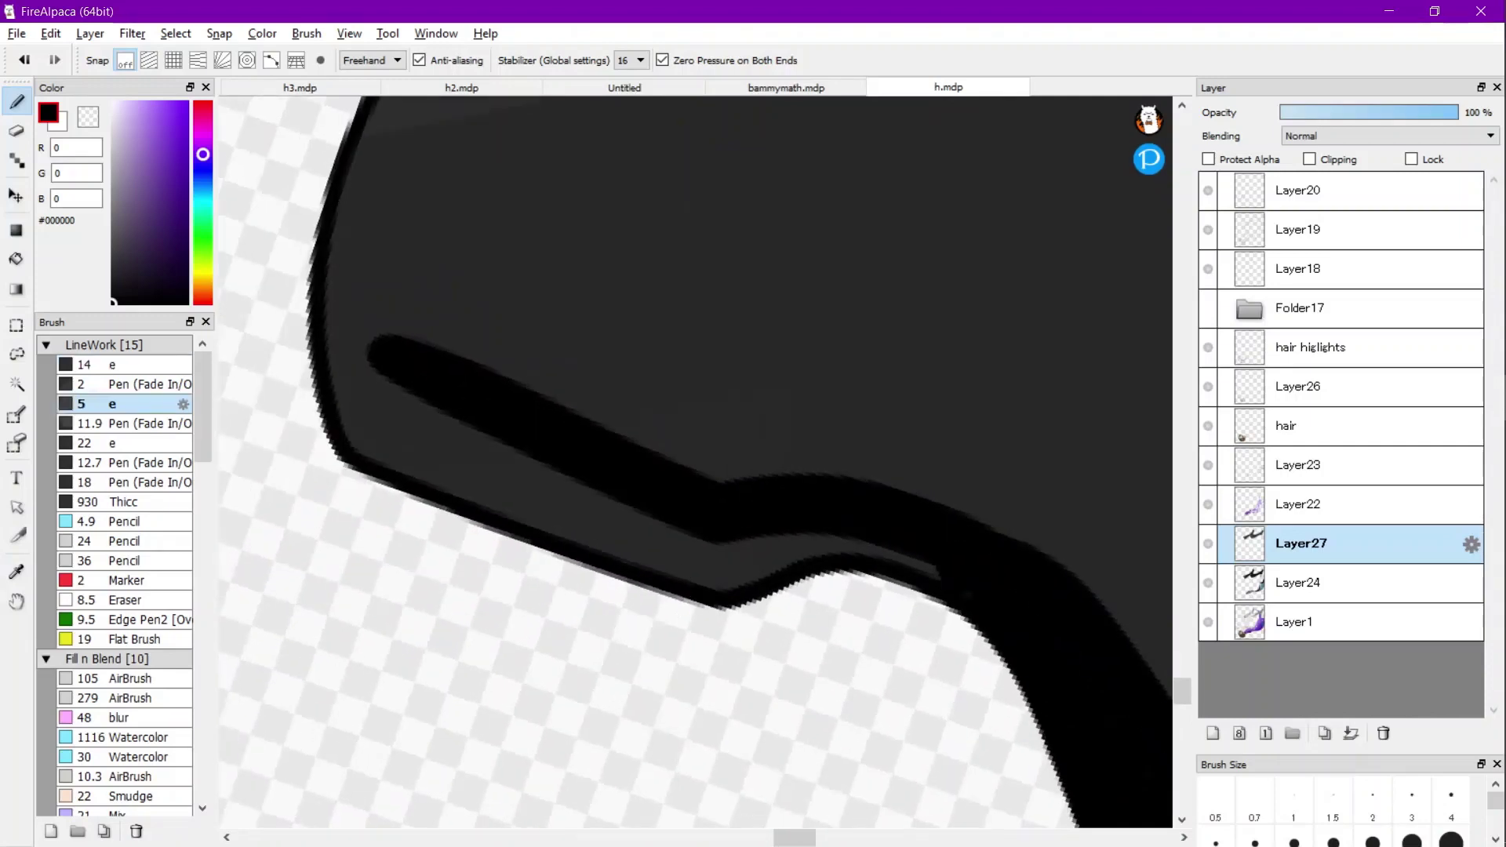
left_click_drag(400, 492, 413, 588)
mouse_move(370, 284)
left_mouse_down()
mouse_move(374, 416)
mouse_move(437, 462)
mouse_move(760, 590)
left_mouse_up()
key("g")
left_click(565, 598)
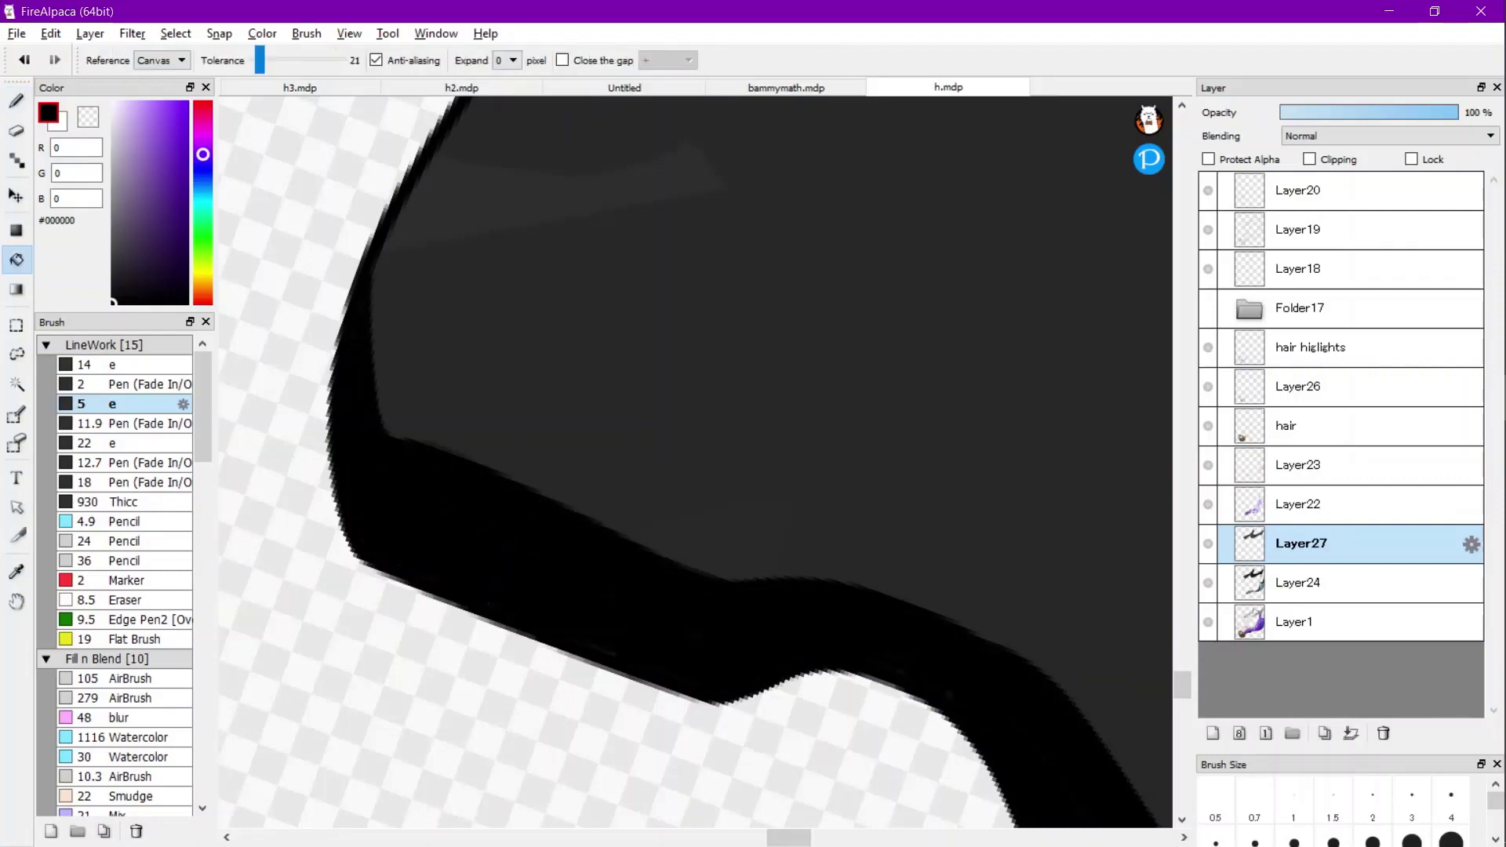
scroll(549, 455, "down", 6)
scroll(549, 455, "up", 2)
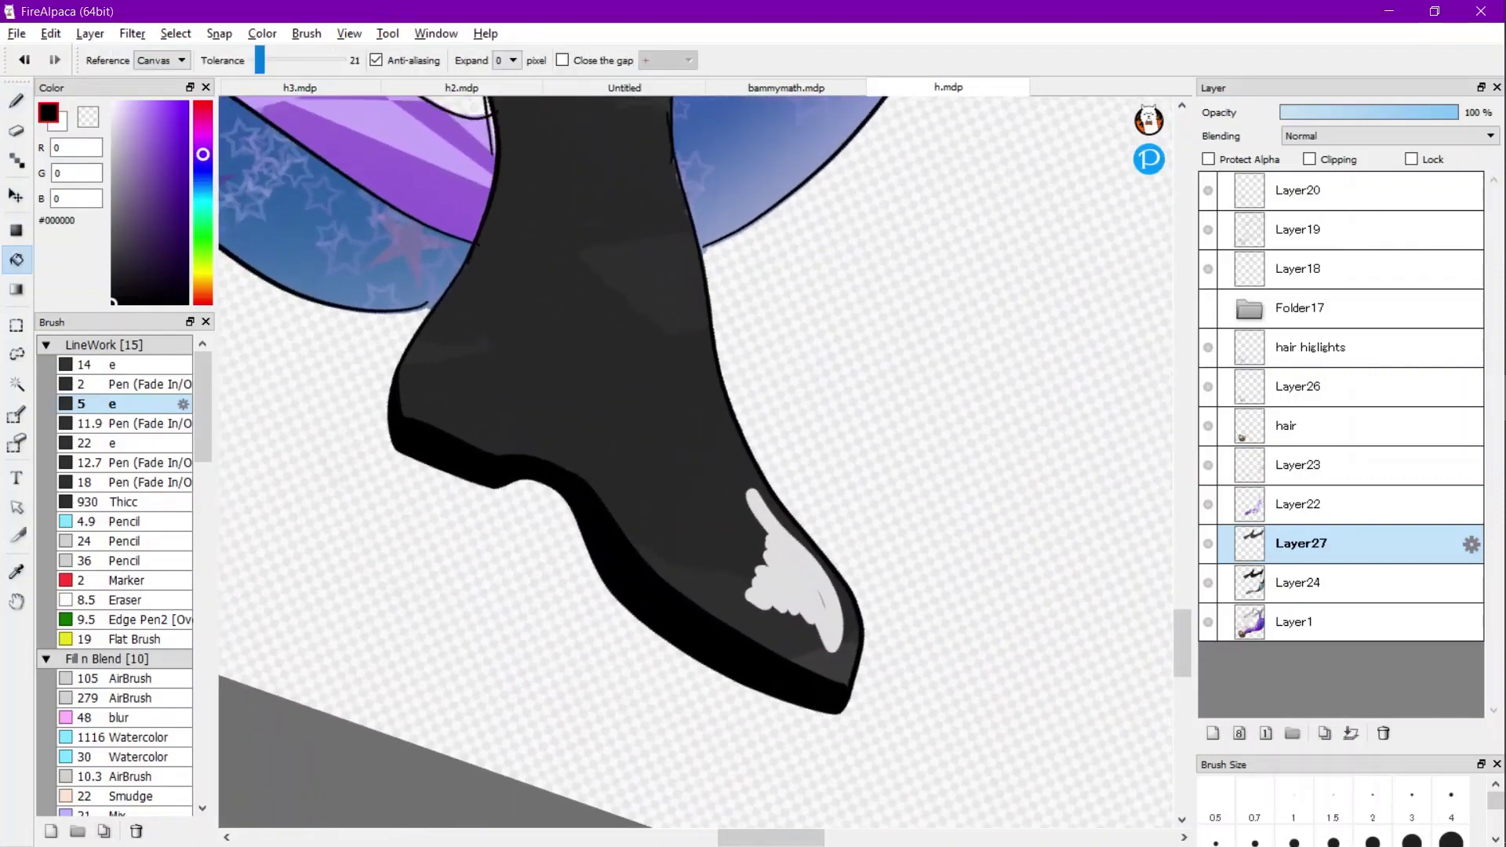
Draw a black sole line from the upper boot's toe to its arch with the 5 px e brush.
scroll(695, 461, "down", 3)
scroll(620, 454, "up", 5)
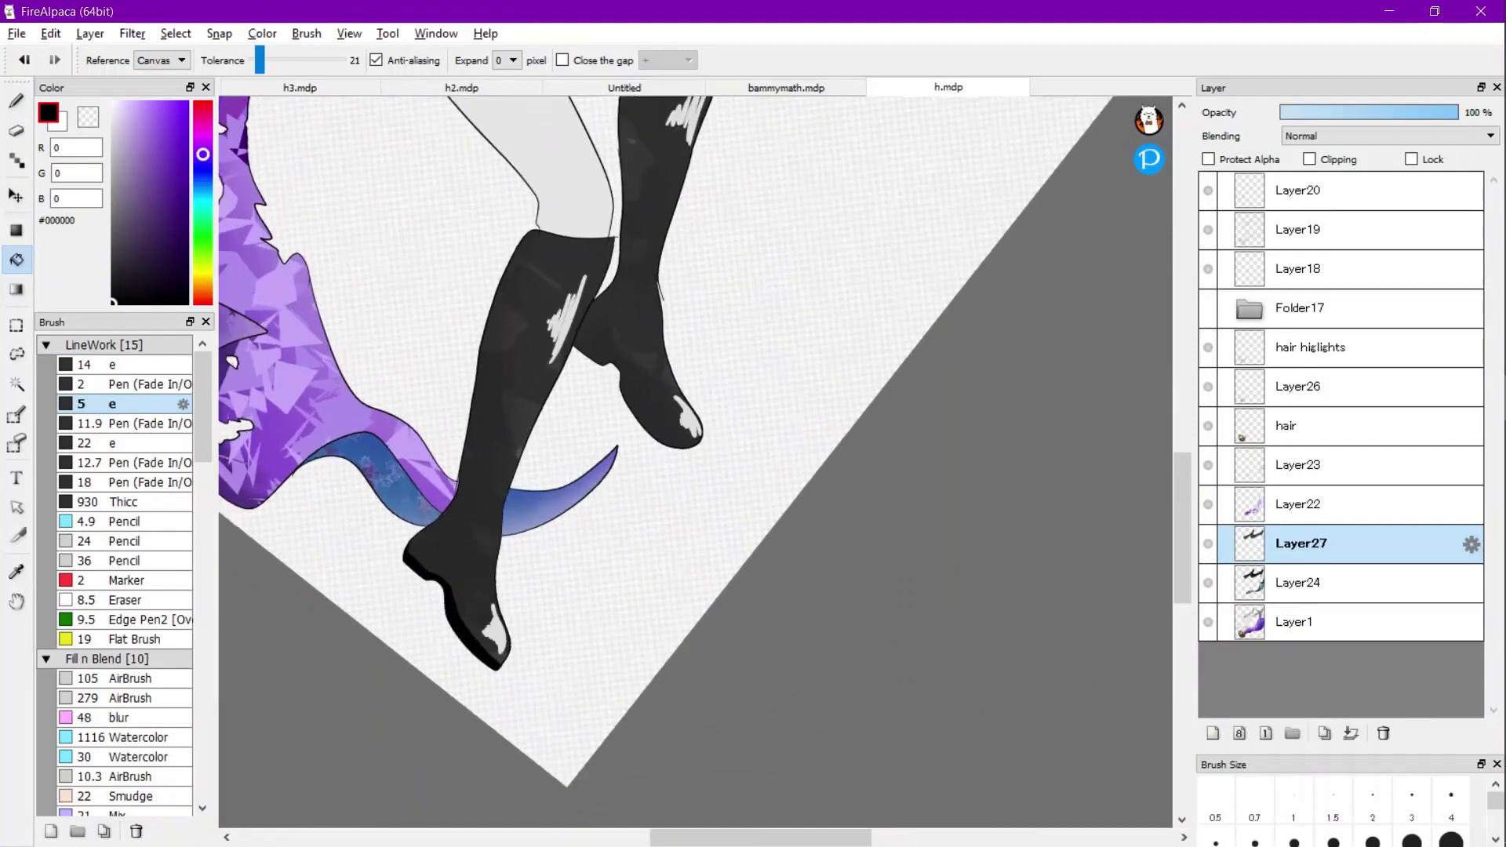
key("Left")
key("Left")
key("b")
key("ctrl+plus")
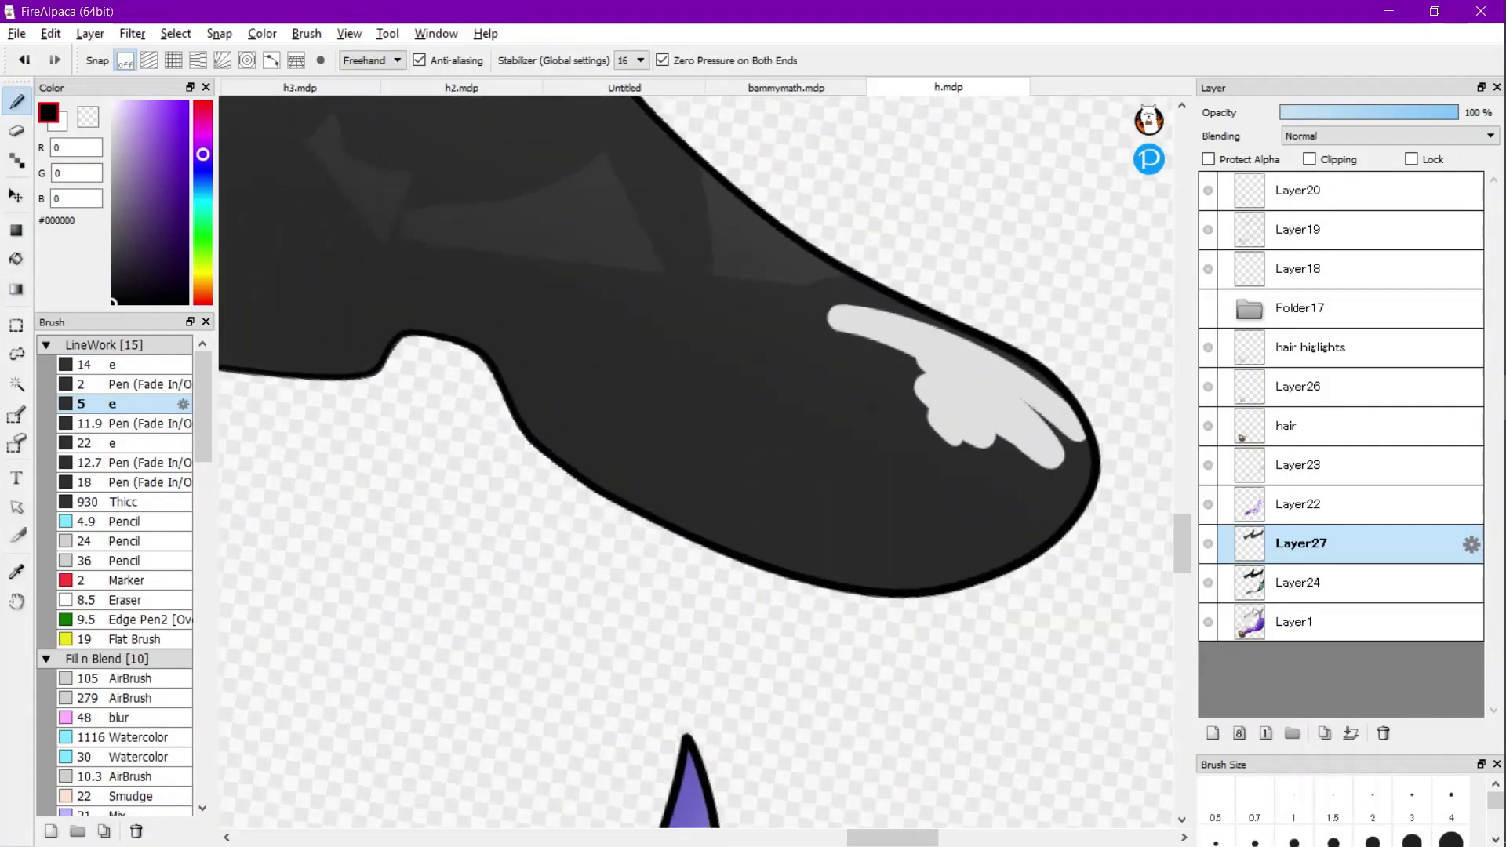
mouse_move(959, 534)
left_mouse_down()
mouse_move(817, 533)
mouse_move(743, 509)
mouse_move(567, 421)
mouse_move(499, 335)
mouse_move(454, 307)
mouse_move(376, 296)
left_mouse_up()
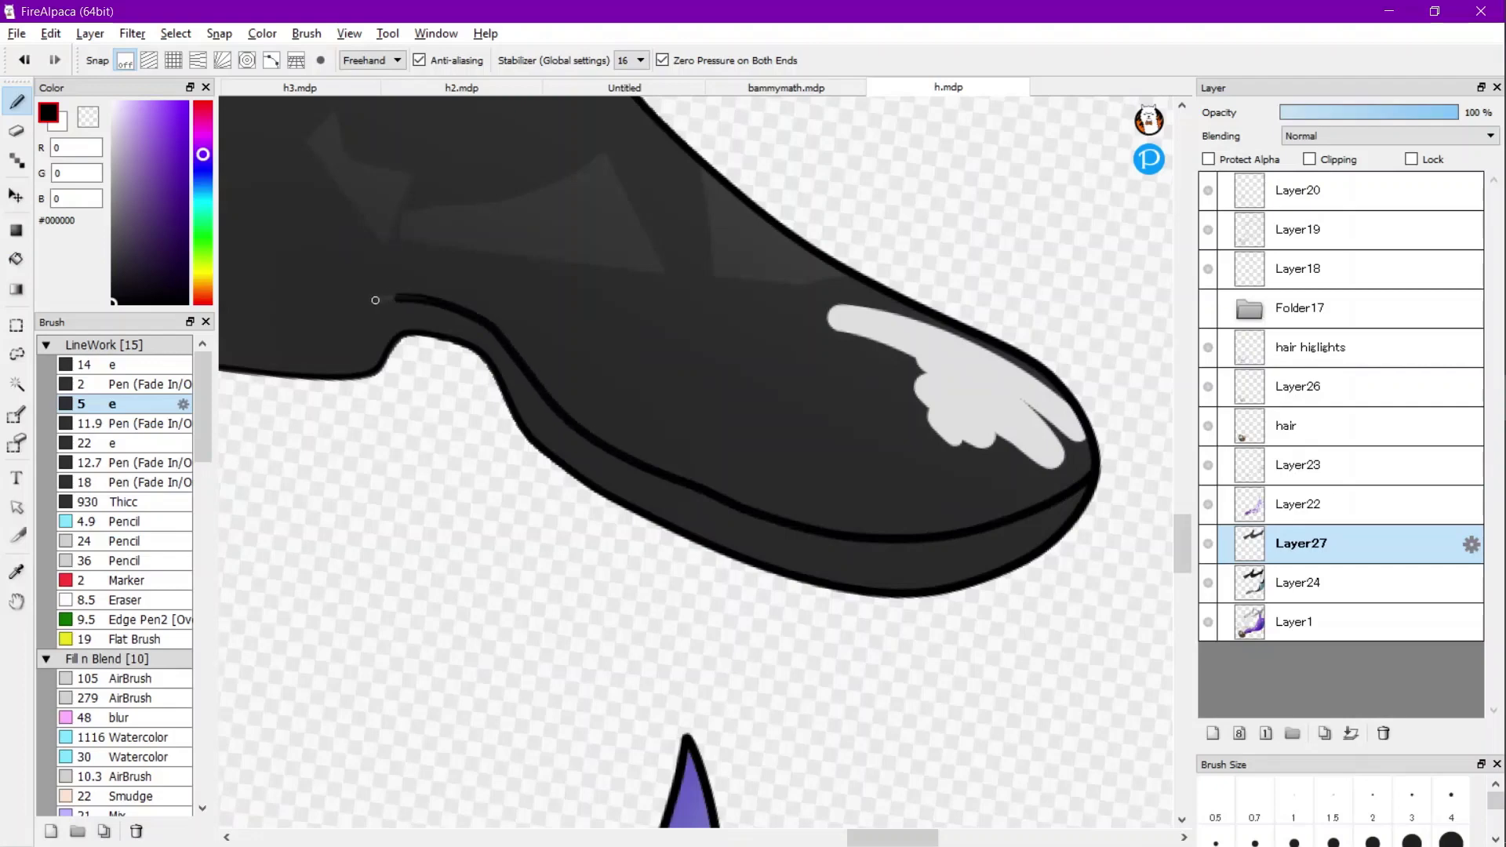
Extend the upper boot's sole line around the heel and bucket-fill the whole sole strip with black.
key("ctrl+plus")
key("ctrl+plus")
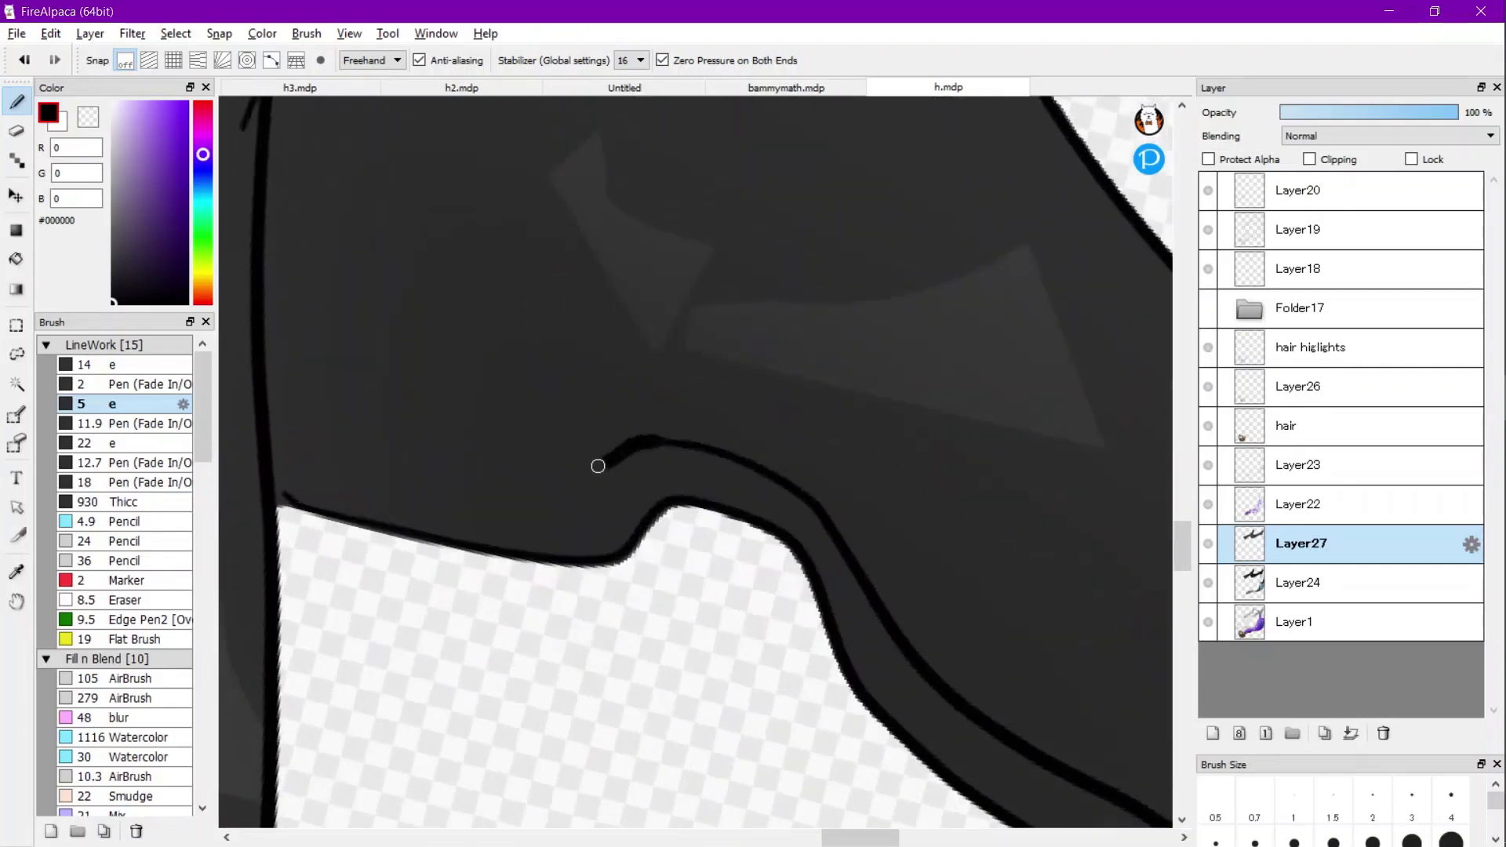
mouse_move(598, 466)
left_mouse_down()
mouse_move(323, 414)
mouse_move(271, 345)
left_mouse_up()
key("g")
left_click(449, 517)
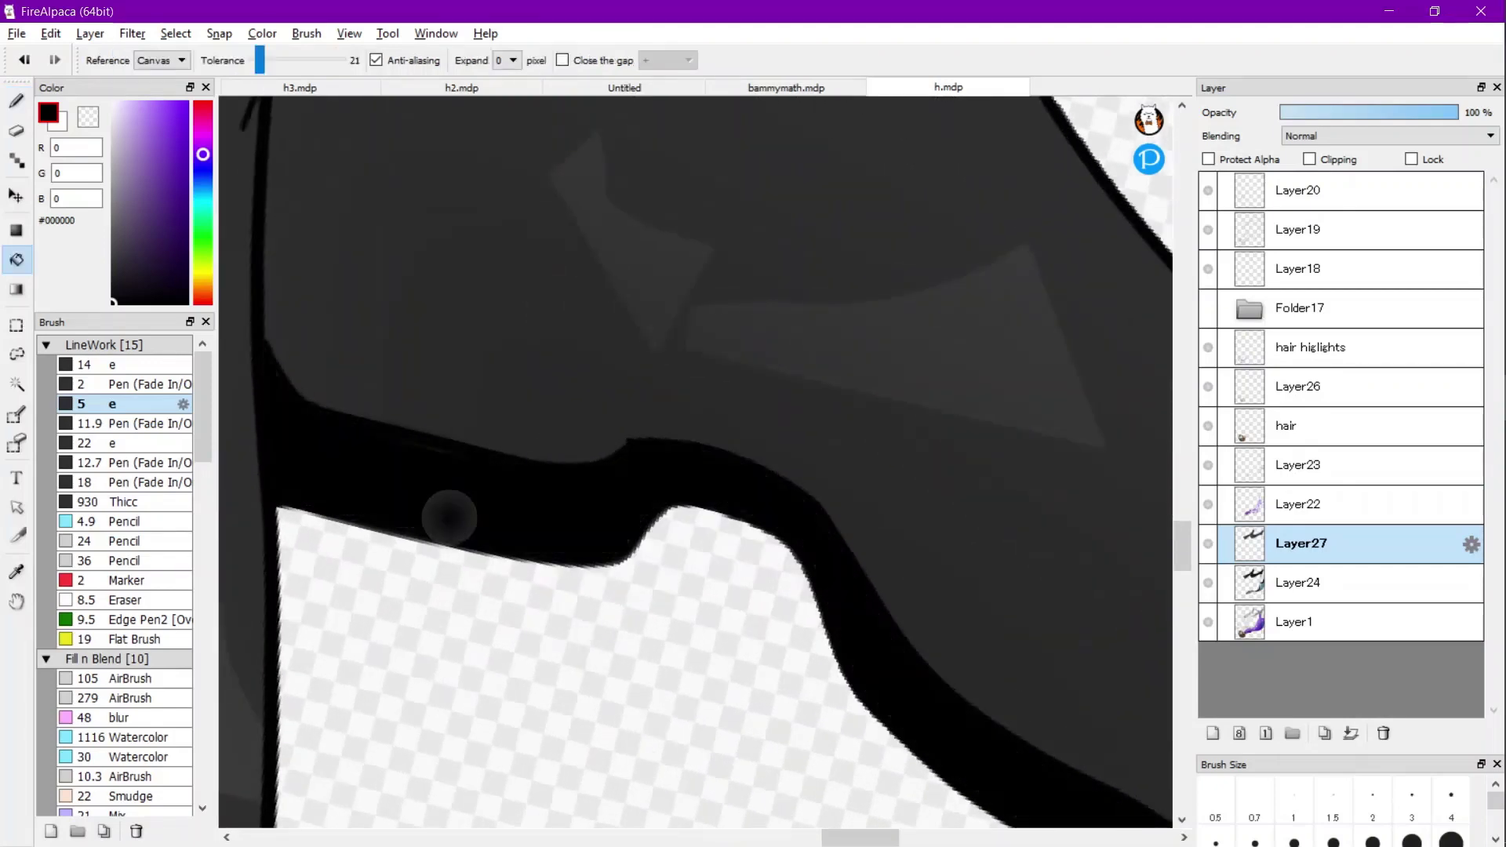
key("ctrl+minus")
key("ctrl+minus")
key("ctrl+minus")
key("ctrl+minus")
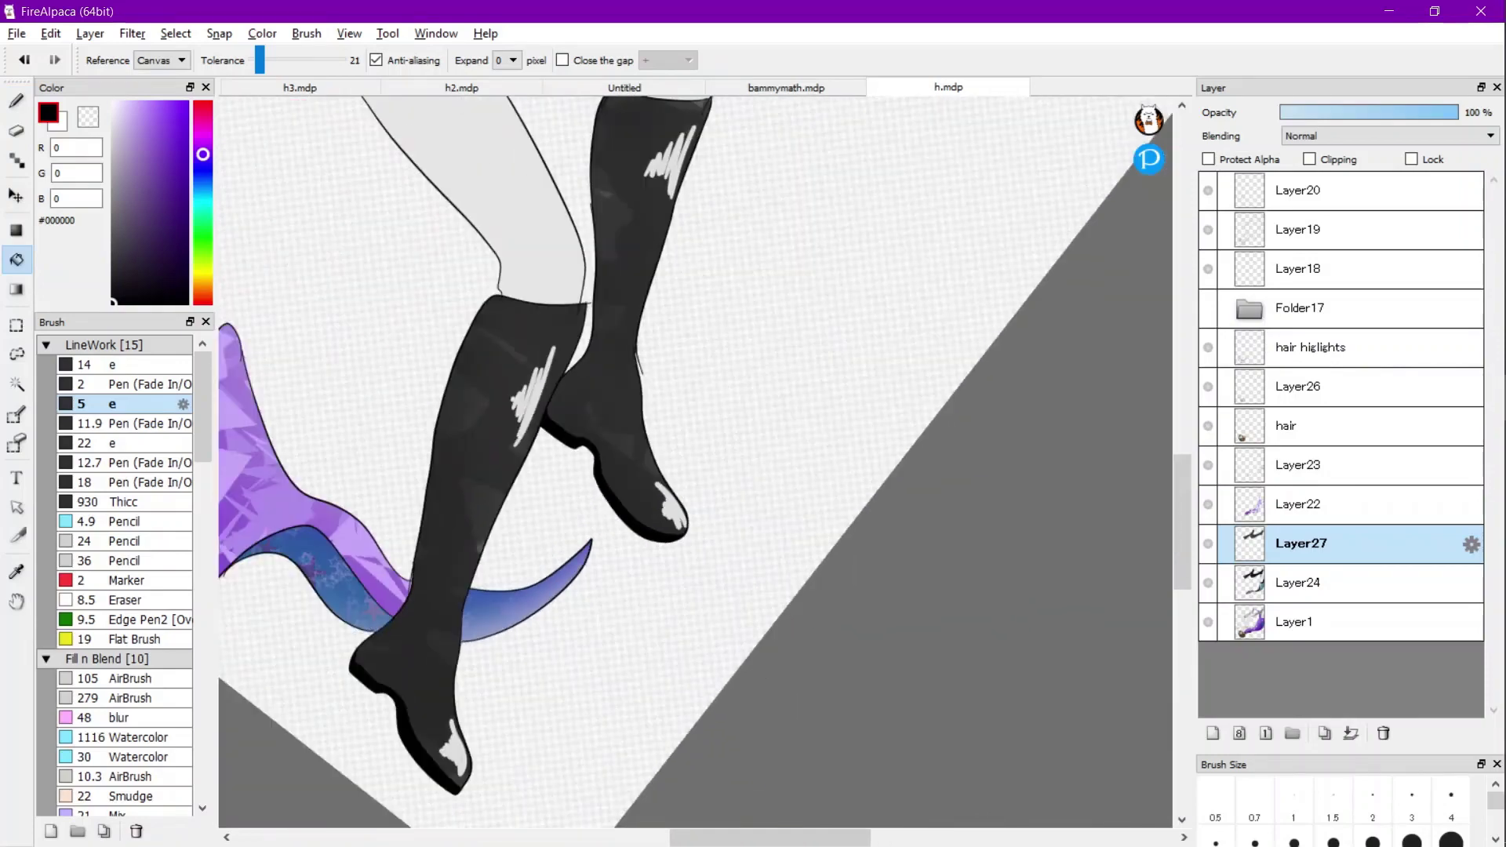
key("ctrl+minus")
key("ctrl+minus")
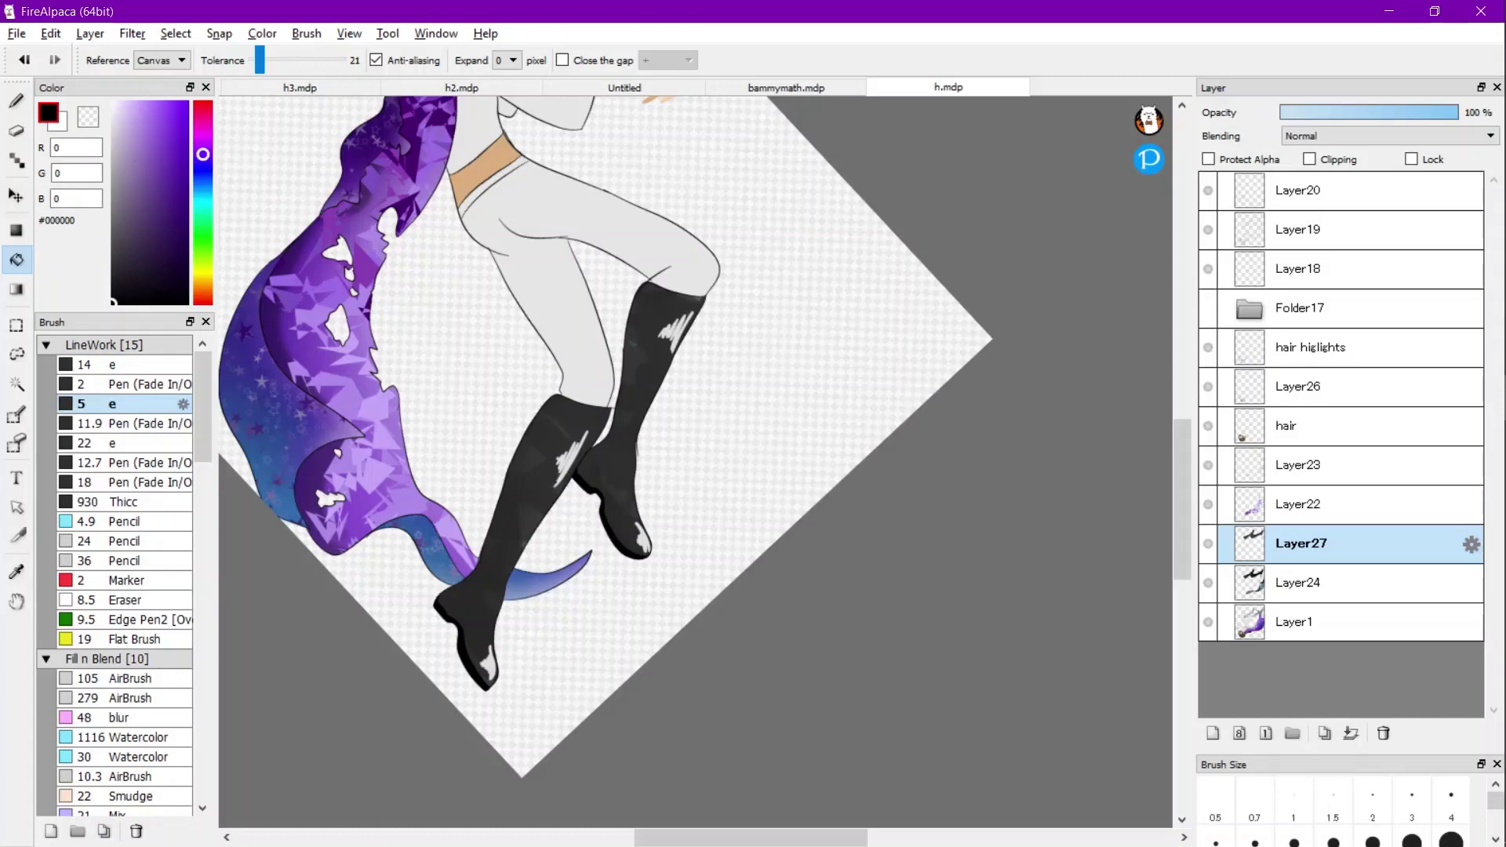
Extend the lower waistband line of the trousers to the hip outline in black with the 5 px e brush.
scroll(605, 502, "down", 2)
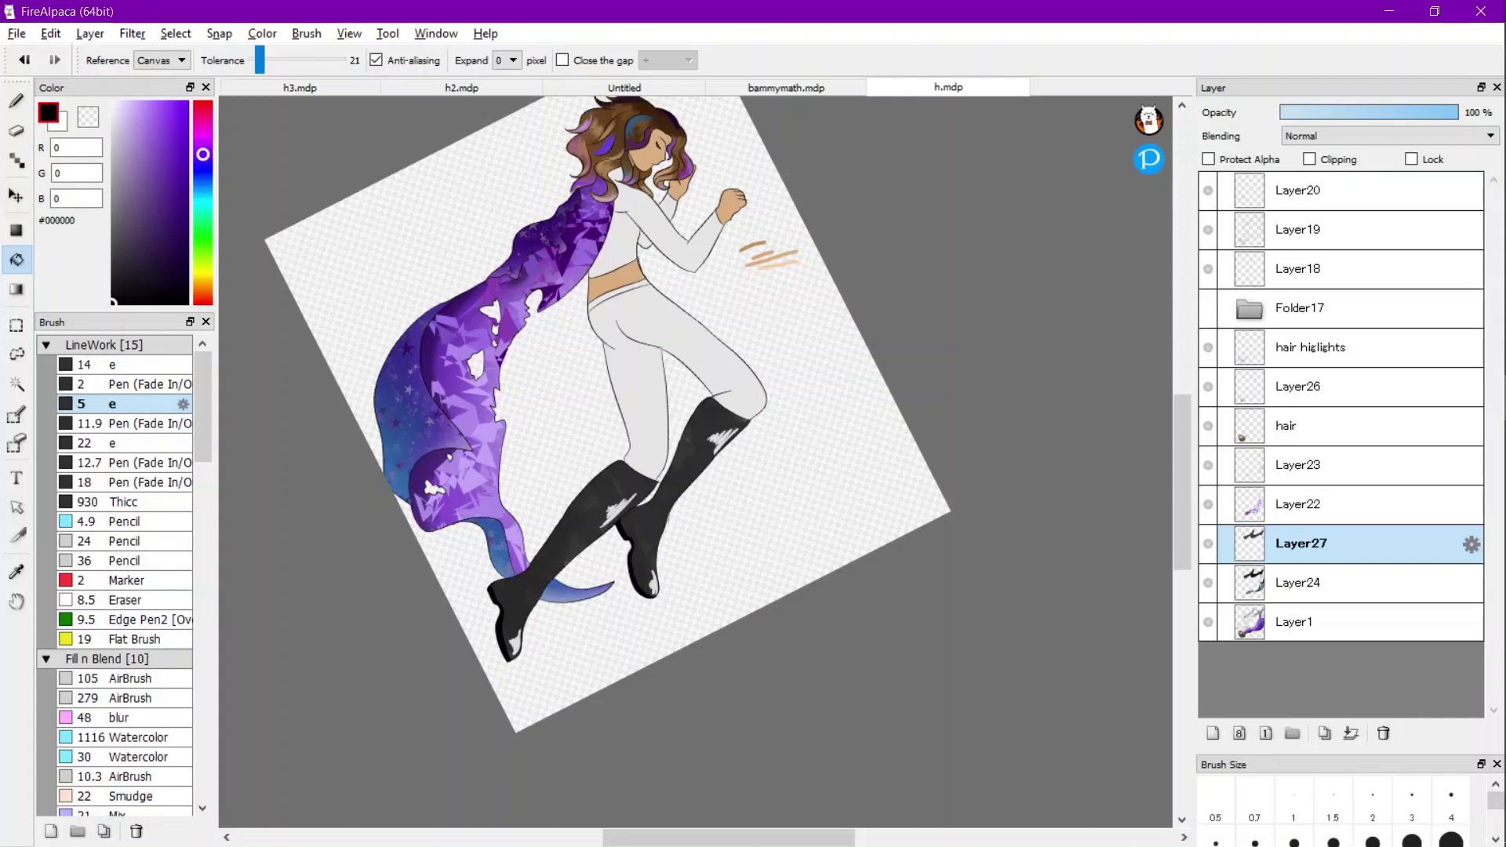
scroll(653, 290, "up", 1)
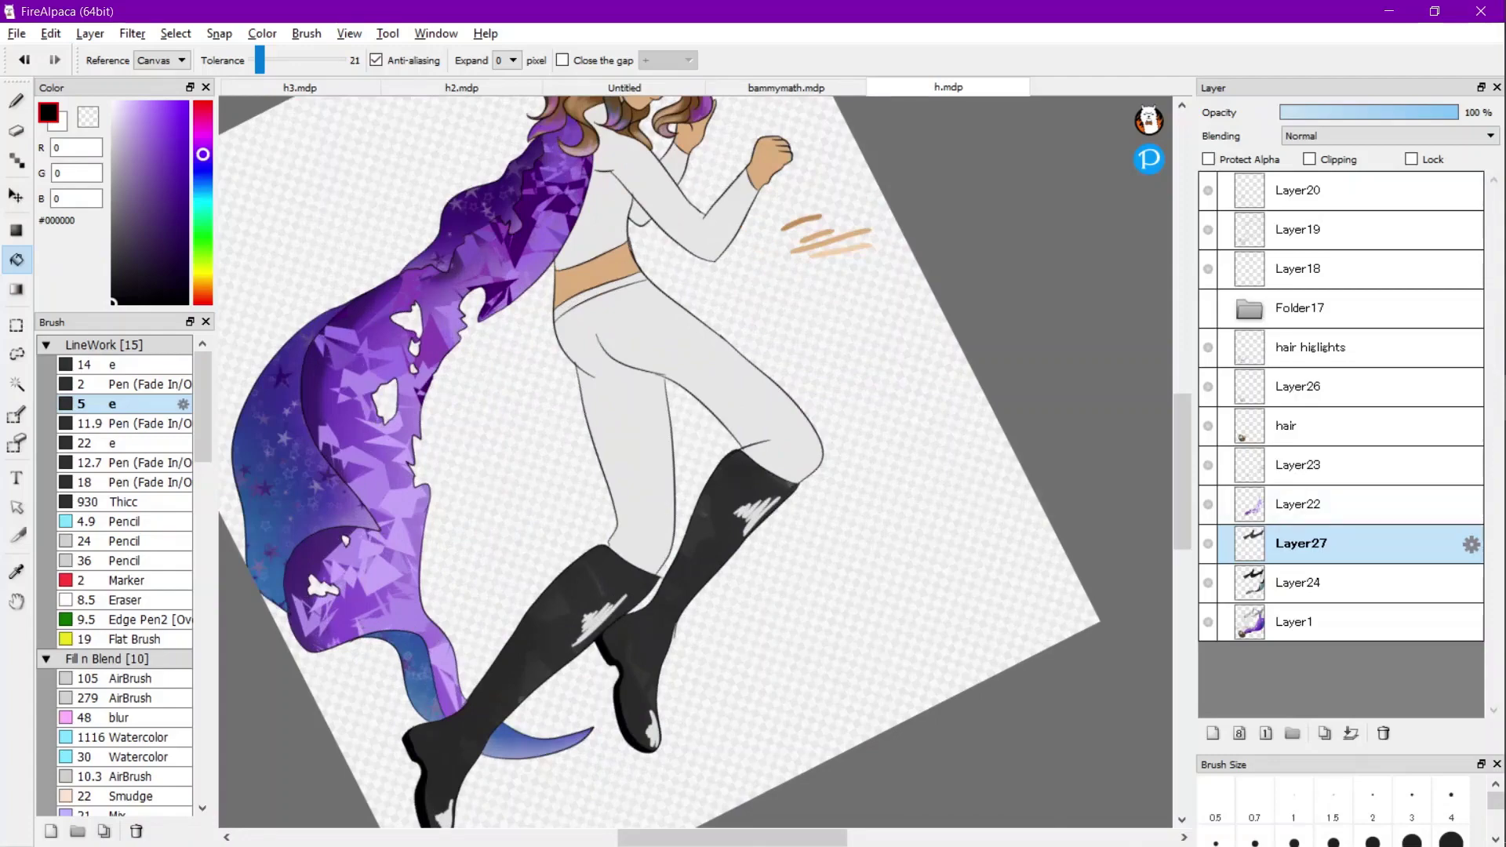
scroll(549, 273, "up", 3)
key("b")
scroll(887, 256, "up", 3)
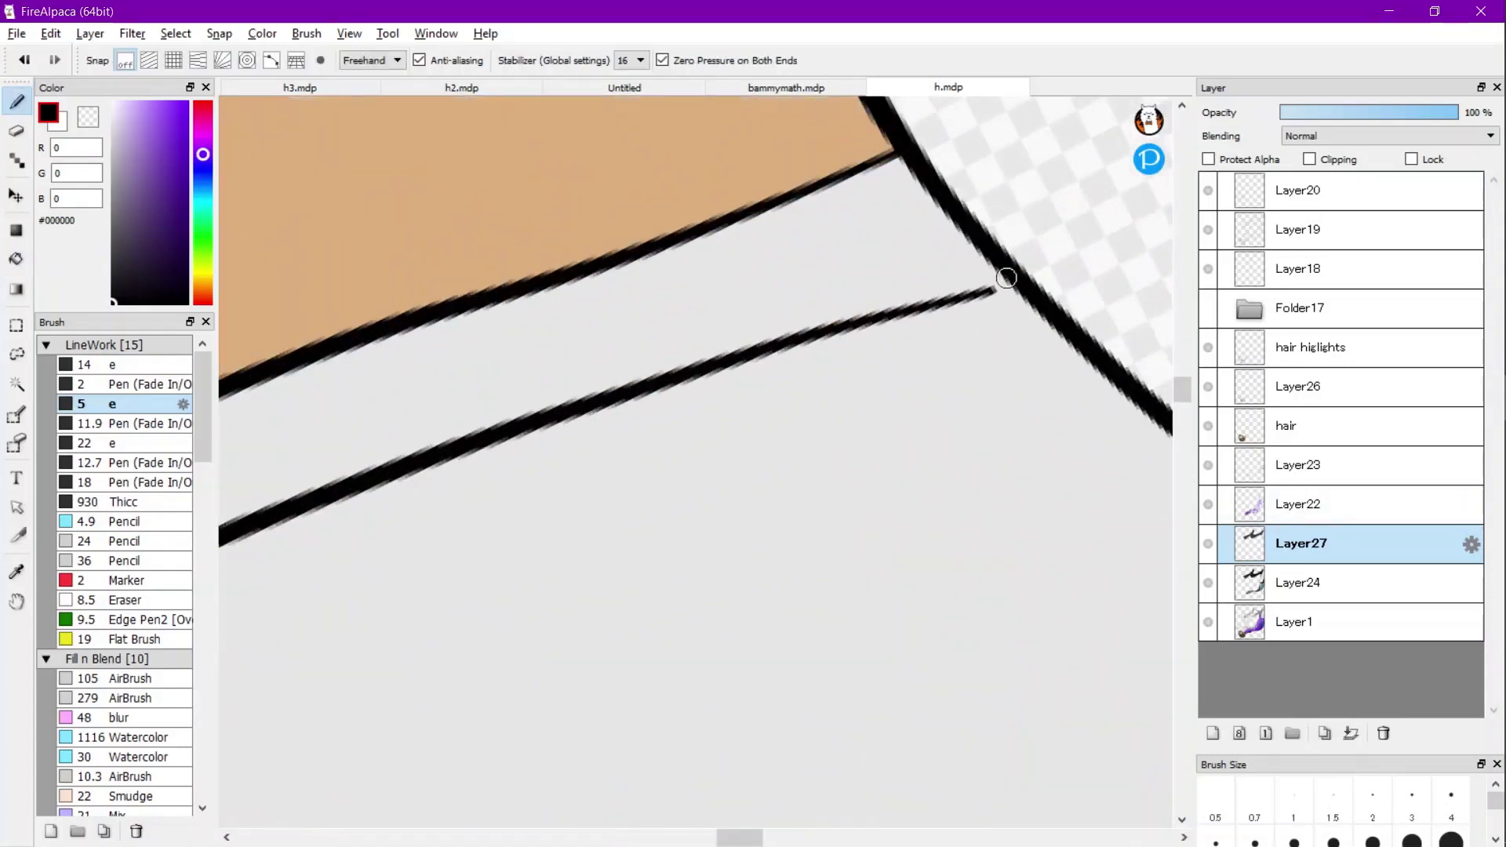
left_click_drag(1006, 277, 966, 293)
scroll(963, 295, "down", 4)
scroll(634, 406, "up", 4)
scroll(868, 349, "down", 4)
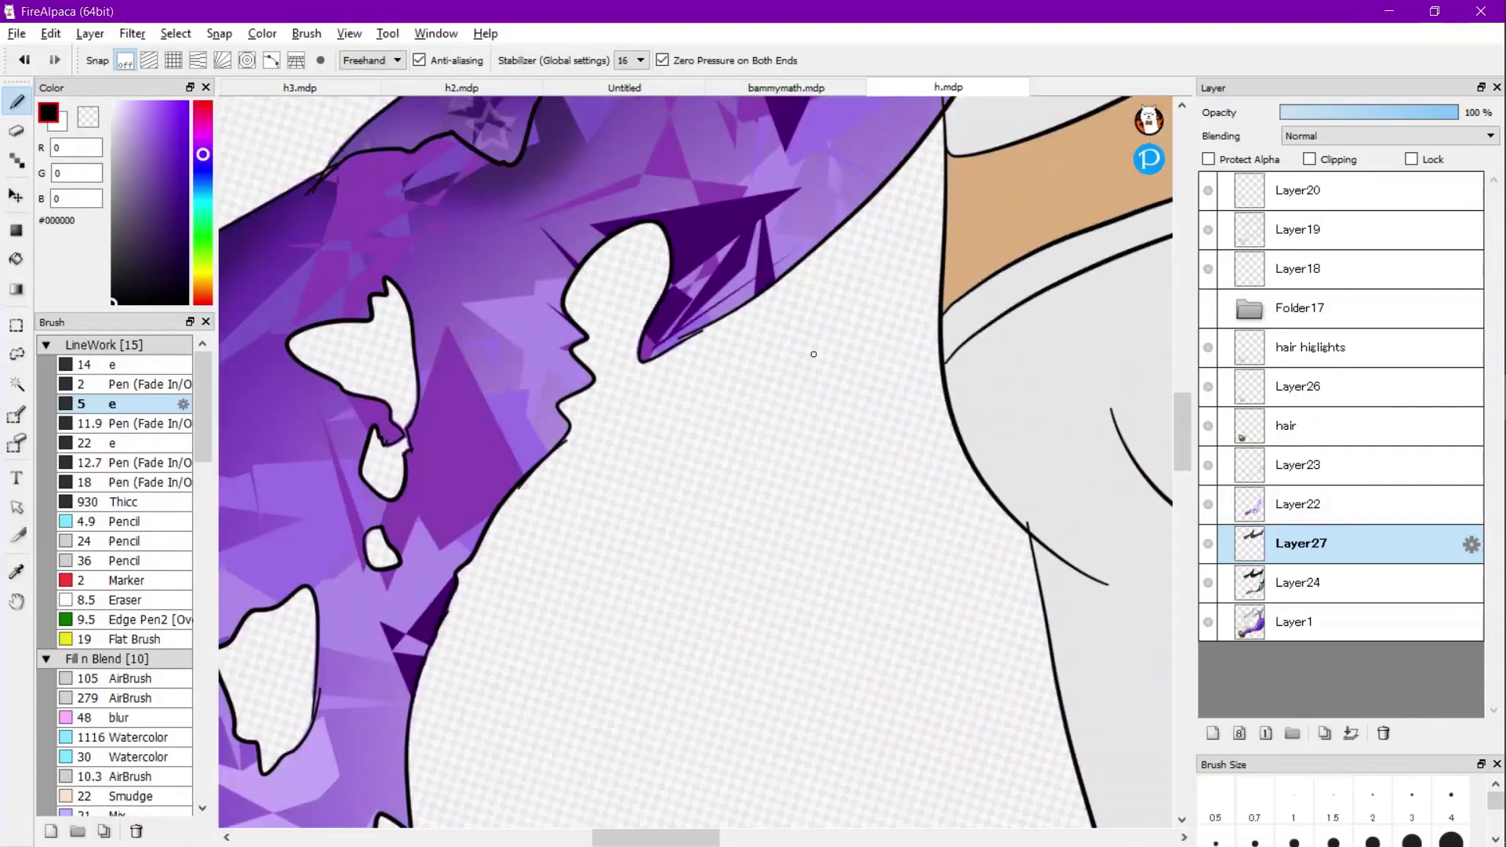
scroll(814, 354, "down", 4)
scroll(357, 317, "up", 5)
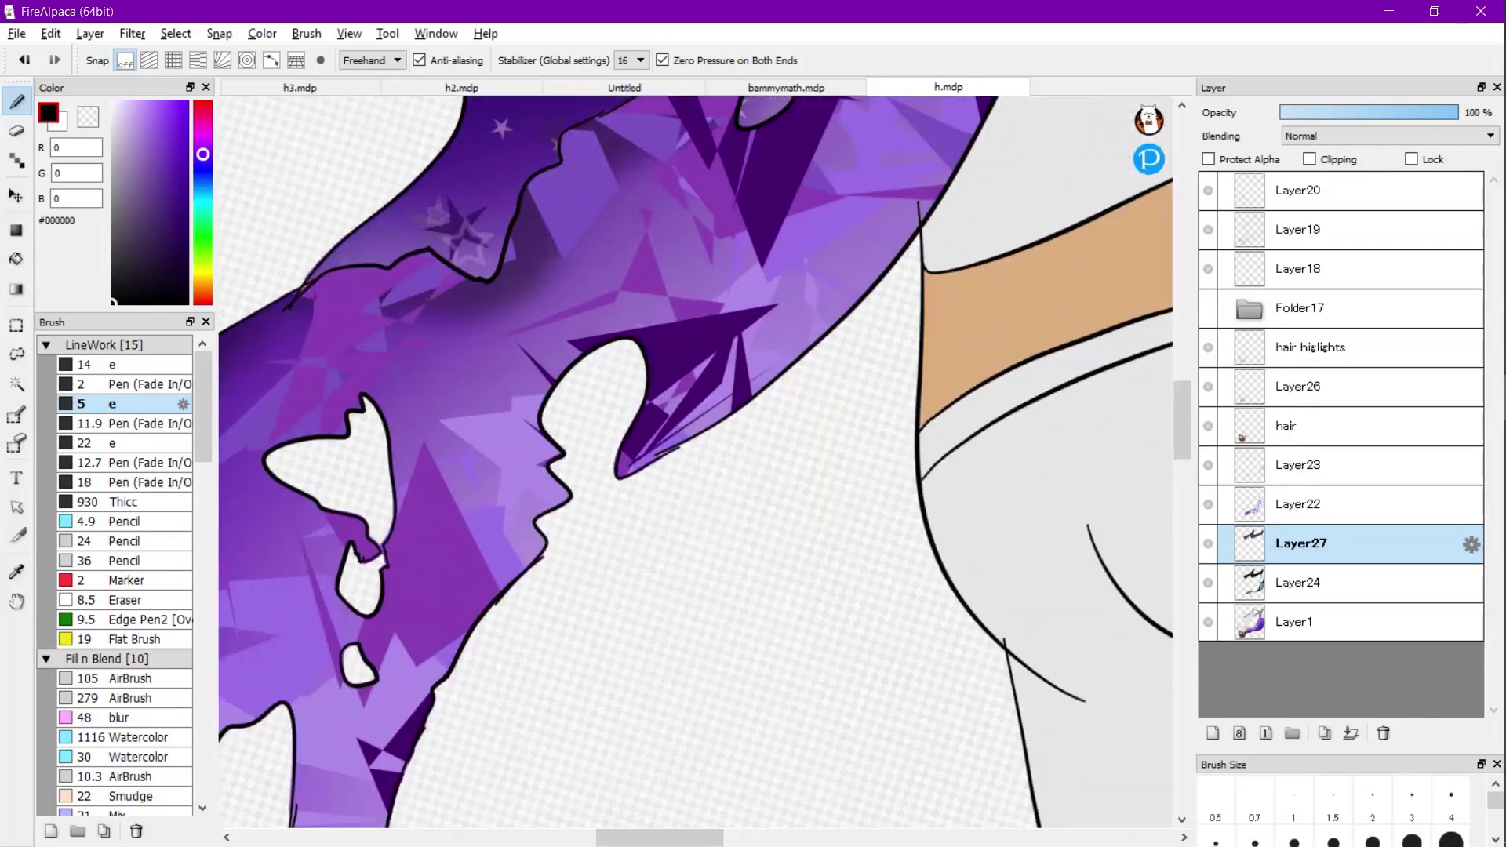
On Layer18, draw a small black circle at the front end of the waistband using the 2 px Pen (Fade In/Out) in Ellipse mode.
scroll(1032, 350, "up", 3)
left_click(1333, 269)
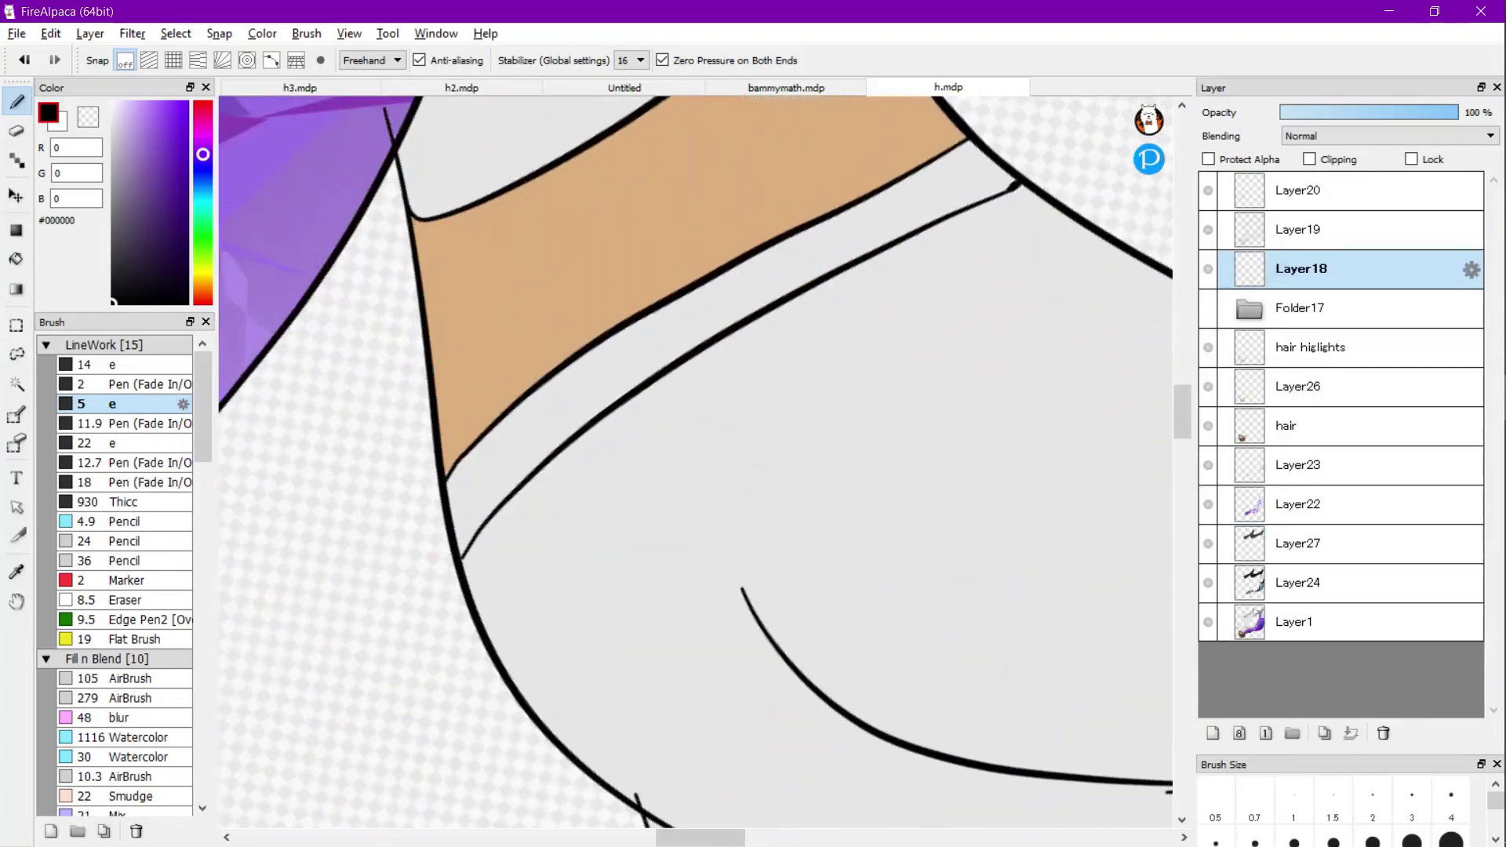
scroll(792, 282, "up", 4)
mouse_move(964, 285)
left_mouse_down()
mouse_move(1042, 328)
mouse_move(938, 359)
mouse_move(965, 275)
left_mouse_up()
key("ctrl+z")
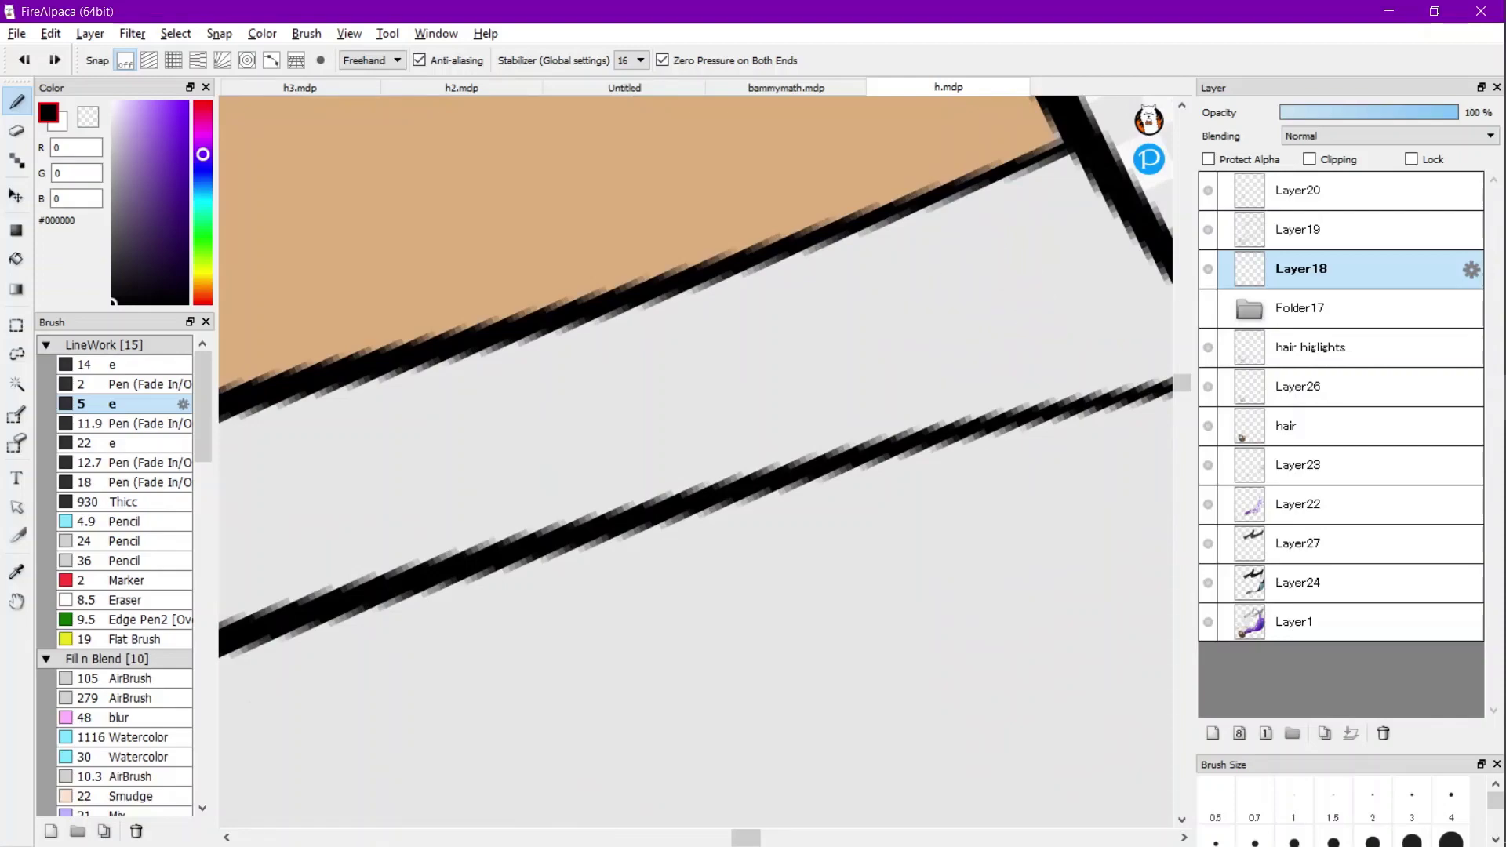
left_click(182, 385)
left_click(373, 60)
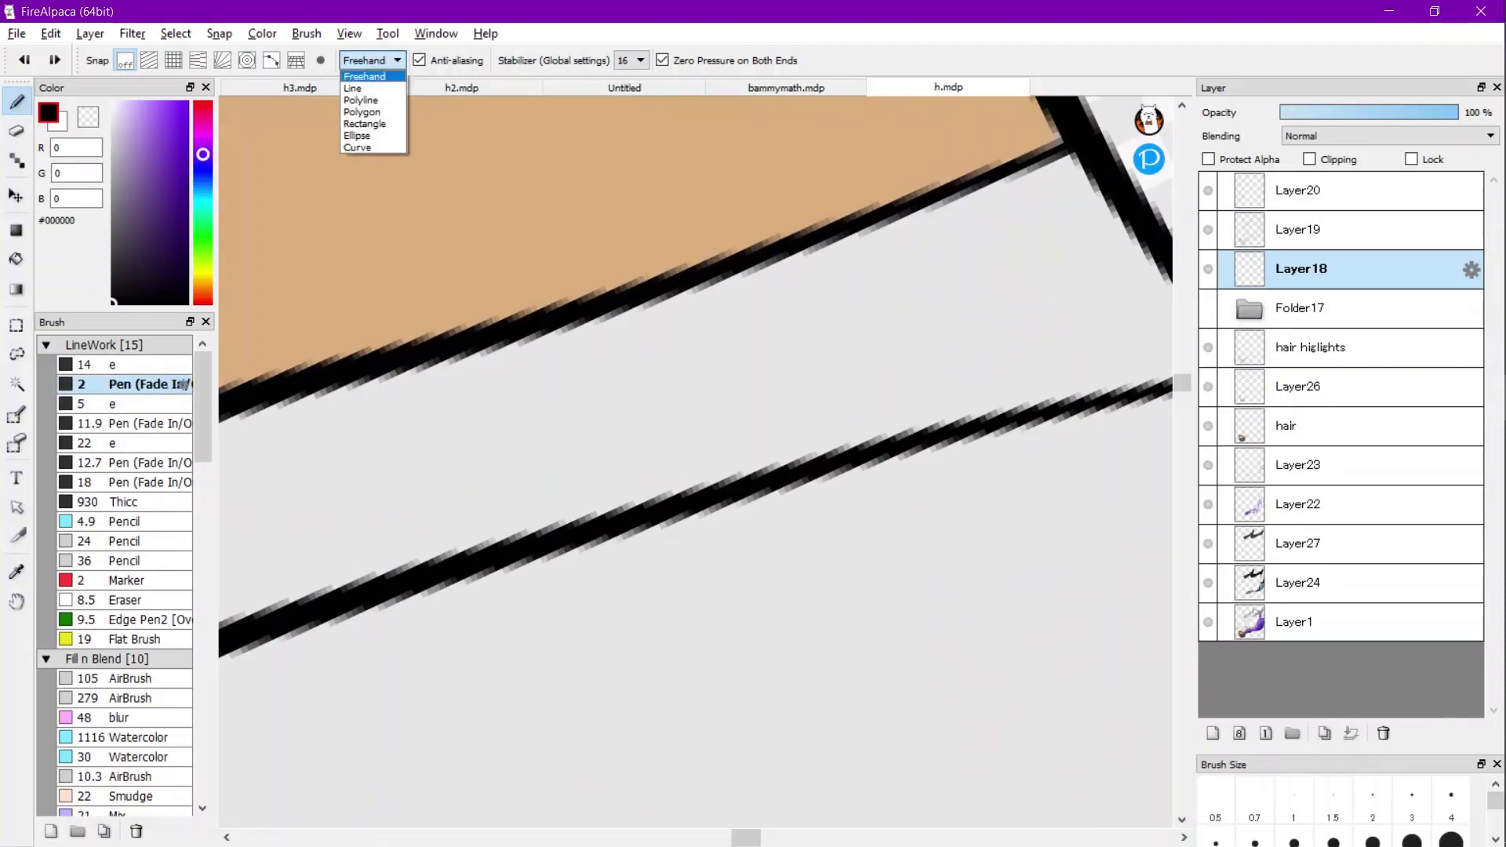
left_click(358, 148)
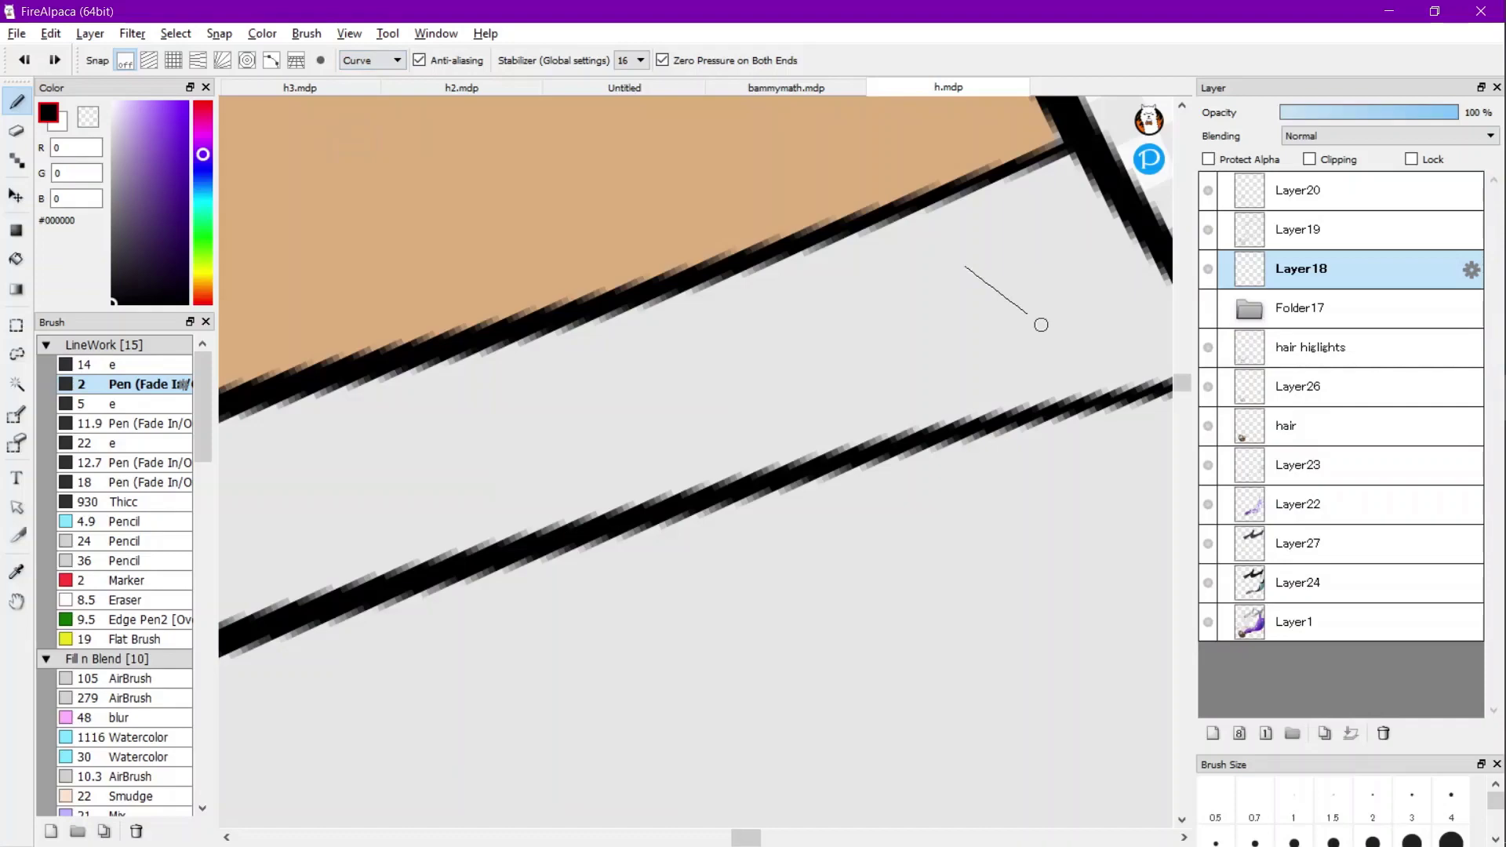
left_click(373, 60)
left_click(357, 133)
left_click_drag(955, 304, 984, 352)
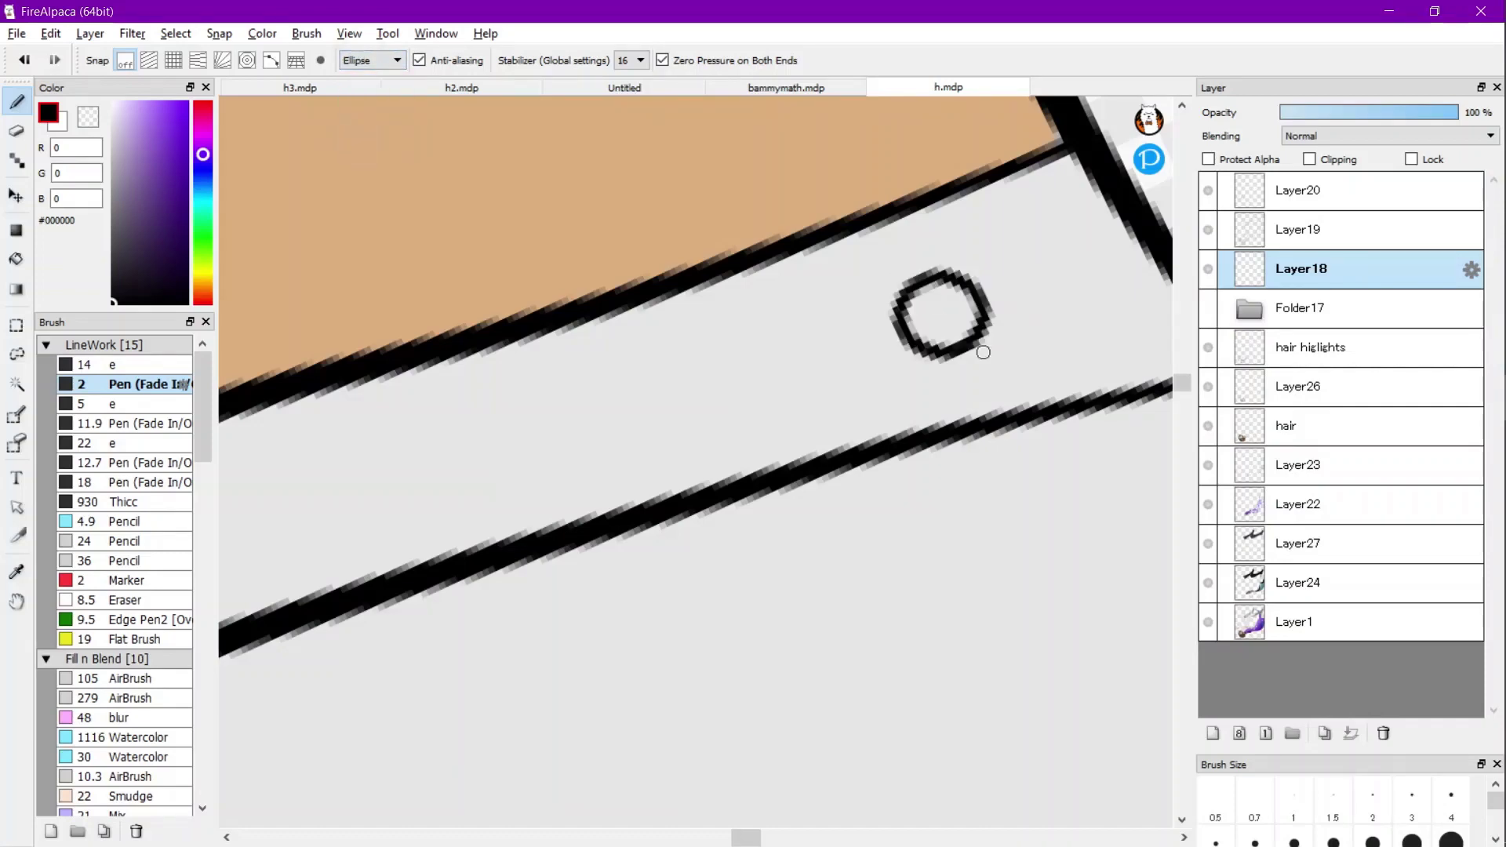
Draw the second and third stud circles along the waistband, spaced back from the first one.
left_click_drag(813, 388, 820, 413)
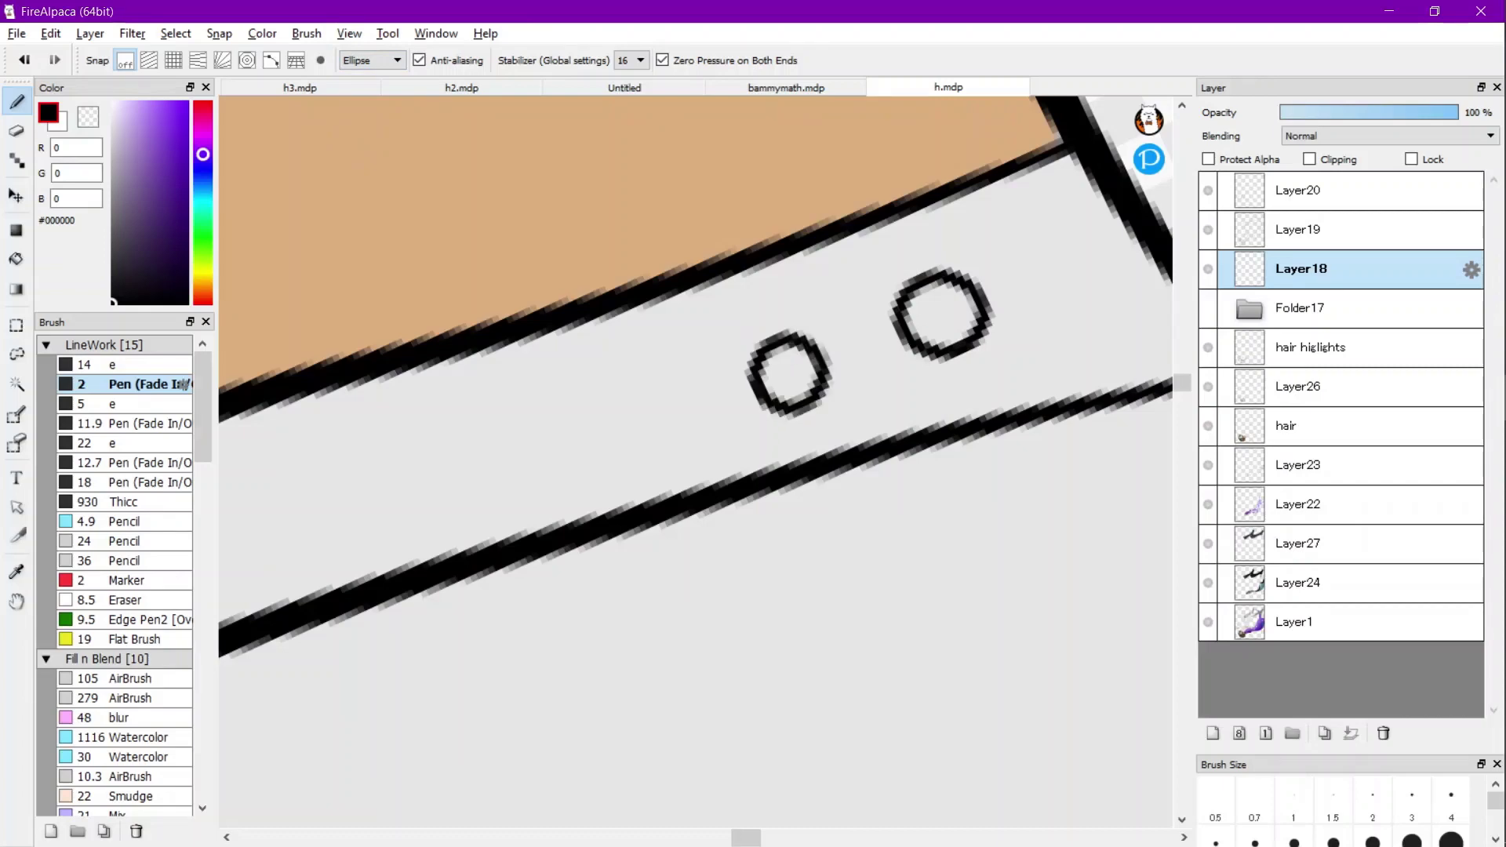
scroll(898, 450, "down", 5)
key("ctrl+z")
scroll(882, 404, "up", 5)
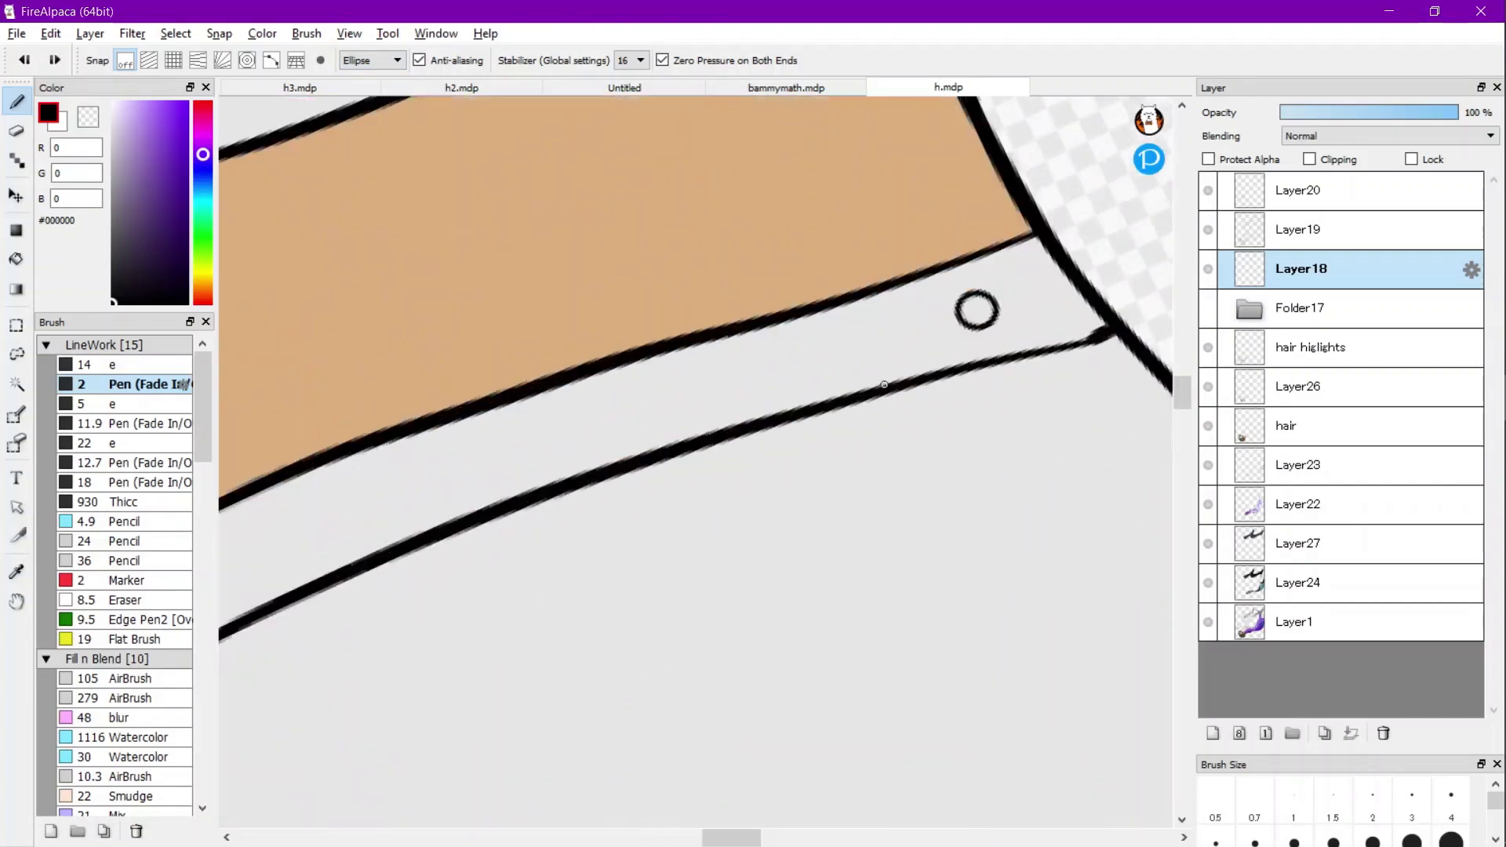
left_click_drag(743, 350, 816, 422)
scroll(838, 409, "down", 5)
scroll(839, 410, "up", 5)
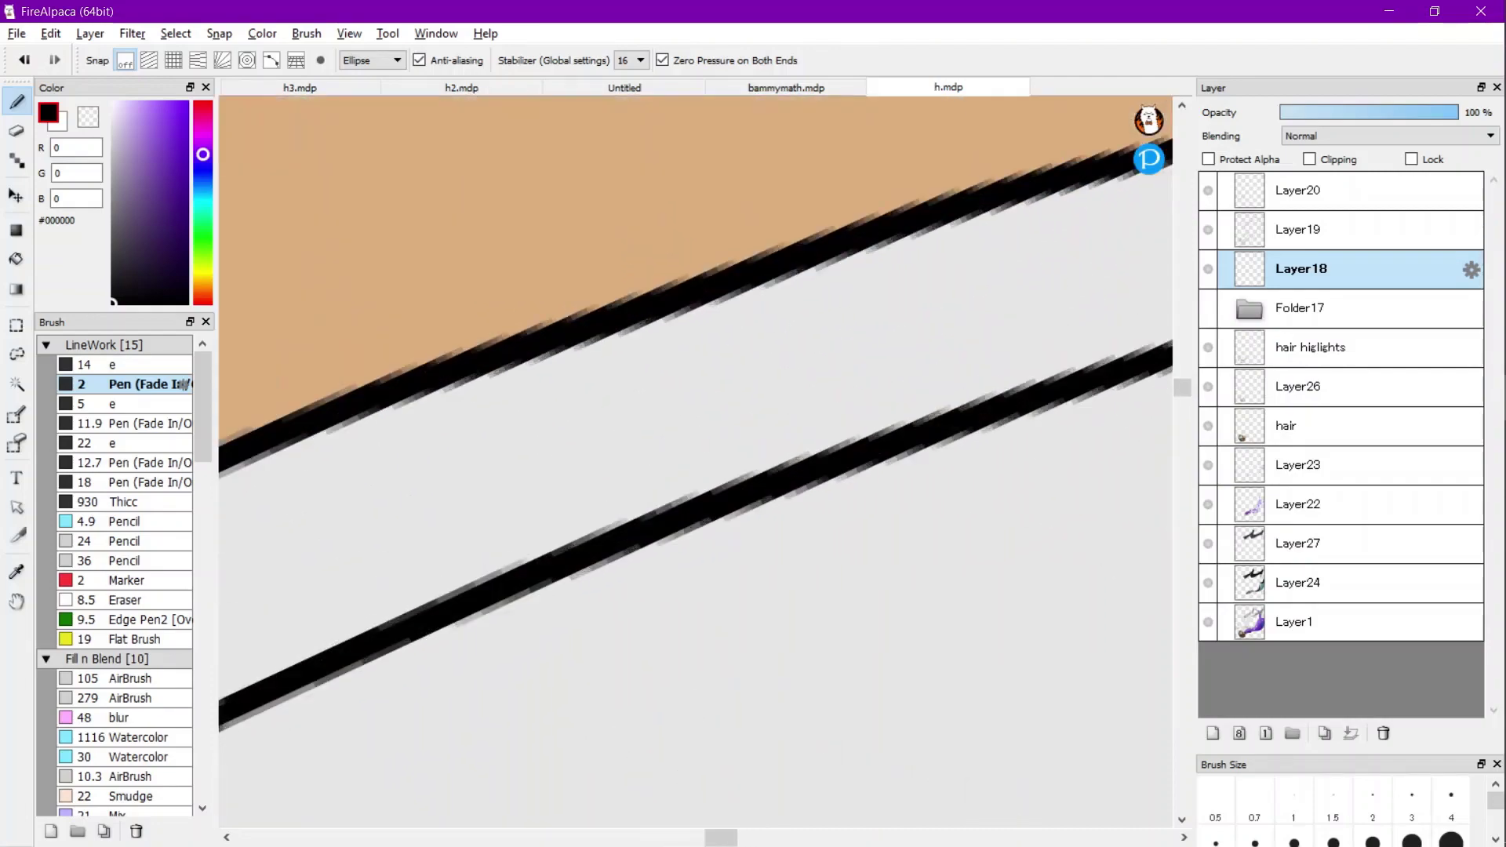
left_click_drag(902, 338, 911, 385)
scroll(911, 385, "down", 5)
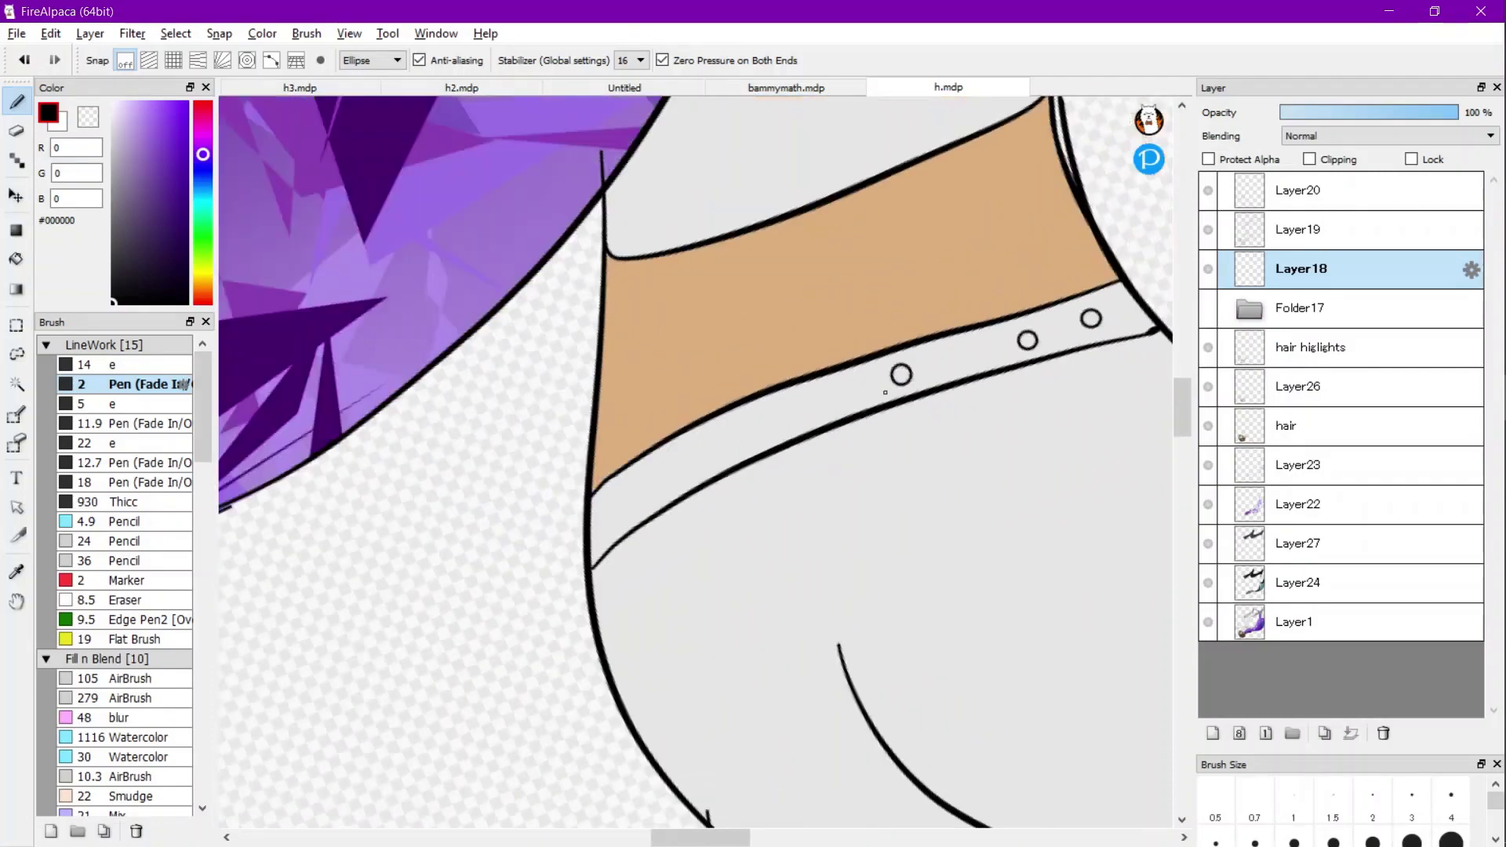
Draw the fourth and fifth stud circles along the middle of the waistband with the ellipse pen.
scroll(711, 614, "up", 5)
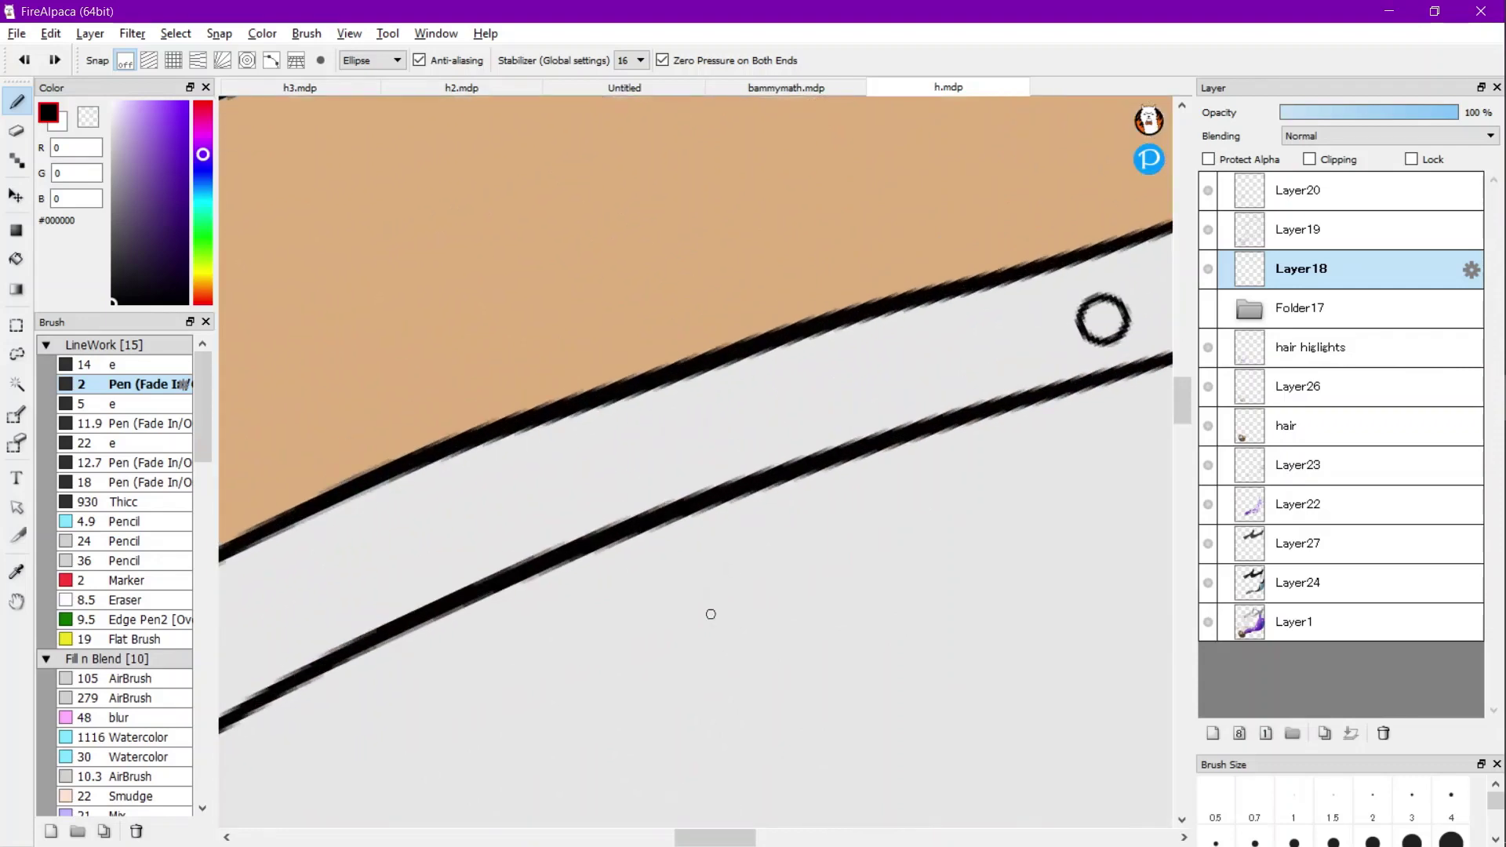
left_click_drag(898, 397, 894, 403)
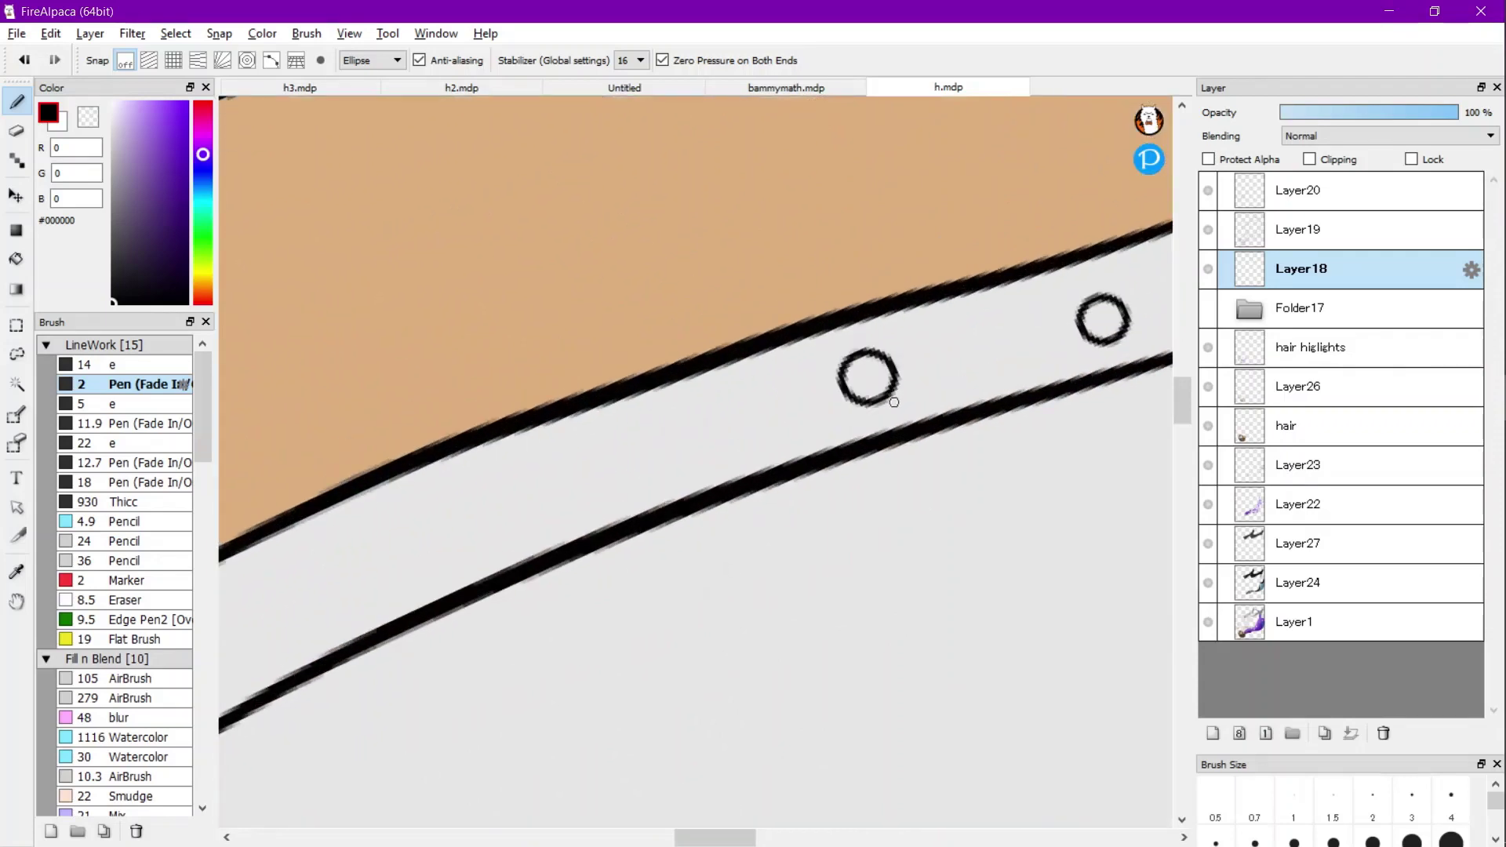
left_click_drag(696, 442, 708, 460)
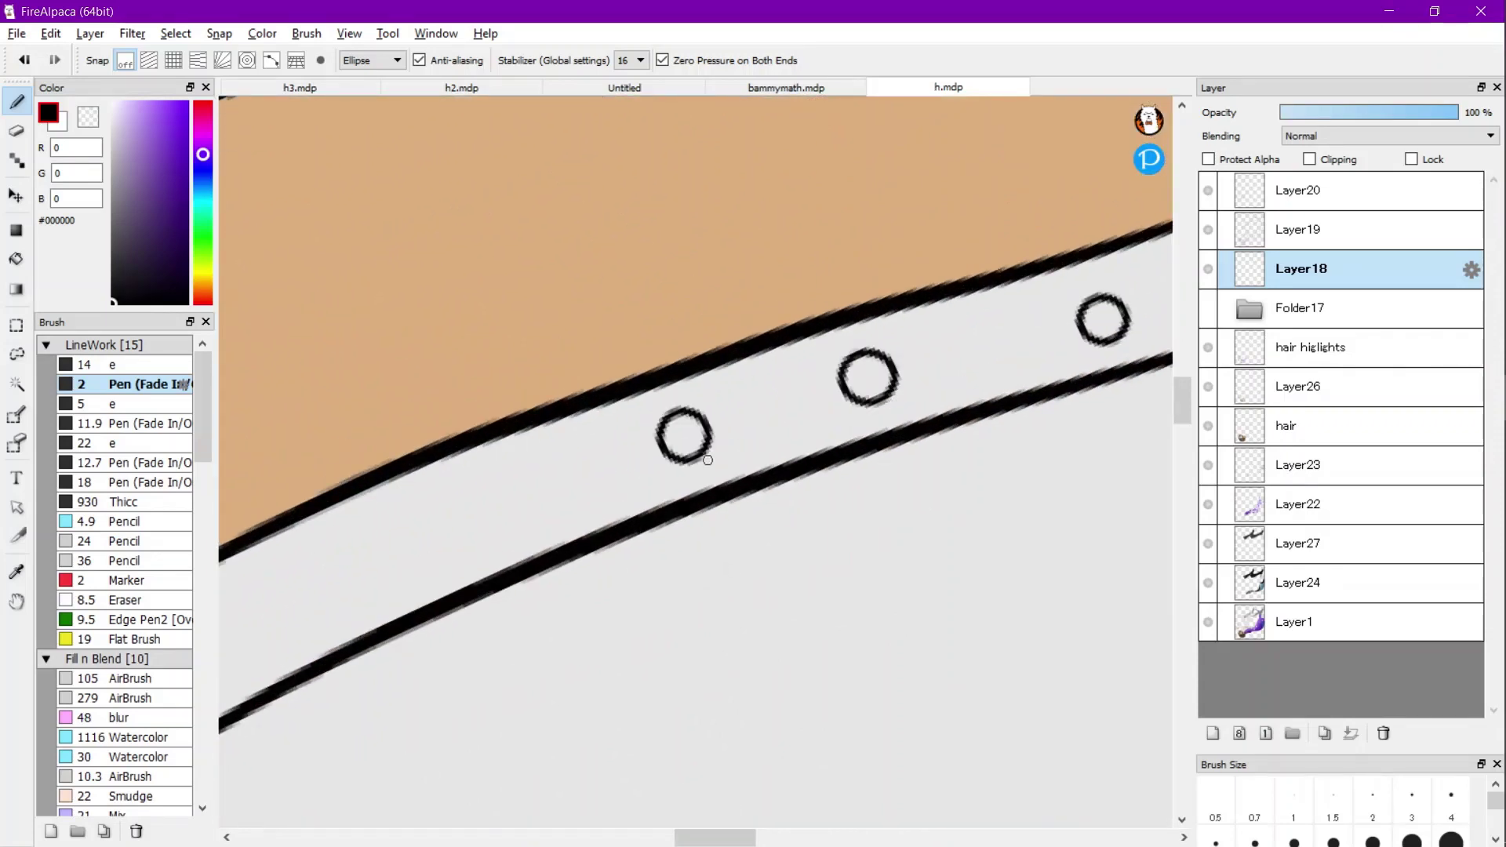
left_click_drag(548, 526, 541, 521)
key("ctrl+z")
scroll(622, 439, "up", 2)
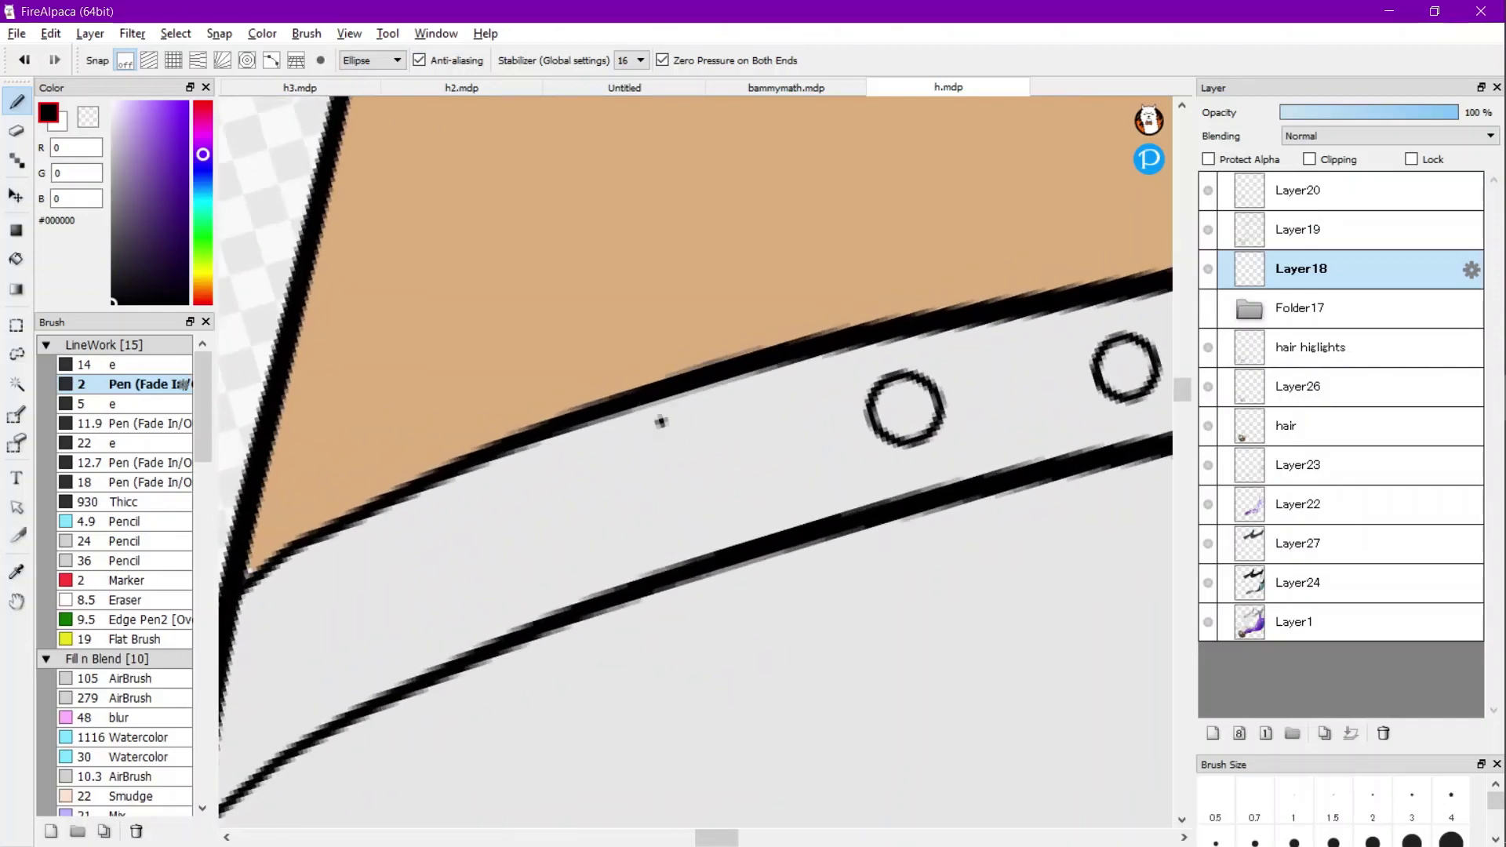
Draw the remaining three stud circles toward the waistband's back end with the ellipse pen.
left_click_drag(621, 440, 688, 509)
left_click_drag(404, 554, 477, 617)
scroll(363, 497, "down", 3)
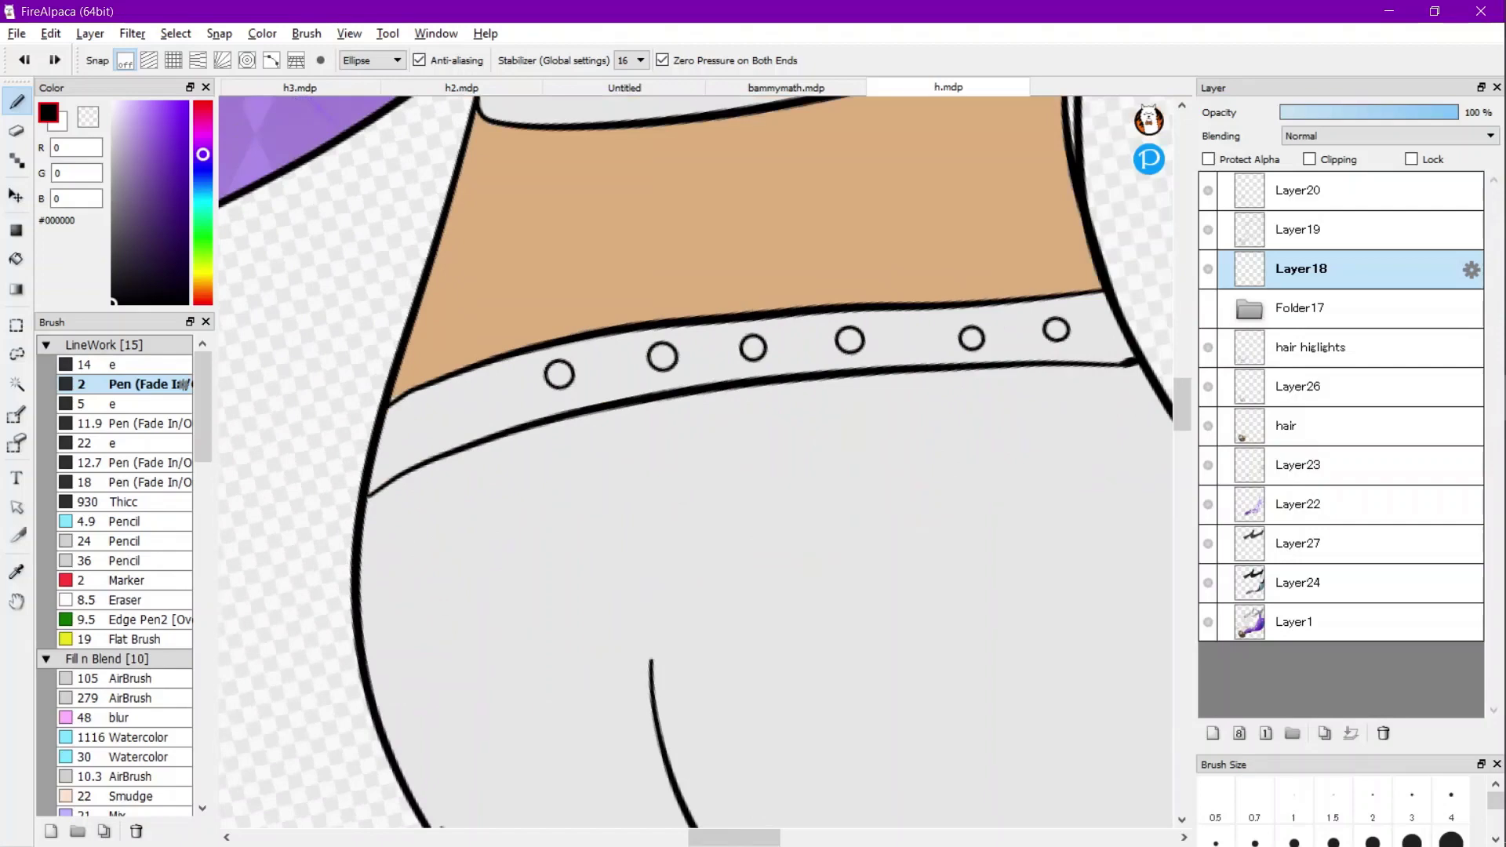
scroll(448, 323, "up", 3)
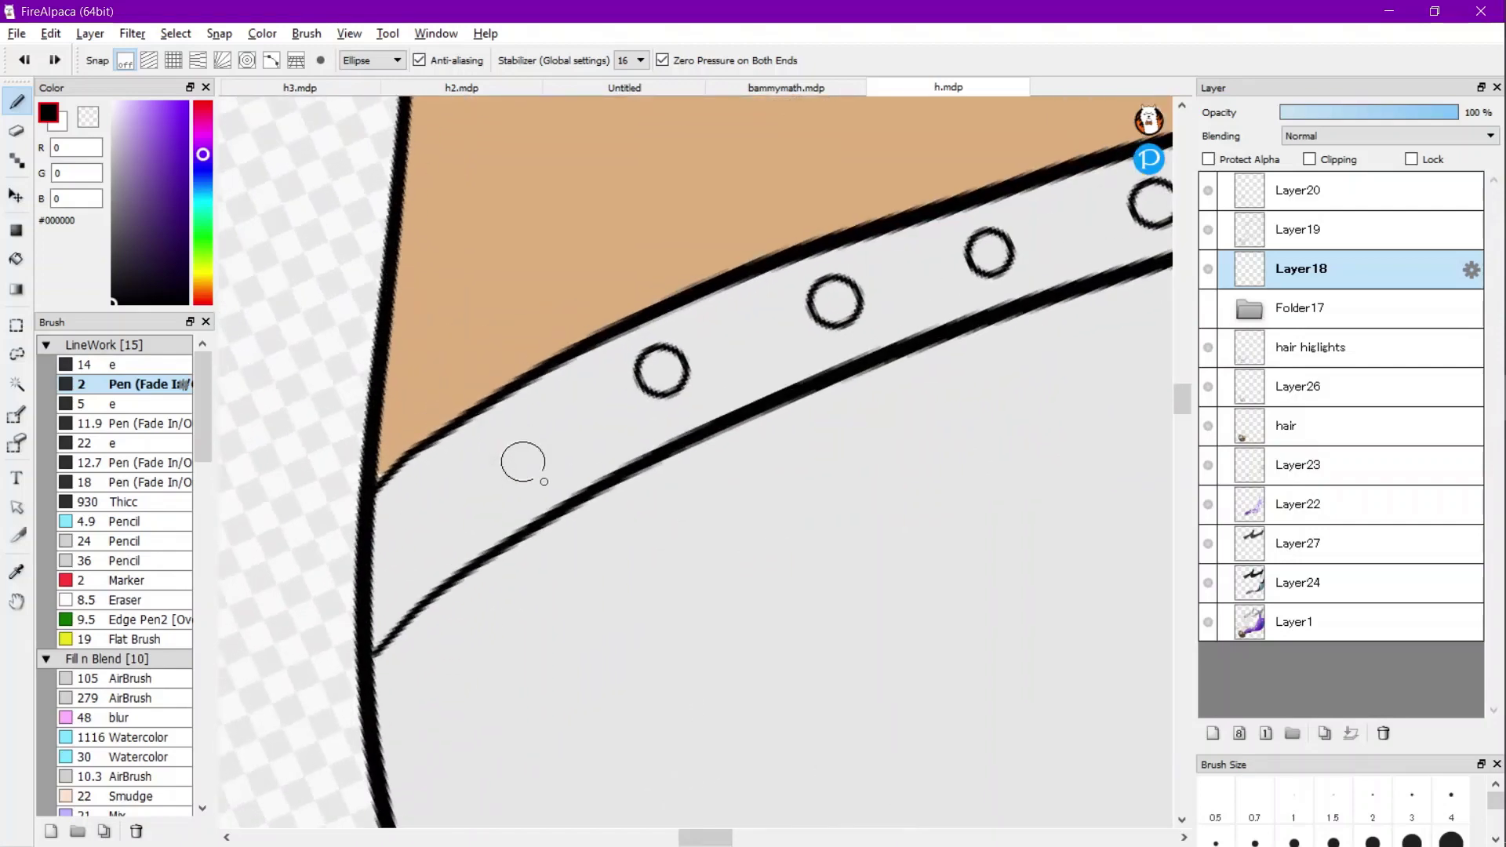
left_click_drag(544, 480, 544, 482)
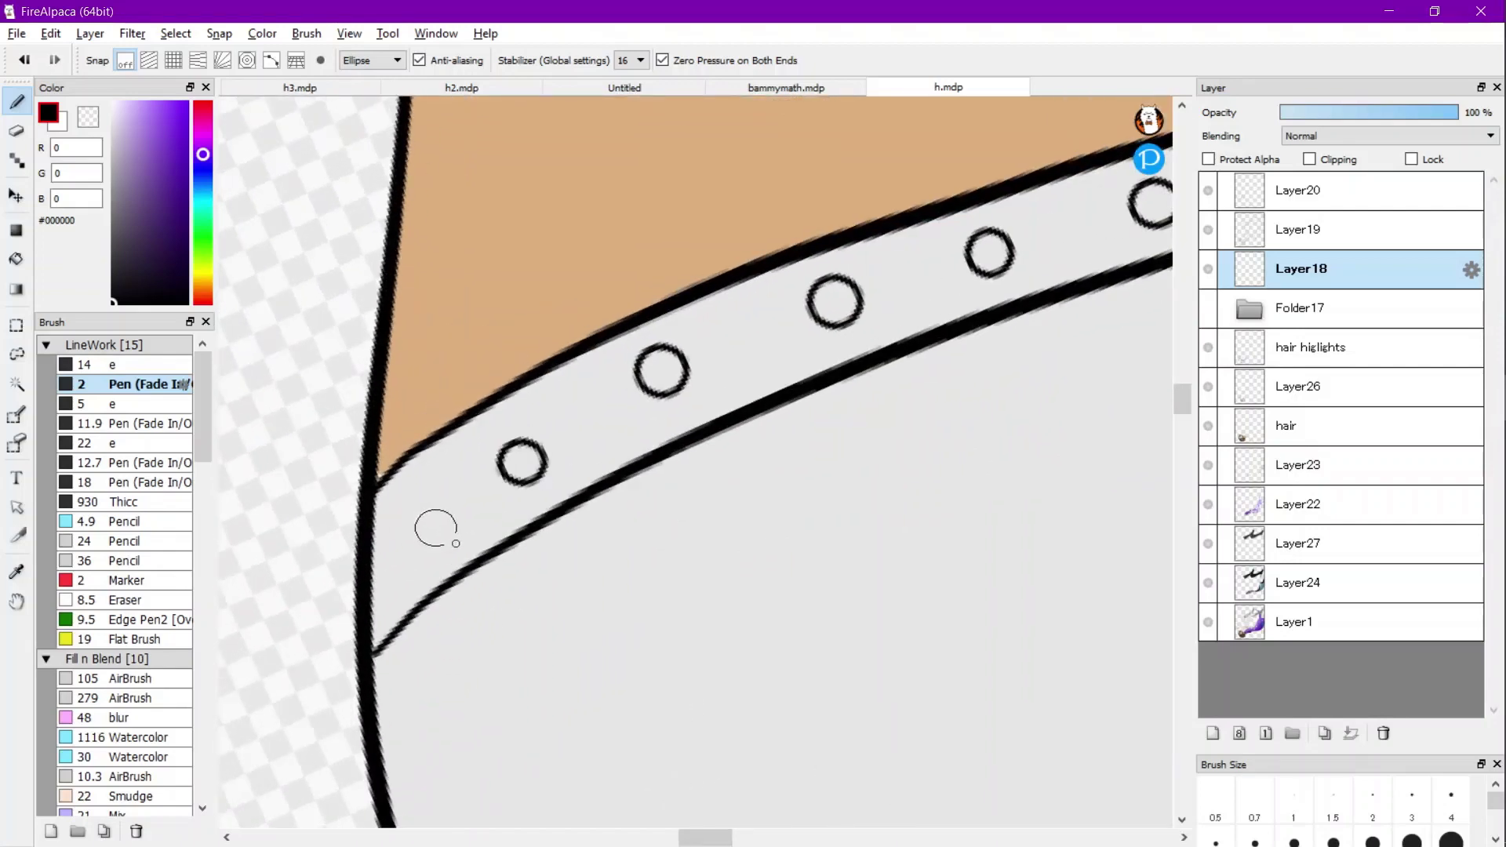
left_click_drag(456, 543, 456, 544)
scroll(456, 542, "down", 5)
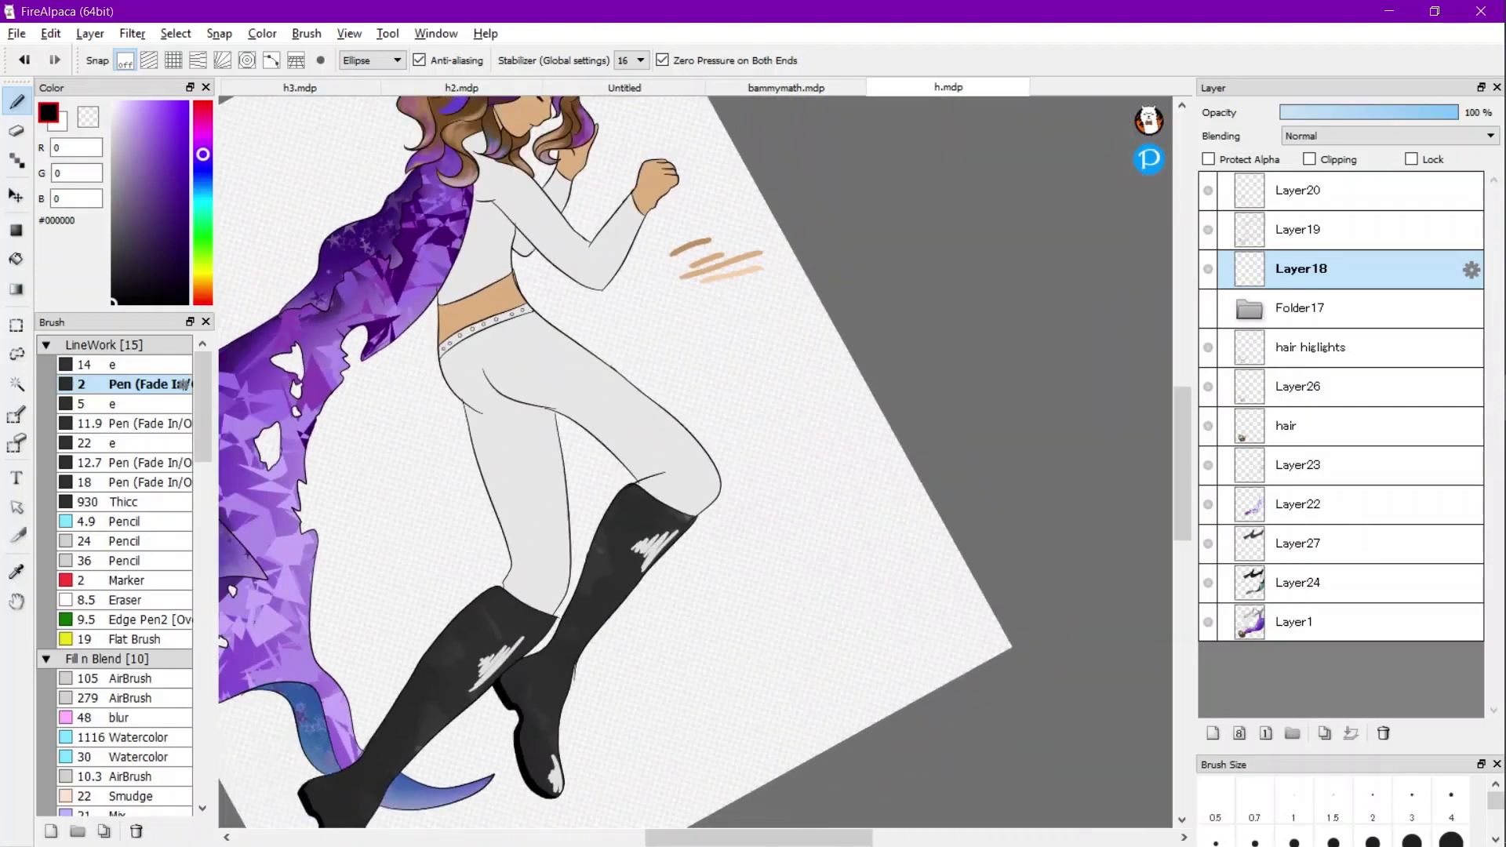
scroll(695, 462, "down", 2)
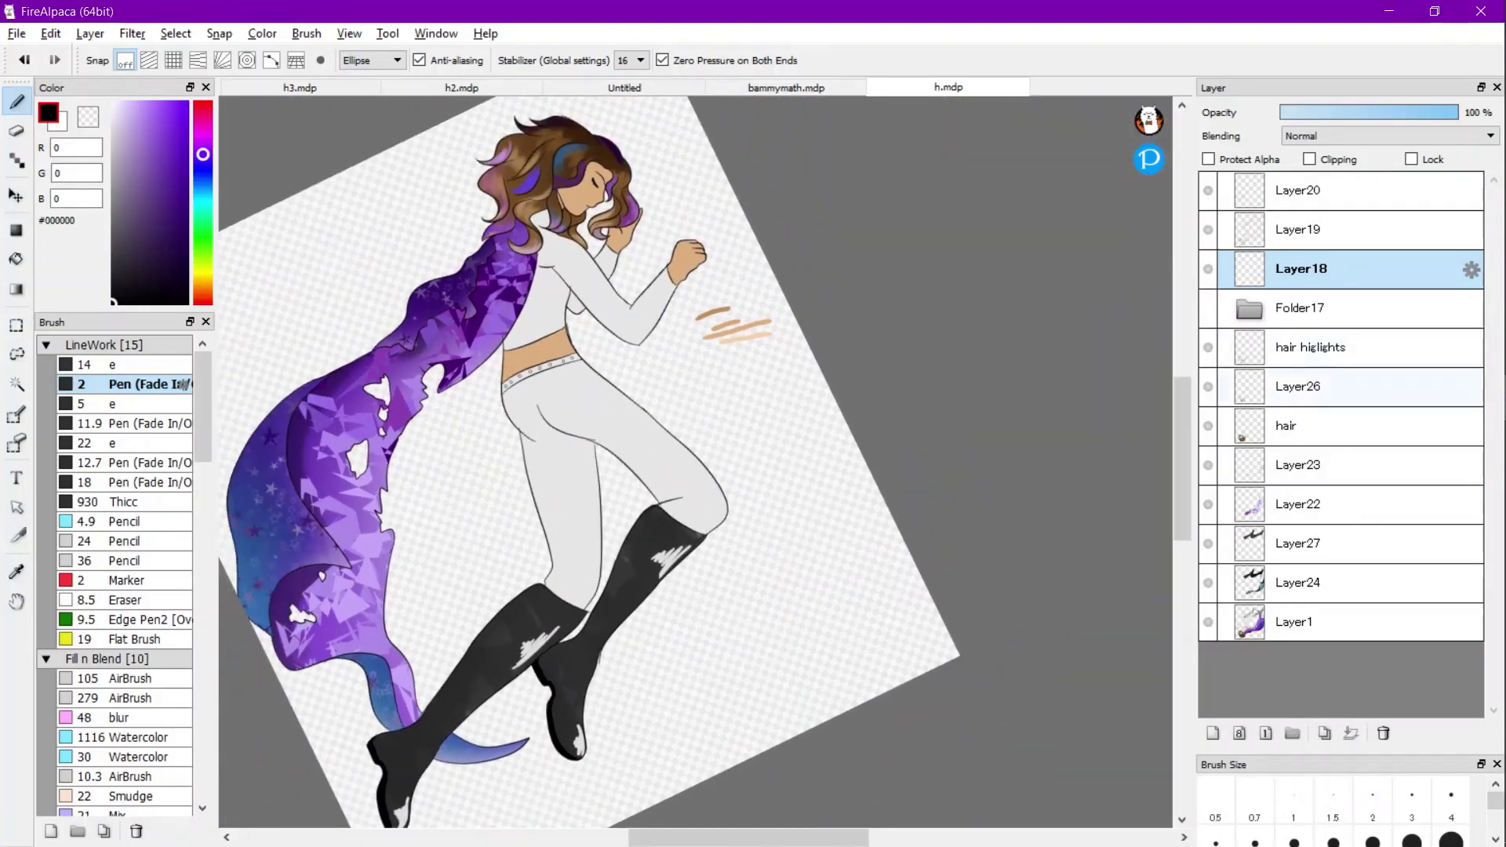
On Layer27, bucket-fill the waistband around the studs with dark purple #1A0040.
left_click(1333, 583)
left_click(1333, 544)
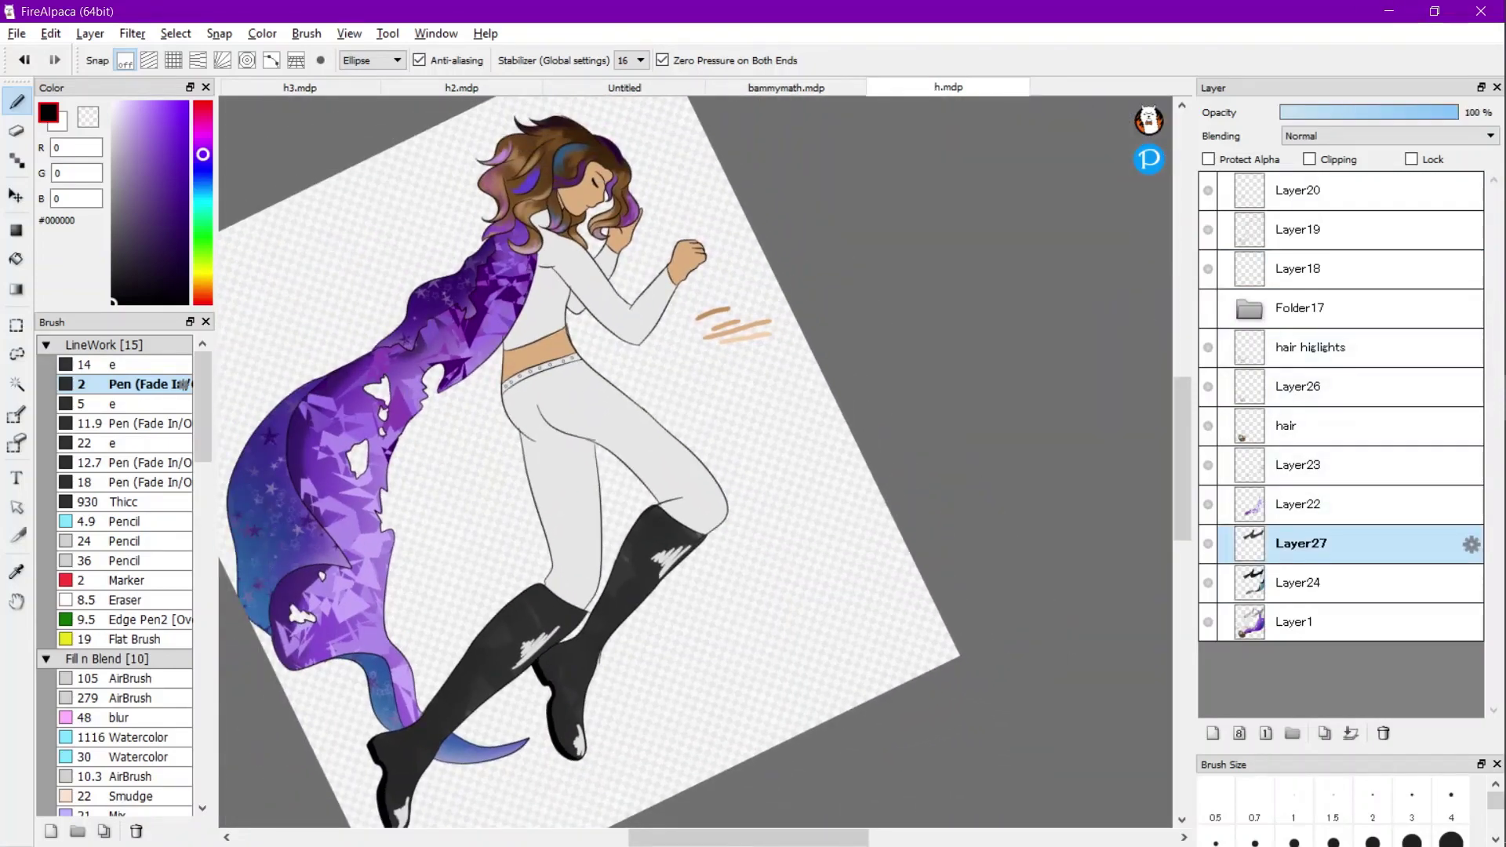
left_click_drag(161, 213, 187, 253)
scroll(497, 342, "up", 6)
key("g")
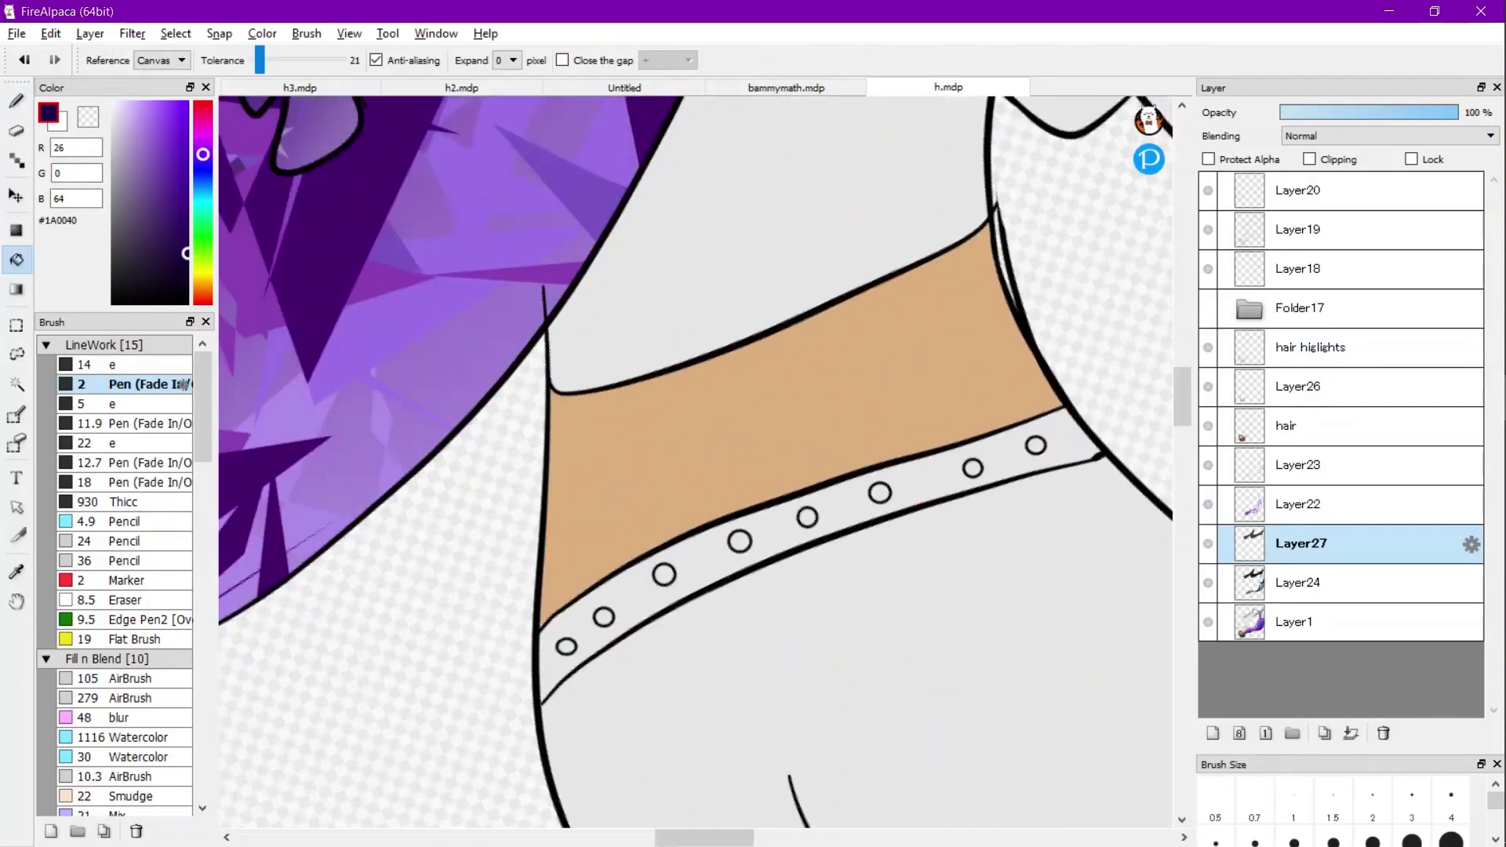
left_click(843, 506)
key("ctrl+z")
left_click(843, 507)
scroll(695, 462, "down", 6)
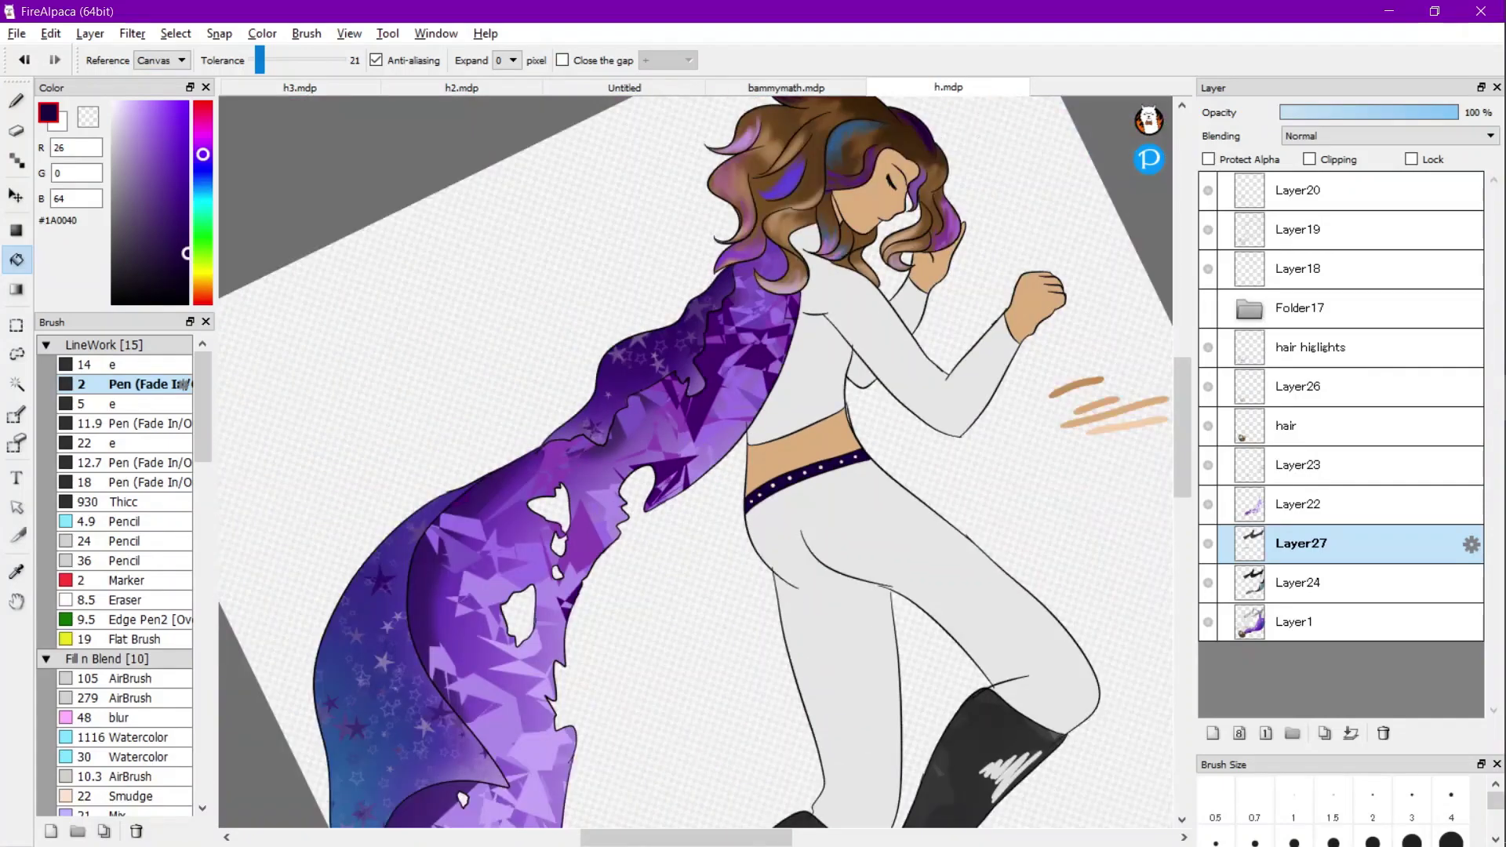
Select the filled waistband area with the Magic Wand and set the paint colour to purple #6B3CAC.
scroll(694, 463, "up", 2)
scroll(695, 440, "up", 4)
key("w")
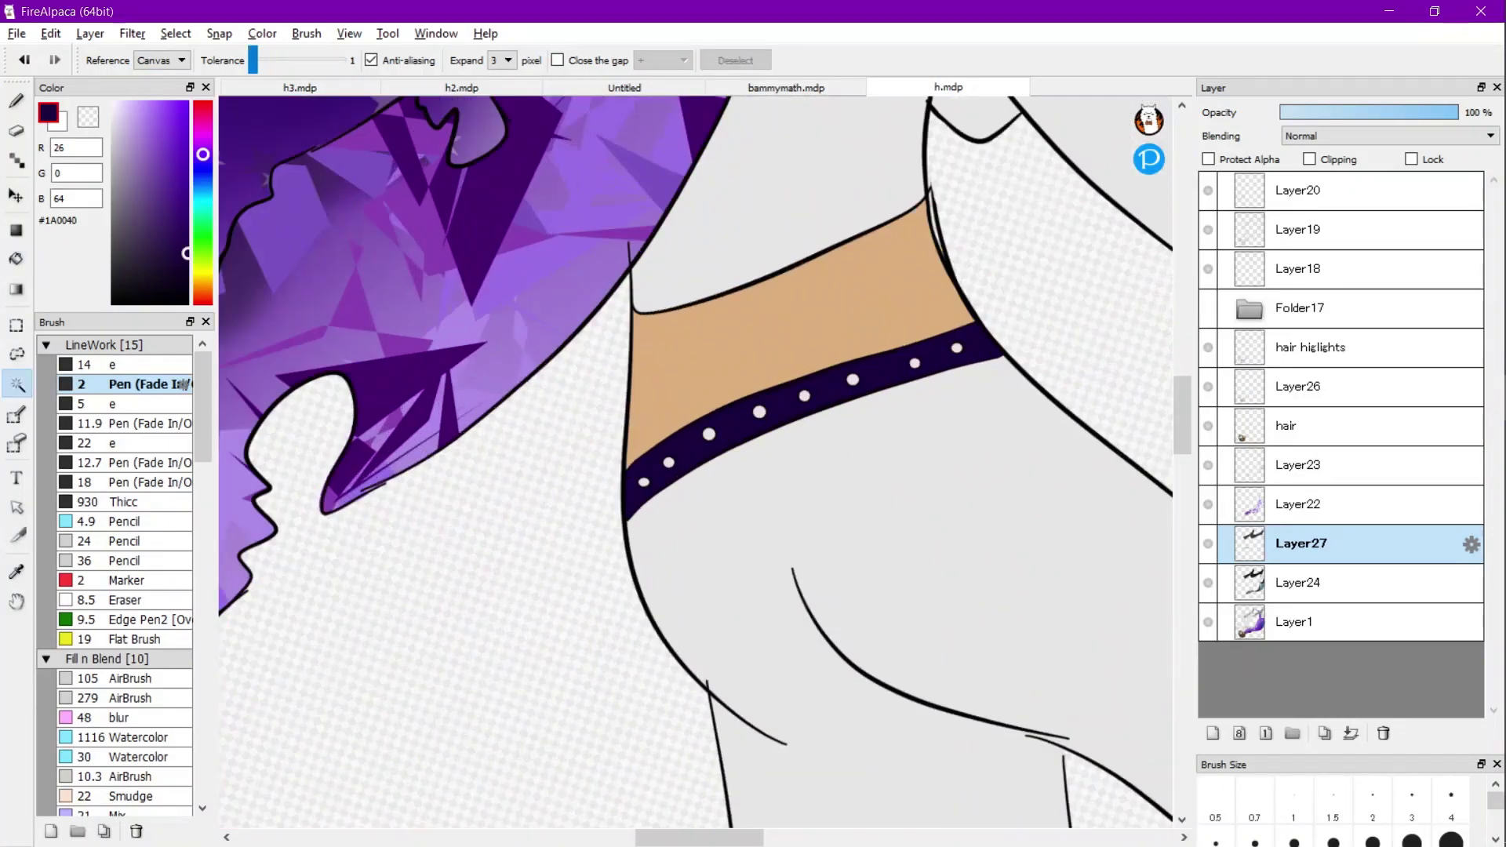
left_click(781, 404)
key("i")
left_click(161, 167)
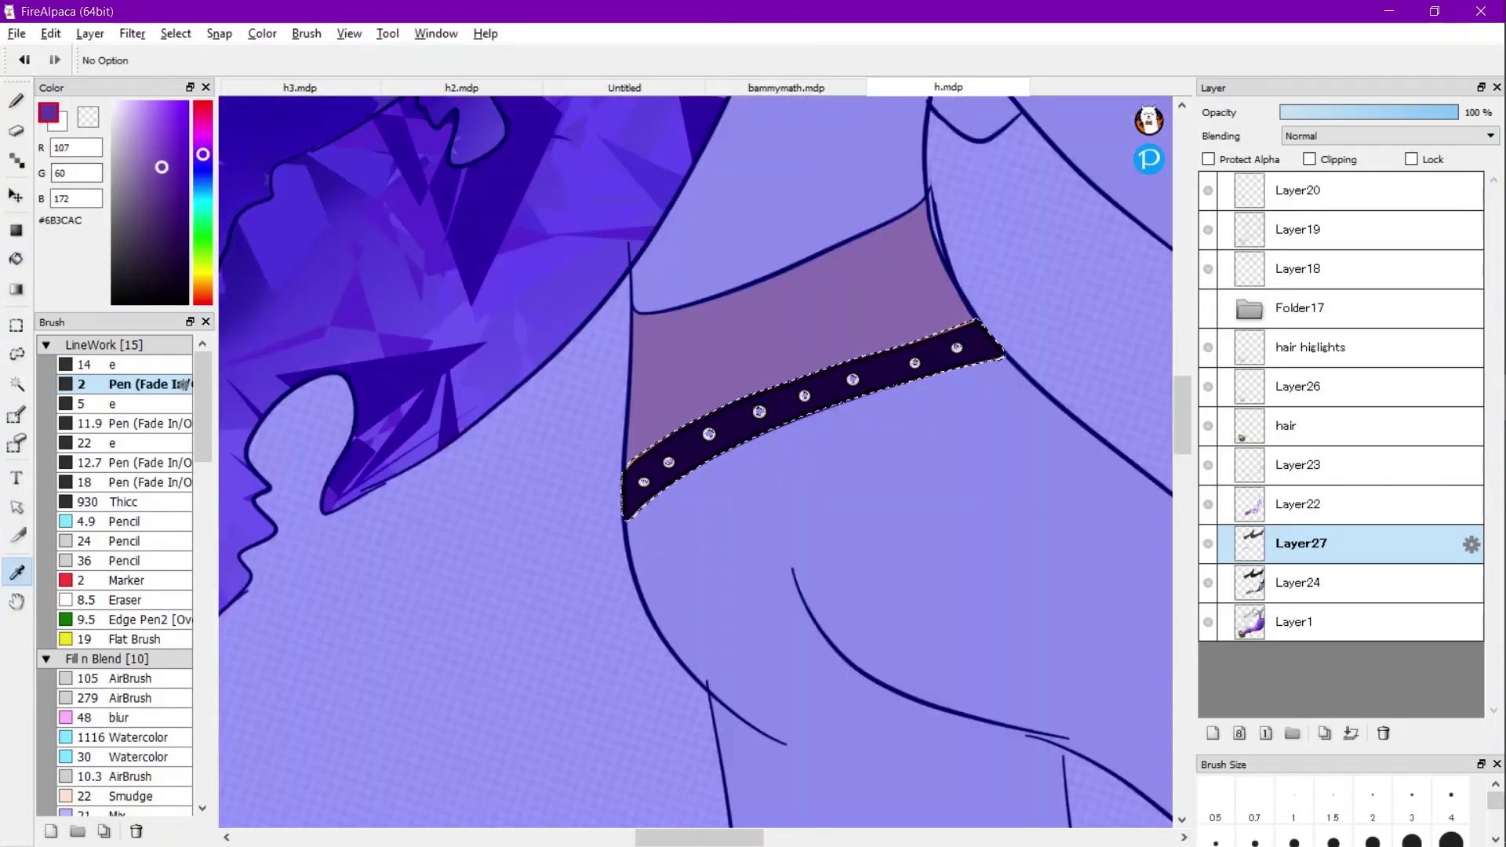
key("ctrl+d")
Shade the waistband from its back end with the 279 px AirBrush in Freehand mode, using #6B3CAC and the lighter #B293DE.
key("b")
left_click(125, 737)
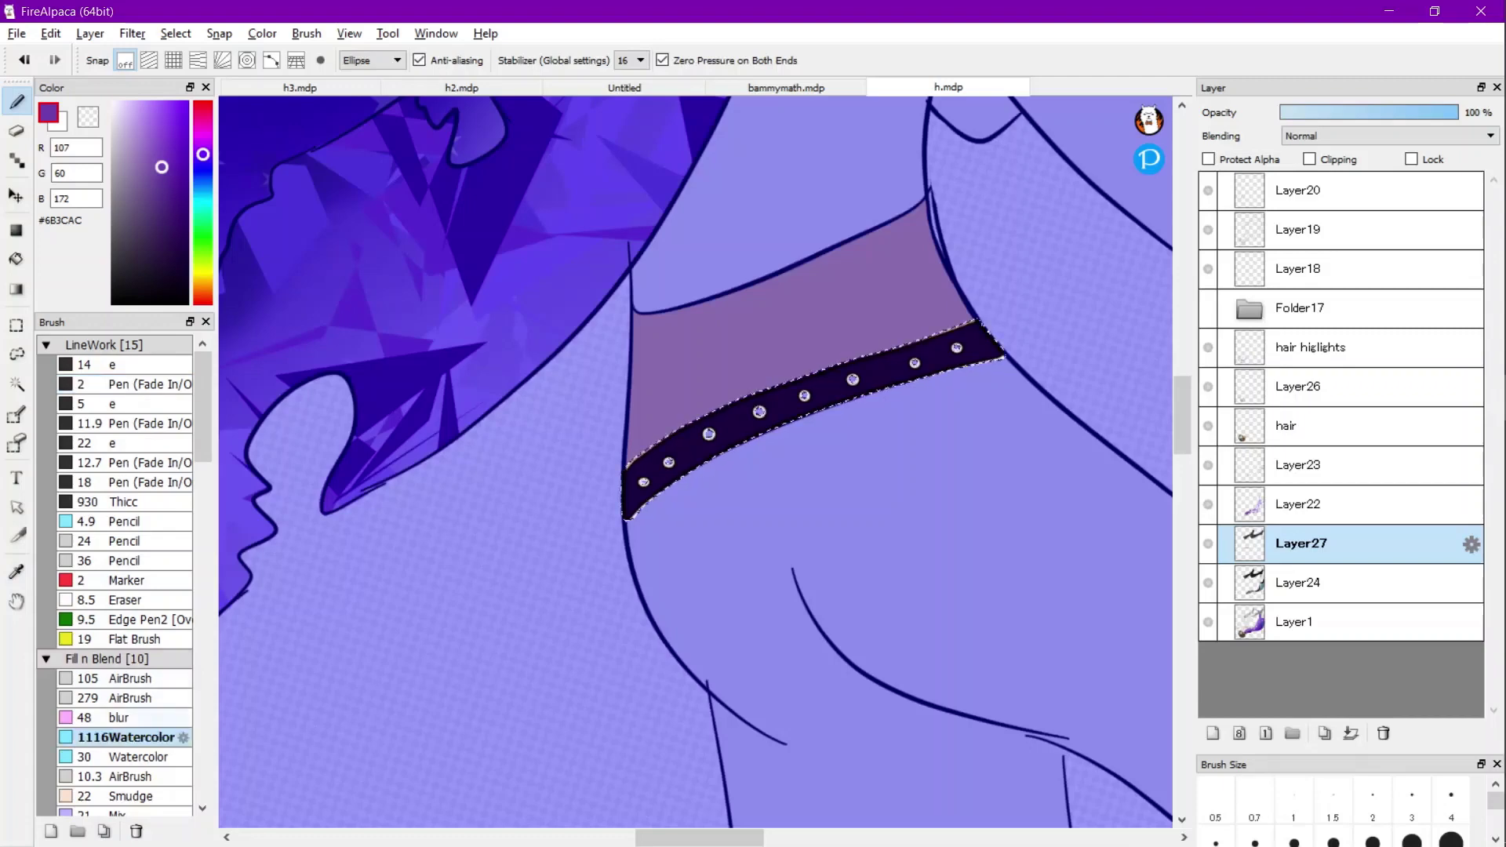
left_click(134, 698)
mouse_move(671, 547)
left_mouse_down()
mouse_move(783, 533)
mouse_move(884, 578)
left_mouse_up()
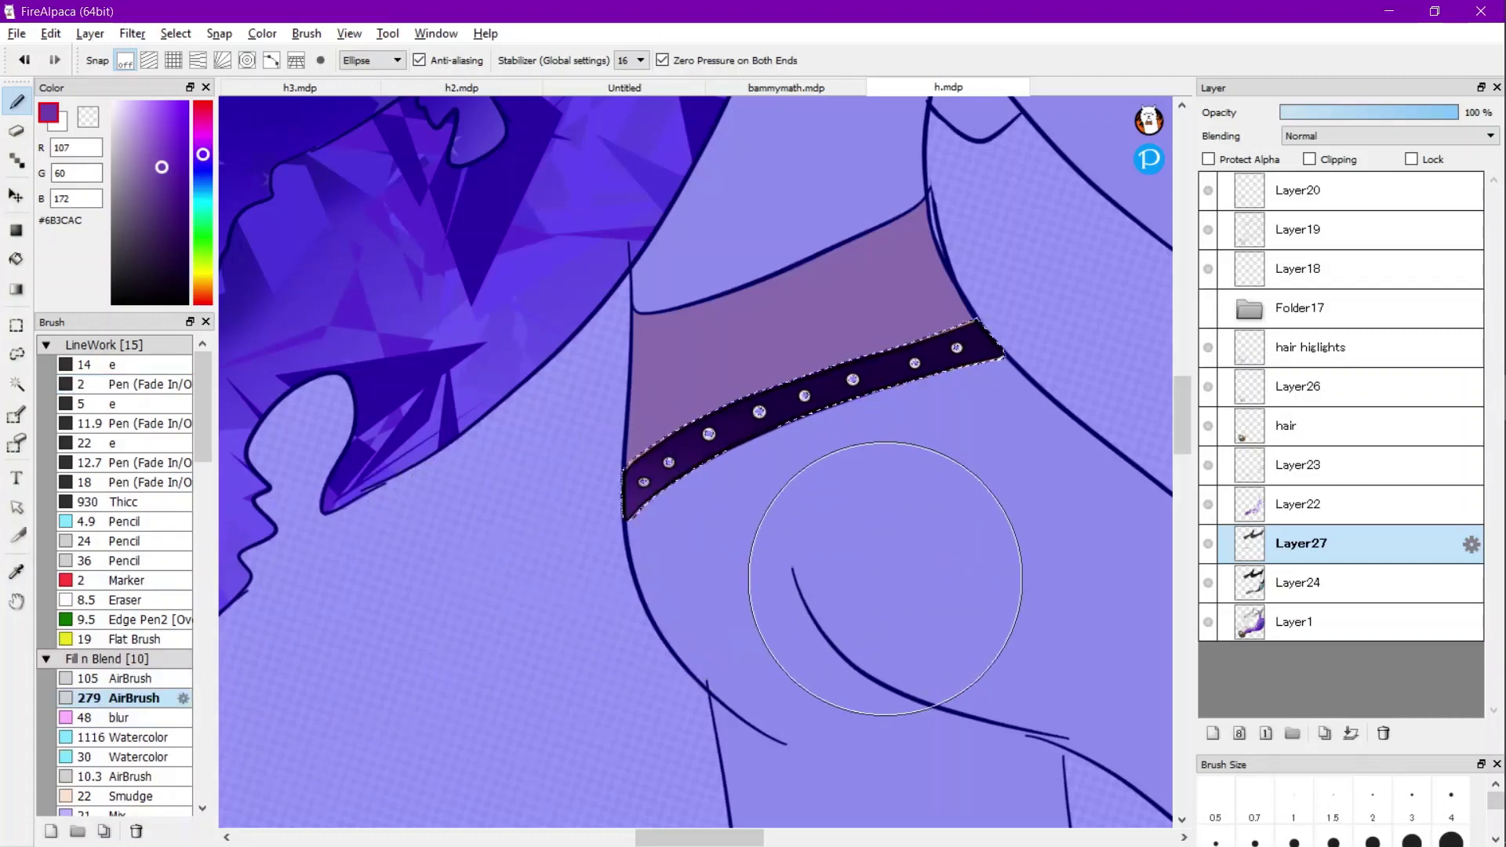
left_click(370, 60)
left_click(365, 74)
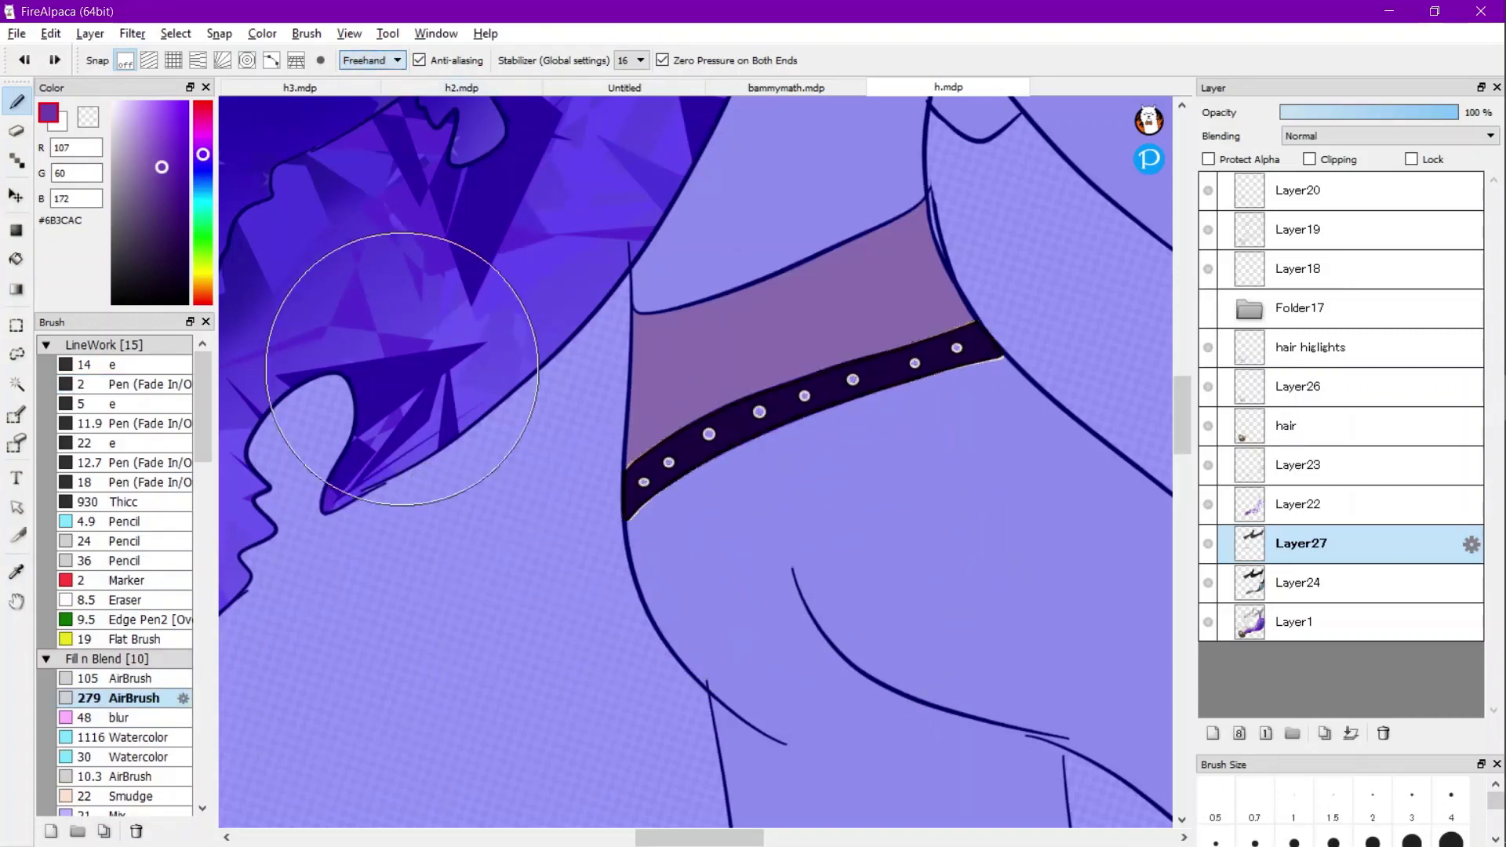
left_click_drag(601, 571, 1023, 513)
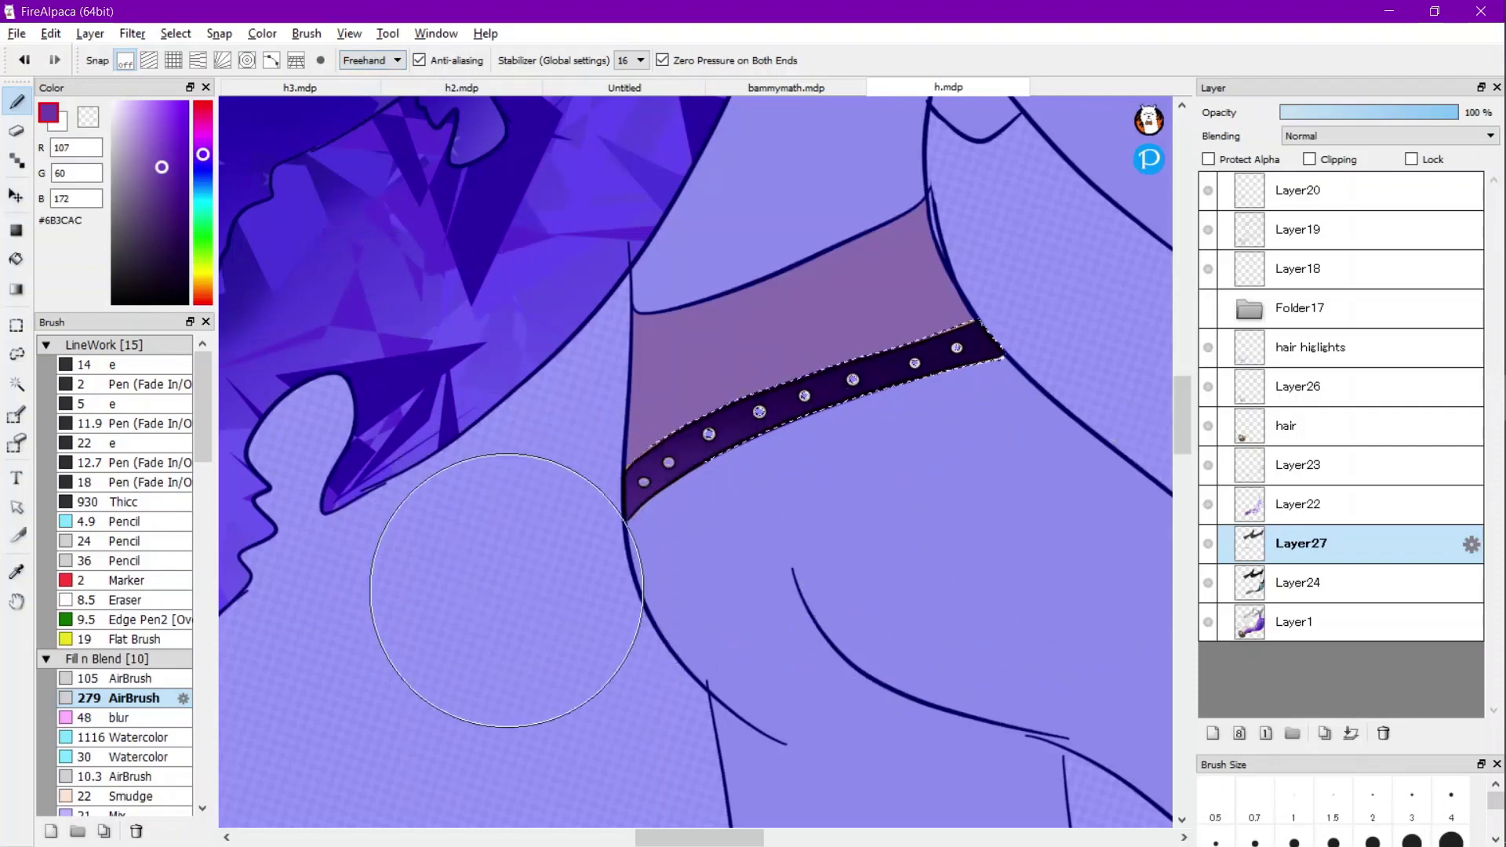
left_click_drag(554, 588, 1117, 517)
left_click_drag(649, 524, 957, 488)
left_click_drag(150, 144, 137, 127)
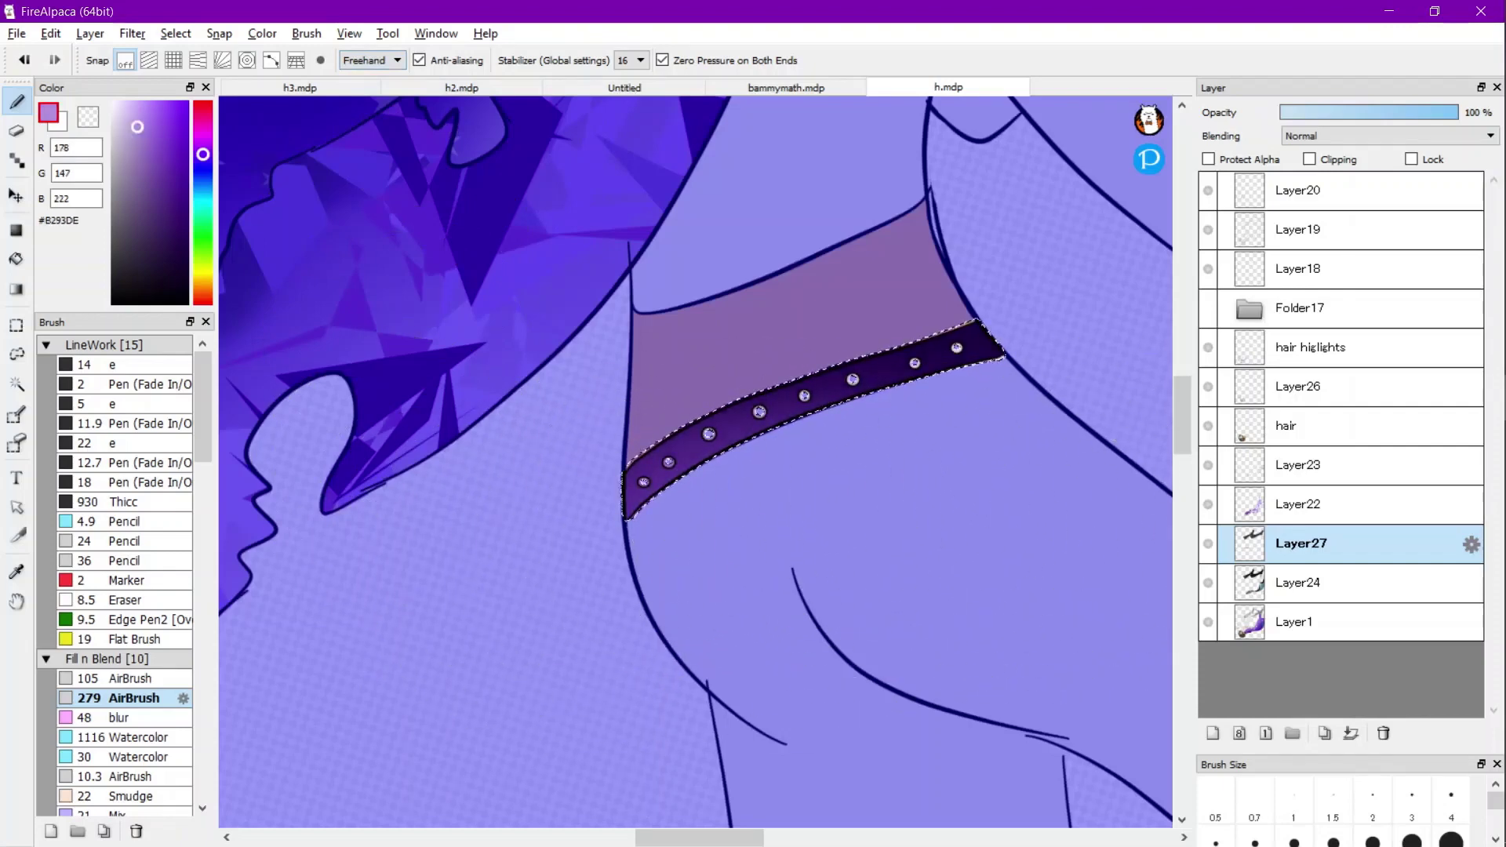
mouse_move(561, 608)
left_mouse_down()
mouse_move(757, 543)
mouse_move(901, 526)
left_mouse_up()
Airbrush a pale #EDE5F8 highlight along the waistband's lower edge with the 105 px AirBrush.
left_click(117, 678)
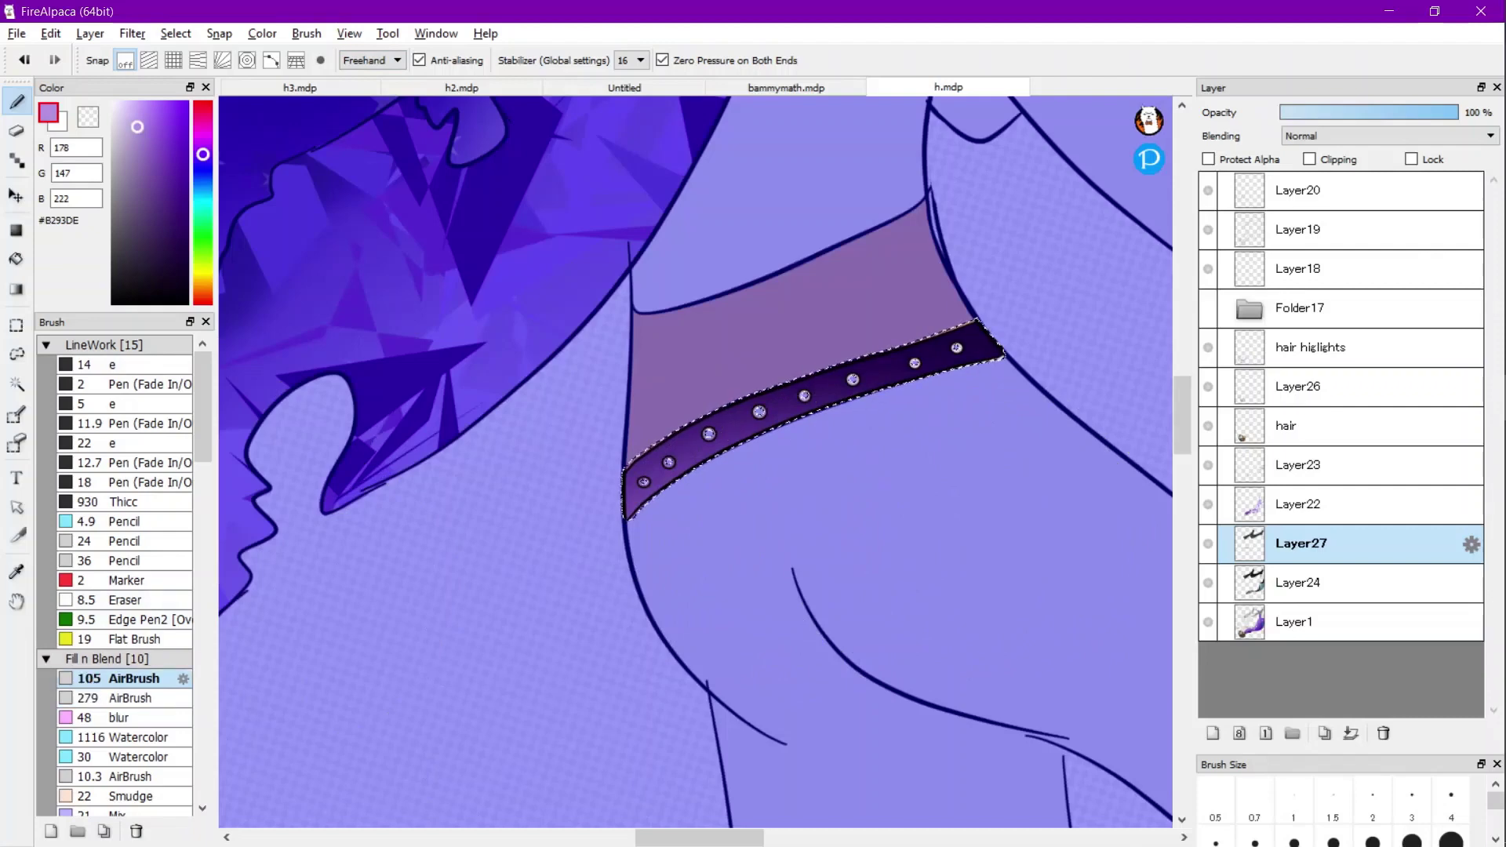
scroll(336, 185, "up", 2)
left_click(118, 105)
left_click_drag(118, 106, 117, 106)
scroll(742, 550, "up", 1)
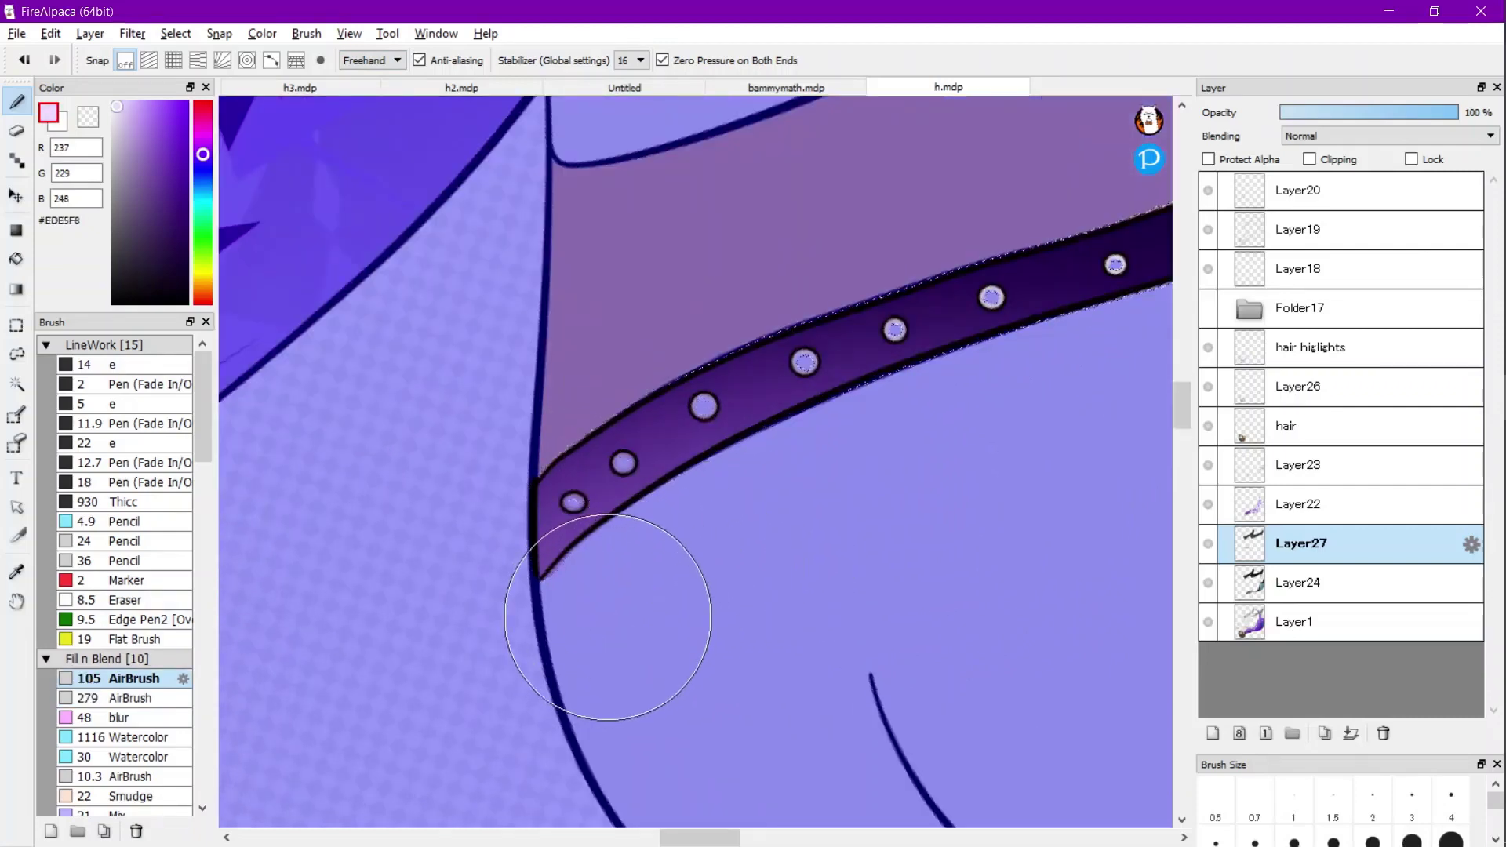
mouse_move(606, 621)
left_mouse_down()
mouse_move(641, 563)
mouse_move(985, 425)
left_mouse_up()
Add another pale highlight pass under the waistband from front to back and clear the selection.
scroll(572, 471, "down", 3)
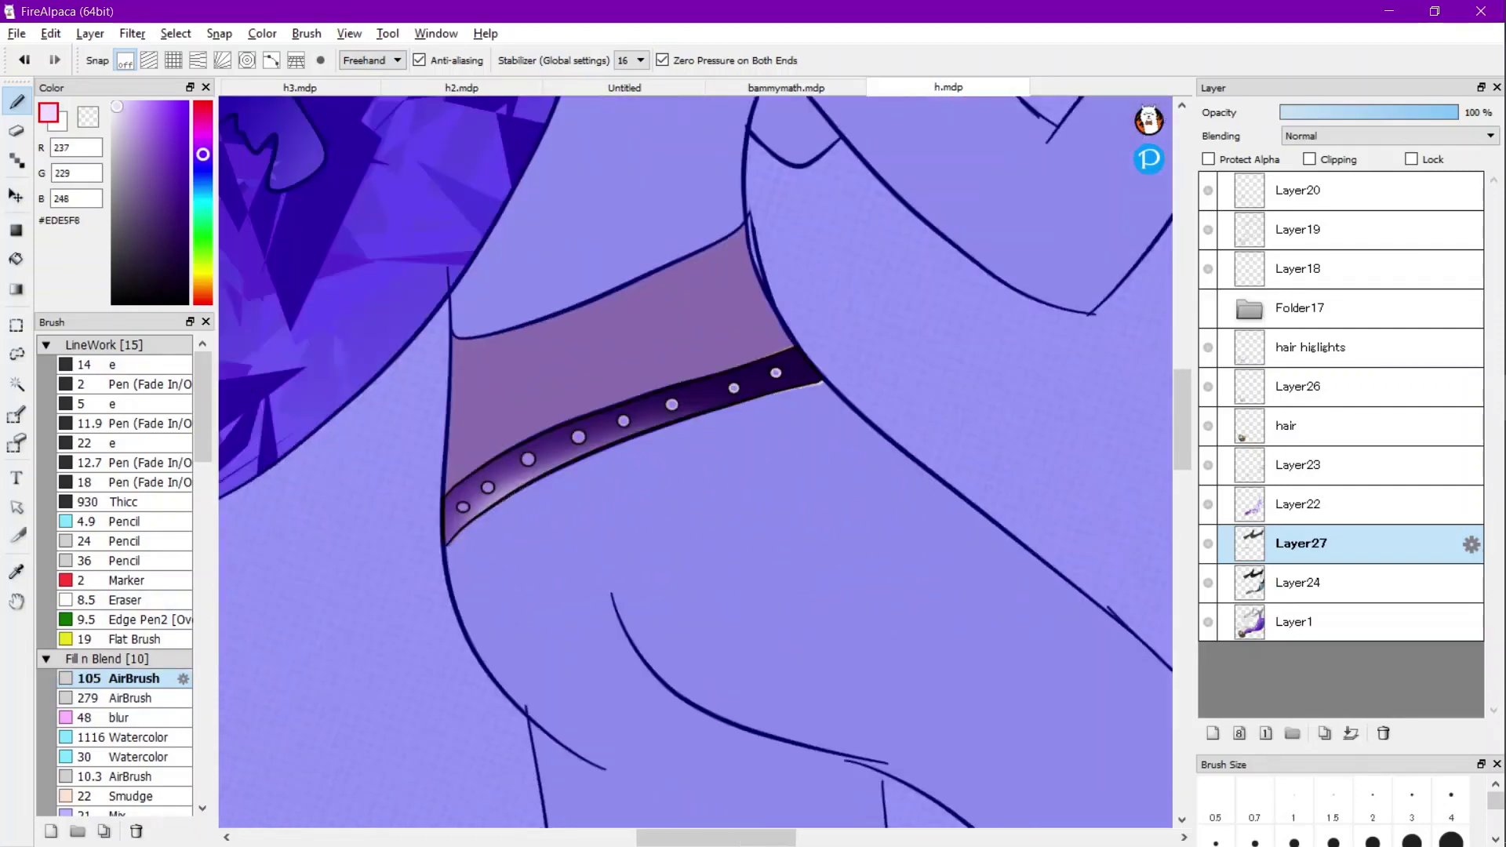
scroll(781, 420, "up", 3)
left_click_drag(610, 446, 430, 558)
key("ctrl+z")
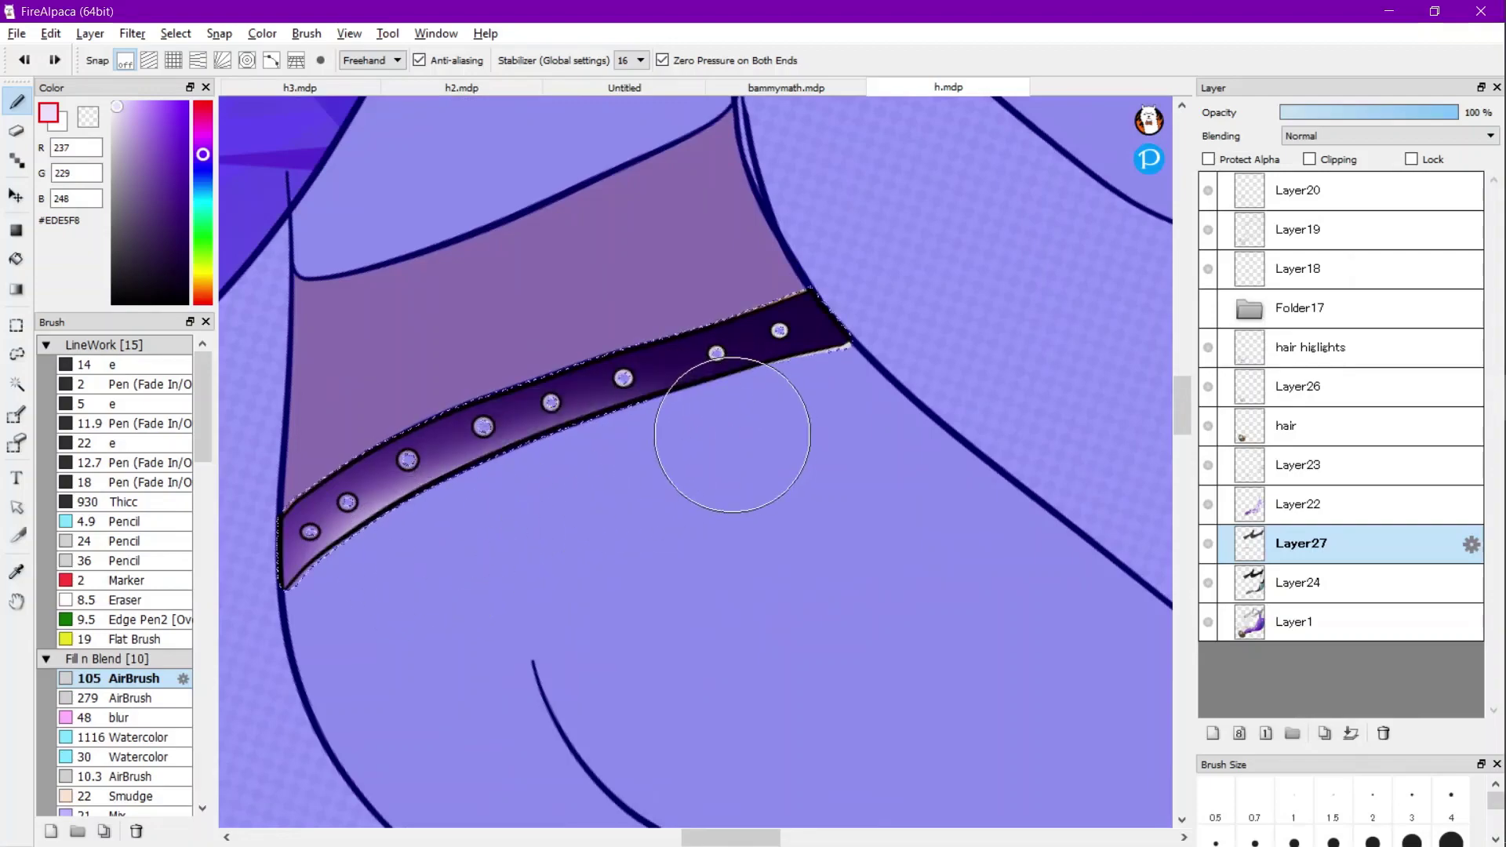
mouse_move(741, 434)
left_mouse_down()
mouse_move(479, 501)
mouse_move(296, 610)
left_mouse_up()
scroll(733, 318, "down", 4)
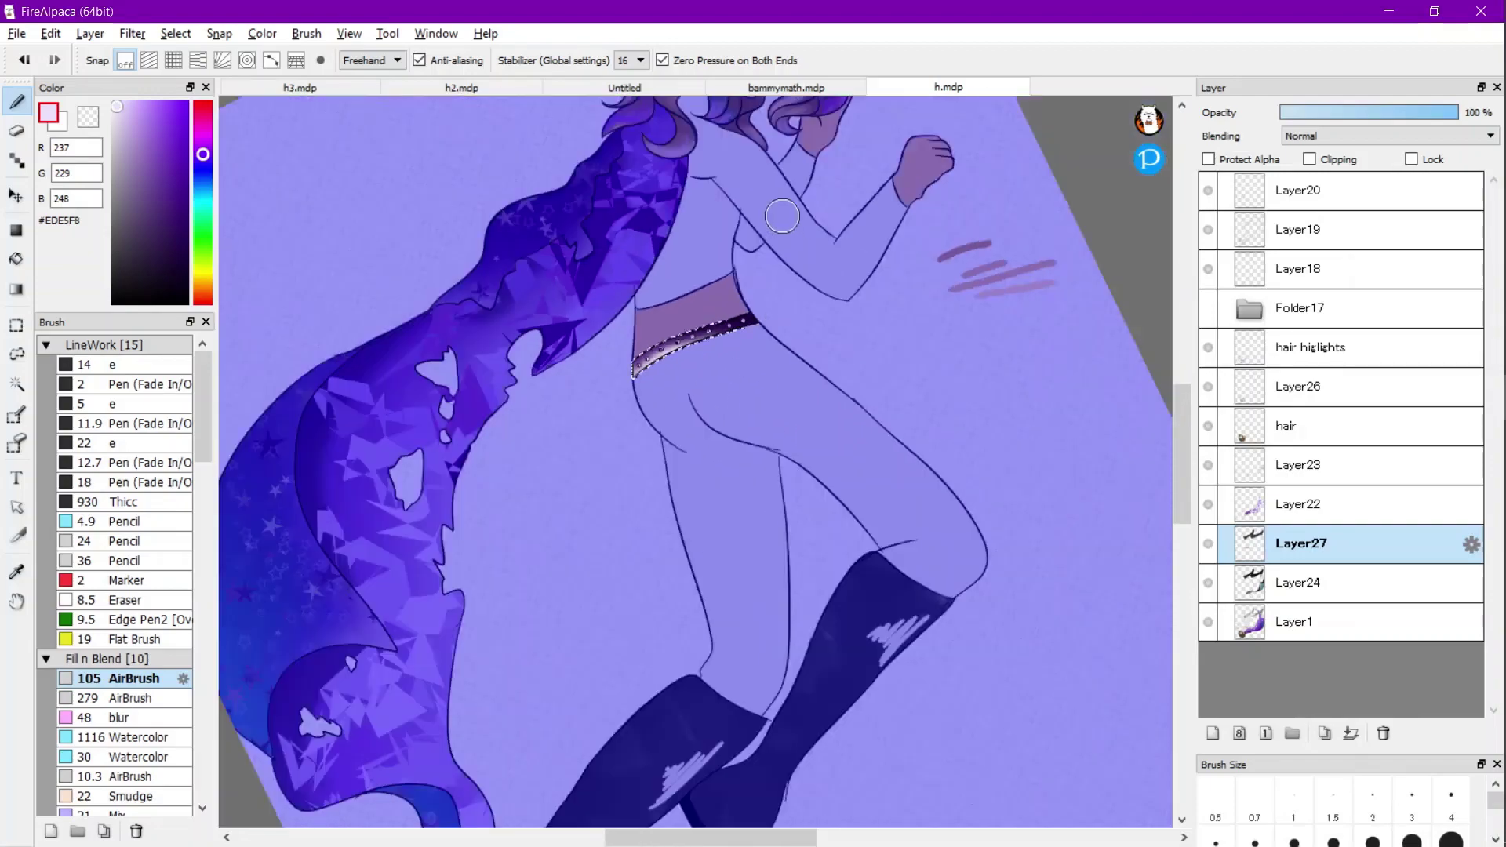
key("w")
left_click(735, 60)
scroll(695, 461, "down", 3)
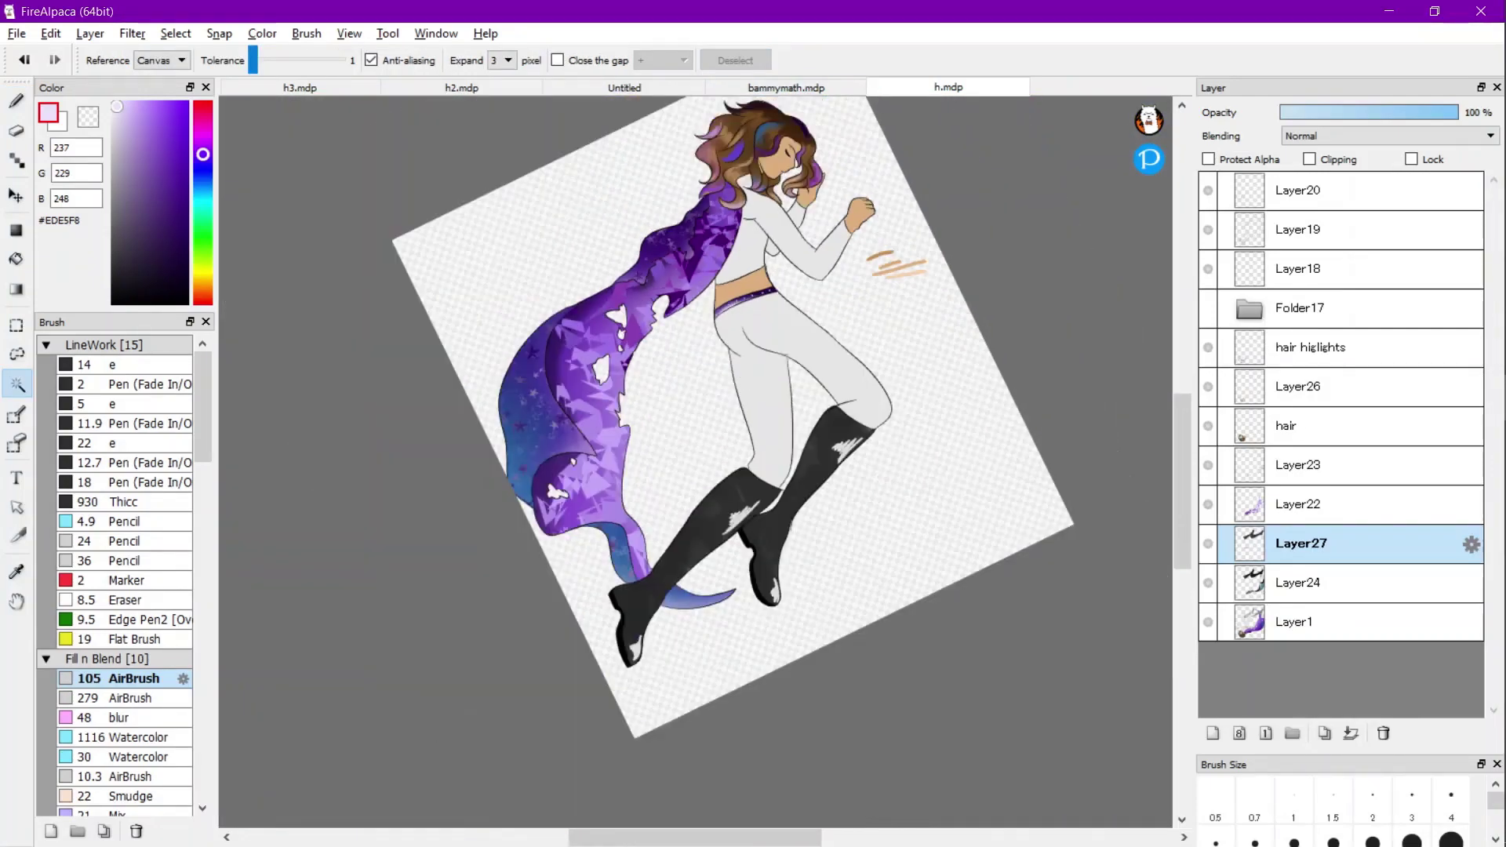
Undo the last four edits on the waistband layer.
key("ctrl+z")
key("ctrl+z")
key("ctrl+z")
key("ctrl+z")
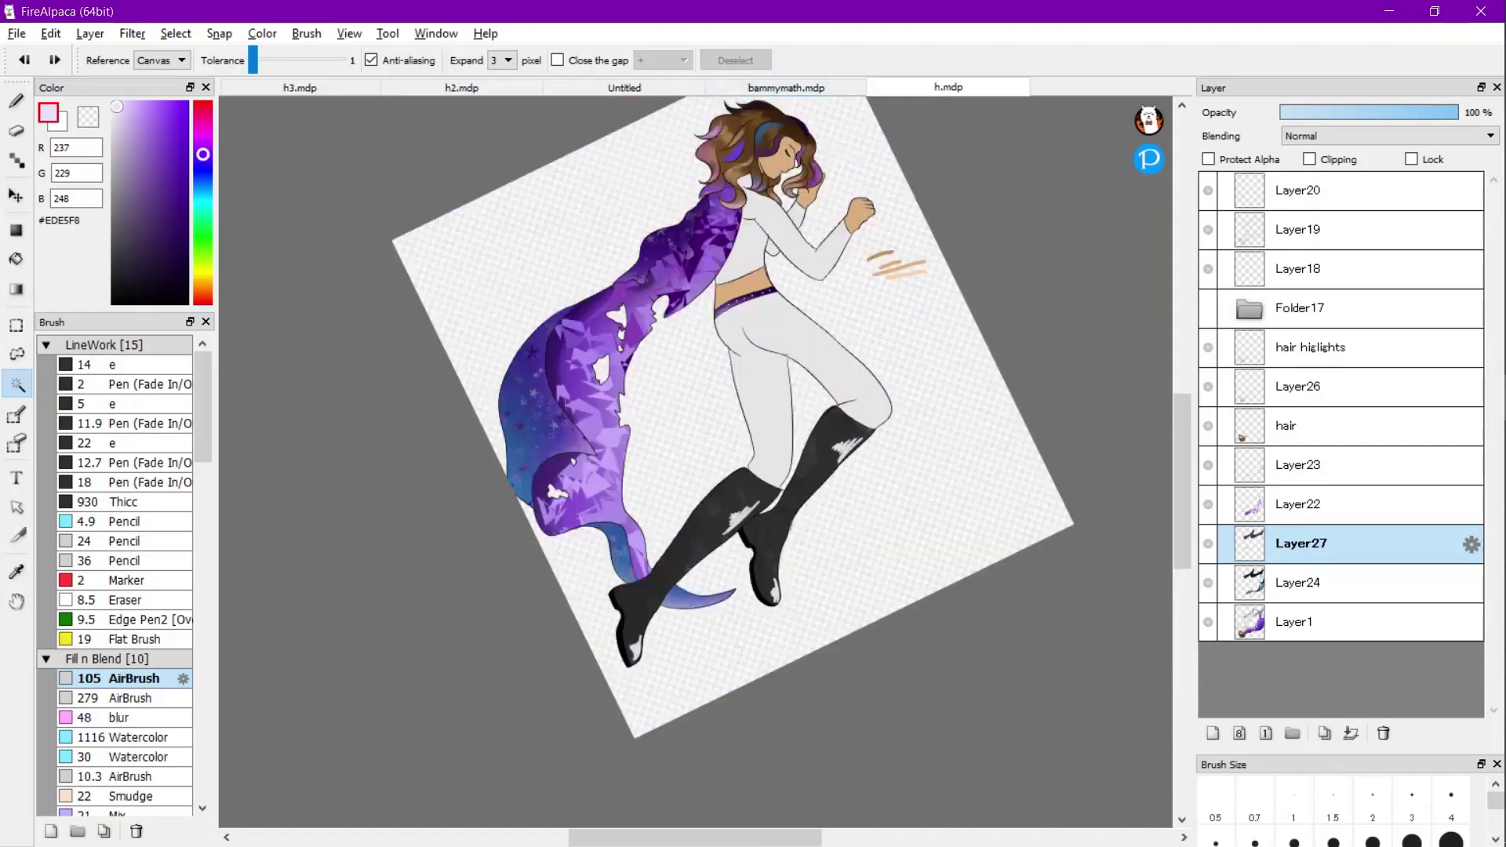
Redo the last waistband edit and airbrush a pale #EDE5F8 highlight along its lower edge with the 105 px AirBrush.
key("ctrl+y")
scroll(739, 302, "up", 9)
key("b")
left_click_drag(847, 413, 766, 429)
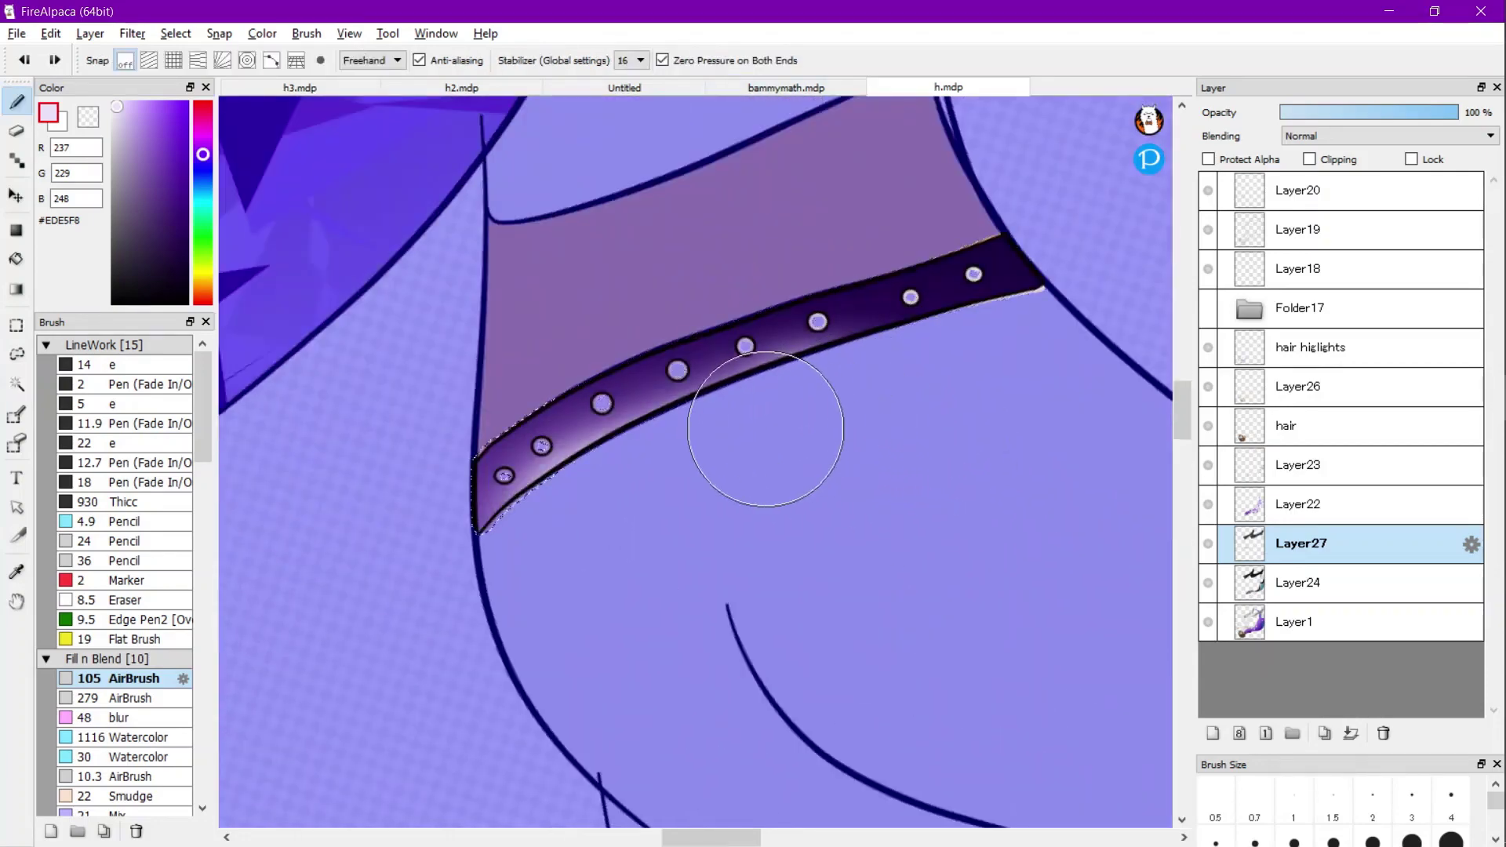
Clear the selection around the waistband.
scroll(801, 154, "down", 4)
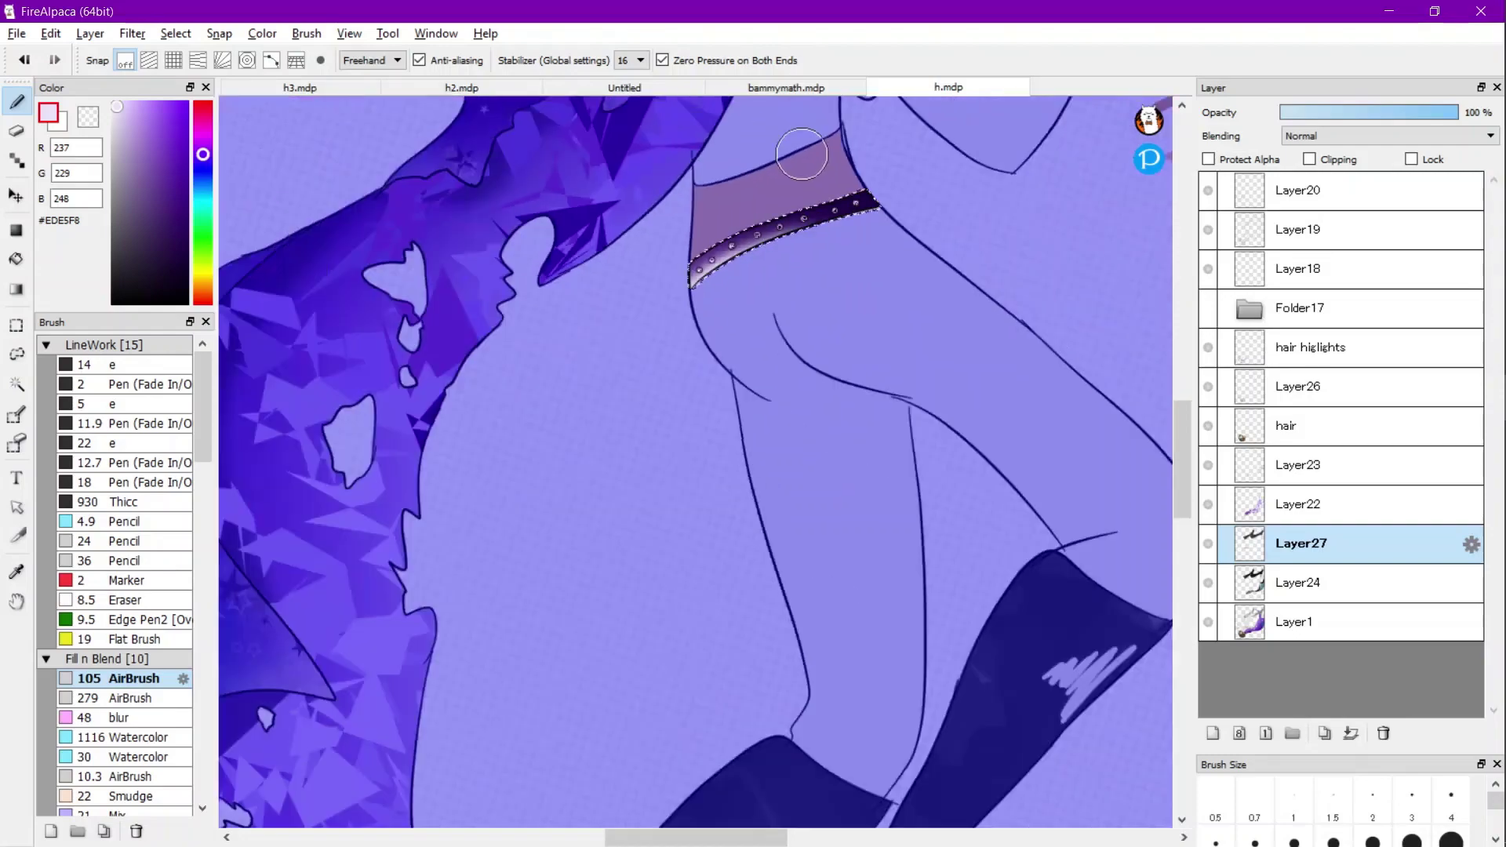
key("ctrl+d")
key("s")
key("w")
left_click(840, 198)
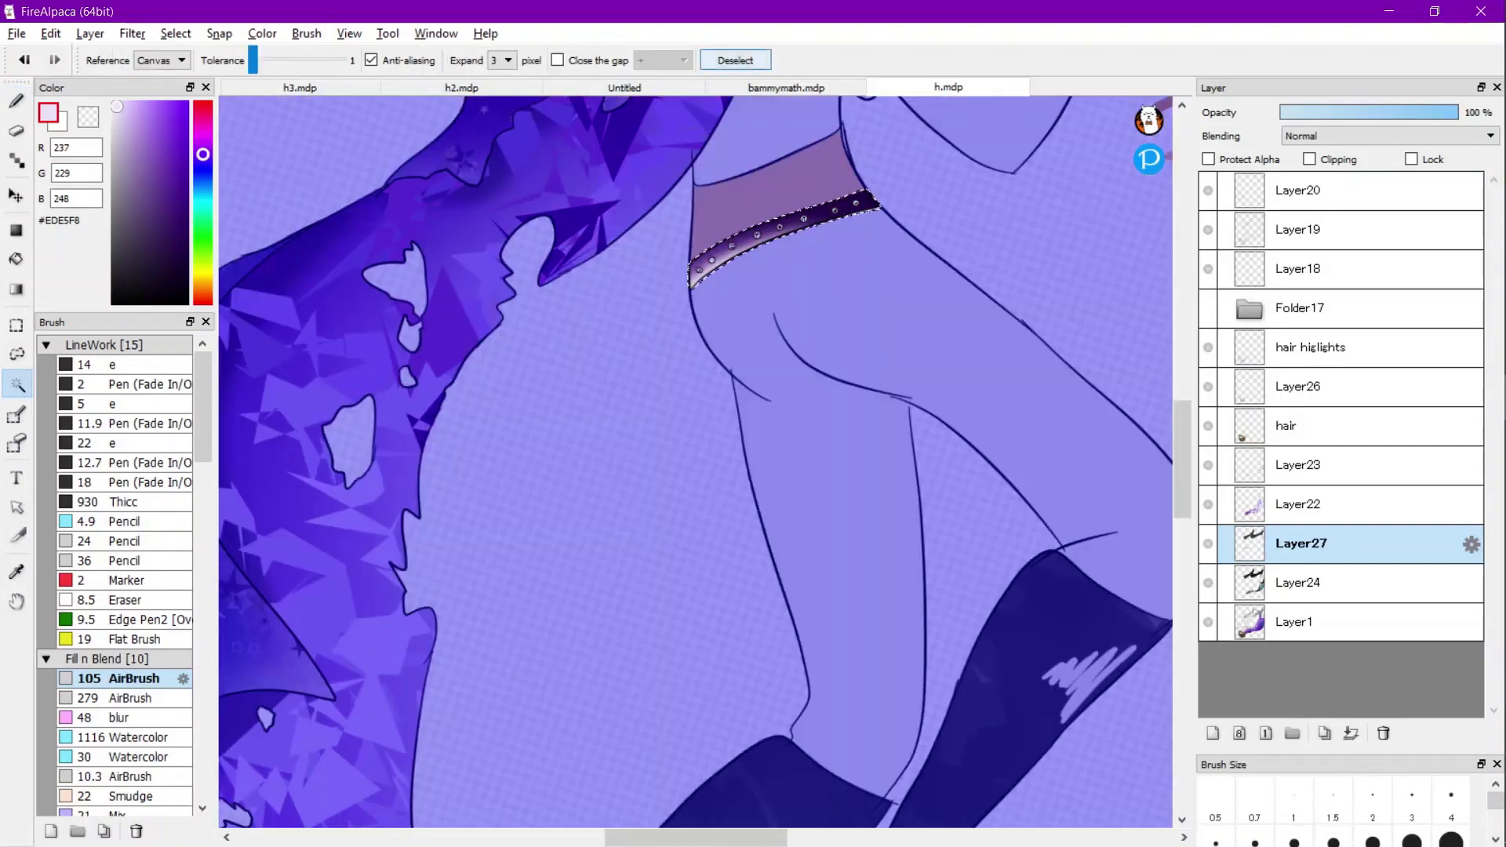
left_click(736, 61)
scroll(842, 293, "down", 5)
Select the white trousers and add the white top to the selection with the Magic Wand.
left_click_drag(822, 304, 708, 399)
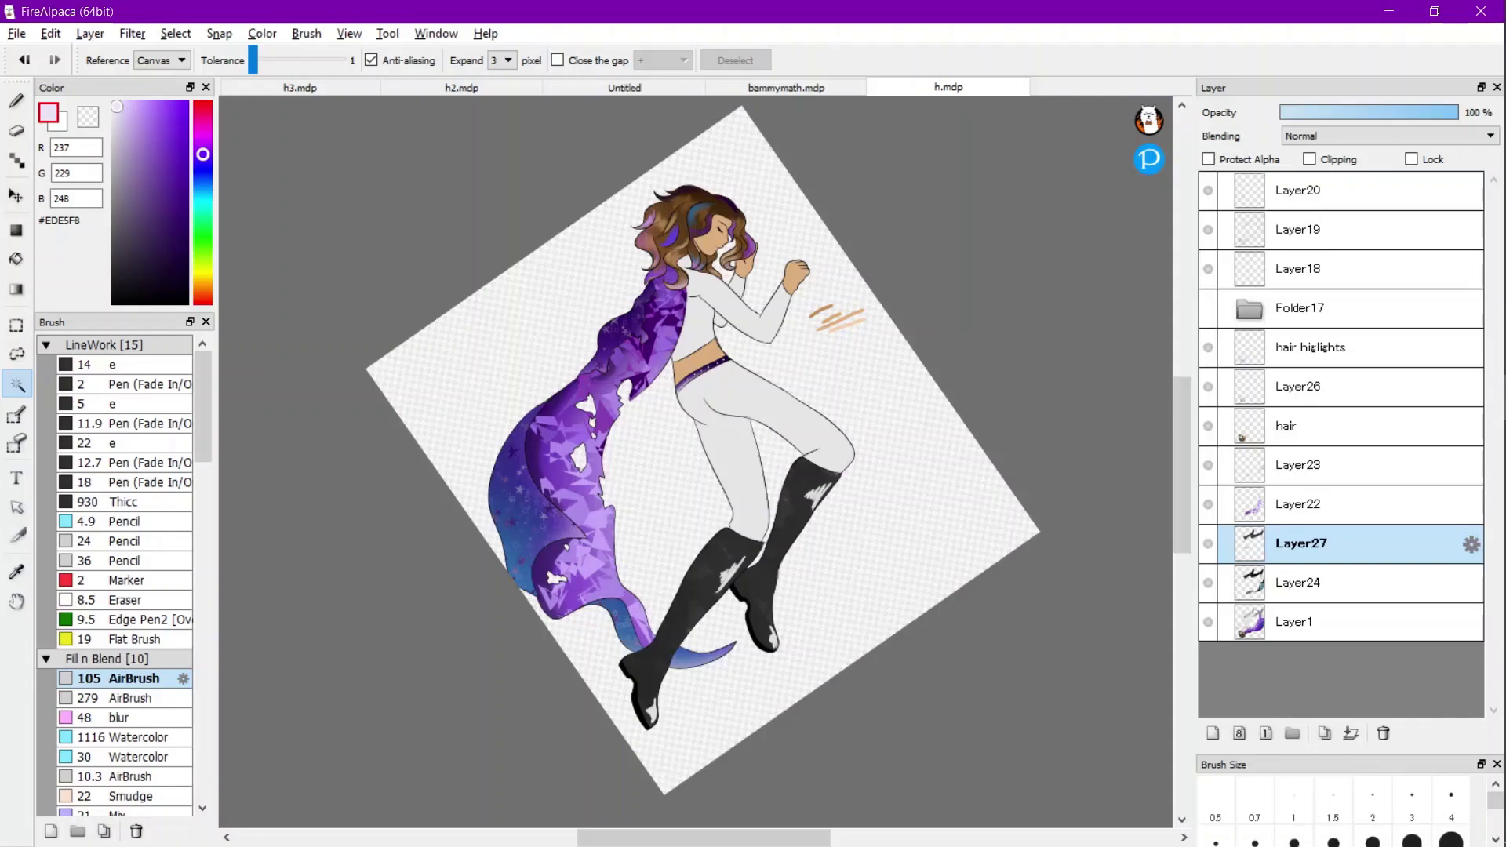
left_click(742, 404)
scroll(715, 327, "up", 1)
left_click(700, 323, "shift")
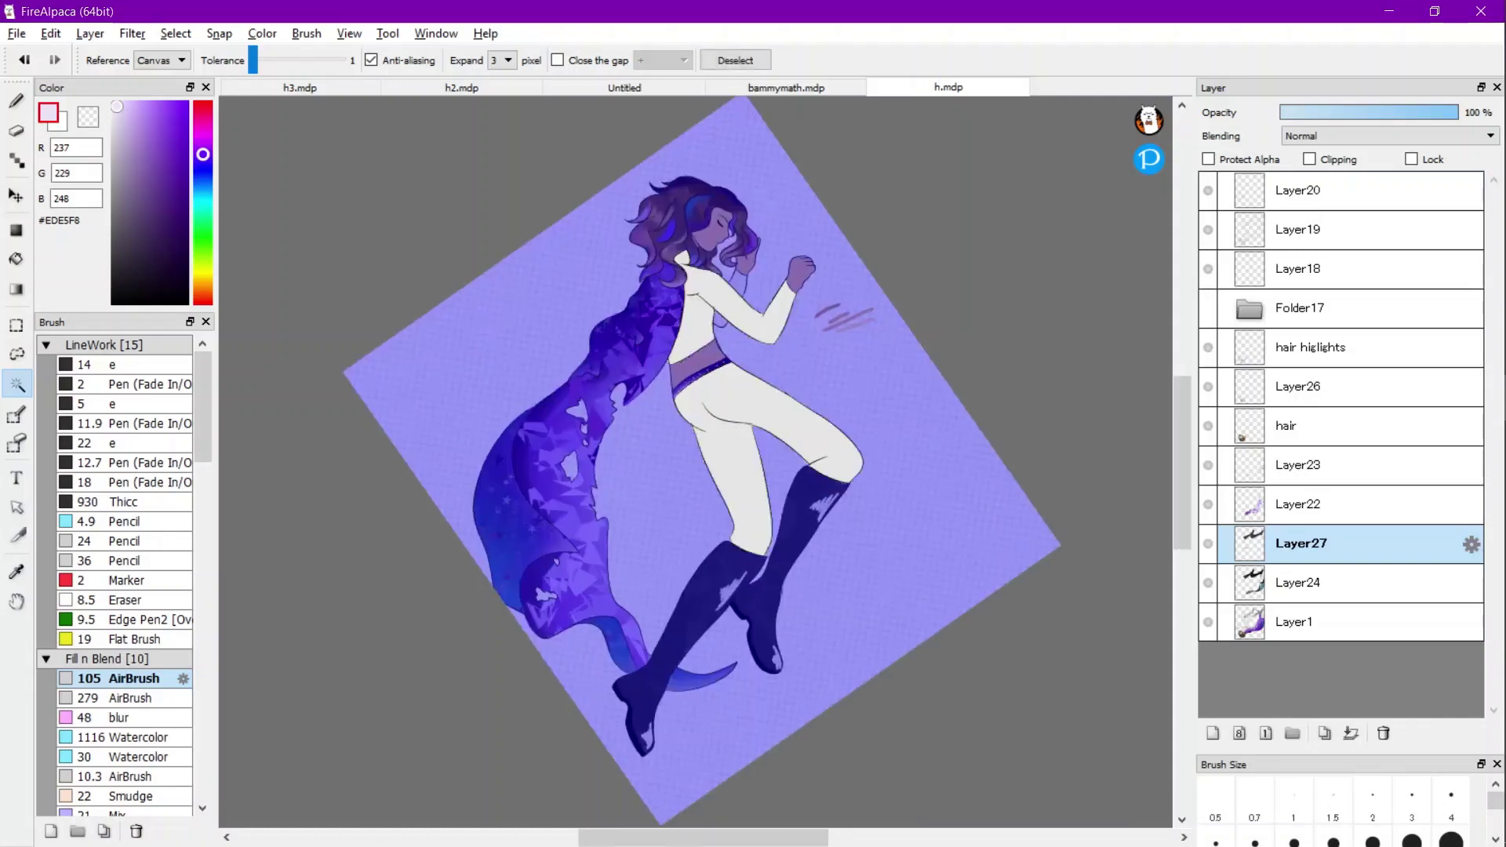
scroll(750, 447, "up", 1)
Set the colour to pale lavender #CEC3E3, starting from the trouser colour, and choose the 22 px e brush.
key("i")
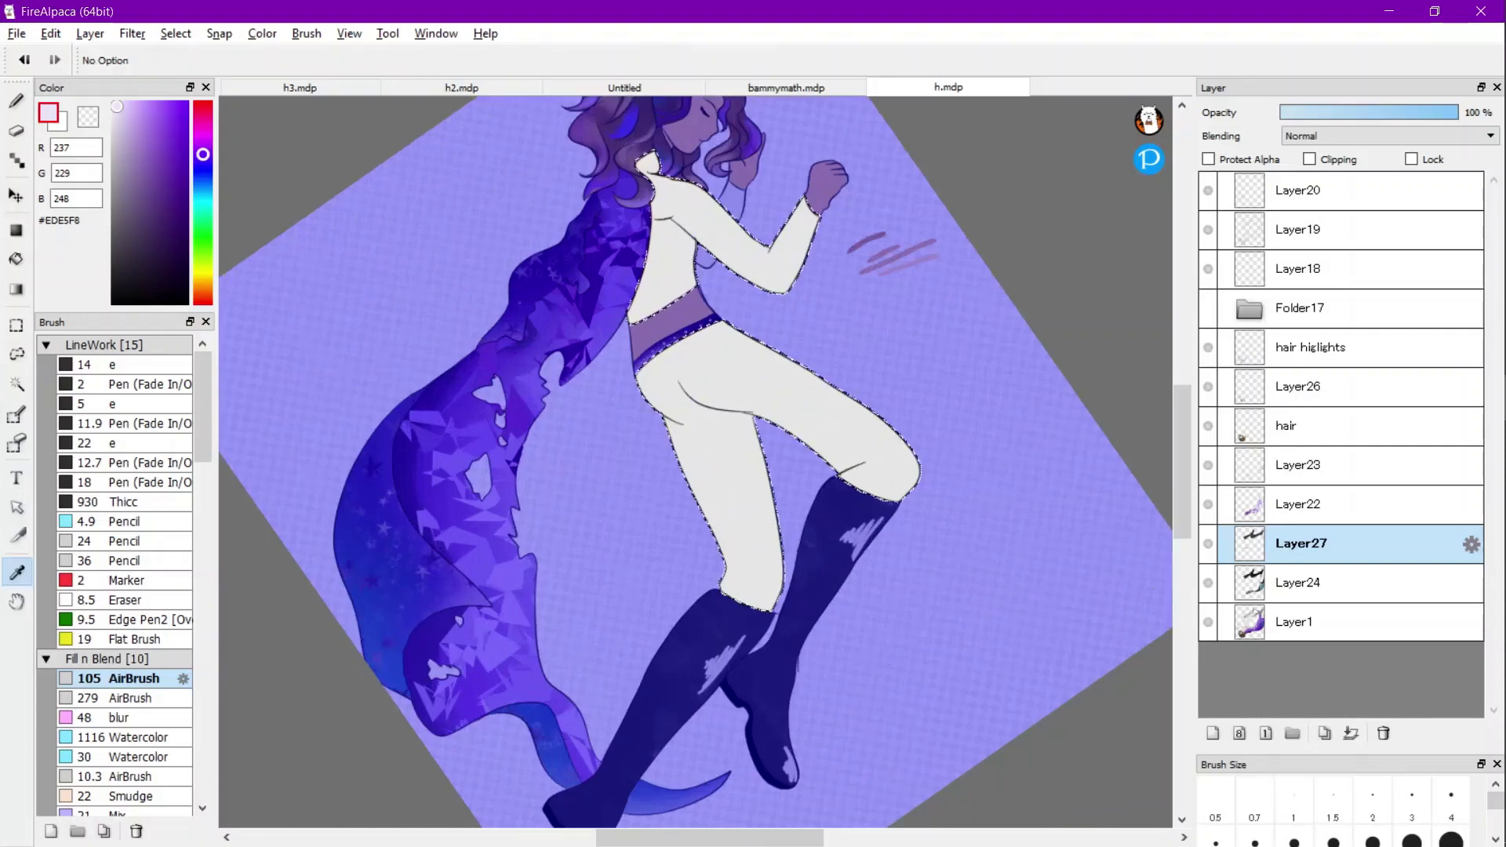
left_click(737, 447)
left_click(113, 128)
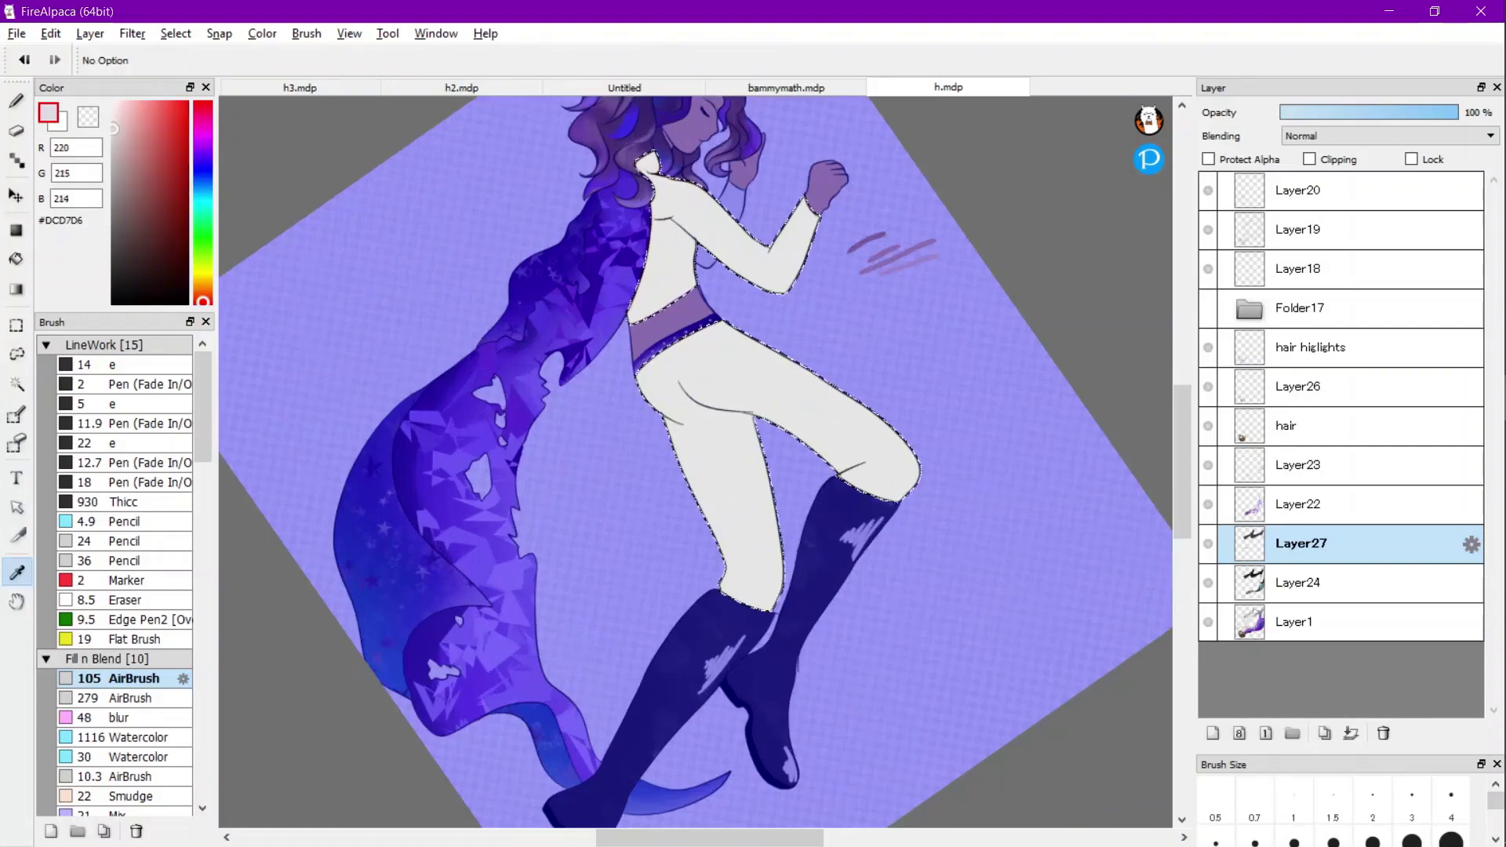
left_click_drag(203, 151, 204, 152)
left_click(118, 129)
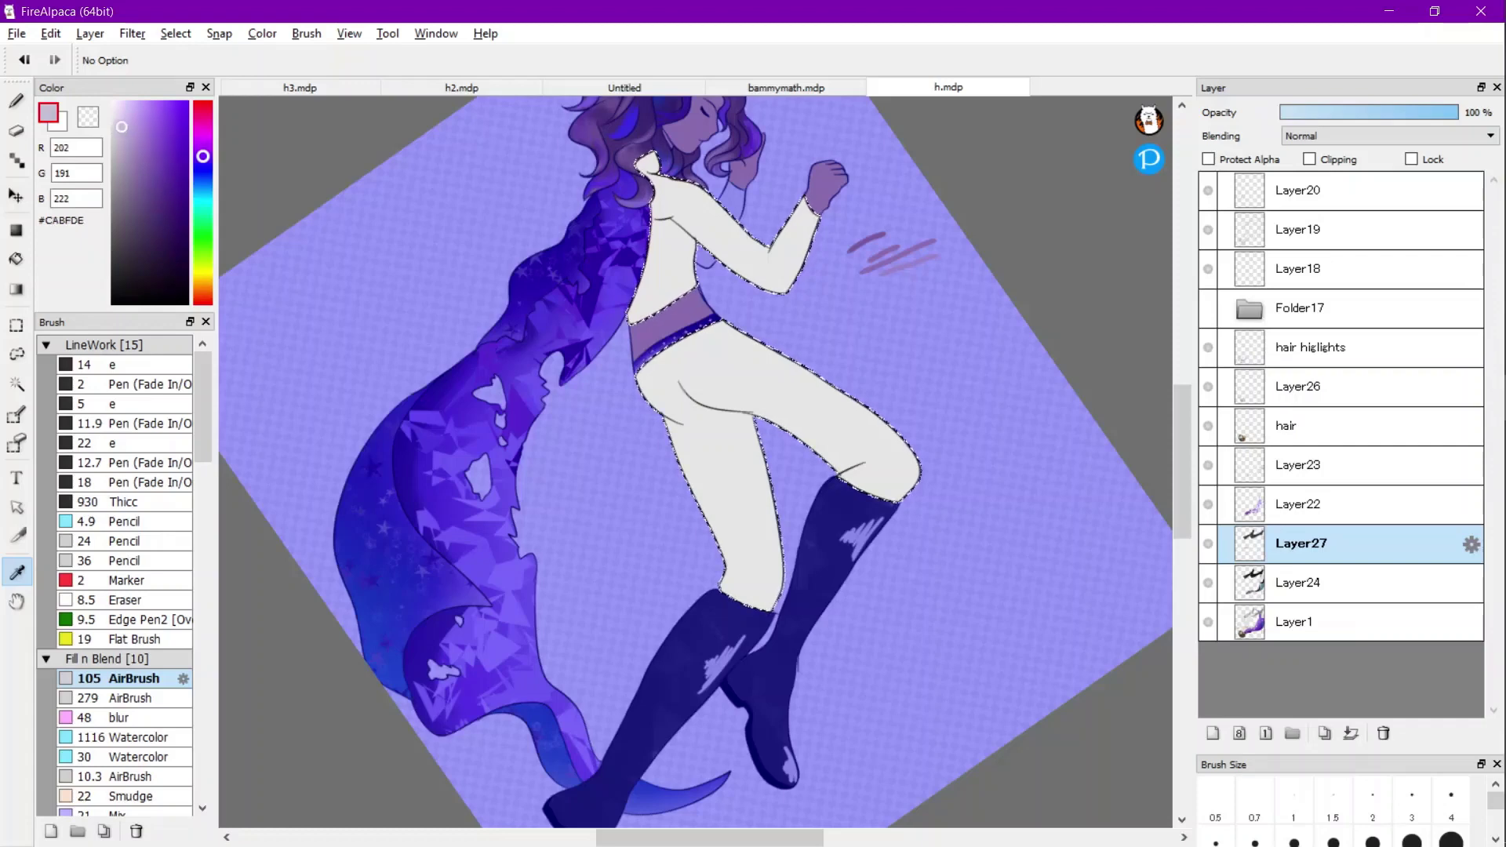
left_click(121, 123)
key("b")
left_click(125, 443)
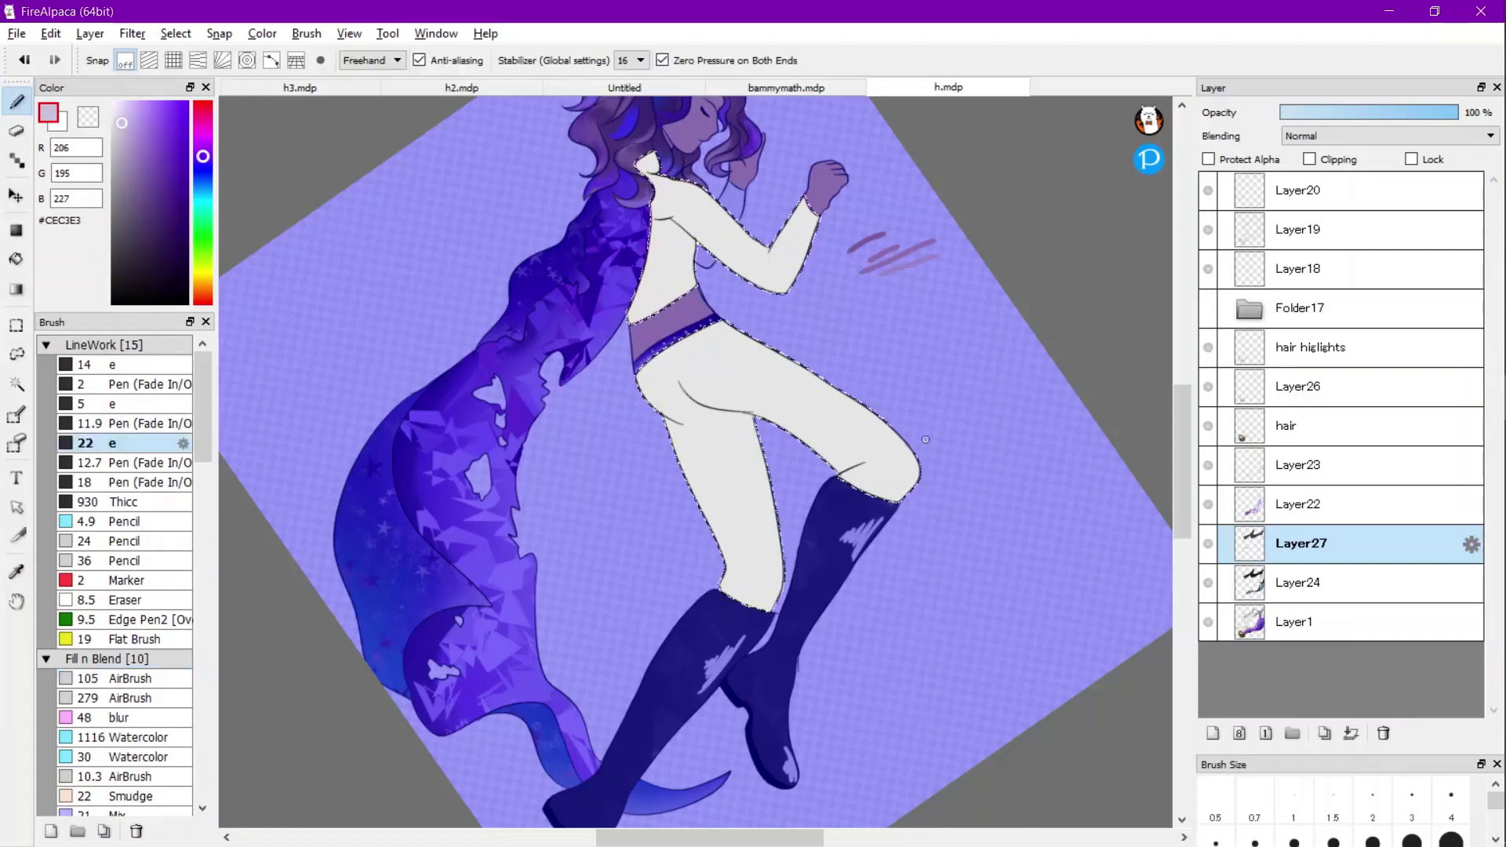
Replace the first shadow stroke below the hip curve with a wider lavender one reaching the straight leg's front edge.
scroll(734, 485, "up", 5)
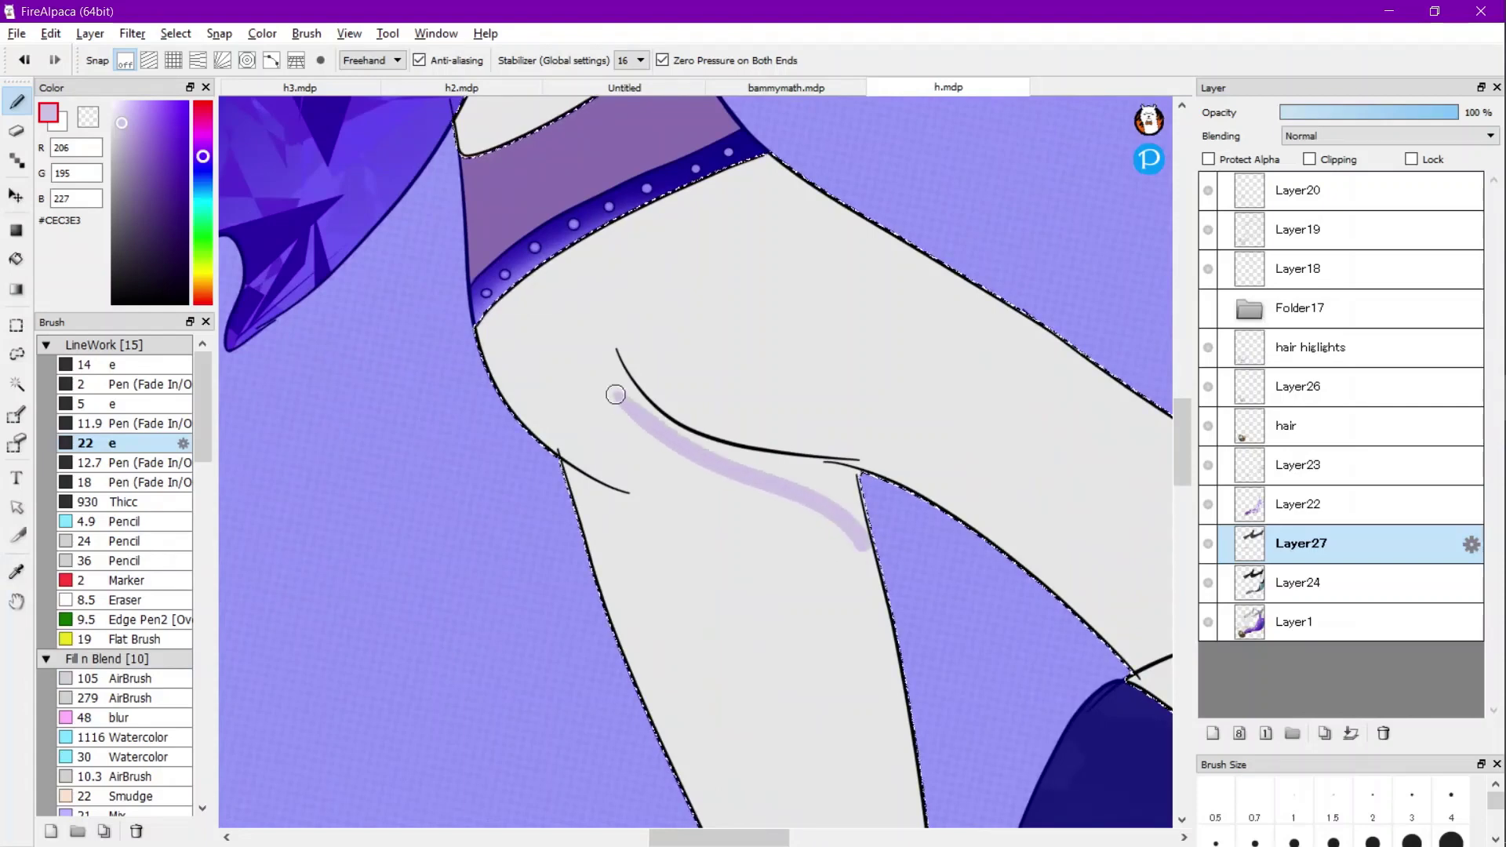
key("ctrl+z")
scroll(616, 395, "up", 1)
mouse_move(587, 362)
left_mouse_down()
mouse_move(673, 490)
mouse_move(875, 627)
left_mouse_up()
Try to fill the area between the hip curve and the lavender stroke with the Bucket tool.
key("g")
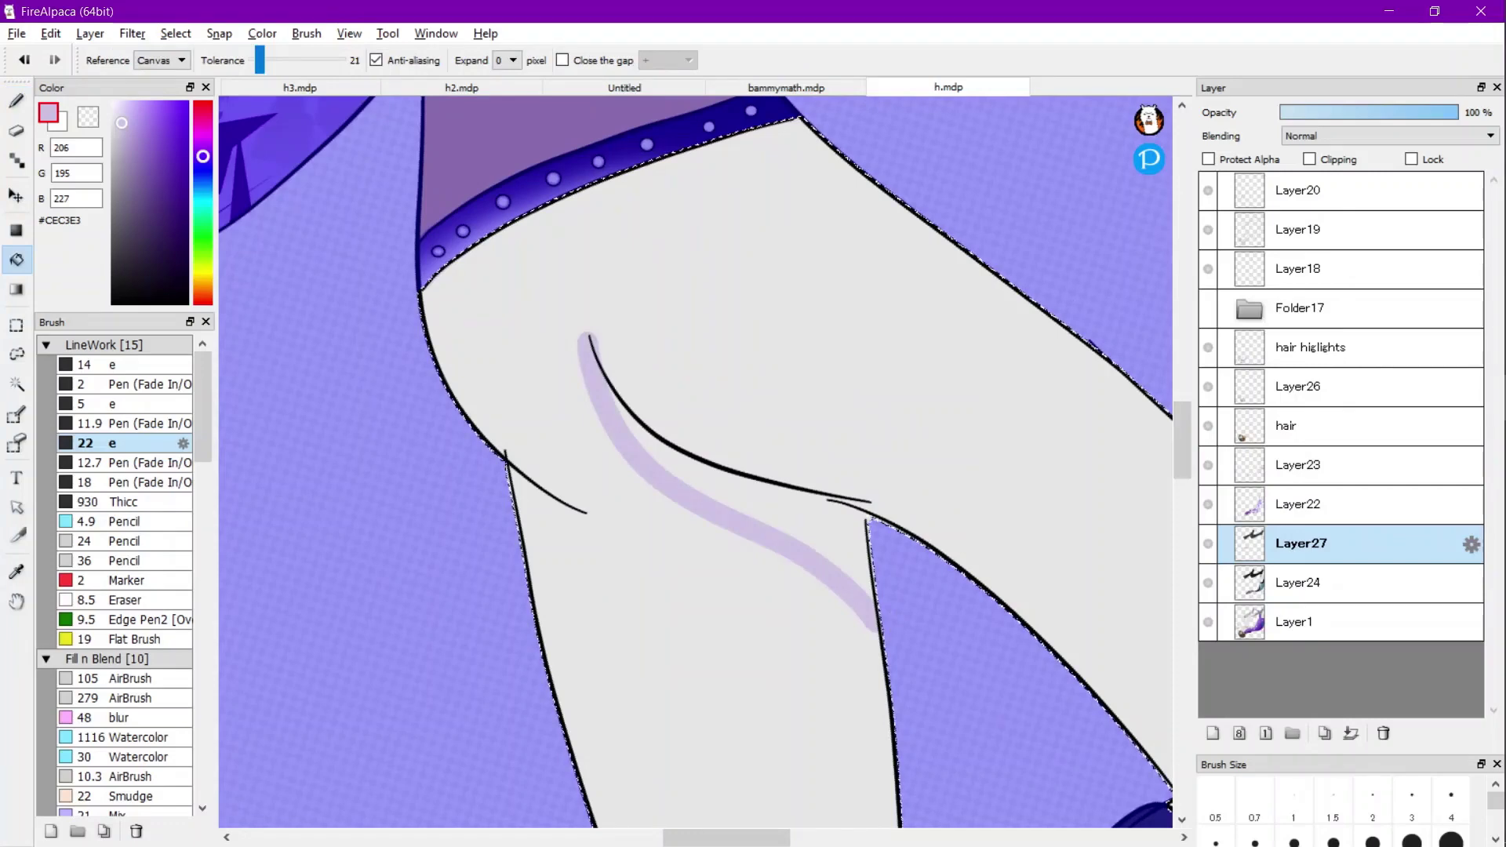
left_click(819, 514)
key("ctrl+z")
Close the gap beside the hip curve with a brush dab, set the Bucket tolerance to 1 and fill the shadow shape.
scroll(820, 512, "up", 5)
key("b")
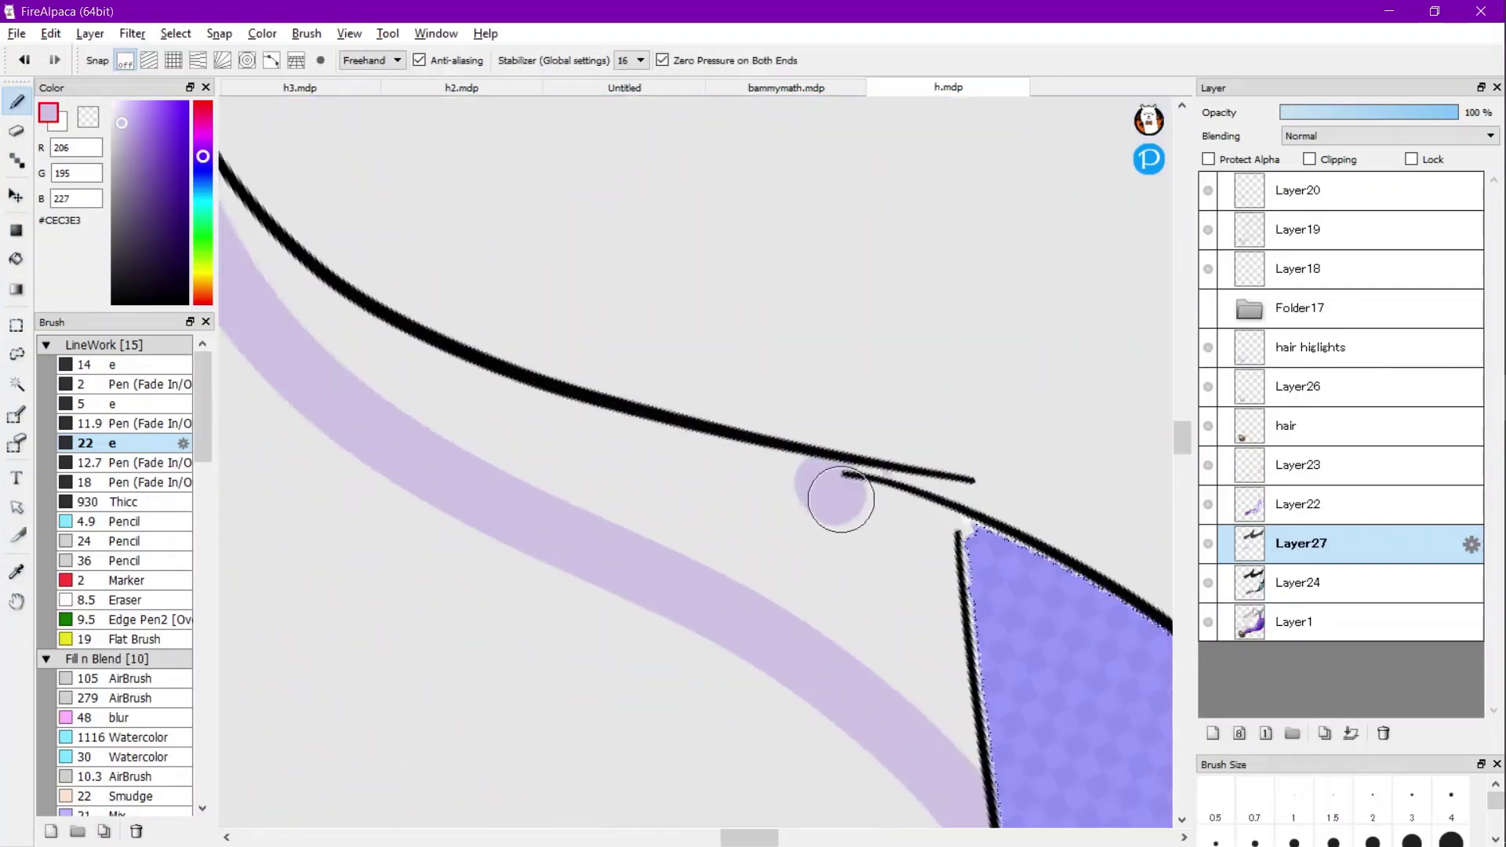
key("g")
left_click(851, 549)
key("ctrl+z")
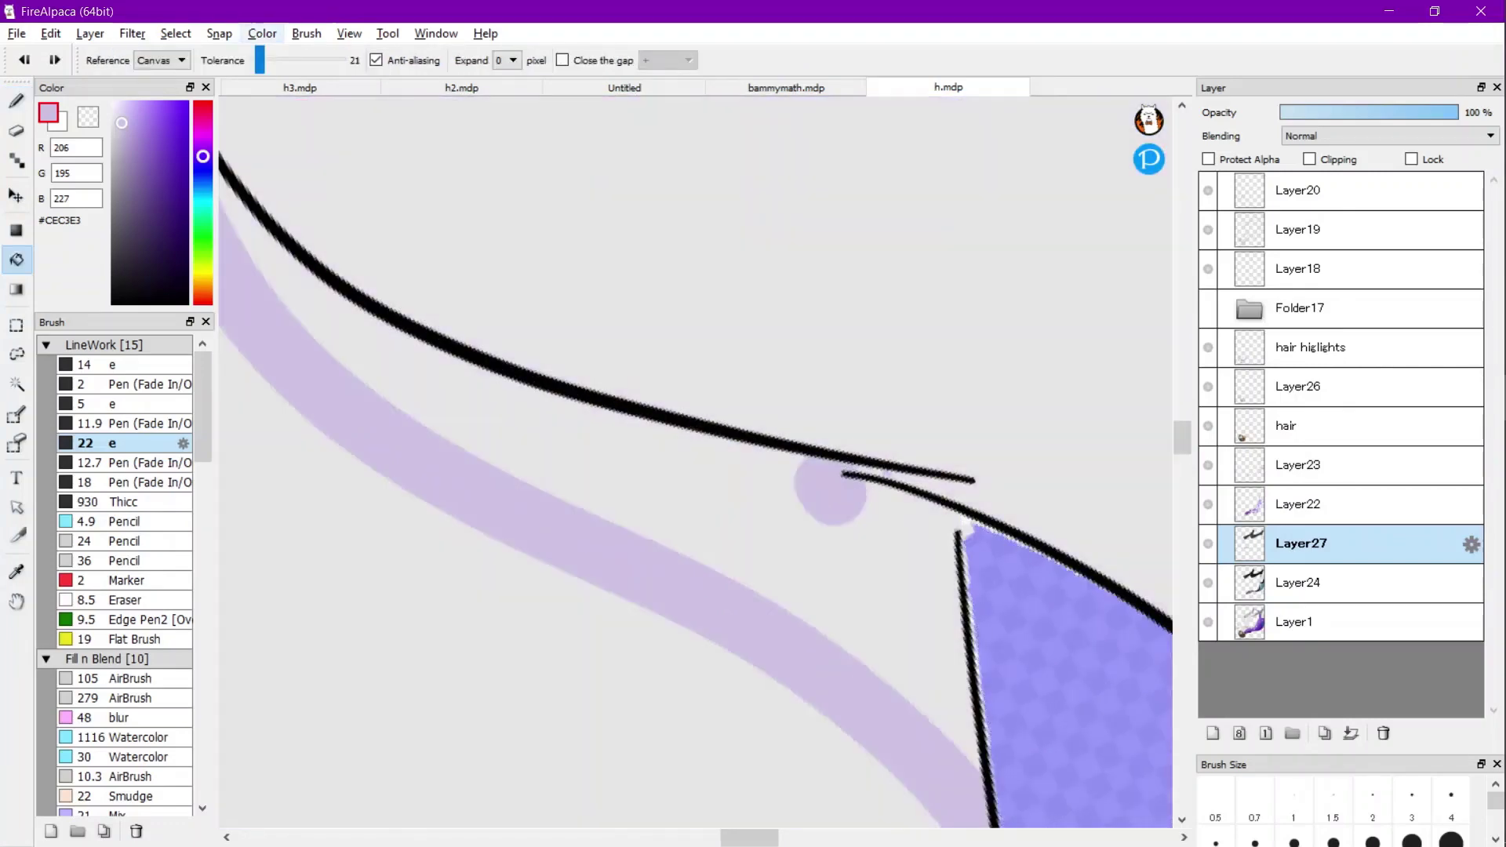
left_click_drag(259, 61, 251, 61)
left_click(785, 524)
scroll(690, 447, "down", 6)
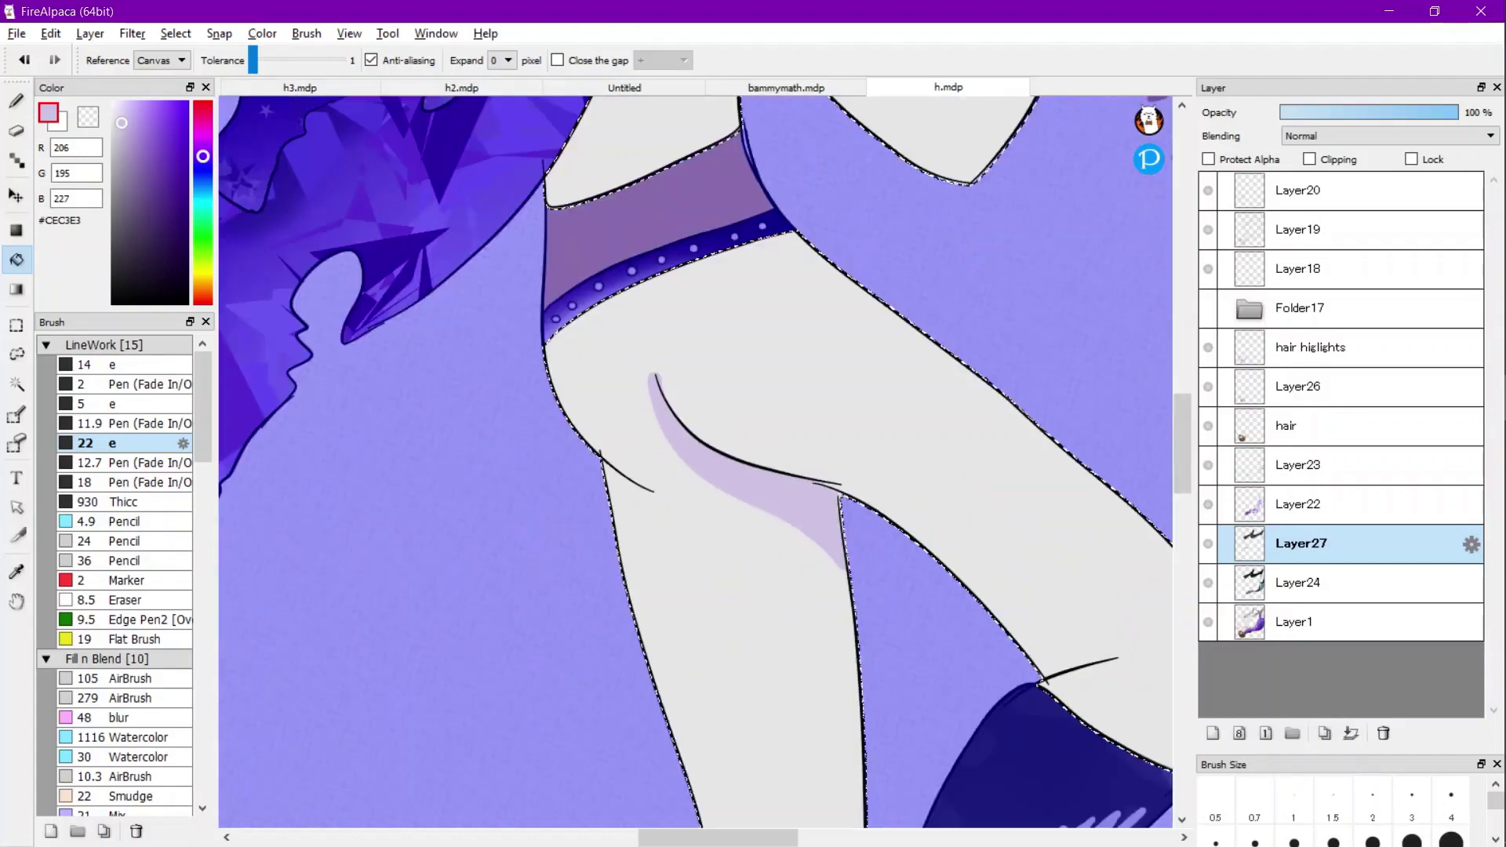
Outline and fill a narrow #CEC3E3 shadow down the back edge of the straight leg's thigh.
scroll(702, 307, "up", 6)
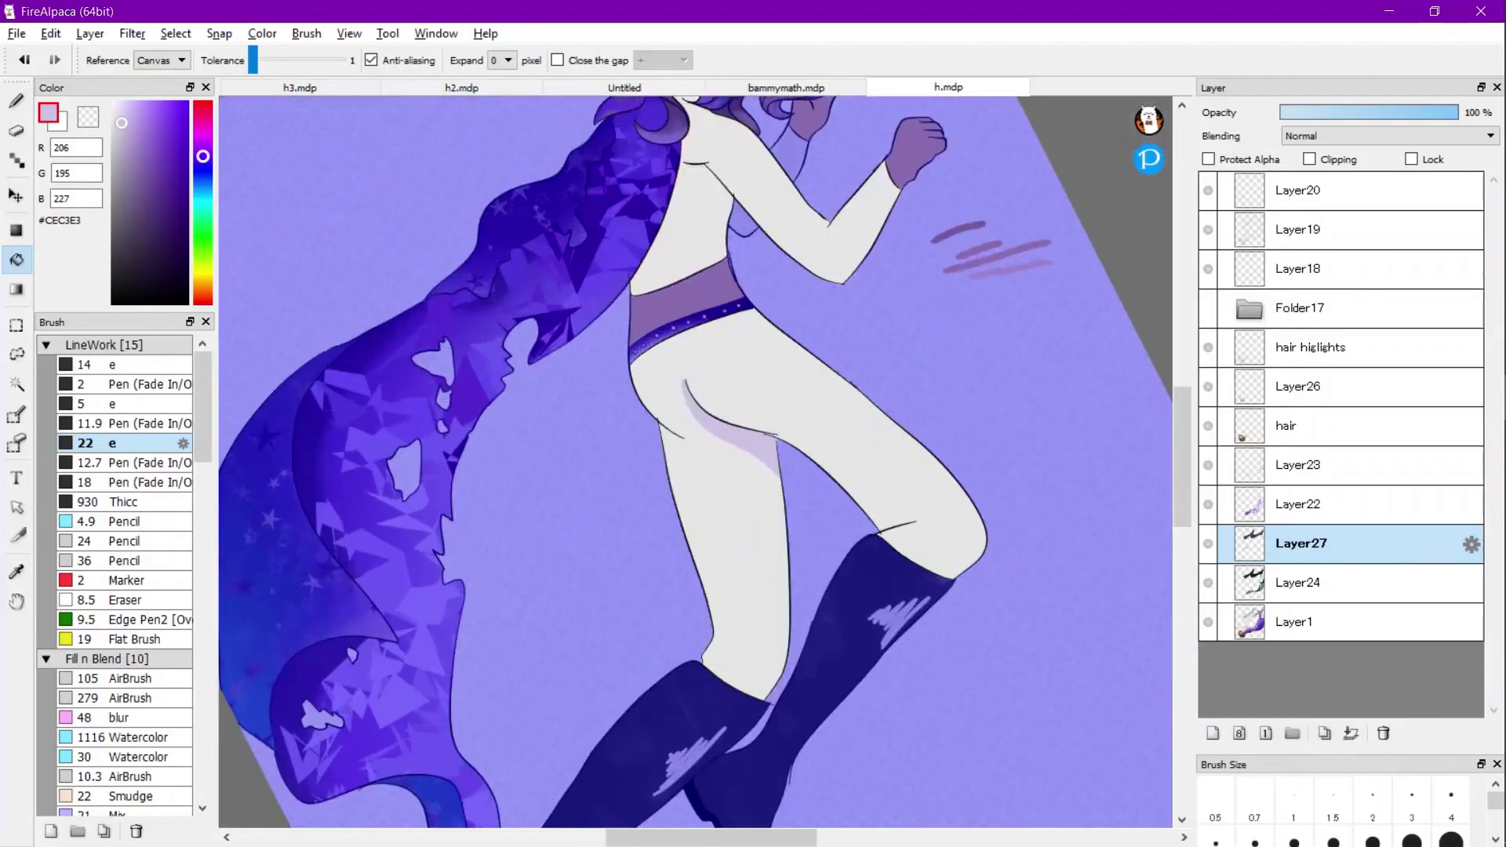
key("b")
mouse_move(702, 307)
left_mouse_down()
mouse_move(818, 404)
mouse_move(843, 697)
mouse_move(753, 543)
left_mouse_up()
scroll(748, 545, "down", 5)
scroll(758, 572, "up", 4)
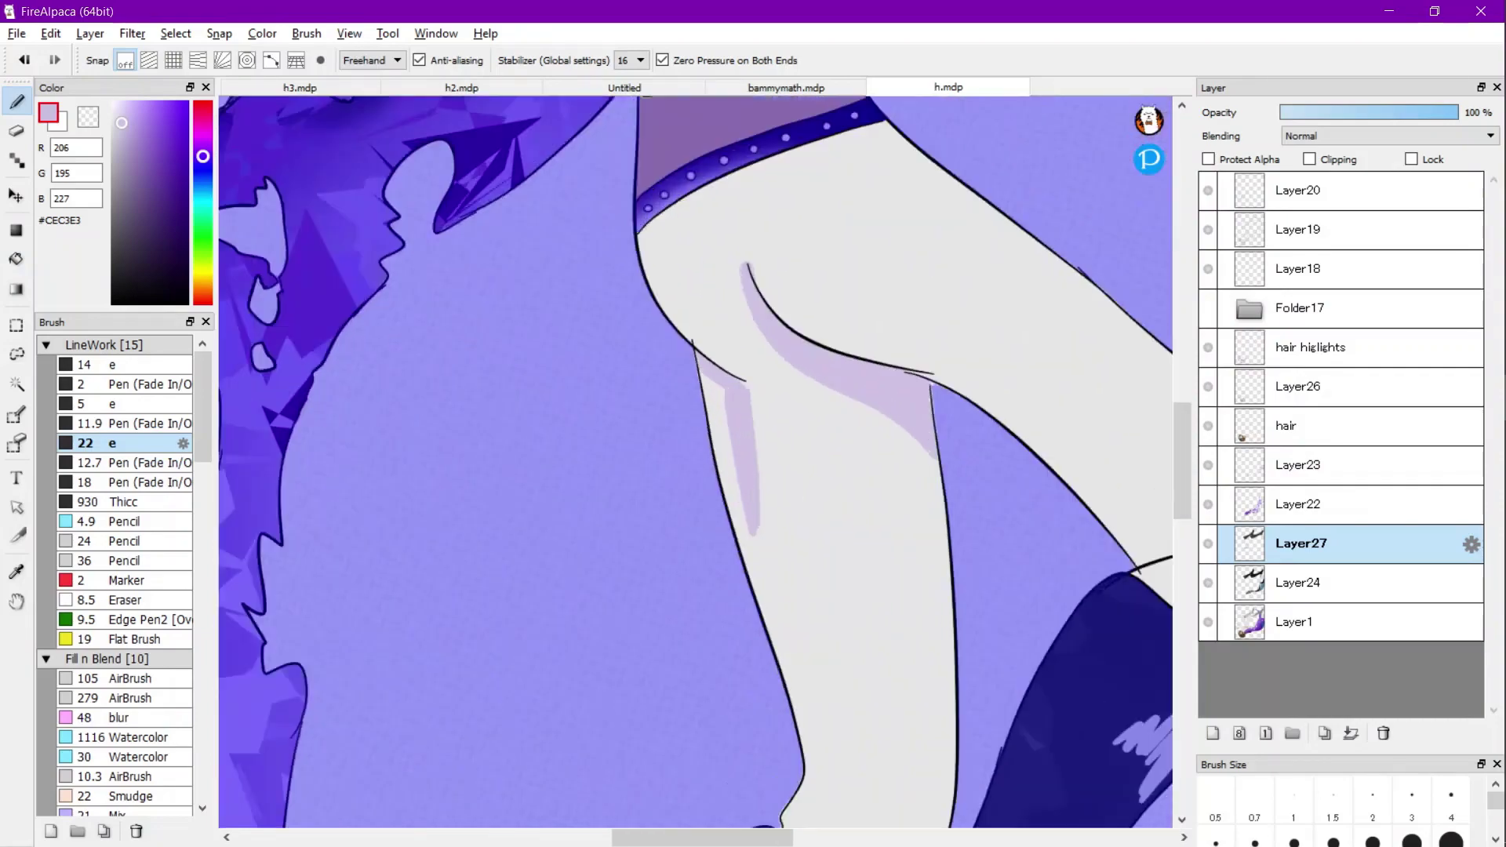
left_click_drag(766, 451, 805, 759)
scroll(758, 583, "down", 4)
key("g")
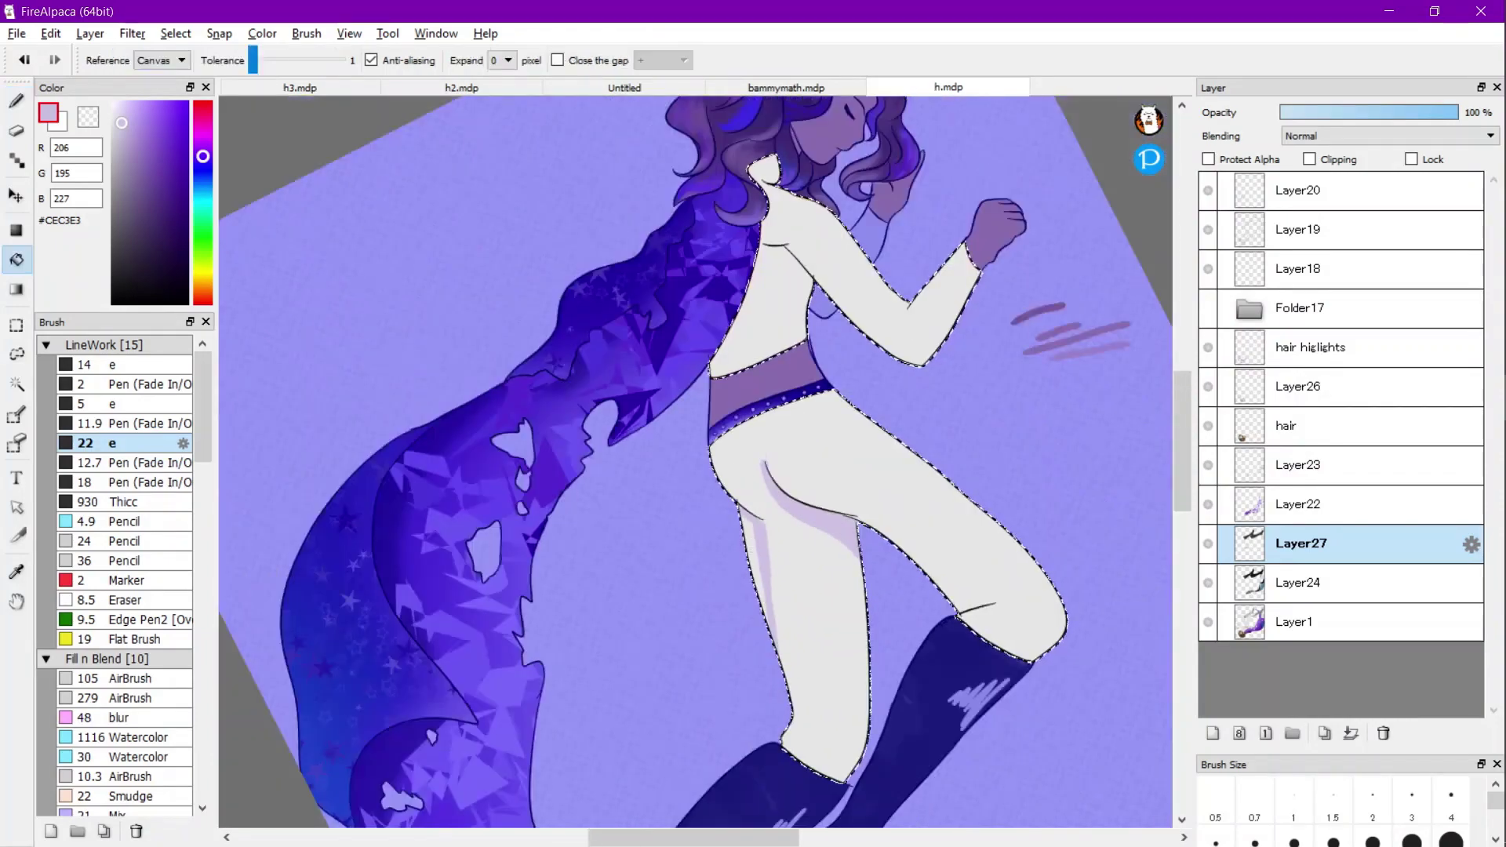
scroll(751, 541, "down", 4)
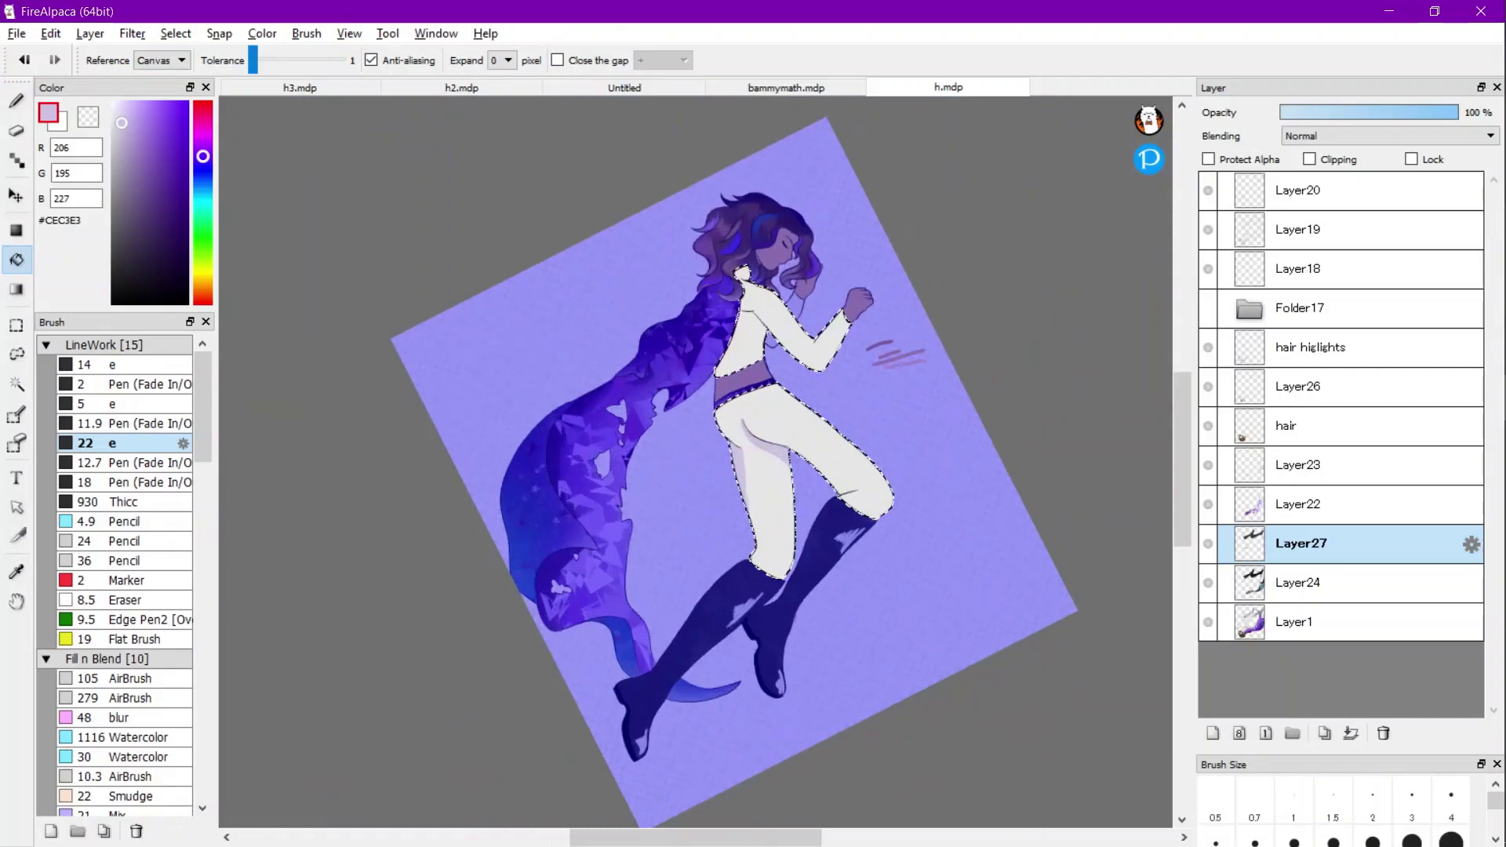
Paint a lavender shadow outline above the crease behind the bent knee and fill its inside.
scroll(863, 479, "up", 3)
key("b")
scroll(864, 481, "up", 4)
mouse_move(900, 520)
left_mouse_down()
mouse_move(722, 472)
mouse_move(657, 437)
left_mouse_up()
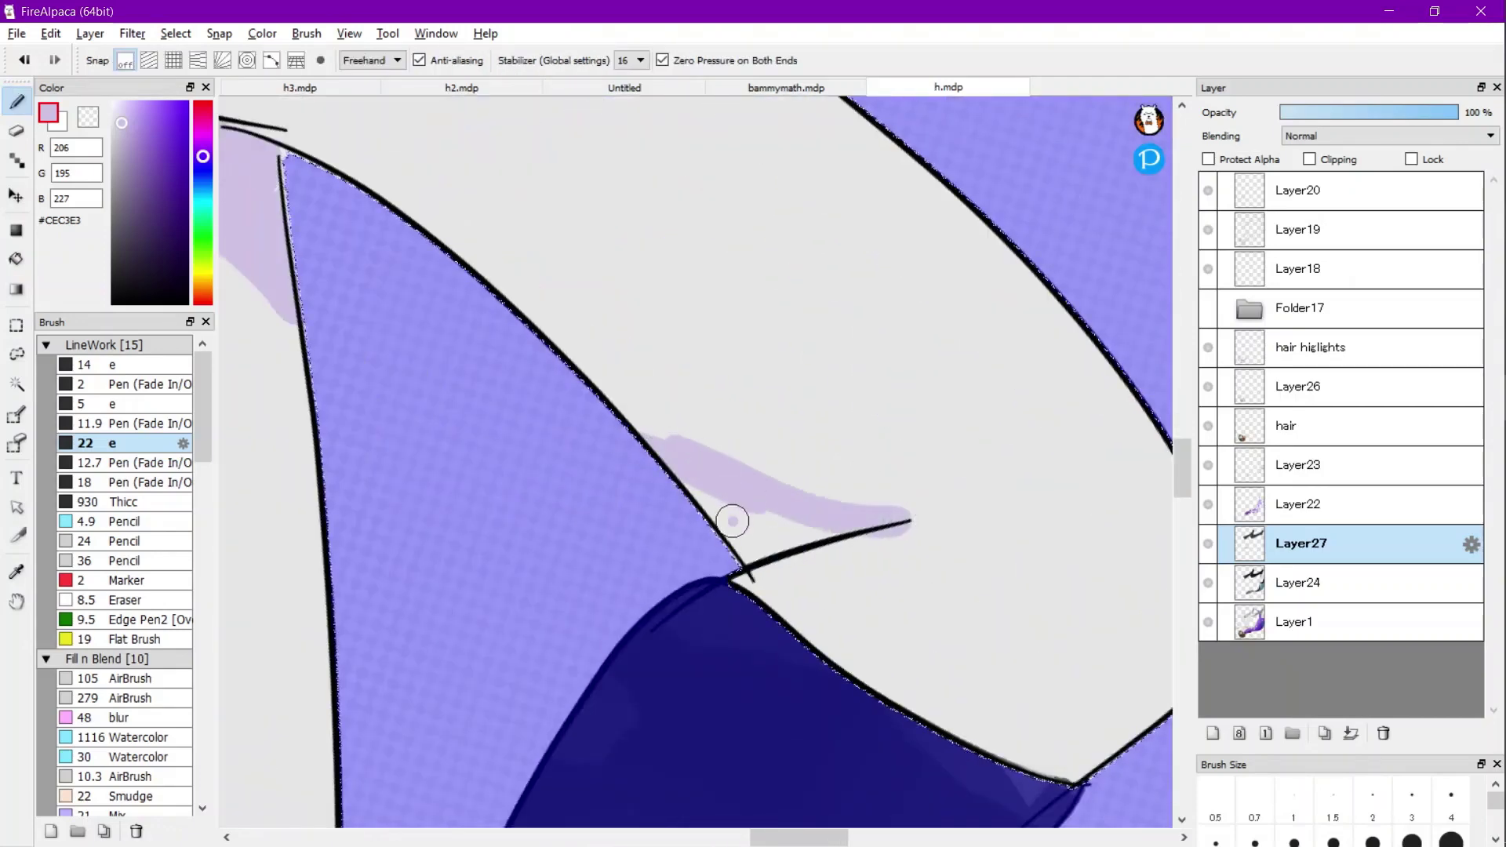
key("g")
left_click(769, 539)
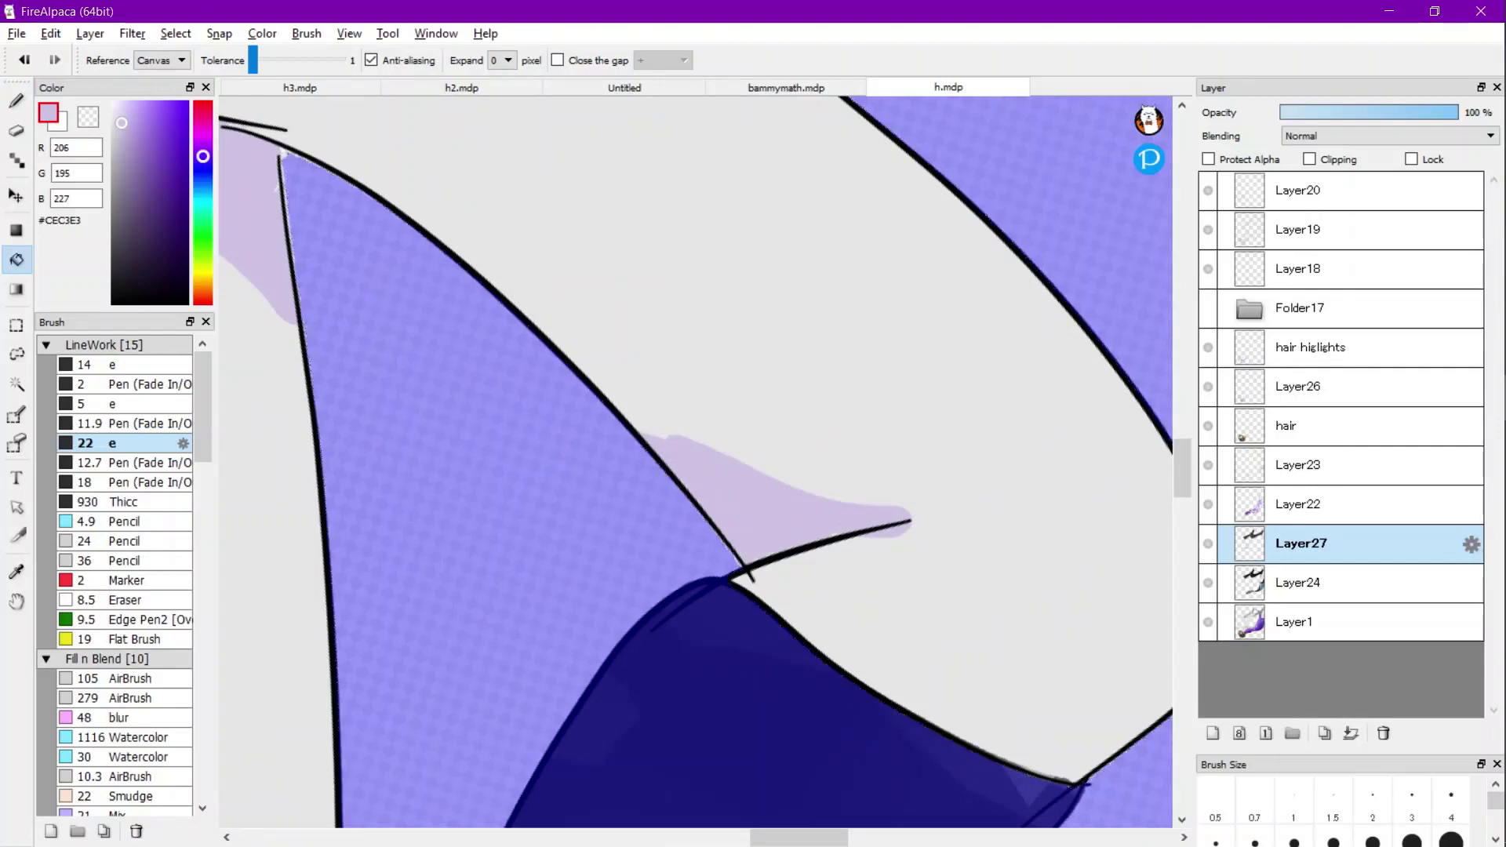
scroll(784, 541, "down", 3)
scroll(784, 542, "down", 5)
scroll(777, 487, "up", 3)
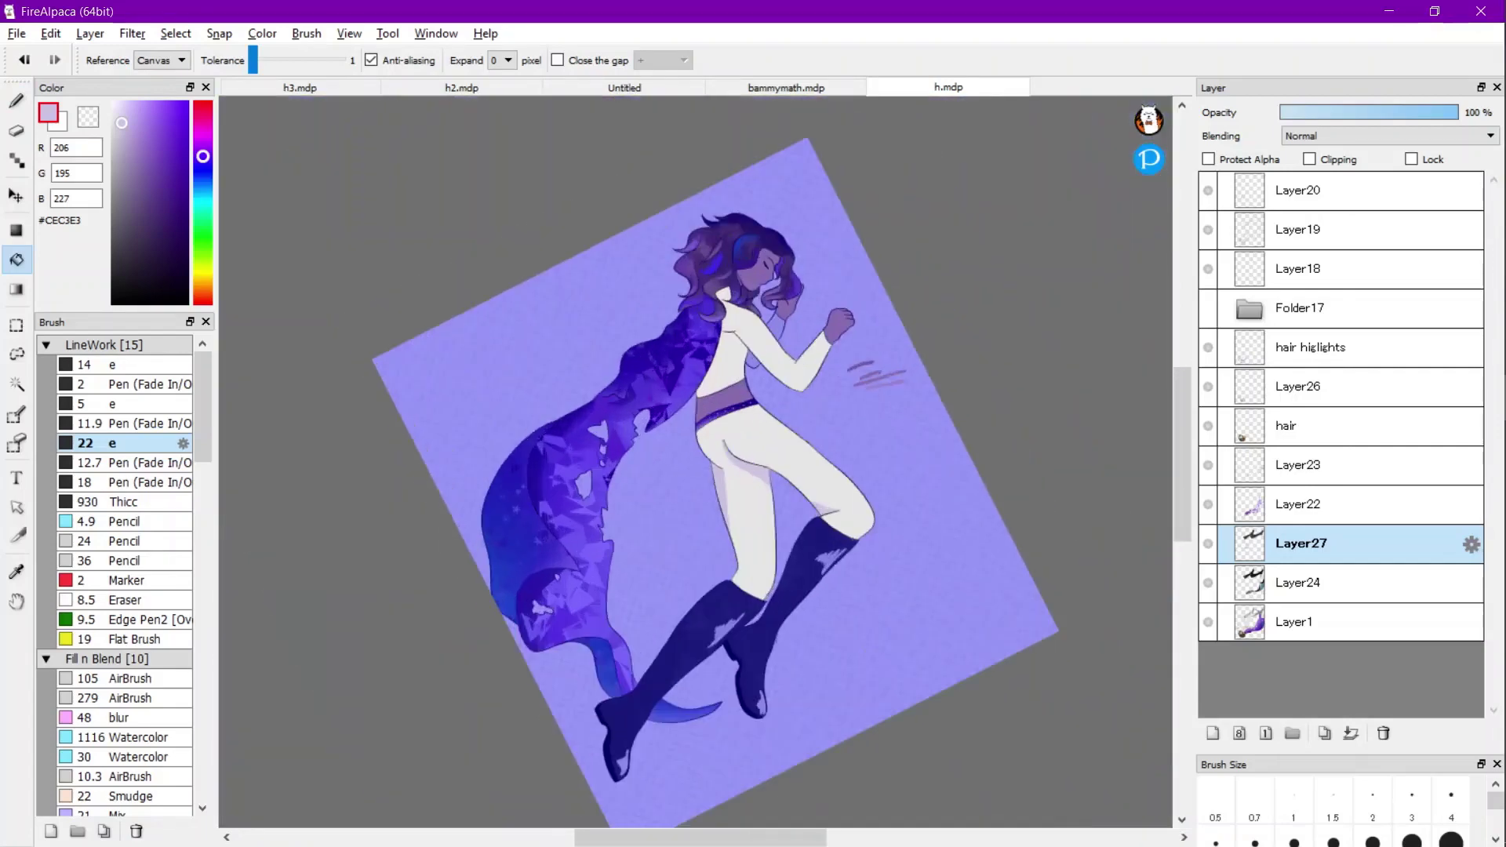
Sample the trouser colour and lighten it to #F6F6F6 for the brush.
scroll(777, 487, "up", 3)
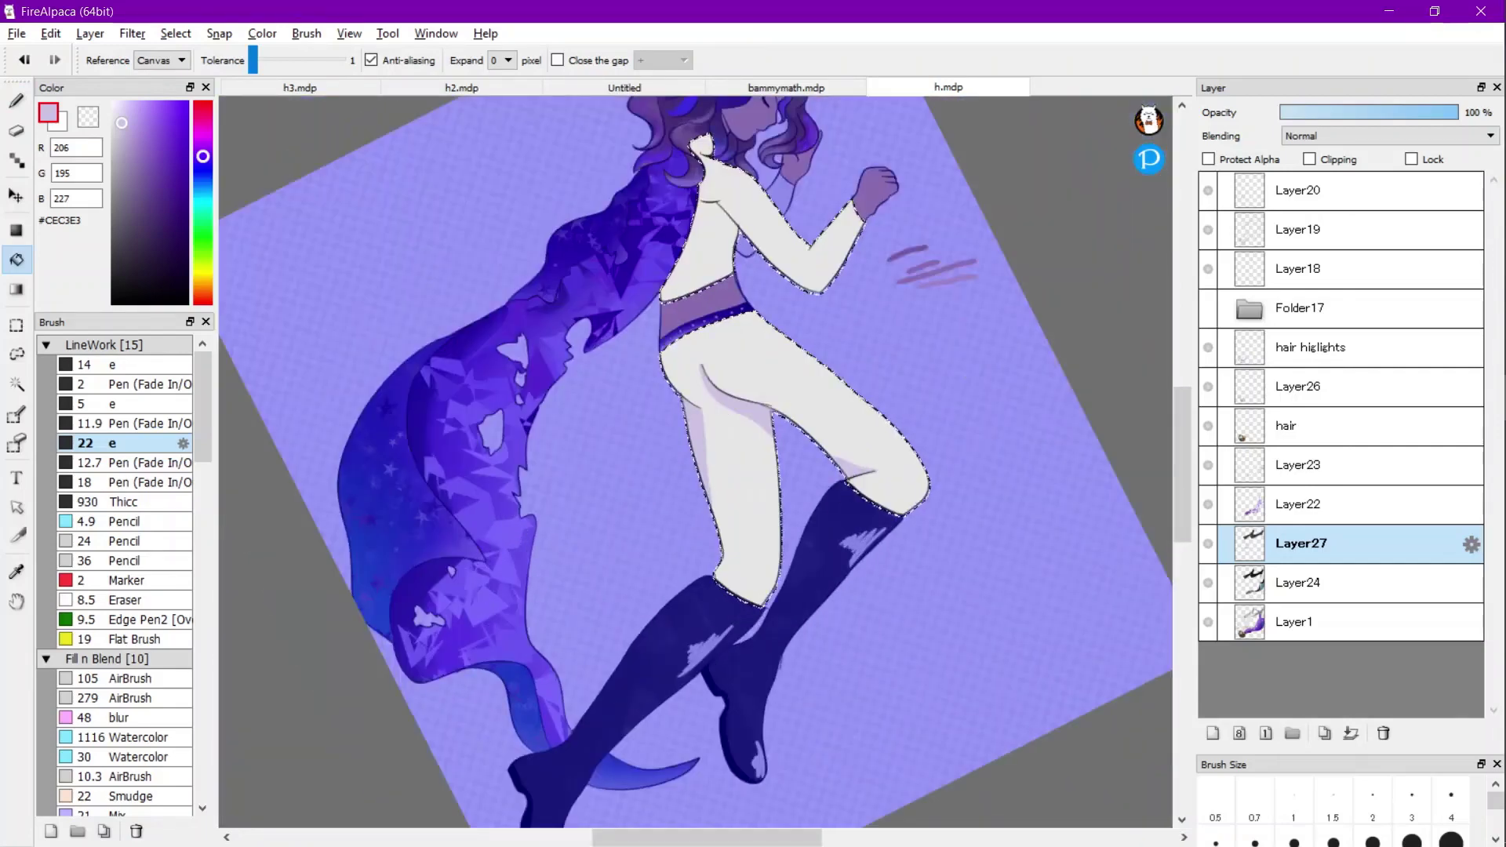
scroll(713, 440, "up", 2)
key("b")
scroll(713, 439, "up", 2)
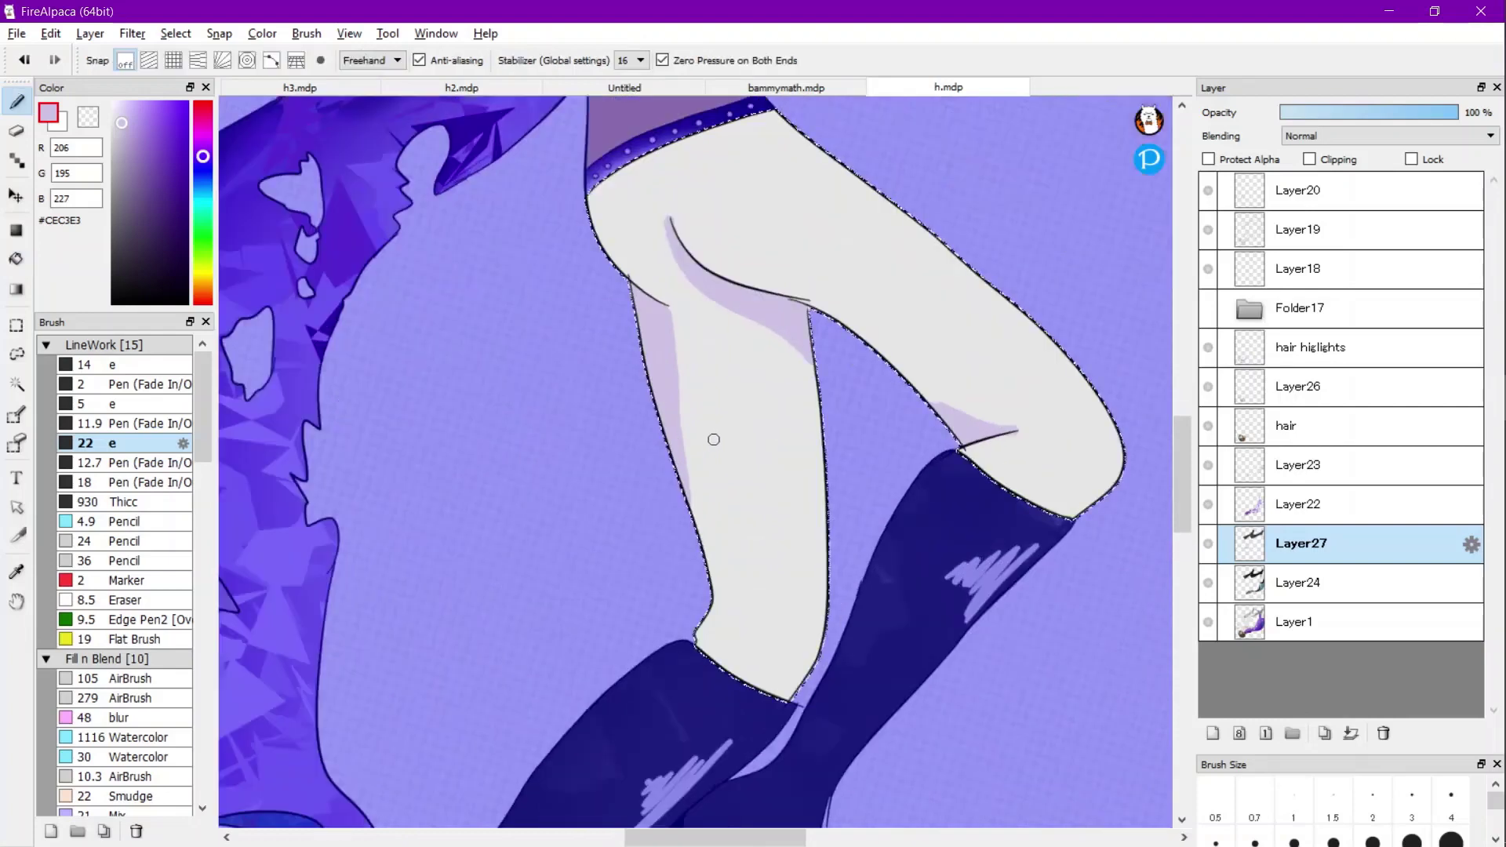
key("alt")
scroll(713, 439, "up", 2)
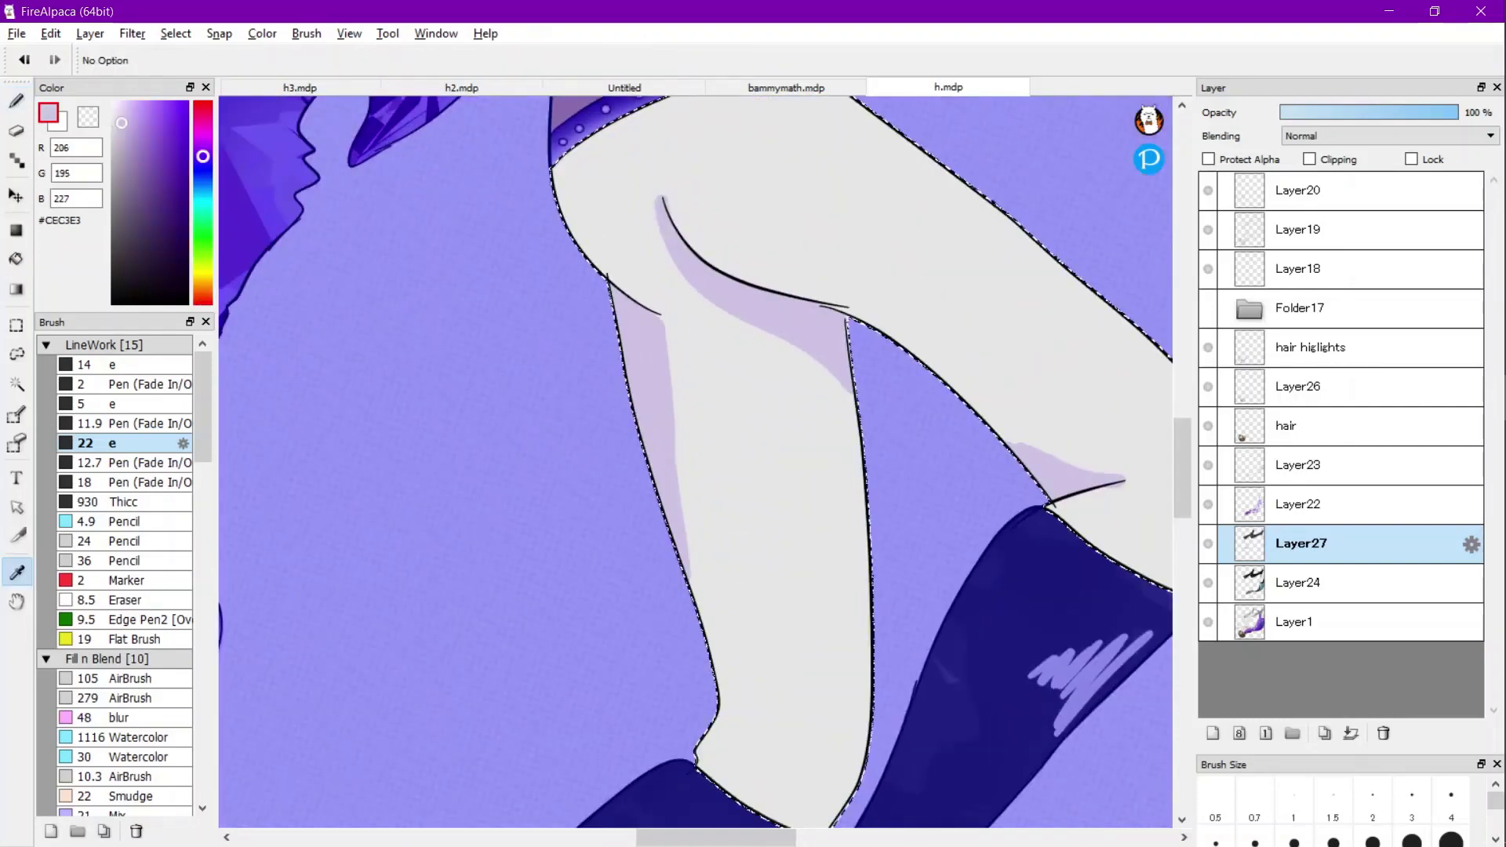
left_click(757, 440)
left_click(113, 108)
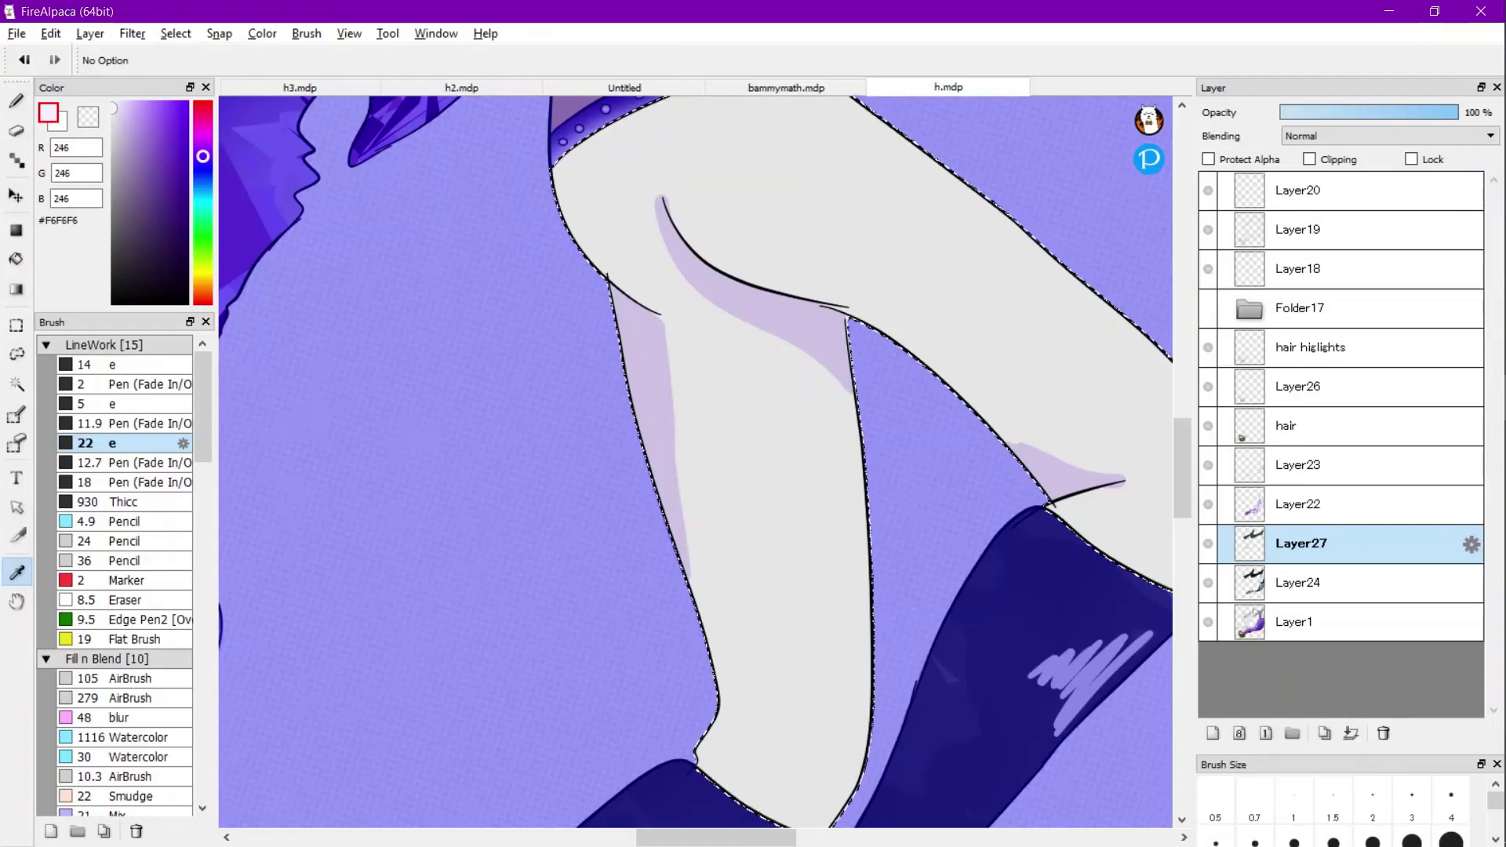
scroll(790, 363, "down", 3)
scroll(847, 364, "up", 2)
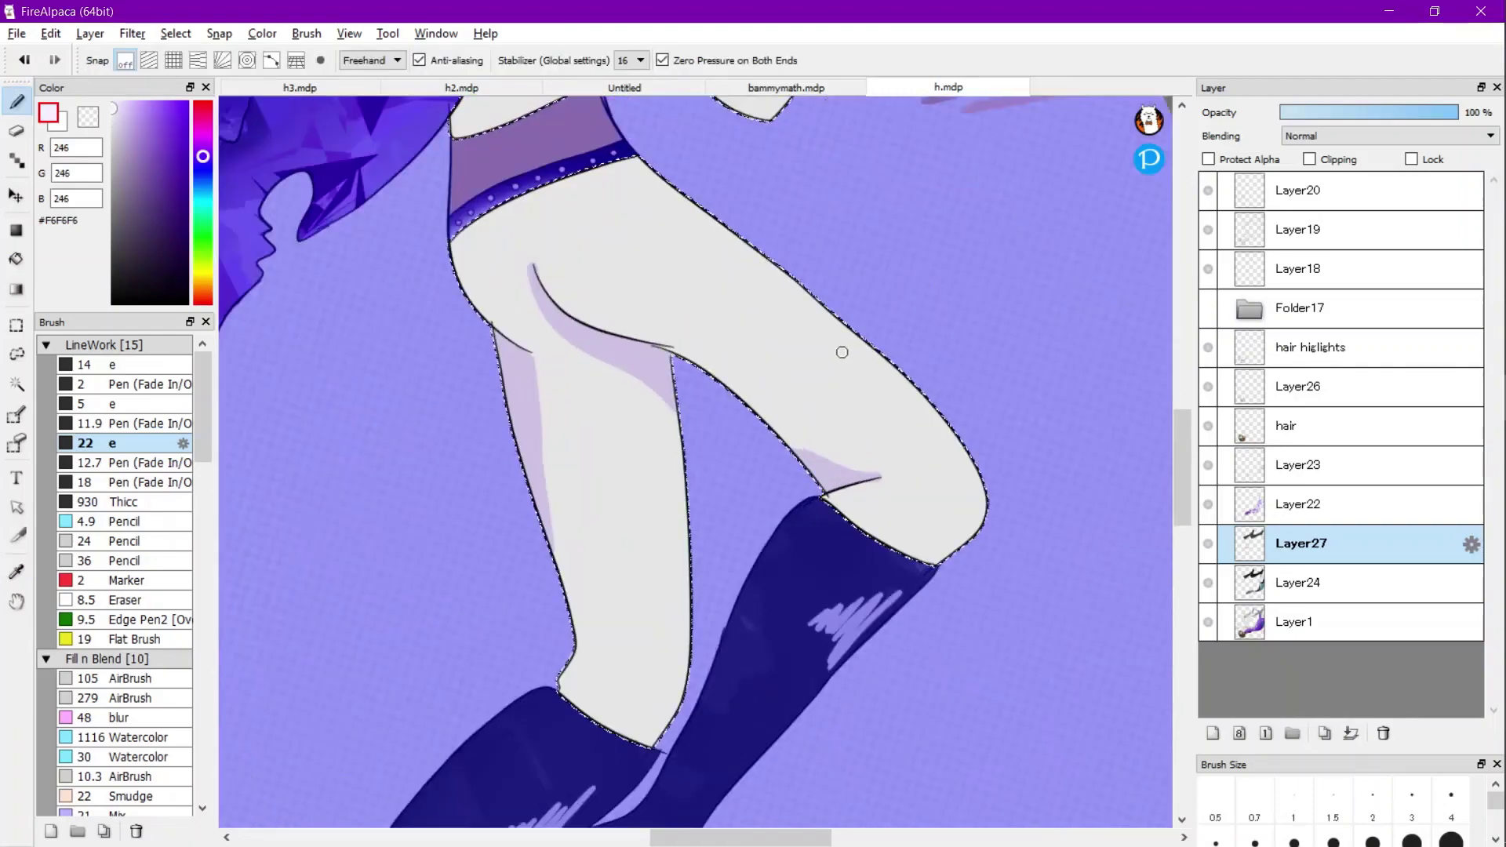
scroll(841, 352, "down", 1)
scroll(829, 428, "down", 3)
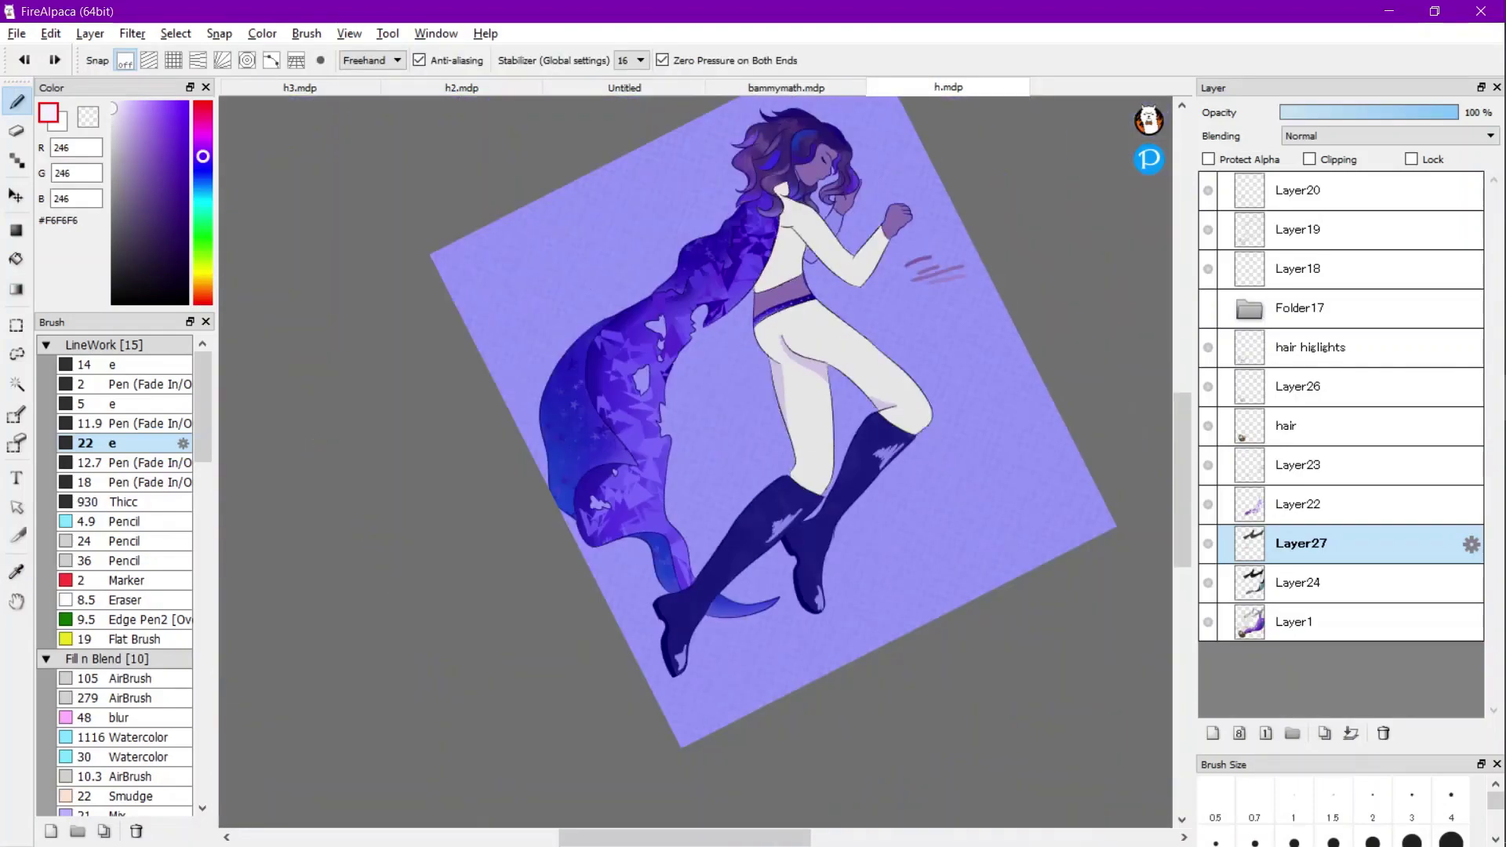
Sample the trouser colour again and tint it to pale violet-grey #EAE7ED for the brush.
left_click(117, 108)
key("alt")
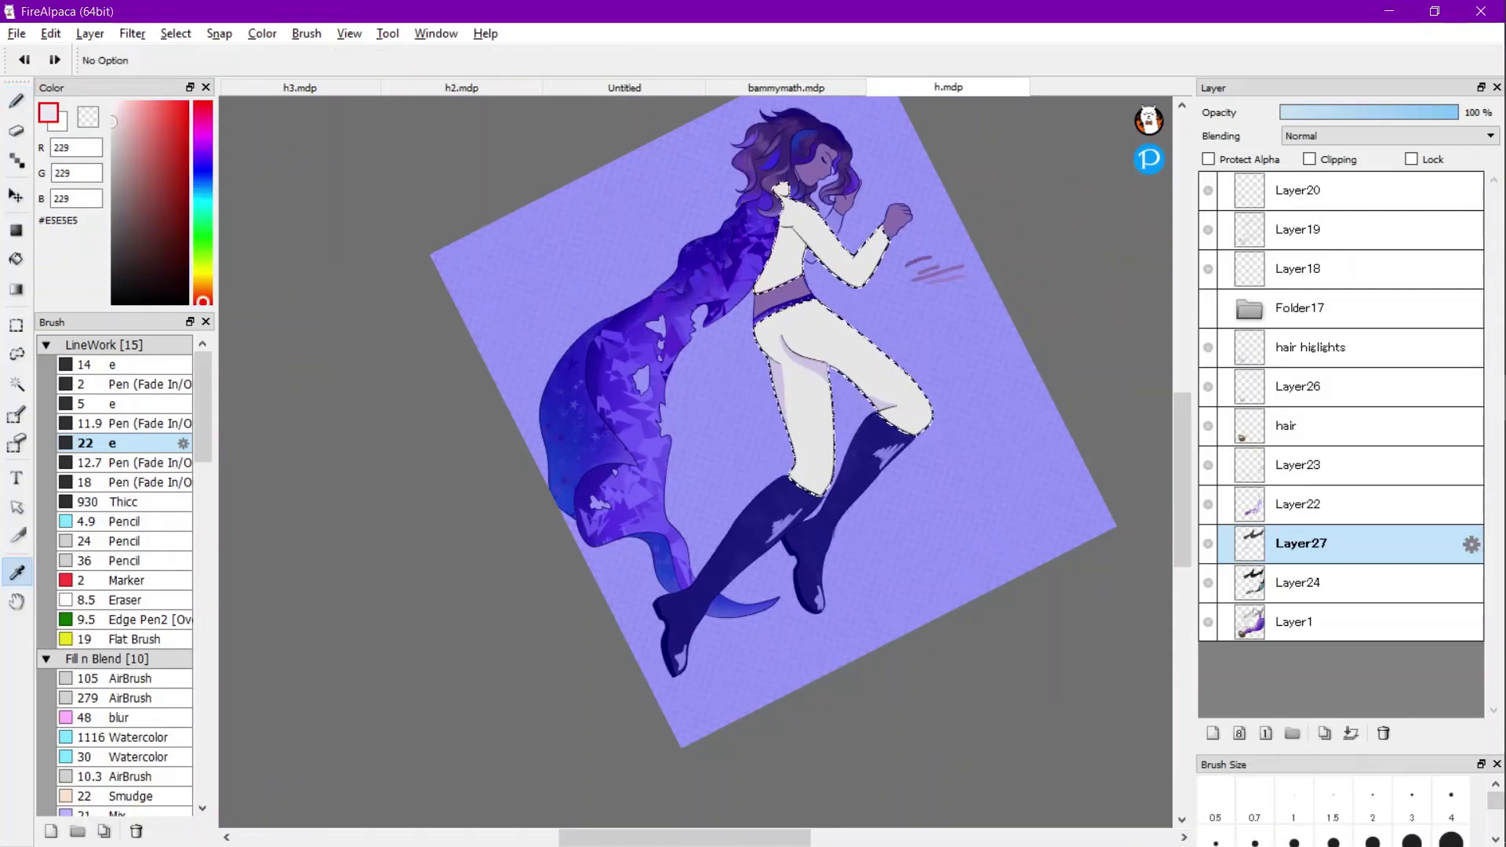
left_click_drag(204, 142, 202, 144)
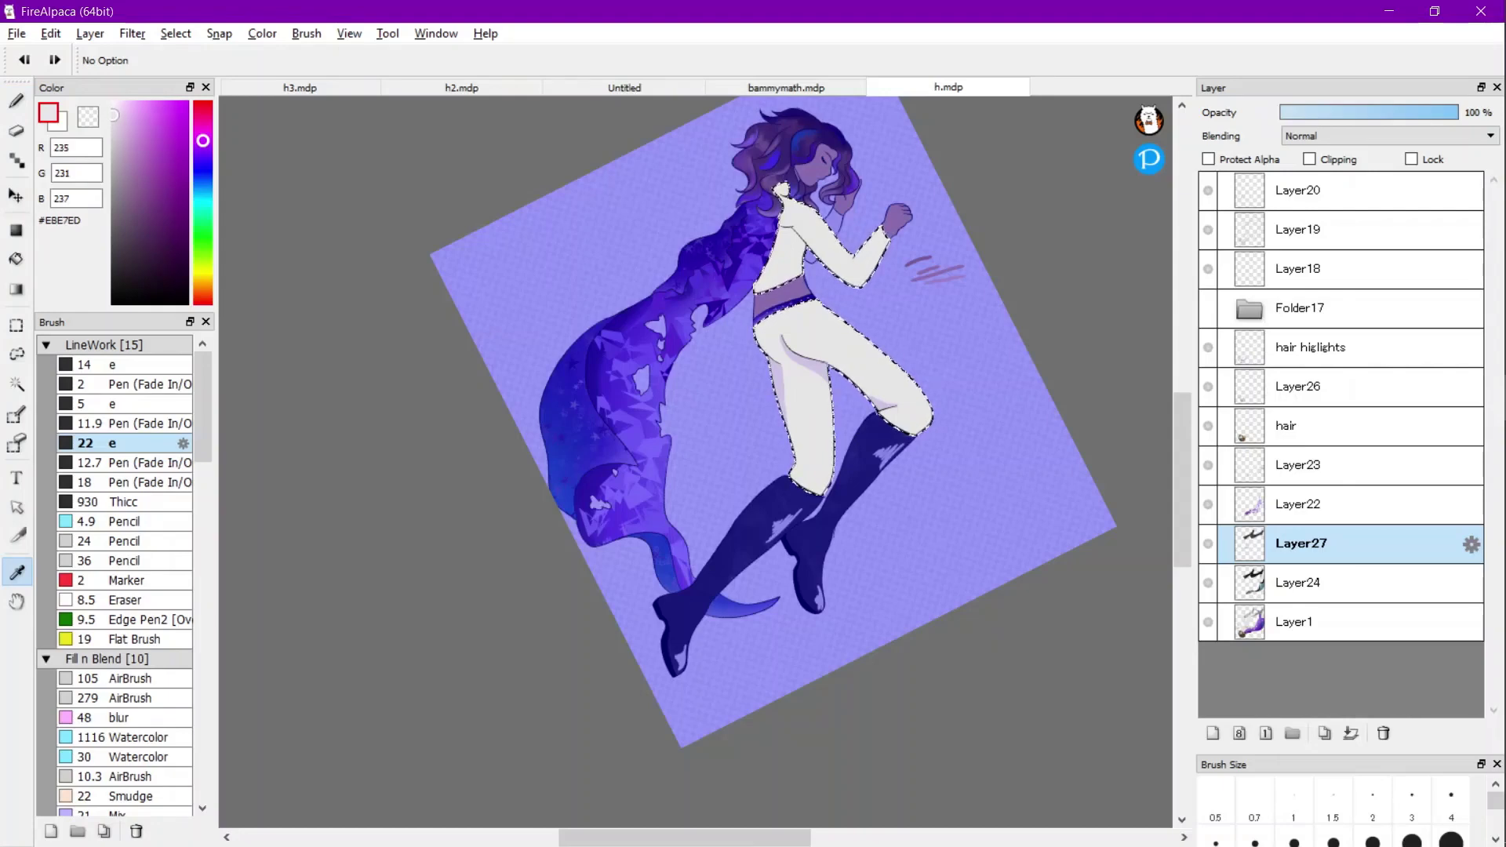
key("b")
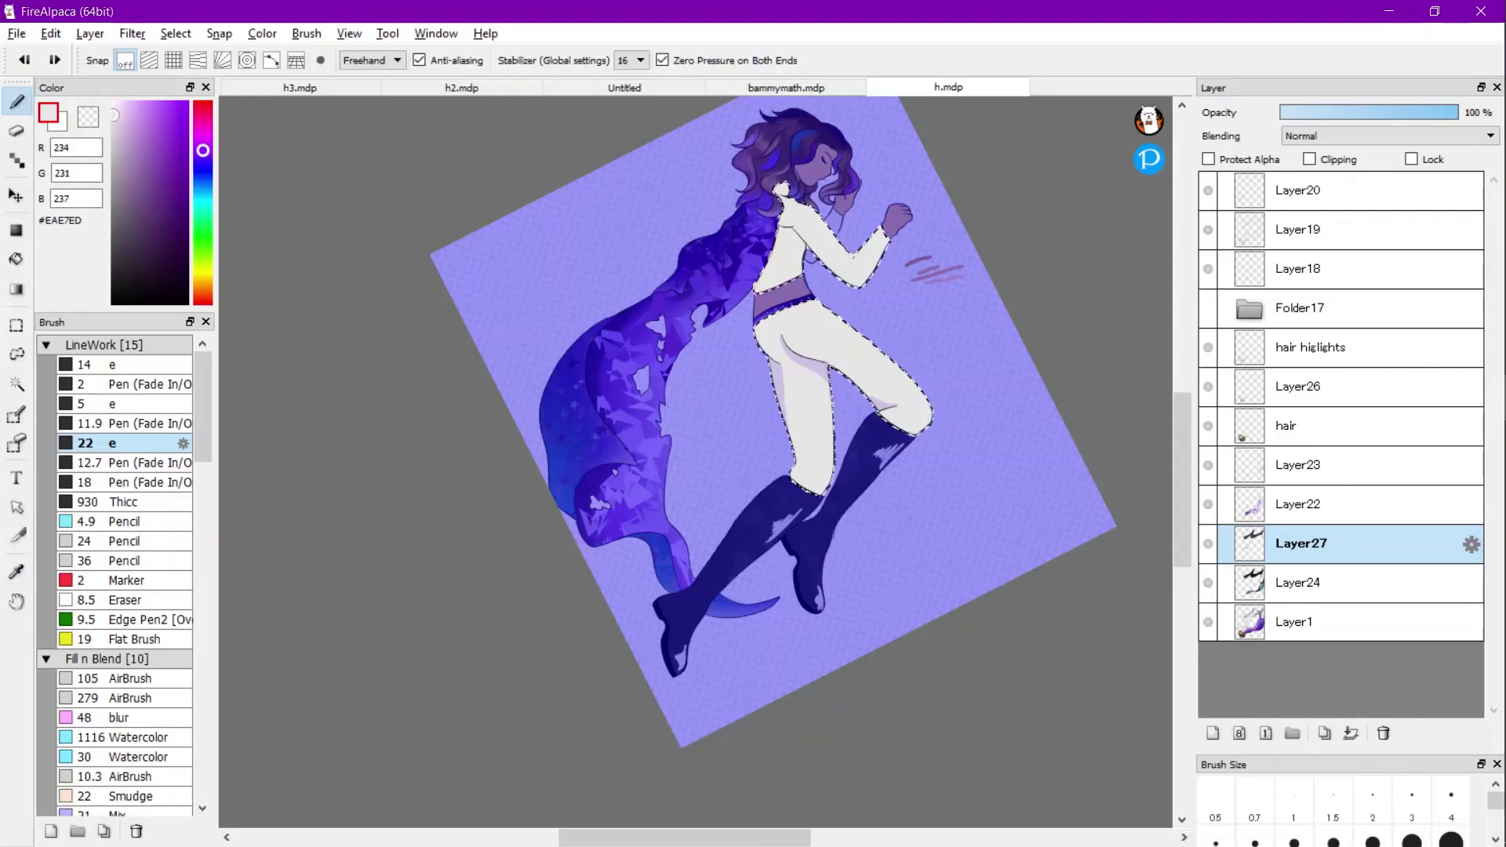
Paint and fill a #EAE7ED highlight along the front of the straight leg's lower trouser section.
scroll(820, 441, "up", 4)
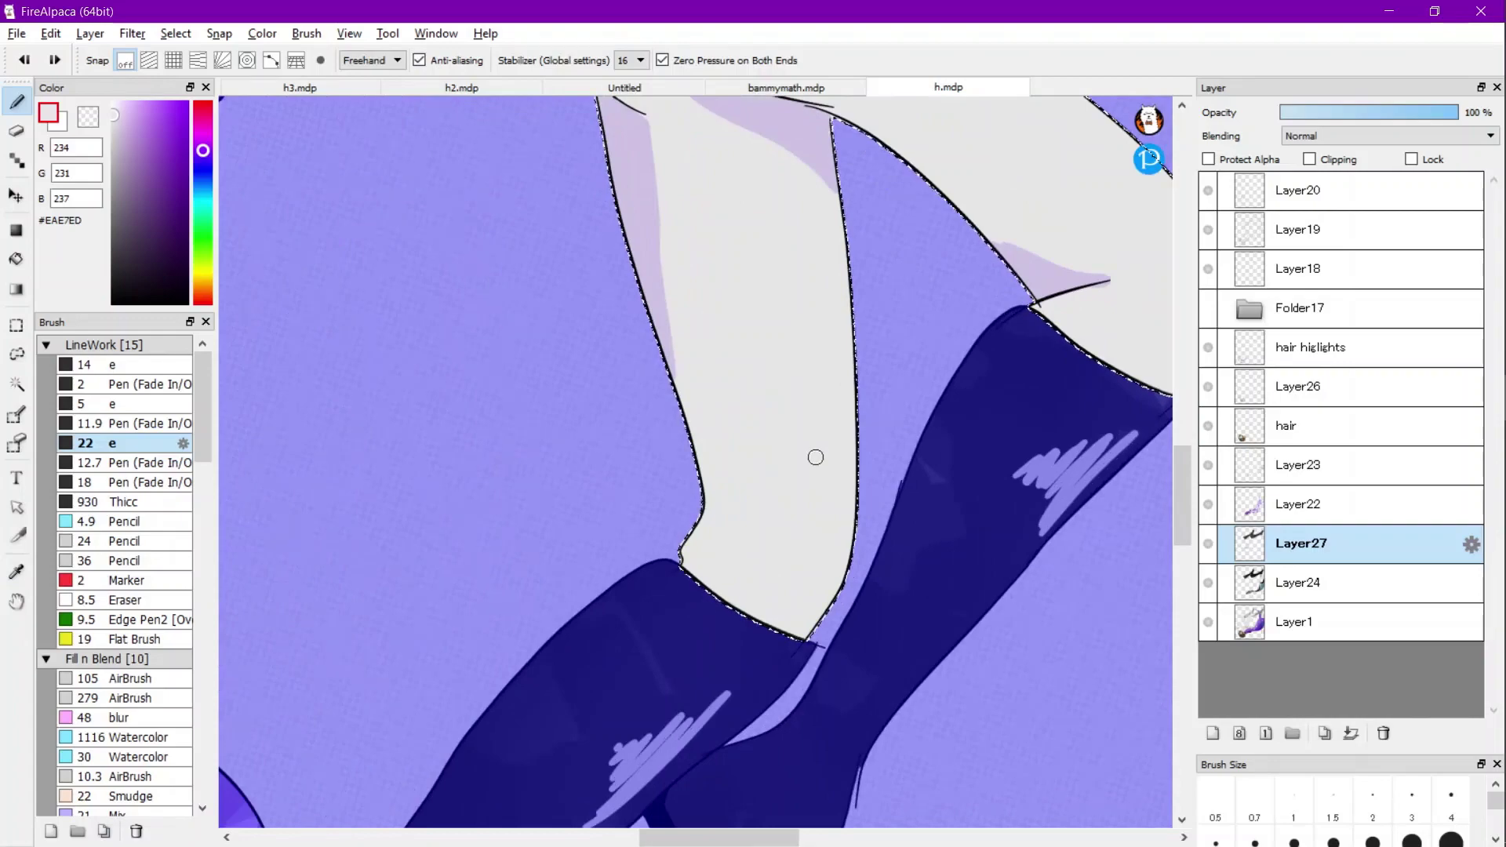
key("g")
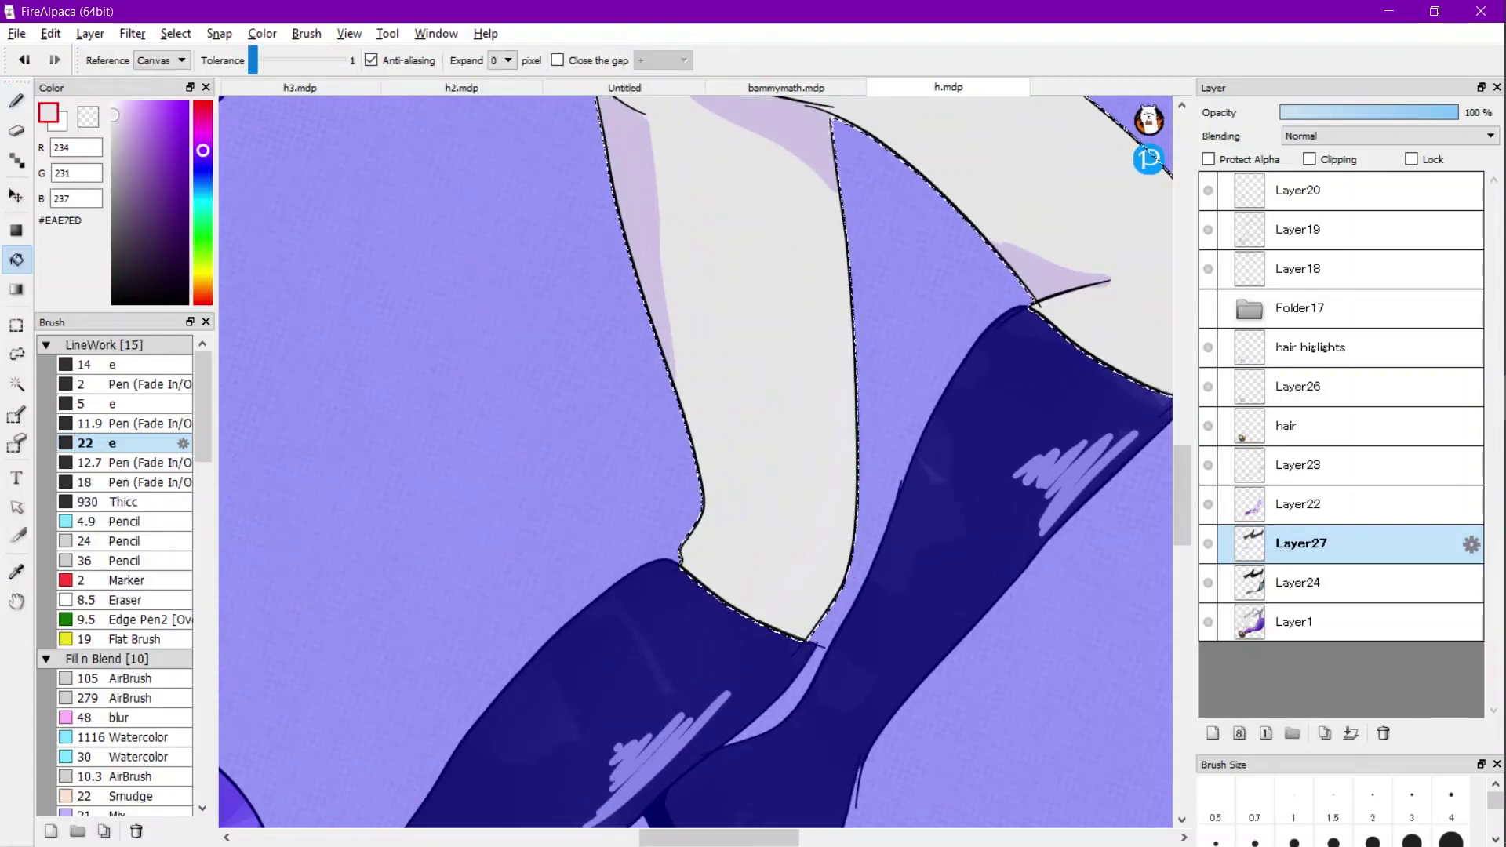
scroll(782, 553, "down", 4)
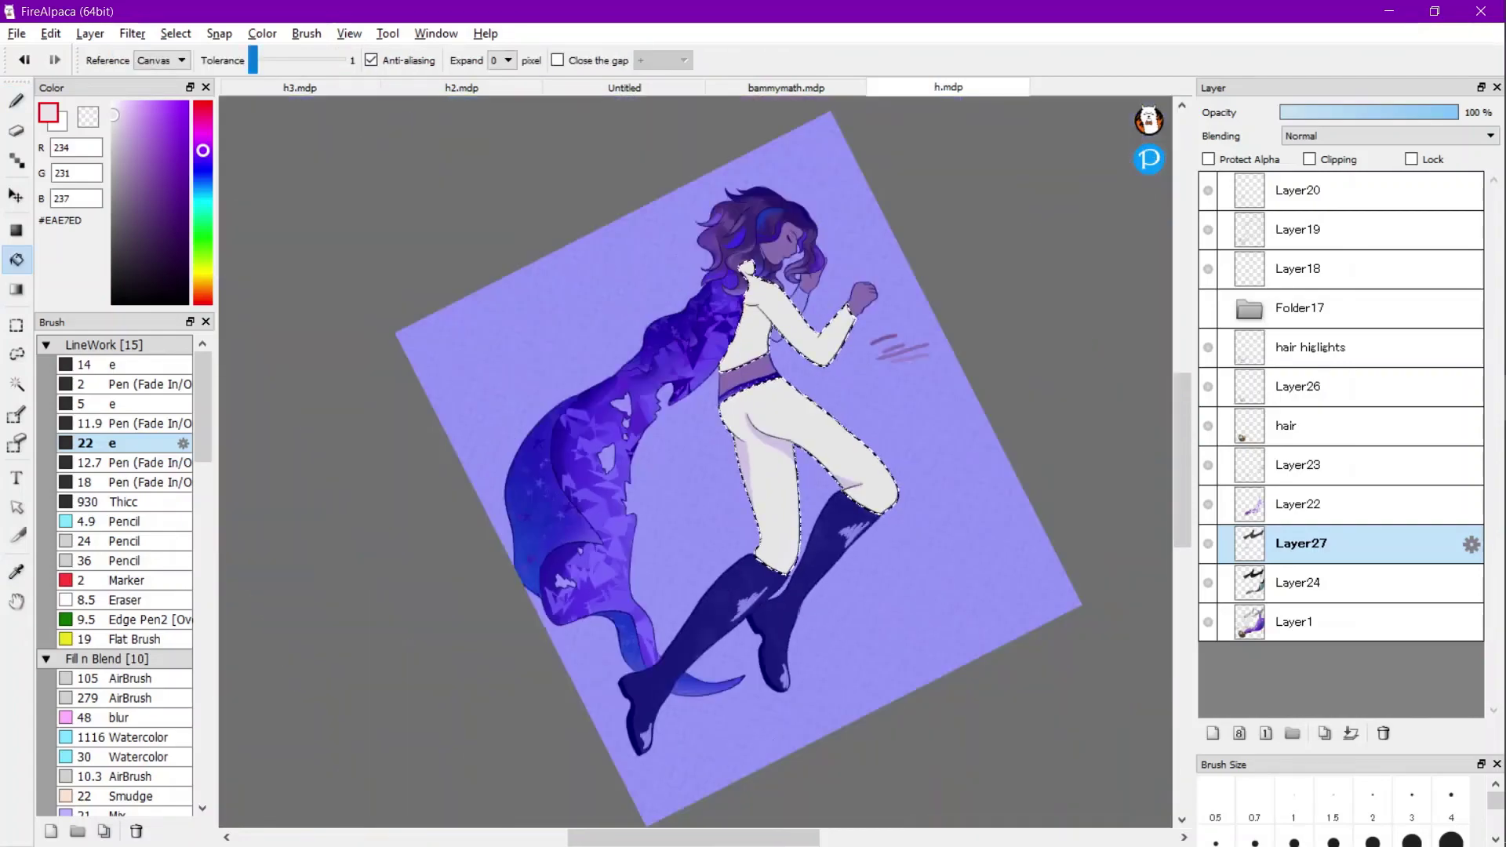
scroll(759, 553, "up", 5)
key("b")
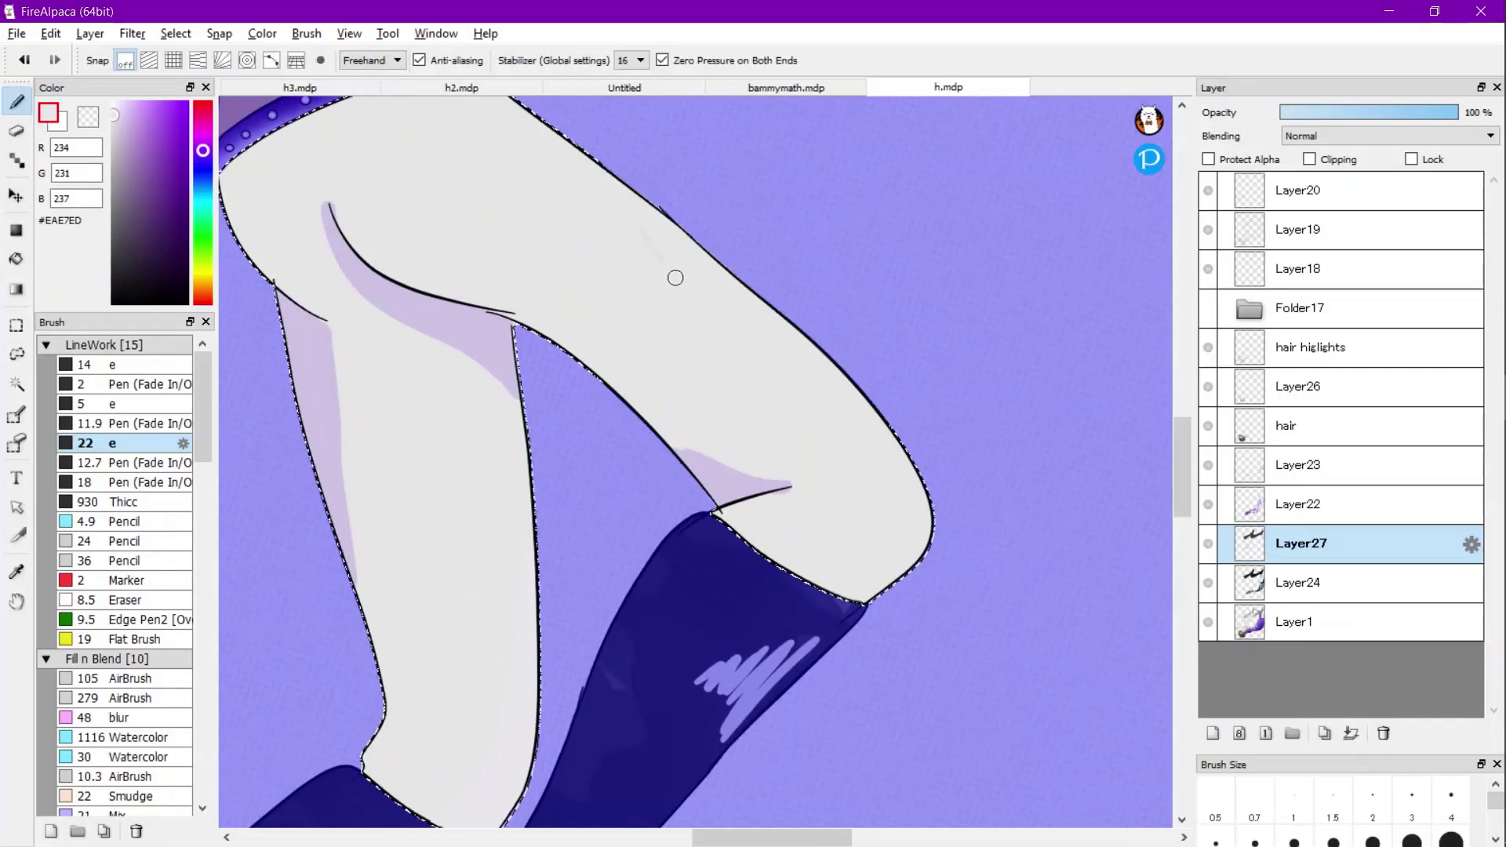
key("g")
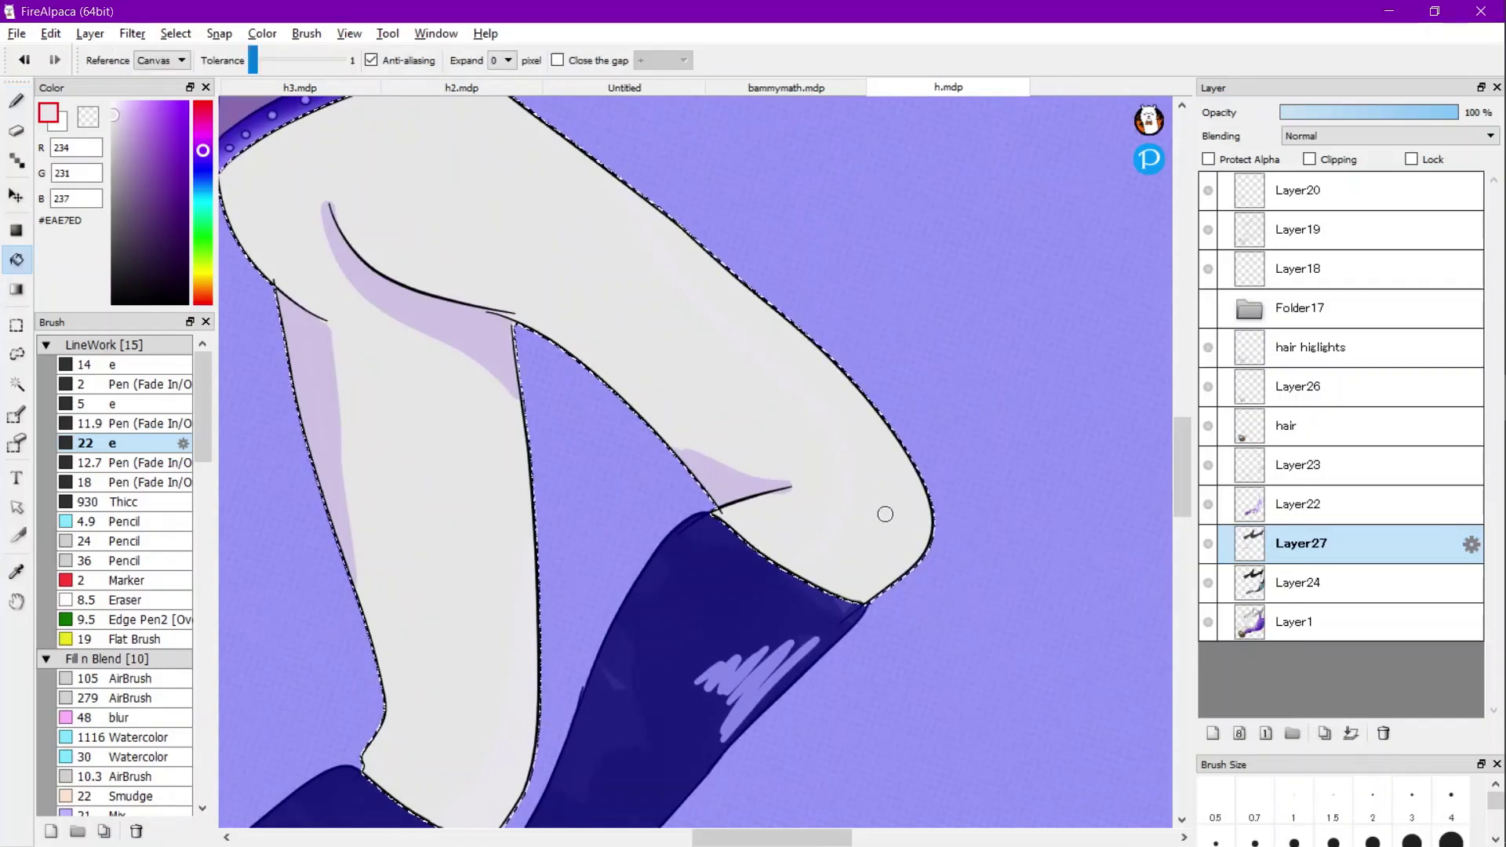
scroll(875, 486, "down", 2)
key("ctrl+z")
scroll(875, 486, "up", 2)
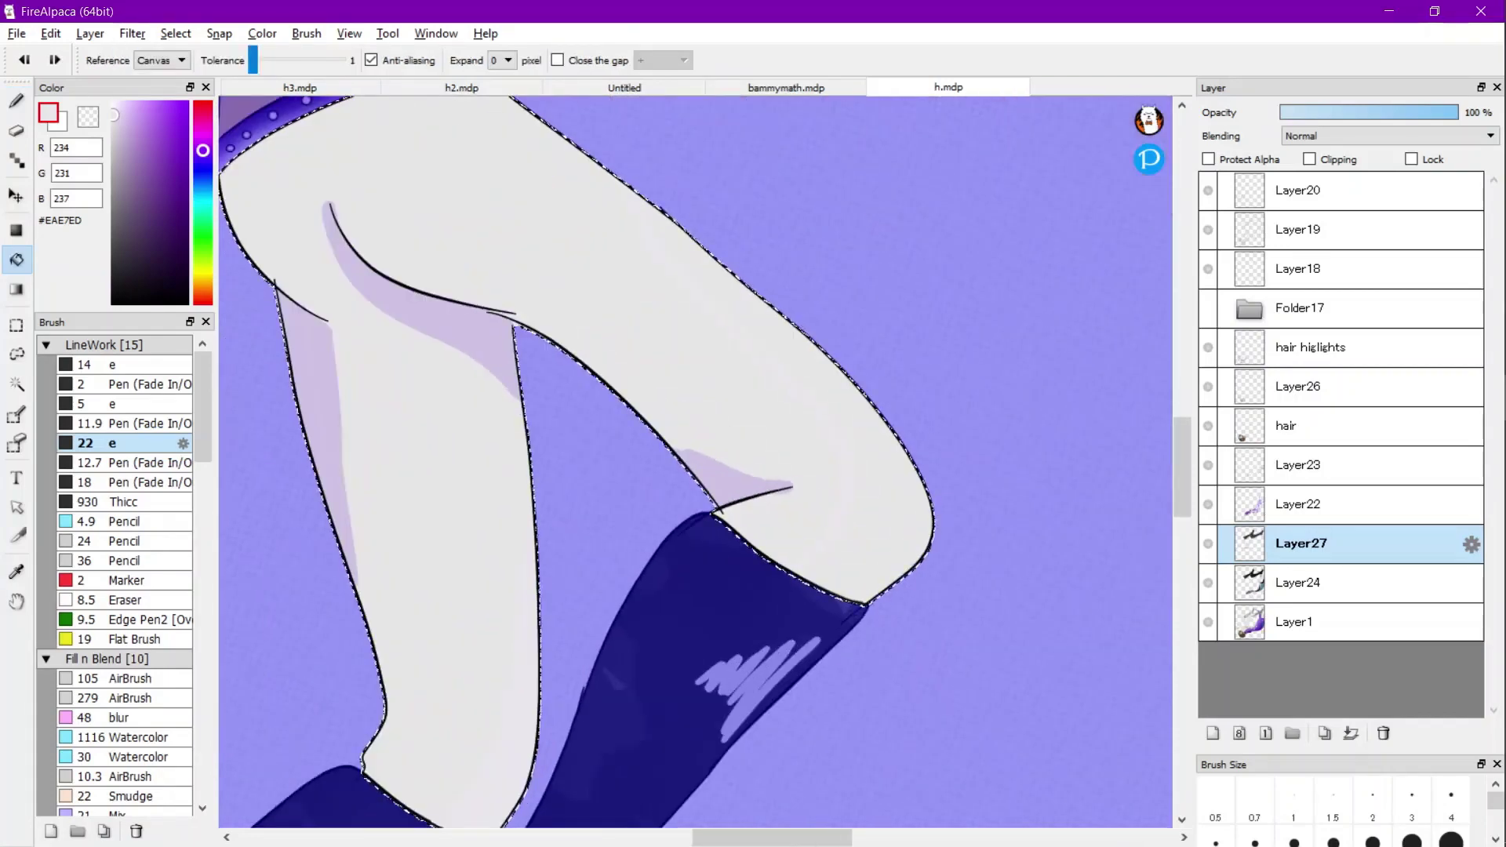
key("ctrl+z")
key("b")
key("ctrl+z")
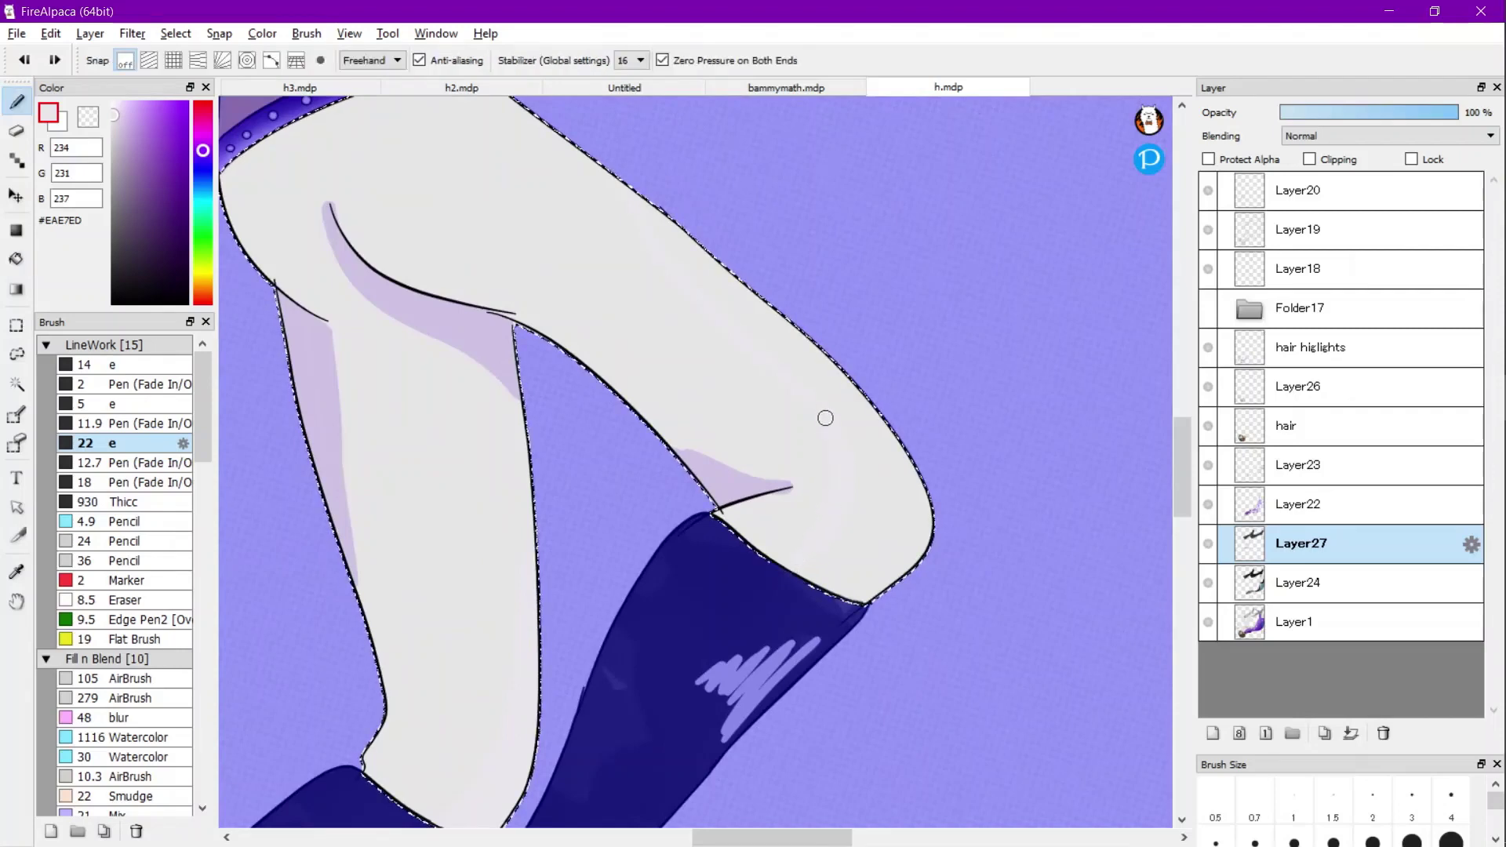
key("g")
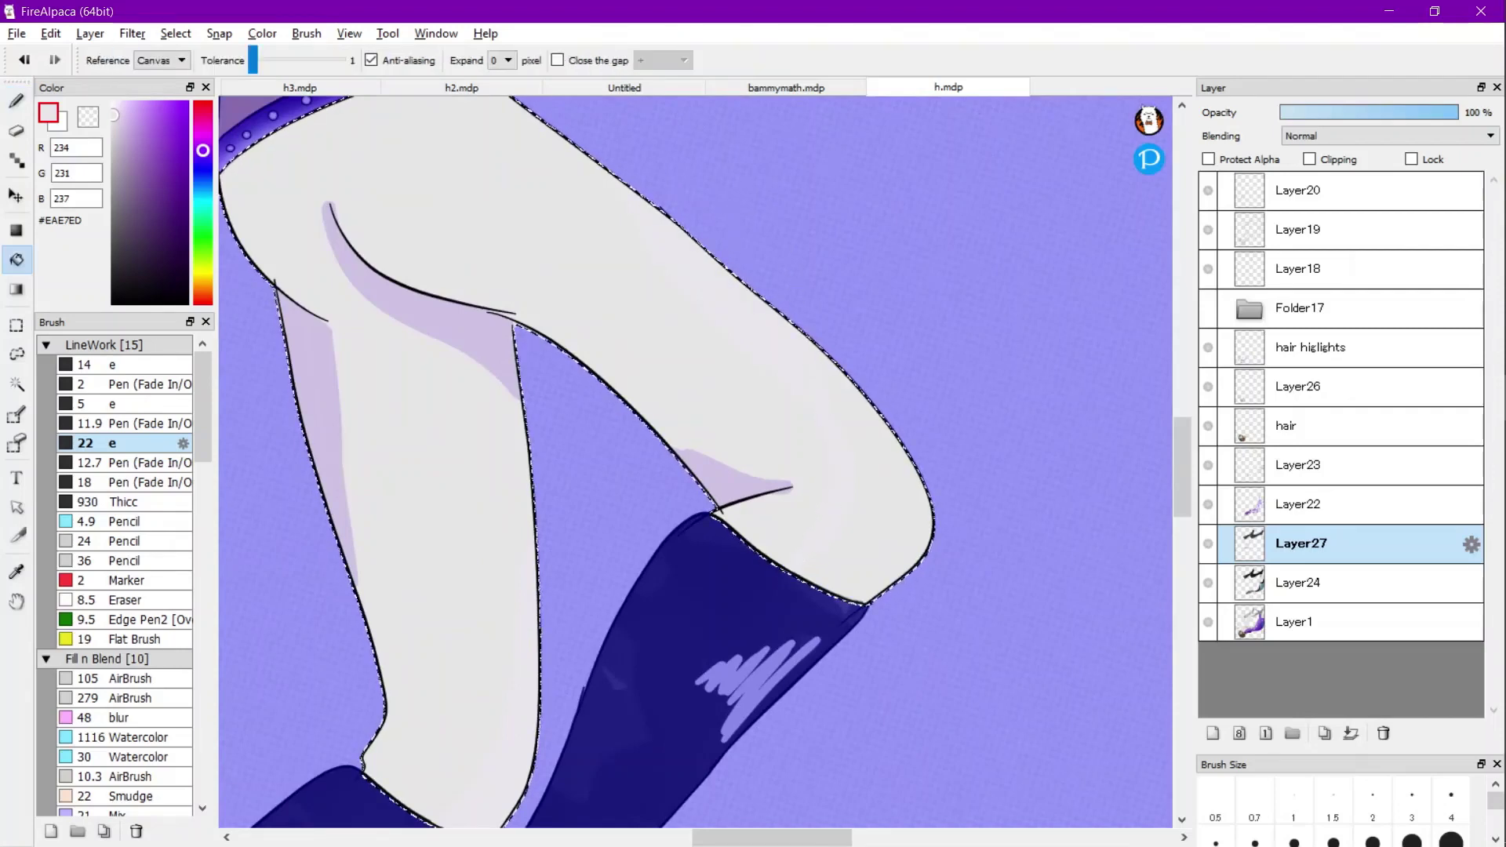
Lighten the brush colour to #F0EAF6, and paint and fill a highlight along the front of the bent knee.
scroll(797, 373, "up", 1)
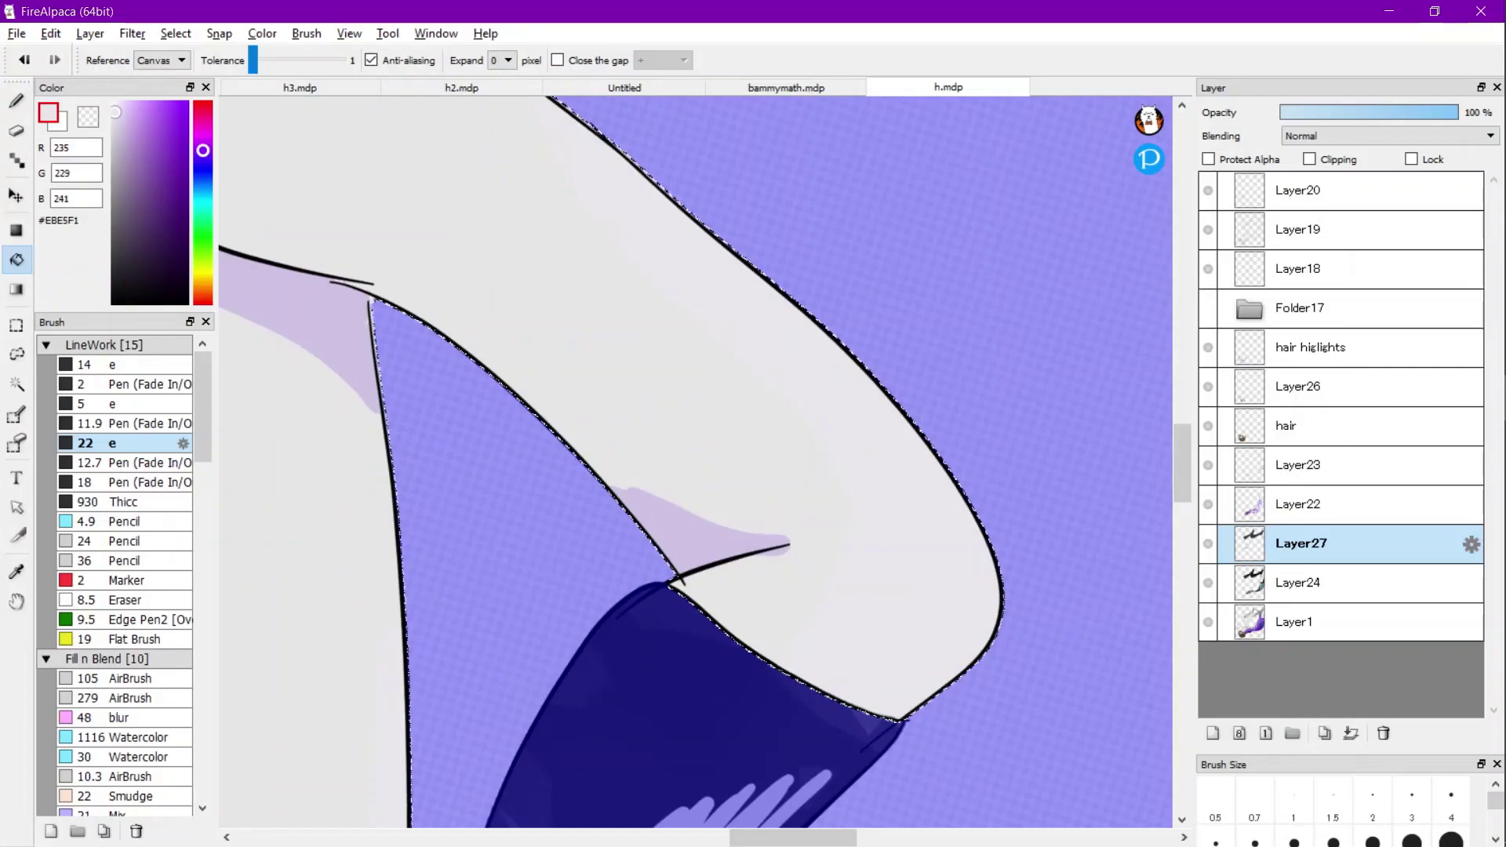
key("b")
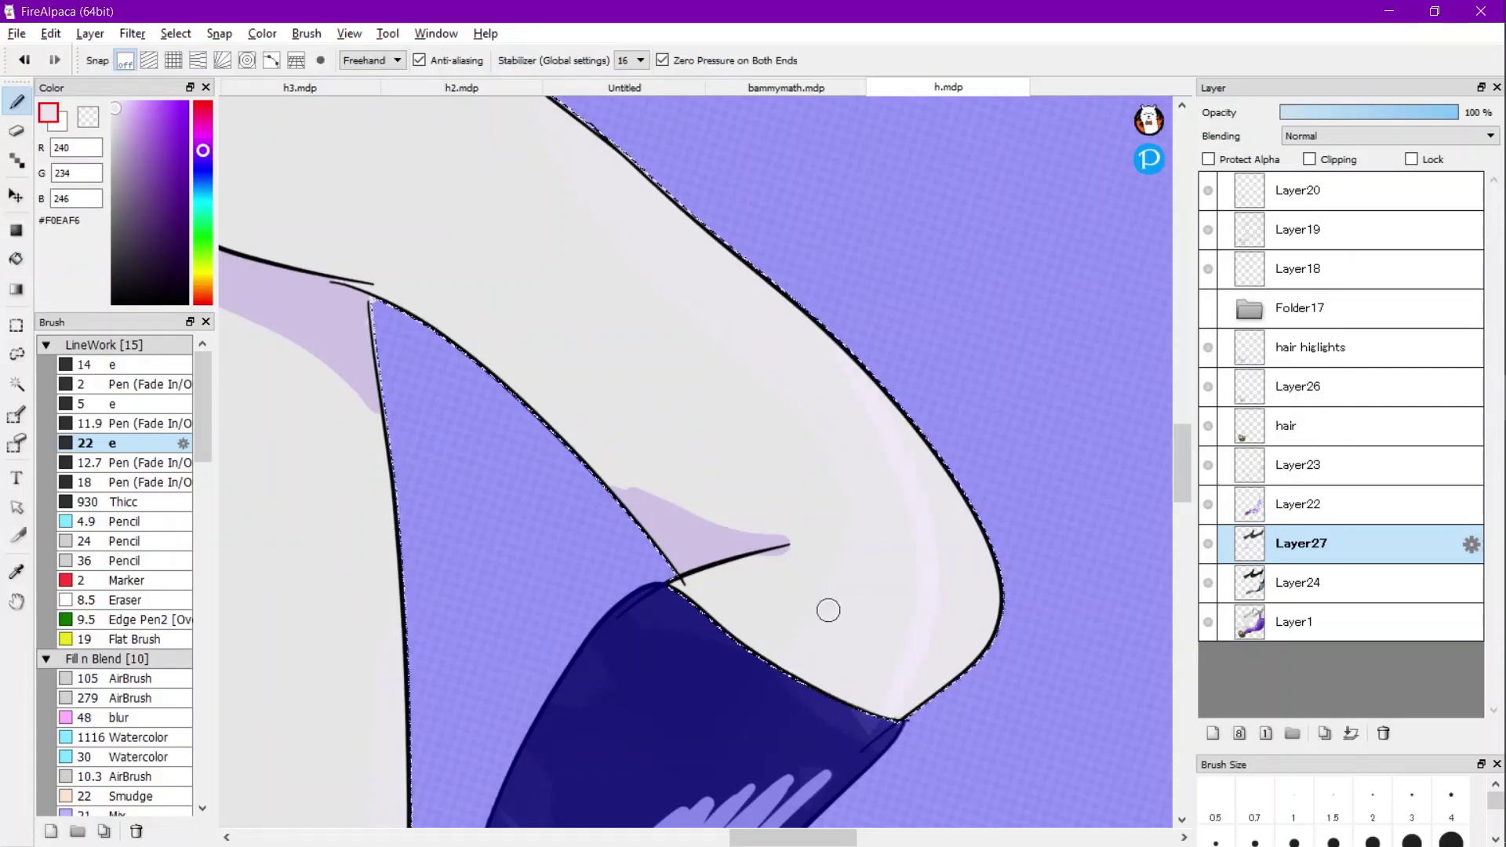
key("g")
scroll(974, 552, "down", 3)
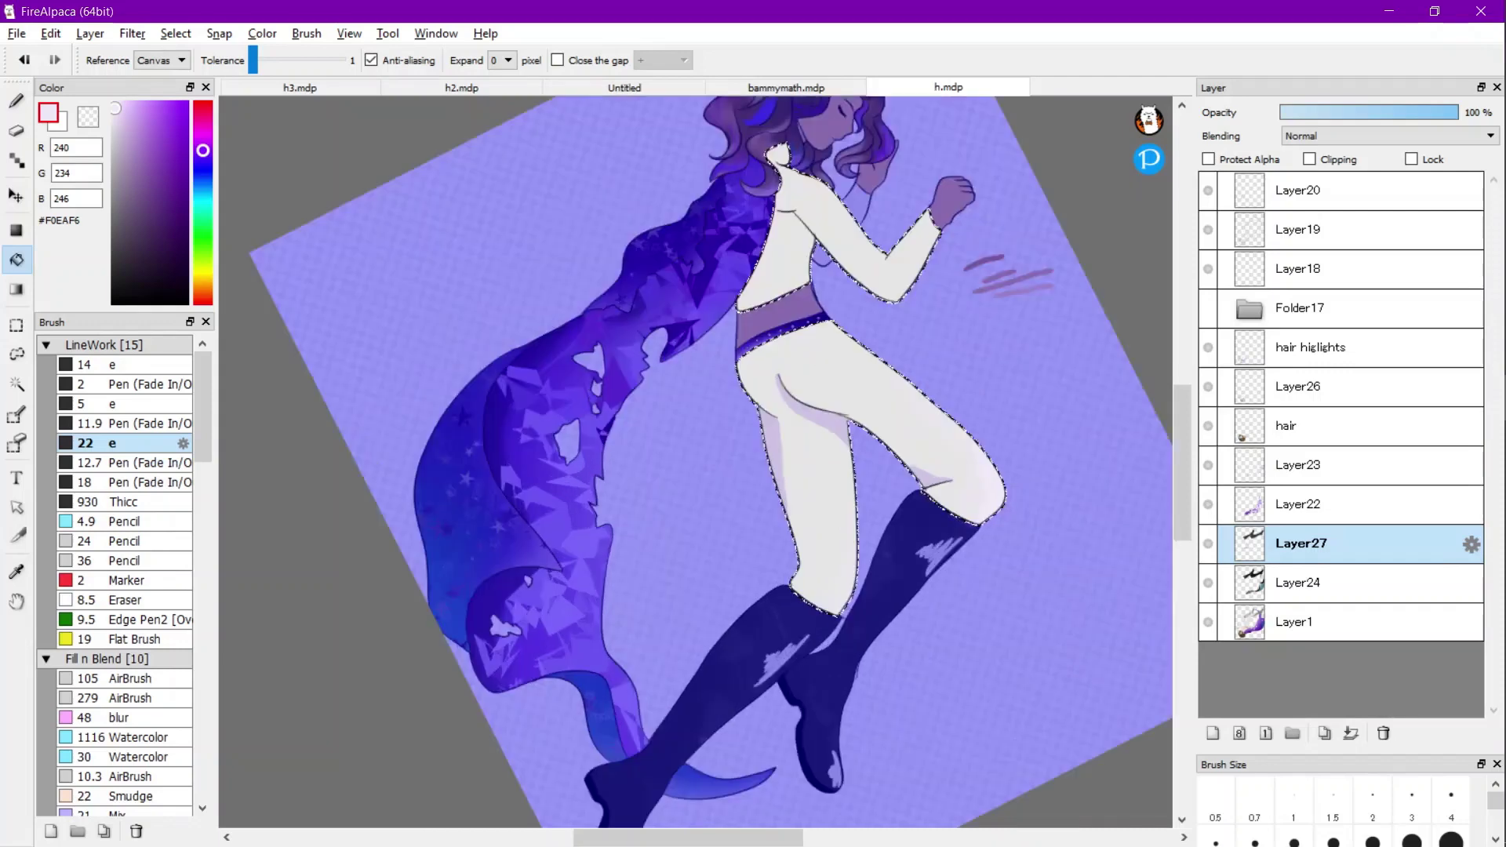
Paint a #F0EAF6 highlight along the front of the straight leg's knee, just above the boot.
scroll(798, 580, "up", 3)
key("b")
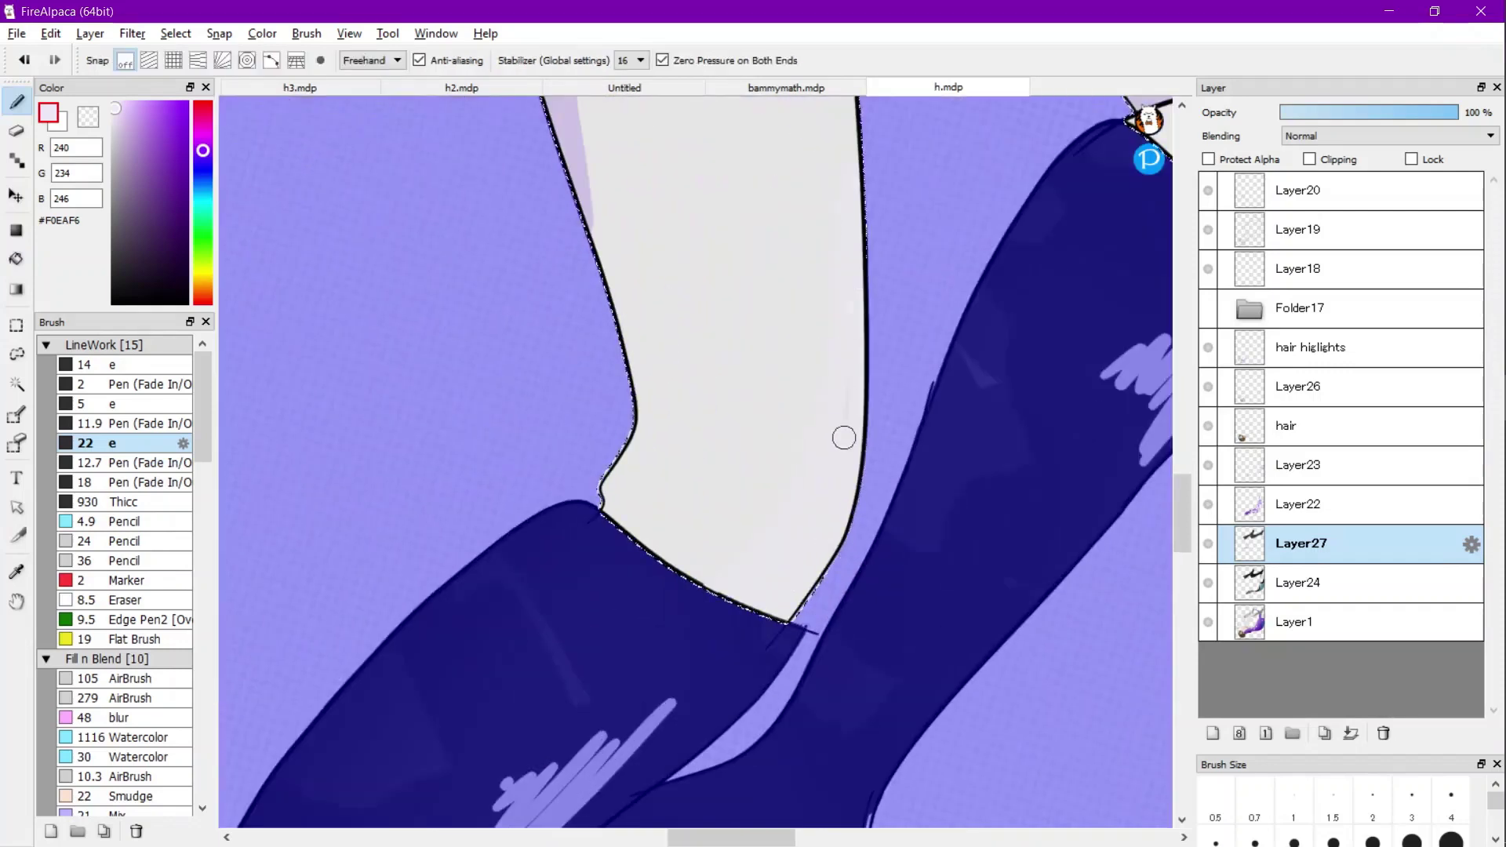
scroll(857, 348, "down", 5)
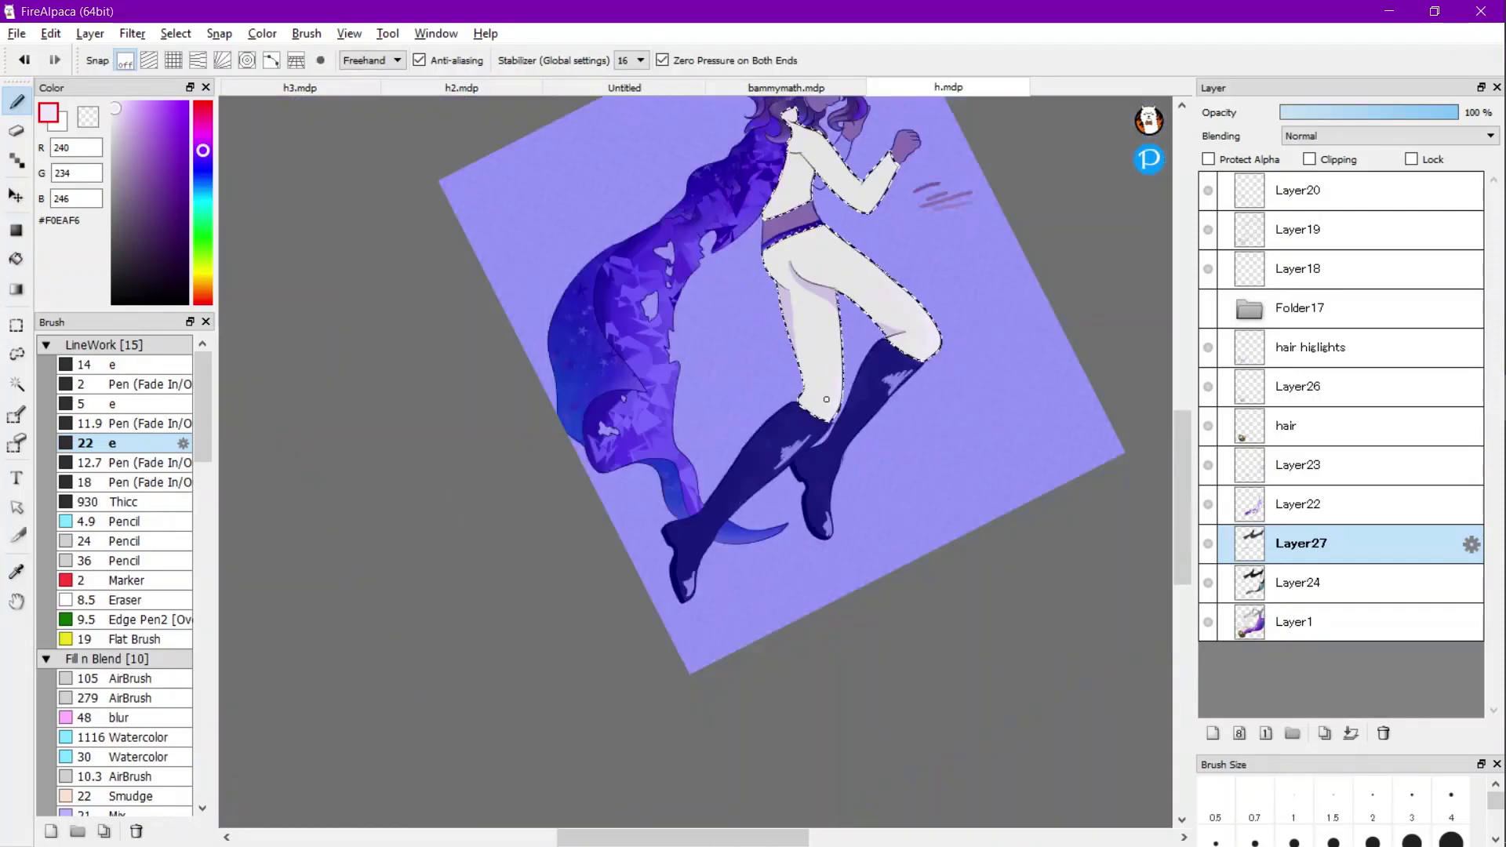
Paint and fill a #F0EAF6 highlight along the top of the bent leg's thigh, just below the waistband.
scroll(805, 247, "up", 5)
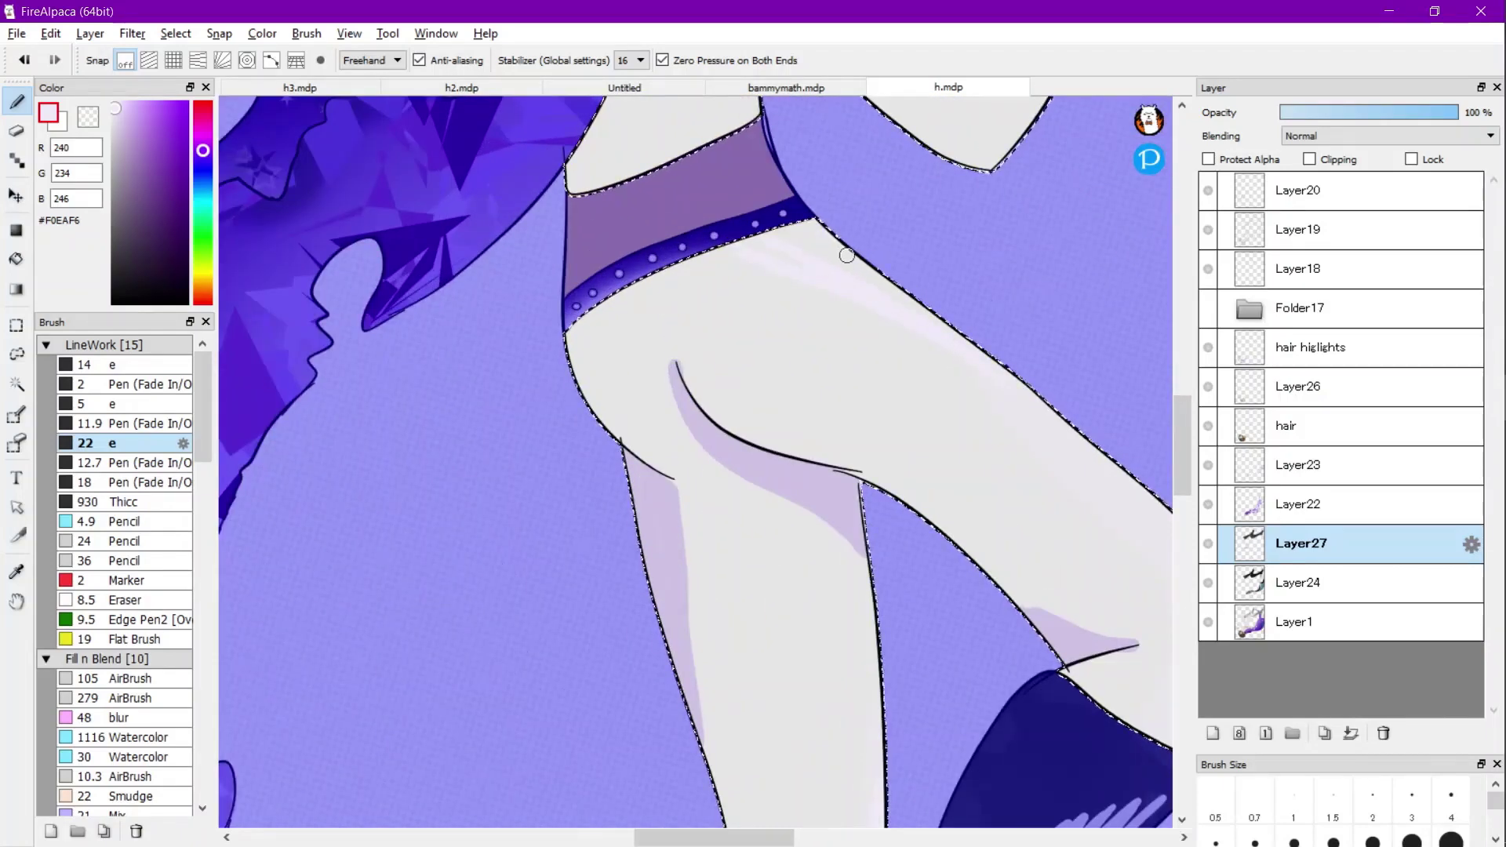
key("g")
scroll(837, 247, "up", 3)
scroll(816, 251, "down", 4)
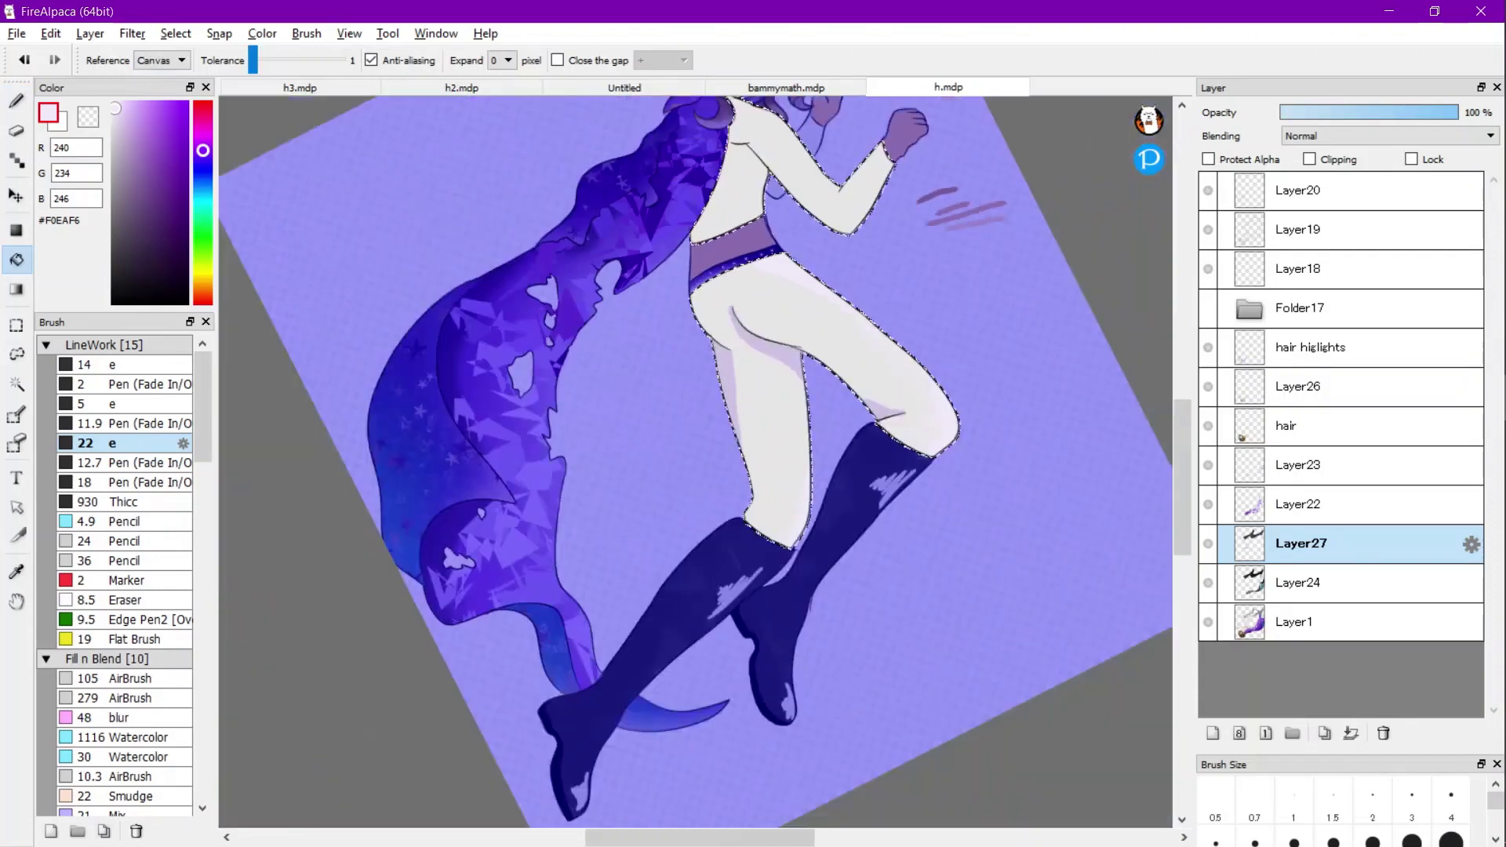
Clear the selection to review the whole figure's shading without the overlay, and restore the selection.
scroll(863, 359, "down", 2)
key("w")
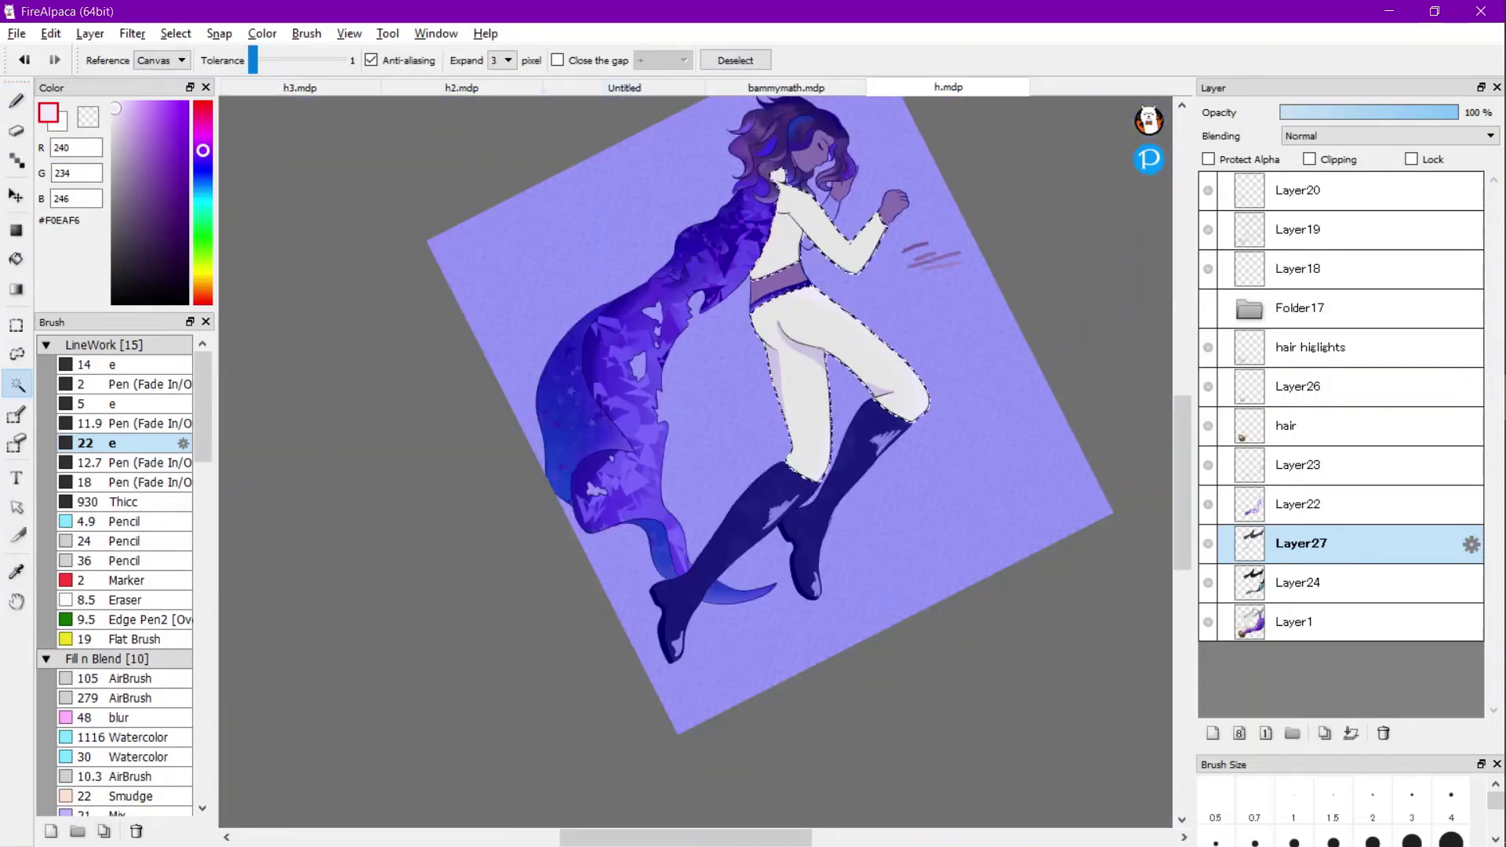
key("ctrl+d")
scroll(961, 449, "down", 1)
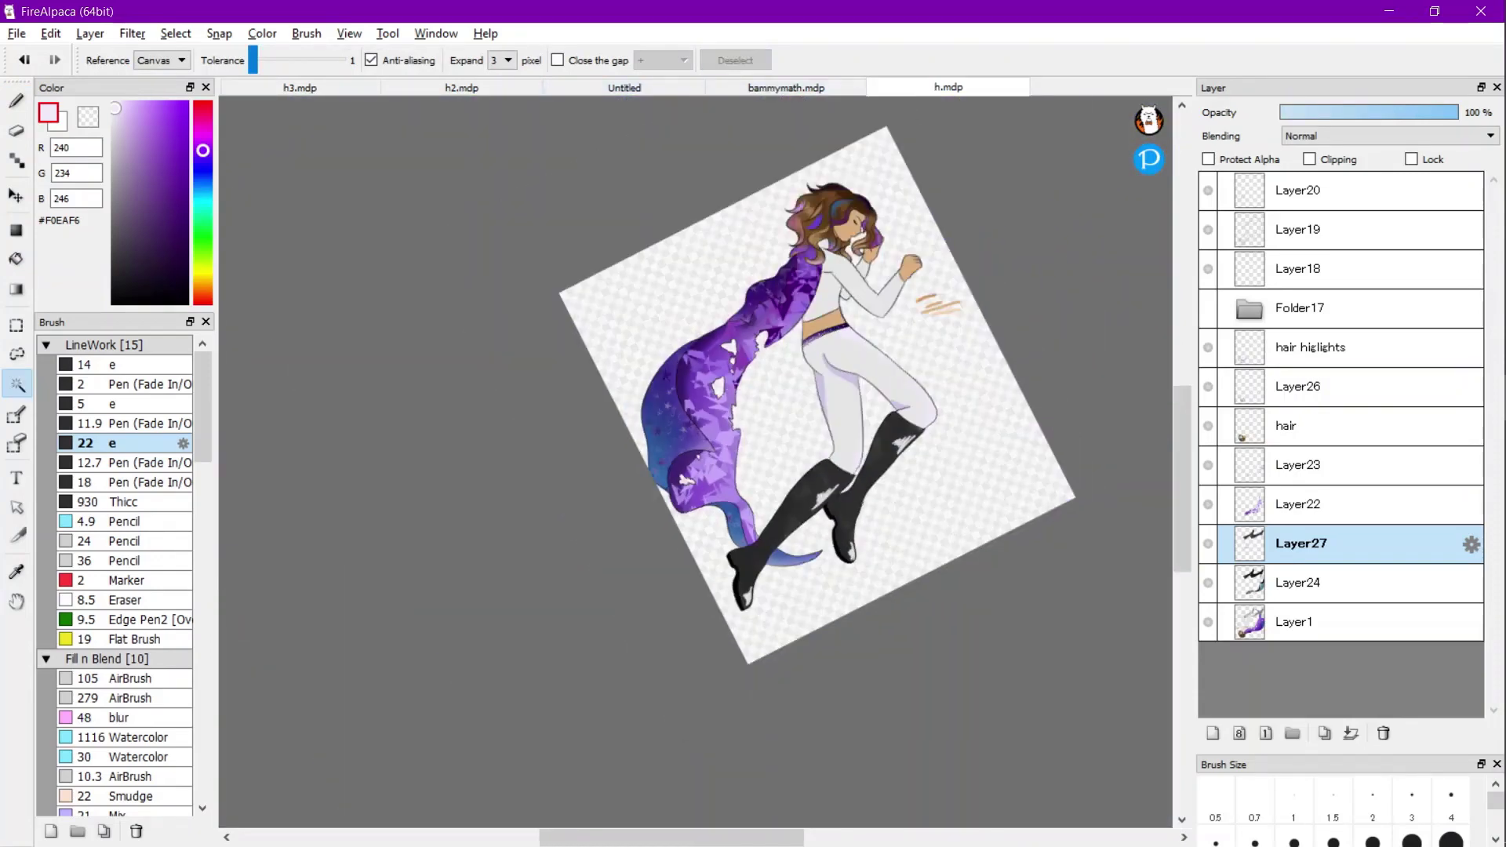
scroll(710, 349, "down", 1)
scroll(745, 384, "up", 3)
scroll(878, 321, "down", 3)
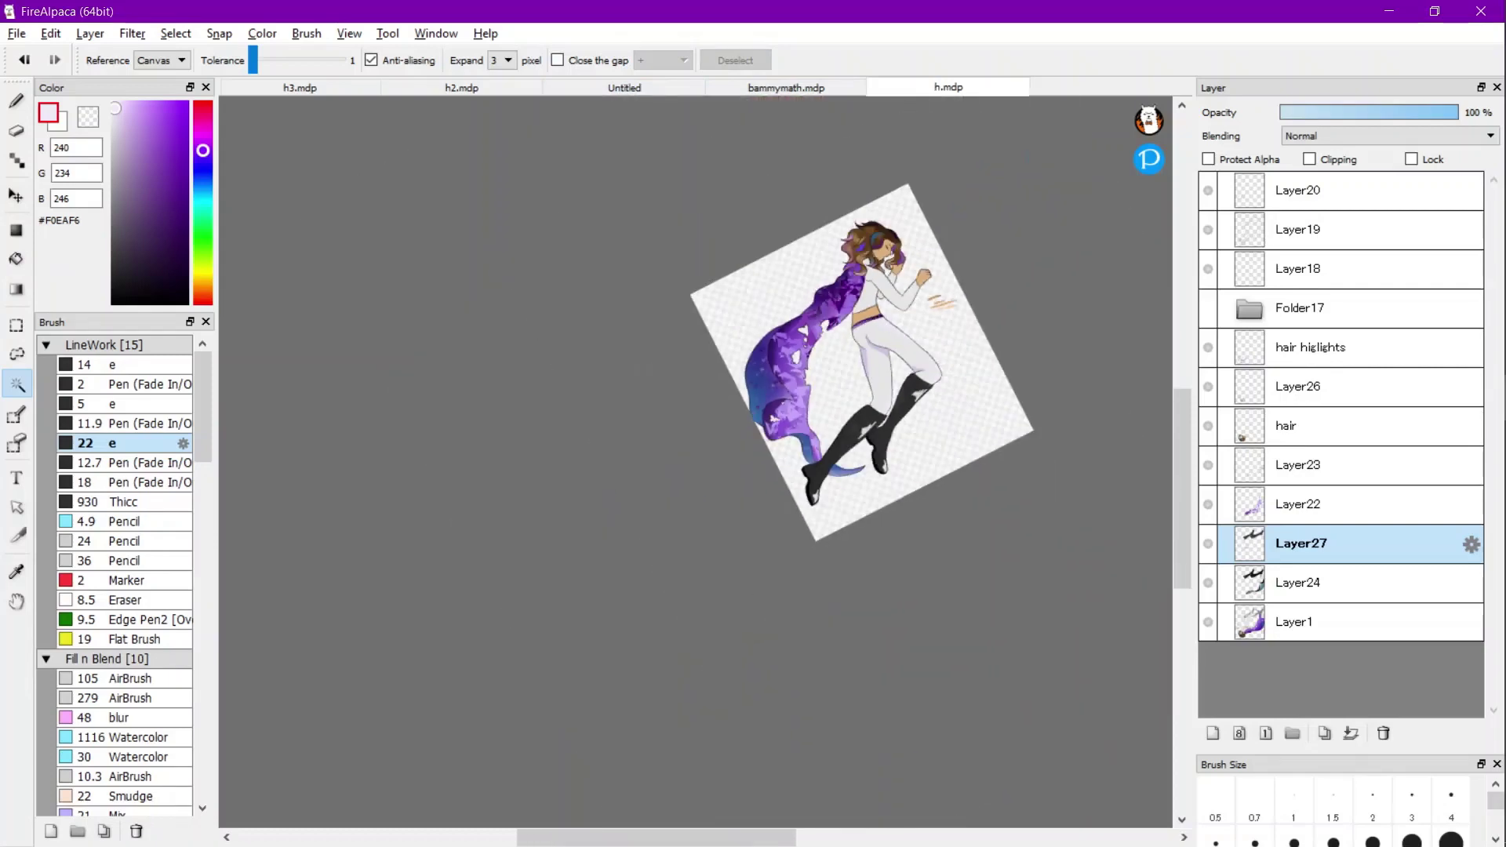
scroll(910, 296, "up", 5)
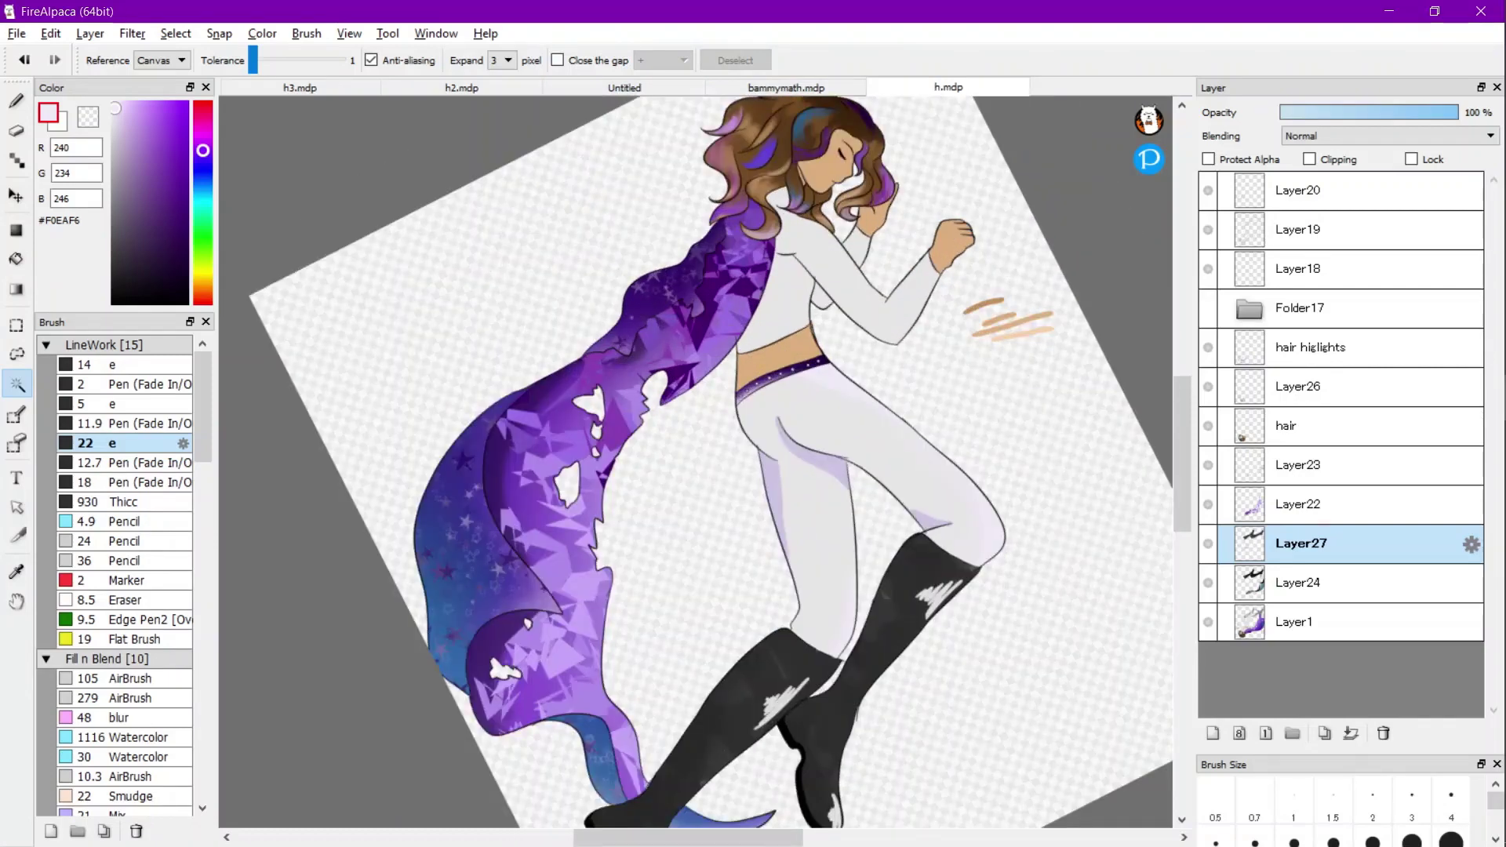
key("ctrl+z")
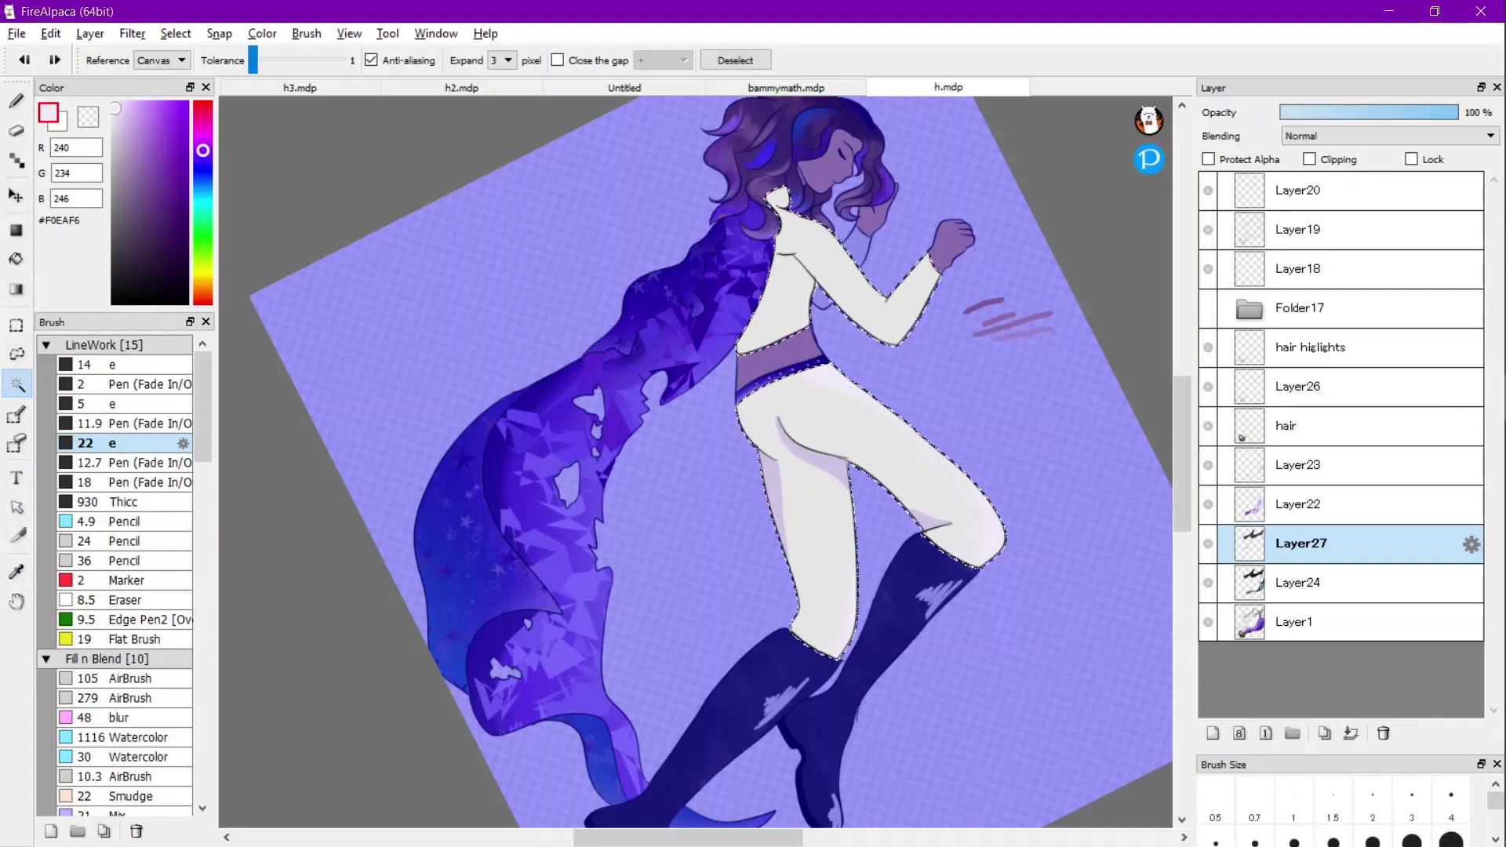
Paint a #F0EAF6 highlight around the near sleeve's elbow and along the underside of the forearm.
key("b")
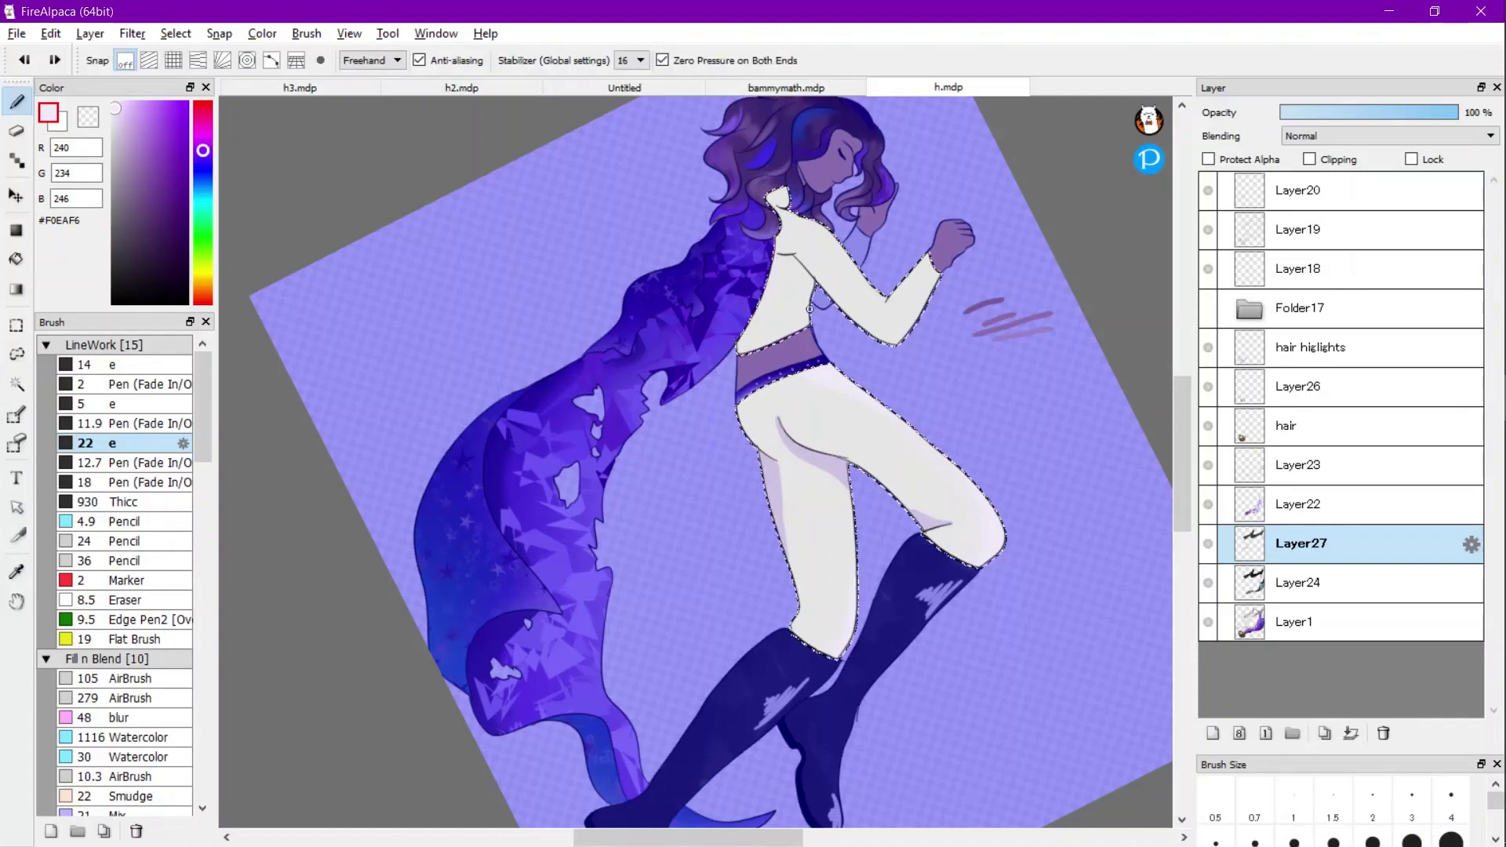
scroll(793, 305, "up", 4)
scroll(815, 184, "up", 2)
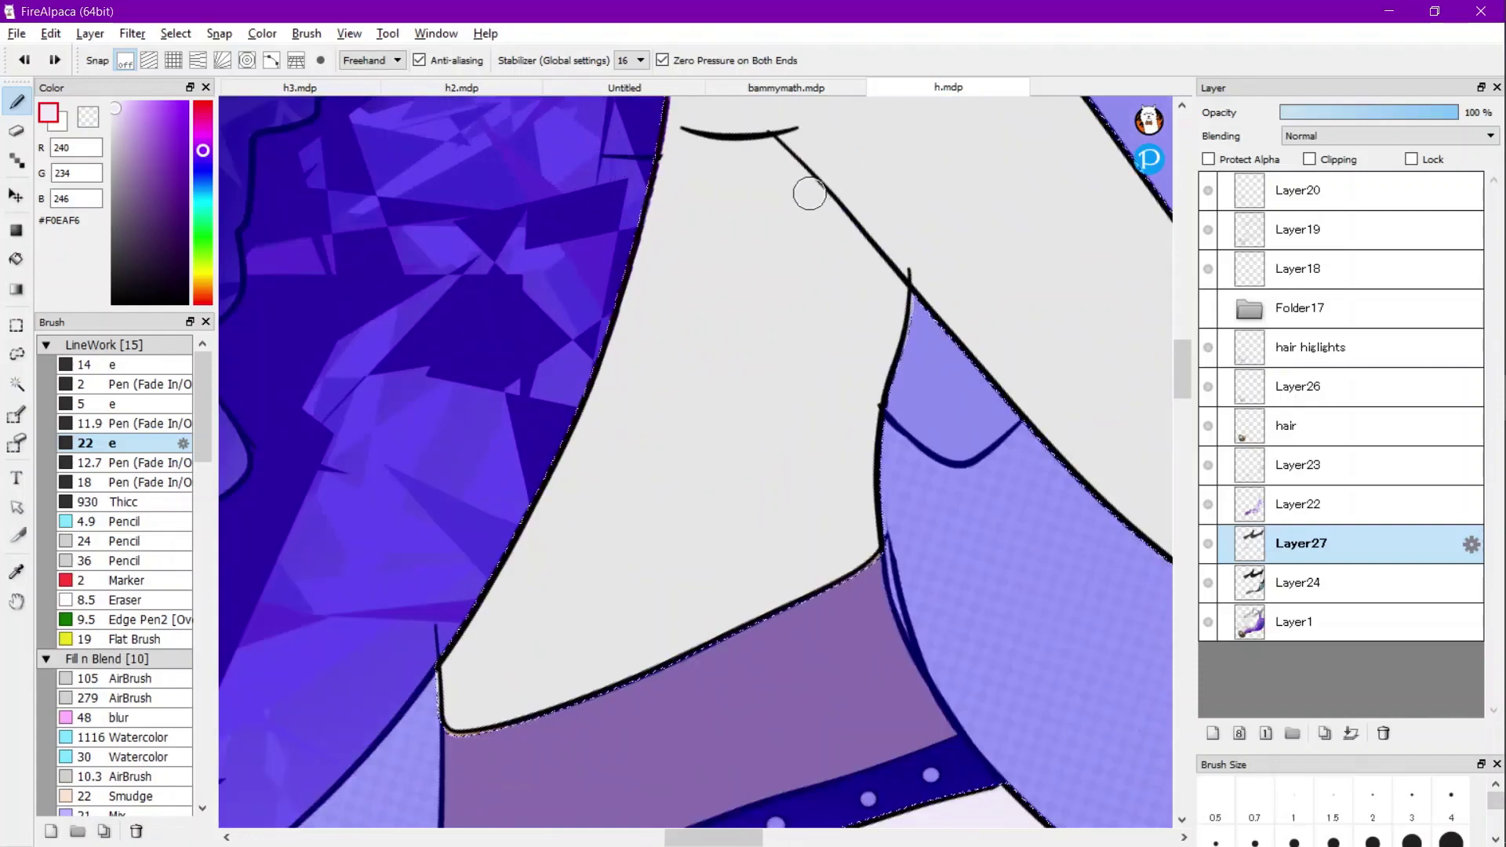
scroll(834, 299, "down", 6)
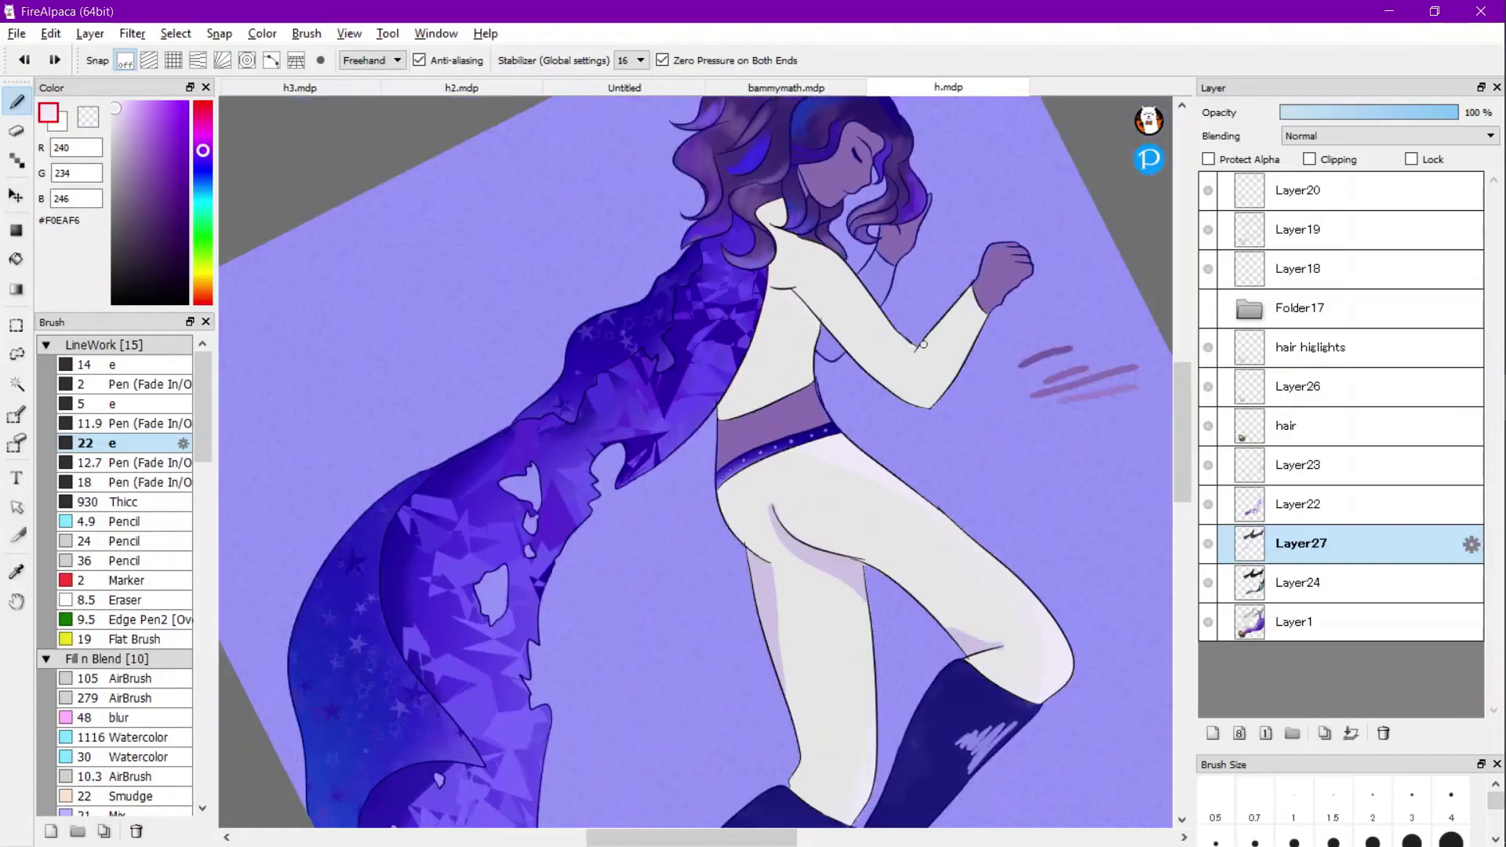
scroll(932, 364, "up", 6)
mouse_move(796, 469)
left_mouse_down()
mouse_move(940, 473)
mouse_move(1016, 421)
mouse_move(839, 512)
mouse_move(994, 470)
mouse_move(888, 501)
mouse_move(800, 469)
left_mouse_up()
scroll(818, 463, "down", 2)
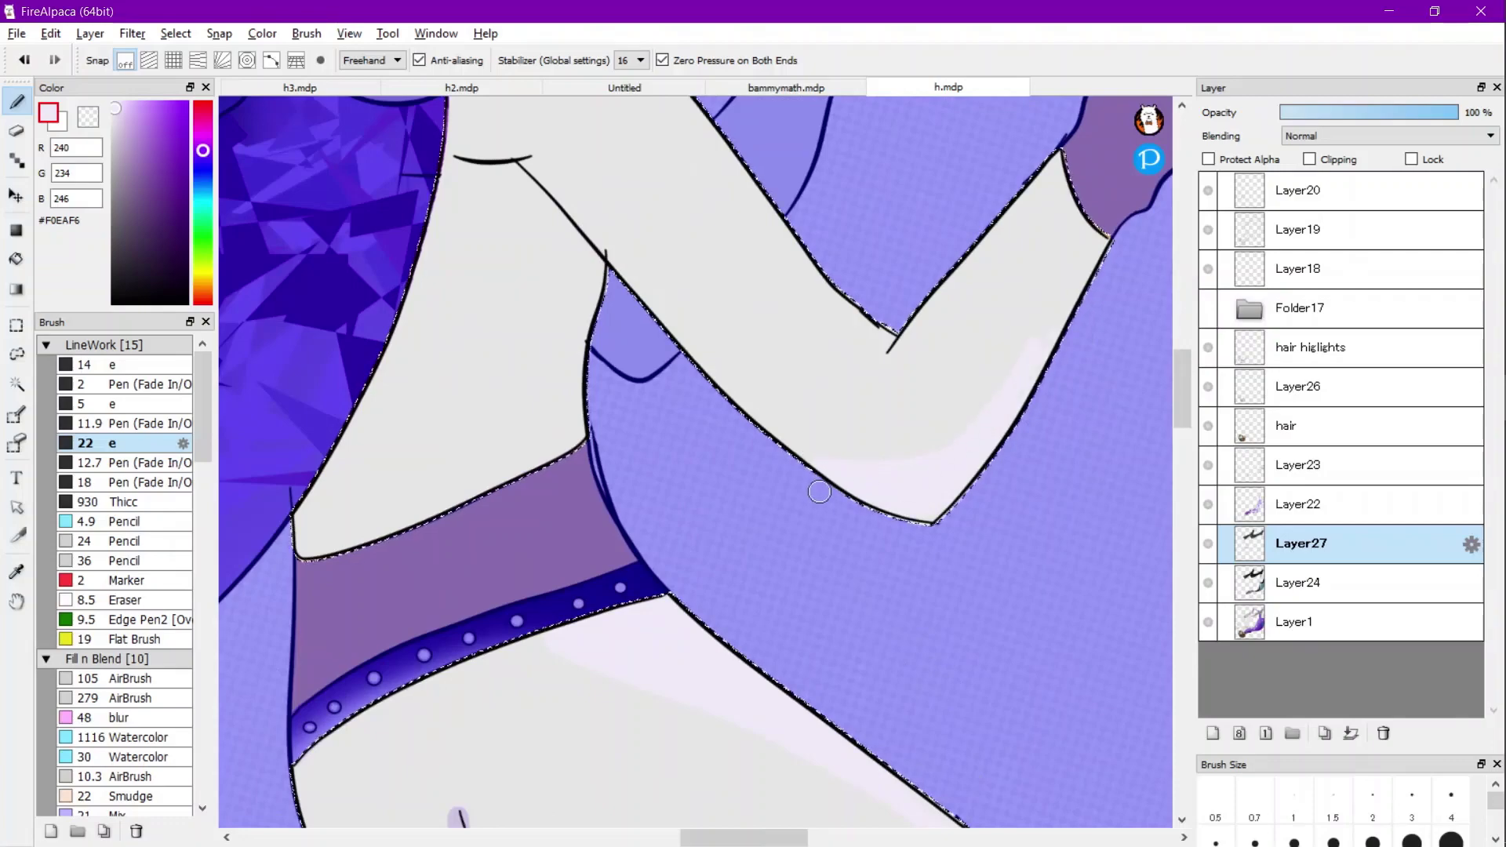
Paint a #F0EAF6 highlight along the hem of the white top, above the bare waist.
scroll(861, 454, "down", 1)
scroll(862, 453, "down", 1)
scroll(732, 445, "up", 4)
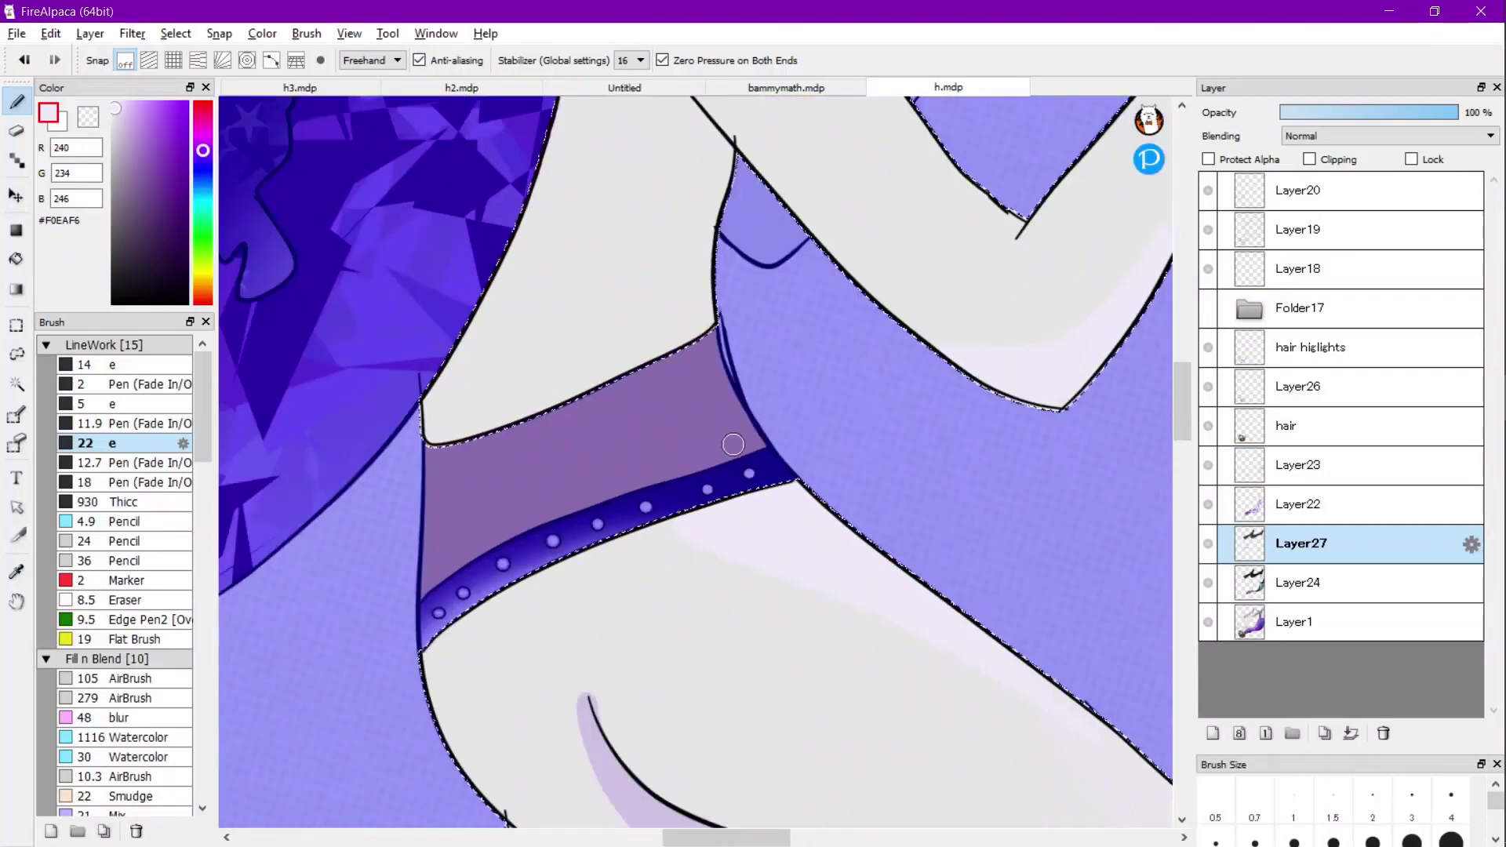
mouse_move(452, 463)
left_mouse_down()
mouse_move(677, 344)
mouse_move(609, 386)
mouse_move(758, 276)
mouse_move(515, 438)
mouse_move(613, 349)
mouse_move(447, 431)
left_mouse_up()
scroll(518, 382, "down", 2)
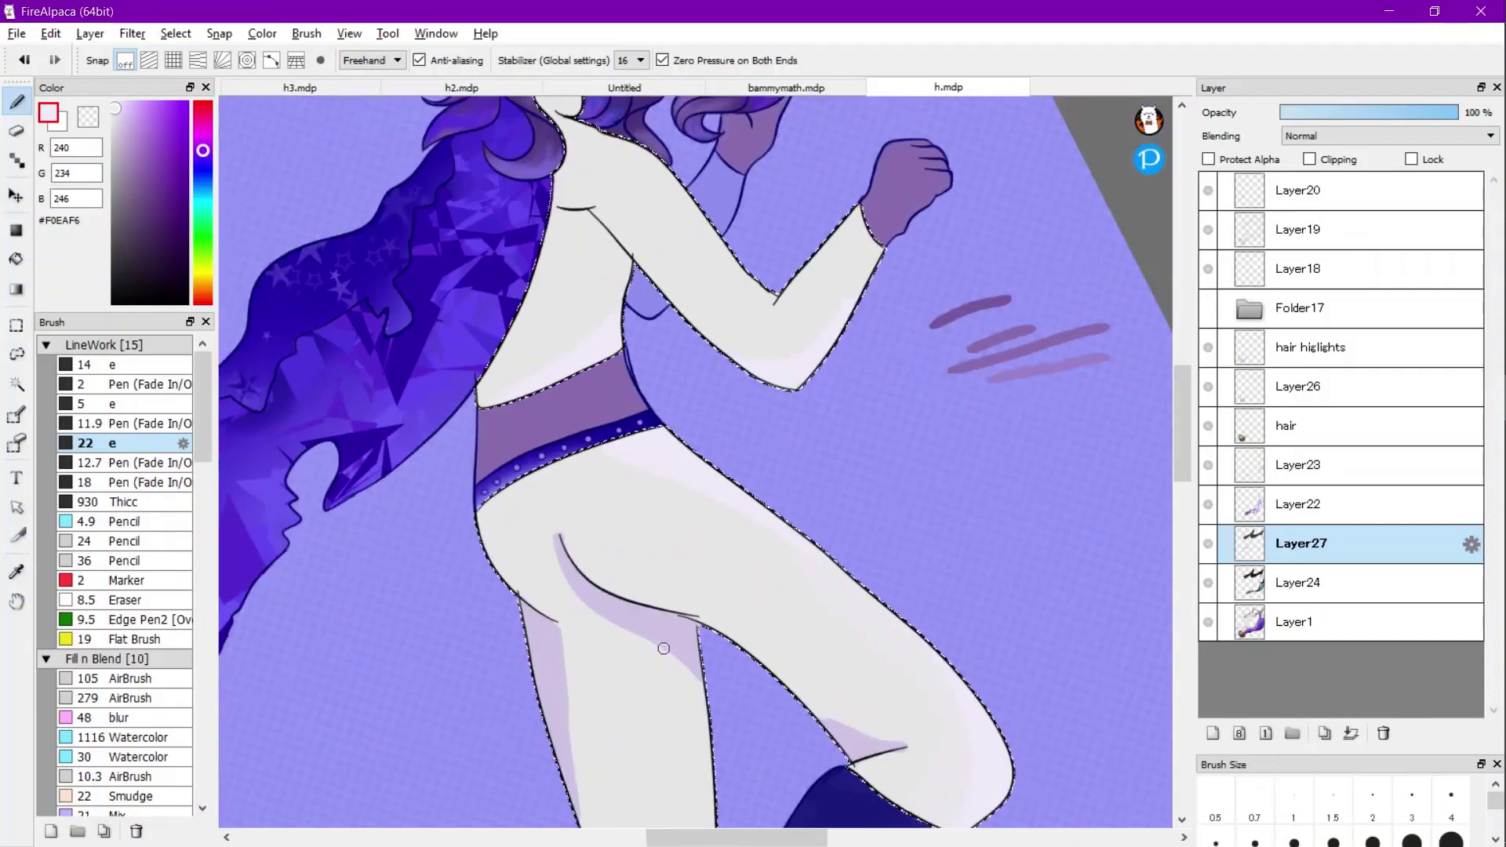
Sample the lavender shadow colour #CEC3E3, and paint and fill a shadow on the torso beneath the near arm.
key("alt")
left_click(612, 612, "alt")
scroll(545, 208, "up", 5)
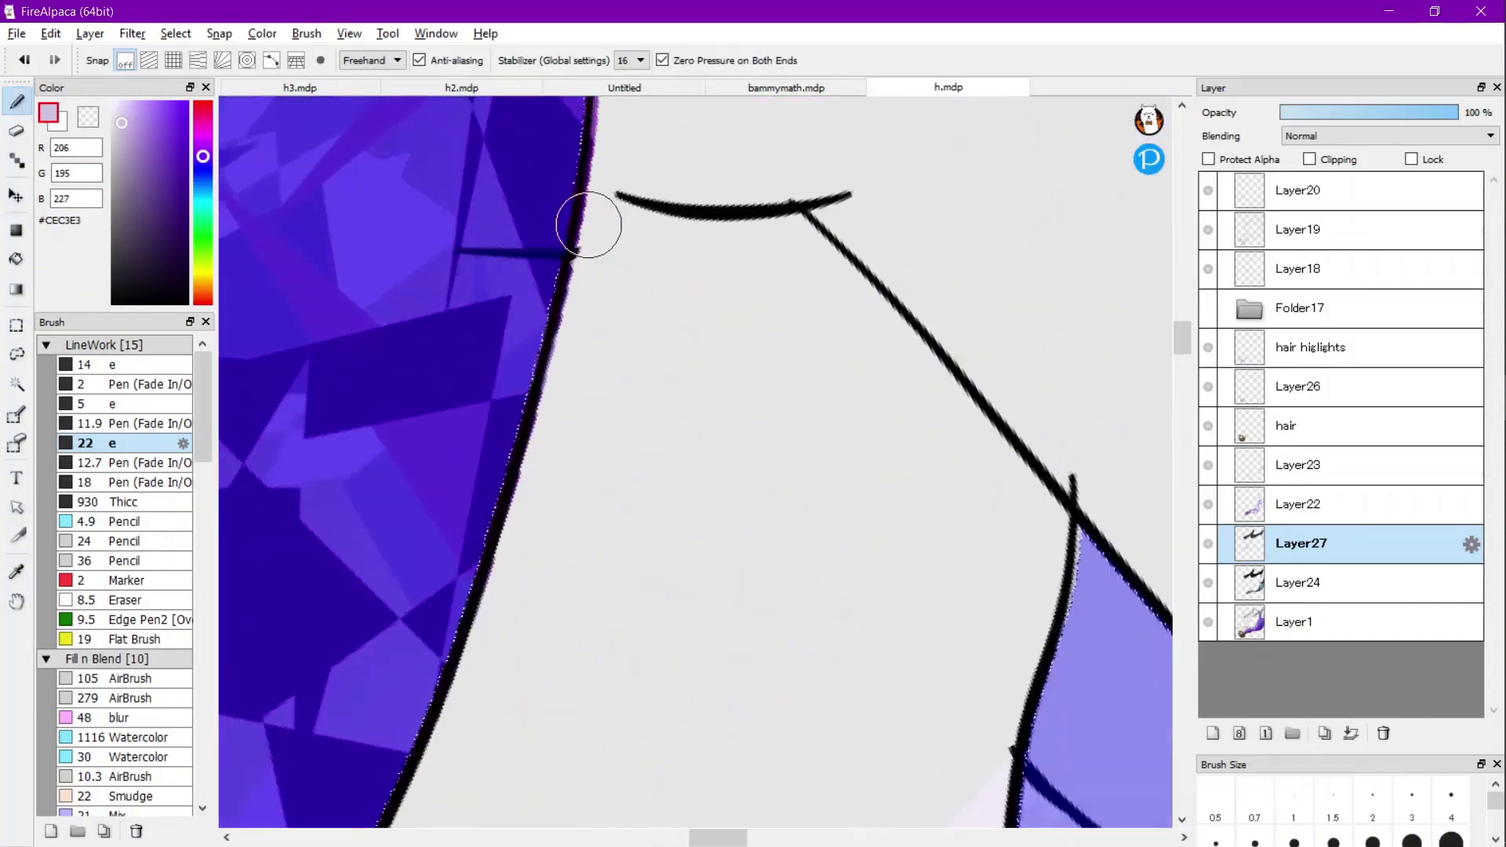
mouse_move(616, 211)
left_mouse_down()
mouse_move(571, 279)
mouse_move(691, 342)
mouse_move(1042, 656)
left_mouse_up()
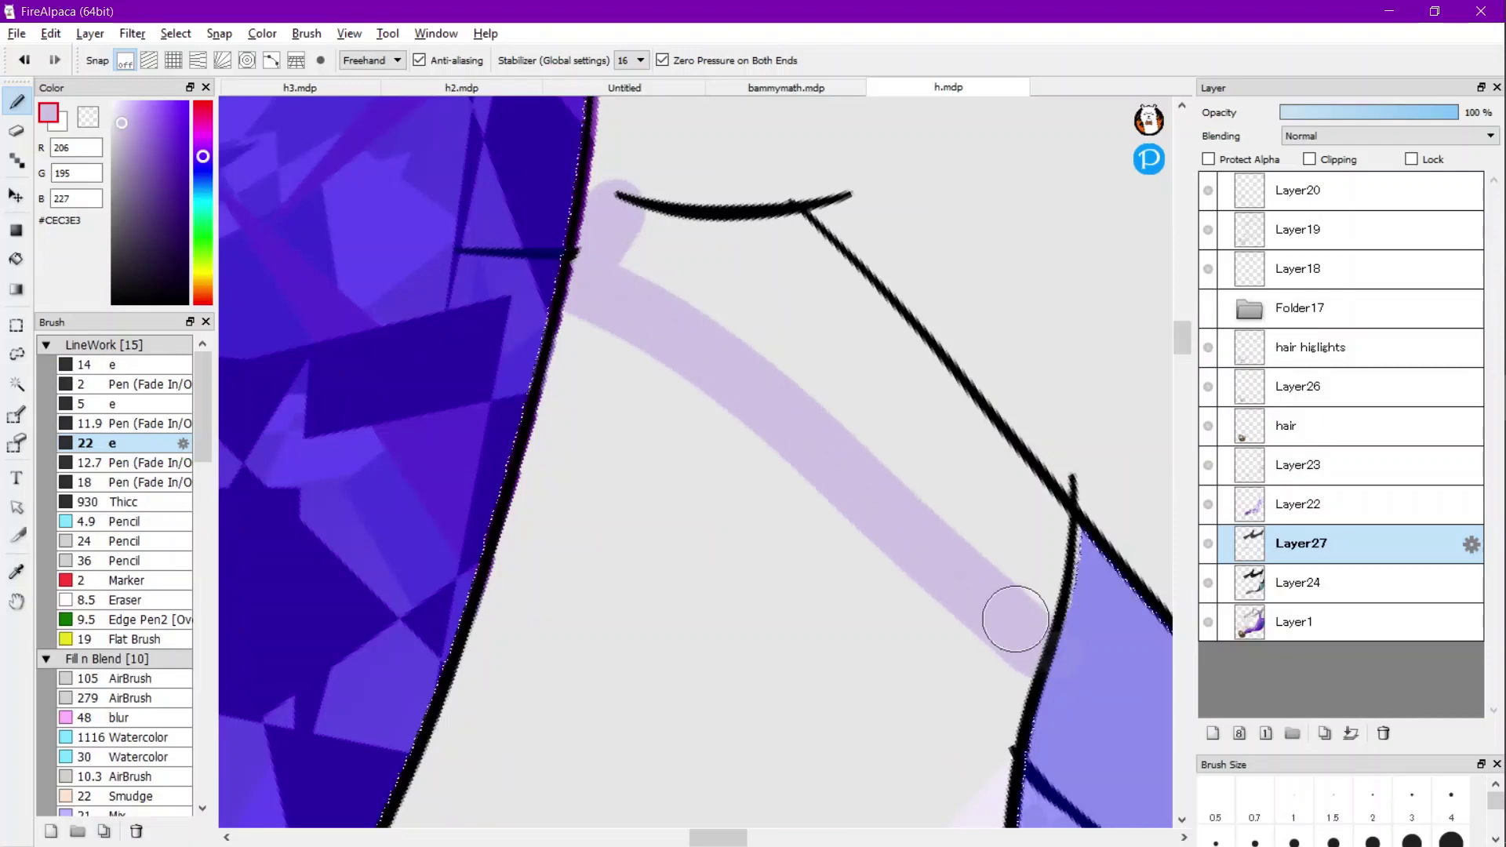
key("g")
left_click(878, 412)
scroll(878, 412, "down", 5)
scroll(875, 424, "up", 3)
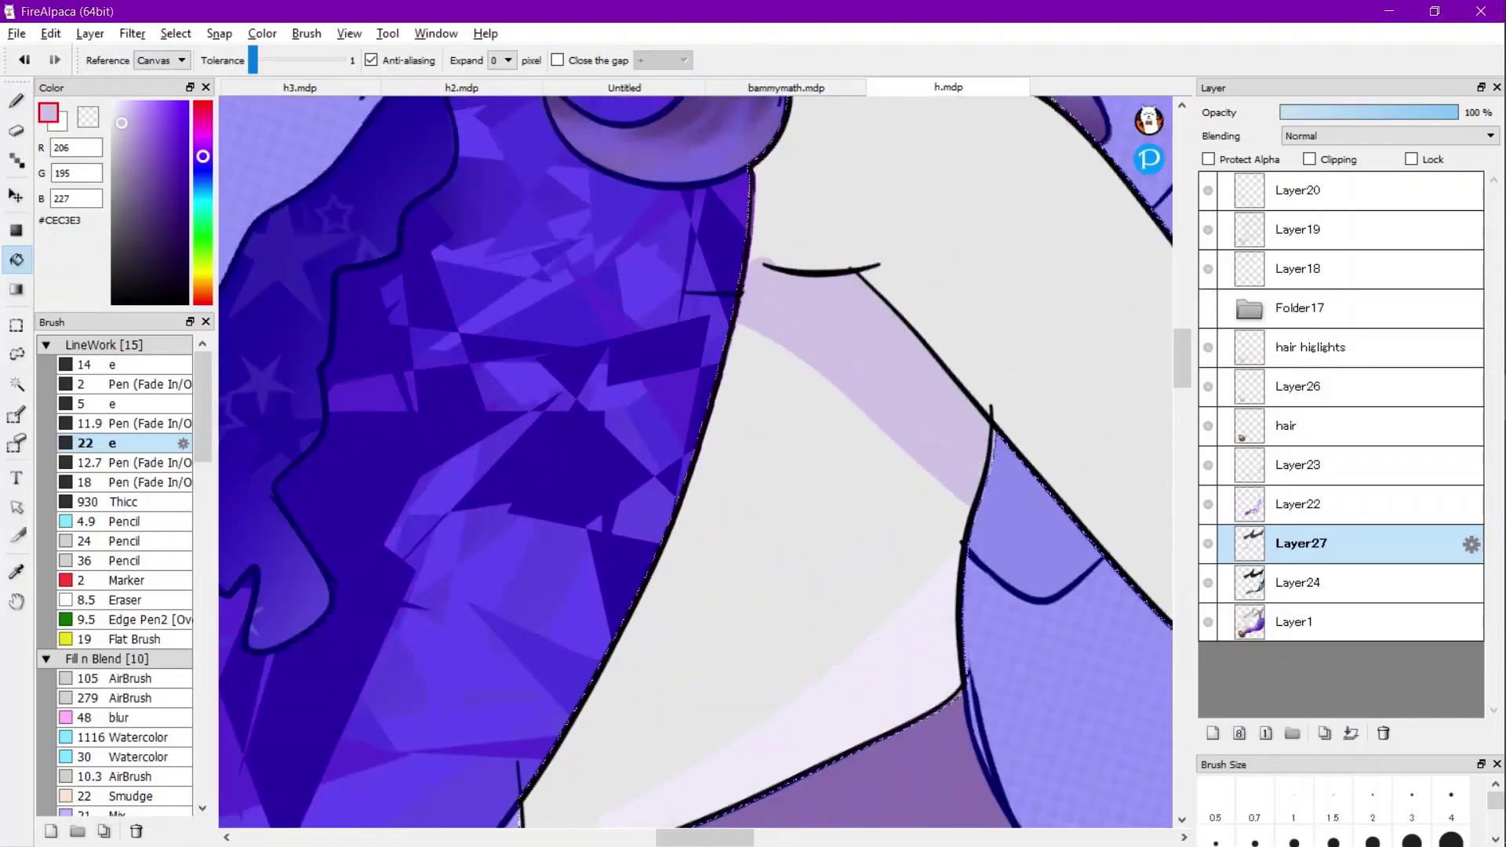
Extend the #CEC3E3 shadow down the back of the white top along the edge of the cape.
key("g")
left_click_drag(802, 314, 610, 662)
key("ctrl+z")
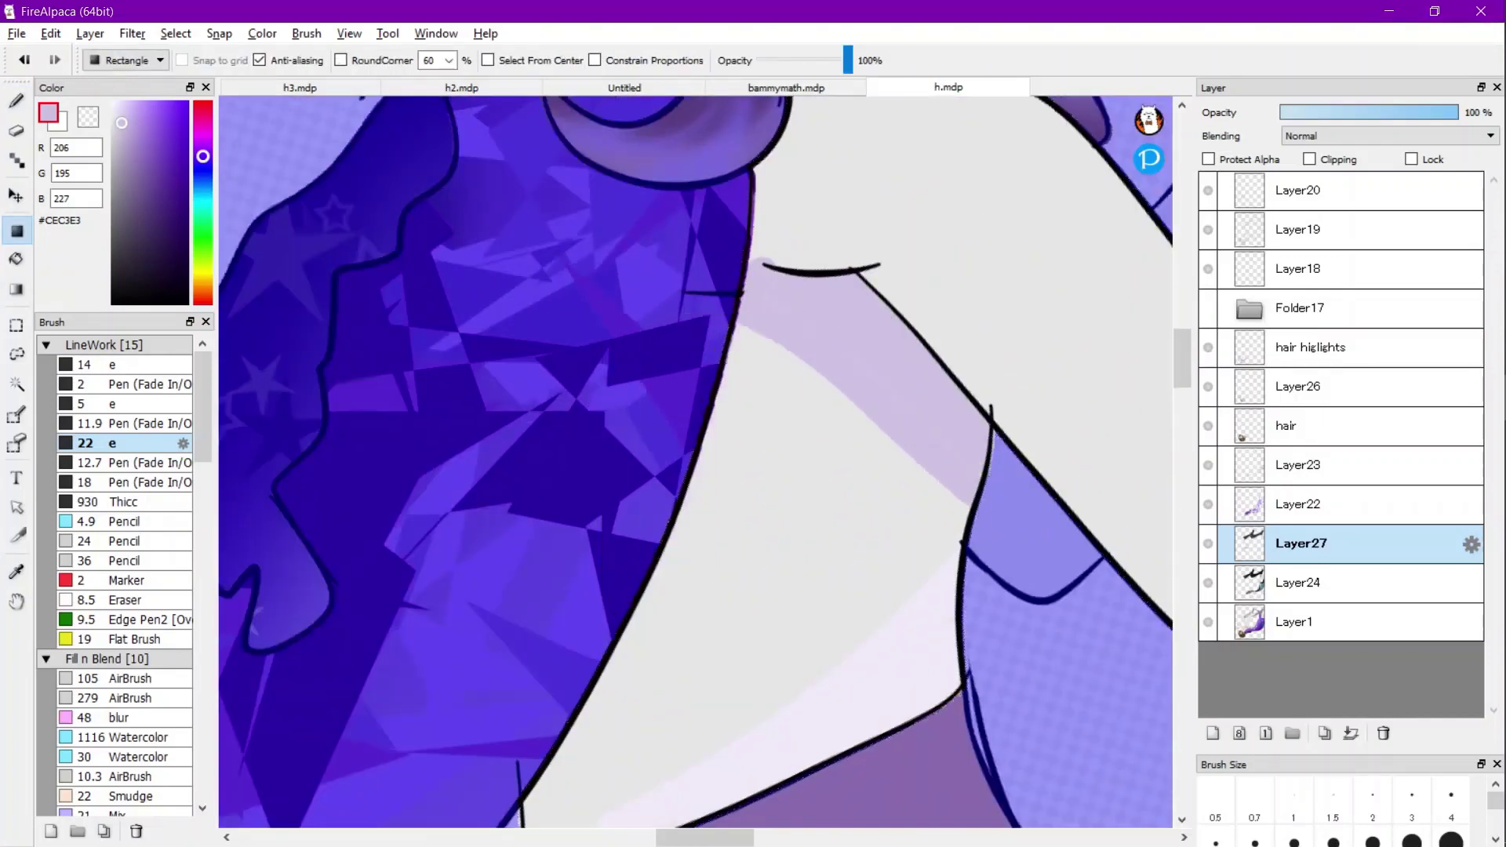
key("v")
key("b")
left_click_drag(793, 349, 612, 671)
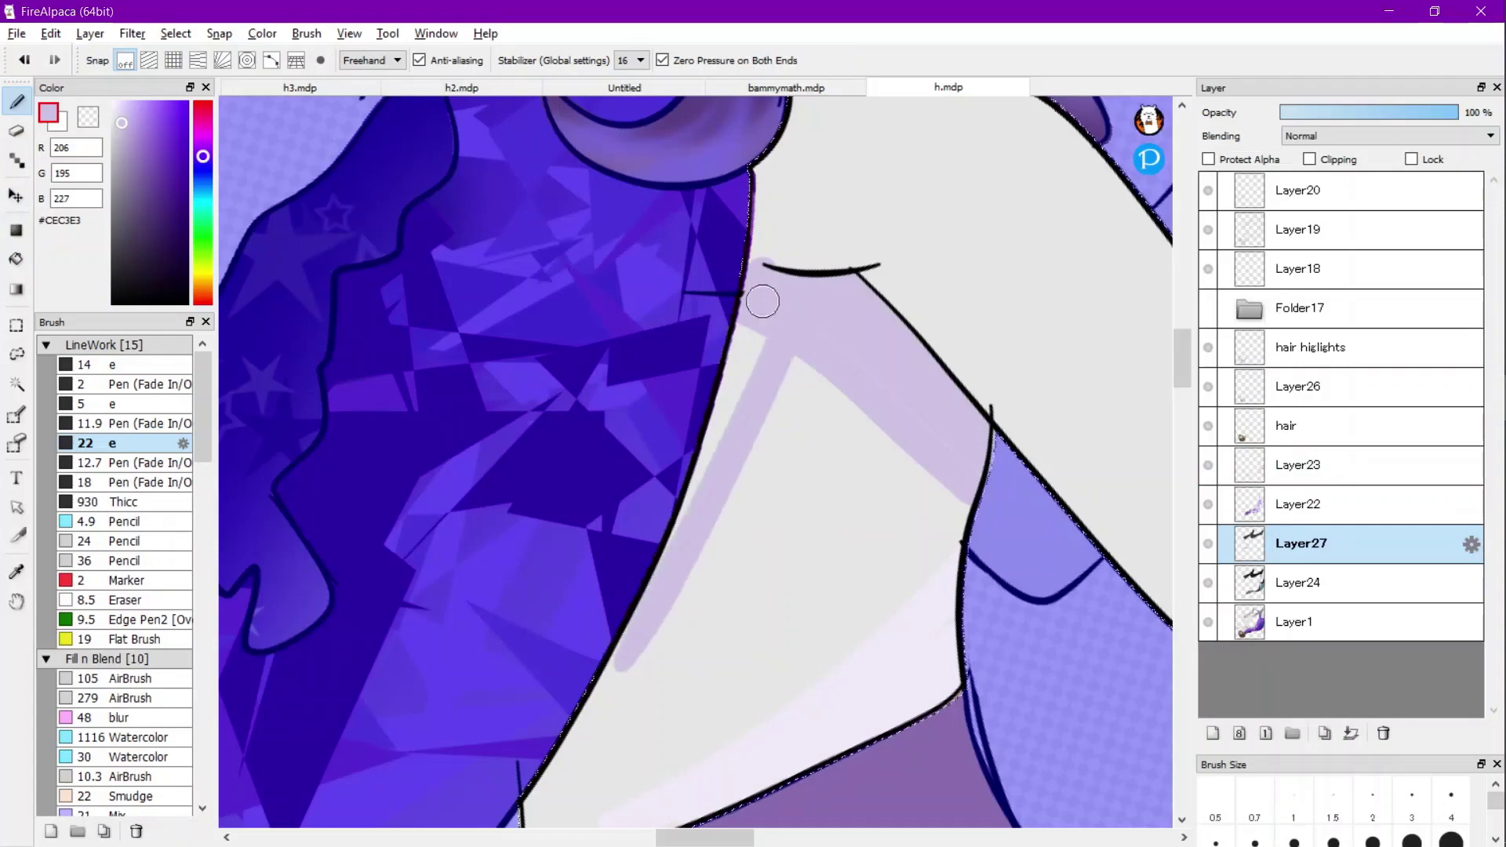
mouse_move(763, 310)
left_mouse_down()
mouse_move(658, 570)
mouse_move(605, 634)
mouse_move(692, 523)
mouse_move(555, 731)
left_mouse_up()
scroll(646, 475, "down", 5)
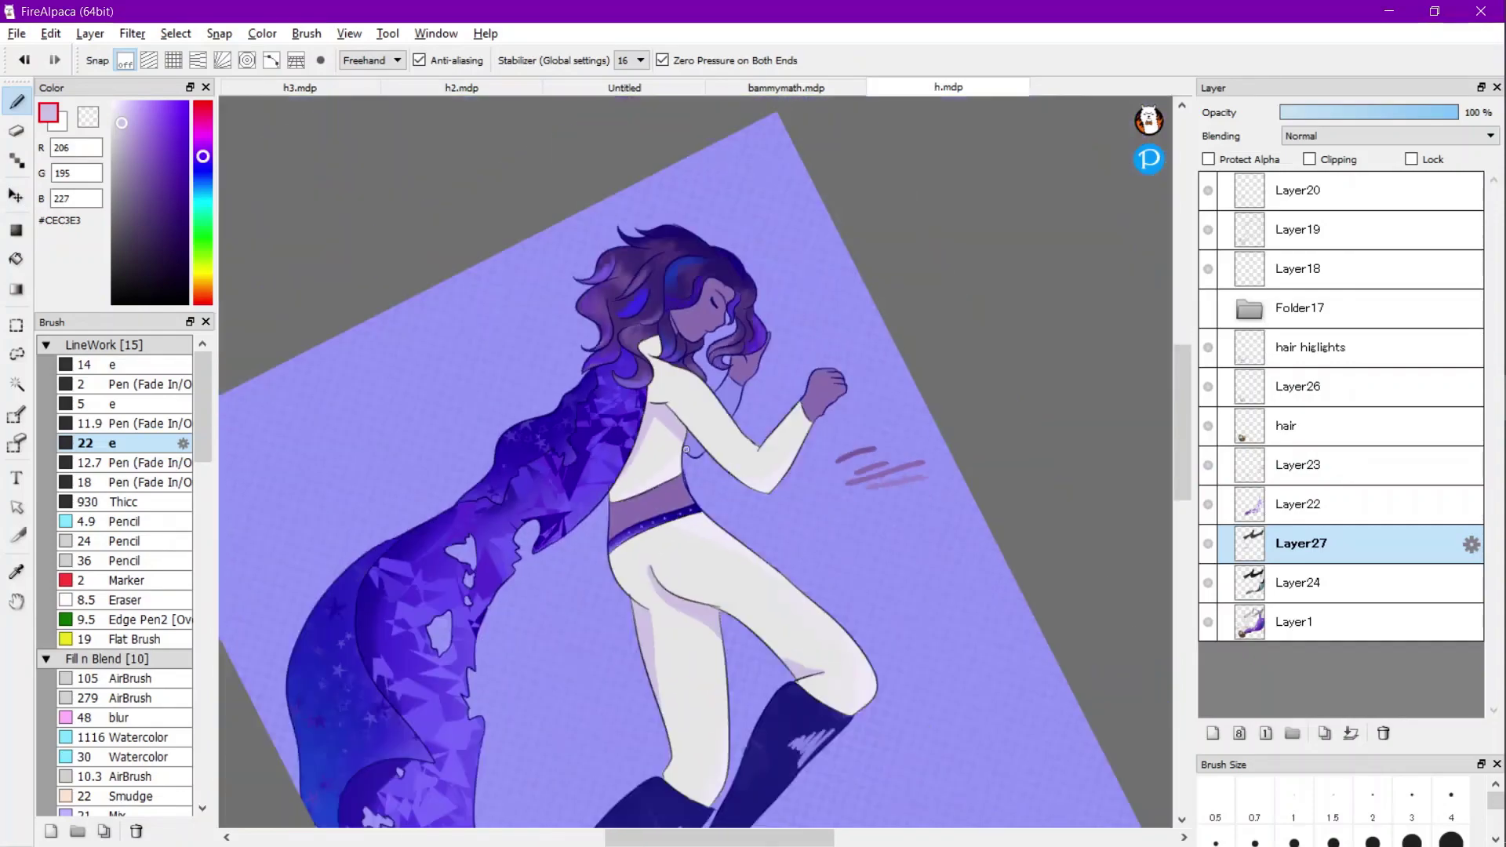
Paint #CEC3E3 shadows on the white collar beneath the hair.
scroll(665, 357, "up", 5)
scroll(649, 309, "up", 1)
mouse_move(690, 380)
left_mouse_down()
mouse_move(637, 347)
mouse_move(624, 485)
mouse_move(519, 498)
mouse_move(554, 469)
mouse_move(598, 513)
left_mouse_up()
scroll(690, 301, "down", 3)
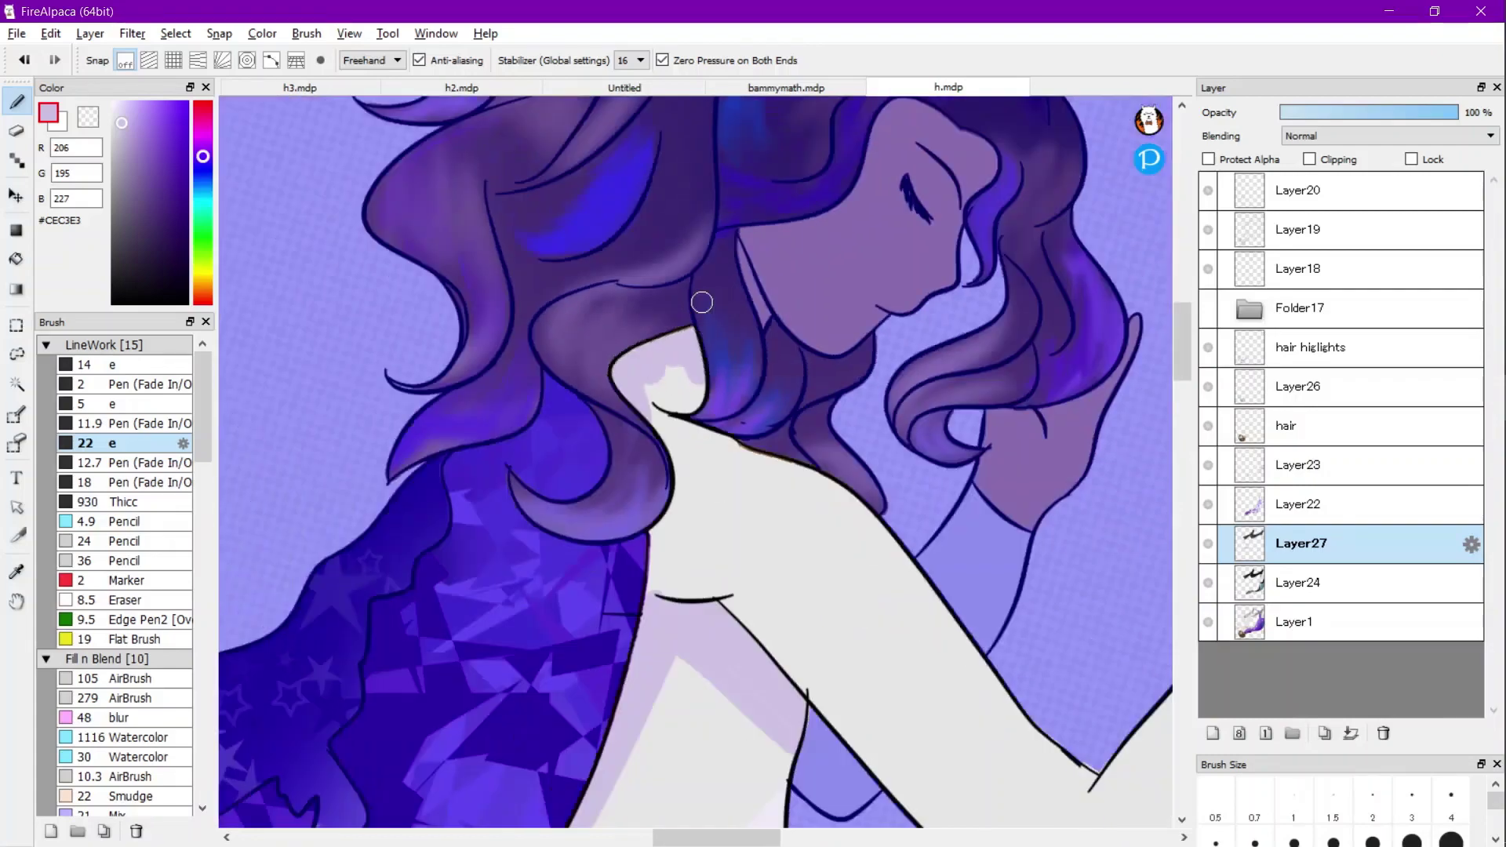
scroll(703, 440, "up", 2)
left_click_drag(631, 353, 646, 529)
scroll(561, 558, "down", 4)
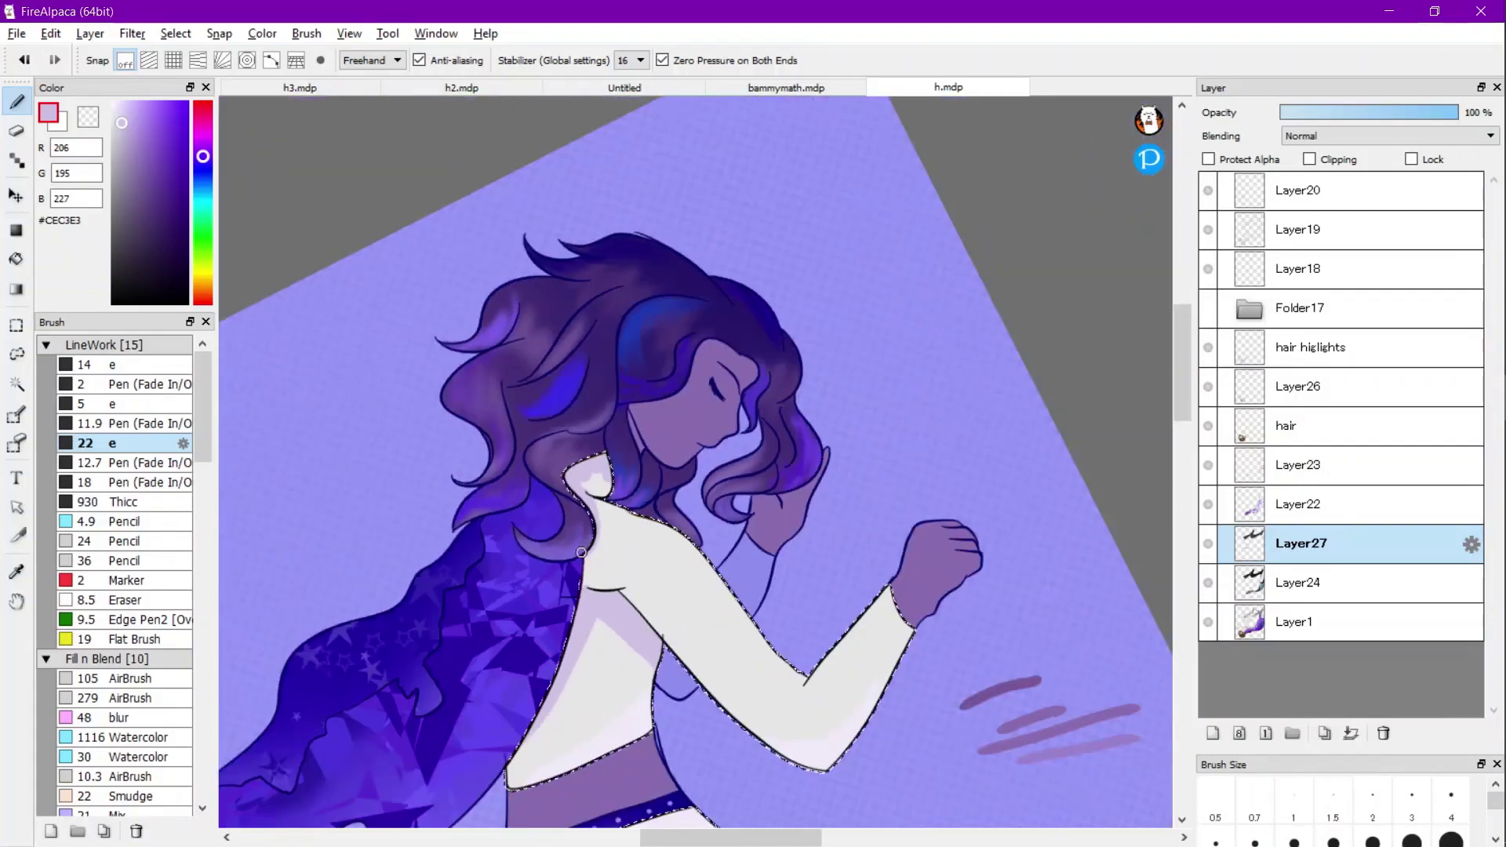
Add the far arm's sleeve and the small chest section to the selection with the Magic Wand.
scroll(769, 556, "up", 1)
scroll(753, 549, "down", 1)
key("e")
key("w")
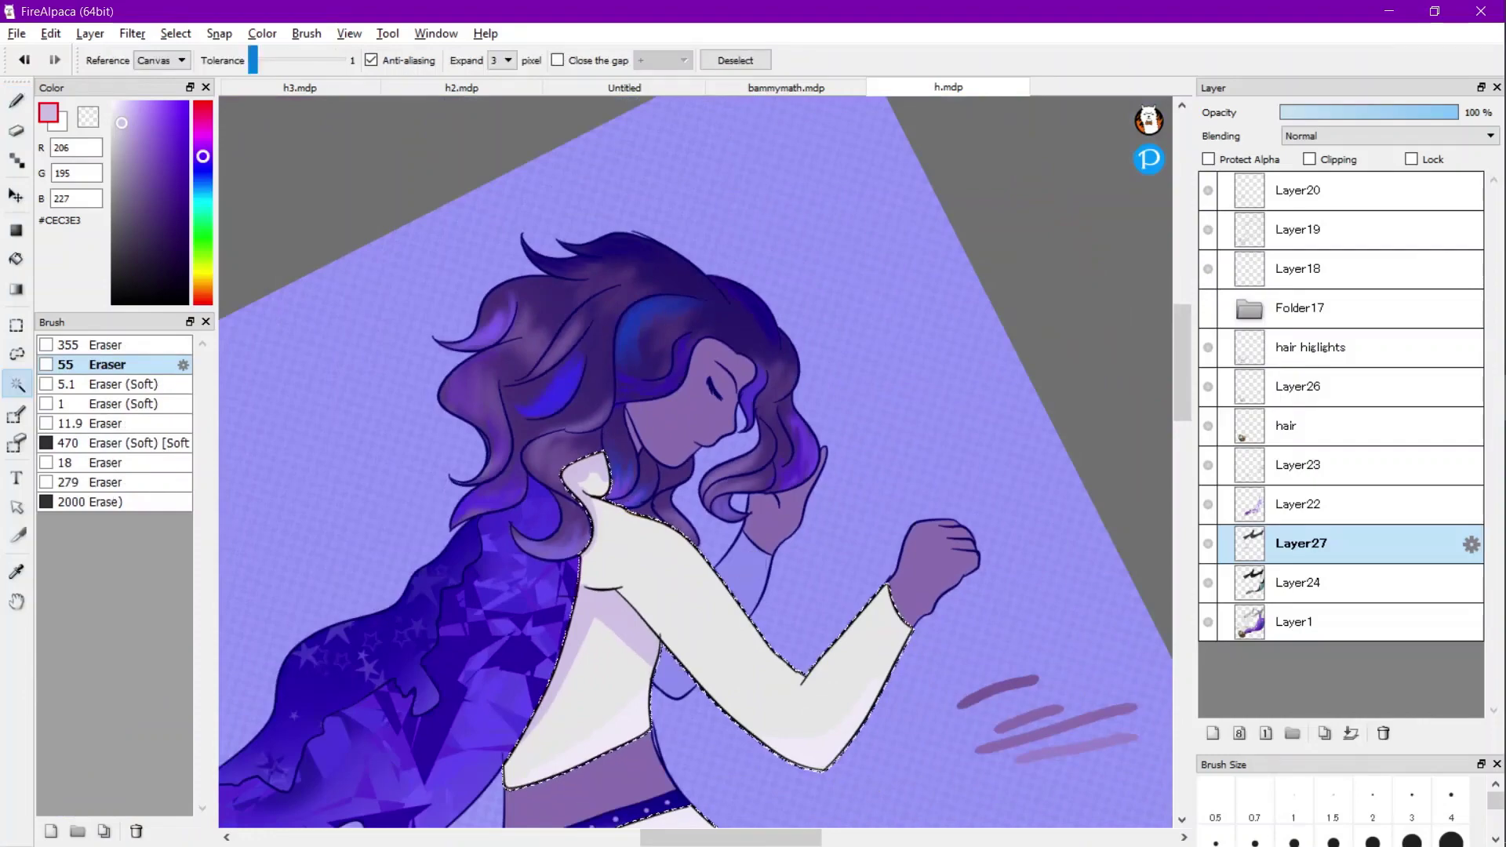
left_click(746, 575, "shift")
scroll(805, 543, "down", 2)
Paint a #CEC3E3 shadow on the far sleeve where it meets the near arm.
key("b")
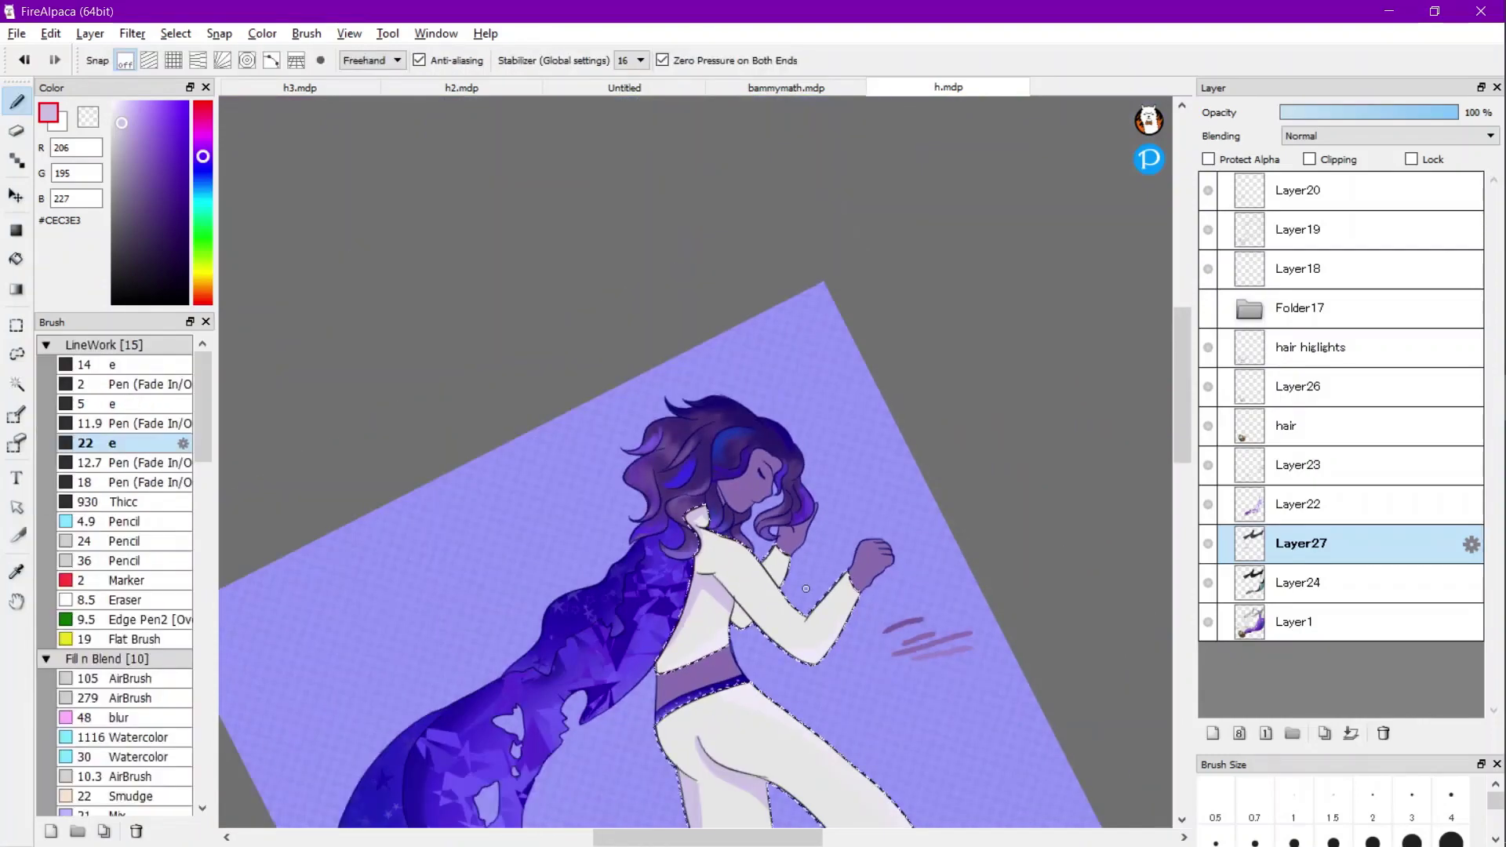
scroll(789, 574, "up", 5)
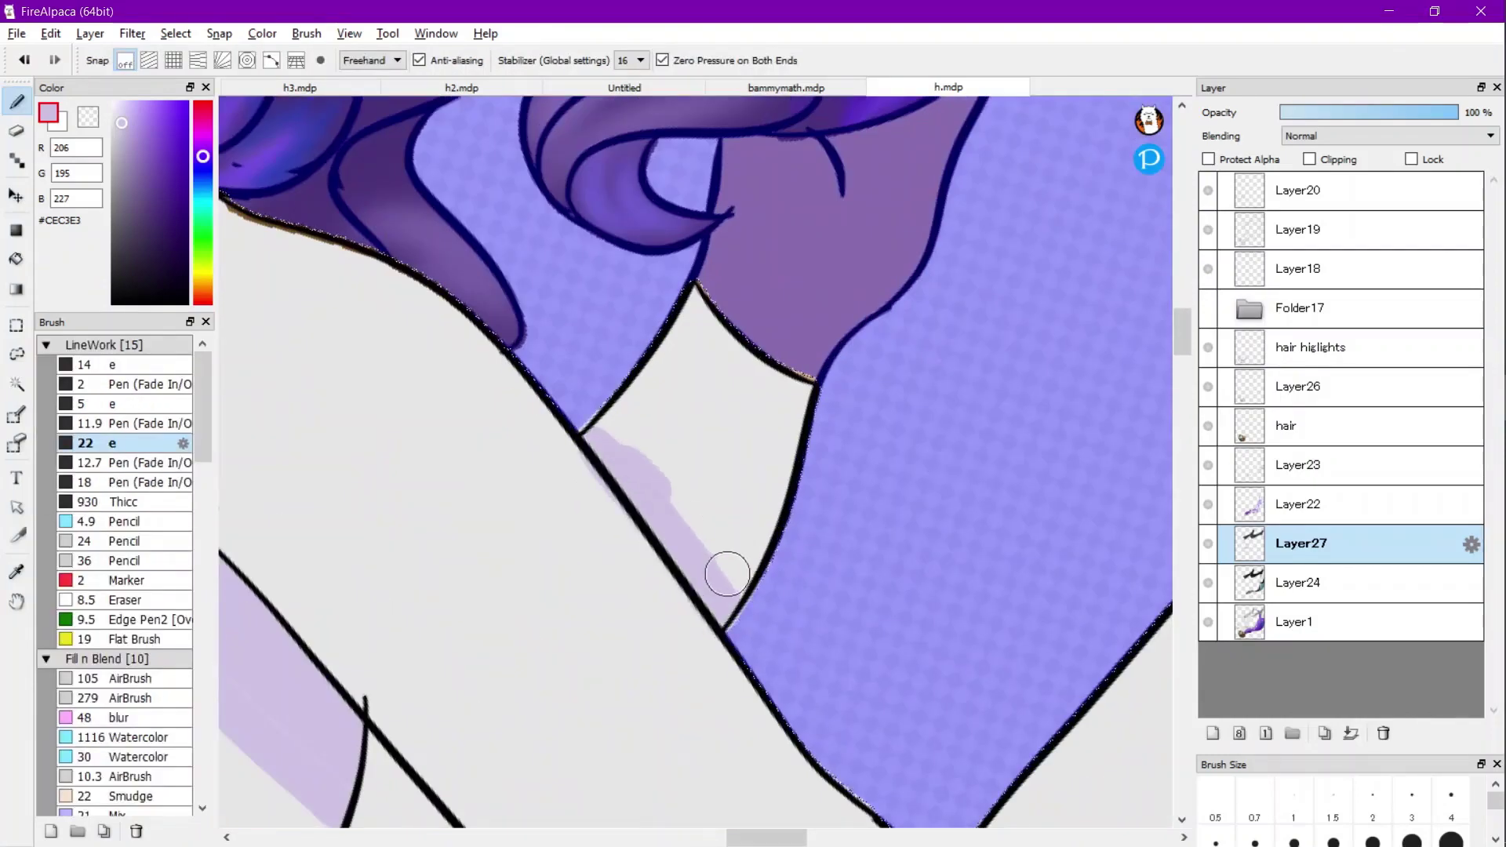
scroll(750, 550, "down", 4)
scroll(536, 451, "up", 4)
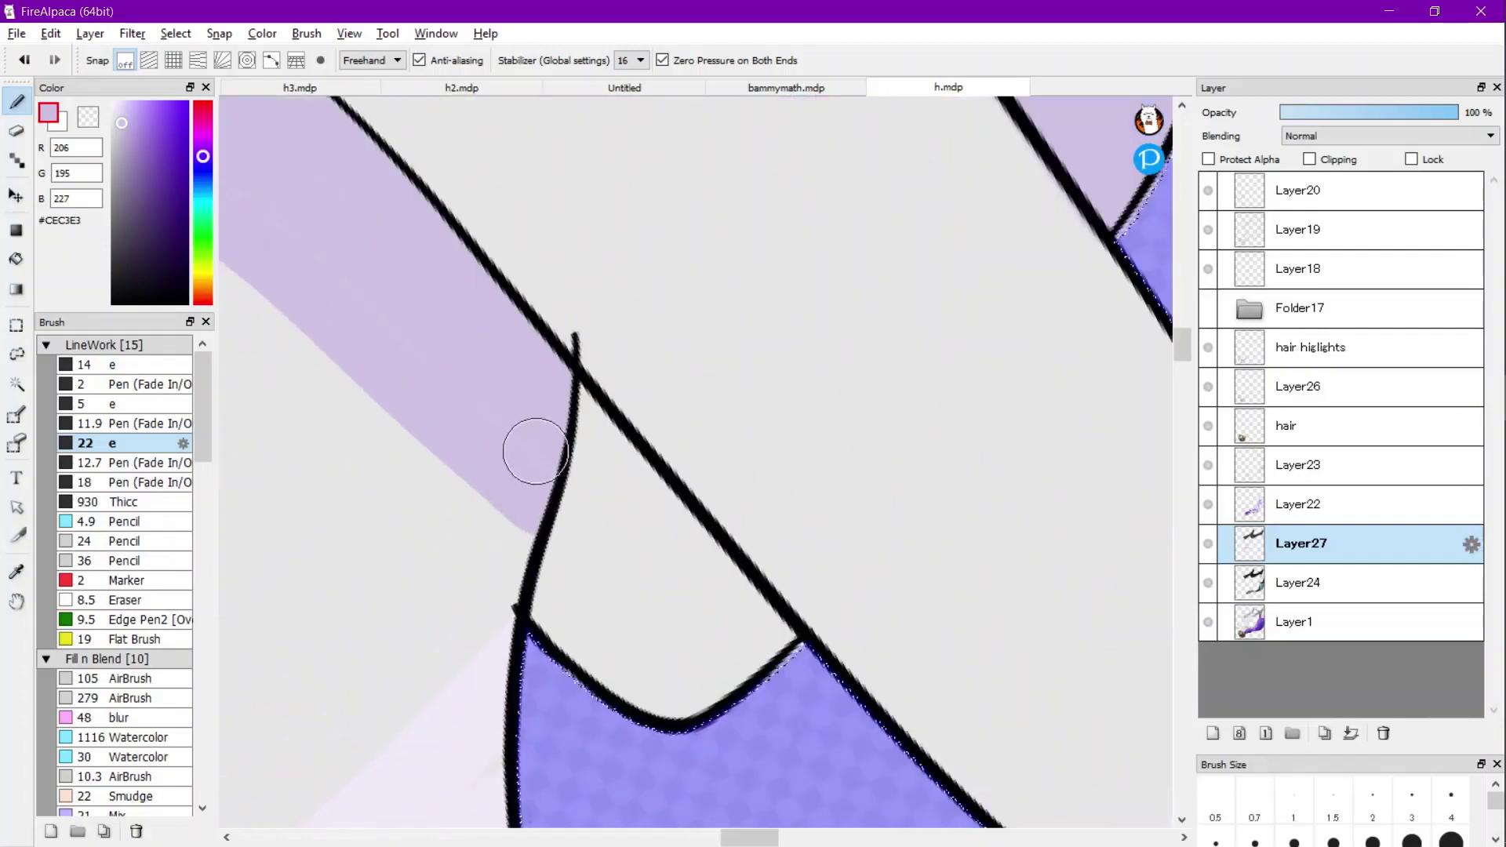
Paint a #CEC3E3 shadow on the small chest section beneath the near arm.
left_click_drag(574, 491, 570, 591)
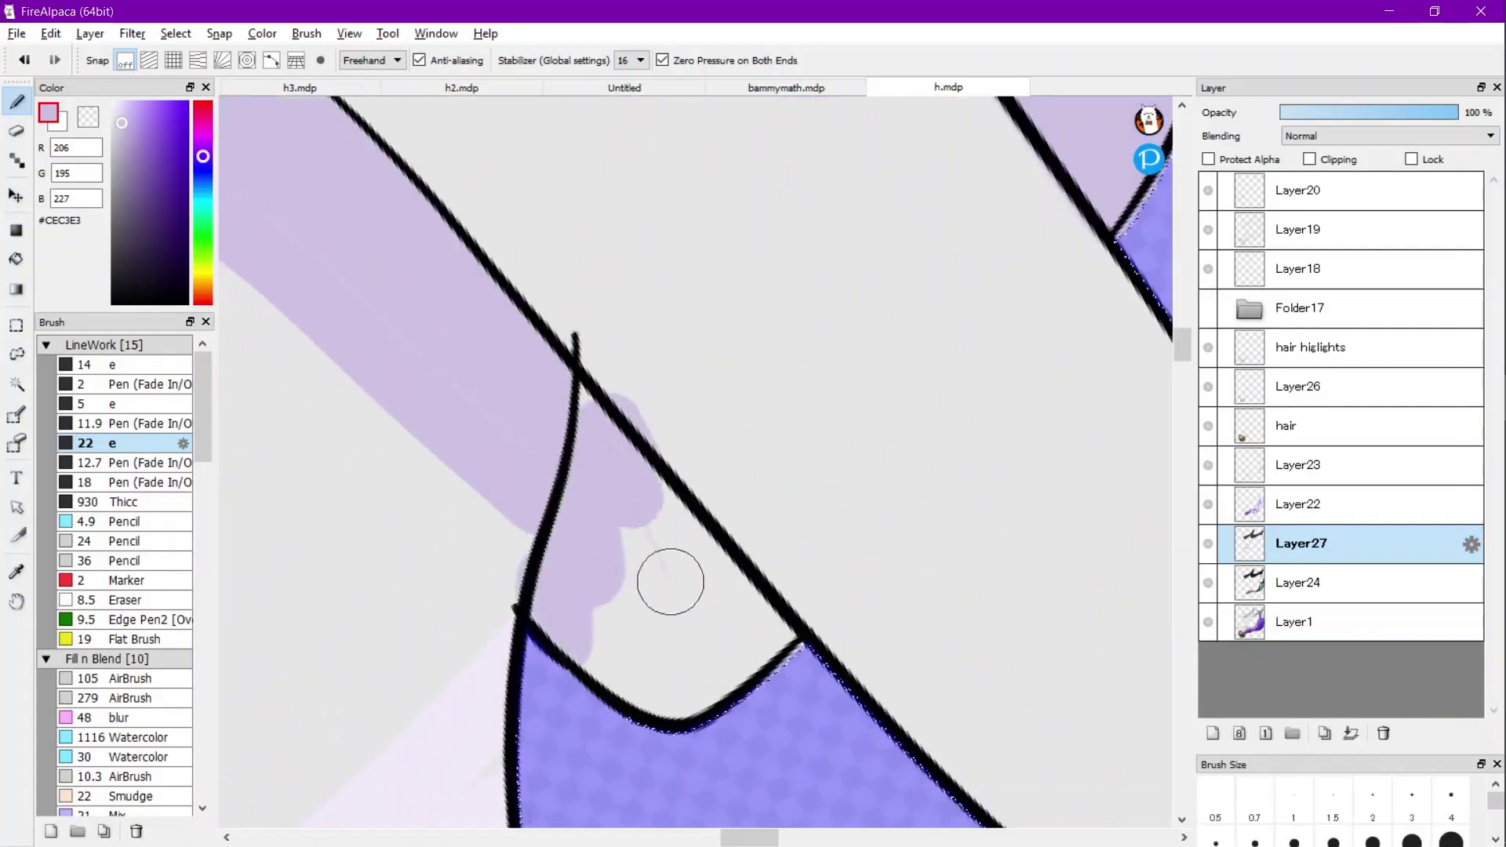
mouse_move(583, 401)
left_mouse_down()
mouse_move(653, 512)
mouse_move(636, 617)
mouse_move(608, 691)
left_mouse_up()
scroll(720, 544, "down", 4)
scroll(695, 539, "up", 1)
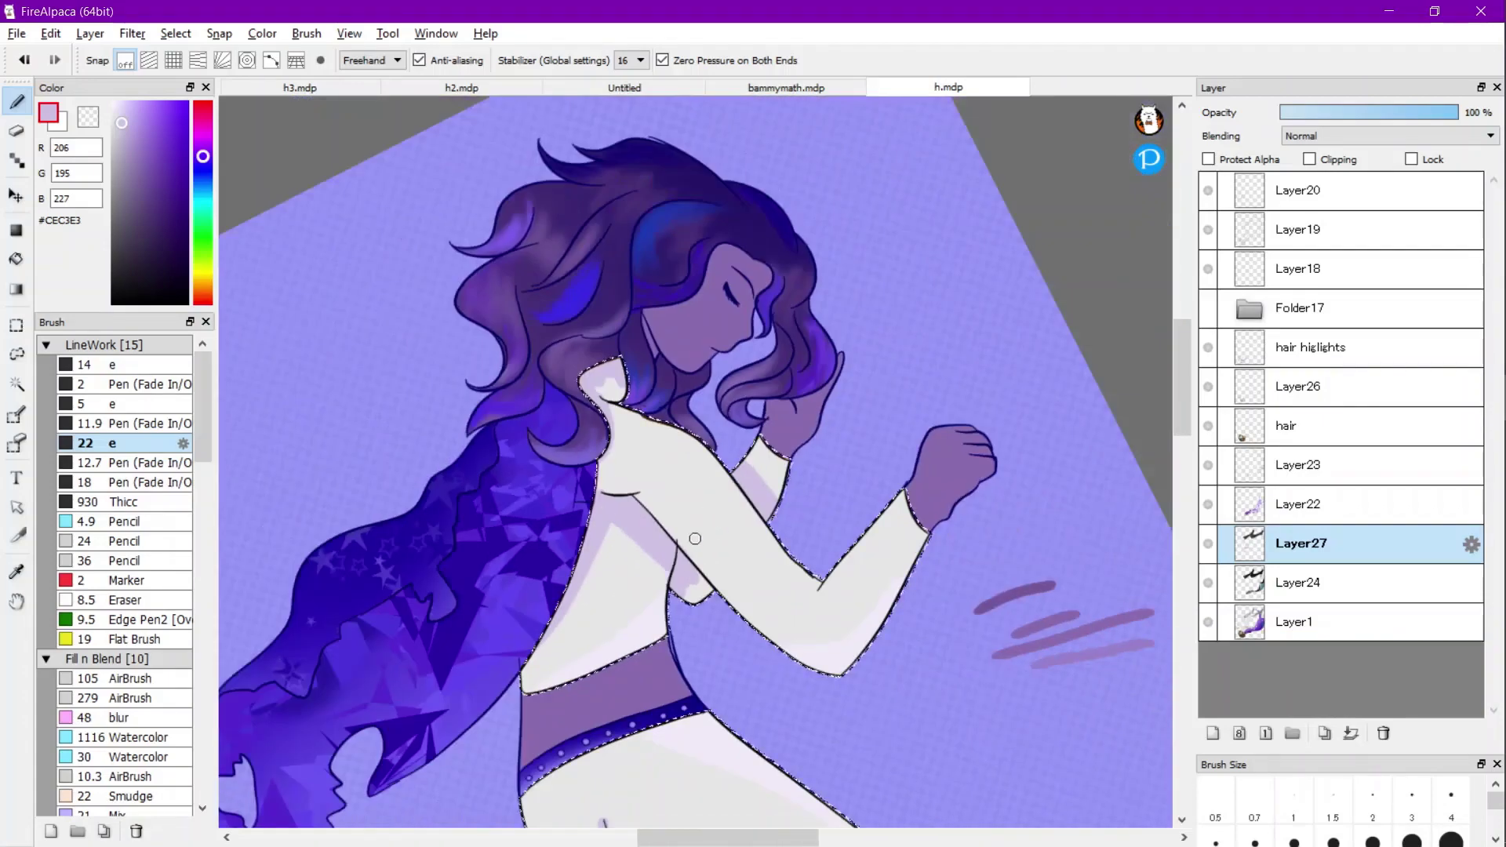
Sample the pale #EAE7ED tone from the trouser leg just above the boot and return to the brush.
scroll(809, 448, "down", 2)
scroll(820, 646, "up", 4)
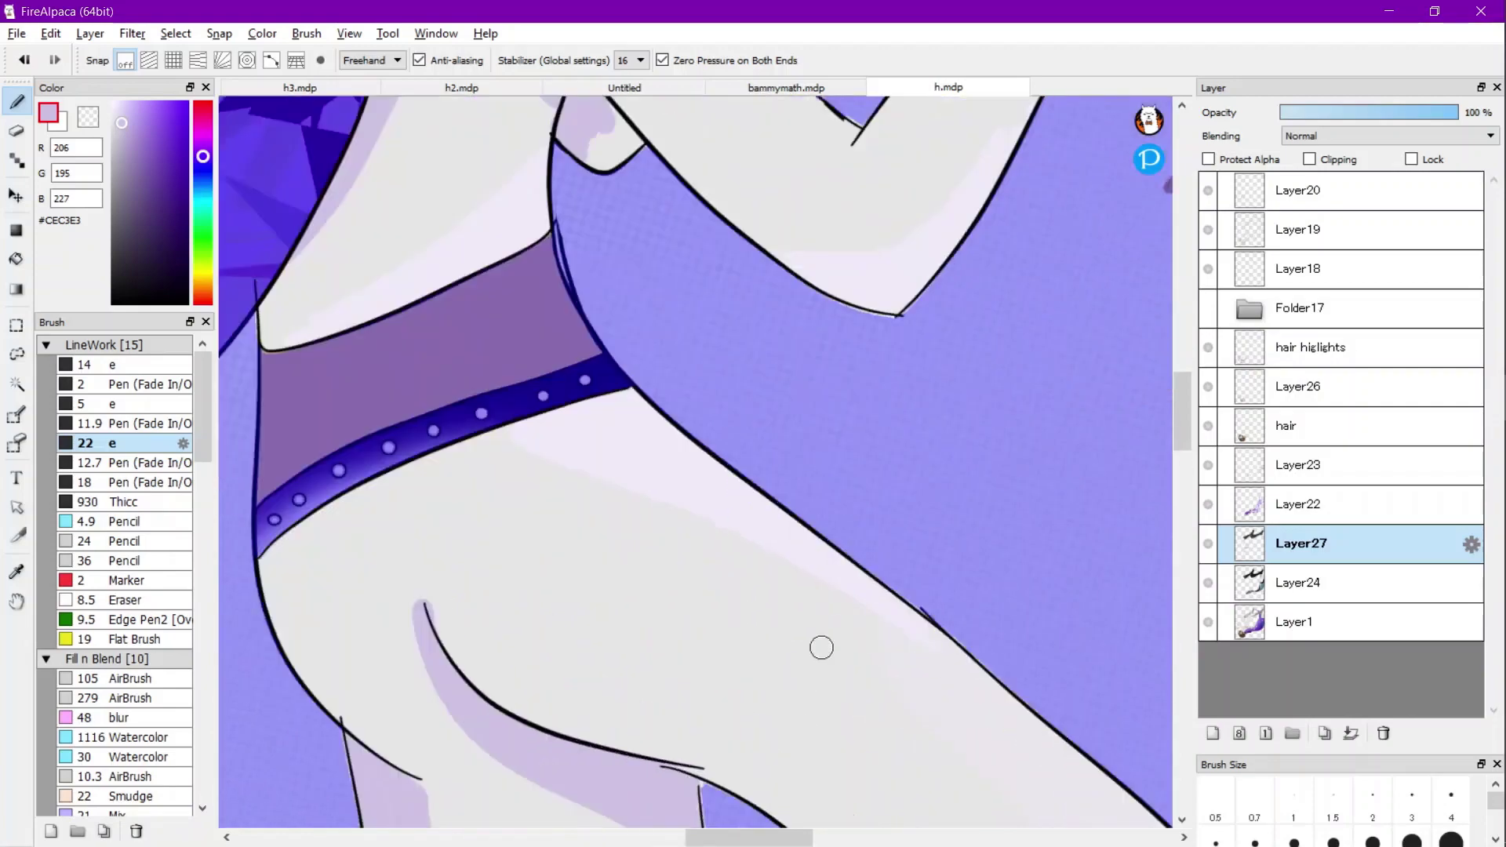
scroll(945, 709, "down", 4)
scroll(946, 708, "up", 3)
scroll(878, 705, "down", 3)
key("i")
scroll(866, 714, "up", 5)
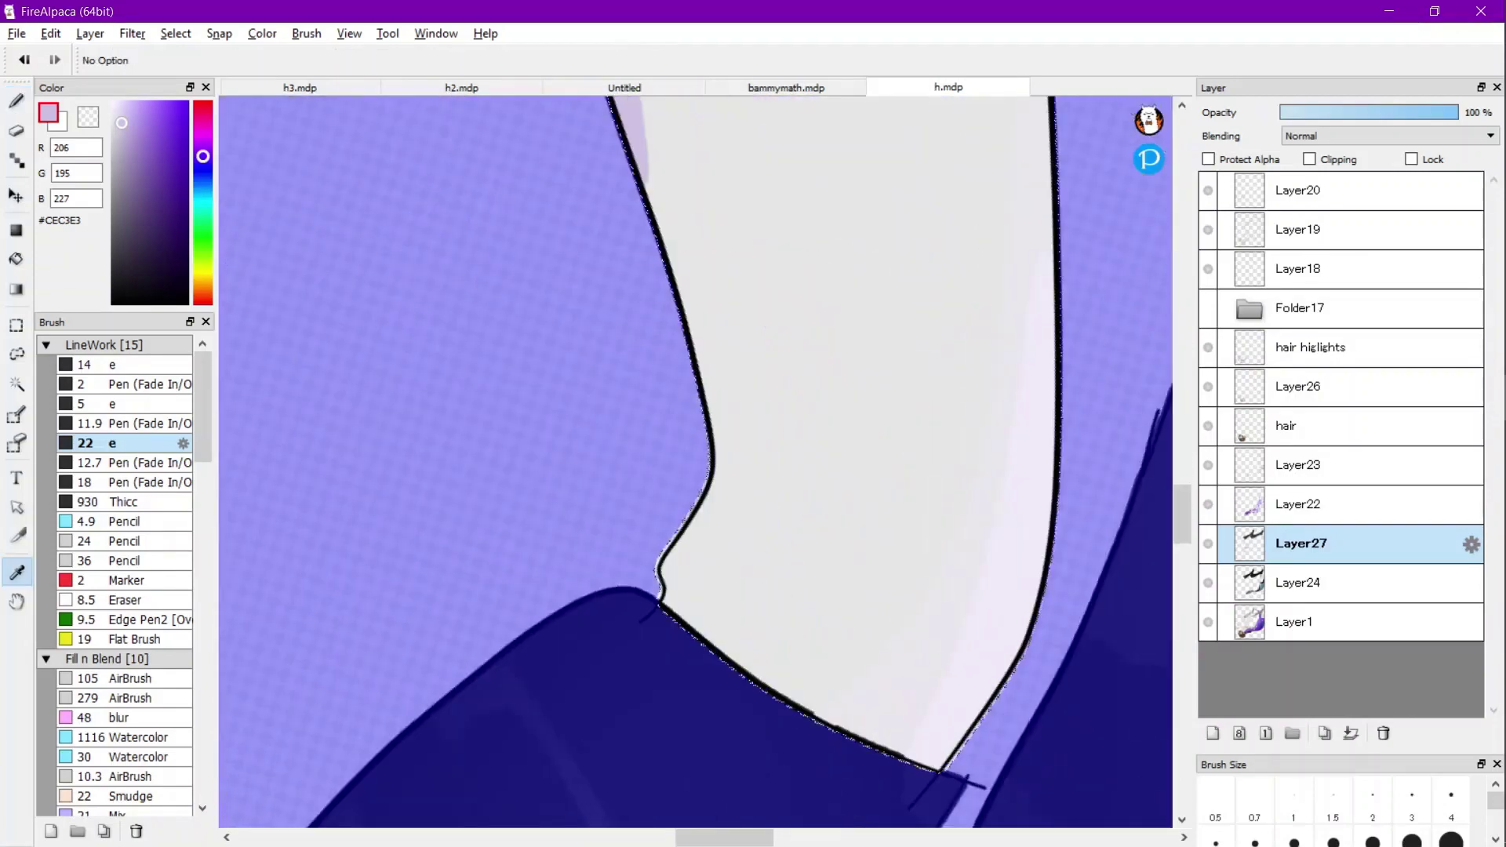
left_click(878, 702)
scroll(801, 480, "down", 6)
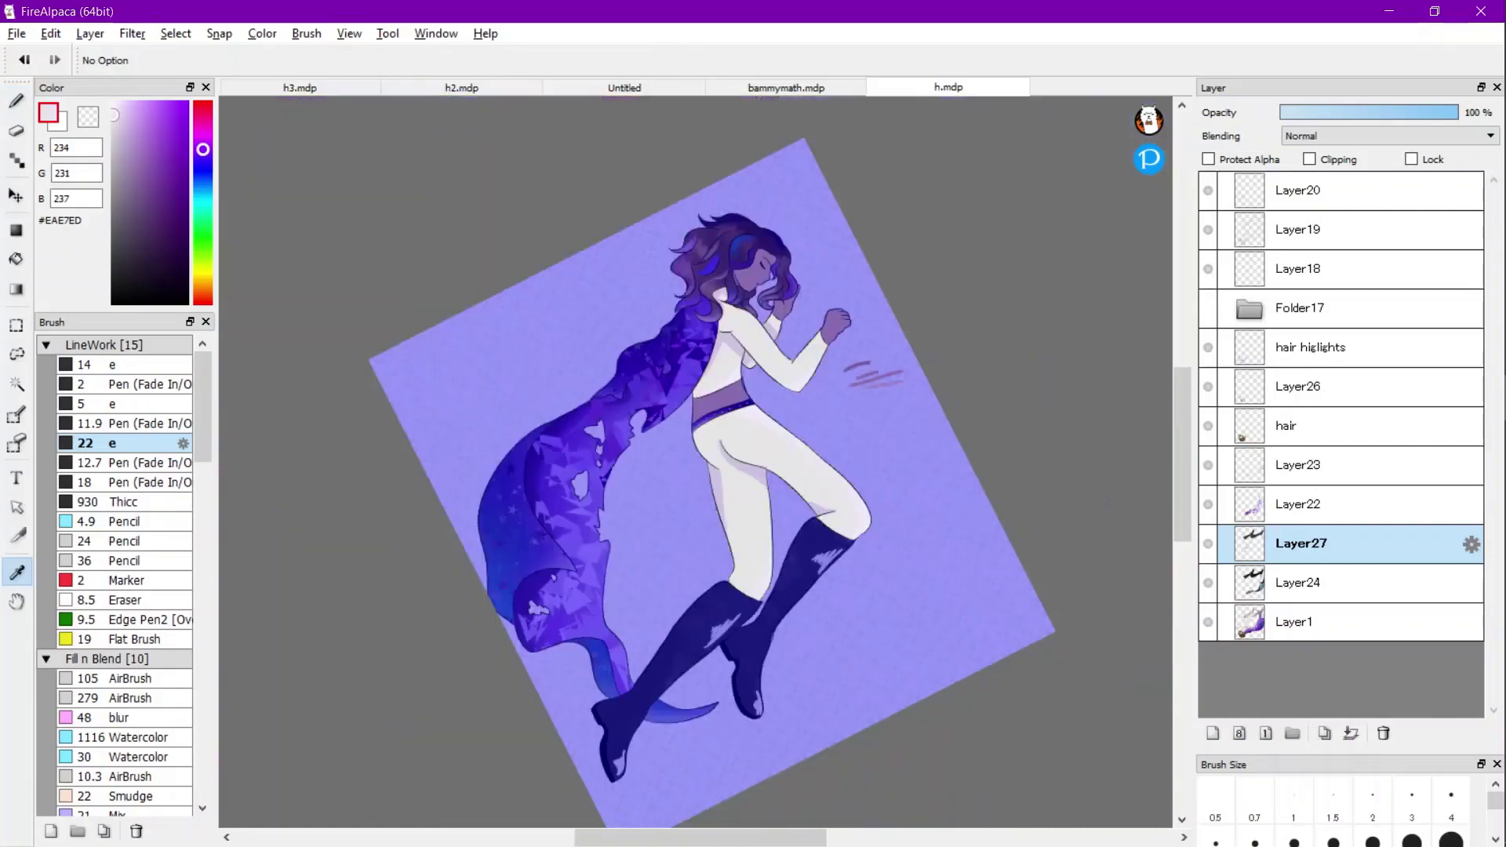
key("b")
scroll(802, 481, "up", 5)
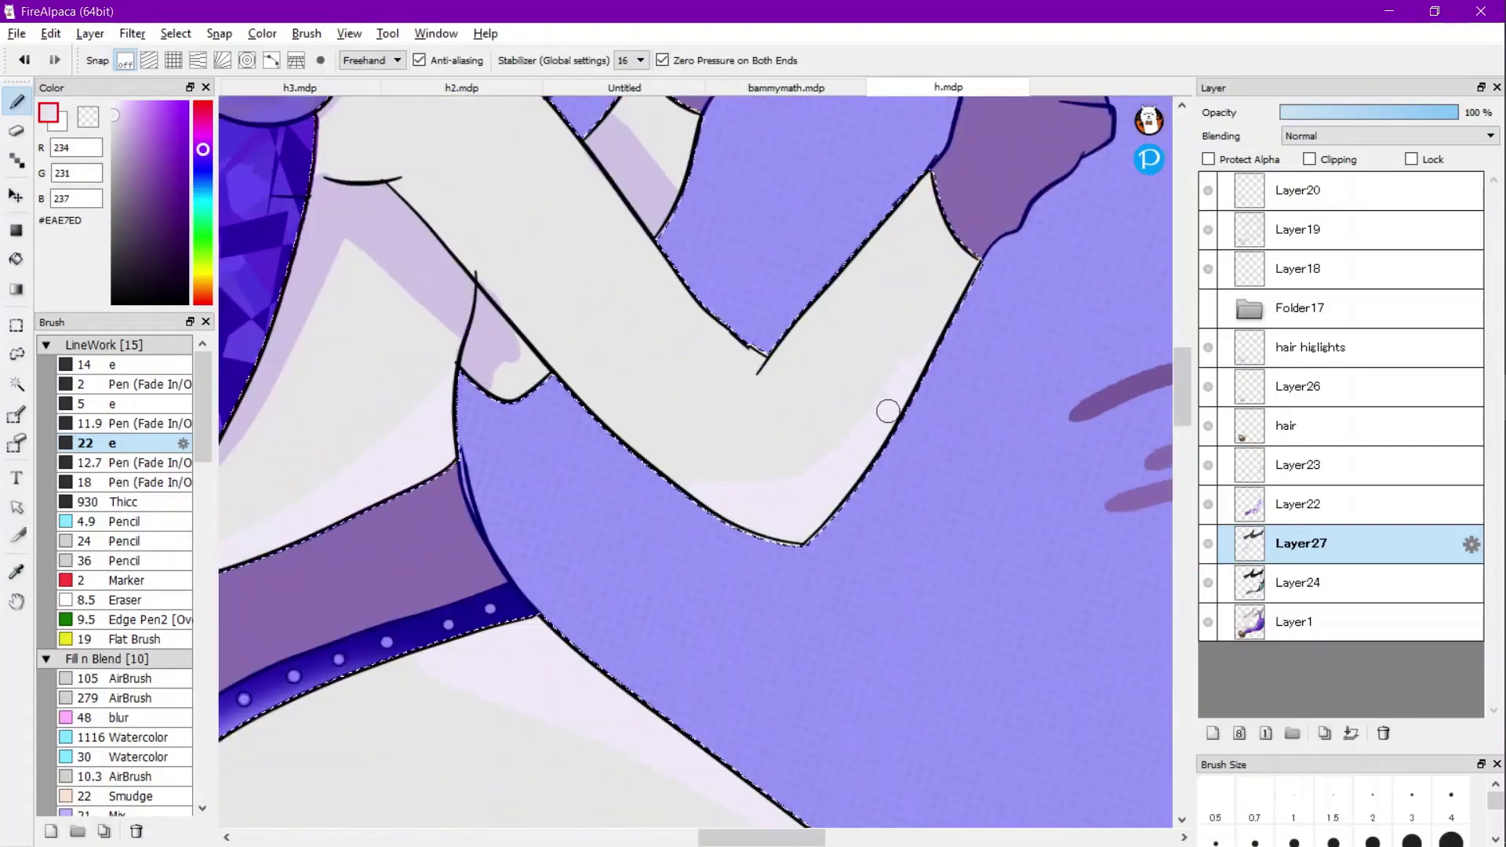
scroll(673, 384, "down", 1)
key("g")
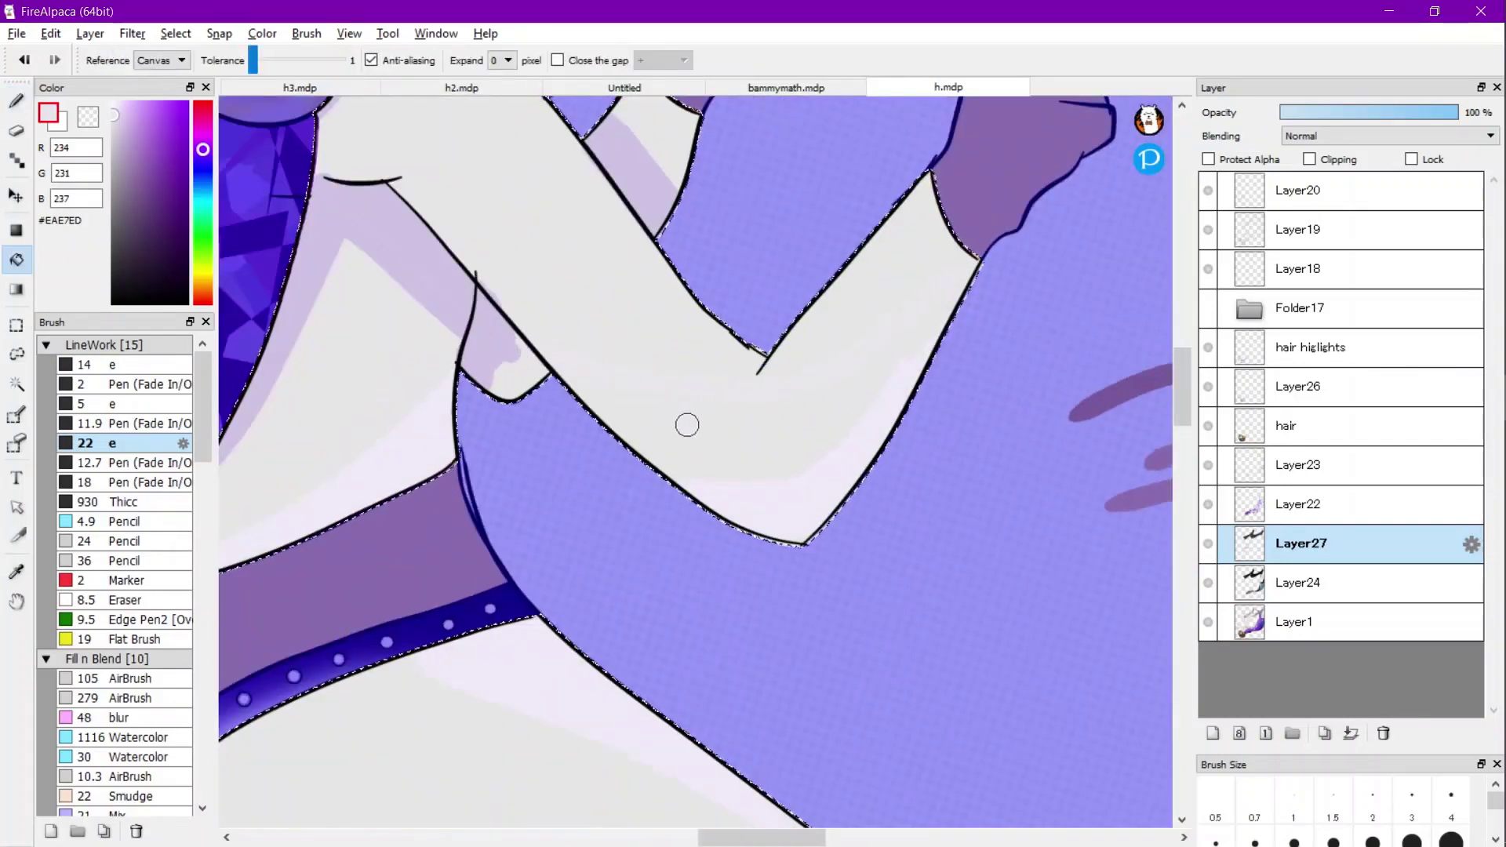
scroll(686, 423, "down", 1)
scroll(494, 398, "up", 1)
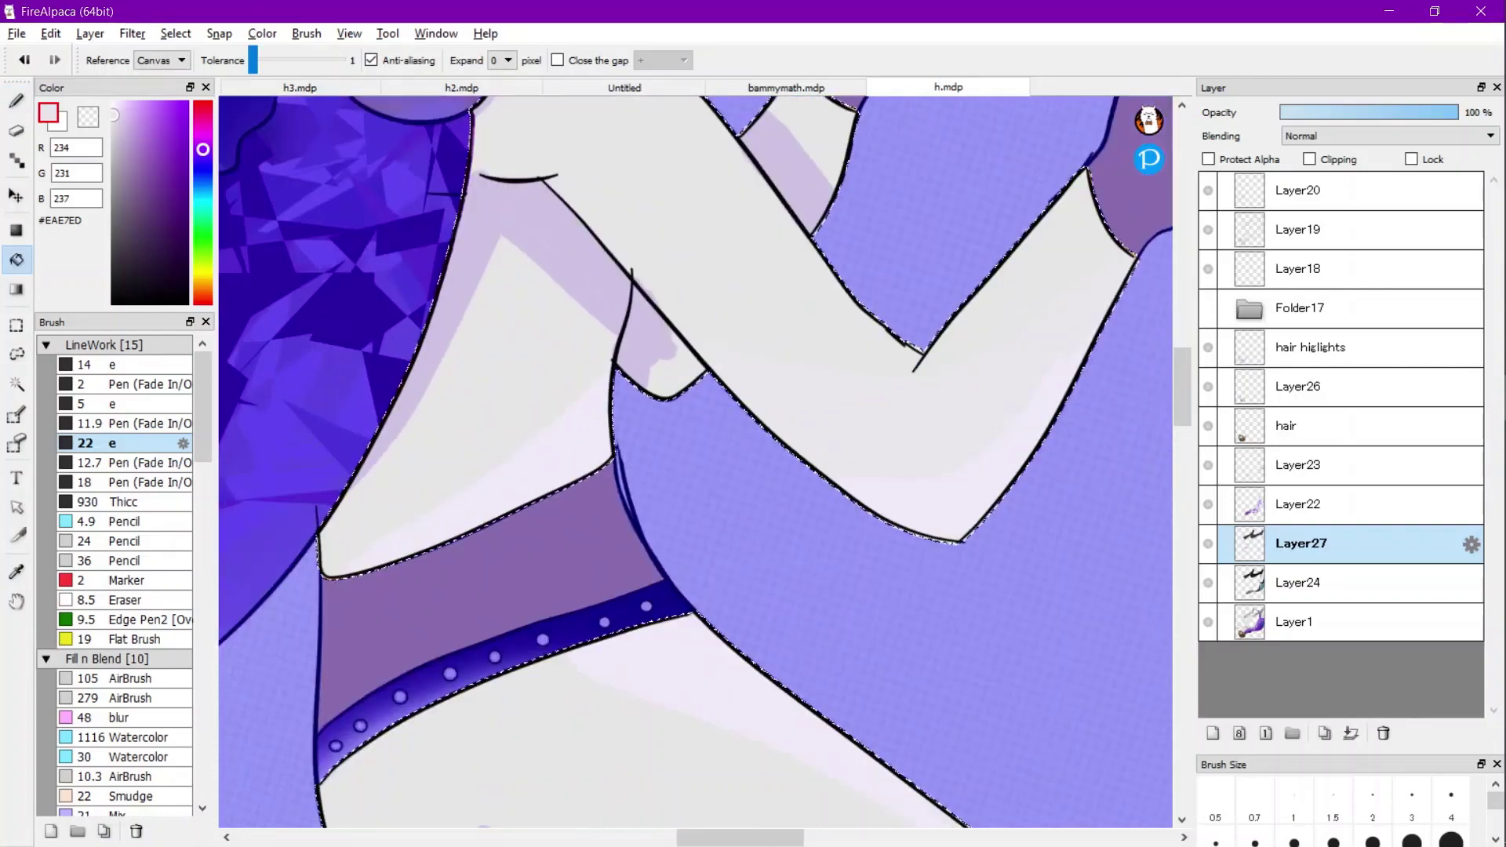
key("ctrl+d")
scroll(661, 366, "down", 1)
key("ctrl+z")
scroll(721, 439, "down", 1)
scroll(659, 189, "up", 3)
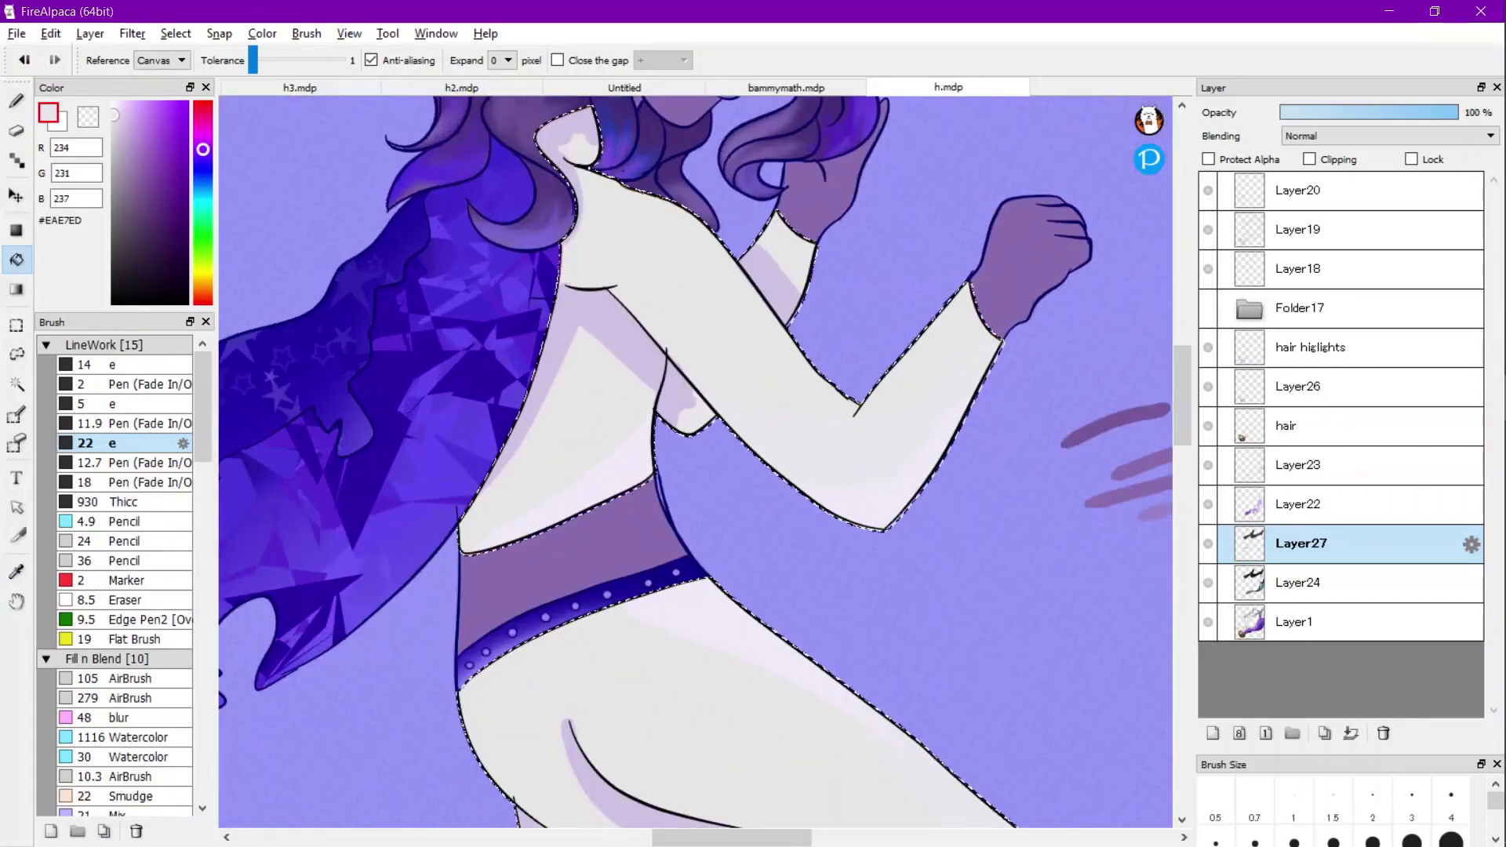
Sample the #CEC3E3 shadow colour from the upper trousers.
key("b")
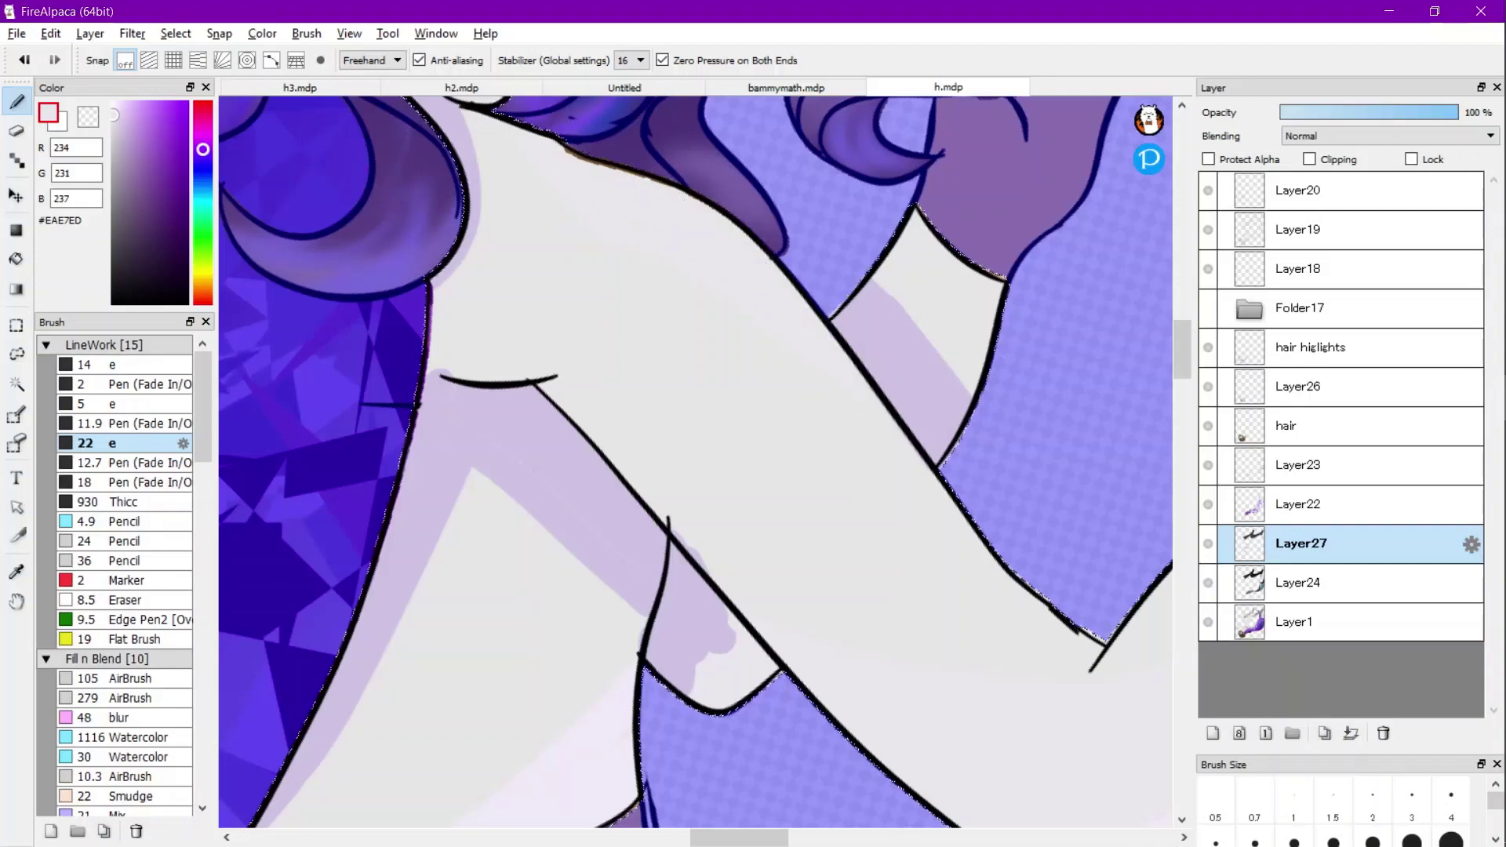
scroll(832, 349, "down", 4)
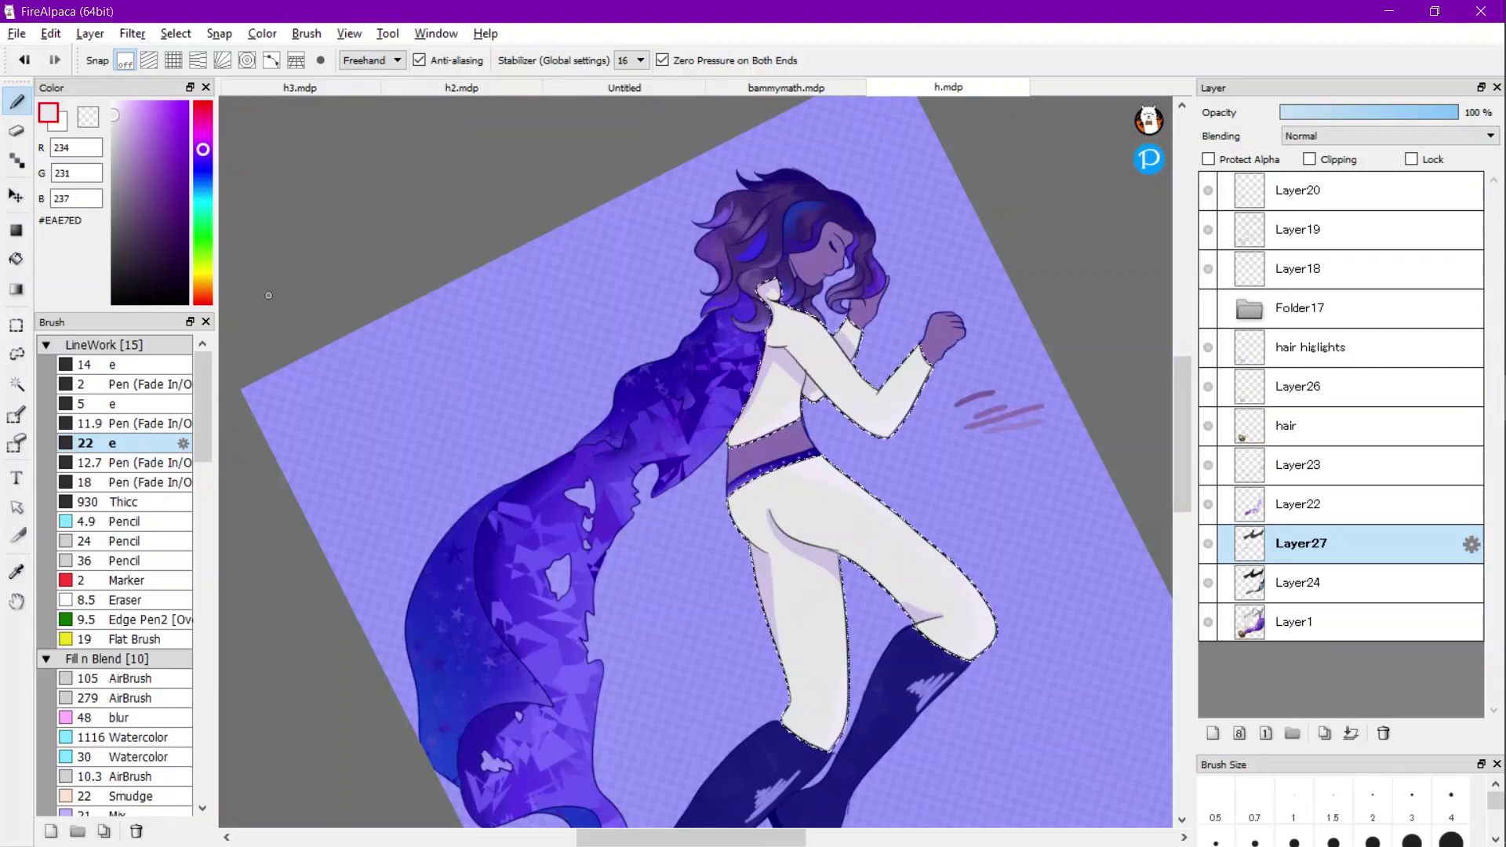
scroll(783, 625, "up", 1)
key("i")
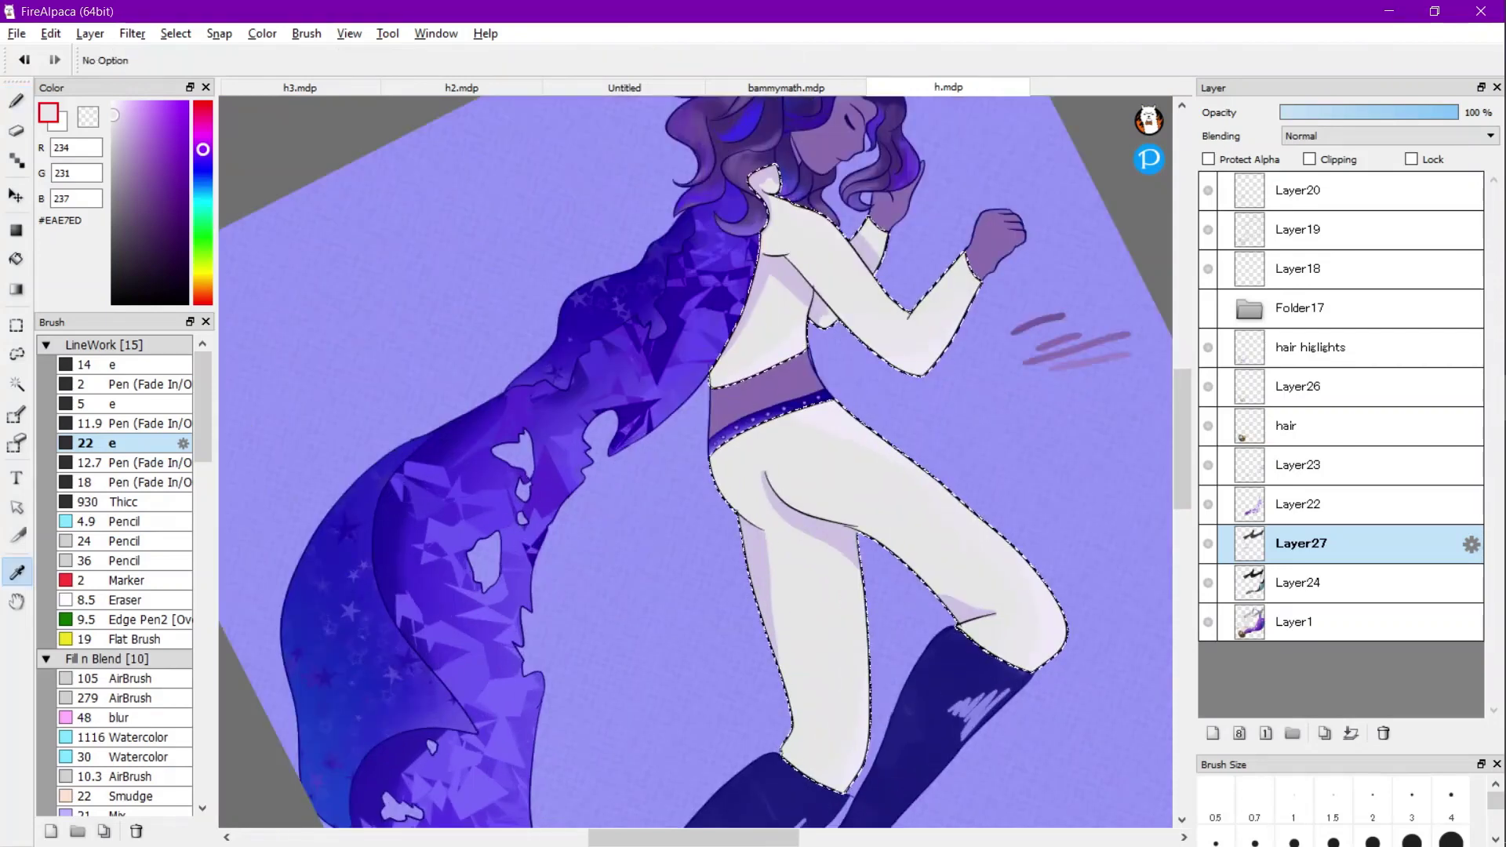
left_click(838, 539)
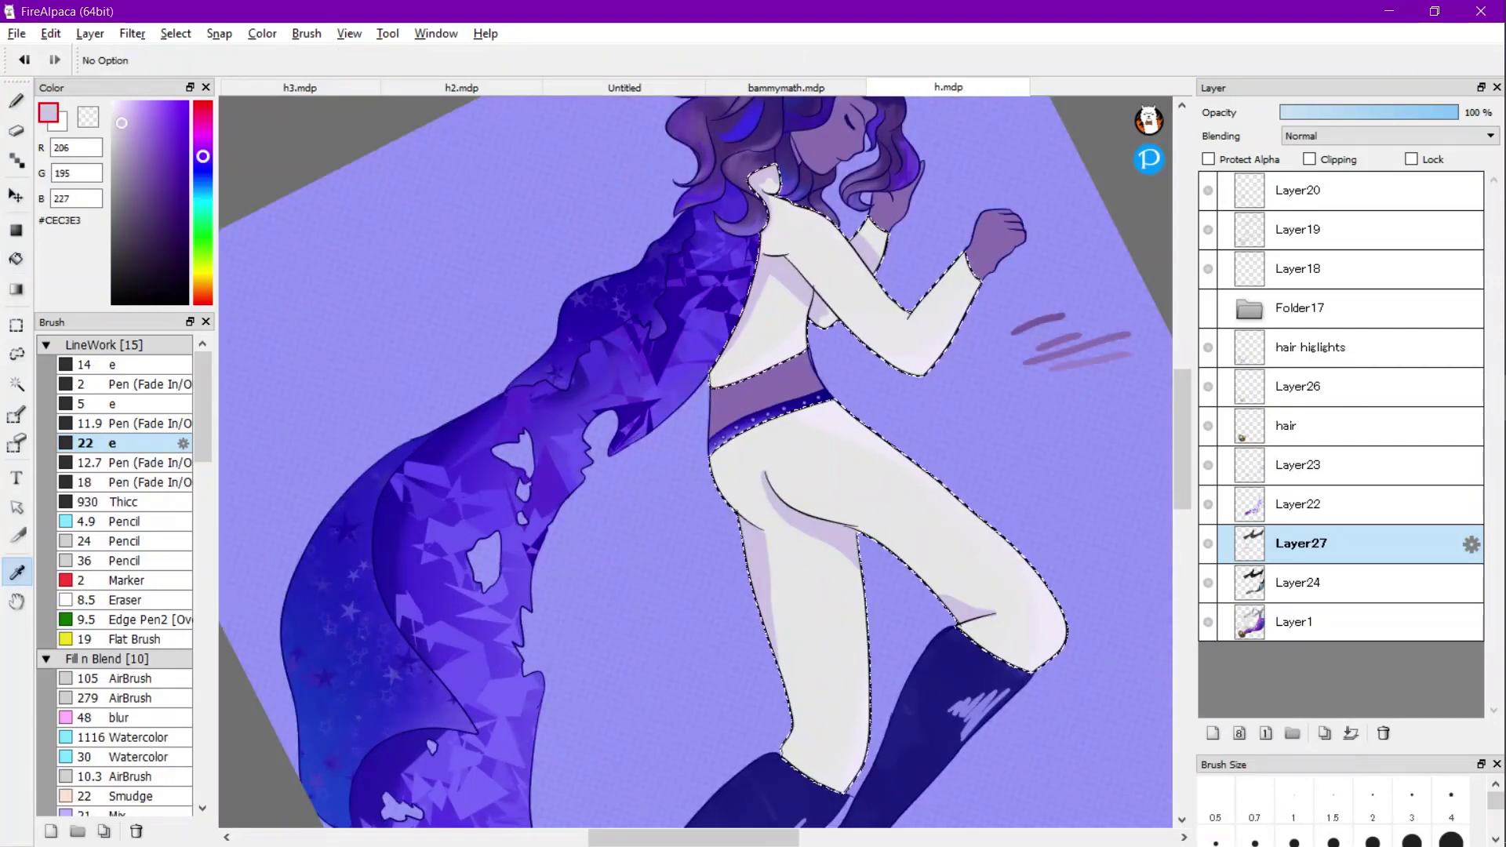
Put the white clothing's shading on a new layer above Layer27 and name it L2.
key("ctrl+shift+n")
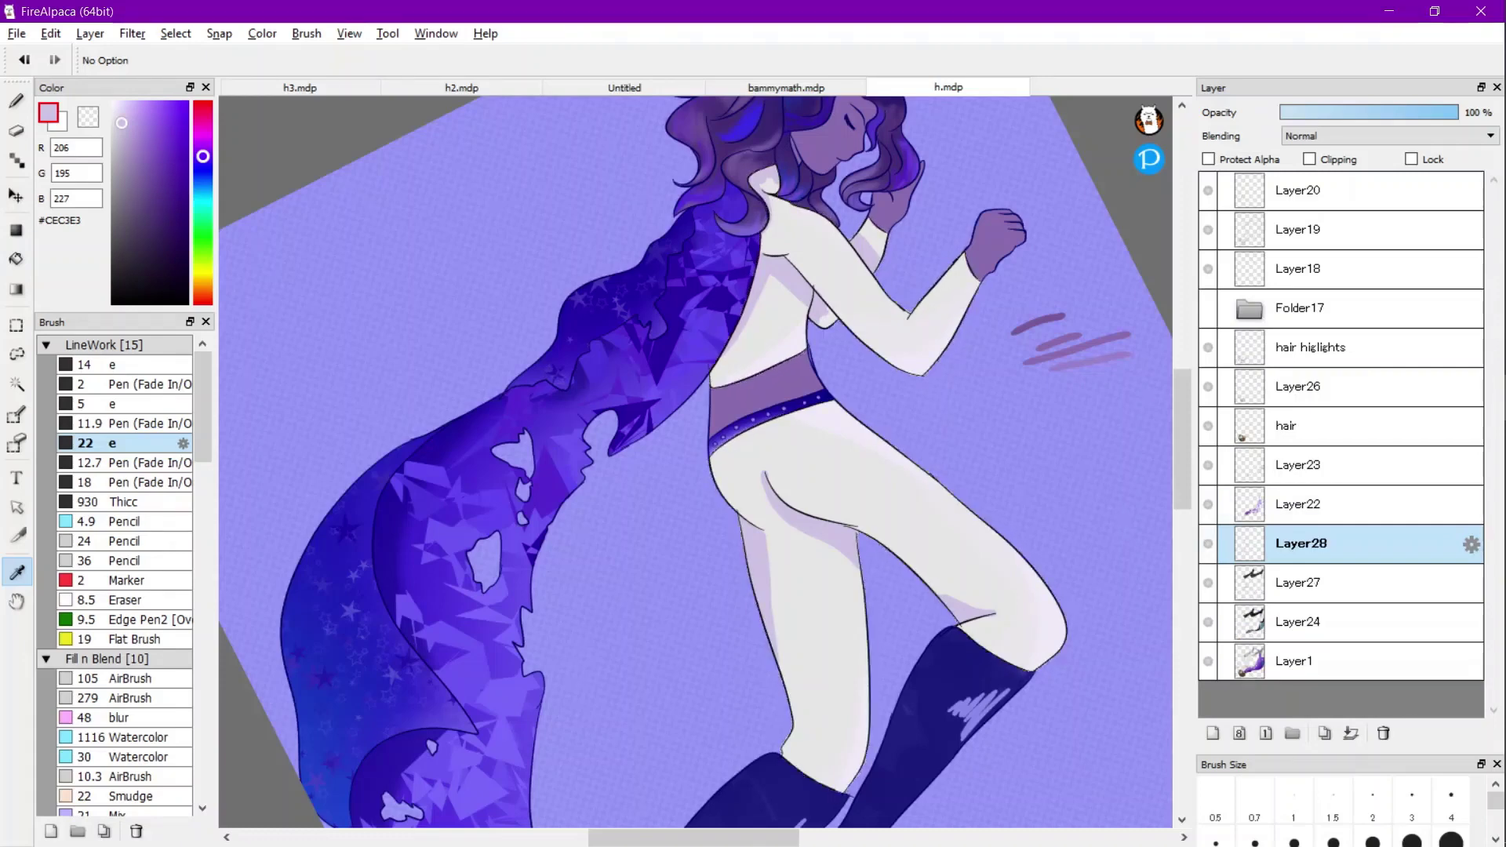
left_click(1207, 583)
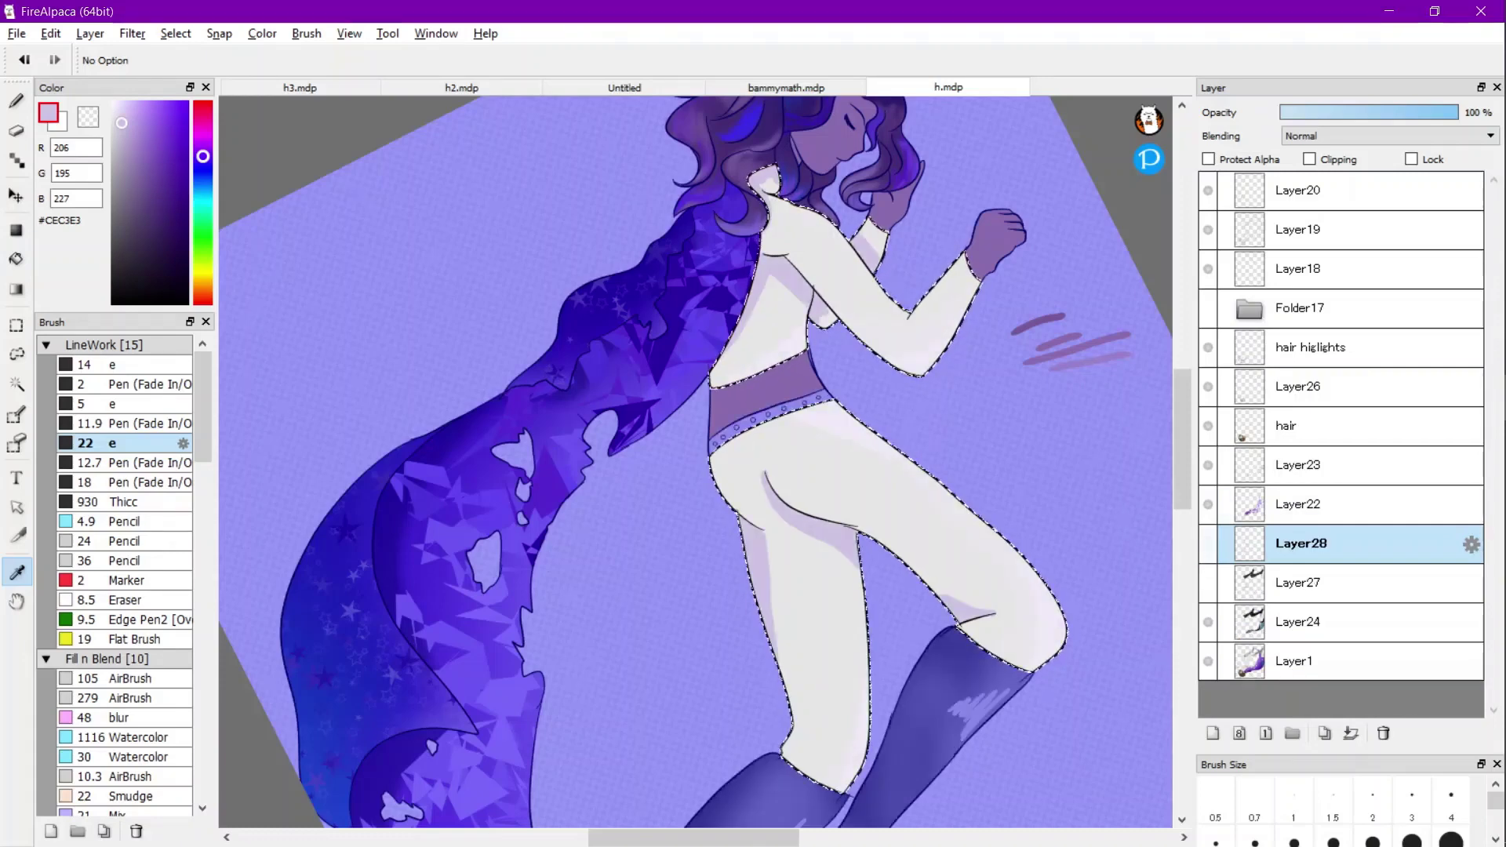
left_click(1208, 583)
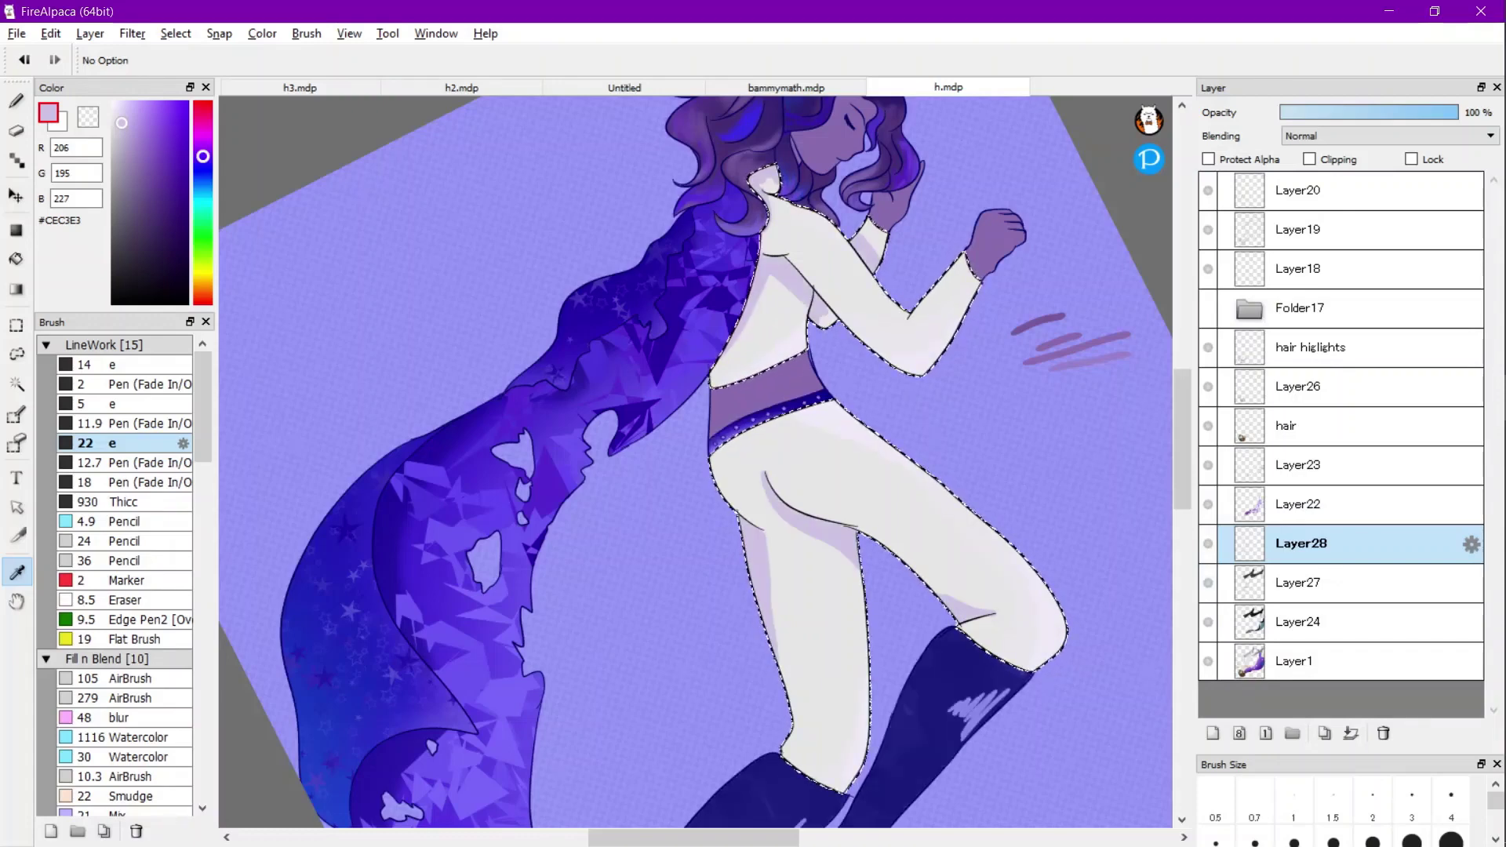
double_click(1302, 543)
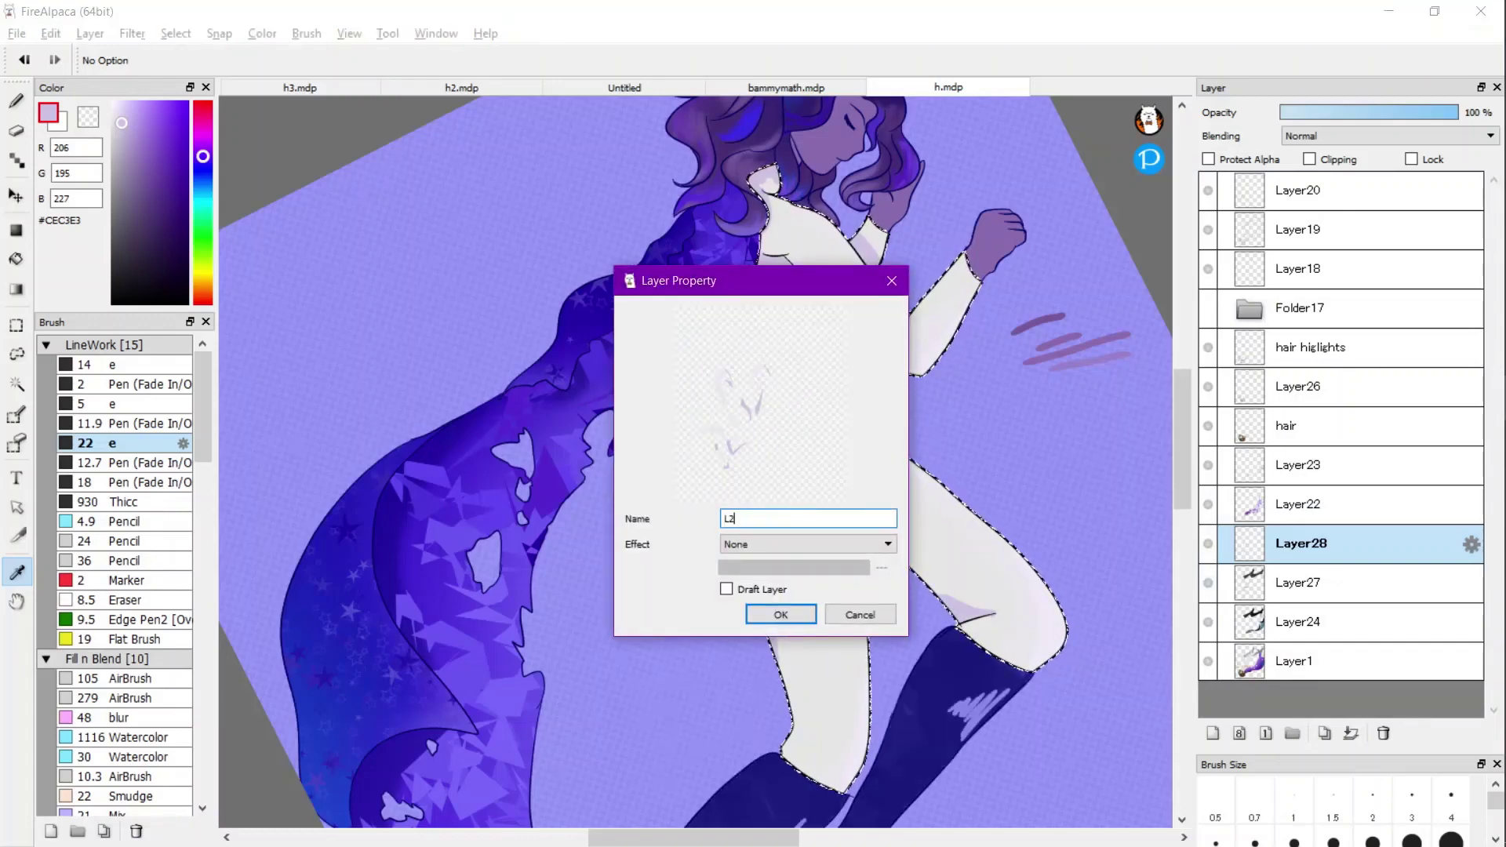
key("Return")
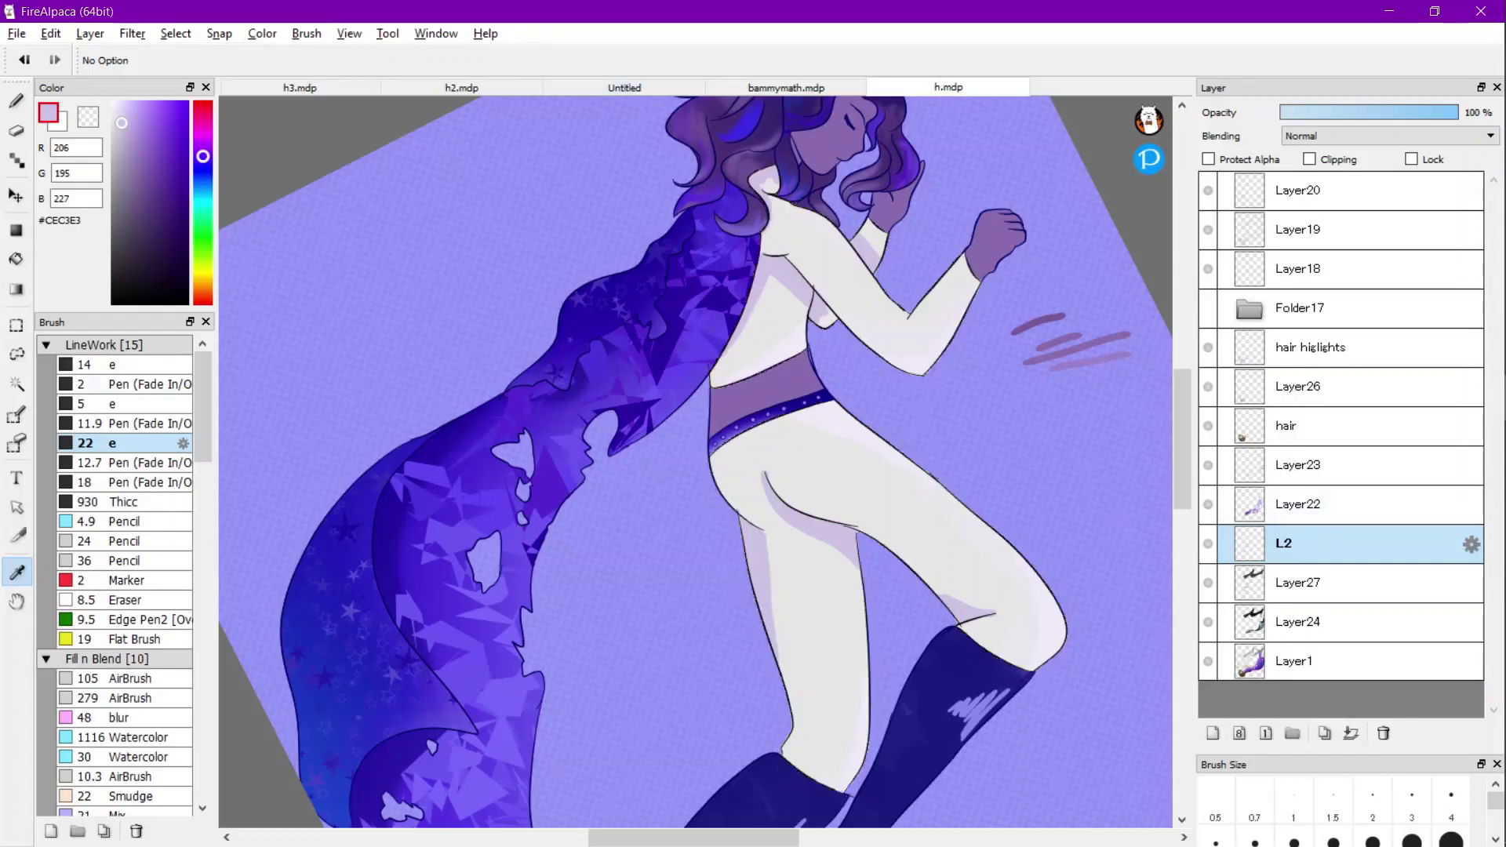
Choose the blur brush and set its width to 198 px.
left_click(129, 679)
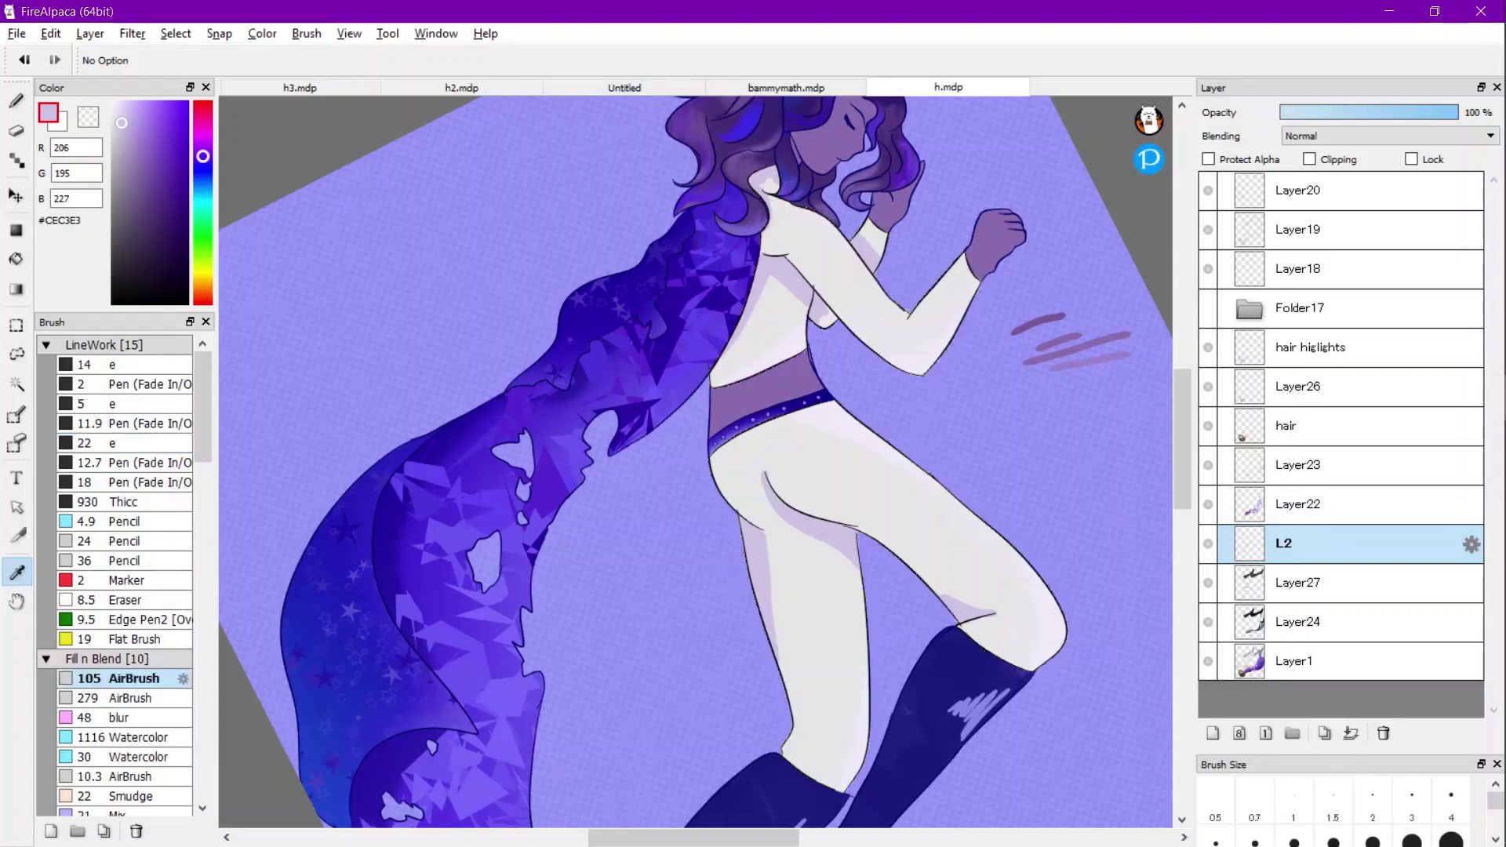
scroll(130, 729, "down", 1)
left_click(134, 742)
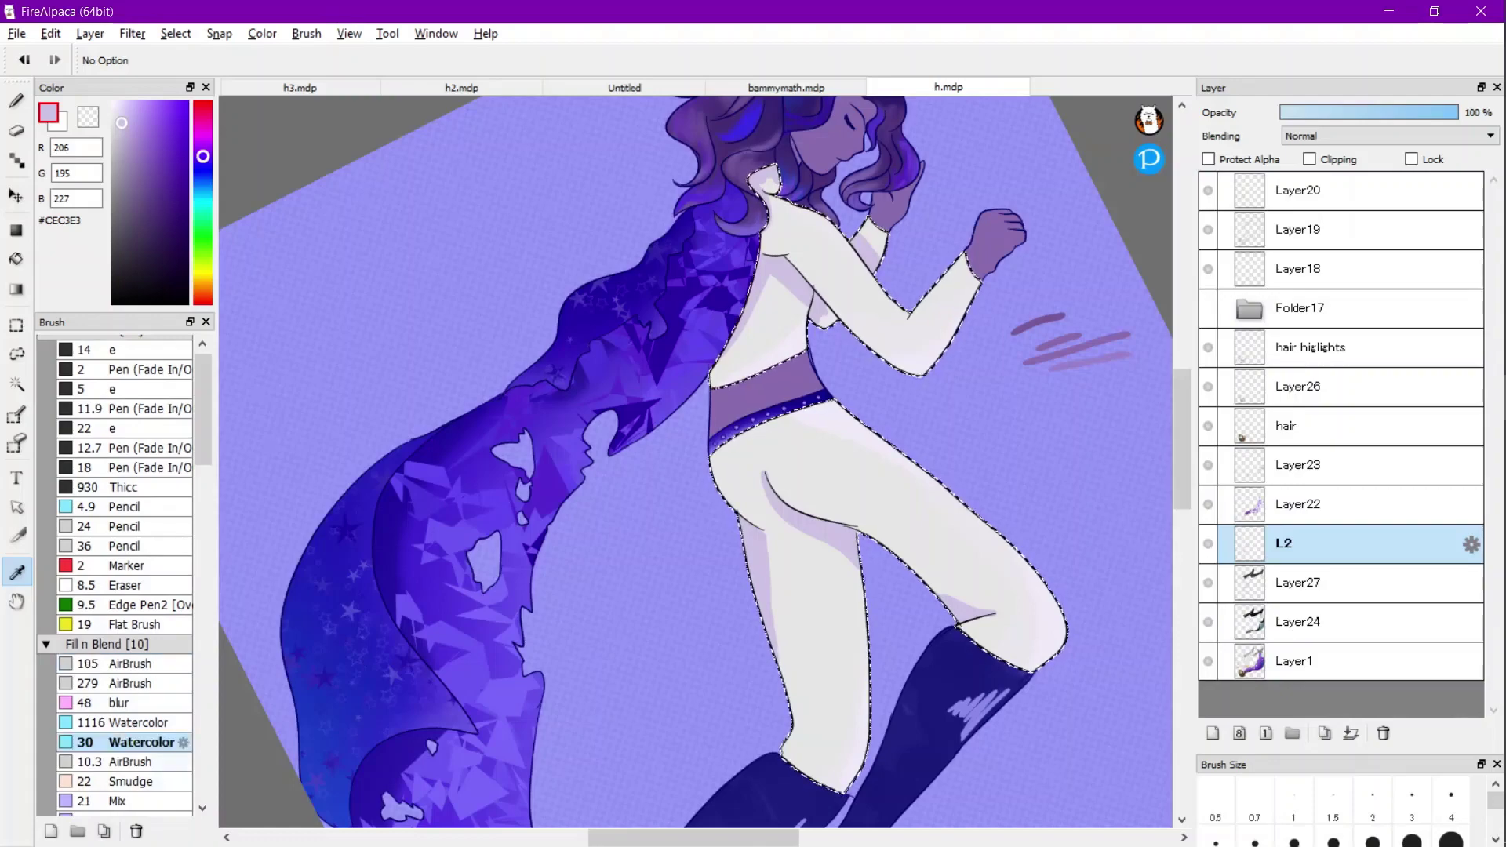
left_click(129, 704)
left_click(182, 704)
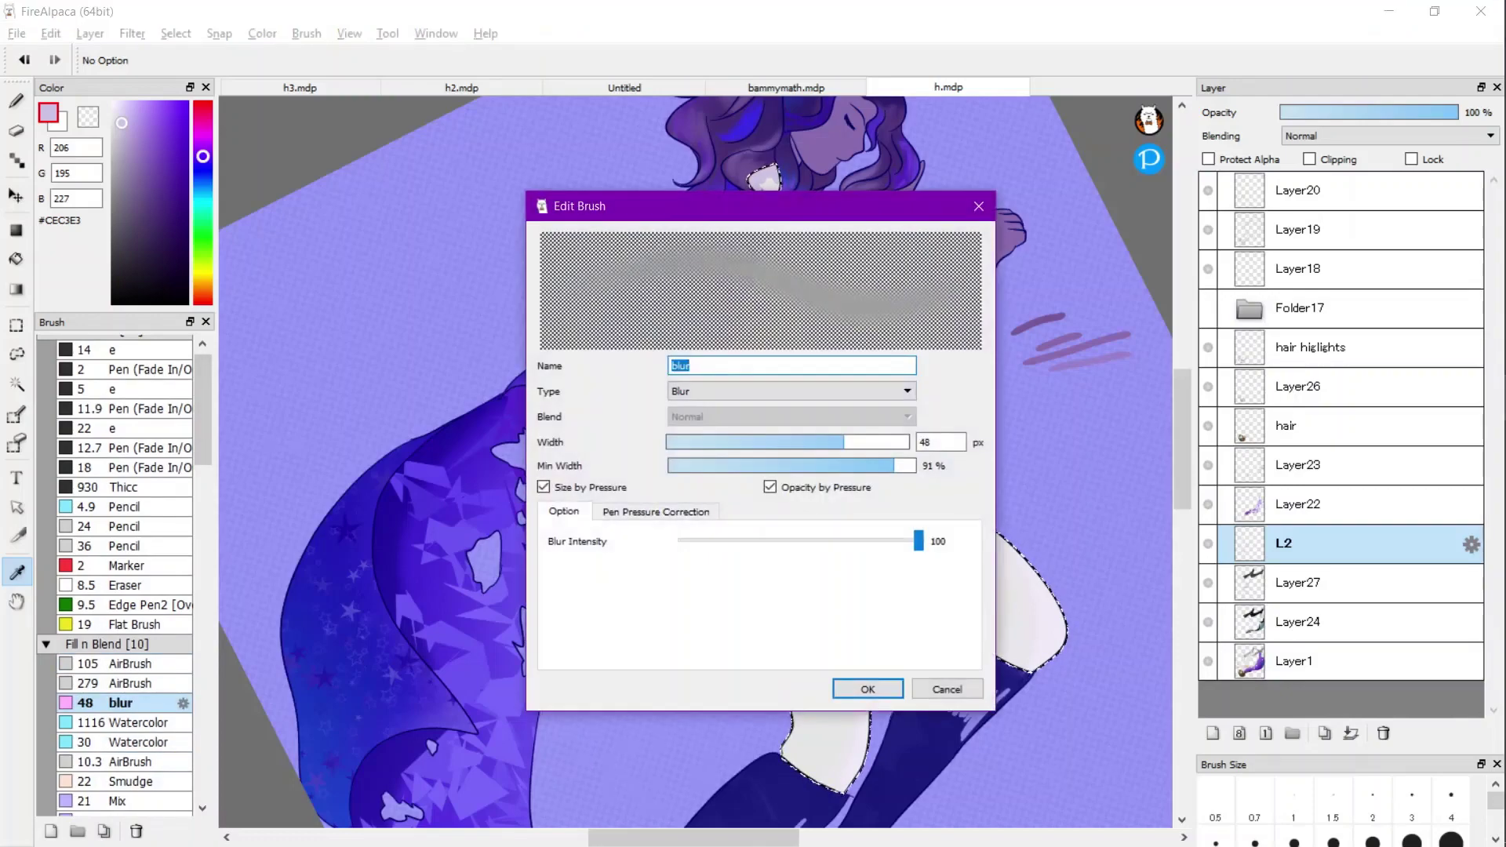
left_click(868, 689)
key("b")
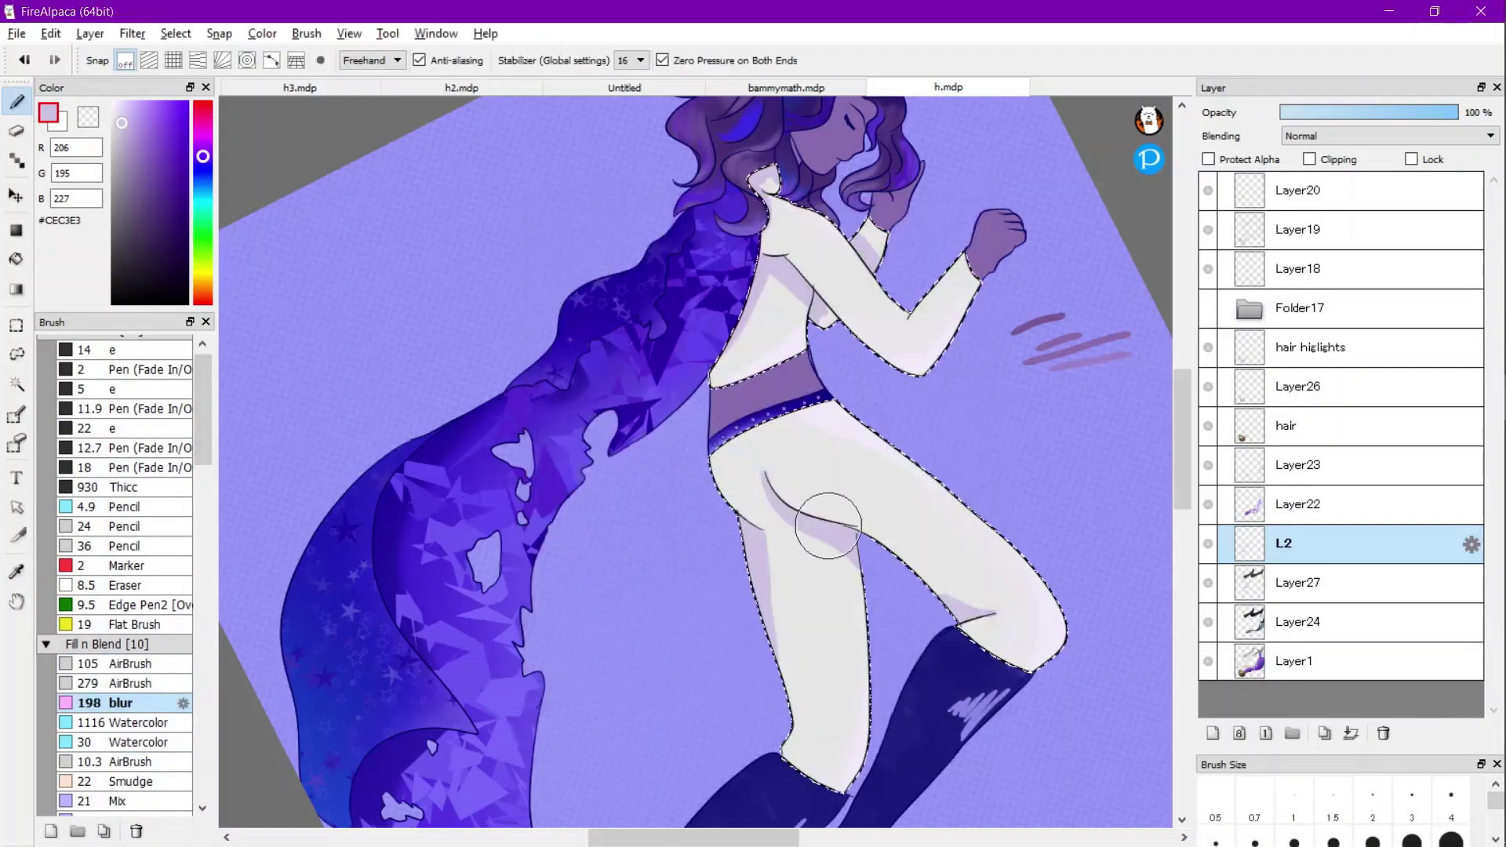
Blur the edges of the shadows and highlights on the white trousers.
scroll(827, 530, "up", 1)
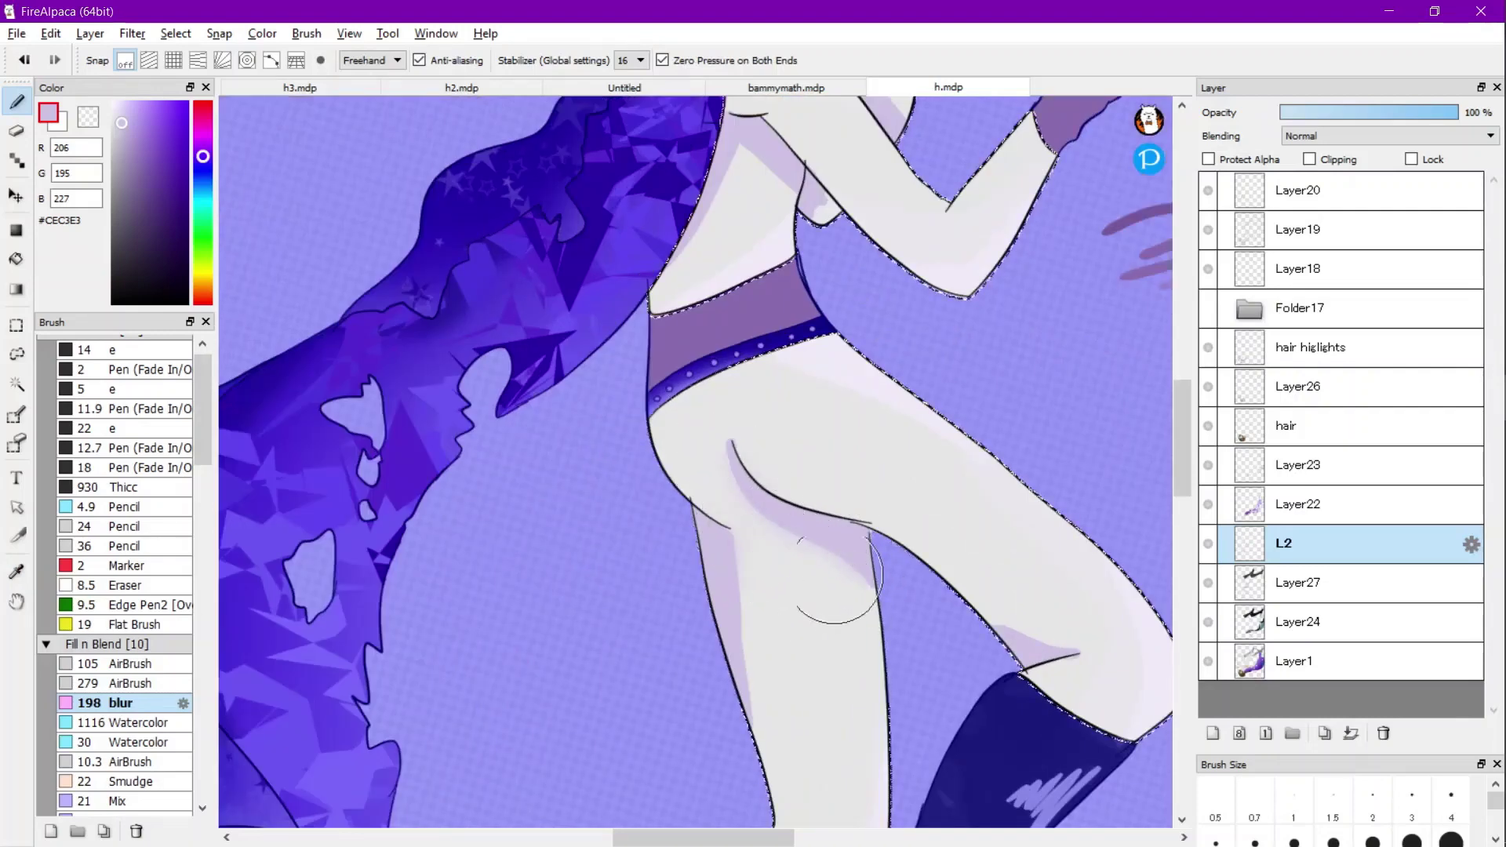
mouse_move(834, 575)
left_mouse_down()
mouse_move(777, 528)
mouse_move(872, 615)
mouse_move(776, 510)
mouse_move(739, 581)
mouse_move(799, 736)
mouse_move(688, 524)
left_mouse_up()
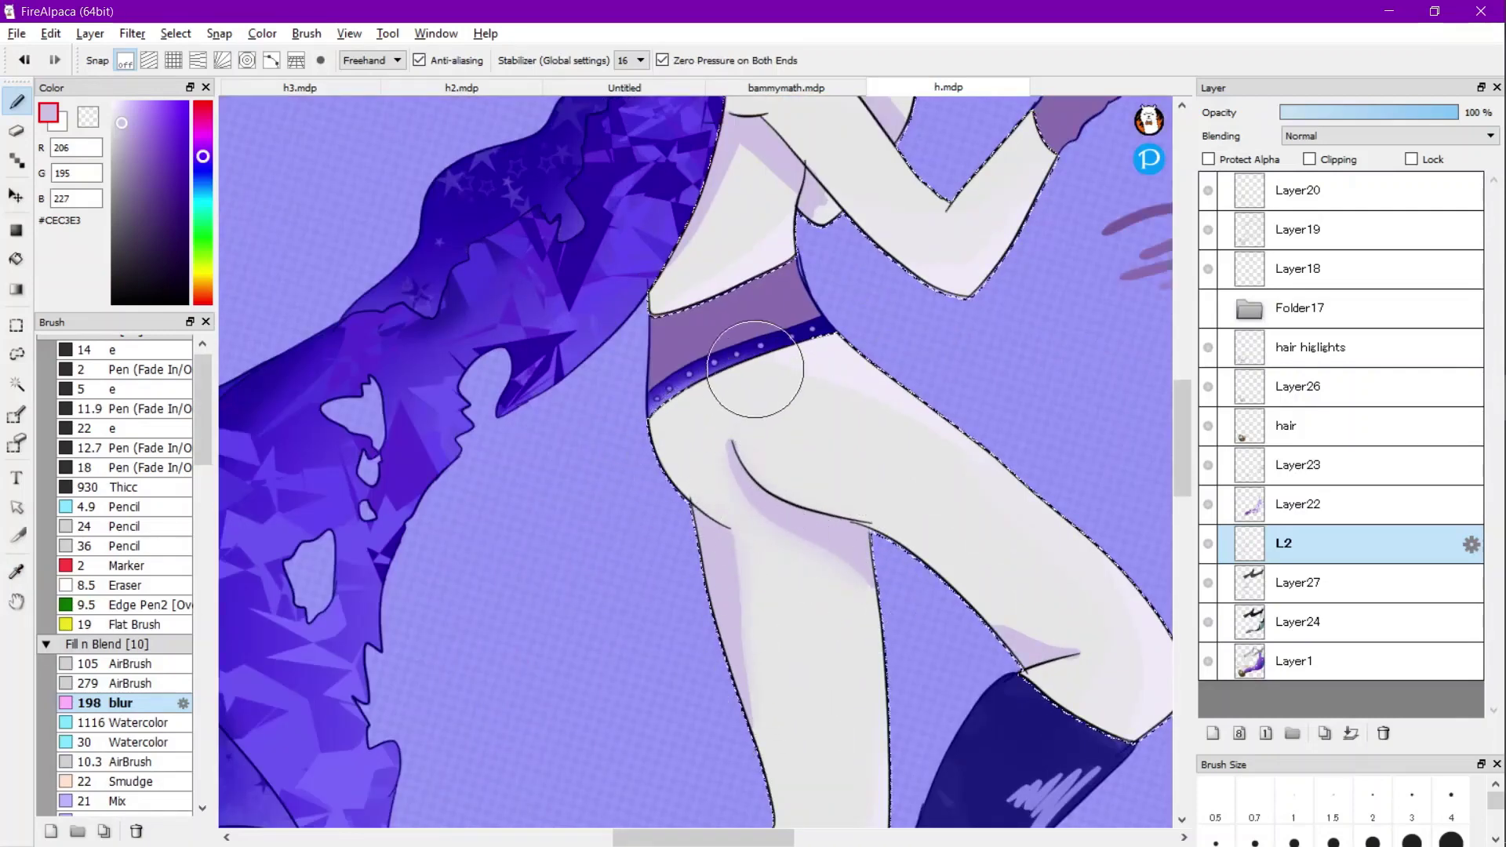
mouse_move(755, 369)
left_mouse_down()
mouse_move(814, 349)
mouse_move(1067, 730)
mouse_move(1130, 579)
left_mouse_up()
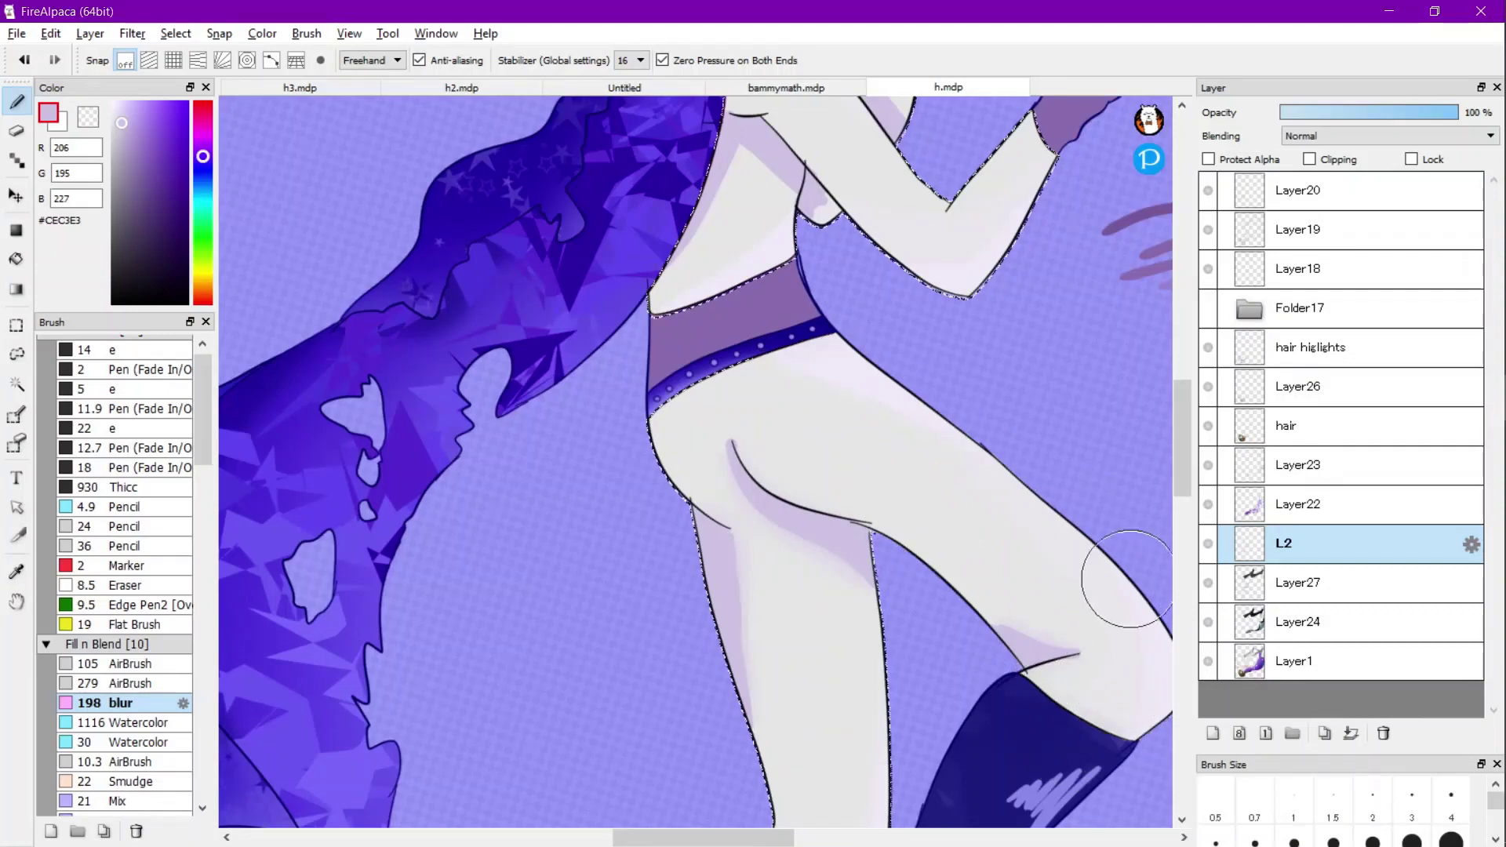
scroll(787, 400, "down", 3)
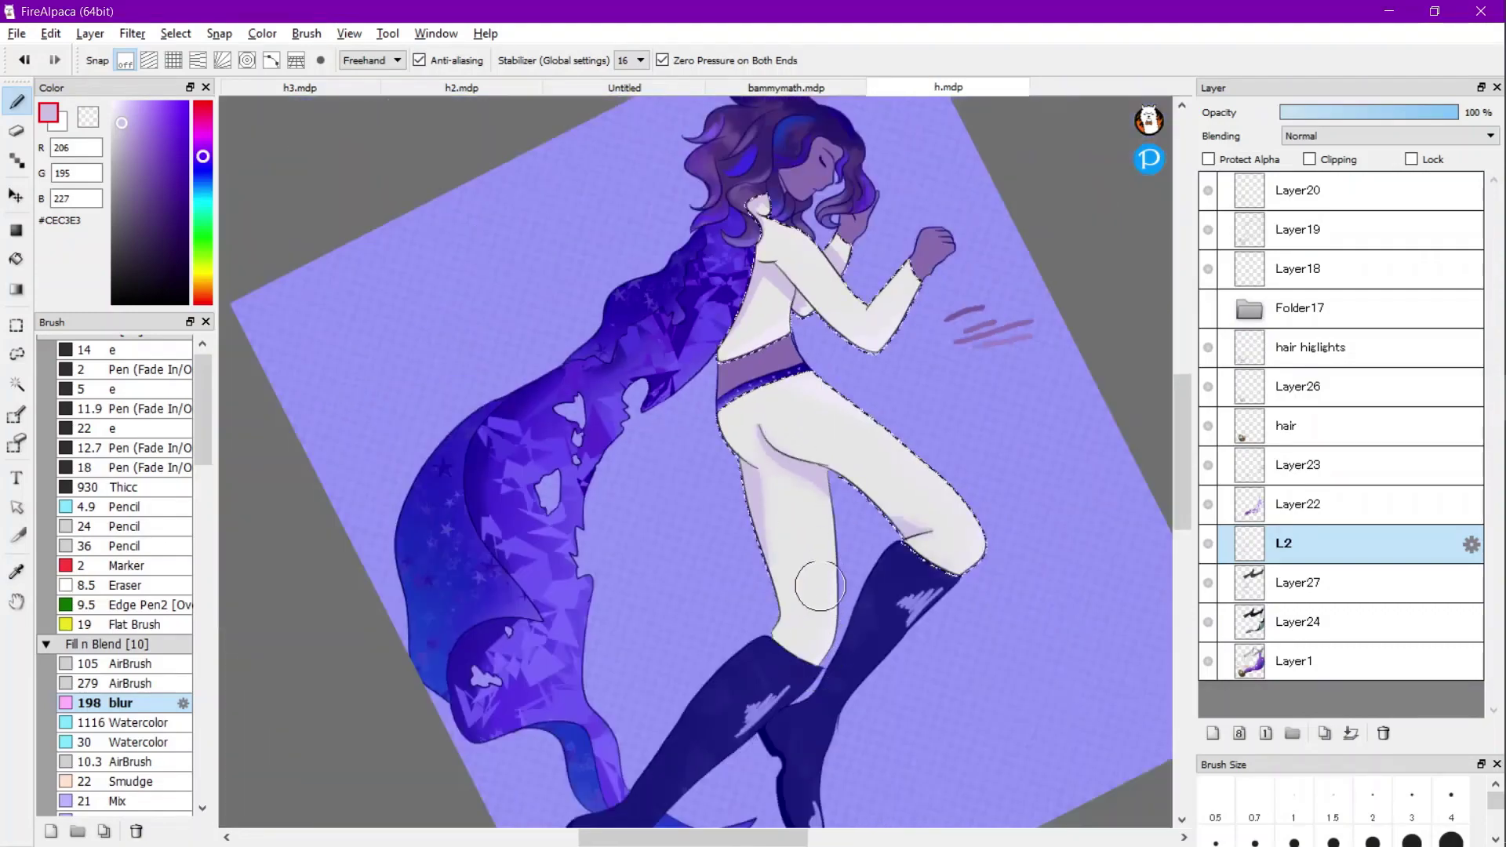
scroll(819, 586, "up", 2)
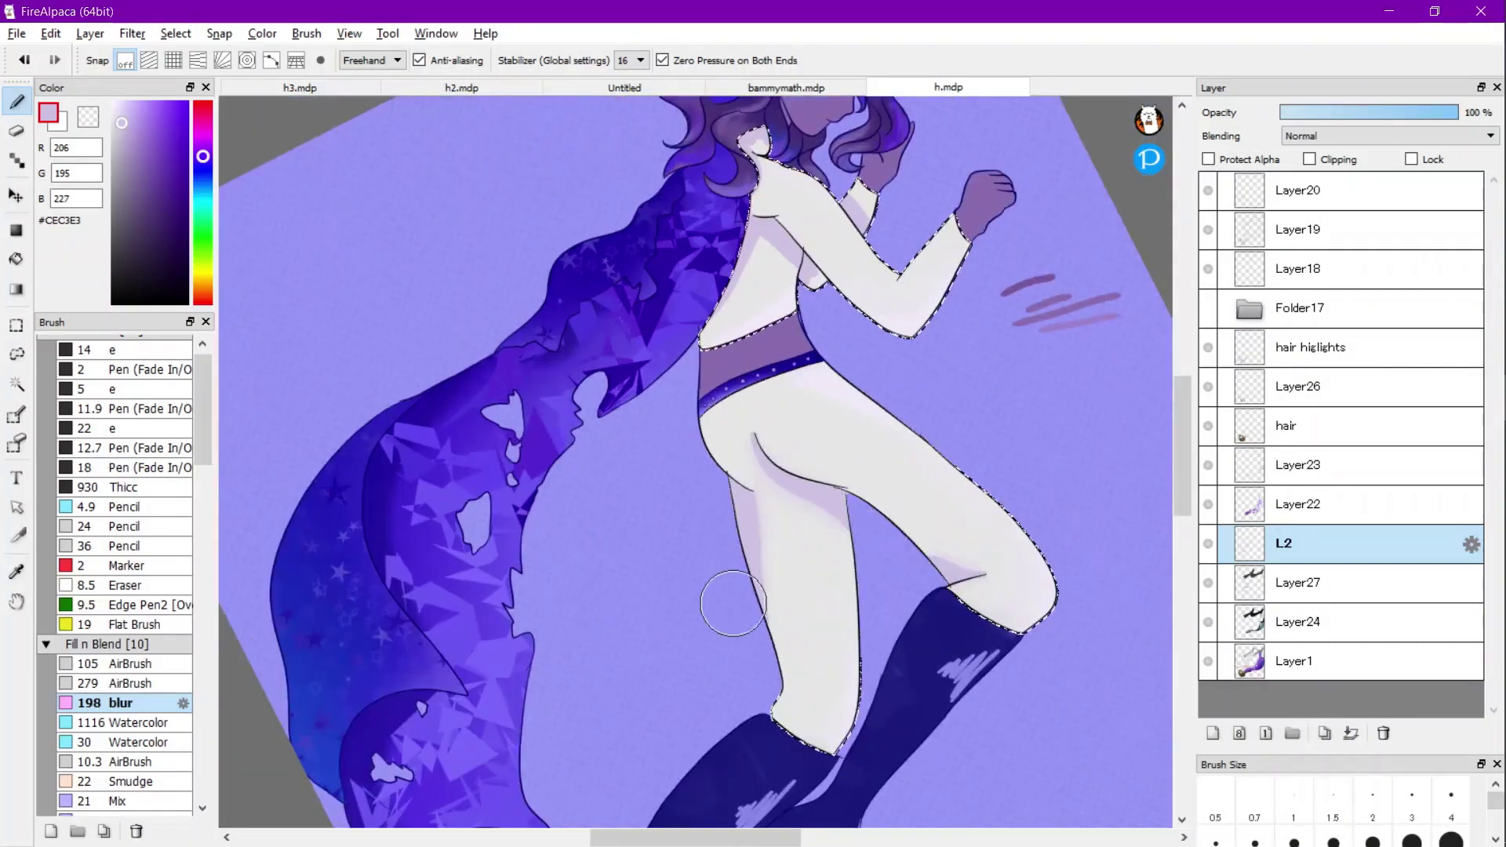
Blur the shading edges on the white top around the back and chest.
scroll(734, 603, "down", 2)
scroll(787, 548, "up", 3)
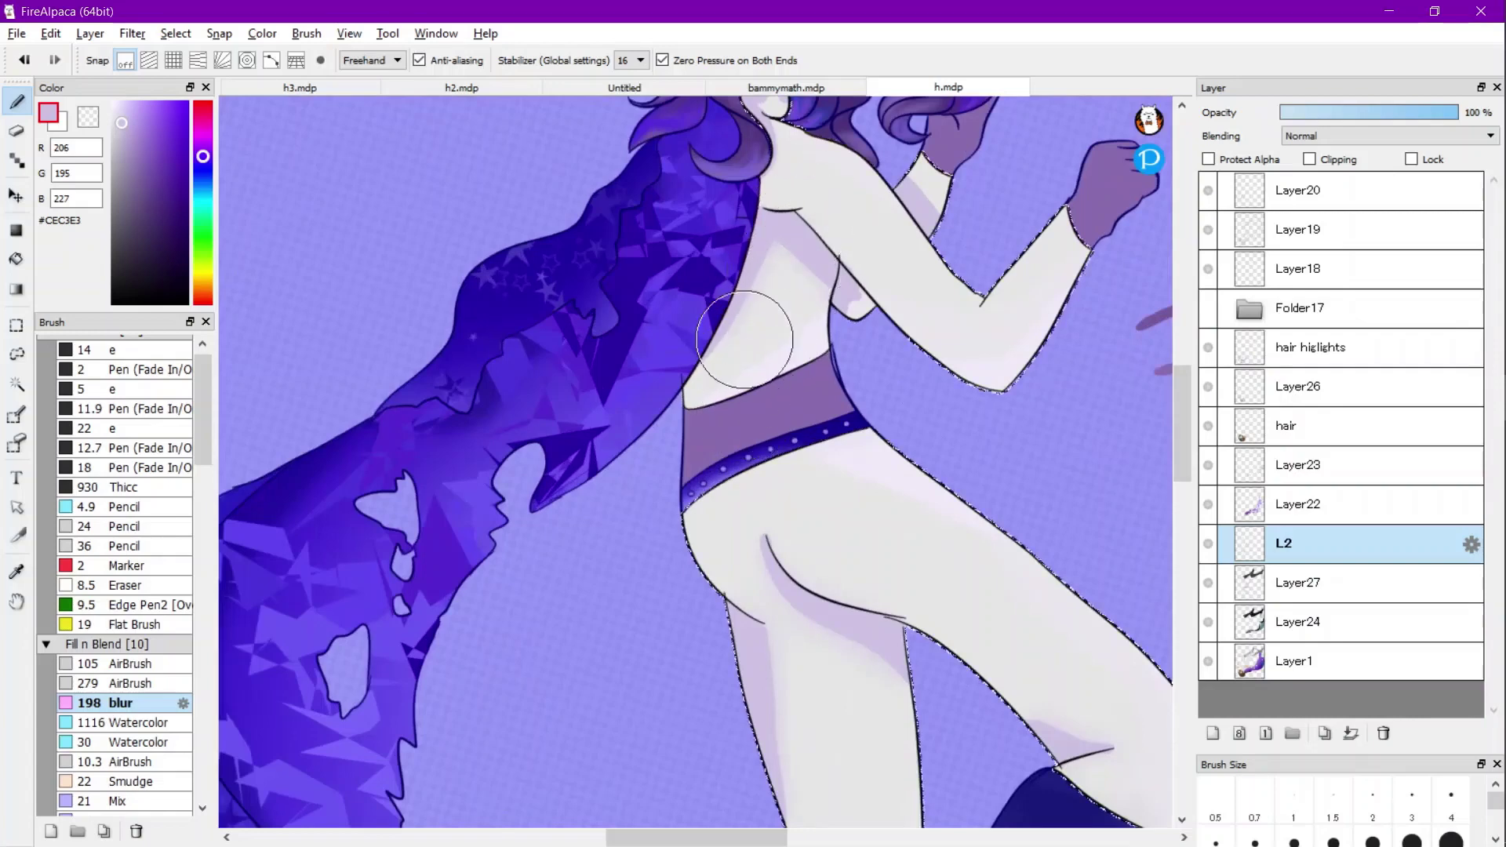
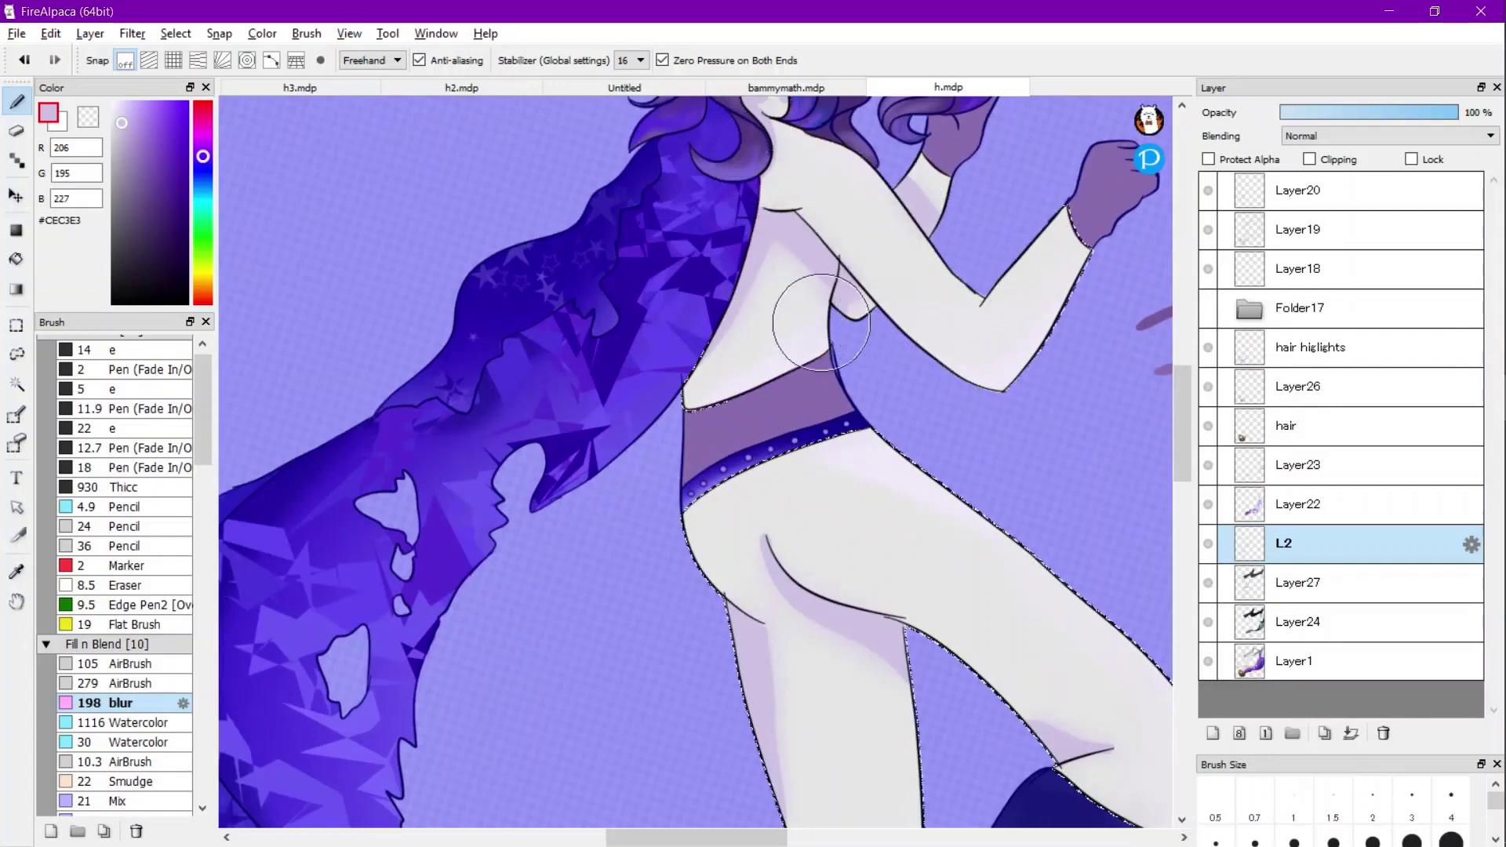
scroll(857, 347, "down", 3)
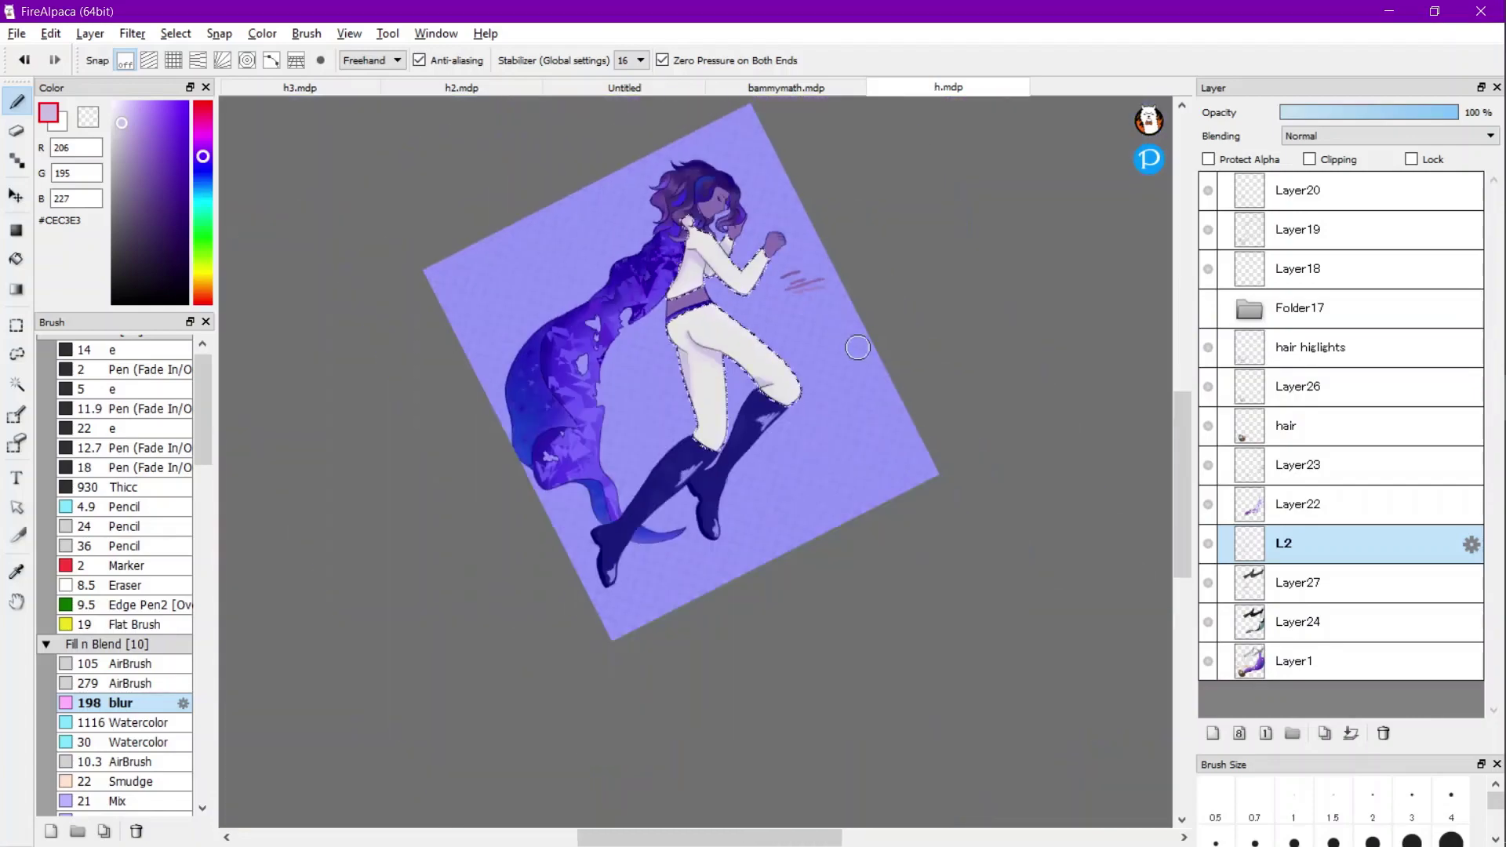
Paint a deeper #C1B0E0 shadow along the crease at the seat of the trousers with the 11.9 pen.
scroll(675, 351, "up", 4)
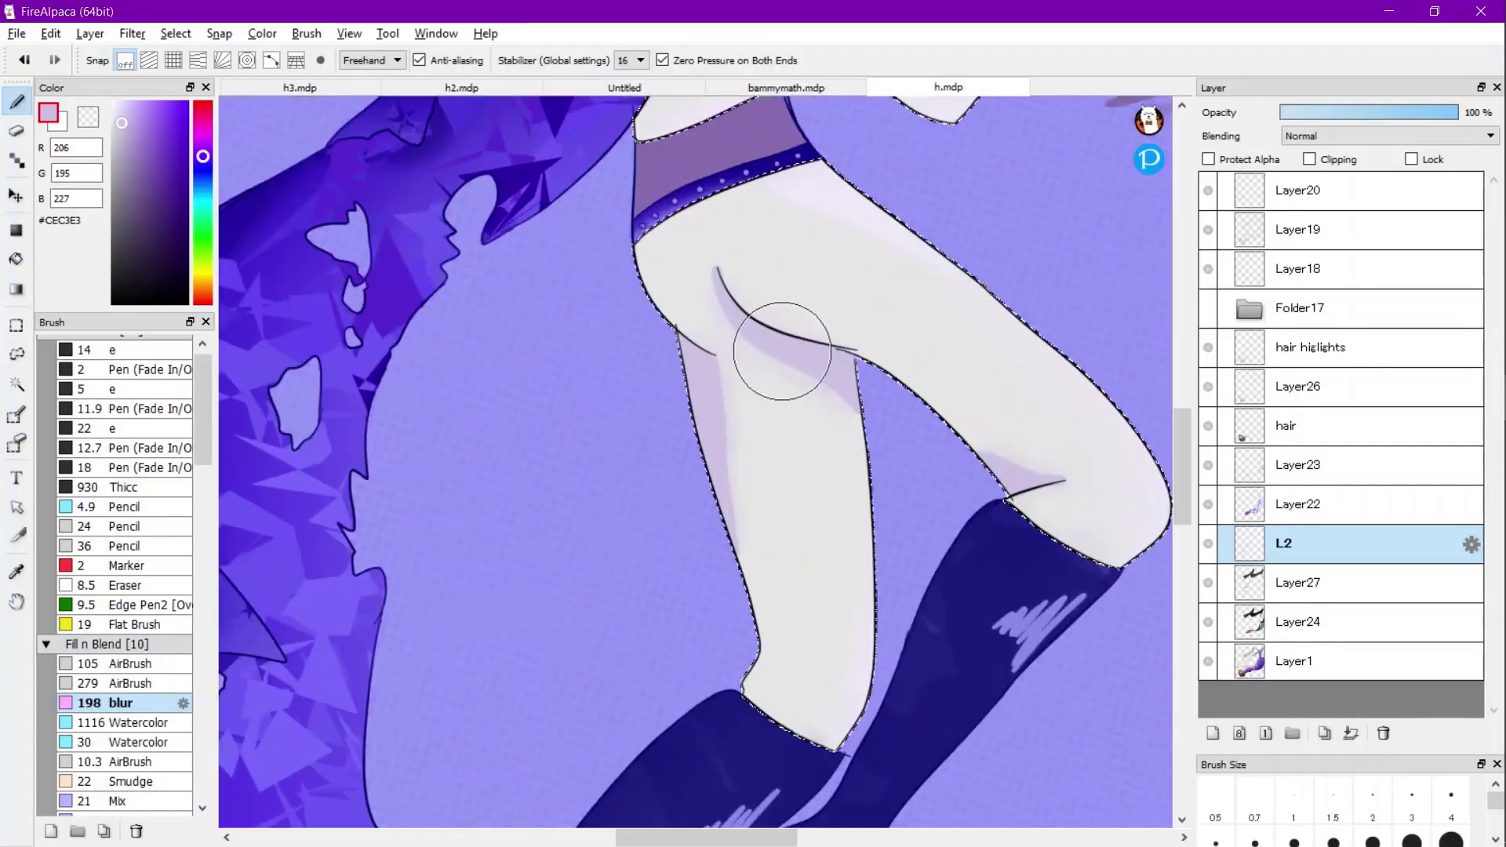
key("i")
left_click(127, 125)
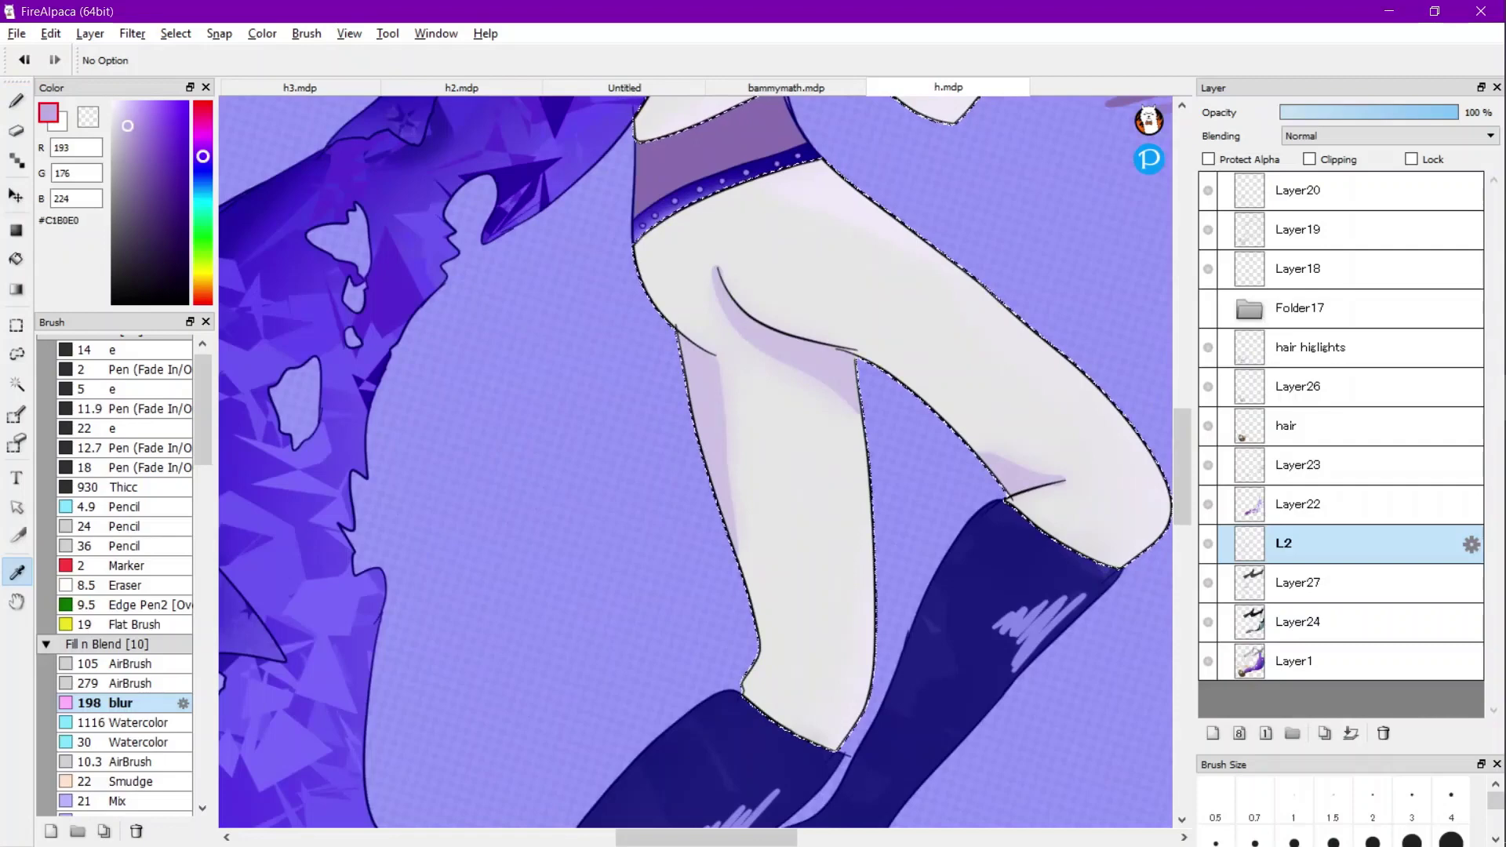
key("b")
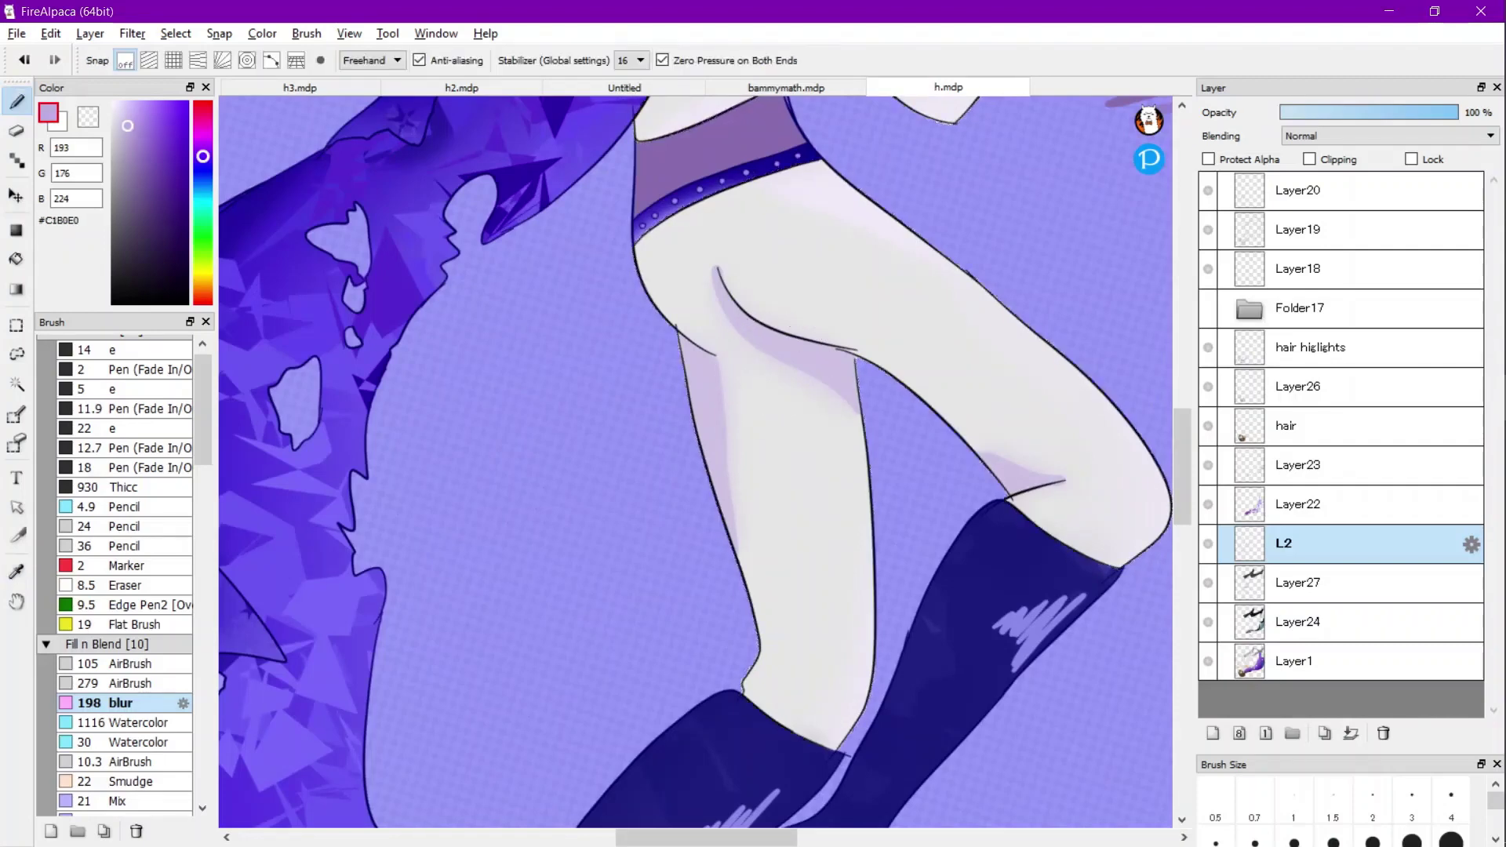
left_click(133, 409)
scroll(799, 369, "up", 3)
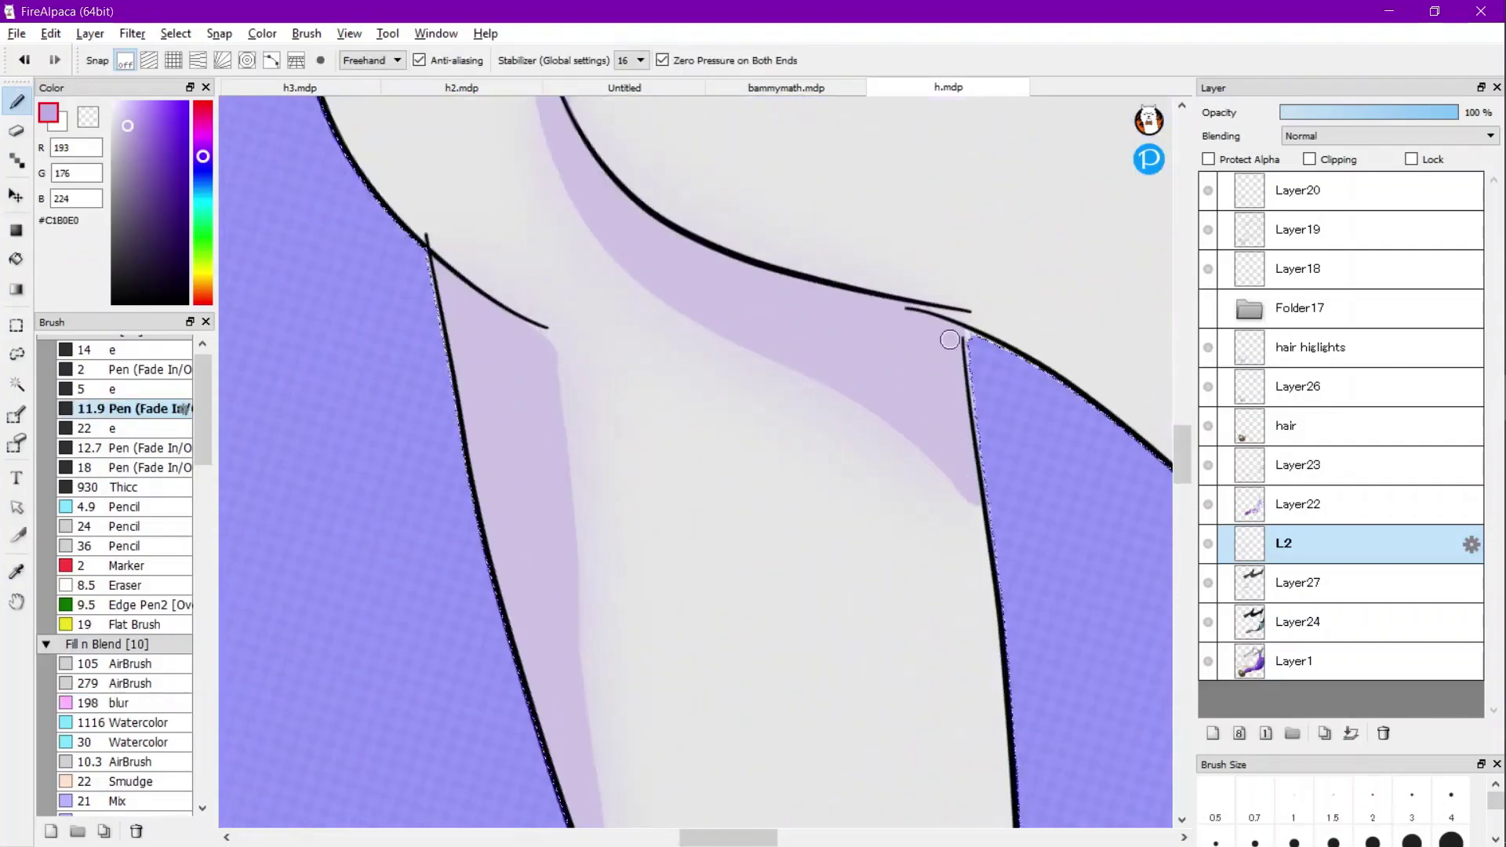
left_click_drag(950, 339, 569, 187)
scroll(634, 229, "down", 3)
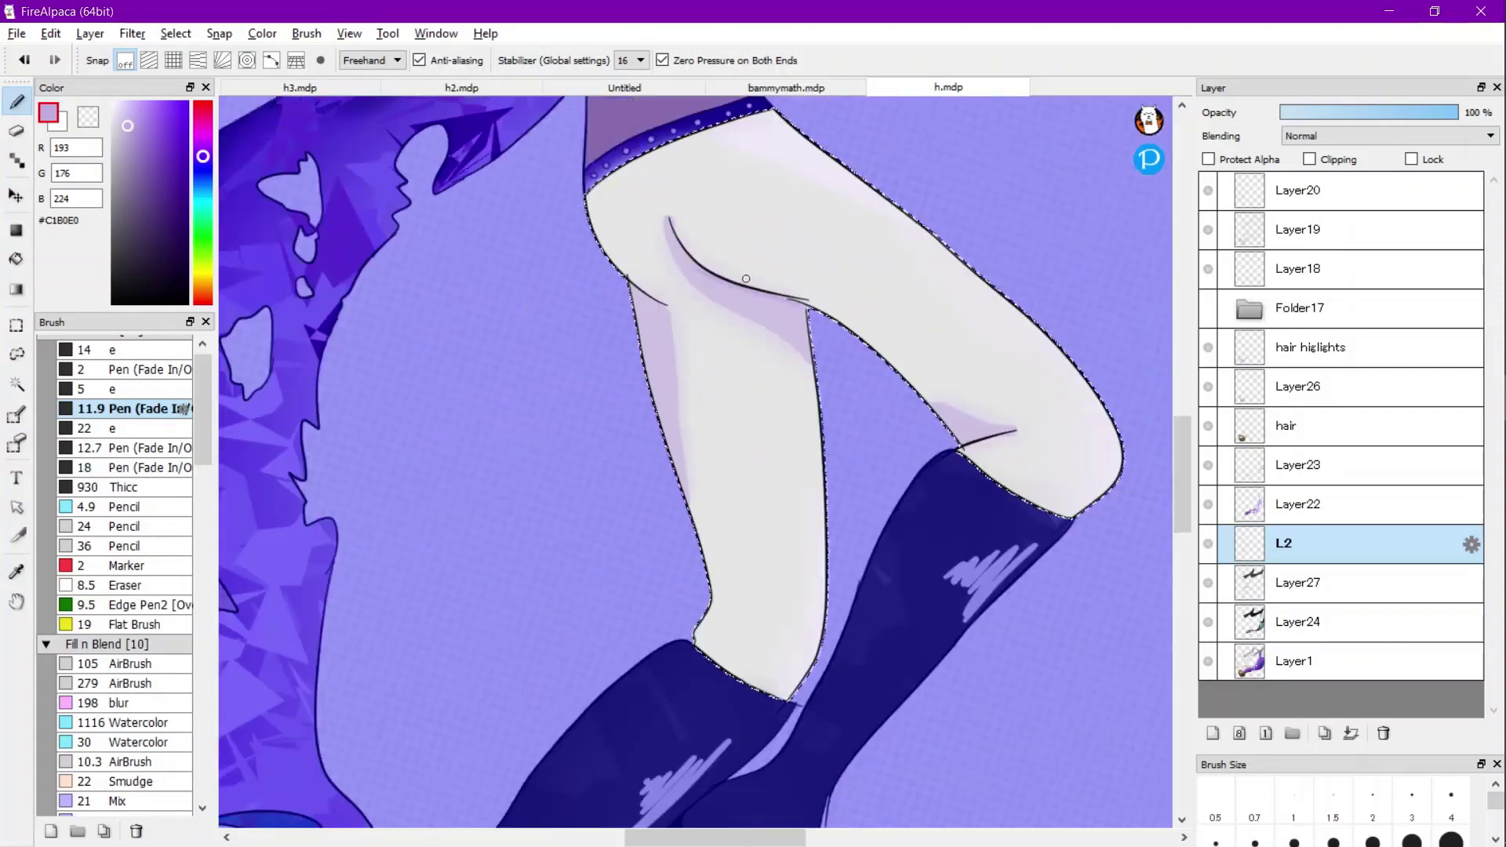
Undo the last stroke and paint a deeper #C1B0E0 shadow down the outer edge of the rear thigh with the 22 e pen.
scroll(746, 278, "down", 1)
key("ctrl+z")
left_click(131, 428)
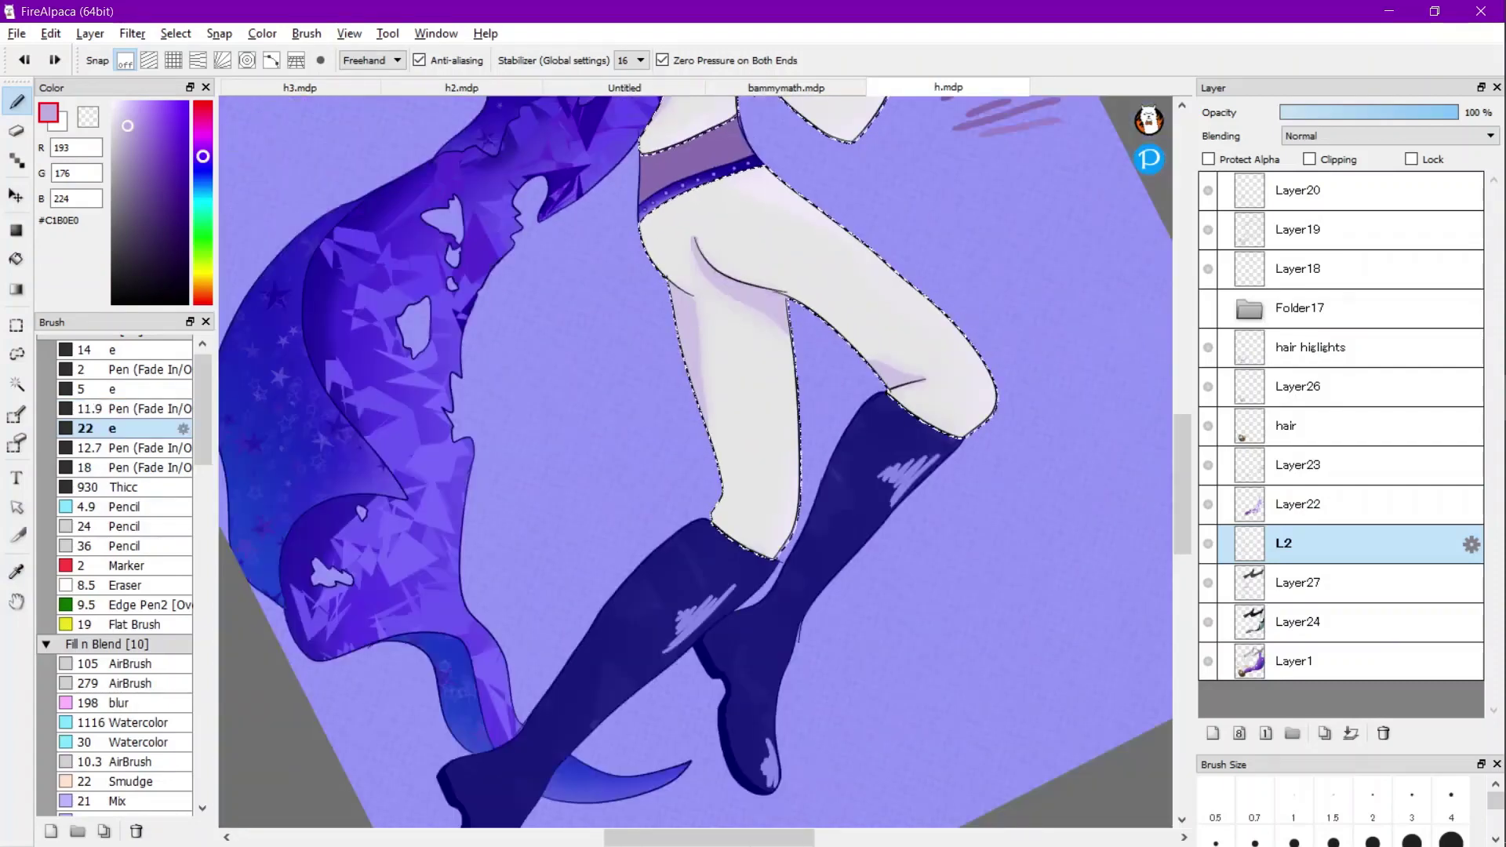
scroll(723, 269, "up", 4)
mouse_move(886, 396)
left_mouse_down()
mouse_move(587, 293)
mouse_move(538, 255)
left_mouse_up()
scroll(539, 250, "down", 1)
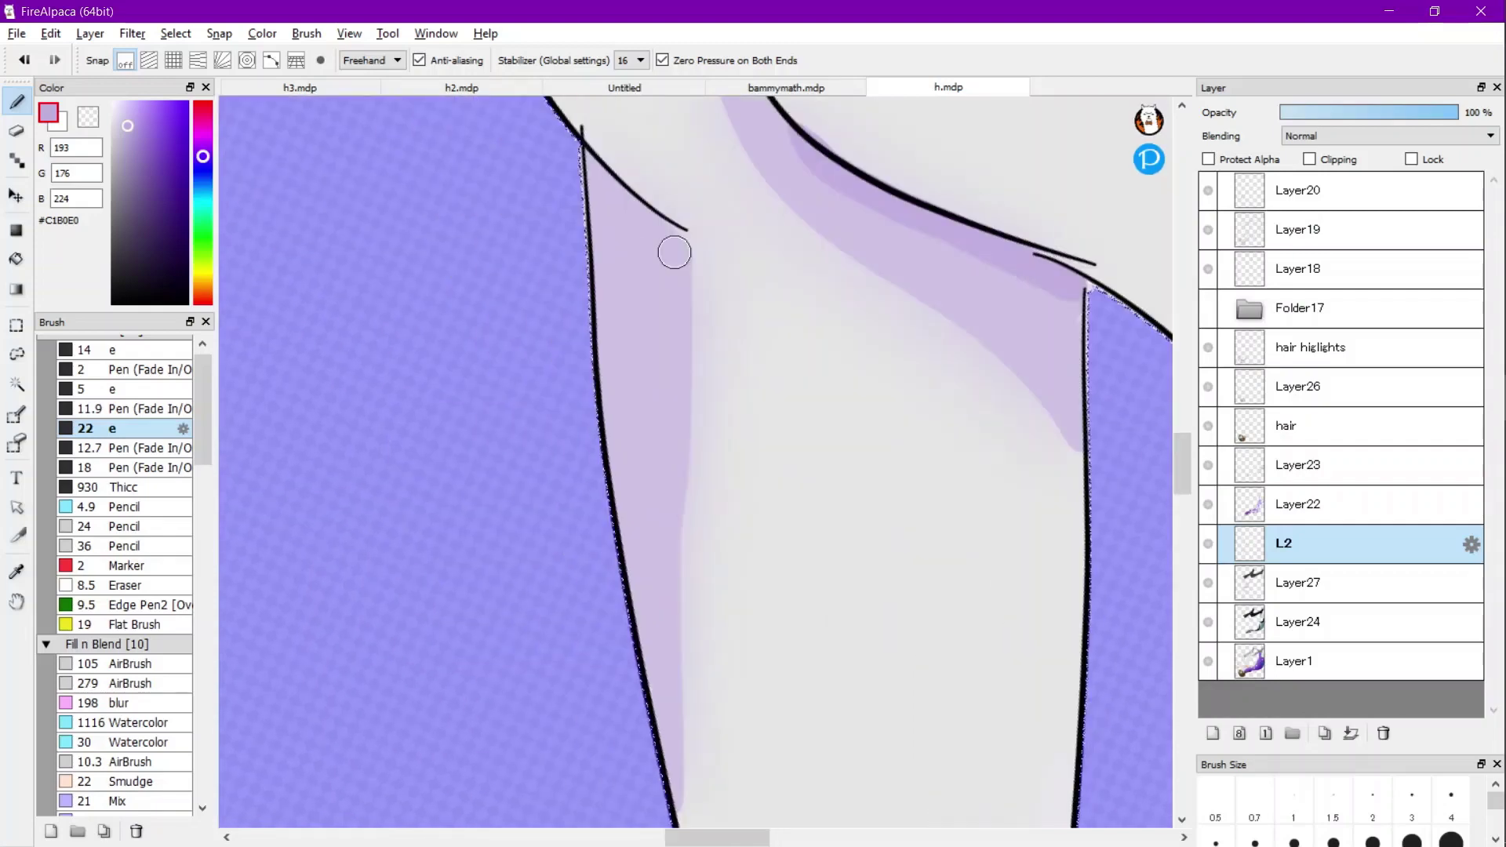
left_click_drag(588, 154, 679, 241)
left_click_drag(587, 182, 599, 396)
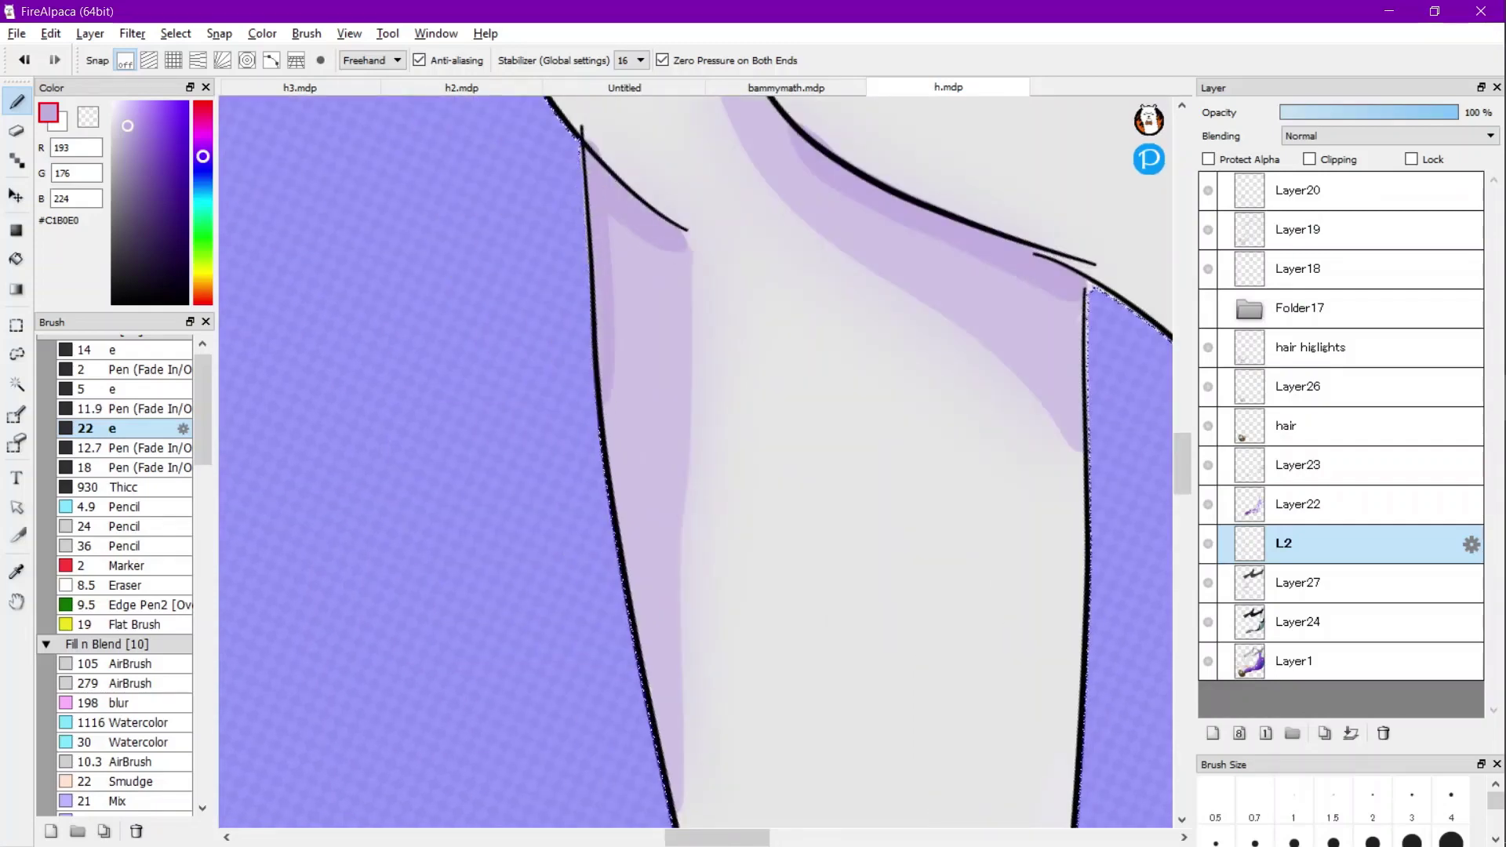
left_click_drag(616, 224, 610, 510)
left_click_drag(609, 370, 610, 576)
left_click_drag(650, 222, 627, 579)
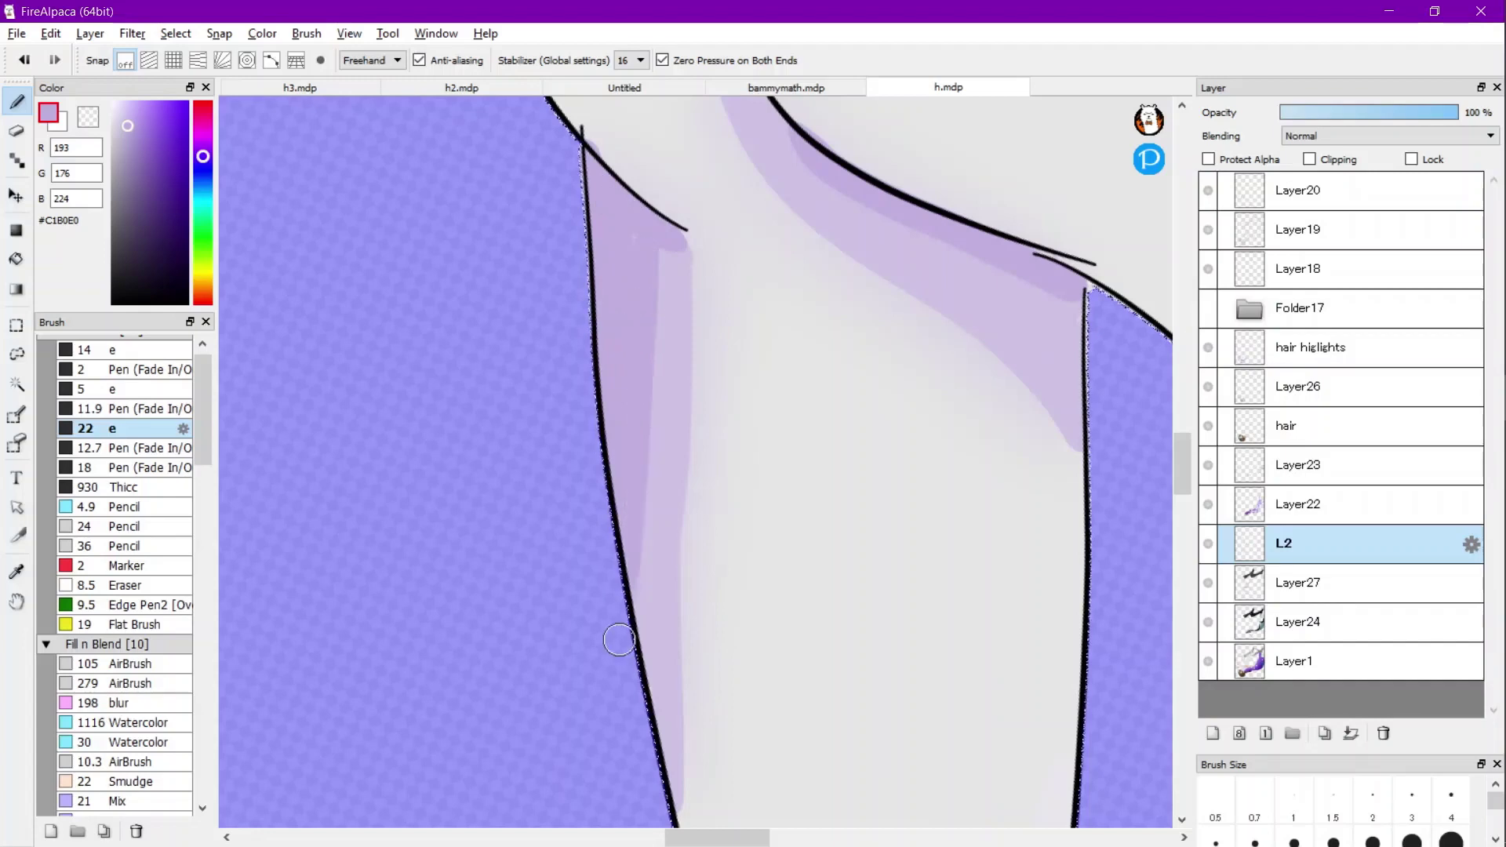
Widen the deeper shadow along the crease at the seat and soften the trouser shadows with the 198 blur brush.
left_click_drag(756, 356, 600, 585)
mouse_move(612, 224)
left_mouse_down()
mouse_move(754, 462)
mouse_move(909, 551)
left_mouse_up()
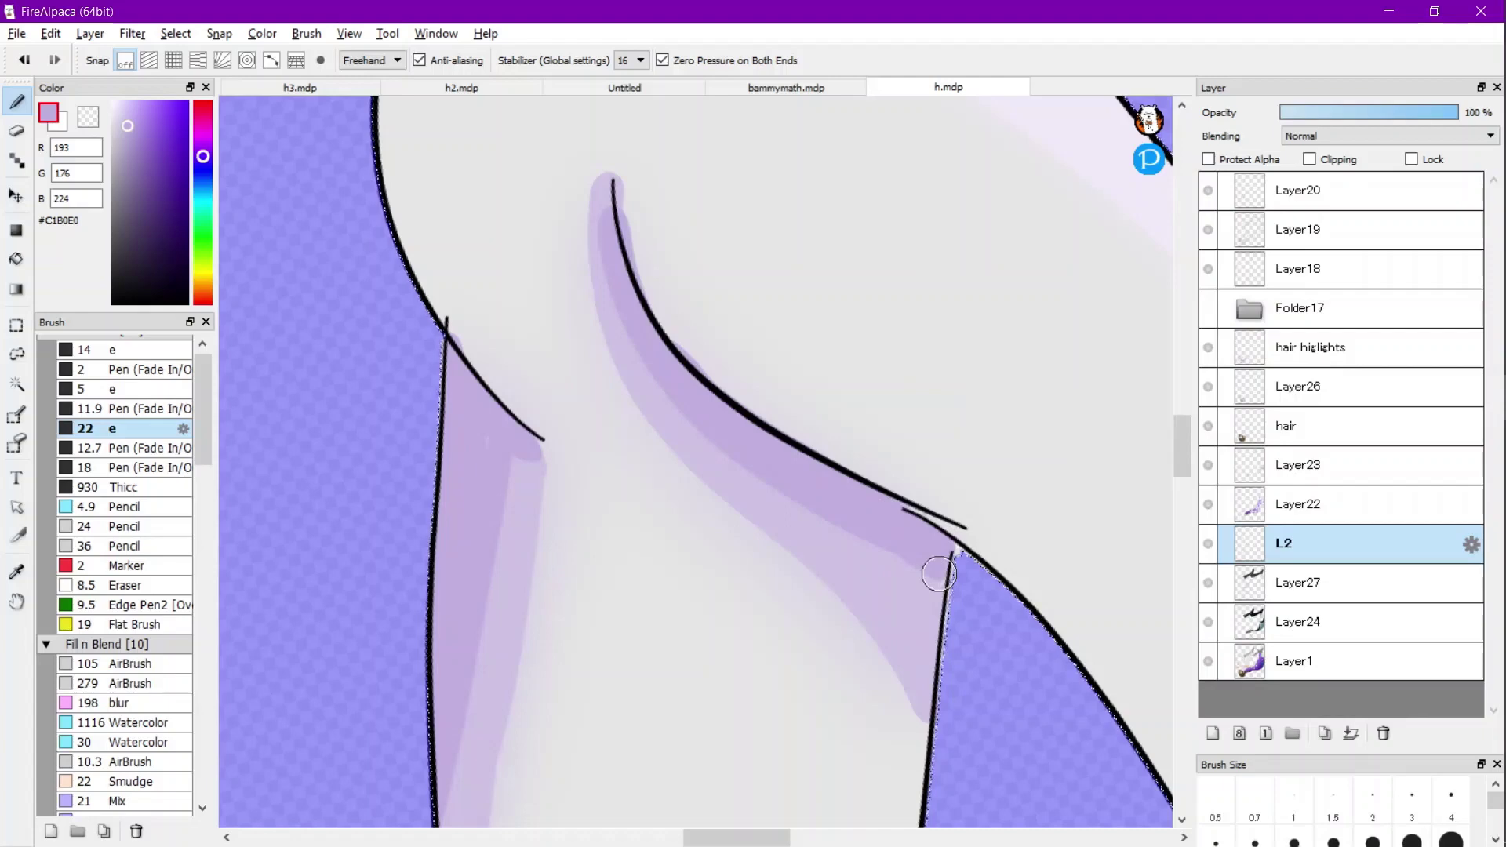
left_click(137, 742)
left_click(125, 704)
mouse_move(612, 227)
left_mouse_down()
mouse_move(857, 622)
mouse_move(901, 622)
left_mouse_up()
scroll(431, 824, "down", 3)
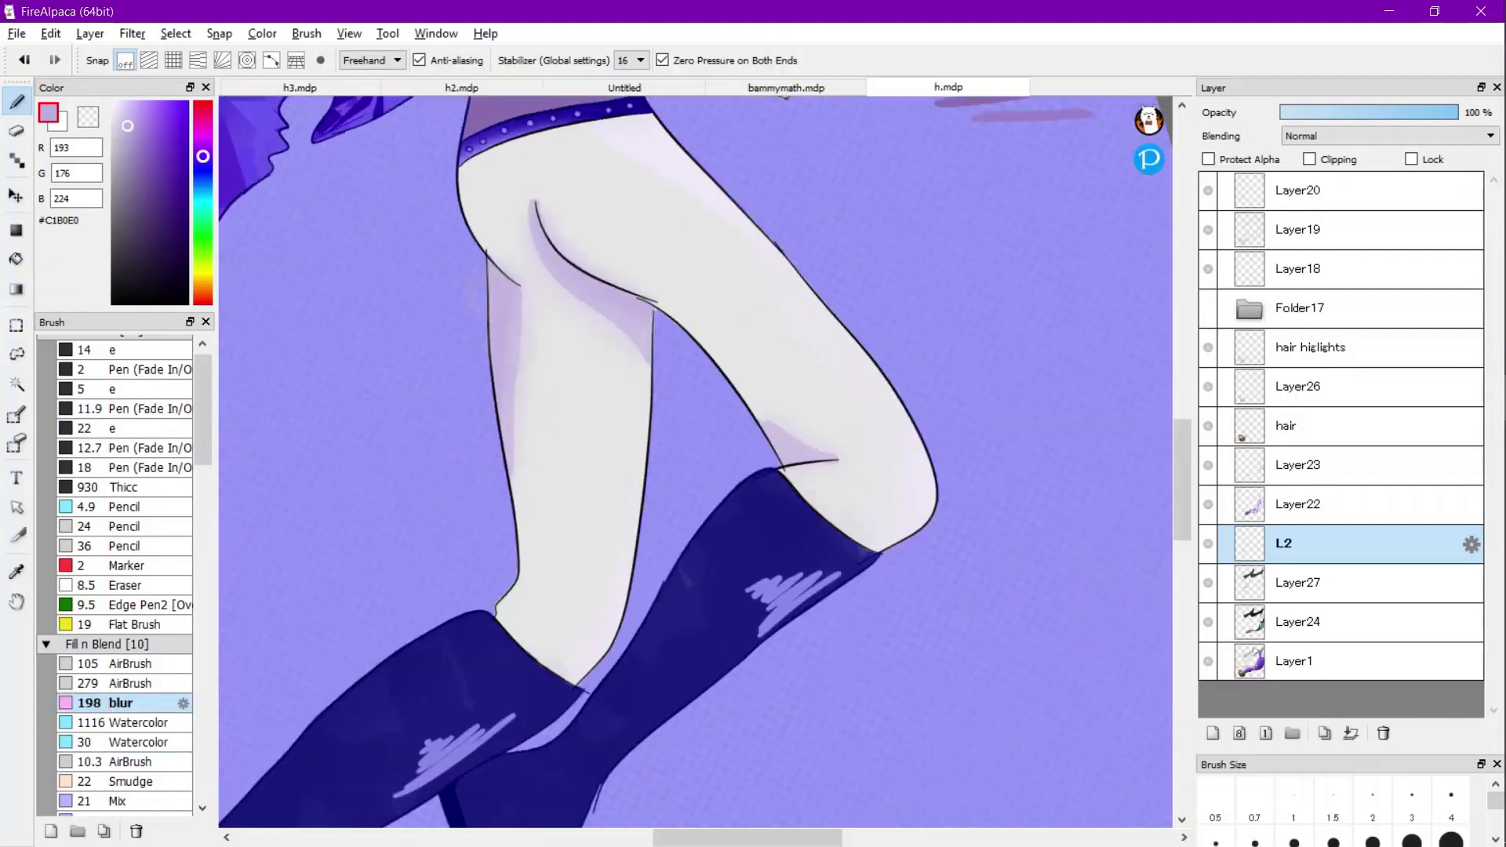
scroll(487, 286, "down", 2)
scroll(635, 345, "up", 3)
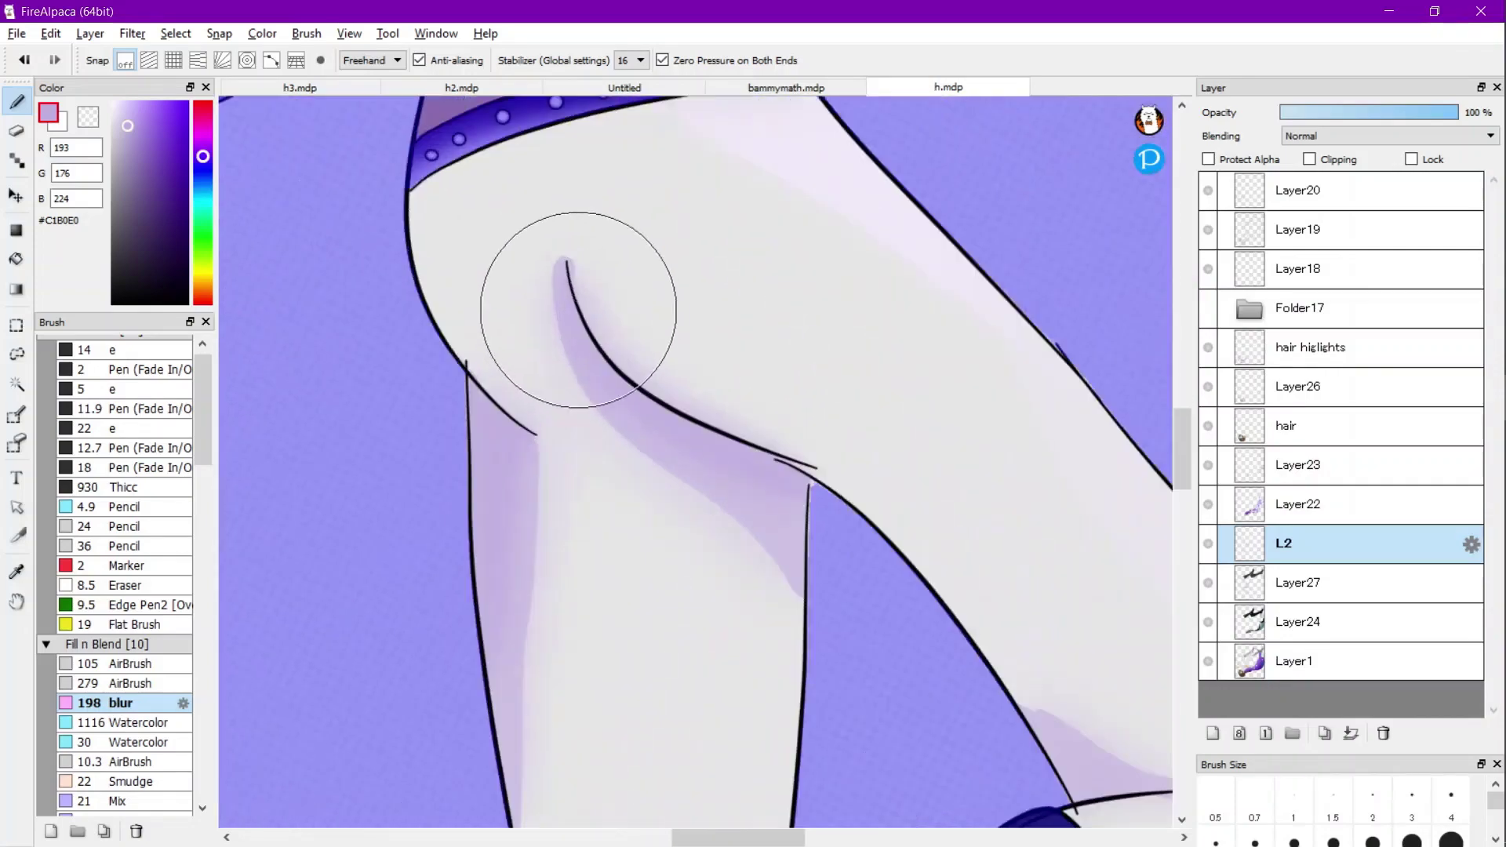
Erase the shadow spilling over the upper side of the seat crease with the 55 Eraser.
key("e")
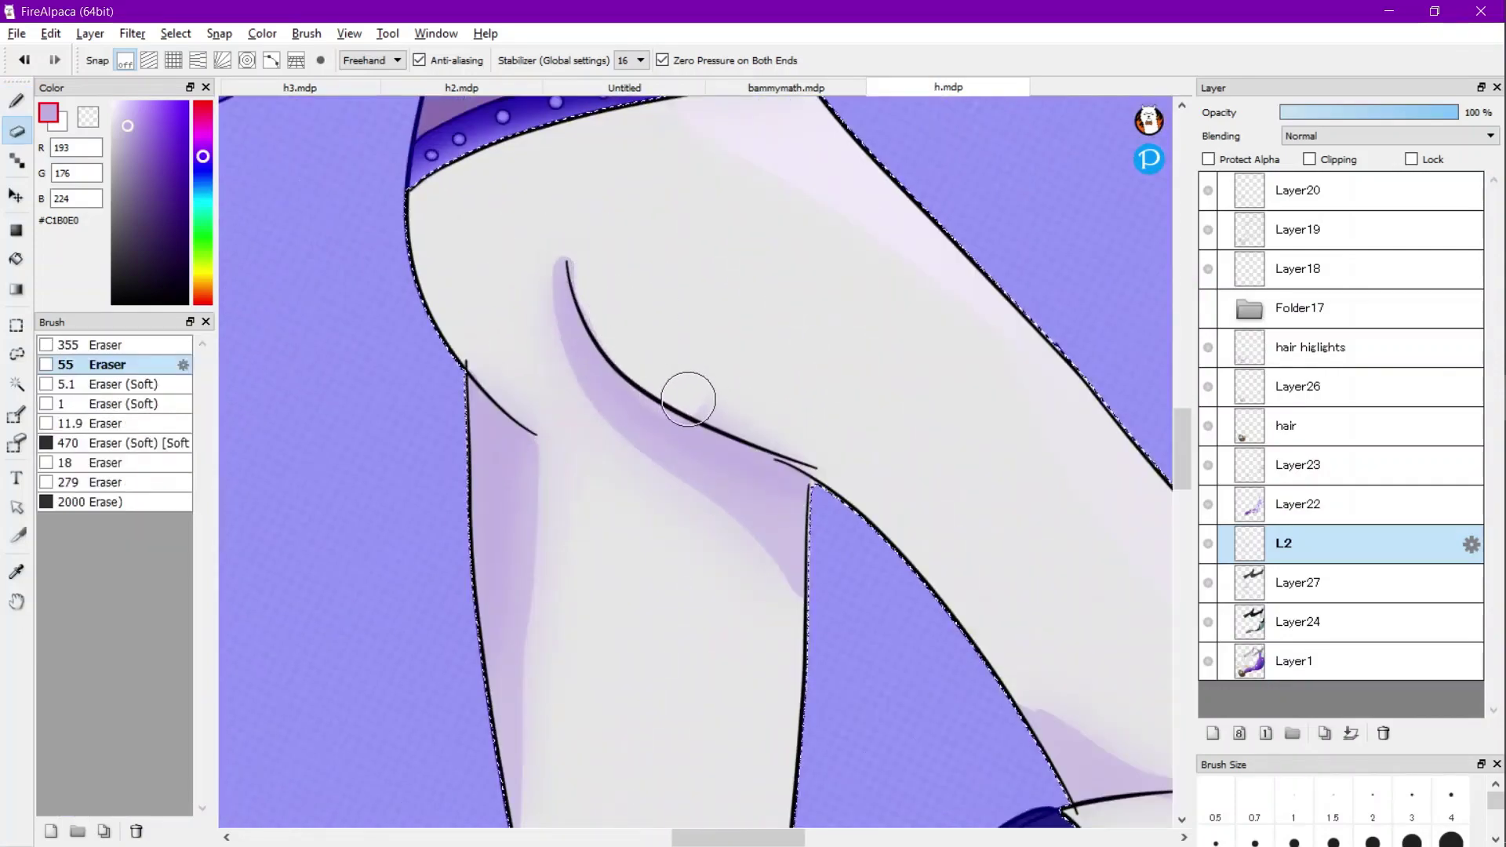
scroll(691, 393, "up", 2)
left_click_drag(715, 415, 612, 360)
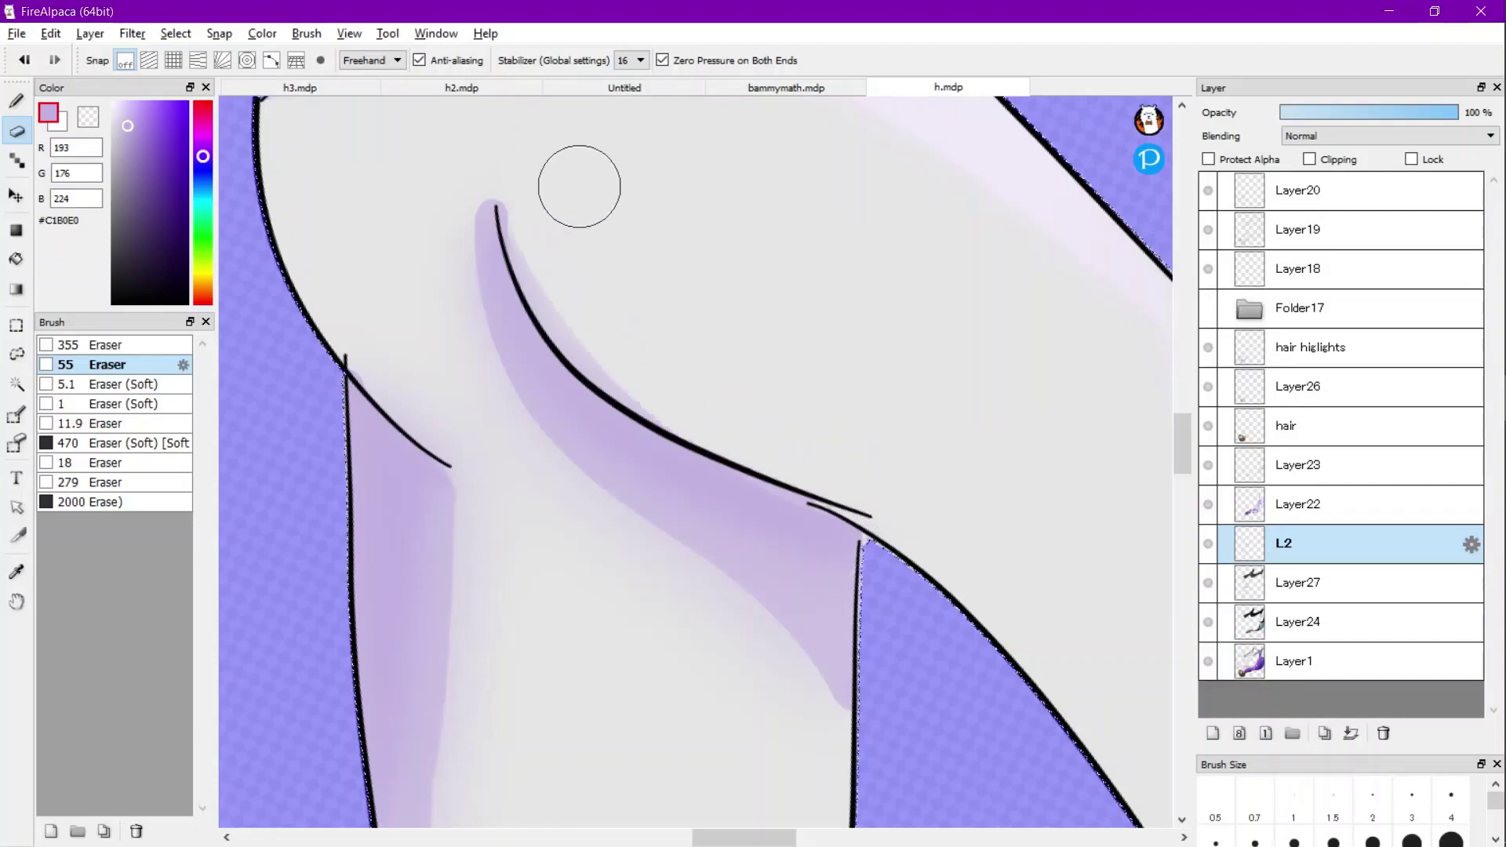
scroll(784, 280, "down", 6)
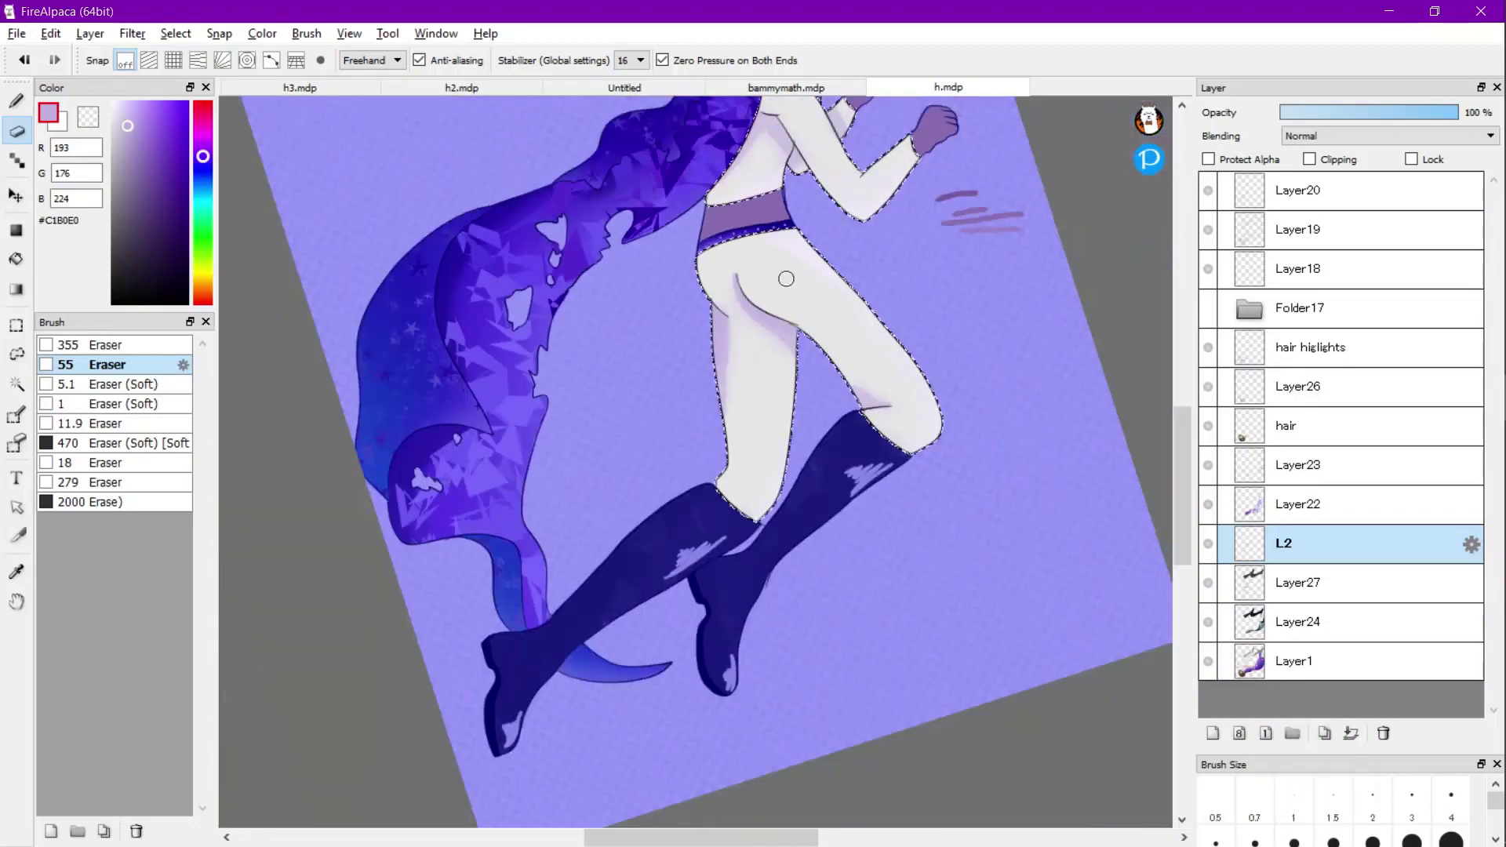
scroll(784, 267, "up", 5)
scroll(830, 511, "down", 4)
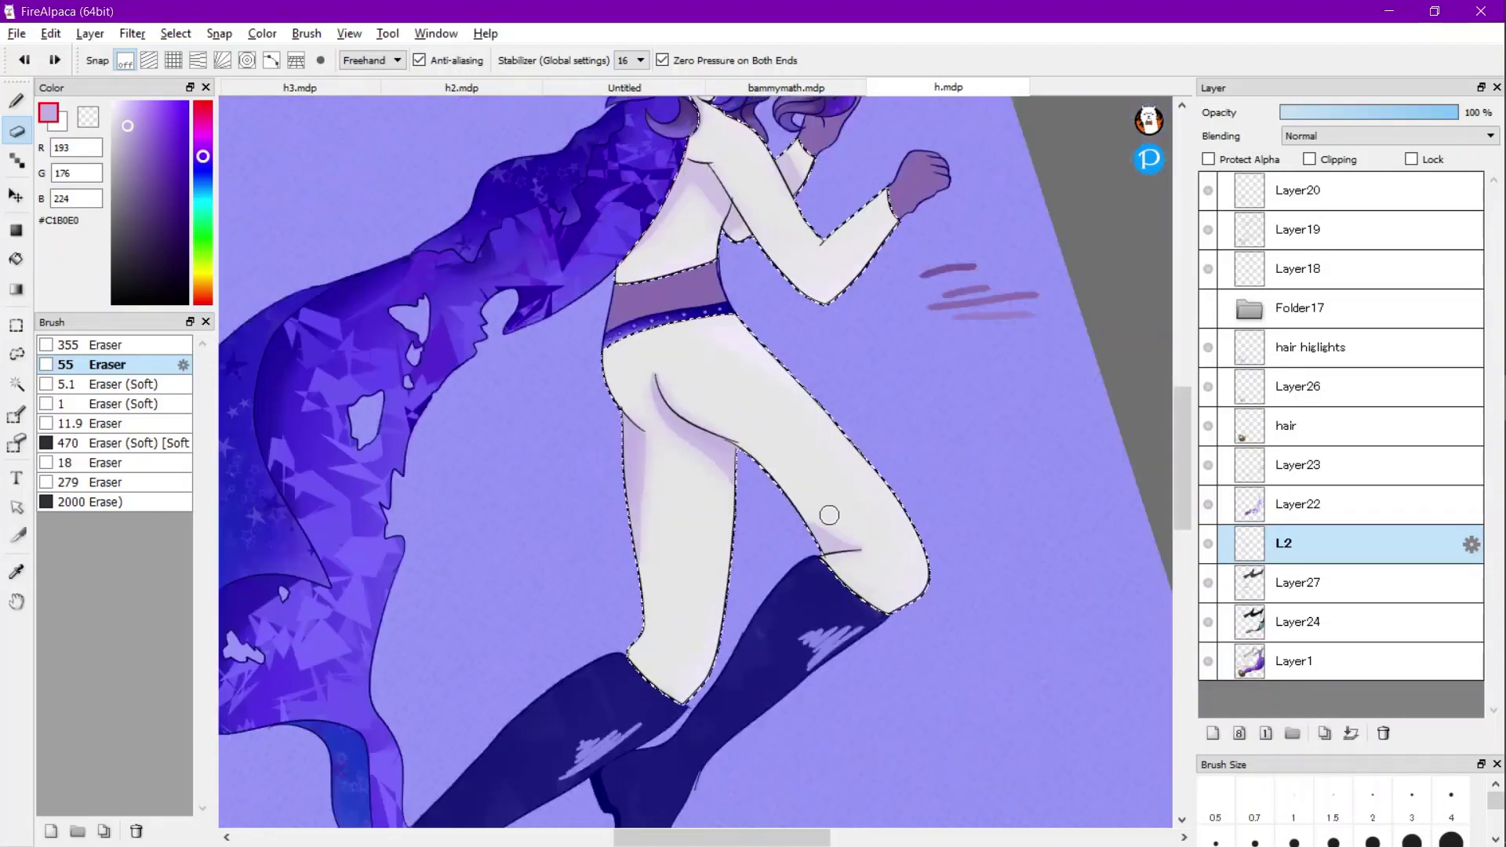
Compare the trouser shadows before and after blurring by stepping through the undo history, ending on the blurred version.
scroll(835, 541, "up", 4)
key("b")
scroll(824, 553, "down", 3)
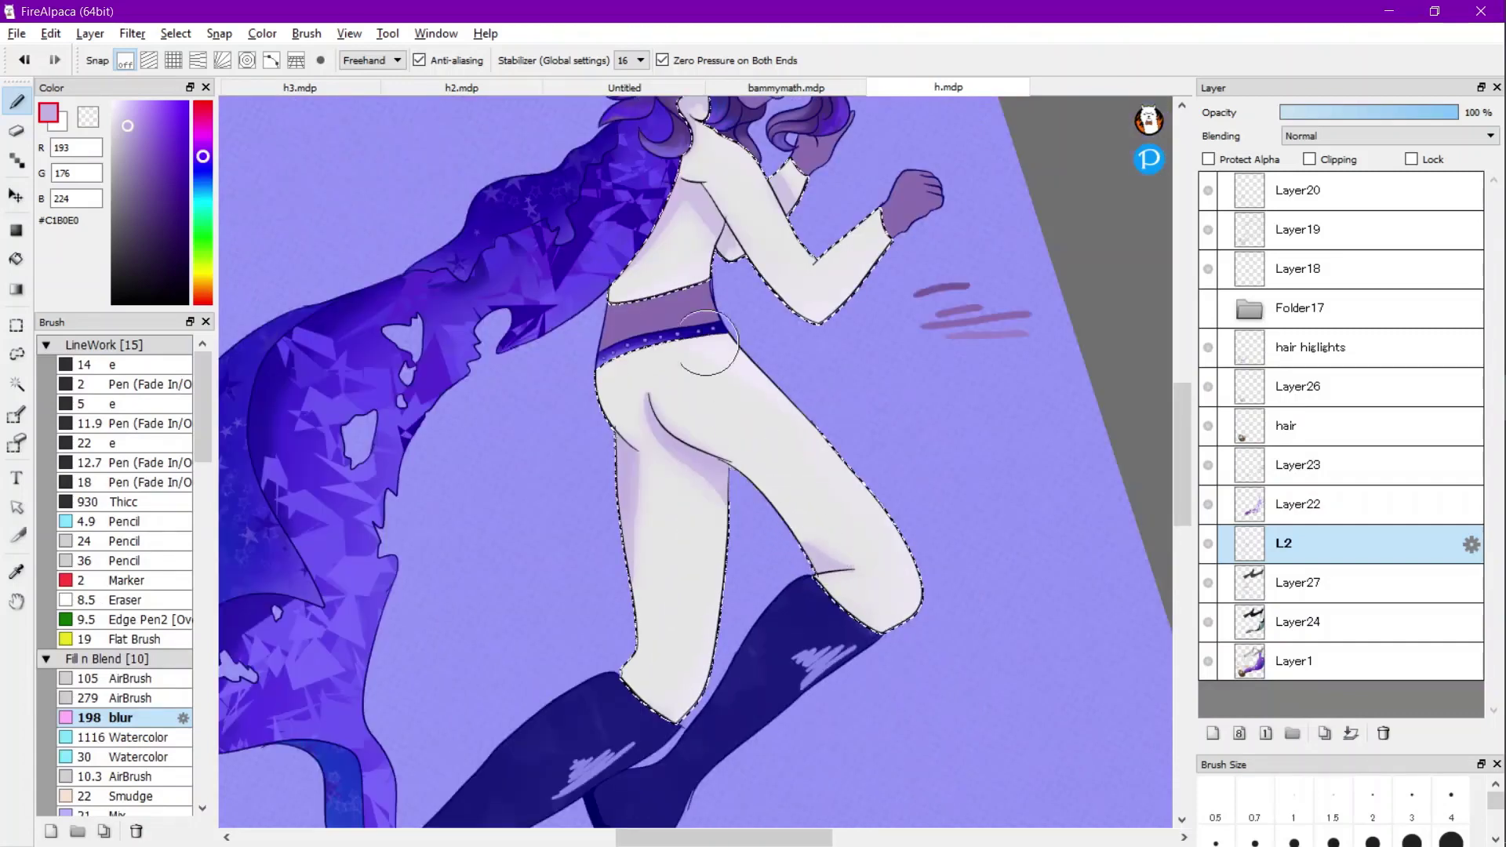
scroll(649, 455, "up", 3)
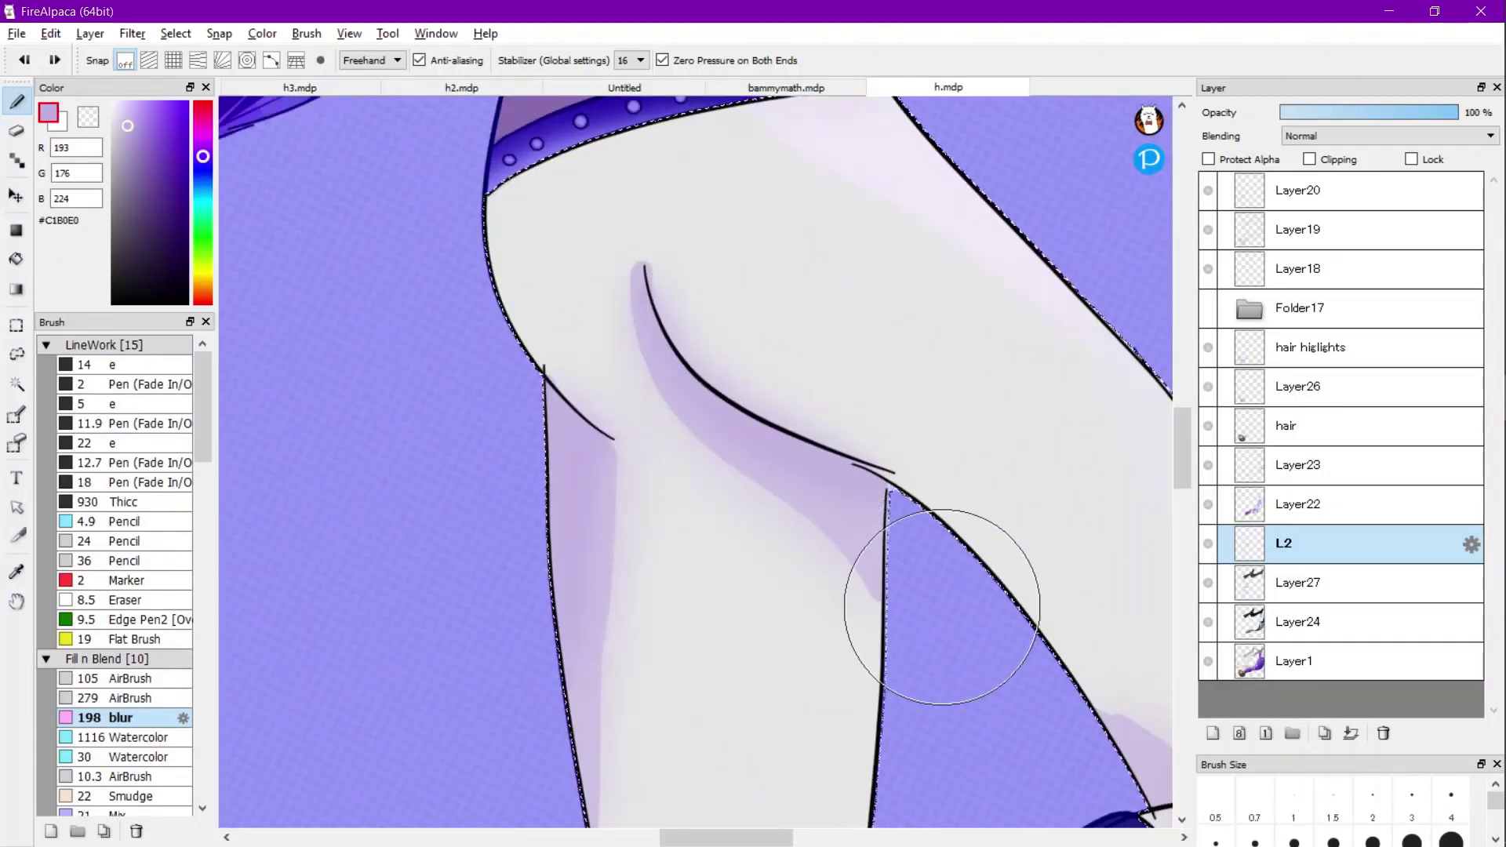
key("alt")
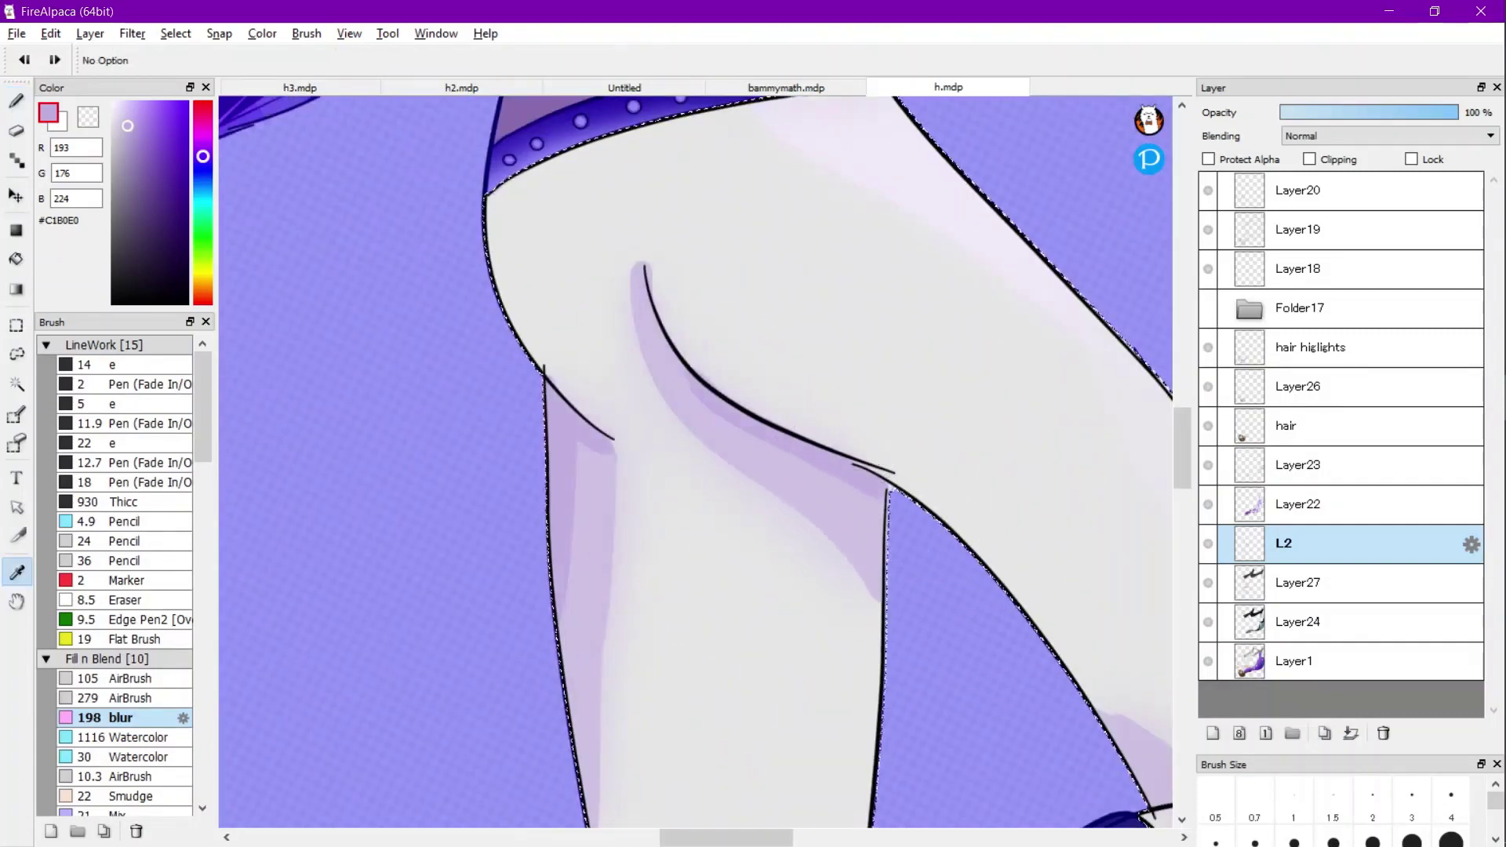
key("ctrl+y")
key("ctrl+y")
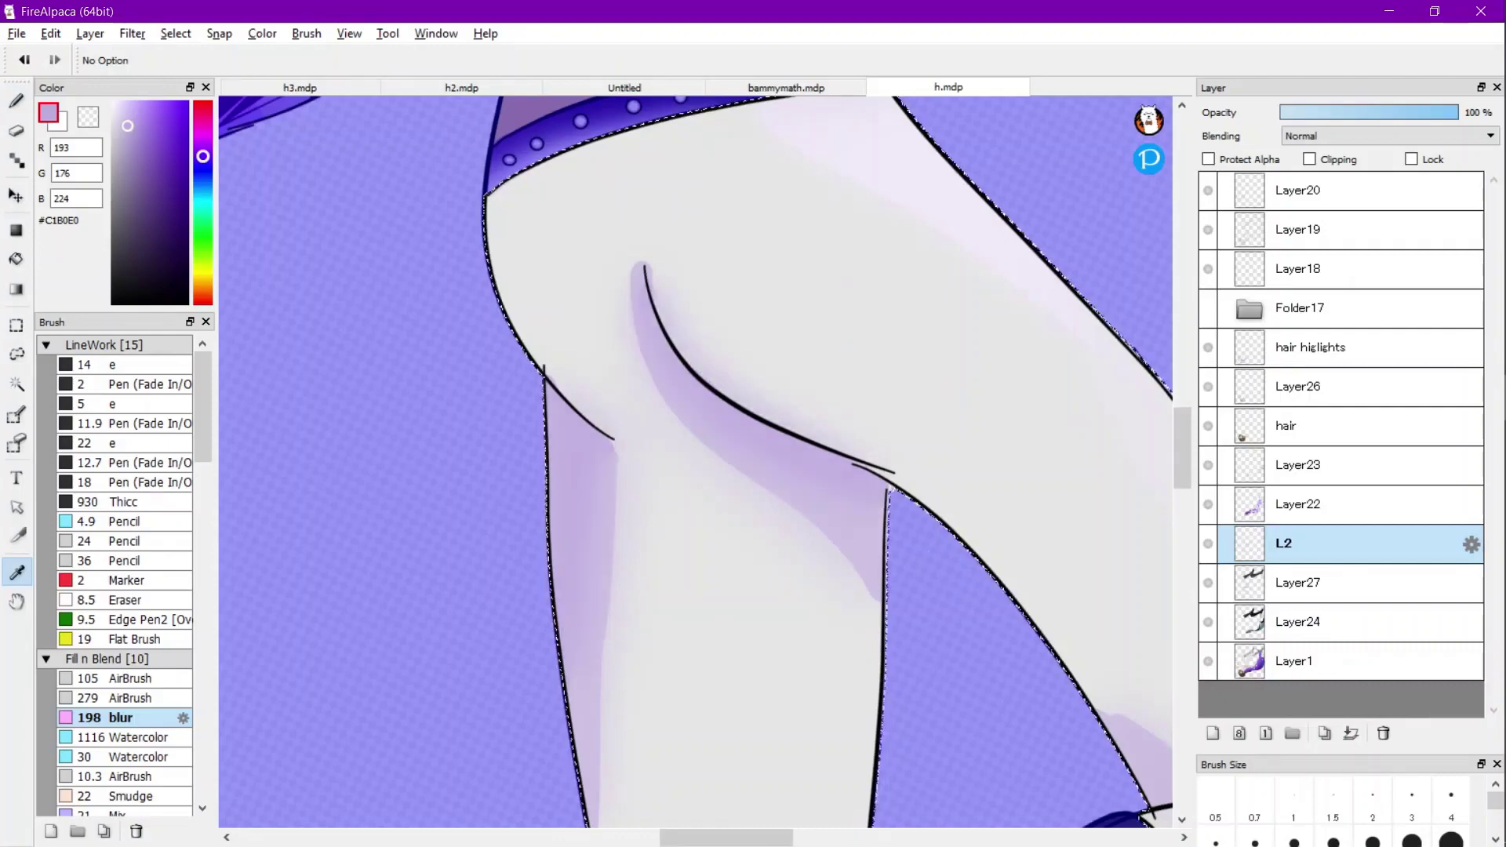
Paint deeper #C1B0E0 shadows under the arm and along the back edge of the white top with the 11.9 pen.
scroll(761, 408, "down", 3)
key("b")
scroll(760, 184, "up", 3)
left_click(157, 444)
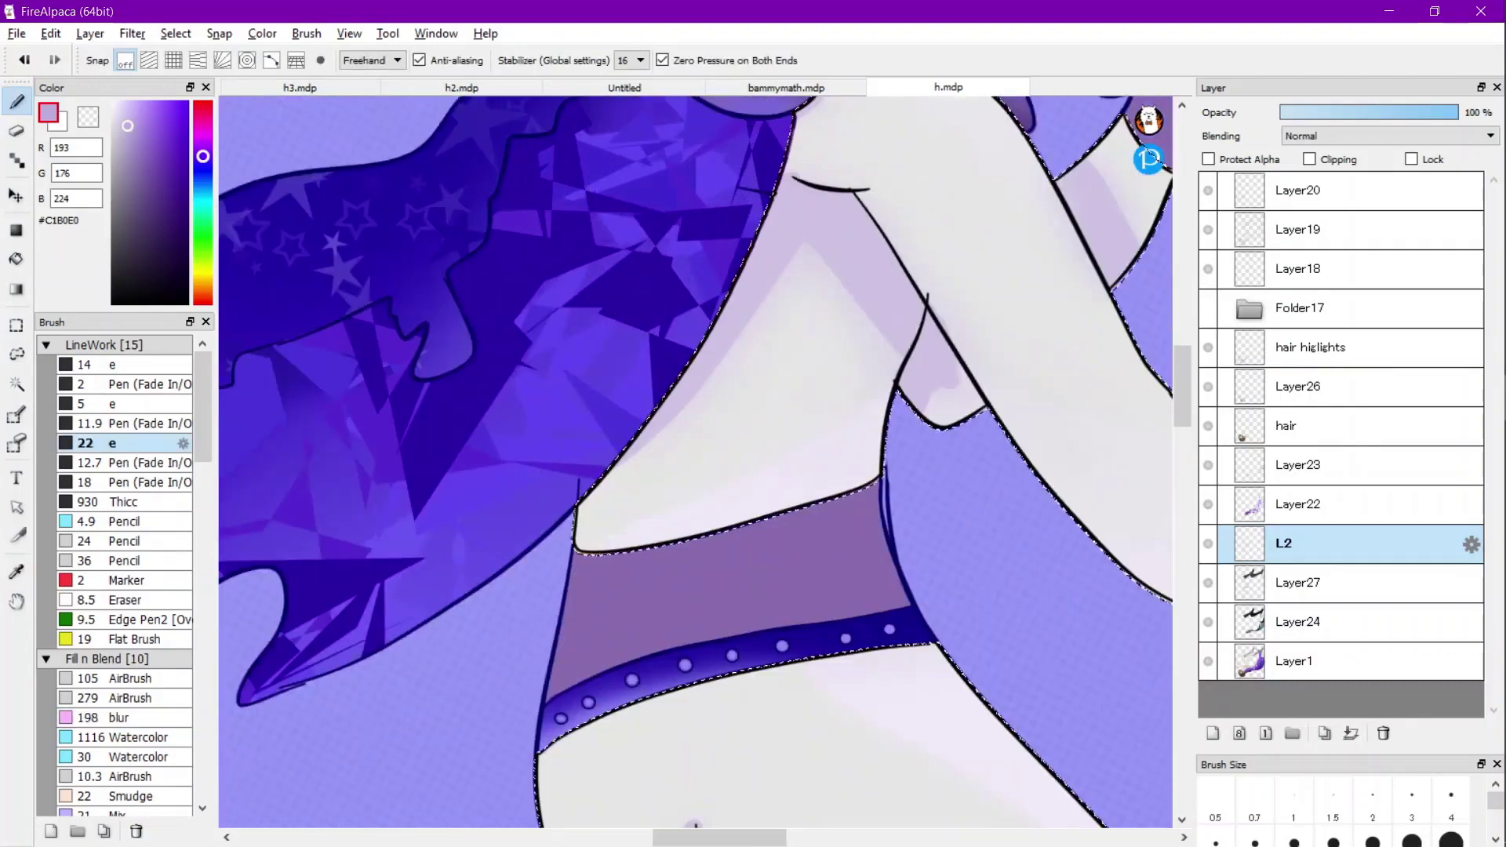
left_click(159, 424)
scroll(784, 228, "up", 2)
mouse_move(948, 182)
left_mouse_down()
mouse_move(865, 187)
mouse_move(954, 244)
mouse_move(1020, 349)
left_mouse_up()
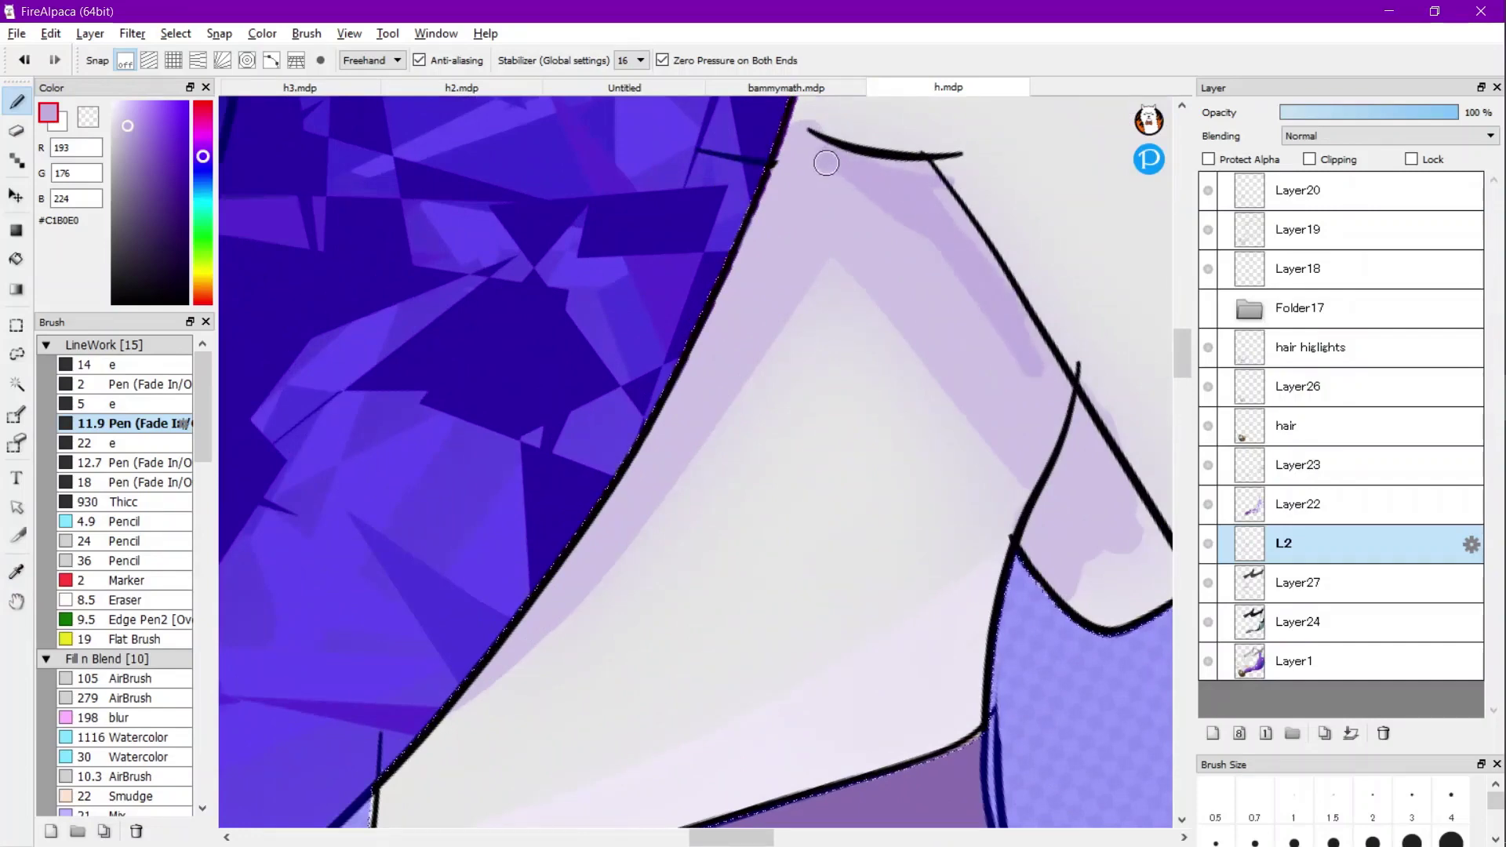
left_click_drag(795, 157, 731, 299)
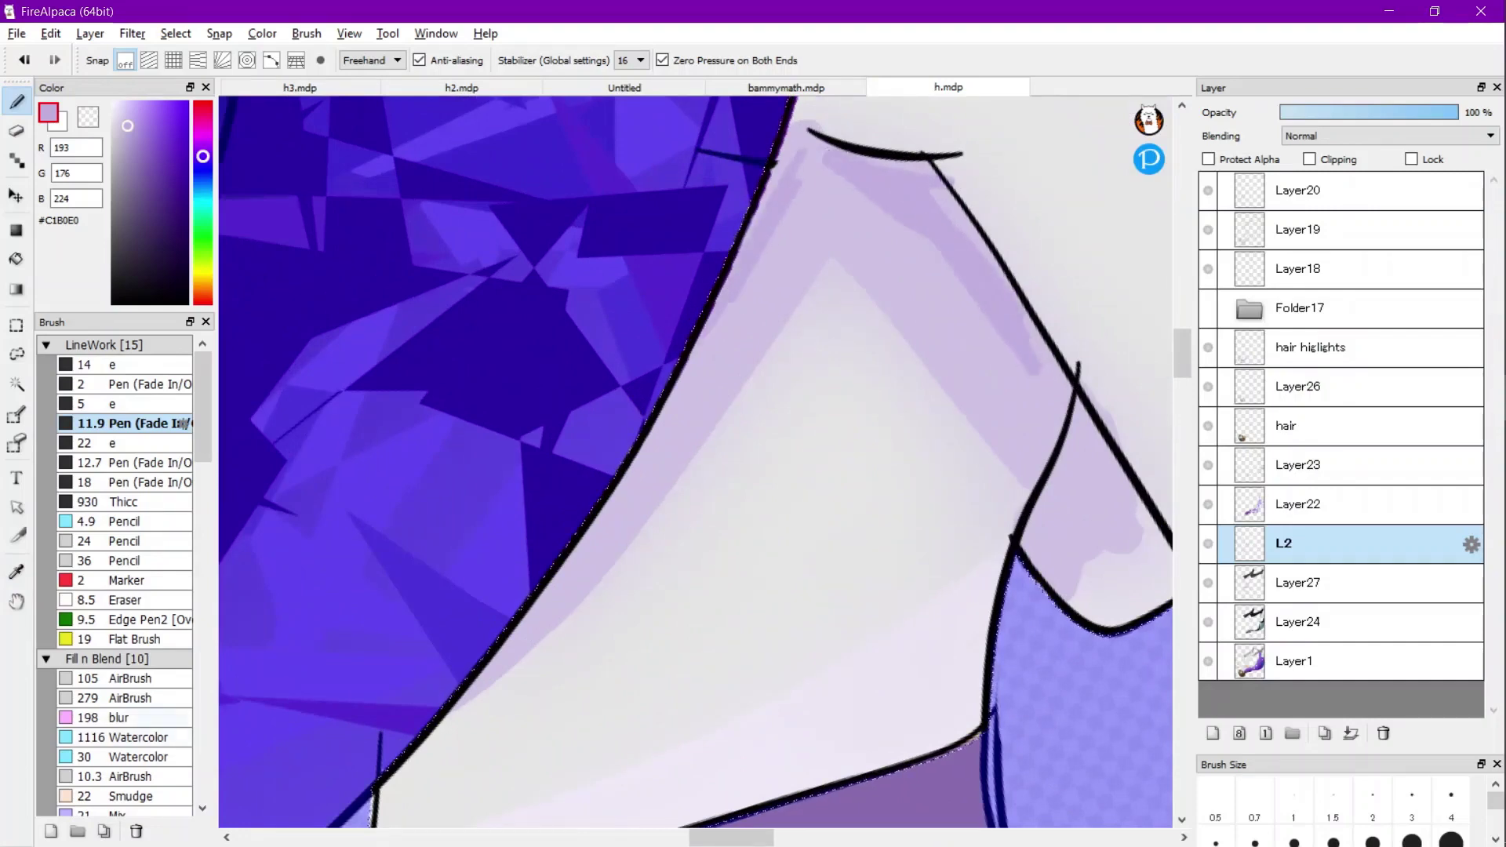
Soften the deeper shadows on the white top with the 198 blur brush.
left_click(182, 717)
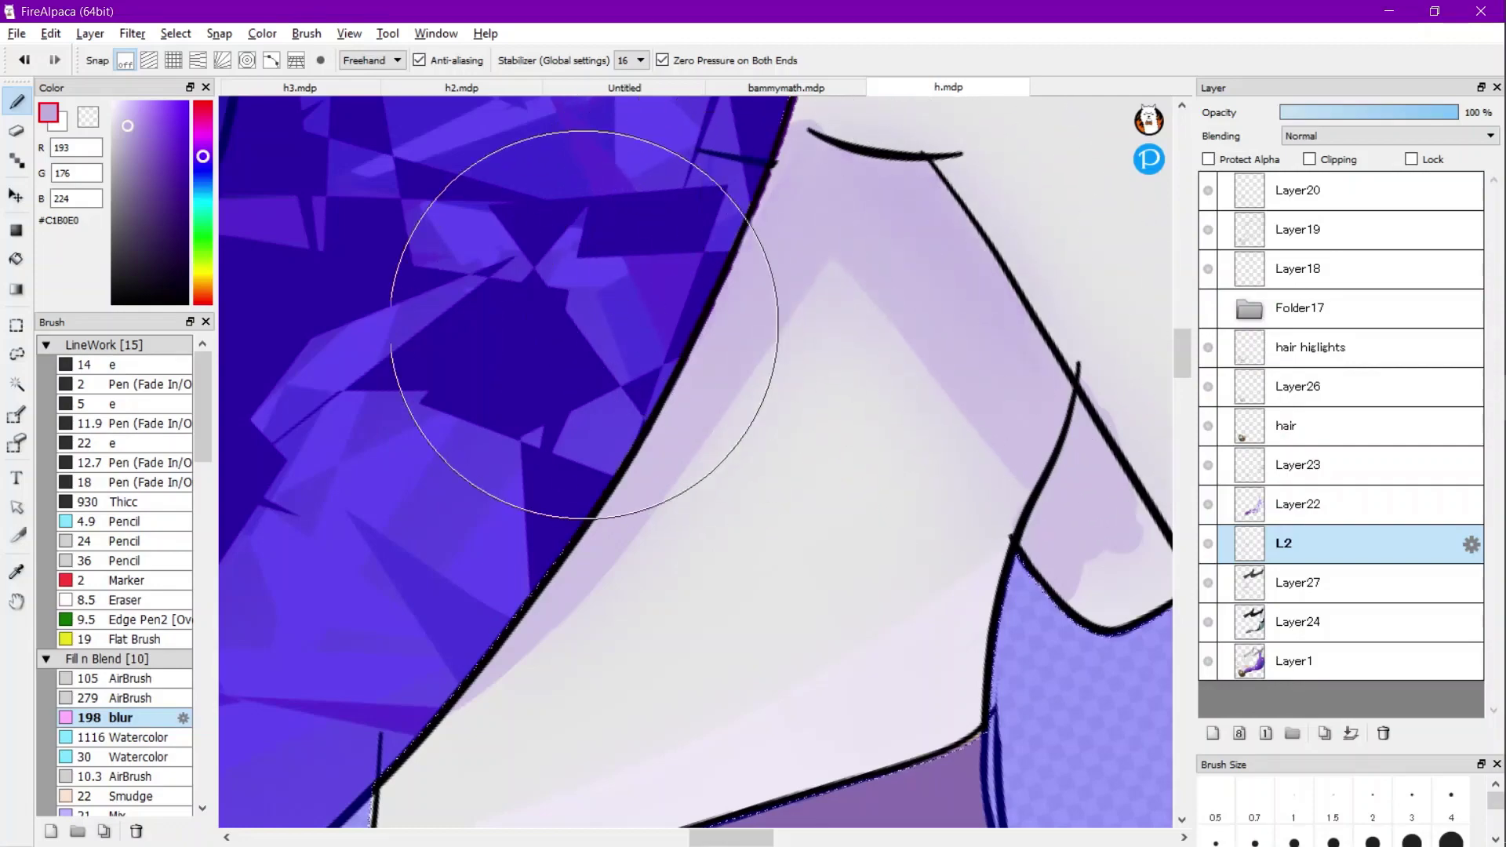
scroll(740, 298, "down", 2)
scroll(740, 298, "down", 2)
Paint a deeper #C1B0E0 shadow in the corner of the front leg's knee crease with the 22 e pen.
scroll(793, 572, "up", 7)
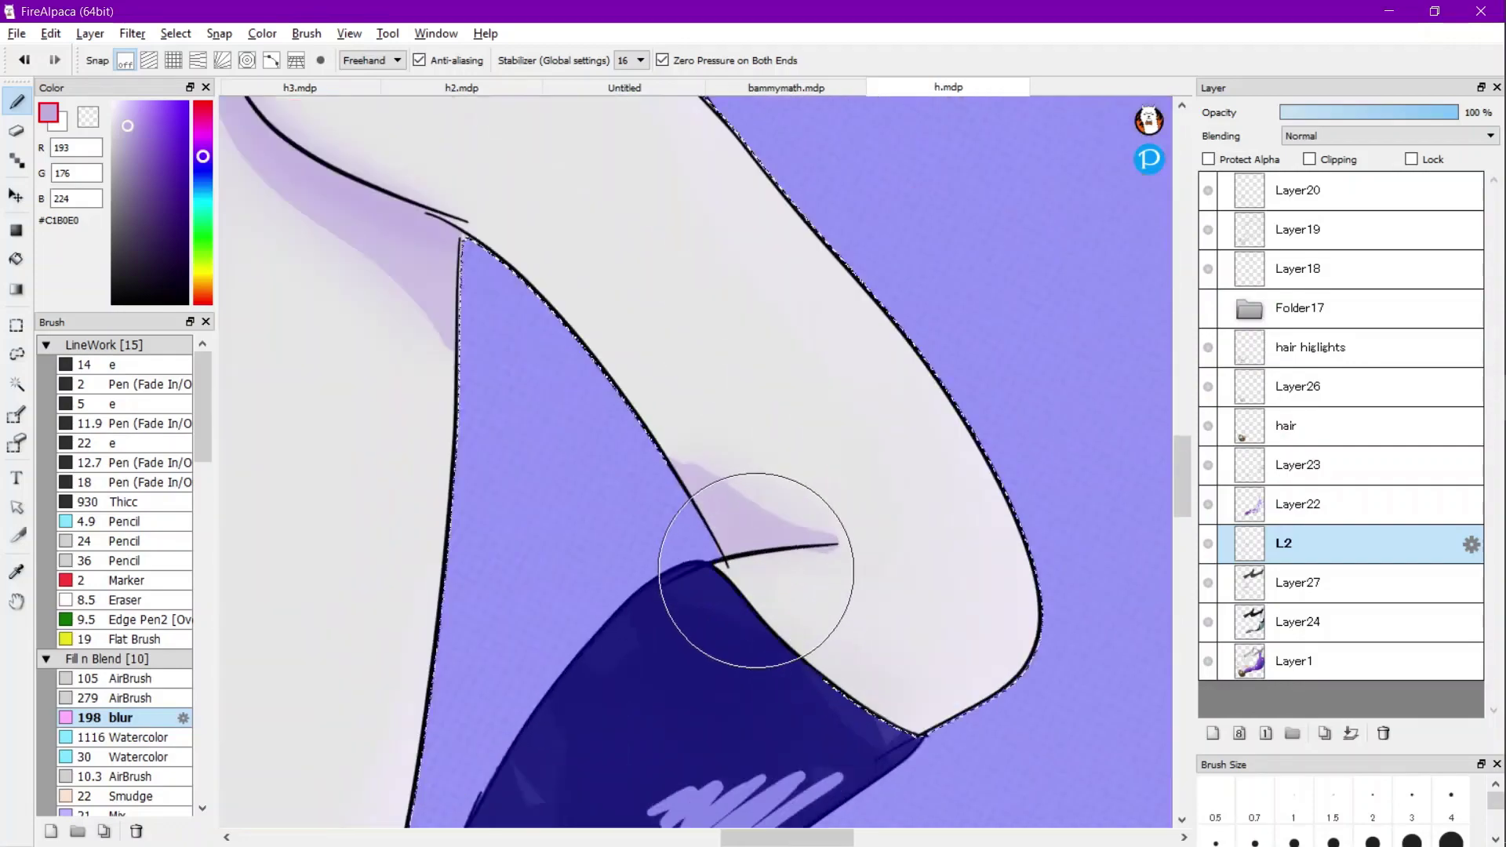
scroll(731, 542, "up", 1)
left_click(157, 443)
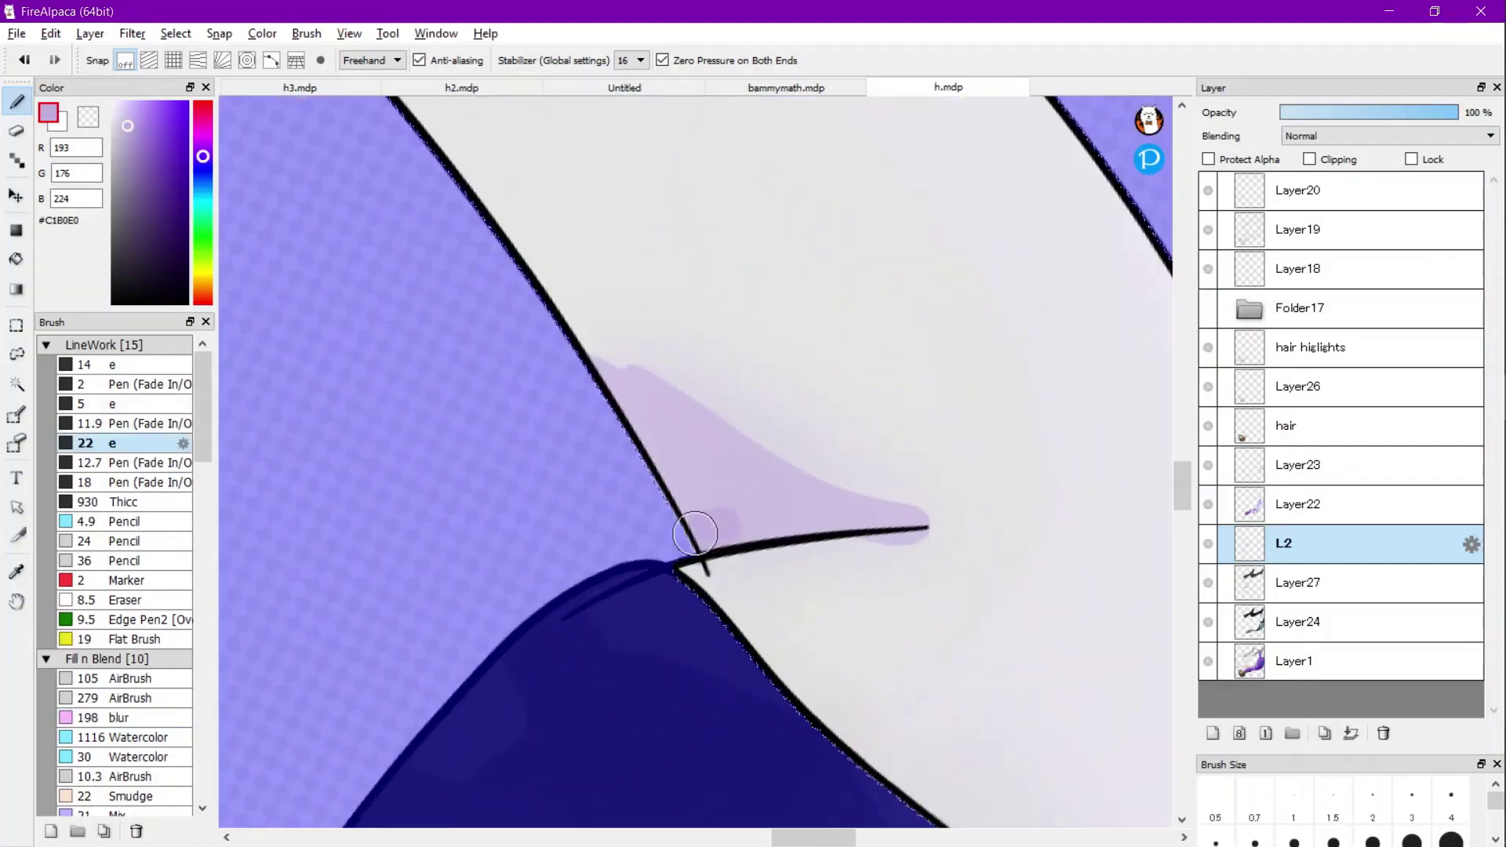
left_click_drag(695, 533, 734, 514)
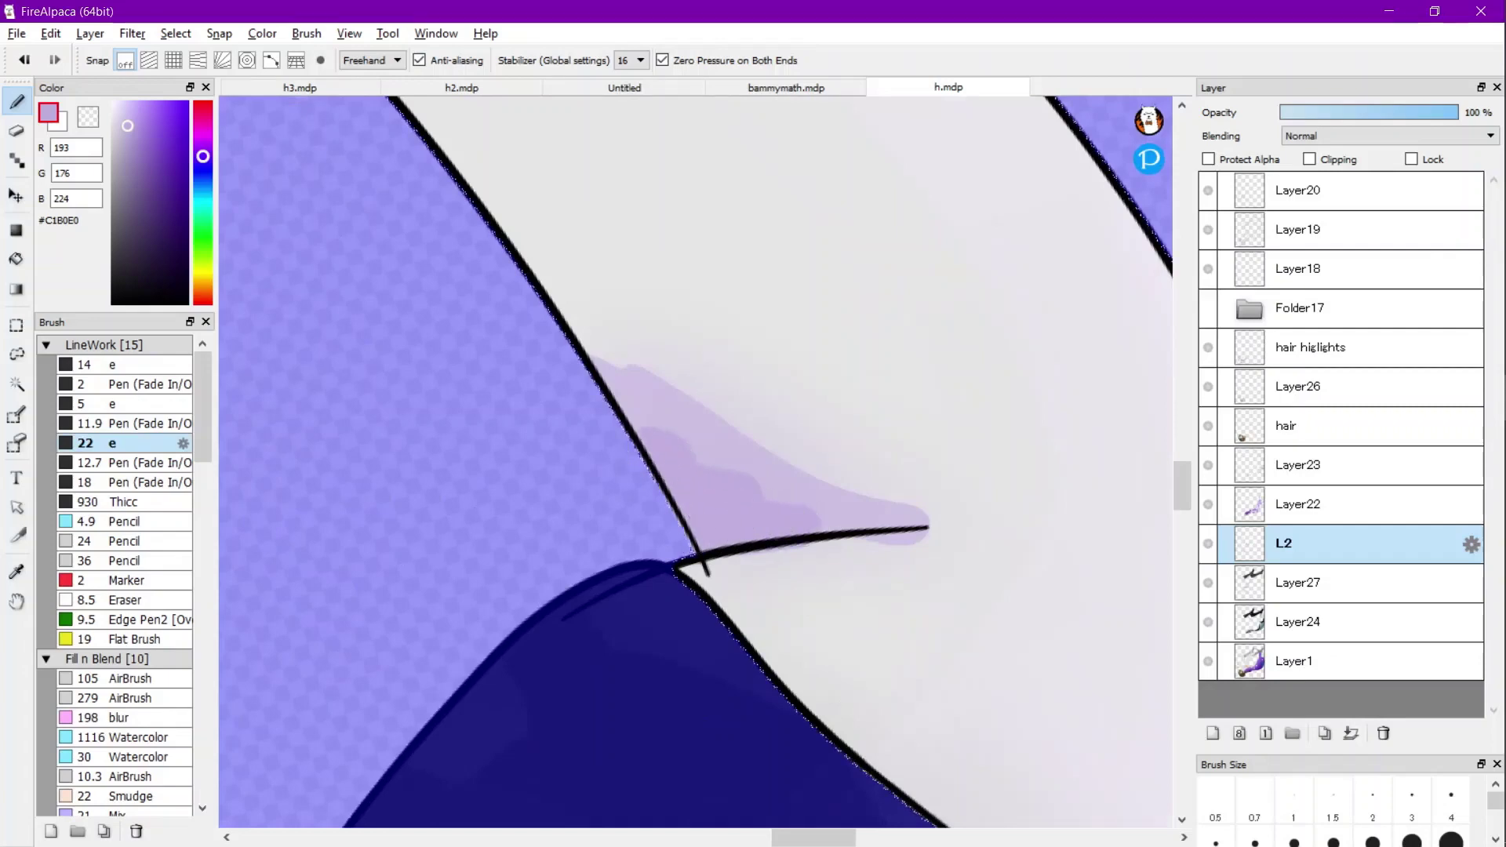
Soften the deeper knee-crease shadow with the 198 blur brush.
left_click(126, 718)
mouse_move(639, 453)
left_mouse_down()
mouse_move(790, 514)
mouse_move(836, 498)
left_mouse_up()
scroll(890, 469, "down", 5)
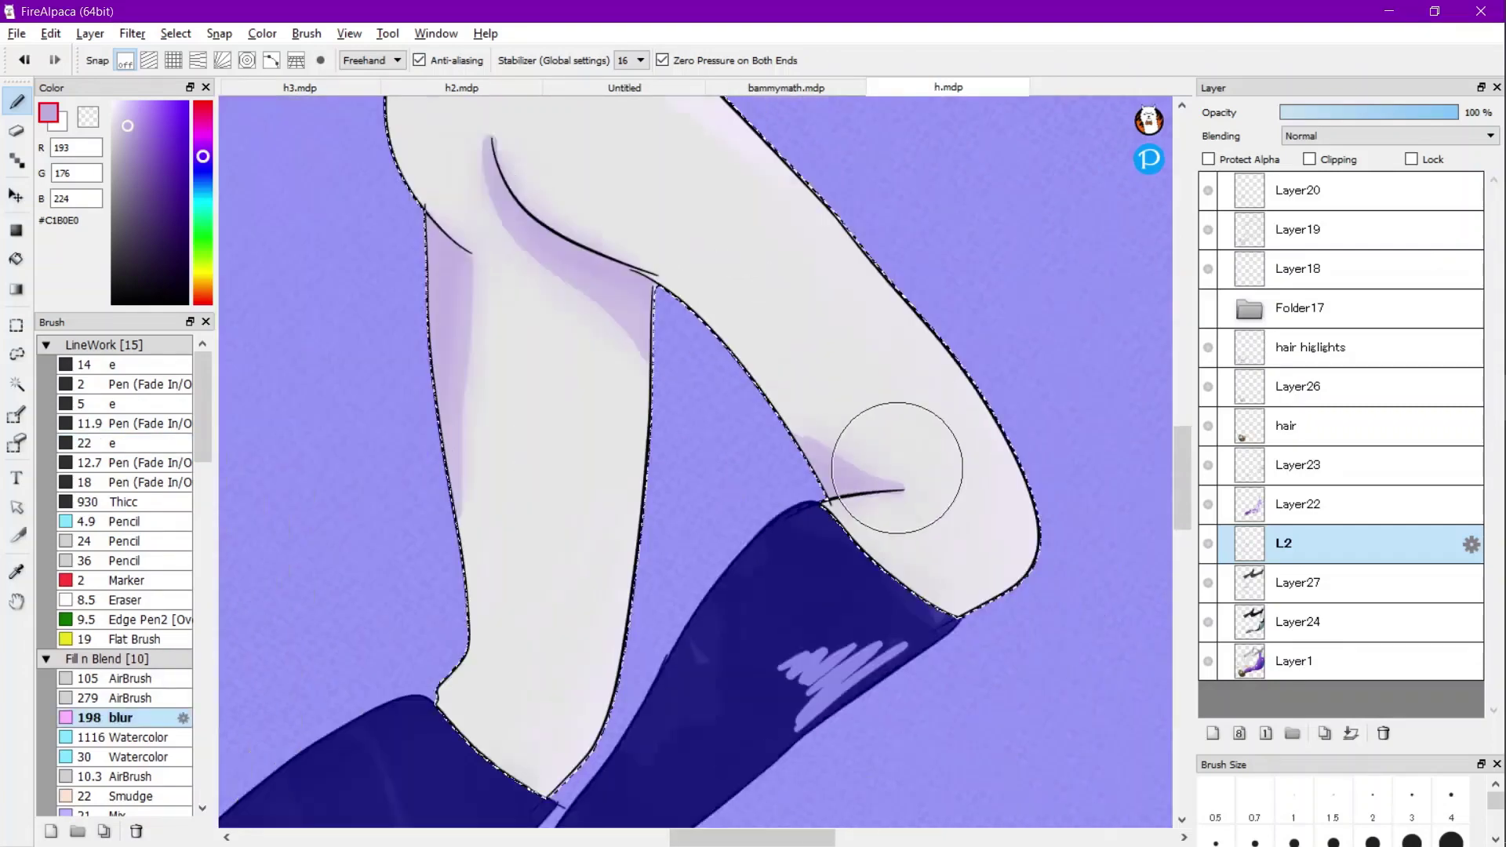
scroll(875, 480, "down", 3)
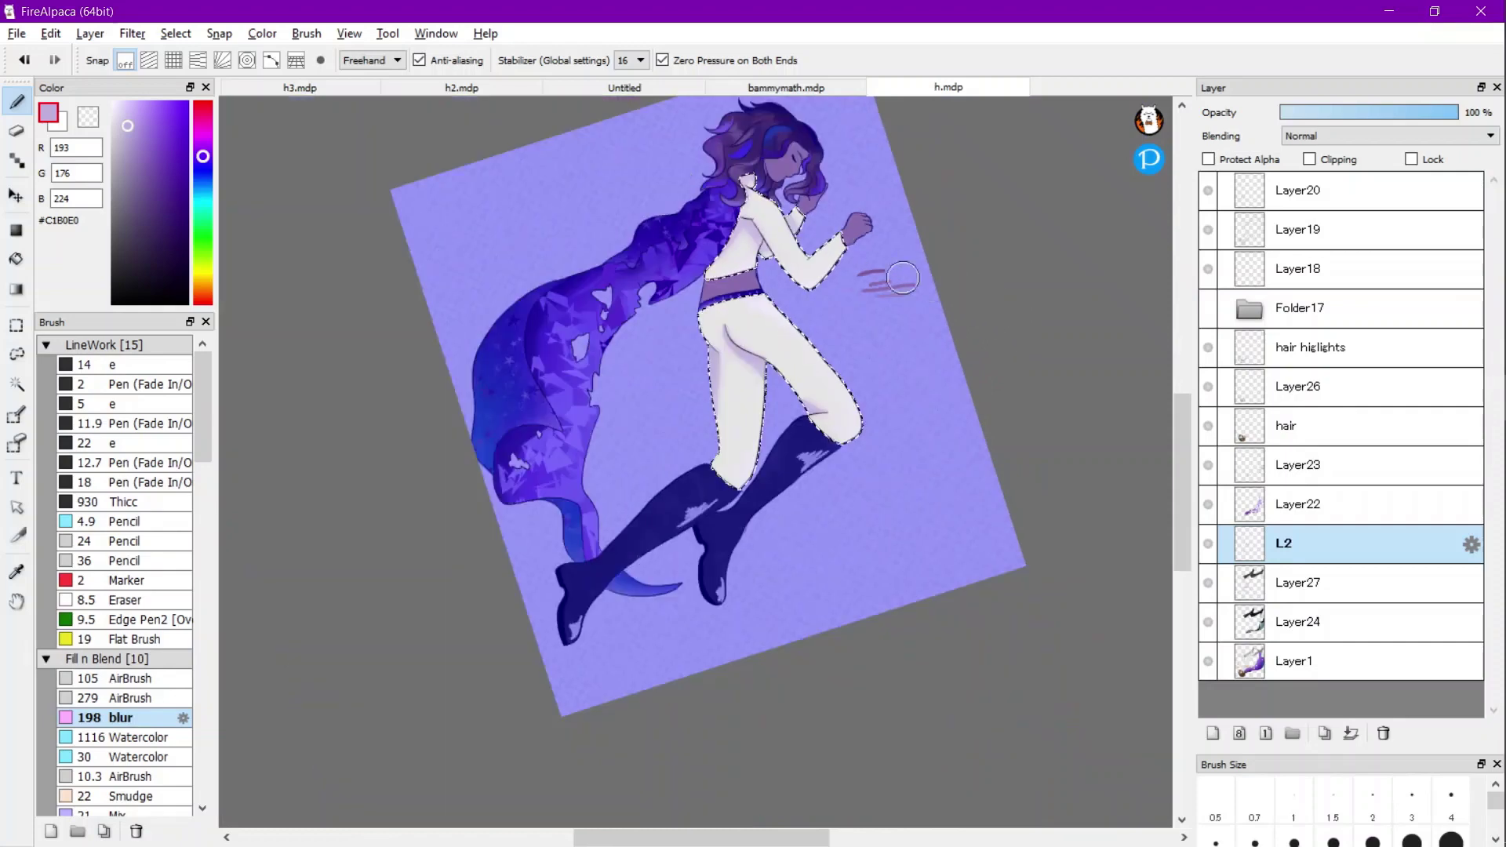
Set the colour to white #FFFFFF and brush a soft highlight onto the shoulder of the top with the 105 AirBrush.
scroll(767, 193, "up", 2)
left_click_drag(117, 108, 111, 101)
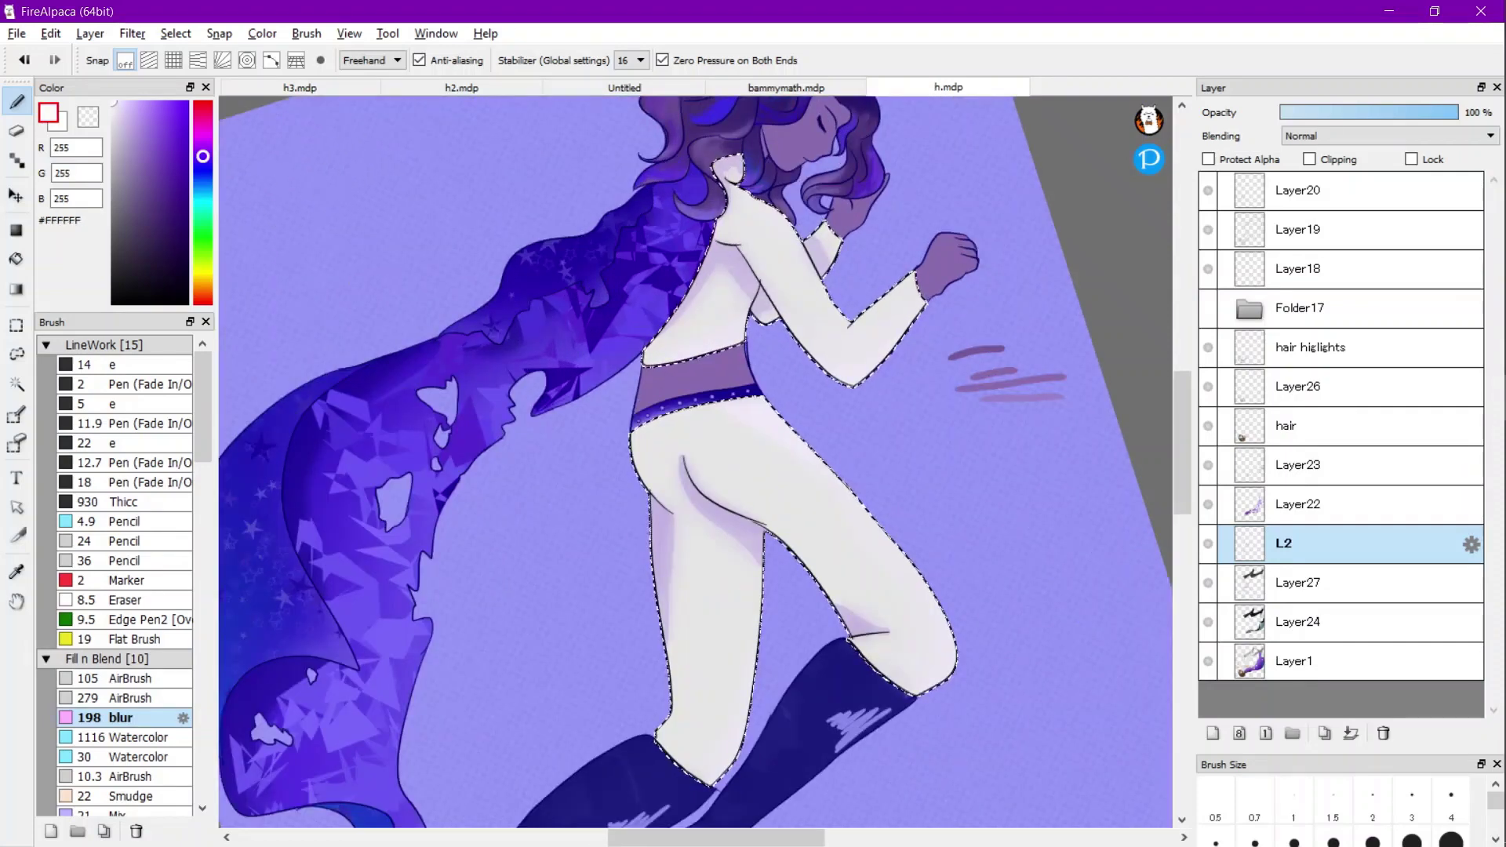
scroll(764, 219, "up", 2)
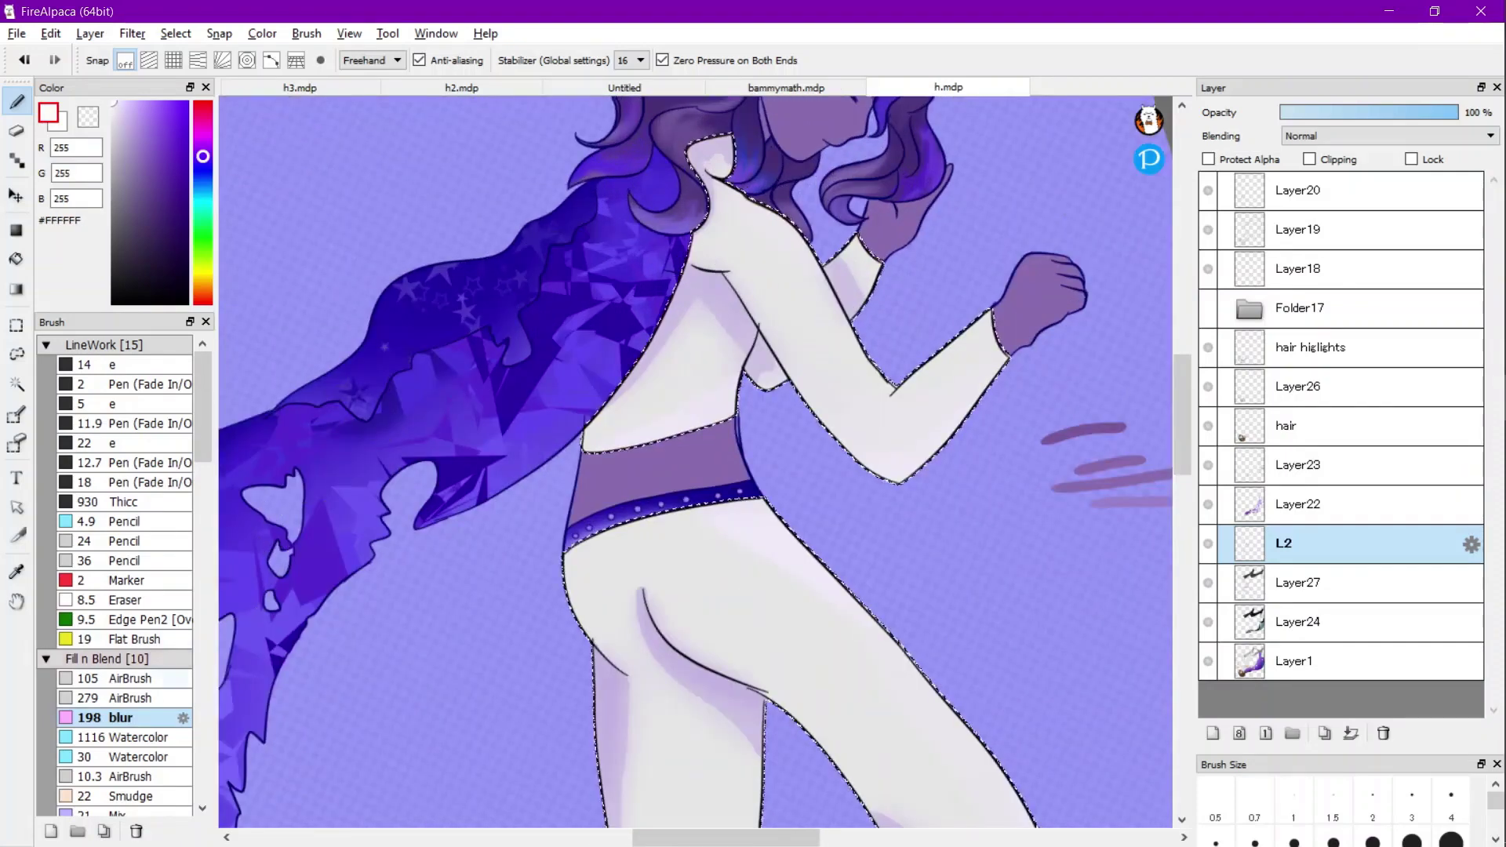
left_click(166, 679)
scroll(818, 235, "down", 1)
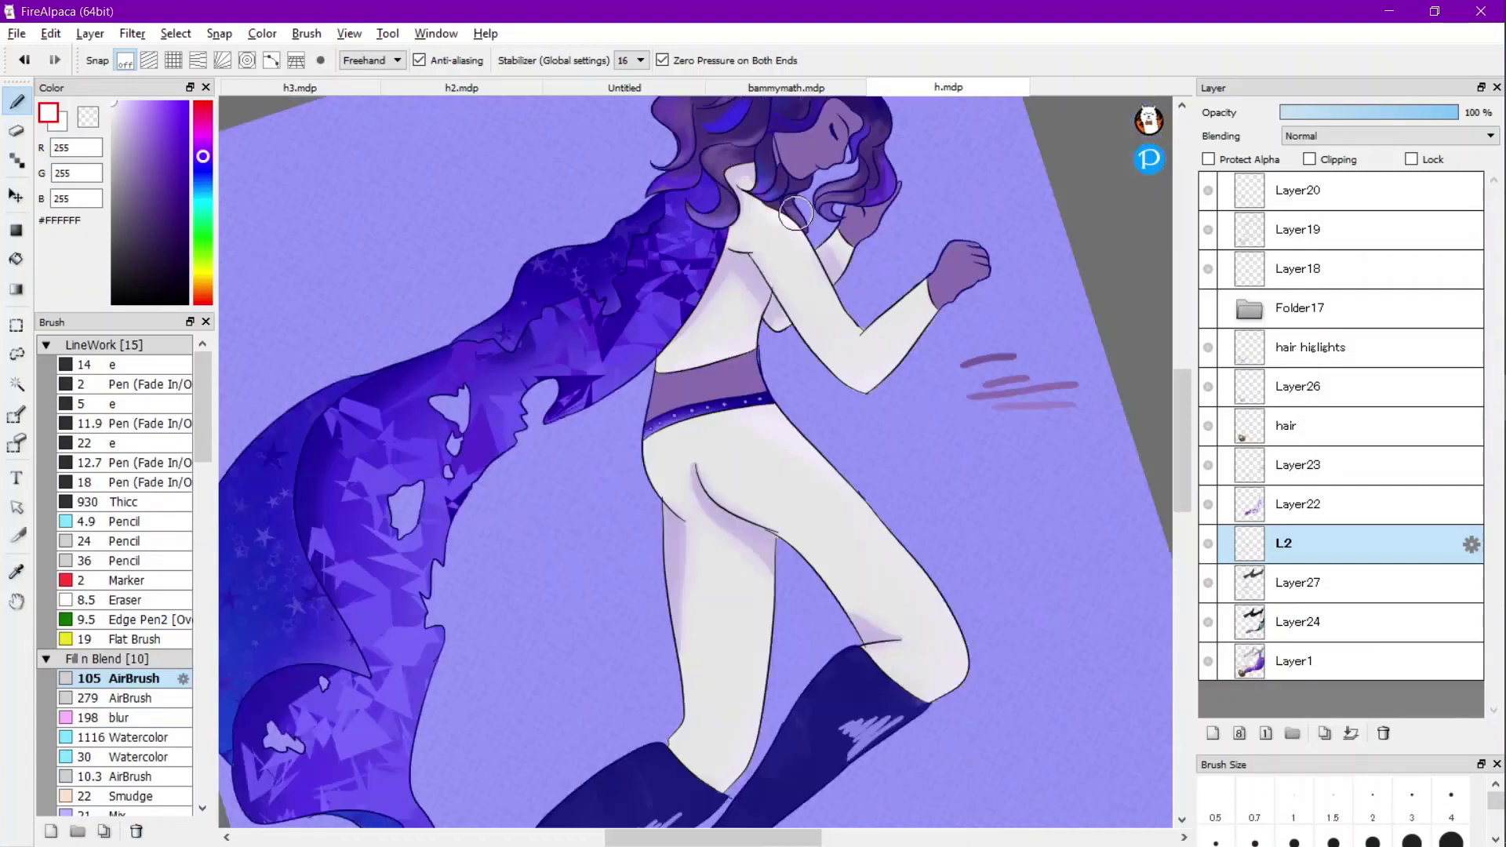
scroll(845, 239, "up", 2)
left_click_drag(673, 150, 679, 206)
scroll(795, 152, "down", 1)
scroll(793, 150, "down", 4)
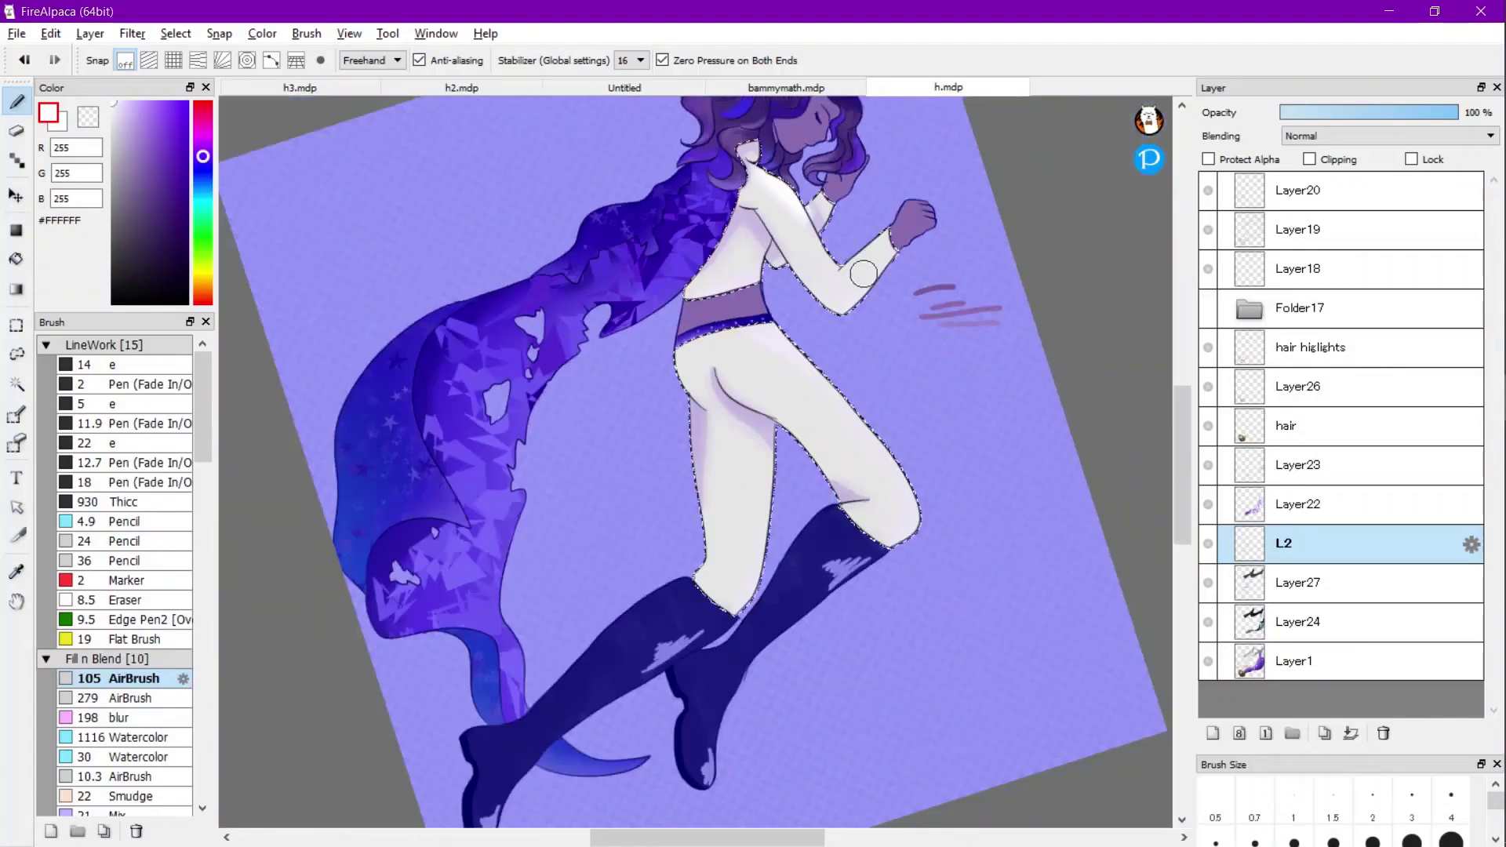
Sample a light tone from the trousers and airbrush it over the seat.
scroll(806, 286, "up", 3)
scroll(796, 329, "down", 2)
scroll(790, 368, "up", 3)
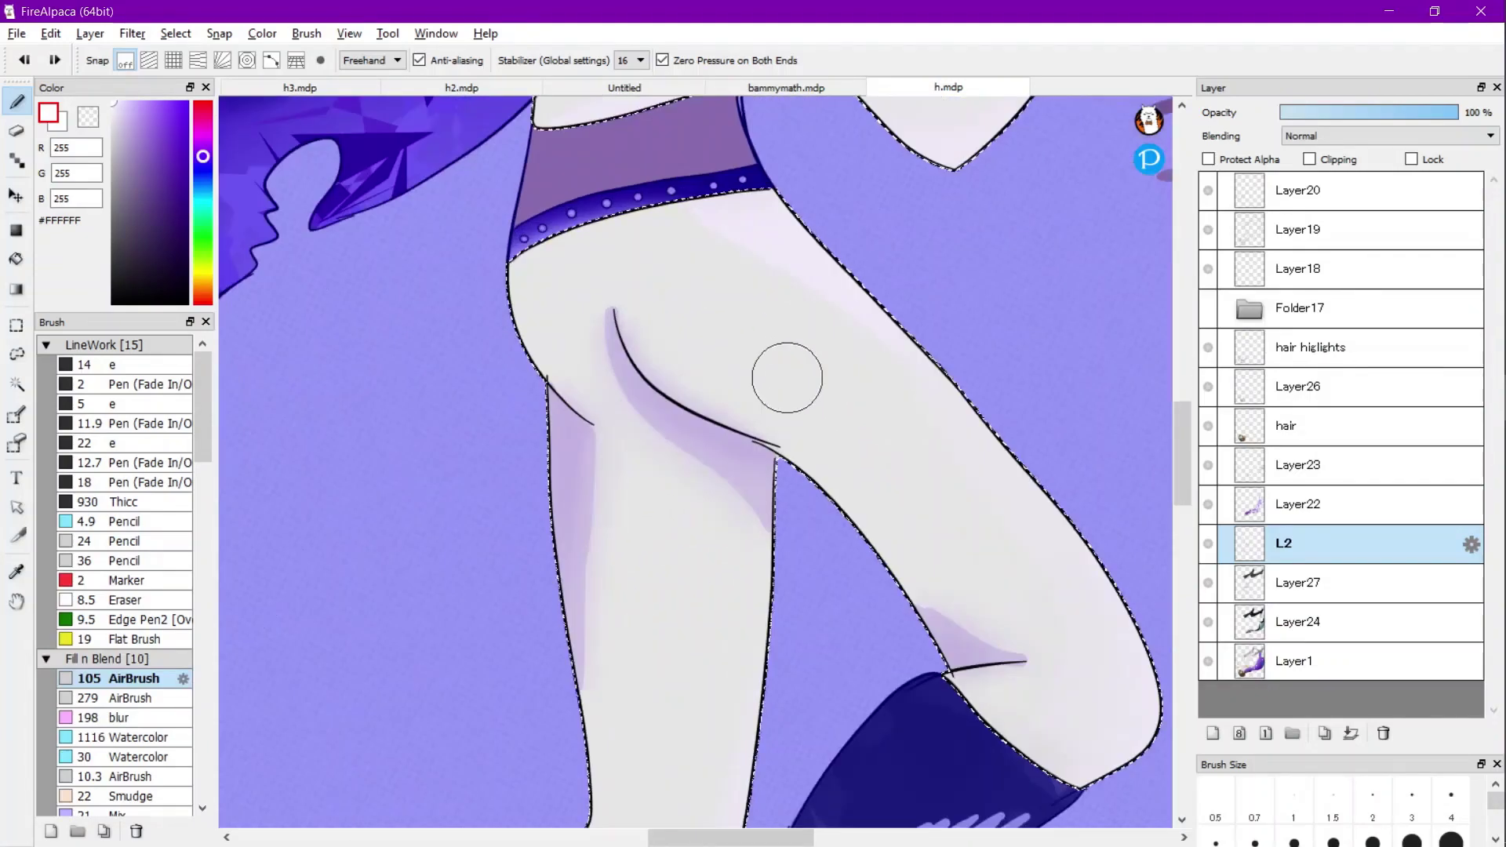
scroll(688, 386, "down", 1)
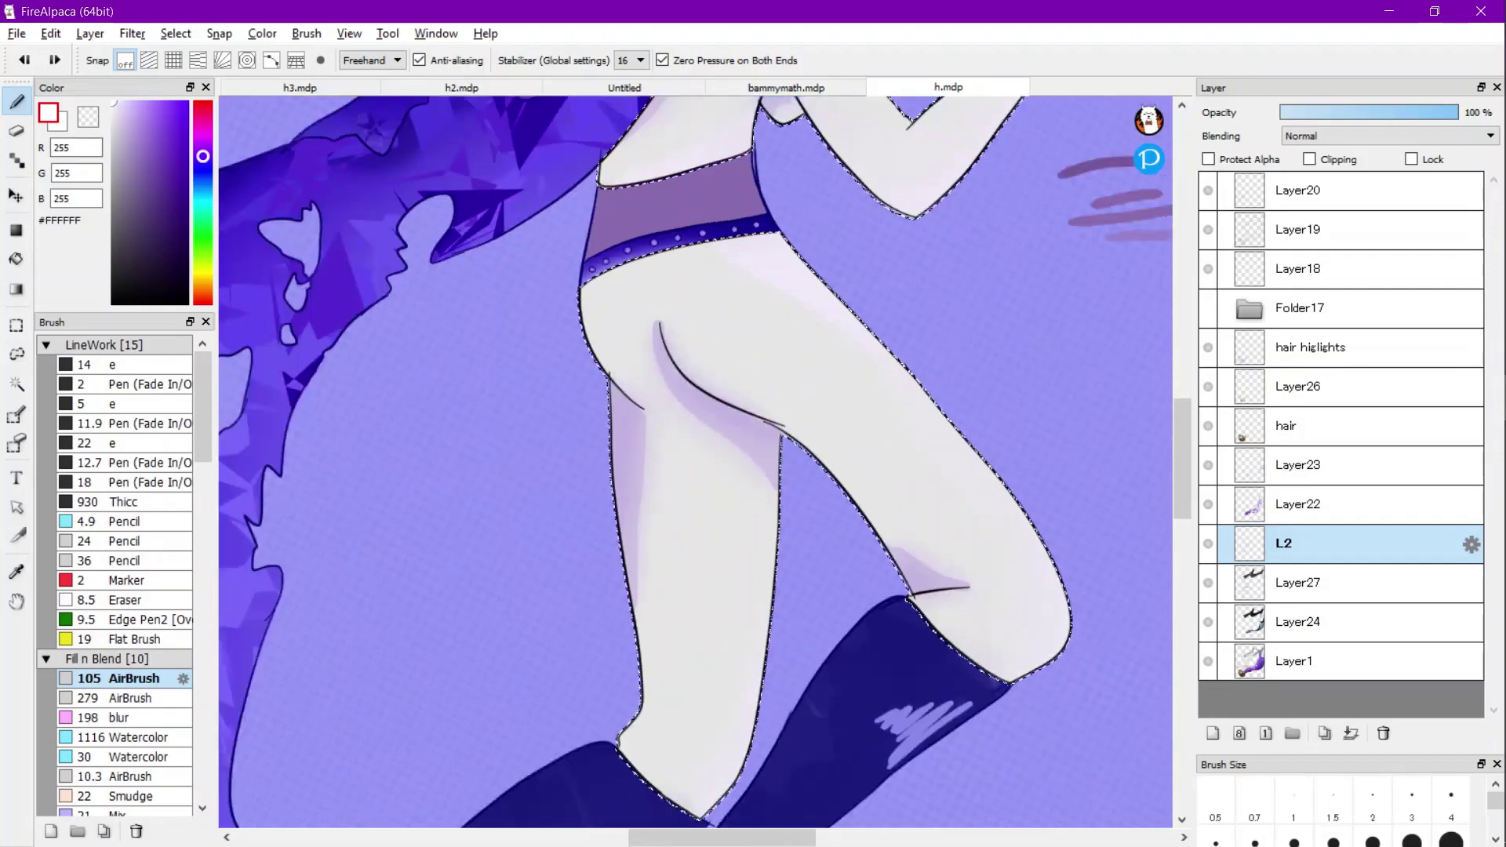
right_click(699, 345)
scroll(733, 369, "up", 2)
left_click_drag(667, 372, 621, 290)
scroll(831, 400, "down", 4)
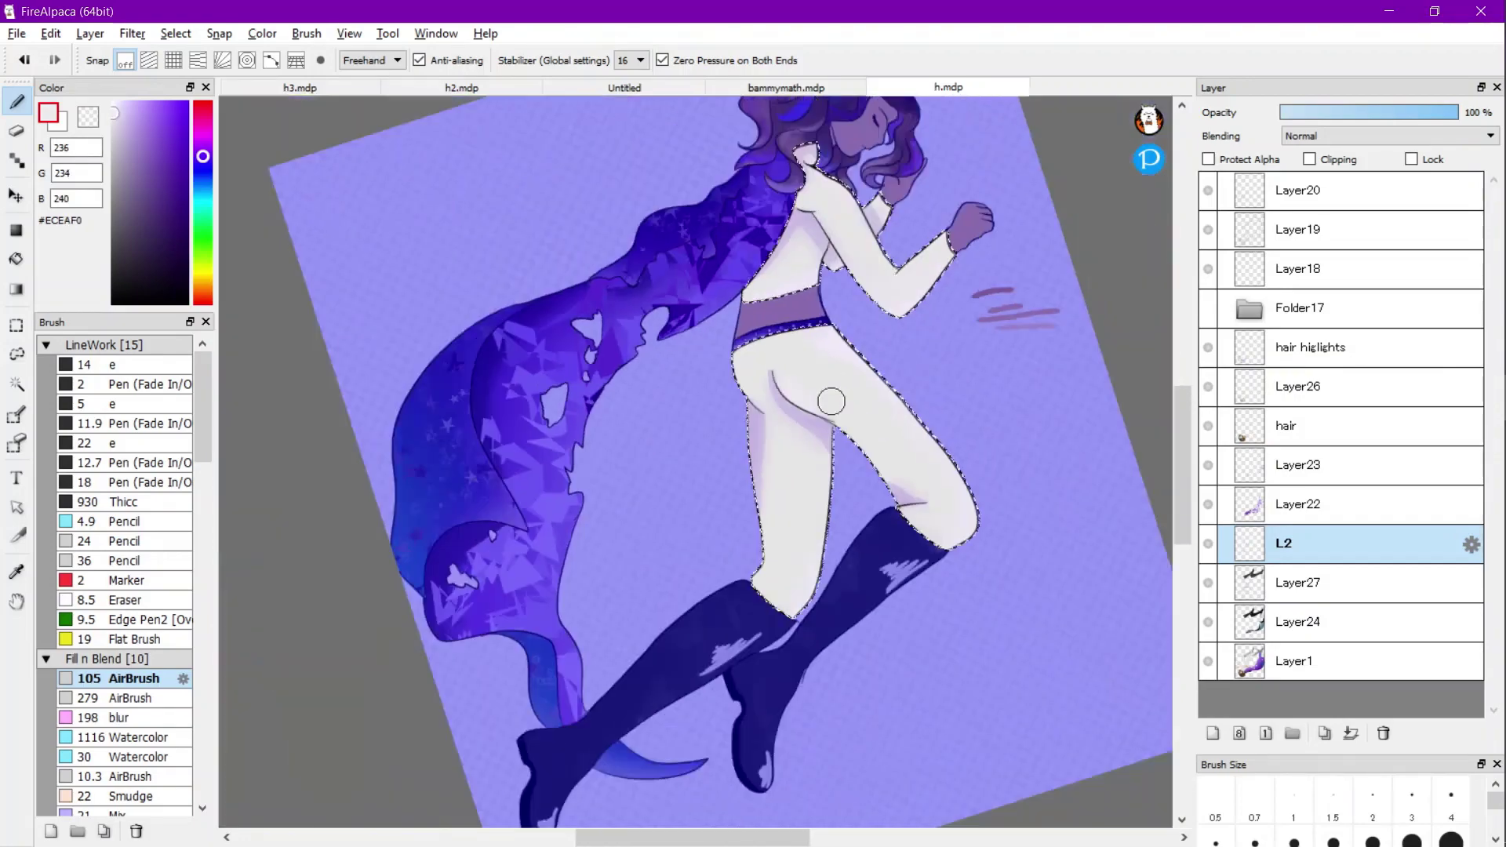
Pick the pale tint #EEEAF6 and airbrush a soft highlight on the trousers just above the seat crease.
scroll(513, 307, "up", 1)
left_click(119, 112)
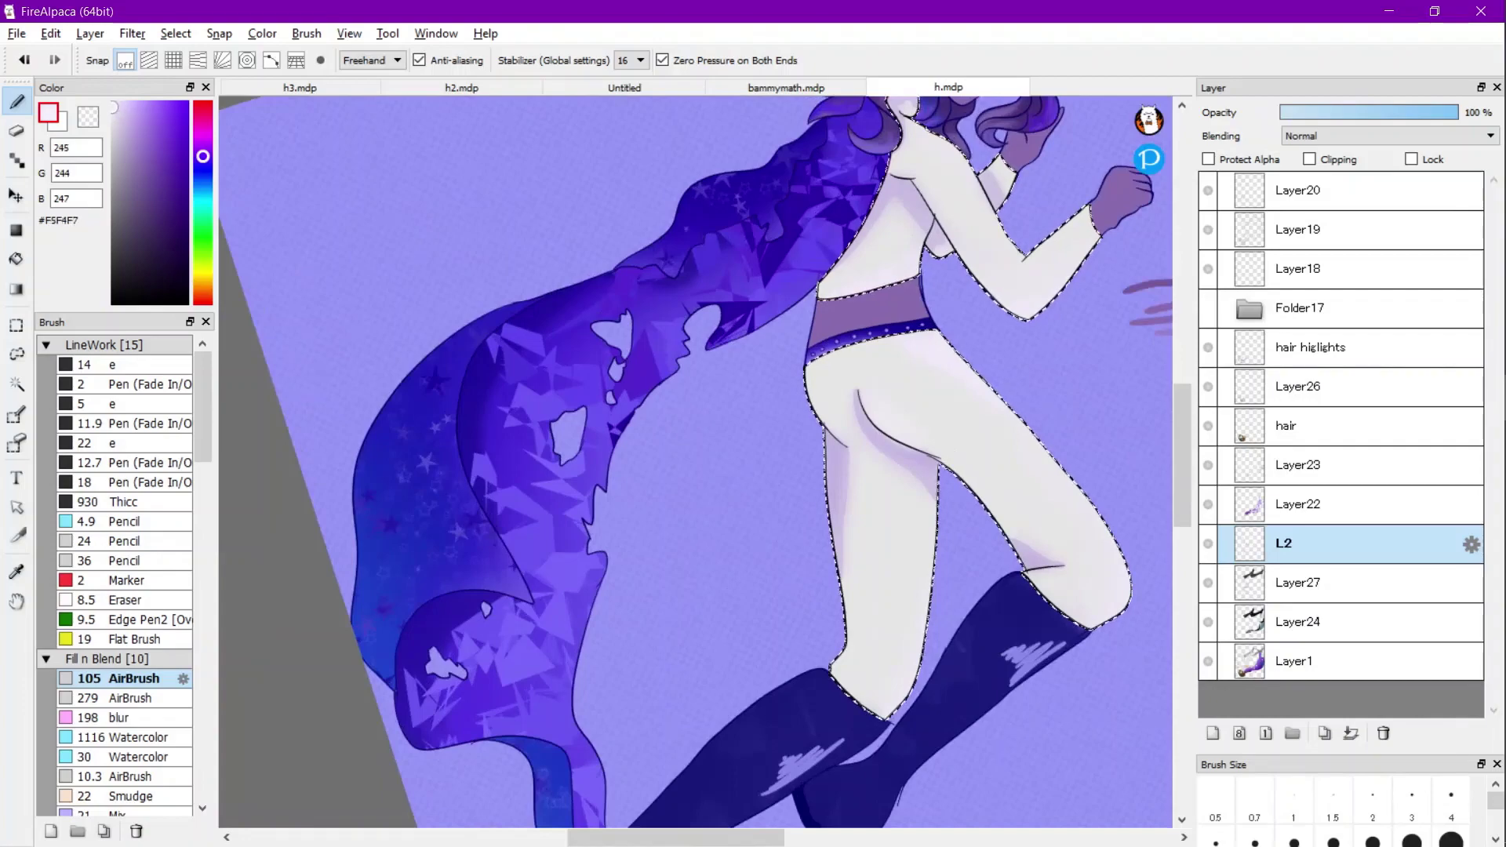
scroll(901, 359, "up", 2)
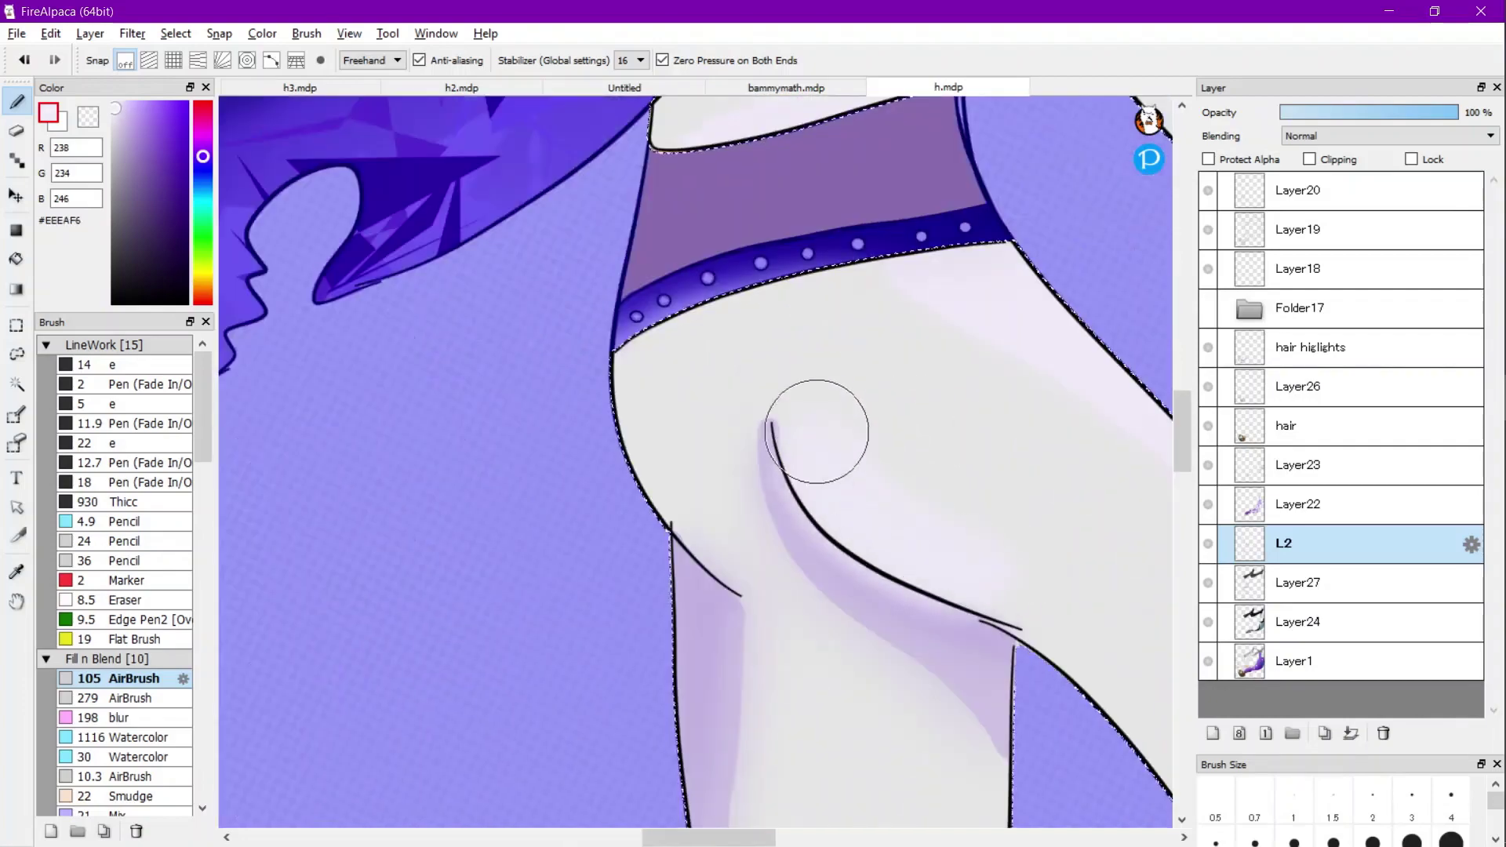
scroll(817, 431, "down", 3)
scroll(839, 416, "up", 1)
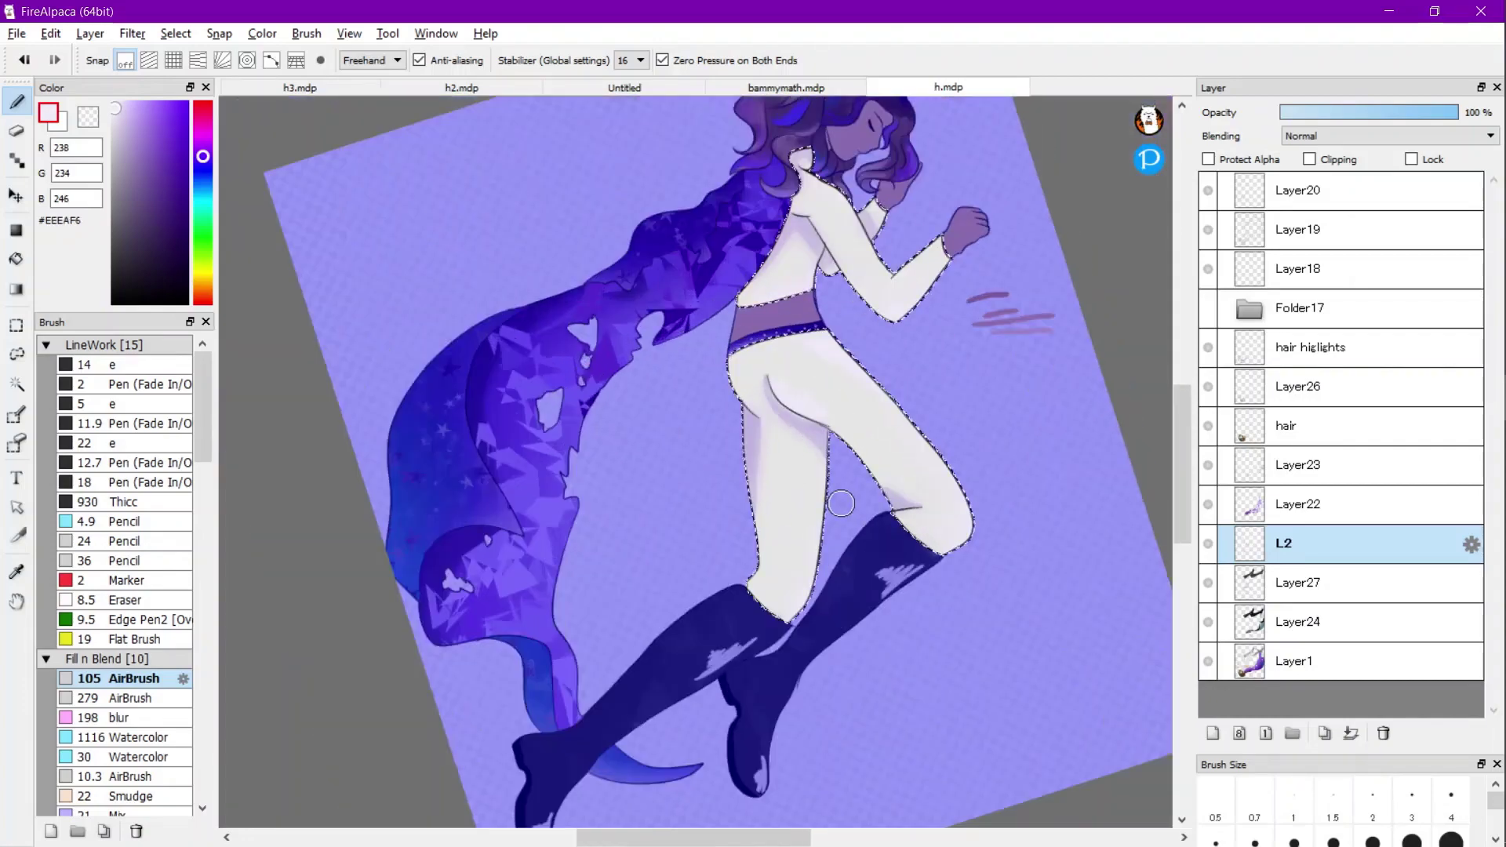
scroll(765, 621, "down", 2)
scroll(813, 574, "up", 3)
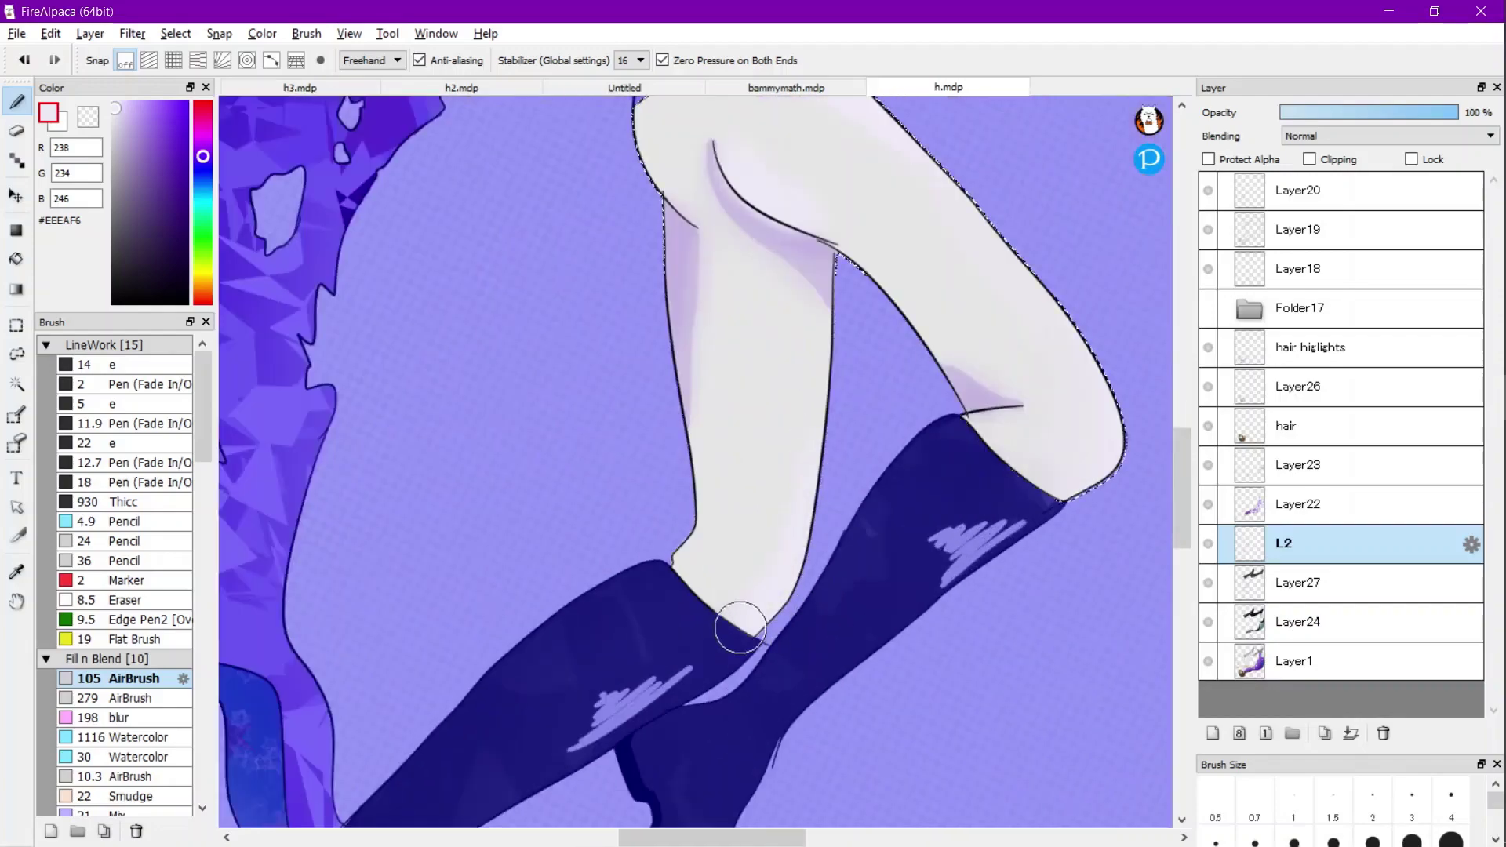
Set the colour to #F8F8F8 and change the 30 Watercolor brush's width to 137 px.
scroll(844, 562, "down", 2)
scroll(907, 255, "up", 2)
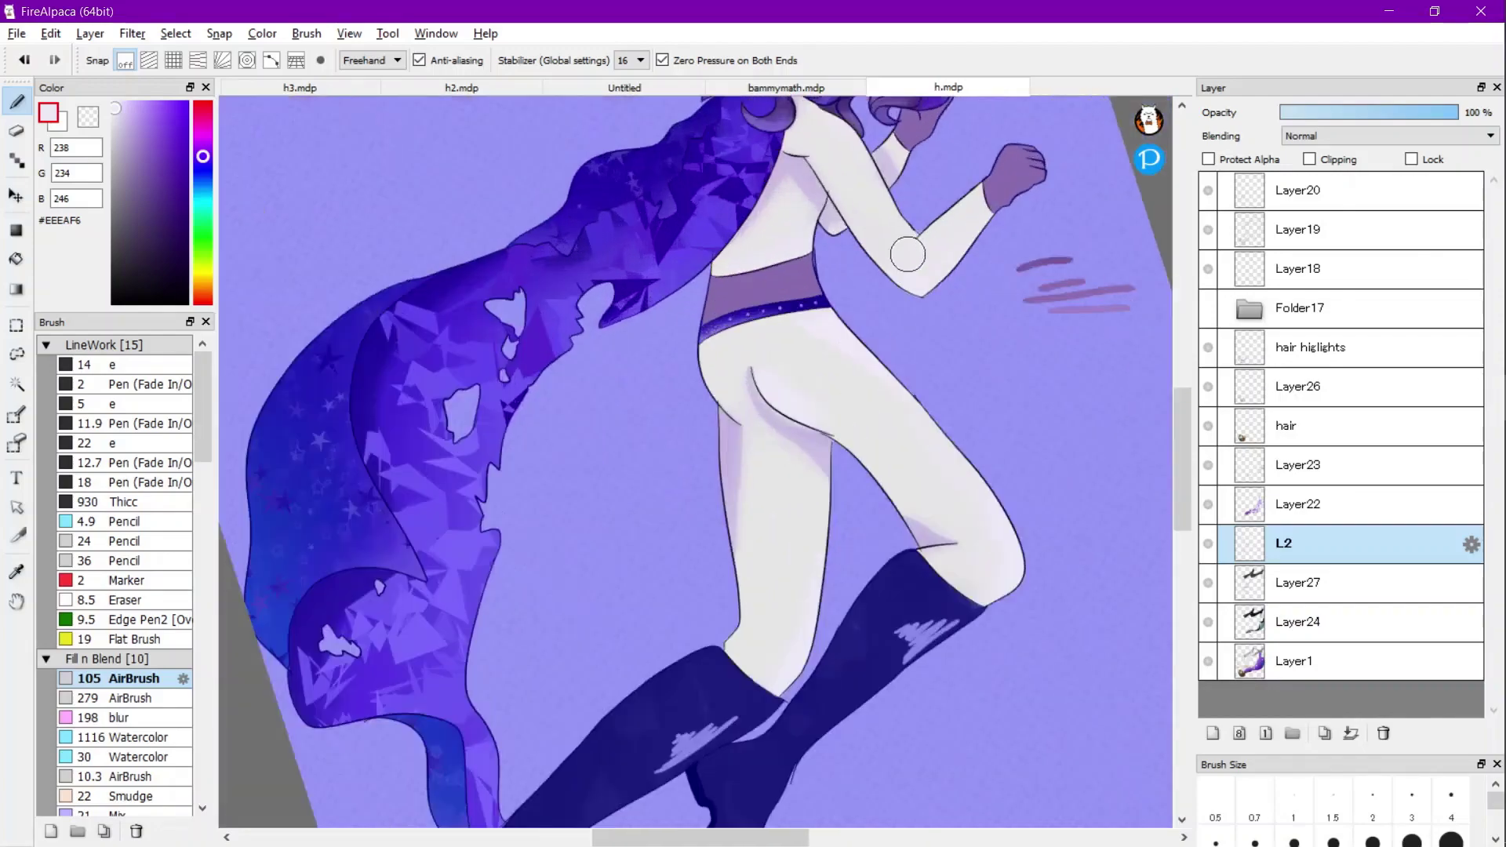
scroll(957, 250, "up", 2)
scroll(925, 353, "down", 3)
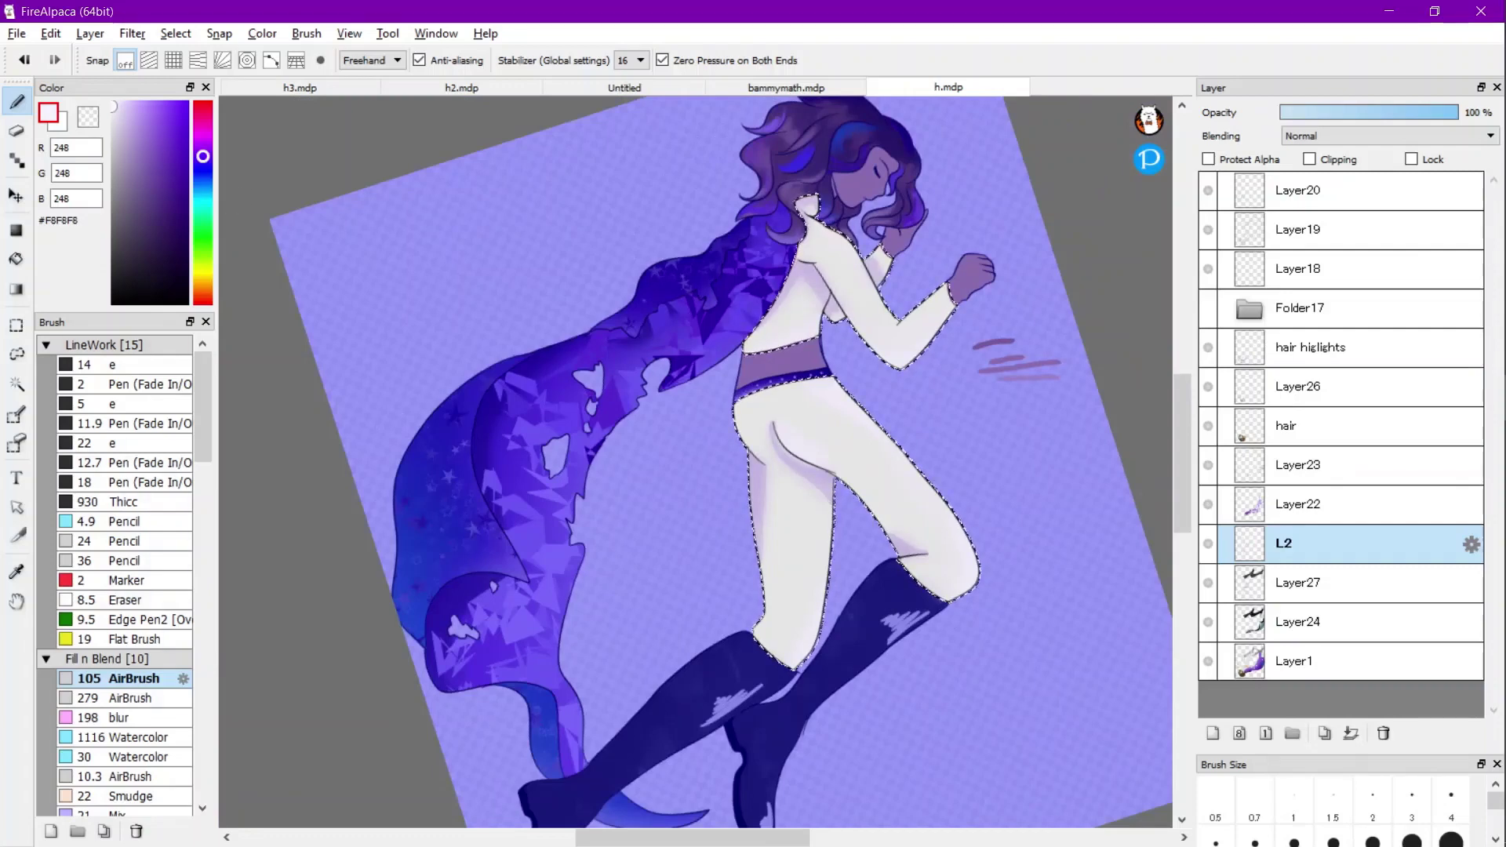
key("ctrl+d")
left_click(141, 756)
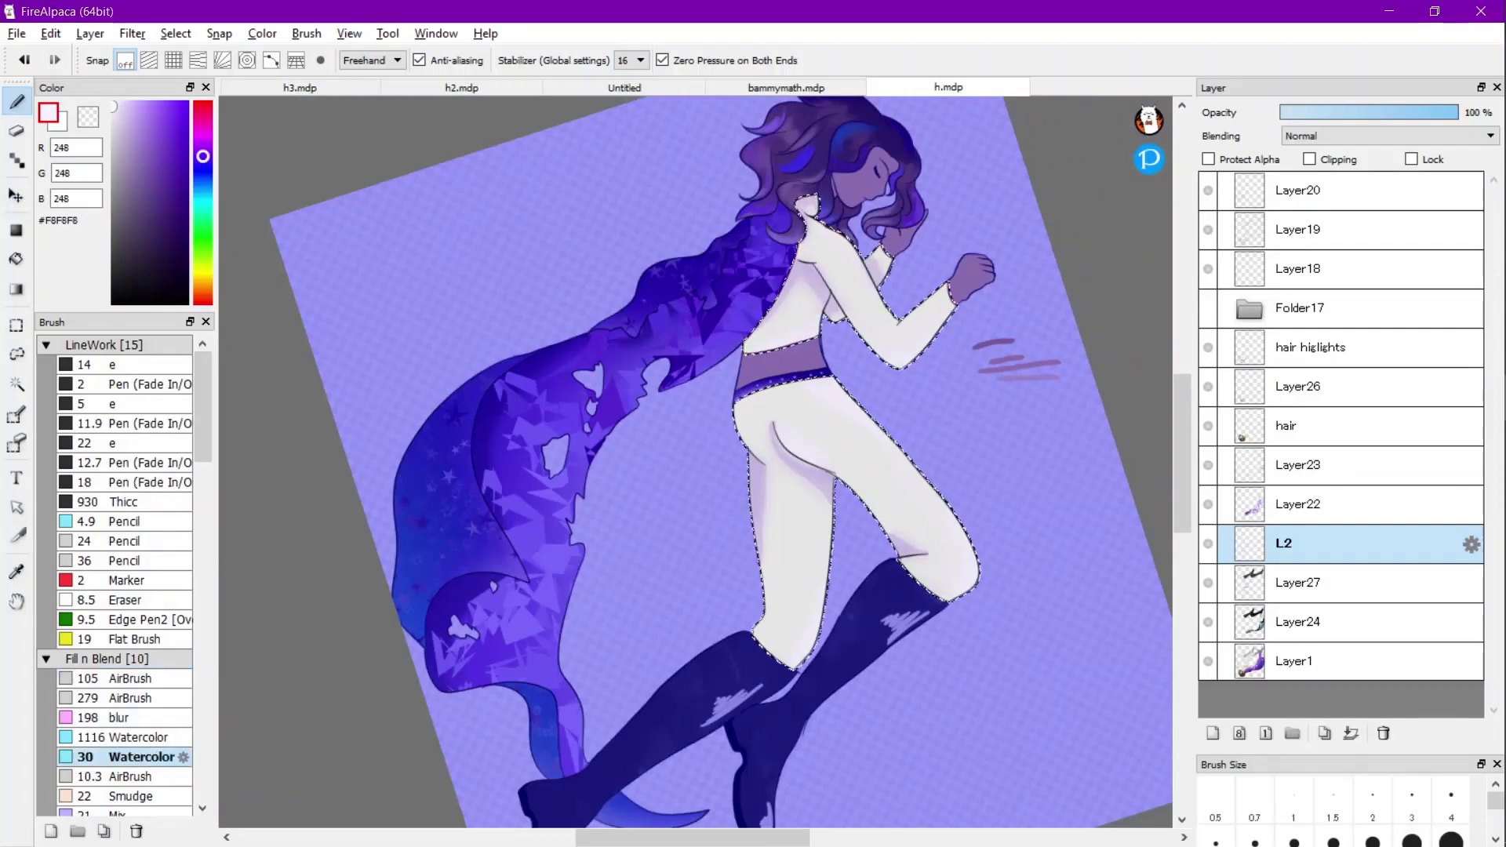
left_click(184, 757)
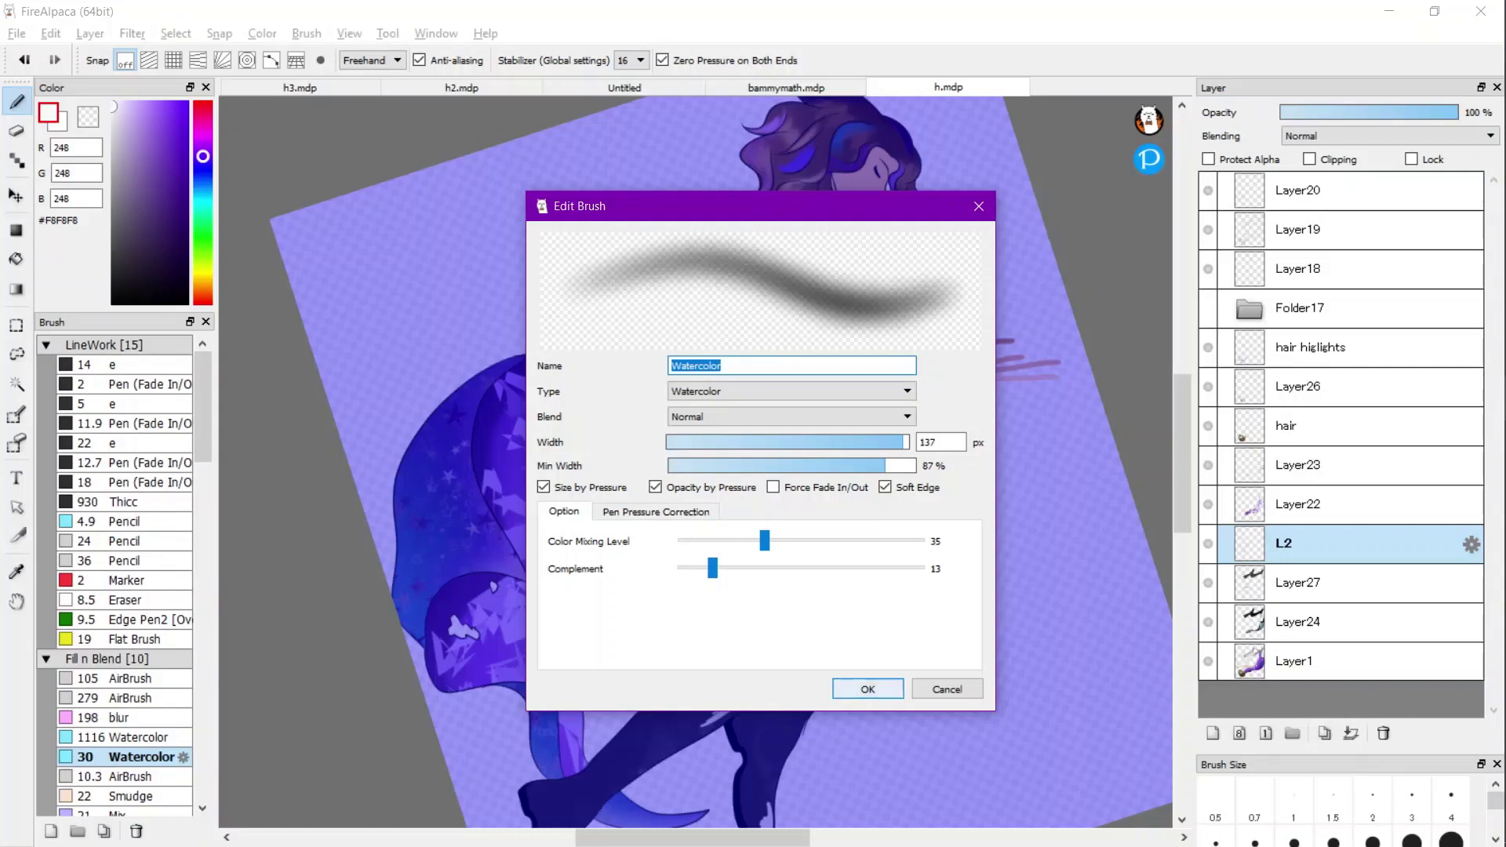
left_click(868, 689)
scroll(985, 589, "up", 4)
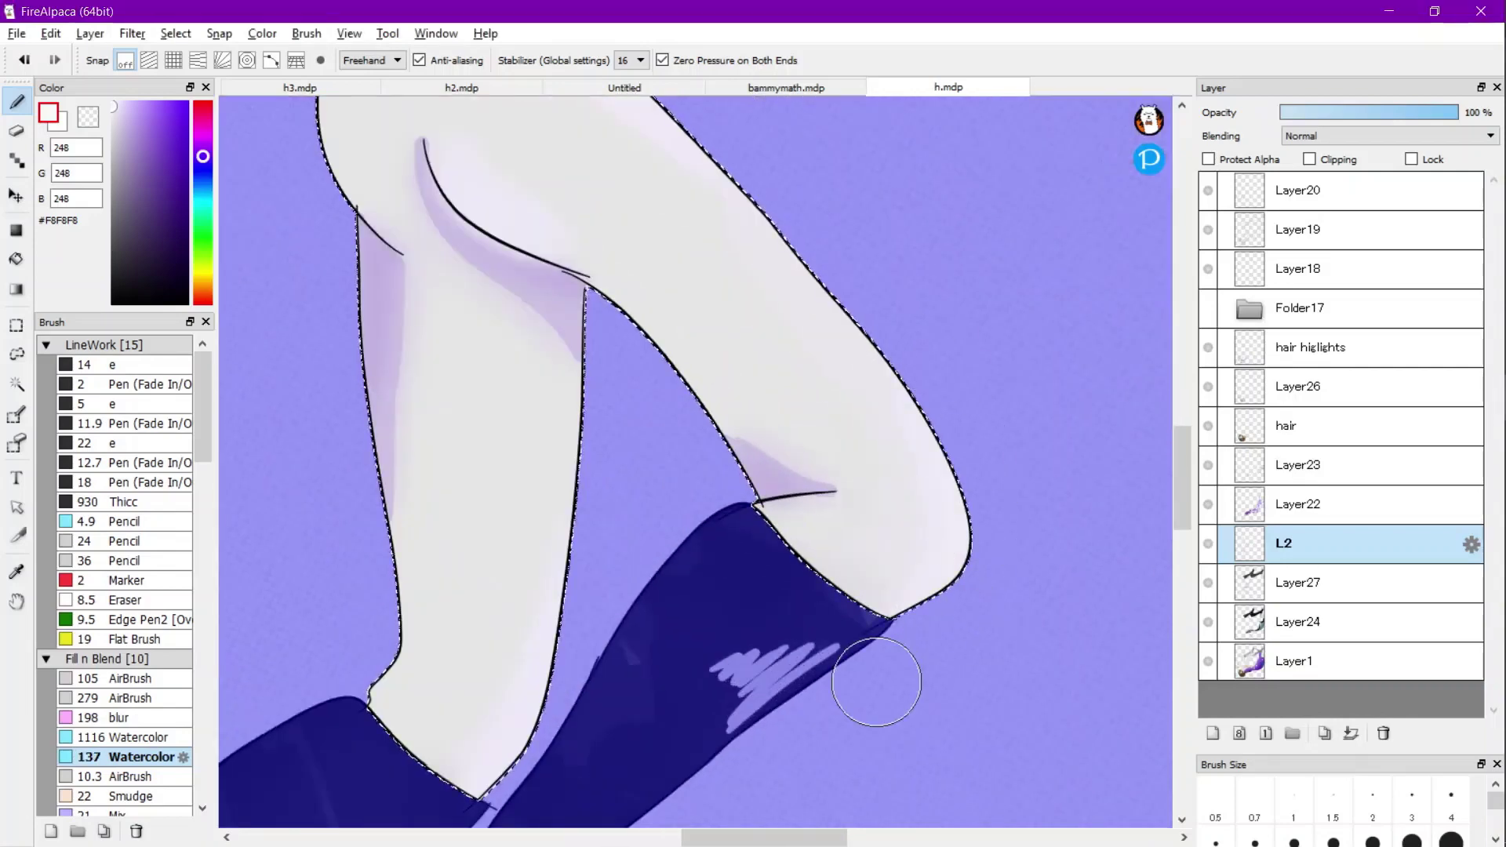
Reduce the 105 AirBrush to 43 px and airbrush a #F8F8F8 highlight along the edge of the bent knee.
left_click(134, 678)
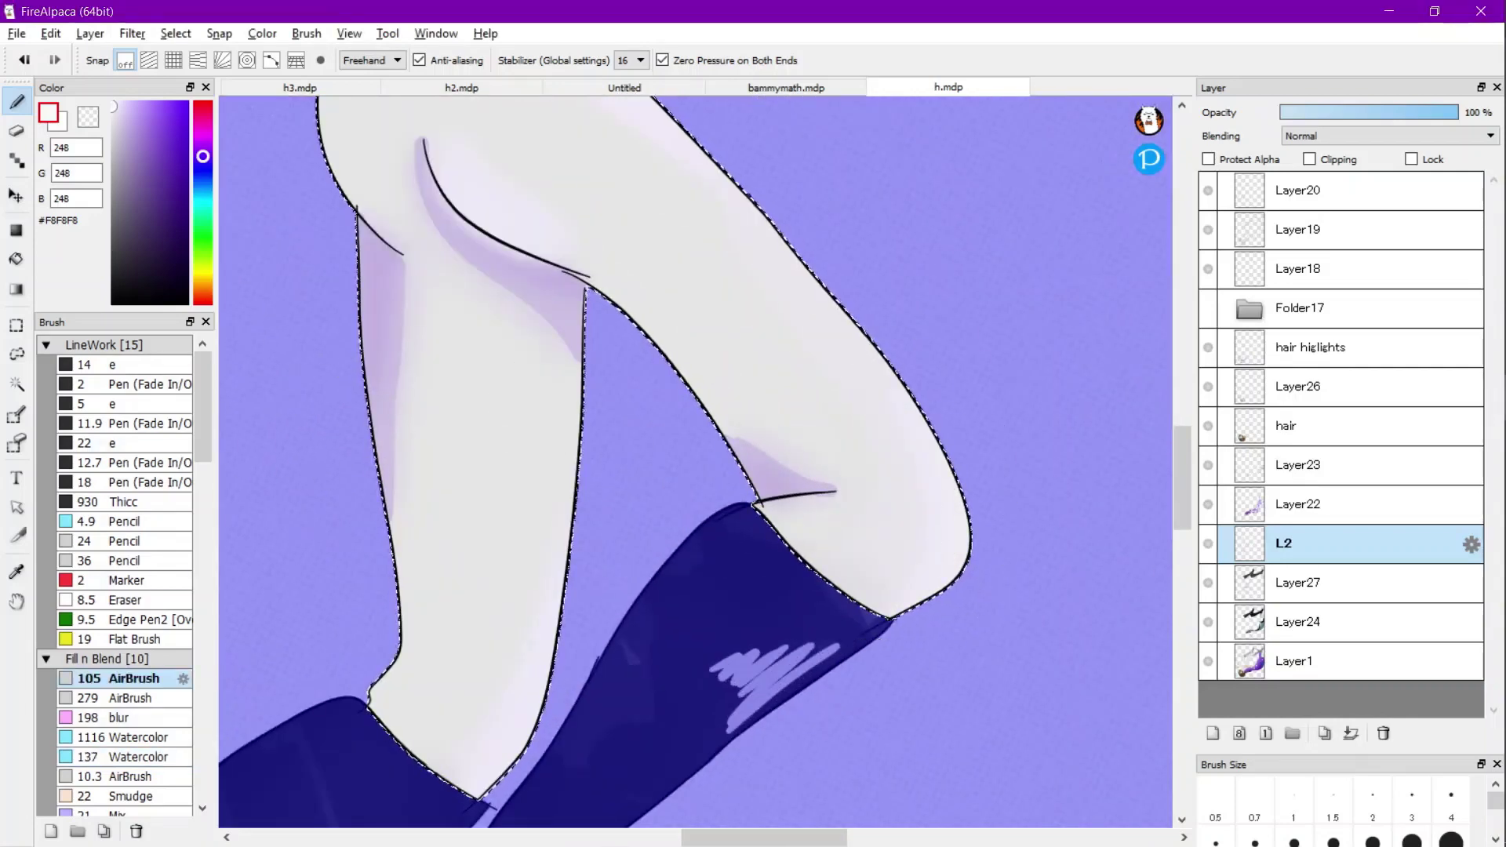
left_click(184, 679)
left_click_drag(884, 442, 832, 443)
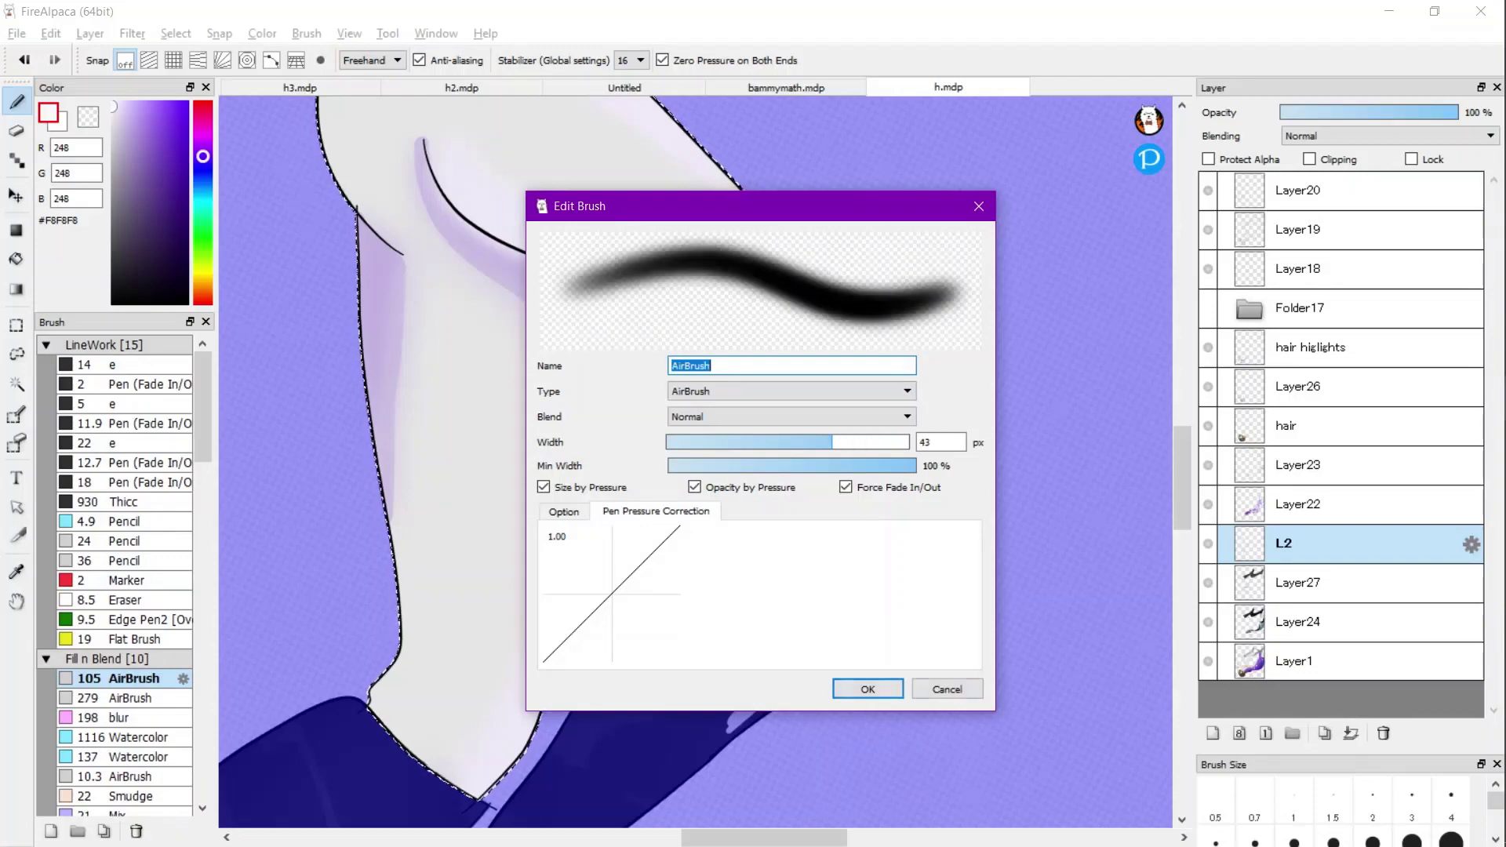
key("Return")
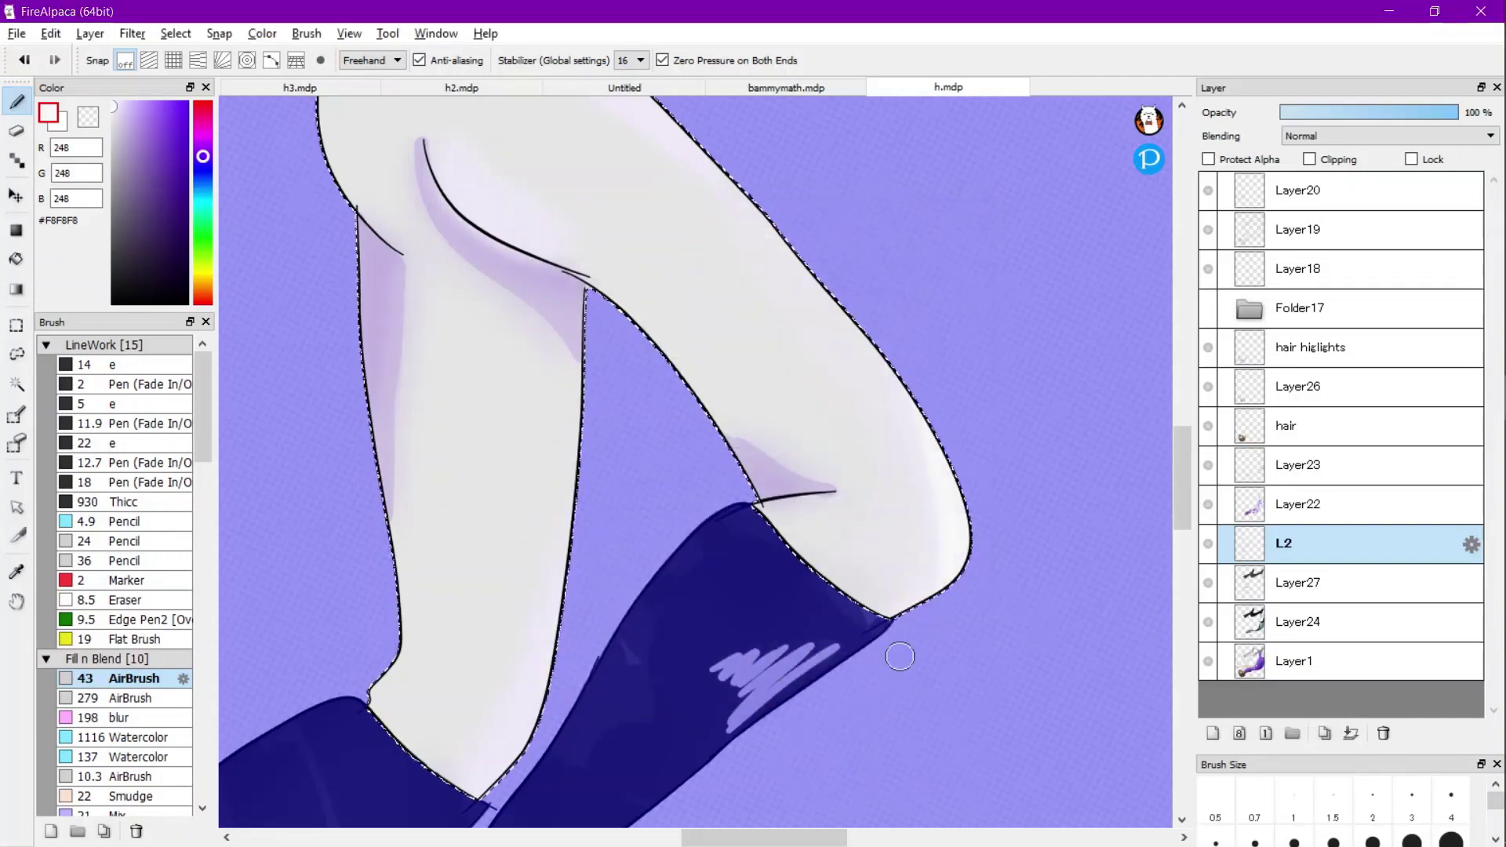
scroll(869, 573, "down", 5)
scroll(814, 582, "up", 5)
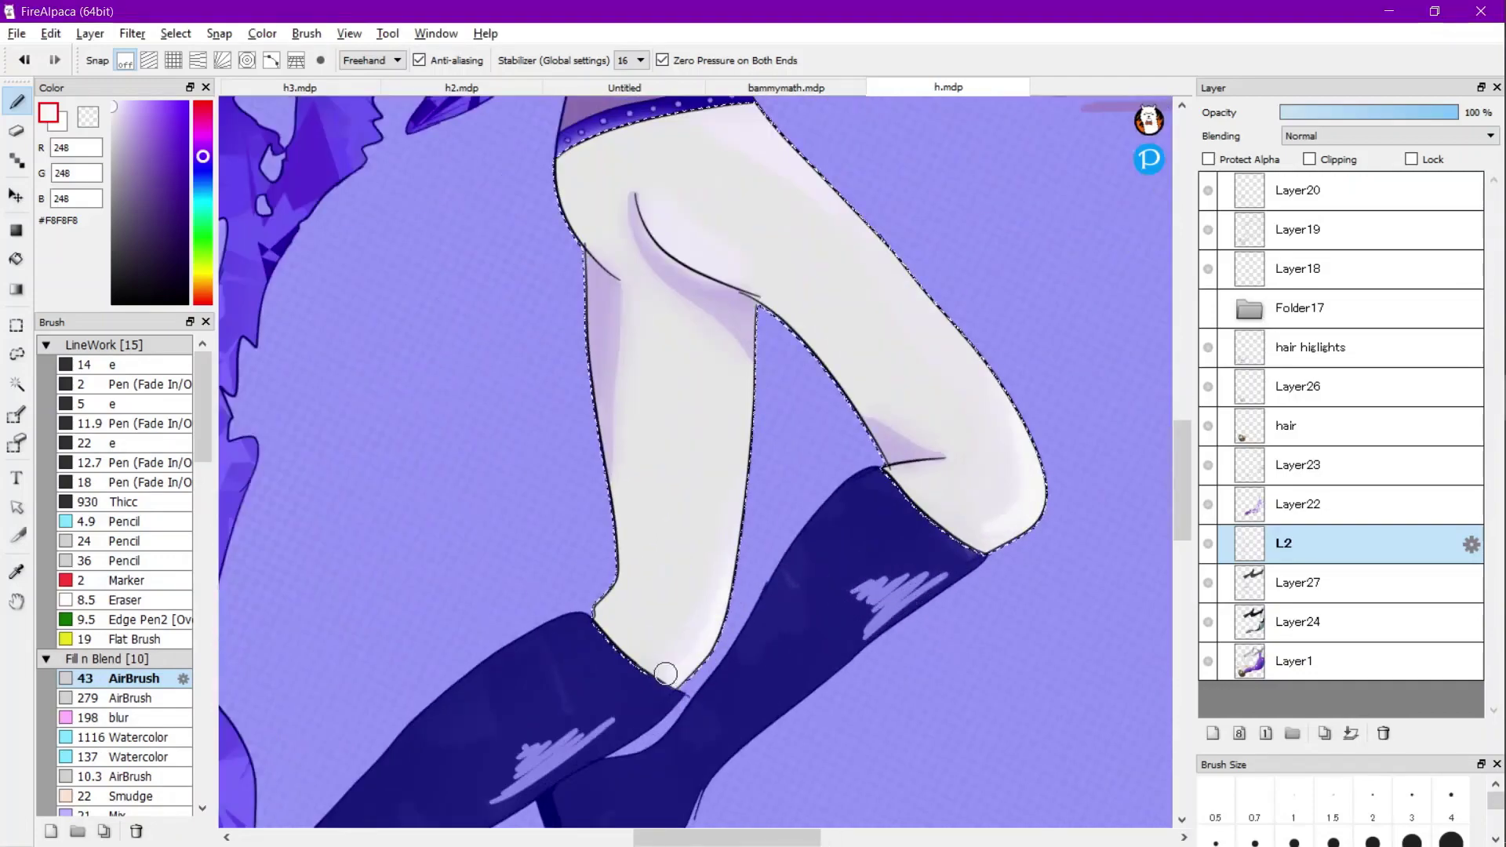
Airbrush soft #F8F8F8 highlights on the sleeve around the elbow of the front arm.
scroll(683, 684, "down", 5)
scroll(719, 340, "up", 7)
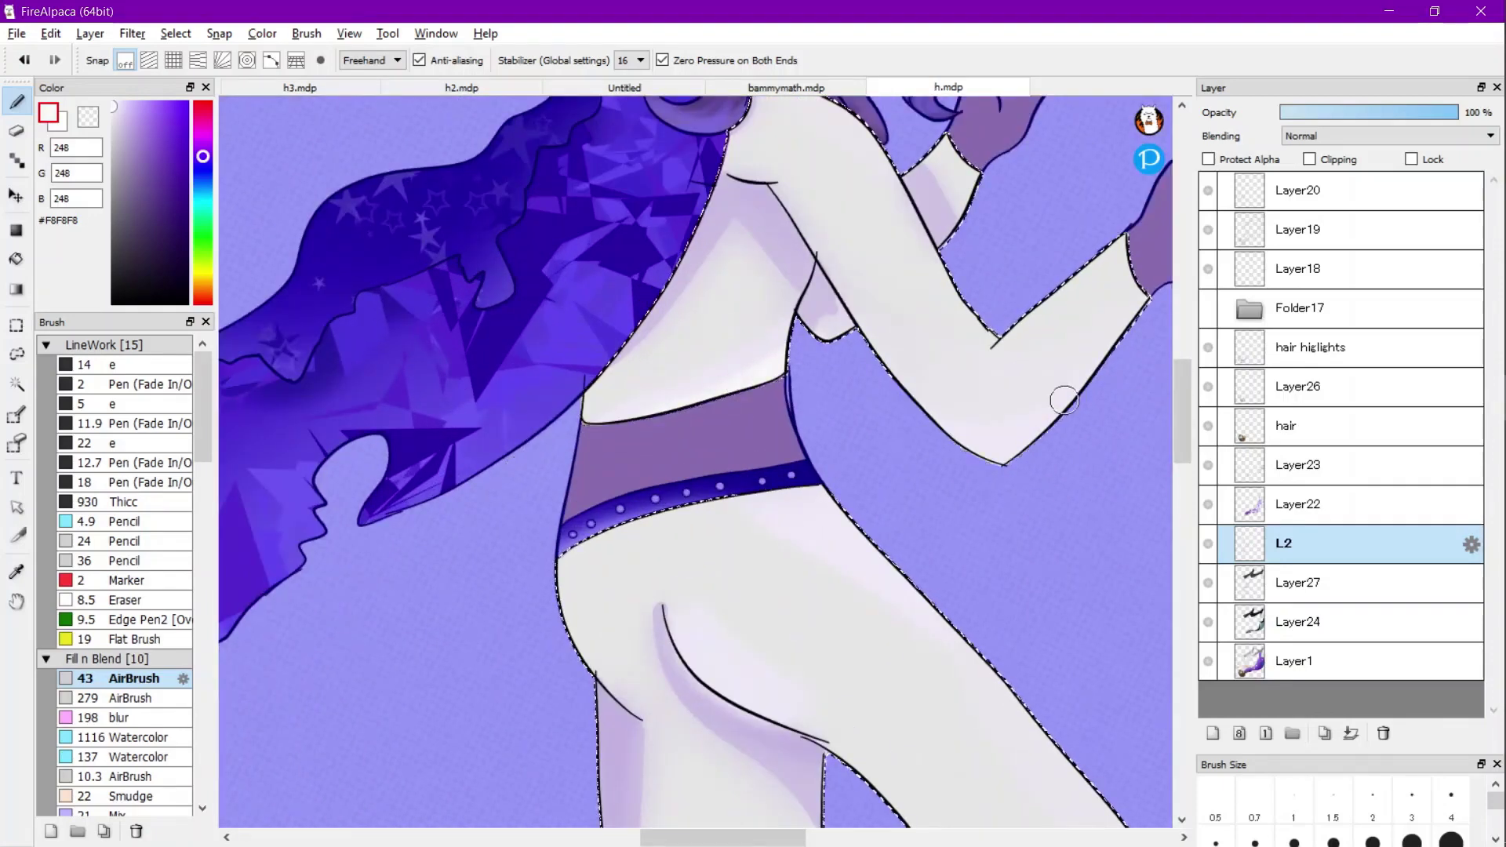
key("ctrl+d")
key("ctrl+z")
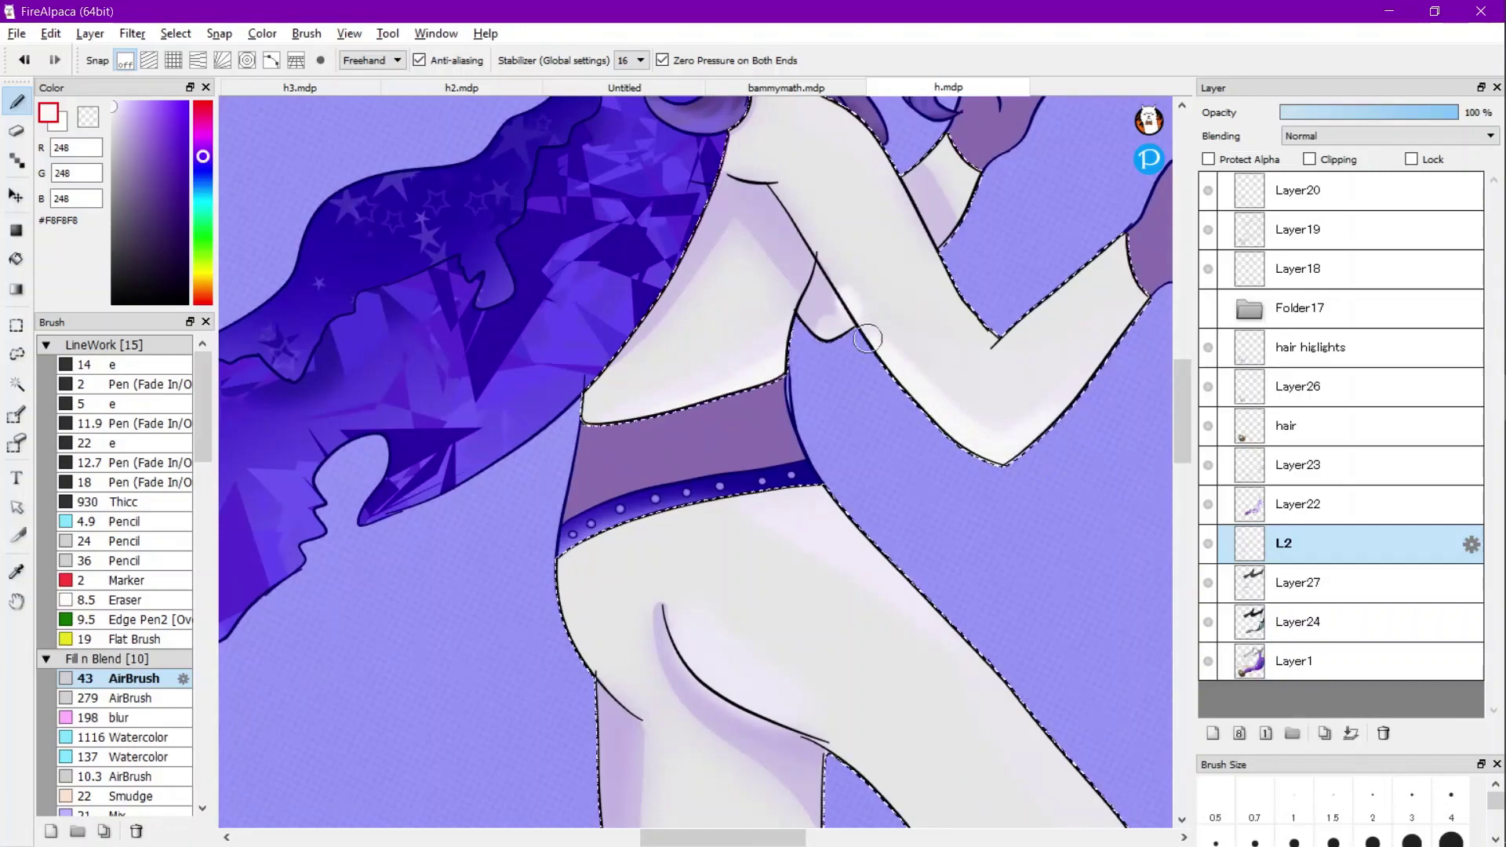
scroll(884, 321, "down", 4)
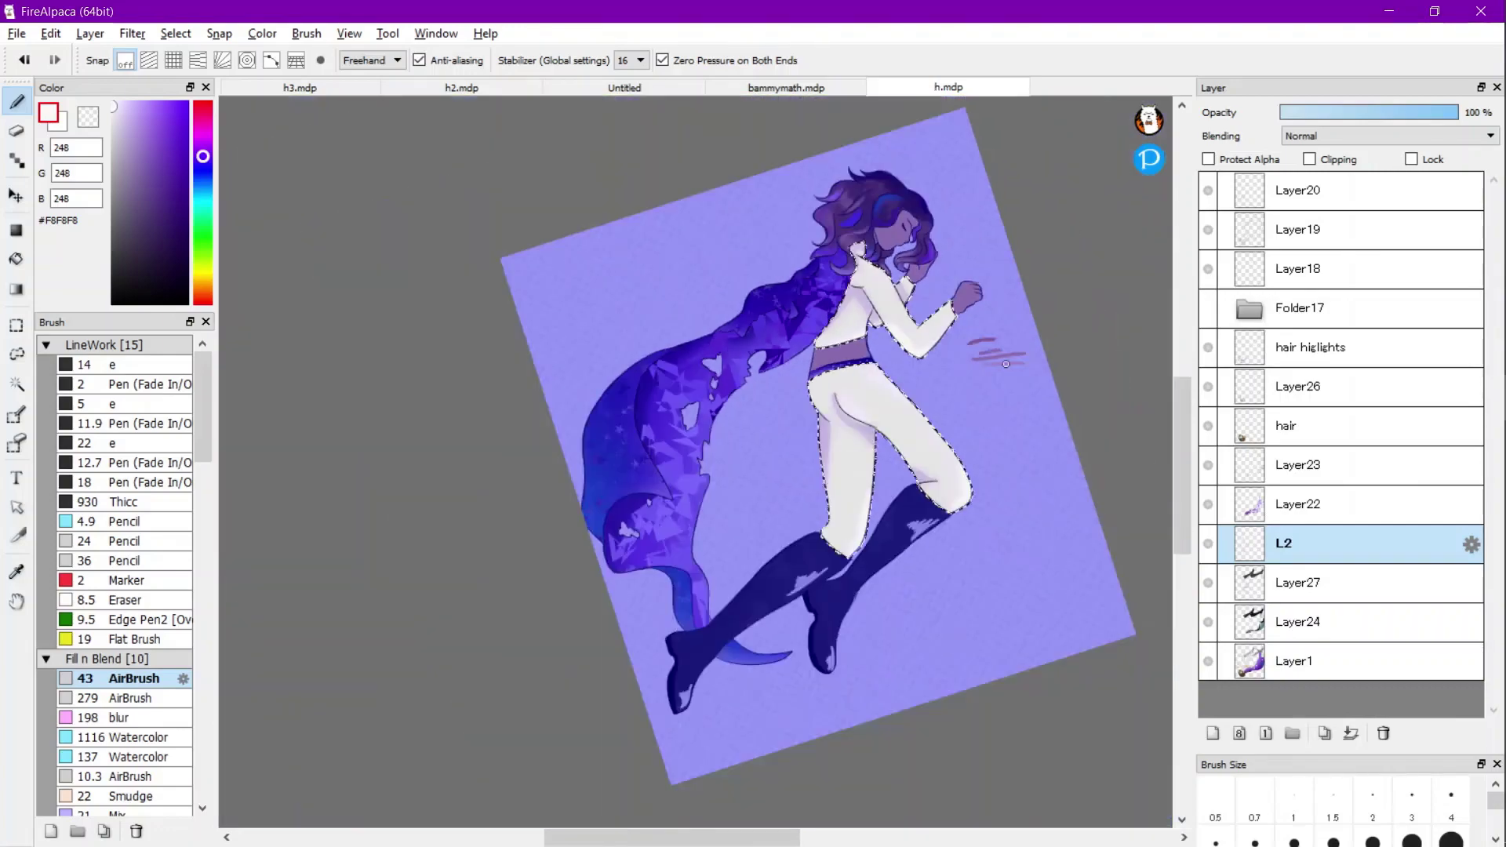
key("ctrl+d")
scroll(951, 345, "up", 3)
scroll(839, 399, "down", 1)
scroll(896, 365, "down", 4)
key("ctrl+z")
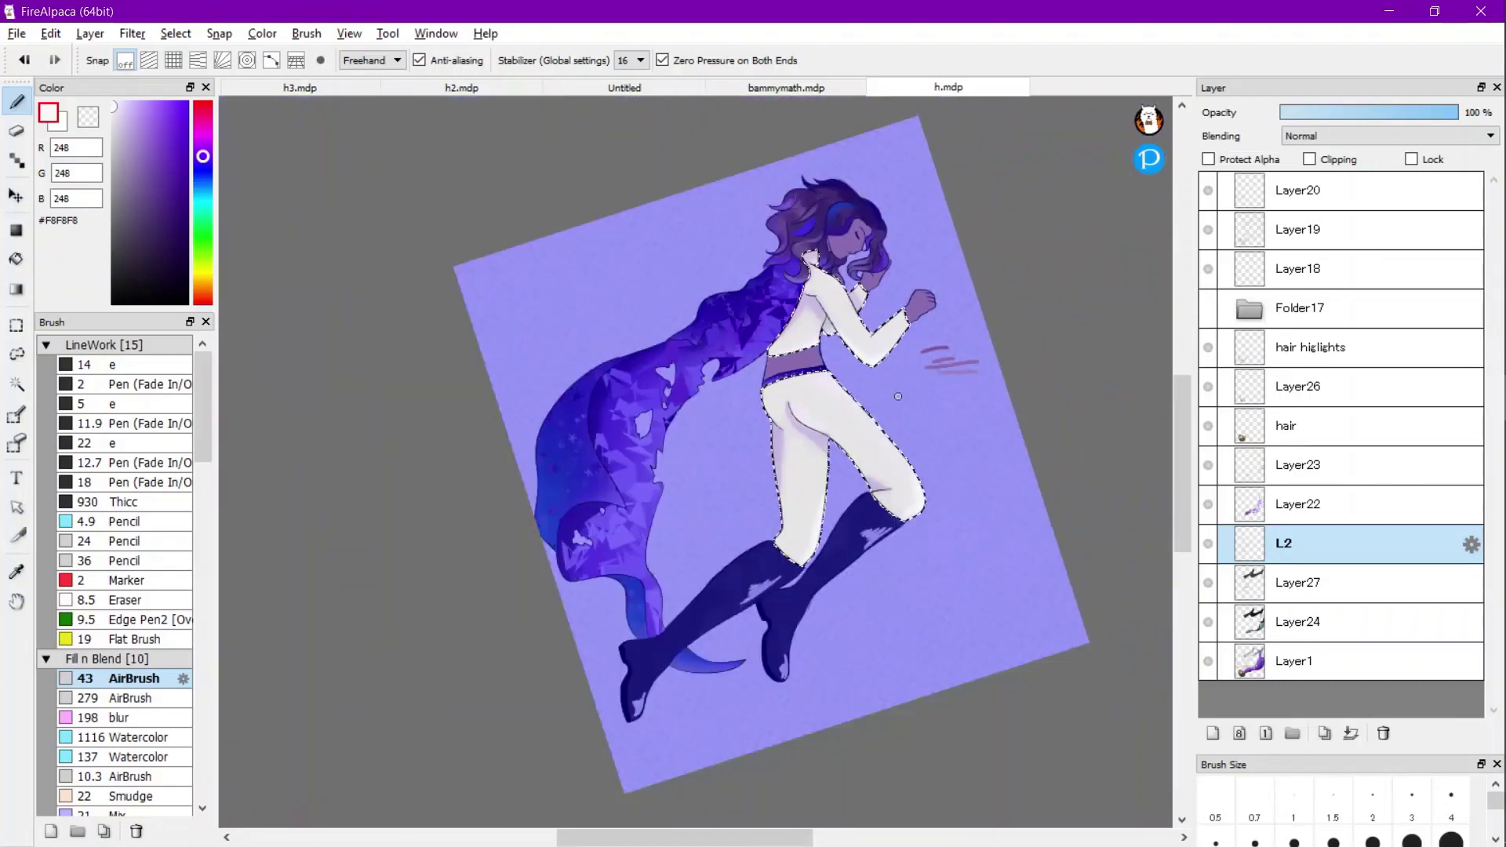
Switch to the Magic Wand and clear the selection around the white clothing.
key("e")
left_click(17, 385)
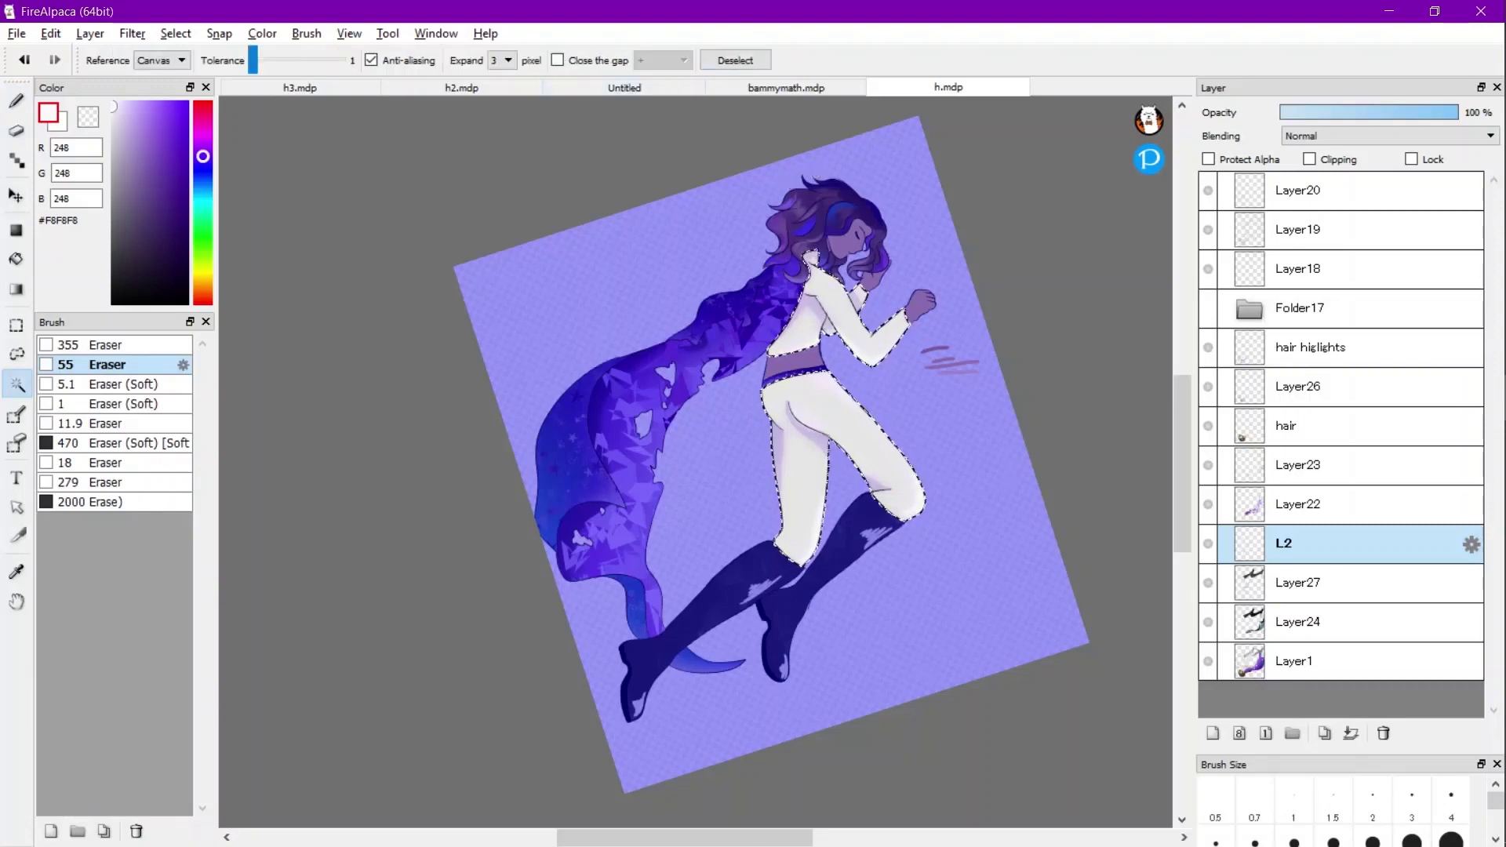
left_click(735, 60)
key("Delete")
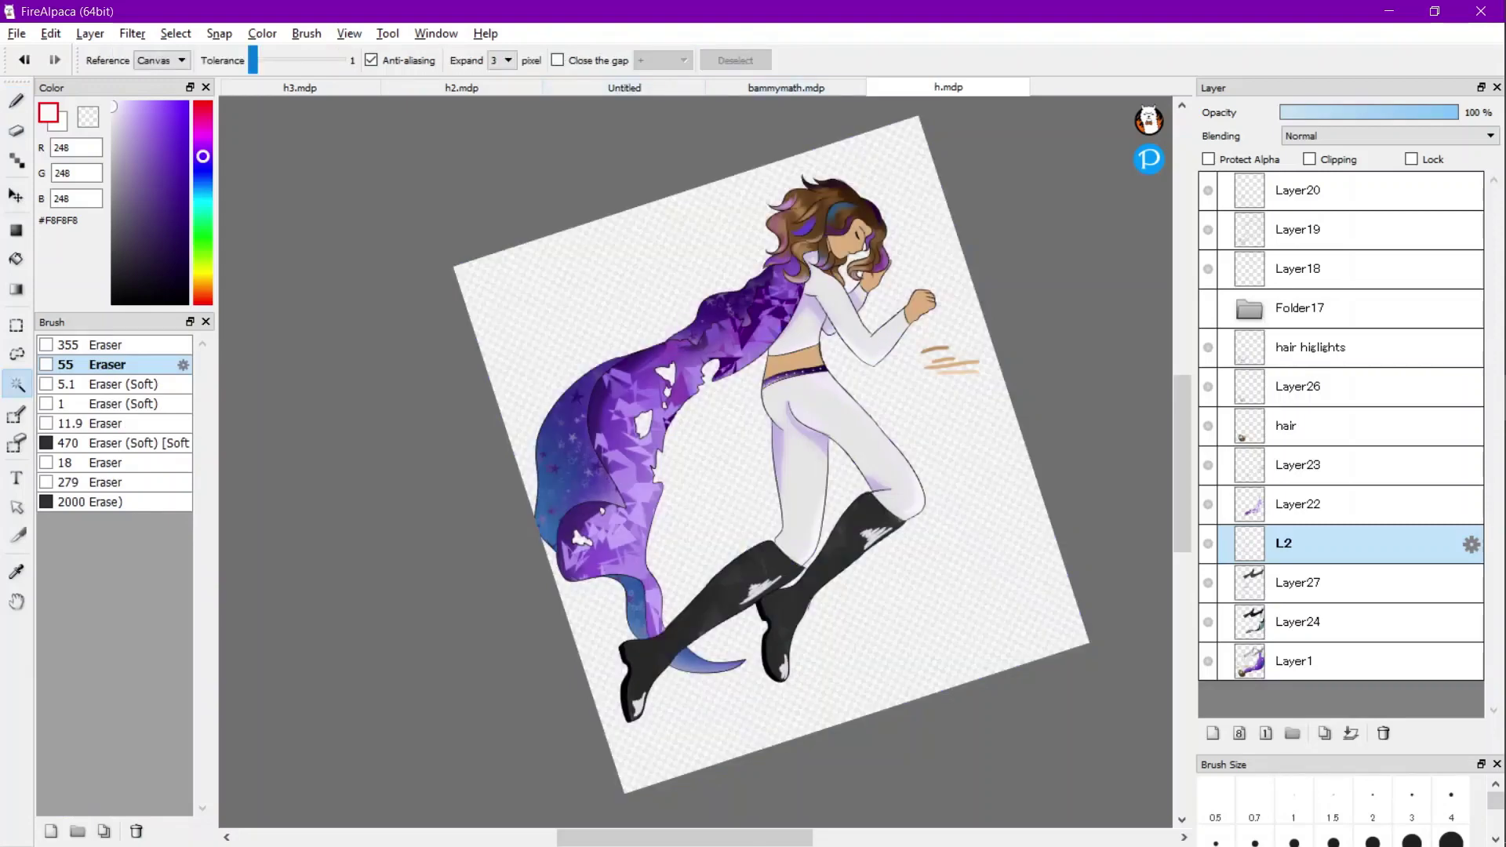
scroll(913, 282, "down", 1)
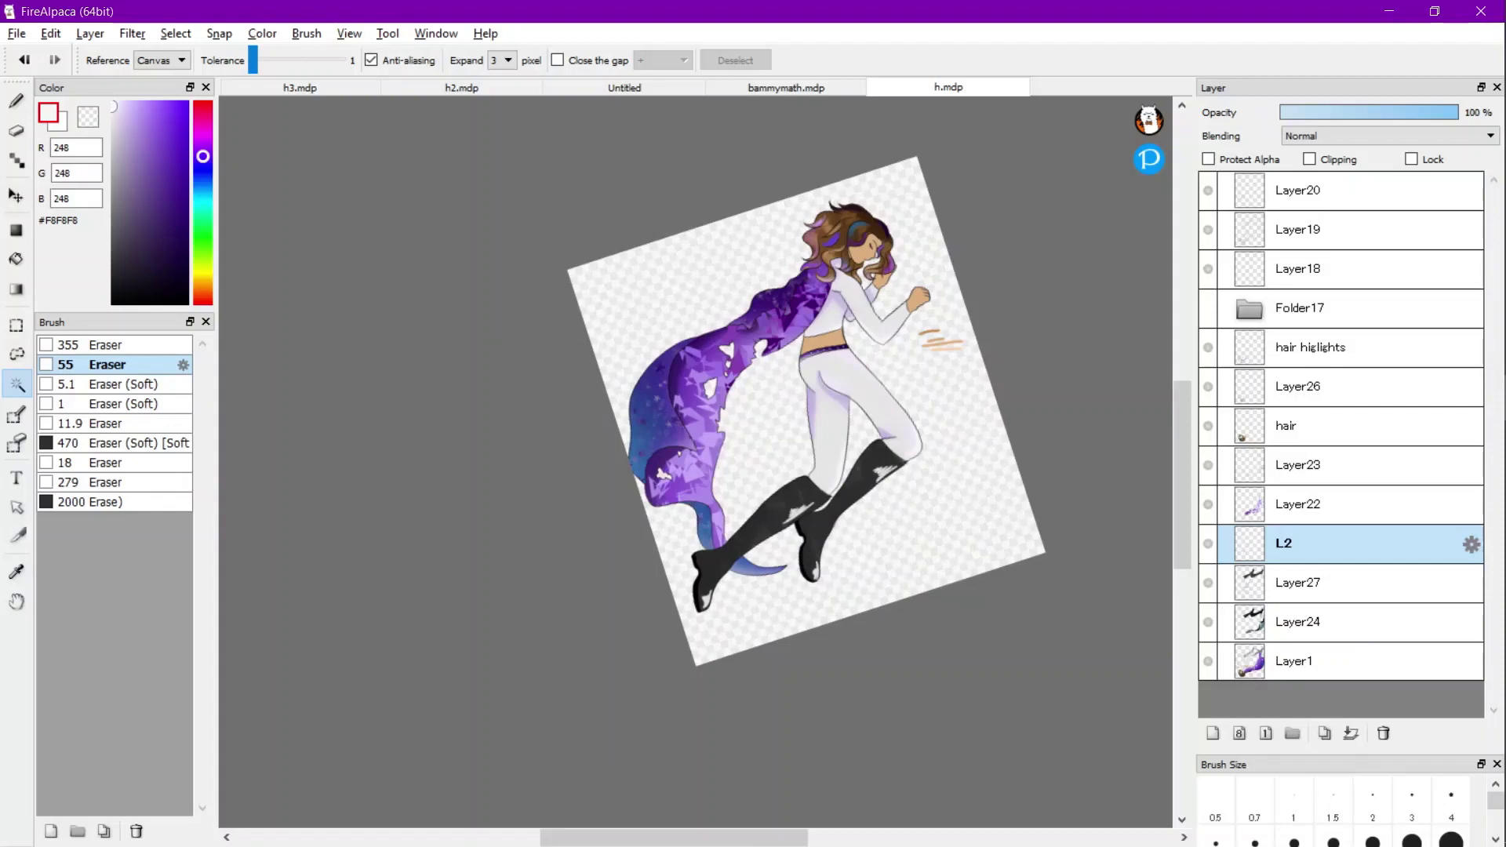
scroll(901, 287, "up", 4)
left_click(948, 316)
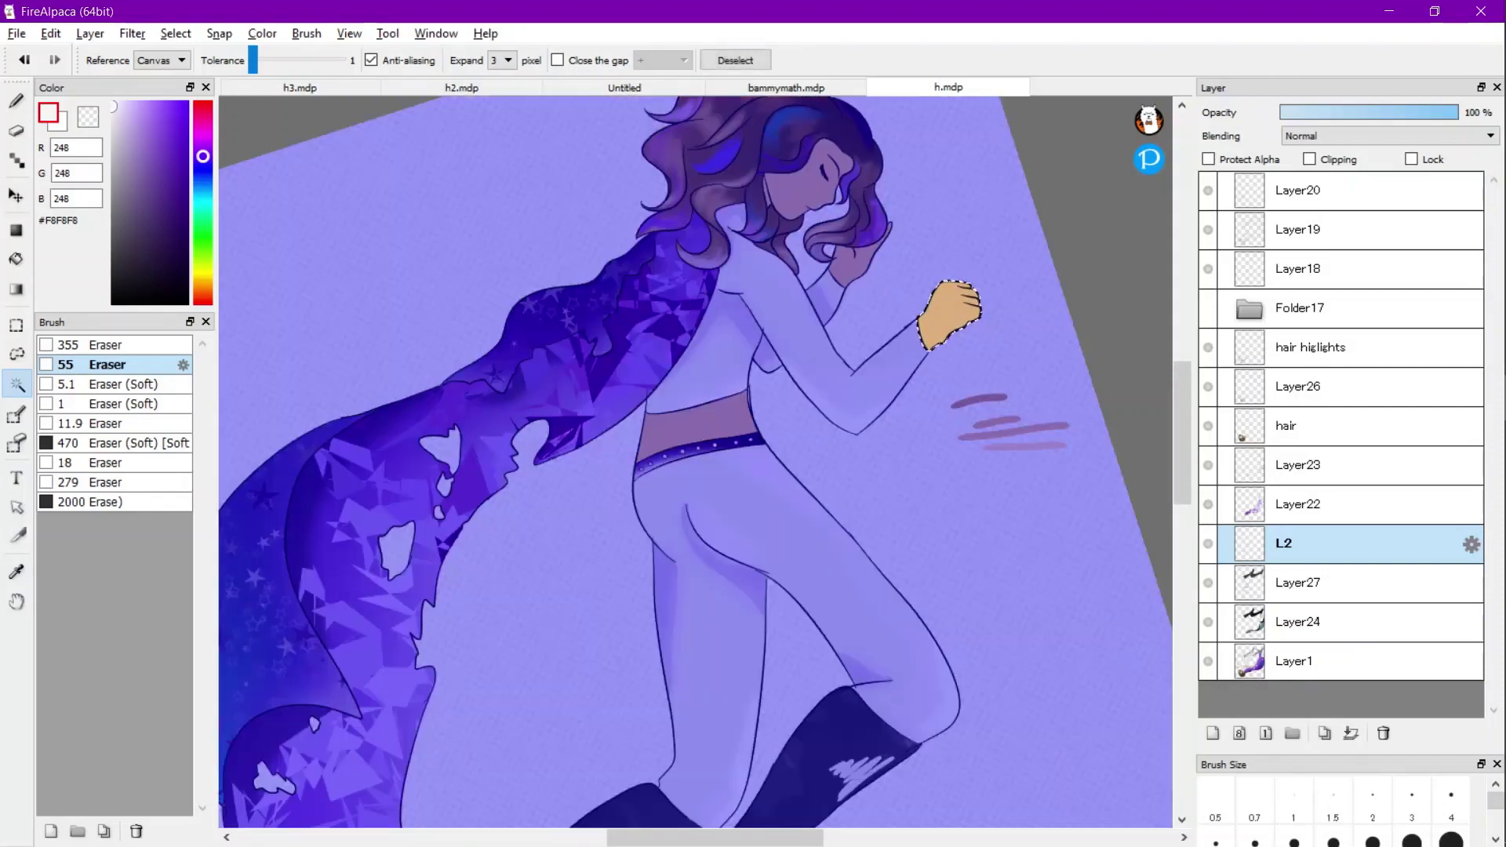
left_click(698, 426, "shift")
left_click(852, 267, "shift")
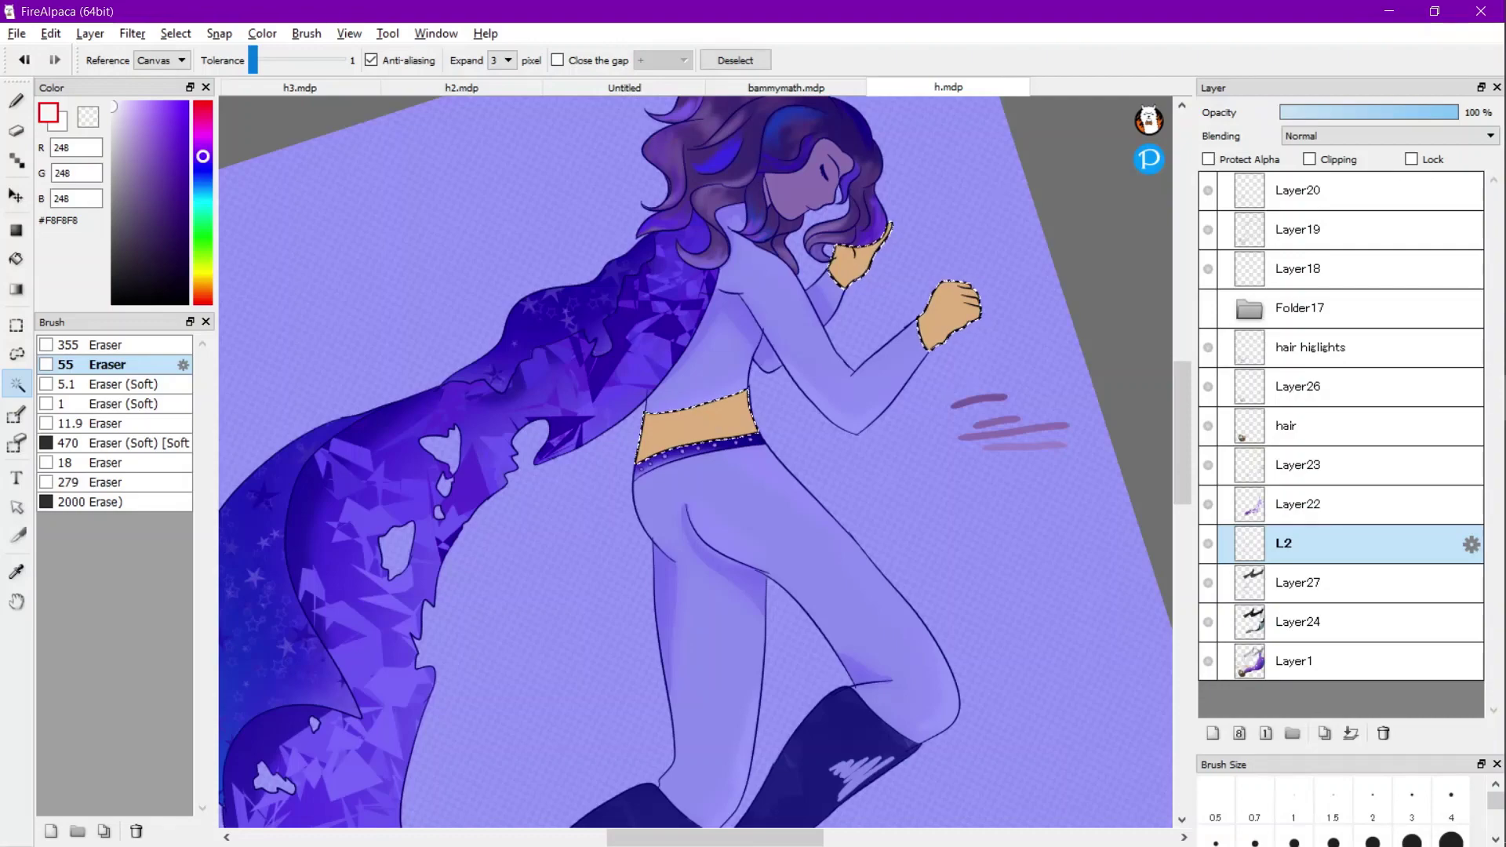
Select the skin areas of the face, bare waist and both hands together with the Magic Wand.
left_click(801, 186)
left_click(698, 425, "shift")
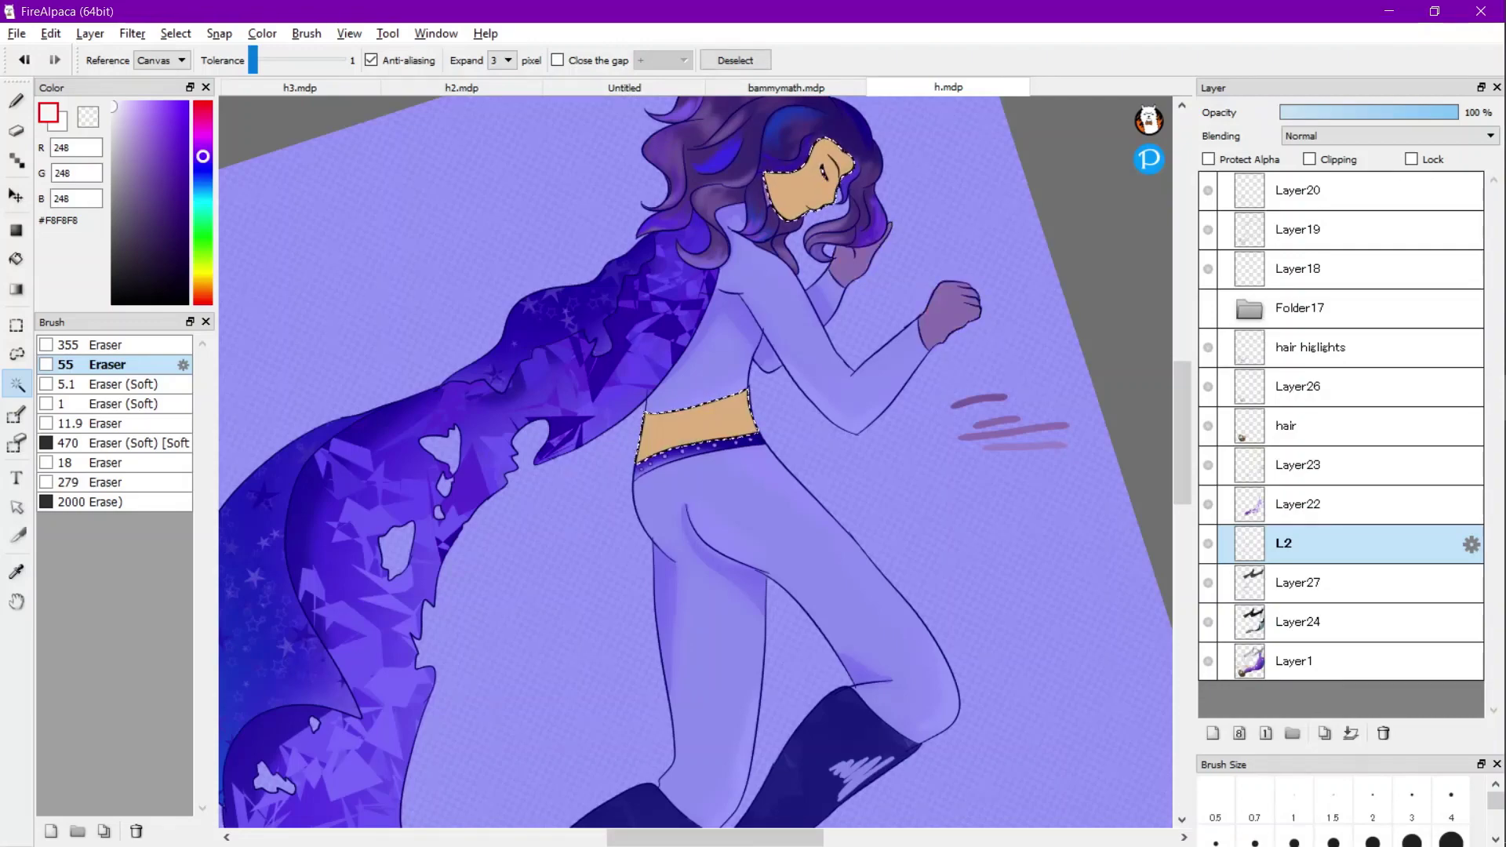
left_click(855, 265, "shift")
left_click(948, 314, "shift")
scroll(759, 229, "up", 4)
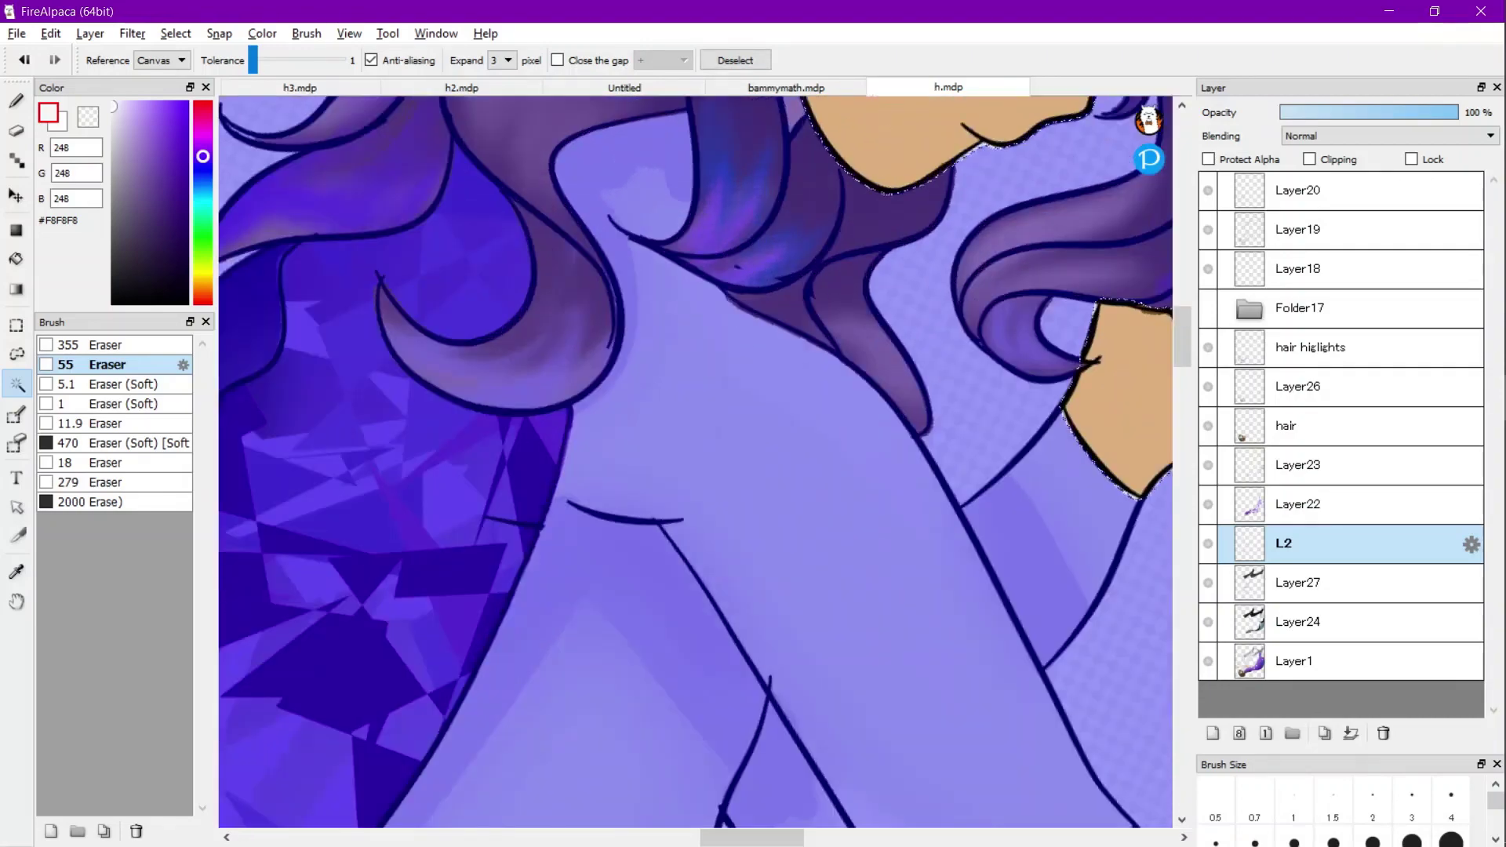
scroll(696, 462, "down", 6)
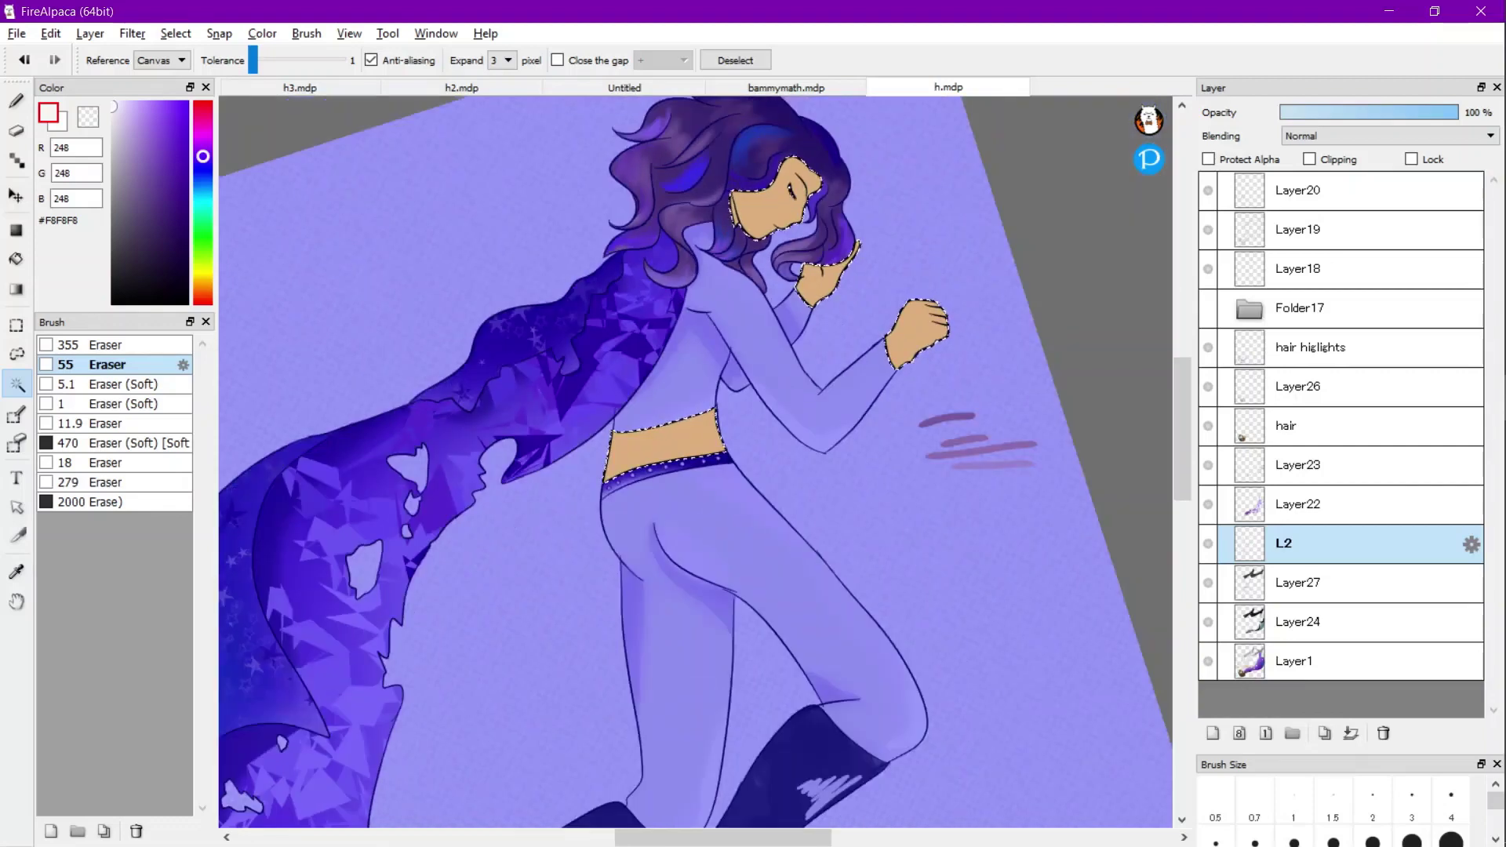
Sample the skin tone from the waist, deepen it to #D3985A and return to the brush at the waist.
key("i")
left_click(668, 447)
key("ctrl+d")
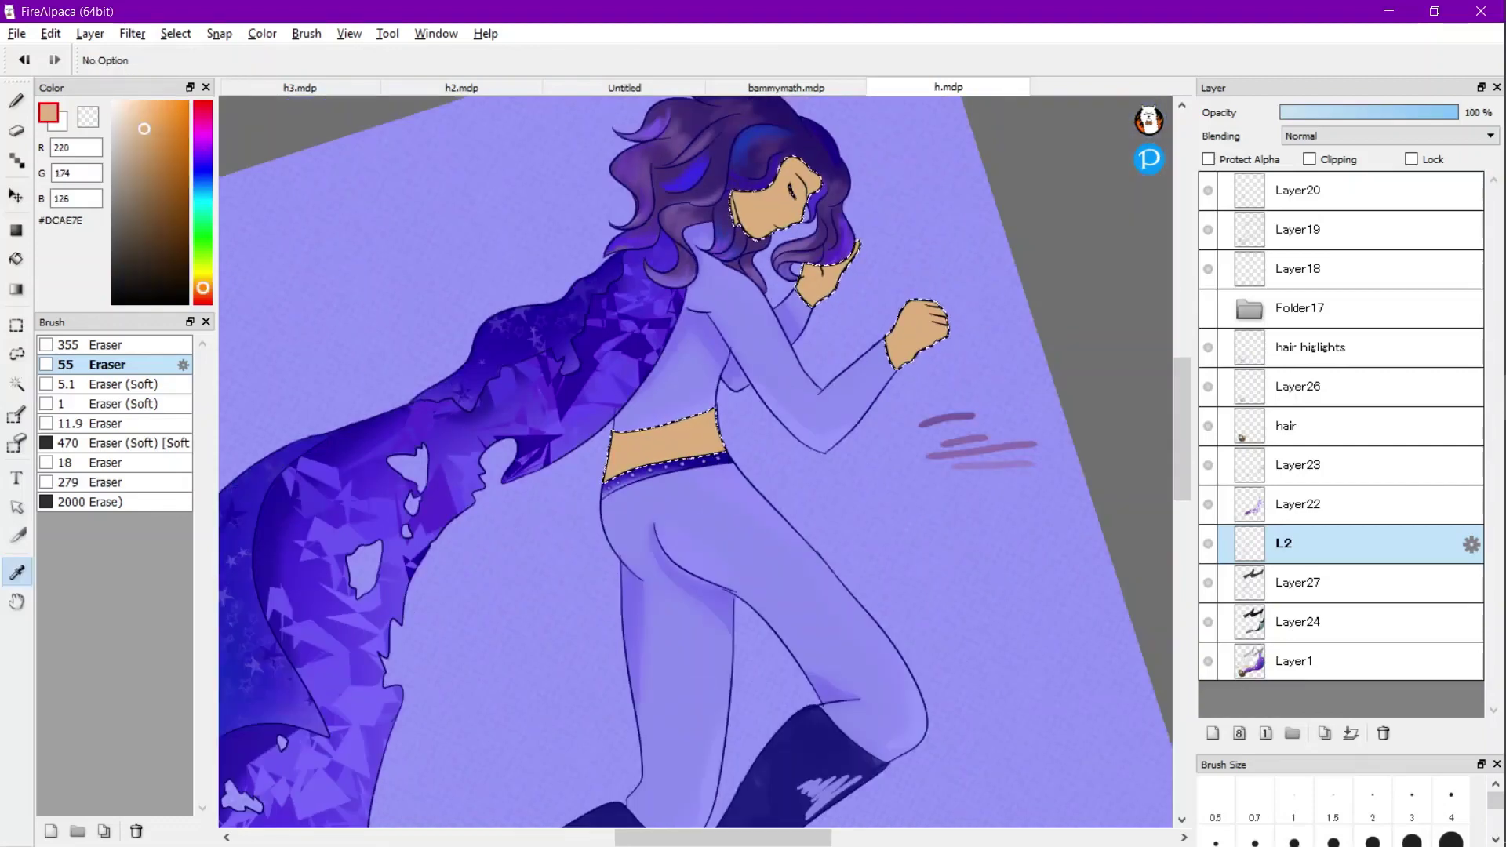
left_click(149, 133)
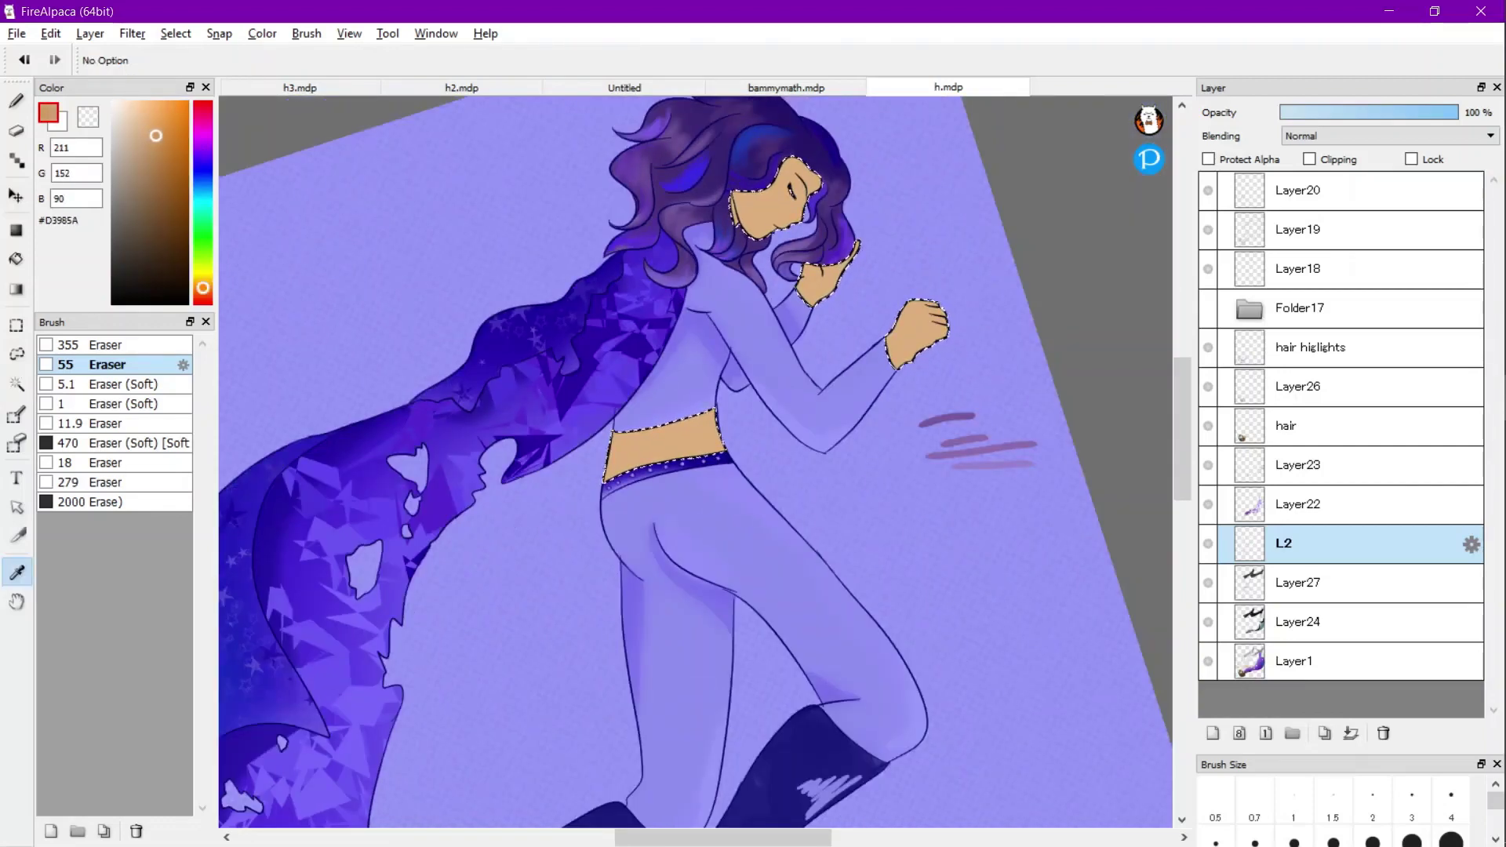
key("b")
scroll(682, 383, "up", 2)
scroll(724, 427, "up", 2)
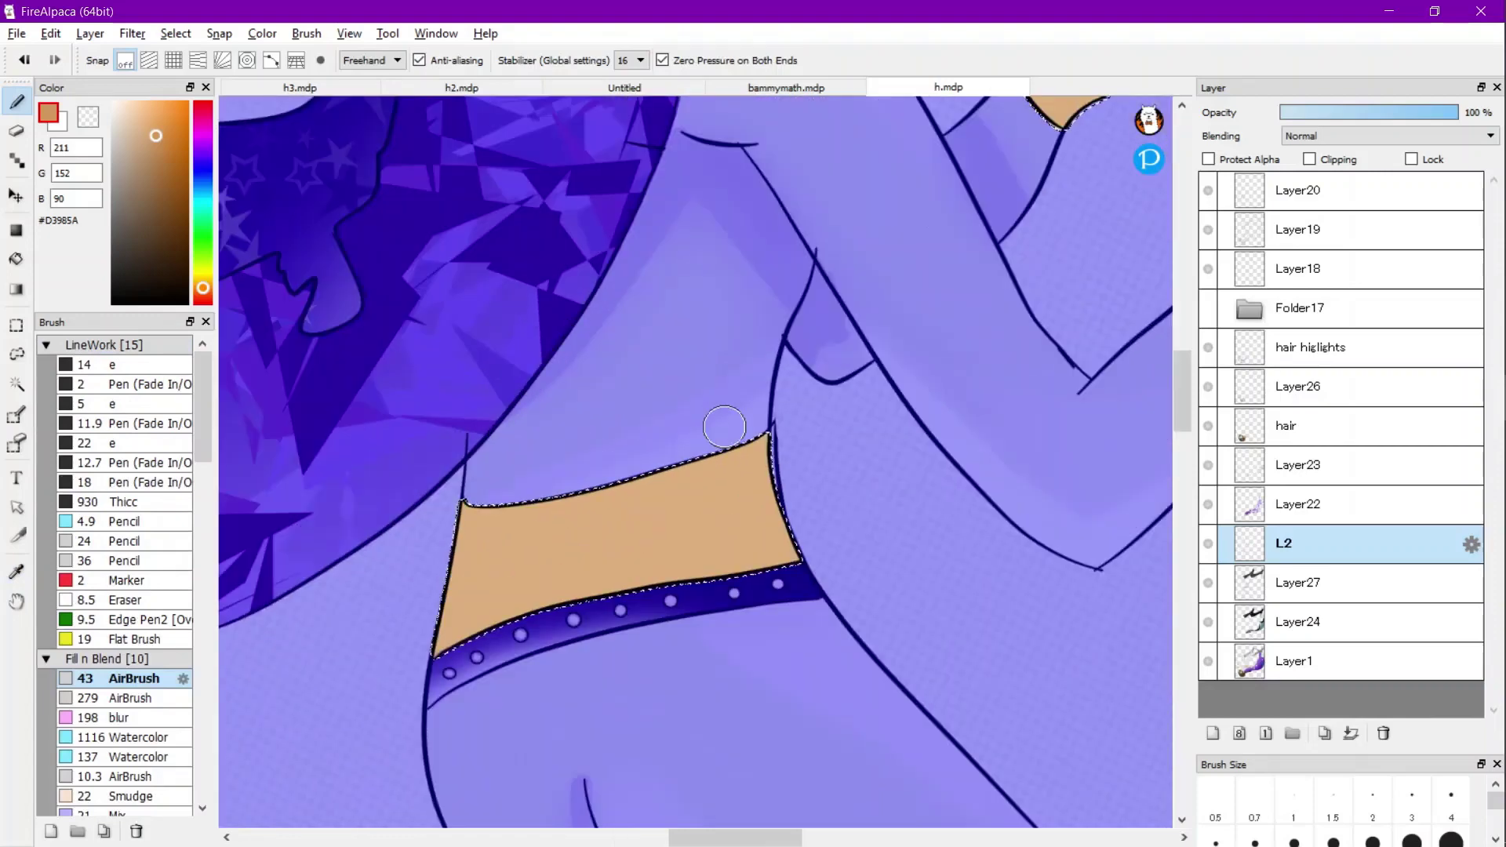
Airbrush soft shading over the waist skin with the 279 AirBrush and set the colour to the darker tan #C6935E.
left_click(118, 697)
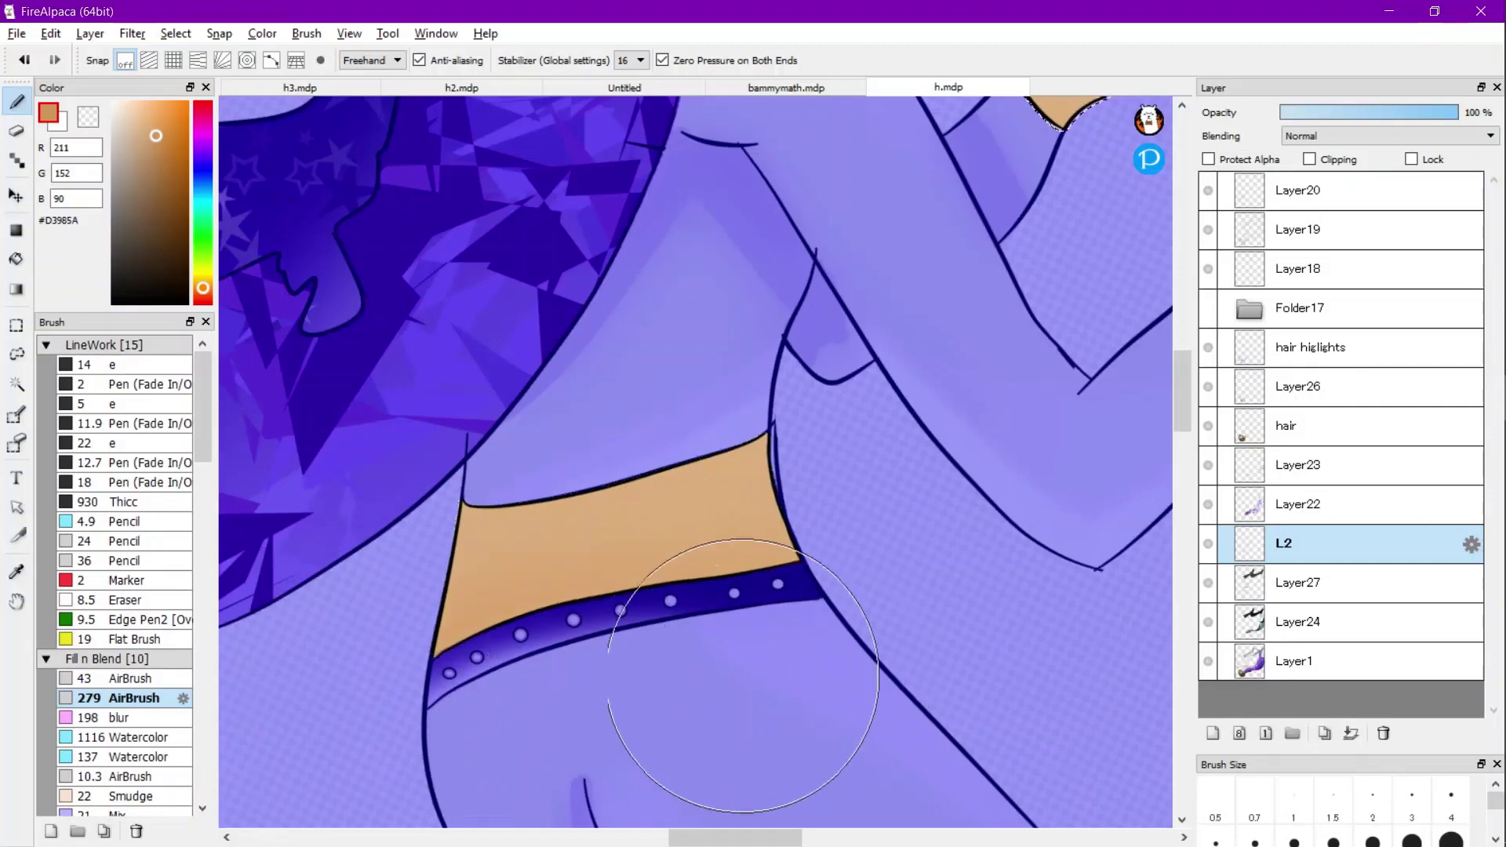
scroll(810, 676, "down", 5)
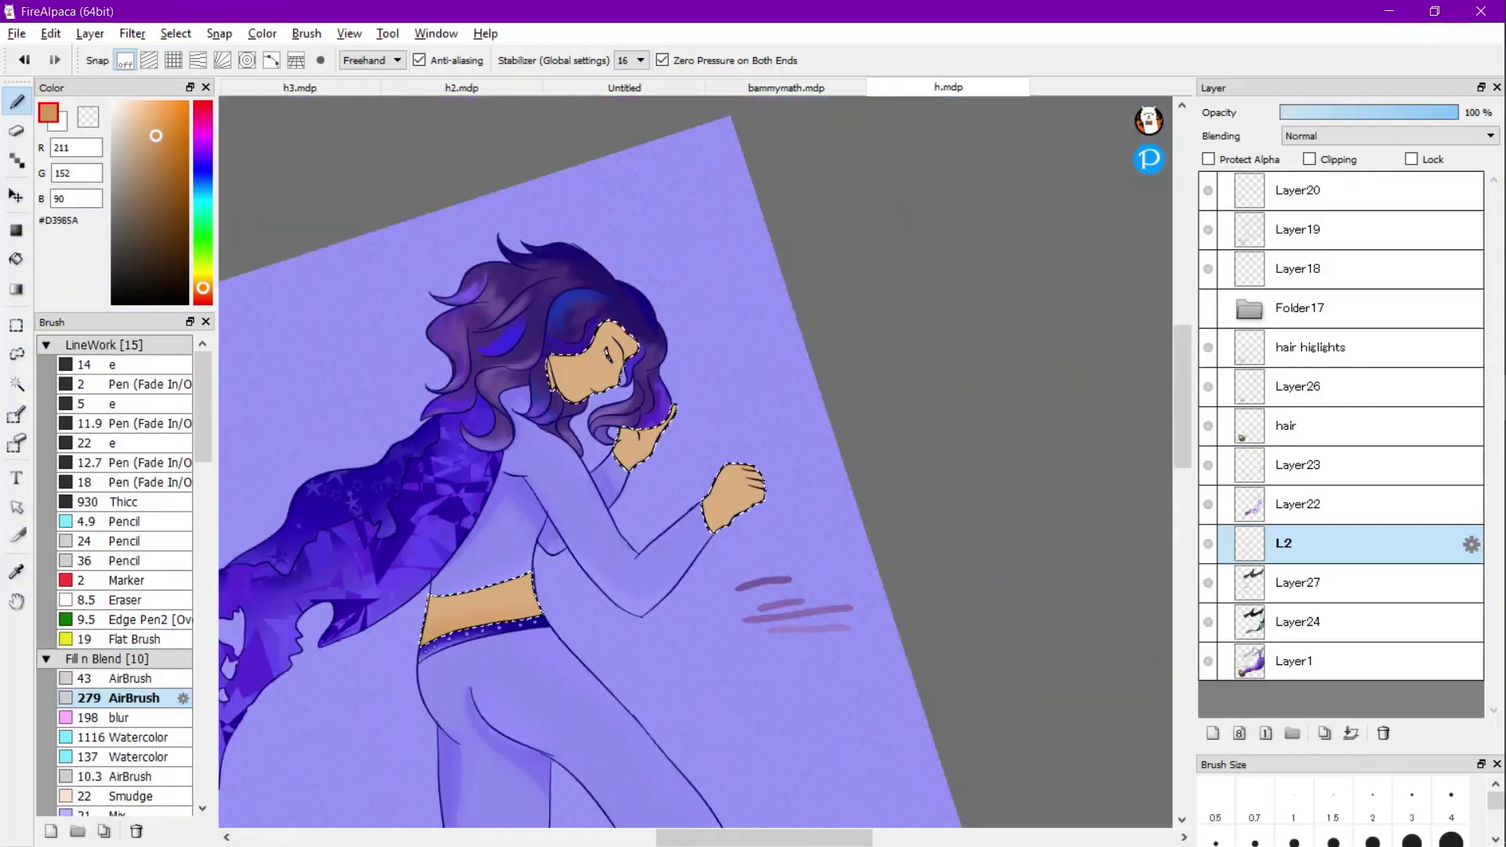
left_click(152, 147)
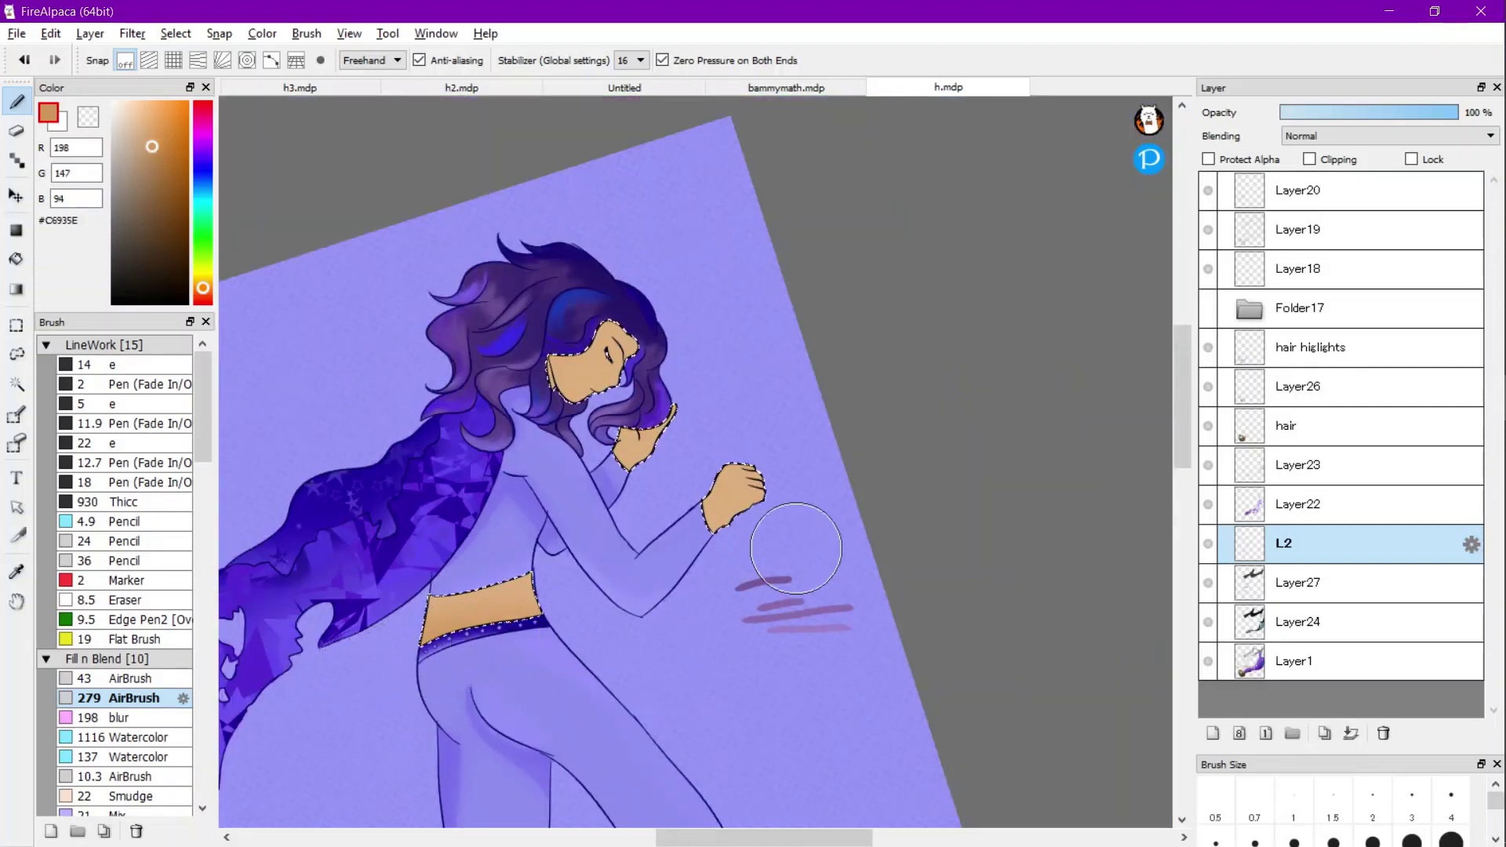
Switch to the 43 px AirBrush for the skin shading and undo the last action.
scroll(796, 549, "up", 3)
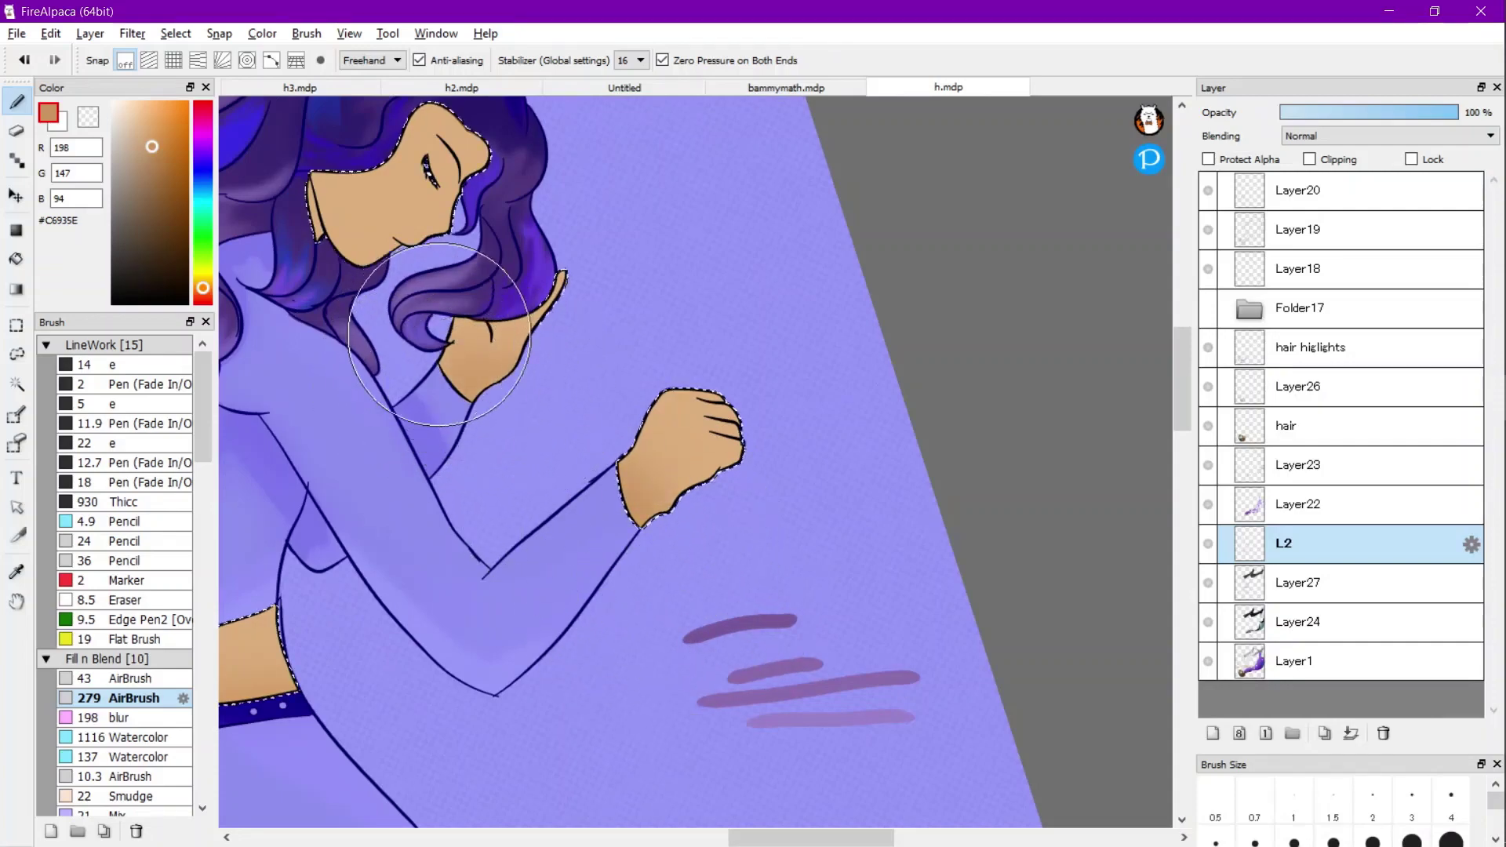
scroll(629, 250, "down", 3)
scroll(488, 268, "up", 3)
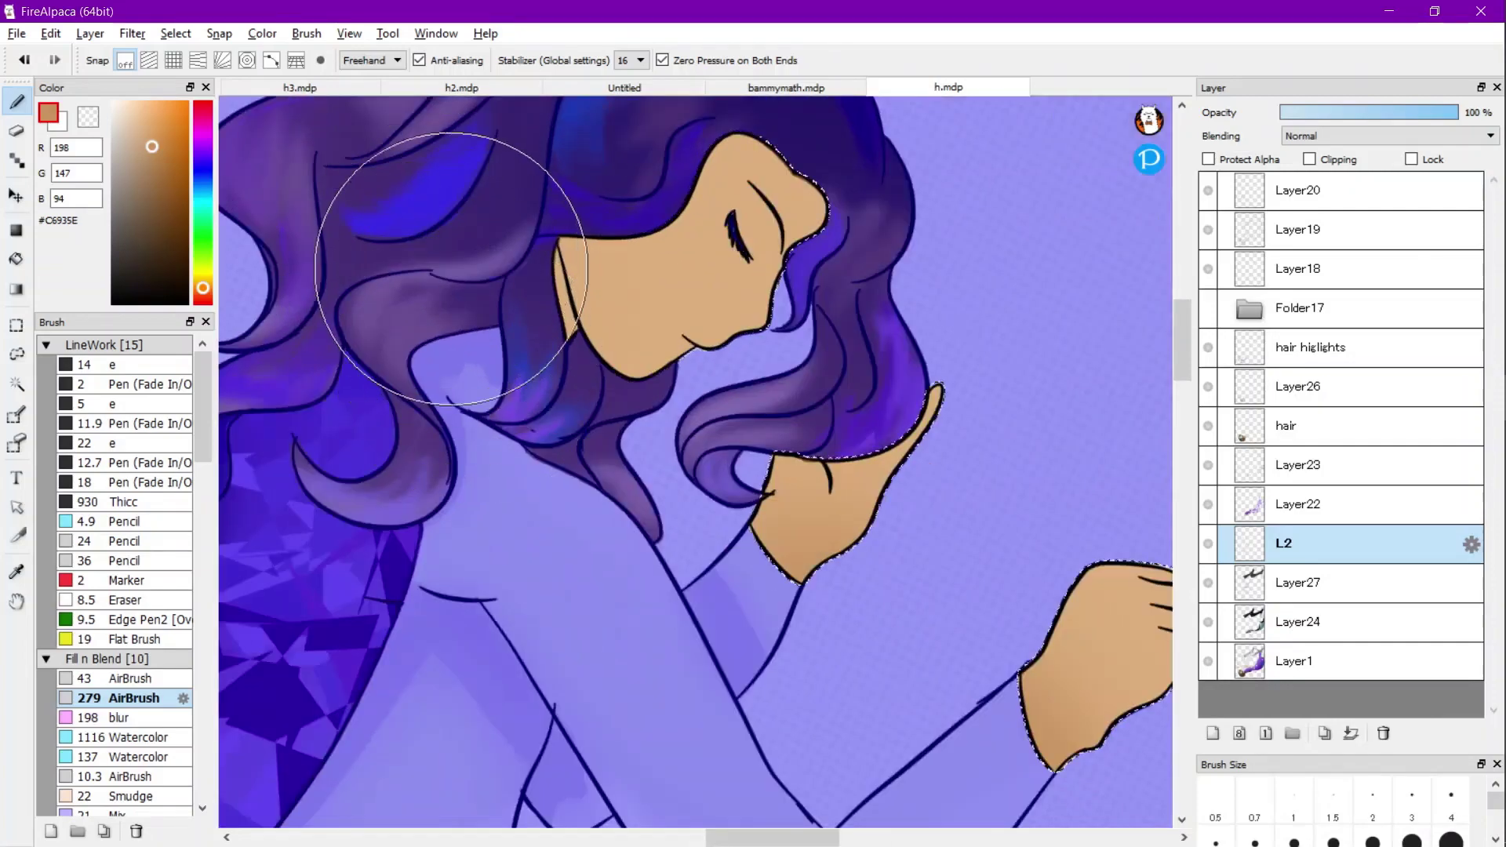
left_click(130, 679)
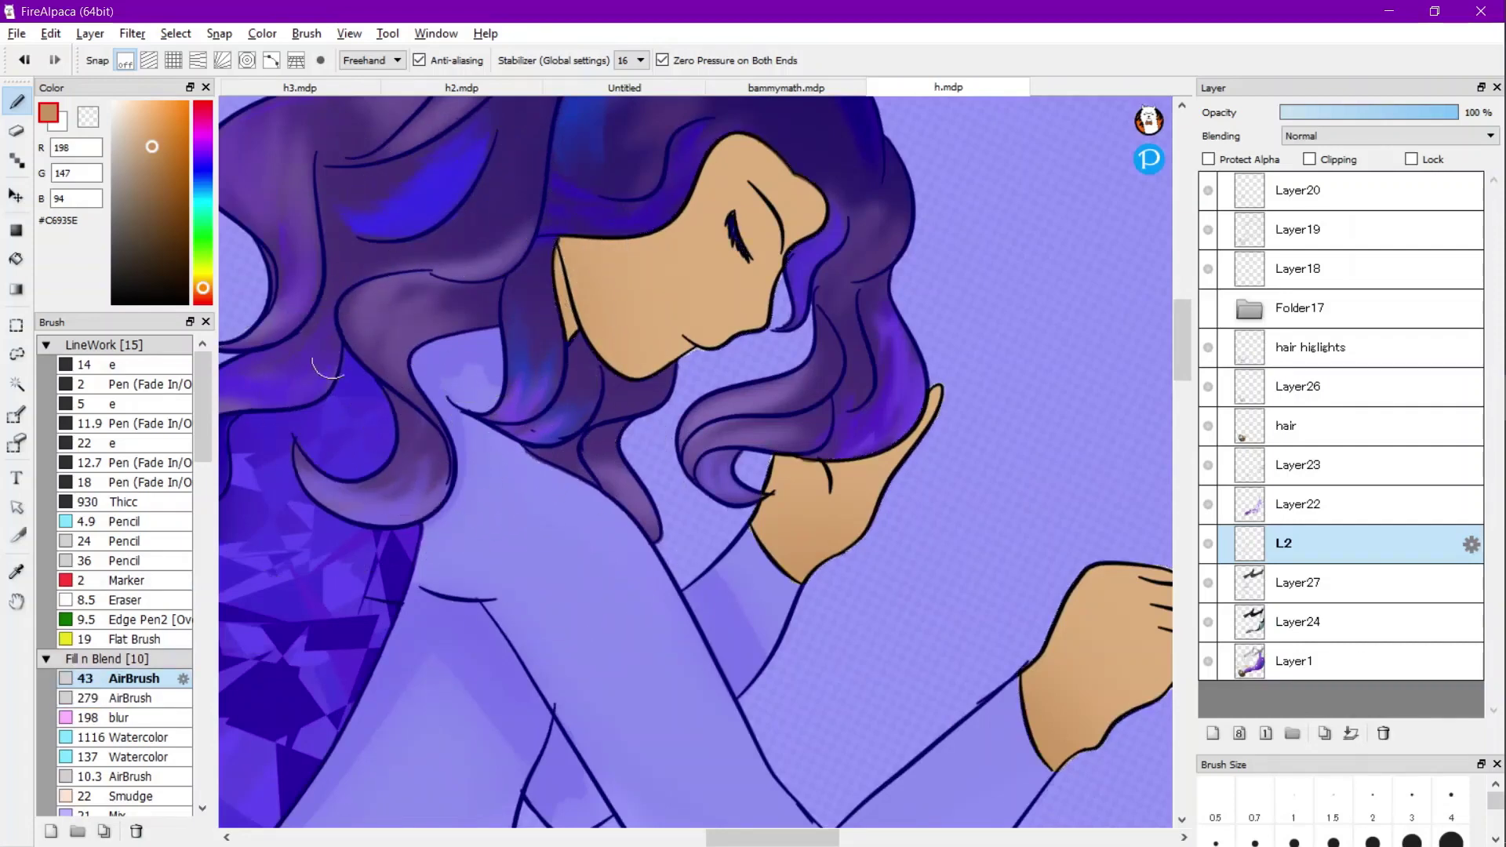
key("ctrl+z")
scroll(549, 259, "up", 2)
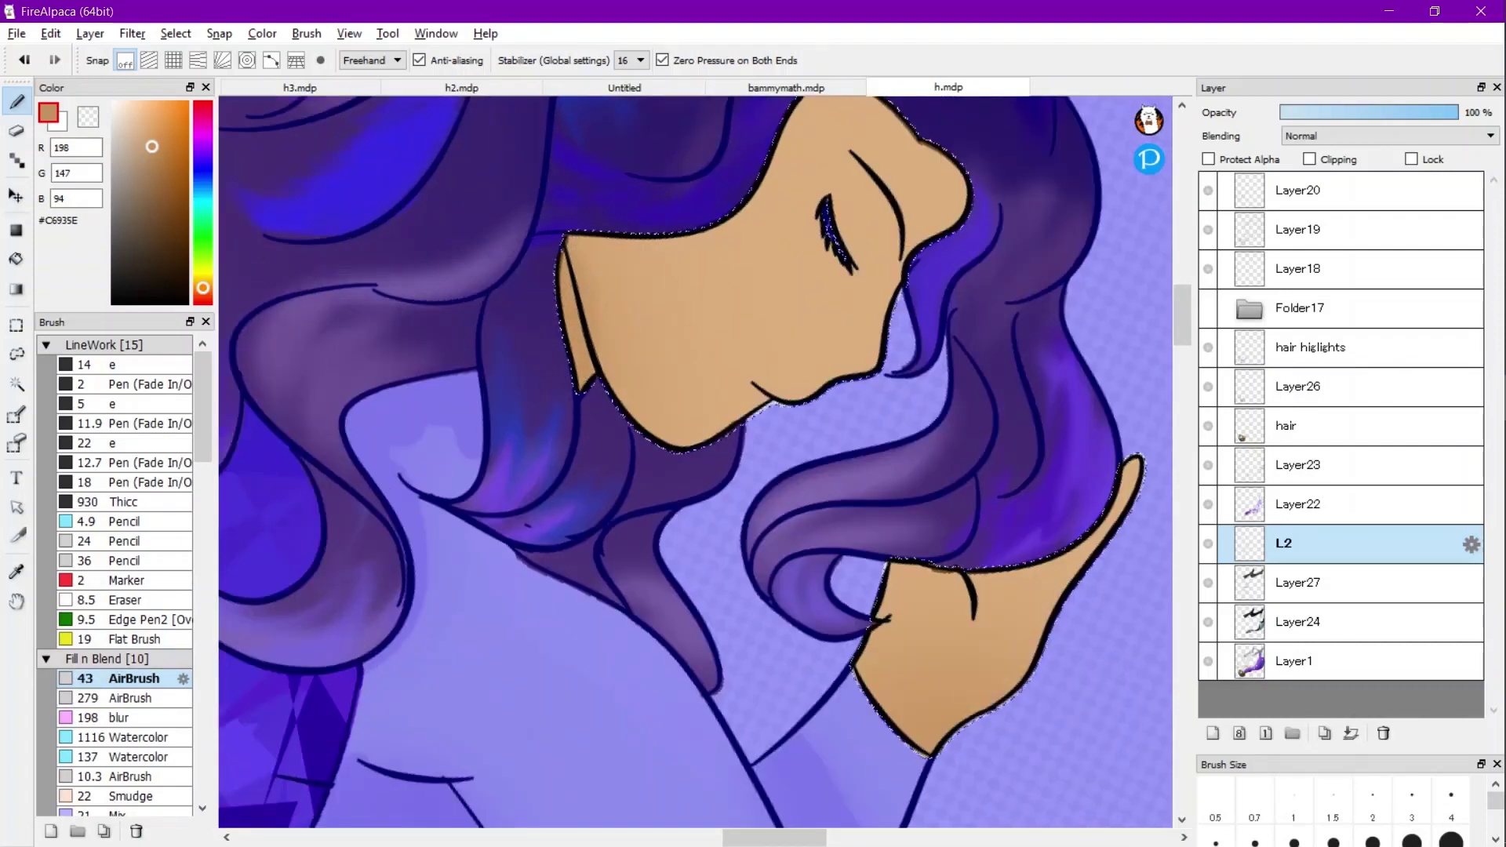
Shade the ear and the adjoining edge of the cheek in brown #B57E46 with the AirBrush.
left_click(158, 160)
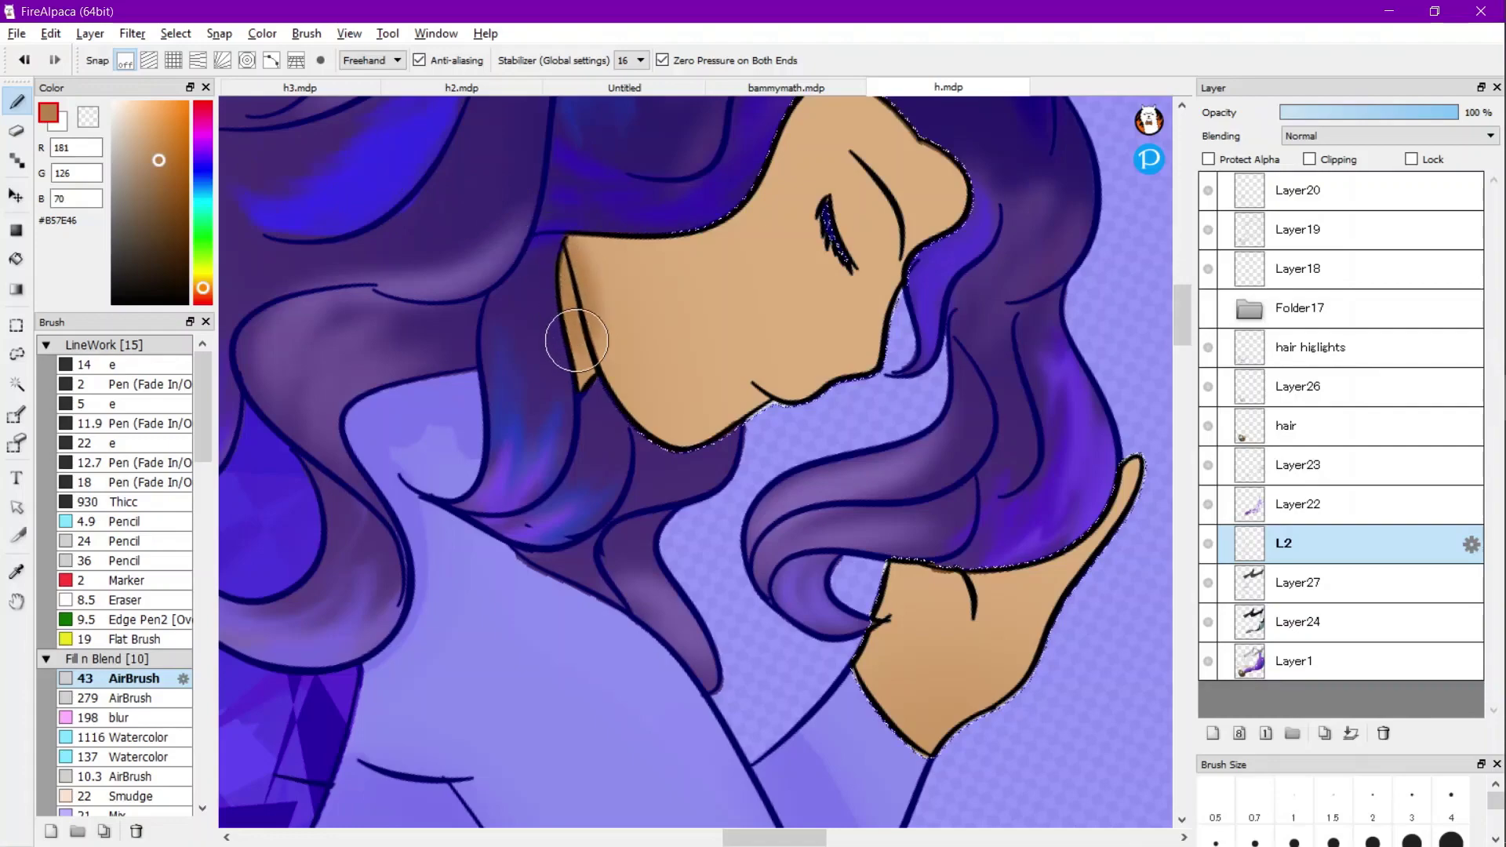
scroll(572, 337, "down", 3)
scroll(528, 296, "up", 3)
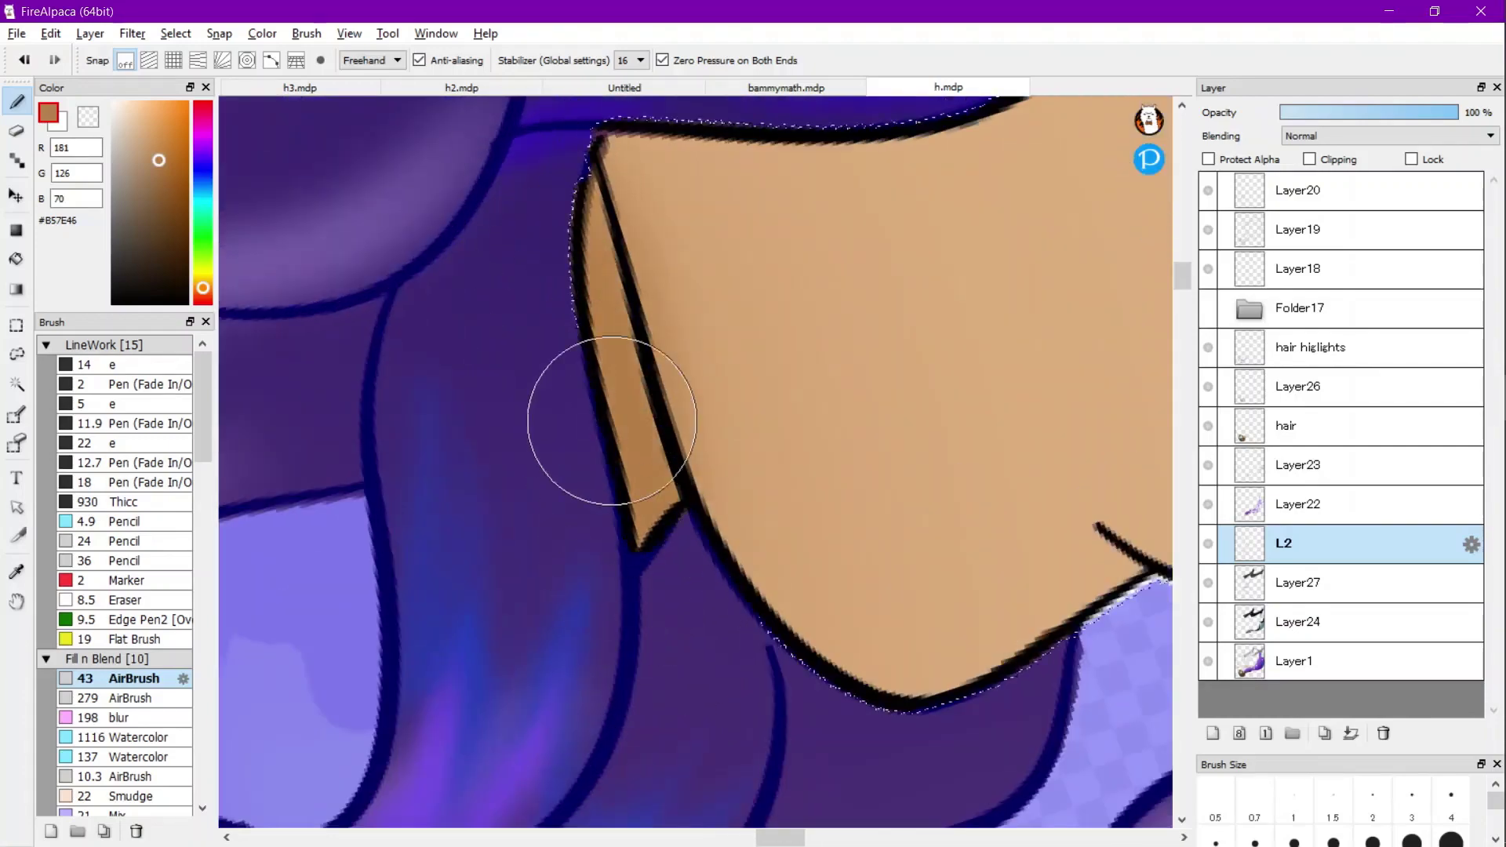
scroll(627, 400, "down", 2)
scroll(681, 382, "down", 3)
scroll(722, 341, "up", 4)
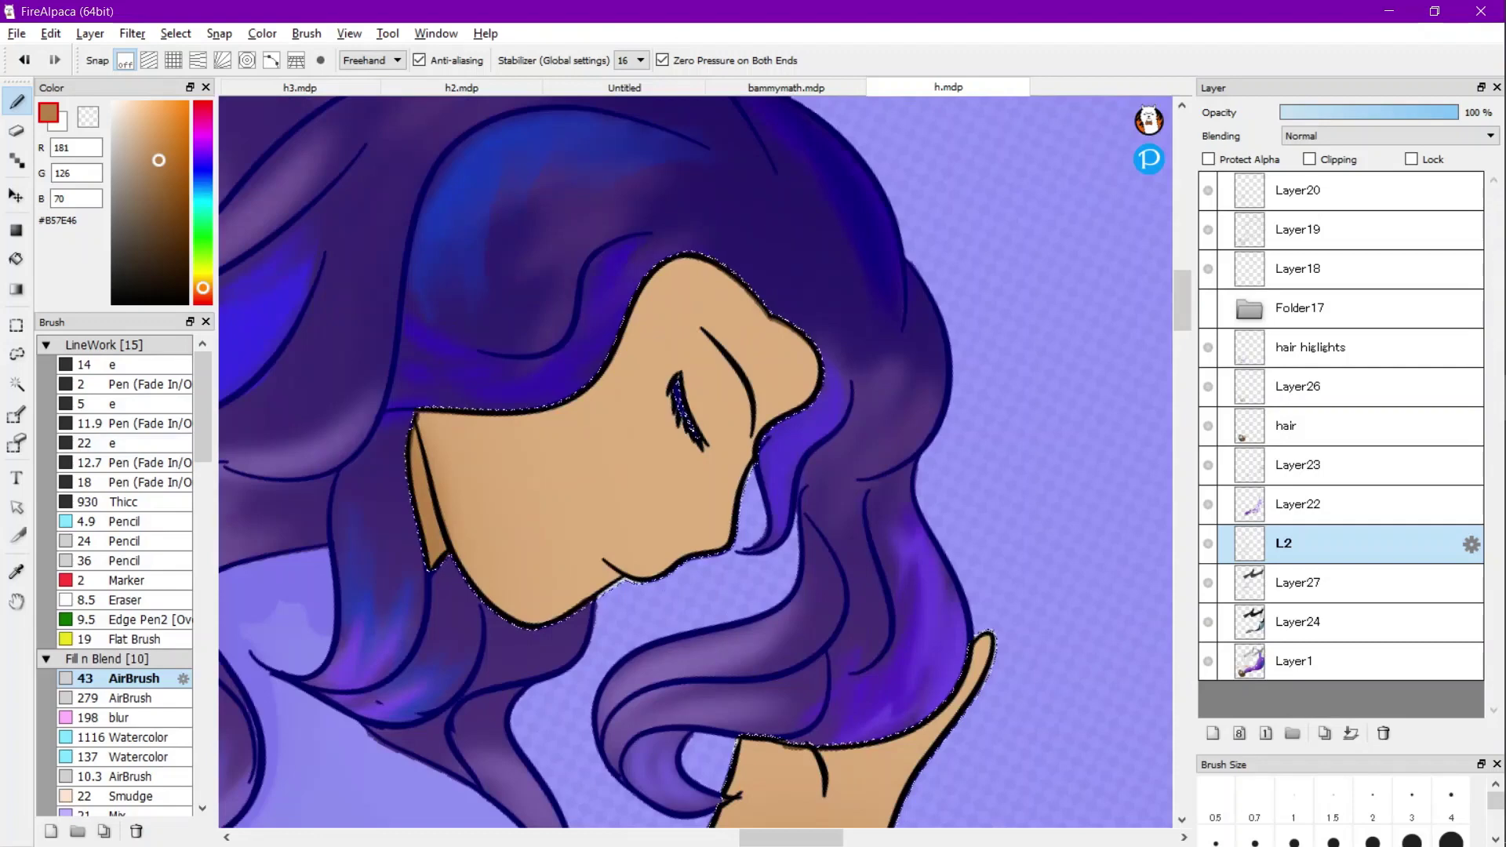
Choose the 279 px AirBrush and set the foreground color to light pink #E7ABD9.
key("ctrl+d")
left_click(132, 698)
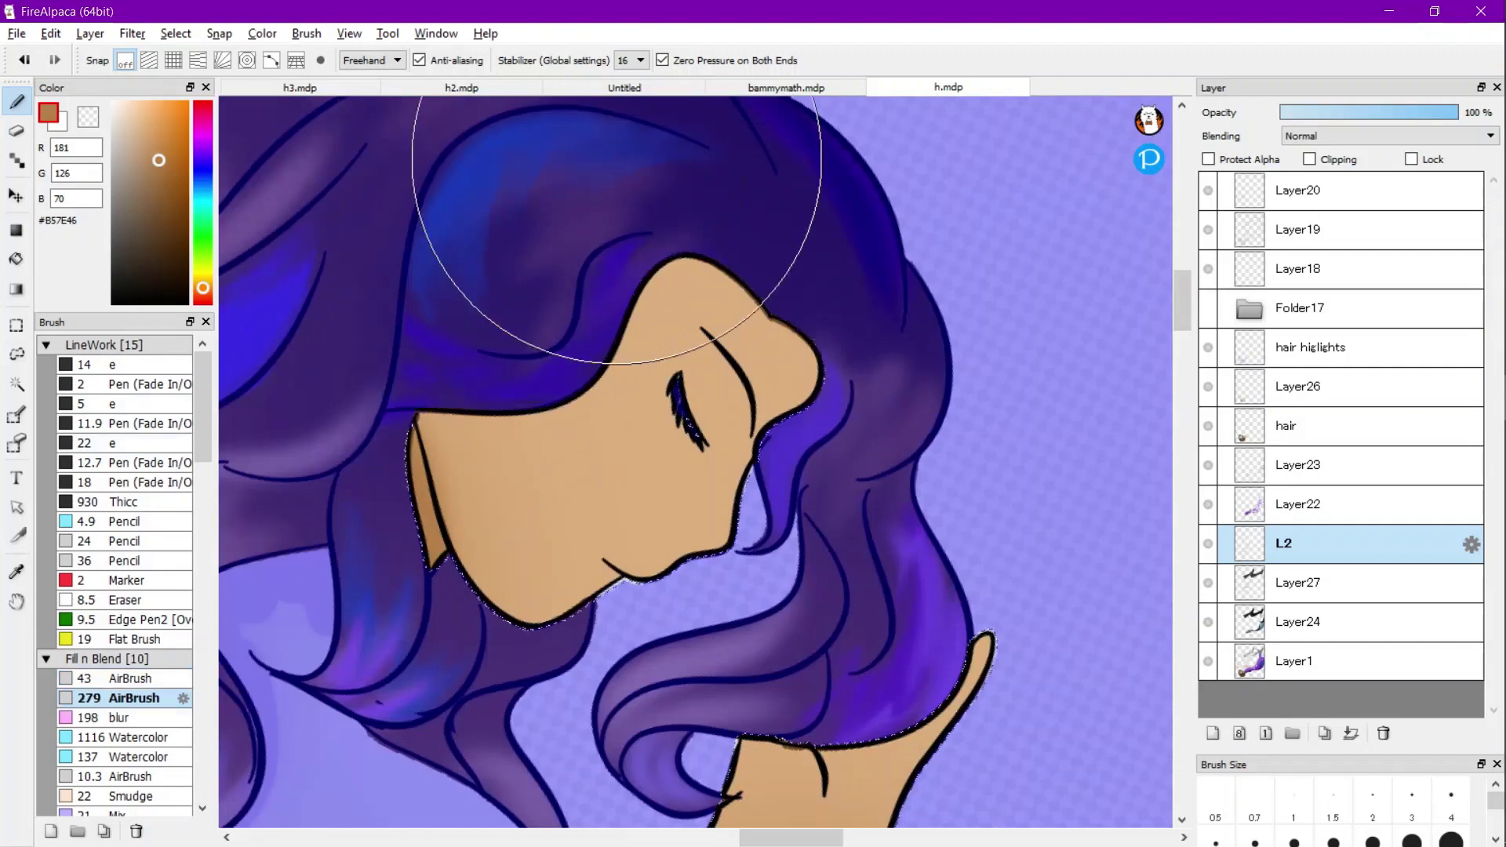
scroll(502, 204, "down", 3)
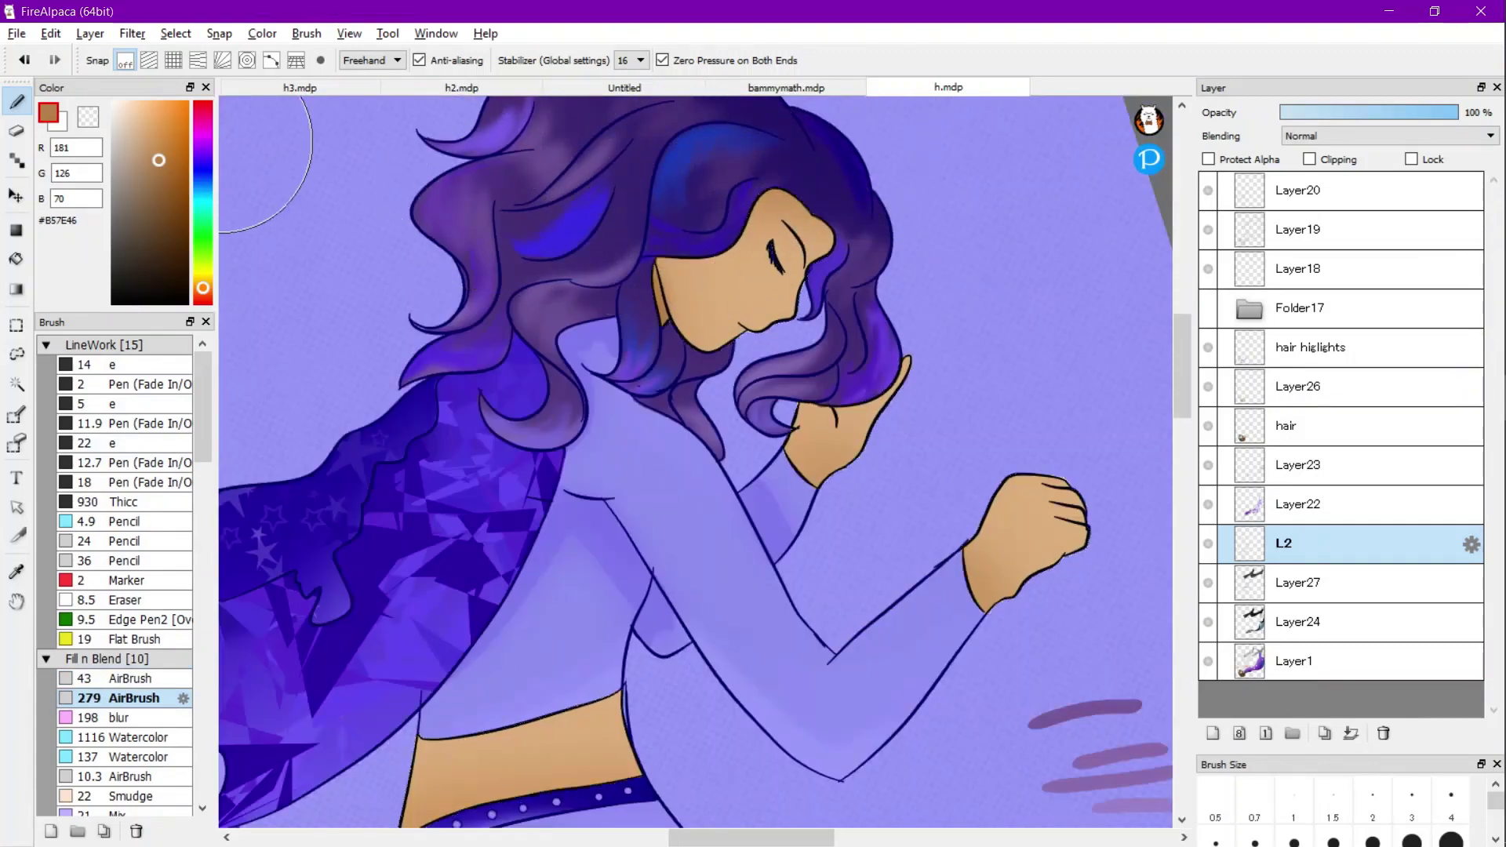
mouse_move(203, 135)
left_mouse_down()
mouse_move(203, 120)
mouse_move(154, 121)
left_mouse_up()
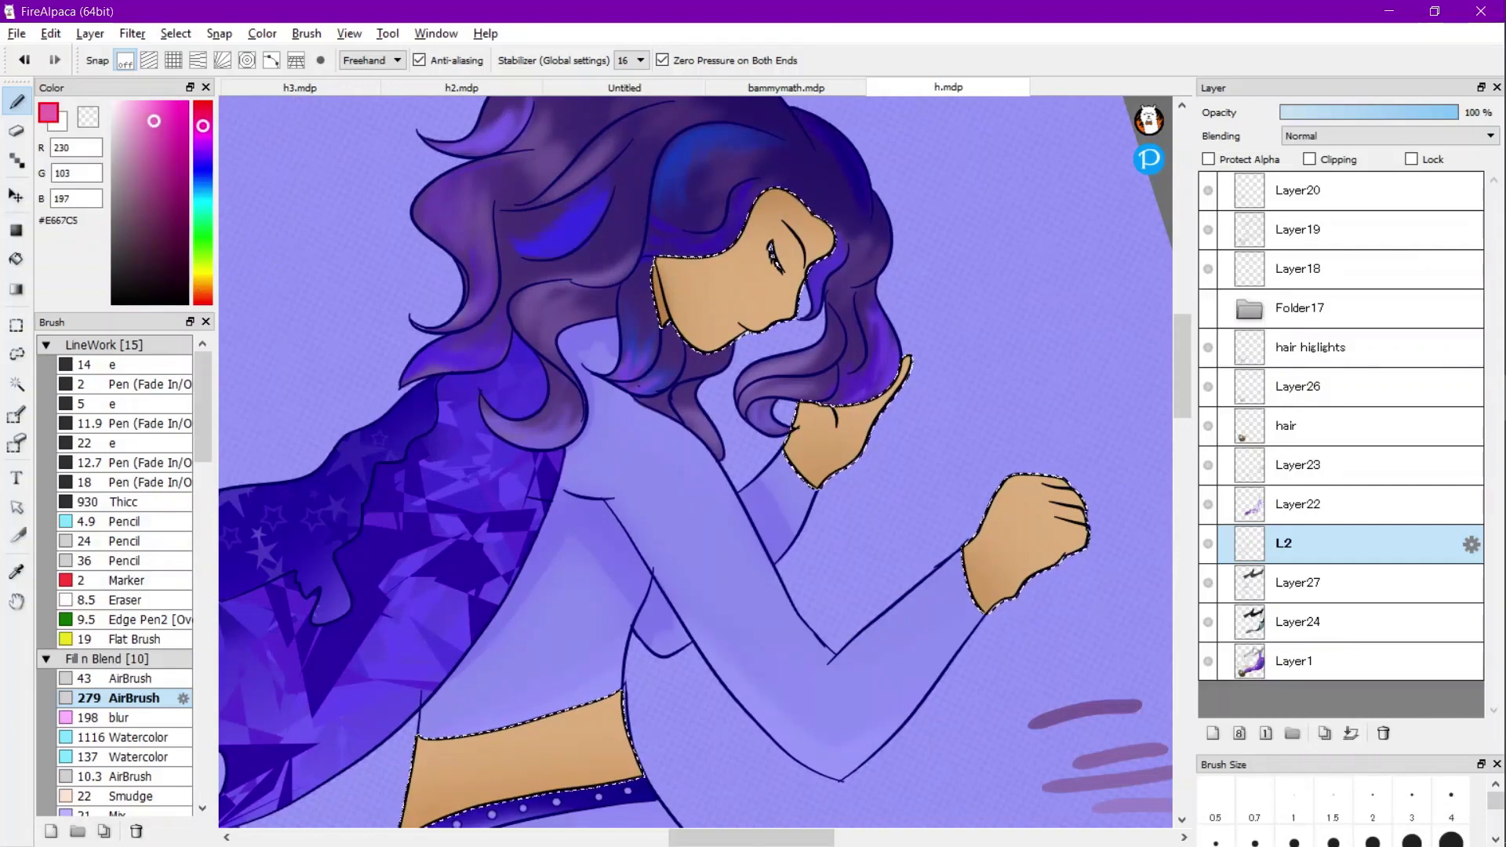
left_click(157, 120)
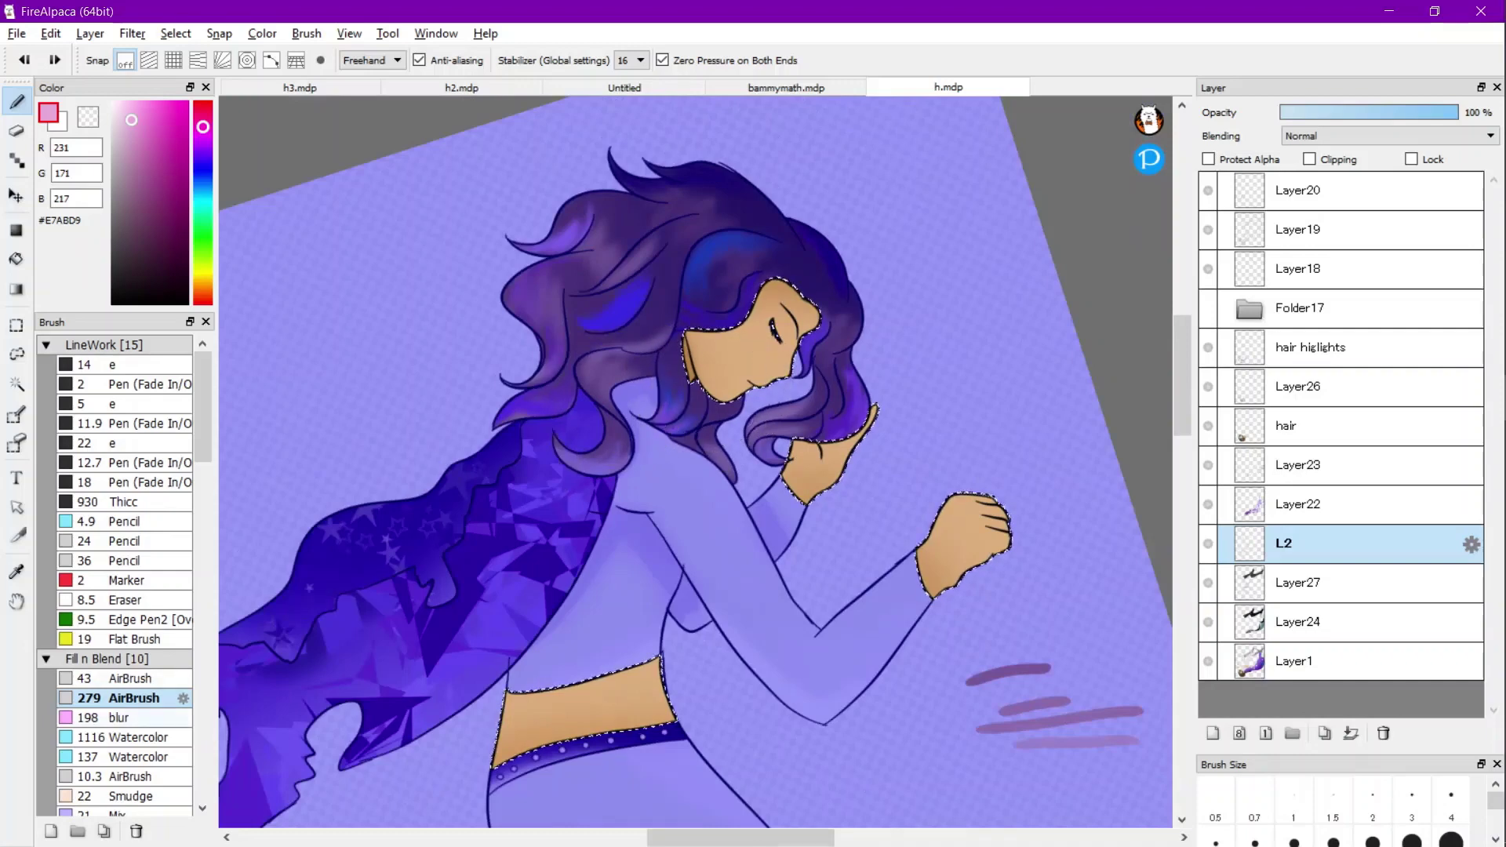
Set the Watercolor brush width to 57 px and try a light pink blush on the cheek.
left_click(138, 757)
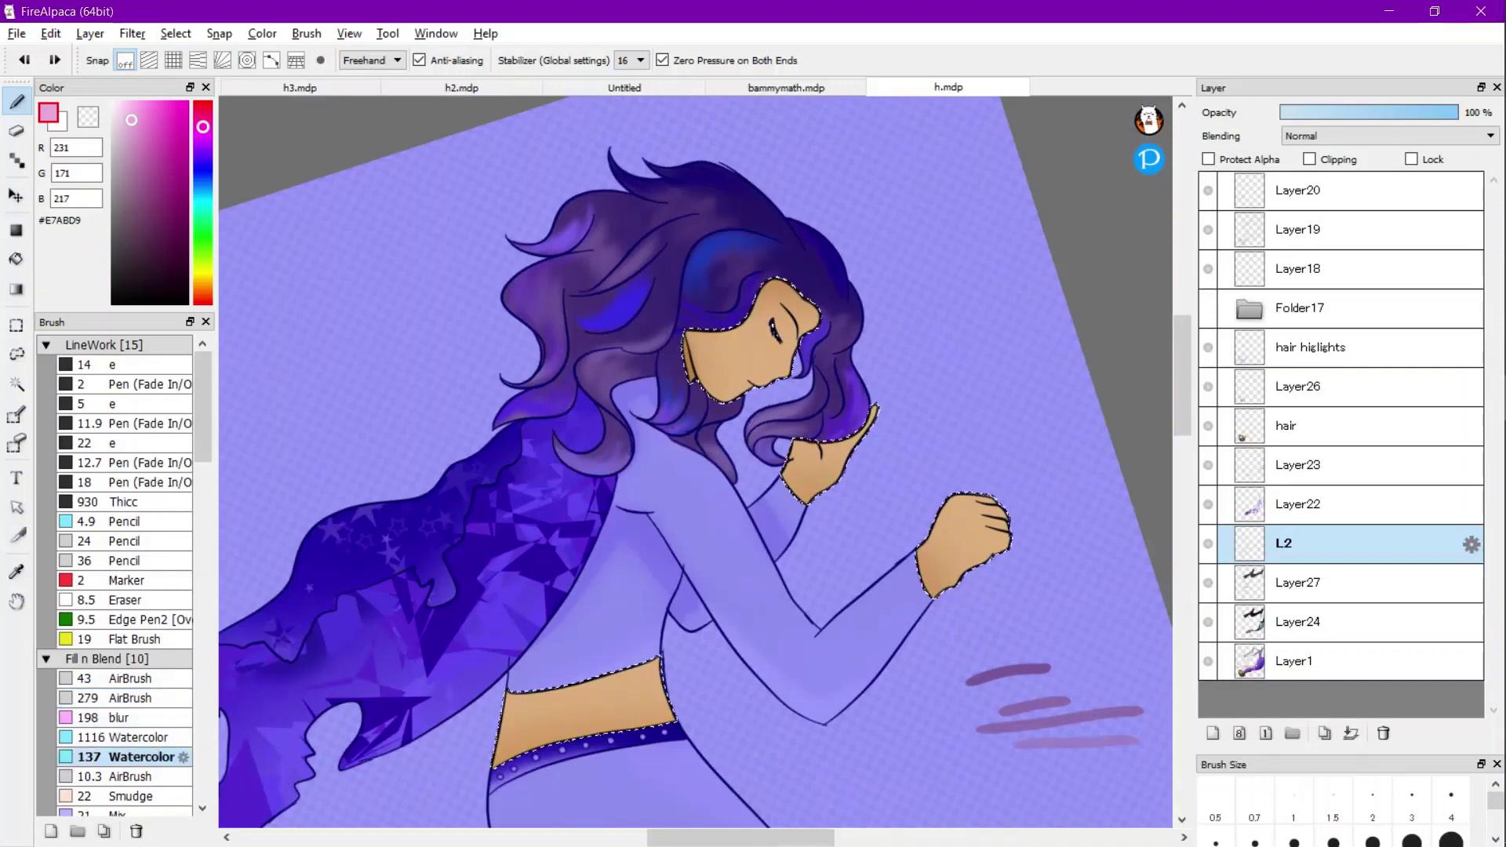
left_click(184, 758)
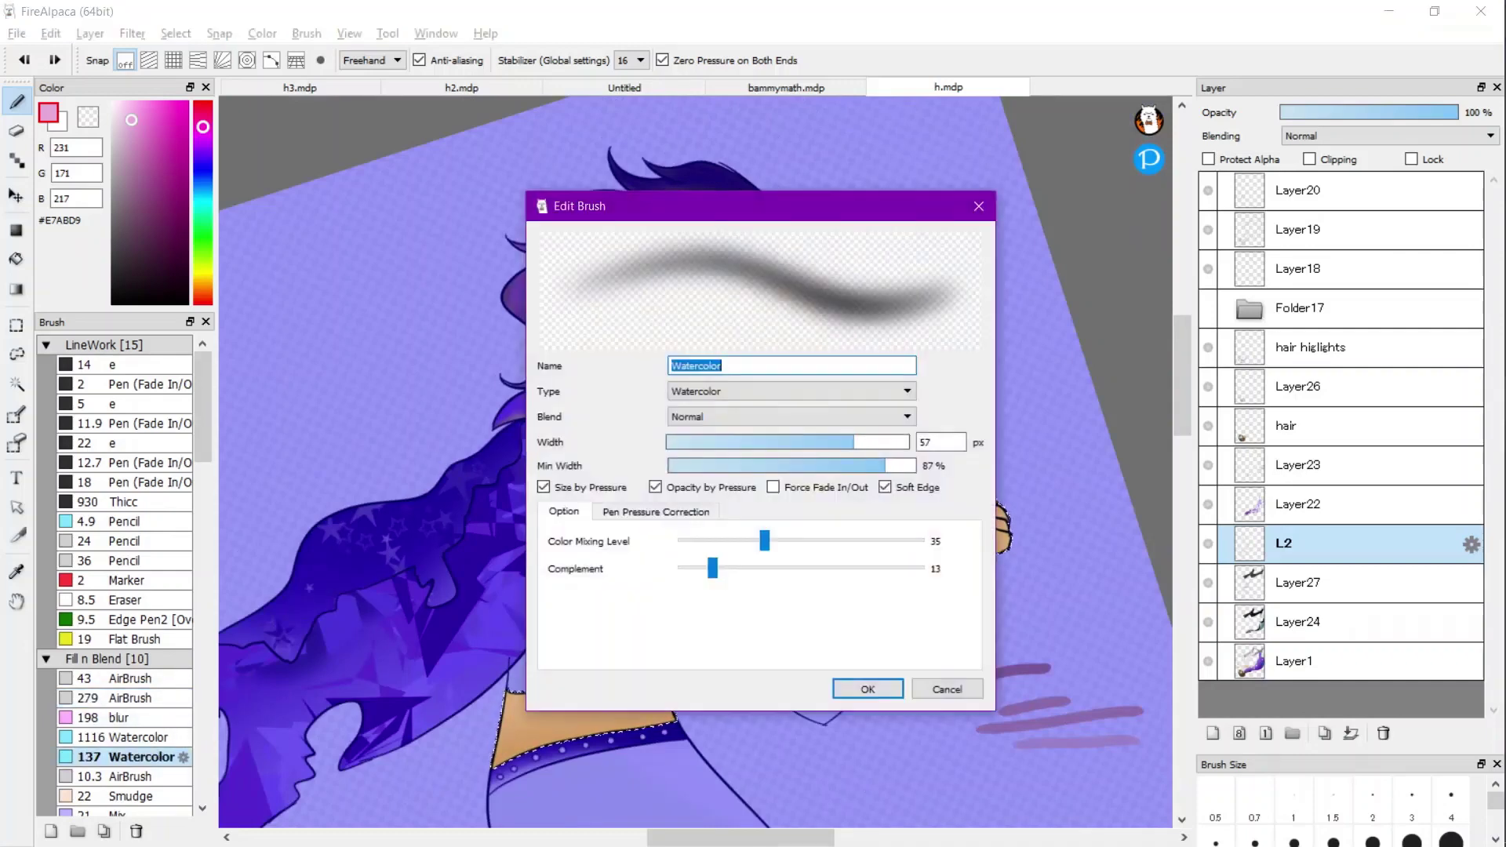
left_click(868, 689)
scroll(750, 337, "up", 5)
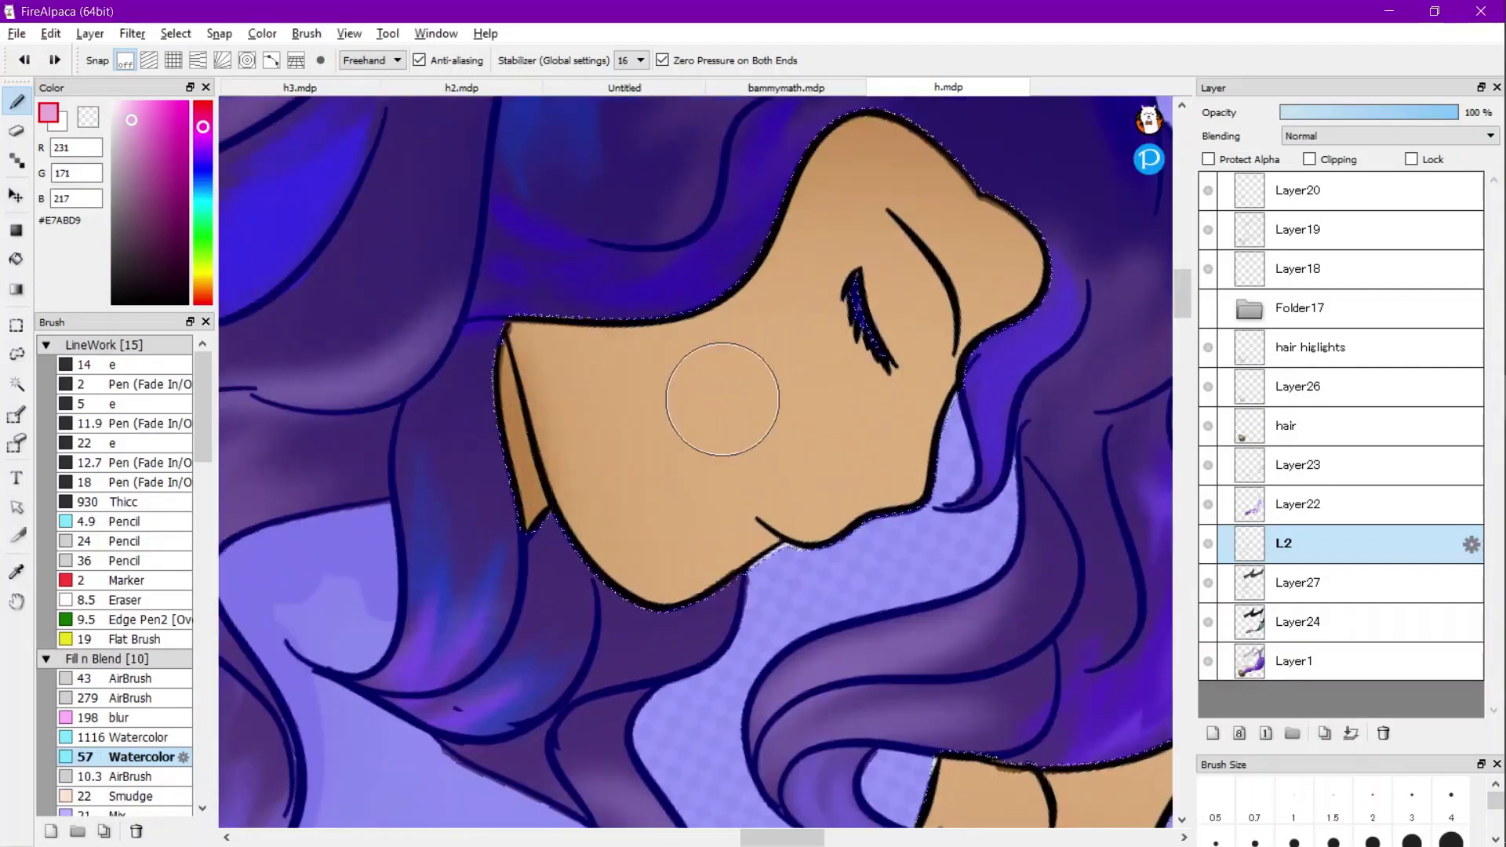
scroll(801, 350, "down", 5)
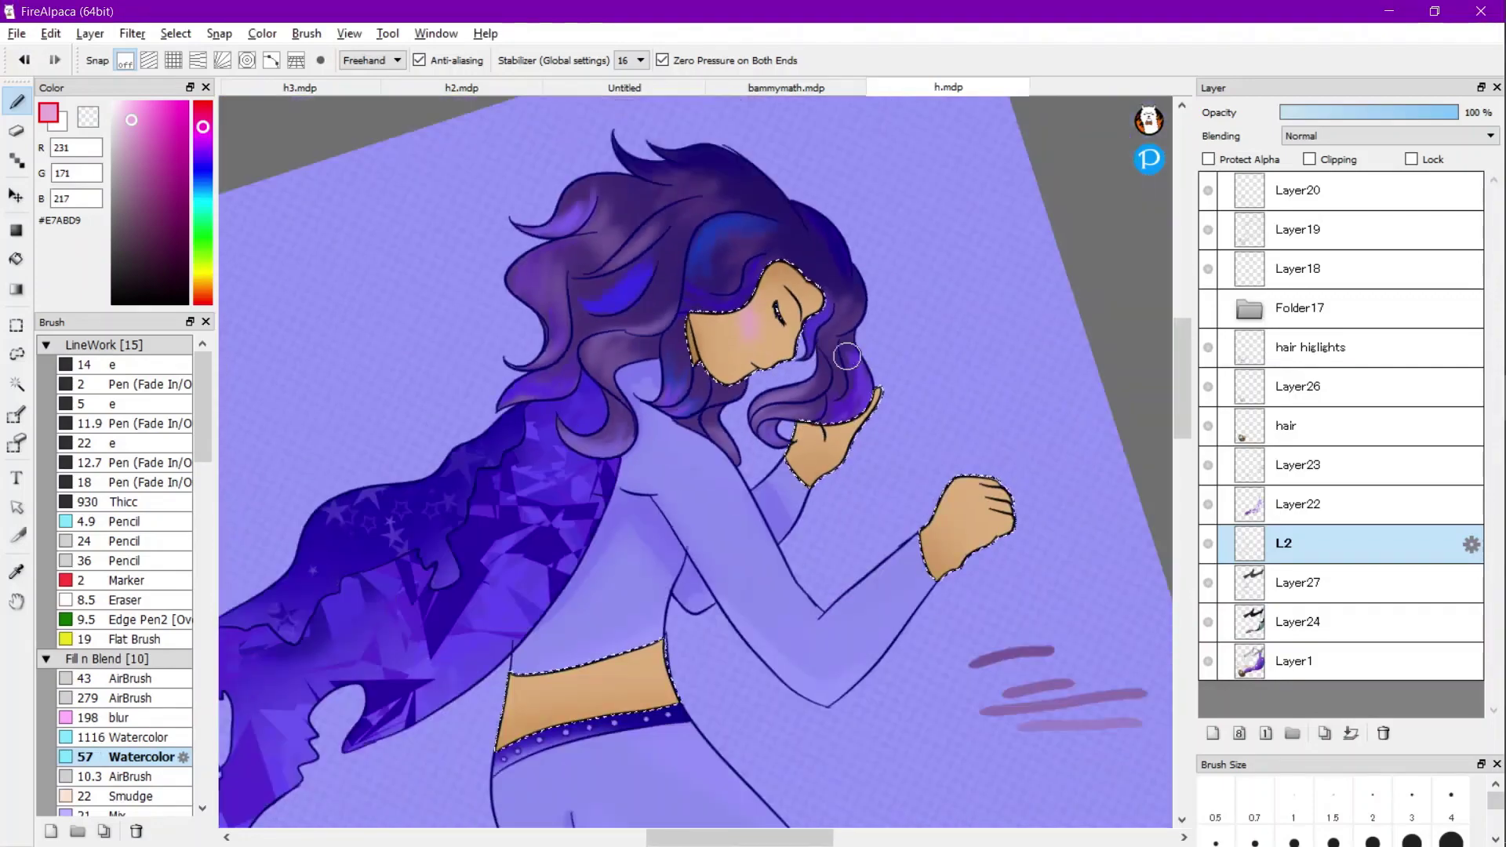
Paint soft light pink eyeshadow over the closed eyelid with the Watercolor brush.
scroll(744, 322, "up", 5)
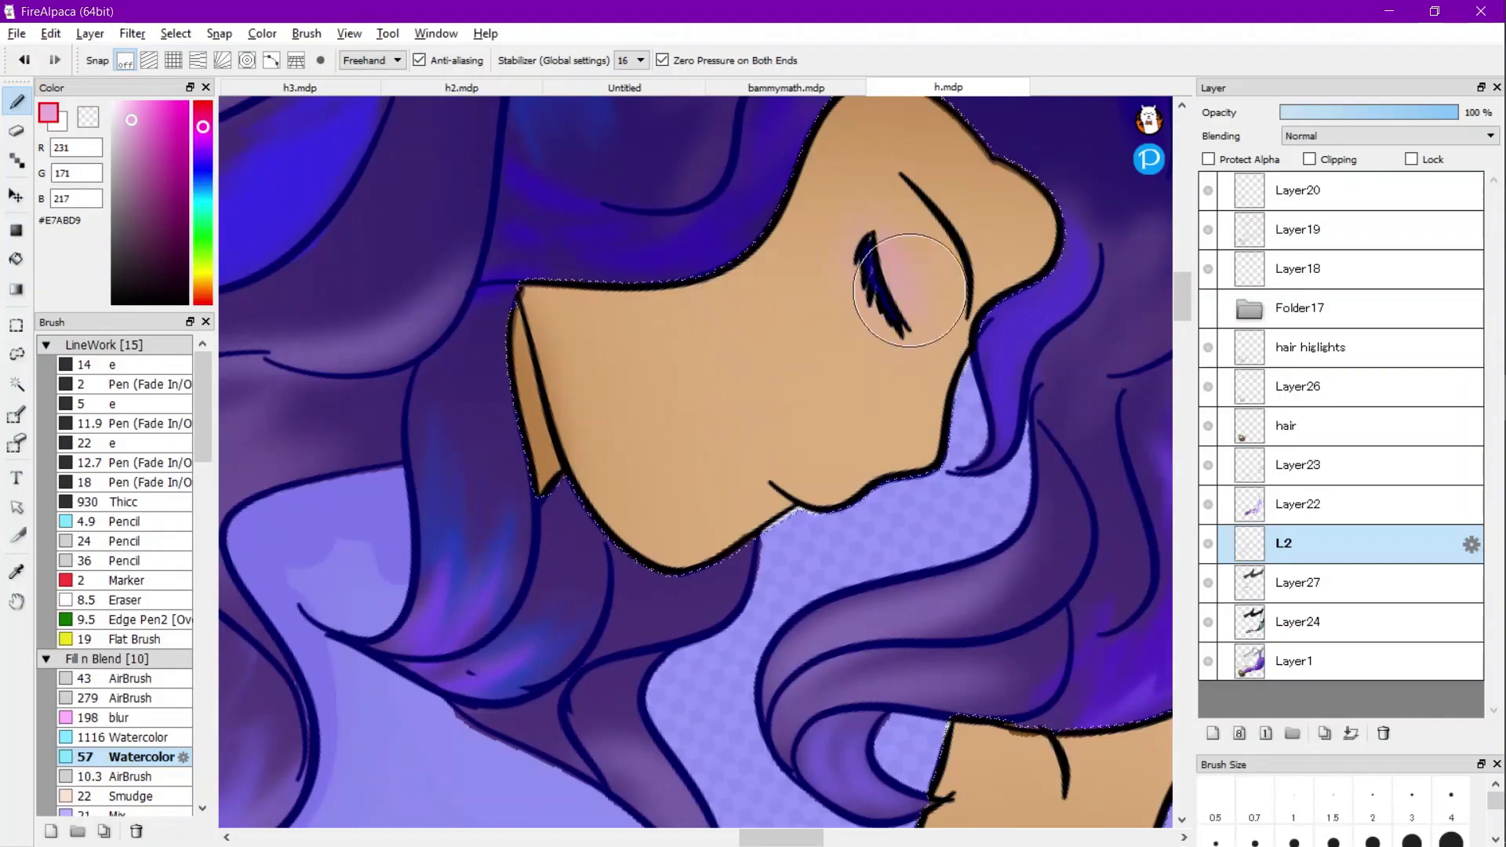
scroll(924, 249, "up", 2)
mouse_move(909, 290)
left_mouse_down()
mouse_move(925, 251)
mouse_move(935, 336)
mouse_move(890, 290)
left_mouse_up()
scroll(892, 295, "down", 5)
key("ctrl+d")
scroll(1098, 314, "up", 1)
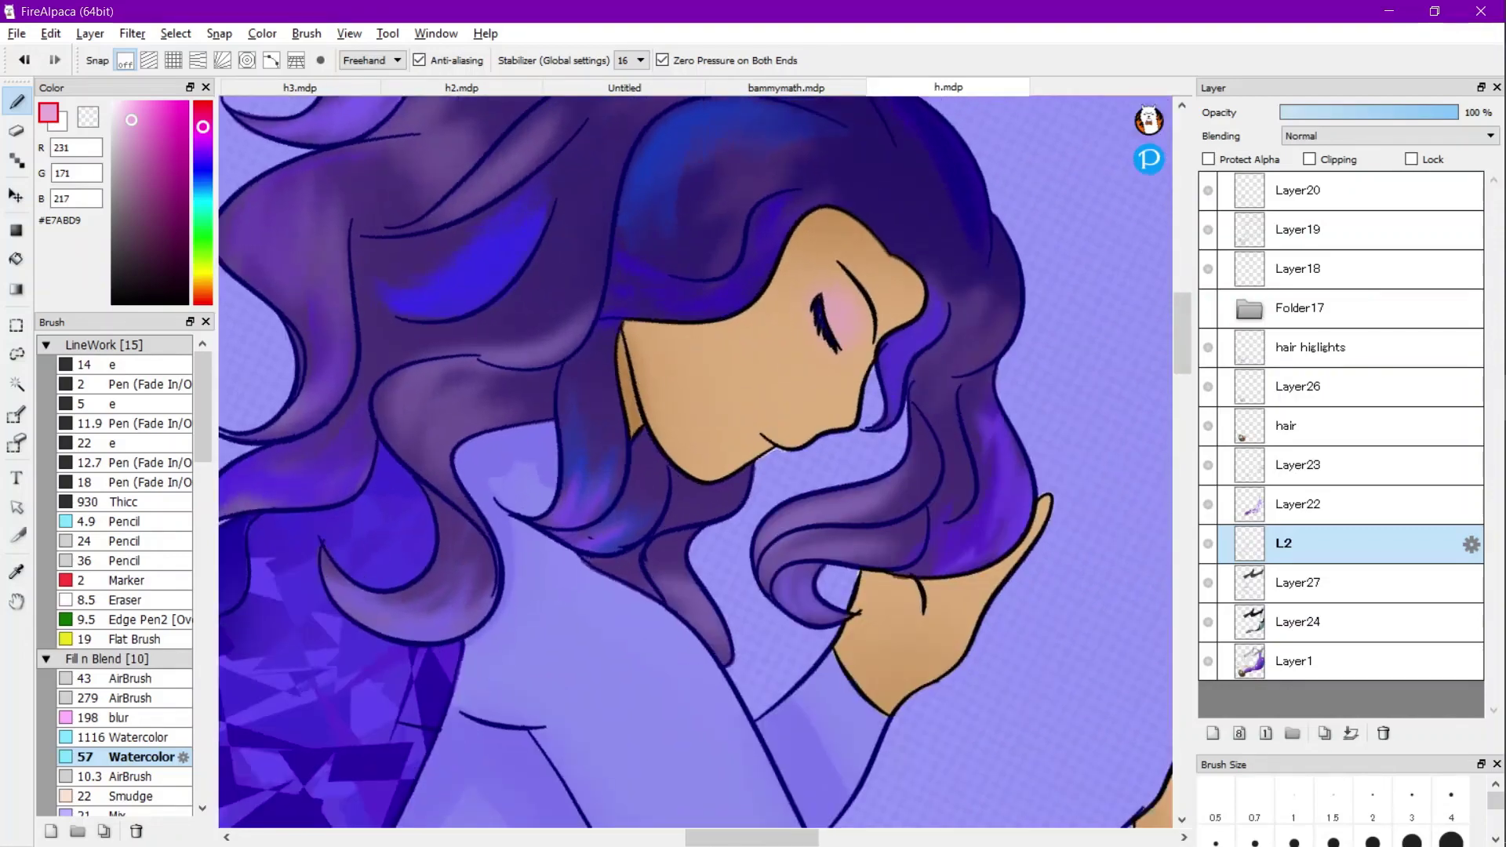
scroll(781, 402, "down", 4)
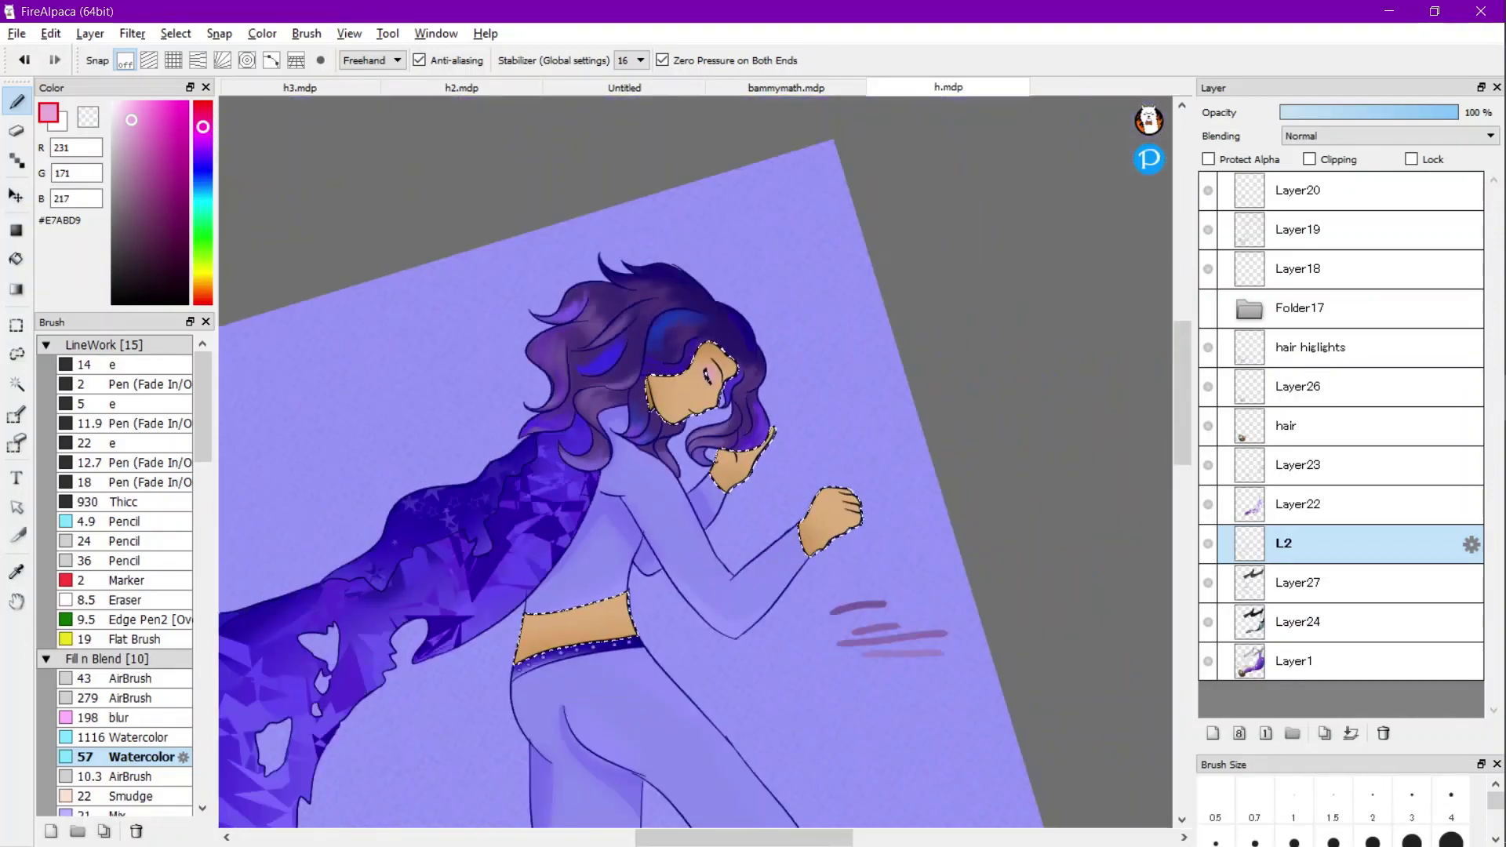
Blend lavender #D6ABE7 into the eyeshadow beside the lashes.
scroll(614, 313, "up", 5)
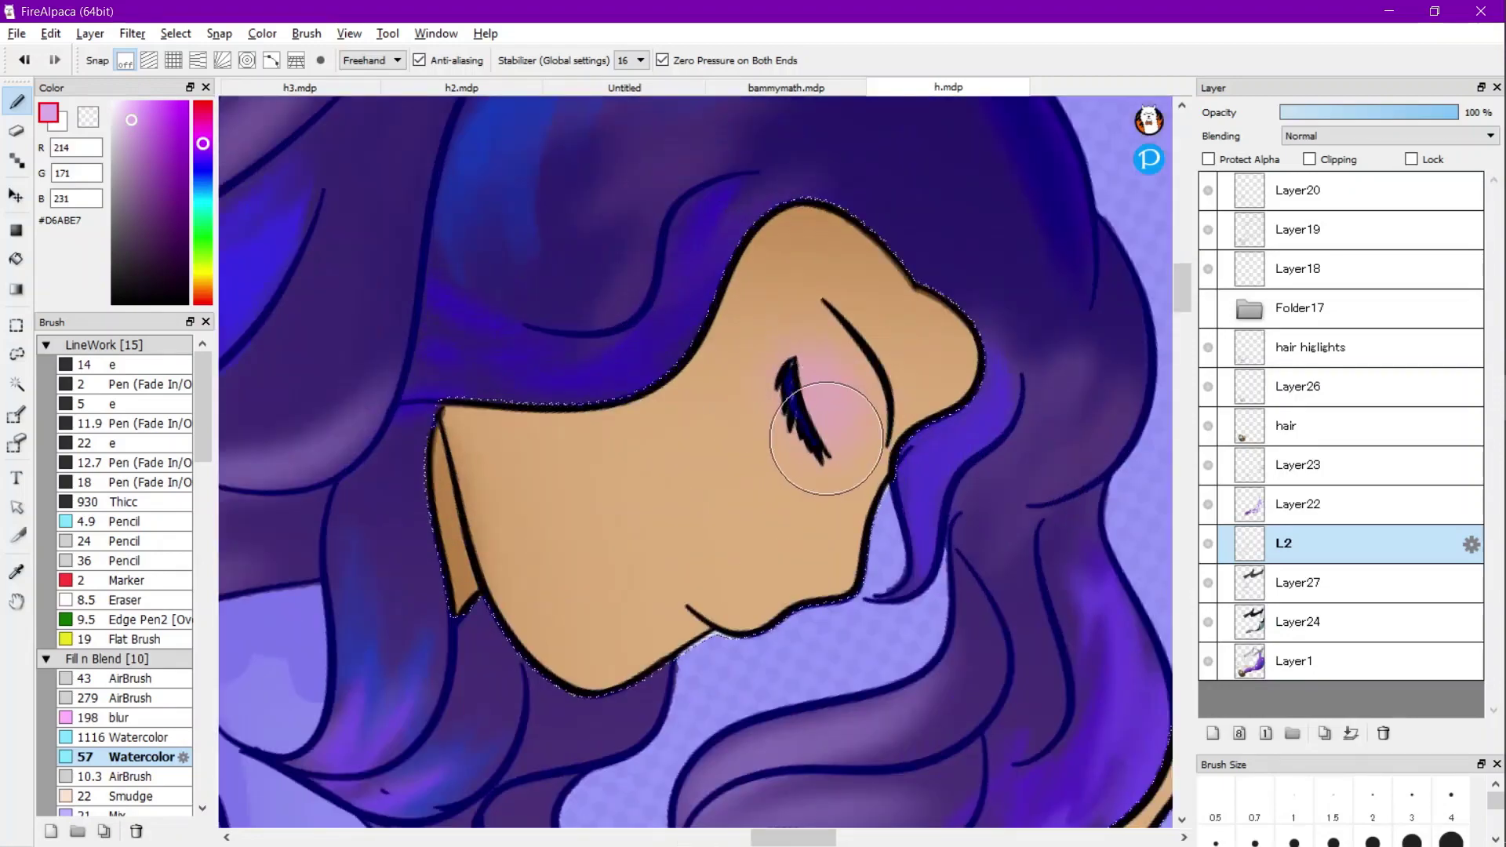
scroll(813, 400, "down", 5)
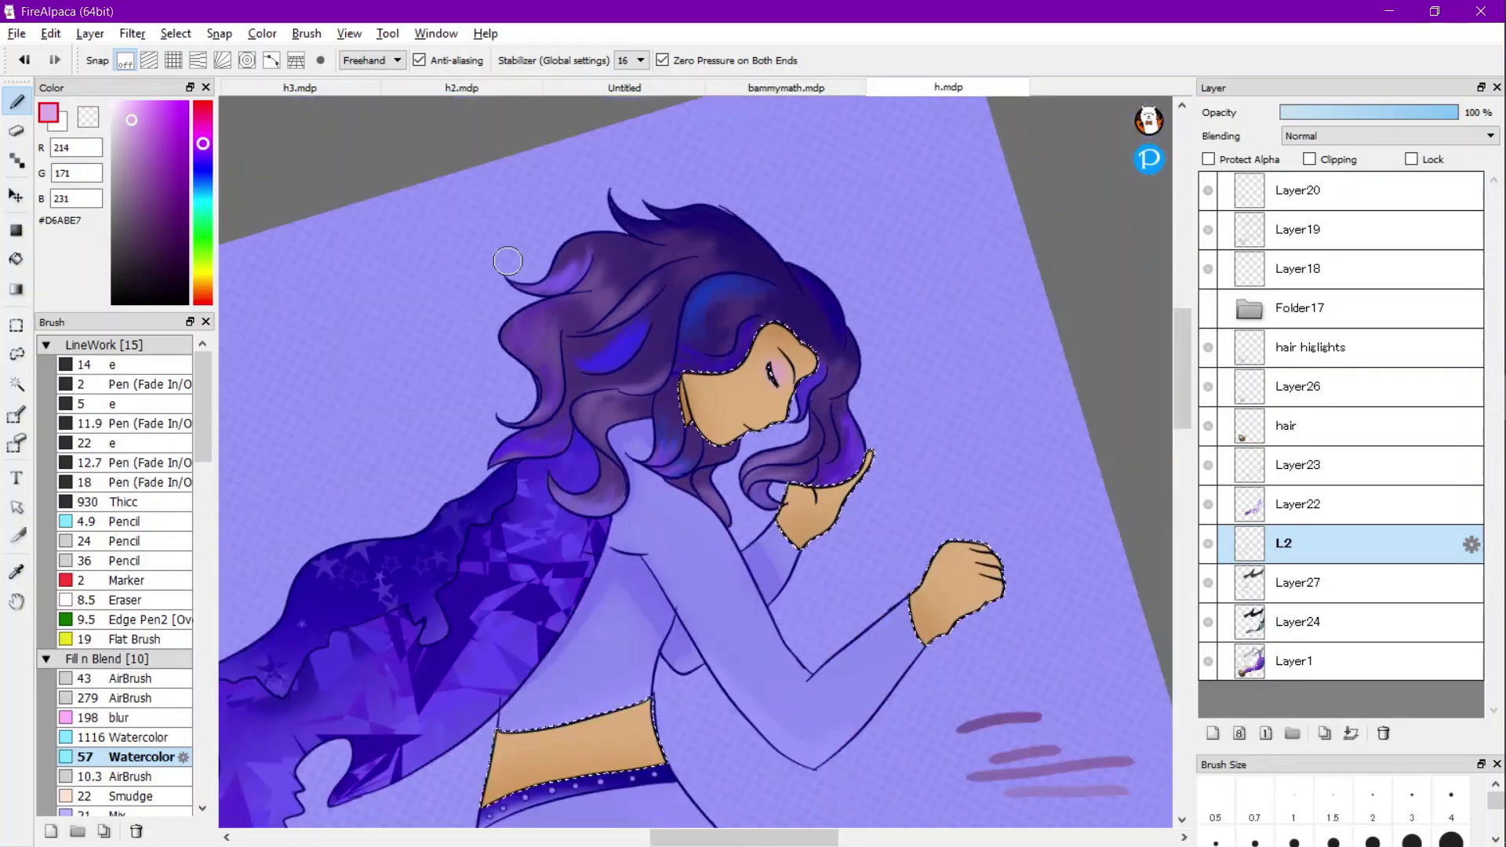
scroll(703, 254, "down", 2)
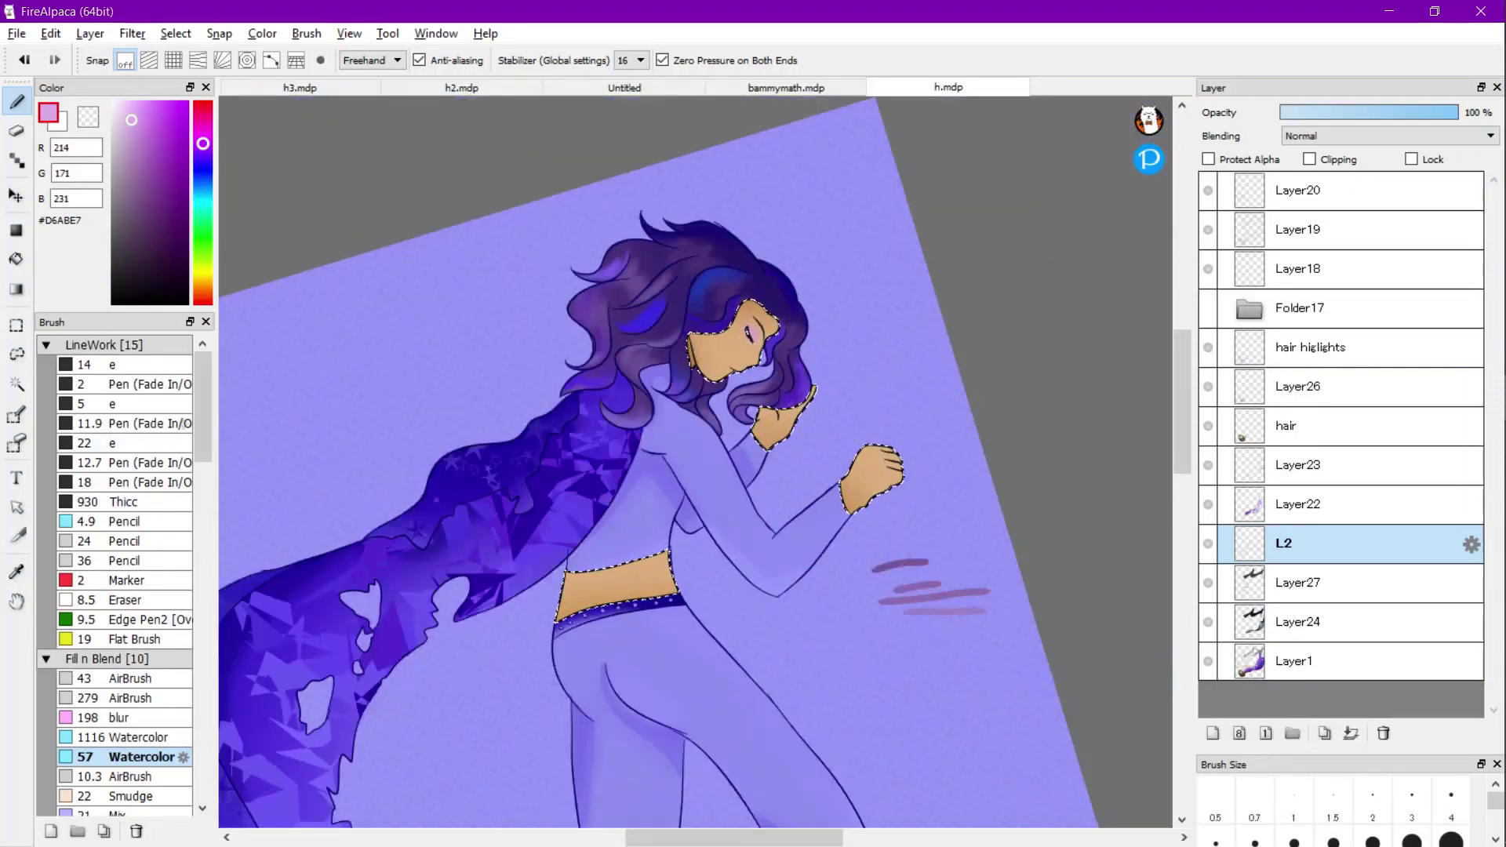
Browse the brushes down to the Sparkles group and inspect the Star brush's settings.
scroll(115, 573, "down", 10)
scroll(115, 572, "up", 7)
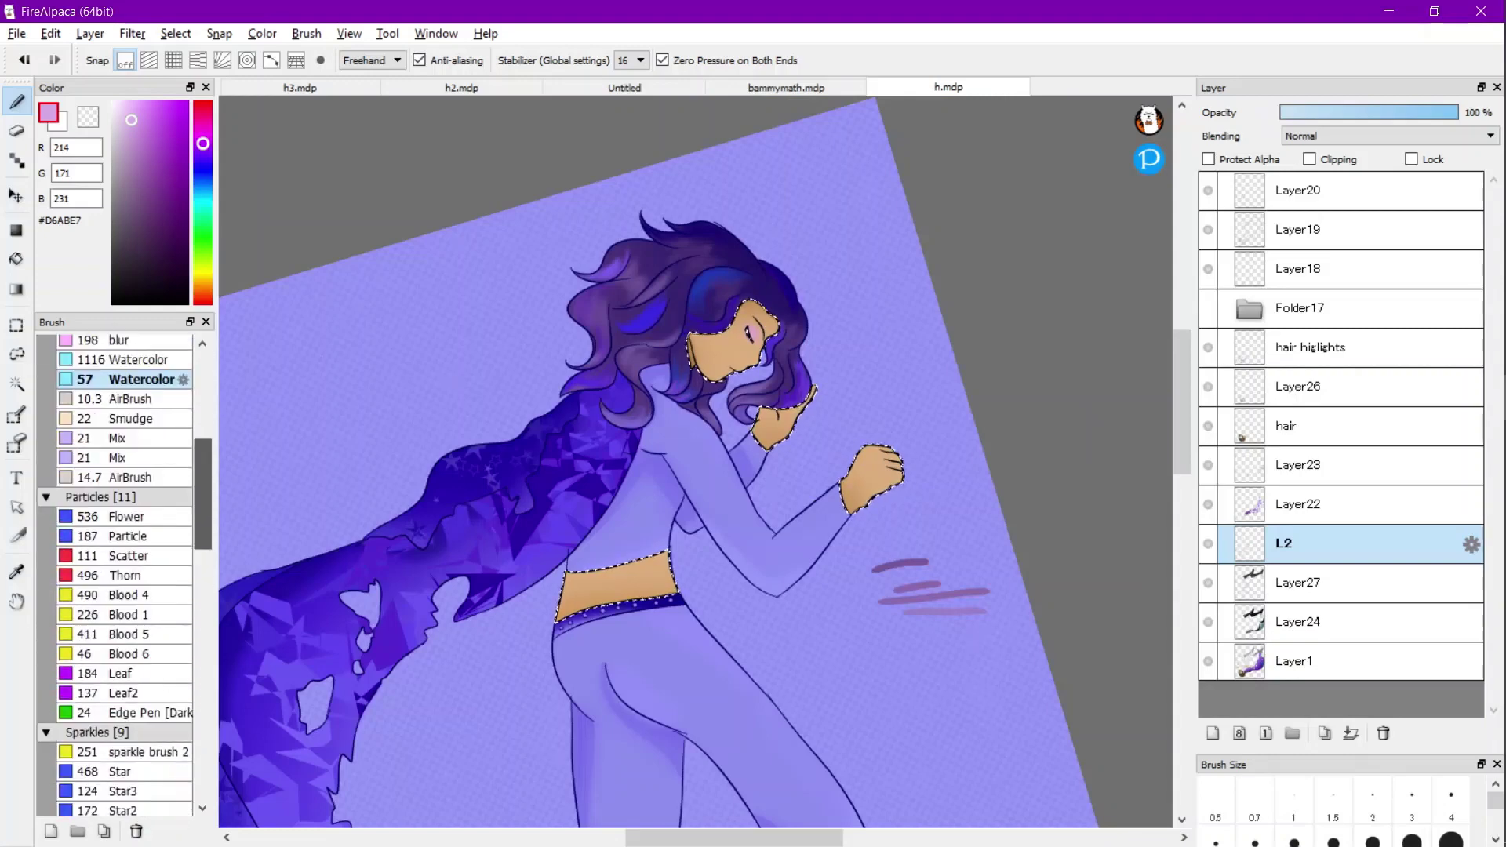
scroll(116, 573, "up", 1)
scroll(115, 572, "down", 9)
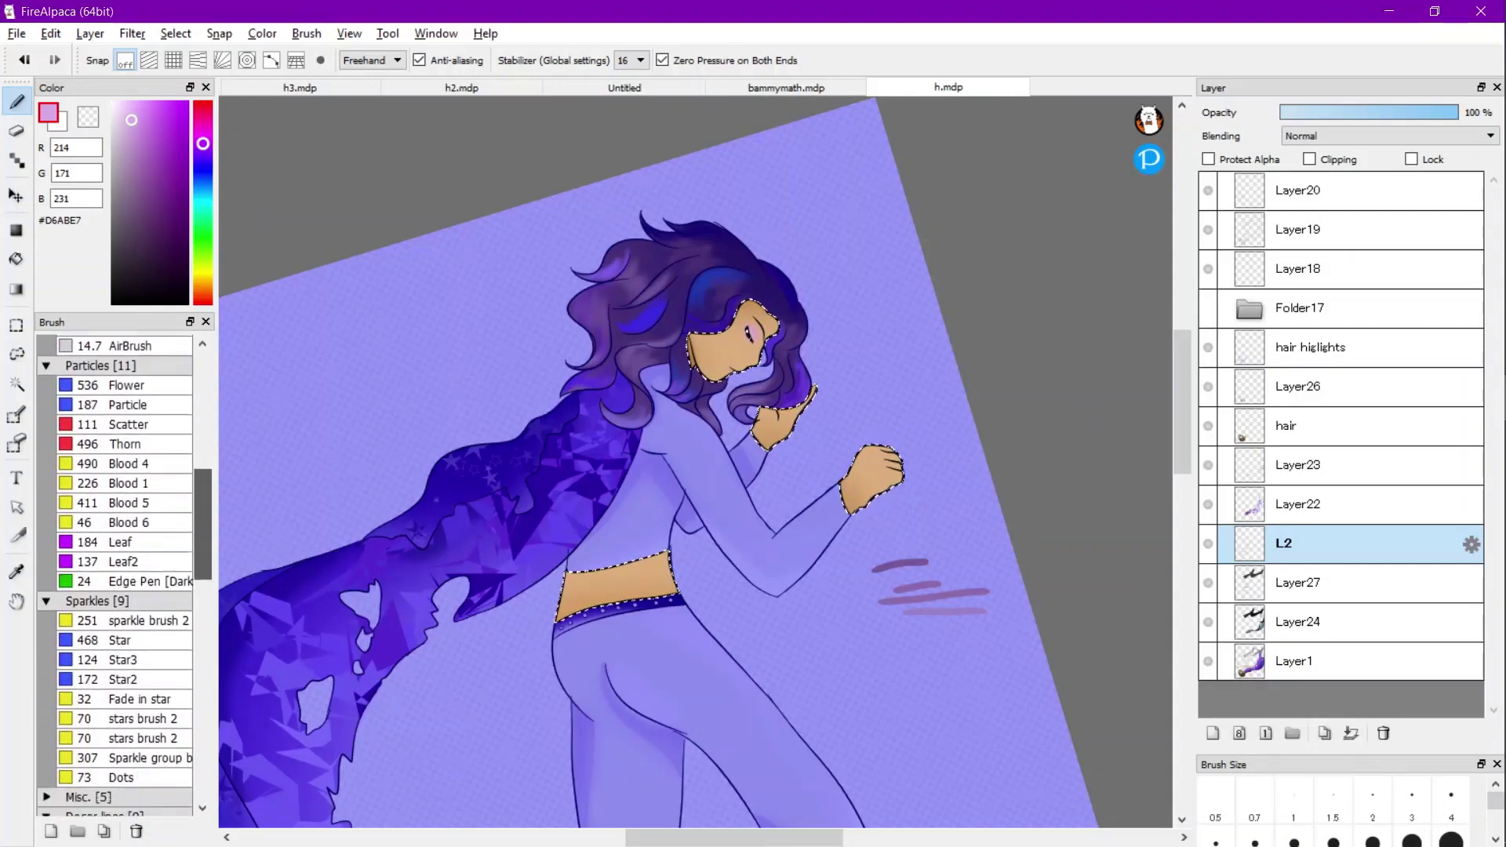
left_click(125, 538)
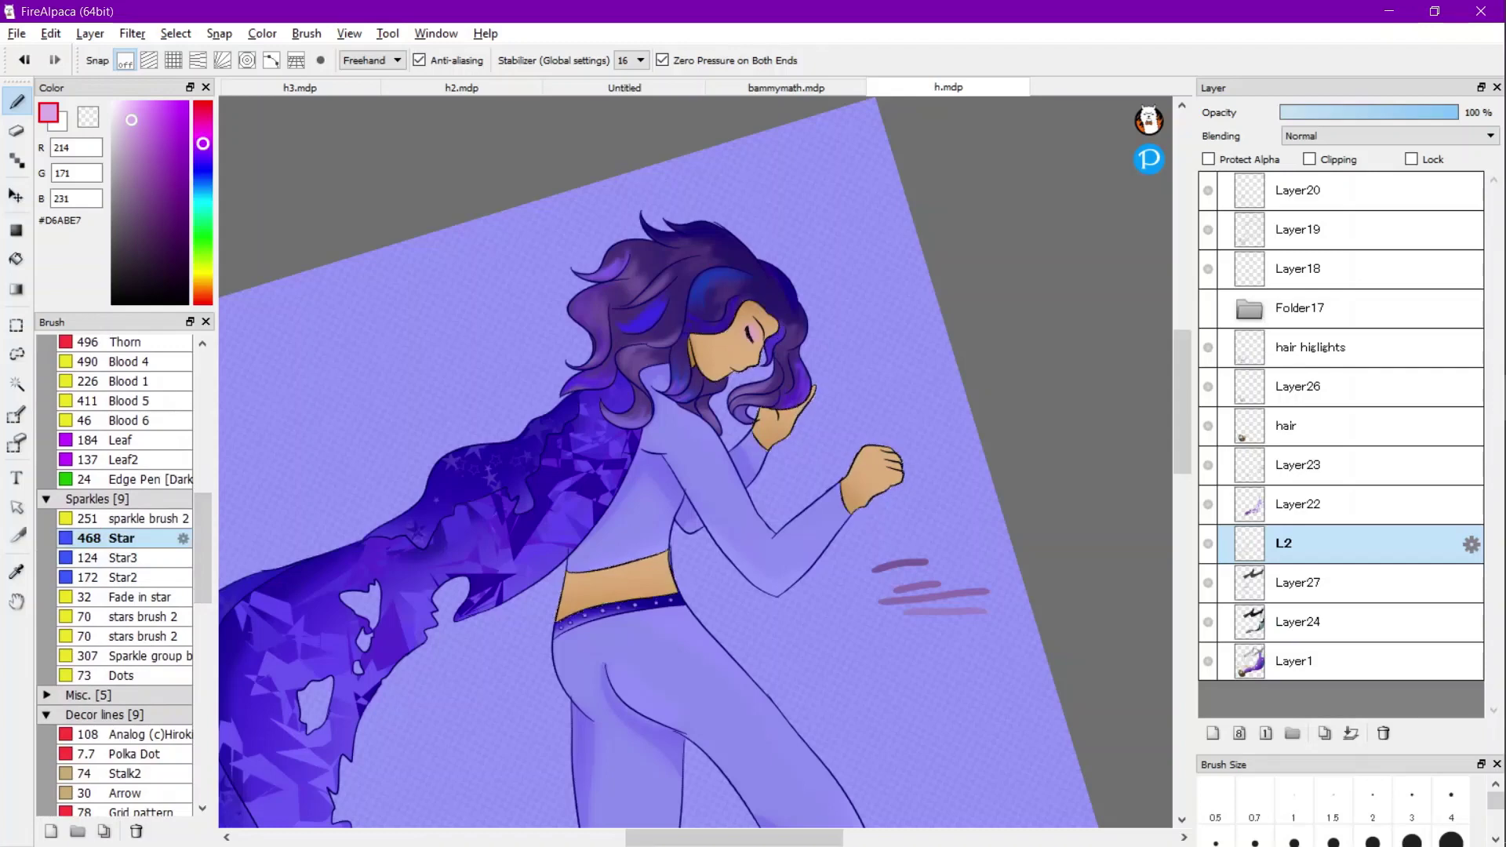
left_click(183, 539)
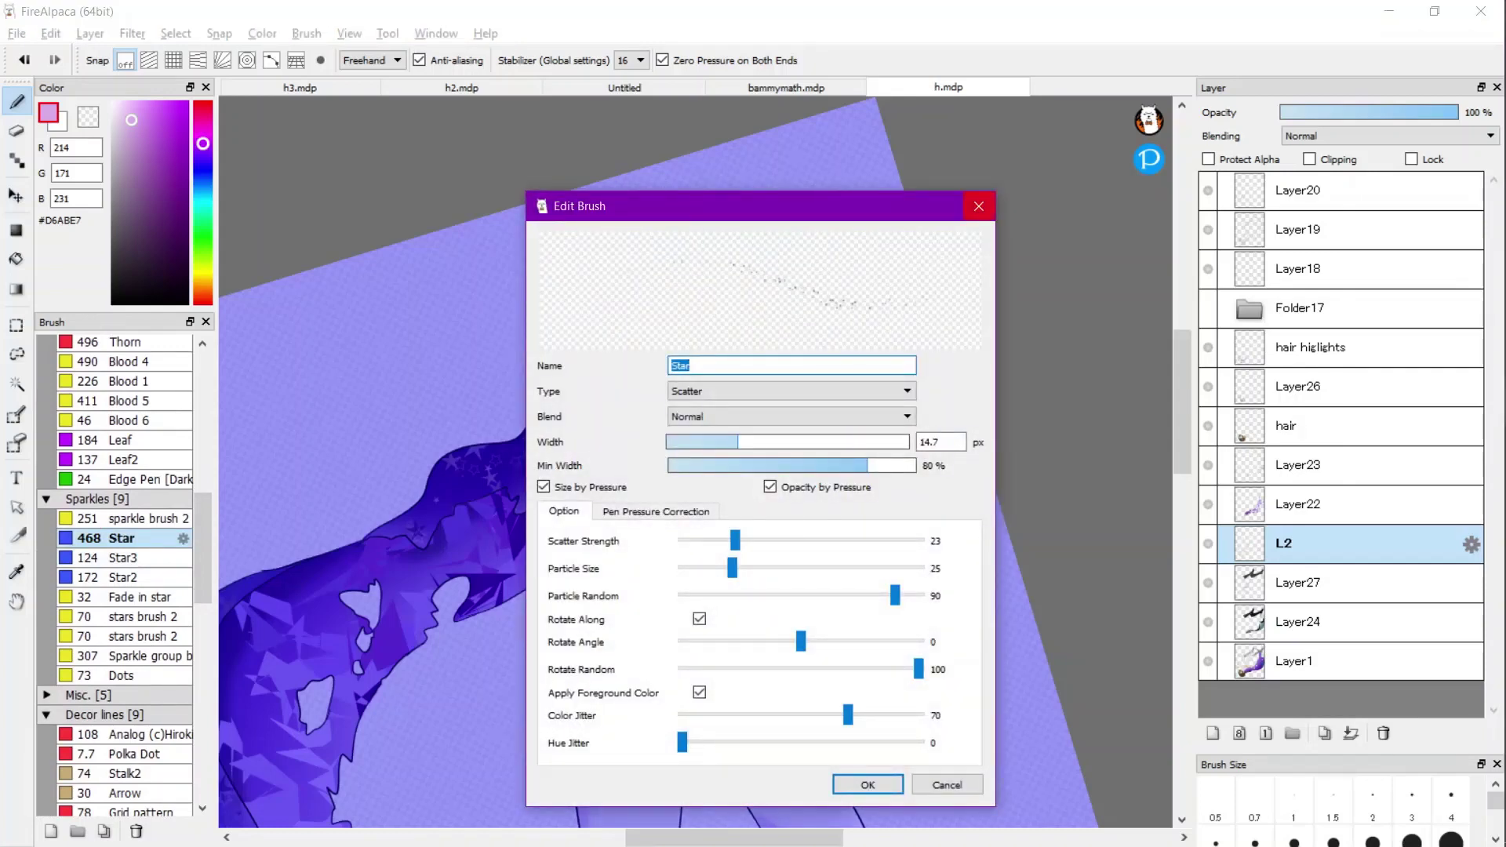
left_click(979, 207)
Set the Star3 brush to a width of 28 px and a particle size of 50.
left_click(125, 557)
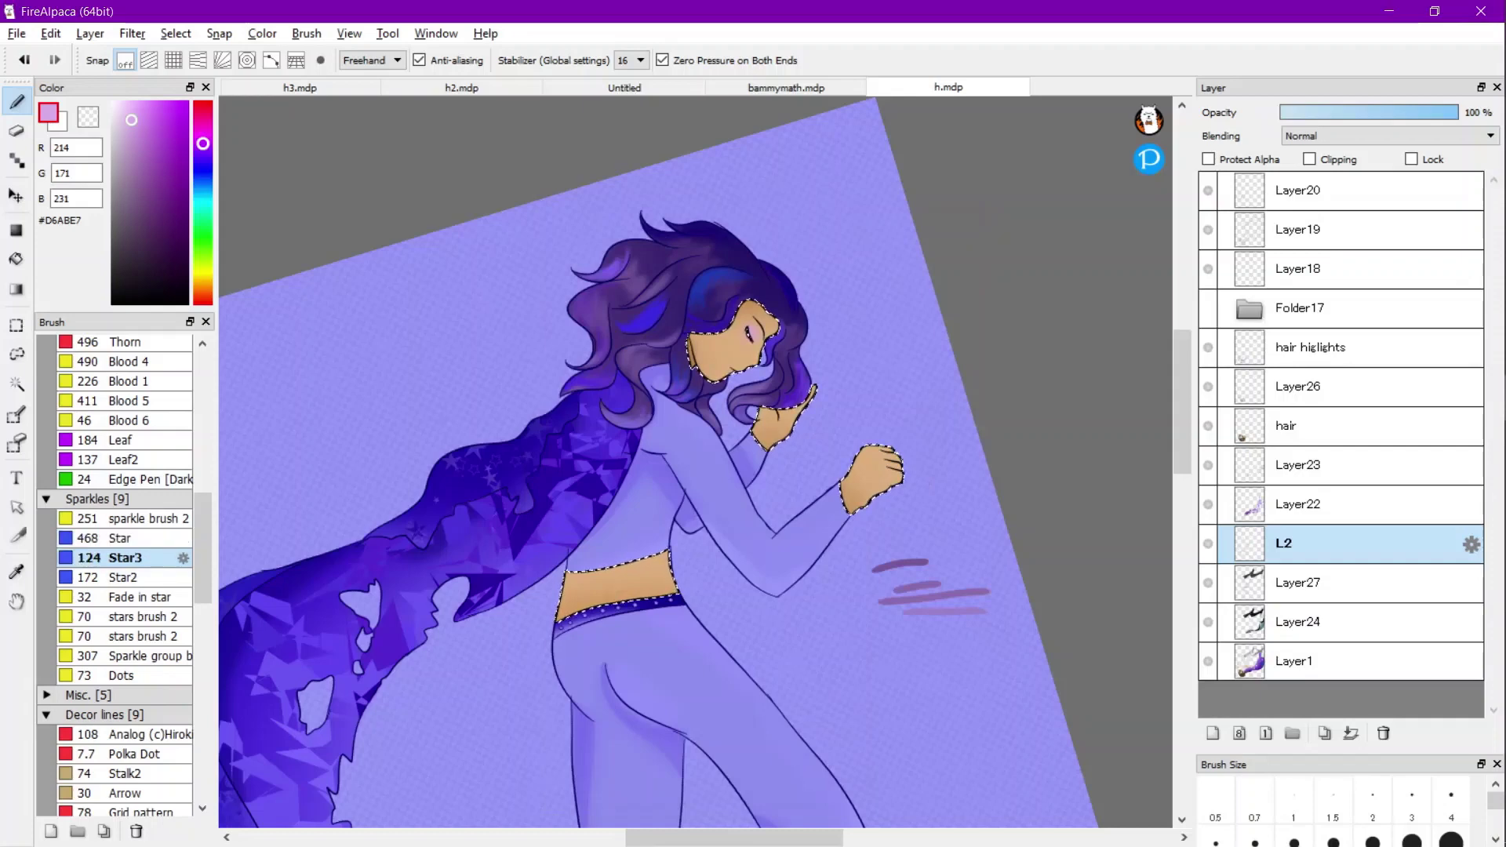
double_click(118, 558)
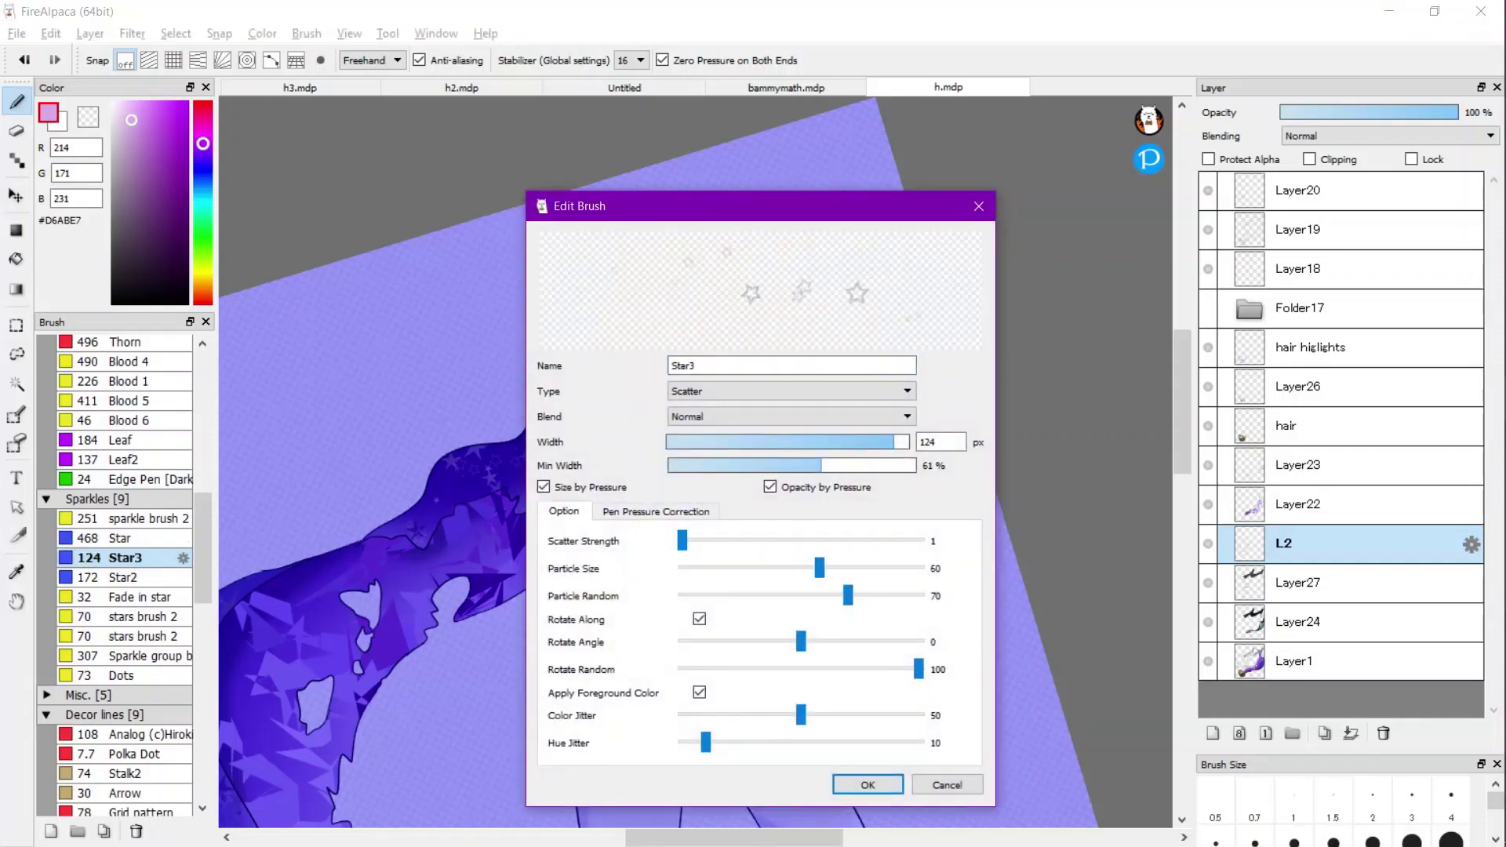
left_click(755, 442)
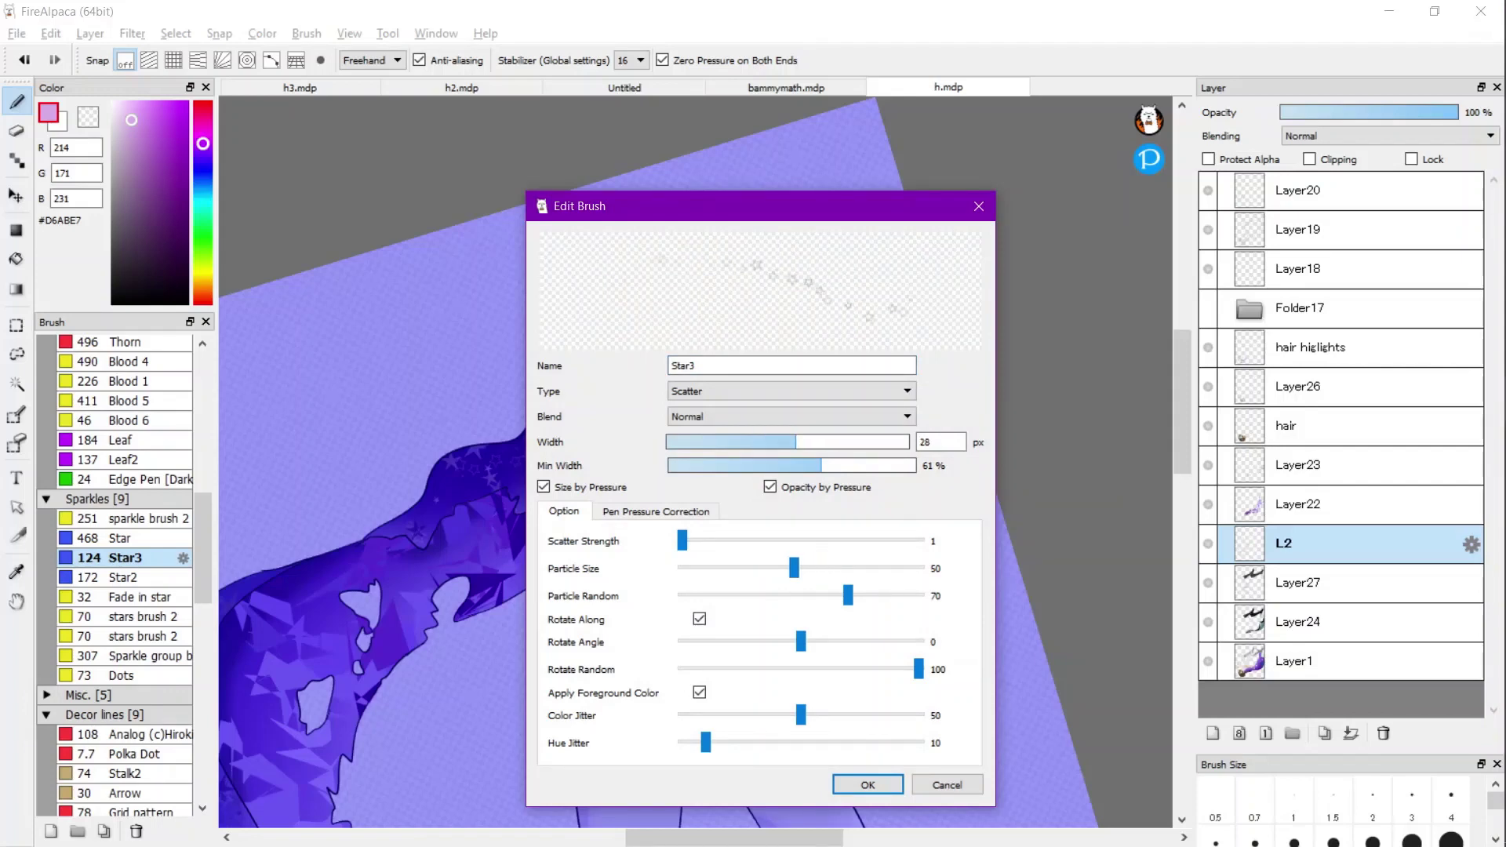
left_click(867, 784)
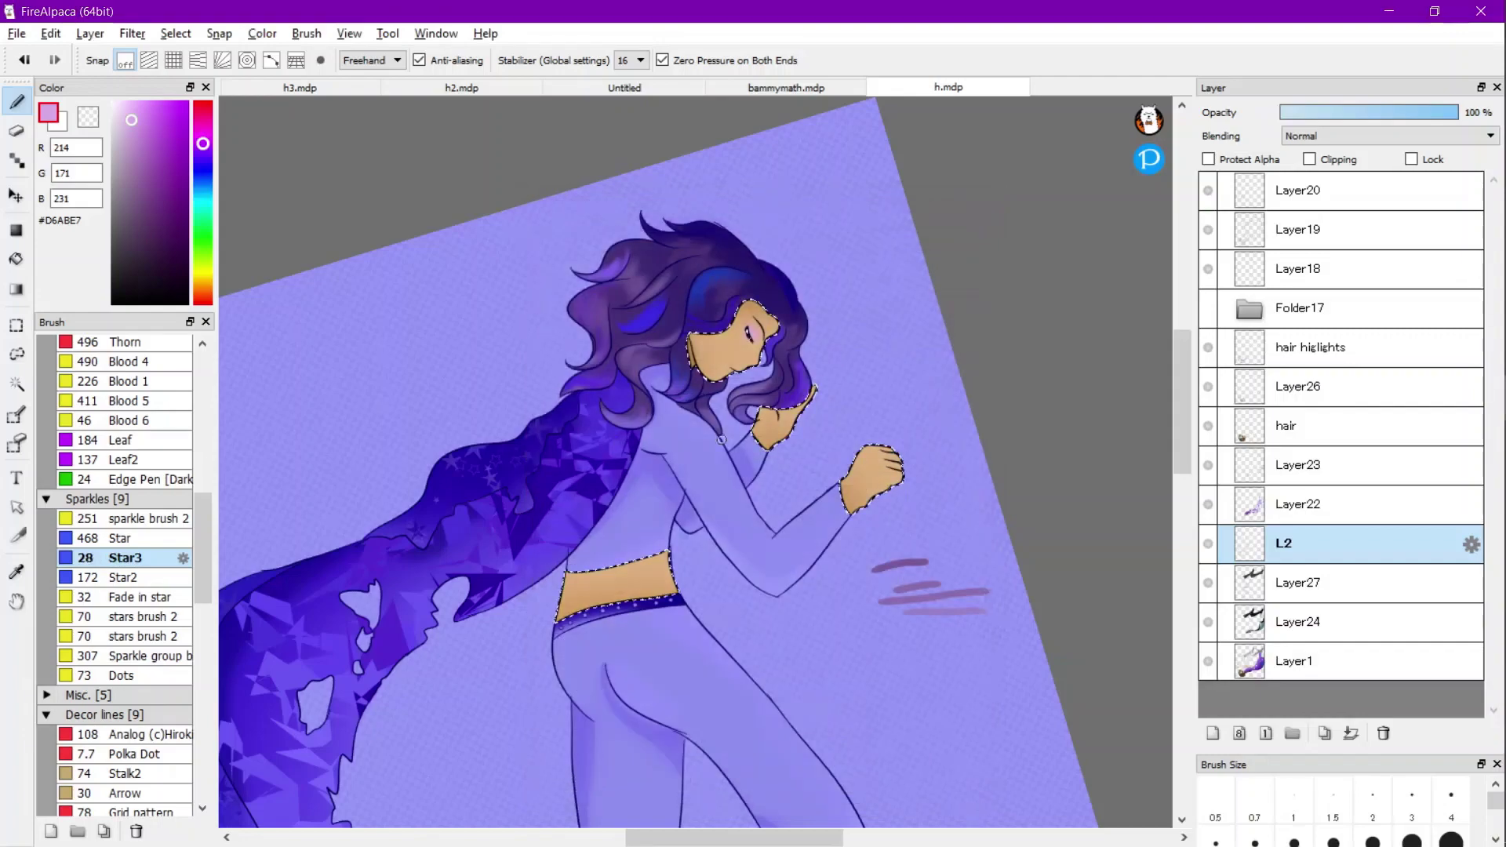
Set the Star3 brush width to 121 px for painting on the face.
scroll(736, 328, "up", 6)
scroll(735, 328, "up", 2)
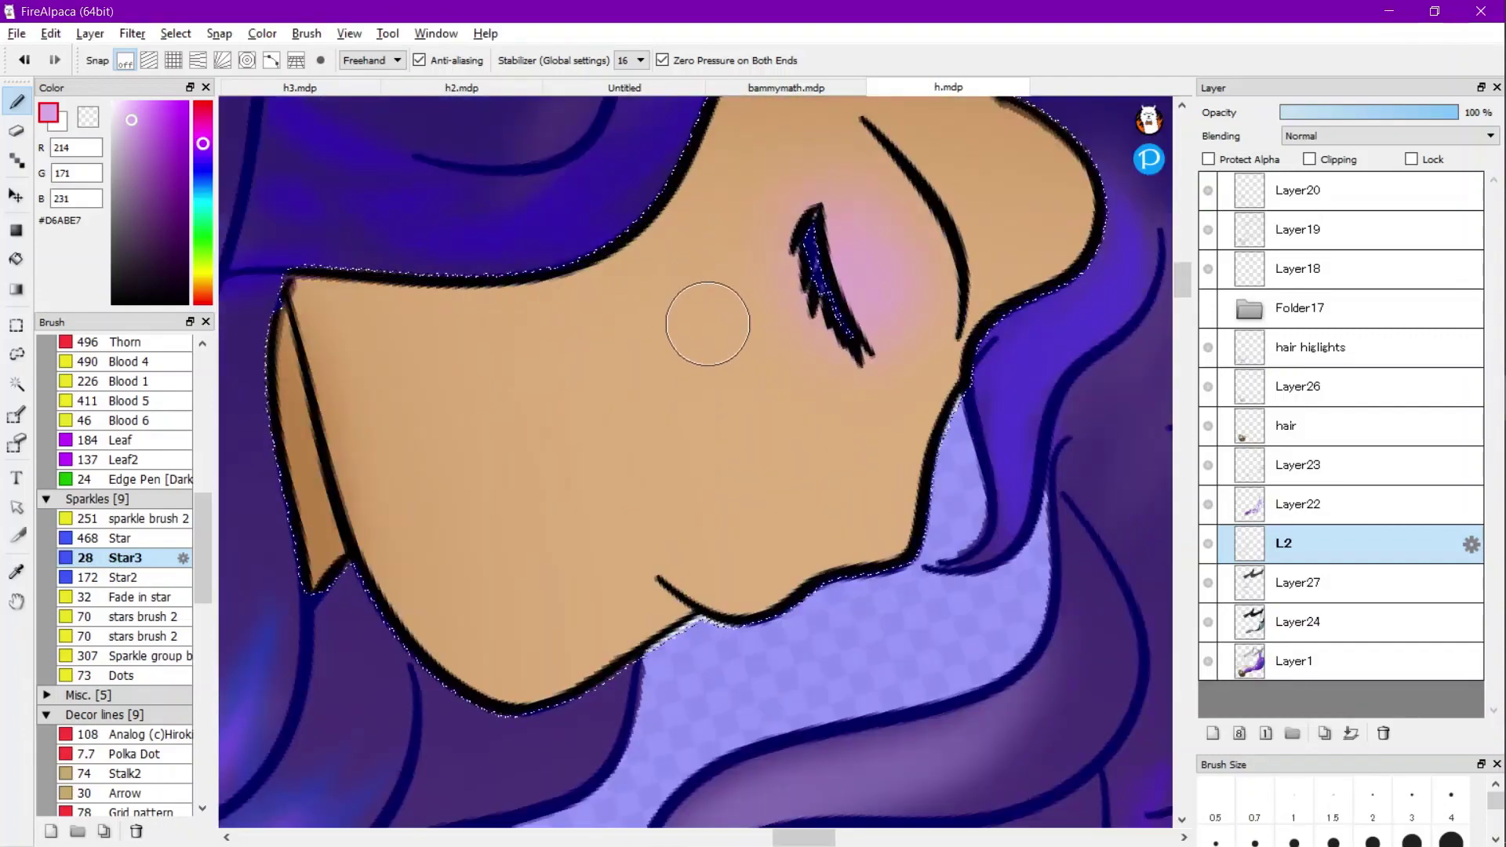
key("ctrl+d")
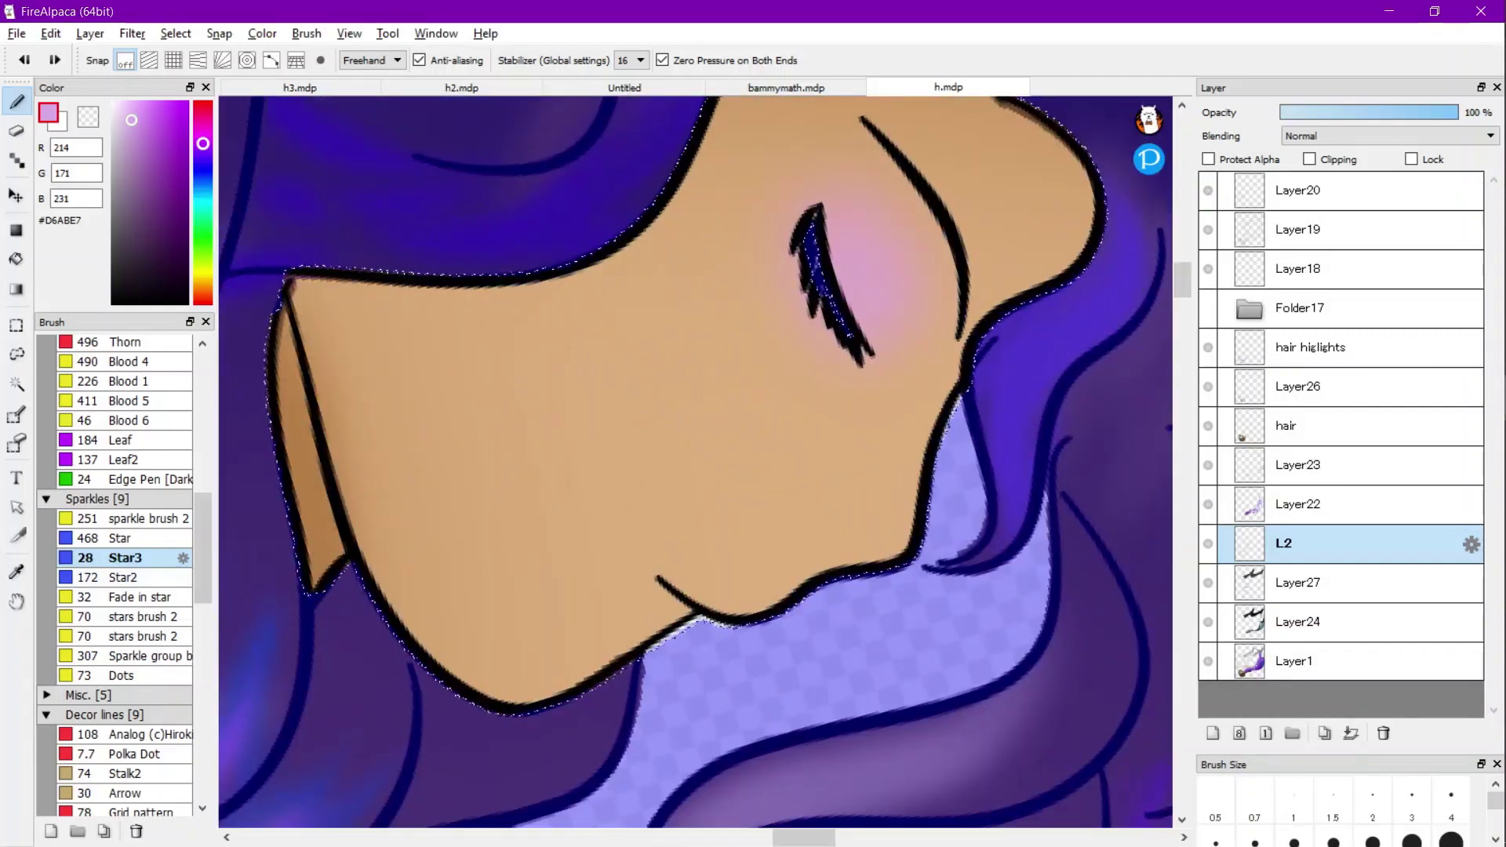
left_click(183, 558)
left_click(893, 442)
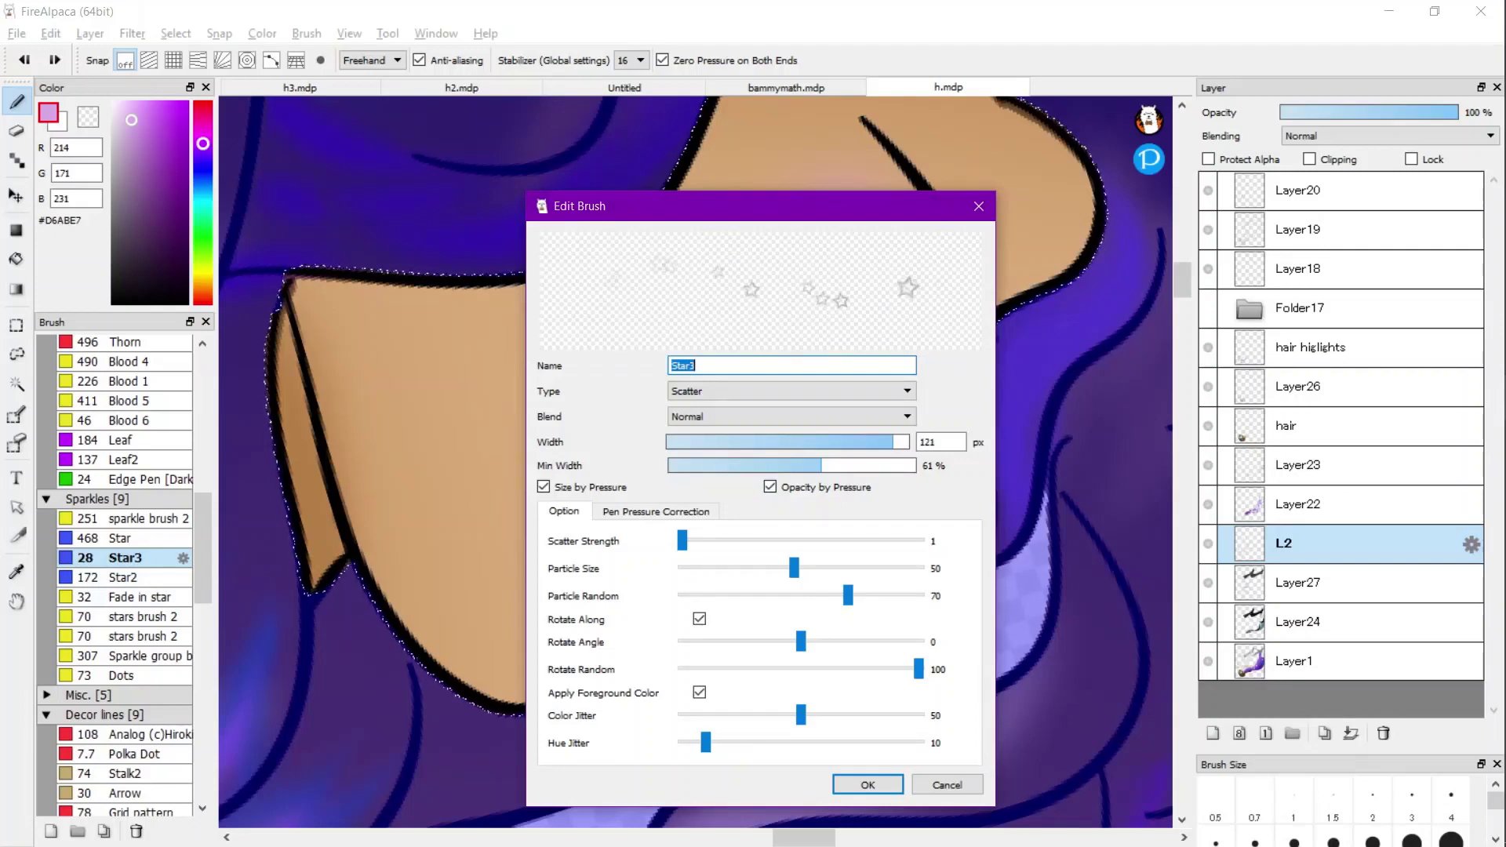
key("Return")
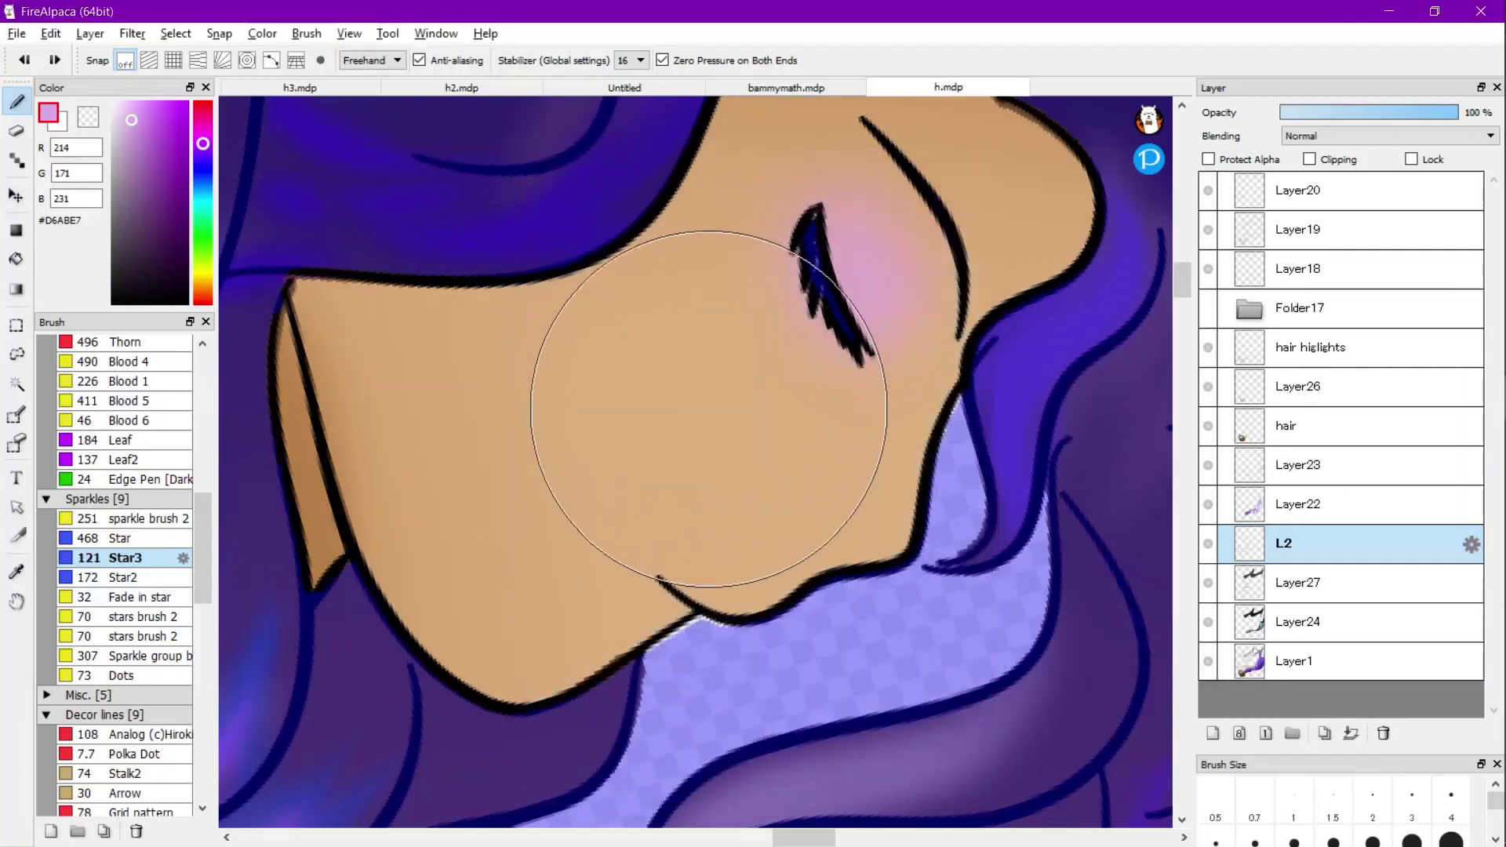
Try a lavender Star3 stroke across the cheek.
mouse_move(725, 462)
left_mouse_down()
mouse_move(540, 352)
mouse_move(500, 349)
left_mouse_up()
scroll(518, 360, "down", 5)
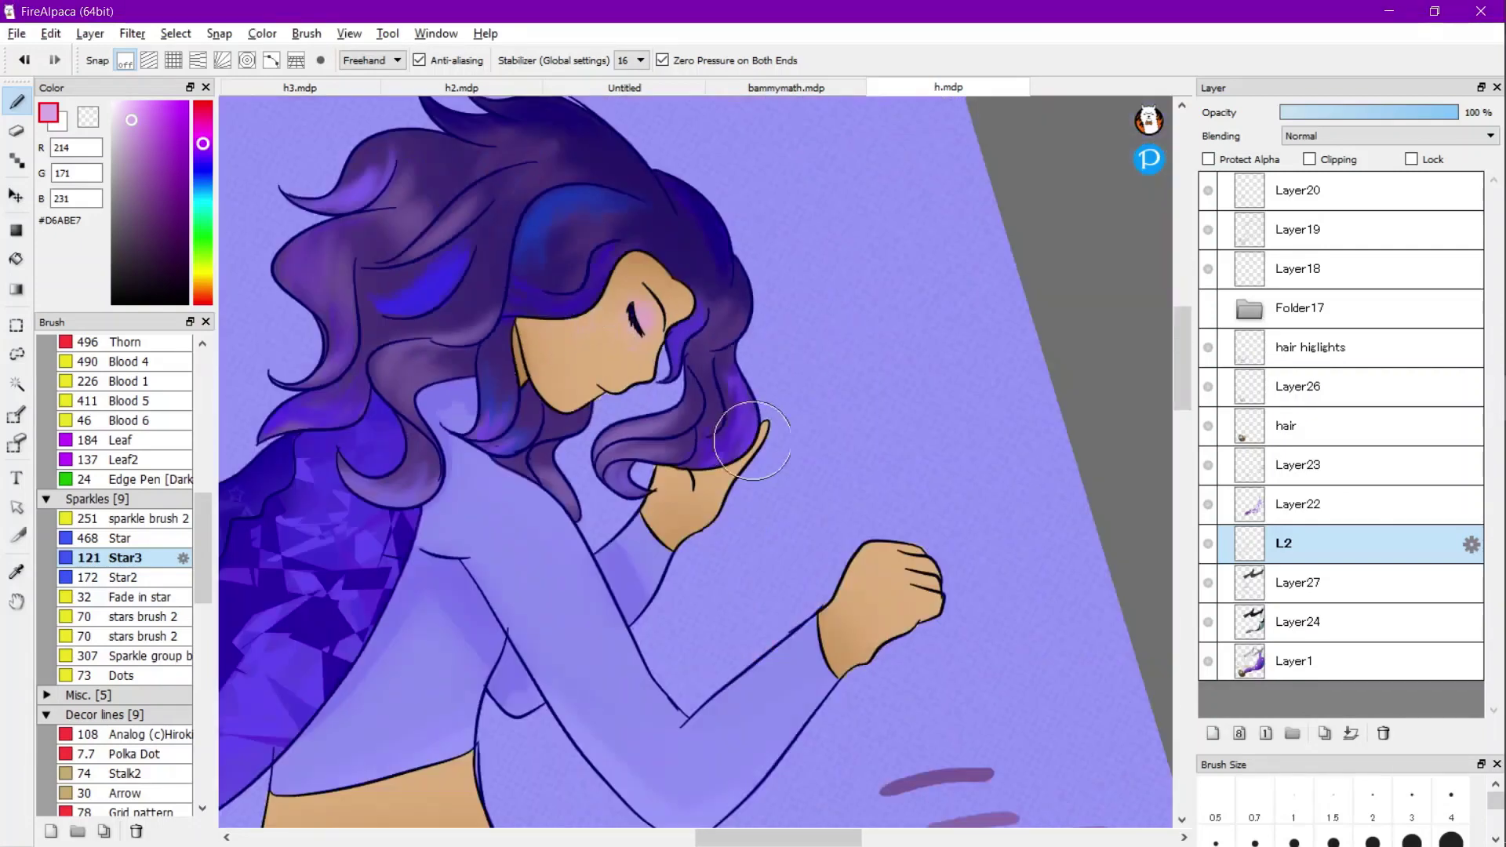
scroll(816, 335, "down", 2)
scroll(636, 341, "up", 4)
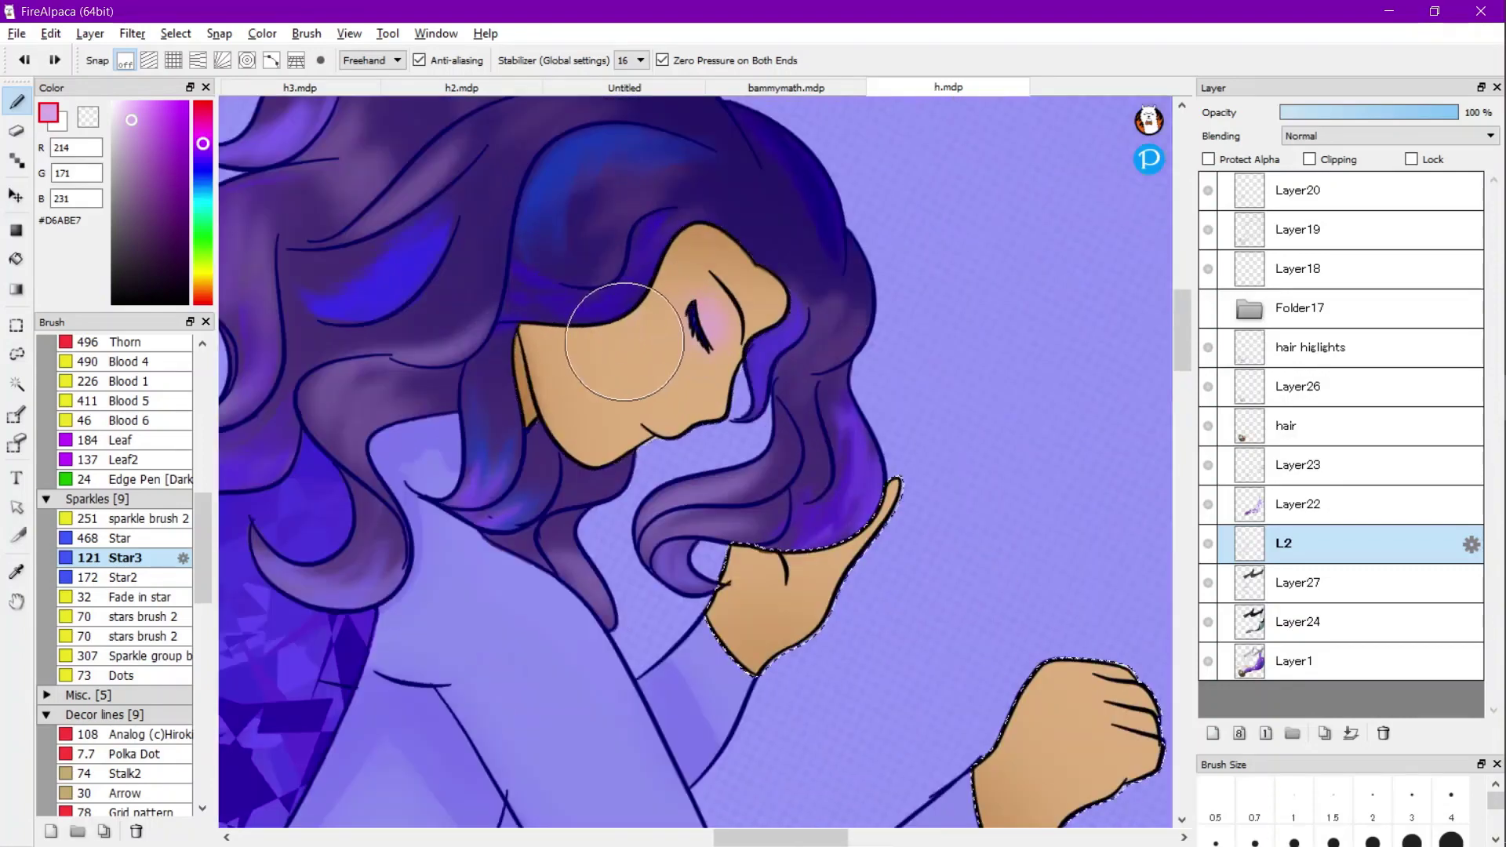
Undo the lavender Star3 stroke and switch to the Star2 brush, leaving its settings as they are.
key("ctrl+z")
left_click(125, 577)
left_click(183, 578)
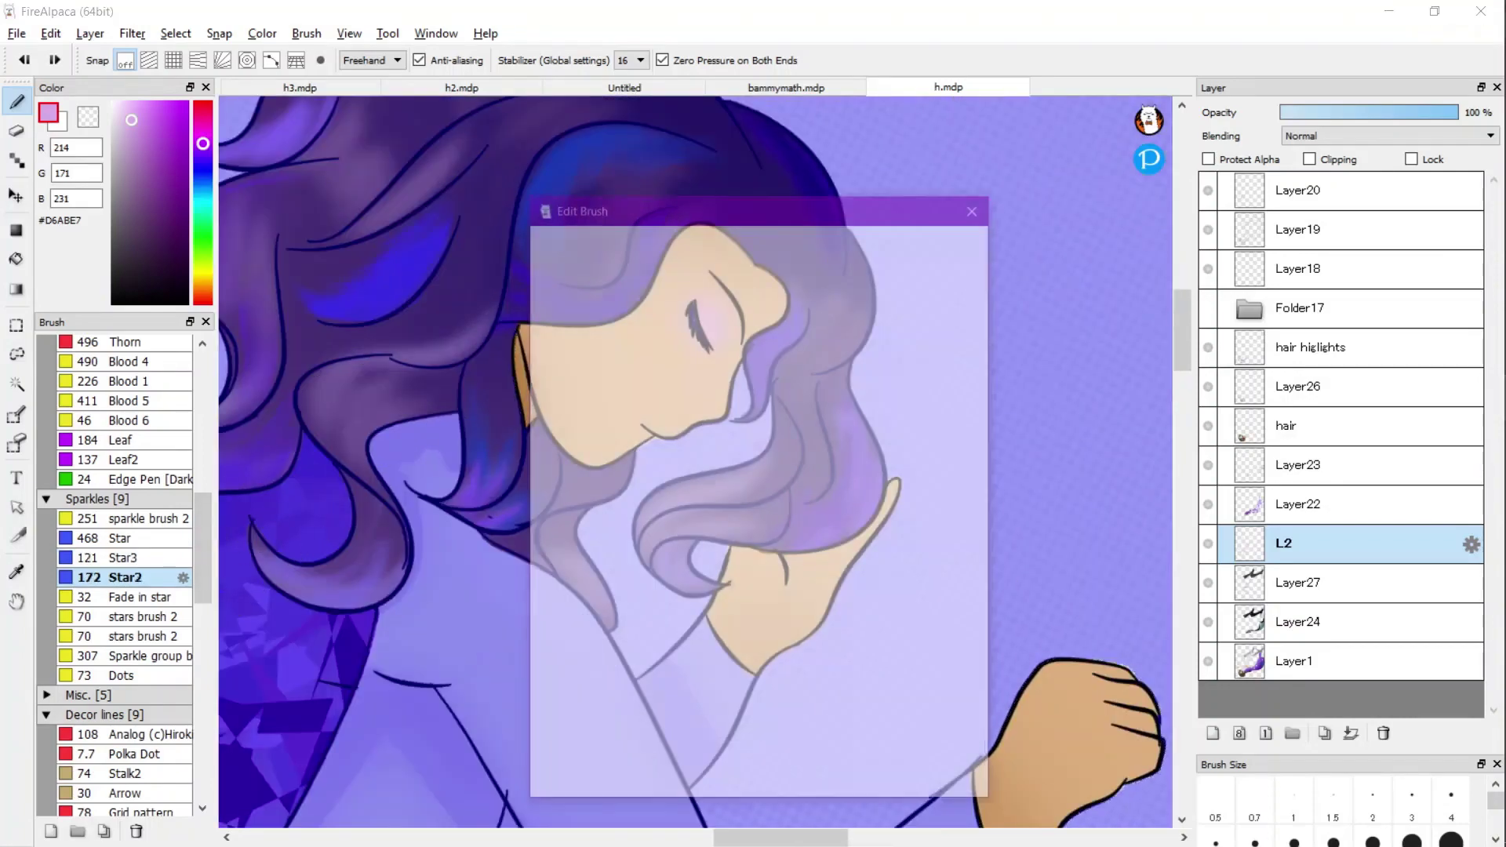
key("Escape")
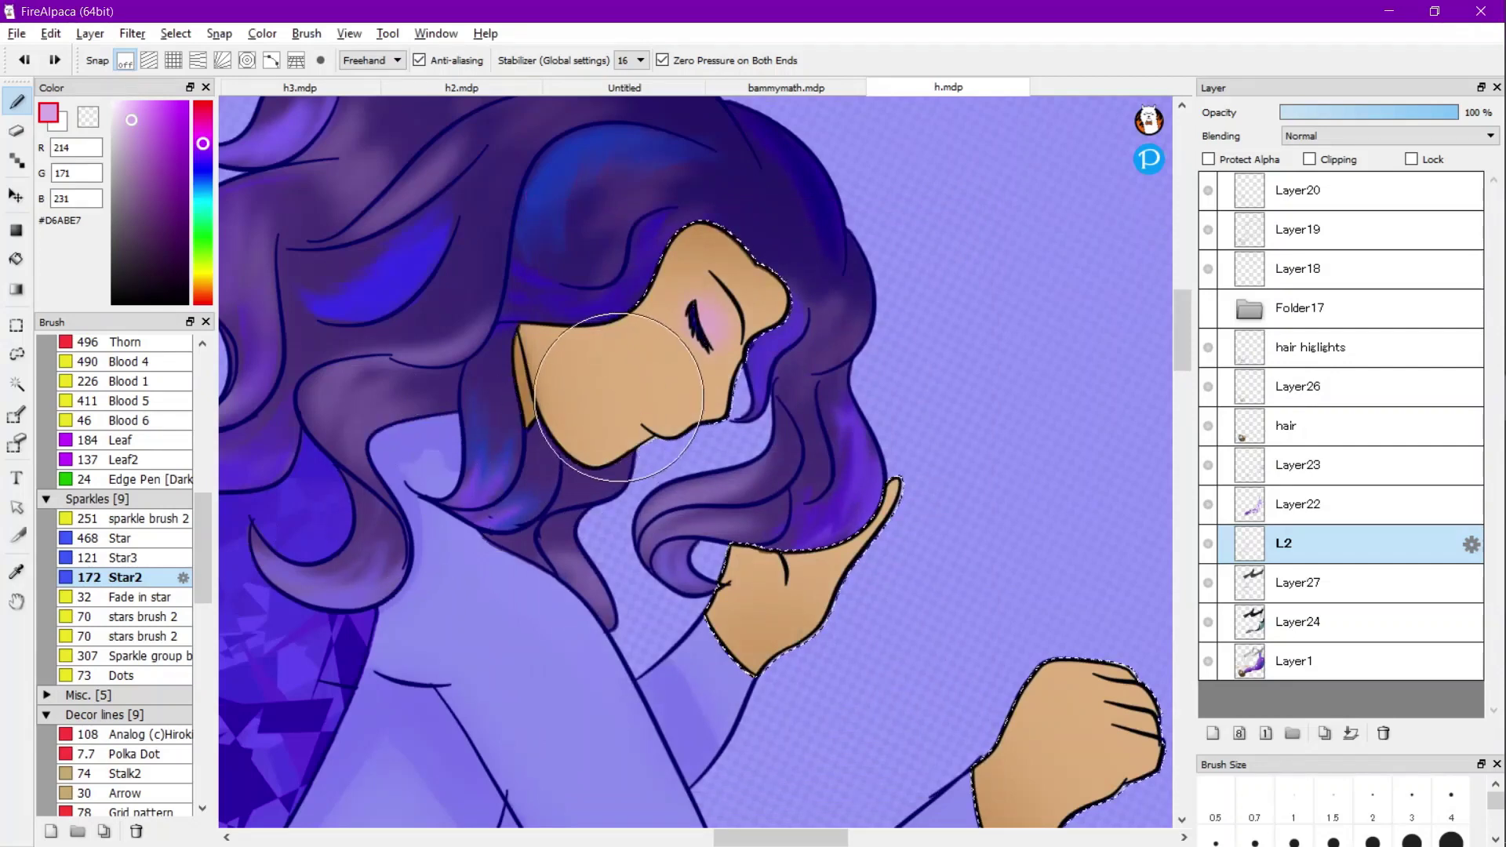
Try a lavender Star2 stroke along the lower cheek and jaw.
scroll(603, 369, "up", 3)
left_click_drag(602, 408, 670, 425)
key("ctrl+z")
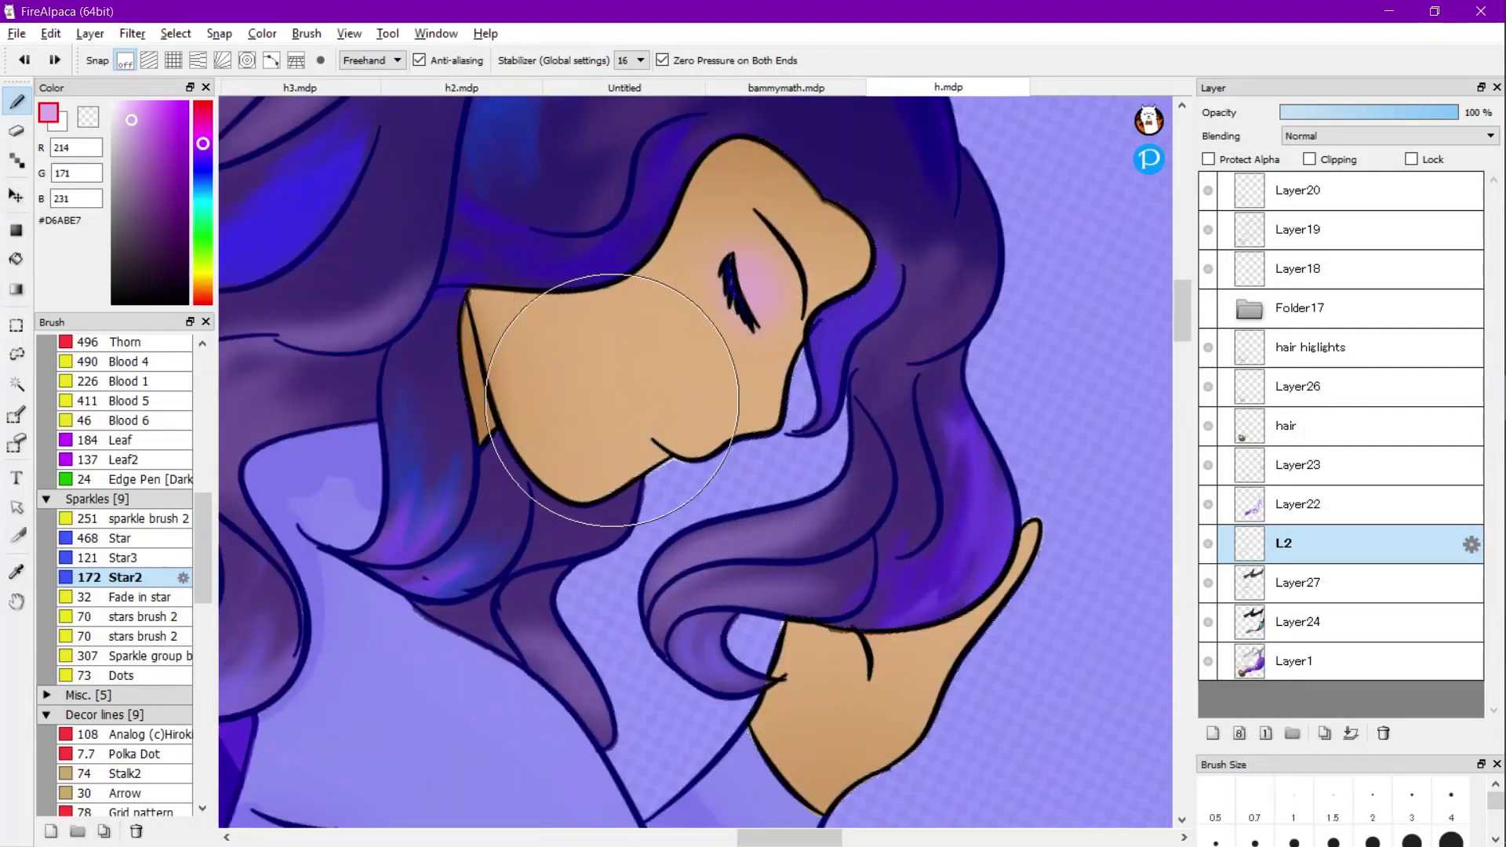
Add a new layer above L2 and clear the skin selection.
left_click(89, 33)
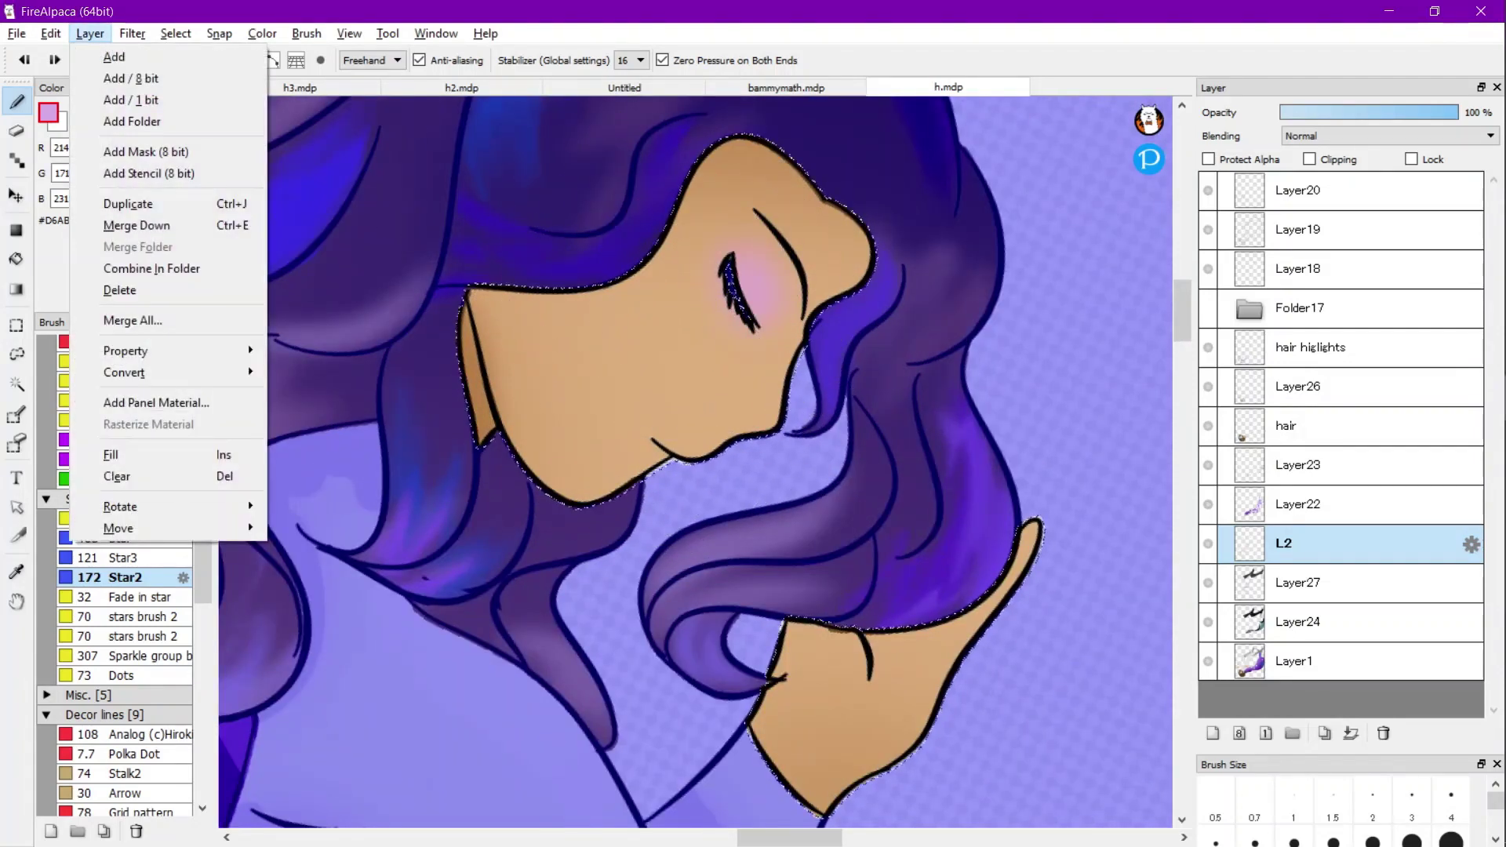
left_click(102, 55)
key("w")
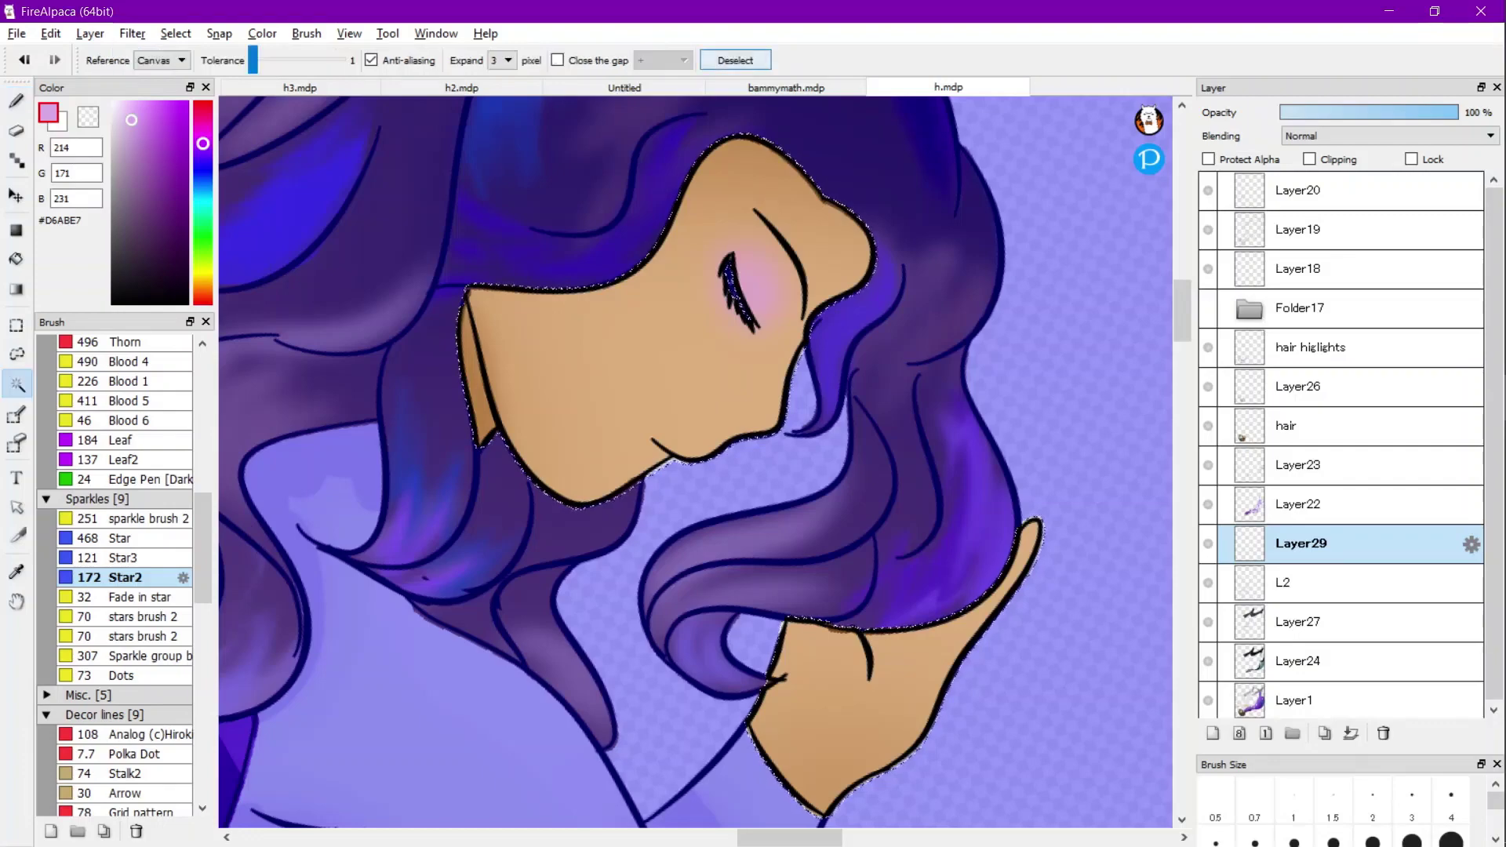
left_click(735, 61)
Stamp a single lavender Star2 star on the empty canvas beside the character's front leg.
scroll(796, 146, "down", 5)
scroll(730, 201, "up", 3)
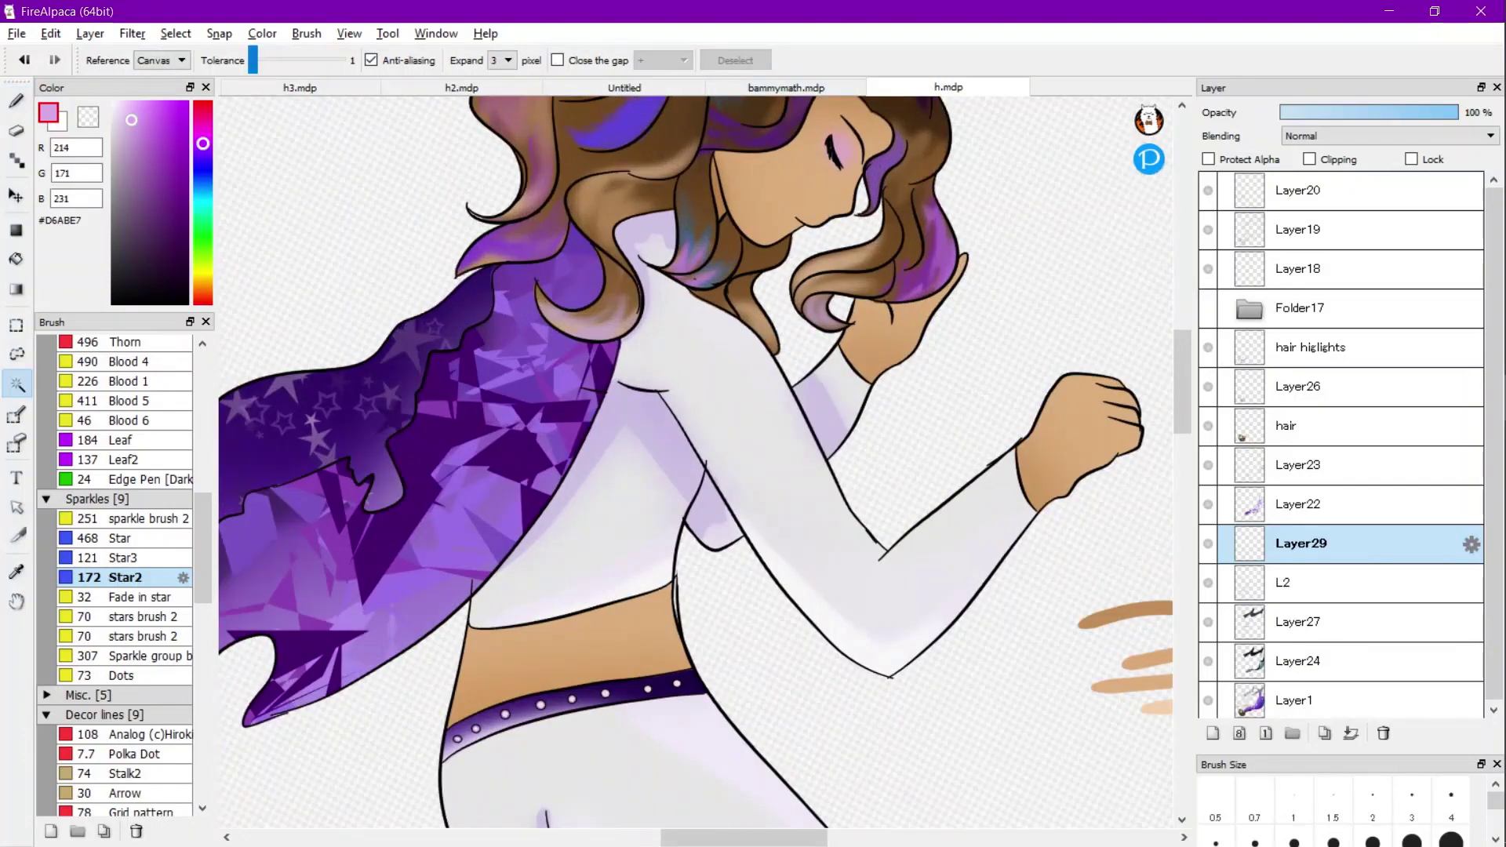
key("b")
scroll(673, 313, "down", 6)
scroll(825, 431, "up", 5)
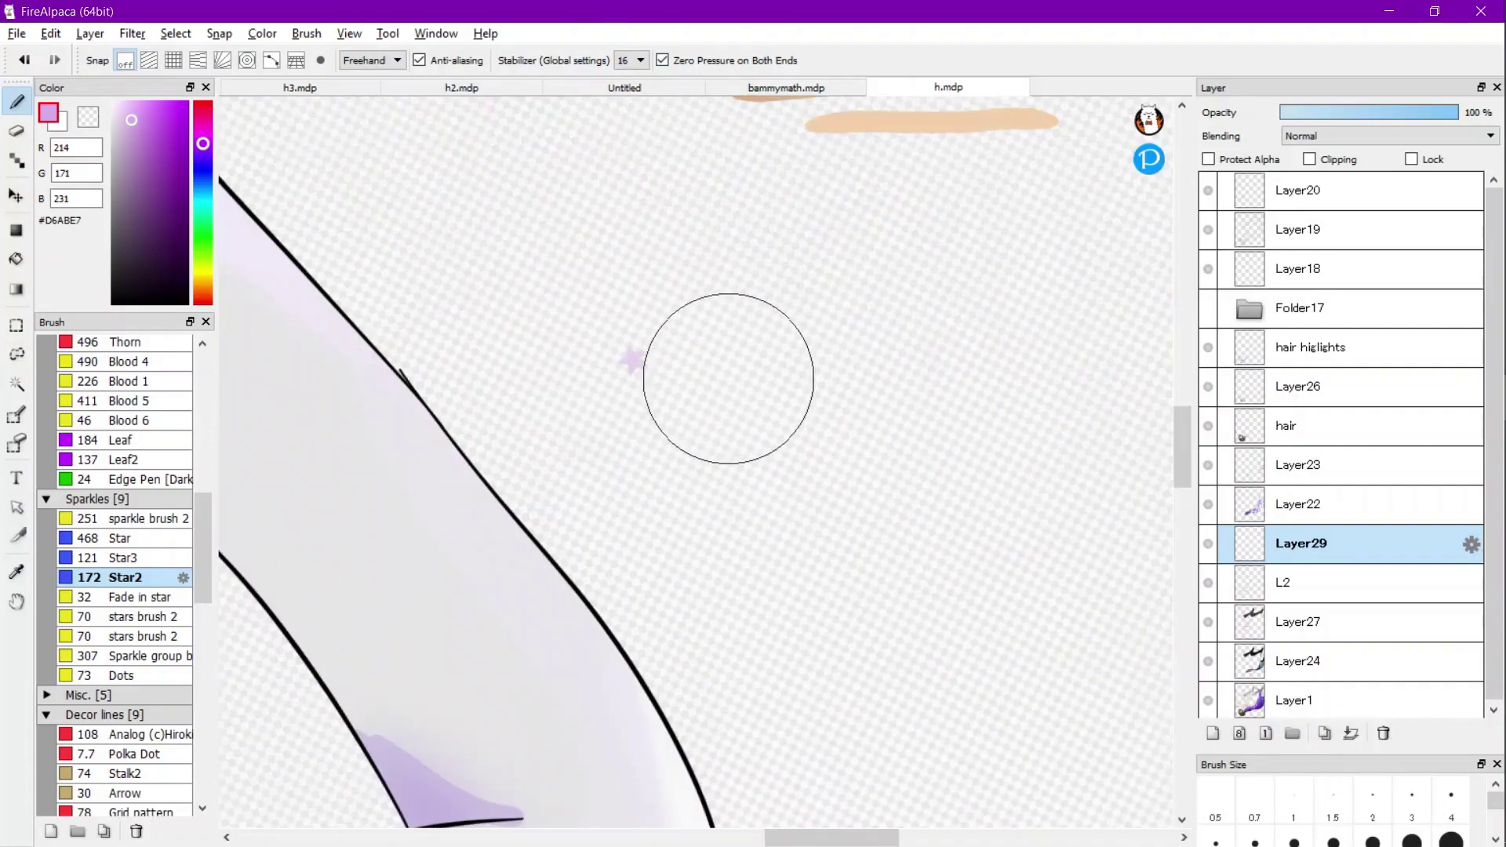
left_click(625, 367)
Move the stamped lavender star up to the cheek just beside the closed eye with Transform.
key("ctrl+t")
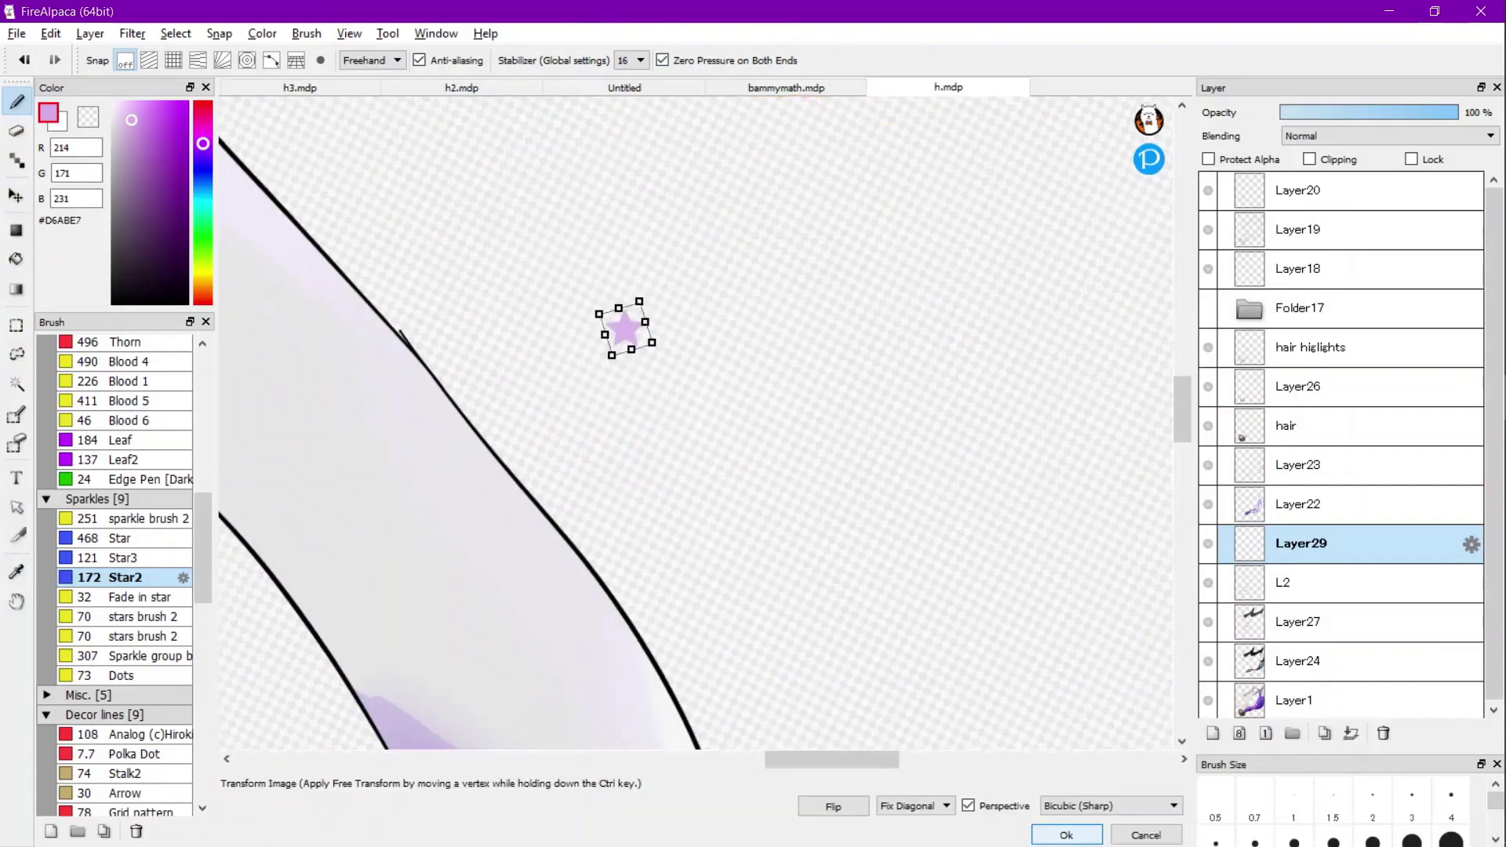
scroll(703, 407, "down", 5)
scroll(709, 407, "up", 3)
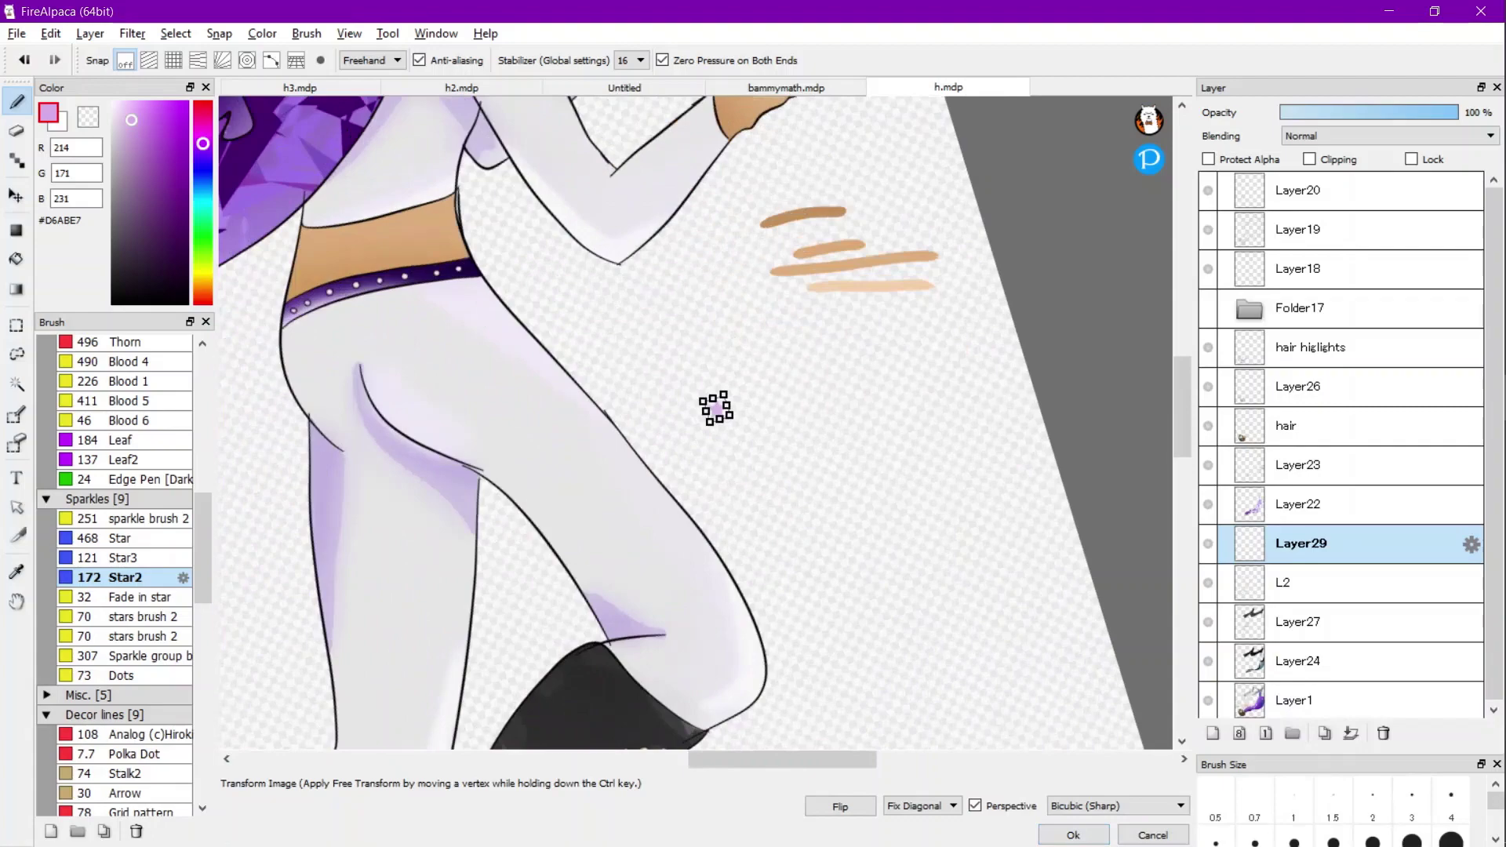
scroll(715, 408, "down", 5)
scroll(620, 337, "up", 5)
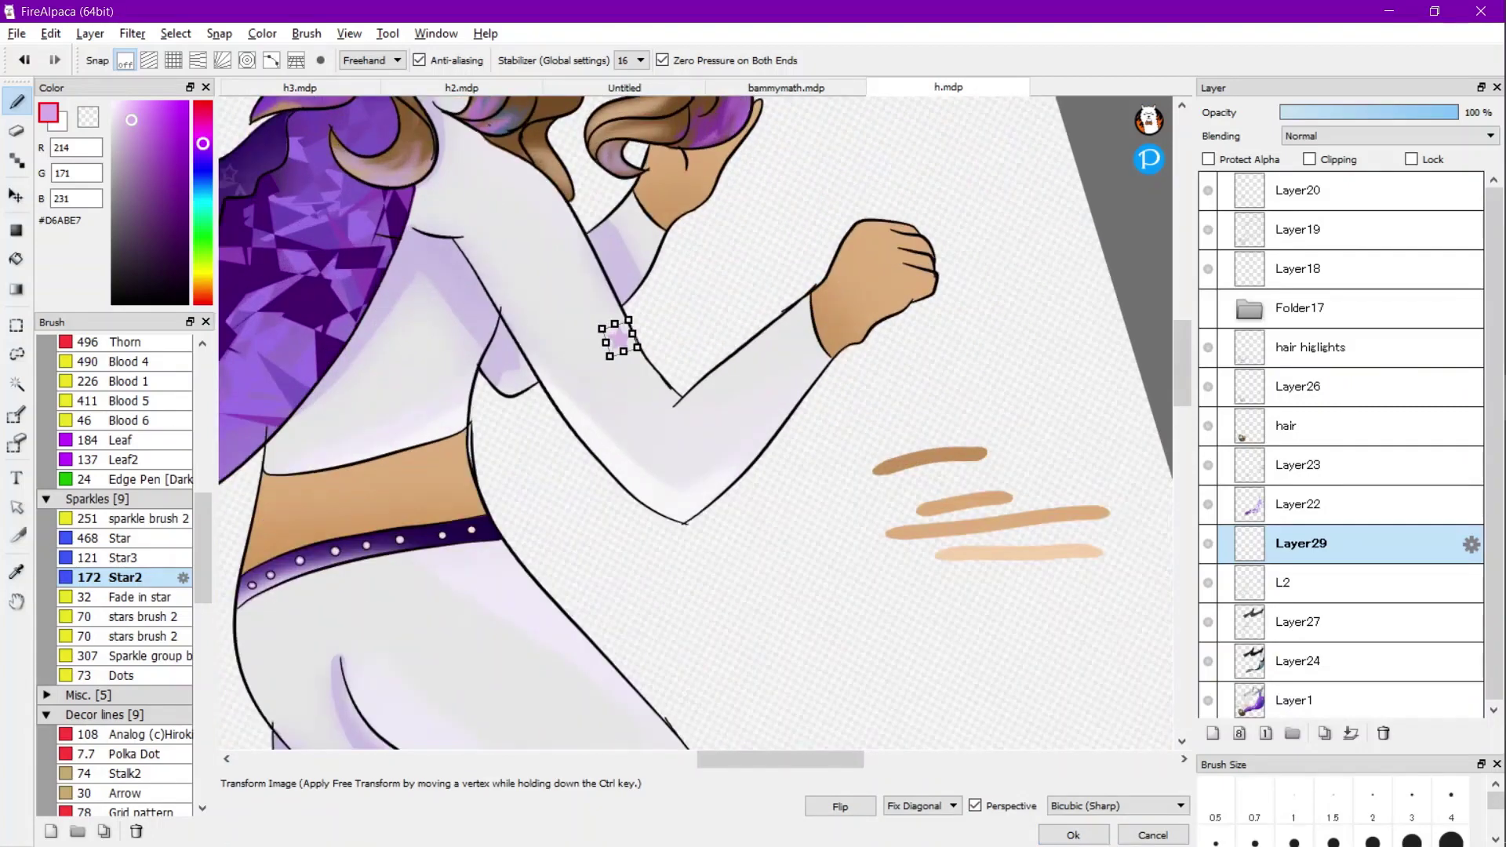
scroll(698, 408, "down", 5)
scroll(706, 314, "up", 6)
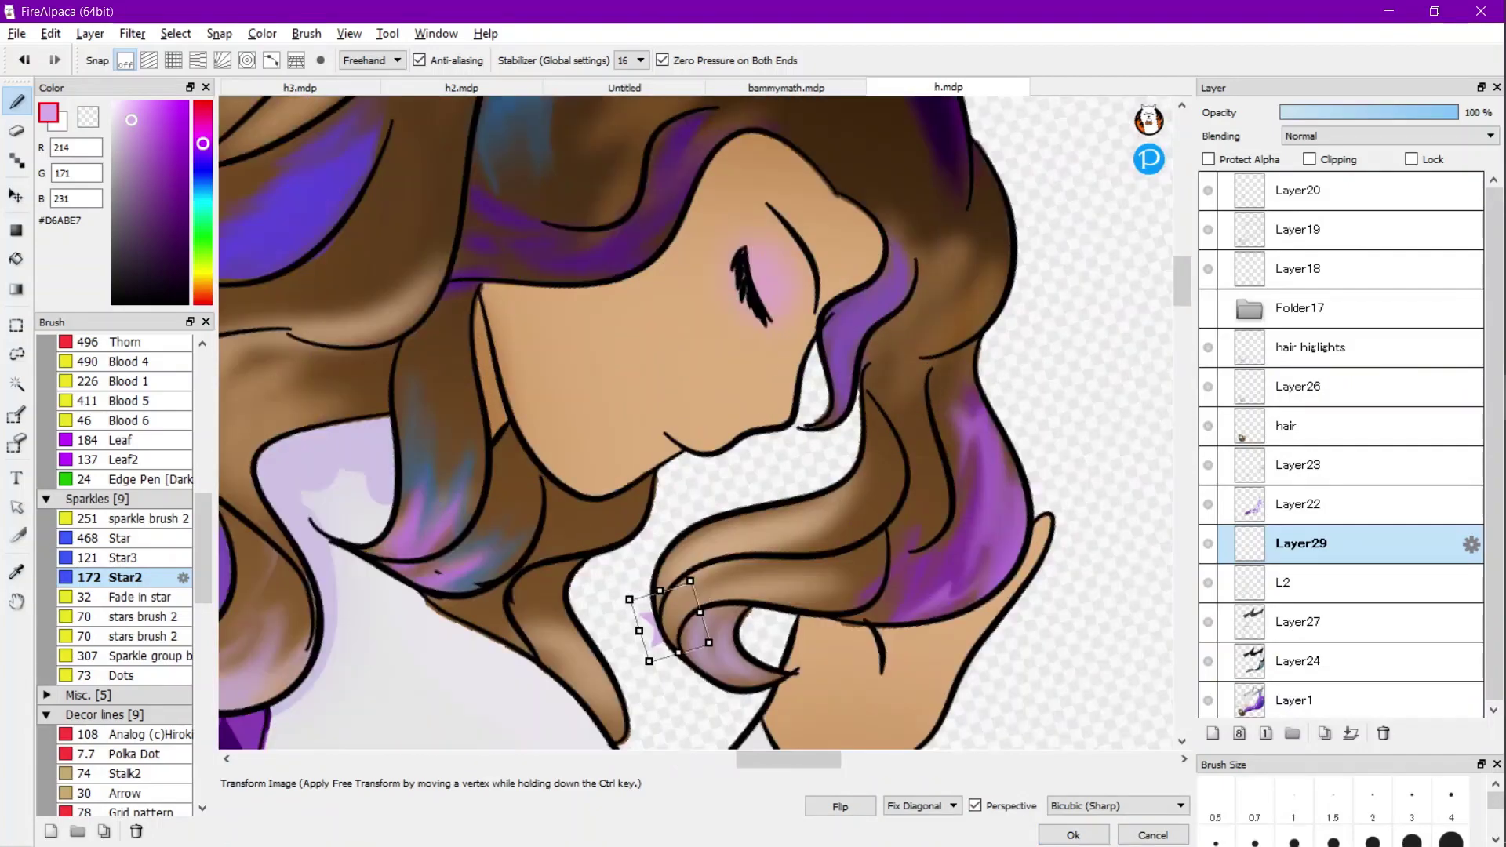
left_click_drag(669, 621, 694, 248)
scroll(715, 346, "down", 5)
scroll(715, 346, "up", 6)
left_click_drag(777, 286, 743, 325)
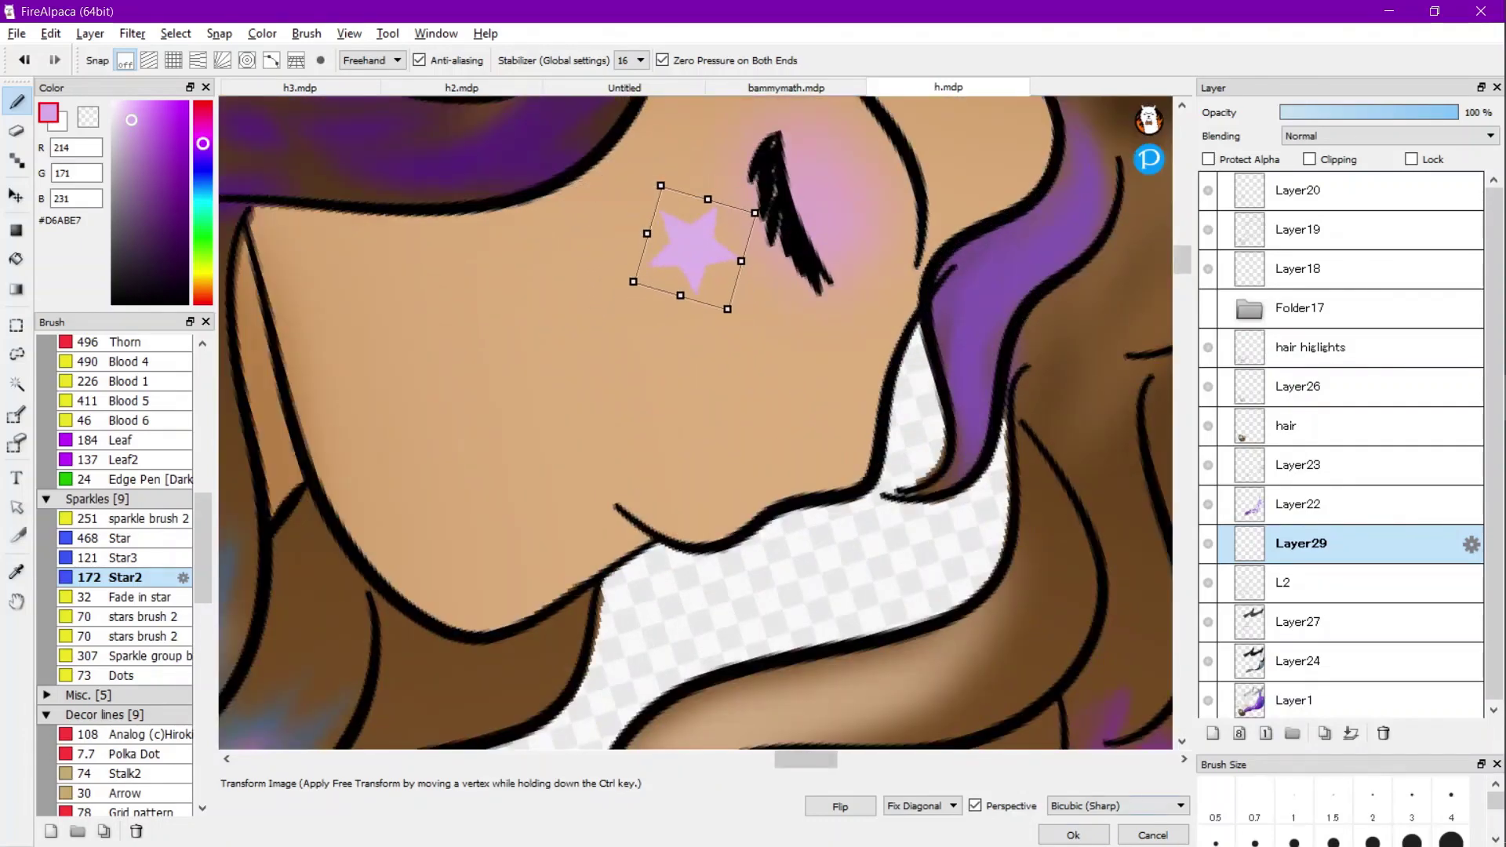
key("Return")
Choose purple #8C00BF as the colour and try filling the lavender cheek star with it.
left_click(186, 152)
scroll(681, 287, "up", 3)
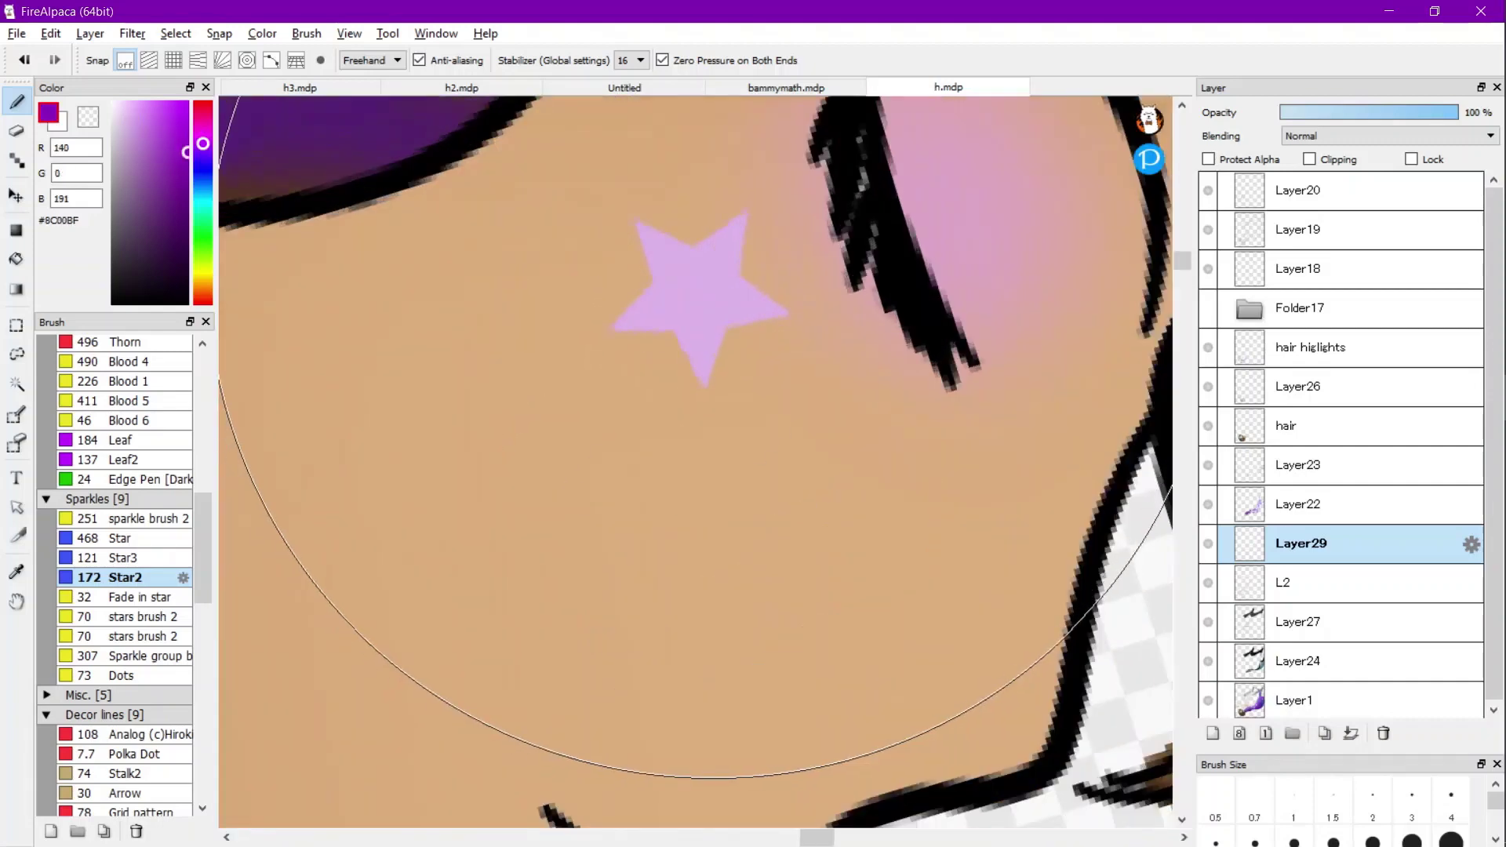
key("g")
left_click(695, 300)
key("ctrl+z")
key("ctrl+z")
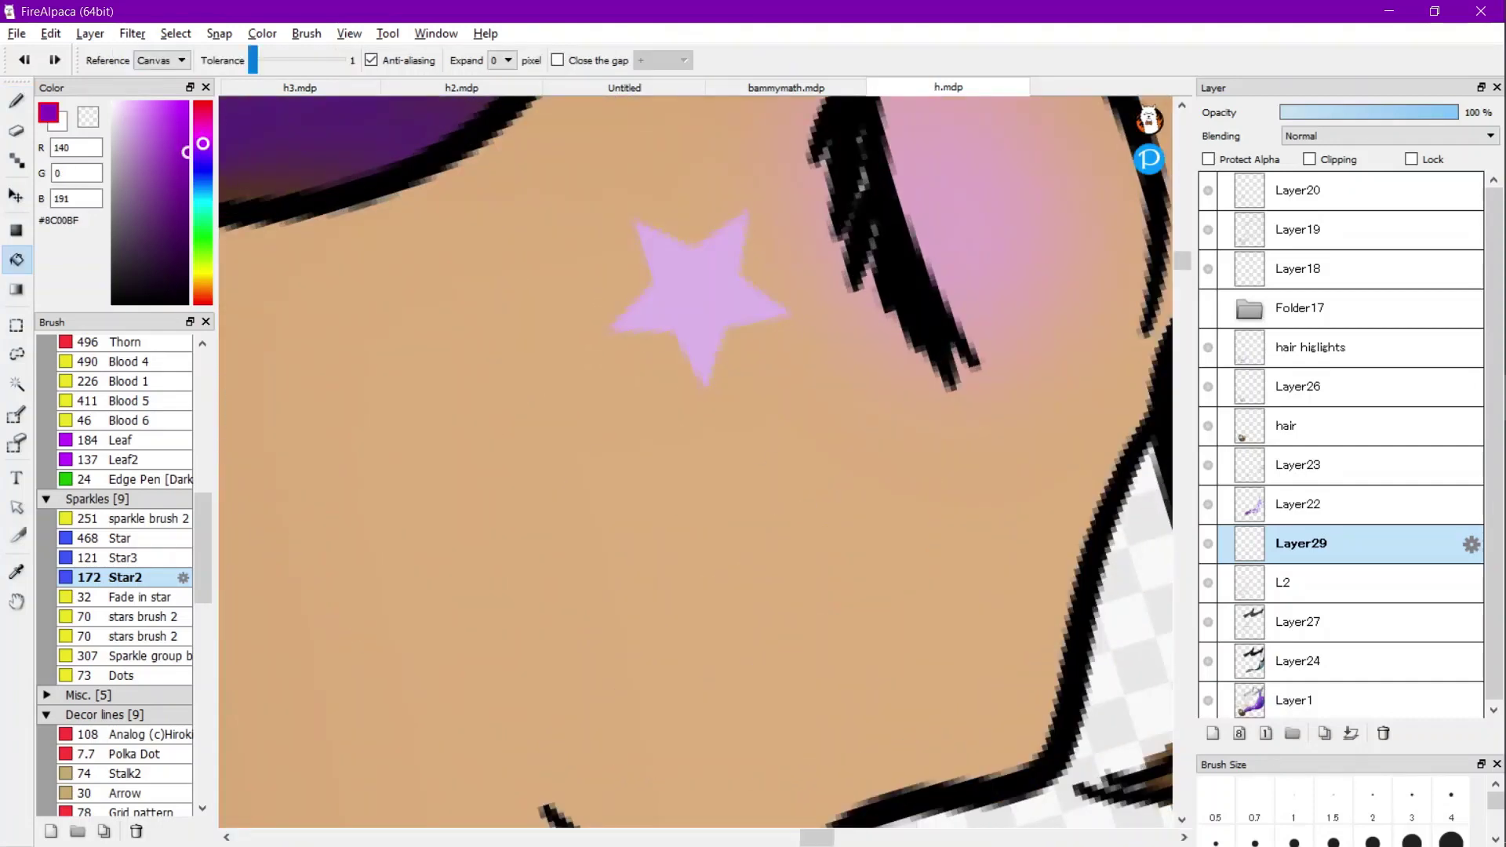
Stamp one purple #8C00BF Star2 star on the cheek beside the closed eye.
key("b")
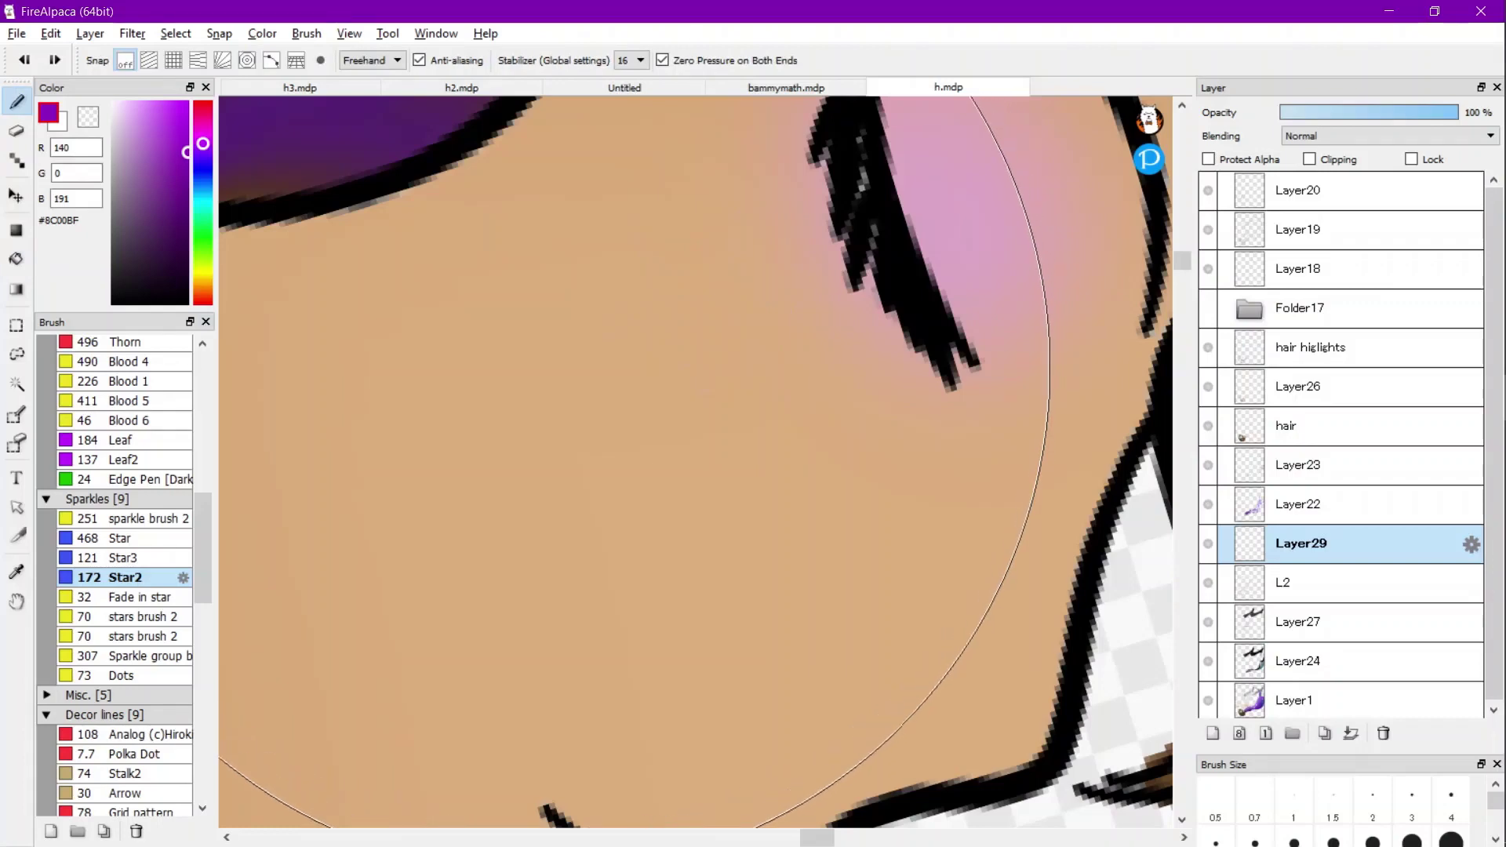
scroll(667, 345, "down", 2)
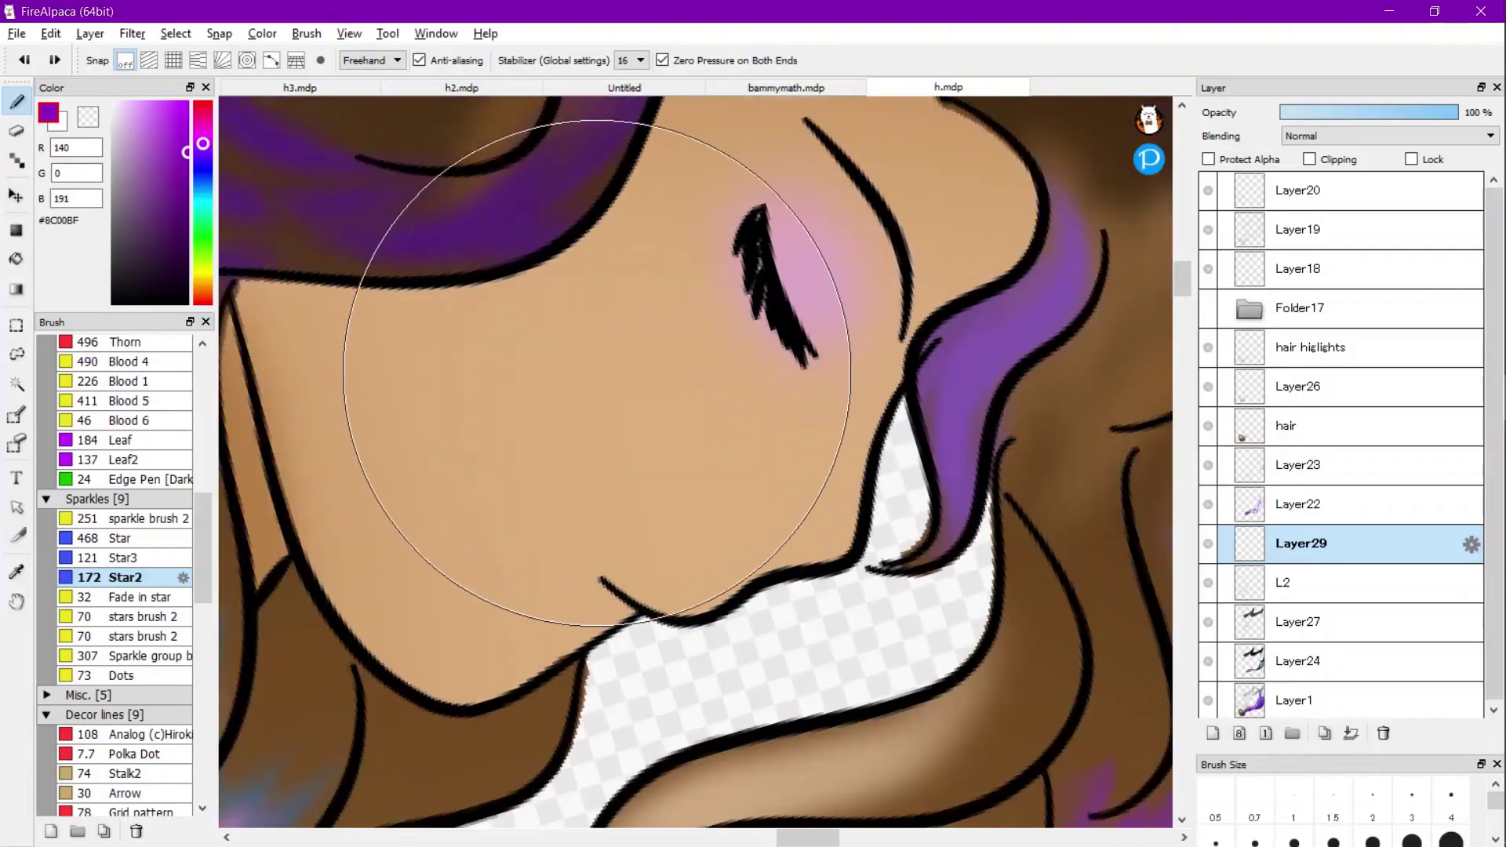
left_click_drag(574, 440, 743, 438)
key("ctrl+z")
left_click_drag(545, 396, 680, 393)
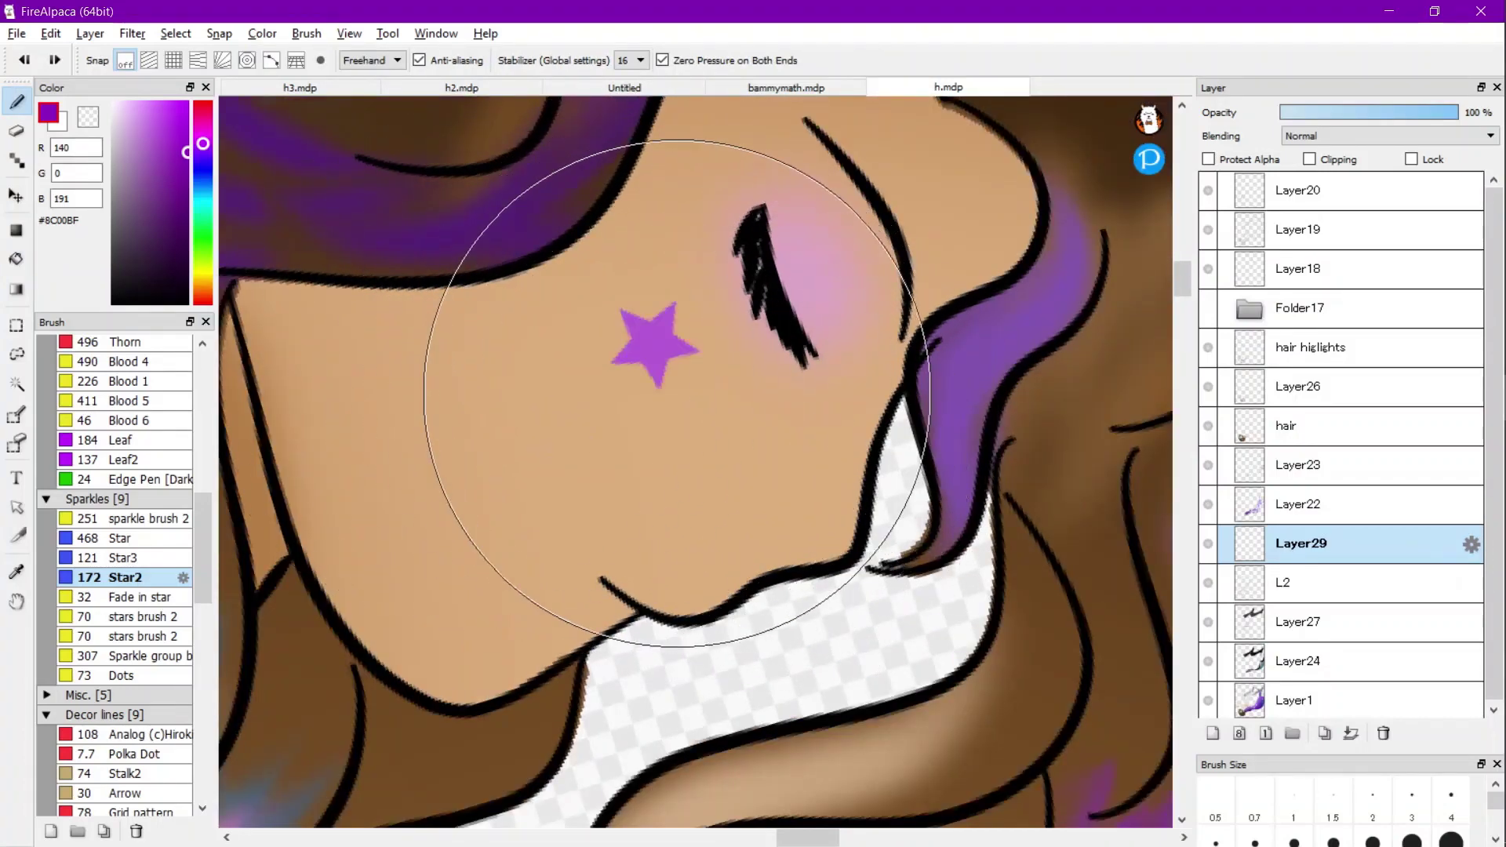
Hide the canvas grid and move the purple star closer to the eyelashes with Transform.
scroll(579, 303, "down", 3)
scroll(645, 304, "up", 2)
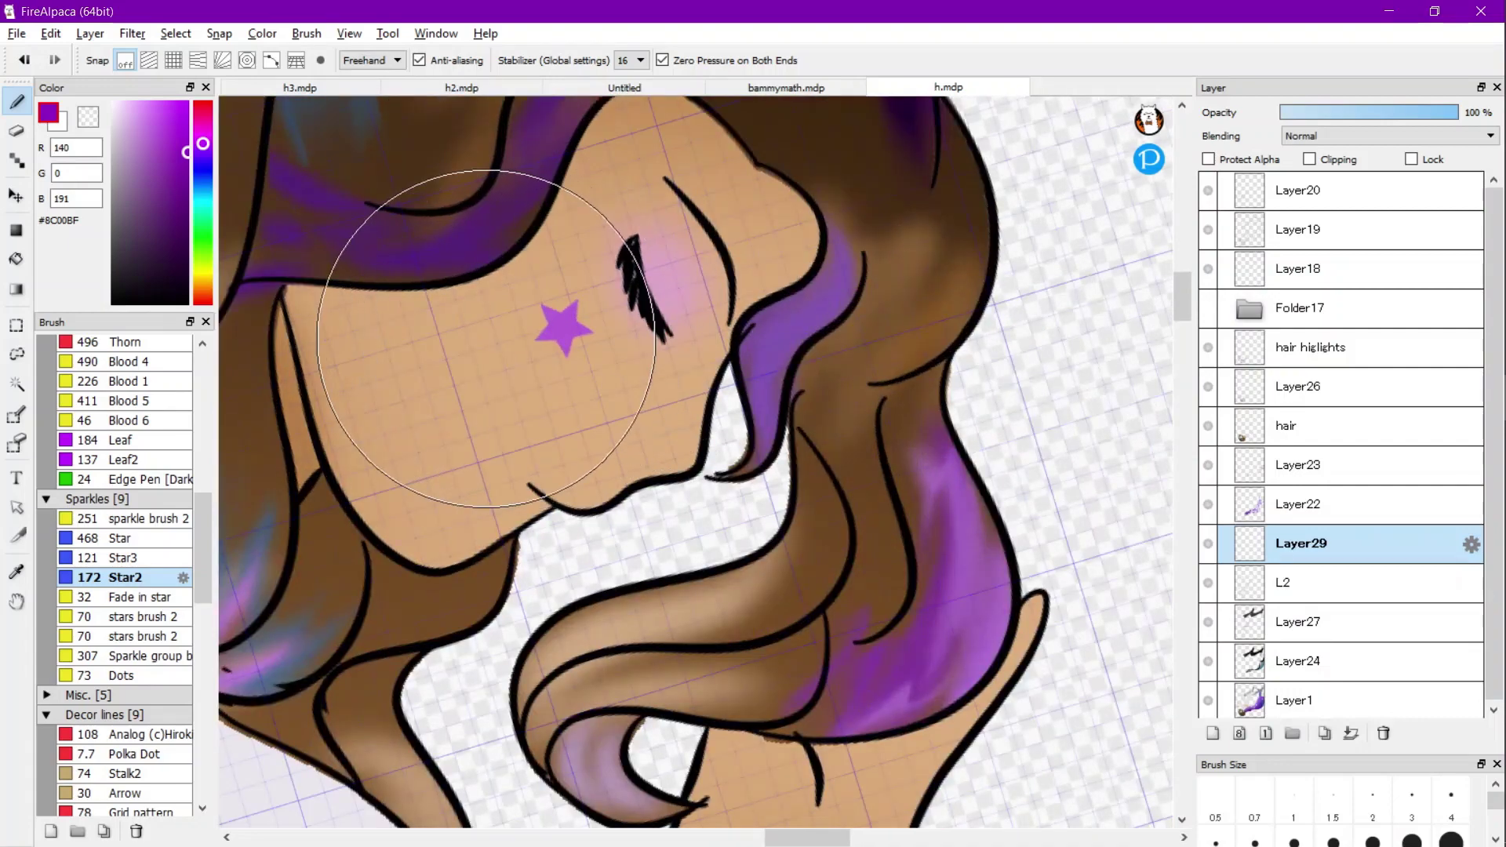
key("ctrl+t")
scroll(627, 353, "down", 4)
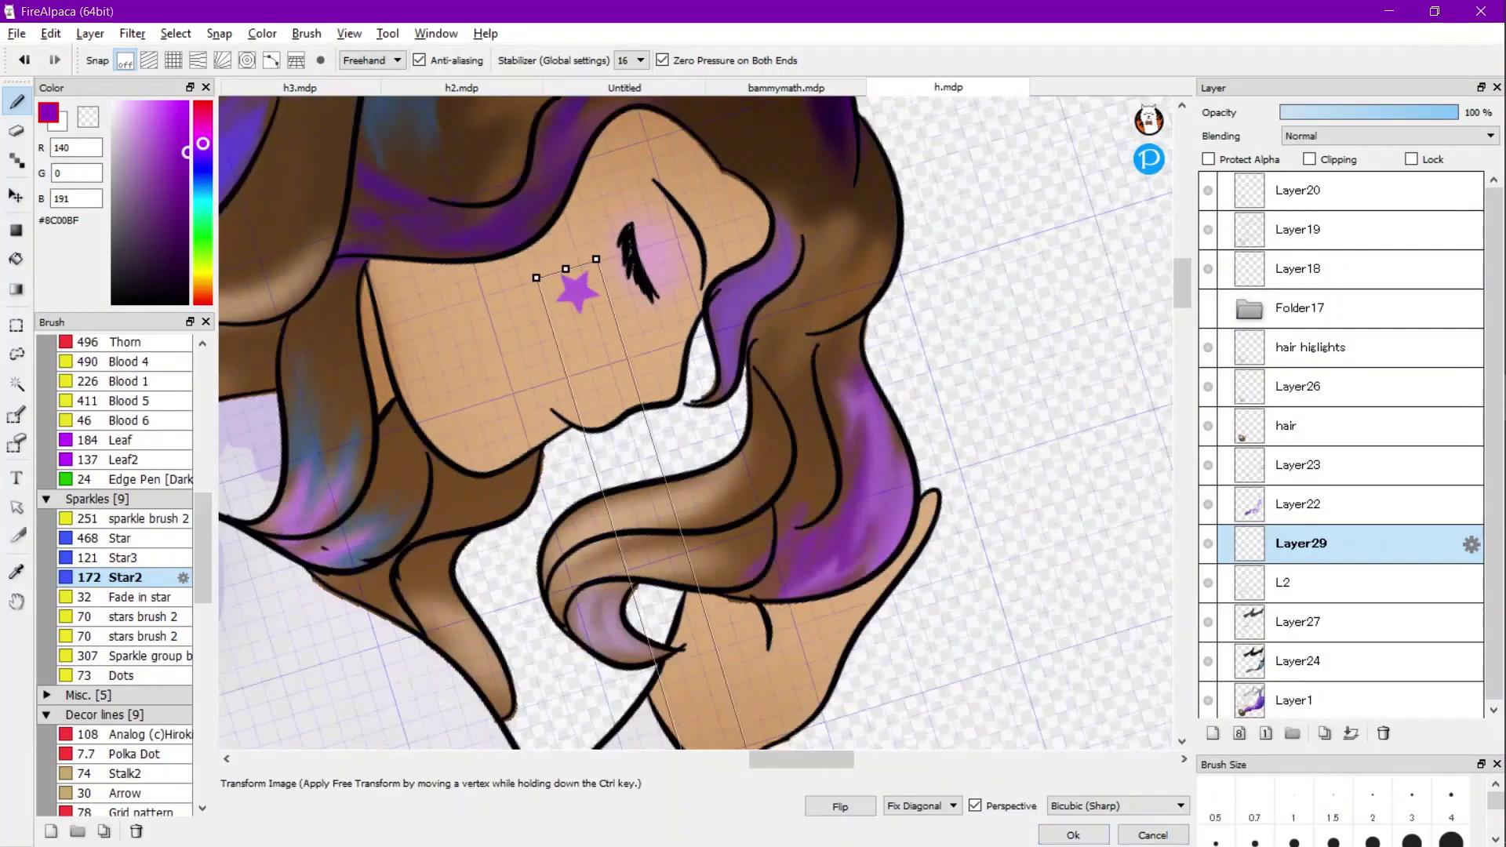
scroll(628, 353, "up", 1)
scroll(691, 297, "up", 5)
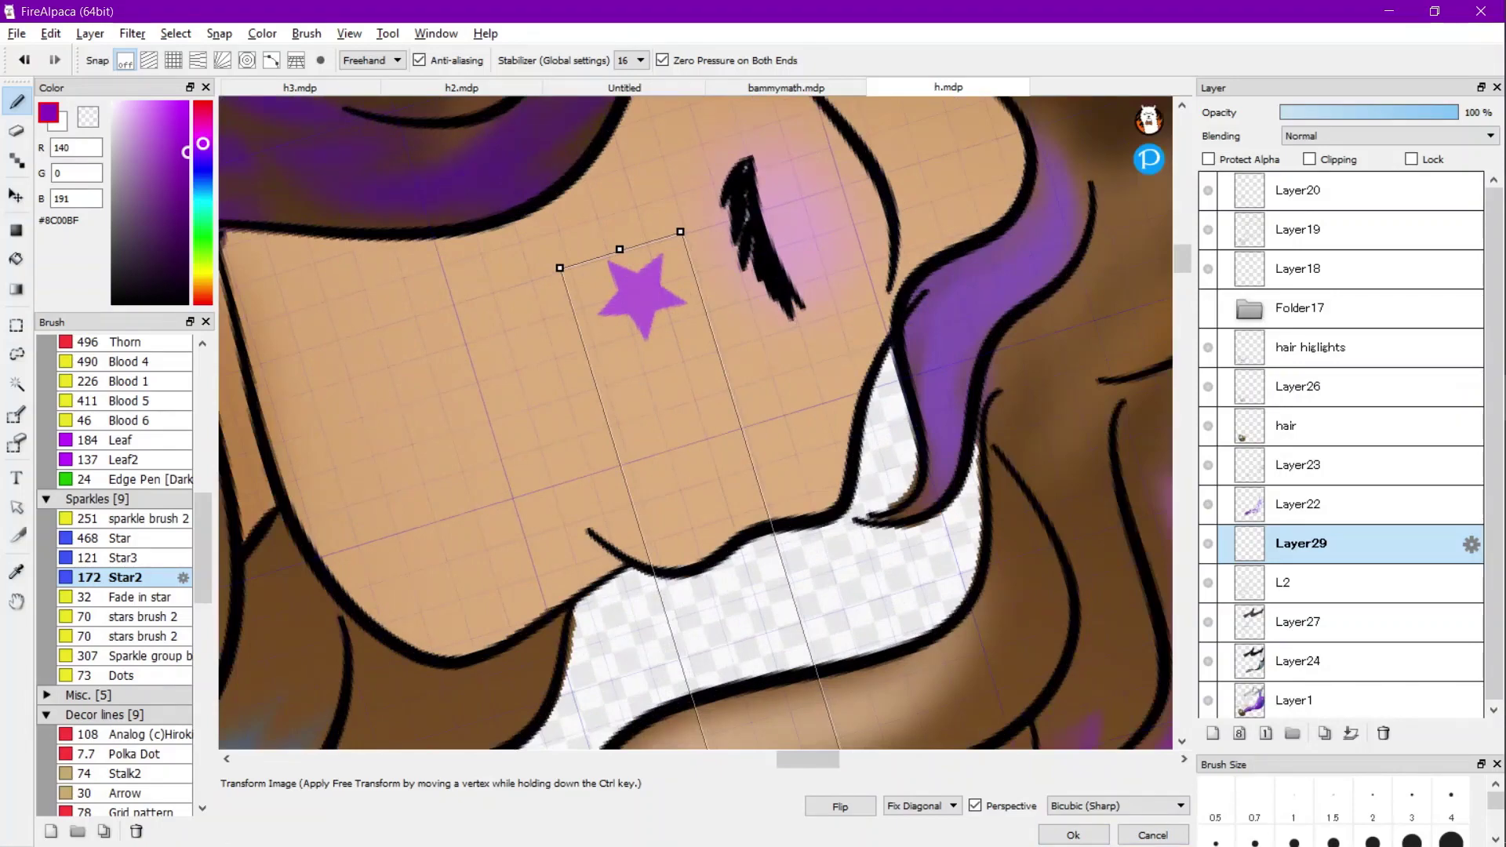
left_click(349, 33)
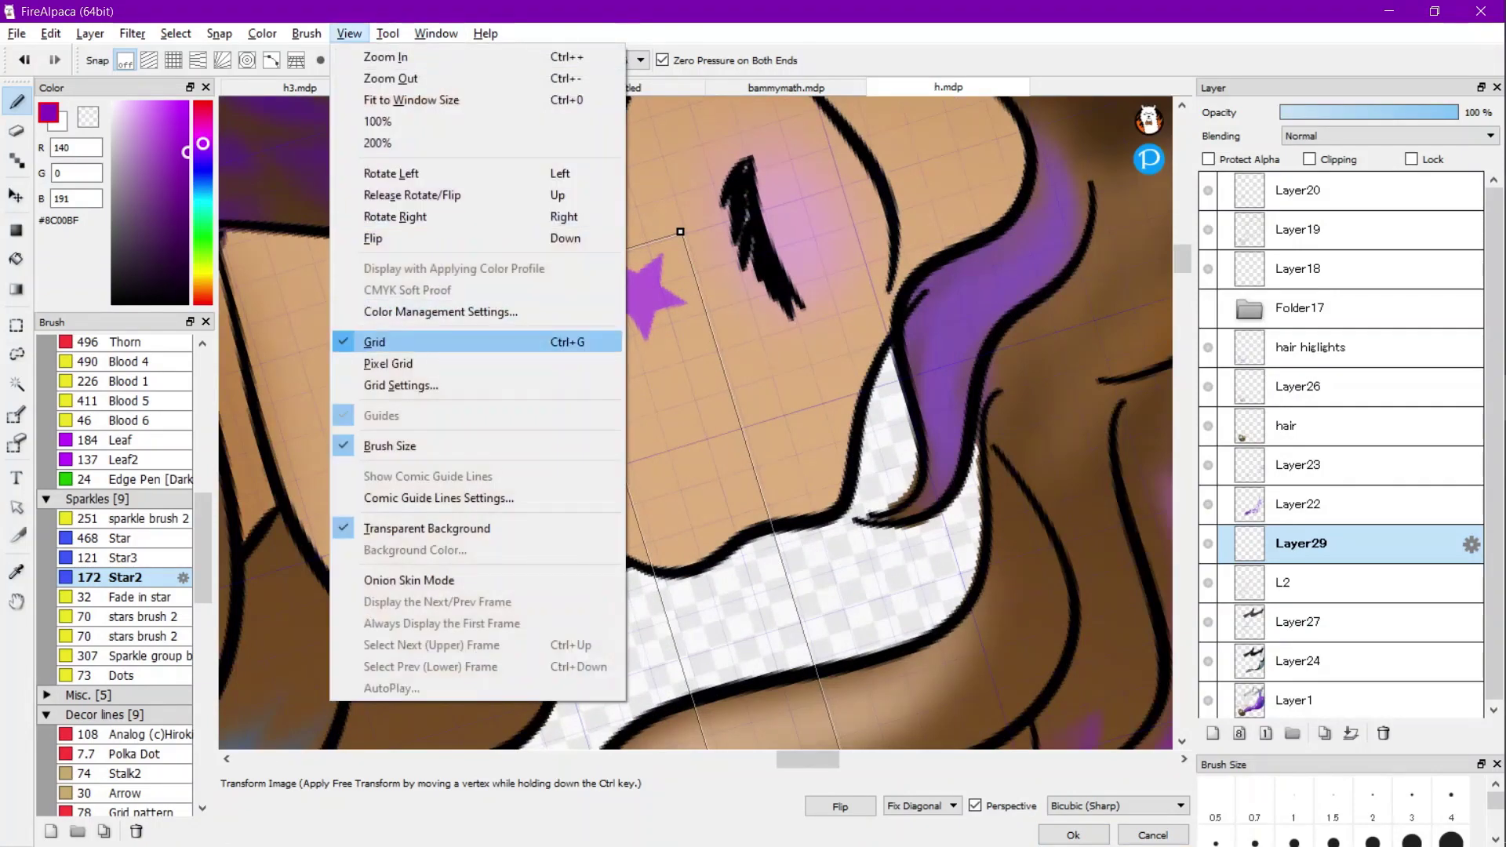
left_click(375, 342)
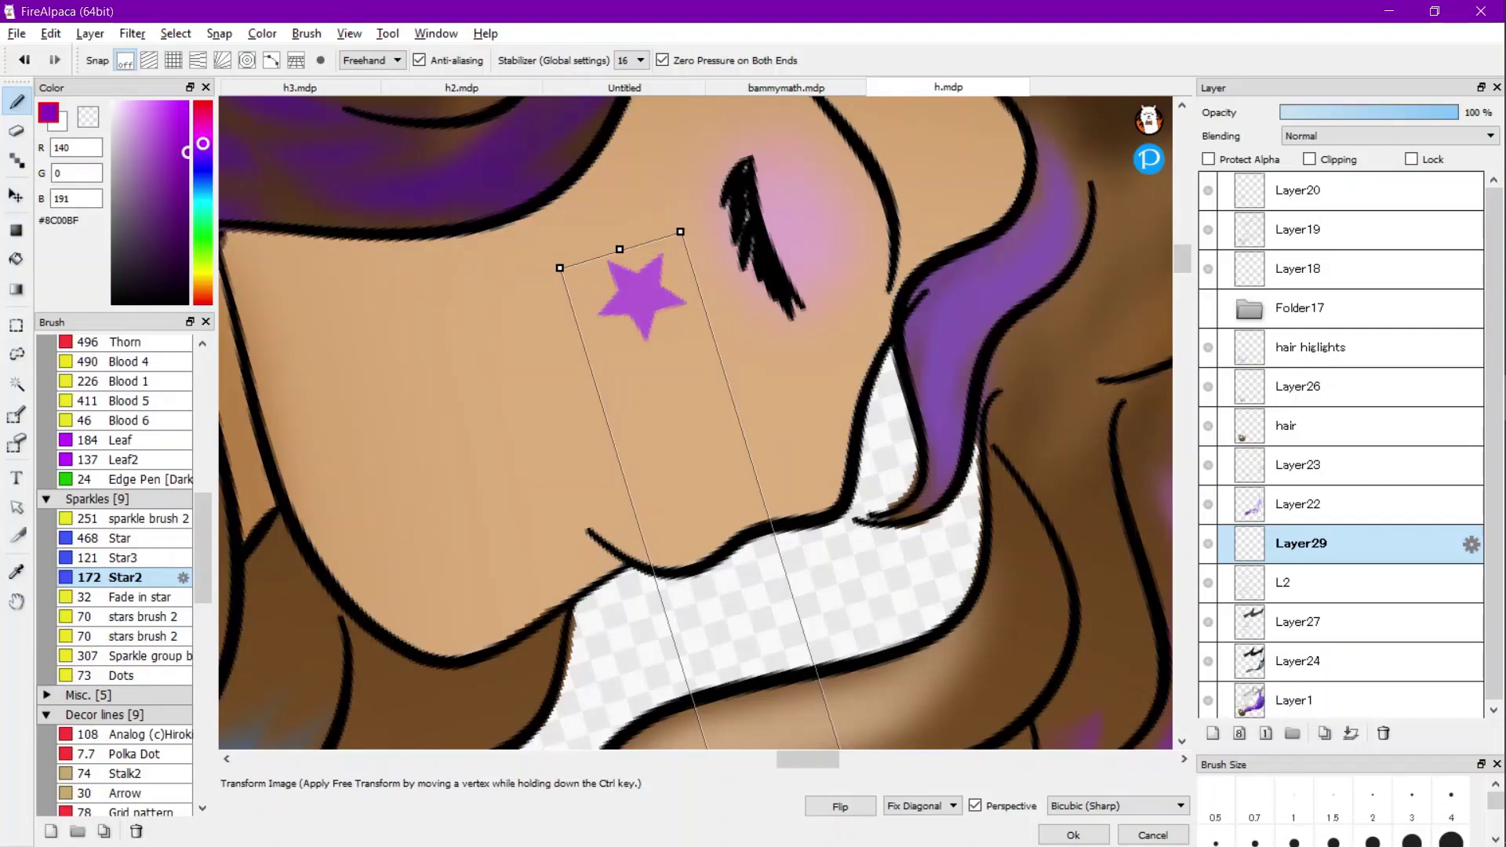
left_click_drag(643, 296, 685, 270)
left_click(1073, 835)
Erase the stray lavender star left on the empty canvas beside the leg with the 55 px Eraser.
scroll(584, 153, "down", 5)
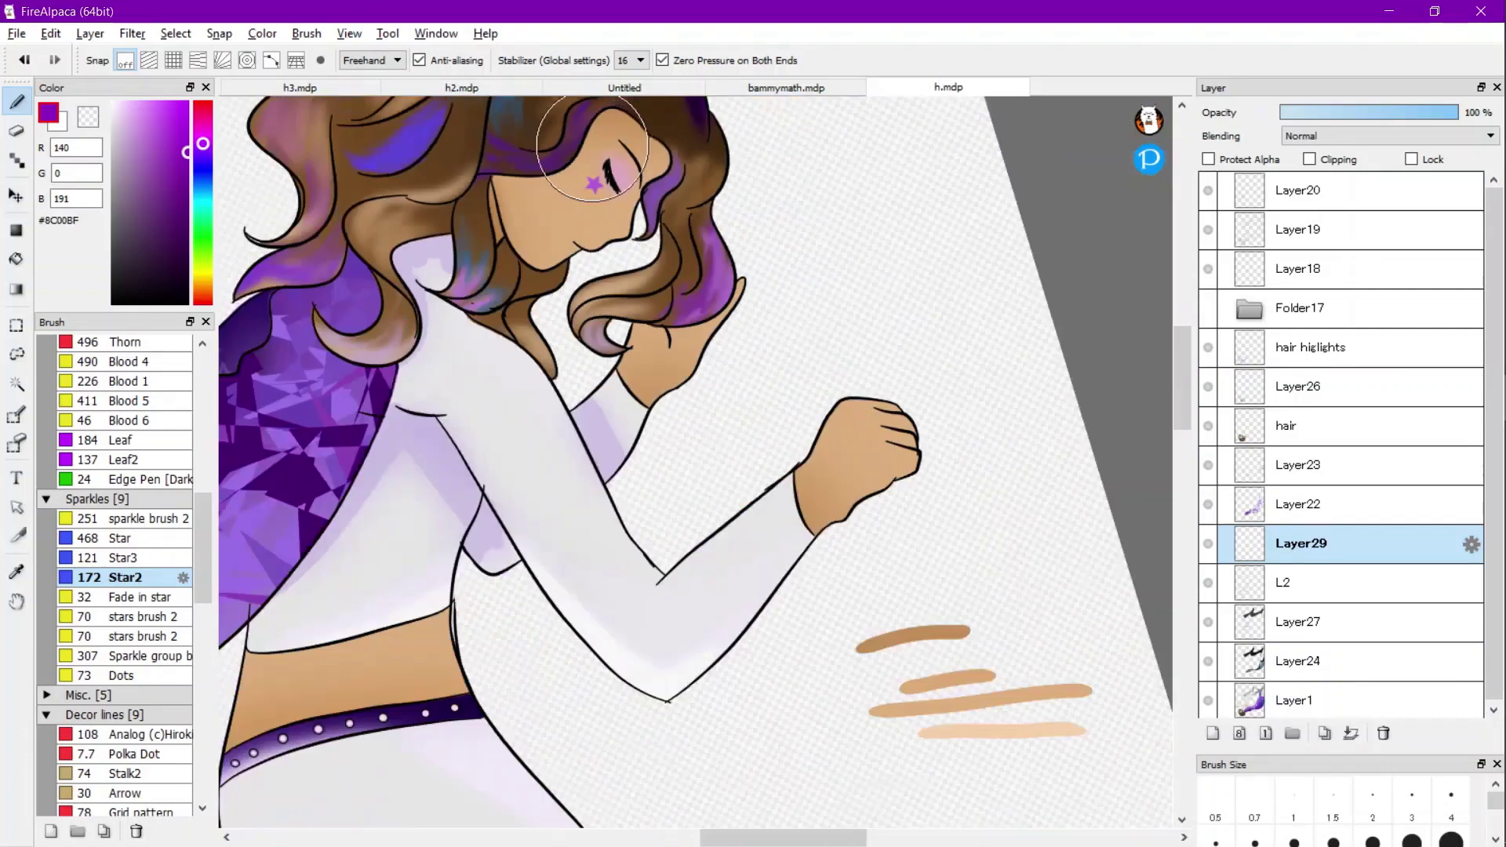
key("e")
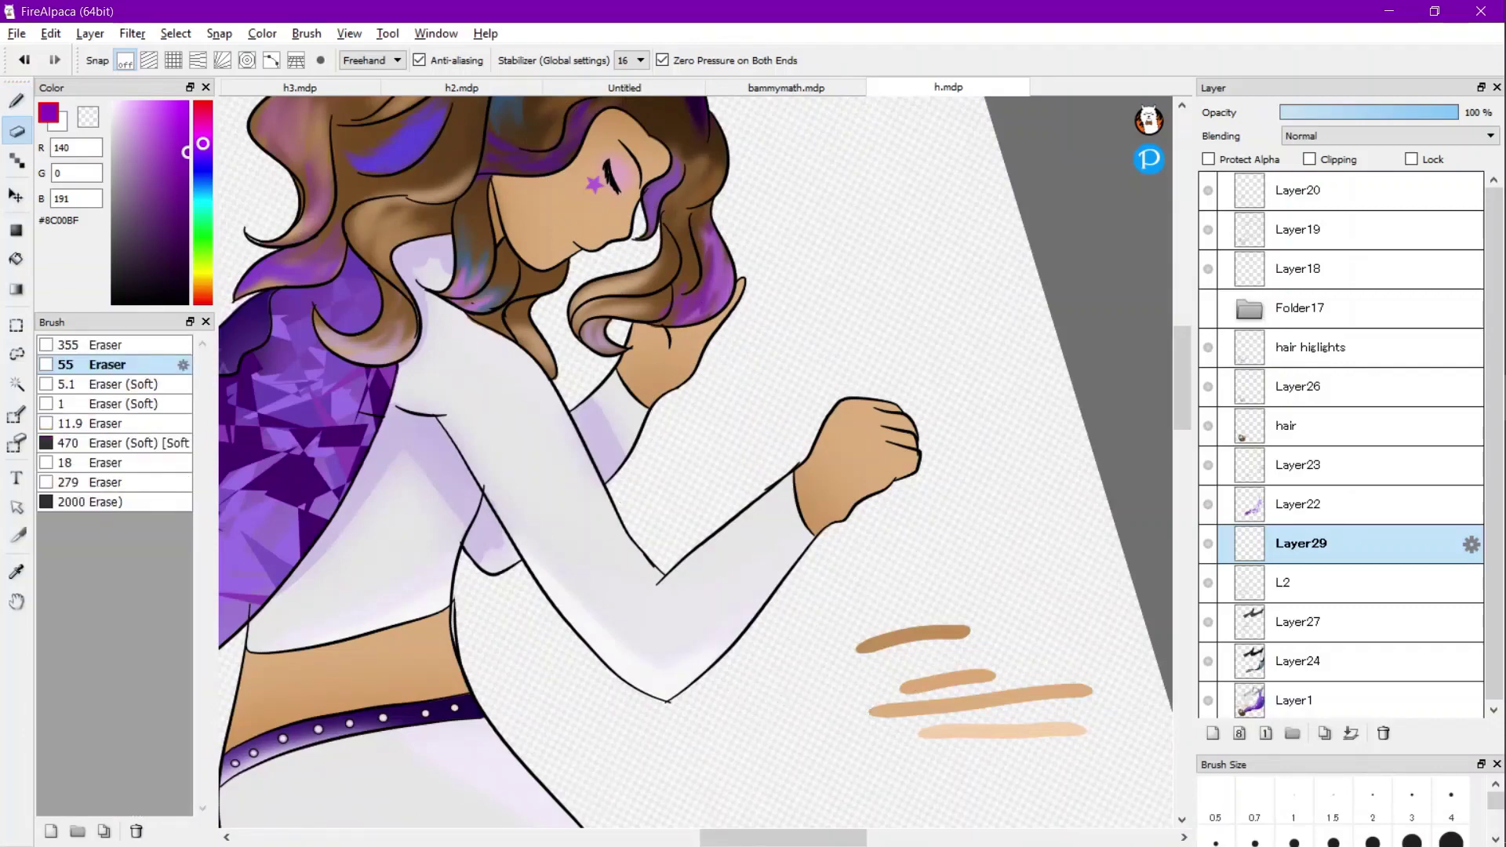
key("ctrl+t")
scroll(745, 449, "down", 2)
scroll(829, 675, "up", 3)
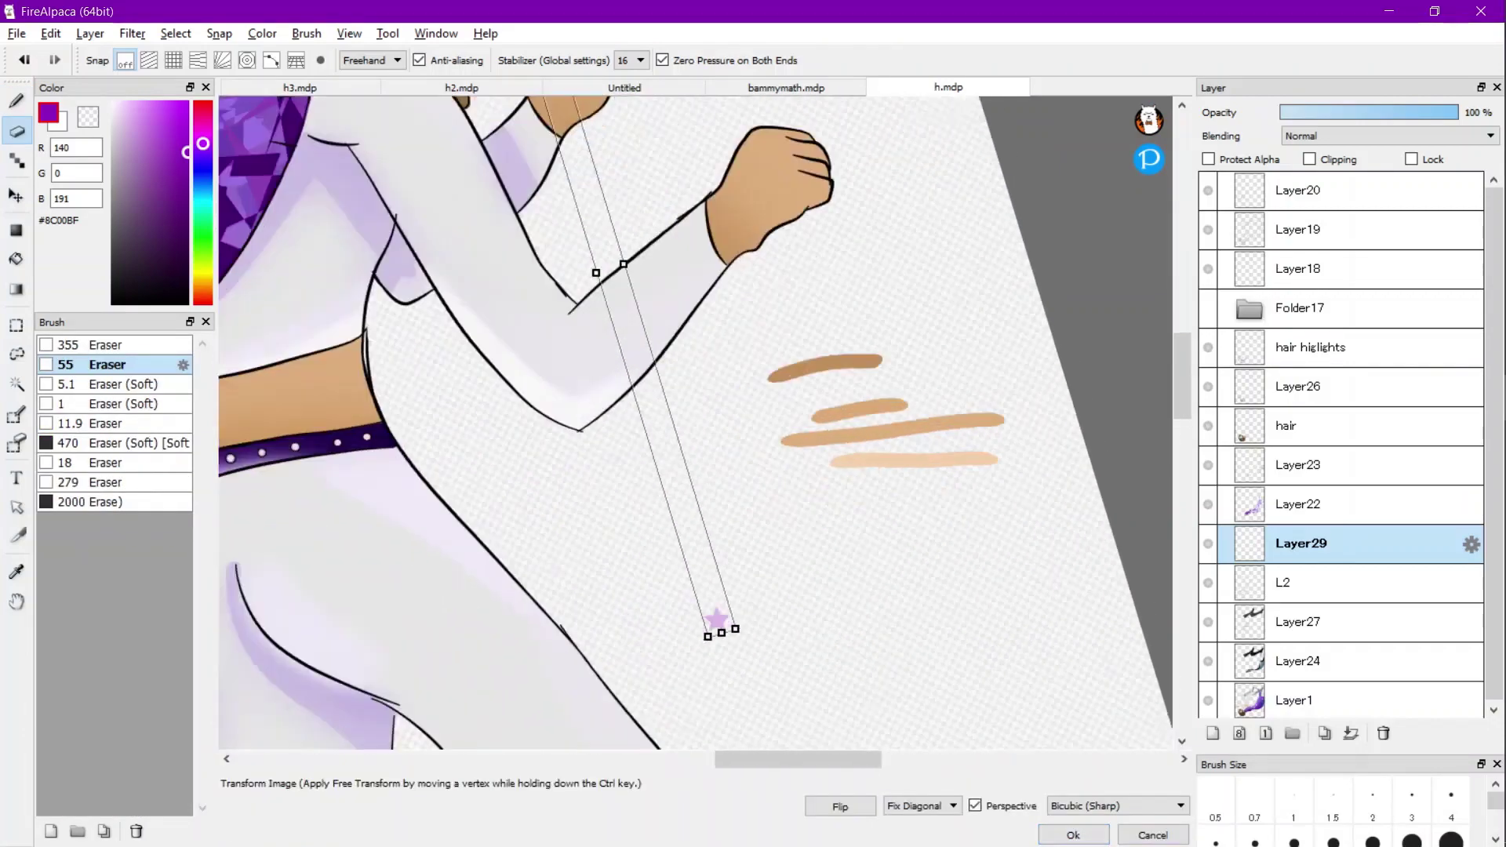
key("Return")
left_click_drag(678, 647, 720, 671)
scroll(826, 635, "down", 4)
Check the purple cheek star's transform bounds and examine the star's look on the whole figure.
key("ctrl+t")
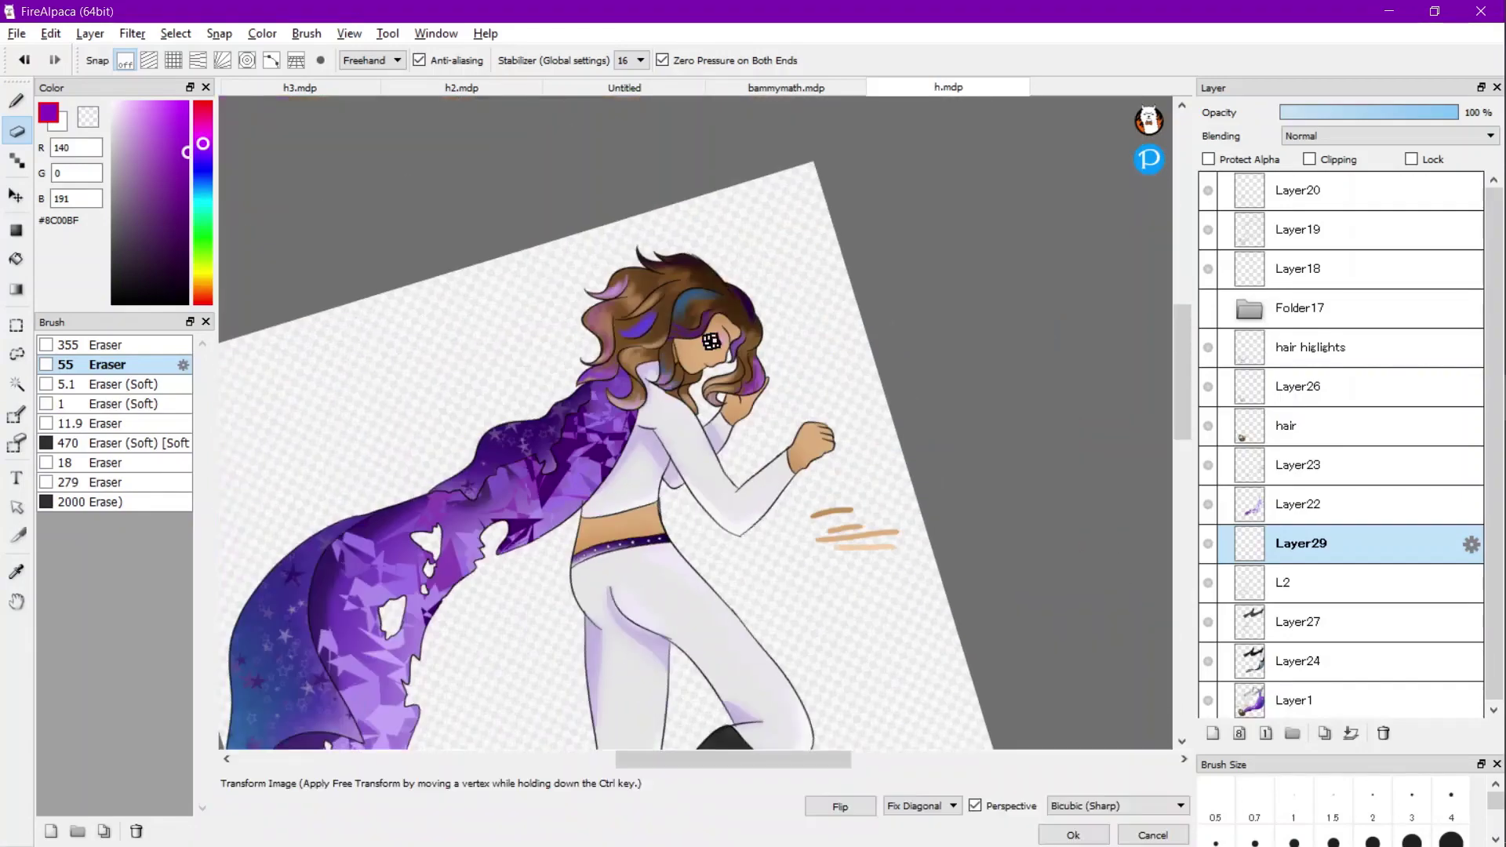
scroll(710, 341, "up", 4)
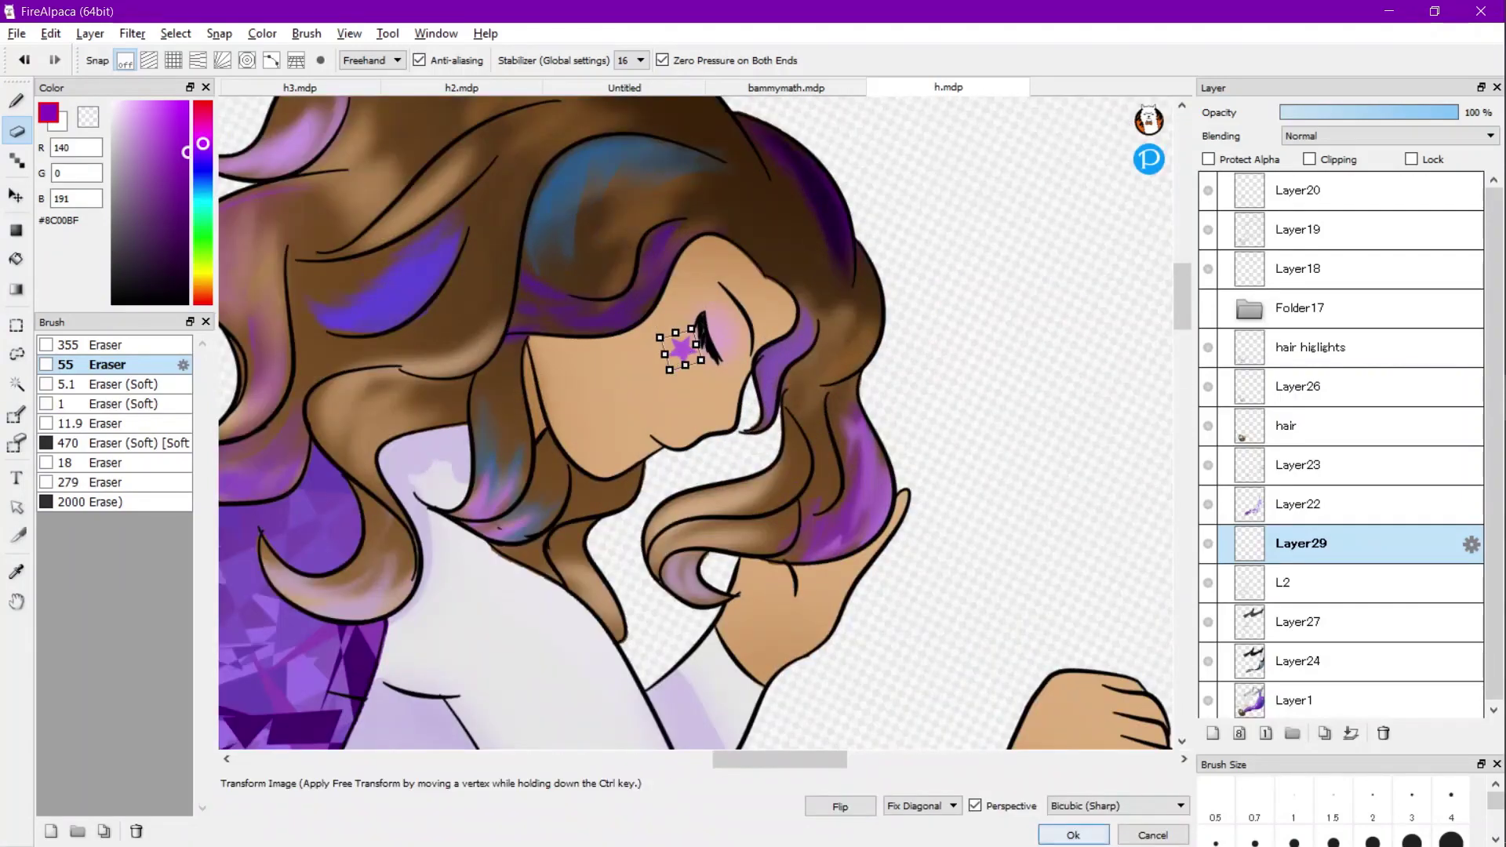
left_click(1073, 834)
scroll(693, 305, "down", 3)
scroll(703, 251, "down", 2)
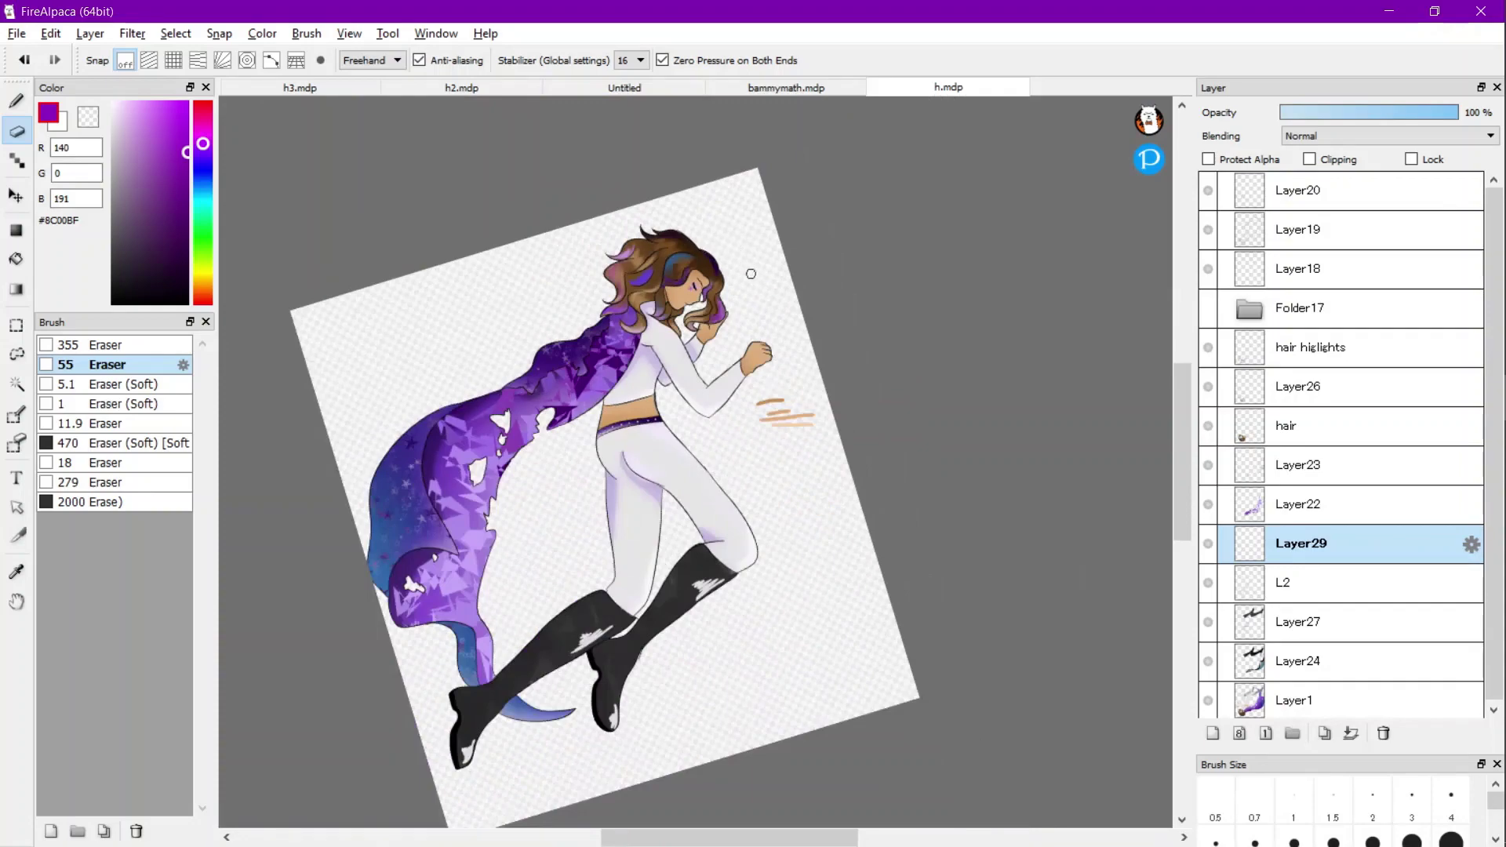
scroll(777, 325, "up", 2)
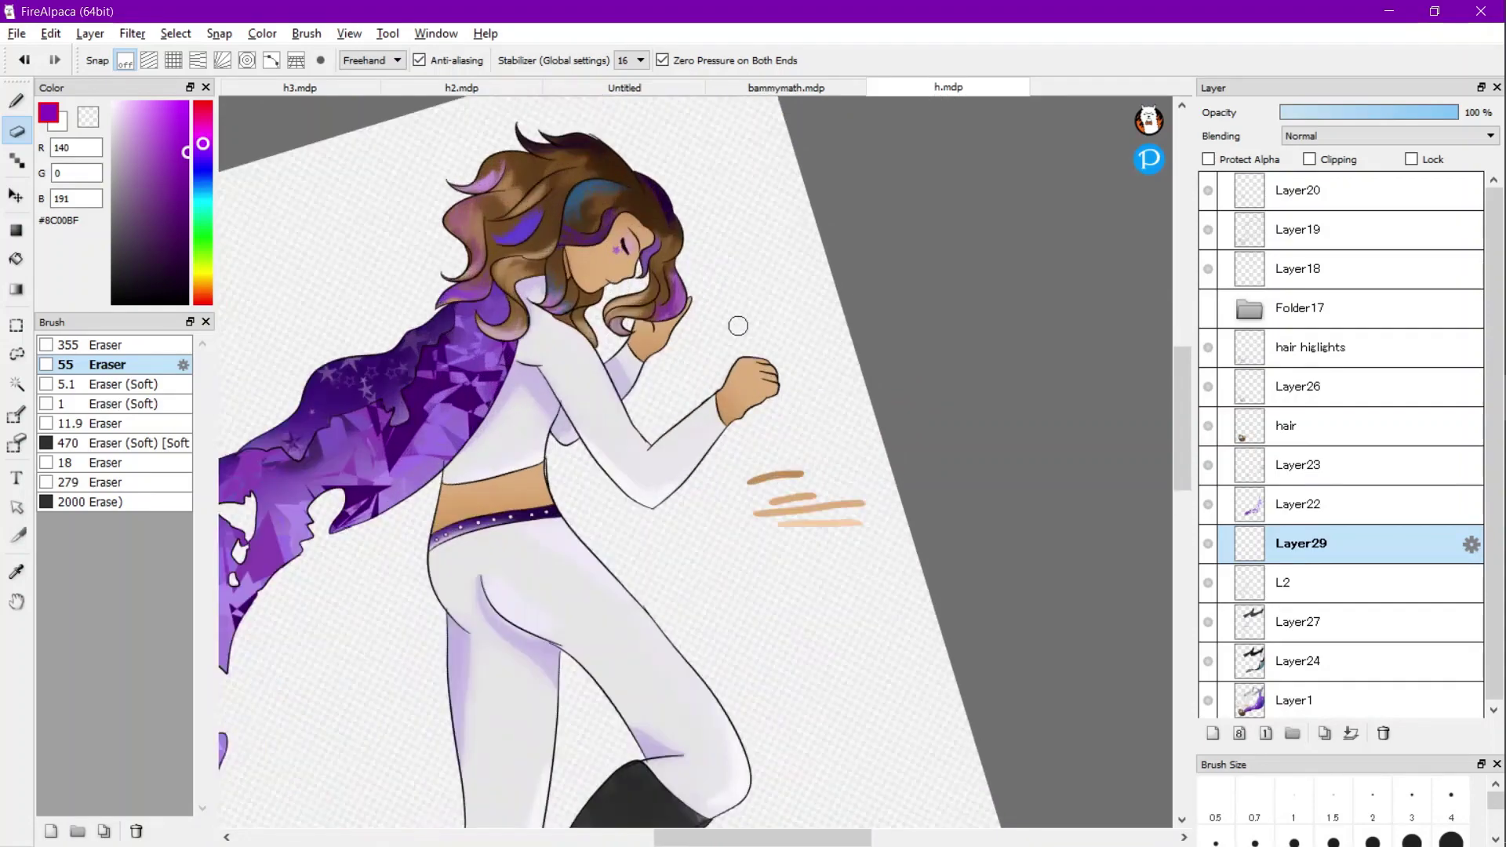
Try filling the purple cheek star with dark purple #38004D.
left_click_drag(186, 153, 187, 243)
scroll(573, 240, "up", 6)
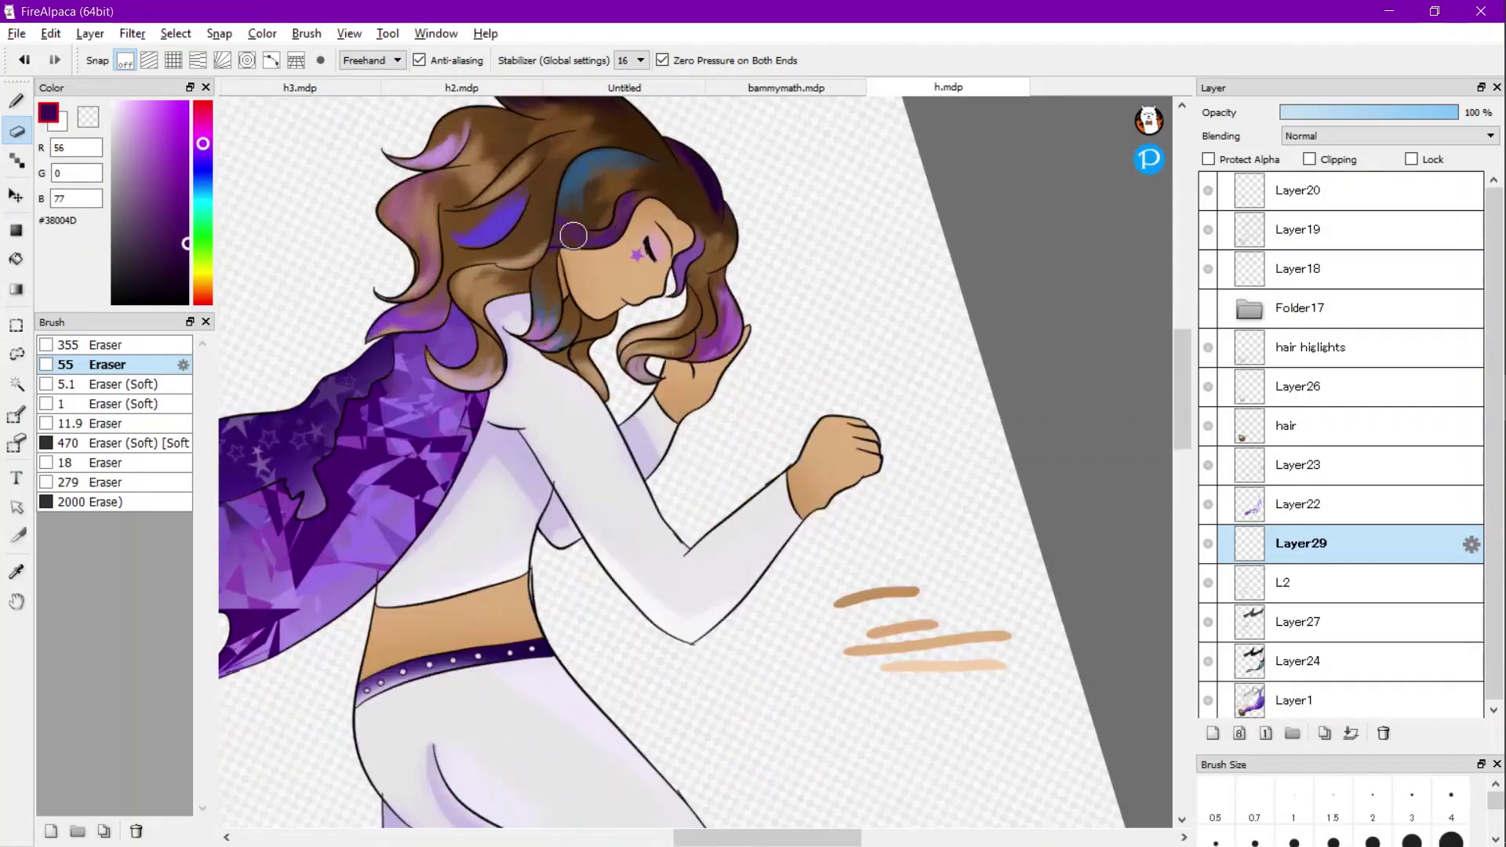
key("g")
scroll(586, 240, "down", 5)
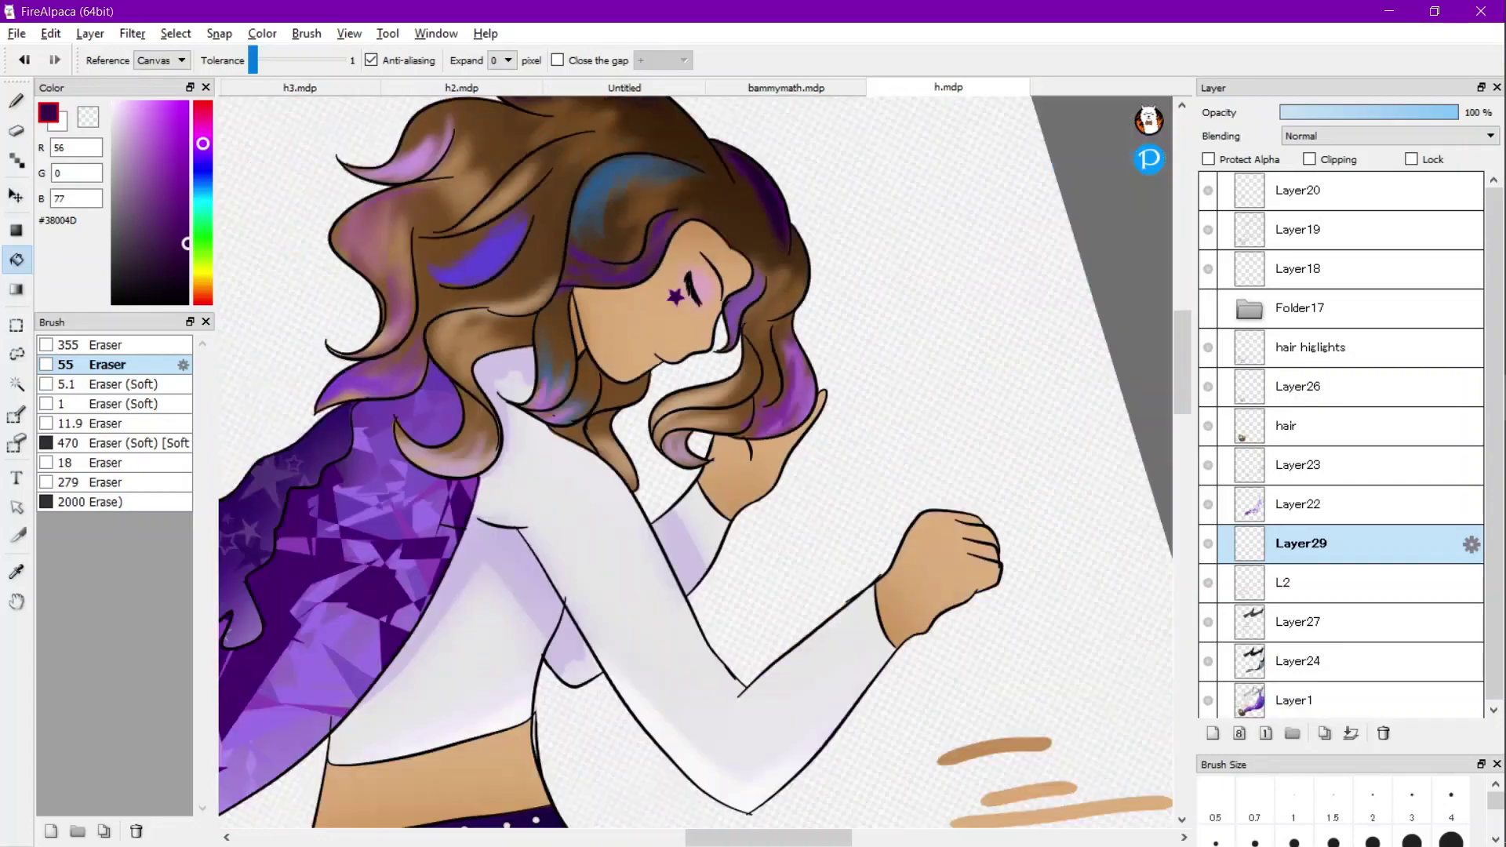
scroll(616, 269, "up", 1)
Stamp a very dark purple #120019 Star2 star on the lower cheek near the jaw.
key("b")
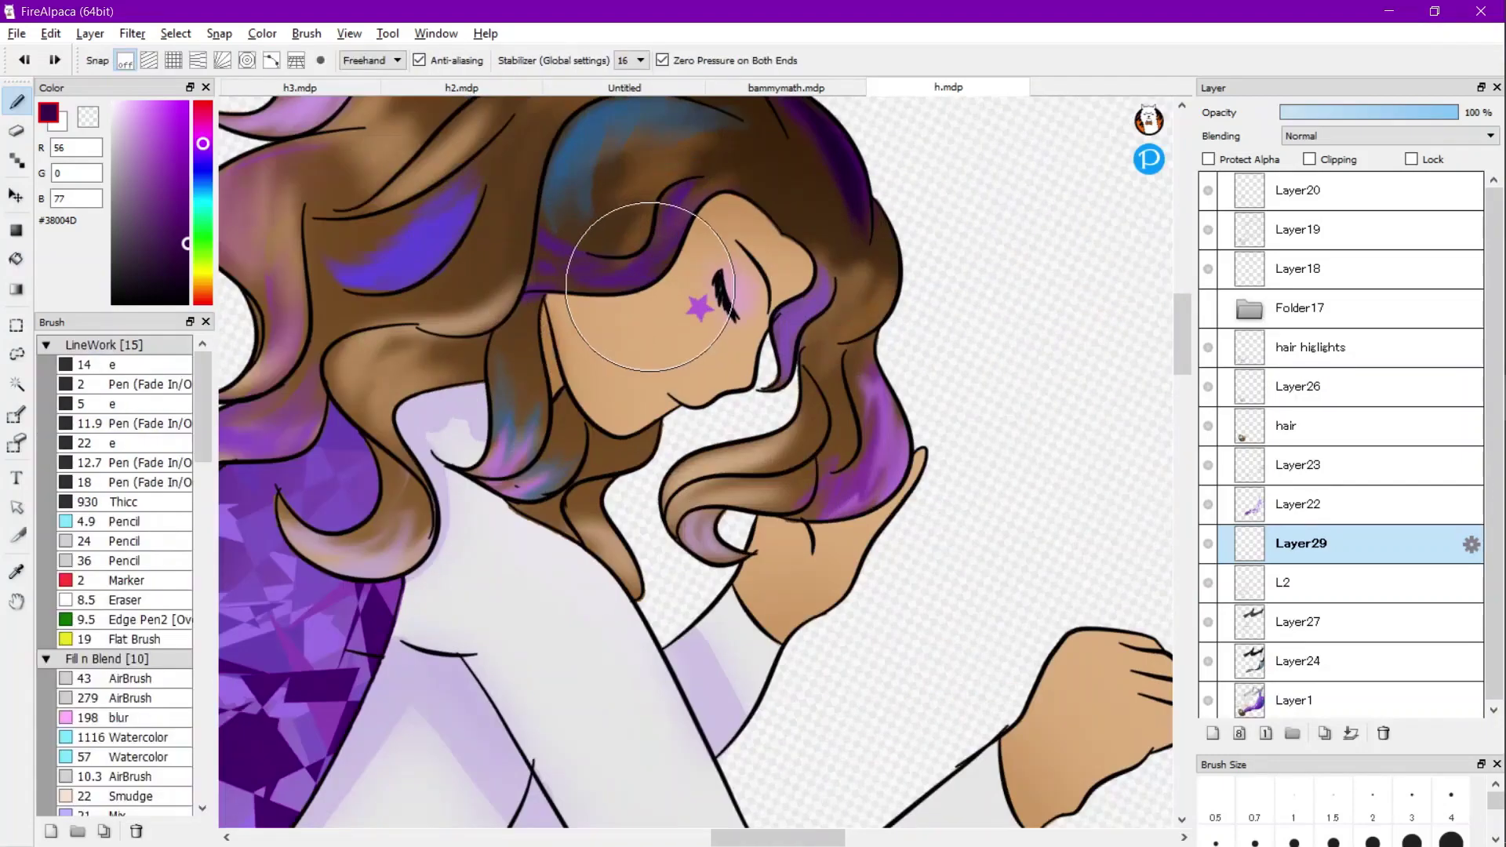
scroll(621, 275, "up", 1)
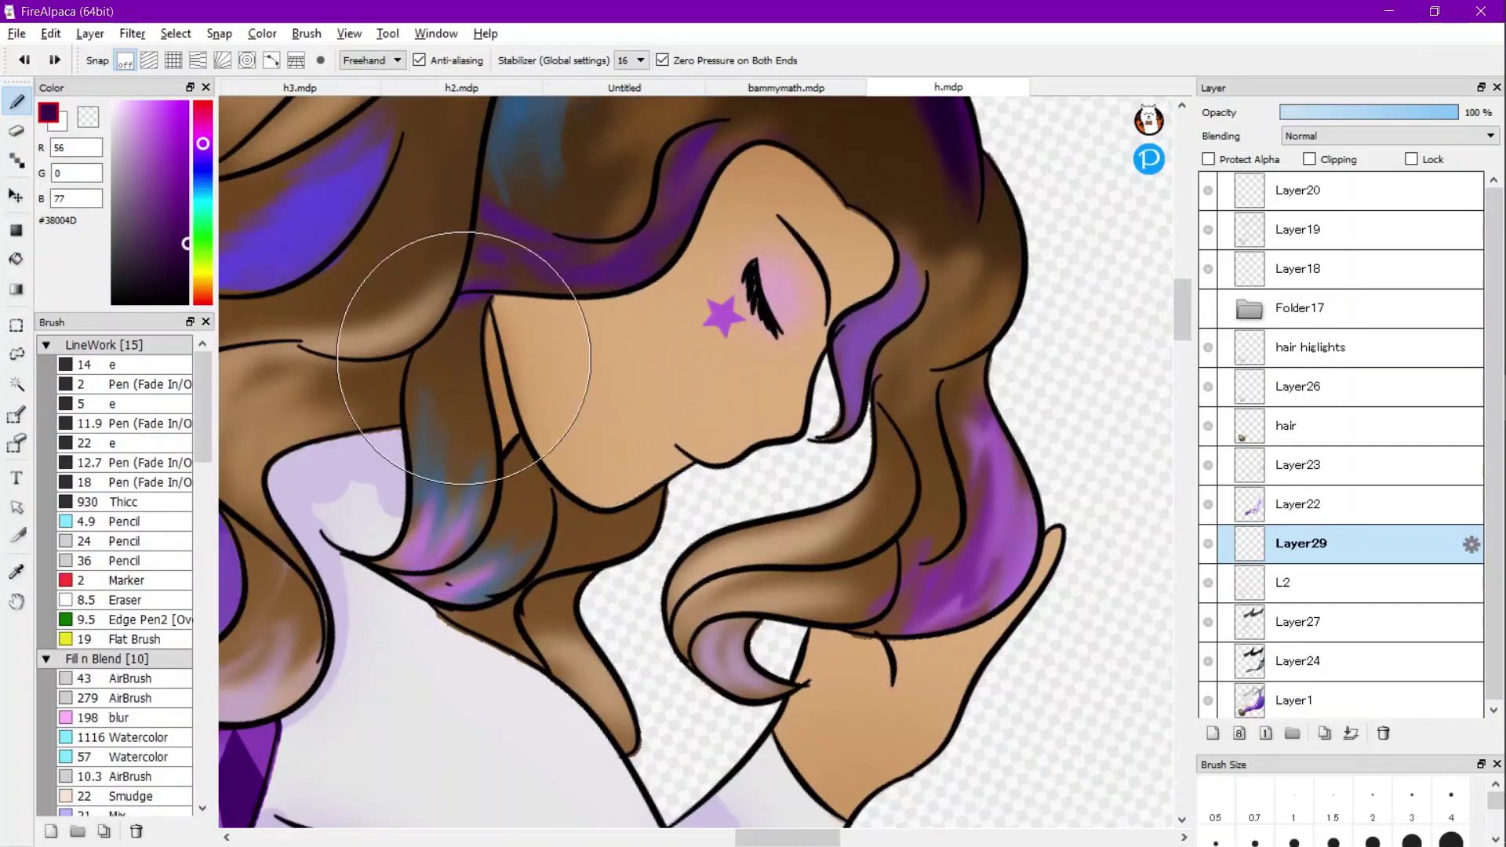
left_click(186, 284)
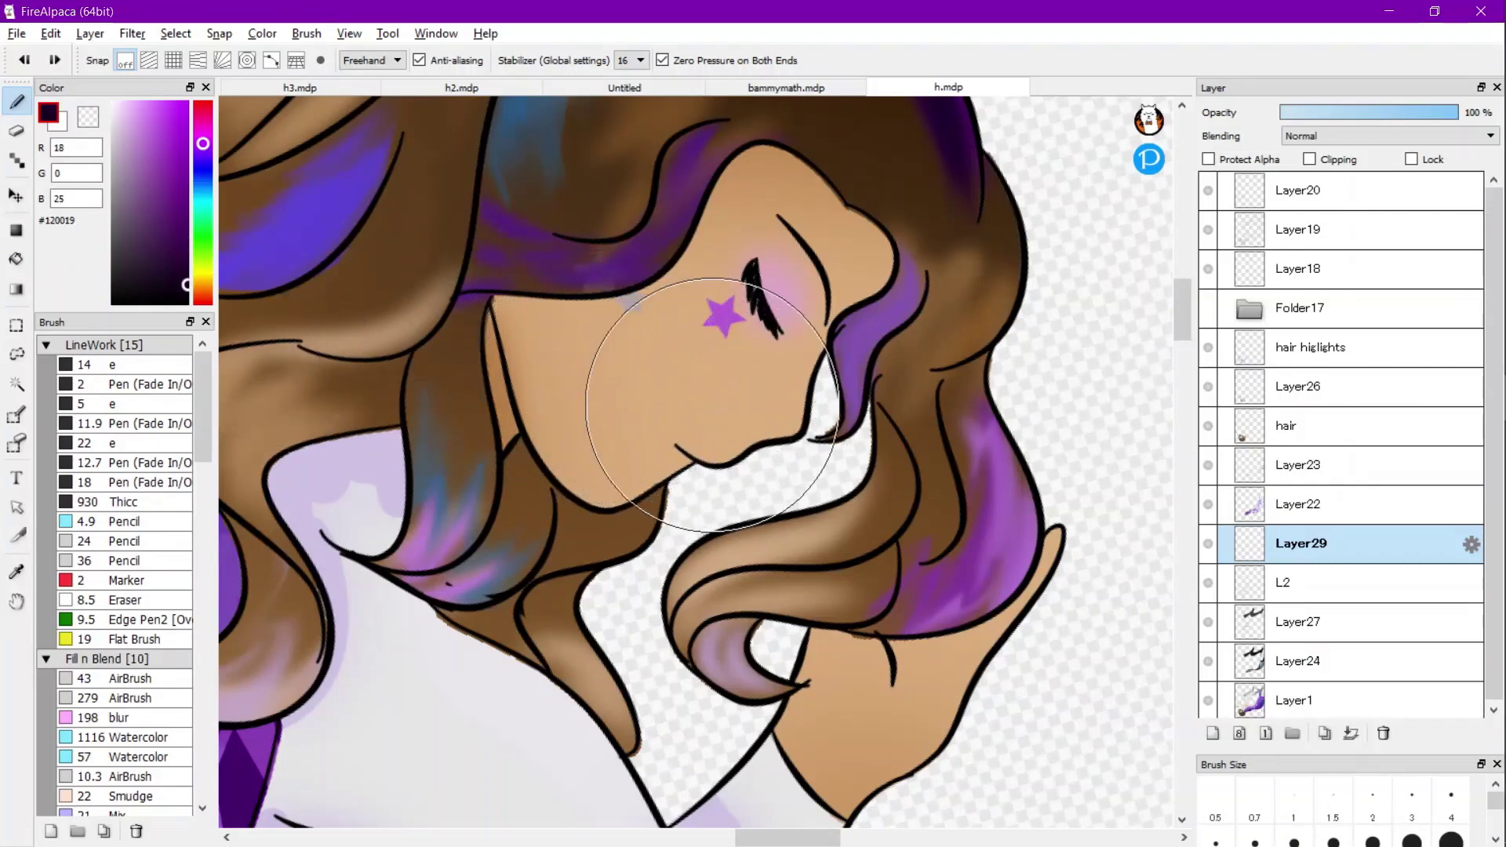
left_click(573, 392)
key("e")
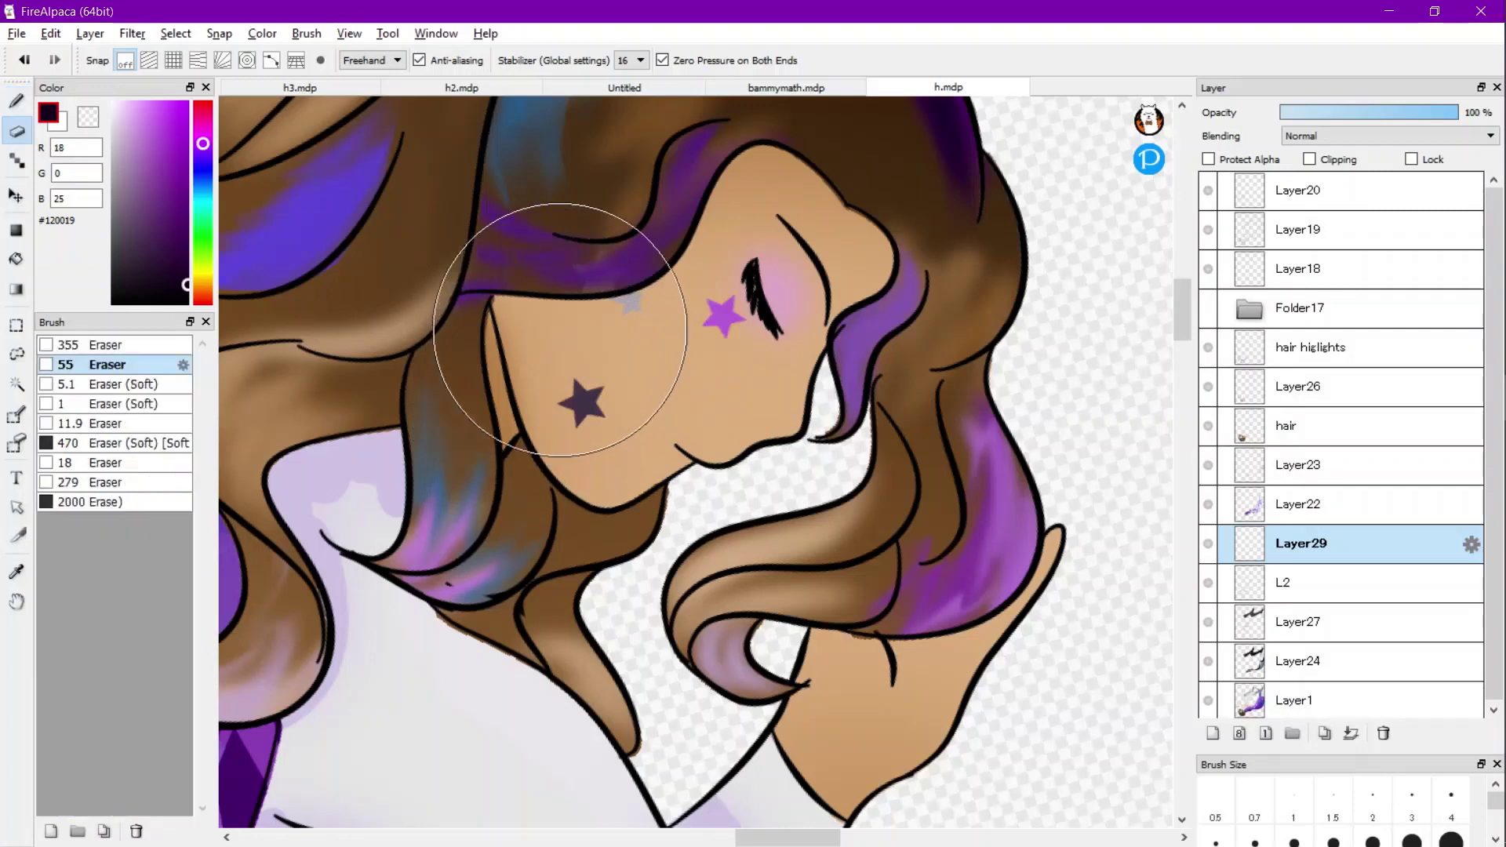
Rotate the two cheek stars with Transform so the dark one sits beside the eye, and erase the light purple one on the lower cheek.
key("ctrl+t")
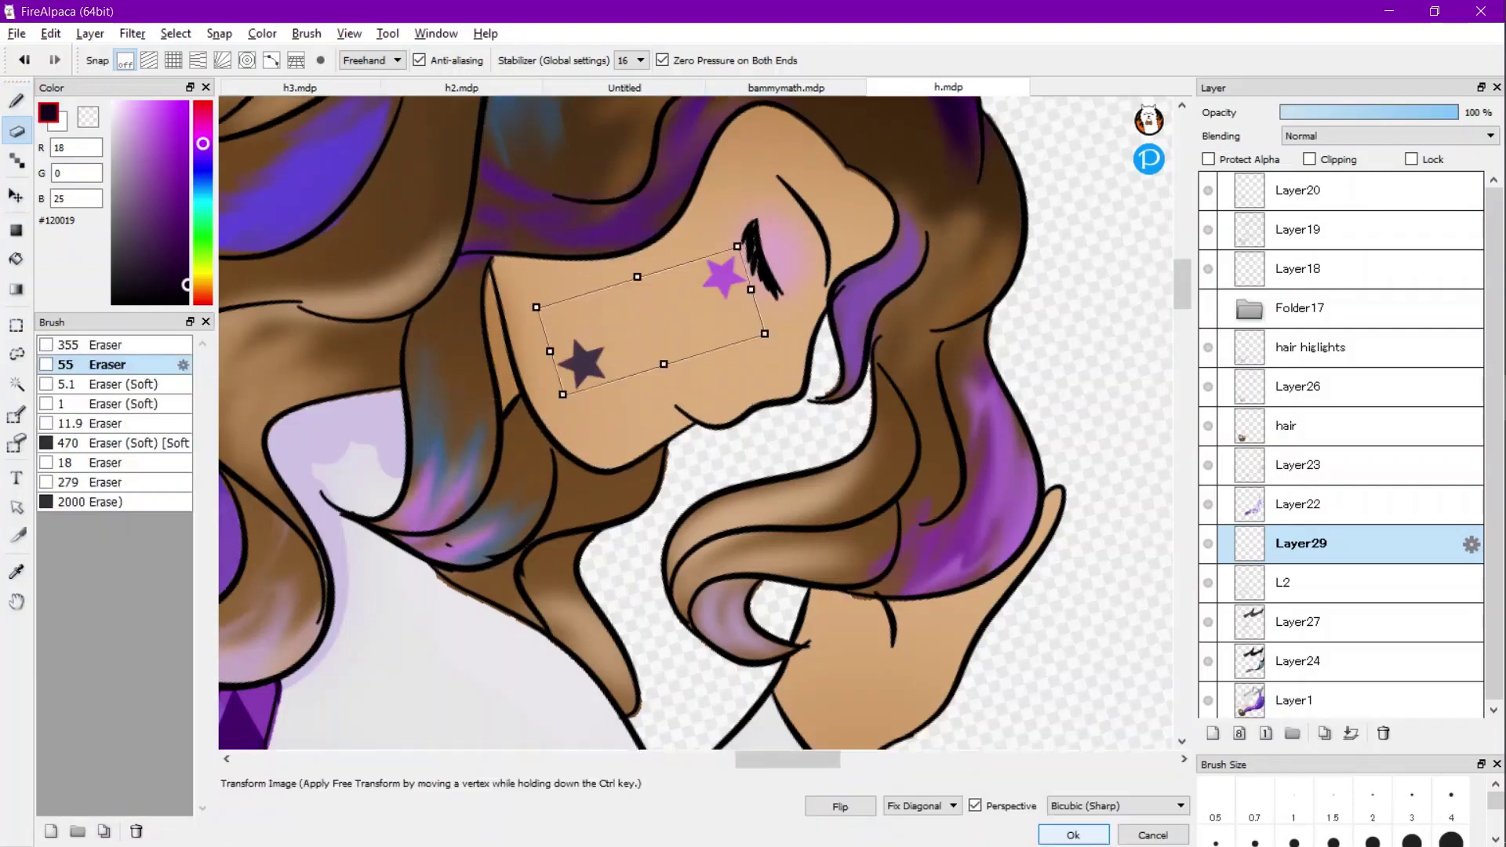
left_click_drag(549, 407, 763, 249)
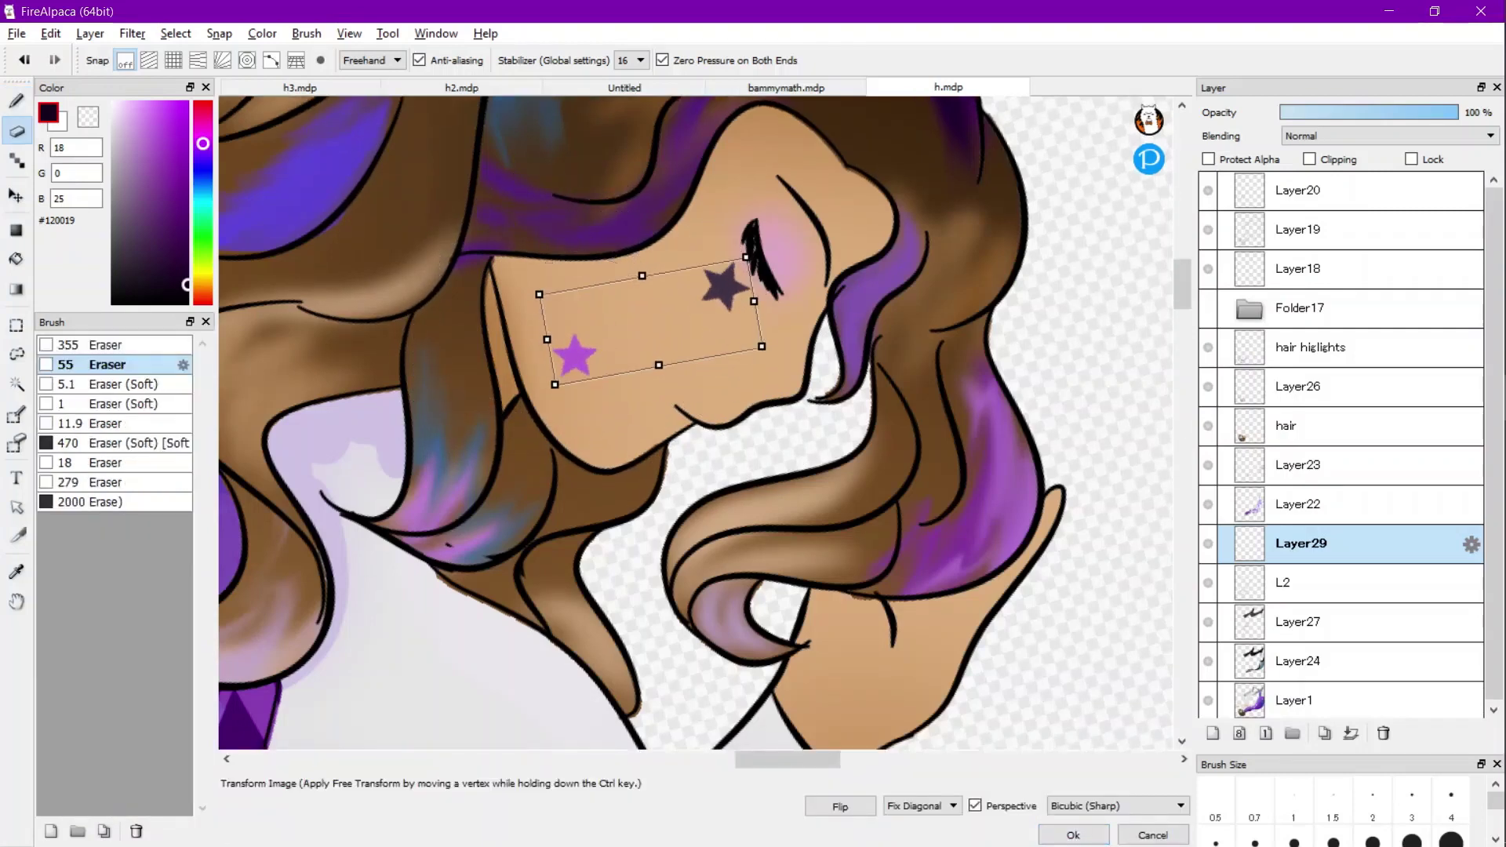
left_click_drag(651, 321, 652, 318)
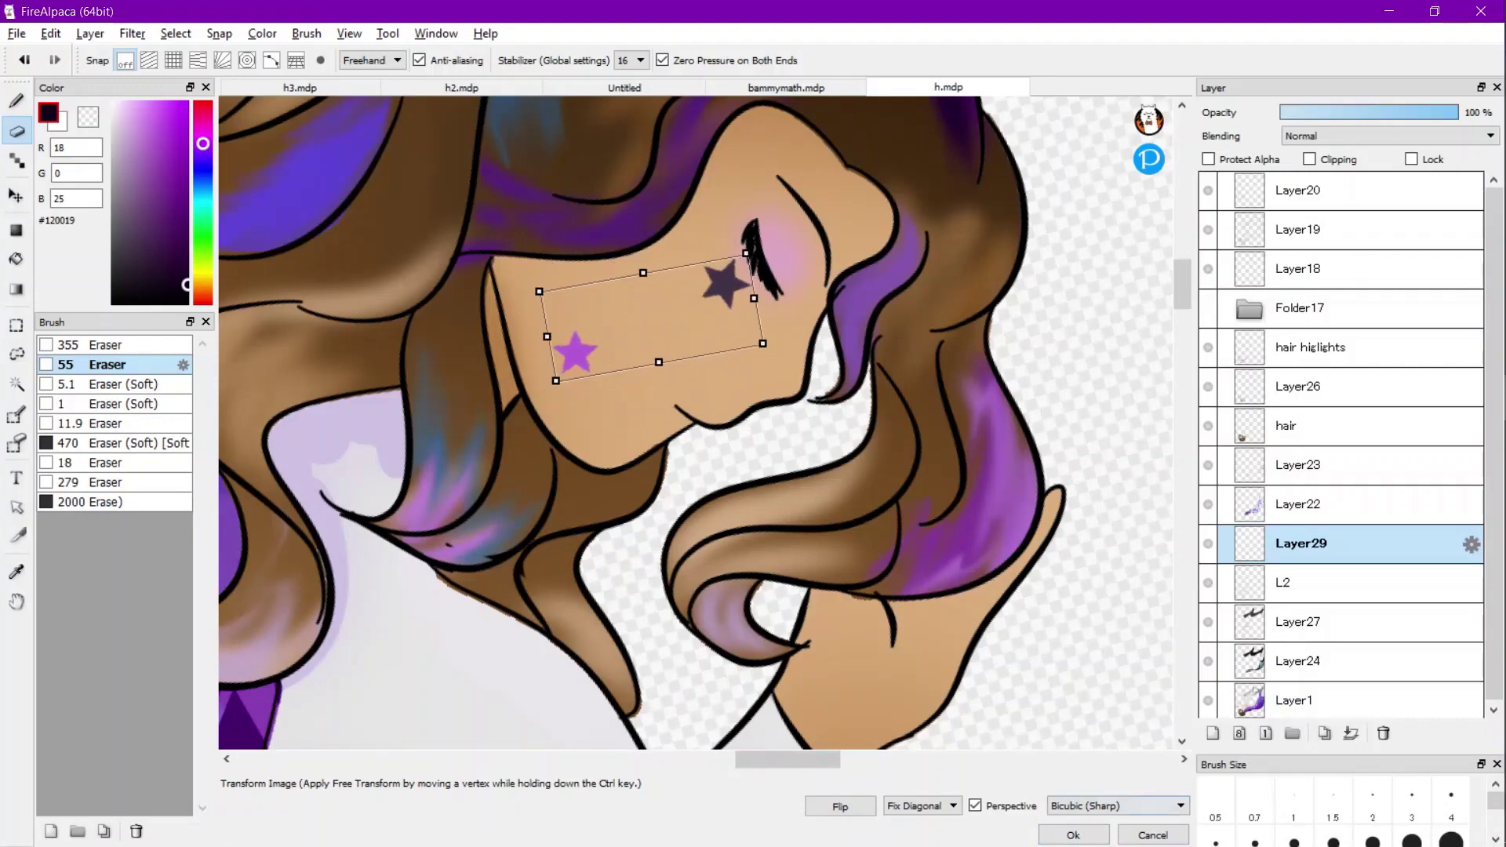
key("Return")
scroll(600, 257, "down", 1)
left_click_drag(558, 315, 571, 363)
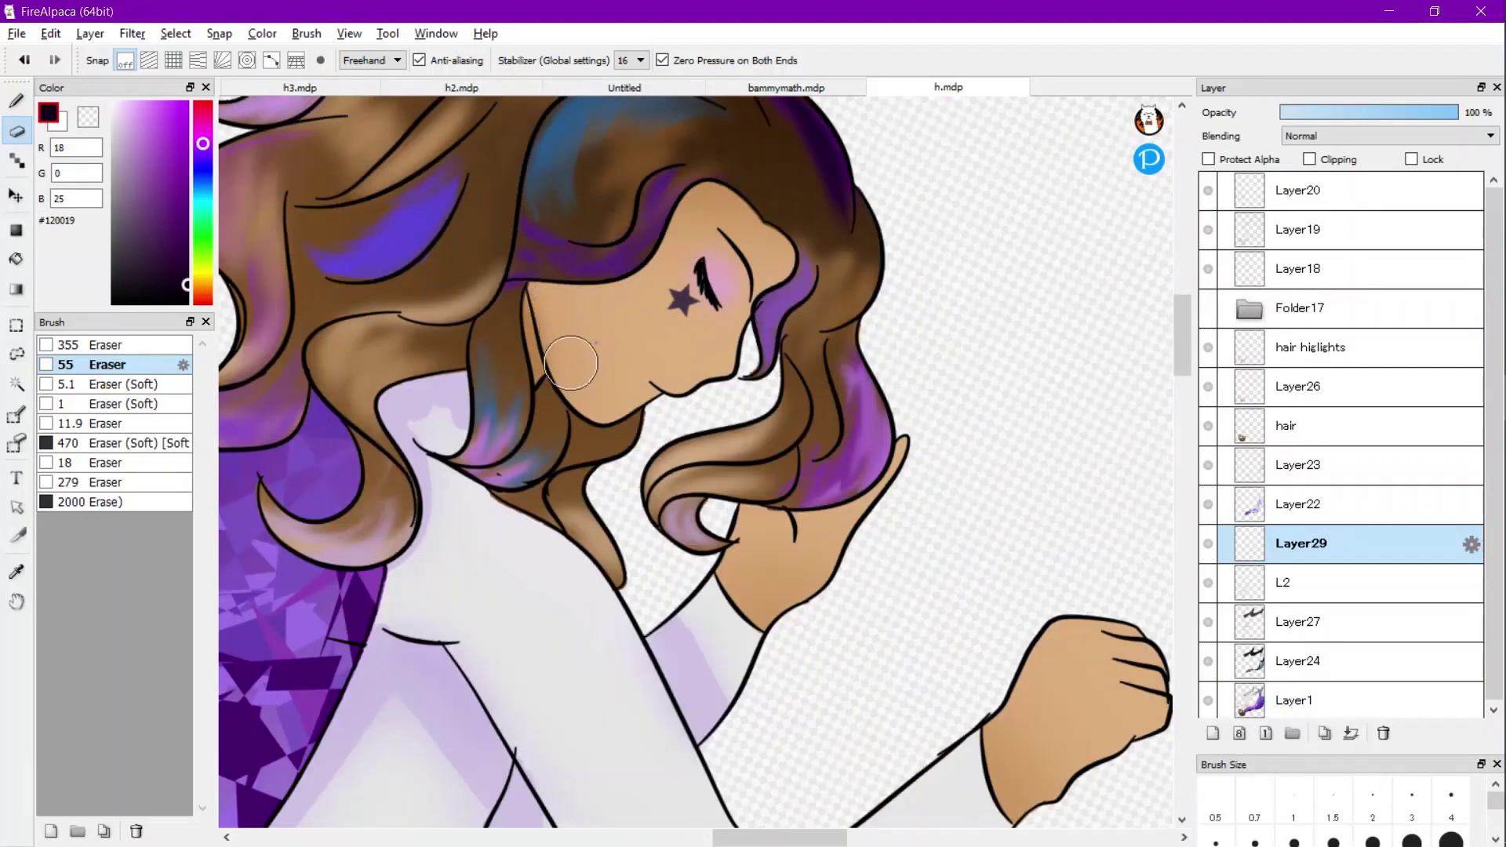
Erase the tan colour test strokes on the empty canvas beside the figure from Layer1 with the 355 px Eraser.
scroll(868, 256, "down", 3)
scroll(498, 227, "down", 1)
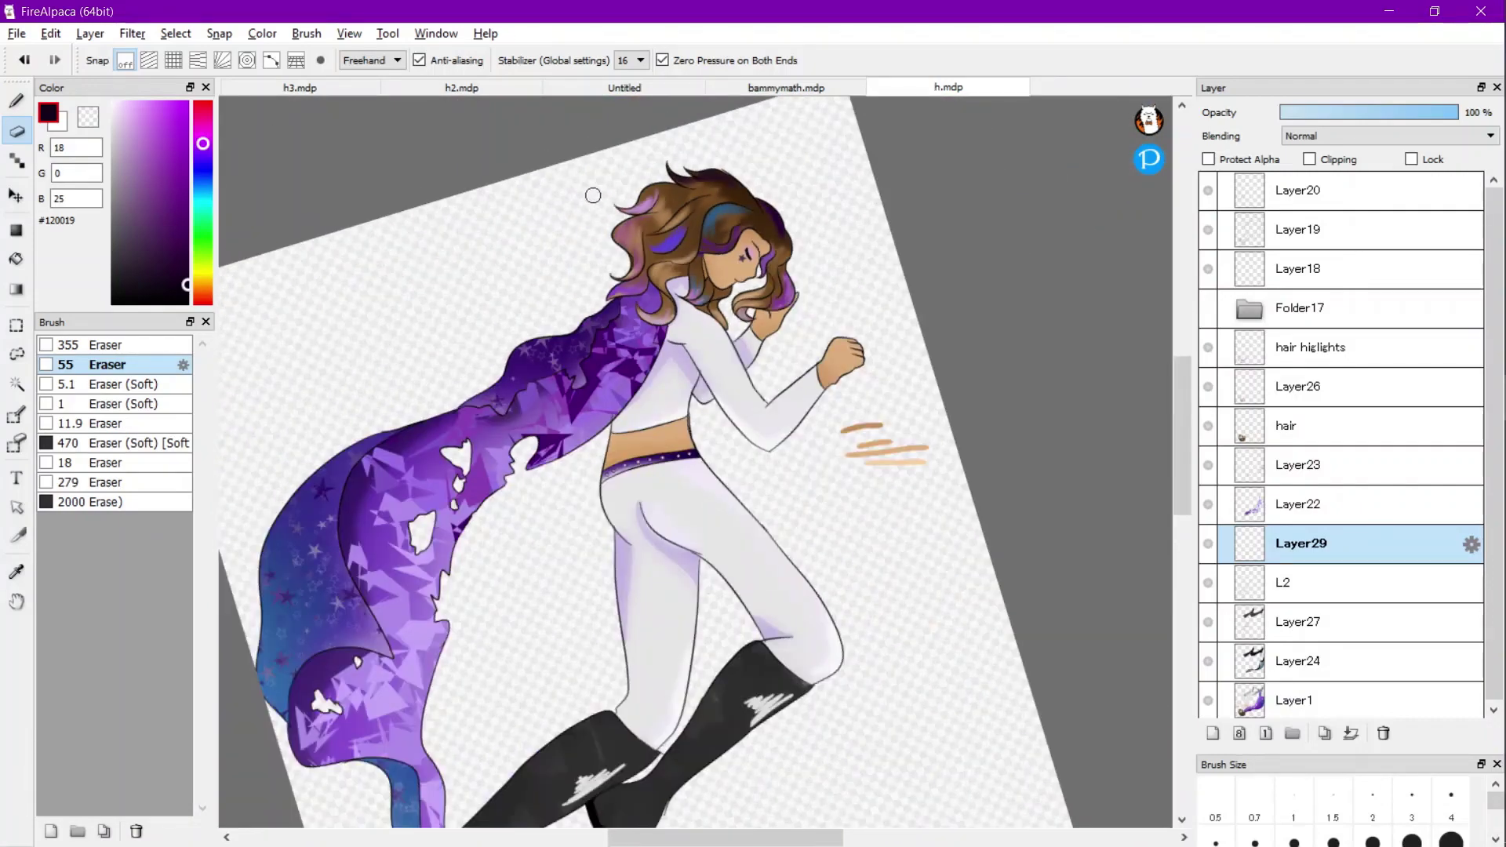
scroll(593, 195, "down", 2)
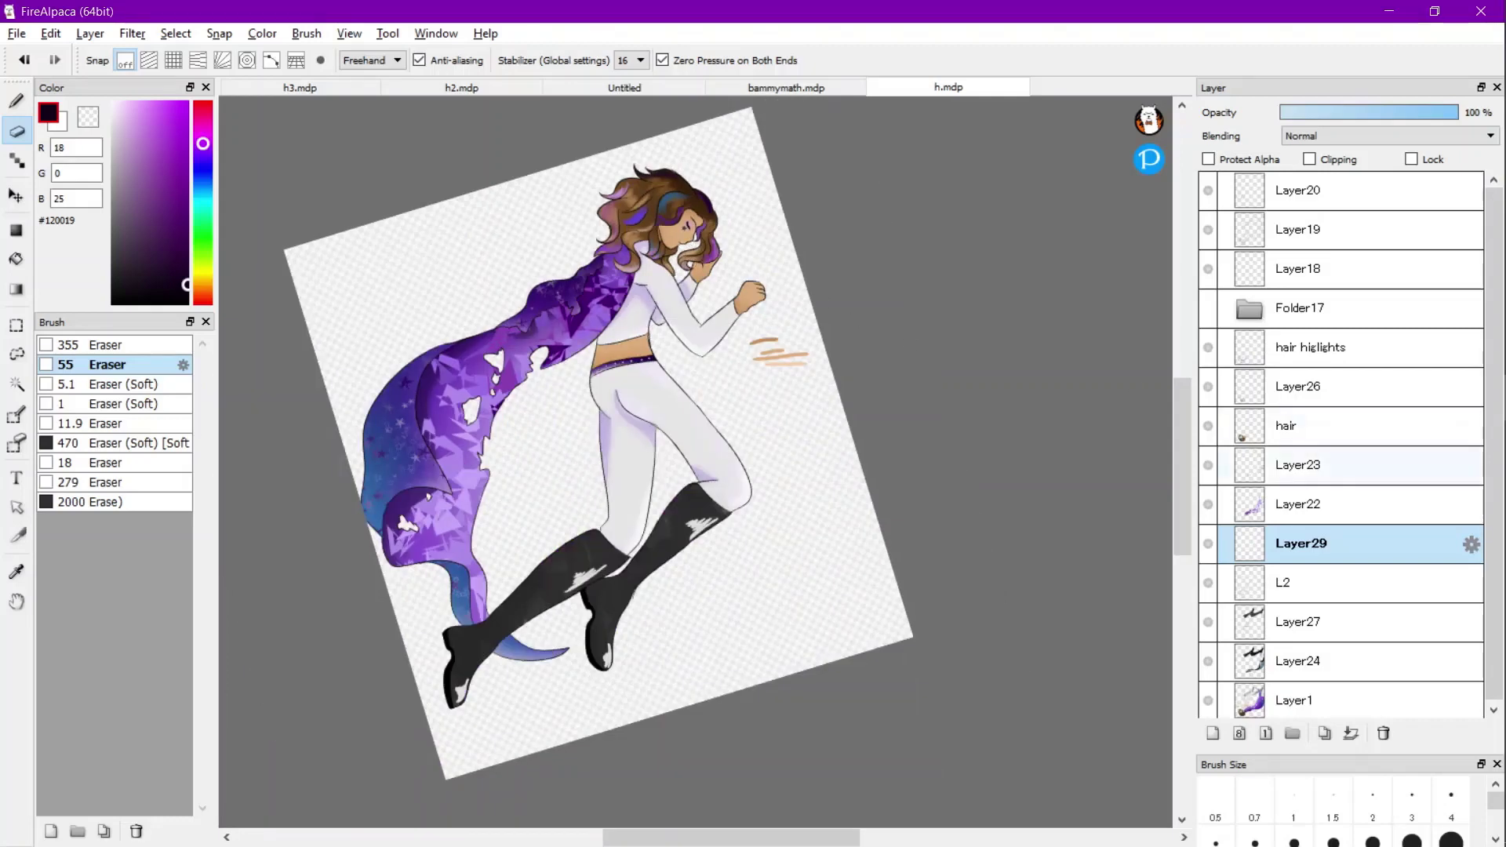
scroll(1349, 471, "down", 1)
left_click(1349, 699)
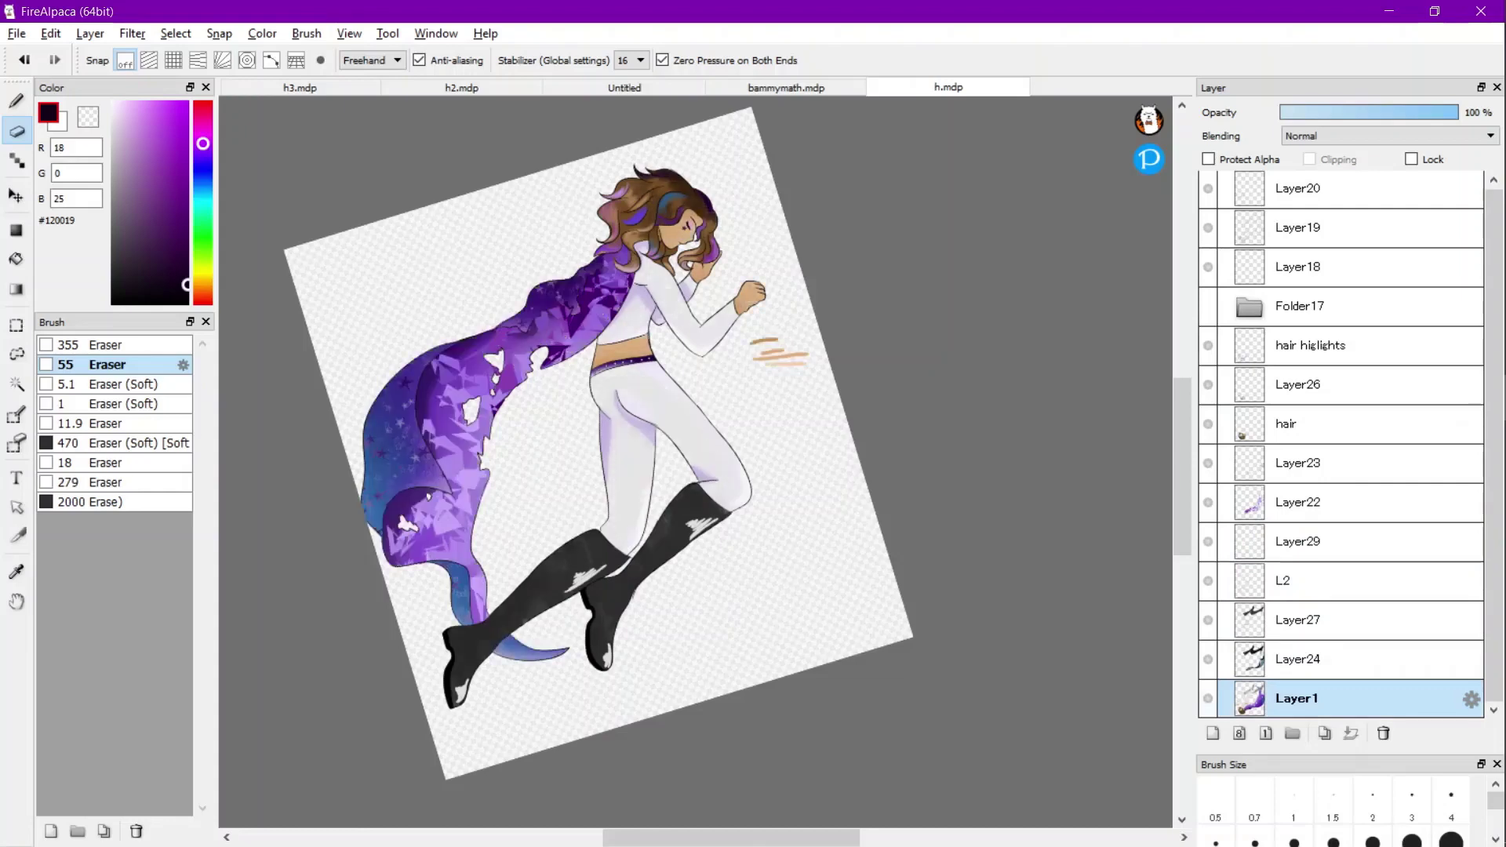
scroll(809, 373, "up", 2)
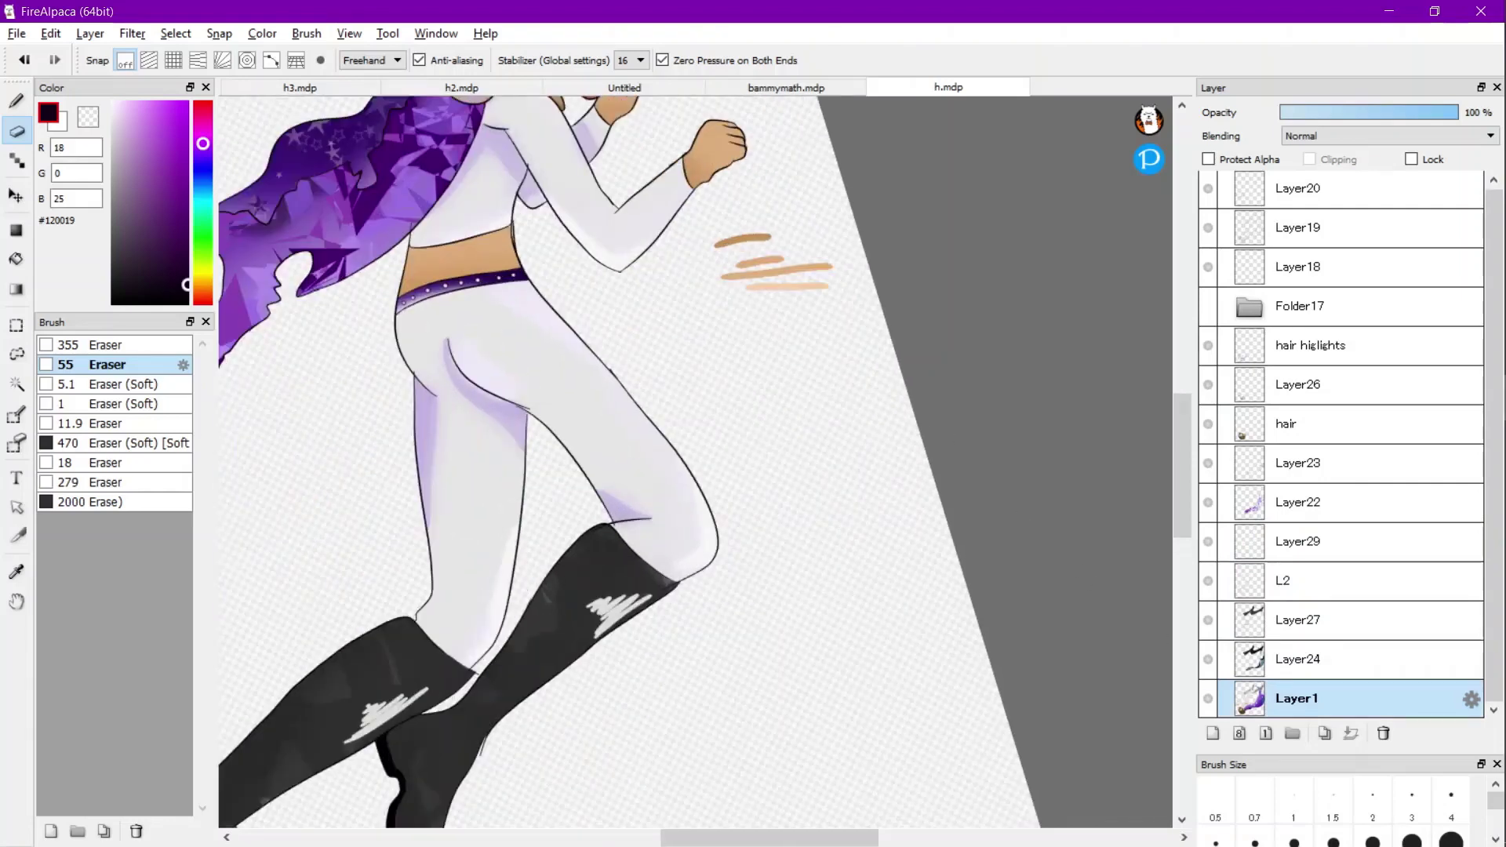
left_click(107, 345)
mouse_move(831, 345)
left_mouse_down()
mouse_move(773, 319)
mouse_move(756, 275)
mouse_move(768, 272)
left_mouse_up()
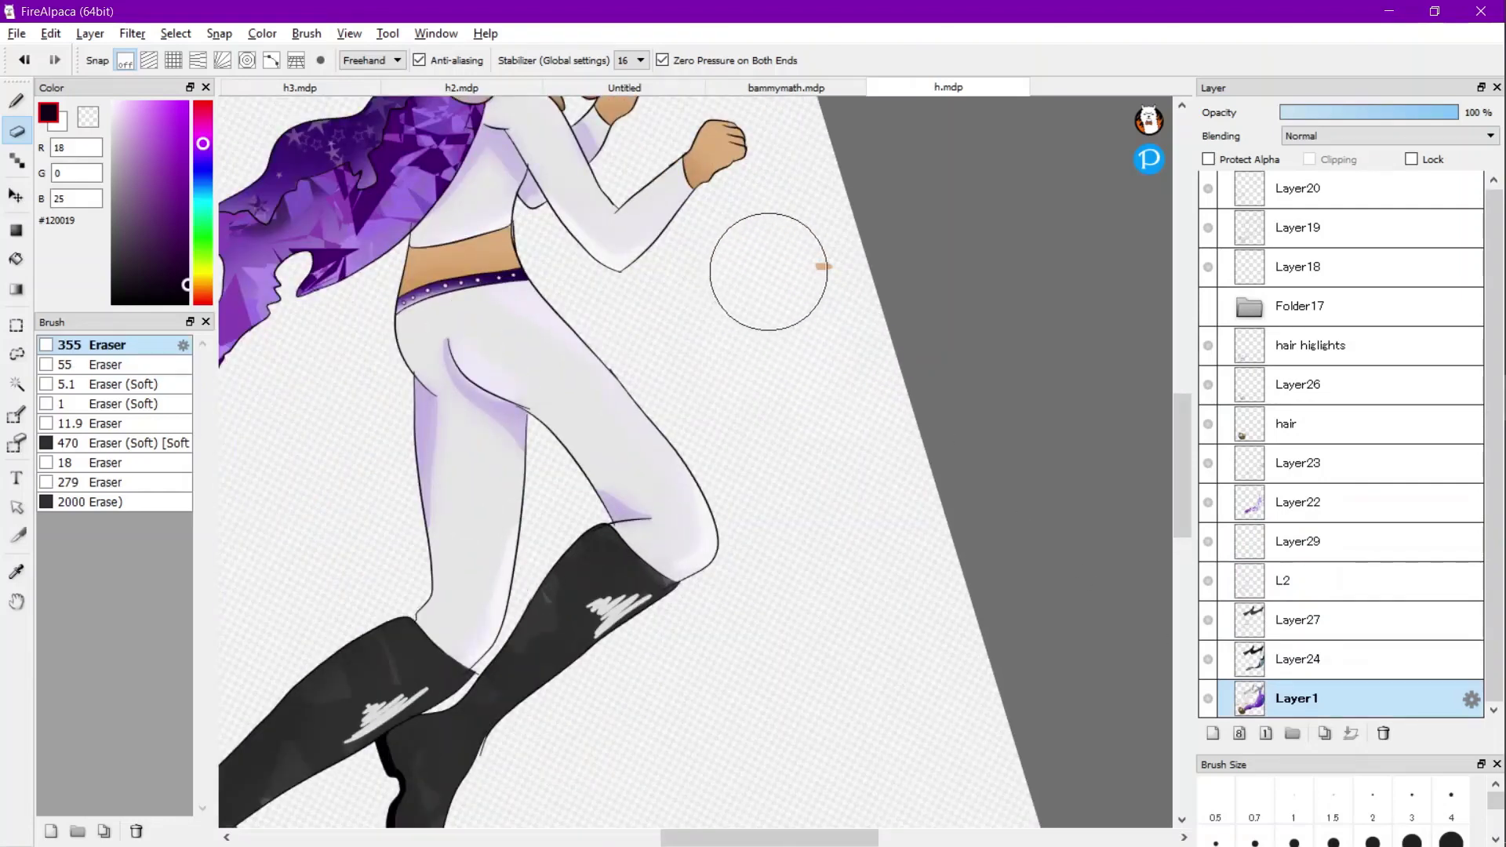
Add a new layer and move it below Layer1 as the bottom layer, with the canvas turned so the figure lies on its back.
scroll(845, 372, "down", 3)
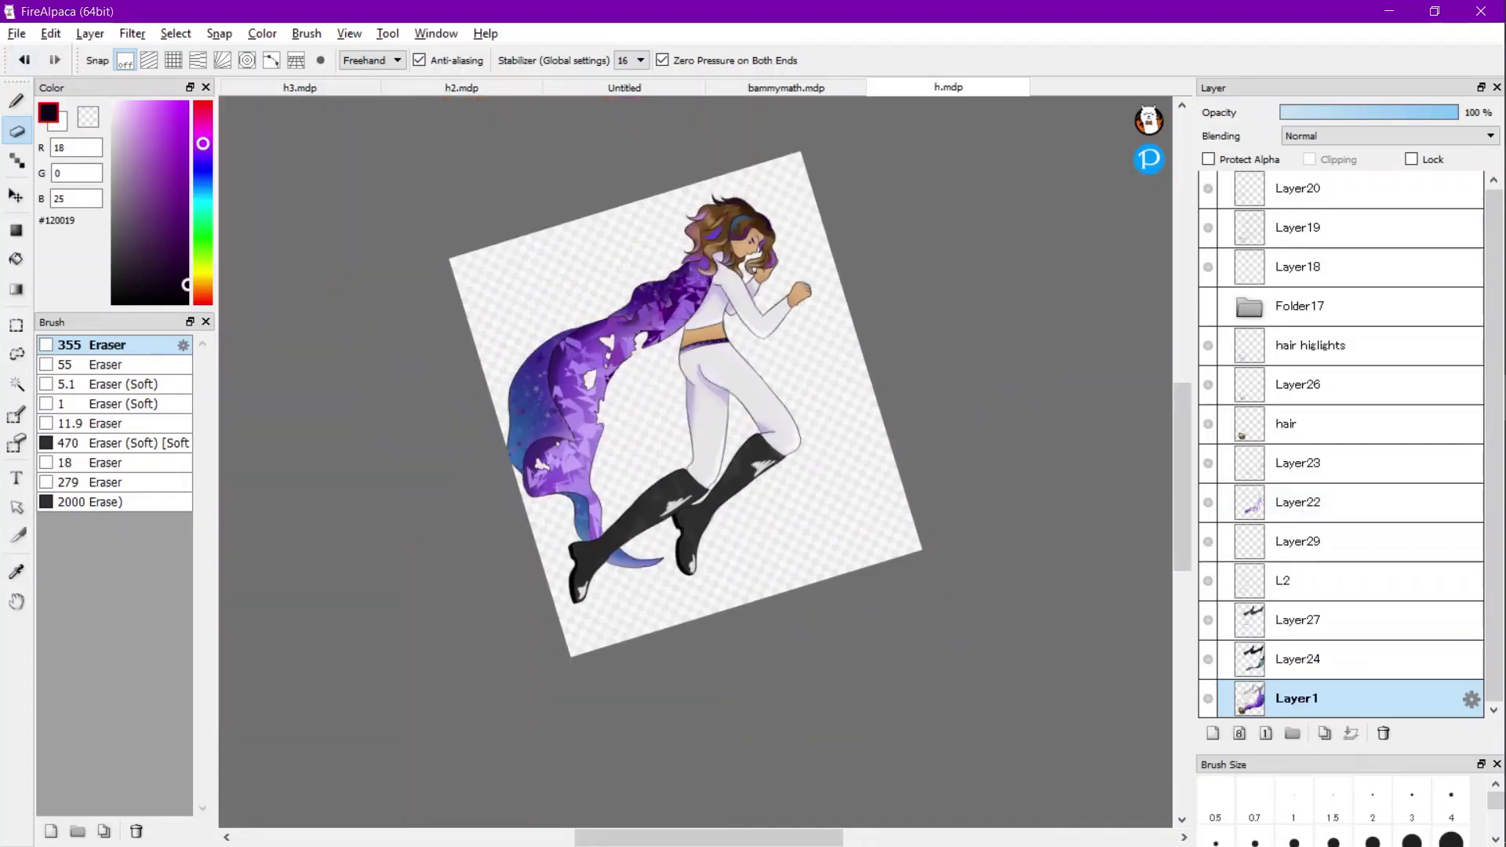
left_click(89, 33)
left_click(134, 54)
scroll(1009, 420, "up", 3)
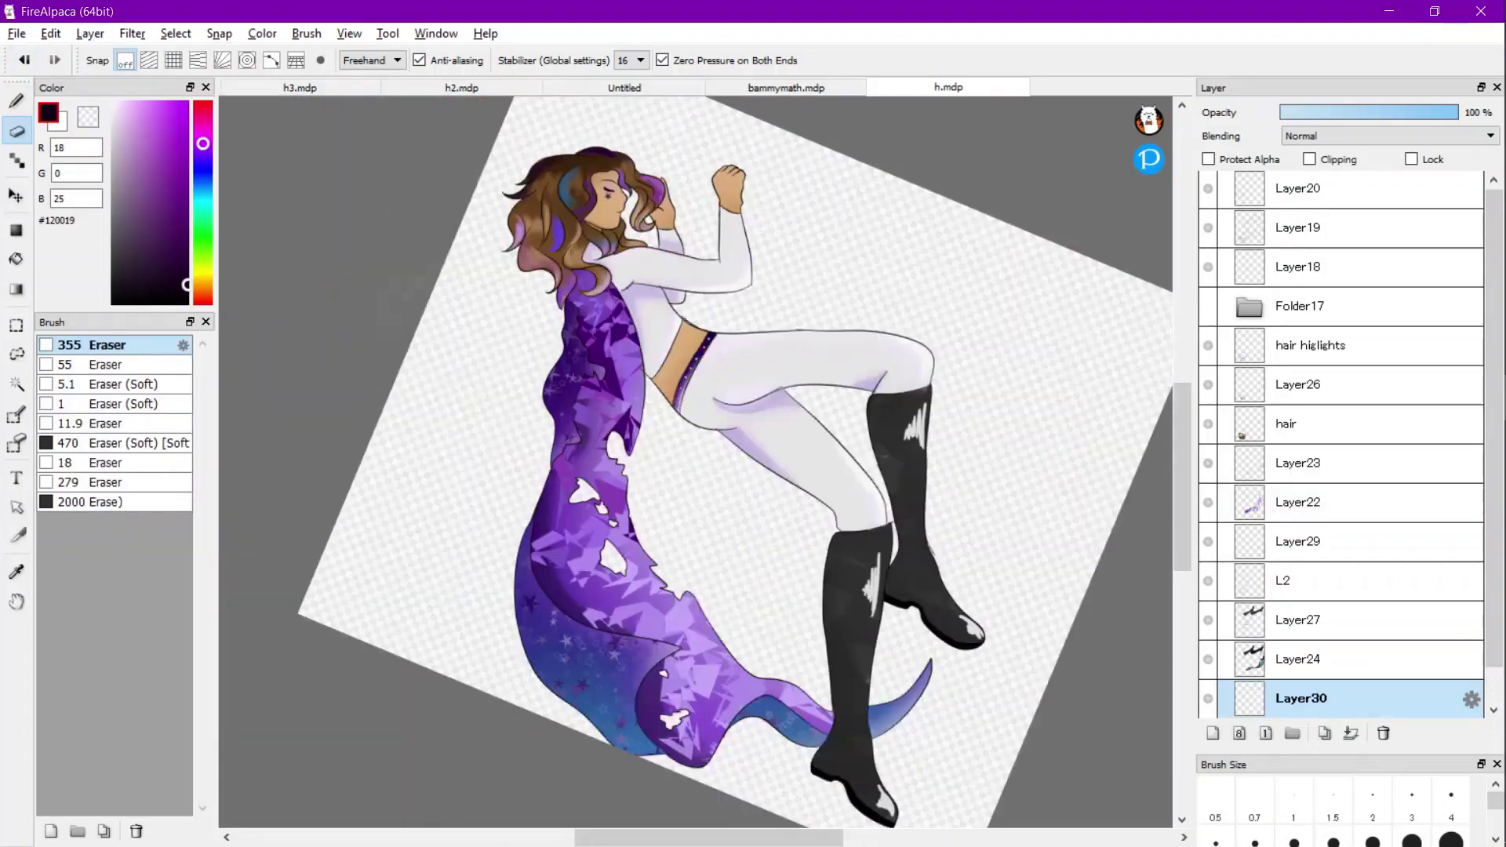
key("Left")
key("Left")
key("Left")
key("Left")
key("Left")
scroll(528, 366, "down", 2)
scroll(955, 352, "down", 1)
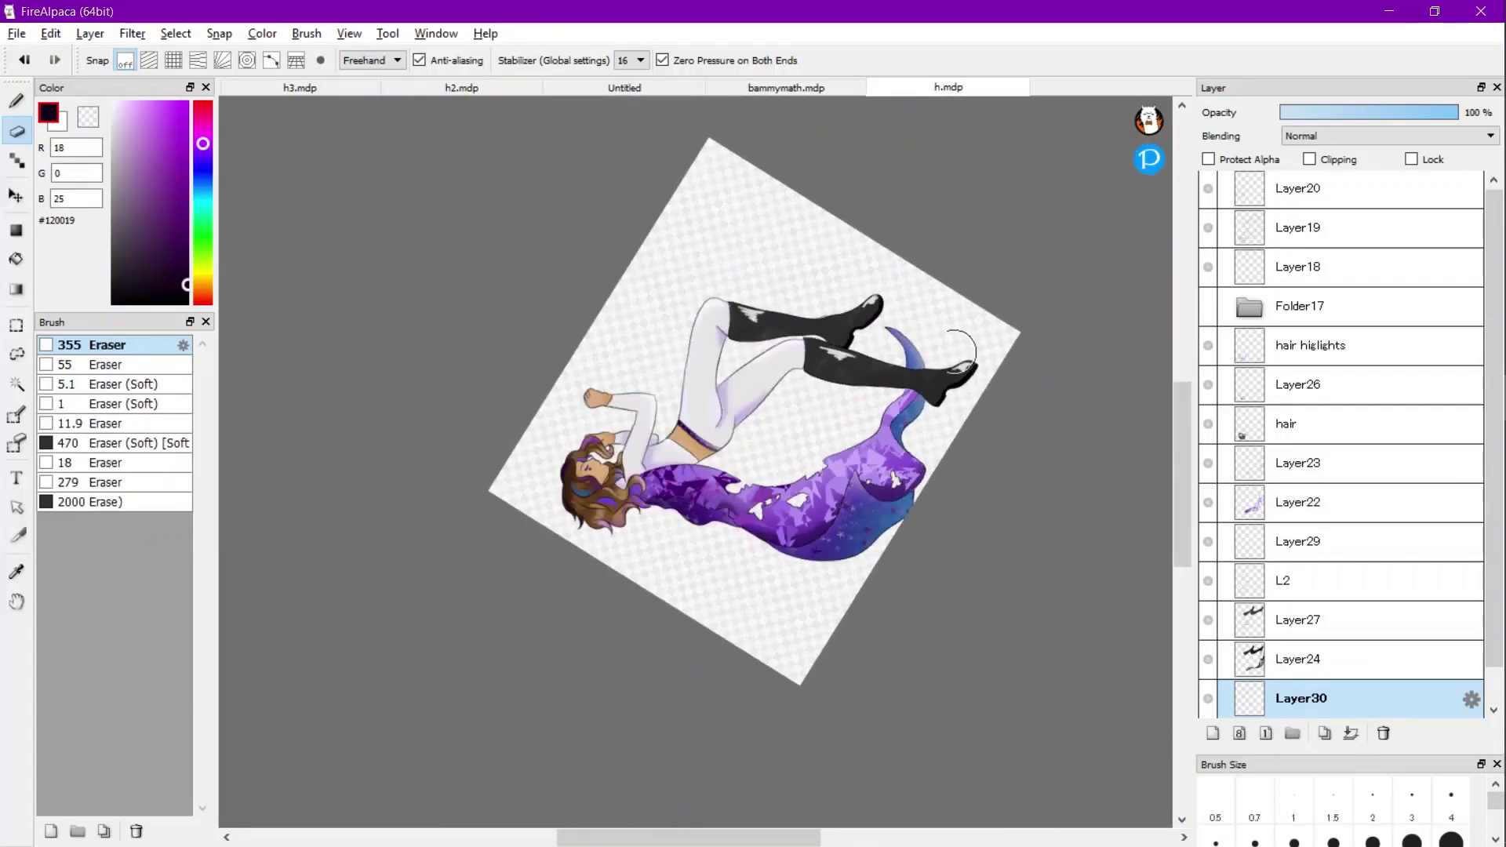
scroll(1470, 628, "down", 1)
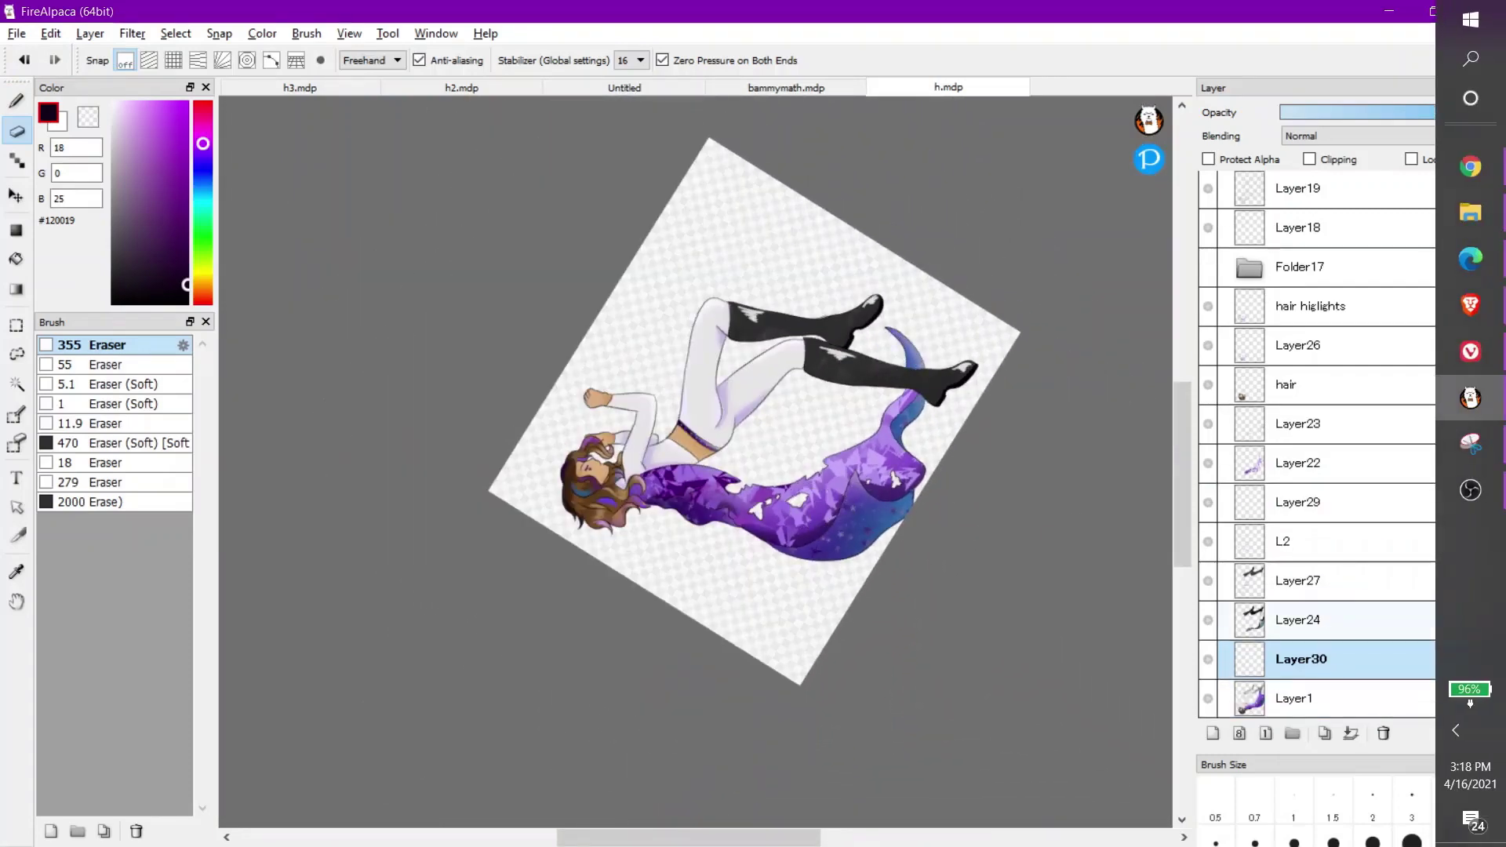
left_click_drag(1365, 659, 1364, 708)
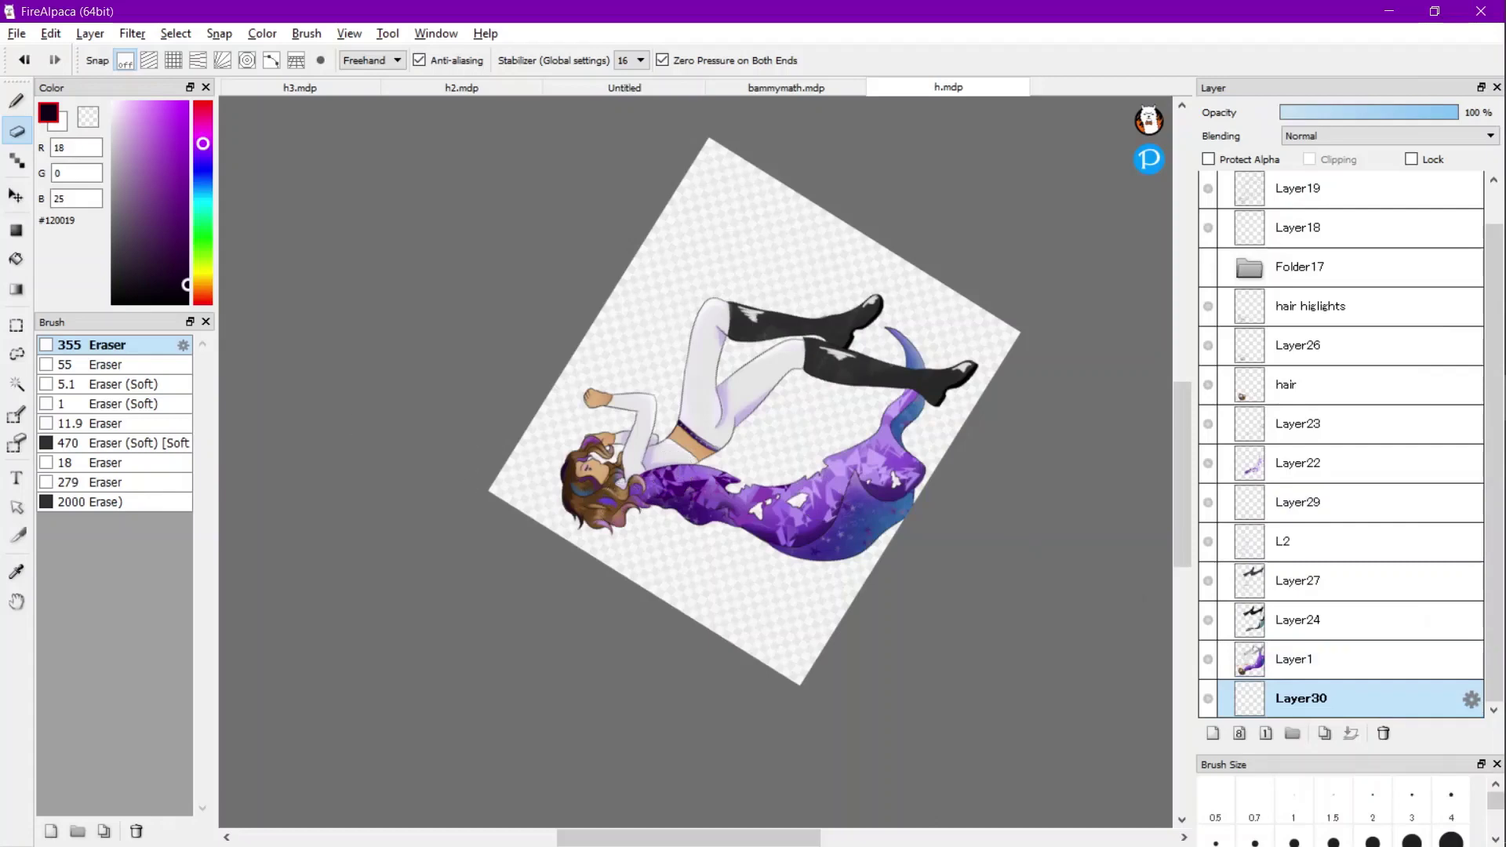
Fill the bottom layer's background with pale yellow #F2F3D1 and cover the remaining gaps with the 930 px Thicc brush.
left_click(203, 270)
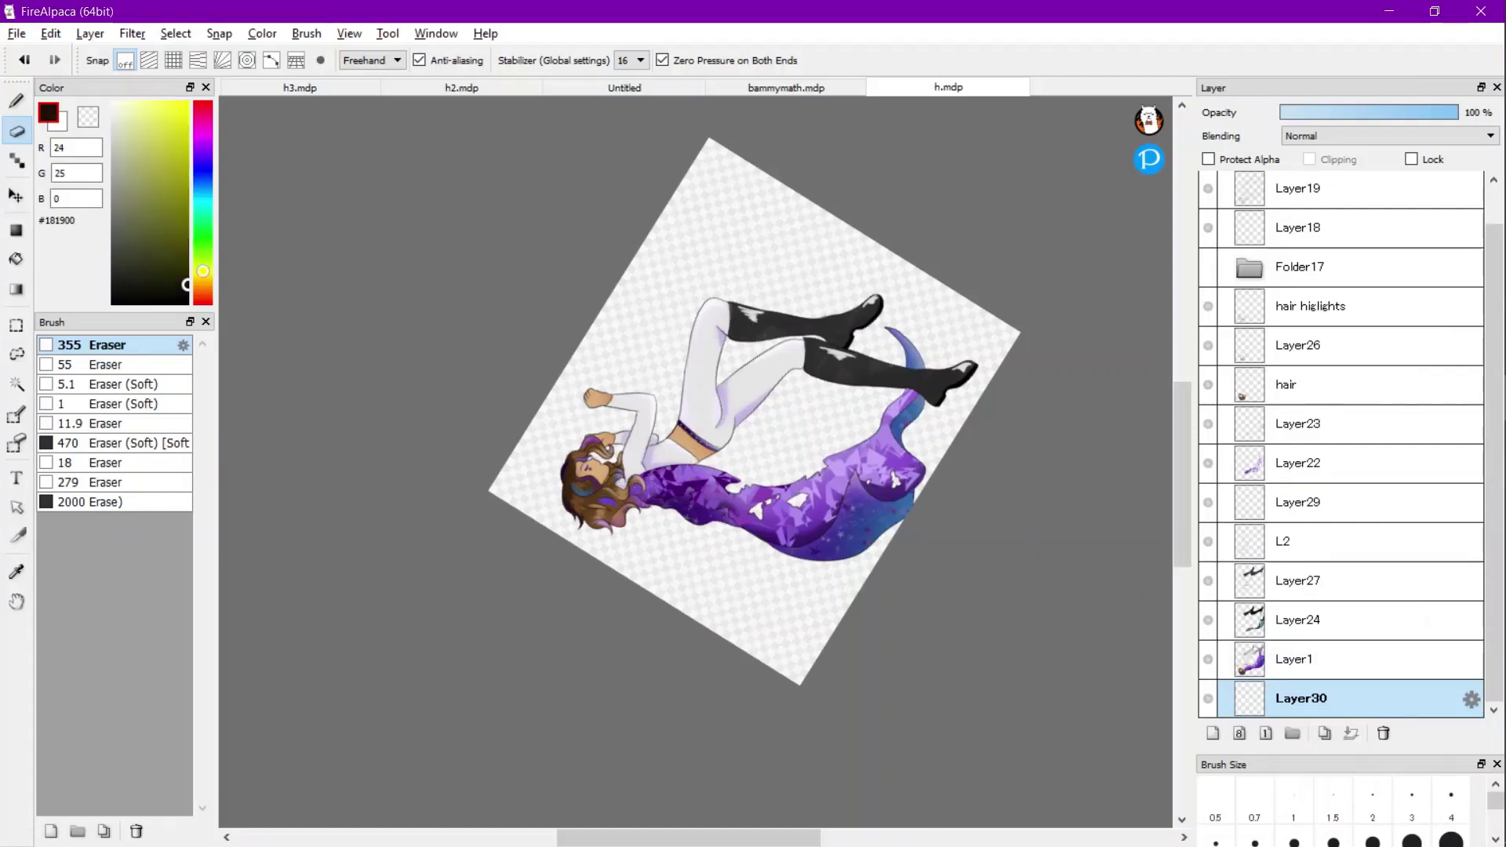
left_click_drag(143, 122, 122, 111)
key("b")
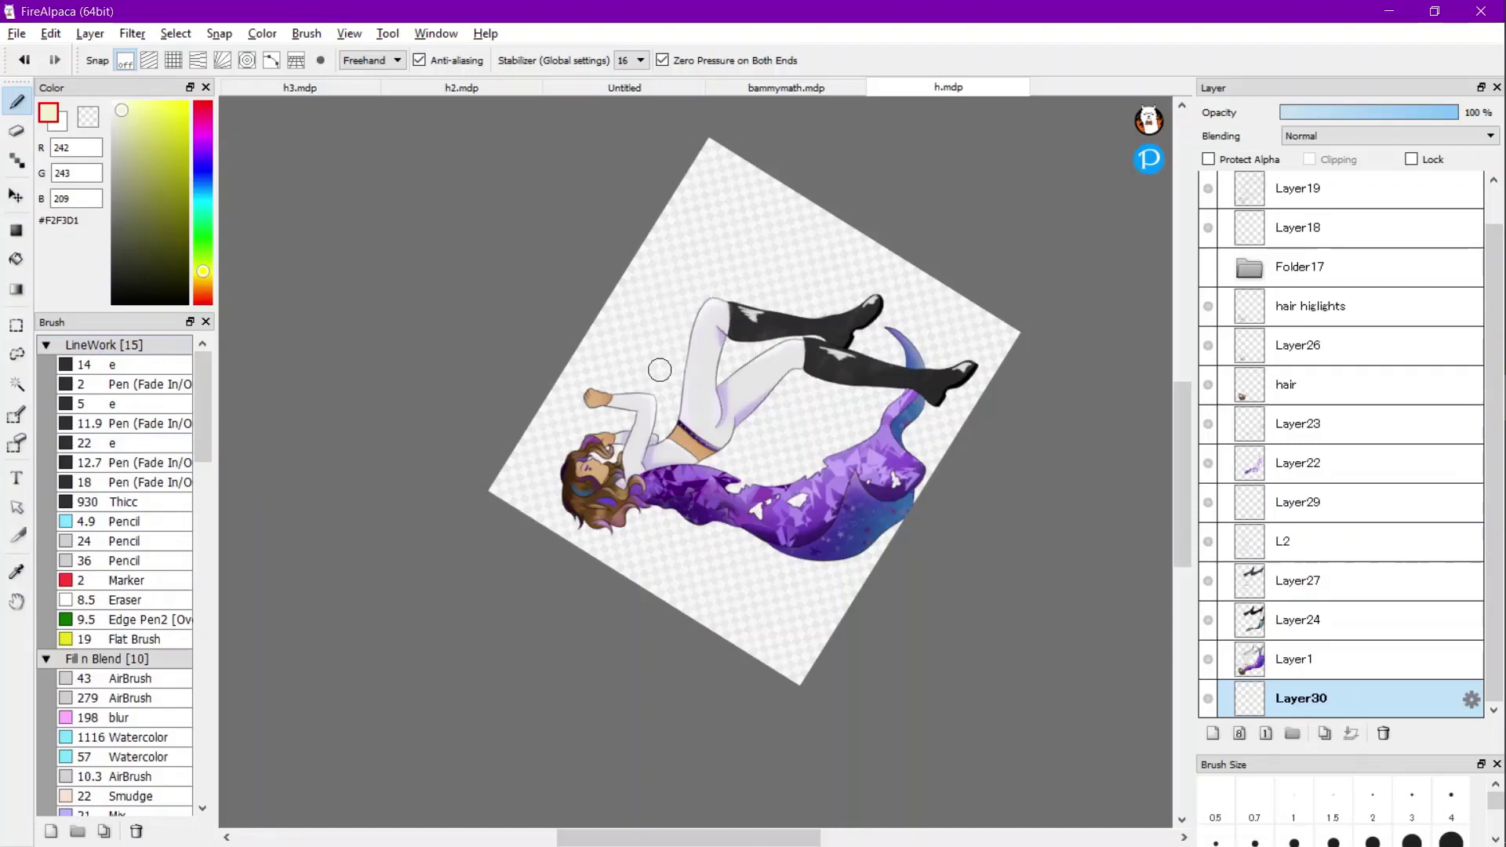
key("g")
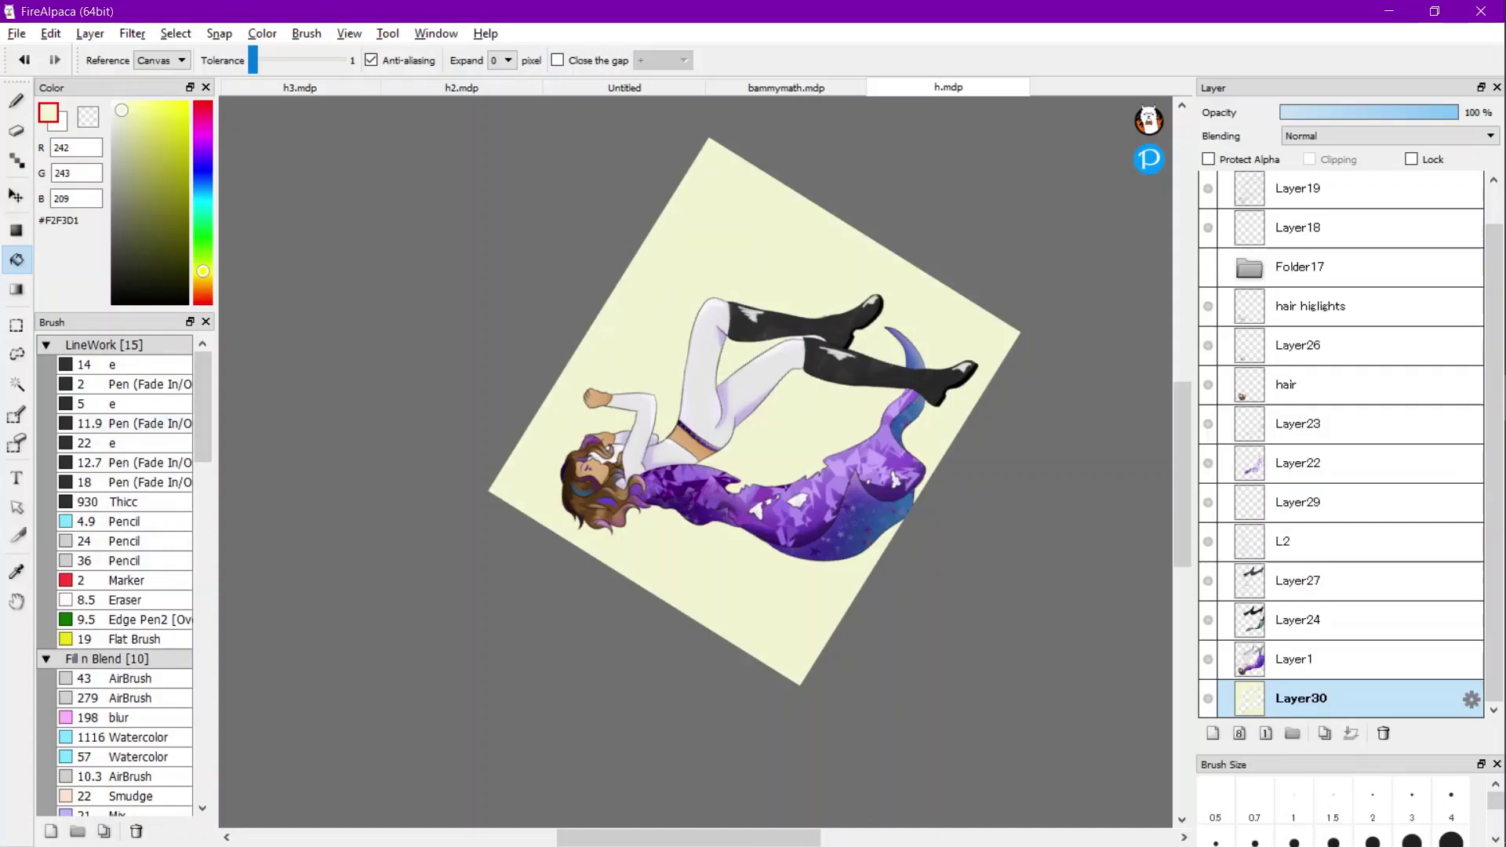
left_click(130, 502)
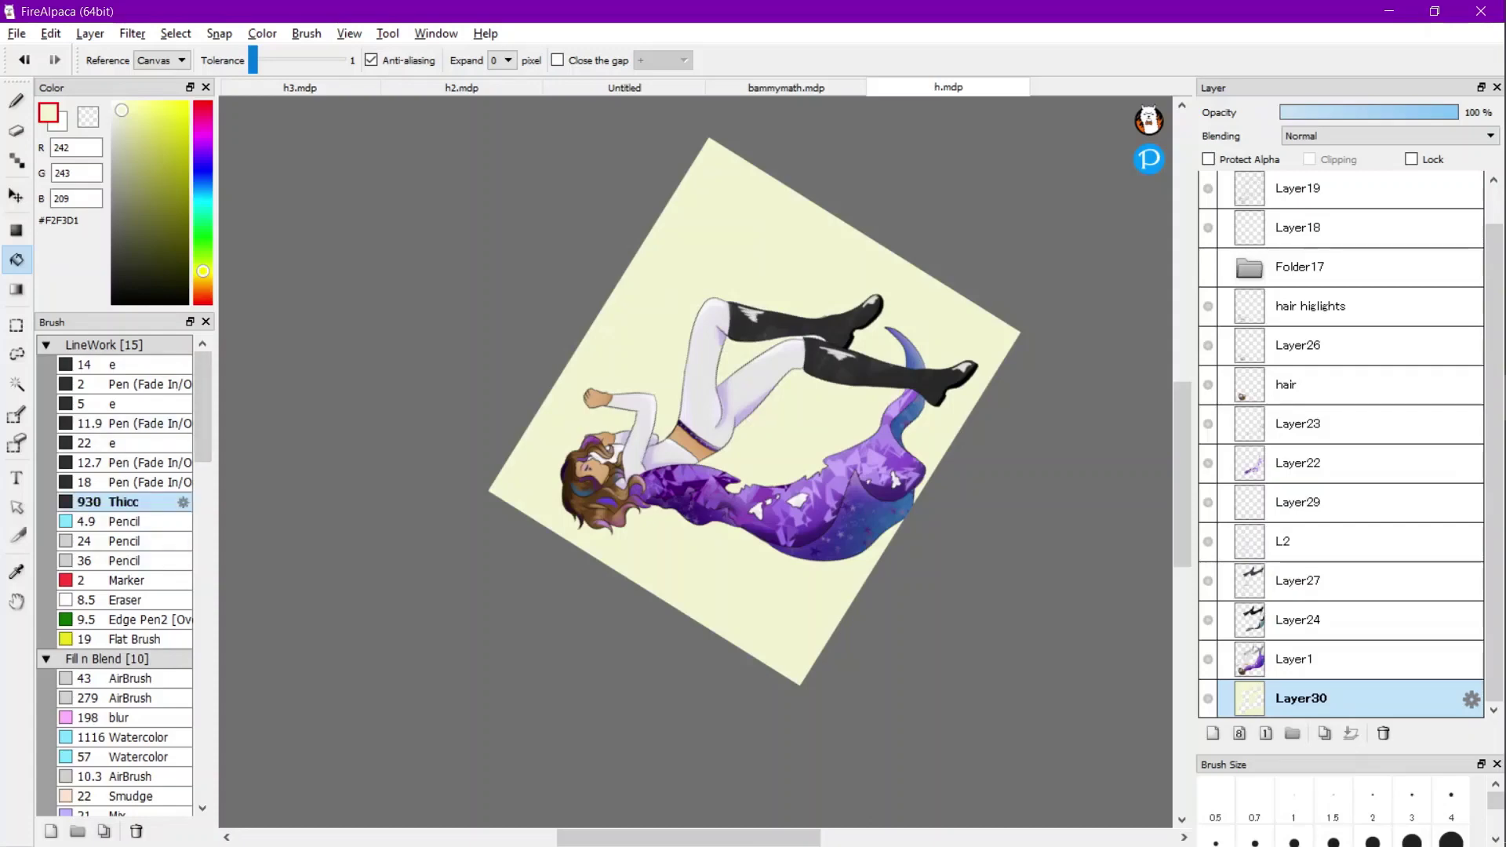
key("b")
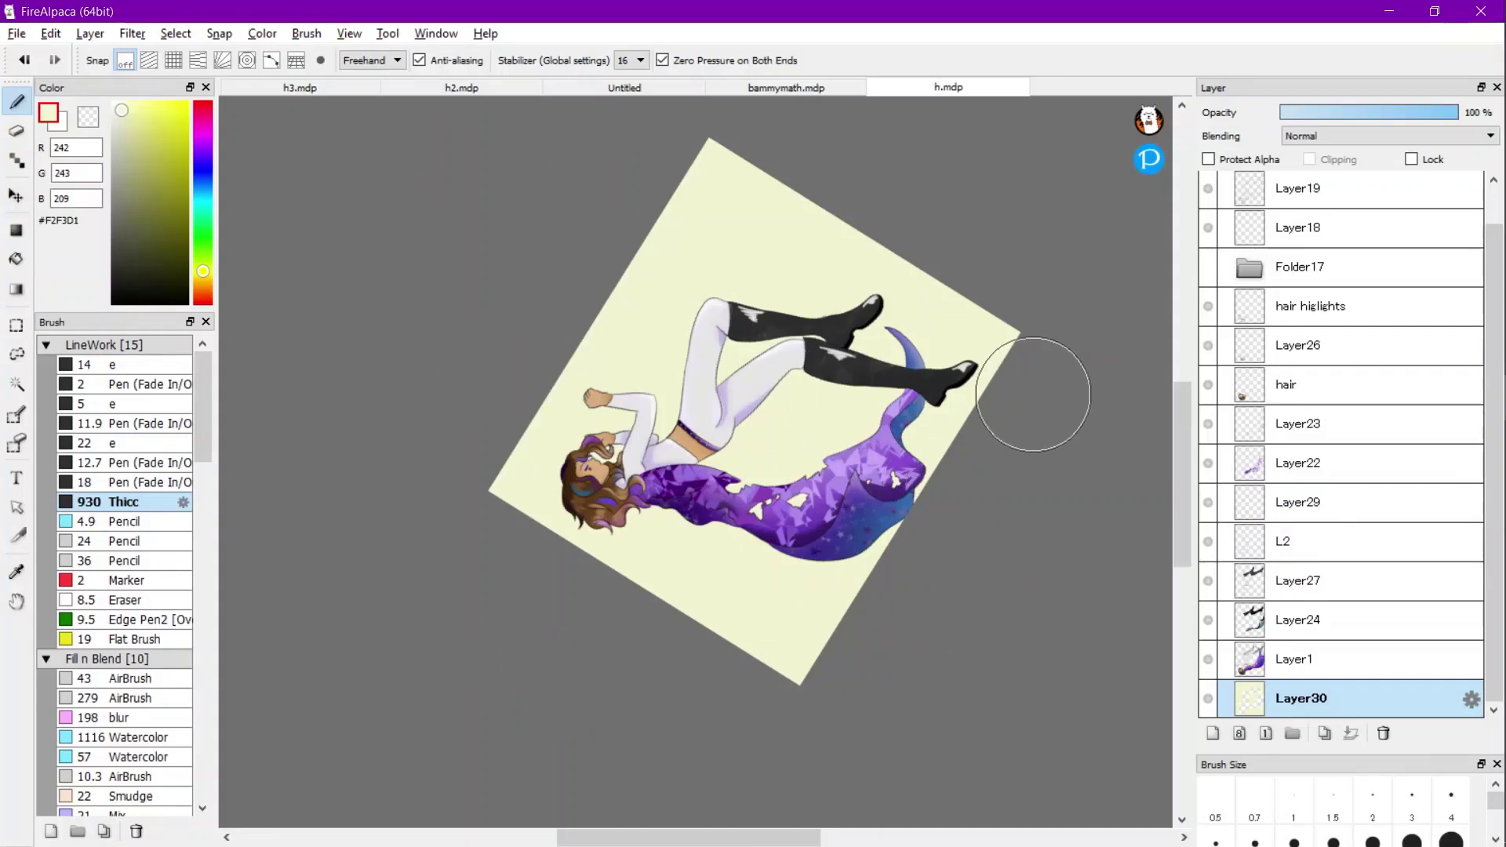
scroll(1033, 394, "up", 1)
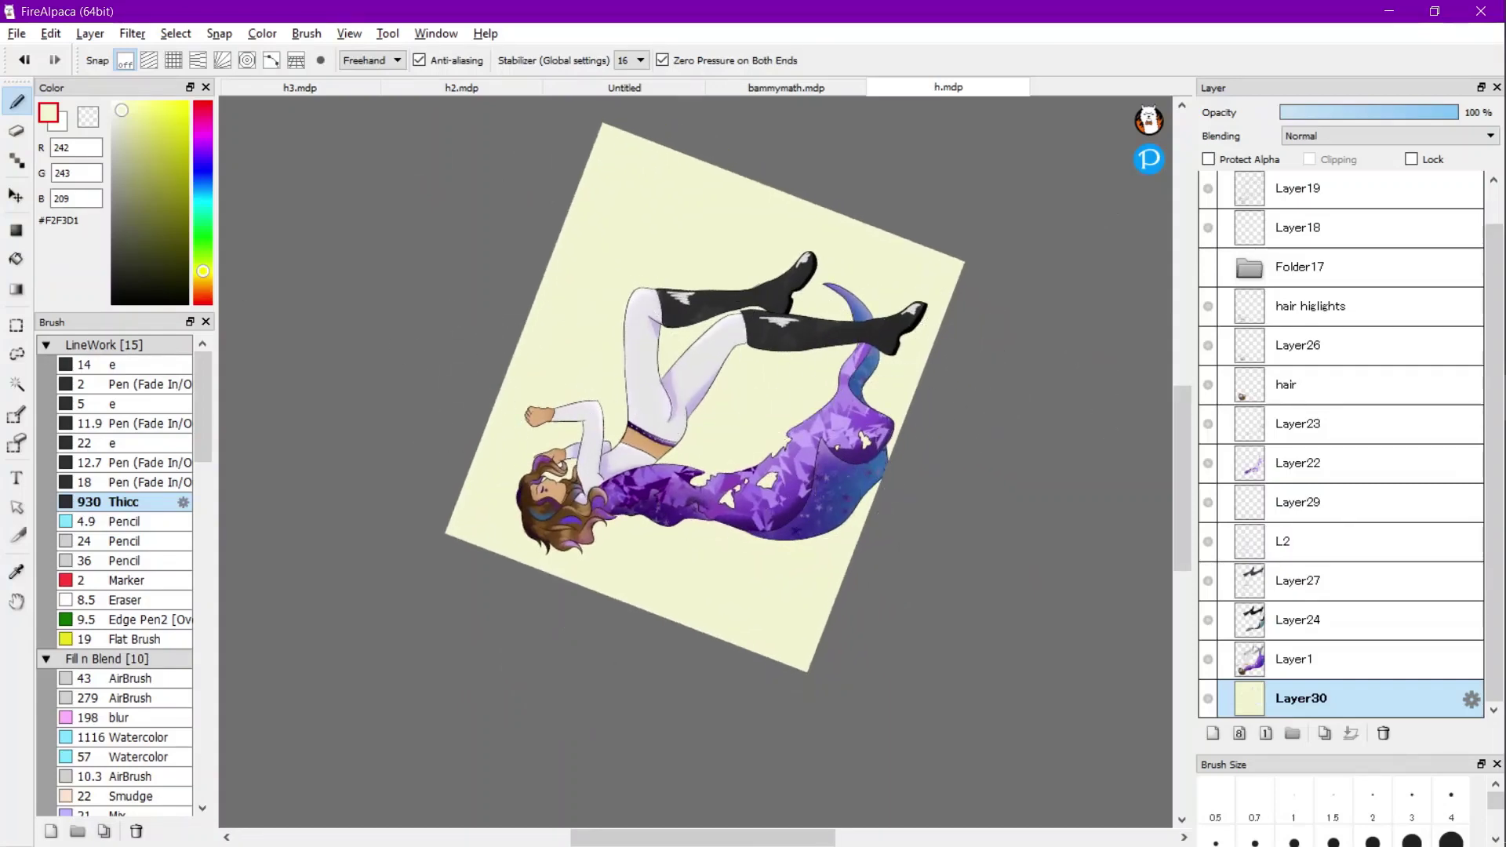
Draw a wavy foreground dune line in sand #F2DC9D with the Pen (Fade In/Out) set to 48 px, and fill the area below it.
left_click_drag(203, 269, 203, 280)
left_click(153, 112)
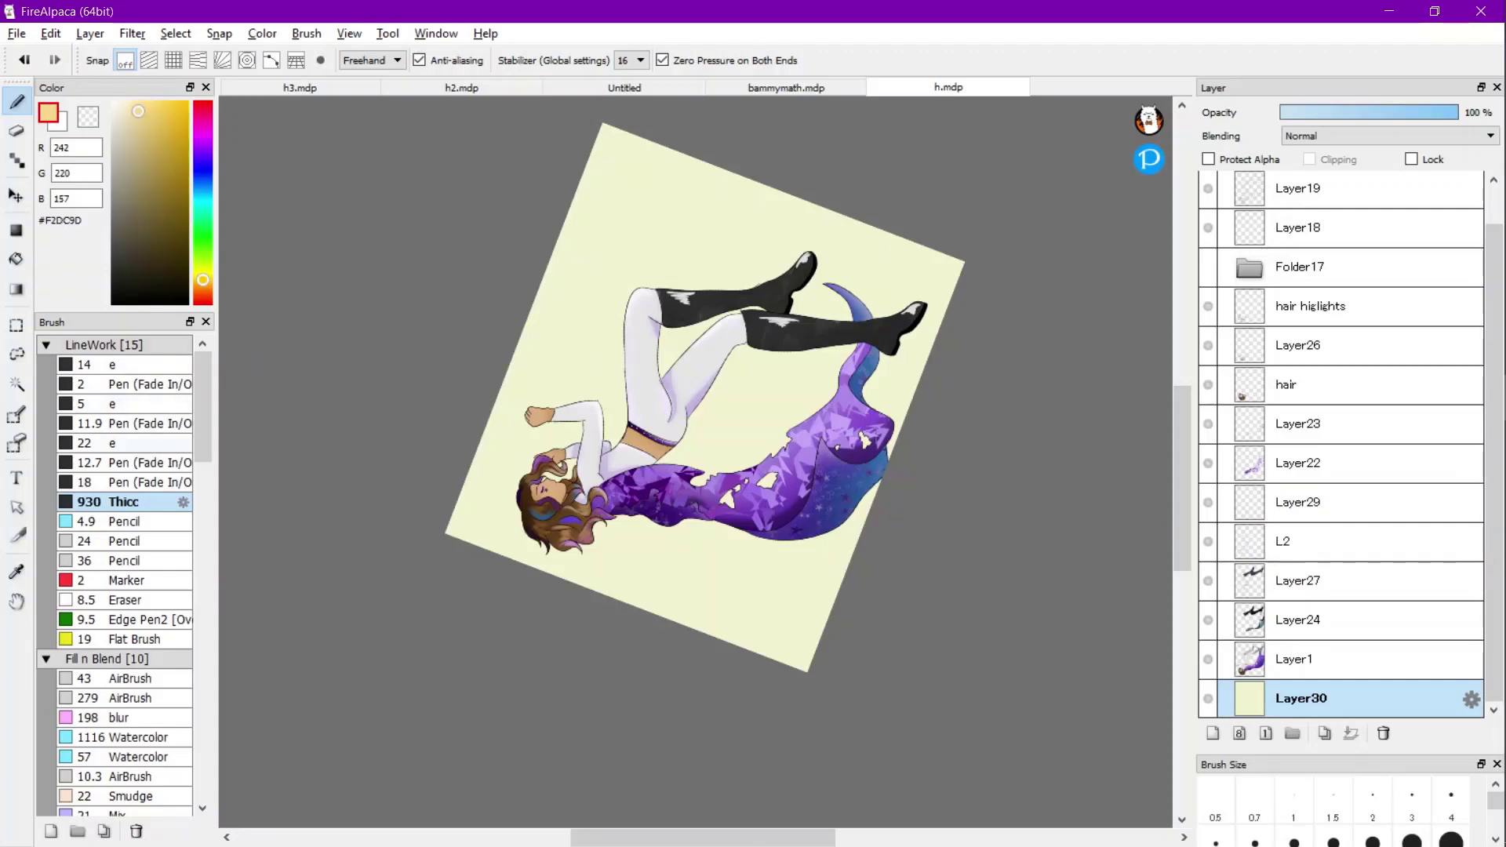
left_click(133, 424)
left_click(182, 423)
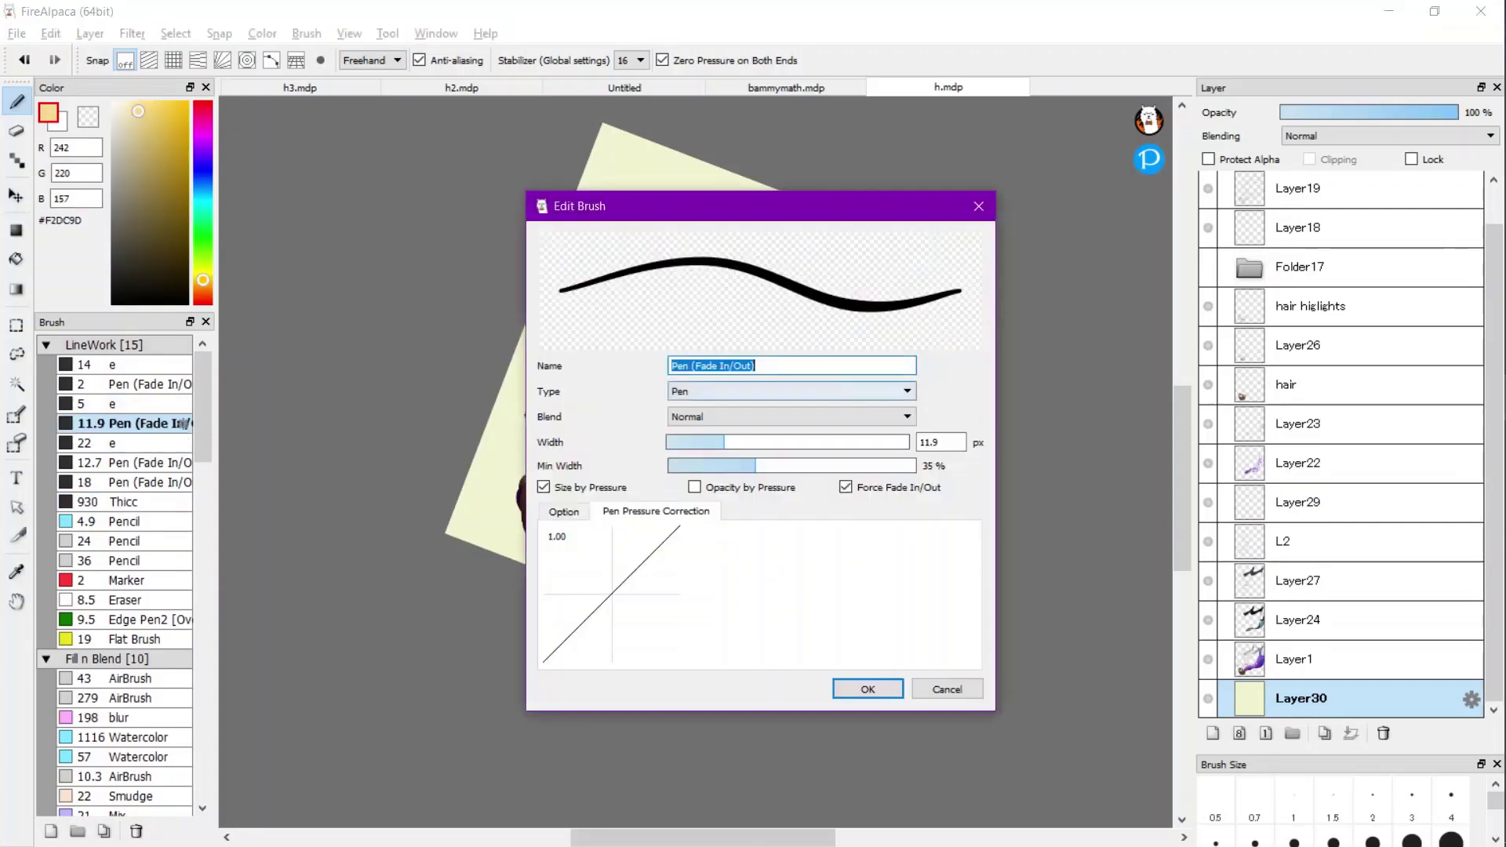
left_click(844, 442)
left_click(868, 690)
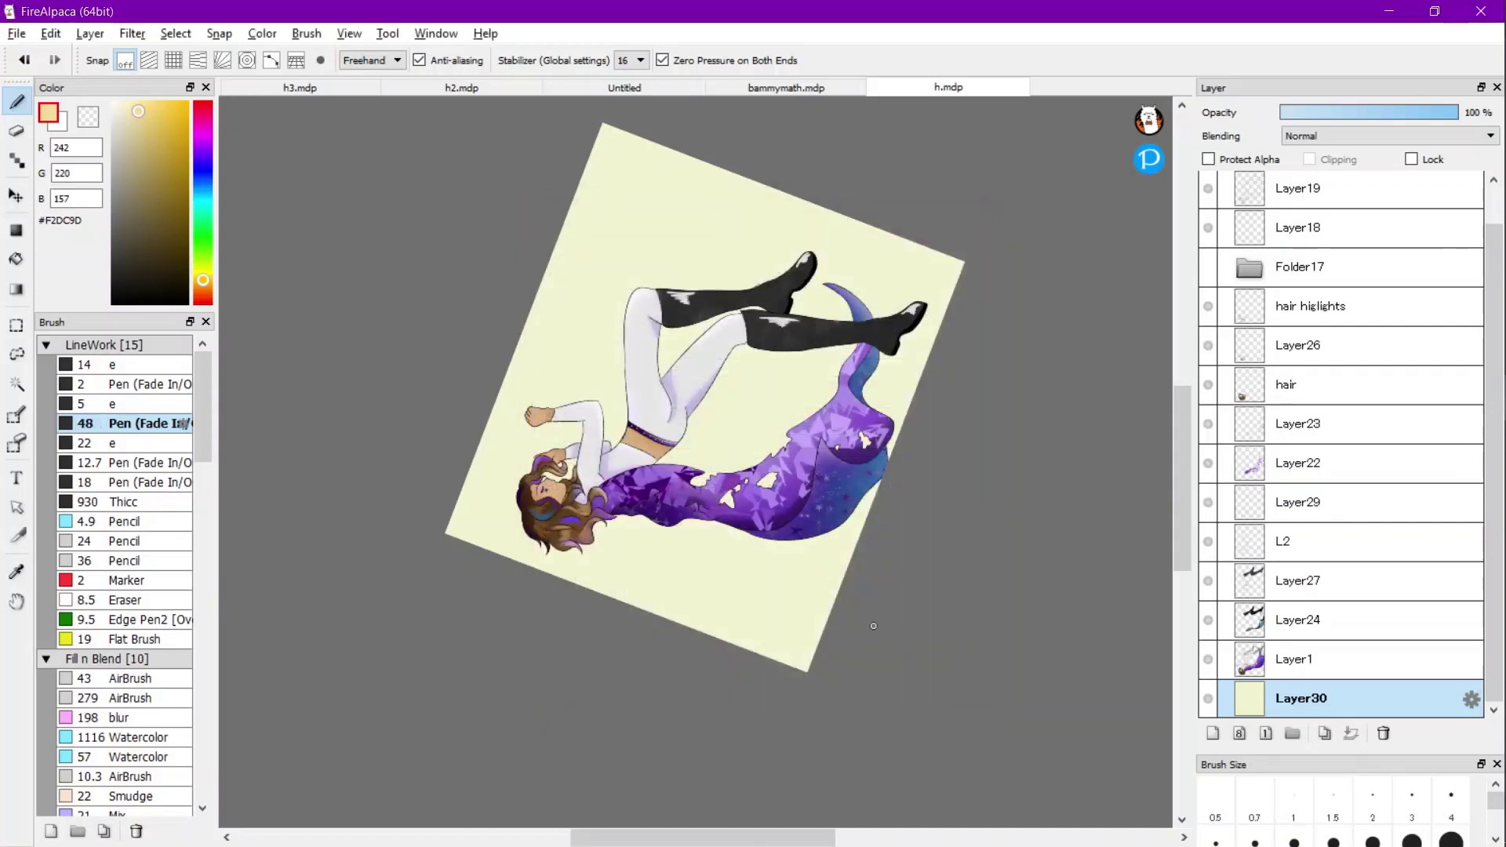
scroll(855, 617, "up", 1)
mouse_move(916, 622)
left_mouse_down()
mouse_move(821, 571)
mouse_move(807, 602)
mouse_move(711, 587)
mouse_move(651, 551)
left_mouse_up()
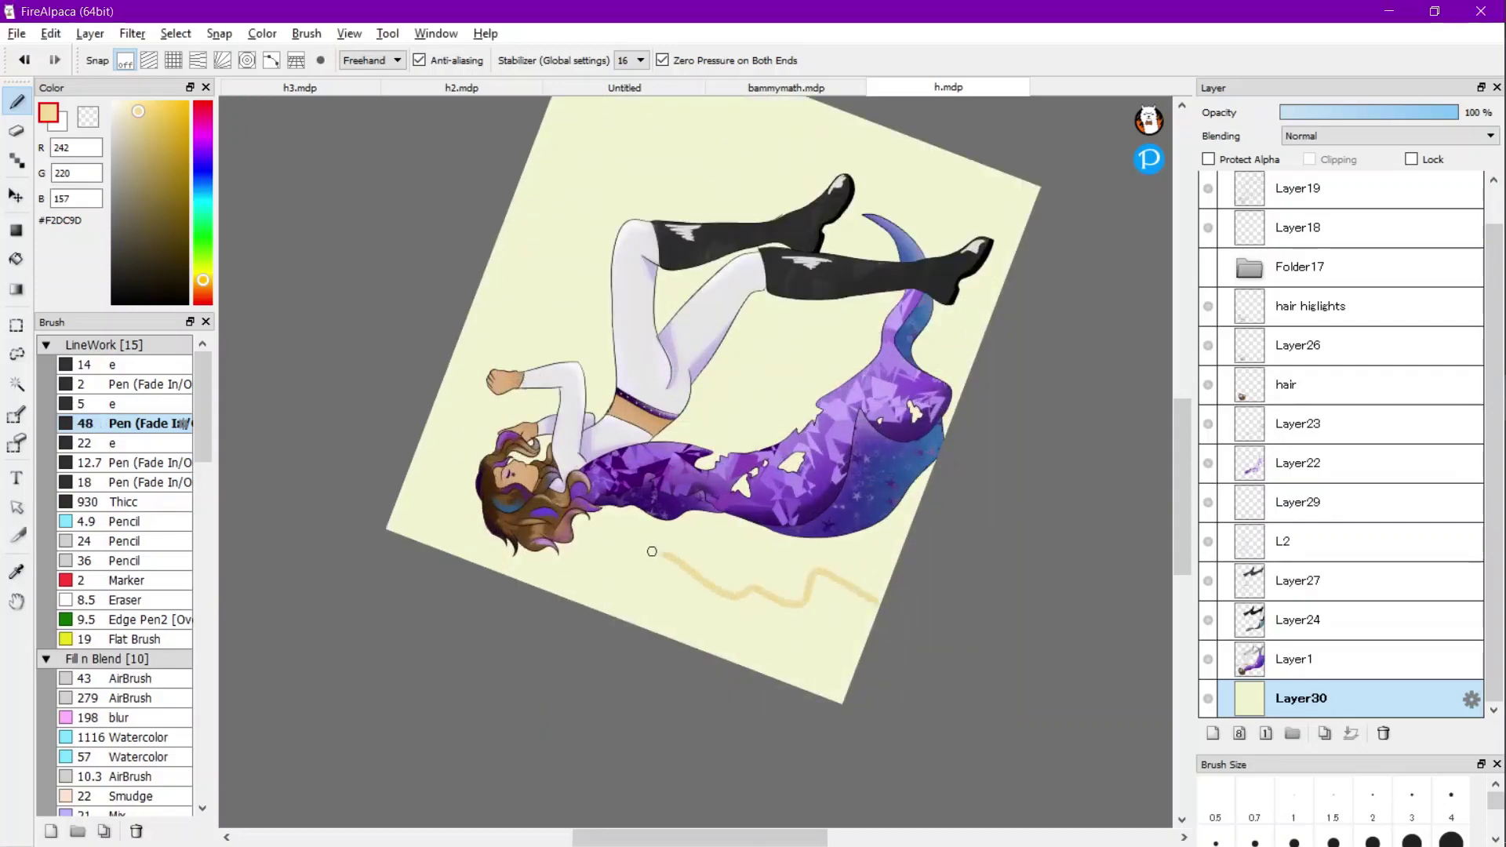
key("g")
left_click(730, 658)
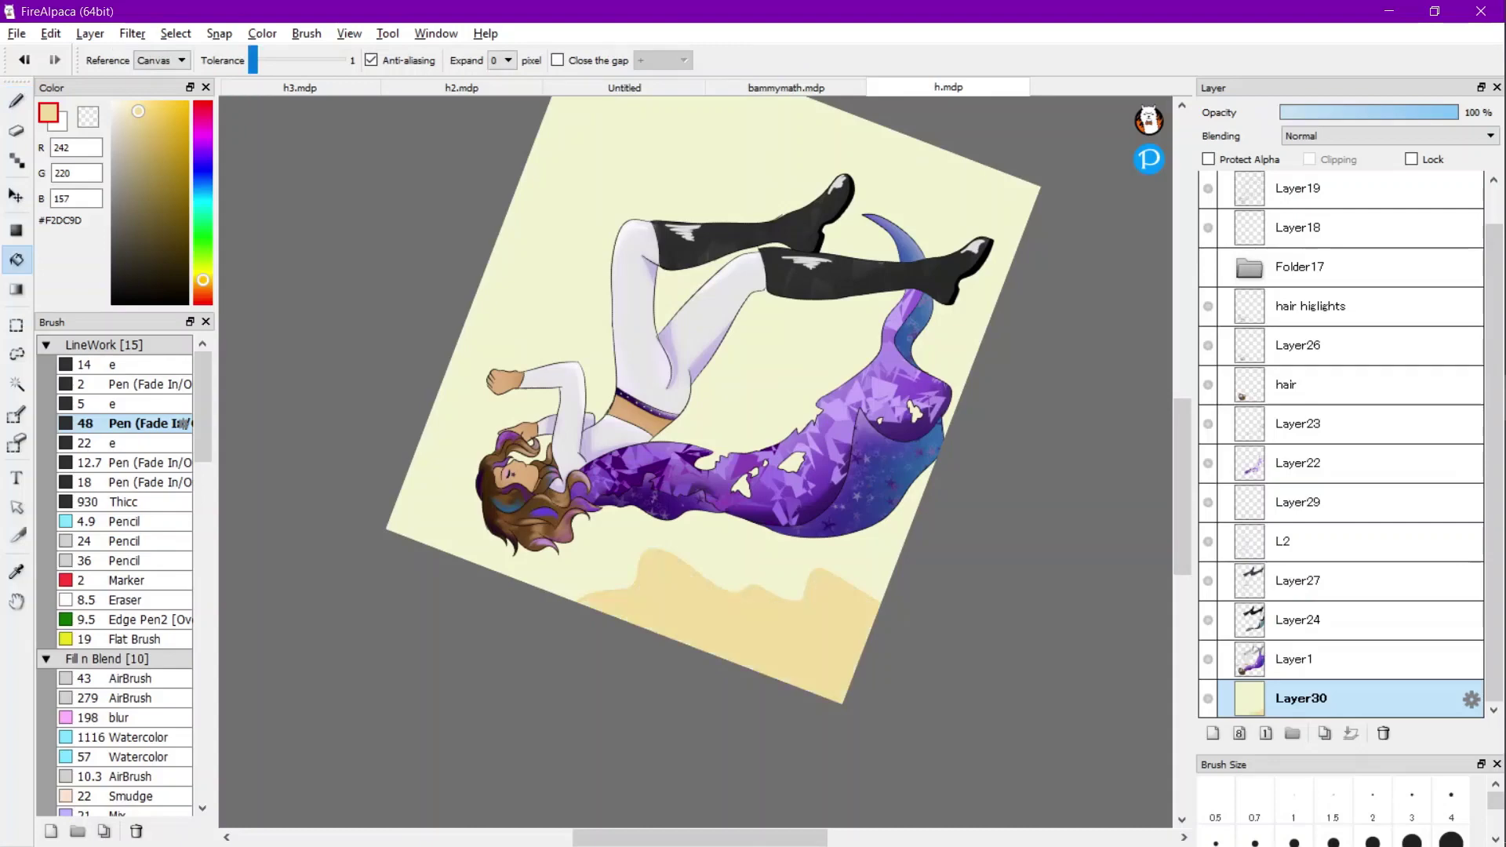
Outline a second dune behind the first, directly beneath the figure, in deep gold #E6B014 and fill it with the same colour.
left_click(163, 136)
left_click(181, 121)
key("b")
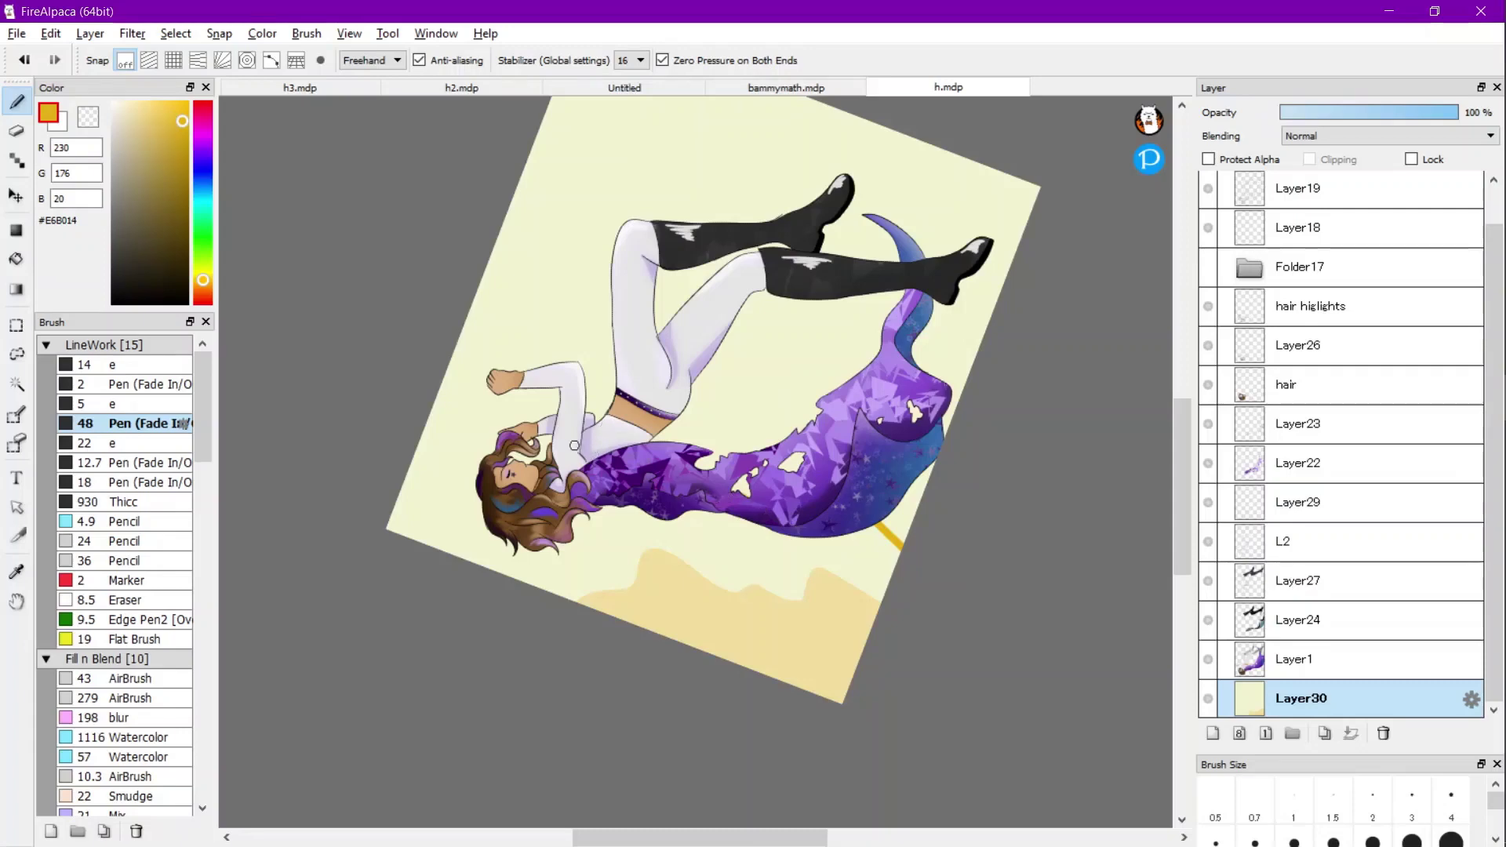
mouse_move(481, 479)
left_mouse_down()
mouse_move(476, 517)
mouse_move(398, 496)
left_mouse_up()
key("g")
left_click(613, 553)
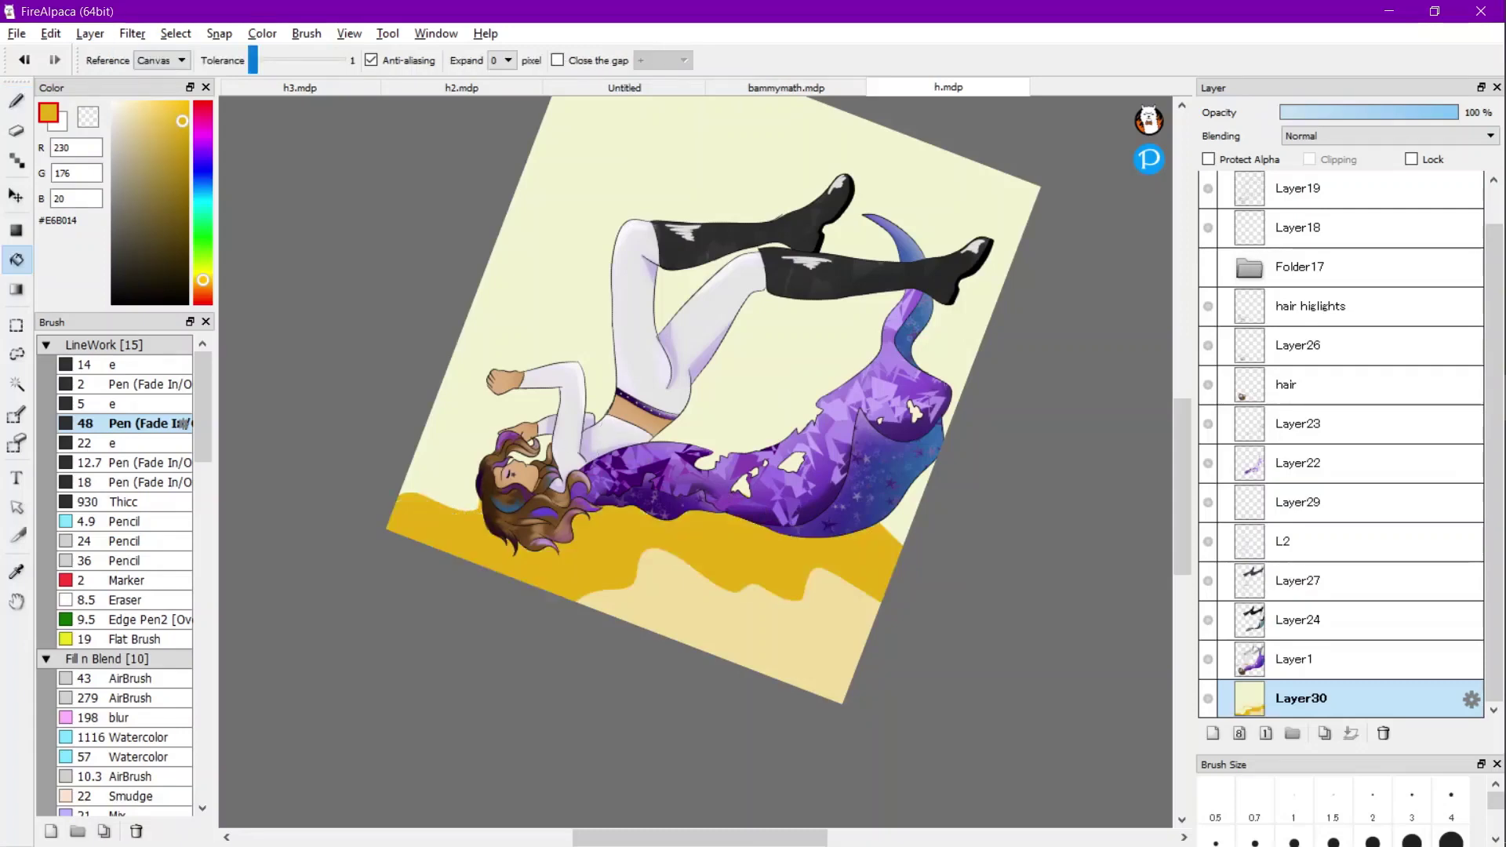
Undo the deep gold fill and refill the second dune with softer sand #E5C772.
key("ctrl+z")
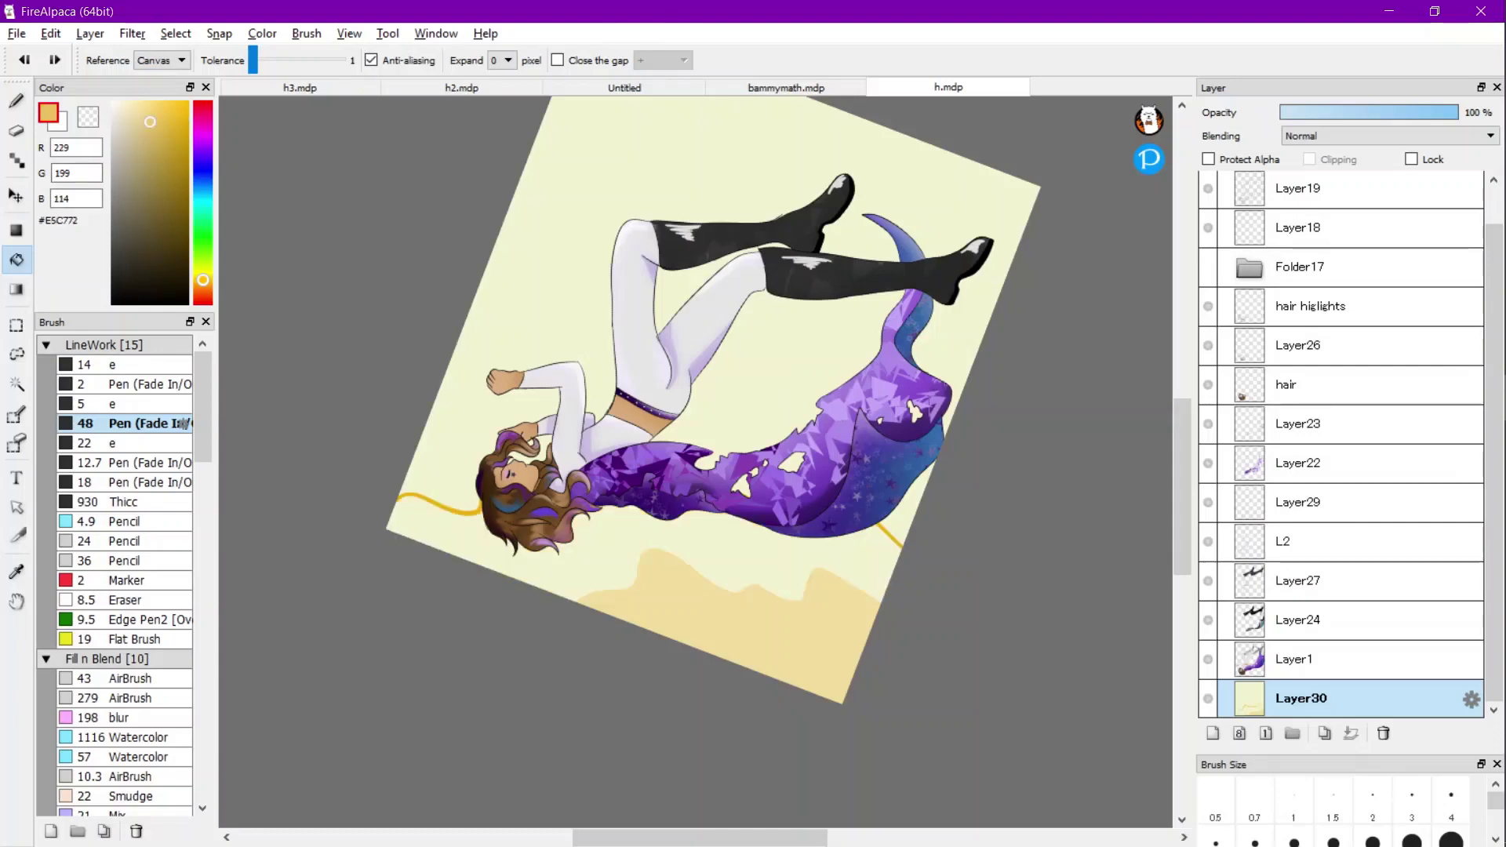
left_click(613, 552)
scroll(696, 462, "down", 2)
scroll(696, 462, "up", 1)
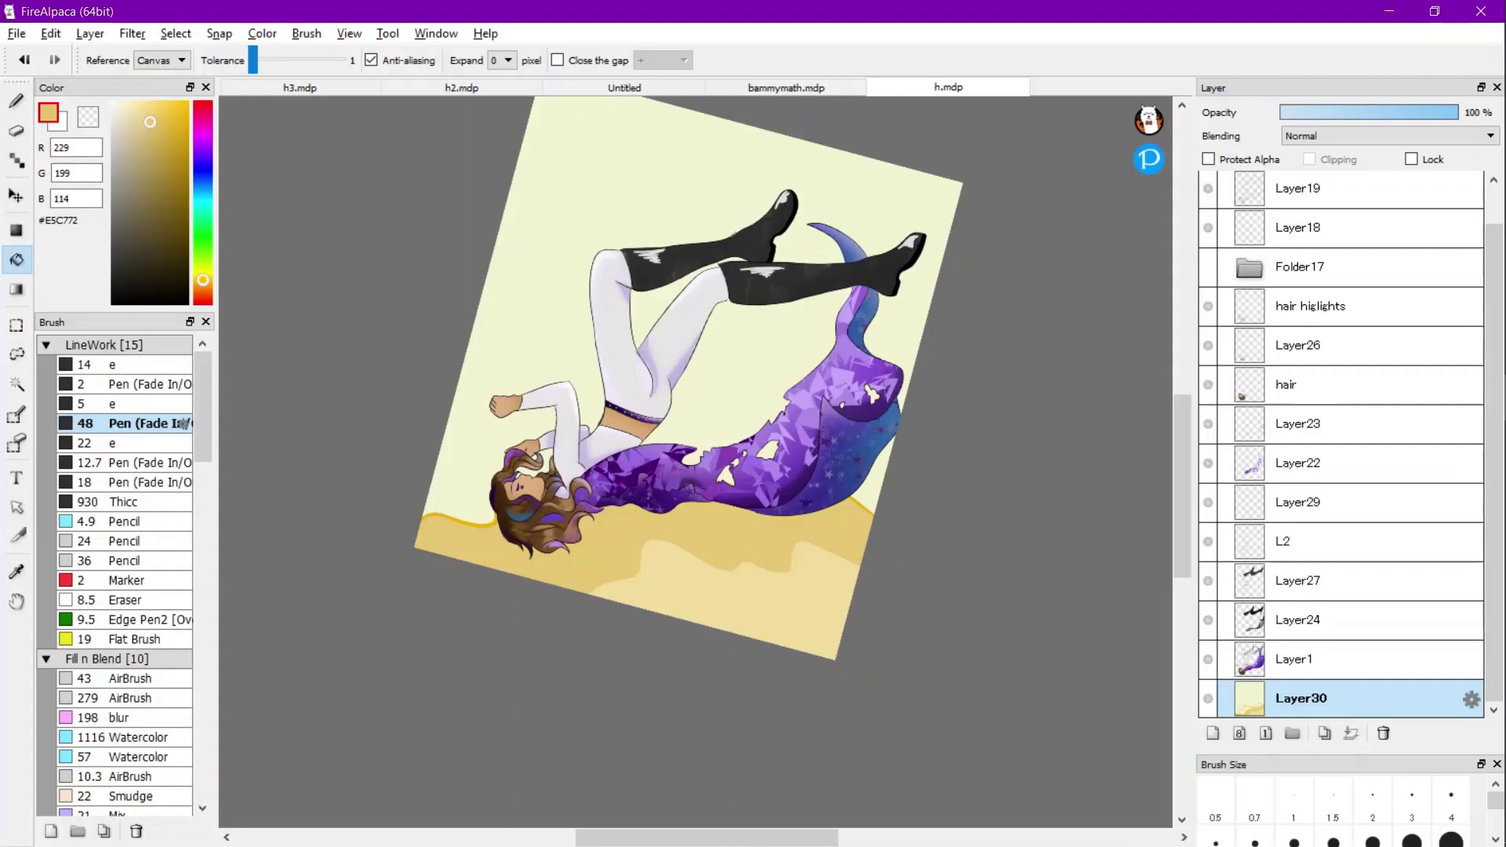
Outline a third dune behind the figure in orange #FFA547 with the 48 px pen and fill its hump beside the waist.
left_click_drag(203, 280, 203, 288)
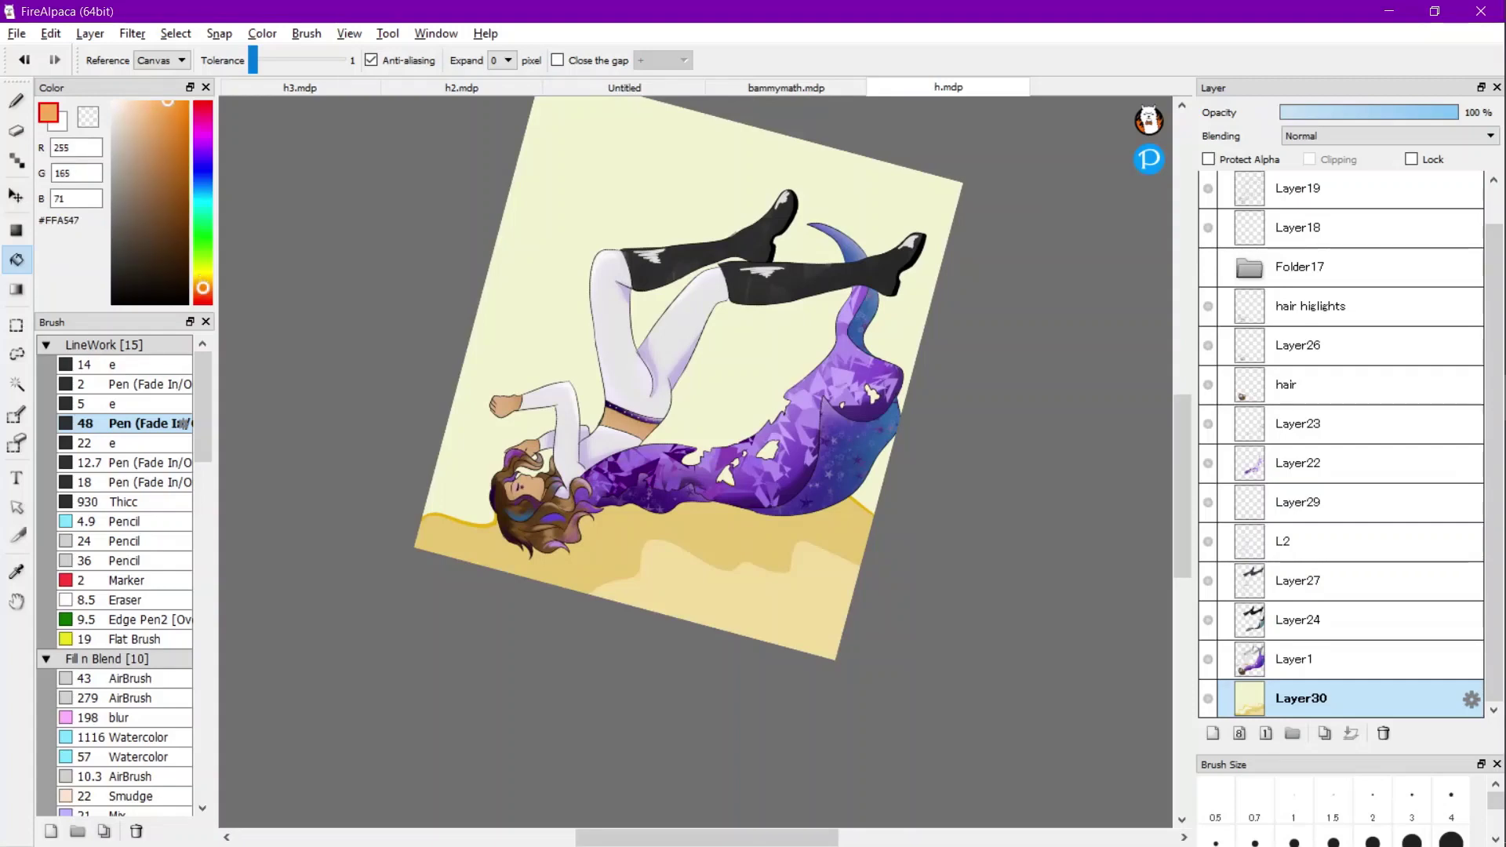
key("b")
scroll(617, 440, "up", 1)
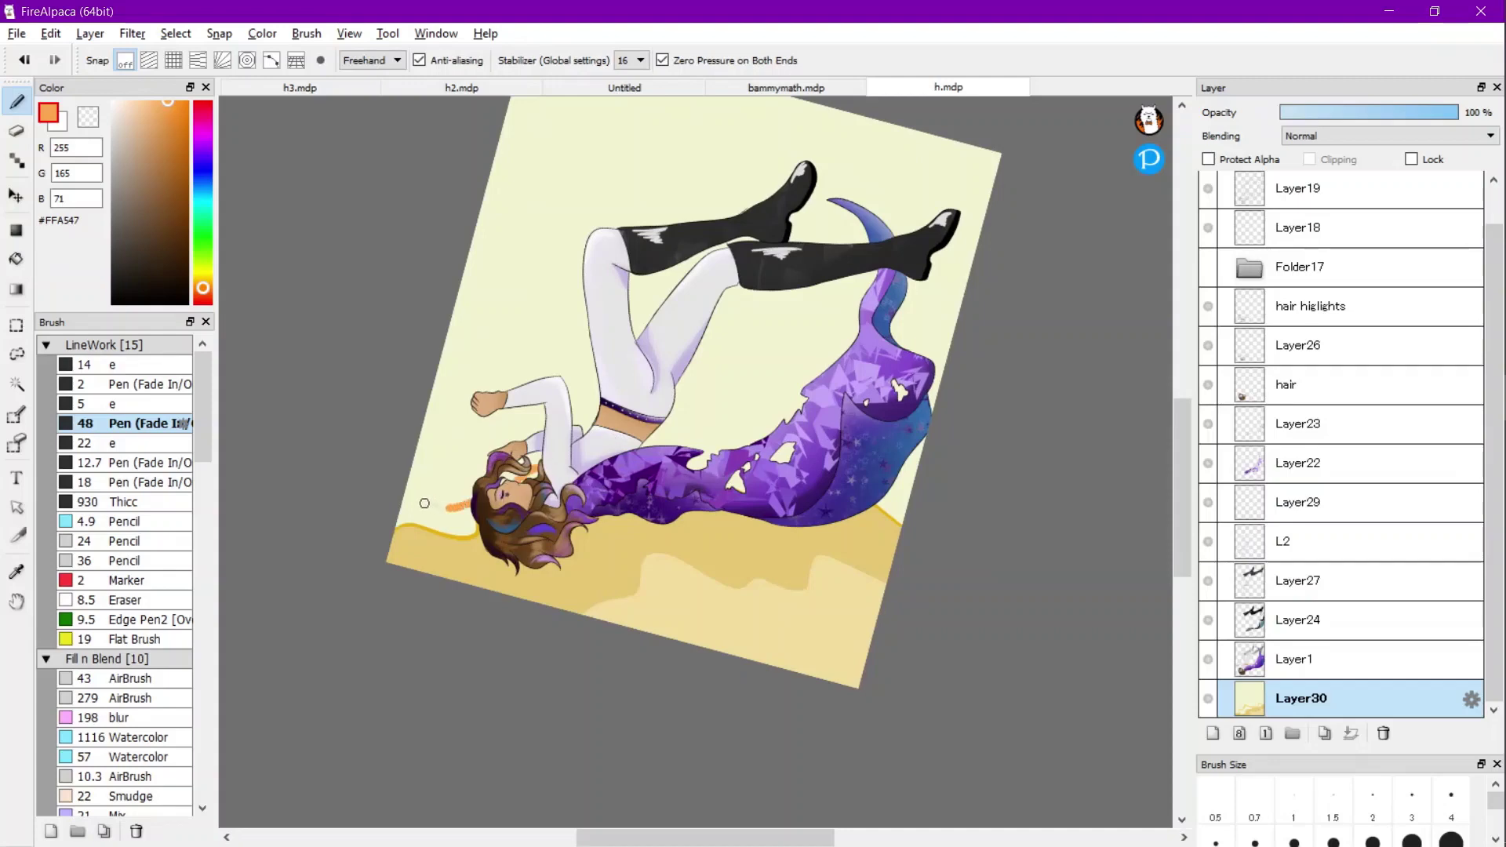
left_click_drag(424, 502, 403, 500)
mouse_move(662, 454)
left_mouse_down()
mouse_move(685, 410)
mouse_move(774, 446)
left_mouse_up()
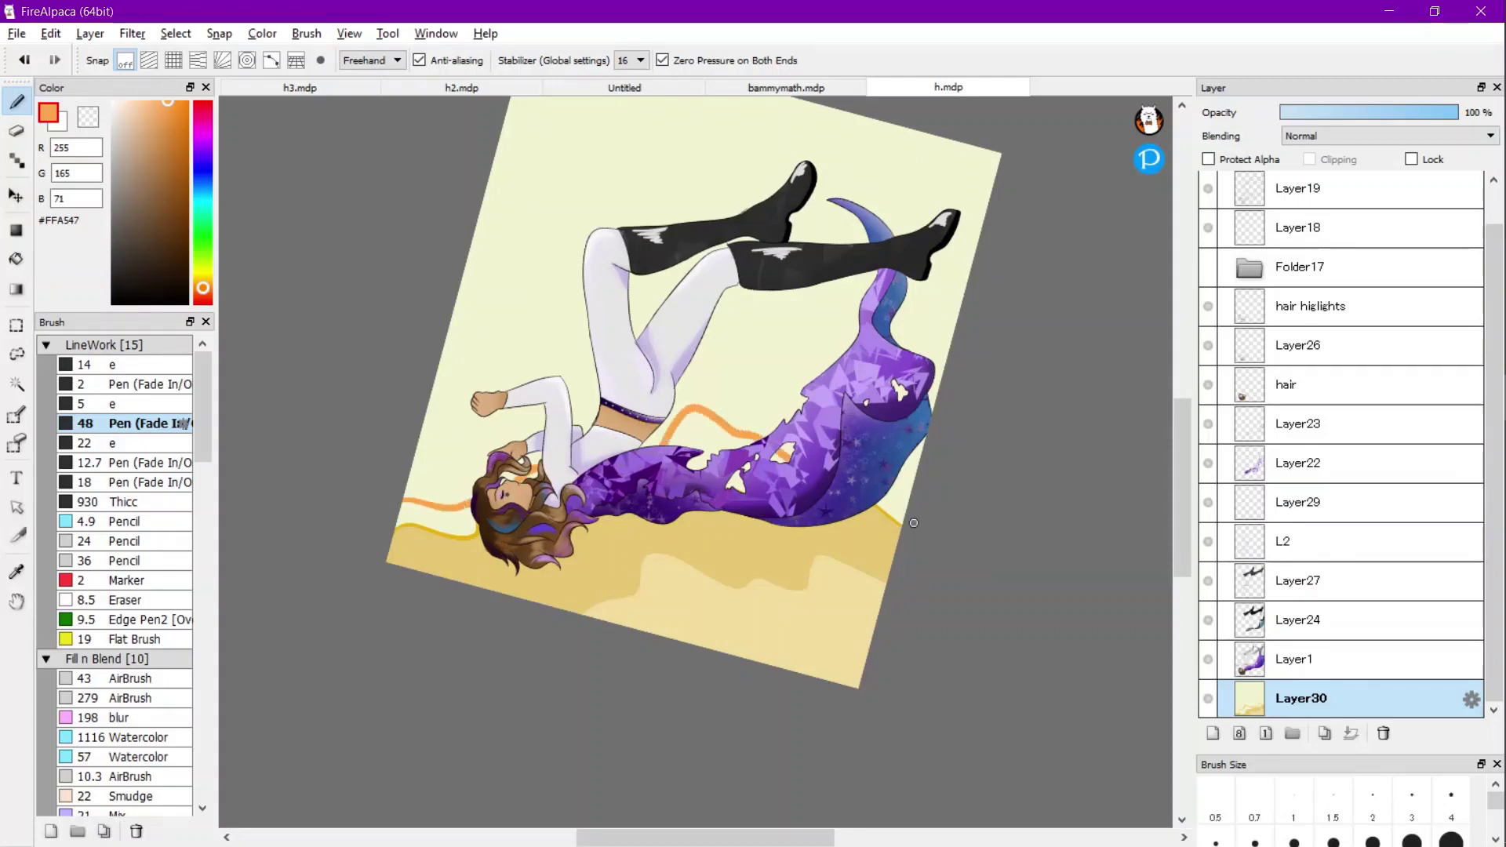
left_click_drag(914, 523, 918, 527)
key("g")
left_click(706, 439)
Fill the orange dune's remaining parts with #FFA547, in the cape holes and at both edges of the canvas.
scroll(753, 486, "up", 2)
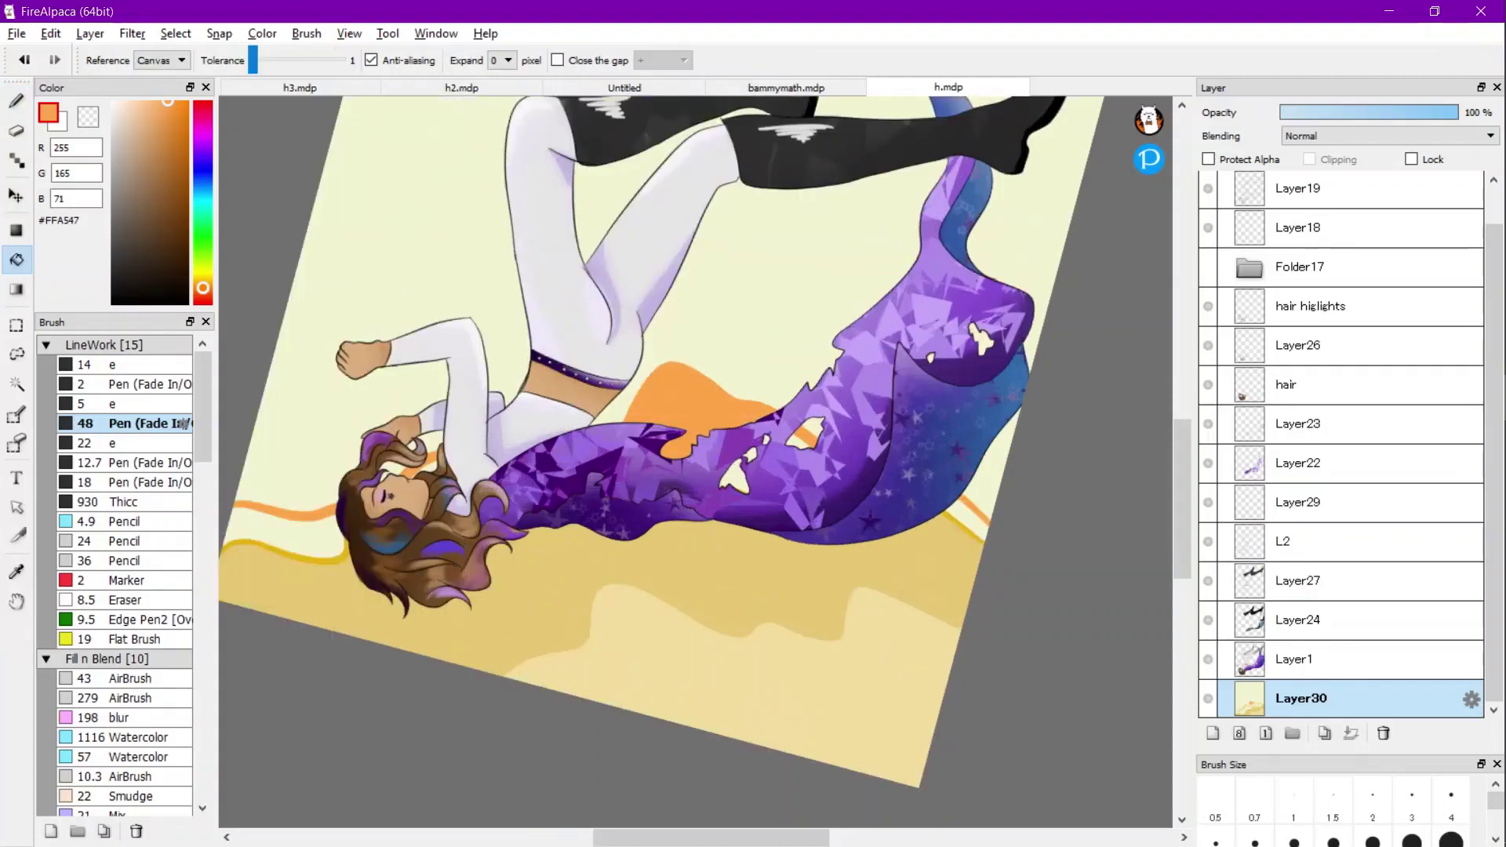
left_click(752, 443)
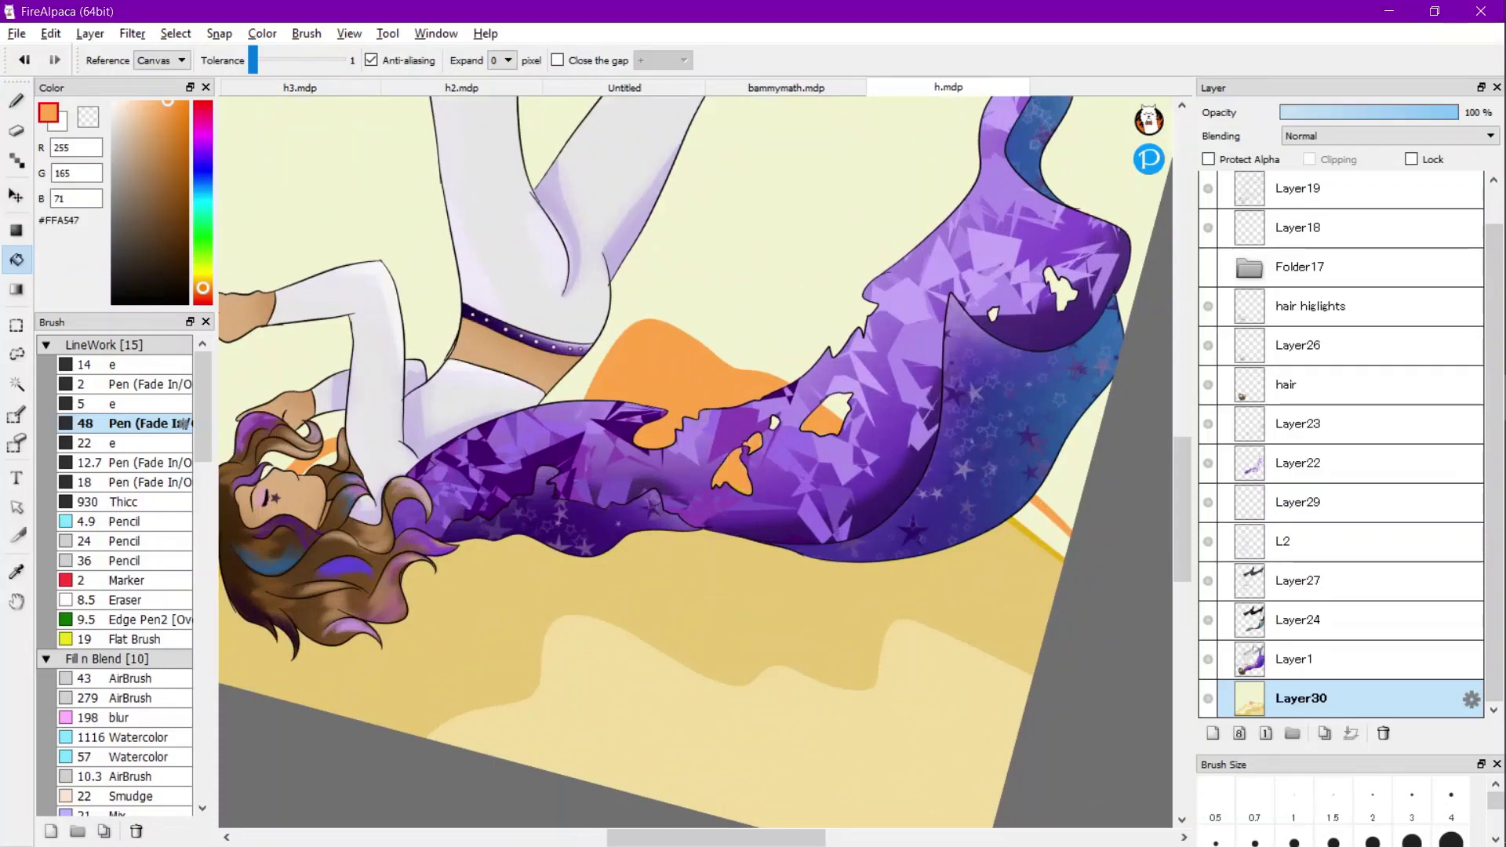
left_click(1049, 532)
scroll(1059, 519, "down", 2)
left_click(600, 531)
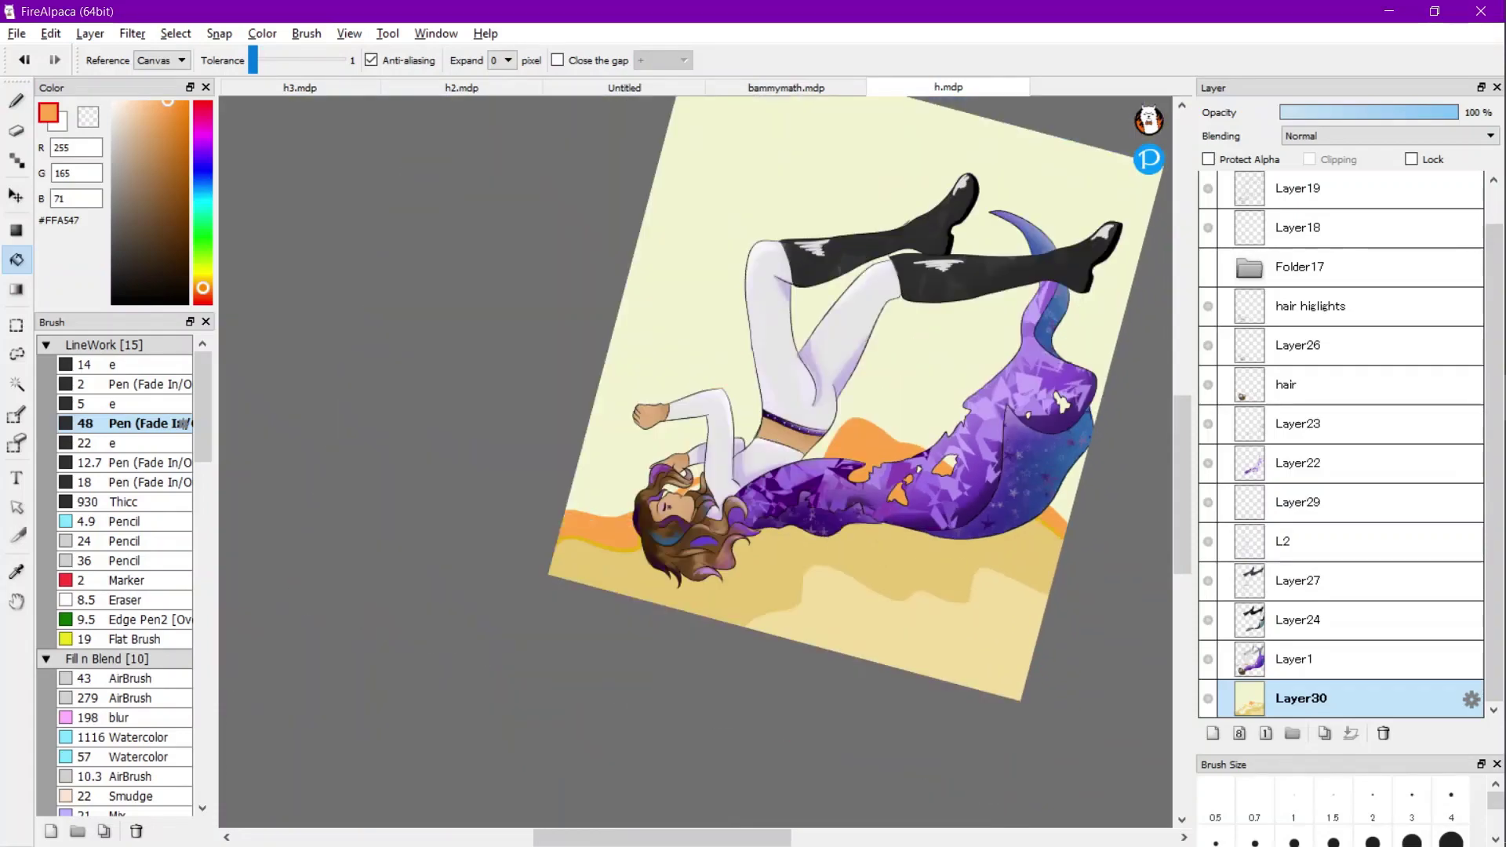
Try refilling the second dune beneath the figure with bright yellow #F7E579 and undo the fill.
scroll(252, 441, "down", 1)
scroll(627, 509, "up", 1)
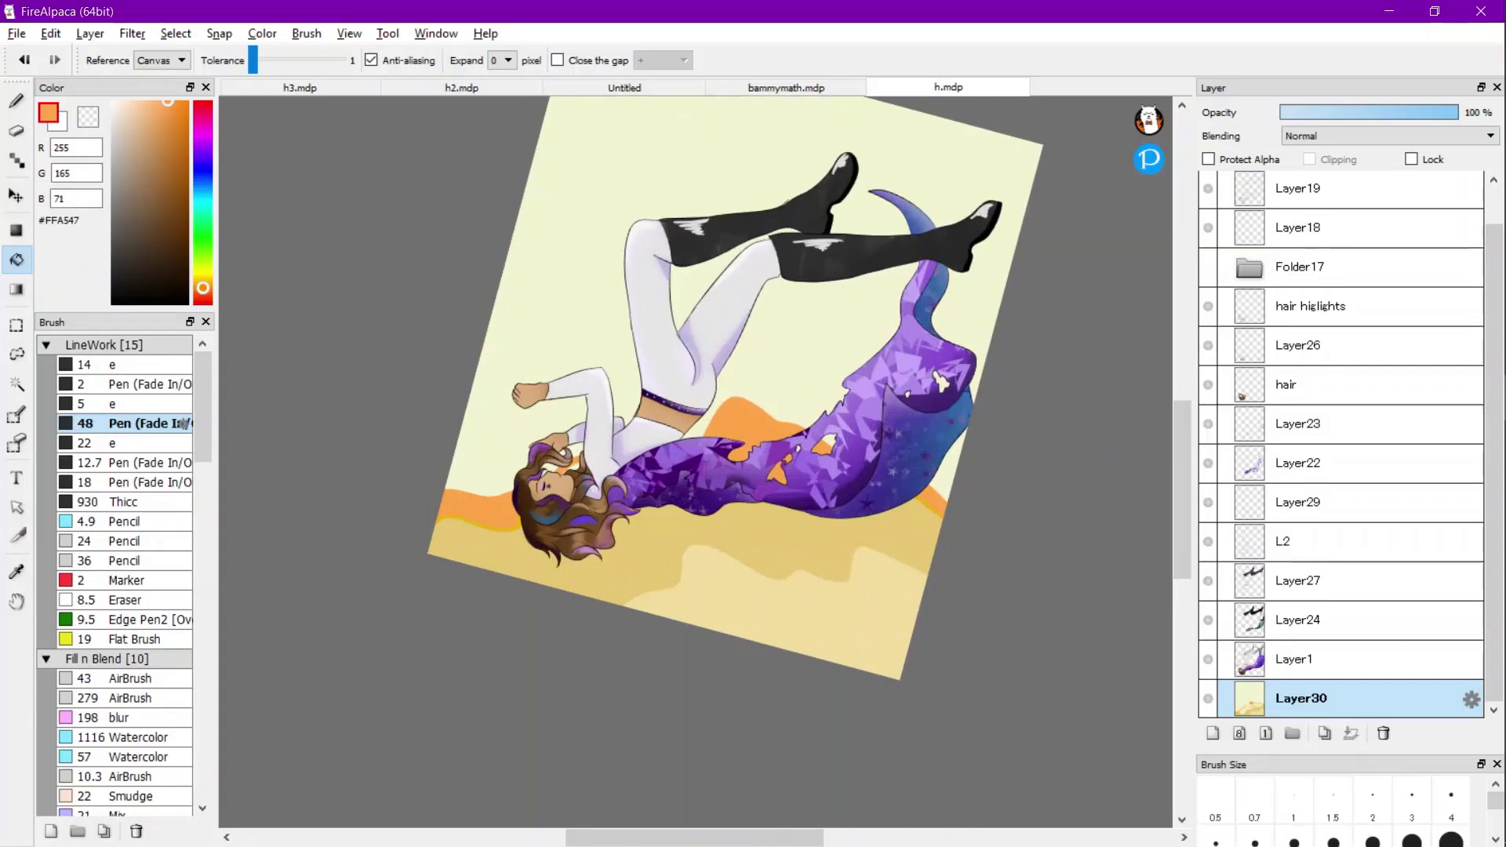
key("i")
left_click(784, 611)
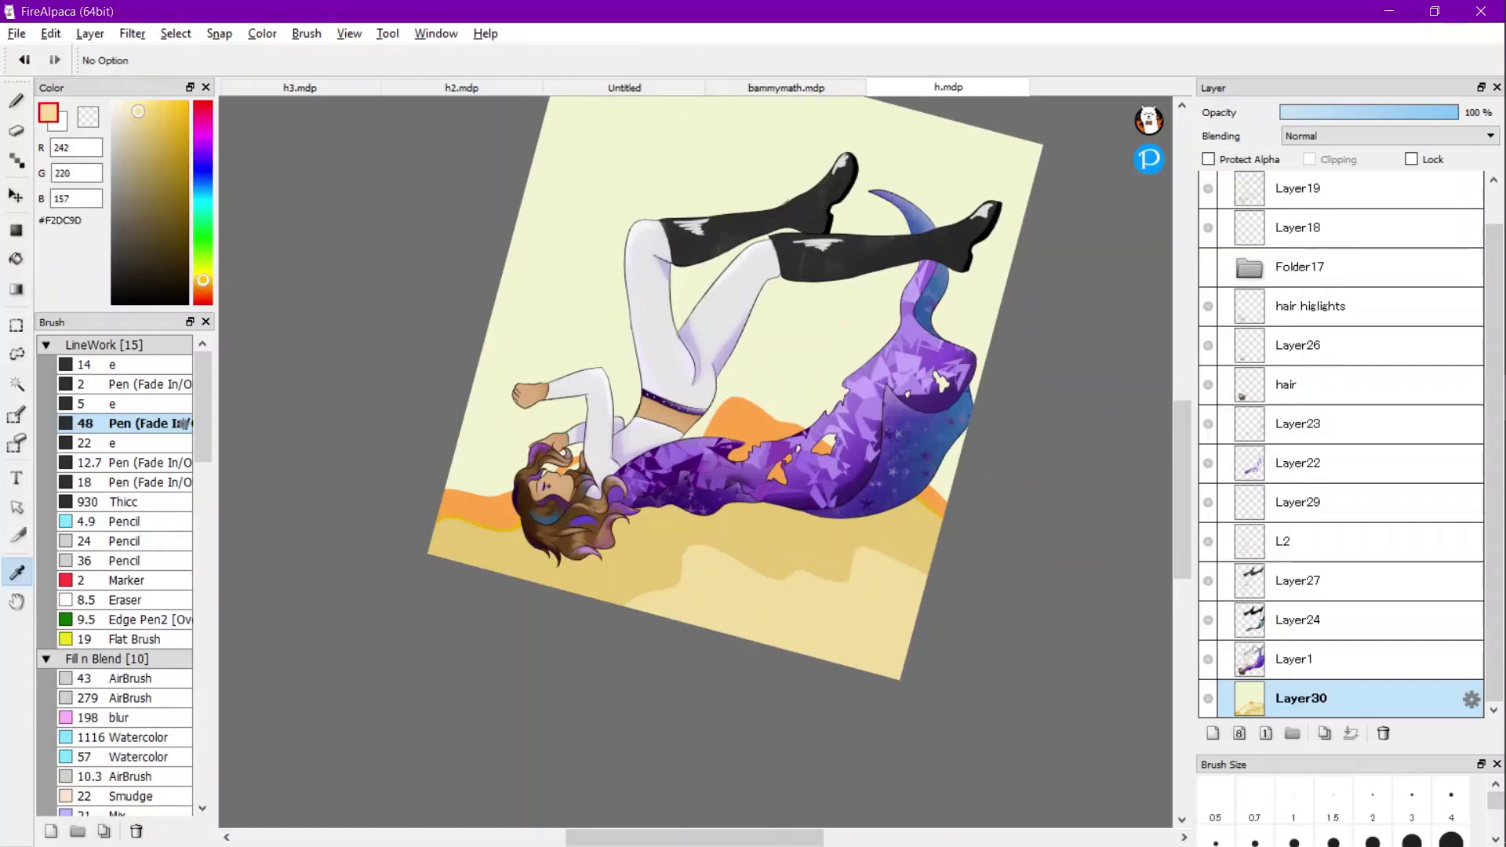
left_click(204, 276)
left_click(169, 127)
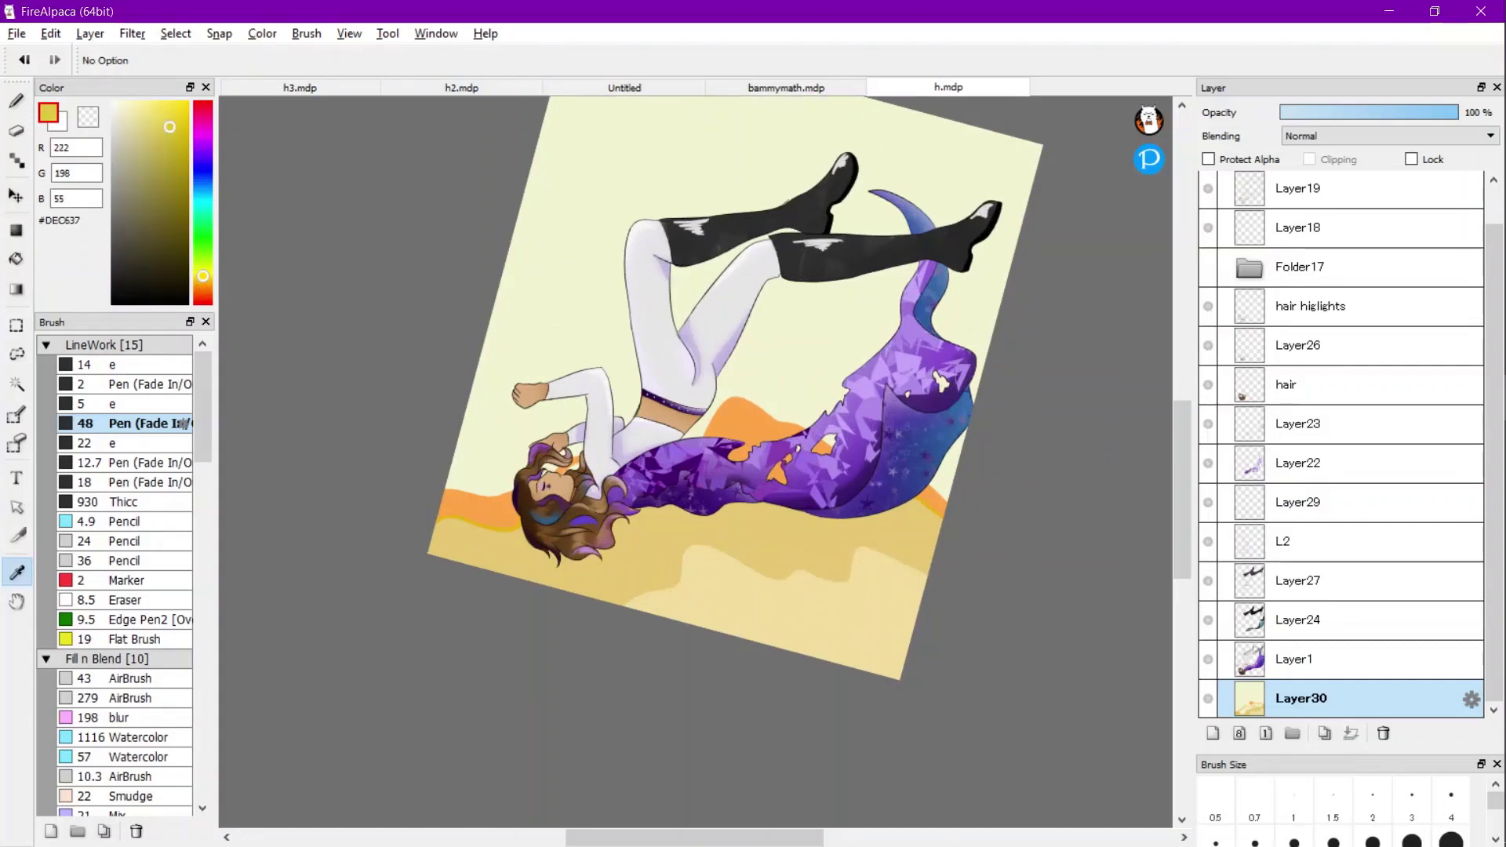
left_click(151, 107)
key("g")
left_click(651, 557)
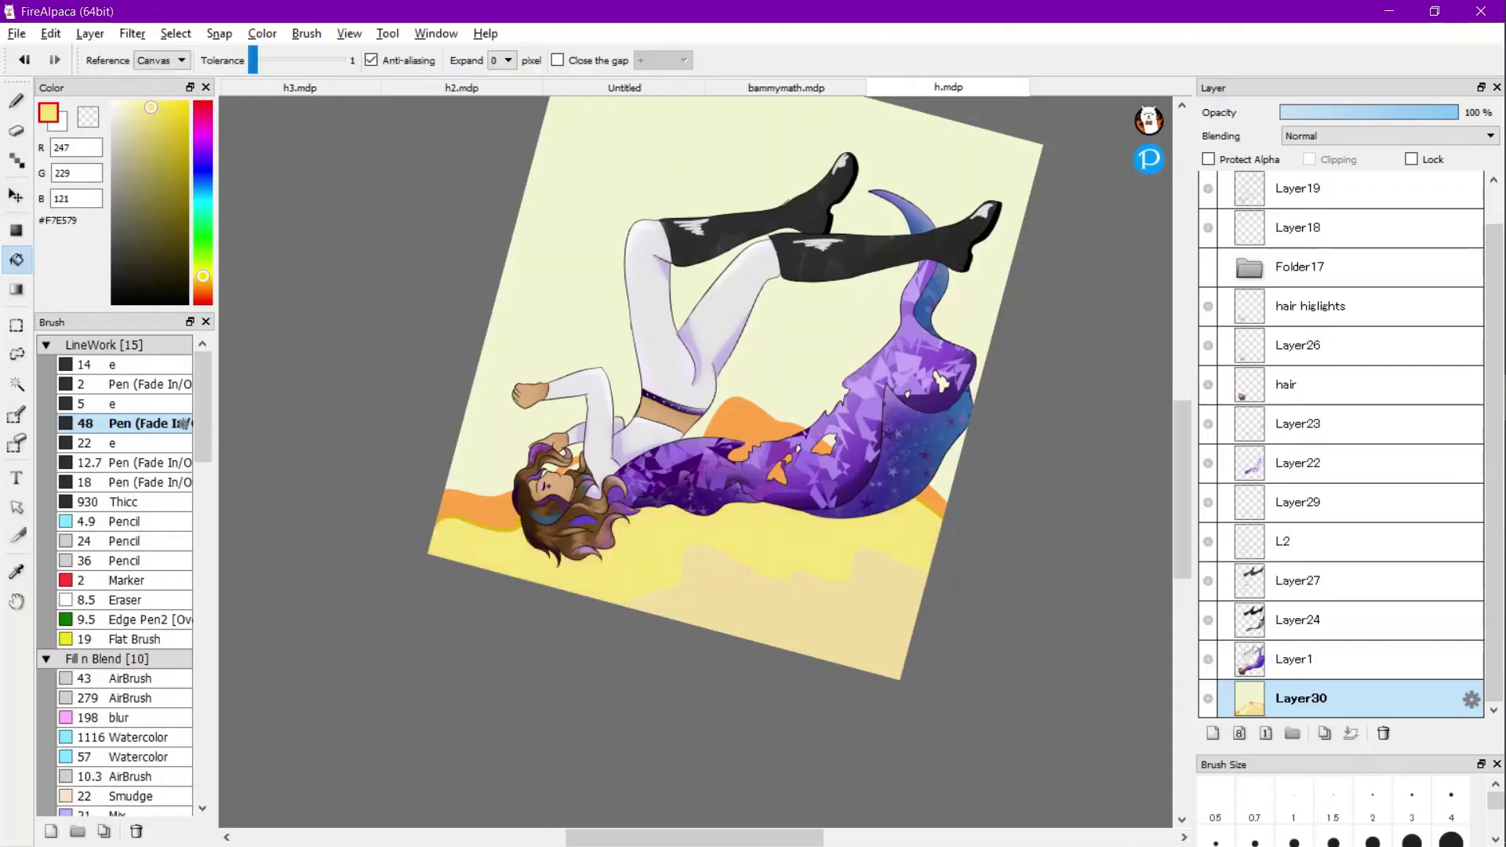
key("ctrl+z")
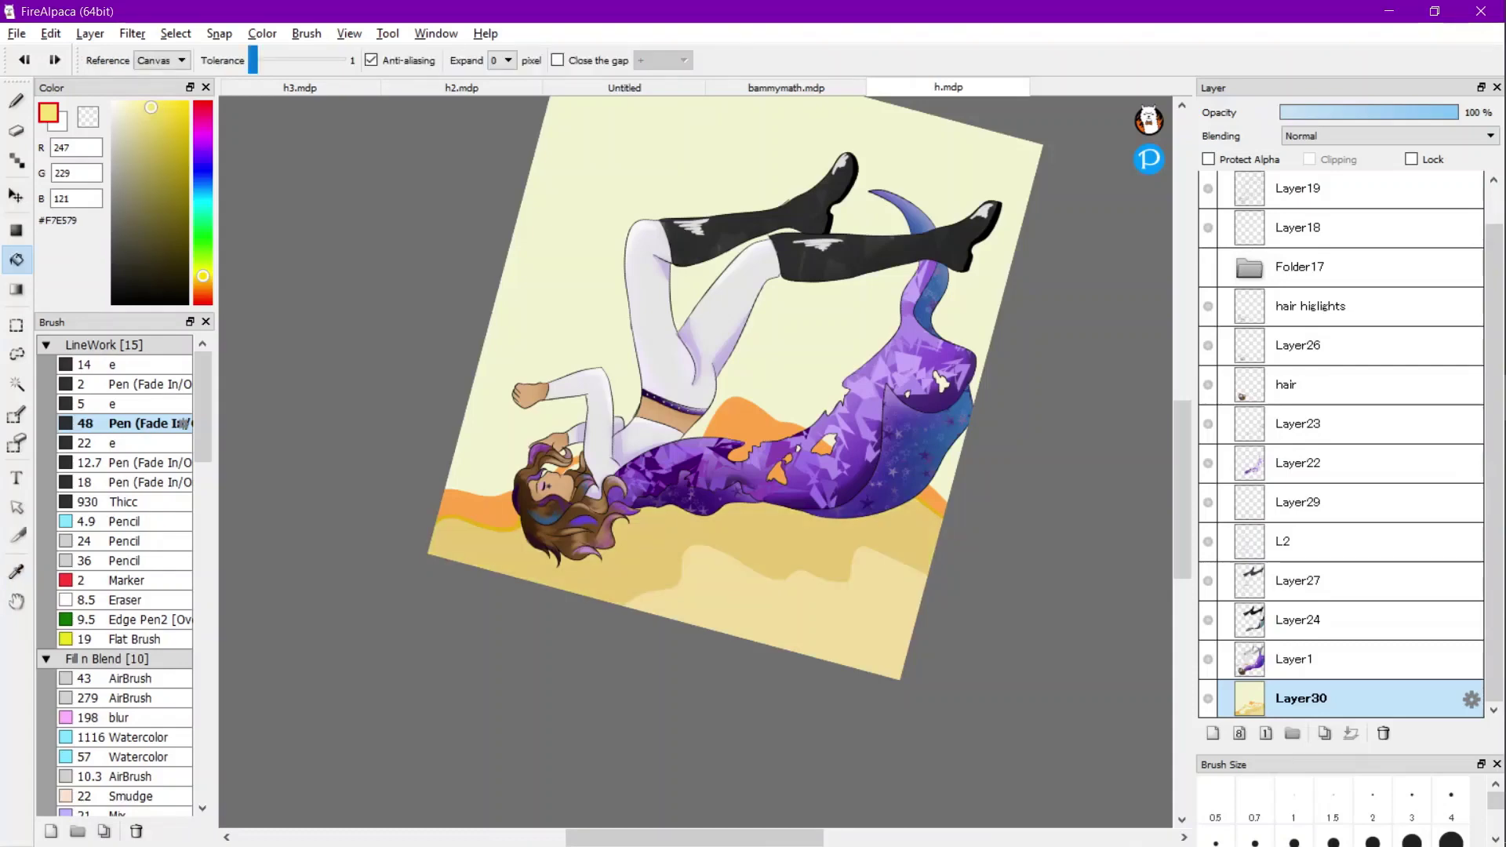
Try refilling the second dune with muted yellow #E8D777 and undo the fill.
left_click(143, 110)
left_click(651, 557)
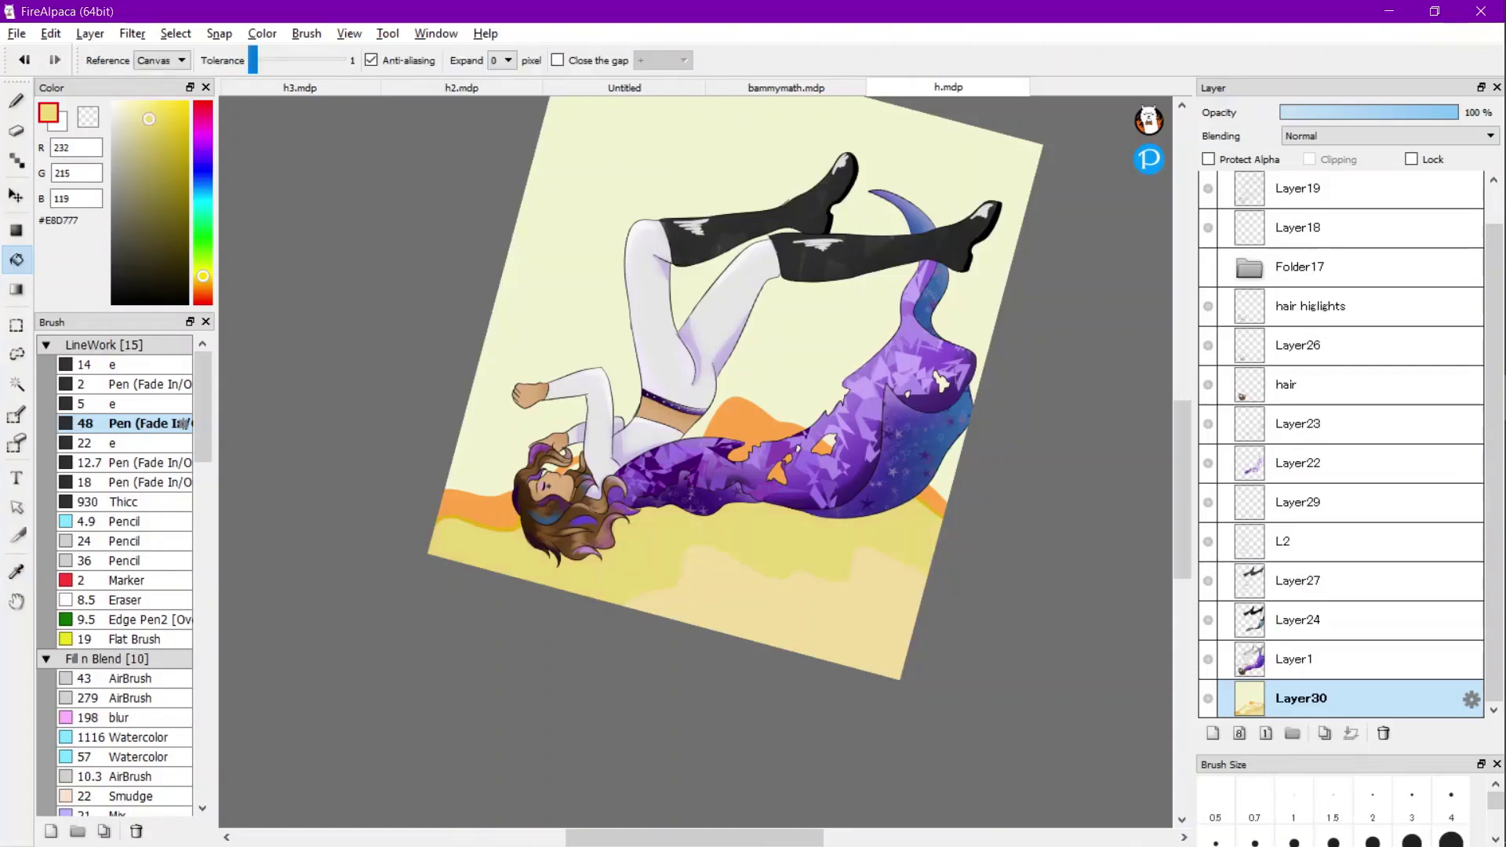
key("ctrl+z")
Paint soft blue #9CCBF1 patches across the sky behind the legs with the 1116 px Watercolor brush.
scroll(812, 533, "down", 1)
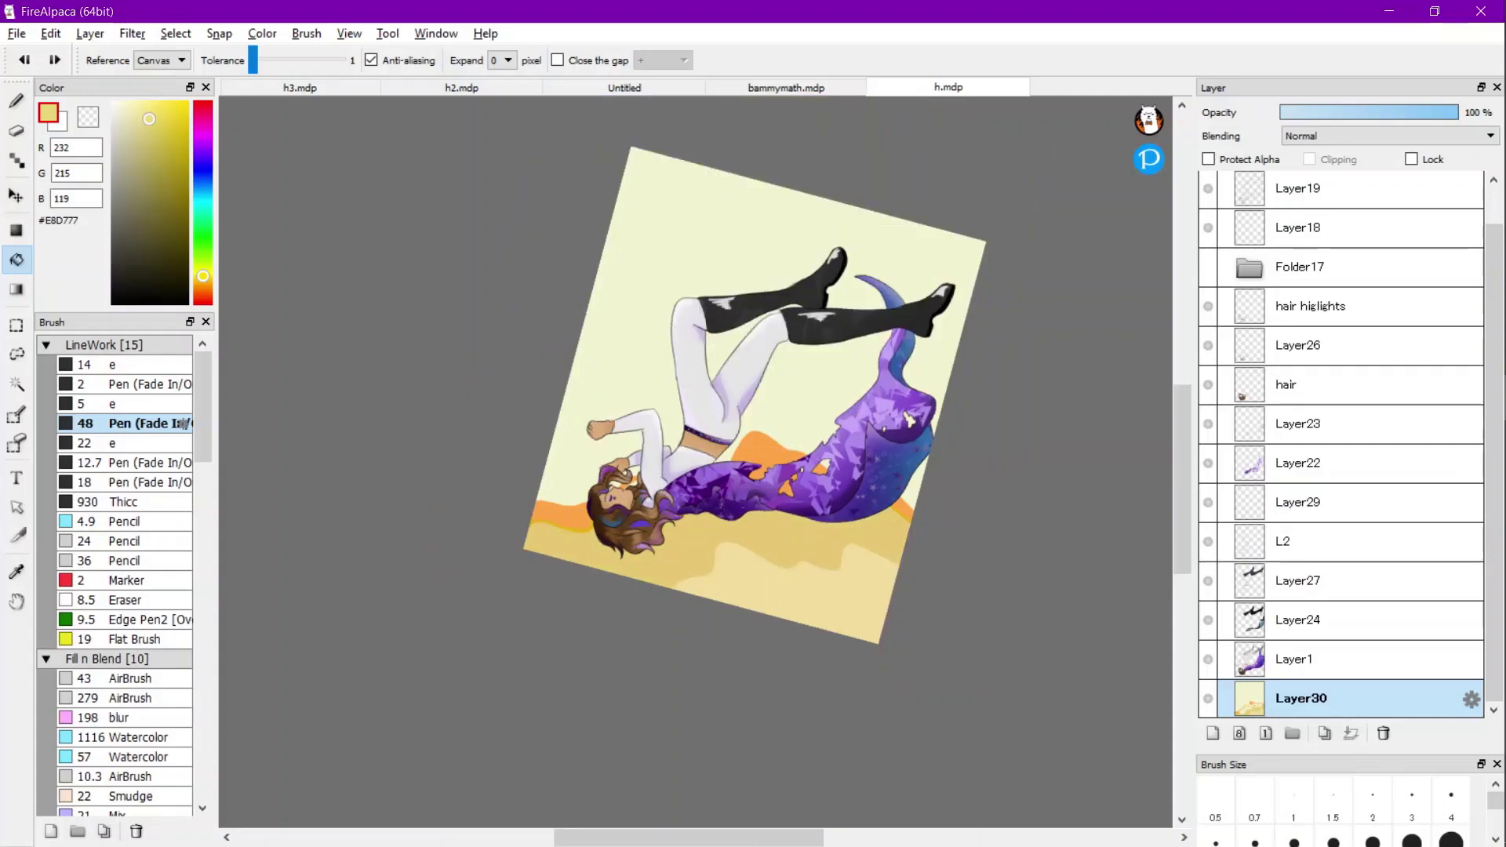
left_click(203, 212)
left_click_drag(203, 201, 204, 188)
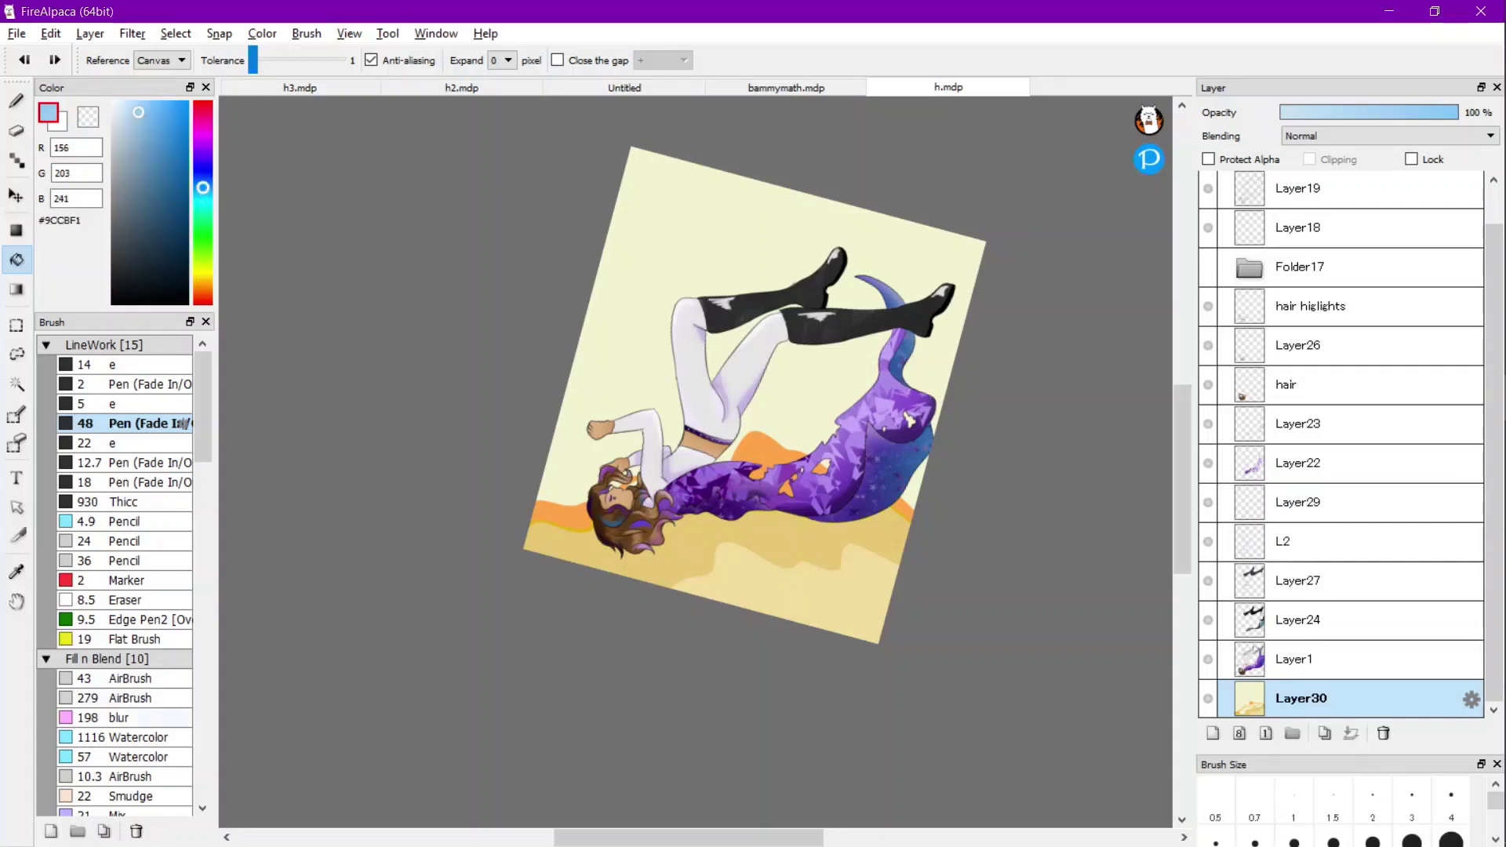
left_click(133, 737)
left_click(17, 101)
mouse_move(864, 208)
left_mouse_down()
mouse_move(827, 214)
mouse_move(878, 292)
mouse_move(807, 285)
mouse_move(572, 336)
mouse_move(578, 185)
mouse_move(775, 350)
mouse_move(525, 362)
mouse_move(822, 255)
mouse_move(929, 276)
mouse_move(812, 202)
mouse_move(648, 272)
mouse_move(655, 382)
mouse_move(686, 364)
left_mouse_up()
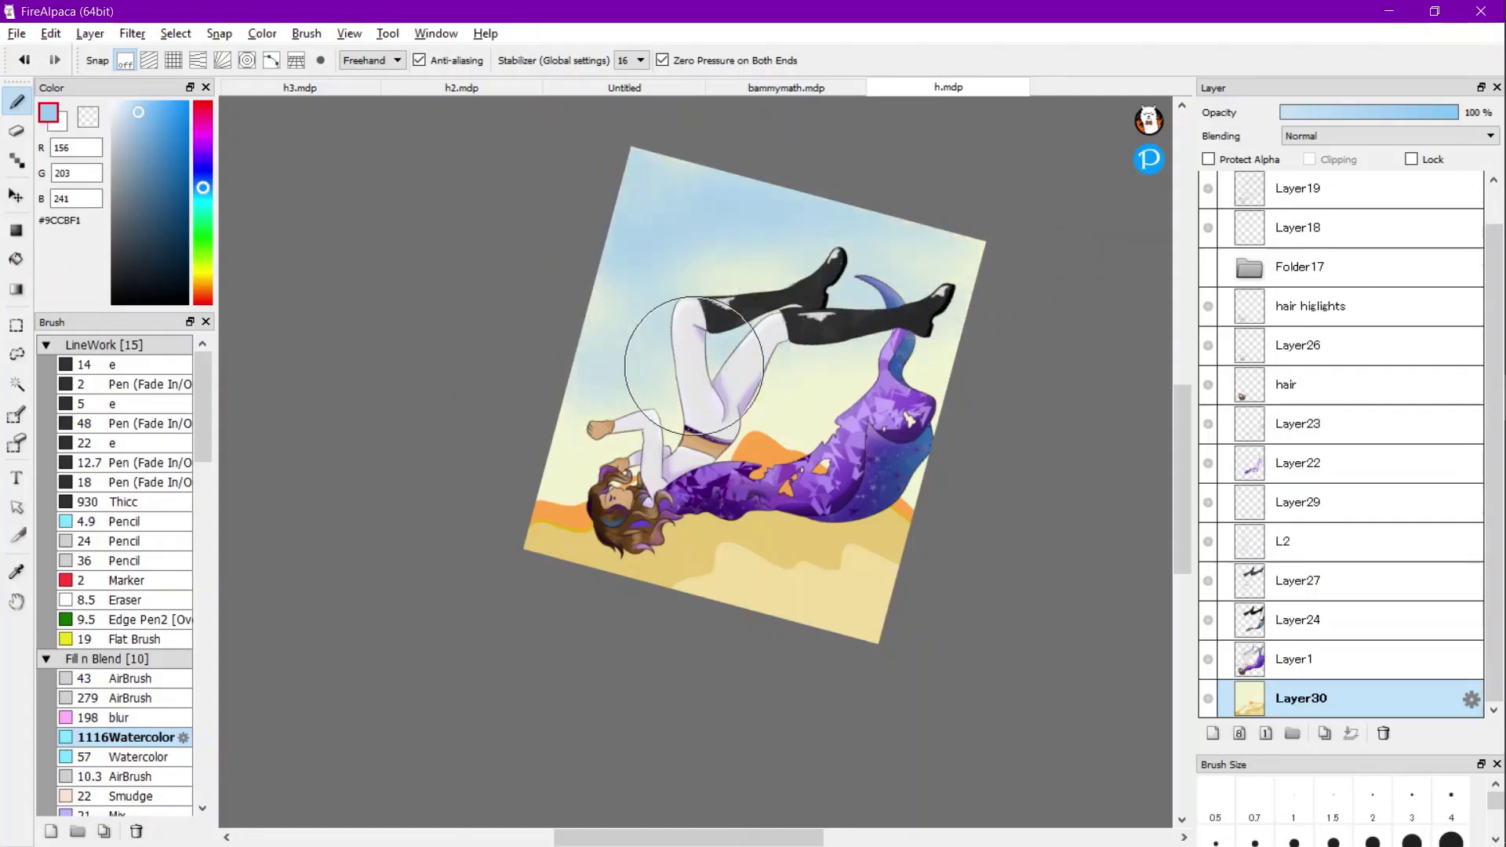
Switch to the Smudge brush and set its size to 201 px.
left_click(137, 757)
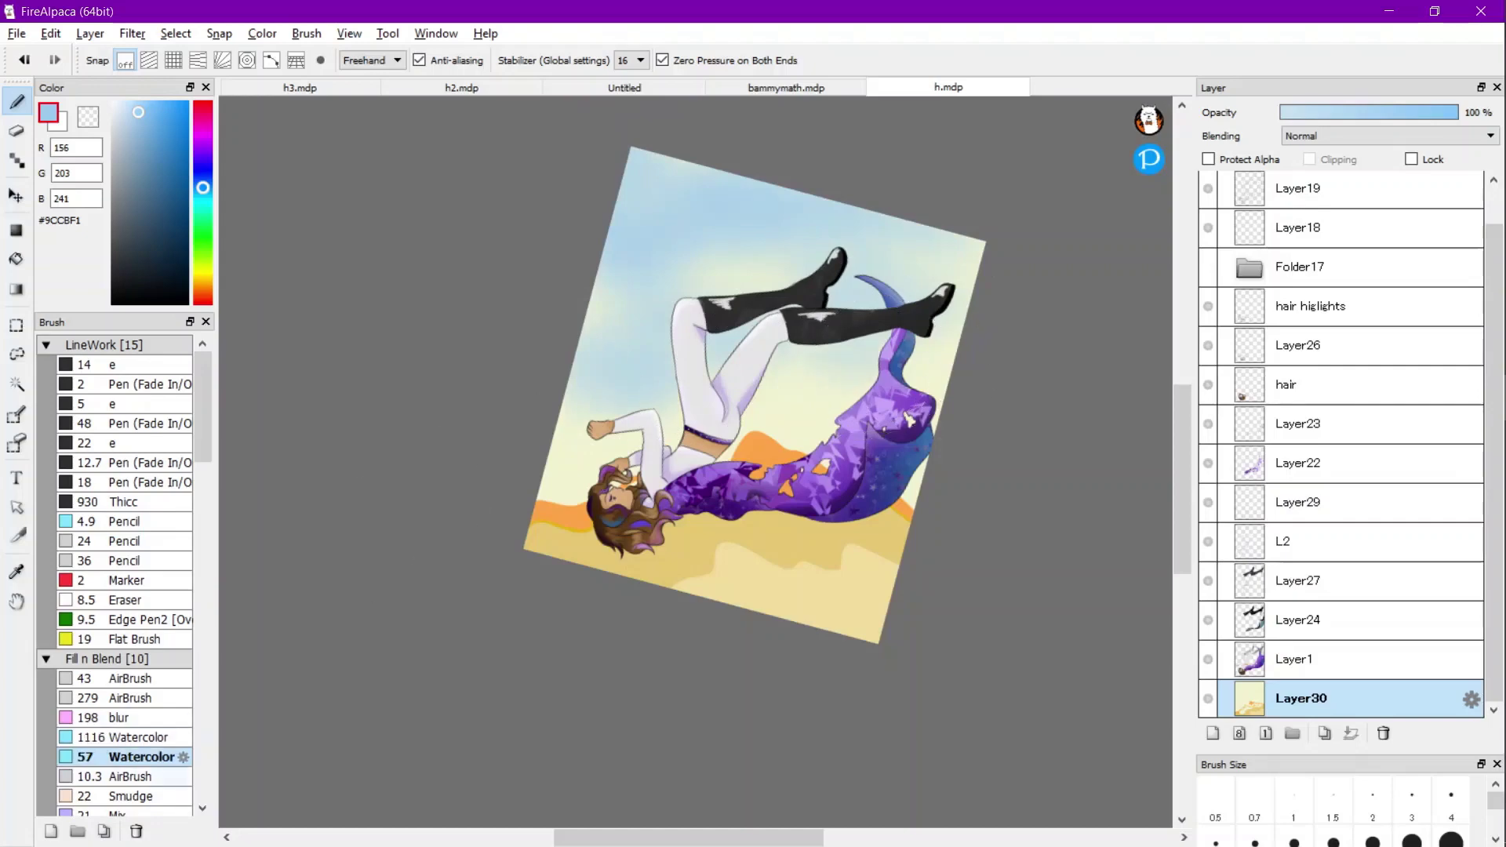
left_click(133, 796)
scroll(919, 510, "up", 1)
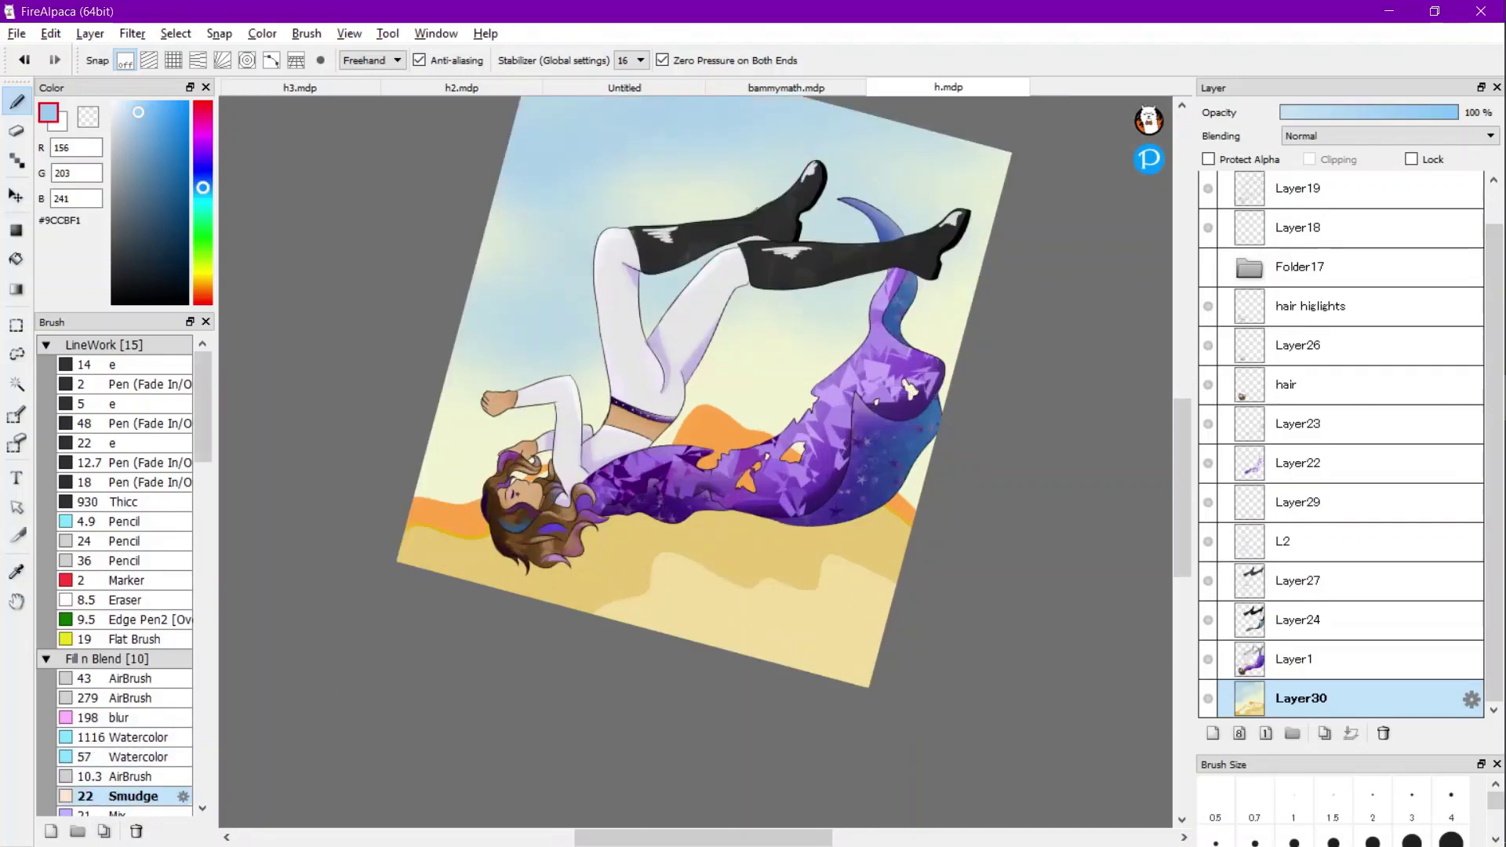
double_click(133, 796)
left_click(908, 443)
left_click(867, 689)
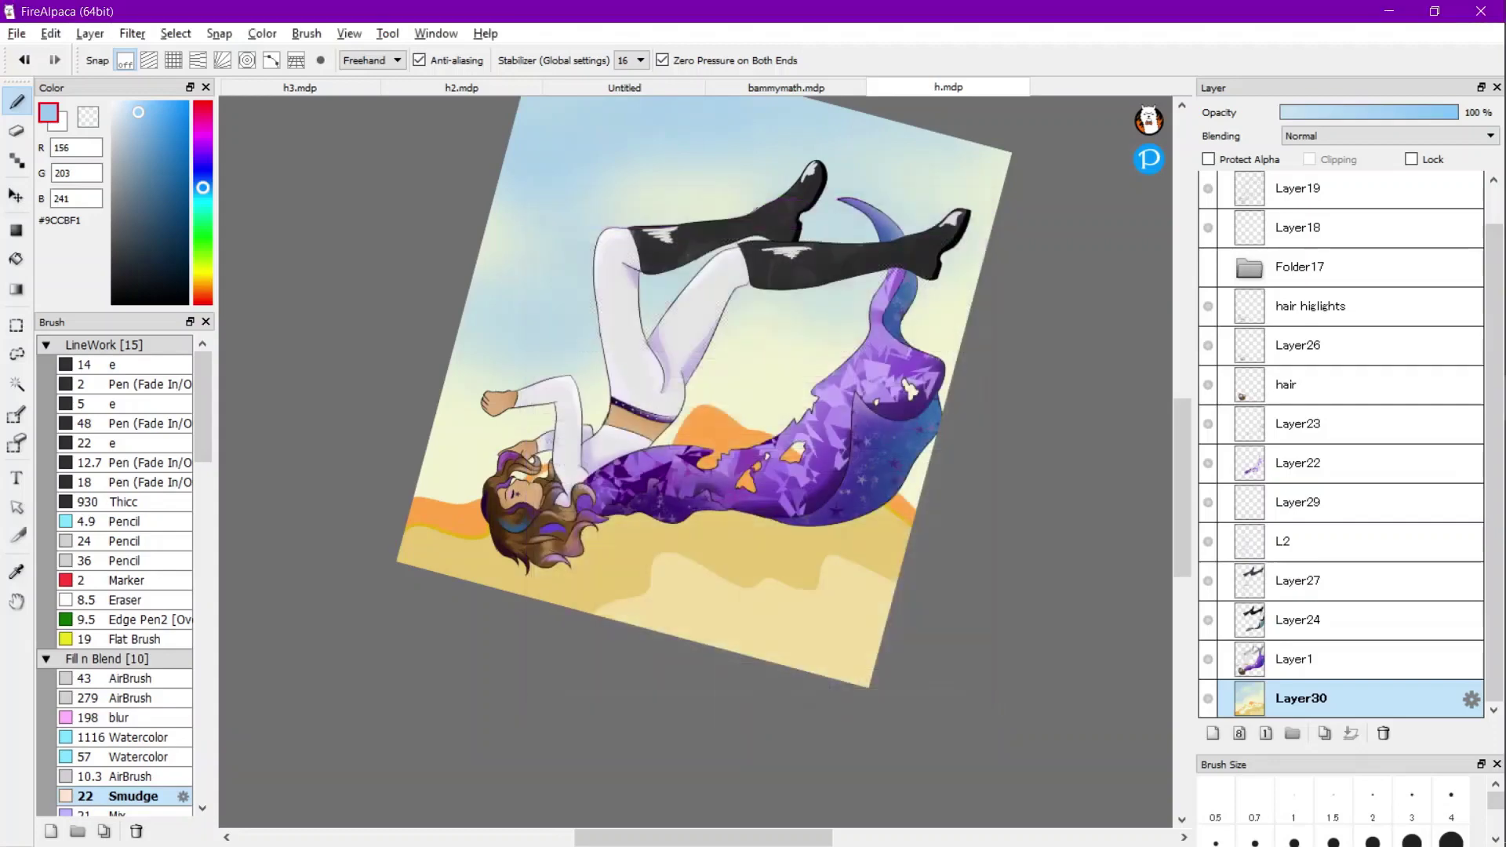
Try smudging the edge between the lightest front dune and the dune behind it.
left_click_drag(826, 549, 840, 591)
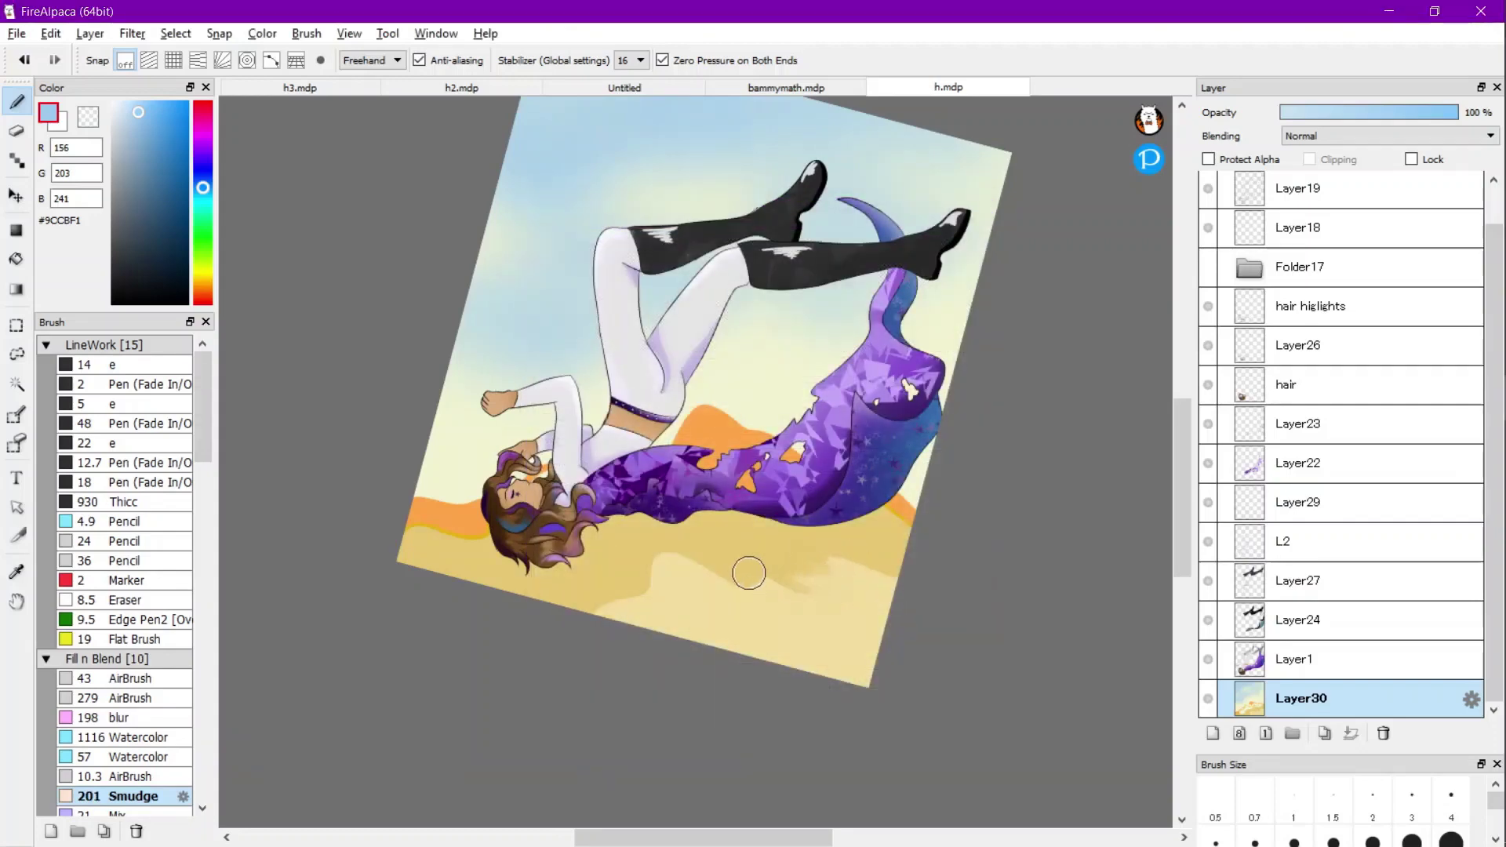
left_click_drag(606, 560, 665, 629)
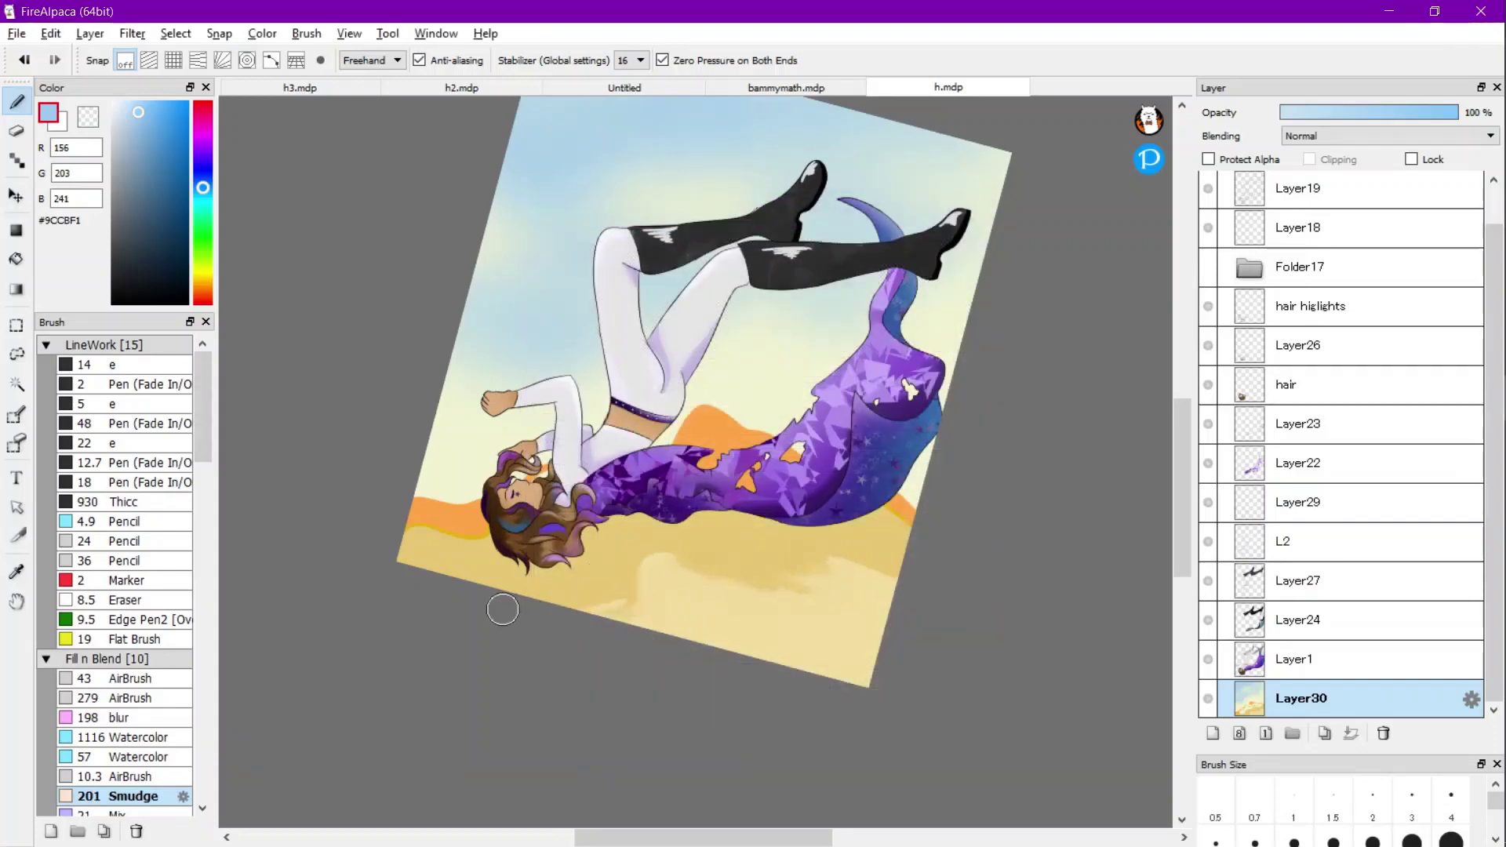
scroll(878, 619, "up", 2)
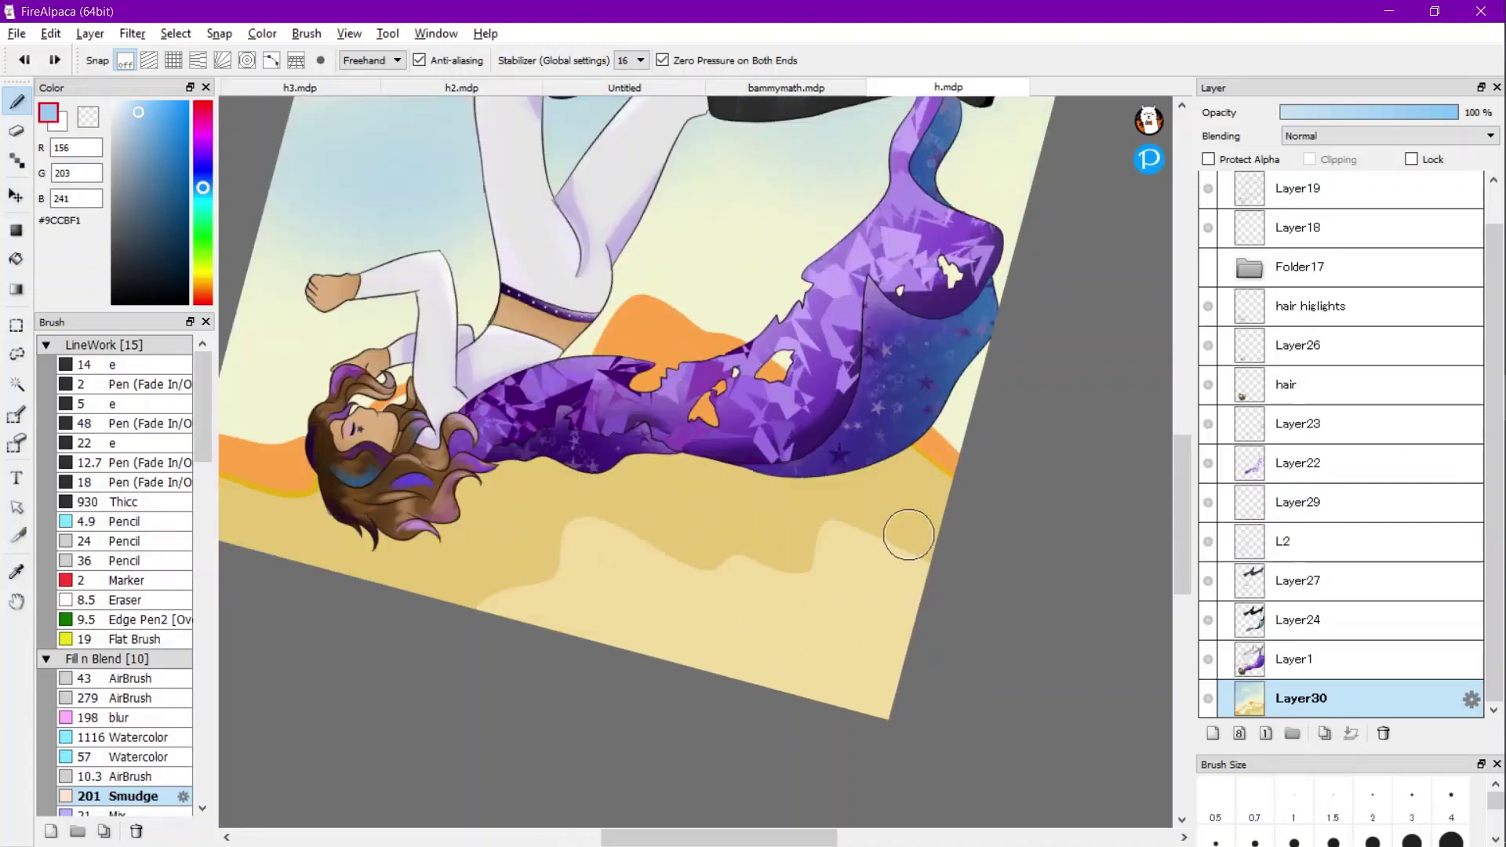
Smudge the front dune's upper edge into the sand behind it with soft, wispy strokes.
mouse_move(841, 574)
left_mouse_down()
mouse_move(702, 535)
mouse_move(691, 566)
mouse_move(543, 501)
mouse_move(535, 602)
mouse_move(407, 608)
mouse_move(868, 584)
mouse_move(404, 590)
mouse_move(505, 564)
mouse_move(511, 476)
mouse_move(644, 549)
mouse_move(676, 543)
mouse_move(689, 478)
mouse_move(721, 529)
mouse_move(803, 552)
mouse_move(817, 472)
mouse_move(818, 526)
mouse_move(911, 493)
left_mouse_up()
scroll(884, 585, "down", 2)
scroll(867, 585, "up", 2)
scroll(837, 588, "down", 2)
scroll(823, 589, "up", 2)
scroll(1032, 615, "down", 1)
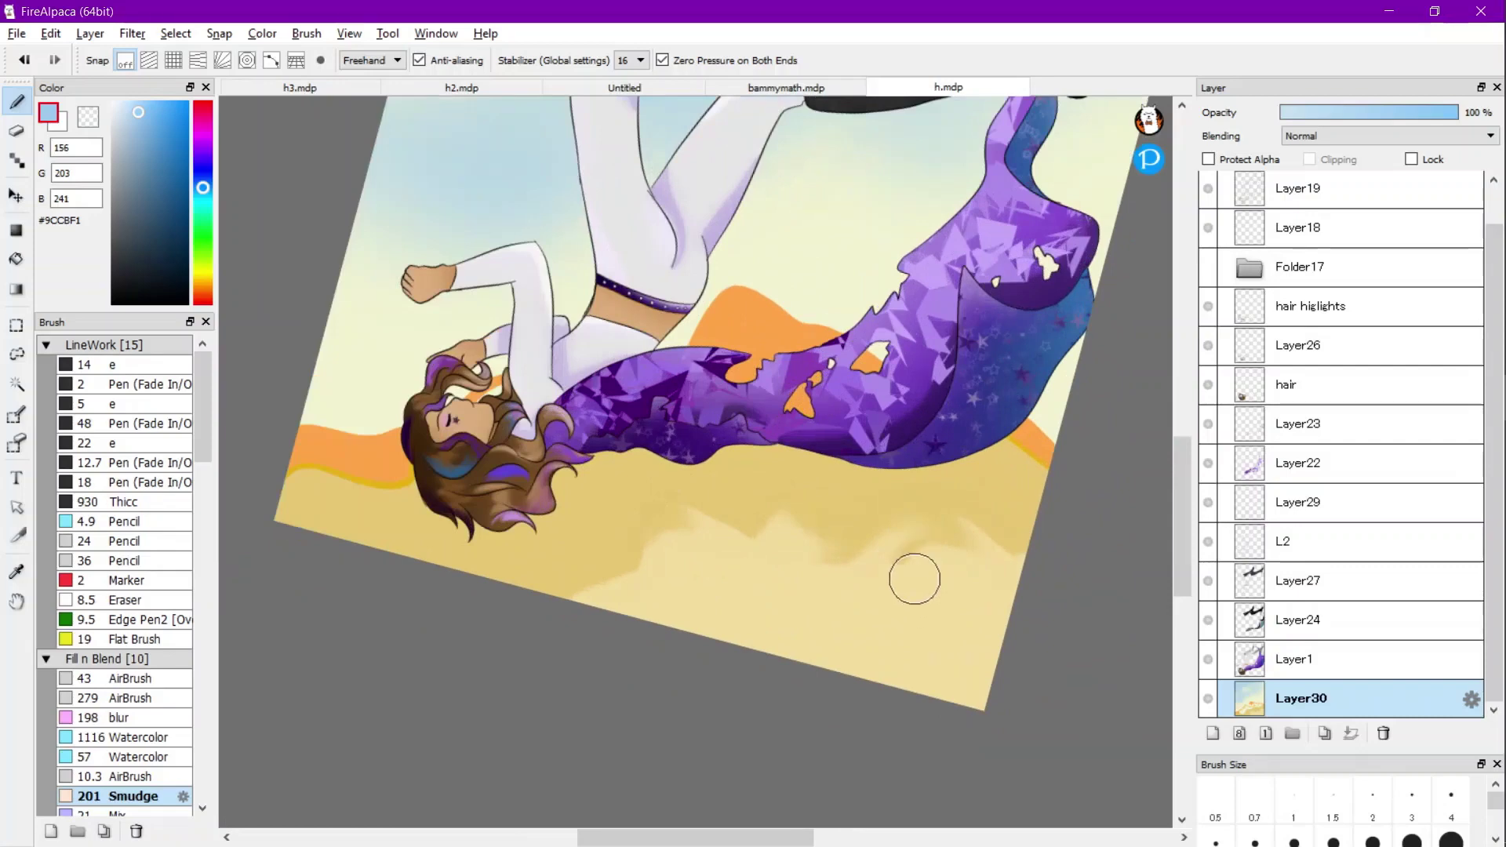
left_click_drag(803, 536, 823, 539)
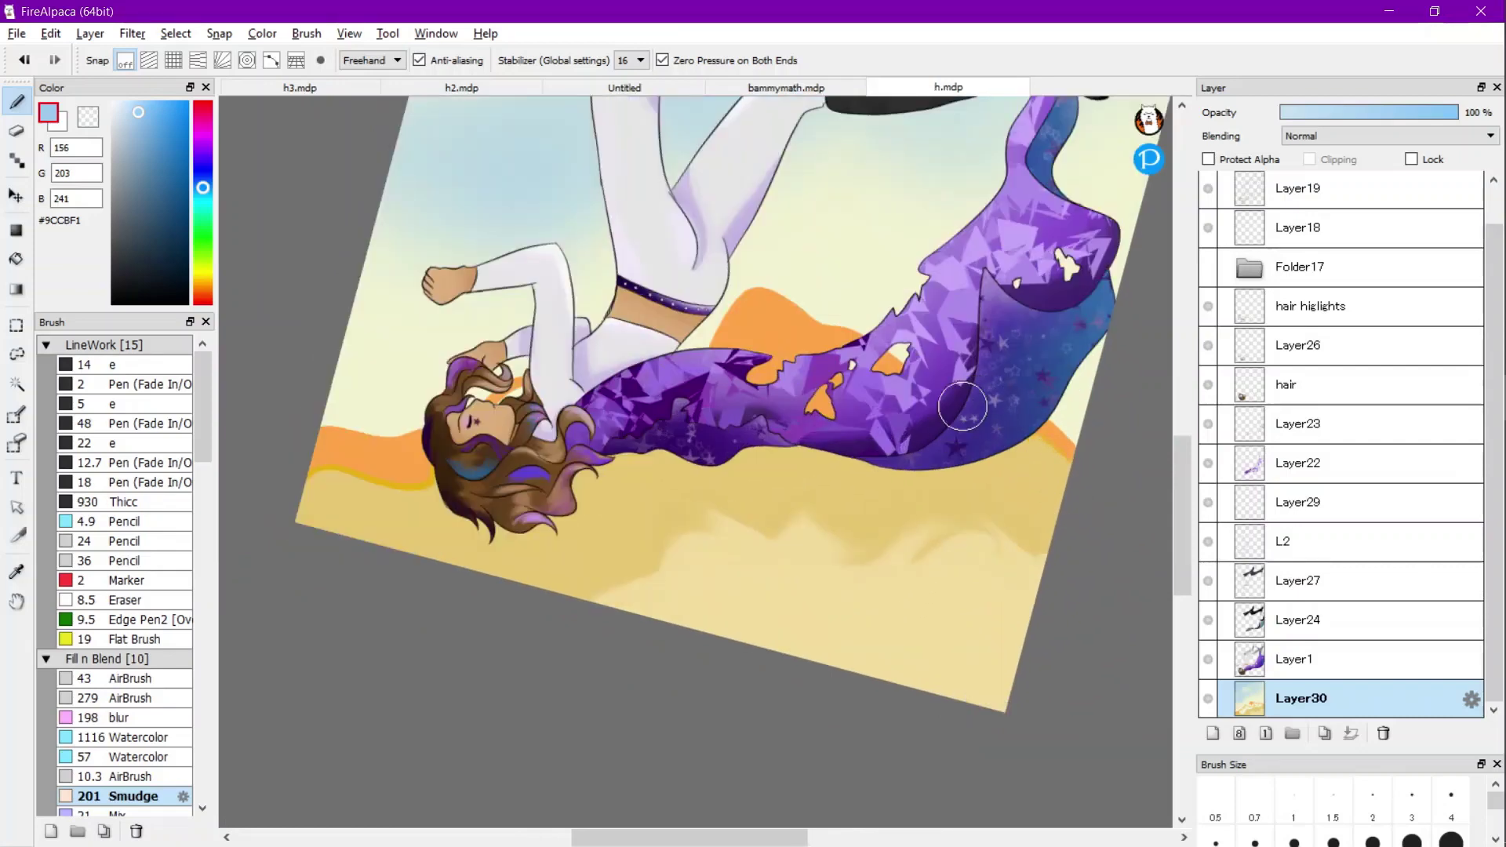
Smudge the background behind the cape holes and the sand edge beneath the cape and hair.
mouse_move(963, 406)
left_mouse_down()
mouse_move(845, 347)
mouse_move(818, 420)
mouse_move(724, 375)
mouse_move(753, 431)
mouse_move(688, 423)
mouse_move(656, 485)
left_mouse_up()
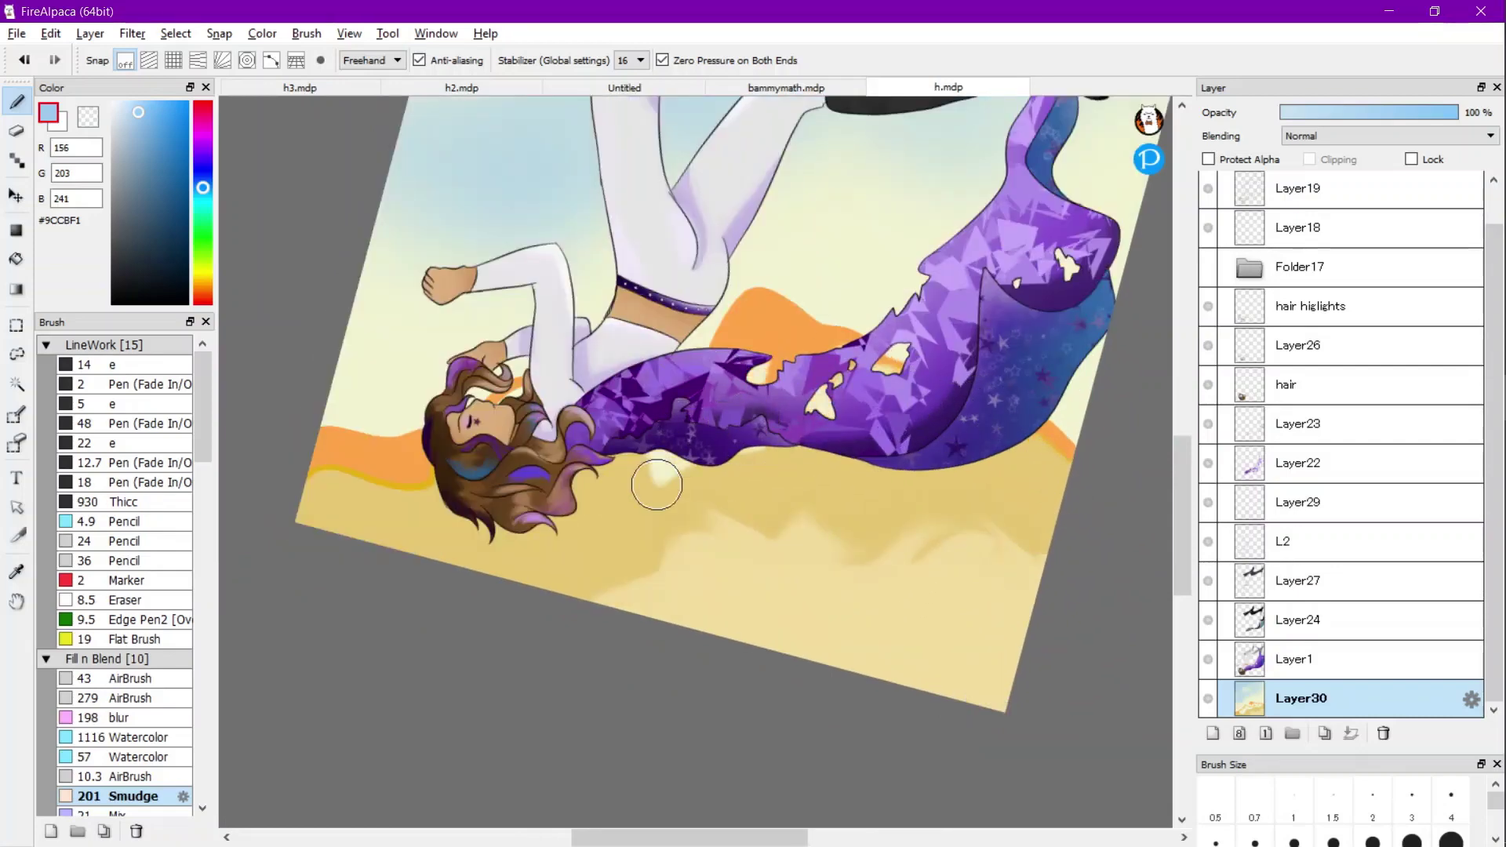
mouse_move(449, 465)
left_mouse_down()
mouse_move(339, 442)
mouse_move(298, 522)
mouse_move(349, 483)
mouse_move(458, 463)
mouse_move(503, 481)
left_mouse_up()
scroll(504, 481, "down", 4)
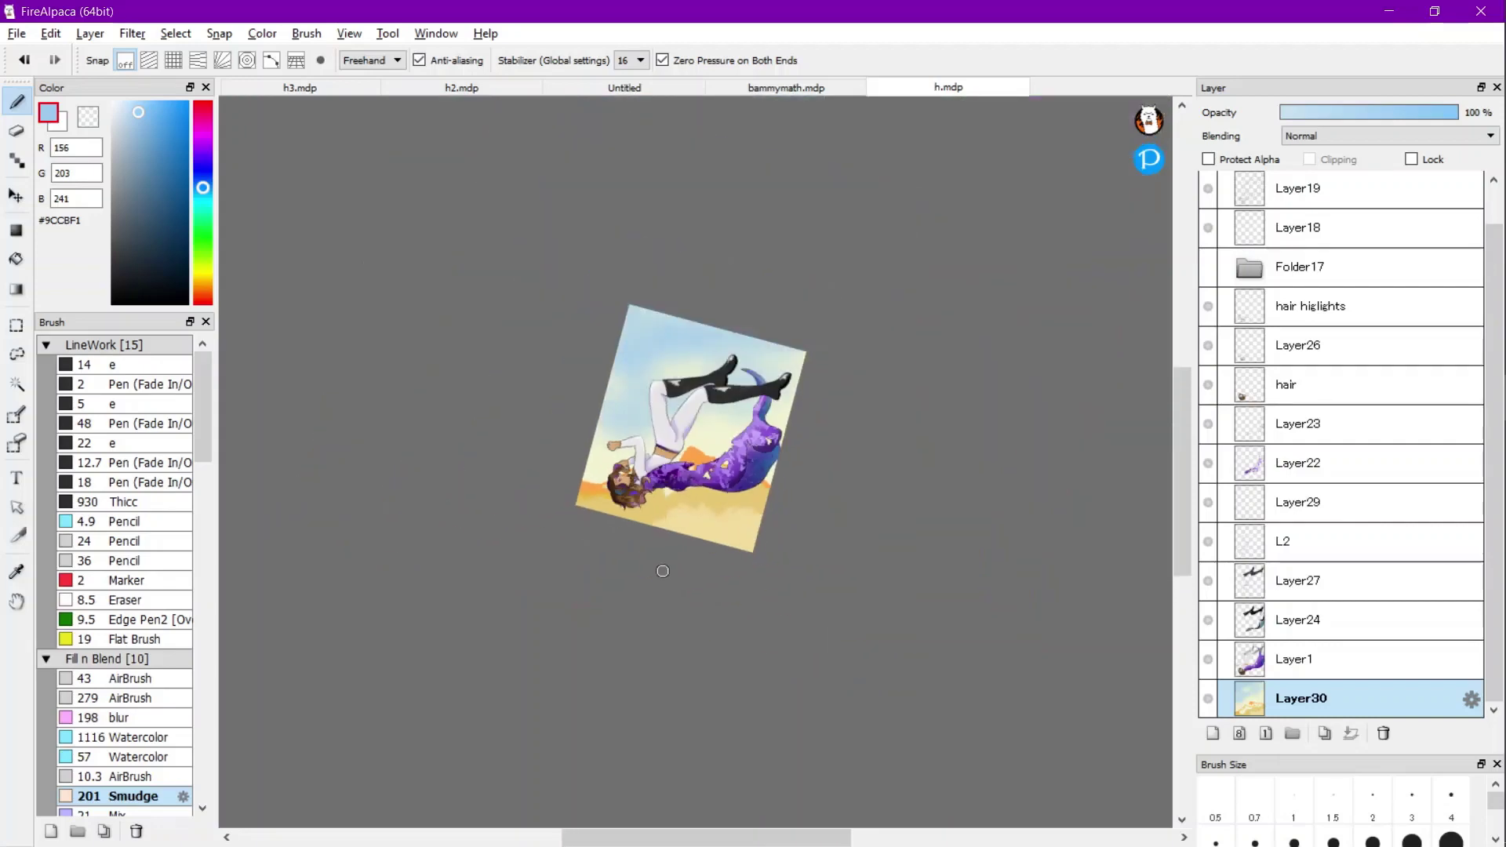
scroll(667, 549, "up", 2)
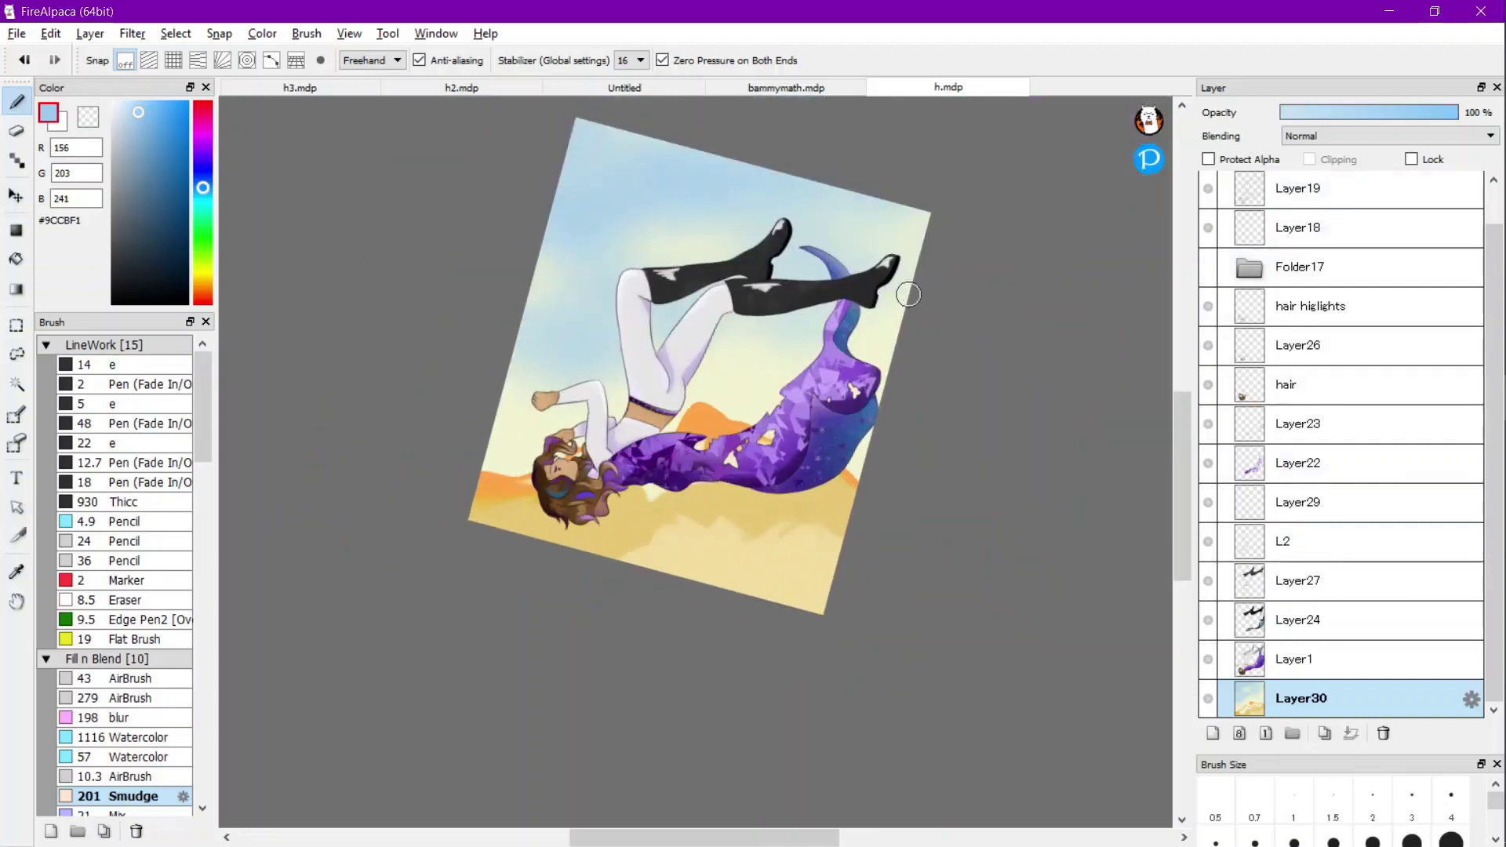
Duplicate the background layer Layer30 and sample the pale cream #F2F3D1 from the sky for the brush.
left_click(1325, 734)
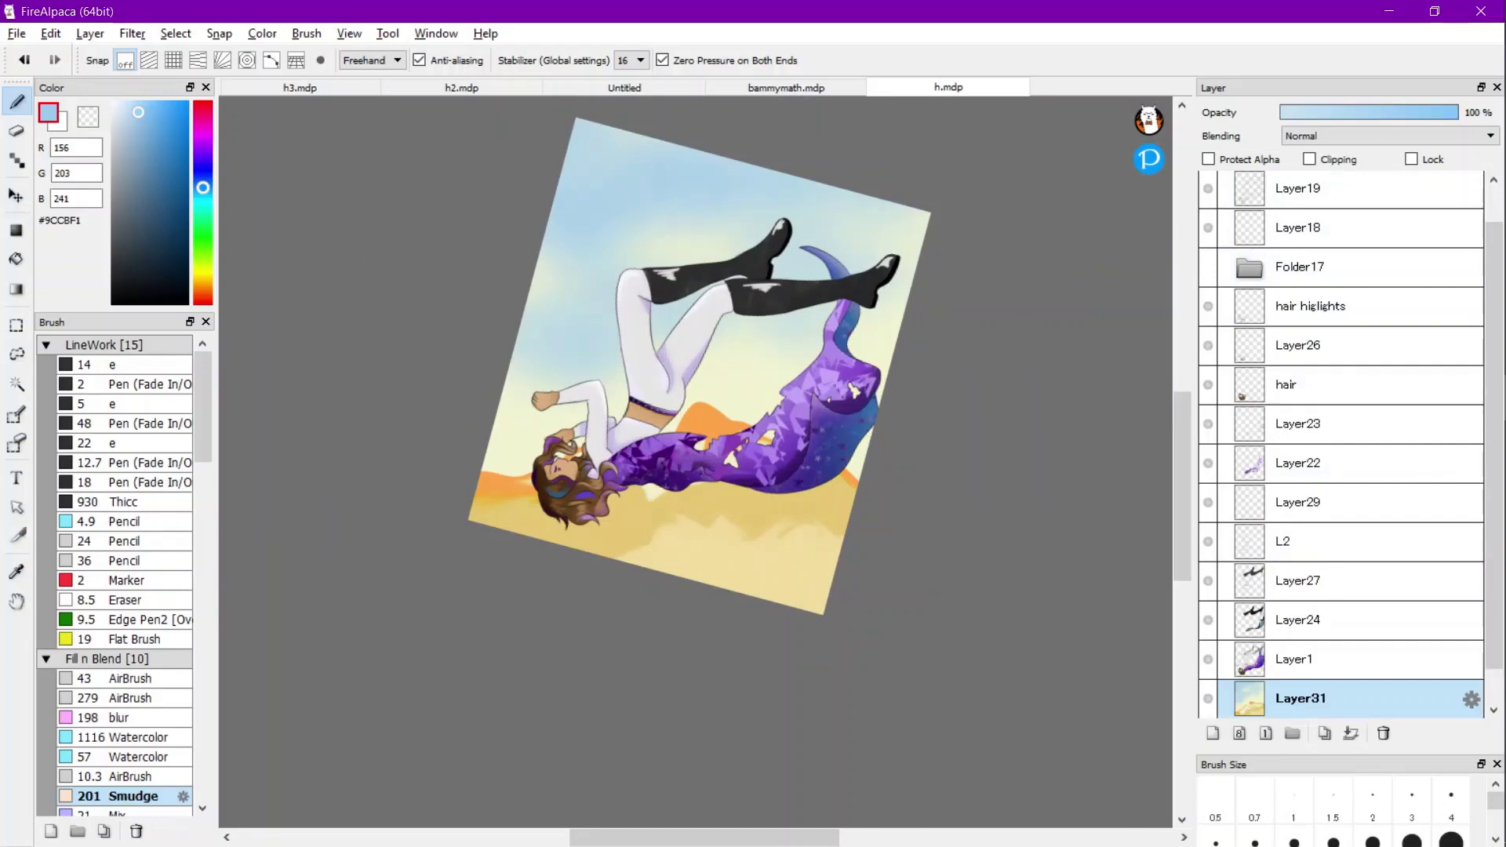
key("e")
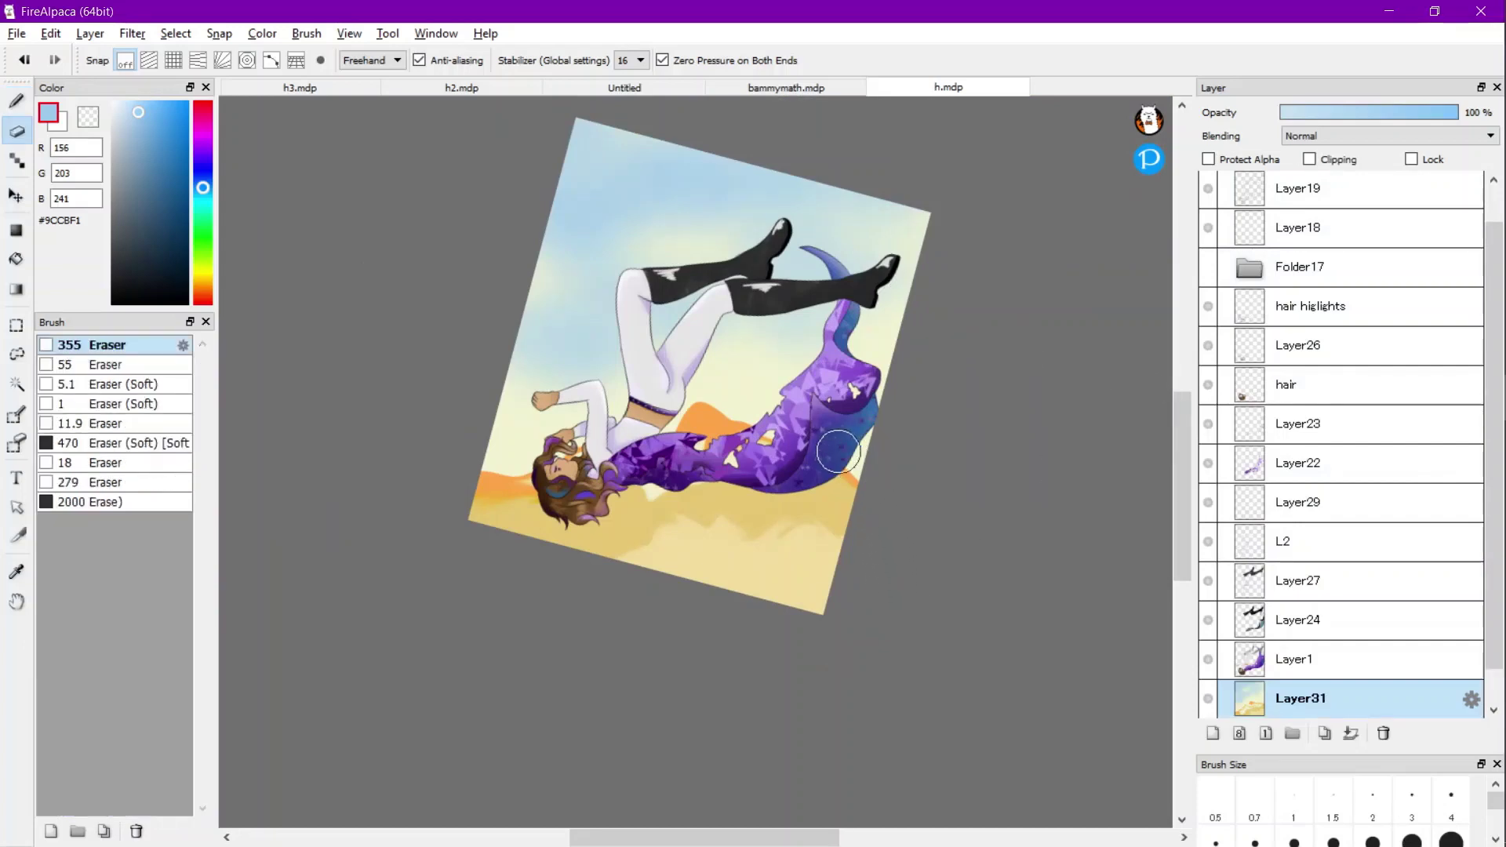
left_click(739, 399, "alt")
key("b")
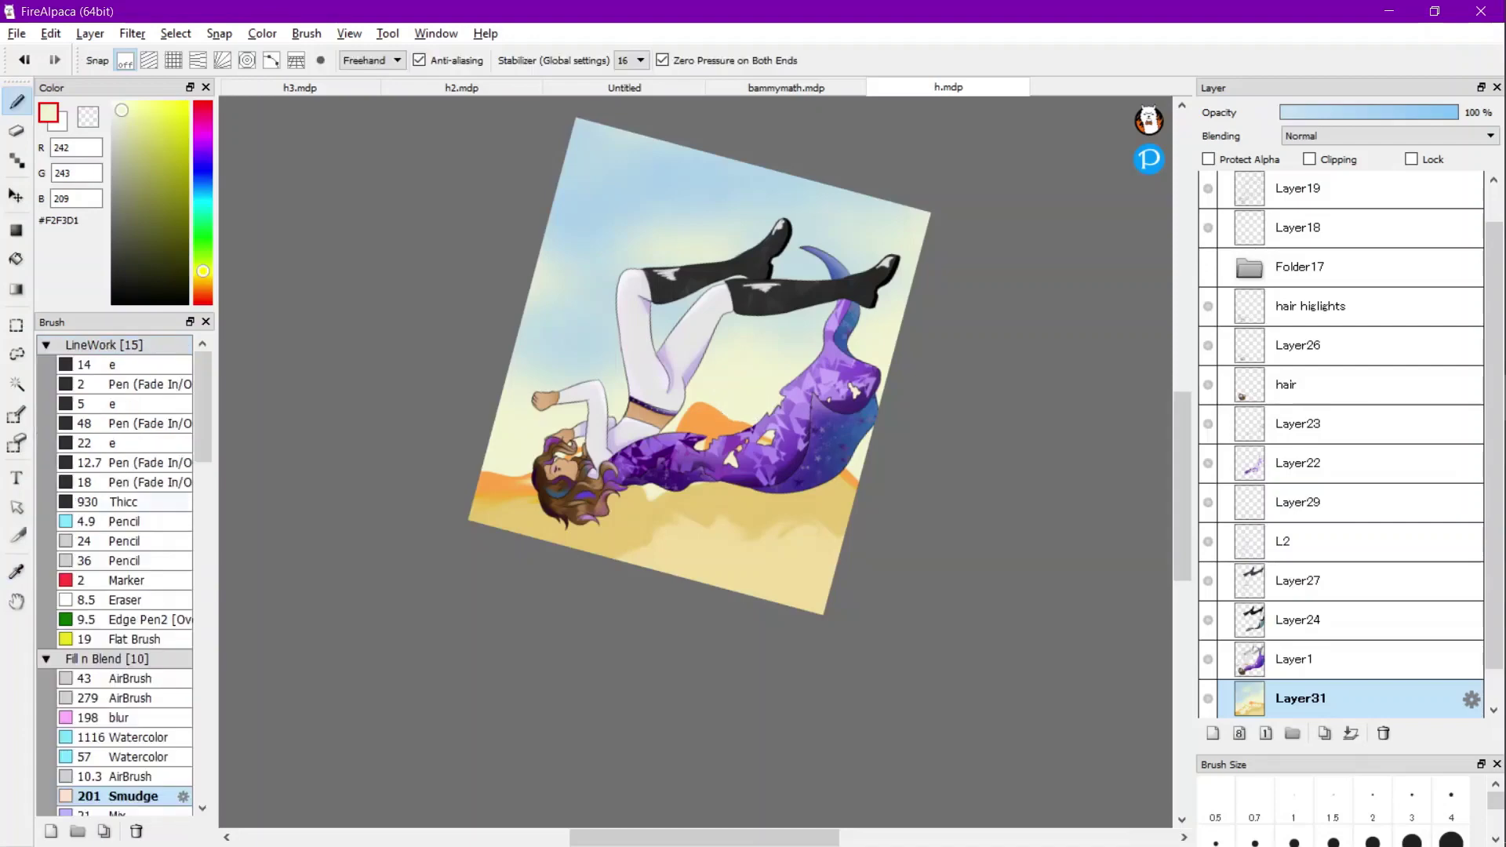
Move the duplicated background layer beneath Layer30 in the layer stack.
scroll(118, 549, "down", 8)
scroll(678, 555, "down", 1)
scroll(946, 424, "down", 1)
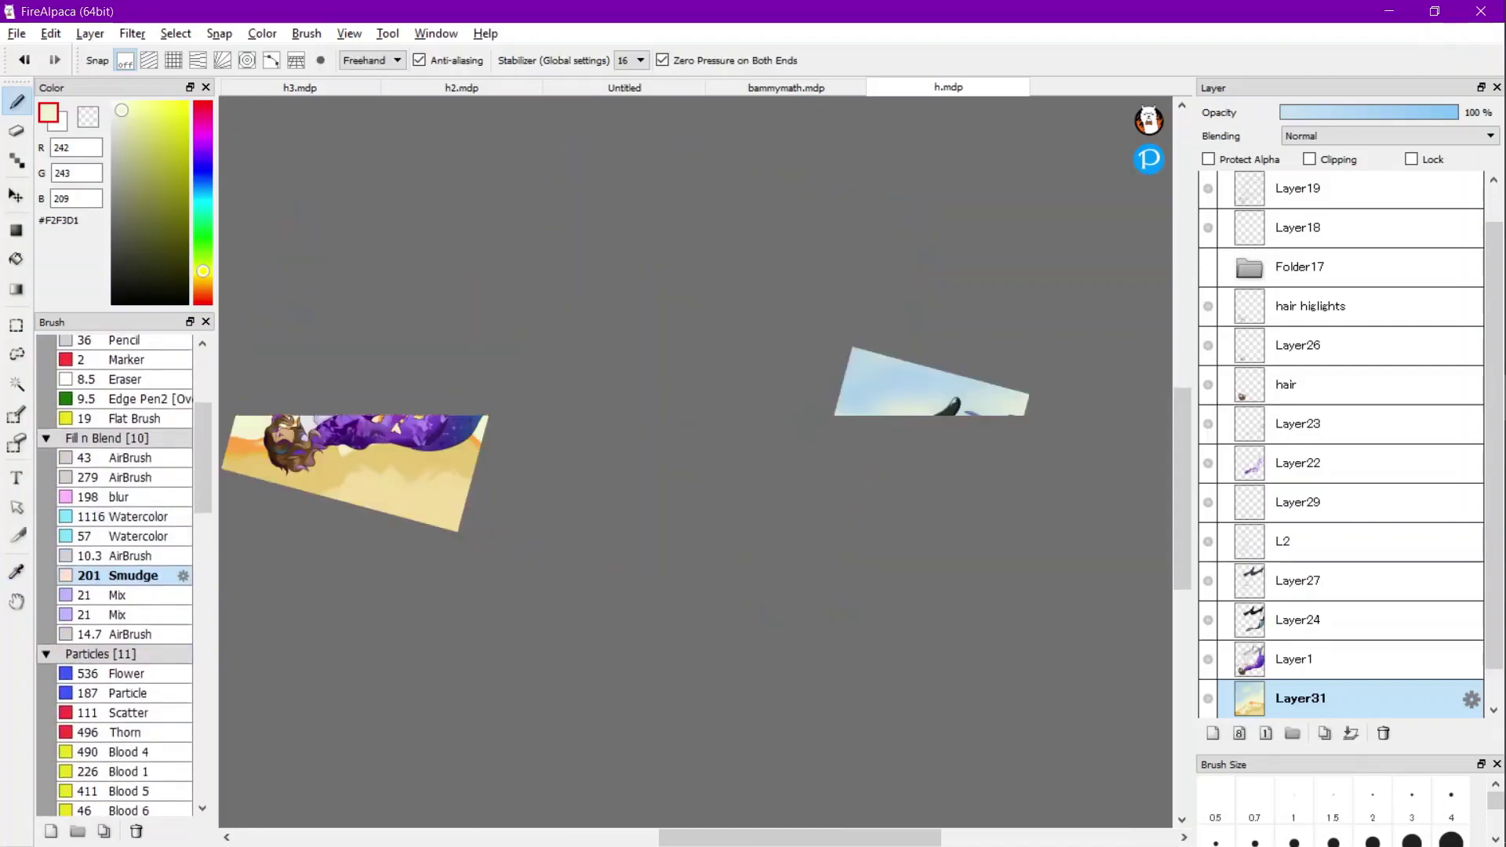
scroll(1349, 441, "down", 1)
left_click_drag(1333, 659, 1333, 710)
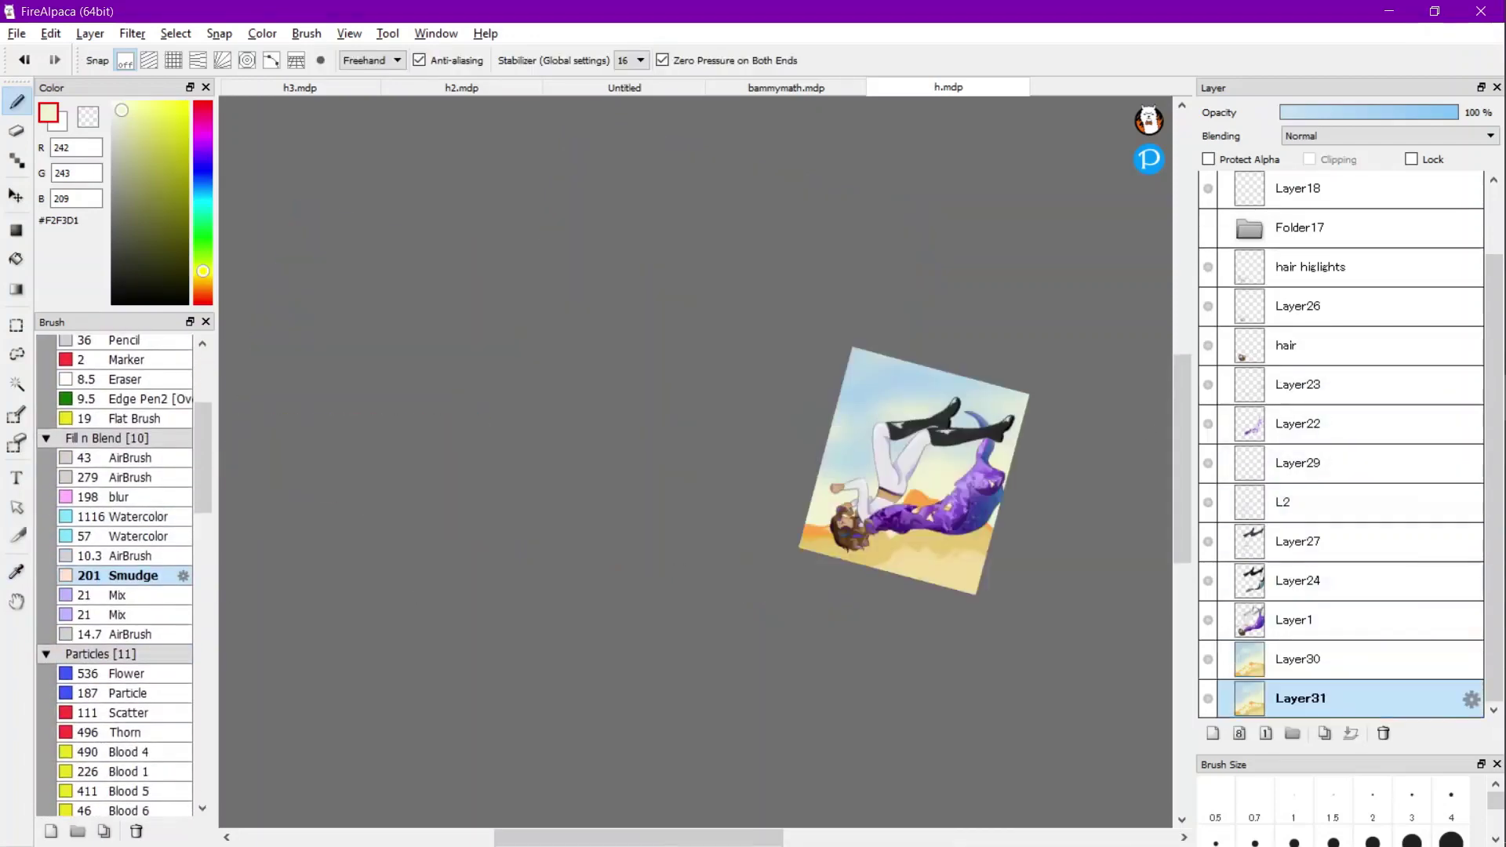
Paint over the dunes on the lower background copy in #F2F3D1 with the 930 px Thicc brush.
scroll(671, 445, "down", 1)
scroll(705, 467, "up", 2)
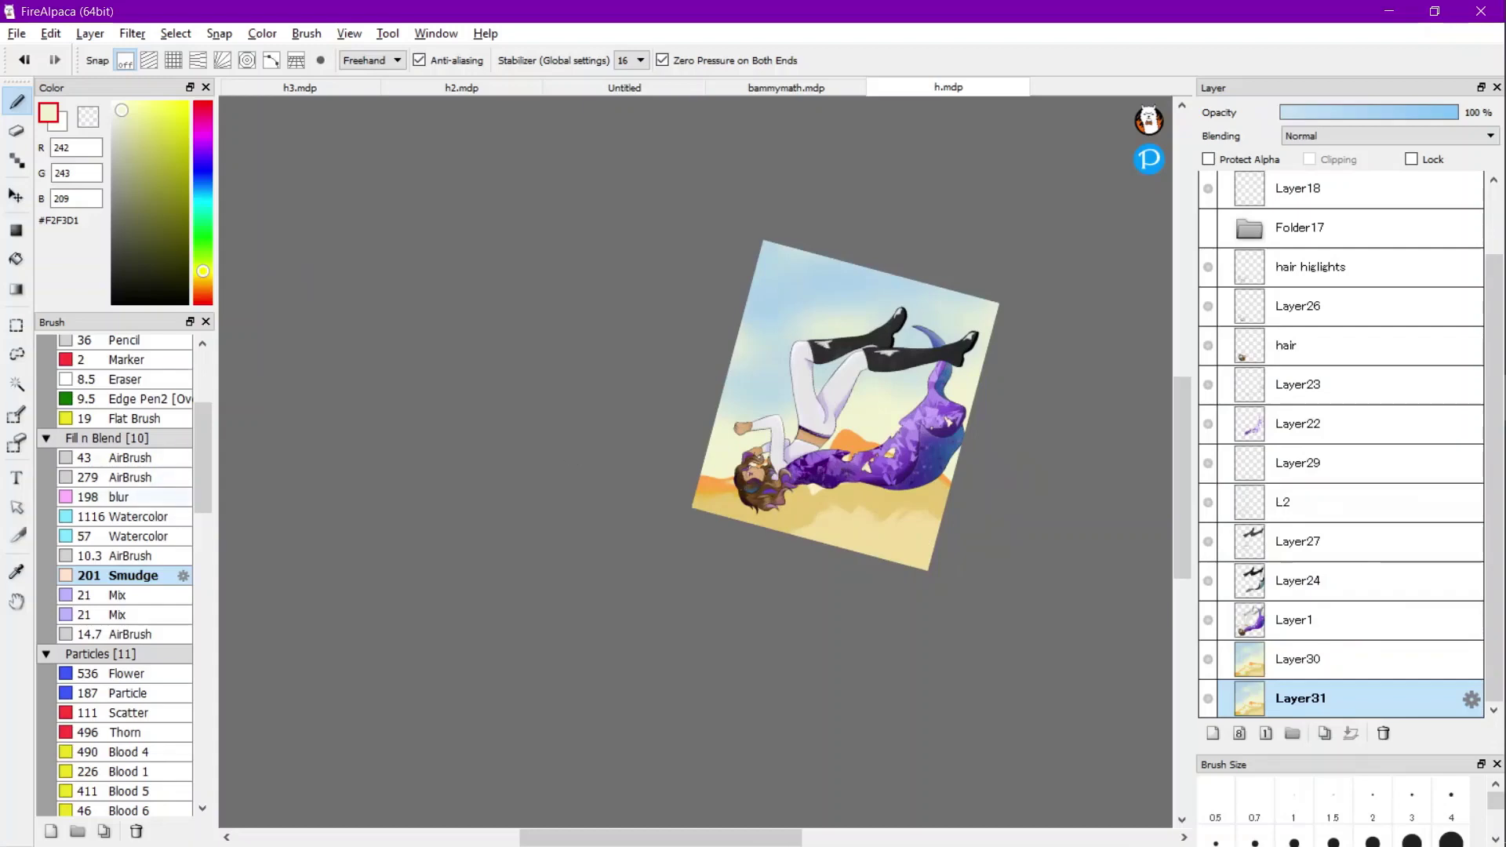
scroll(125, 549, "up", 5)
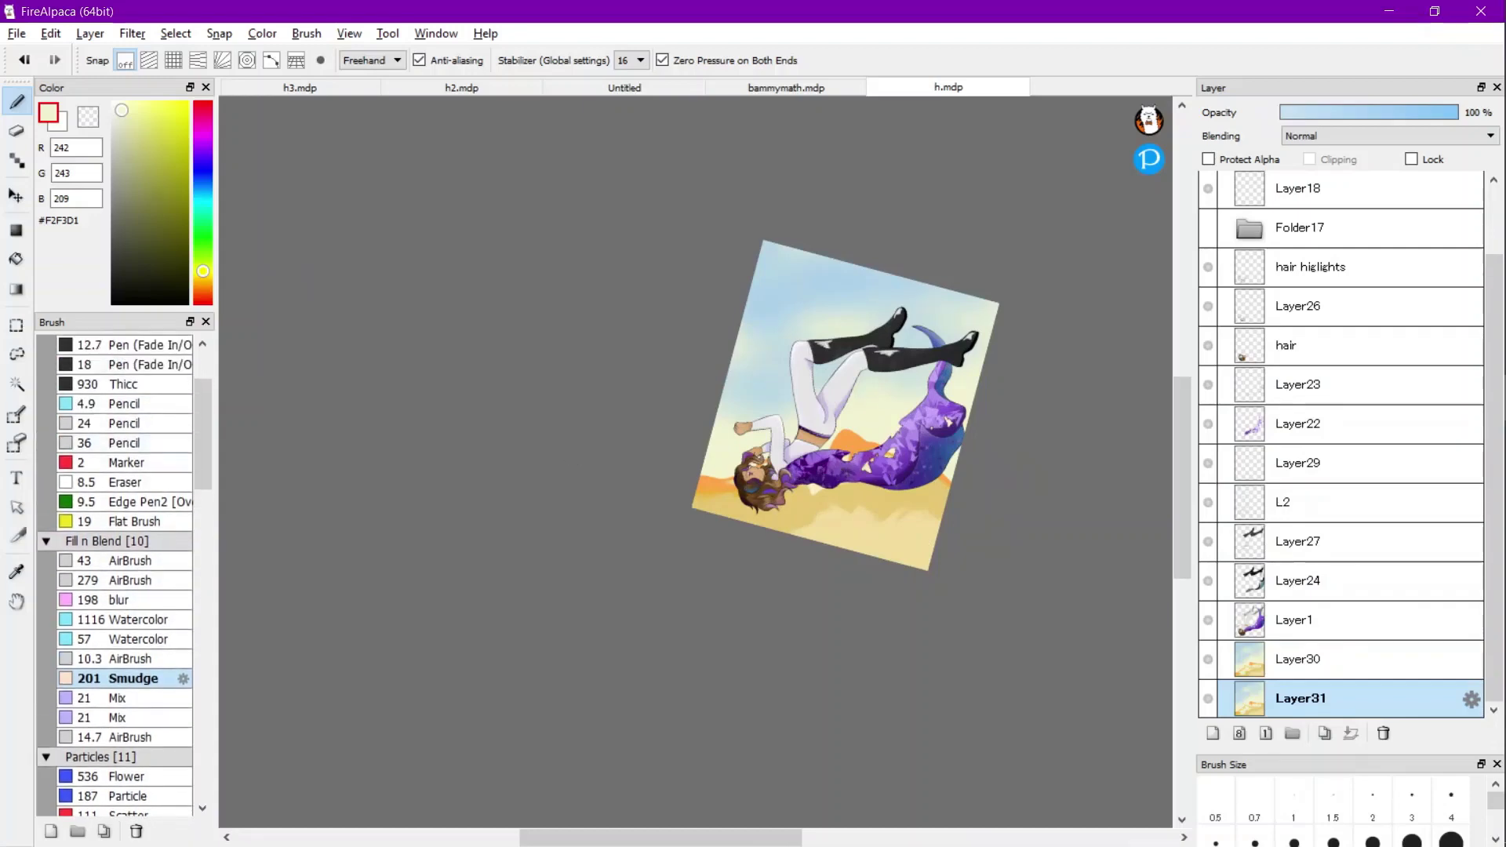
left_click(121, 384)
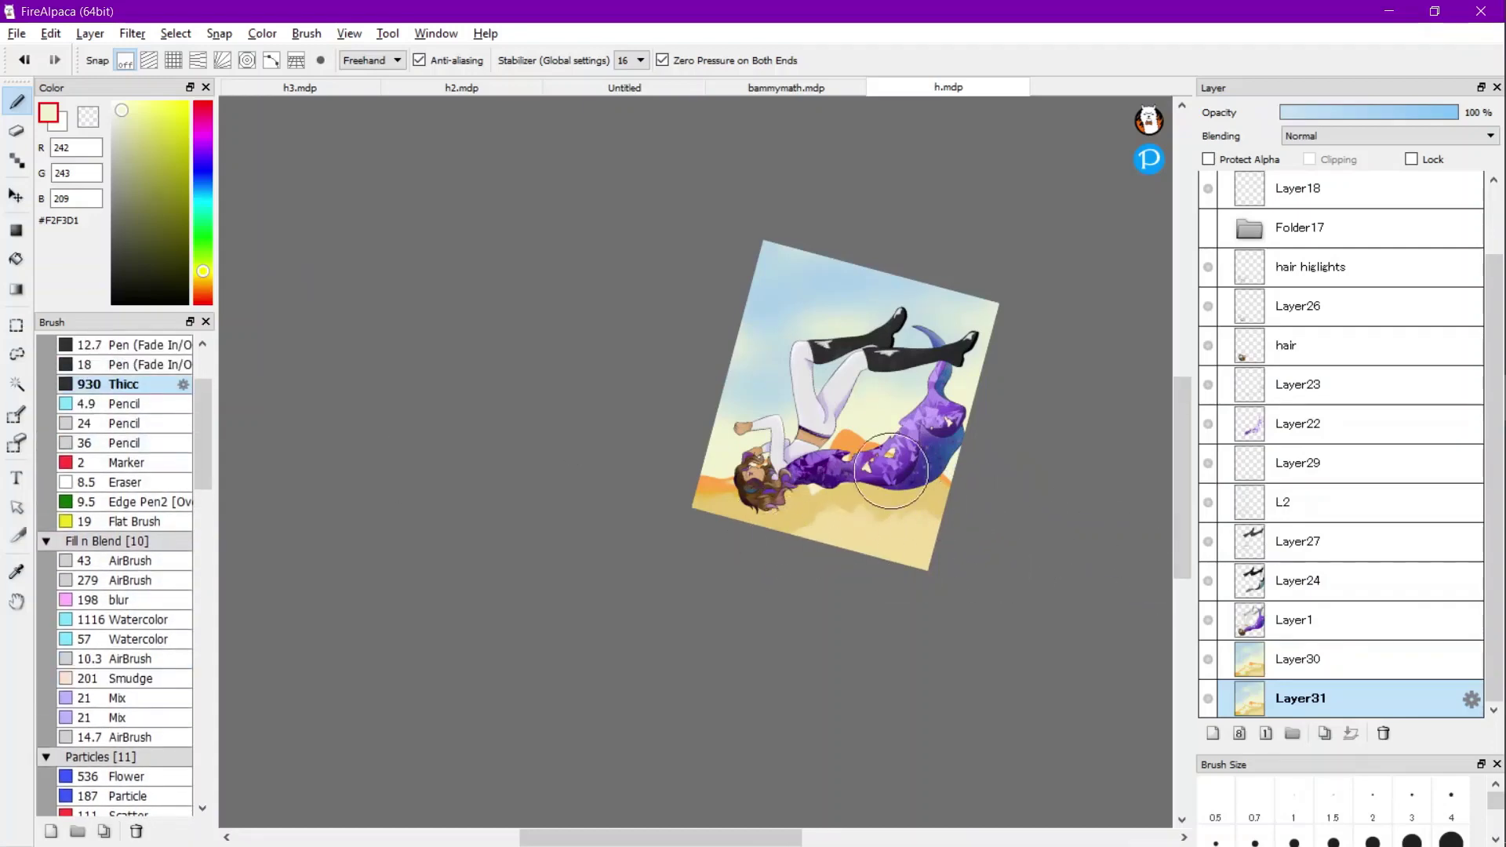
Lower the opacity of the upper background layer, Layer30, to 35%.
left_click(1302, 659)
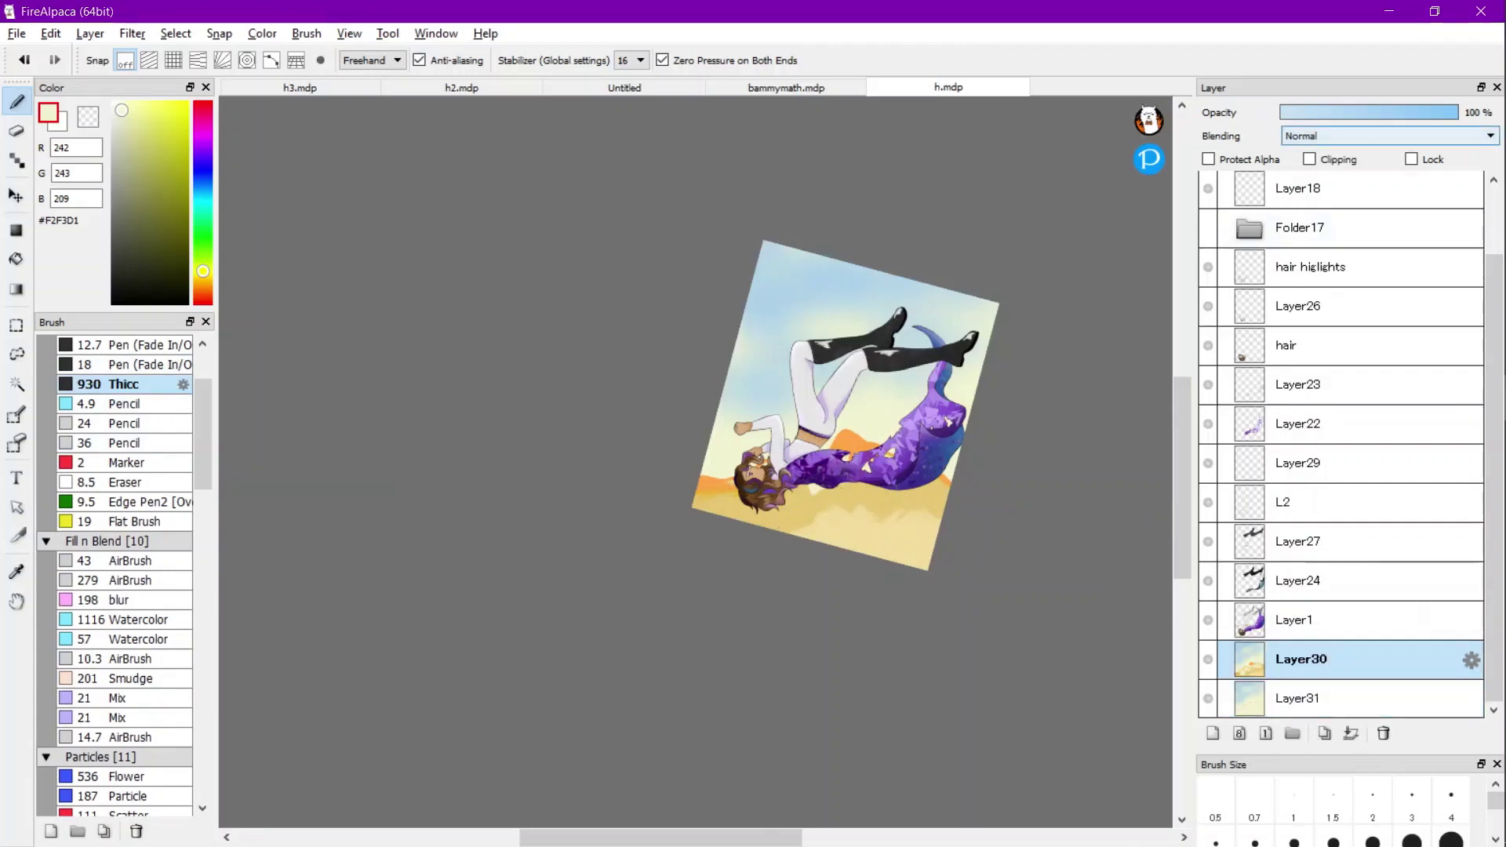
left_click(1405, 112)
left_click_drag(1360, 112, 1342, 113)
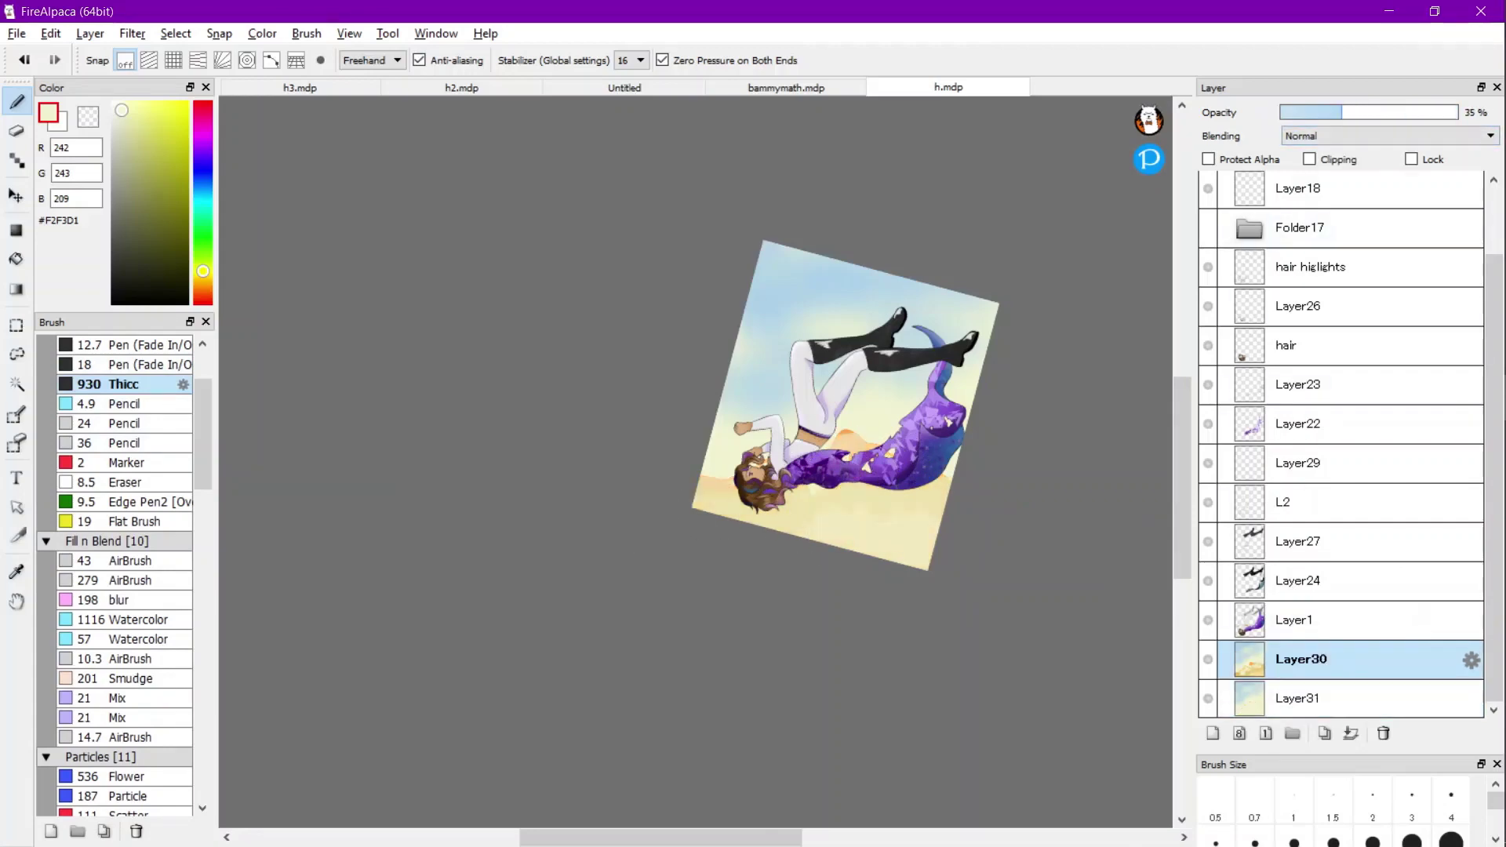
Cover the remaining orange hump beside the waist on Layer31 with pale cream #F2F3D1.
scroll(871, 431, "up", 2)
left_click(1326, 698)
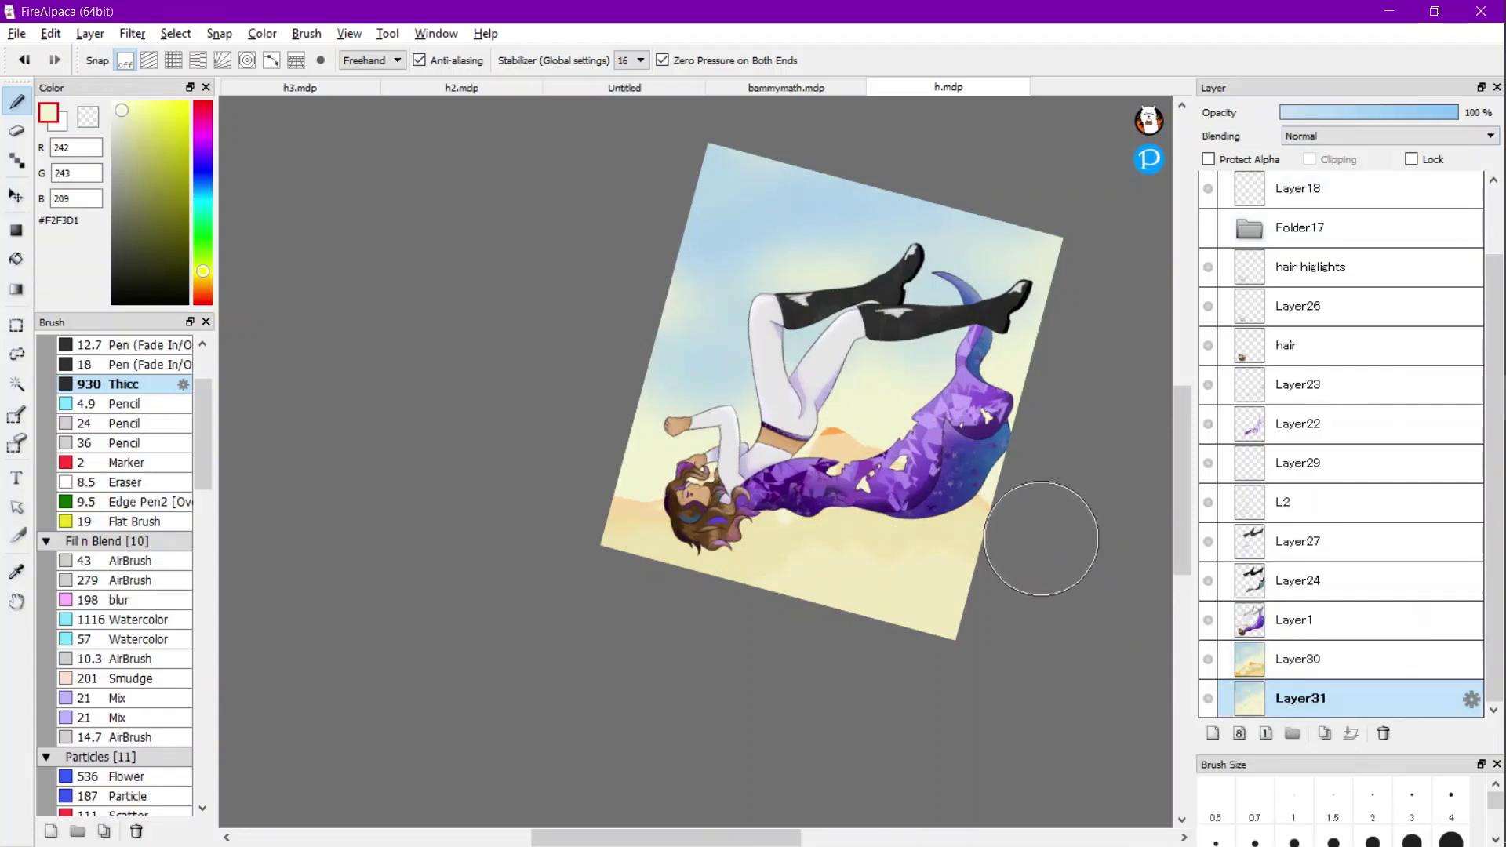
left_click_drag(749, 469, 891, 445)
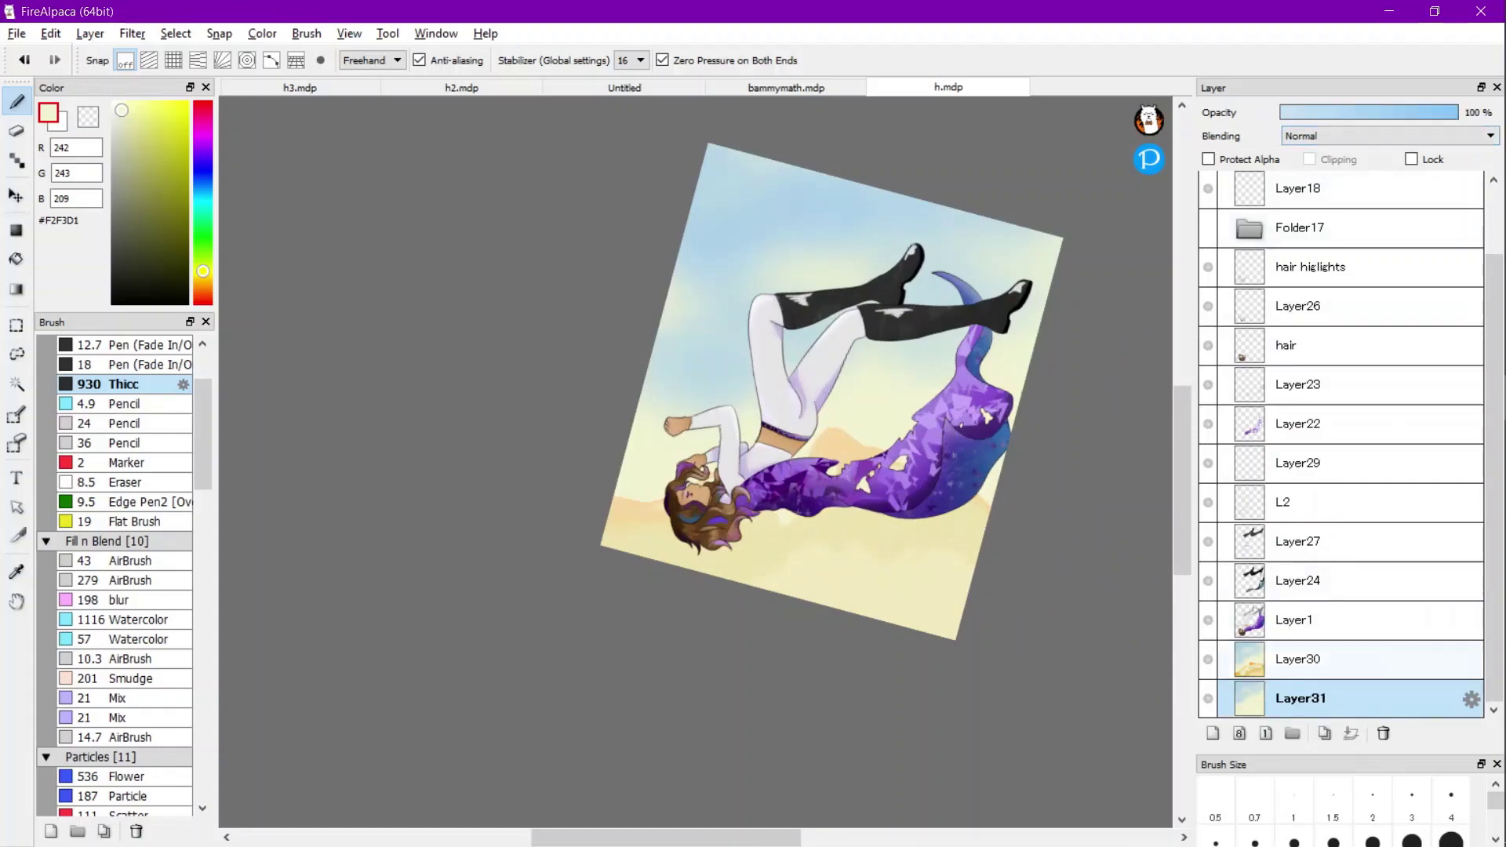
Set the opacity of the upper background layer, Layer30, to 55%.
left_click(1346, 659)
left_click_drag(1382, 112, 1379, 112)
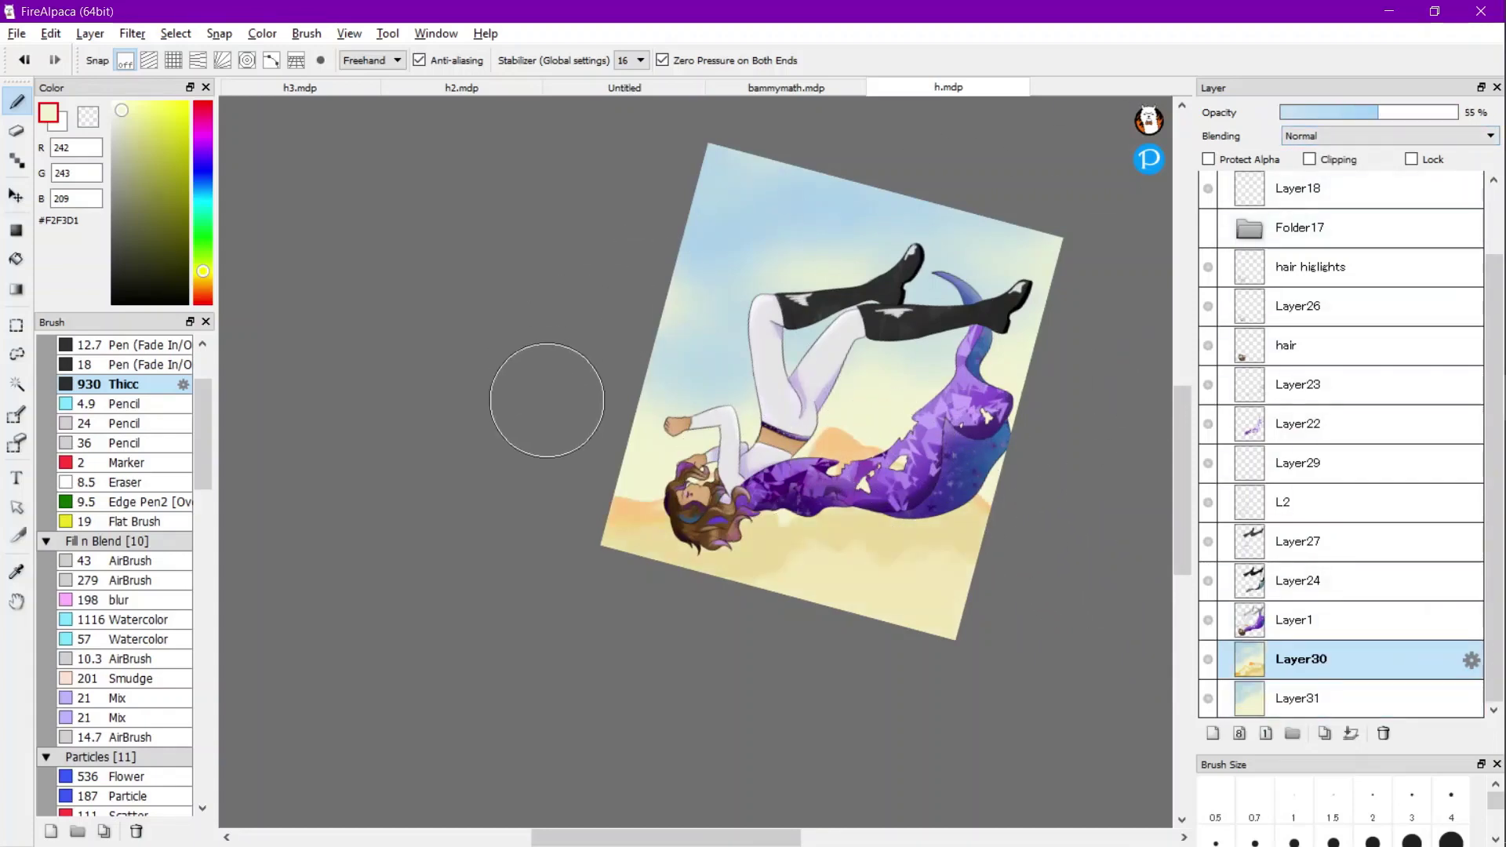
scroll(660, 437, "up", 1)
scroll(785, 582, "down", 3)
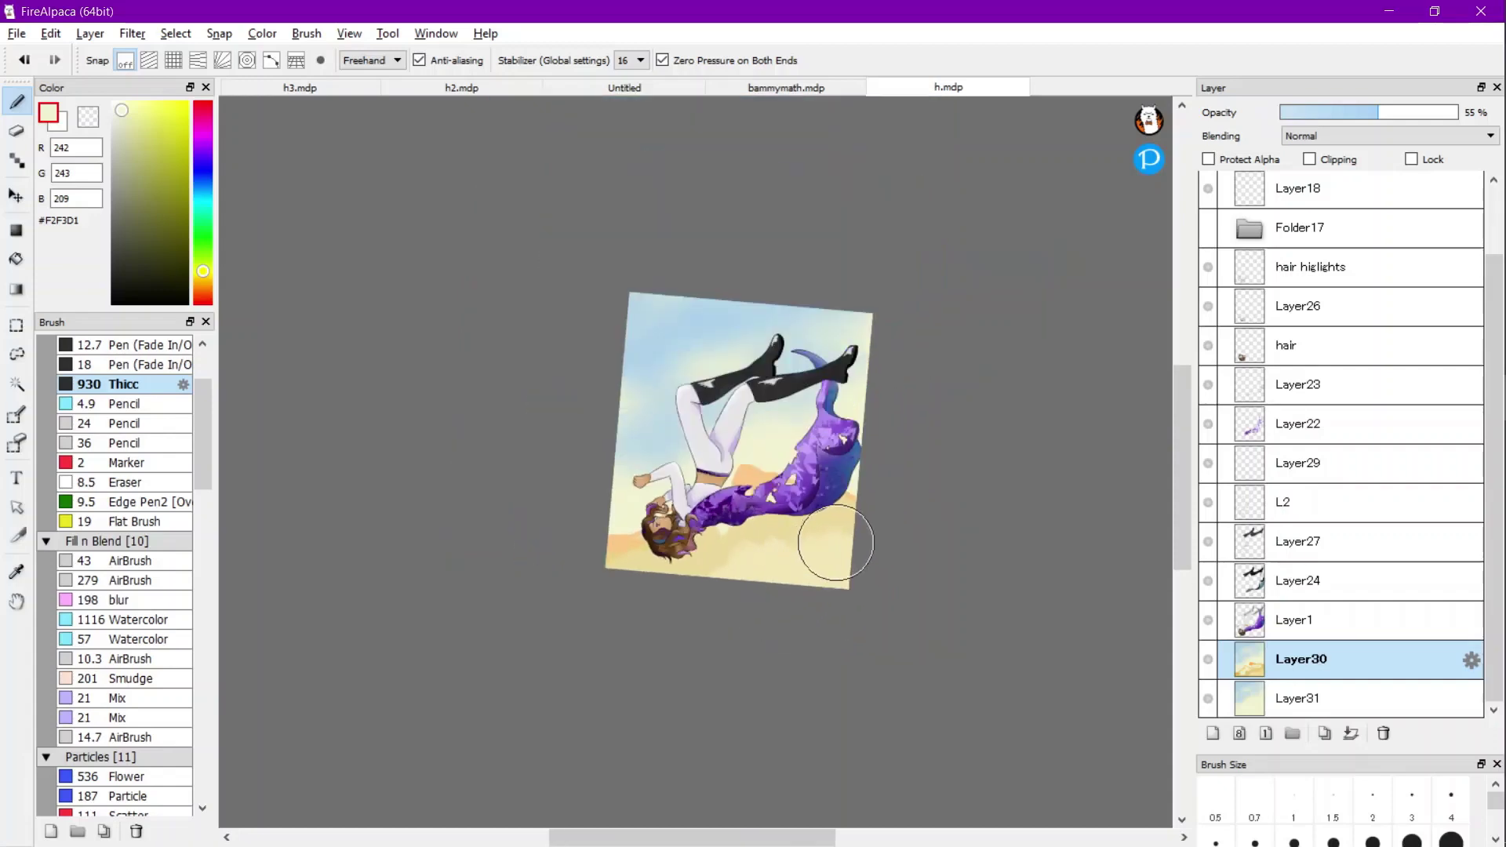
scroll(832, 547, "up", 2)
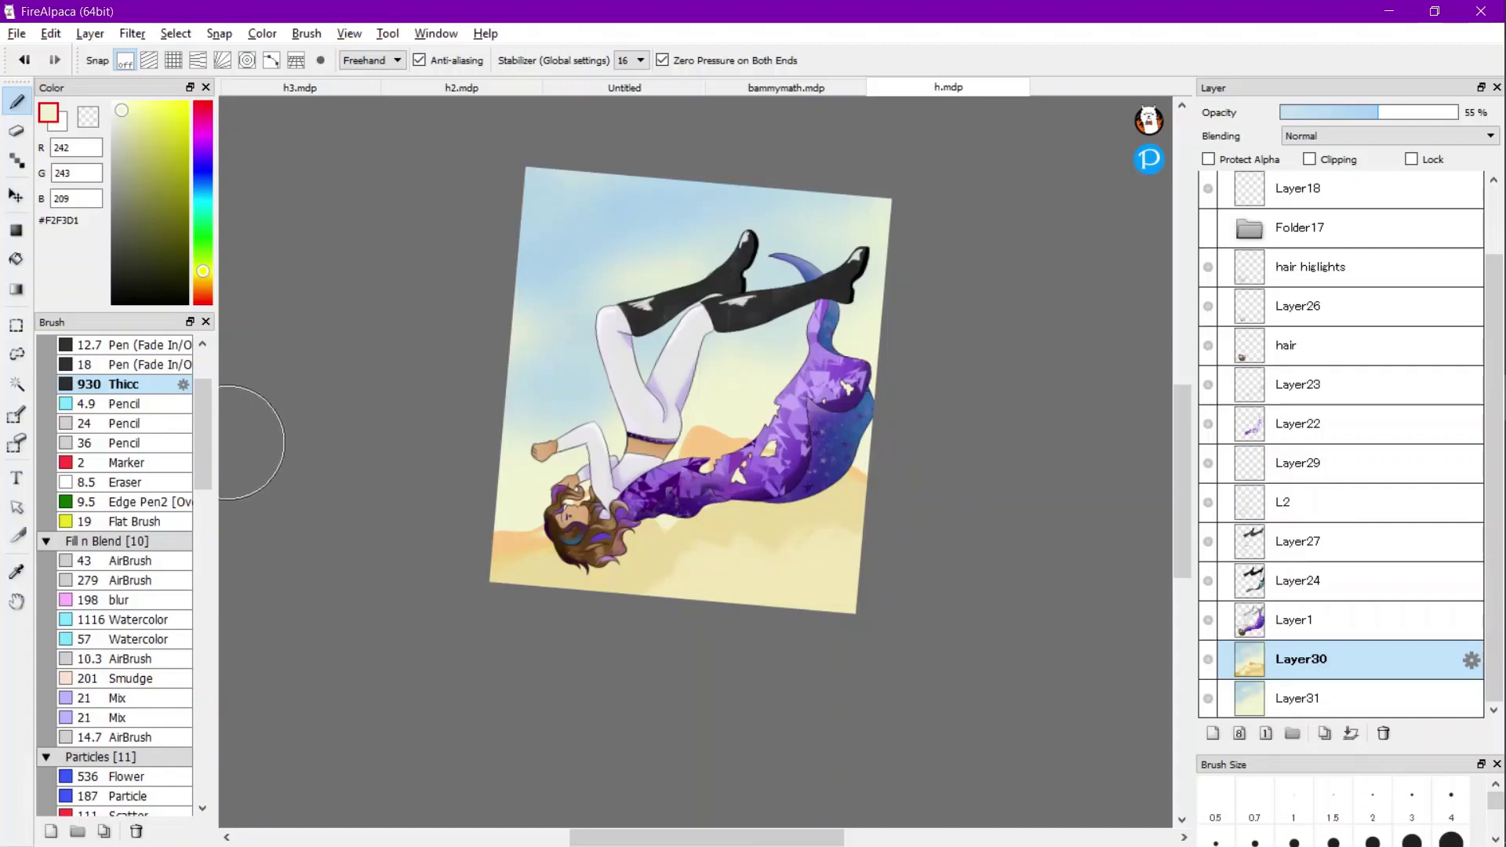
Add a new layer above Layer30 and wash yellow #F1F370 over the sand with the 1116 Watercolor brush.
left_click(90, 33)
left_click(98, 55)
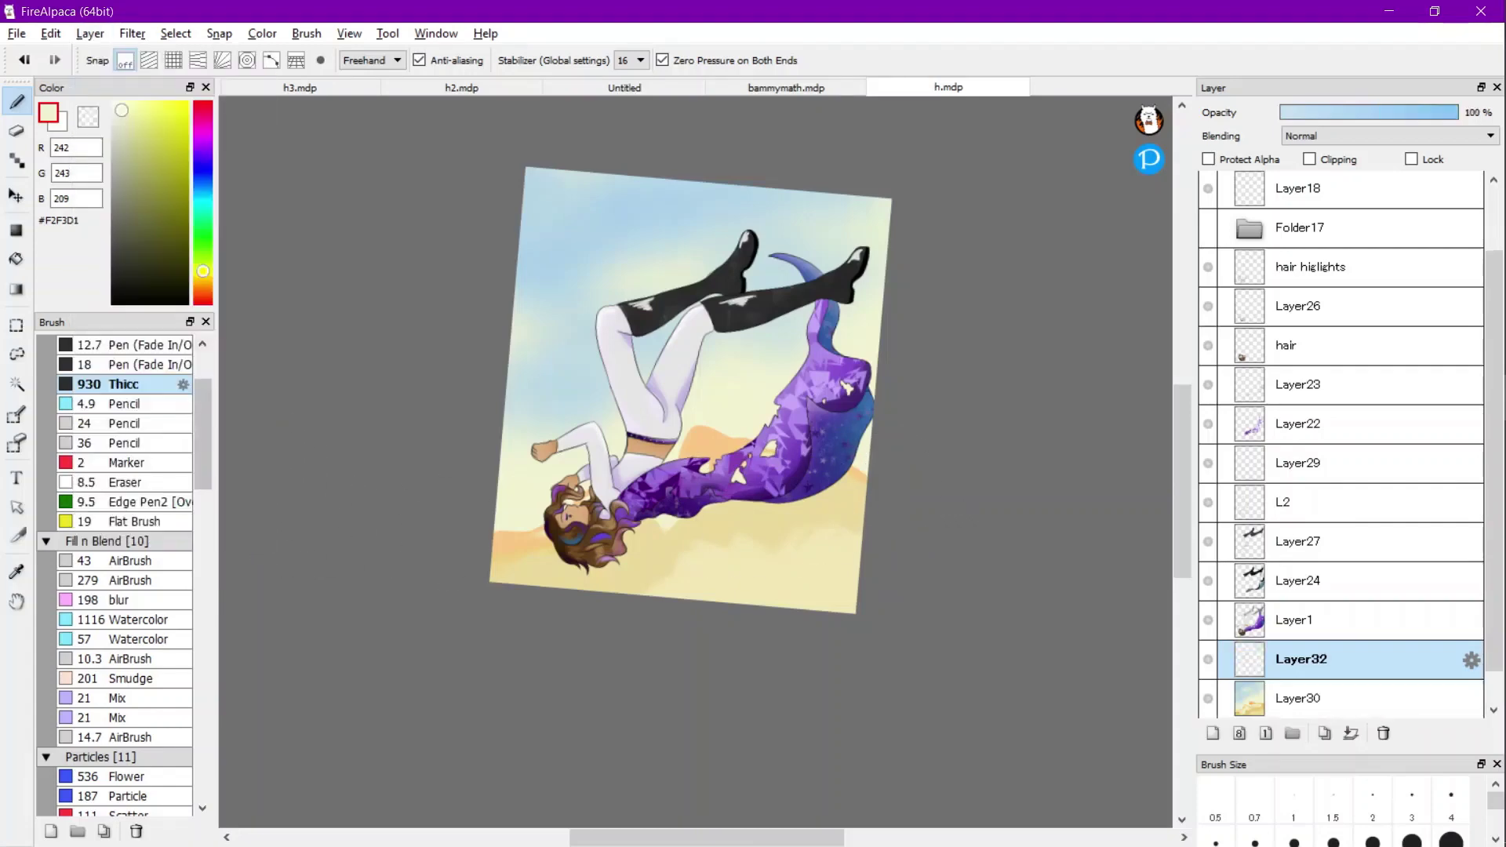
scroll(126, 549, "up", 2)
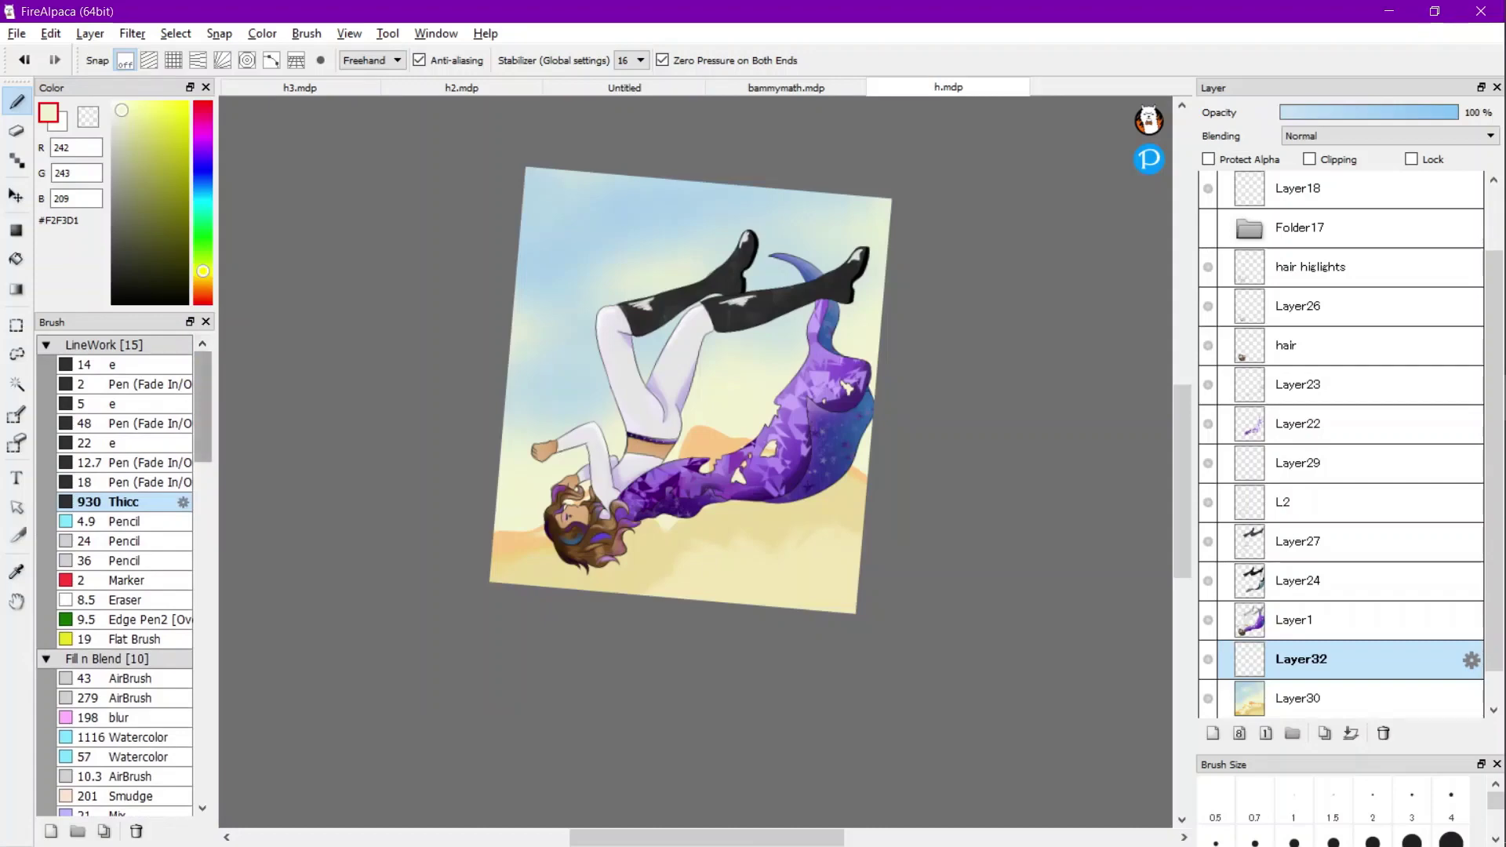
left_click(153, 110)
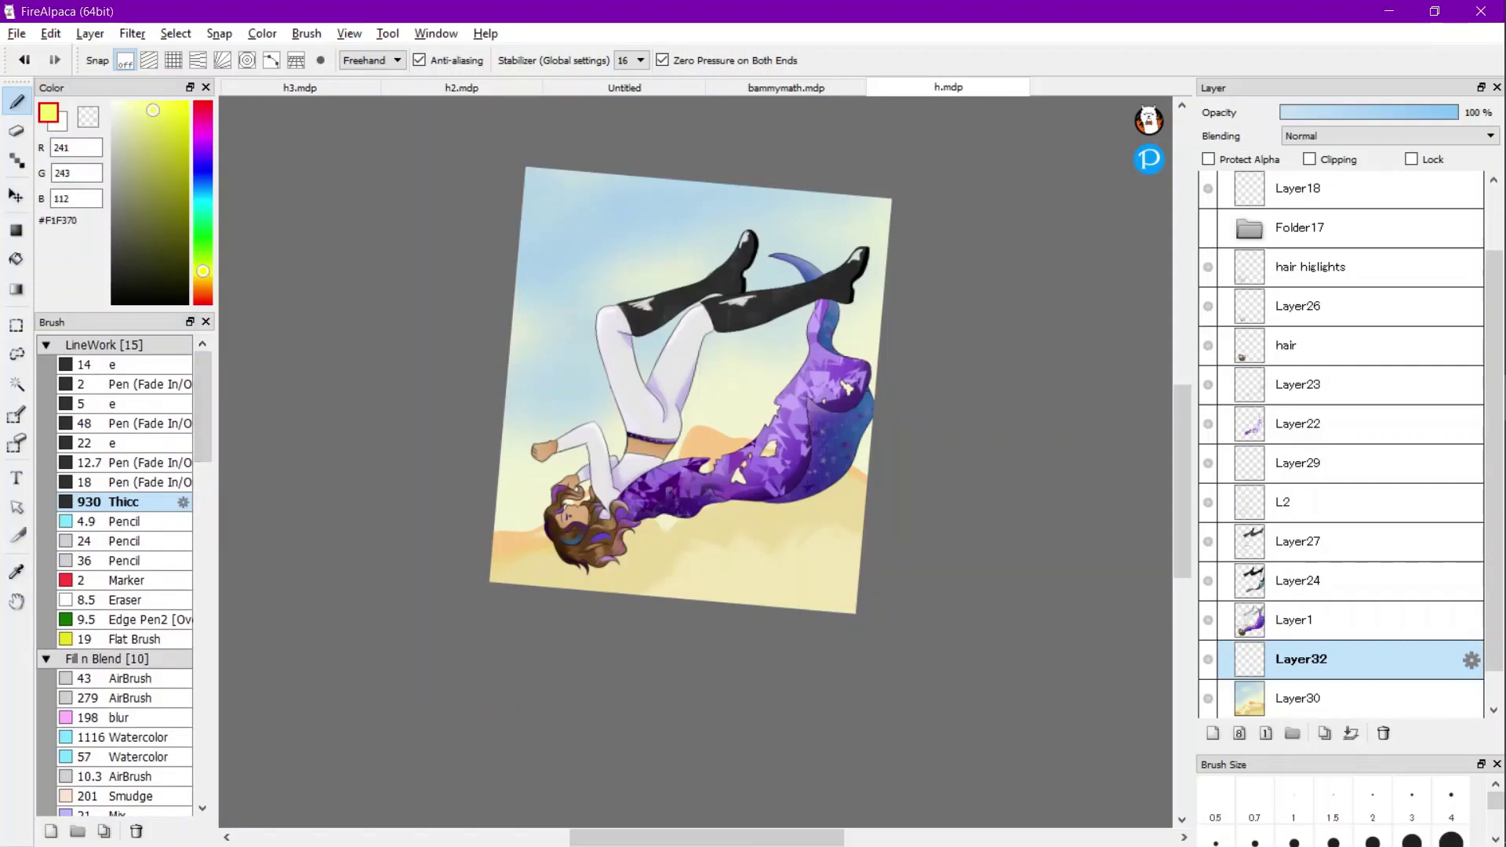
left_click(126, 738)
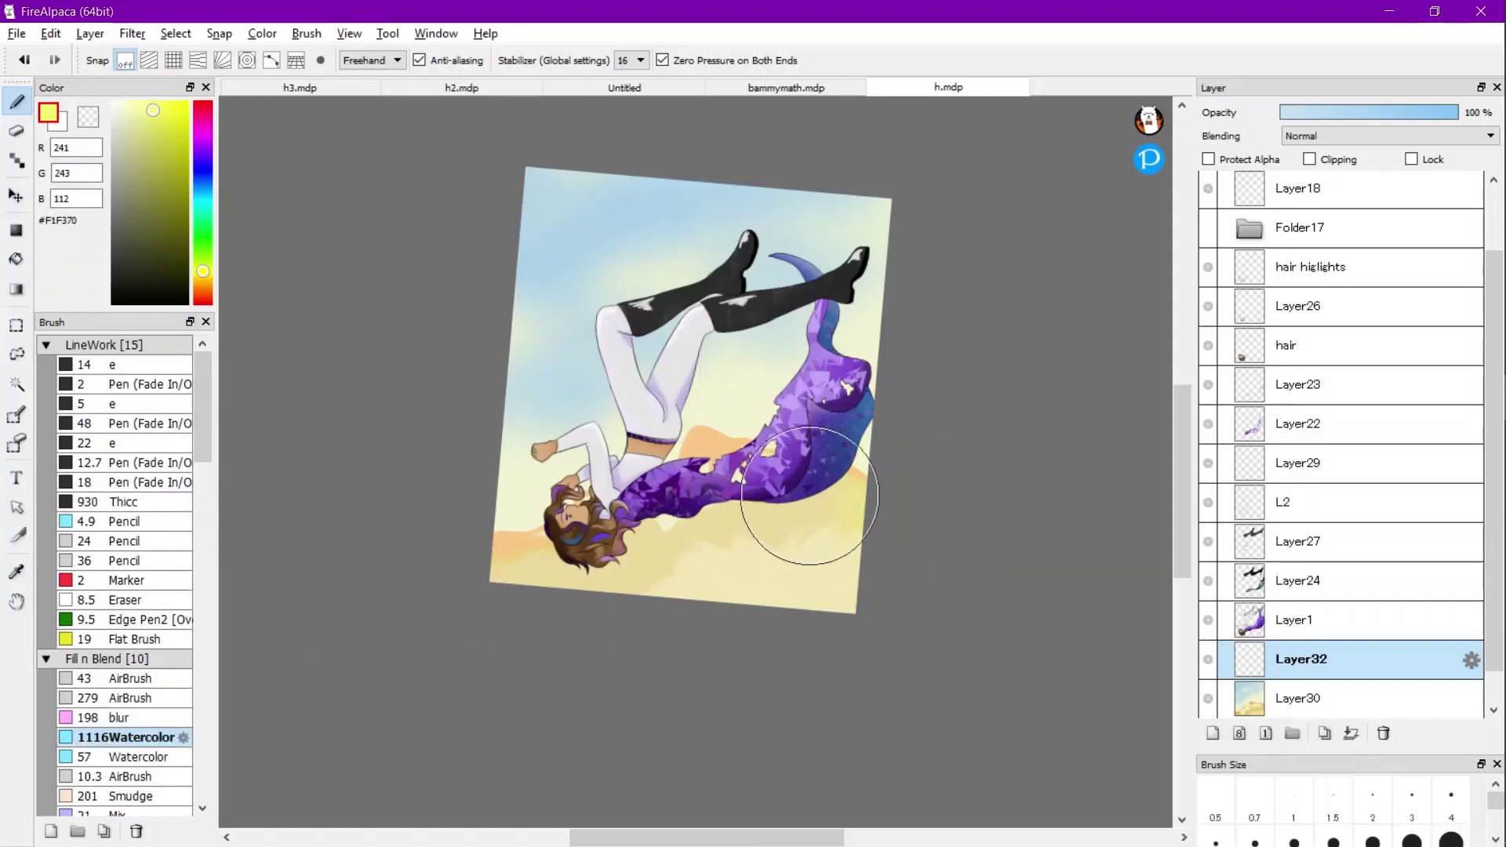
left_click_drag(806, 381, 795, 421)
mouse_move(567, 525)
left_mouse_down()
mouse_move(561, 555)
mouse_move(728, 546)
mouse_move(757, 573)
left_mouse_up()
Glaze orange #F3B770 over the dunes, from the area between legs and cape down to the sand below the character.
left_click(202, 287)
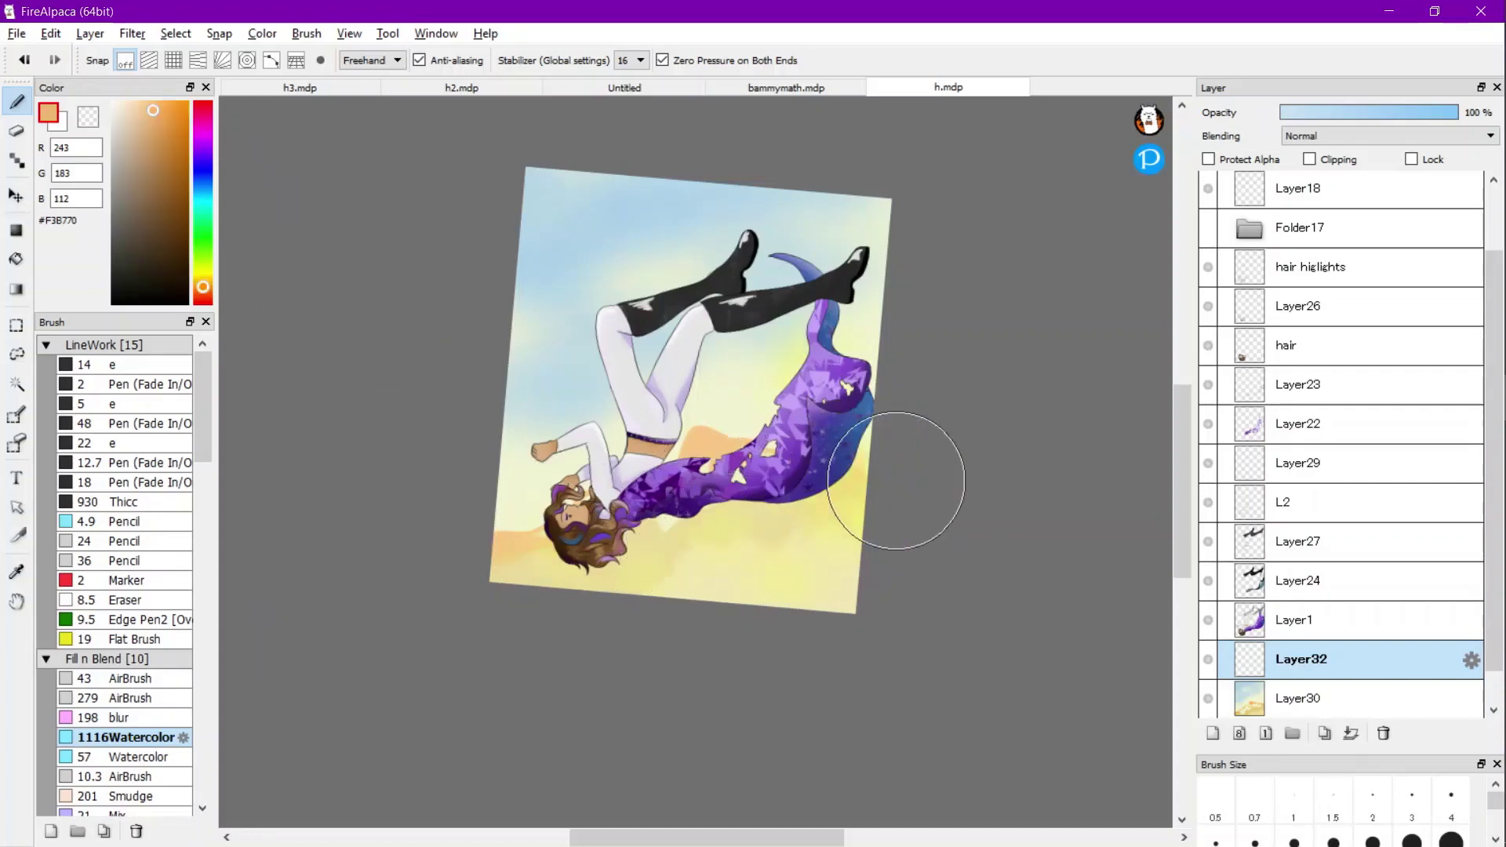
left_click_drag(787, 424, 634, 434)
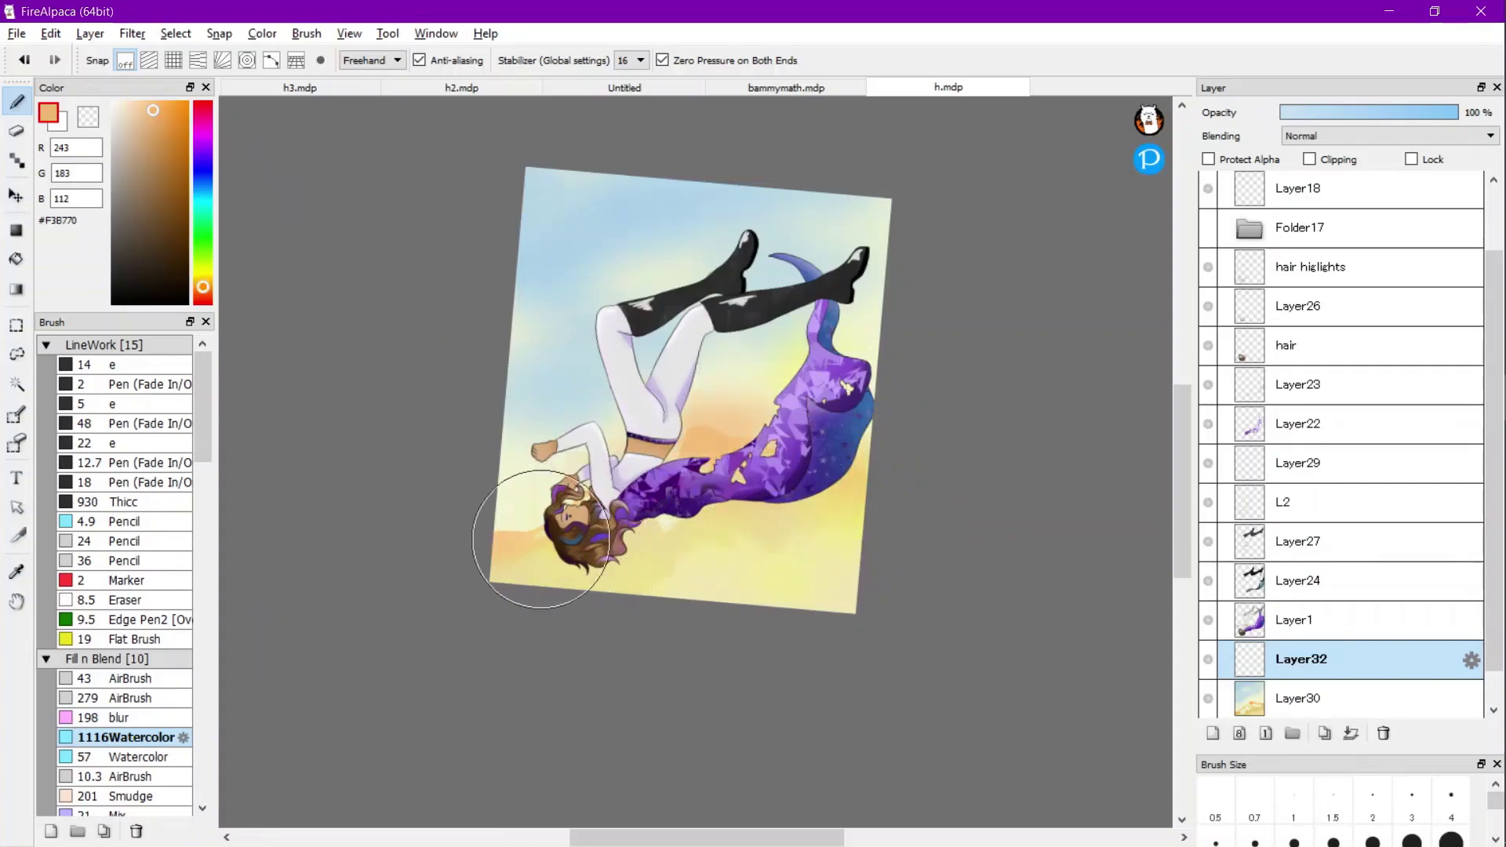
mouse_move(541, 539)
left_mouse_down()
mouse_move(523, 491)
mouse_move(571, 473)
left_mouse_up()
mouse_move(836, 480)
left_mouse_down()
mouse_move(797, 533)
mouse_move(624, 545)
mouse_move(639, 568)
mouse_move(525, 581)
left_mouse_up()
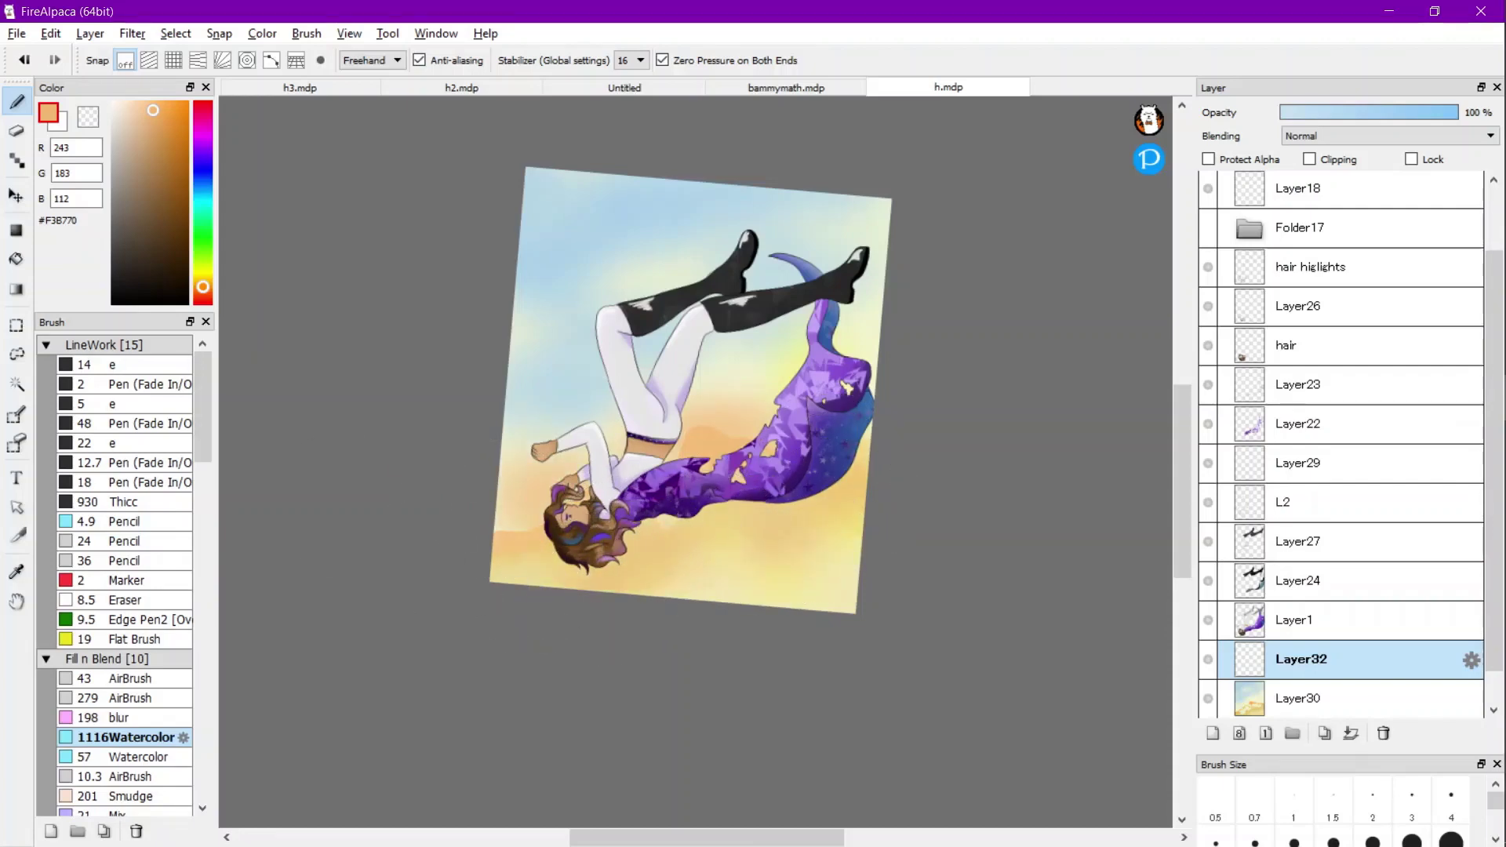
Brush peach-orange #F3A770 between the legs and cape and into the sky beside the bent knee.
left_click(203, 290)
mouse_move(757, 378)
left_mouse_down()
mouse_move(819, 392)
mouse_move(881, 374)
left_mouse_up()
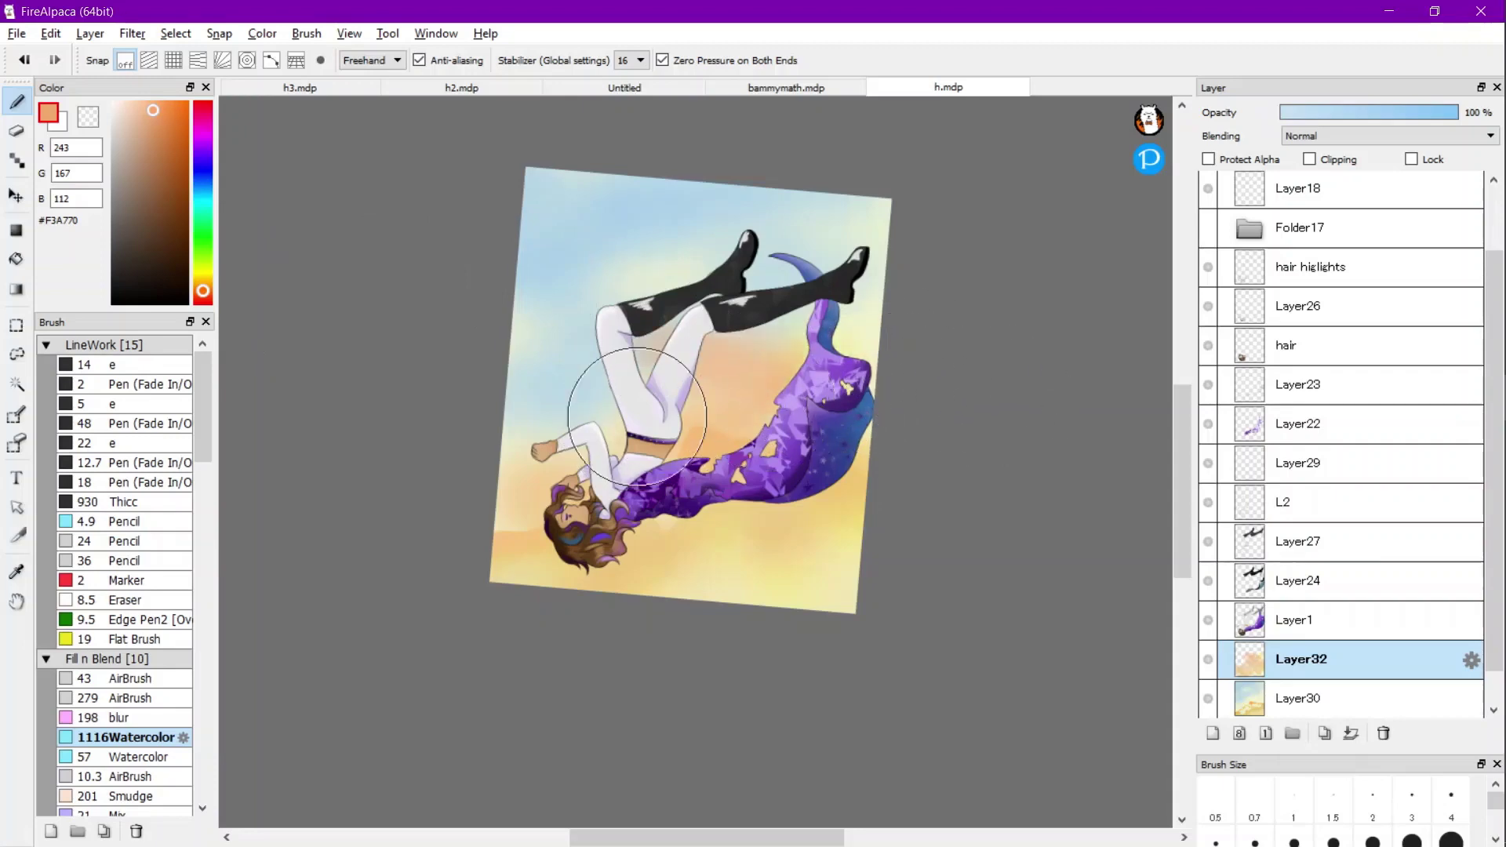
left_click_drag(573, 349, 506, 377)
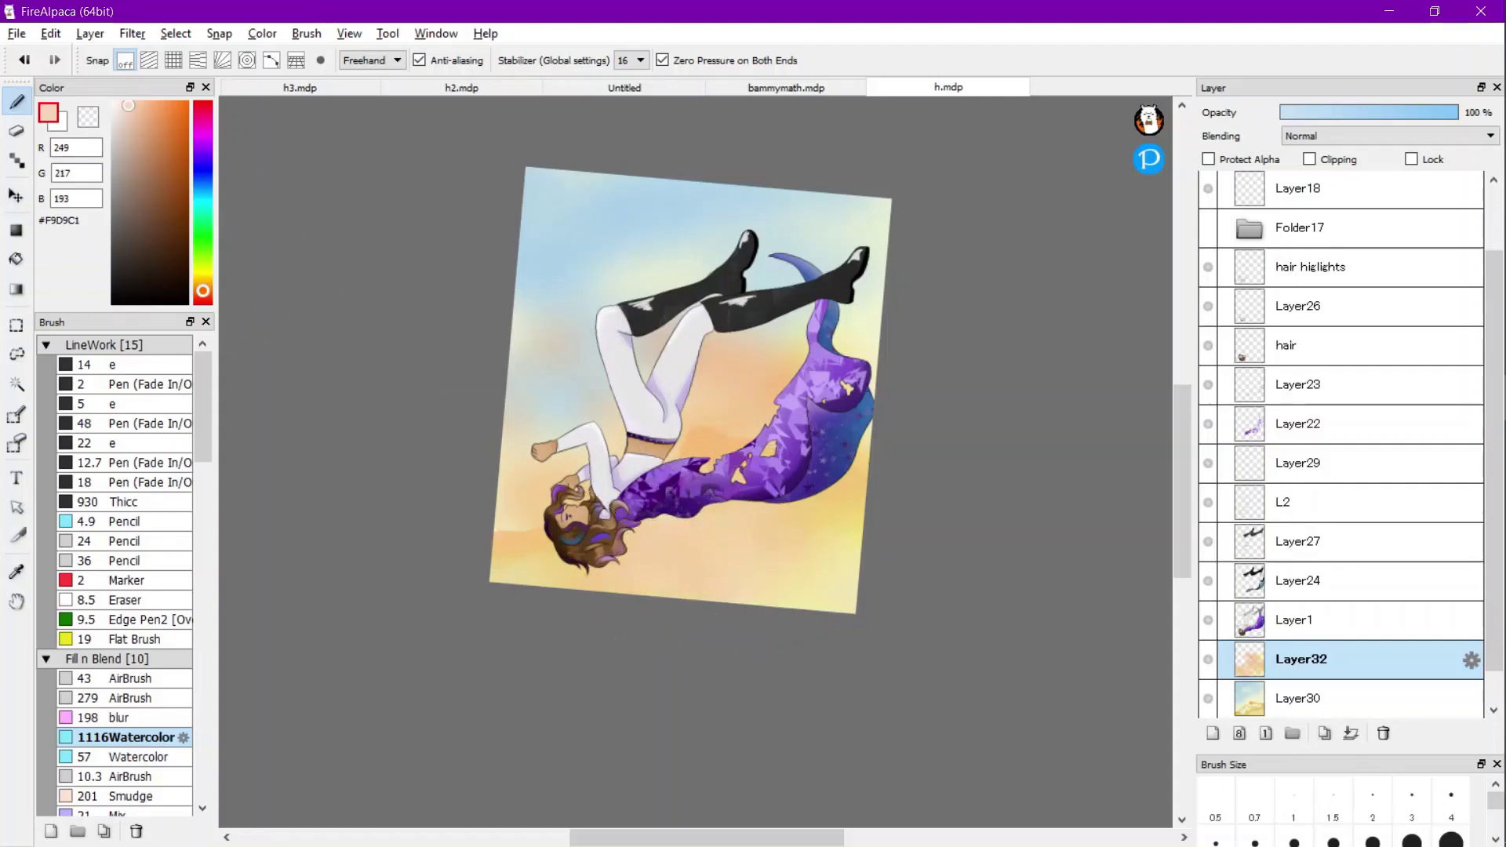
Paint golden #FFCA57 patches on the sand beneath the cape, switching from the Watercolor brush to the 279 AirBrush.
left_click_drag(202, 291, 203, 283)
left_click_drag(159, 111, 163, 101)
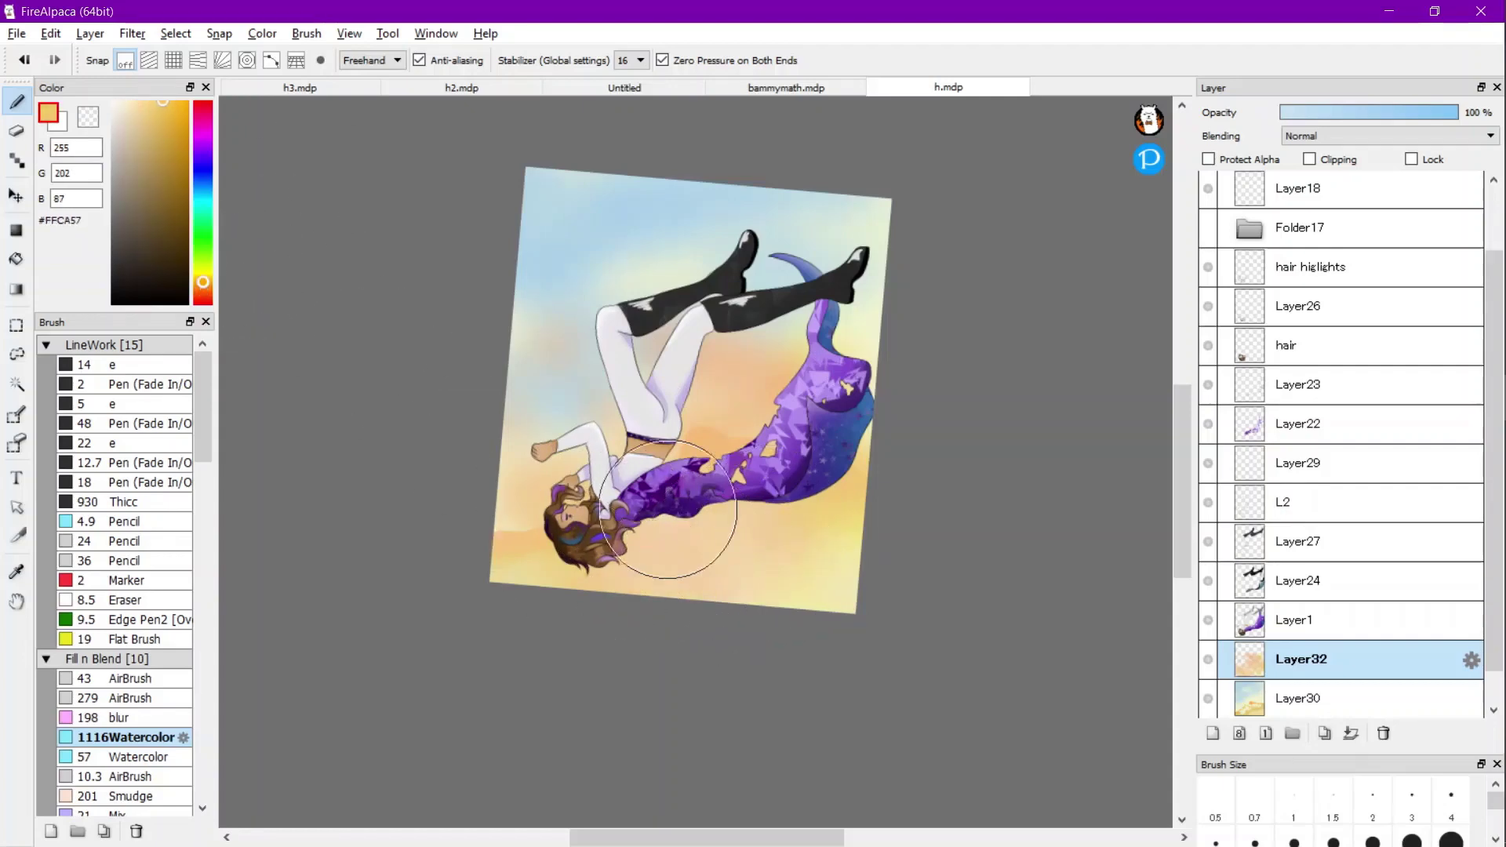
left_click(118, 717)
left_click(118, 697)
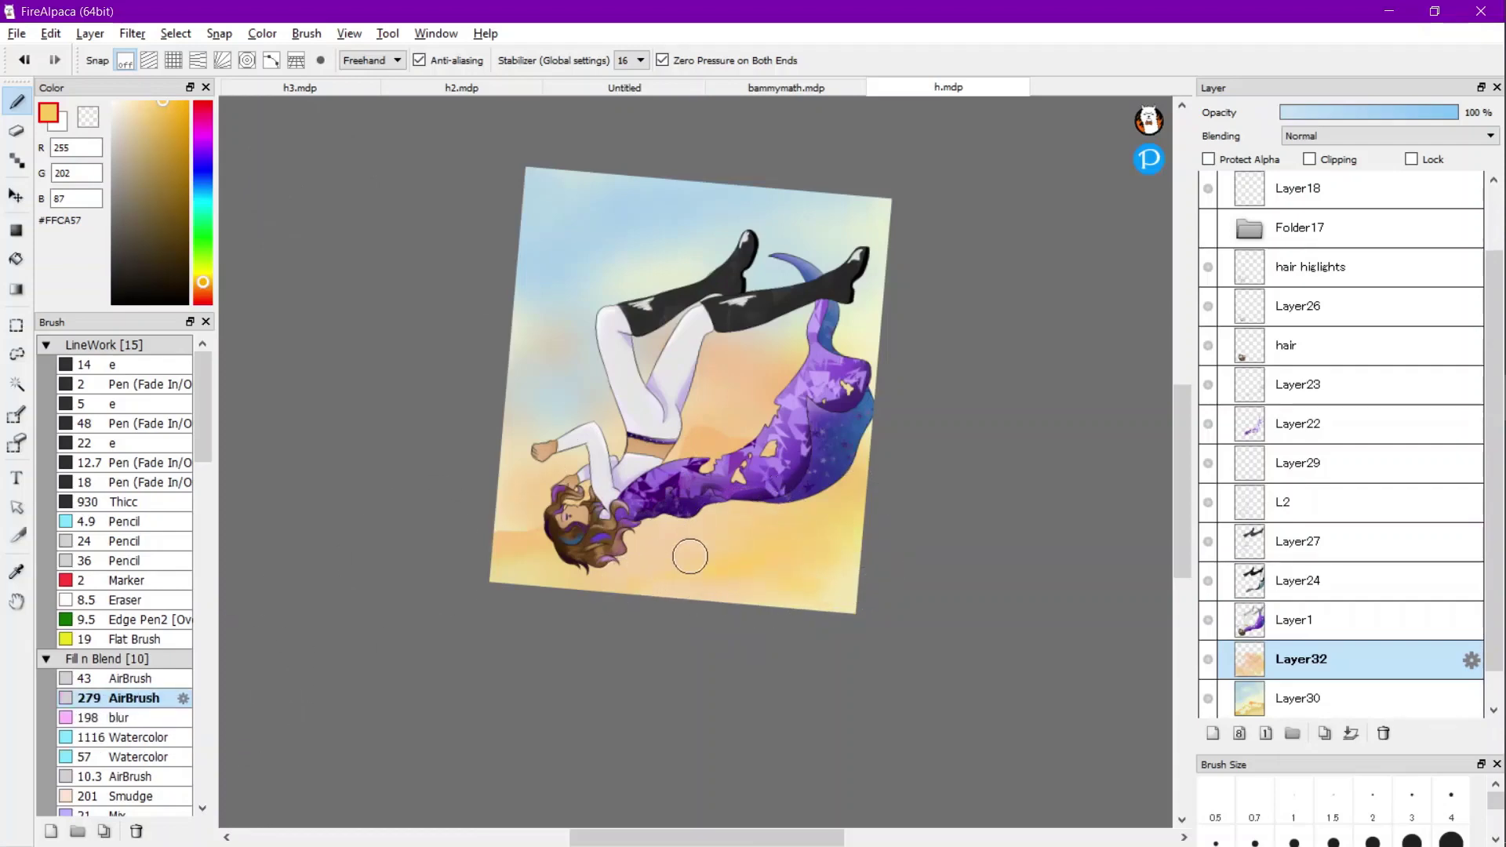
Blend the golden patches into the sand below the cape with the 201 Smudge brush.
left_click(132, 796)
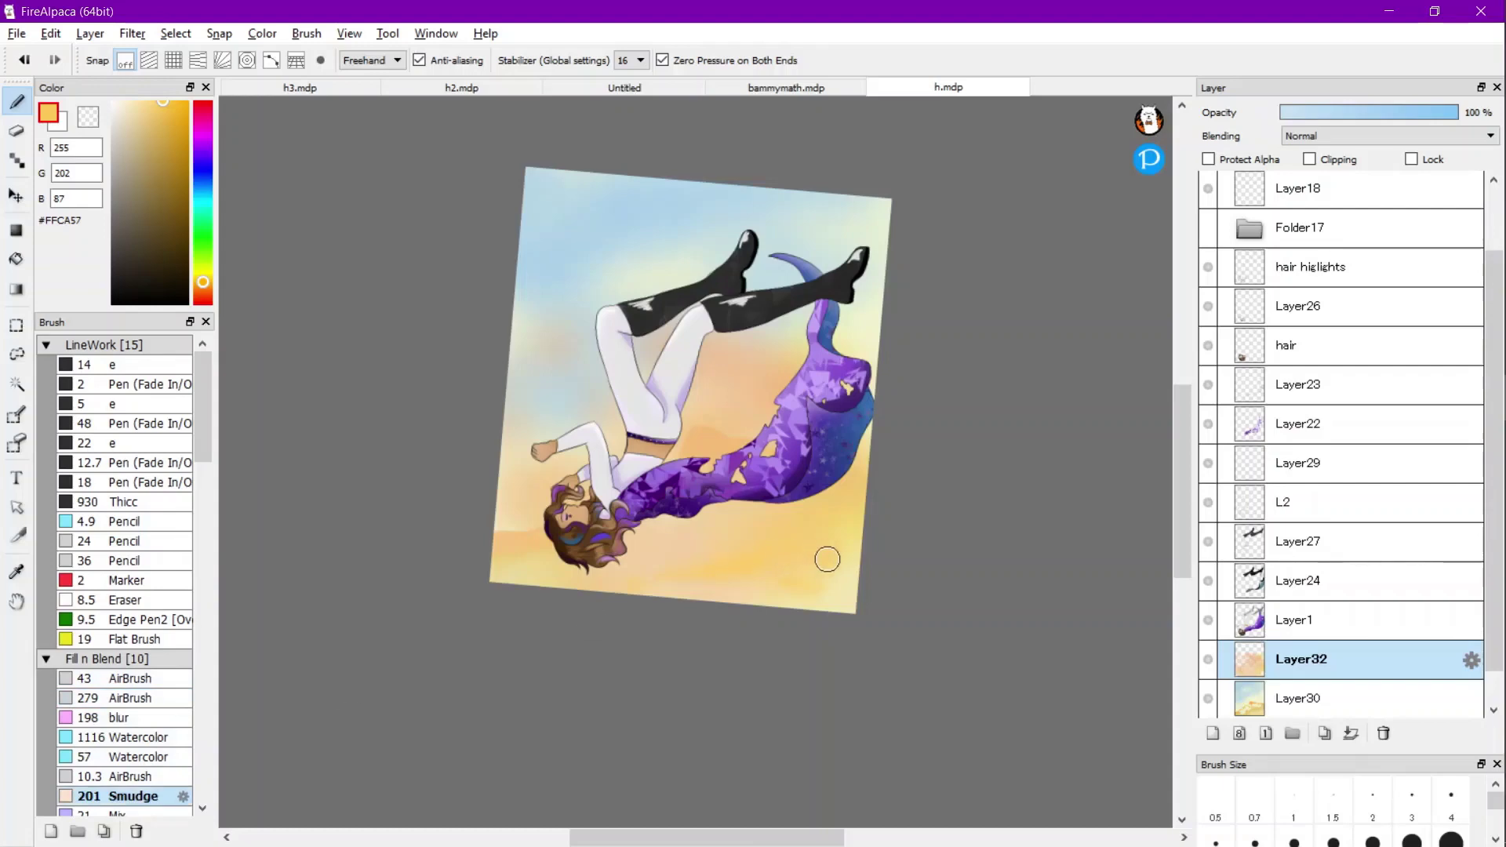
scroll(834, 571, "up", 1)
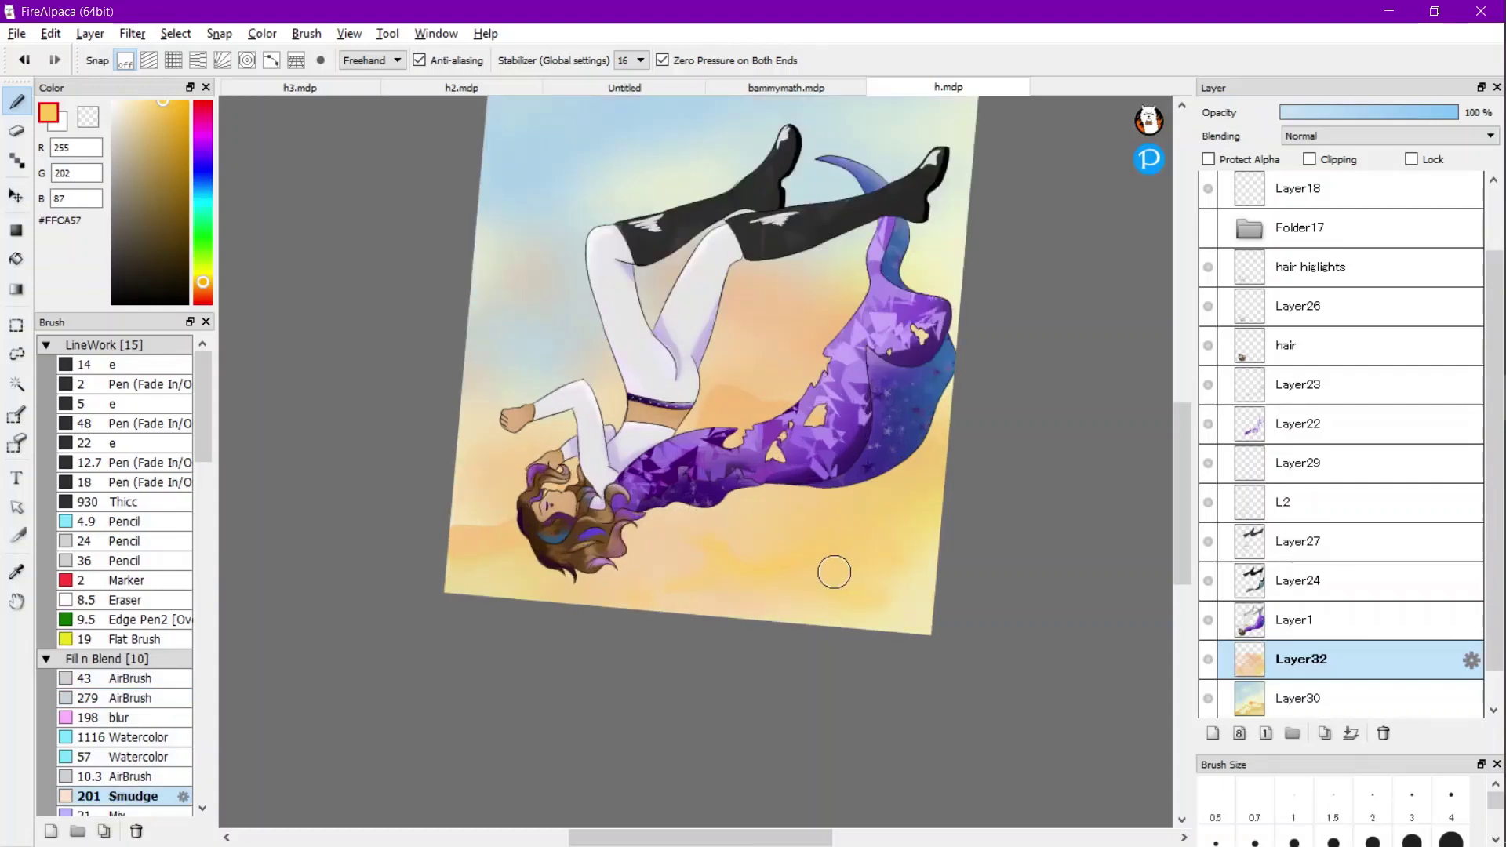
scroll(807, 555, "down", 1)
scroll(829, 575, "up", 1)
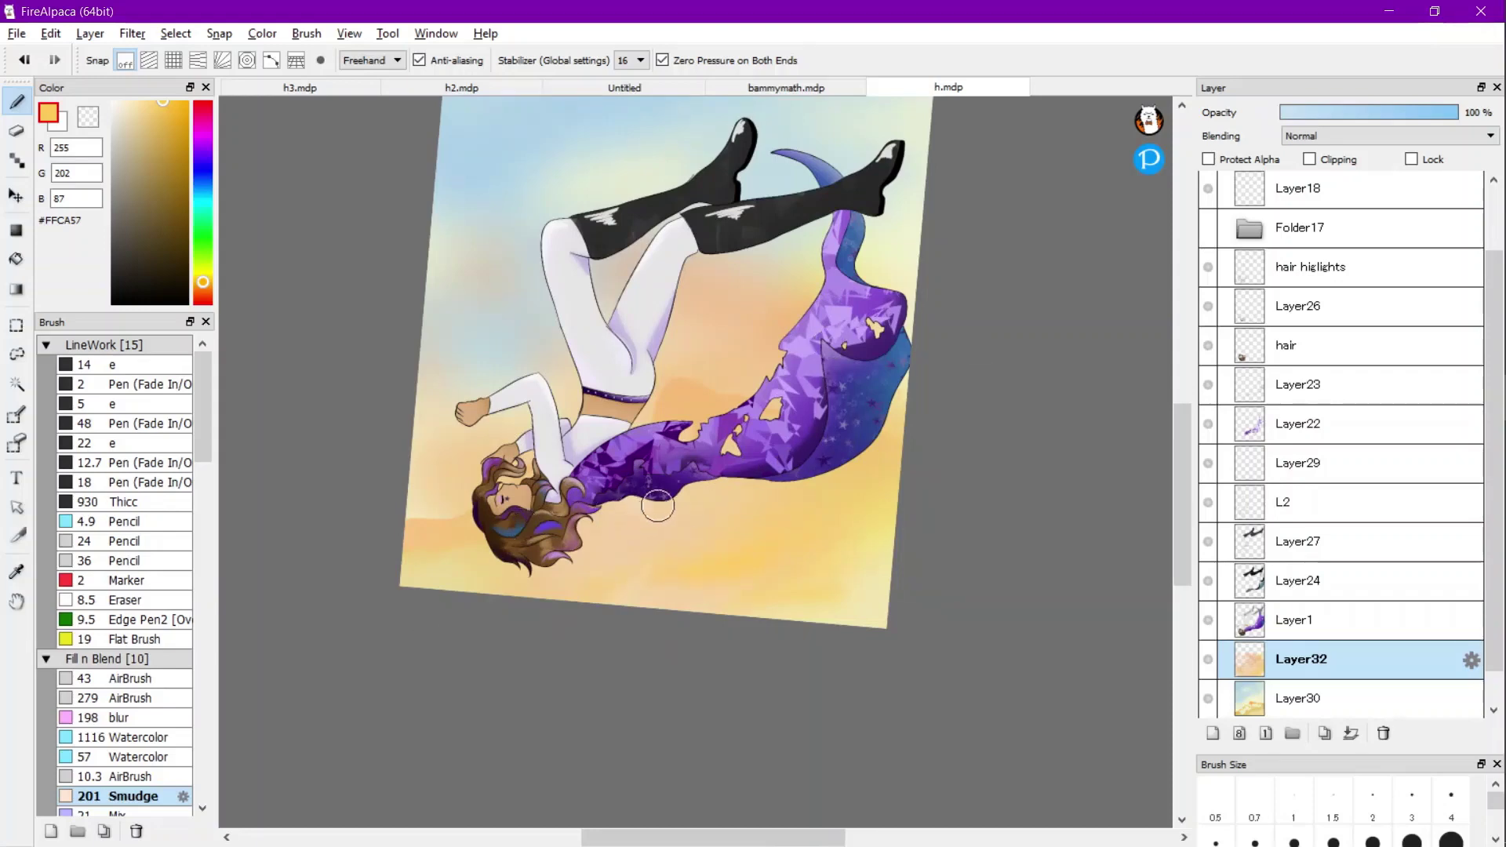
scroll(658, 506, "down", 2)
scroll(860, 502, "up", 1)
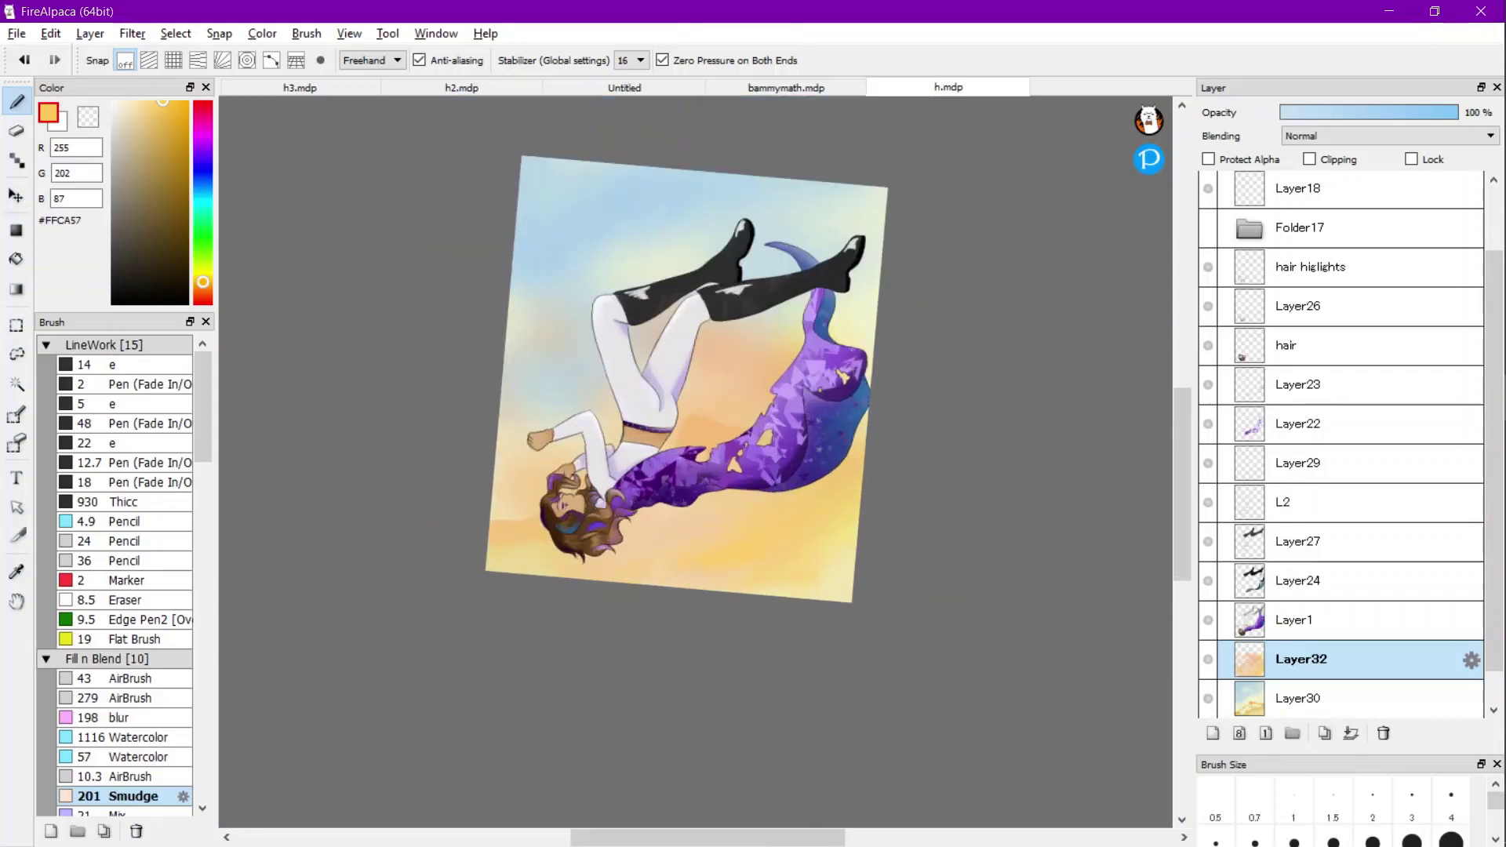
Add a layer above Layer32 and wash pale blue-grey #C1CDD6 around the knees and sky with the 1116 Watercolor brush.
left_click(90, 33)
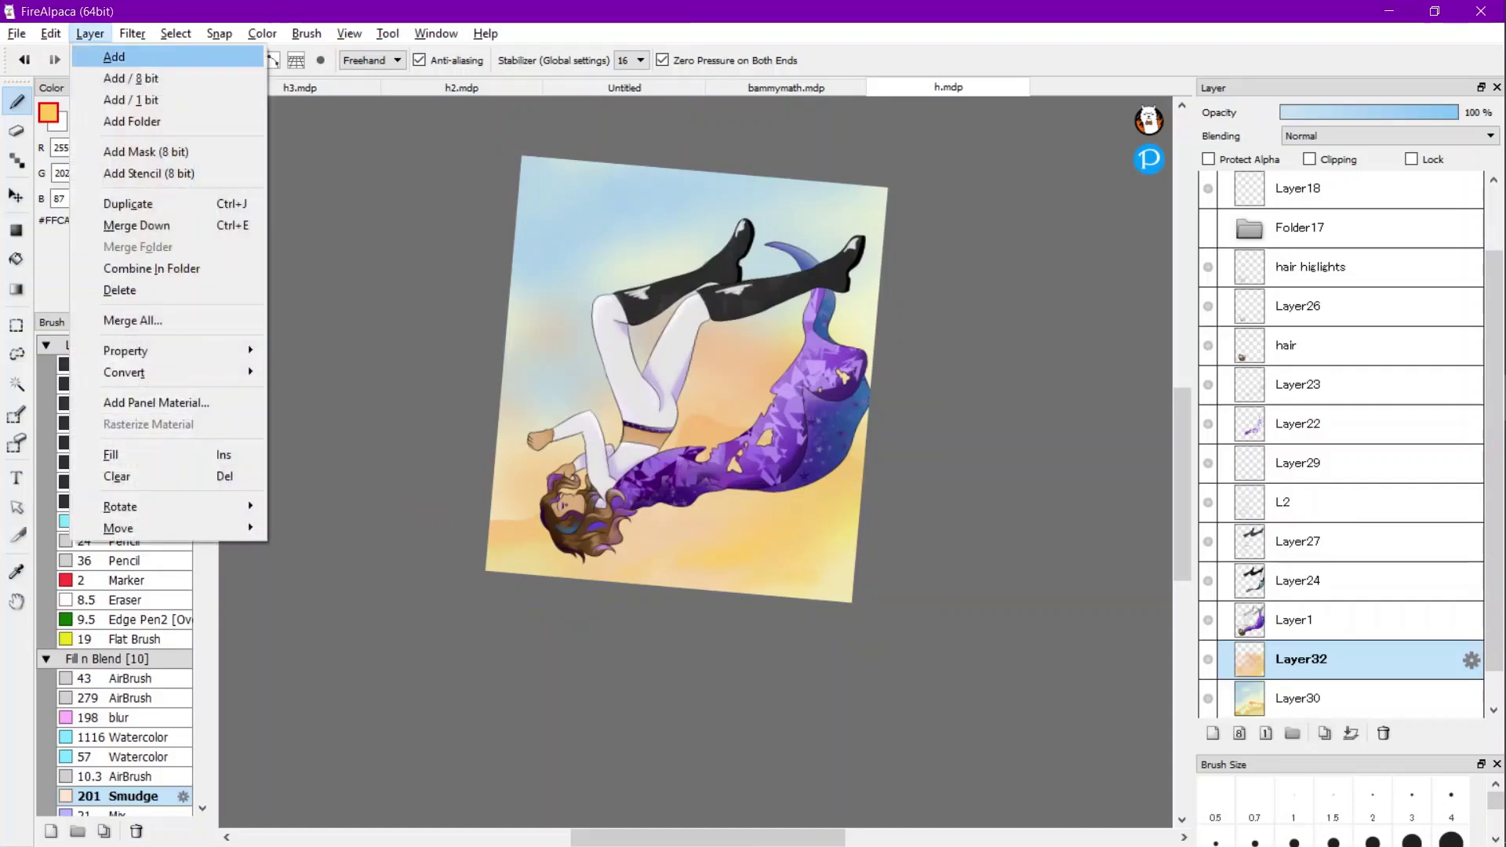
key("Return")
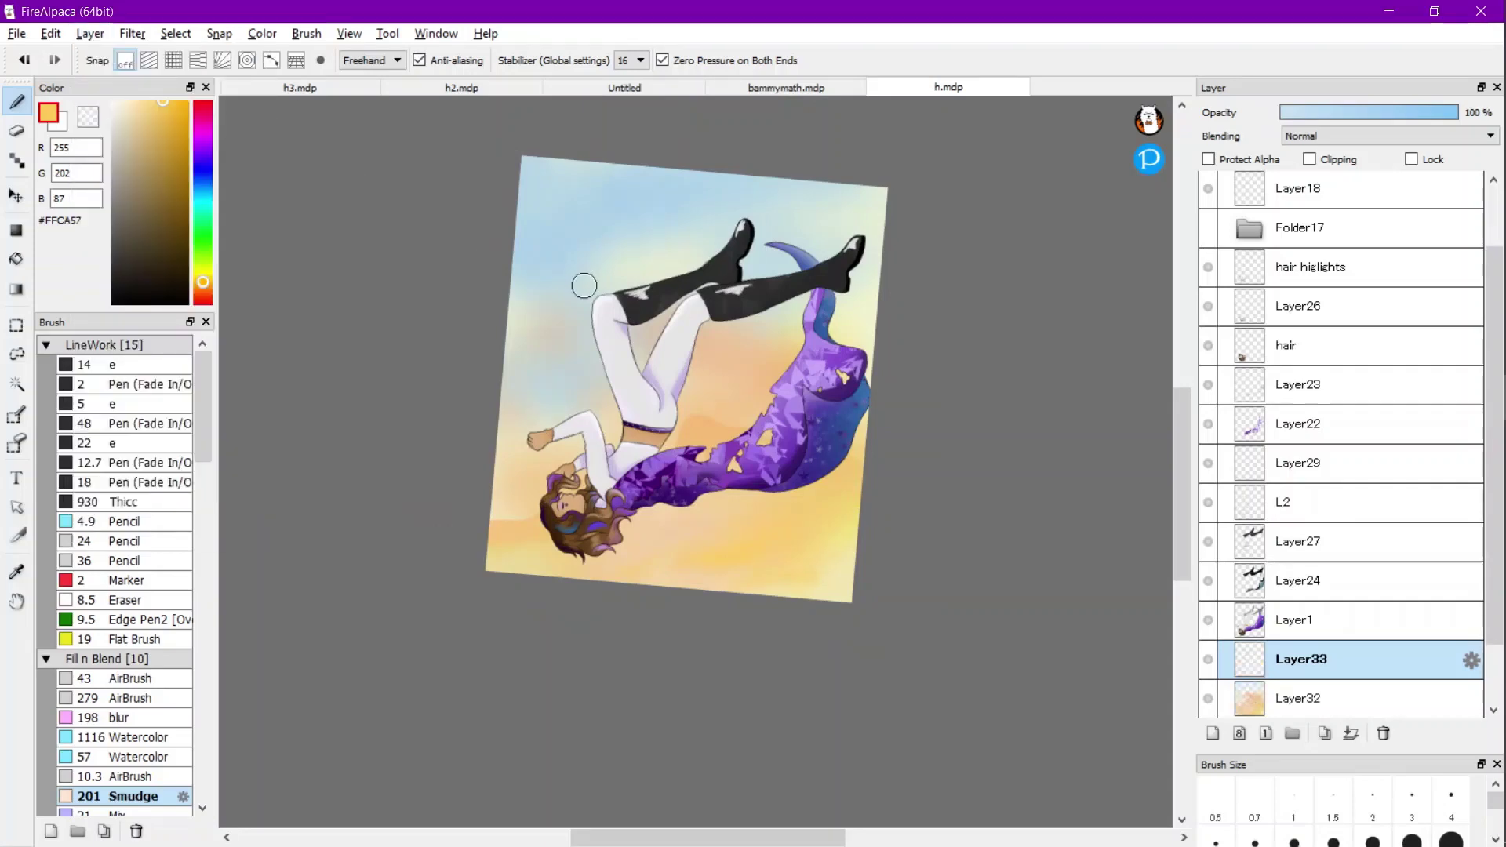
left_click(603, 204, "alt")
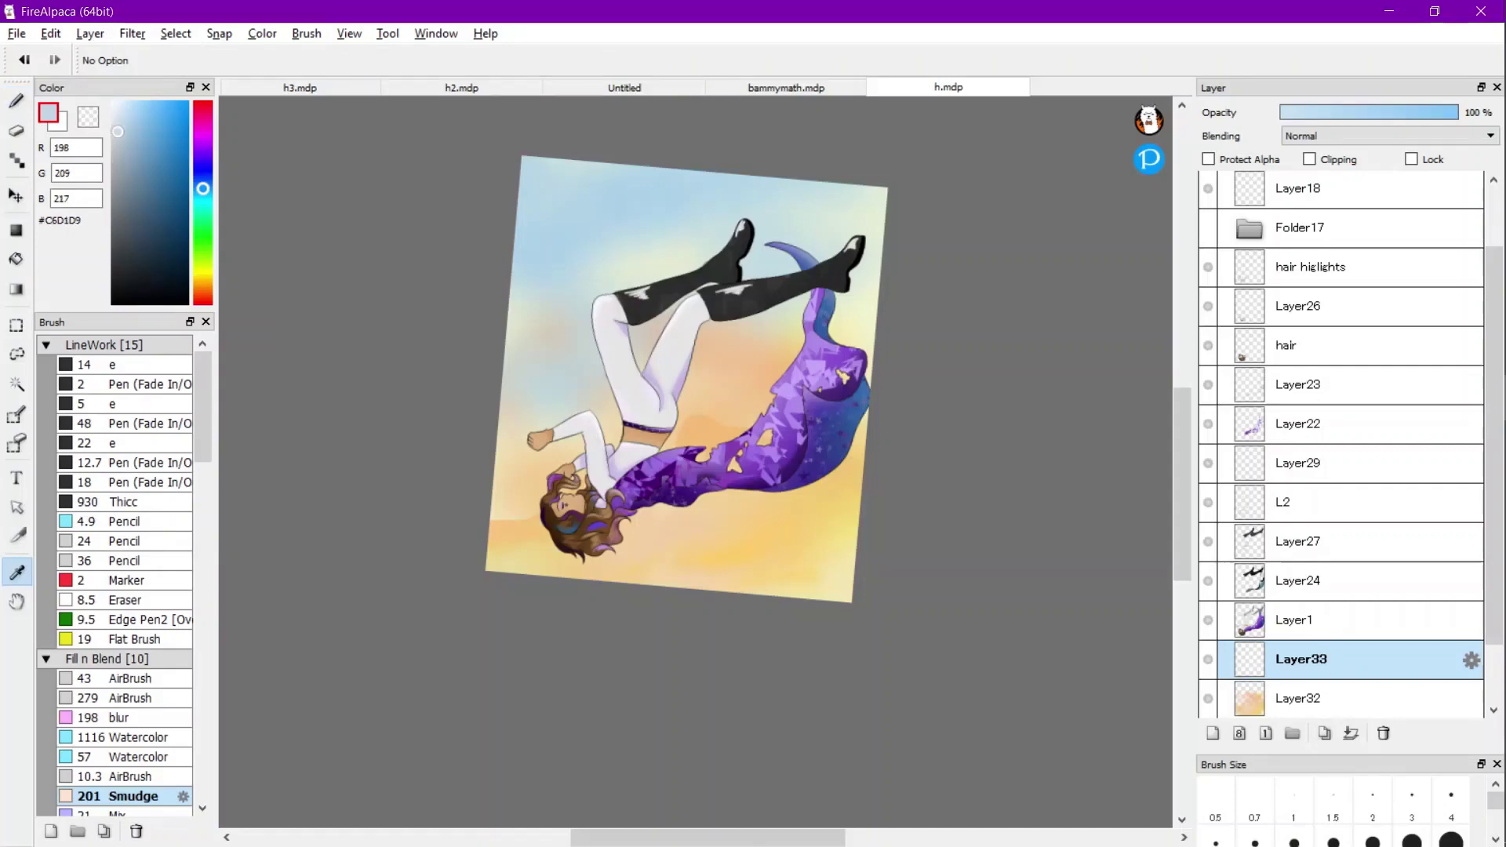
left_click(149, 718)
left_click(149, 737)
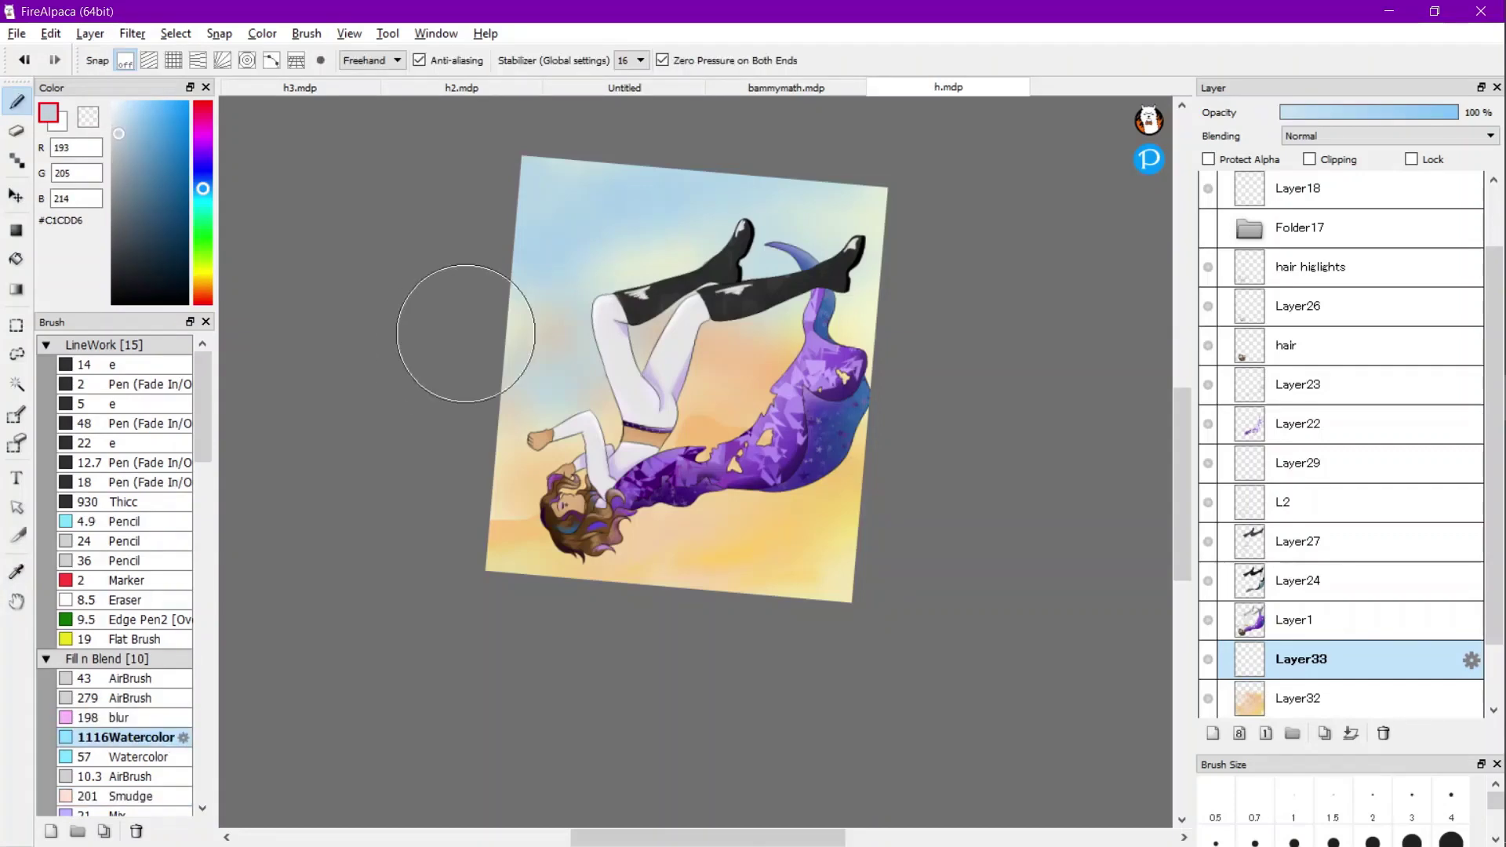
left_click_drag(604, 288, 603, 348)
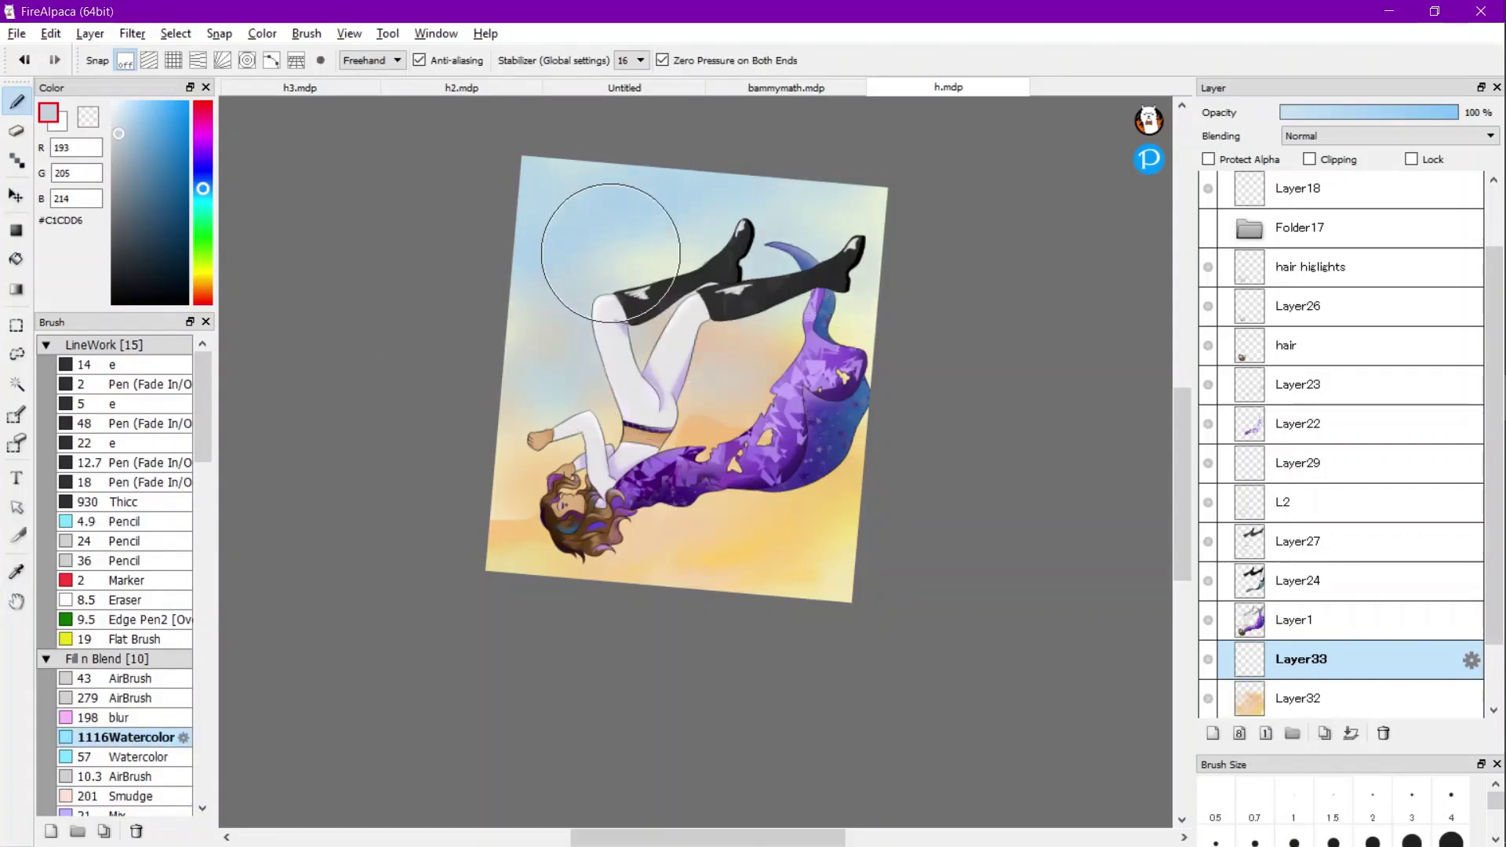
left_click(126, 699)
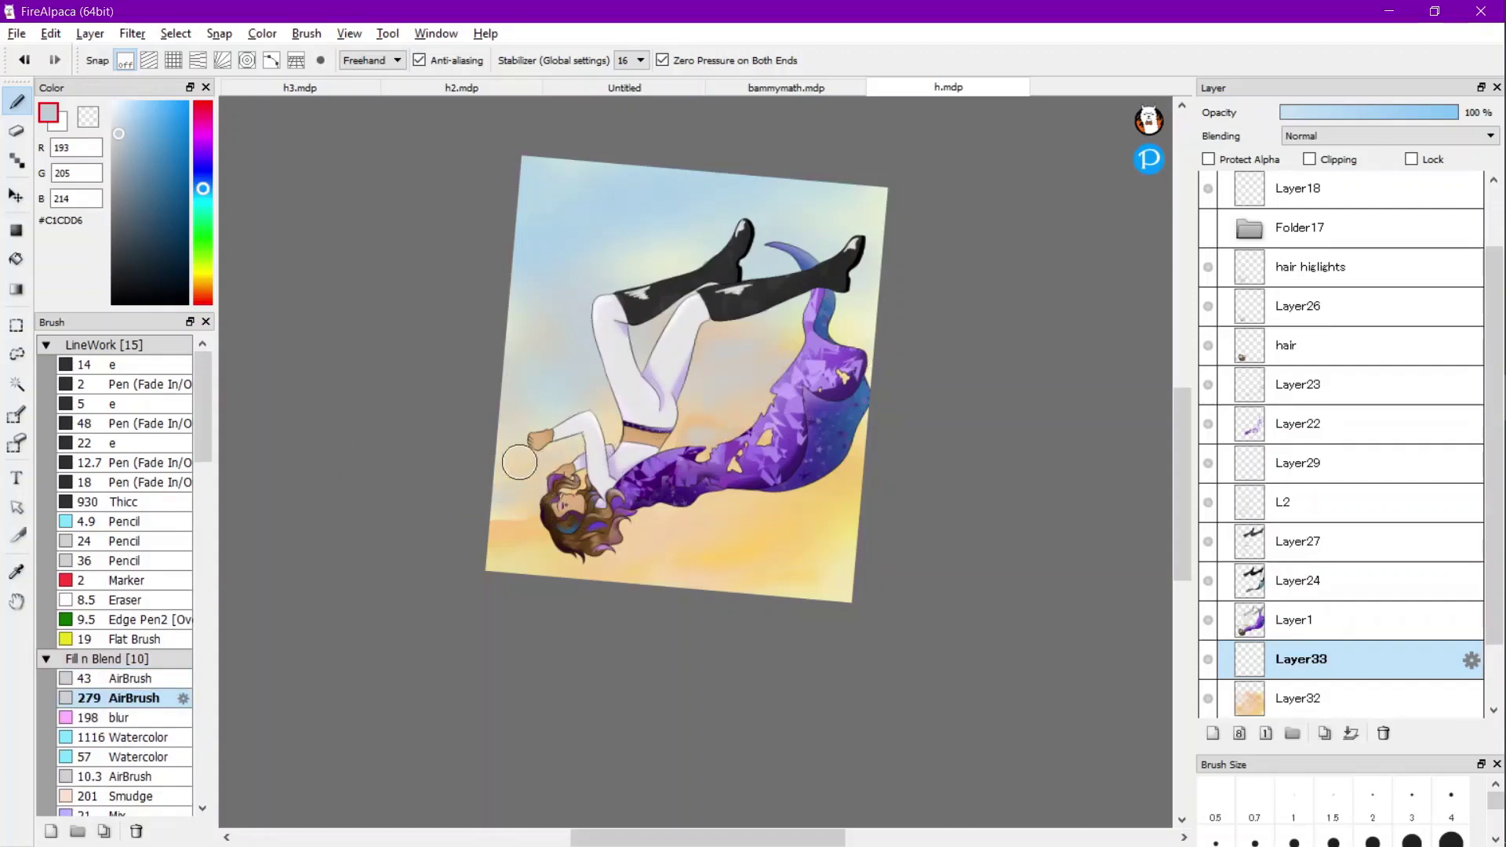
Add a layer above Layer33 and paint grey #7C8287 smoke clouds around the legs and head with the 697 Opaque clouds brush.
left_click(90, 34)
left_click(118, 53)
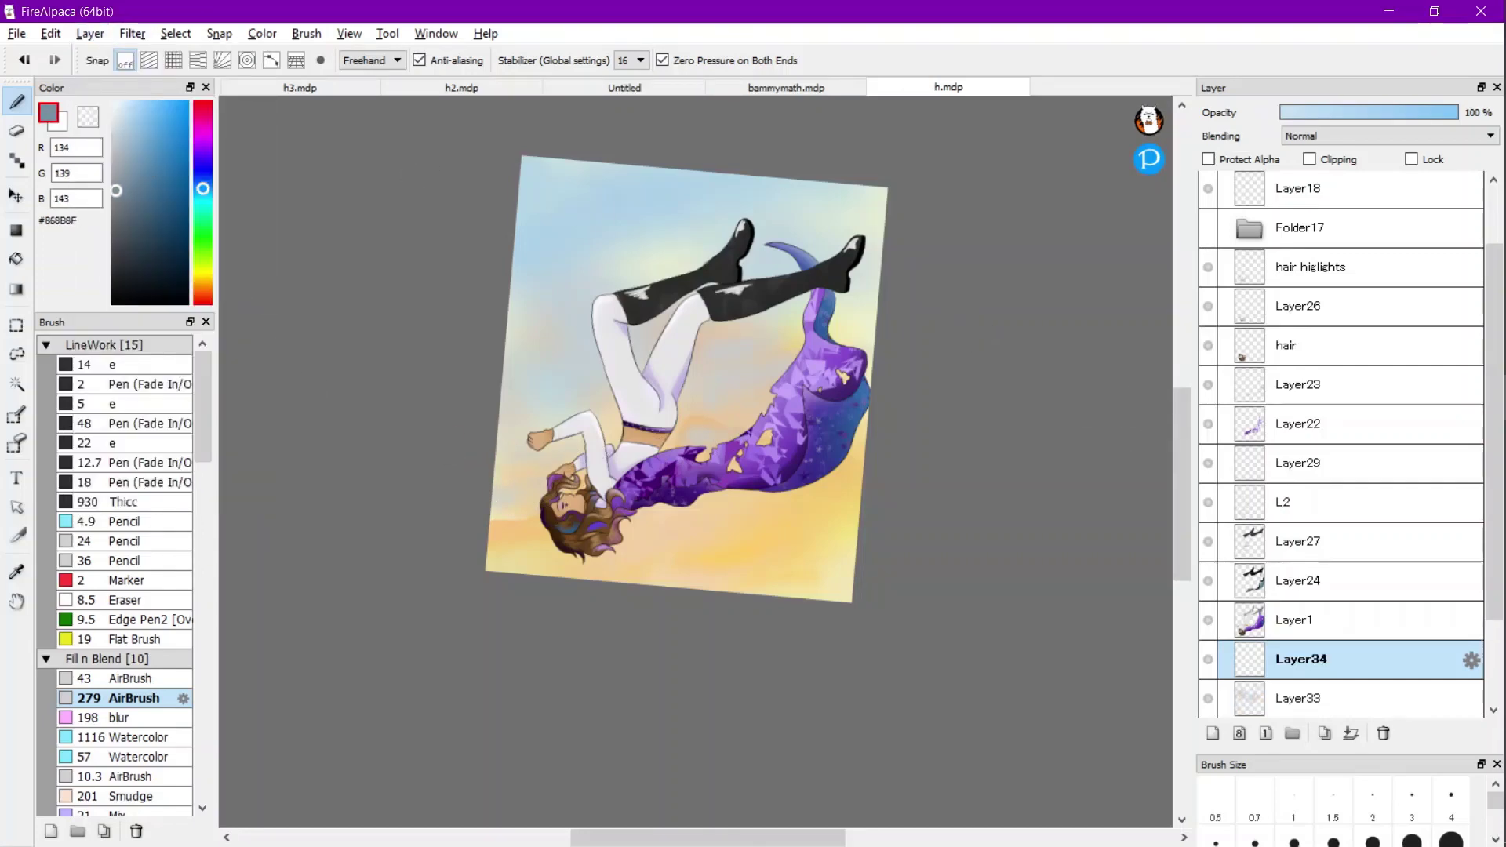
scroll(118, 588, "down", 15)
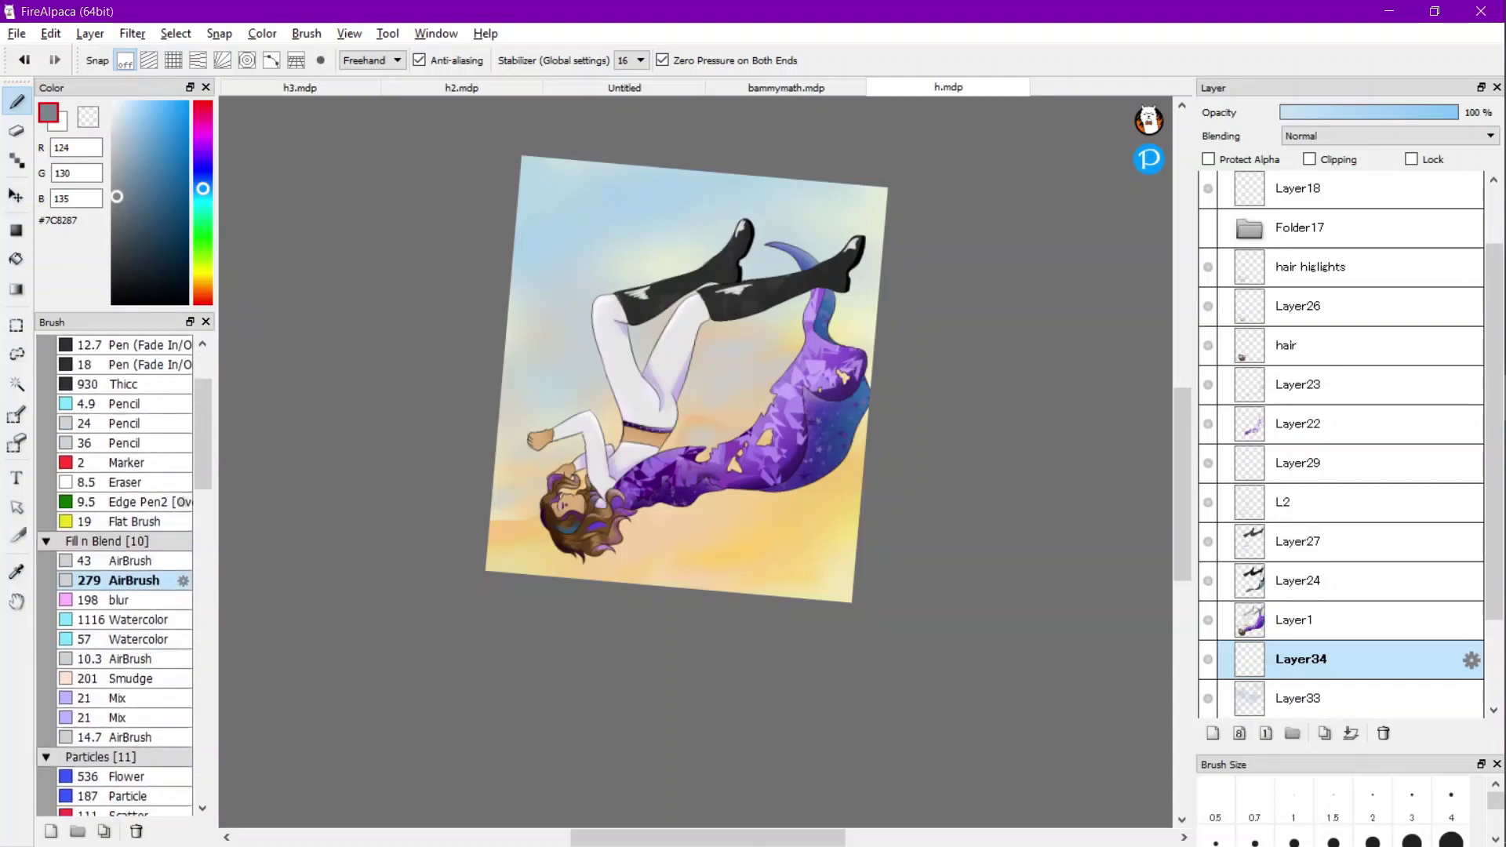
left_click(133, 621)
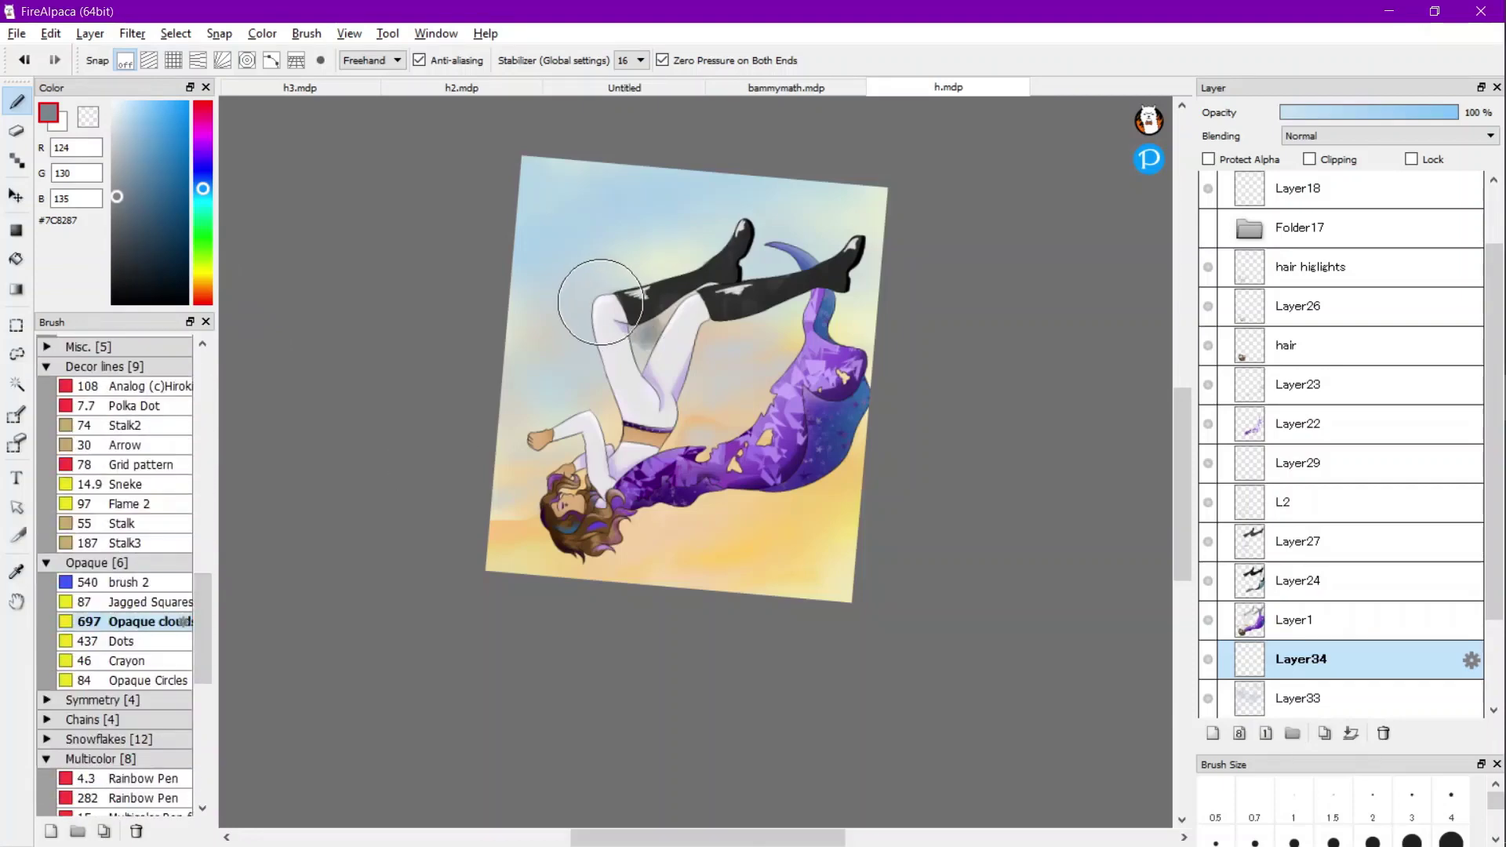
mouse_move(598, 296)
left_mouse_down()
mouse_move(705, 230)
mouse_move(735, 269)
mouse_move(772, 272)
mouse_move(677, 266)
mouse_move(609, 237)
mouse_move(533, 233)
mouse_move(507, 251)
mouse_move(601, 262)
mouse_move(522, 376)
mouse_move(751, 352)
mouse_move(635, 416)
mouse_move(502, 455)
mouse_move(613, 442)
mouse_move(520, 488)
mouse_move(581, 456)
mouse_move(620, 471)
left_mouse_up()
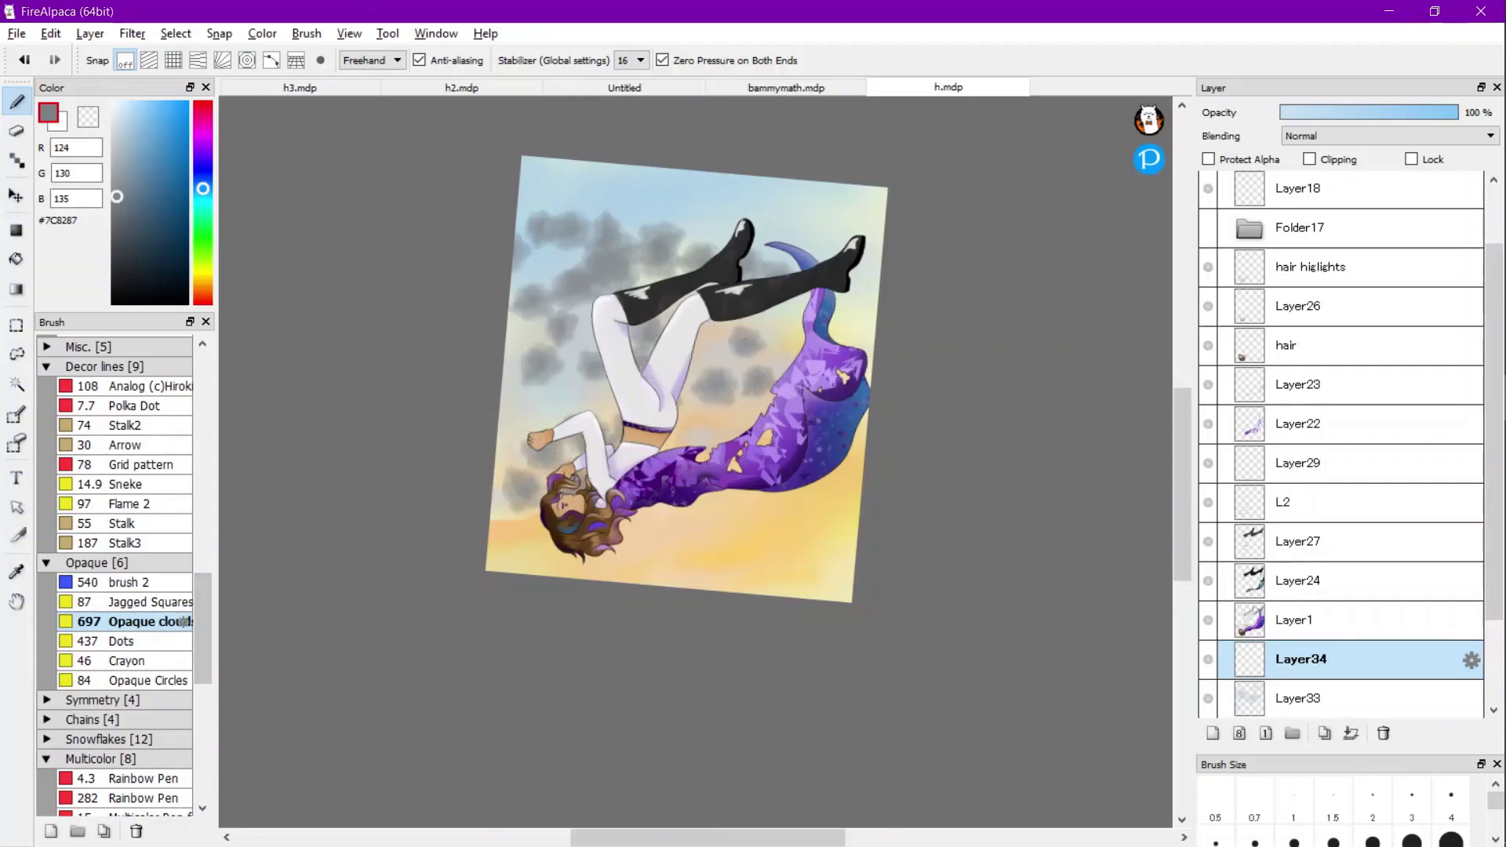
Try the 70 stars brush near the hair, undo the stroke, and switch to the 73 Dots brush.
scroll(125, 549, "up", 7)
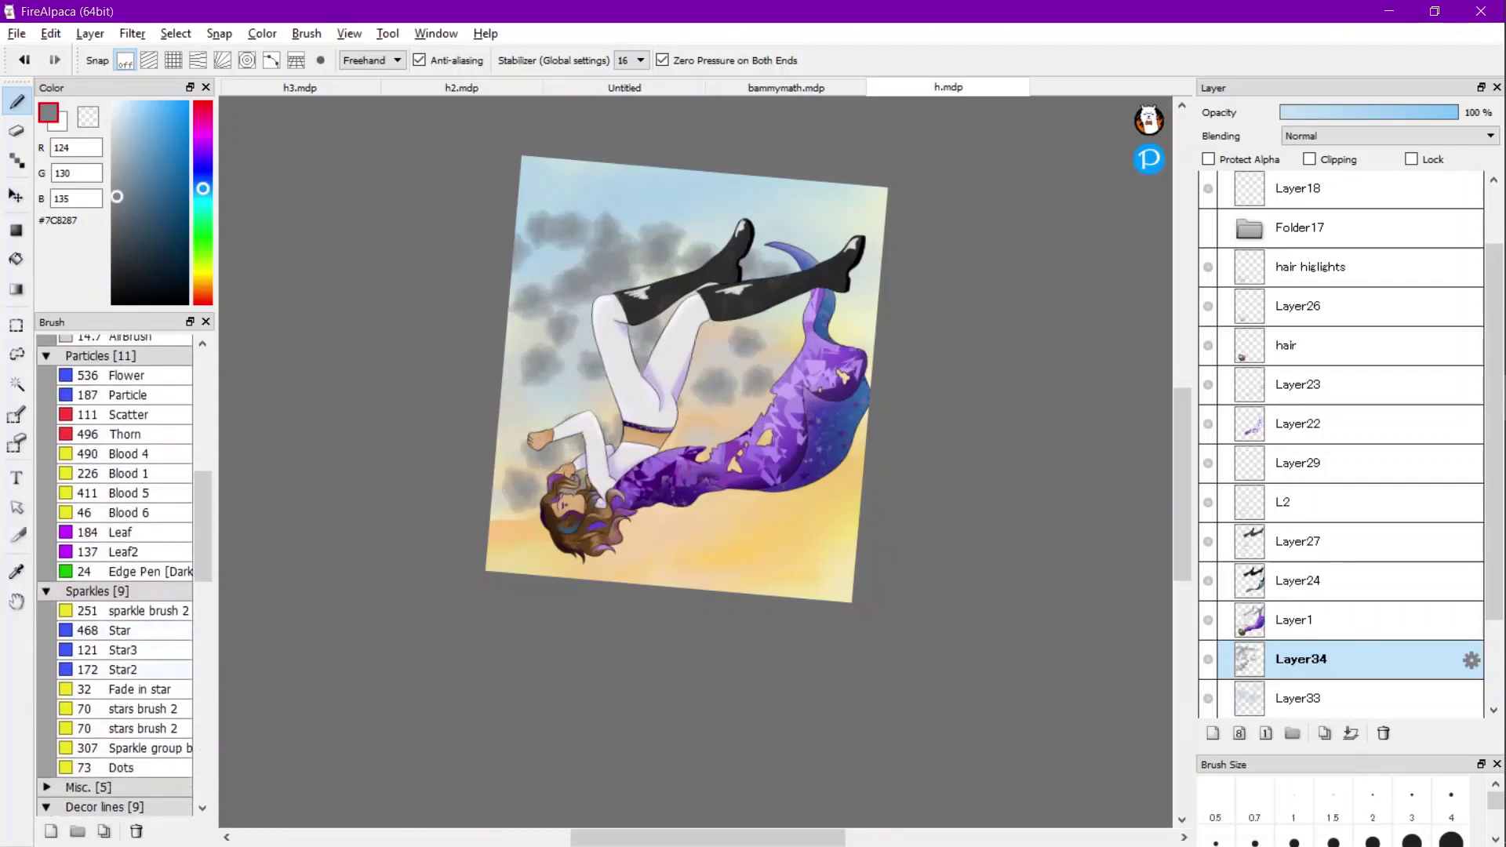
left_click(131, 709)
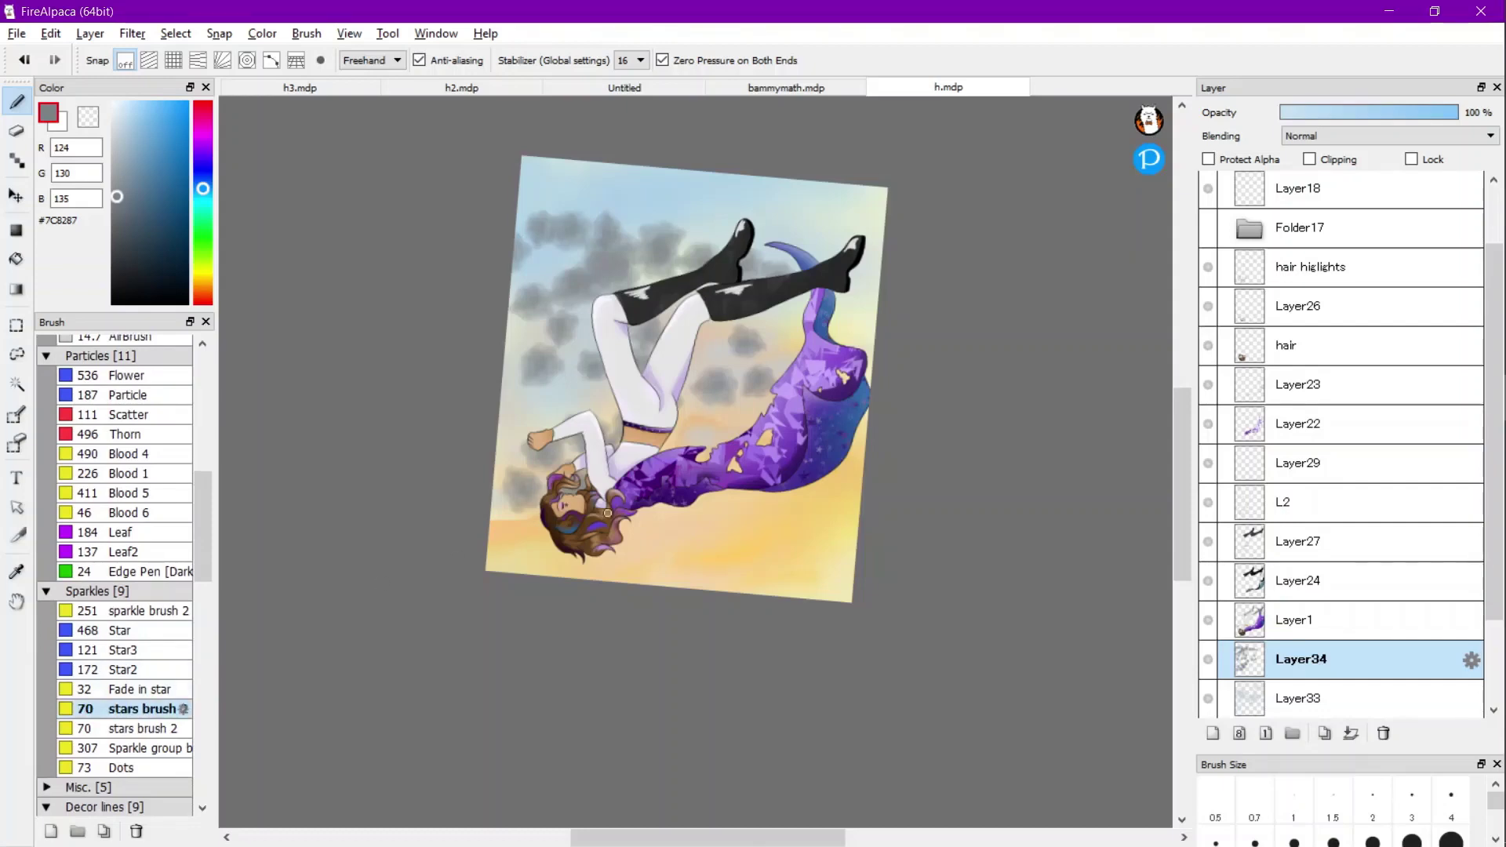
left_click_drag(608, 513, 492, 559)
key("ctrl+z")
left_click(125, 767)
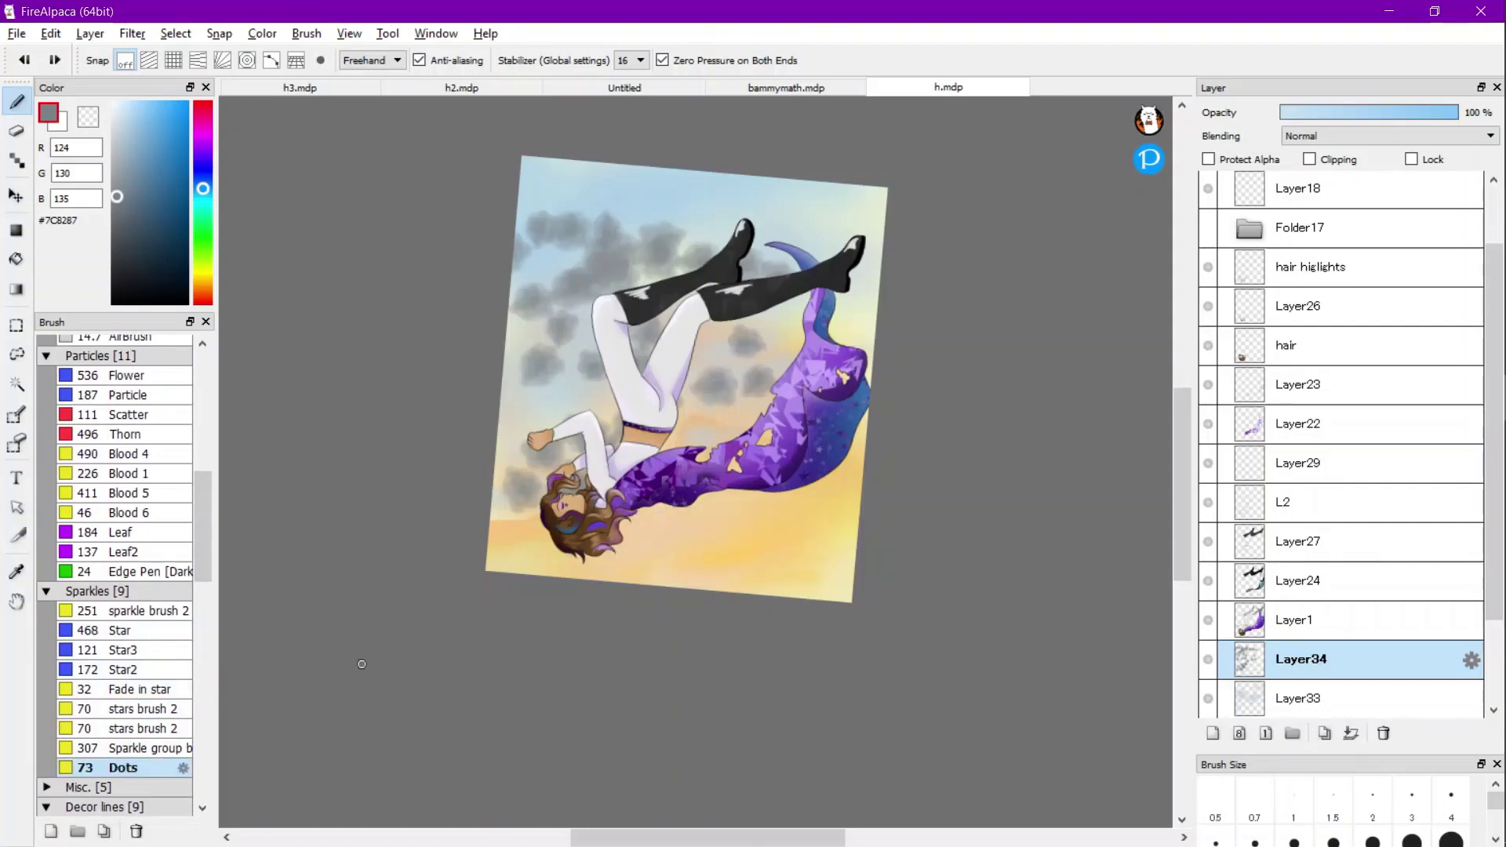
scroll(933, 419, "up", 4)
scroll(762, 488, "down", 6)
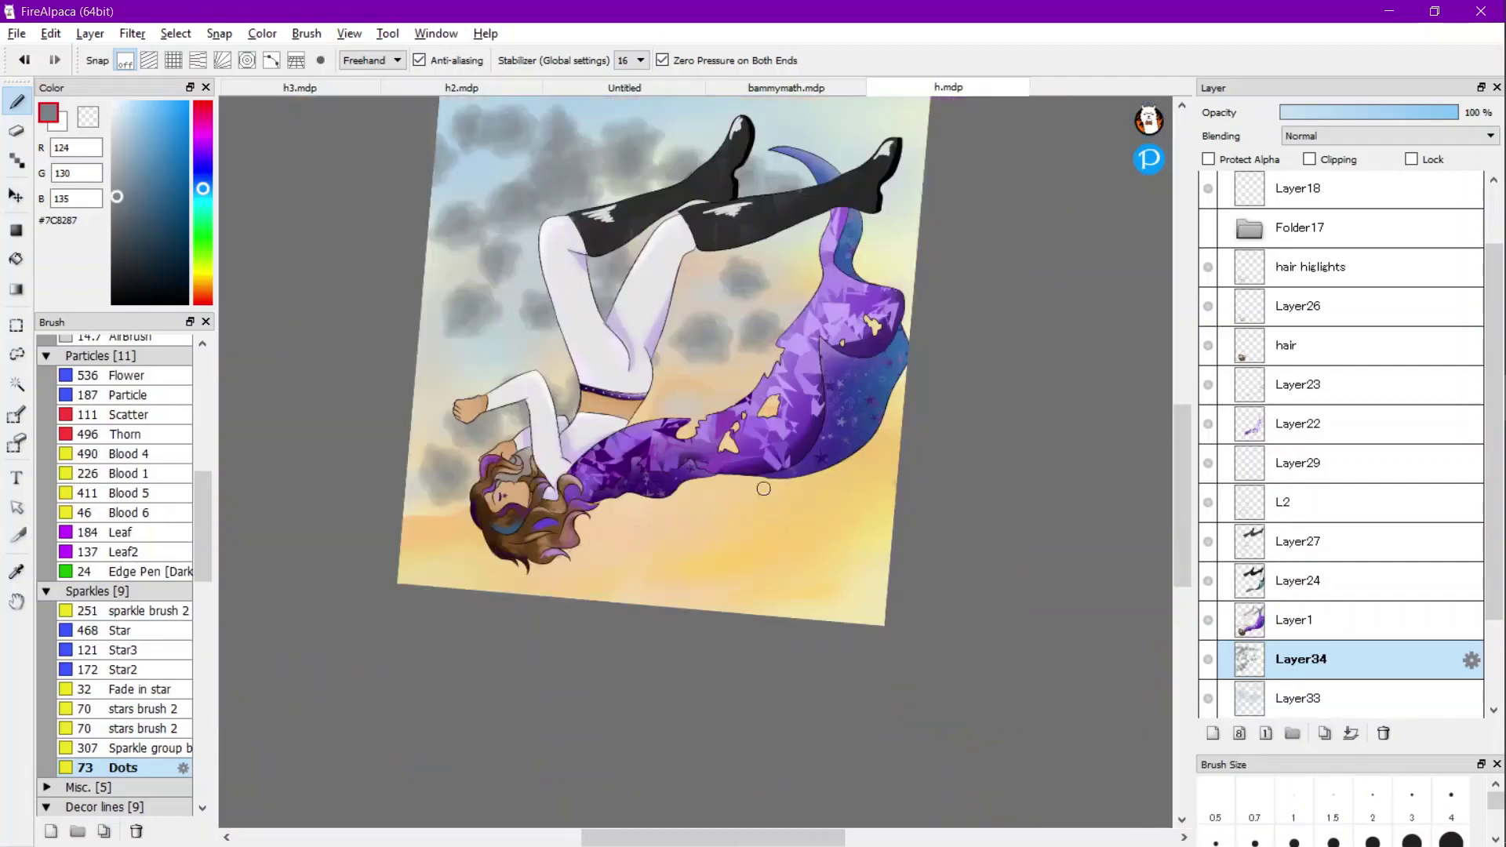
Paint light grey #BDBDBD textured cloud streaks across the upper sky on Layer34 with the 137 Leaf2 brush.
scroll(747, 190, "up", 2)
left_click(626, 190, "alt")
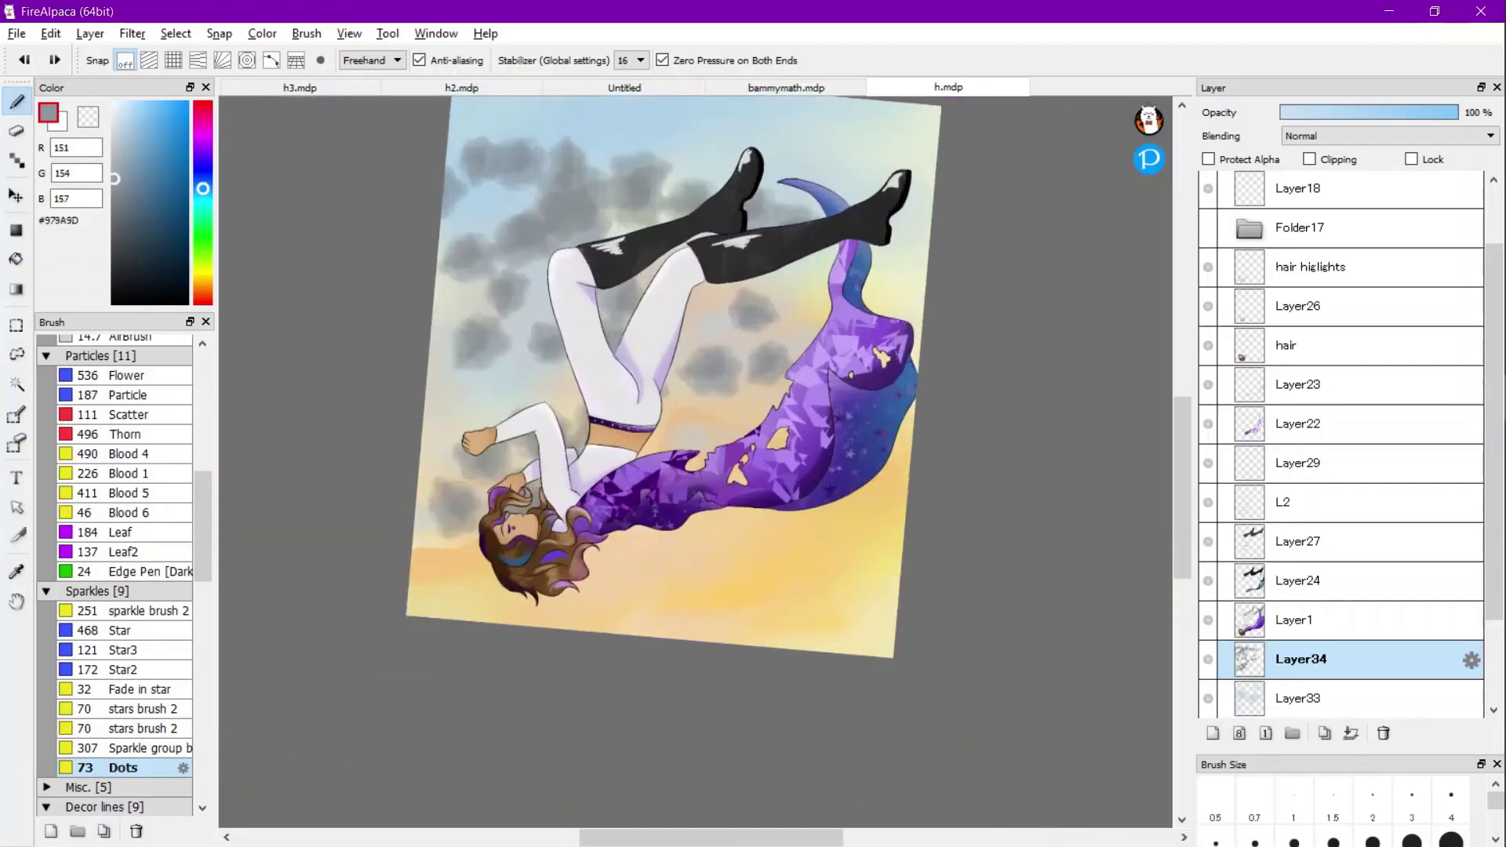
scroll(223, 601, "down", 5)
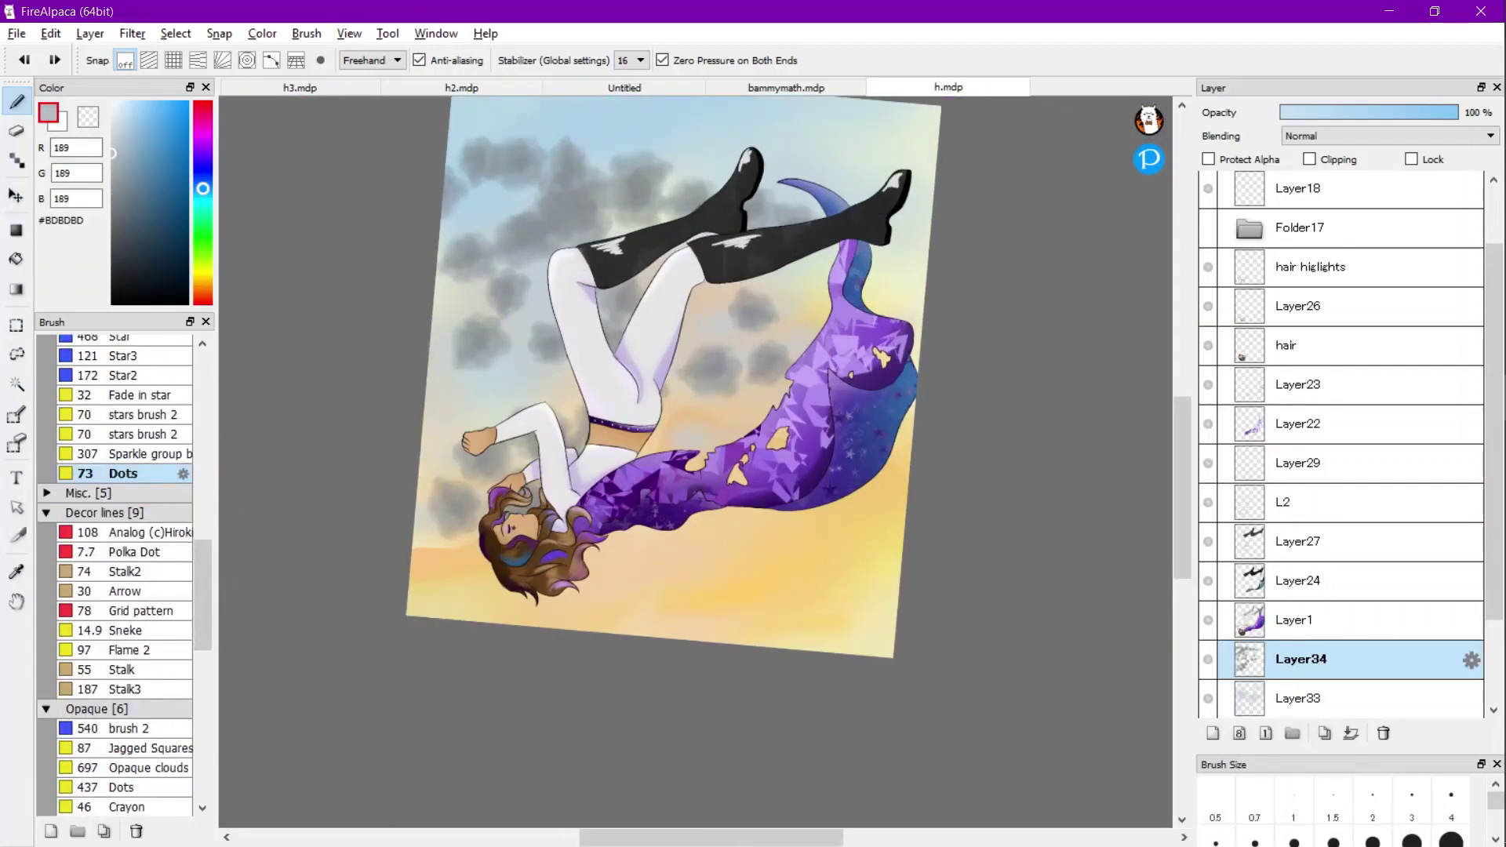
scroll(126, 577, "down", 4)
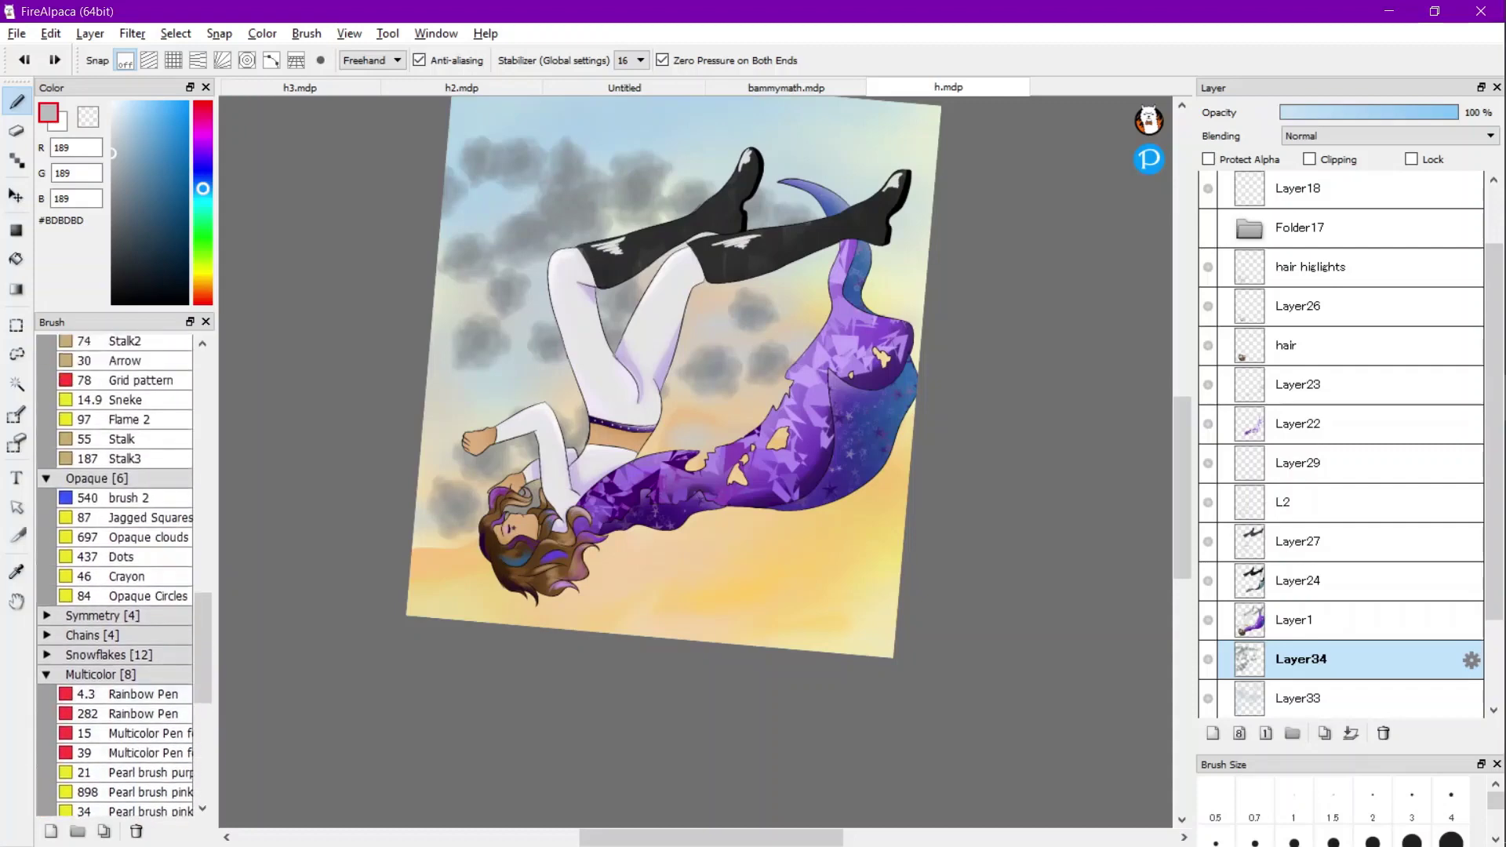
scroll(124, 575, "up", 7)
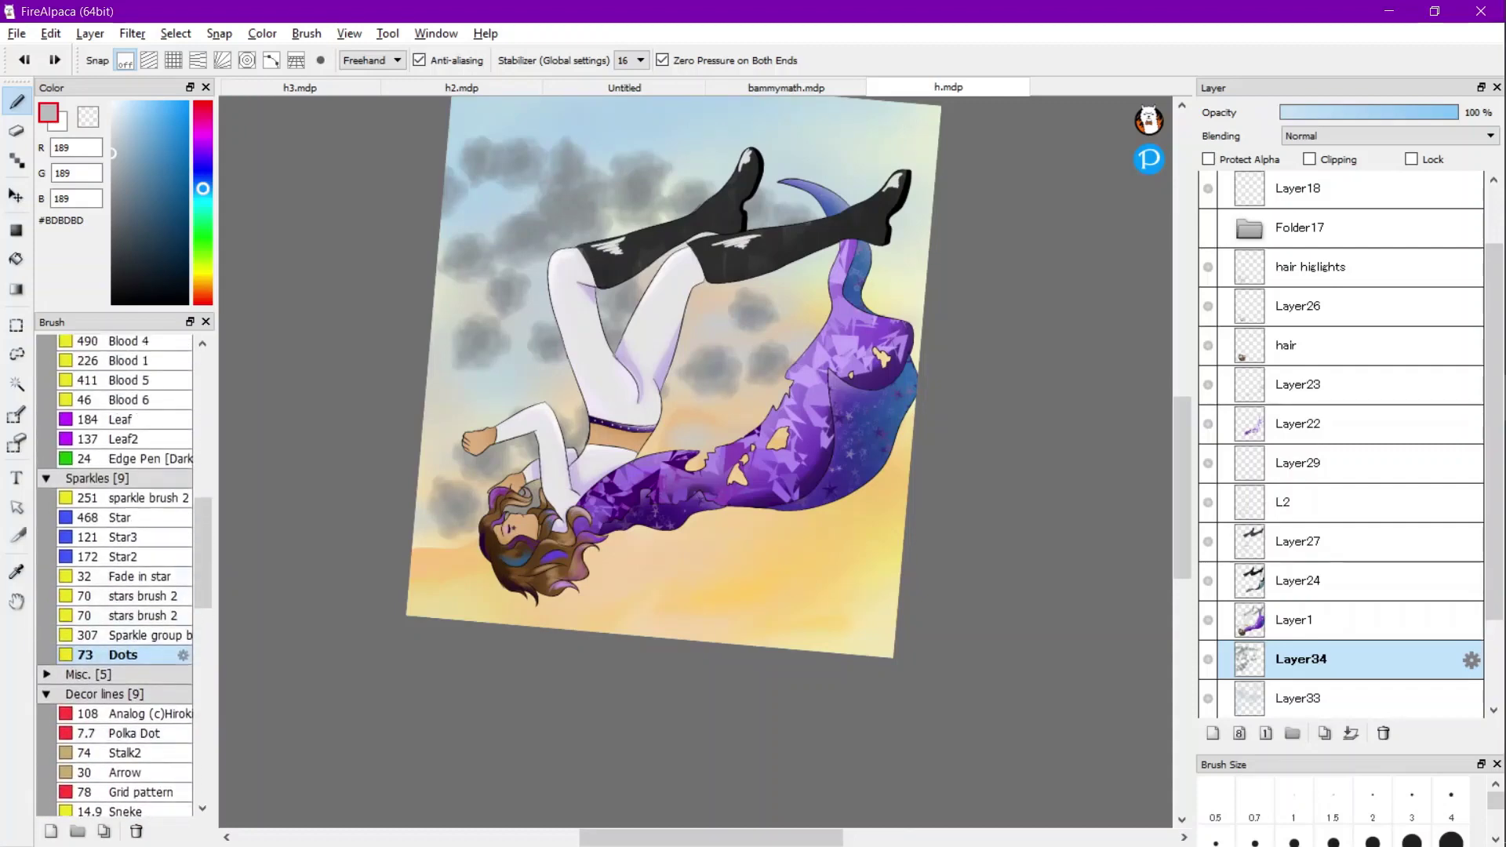
left_click(146, 459)
key("Up")
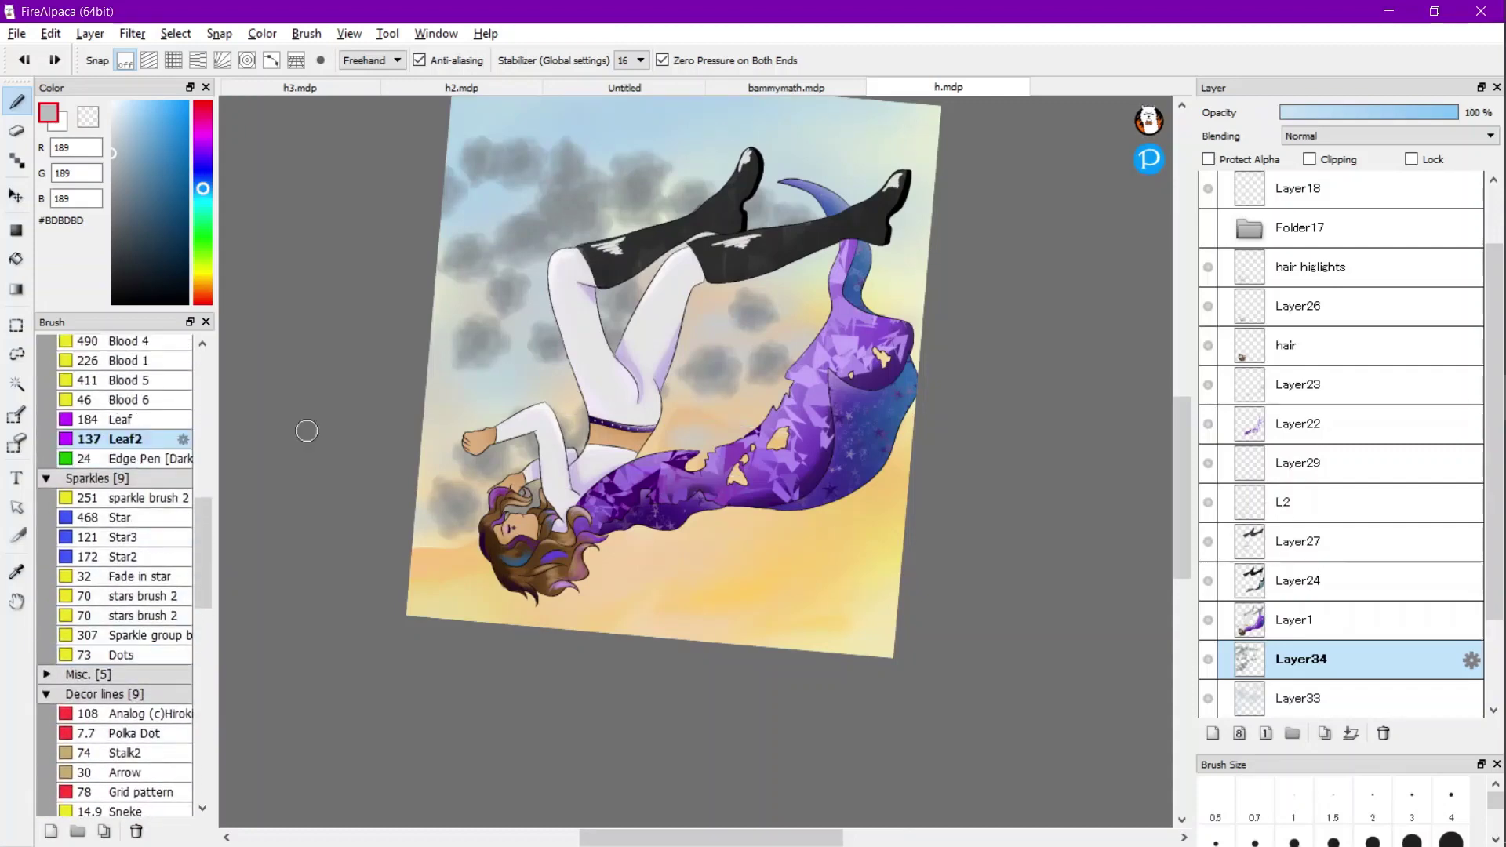
scroll(706, 416, "down", 3)
scroll(762, 295, "up", 3)
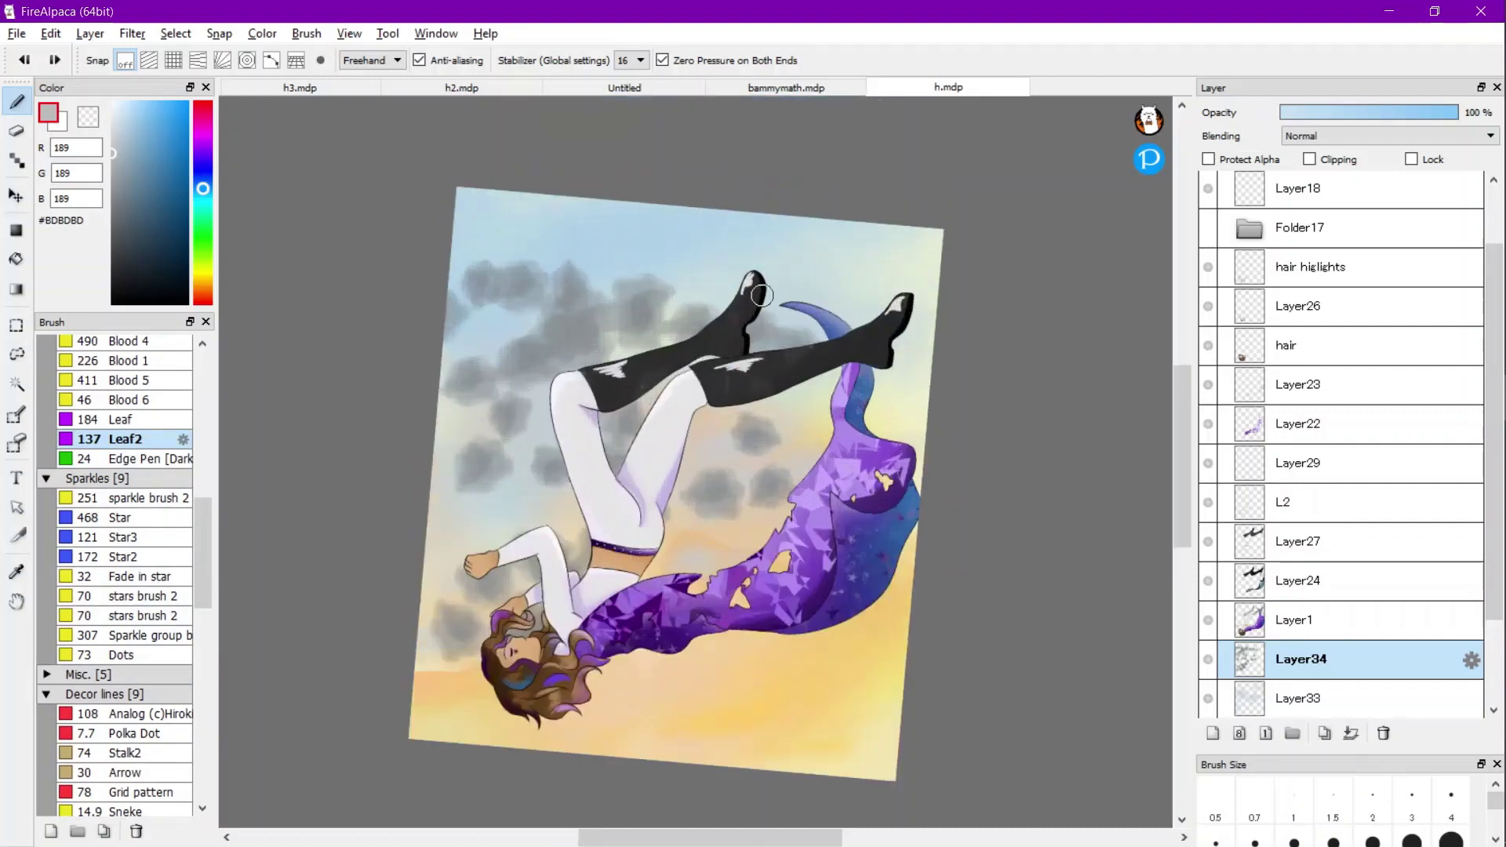
mouse_move(807, 319)
left_mouse_down()
mouse_move(810, 284)
mouse_move(616, 309)
mouse_move(634, 253)
mouse_move(523, 276)
mouse_move(484, 242)
left_mouse_up()
mouse_move(754, 224)
left_mouse_down()
mouse_move(959, 267)
mouse_move(853, 270)
mouse_move(885, 284)
left_mouse_up()
Switch to near-white #FDFDFD and paint Leaf2 cloud streaks around the legs, beside the cape and over the sand below it.
left_click(49, 216)
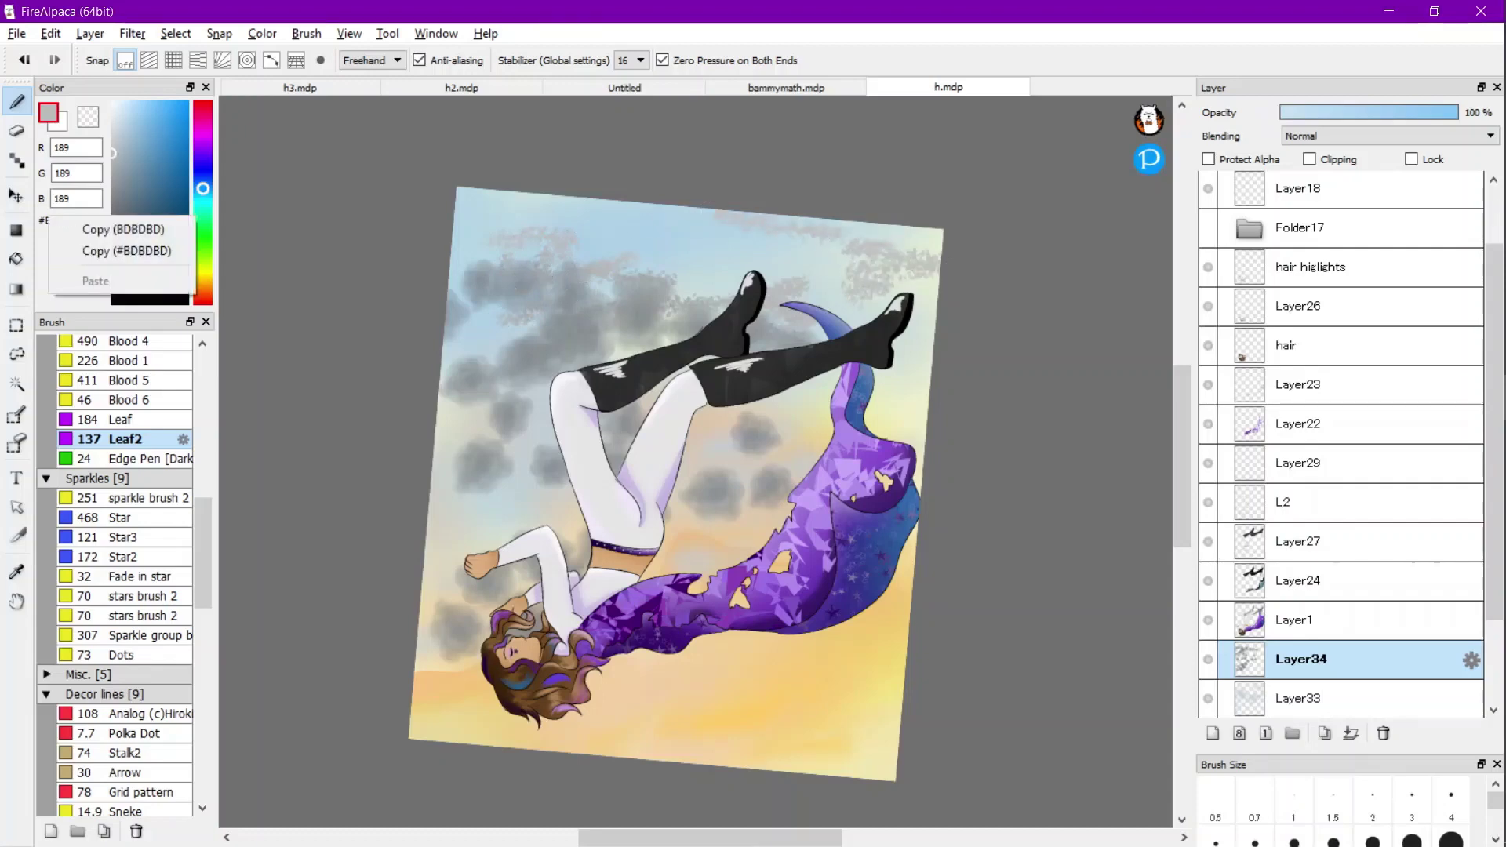
left_click_drag(112, 118, 114, 103)
mouse_move(880, 379)
left_mouse_down()
mouse_move(747, 418)
mouse_move(735, 433)
mouse_move(812, 447)
mouse_move(729, 453)
mouse_move(751, 500)
mouse_move(720, 503)
mouse_move(734, 531)
mouse_move(626, 546)
mouse_move(686, 540)
mouse_move(602, 584)
left_mouse_up()
mouse_move(605, 691)
left_mouse_down()
mouse_move(767, 709)
mouse_move(558, 726)
mouse_move(873, 729)
mouse_move(737, 705)
mouse_move(740, 674)
mouse_move(678, 677)
mouse_move(911, 657)
mouse_move(706, 648)
left_mouse_up()
mouse_move(558, 386)
left_mouse_down()
mouse_move(515, 411)
mouse_move(455, 439)
mouse_move(524, 458)
mouse_move(338, 476)
left_mouse_up()
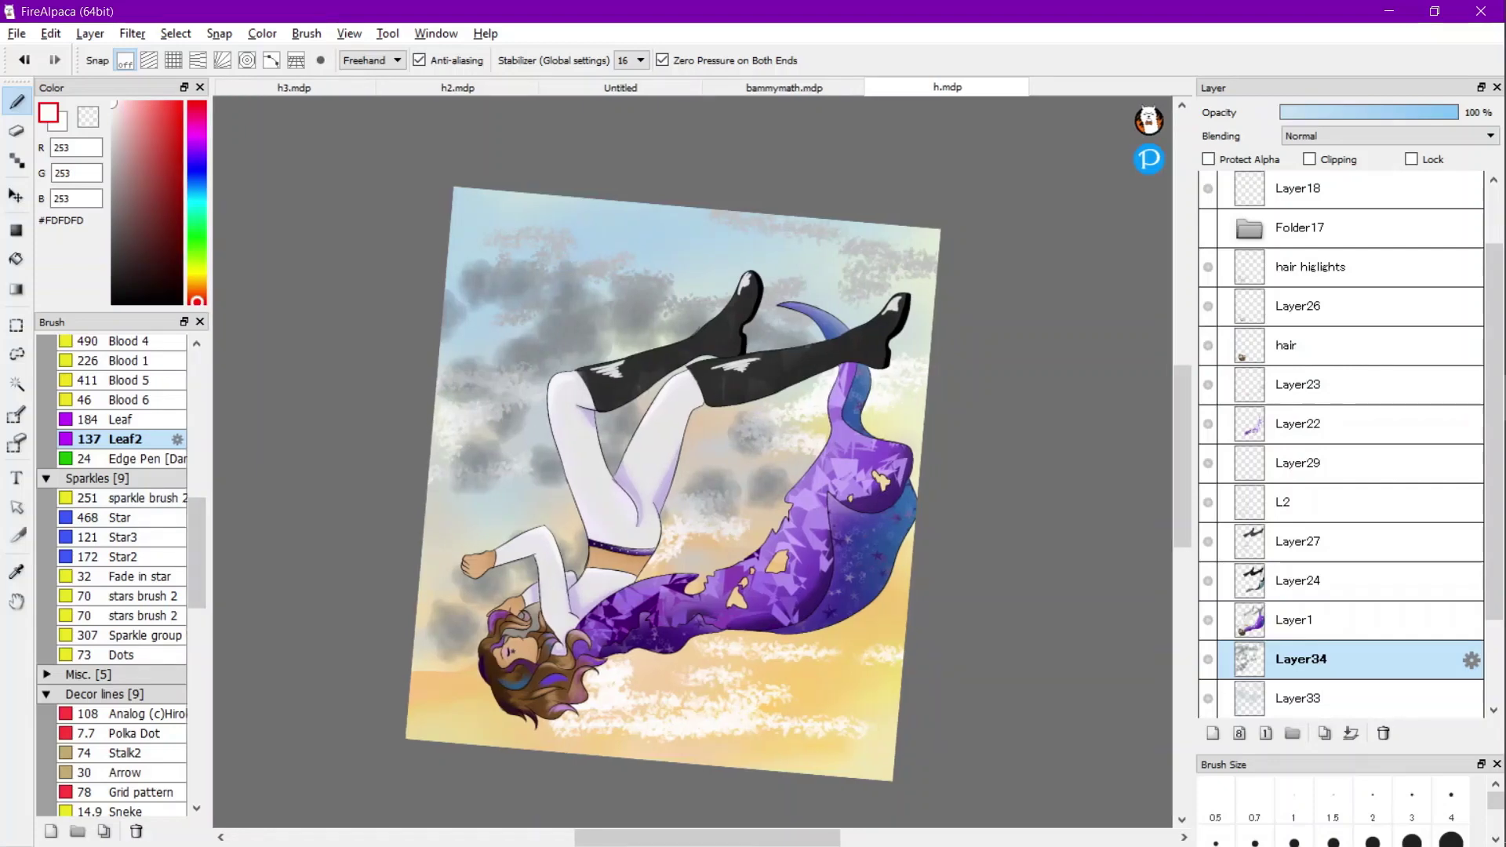
Try the 201 Smudge brush beside the head, then select the blur brush and set its width to 753 px.
scroll(118, 573, "up", 8)
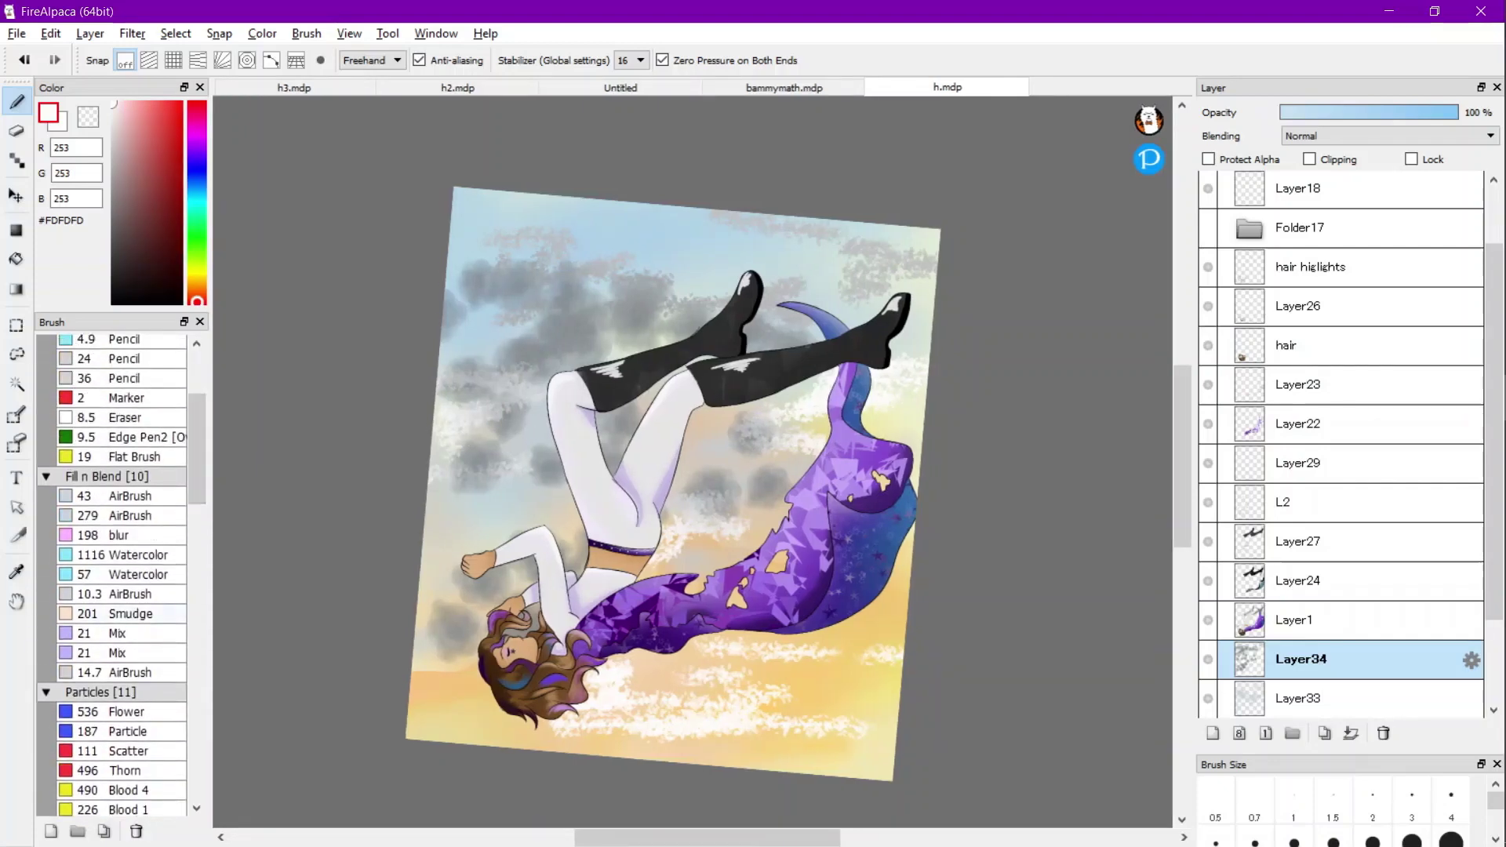
left_click(129, 613)
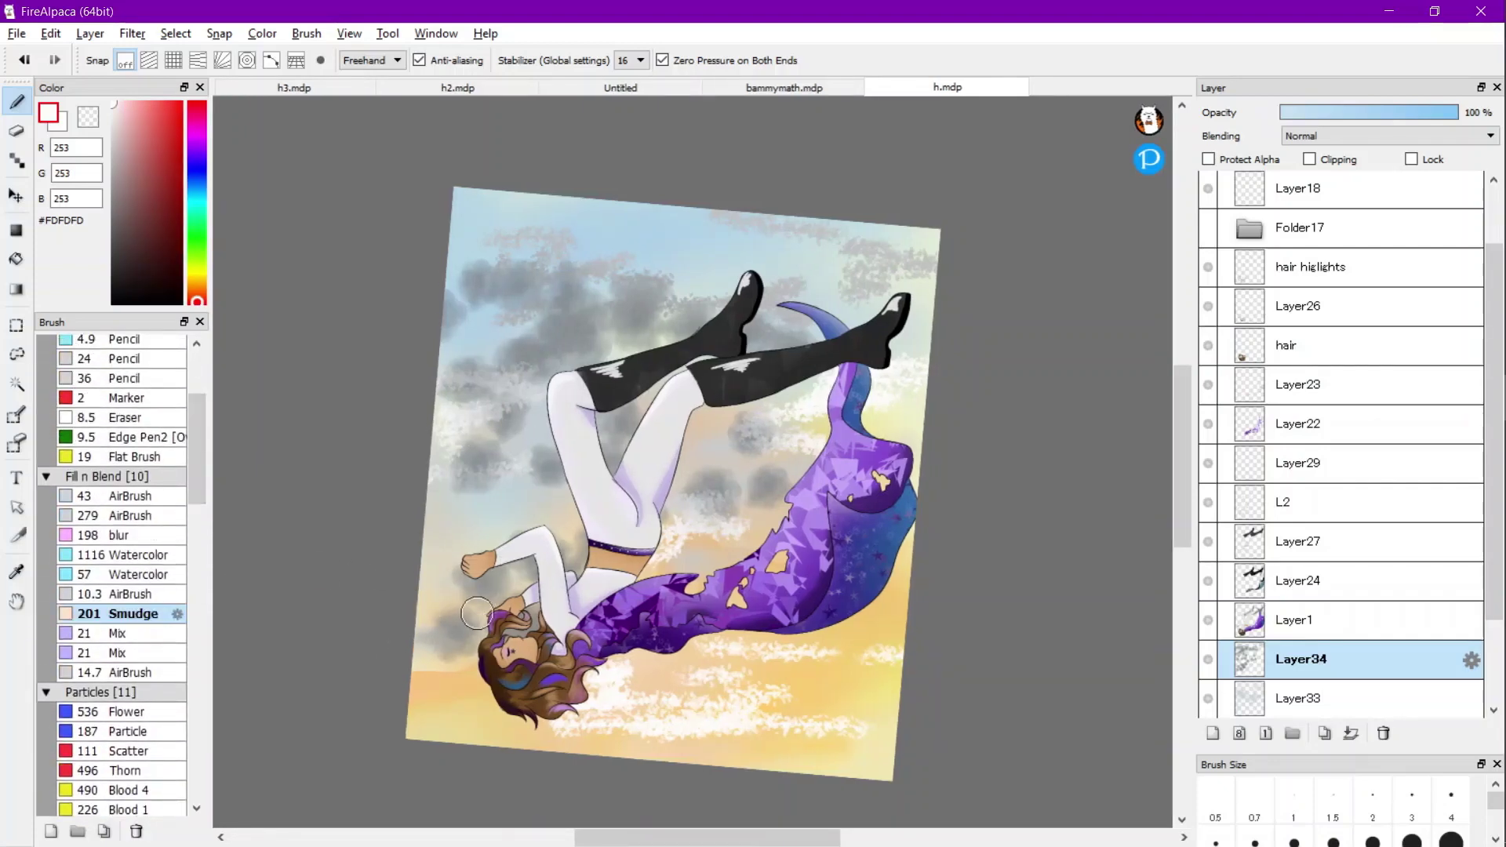
left_click_drag(476, 612, 235, 610)
left_click(121, 535)
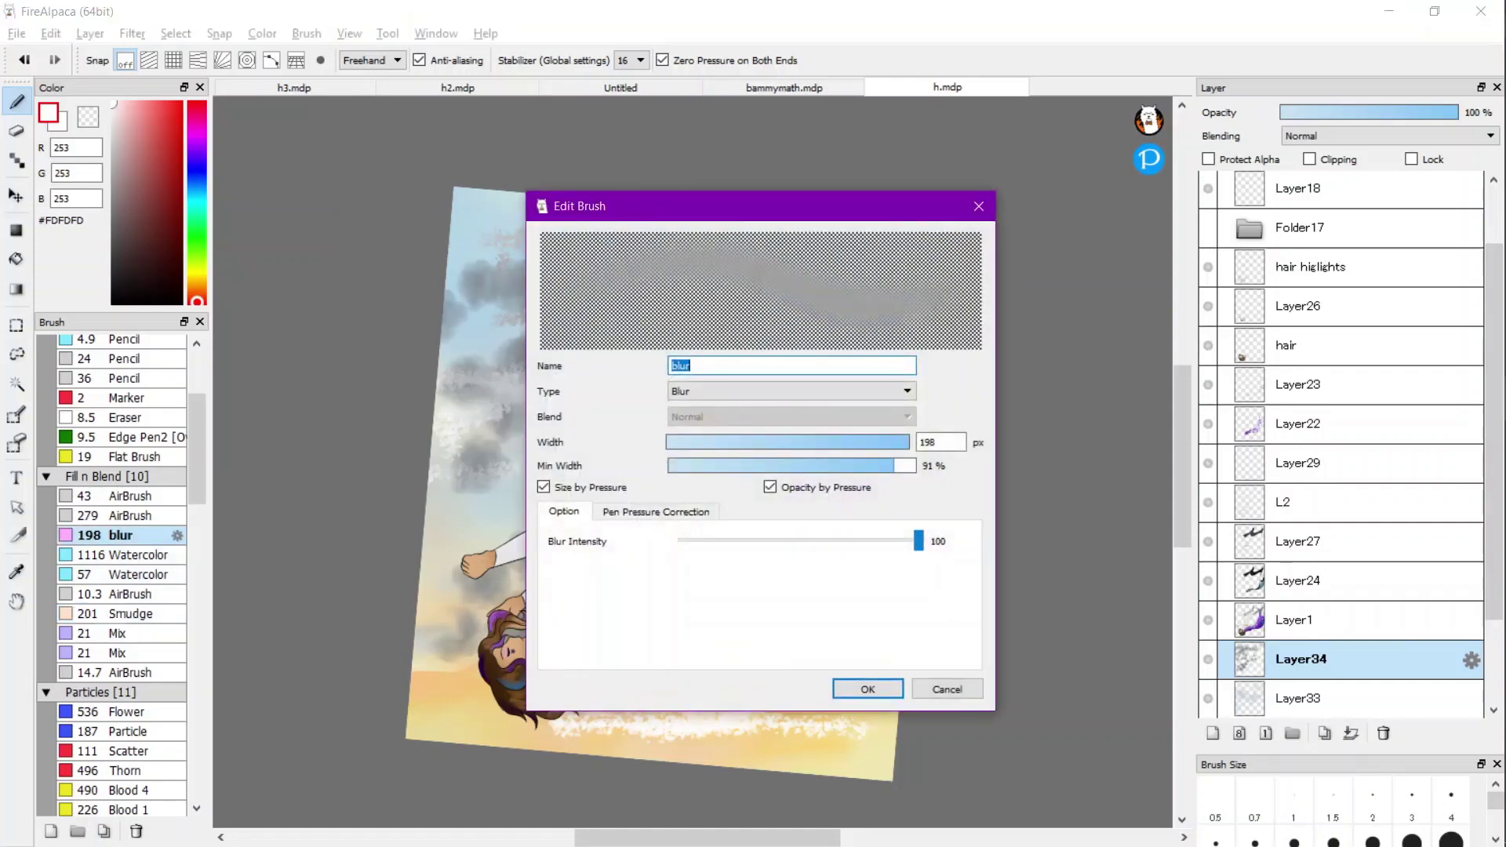
key("Return")
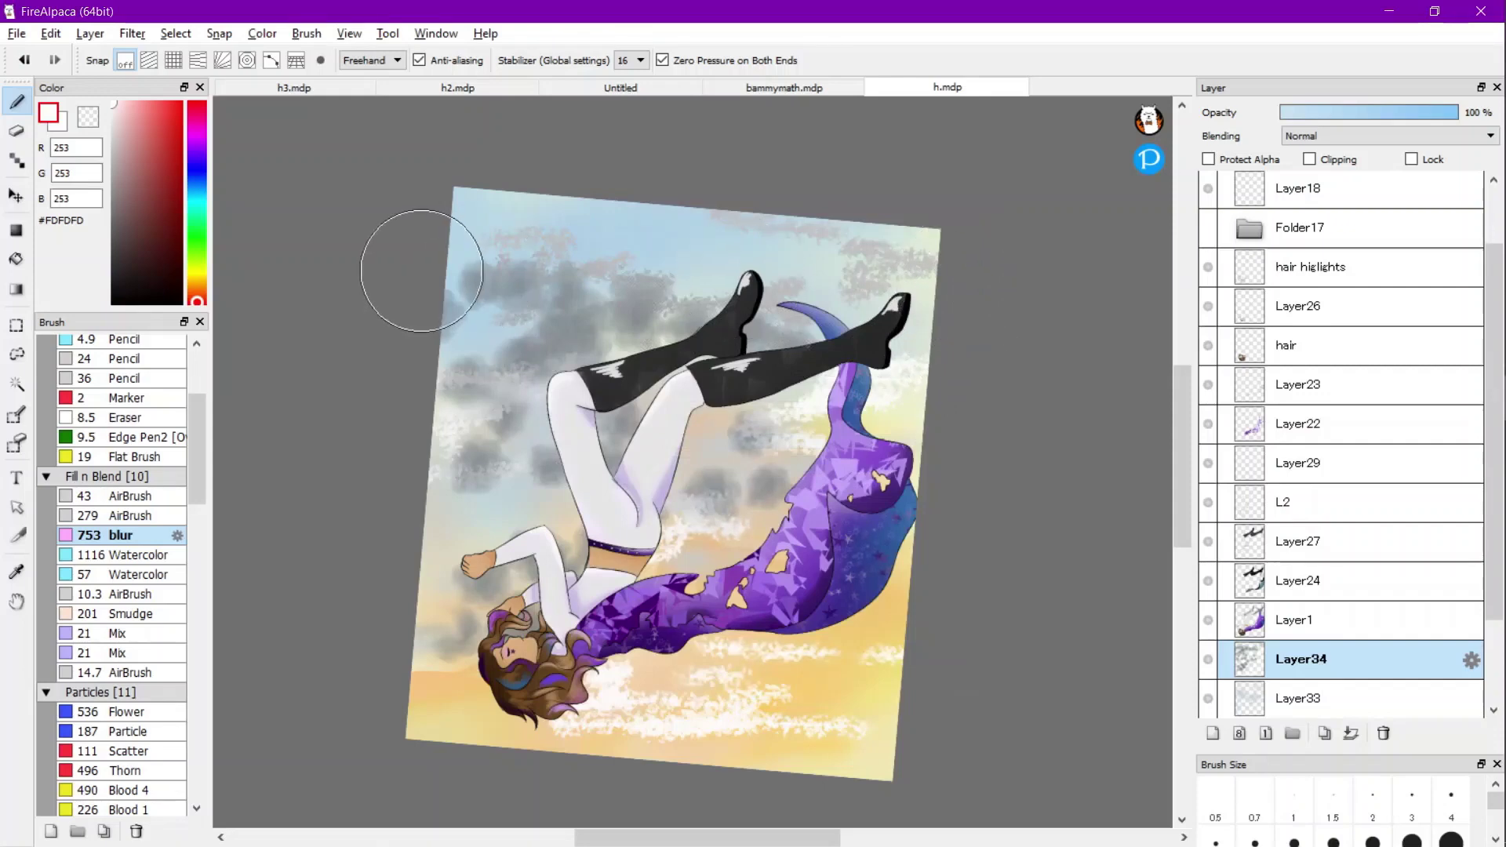
Set the brush drawing mode to Line and blur the grey and white clouds across the sky, sand and cape area.
left_click(371, 60)
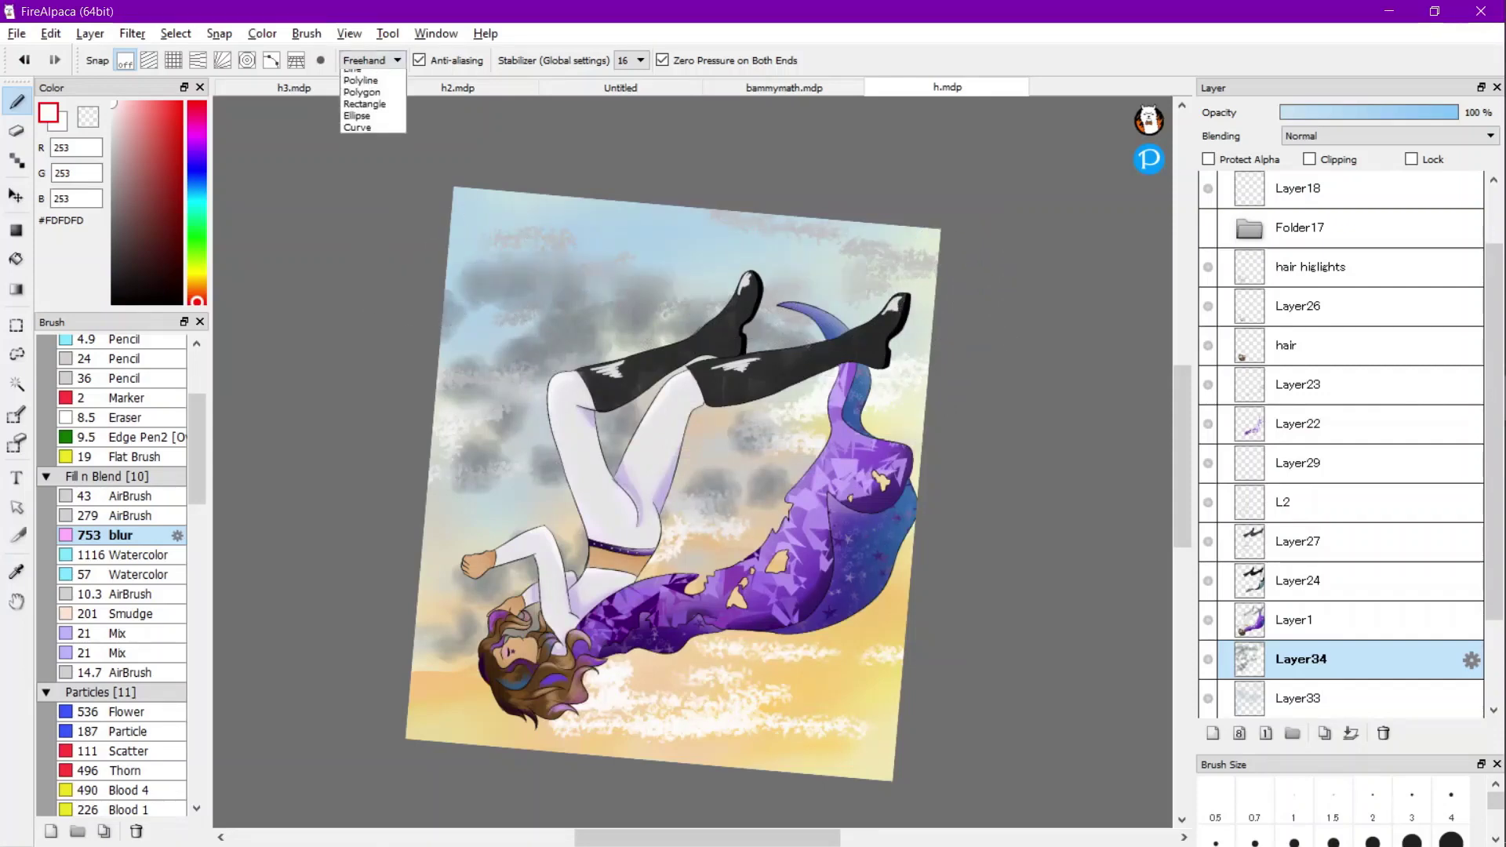
left_click(361, 83)
left_click_drag(514, 284, 1051, 292)
mouse_move(1036, 343)
left_mouse_down()
mouse_move(352, 397)
mouse_move(320, 431)
mouse_move(831, 470)
mouse_move(1143, 457)
left_mouse_up()
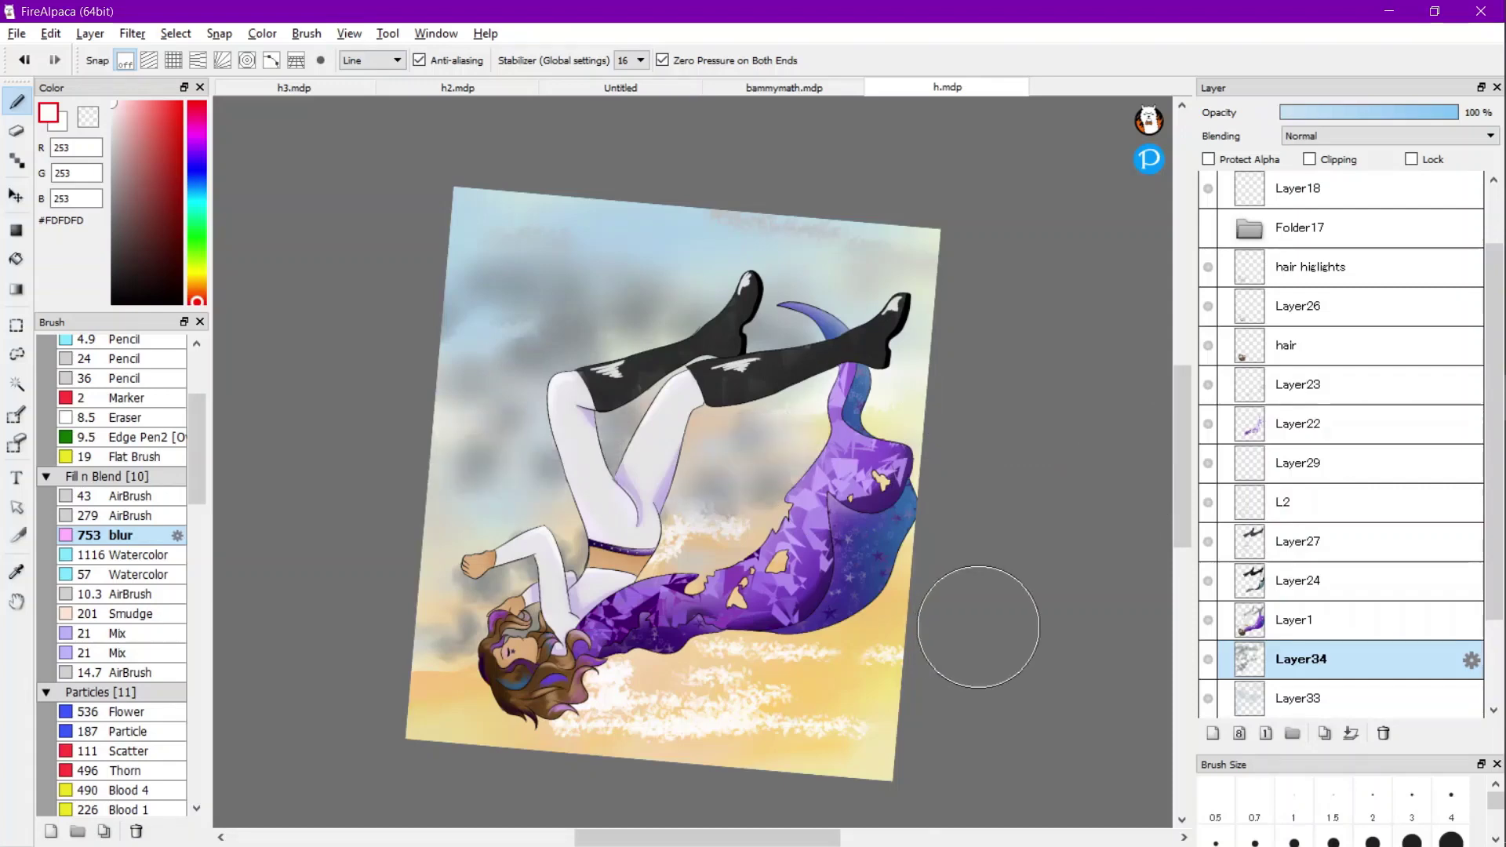
left_click_drag(1026, 655, 192, 628)
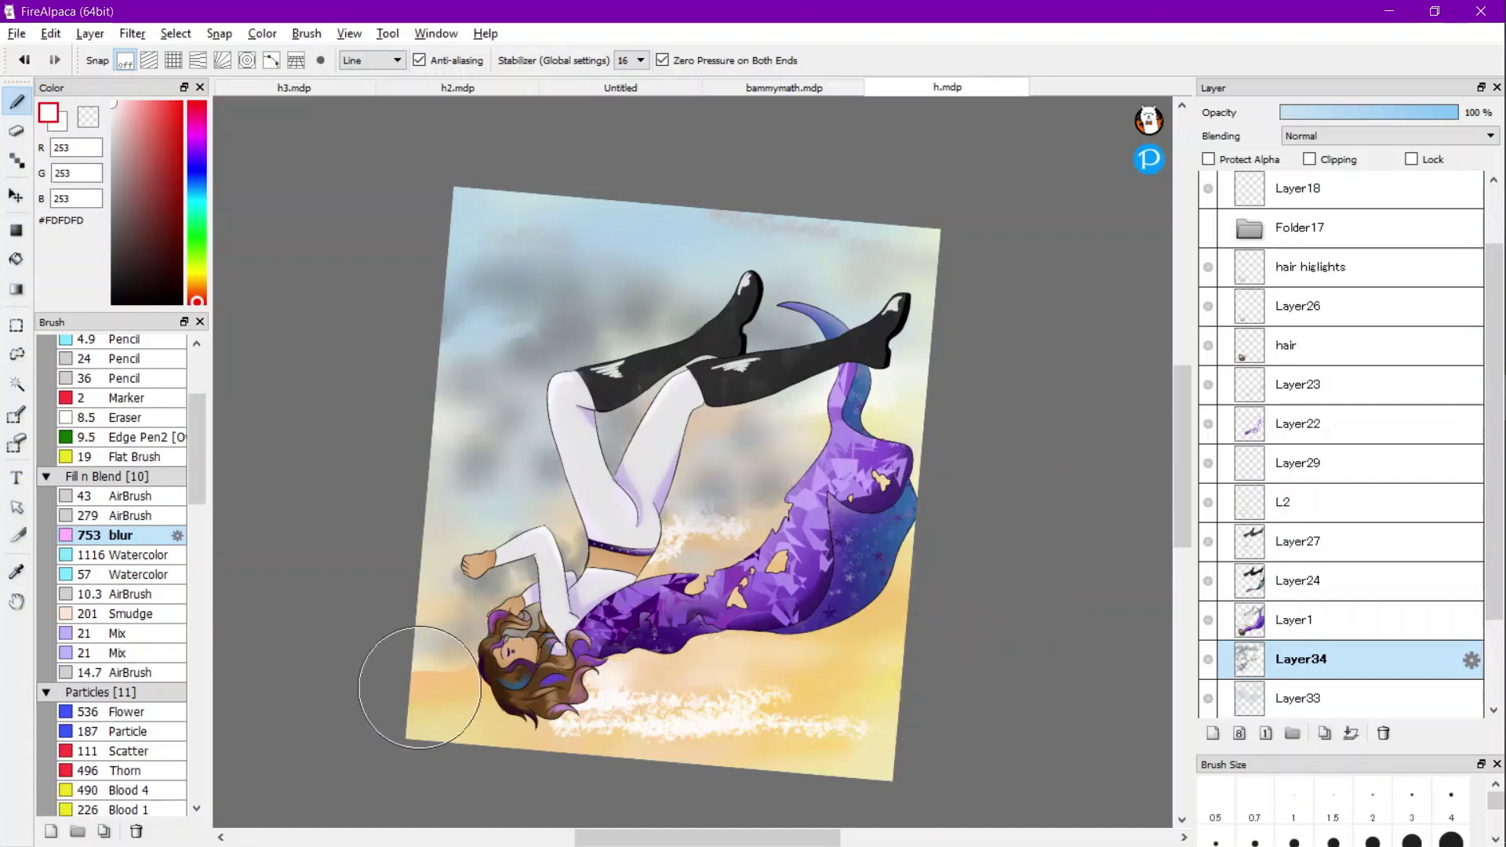
left_click_drag(422, 688, 1150, 738)
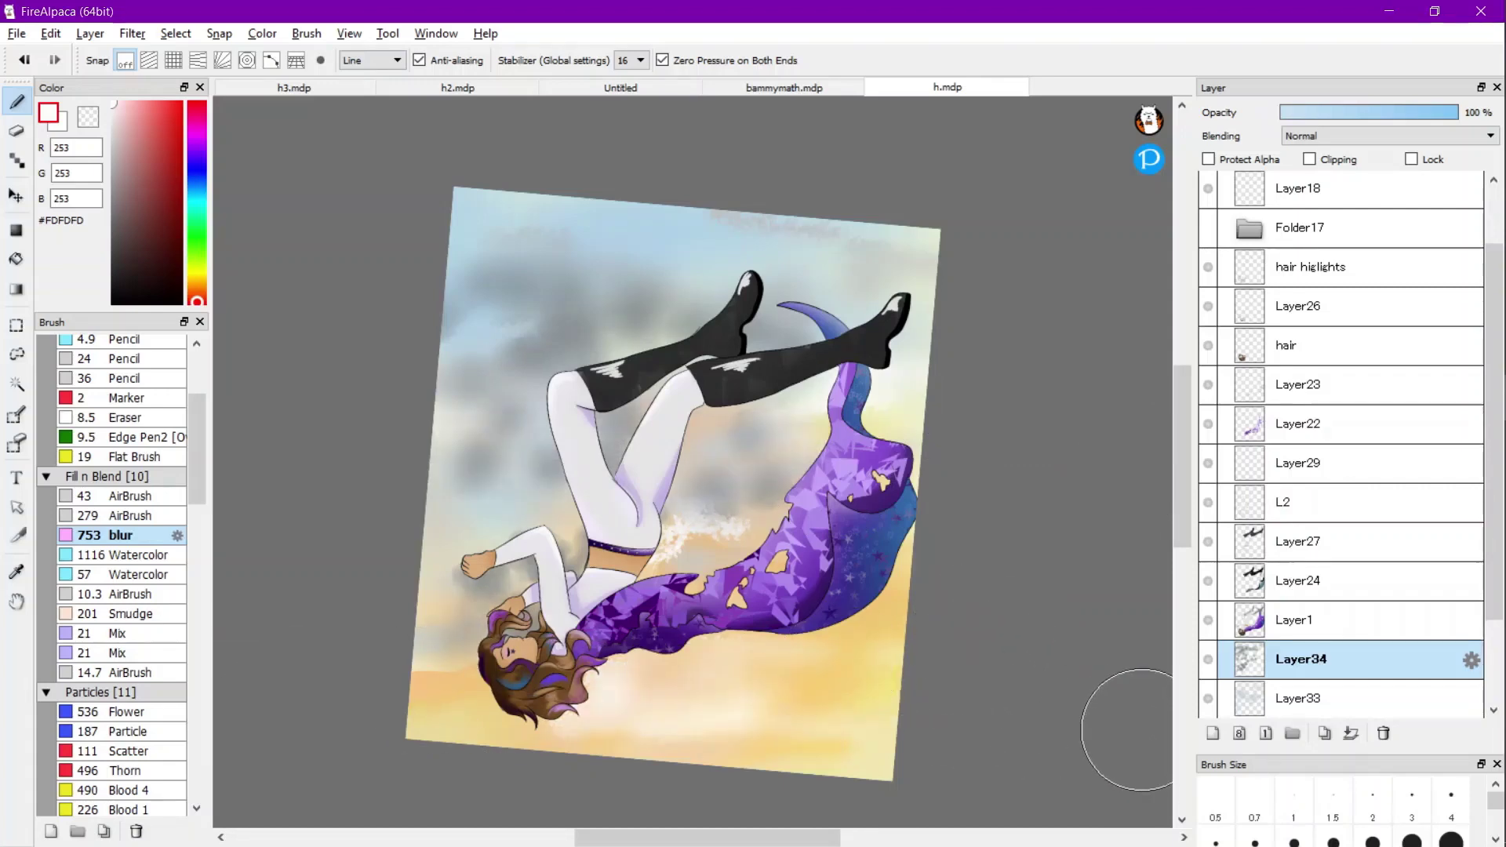
left_click_drag(924, 364, 556, 602)
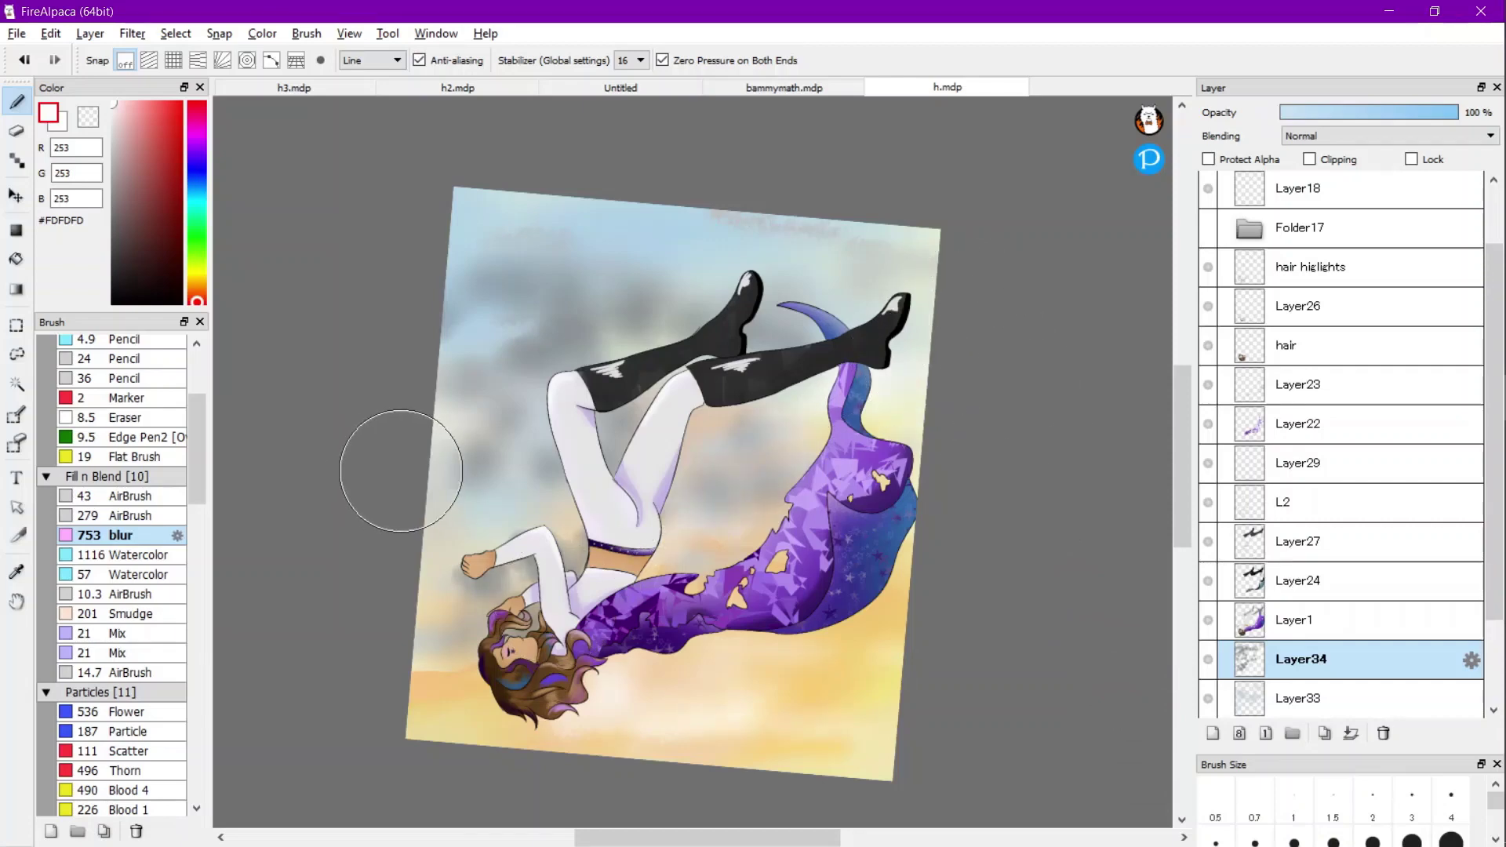
Lower Layer34's opacity to 63% and erase rounded patches from the smoke clouds around the legs with the 355 Eraser.
left_click(1394, 112)
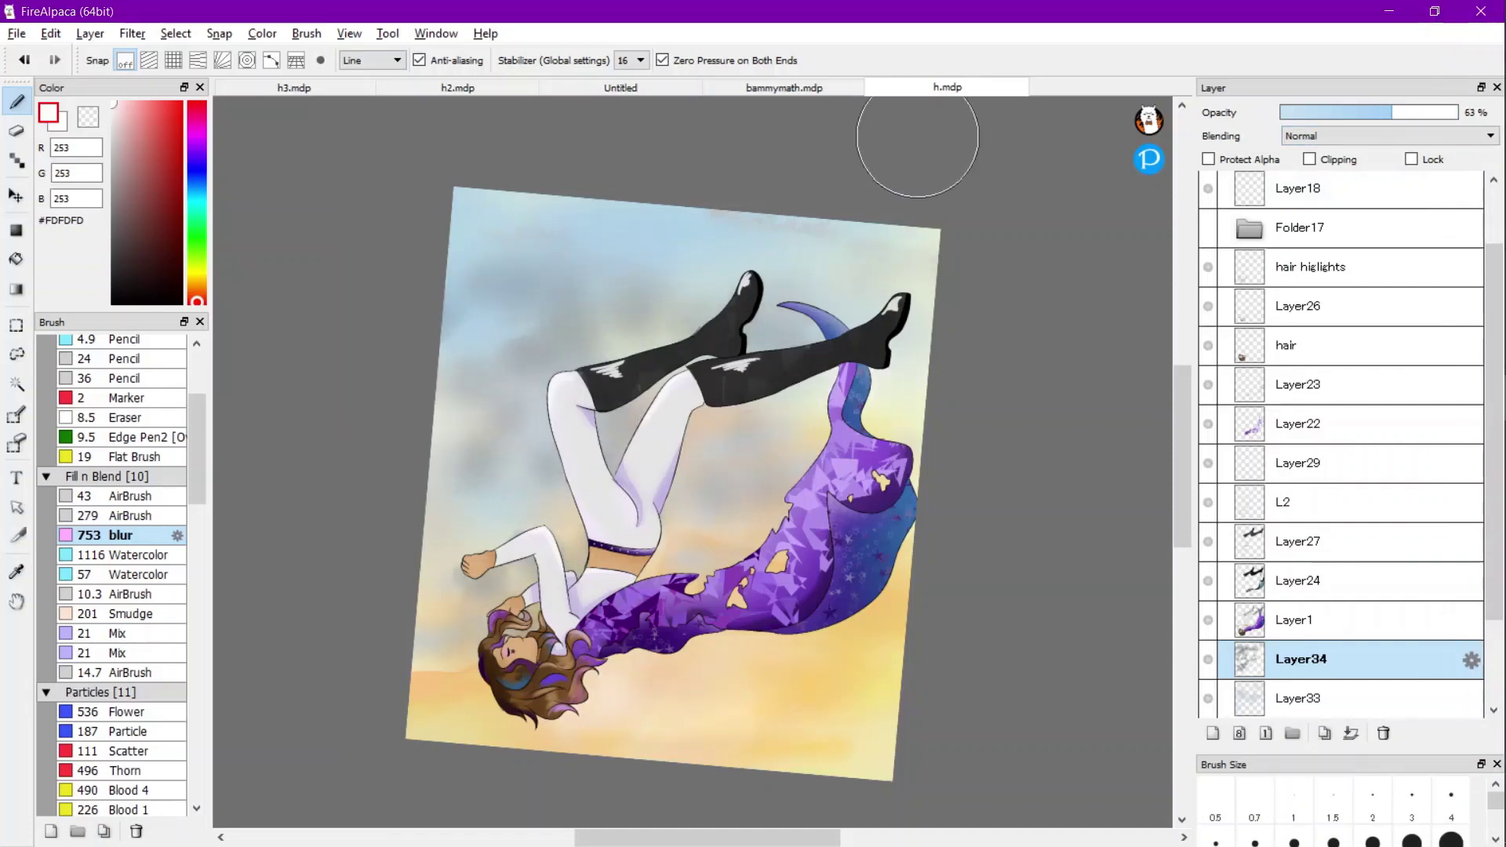
scroll(639, 209, "down", 1)
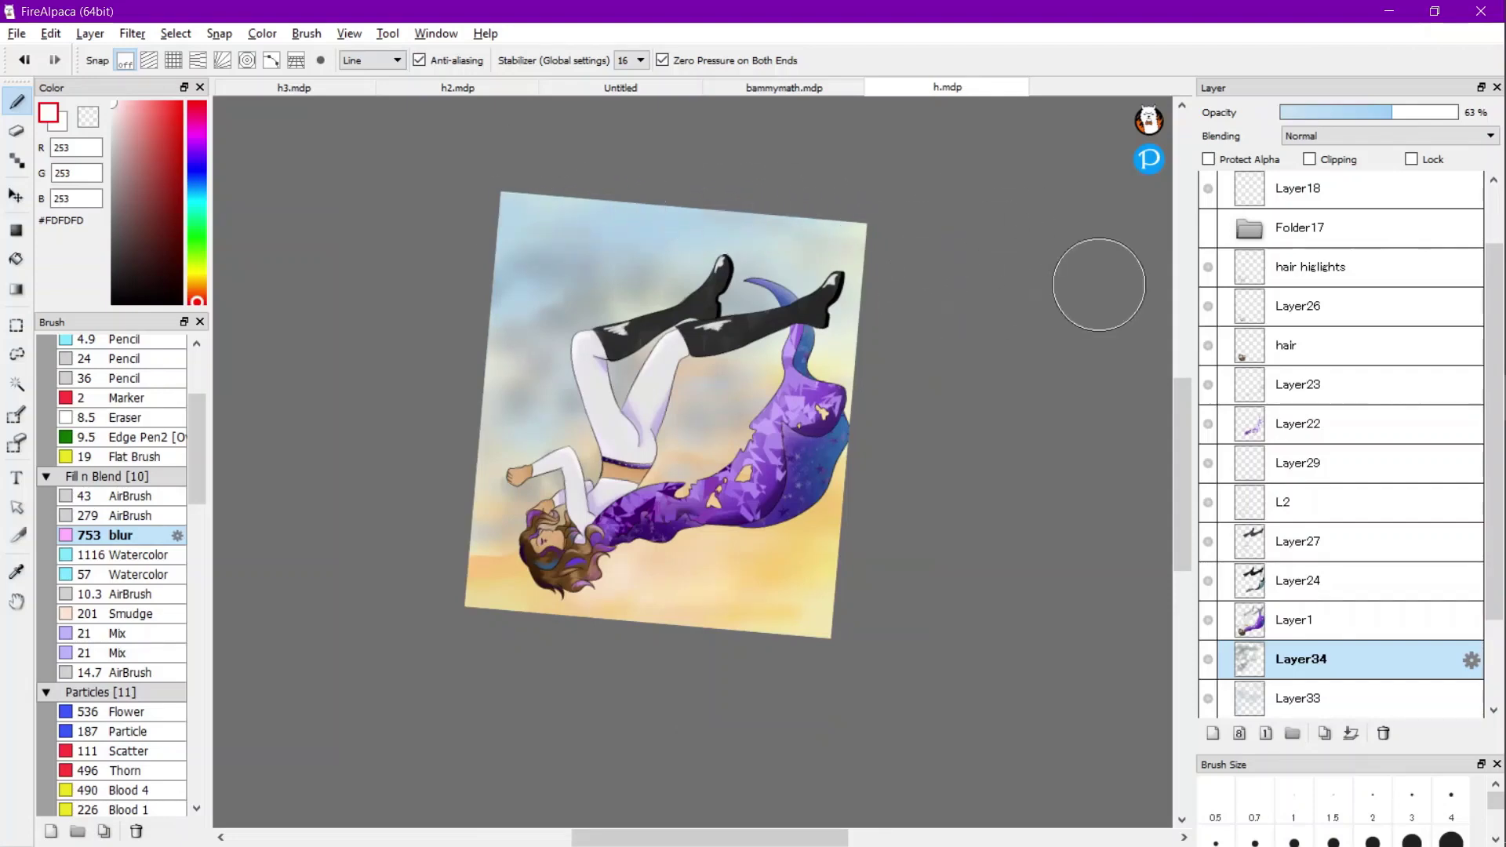
key("e")
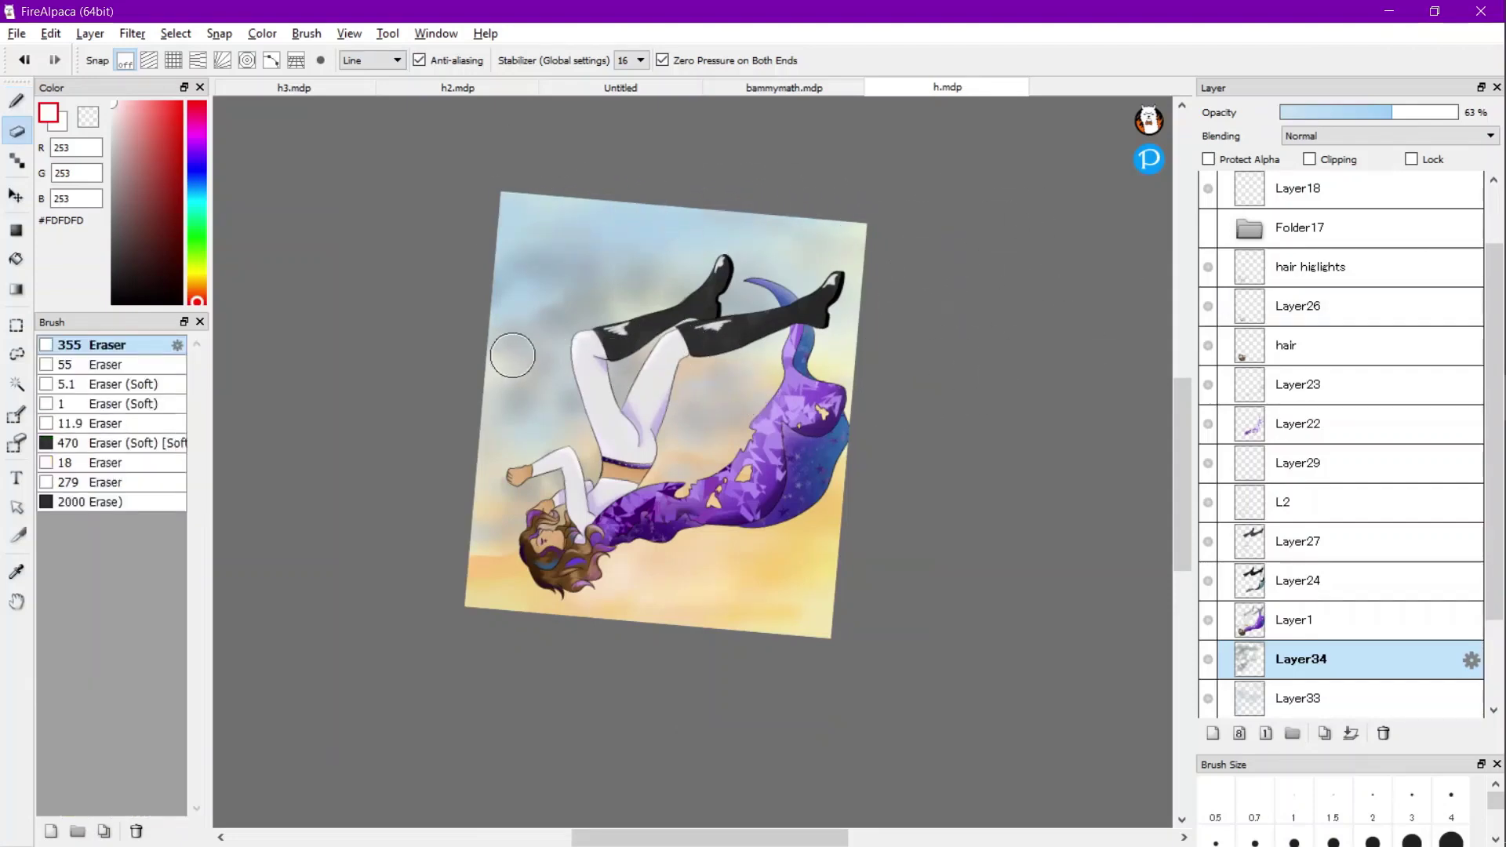
scroll(511, 346, "up", 1)
mouse_move(460, 357)
left_mouse_down()
mouse_move(520, 357)
mouse_move(571, 393)
mouse_move(656, 409)
mouse_move(497, 301)
mouse_move(781, 425)
mouse_move(713, 462)
left_mouse_up()
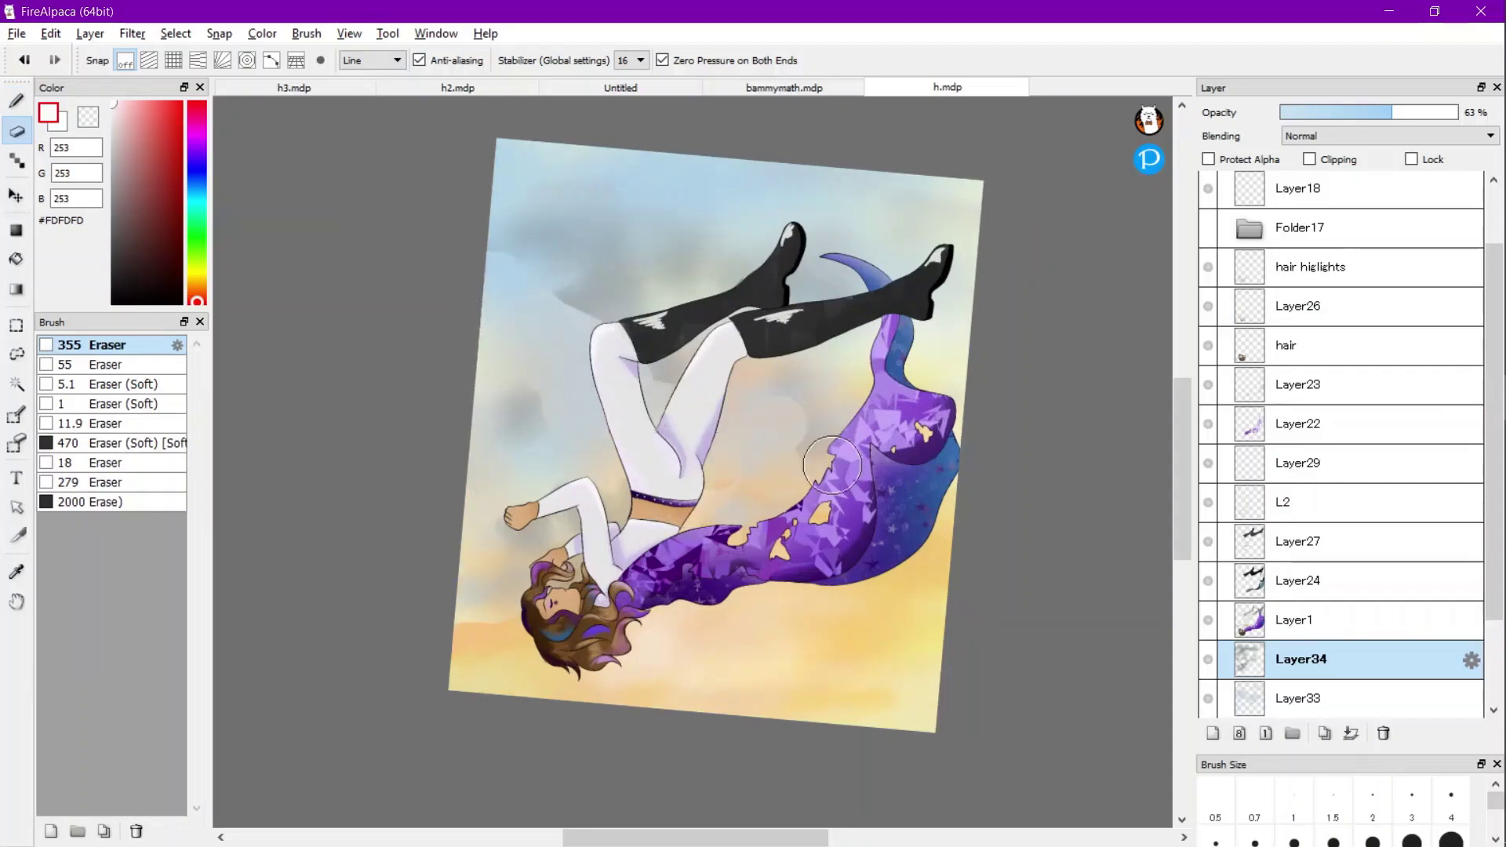
mouse_move(831, 464)
left_mouse_down()
mouse_move(806, 501)
mouse_move(694, 506)
mouse_move(849, 498)
left_mouse_up()
mouse_move(760, 278)
left_mouse_down()
mouse_move(625, 228)
mouse_move(645, 219)
left_mouse_up()
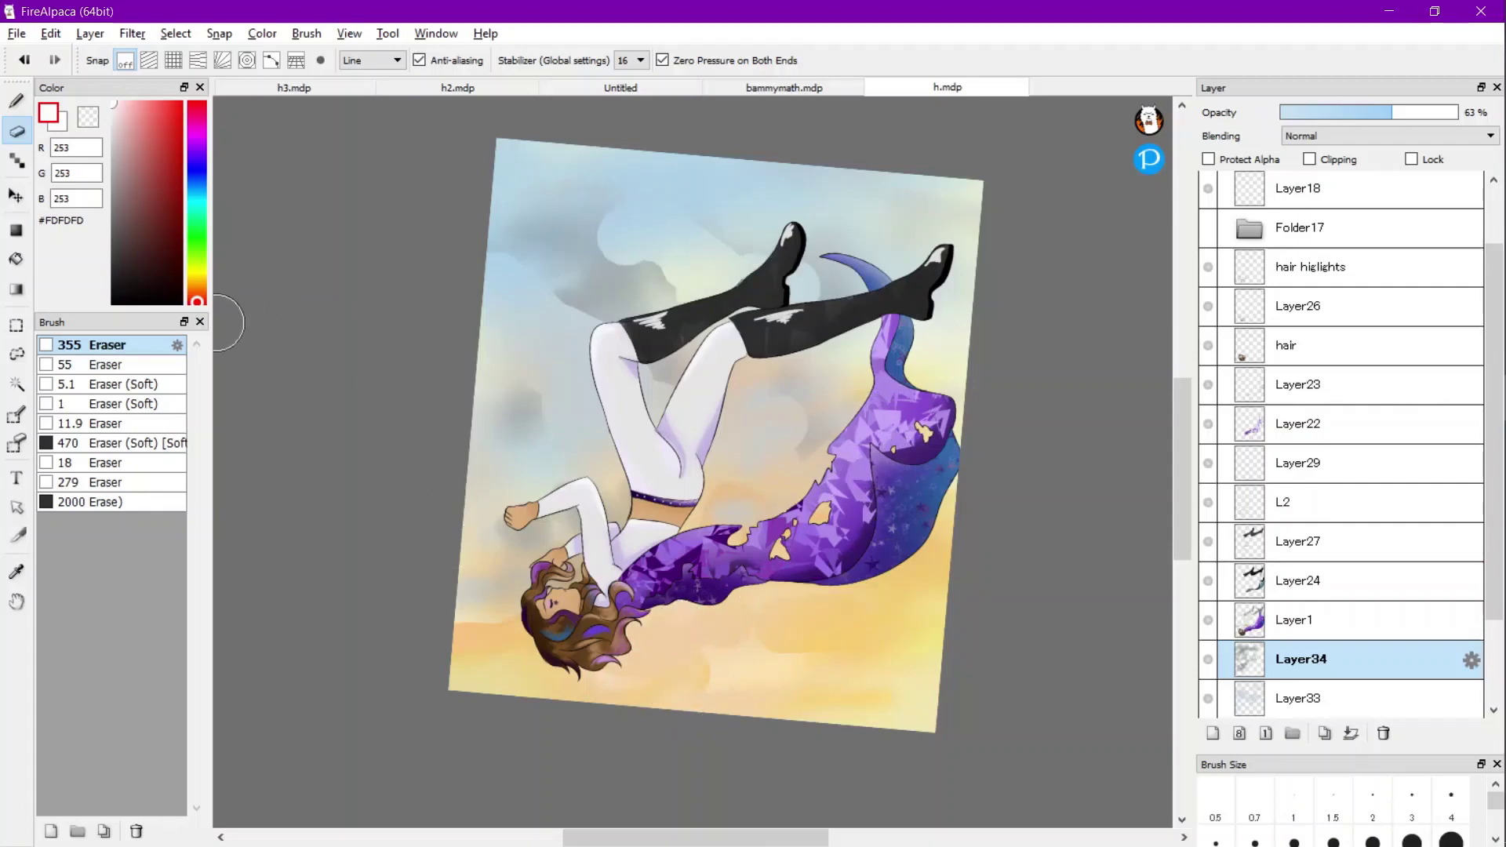
Paint near-white #FDFDFD cloud streaks over the sand below the cape with the 137 Leaf2 brush.
key("b")
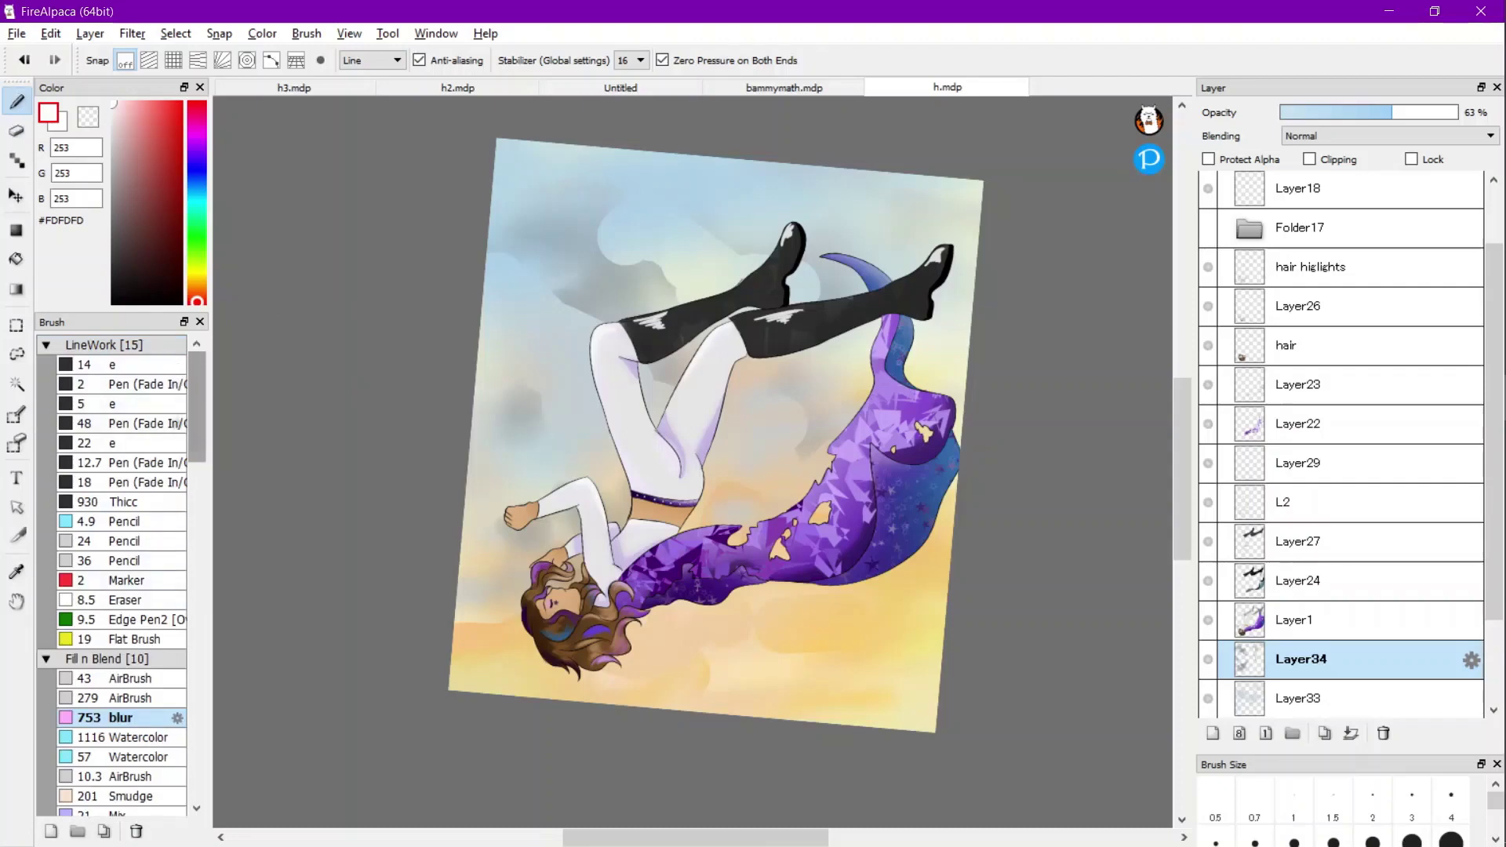
scroll(125, 580, "down", 7)
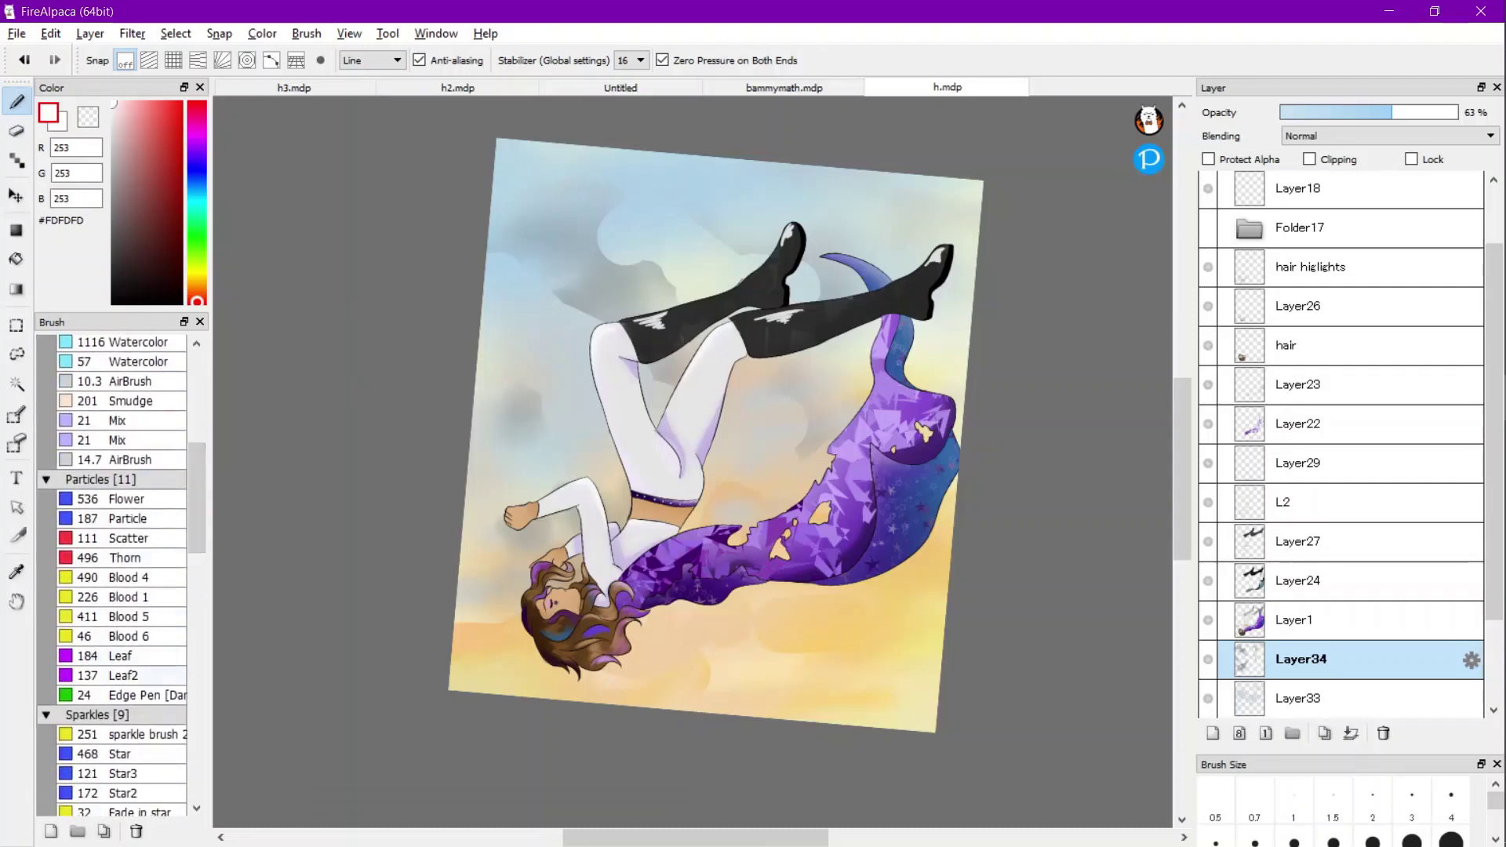
left_click(125, 676)
left_click(126, 656)
left_click(125, 675)
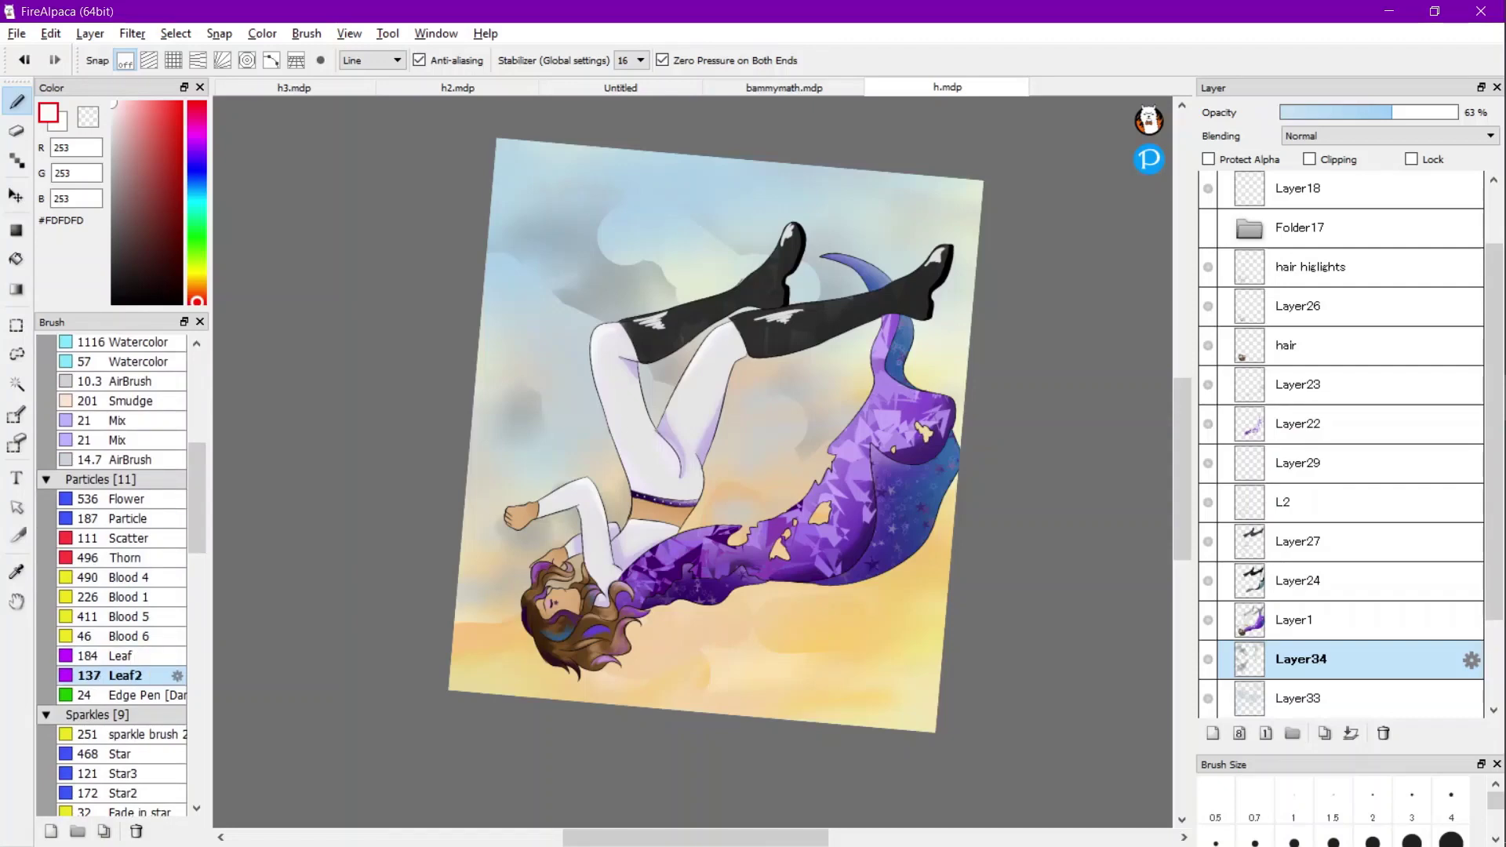
scroll(745, 631, "up", 2)
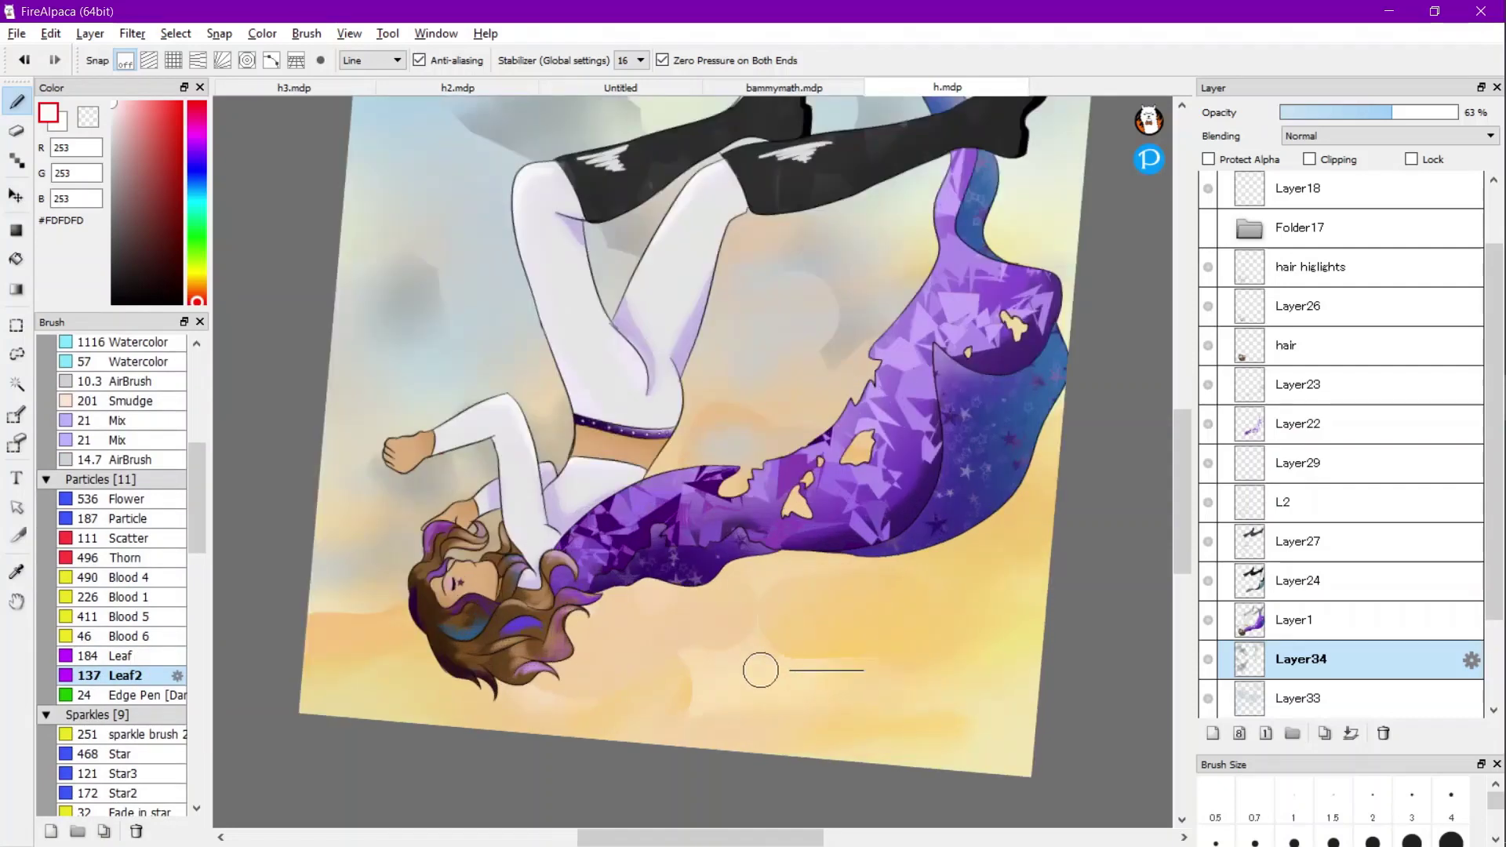
mouse_move(605, 654)
left_mouse_down()
mouse_move(755, 651)
mouse_move(644, 624)
mouse_move(938, 635)
mouse_move(650, 664)
mouse_move(654, 678)
mouse_move(793, 682)
left_mouse_up()
Paint dark grey #454545 Leaf2 cloud streaks across the upper sky, between the legs and cape, and around the arm.
scroll(793, 682, "down", 2)
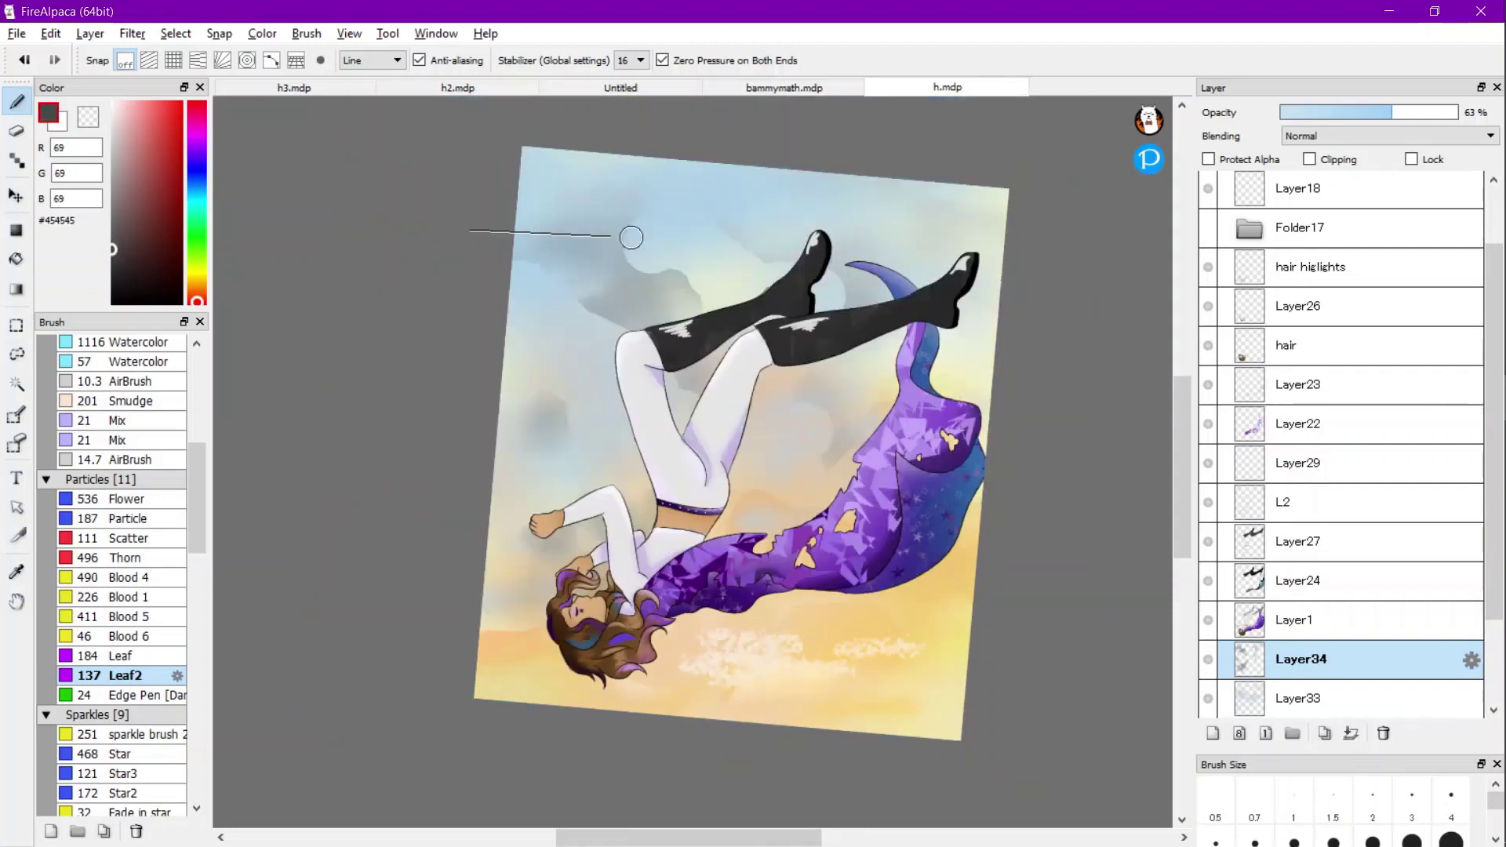
mouse_move(631, 237)
left_mouse_down()
mouse_move(664, 295)
mouse_move(695, 295)
mouse_move(625, 313)
left_mouse_up()
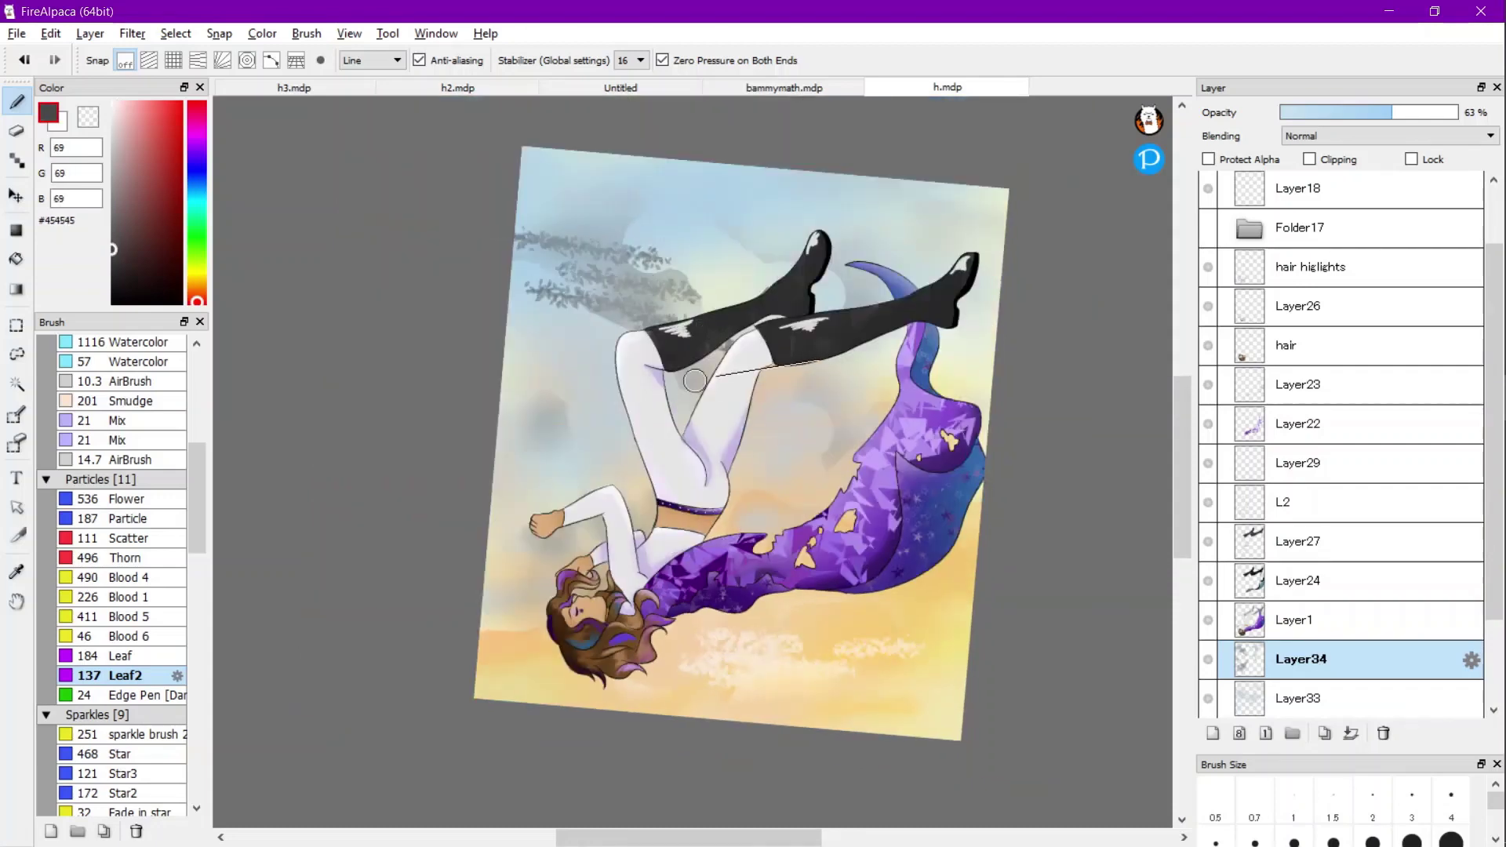
mouse_move(694, 380)
left_mouse_down()
mouse_move(832, 420)
mouse_move(895, 364)
left_mouse_up()
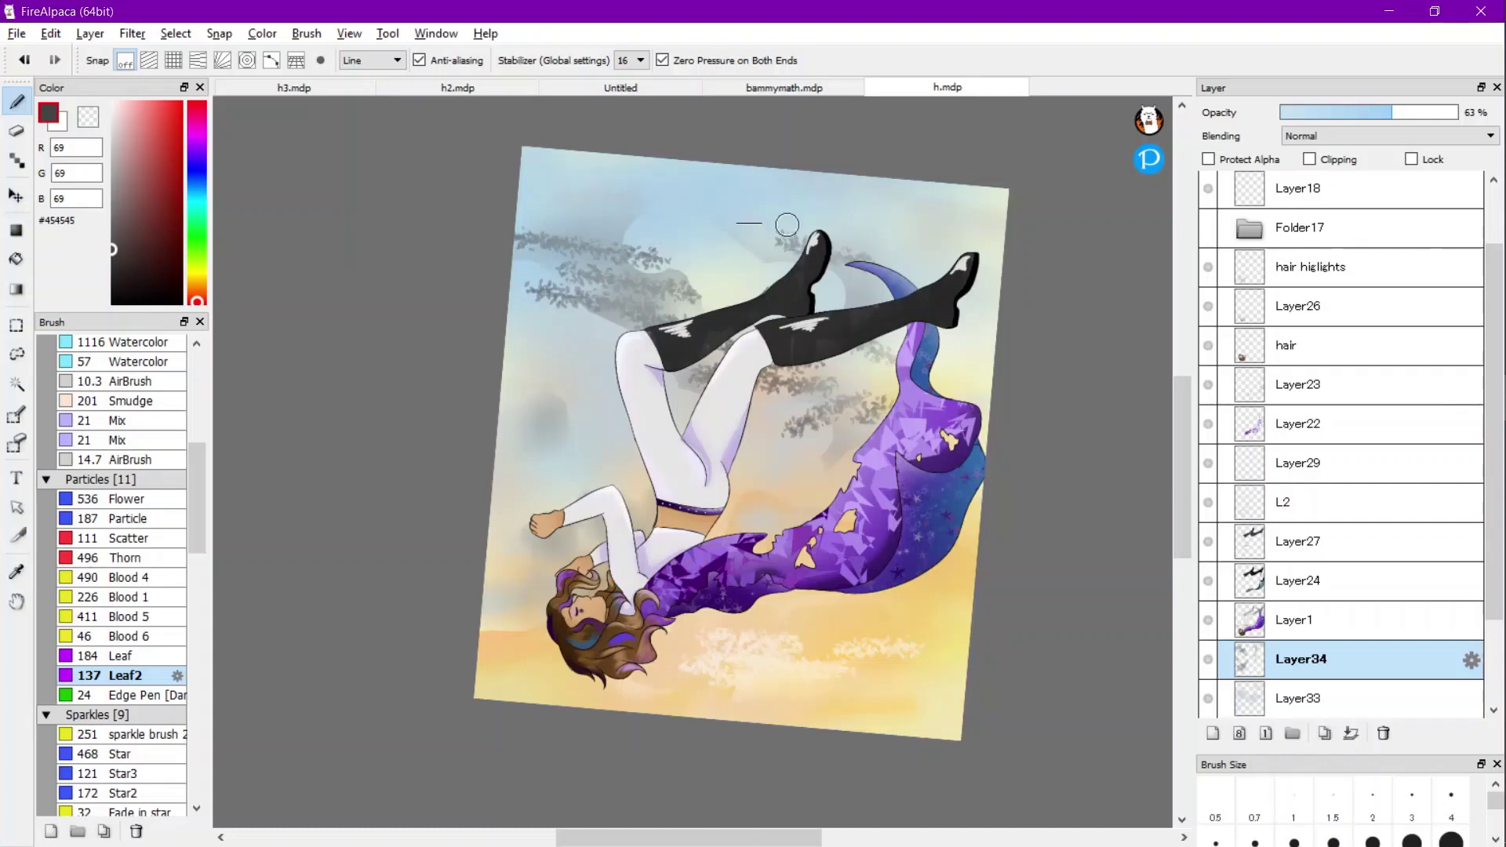
mouse_move(787, 225)
left_mouse_down()
mouse_move(696, 187)
mouse_move(785, 184)
mouse_move(569, 235)
mouse_move(537, 228)
left_mouse_up()
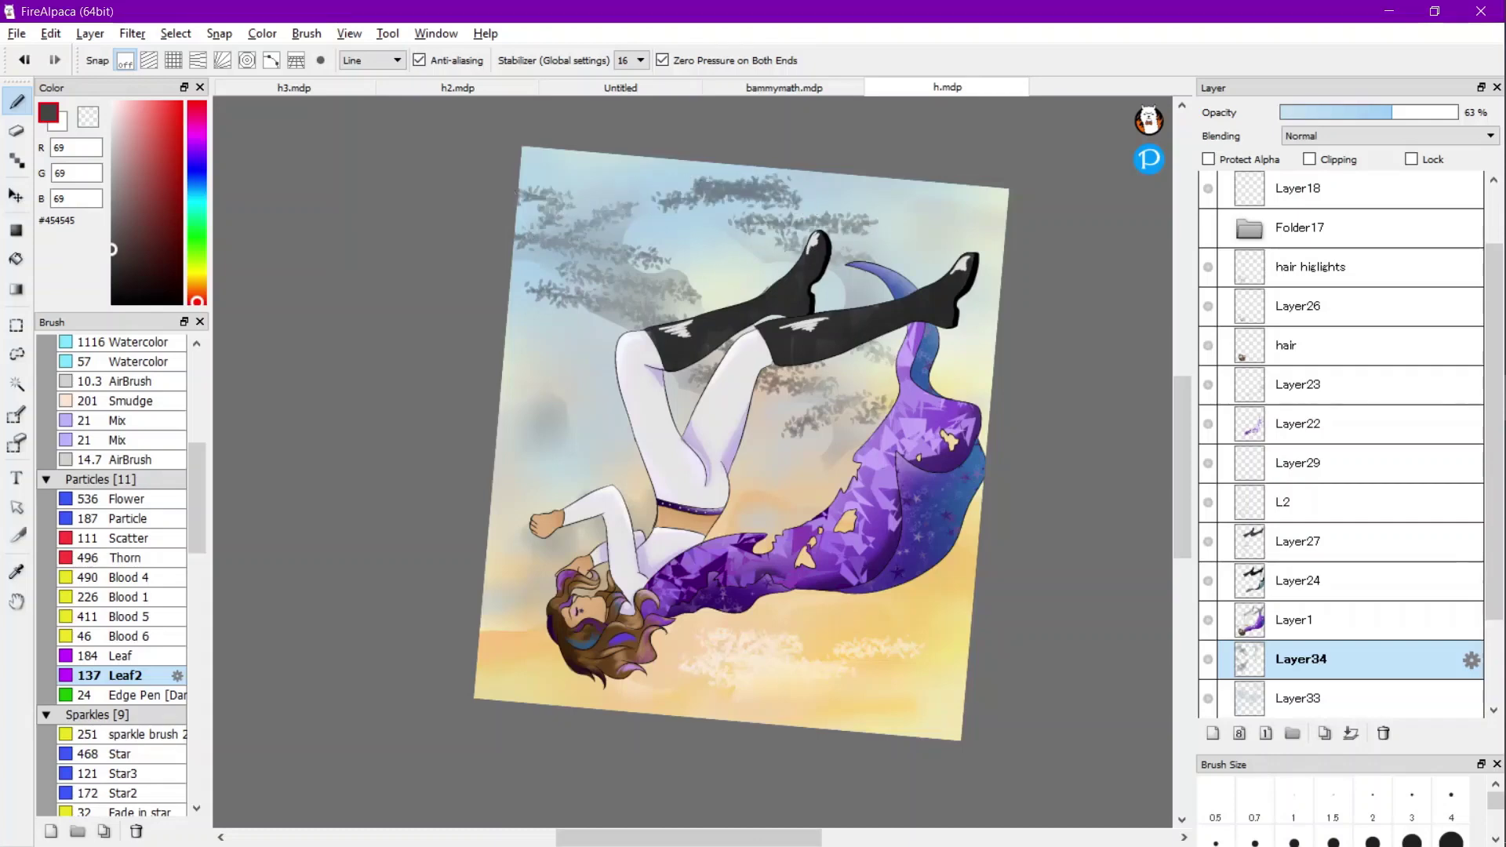
mouse_move(486, 420)
left_mouse_down()
mouse_move(561, 441)
mouse_move(477, 459)
mouse_move(642, 476)
mouse_move(527, 492)
mouse_move(586, 499)
mouse_move(487, 536)
left_mouse_up()
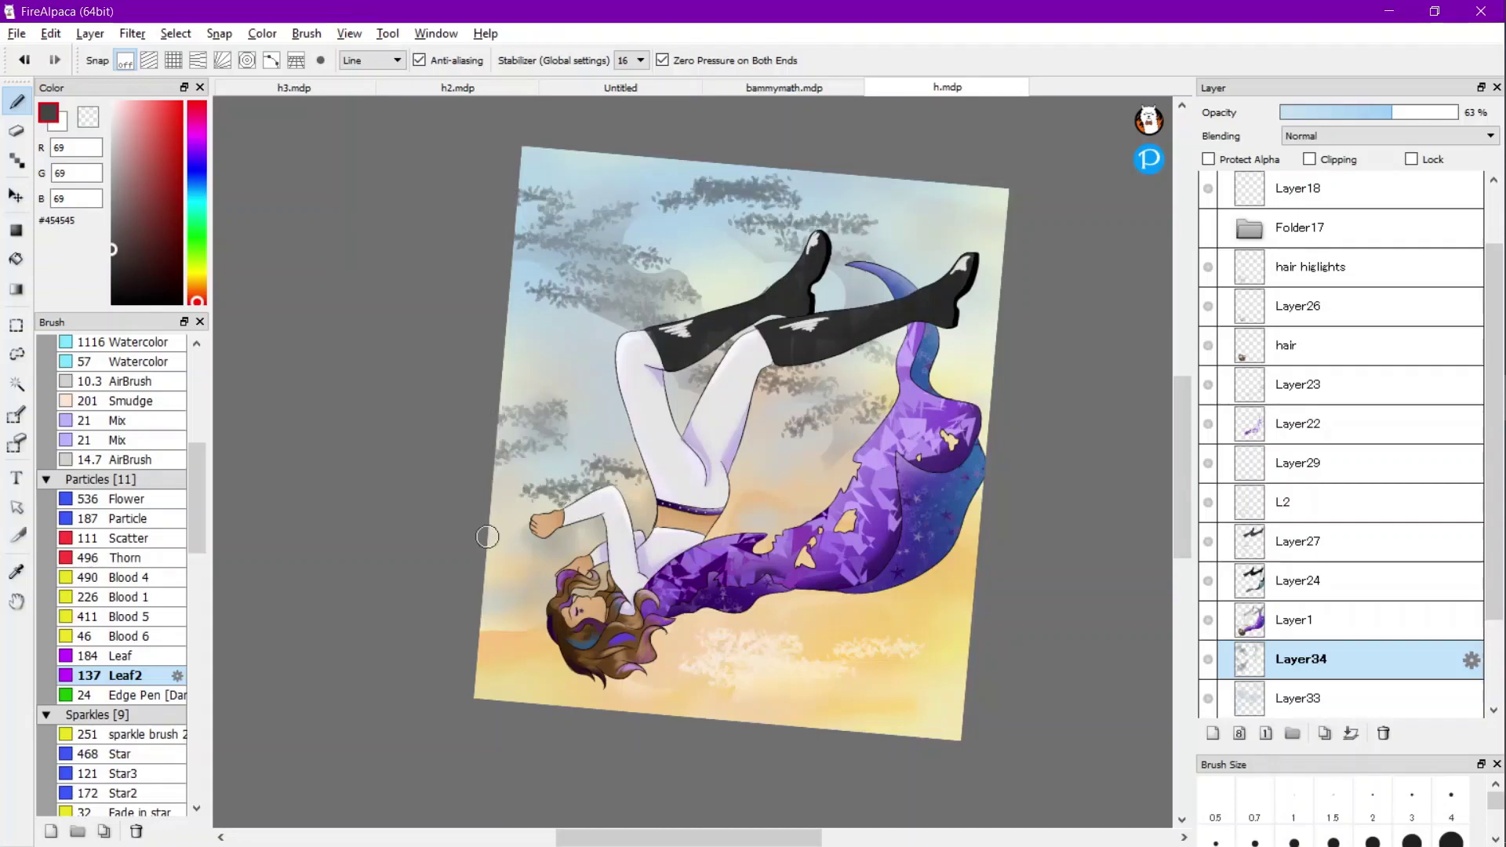
left_click_drag(896, 489, 872, 514)
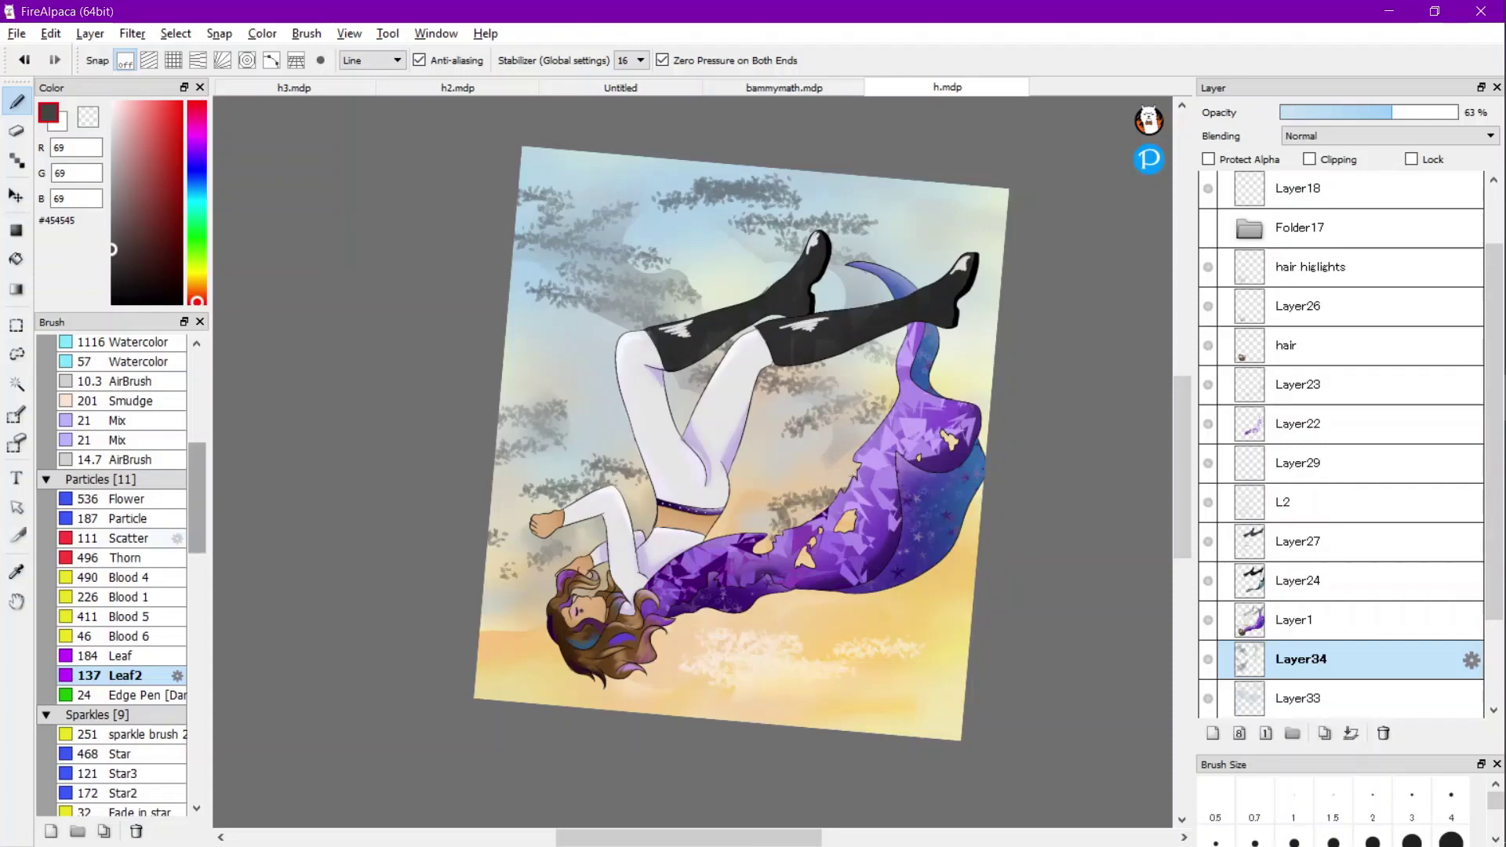
Select the blur brush and set its width to 102 px.
scroll(122, 577, "up", 2)
left_click(123, 440)
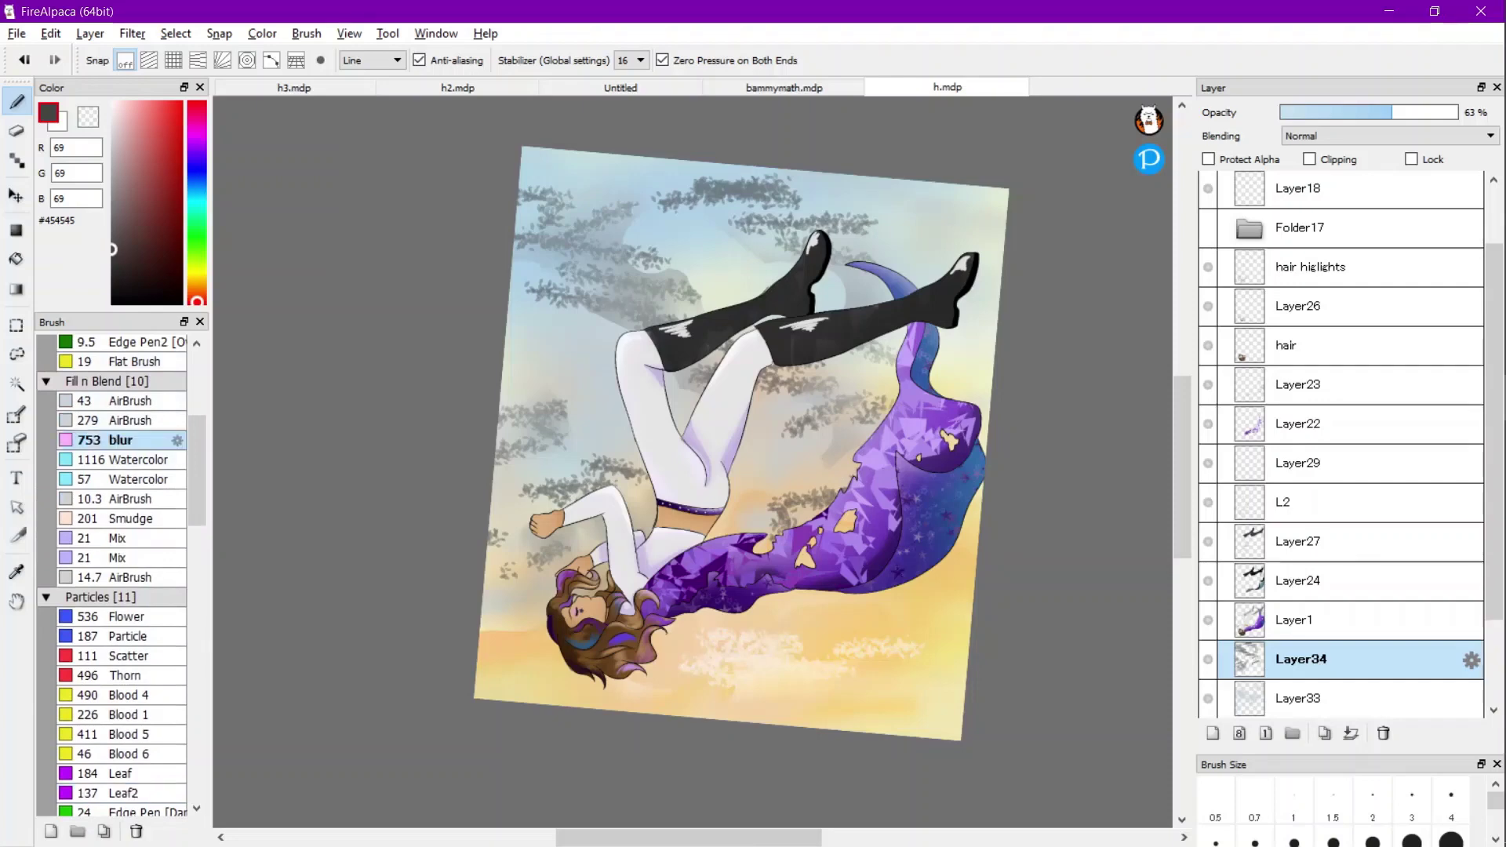
left_click(177, 440)
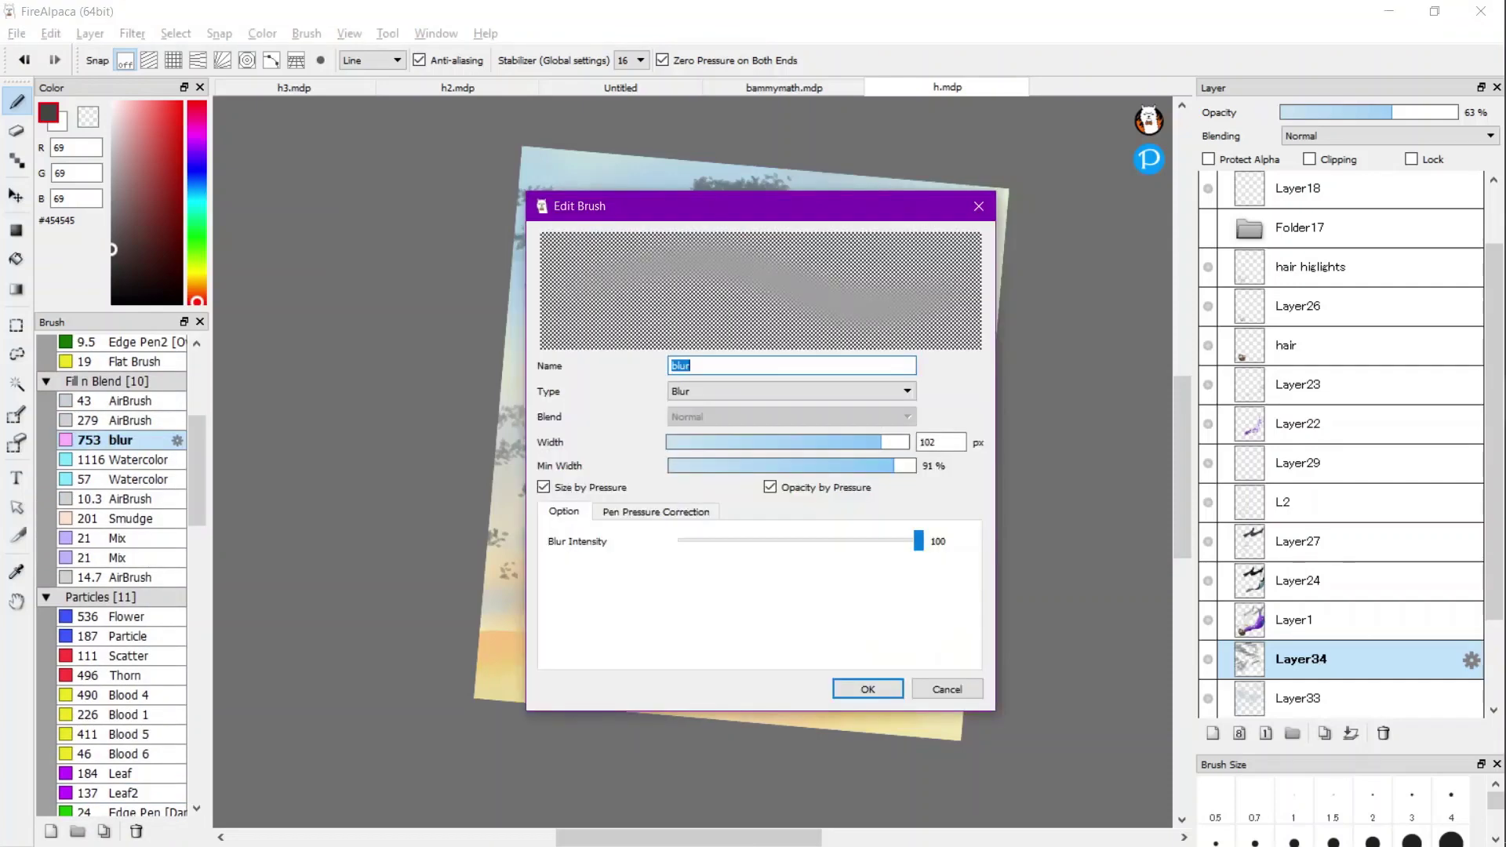
left_click(867, 689)
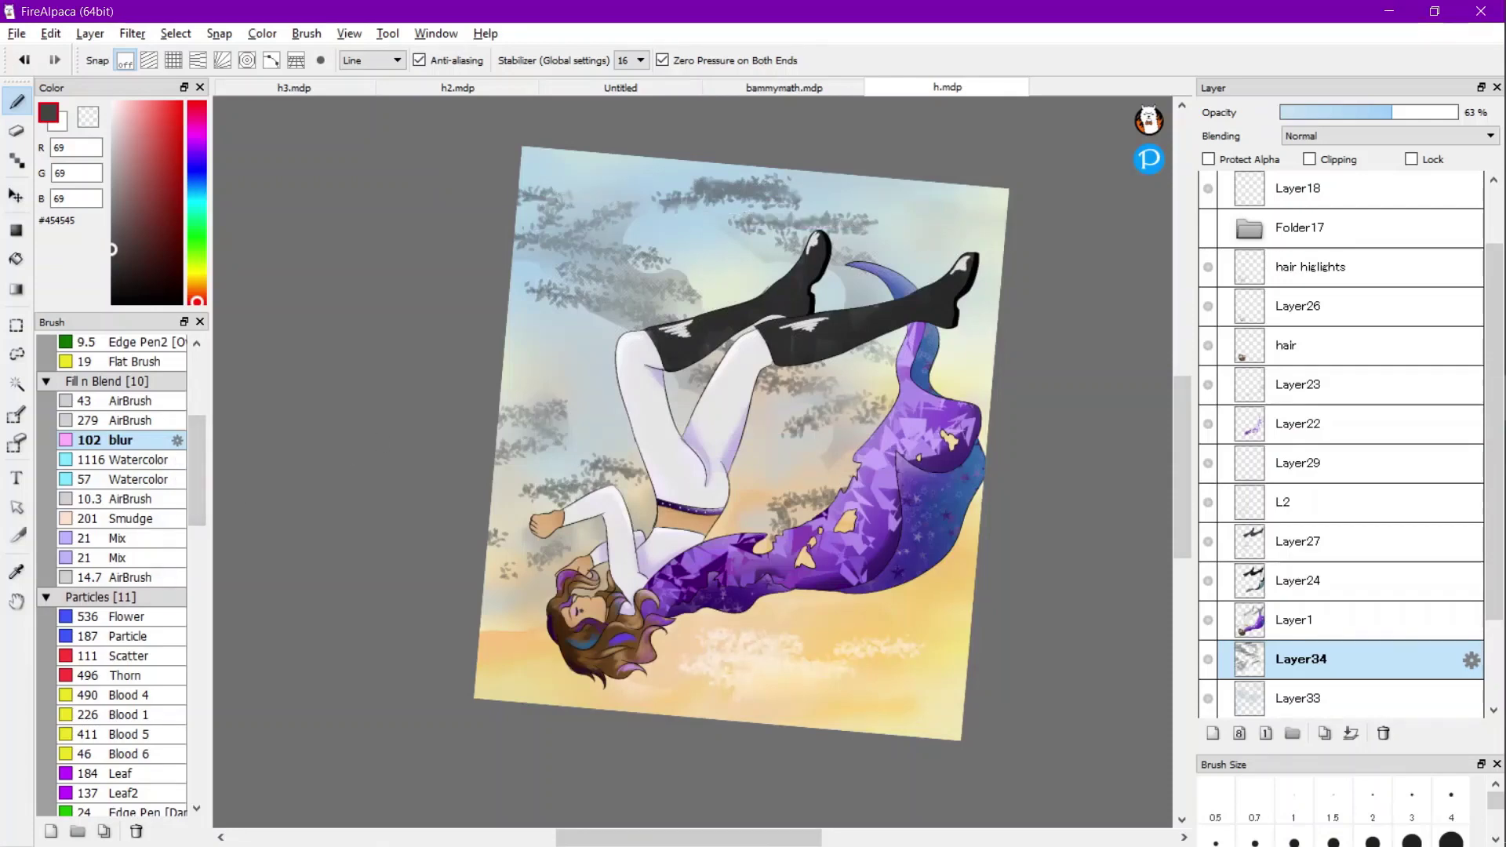
Set the blur brush's width to 246 px and soften the dark cloud streaks across the upper sky in line and freehand modes.
left_click(177, 440)
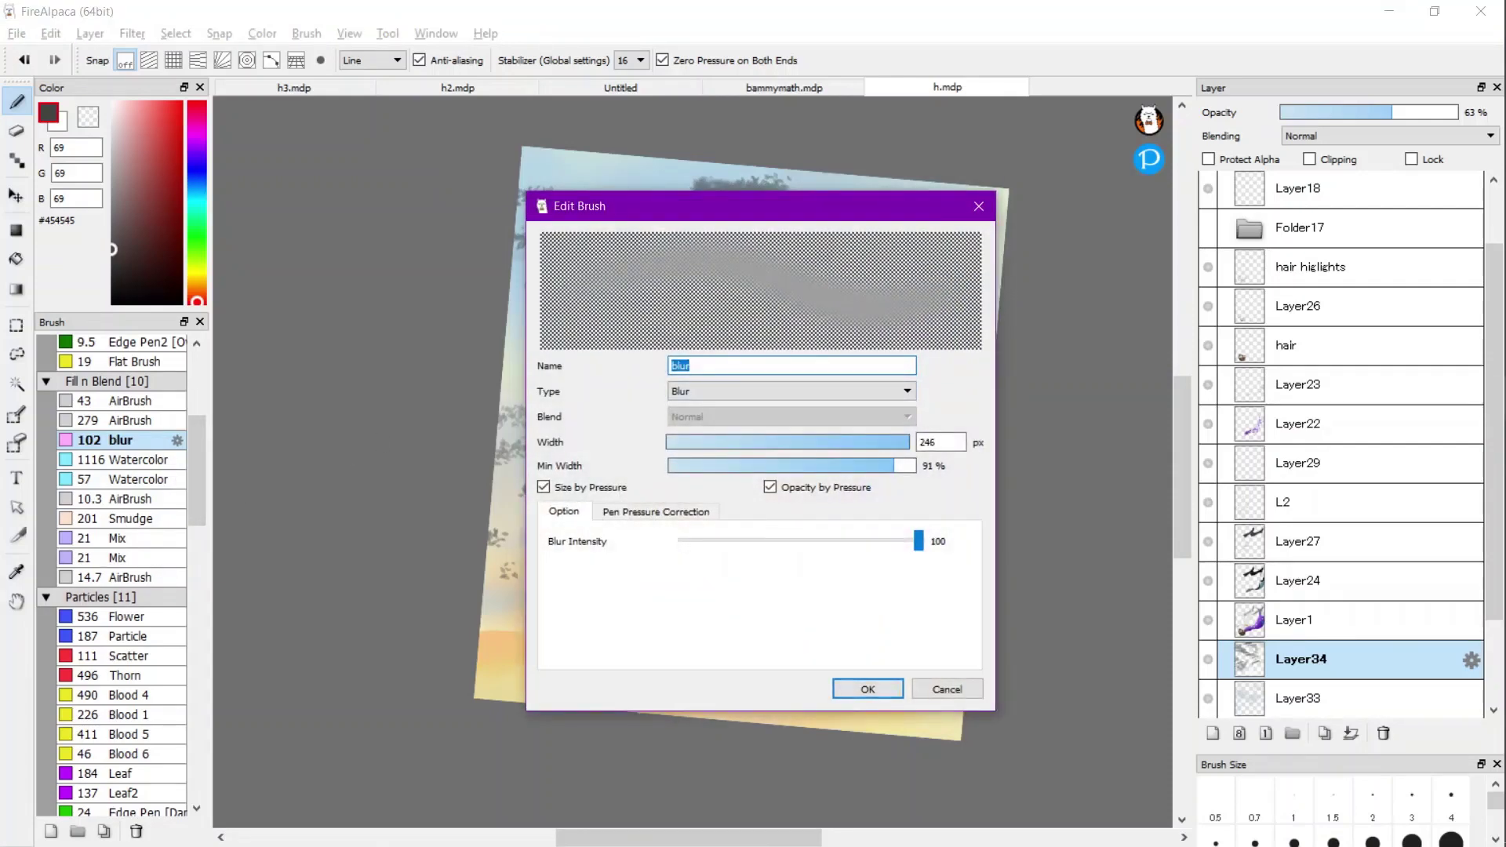
key("Return")
mouse_move(935, 195)
left_mouse_down()
mouse_move(625, 208)
mouse_move(745, 183)
mouse_move(903, 216)
left_mouse_up()
left_click(648, 243, "shift")
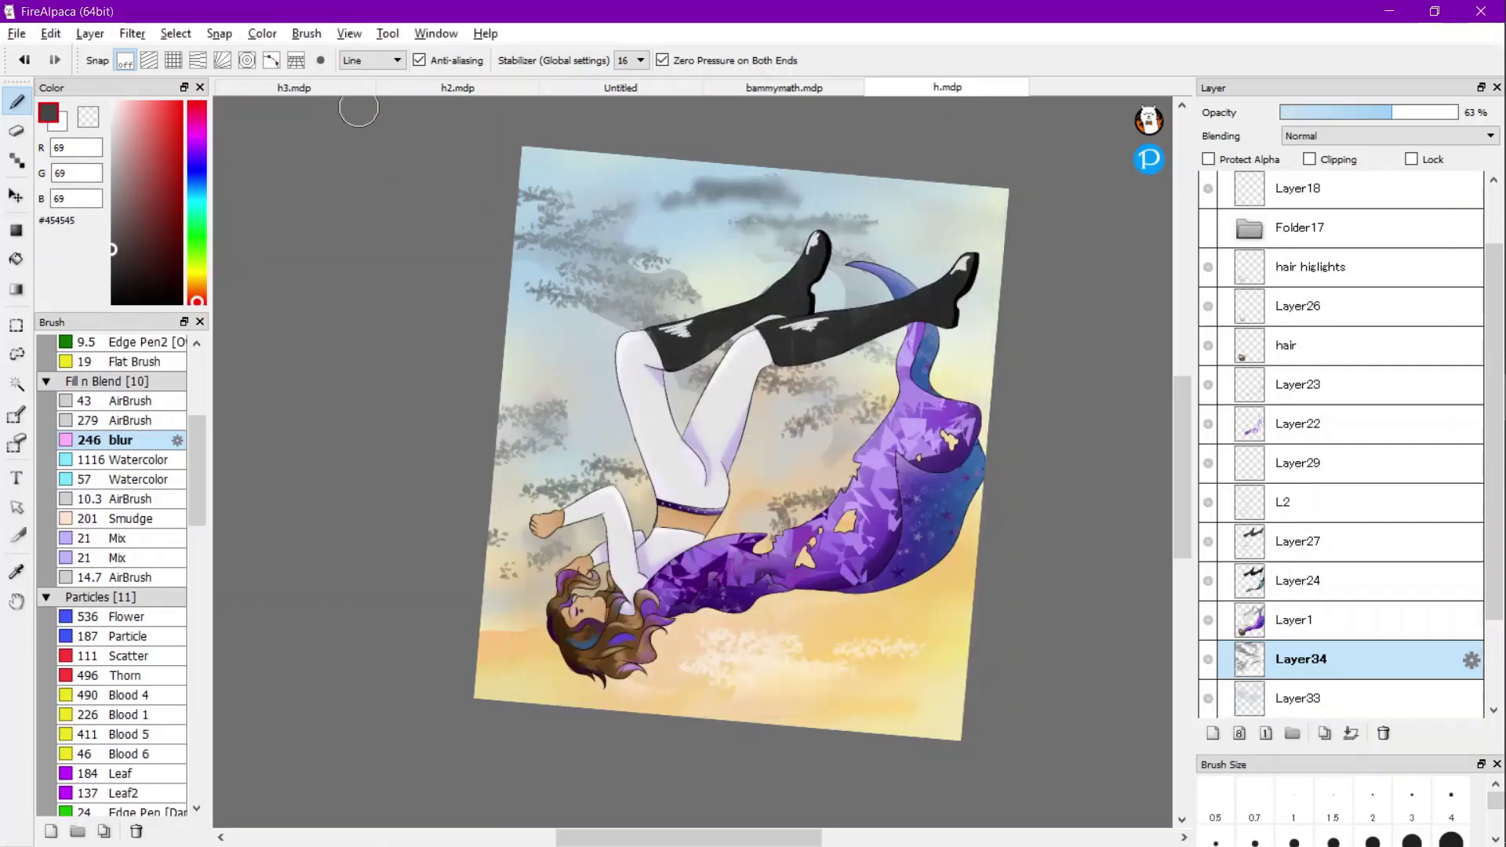
left_click(372, 60)
left_click(362, 73)
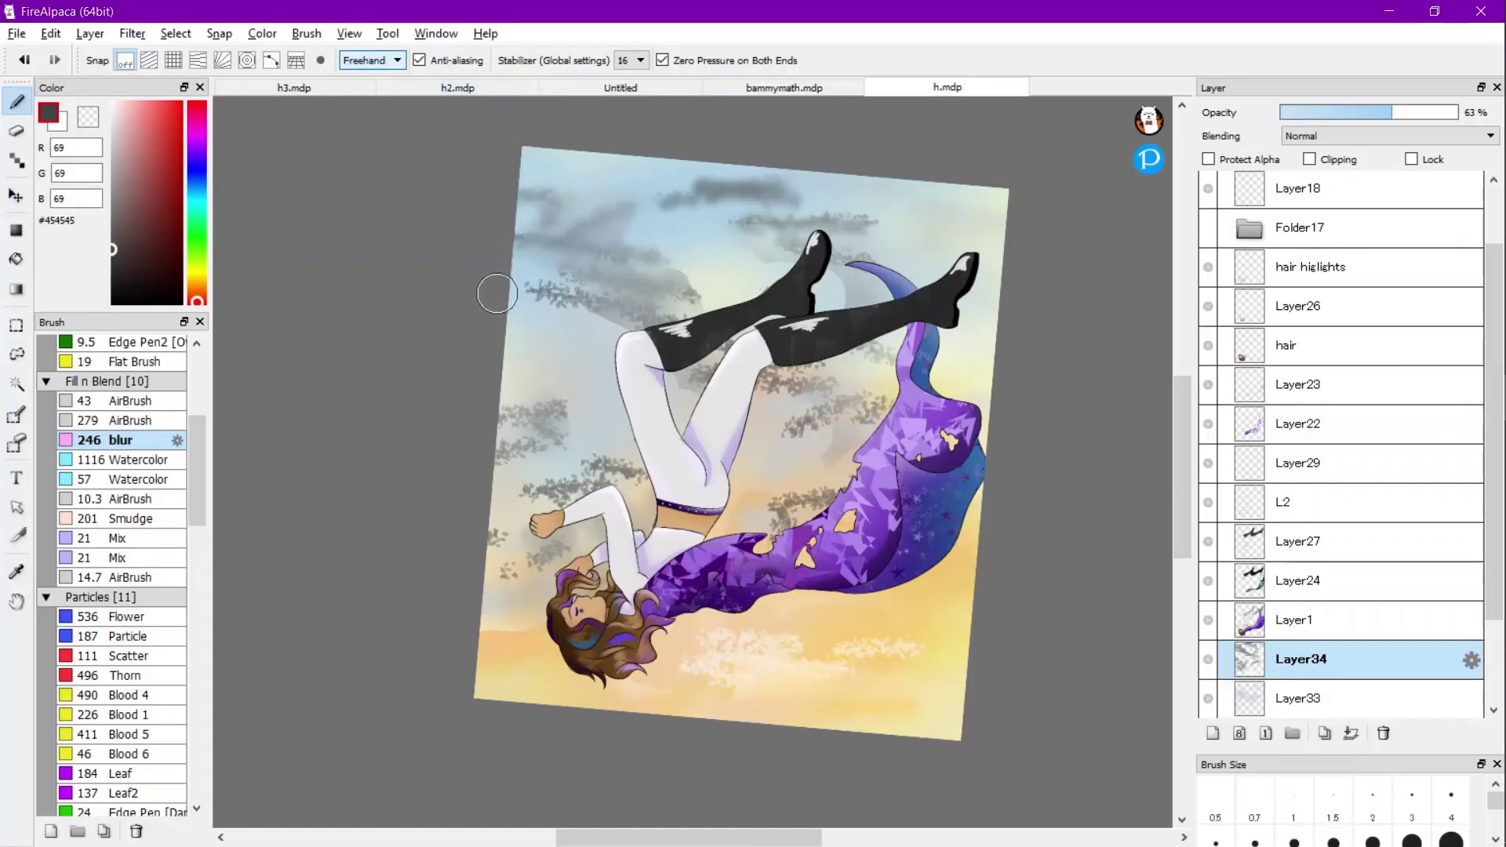
Set the blur brush to Line mode at 454 px wide and soften the dark clouds across the sky and behind the boots.
left_click(372, 61)
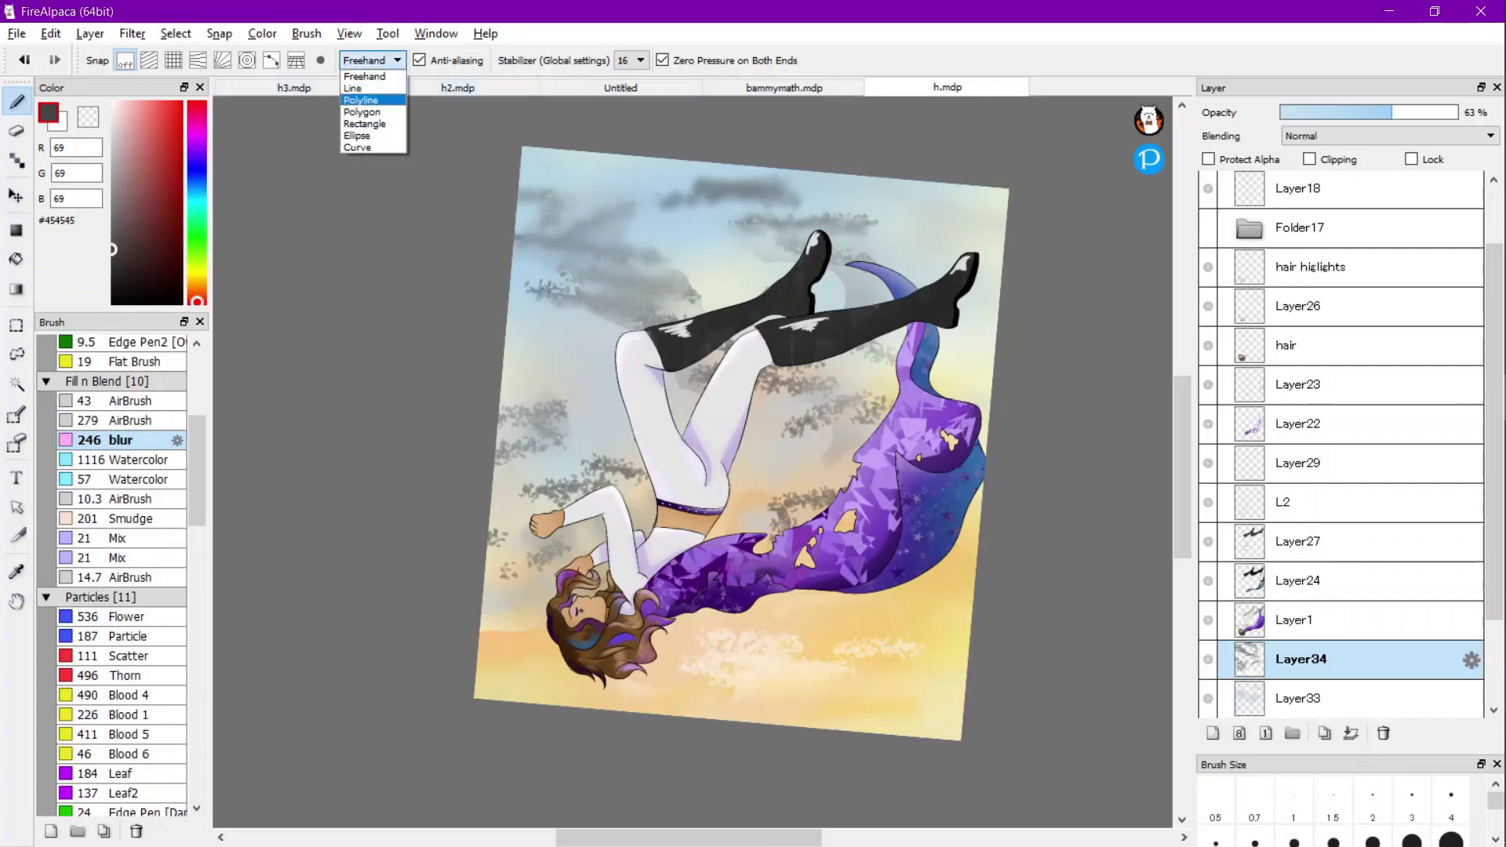
left_click(362, 87)
left_click(177, 440)
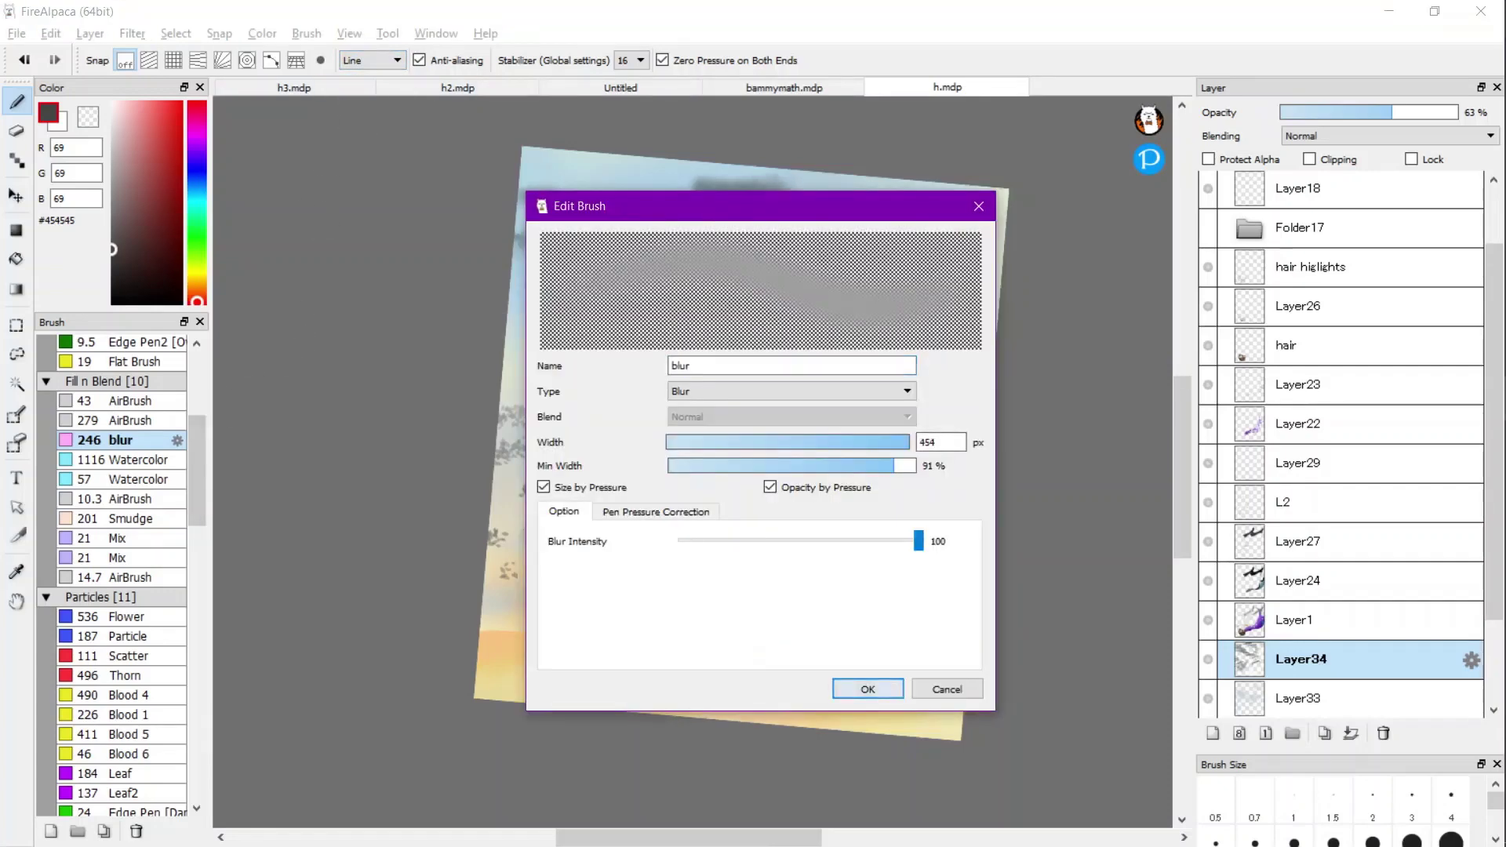
left_click(868, 689)
left_click_drag(939, 202, 558, 165)
left_click_drag(487, 224, 990, 250)
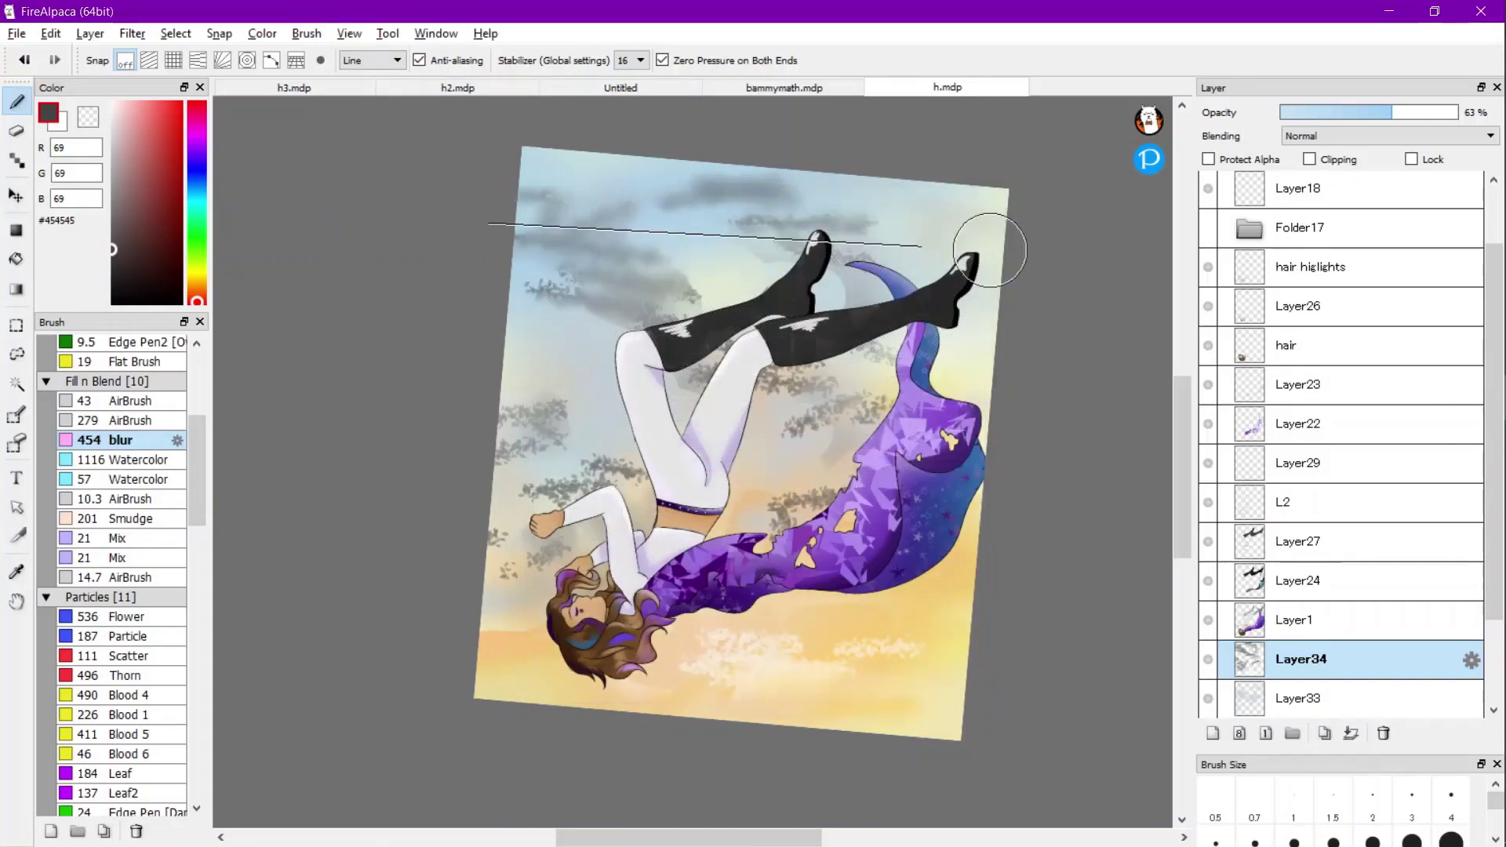
left_click_drag(572, 307, 967, 382)
left_click_drag(666, 401, 986, 454)
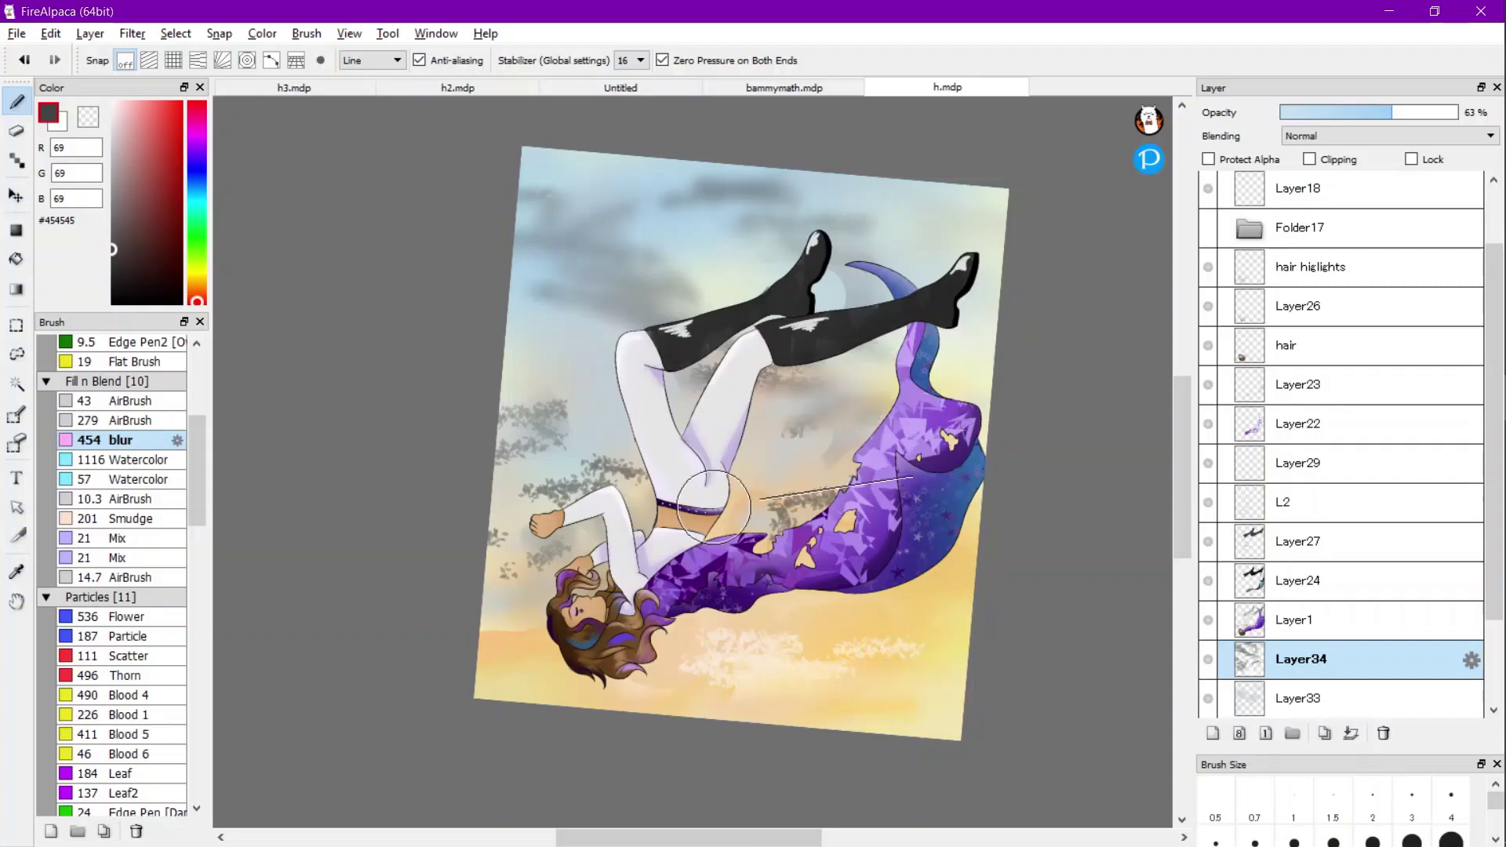
Blur the remaining cloud streaks beside the waist, over the sand below the cape, and around the raised arm.
left_click_drag(714, 506, 955, 551)
left_click_drag(644, 648, 812, 661)
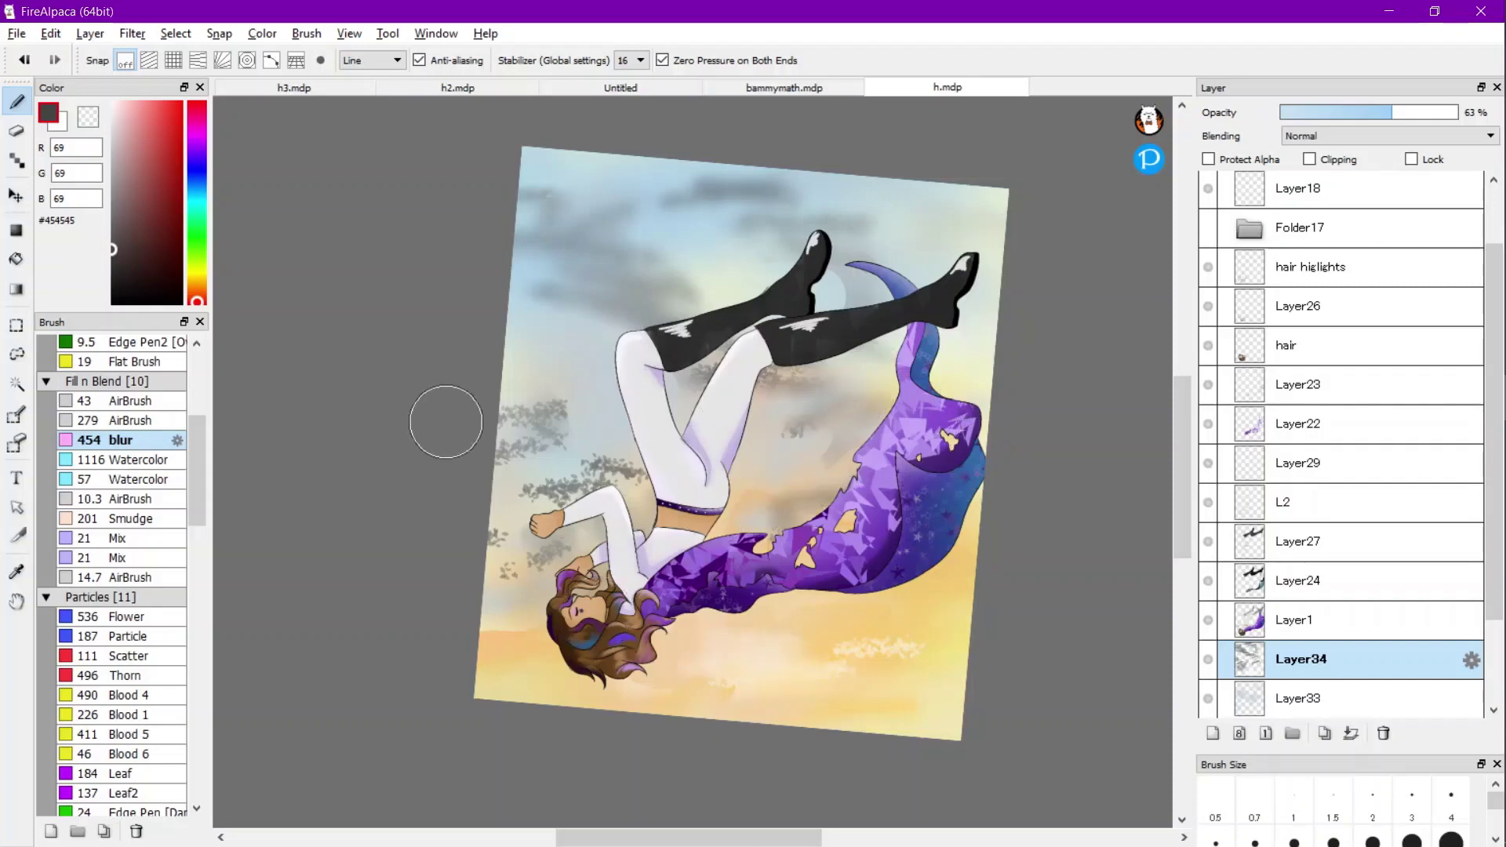
left_click_drag(445, 422, 642, 432)
mouse_move(452, 492)
left_mouse_down()
mouse_move(680, 530)
mouse_move(472, 578)
left_mouse_up()
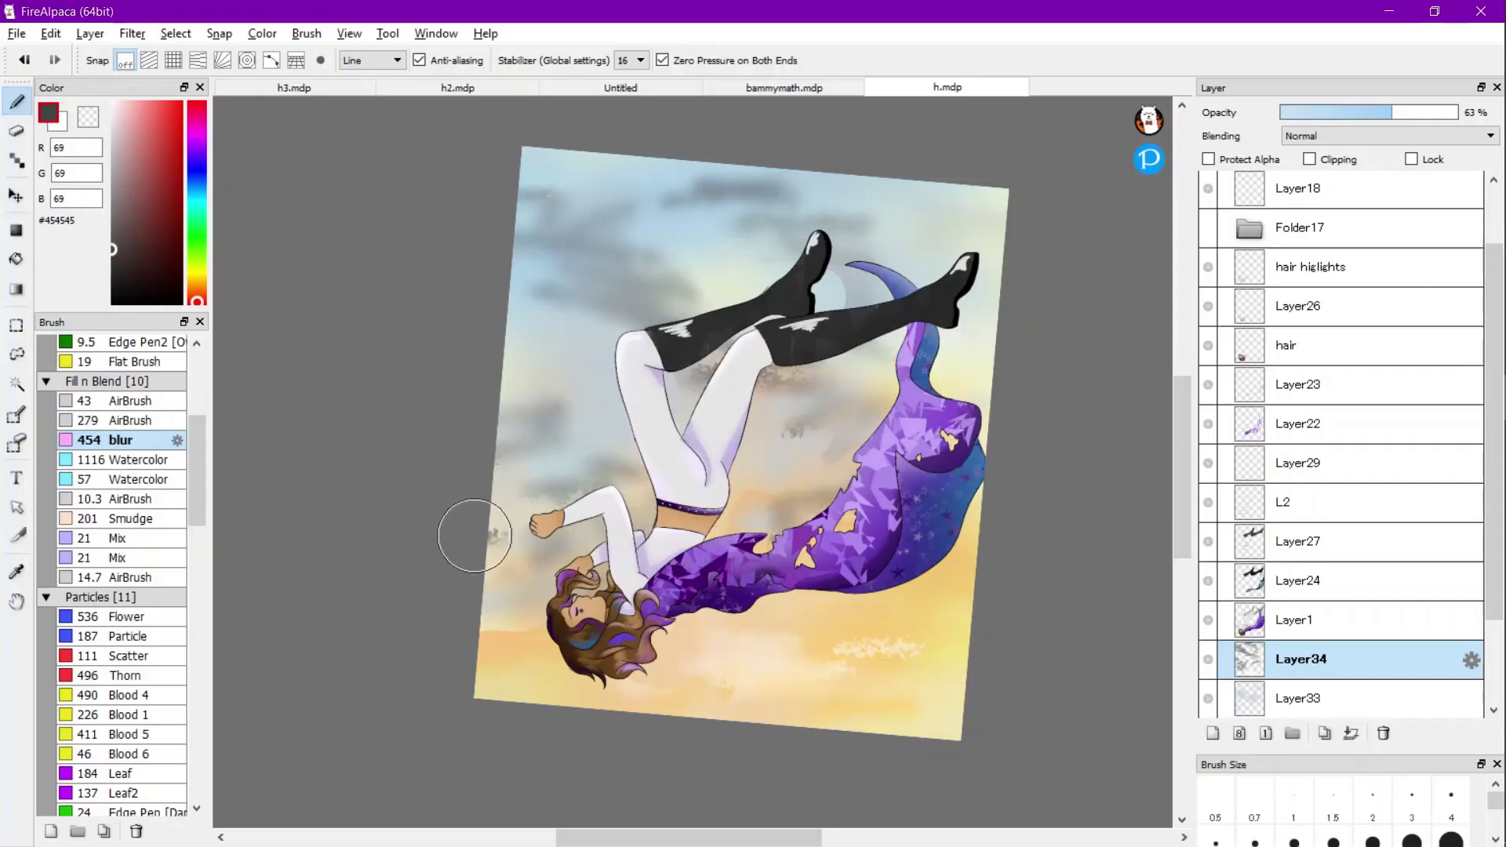
left_click_drag(610, 512, 611, 511)
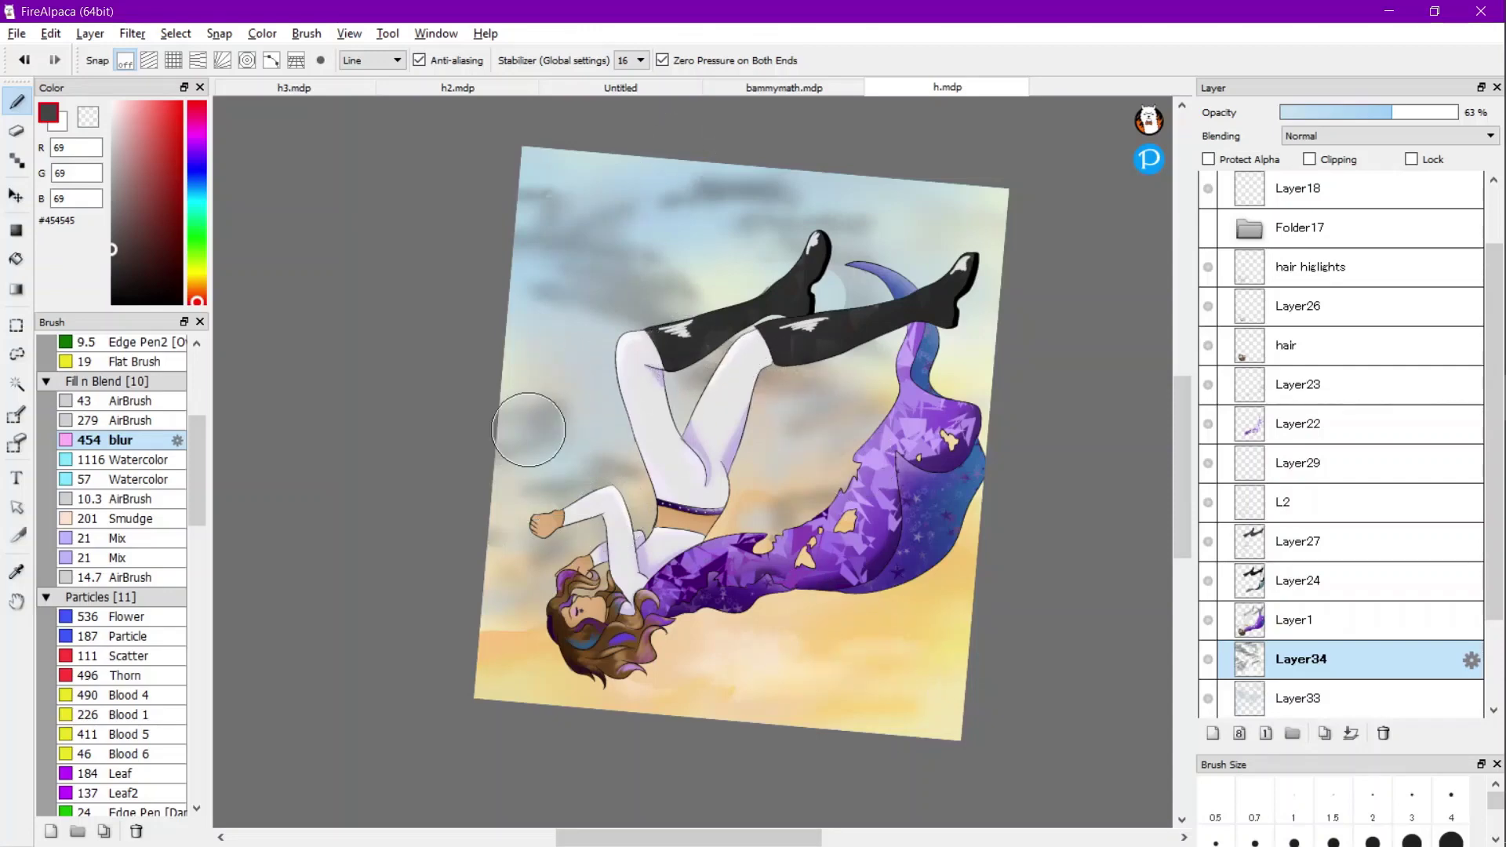
Select the 279 AirBrush in Freehand mode and paint soft dark grey #454545 shading over the upper sky clouds.
scroll(596, 427, "down", 1)
scroll(653, 420, "up", 1)
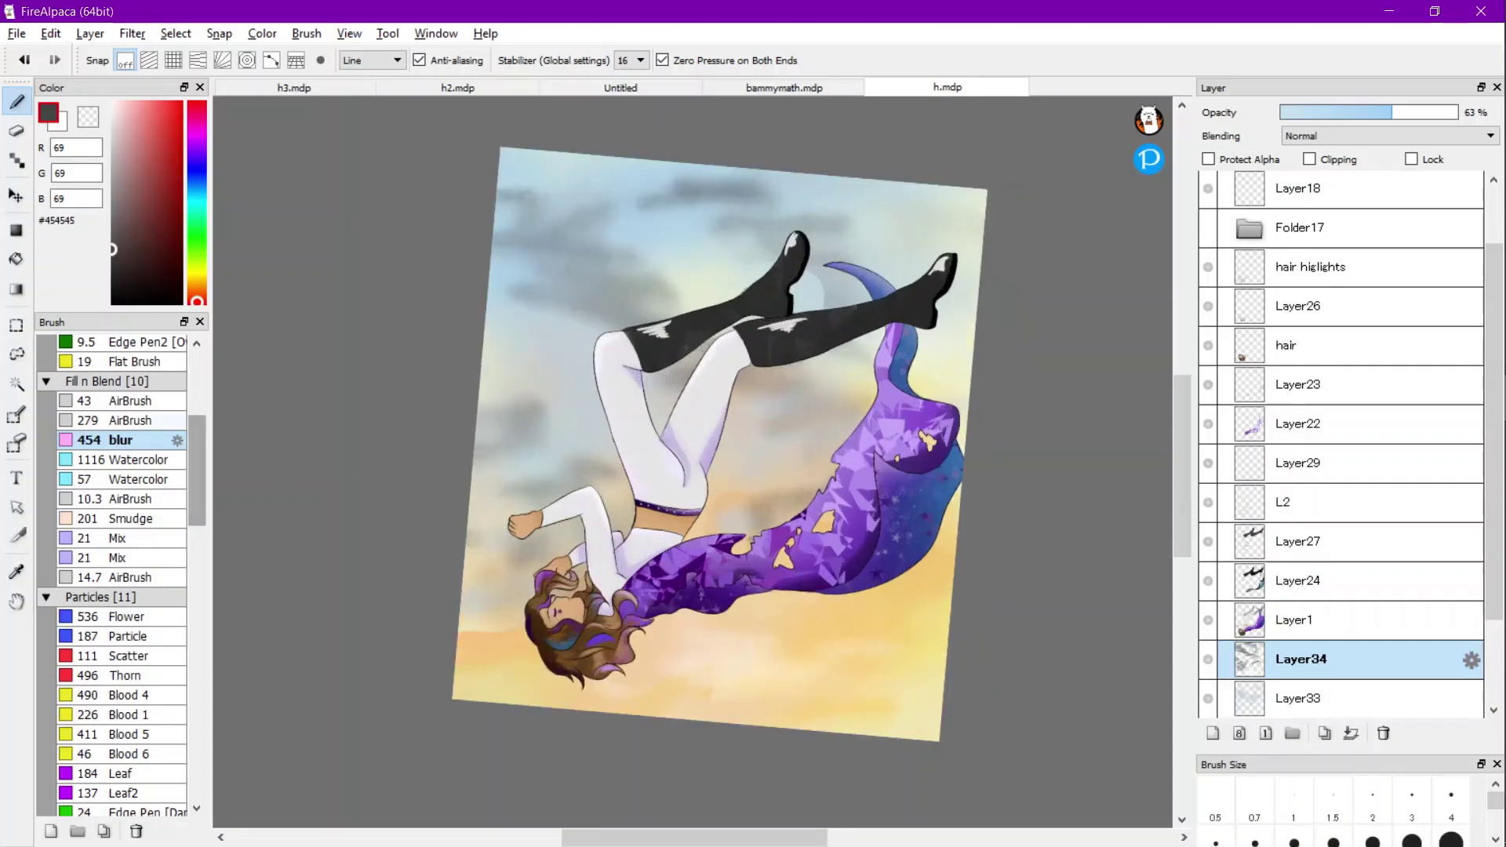
left_click(134, 421)
left_click(368, 60)
left_click(364, 73)
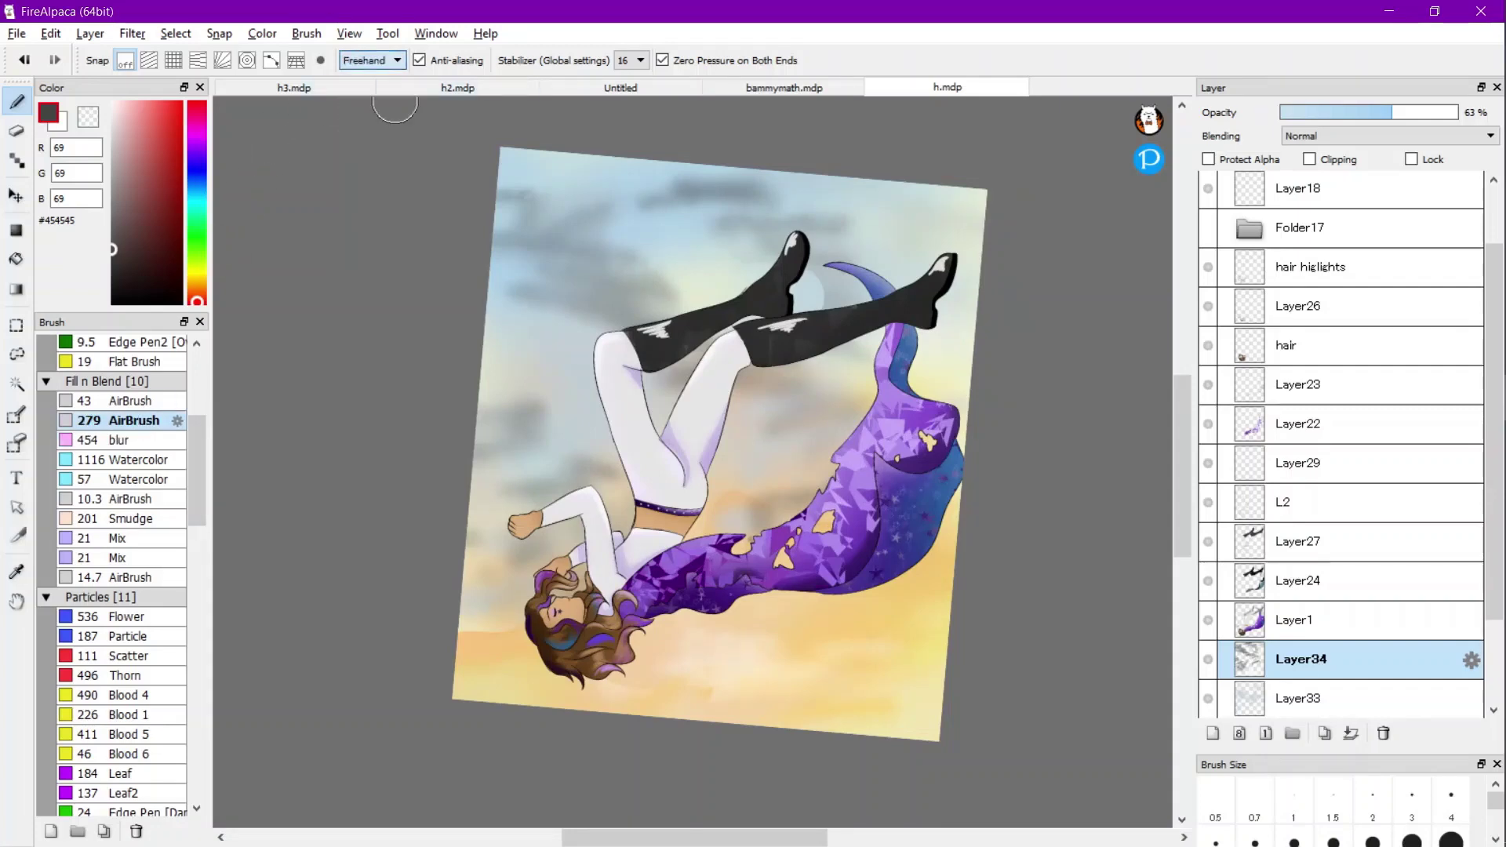
scroll(691, 218, "up", 1)
mouse_move(626, 273)
left_mouse_down()
mouse_move(598, 283)
mouse_move(508, 261)
left_mouse_up()
left_click_drag(571, 219, 494, 189)
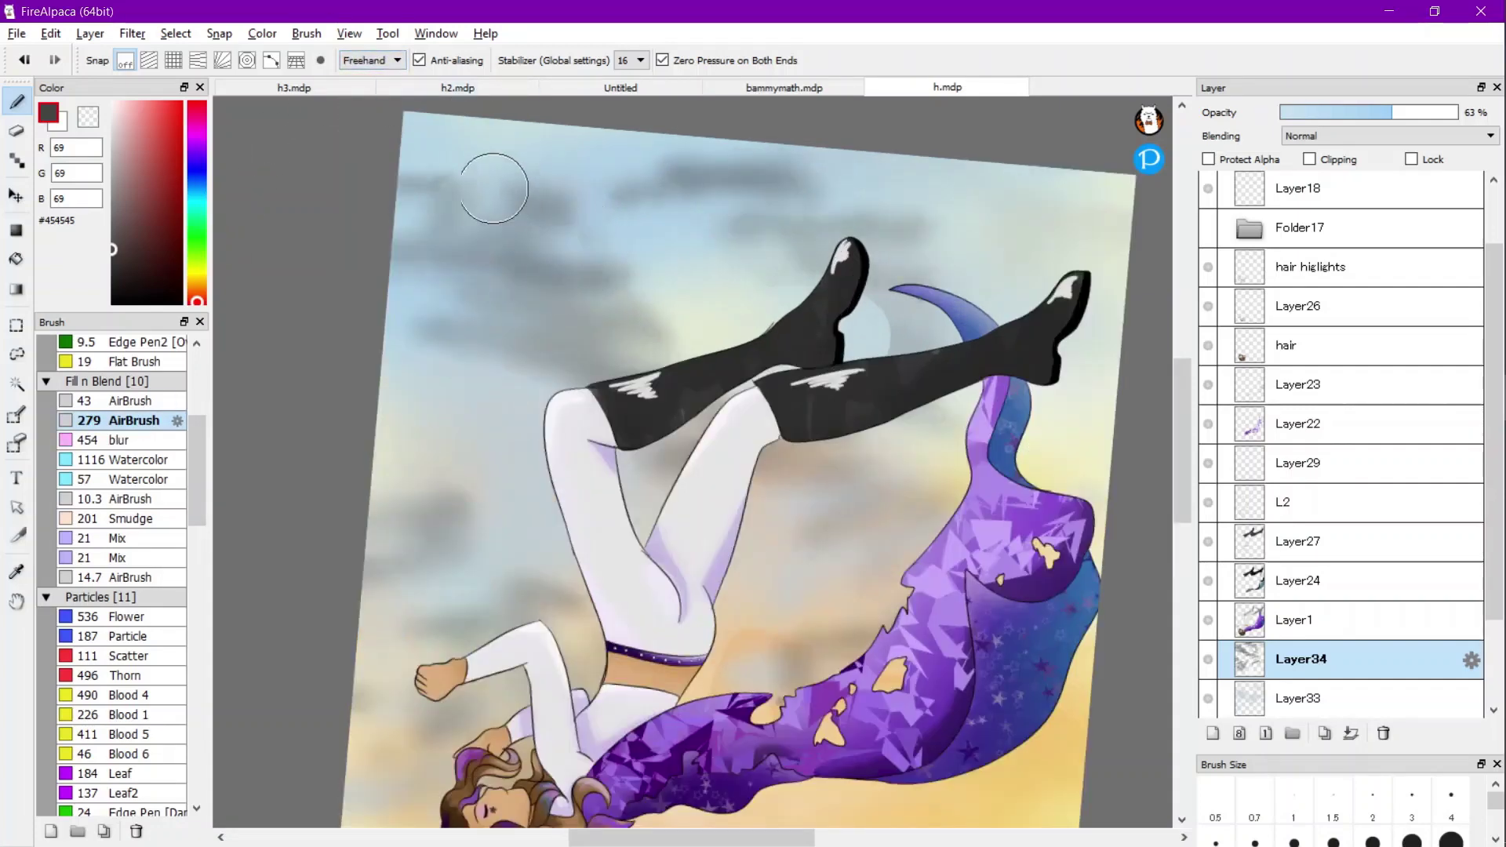
mouse_move(393, 182)
left_mouse_down()
mouse_move(518, 238)
mouse_move(441, 287)
mouse_move(513, 335)
mouse_move(680, 383)
mouse_move(746, 194)
mouse_move(644, 198)
mouse_move(875, 231)
left_mouse_up()
Airbrush dark grey #454545 smoke into the clouds beside the legs and around the arm and hand.
scroll(875, 231, "down", 3)
scroll(565, 389, "up", 4)
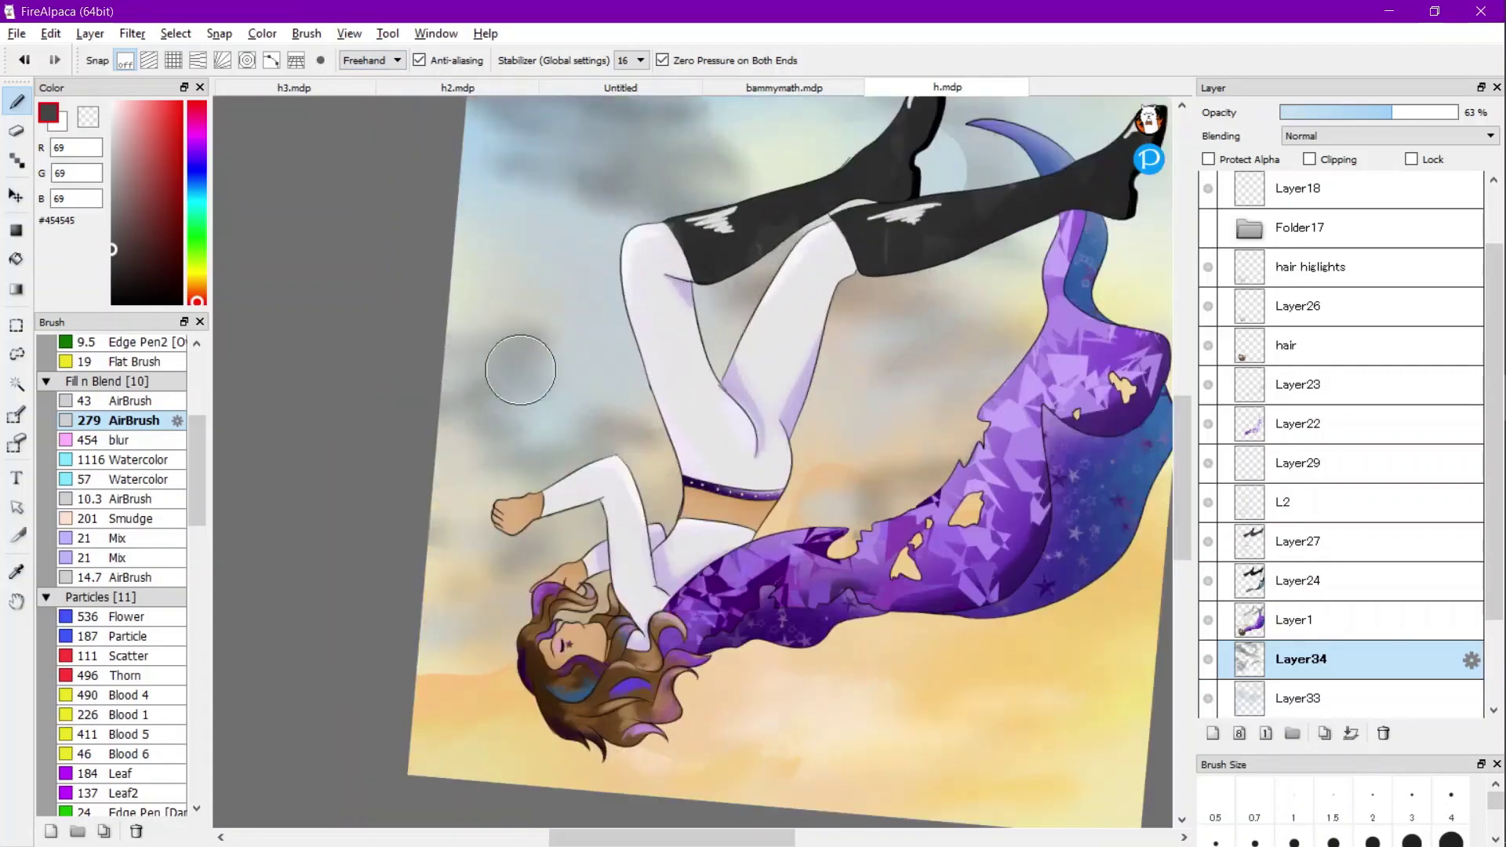
mouse_move(461, 349)
left_mouse_down()
mouse_move(503, 366)
mouse_move(518, 413)
mouse_move(571, 445)
mouse_move(540, 448)
mouse_move(605, 478)
mouse_move(501, 578)
left_mouse_up()
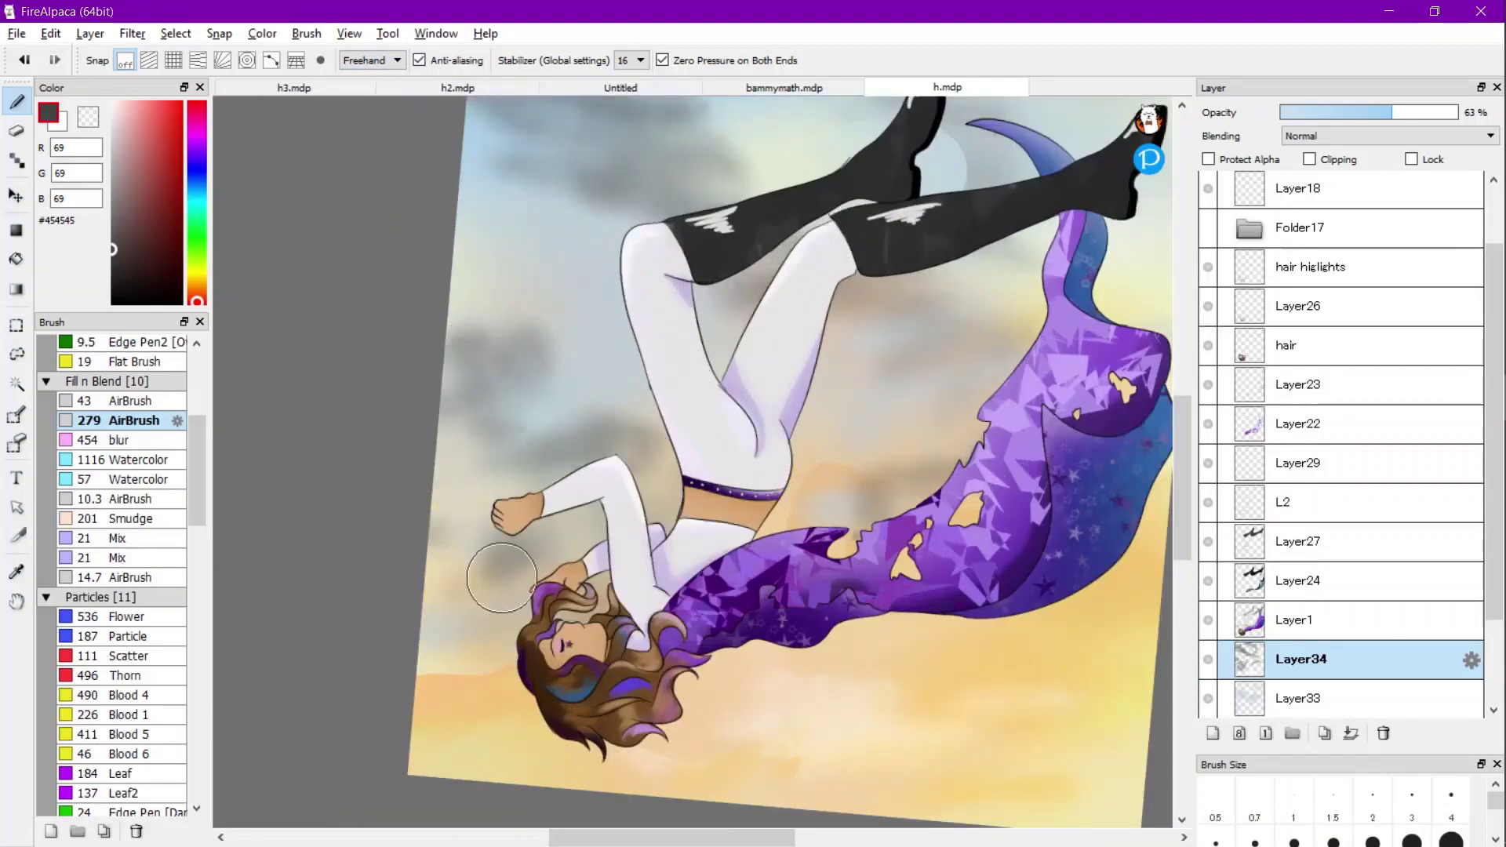
scroll(626, 451, "down", 3)
scroll(815, 431, "up", 4)
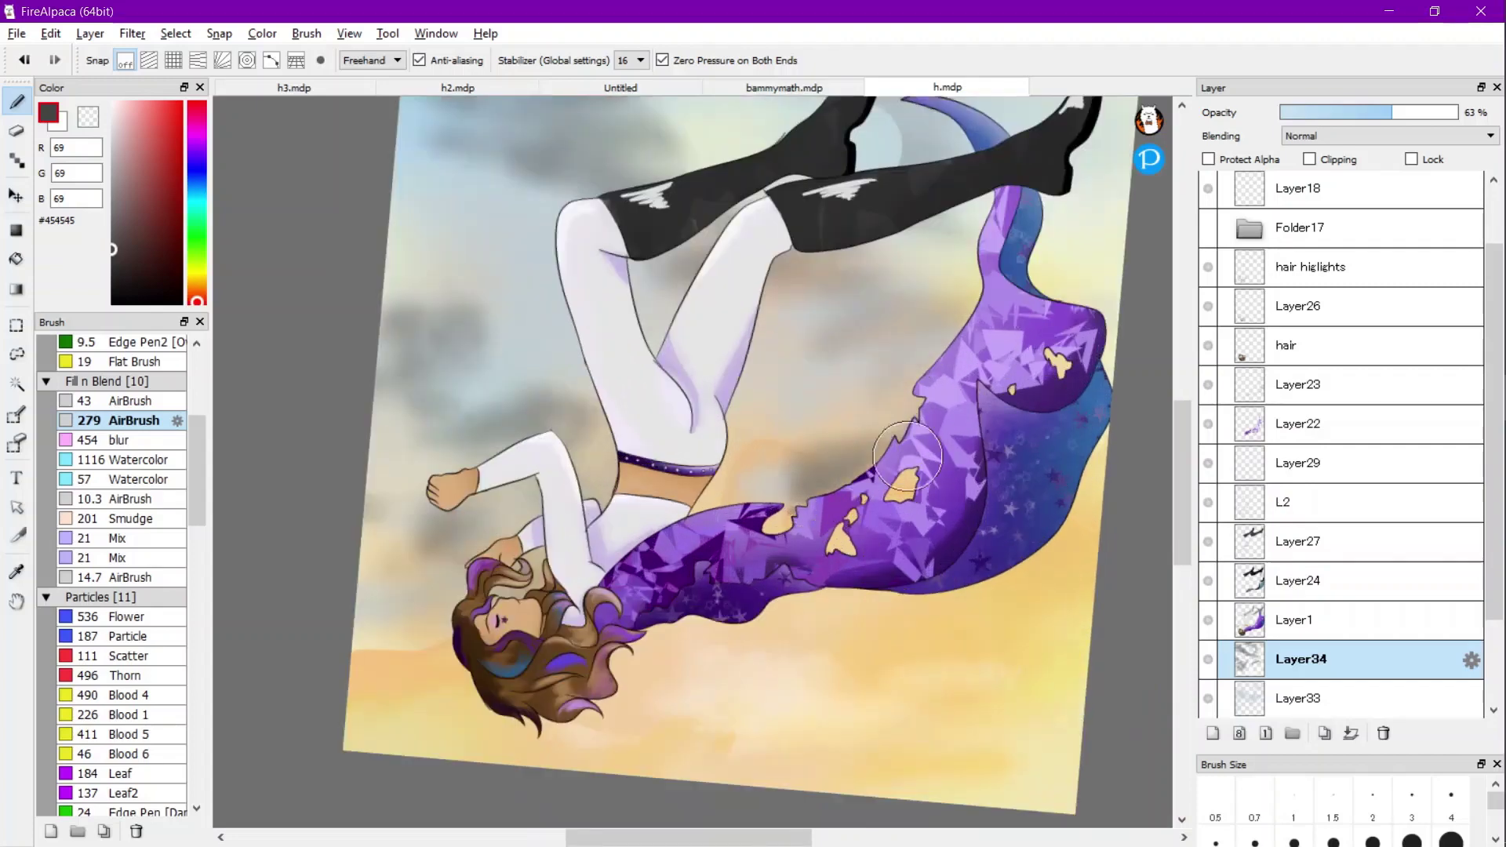
Airbrush lighter grey #ABABAB over the dark clouds around the legs and across the upper sky.
scroll(382, 360, "up", 3)
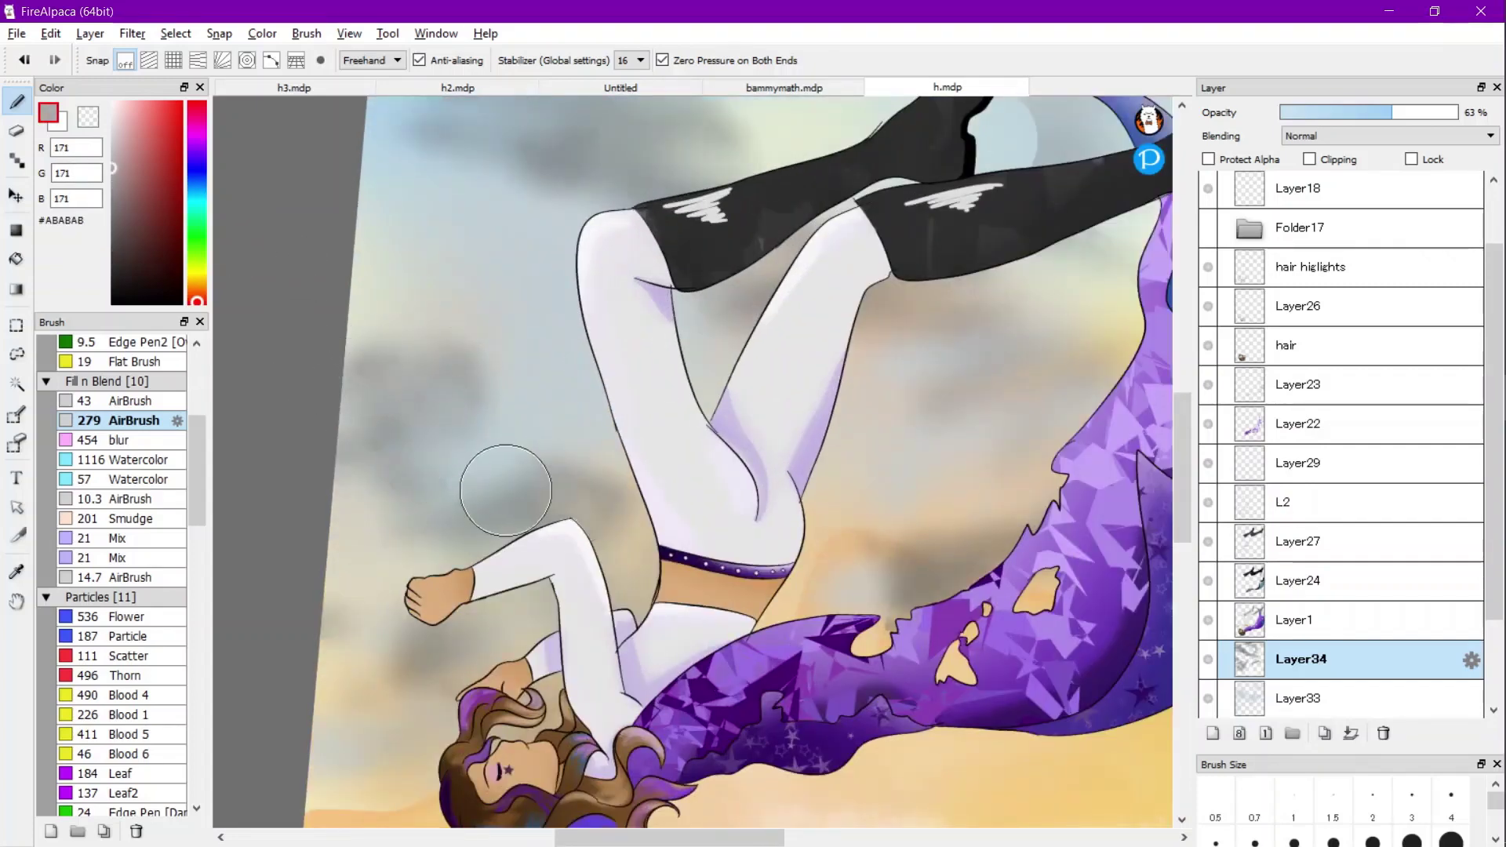
scroll(497, 476, "down", 3)
scroll(488, 152, "up", 4)
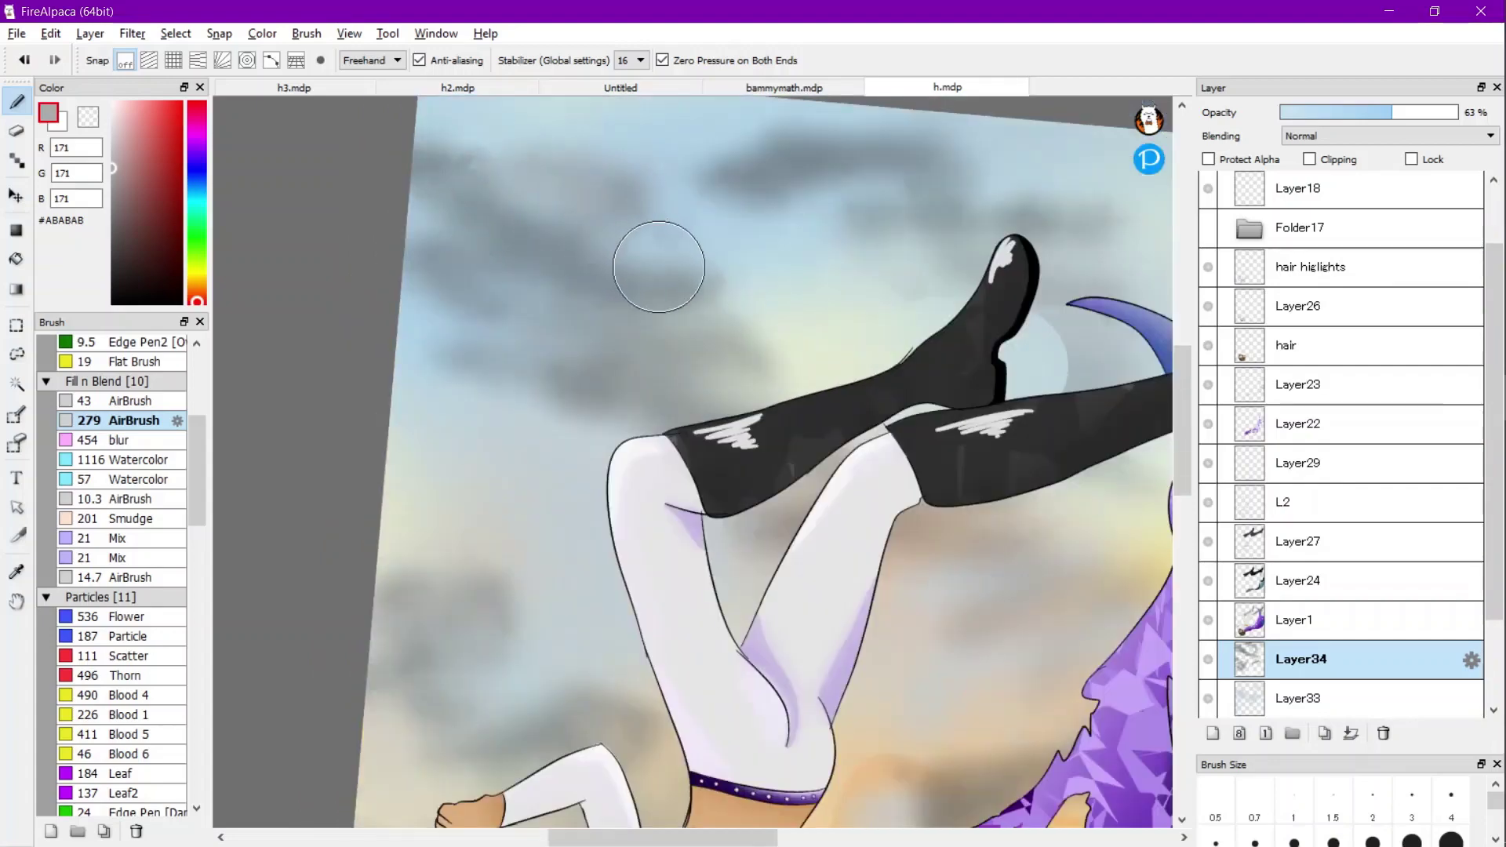
scroll(549, 235, "down", 2)
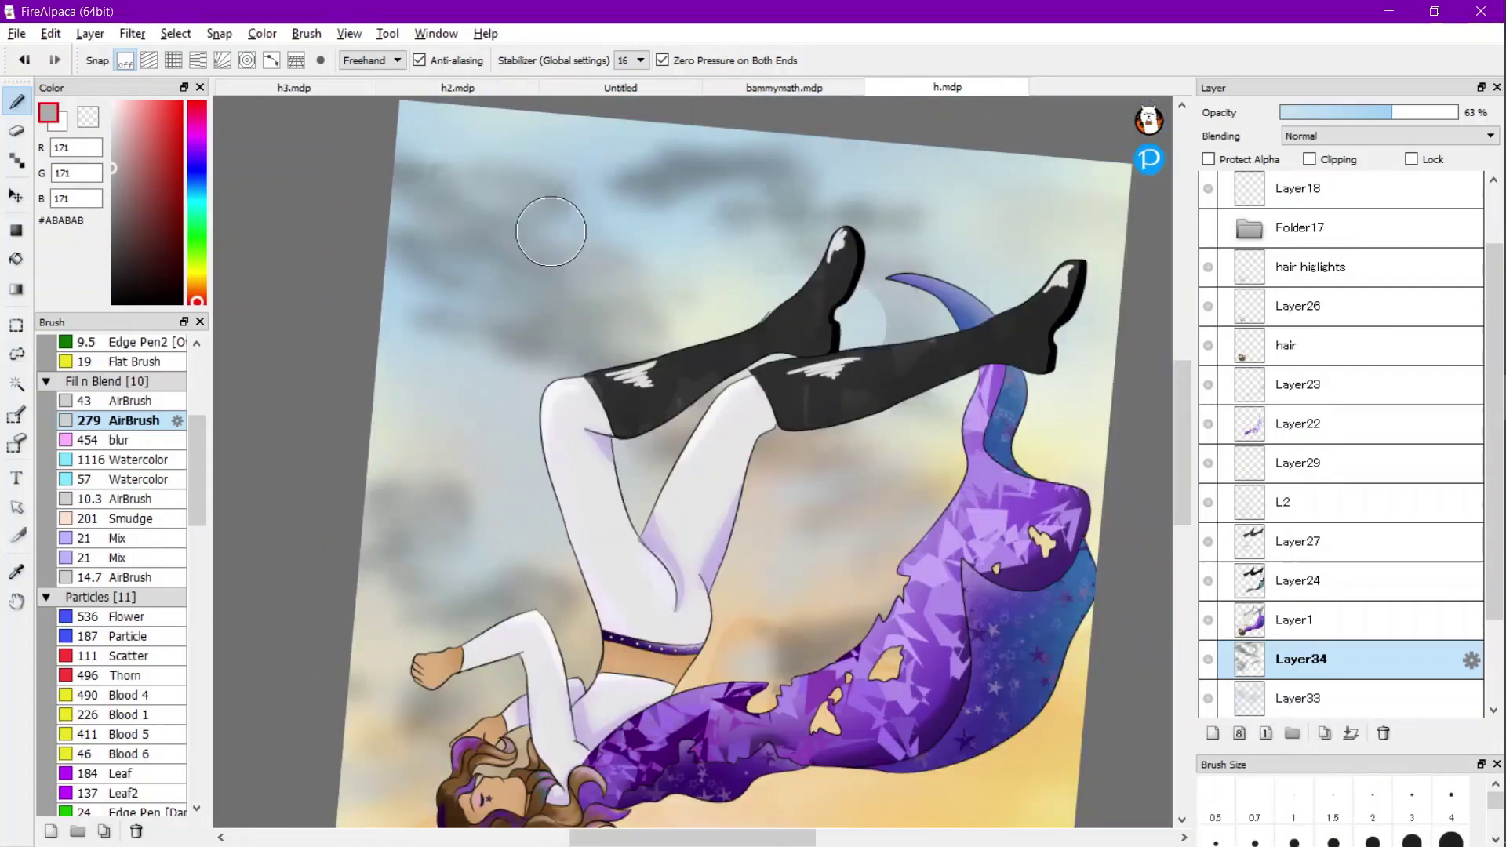
scroll(612, 204, "up", 1)
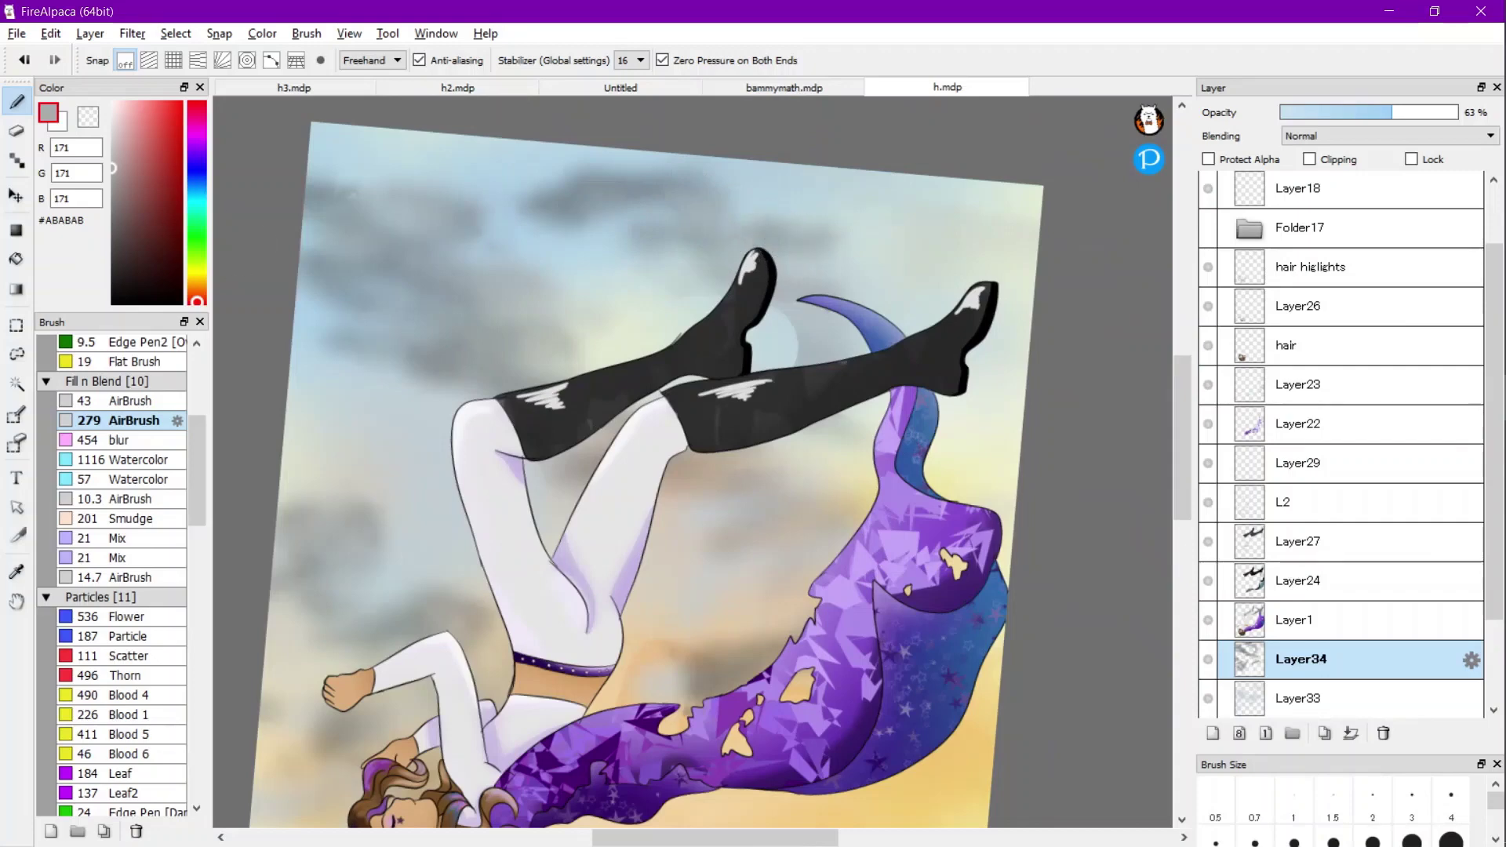
mouse_move(585, 182)
left_mouse_down()
mouse_move(696, 197)
mouse_move(794, 233)
mouse_move(742, 242)
left_mouse_up()
mouse_move(575, 244)
left_mouse_down()
mouse_move(451, 260)
mouse_move(431, 217)
mouse_move(466, 212)
mouse_move(358, 193)
mouse_move(316, 202)
mouse_move(478, 260)
mouse_move(497, 293)
mouse_move(557, 327)
left_mouse_up()
Airbrush near-white #F7F7F7 highlights onto the clouds beside the legs, around the arm and across the sky.
scroll(598, 243, "down", 3)
scroll(521, 337, "up", 5)
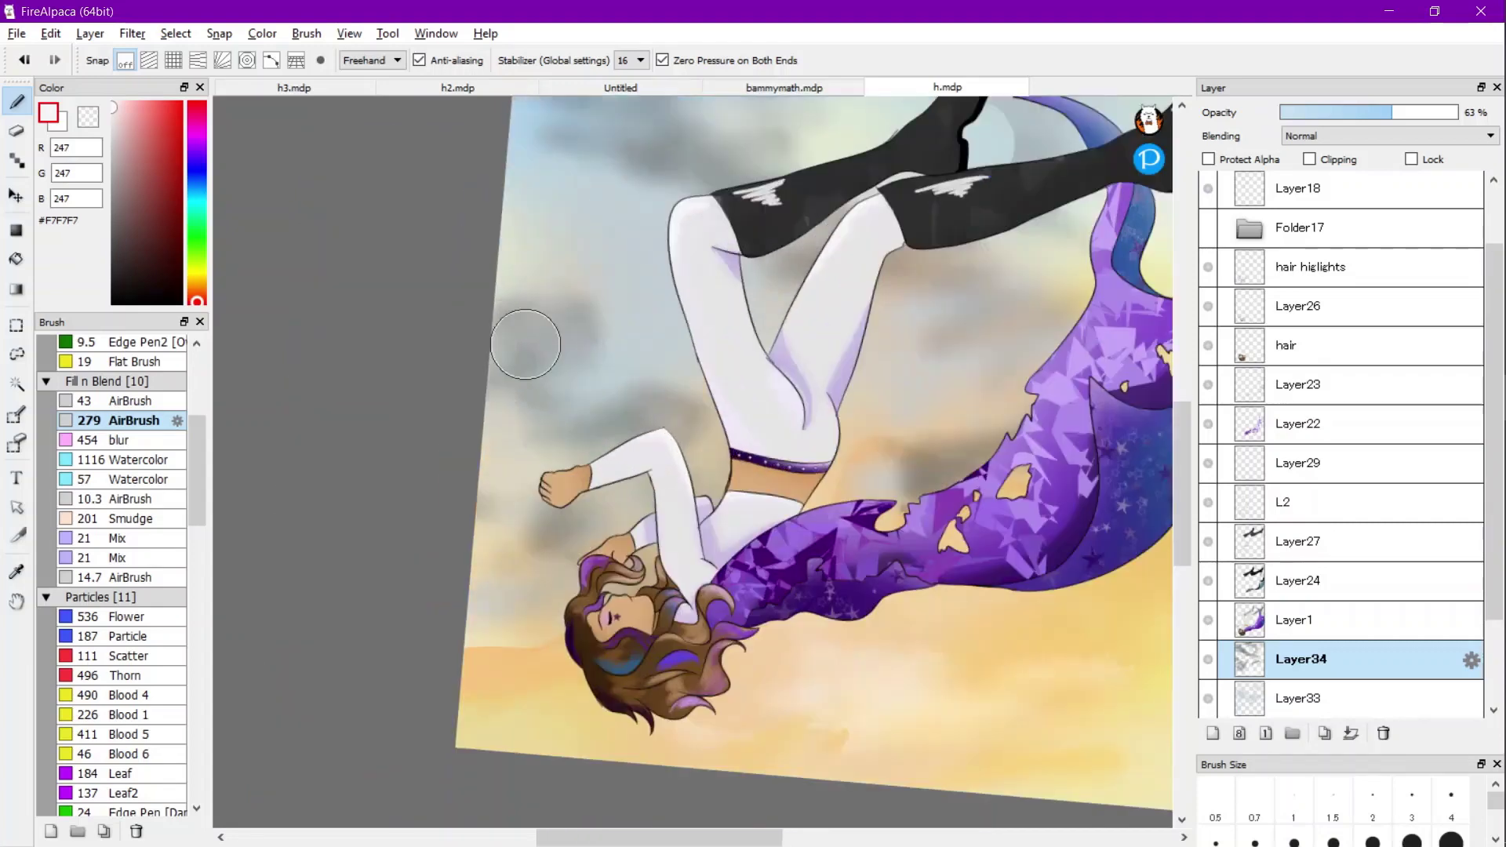
left_click_drag(574, 338, 502, 325)
mouse_move(582, 382)
left_mouse_down()
mouse_move(677, 406)
mouse_move(679, 436)
left_mouse_up()
scroll(568, 434, "down", 2)
scroll(774, 432, "up", 2)
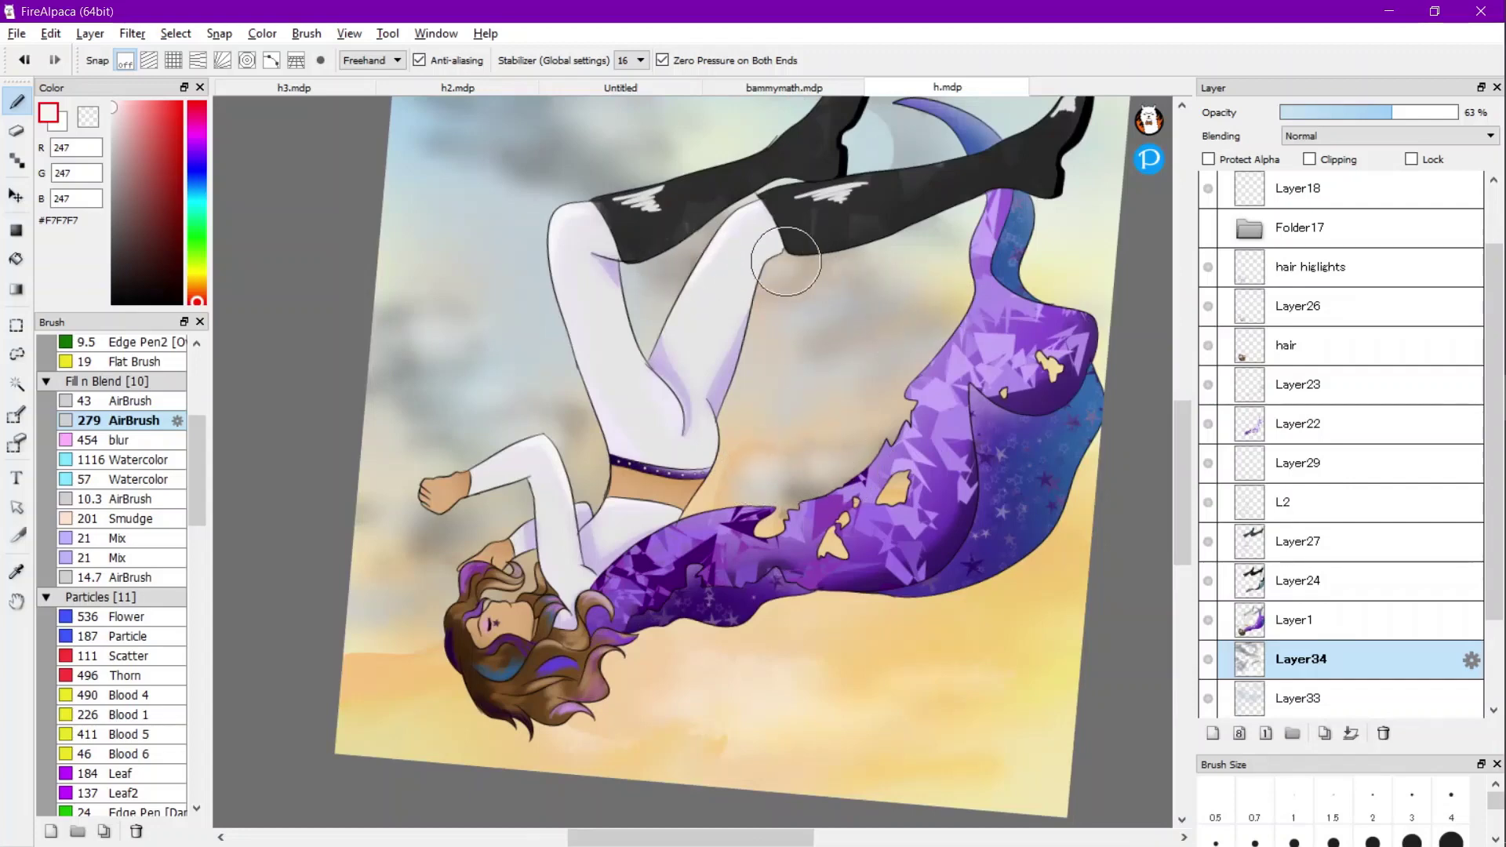
scroll(769, 247, "down", 3)
scroll(856, 244, "up", 2)
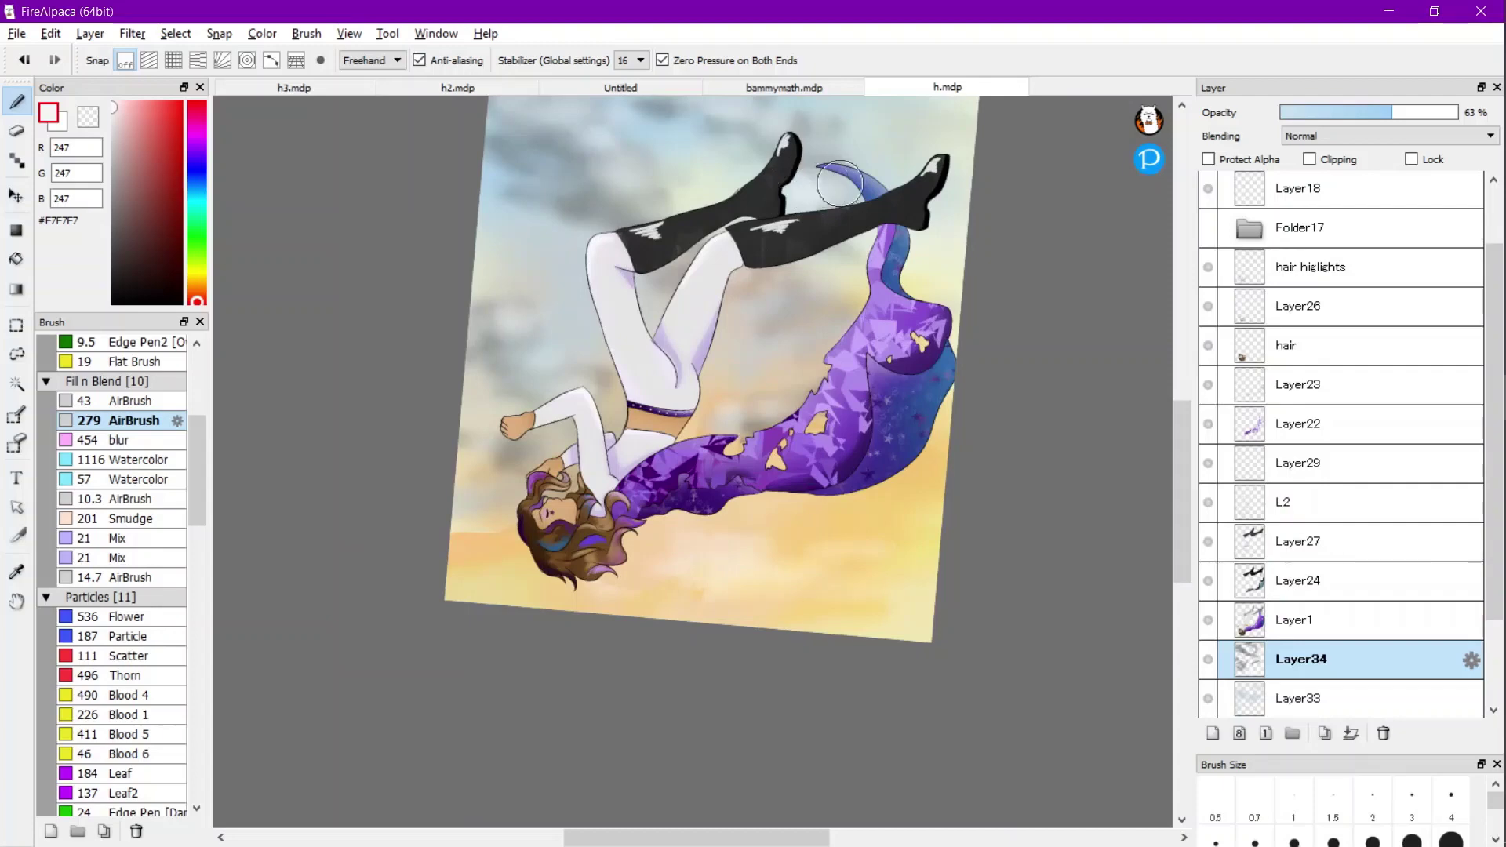
scroll(720, 203, "down", 1)
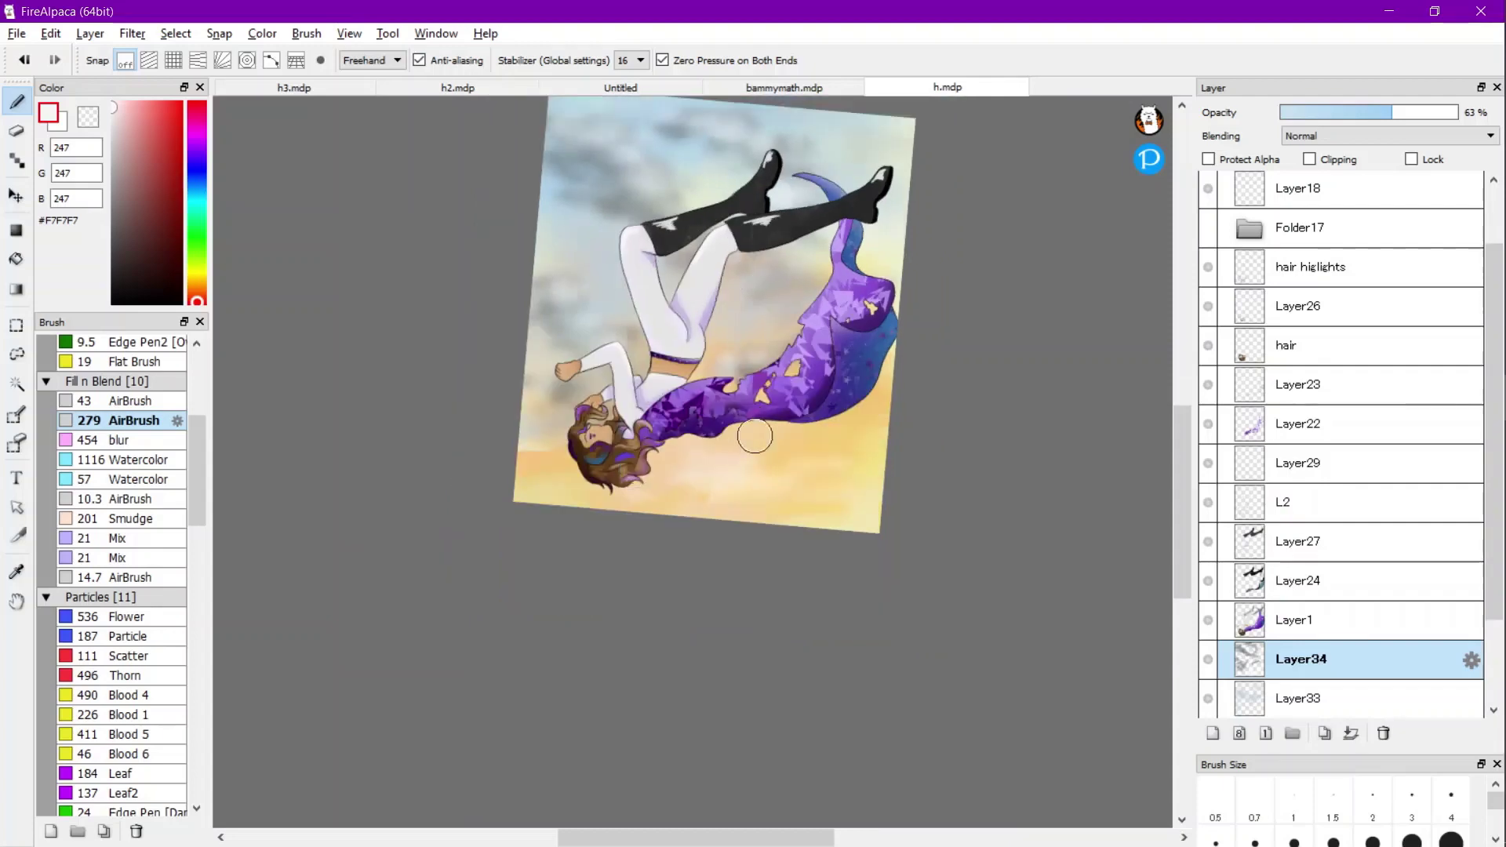
scroll(742, 448, "down", 1)
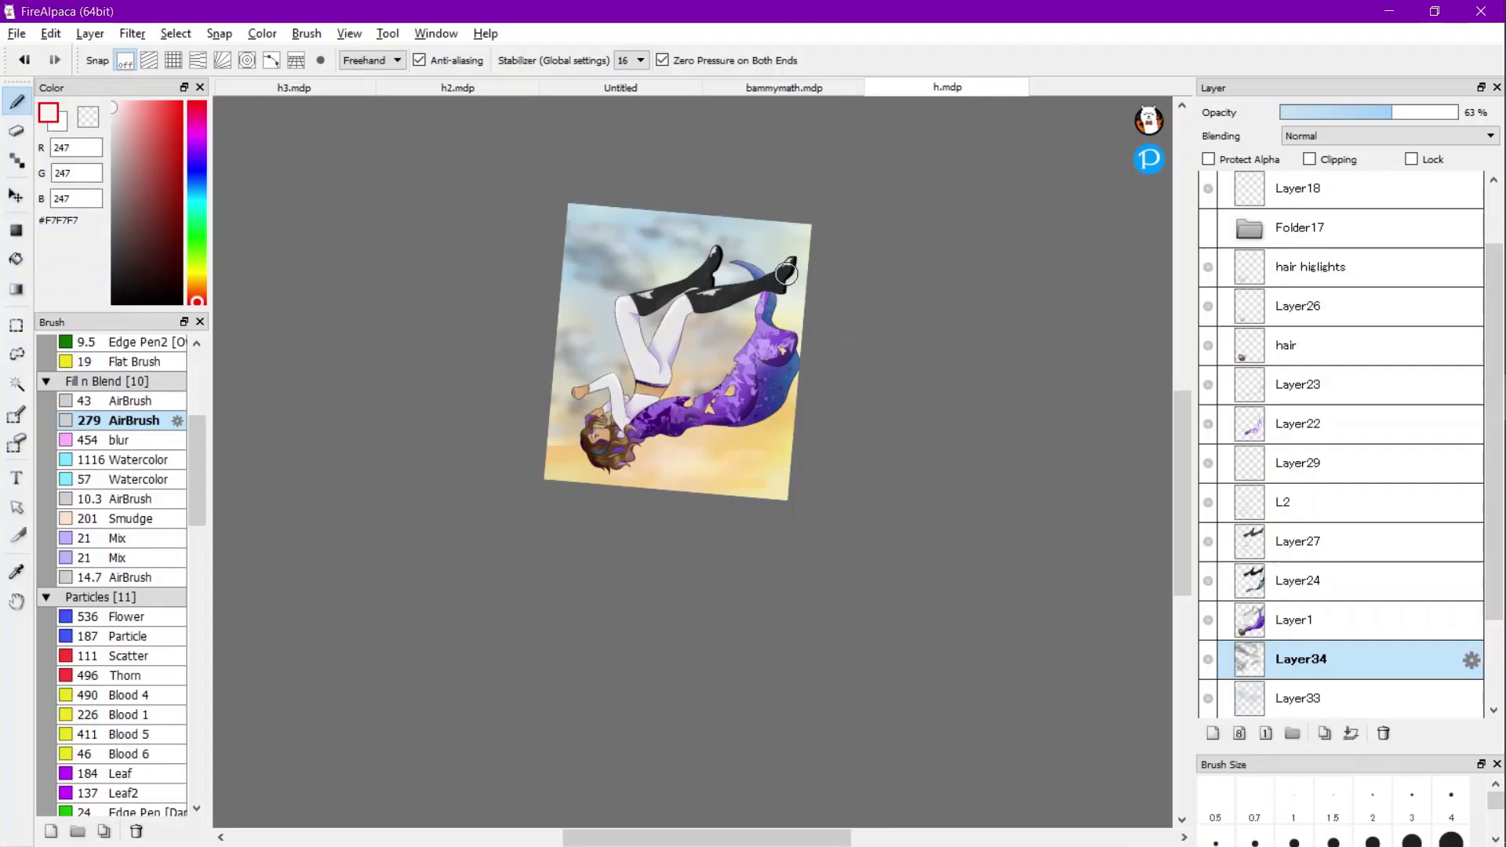
Add a new layer and move it directly below Layer34.
scroll(710, 250, "up", 1)
left_click(89, 34)
left_click(114, 55)
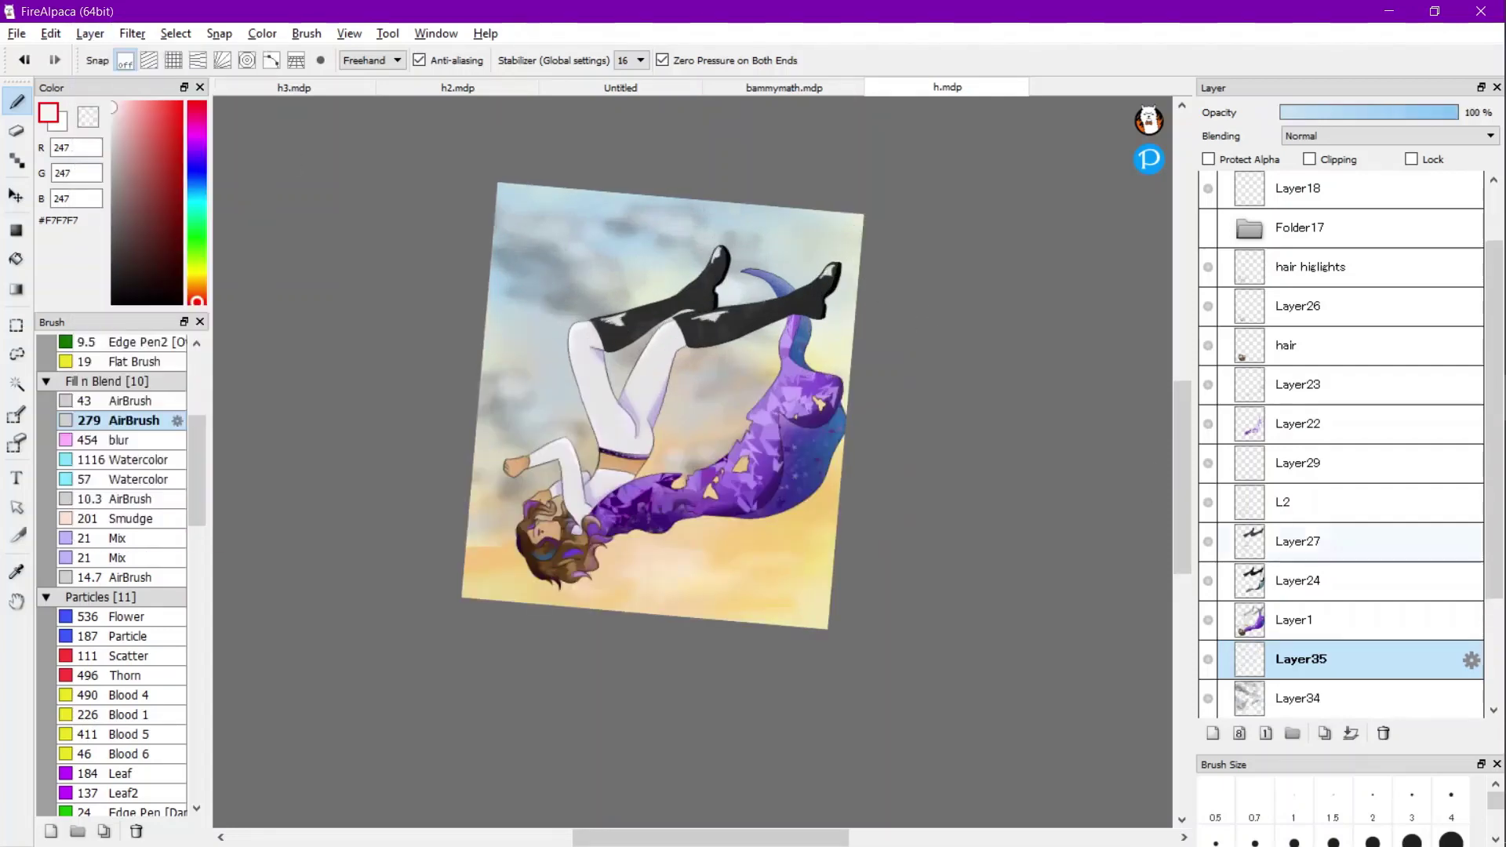
scroll(1334, 612, "down", 1)
left_click_drag(1334, 611, 1333, 668)
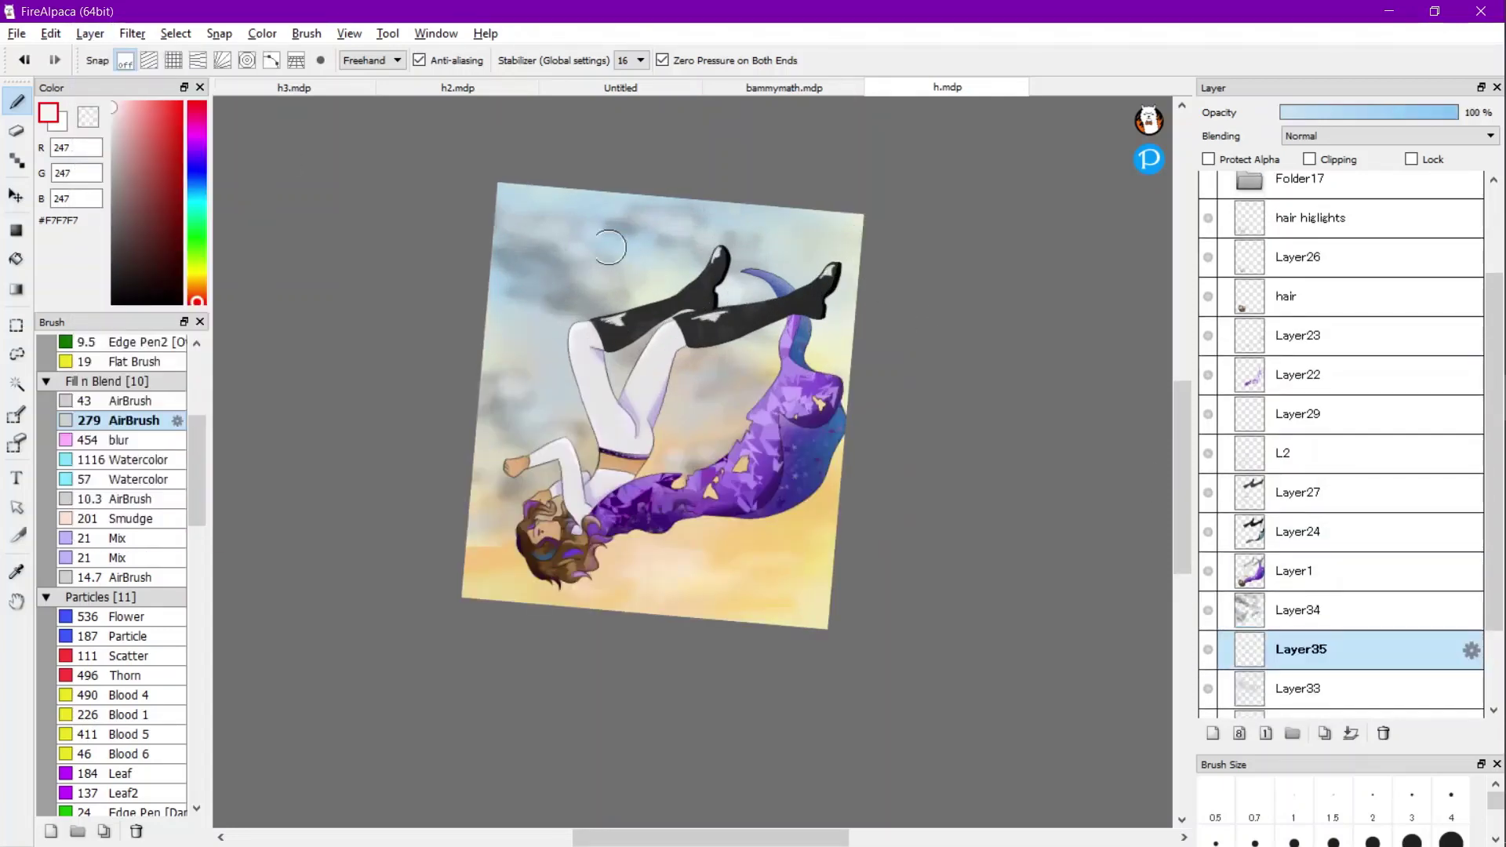
Paint a blue #54B1E6 wash across the upper sky on Layer35 with the 1116 Watercolor brush.
left_click(565, 193, "alt")
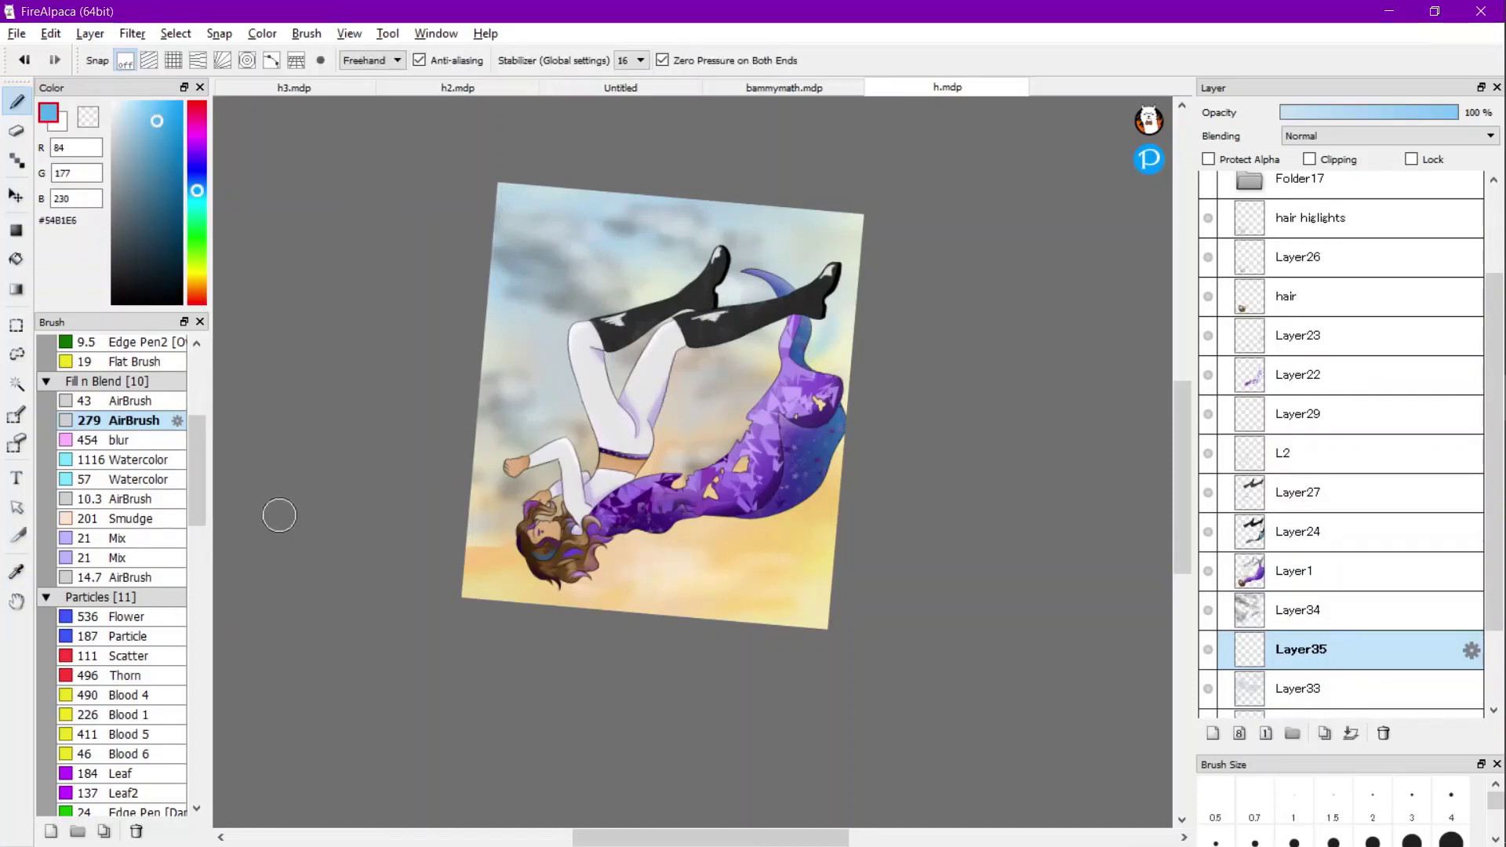
left_click(129, 460)
mouse_move(678, 408)
left_mouse_down()
mouse_move(861, 386)
mouse_move(835, 238)
mouse_move(679, 241)
left_mouse_up()
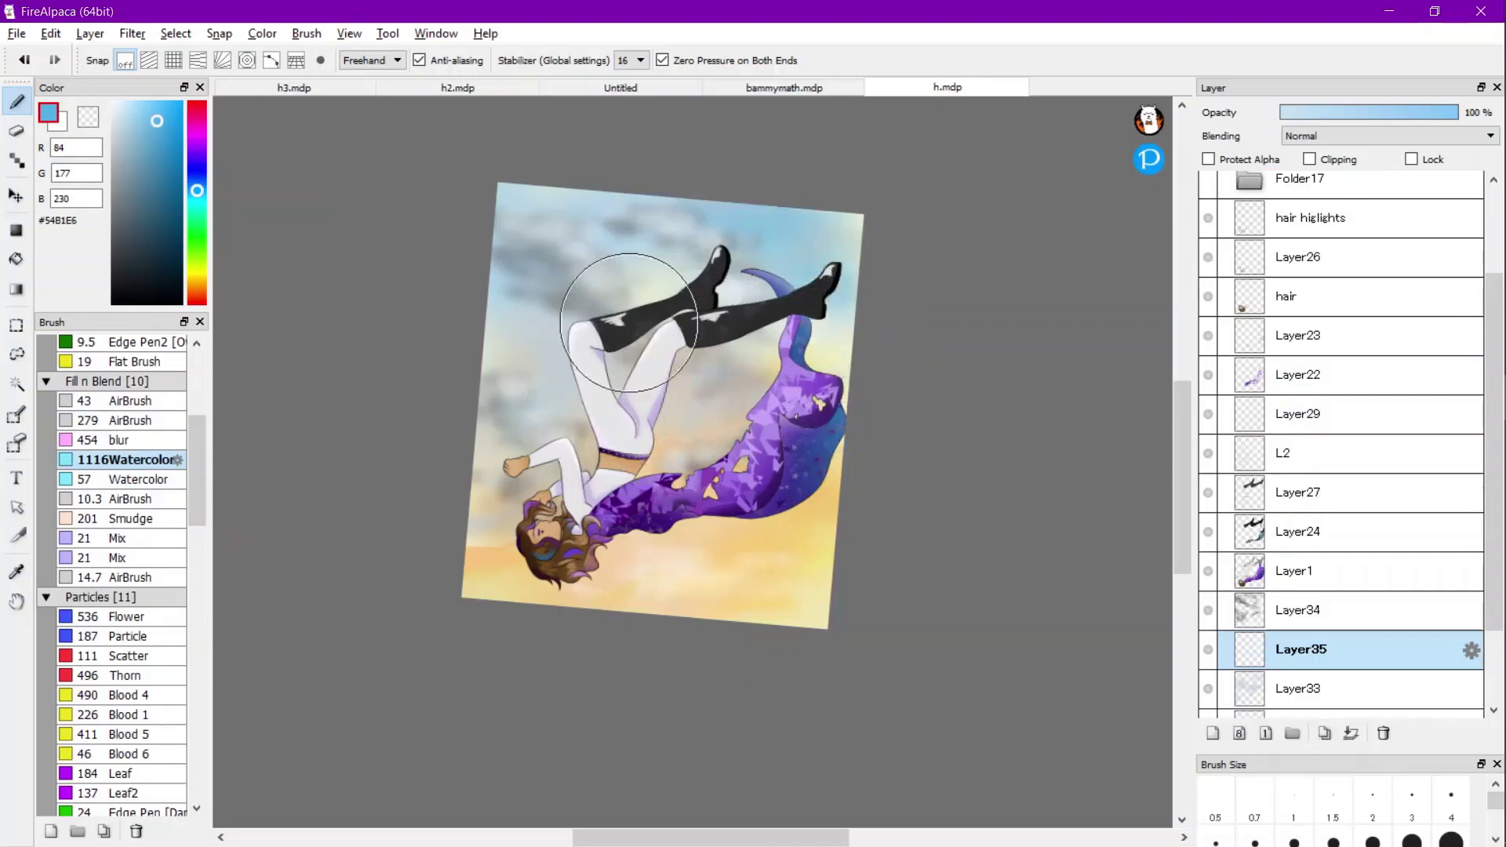
mouse_move(827, 246)
left_mouse_down()
mouse_move(794, 231)
mouse_move(608, 243)
left_mouse_up()
Deepen the top of the sky with #006DAC watercolor and blend pale blue #8FC0DC down around the boots.
left_click(181, 167)
mouse_move(689, 212)
left_mouse_down()
mouse_move(796, 229)
mouse_move(730, 275)
left_mouse_up()
mouse_move(834, 267)
left_mouse_down()
mouse_move(860, 227)
mouse_move(739, 177)
mouse_move(519, 249)
left_mouse_up()
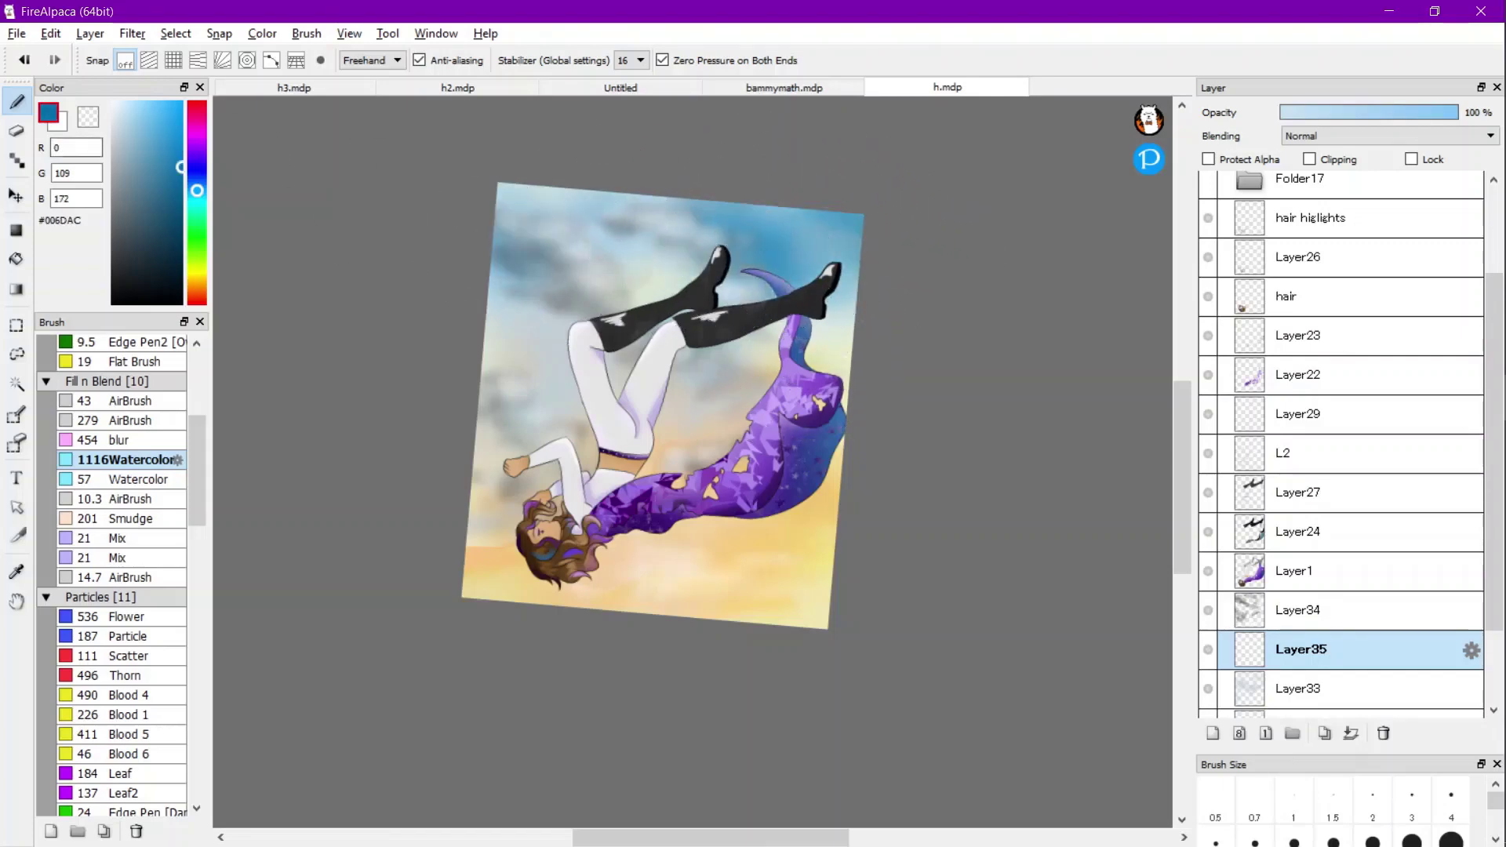
mouse_move(682, 232)
left_mouse_down()
mouse_move(714, 272)
mouse_move(774, 253)
mouse_move(600, 248)
mouse_move(797, 253)
mouse_move(681, 252)
mouse_move(684, 314)
mouse_move(574, 343)
mouse_move(804, 375)
left_mouse_up()
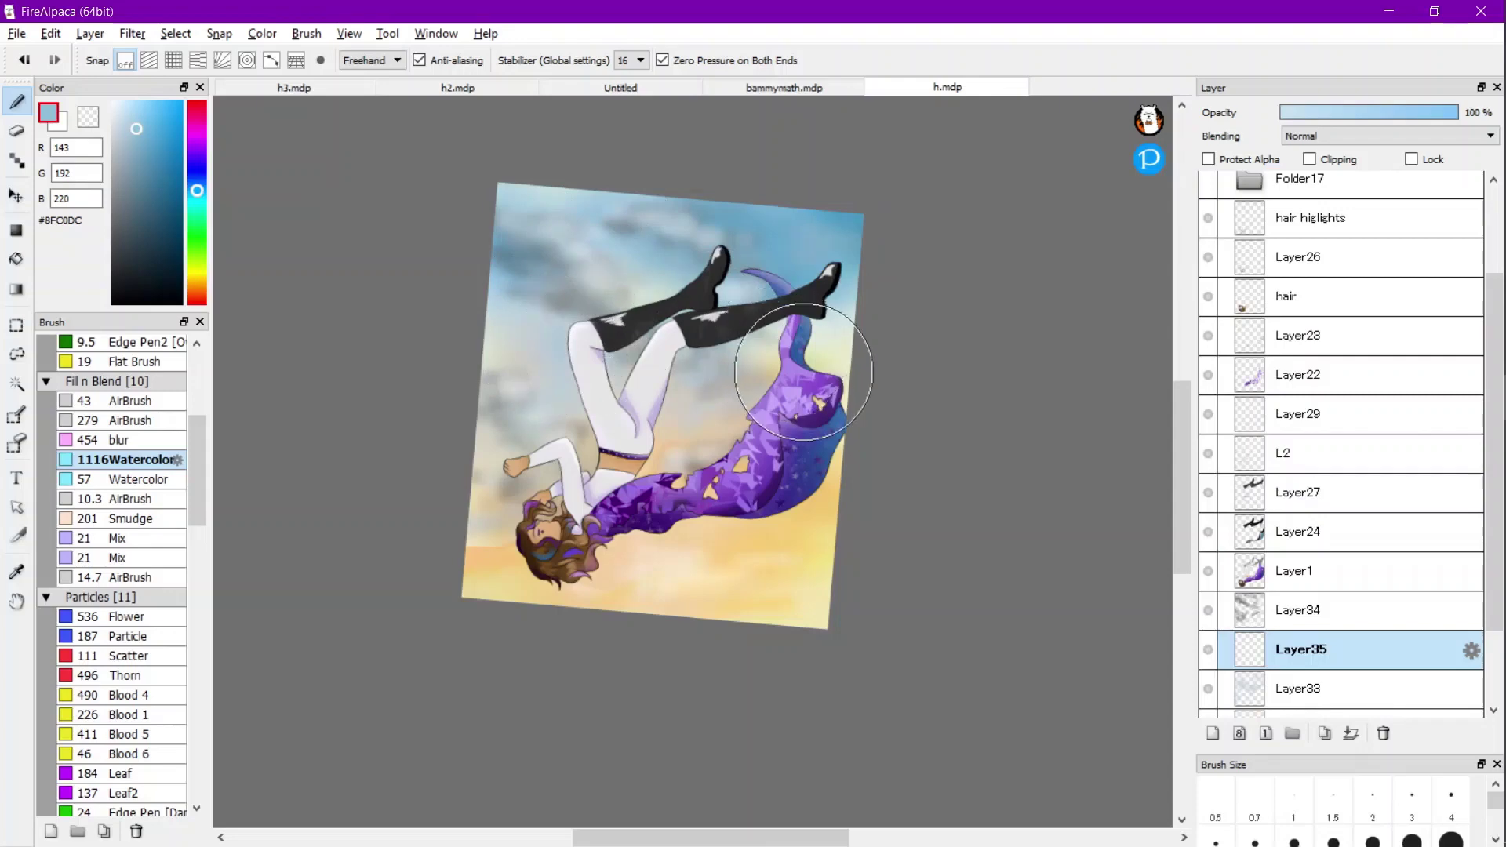
Add another new layer and move it directly below Layer35.
left_click(90, 34)
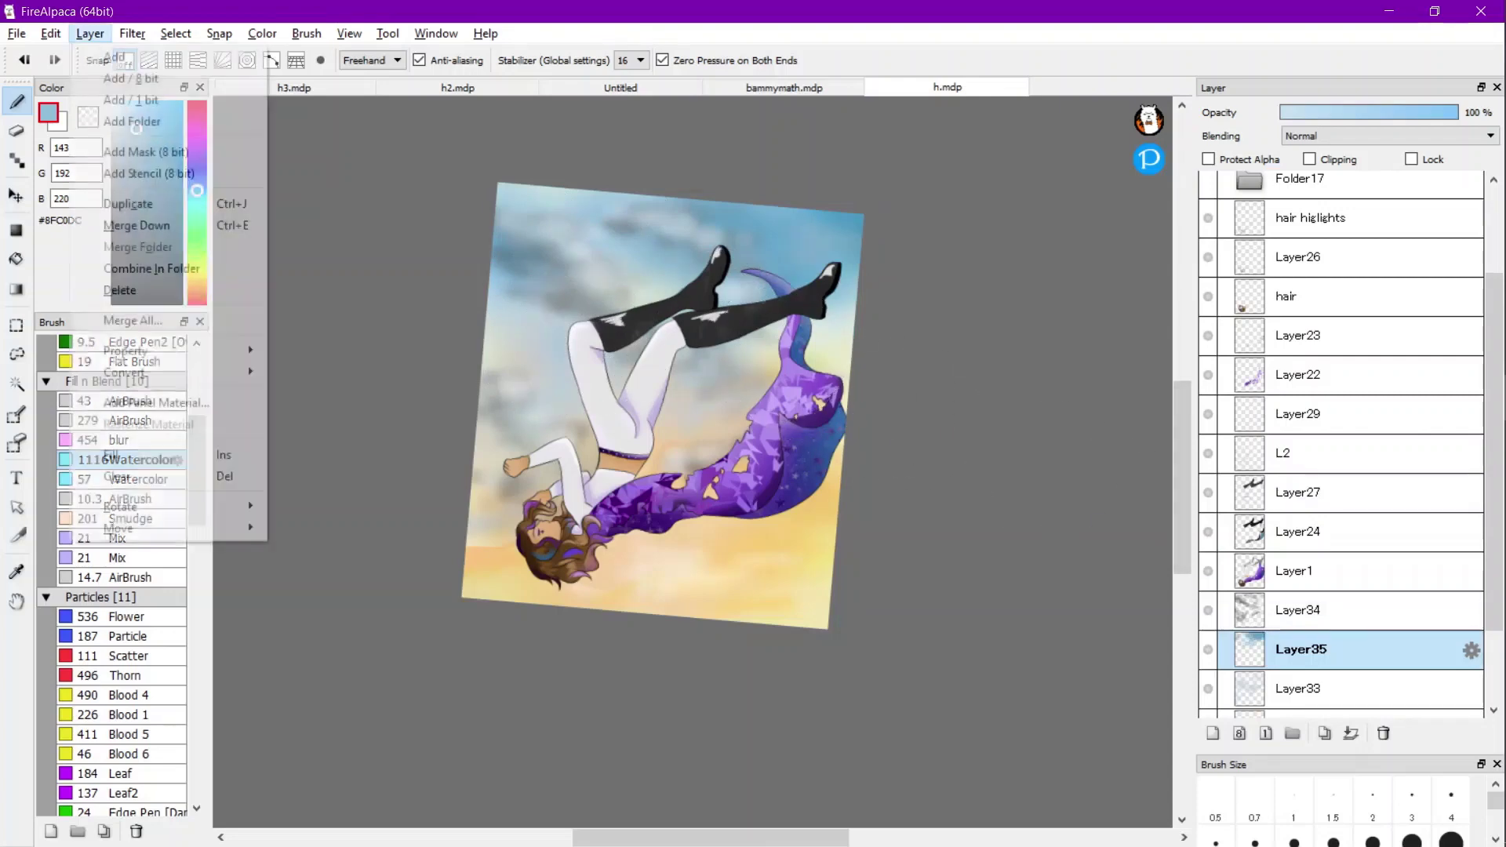
left_click(118, 54)
scroll(1334, 615, "down", 3)
left_click_drag(1333, 579, 1327, 629)
Paint an orange #D67543 watercolor wash over the sand below the cape at the canvas's right edge on Layer36.
left_click(197, 293)
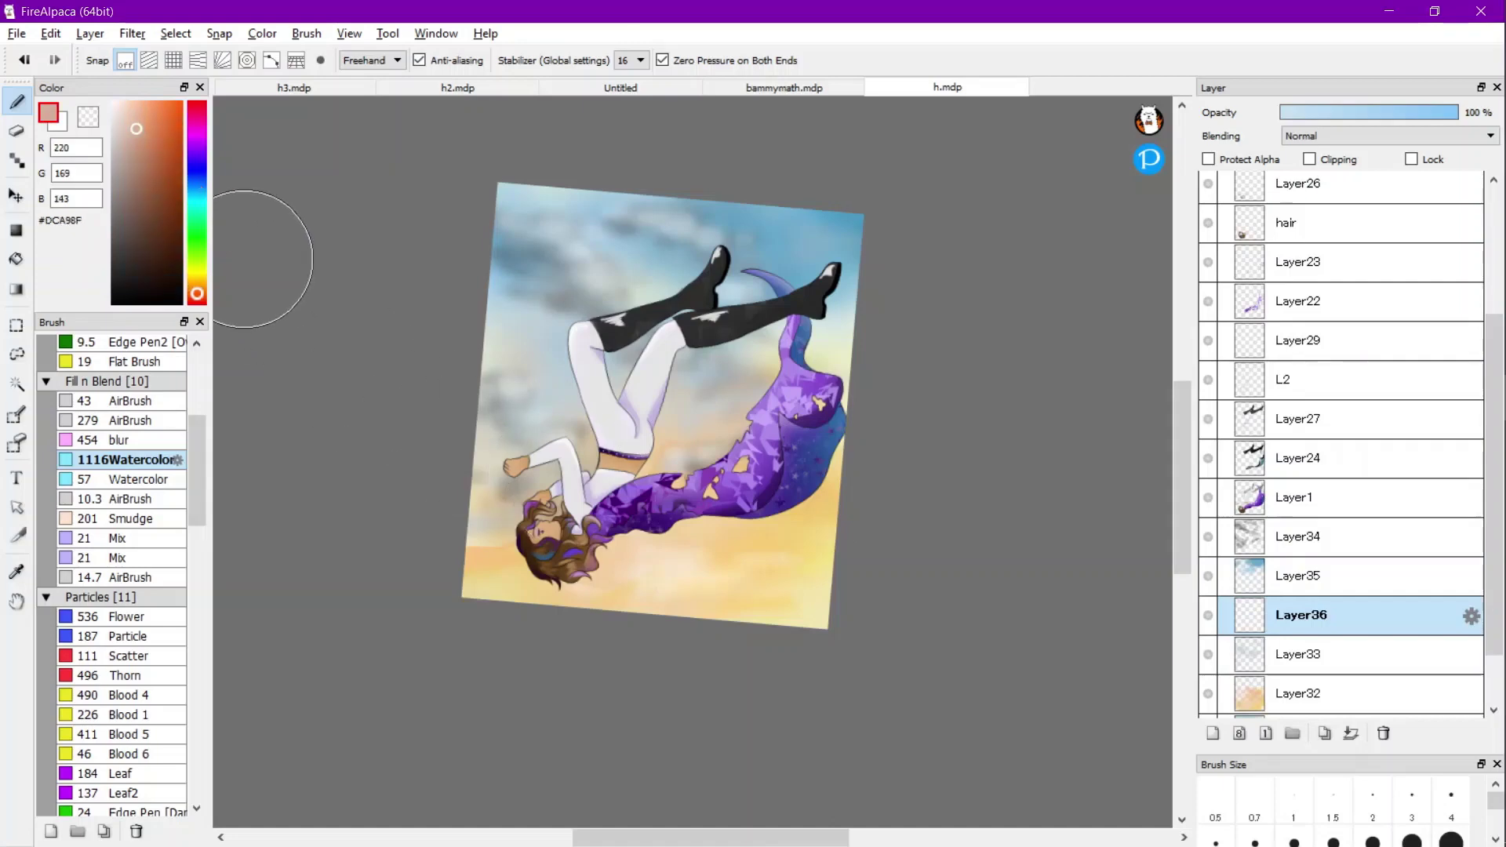
left_click_drag(161, 138, 161, 134)
mouse_move(860, 563)
left_mouse_down()
mouse_move(724, 559)
mouse_move(799, 578)
left_mouse_up()
Move Layer36 down the layer stack, past Layer33 and Layer32, to sit directly above Layer30.
scroll(1333, 580, "down", 2)
mouse_move(1302, 541)
left_mouse_down()
mouse_move(1302, 620)
mouse_move(1302, 566)
left_mouse_up()
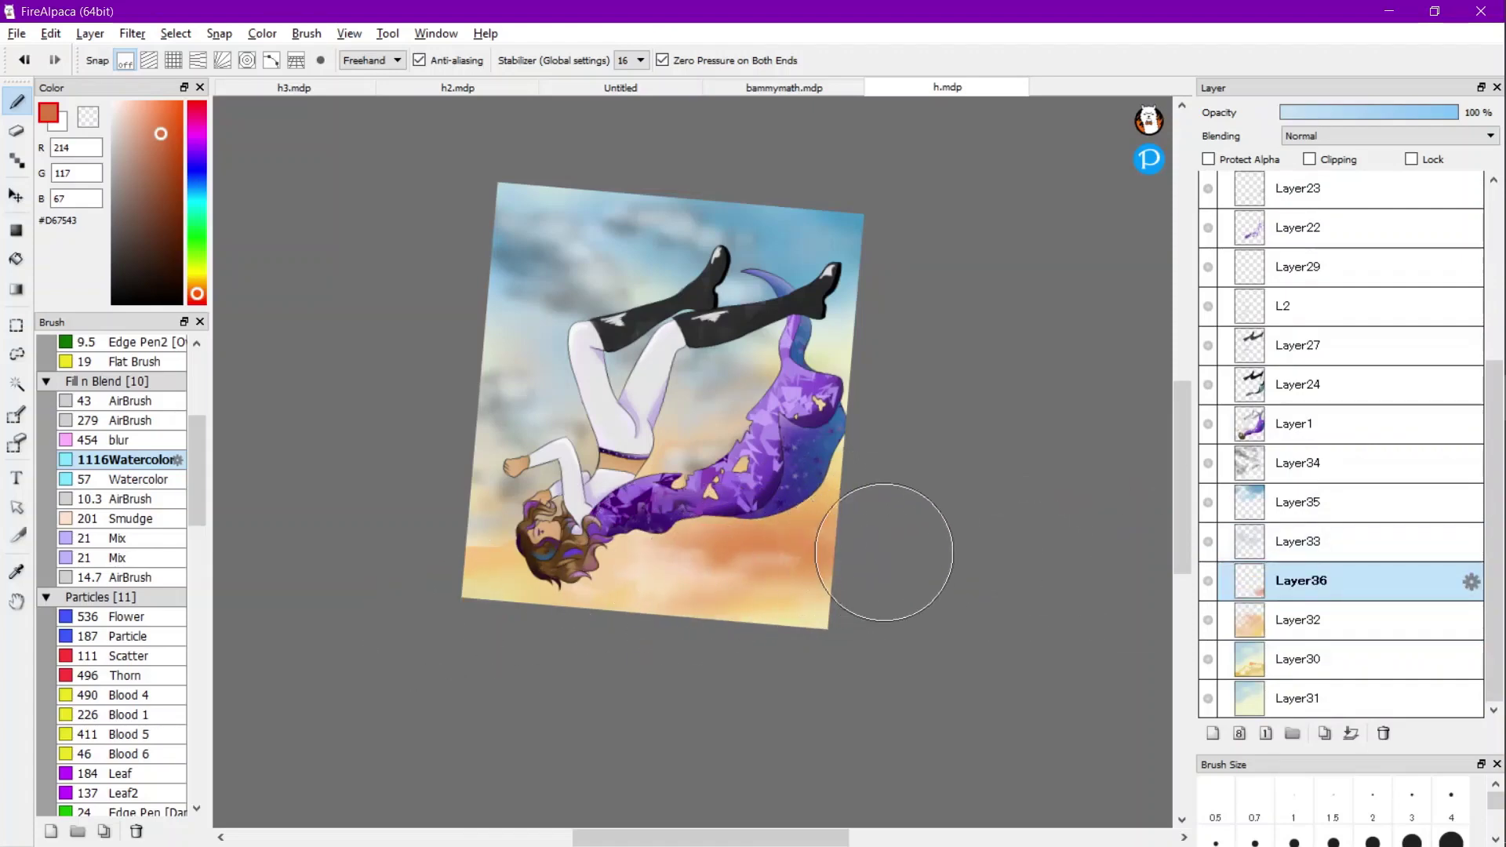
left_click_drag(1334, 581, 1333, 632)
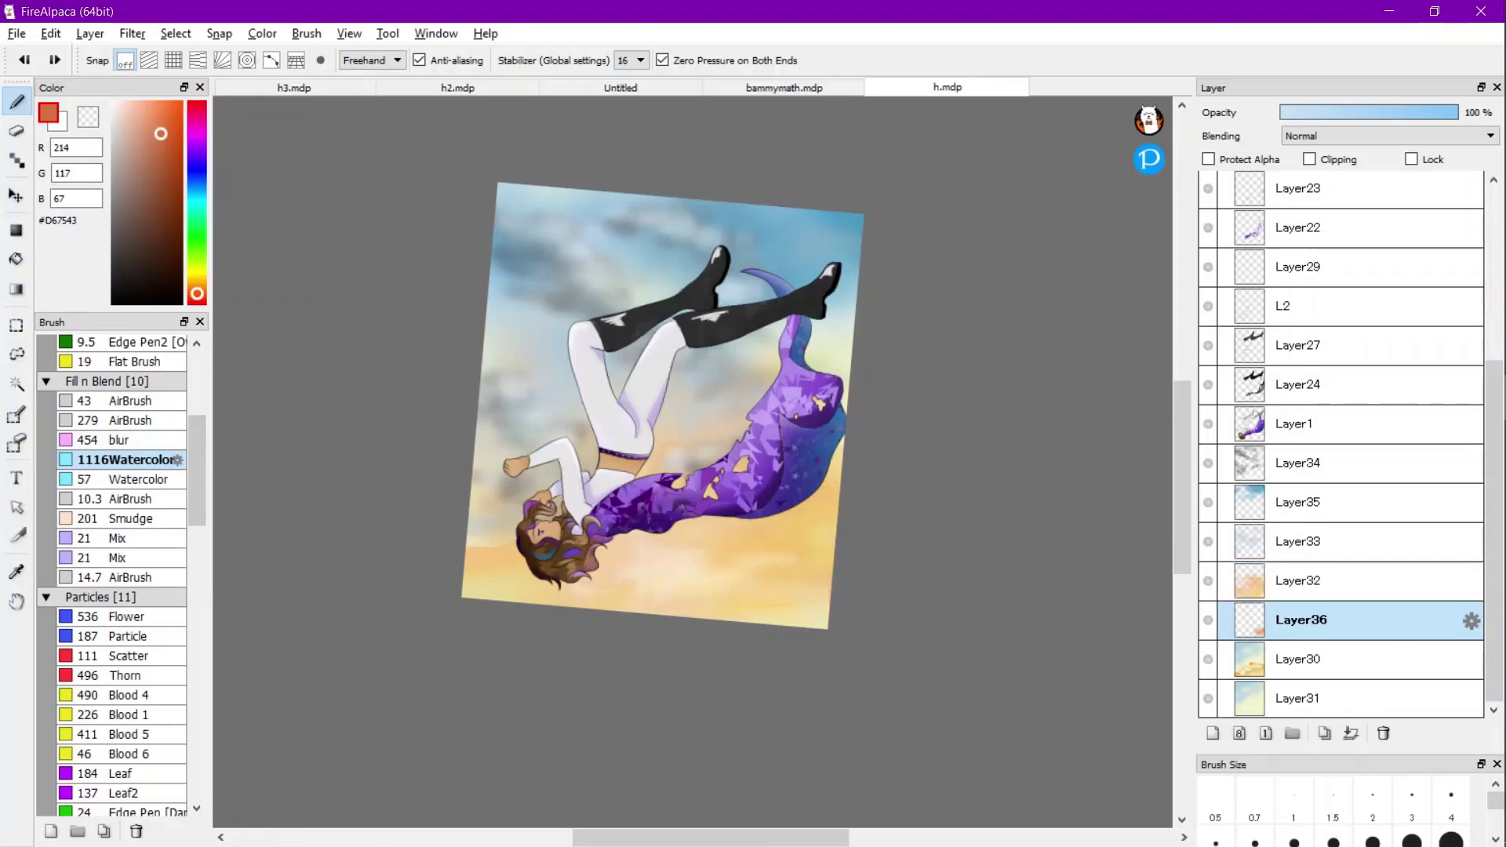
Try scattering orange #E85F19 specks over the sand below the cape with the Scatter brush on Layer36.
left_click_drag(160, 133, 175, 119)
left_click(129, 657)
scroll(784, 586, "up", 2)
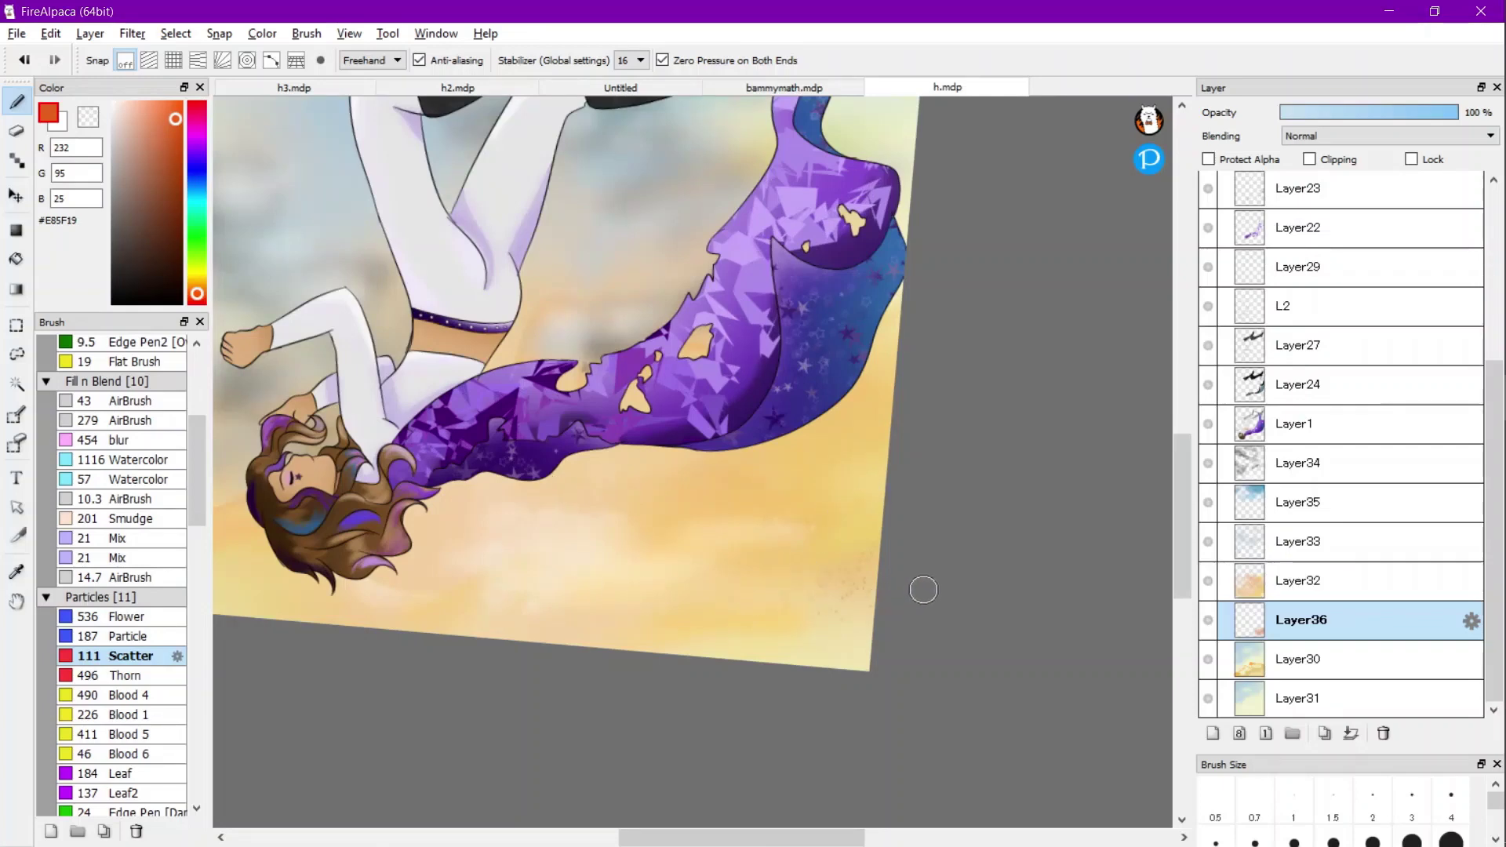
scroll(923, 589, "down", 2)
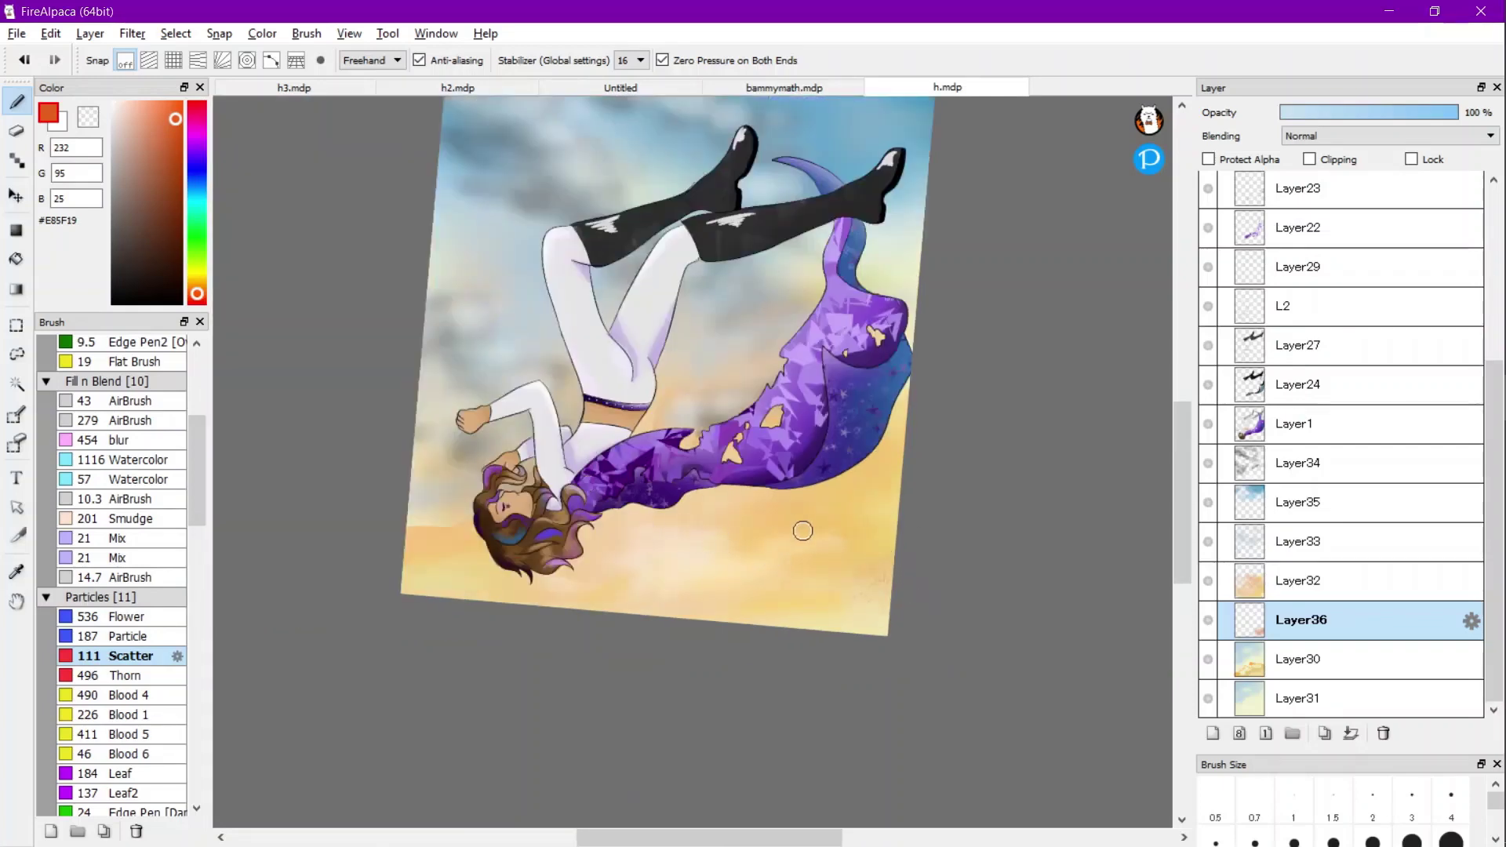
Try the blur brush and an orange #E85F19 Flower particle brush over the sand on Layer36.
left_click(121, 440)
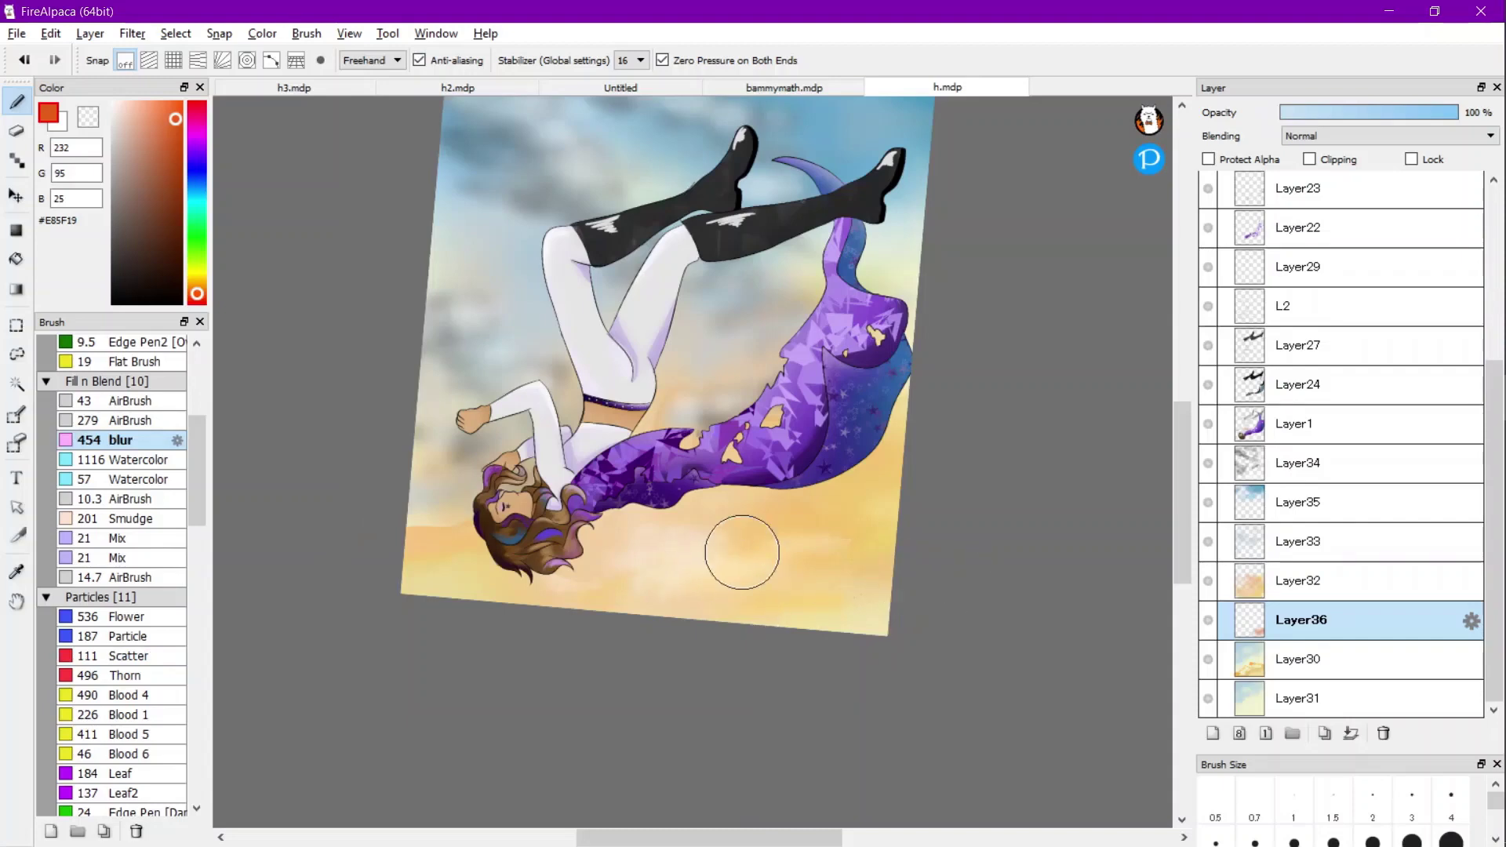
scroll(742, 552, "up", 2)
left_click(112, 616)
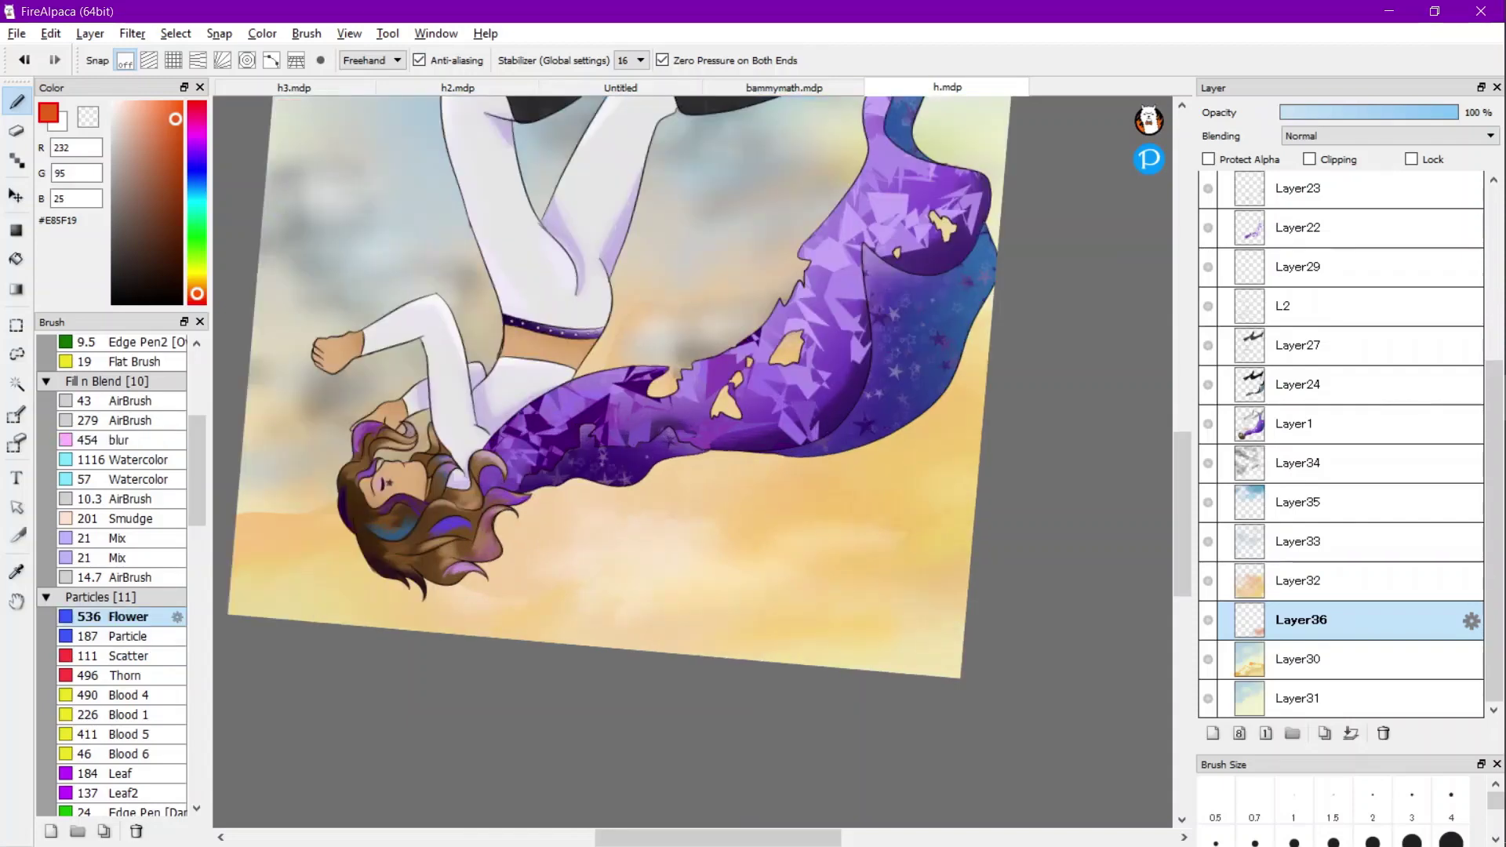
scroll(933, 593, "down", 1)
scroll(760, 515, "down", 1)
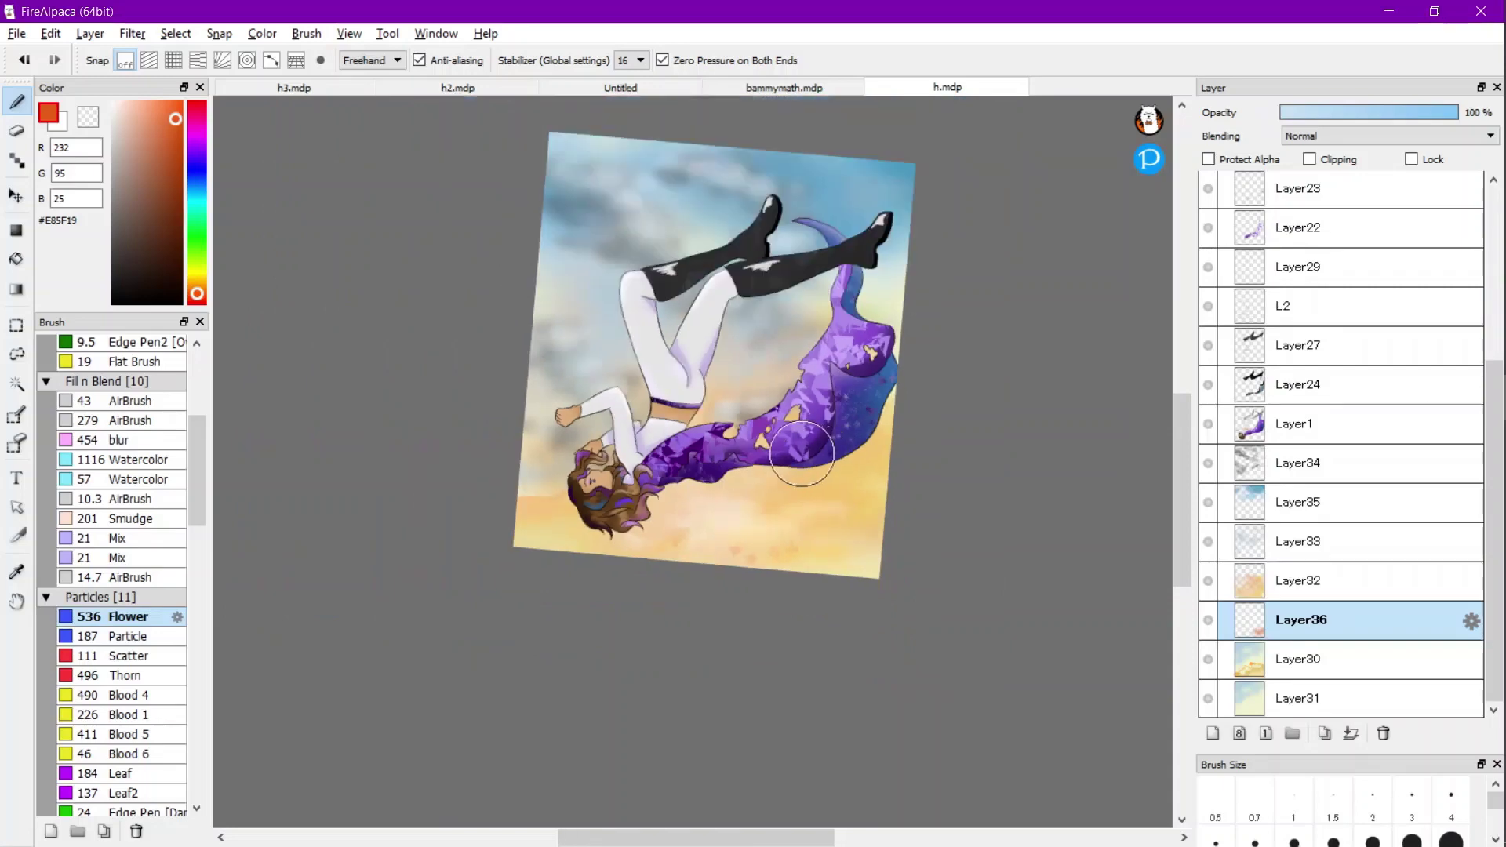
scroll(733, 363, "up", 1)
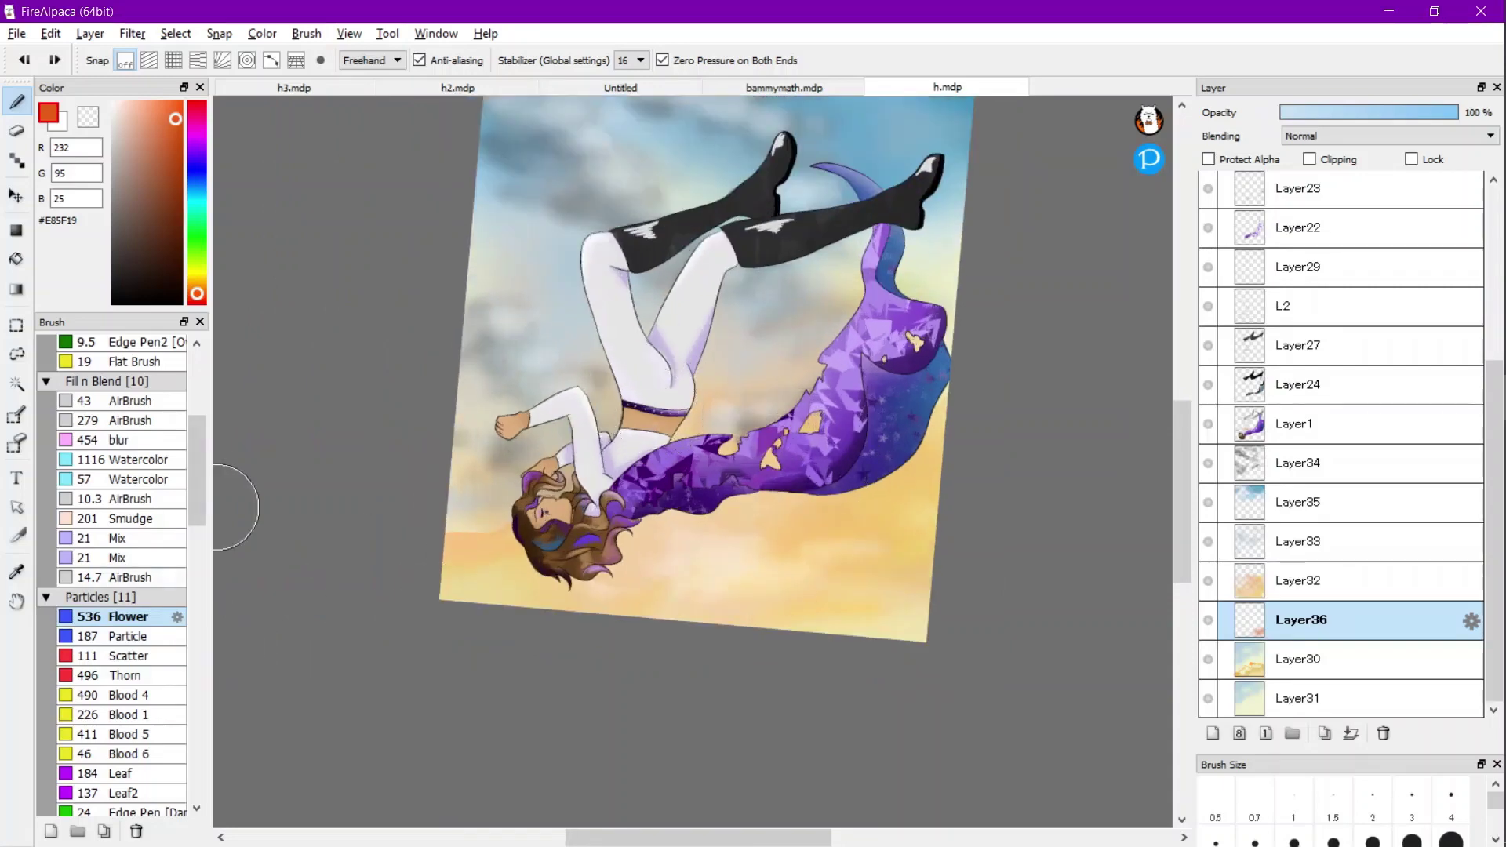
Add a new layer directly above Layer36.
mouse_move(198, 471)
left_mouse_down()
mouse_move(198, 598)
mouse_move(197, 517)
left_mouse_up()
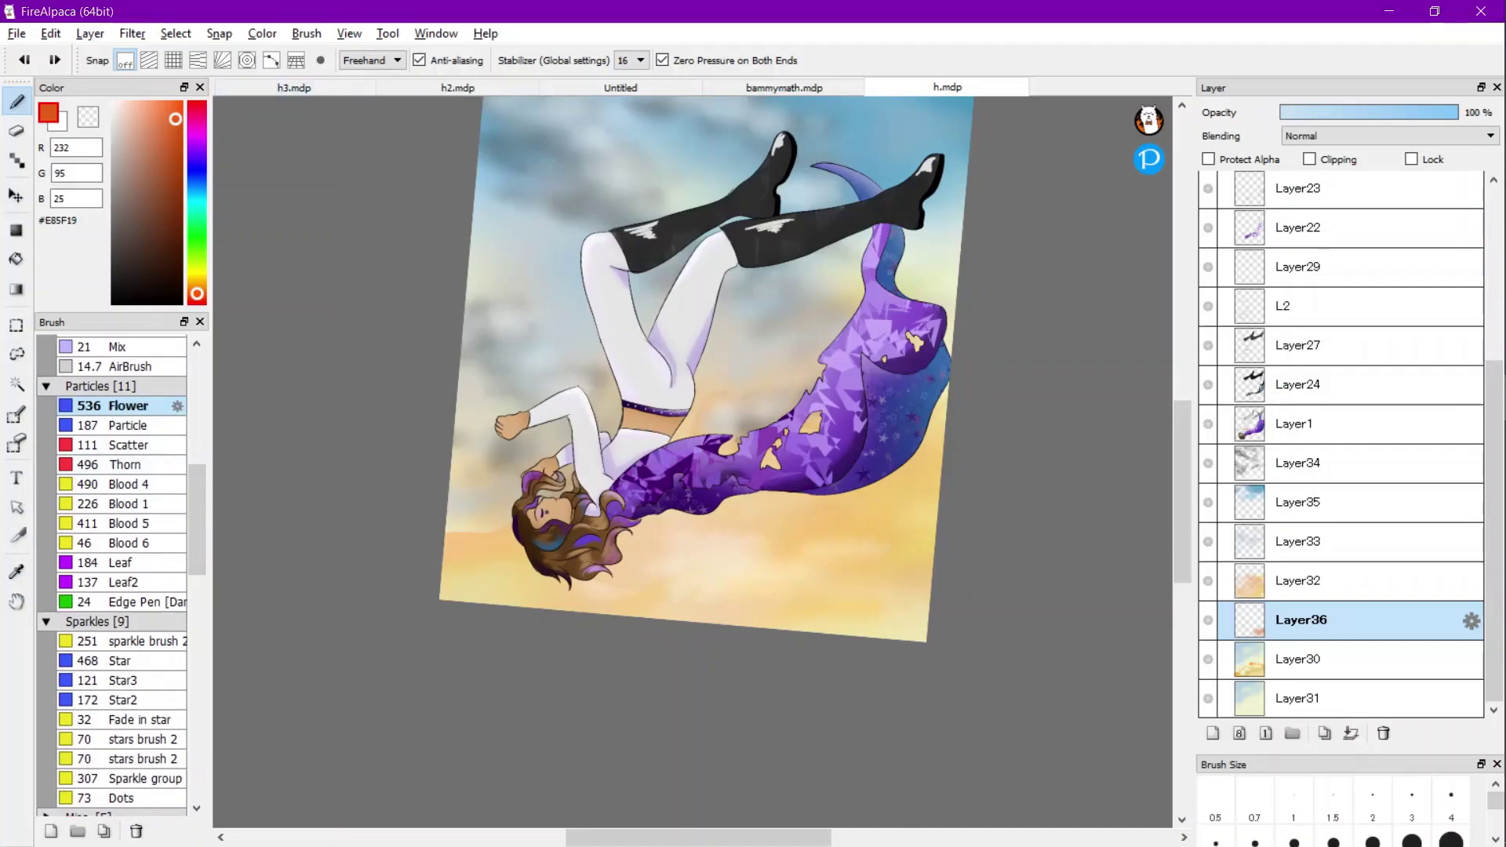
left_click(89, 33)
left_click(114, 57)
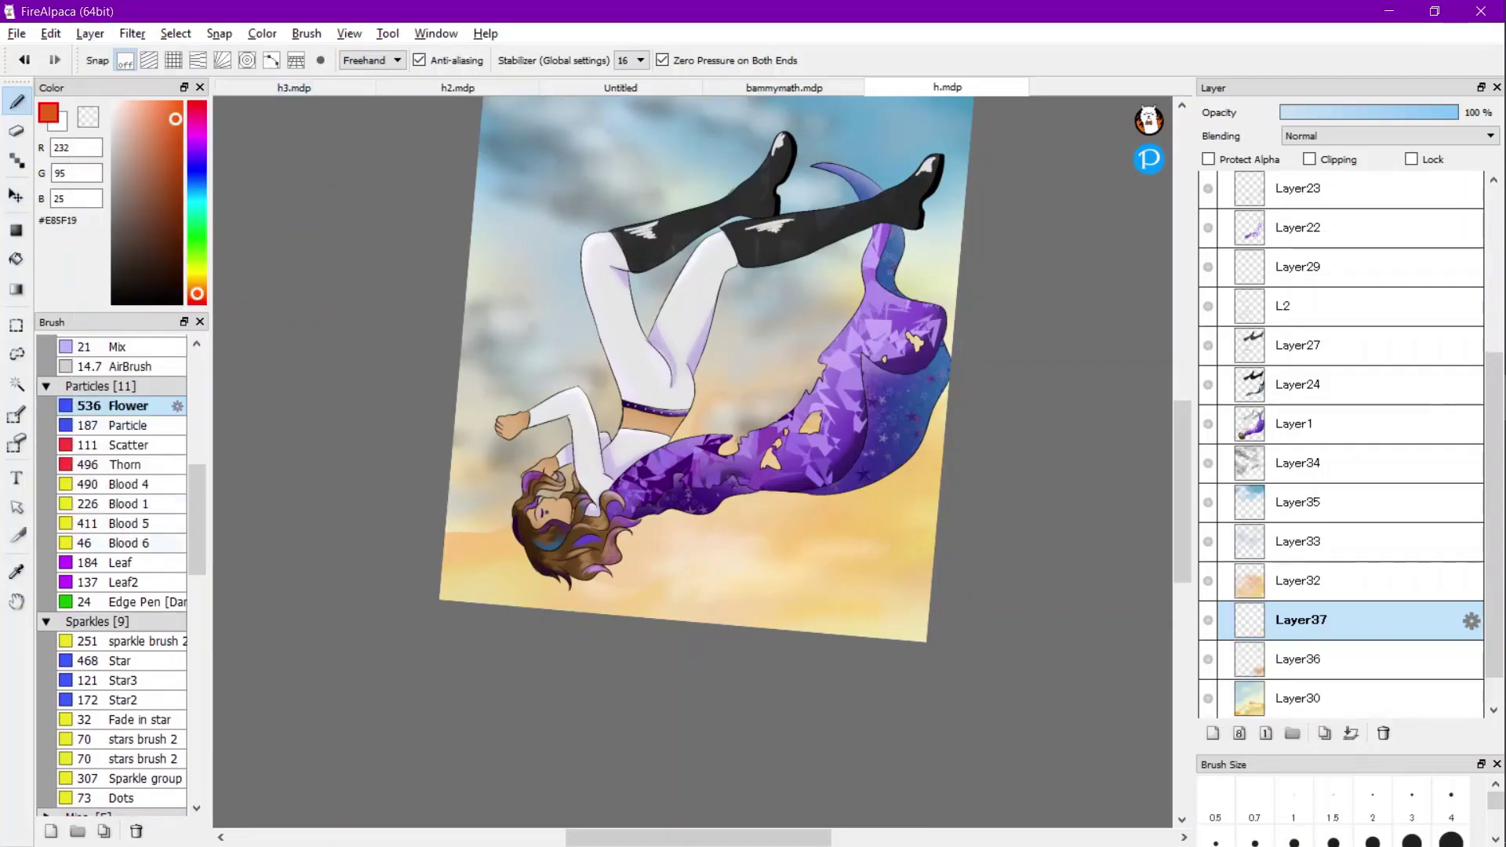
scroll(126, 543, "up", 1)
scroll(126, 543, "down", 1)
Try scattering dark purple #210087 stars along the canvas's upper edge with the Star brush on Layer37.
left_click(126, 681)
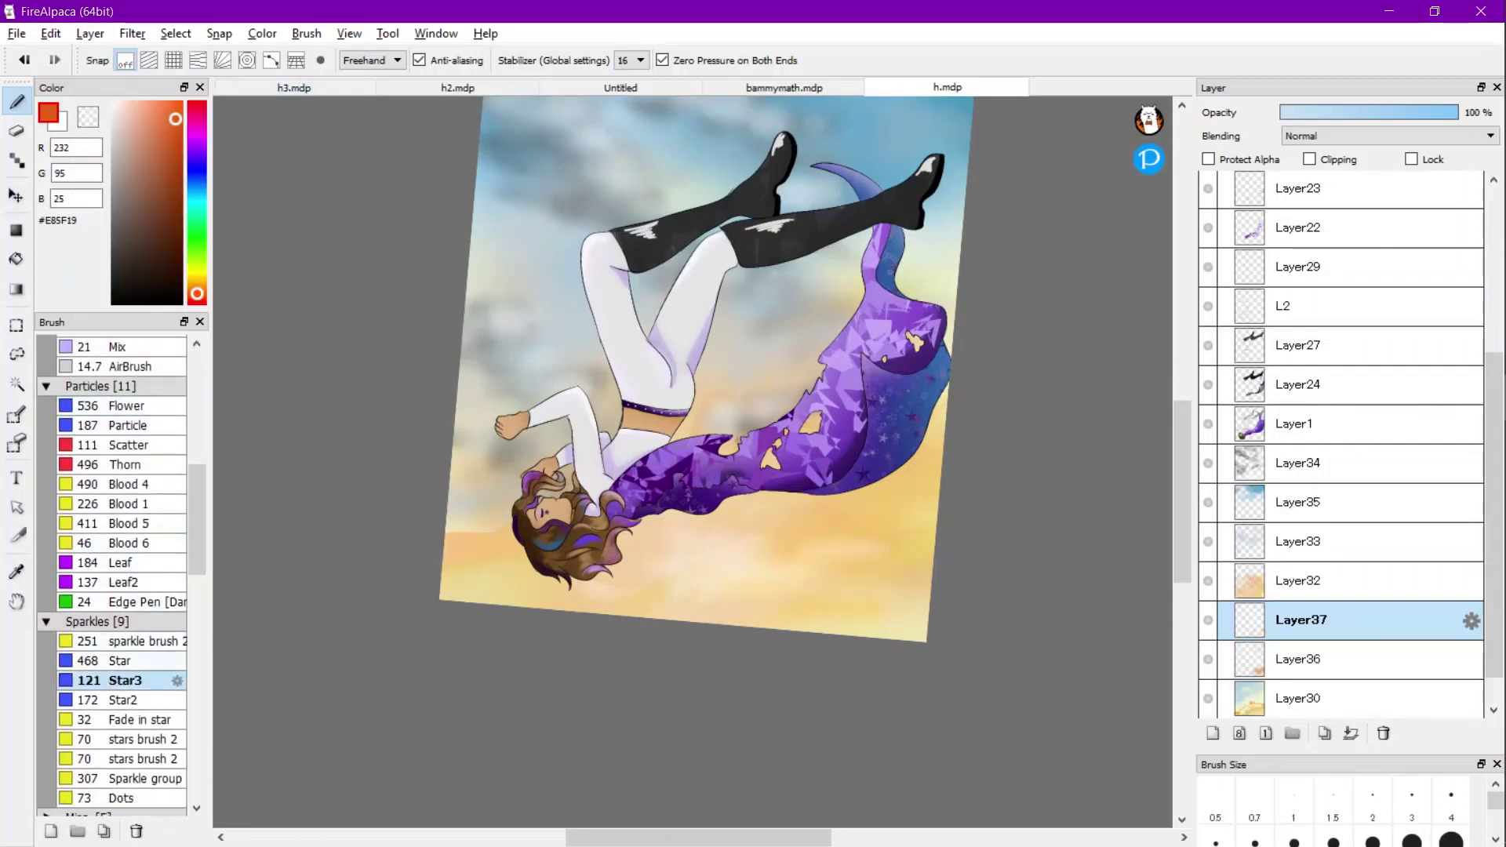
left_click(117, 660)
left_click(197, 166)
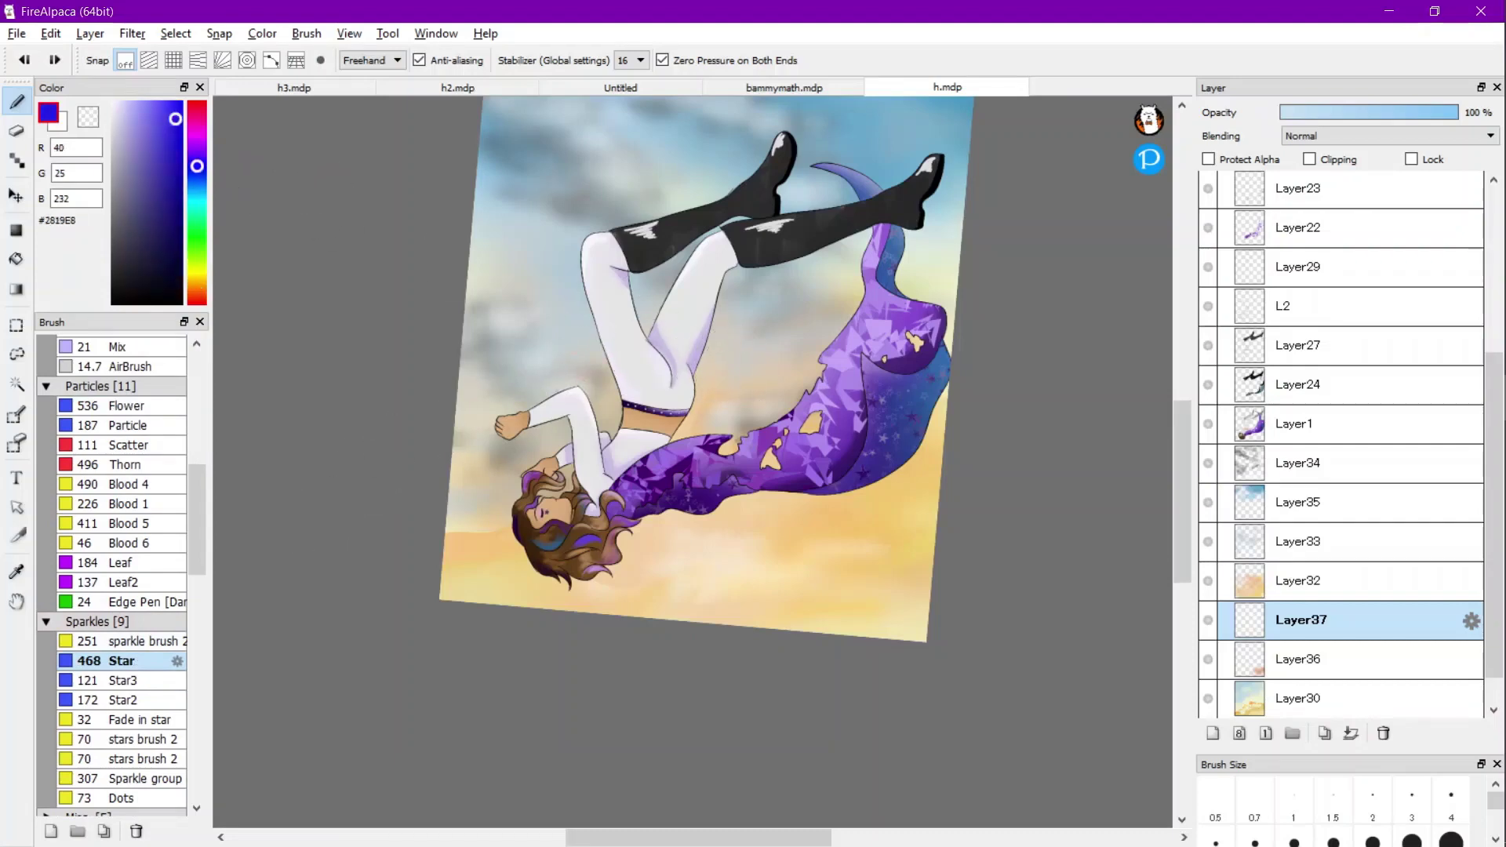
left_click_drag(197, 165, 197, 160)
left_click_drag(149, 135, 182, 196)
scroll(743, 536, "down", 2)
scroll(769, 345, "up", 3)
left_click_drag(1057, 332, 778, 248)
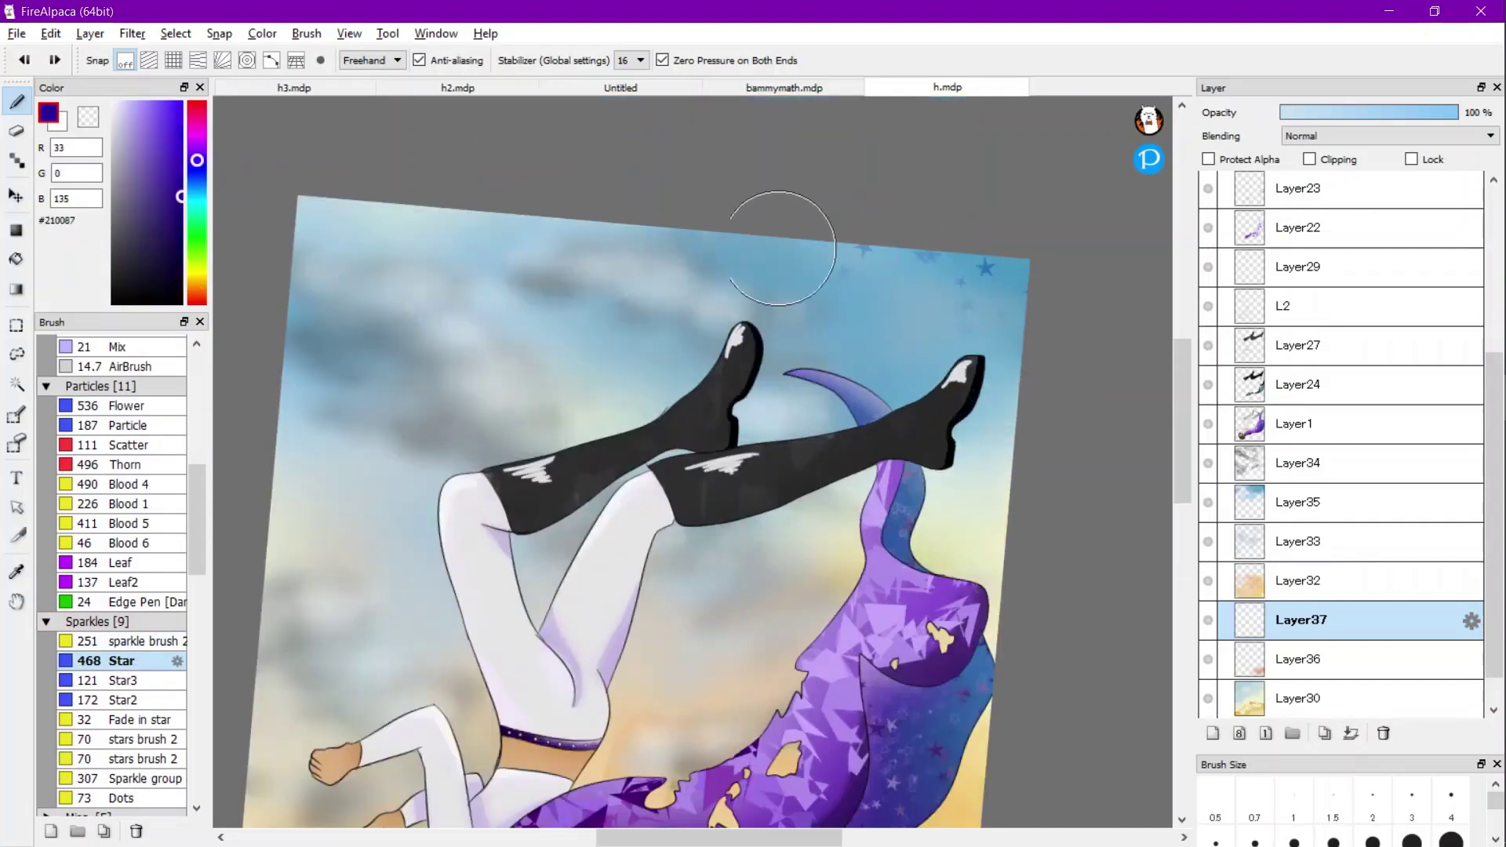
scroll(942, 322, "down", 4)
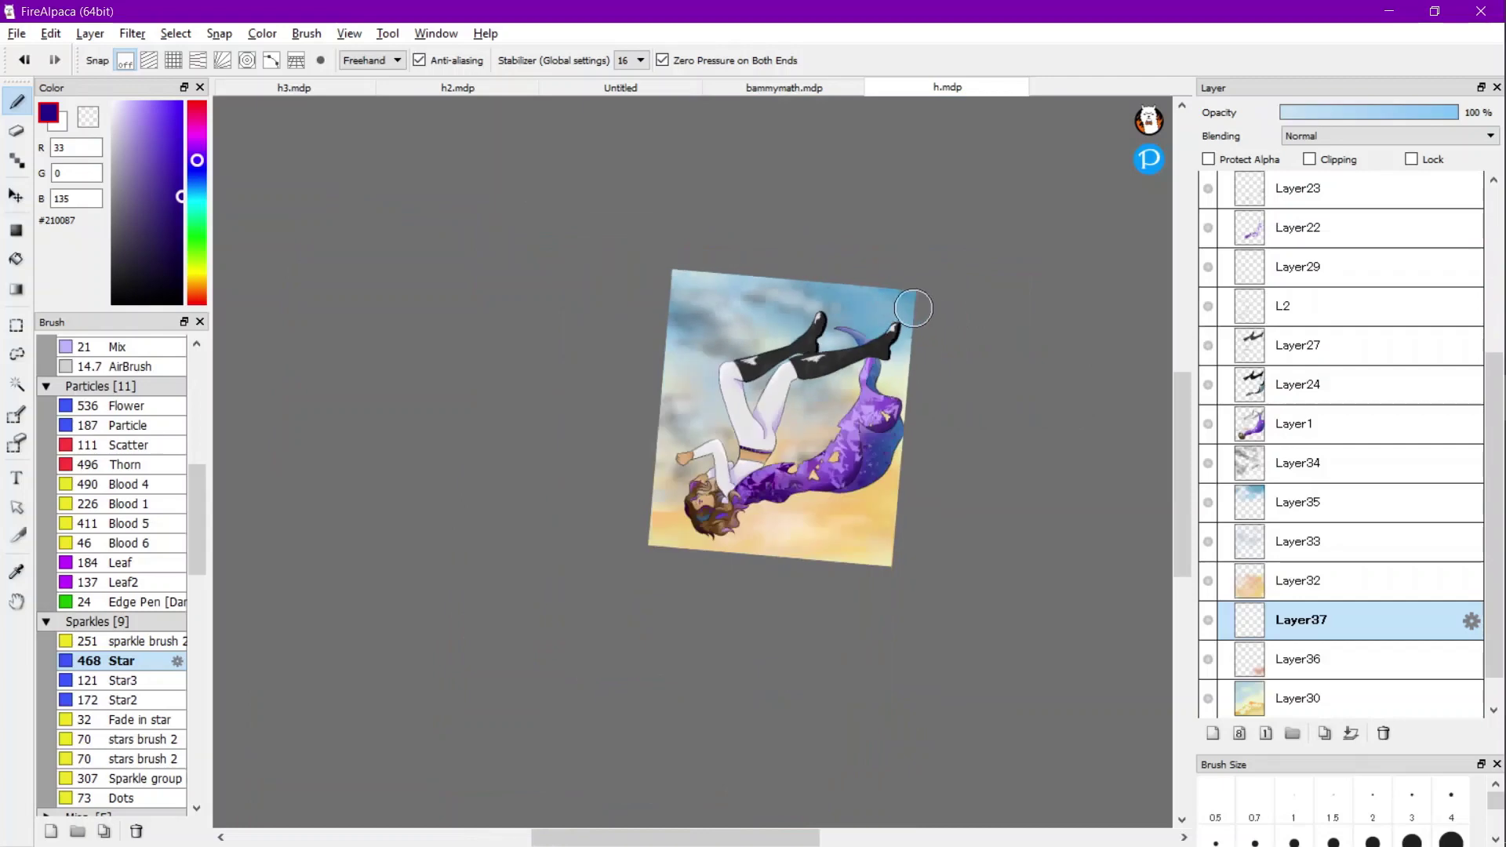
scroll(914, 310, "up", 1)
mouse_move(904, 306)
left_mouse_down()
mouse_move(701, 249)
mouse_move(571, 239)
mouse_move(658, 290)
left_mouse_up()
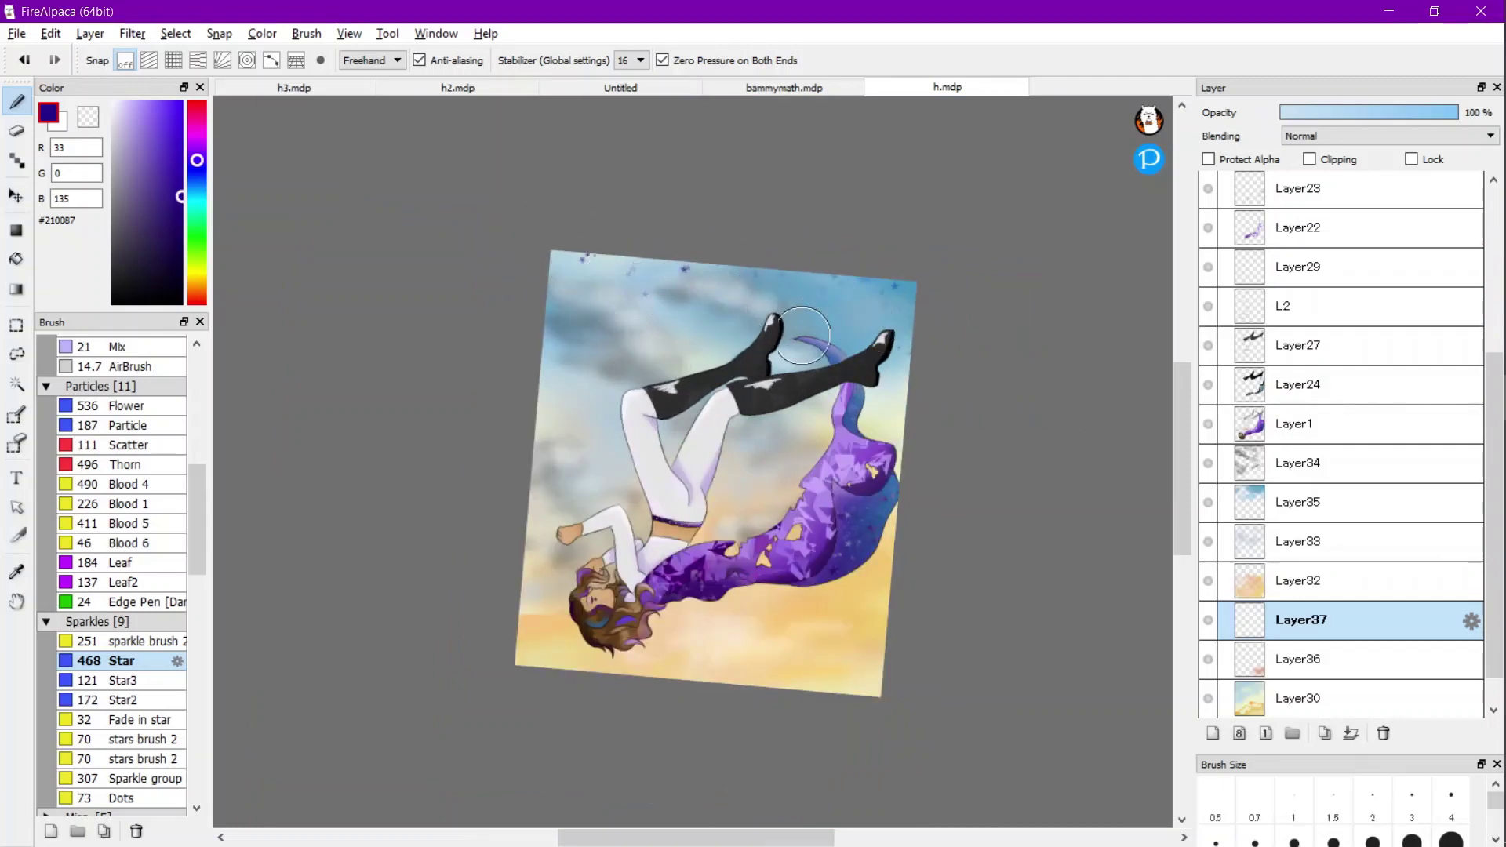
Try lighter purple #8166D7 stars across the upper sky and undo the star strokes on Layer37.
left_click(149, 133)
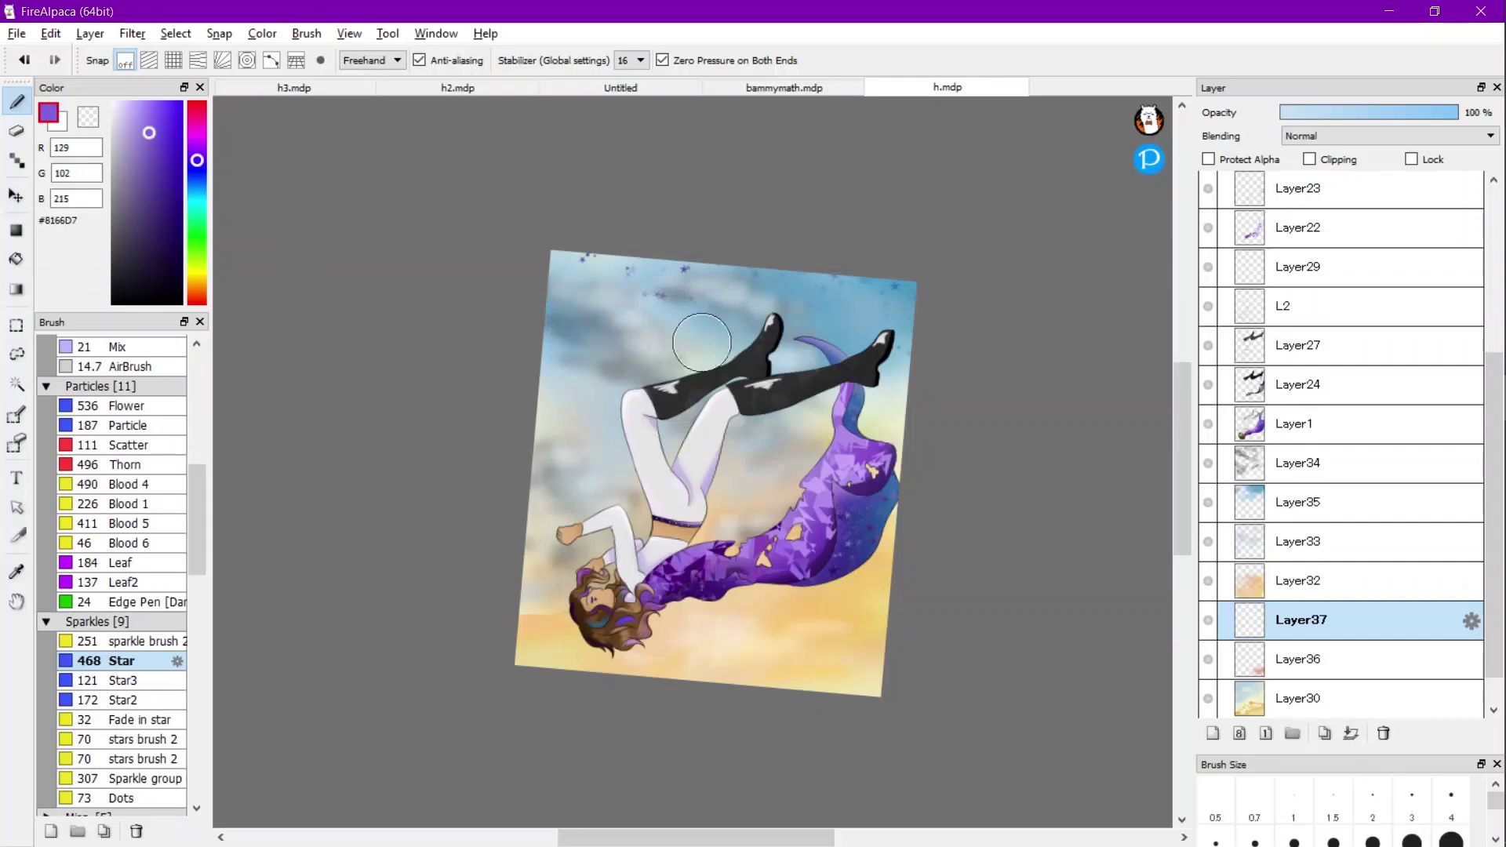
left_click_drag(784, 345, 675, 315)
left_click_drag(546, 316, 868, 339)
key("ctrl+z")
scroll(801, 271, "up", 4)
scroll(706, 195, "down", 3)
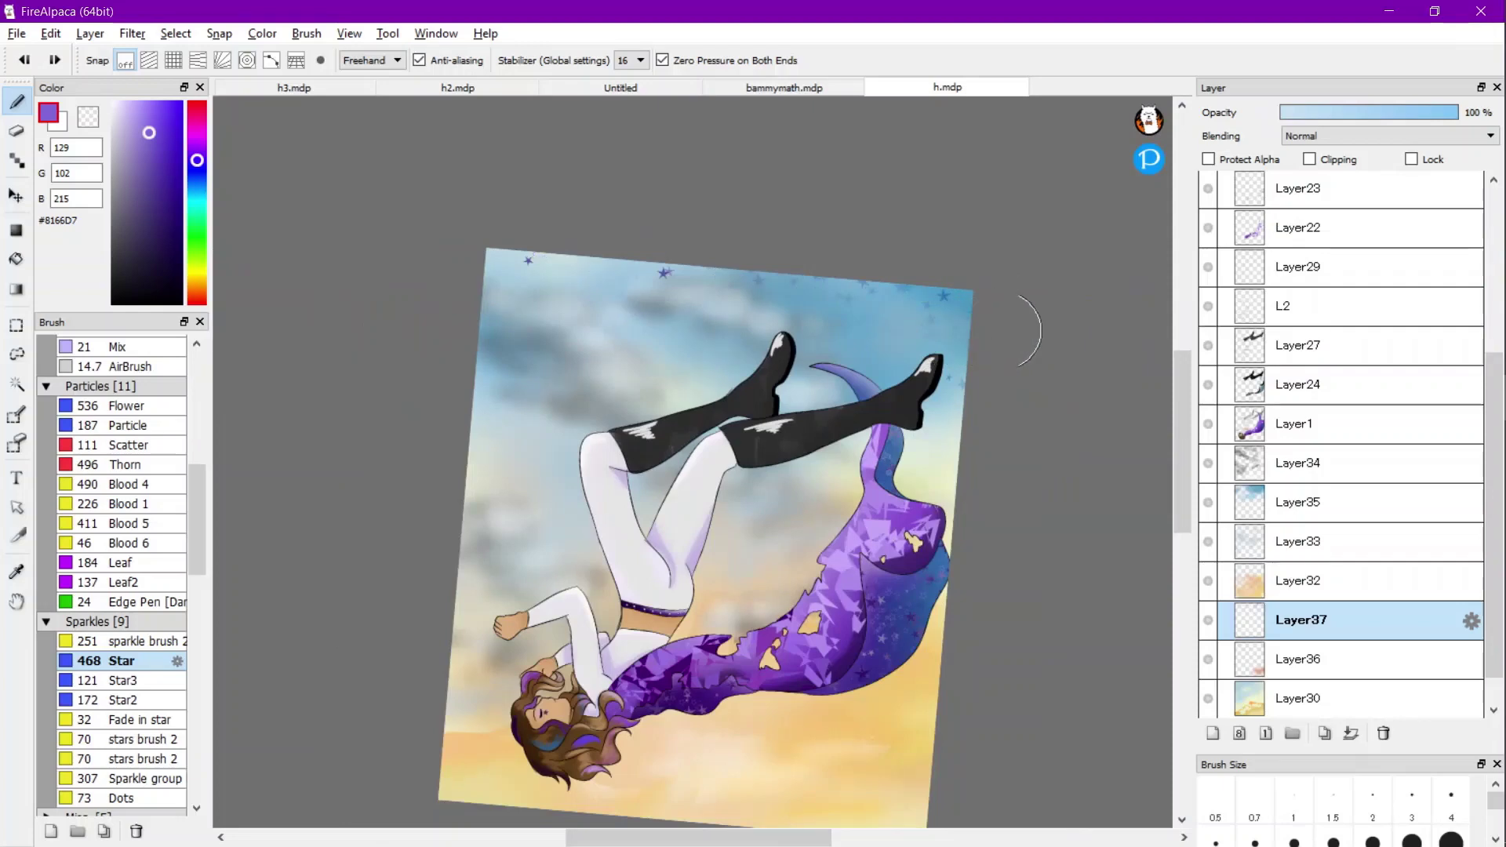
key("ctrl+z")
Scatter small #8166D7 stars over the sky's upper-right corner with the Star2 brush on Layer37.
left_click(122, 700)
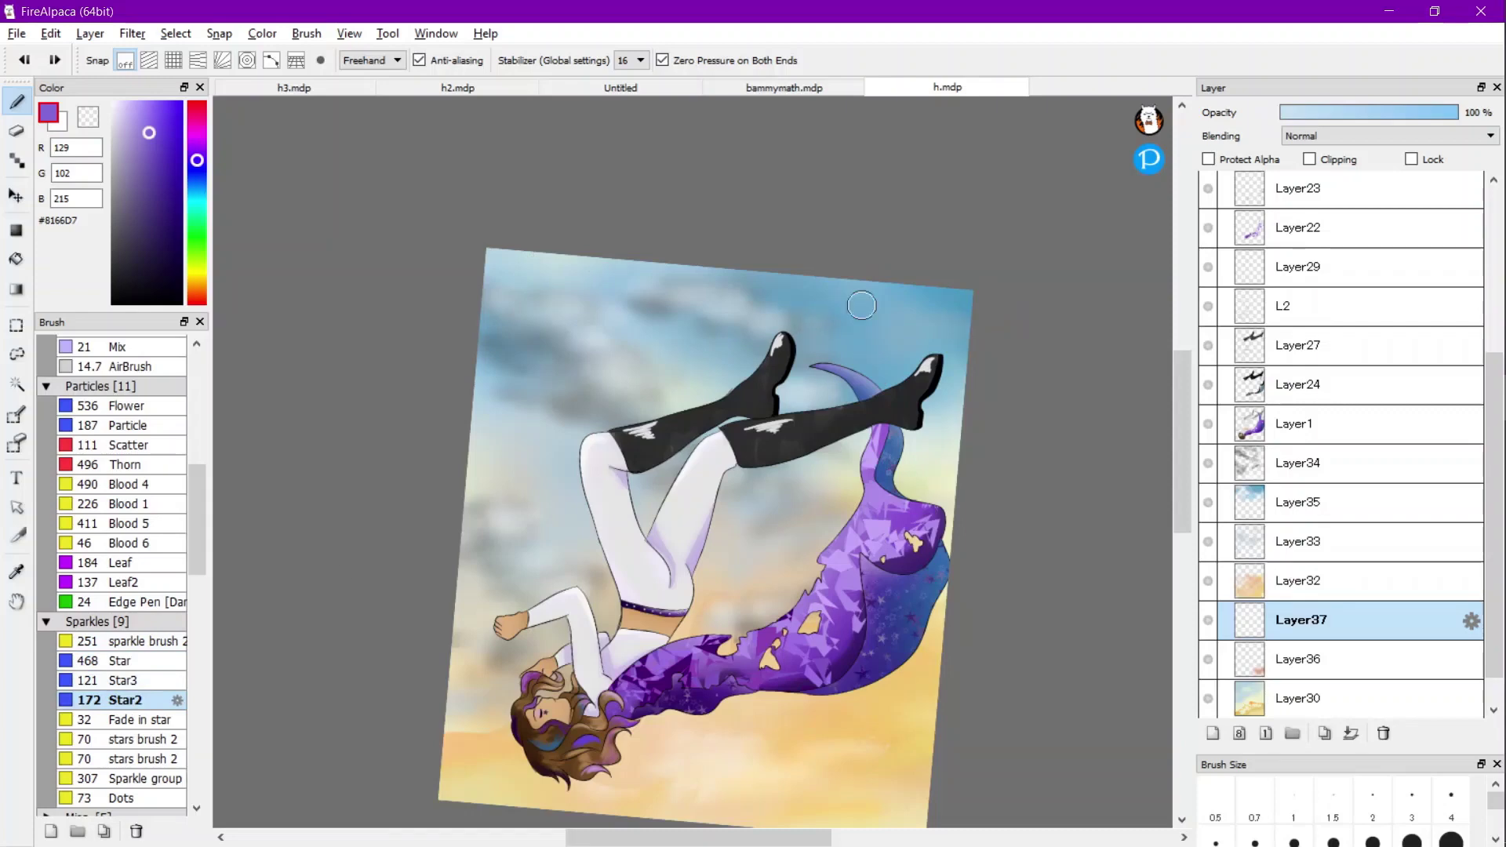
left_click_drag(949, 365, 616, 252)
left_click(112, 102)
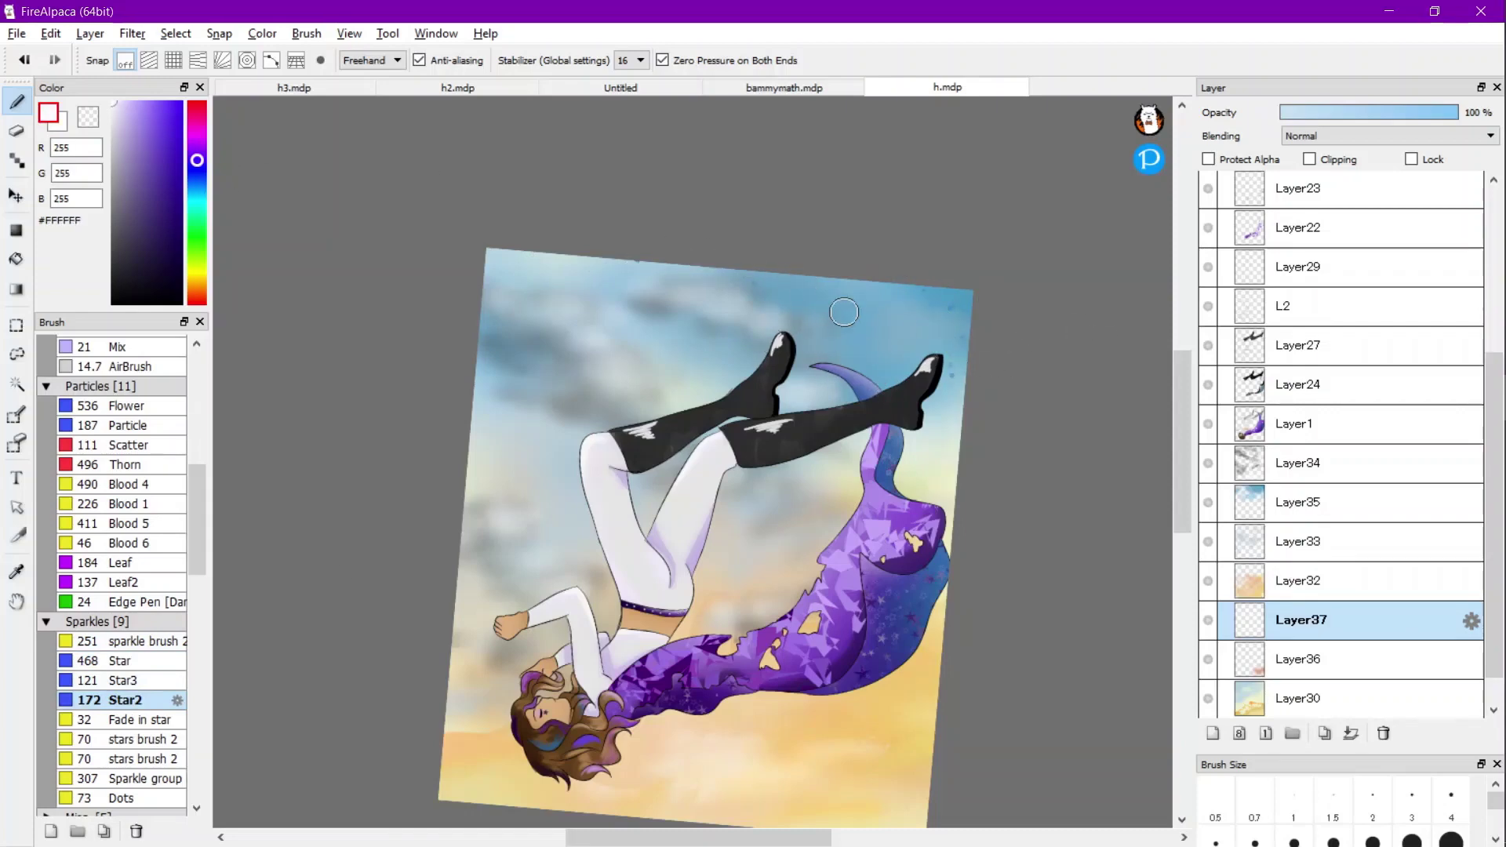
scroll(953, 339, "up", 6)
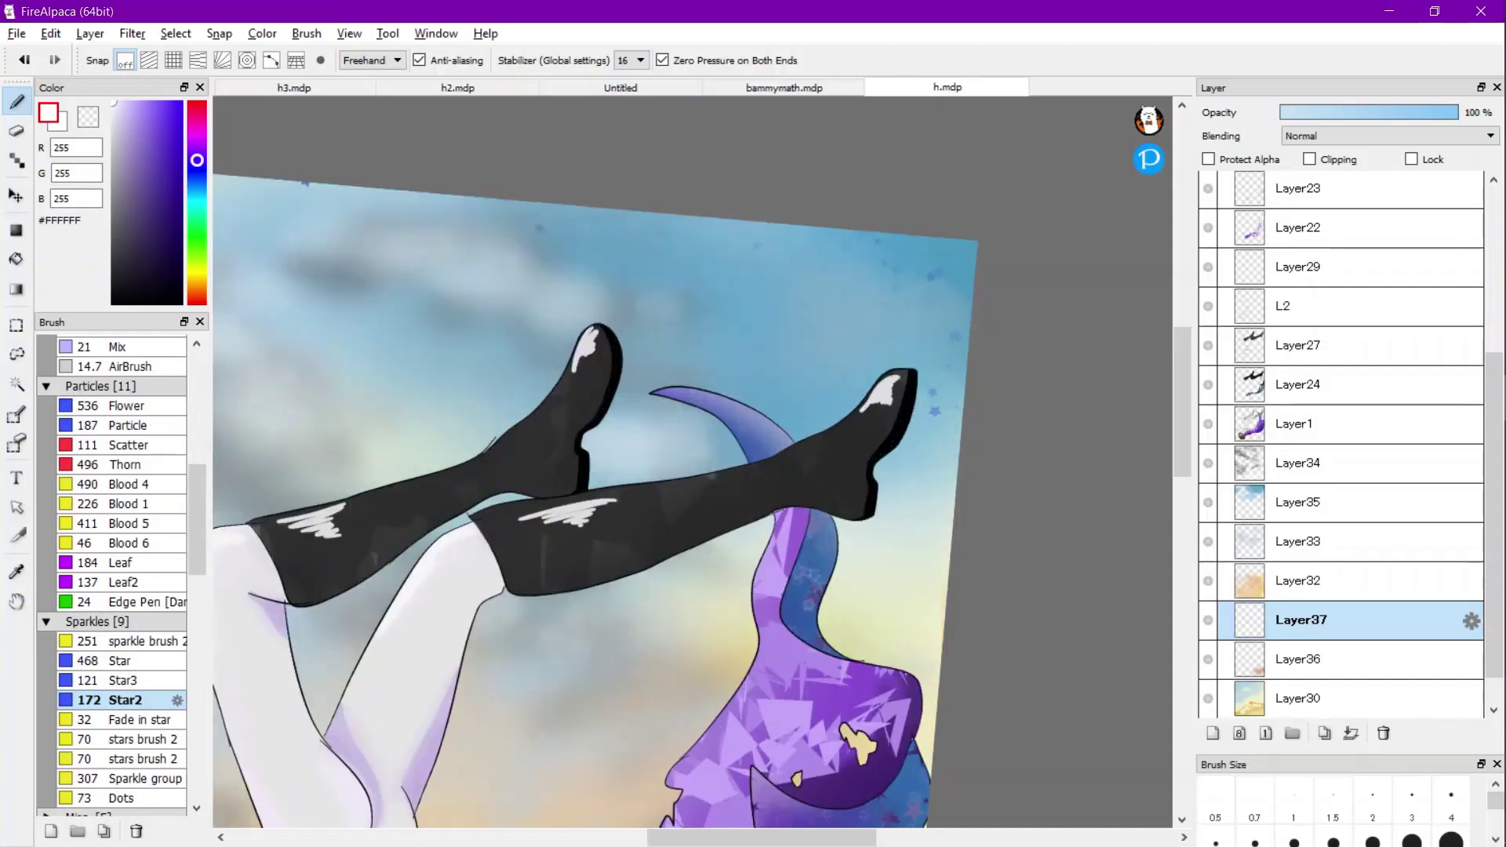
scroll(930, 341, "down", 6)
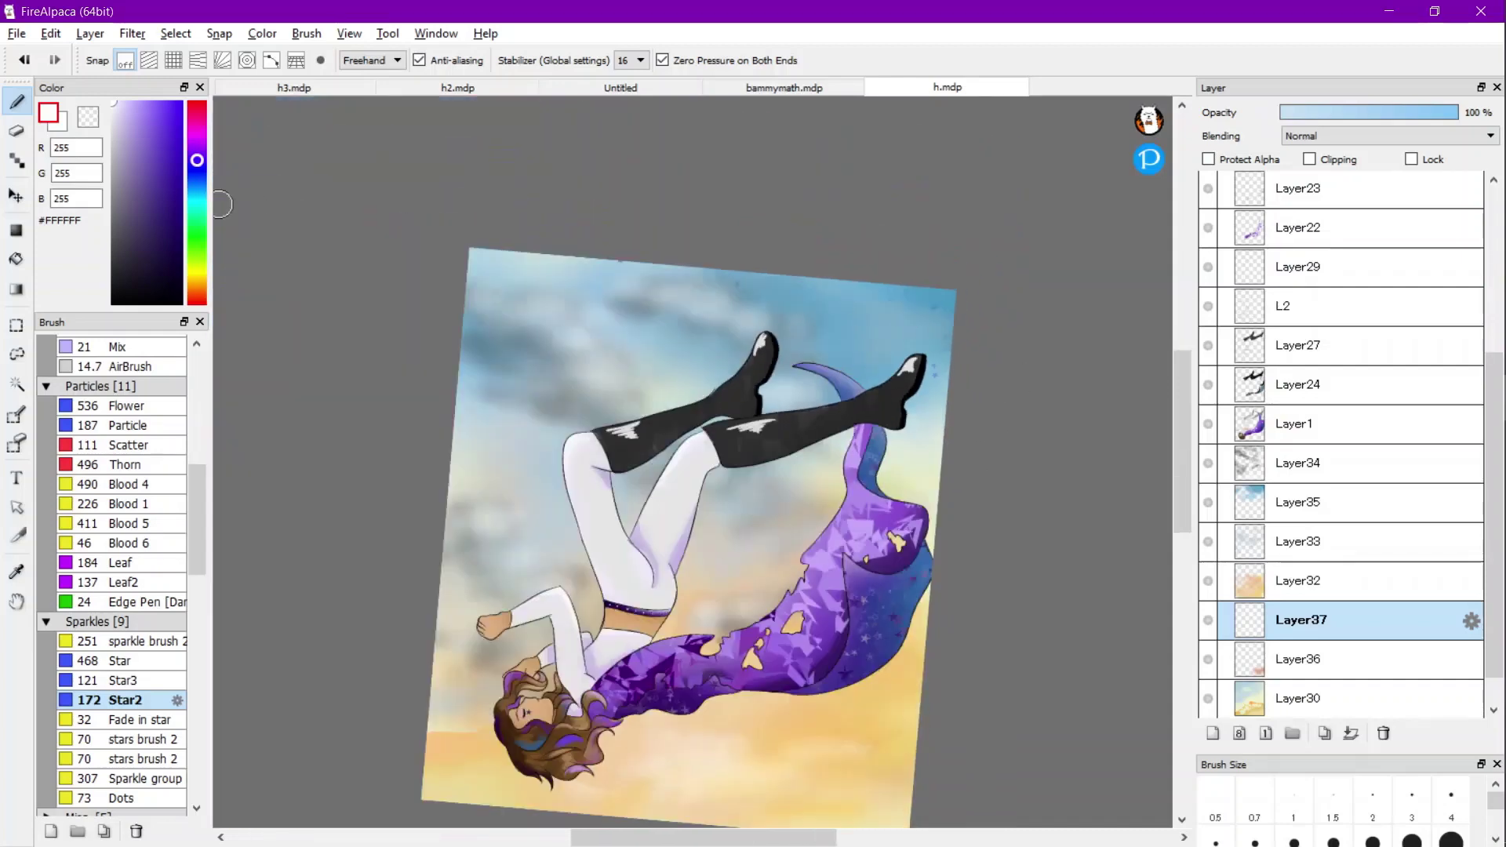
Scatter darker #0F003E and #392284 Star2 stars around the right boot and over the clouds beside the left boot.
left_click(180, 254)
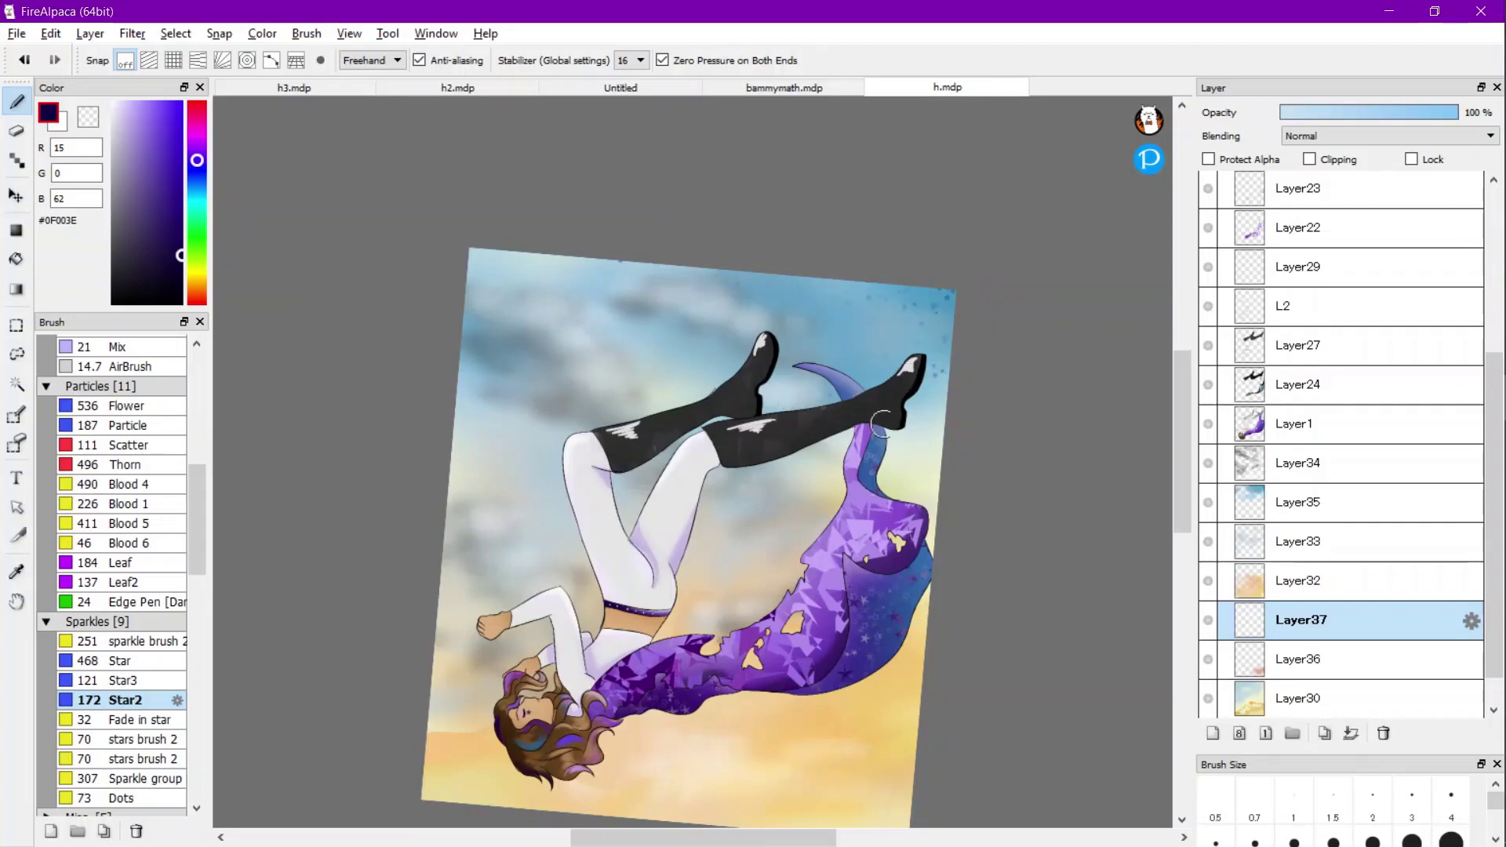
left_click(165, 199)
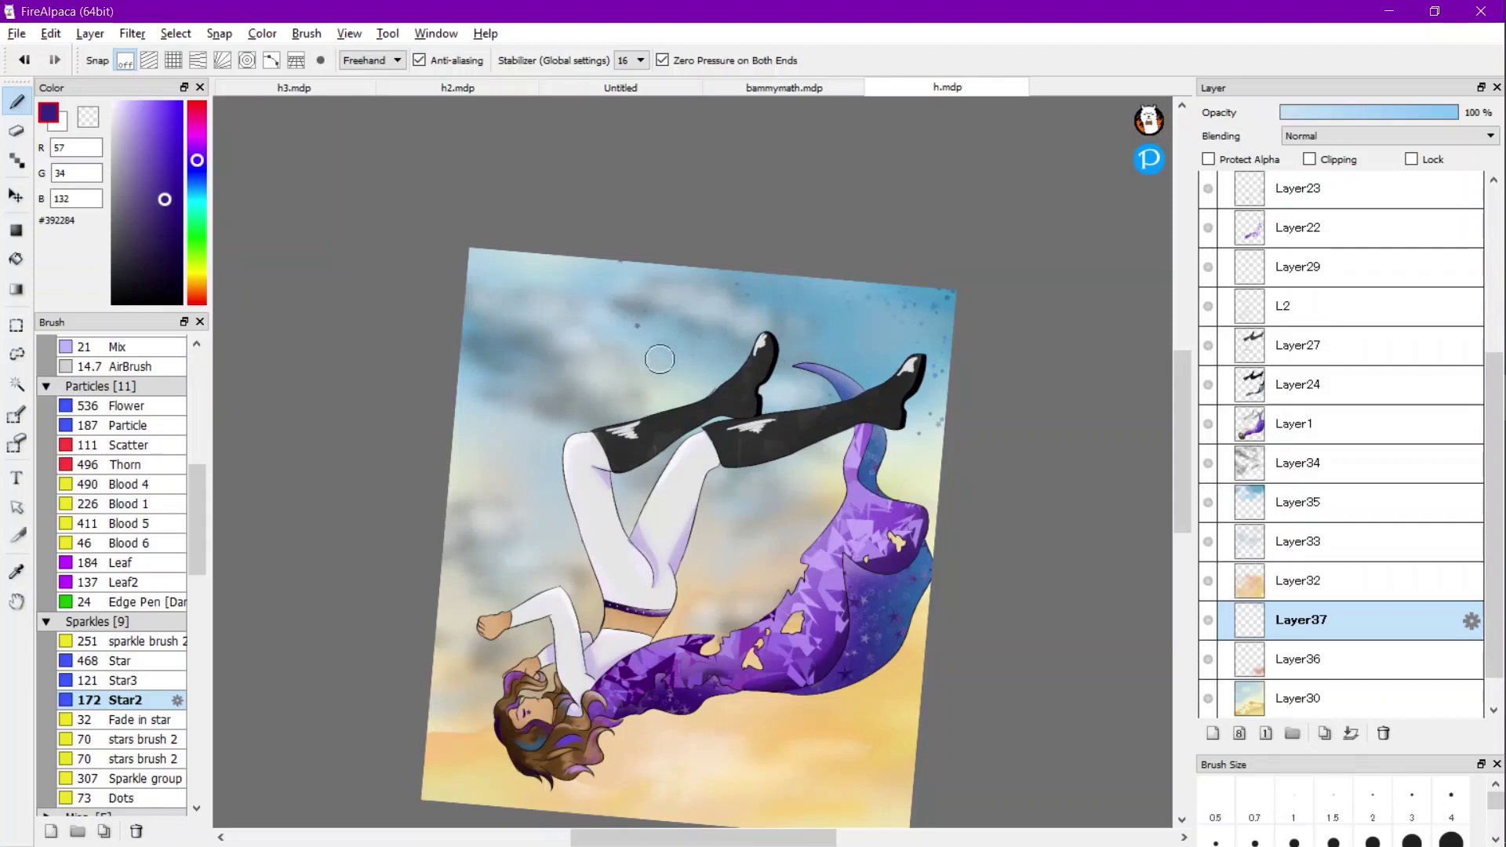
left_click_drag(660, 359, 637, 370)
scroll(872, 336, "up", 3)
Add a new layer directly above Layer35 and scatter #392284 Star2 stars across the sky around the cape tip and right boot.
left_click(1301, 502)
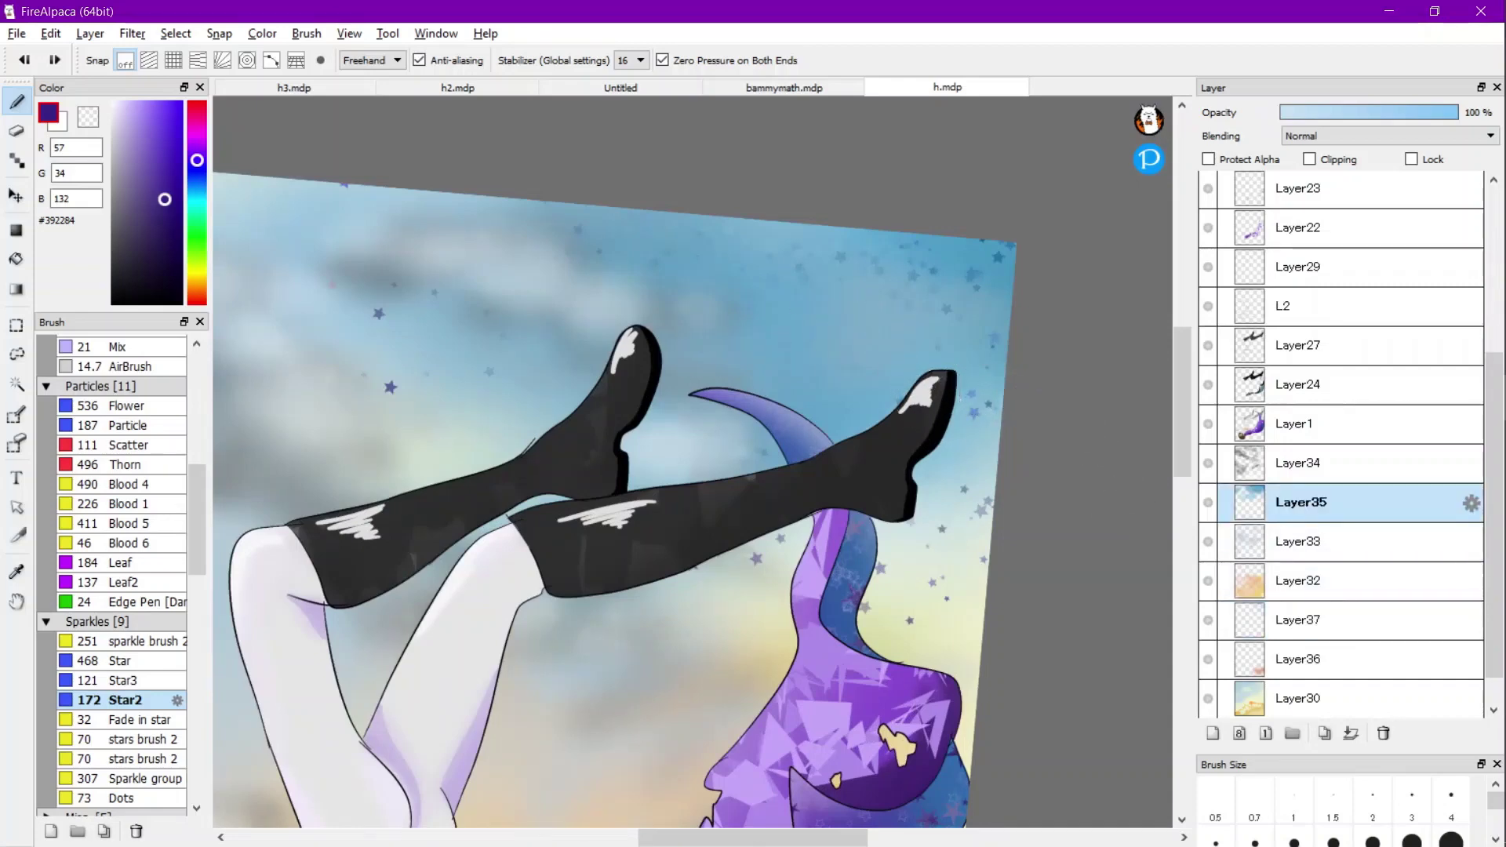
left_click(1300, 462)
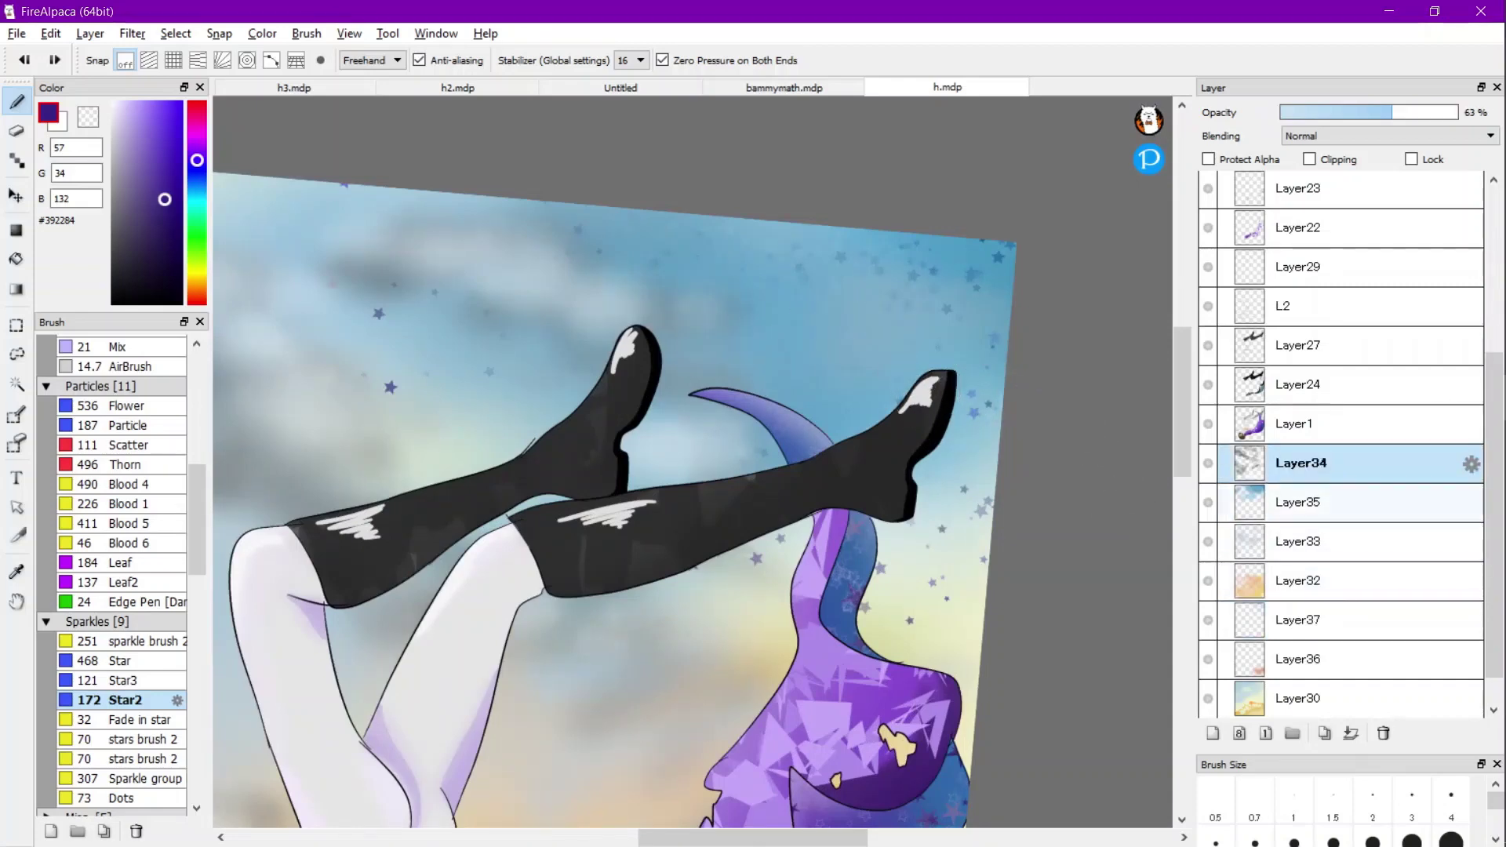
left_click(1301, 502)
left_click(90, 34)
left_click(116, 56)
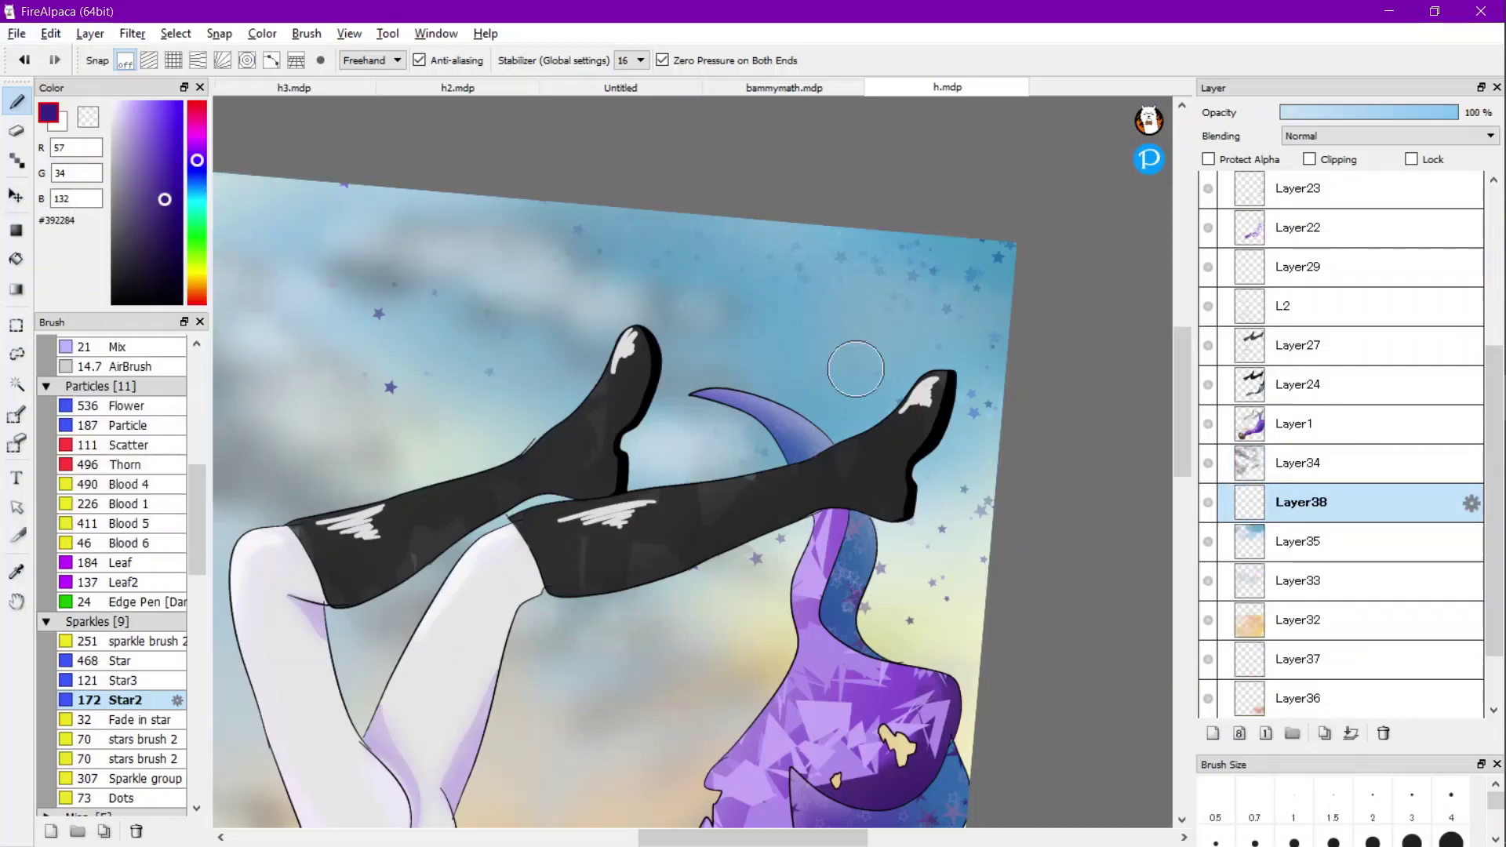
mouse_move(855, 368)
left_mouse_down()
mouse_move(728, 302)
mouse_move(727, 320)
mouse_move(835, 364)
mouse_move(761, 364)
mouse_move(738, 304)
mouse_move(651, 279)
mouse_move(994, 258)
mouse_move(989, 274)
mouse_move(656, 212)
mouse_move(956, 343)
left_mouse_up()
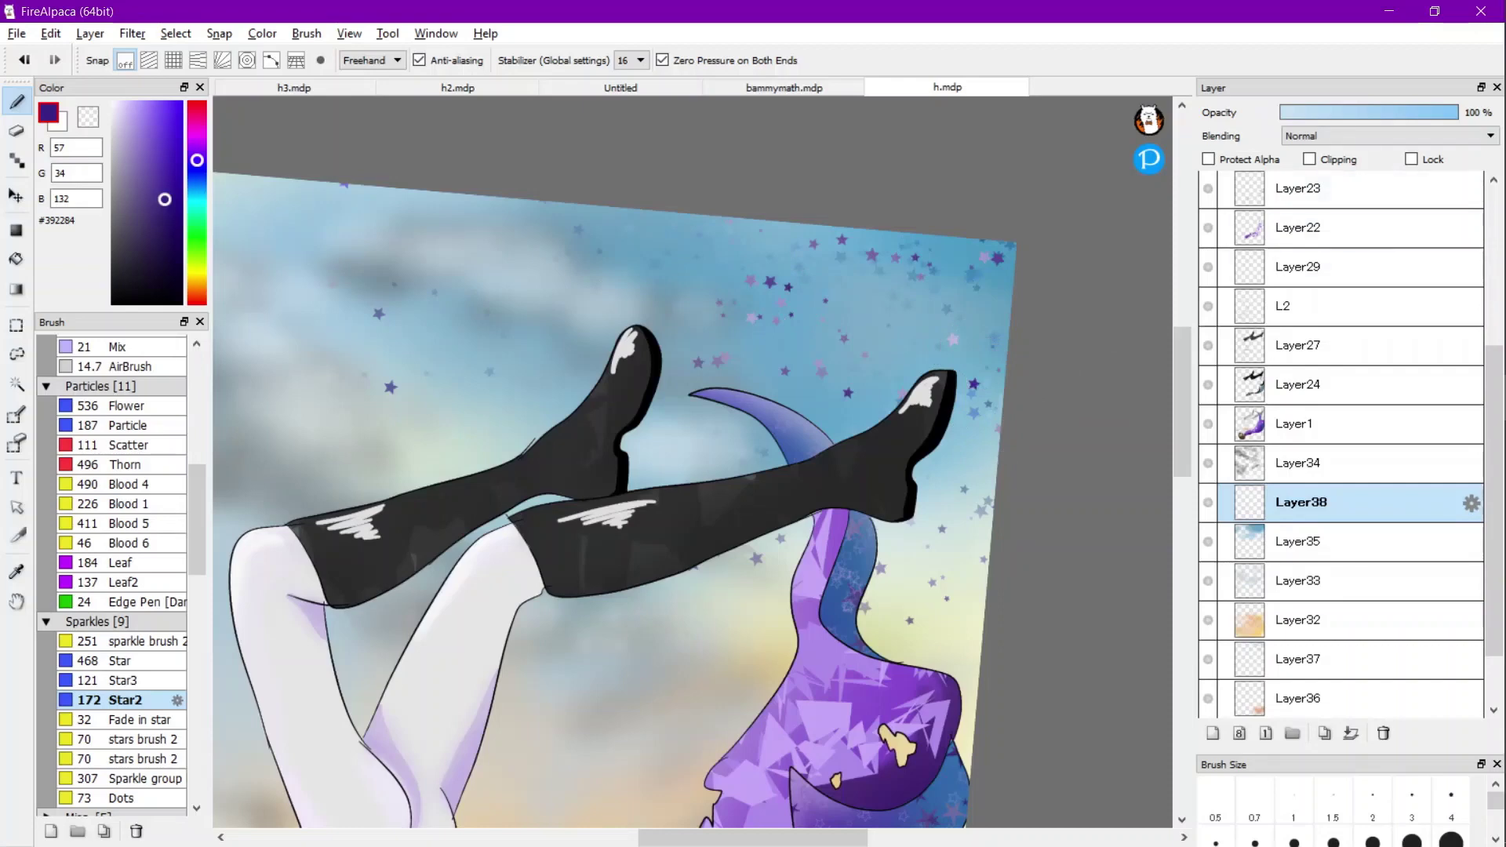
Lower the opacity of Layer38 to 31%, keeping its Normal blending.
left_click(1377, 112)
left_click(1380, 136)
left_click(1381, 136)
left_click(1334, 113)
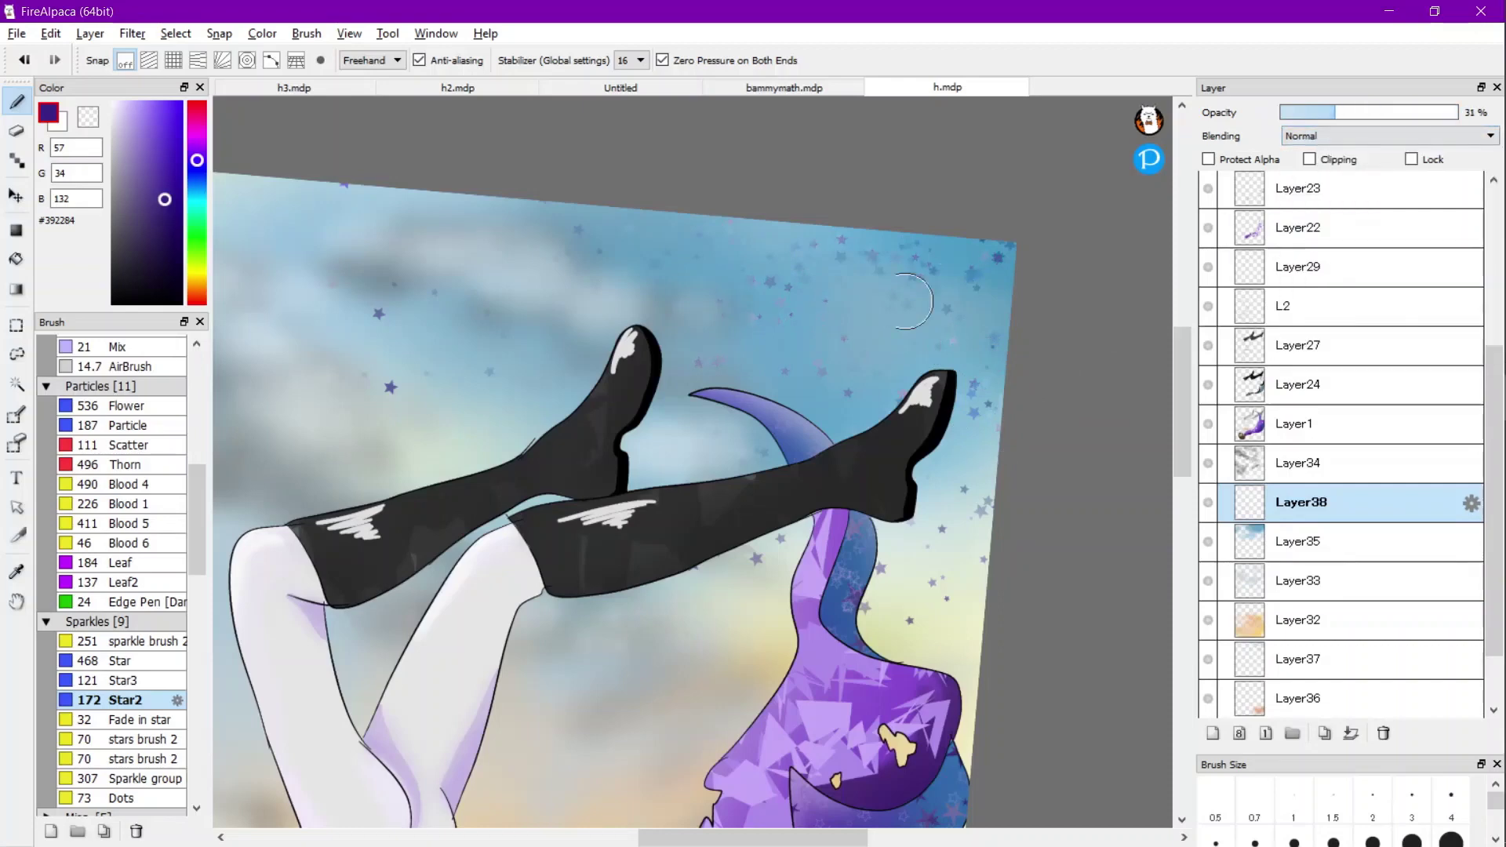
scroll(1003, 310, "down", 3)
scroll(949, 327, "up", 1)
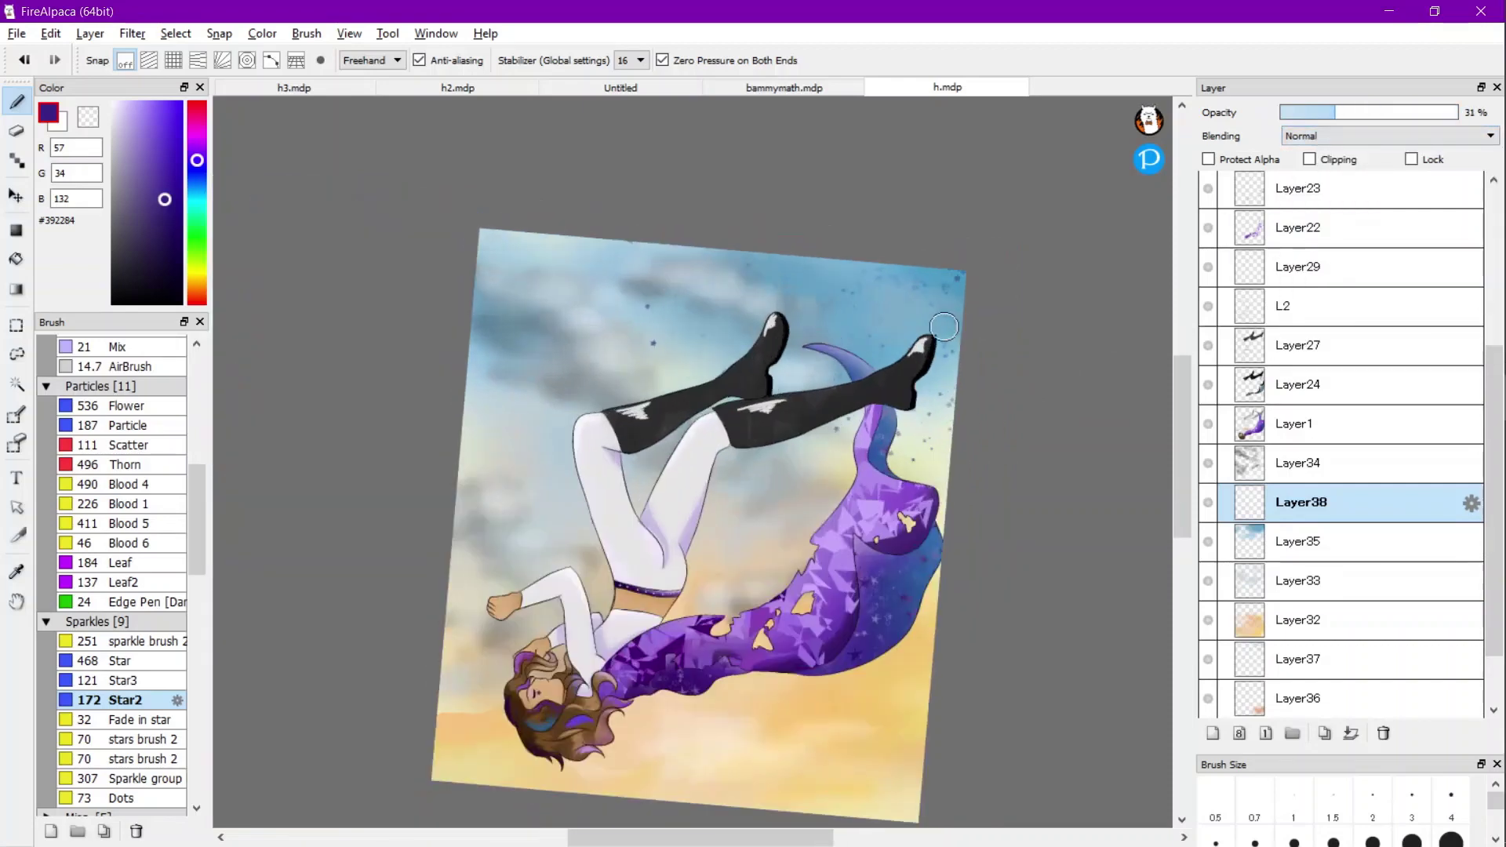
Compare the background with Layer33 shown and hidden, with that layer selected and the Eraser active.
left_click(1208, 580)
scroll(770, 415, "down", 1)
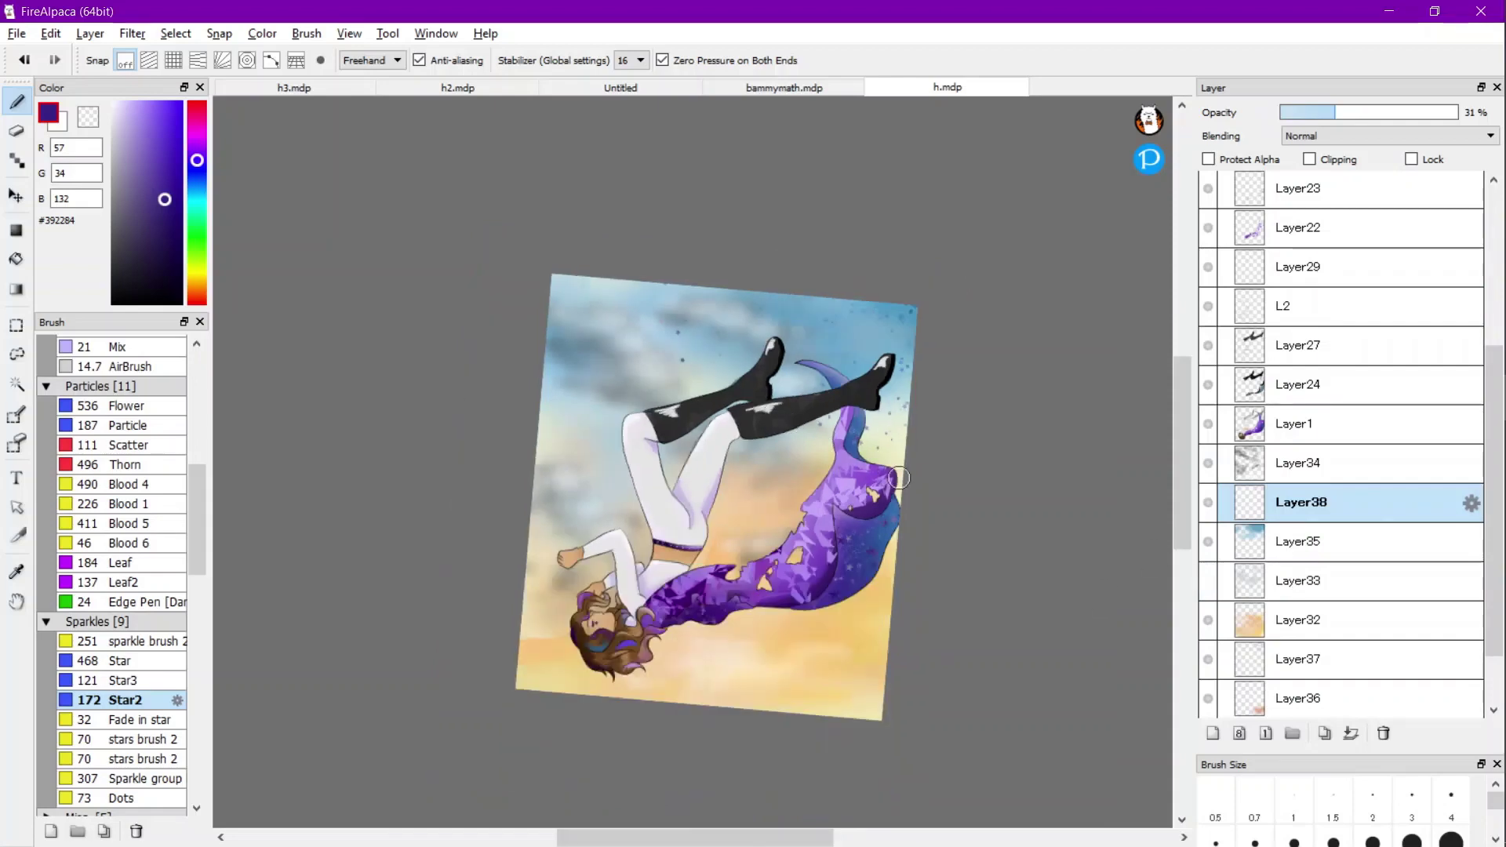
scroll(800, 477, "up", 1)
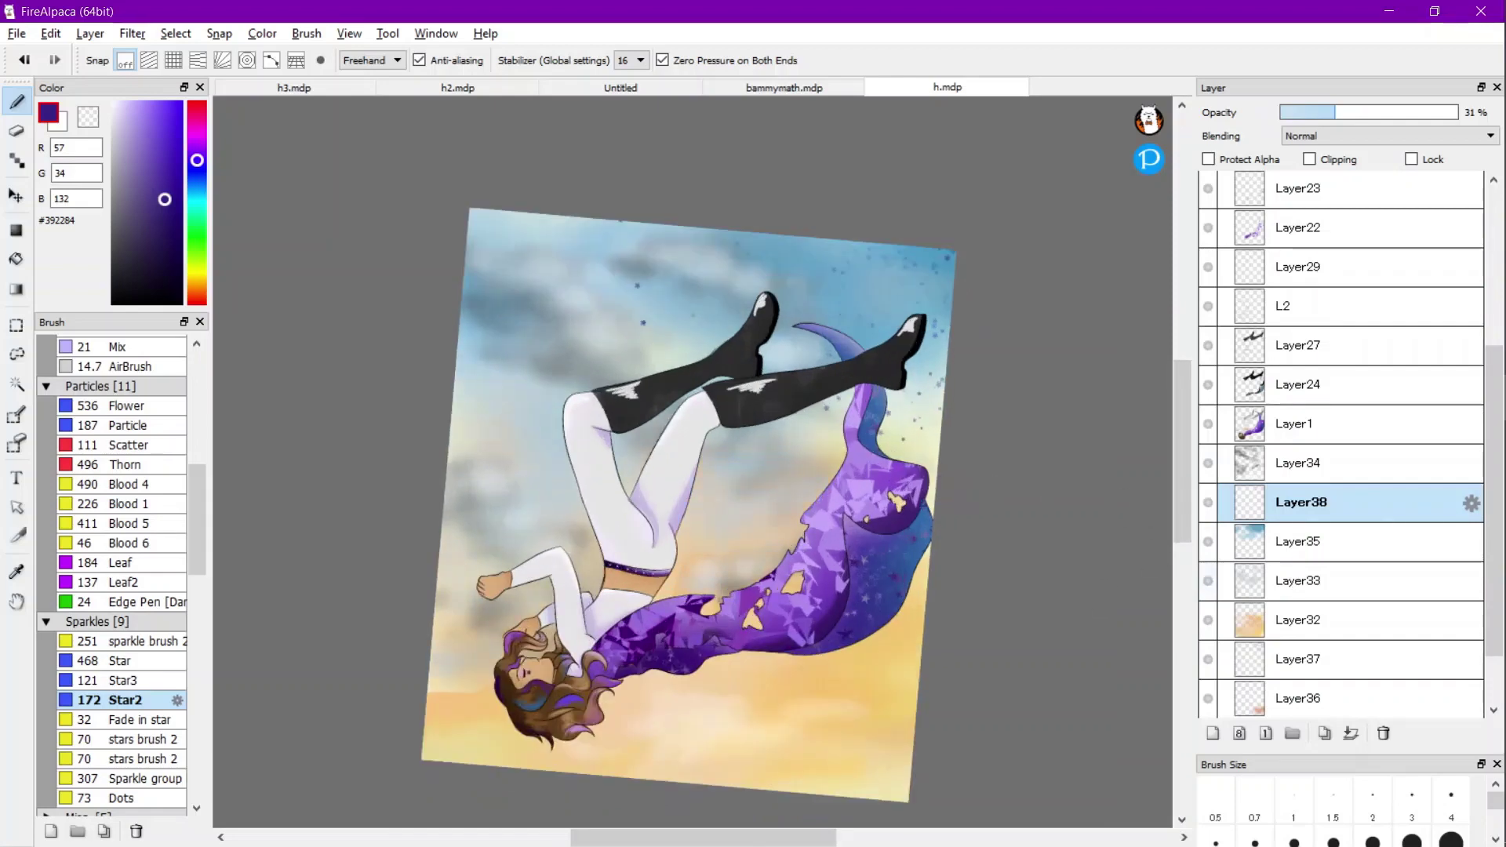
left_click(1208, 580)
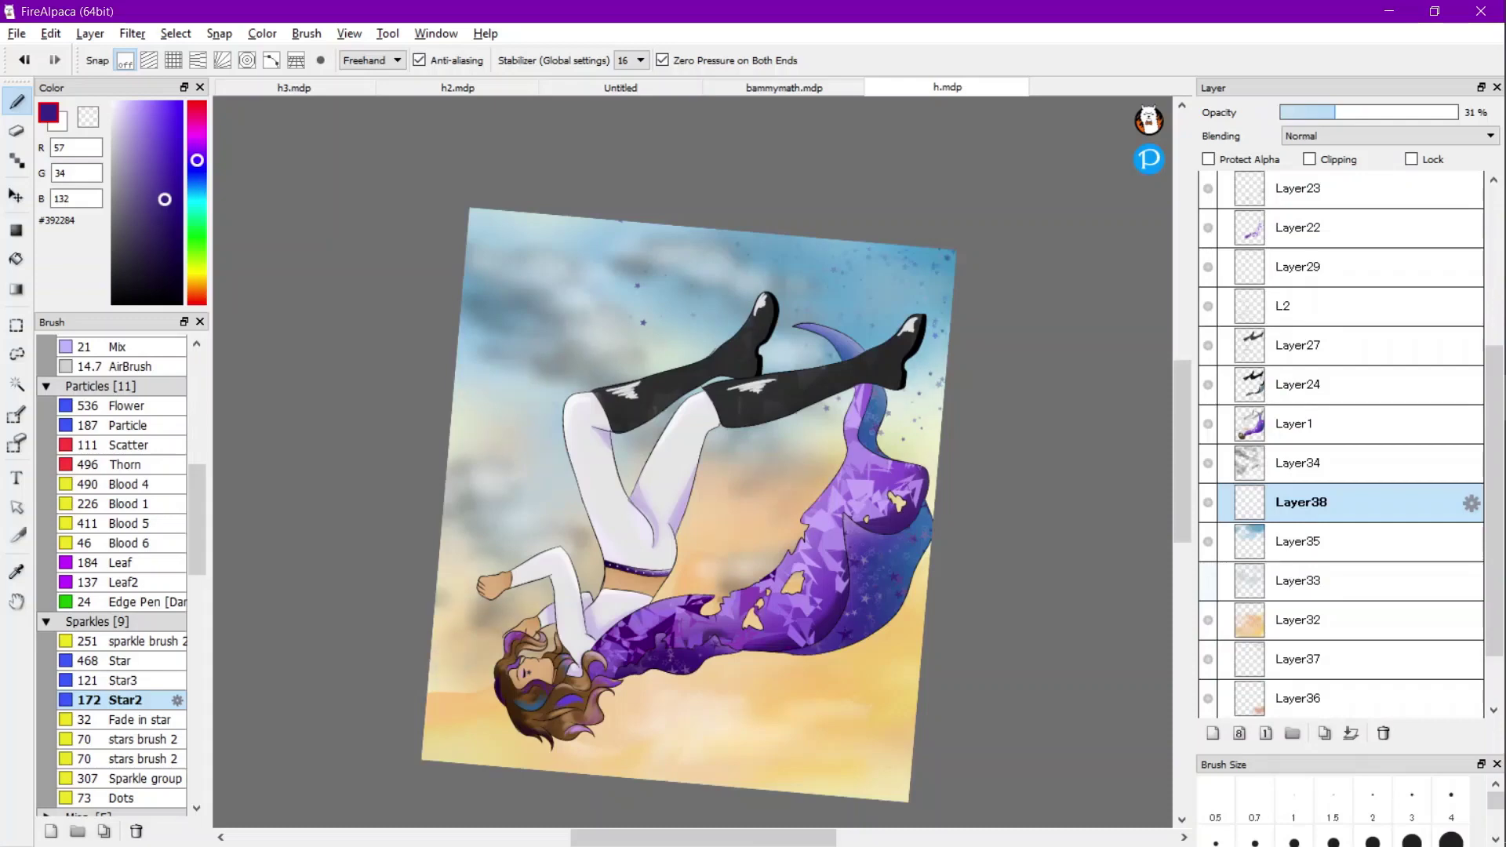
left_click(1255, 580)
key("e")
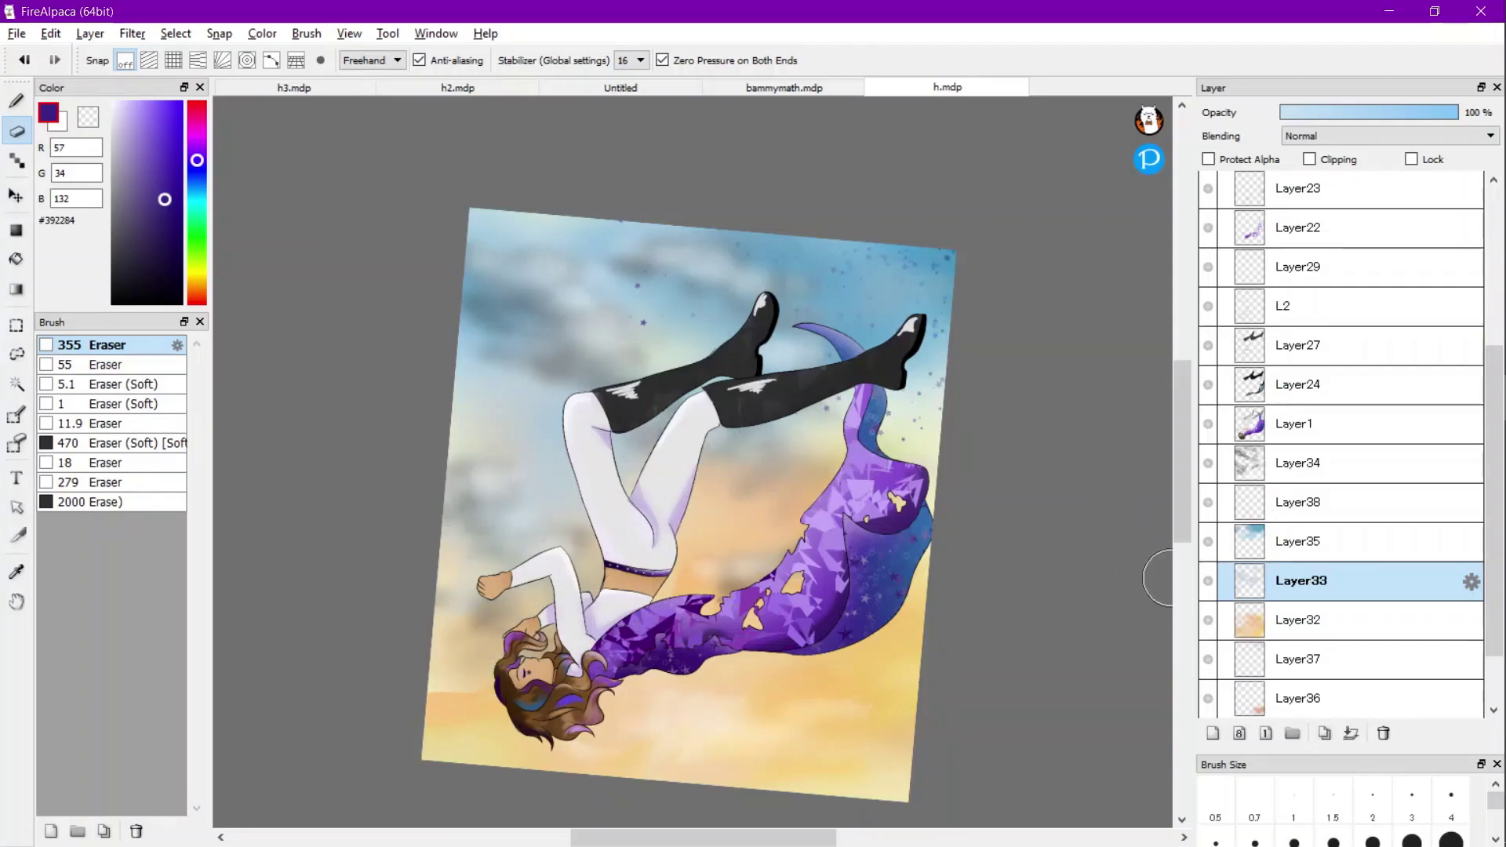
left_click(1208, 581)
scroll(785, 461, "down", 2)
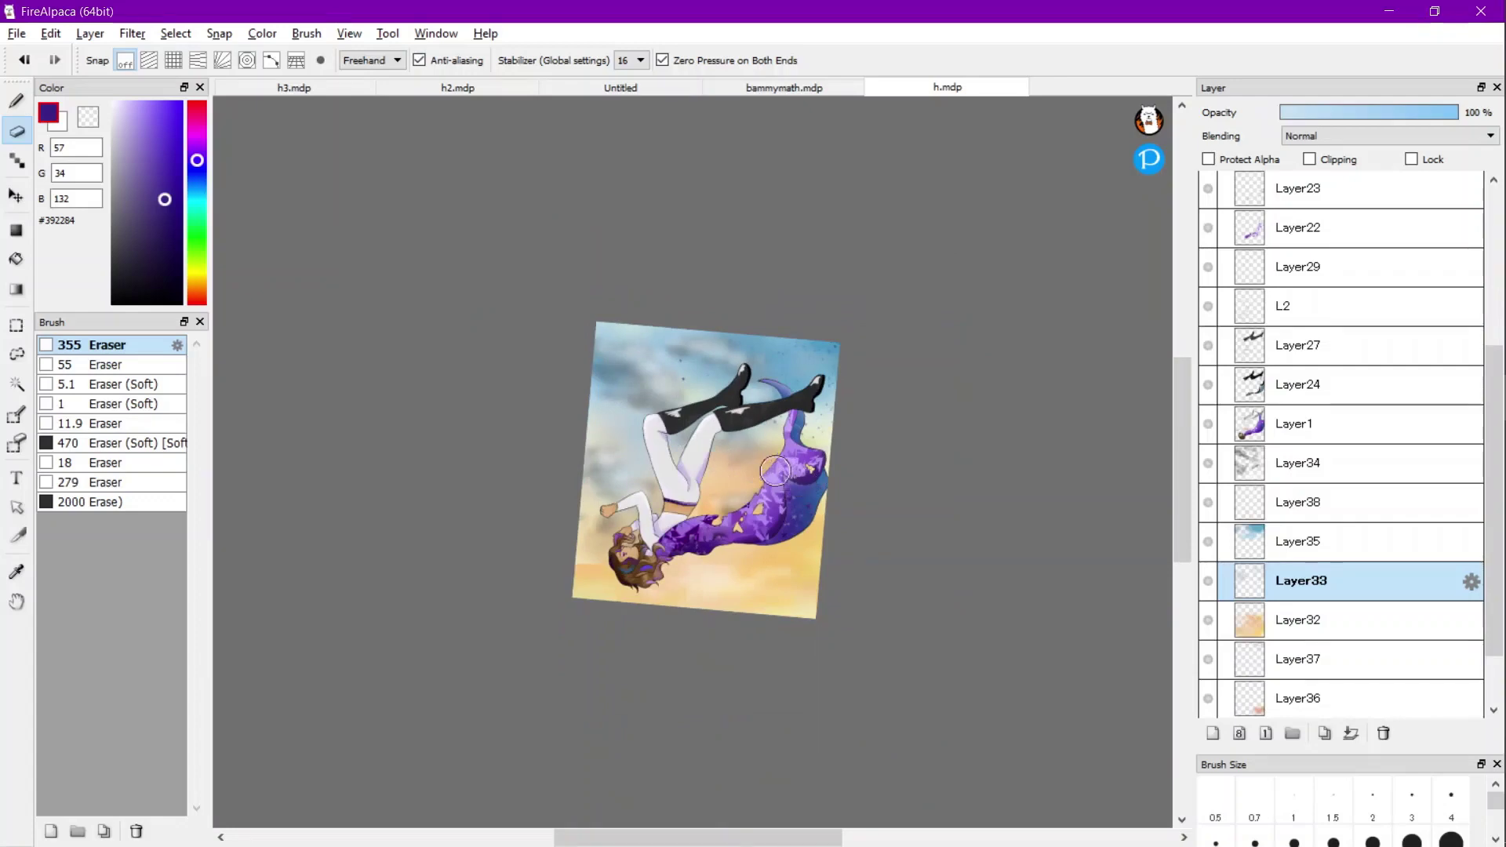
scroll(796, 478, "up", 1)
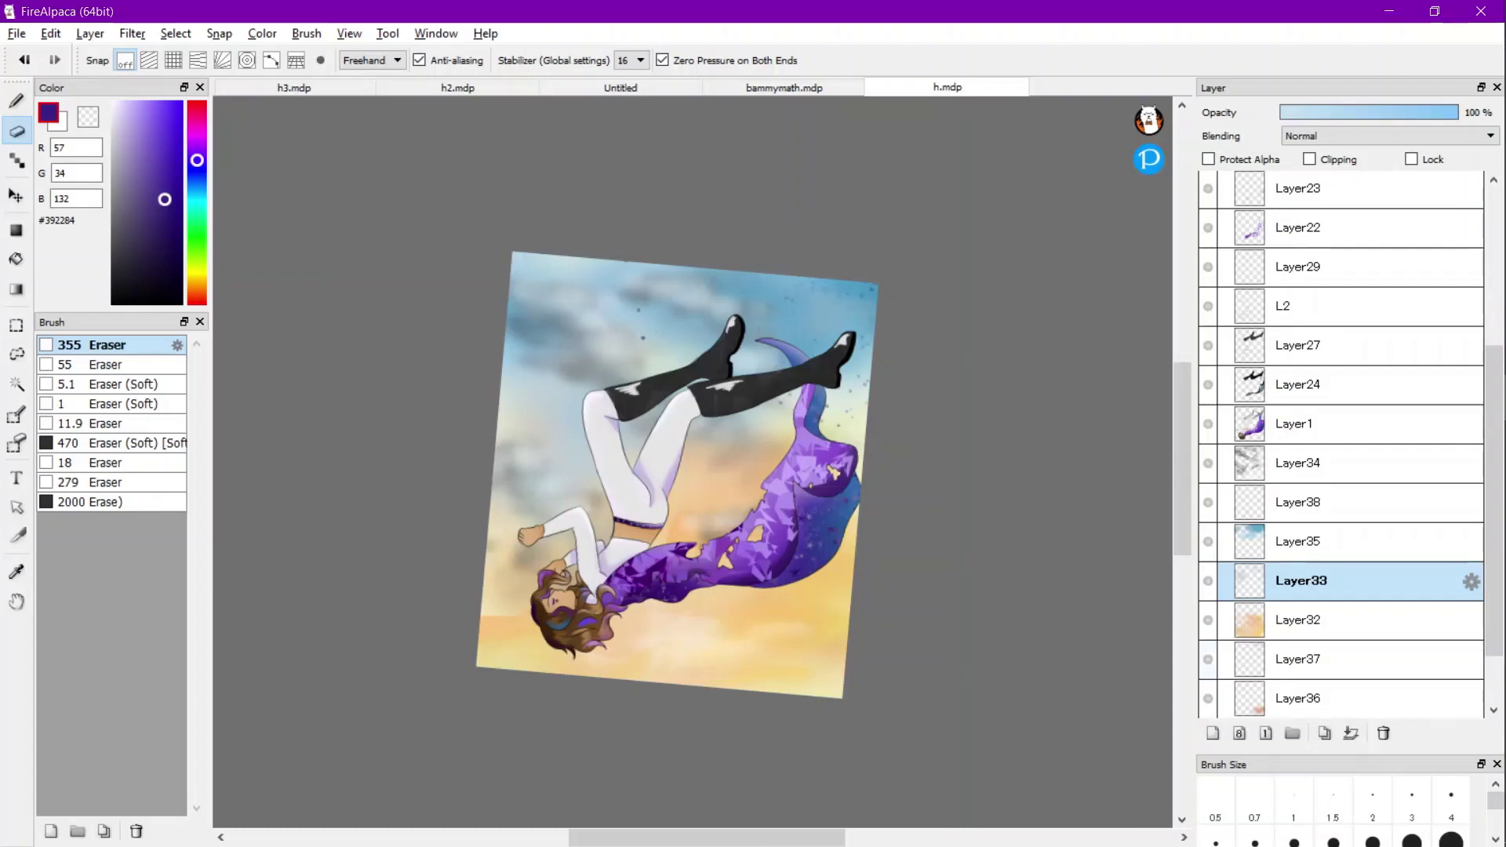
Make Layer37 the active layer and choose the Star2 brush from the Sparkles group.
left_click(1334, 659)
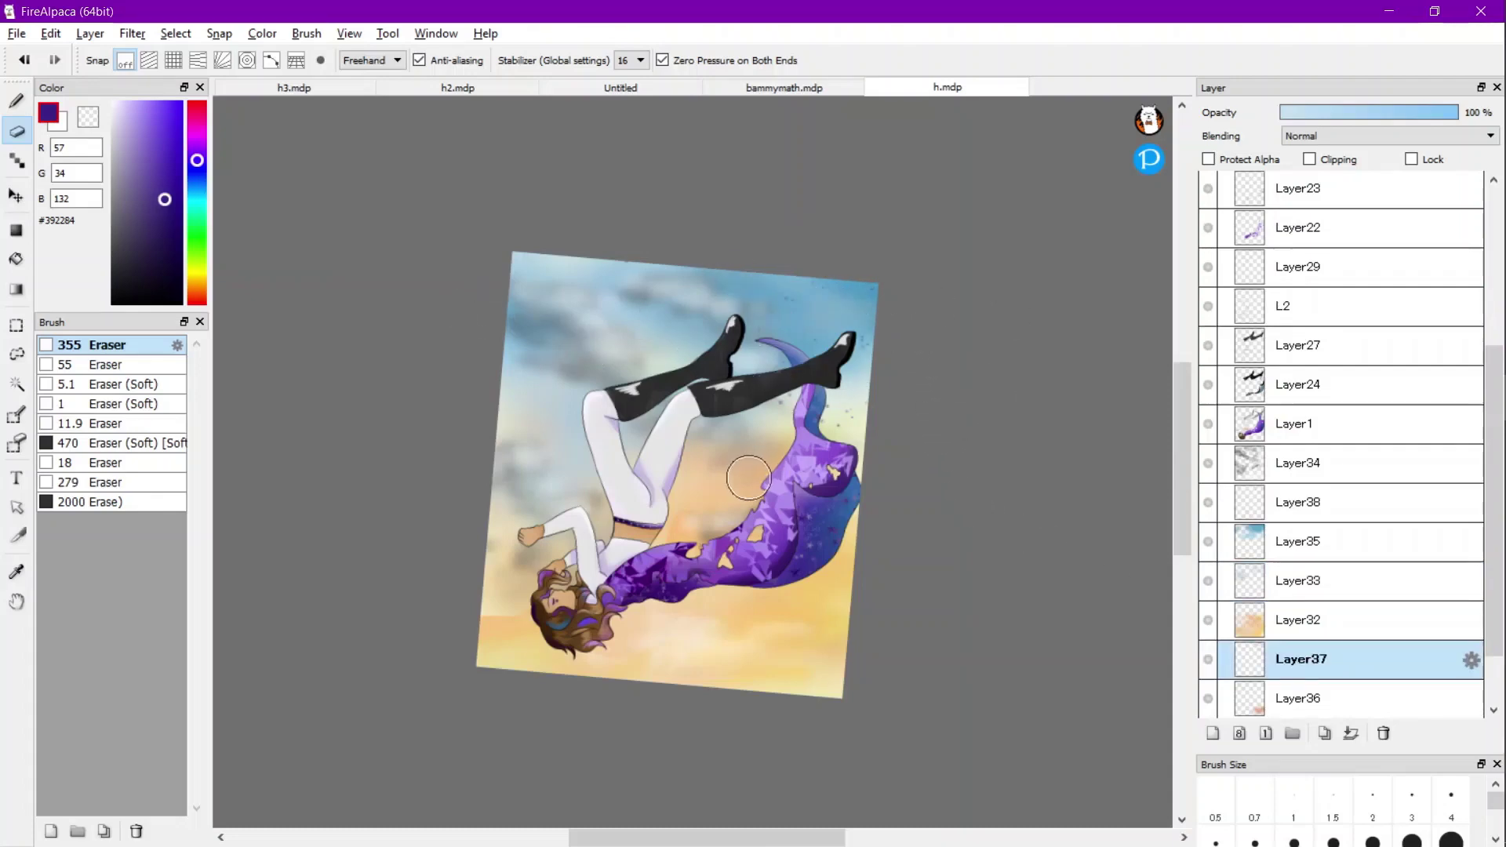
key("b")
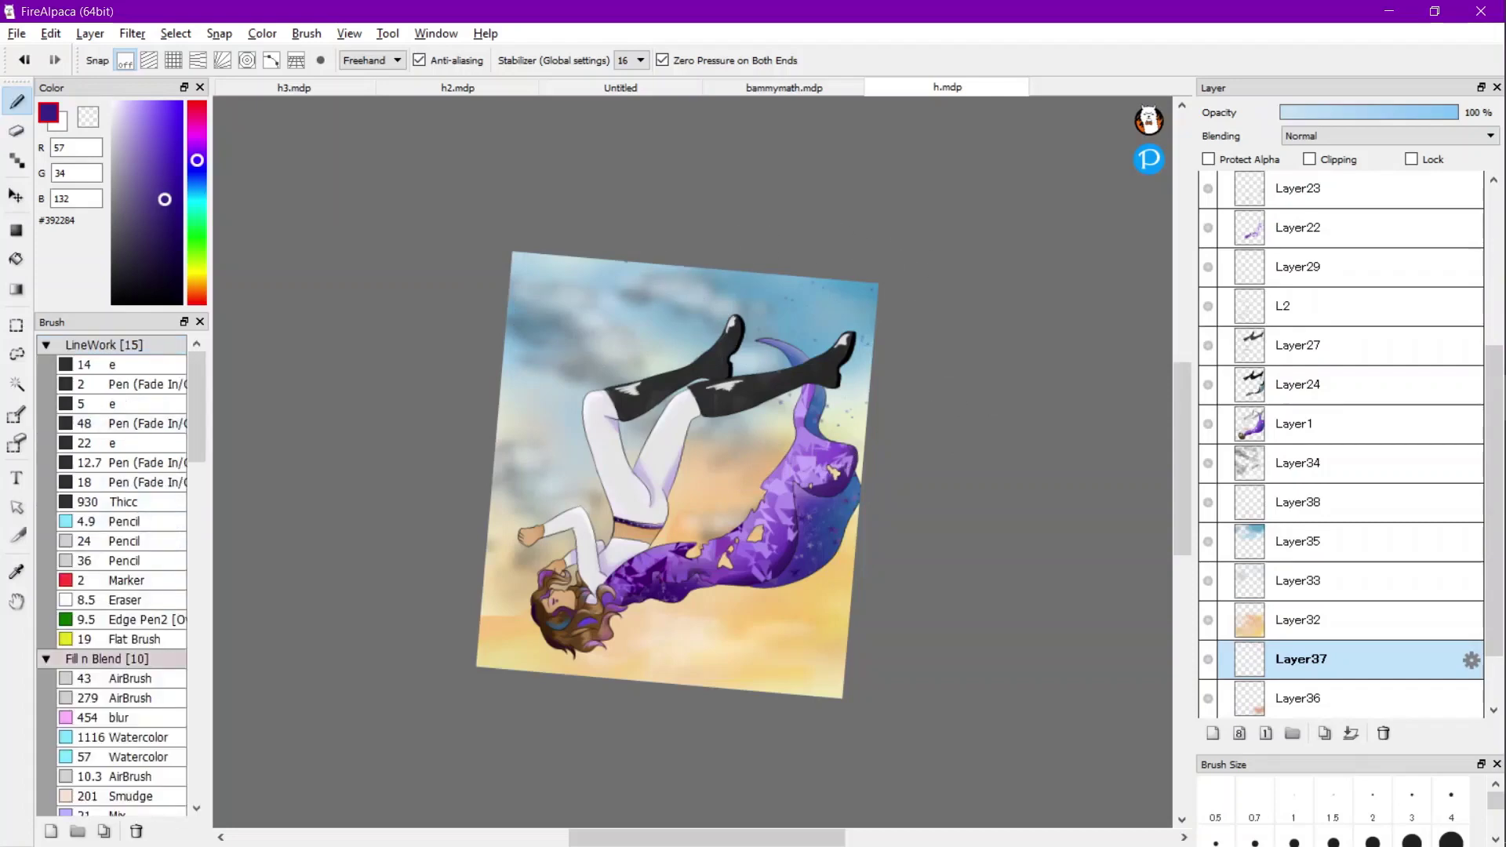
scroll(123, 546, "down", 7)
left_click(126, 546)
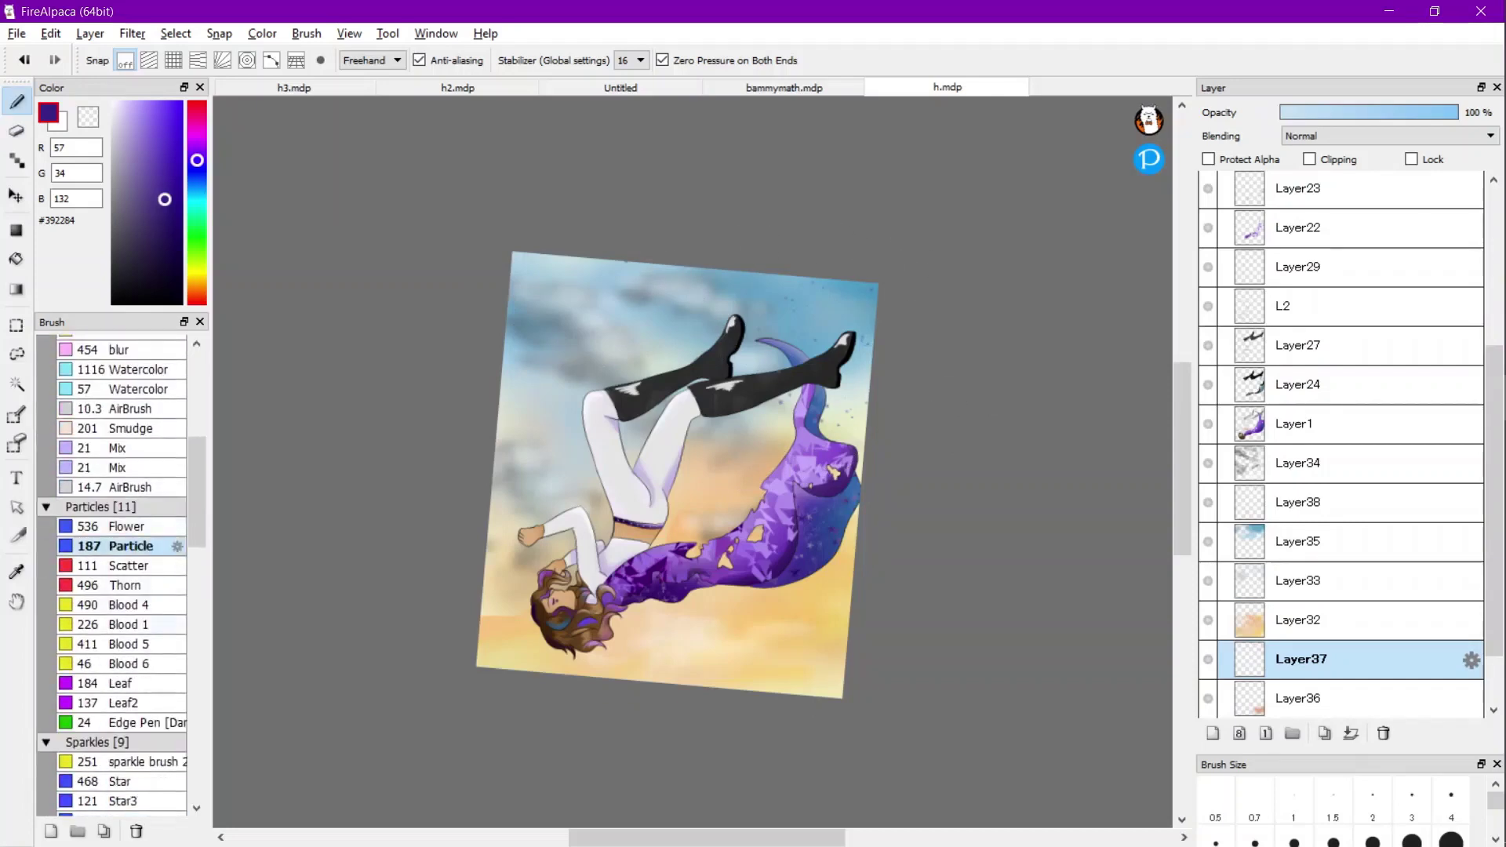
left_click(129, 624)
left_click(131, 605)
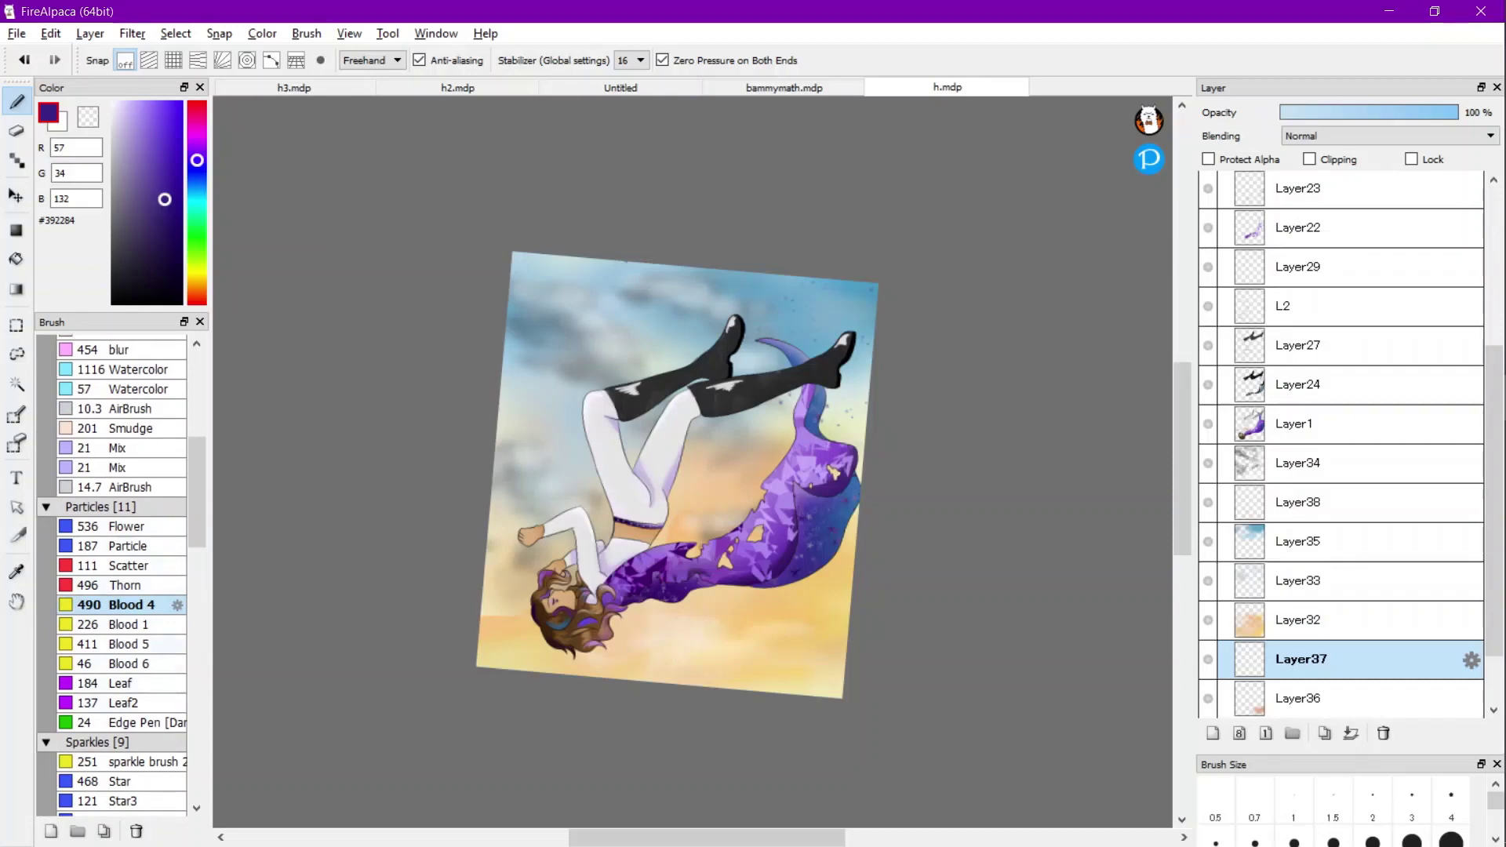
scroll(122, 575, "down", 1)
left_click(125, 747)
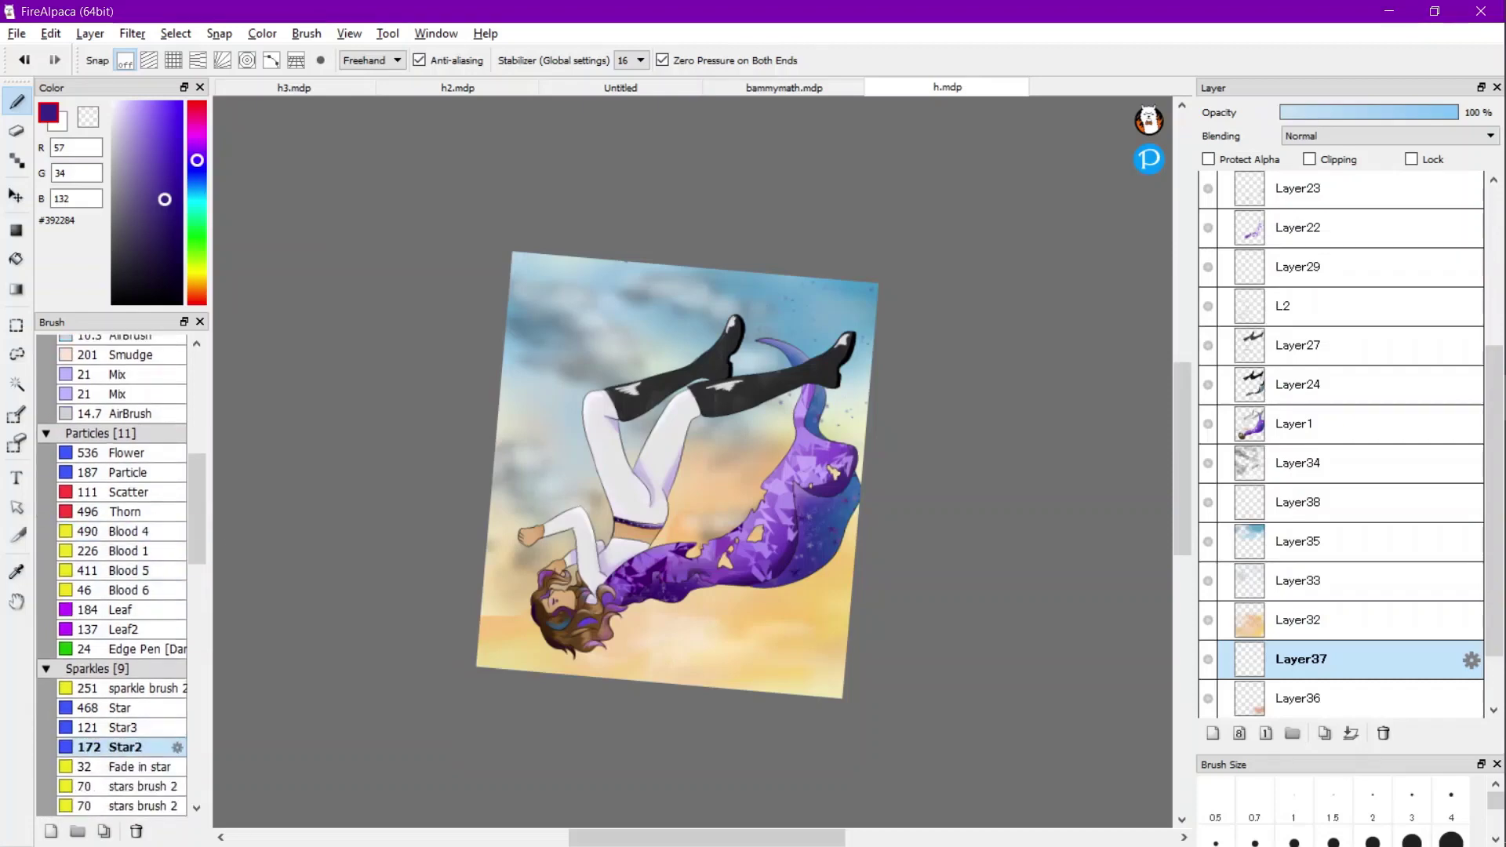
Set the Star2 brush's particle size to 60 and its width to 383 px.
left_click(177, 748)
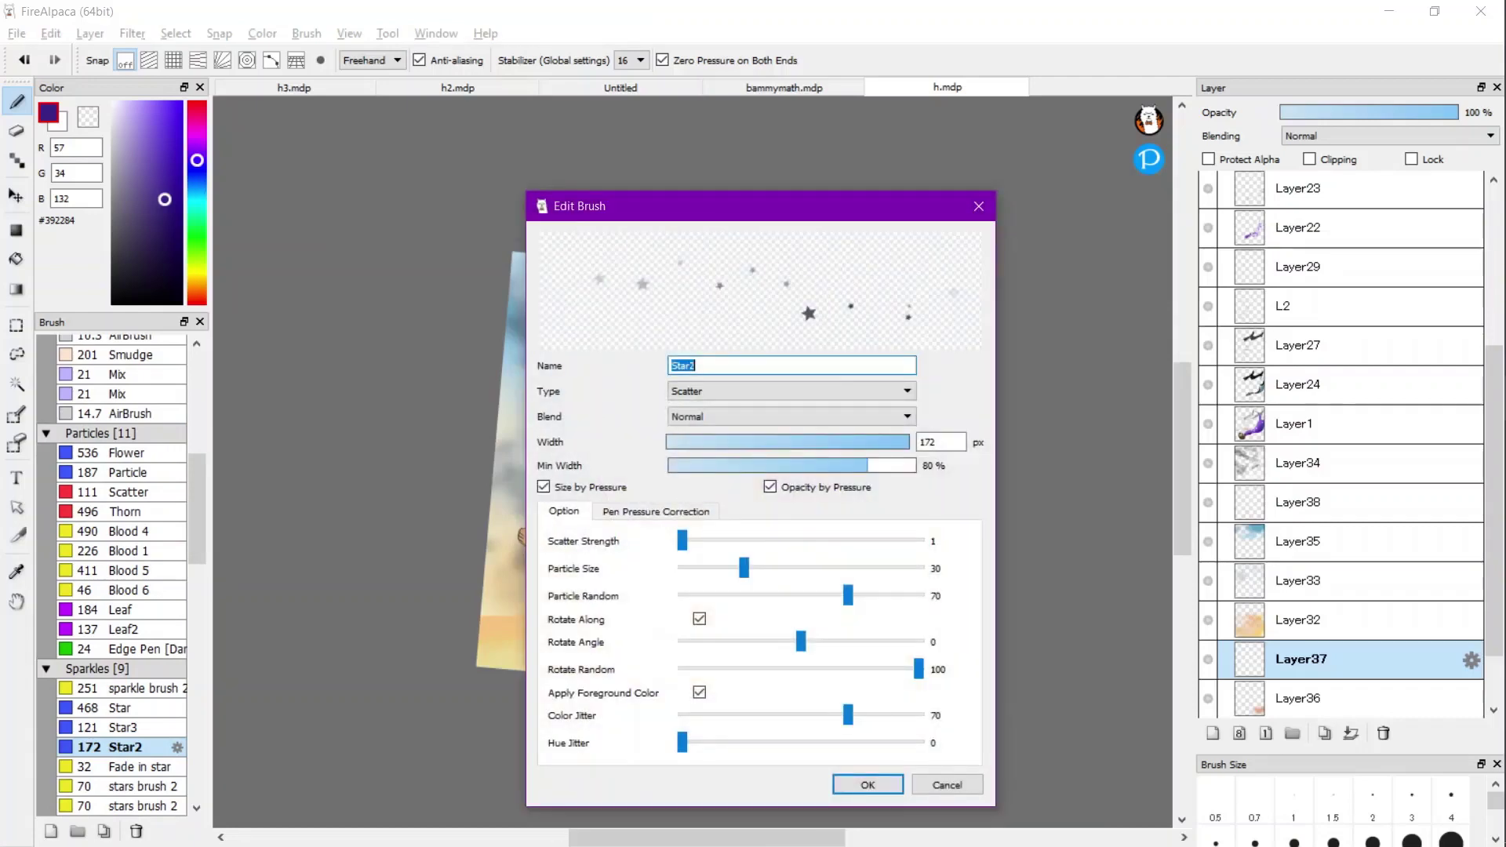
left_click_drag(744, 567, 794, 567)
left_click(867, 784)
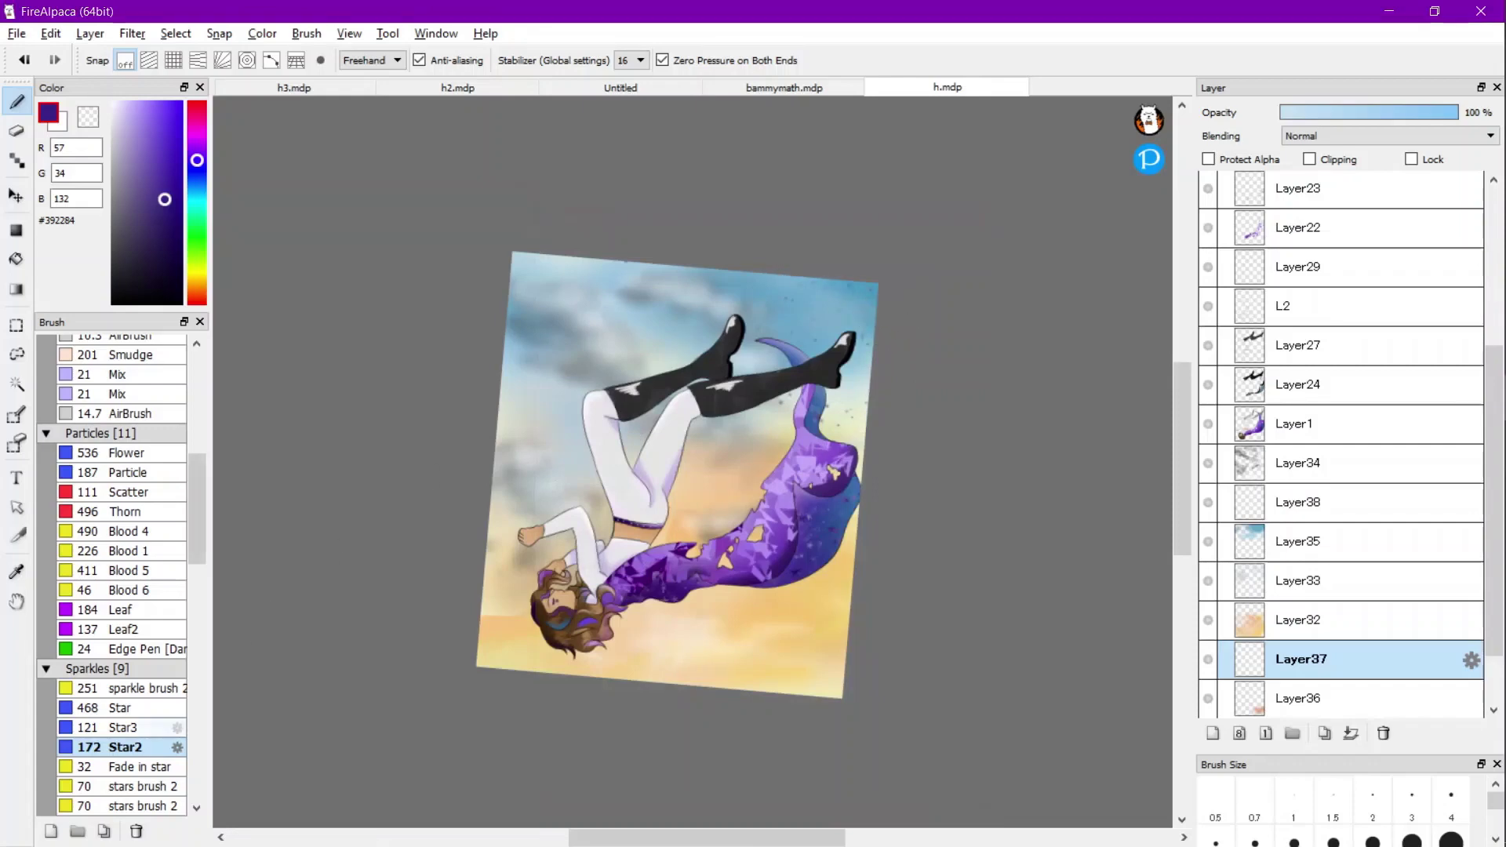
left_click(178, 747)
left_click(855, 568)
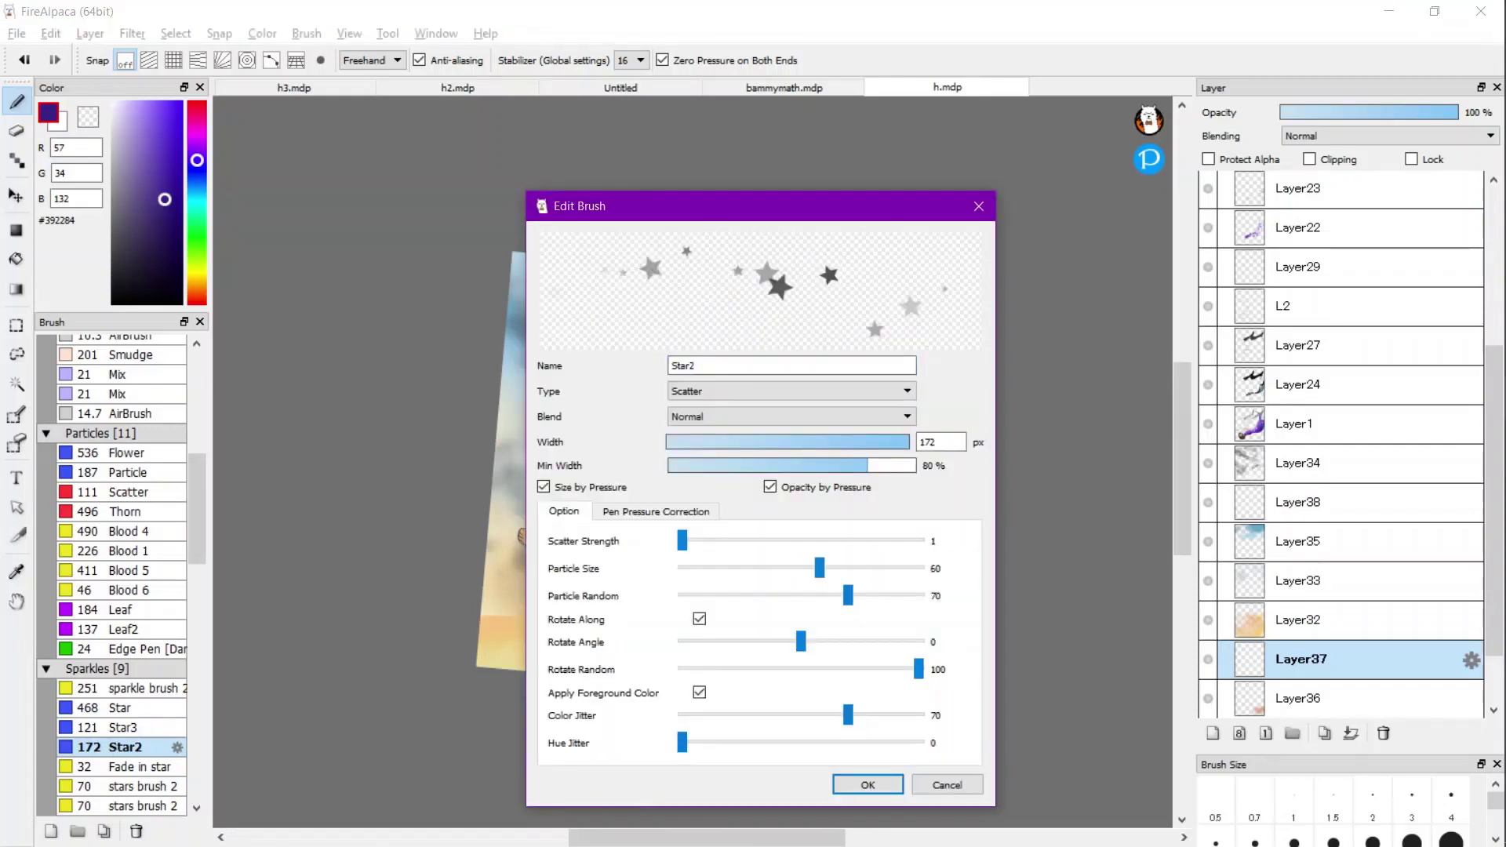
left_click(878, 443)
key("Return")
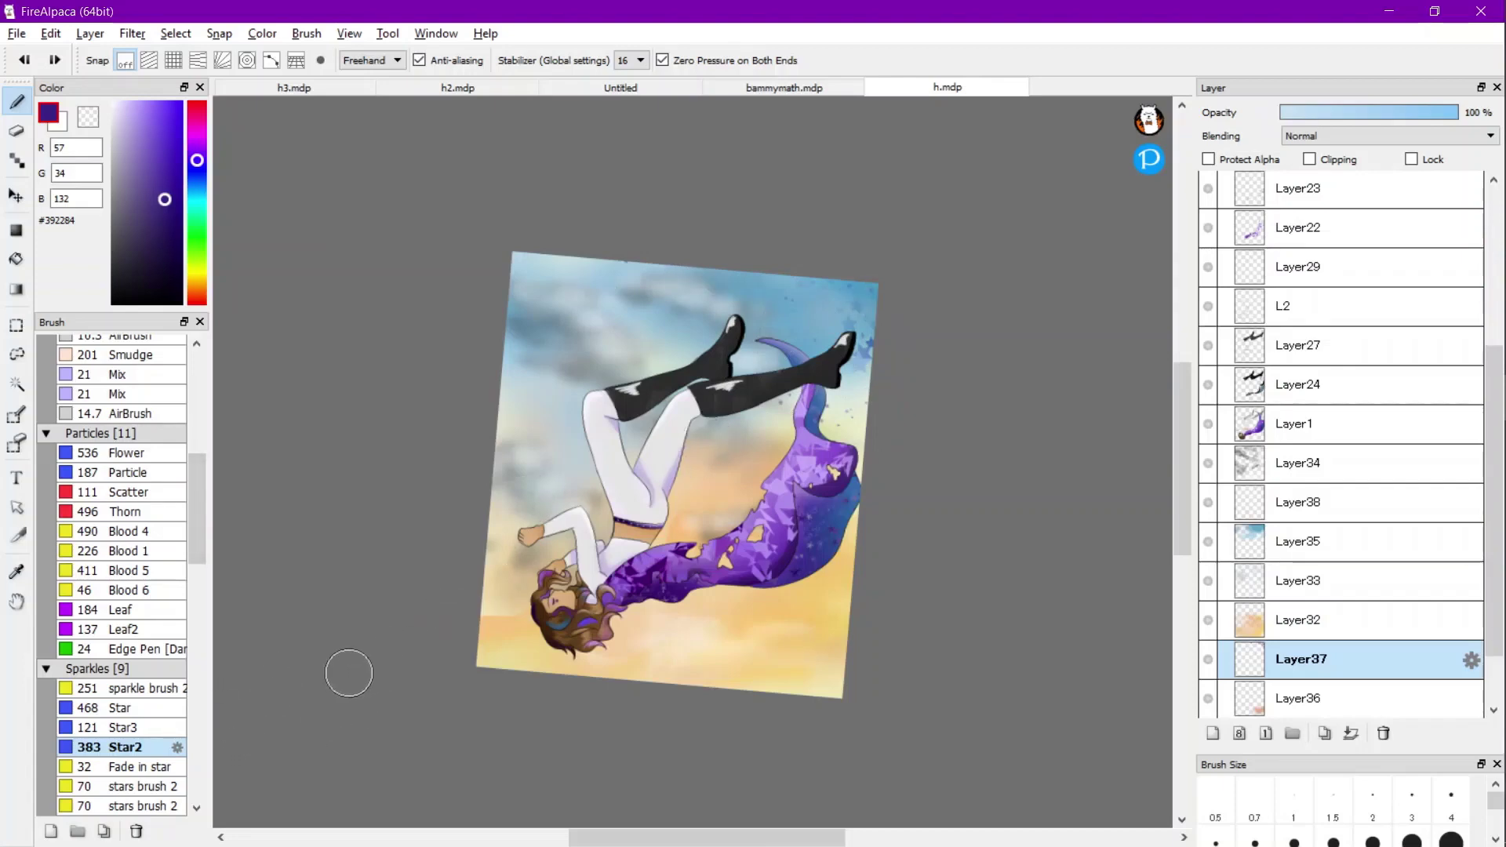
Replace the trial stars near the right boot with #392284 Star2 stars painted at a 300 px brush width.
key("ctrl+z")
left_click(178, 748)
double_click(929, 442)
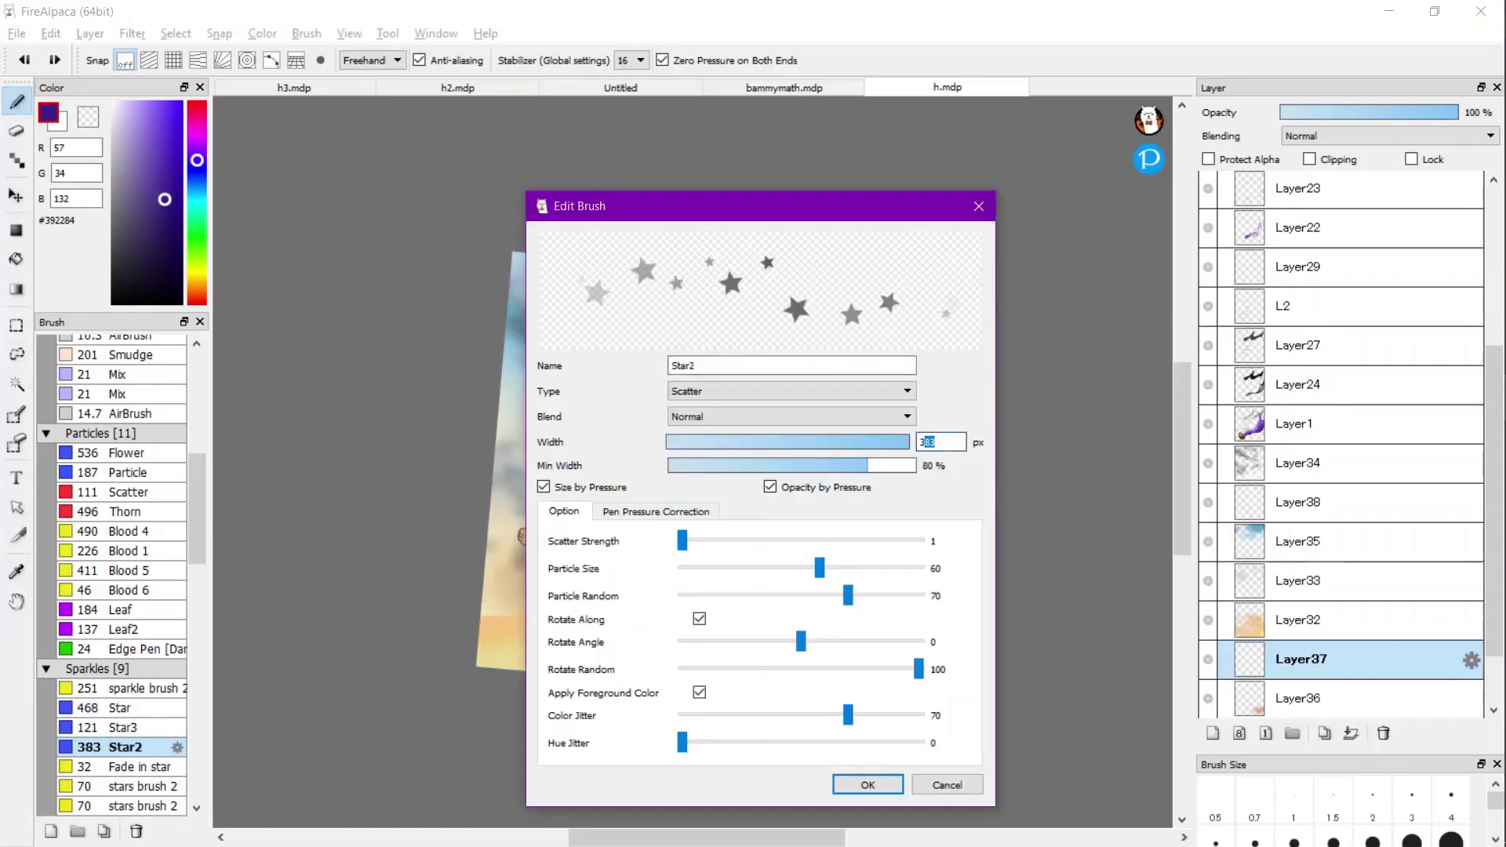
type("00")
key("Return")
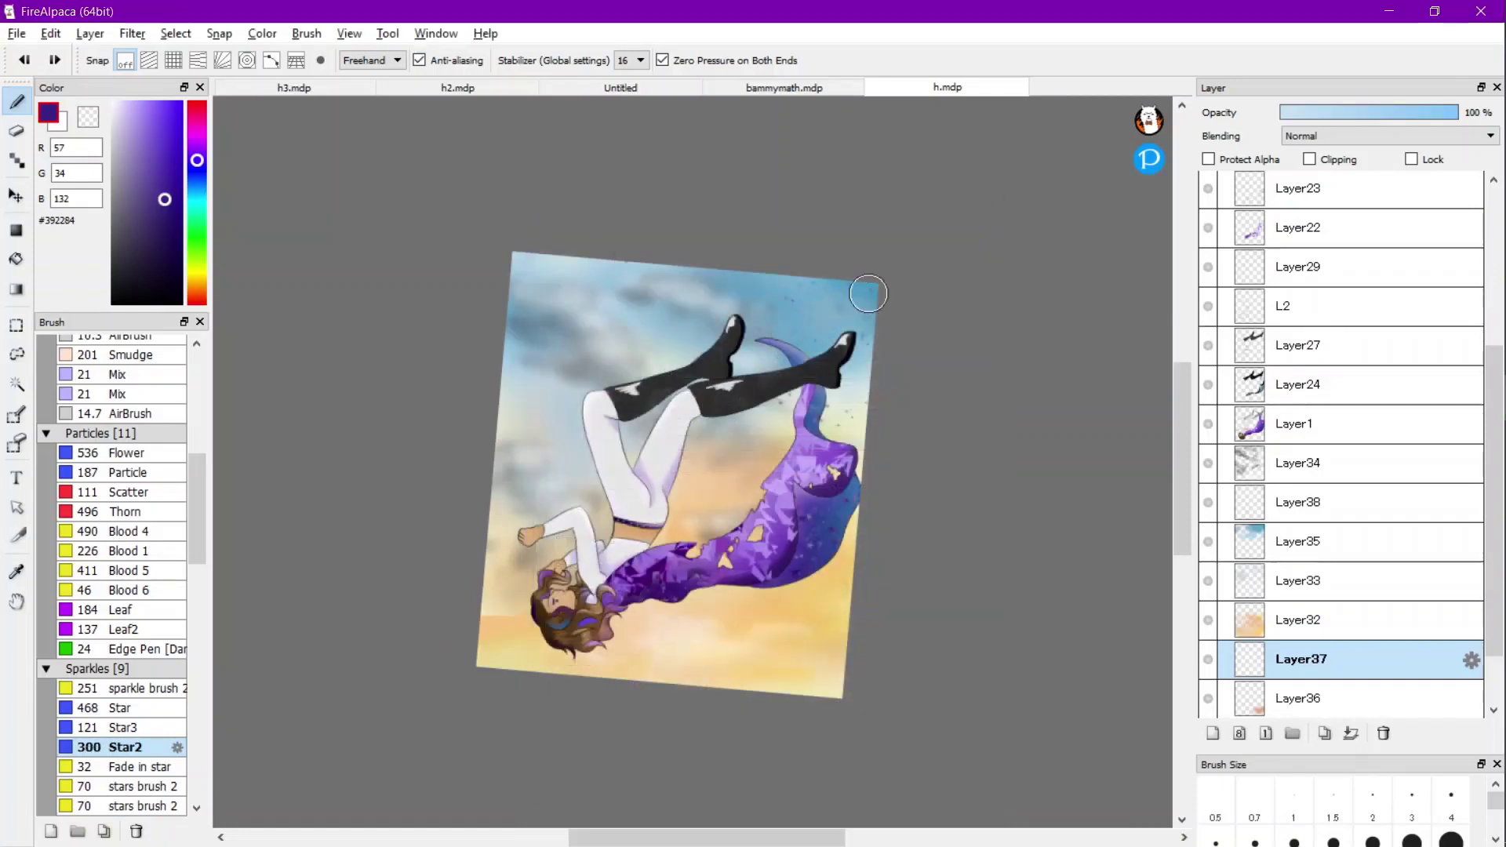
left_click_drag(913, 328, 737, 259)
Darken the colour to #000000 and scatter more Star2 stars in the sky around the right boot.
left_click(180, 254)
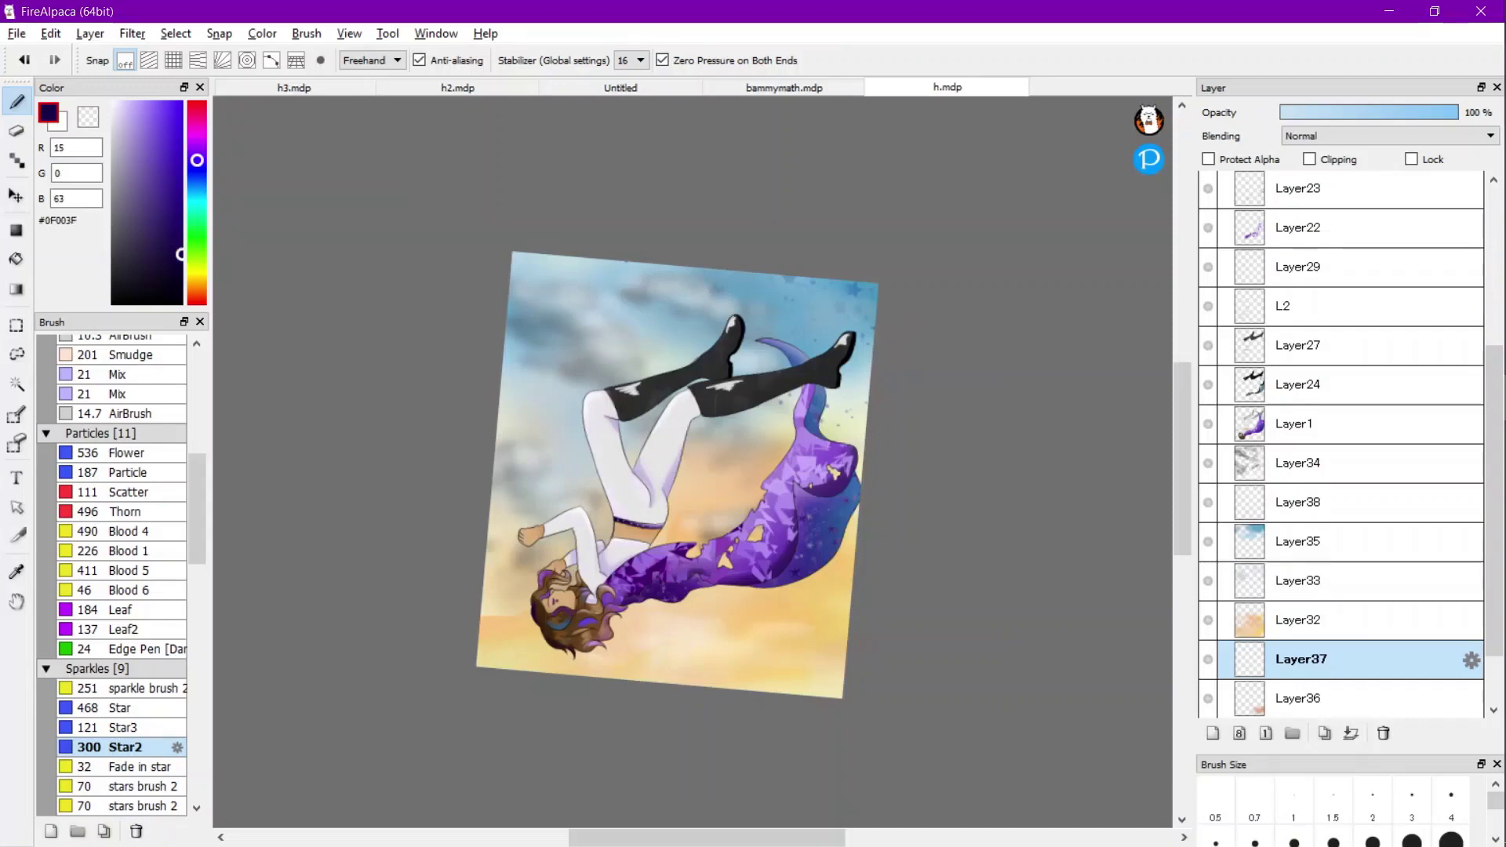
left_click_drag(181, 254, 180, 303)
mouse_move(817, 257)
left_mouse_down()
mouse_move(879, 312)
mouse_move(925, 415)
mouse_move(864, 348)
left_mouse_up()
Make Layer38 the active layer and reduce the Star2 brush's width to 134 px.
left_click(1349, 503)
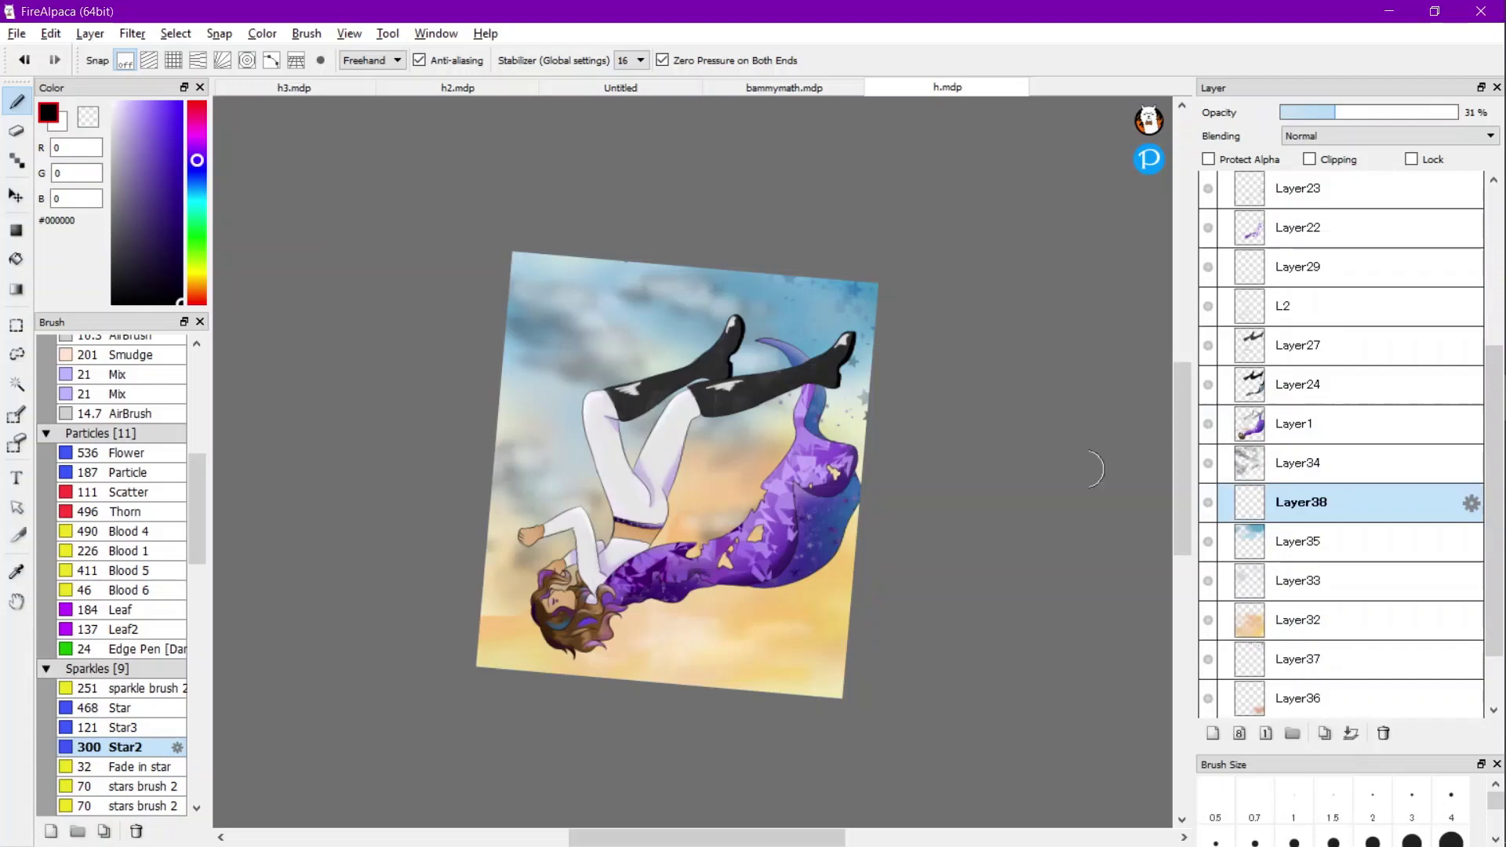
key("e")
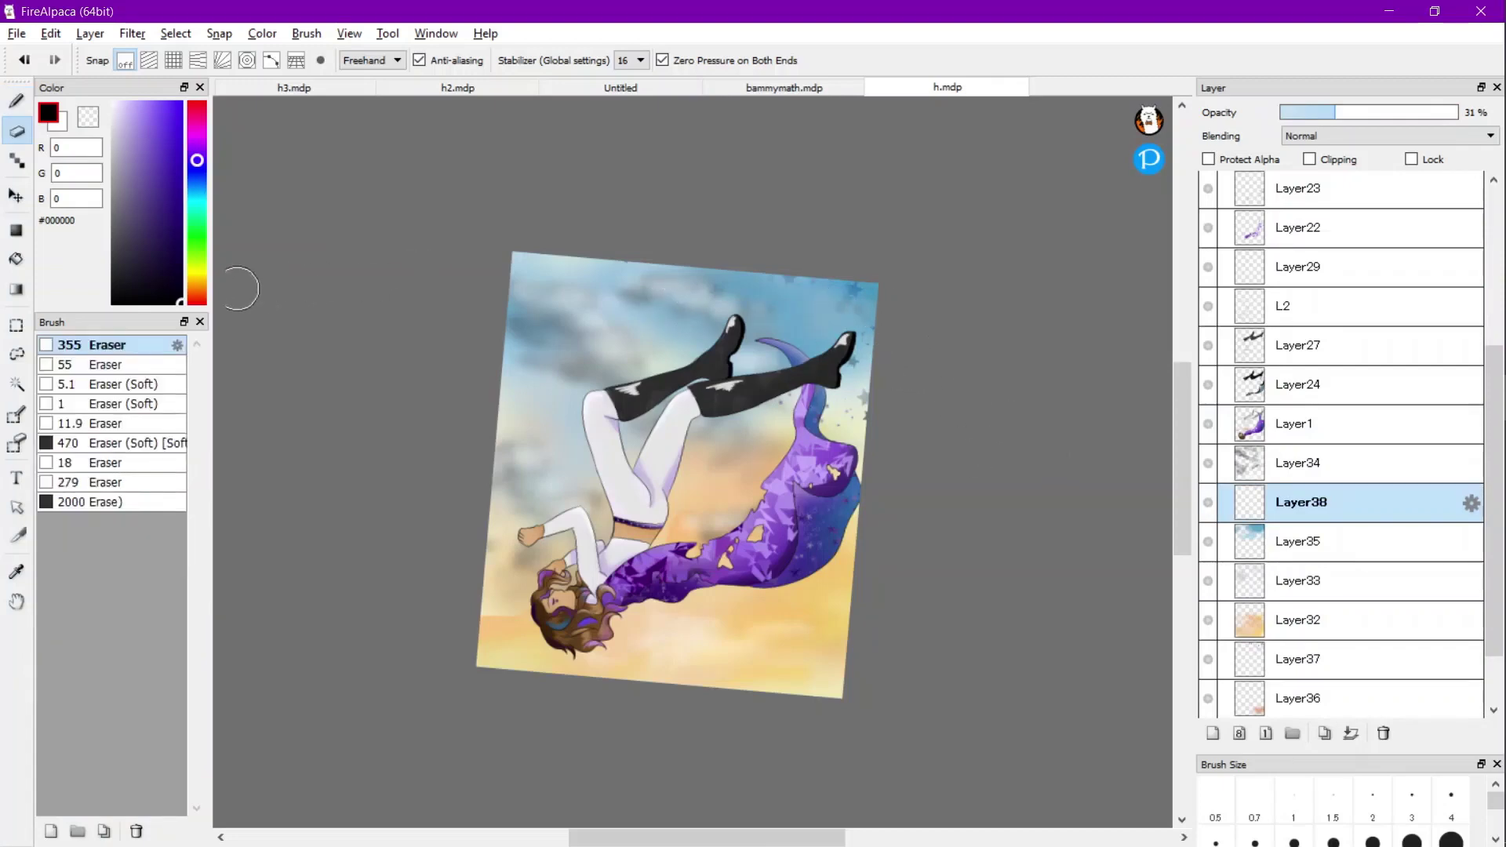
key("b")
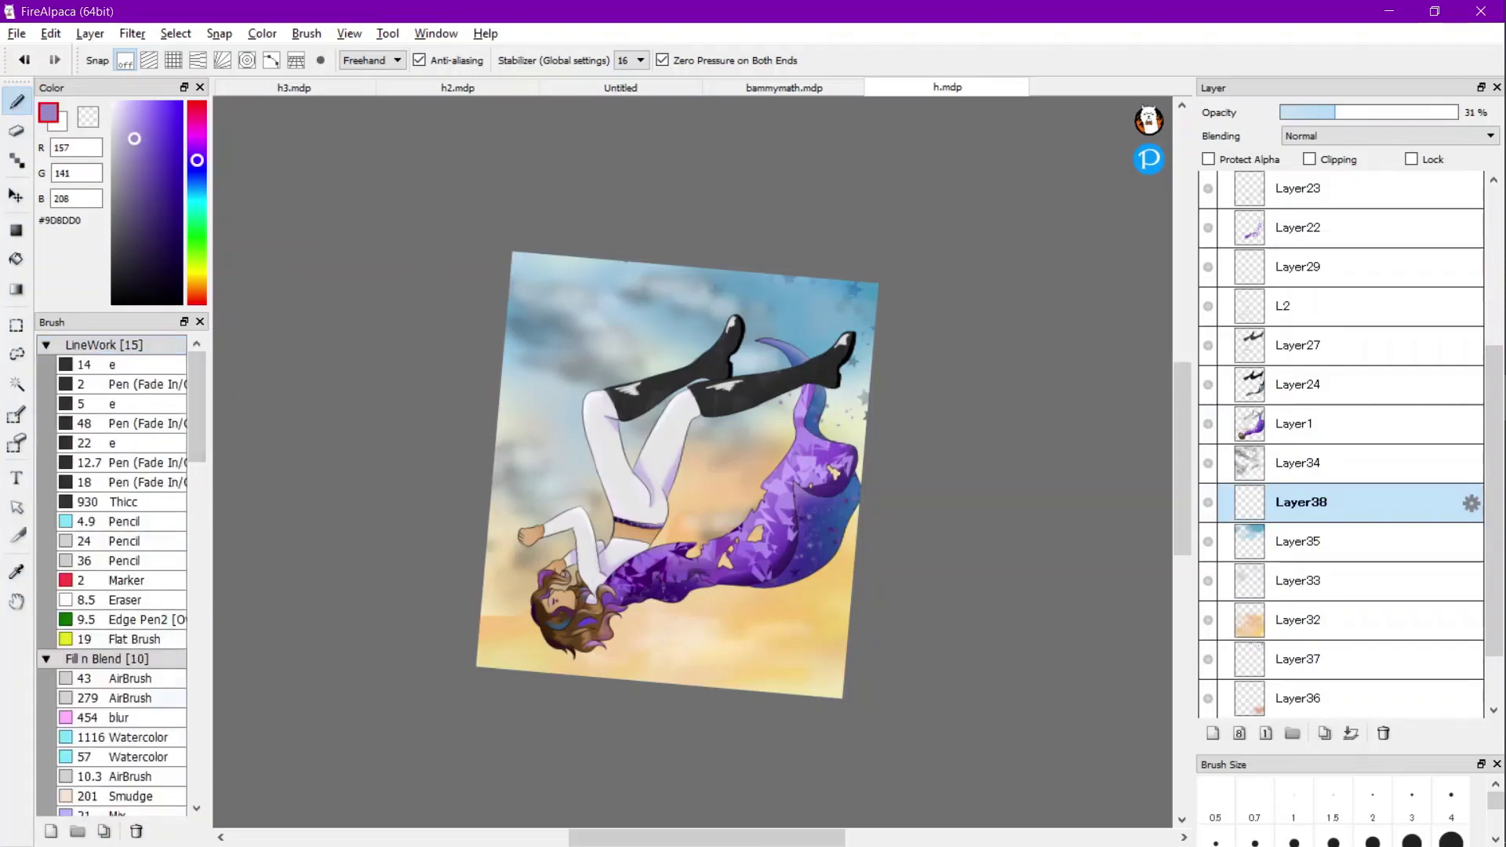
scroll(112, 574, "down", 6)
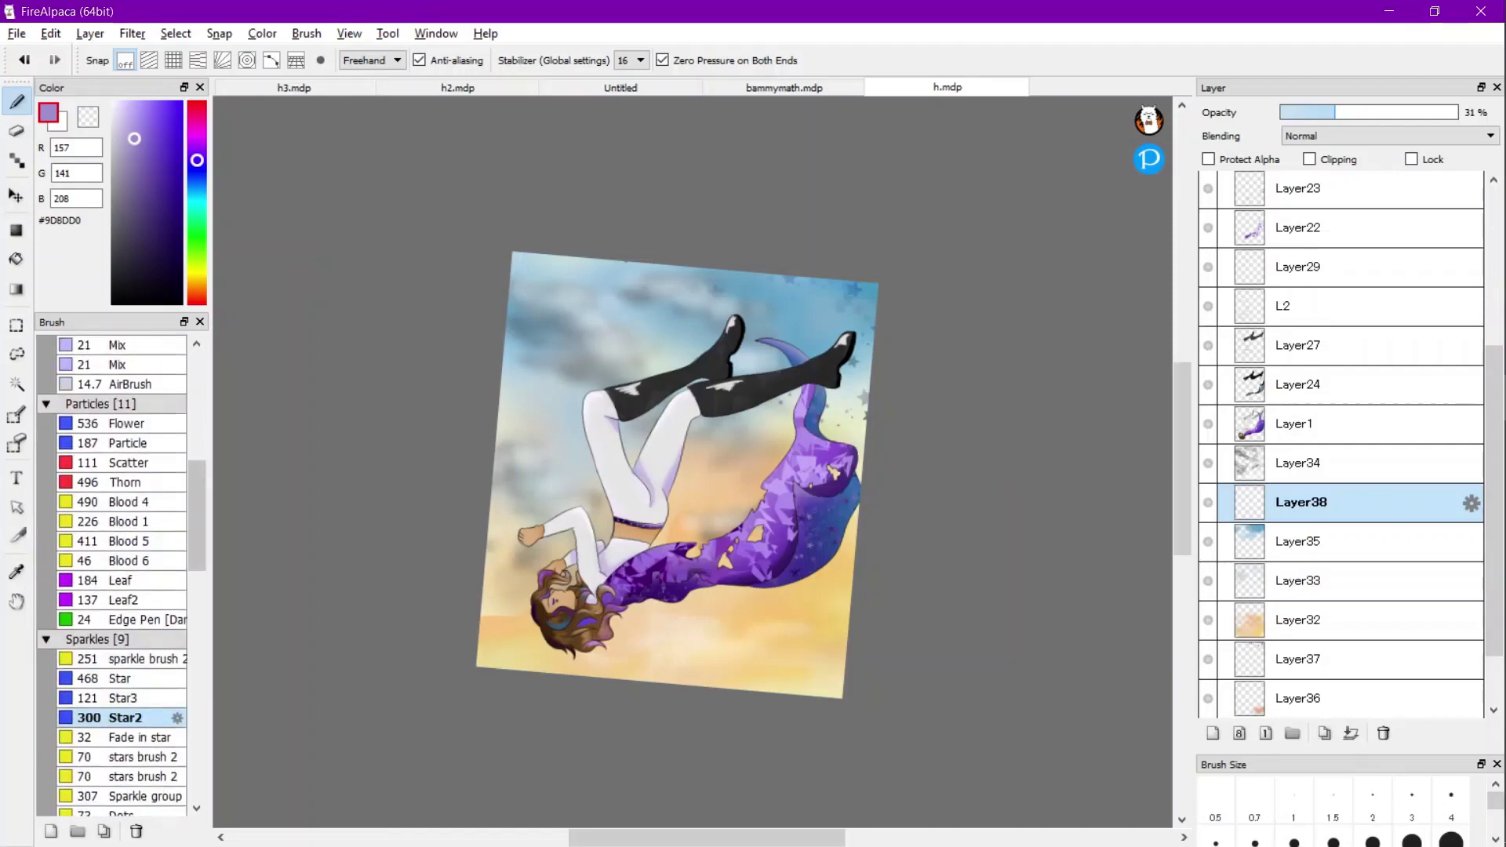
left_click(177, 717)
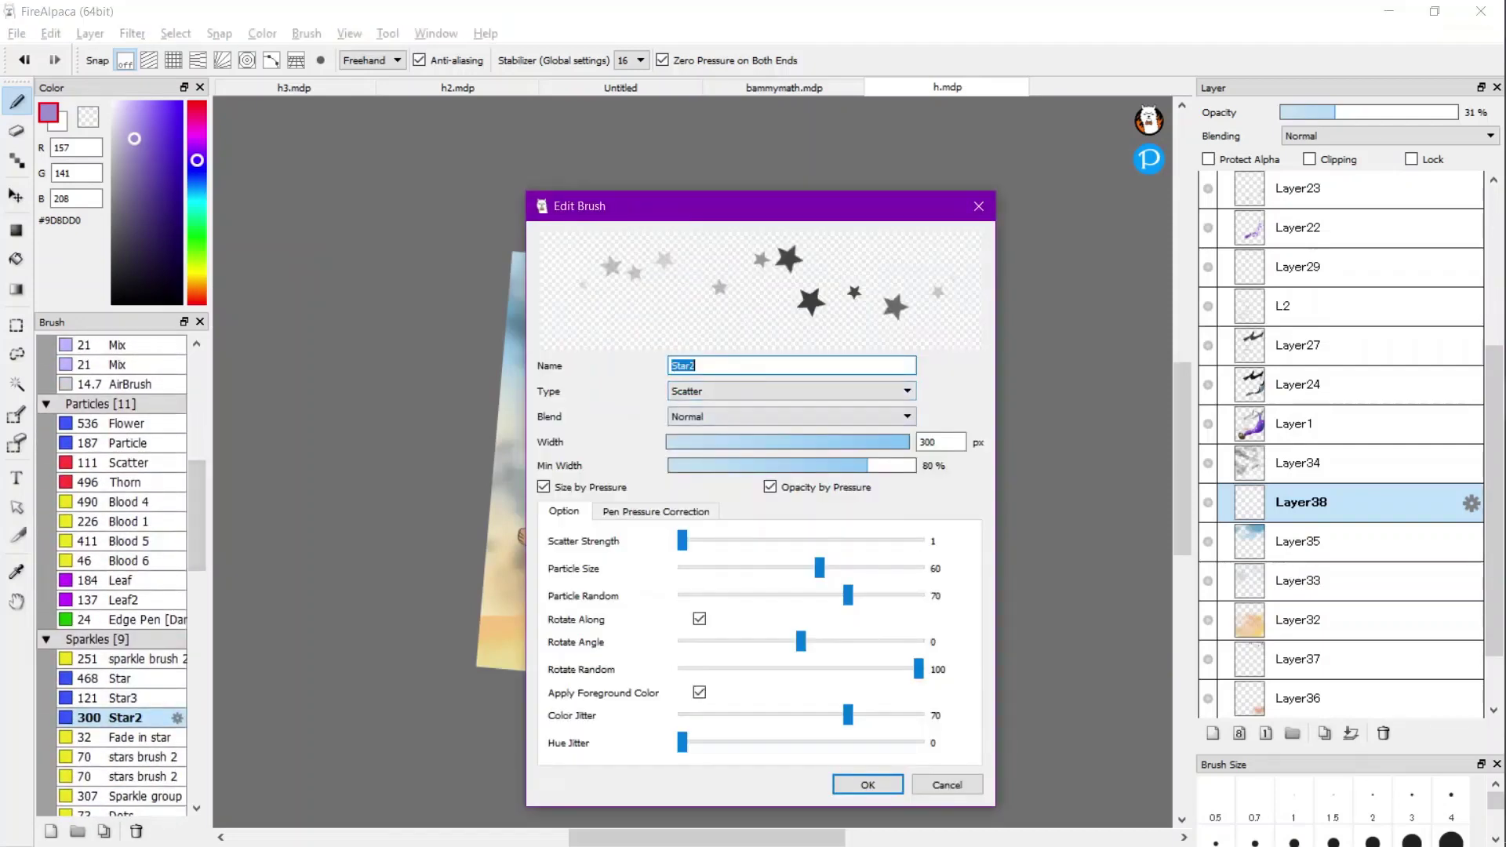
left_click(902, 442)
left_click(868, 784)
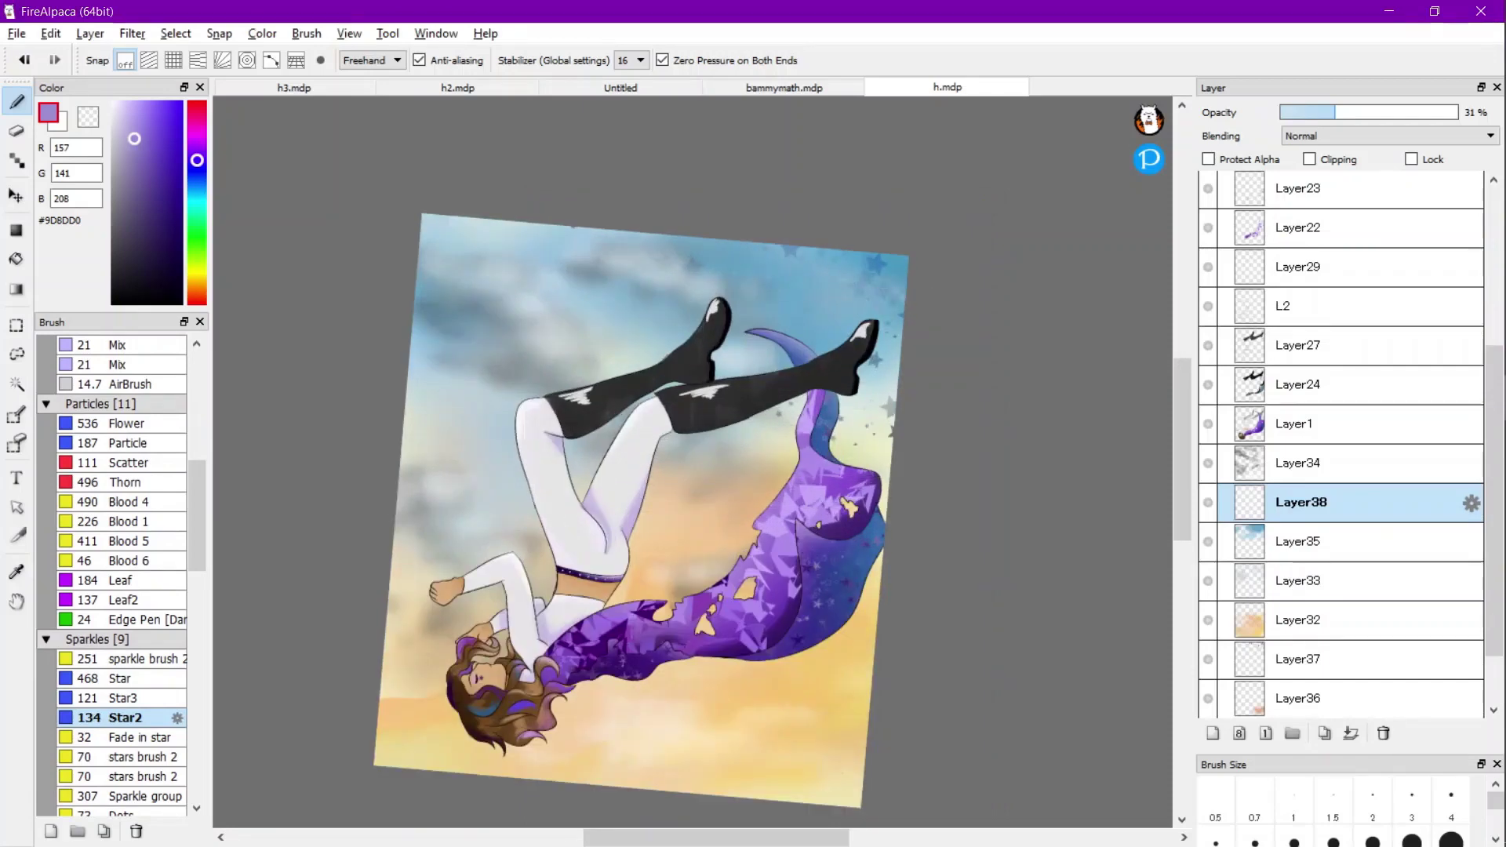
Scatter smaller Star2 stars in dark purple and #FFFFFF white across the sky above the boots on Layer38.
left_click(179, 219)
left_click(112, 102)
left_click_drag(521, 279, 665, 340)
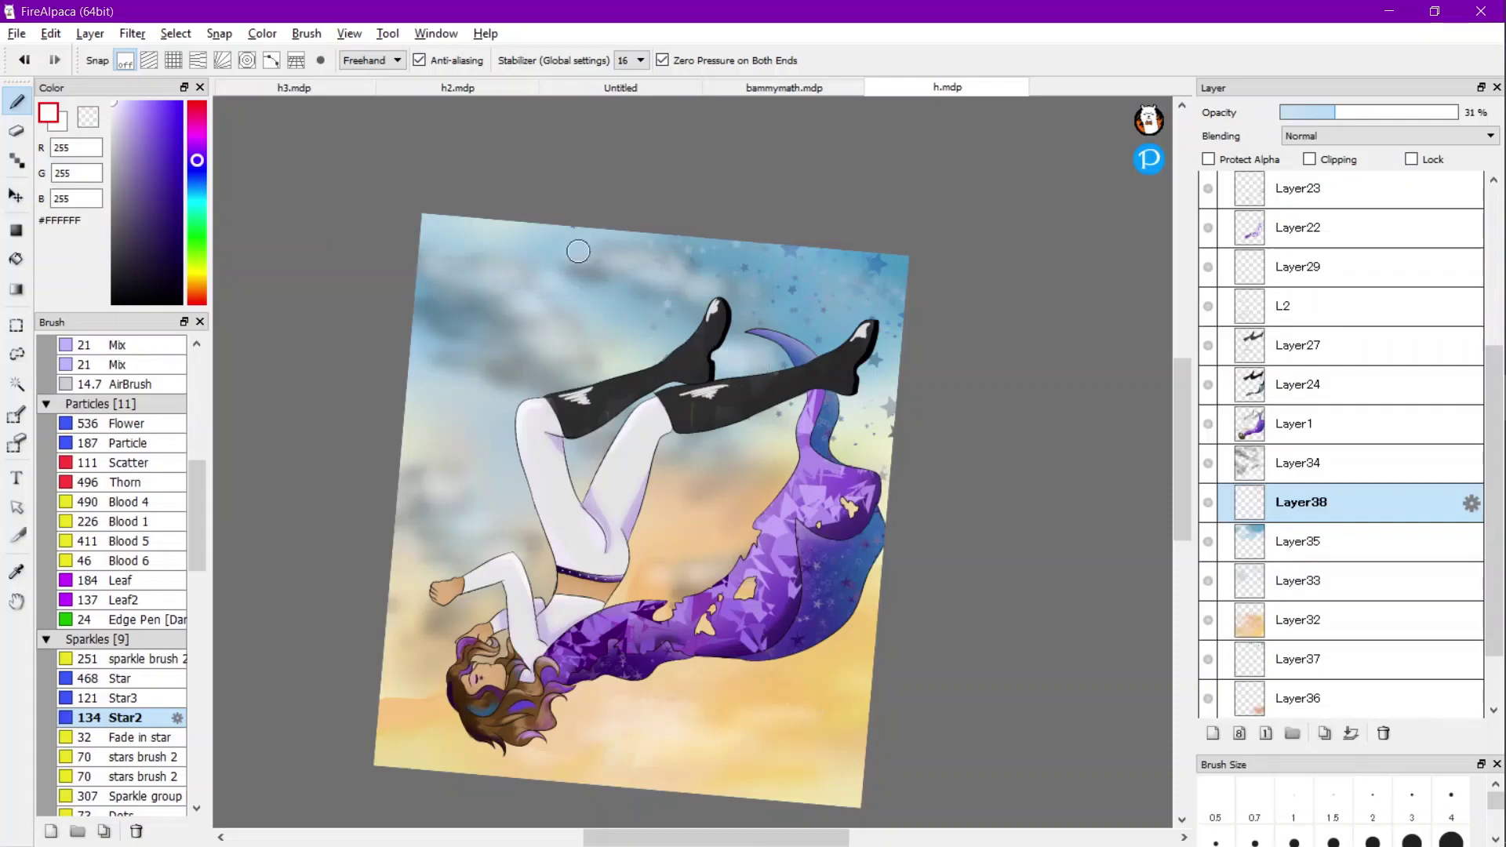
Change the star colour to light green #DDEDAA and then to golden yellow #FCC900.
left_click(197, 263)
left_click(133, 102)
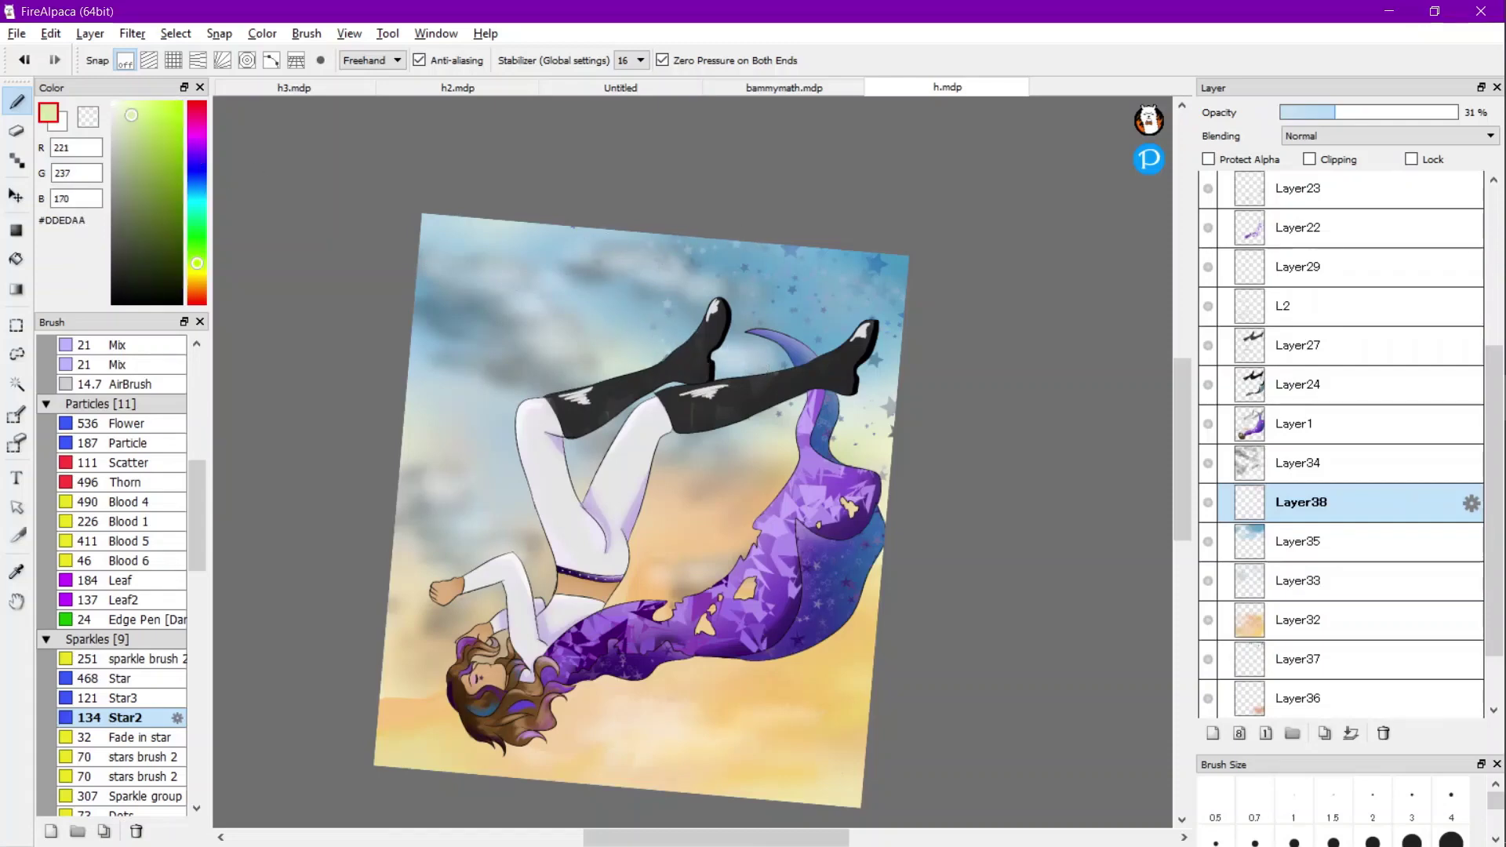
left_click(197, 277)
left_click(181, 105)
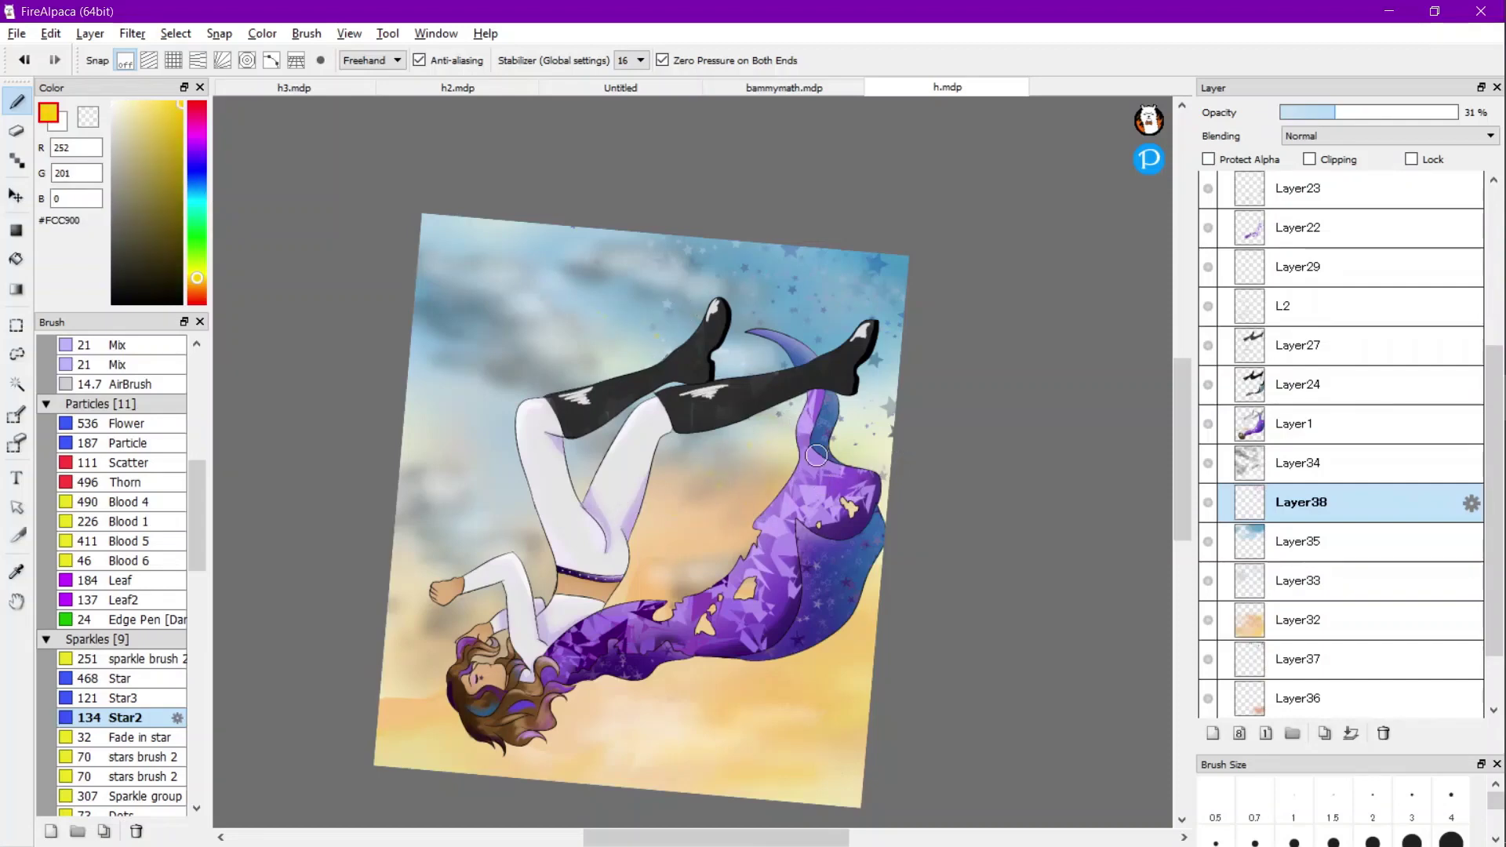
scroll(816, 455, "down", 2)
scroll(679, 444, "up", 2)
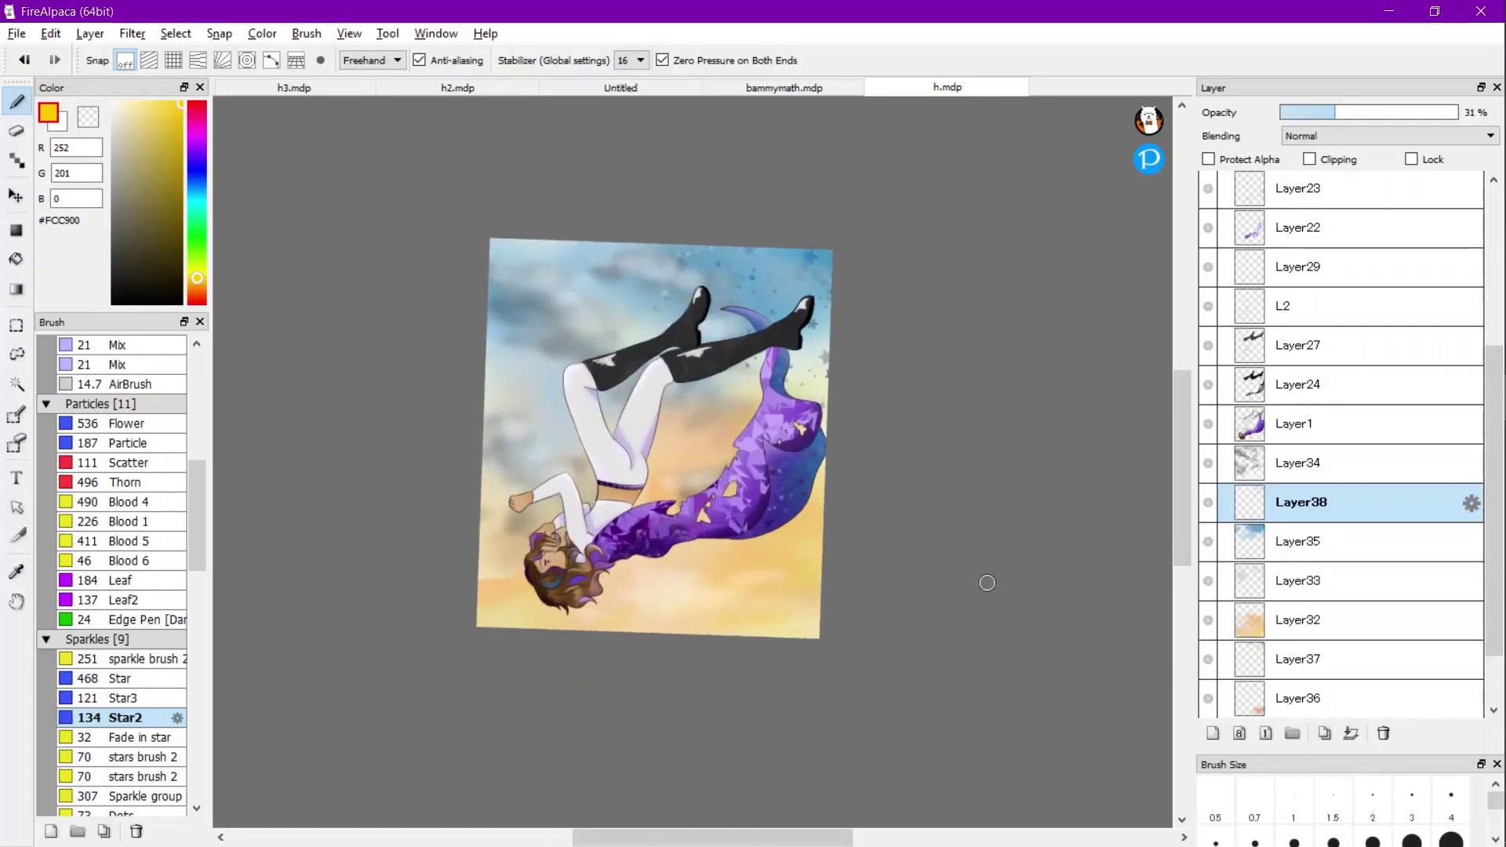
Compare the background with Layer31 shown and hidden, keeping the layer visible.
scroll(1333, 384, "down", 2)
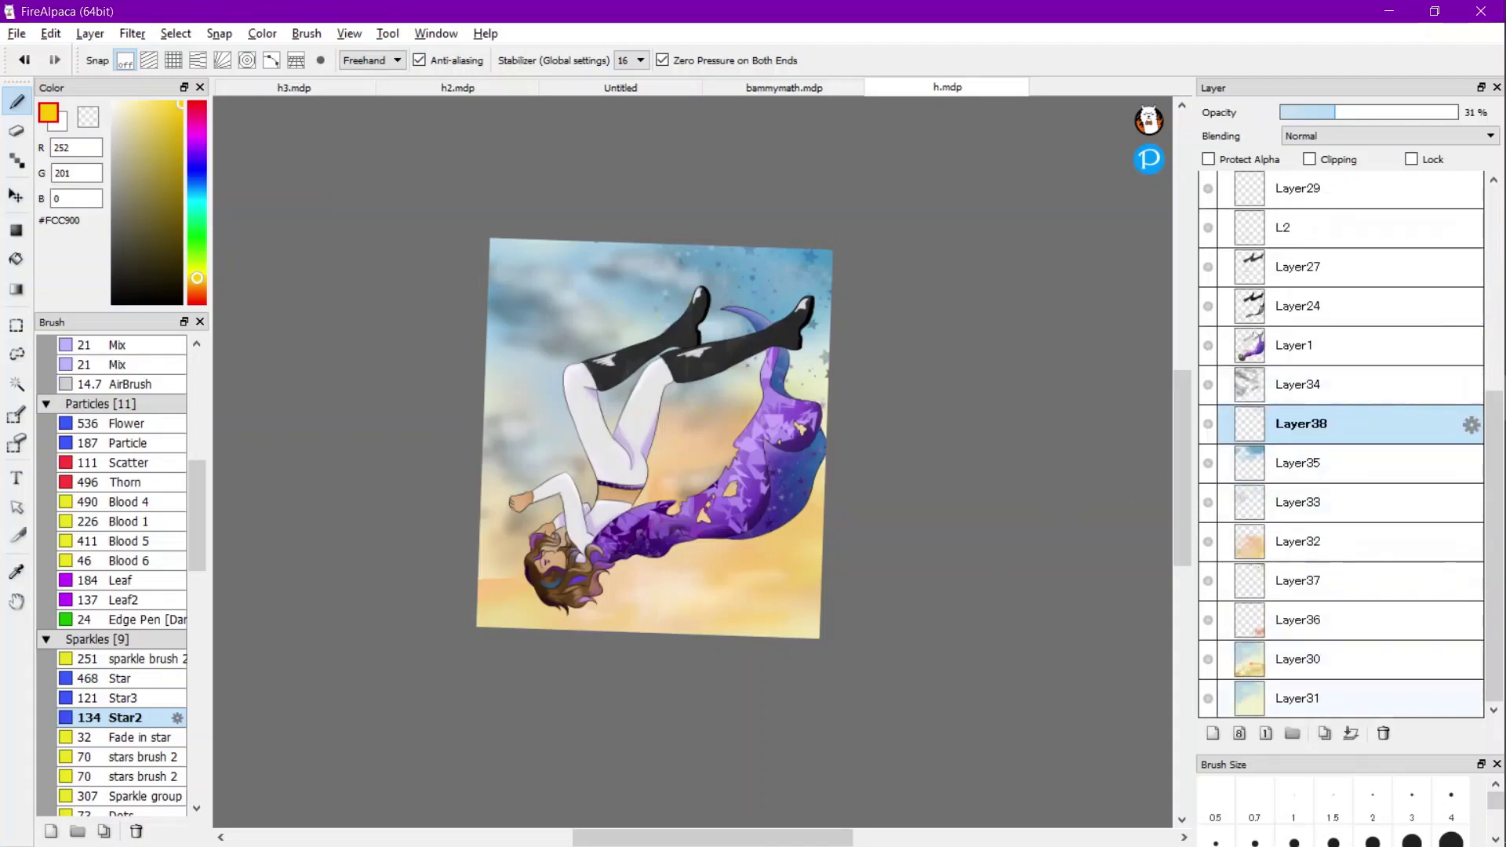
left_click(1333, 698)
left_click(1208, 698)
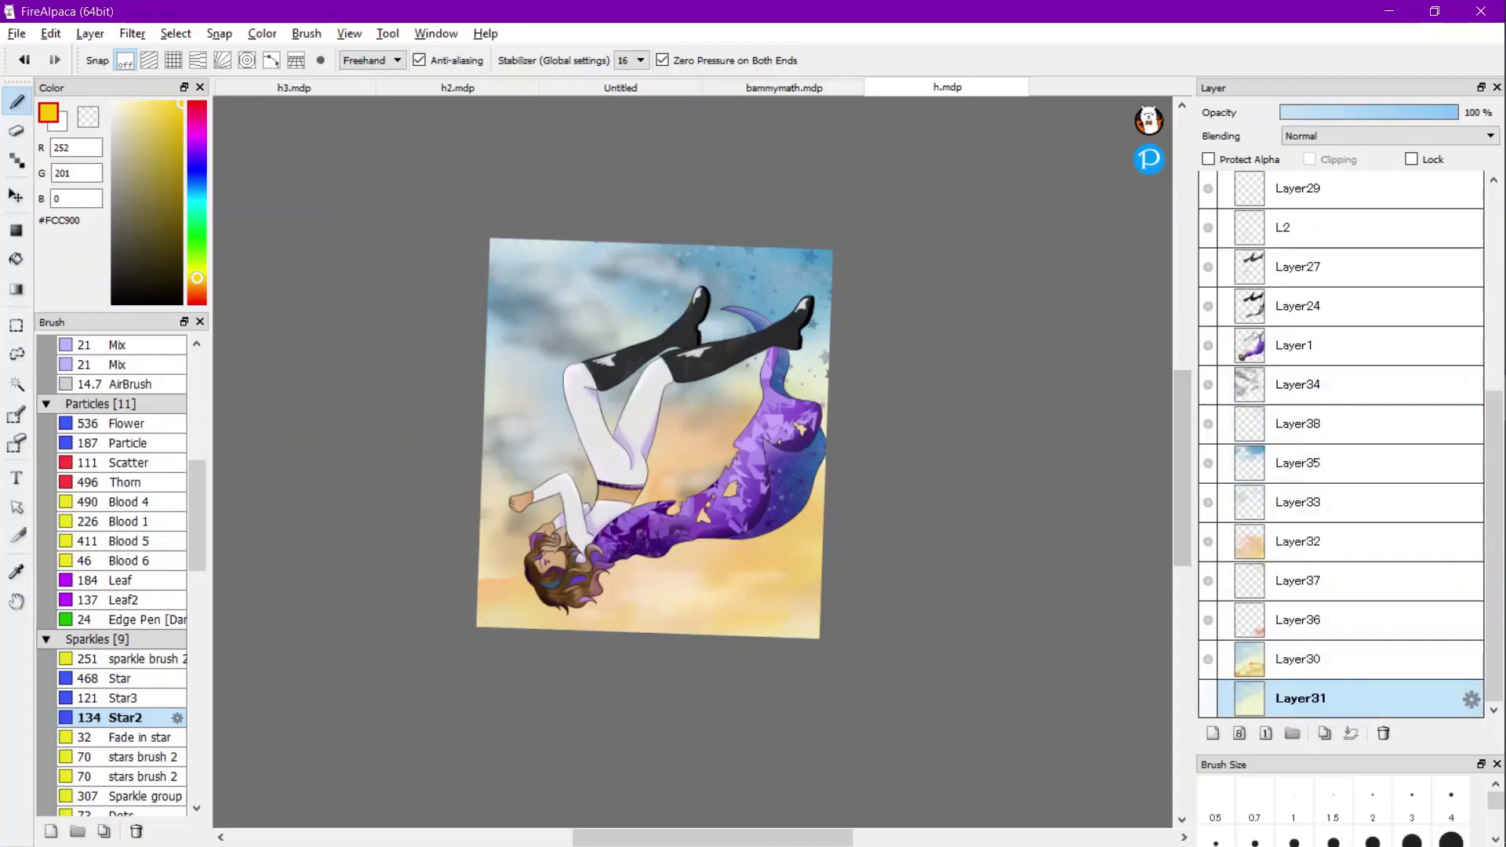
left_click(1208, 698)
left_click(1208, 698)
left_click(1208, 698)
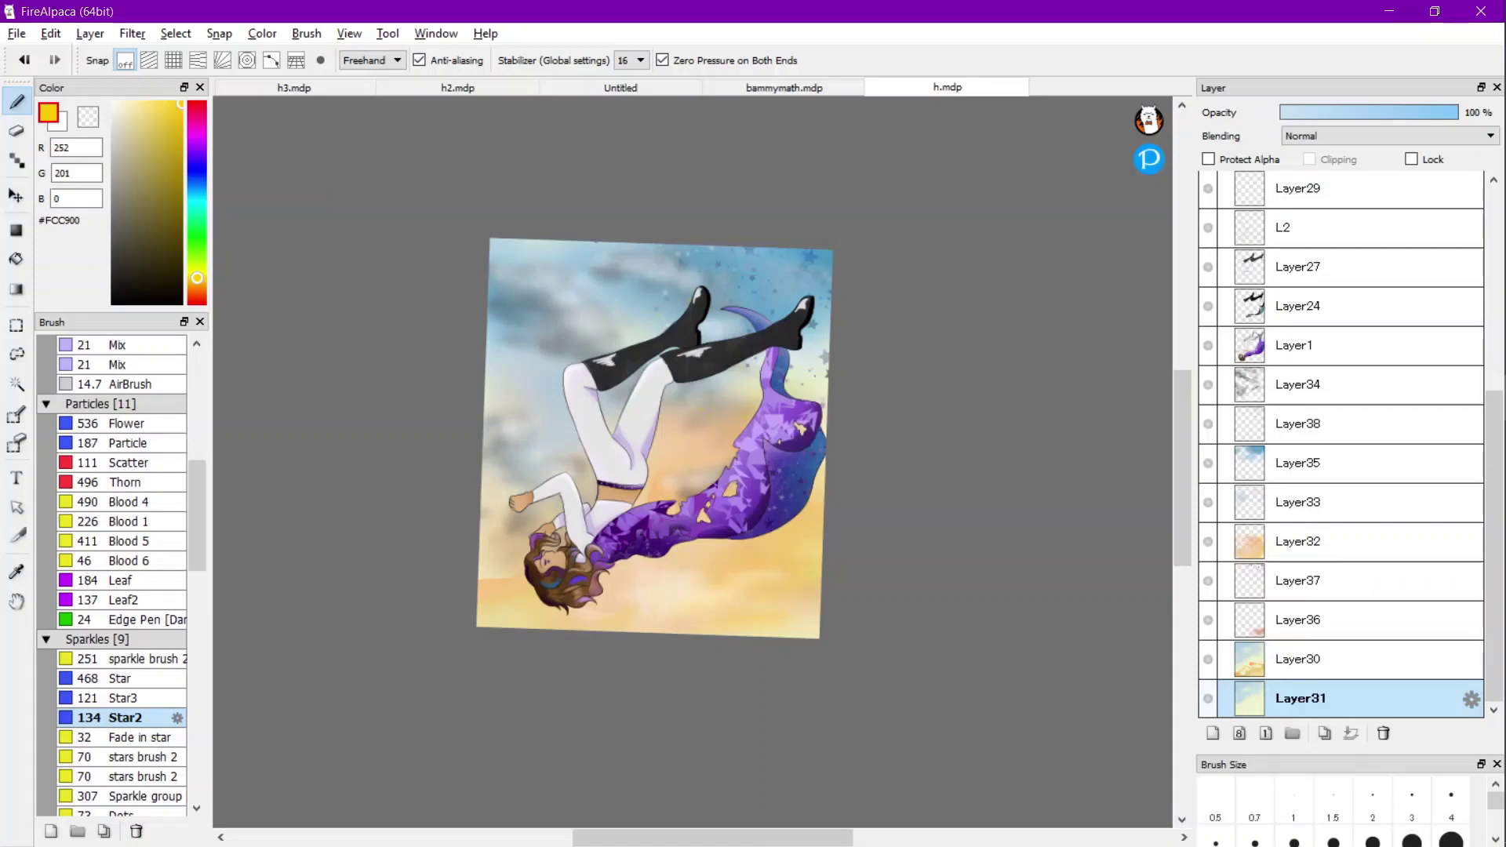
left_click(1208, 698)
left_click(1208, 698)
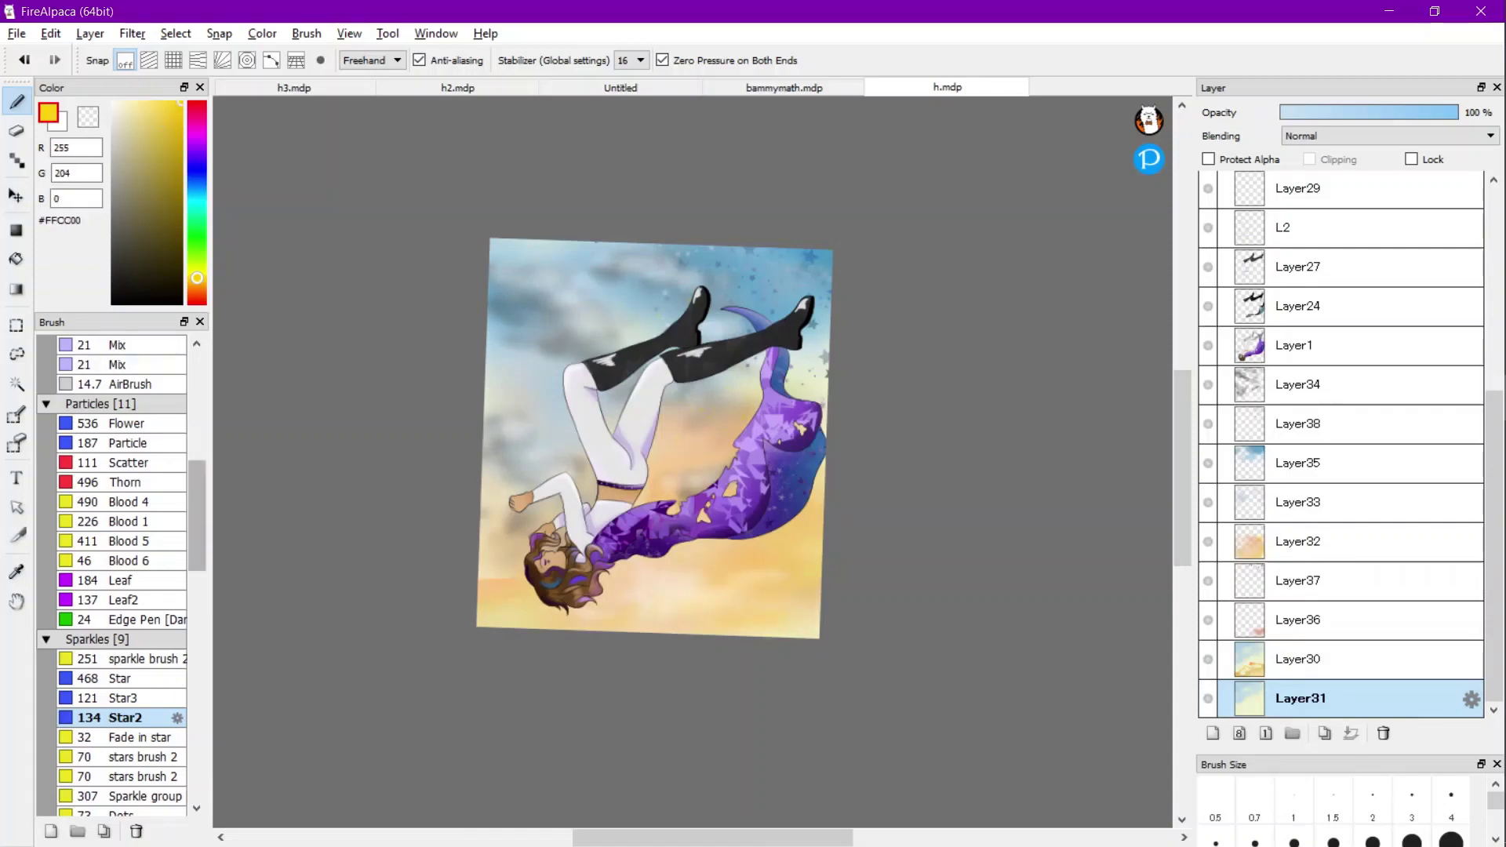
Airbrush red, darkened to #C00500, into the canvas corner below the cape on Layer31 with the 279 px AirBrush.
scroll(118, 572, "up", 3)
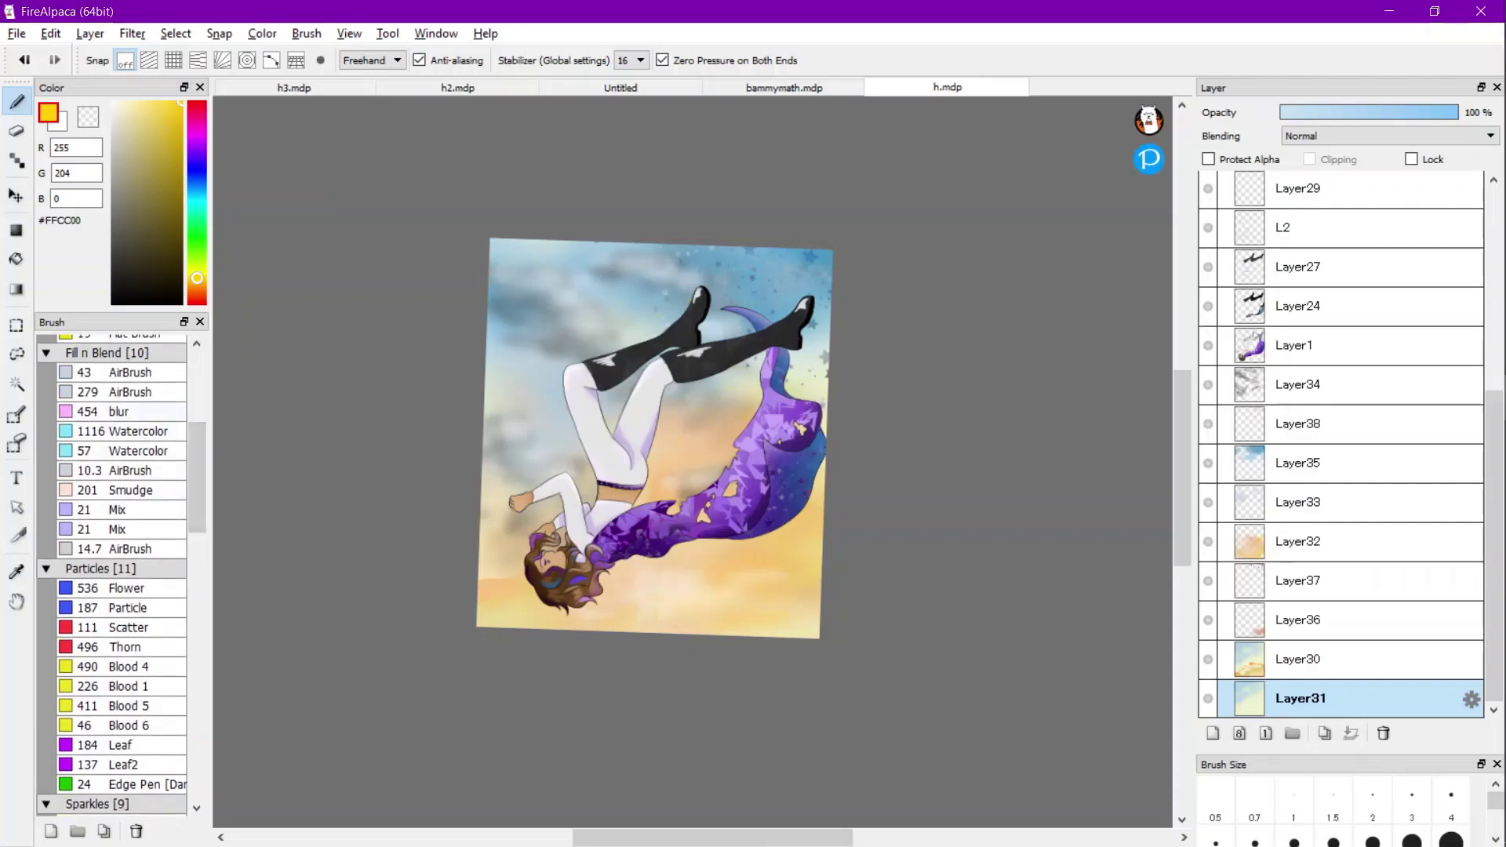
left_click(125, 392)
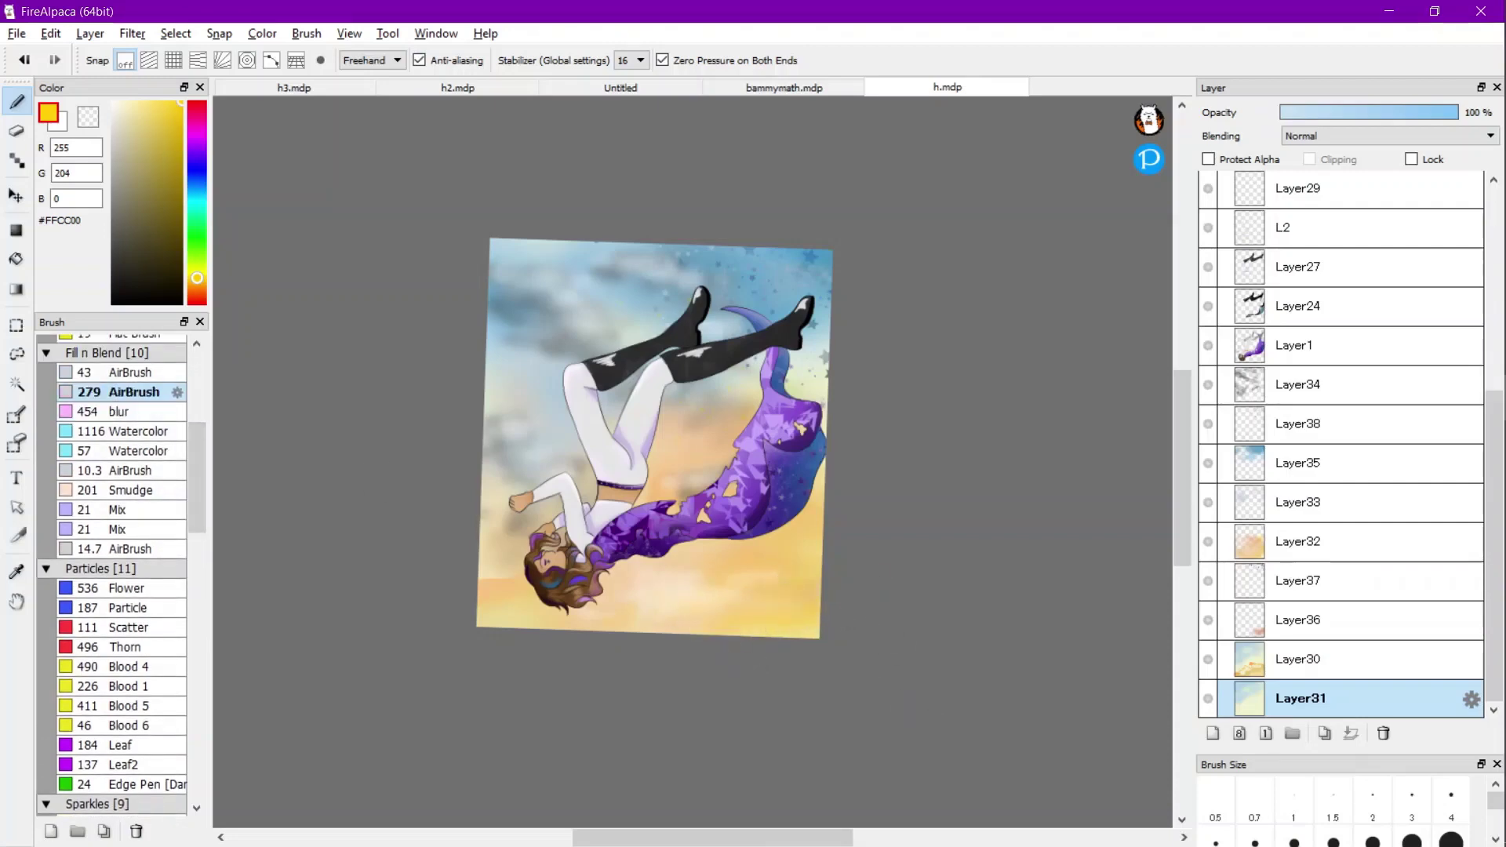
key("x")
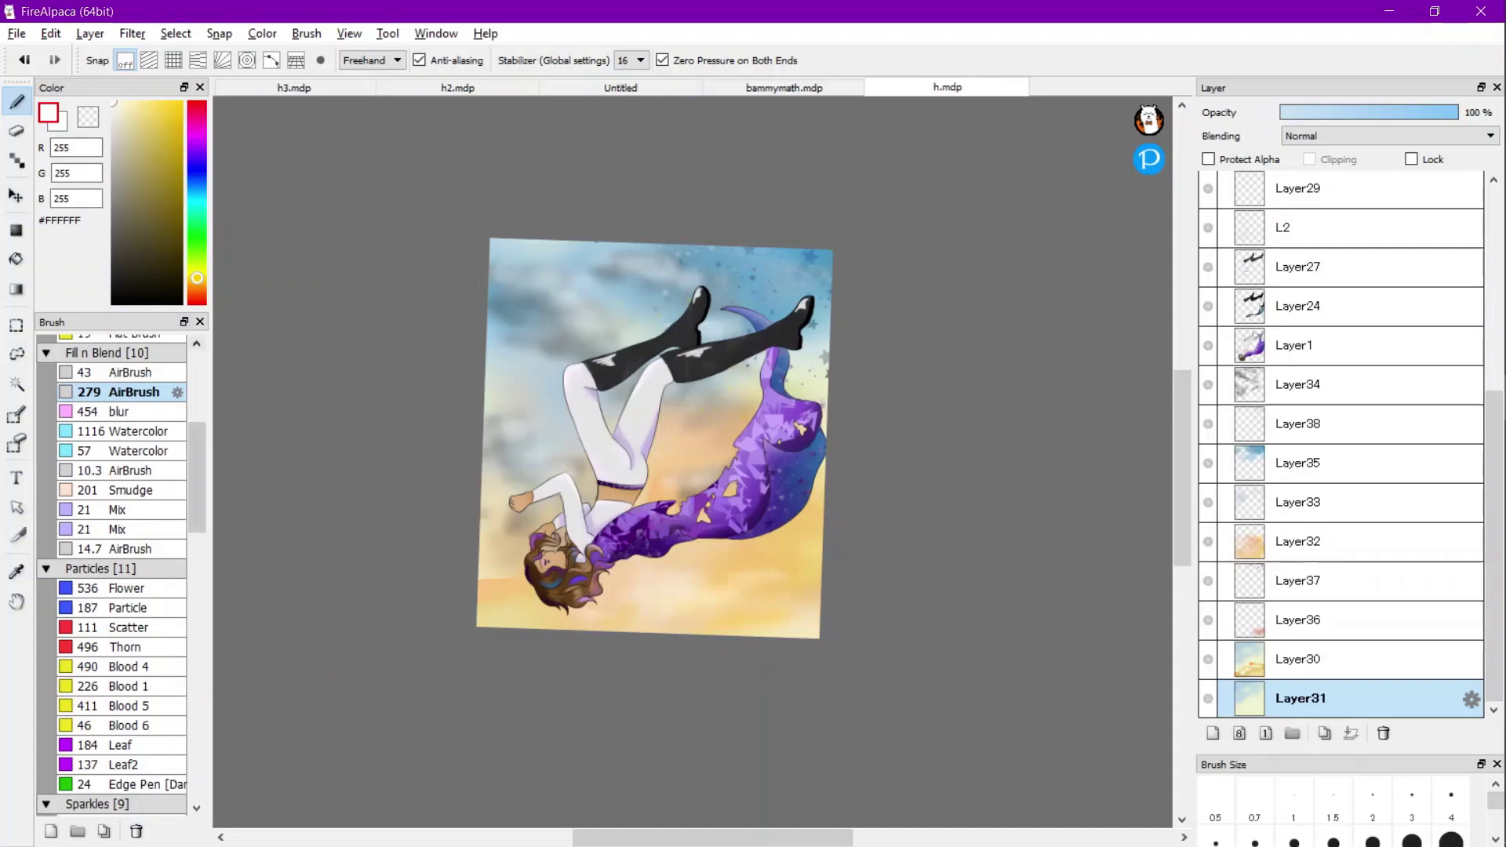
left_click(197, 303)
left_click(181, 111)
mouse_move(834, 567)
left_mouse_down()
mouse_move(788, 646)
mouse_move(704, 618)
mouse_move(843, 620)
mouse_move(799, 675)
mouse_move(711, 645)
mouse_move(774, 588)
mouse_move(878, 559)
mouse_move(752, 614)
mouse_move(801, 650)
left_mouse_up()
left_click(181, 151)
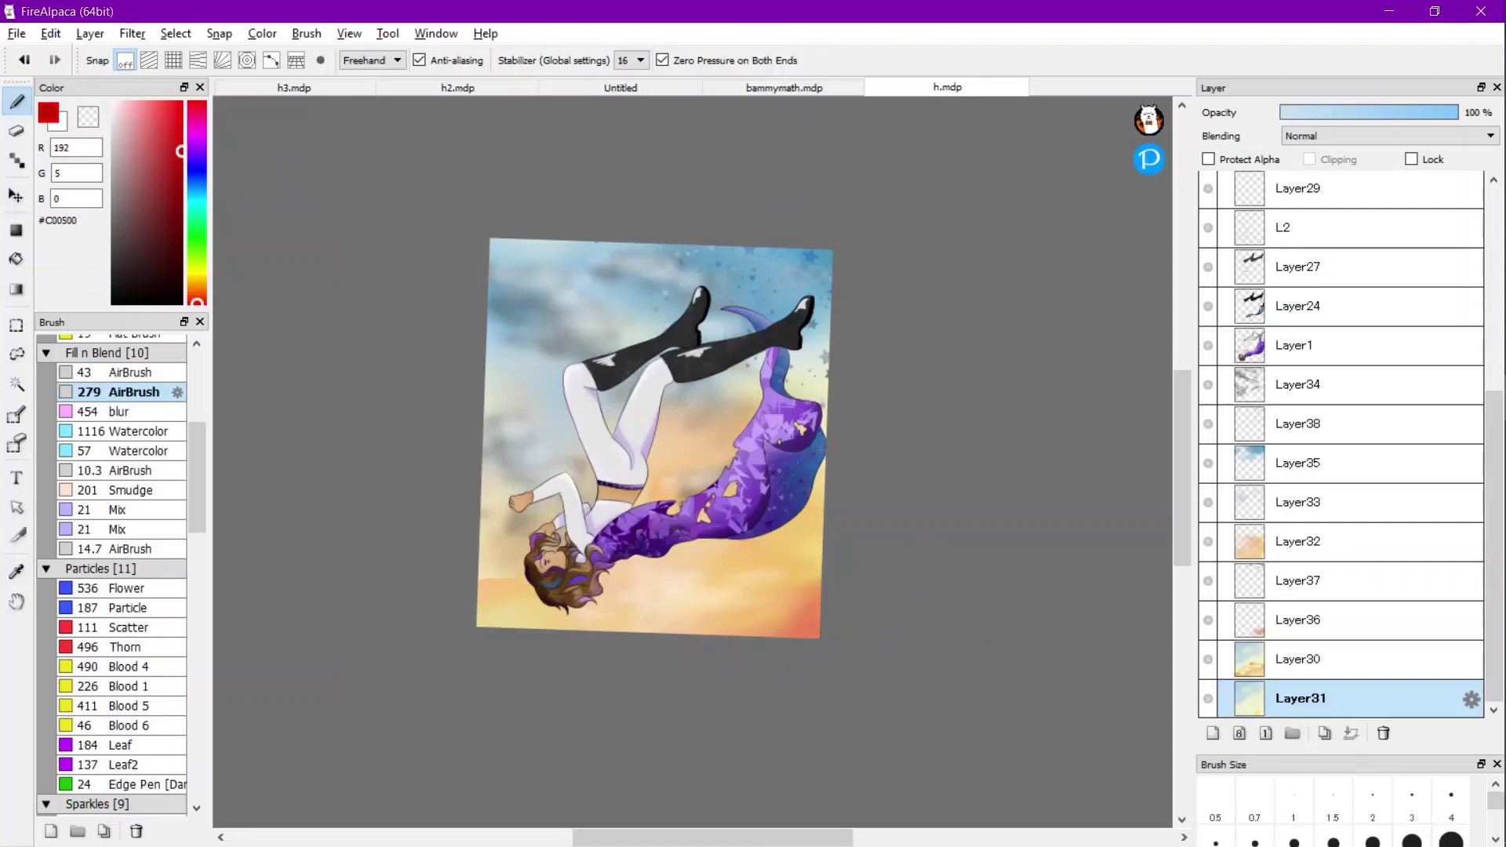
scroll(851, 528, "down", 2)
scroll(840, 557, "up", 2)
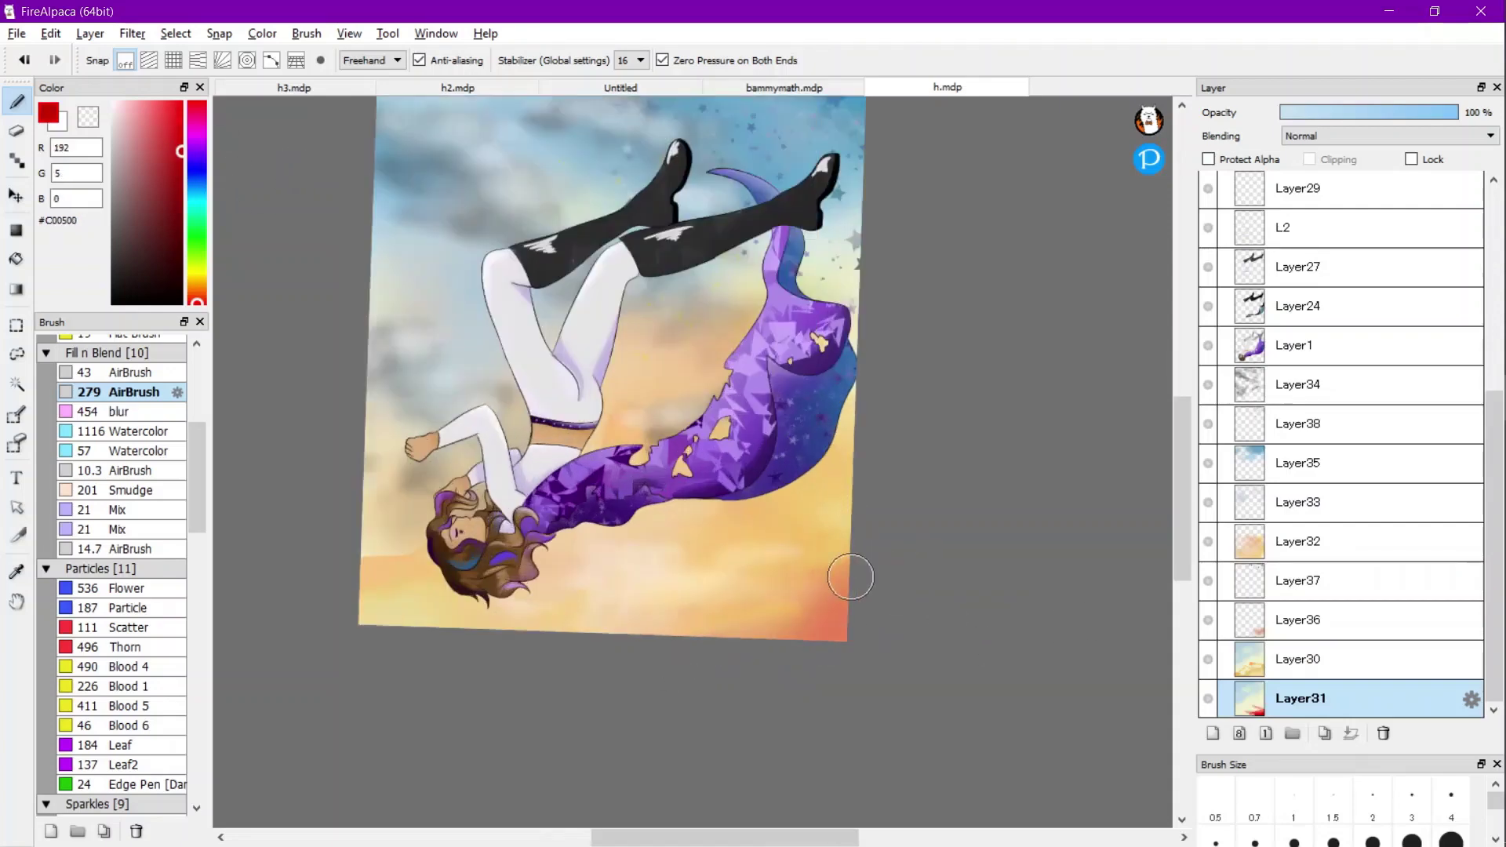
Add a new layer directly above Layer30 and airbrush #C00500 red along the painting's lower edge beneath the hair.
left_click(1333, 660)
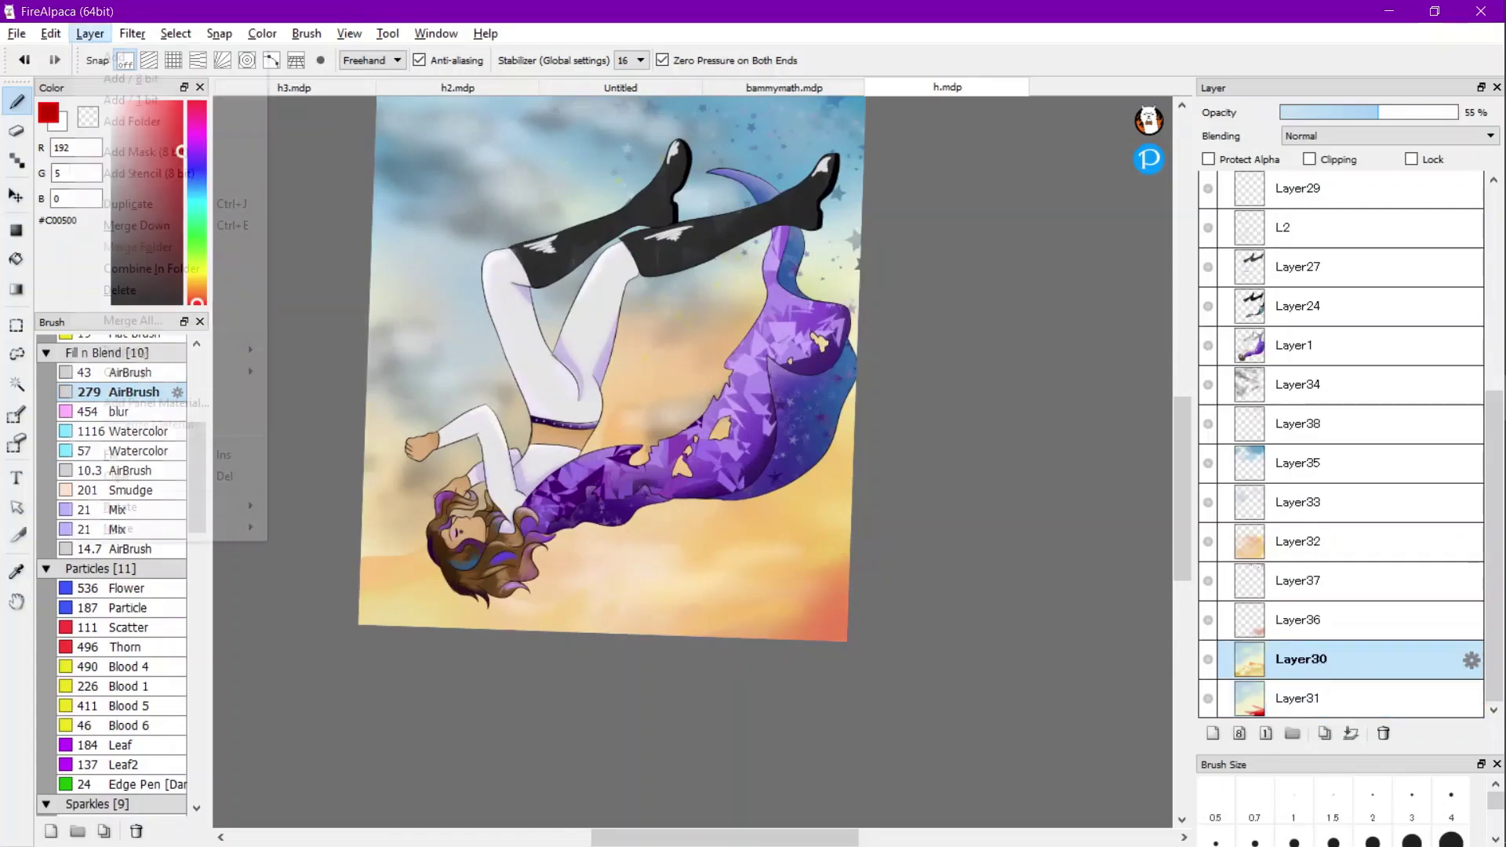
left_click(89, 33)
left_click(102, 52)
mouse_move(600, 622)
left_mouse_down()
mouse_move(508, 649)
mouse_move(462, 627)
mouse_move(474, 612)
mouse_move(343, 607)
left_mouse_up()
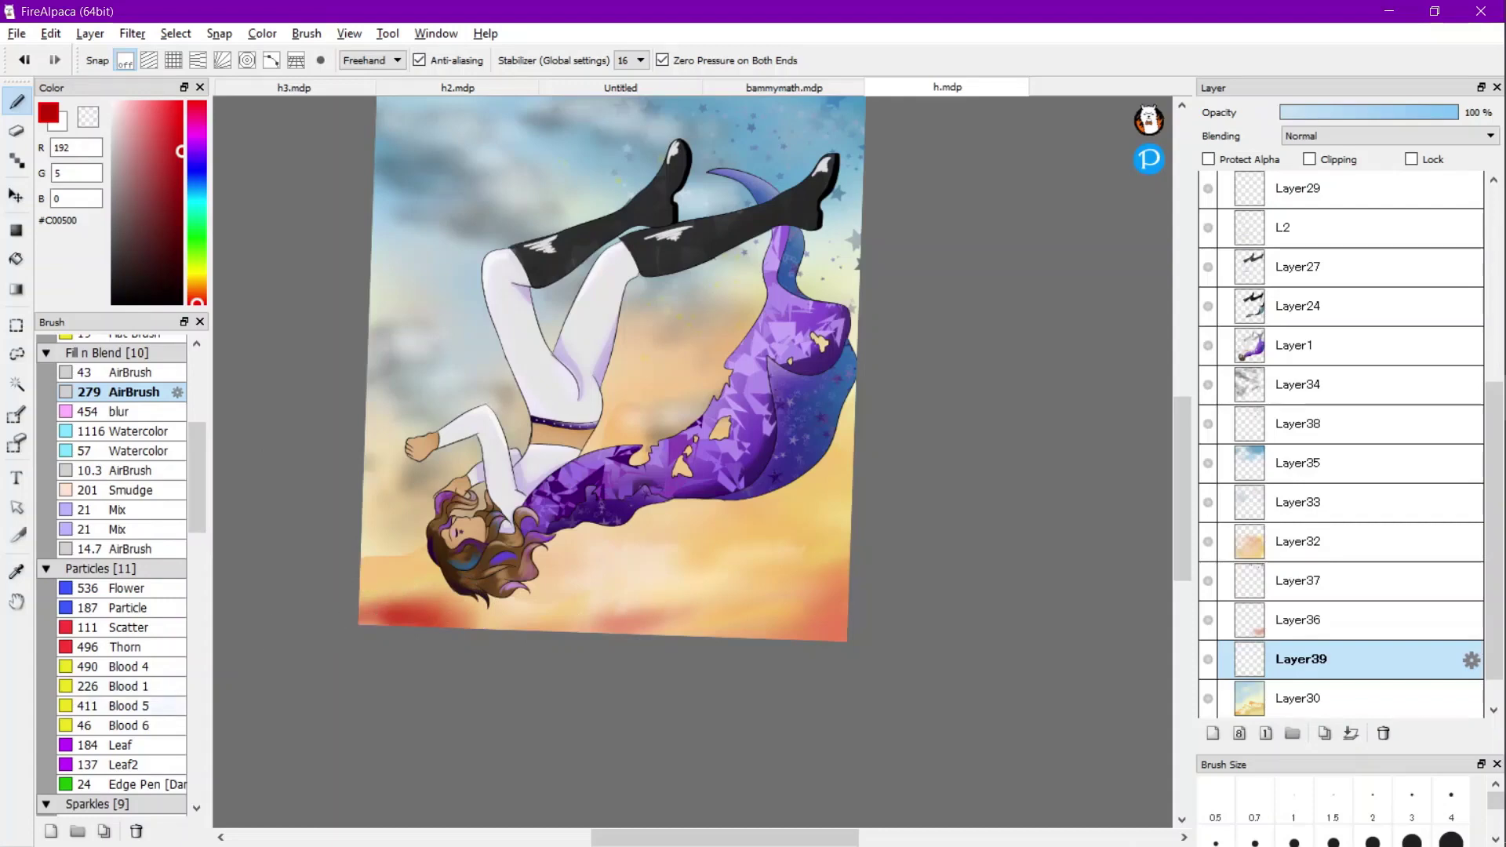
Blend the red patches along the lower edge with the blur and Smudge brushes.
left_click(117, 411)
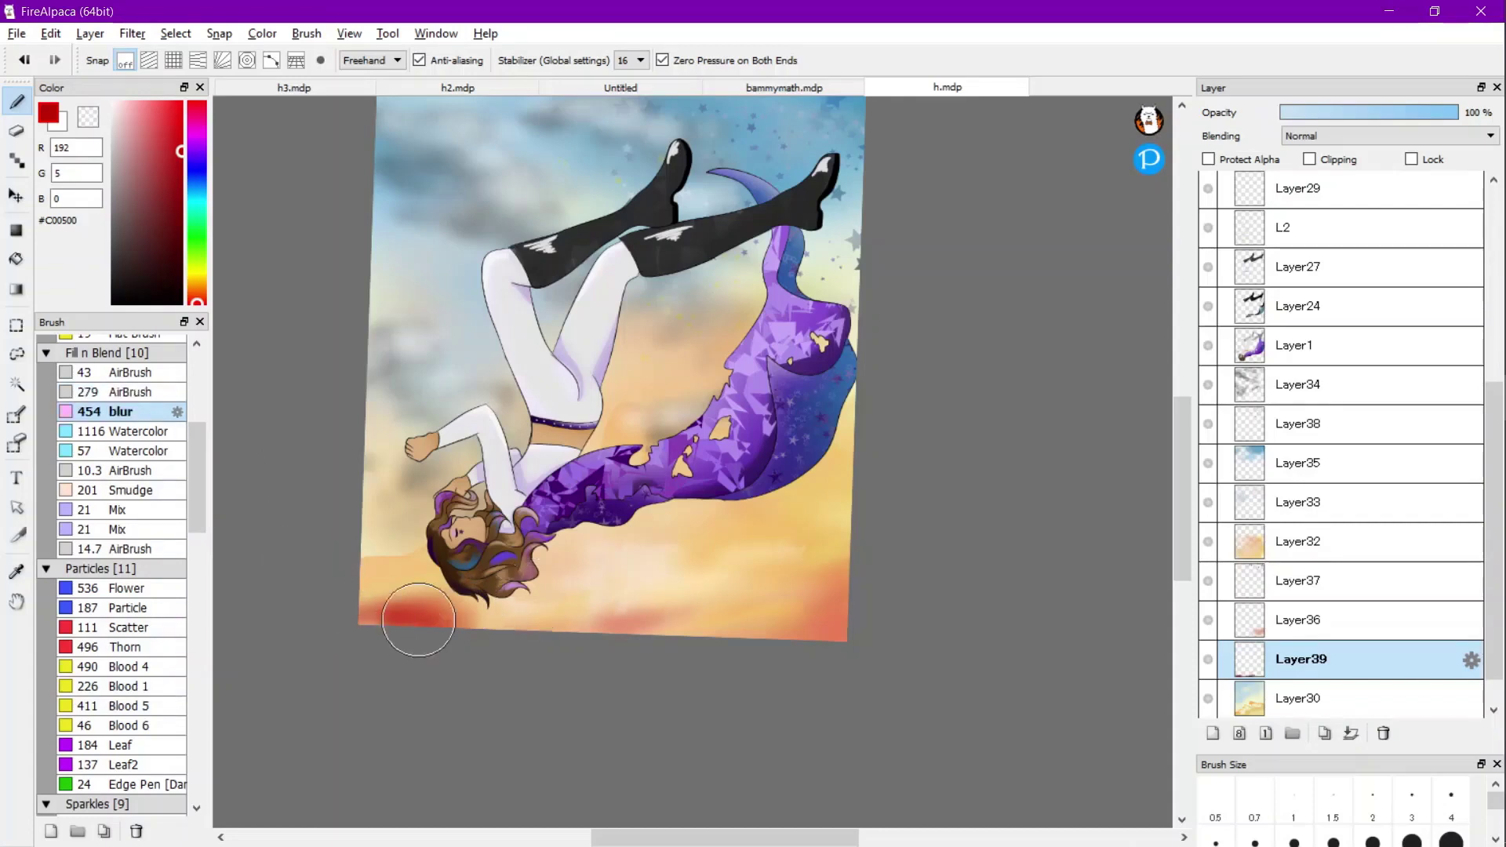
left_click(118, 489)
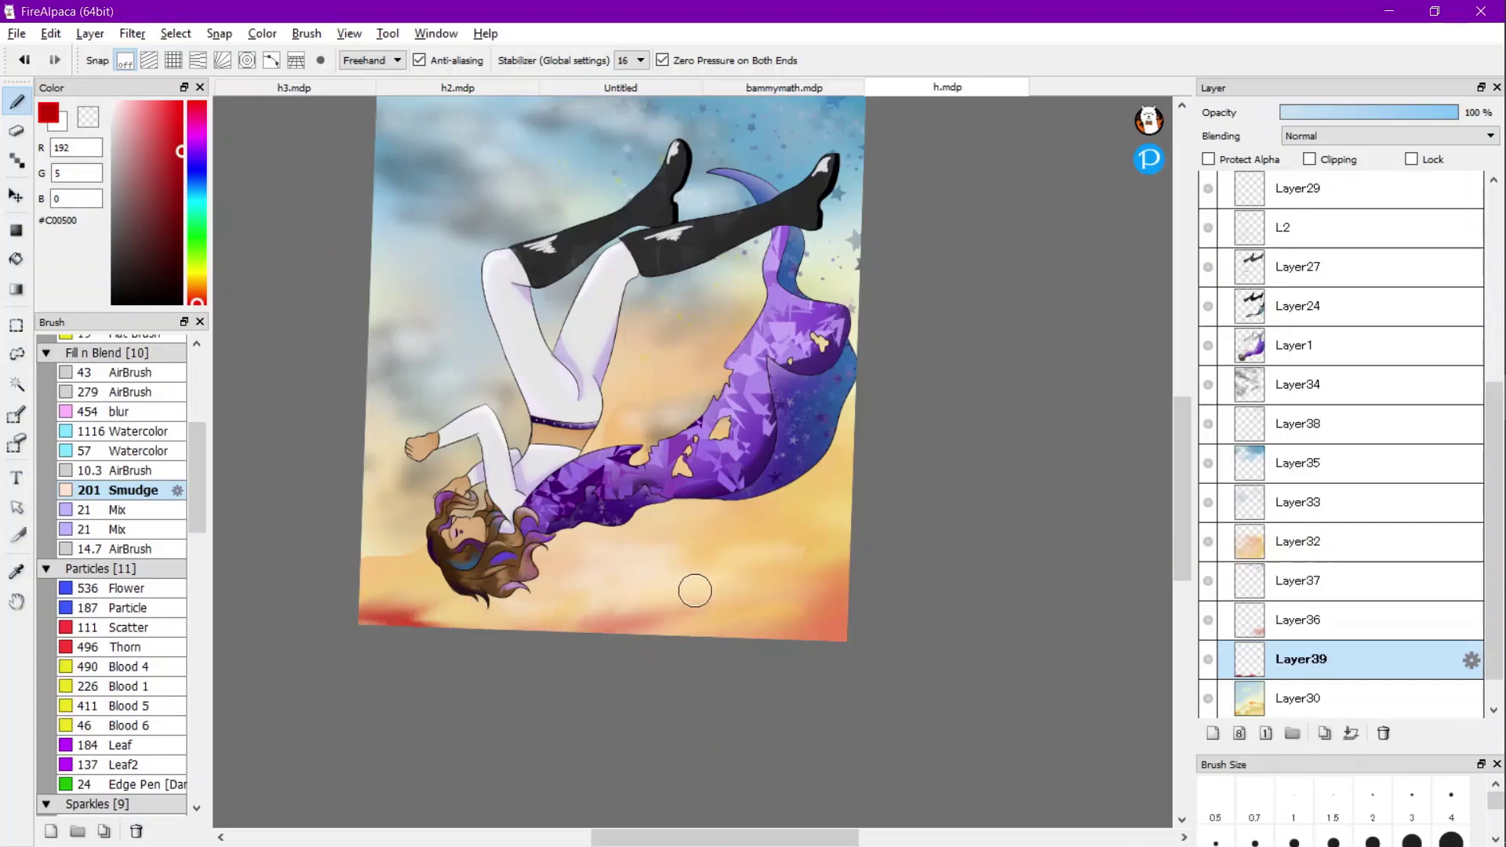
Smudge the red patch in the painting's lower corner beneath the hair further along the edge with the 201 px Smudge brush.
left_click_drag(396, 608, 481, 590)
left_click_drag(375, 617, 534, 613)
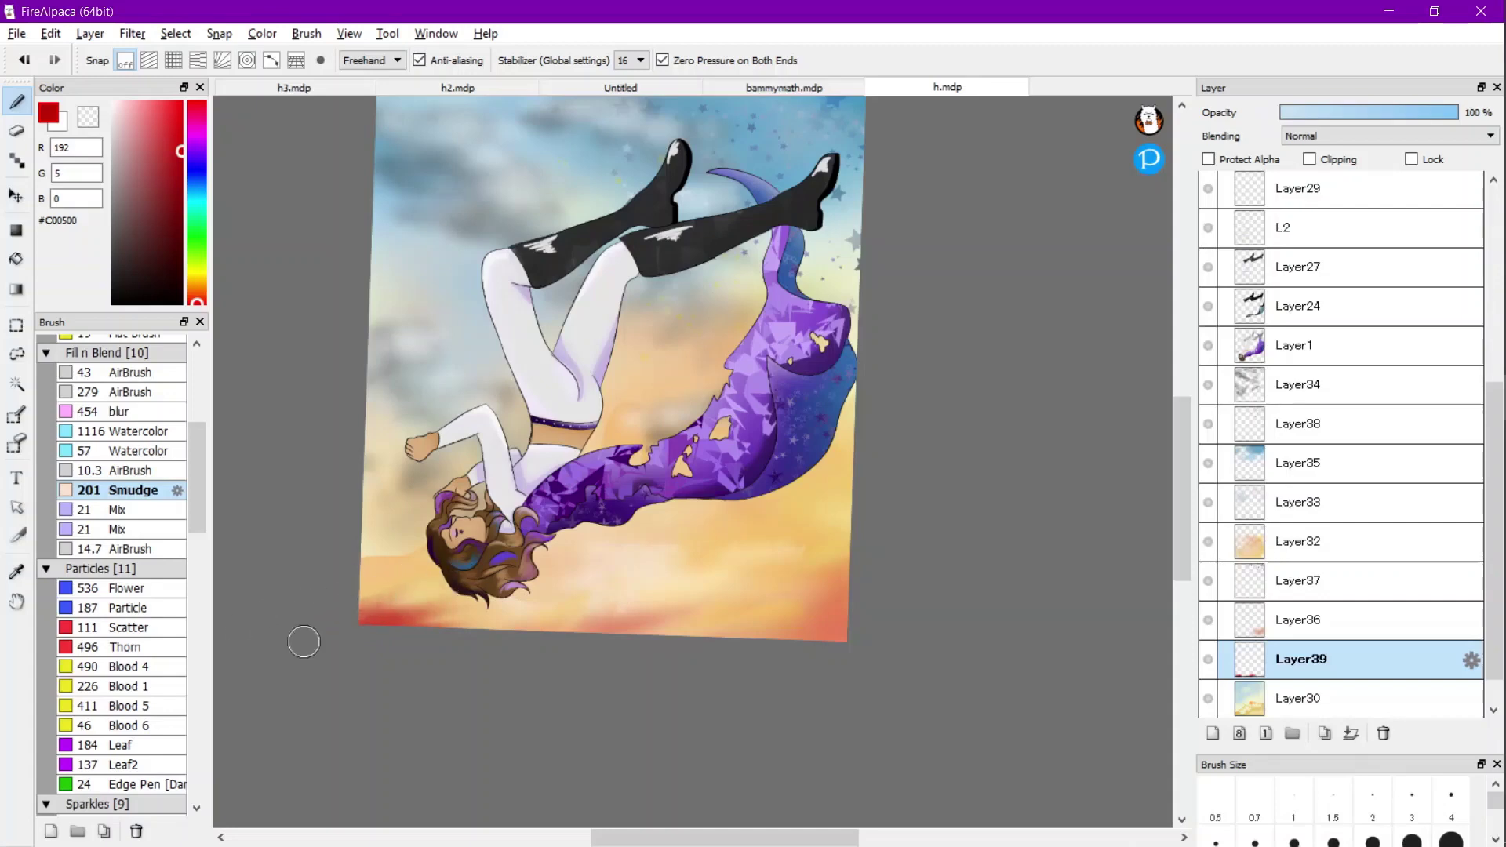
scroll(740, 598, "down", 4)
scroll(788, 607, "up", 3)
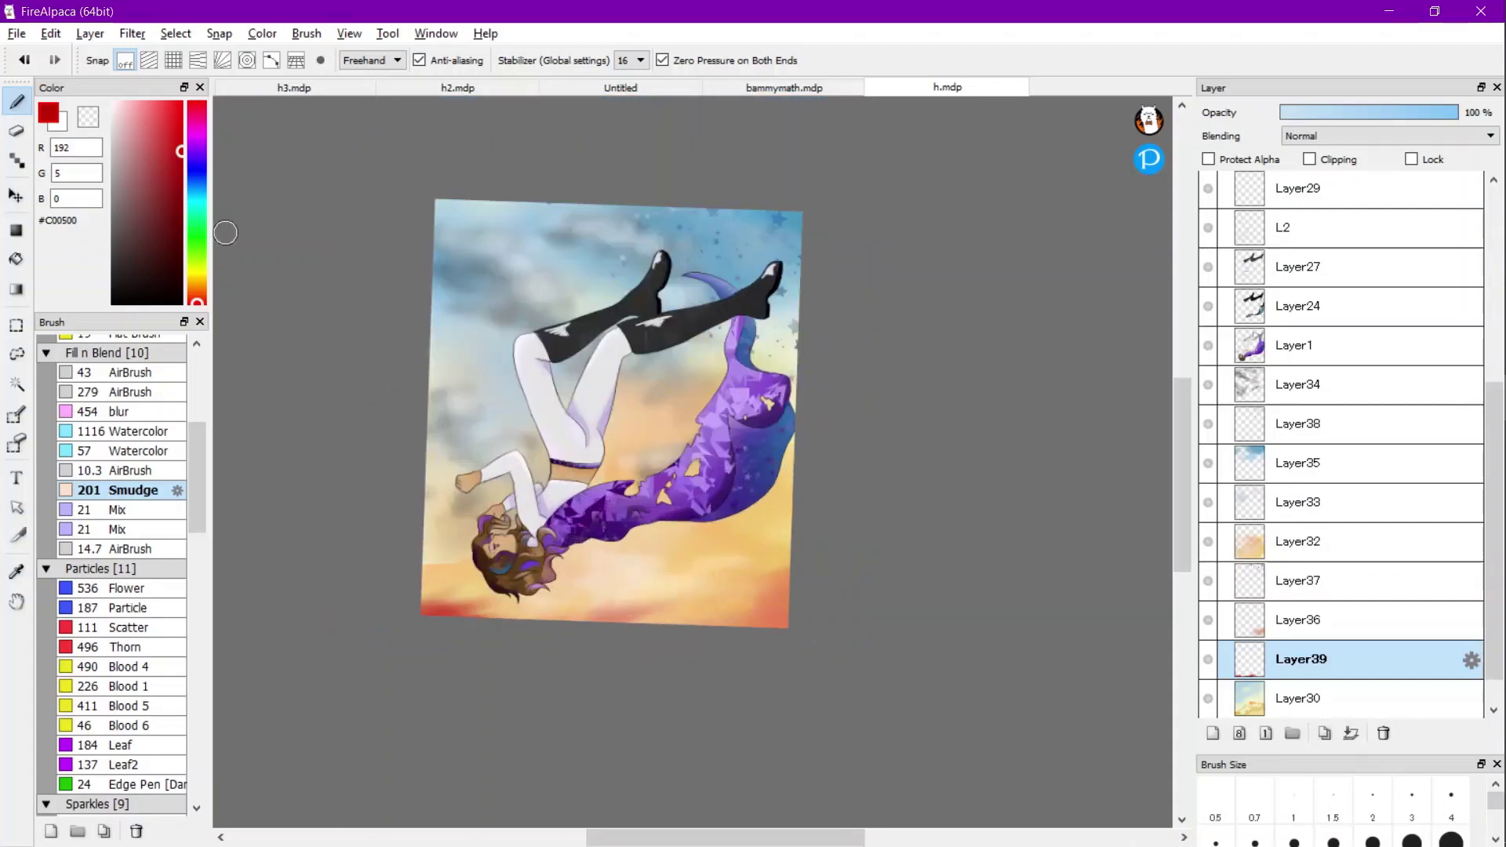
Set the colour to orange #F28331 and add a new layer directly above Layer39.
left_click_drag(197, 302, 197, 290)
mouse_move(174, 120)
left_mouse_down()
mouse_move(166, 102)
mouse_move(153, 132)
mouse_move(176, 145)
left_mouse_up()
left_click(90, 34)
left_click(114, 58)
left_click(169, 112)
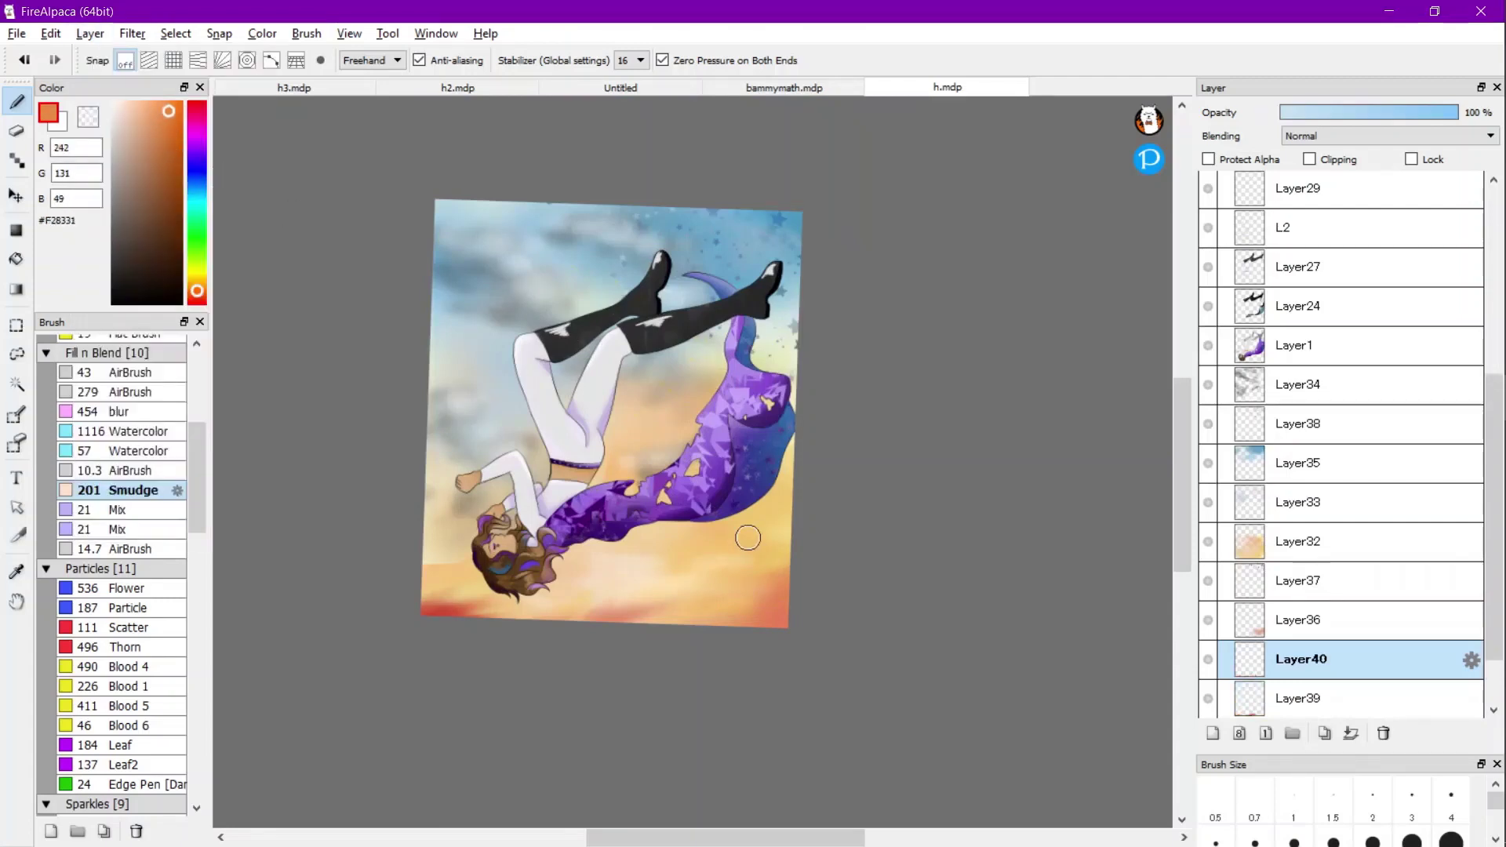
Place Layer40 directly above Layer32 and sketch thin orange streaks along the painting's lower edge with the 24 px Pencil.
scroll(745, 535, "up", 1)
left_click(132, 470)
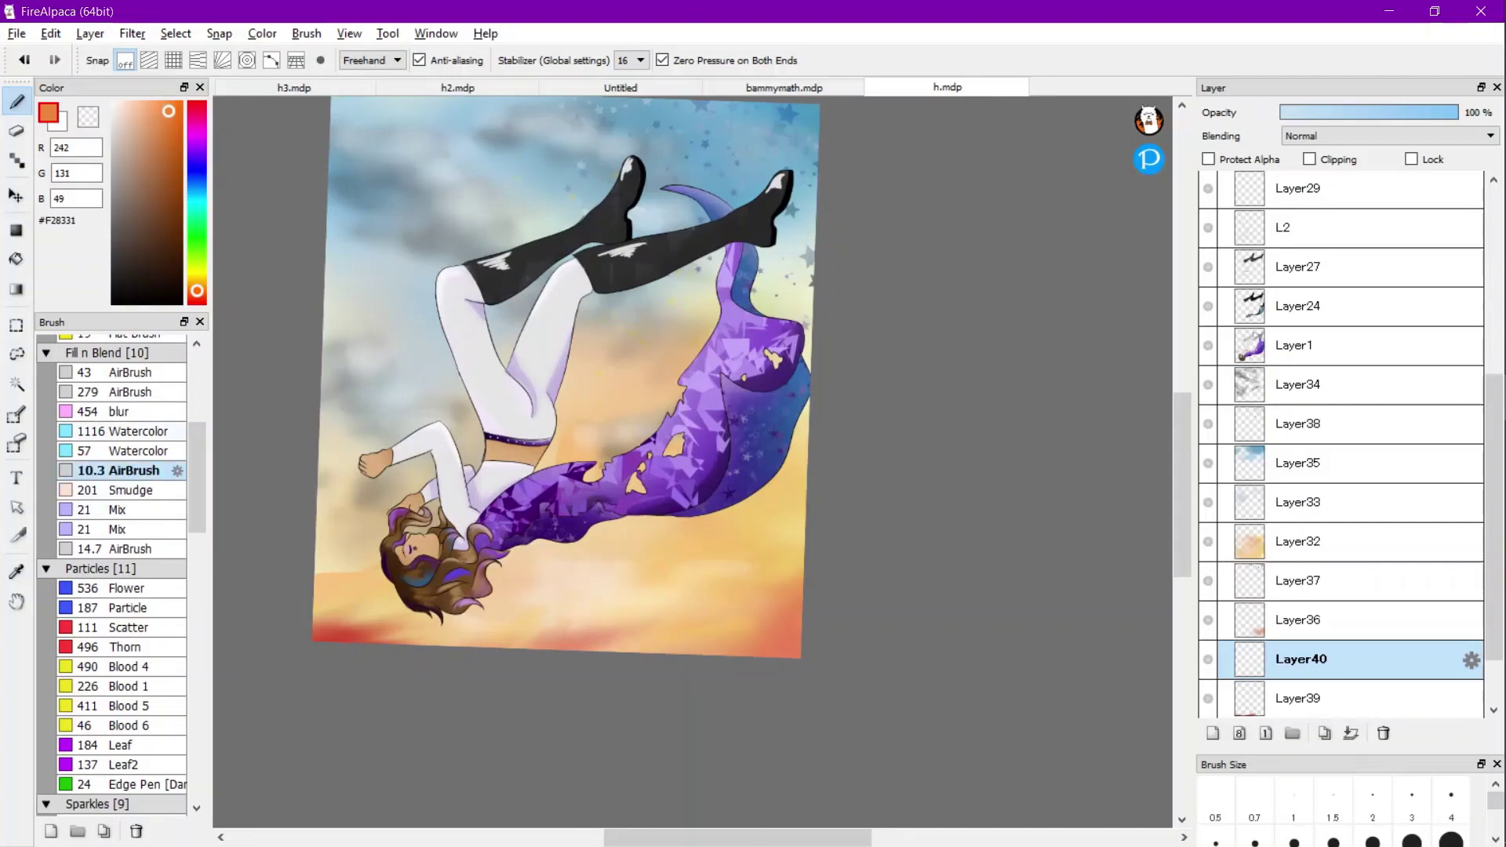
scroll(118, 572, "up", 1)
left_click(129, 686)
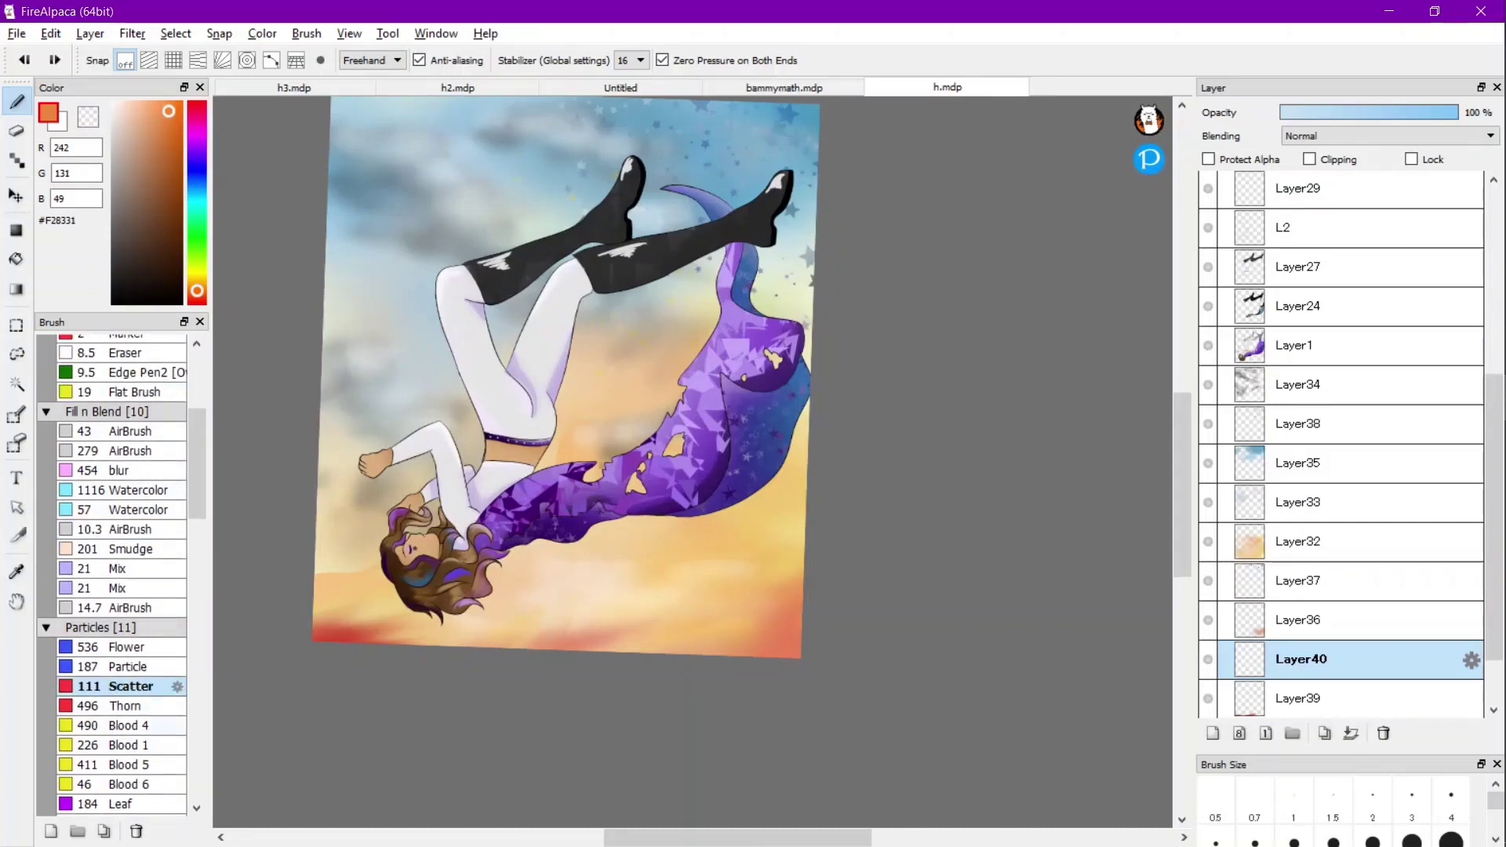
left_click(128, 706)
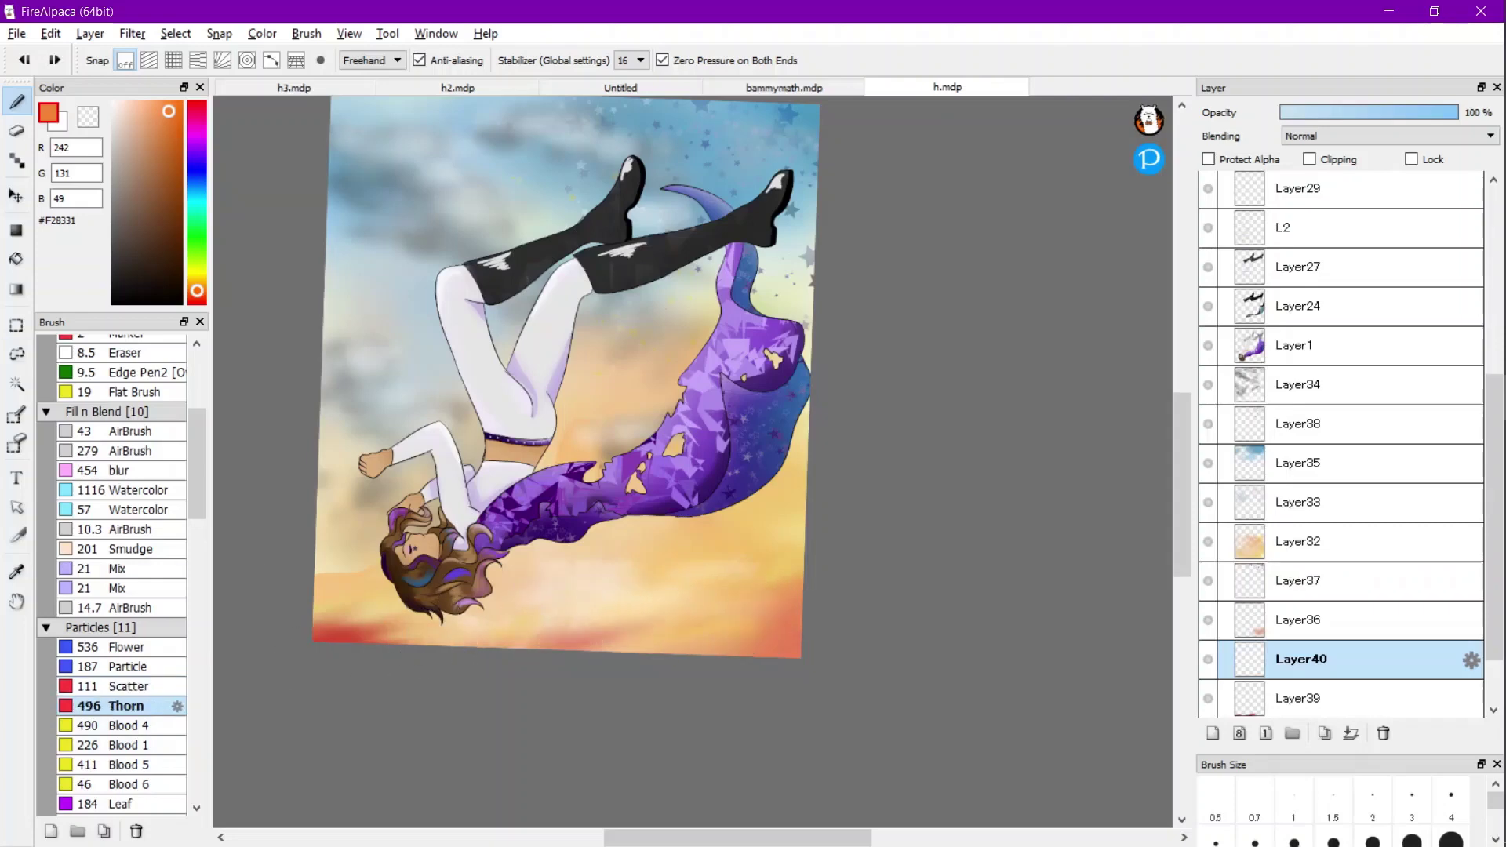
scroll(118, 572, "up", 1)
left_click(117, 367)
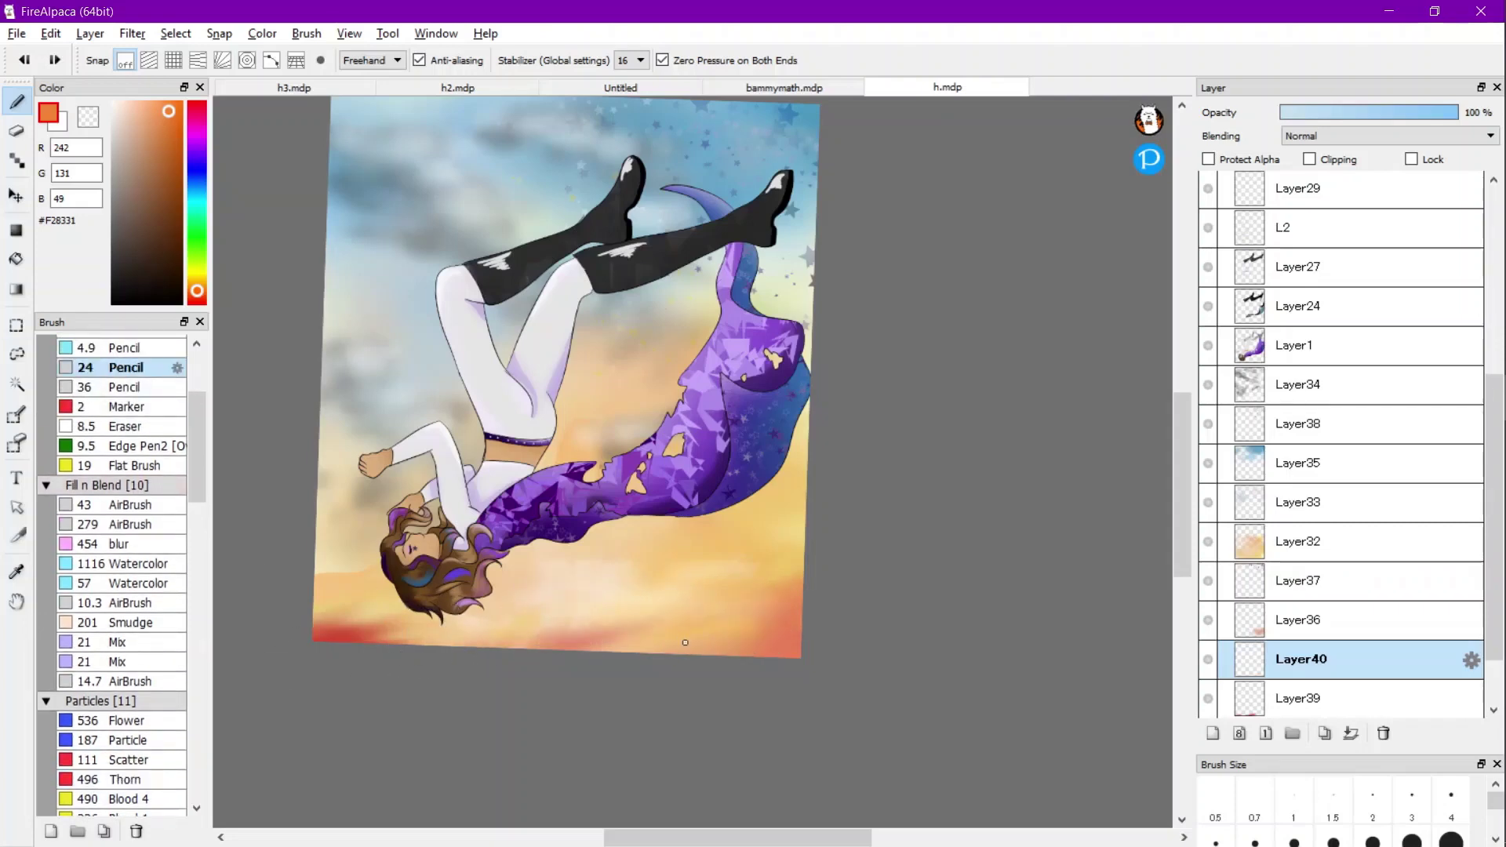
mouse_move(109, 87)
left_mouse_down()
mouse_move(149, 100)
mouse_move(102, 75)
left_mouse_up()
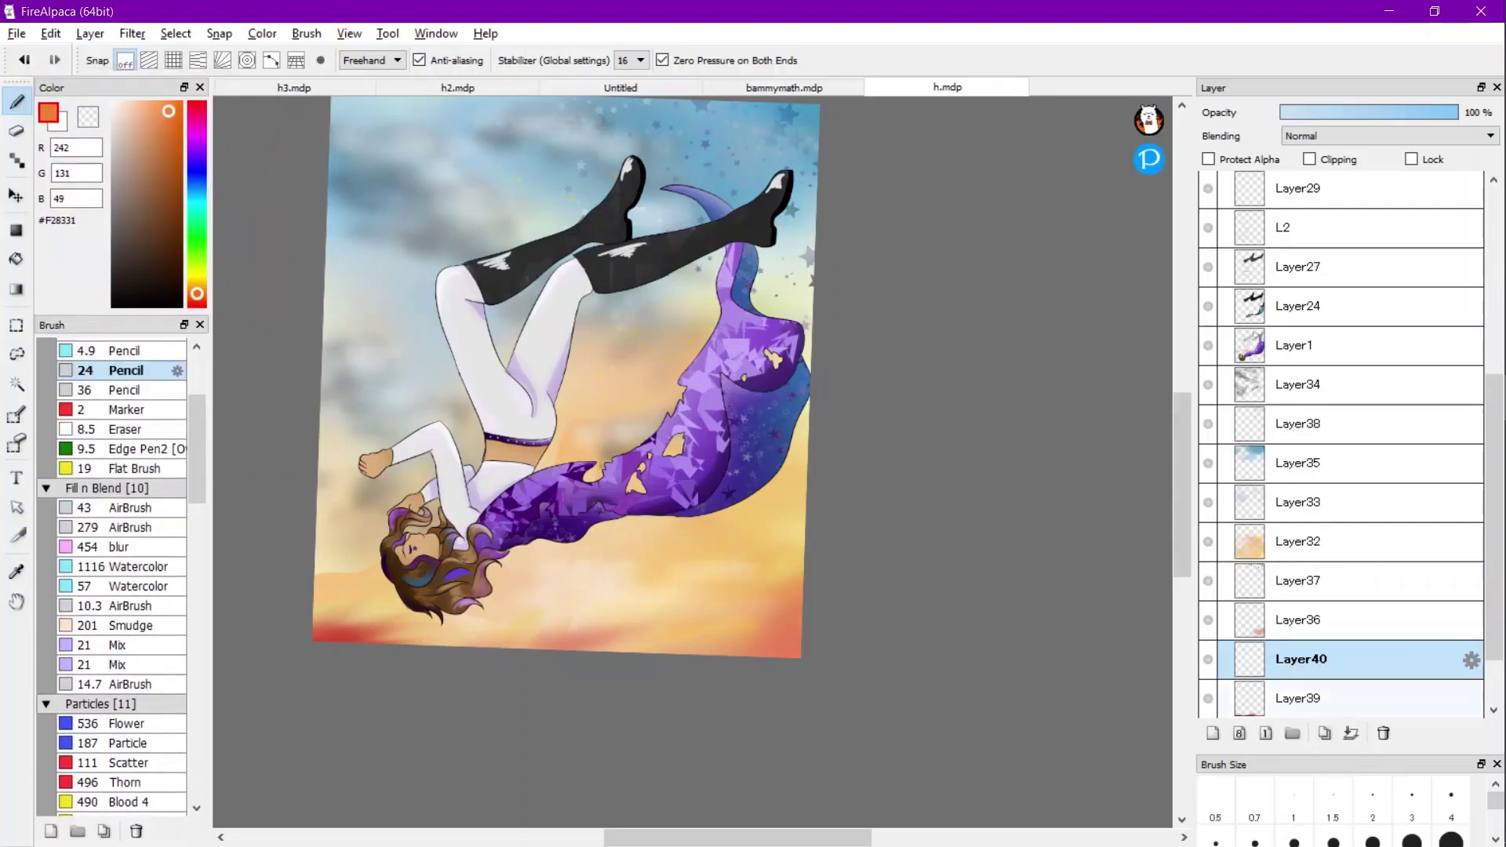
left_click_drag(1364, 659, 1365, 527)
left_click_drag(627, 622, 676, 645)
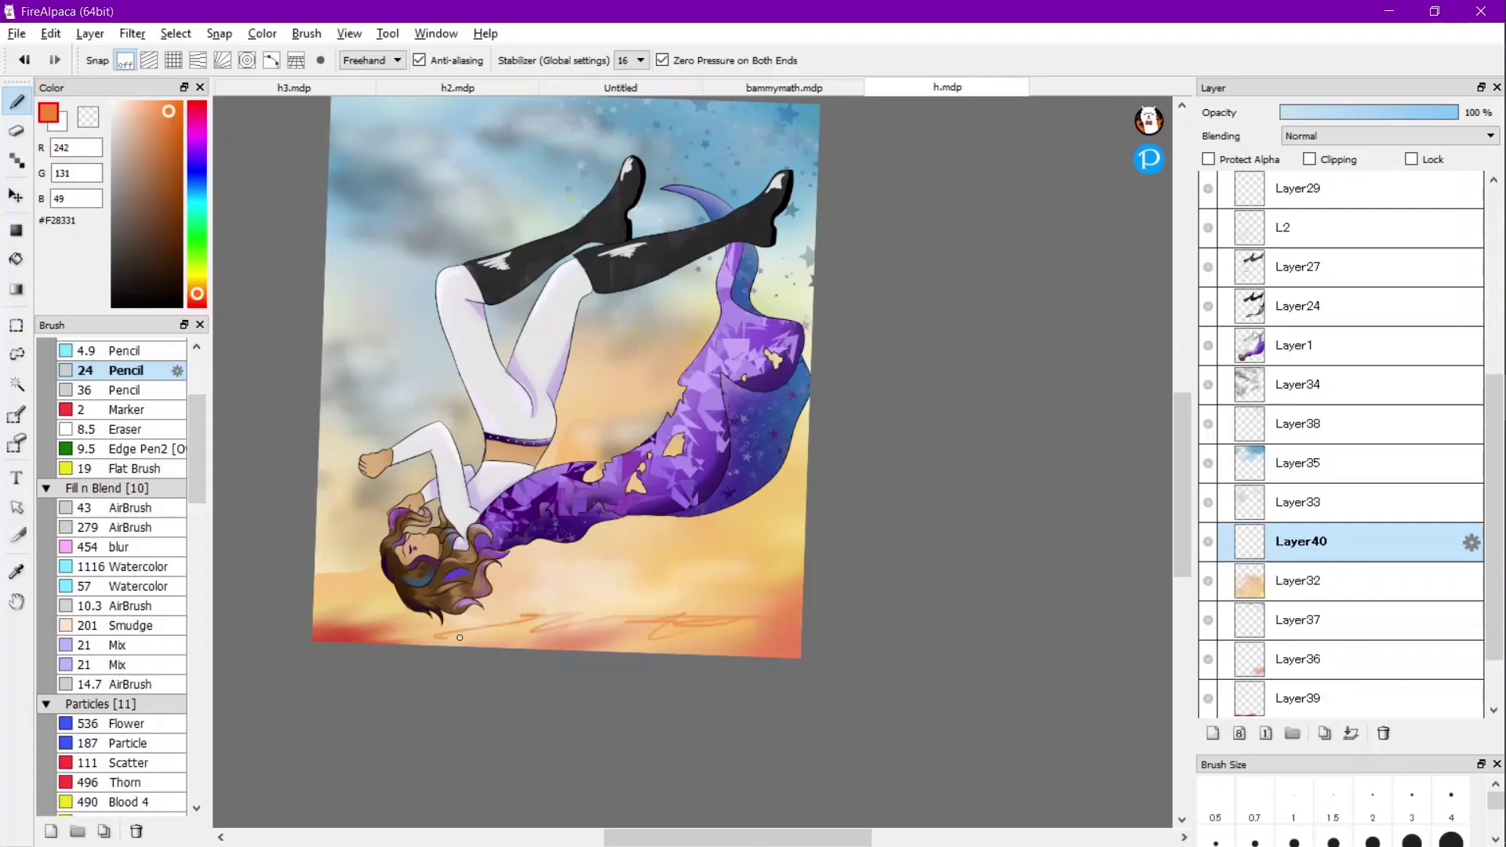
left_click_drag(357, 607, 311, 608)
key("ctrl+z")
Add bolder orange streaks along the lower edge of Layer40 with the 43 px AirBrush.
left_click(126, 508)
left_click_drag(474, 614, 550, 622)
mouse_move(669, 614)
left_mouse_down()
mouse_move(687, 647)
mouse_move(679, 636)
mouse_move(729, 610)
left_mouse_up()
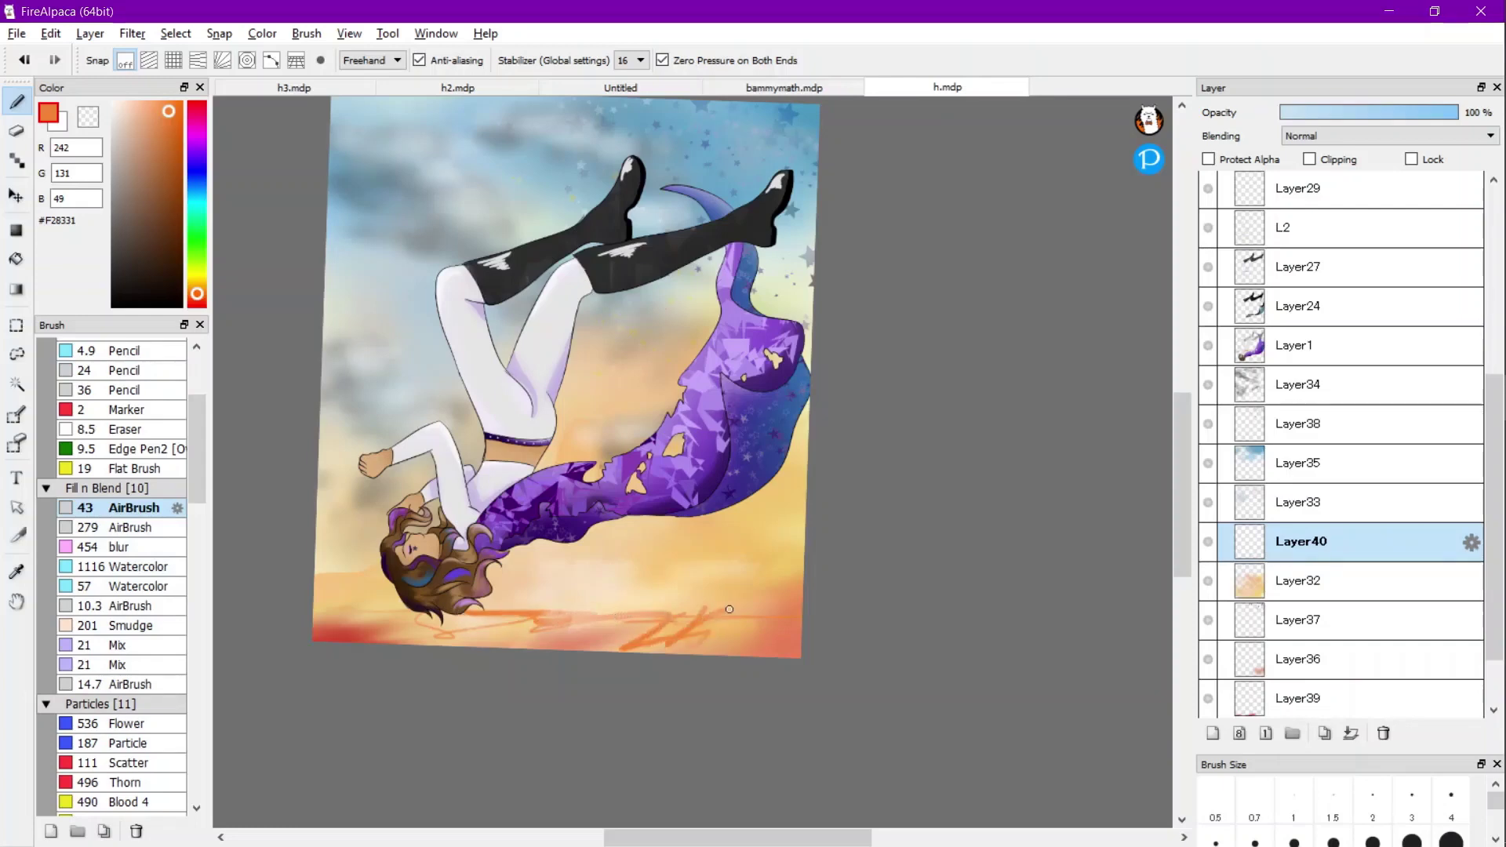
Airbrush purple #7B0093 strokes near the lower edge, between the waist and cape, and beside the hair on Layer40.
left_click_drag(168, 157, 180, 188)
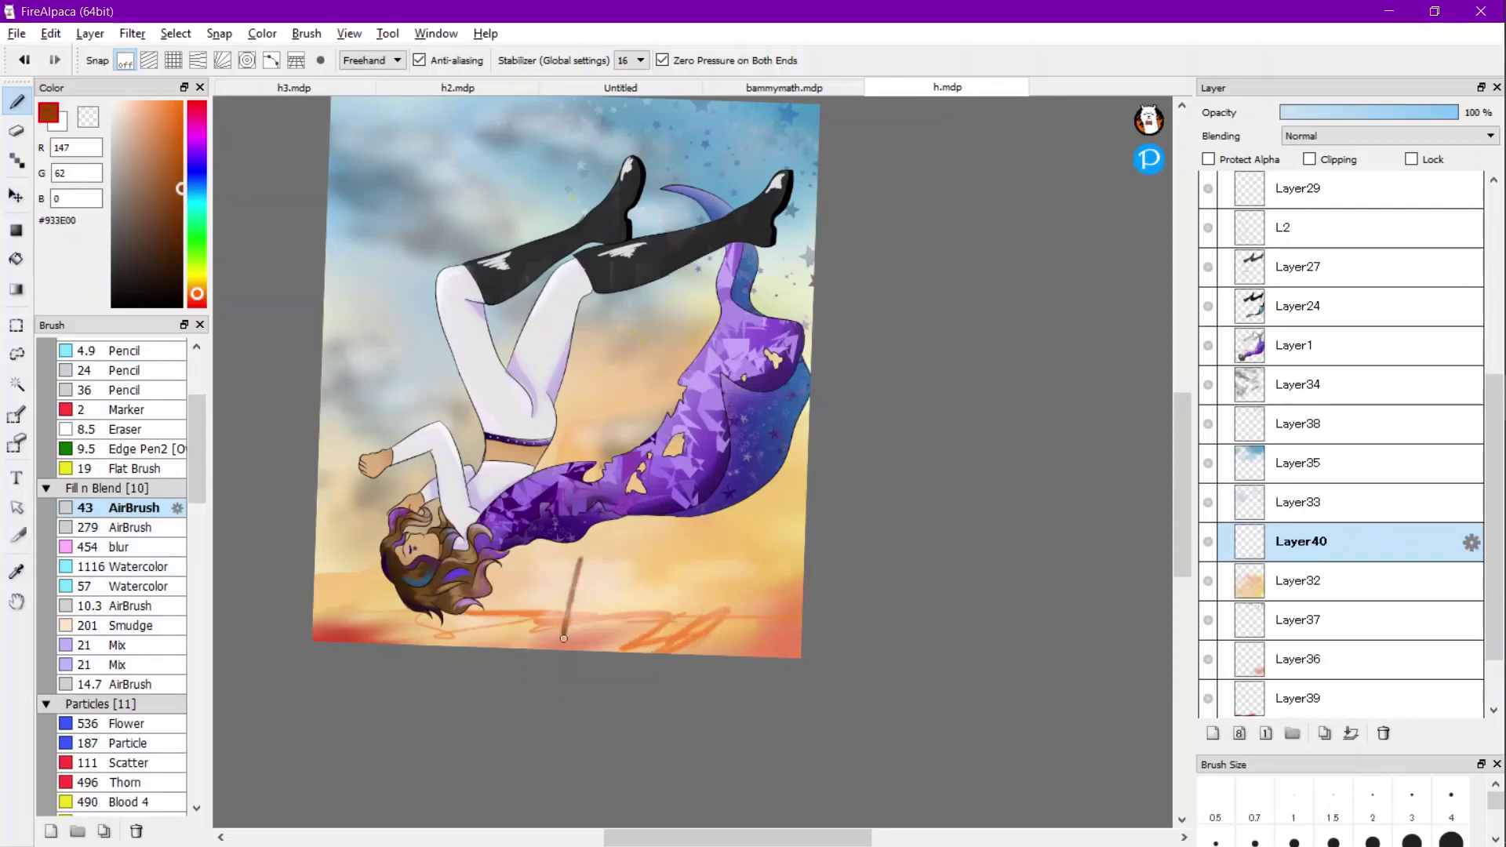
key("ctrl+z")
left_click(197, 140)
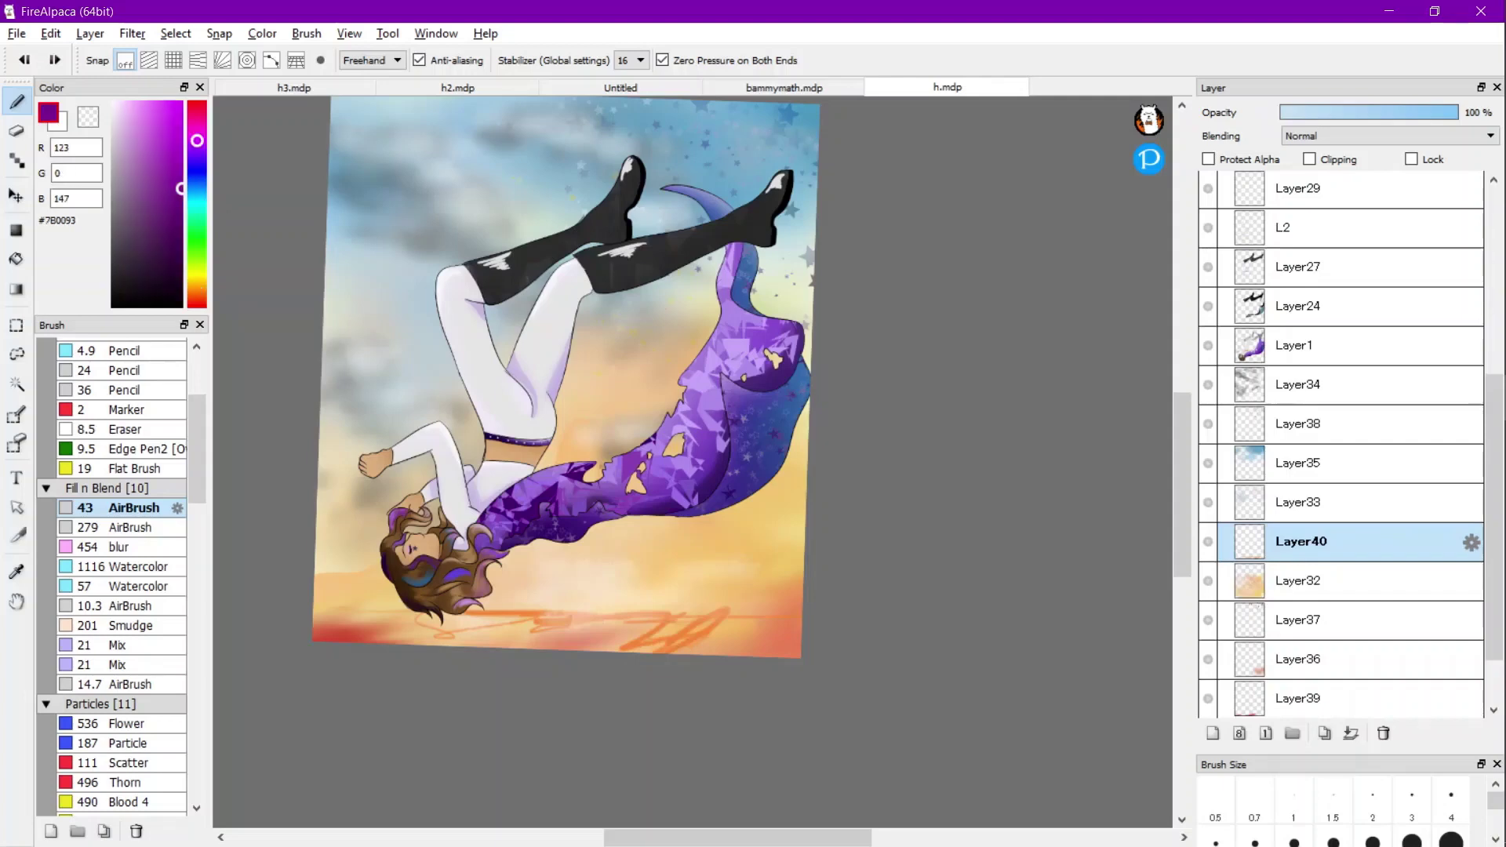
left_click_drag(687, 643, 645, 631)
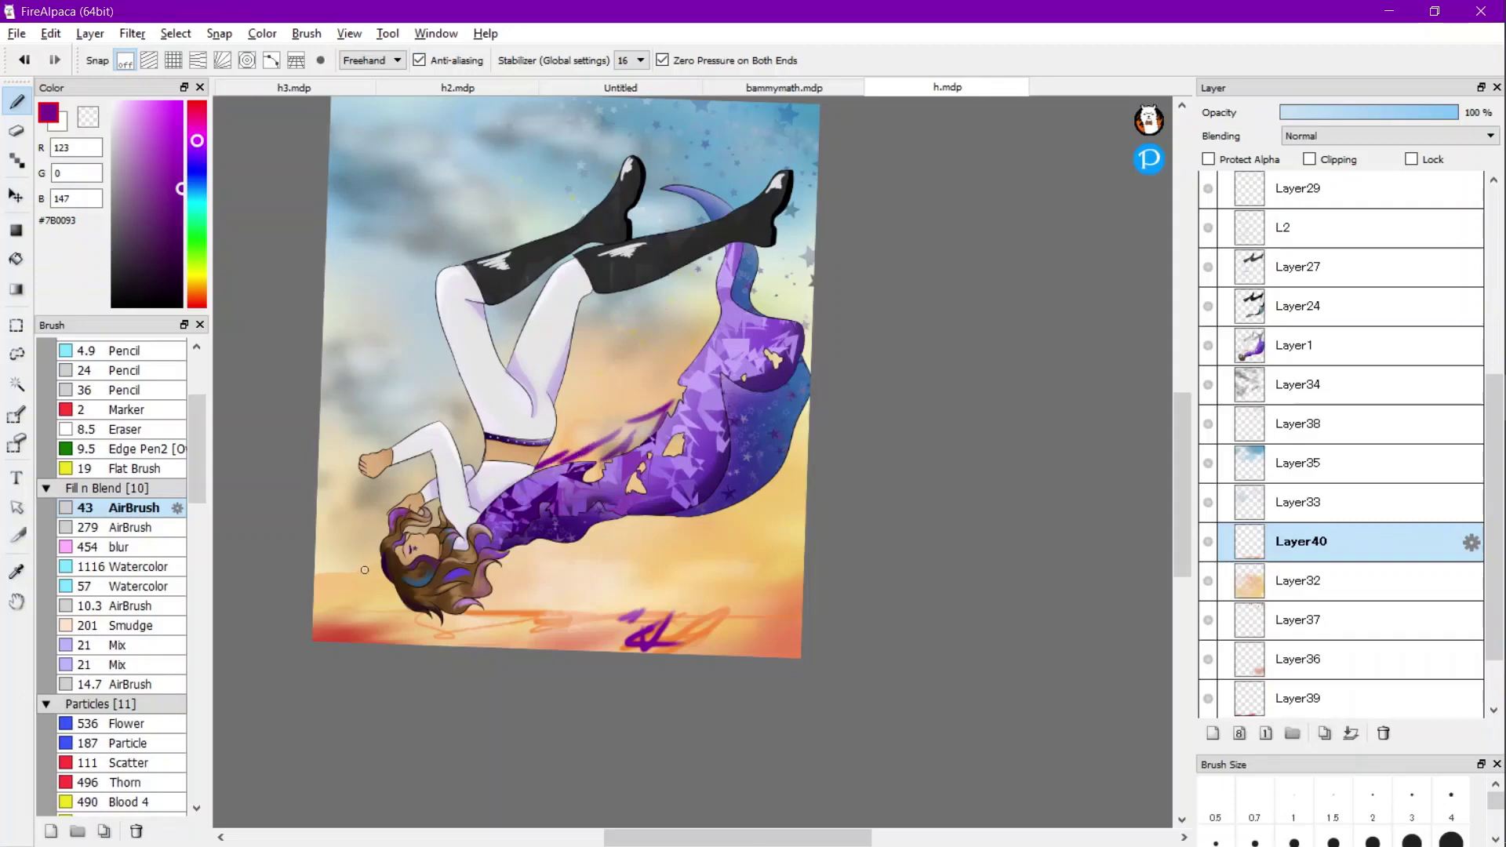
mouse_move(305, 576)
left_mouse_down()
mouse_move(365, 559)
mouse_move(343, 570)
mouse_move(353, 563)
mouse_move(347, 589)
mouse_move(350, 565)
mouse_move(384, 561)
mouse_move(346, 602)
mouse_move(357, 547)
mouse_move(350, 615)
mouse_move(347, 549)
mouse_move(361, 583)
left_mouse_up()
Blend the orange and purple streaks on Layer40 into wispy clouds with the 201 px Smudge brush.
left_click(161, 626)
mouse_move(605, 659)
left_mouse_down()
mouse_move(675, 617)
mouse_move(763, 602)
mouse_move(683, 648)
mouse_move(771, 619)
mouse_move(724, 656)
mouse_move(700, 611)
mouse_move(583, 642)
mouse_move(644, 606)
mouse_move(646, 618)
mouse_move(553, 644)
mouse_move(575, 615)
mouse_move(495, 632)
mouse_move(524, 607)
left_mouse_up()
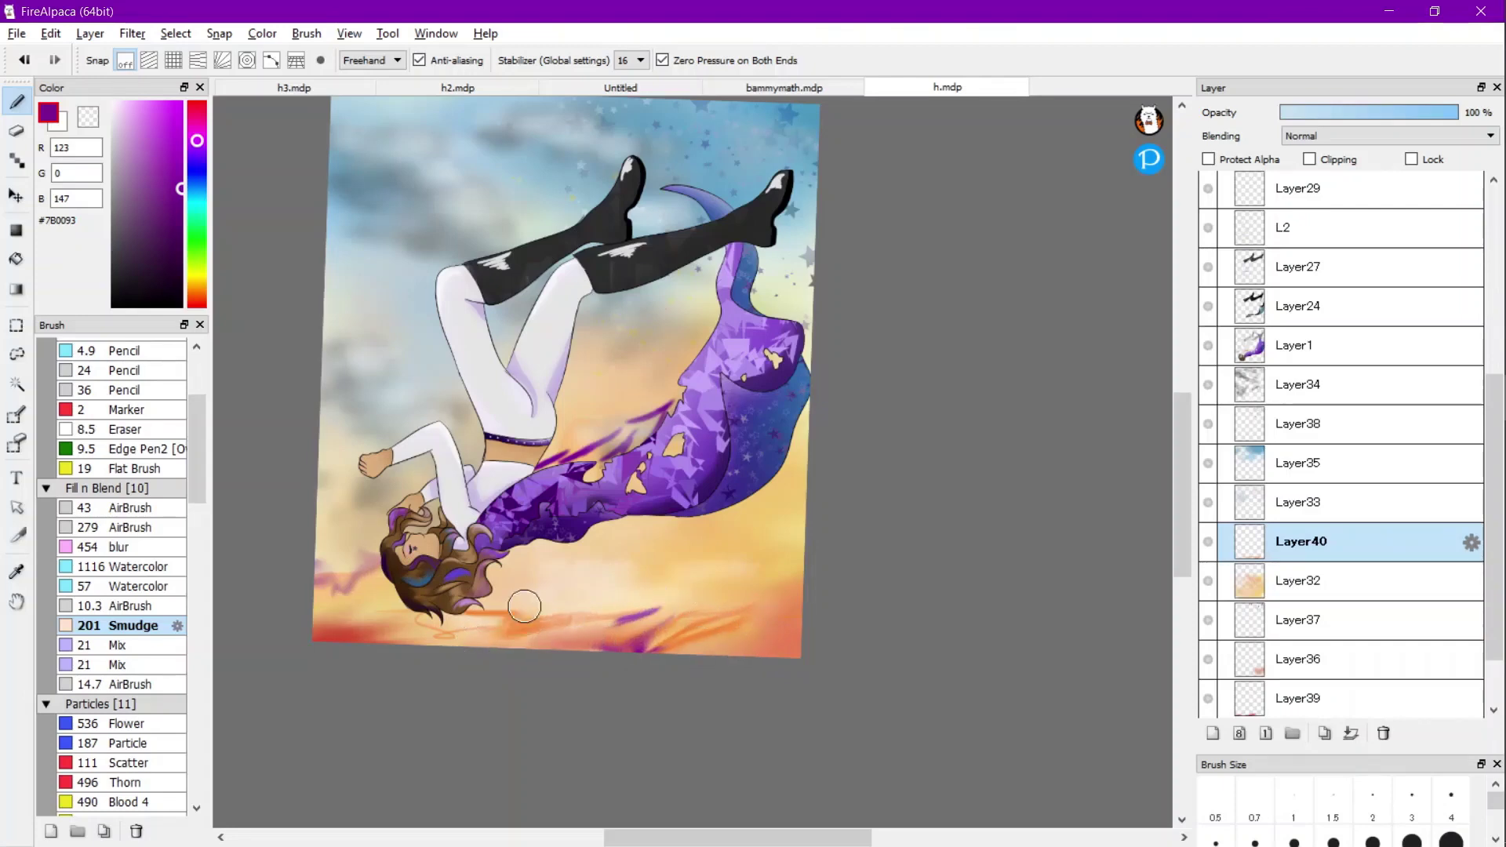
mouse_move(411, 650)
left_mouse_down()
mouse_move(434, 606)
mouse_move(385, 617)
mouse_move(551, 589)
mouse_move(567, 623)
mouse_move(610, 614)
mouse_move(518, 622)
mouse_move(492, 604)
mouse_move(549, 627)
mouse_move(582, 604)
mouse_move(574, 590)
mouse_move(754, 616)
mouse_move(656, 640)
mouse_move(689, 609)
mouse_move(766, 625)
mouse_move(735, 647)
mouse_move(745, 590)
mouse_move(782, 613)
mouse_move(746, 646)
mouse_move(707, 647)
mouse_move(724, 581)
mouse_move(675, 607)
mouse_move(668, 593)
mouse_move(731, 567)
left_mouse_up()
scroll(661, 576, "down", 3)
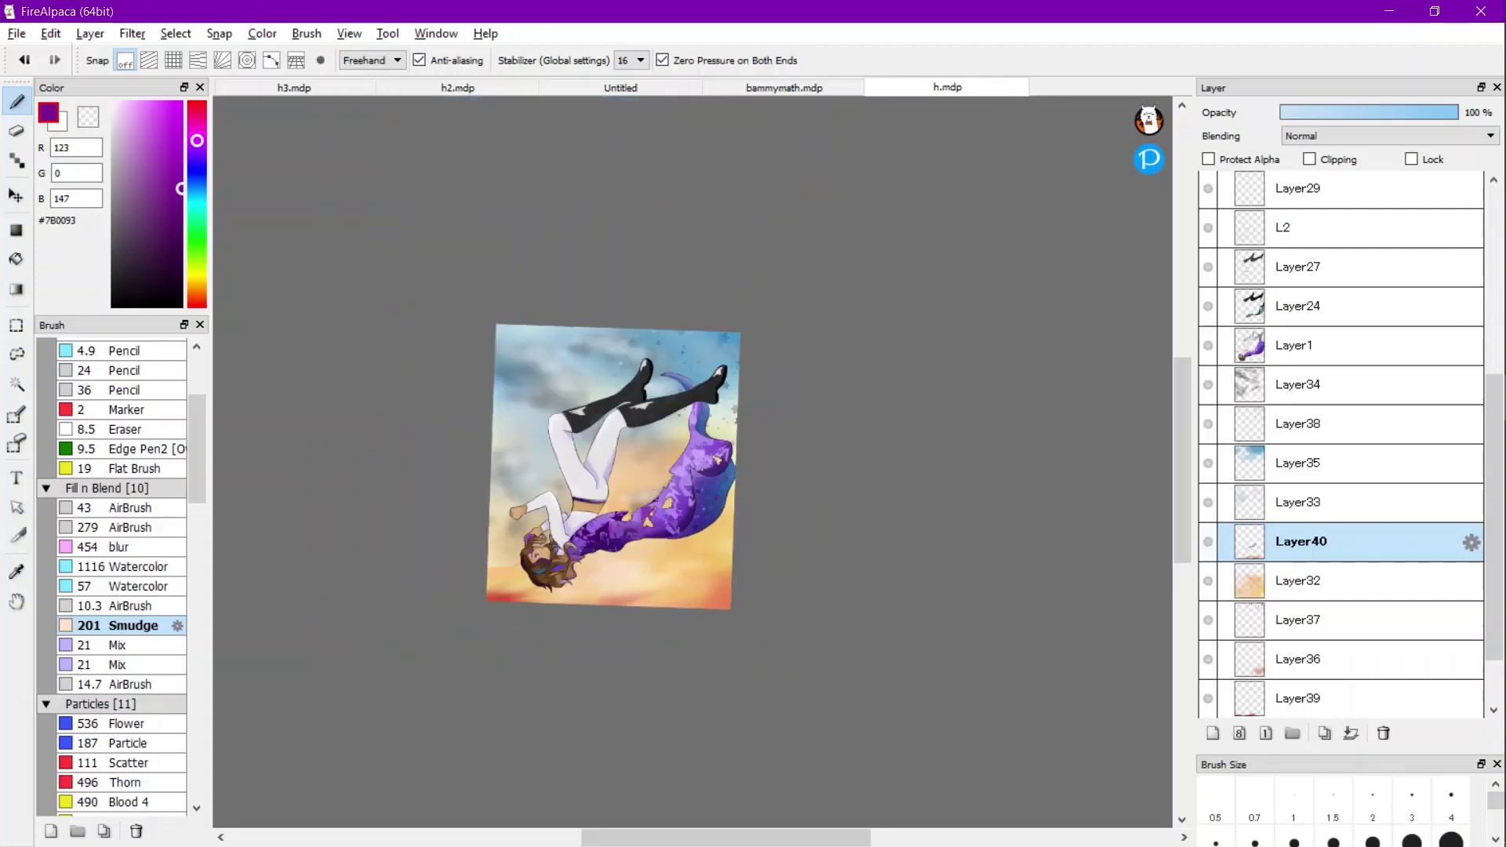
scroll(667, 496, "up", 3)
mouse_move(662, 509)
left_mouse_down()
mouse_move(633, 550)
mouse_move(641, 477)
mouse_move(591, 555)
mouse_move(574, 556)
mouse_move(597, 486)
mouse_move(553, 556)
mouse_move(542, 534)
mouse_move(568, 485)
mouse_move(544, 559)
mouse_move(585, 513)
mouse_move(622, 506)
mouse_move(539, 533)
mouse_move(492, 570)
mouse_move(535, 507)
mouse_move(597, 513)
mouse_move(519, 552)
mouse_move(436, 496)
mouse_move(547, 527)
left_mouse_up()
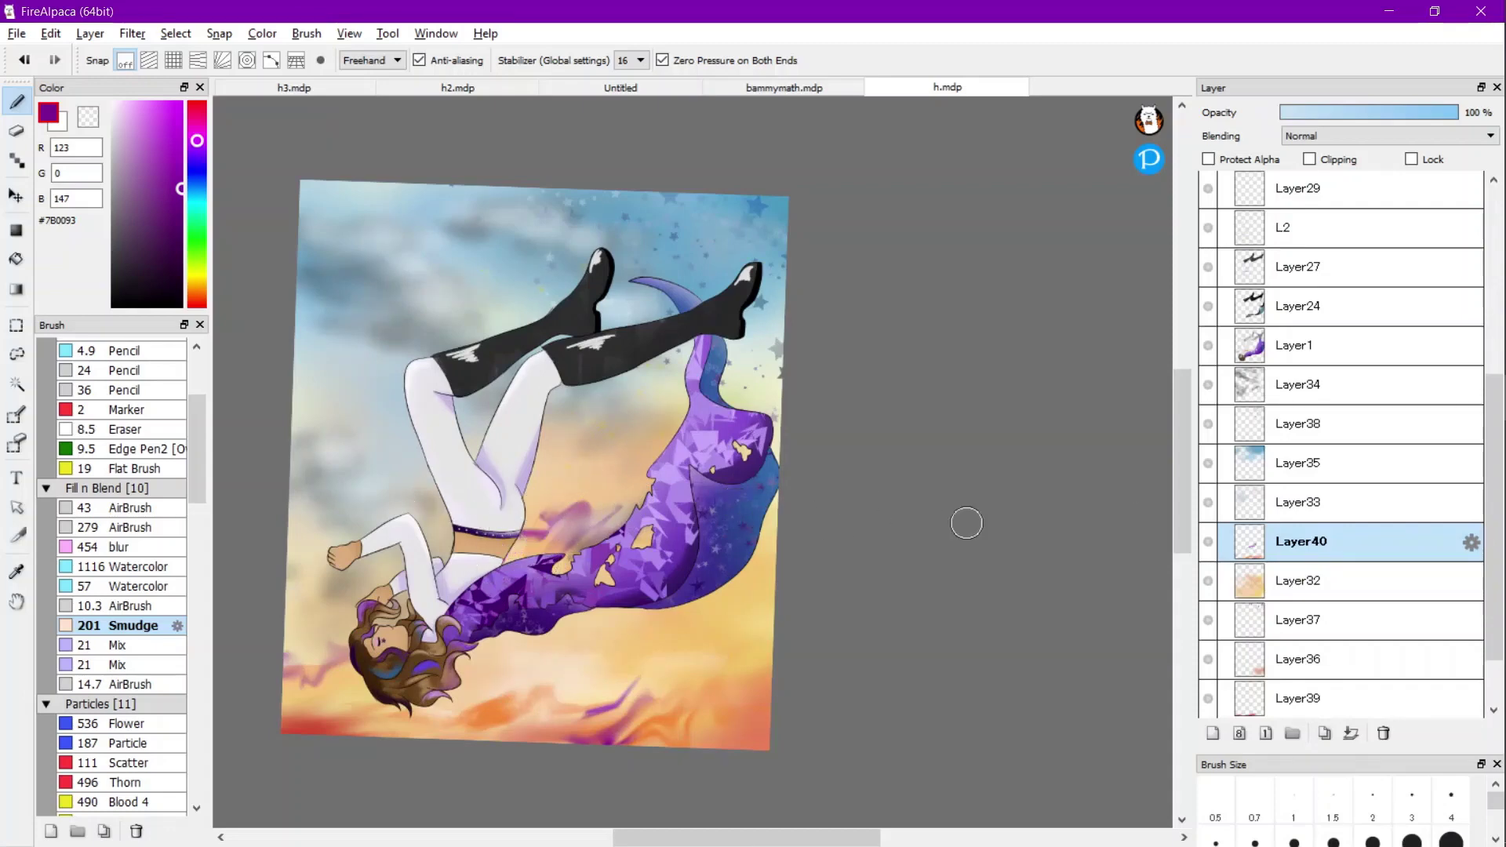
Lower the opacity of Layer40 to 37%.
left_click(1318, 112)
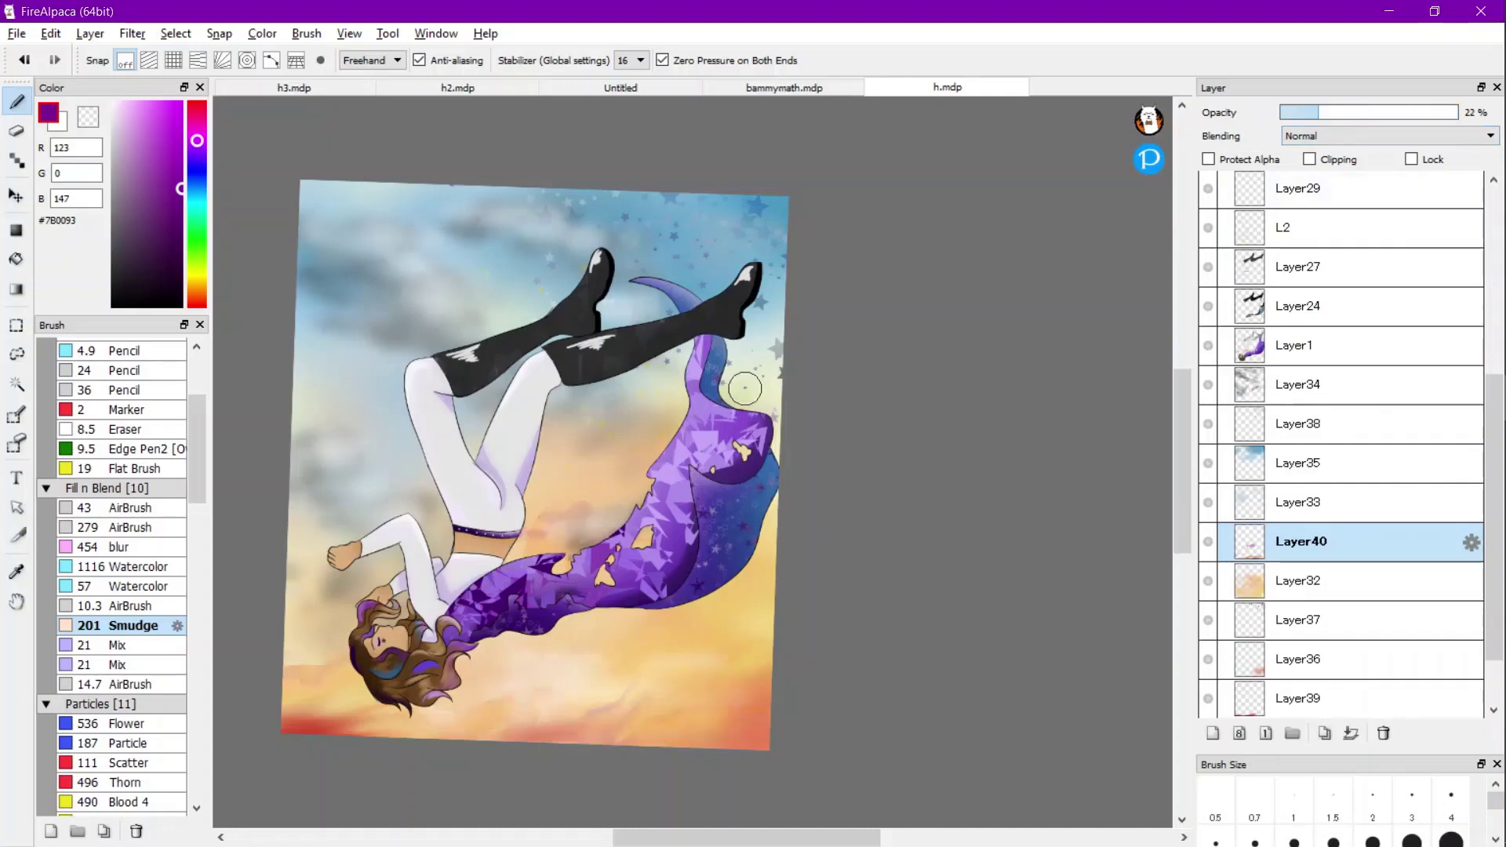
scroll(745, 388, "down", 1)
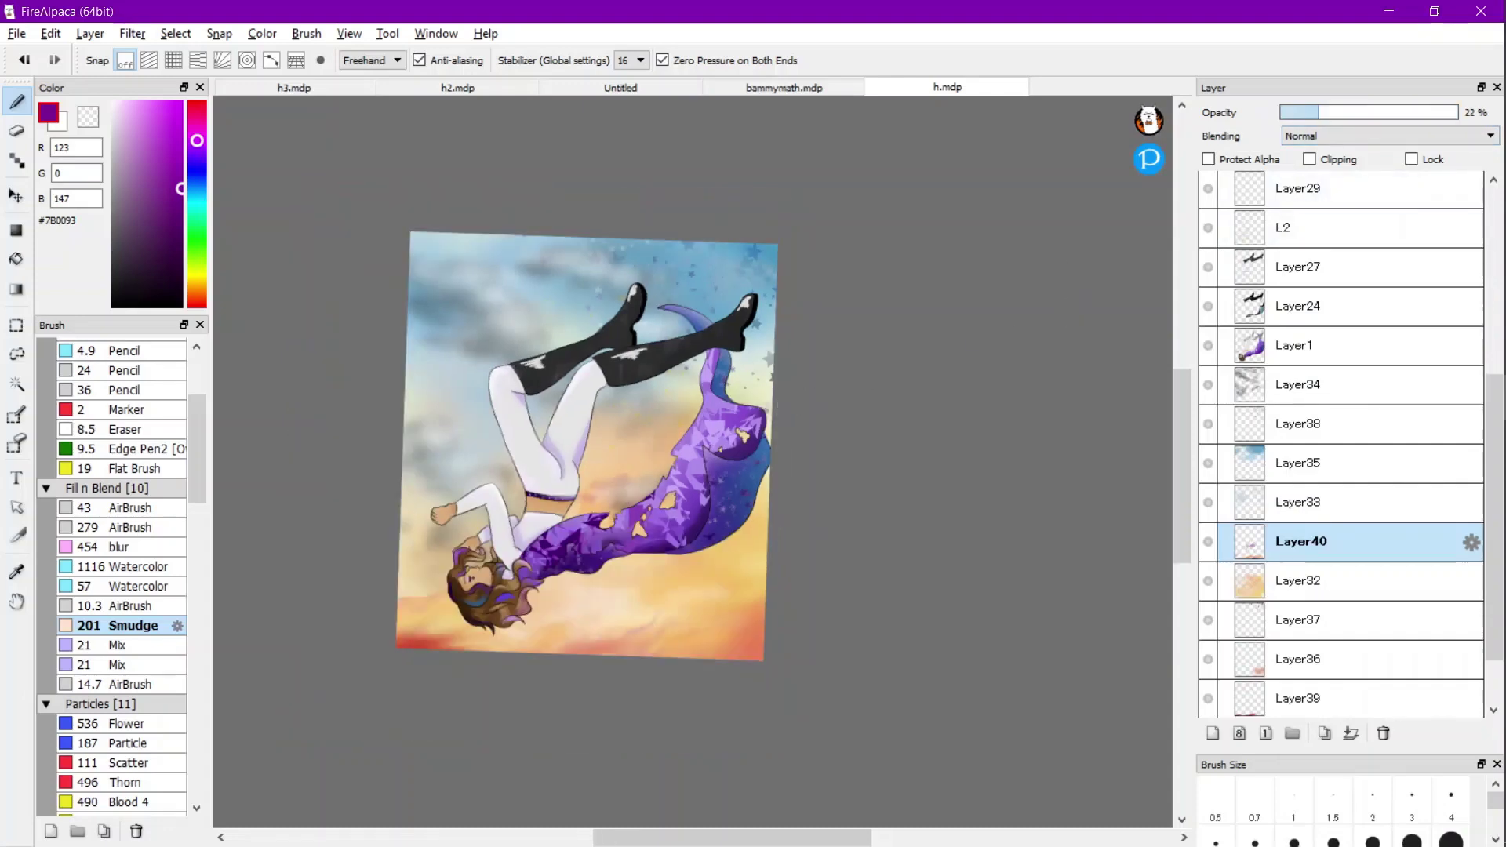
left_click(1367, 112)
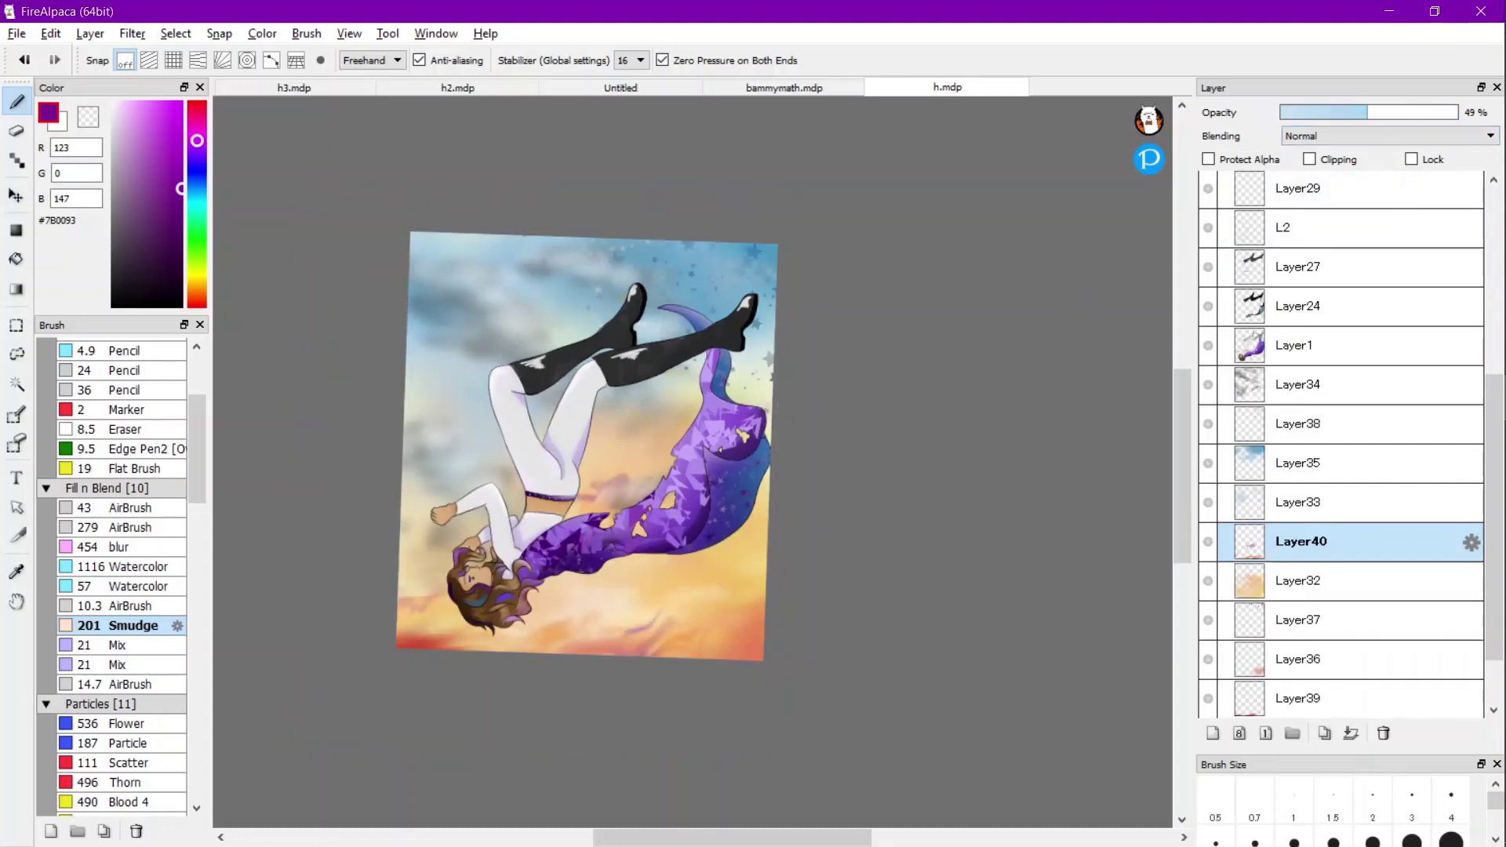
left_click(1345, 112)
Add a new layer above Layer20 at the top of the layer stack.
scroll(1341, 229, "up", 5)
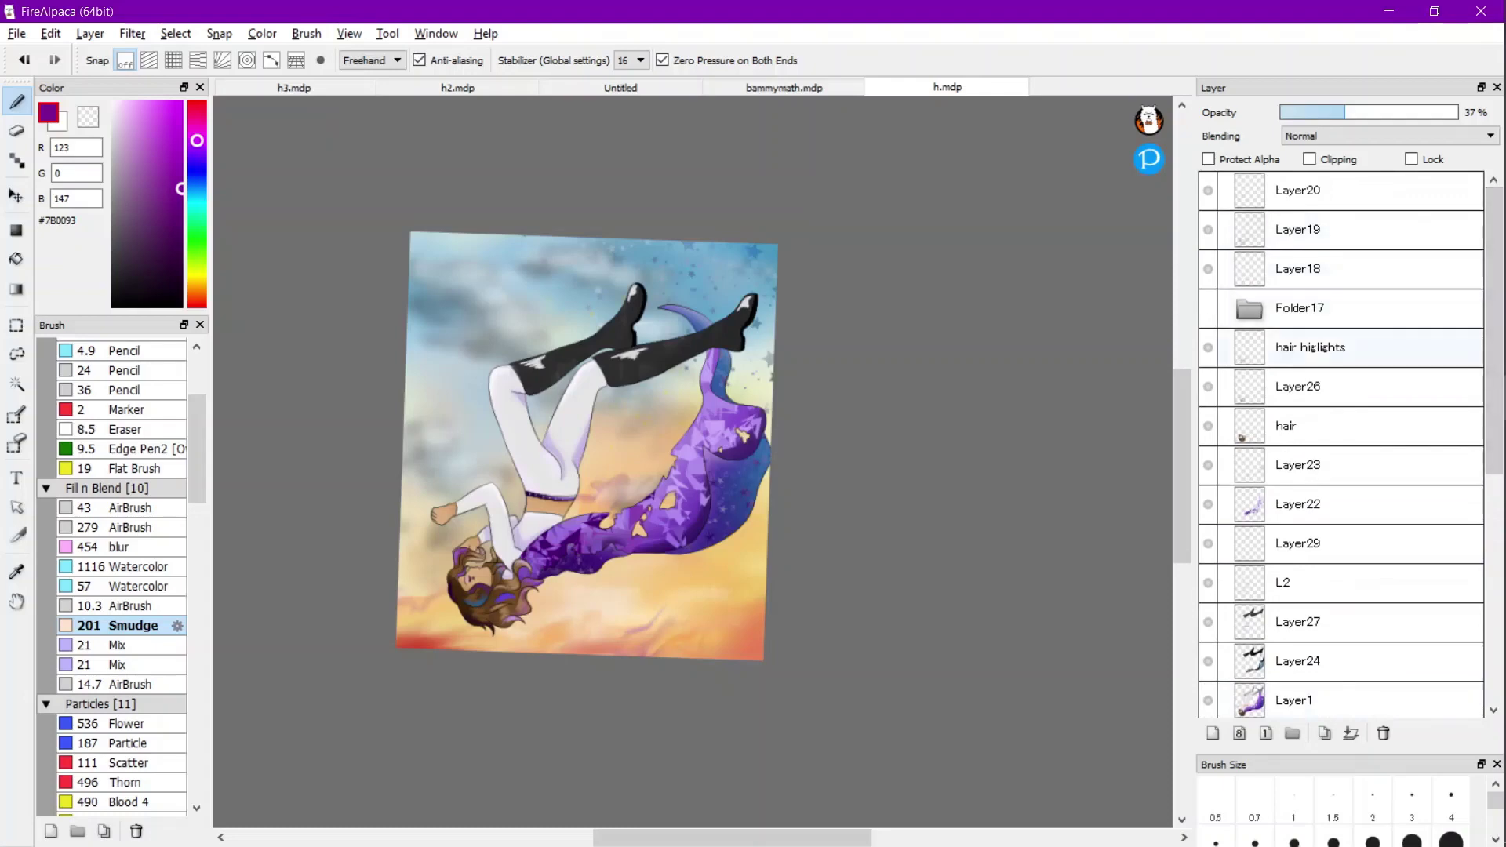
left_click(1302, 190)
left_click(89, 33)
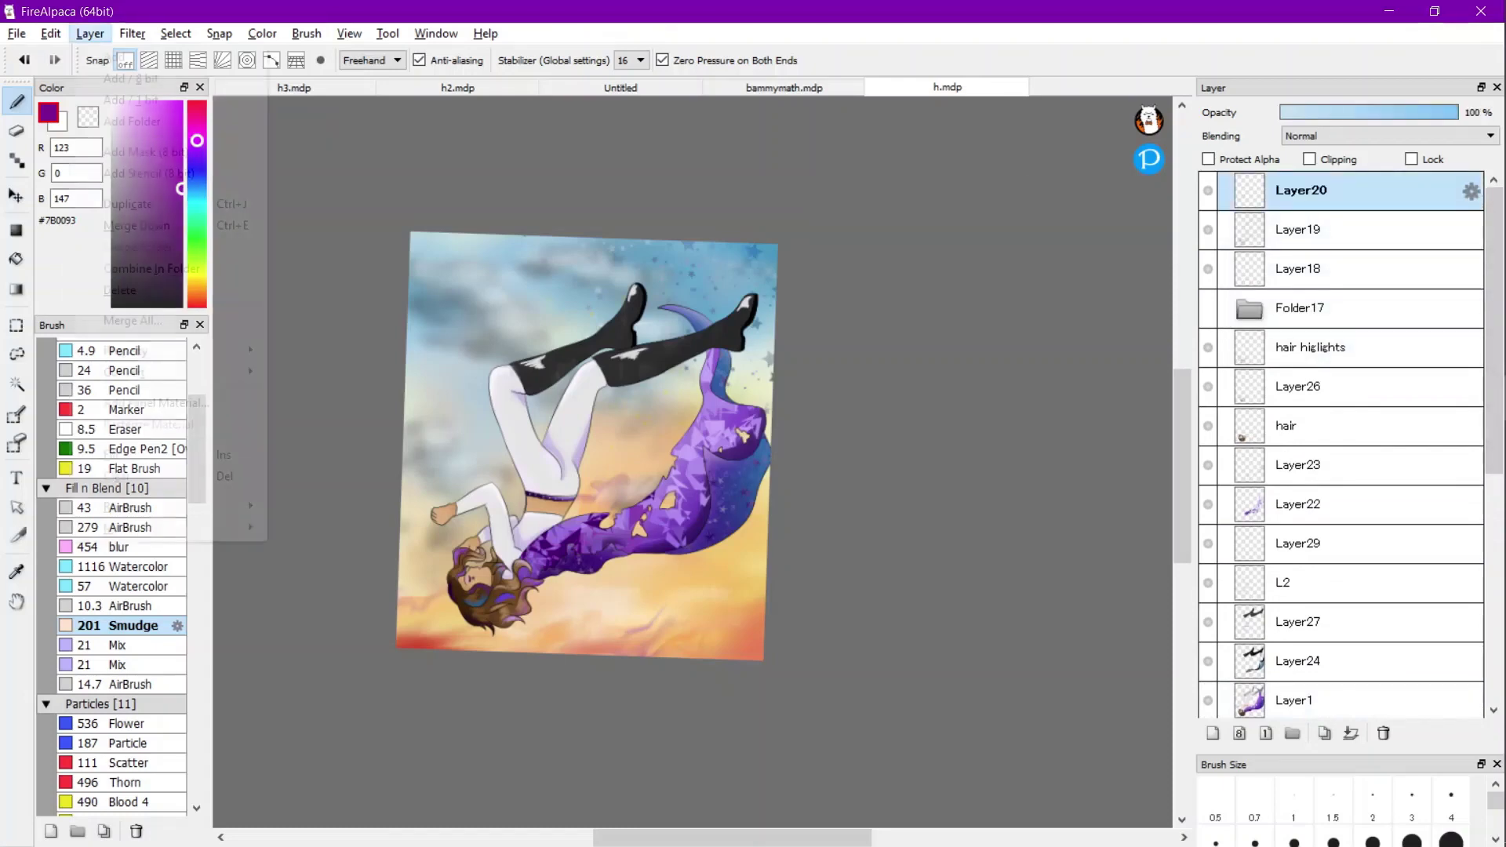
left_click(114, 57)
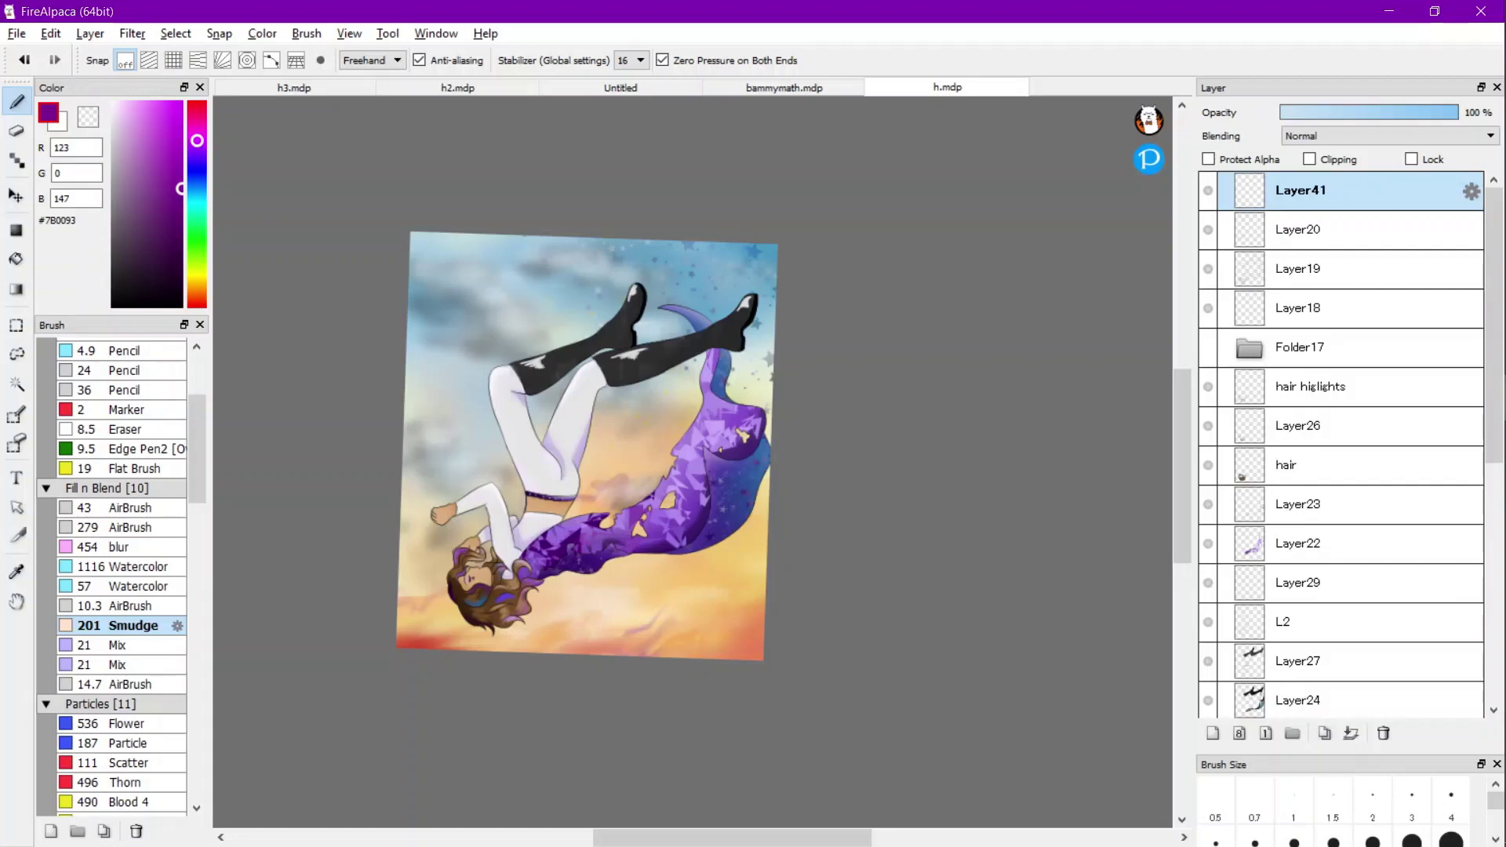
Set the colour to purple #A317BF and the width of the 2 px Pen (Fade In/Out) brush to 7.9 px.
left_click_drag(182, 188, 172, 147)
scroll(118, 576, "up", 3)
left_click(130, 387)
left_click(125, 368)
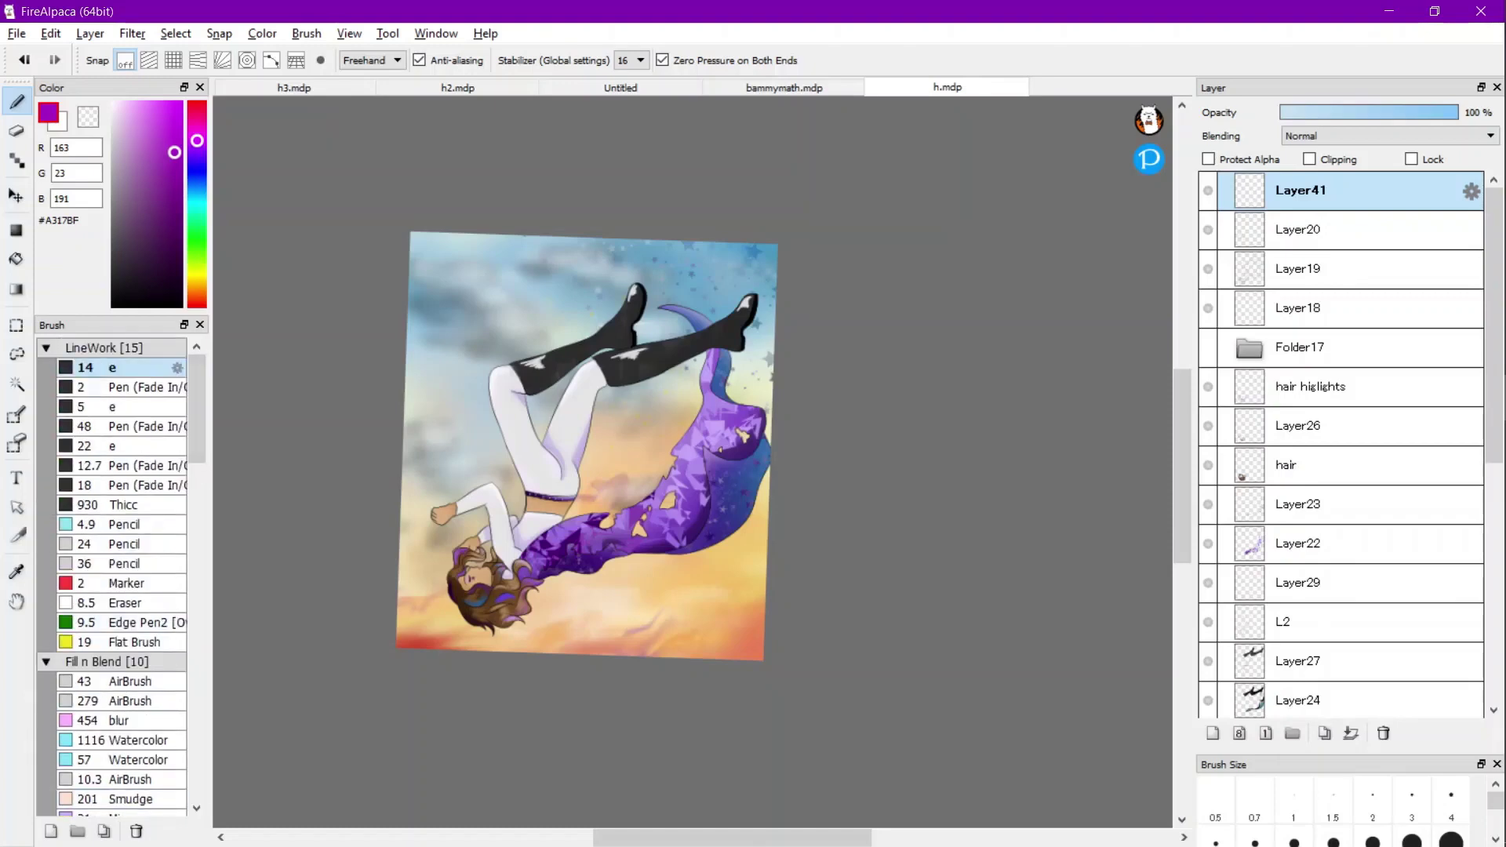
left_click(178, 386)
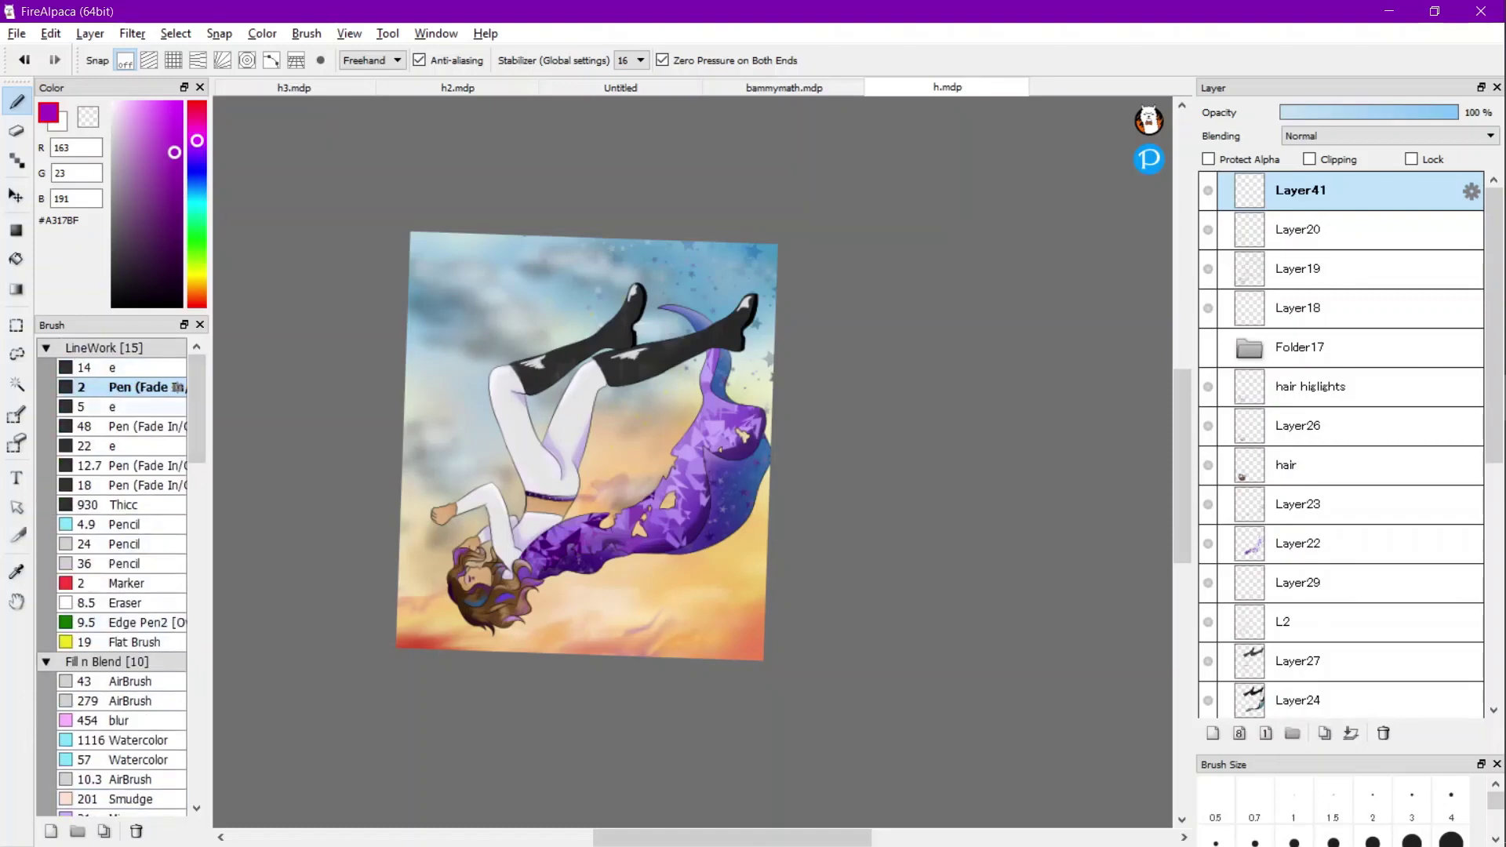
double_click(177, 387)
left_click(704, 442)
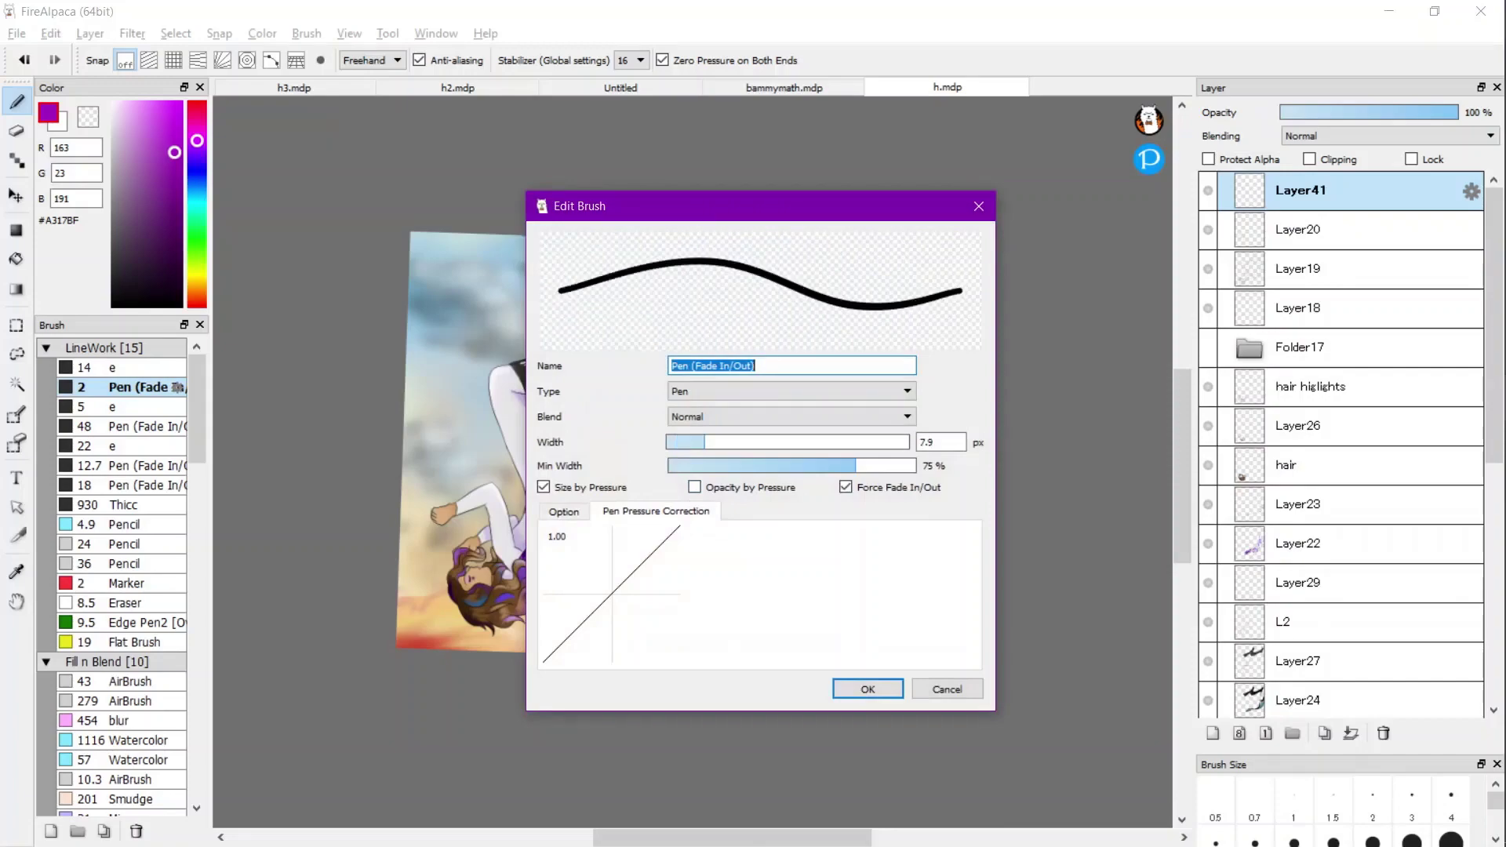
left_click(868, 688)
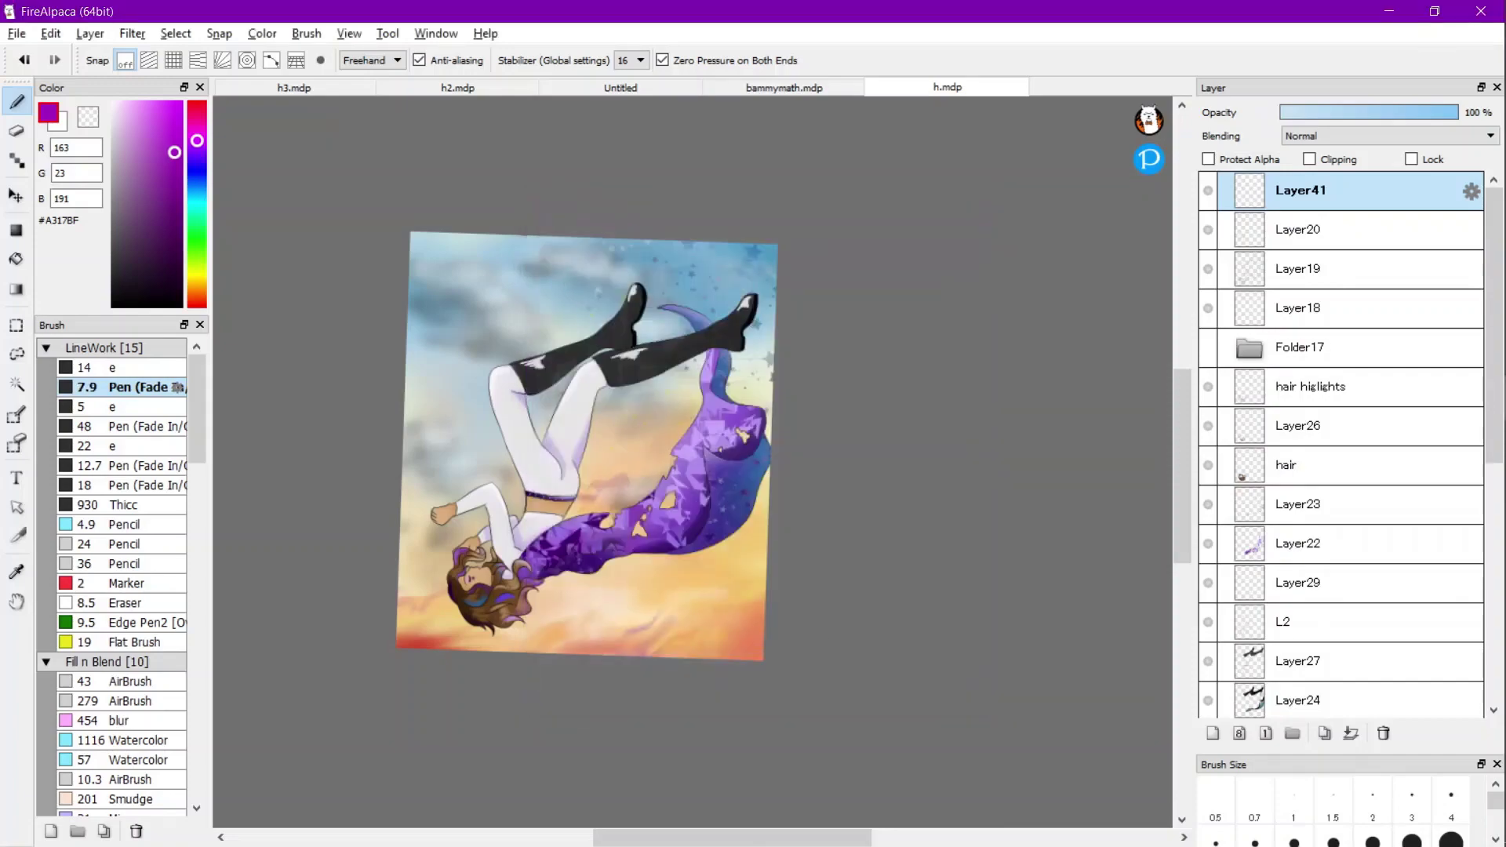
scroll(549, 549, "up", 8)
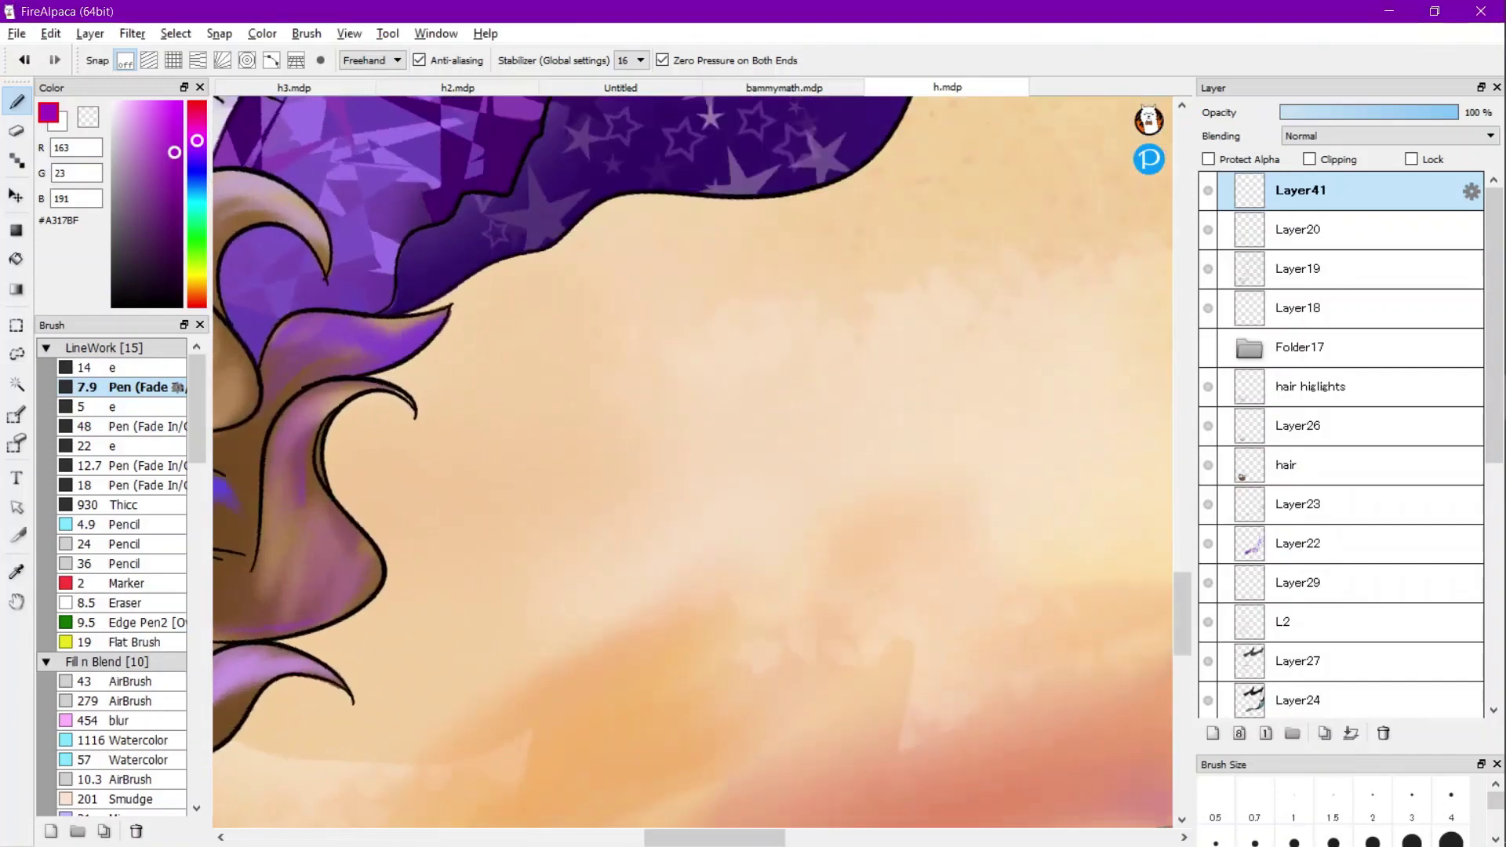
scroll(430, 407, "up", 3)
mouse_move(594, 535)
left_mouse_down()
mouse_move(599, 501)
mouse_move(507, 400)
mouse_move(542, 552)
mouse_move(508, 672)
mouse_move(617, 563)
mouse_move(658, 564)
mouse_move(690, 572)
mouse_move(682, 675)
mouse_move(755, 702)
mouse_move(752, 686)
left_mouse_up()
left_click_drag(695, 510, 708, 438)
key("ctrl+z")
key("ctrl+z")
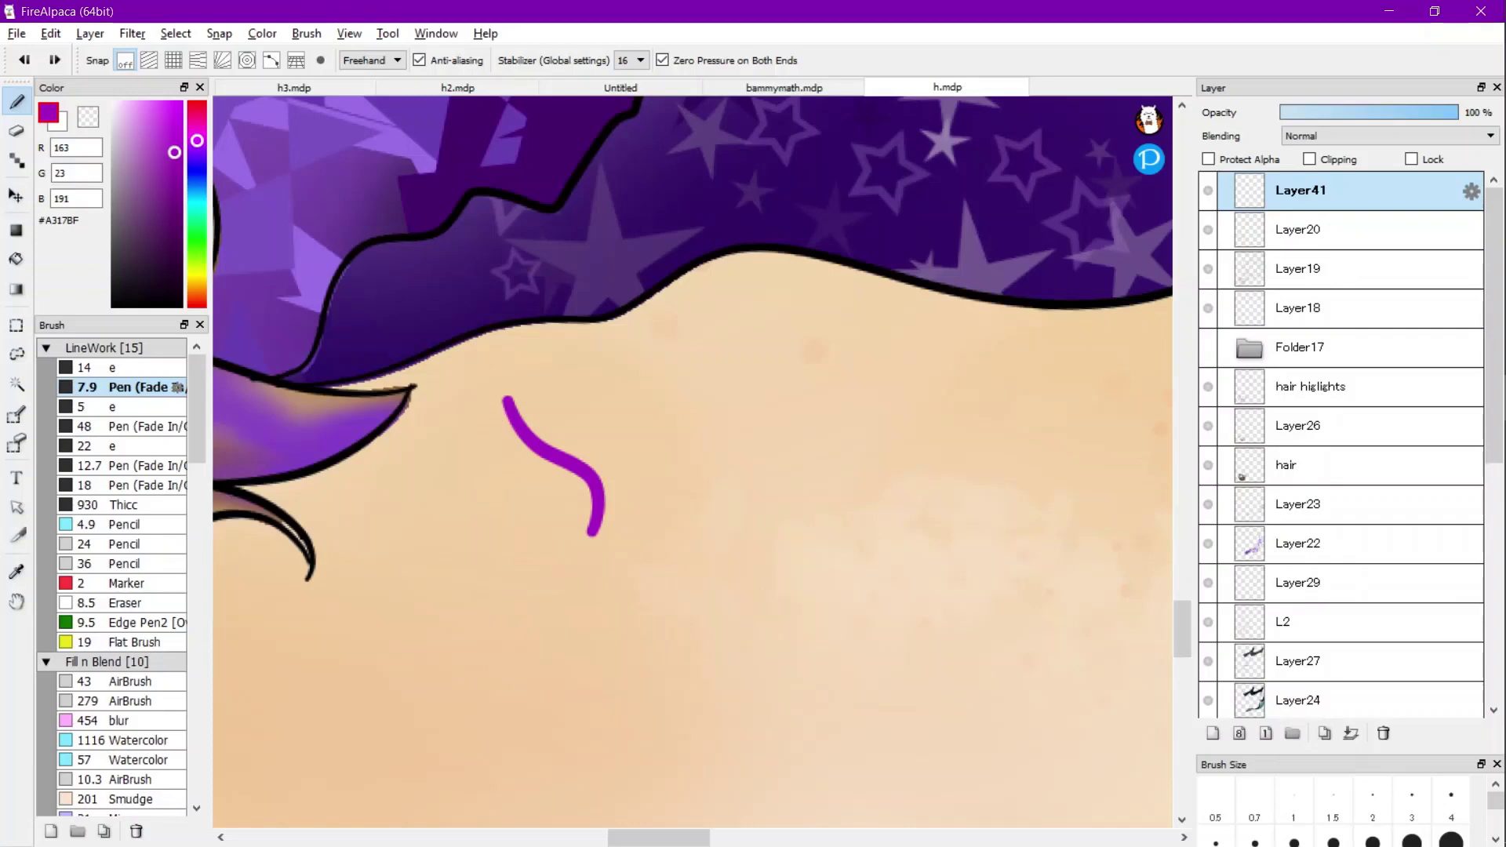
Handwrite the artist's signature in purple on Layer41, in the sky just below the cape beside the hair.
mouse_move(503, 399)
left_mouse_down()
mouse_move(503, 565)
mouse_move(564, 572)
mouse_move(520, 727)
mouse_move(634, 601)
mouse_move(631, 654)
mouse_move(666, 682)
mouse_move(690, 573)
mouse_move(710, 602)
mouse_move(745, 564)
mouse_move(727, 642)
mouse_move(789, 701)
mouse_move(813, 589)
mouse_move(837, 710)
mouse_move(851, 596)
left_mouse_up()
left_click_drag(753, 523, 747, 547)
left_click_drag(745, 476, 744, 473)
left_click_drag(594, 533, 590, 393)
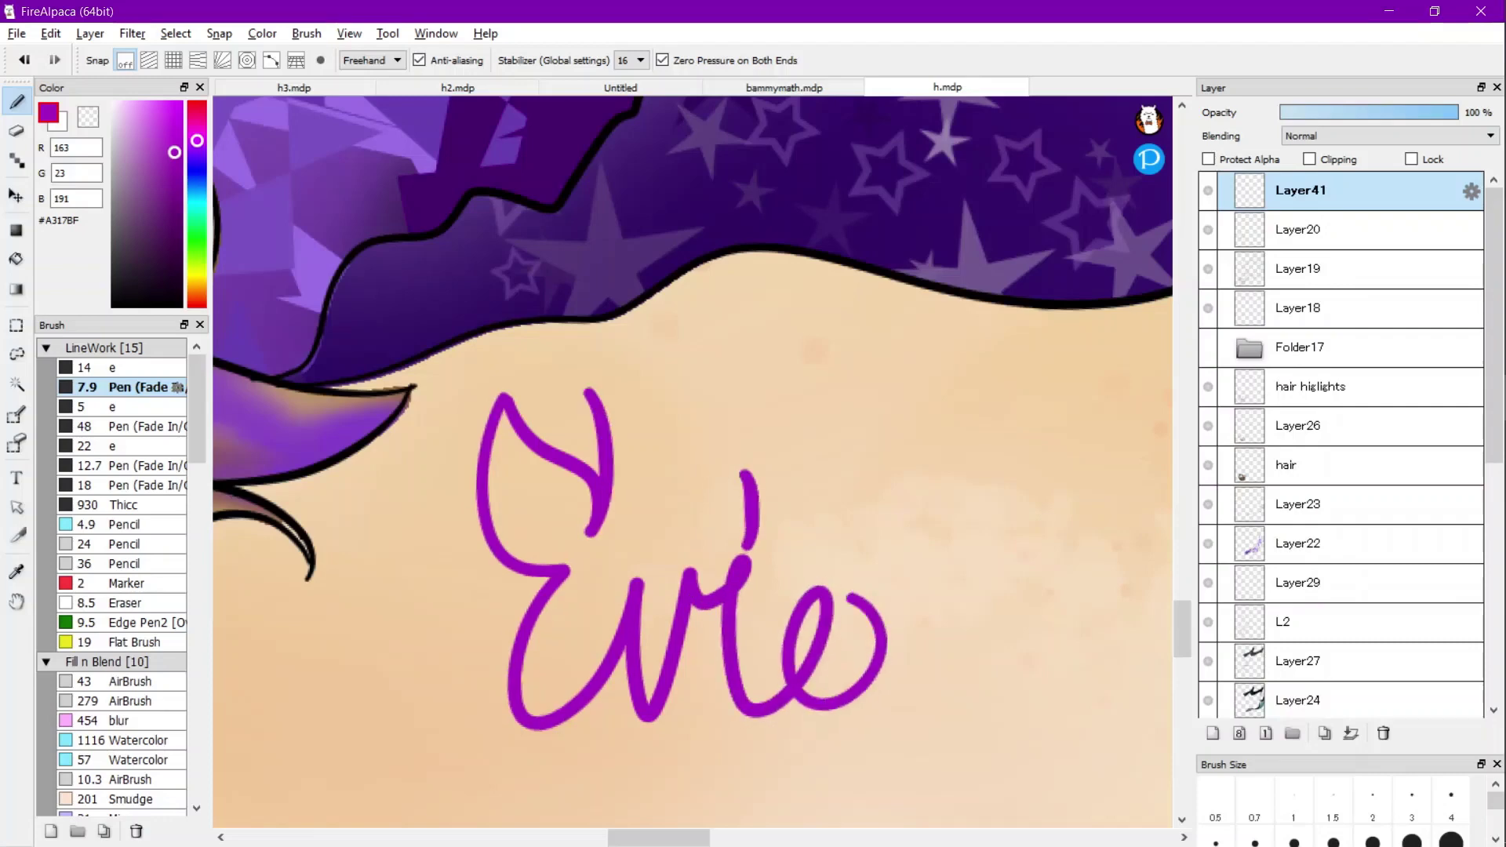
scroll(558, 407, "down", 8)
scroll(690, 439, "down", 3)
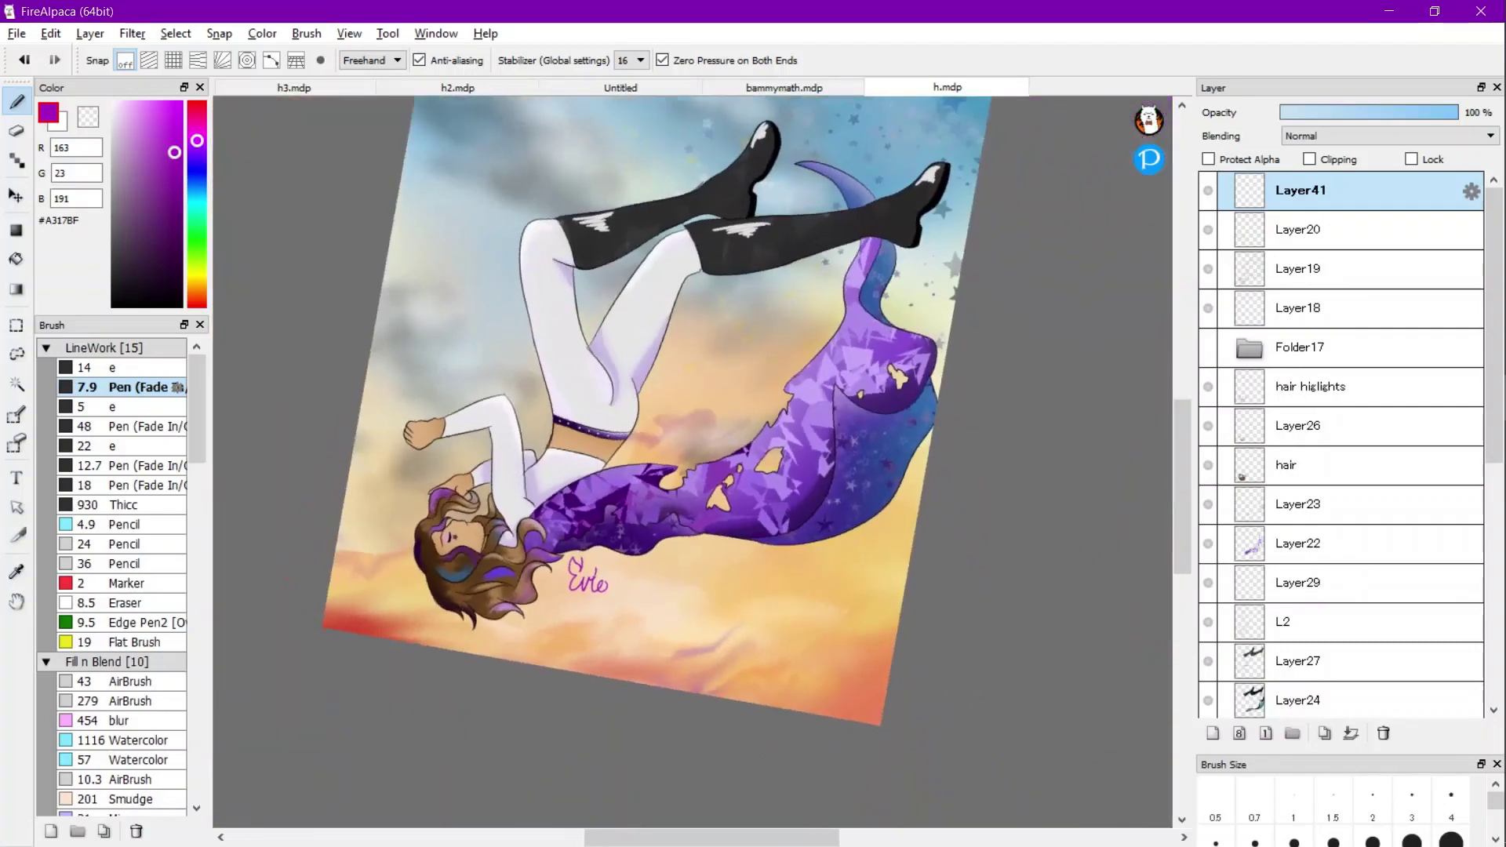